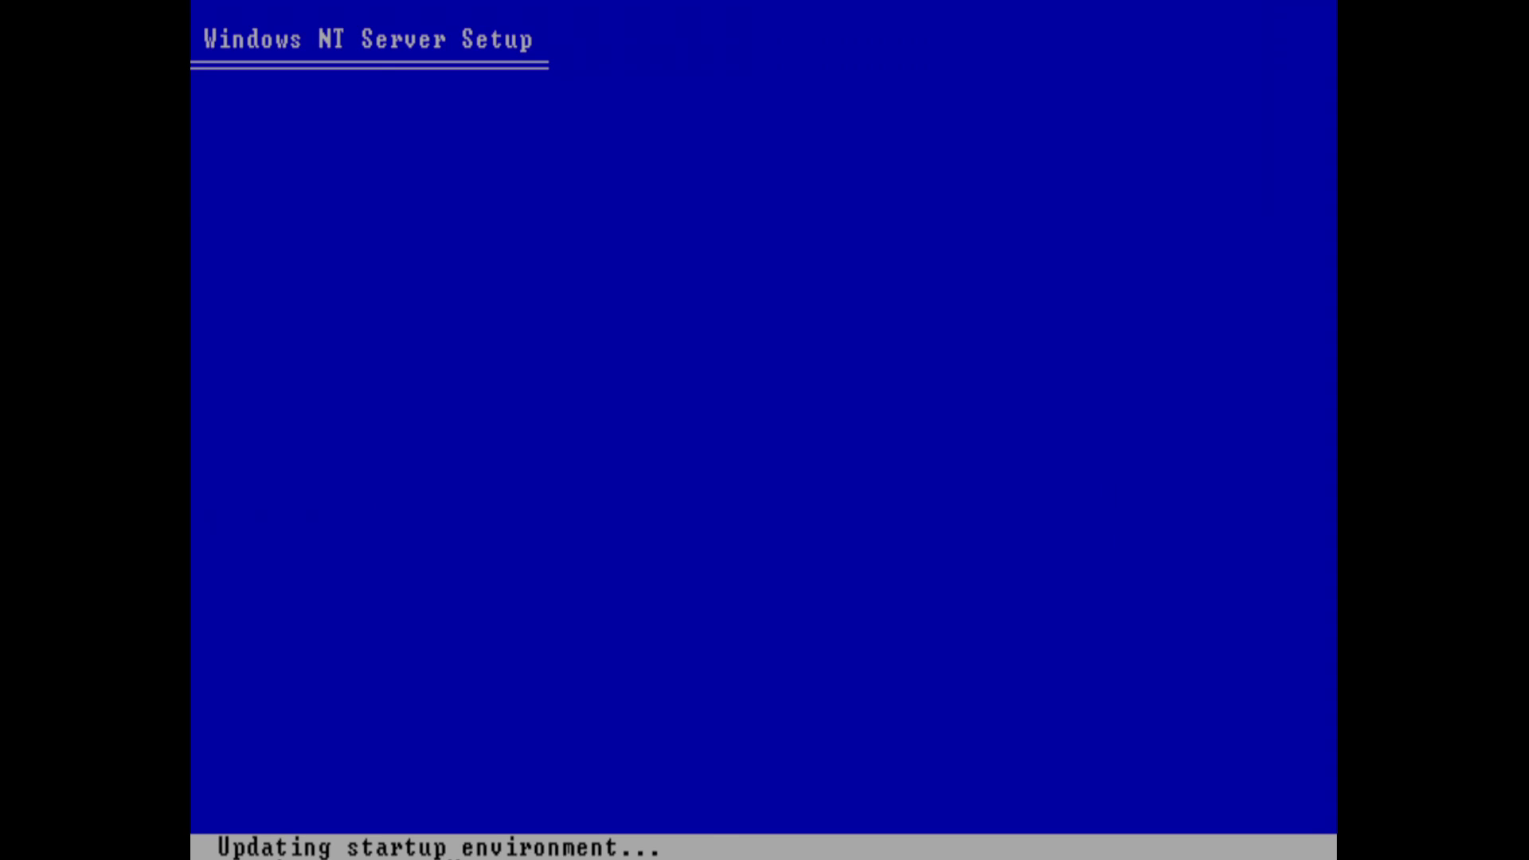
# Start the setup wizard, review the keyboard layout and locale options, and keep the default English (United States) regional settings
pyautogui.press('Return')
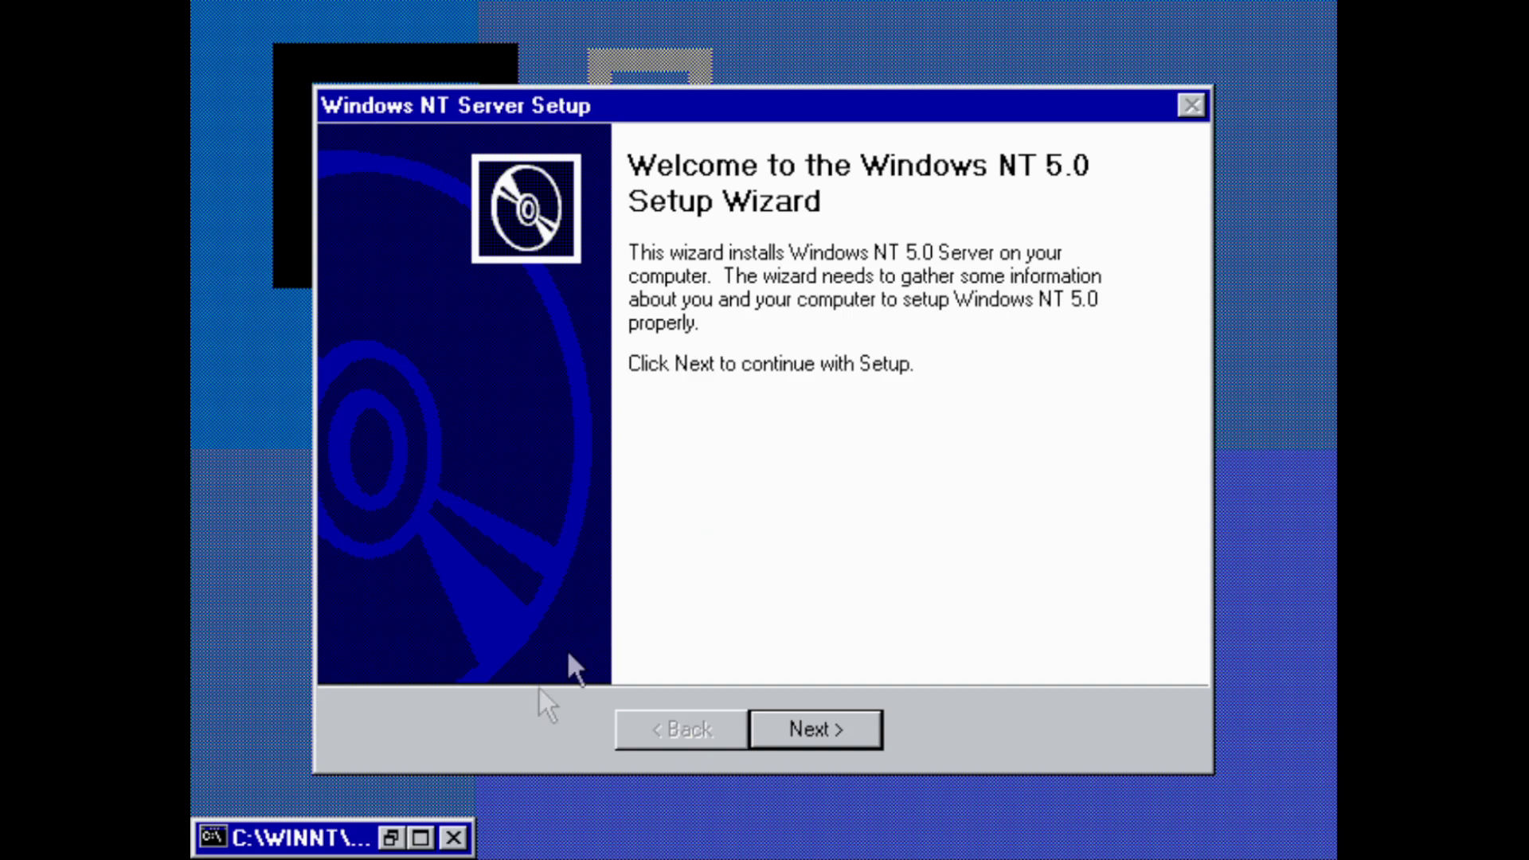
pyautogui.click(876, 733)
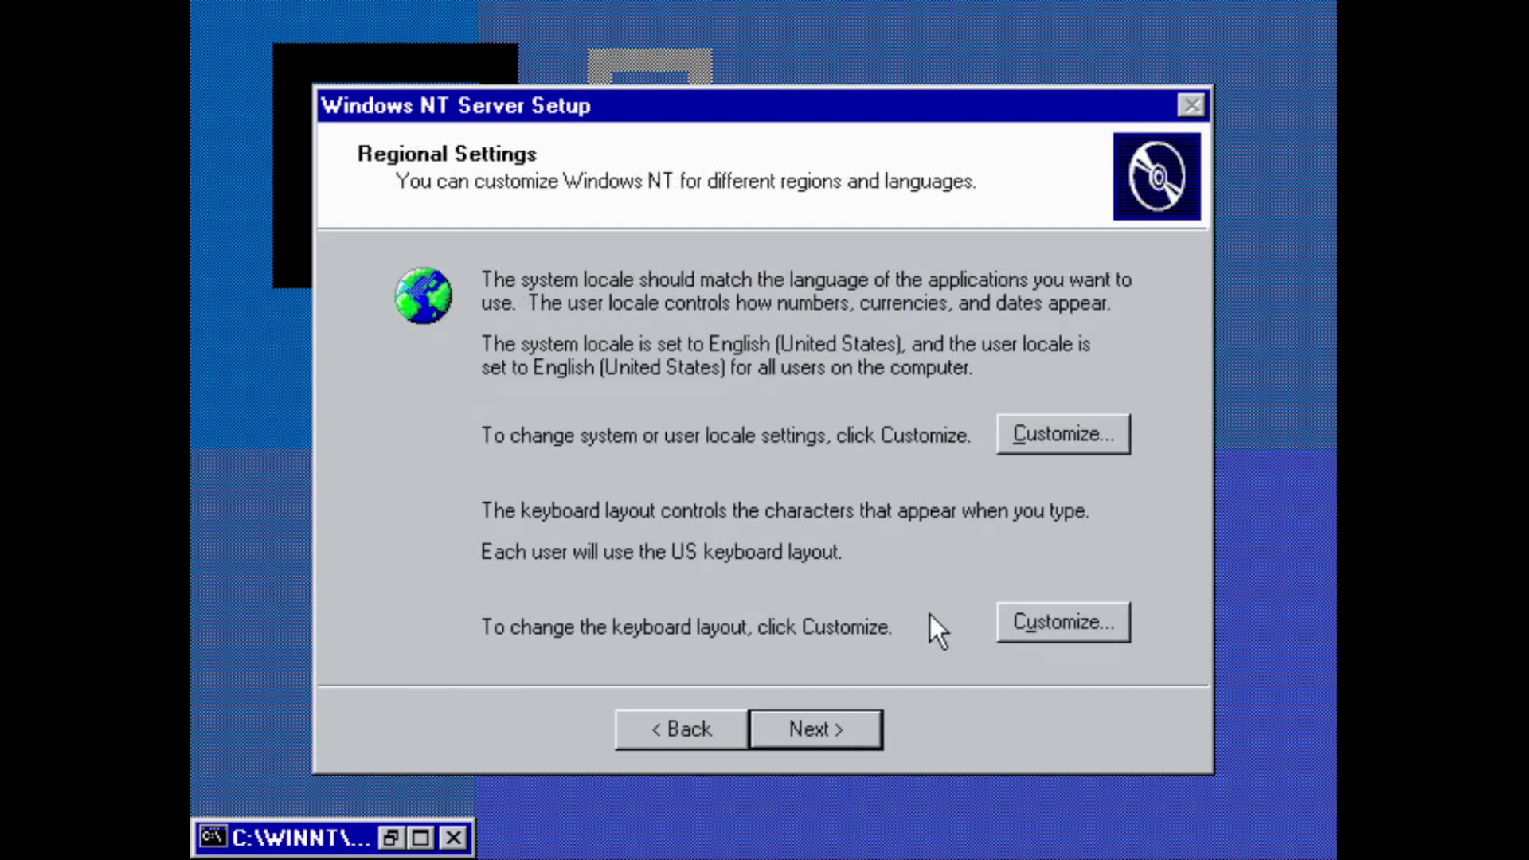
pyautogui.click(1064, 614)
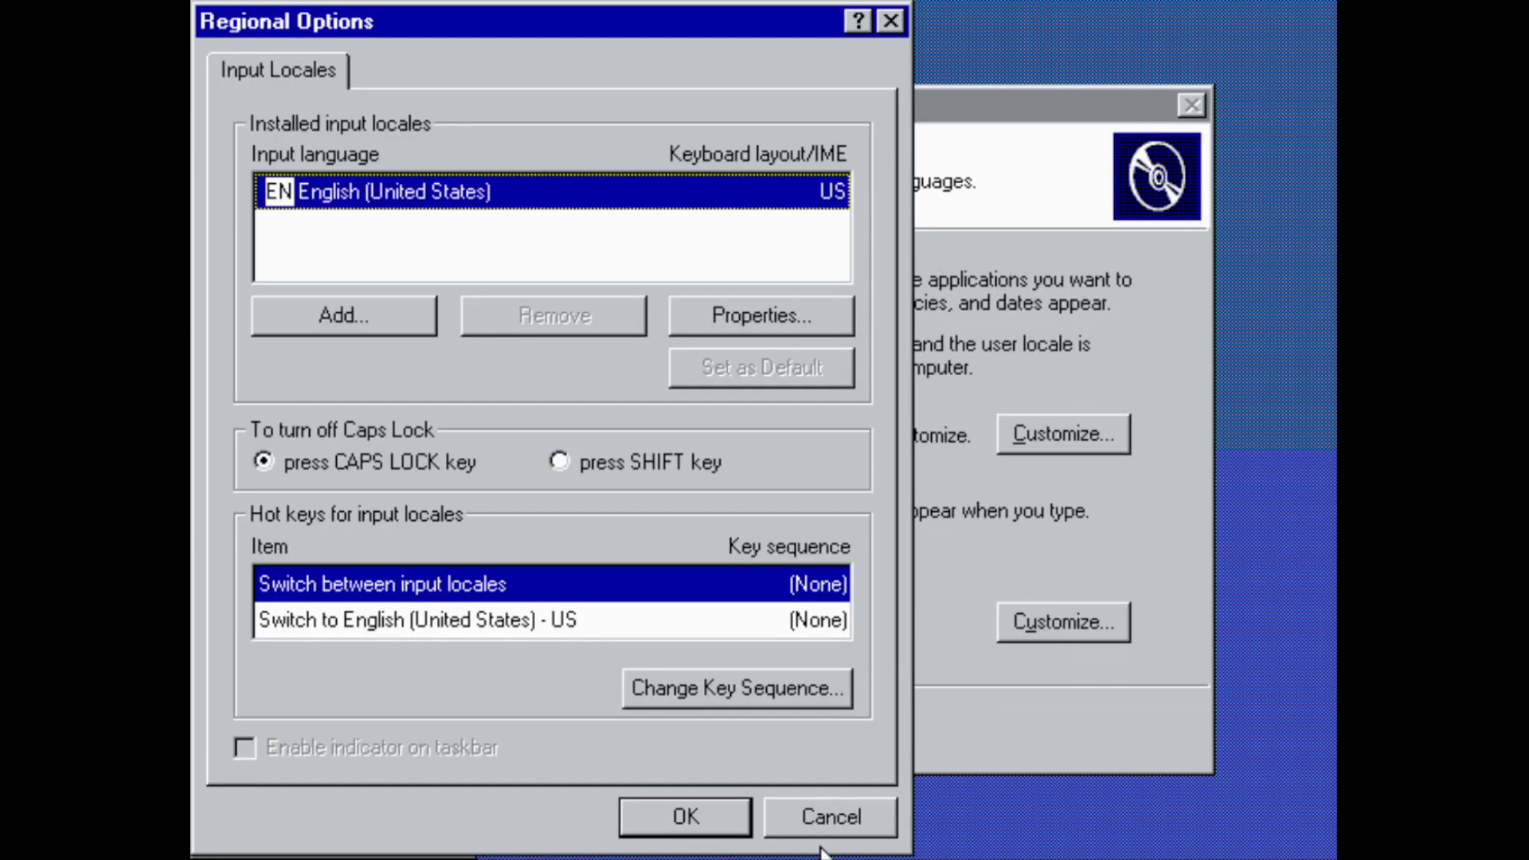
pyautogui.press('Escape')
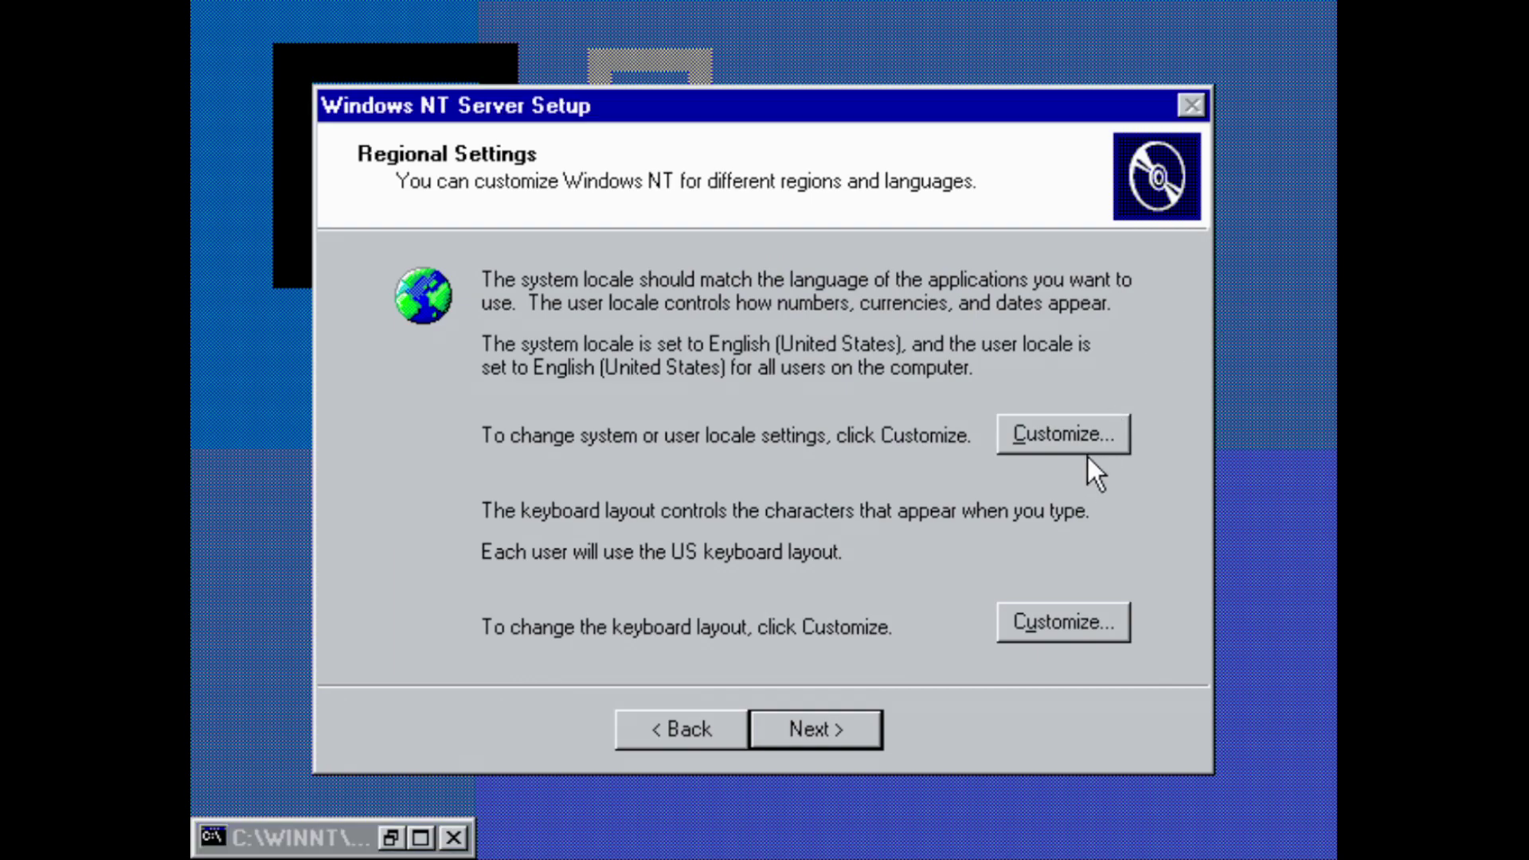
pyautogui.click(1088, 454)
pyautogui.click(916, 825)
pyautogui.click(868, 724)
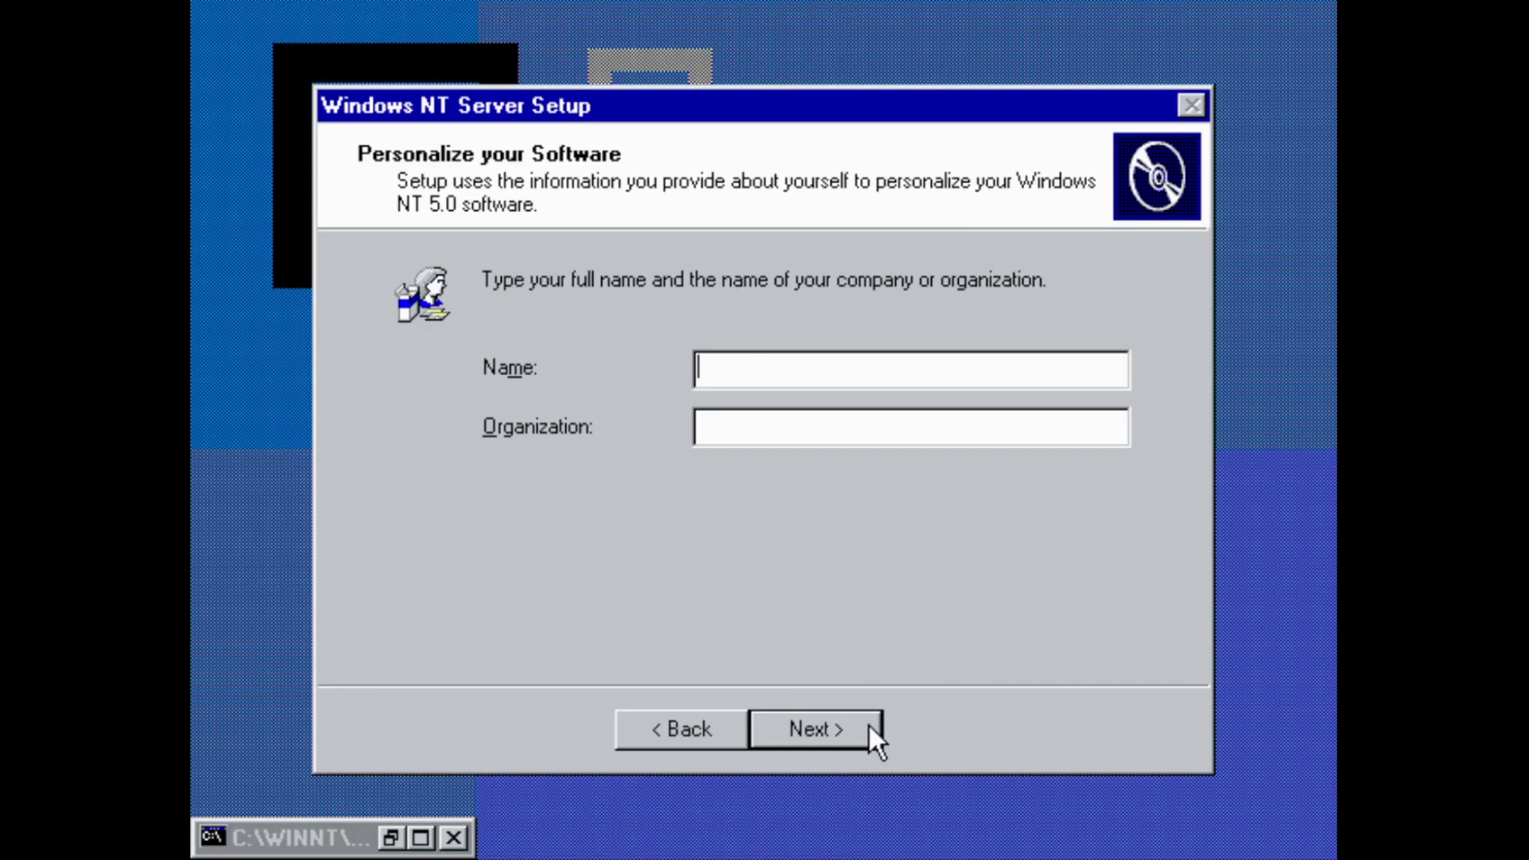
# Personalize the software with the owner's name, leave the organization blank, and continue to the computer name settings
pyautogui.write('Bill')
pyautogui.press('Return')
pyautogui.press('Down')
pyautogui.press('Return')
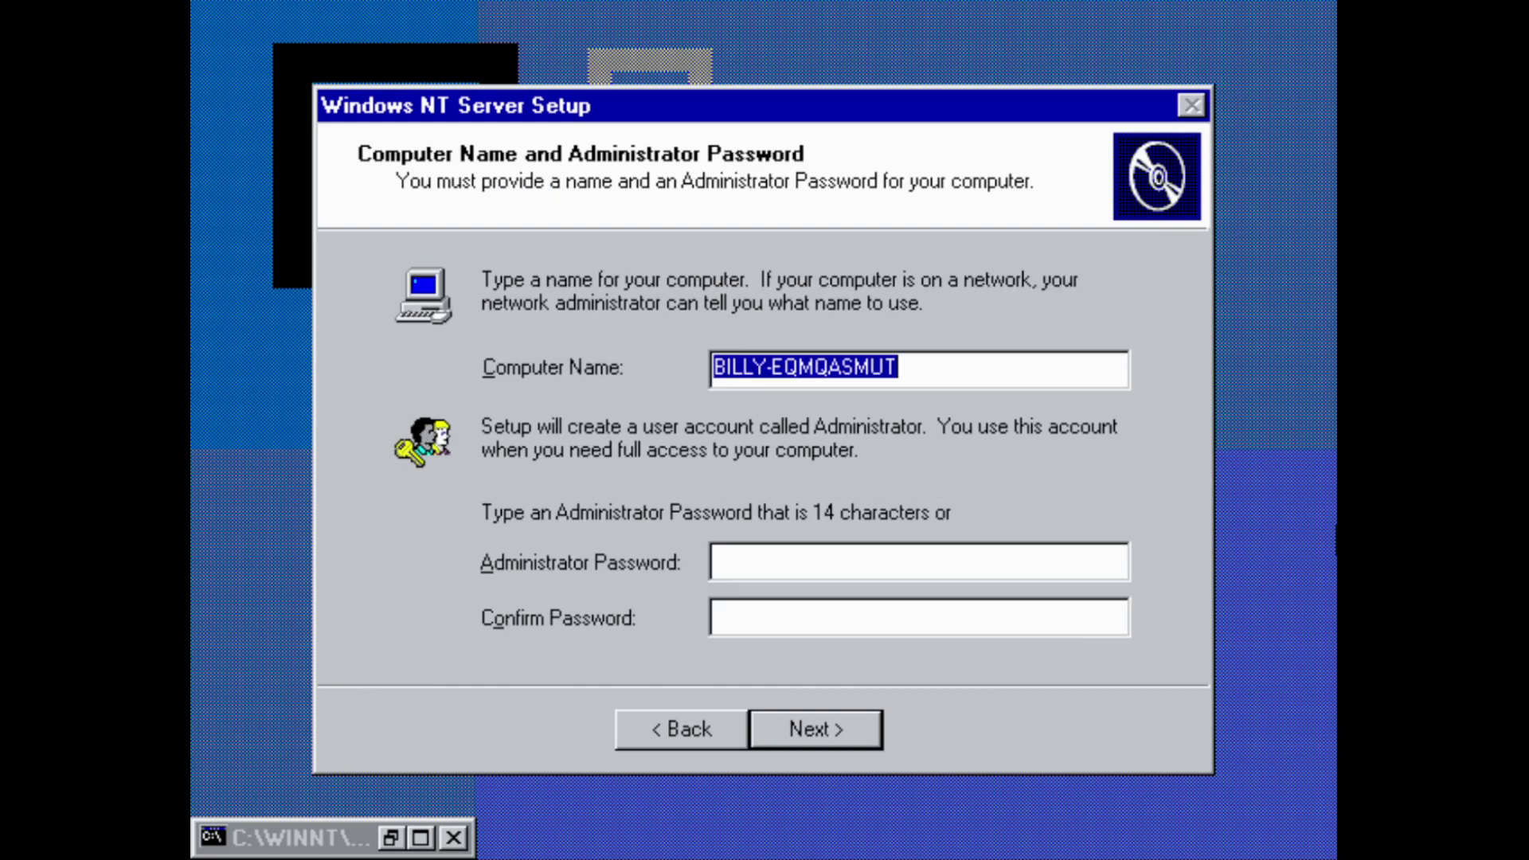
# Name the computer WIN, enter and confirm the Administrator password, and continue to the component selection
pyautogui.write('WIN')
pyautogui.press('Tab')
pyautogui.write('***')
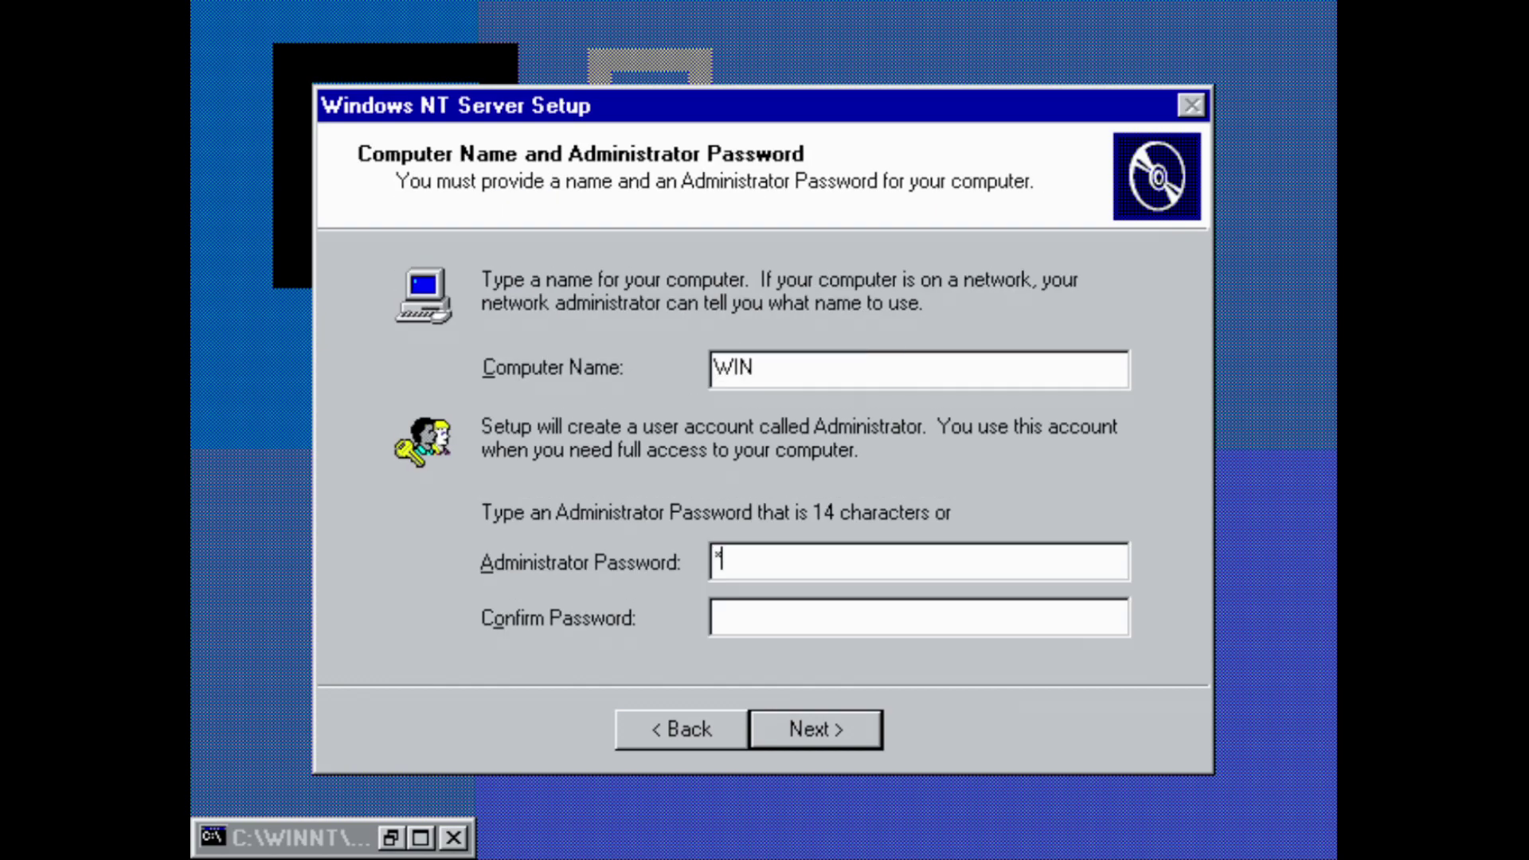
pyautogui.press('Tab')
pyautogui.write('***')
pyautogui.press('Return')
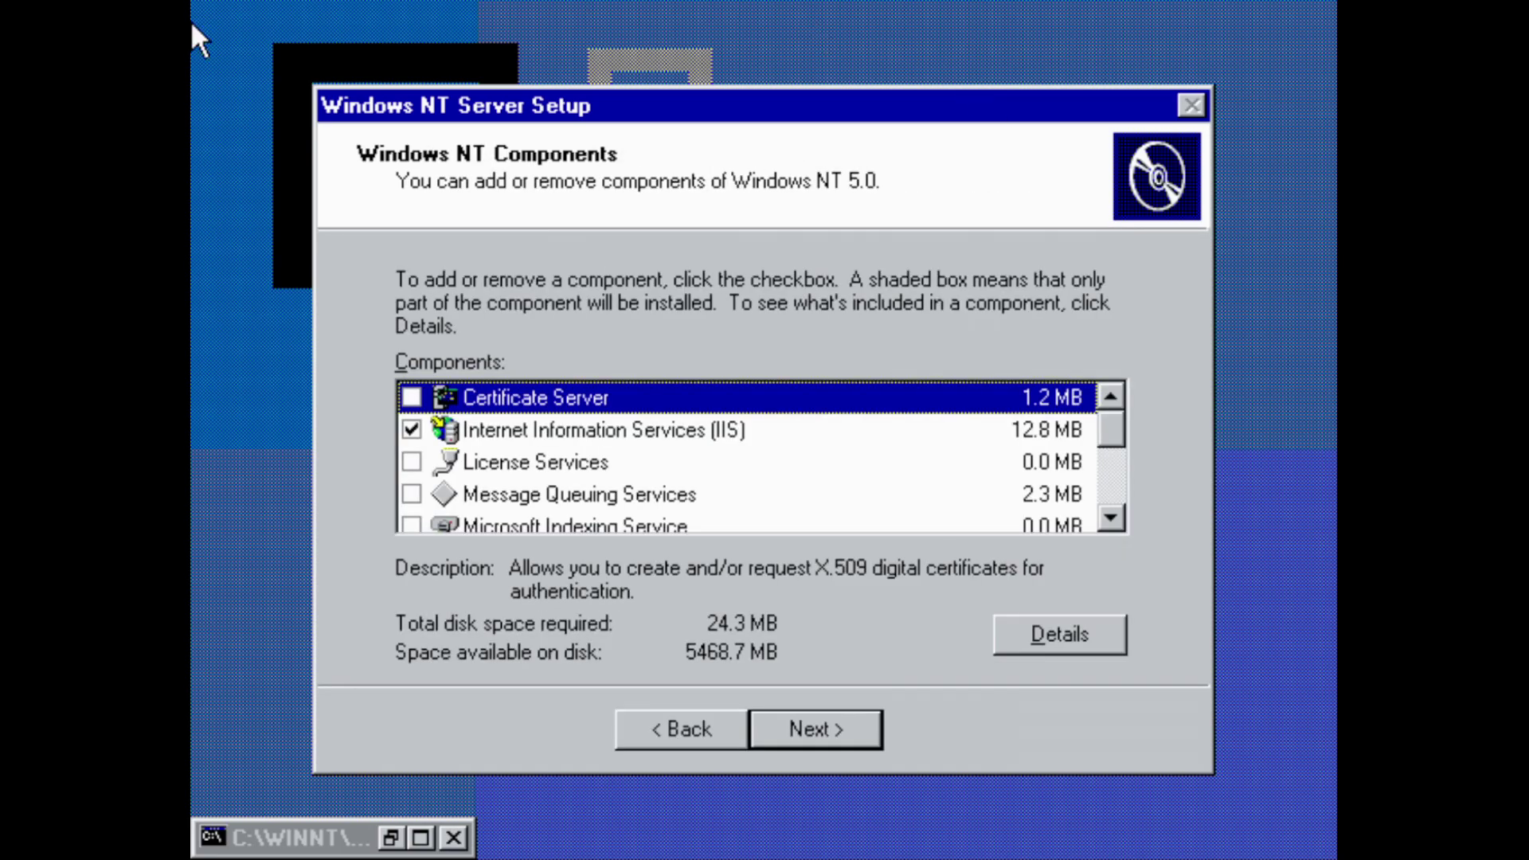
# Accept the default components and set the dialing location to United States of America with area code 111 and outside line 111
pyautogui.moveTo(1119, 437); pyautogui.dragTo(1133, 530)
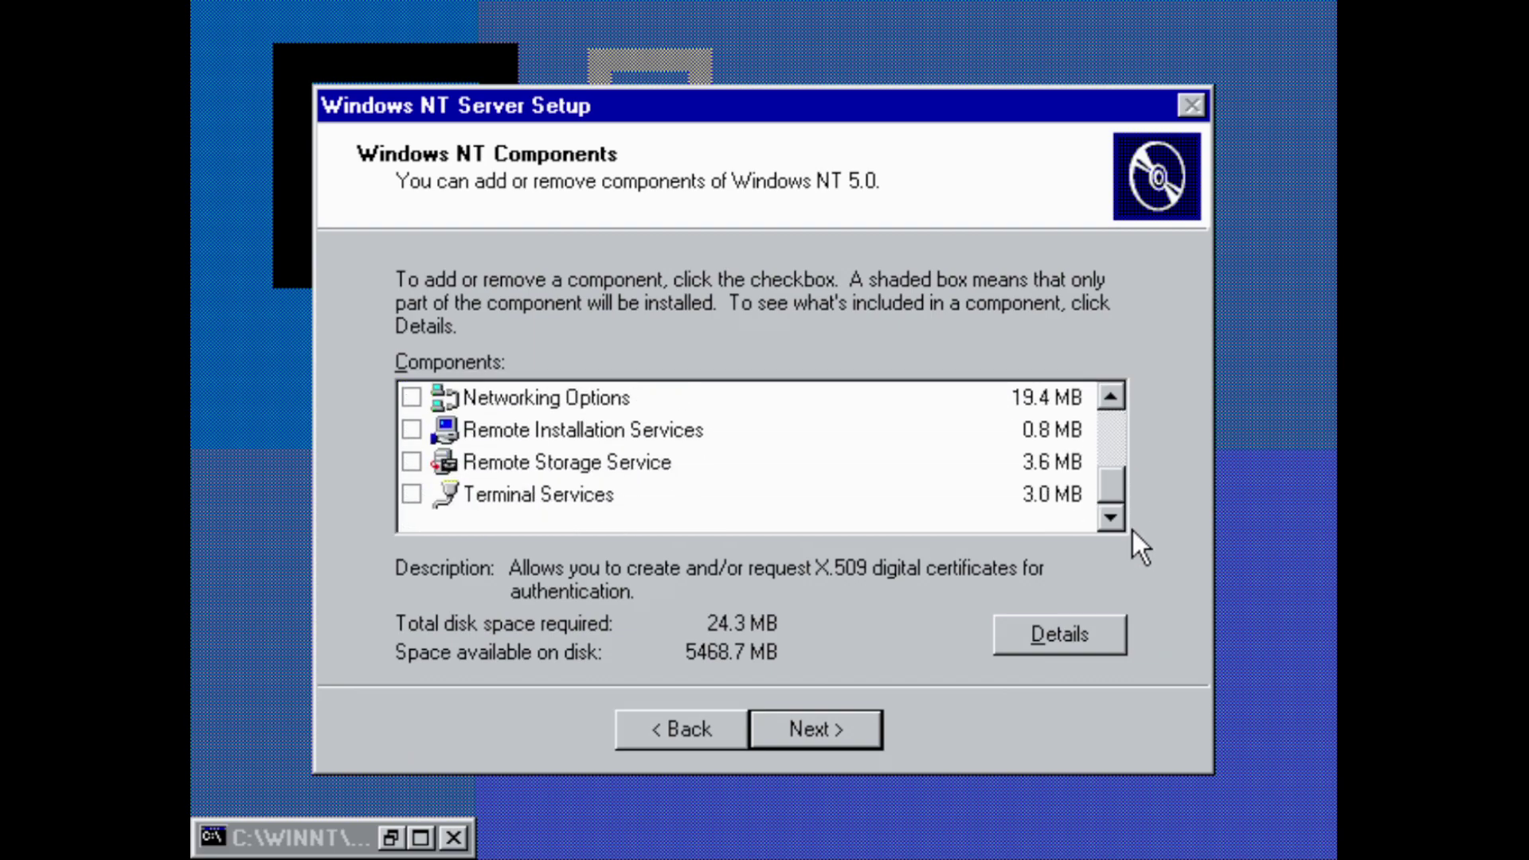
pyautogui.click(819, 741)
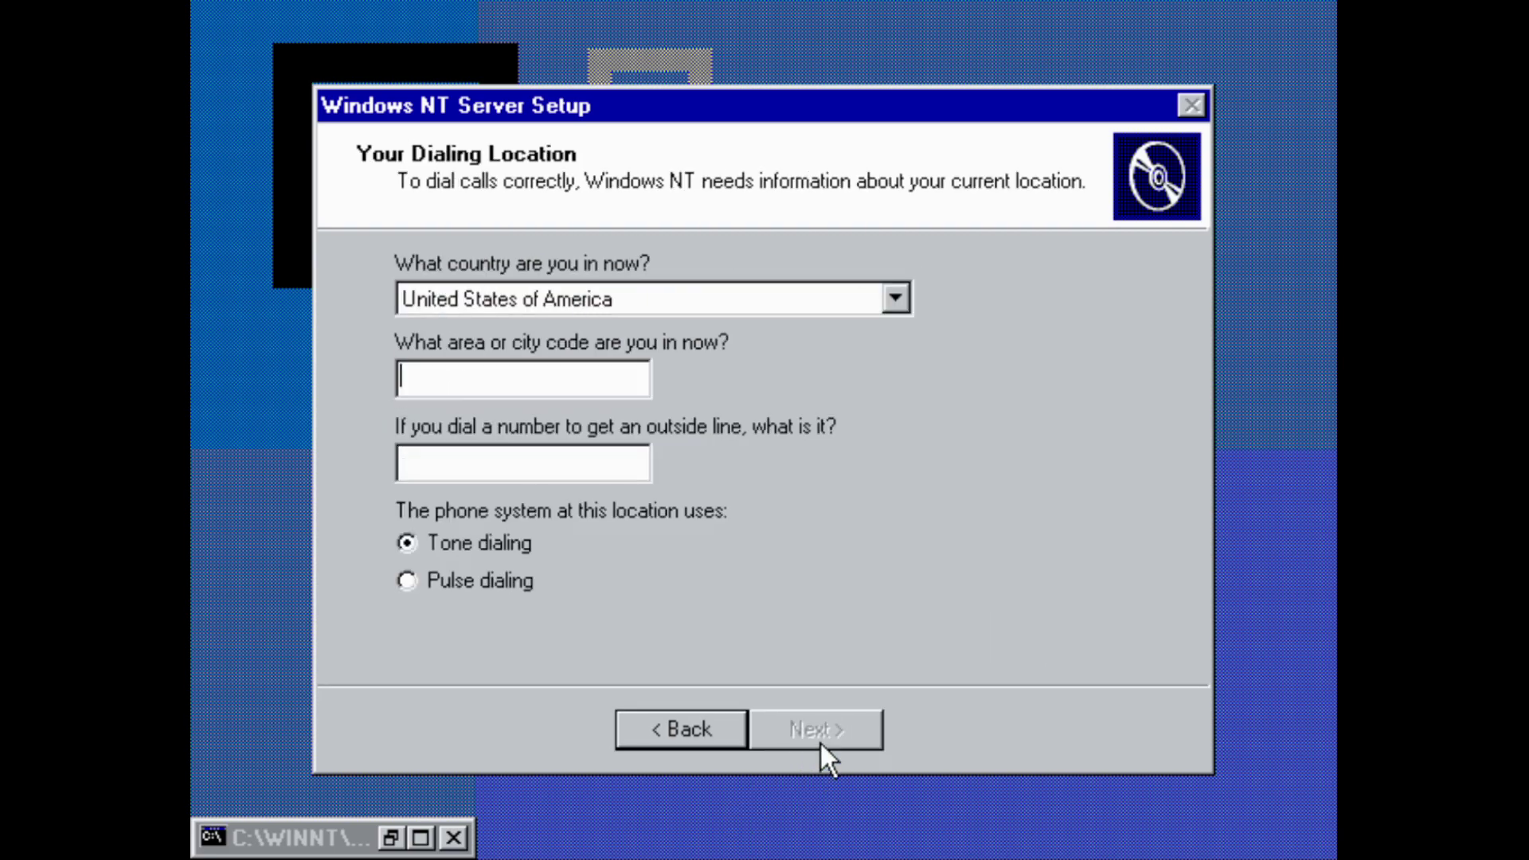
pyautogui.click(803, 288)
pyautogui.moveTo(906, 485); pyautogui.dragTo(954, 317)
pyautogui.click(953, 317)
pyautogui.click(424, 380)
pyautogui.write('111')
pyautogui.click(435, 474)
pyautogui.write('111')
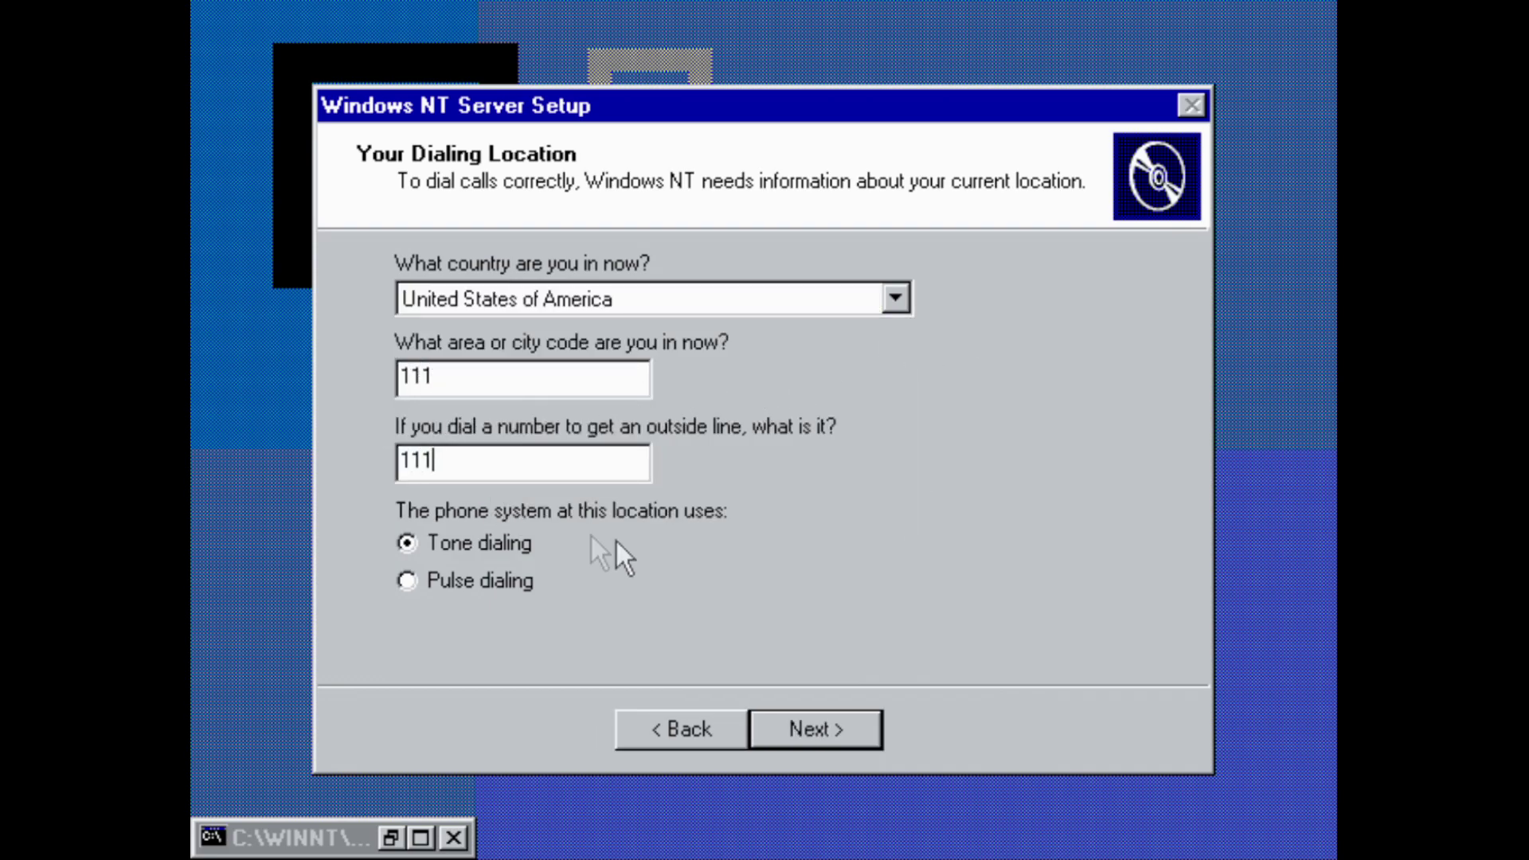
pyautogui.click(862, 724)
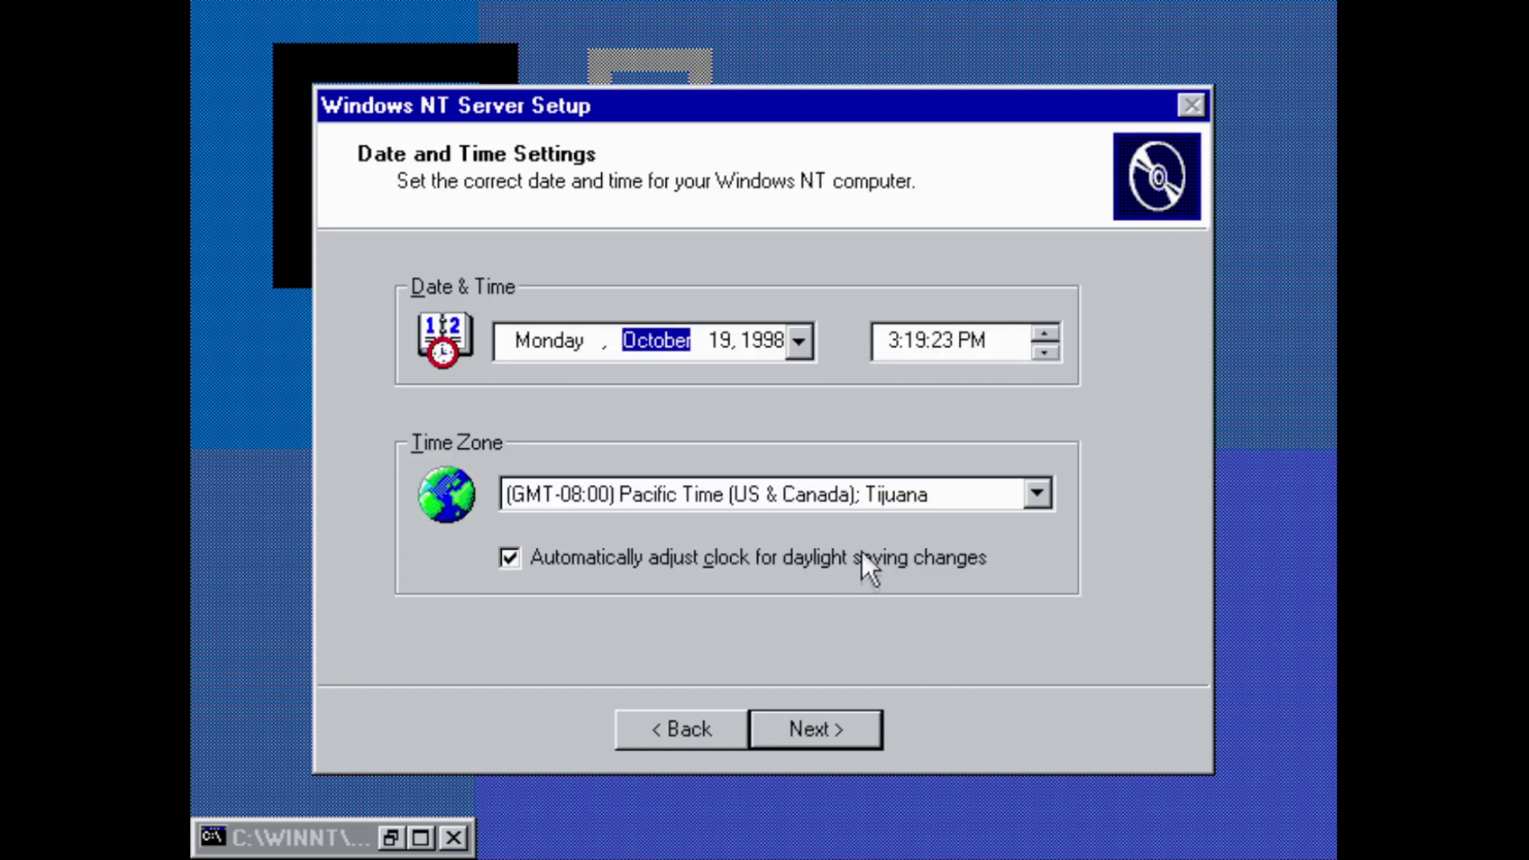
# Choose a different time zone, keep the date and time, and continue to the desktop area and color settings
pyautogui.click(870, 495)
pyautogui.click(1034, 612)
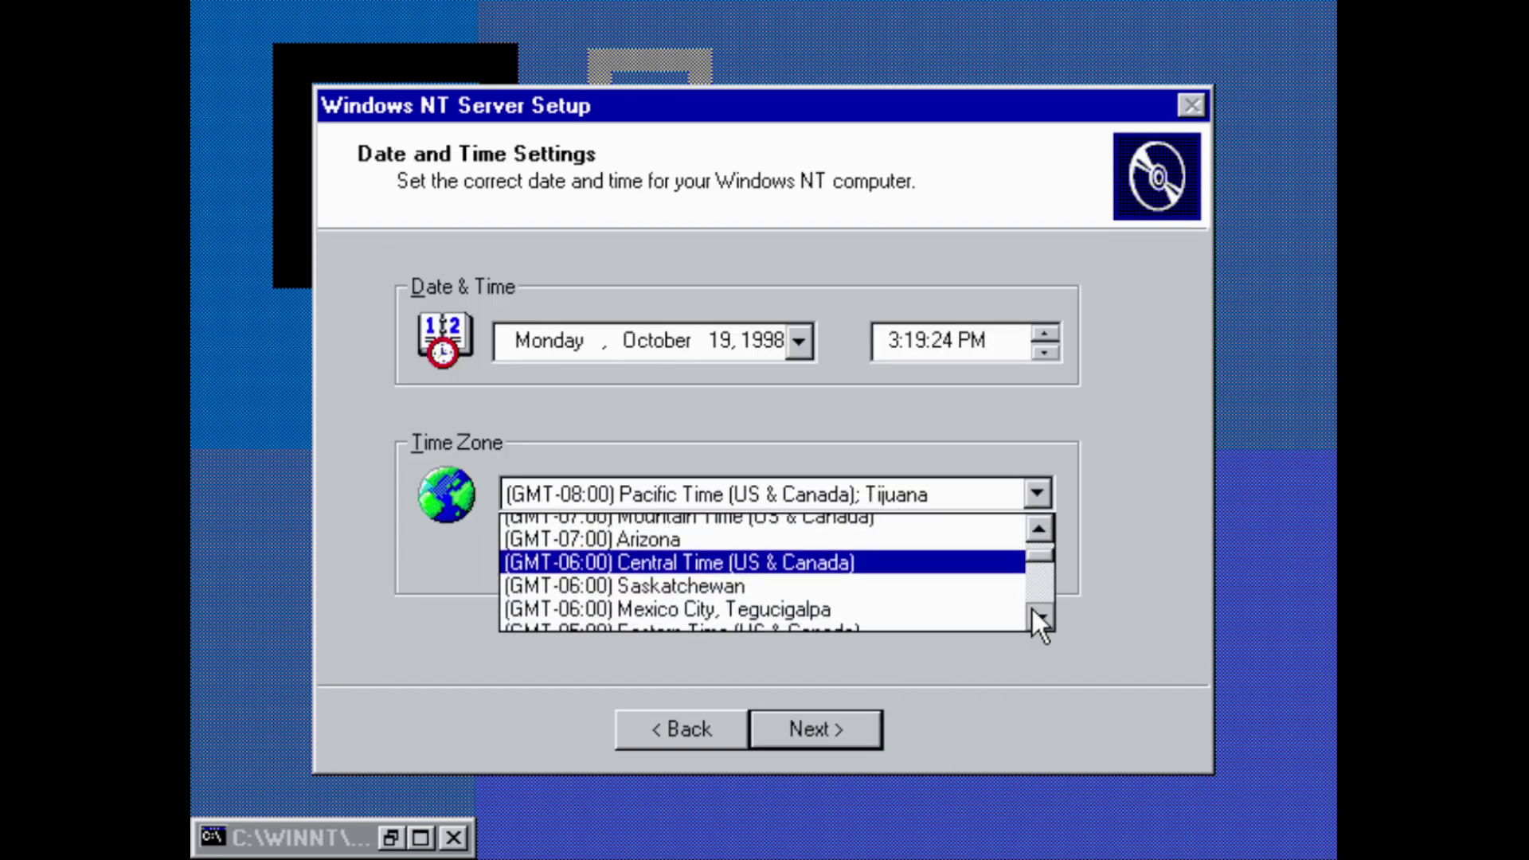
pyautogui.click(910, 597)
pyautogui.click(856, 728)
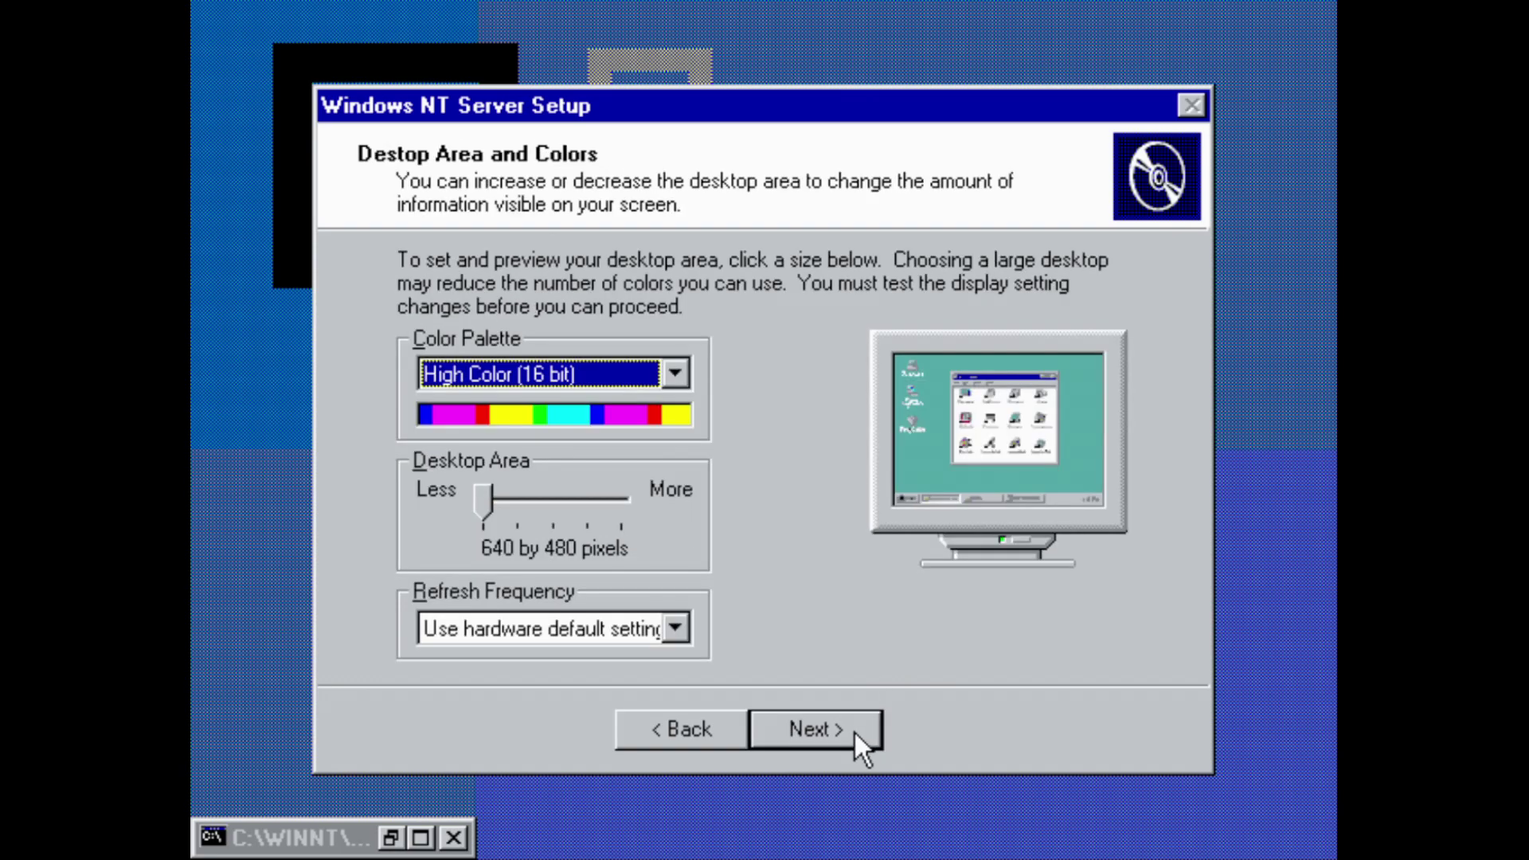
# Set the display to True Color (32 bit), 1024 by 768 pixels and a 60 Hertz refresh frequency
pyautogui.click(606, 374)
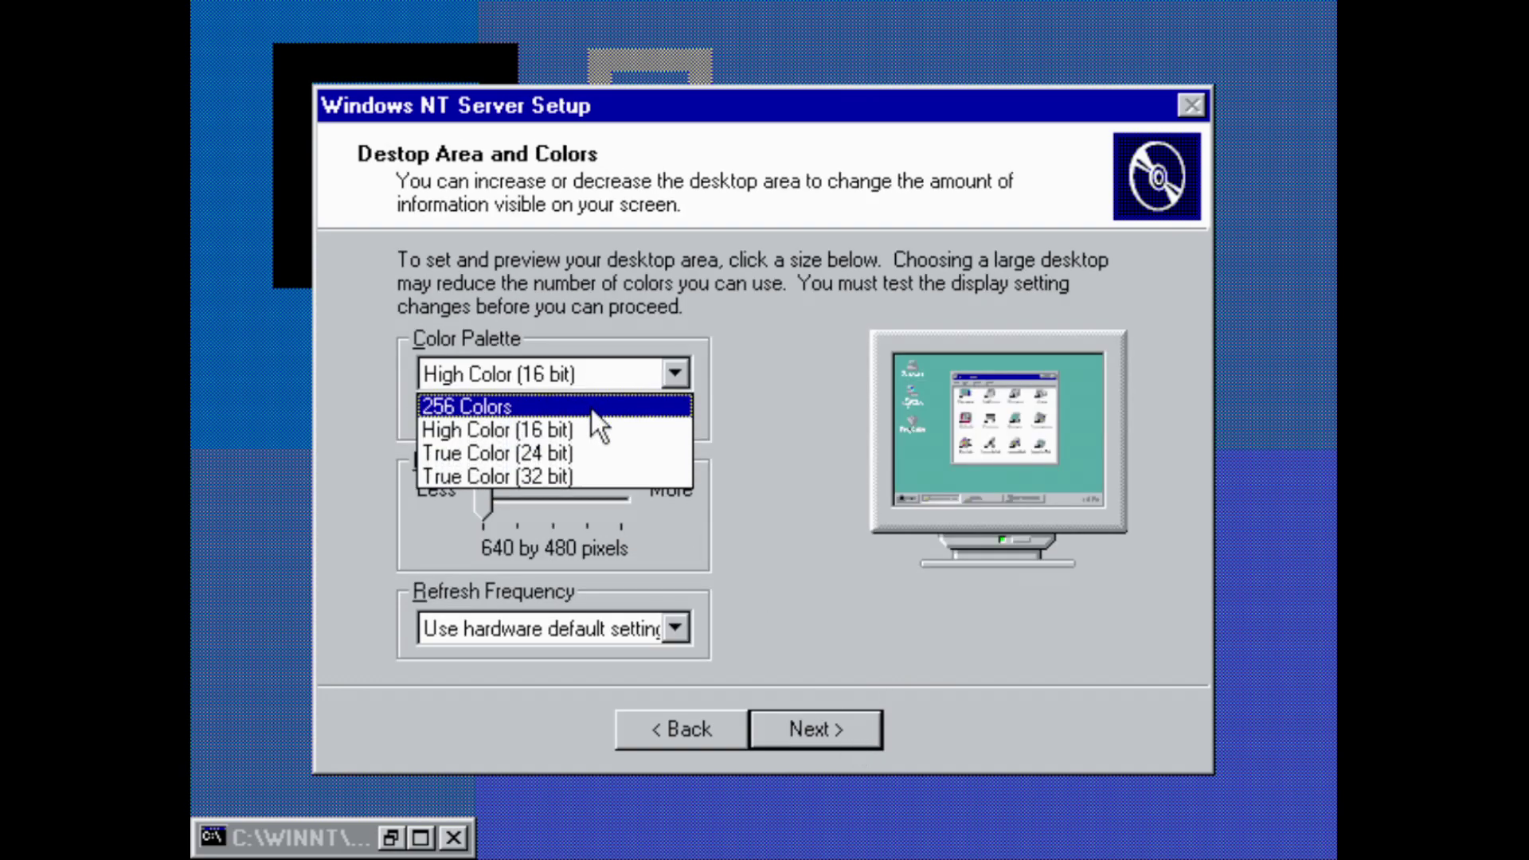
pyautogui.click(587, 478)
pyautogui.click(488, 513)
pyautogui.moveTo(487, 510); pyautogui.dragTo(563, 526)
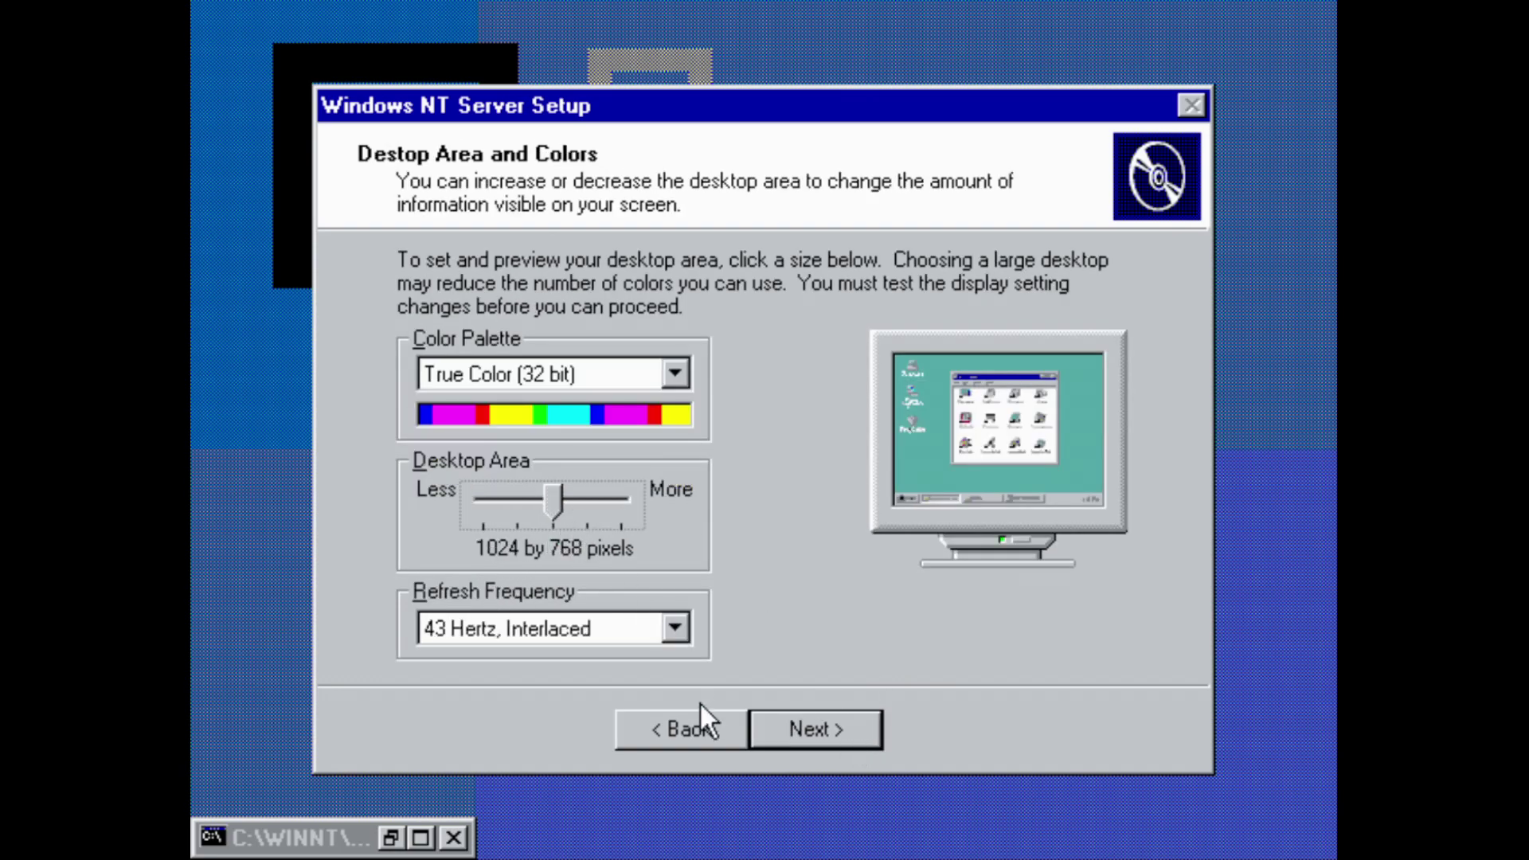
pyautogui.click(642, 637)
pyautogui.click(610, 703)
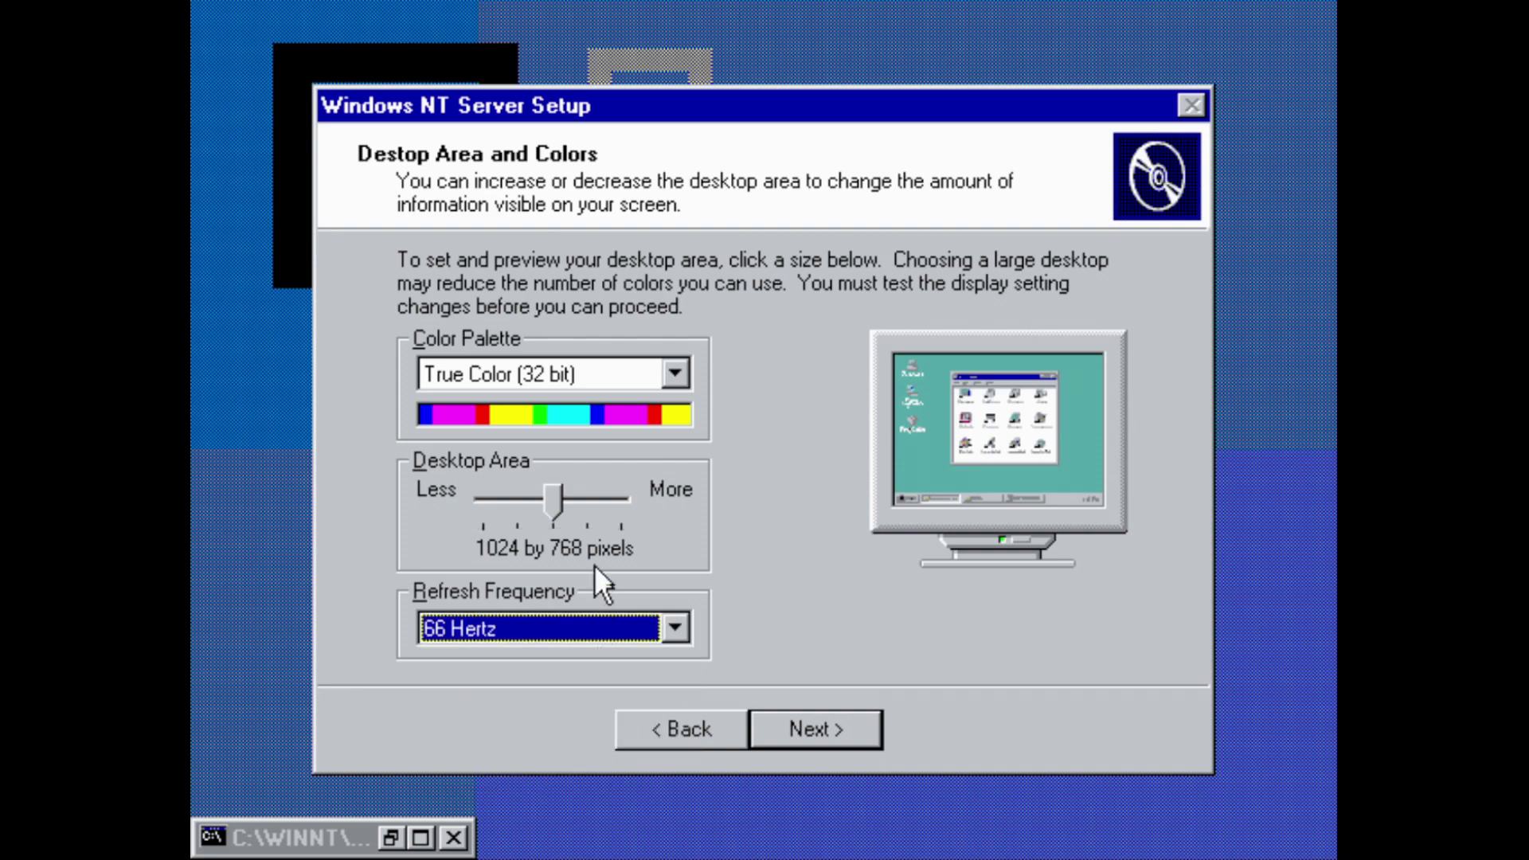
pyautogui.click(603, 618)
pyautogui.click(600, 673)
# Test the display settings, confirm that the test bitmap was shown properly, and continue with the installation
pyautogui.click(795, 721)
pyautogui.click(732, 538)
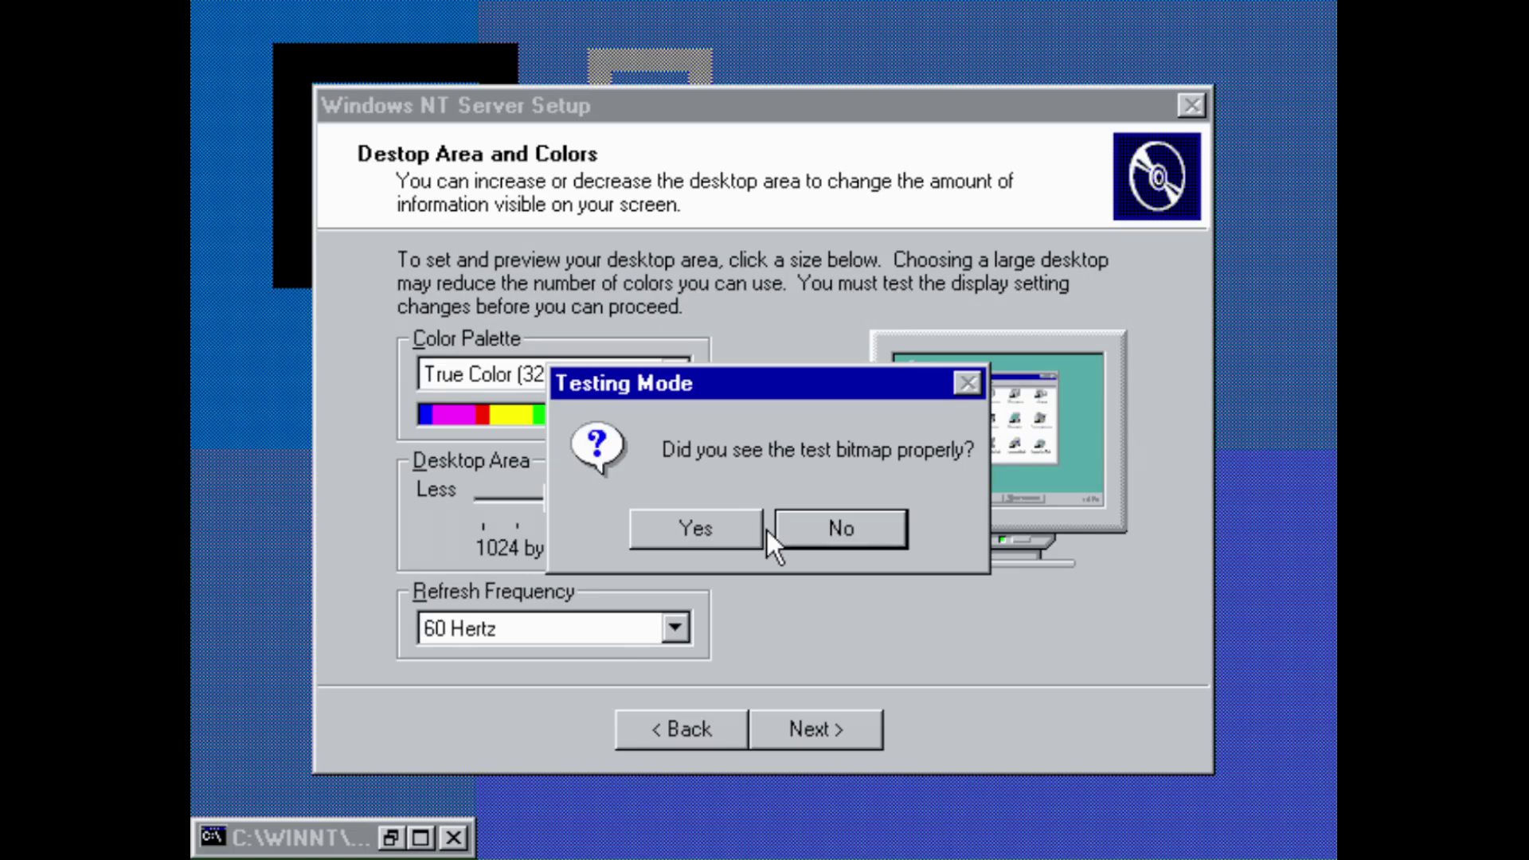
pyautogui.click(741, 522)
pyautogui.click(833, 742)
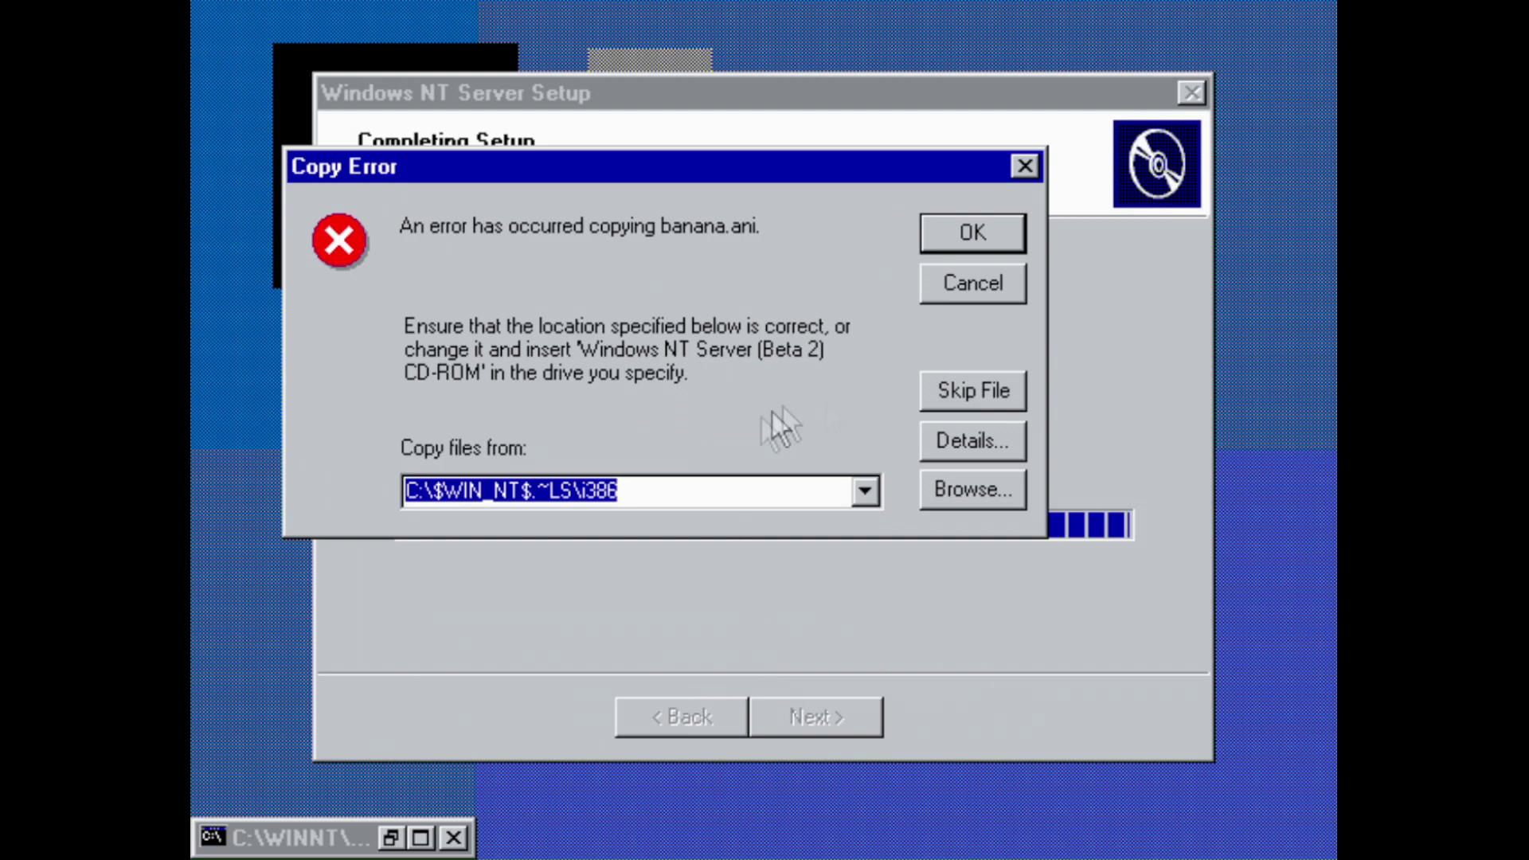
# Skip copying the banana.ani file, then finish the setup and restart the computer
pyautogui.click(978, 387)
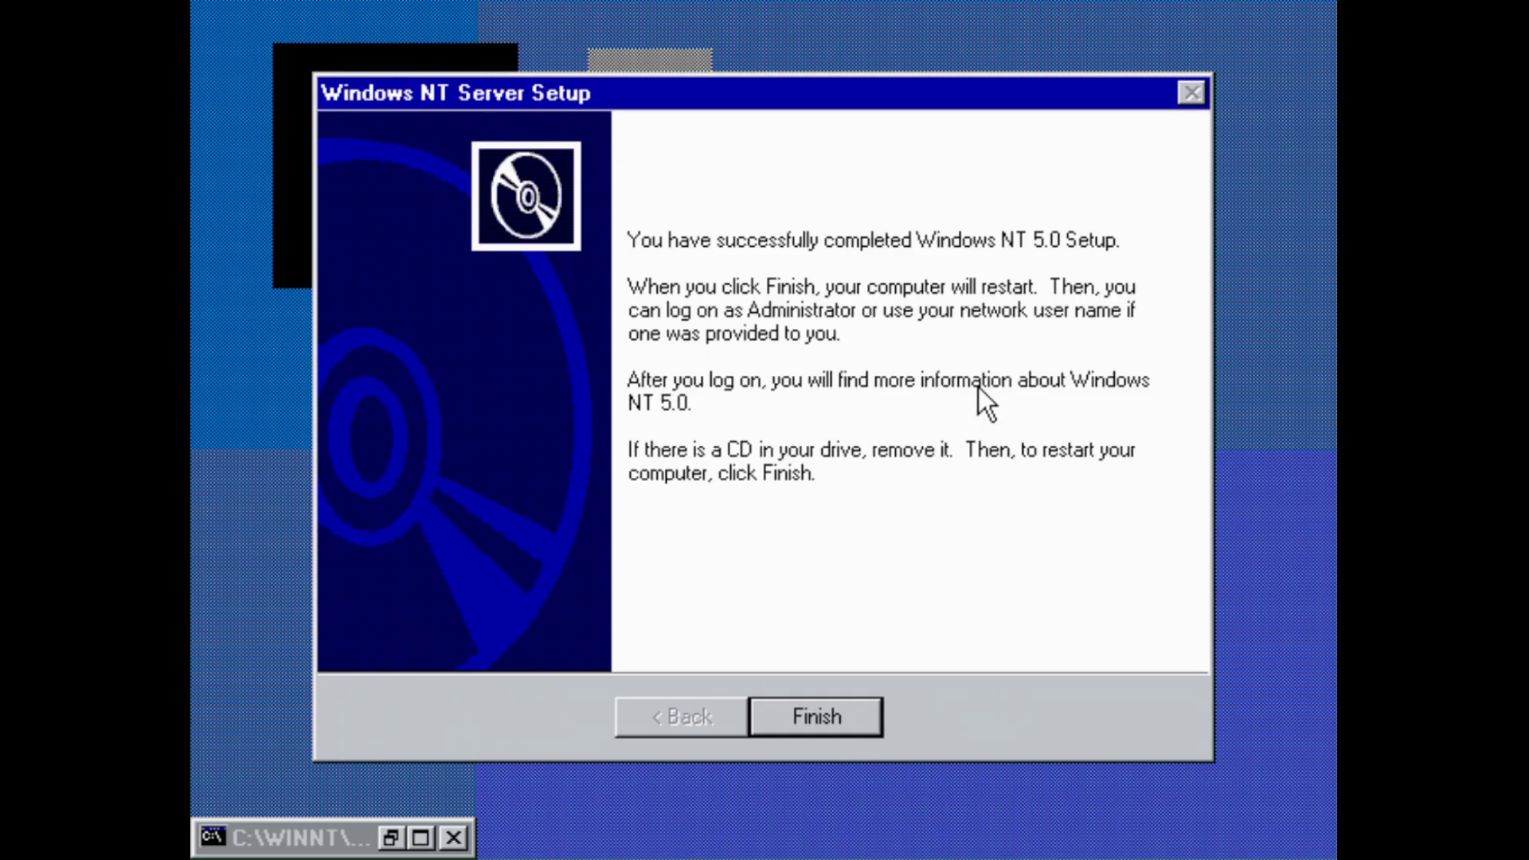
pyautogui.click(829, 724)
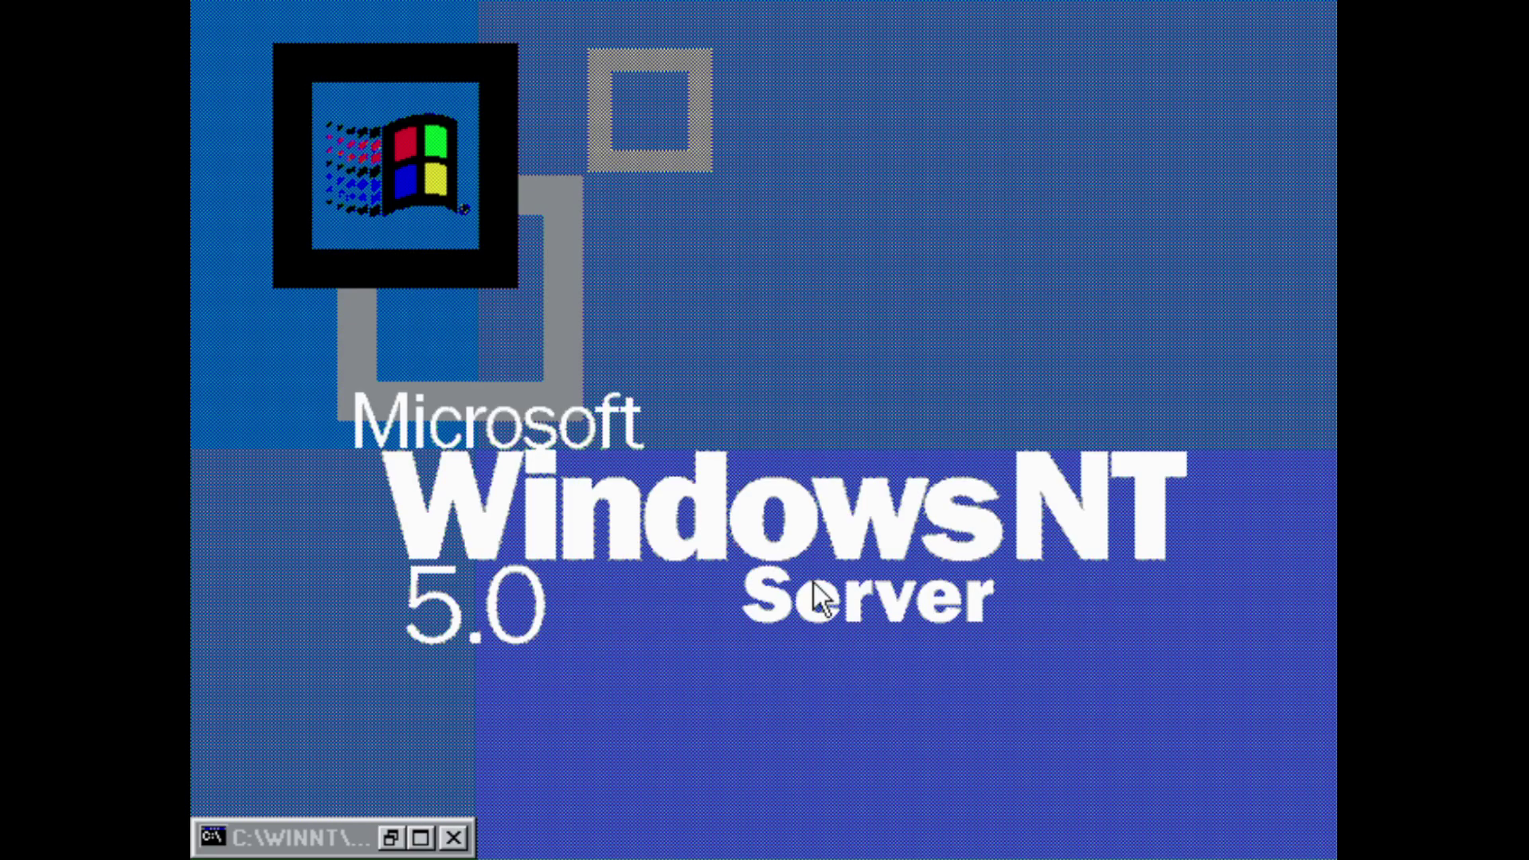
pyautogui.click(724, 591)
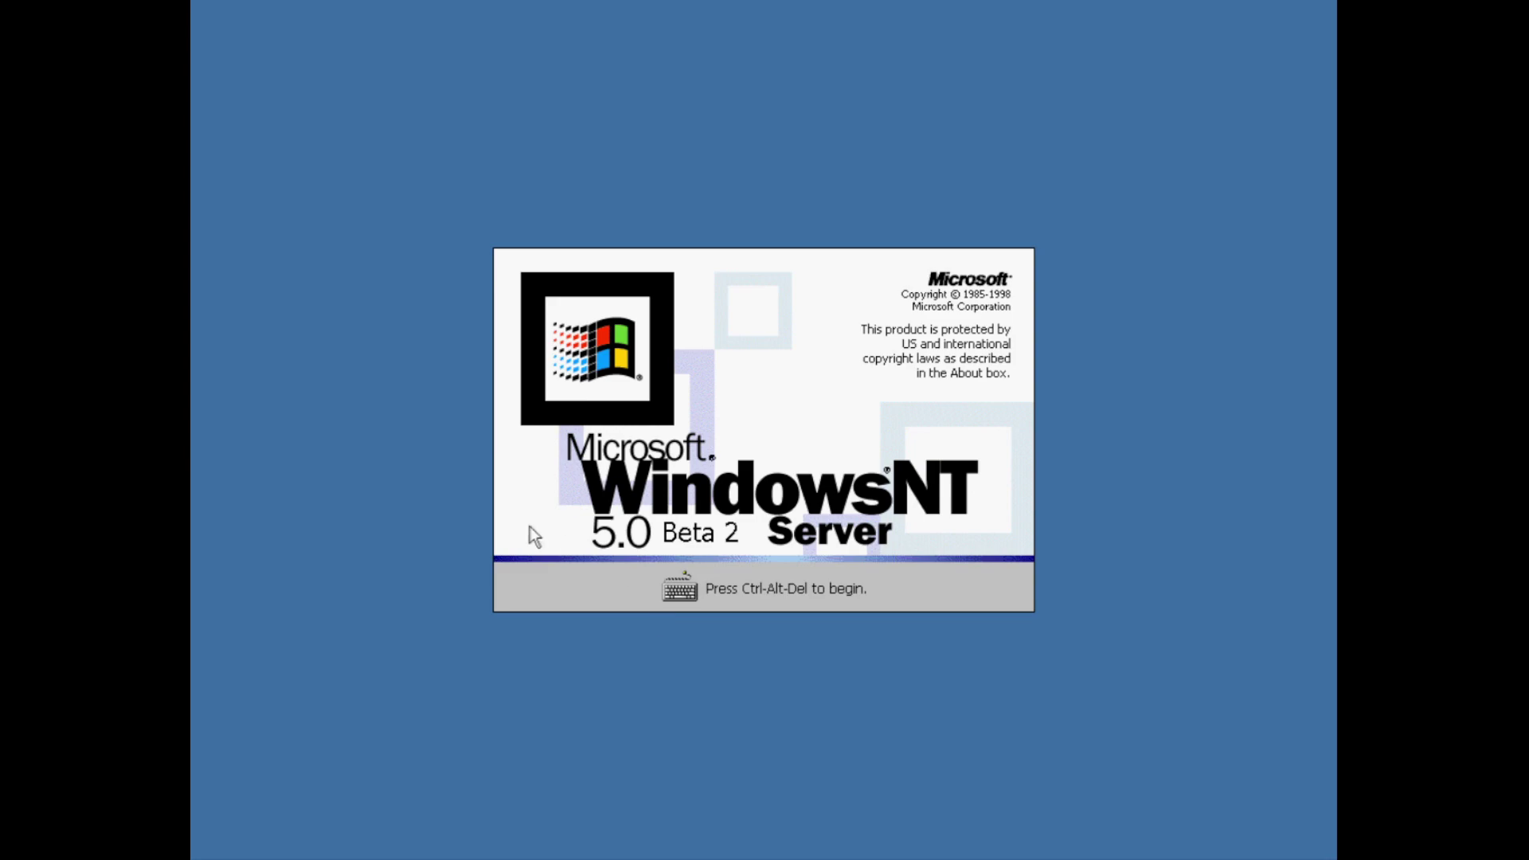
# Begin the logon at the Windows NT 5.0 Server welcome screen and log on to the desktop
pyautogui.hotkey('ctrl', 'alt', 'Delete')
pyautogui.press('Return')
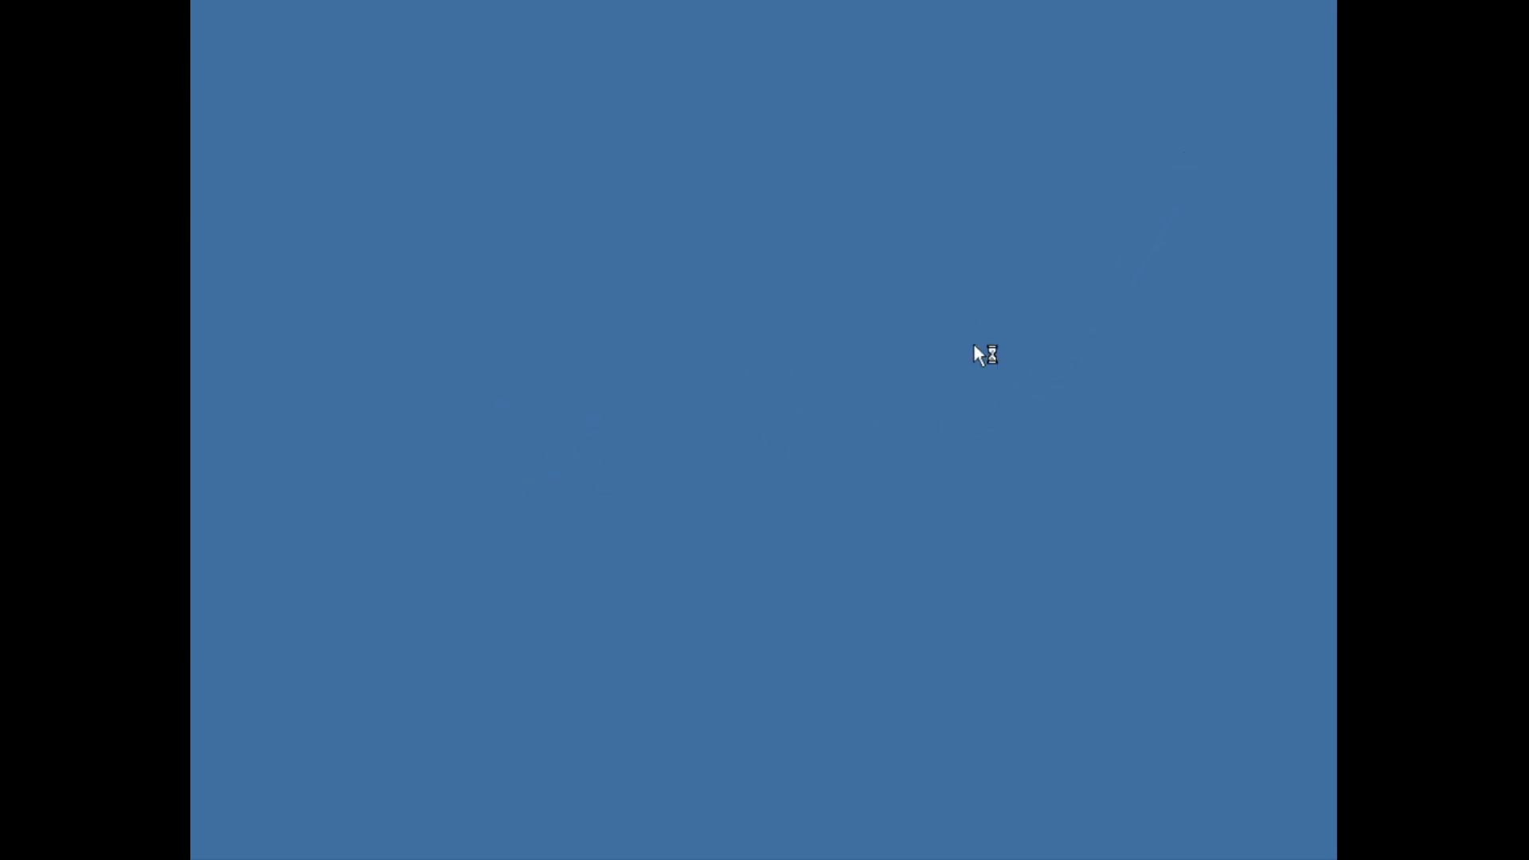
# Move the Found New Hardware window clear of the welcome window and open the properties of My Computer
pyautogui.click(233, 110)
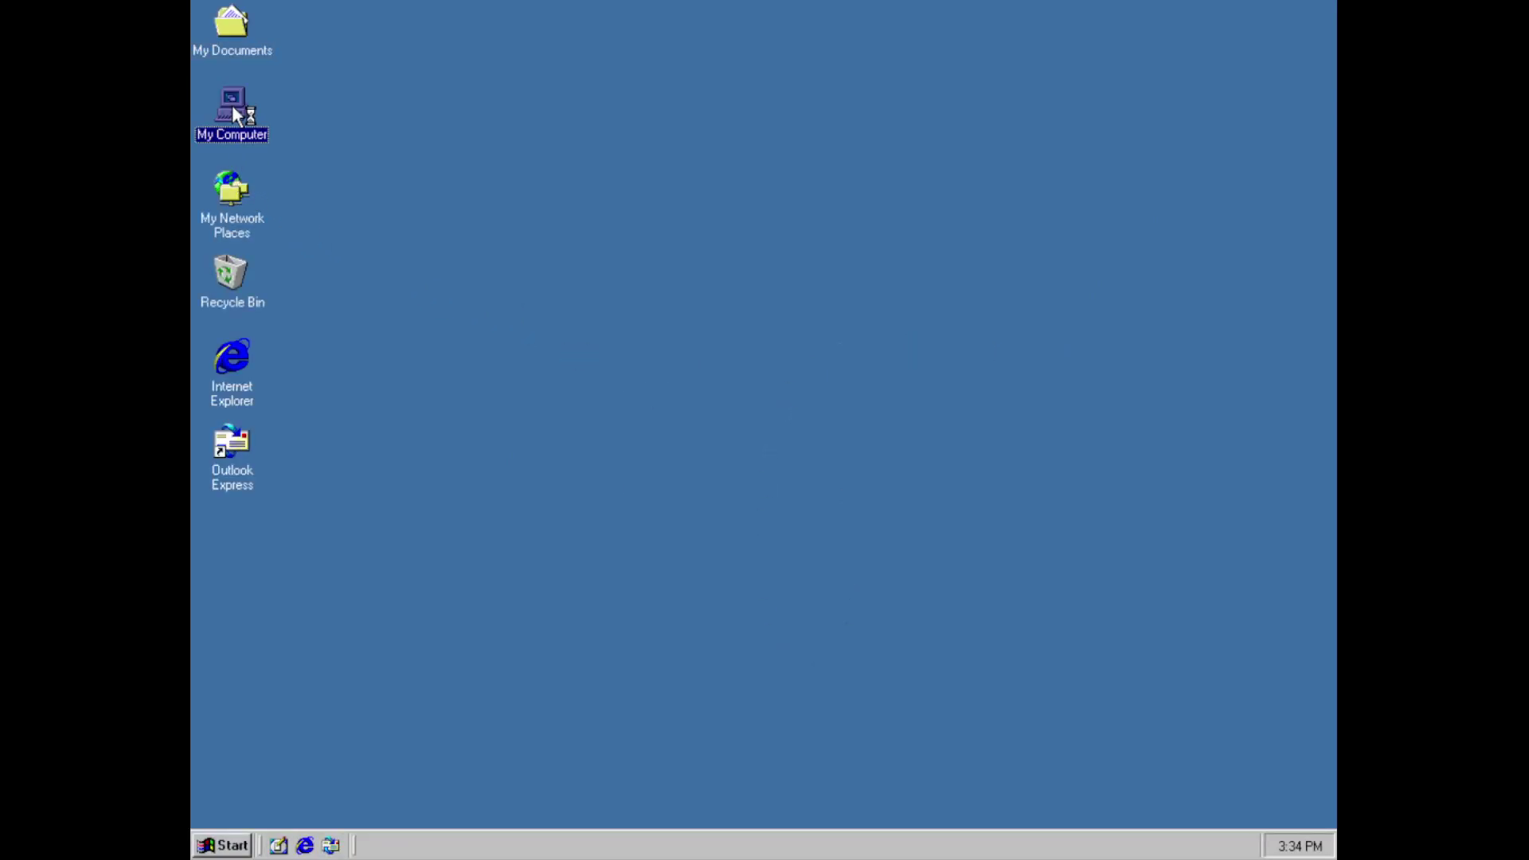
pyautogui.rightClick(233, 110)
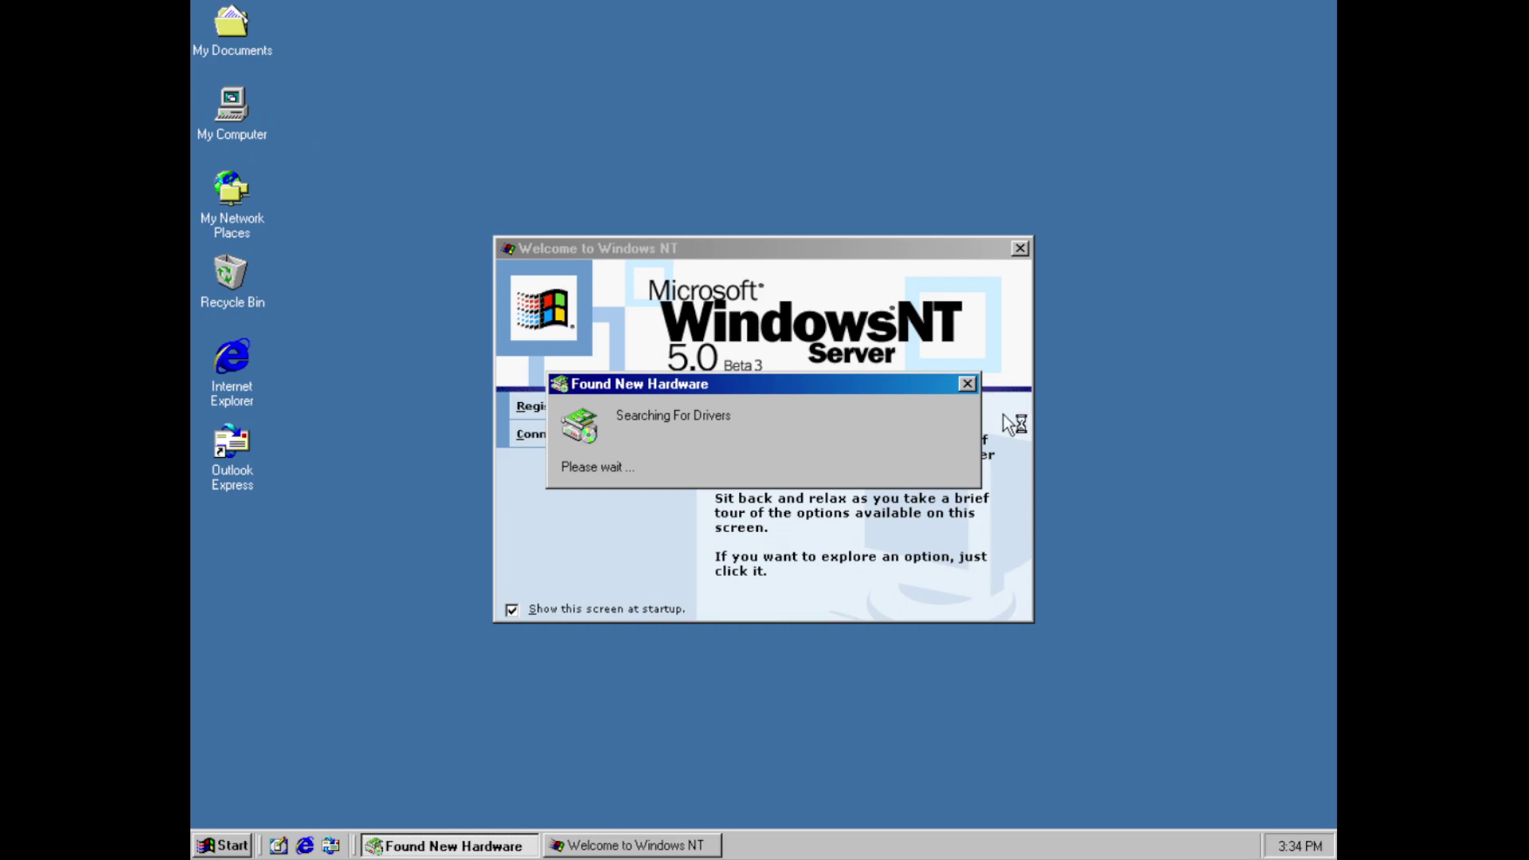
pyautogui.moveTo(777, 388); pyautogui.dragTo(742, 128)
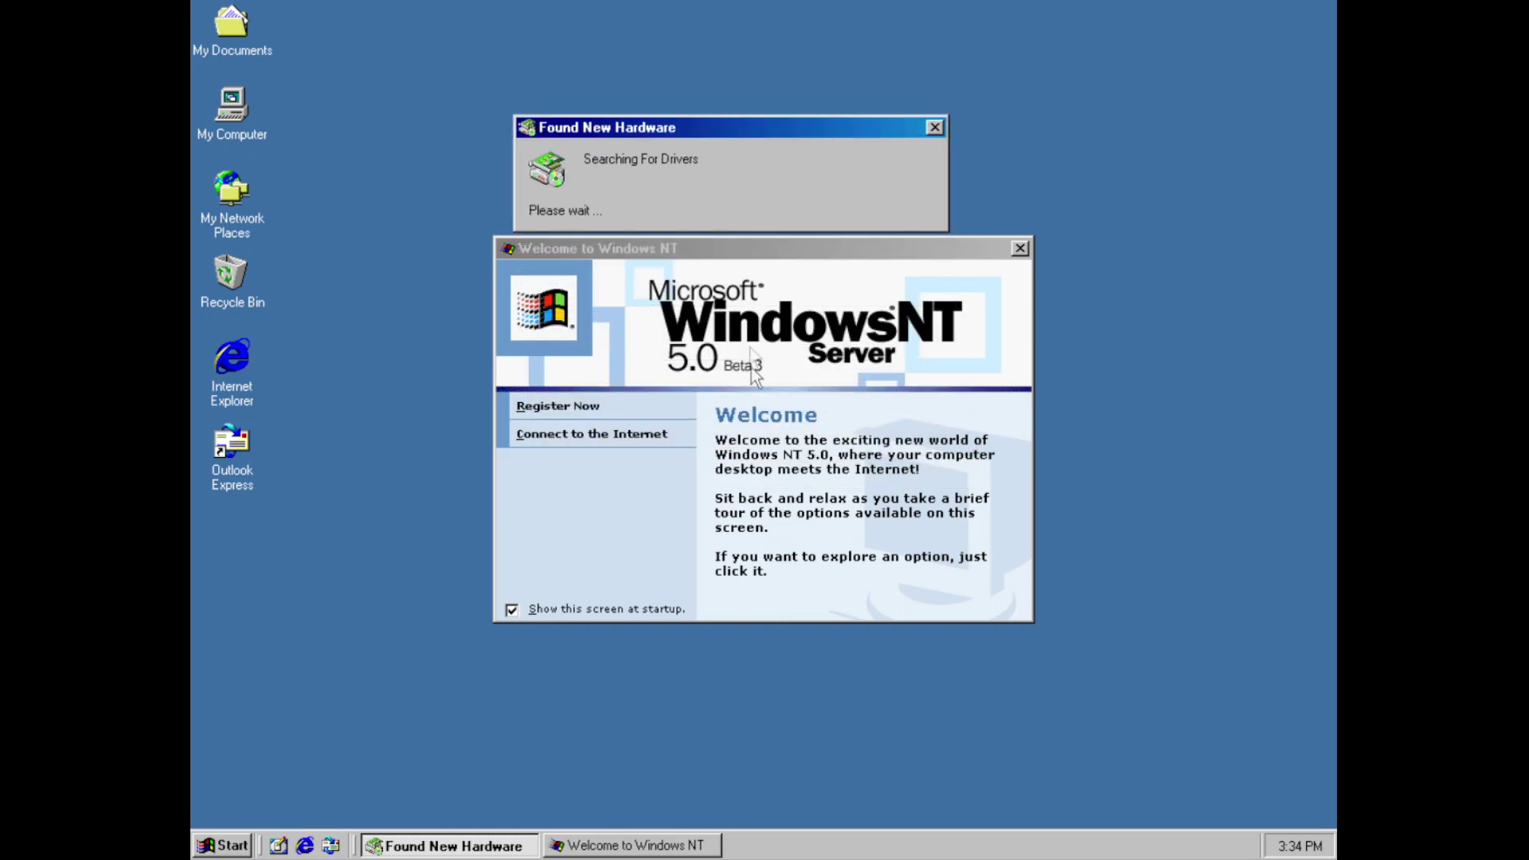
pyautogui.rightClick(227, 121)
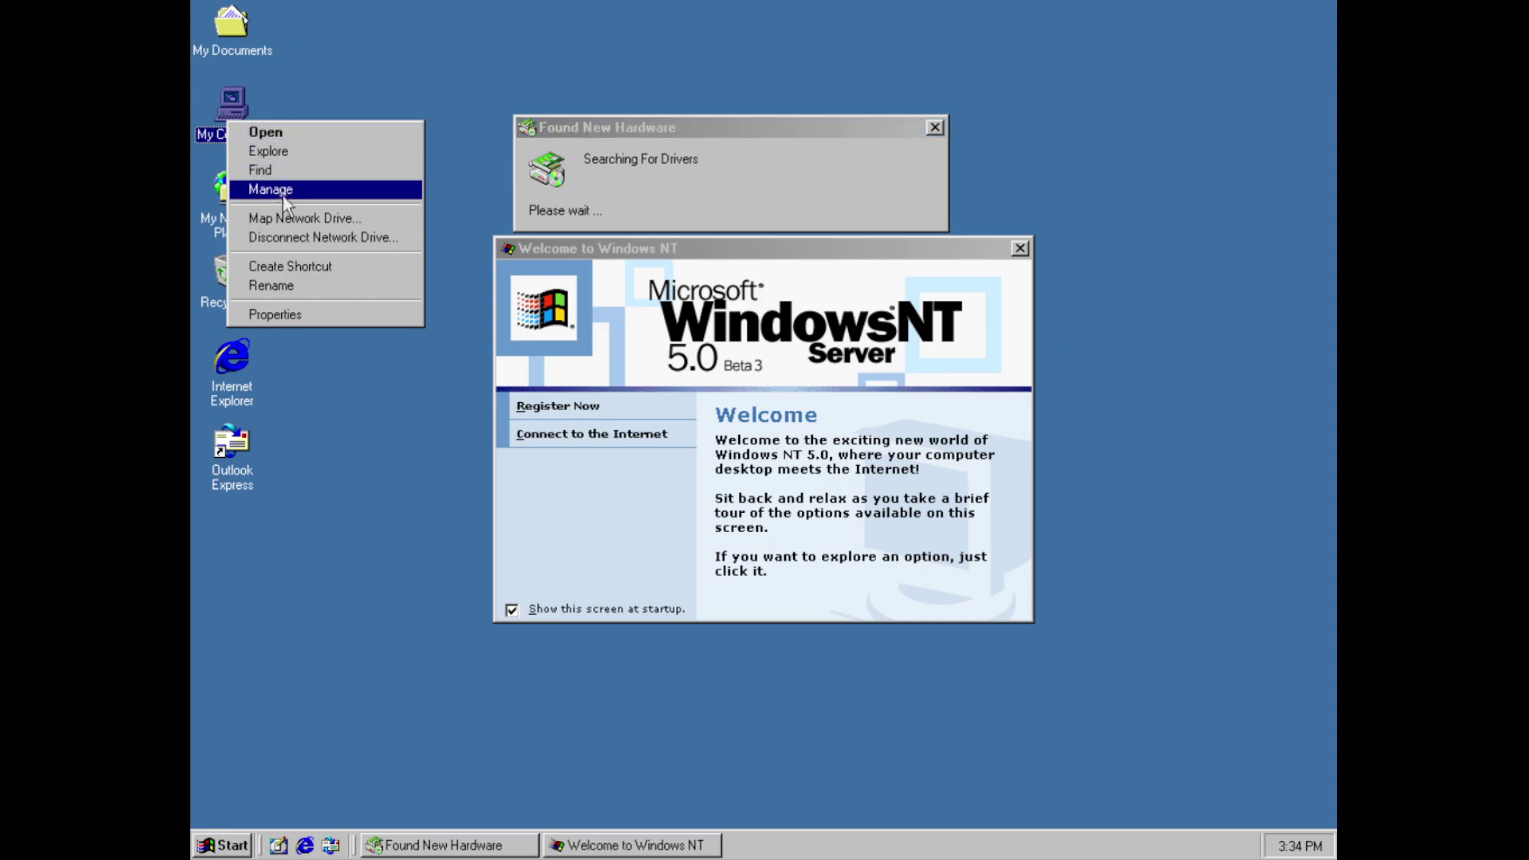
pyautogui.click(317, 314)
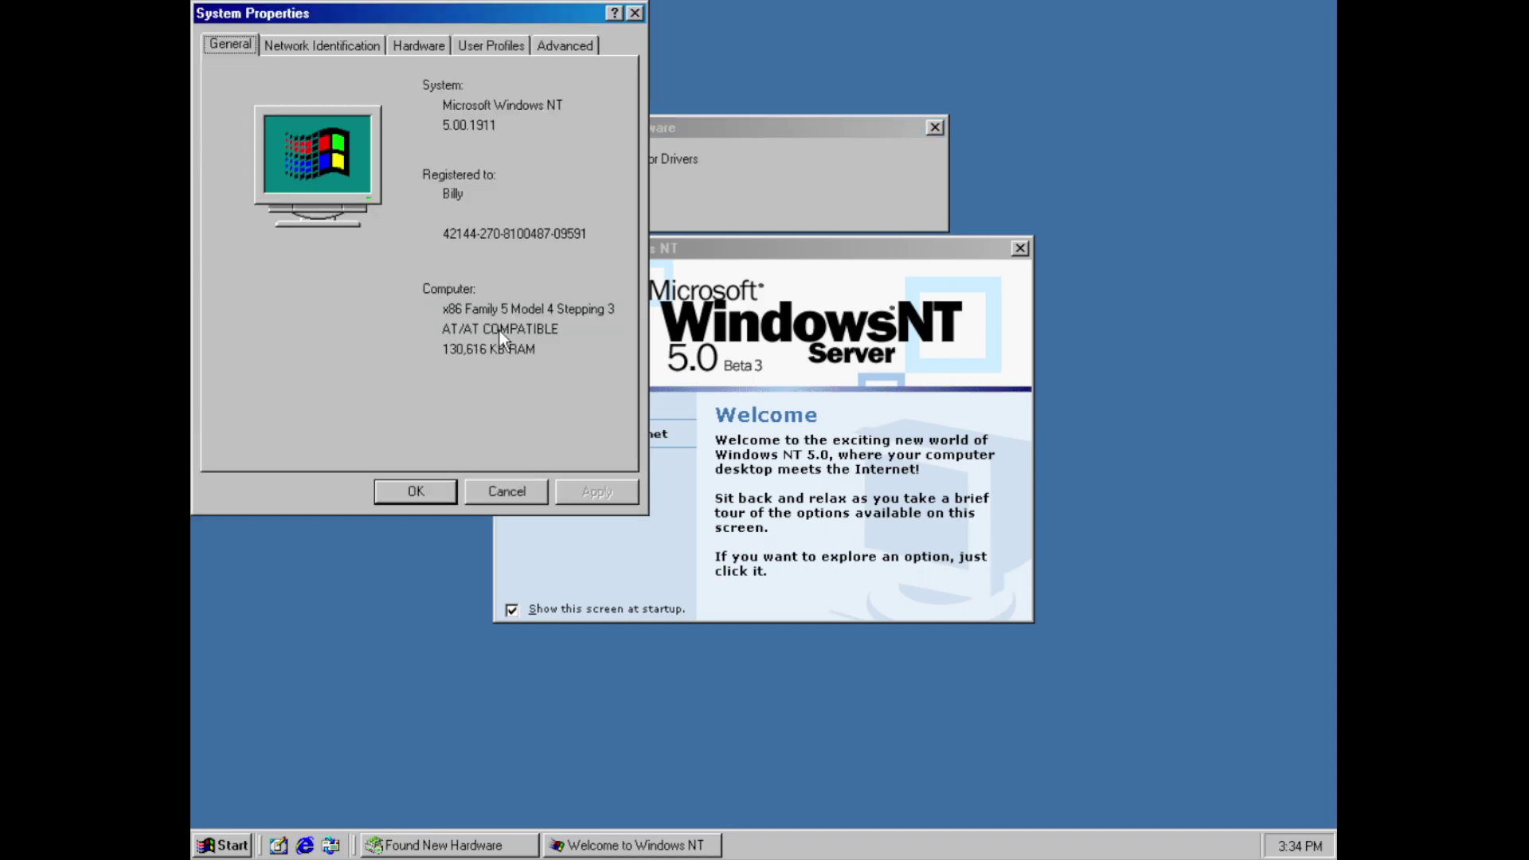
# Run winver to show the Windows NT version information and move its window away from the others
pyautogui.press('super+r')
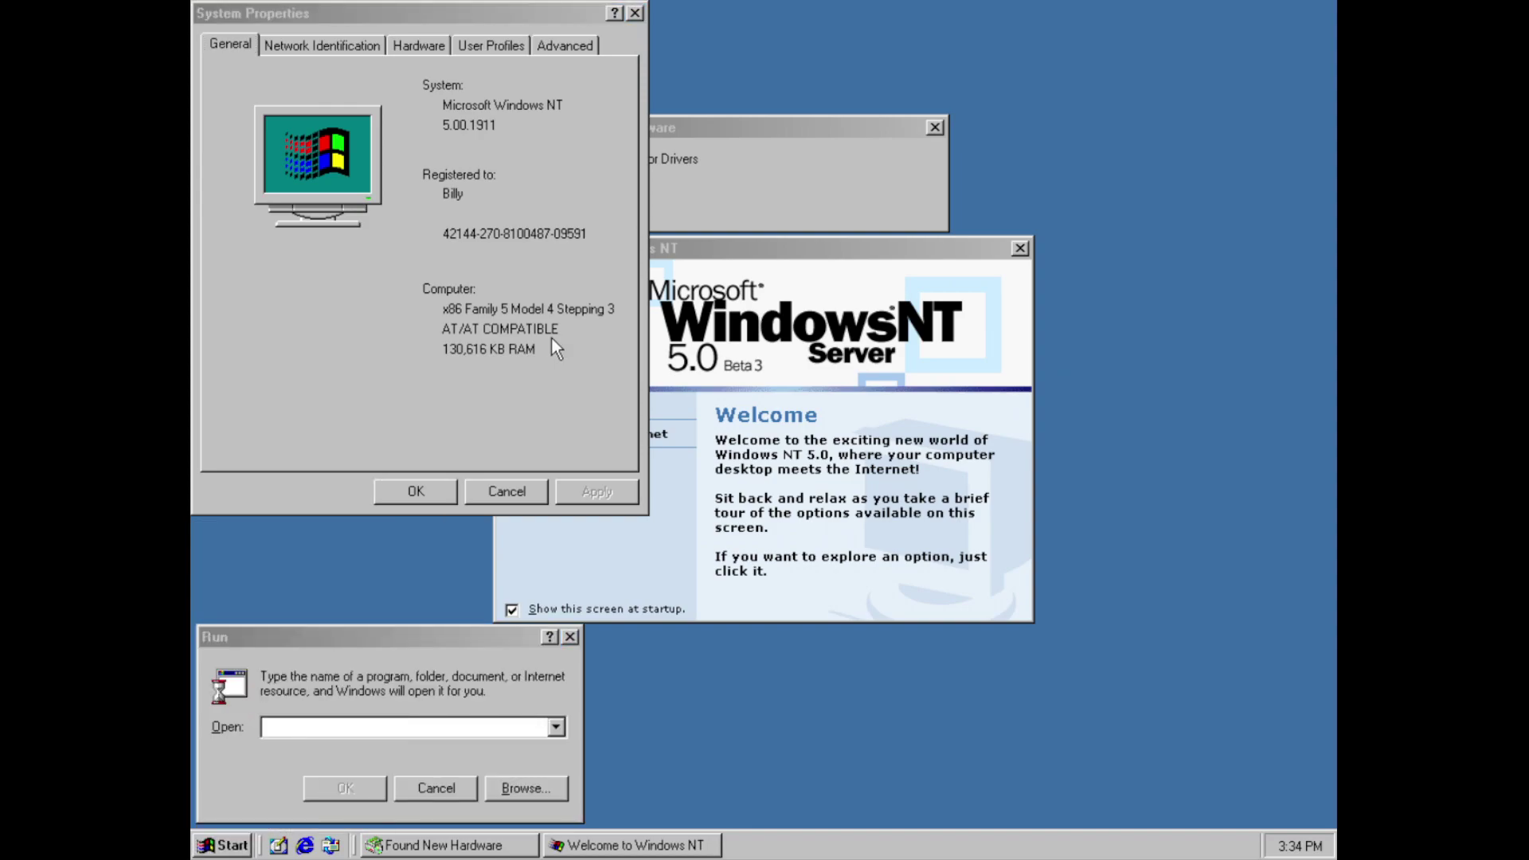
pyautogui.click(475, 704)
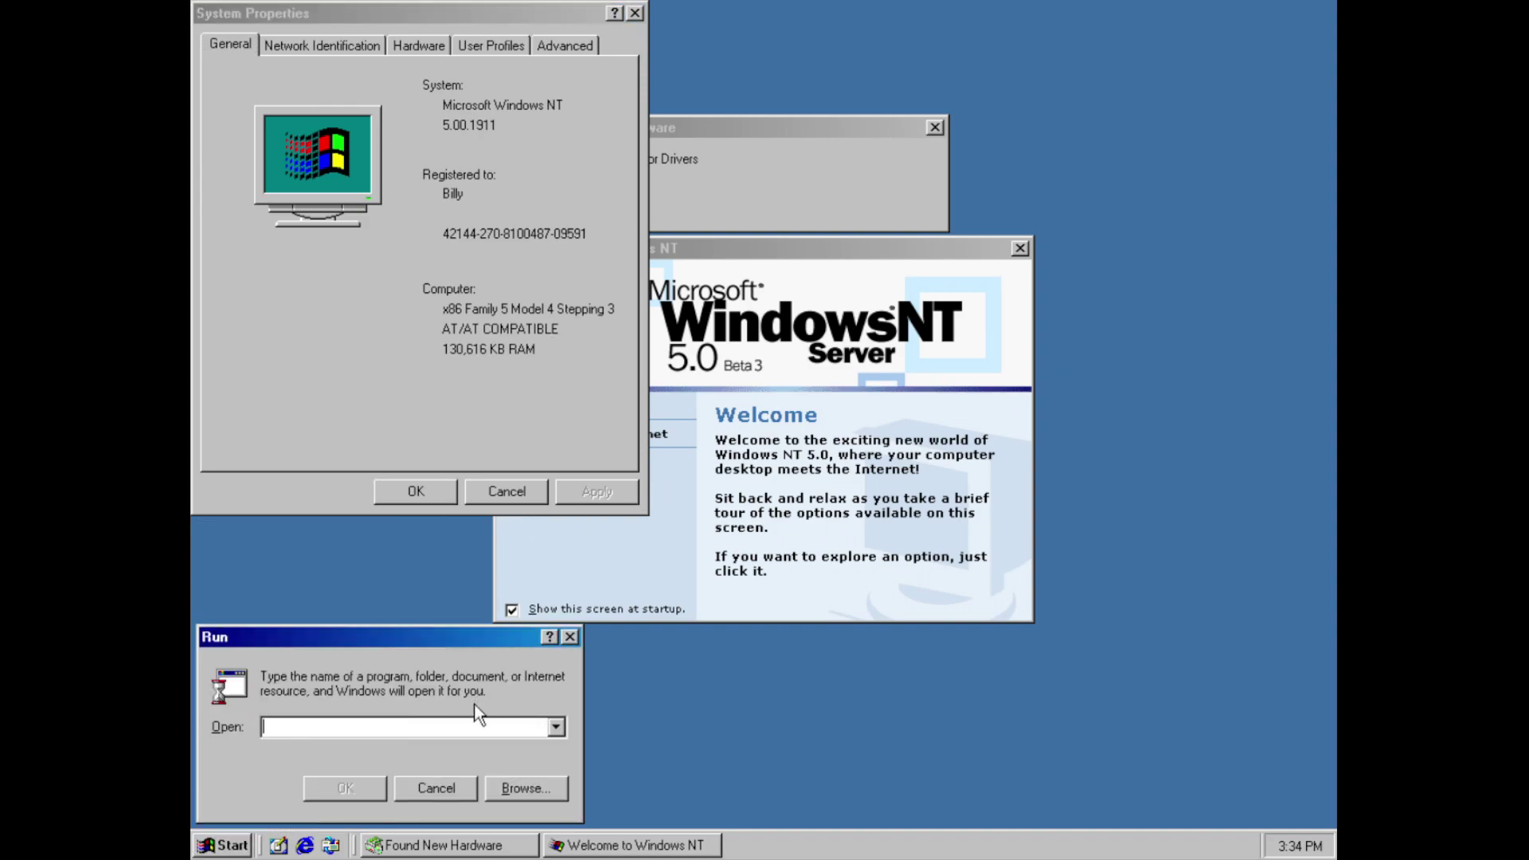
pyautogui.write('winver')
pyautogui.press('Return')
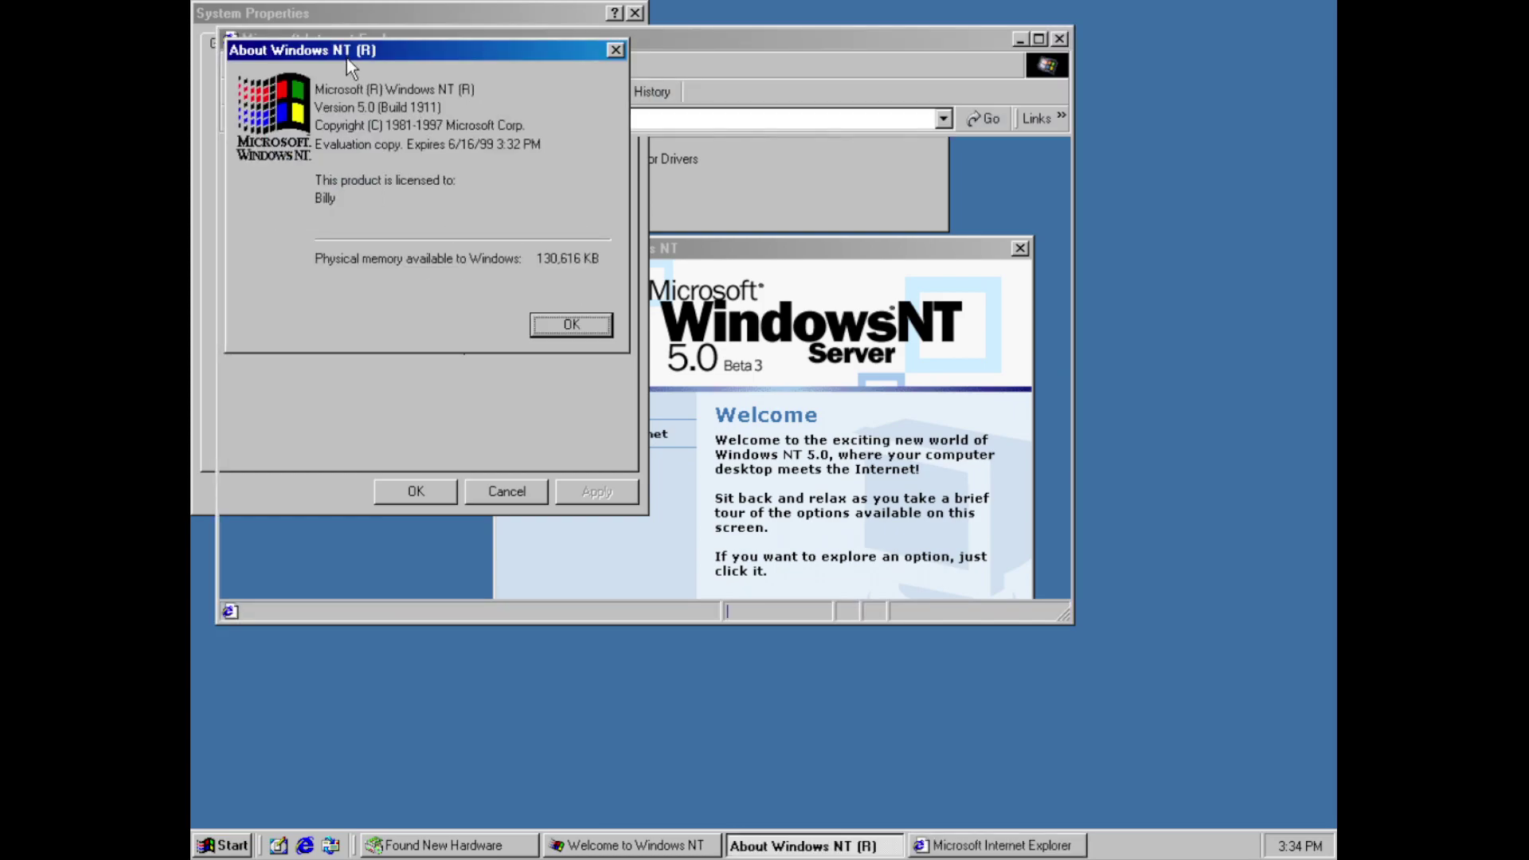
pyautogui.moveTo(350, 68); pyautogui.dragTo(1068, 517)
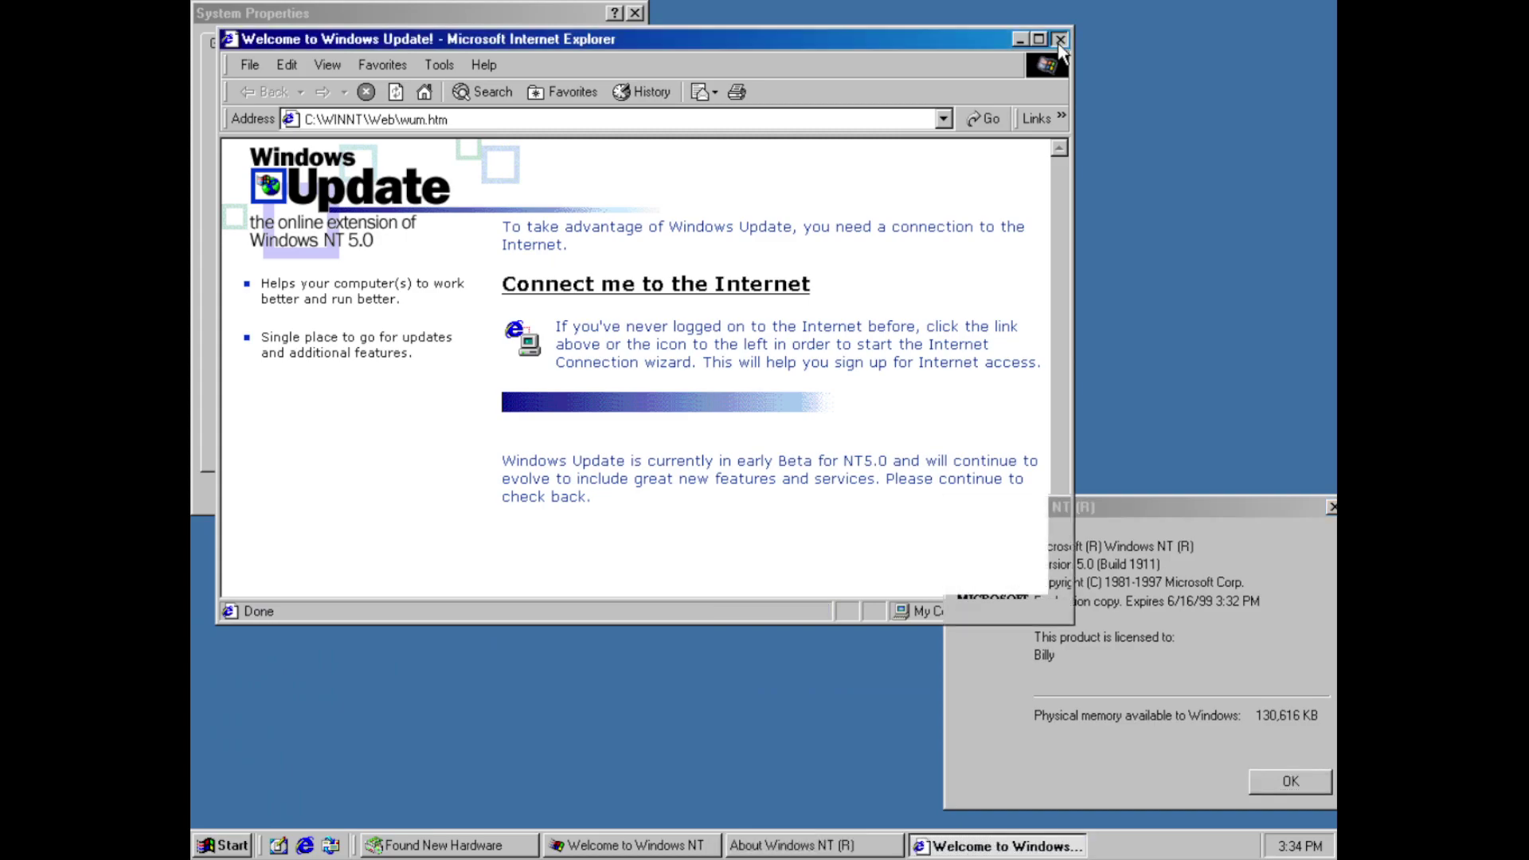
# Close the Windows Update browser, About Windows NT, System Properties and Found New Hardware windows
pyautogui.click(1061, 41)
pyautogui.moveTo(1109, 499); pyautogui.dragTo(1037, 487)
pyautogui.click(1205, 767)
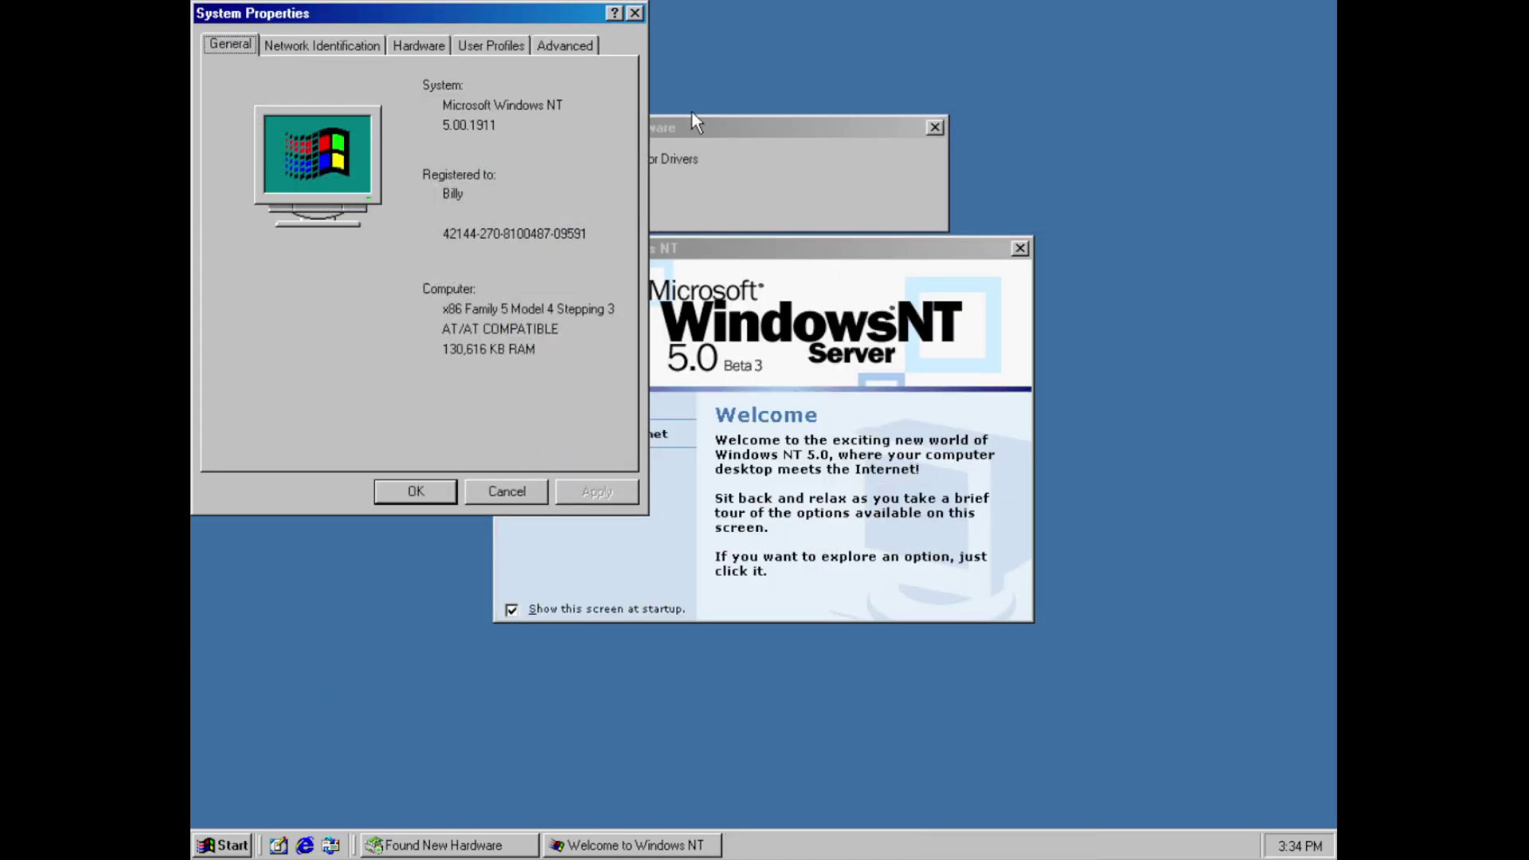
pyautogui.click(635, 14)
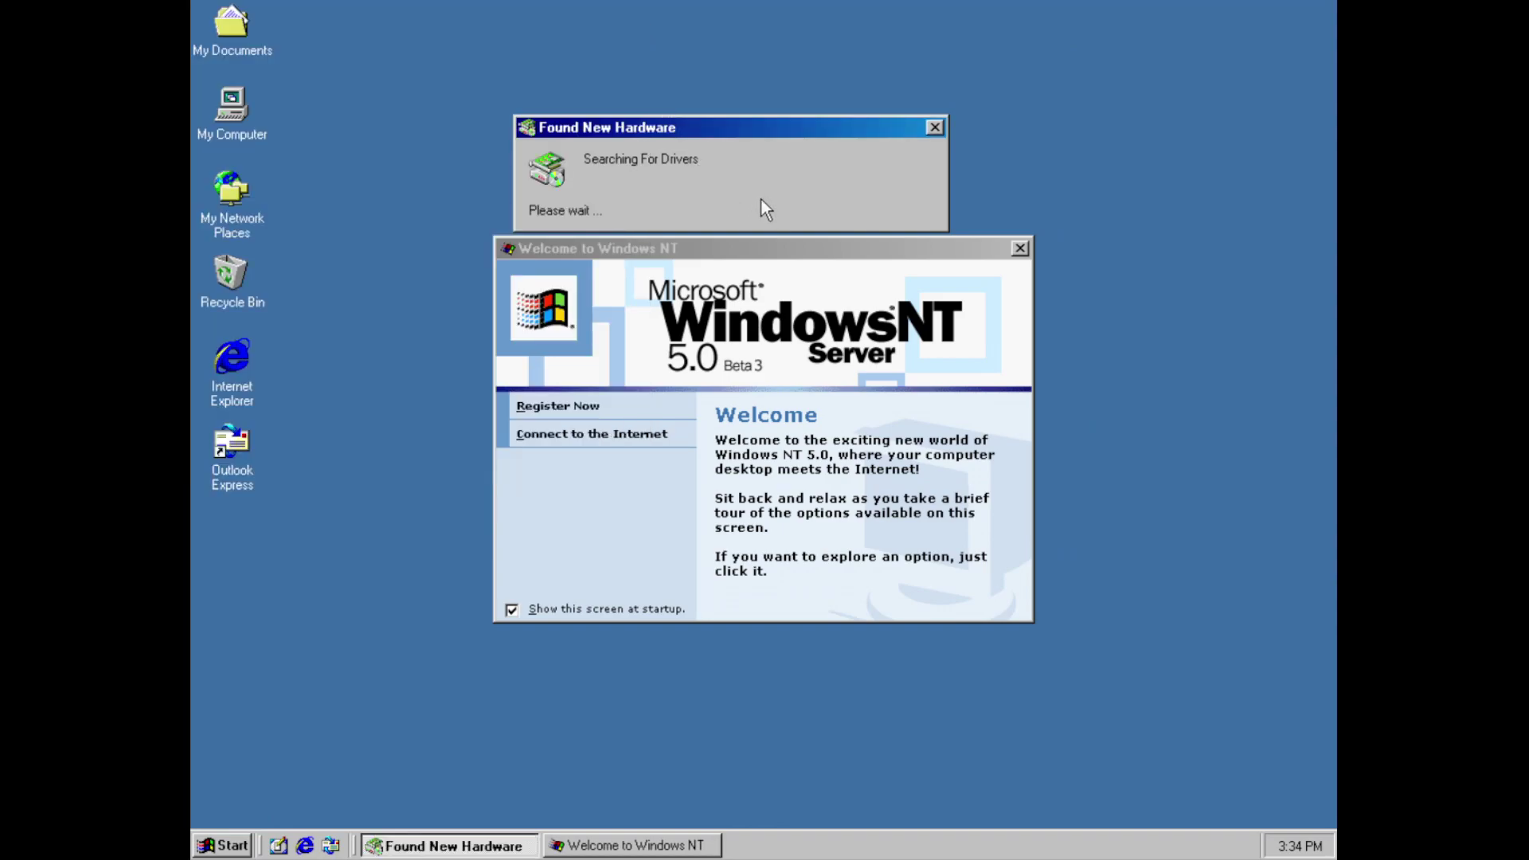
pyautogui.click(934, 127)
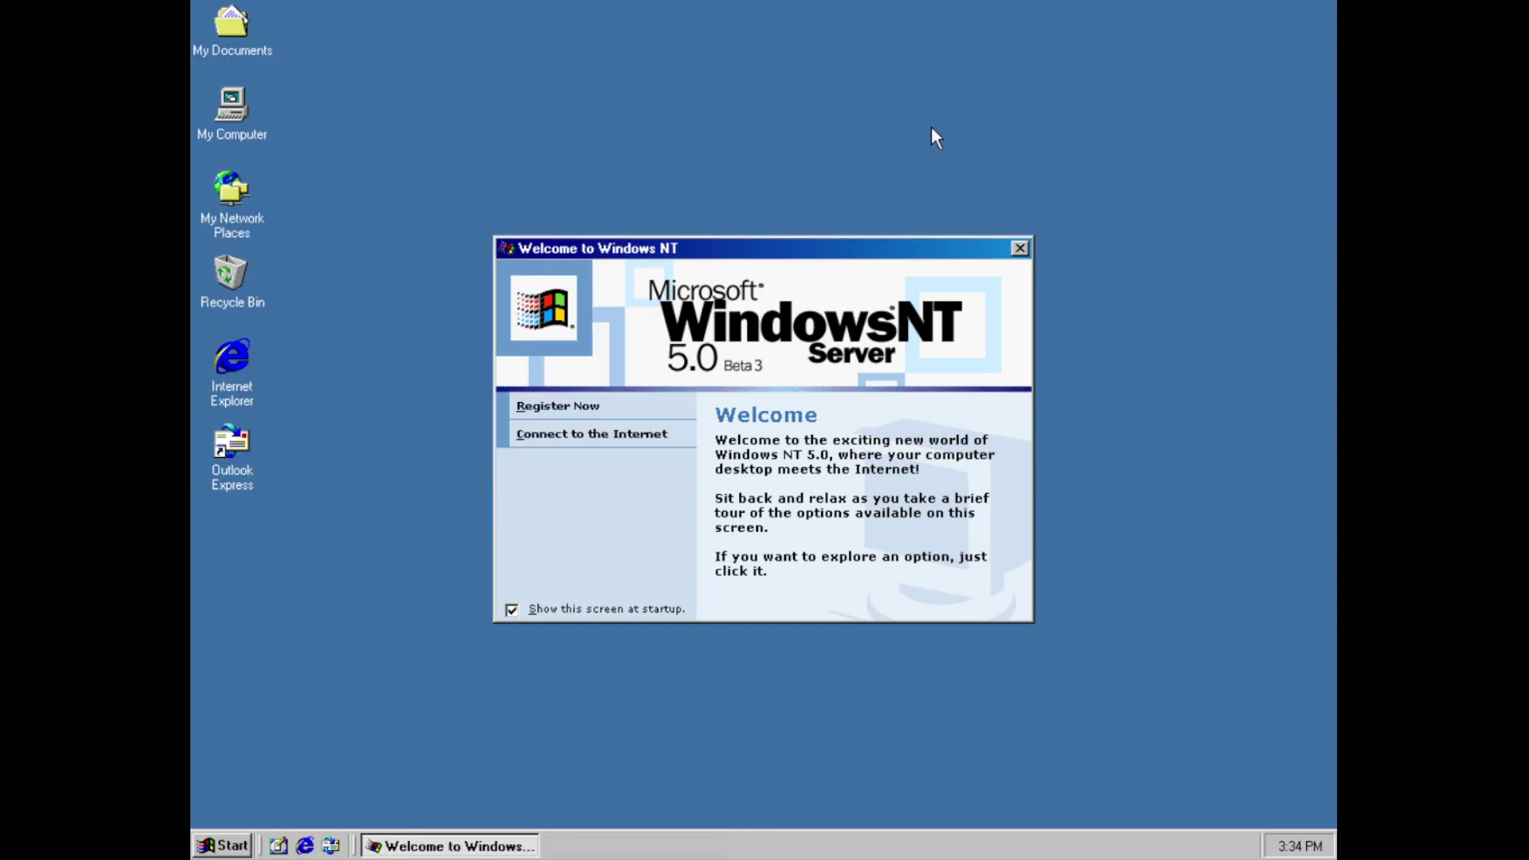
# Close the Welcome to Windows NT window and shut down the computer
pyautogui.click(1020, 248)
pyautogui.click(231, 845)
pyautogui.click(270, 813)
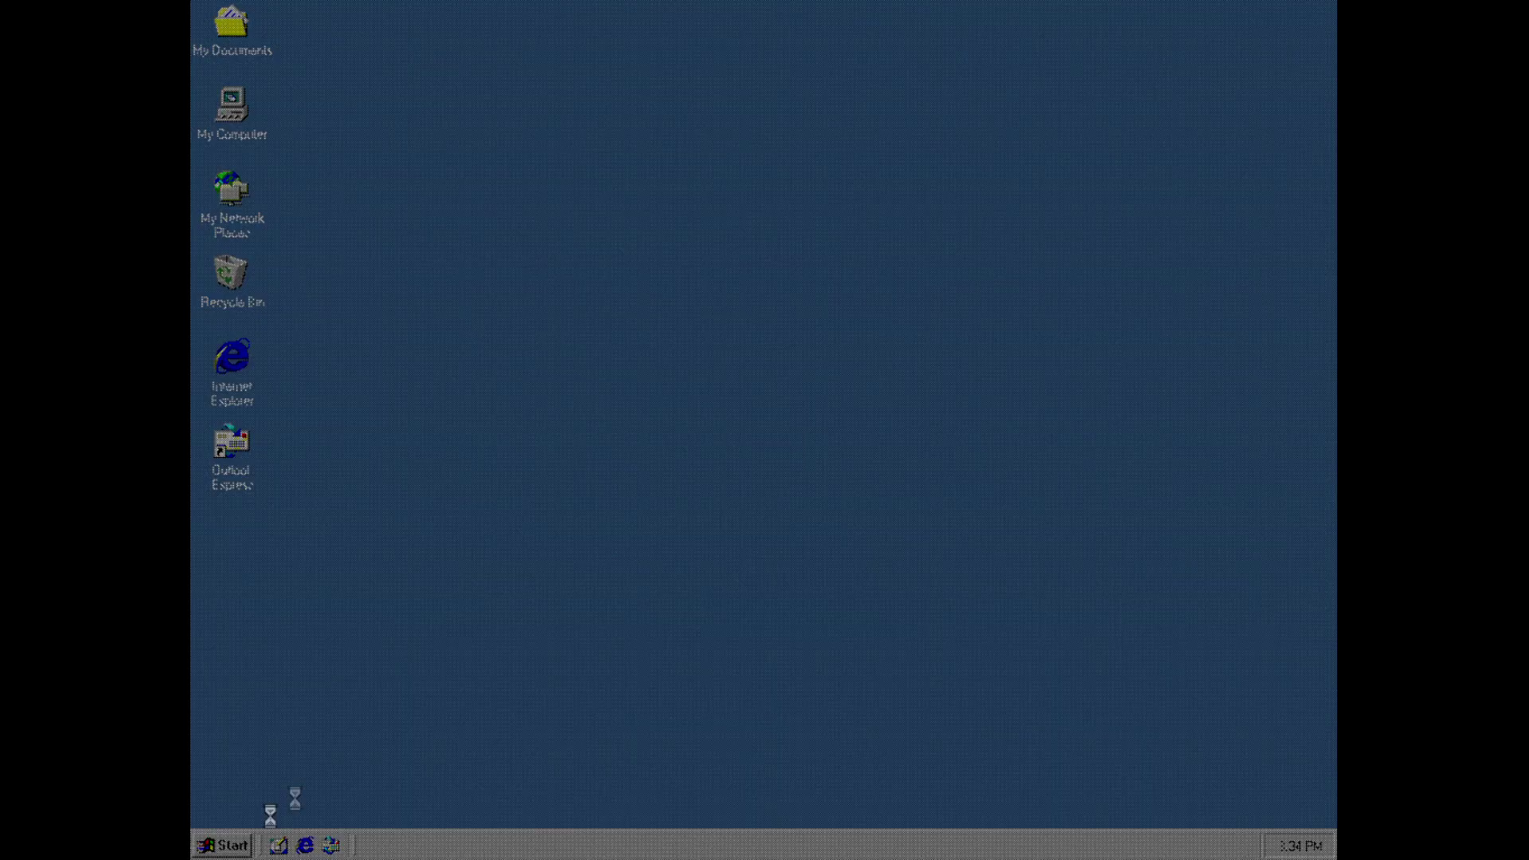
pyautogui.click(731, 382)
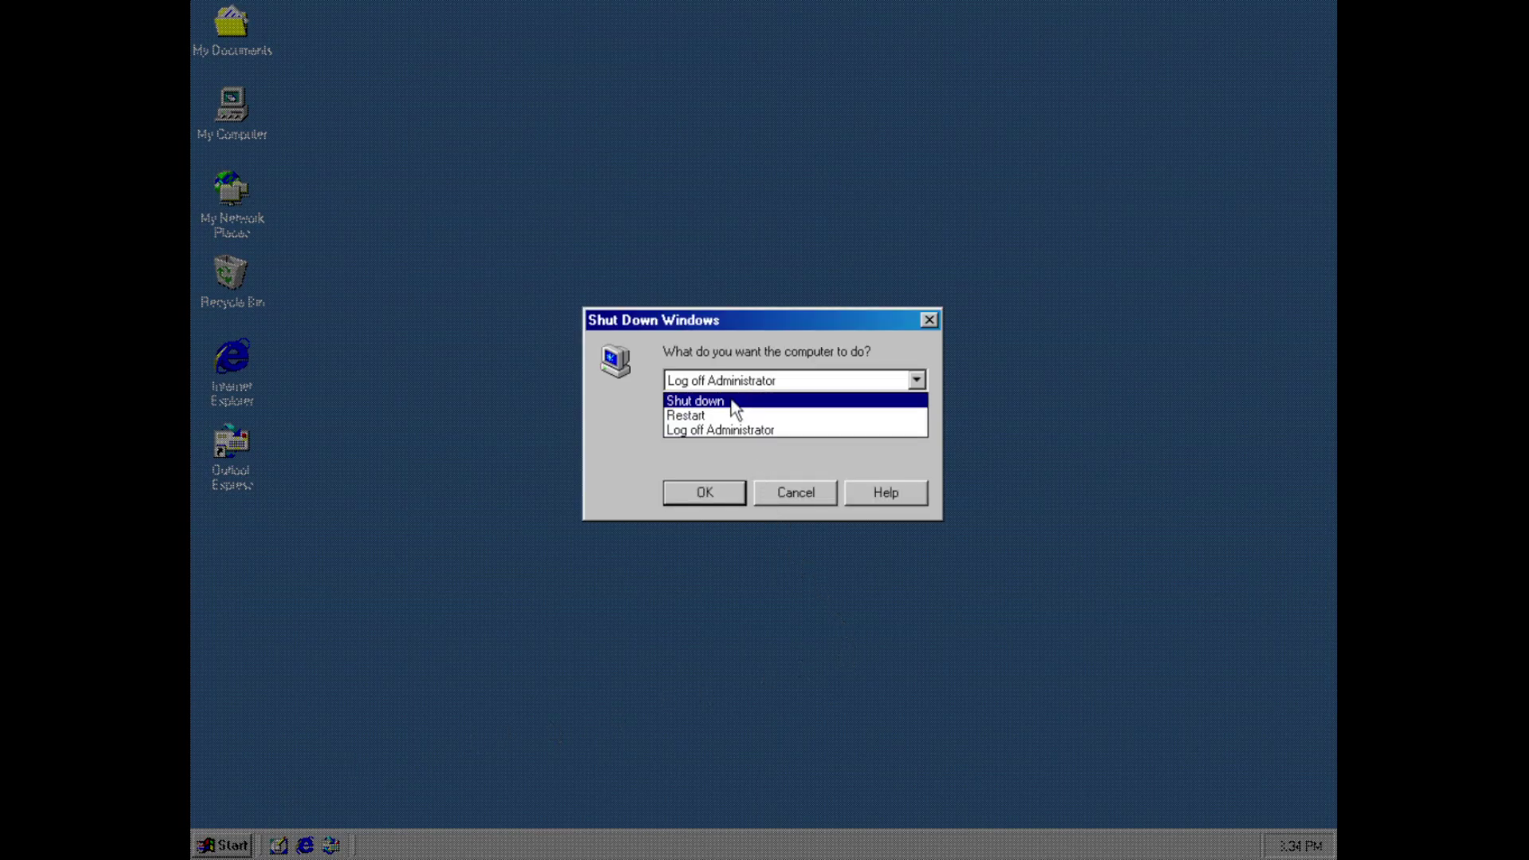
pyautogui.click(731, 403)
pyautogui.click(703, 489)
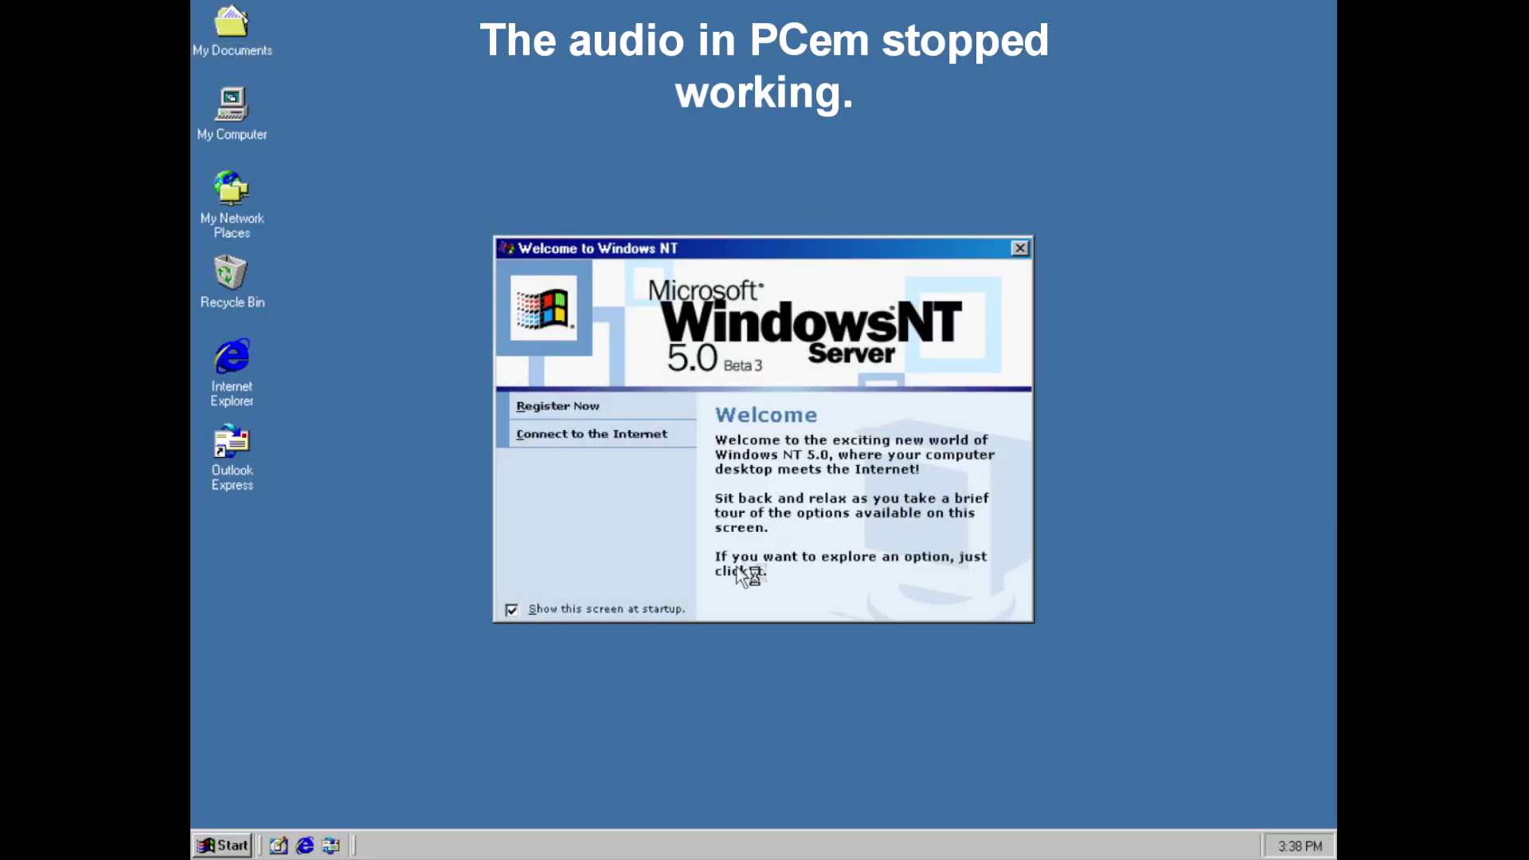
# Close the welcome window and check the Exit Windows sound event in the Control Panel's Sounds properties
pyautogui.click(1019, 248)
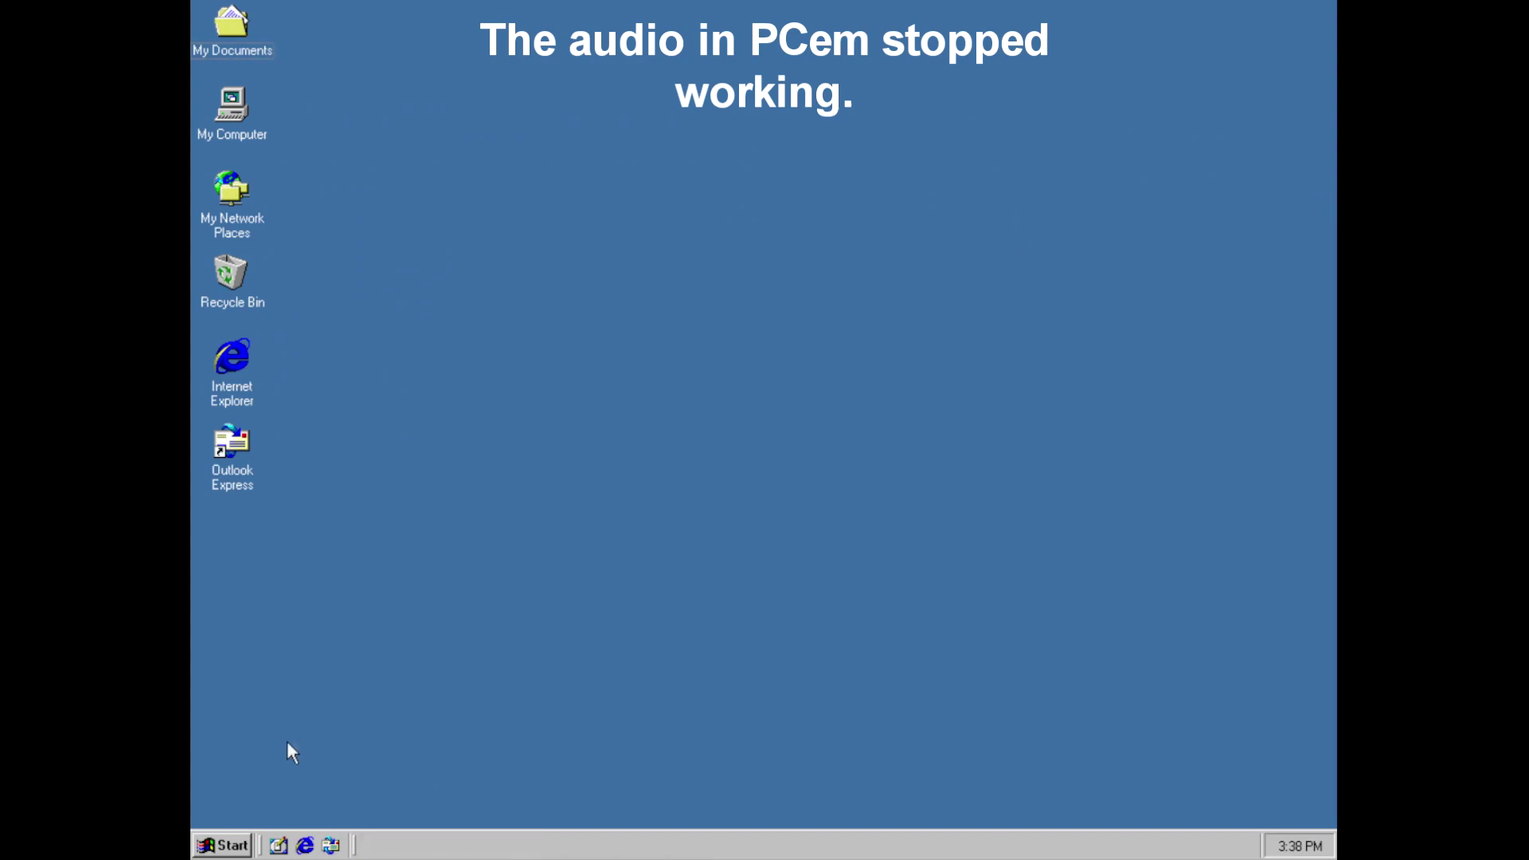
pyautogui.click(221, 845)
pyautogui.click(484, 668)
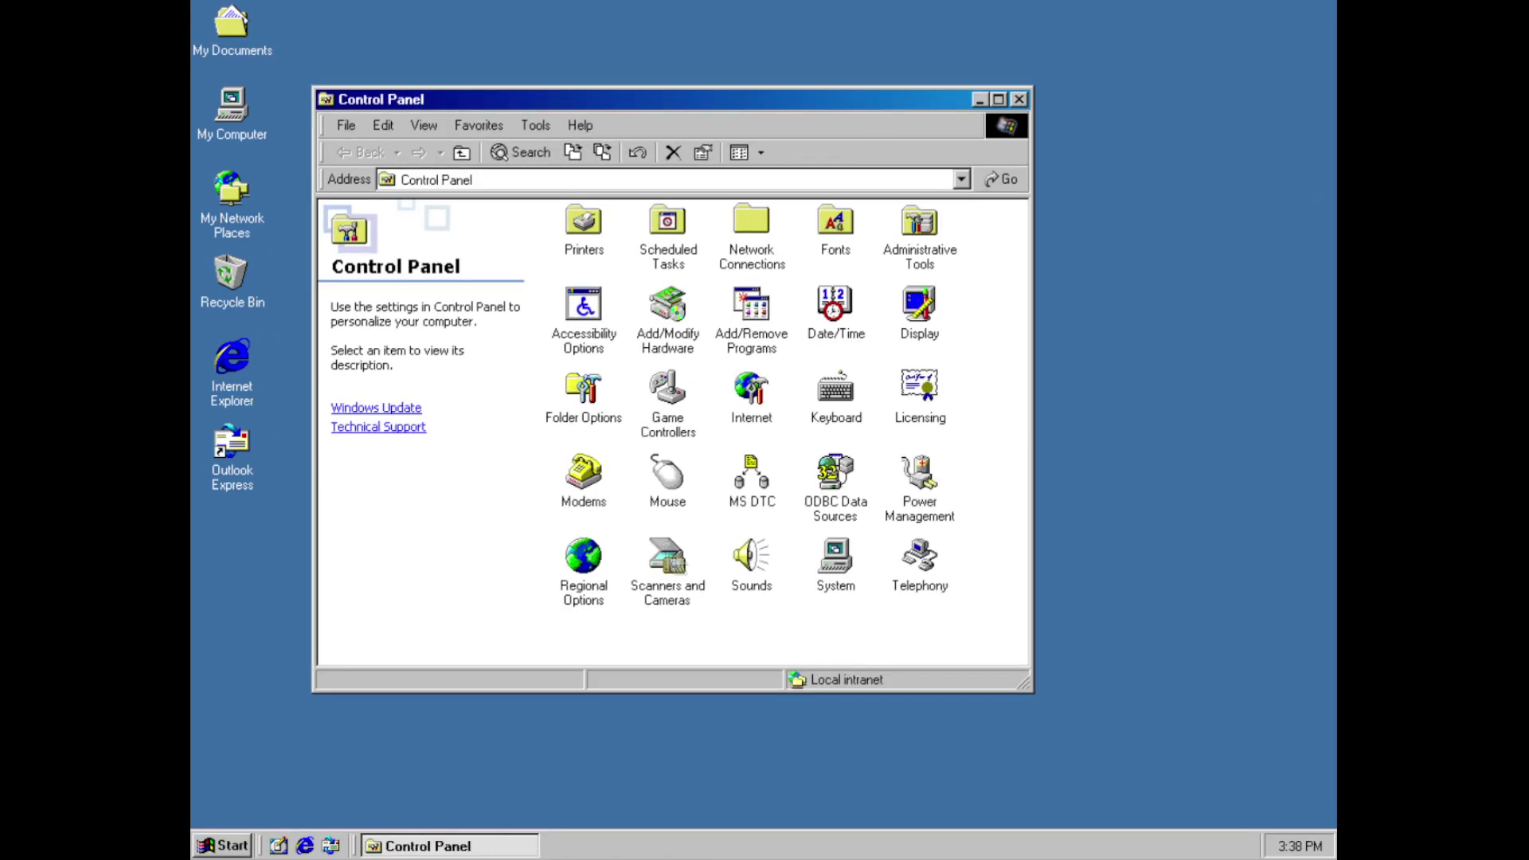
pyautogui.doubleClick(752, 557)
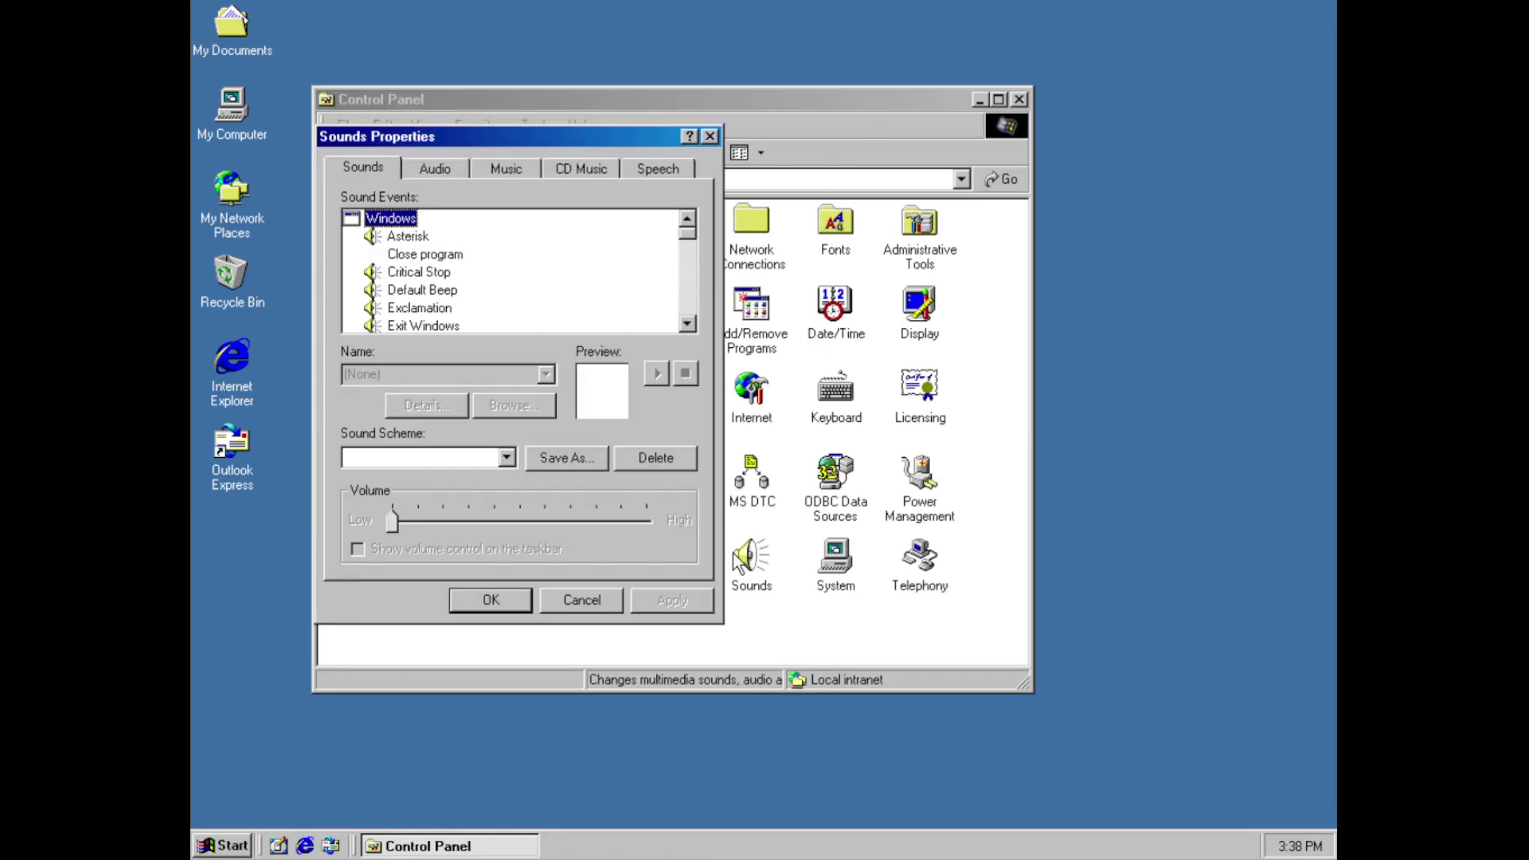
pyautogui.click(423, 325)
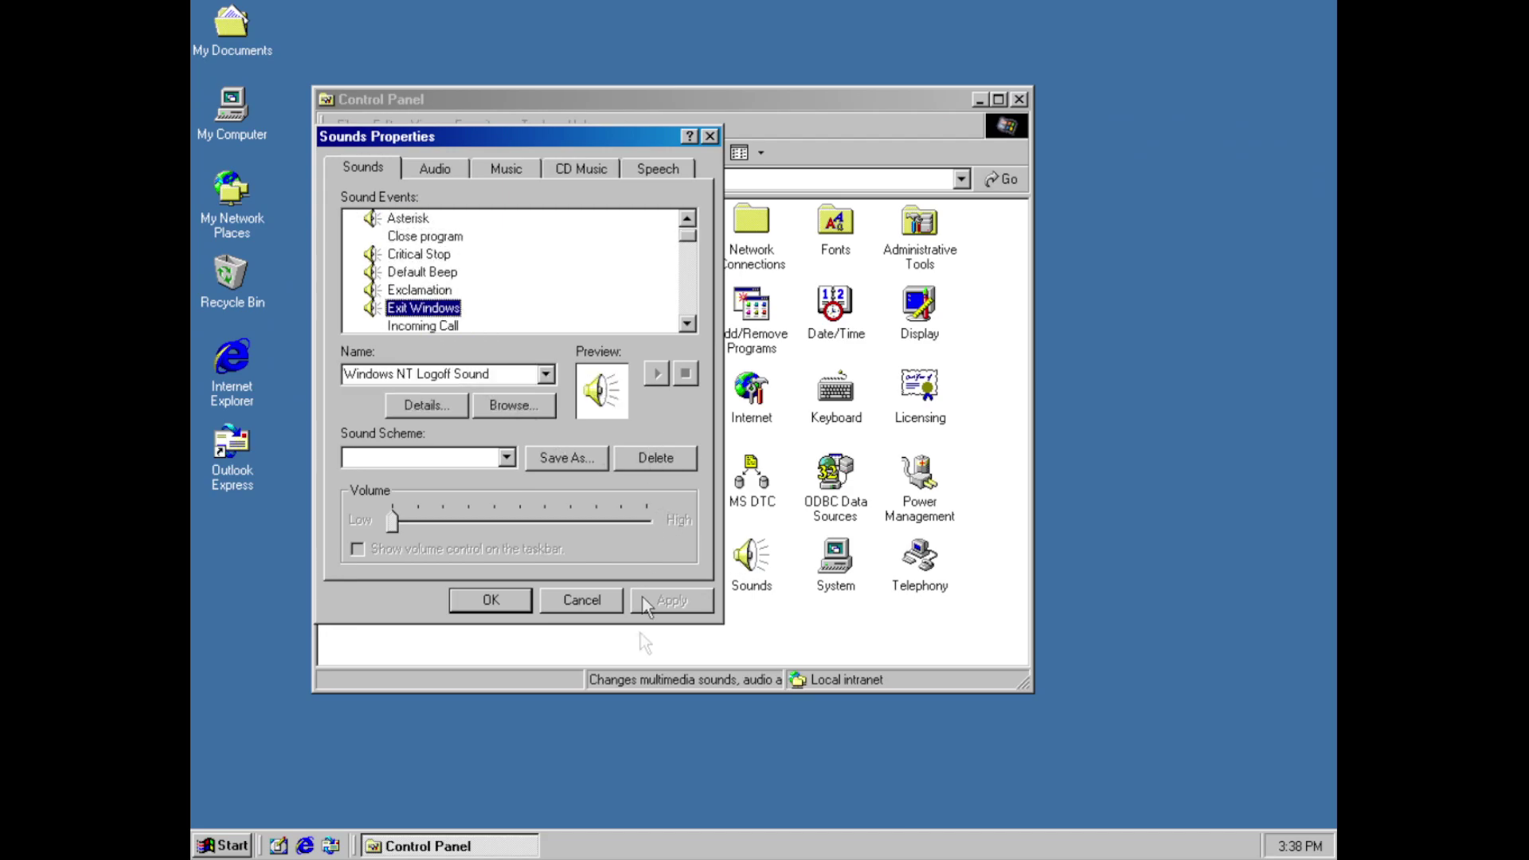
pyautogui.click(610, 599)
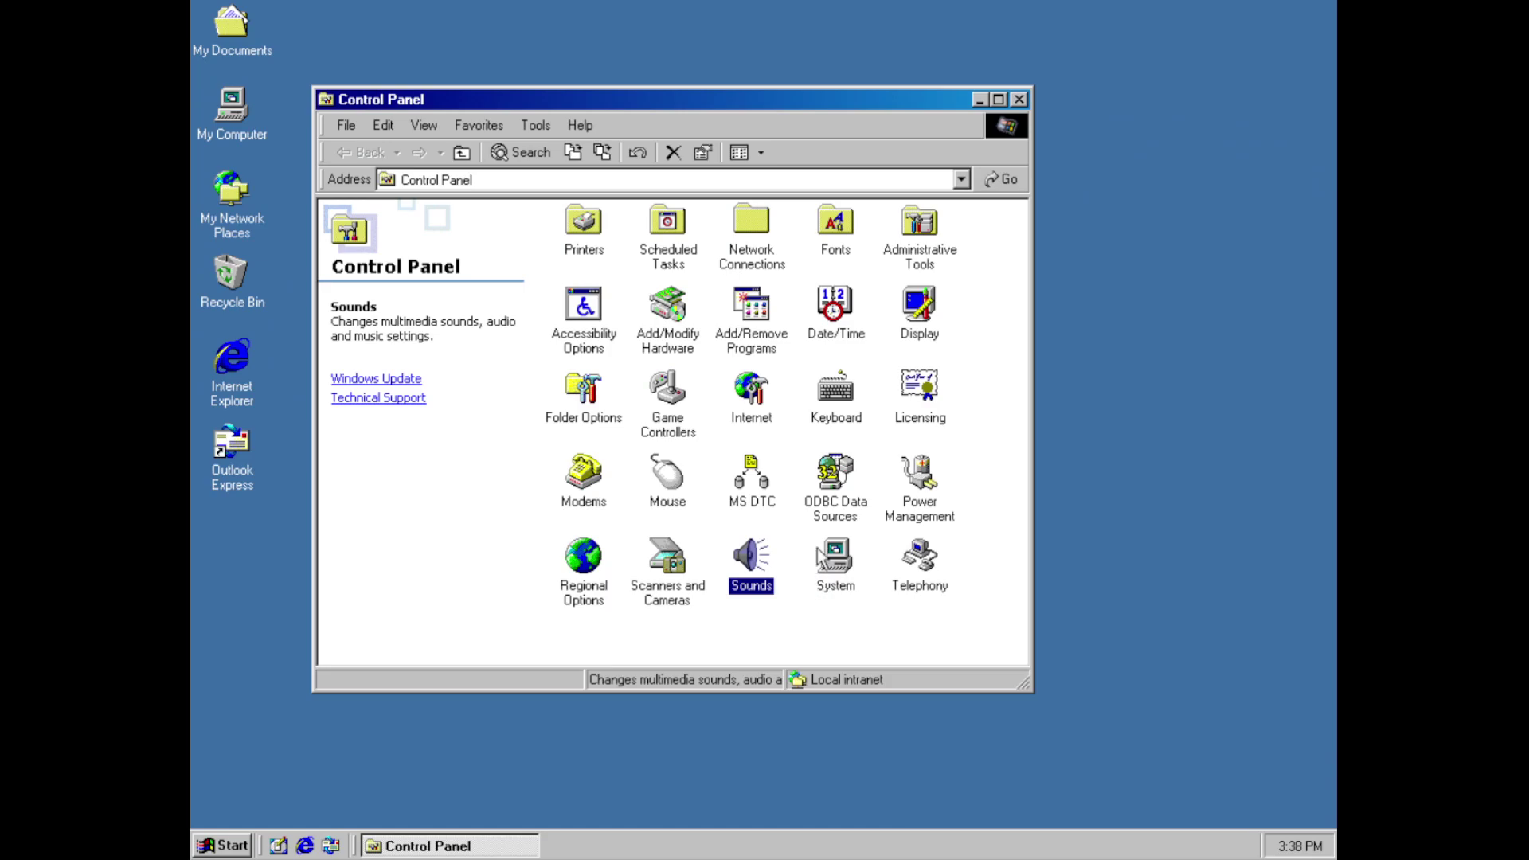
pyautogui.doubleClick(751, 585)
pyautogui.click(731, 160)
# Open Device Manager from the hardware settings in My Computer's properties
pyautogui.rightClick(231, 104)
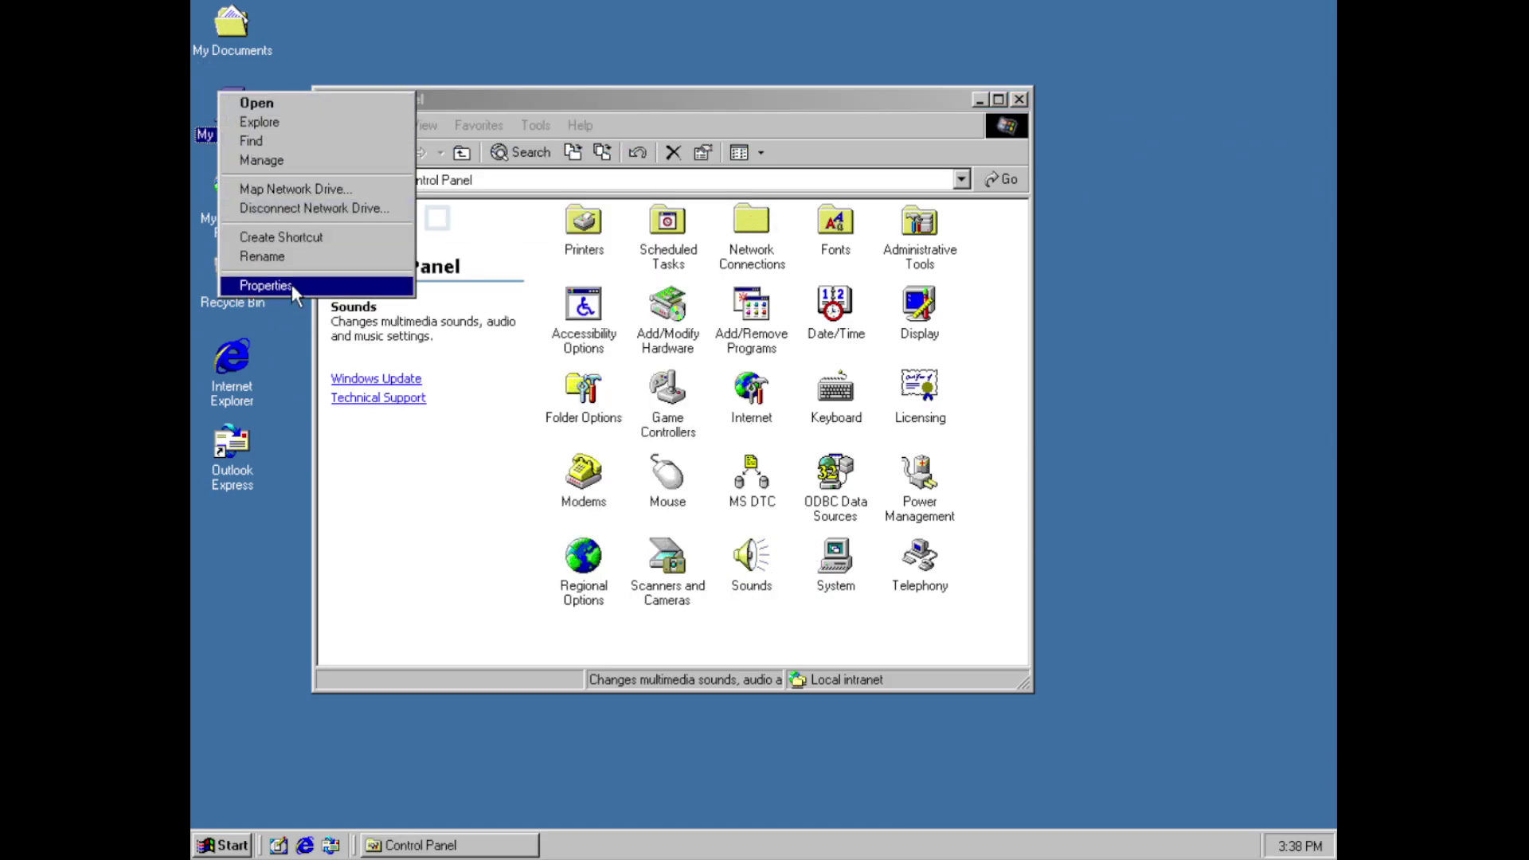
pyautogui.click(262, 283)
pyautogui.click(605, 218)
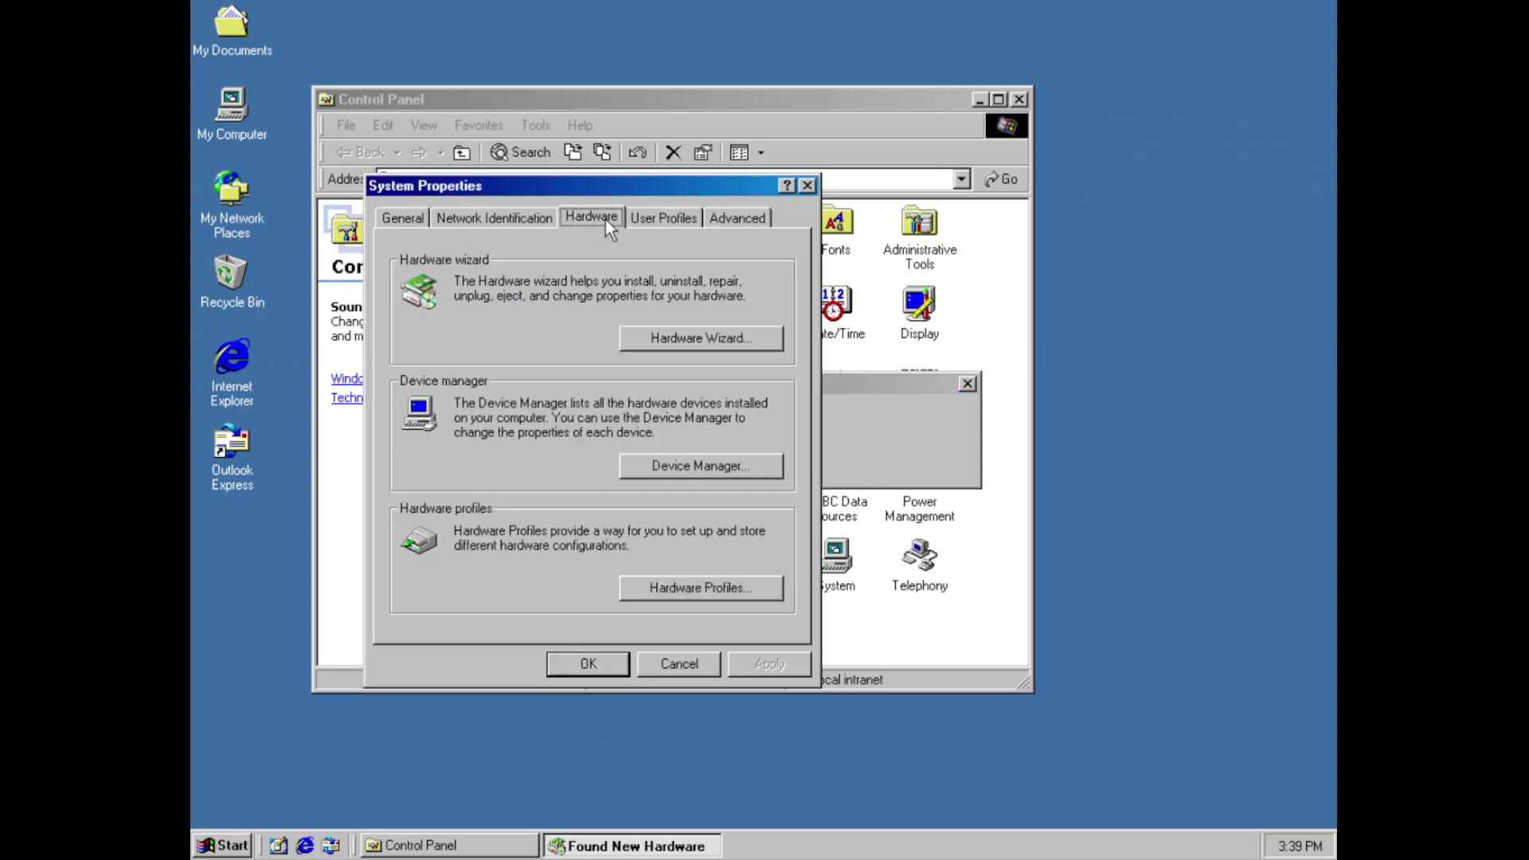
pyautogui.click(693, 460)
# Complete the Found New Hardware Wizard for the unknown device, choosing to disable the device
pyautogui.click(972, 791)
pyautogui.click(639, 664)
pyautogui.click(976, 791)
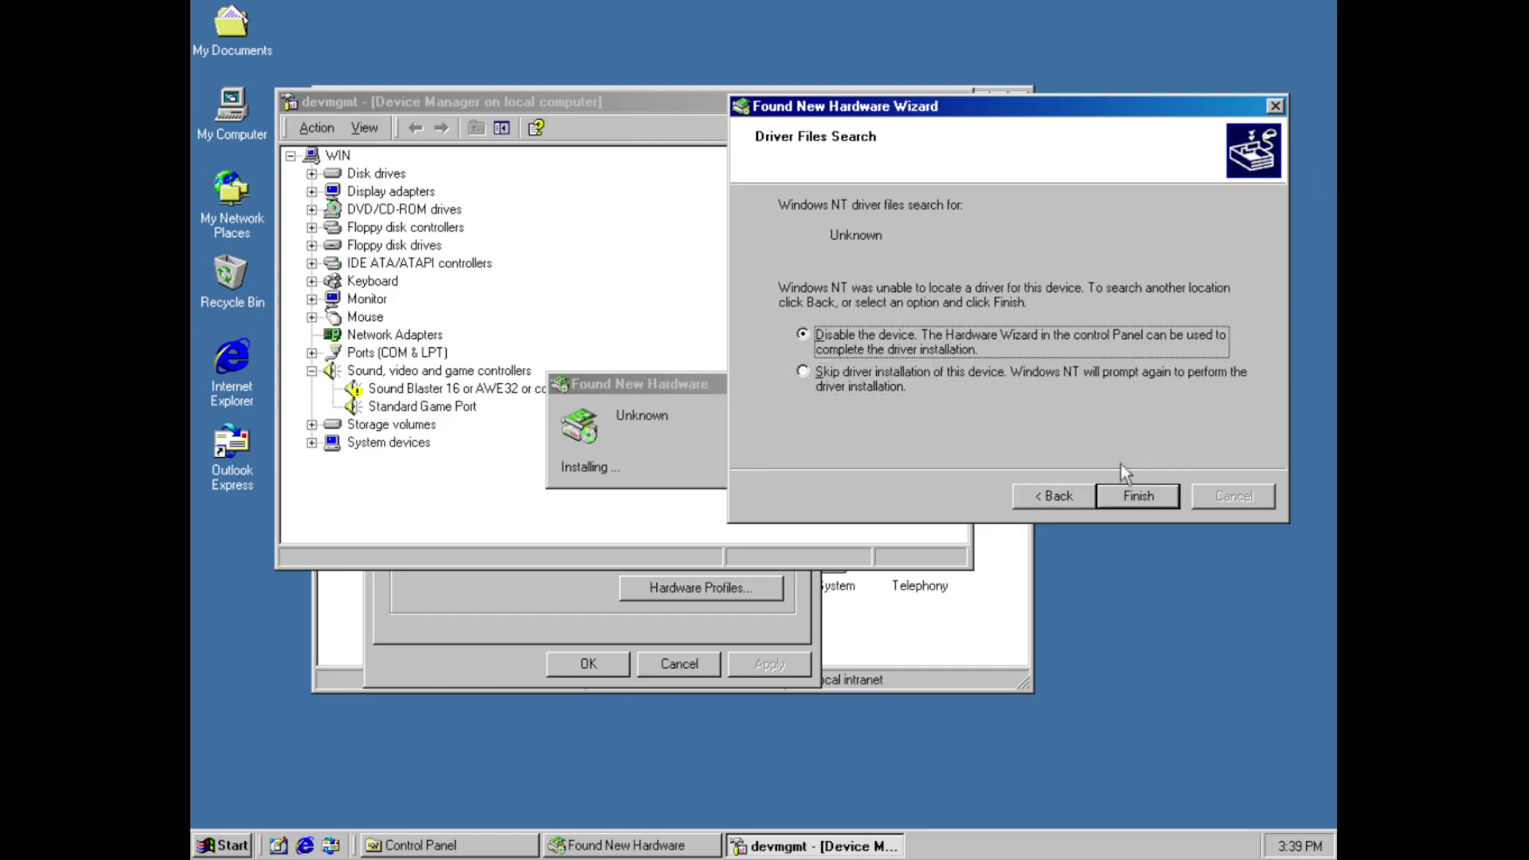
pyautogui.click(1138, 495)
# Reinstall the Sound Blaster 16 or AWE32 compatible (WDM) driver from its device properties, searching the CD-ROM drives
pyautogui.rightClick(569, 389)
pyautogui.click(620, 472)
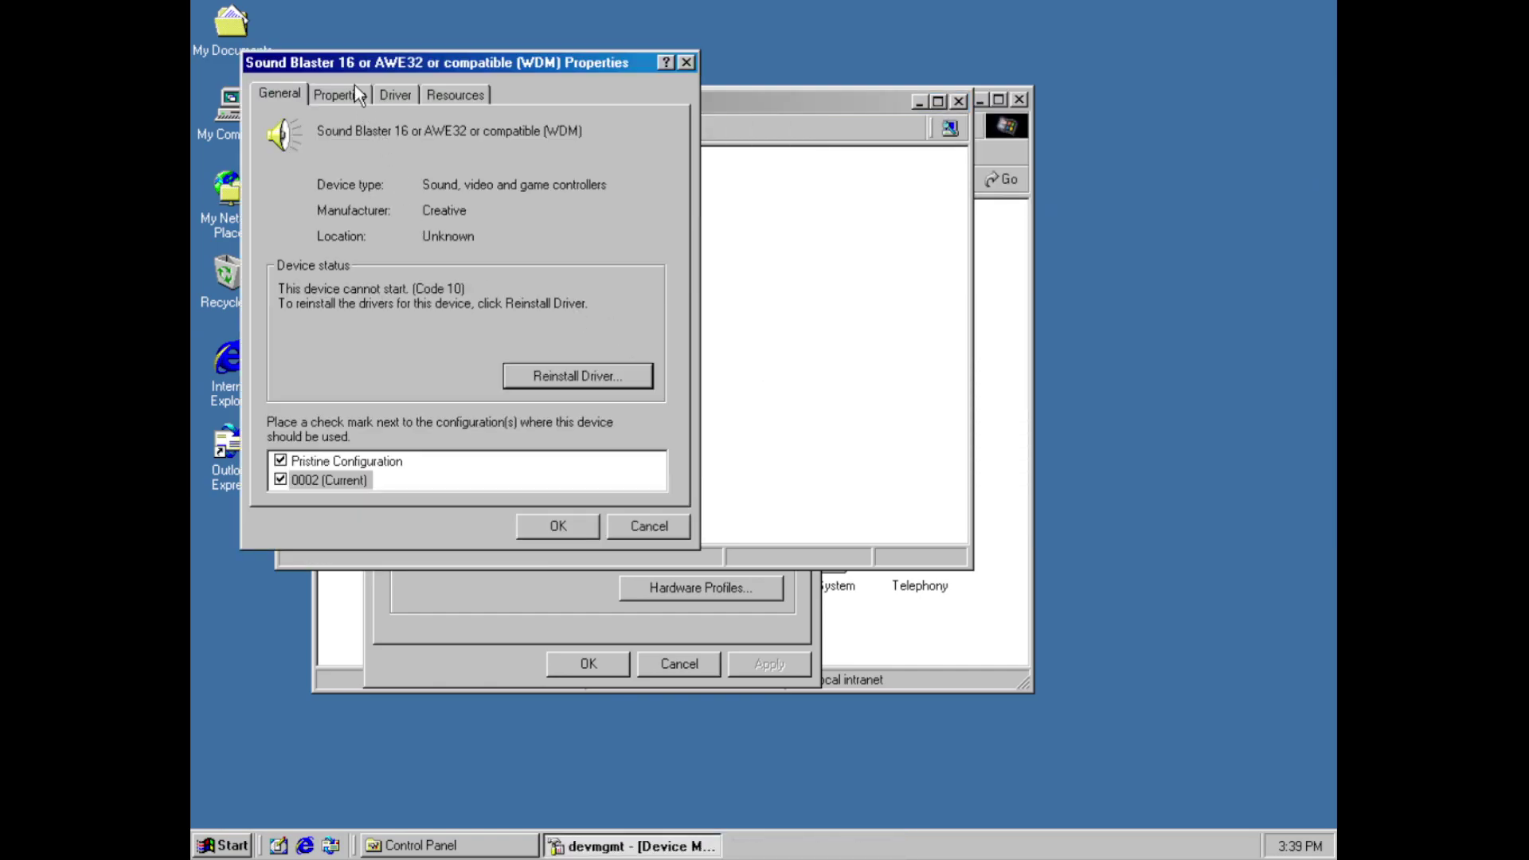
pyautogui.click(514, 378)
pyautogui.click(654, 478)
pyautogui.click(396, 376)
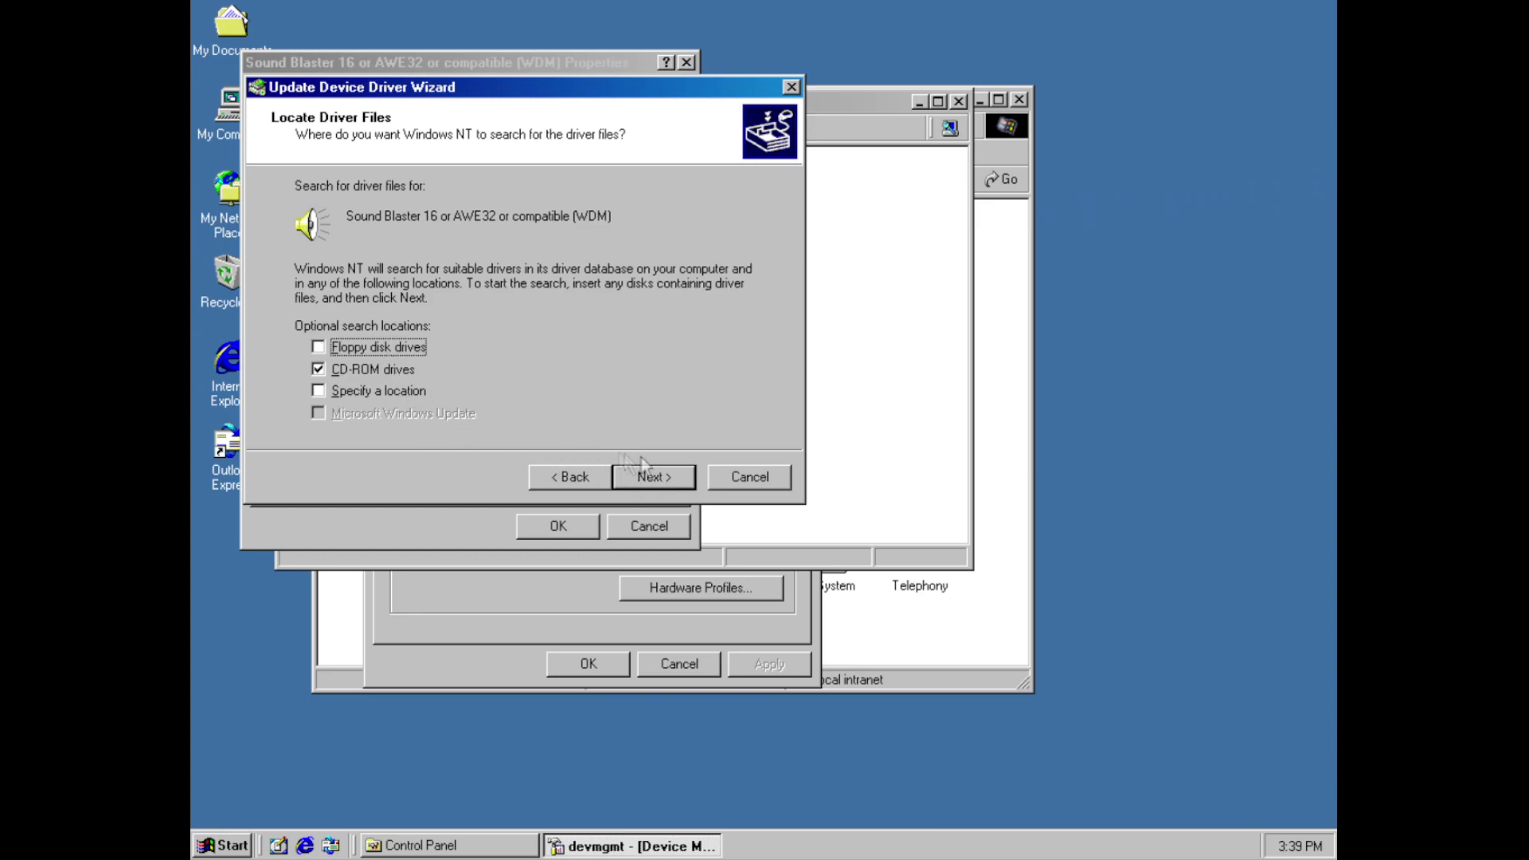
pyautogui.click(644, 476)
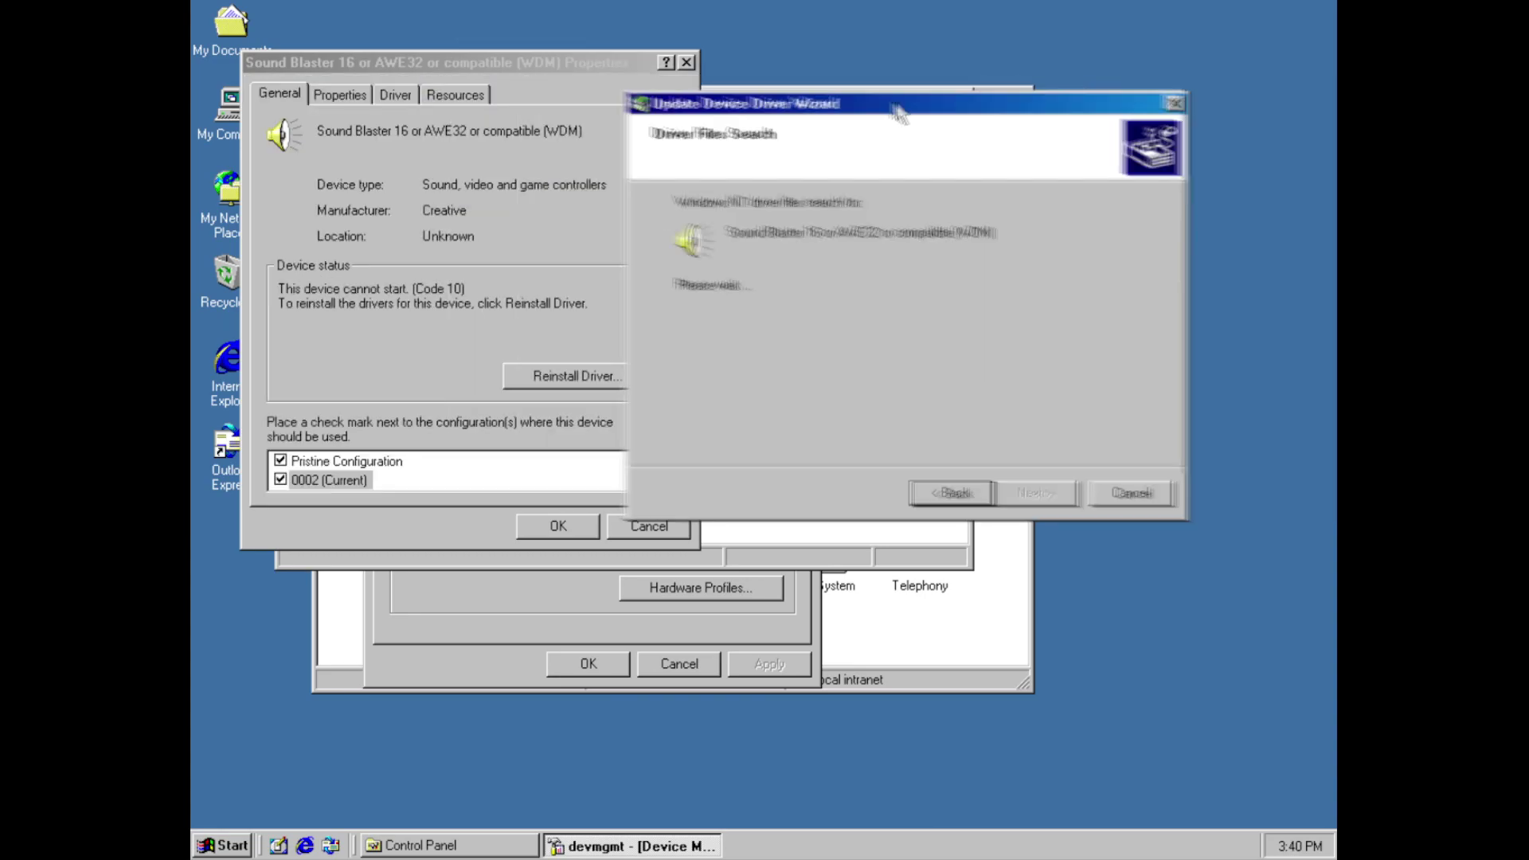
pyautogui.click(1182, 516)
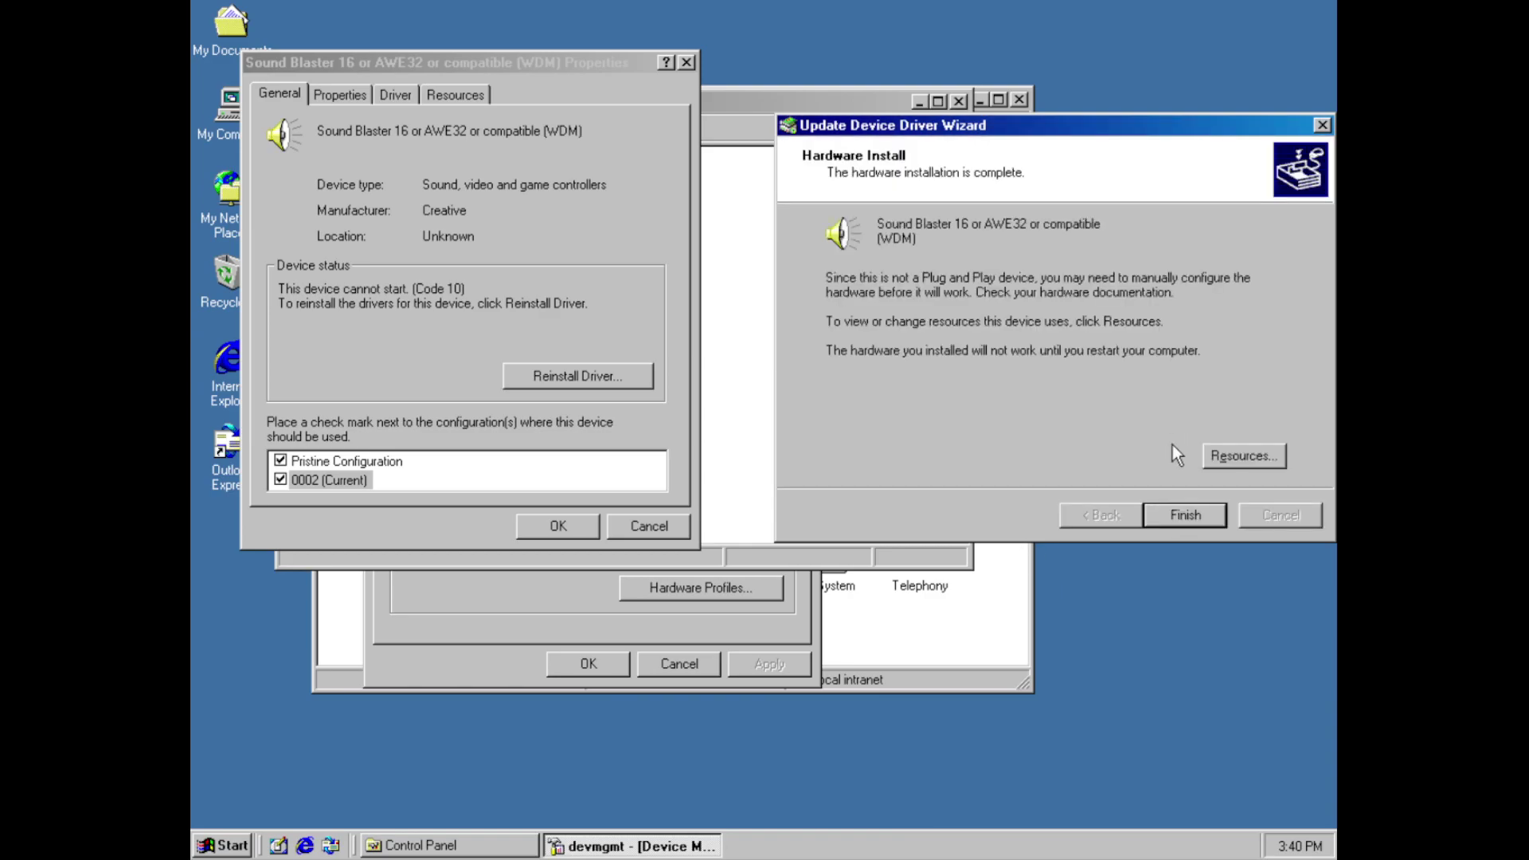
# Try to change the Sound Blaster's first input/output range with automatic resource settings turned off
pyautogui.click(1259, 457)
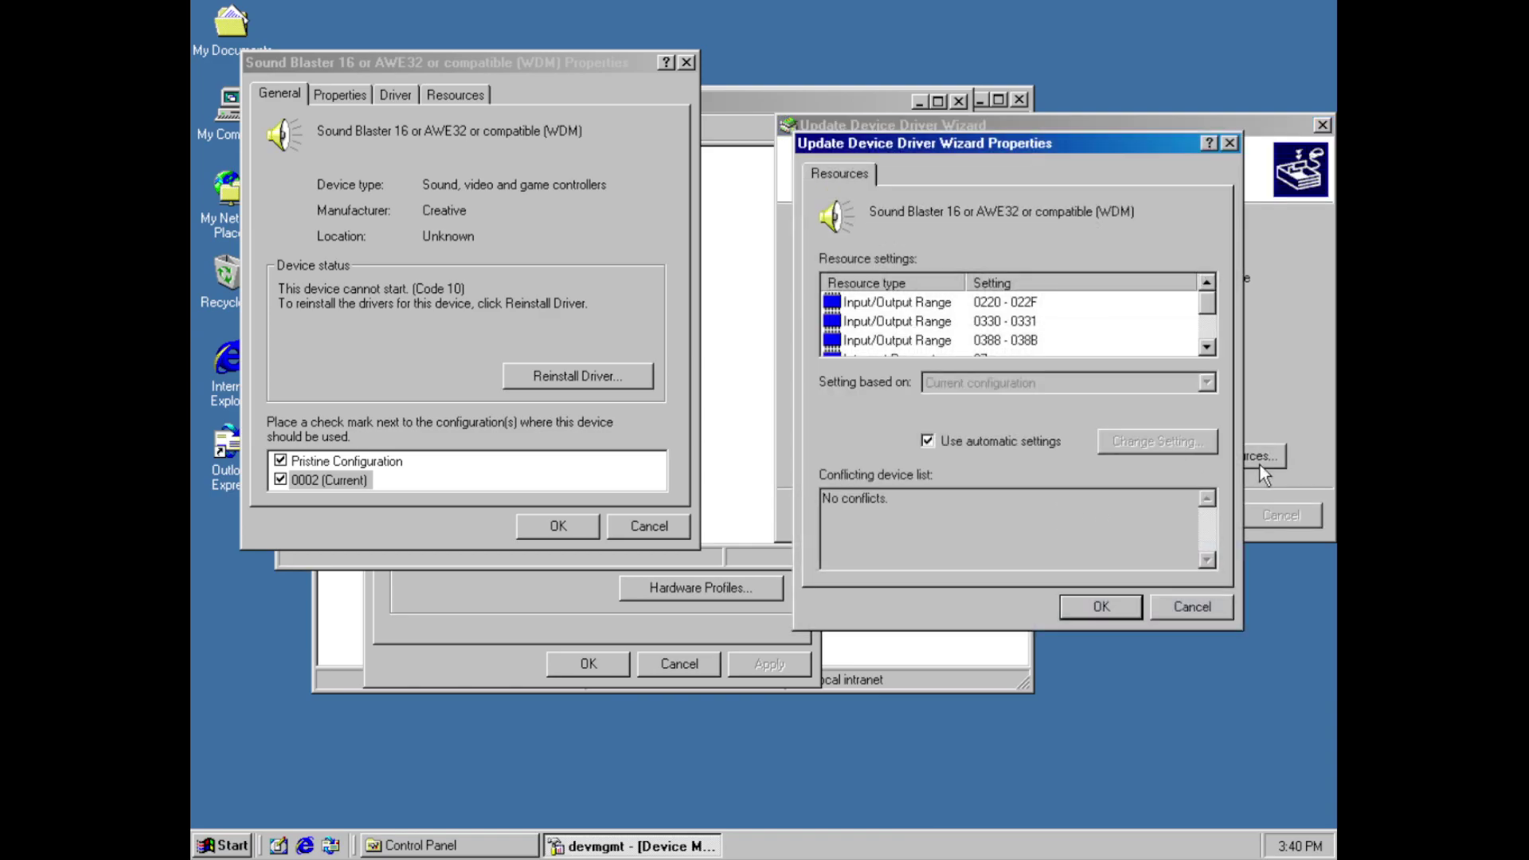
pyautogui.click(894, 306)
pyautogui.click(927, 440)
pyautogui.scroll(-2, 1011, 321)
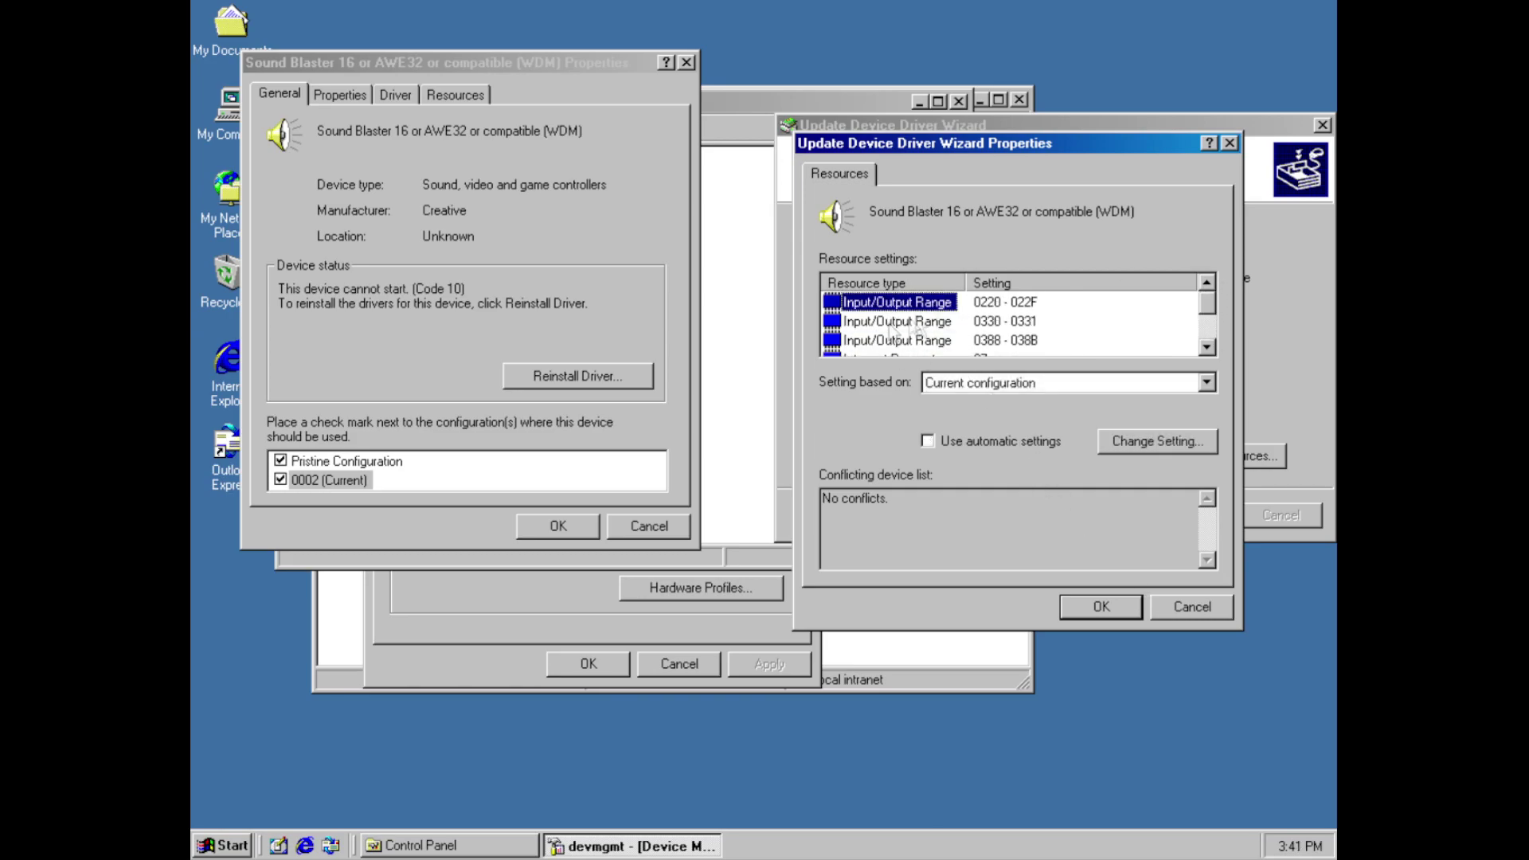
pyautogui.click(1158, 441)
pyautogui.click(1171, 587)
pyautogui.click(1193, 606)
# Finish the driver reinstallation and restart the computer to apply the hardware changes
pyautogui.click(1182, 516)
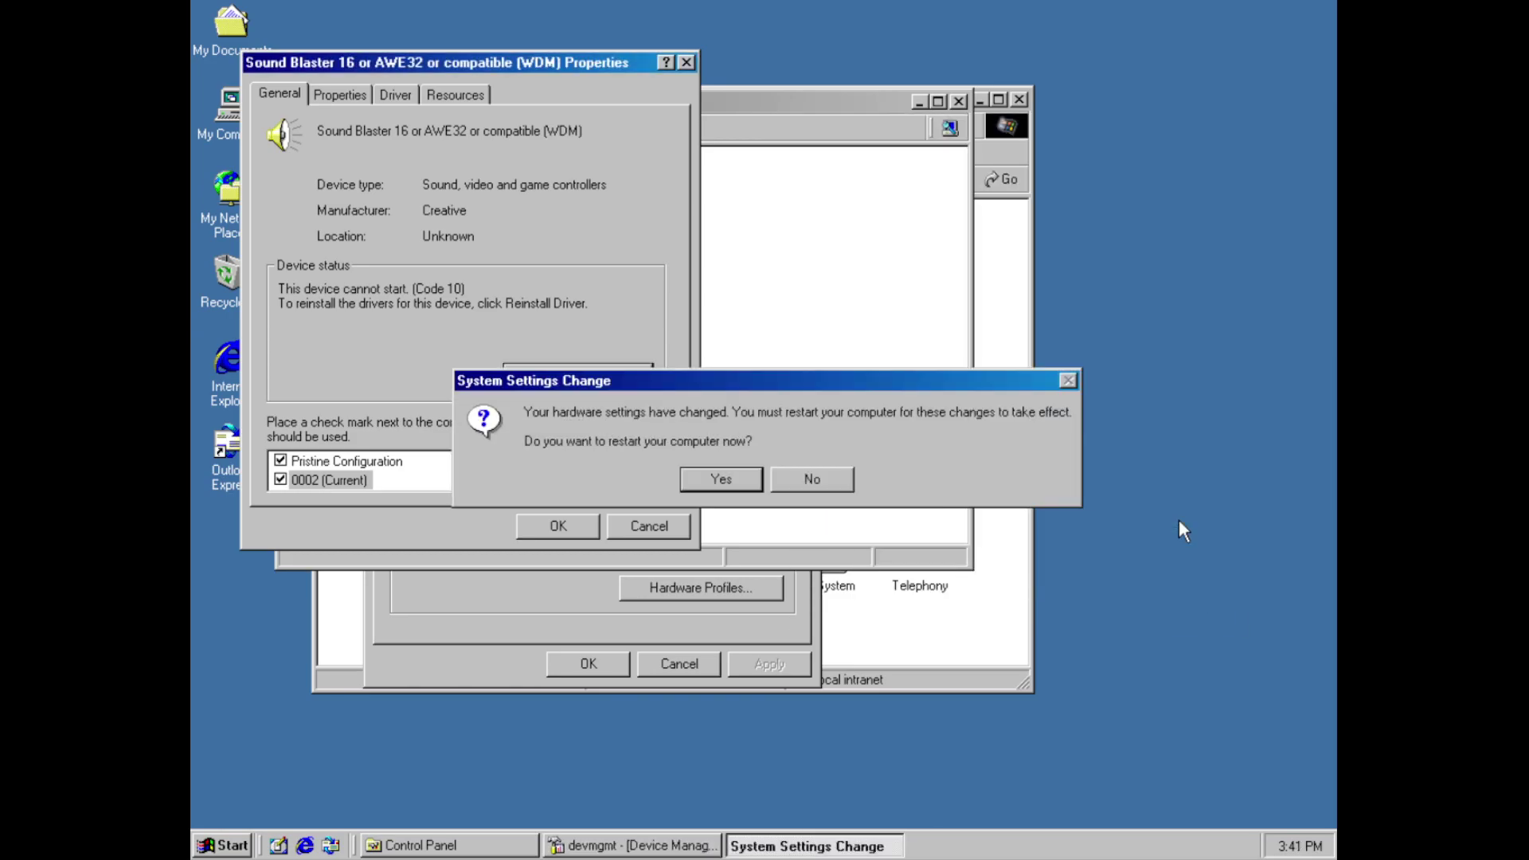
pyautogui.click(725, 478)
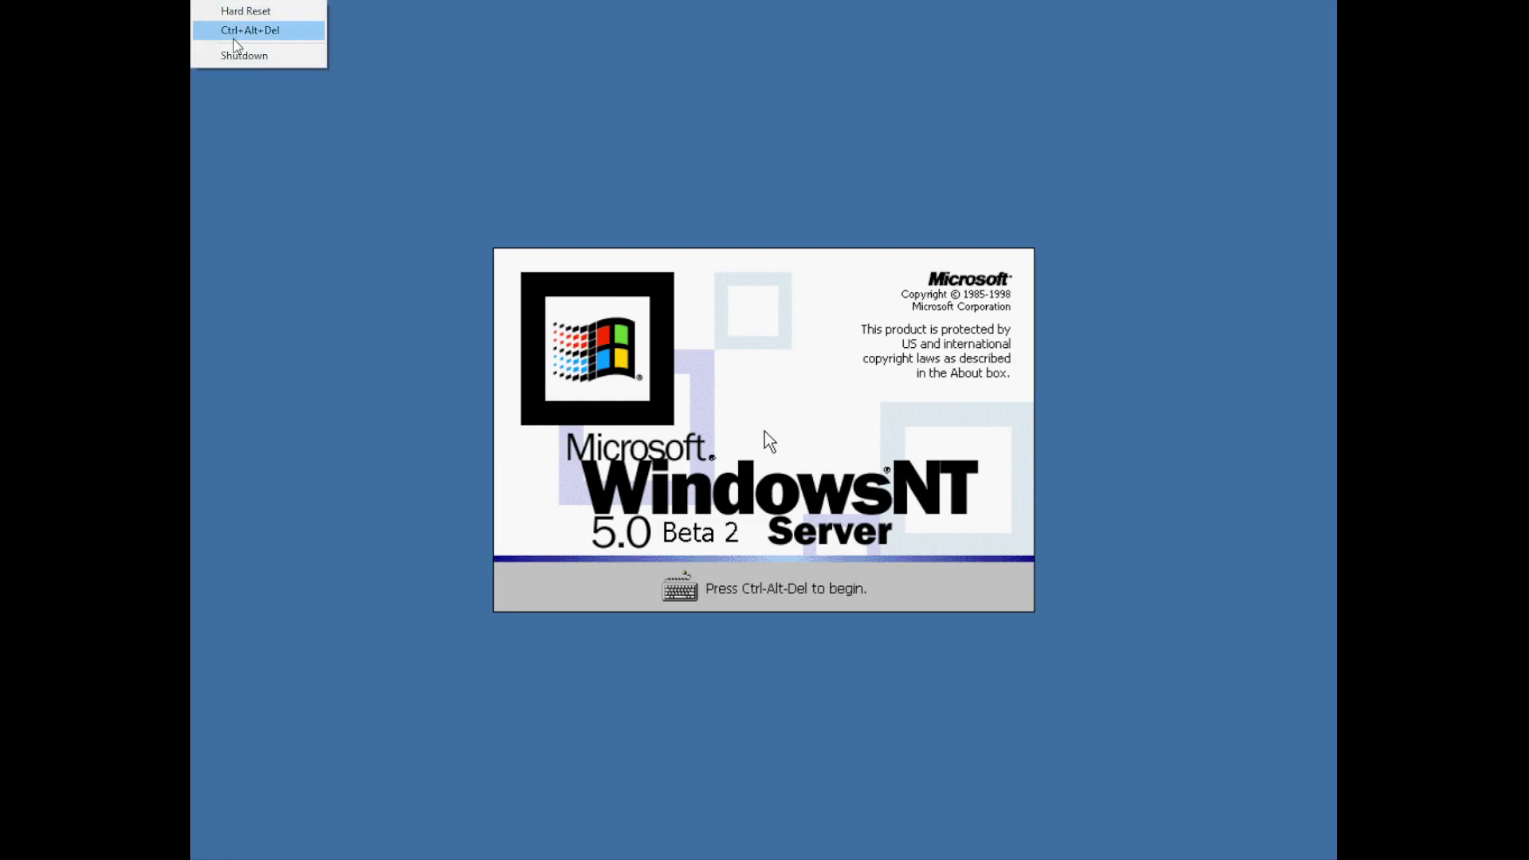
# Log on to Windows NT 5.0 Server again and close the welcome window
pyautogui.hotkey('ctrl', 'alt', 'Delete')
pyautogui.press('Return')
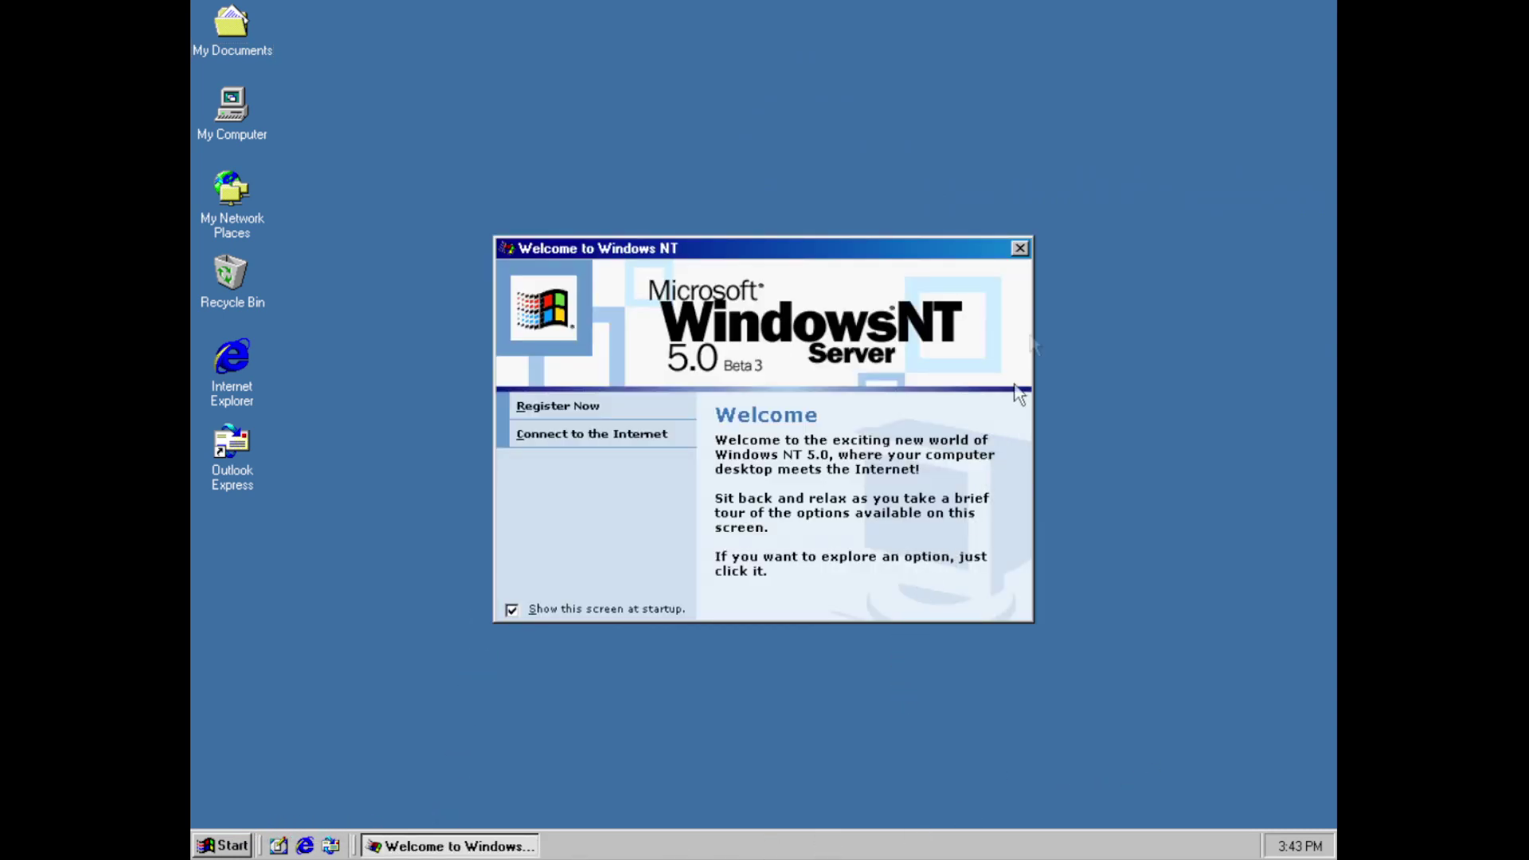
pyautogui.click(1020, 248)
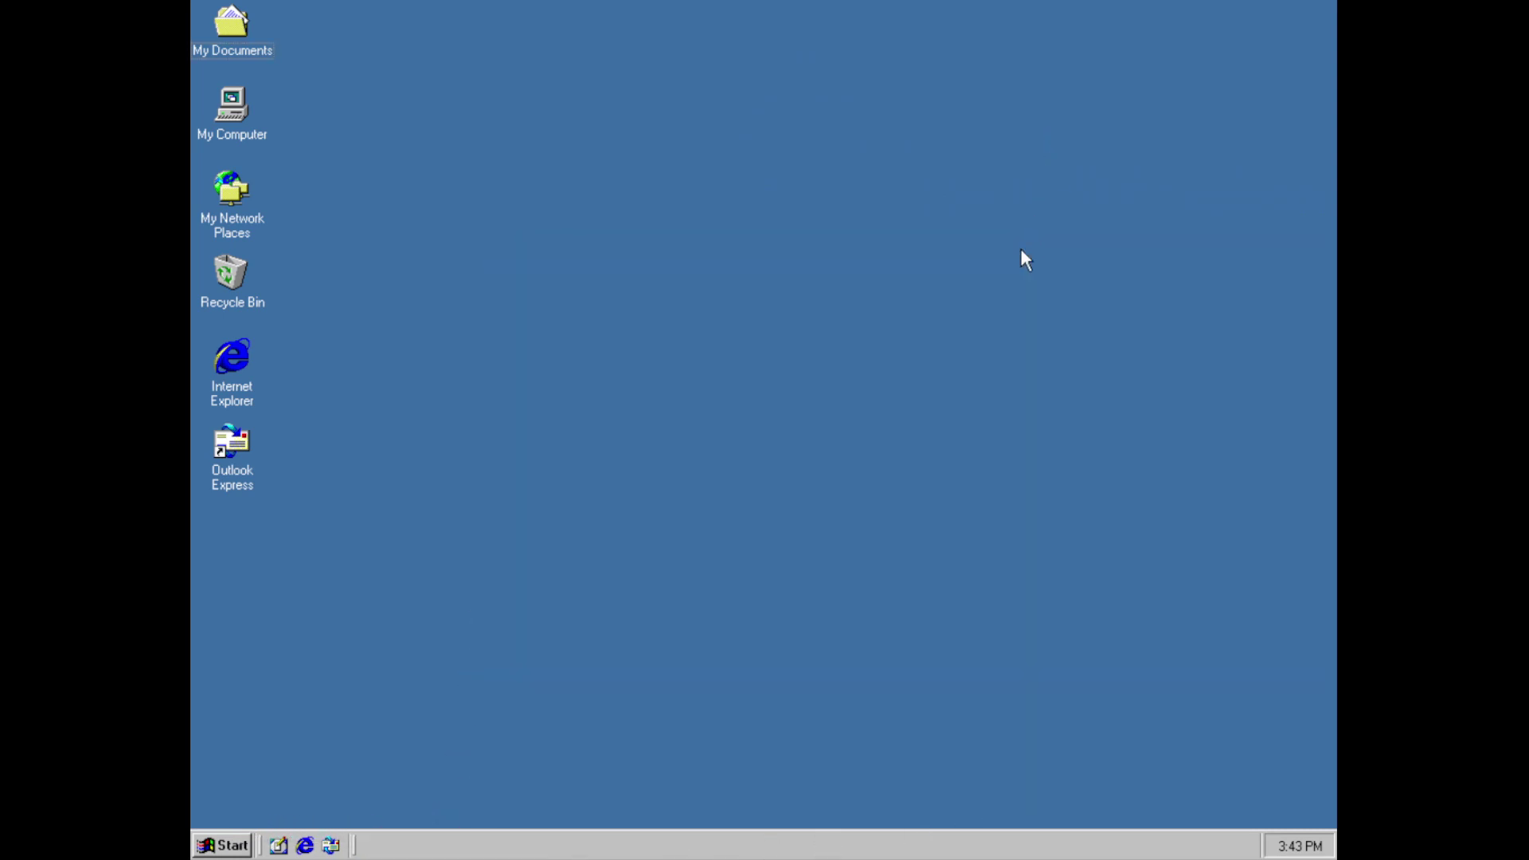
# Test sound playback by previewing the Exclamation event in the Control Panel's Sounds properties
pyautogui.click(239, 844)
pyautogui.moveTo(343, 661)
pyautogui.click(465, 661)
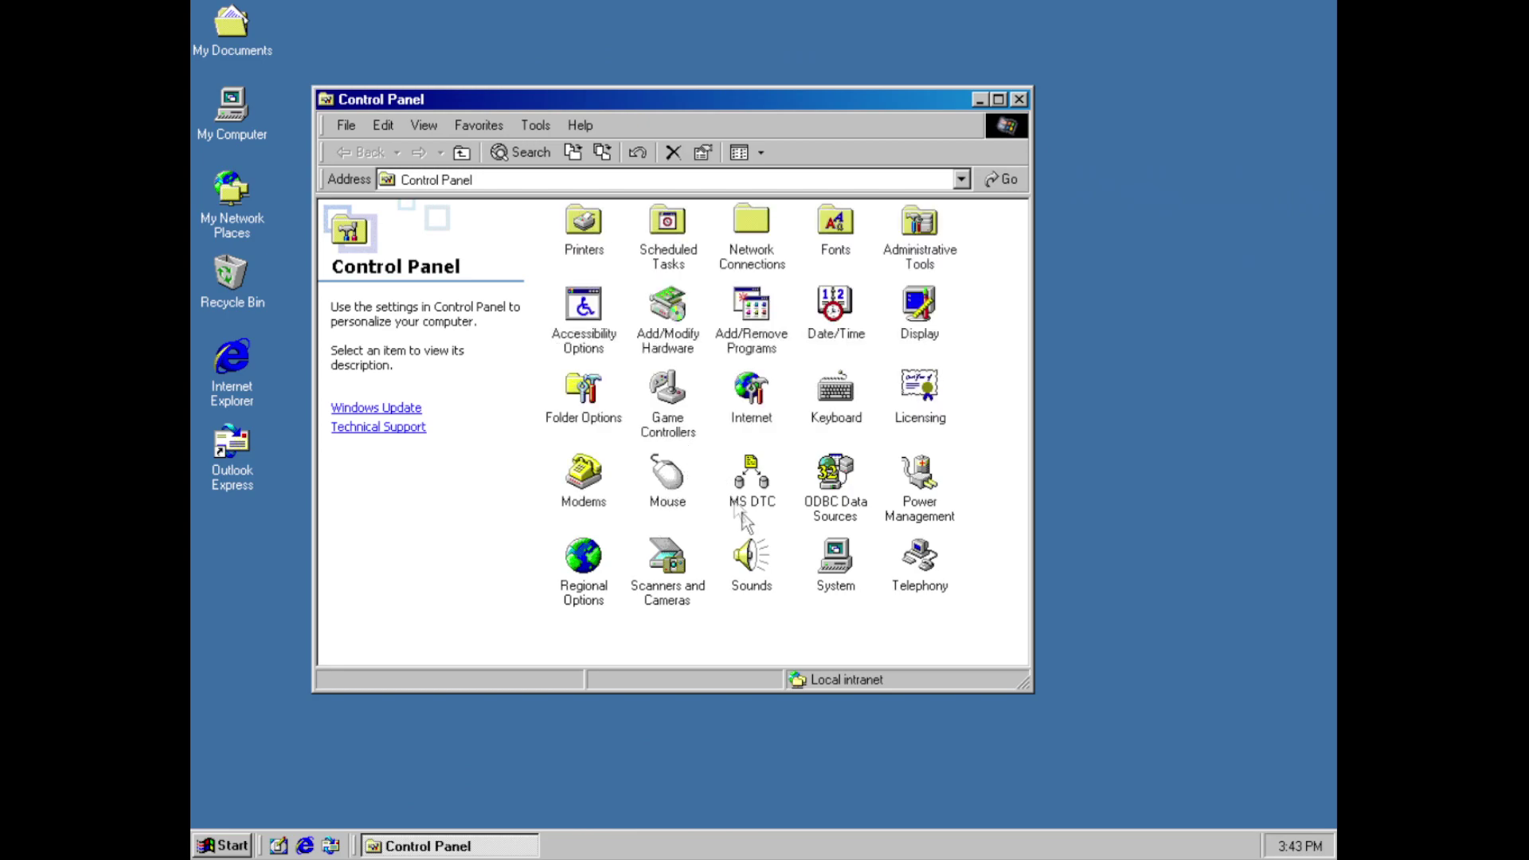
pyautogui.click(754, 585)
pyautogui.doubleClick(753, 585)
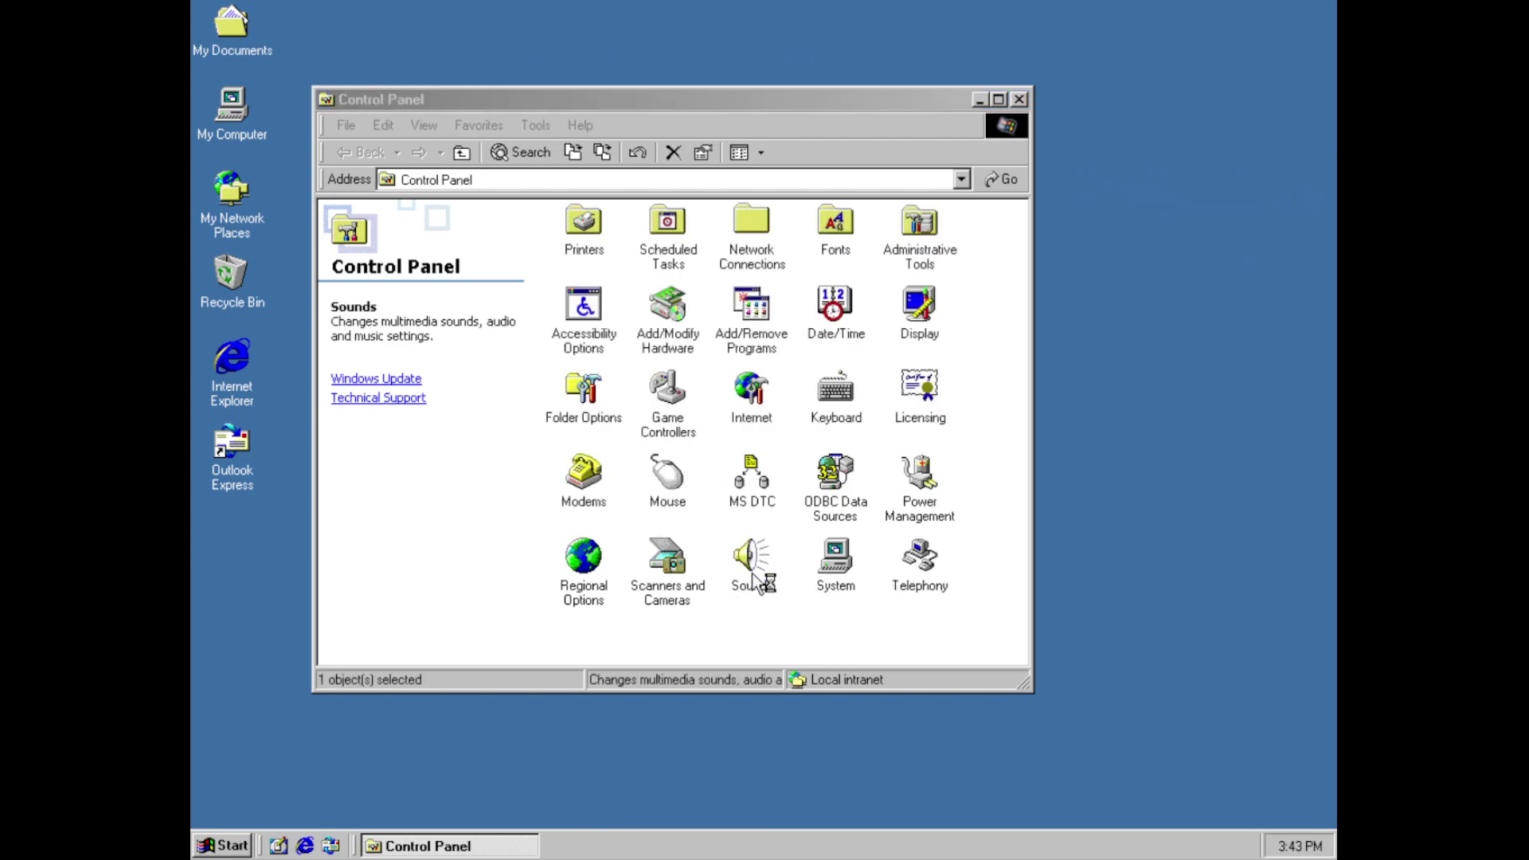
pyautogui.click(392, 284)
pyautogui.click(632, 348)
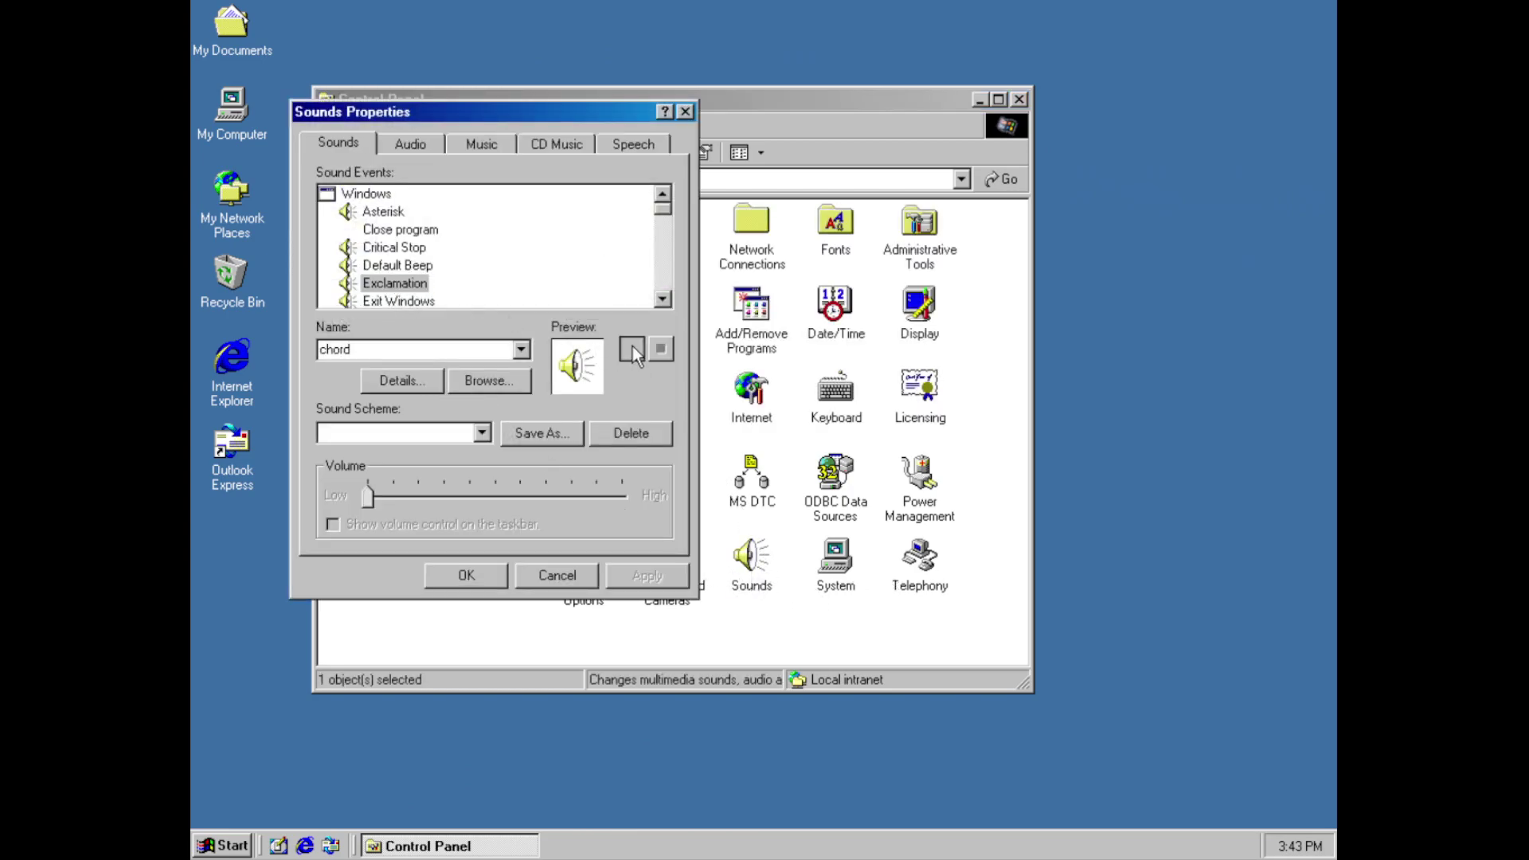
pyautogui.click(686, 111)
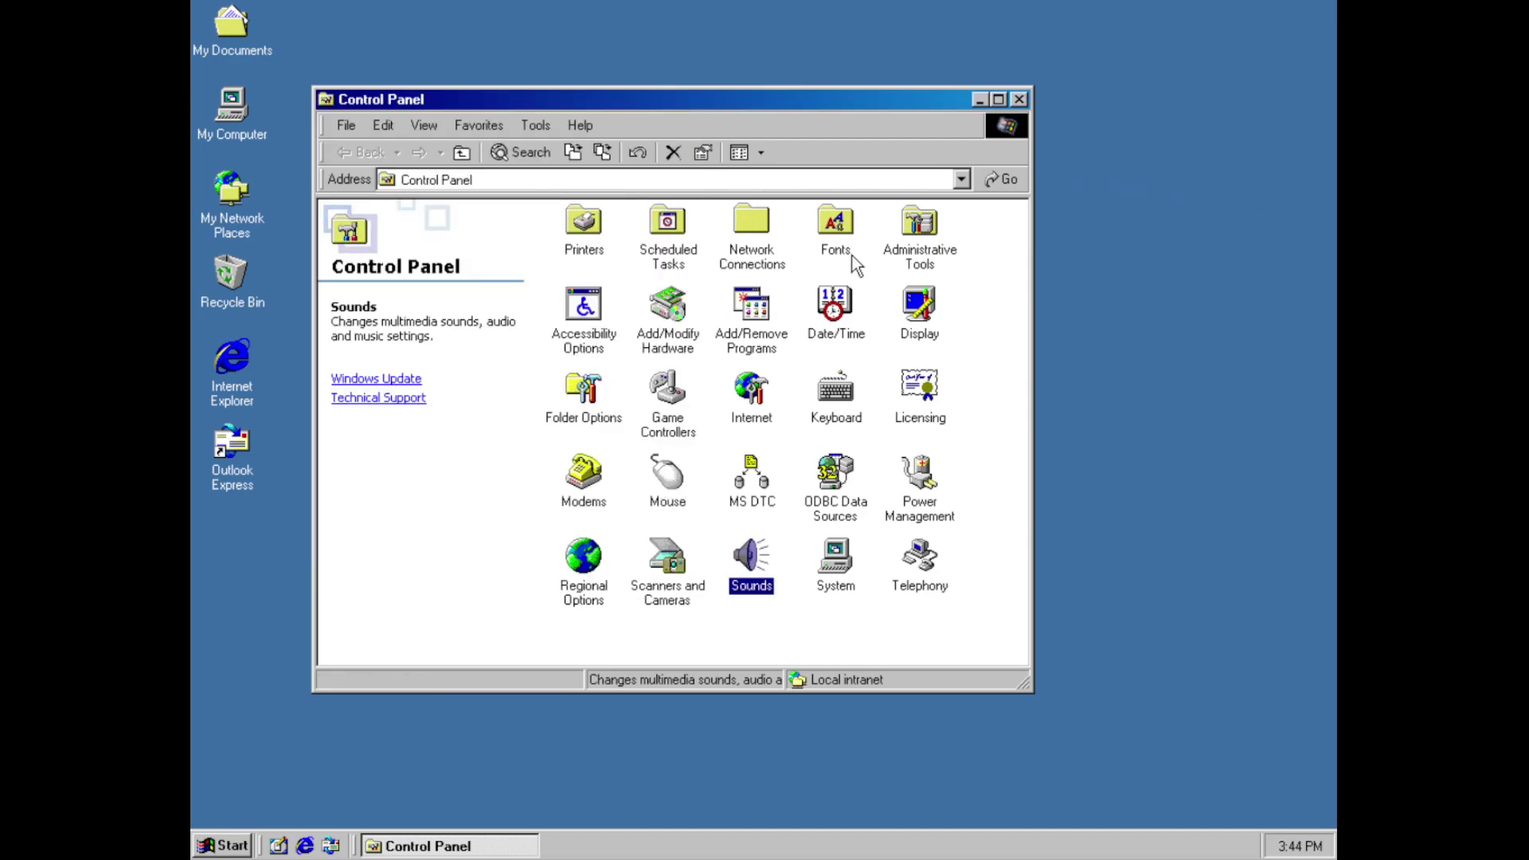
# Open Add/Remove Programs and try to add a new program from CD or floppy
pyautogui.doubleClick(756, 330)
pyautogui.click(437, 245)
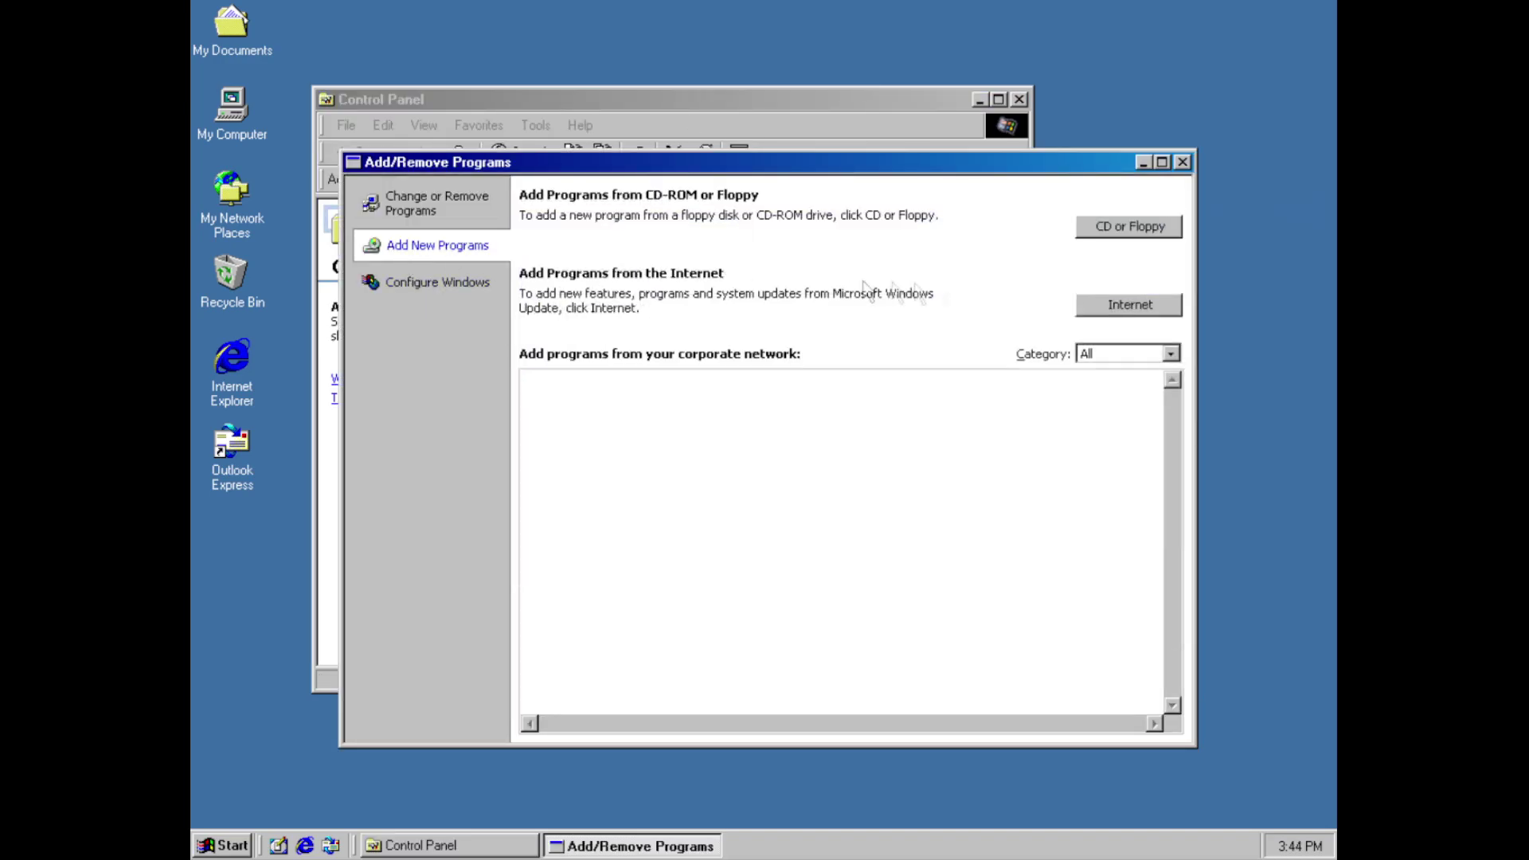
pyautogui.click(1130, 226)
pyautogui.click(876, 526)
pyautogui.click(941, 532)
# Open the Windows NT component setup and mark Microsoft Indexing Service, Microsoft Script Debugger and Networking Options
pyautogui.click(437, 282)
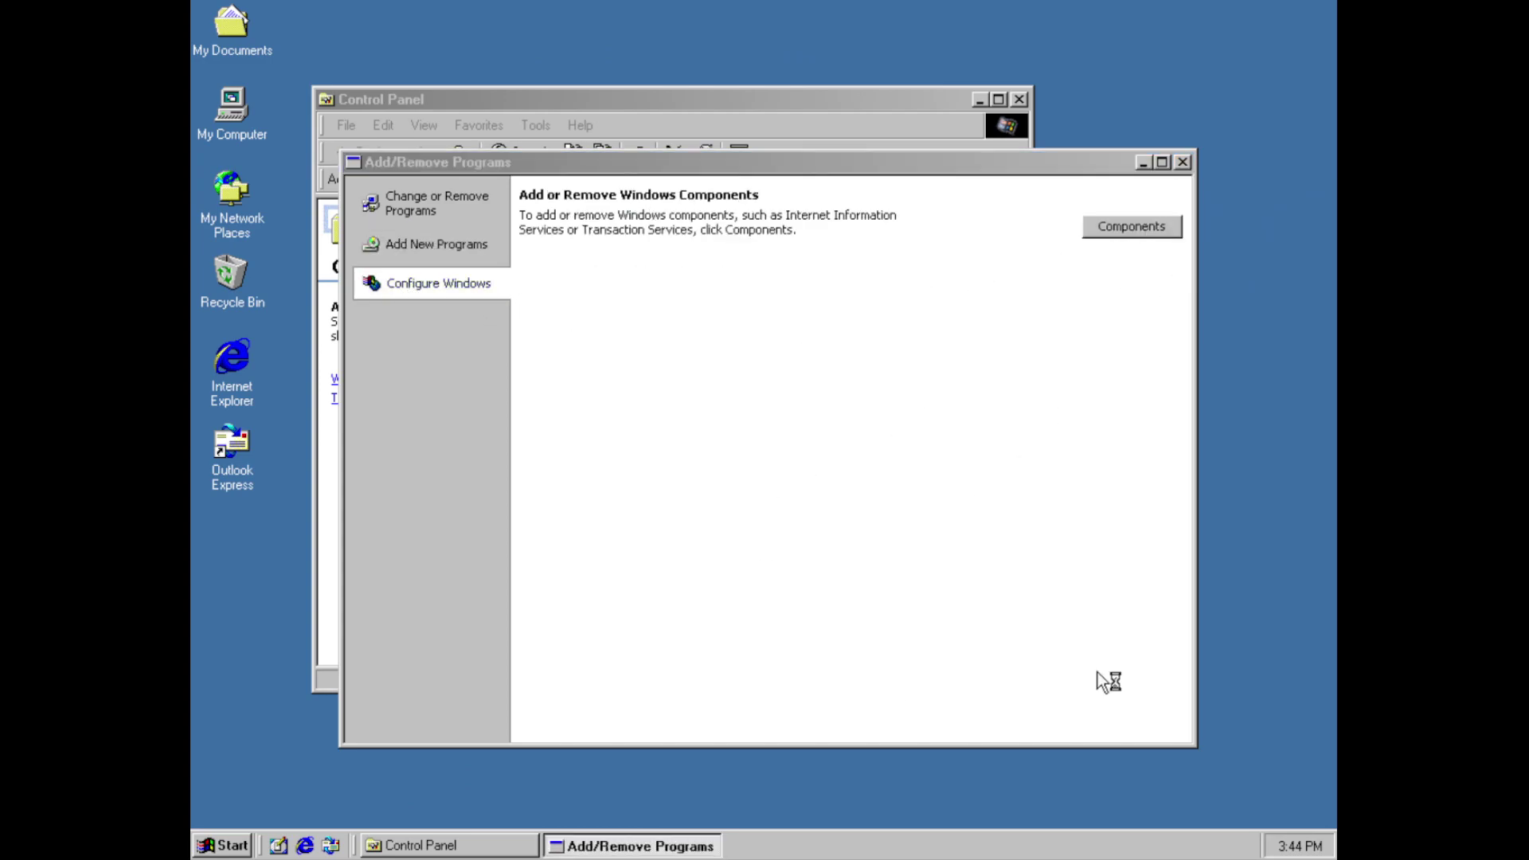
pyautogui.press('Down')
pyautogui.press('Down')
pyautogui.press('Down')
pyautogui.press('Down')
pyautogui.press('Down')
pyautogui.press('Down')
pyautogui.press('Down')
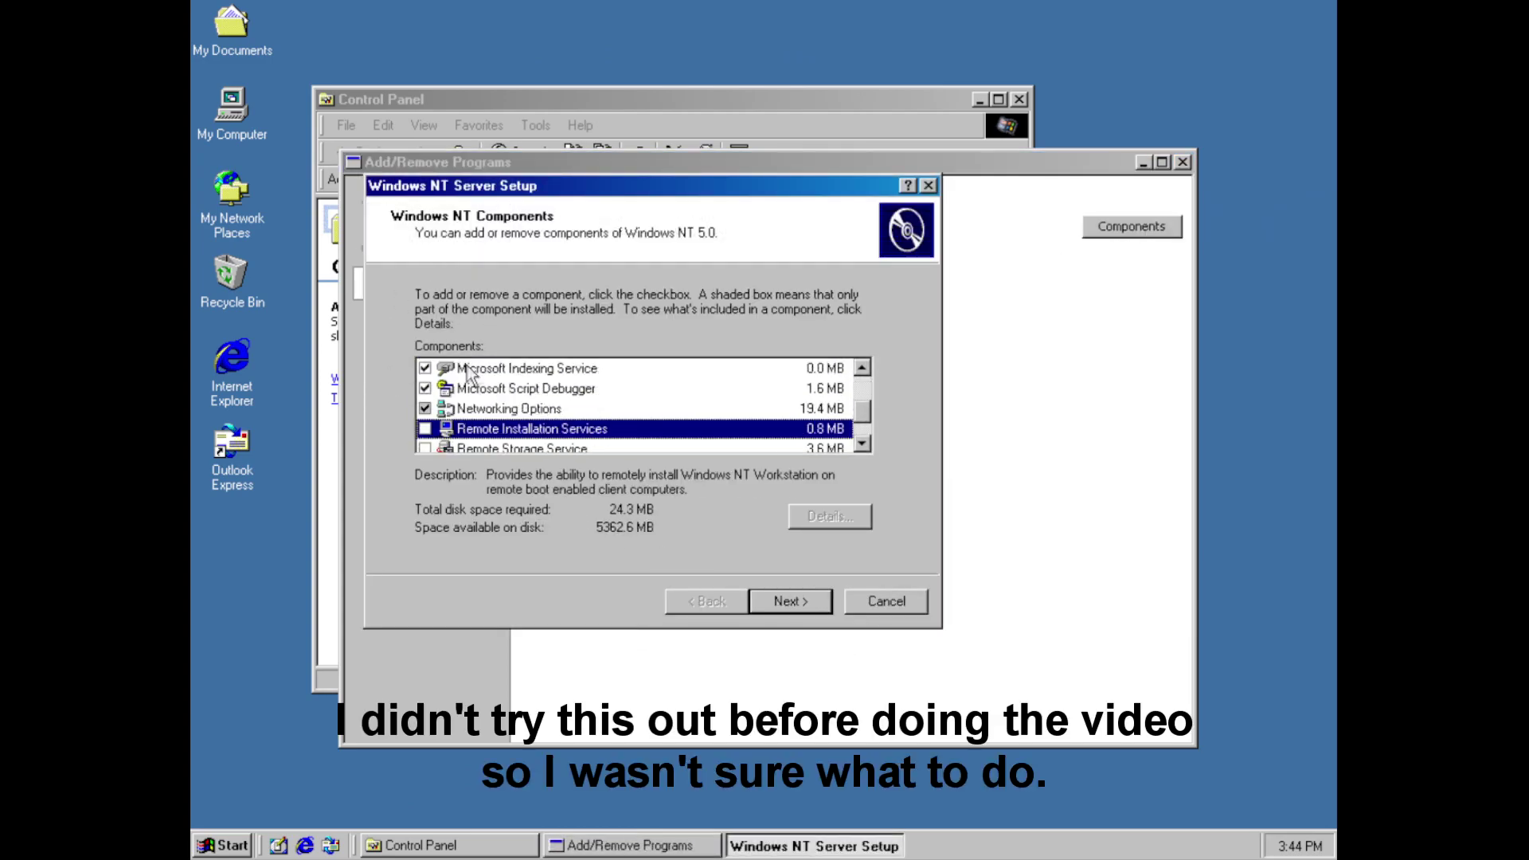
# Examine the subcomponents of Networking Options, including File Services For Macintosh
pyautogui.press('Up')
pyautogui.press('space')
pyautogui.press('space')
pyautogui.click(828, 517)
pyautogui.click(510, 430)
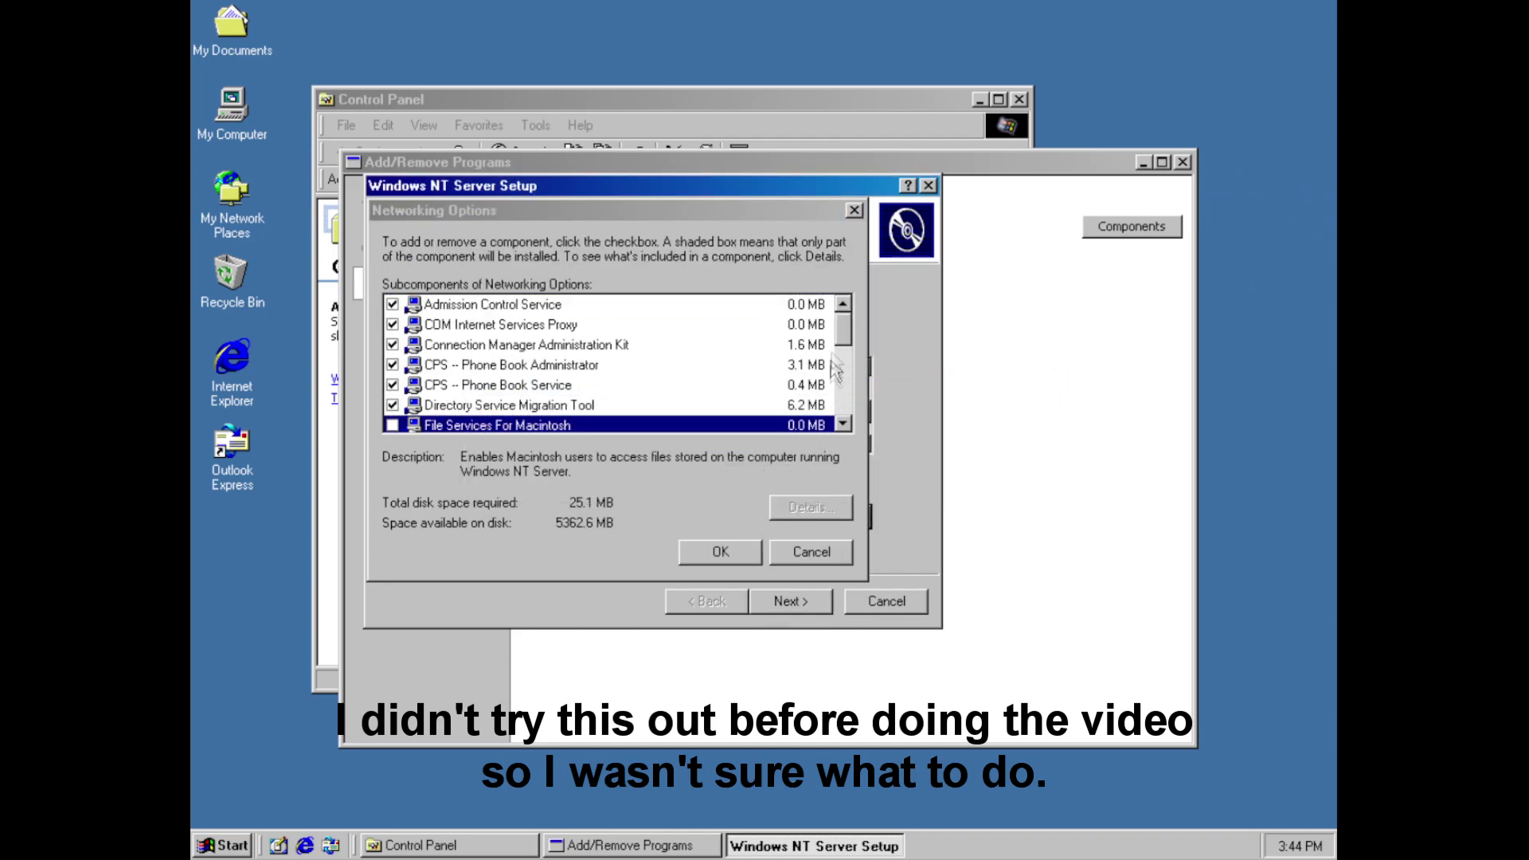
pyautogui.scroll(-3, 557, 398)
pyautogui.click(809, 550)
# Try to install the marked components with Terminal Services, keeping Independent client as the message queuing type
pyautogui.click(523, 448)
pyautogui.press('Down')
pyautogui.press('space')
pyautogui.click(790, 602)
pyautogui.moveTo(873, 422)
pyautogui.mouseDown()
pyautogui.moveTo(873, 513)
pyautogui.moveTo(887, 404)
pyautogui.mouseUp()
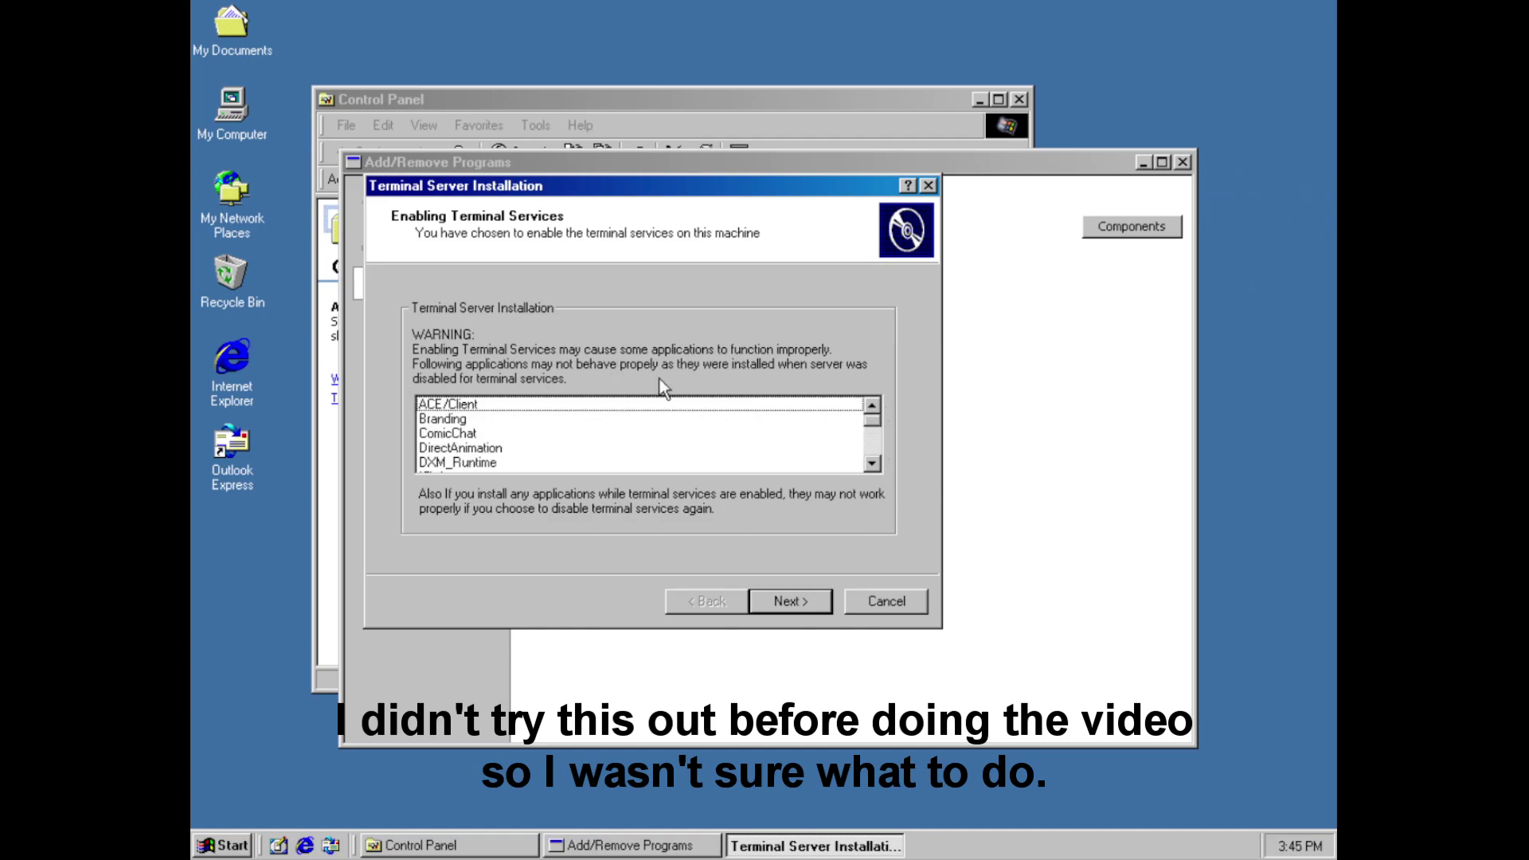
pyautogui.click(777, 607)
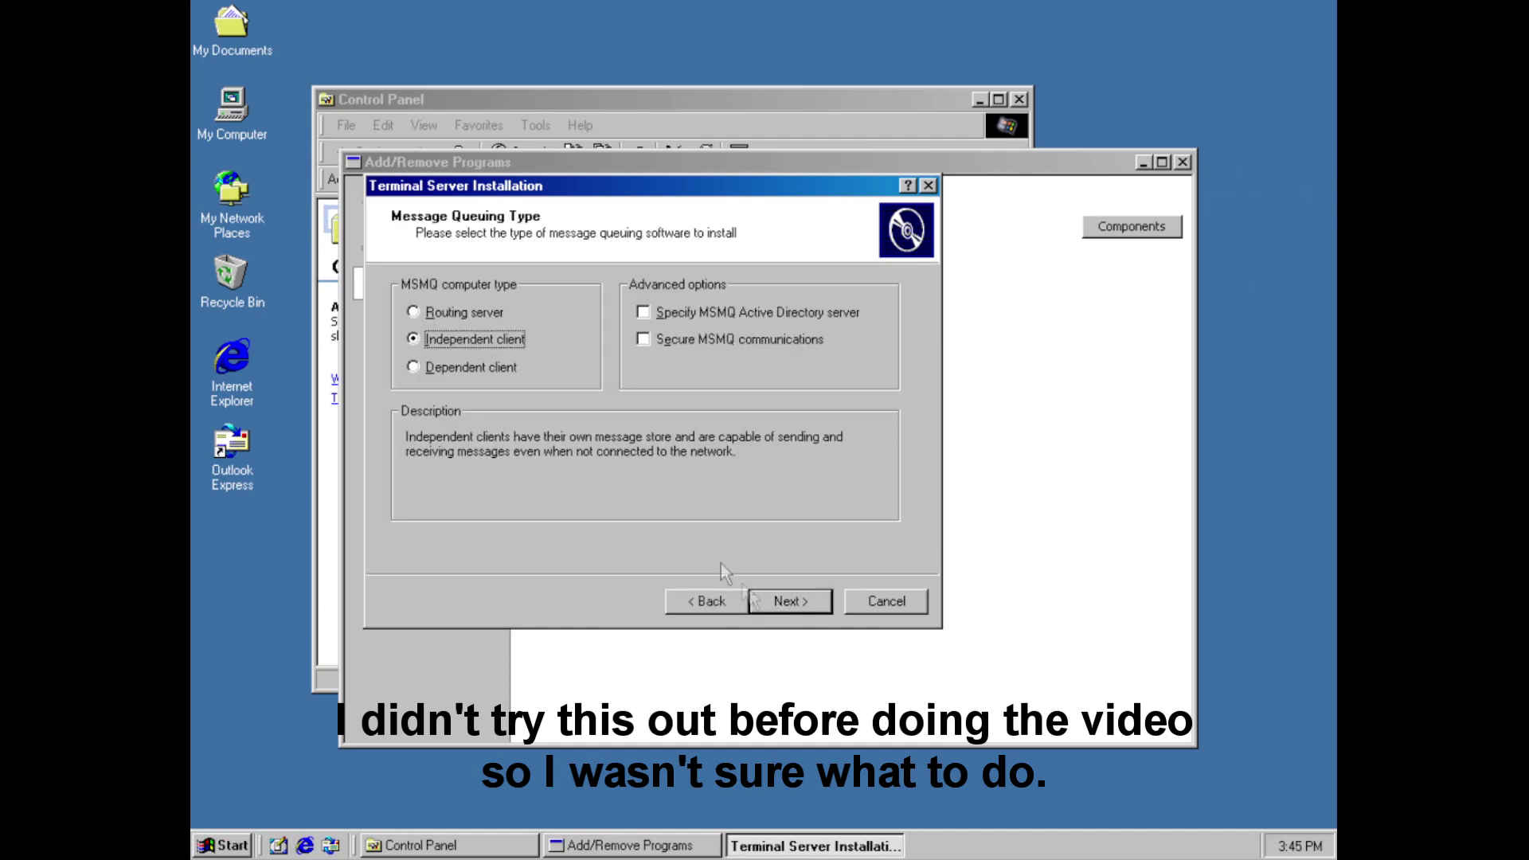
pyautogui.click(778, 607)
pyautogui.click(764, 605)
pyautogui.click(779, 472)
# Reopen the Windows NT component setup and mark optional components, including Remote Installation Services, Remote Storage Service and Terminal Services
pyautogui.click(1115, 229)
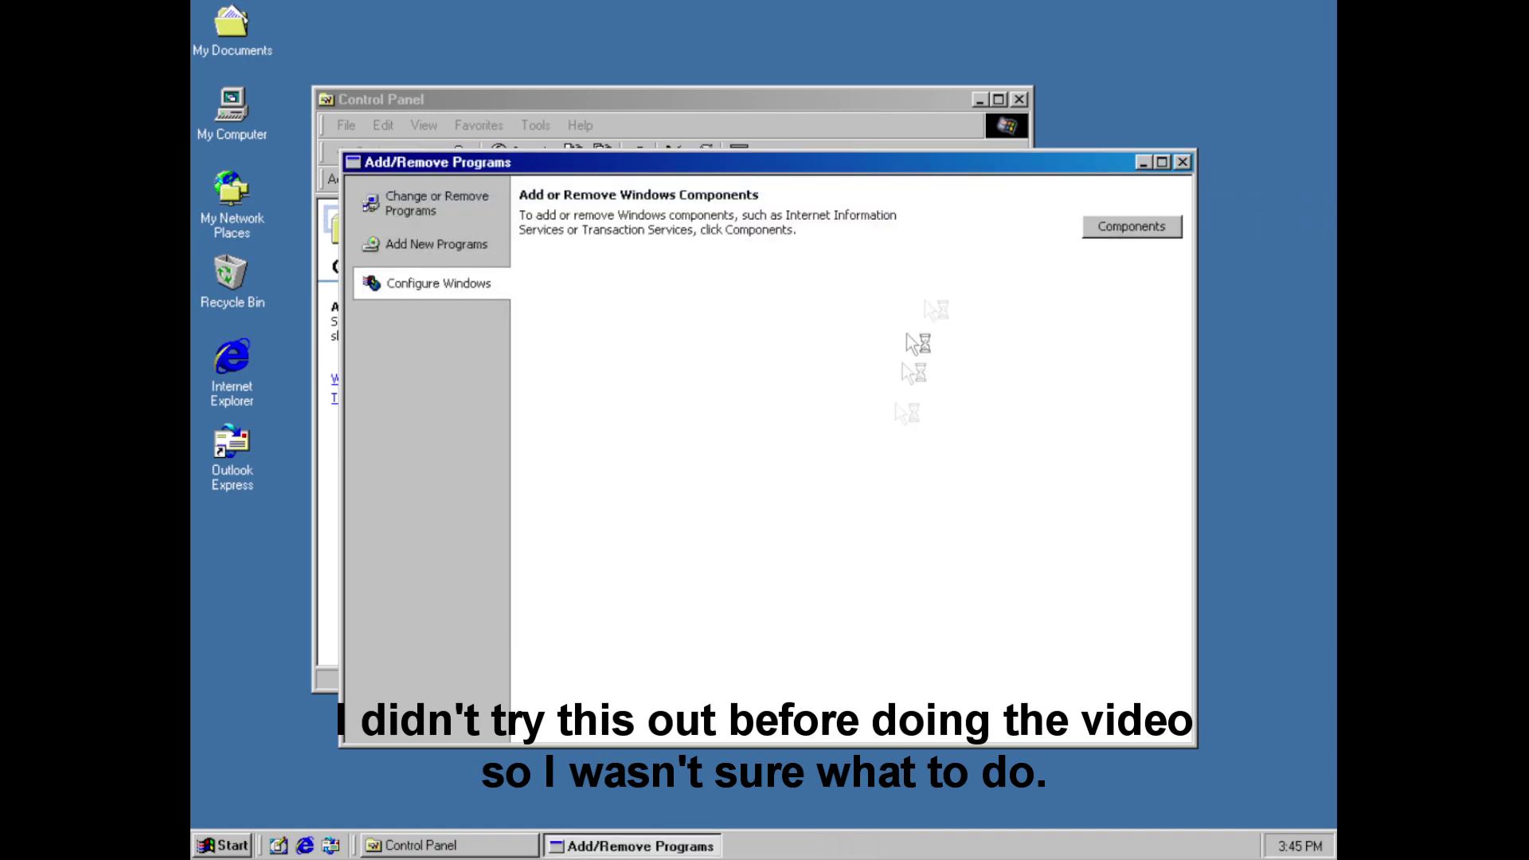
pyautogui.press('Return')
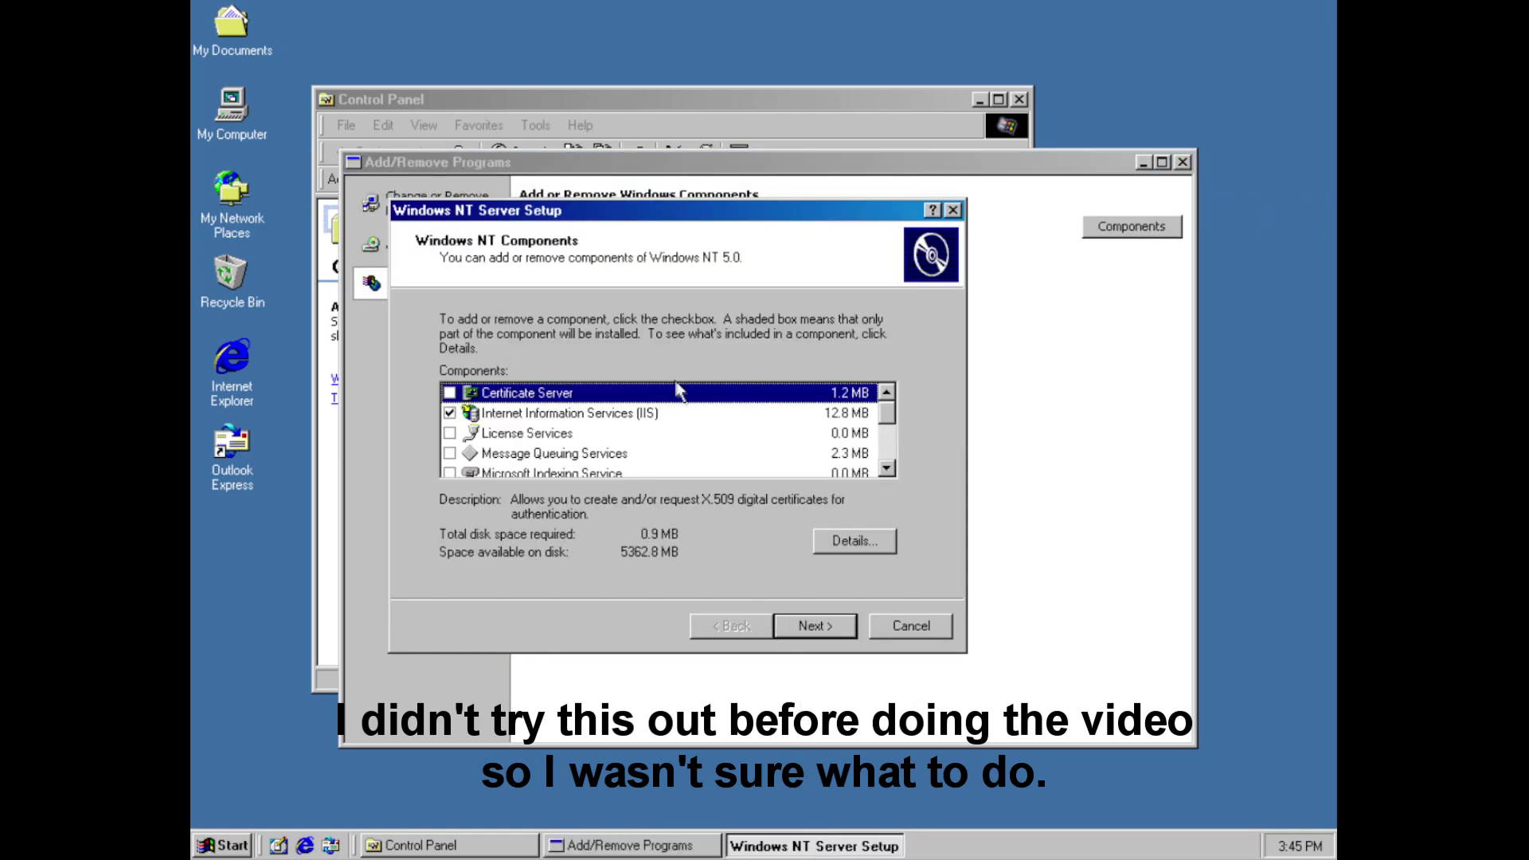
pyautogui.press('Down')
pyautogui.press('Down')
pyautogui.press('Down')
pyautogui.press('Down')
pyautogui.press('Down')
pyautogui.press('Down')
pyautogui.press('Down')
pyautogui.press('space')
pyautogui.press('Down')
pyautogui.press('space')
pyautogui.press('Down')
pyautogui.press('space')
pyautogui.press('Down')
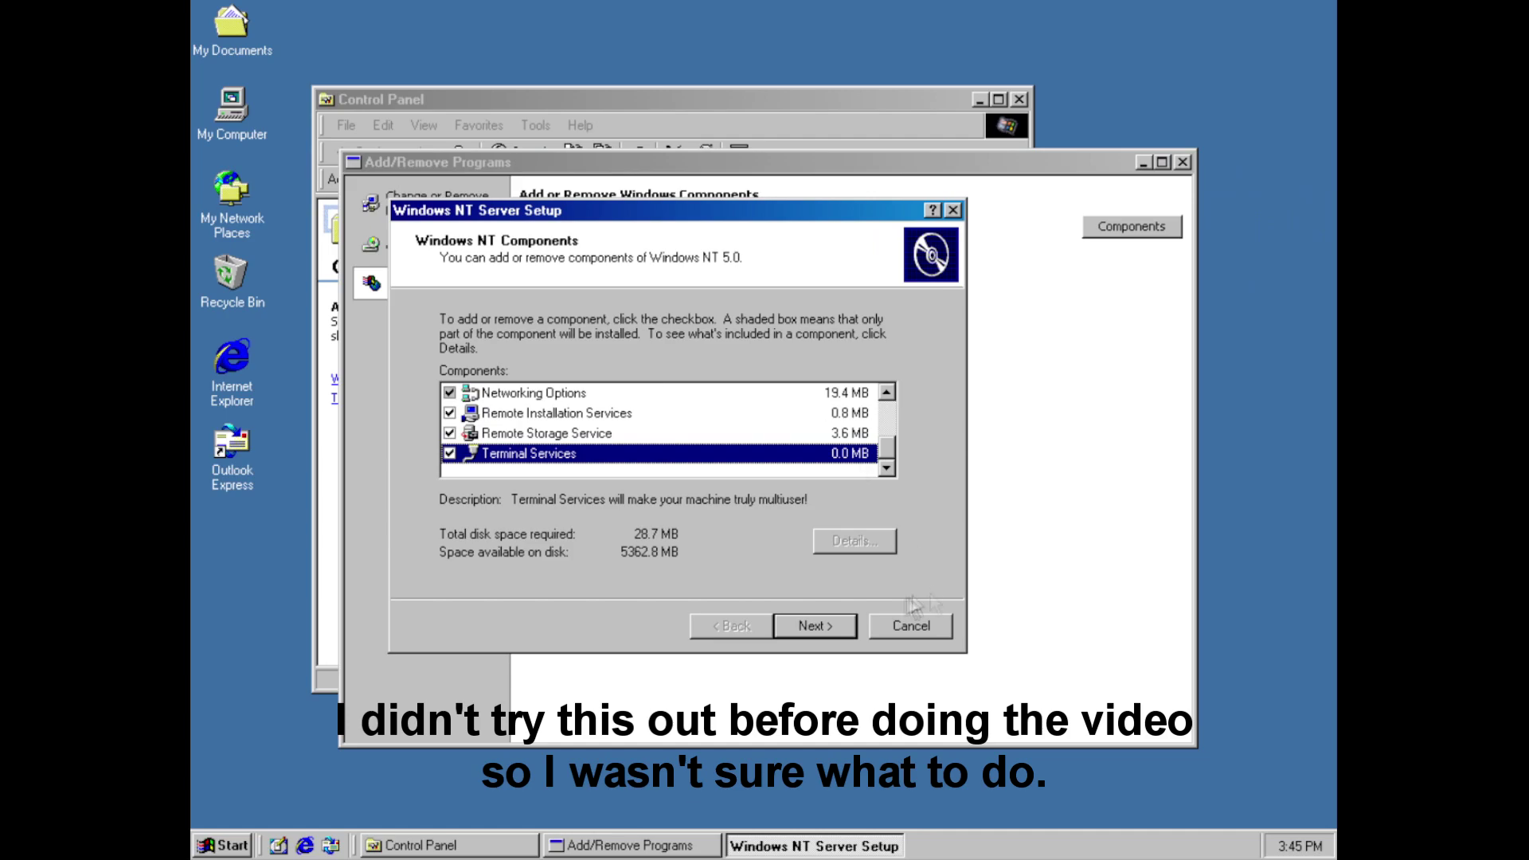
# Continue the component installation with secure MSMQ communications and specify IPdomain as the message queuing server
pyautogui.click(844, 634)
pyautogui.click(839, 632)
pyautogui.click(762, 362)
pyautogui.click(806, 637)
pyautogui.write('IPdomain')
pyautogui.click(830, 631)
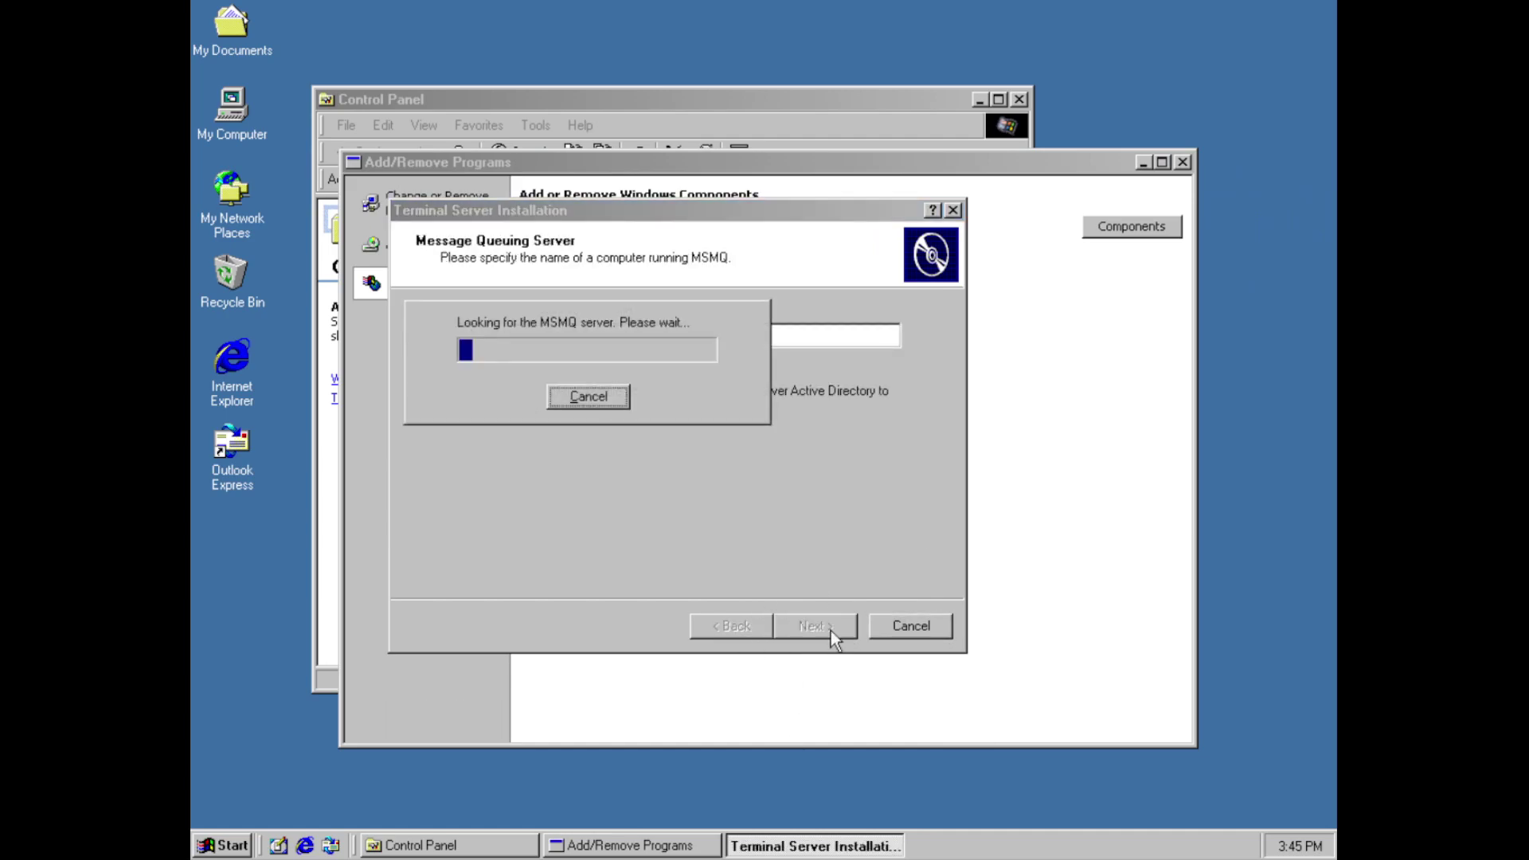
# Cancel the search for the MSMQ server and return to the Windows NT component list
pyautogui.click(588, 397)
pyautogui.click(757, 626)
pyautogui.click(823, 626)
pyautogui.click(752, 625)
pyautogui.press('Up')
pyautogui.press('Up')
pyautogui.press('Up')
pyautogui.press('Up')
pyautogui.press('Up')
pyautogui.press('Up')
pyautogui.press('Up')
pyautogui.press('Up')
pyautogui.press('Up')
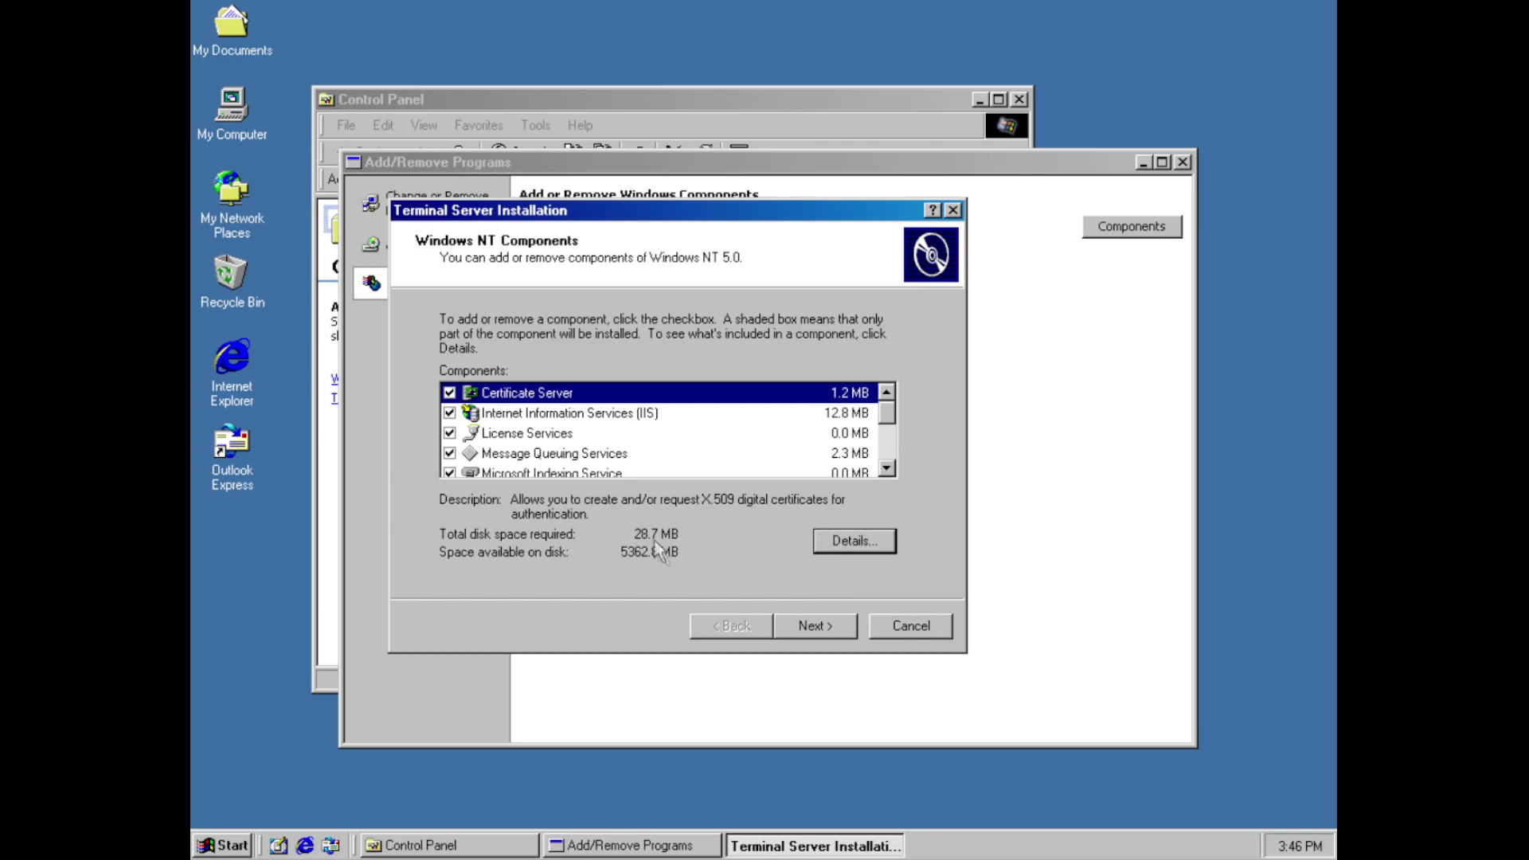
# Exclude Message Queuing Services from the components to install, keeping Internet Information Services and License Services marked
pyautogui.click(510, 434)
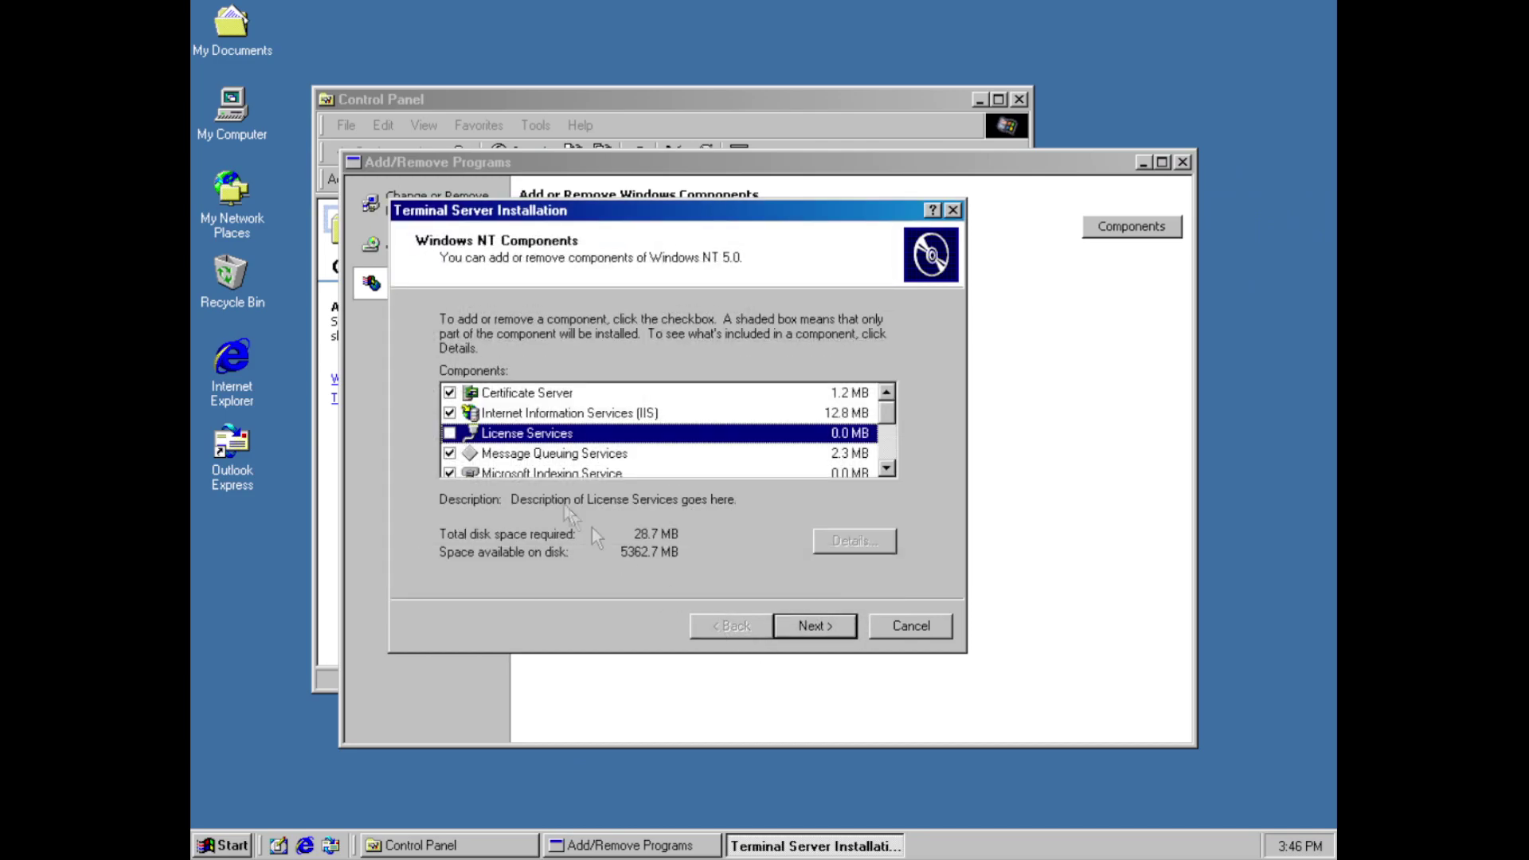
pyautogui.click(449, 413)
pyautogui.click(813, 519)
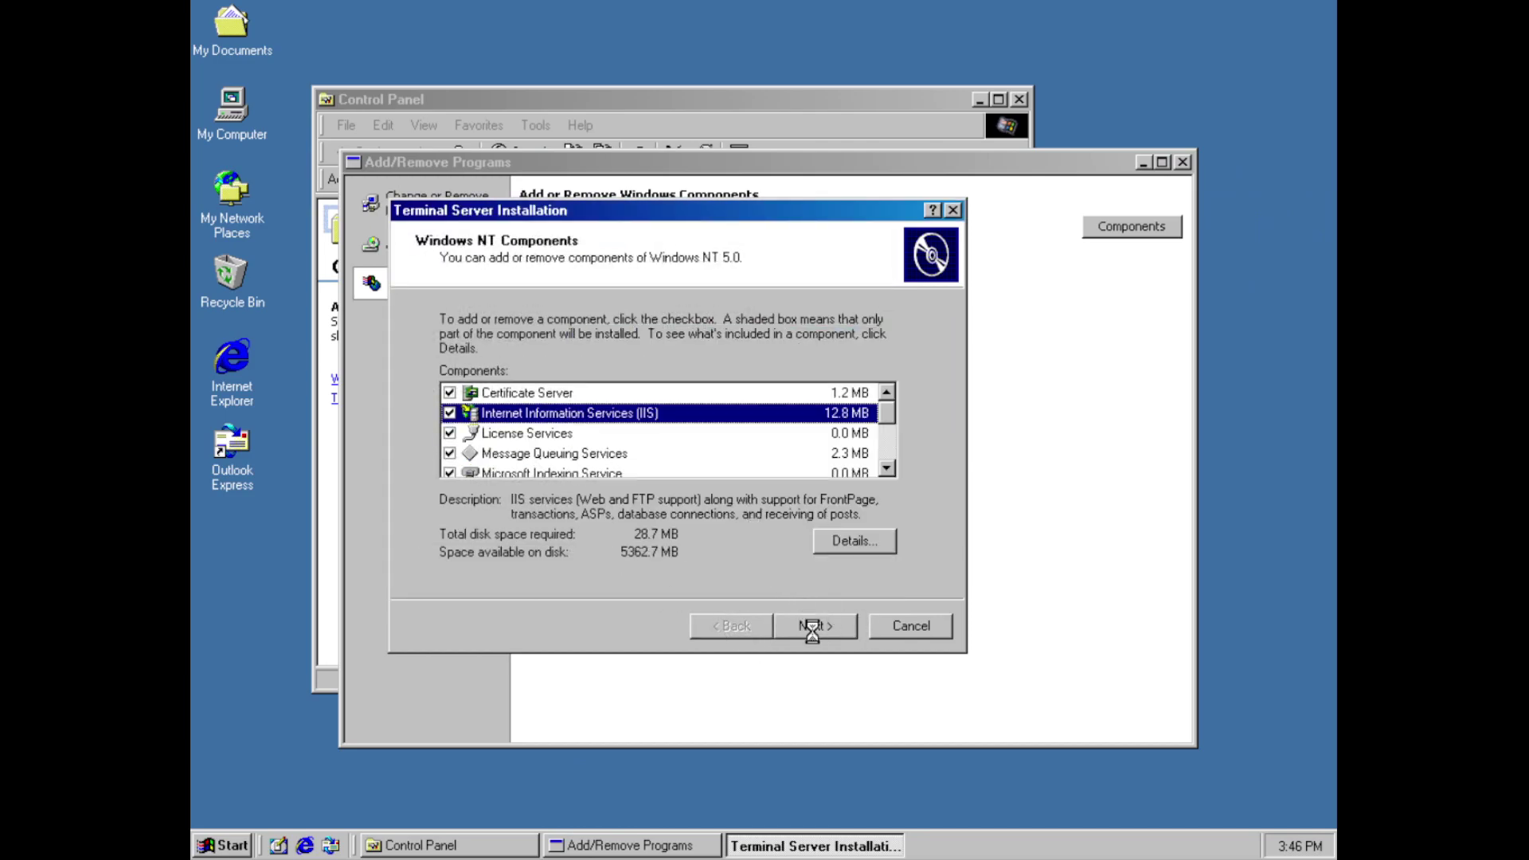
pyautogui.click(611, 451)
pyautogui.press('Down')
pyautogui.press('Down')
pyautogui.press('Down')
pyautogui.press('Down')
pyautogui.press('Down')
pyautogui.press('Down')
pyautogui.click(814, 627)
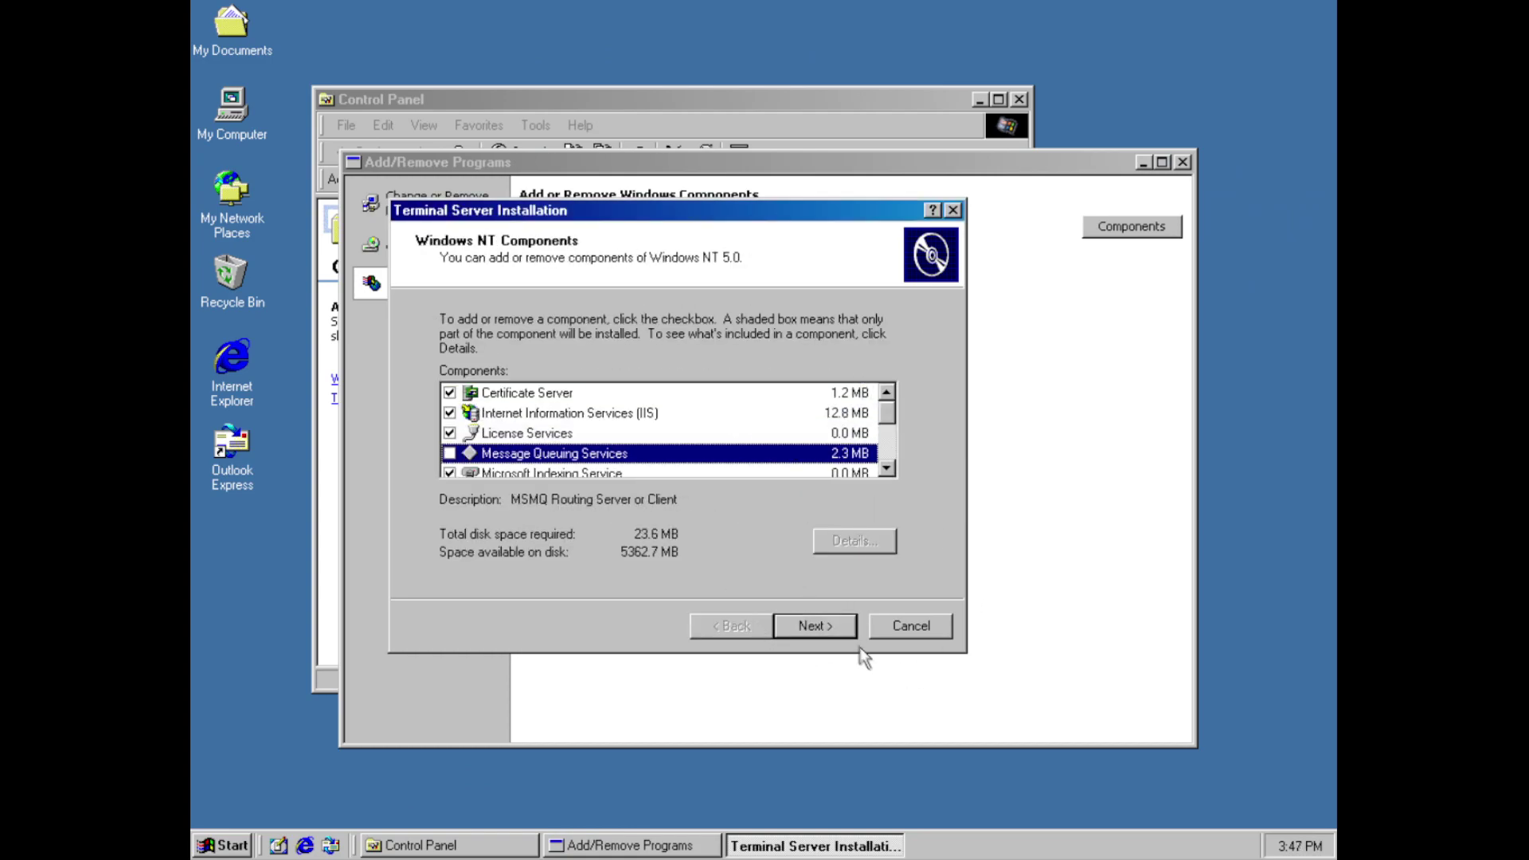
# Continue the component setup with Plain Server as the license server role and create its database directory
pyautogui.click(846, 636)
pyautogui.click(846, 637)
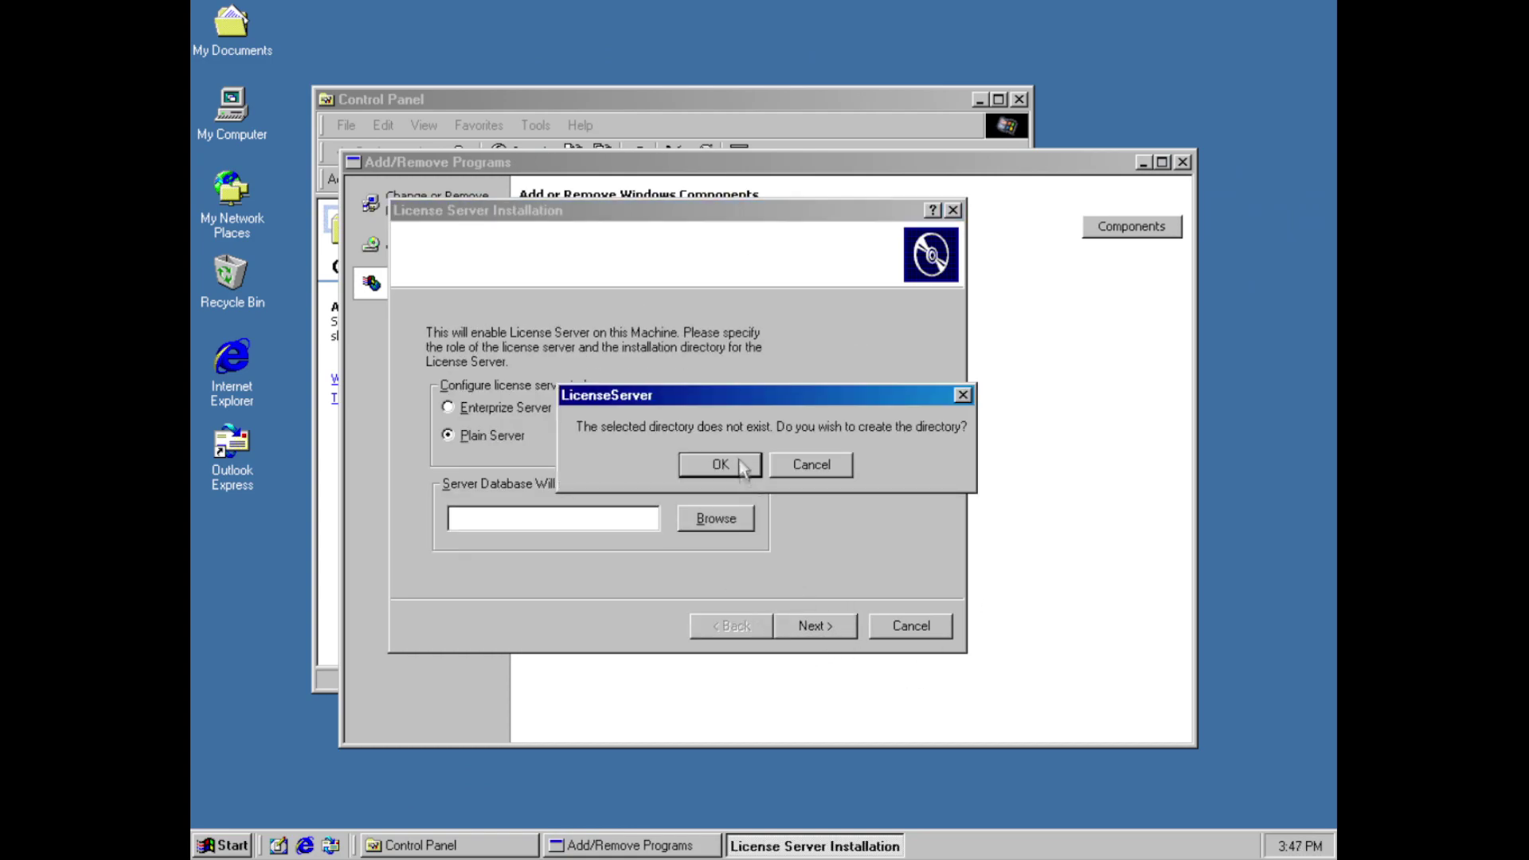
pyautogui.click(720, 470)
pyautogui.click(716, 519)
# Accept the default CA identifying information and data storage location, and allow setup to stop the World Wide Web Publishing Service
pyautogui.click(539, 416)
pyautogui.click(659, 434)
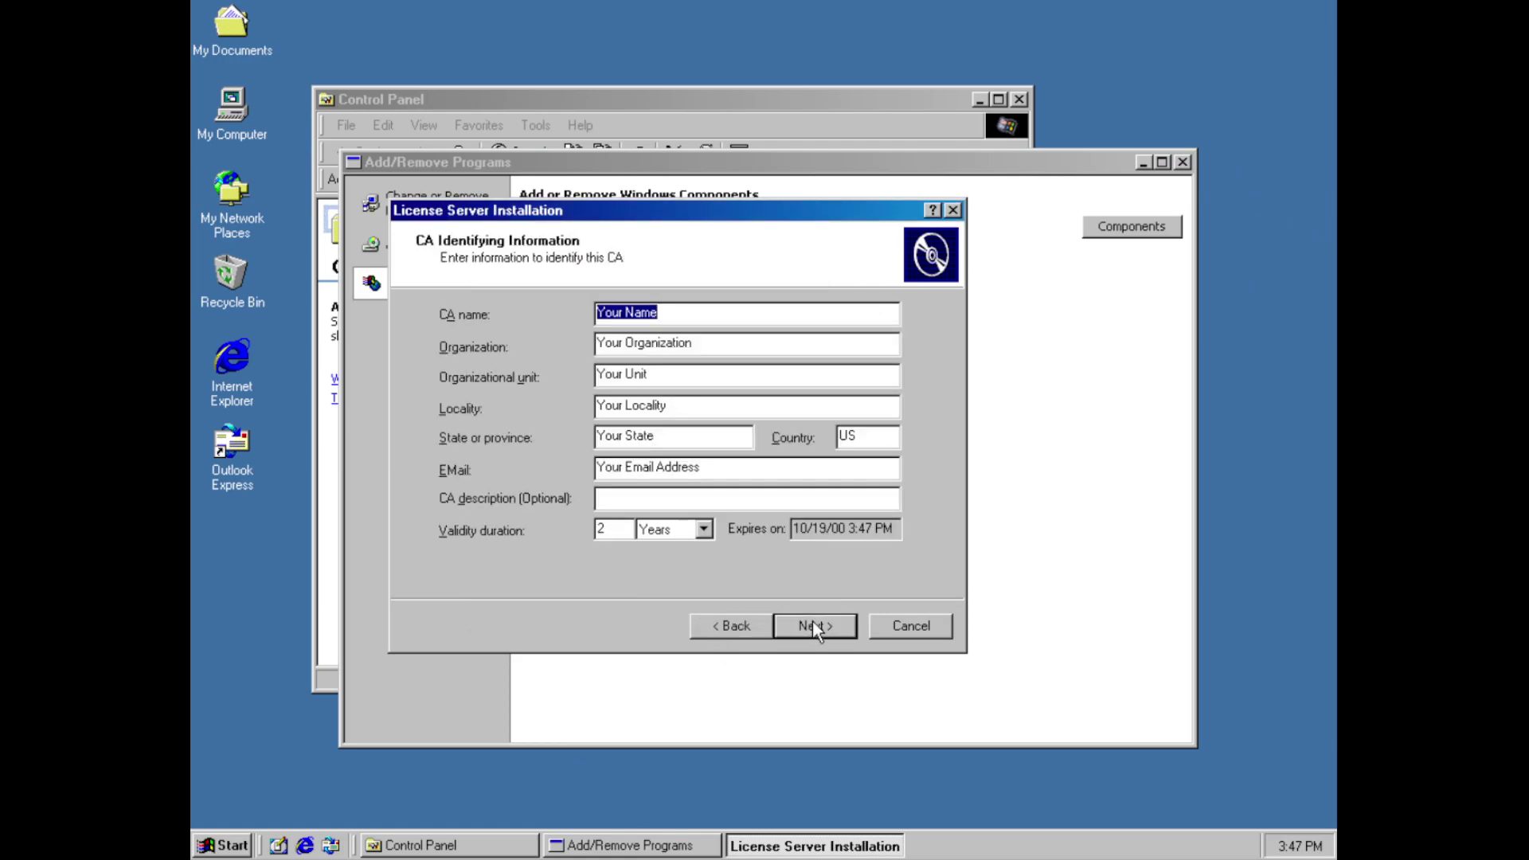
pyautogui.click(813, 621)
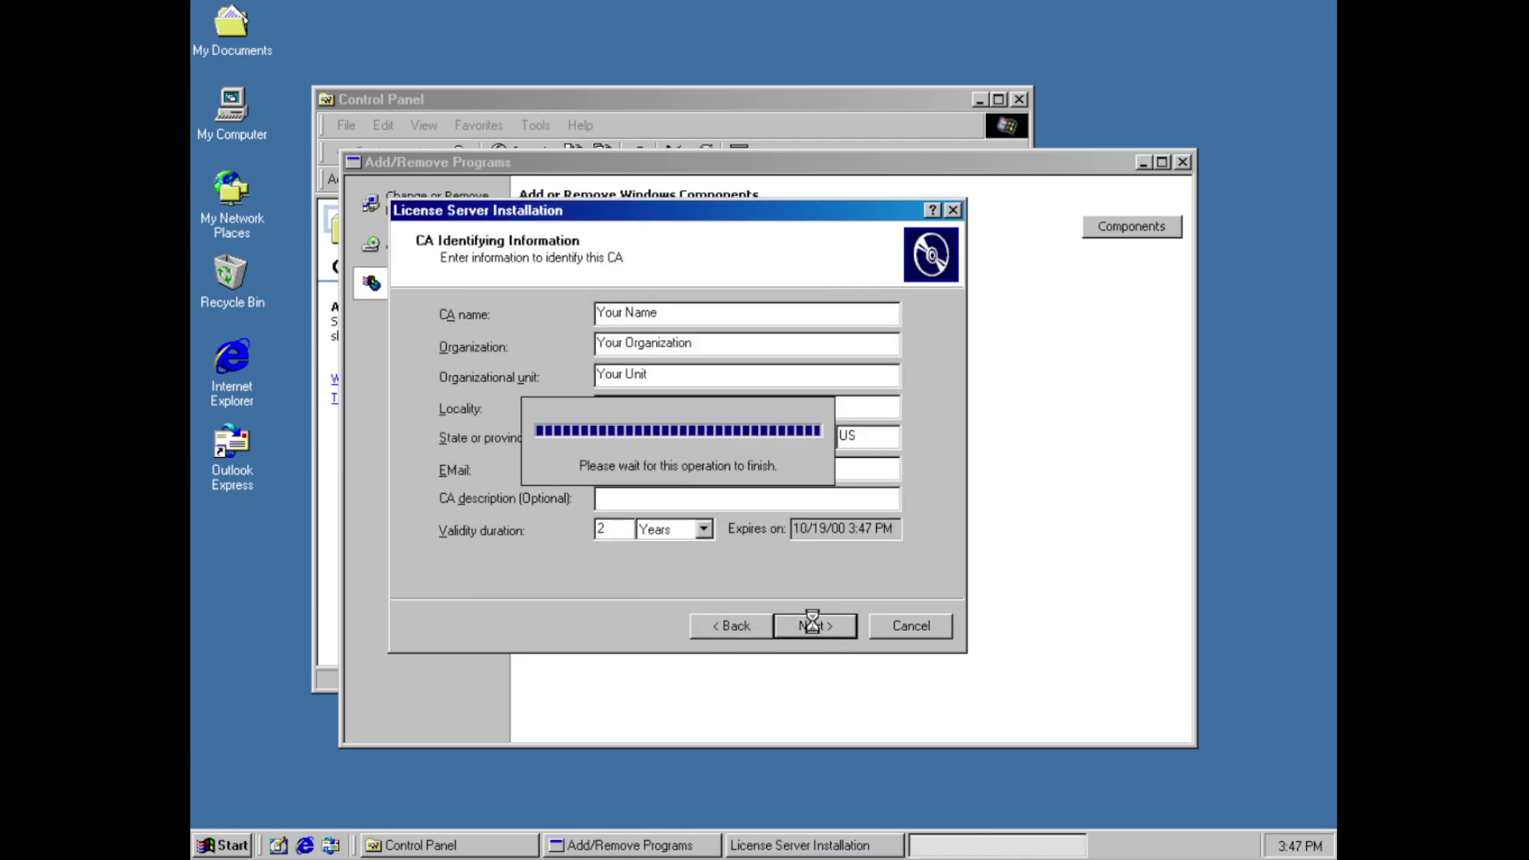
pyautogui.click(813, 621)
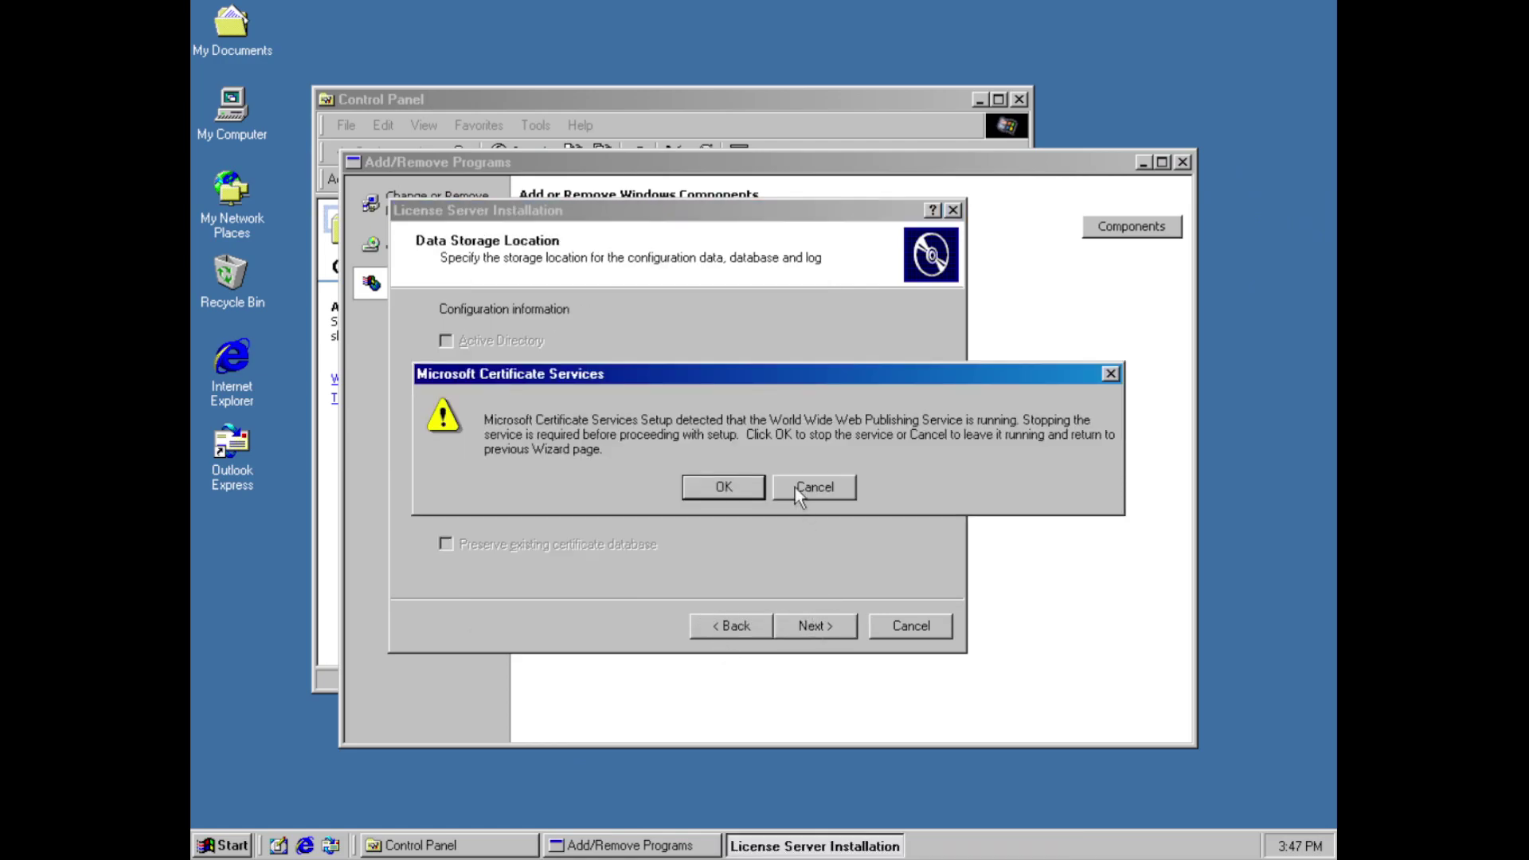
pyautogui.click(752, 486)
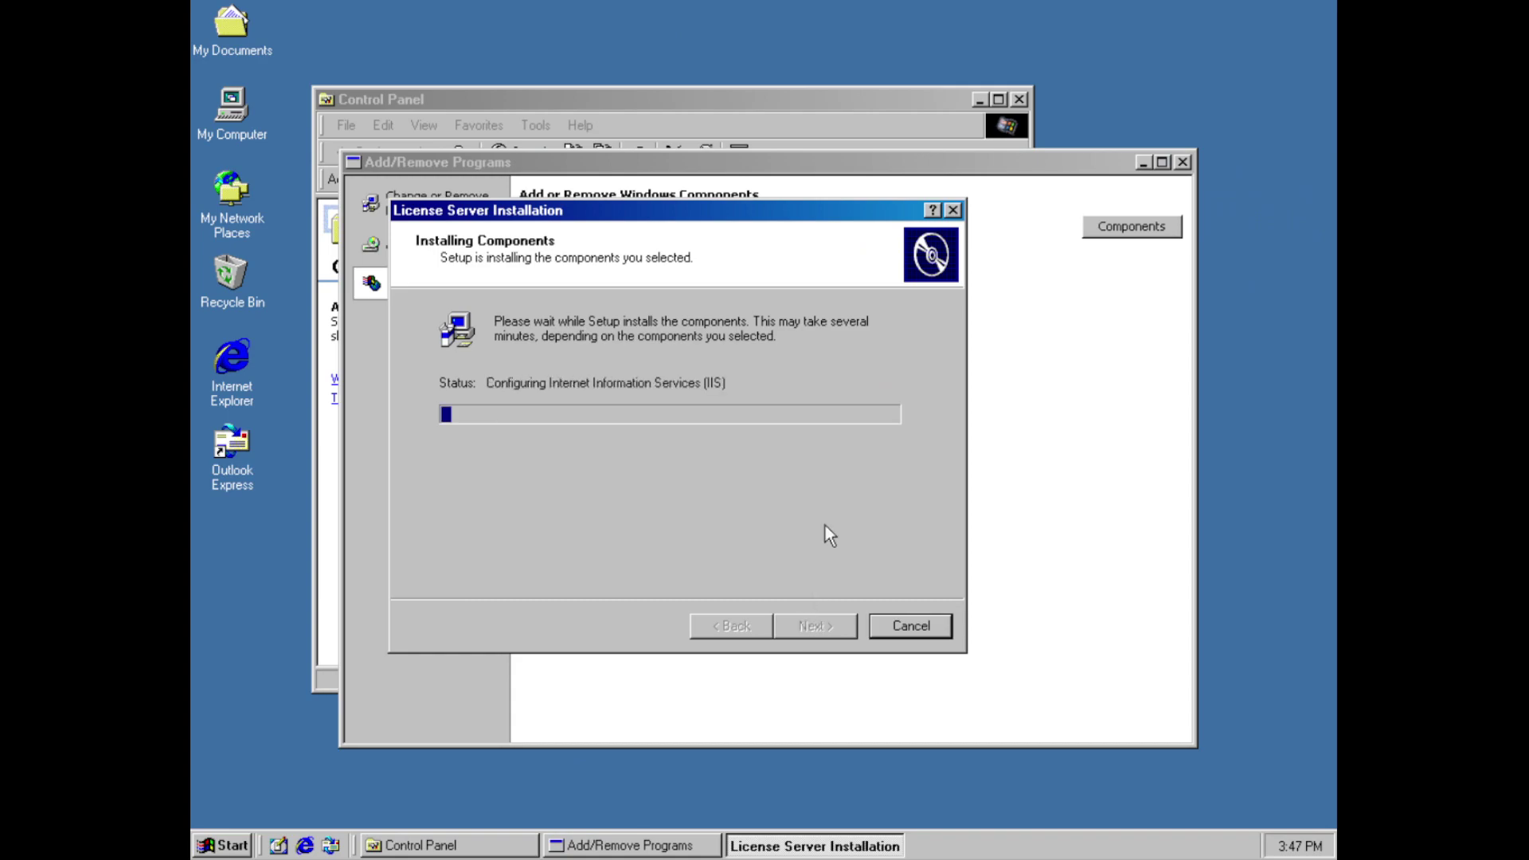
# Supply the requested ipadrdll file from the I386 folder on the NT5_1911 (D:) disc
pyautogui.click(877, 529)
pyautogui.doubleClick(609, 451)
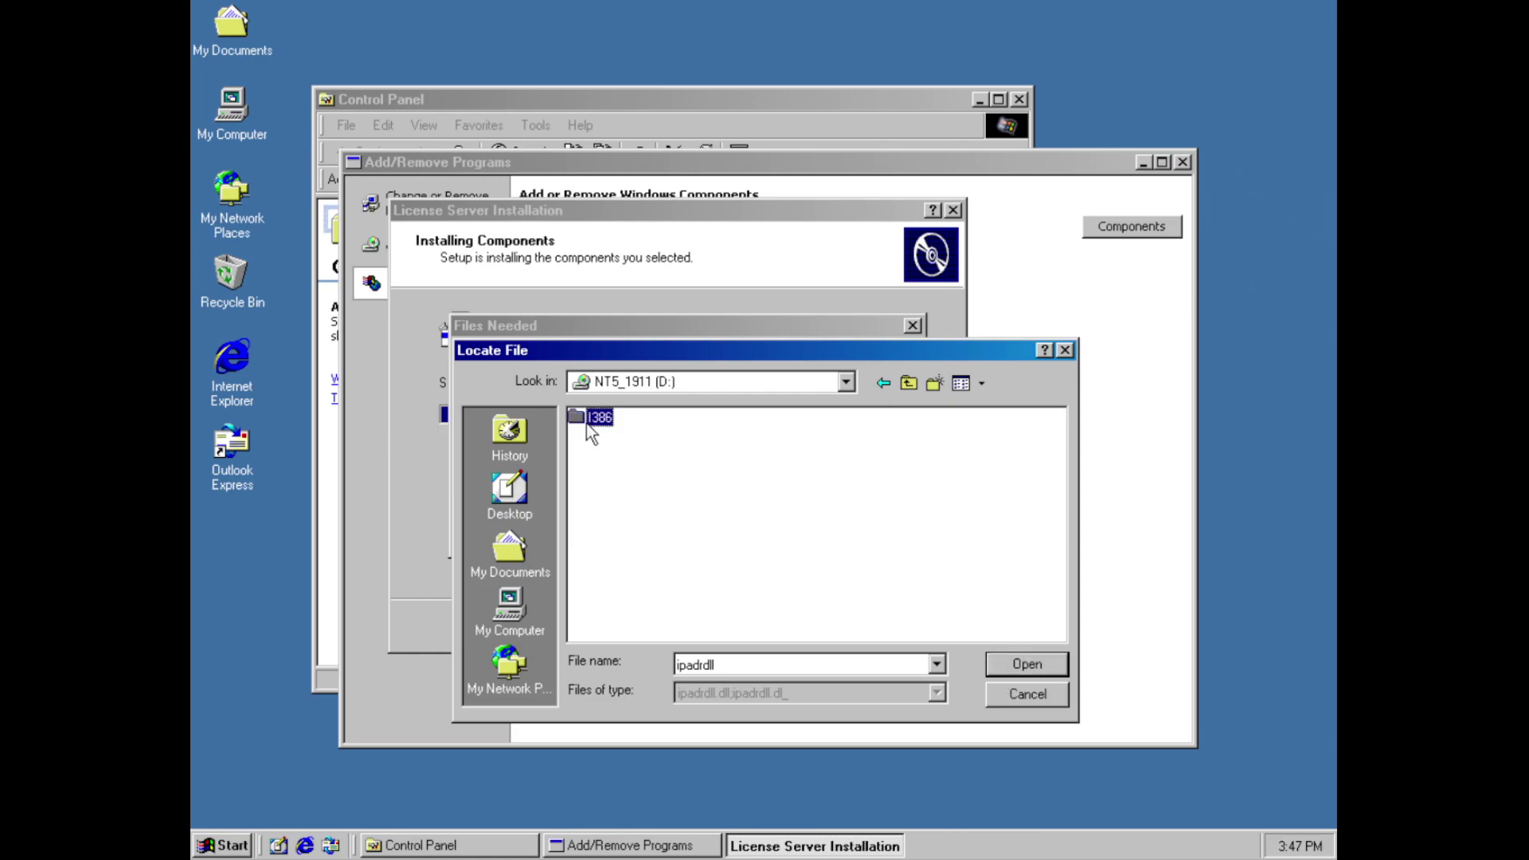
pyautogui.doubleClick(597, 417)
pyautogui.doubleClick(633, 553)
pyautogui.click(876, 366)
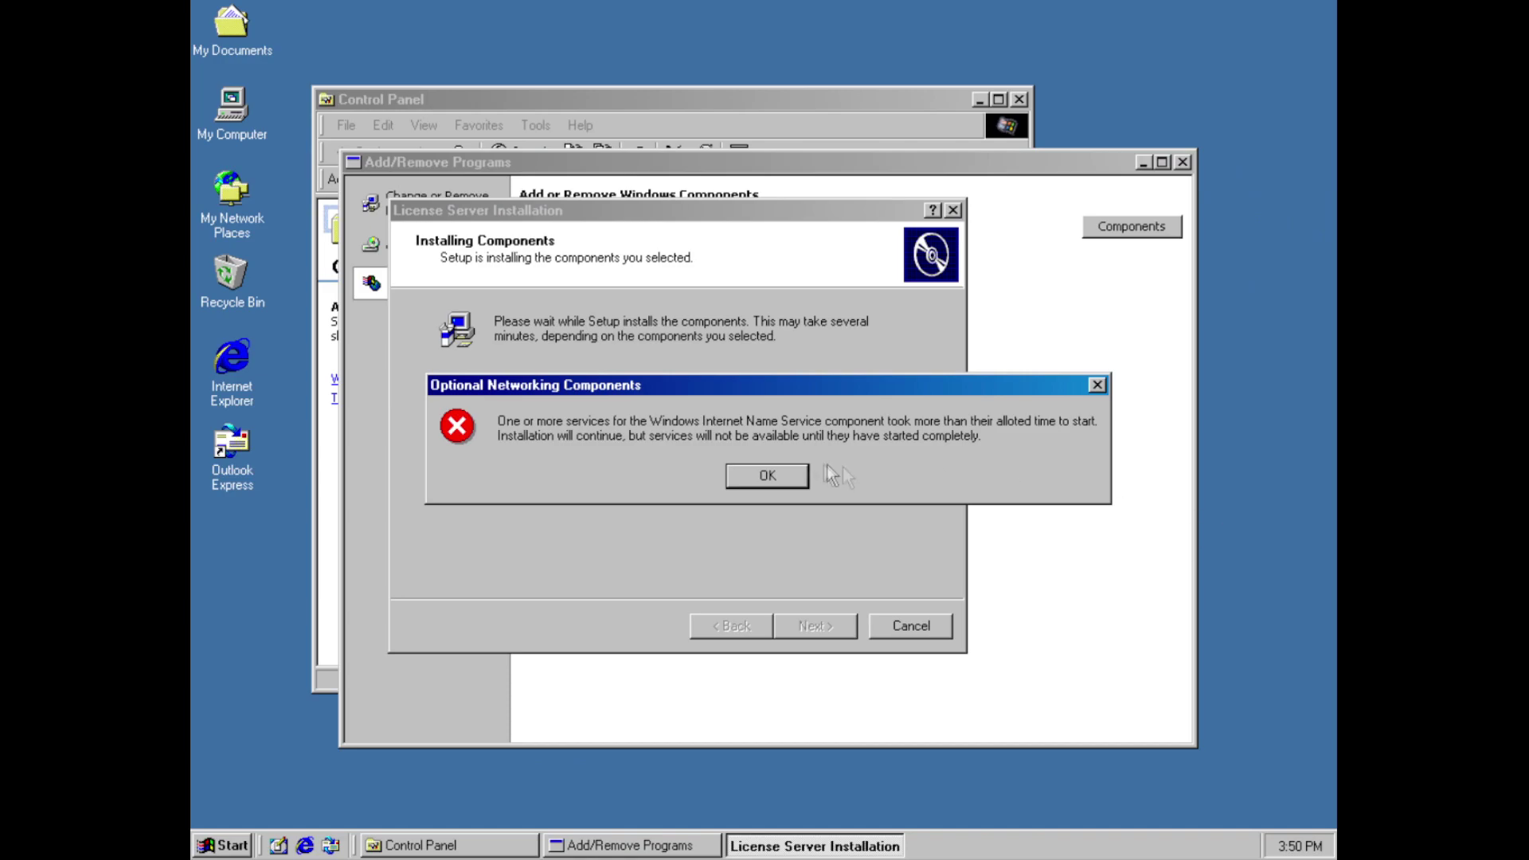
# Dismiss the Optional Networking Components errors, finish the component installation and restart the computer
pyautogui.click(767, 478)
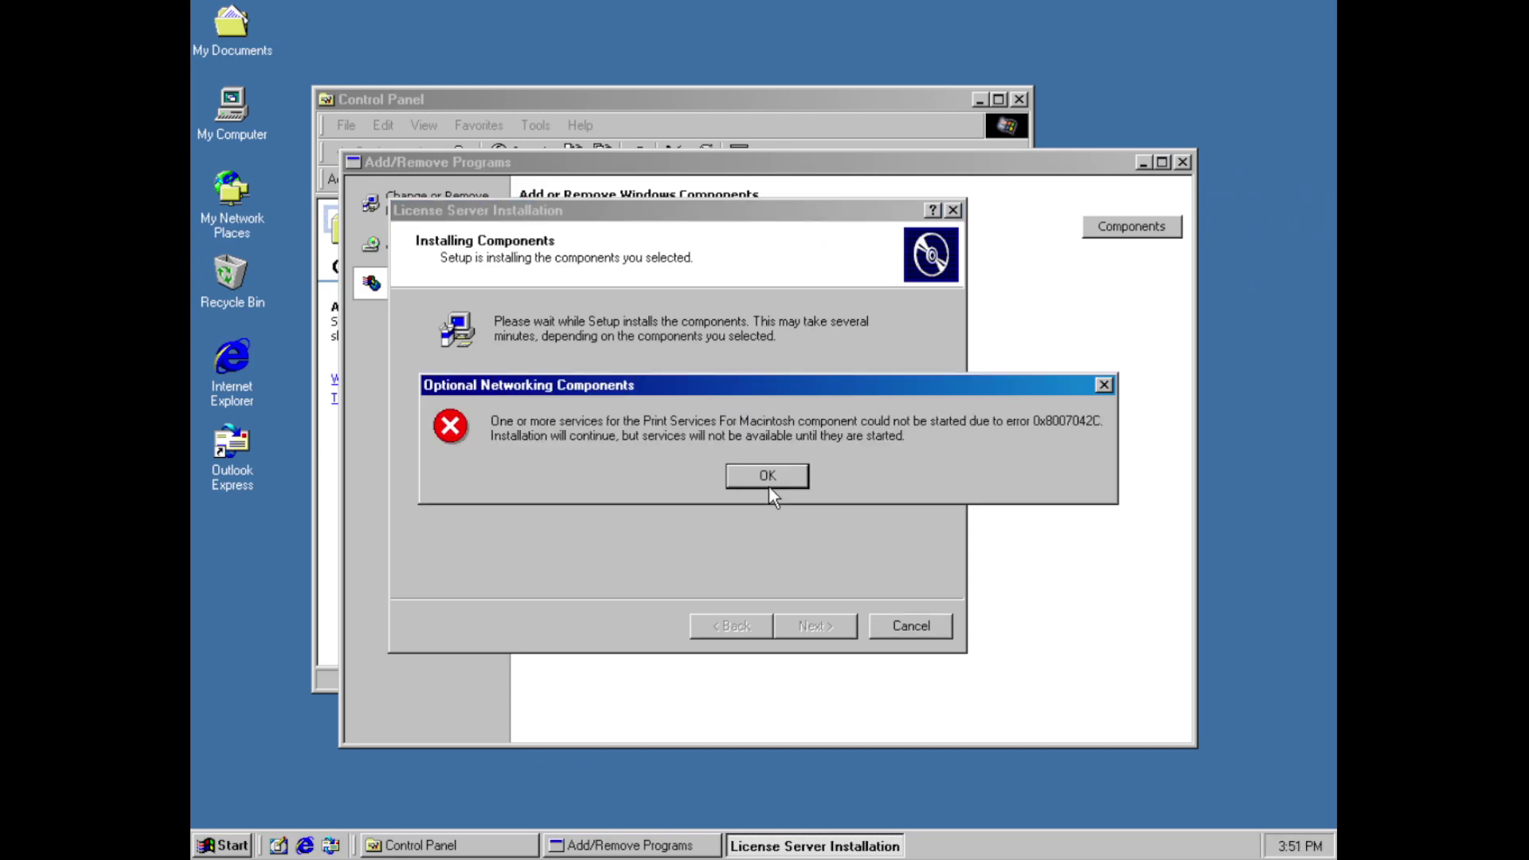
pyautogui.click(792, 474)
pyautogui.click(791, 474)
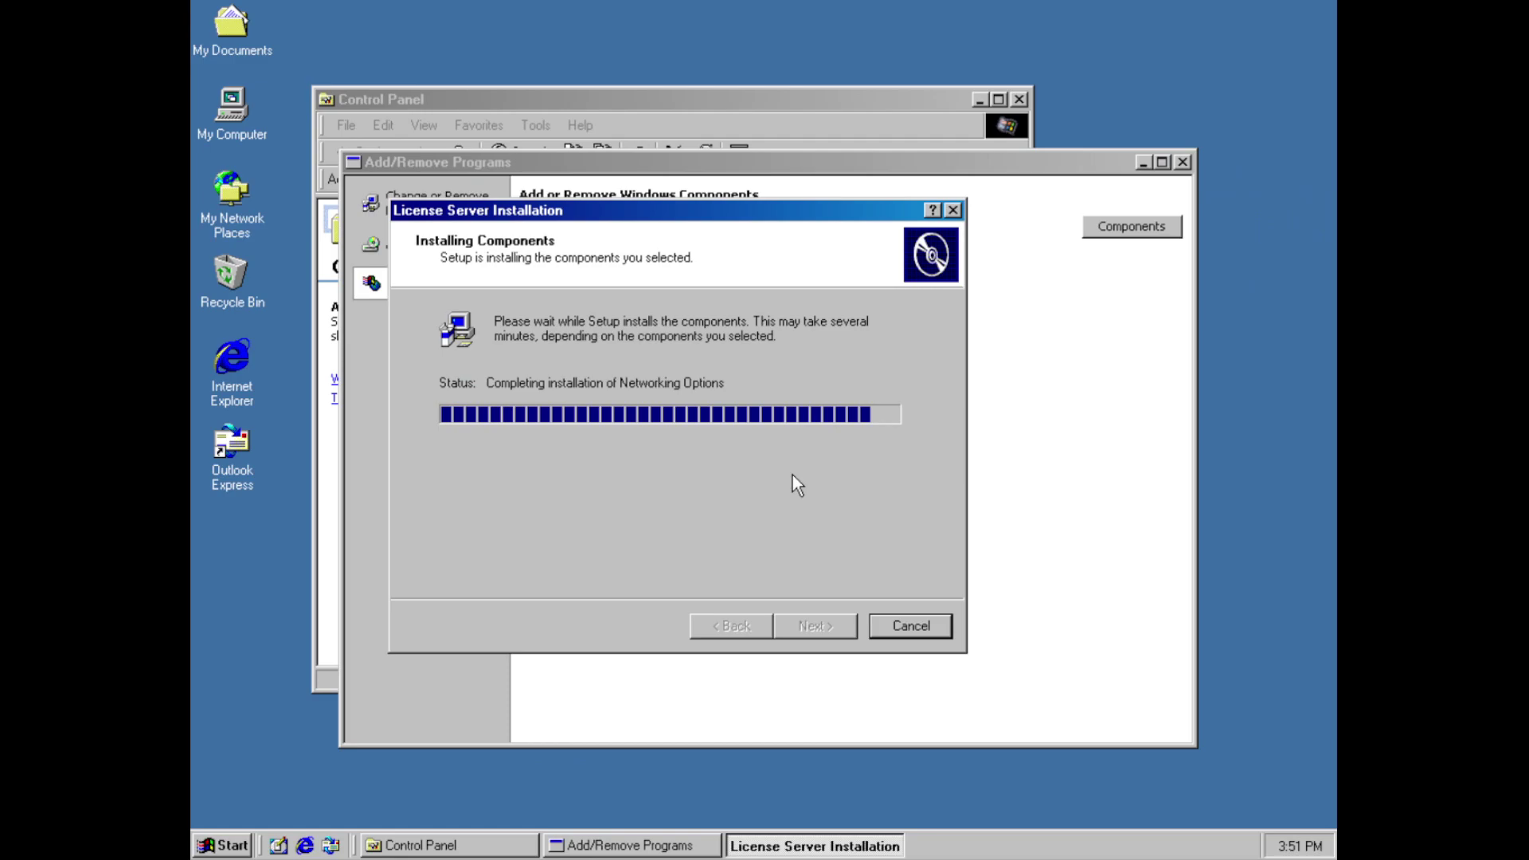
pyautogui.click(797, 278)
pyautogui.press('Return')
pyautogui.click(783, 483)
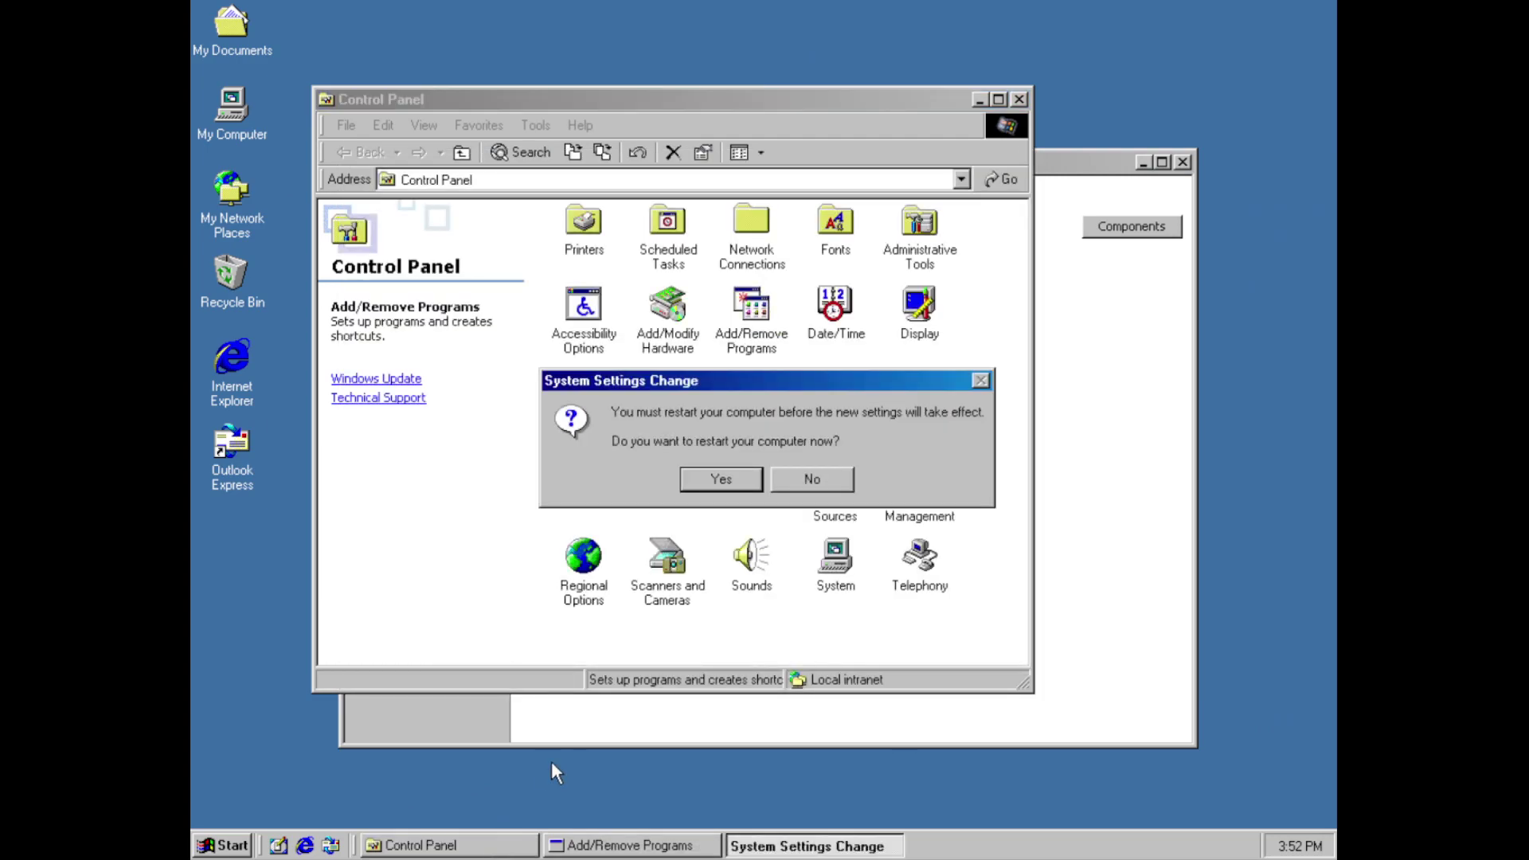
pyautogui.click(739, 476)
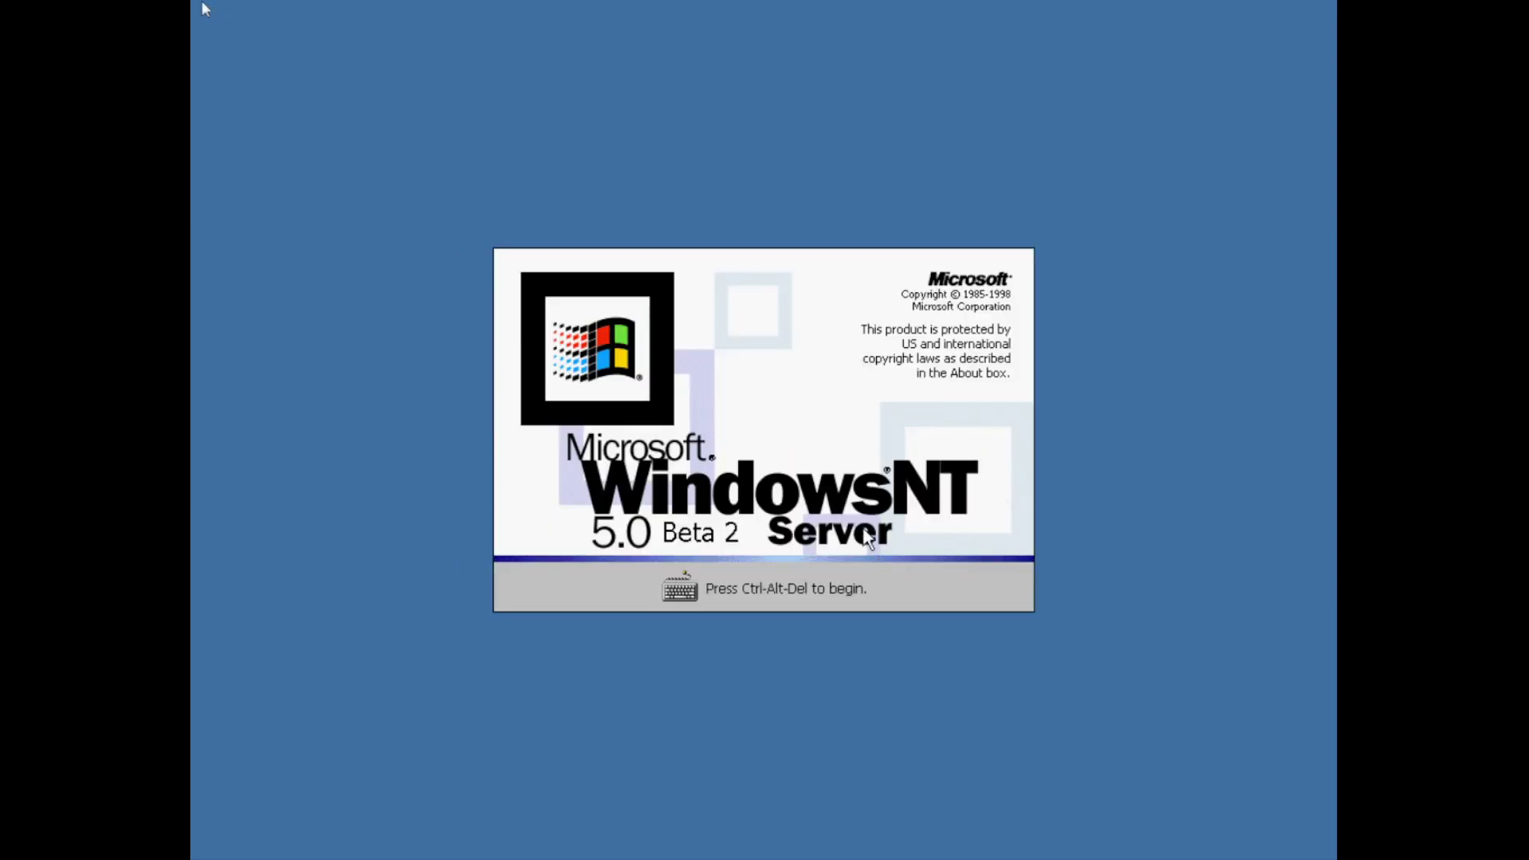
# Log on to Windows NT after the restart and launch Internet Explorer from the desktop
pyautogui.hotkey('ctrl', 'alt', 'Delete')
pyautogui.press('Return')
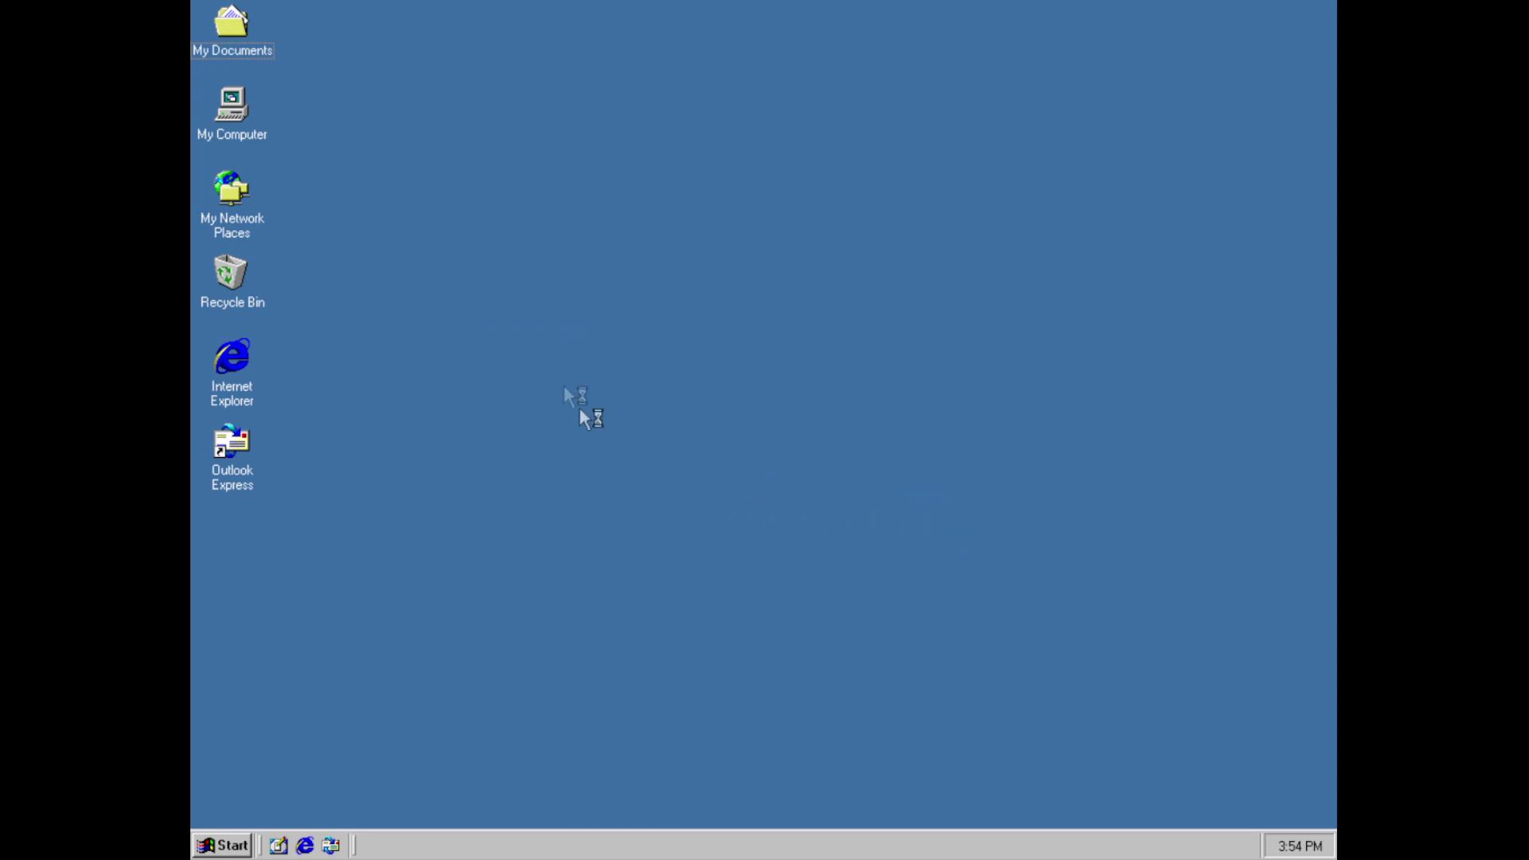
pyautogui.click(236, 385)
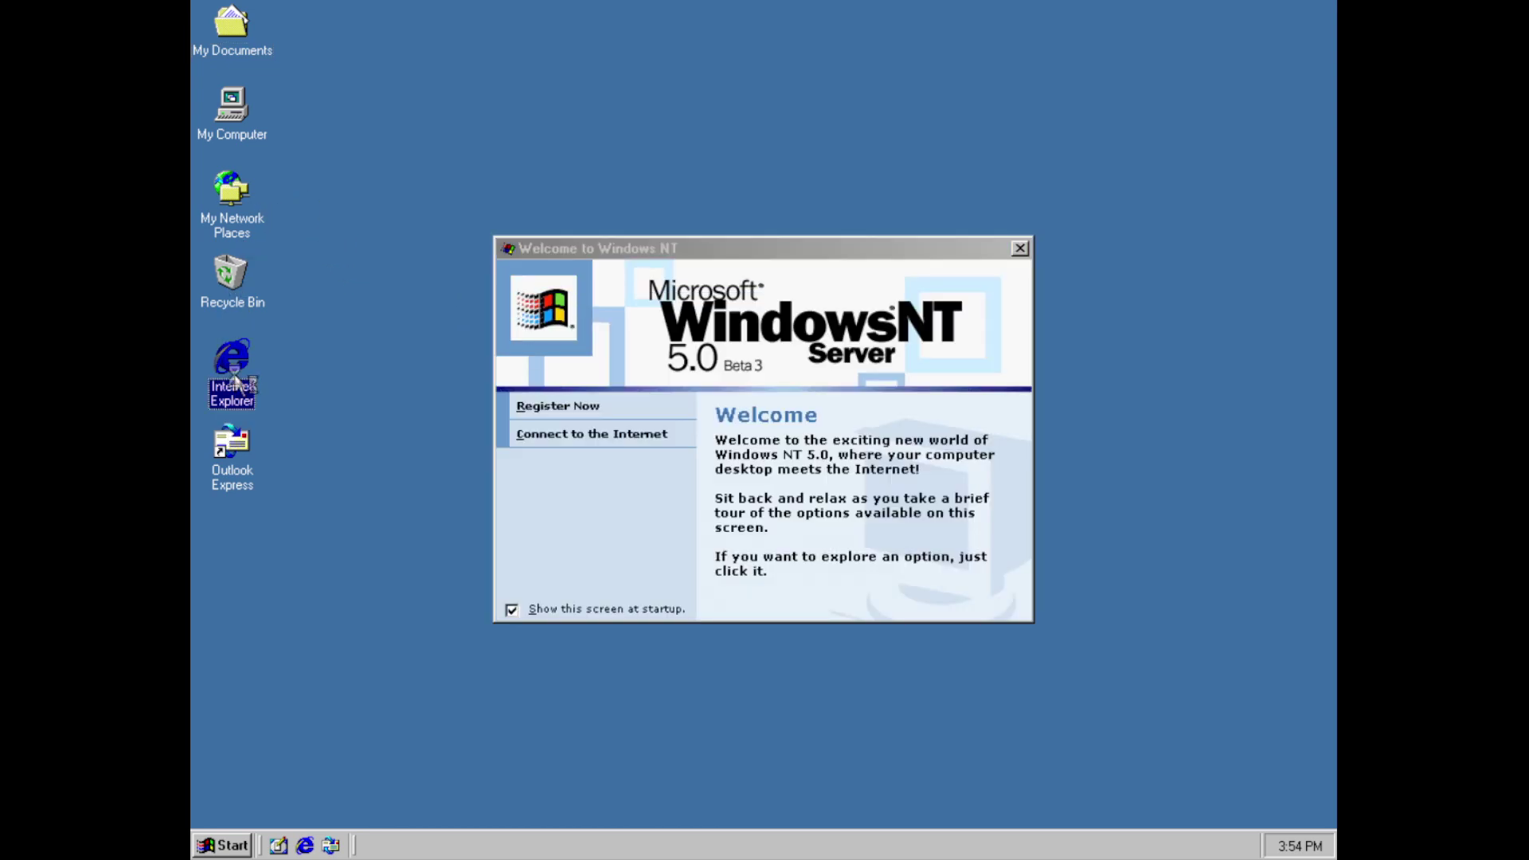
pyautogui.click(1131, 160)
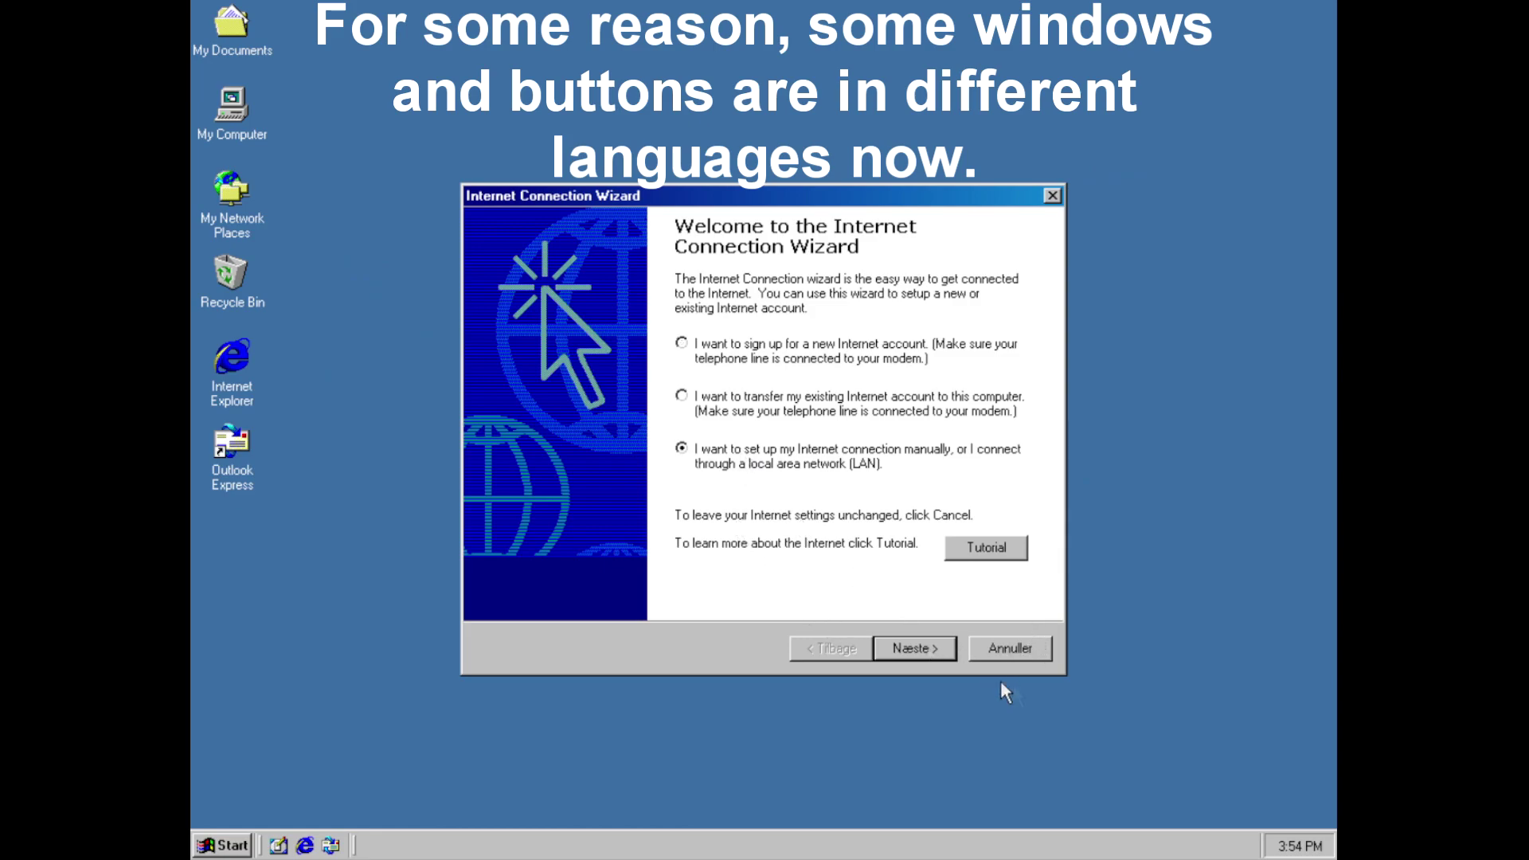
# Try to set up the Internet connection manually through a local area network (LAN)
pyautogui.click(946, 653)
pyautogui.click(707, 472)
pyautogui.click(915, 647)
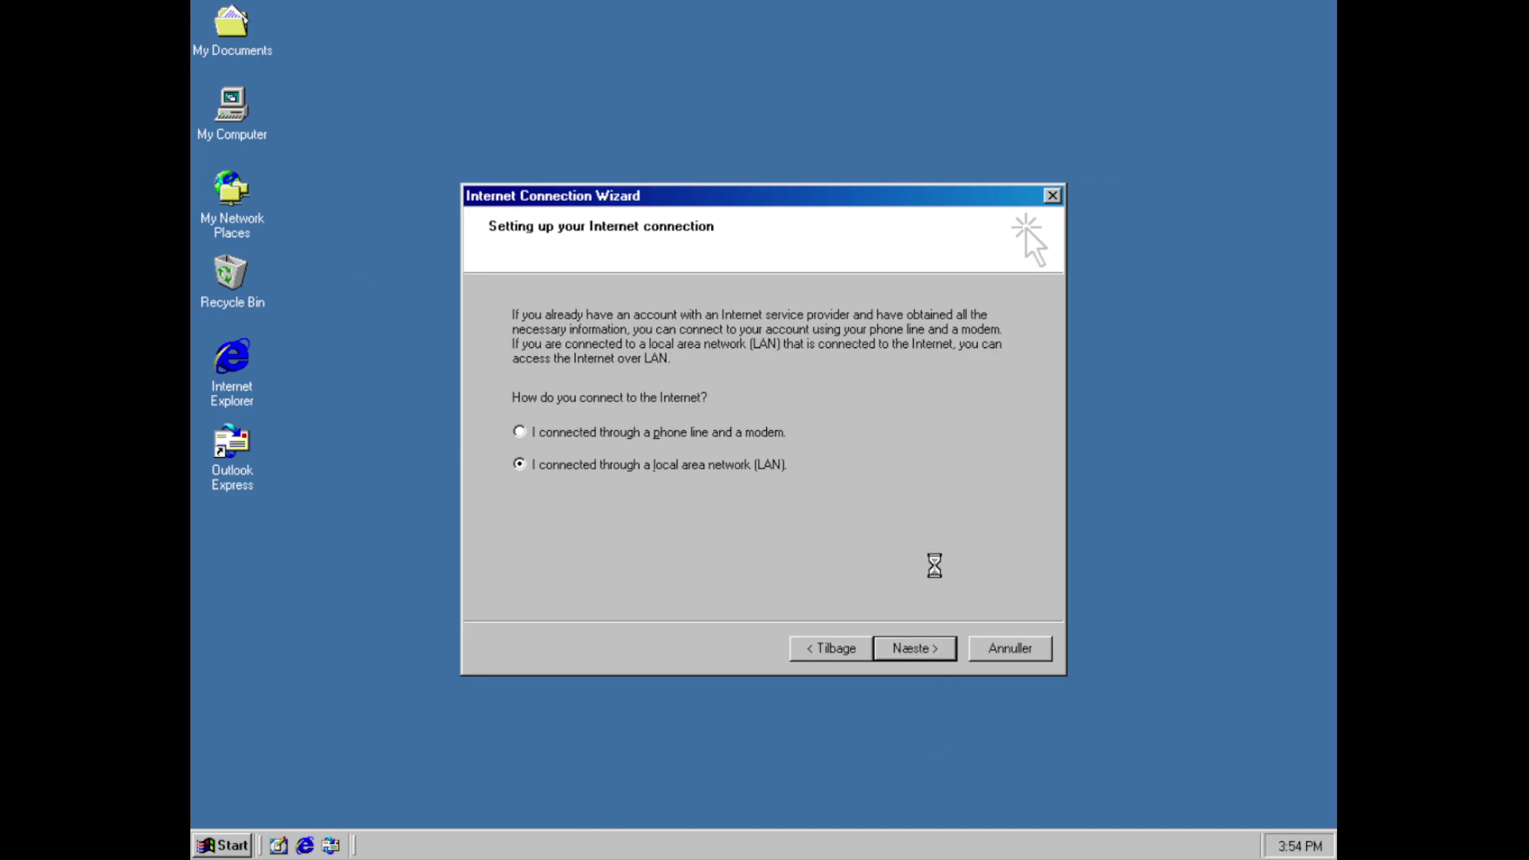
pyautogui.click(760, 476)
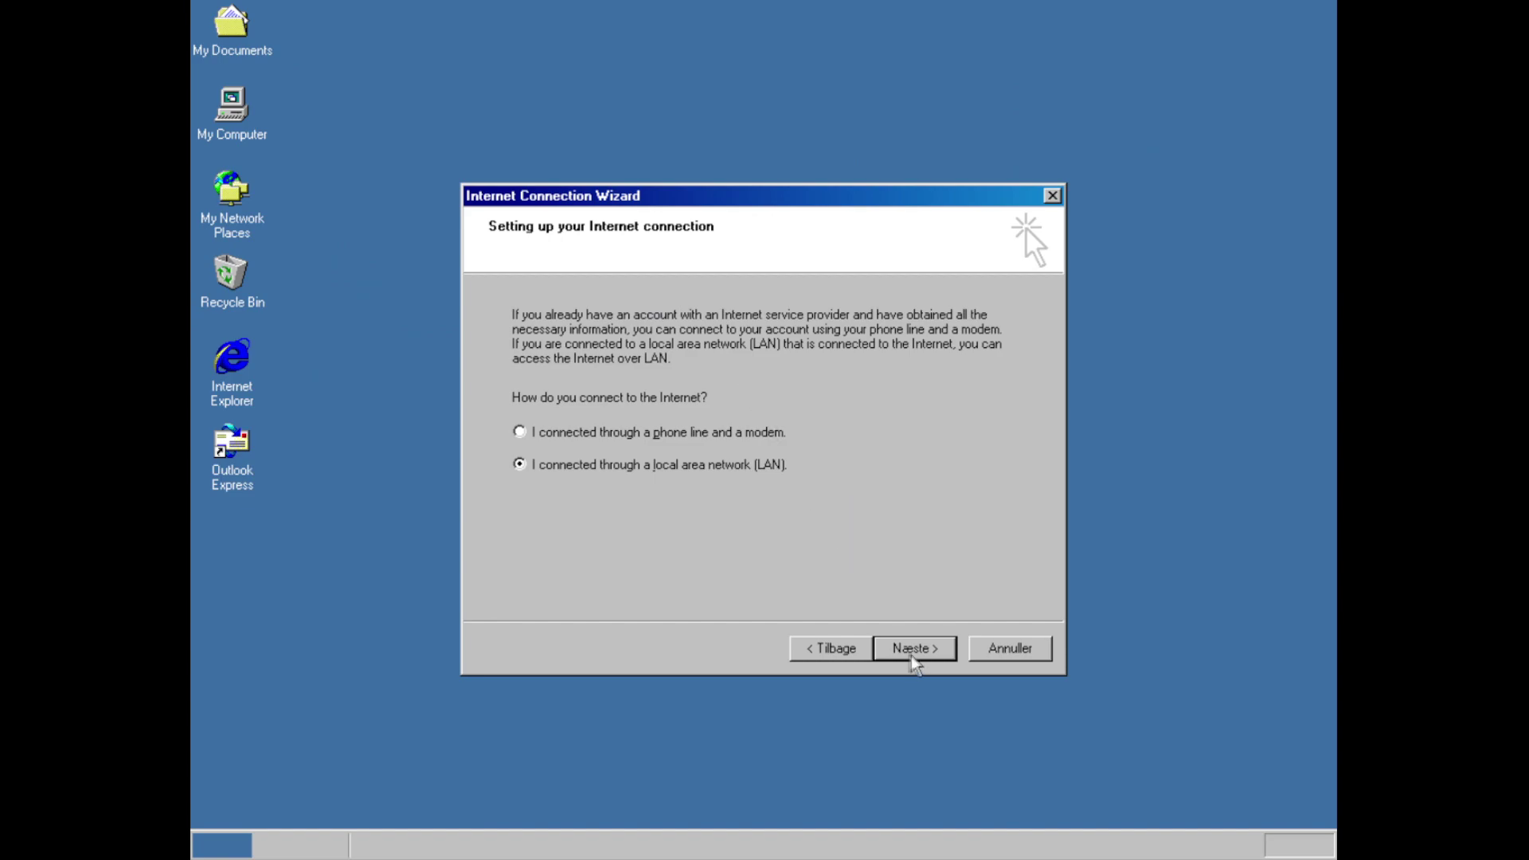
pyautogui.click(1005, 652)
# Start the Windows NT registration from the Welcome screen and open Task Manager
pyautogui.click(563, 407)
pyautogui.hotkey('ctrl', 'alt', 'Delete')
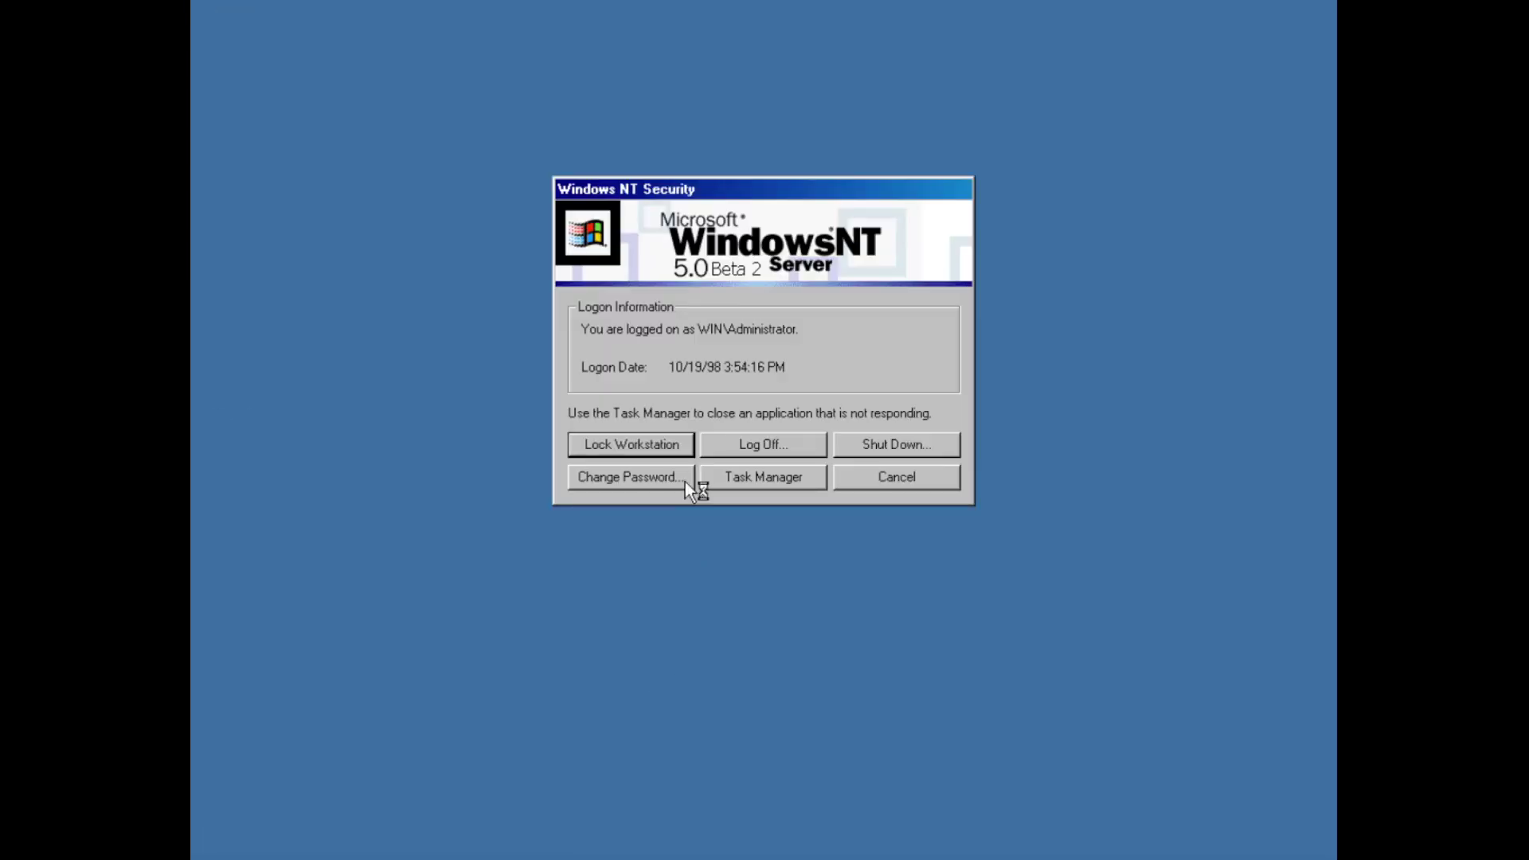
pyautogui.click(709, 478)
pyautogui.press('Return')
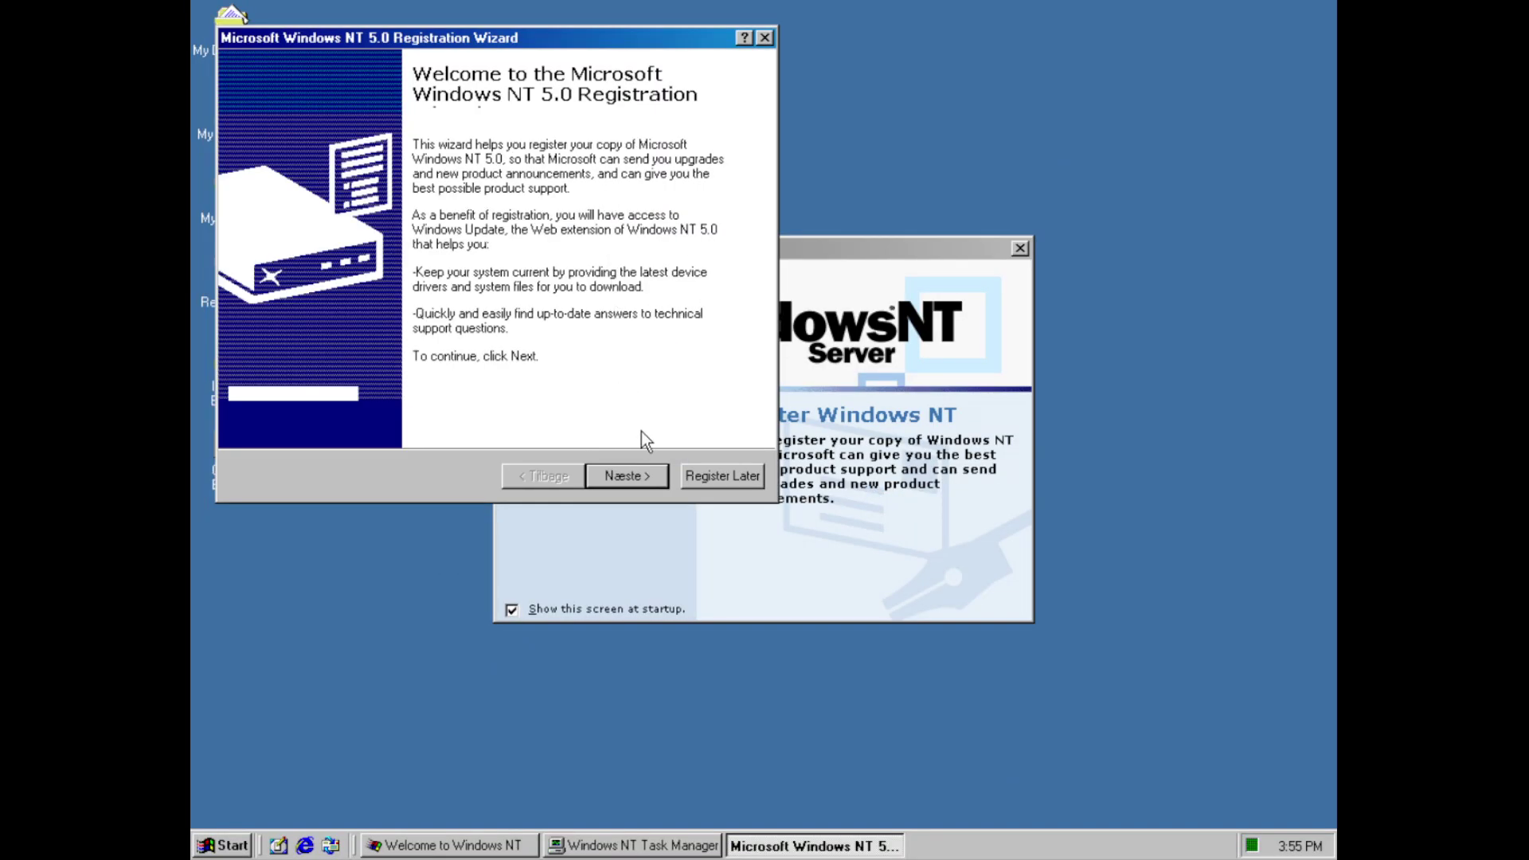
# Try to register Windows NT online with a modem selected from a list, then cancel the modem installation and finish the wizard
pyautogui.click(629, 476)
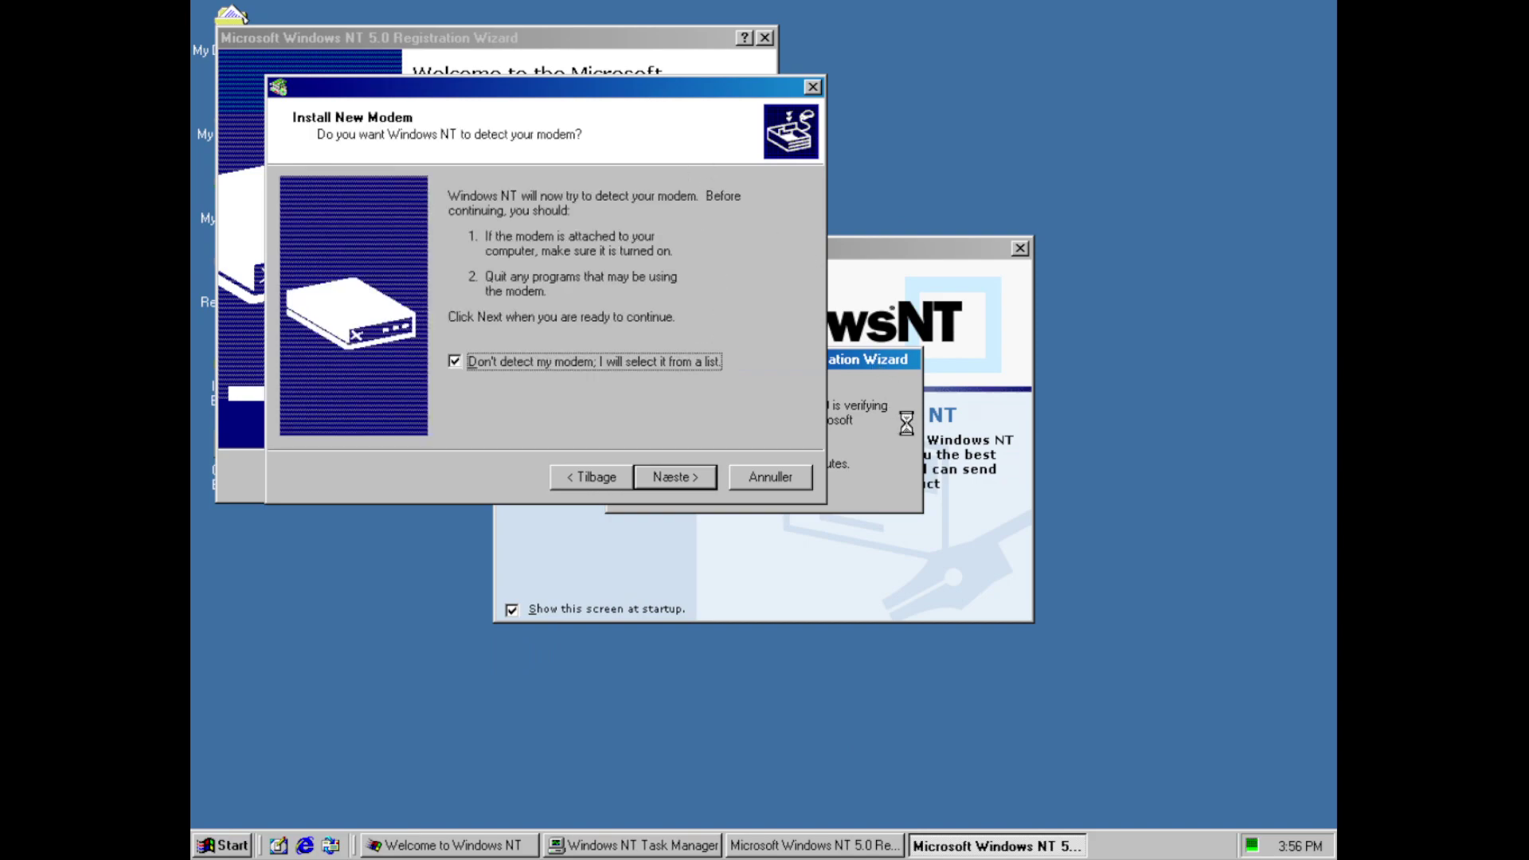
pyautogui.click(709, 476)
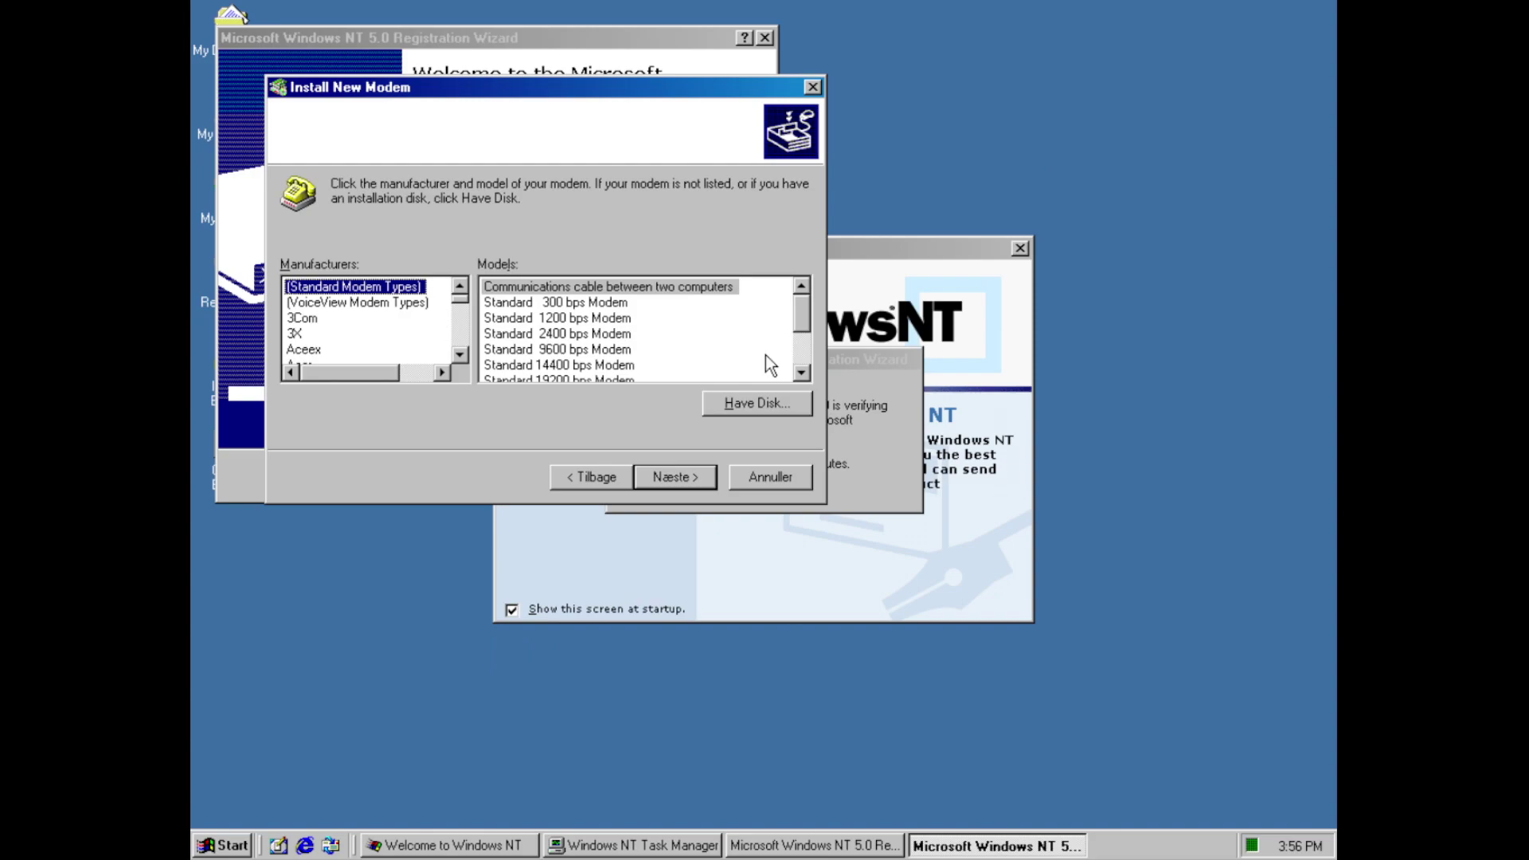
pyautogui.moveTo(803, 315); pyautogui.dragTo(810, 371)
pyautogui.click(776, 476)
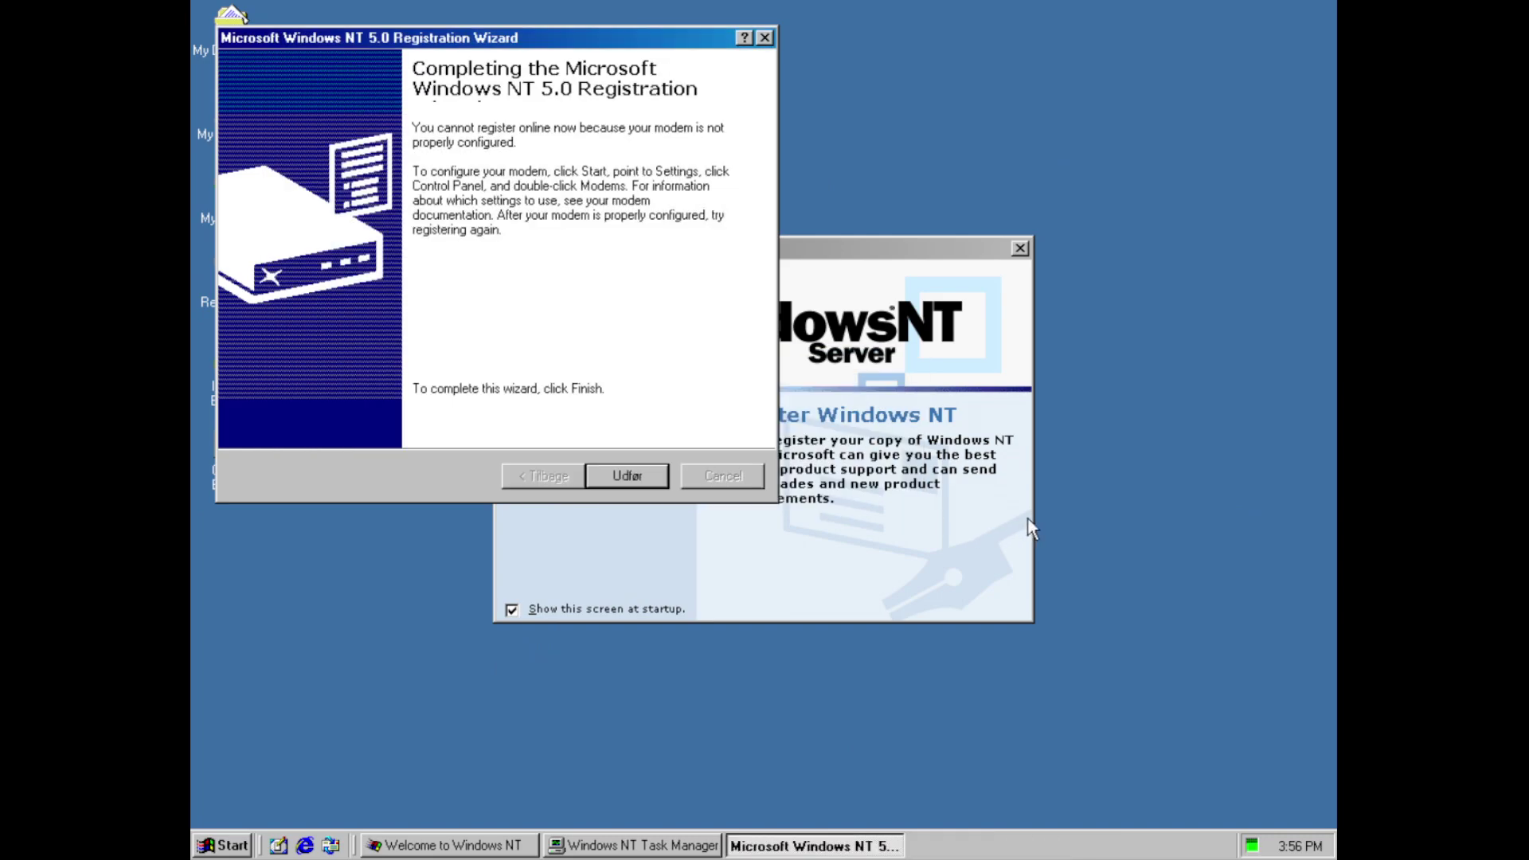
pyautogui.click(654, 478)
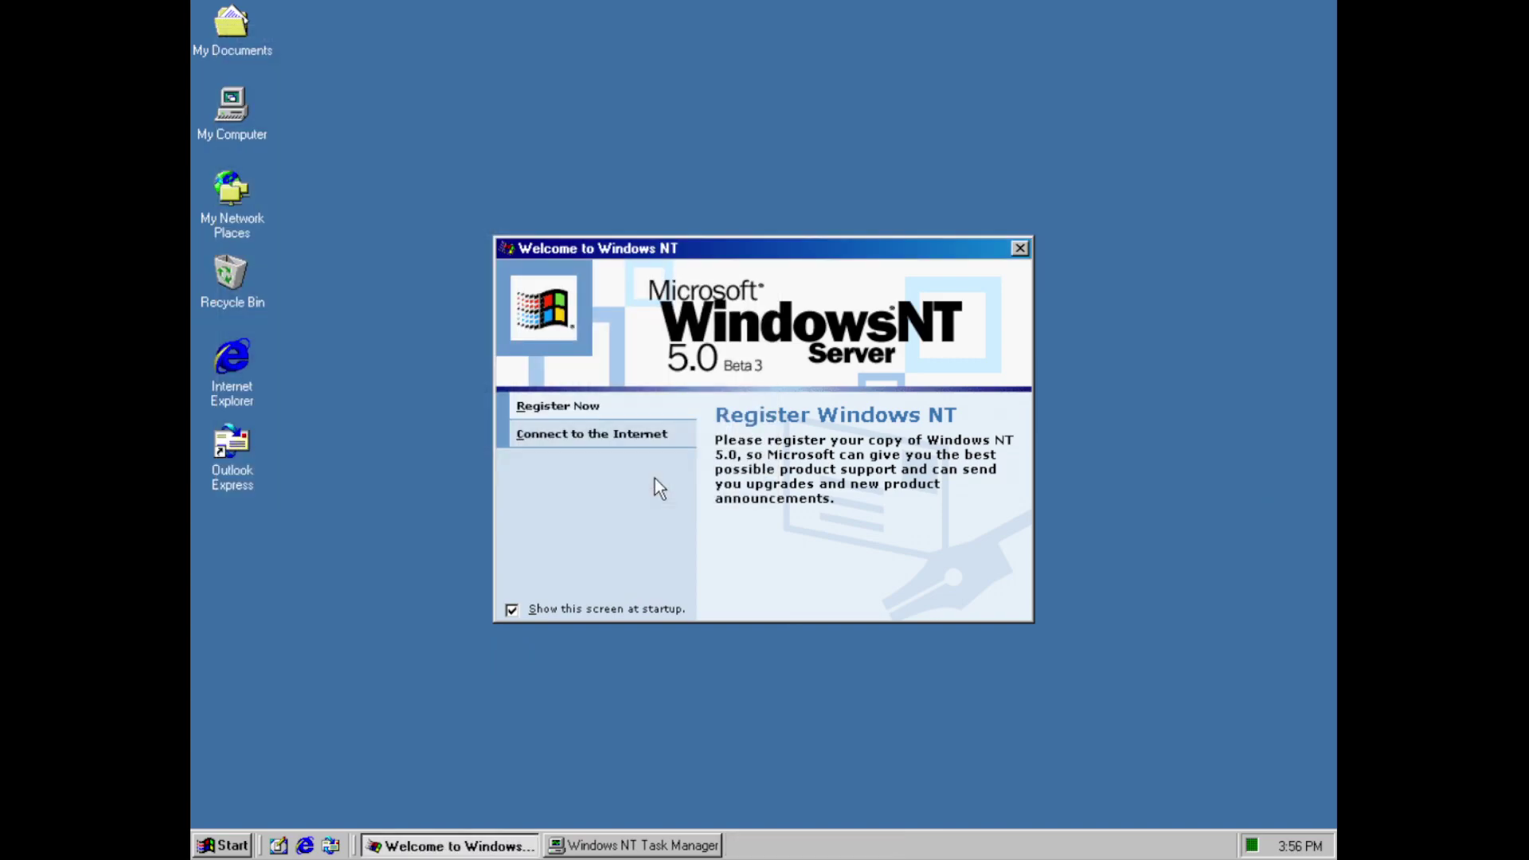
# Open the Internet Connection Wizard tutorial and read its topics on e-mail, Internet content and connecting to the Internet
pyautogui.click(631, 440)
pyautogui.click(990, 549)
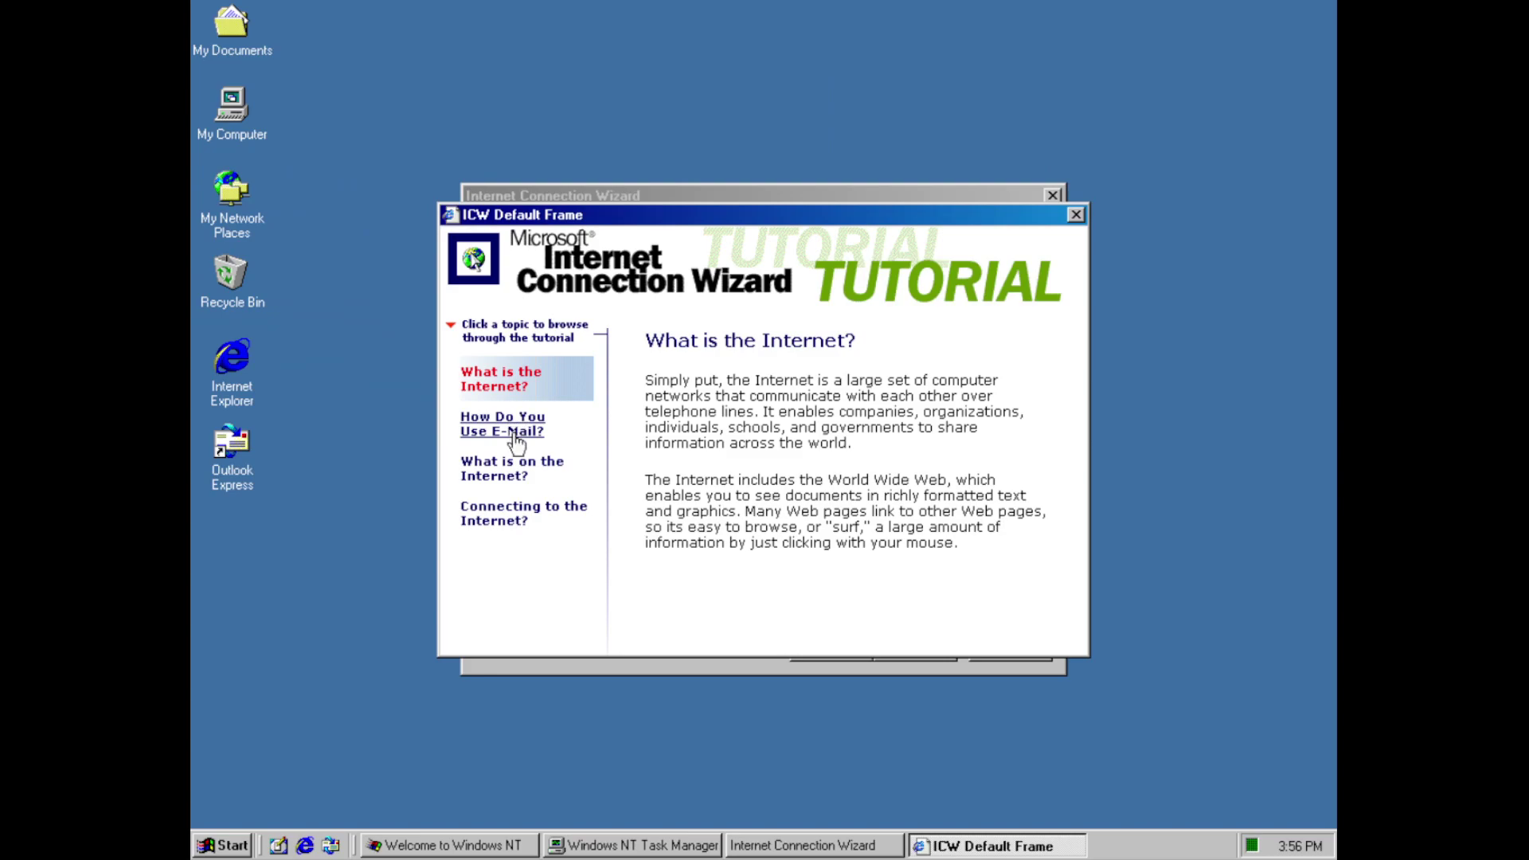
pyautogui.click(517, 438)
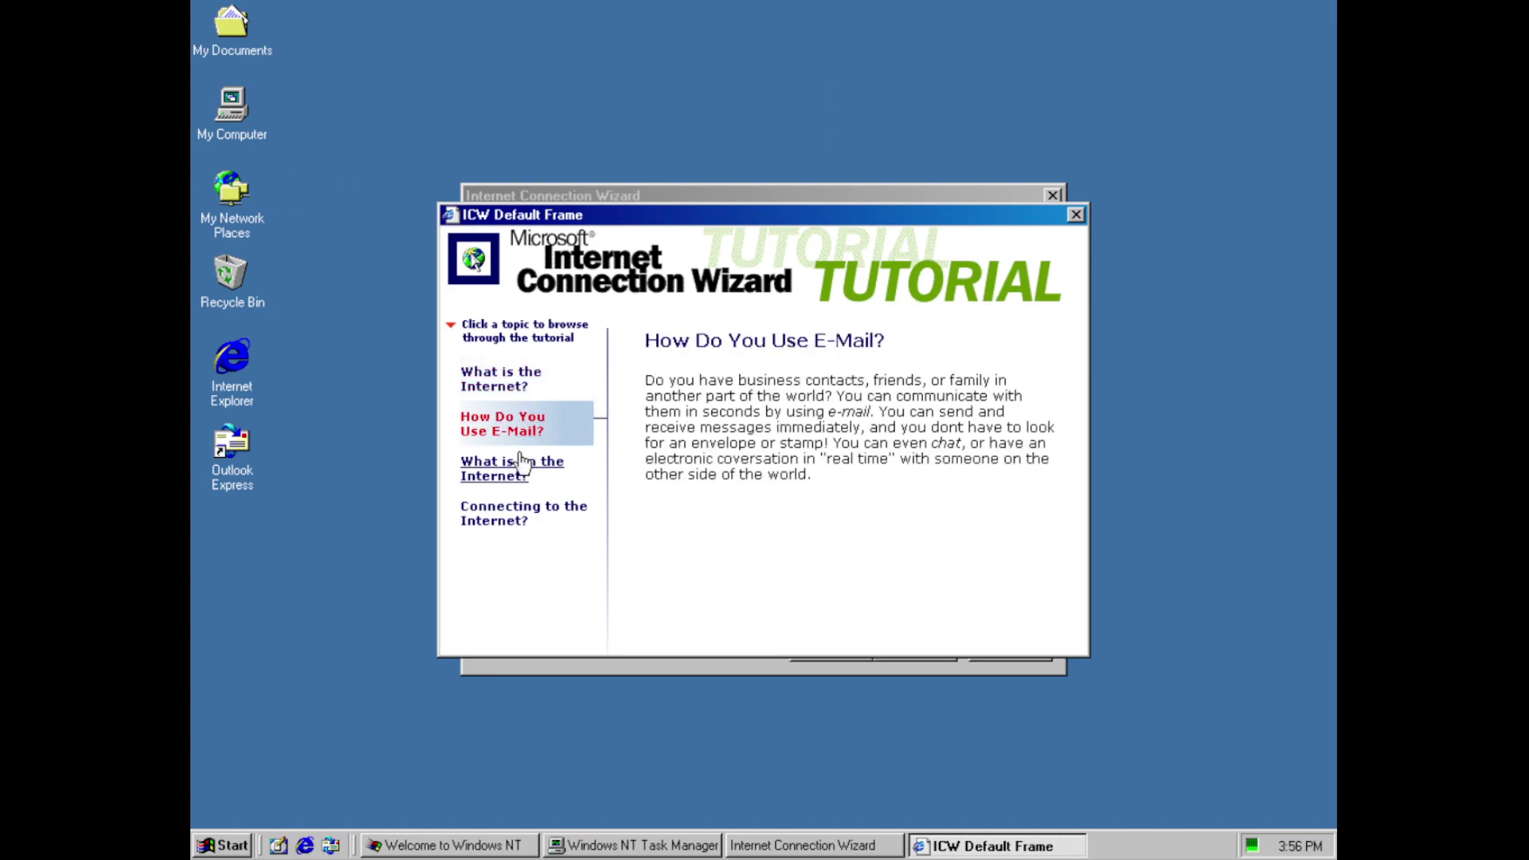
pyautogui.click(522, 462)
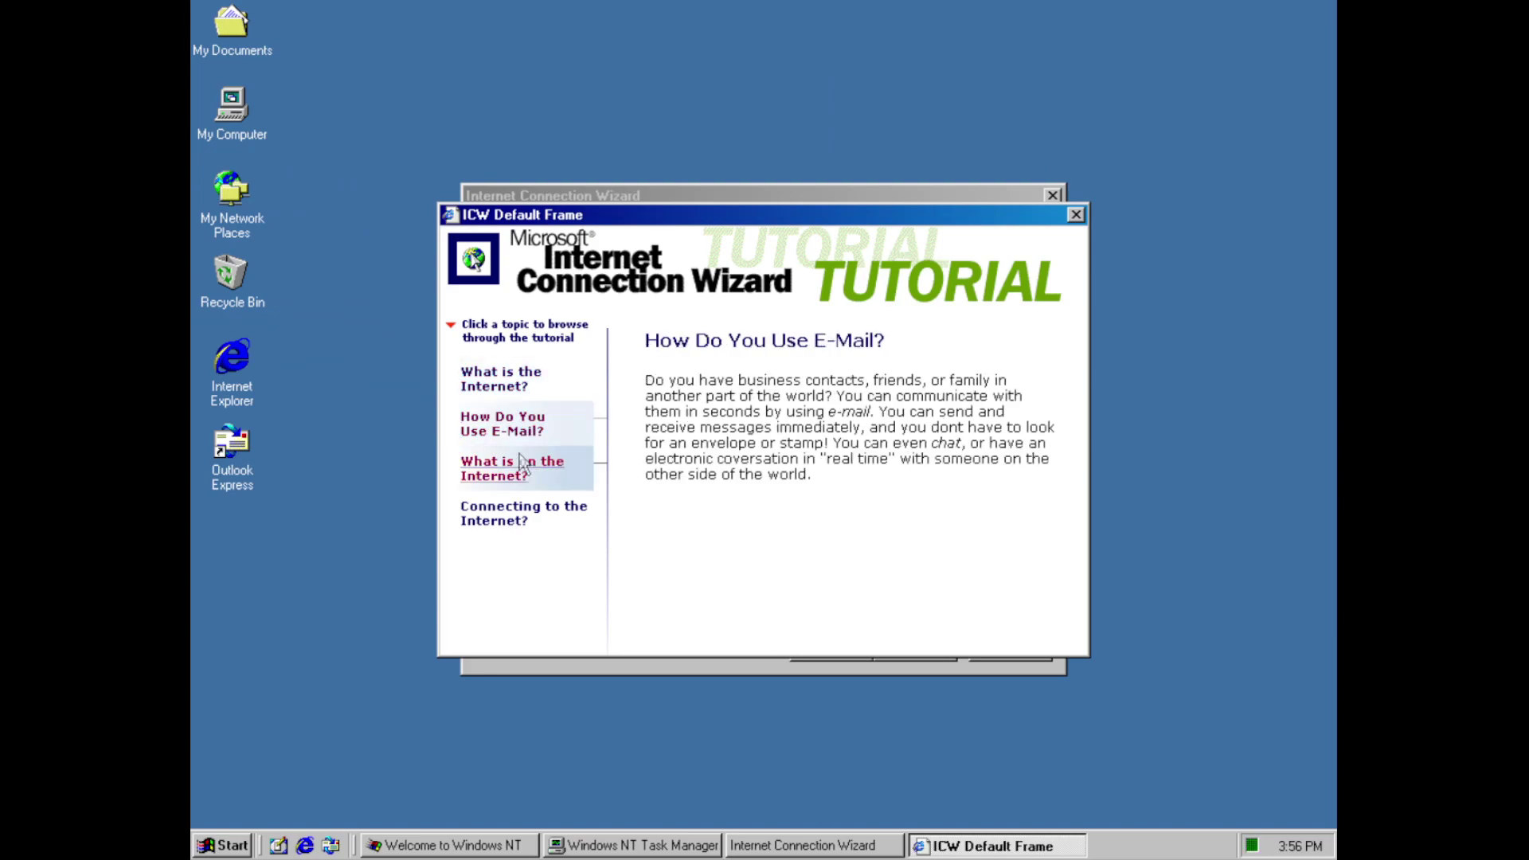
pyautogui.click(550, 529)
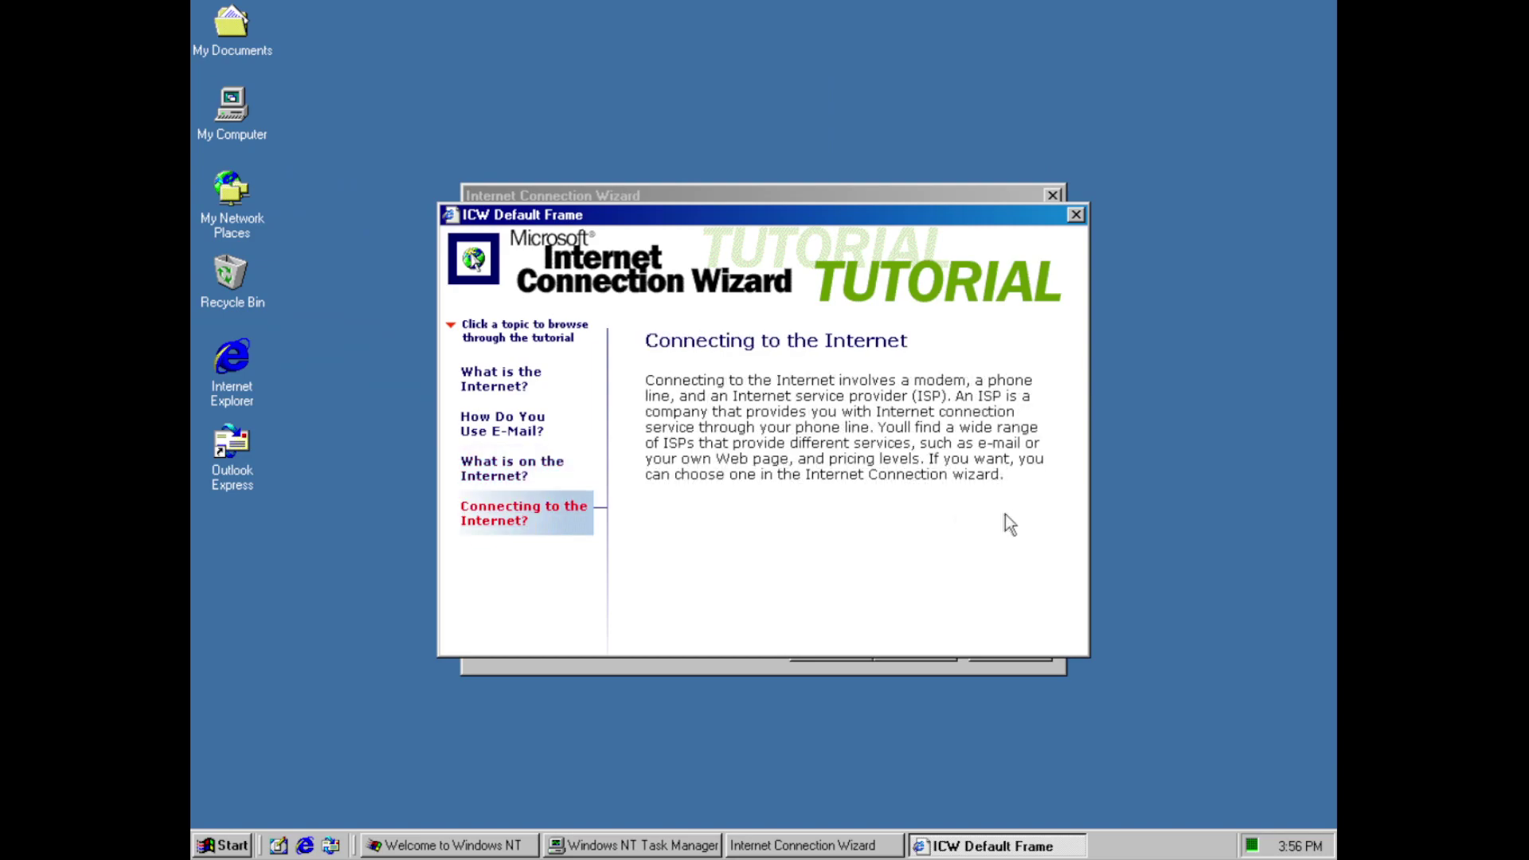
pyautogui.click(1076, 214)
# Continue with the sign-up for a new Internet account, then disable the Welcome screen at startup and close it
pyautogui.click(920, 647)
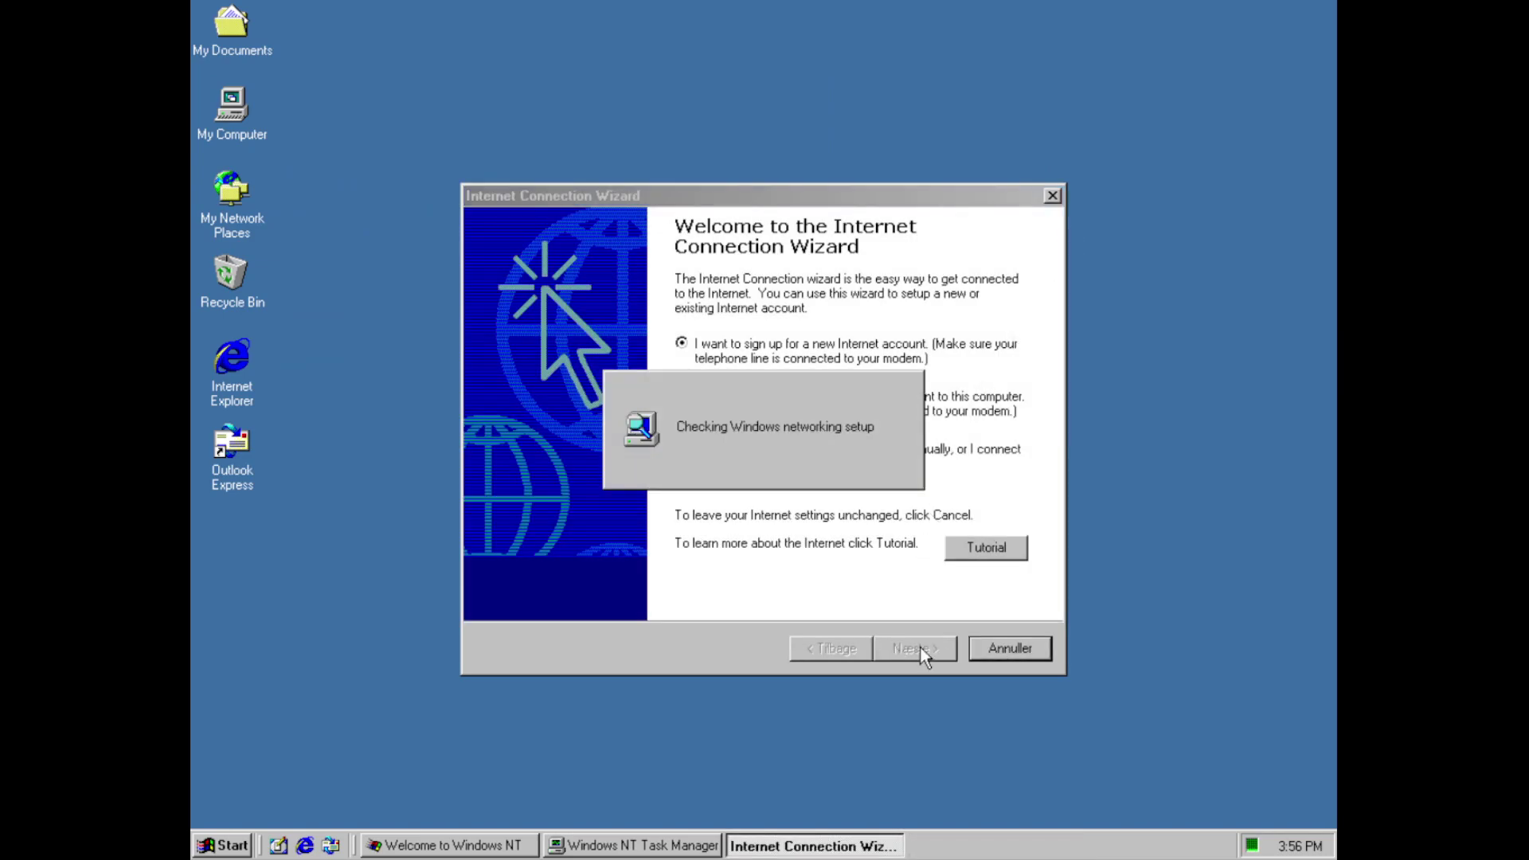
pyautogui.click(490, 846)
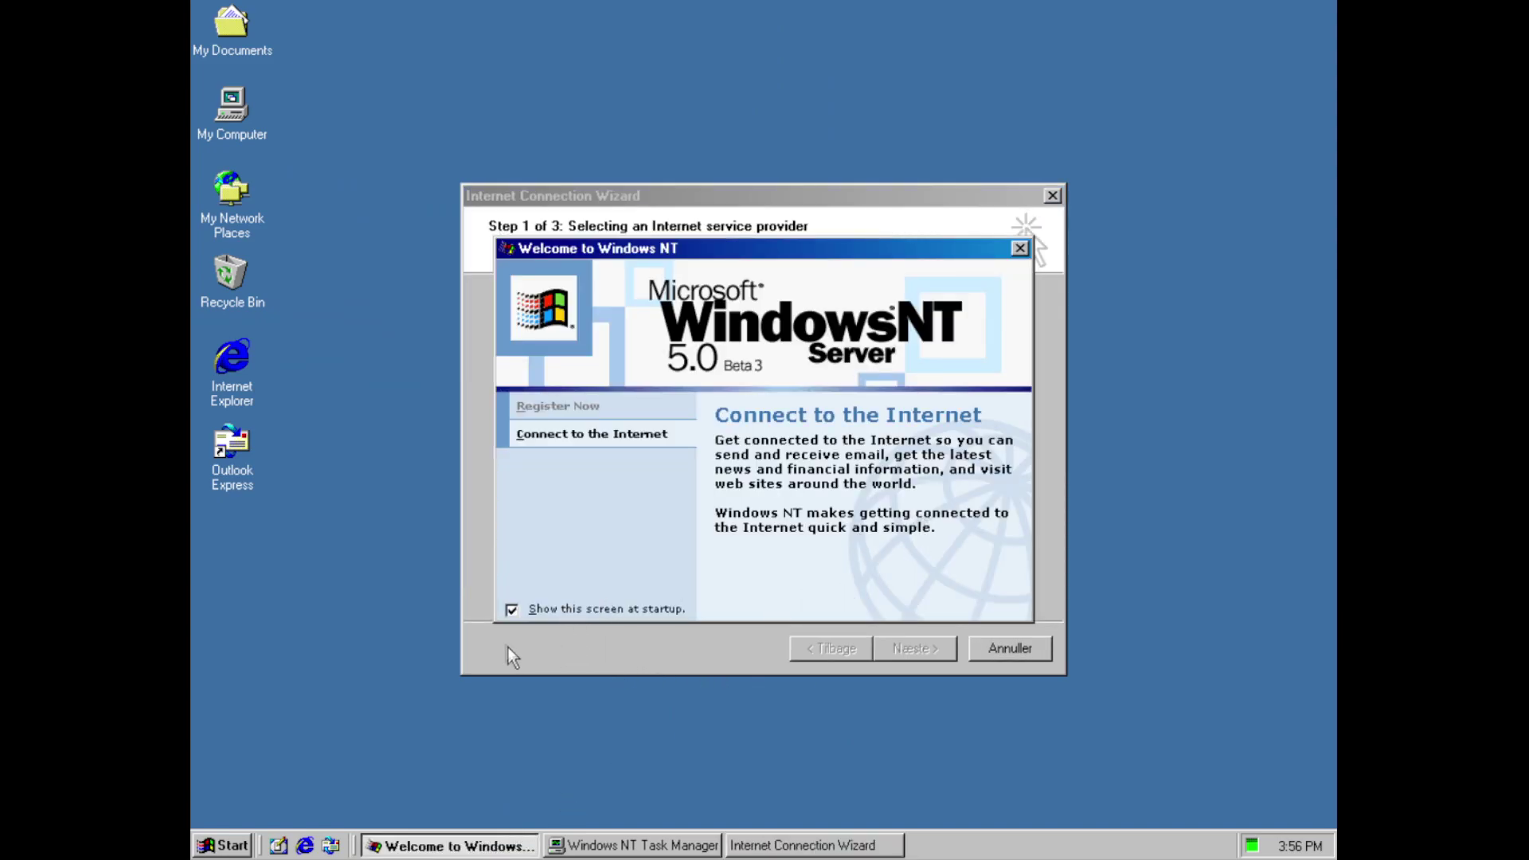
pyautogui.click(511, 610)
pyautogui.click(1020, 248)
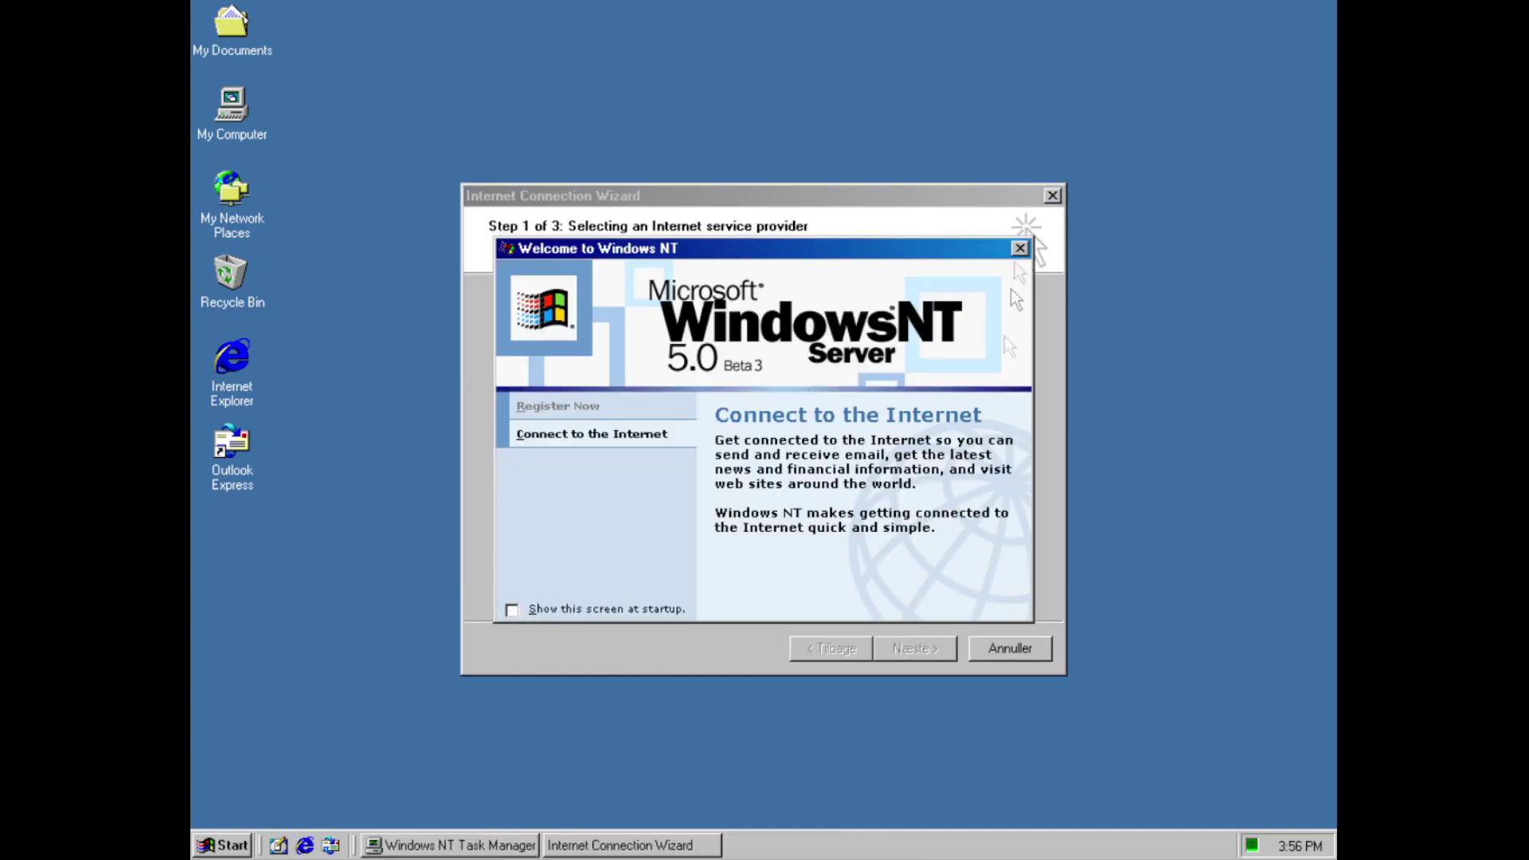
# Review the running processes and performance graphs in Task Manager, and view its version information
pyautogui.click(451, 845)
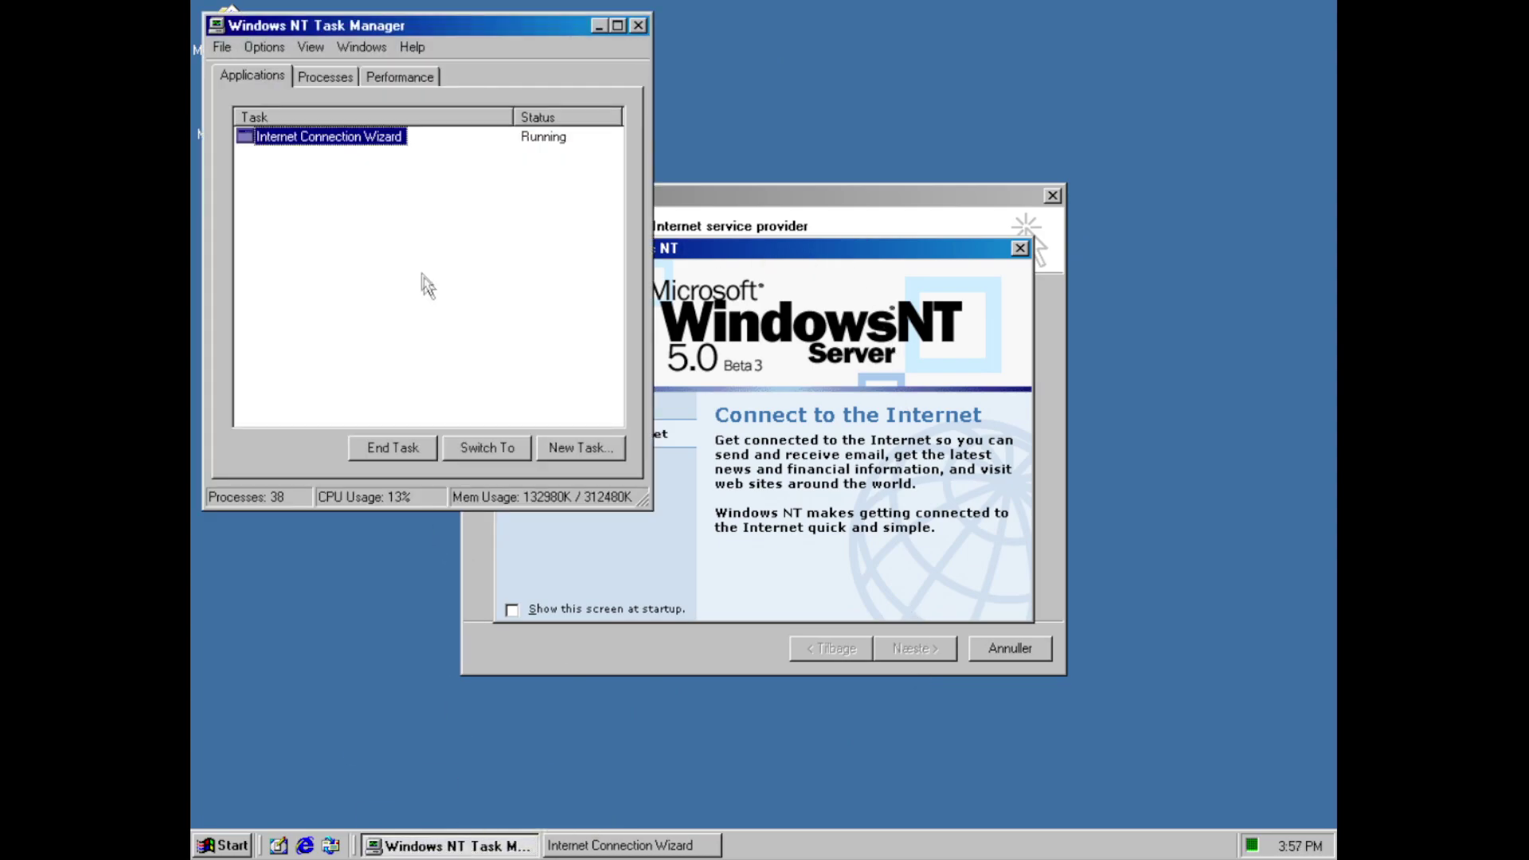
pyautogui.click(341, 75)
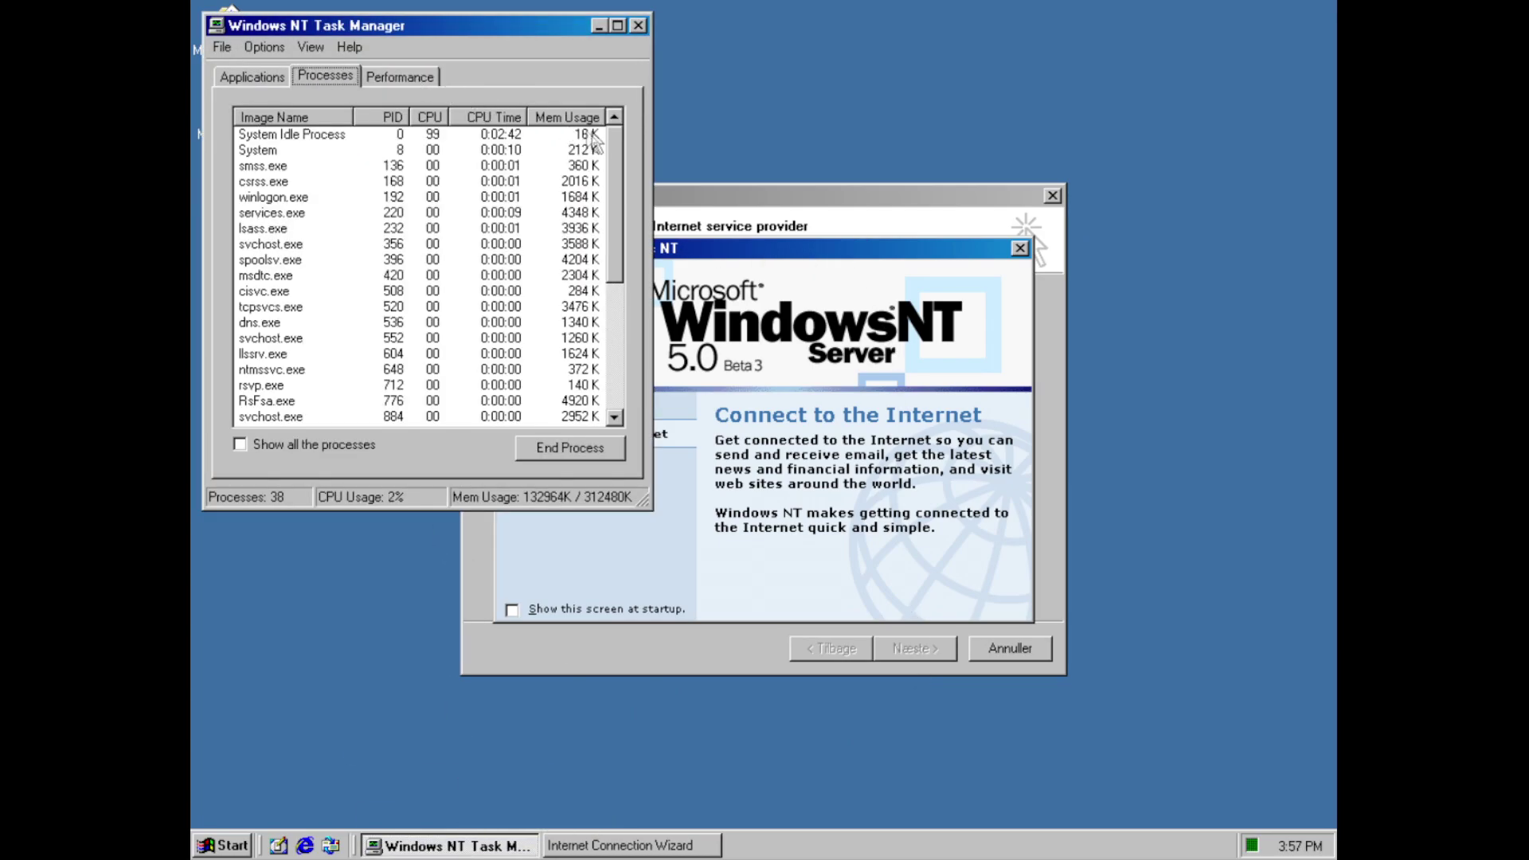
pyautogui.moveTo(626, 212)
pyautogui.mouseDown()
pyautogui.moveTo(621, 366)
pyautogui.moveTo(615, 199)
pyautogui.mouseUp()
pyautogui.click(423, 78)
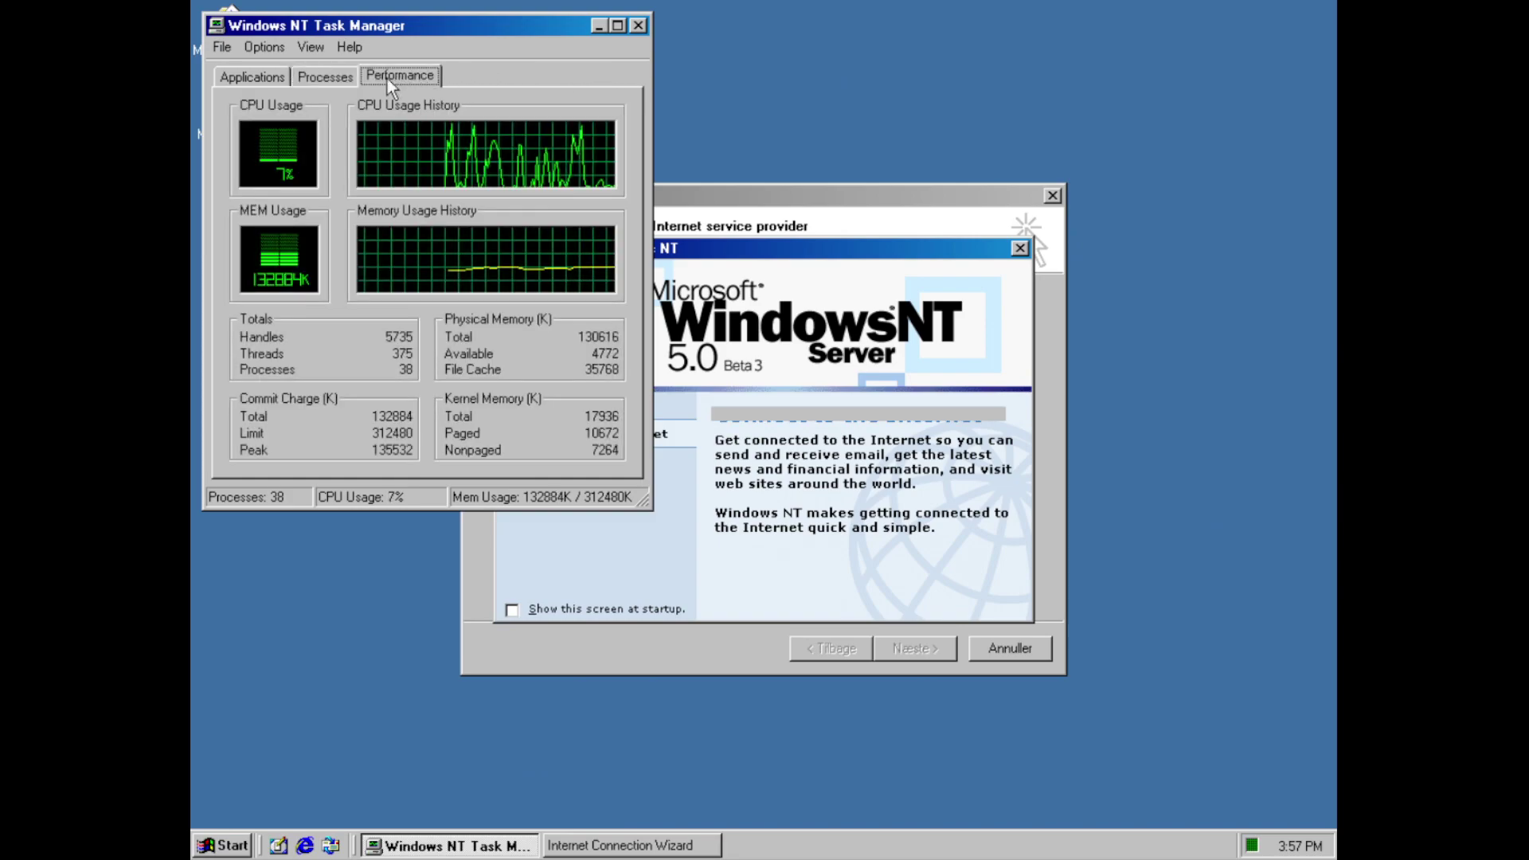
pyautogui.click(245, 46)
pyautogui.moveTo(360, 46)
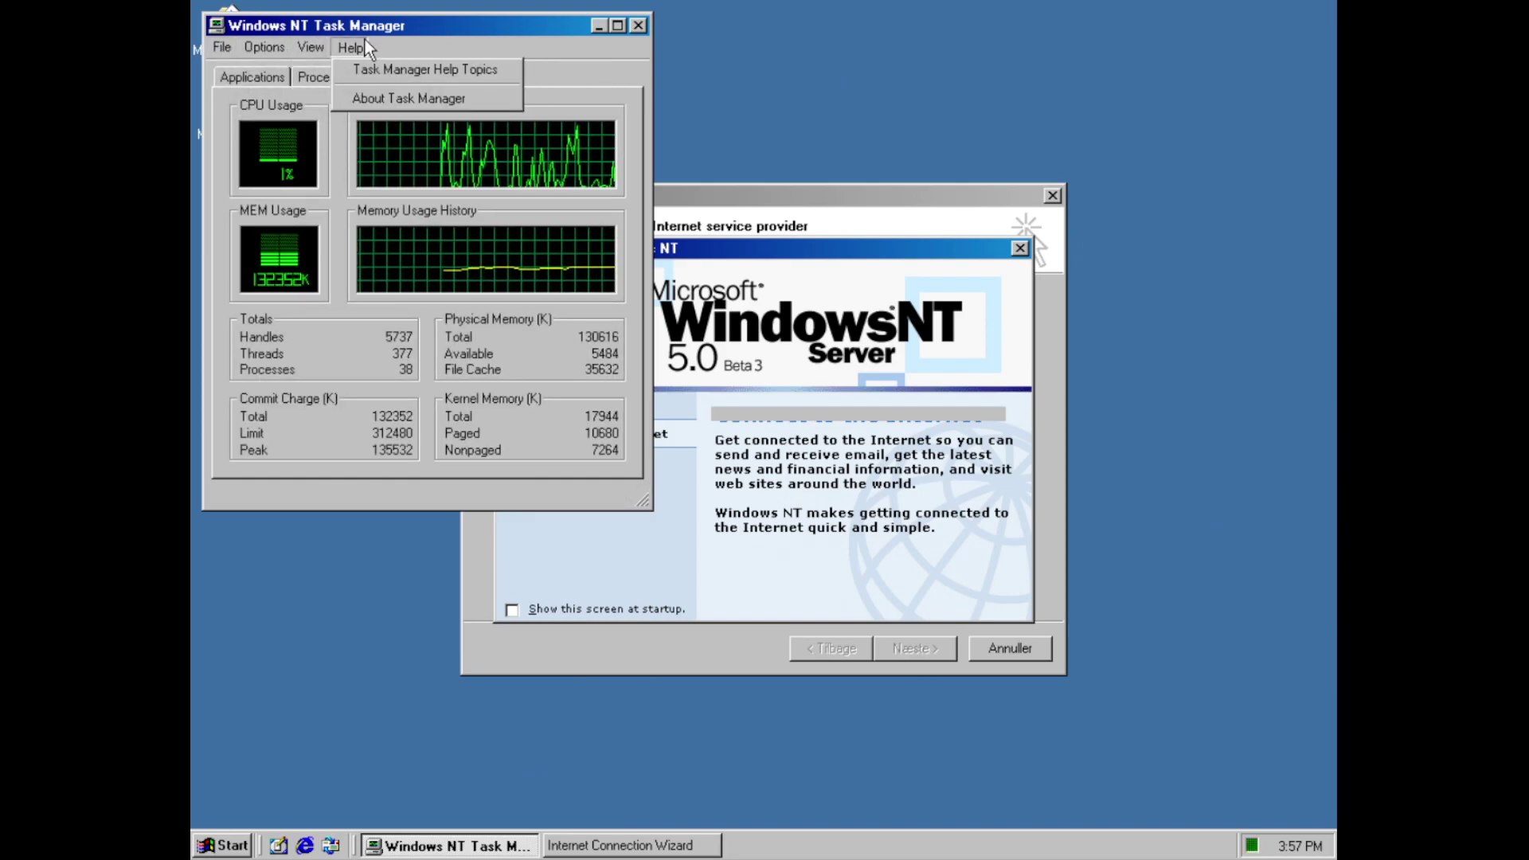
pyautogui.click(409, 98)
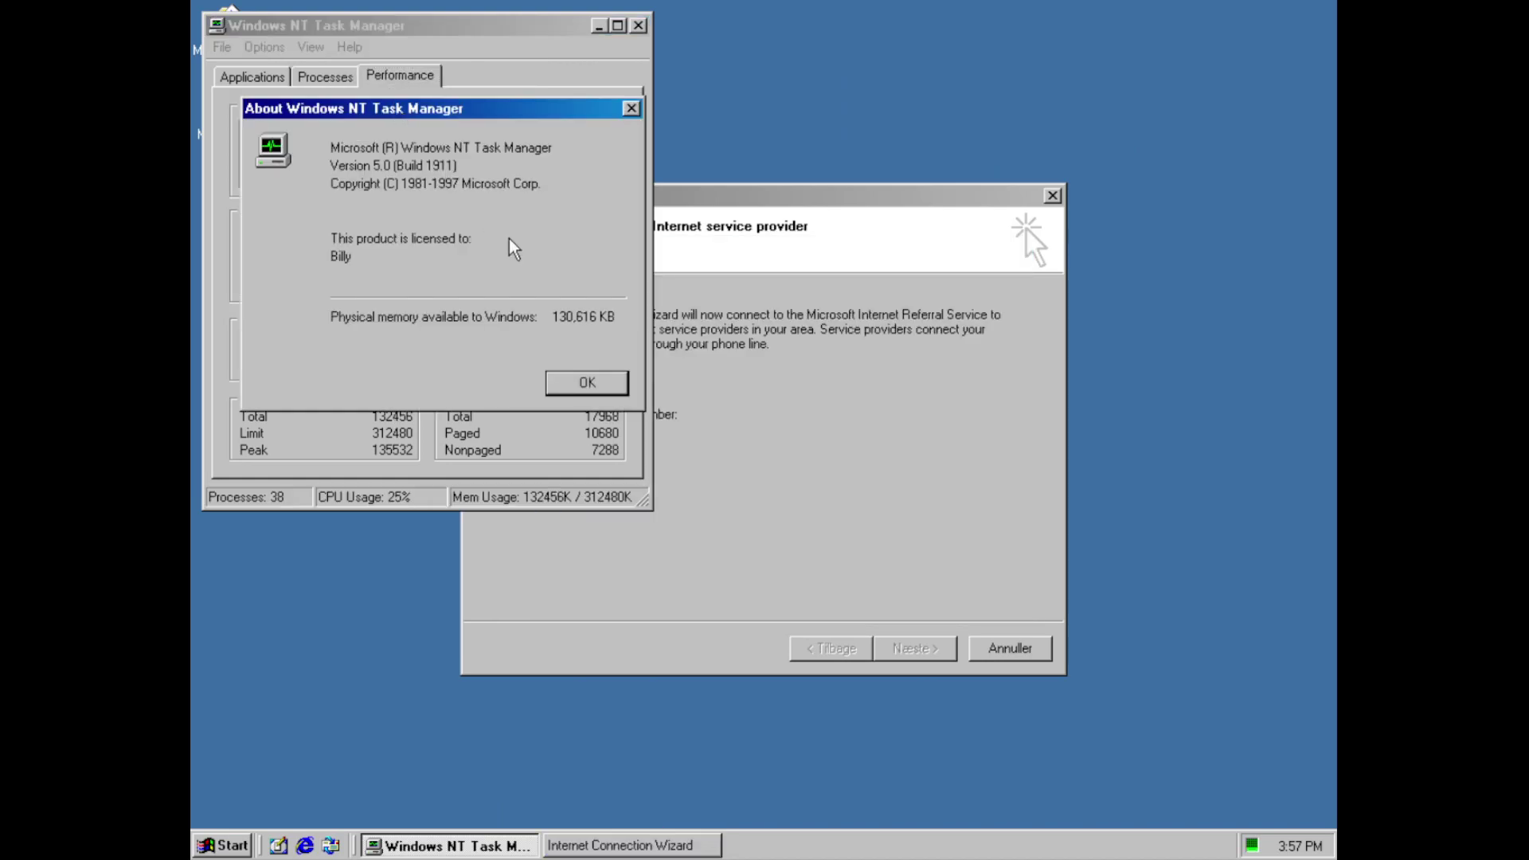
pyautogui.click(584, 384)
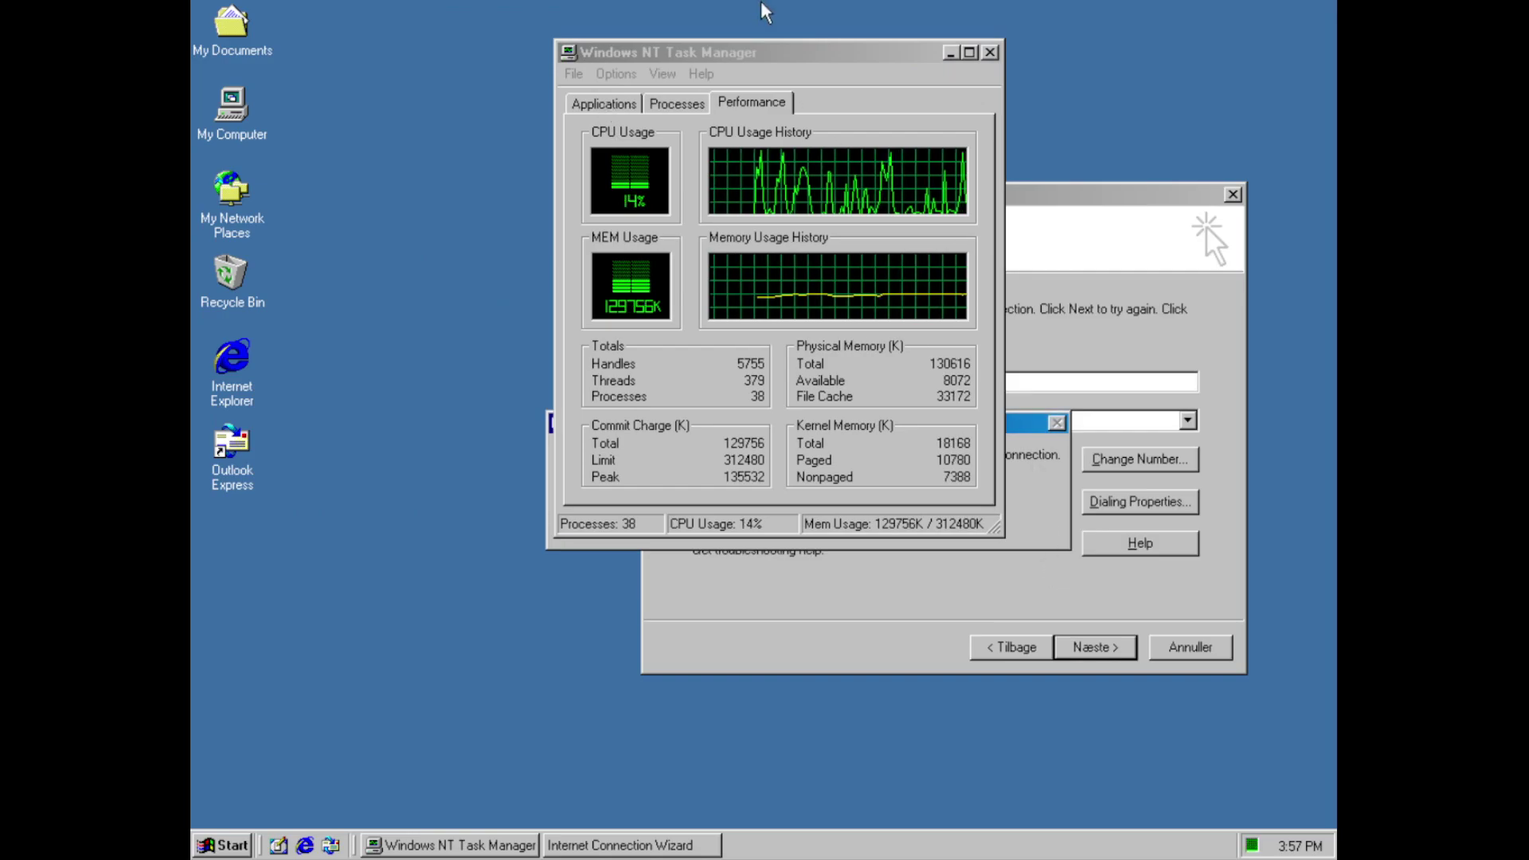
# Minimize Task Manager and dismiss the Internet Connection Wizard's remaining error message
pyautogui.click(814, 518)
pyautogui.click(948, 52)
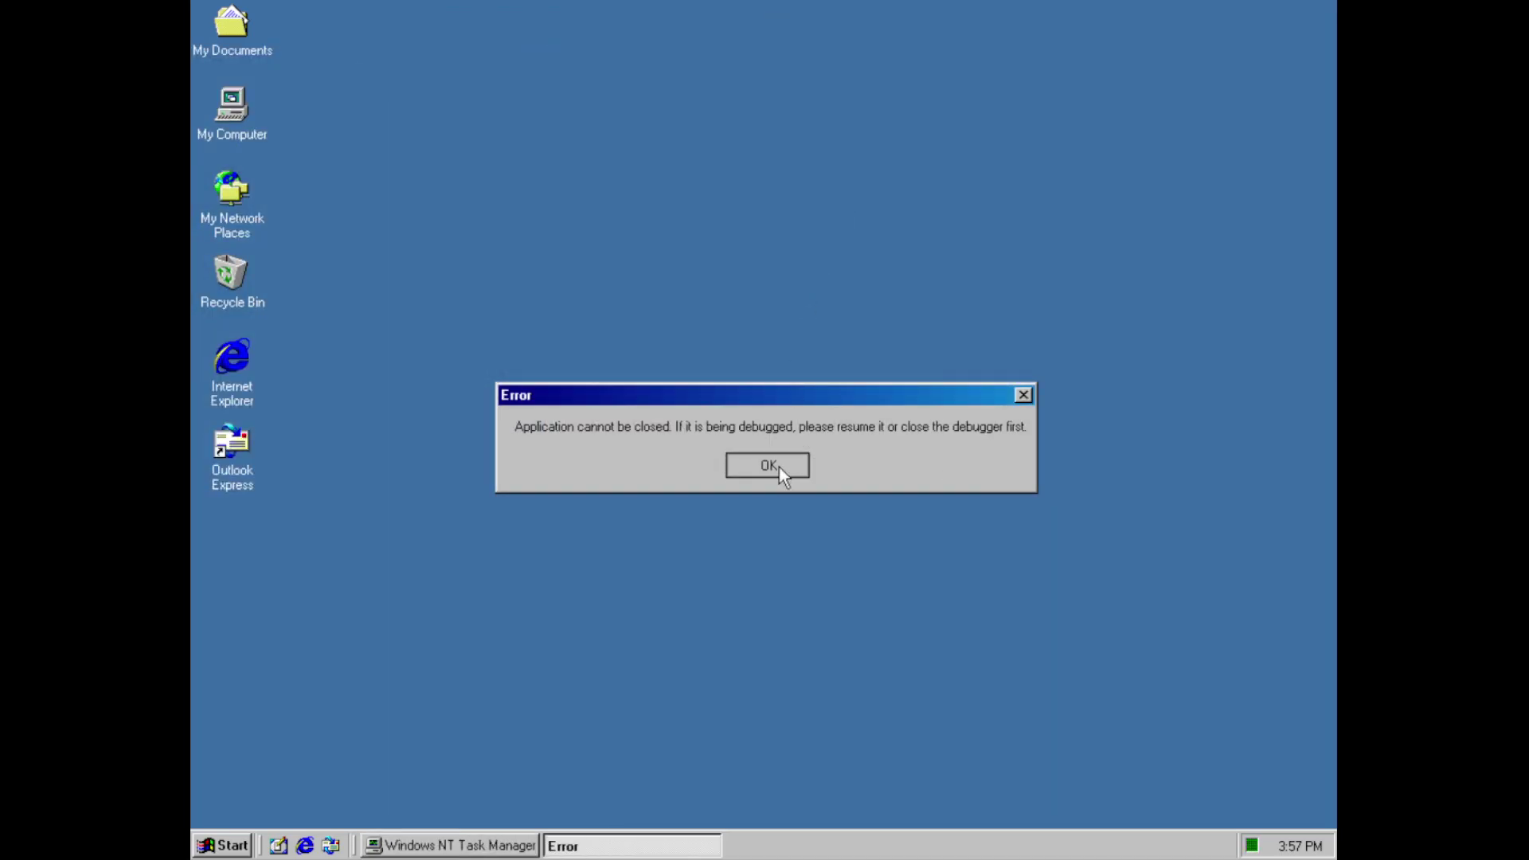
pyautogui.click(768, 464)
# Open the desktop's display properties, select the Blue Lace 16 wallpaper and set its picture display to Tile
pyautogui.rightClick(753, 332)
pyautogui.click(772, 514)
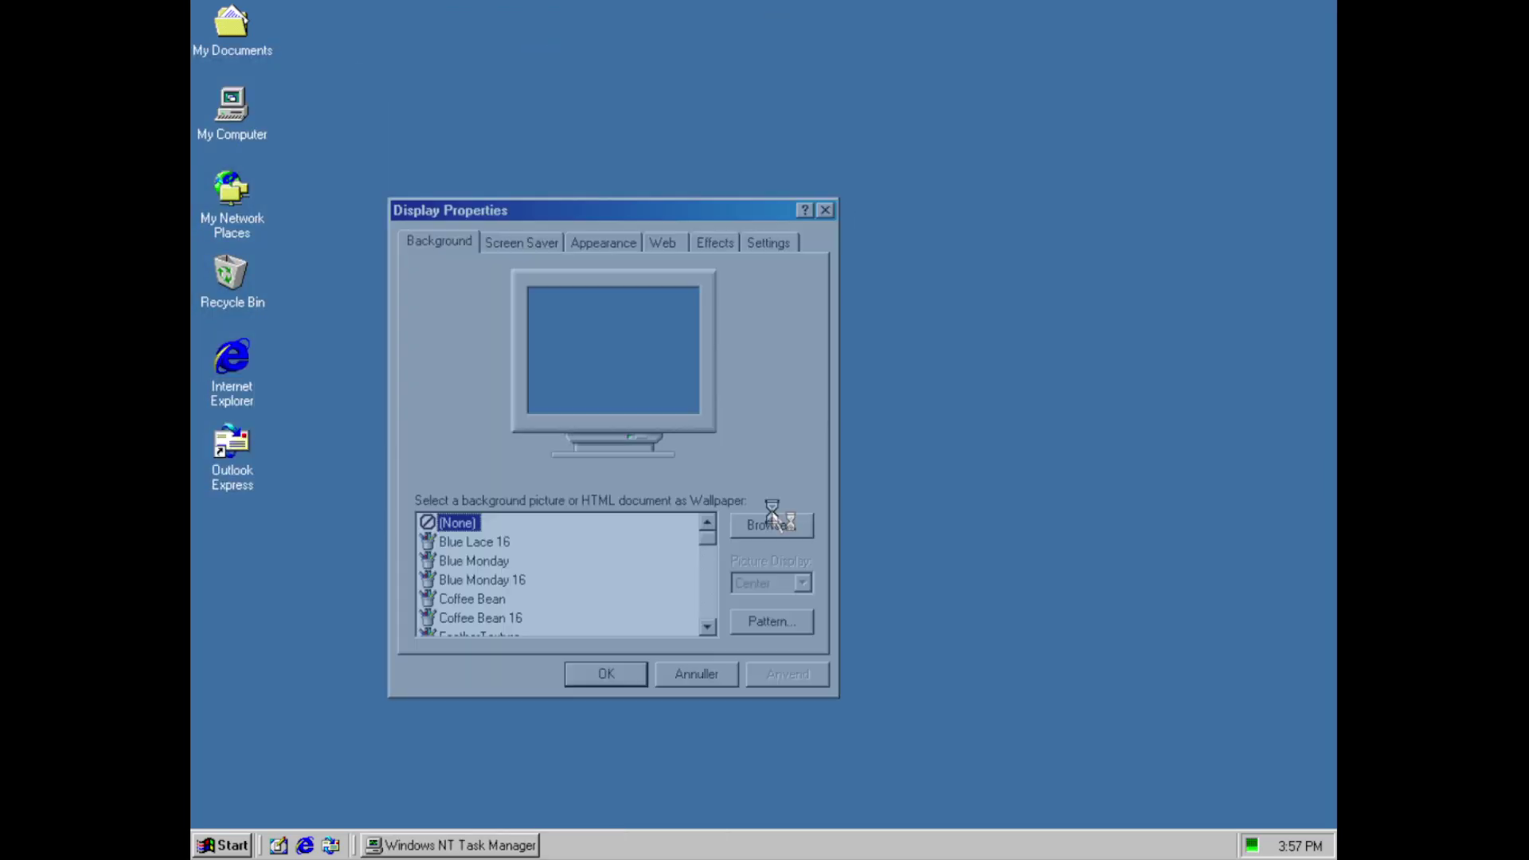
pyautogui.click(470, 541)
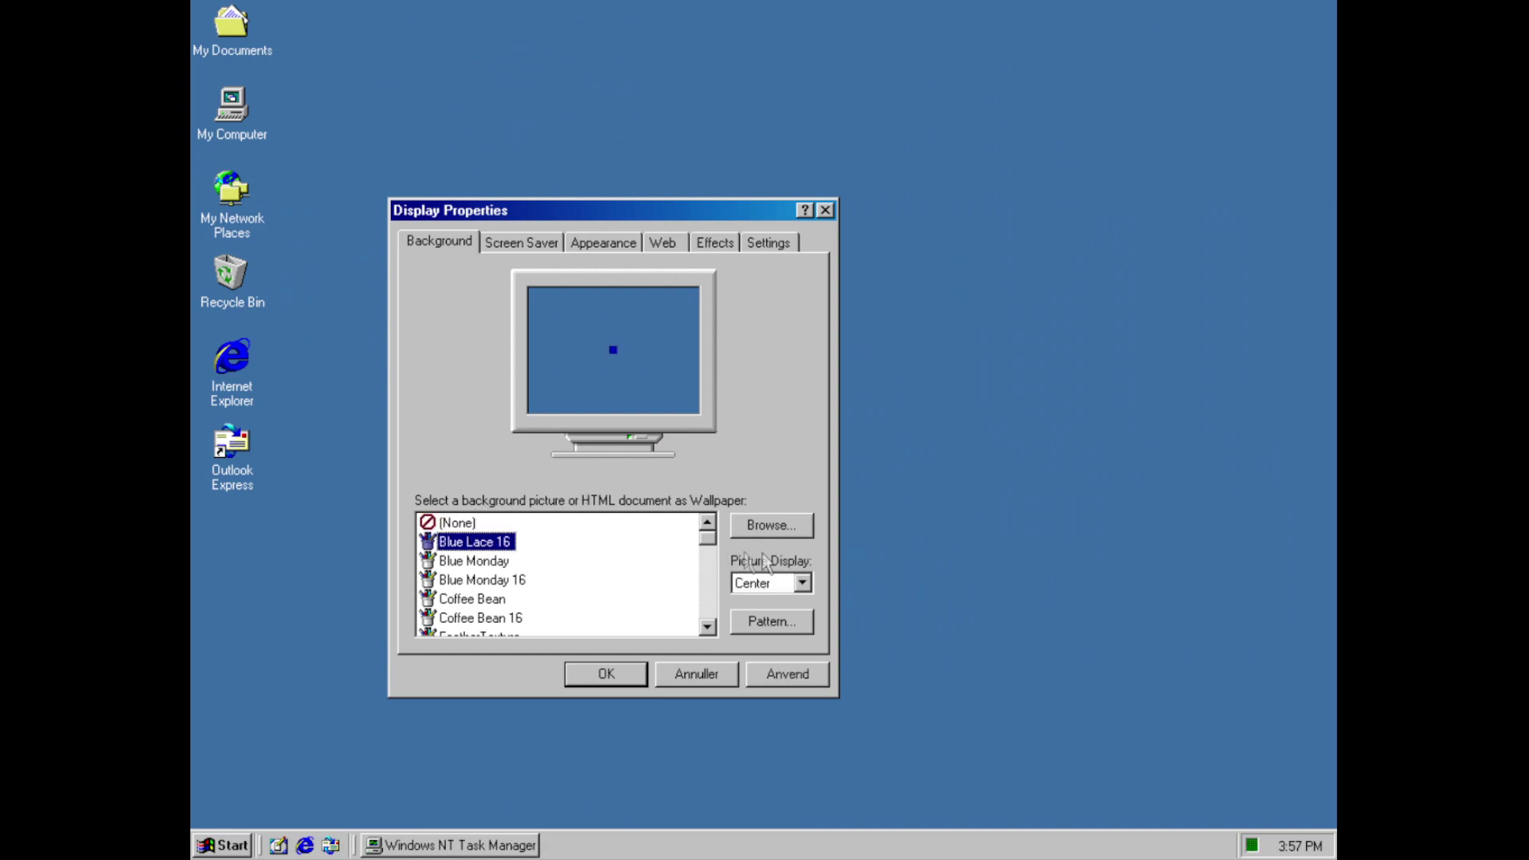
pyautogui.click(803, 583)
pyautogui.click(789, 610)
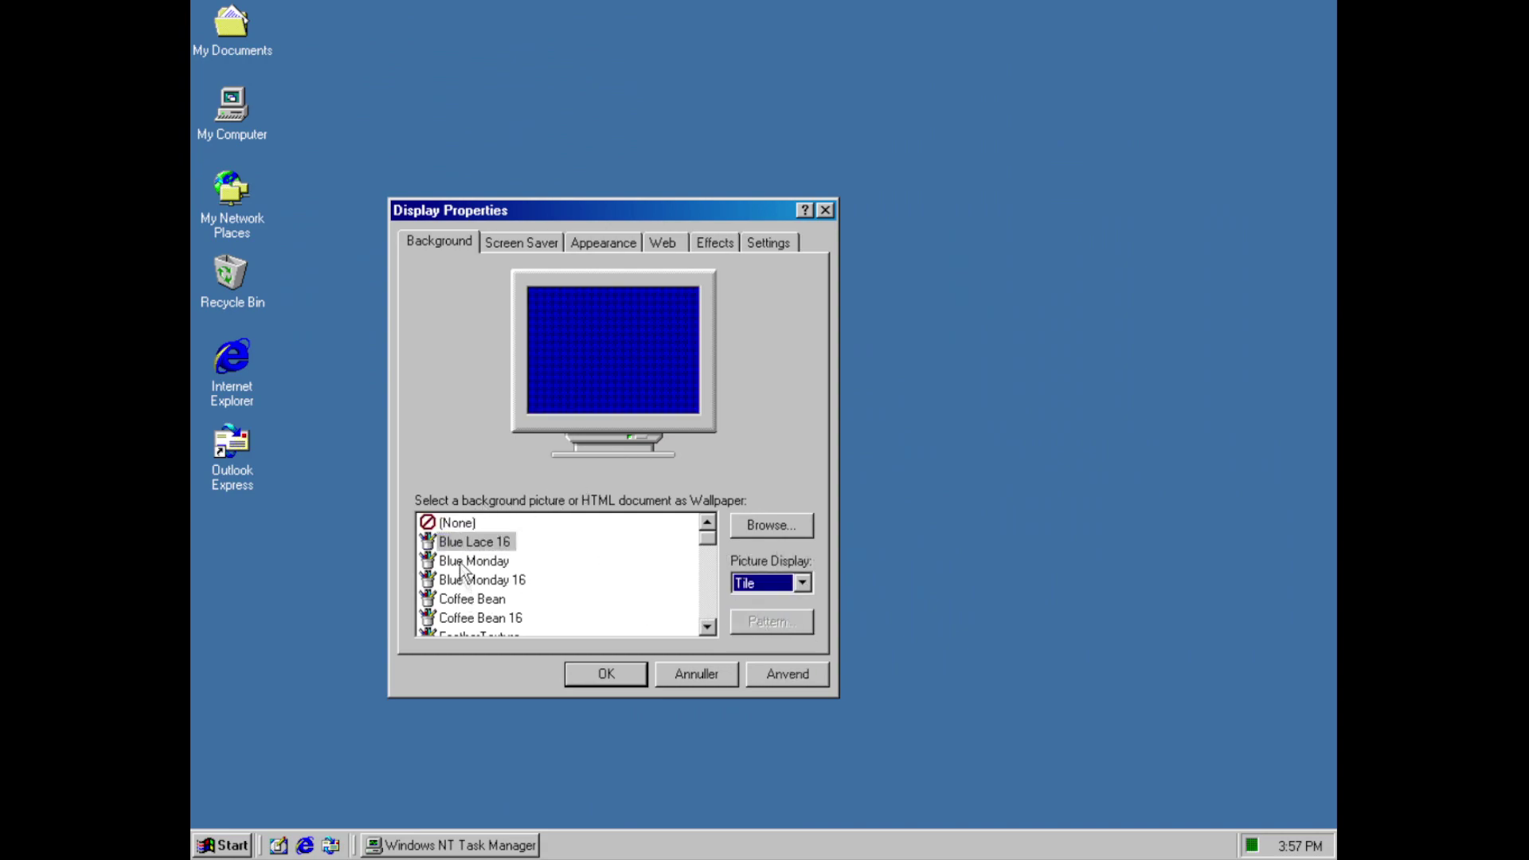
# Preview the tiled wallpapers one after another, from Blue Lace 16 down to Zapotec
pyautogui.click(467, 547)
pyautogui.press('Down')
pyautogui.press('Down')
pyautogui.press('Down')
pyautogui.press('Down')
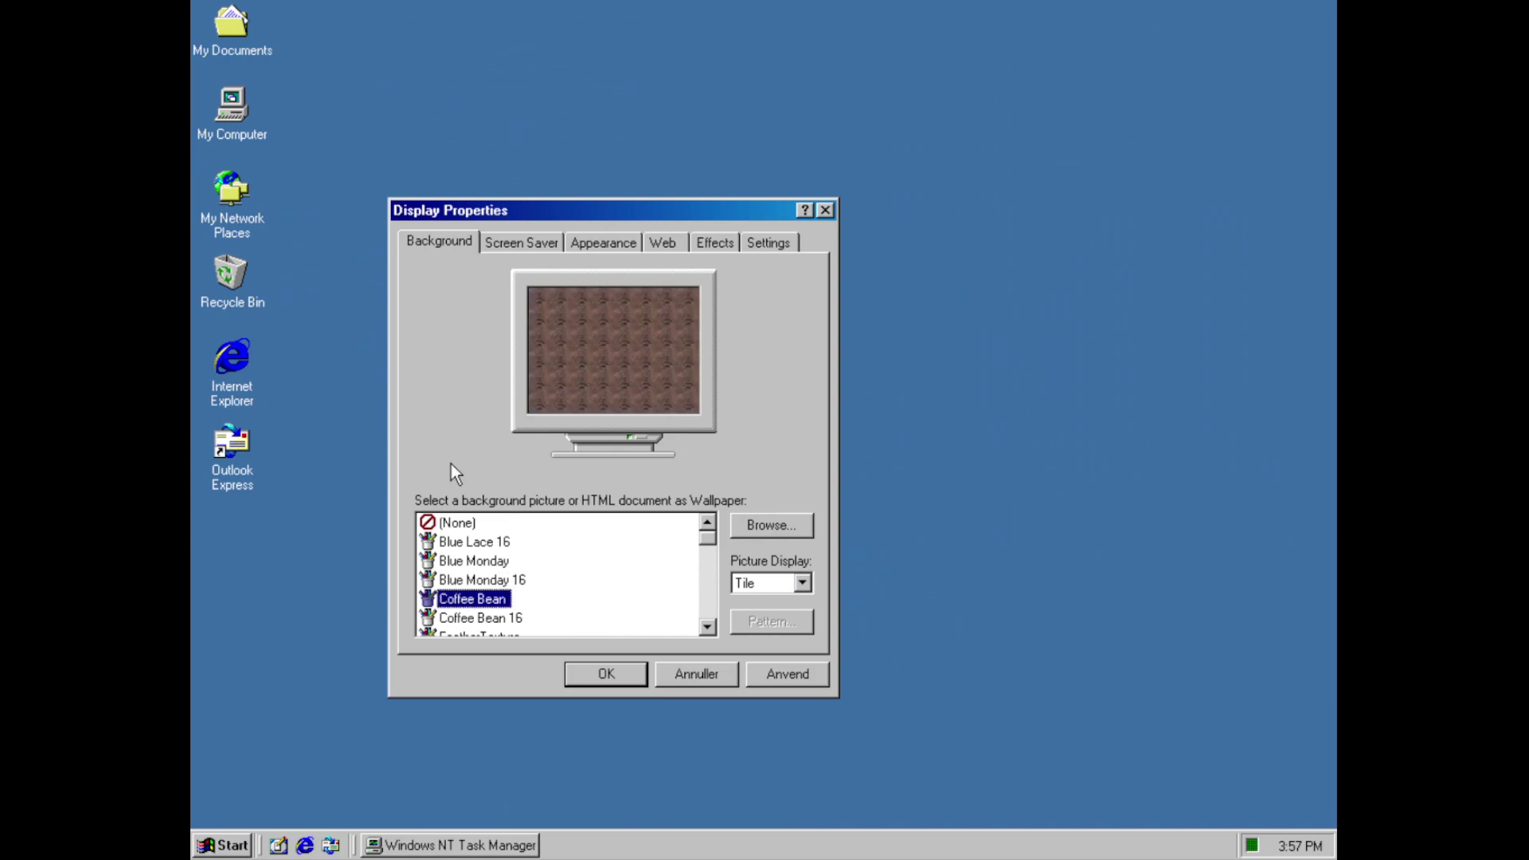
pyautogui.press('Down')
pyautogui.press('Down')
pyautogui.press('Down')
pyautogui.press('Down')
pyautogui.press('Down')
pyautogui.press('Down')
pyautogui.press('Down')
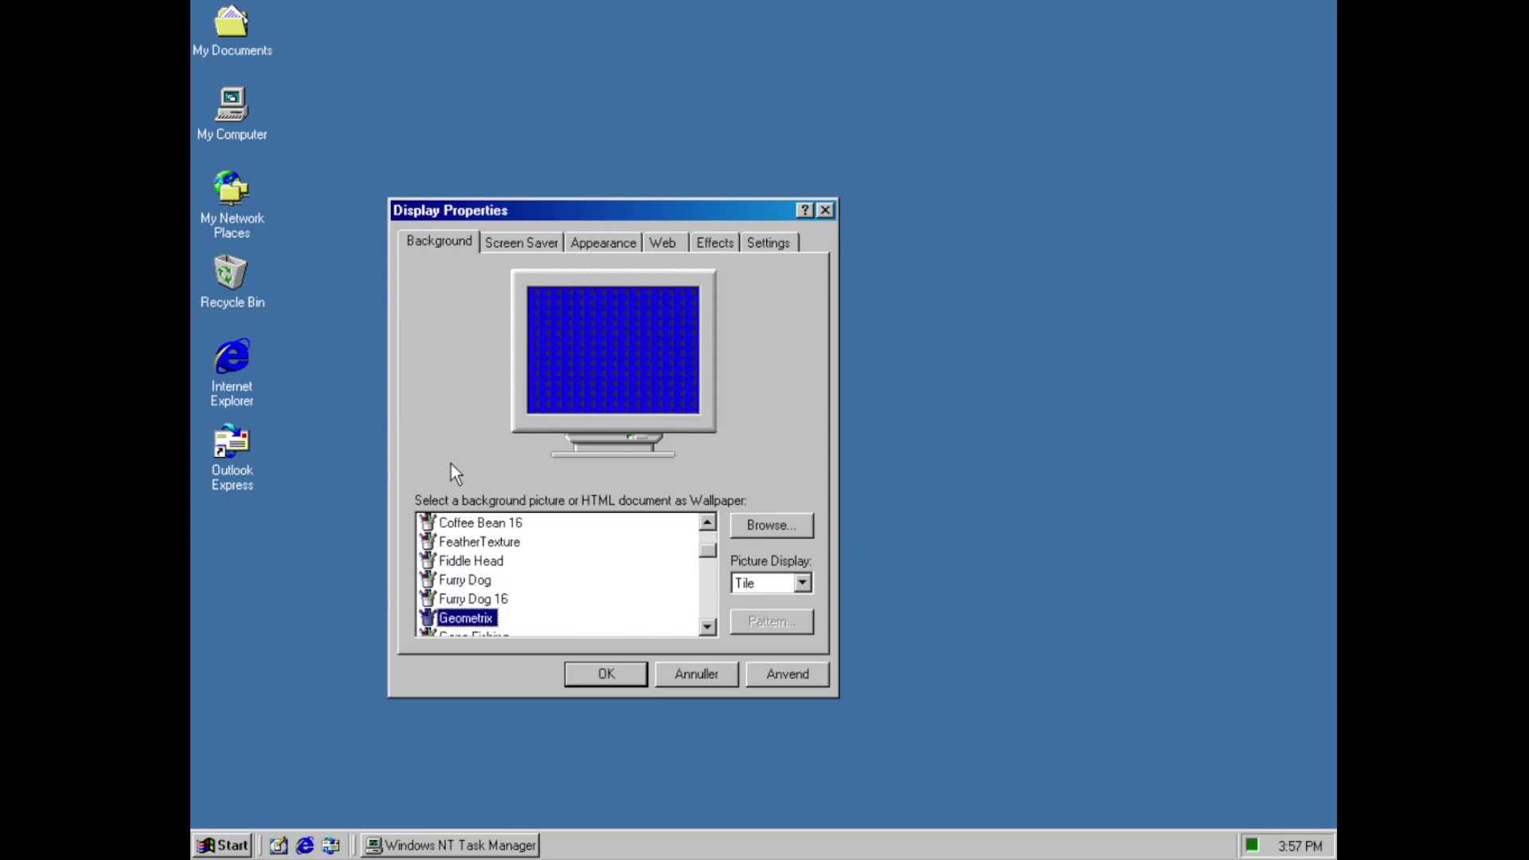
pyautogui.press('Down')
pyautogui.press('Down')
pyautogui.press('Down')
pyautogui.press('Down')
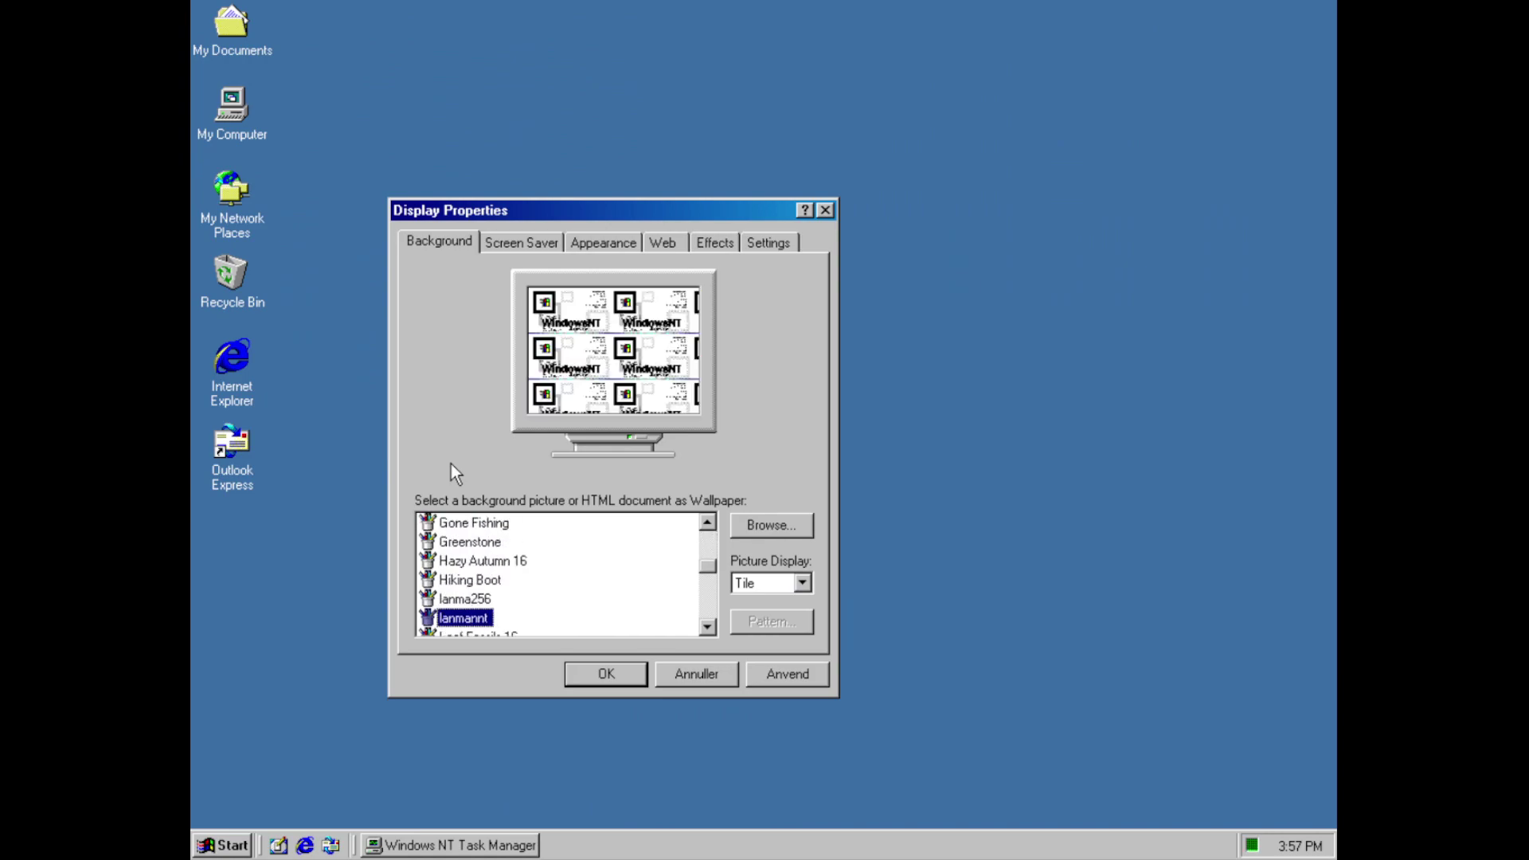
pyautogui.press('Down')
pyautogui.press('Down')
pyautogui.press('Down')
pyautogui.press('Down')
pyautogui.press('Down')
pyautogui.press('Down')
pyautogui.press('Down')
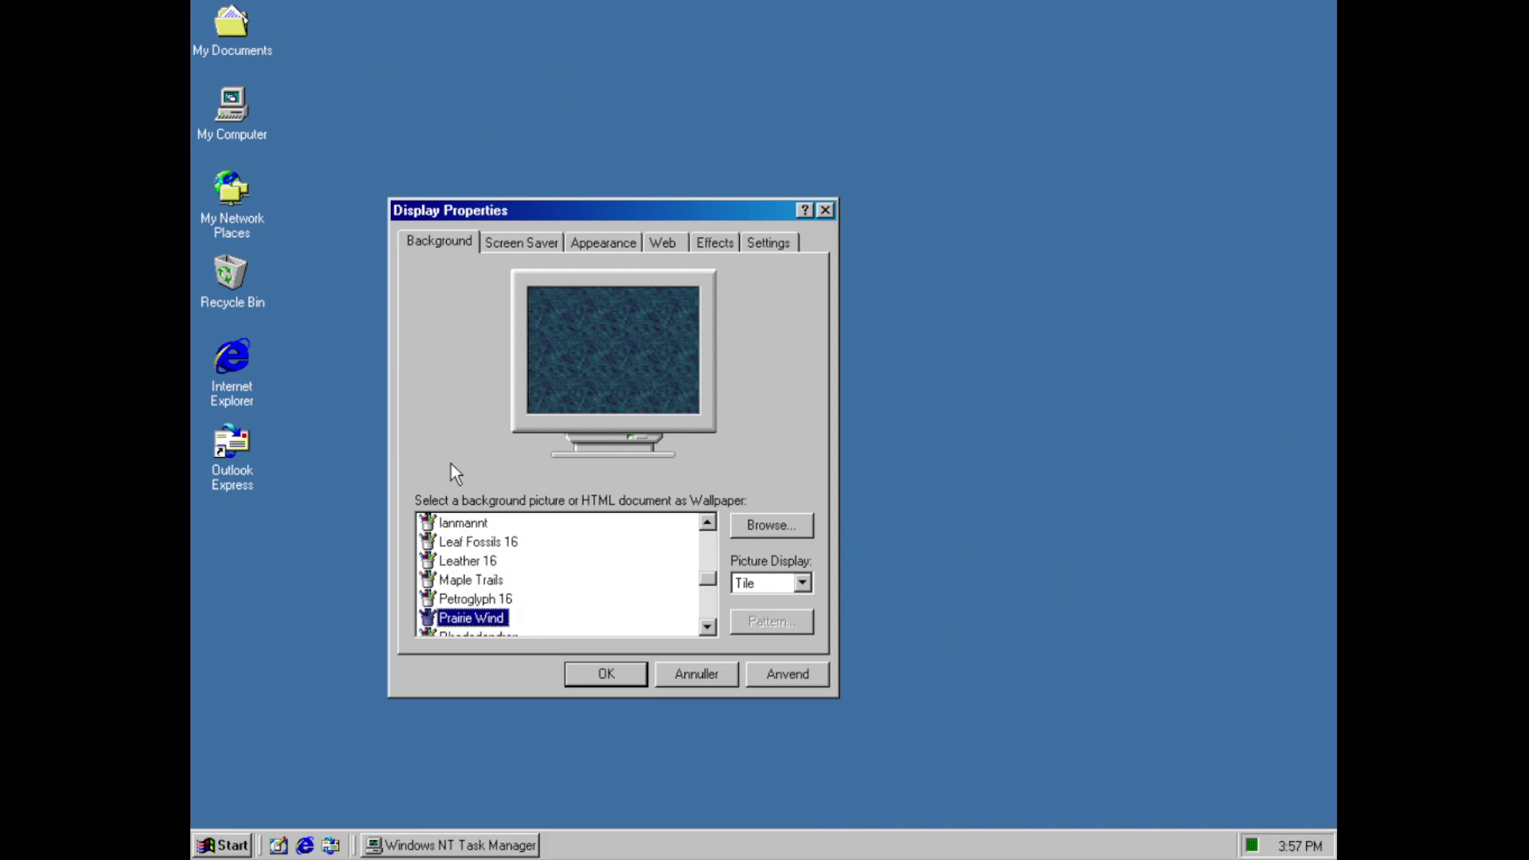
pyautogui.press('Down')
pyautogui.press('Down')
pyautogui.press('Down')
pyautogui.press('Down')
pyautogui.press('Down')
pyautogui.press('Down')
pyautogui.press('Down')
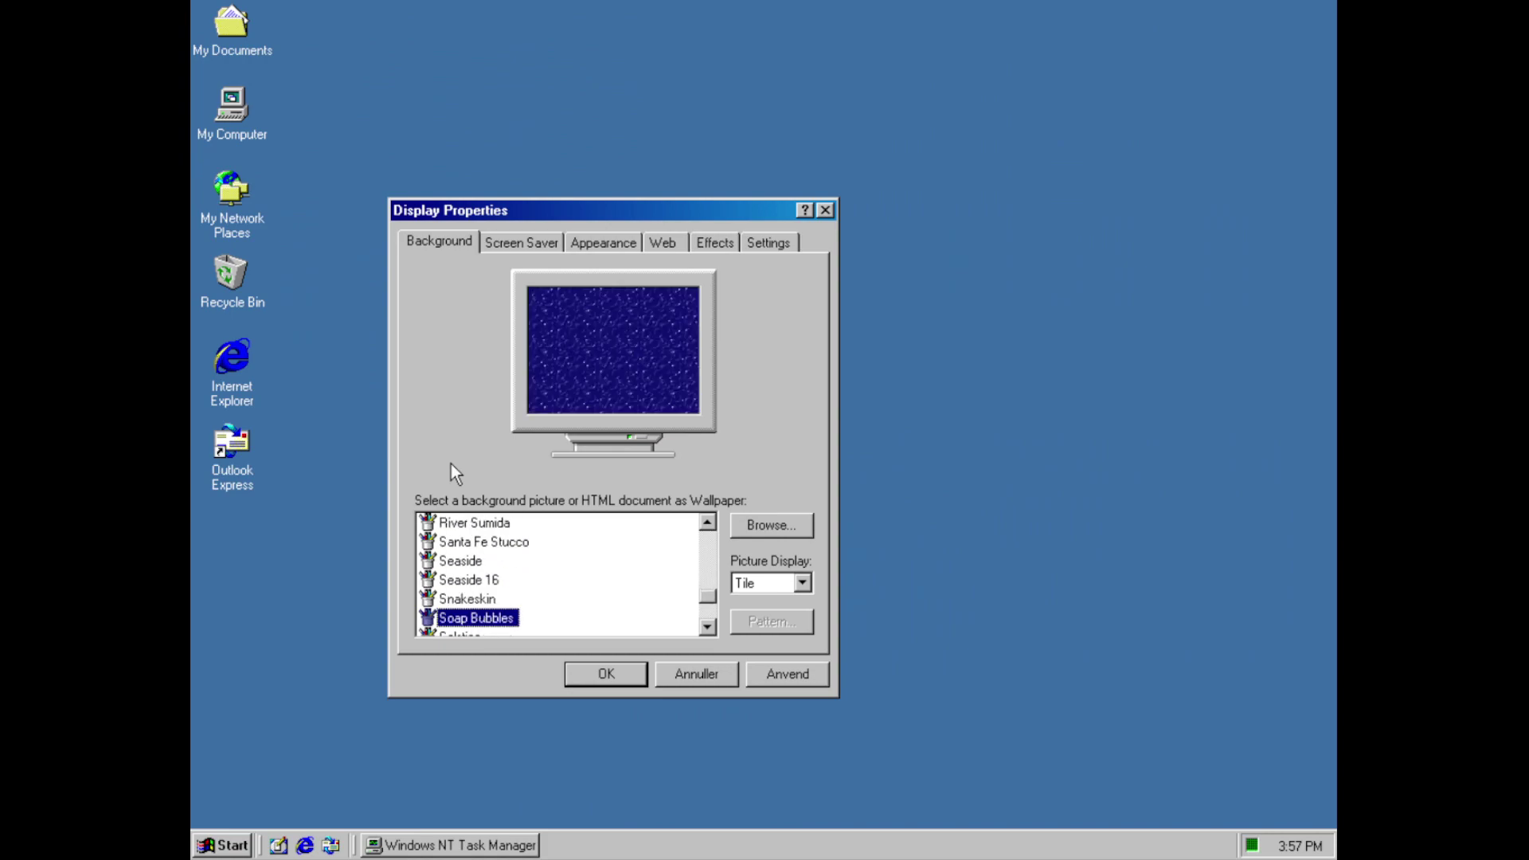
pyautogui.press('Down')
pyautogui.press('Down')
pyautogui.press('Down')
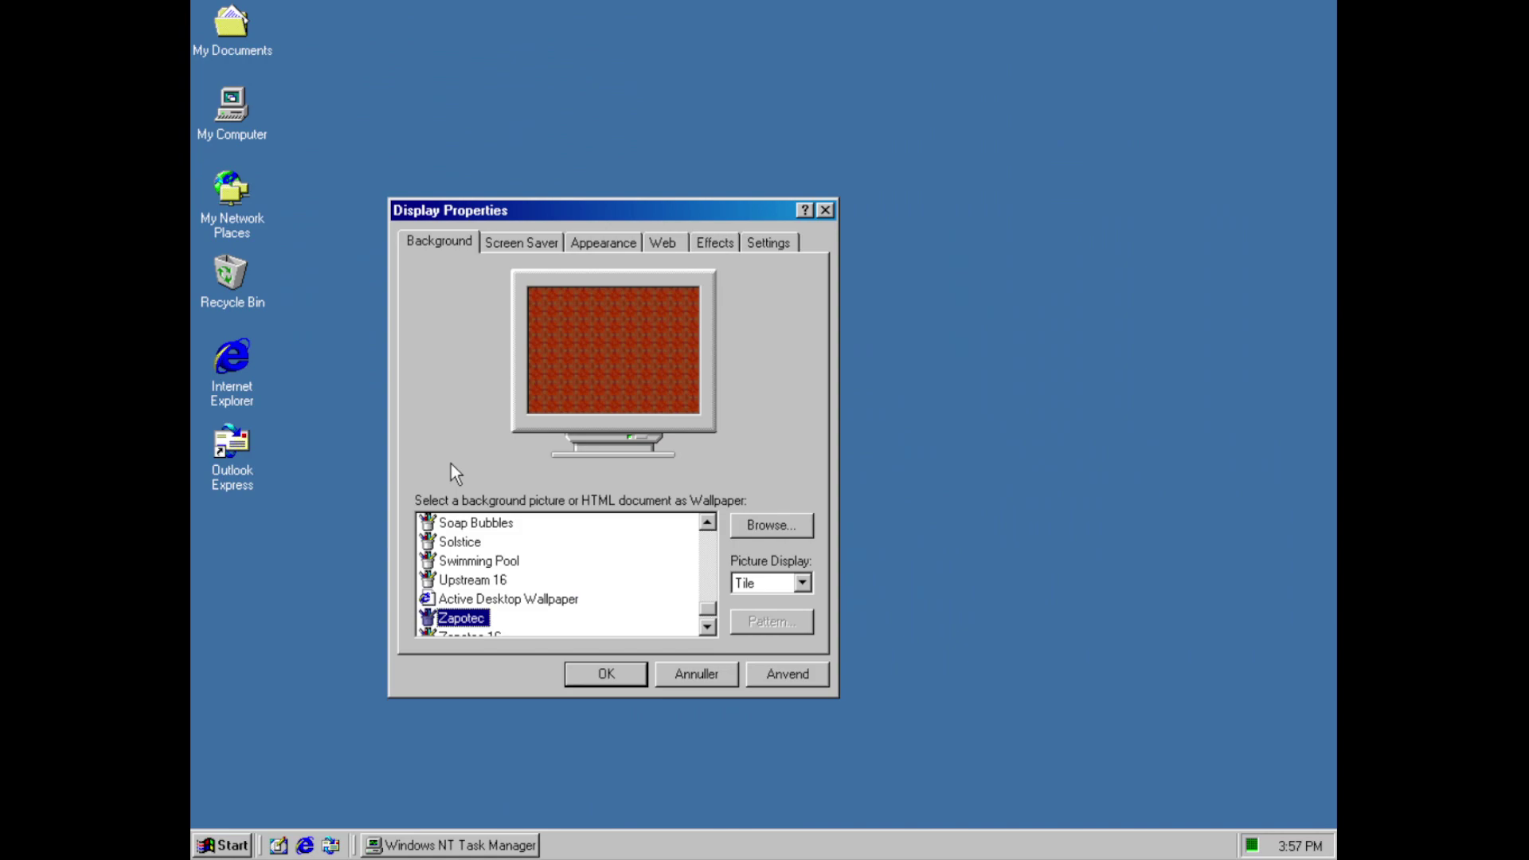
# Preview Active Desktop Wallpaper and the last wallpapers in the list, and go back up to lanmannt
pyautogui.press('Up')
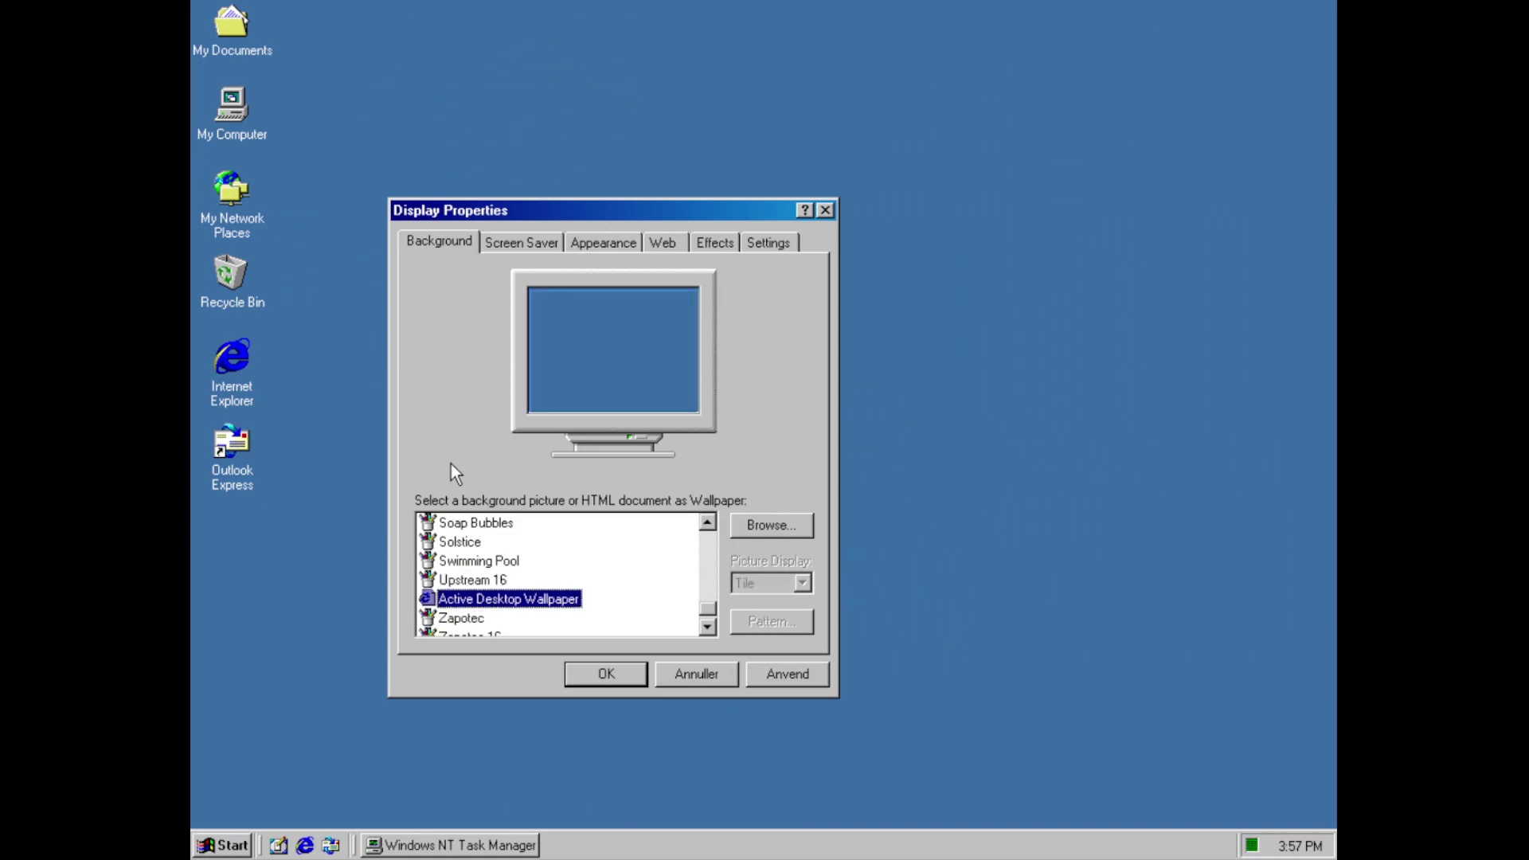
pyautogui.press('Down')
pyautogui.press('Down')
pyautogui.press('Up')
pyautogui.press('Up')
pyautogui.press('Up')
pyautogui.press('Up')
pyautogui.press('Up')
pyautogui.press('Up')
pyautogui.press('Up')
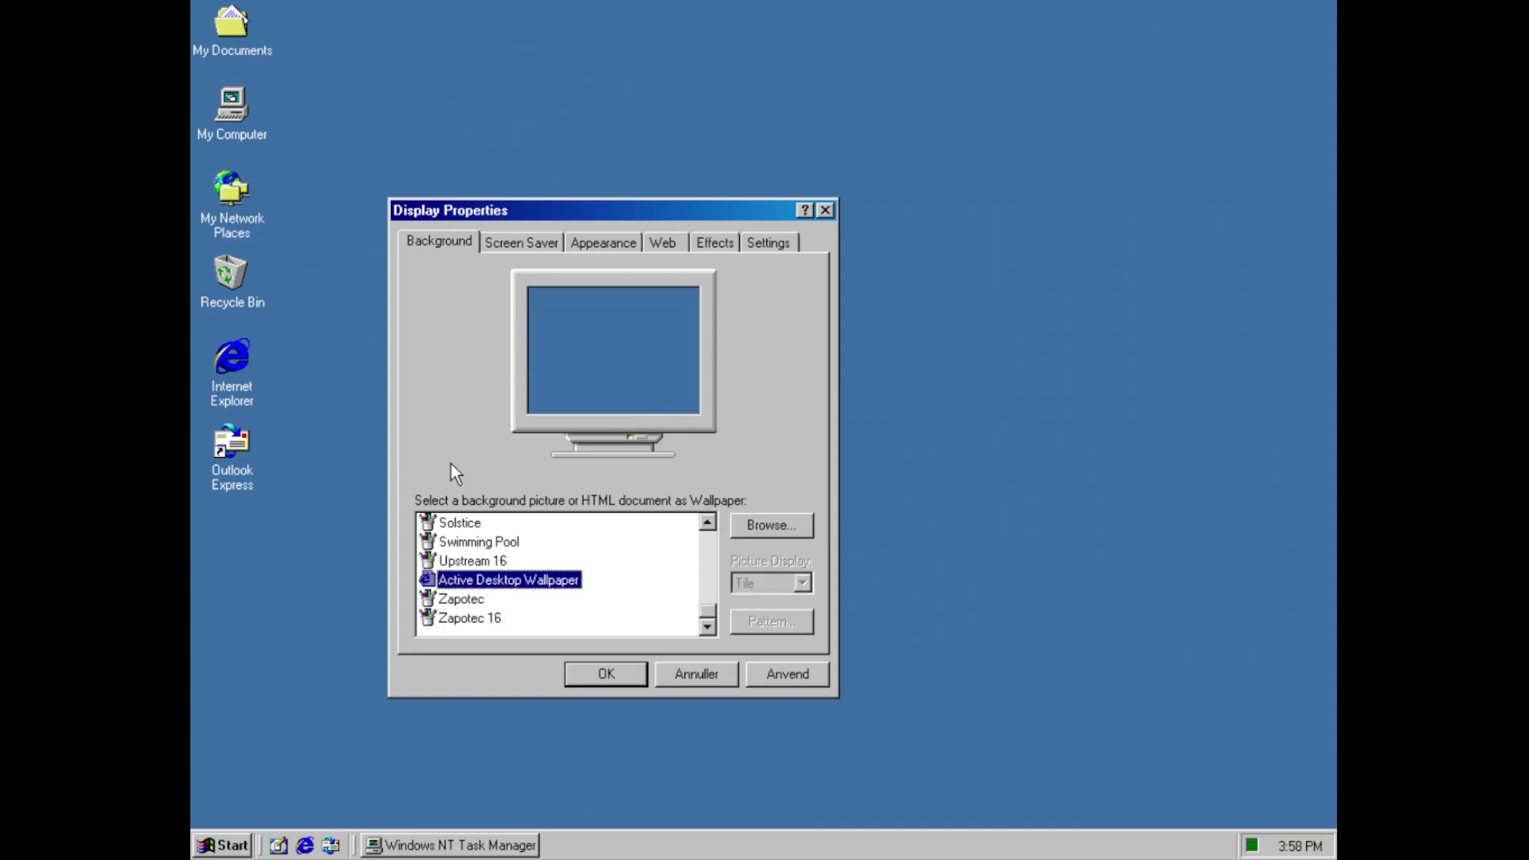
pyautogui.press('Down')
pyautogui.press('Down')
pyautogui.press('Down')
pyautogui.press('Down')
pyautogui.press('Down')
pyautogui.press('Up')
pyautogui.press('Up')
pyautogui.press('Up')
pyautogui.press('Up')
pyautogui.press('Up')
pyautogui.press('Up')
pyautogui.press('Up')
pyautogui.press('Up')
pyautogui.press('Up')
pyautogui.press('Up')
pyautogui.press('Up')
pyautogui.press('Up')
pyautogui.press('Up')
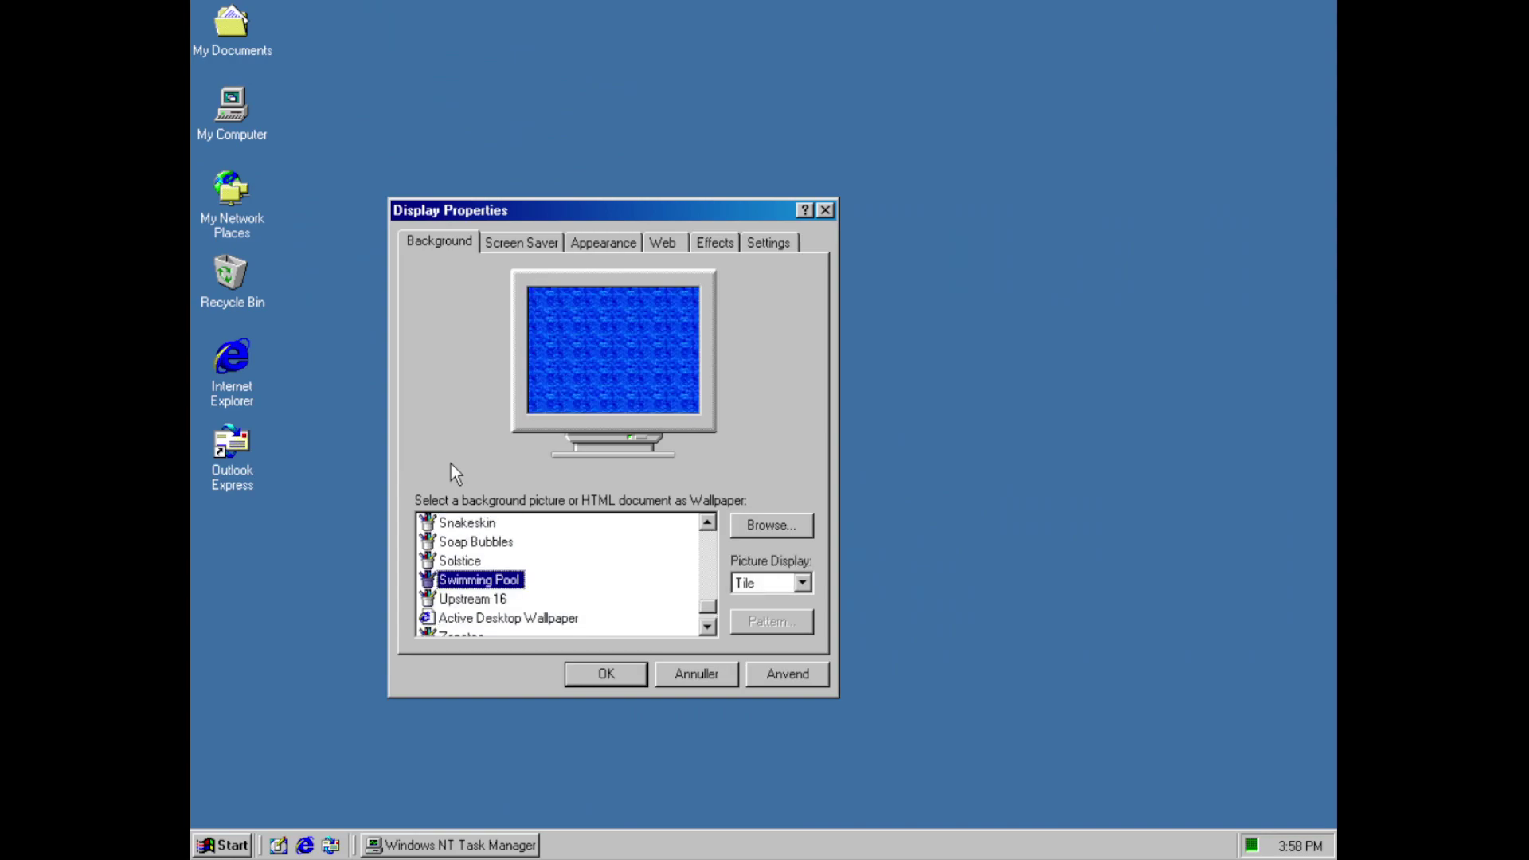
pyautogui.press('Up')
pyautogui.press('Up')
pyautogui.press('Up')
pyautogui.press('Up')
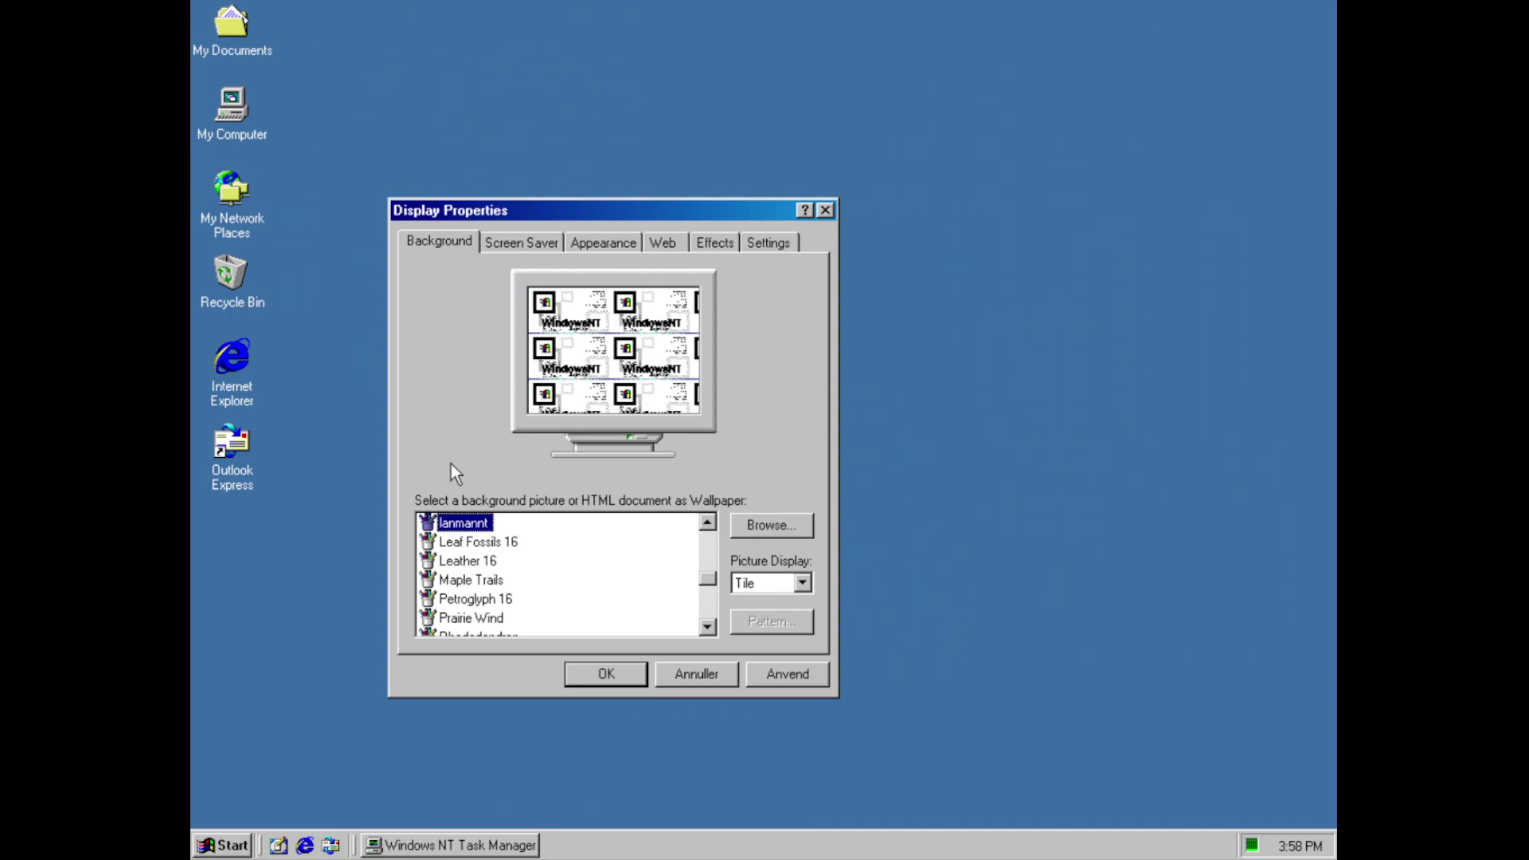
# Apply the tiled lanmannt wallpaper, compare it with lanma256 on the desktop, and reapply lanmannt
pyautogui.press('Down')
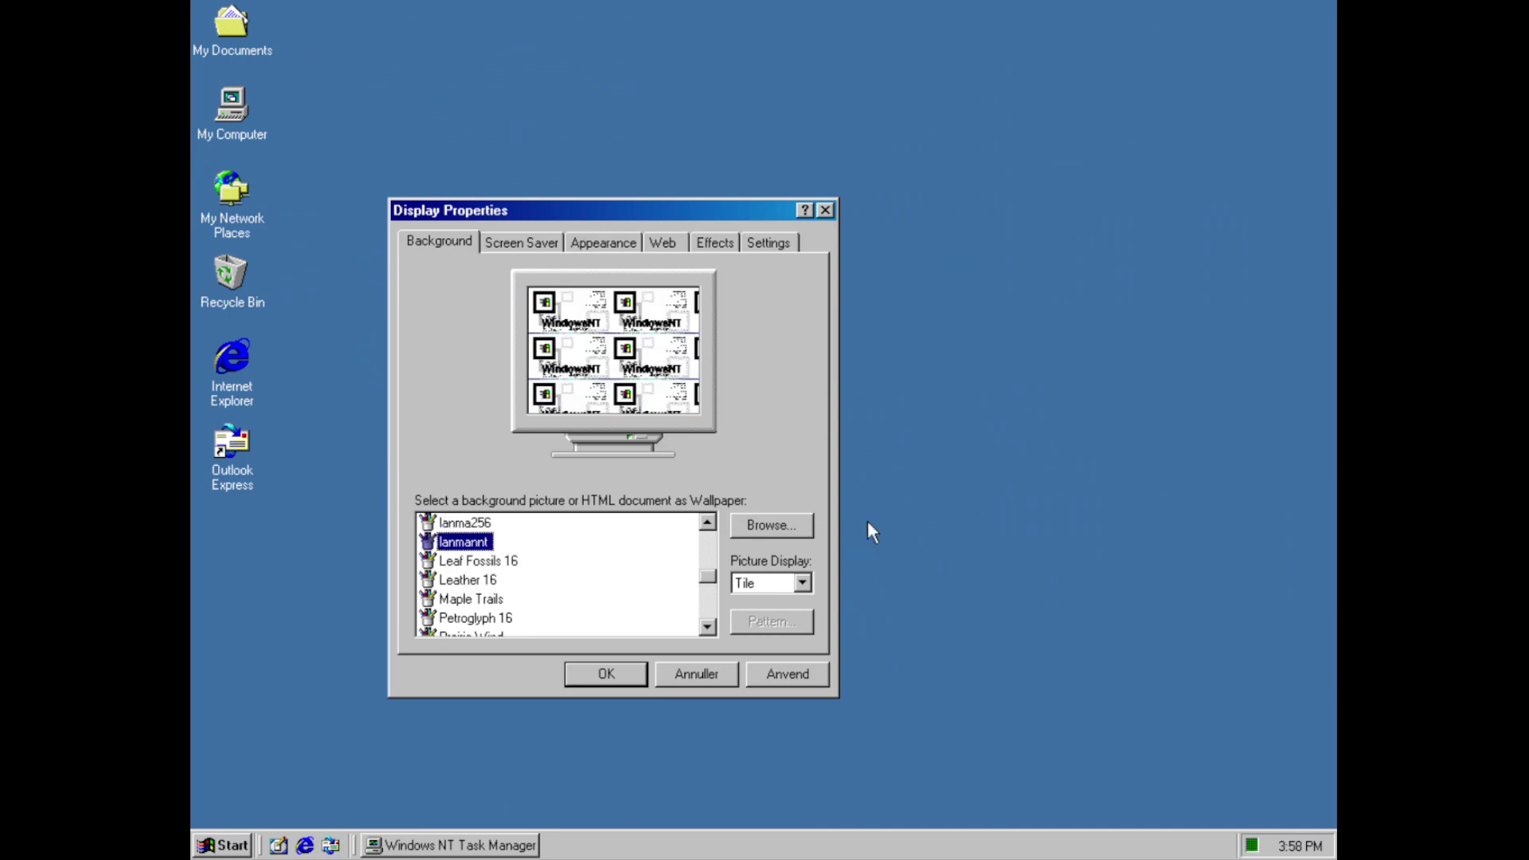
pyautogui.click(789, 674)
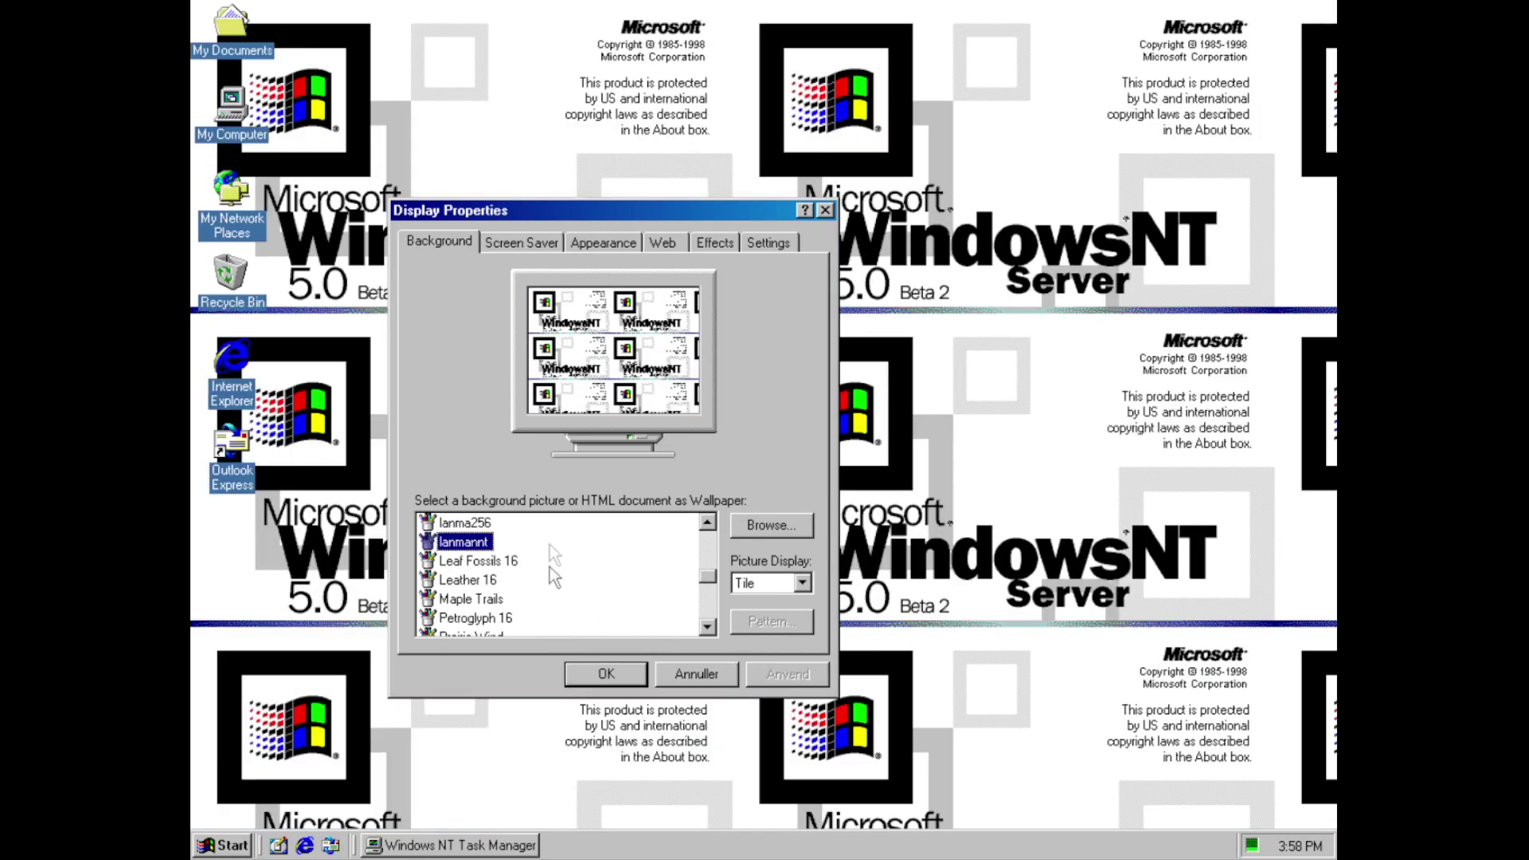
pyautogui.click(470, 525)
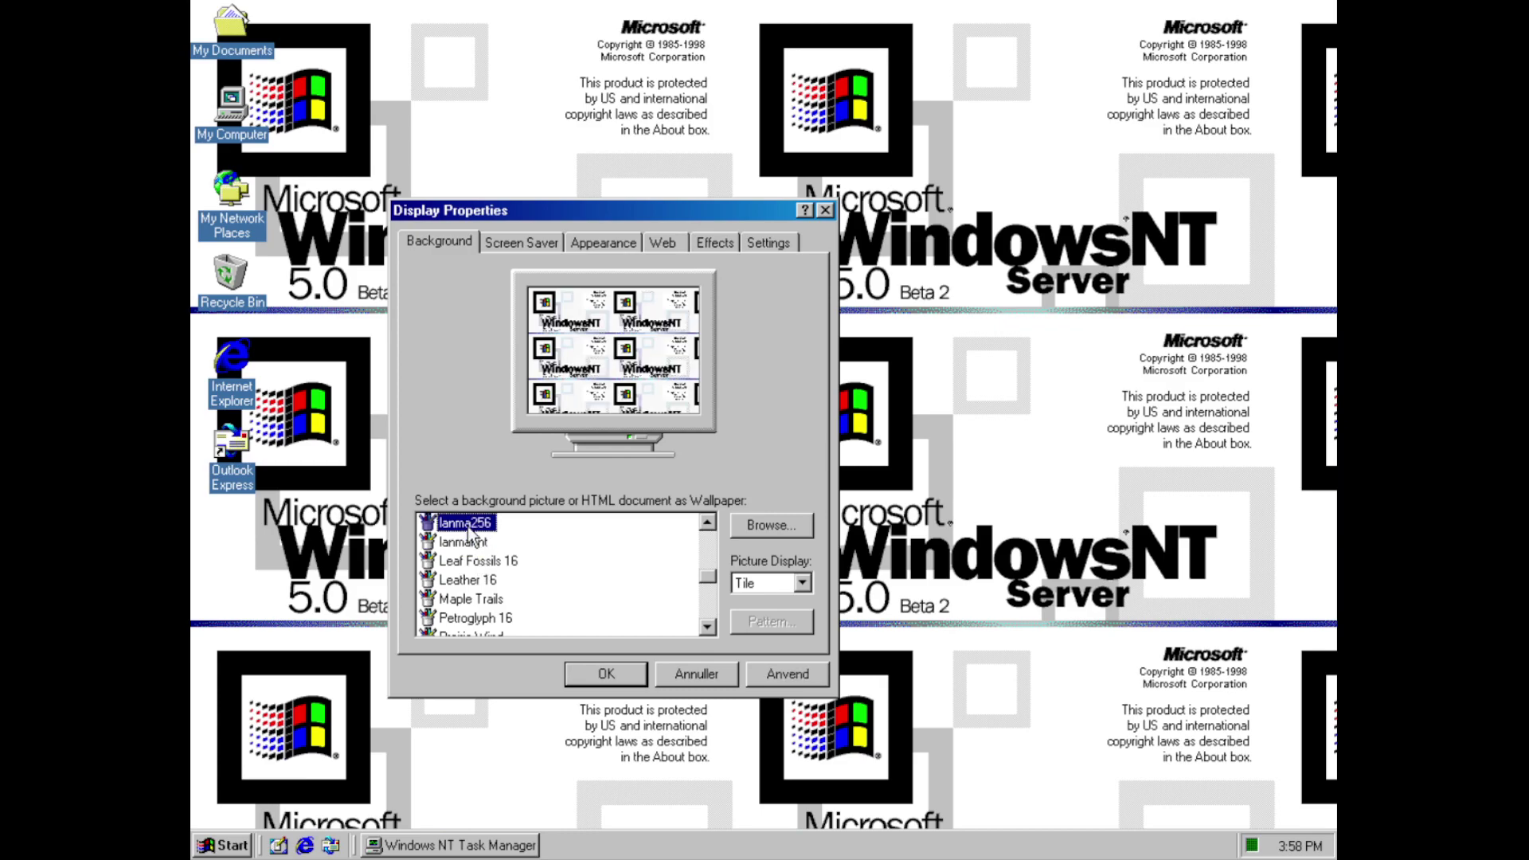
pyautogui.click(808, 676)
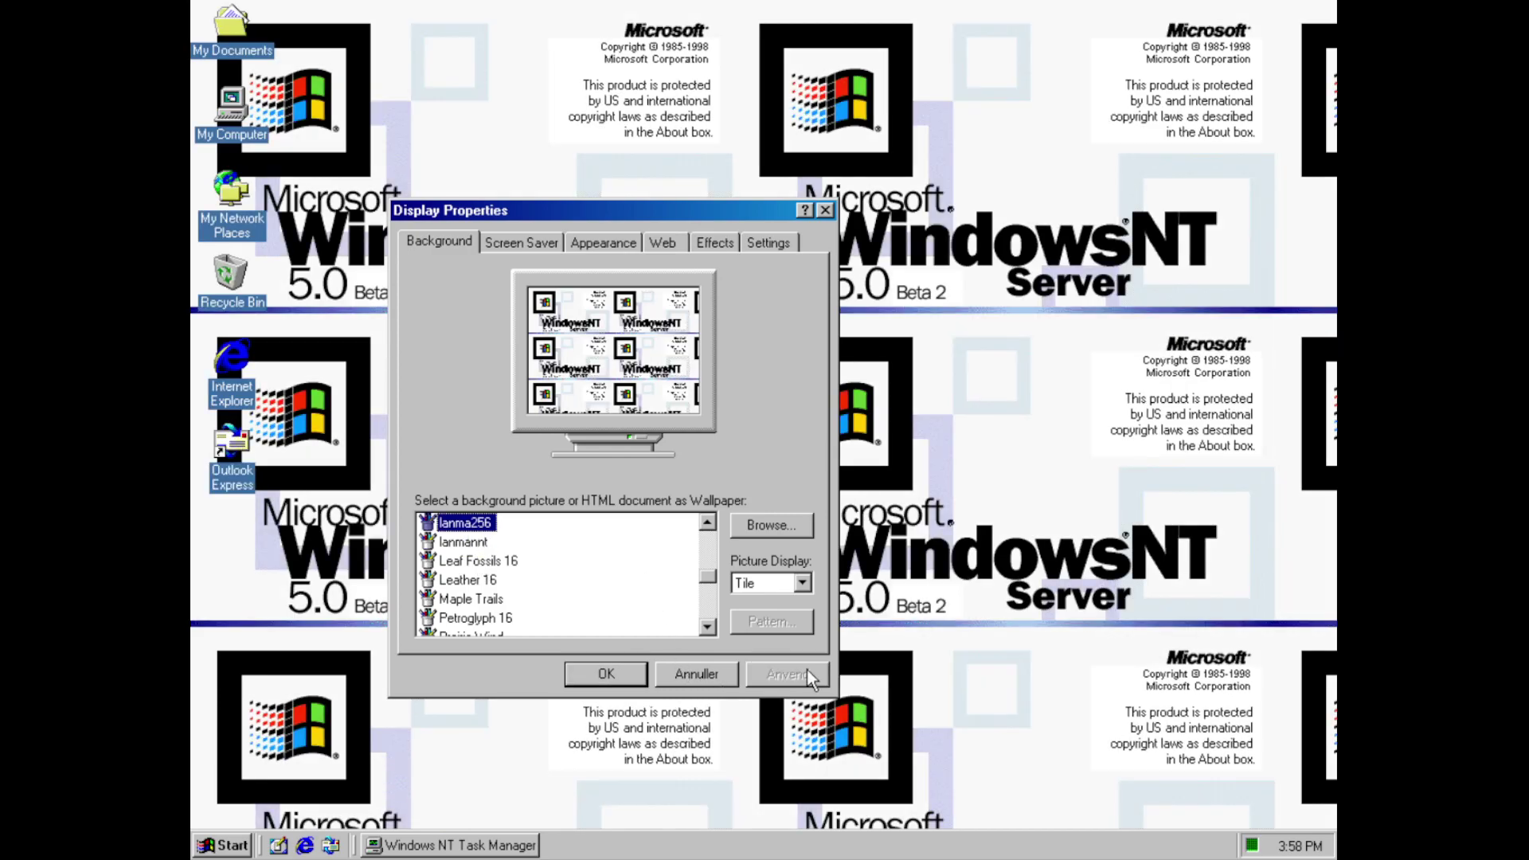
pyautogui.click(468, 545)
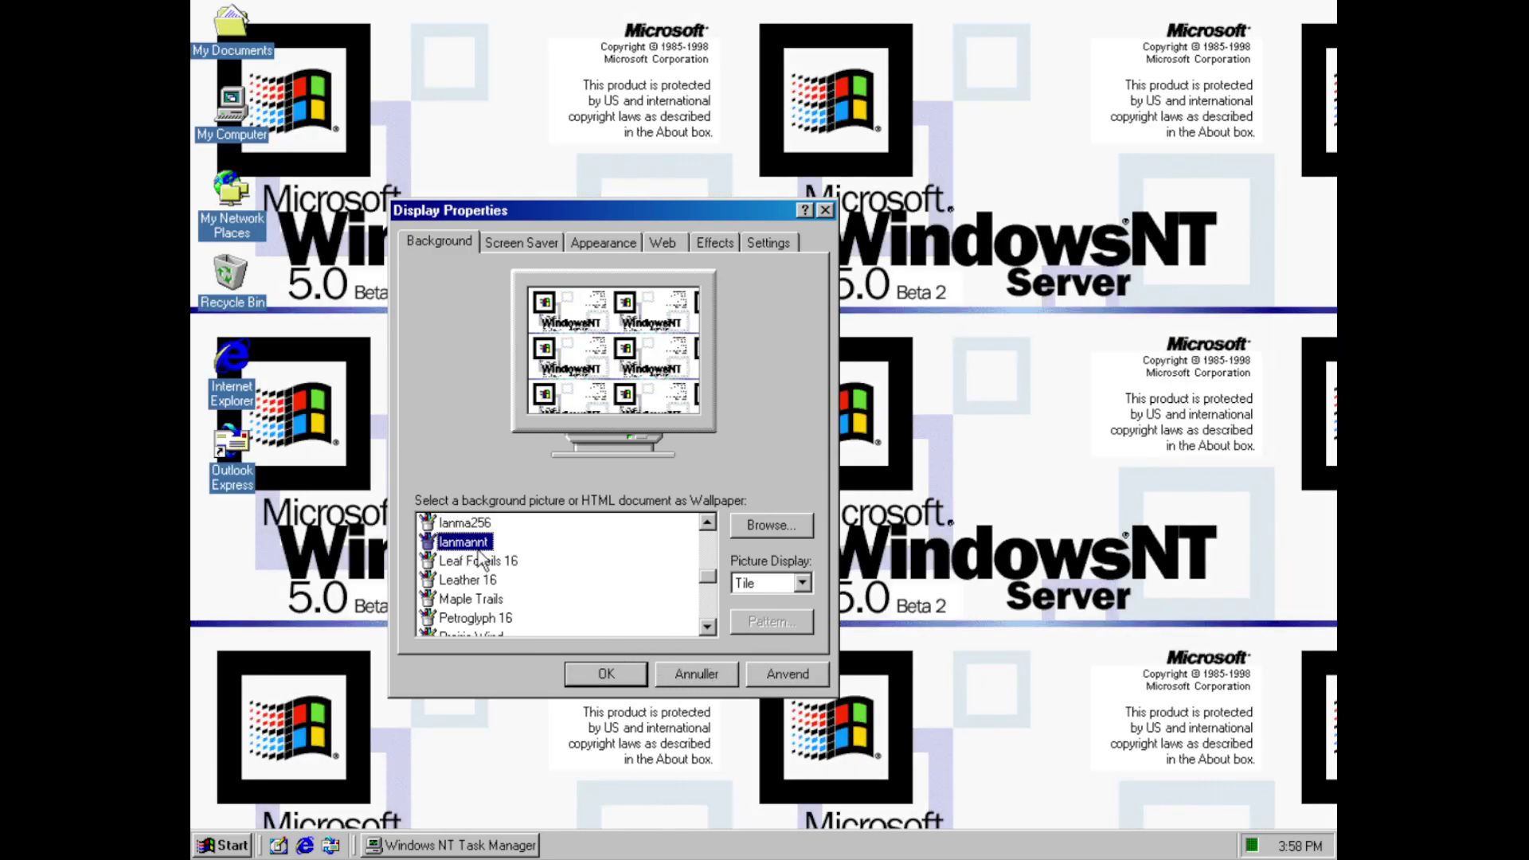
pyautogui.click(773, 677)
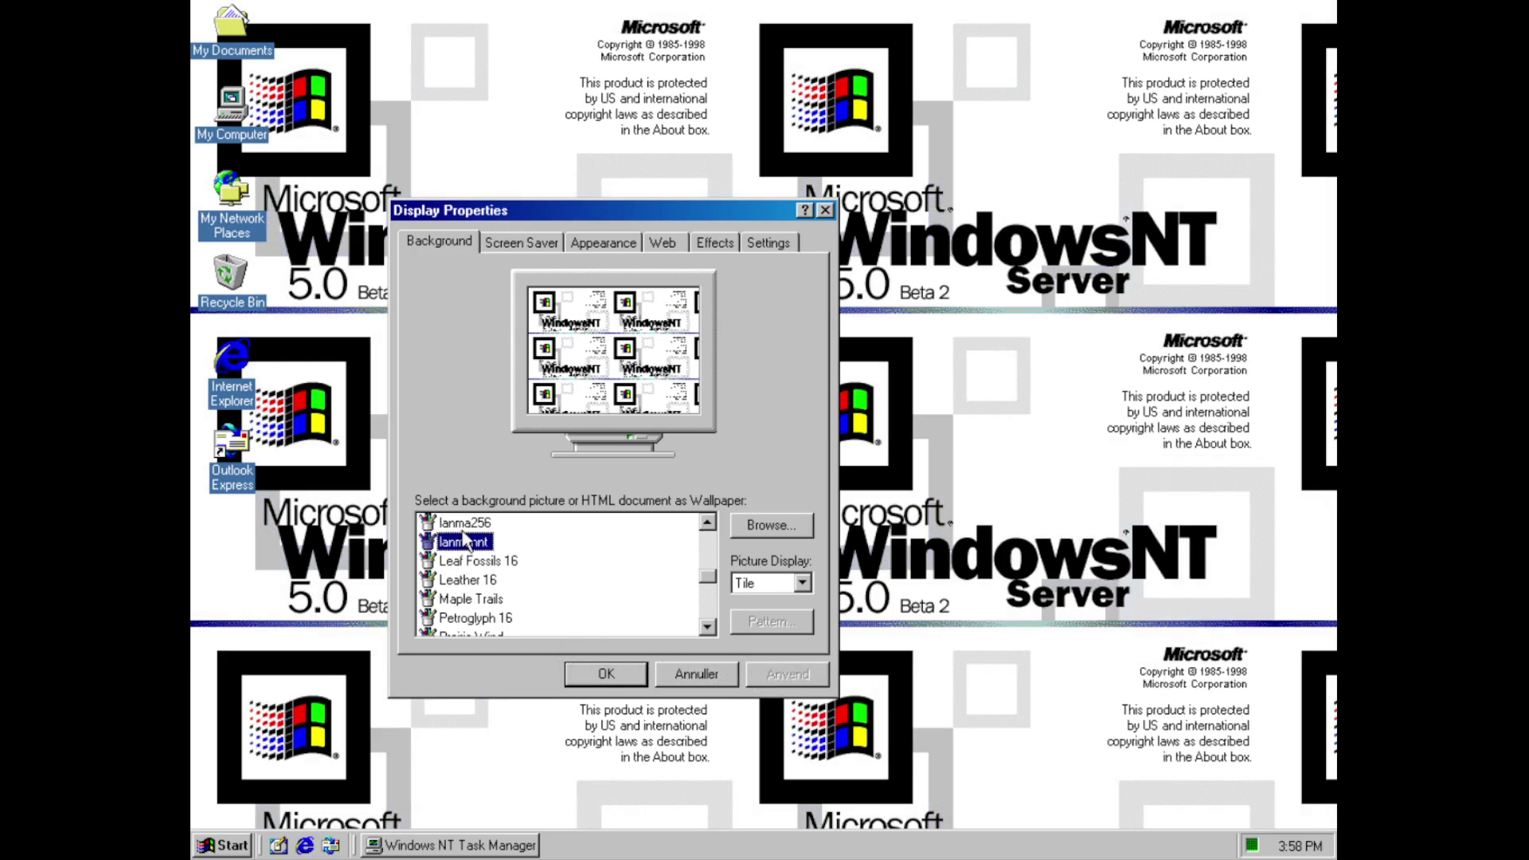
# Apply the lanma256 wallpaper with the Stretch display, and change its picture display to Center
pyautogui.click(464, 530)
pyautogui.click(752, 585)
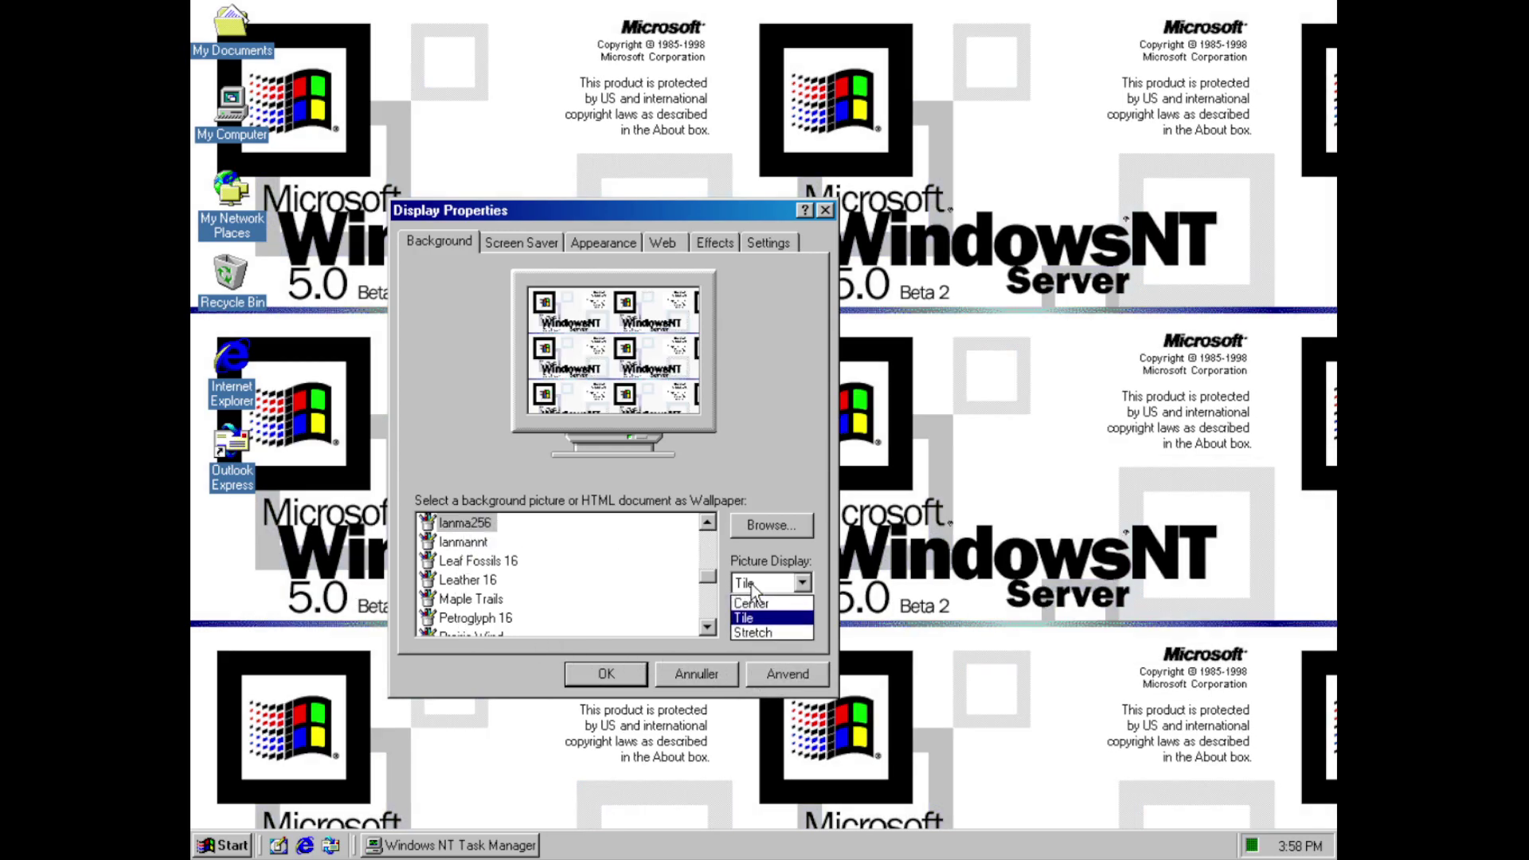
pyautogui.click(757, 624)
pyautogui.click(772, 673)
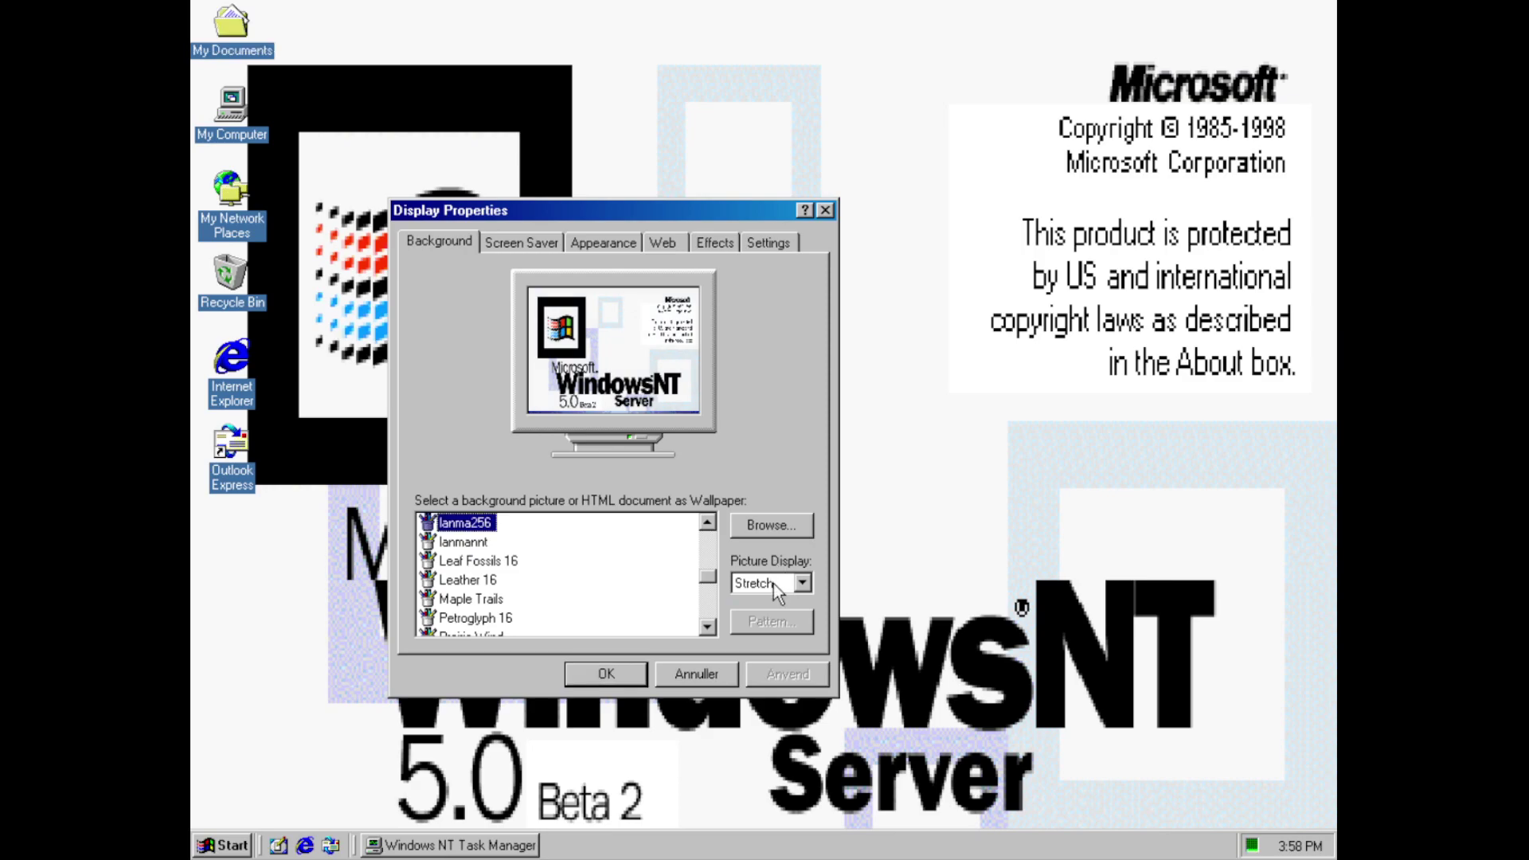
pyautogui.click(772, 584)
pyautogui.click(764, 599)
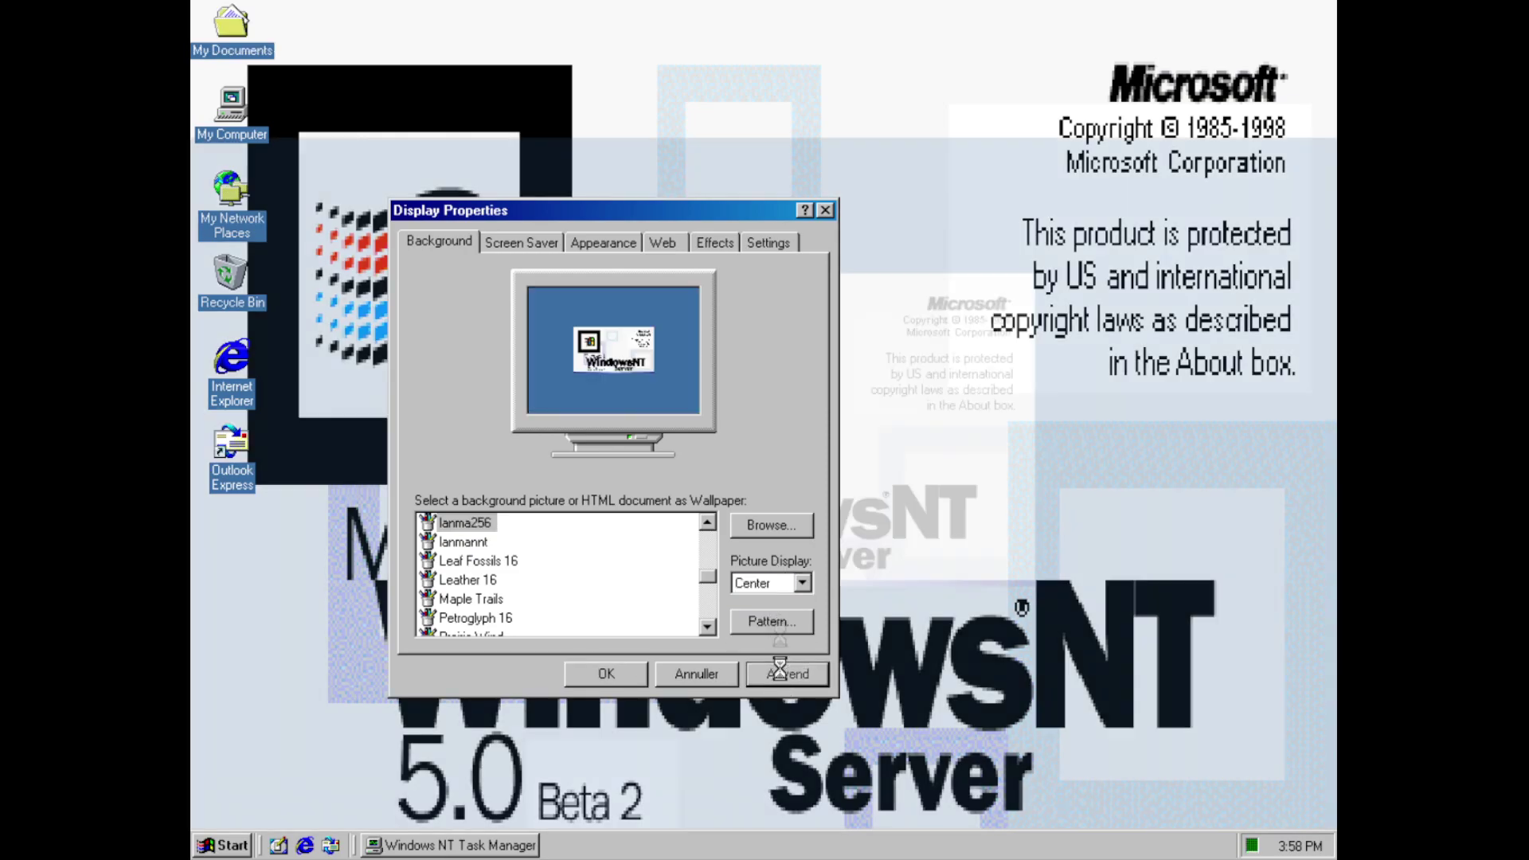
pyautogui.click(778, 673)
# Move the display properties dialog aside, select the 3D FlowerBox (OpenGL) screen saver and preview it full screen
pyautogui.moveTo(650, 216); pyautogui.dragTo(843, 212)
pyautogui.click(694, 239)
pyautogui.click(734, 490)
pyautogui.click(735, 492)
pyautogui.press('Down')
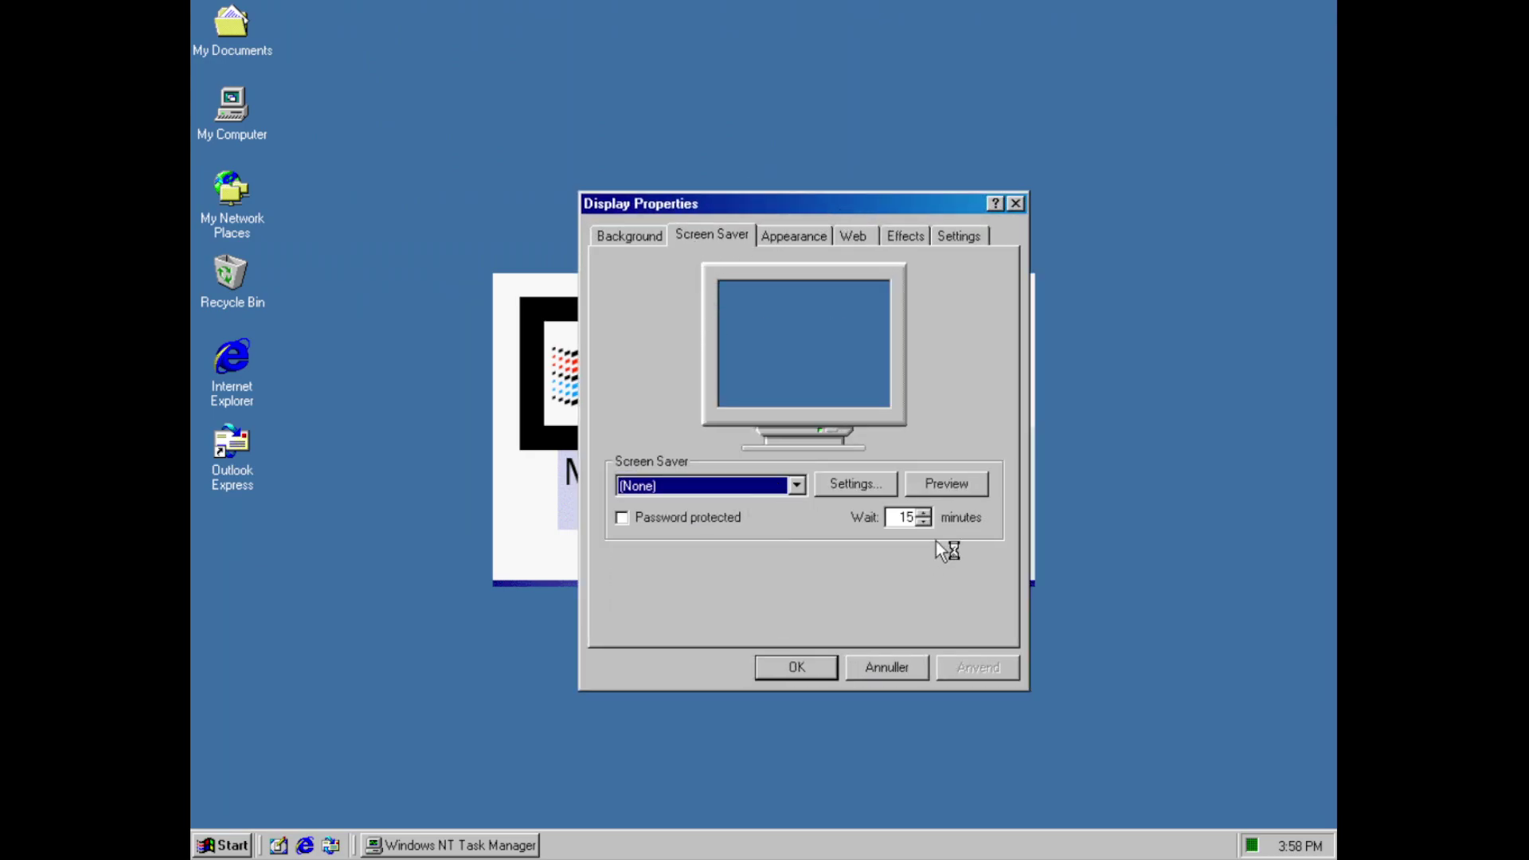
pyautogui.click(930, 489)
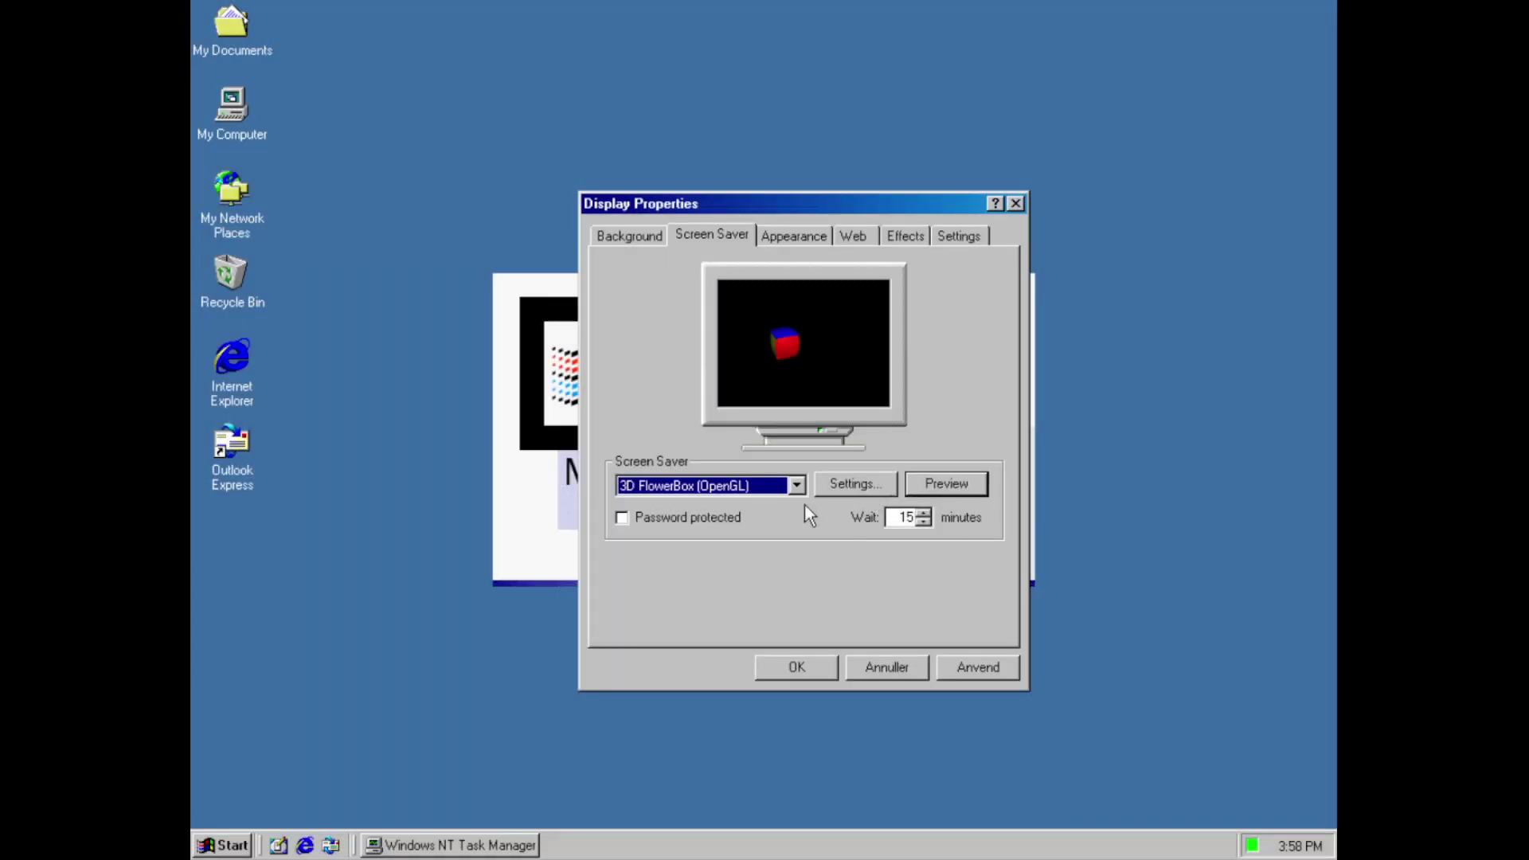
# Look through the available shapes in the 3D FlowerBox setup and leave the setup without changes
pyautogui.click(848, 491)
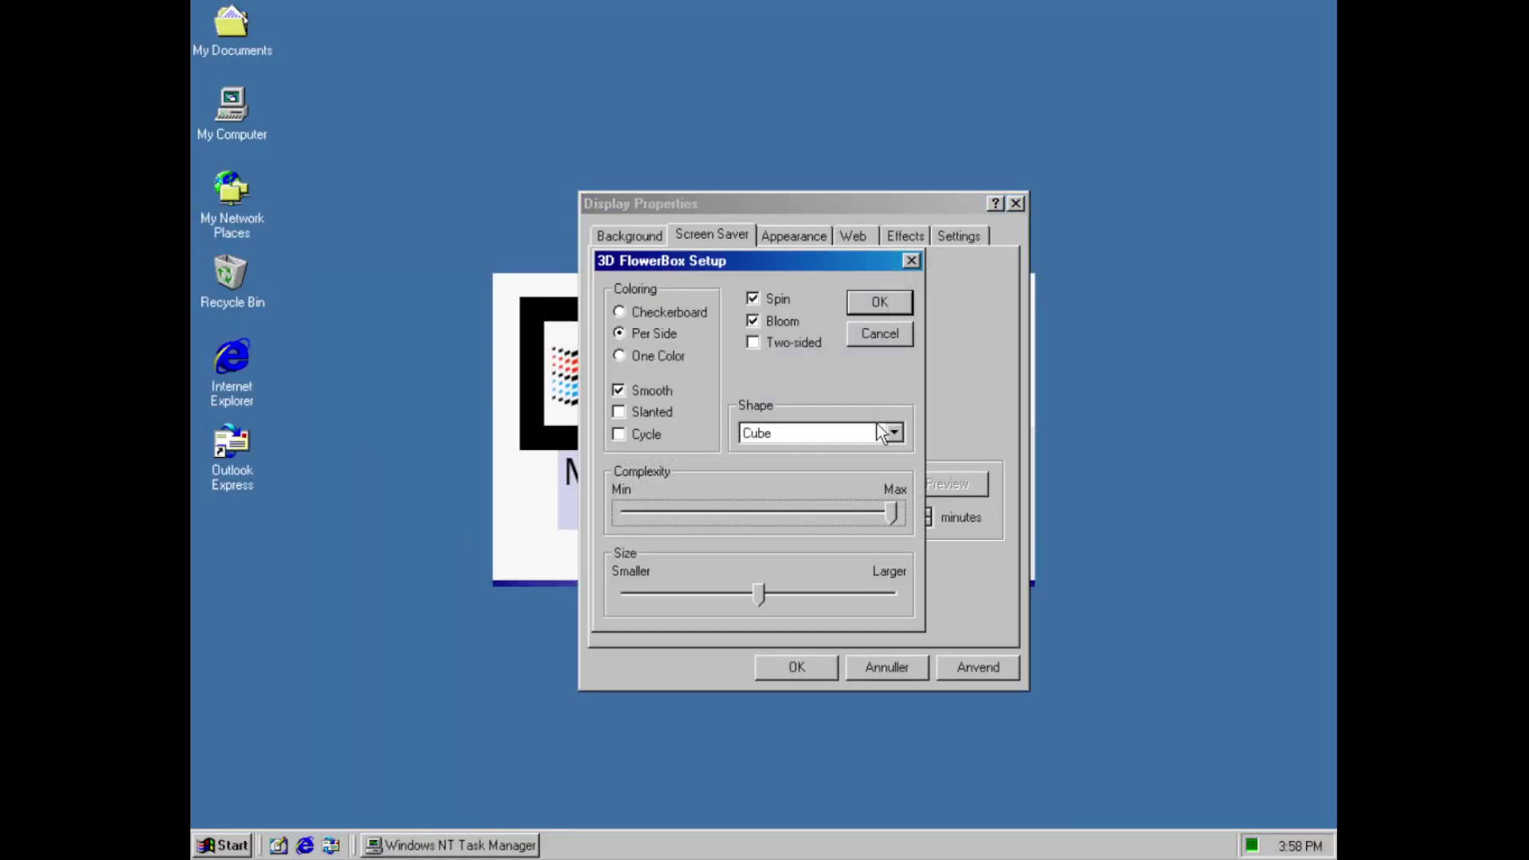
pyautogui.click(879, 432)
pyautogui.click(896, 495)
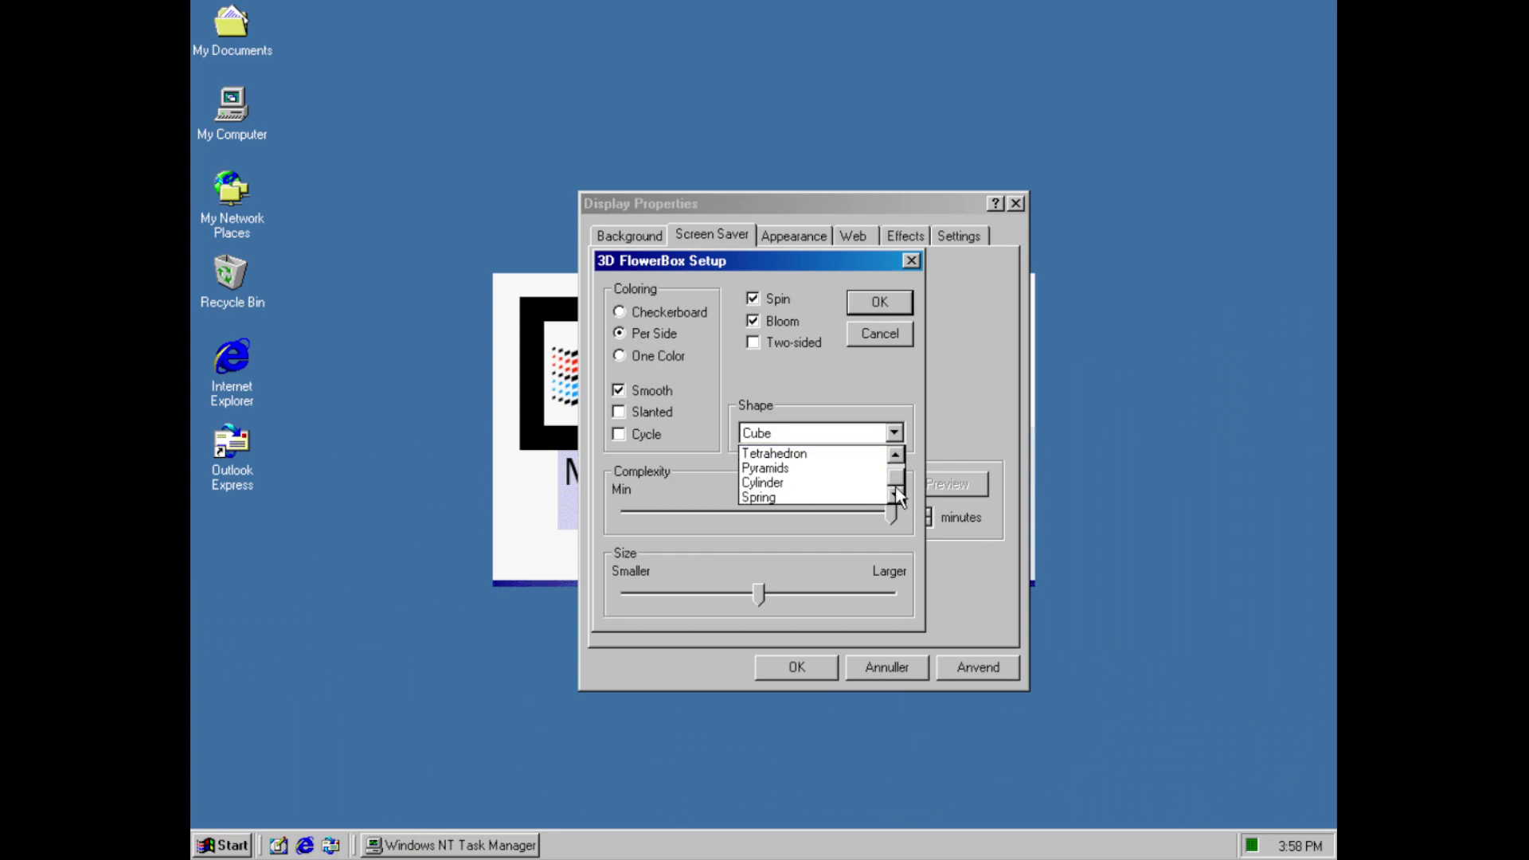
pyautogui.click(889, 343)
pyautogui.click(888, 343)
# Go through the screen savers after 3D FlowerBox and preview Default Screen Saver and Logon Screen Saver full screen
pyautogui.click(767, 486)
pyautogui.click(767, 485)
pyautogui.press('Down')
pyautogui.press('Down')
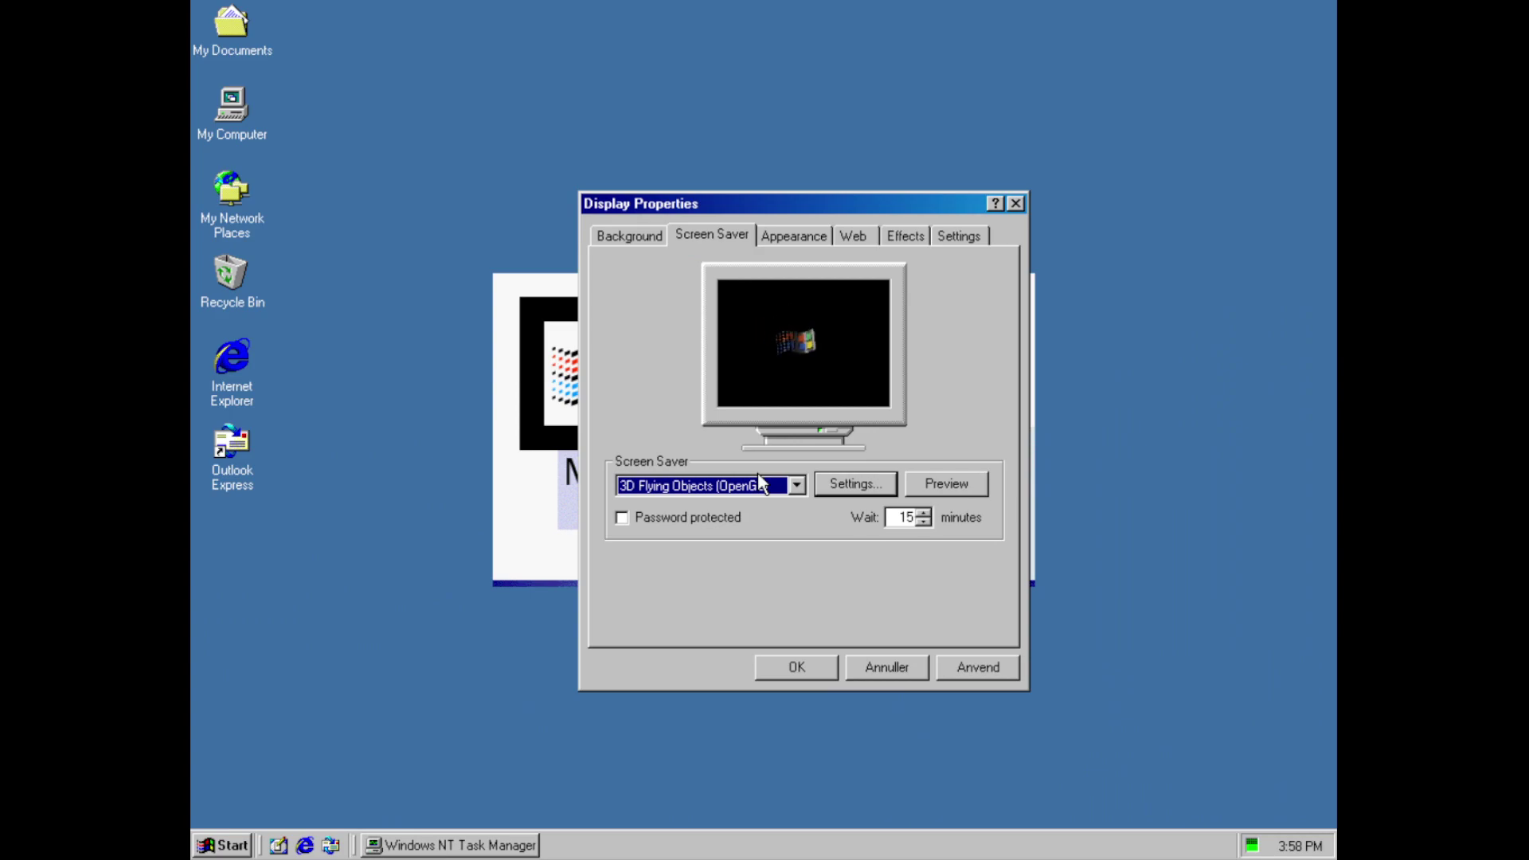
pyautogui.press('Down')
pyautogui.press('Down')
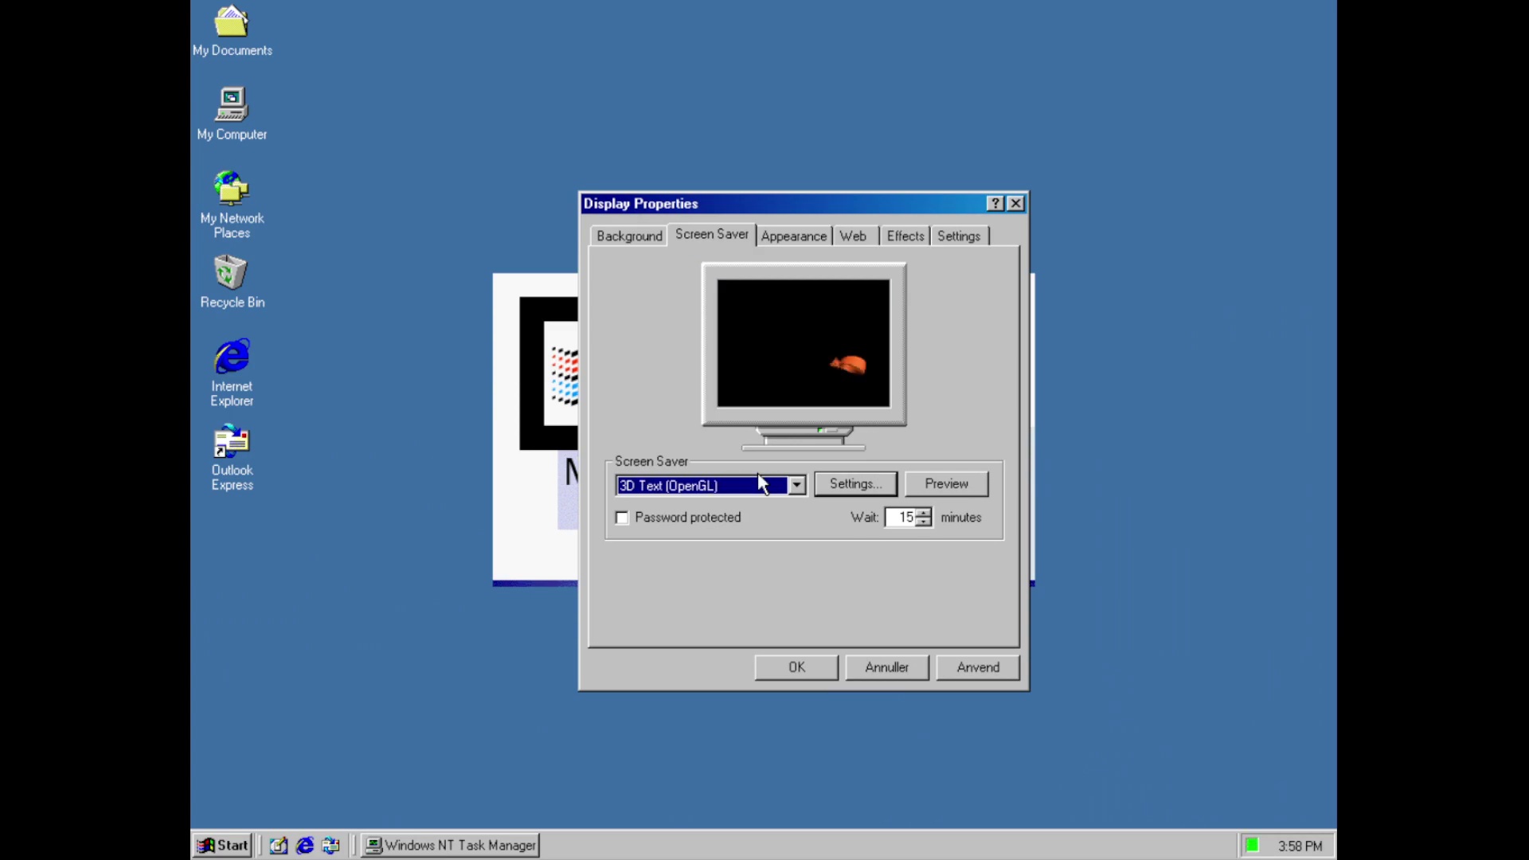
pyautogui.press('Down')
pyautogui.press('Down')
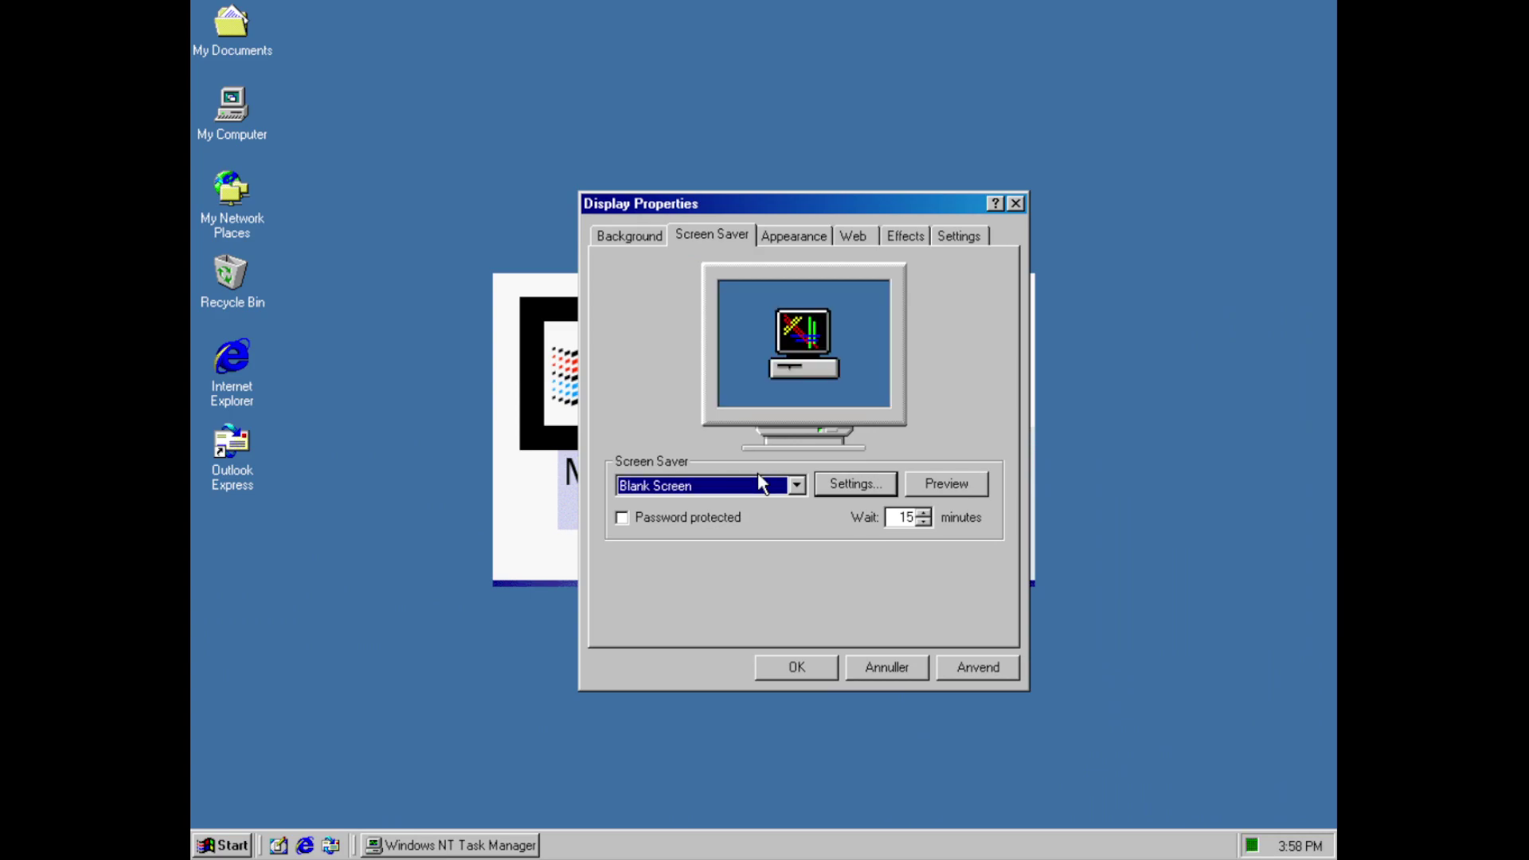
pyautogui.press('Down')
pyautogui.press('Down')
pyautogui.press('Down')
pyautogui.press('Up')
pyautogui.click(954, 485)
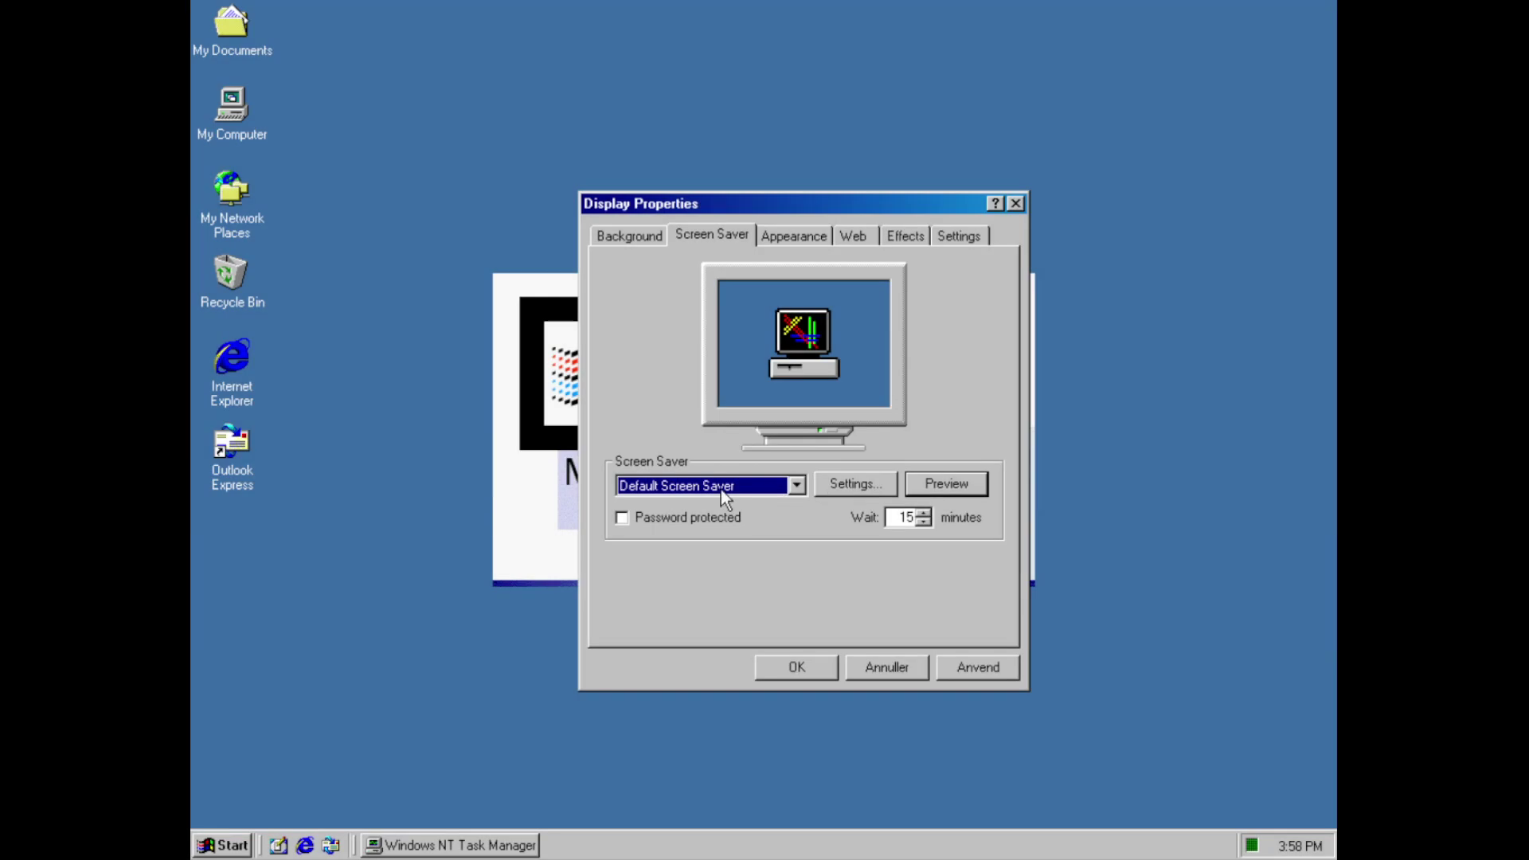
pyautogui.press('Down')
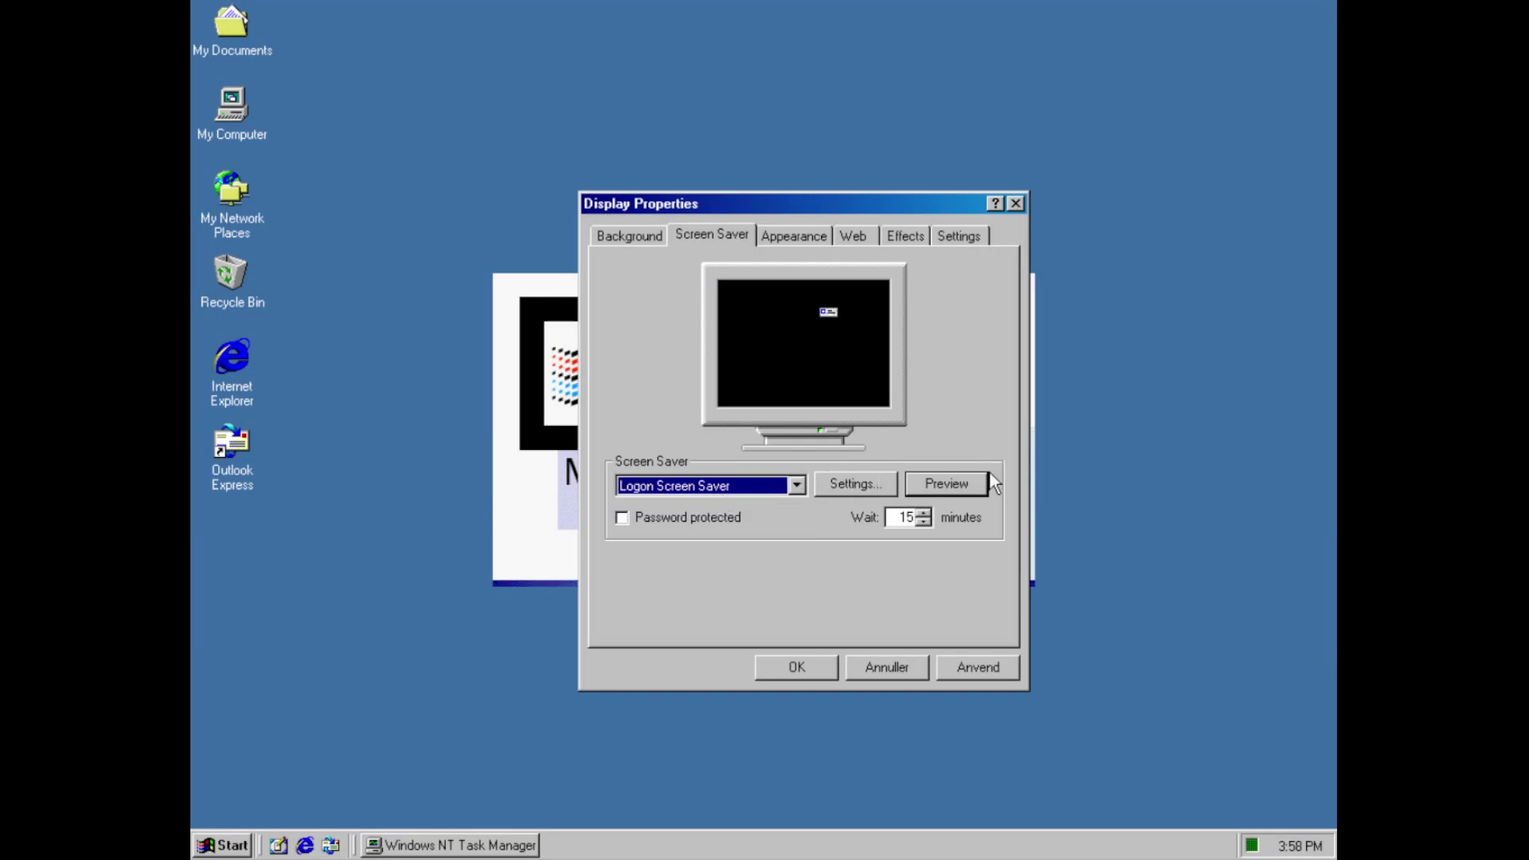
pyautogui.click(948, 484)
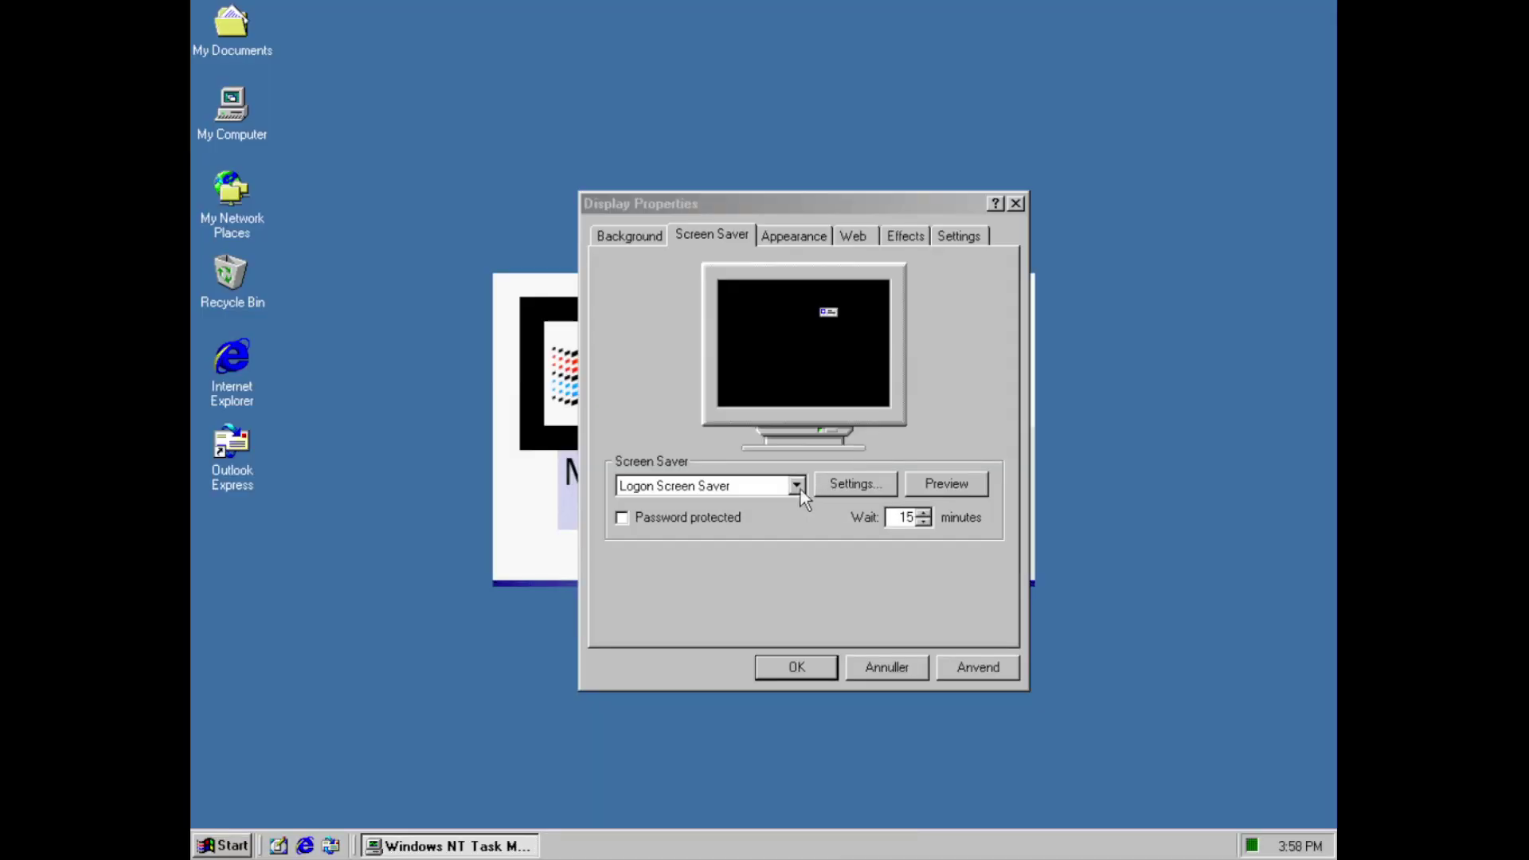
# Look through the remaining screen savers down to Starfield Simulation and return the selection to Blank Screen
pyautogui.click(797, 486)
pyautogui.click(792, 487)
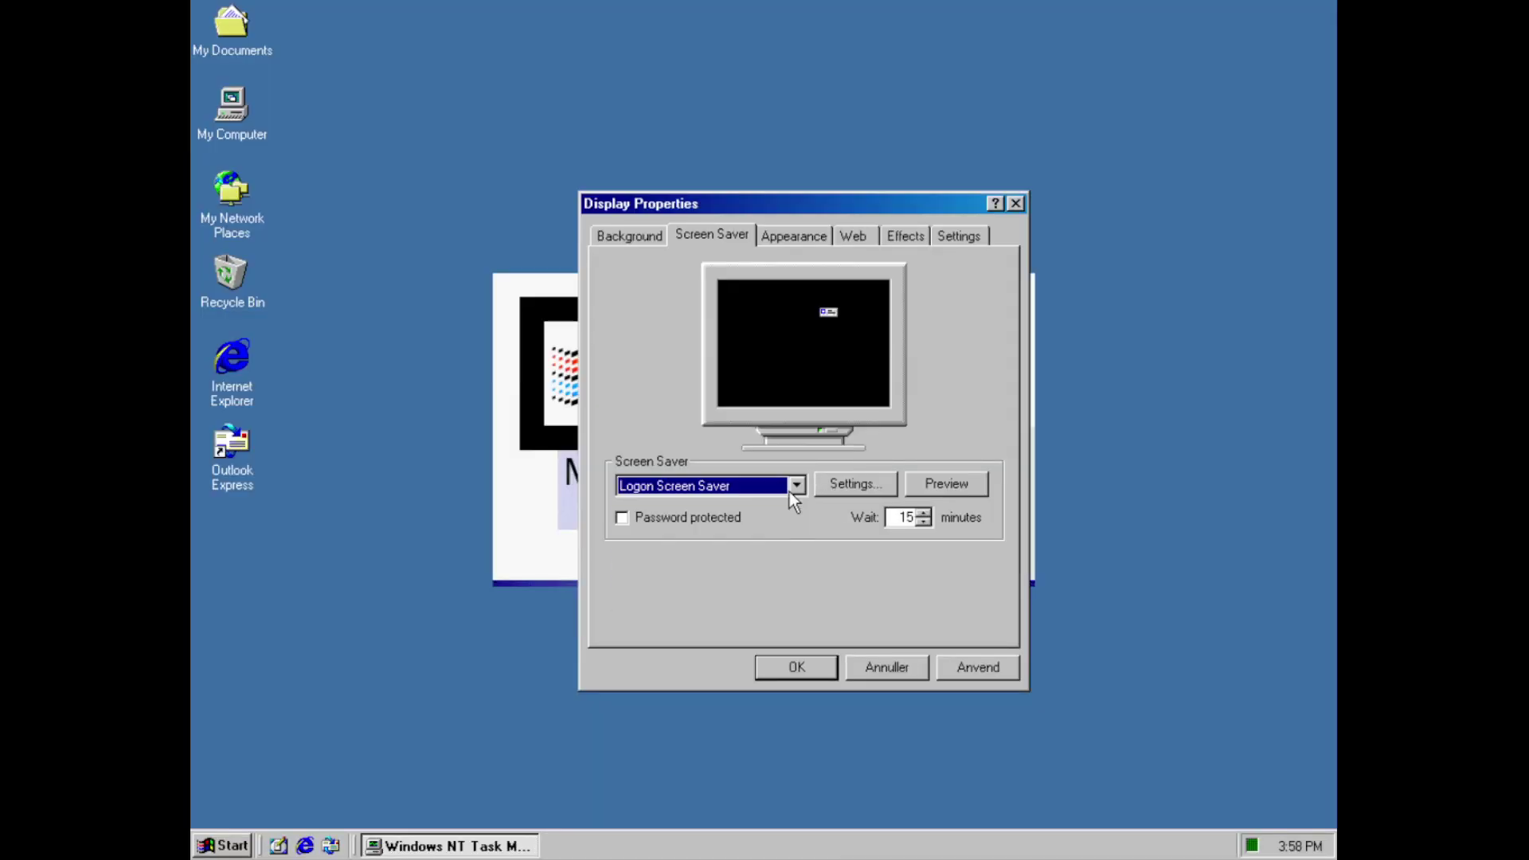
pyautogui.press('Down')
pyautogui.press('Down')
pyautogui.press('Down')
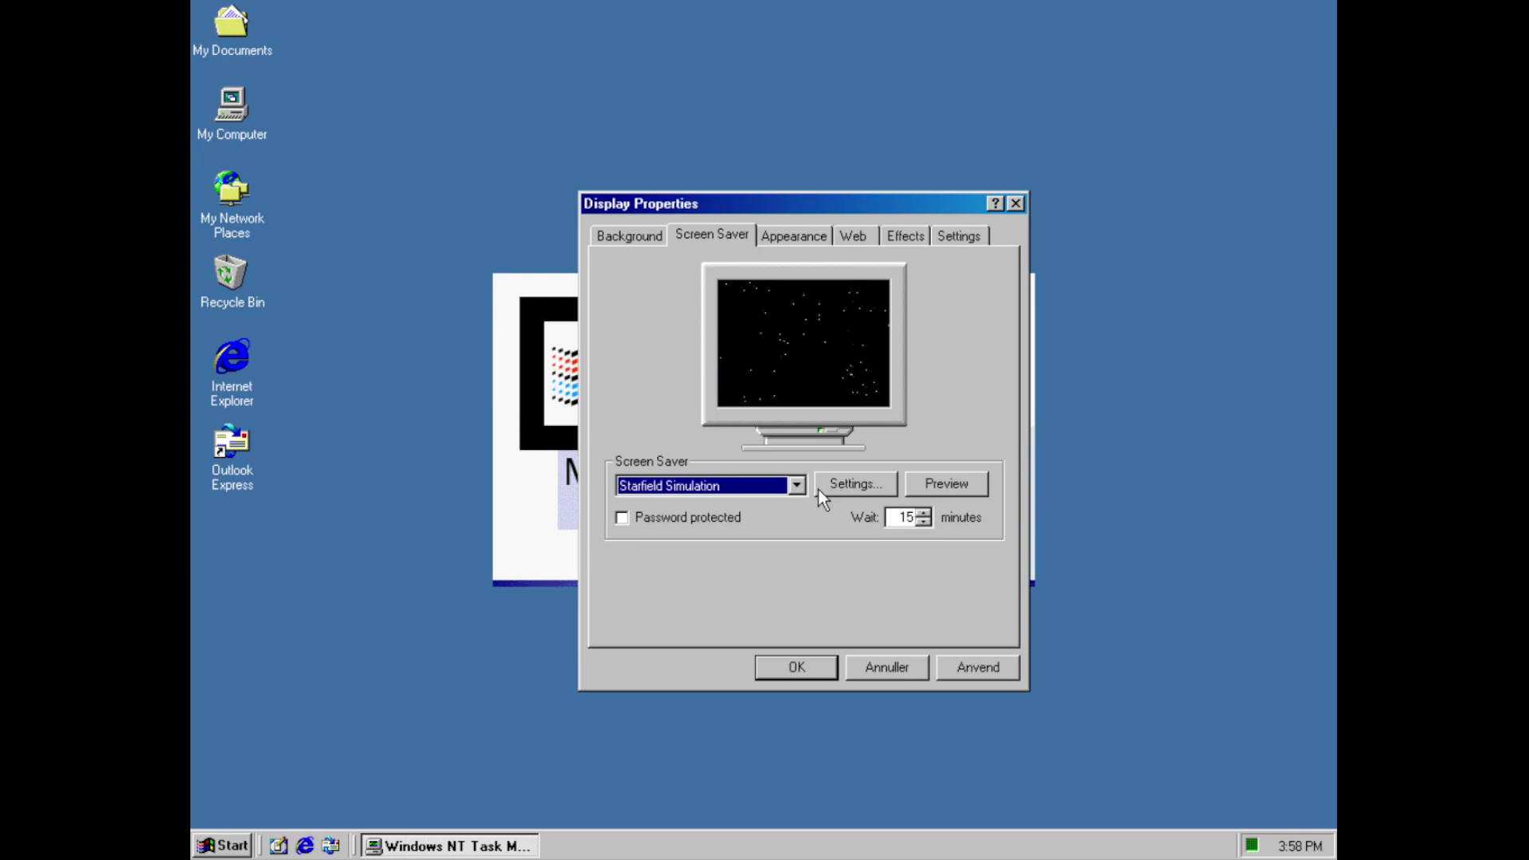
pyautogui.press('Up')
pyautogui.press('Up')
pyautogui.press('Up')
pyautogui.press('Up')
pyautogui.press('Up')
pyautogui.press('Up')
pyautogui.press('Up')
pyautogui.press('Up')
pyautogui.press('Up')
pyautogui.press('Up')
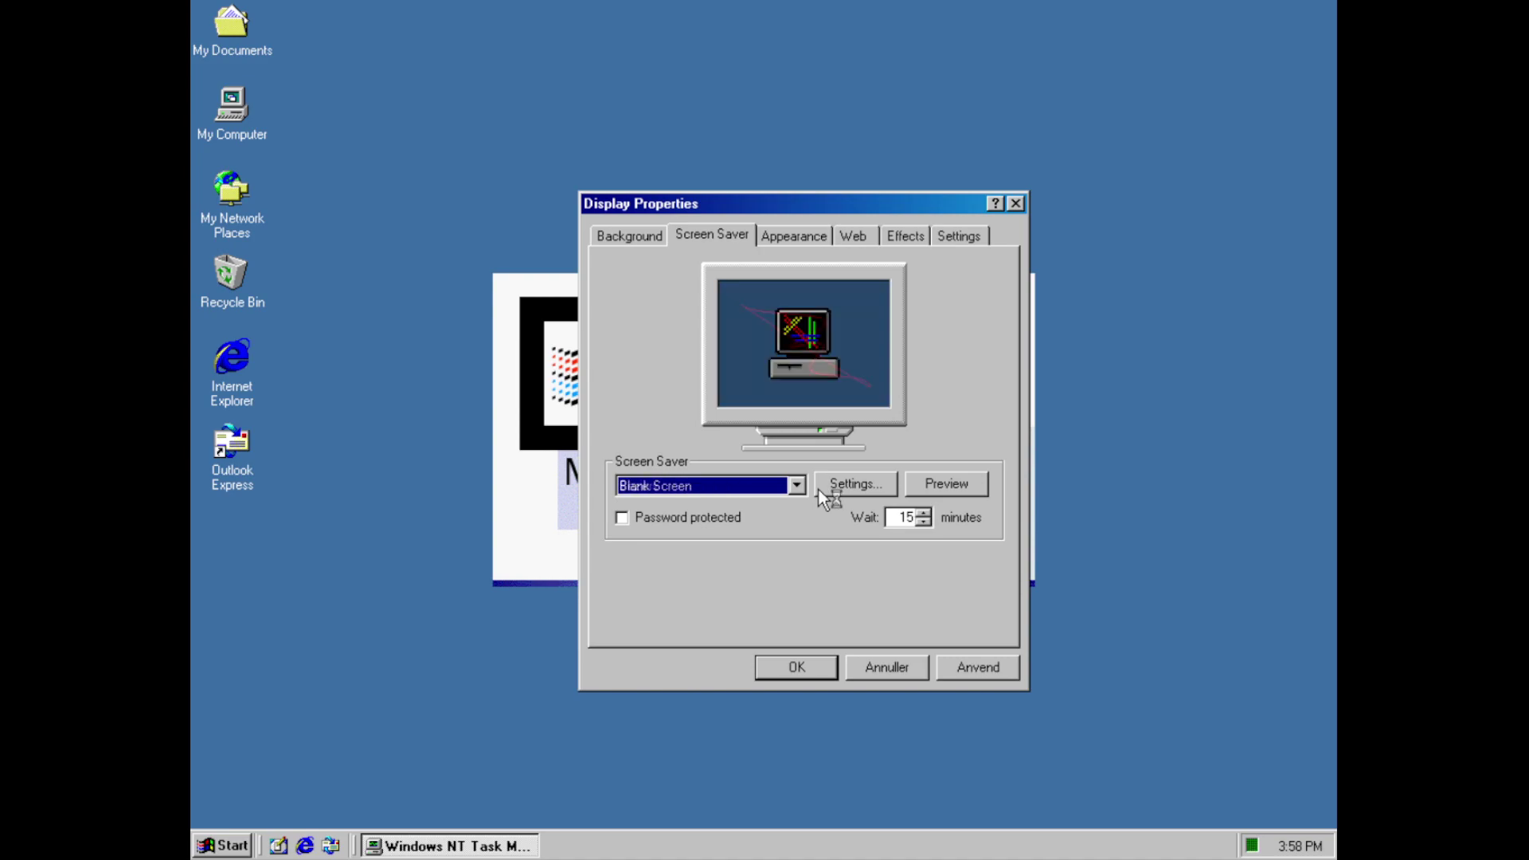
# Look through the appearance schemes in the preview from Brick down to Windows Standard (large)
pyautogui.click(811, 236)
pyautogui.click(779, 524)
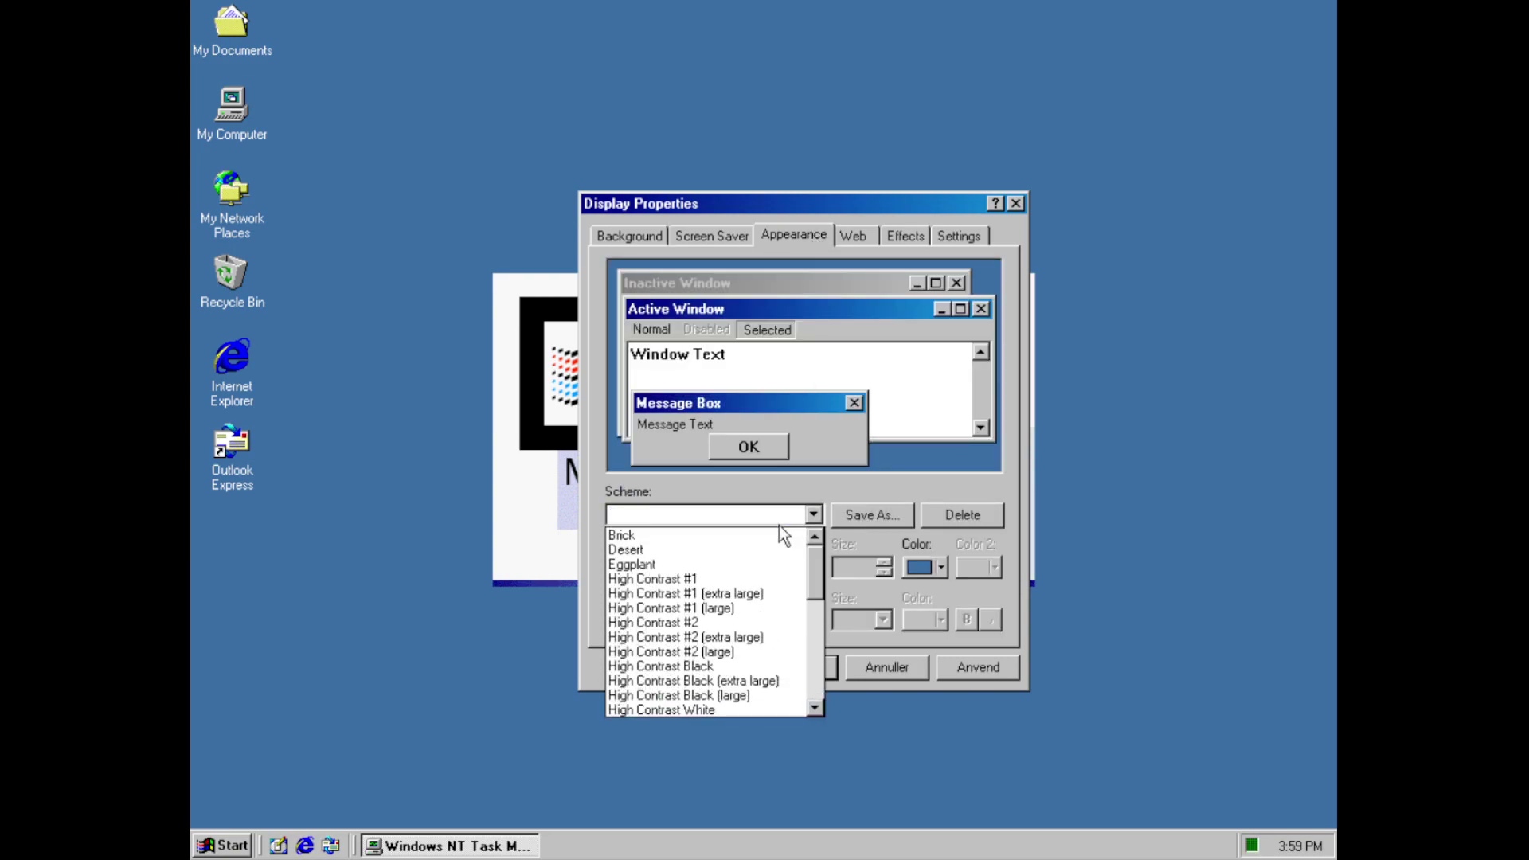
pyautogui.click(782, 535)
pyautogui.press('Down')
pyautogui.press('Down')
pyautogui.press('Down')
pyautogui.press('Down')
pyautogui.press('Down')
pyautogui.press('Down')
pyautogui.press('Down')
pyautogui.press('Down')
pyautogui.press('Down')
pyautogui.press('Down')
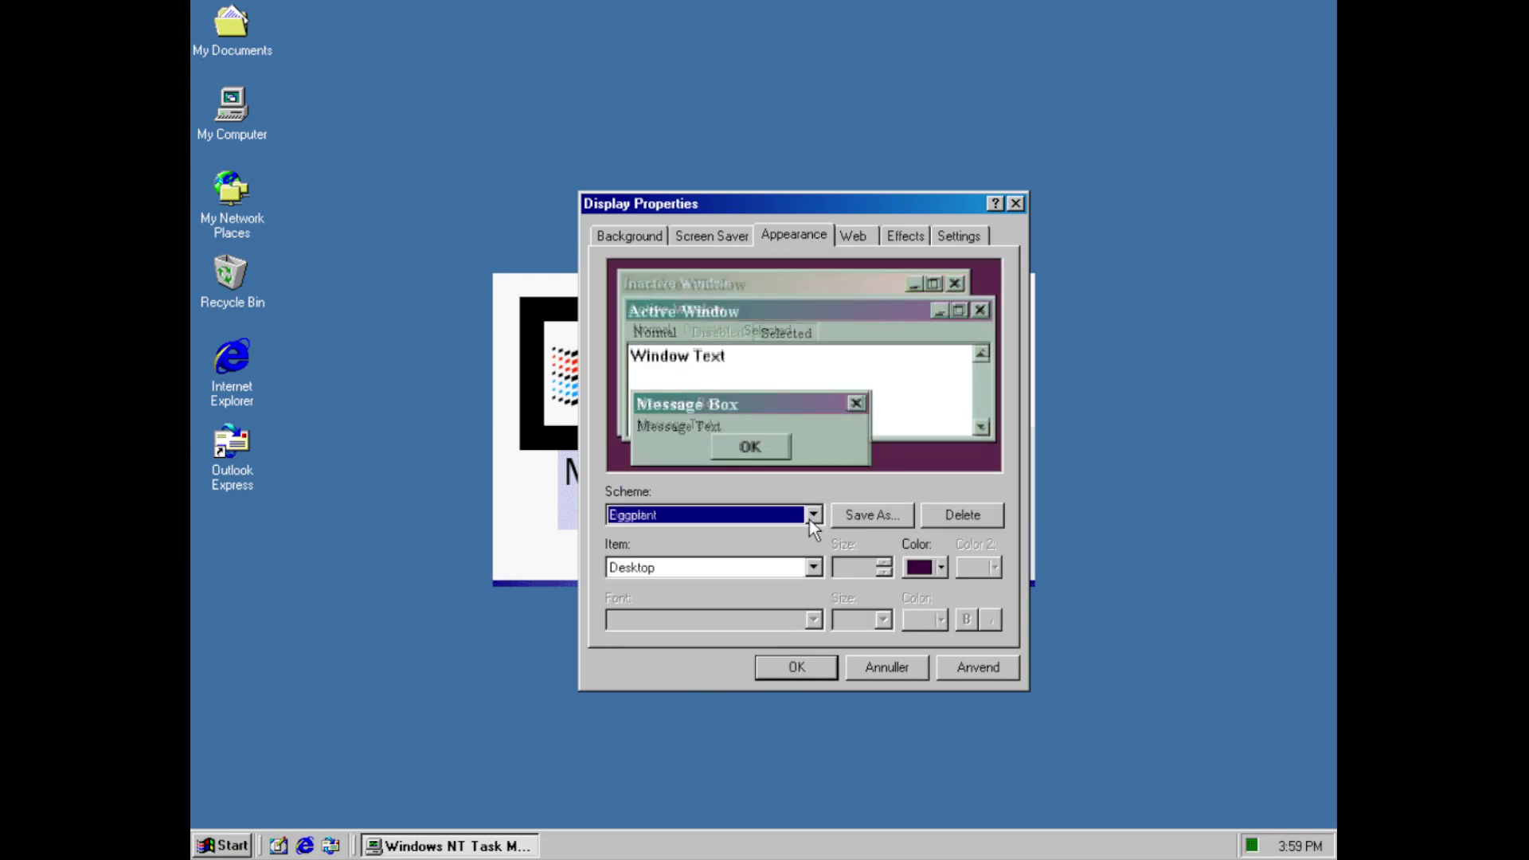
pyautogui.press('Down')
pyautogui.press('Down')
pyautogui.press('Down')
pyautogui.press('Down')
pyautogui.press('Down')
pyautogui.press('Down')
pyautogui.press('Down')
pyautogui.press('Down')
pyautogui.press('Down')
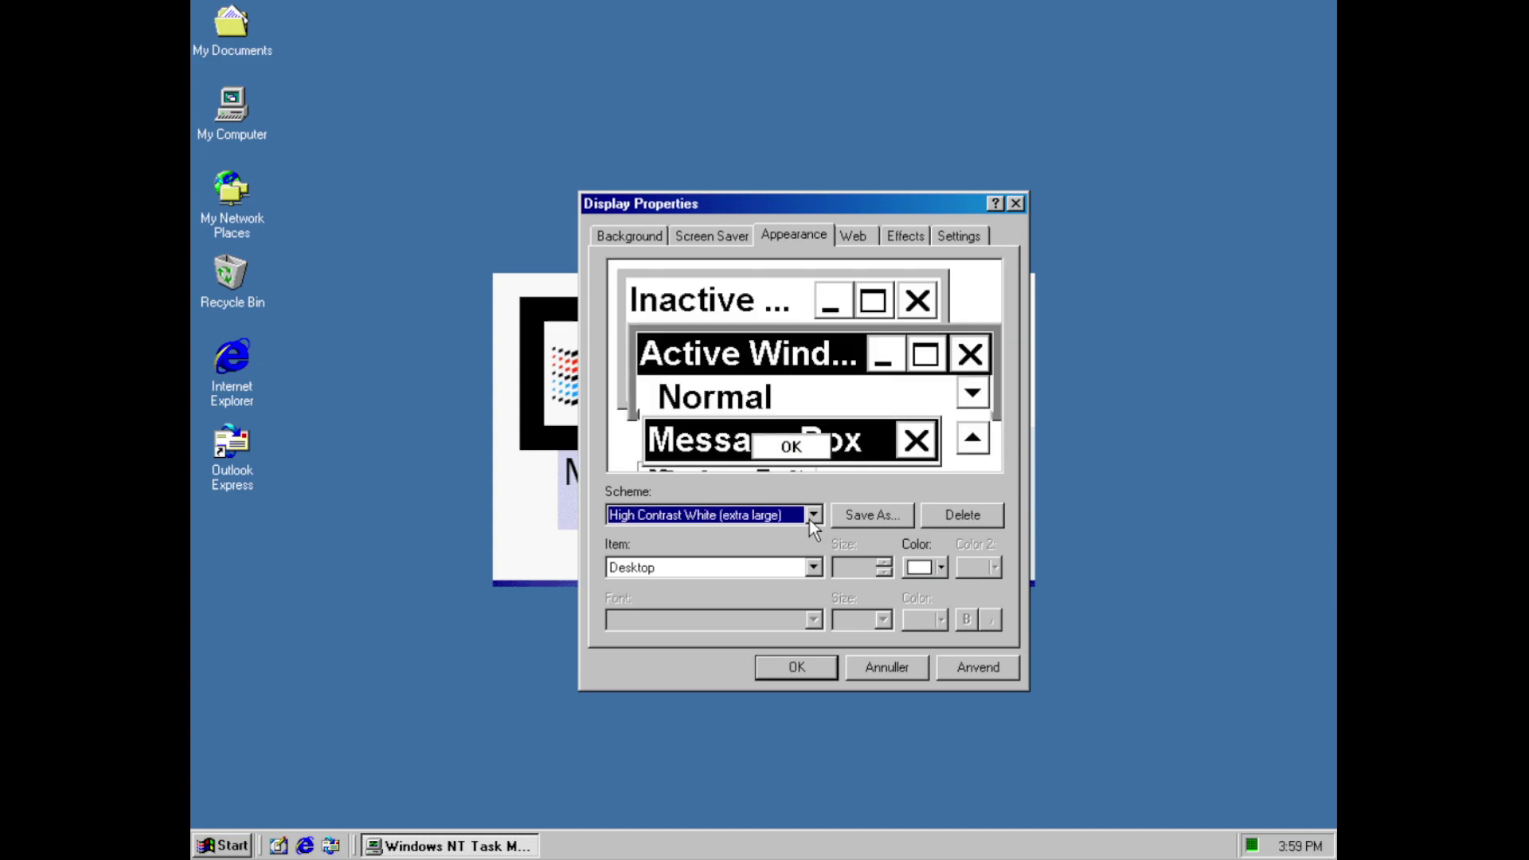
pyautogui.press('Down')
pyautogui.press('Down')
pyautogui.press('Down')
pyautogui.press('Down')
pyautogui.press('Down')
pyautogui.press('Down')
pyautogui.press('Down')
pyautogui.press('Down')
pyautogui.press('Down')
pyautogui.press('Down')
pyautogui.press('Down')
pyautogui.press('Down')
pyautogui.press('Down')
pyautogui.press('Down')
pyautogui.press('Down')
pyautogui.press('Down')
pyautogui.press('Down')
pyautogui.press('Down')
pyautogui.press('Down')
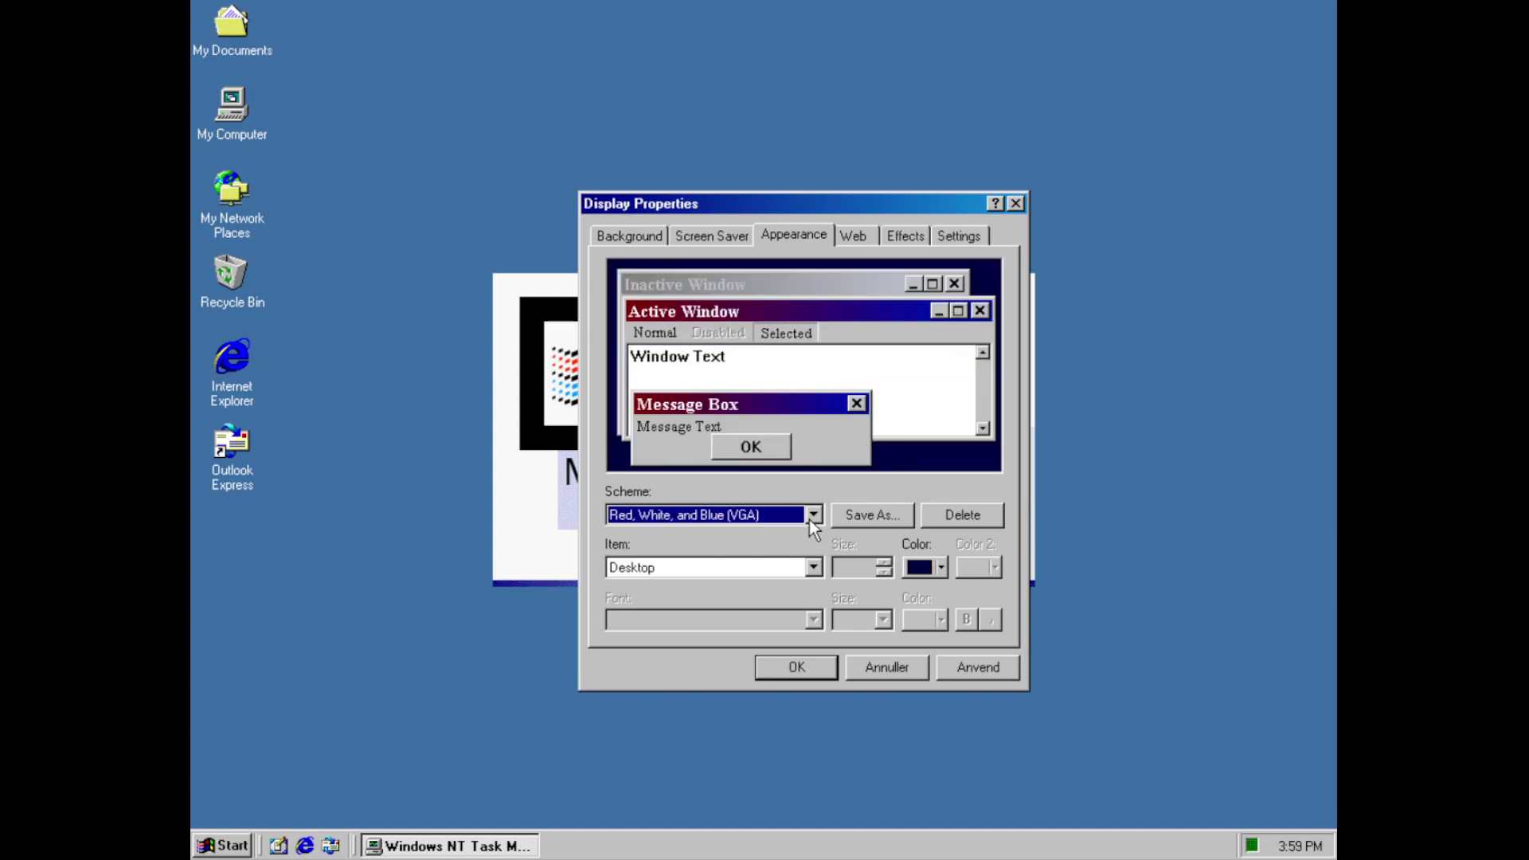
pyautogui.press('Down')
pyautogui.press('Down')
pyautogui.press('Down')
pyautogui.press('Down')
pyautogui.press('Down')
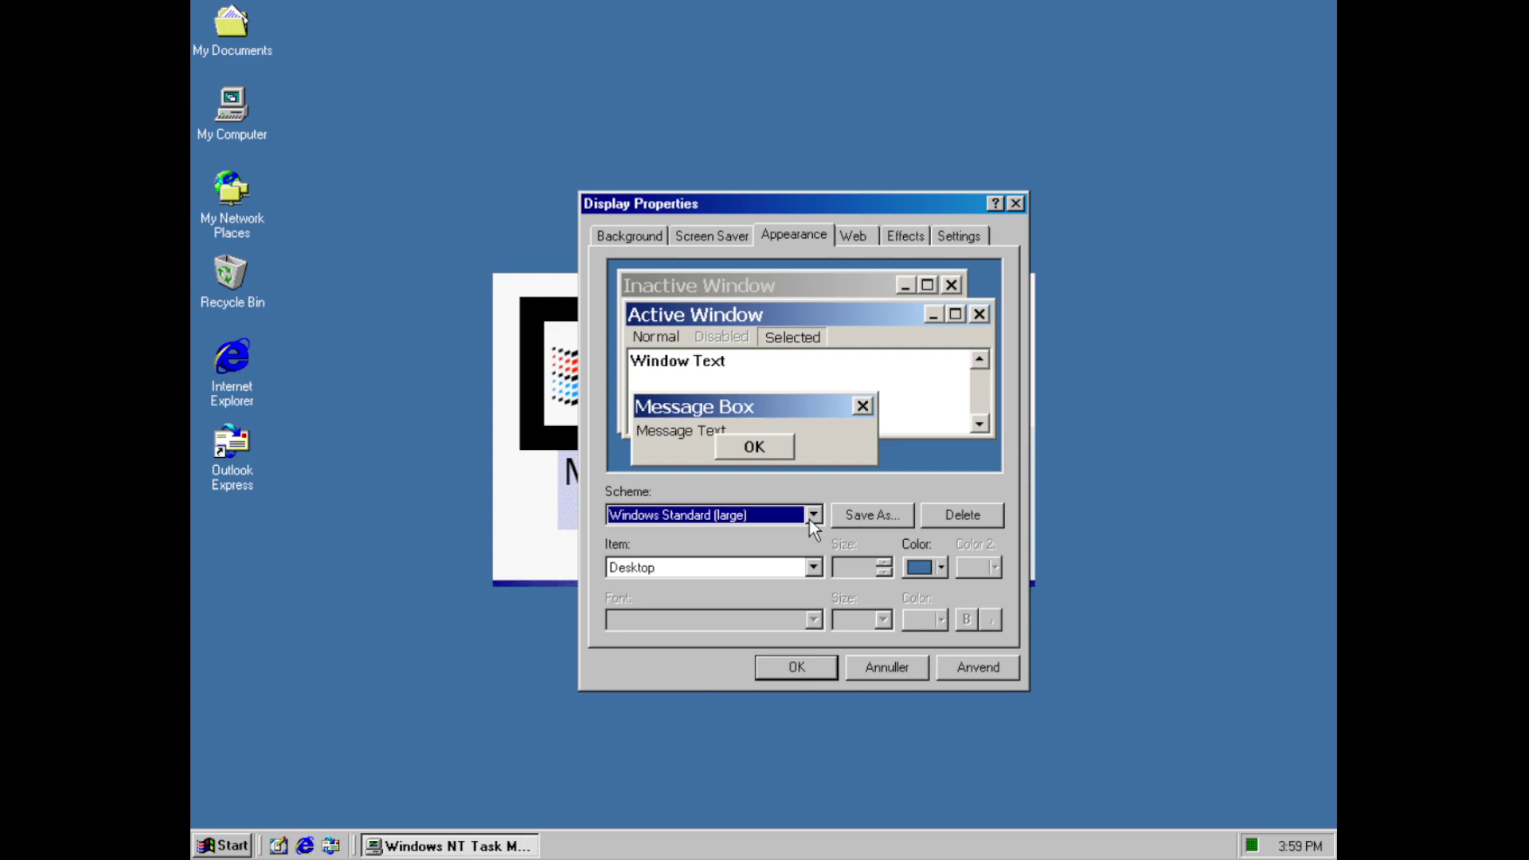
# Look through the customizable items of the Windows Standard (large) scheme, and cancel the display properties without applying anything
pyautogui.click(812, 568)
pyautogui.click(812, 570)
pyautogui.press('Up')
pyautogui.press('Up')
pyautogui.press('Up')
pyautogui.press('Up')
pyautogui.press('Up')
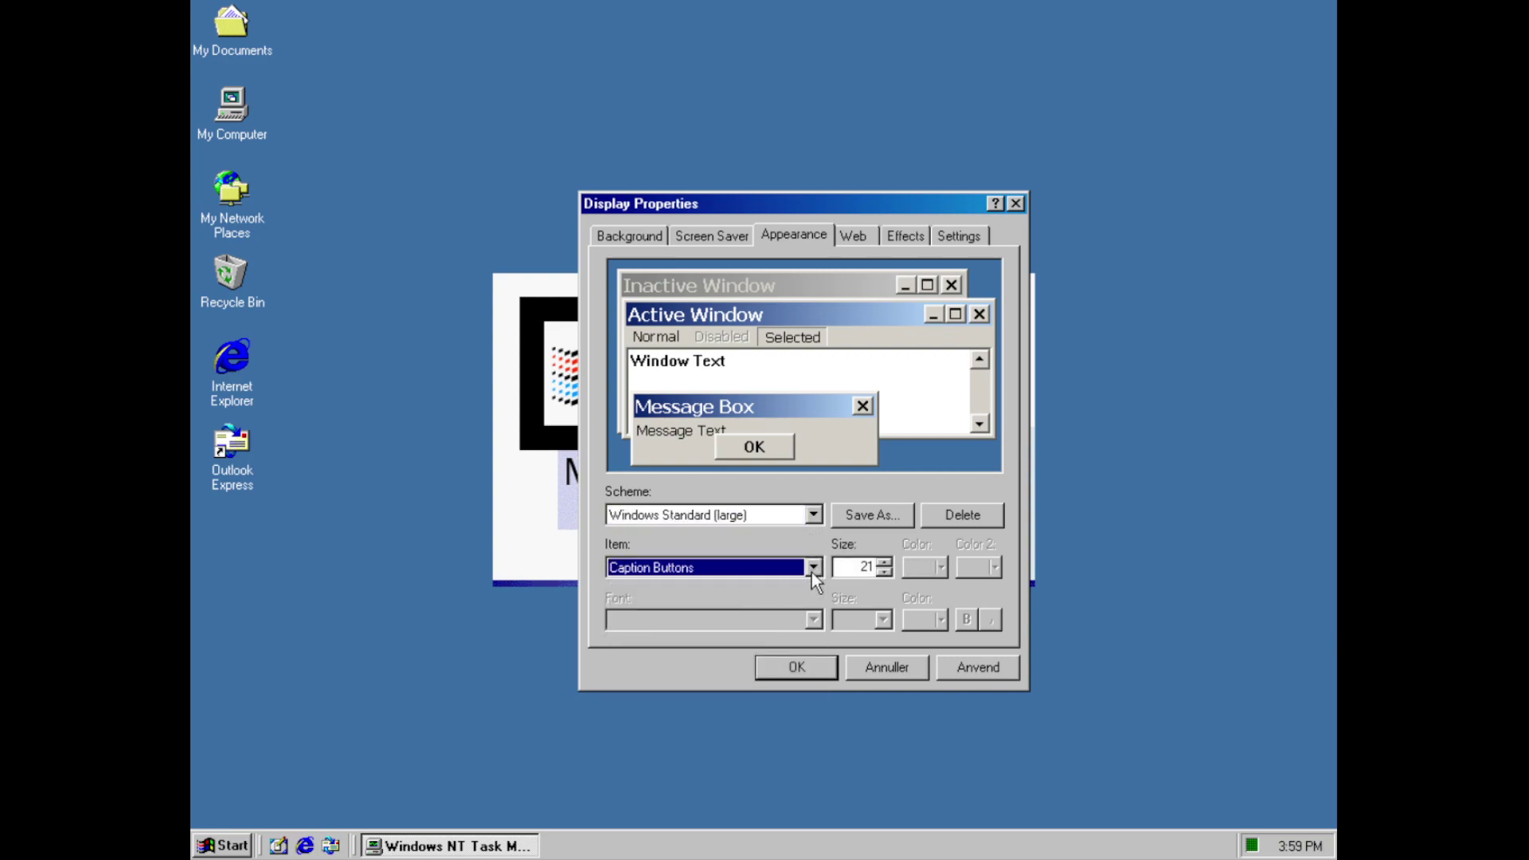
pyautogui.press('Down')
pyautogui.press('Down')
pyautogui.press('Down')
pyautogui.press('Down')
pyautogui.press('Down')
pyautogui.press('Down')
pyautogui.press('Down')
pyautogui.press('Down')
pyautogui.press('Down')
pyautogui.press('Down')
pyautogui.press('Down')
pyautogui.press('Down')
pyautogui.press('Down')
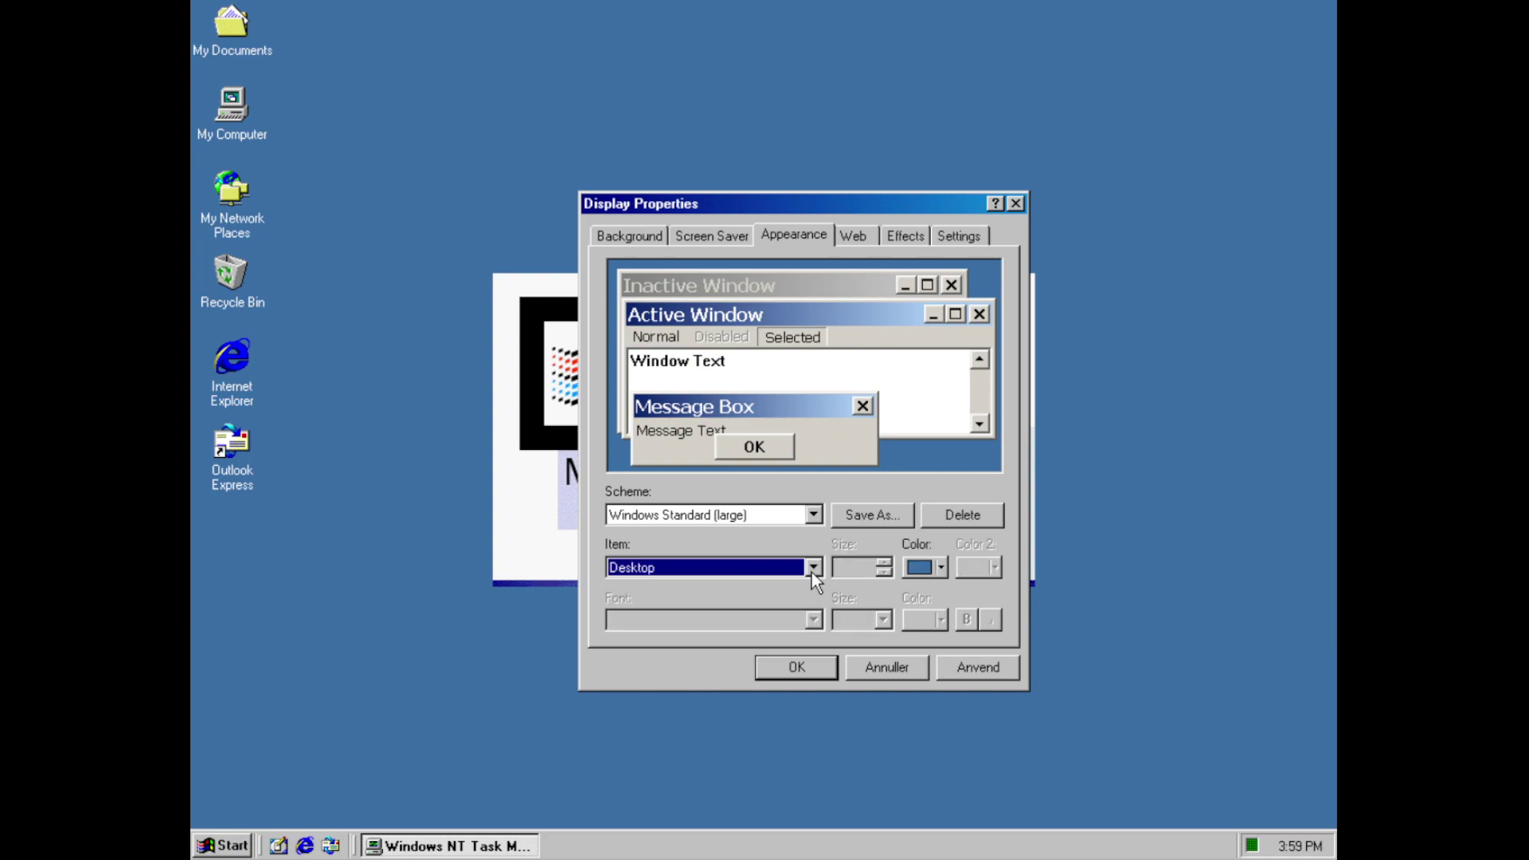
pyautogui.press('Down')
pyautogui.press('Down')
pyautogui.press('Down')
pyautogui.press('Down')
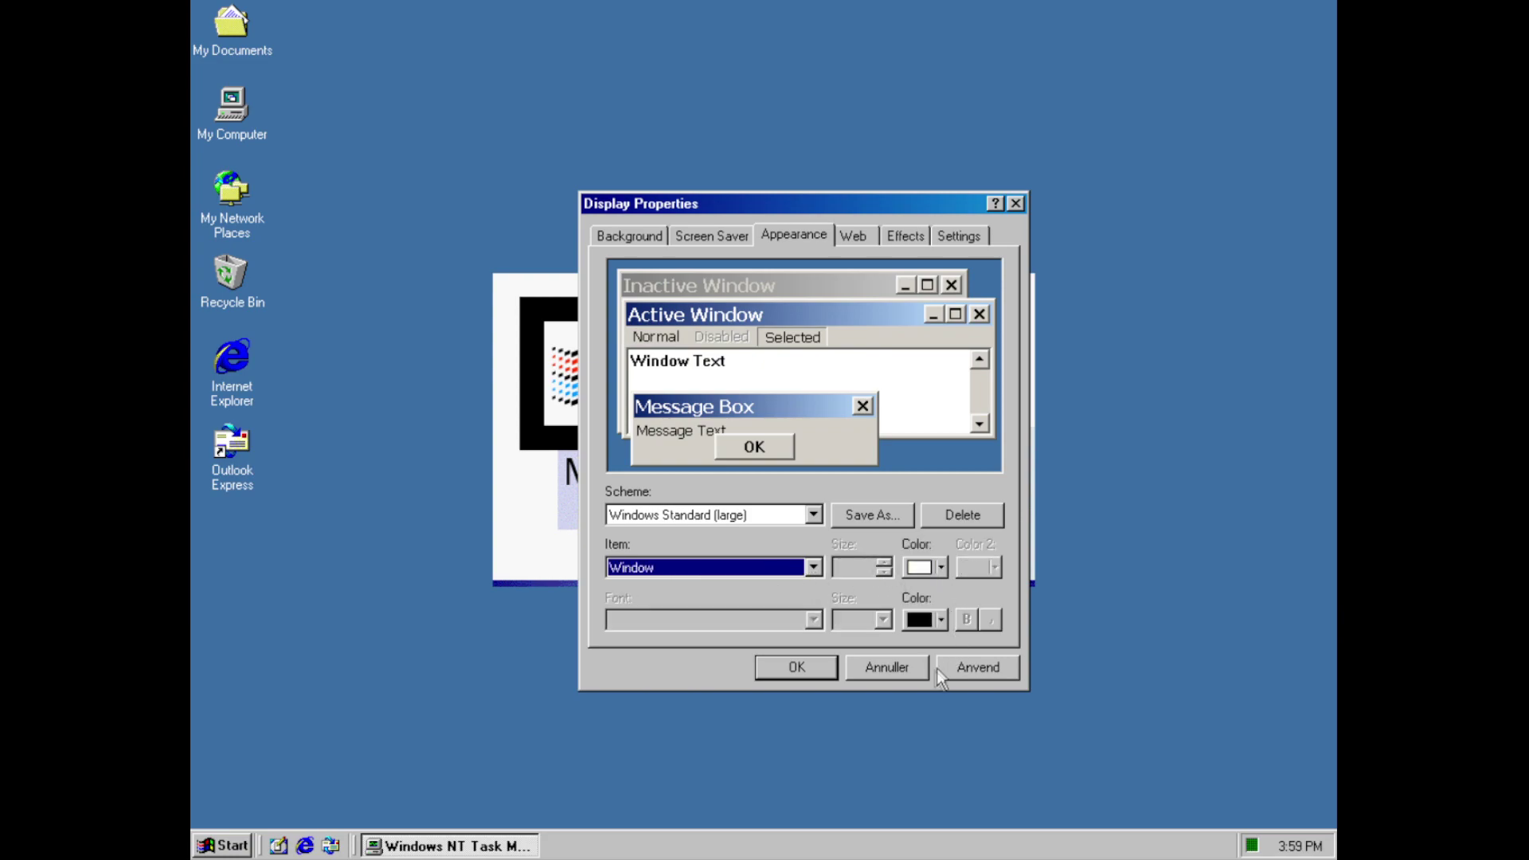
pyautogui.click(905, 678)
# Reopen the display properties, enable and apply Show Web content on my Active Desktop, and move the dialog toward the desktop's centre
pyautogui.rightClick(794, 563)
pyautogui.click(844, 747)
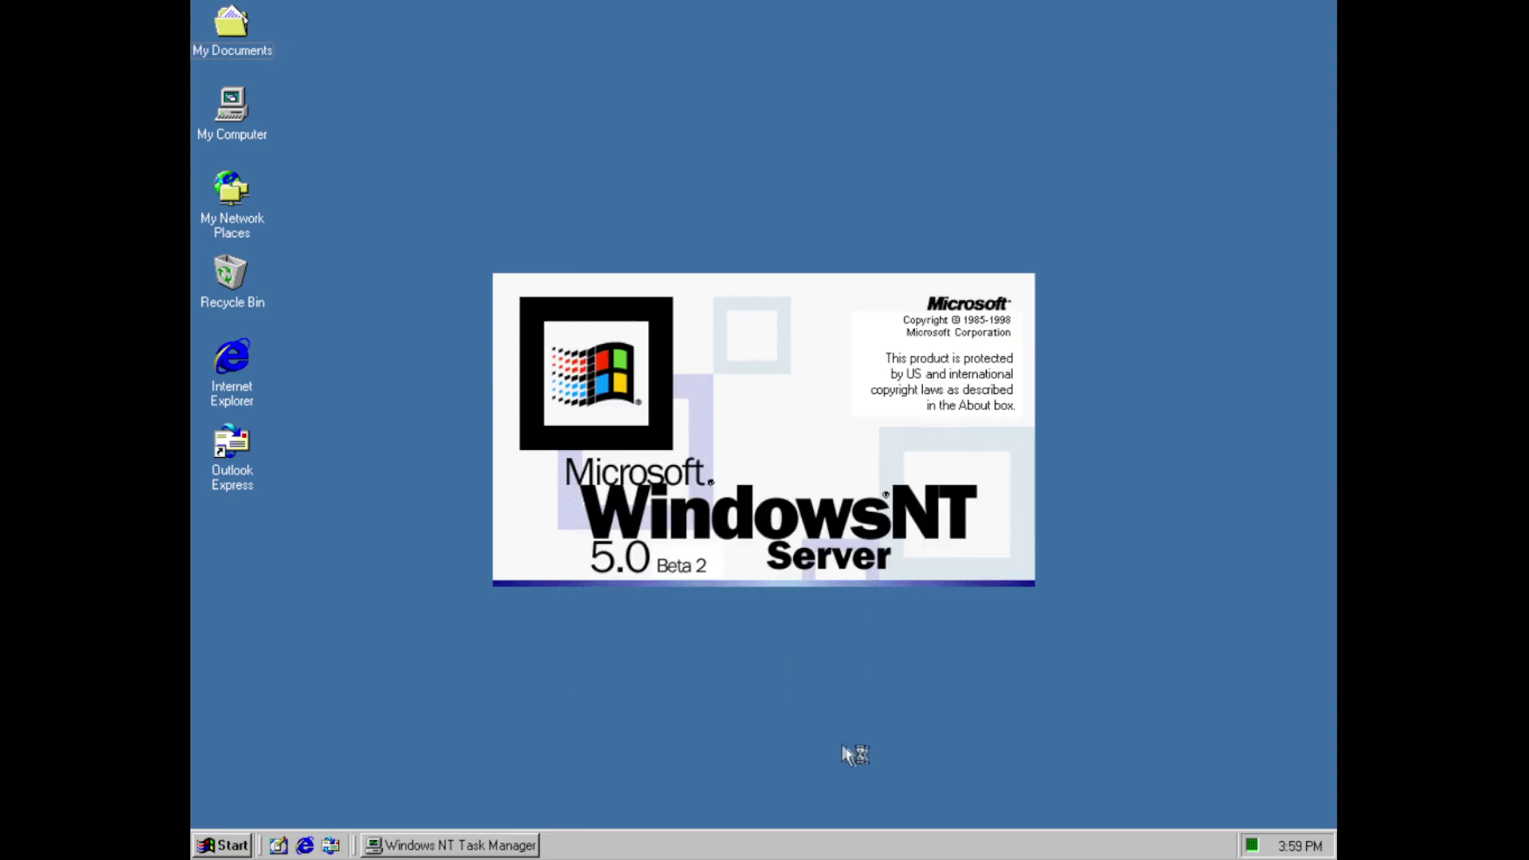
pyautogui.click(430, 46)
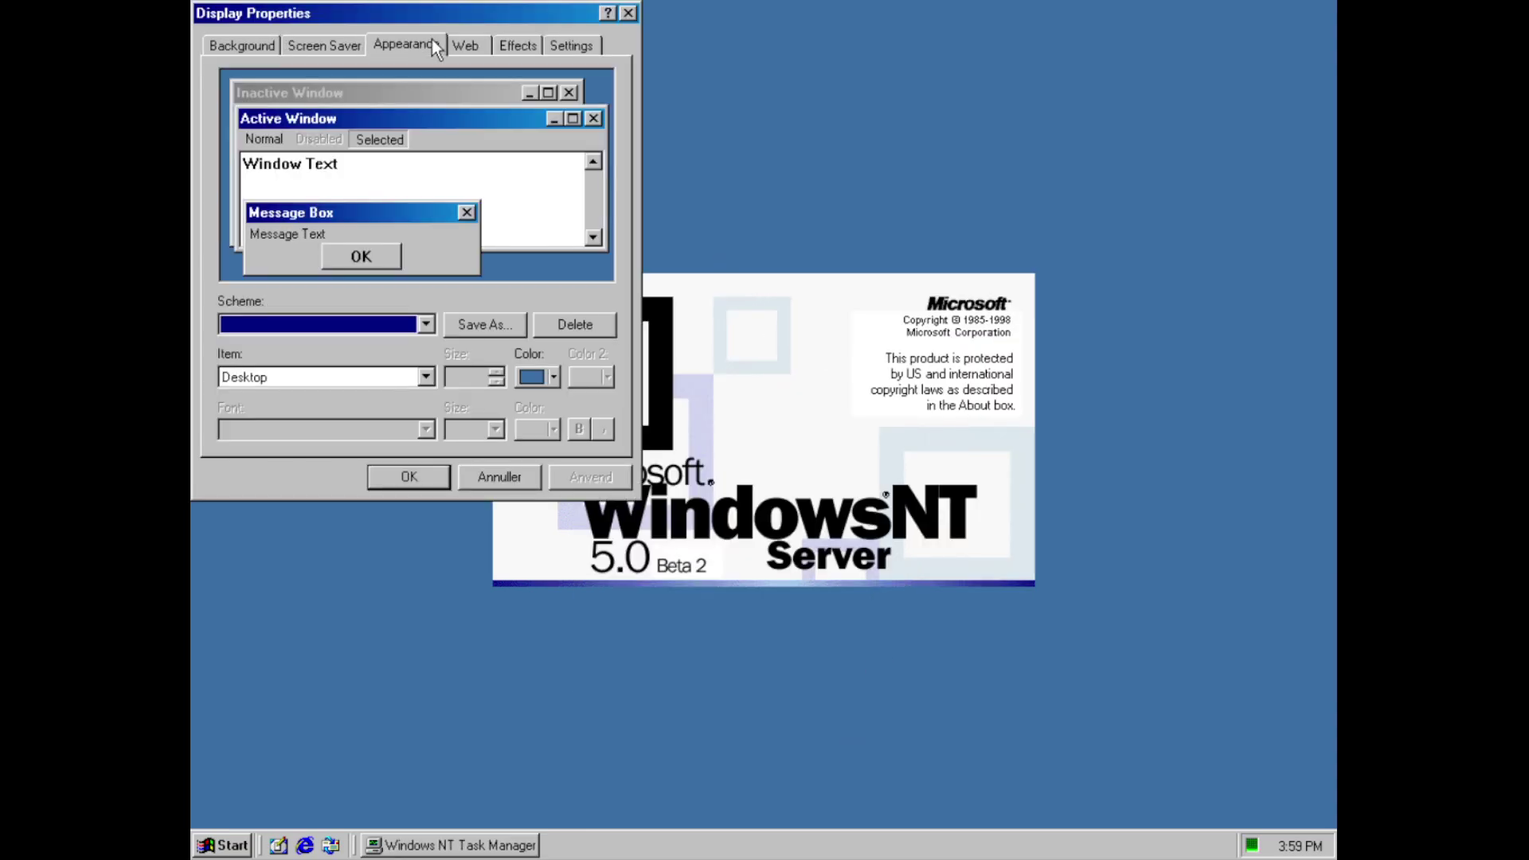
pyautogui.click(466, 46)
pyautogui.click(333, 302)
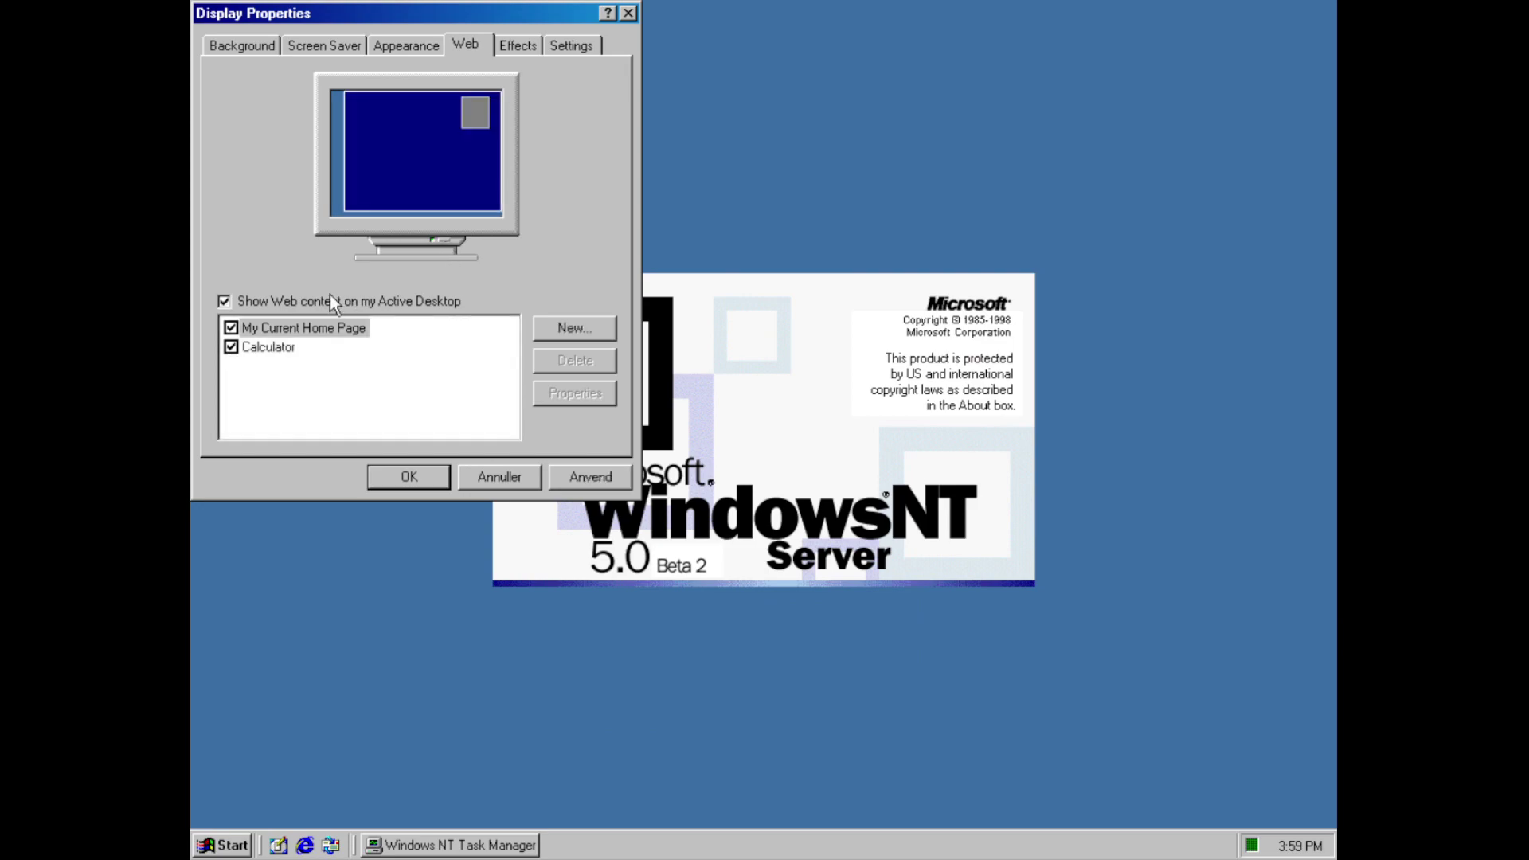
pyautogui.click(586, 471)
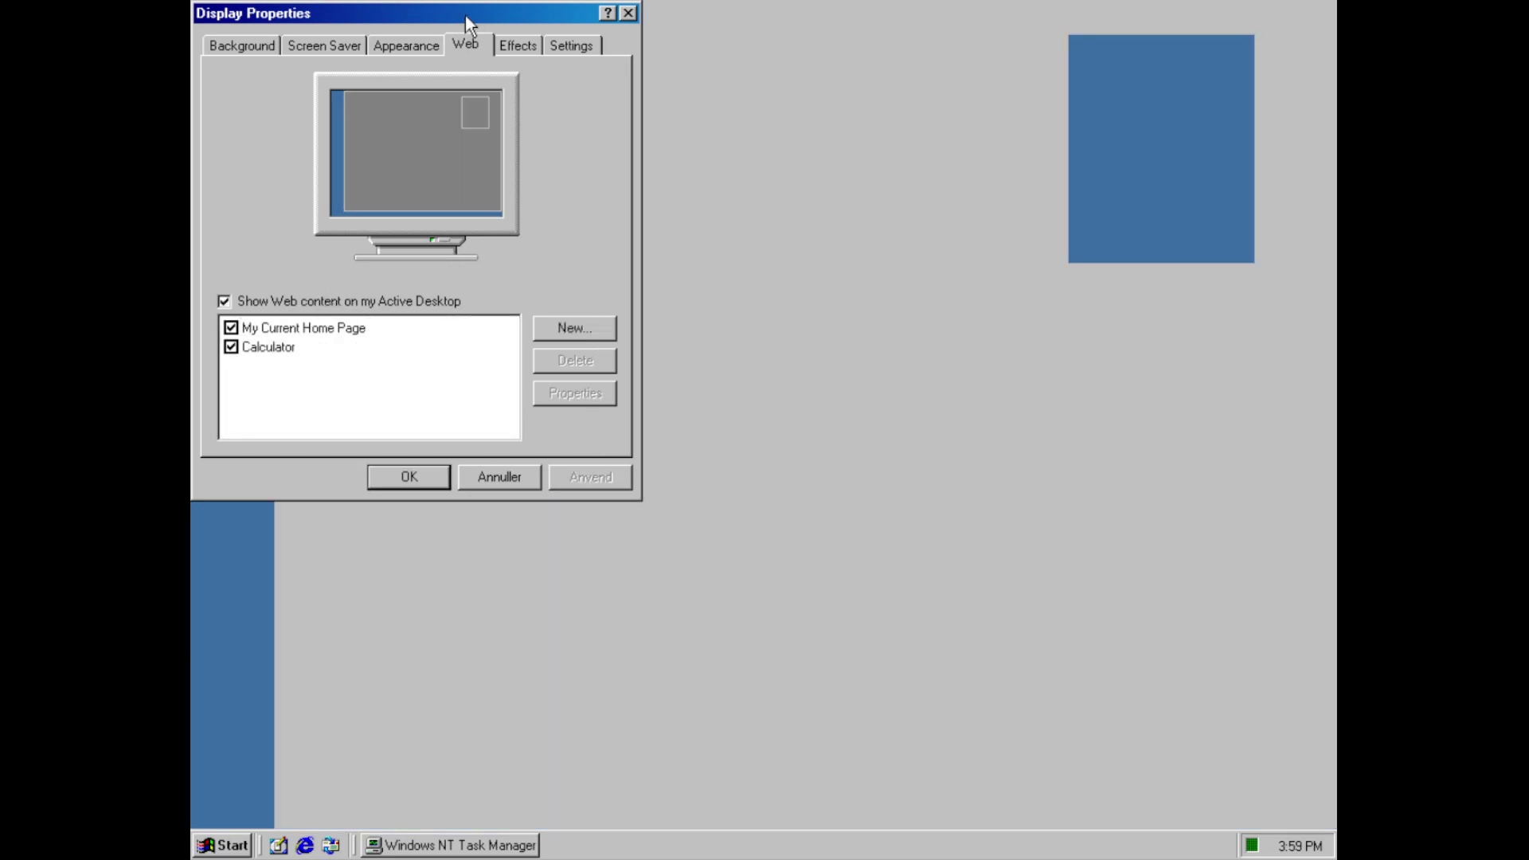
pyautogui.moveTo(465, 16); pyautogui.dragTo(724, 130)
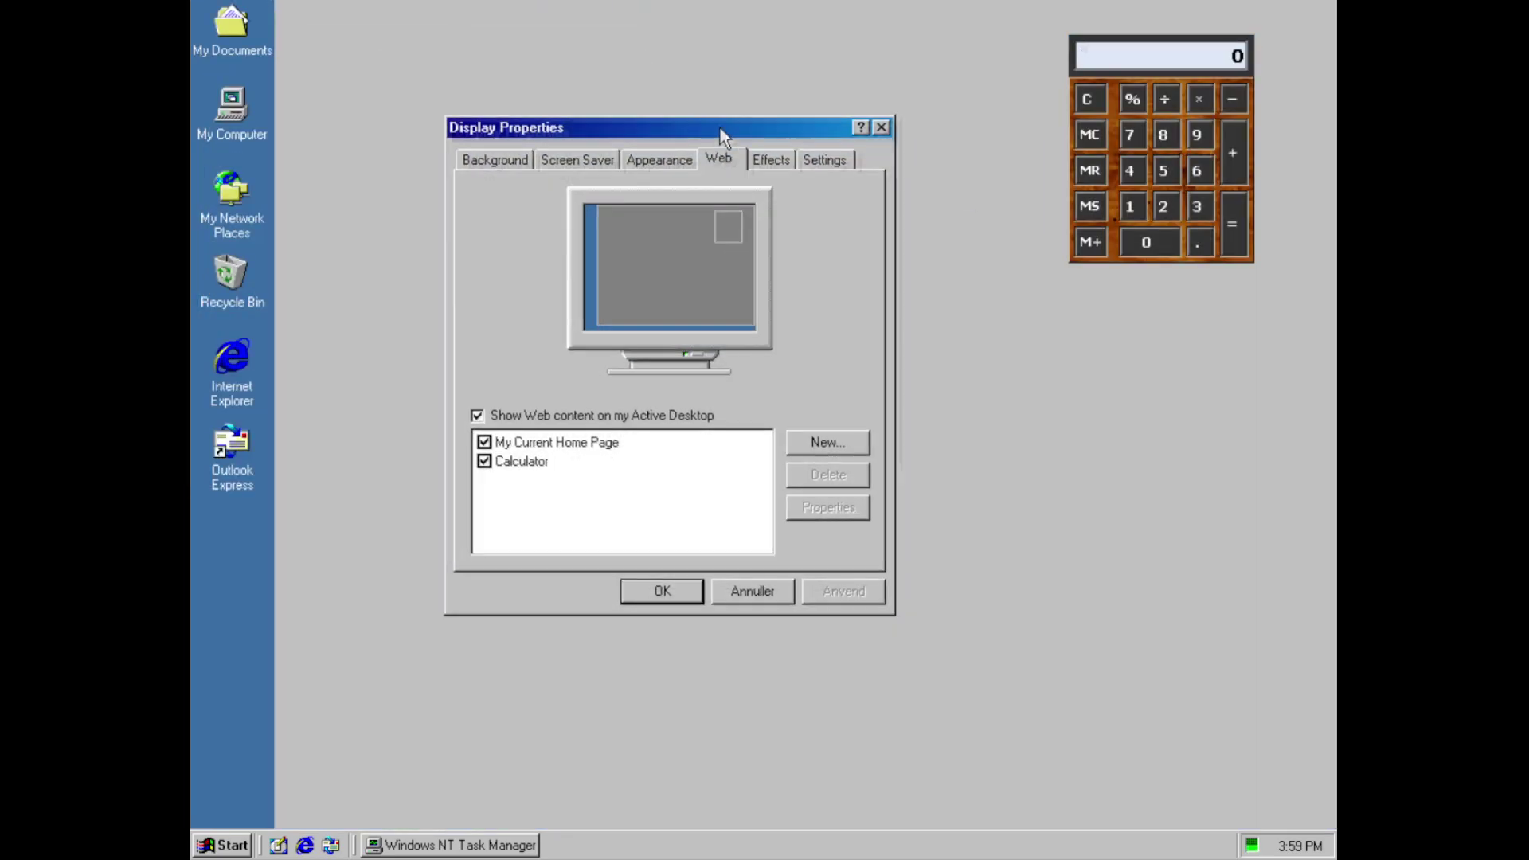
# Add 421 and 89 on the Active Desktop calculator, and clear the result
pyautogui.click(1236, 160)
pyautogui.press('4')
pyautogui.click(1175, 206)
pyautogui.click(1137, 208)
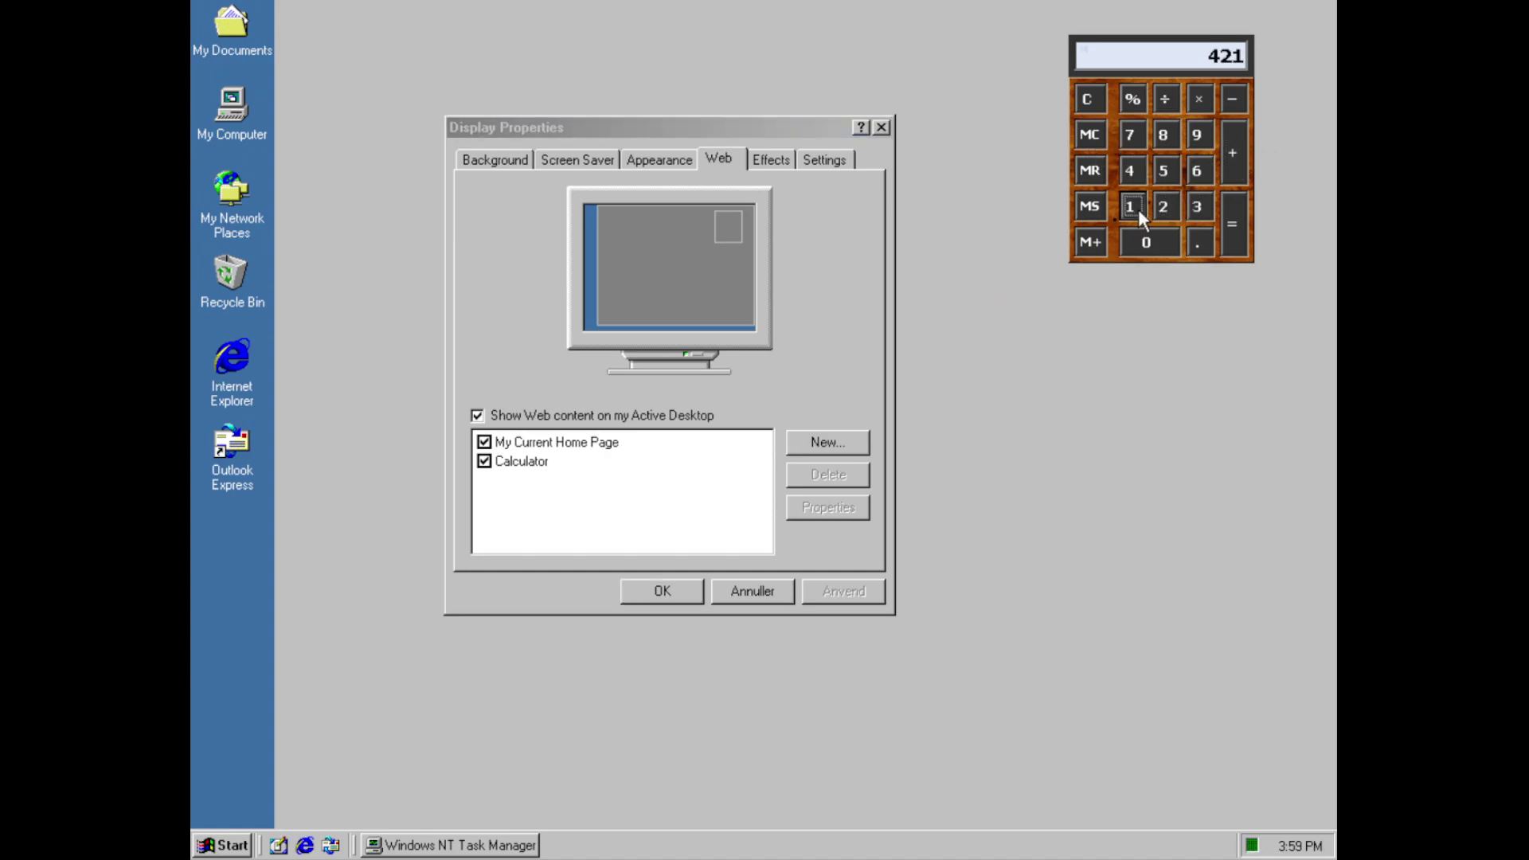
pyautogui.click(1235, 217)
pyautogui.click(1165, 137)
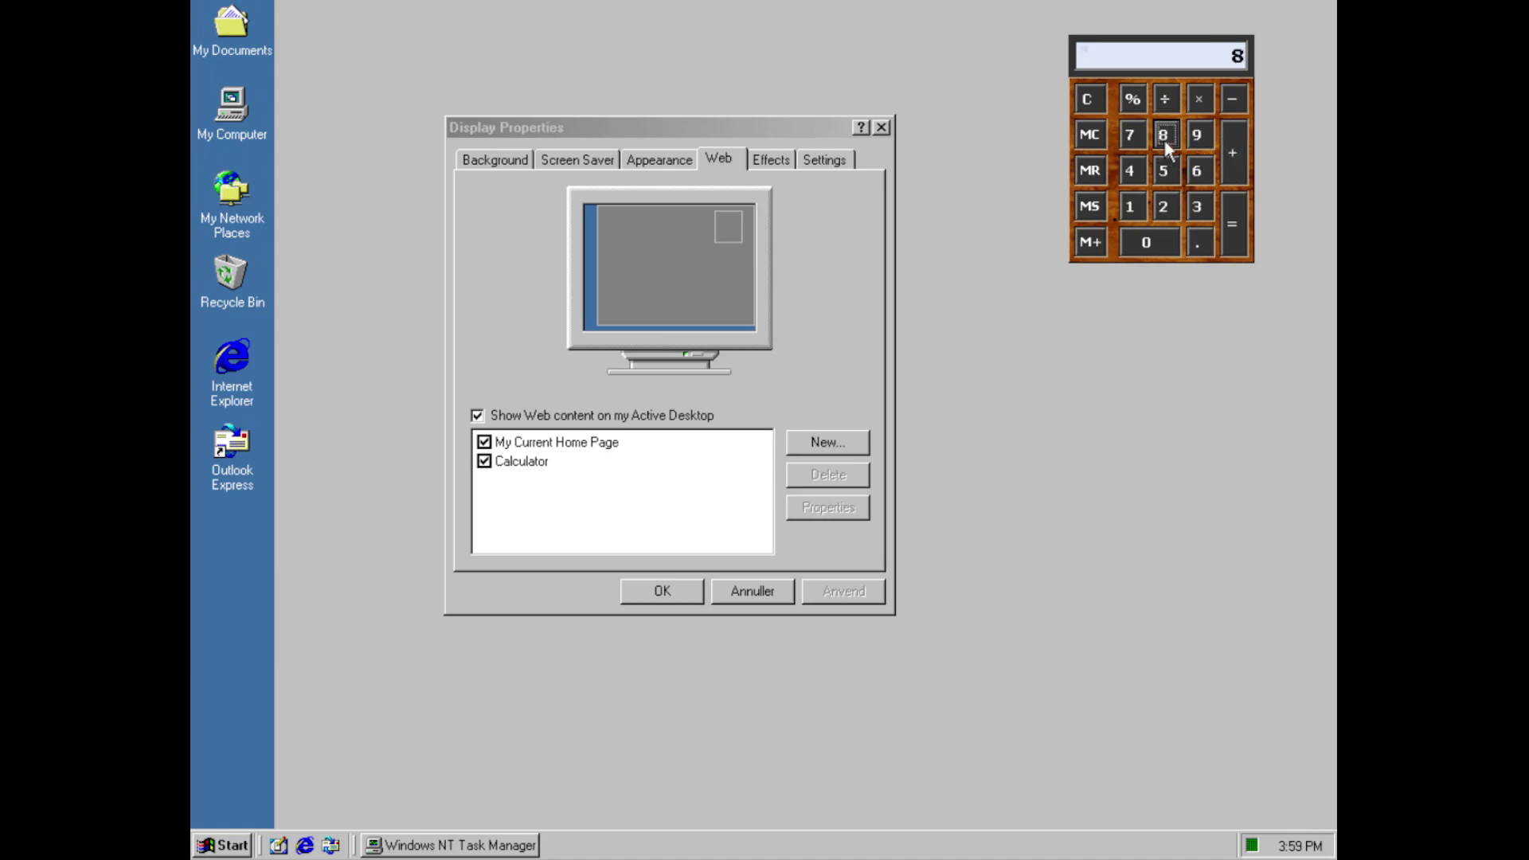
pyautogui.click(1212, 135)
pyautogui.click(1227, 217)
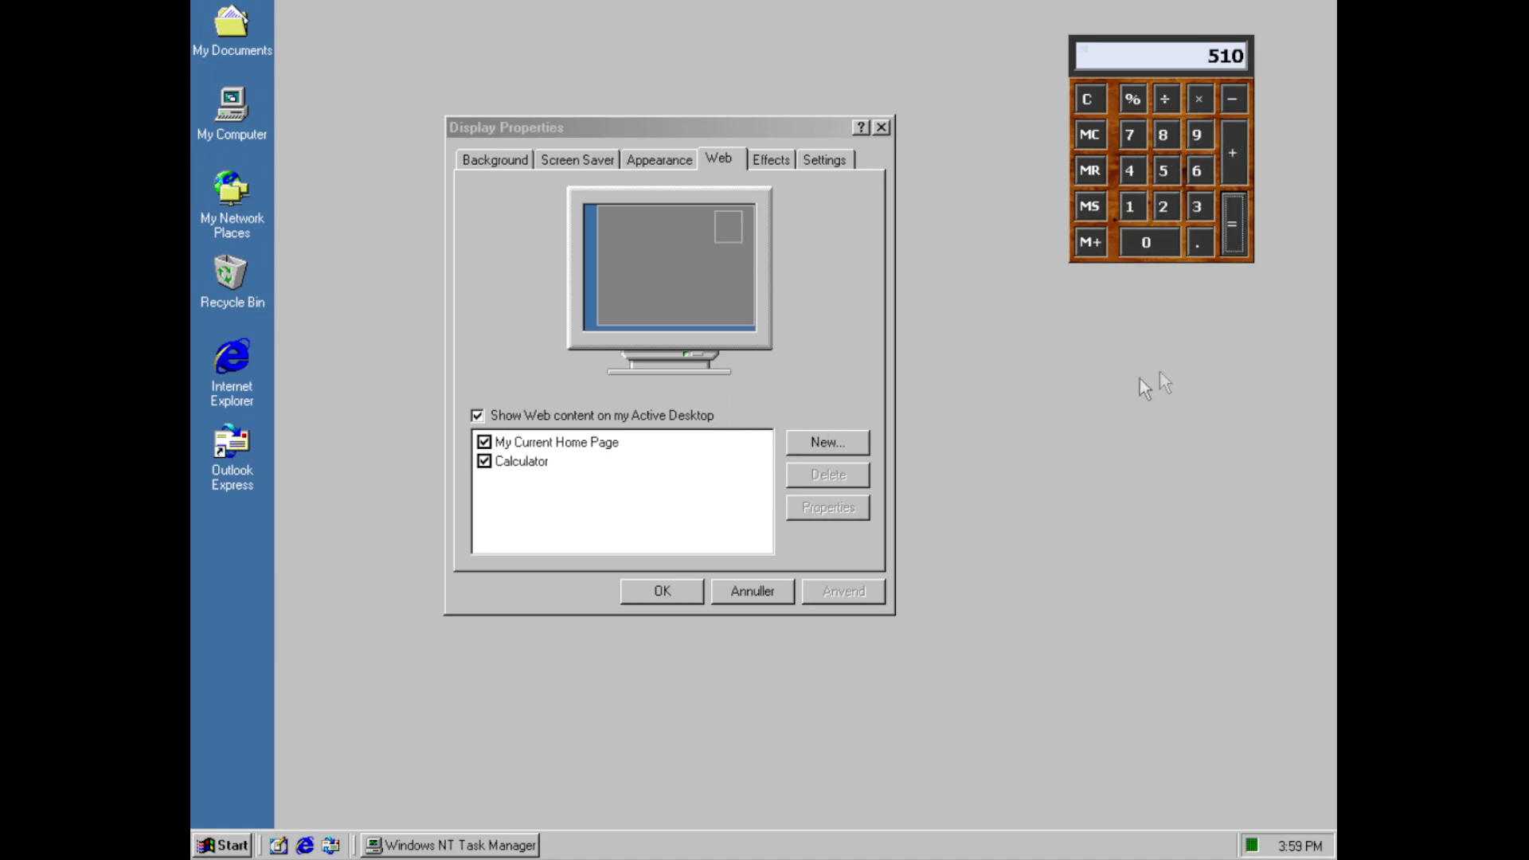
pyautogui.click(1099, 102)
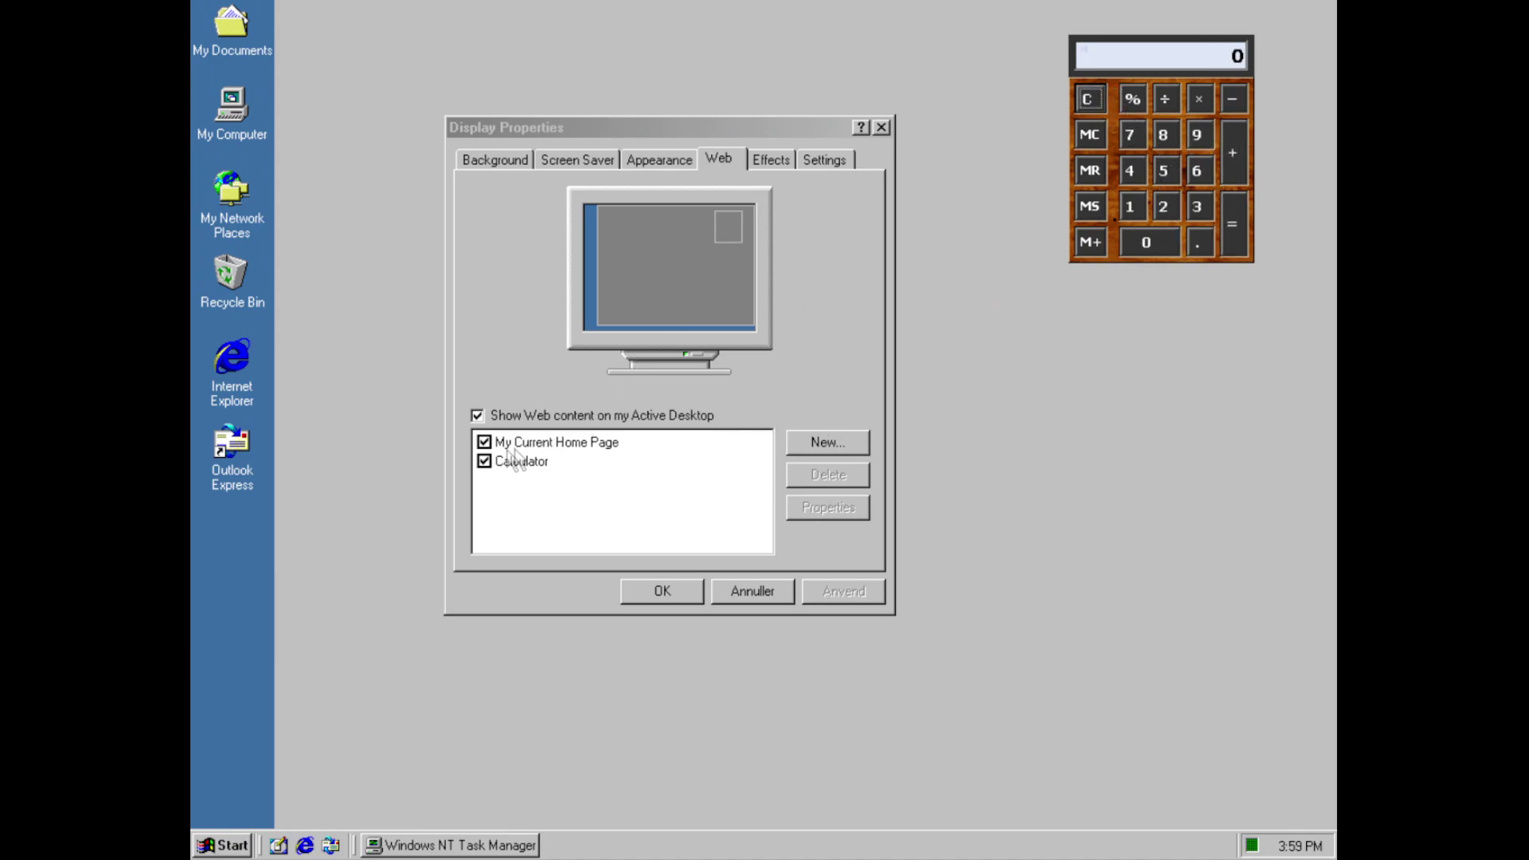
# Toggle Show Web content off and on, start a new Active Desktop item, and open and cancel the picture or HTML document browser
pyautogui.click(477, 415)
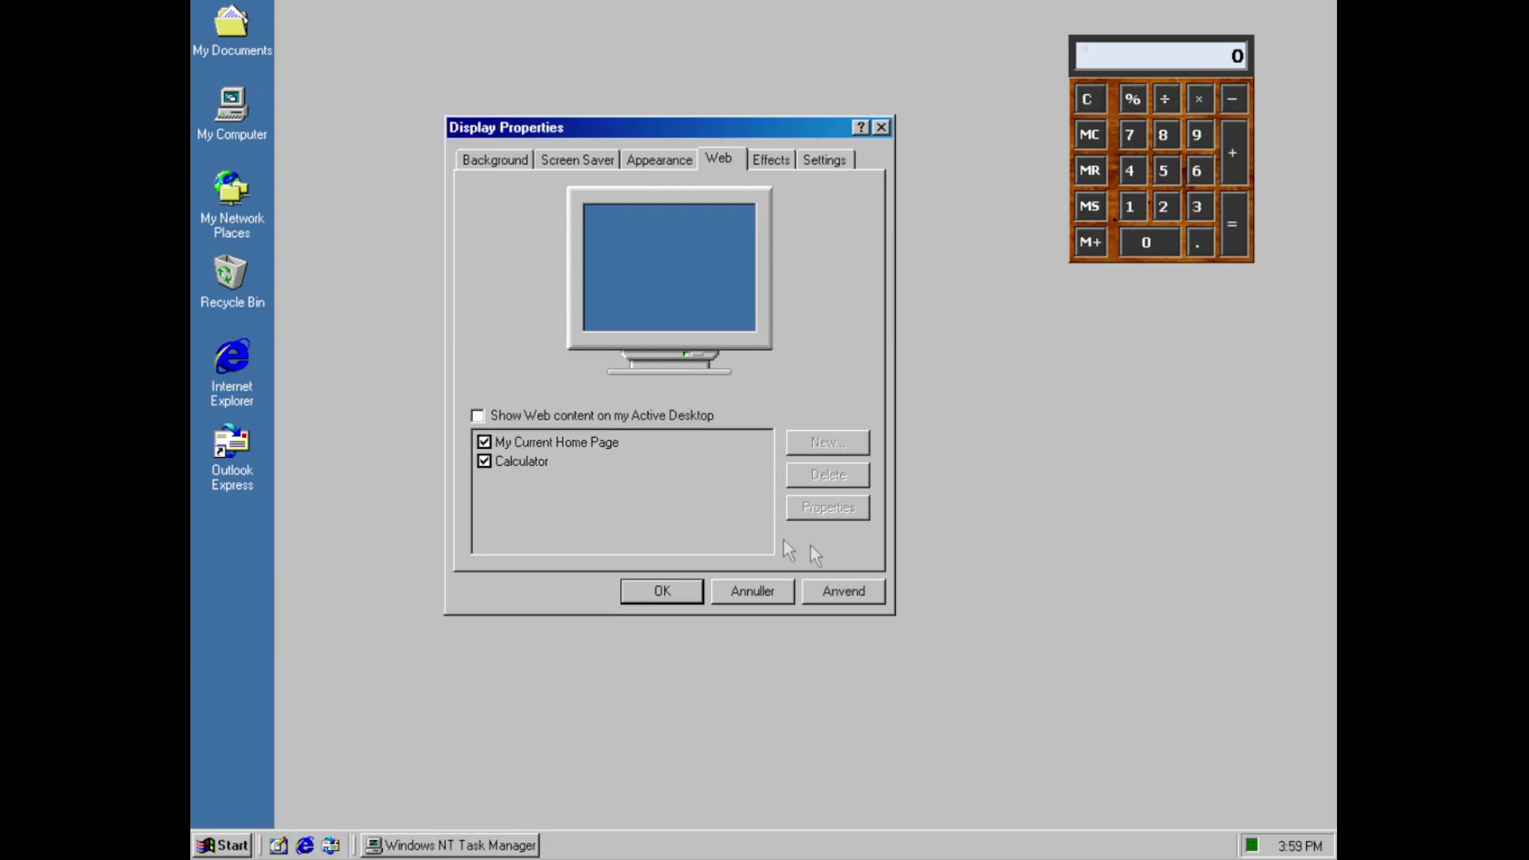
pyautogui.click(478, 416)
pyautogui.click(867, 447)
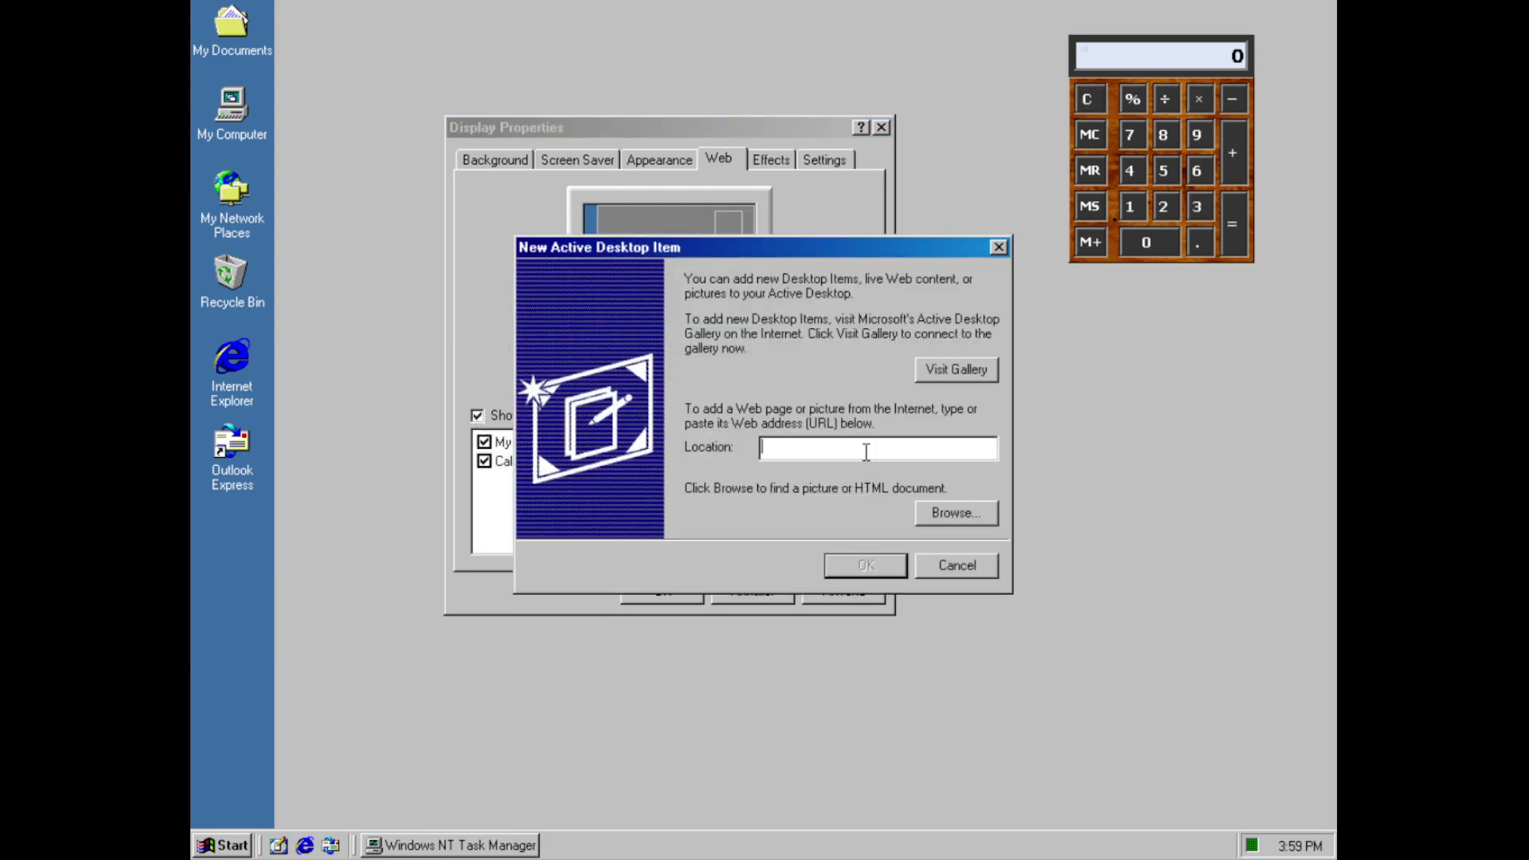
pyautogui.click(933, 509)
pyautogui.click(1131, 620)
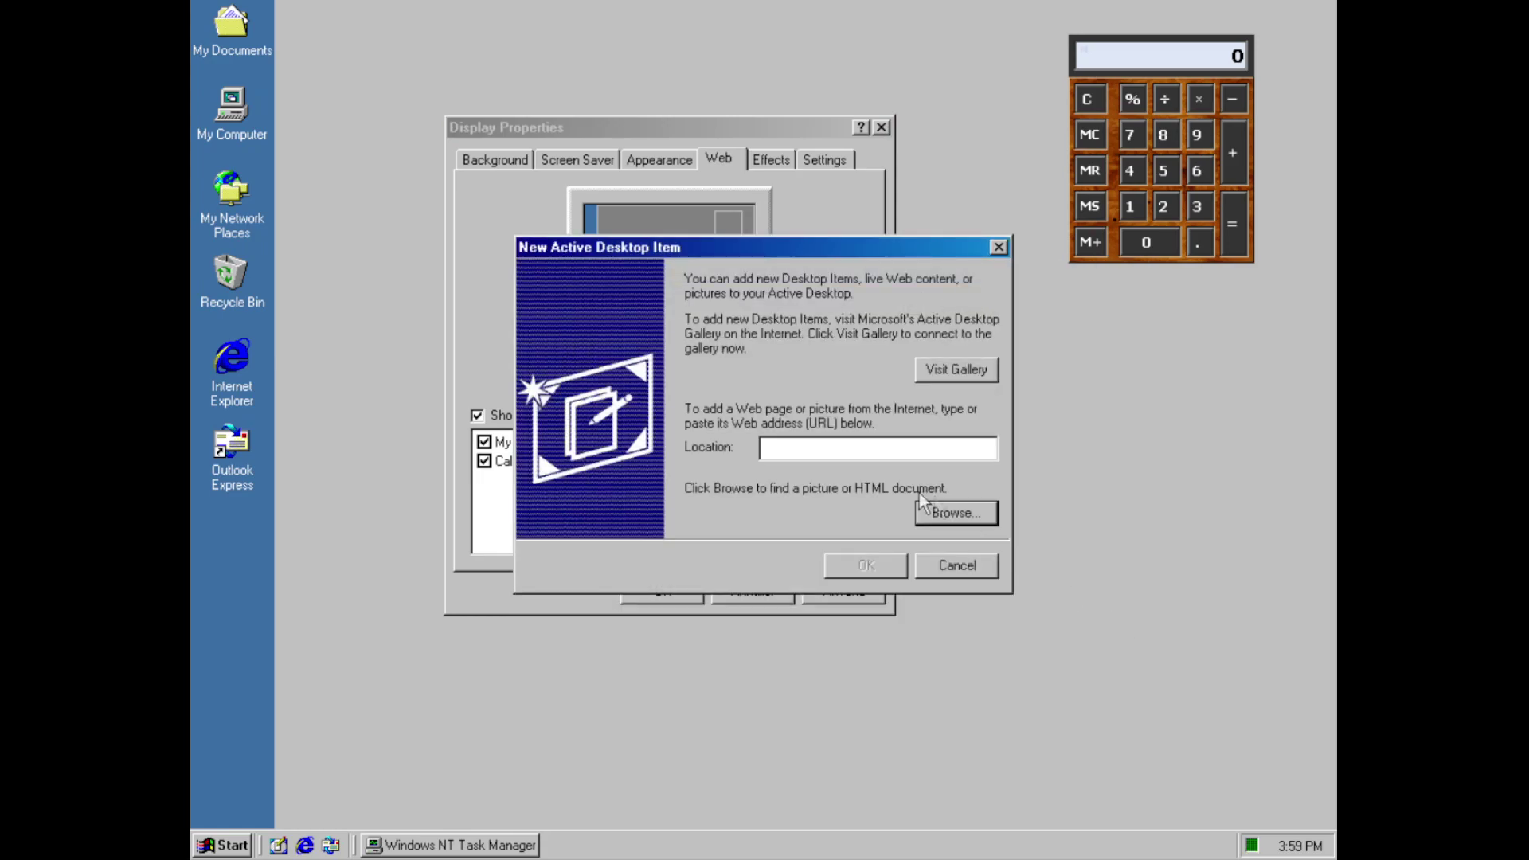
# Visit the Active Desktop Gallery, cancel the Internet Connection Wizard and confirm closing it
pyautogui.click(939, 376)
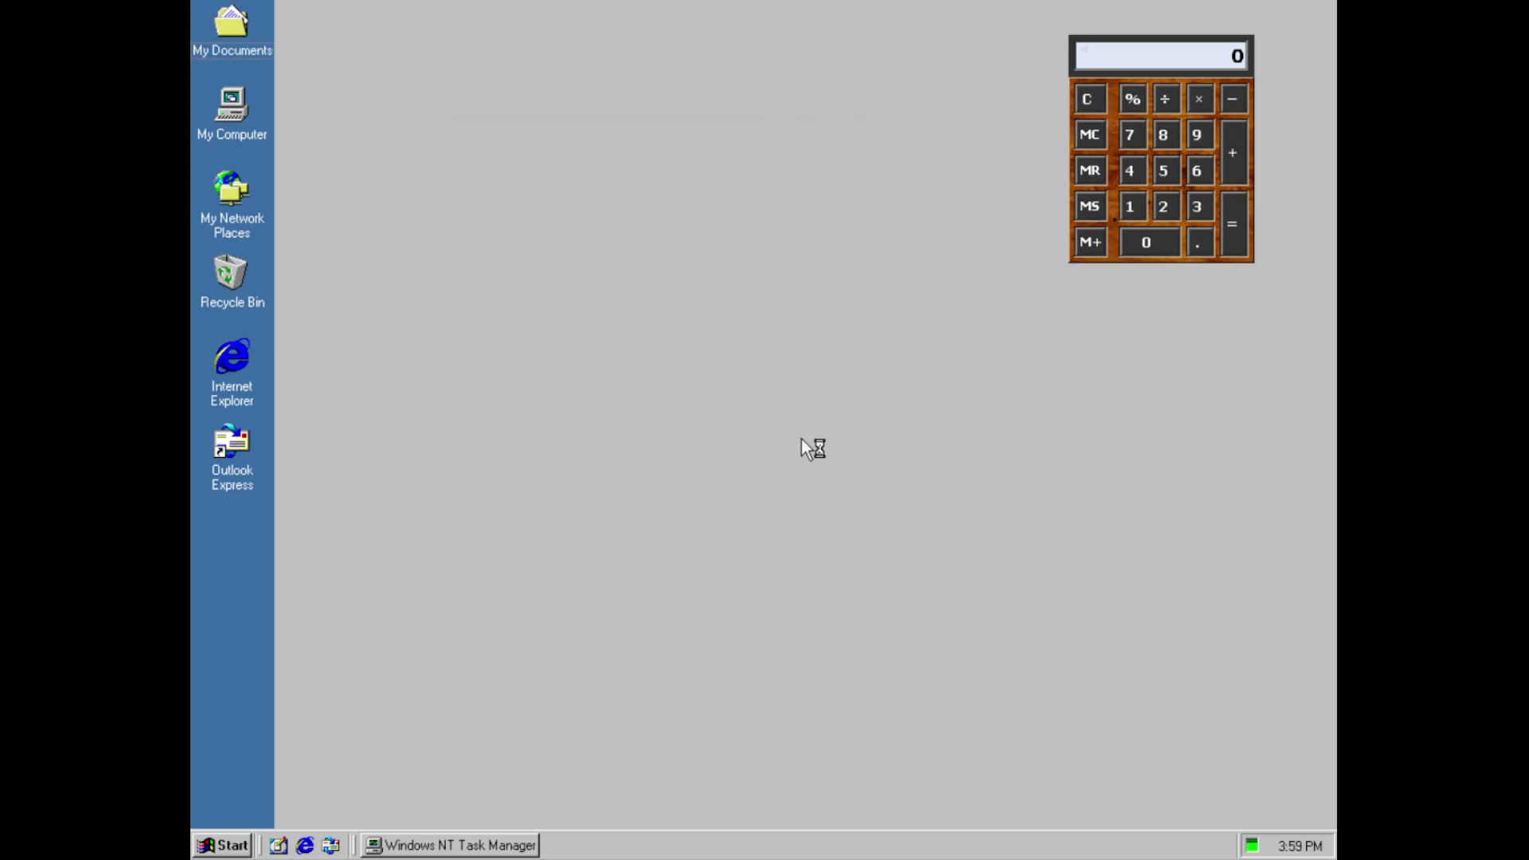
pyautogui.click(1006, 647)
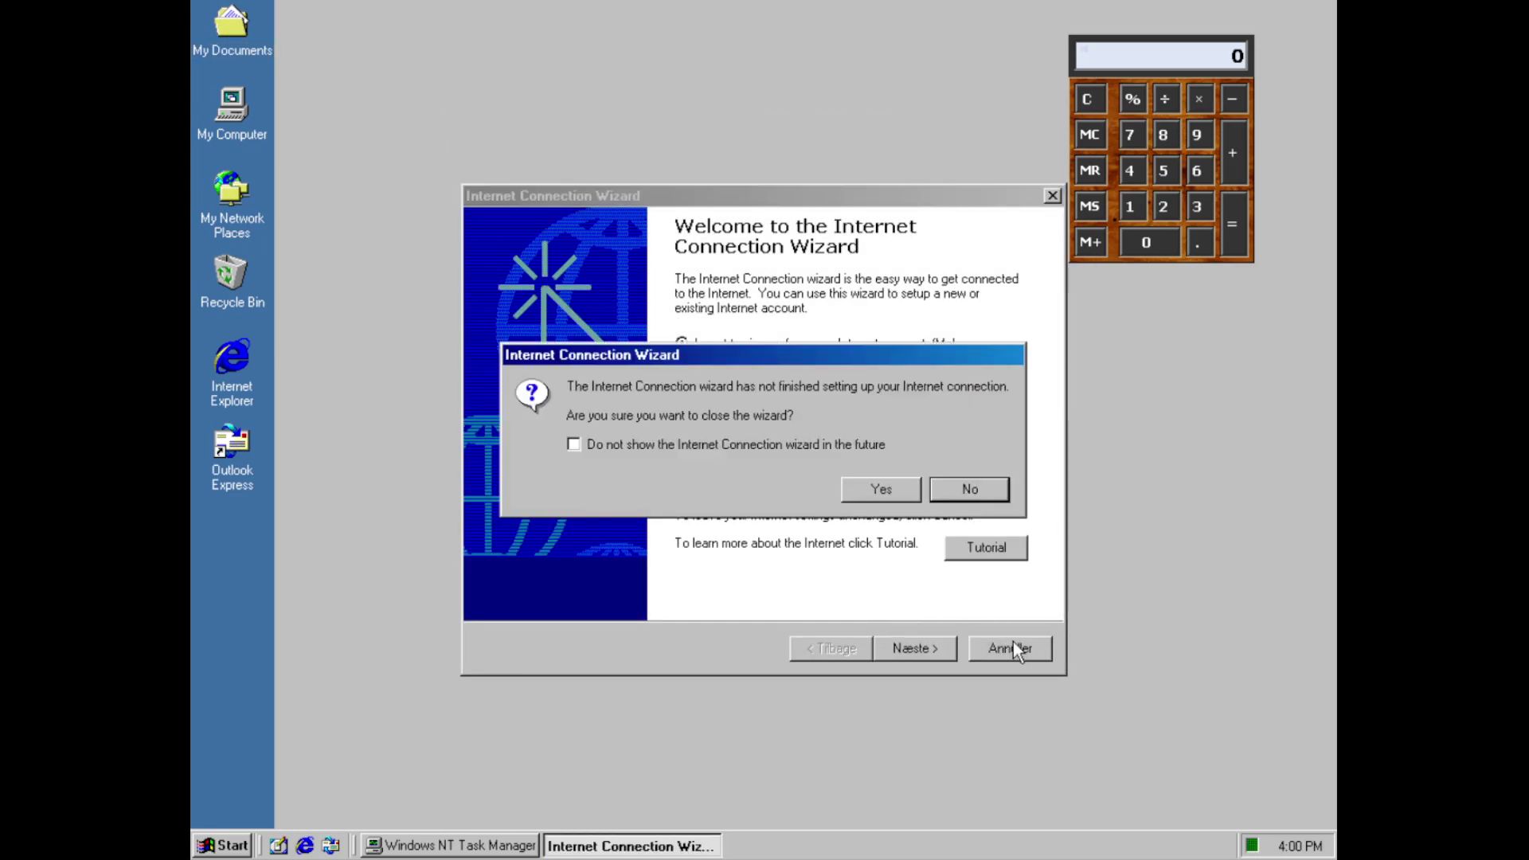
pyautogui.click(879, 489)
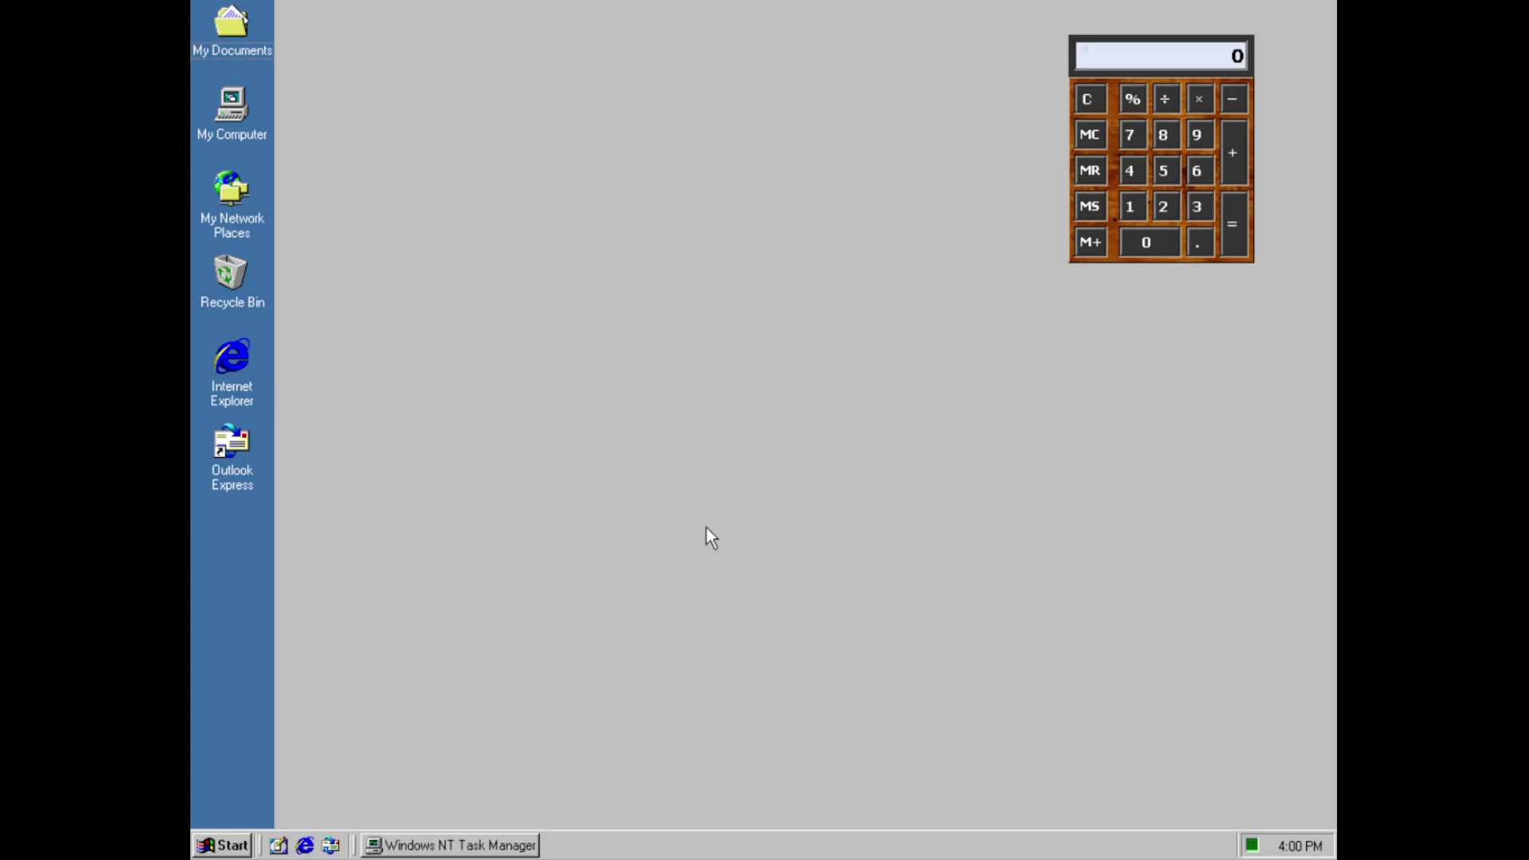
# Reopen the display properties, disable Show Web content on my Active Desktop and apply the change
pyautogui.rightClick(215, 548)
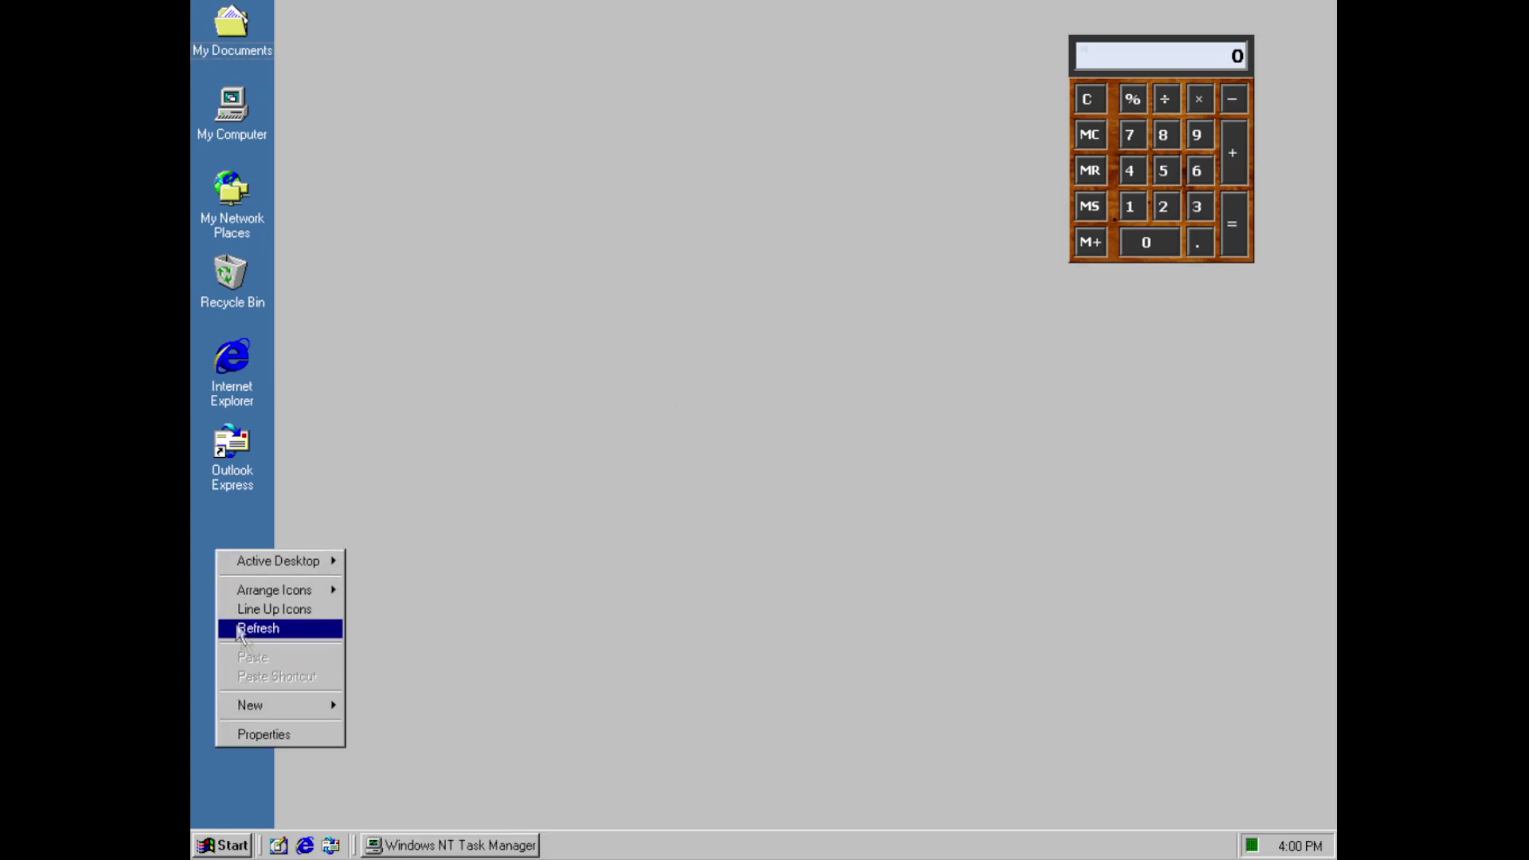
pyautogui.click(265, 734)
pyautogui.click(485, 126)
pyautogui.click(539, 126)
pyautogui.click(589, 119)
pyautogui.click(547, 121)
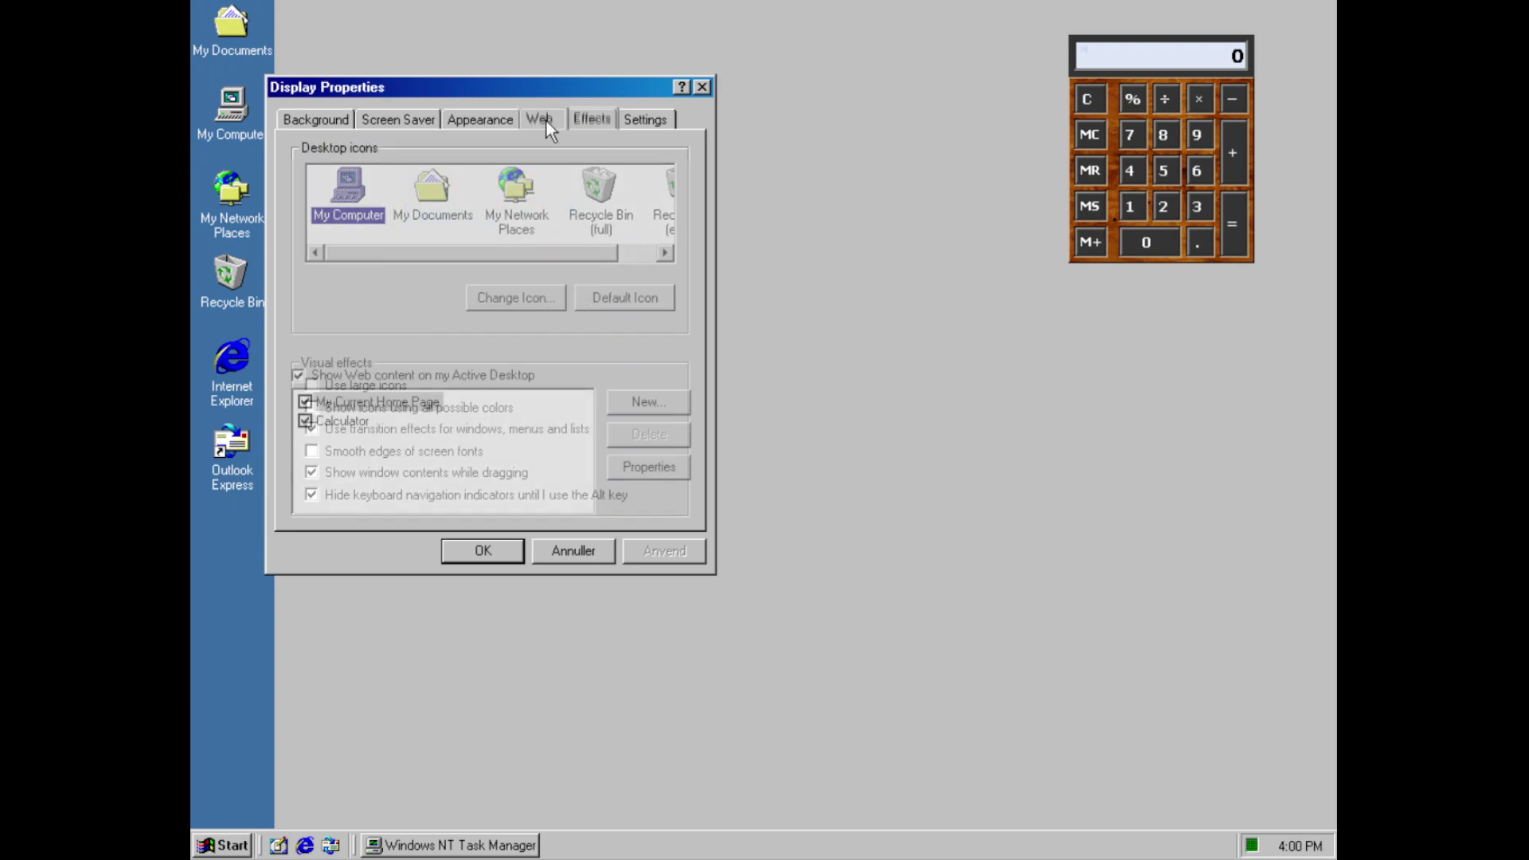
pyautogui.click(301, 374)
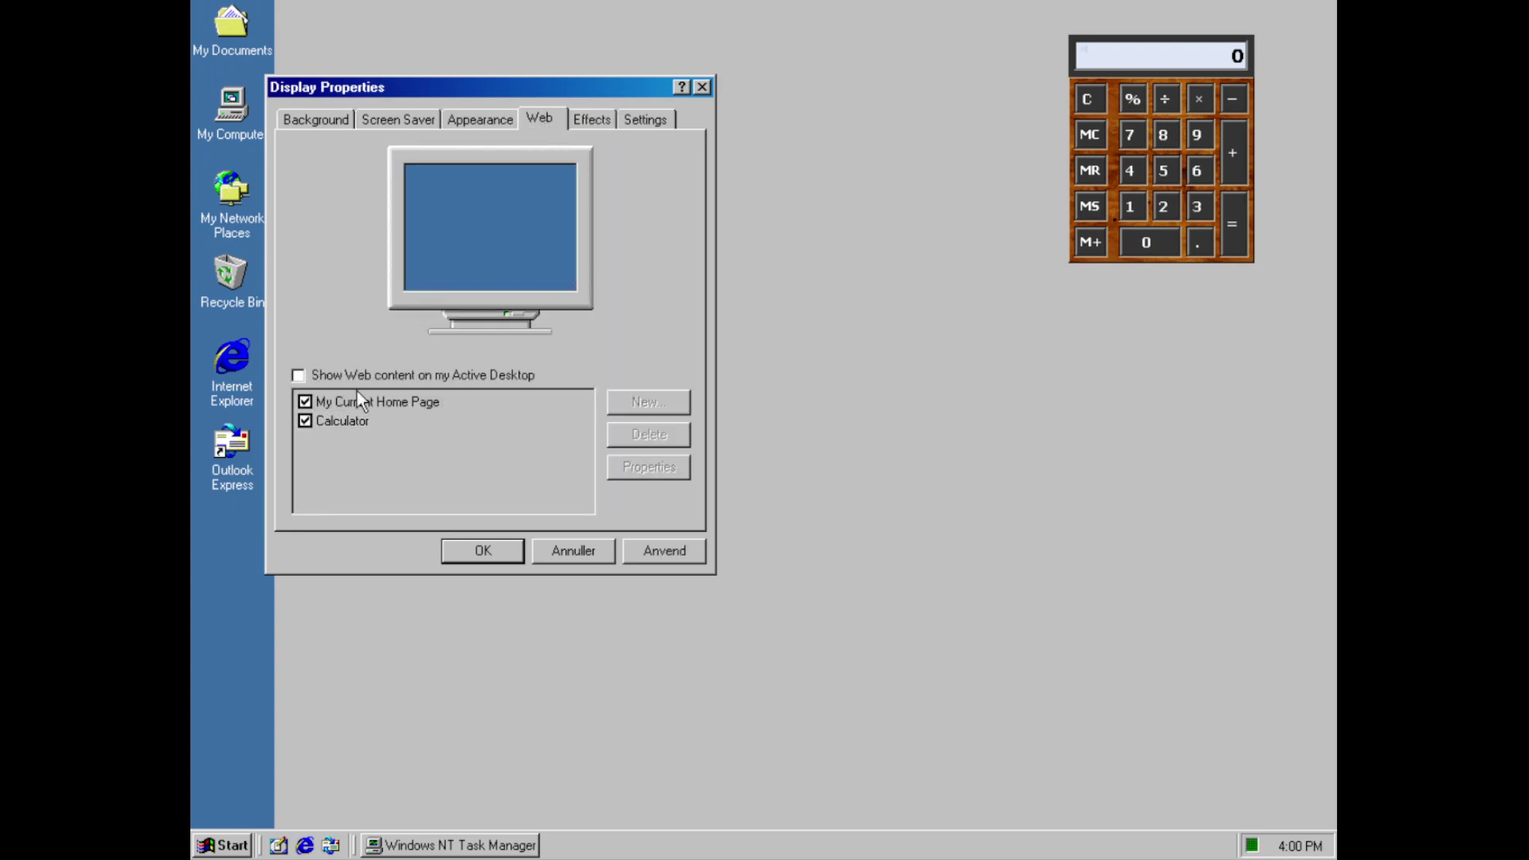
pyautogui.click(647, 546)
# Browse the replacement icons for My Computer, My Documents and My Network Places in the display effects, cancelling each choice
pyautogui.click(591, 118)
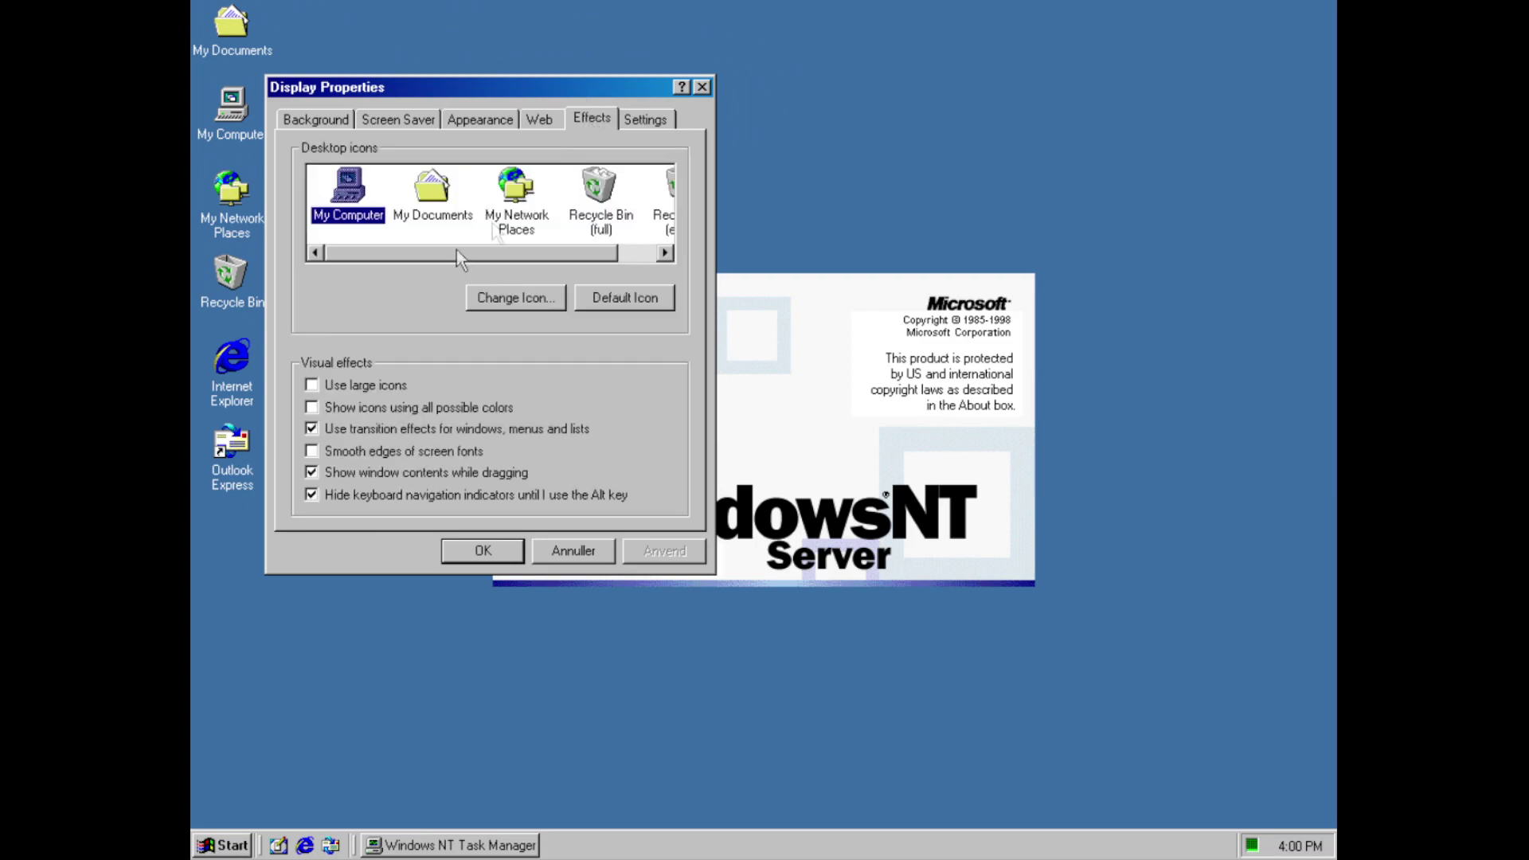
pyautogui.click(532, 296)
pyautogui.press('Escape')
pyautogui.click(470, 199)
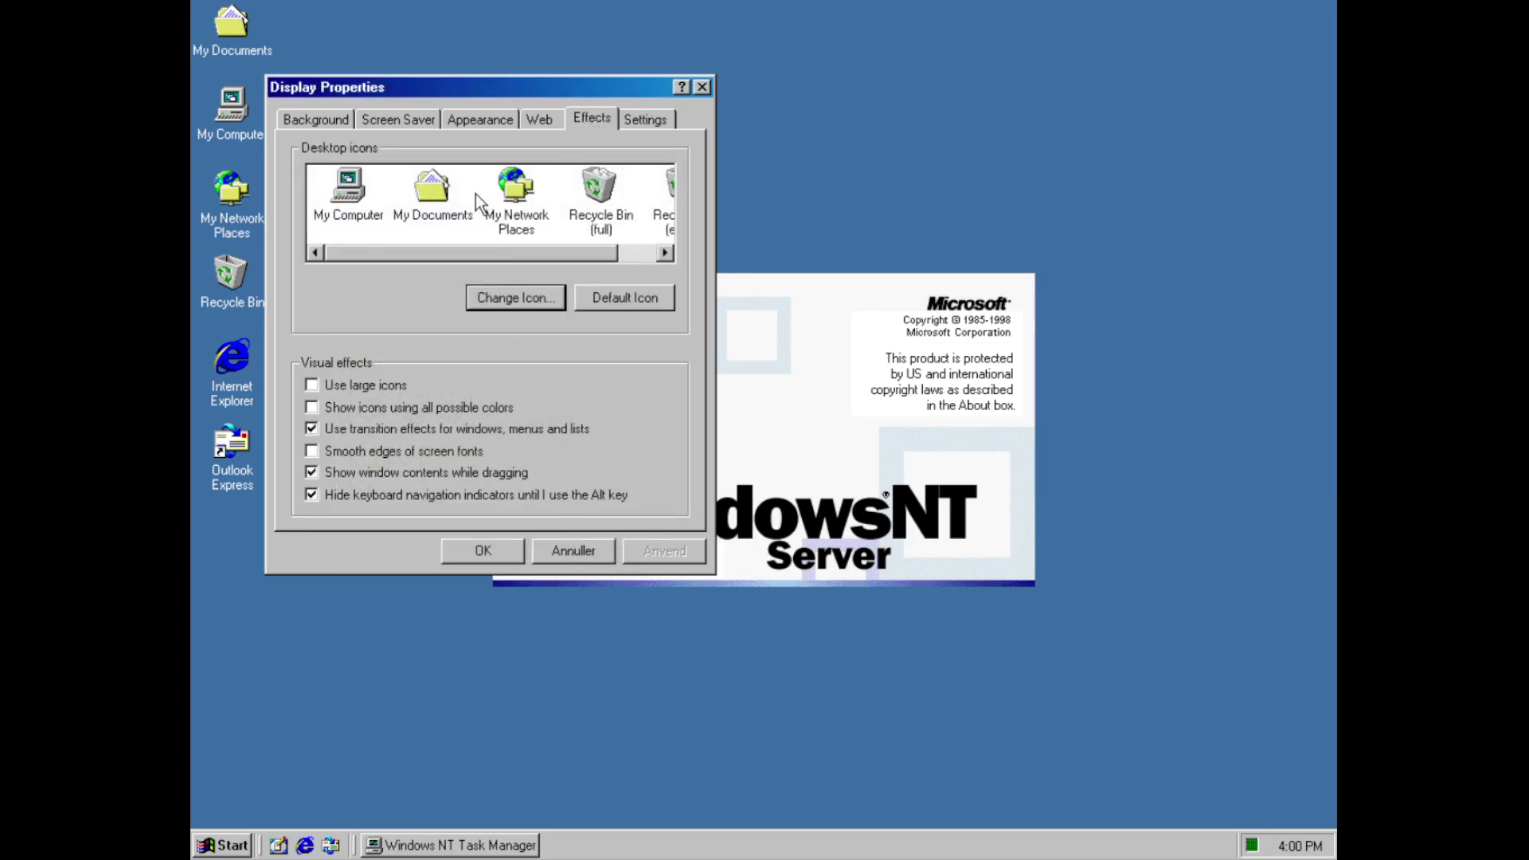
pyautogui.click(494, 300)
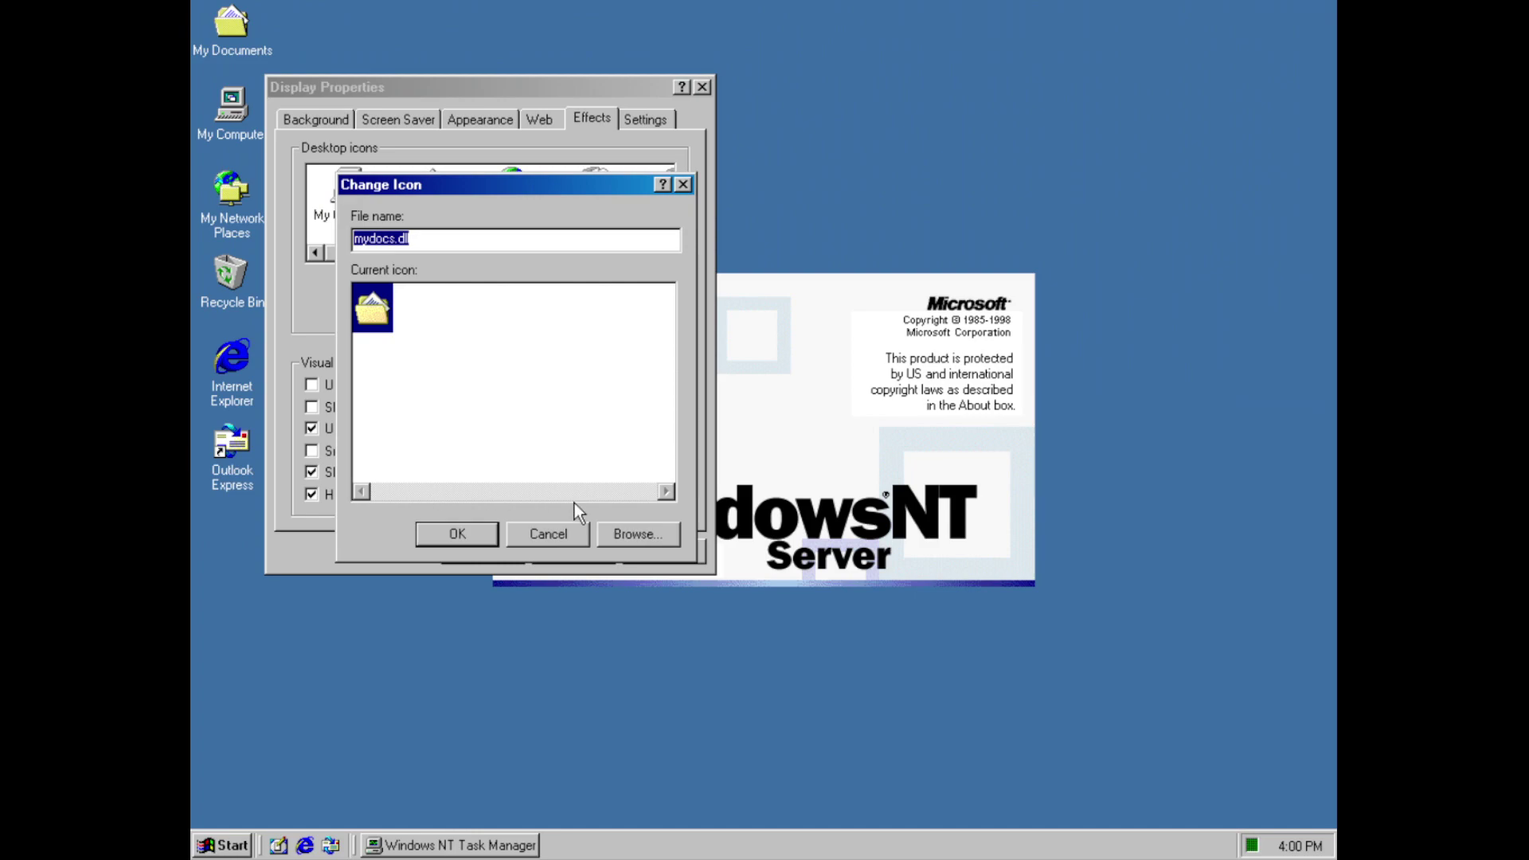
pyautogui.click(562, 532)
pyautogui.click(542, 219)
pyautogui.click(526, 304)
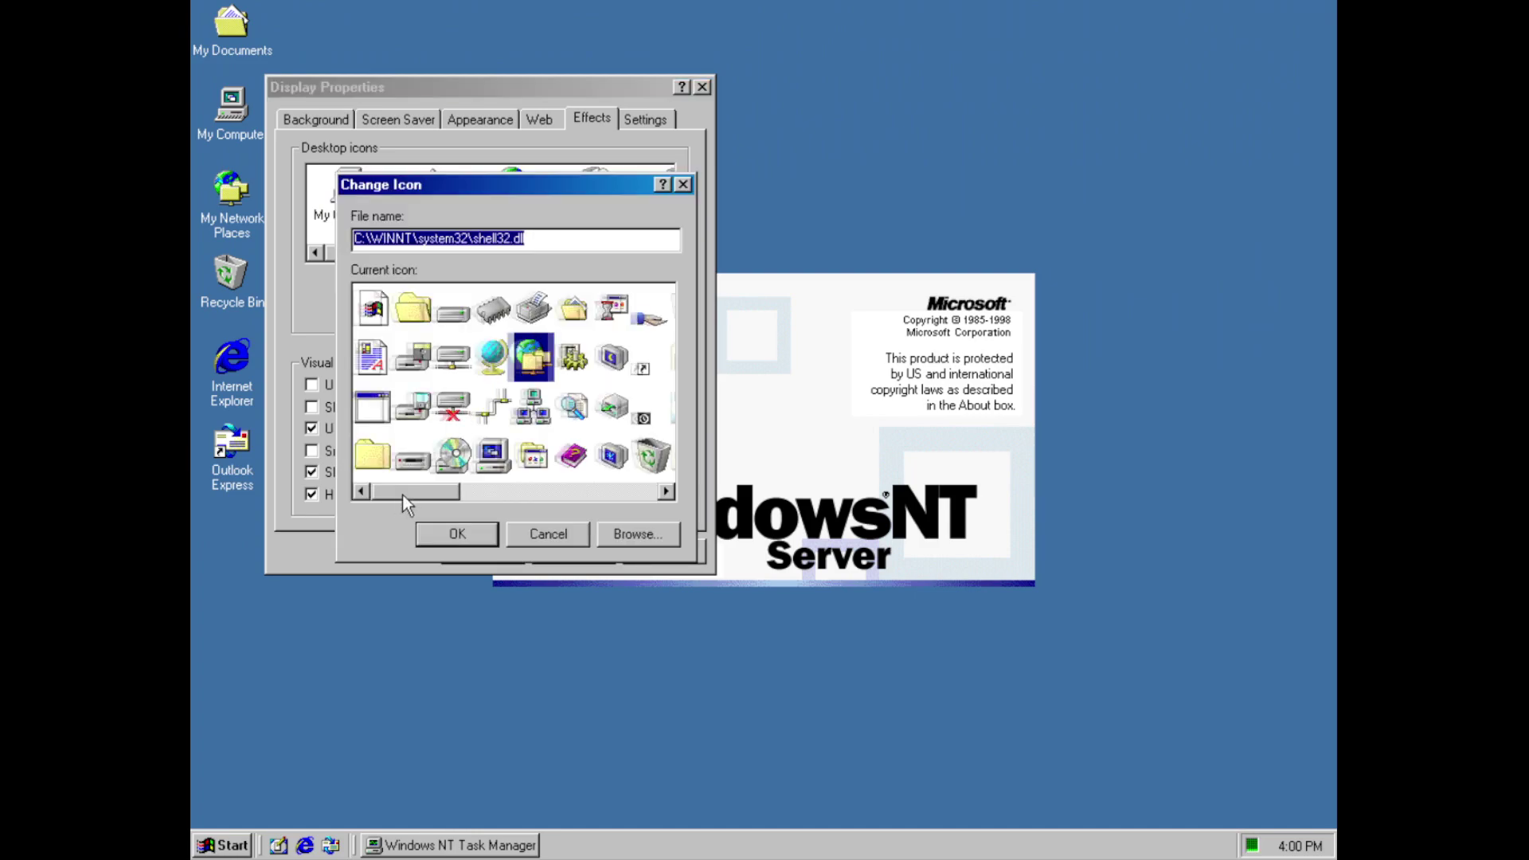
pyautogui.moveTo(403, 494); pyautogui.dragTo(620, 493)
pyautogui.click(577, 536)
# Browse the replacement icons for the full and empty Recycle Bin, cancelling each choice
pyautogui.click(599, 191)
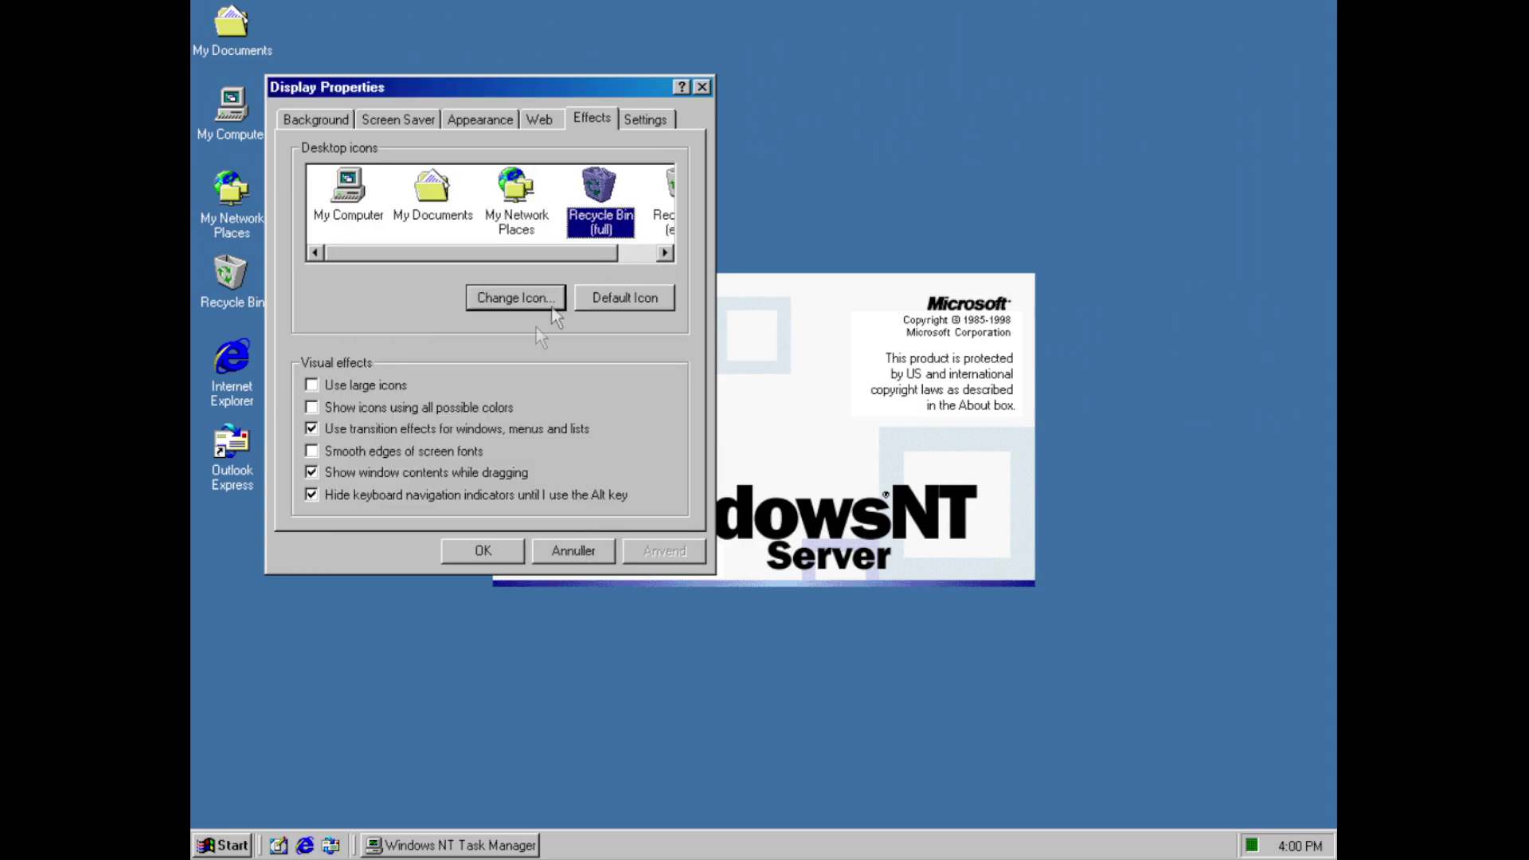
pyautogui.click(526, 304)
pyautogui.moveTo(506, 494); pyautogui.dragTo(642, 493)
pyautogui.click(585, 526)
pyautogui.click(668, 195)
pyautogui.click(515, 297)
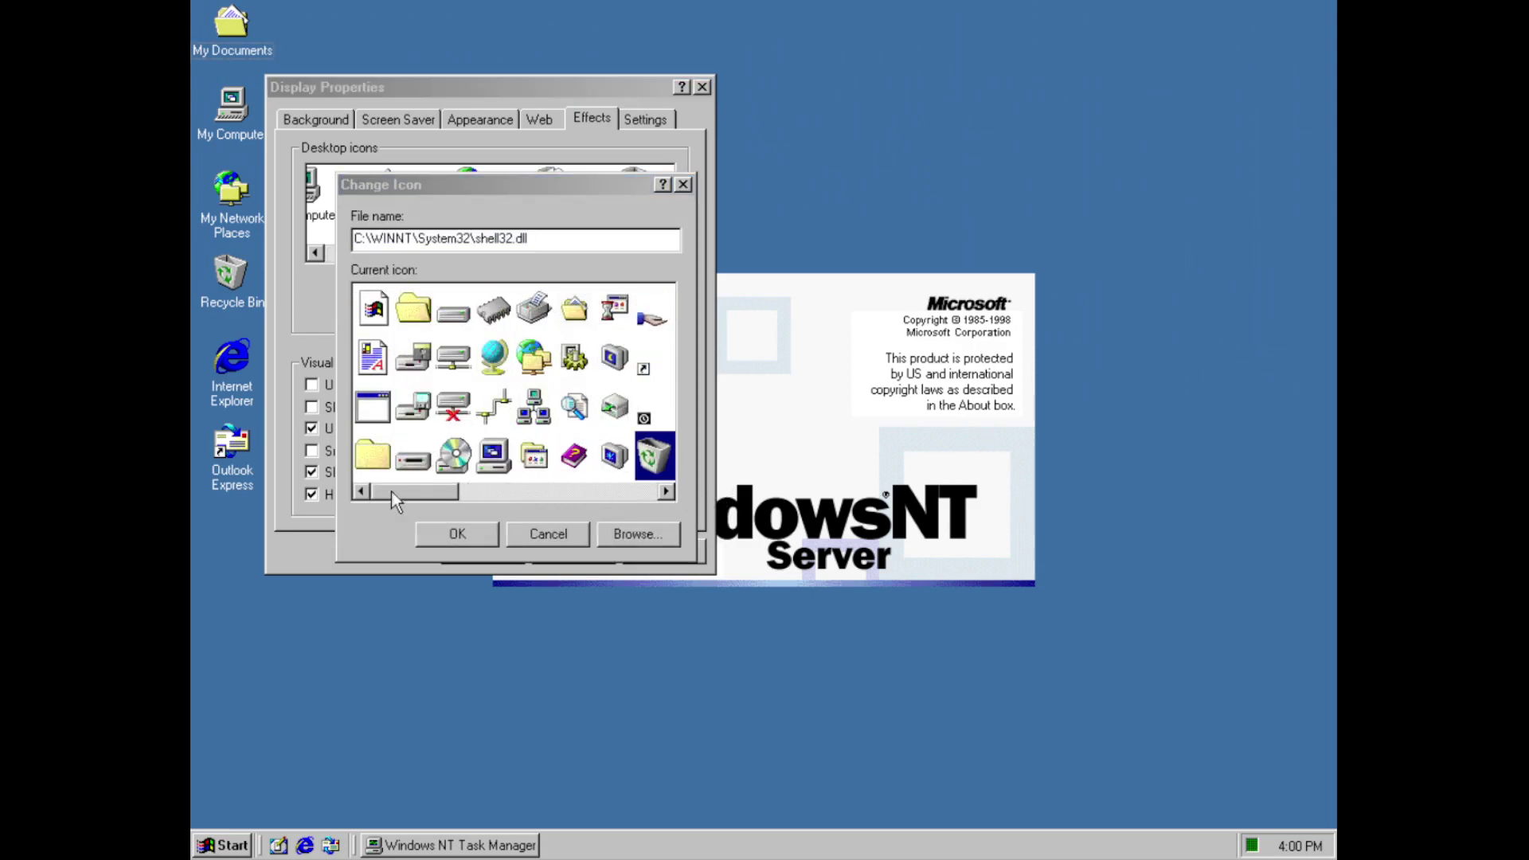
pyautogui.moveTo(393, 490); pyautogui.dragTo(609, 502)
pyautogui.click(576, 533)
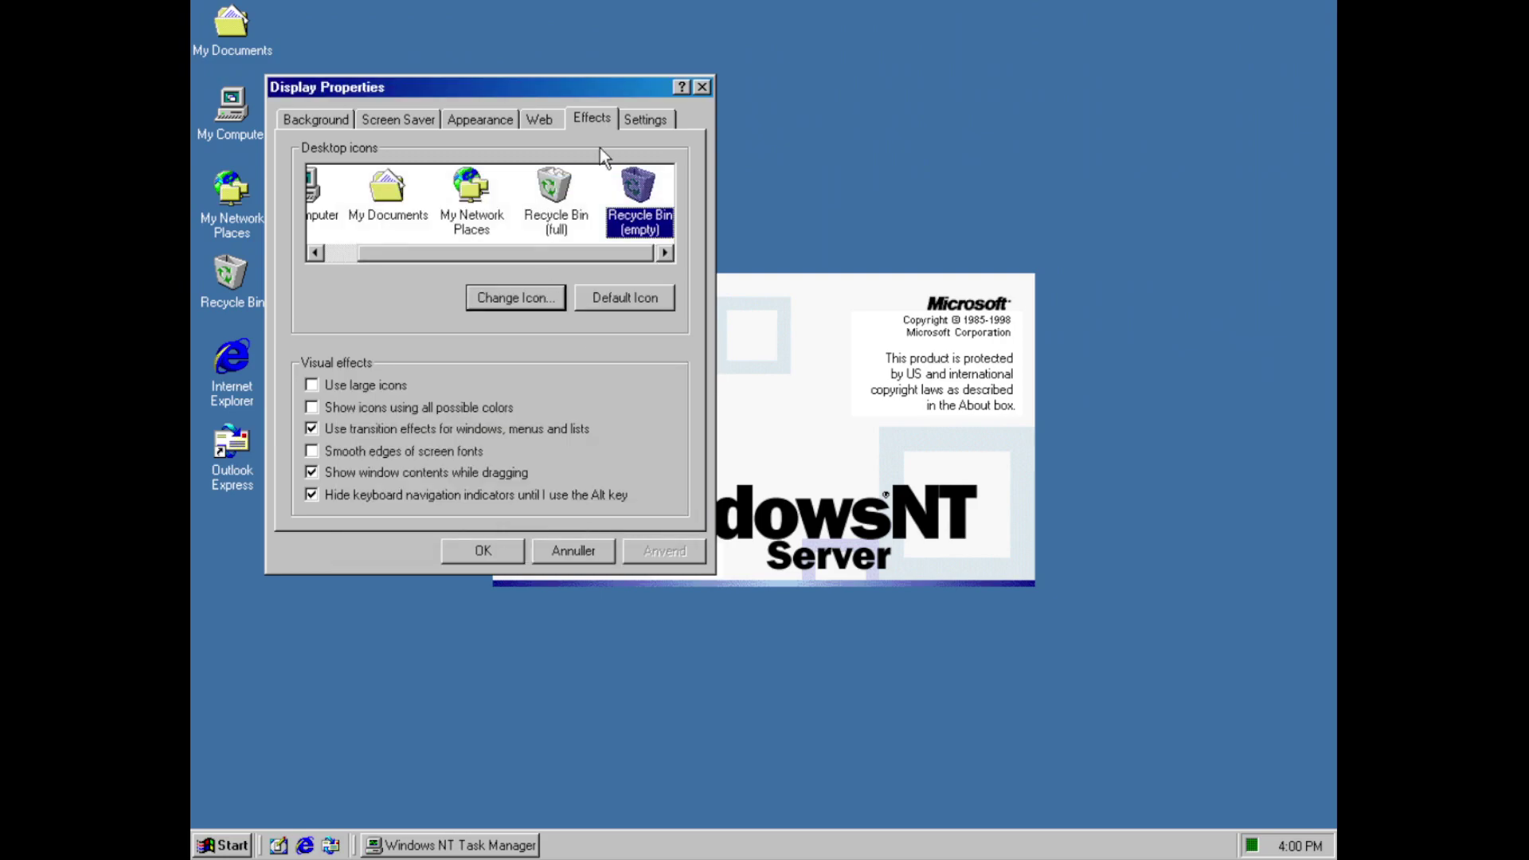
# Look through the available color depths and try the screen area slider in the display settings
pyautogui.click(645, 119)
pyautogui.click(462, 436)
pyautogui.click(462, 436)
pyautogui.moveTo(594, 438)
pyautogui.mouseDown()
pyautogui.moveTo(567, 437)
pyautogui.moveTo(661, 437)
pyautogui.moveTo(590, 438)
pyautogui.moveTo(654, 437)
pyautogui.moveTo(590, 451)
pyautogui.mouseUp()
# Open the Display Troubleshooter, move its window clear, look through its index and search pages, and close it
pyautogui.click(564, 509)
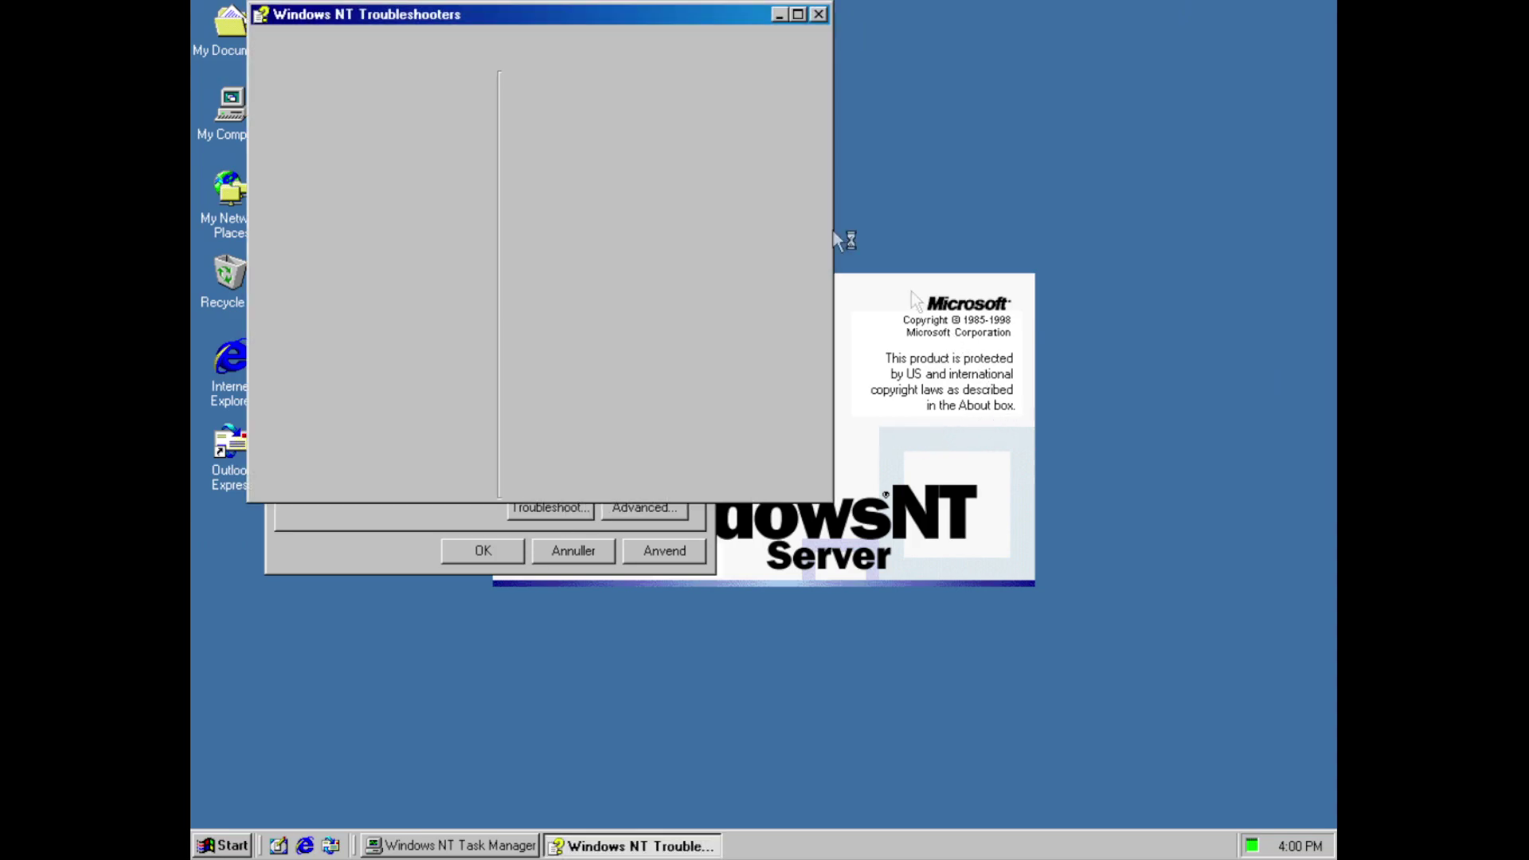
pyautogui.moveTo(633, 11); pyautogui.dragTo(782, 145)
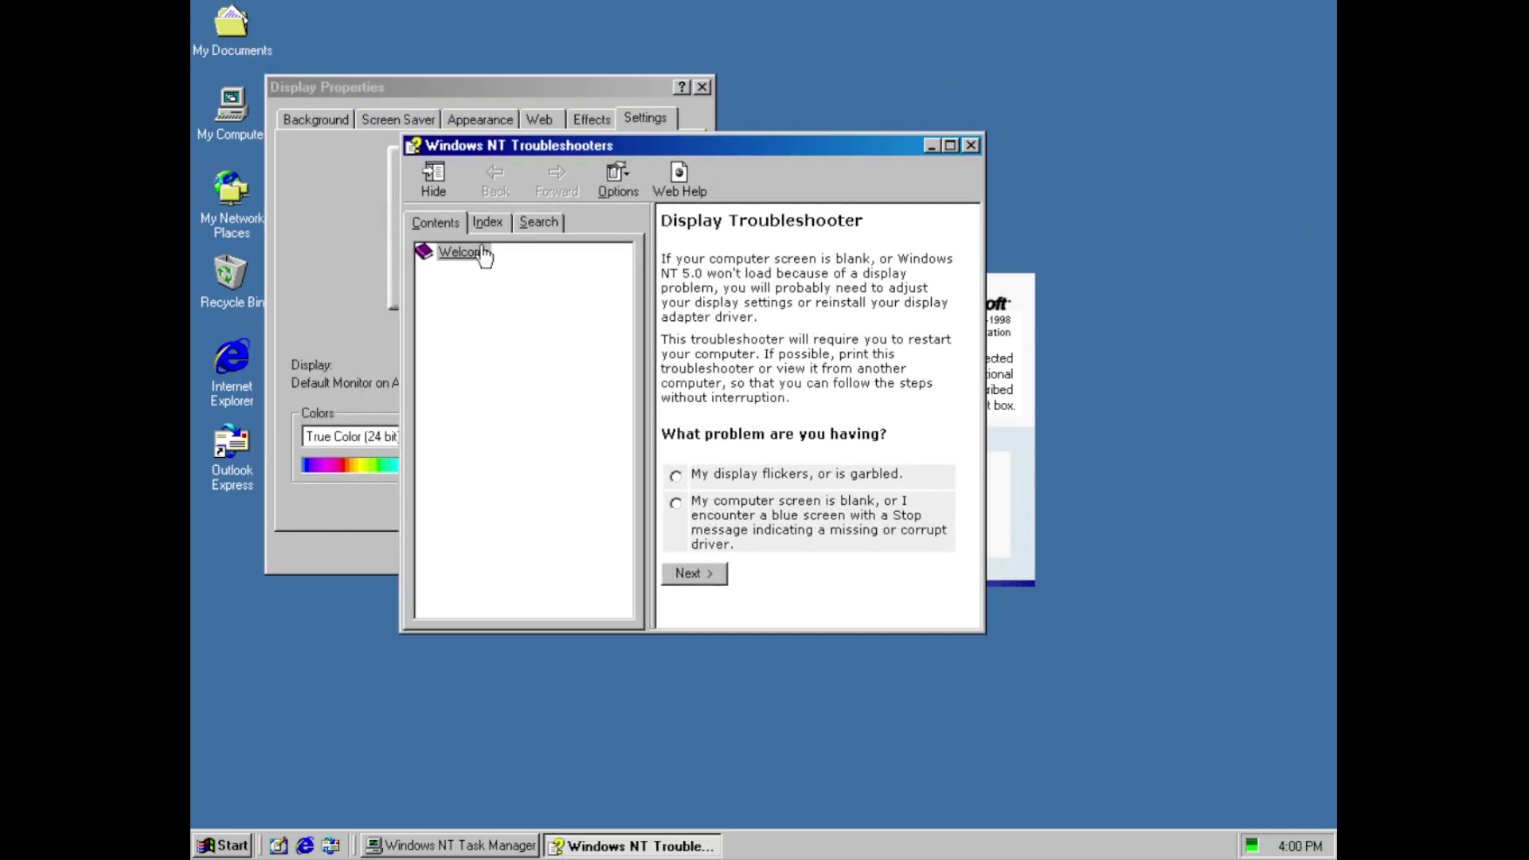
pyautogui.click(487, 223)
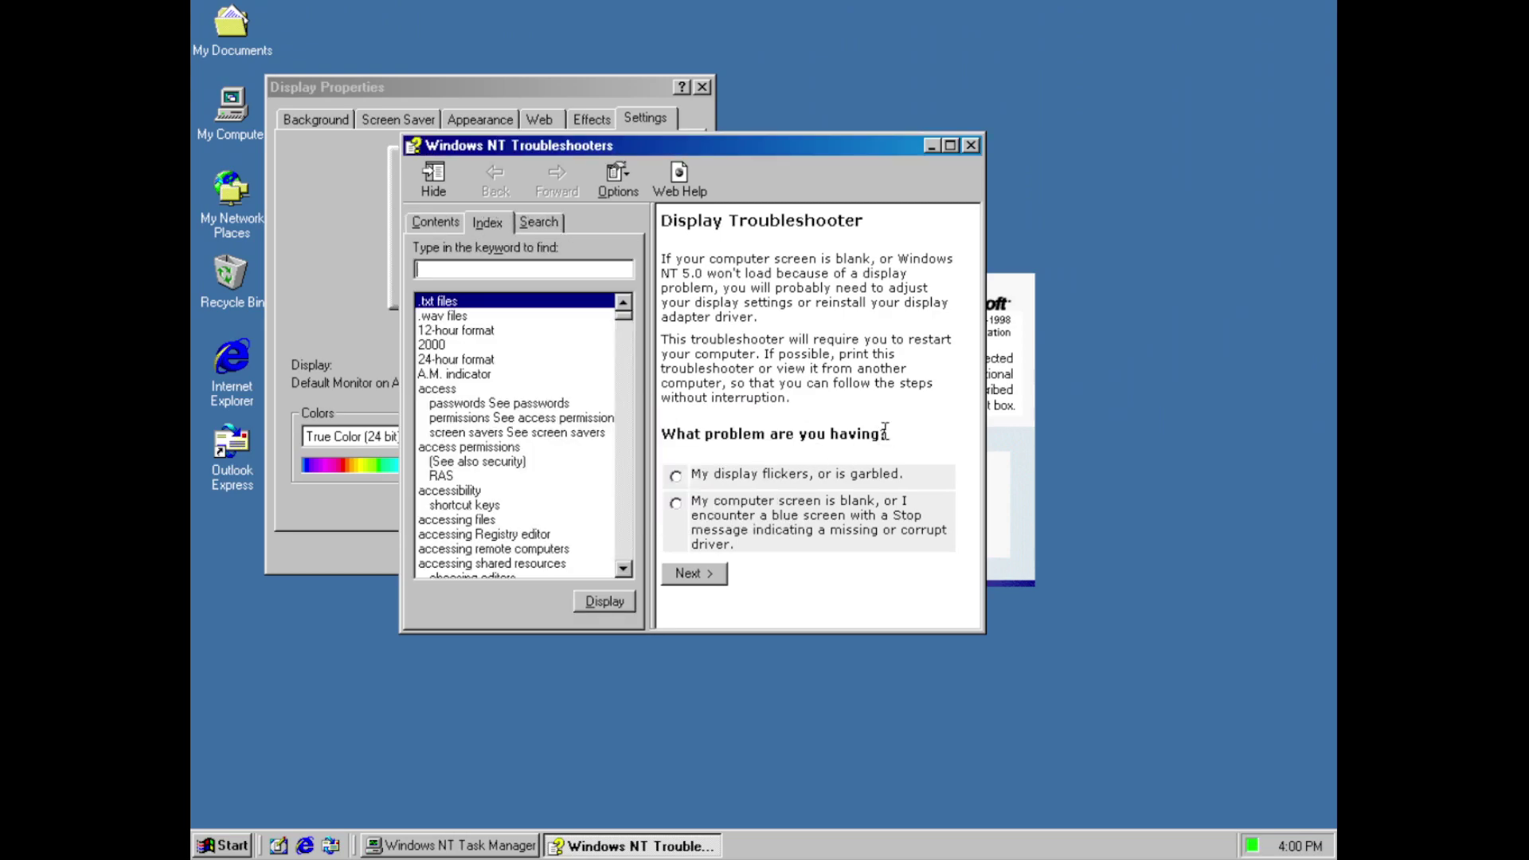
pyautogui.moveTo(626, 317); pyautogui.dragTo(659, 527)
pyautogui.click(538, 223)
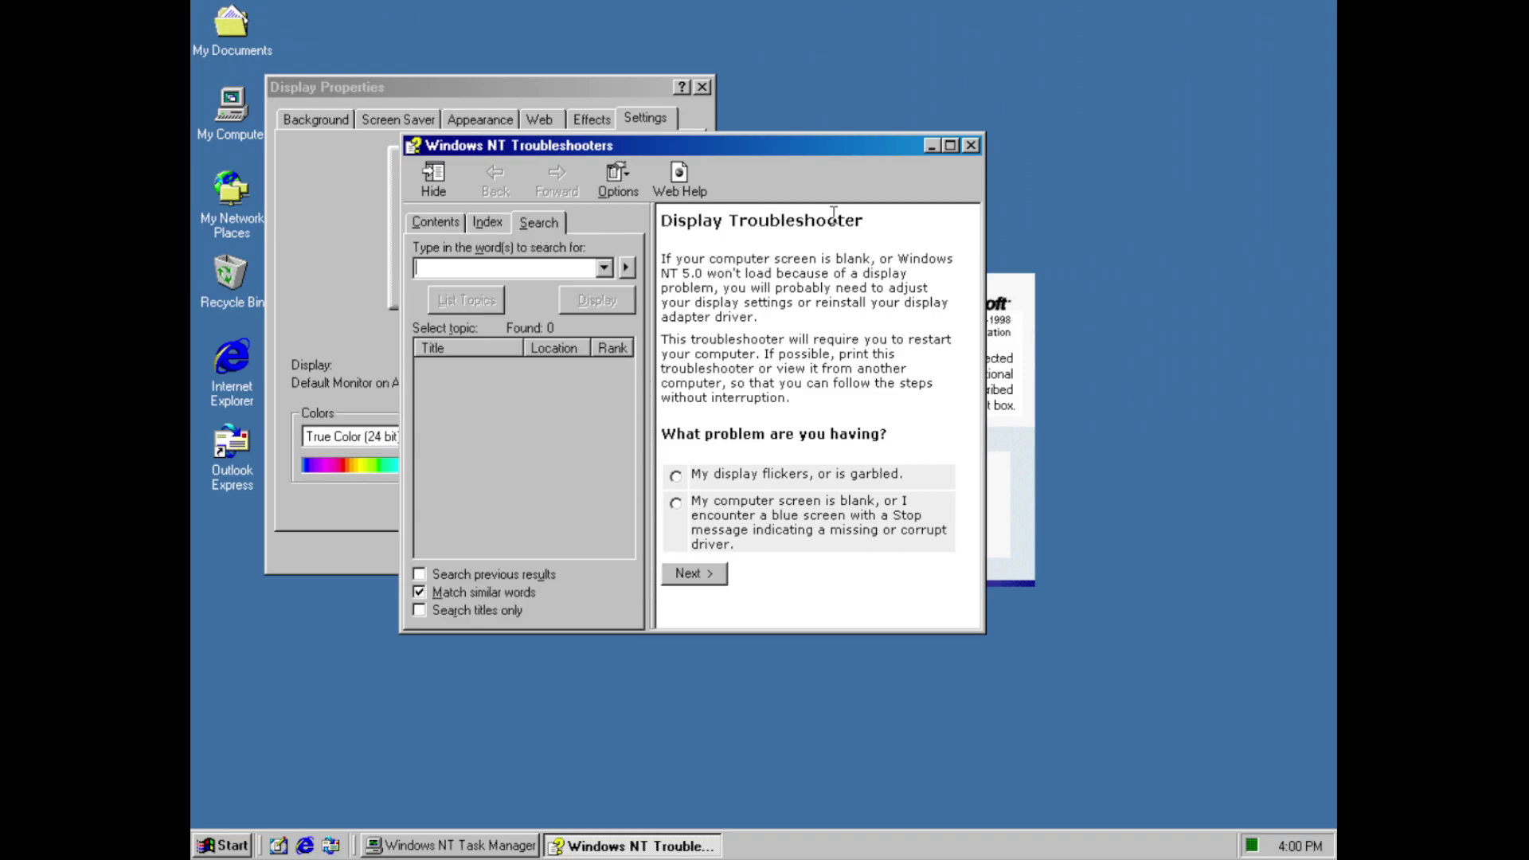
pyautogui.click(971, 145)
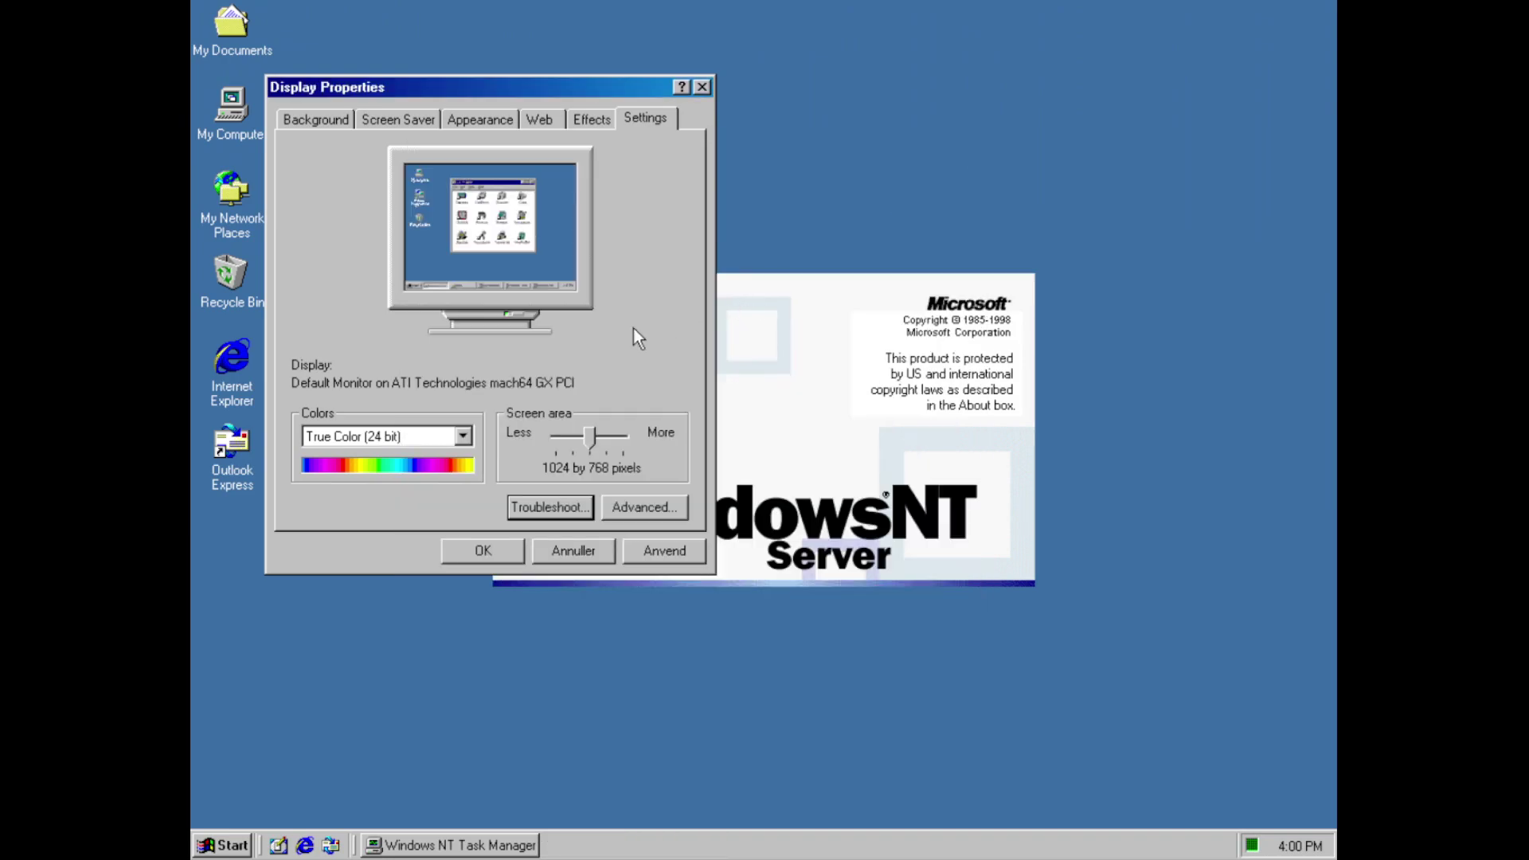
# Select Large Fonts as the font size in the adapter's advanced display settings and acknowledge the system font notice
pyautogui.click(611, 505)
pyautogui.click(494, 223)
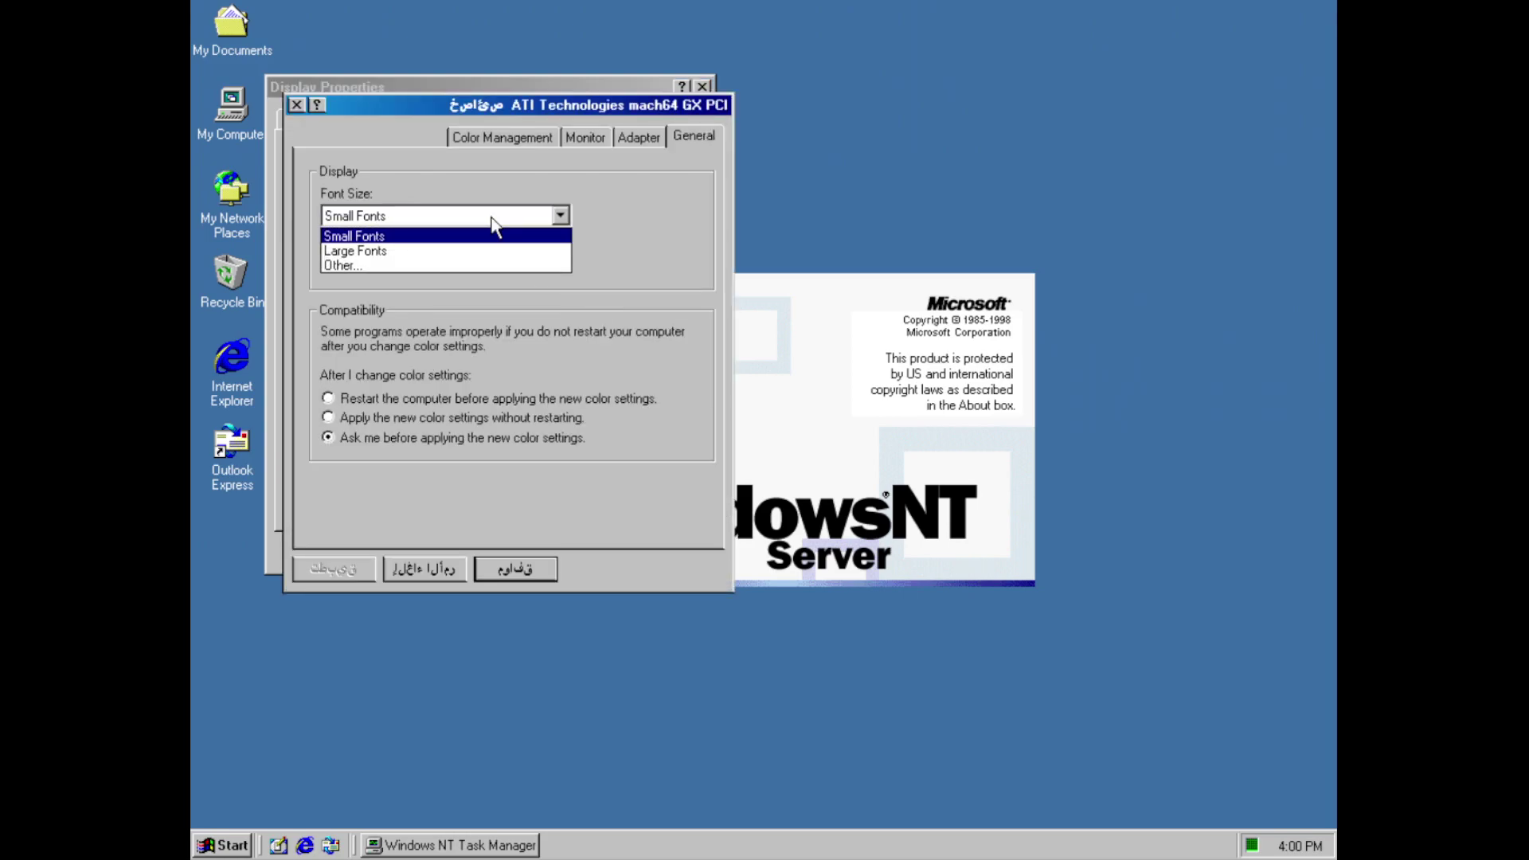
pyautogui.click(494, 250)
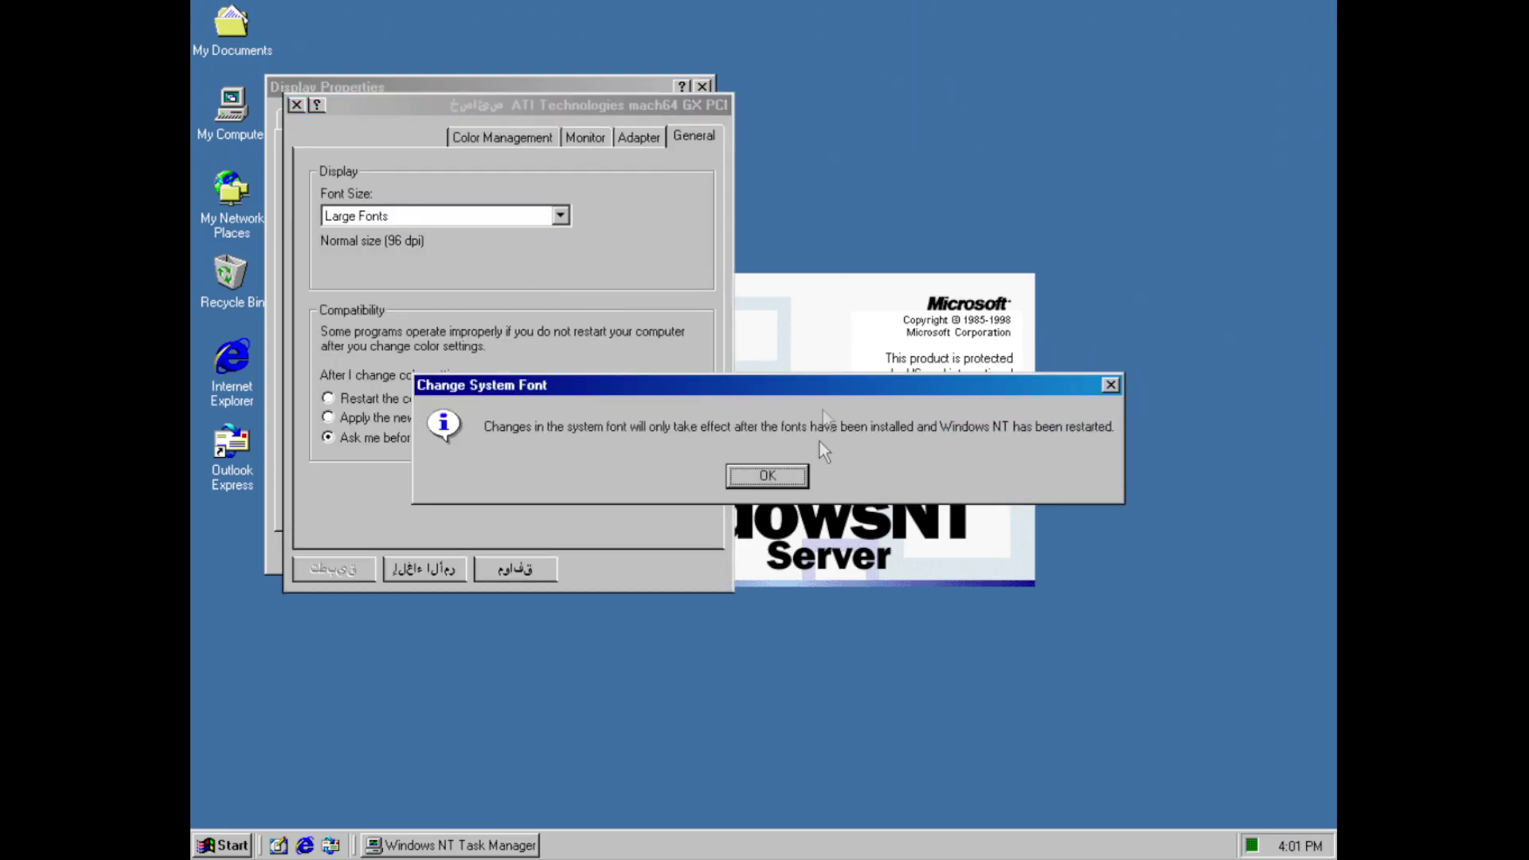
pyautogui.click(771, 480)
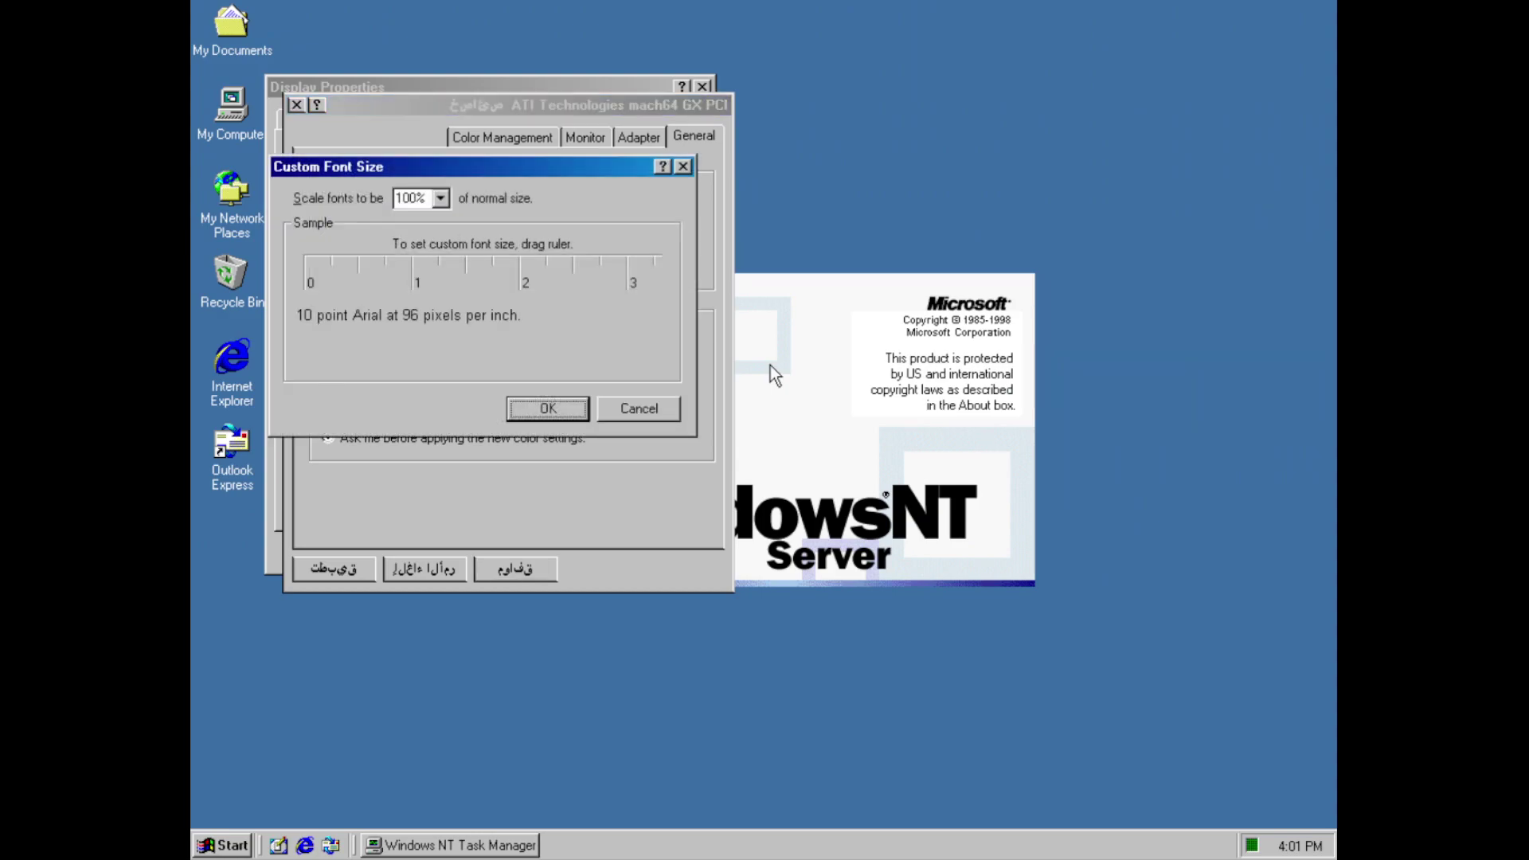
# Try custom font scales of 75% and 200% of normal size, and cancel the custom font size
pyautogui.click(416, 200)
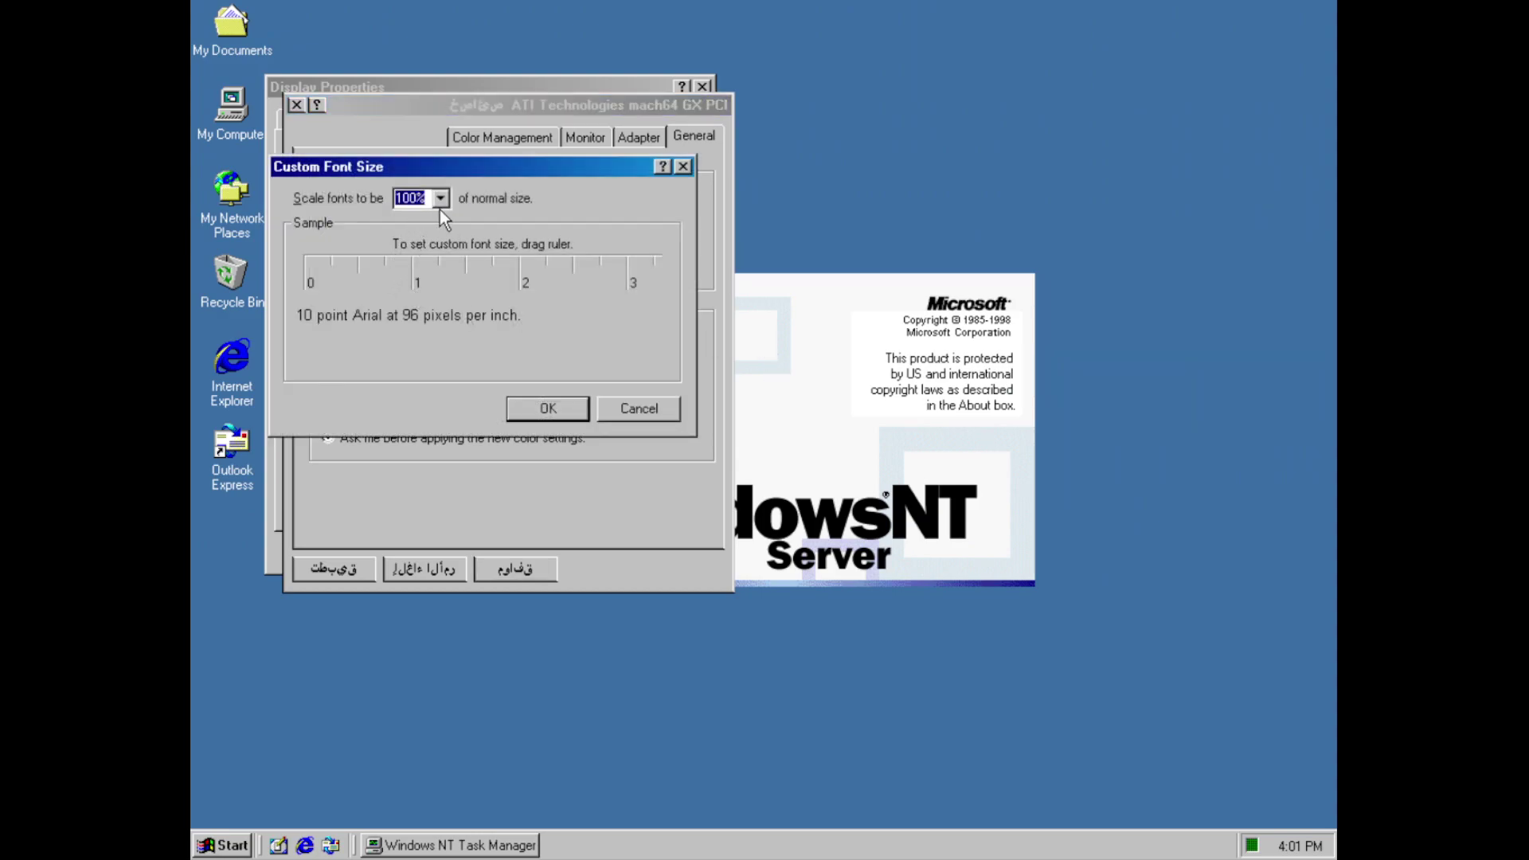
pyautogui.click(439, 199)
pyautogui.press('Up')
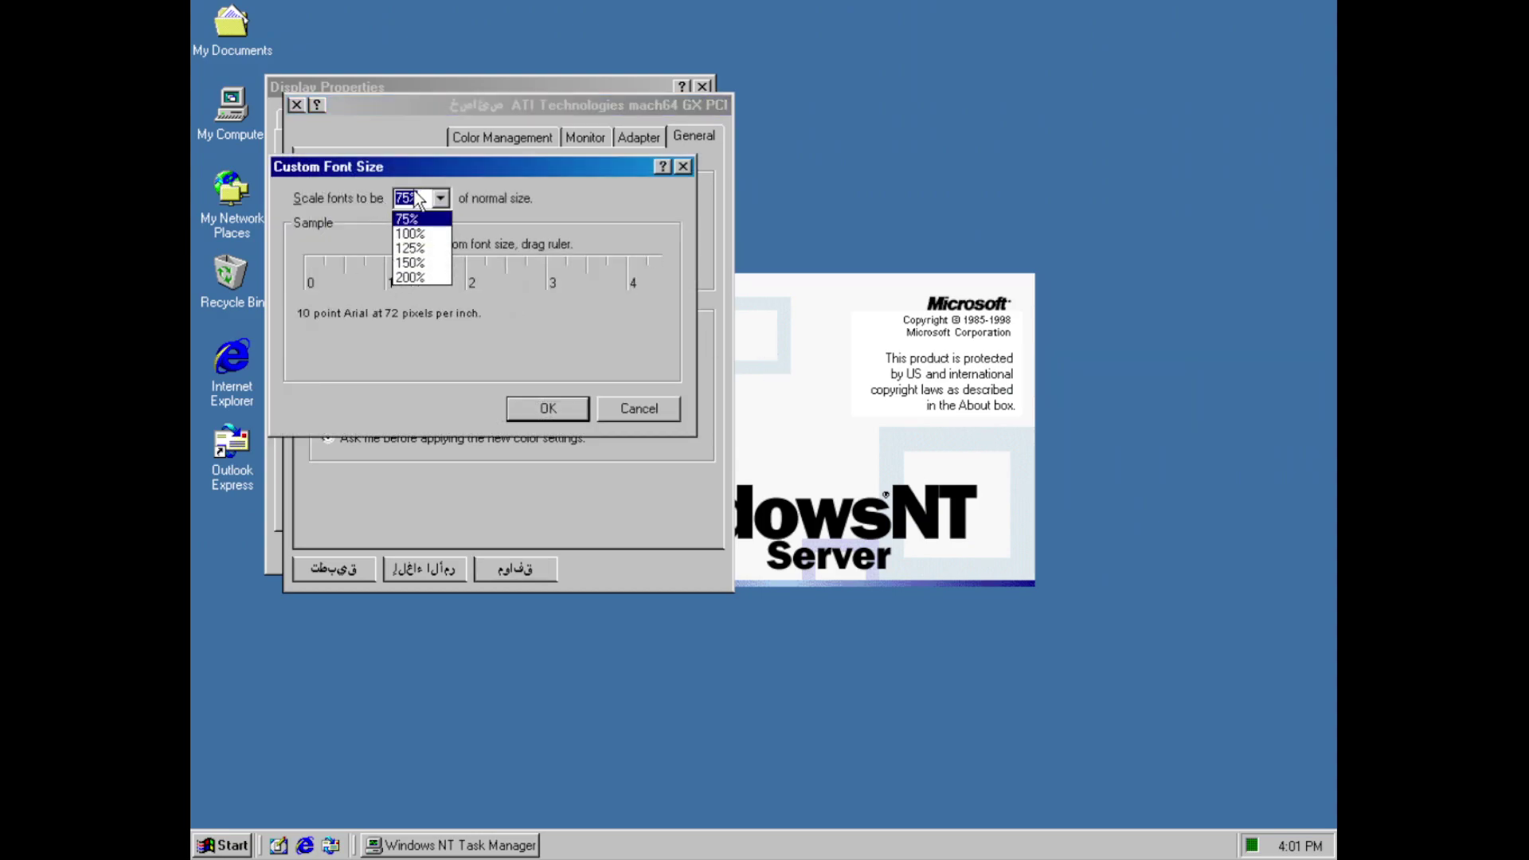
pyautogui.click(410, 277)
pyautogui.press('Up')
pyautogui.press('Up')
pyautogui.press('Up')
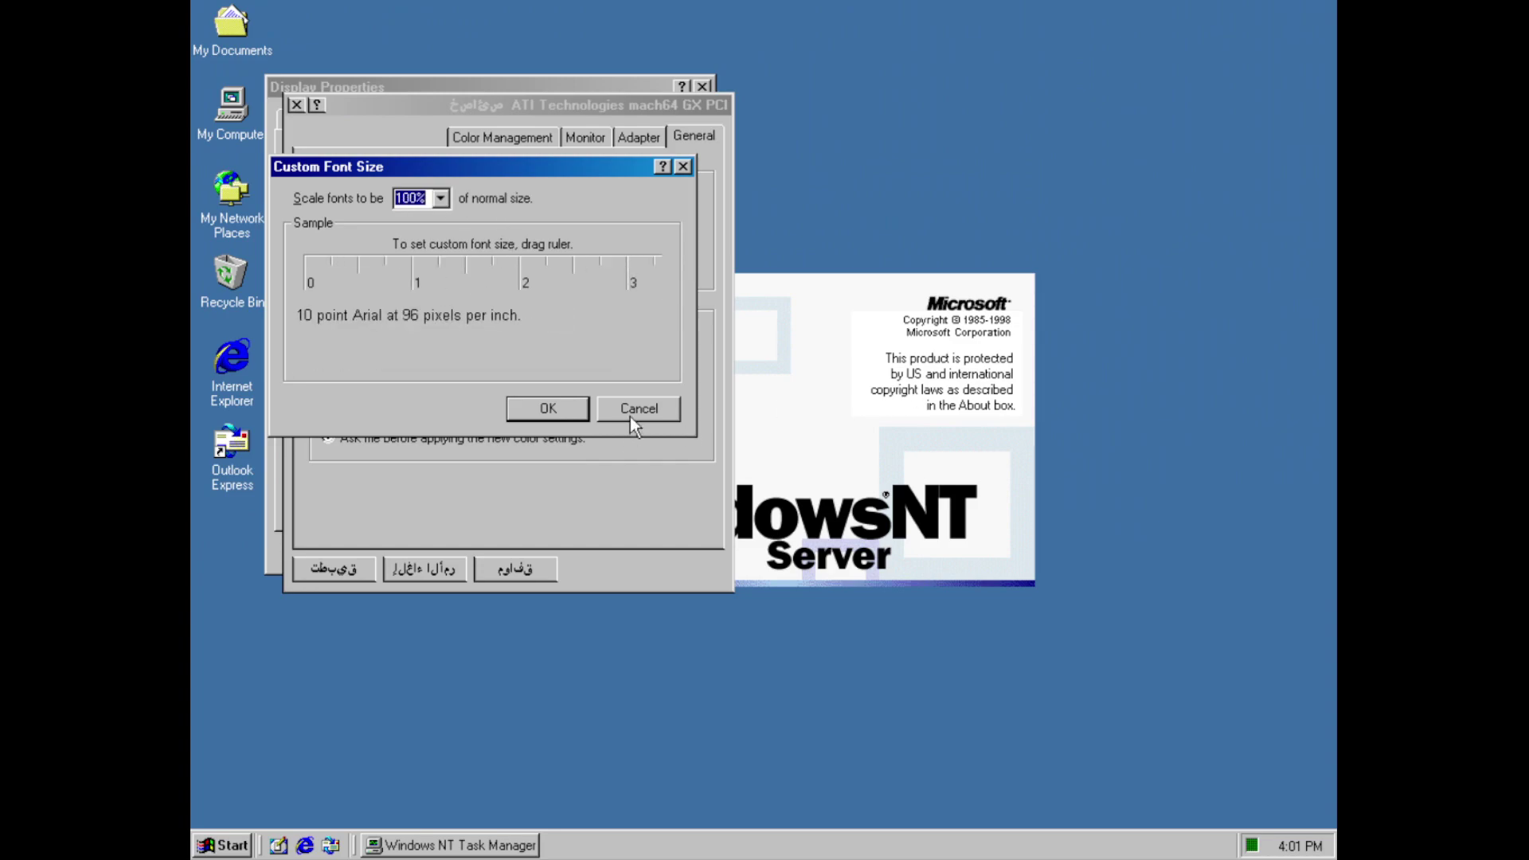
pyautogui.click(635, 418)
pyautogui.click(481, 215)
pyautogui.click(482, 212)
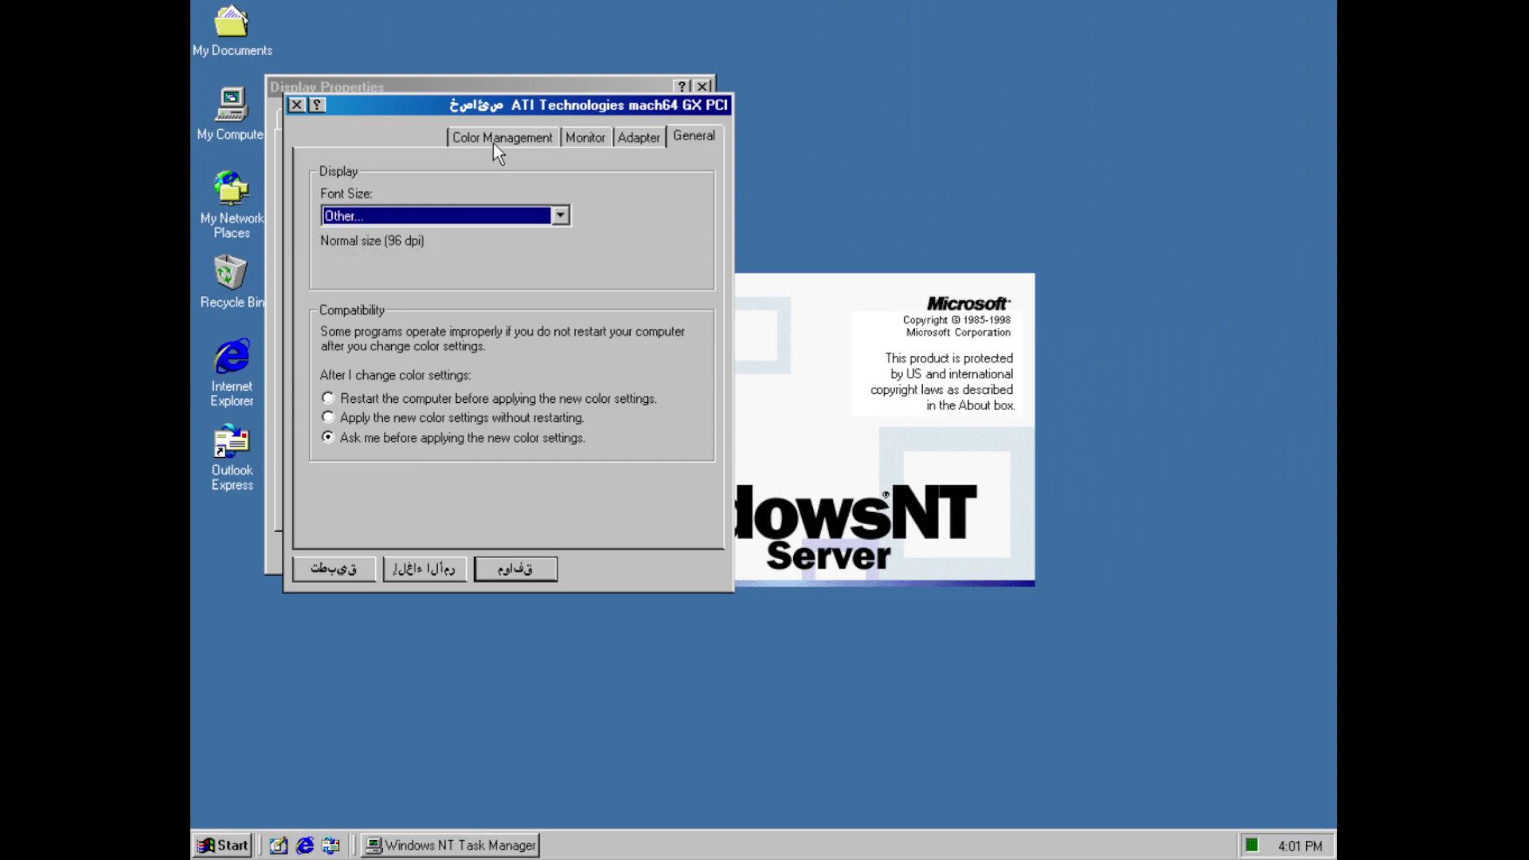
# Check the color profiles and file types offered for the monitor's color management, and cancel adding a profile
pyautogui.click(501, 137)
pyautogui.click(400, 514)
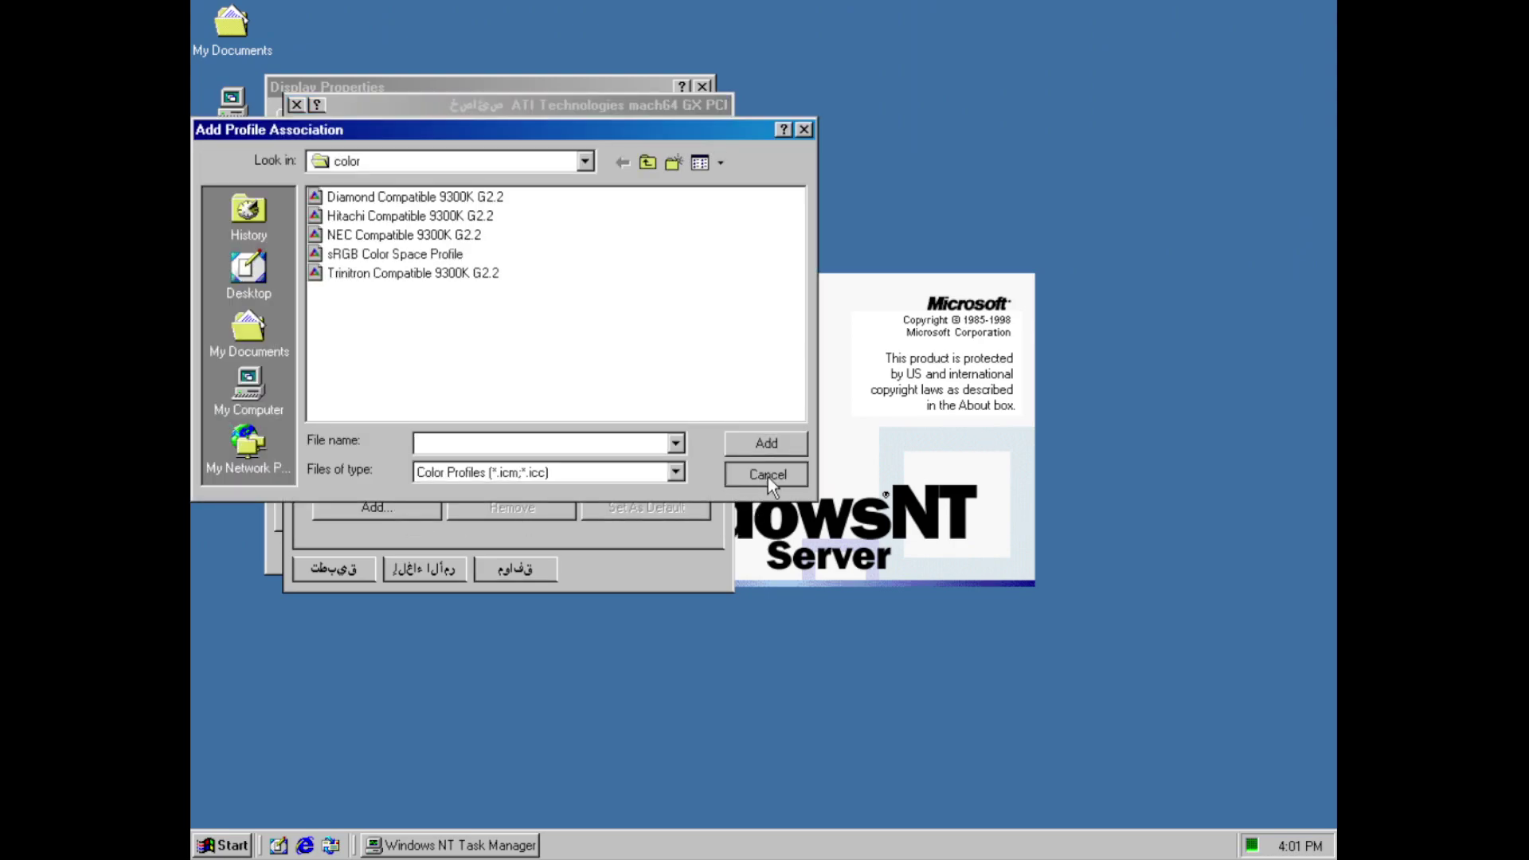
pyautogui.click(675, 472)
pyautogui.click(541, 489)
pyautogui.click(768, 474)
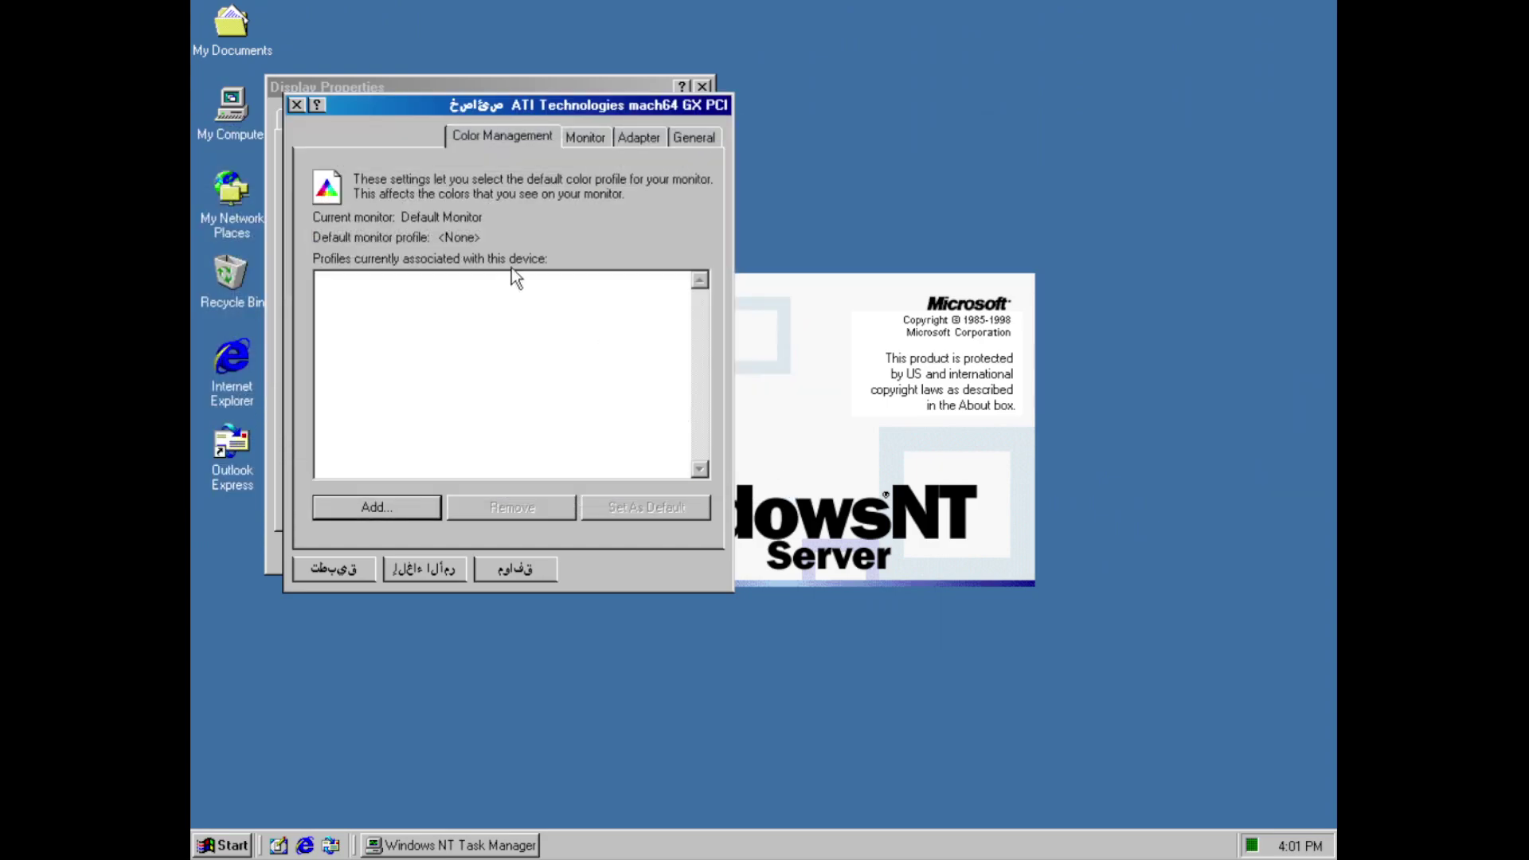
# Check the refresh frequency options available for the default monitor
pyautogui.click(584, 137)
pyautogui.click(572, 293)
pyautogui.click(572, 295)
# Open the Default Monitor's driver properties, start and cancel a driver update, and close the properties
pyautogui.click(610, 327)
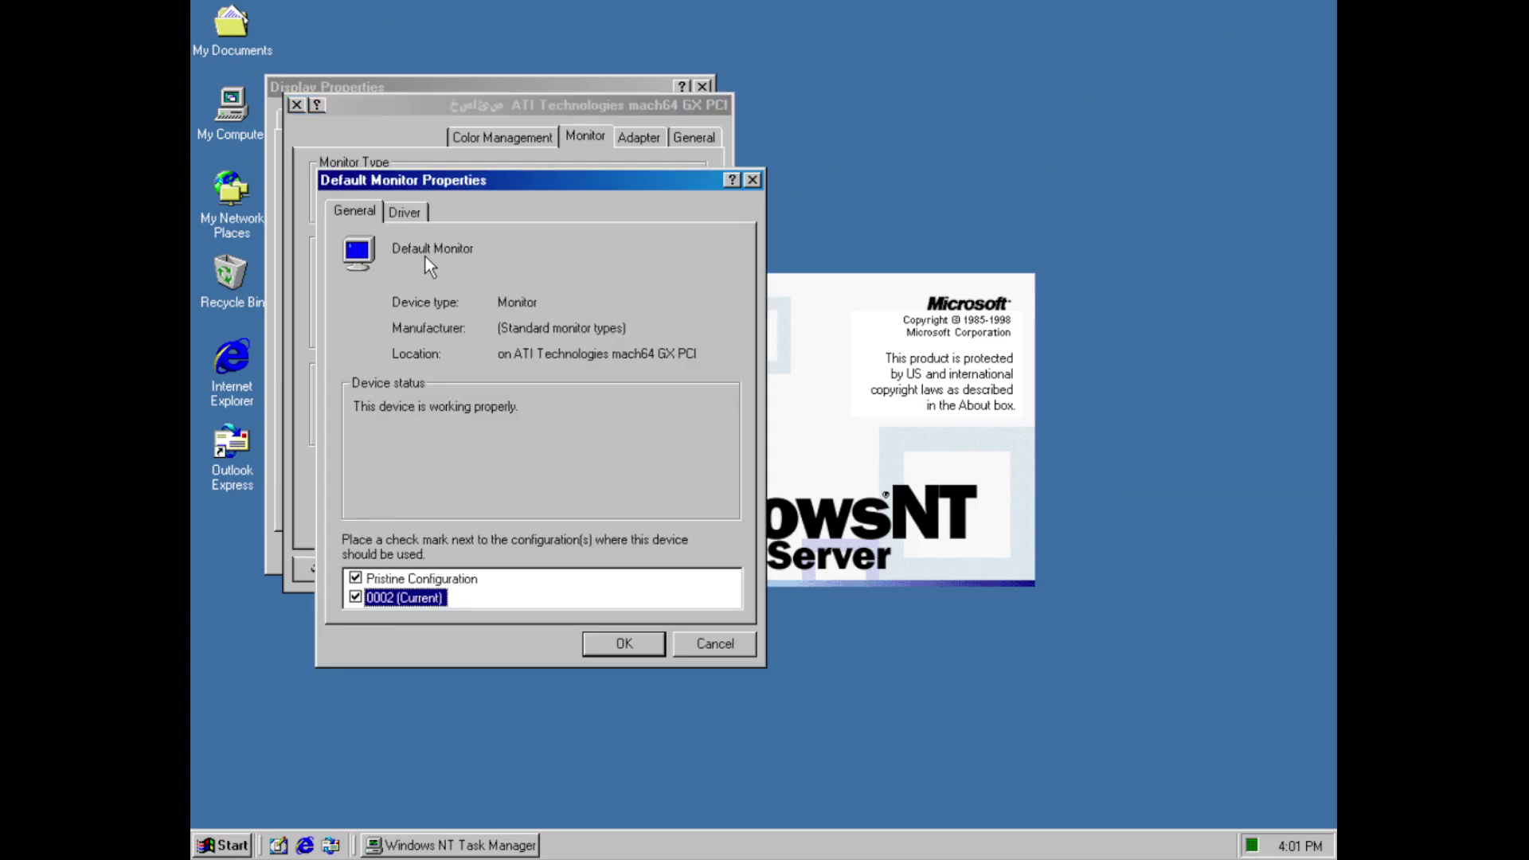
pyautogui.click(417, 217)
pyautogui.click(661, 598)
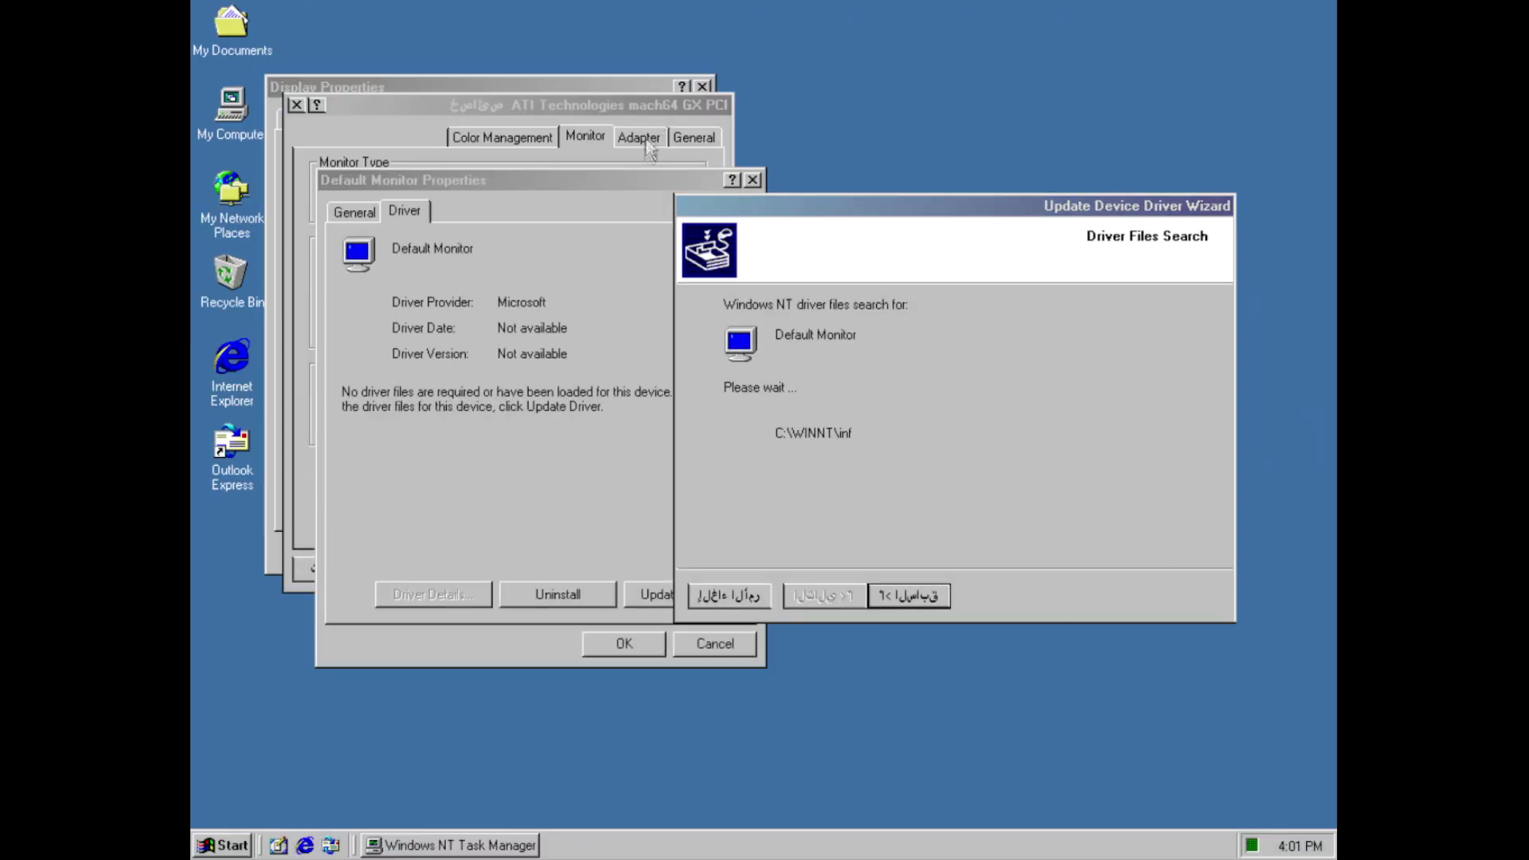
pyautogui.click(740, 606)
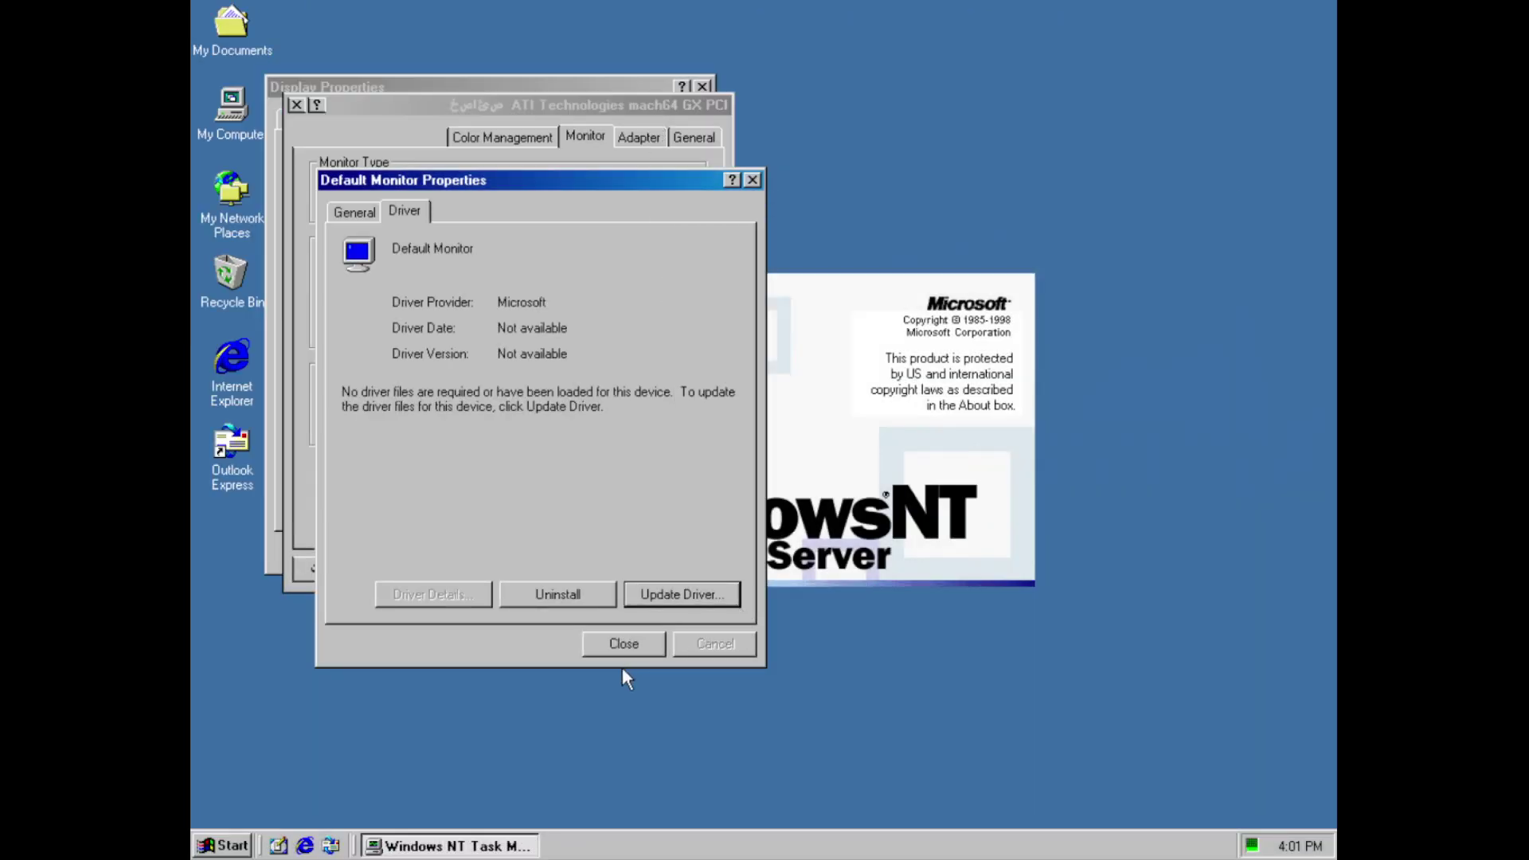
pyautogui.click(660, 644)
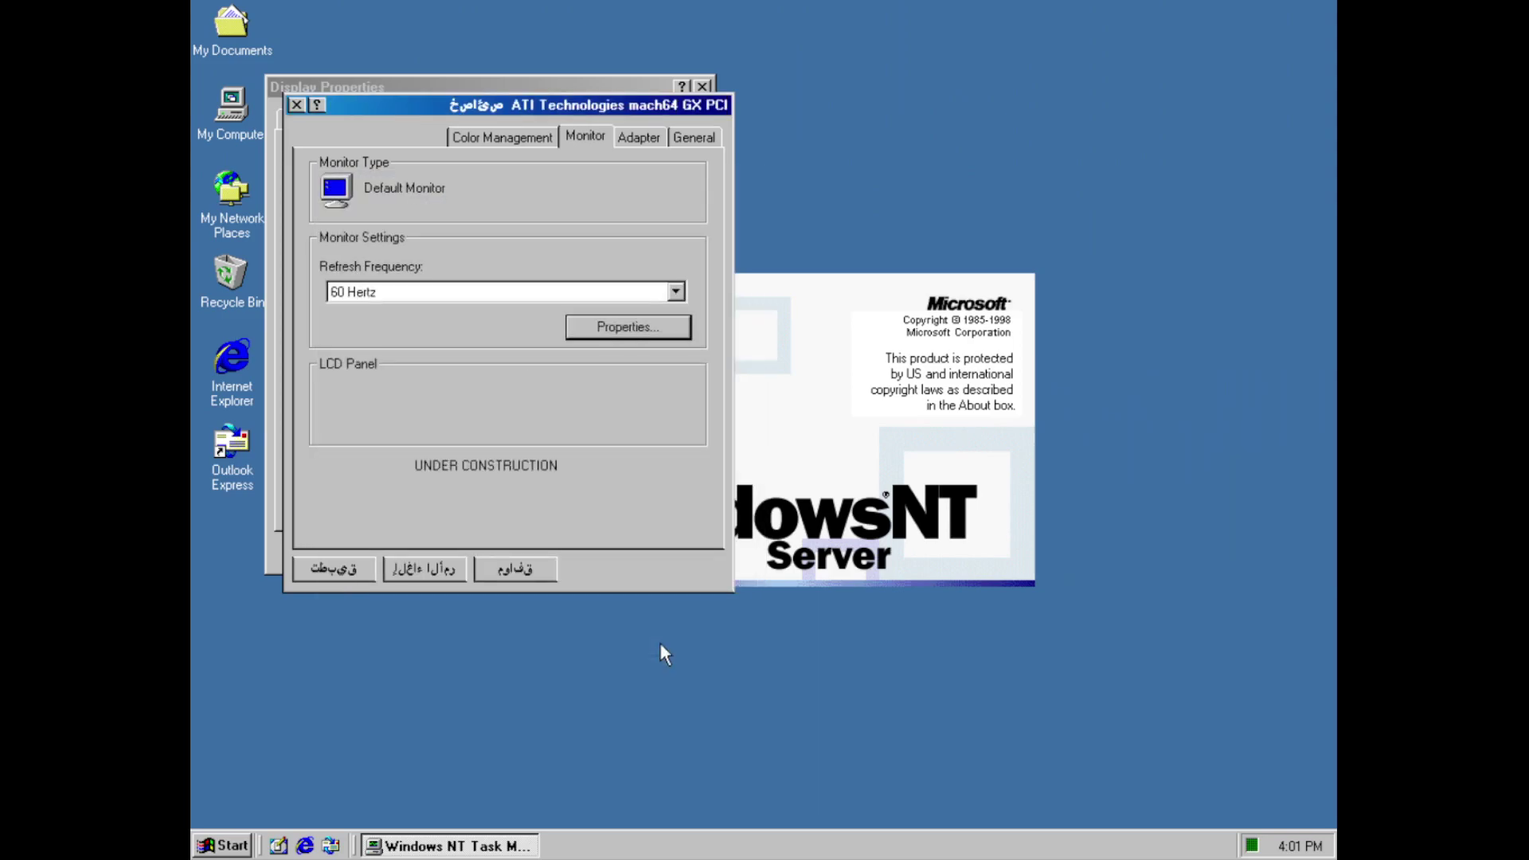
# Start and cancel a driver update for the ATI Technologies mach64 GX PCI adapter, and view its driver file details
pyautogui.click(638, 138)
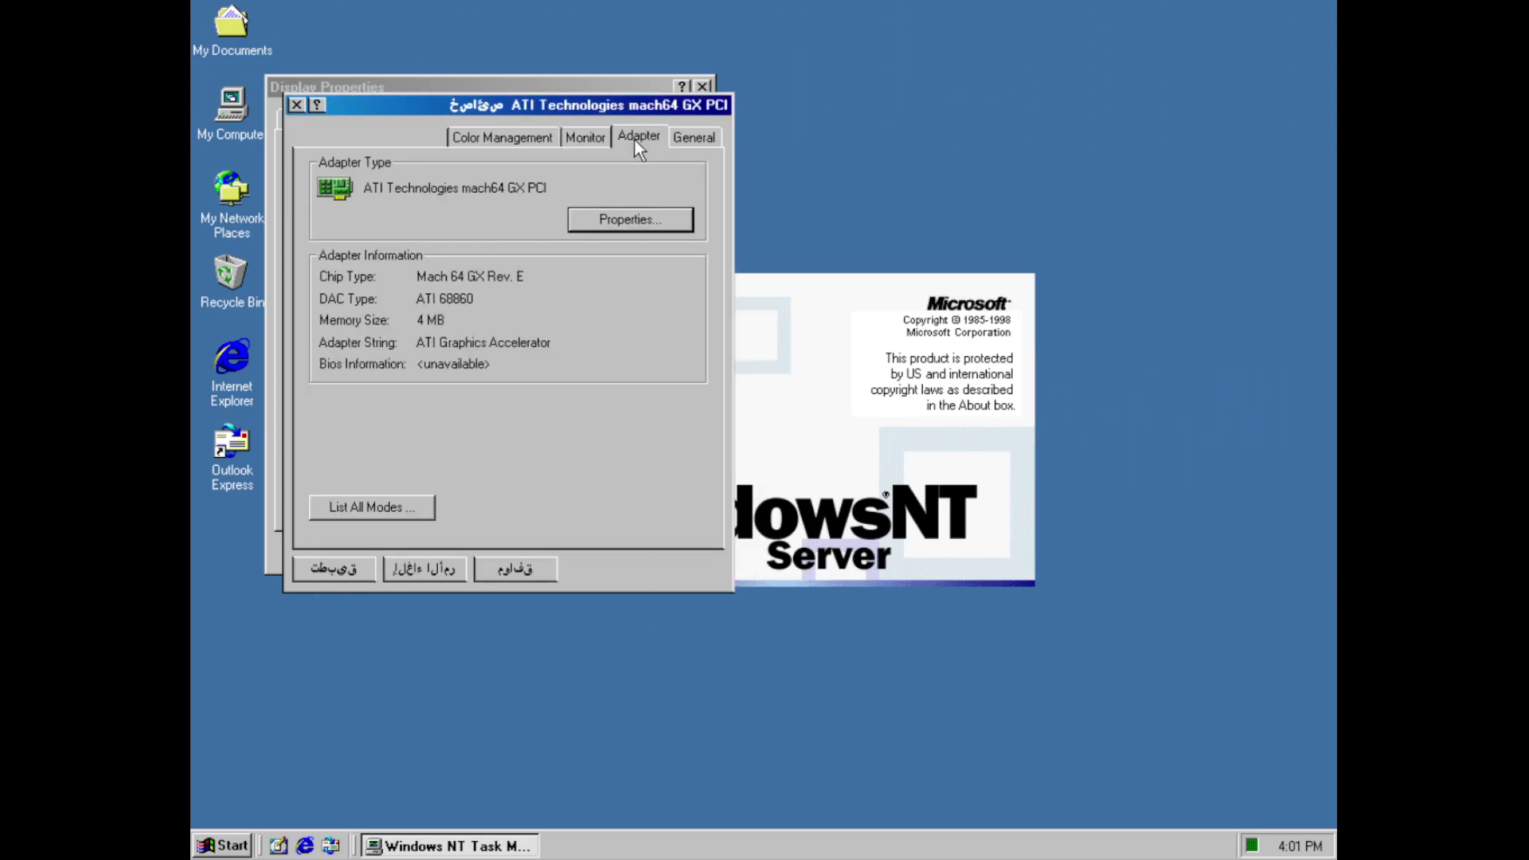
pyautogui.click(642, 221)
pyautogui.click(405, 213)
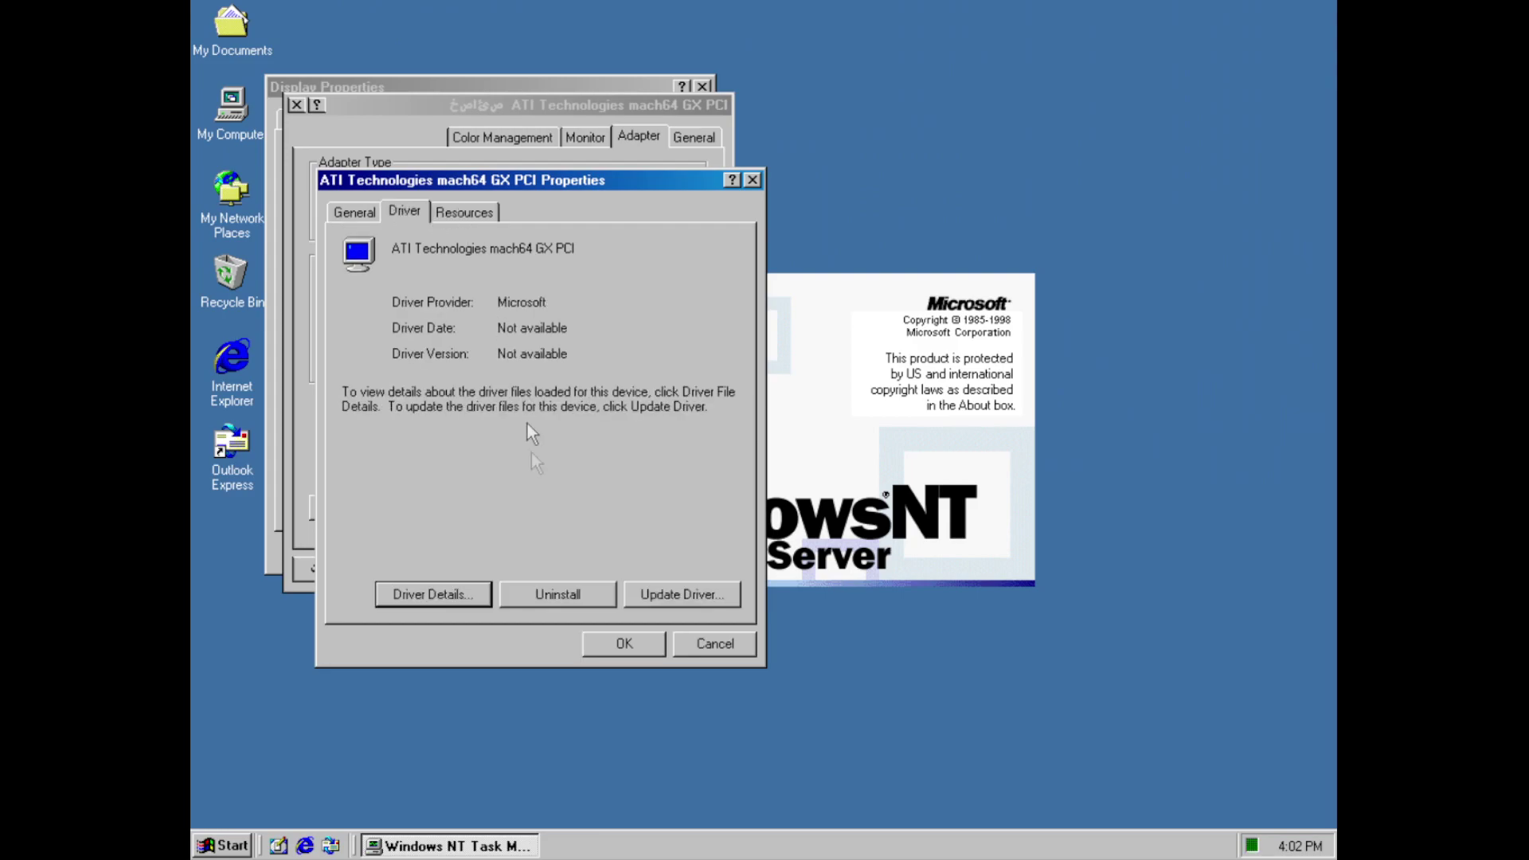
pyautogui.click(688, 595)
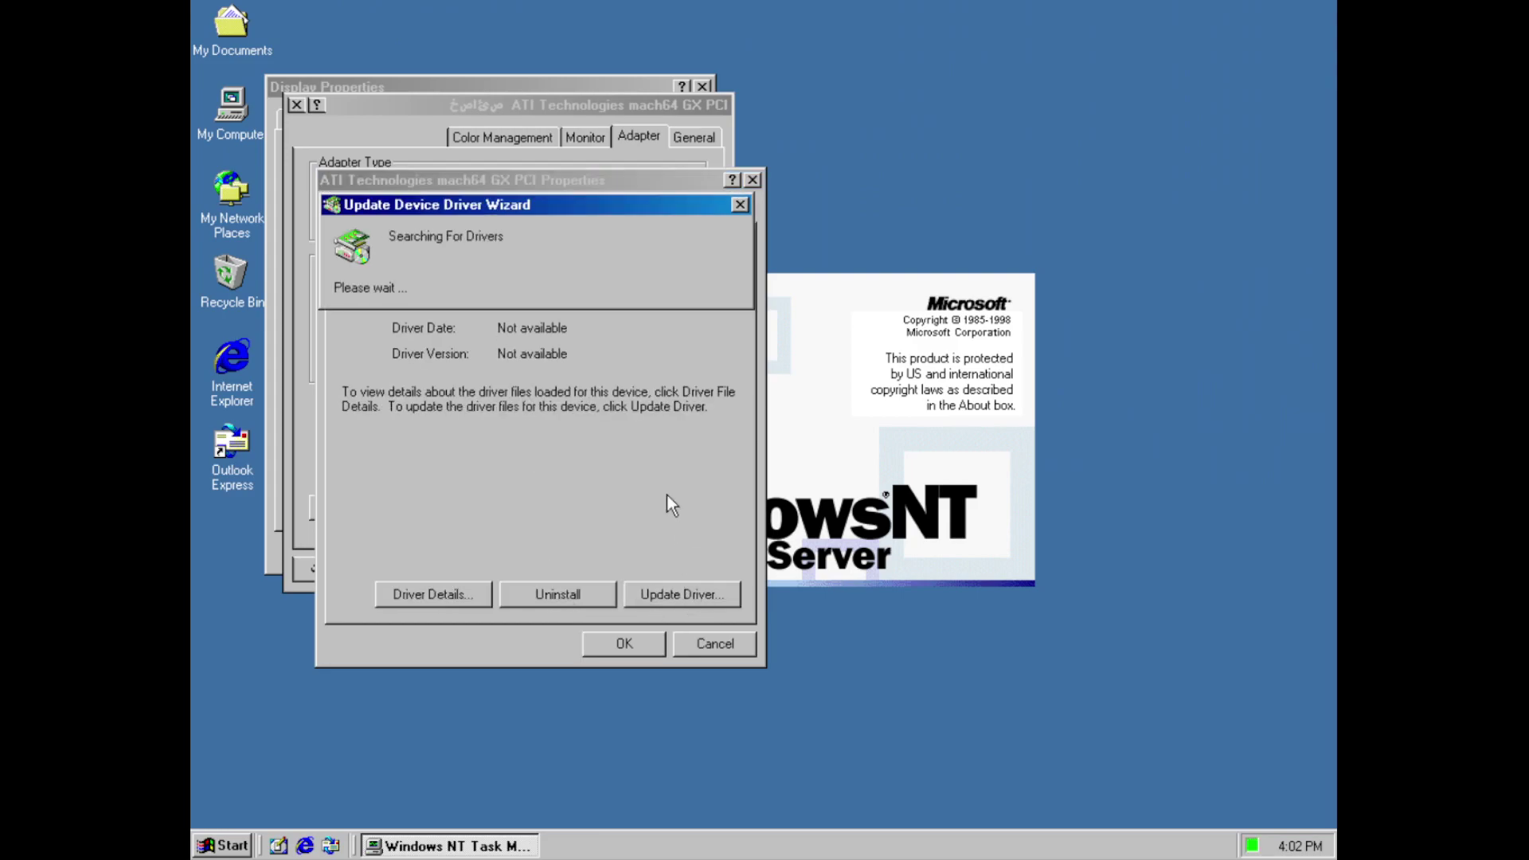
pyautogui.hotkey('ctrl', 'shift', 'Escape')
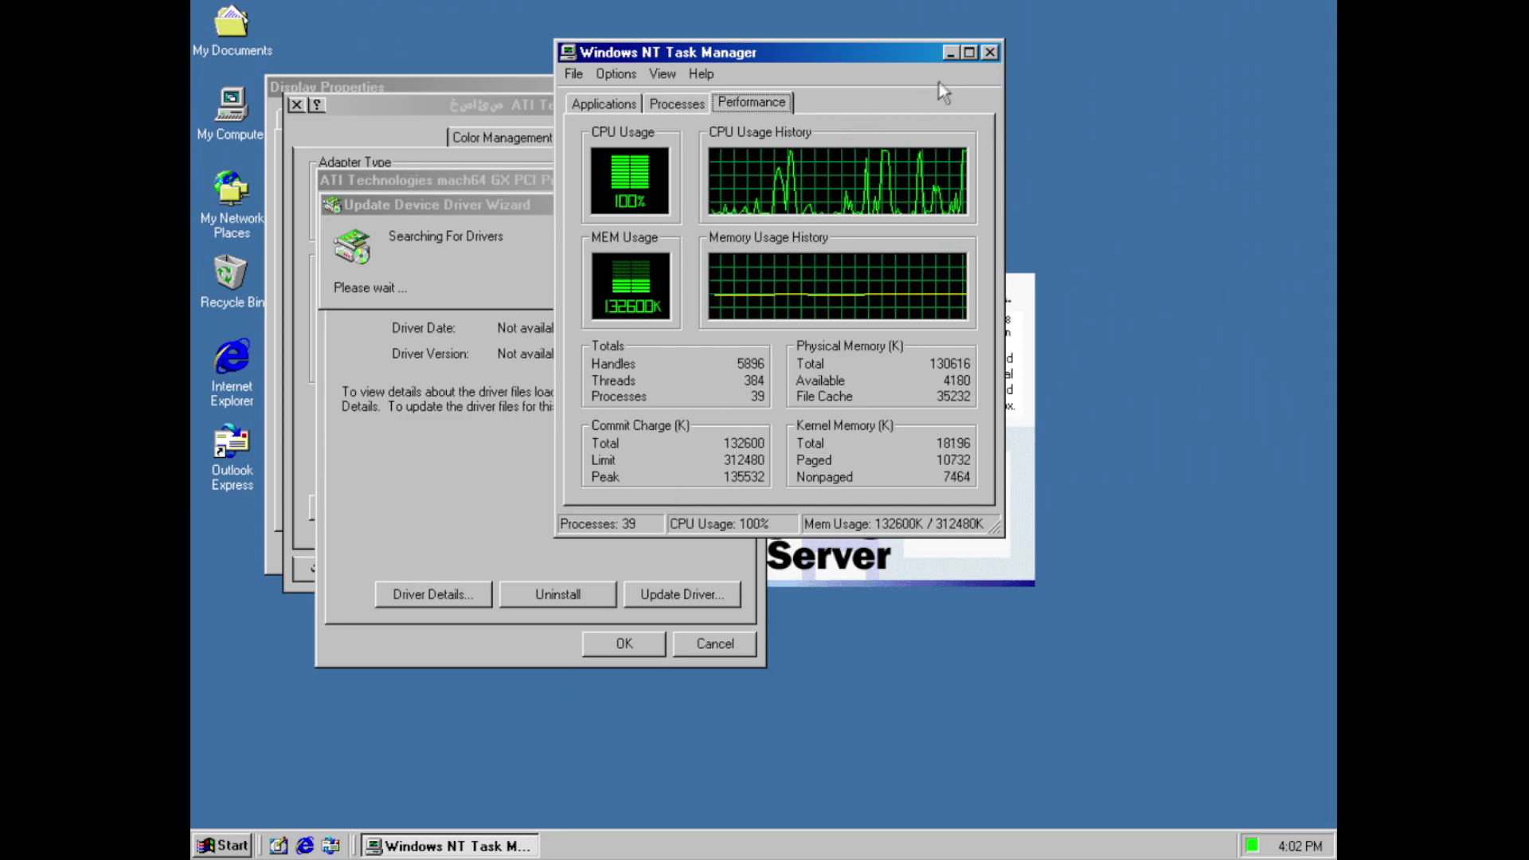
pyautogui.click(952, 56)
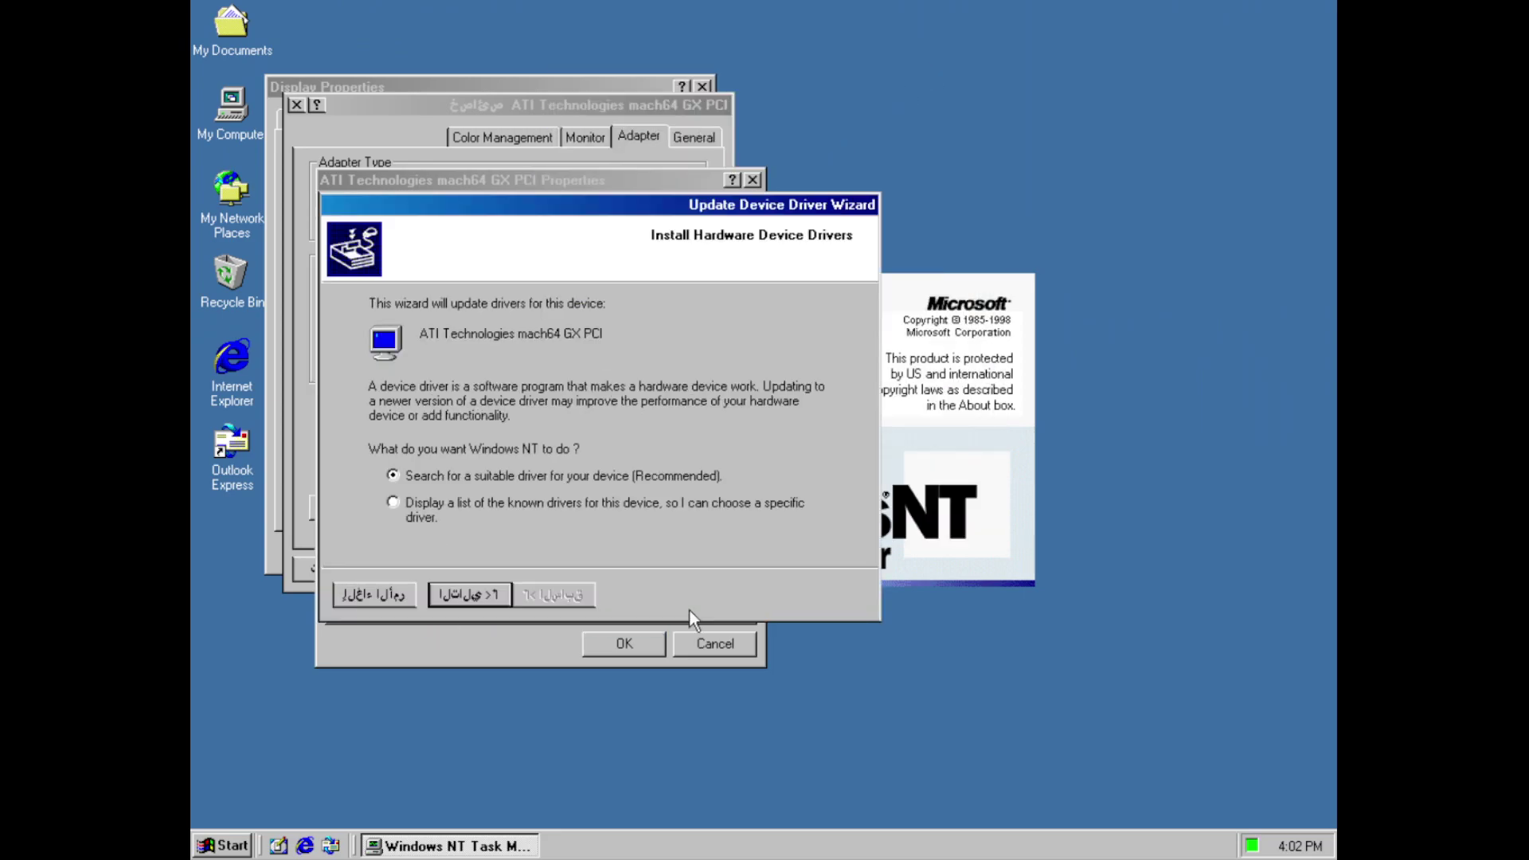
pyautogui.click(393, 598)
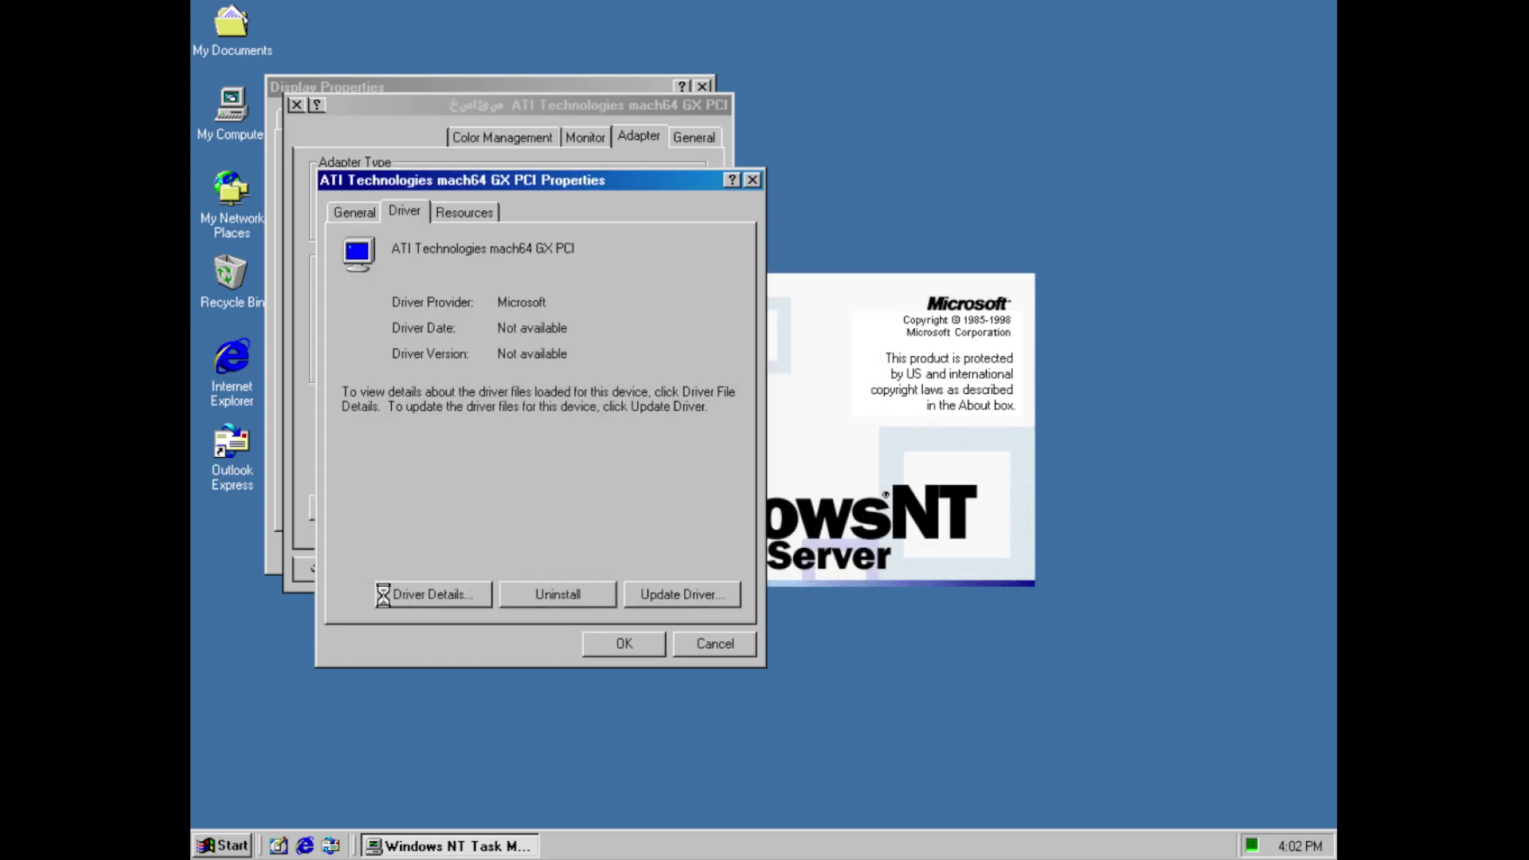
pyautogui.click(461, 603)
pyautogui.click(677, 615)
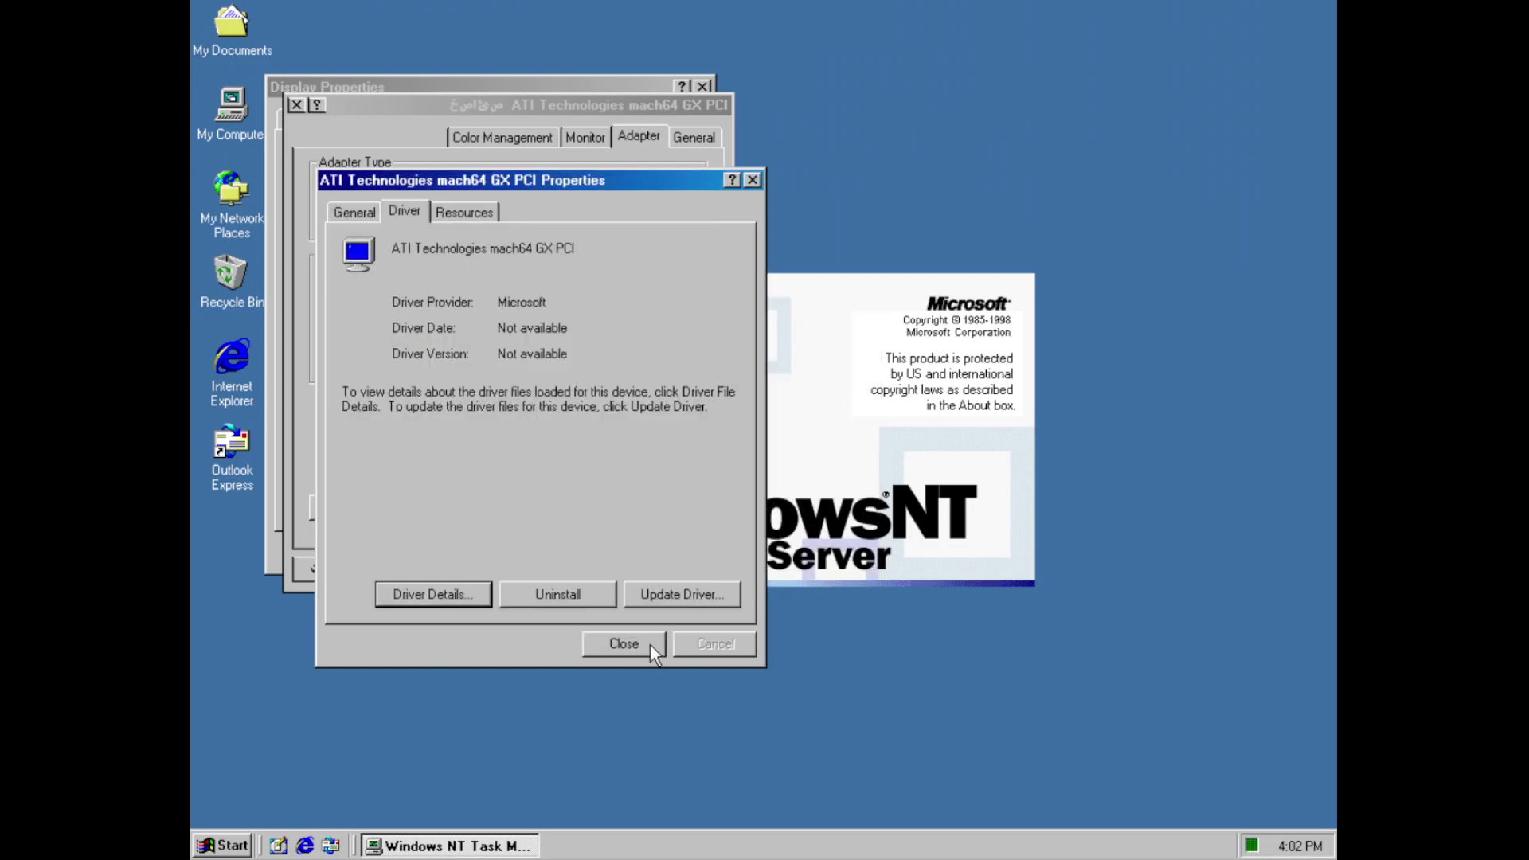
# Close the adapter's driver properties, check the font size options in the general display settings, and close the display properties
pyautogui.click(623, 644)
pyautogui.click(693, 139)
pyautogui.click(545, 214)
pyautogui.click(550, 222)
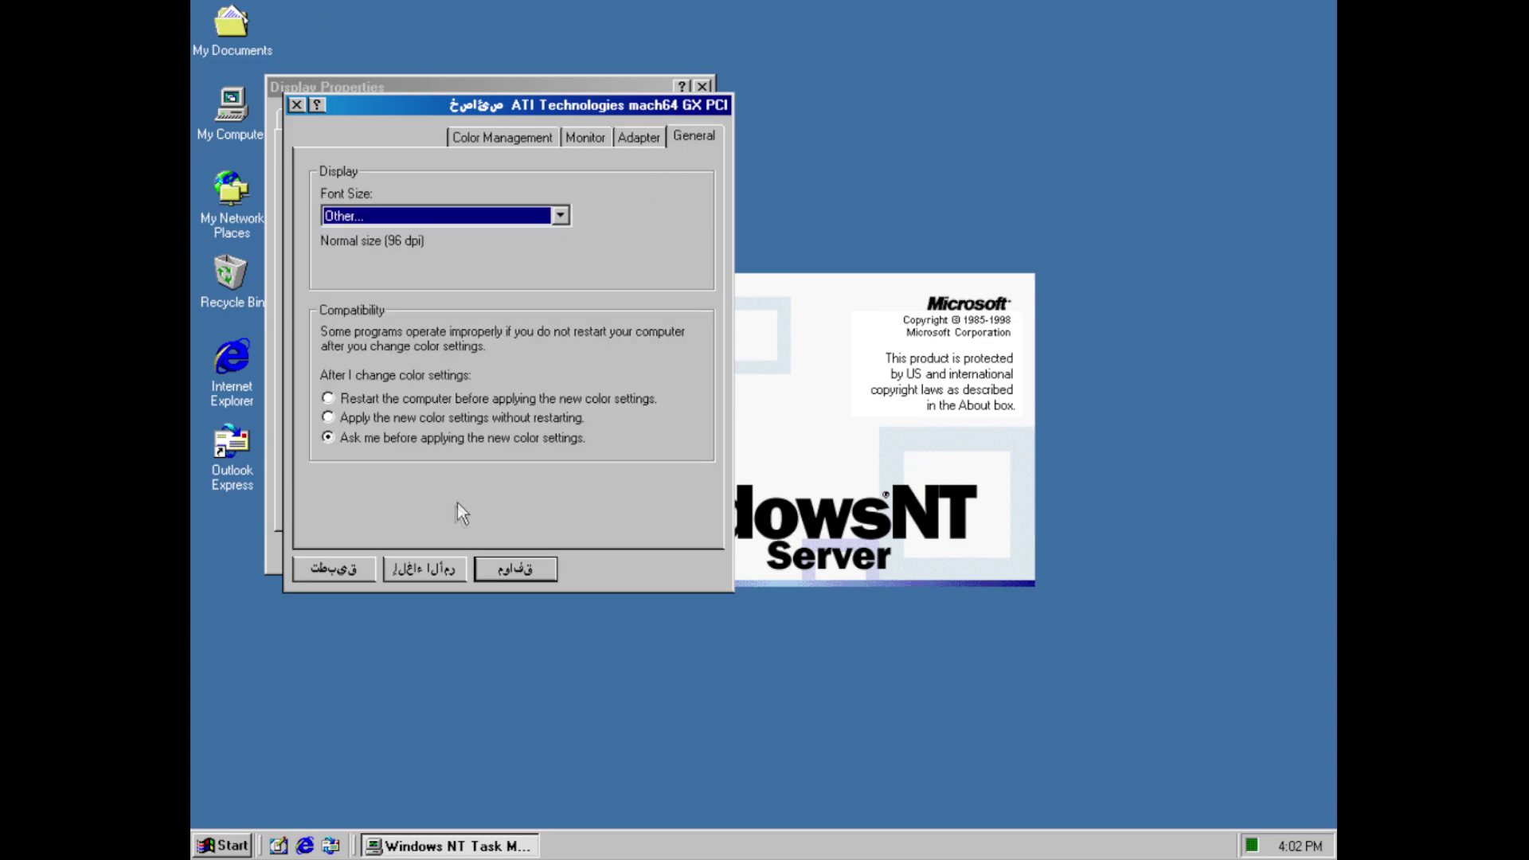
pyautogui.click(529, 560)
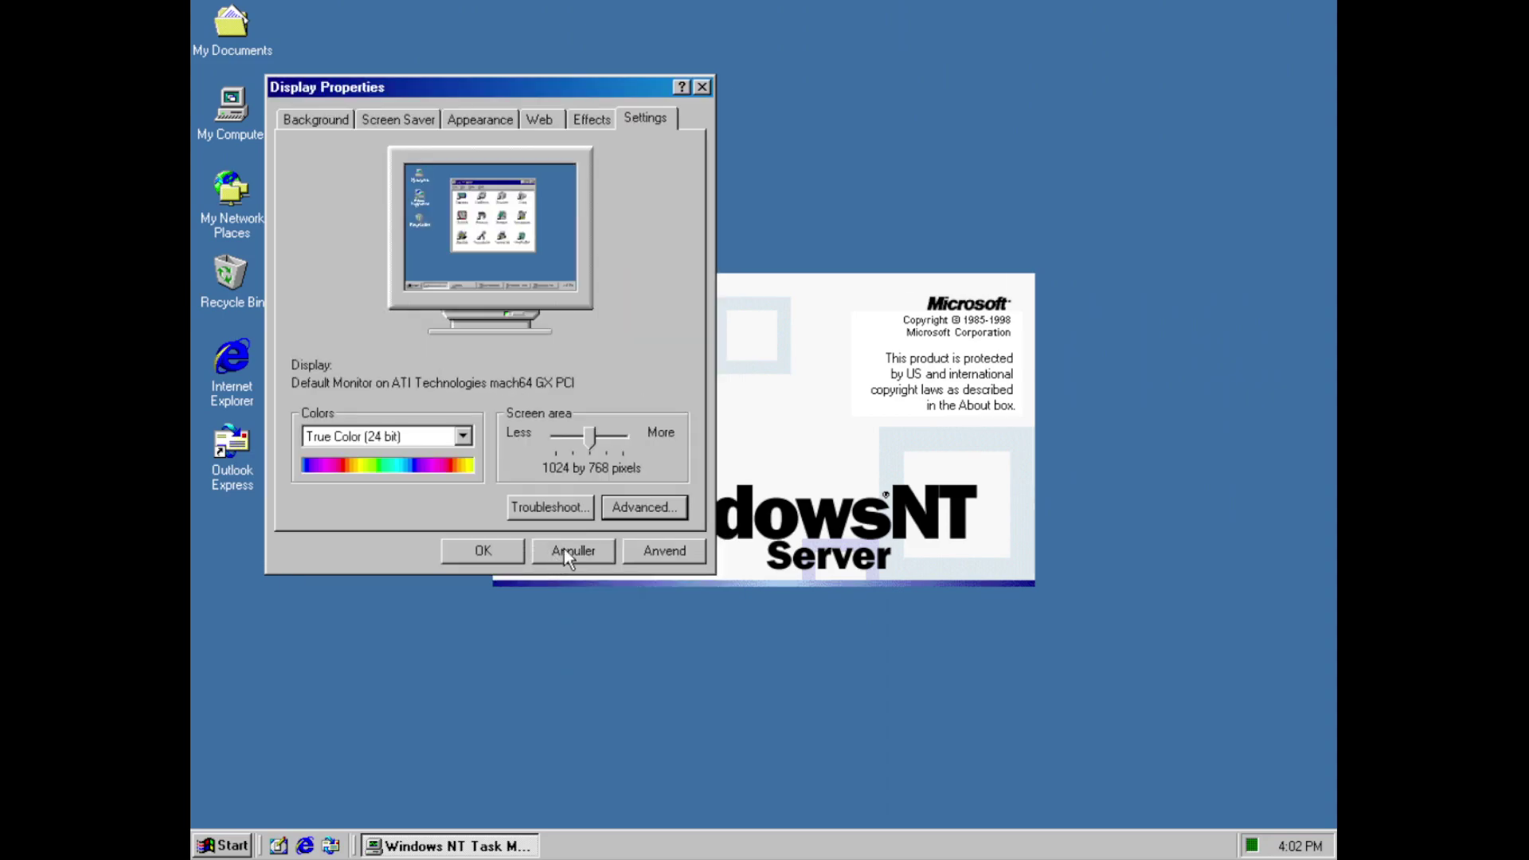
pyautogui.click(564, 548)
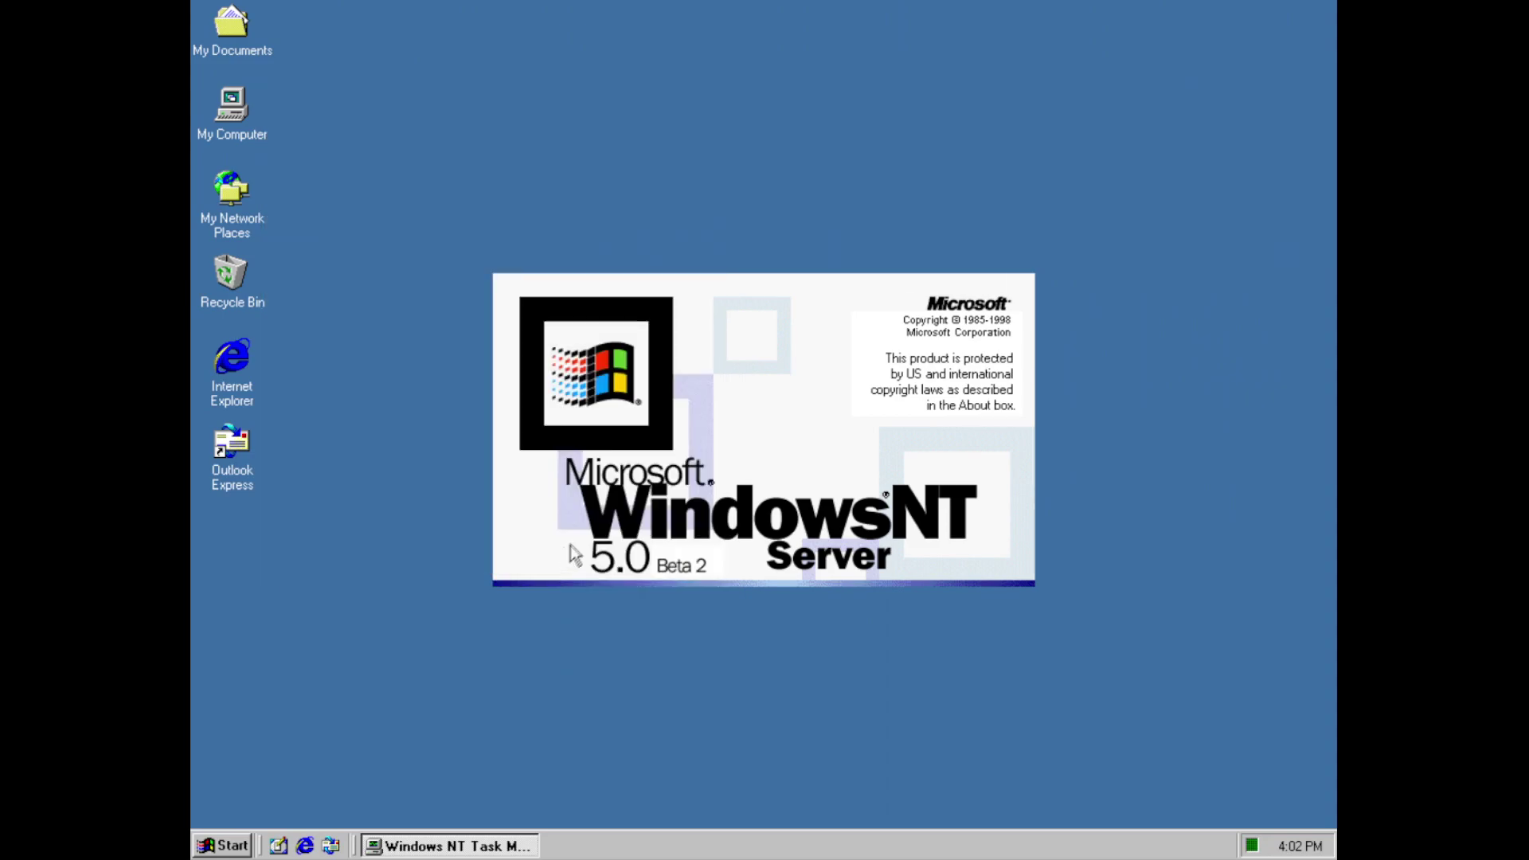
# Open the Control Panel
pyautogui.click(231, 844)
pyautogui.rightClick(503, 390)
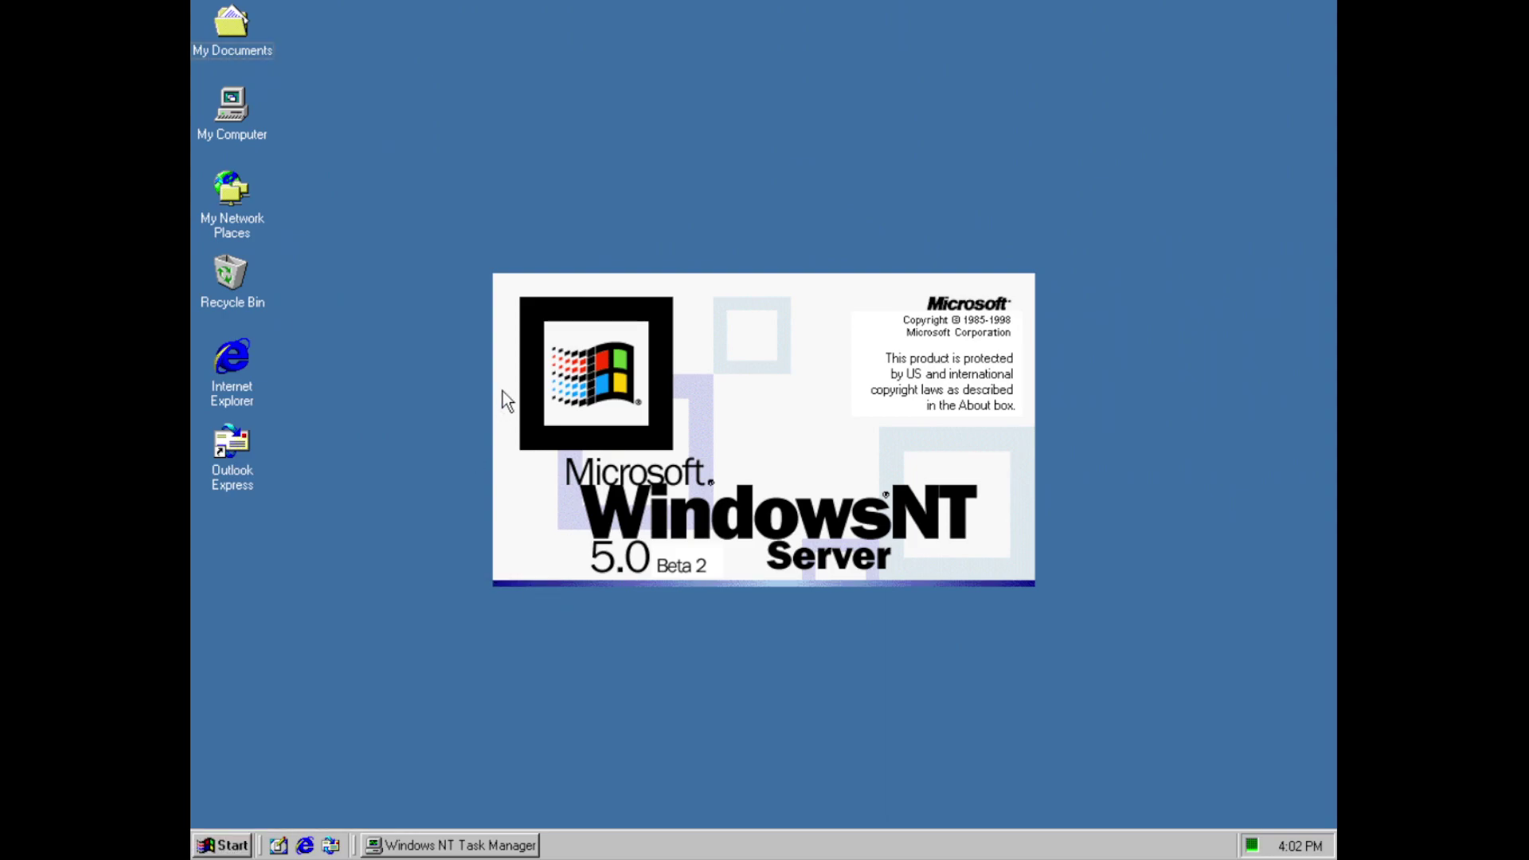
pyautogui.click(348, 693)
pyautogui.click(230, 848)
pyautogui.moveTo(307, 657)
pyautogui.click(429, 646)
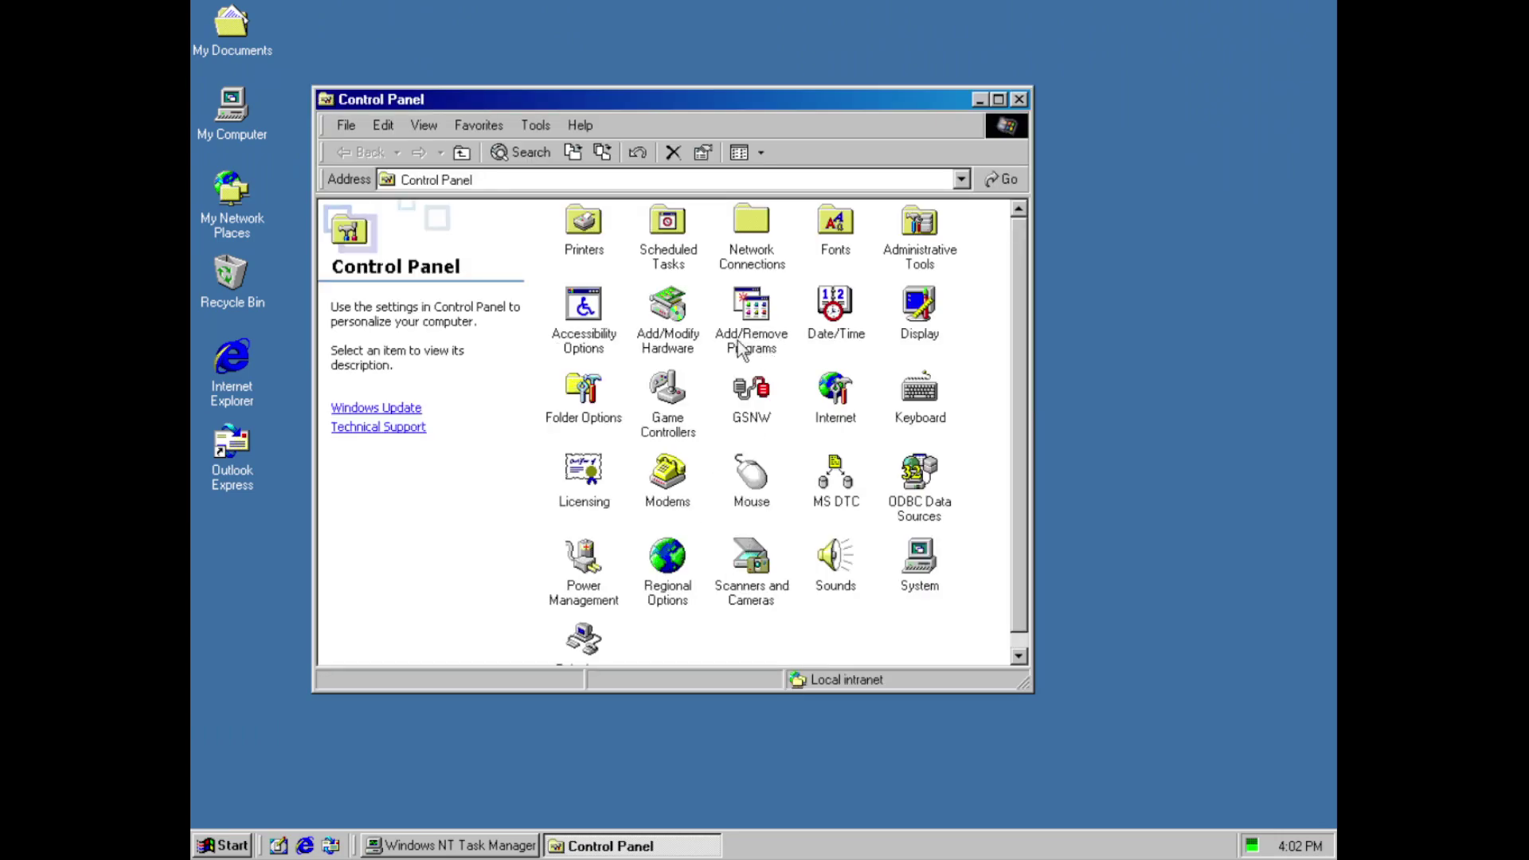
# Start the Add Printer Wizard from the Printers folder, review the available printer ports, cancel it, and return to the Control Panel
pyautogui.click(594, 241)
pyautogui.doubleClick(595, 241)
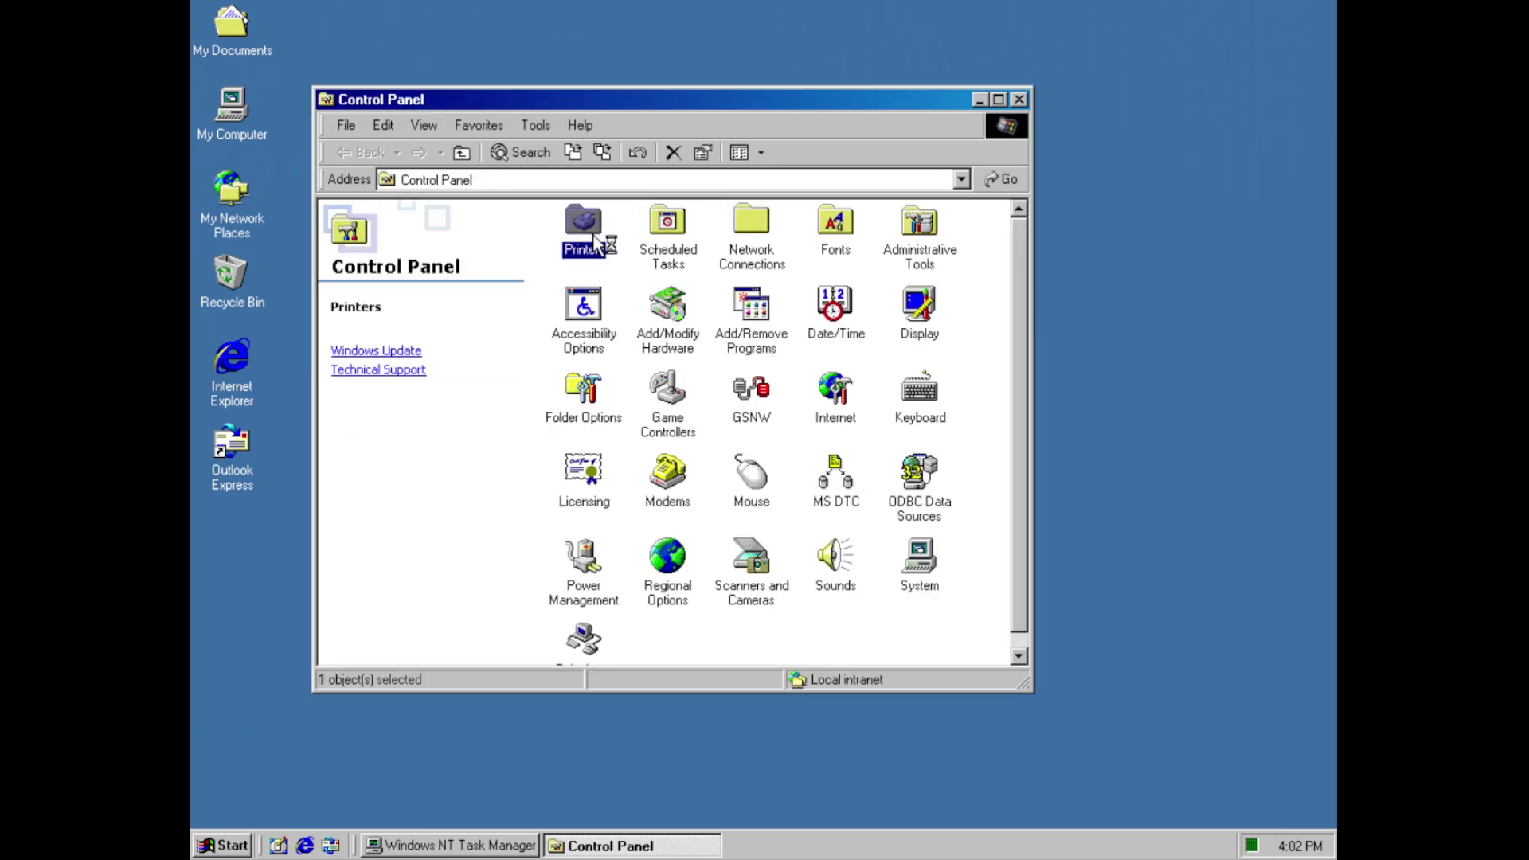
pyautogui.doubleClick(596, 242)
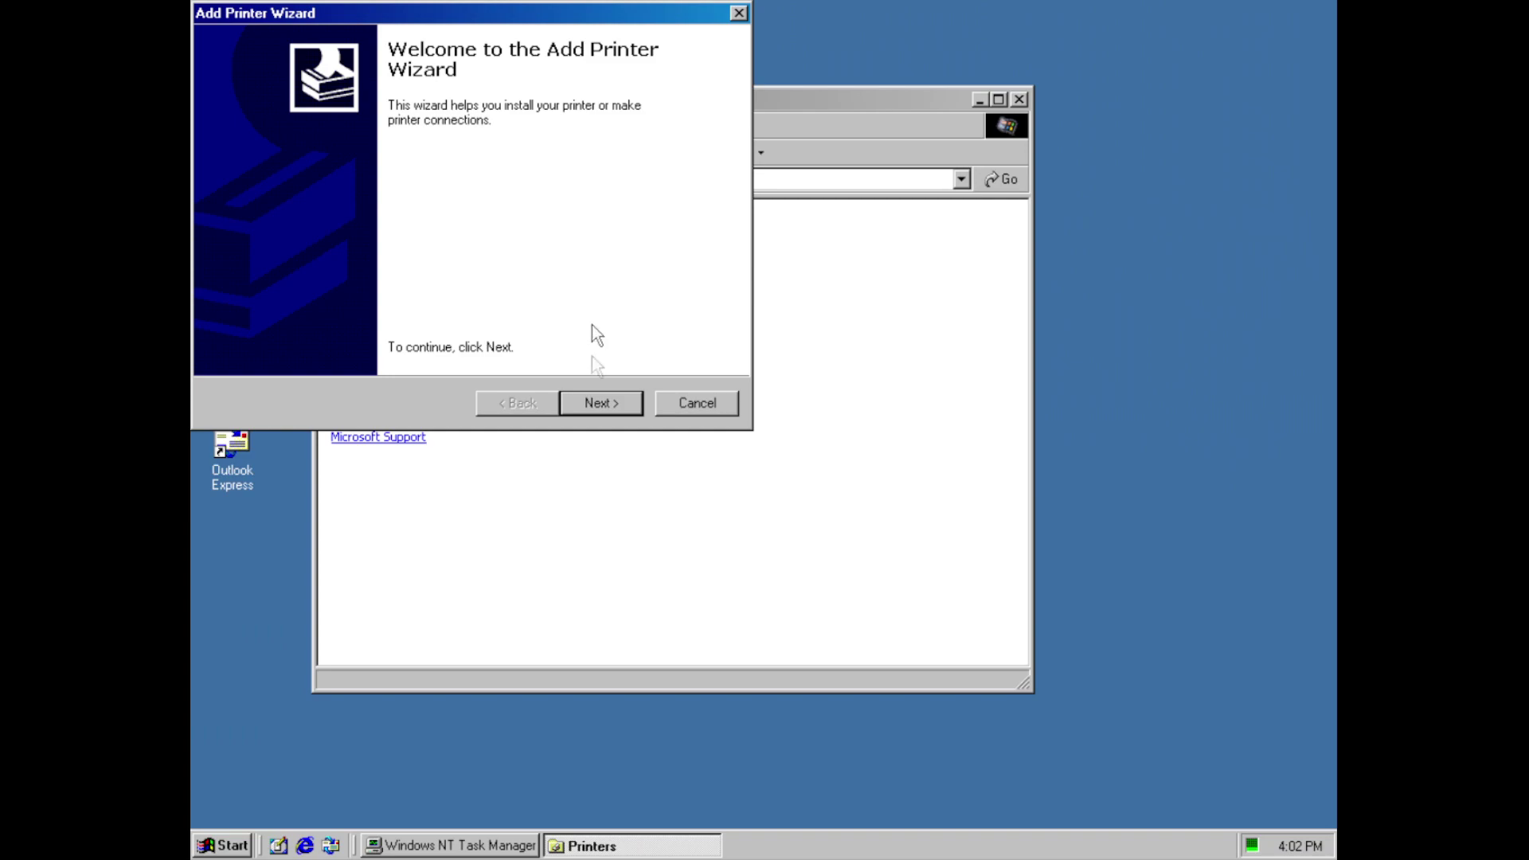
pyautogui.click(597, 410)
pyautogui.click(599, 405)
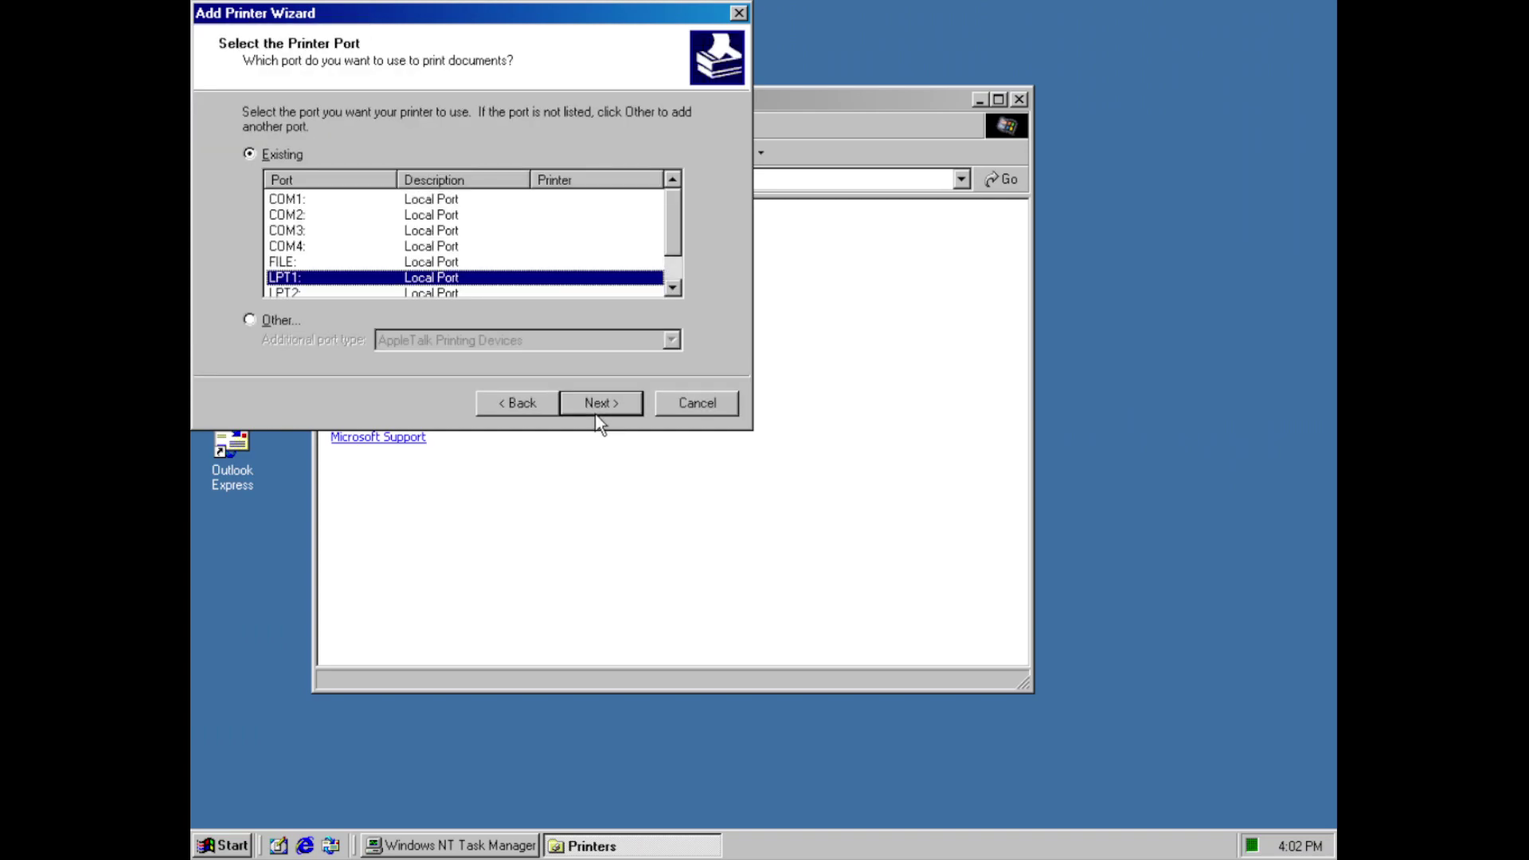
pyautogui.scroll(-1, 674, 250)
pyautogui.click(613, 403)
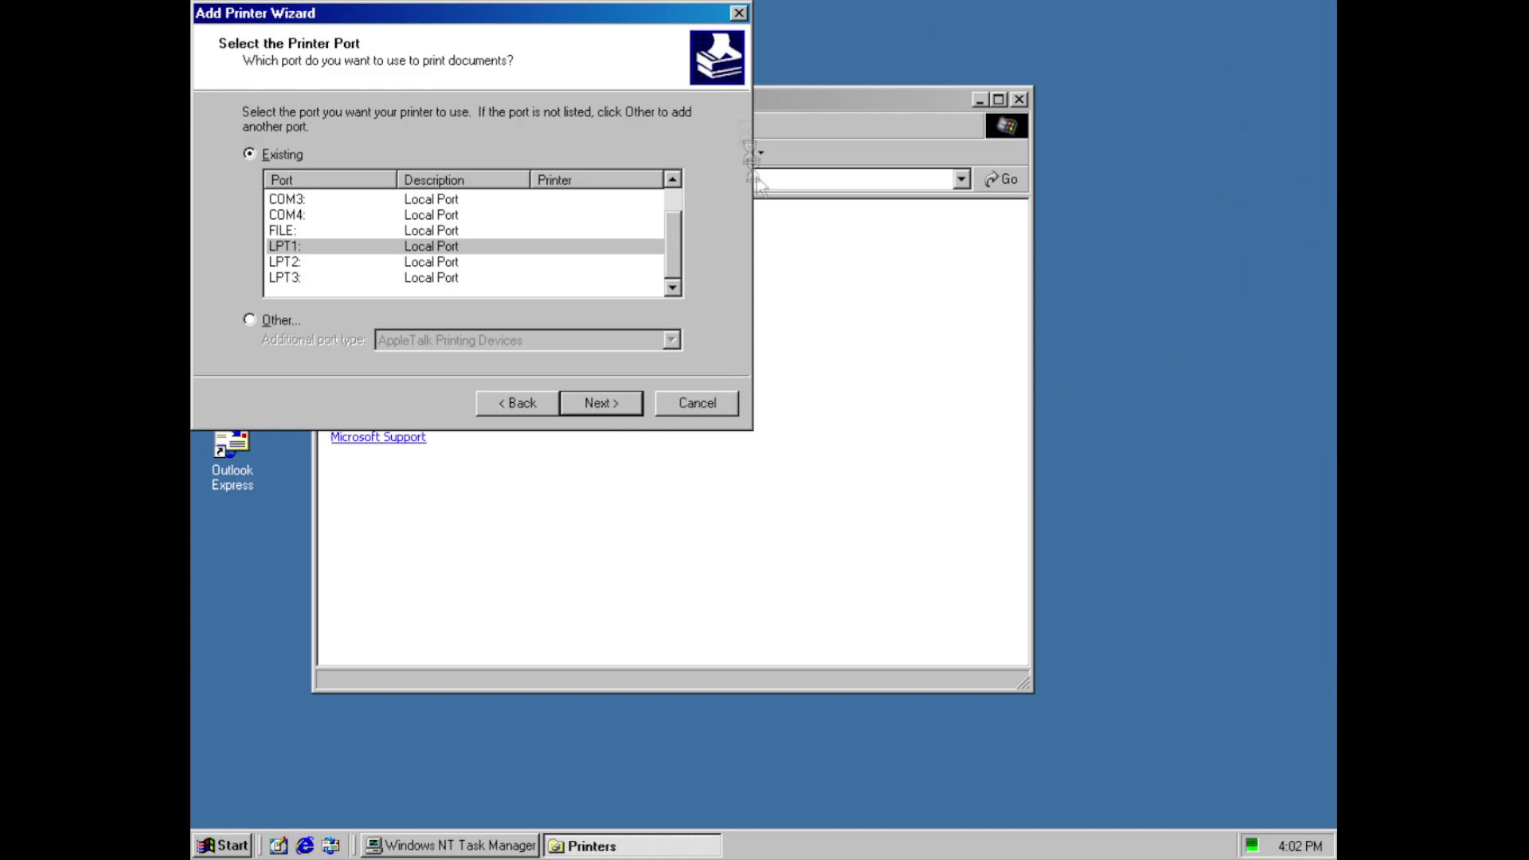
pyautogui.press('Return')
pyautogui.moveTo(730, 223); pyautogui.dragTo(730, 314)
pyautogui.click(705, 406)
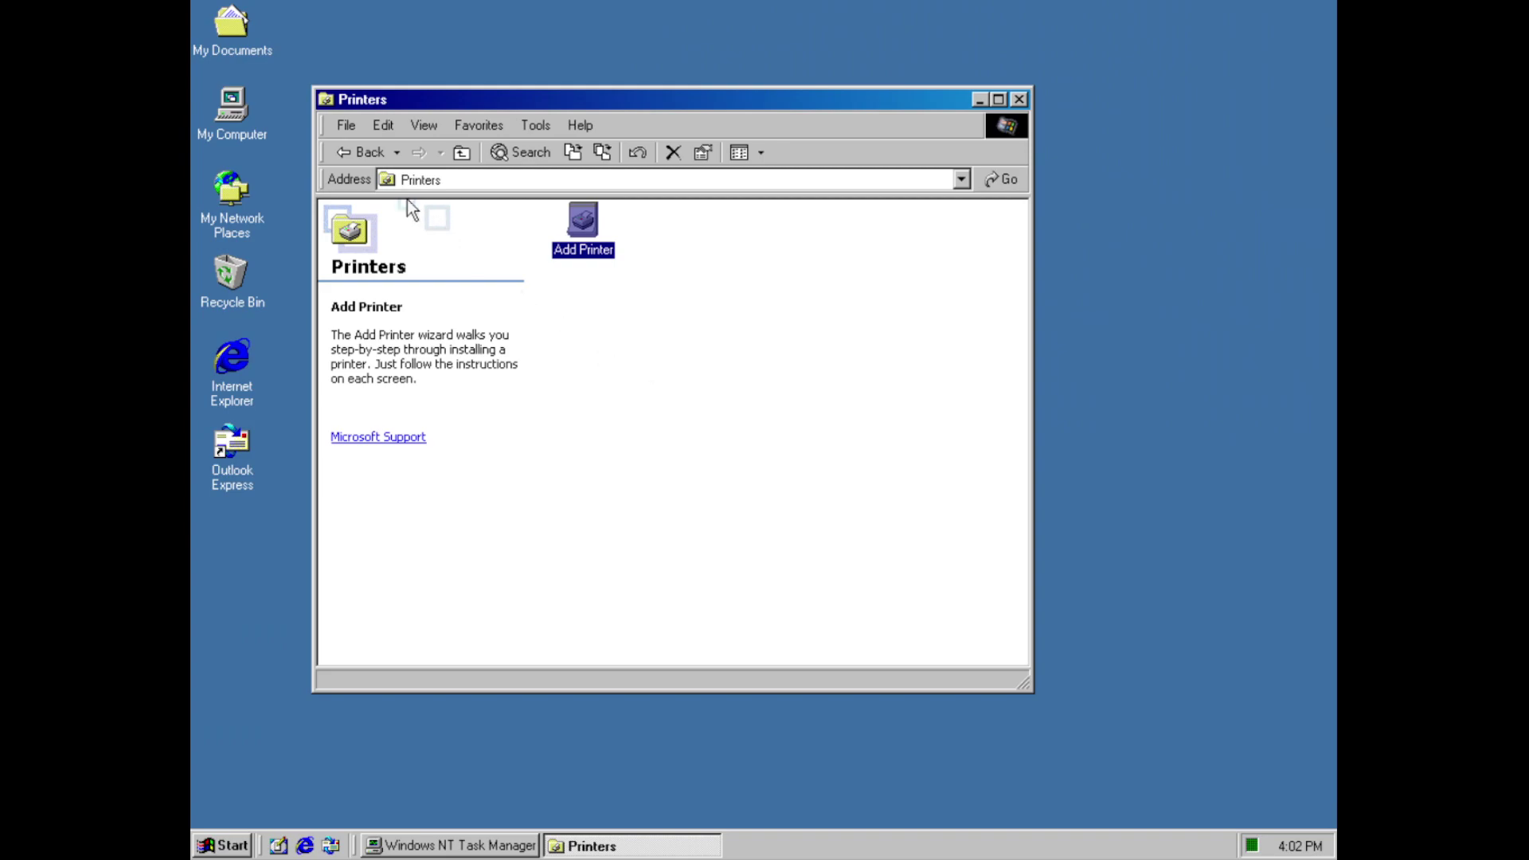
pyautogui.press('BackSpace')
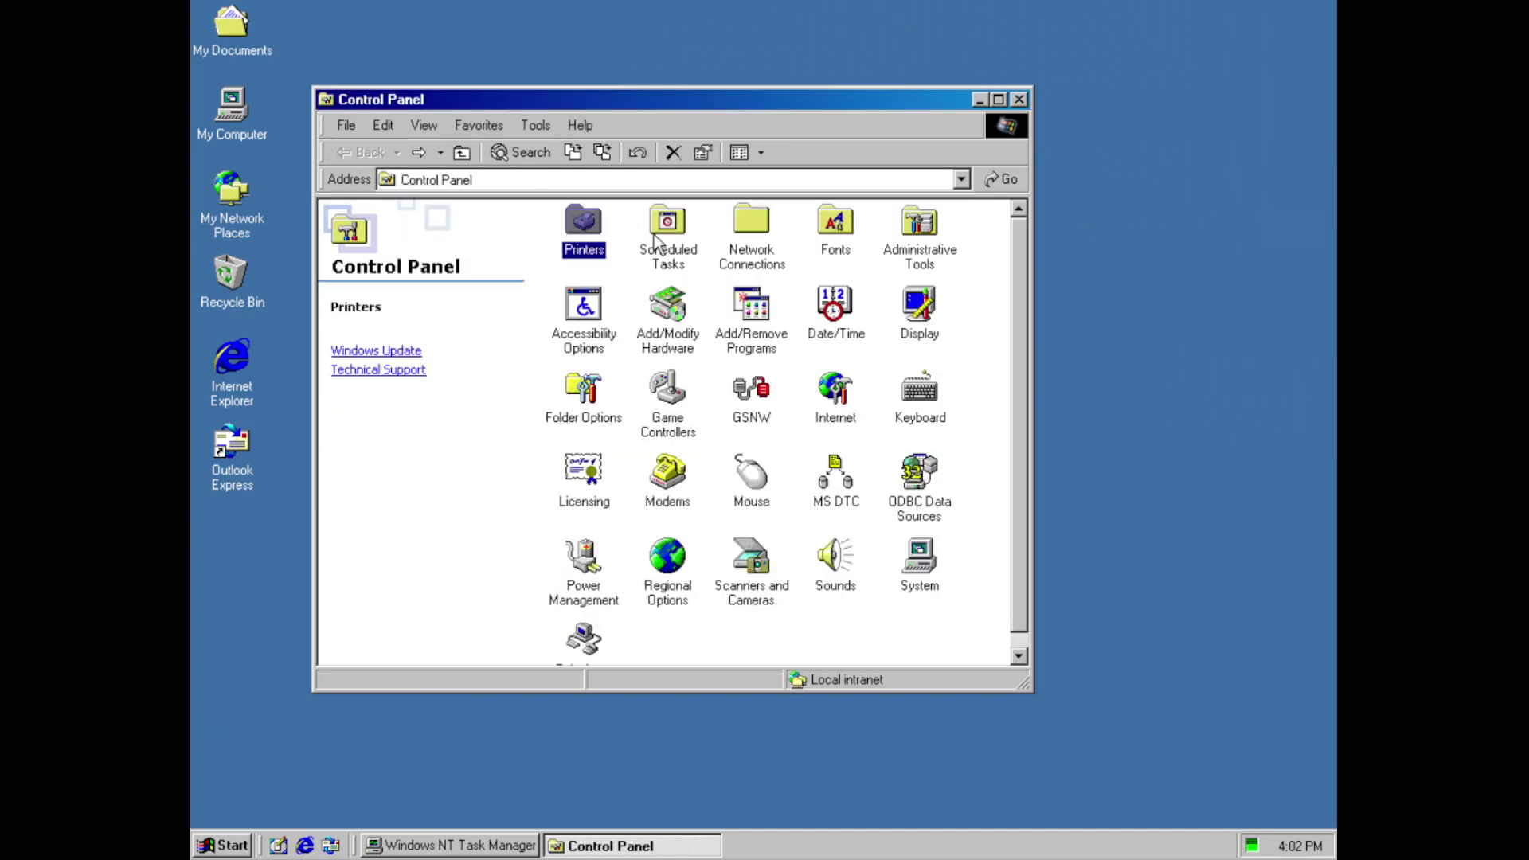
# Start and cancel the Scheduled Task Wizard from the Scheduled Tasks folder, and return to the Control Panel
pyautogui.doubleClick(658, 239)
pyautogui.doubleClick(602, 243)
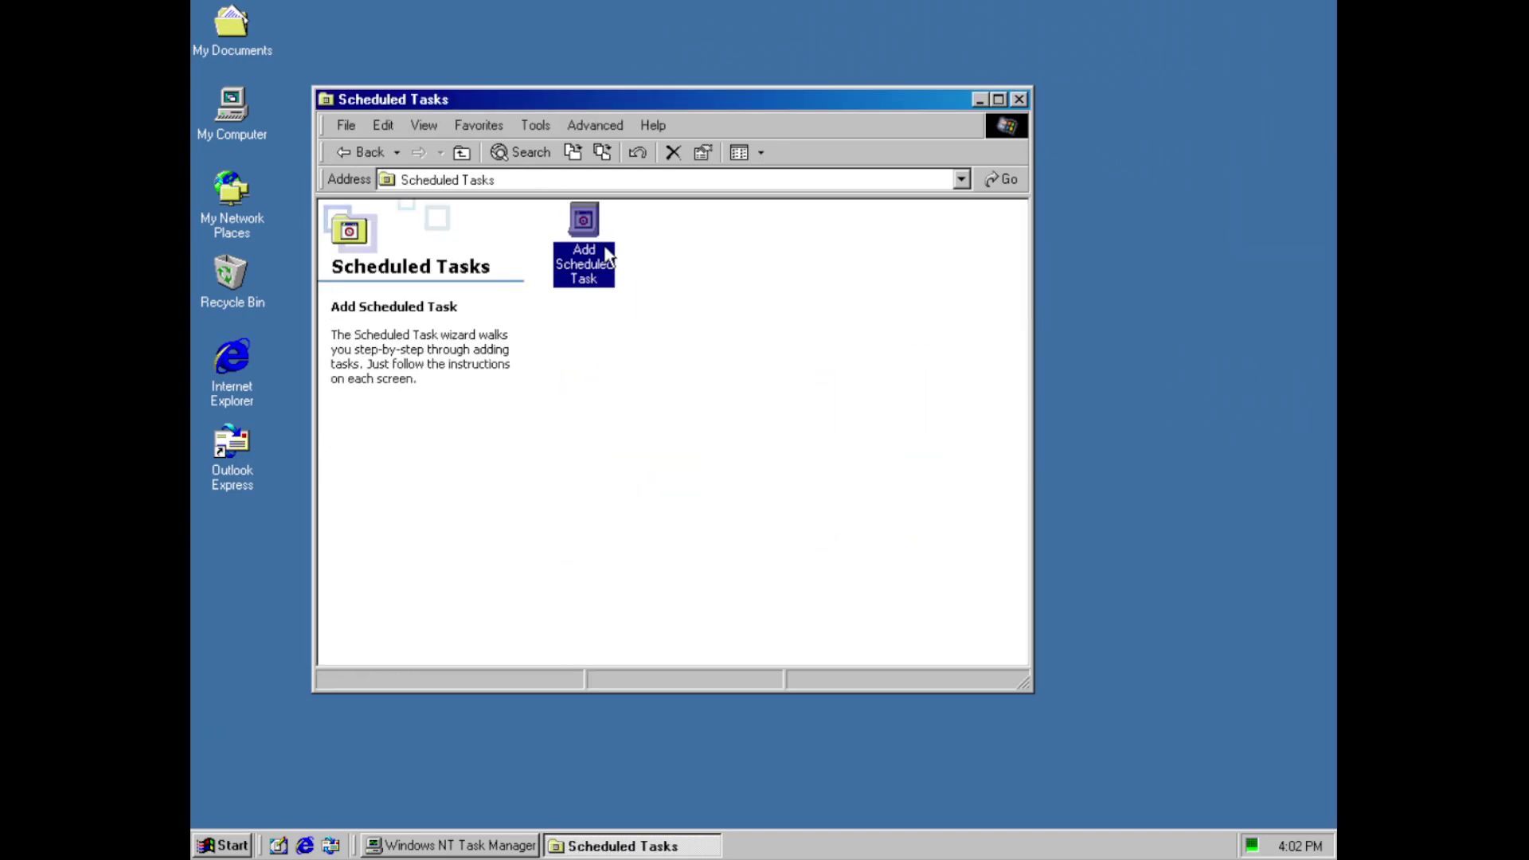
pyautogui.click(593, 369)
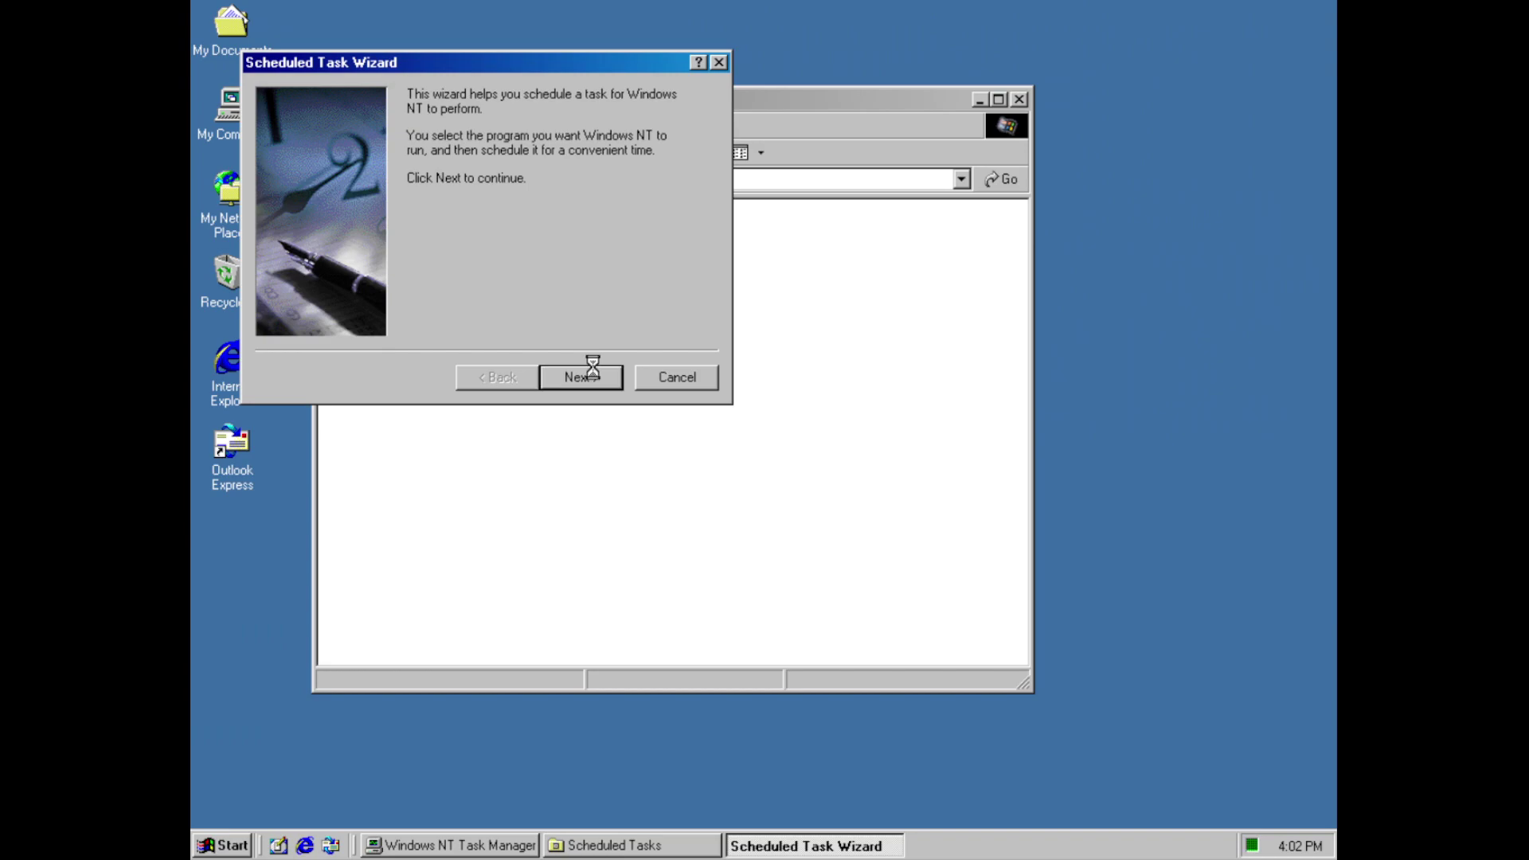
pyautogui.moveTo(714, 172); pyautogui.dragTo(711, 270)
pyautogui.click(701, 385)
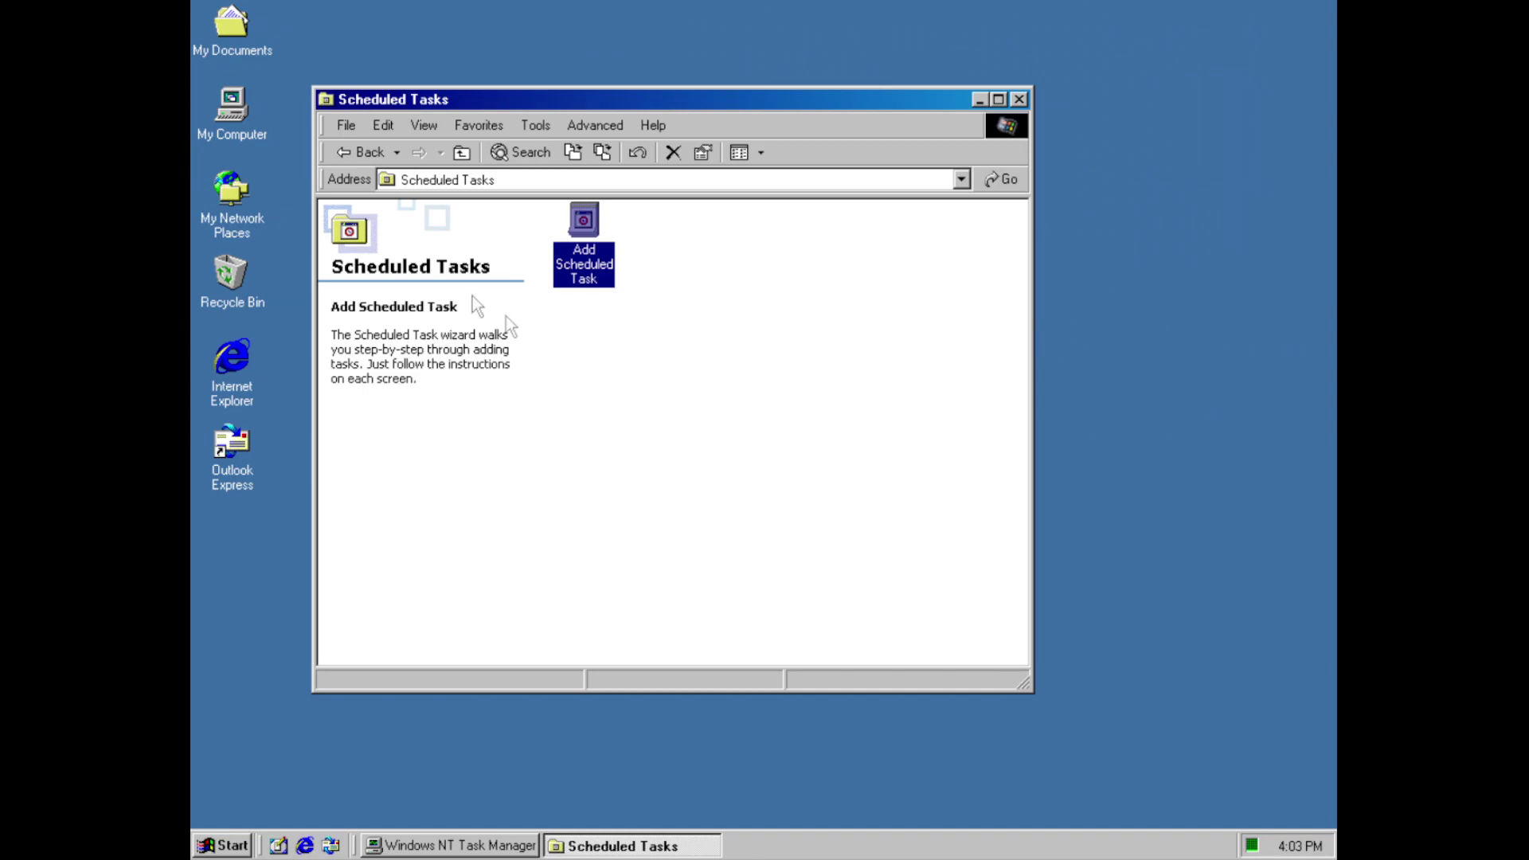
pyautogui.click(353, 150)
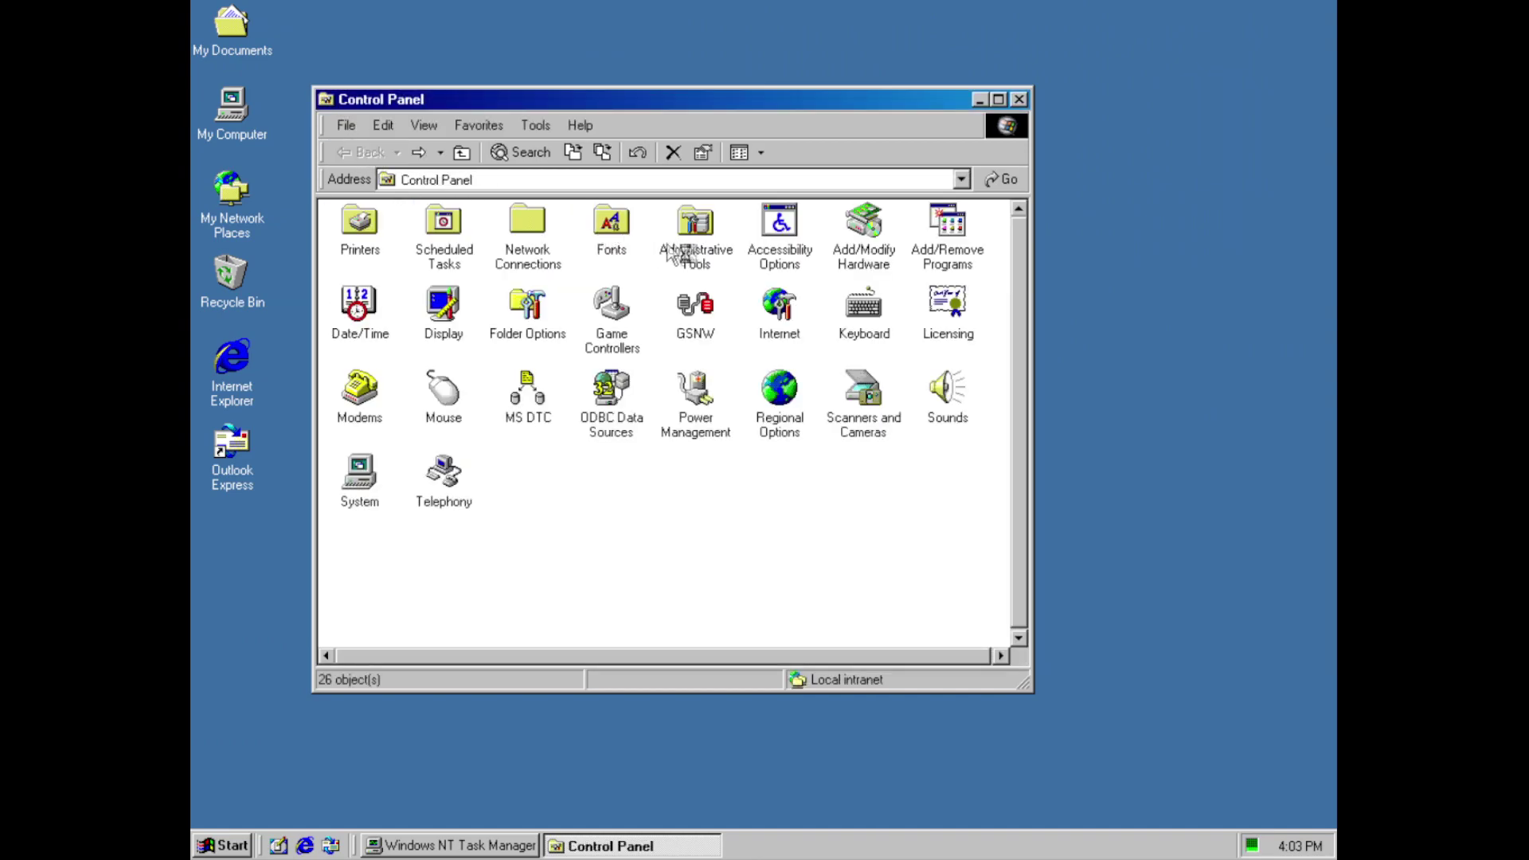
# View the items in Network Connections, start the Microsoft Internet Referral Service connection, and return to the Control Panel
pyautogui.doubleClick(544, 249)
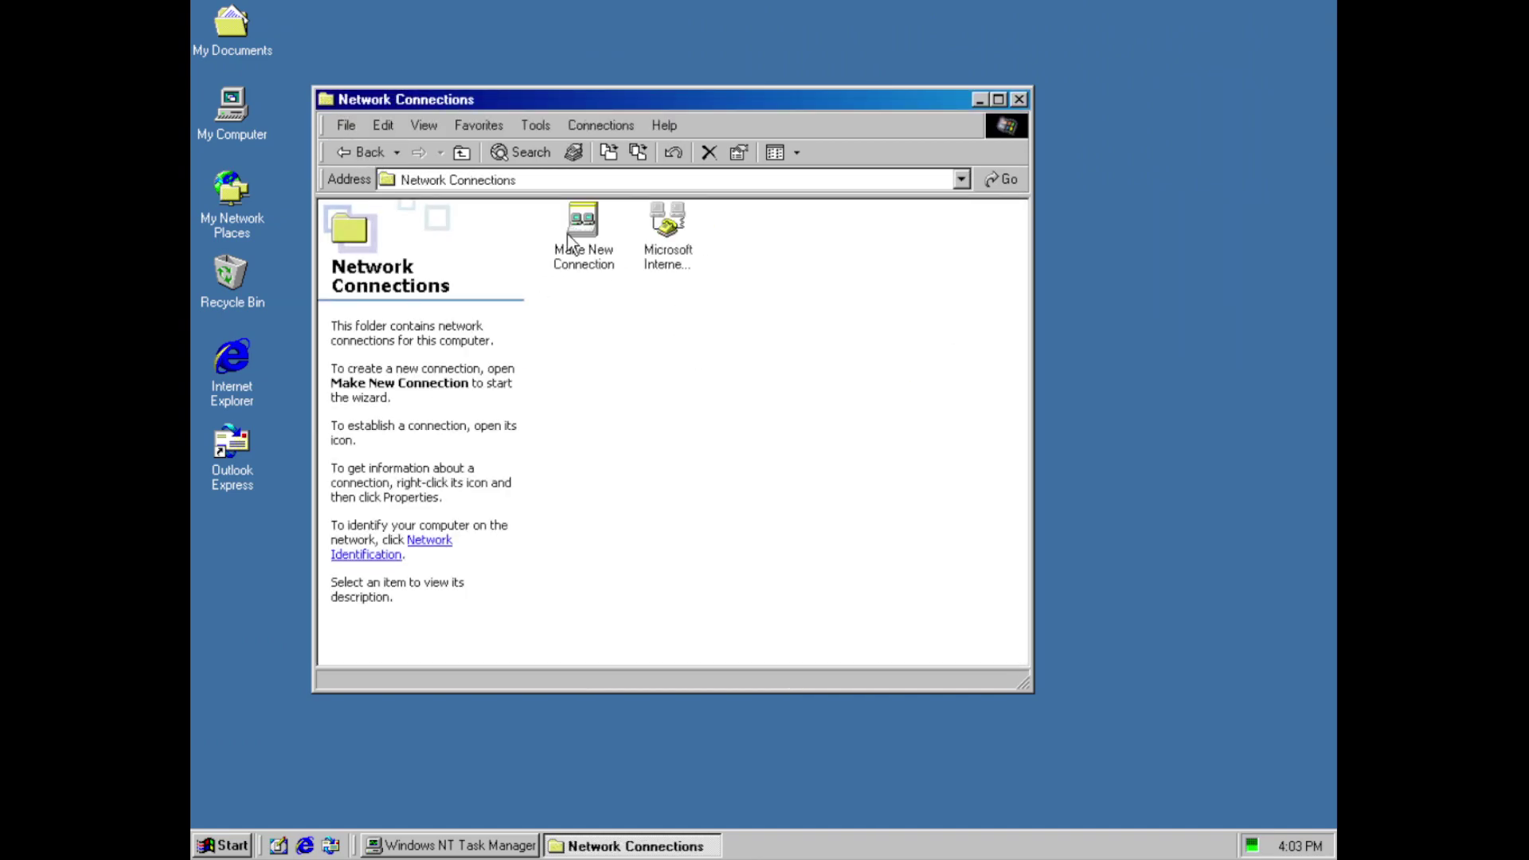
pyautogui.click(570, 242)
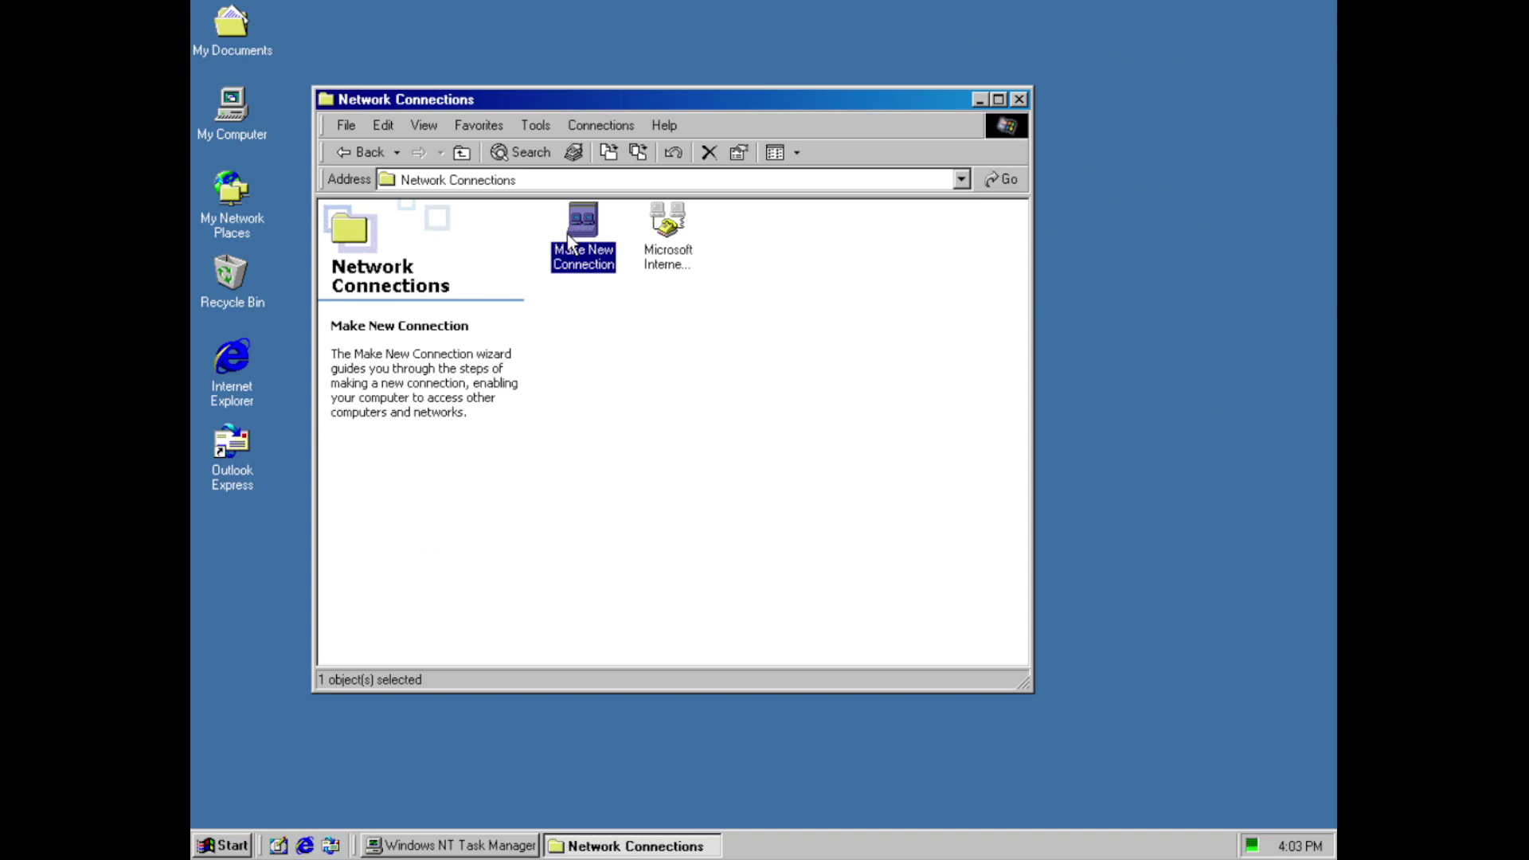
pyautogui.click(686, 231)
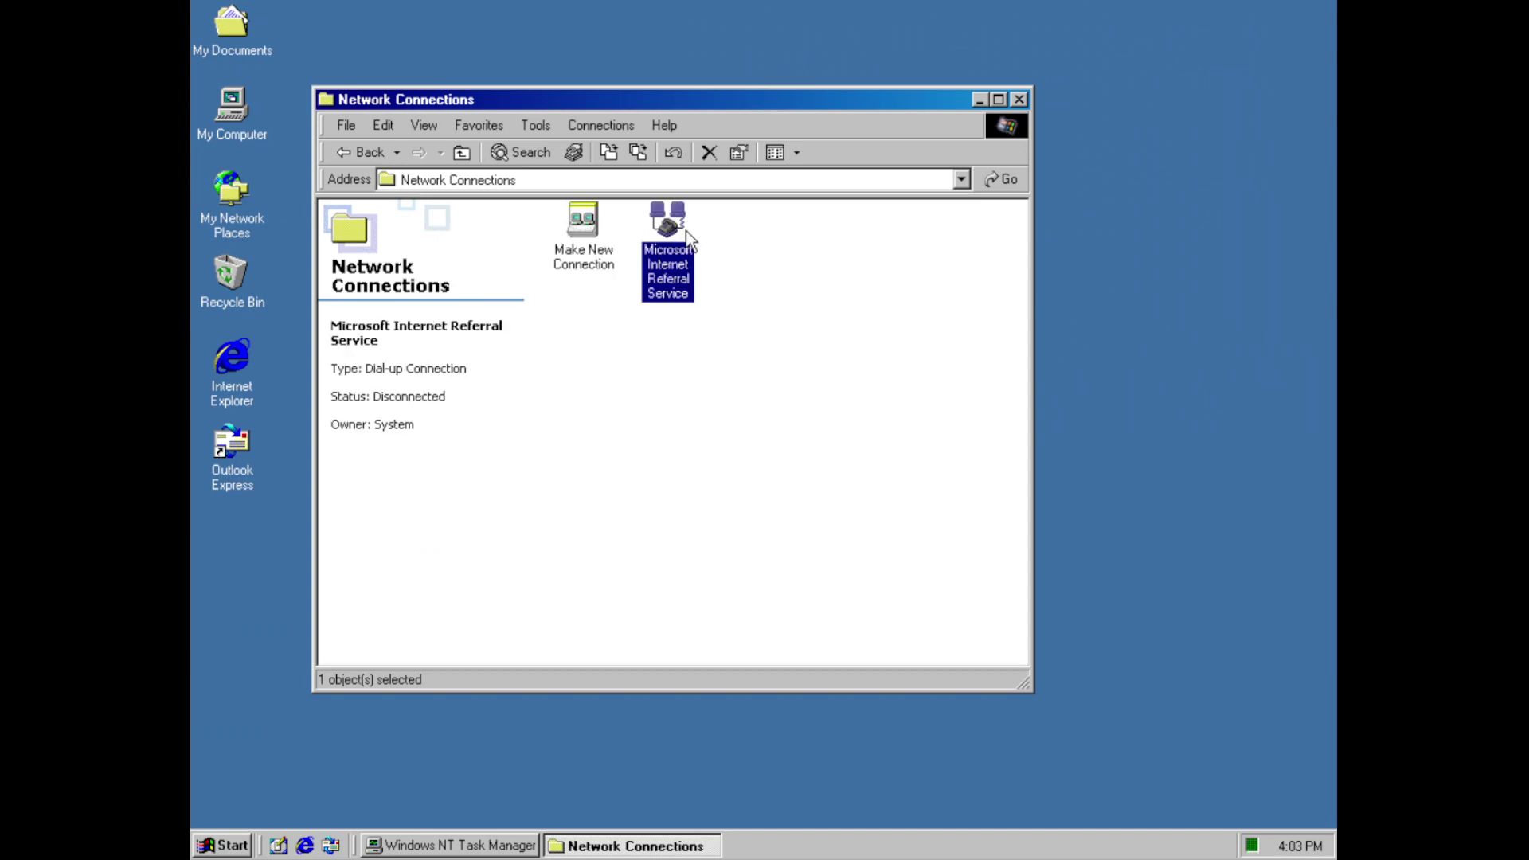
pyautogui.doubleClick(686, 231)
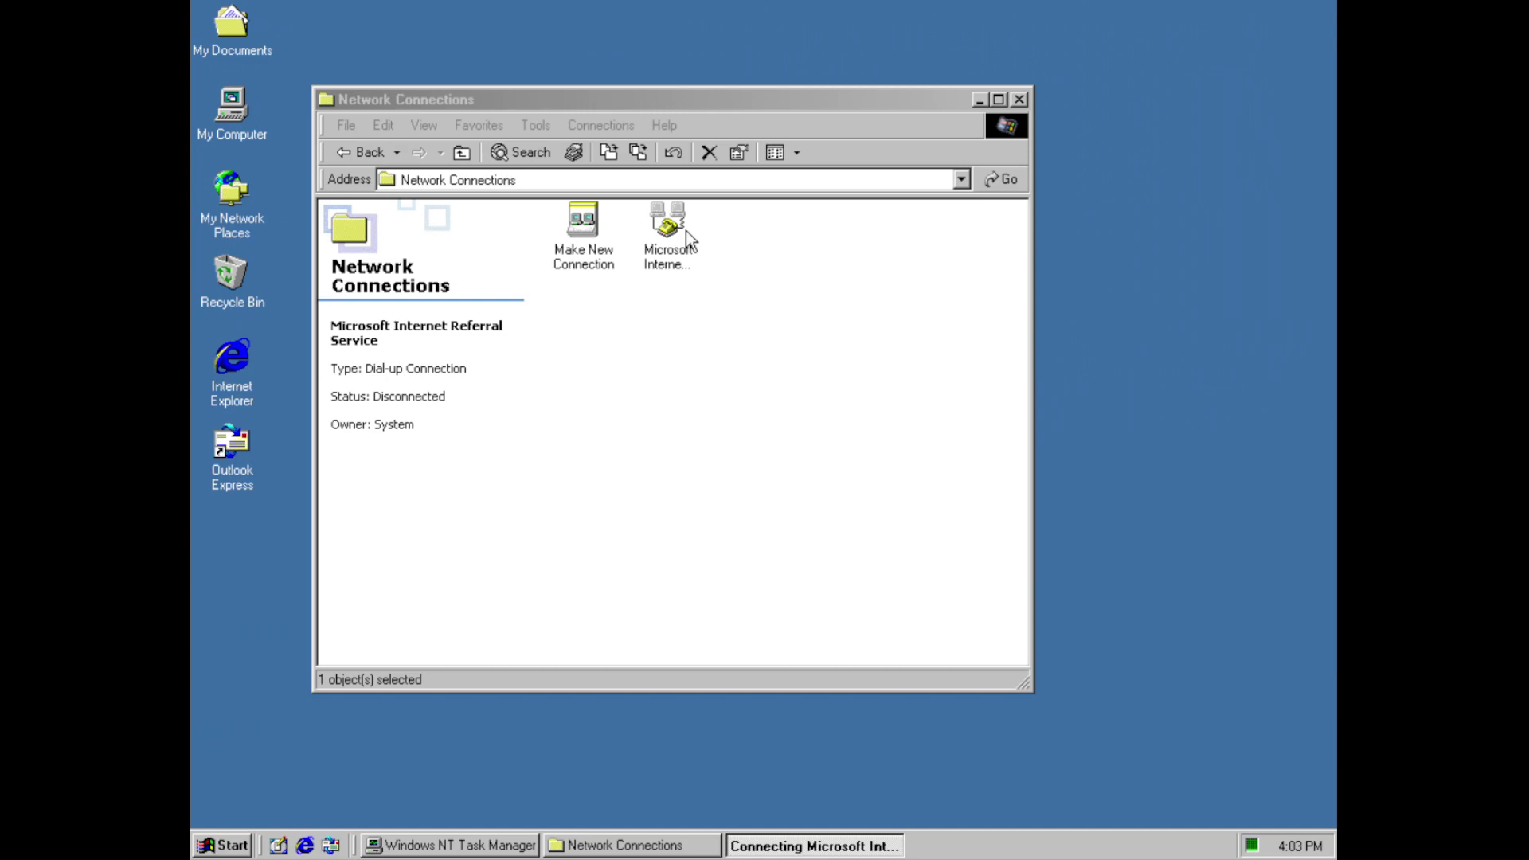
pyautogui.click(355, 153)
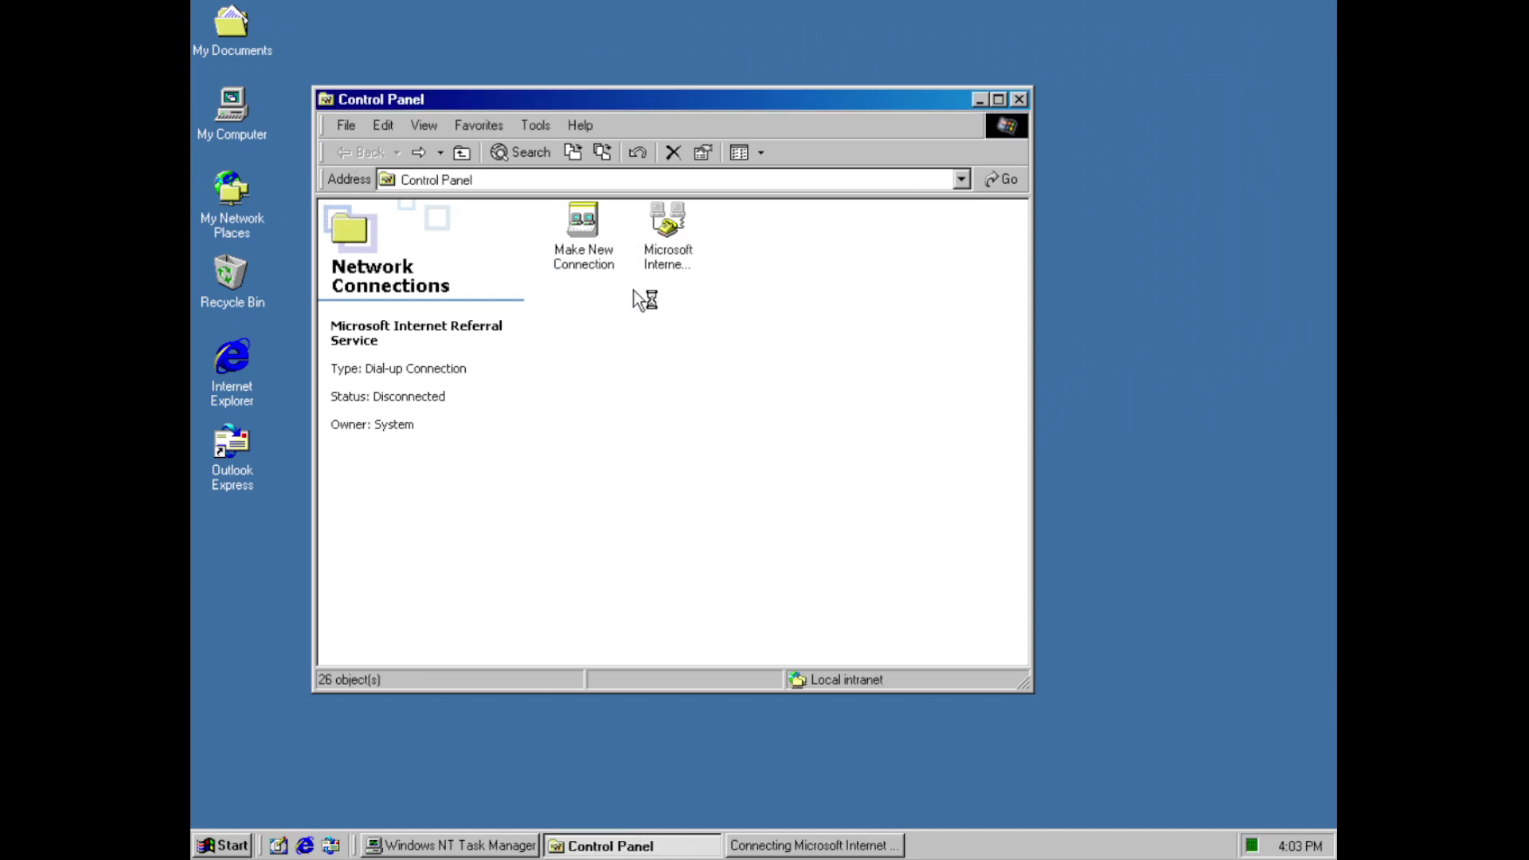
# Look through the installed fonts in the Fonts folder, and return to the Control Panel
pyautogui.doubleClick(839, 242)
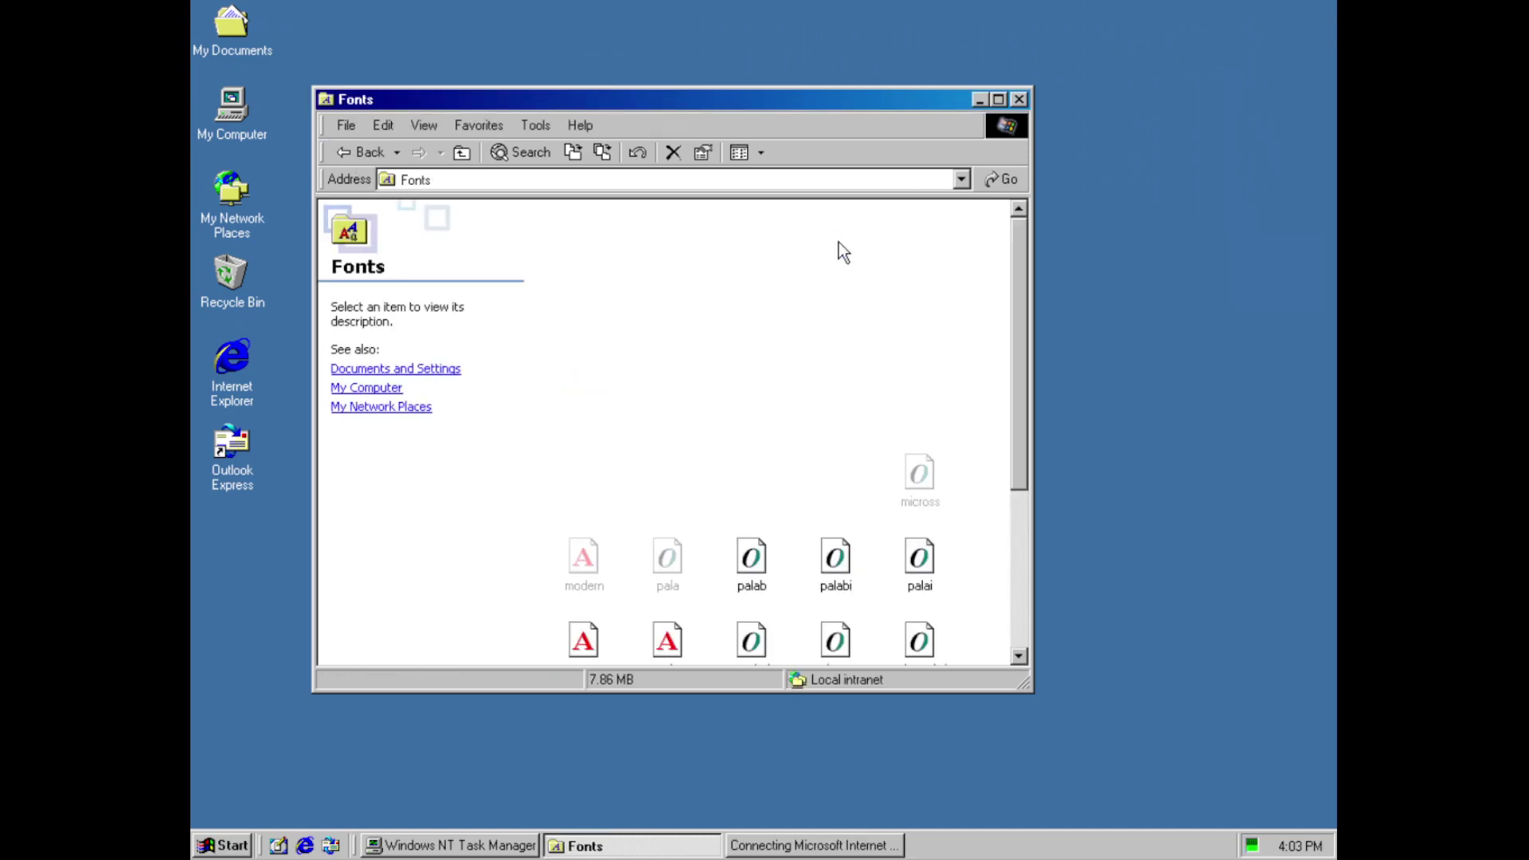
pyautogui.moveTo(1020, 248); pyautogui.dragTo(1005, 510)
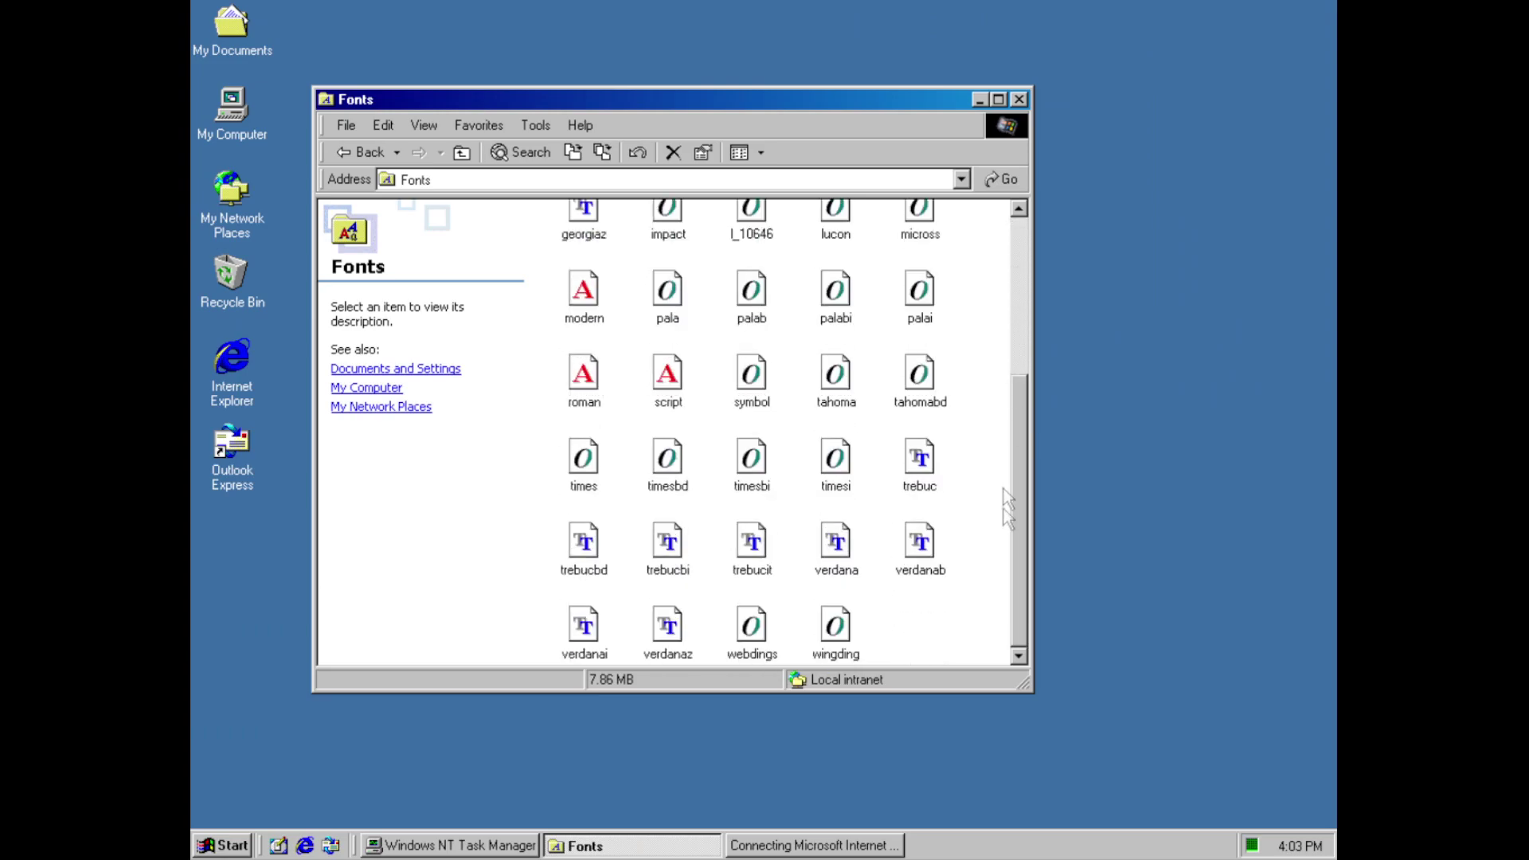
pyautogui.click(351, 153)
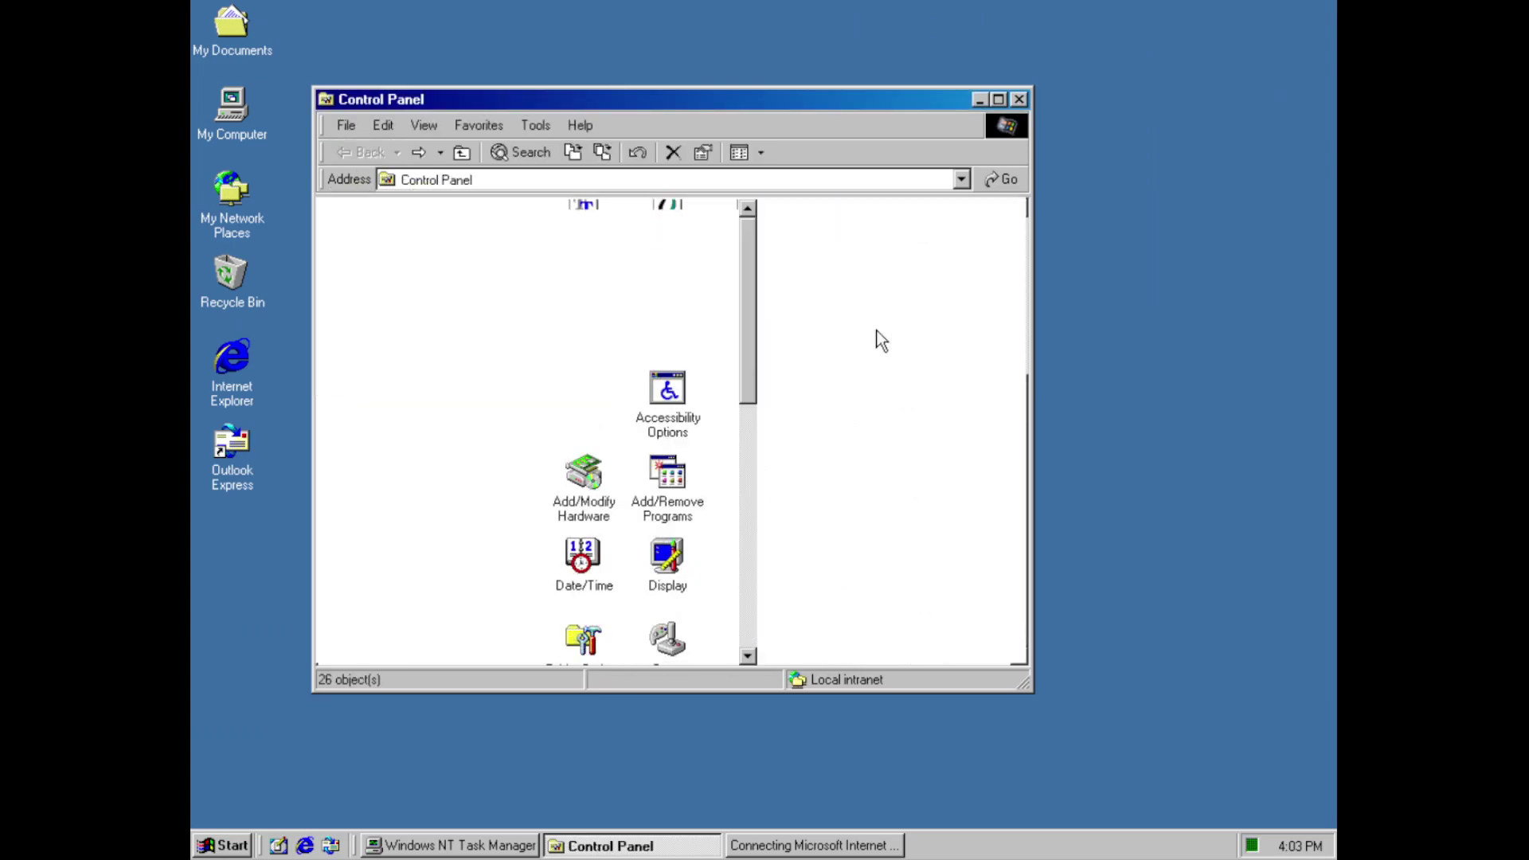
# Open Active Directory Sites and Services Manager and Certificate Manager from Administrative Tools, and cancel redialing the Microsoft Internet Referral Service
pyautogui.doubleClick(946, 243)
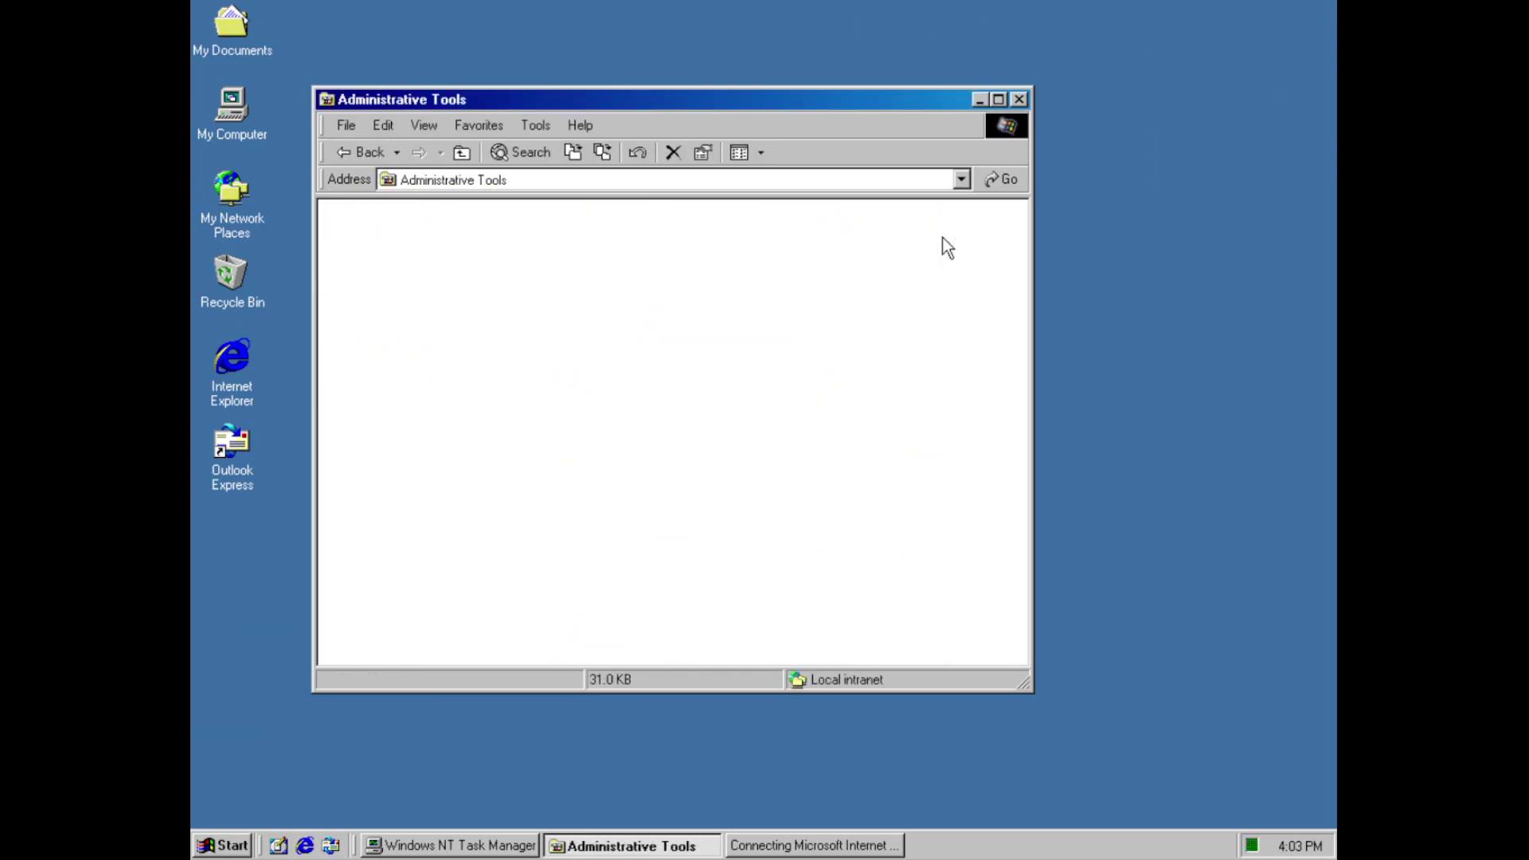
pyautogui.doubleClick(607, 263)
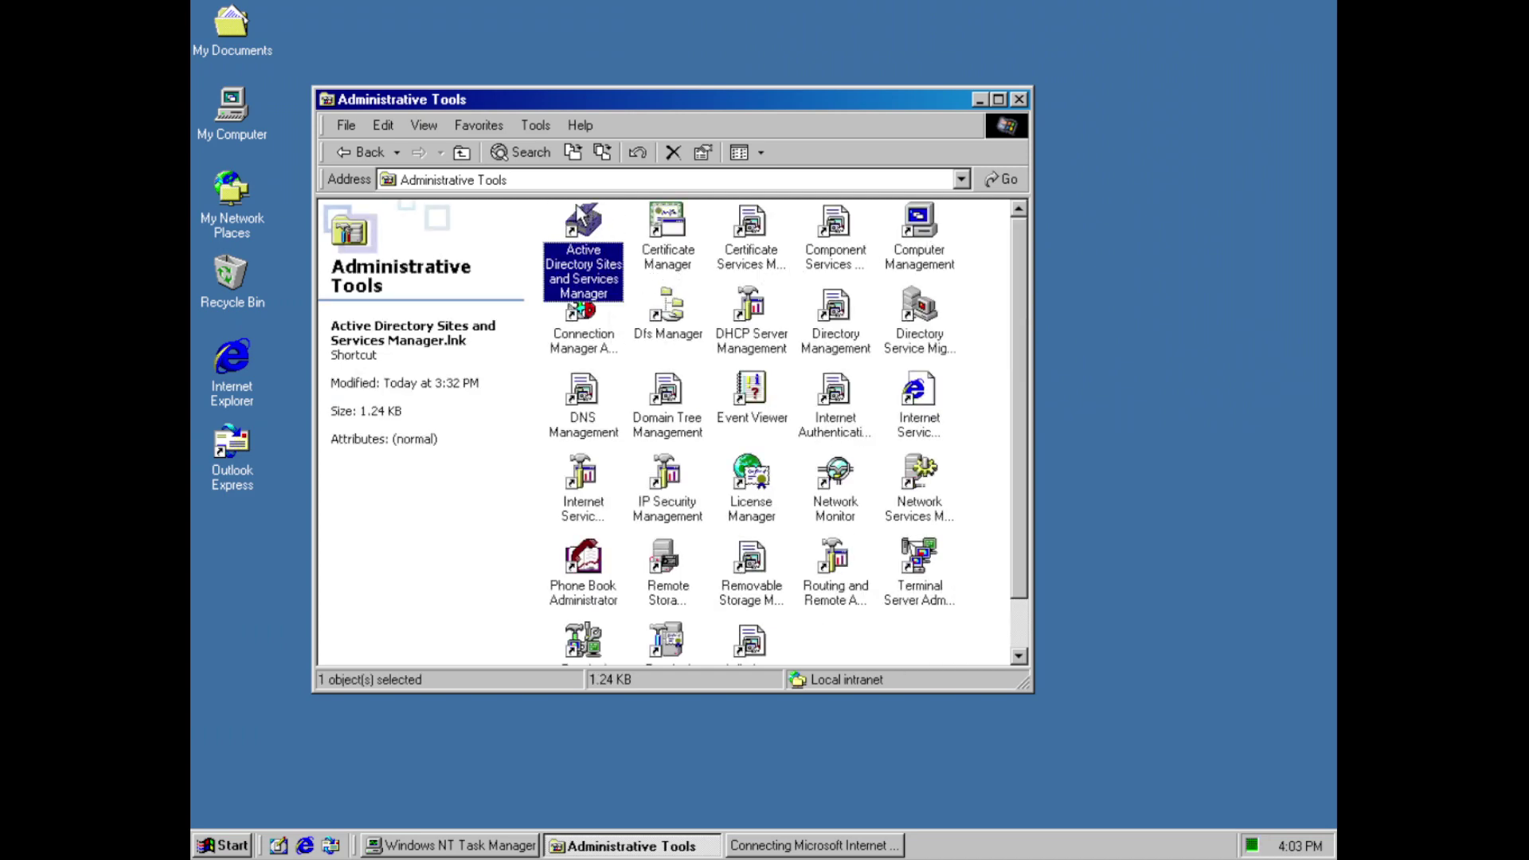
pyautogui.click(668, 253)
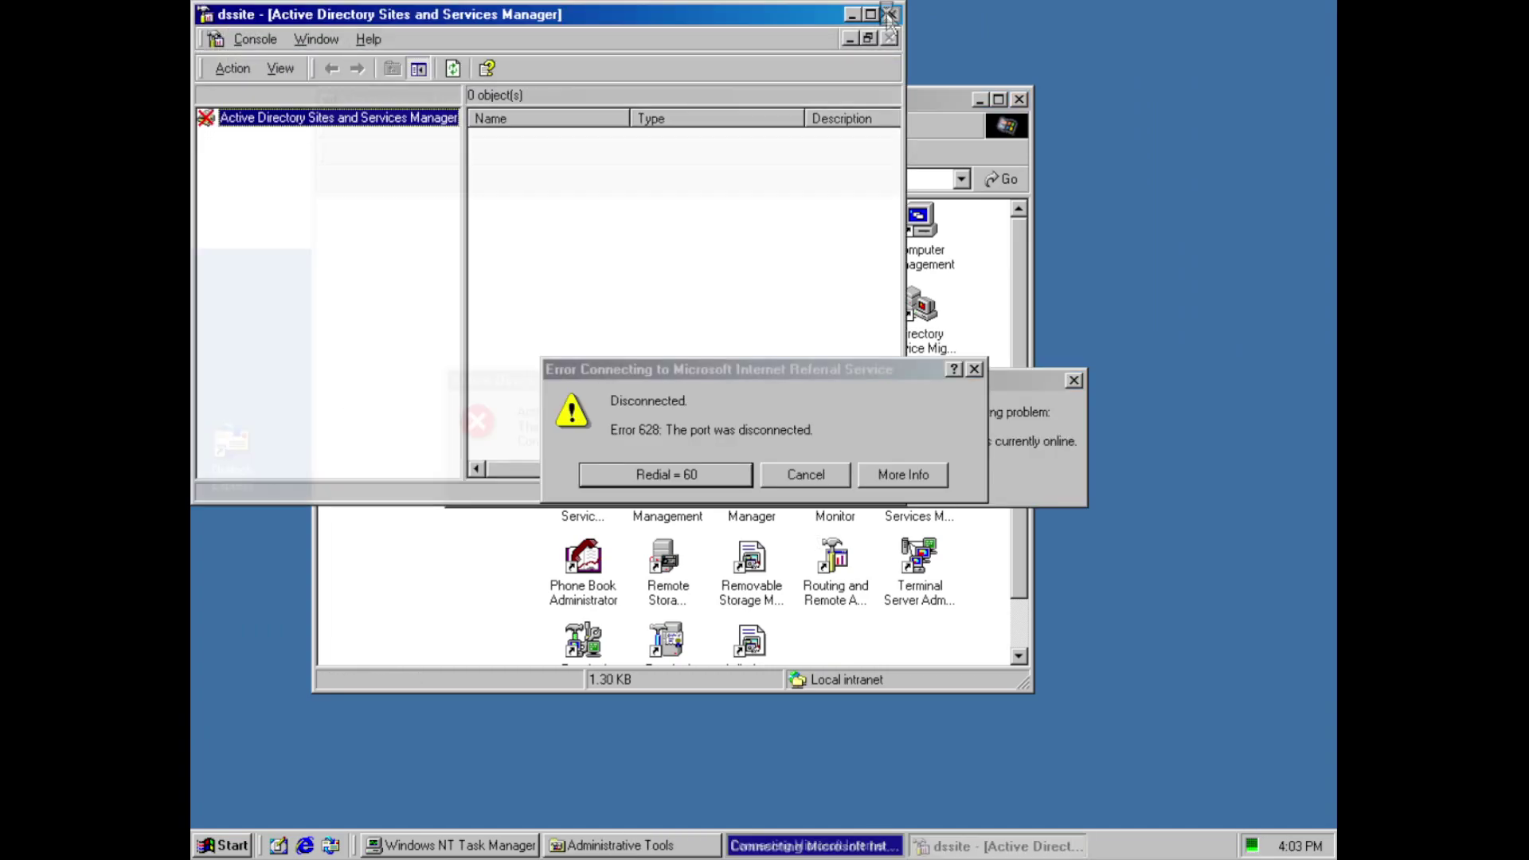
pyautogui.click(806, 474)
# Try to open Certificate Services Management, and maximize the Administrative Tools window
pyautogui.click(740, 274)
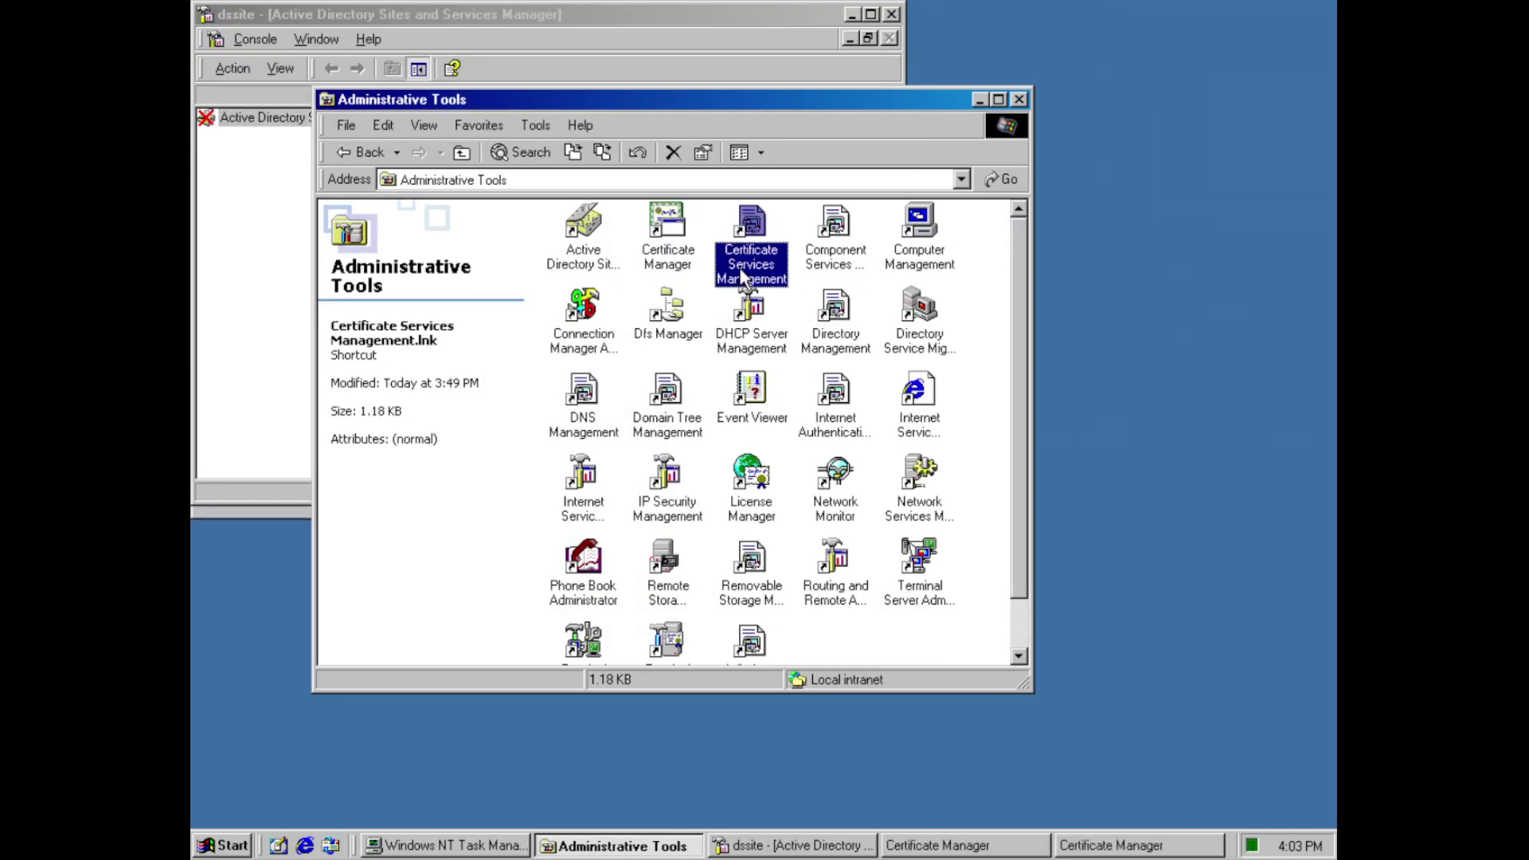
pyautogui.doubleClick(743, 275)
pyautogui.click(404, 229)
pyautogui.click(1068, 110)
pyautogui.click(999, 97)
# Check the window commands of Active Directory Sites and Services Manager, and close the console
pyautogui.click(829, 846)
pyautogui.click(316, 39)
pyautogui.click(743, 317)
pyautogui.click(891, 13)
# Examine the trusted root certification authorities and the advanced options in Certificate Manager
pyautogui.click(775, 845)
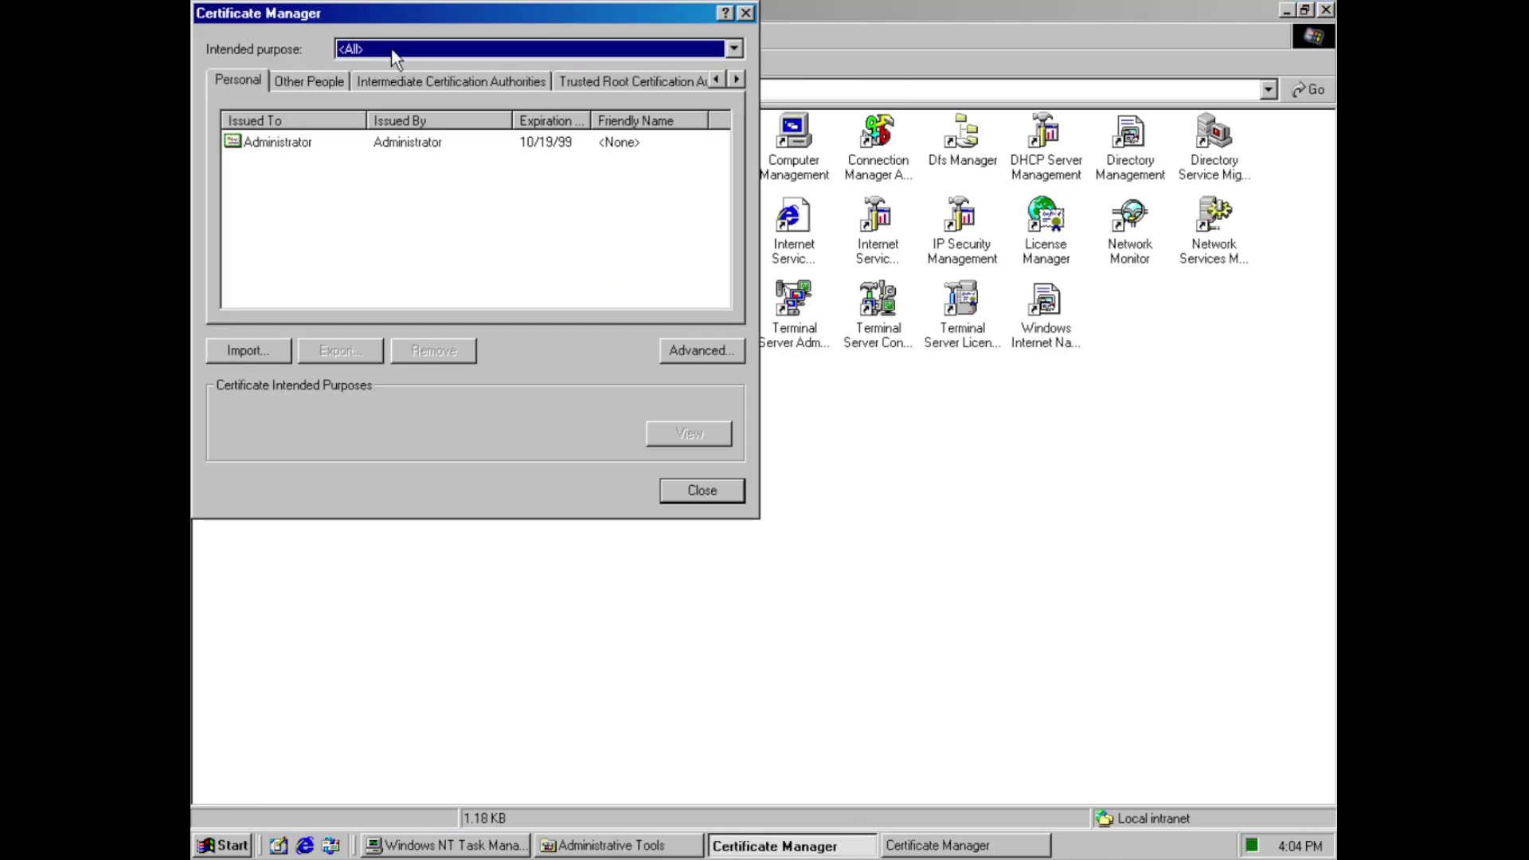
pyautogui.click(630, 82)
pyautogui.scroll(-5, 478, 223)
pyautogui.click(702, 350)
pyautogui.click(586, 252)
pyautogui.click(473, 420)
# Start and cancel a certificate import, and close both Certificate Manager windows
pyautogui.scroll(-5, 477, 223)
pyautogui.click(243, 348)
pyautogui.click(707, 420)
pyautogui.click(702, 490)
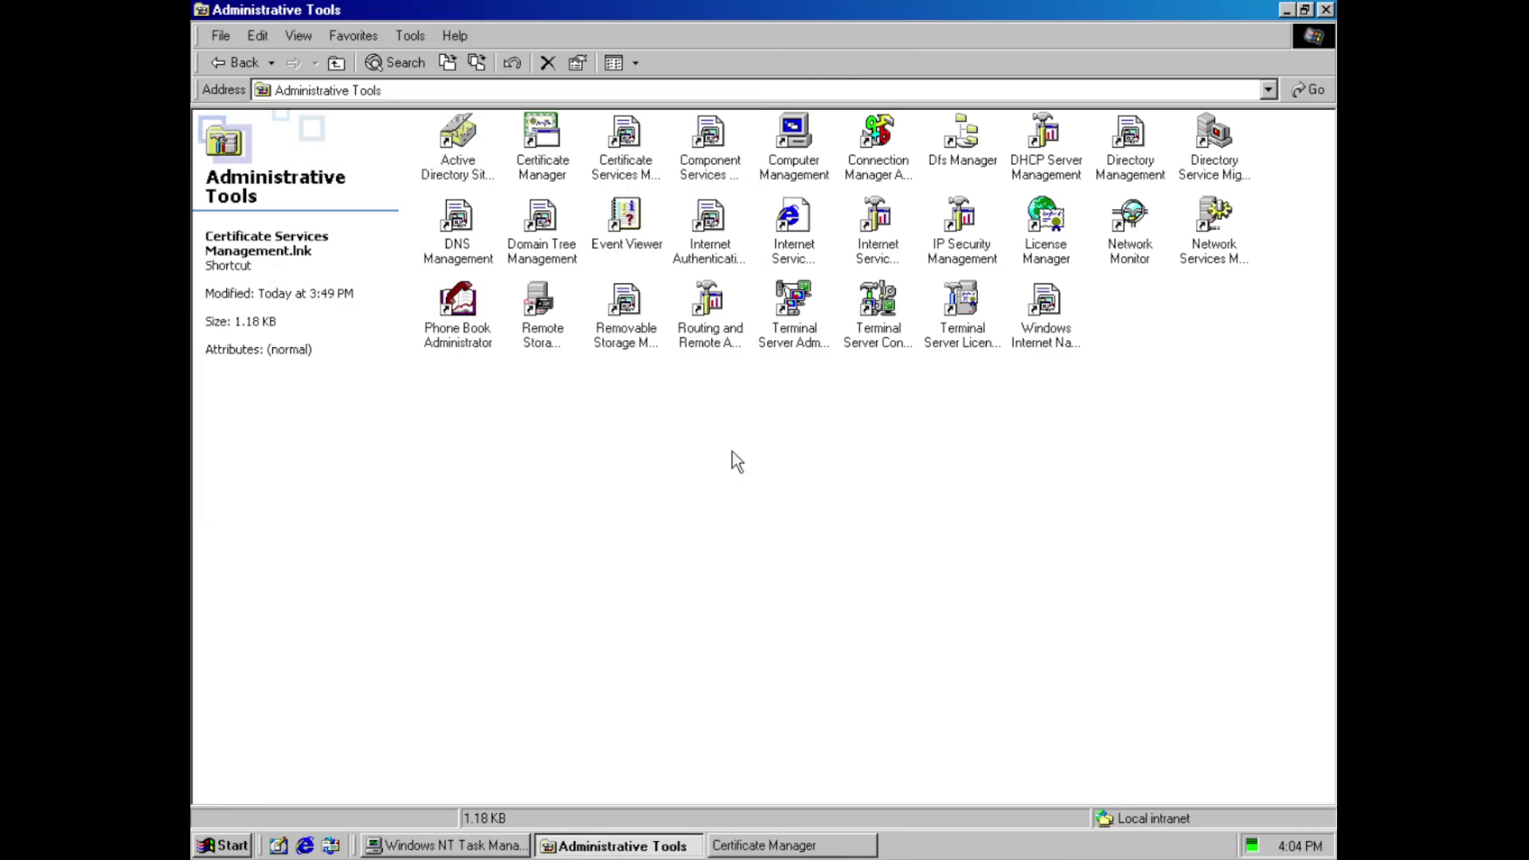
pyautogui.click(700, 488)
# Open Computer Management, try to connect it to another computer, and dismiss the Dr. Watson error window
pyautogui.doubleClick(793, 137)
pyautogui.click(239, 40)
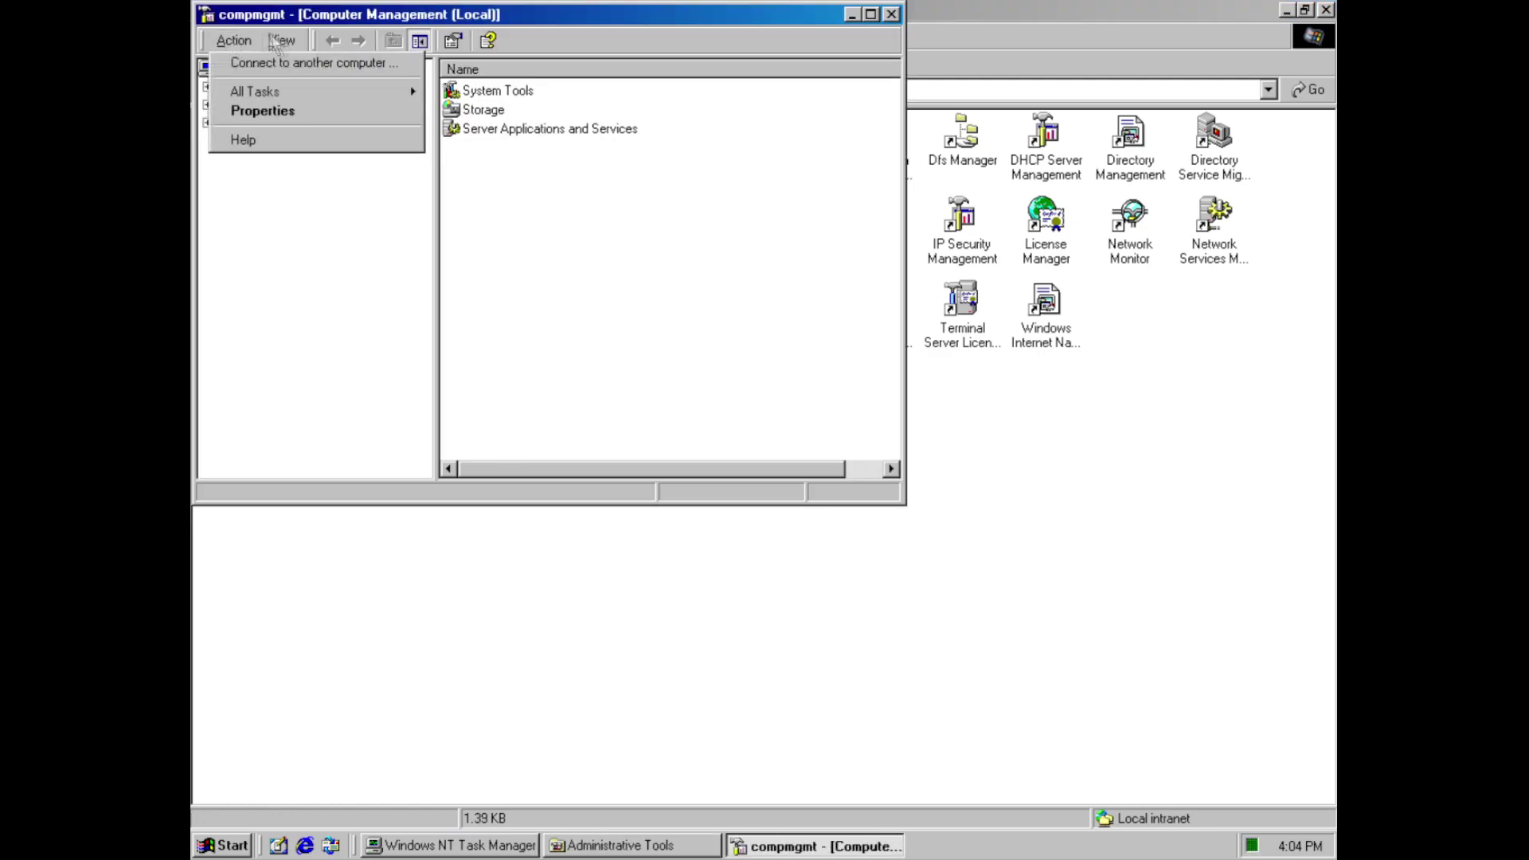
pyautogui.click(290, 61)
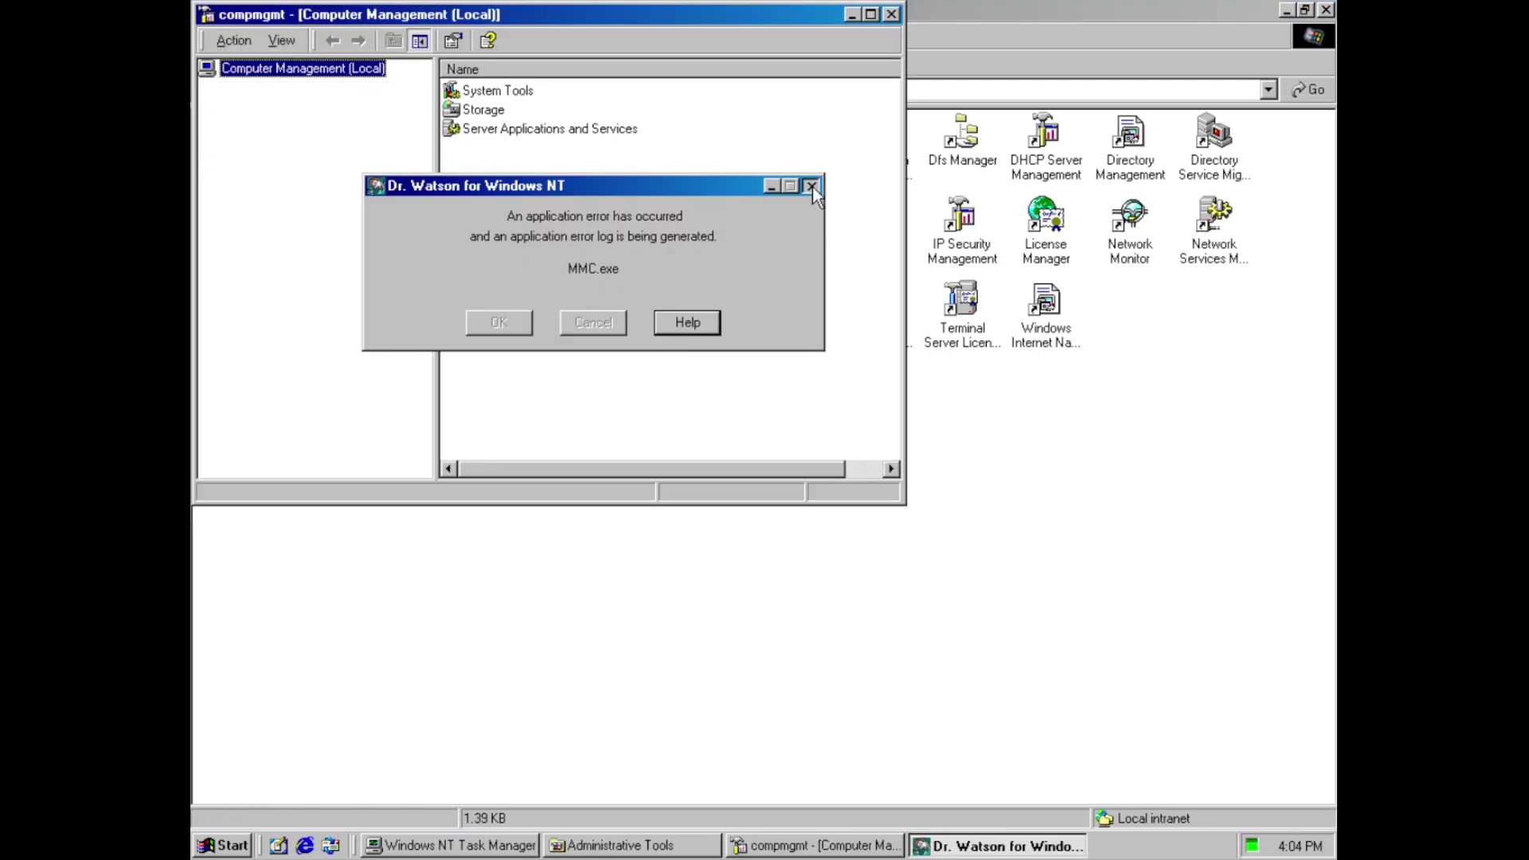
pyautogui.click(811, 186)
# Reopen Computer Management, expand its Storage, System Tools and Server Applications and Services branches, view File Service Management, and close the console
pyautogui.doubleClick(793, 147)
pyautogui.click(207, 104)
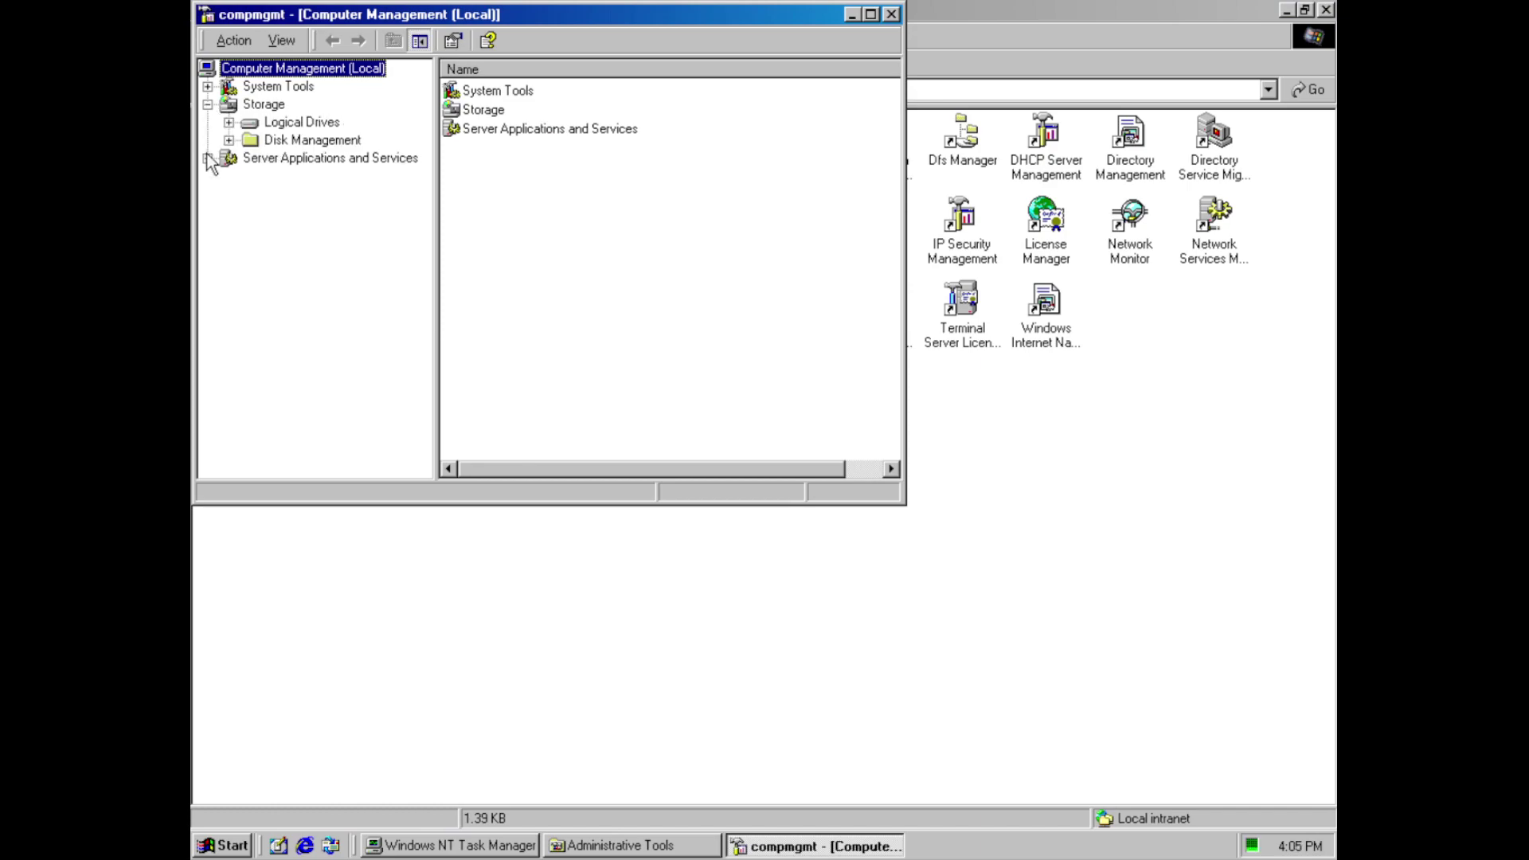
pyautogui.click(208, 159)
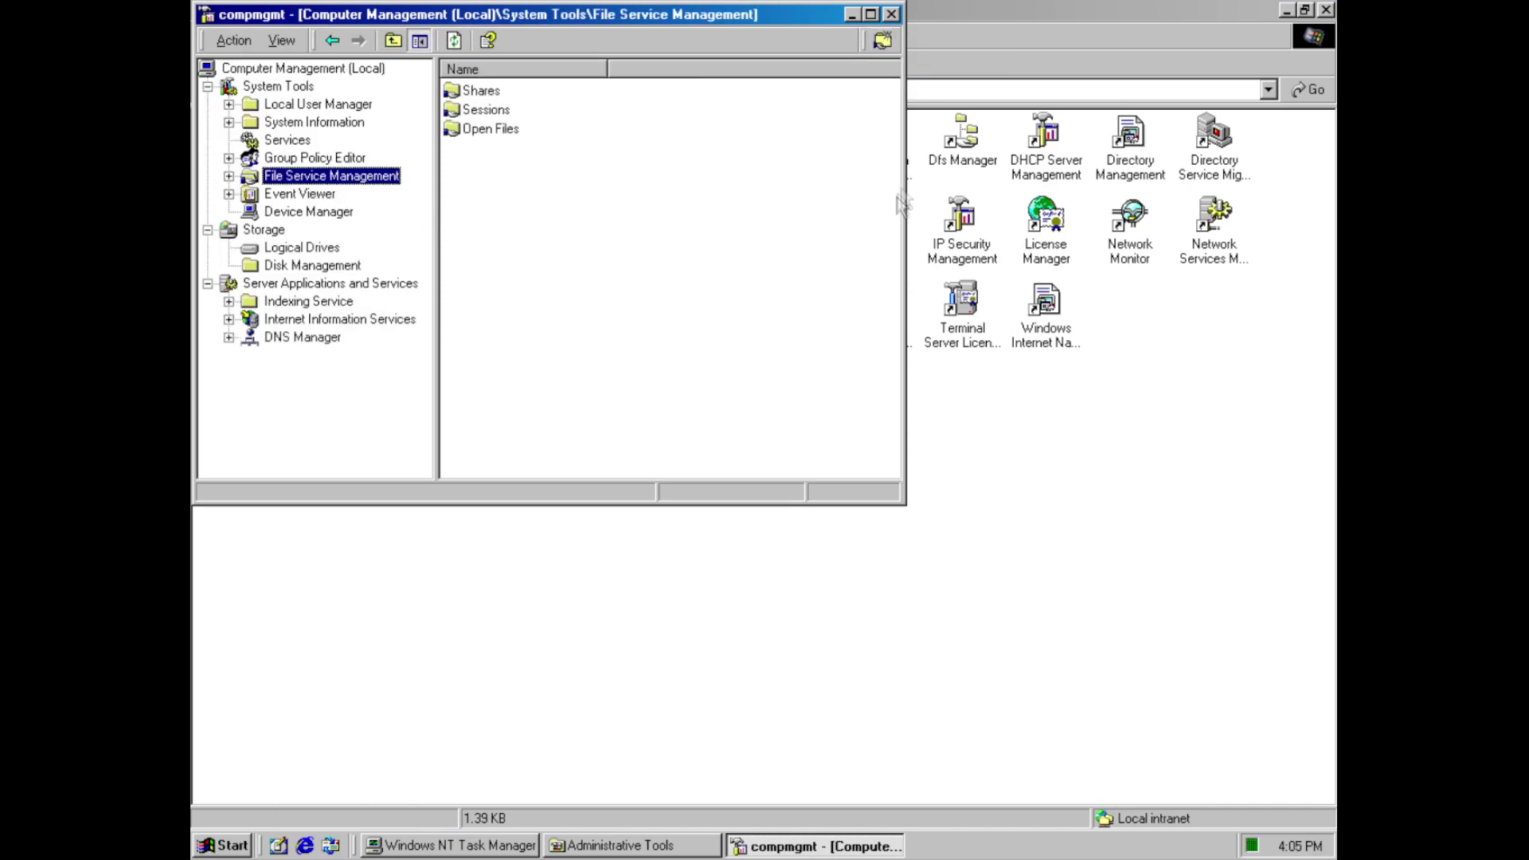
pyautogui.click(892, 13)
# Go through the Connection Manager Administration Kit Wizard to the Service and File Names page, and cancel the wizard
pyautogui.doubleClick(877, 132)
pyautogui.click(810, 587)
pyautogui.click(794, 616)
pyautogui.click(820, 621)
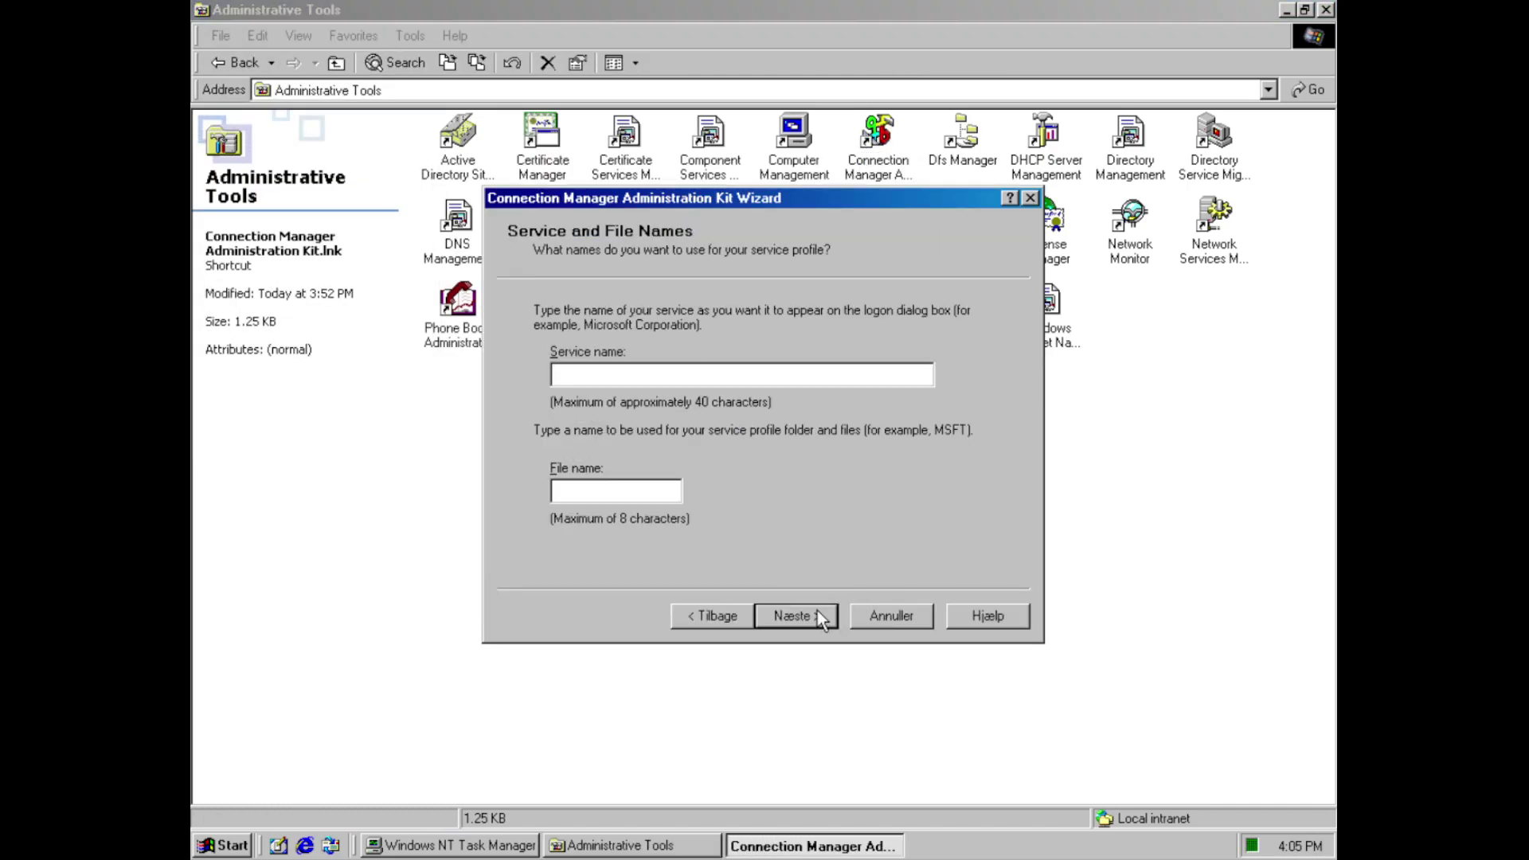
pyautogui.press('Escape')
pyautogui.press('Return')
# Open and close Dfs Manager, and view the listed server in DHCP Manager before closing it
pyautogui.doubleClick(963, 136)
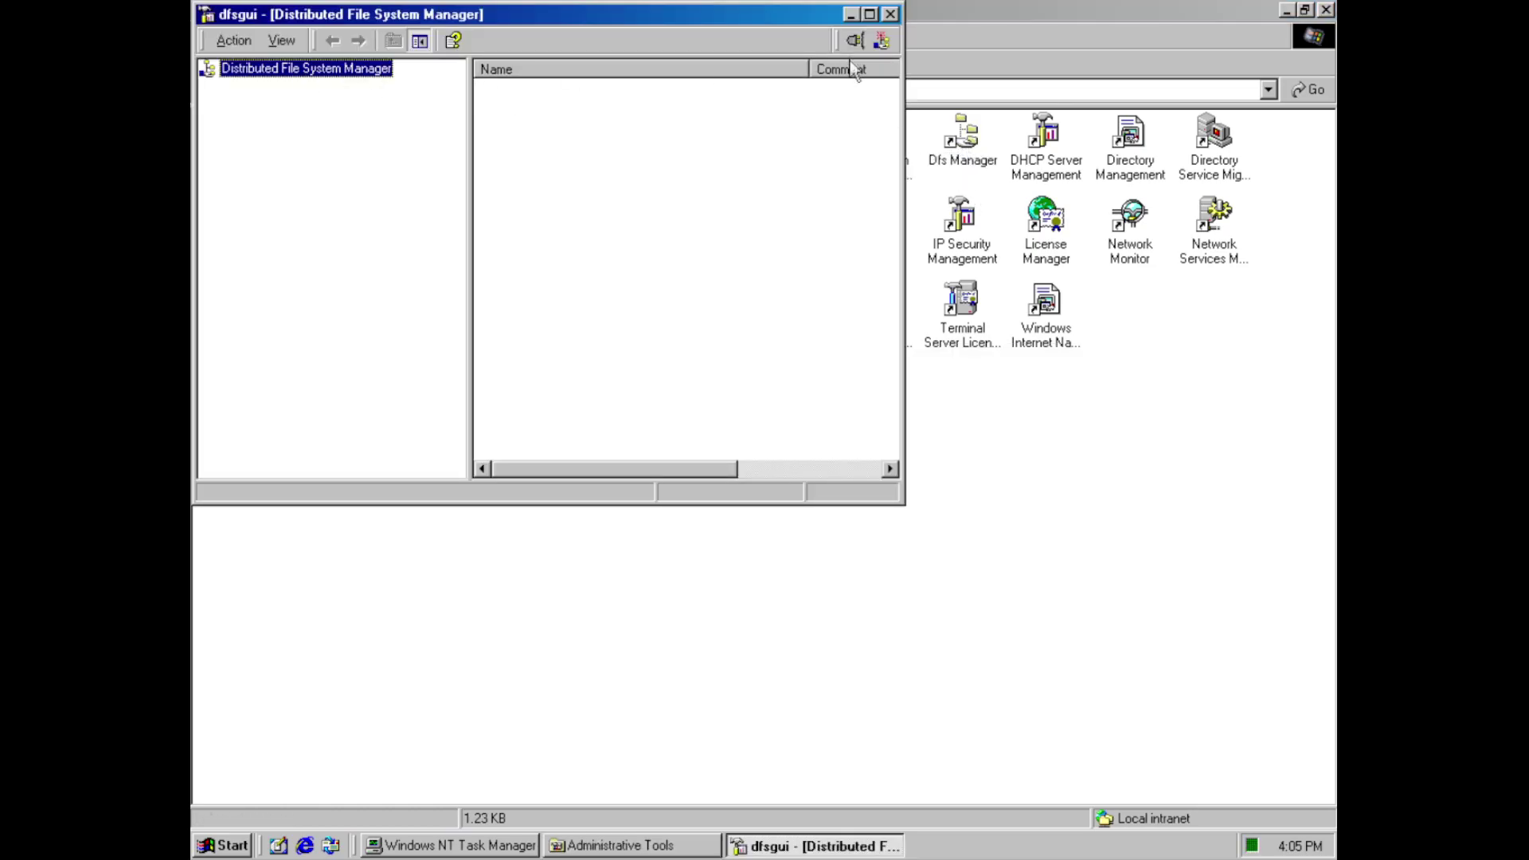
pyautogui.hotkey('alt', 'F4')
pyautogui.doubleClick(1050, 144)
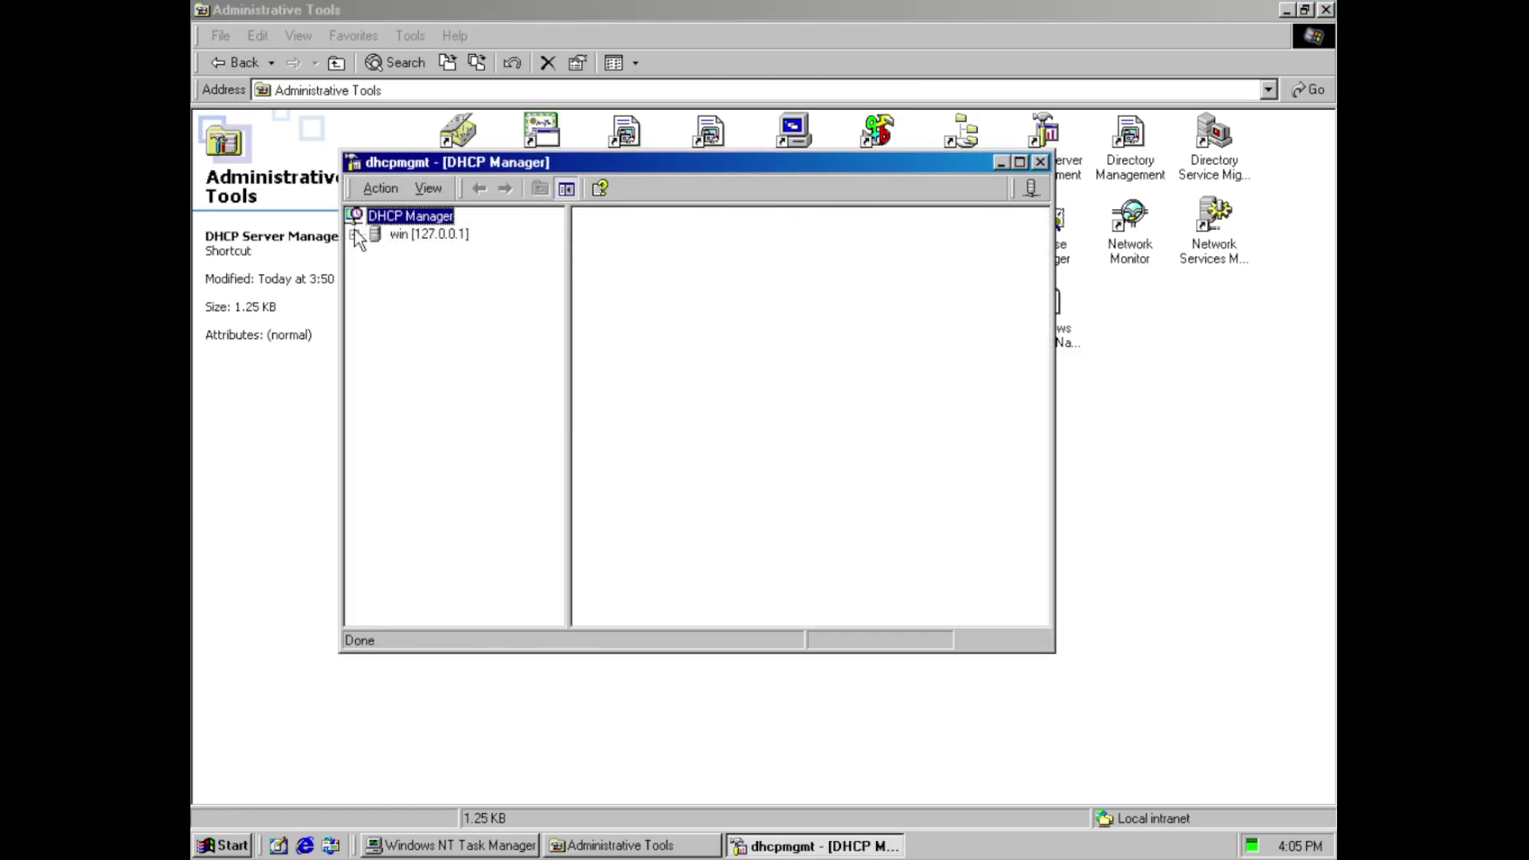
pyautogui.click(412, 251)
pyautogui.hotkey('alt', 'F4')
# Open the Directory Service Migration Tool, view its Assistant page, and close the console
pyautogui.press('Right')
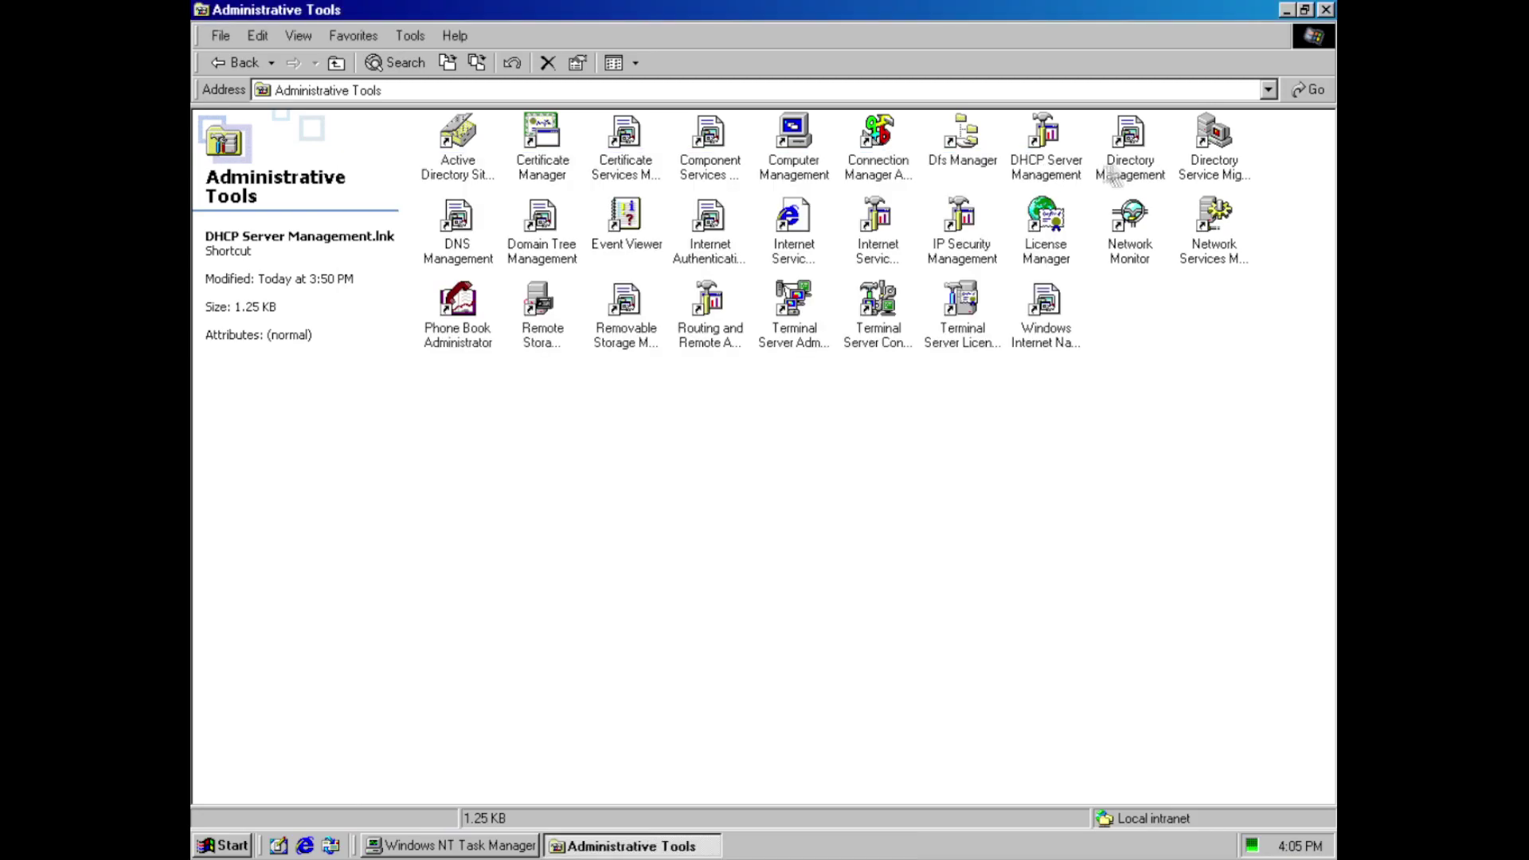
pyautogui.press('Right')
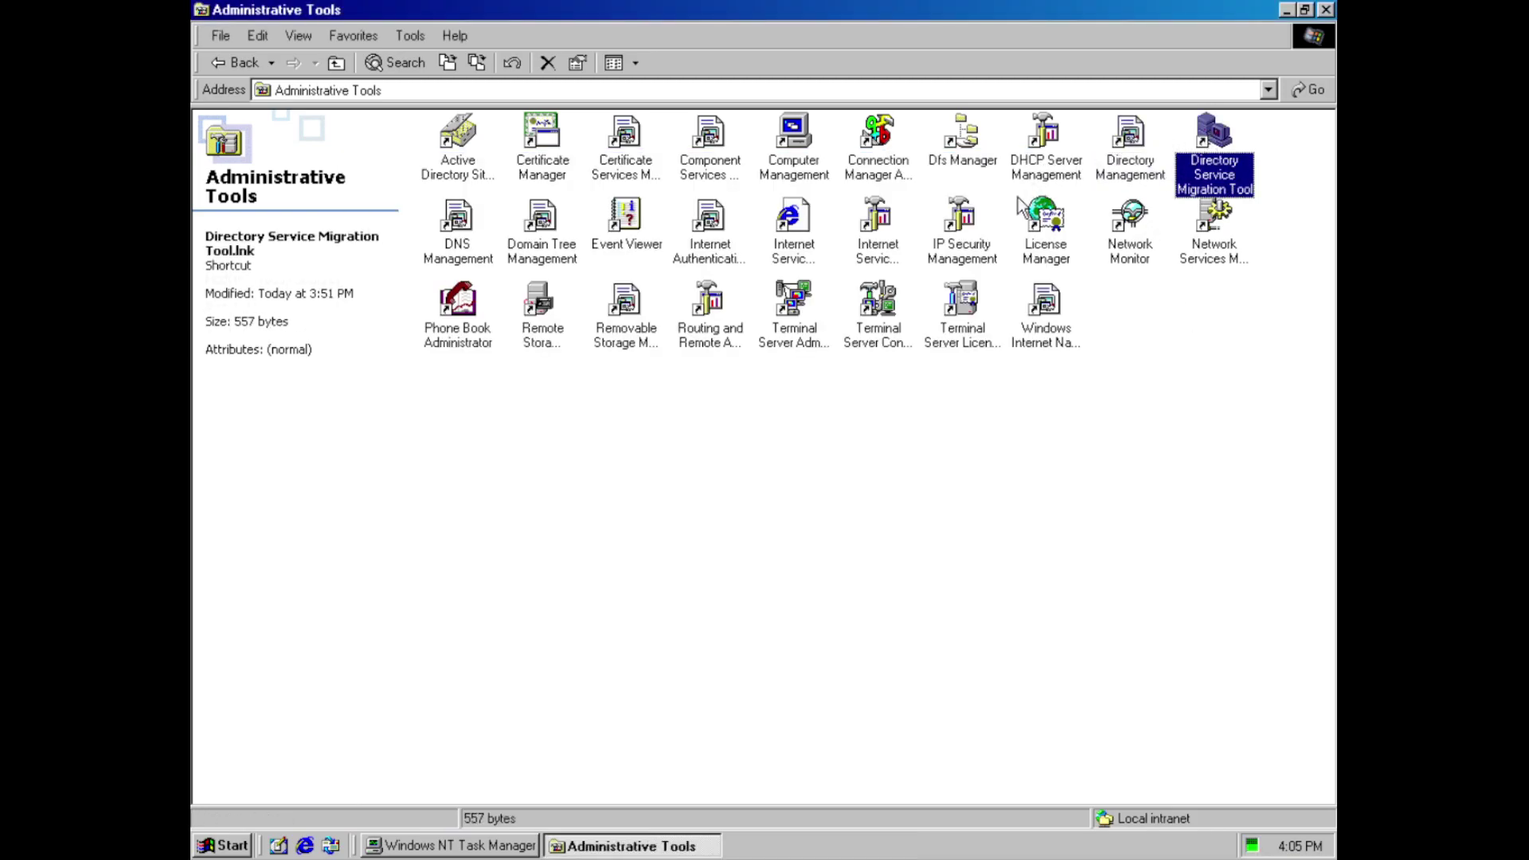
pyautogui.press('Return')
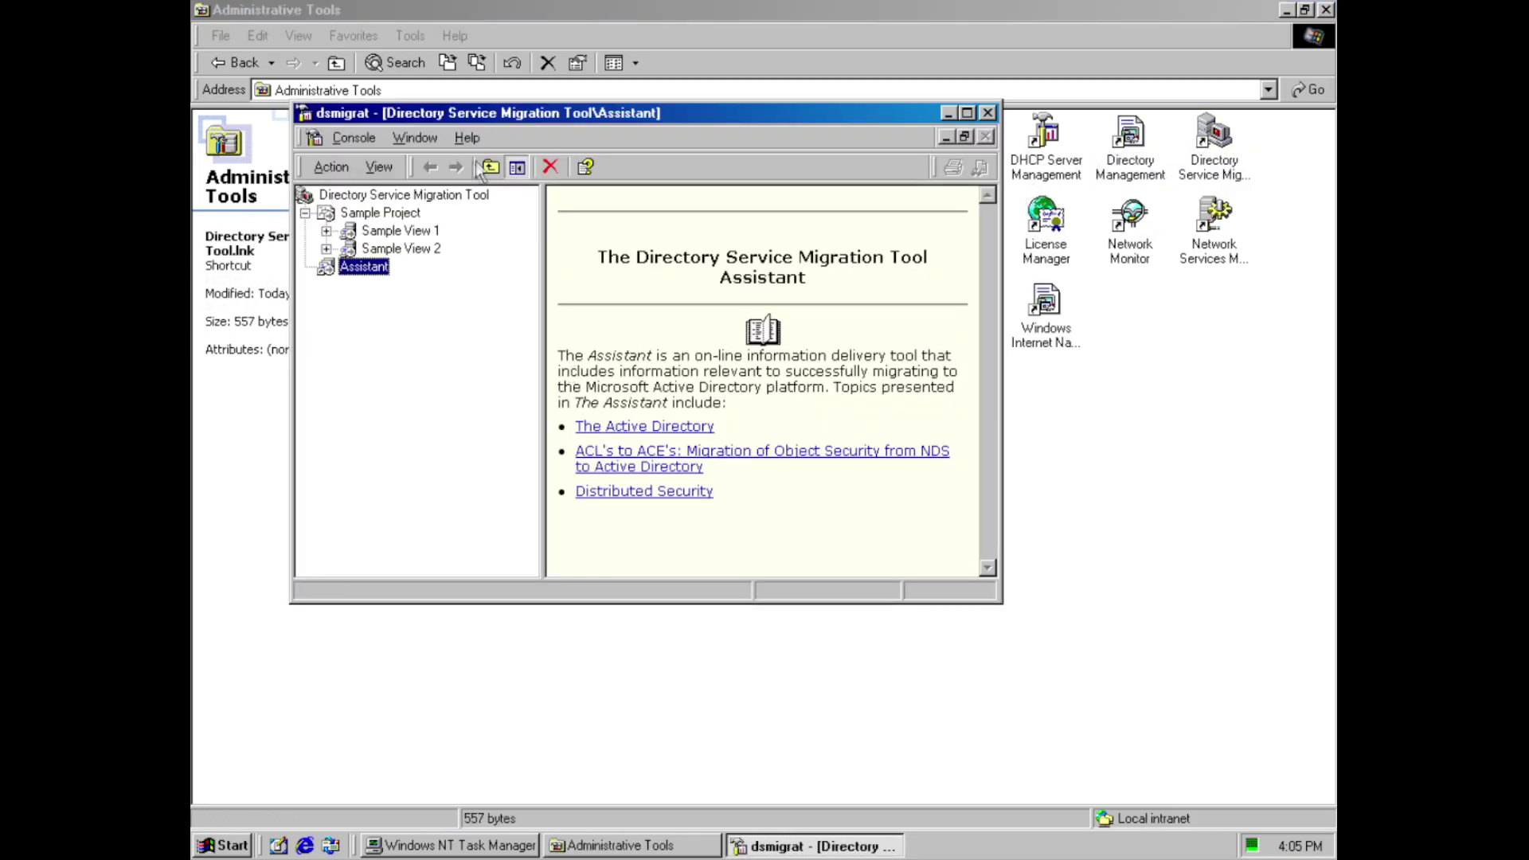
pyautogui.hotkey('alt', 'F4')
# Open DNS Management, go through the Configure New Server Wizard, and close the DNS console
pyautogui.press('Right')
pyautogui.press('Return')
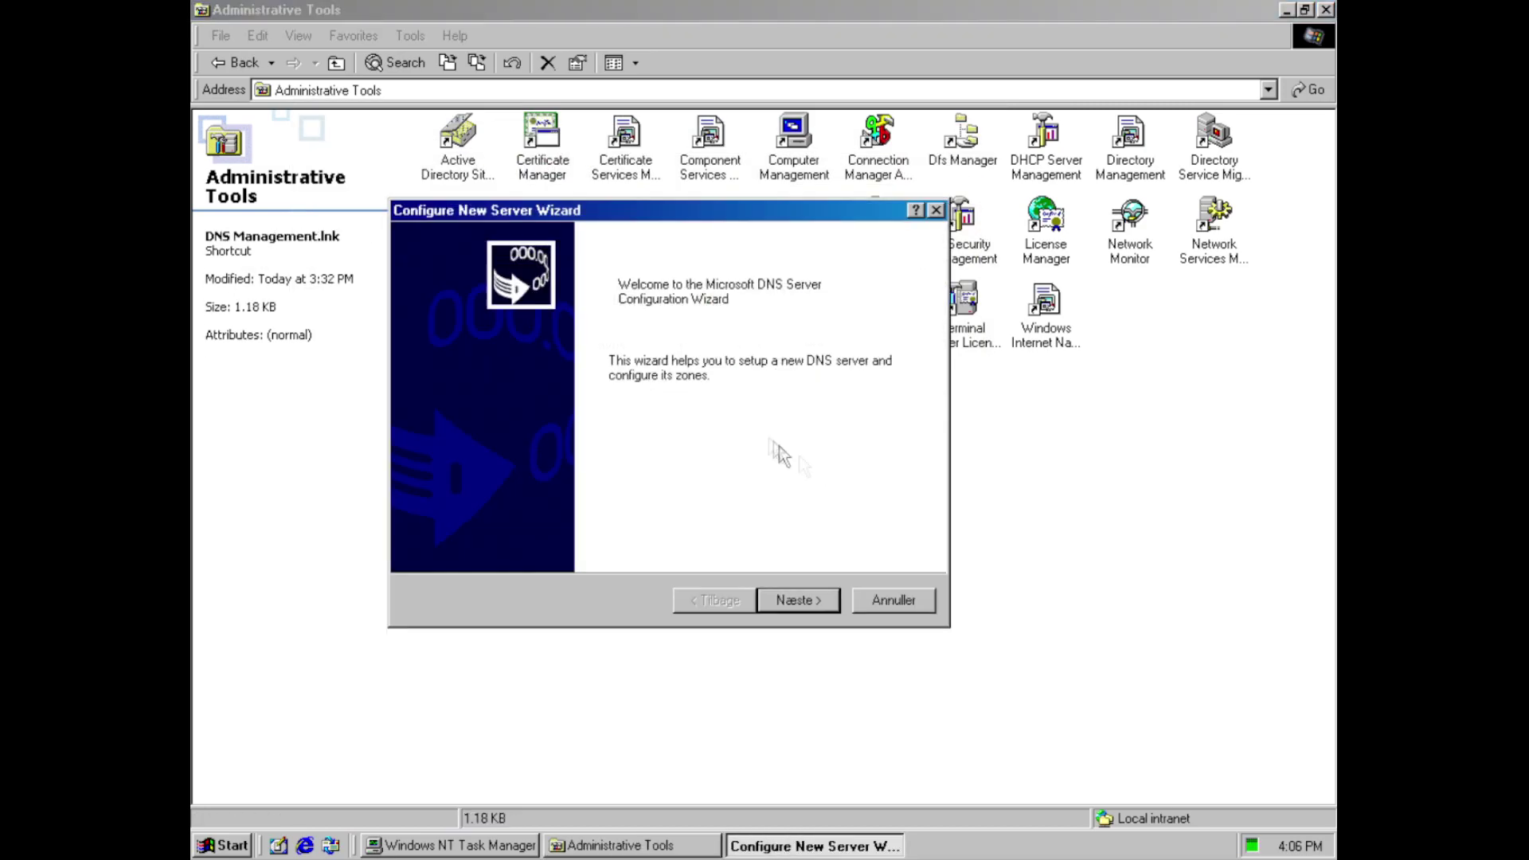
pyautogui.click(796, 600)
pyautogui.click(798, 599)
pyautogui.click(796, 599)
pyautogui.click(798, 600)
pyautogui.click(441, 162)
pyautogui.press('Escape')
pyautogui.hotkey('alt', 'F4')
# Launch Domain Tree Management and Event Viewer, and view the record data of a Service Control Manager error in the System Log
pyautogui.press('Right')
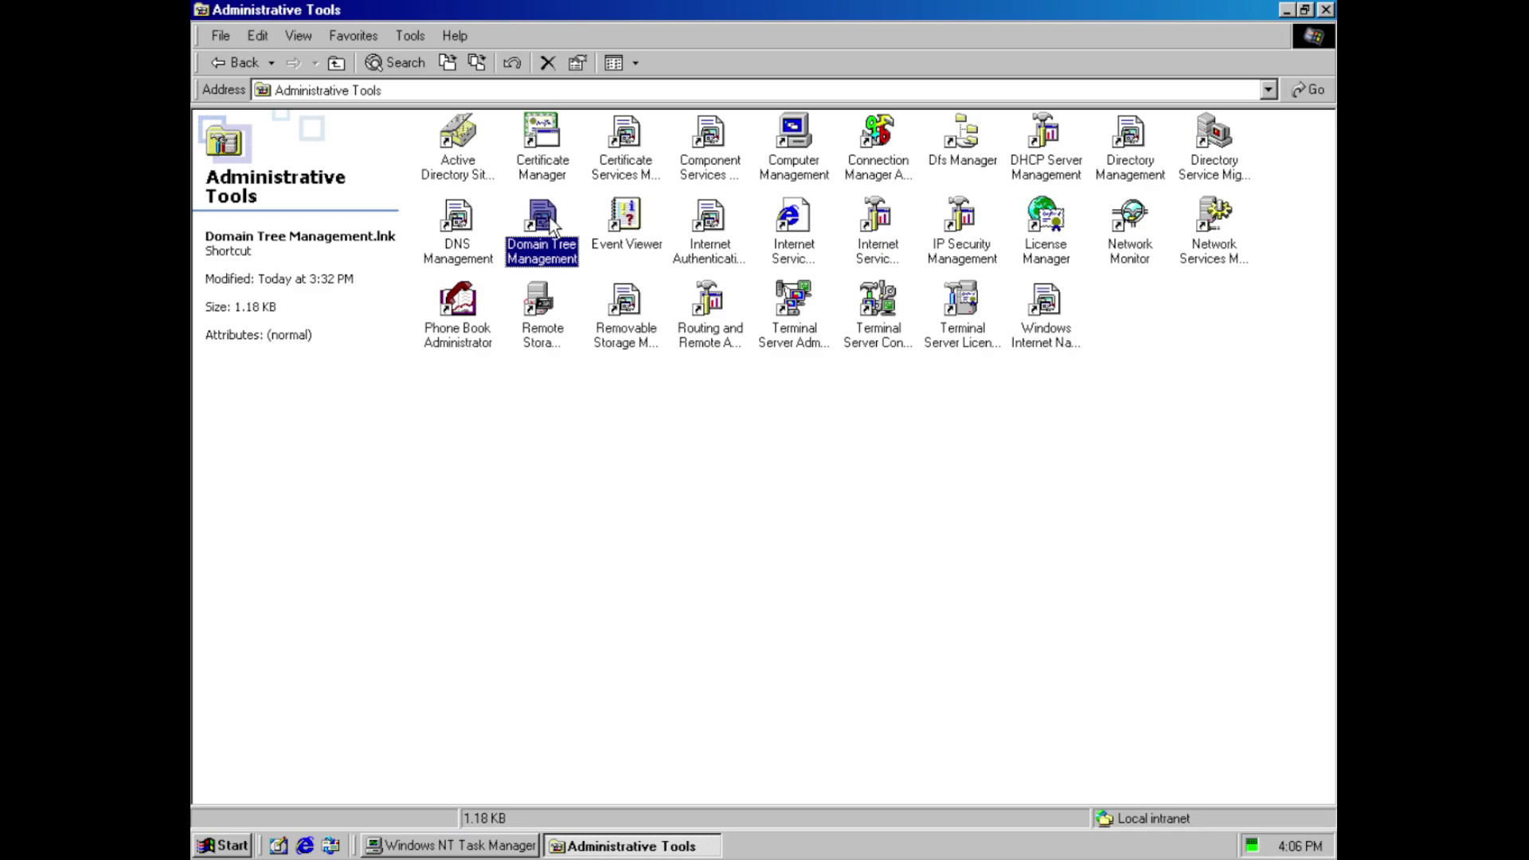
pyautogui.click(626, 227)
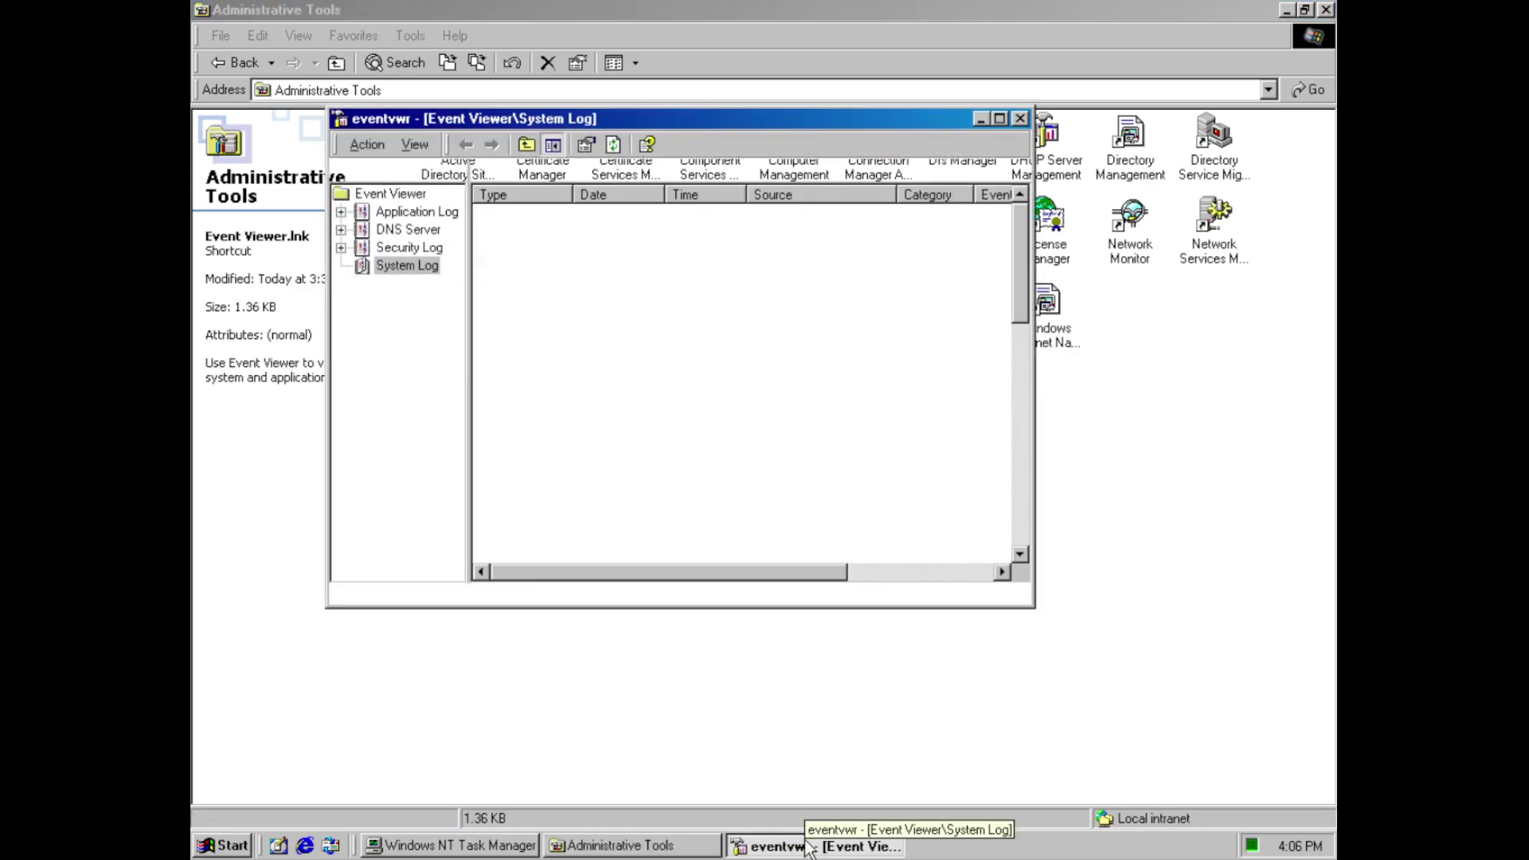
pyautogui.click(414, 144)
pyautogui.press('Escape')
pyautogui.doubleClick(613, 349)
pyautogui.hotkey('ctrl', 'Tab')
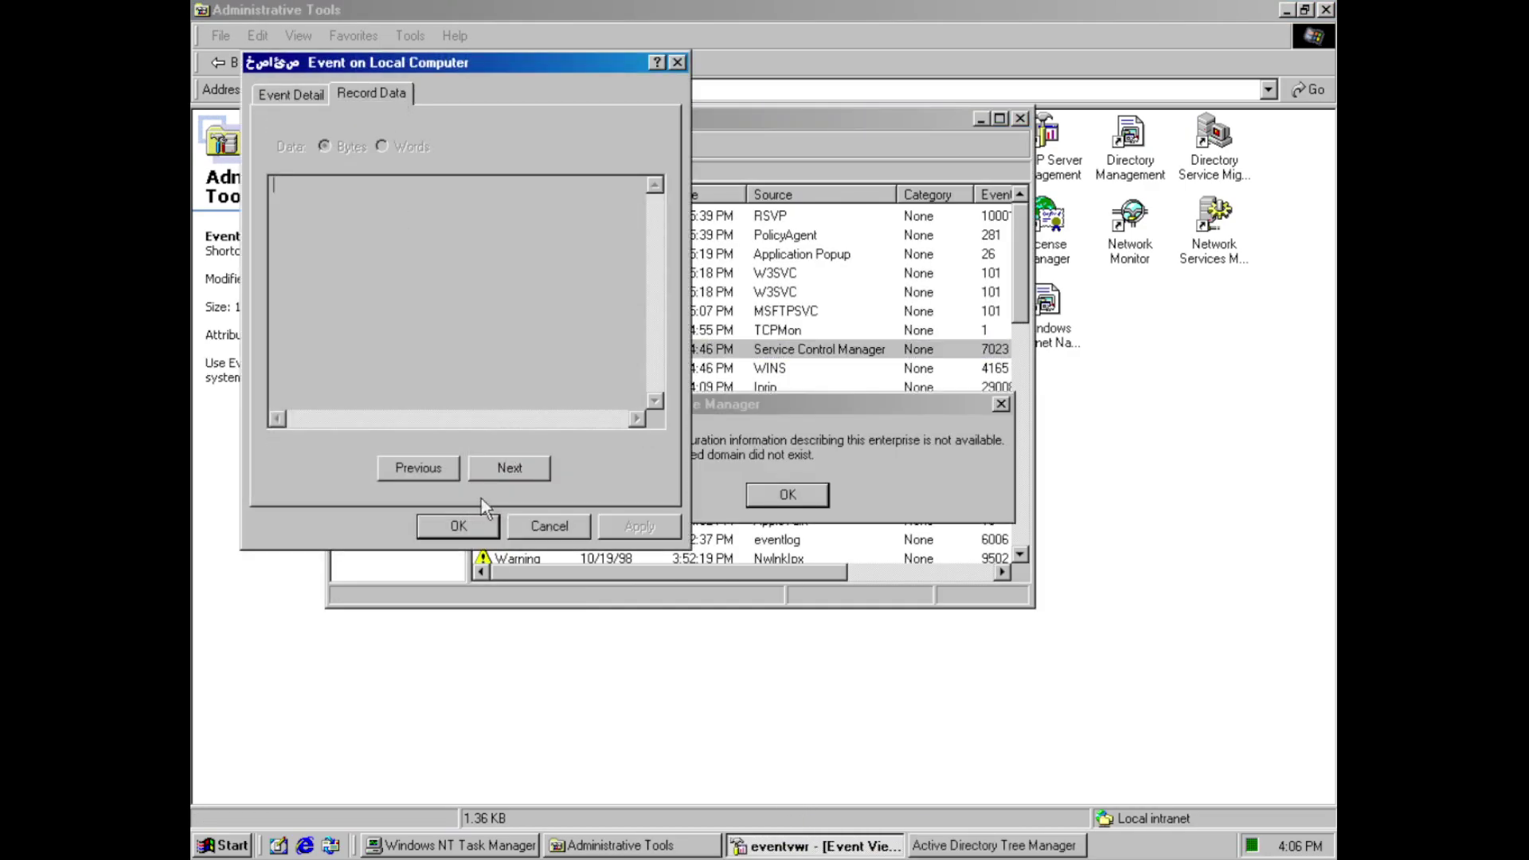
pyautogui.press('Return')
pyautogui.press('Escape')
# Dismiss the Domain Tree Management error, view the LDMS error event's details and record data, and close Event Viewer
pyautogui.hotkey('alt', 'h')
pyautogui.press('Escape')
pyautogui.hotkey('alt', 'F4')
pyautogui.doubleClick(662, 444)
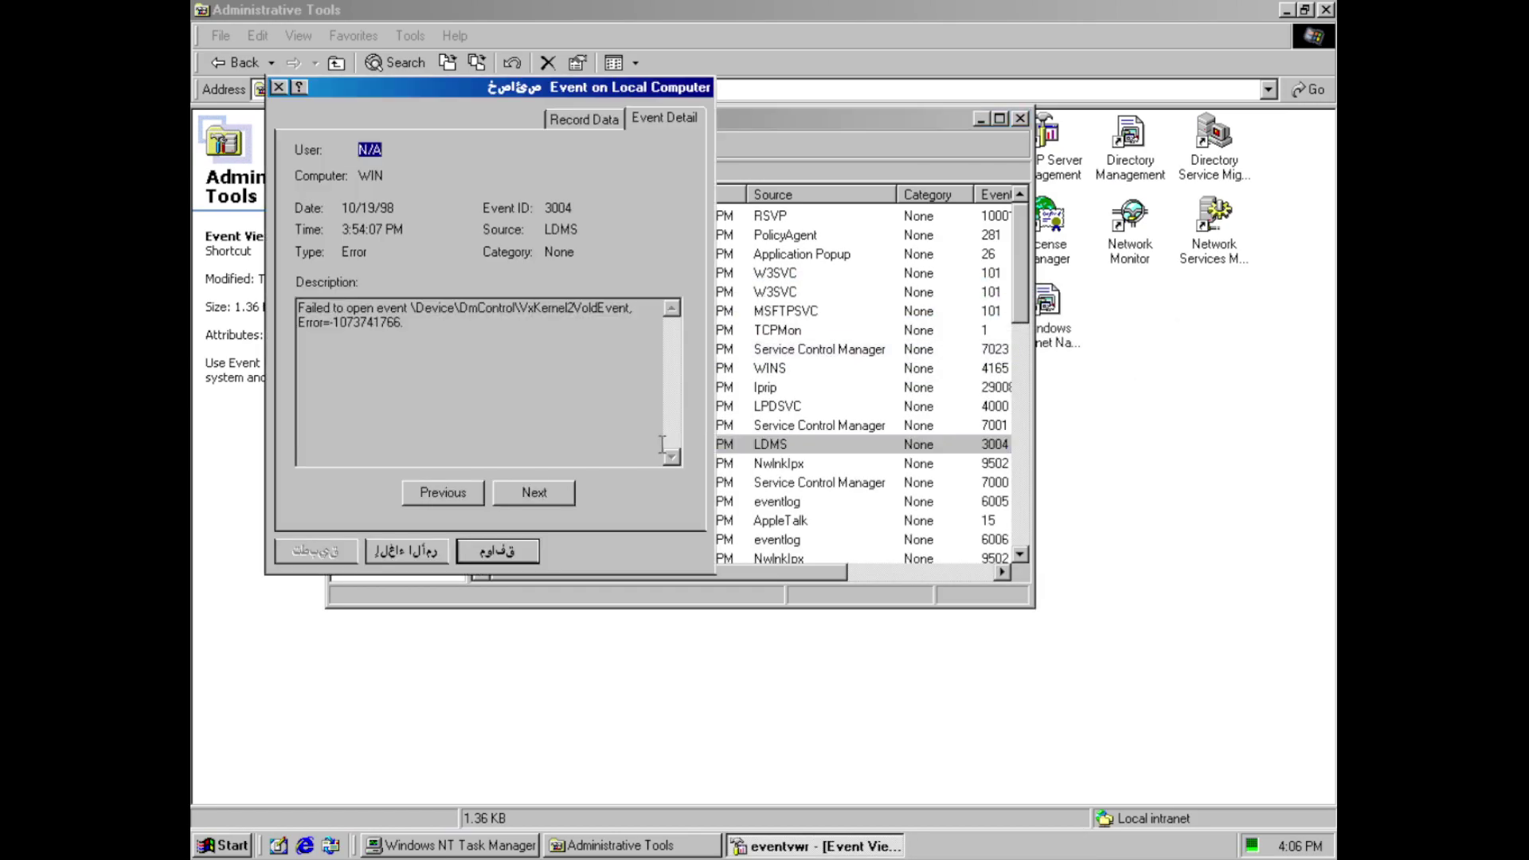
pyautogui.hotkey('ctrl', 'Tab')
pyautogui.press('Escape')
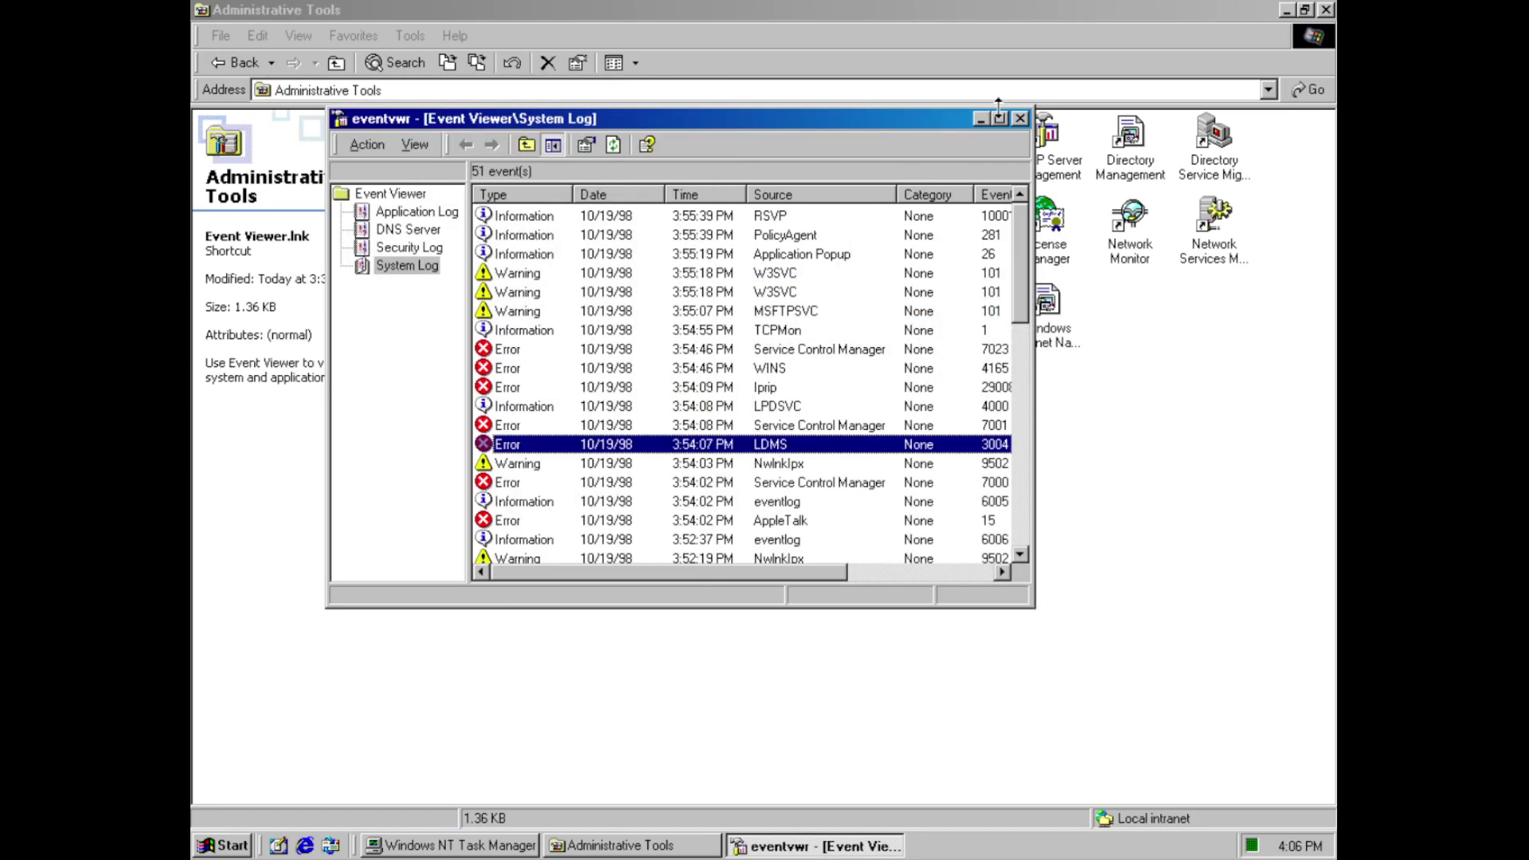
pyautogui.hotkey('alt', 'F4')
# Open the Internet Authentication Service console, view its About information, and close it
pyautogui.click(722, 235)
pyautogui.press('Return')
pyautogui.press('Up')
pyautogui.press('Up')
pyautogui.hotkey('alt', 'h')
pyautogui.press('a')
pyautogui.press('Return')
pyautogui.hotkey('alt', 'F4')
# Open Internet Services Manager (HTML) and choose a local area network (LAN) connection in the Internet Connection Wizard
pyautogui.doubleClick(806, 227)
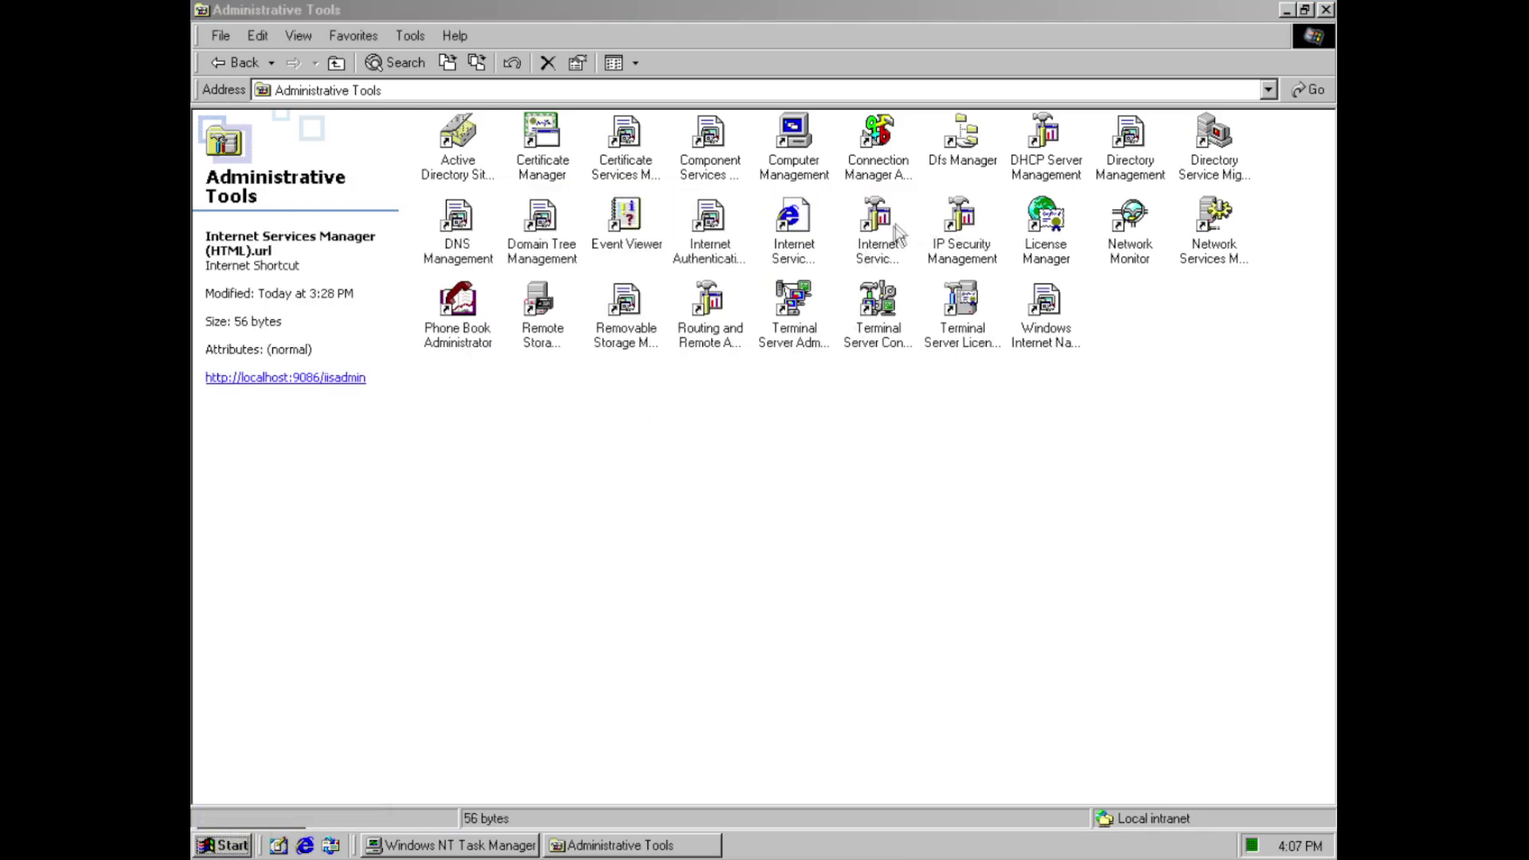
pyautogui.click(908, 648)
pyautogui.hotkey('alt', 'l')
pyautogui.click(1073, 399)
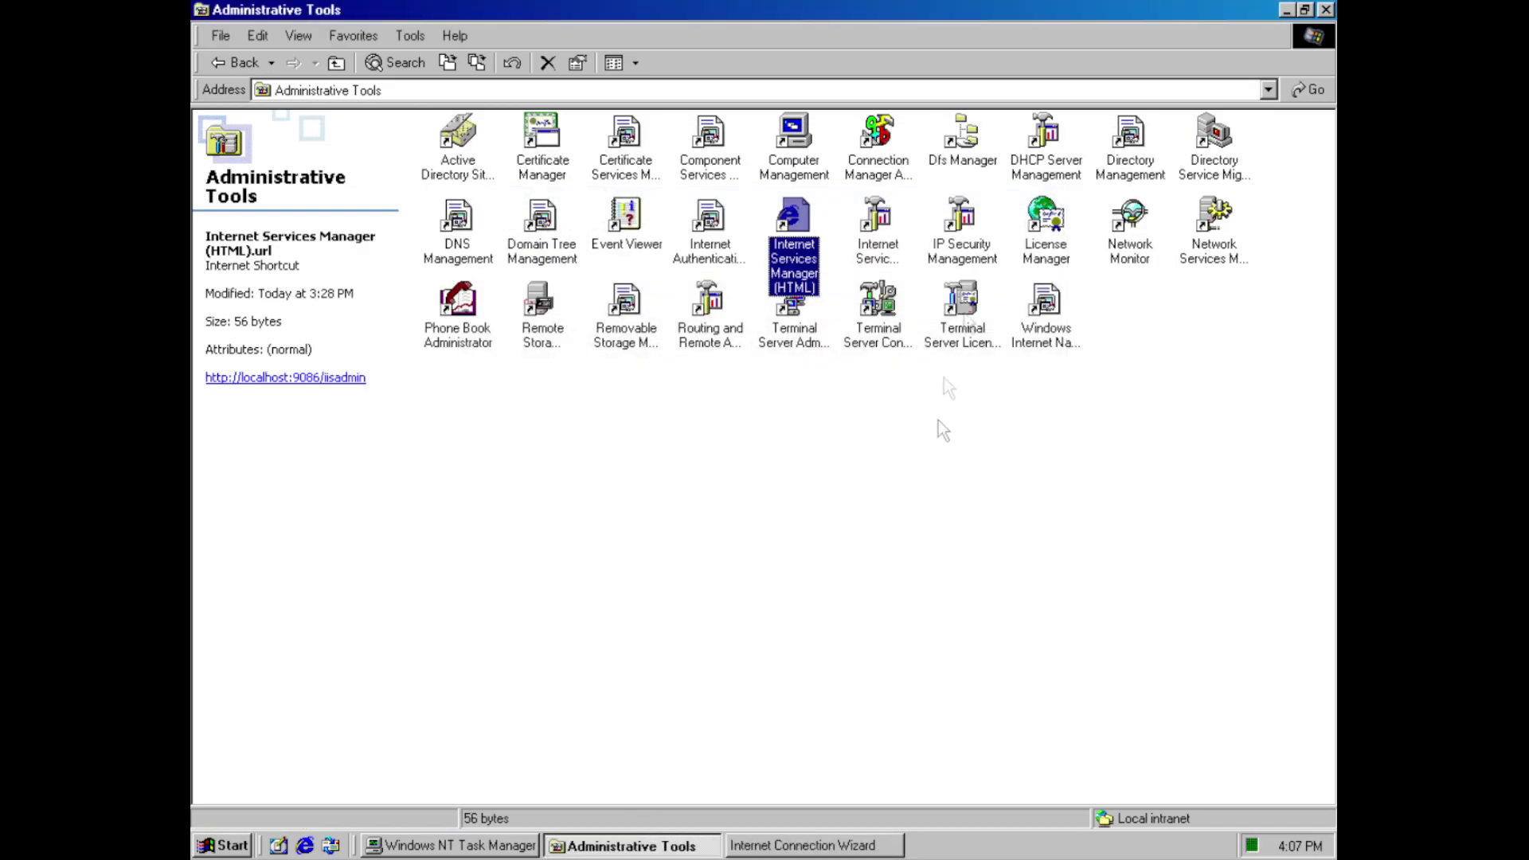
# Open Internet Services Manager, view its help commands and close it, and launch IP Security Management
pyautogui.doubleClick(876, 217)
pyautogui.hotkey('alt', 'h')
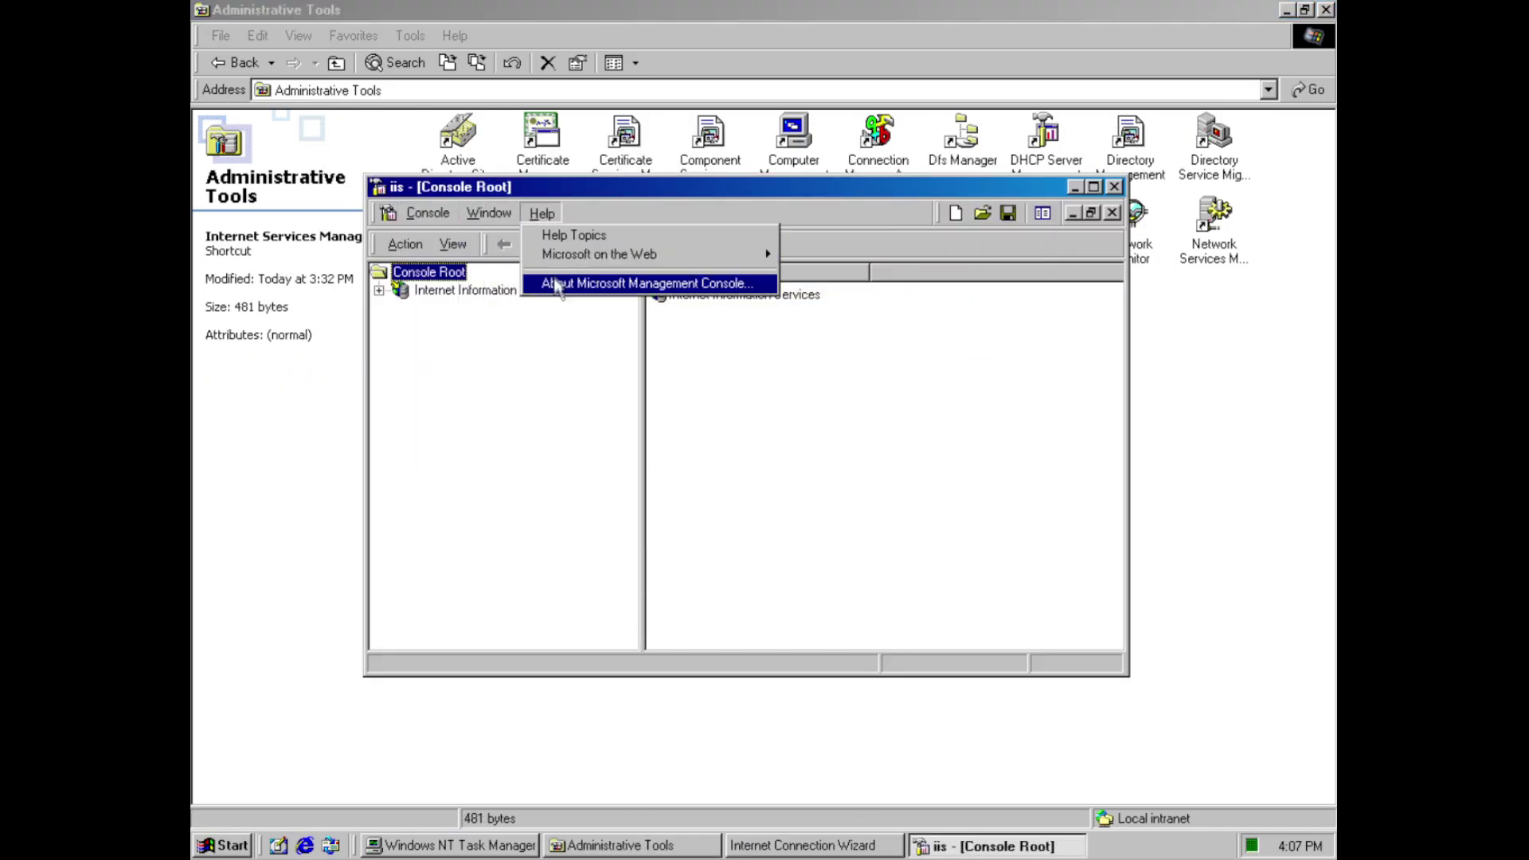
pyautogui.press('Escape')
pyautogui.hotkey('alt', 'F4')
pyautogui.doubleClick(971, 231)
pyautogui.click(924, 481)
# Open License Manager, look through its window and About information, and close it
pyautogui.doubleClick(1038, 221)
pyautogui.click(735, 299)
pyautogui.click(749, 303)
pyautogui.click(798, 536)
pyautogui.hotkey('alt', 'v')
pyautogui.press('Right')
pyautogui.press('Right')
pyautogui.press('a')
pyautogui.click(944, 625)
pyautogui.hotkey('alt', 'F4')
# Launch Network Monitor, advance the Internet Connection Wizard, dismiss the default network prompt, and launch Network Services Management
pyautogui.doubleClick(1131, 231)
pyautogui.click(883, 846)
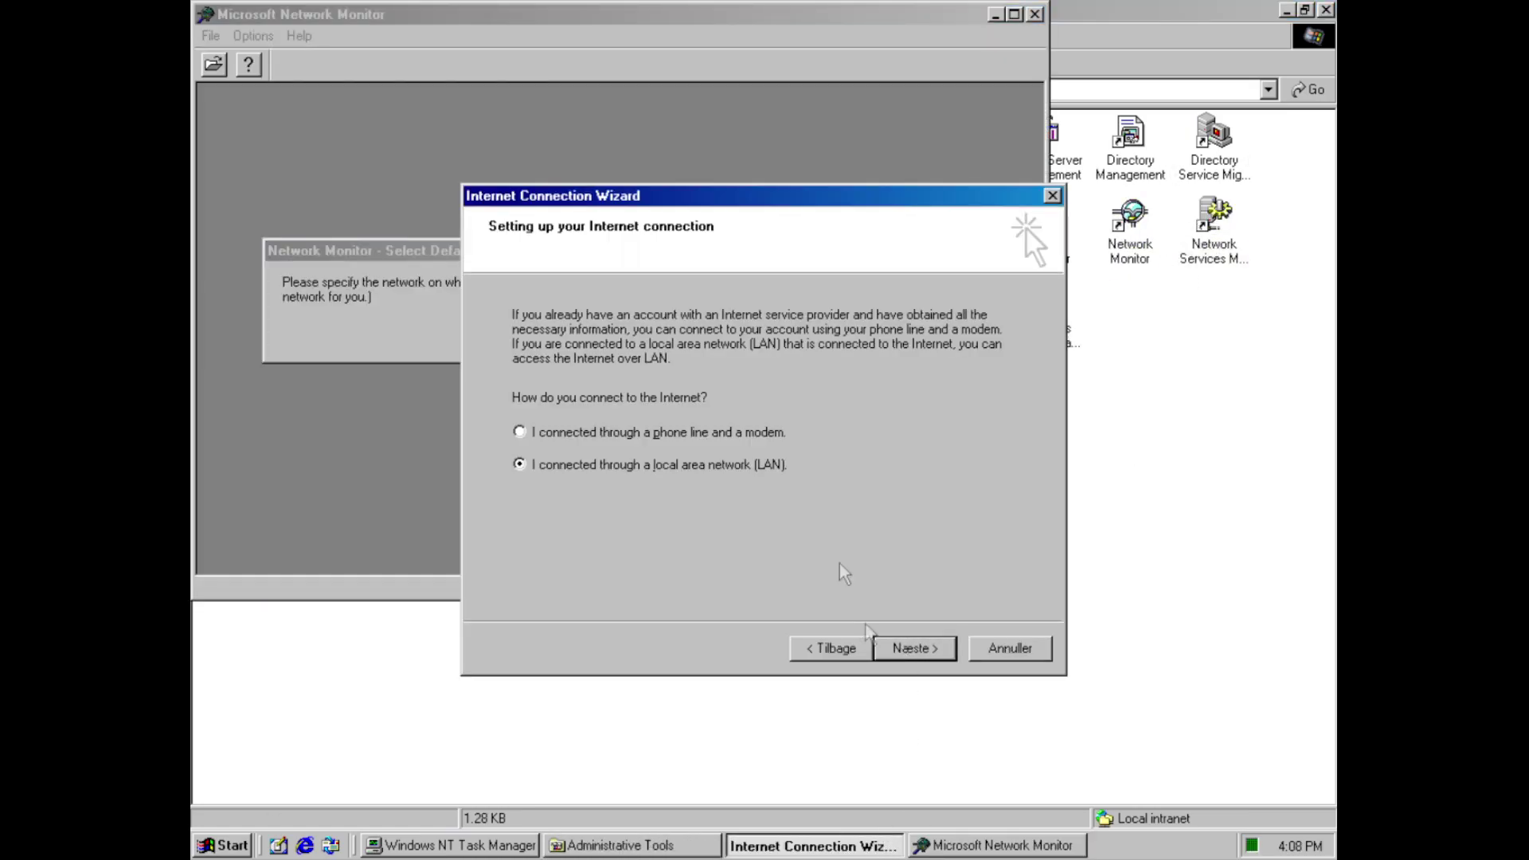
pyautogui.click(911, 649)
pyautogui.click(619, 334)
pyautogui.press('Return')
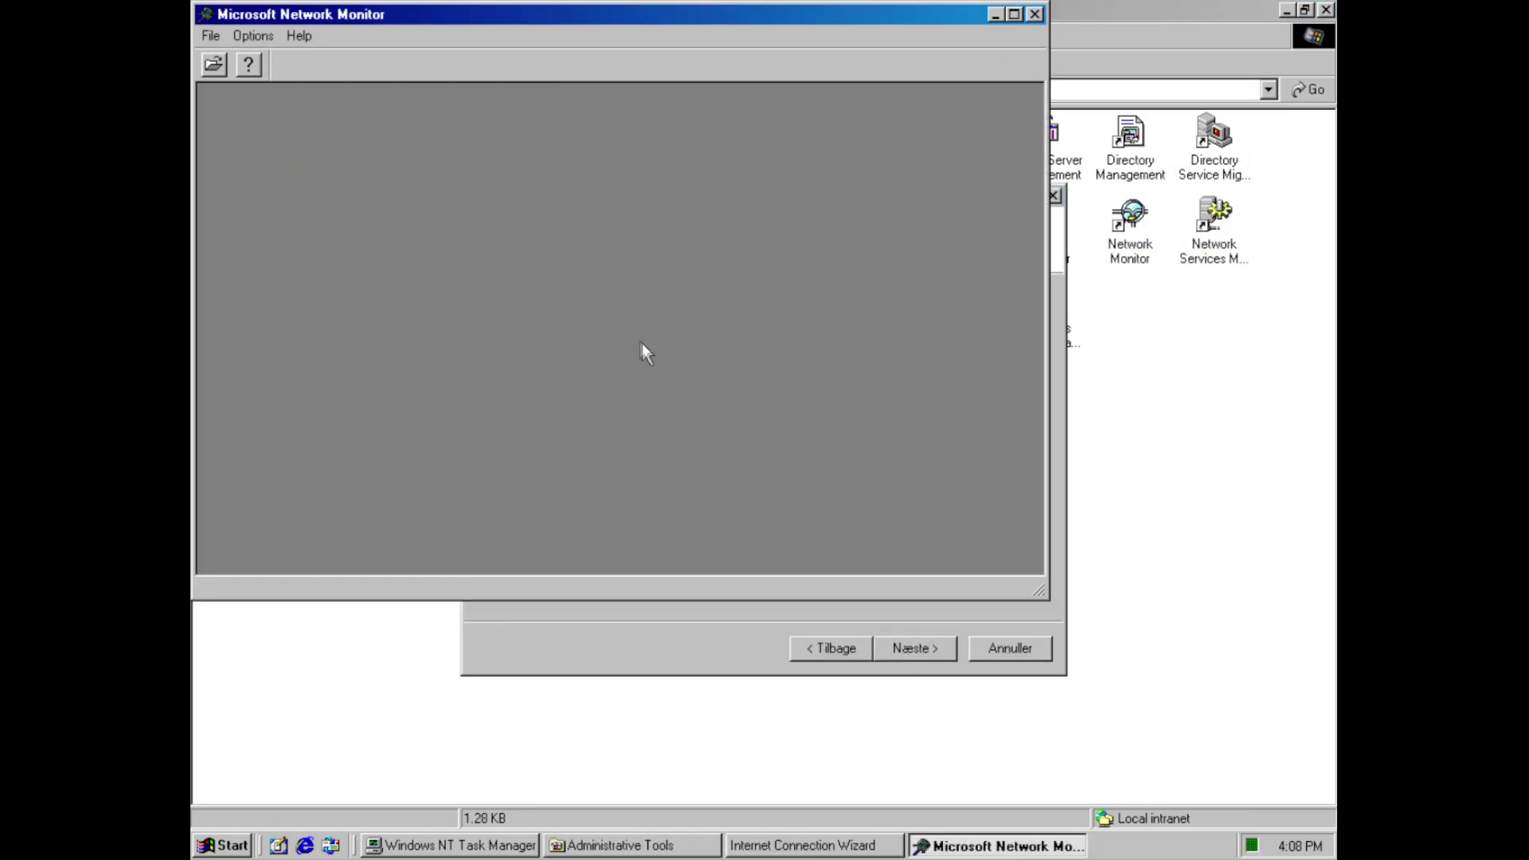
pyautogui.click(1053, 41)
pyautogui.click(1214, 223)
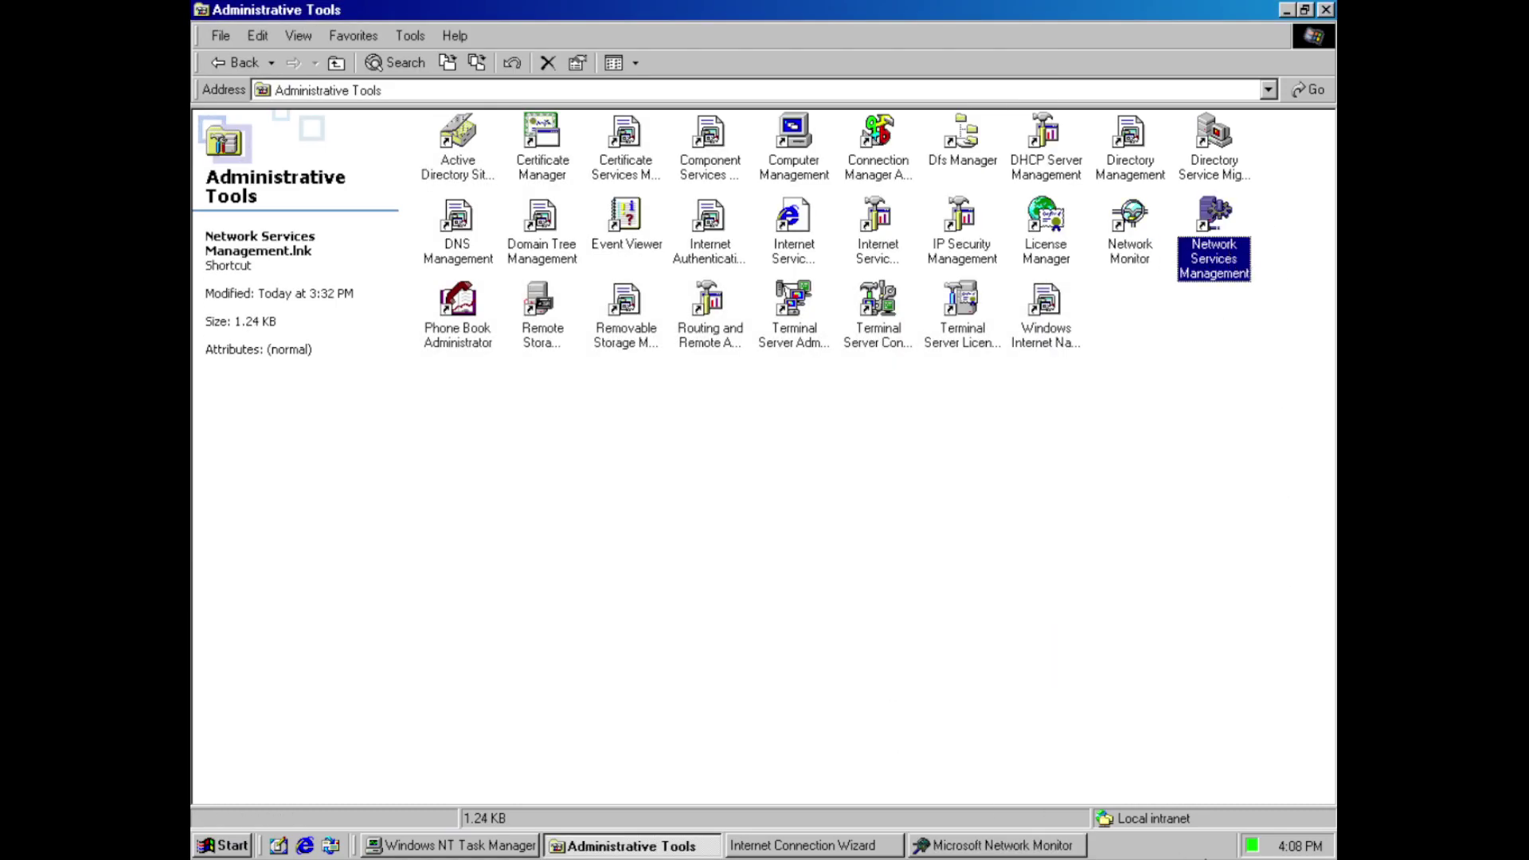
# Inspect running processes and performance graphs in Task Manager, and try to end the services.exe process
pyautogui.click(450, 845)
pyautogui.click(677, 103)
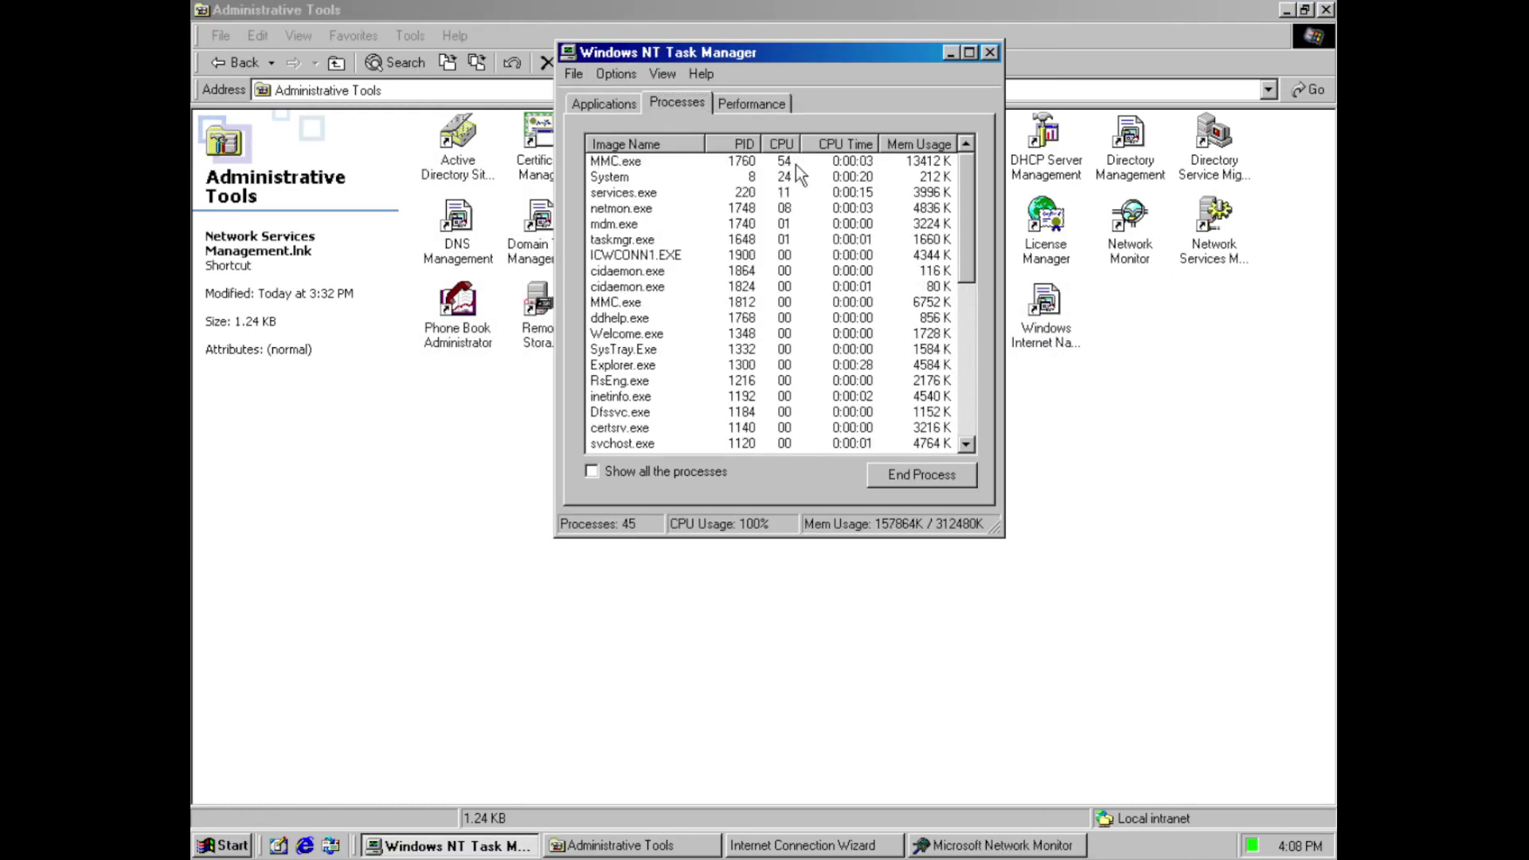
pyautogui.click(751, 104)
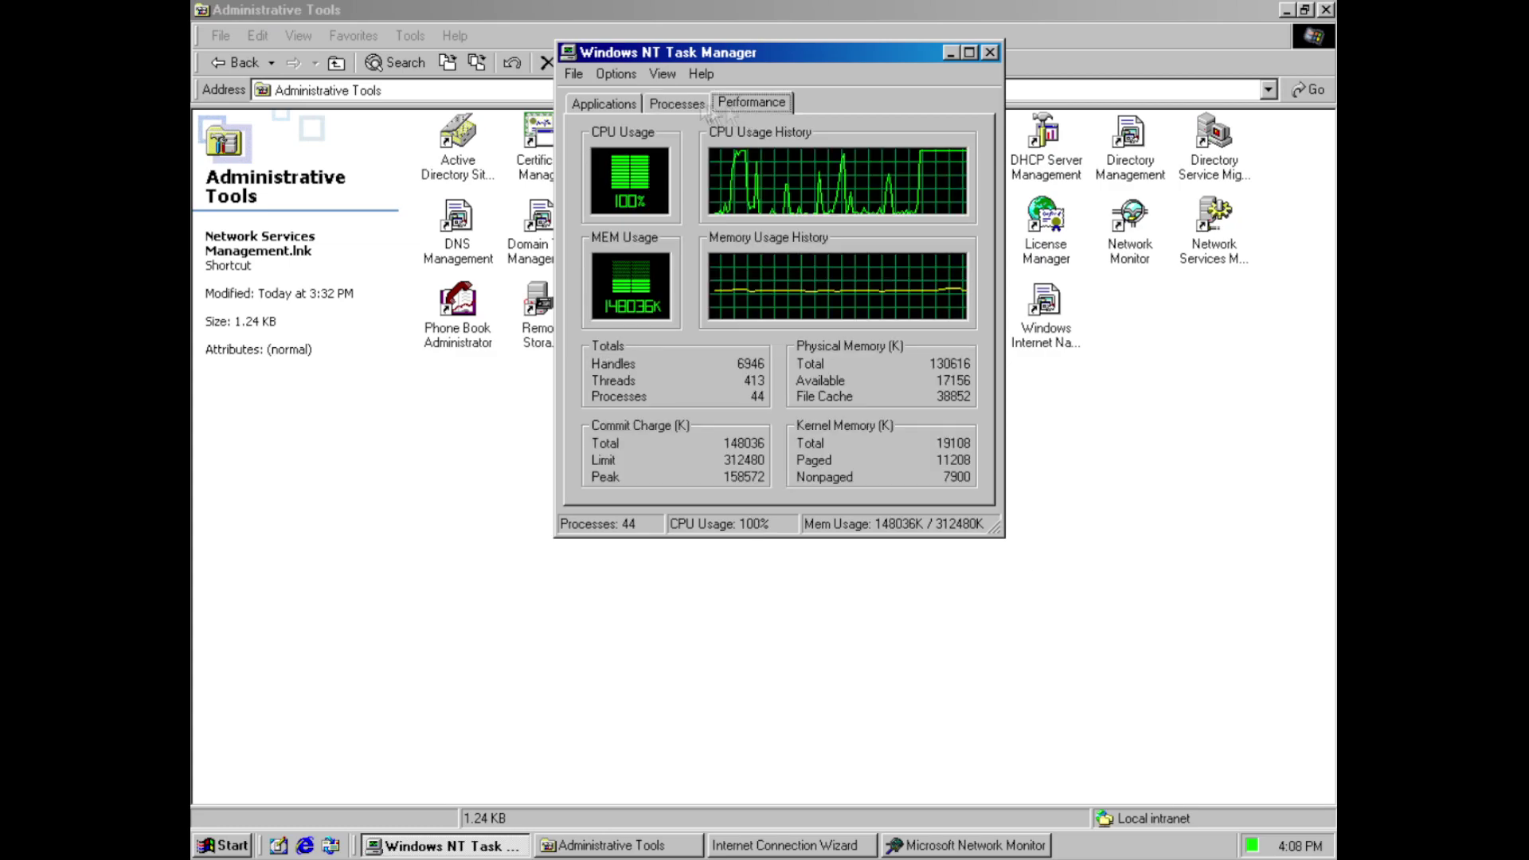
pyautogui.click(677, 103)
pyautogui.click(605, 177)
pyautogui.click(922, 474)
pyautogui.click(810, 494)
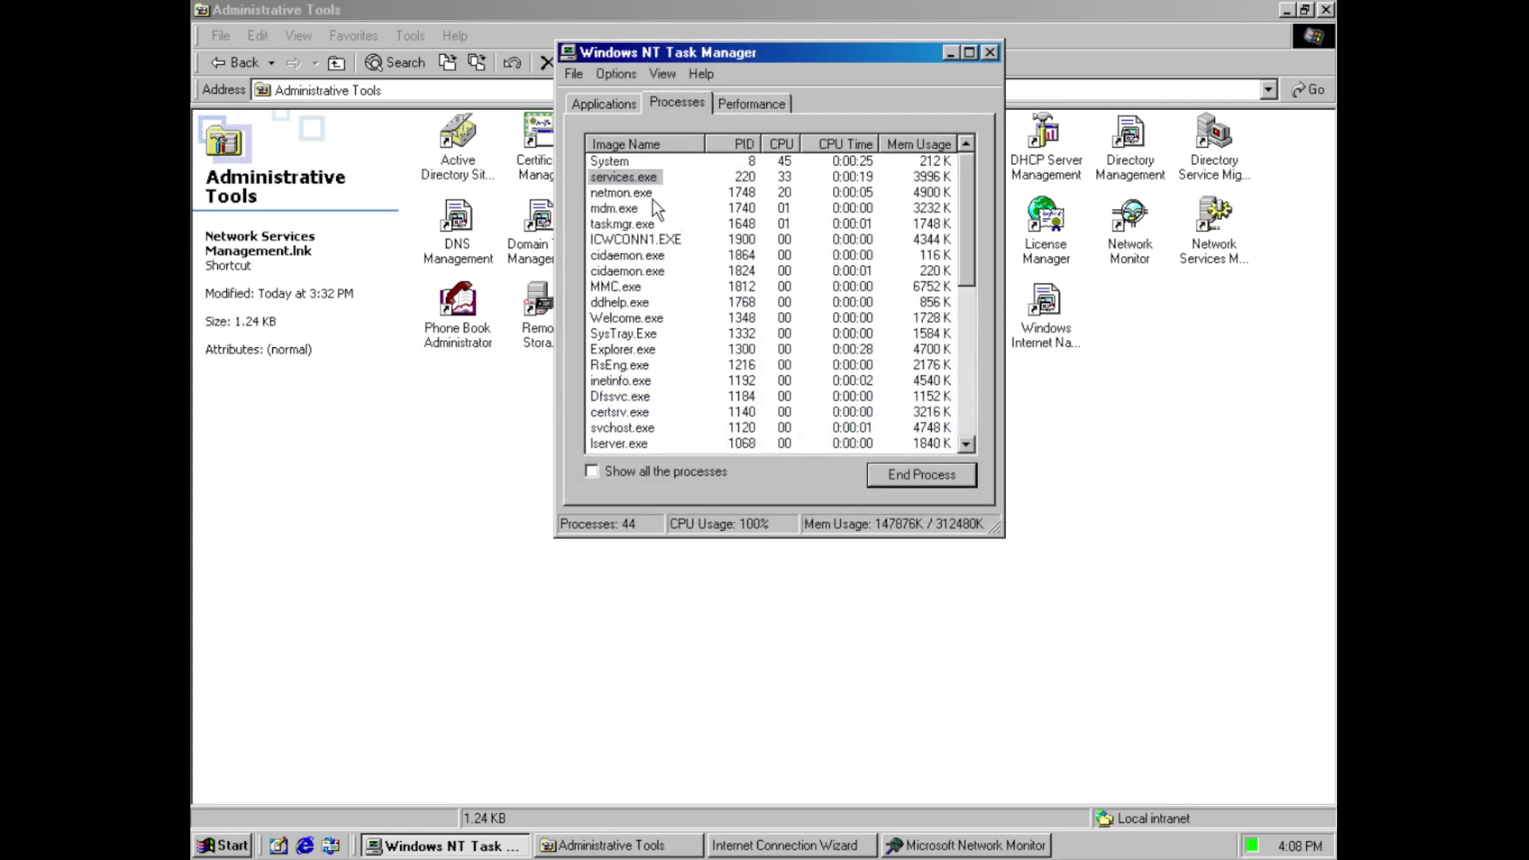
pyautogui.click(752, 103)
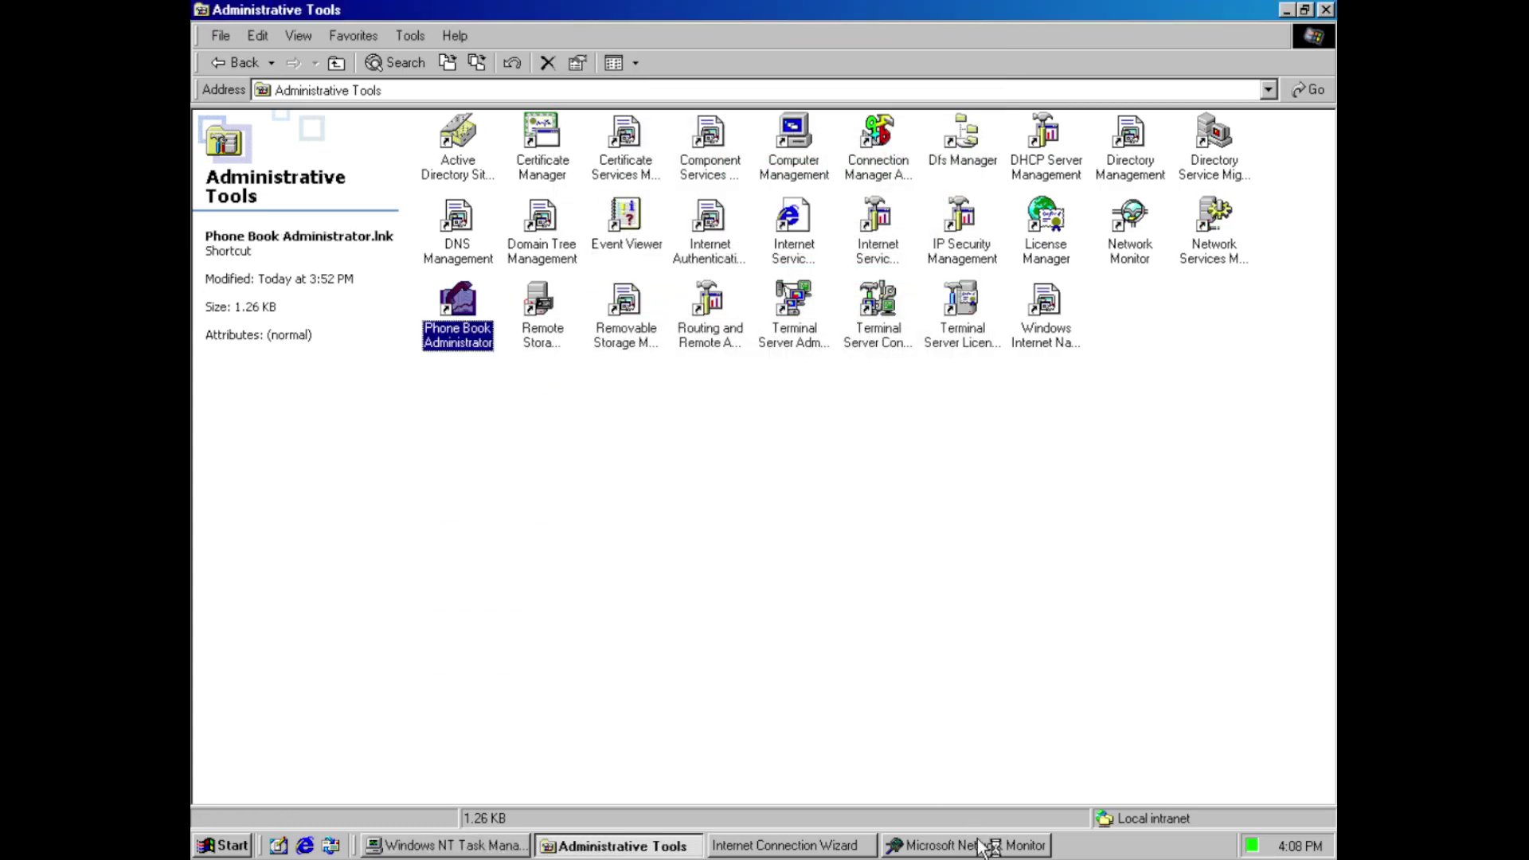
# View the About information of Phone Book Administrator and close the program
pyautogui.click(744, 502)
pyautogui.hotkey('alt', 'h')
pyautogui.press('a')
pyautogui.press('Return')
pyautogui.hotkey('alt', 'F4')
# Launch Remote Storage Service and check the running processes and performance graphs in Task Manager
pyautogui.doubleClick(548, 299)
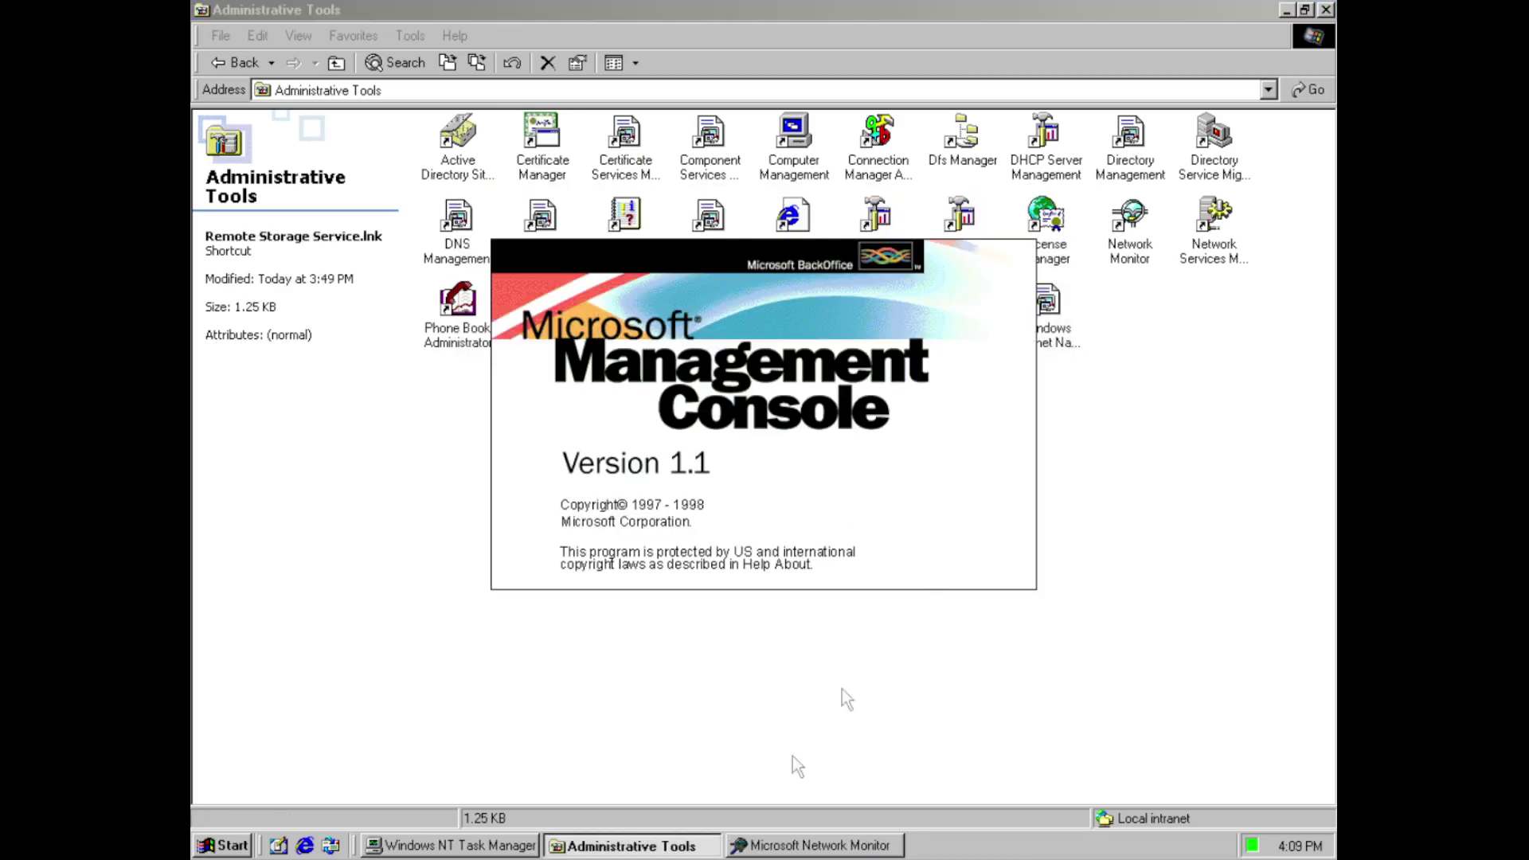
pyautogui.click(450, 845)
pyautogui.click(677, 102)
pyautogui.click(647, 196)
pyautogui.click(751, 104)
pyautogui.click(733, 629)
# View the Removable Storage Manager tree and close its console, and try to open Routing and Remote Access Manager
pyautogui.click(625, 315)
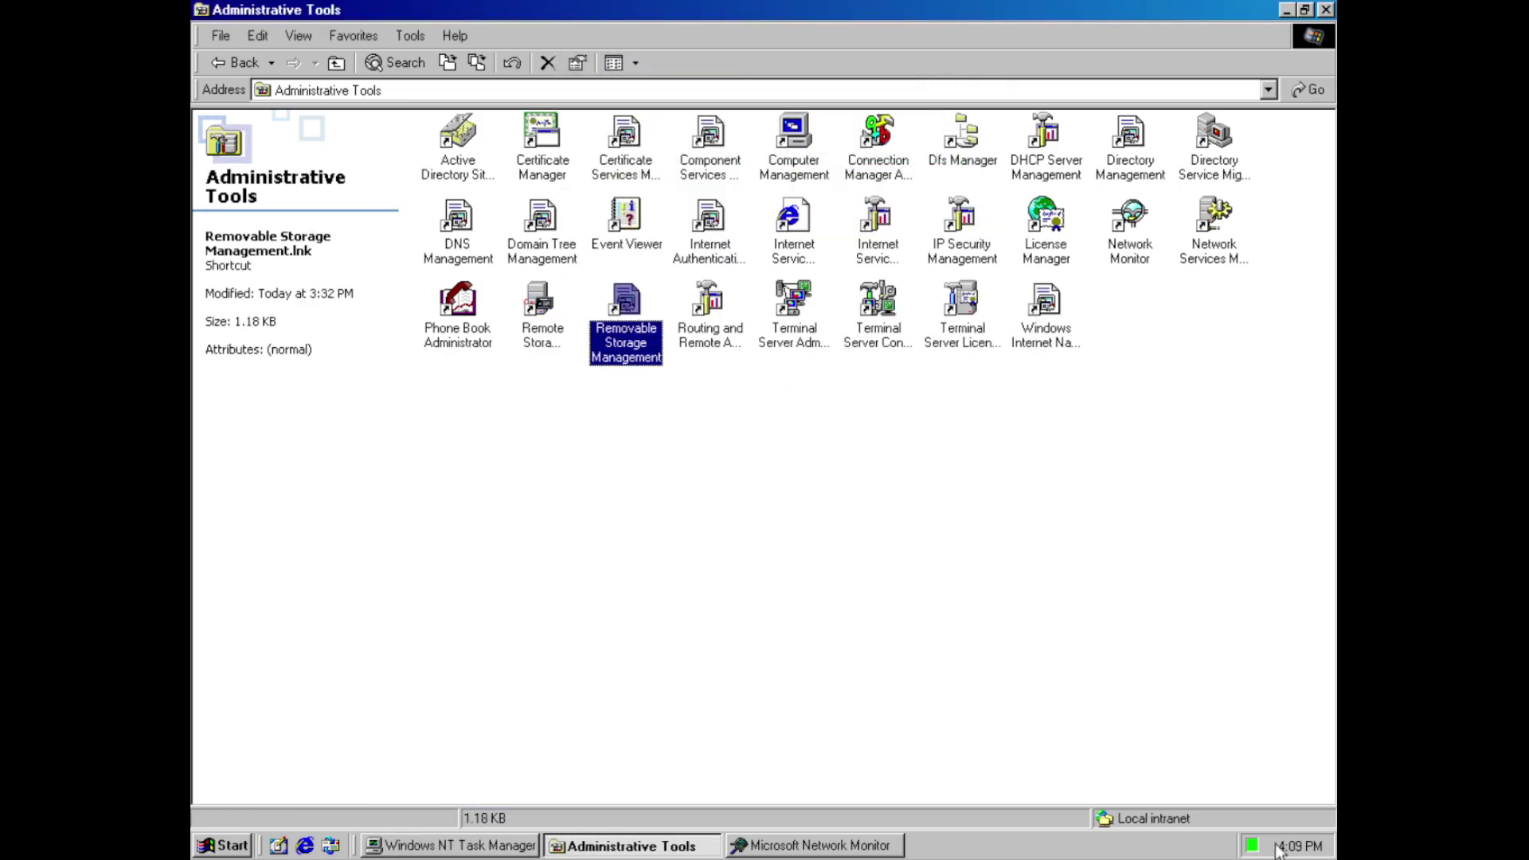
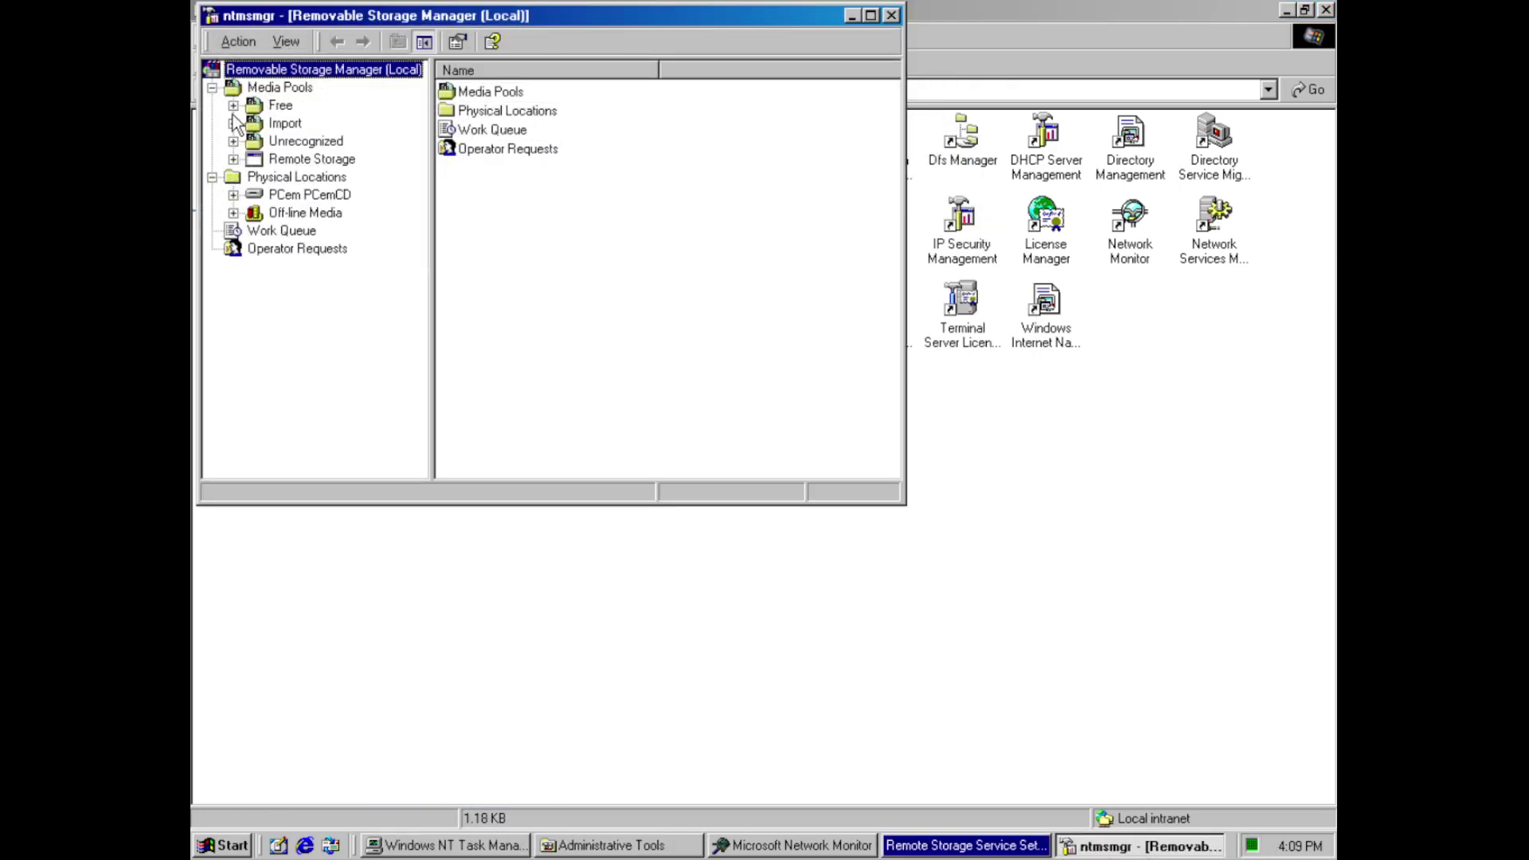
pyautogui.click(886, 18)
pyautogui.press('r')
pyautogui.press('o')
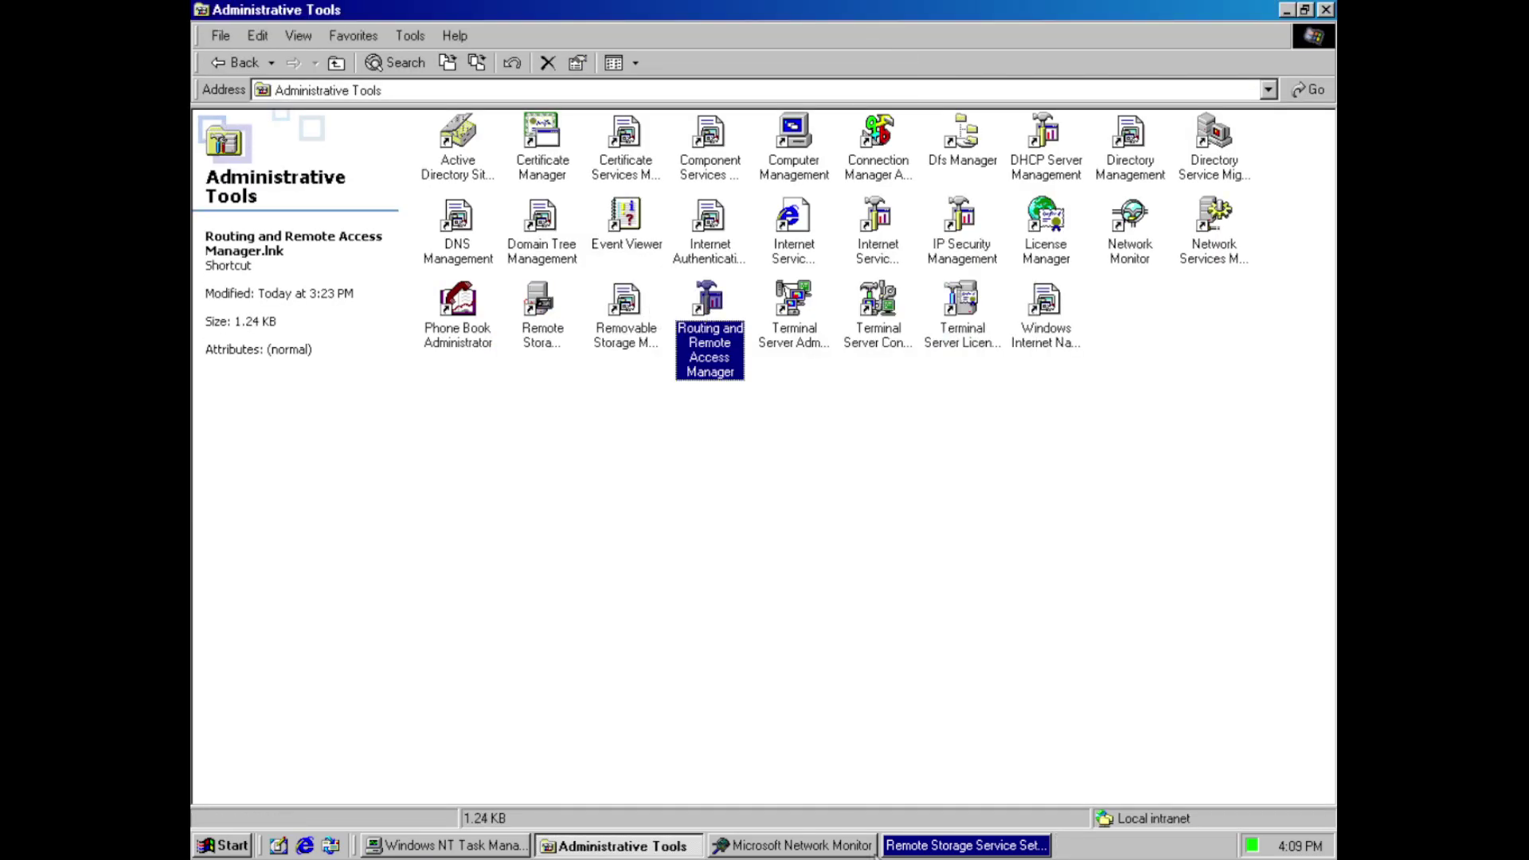
pyautogui.press('Return')
pyautogui.hotkey('alt', 'F4')
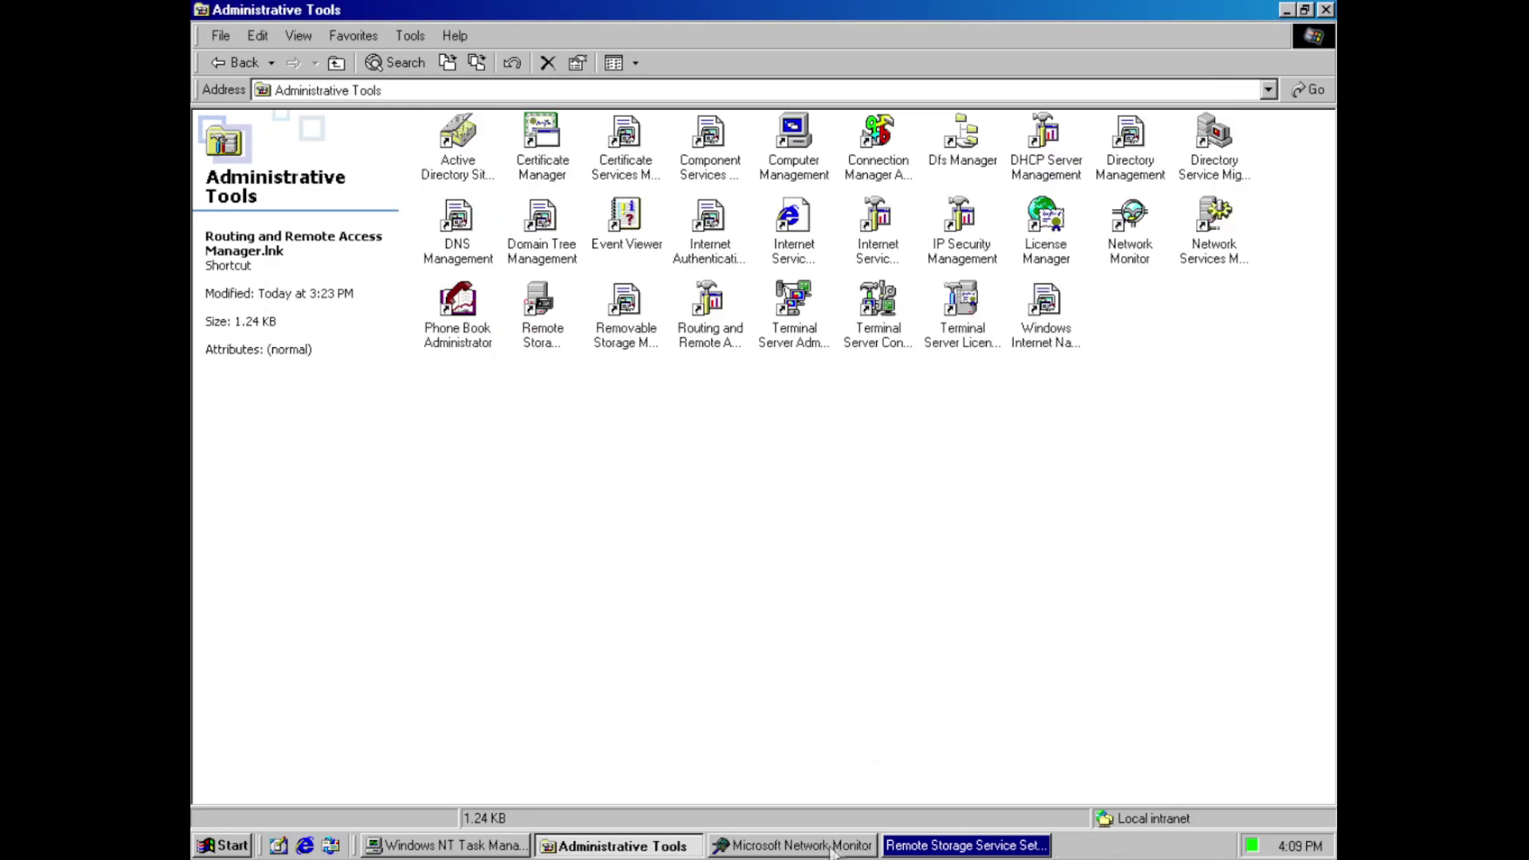
pyautogui.press('Return')
pyautogui.press('Return')
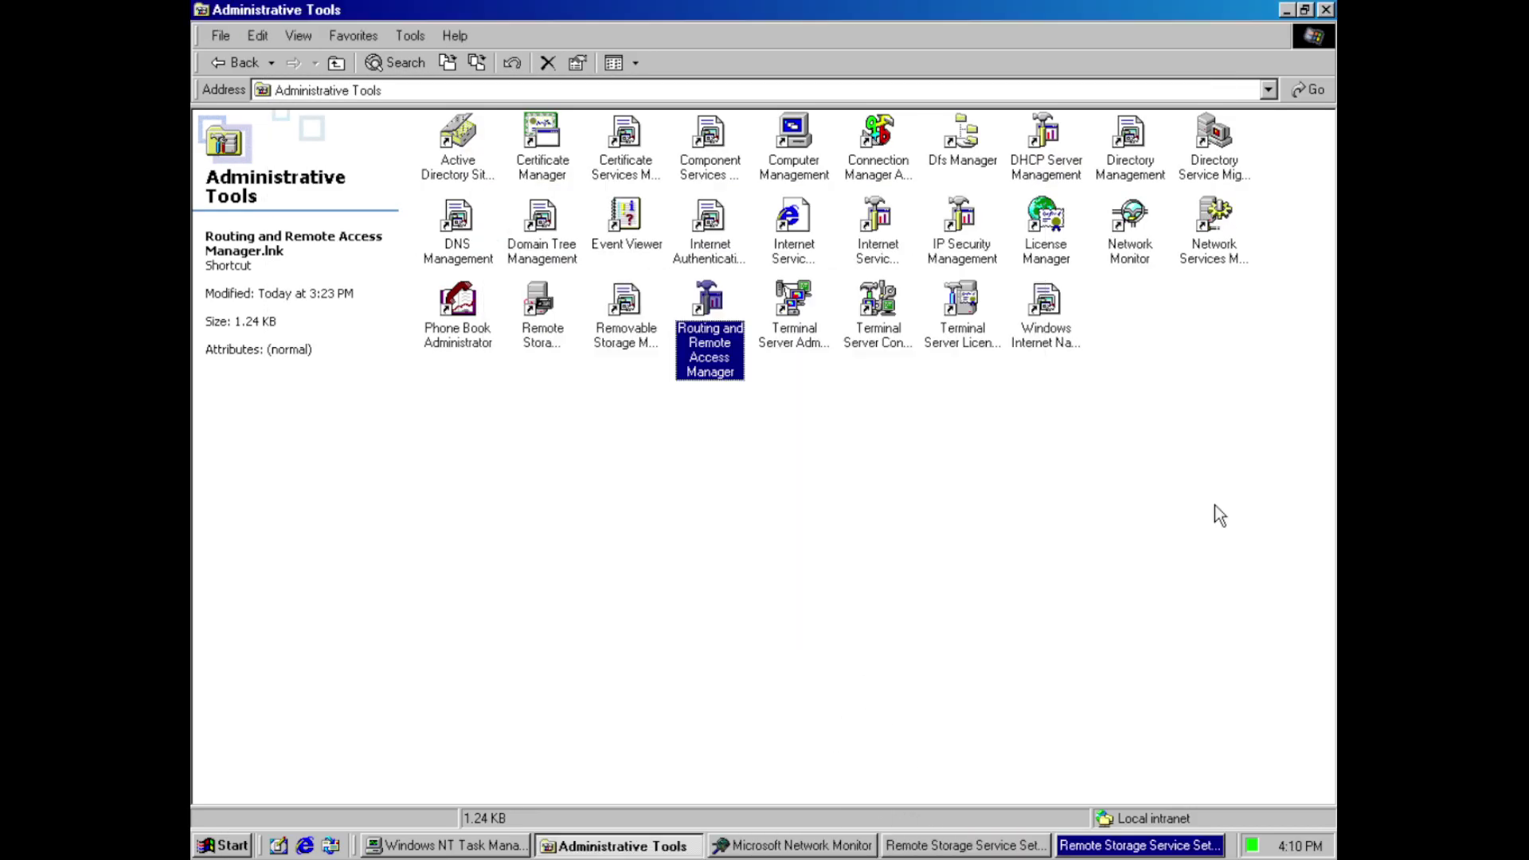
# Launch Terminal Server Administration, cancel the Remote Storage Service Setup Wizard, dismiss its error, and close the RsAdmin console
pyautogui.press('t')
pyautogui.press('Return')
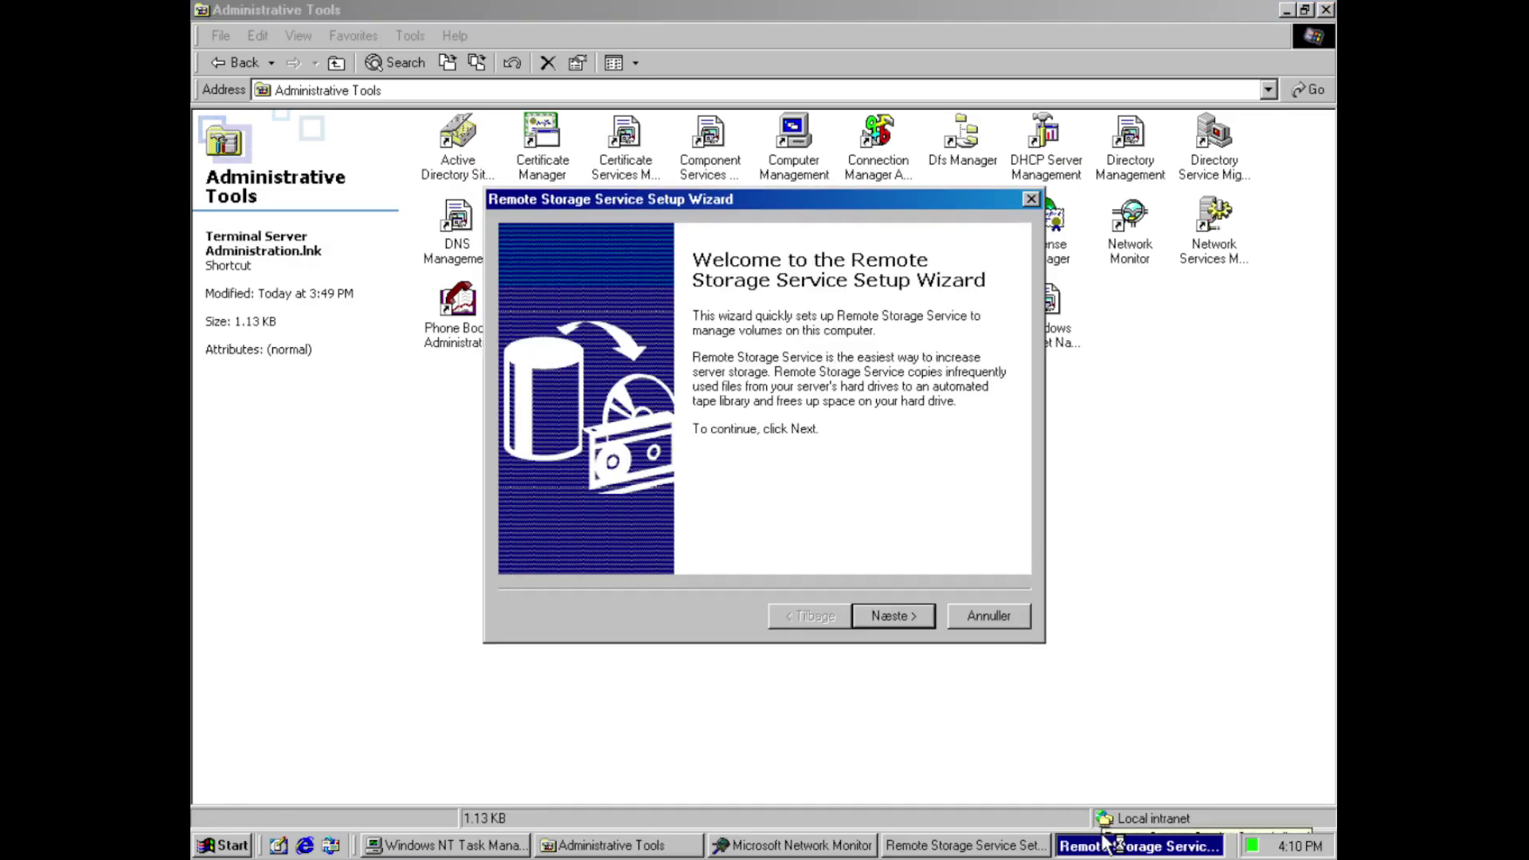
pyautogui.click(881, 626)
pyautogui.click(997, 619)
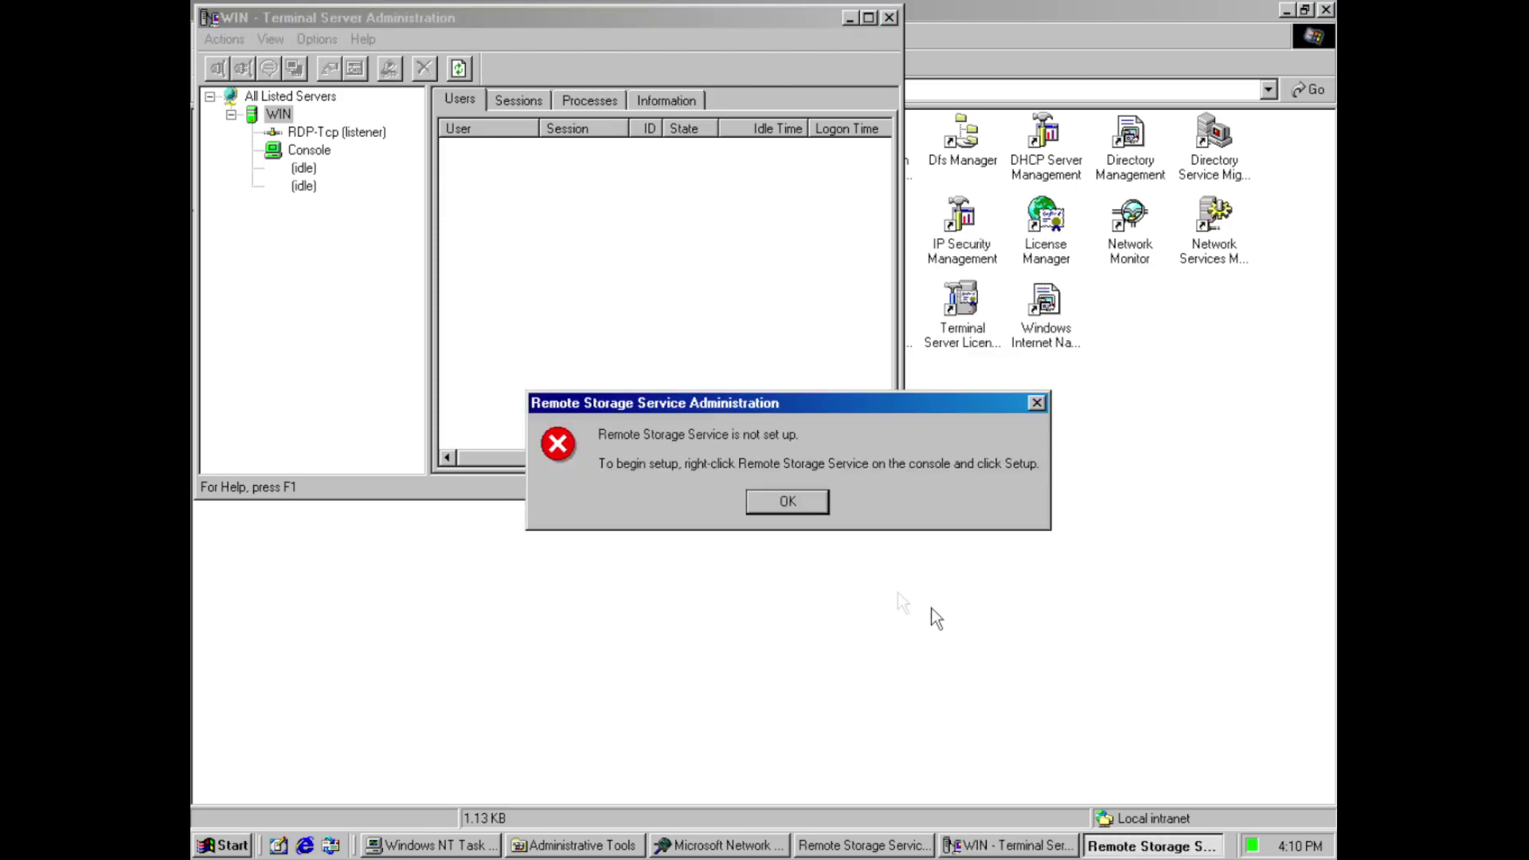
pyautogui.click(795, 514)
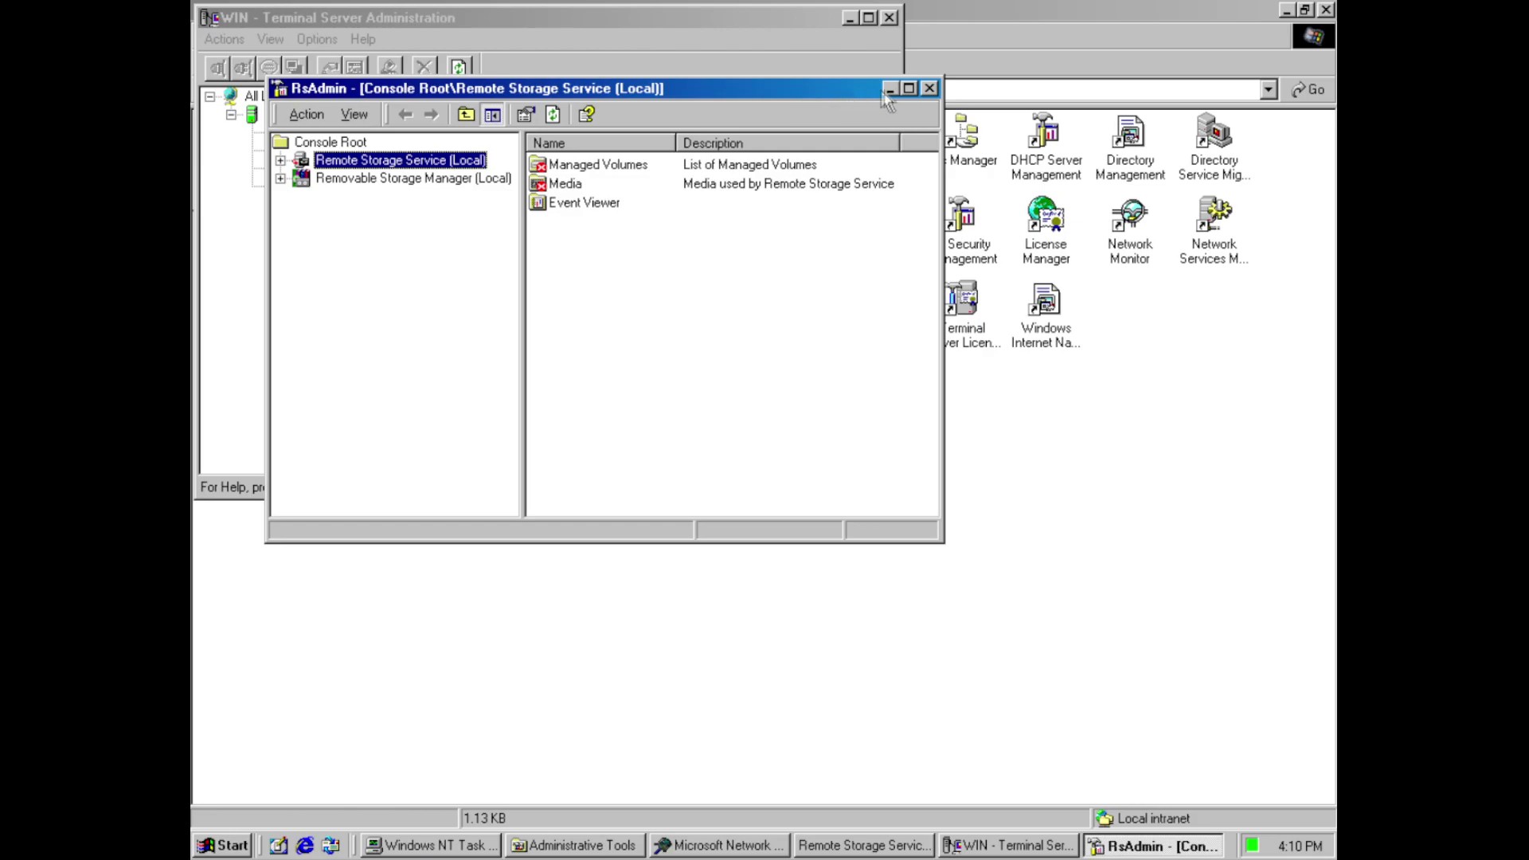
pyautogui.click(931, 88)
# Look through the Terminal Server Administration commands, view its About information, and close it
pyautogui.click(241, 44)
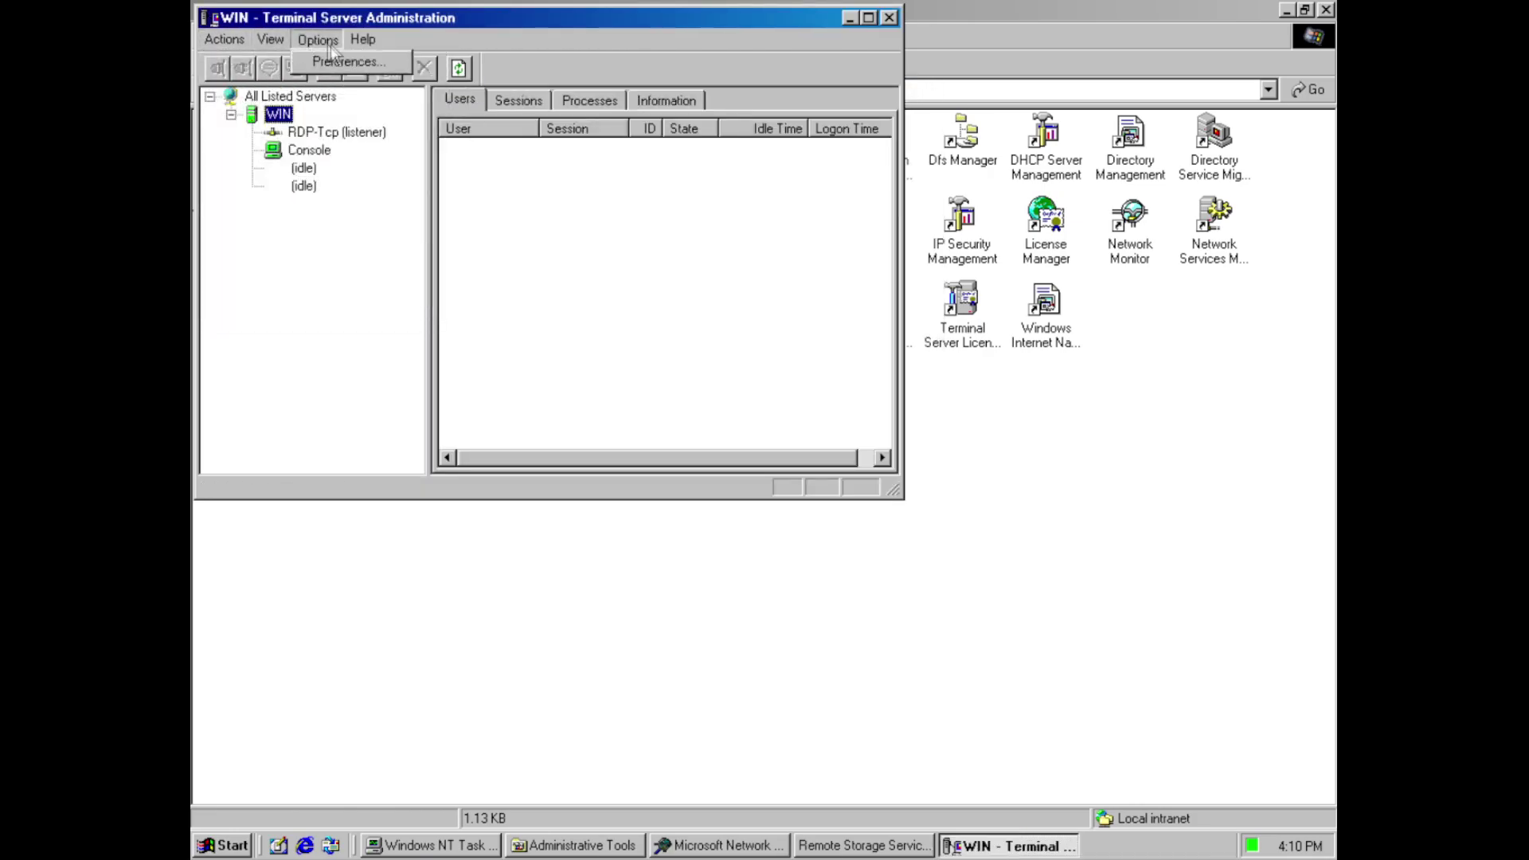
pyautogui.click(379, 93)
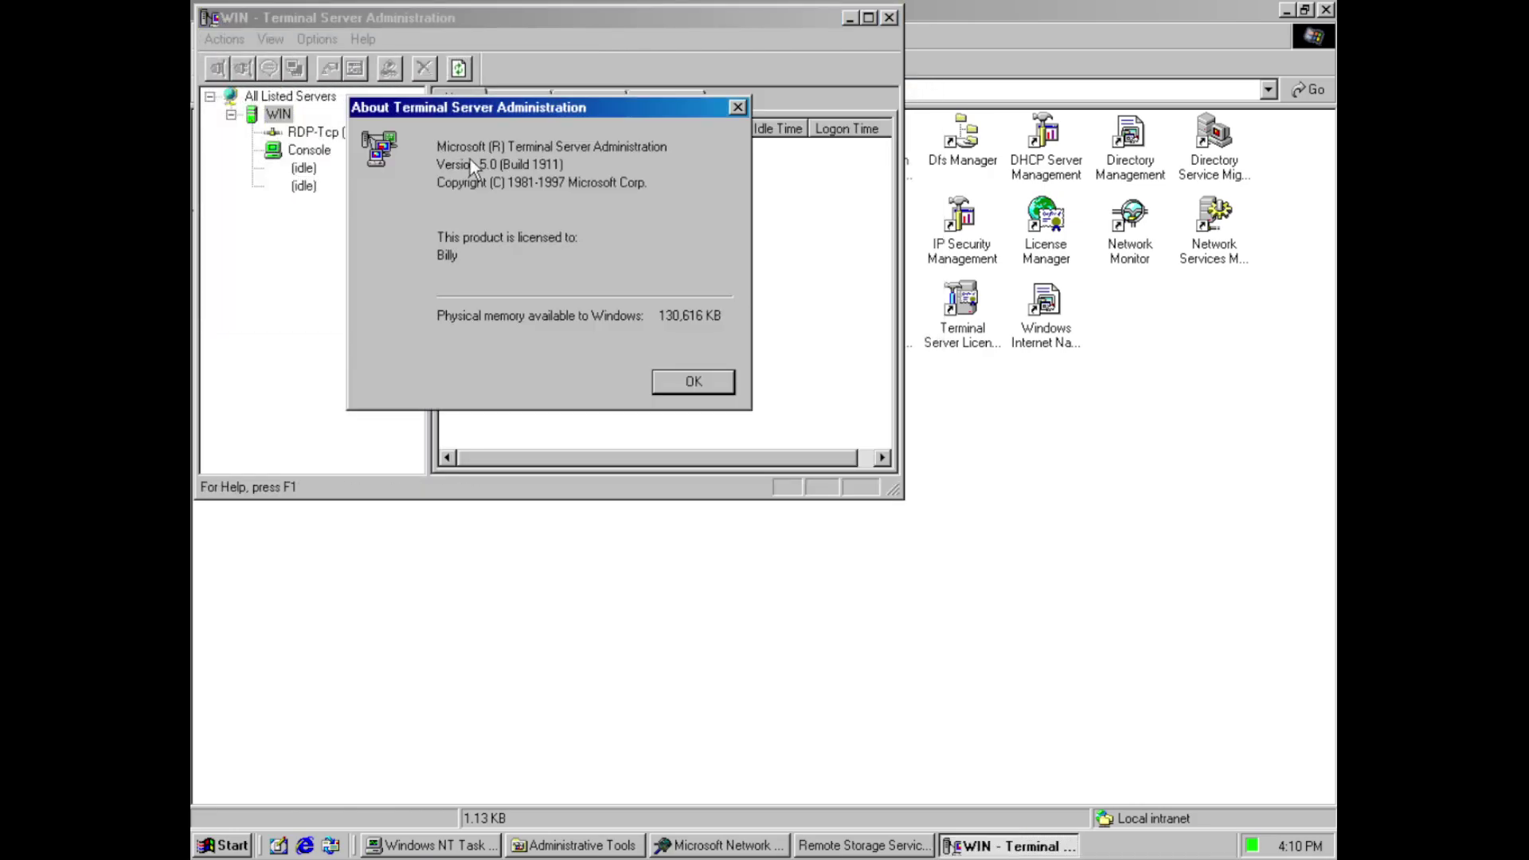
pyautogui.click(709, 386)
pyautogui.click(889, 17)
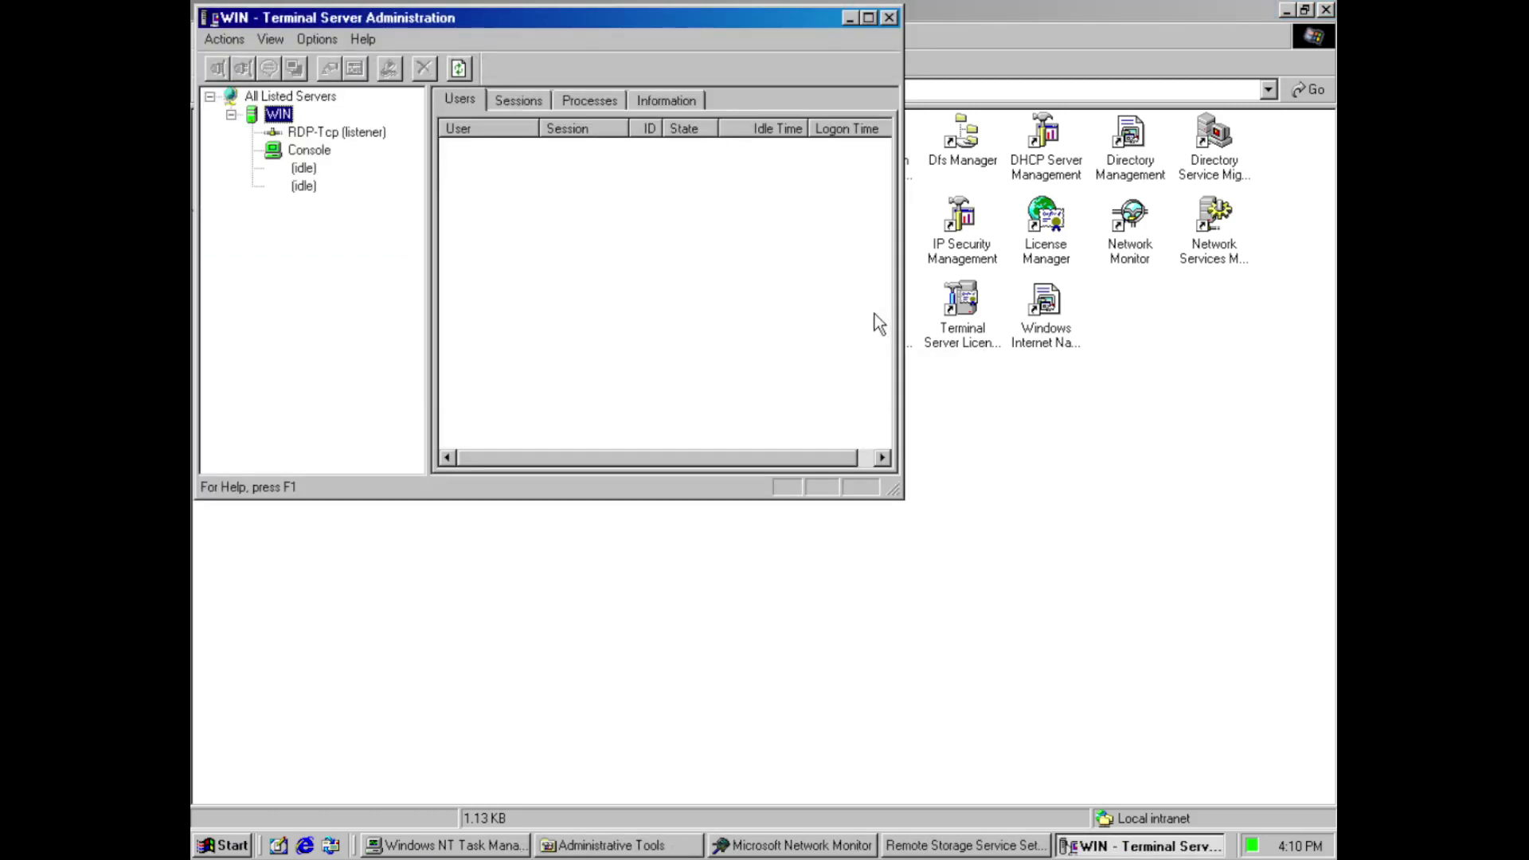
pyautogui.click(895, 19)
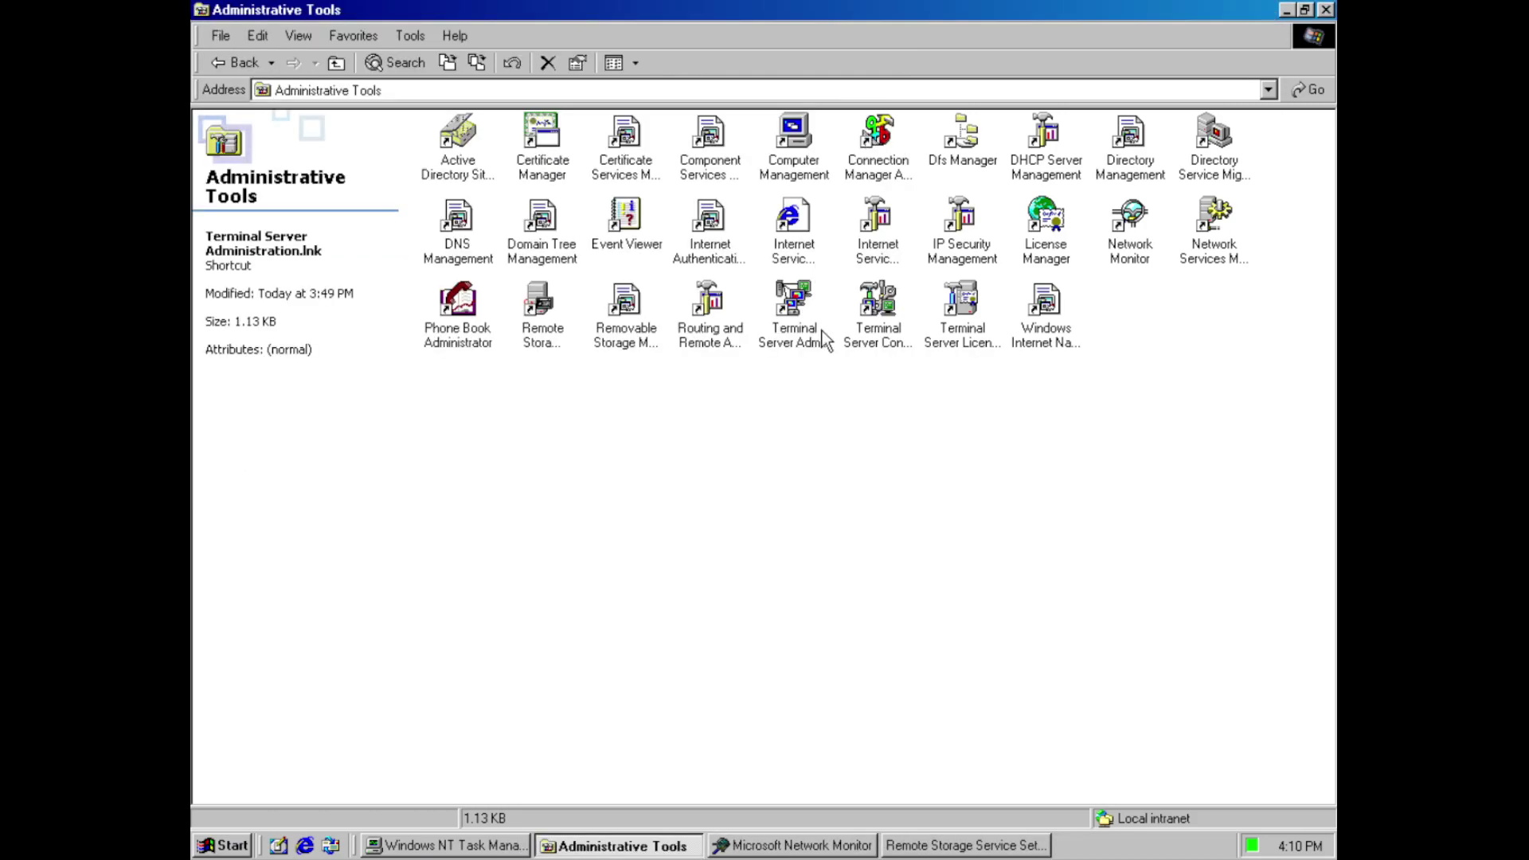
# Open Terminal Server Connection Configuration and display its About information
pyautogui.doubleClick(858, 309)
pyautogui.click(454, 233)
pyautogui.click(673, 322)
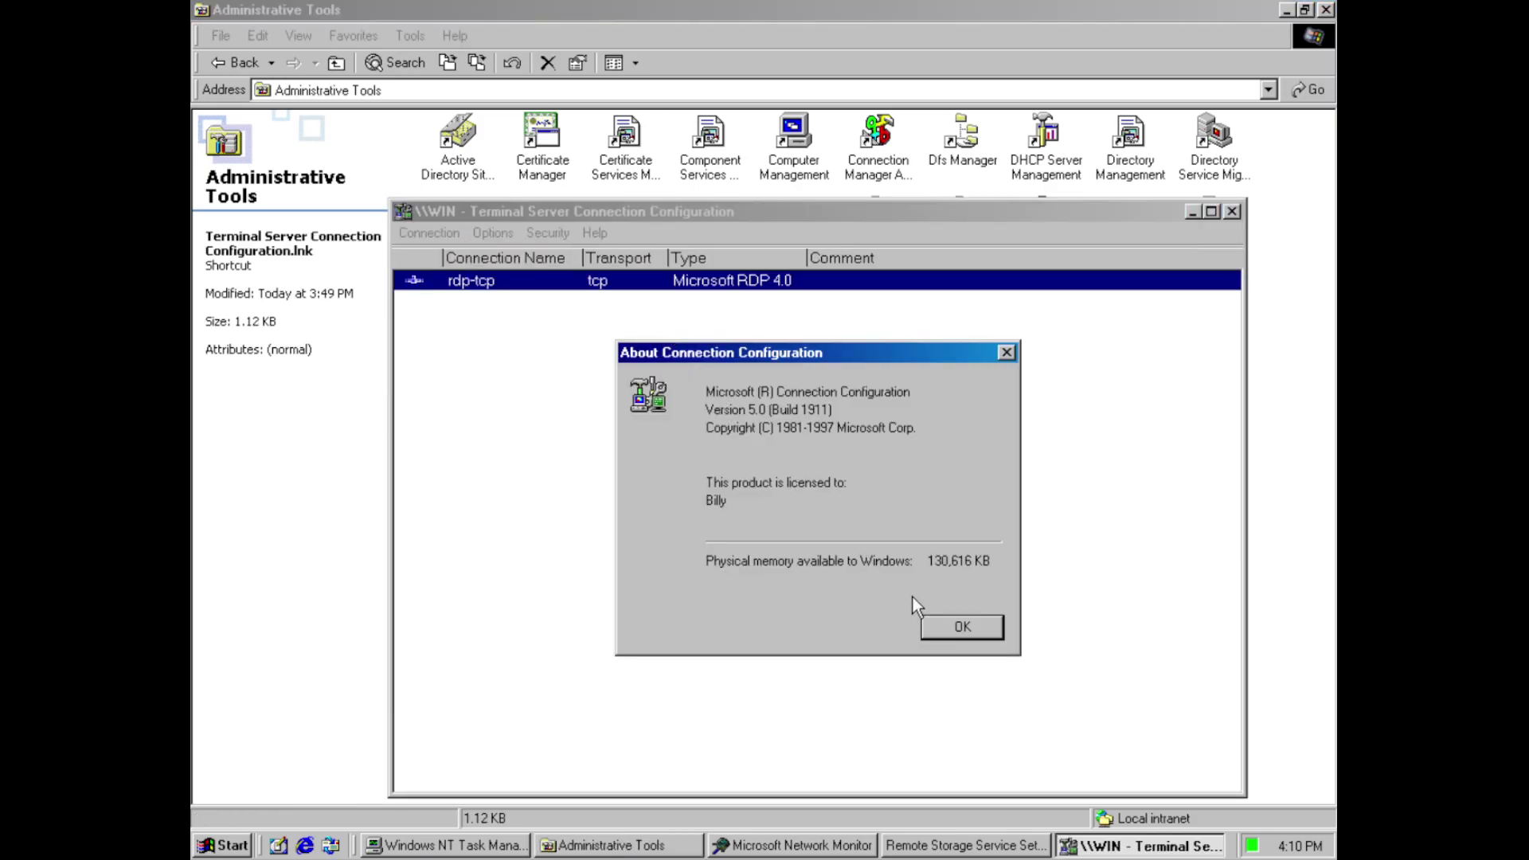
# Close Terminal Server Connection Configuration, then open Terminal Server License Manager, view its About information, and close it
pyautogui.click(929, 626)
pyautogui.click(1232, 213)
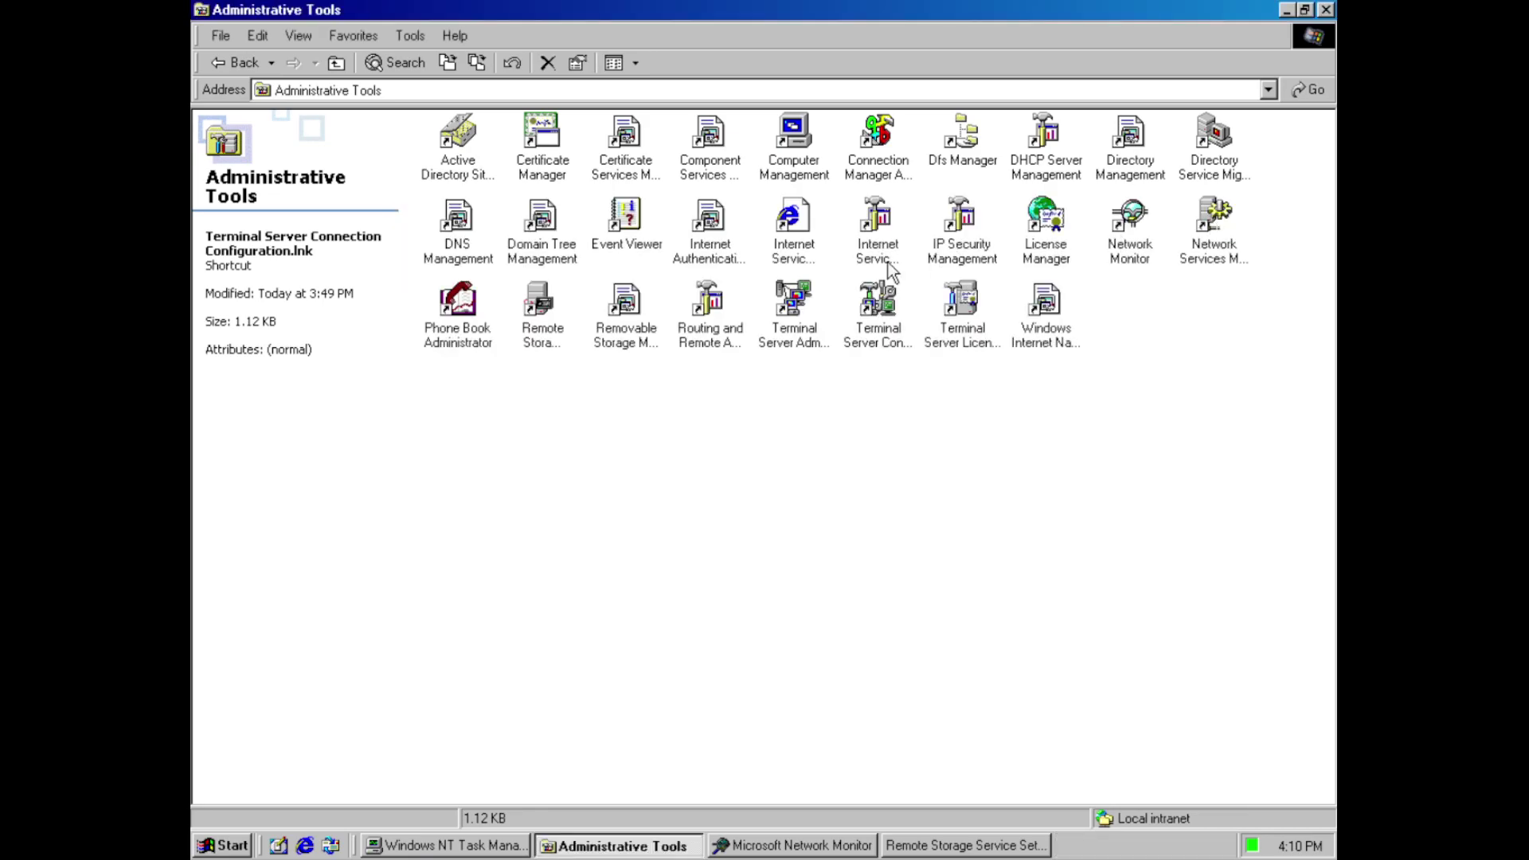
pyautogui.doubleClick(964, 307)
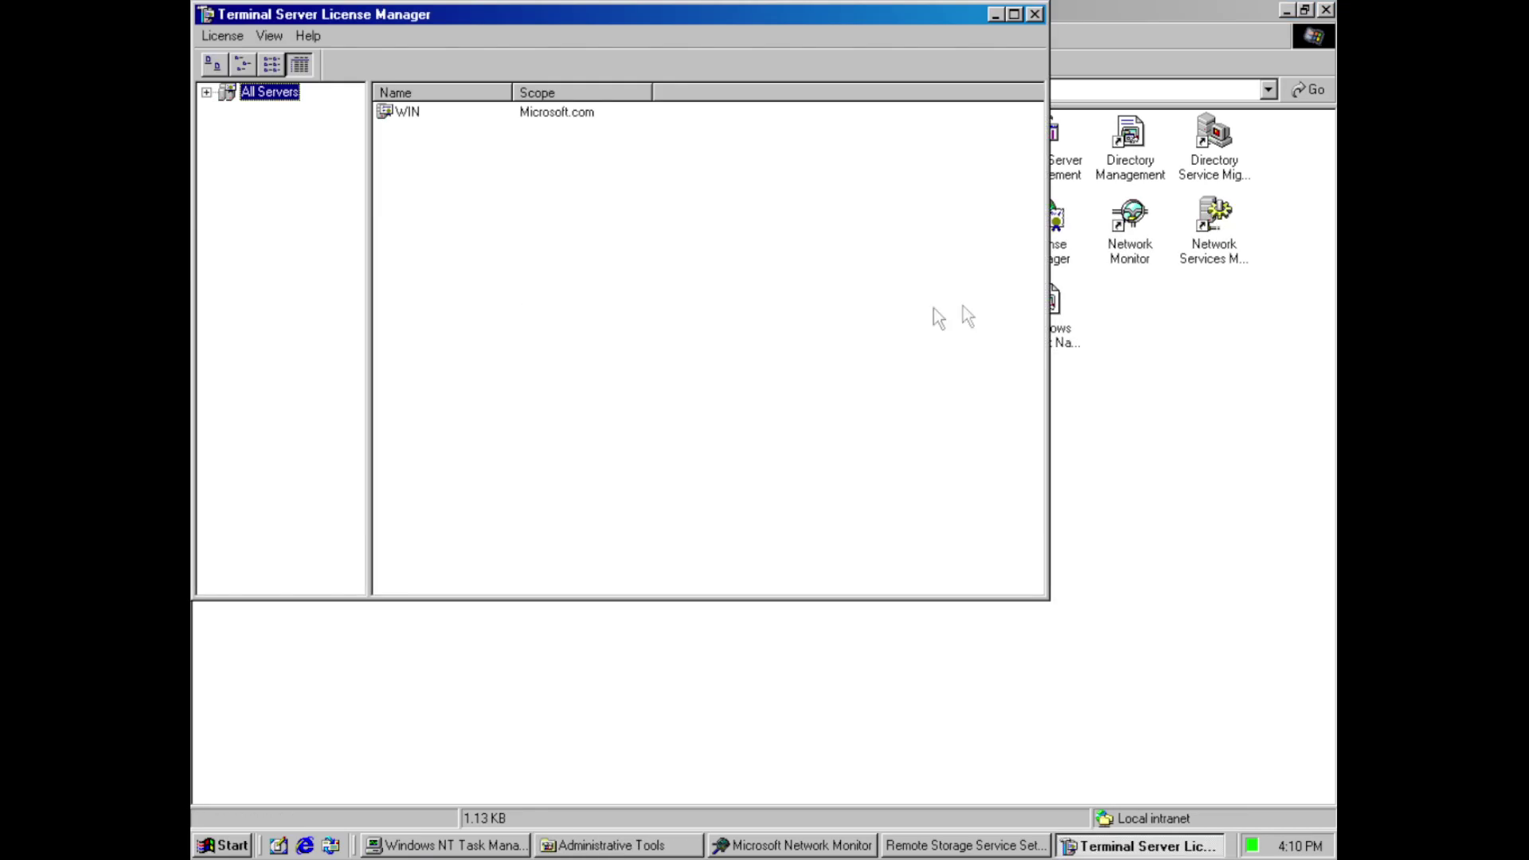
pyautogui.click(223, 36)
pyautogui.moveTo(308, 36)
pyautogui.click(322, 103)
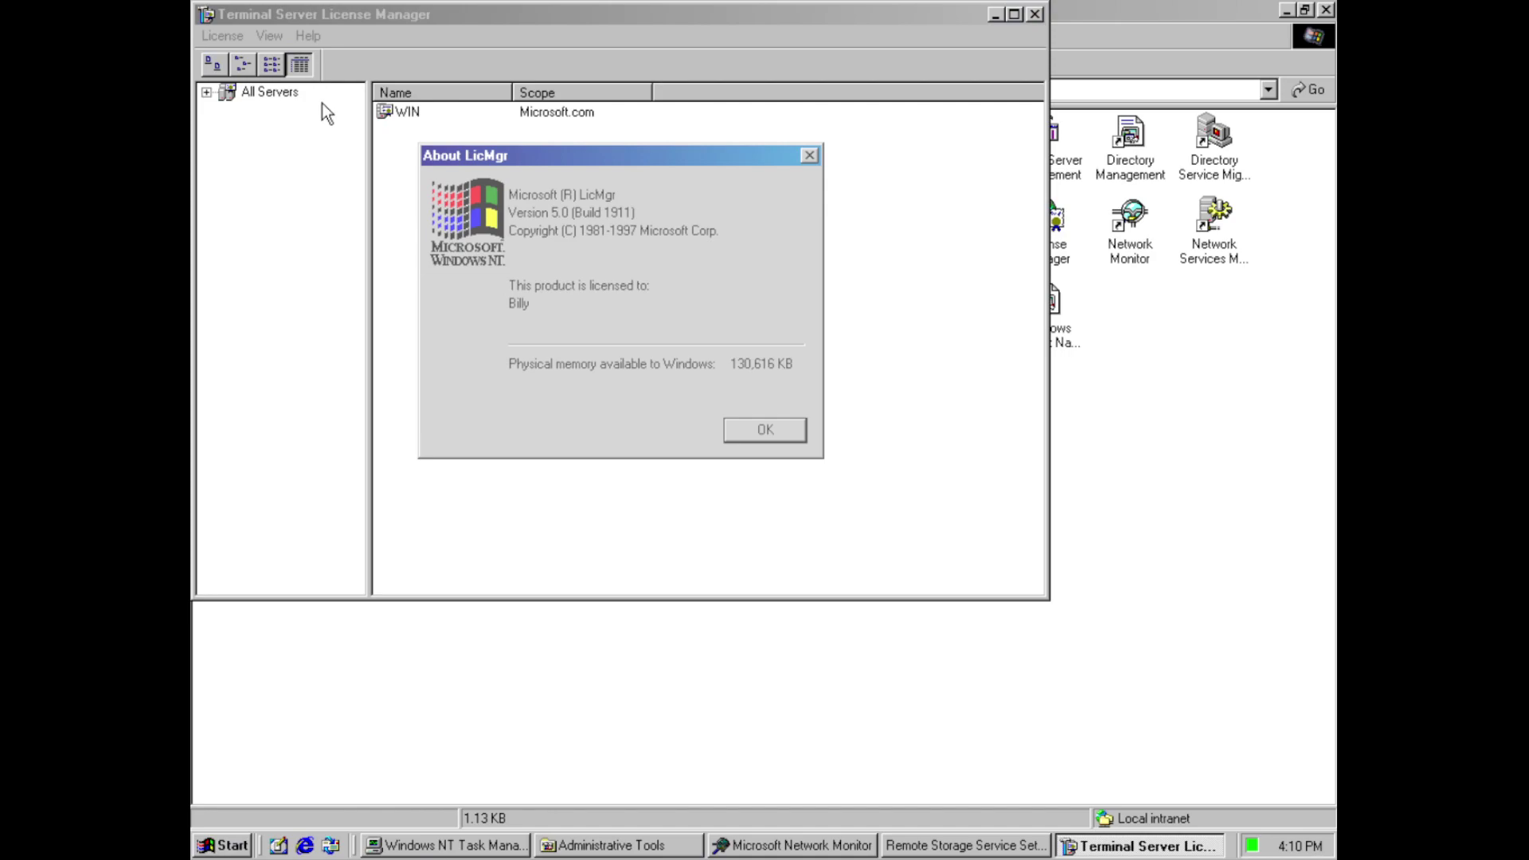
pyautogui.click(727, 430)
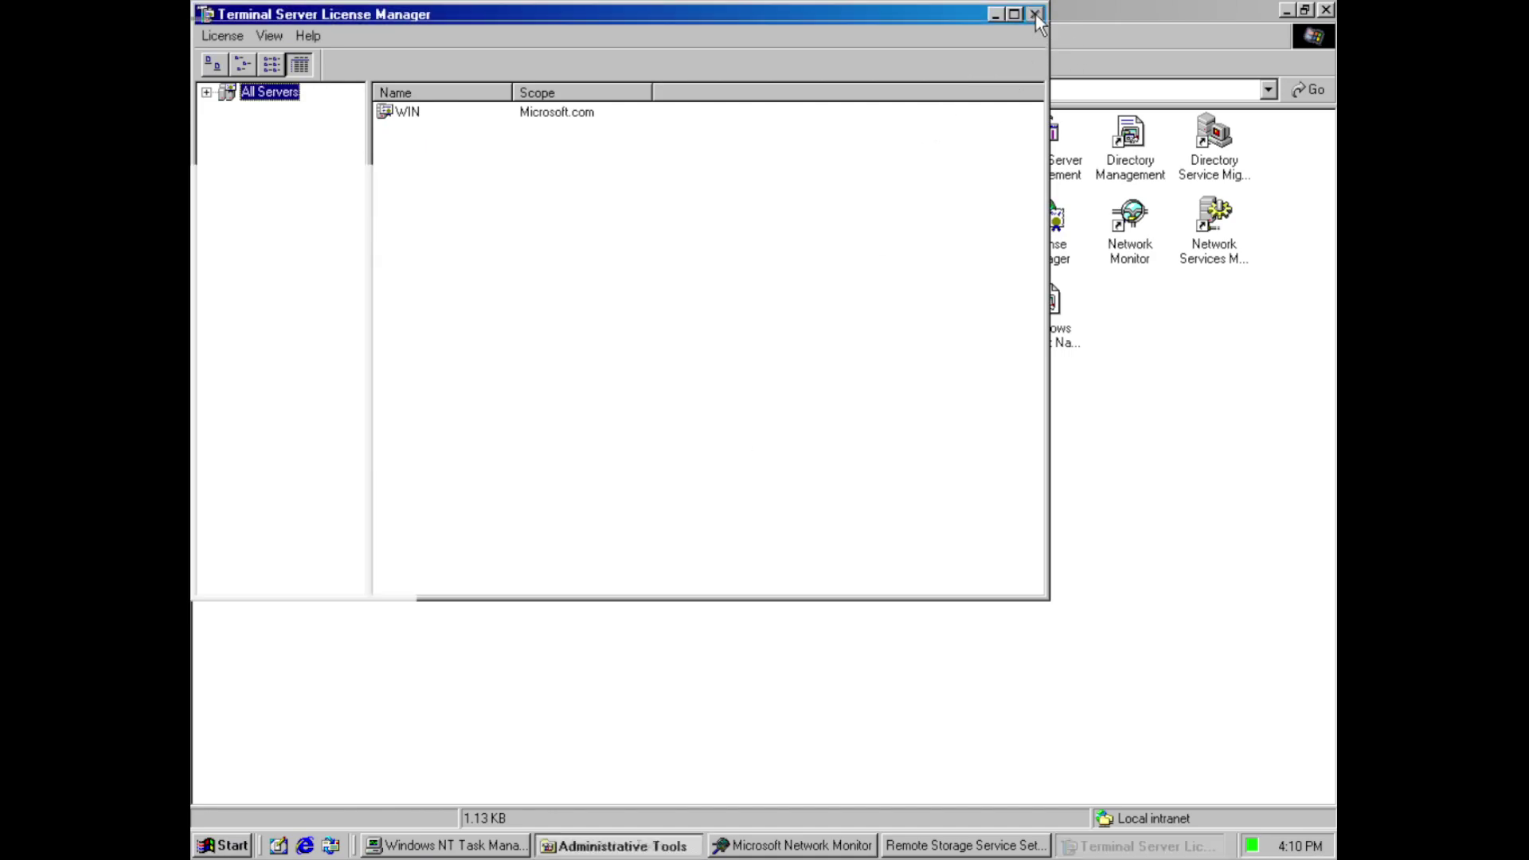
pyautogui.click(1035, 14)
# Open the Windows Internet Name Service console to view WINS Manager, and close it
pyautogui.click(1037, 318)
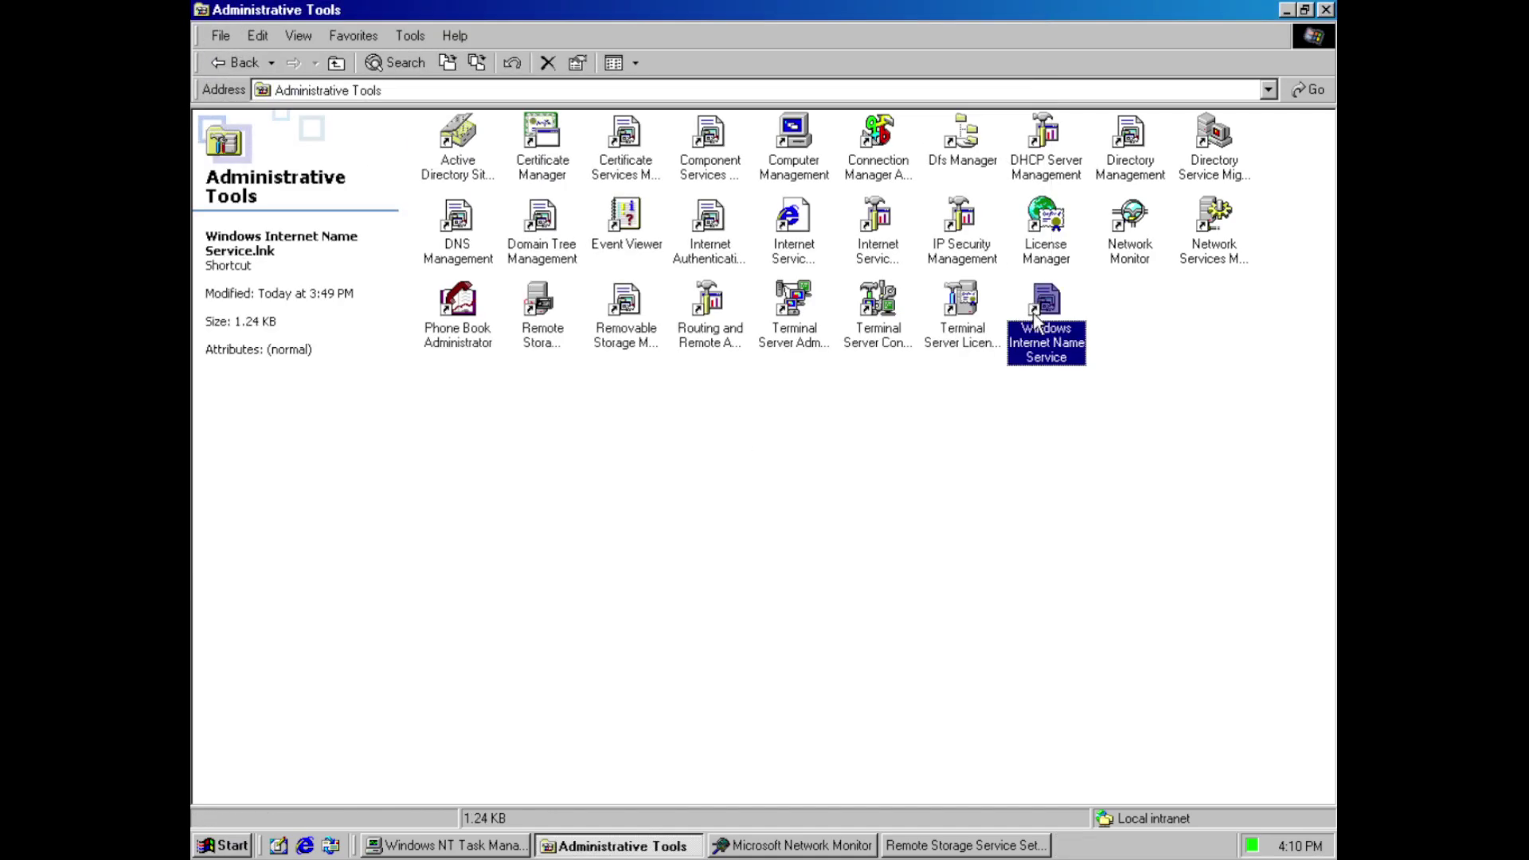
pyautogui.doubleClick(1036, 319)
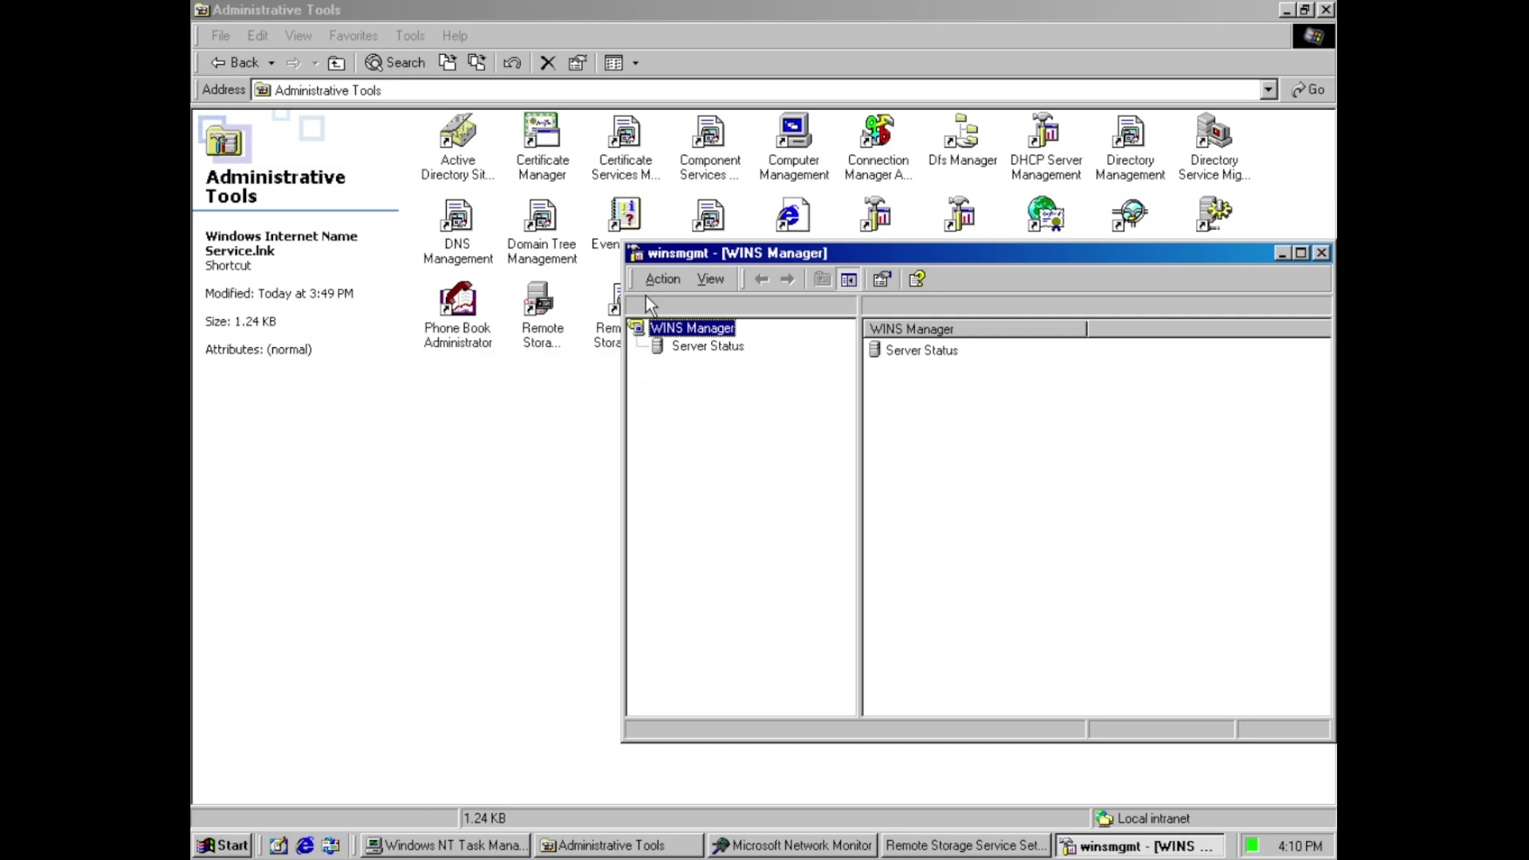
pyautogui.click(1321, 253)
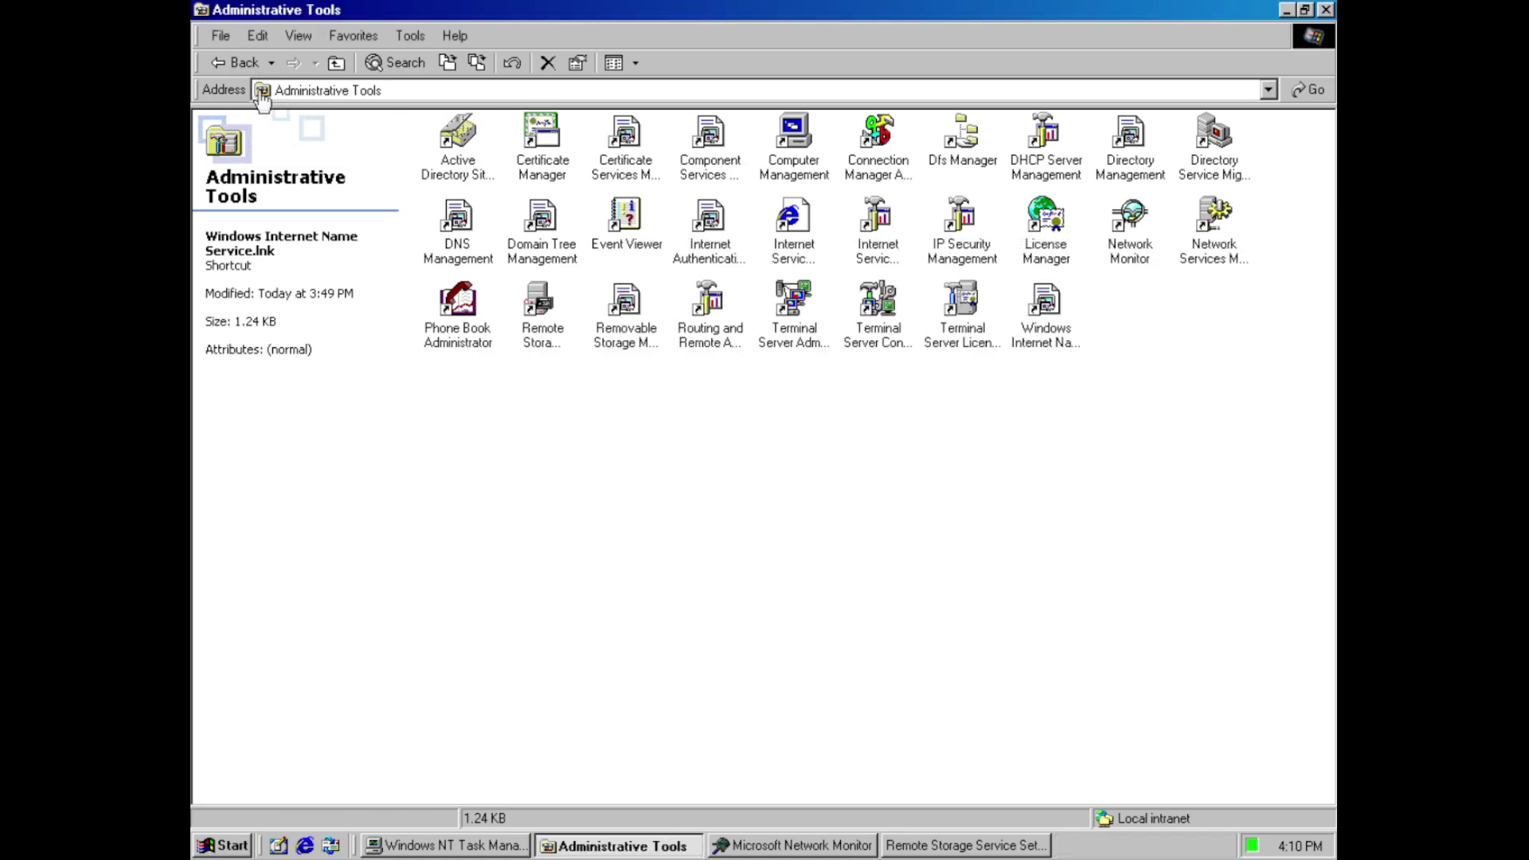
# Return from Administrative Tools to Control Panel in a restored window, and close Microsoft Network Monitor
pyautogui.click(213, 63)
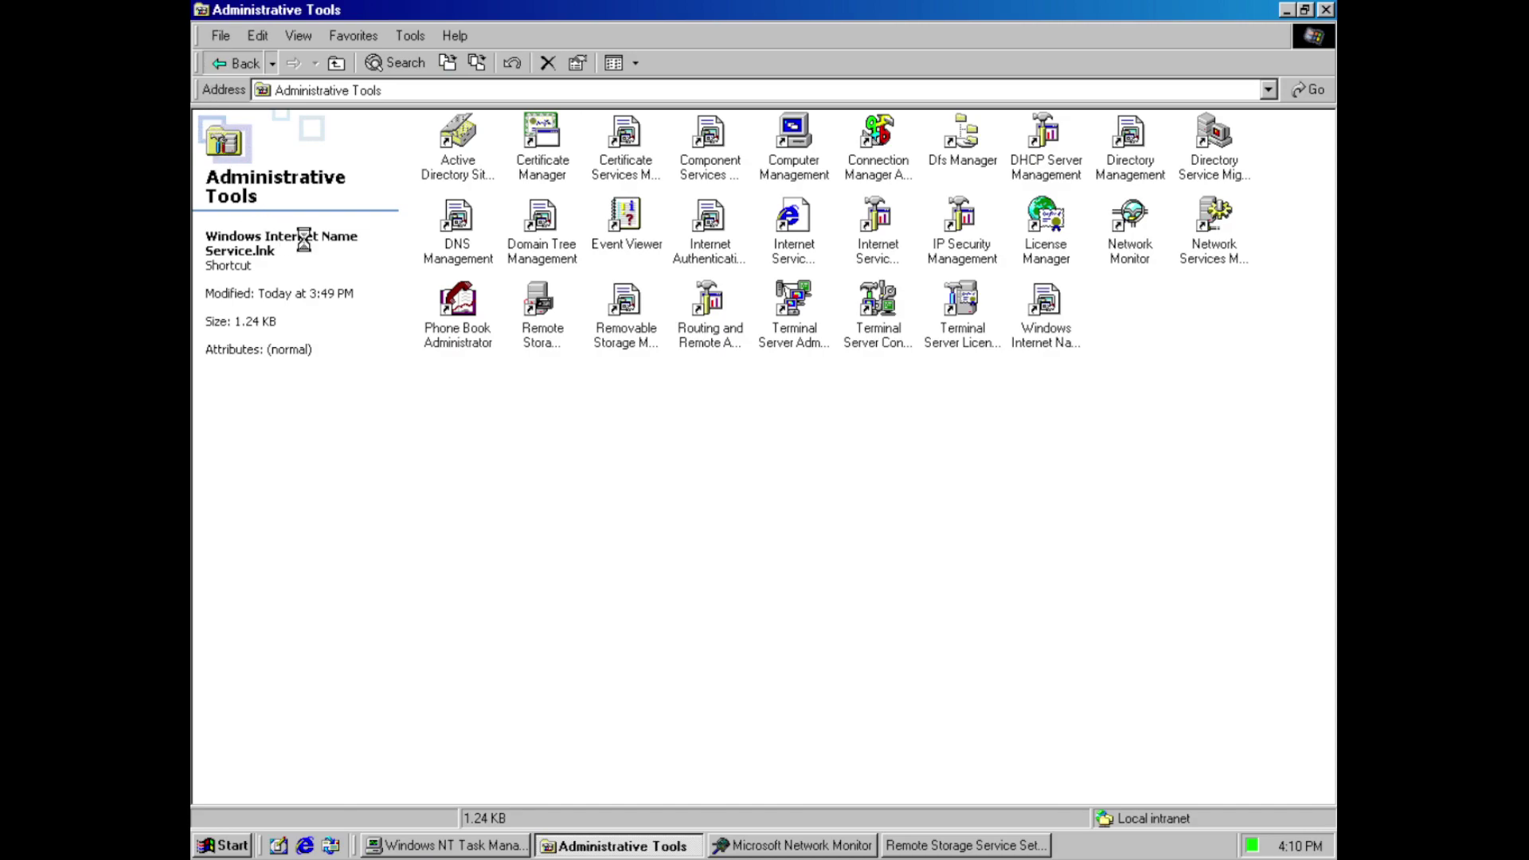
pyautogui.click(1304, 10)
pyautogui.click(1037, 13)
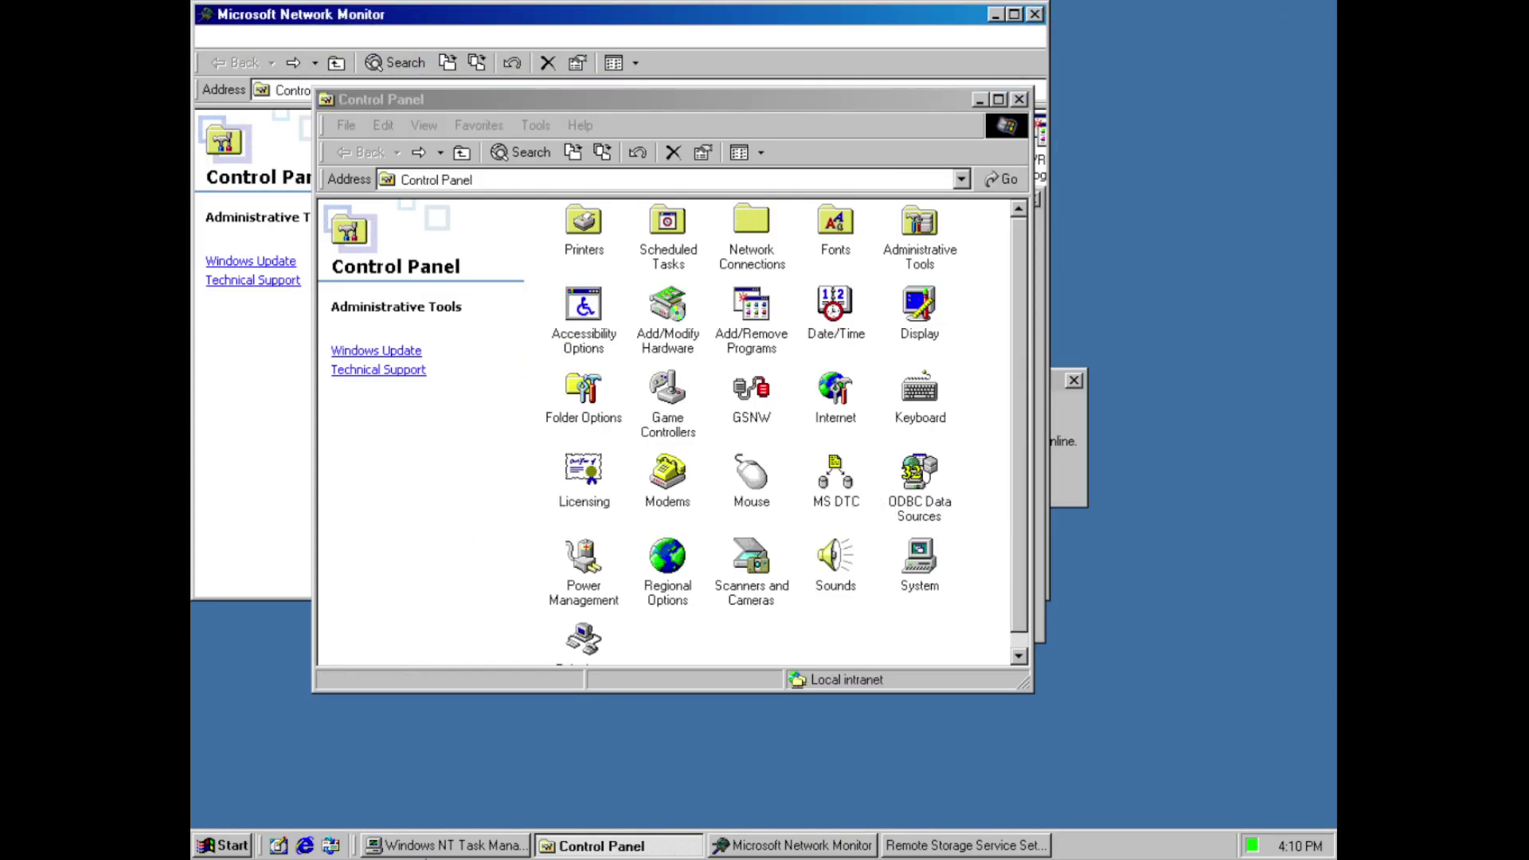
# End the Remote Storage Service Setup Wizard task from Windows NT Task Manager
pyautogui.click(444, 845)
pyautogui.click(809, 516)
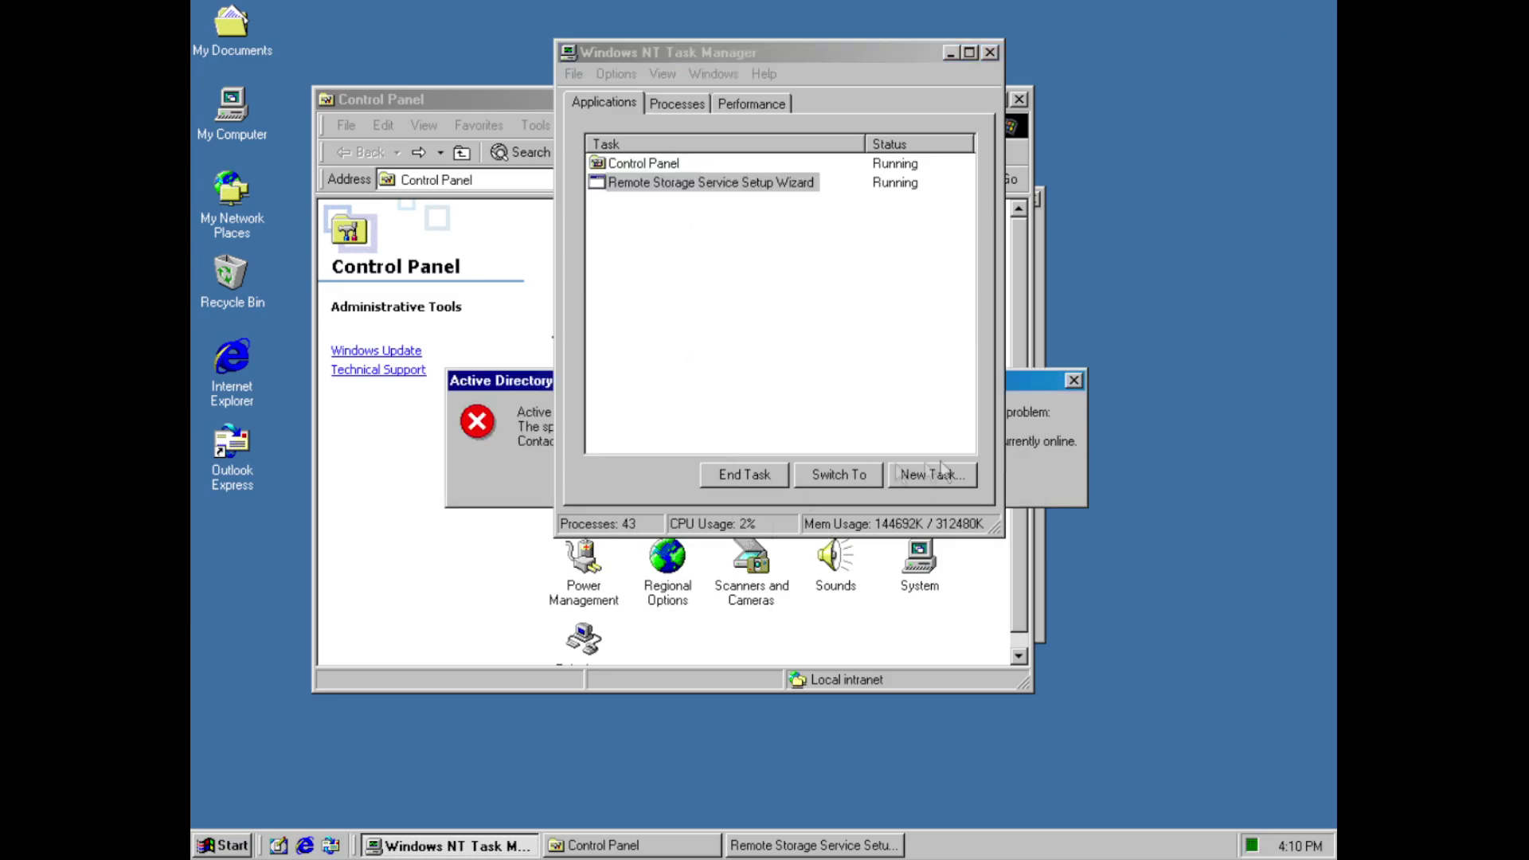
pyautogui.click(806, 486)
# View Task Manager's CPU and memory performance graphs, move its window aside, and minimize it
pyautogui.click(751, 103)
pyautogui.moveTo(877, 52); pyautogui.dragTo(548, 79)
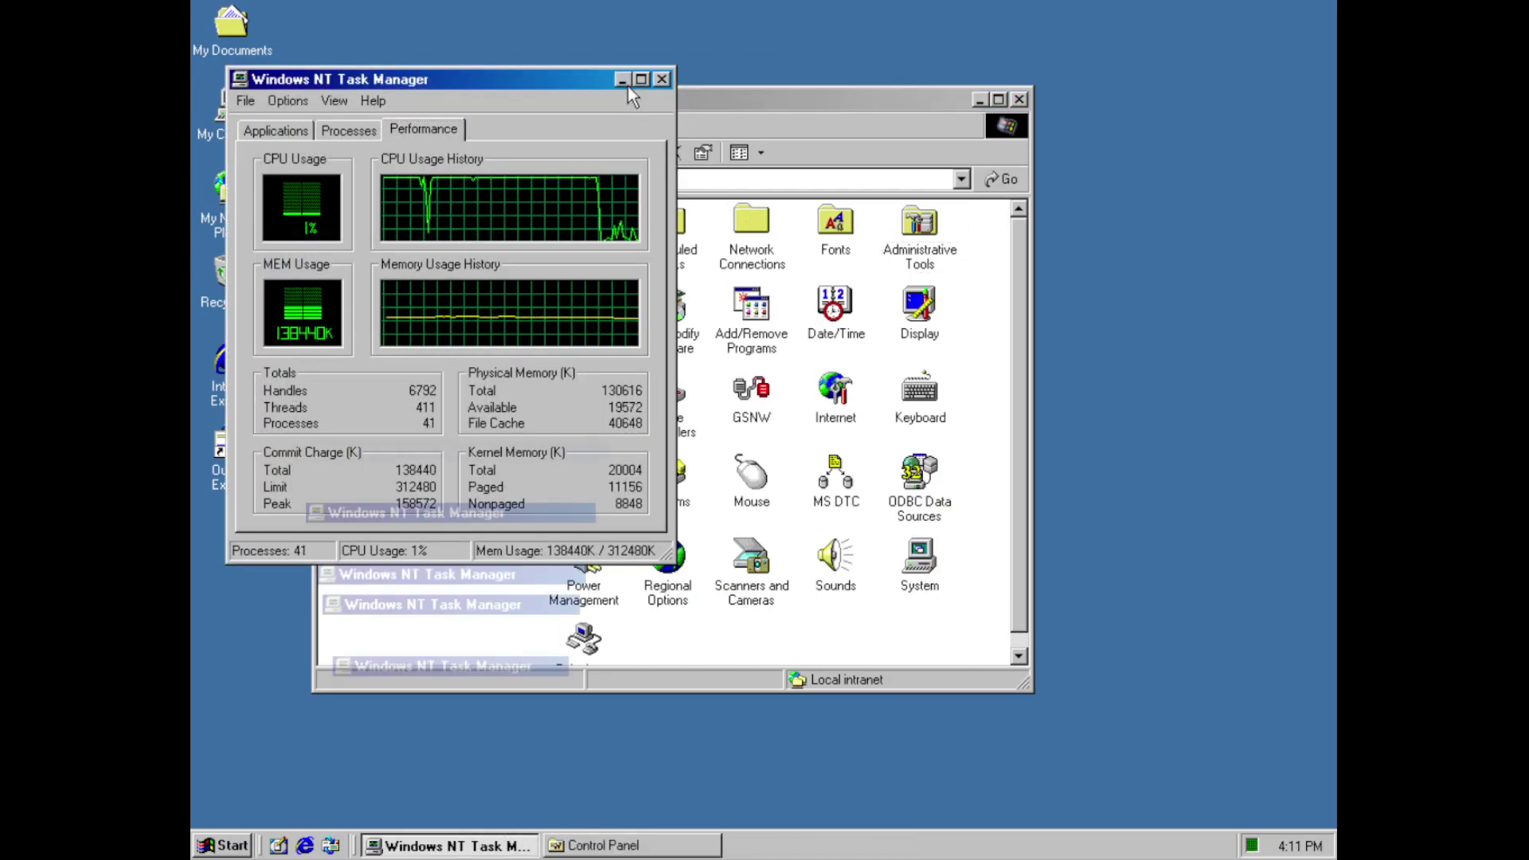
pyautogui.click(626, 83)
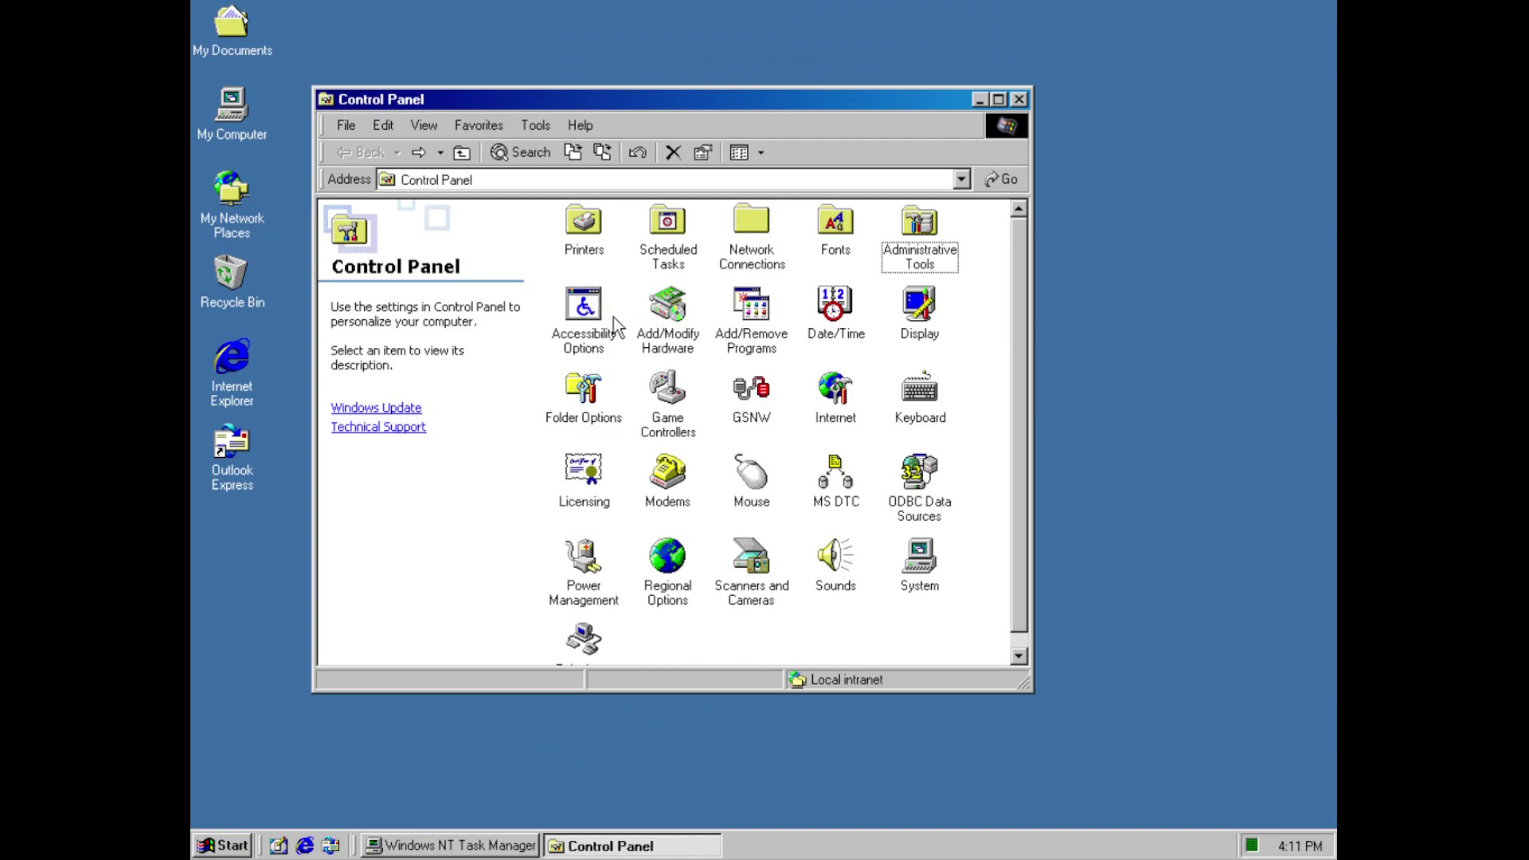
# Open Accessibility Options and look through the StickyKeys and FilterKeys settings, including the quick-keystroke options, without changing anything
pyautogui.doubleClick(613, 317)
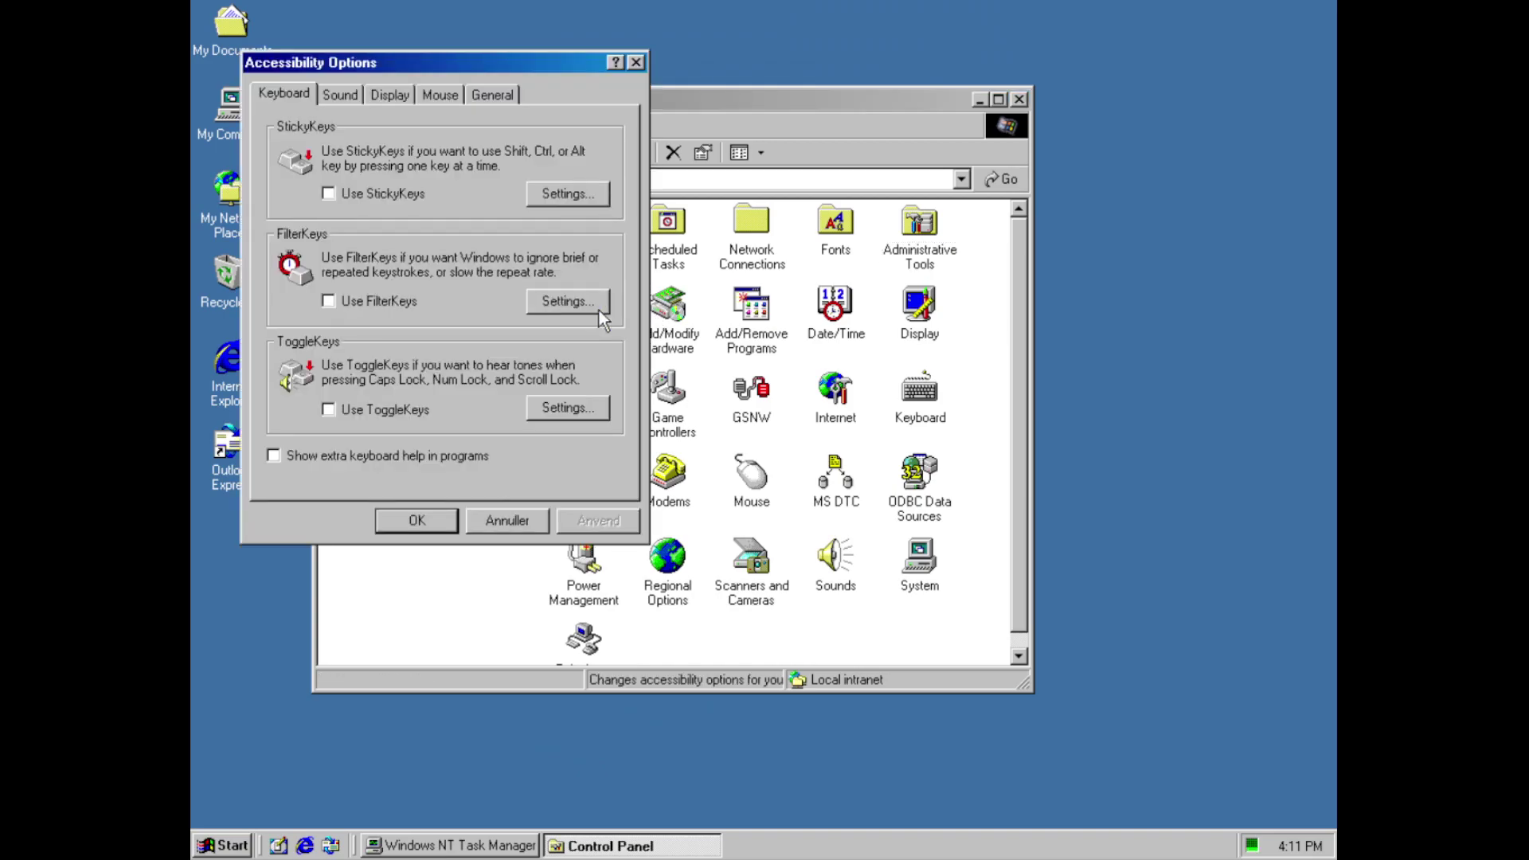
pyautogui.click(540, 191)
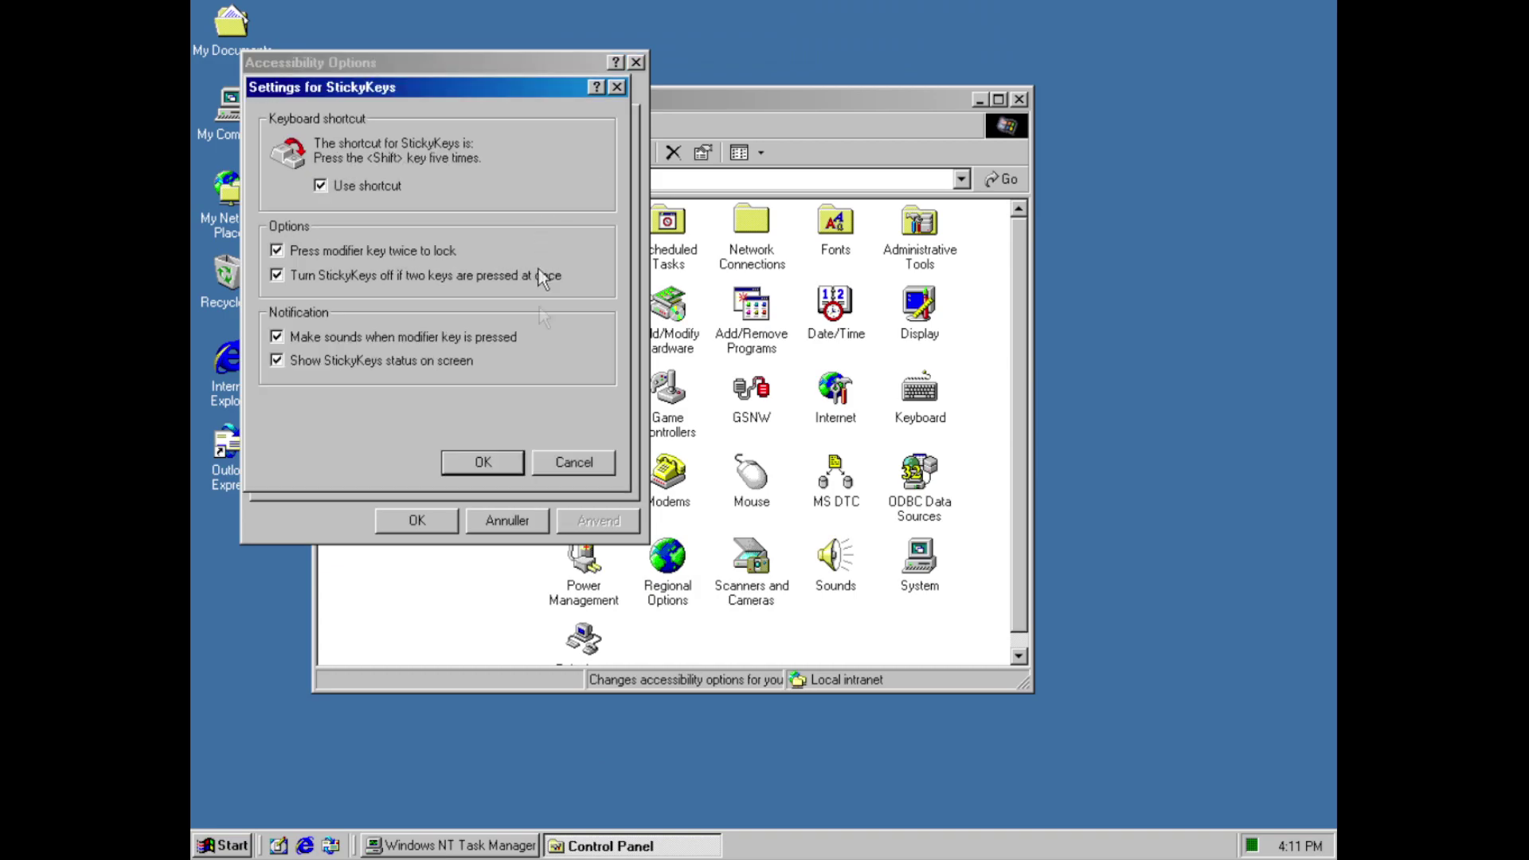
pyautogui.click(583, 468)
pyautogui.click(569, 309)
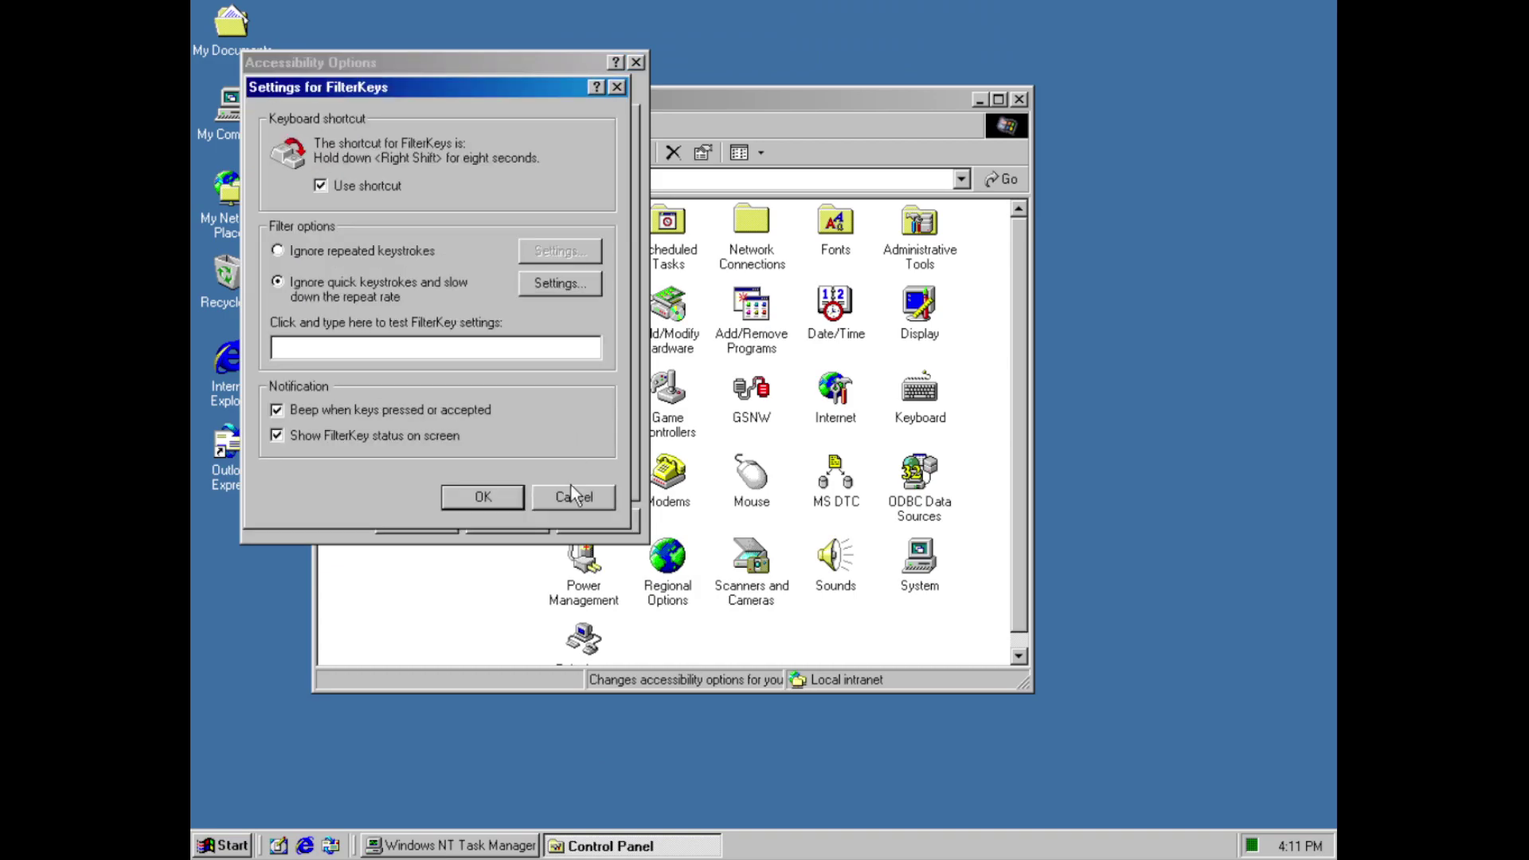
pyautogui.click(562, 291)
pyautogui.click(567, 522)
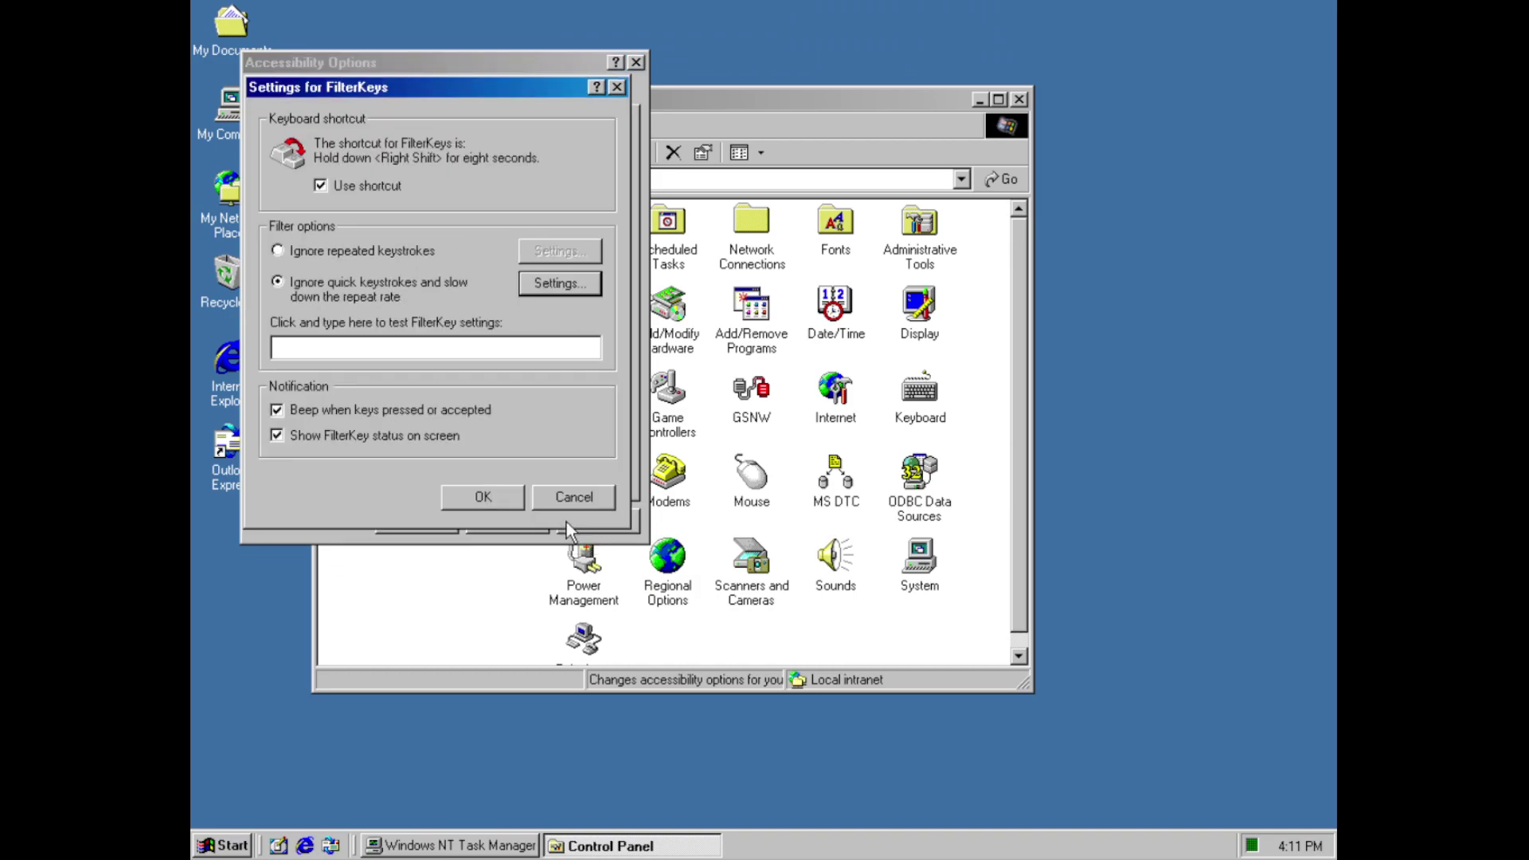
pyautogui.click(555, 289)
pyautogui.click(583, 522)
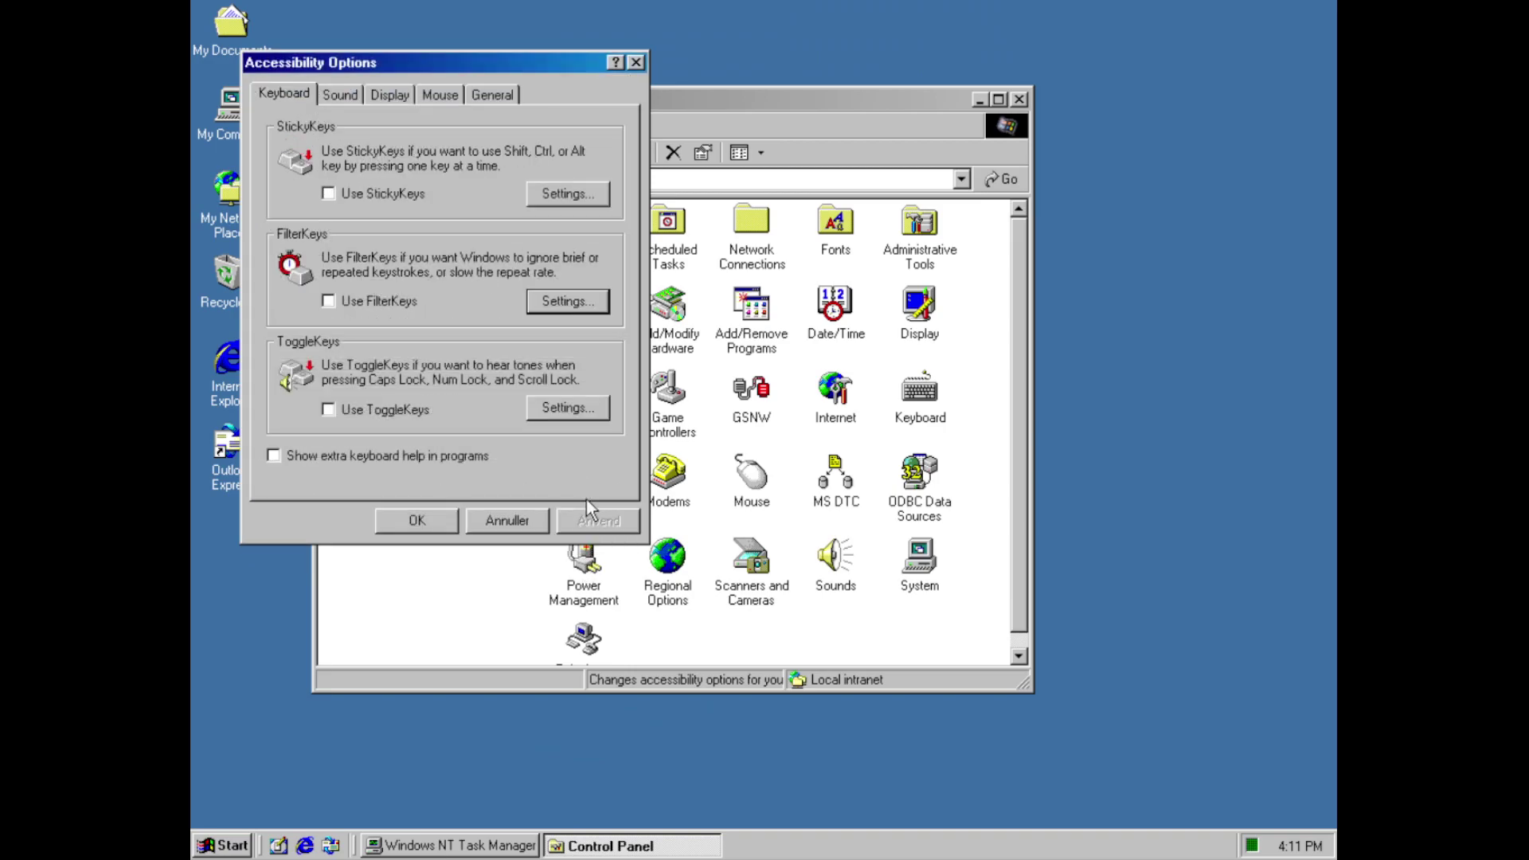
# Look at the ToggleKeys settings in the keyboard accessibility options and cancel them
pyautogui.click(354, 94)
pyautogui.click(279, 99)
pyautogui.click(609, 414)
pyautogui.click(559, 261)
# Look through the SoundSentry visual warning choices for windowed programs in the sound accessibility options, and cancel
pyautogui.click(341, 96)
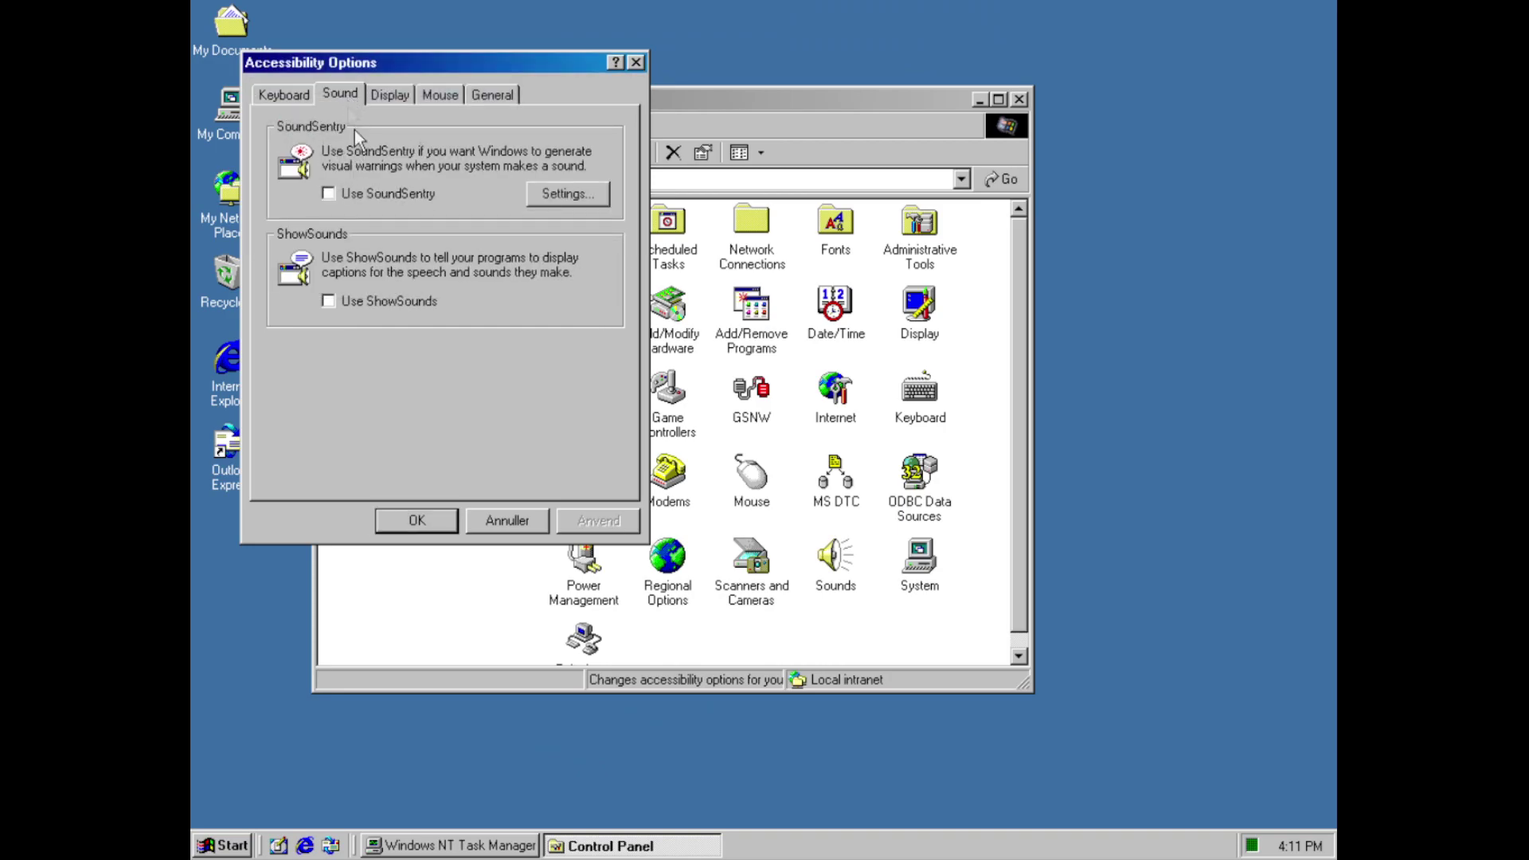
pyautogui.click(572, 183)
pyautogui.click(564, 197)
pyautogui.press('Down')
pyautogui.press('Down')
pyautogui.press('Return')
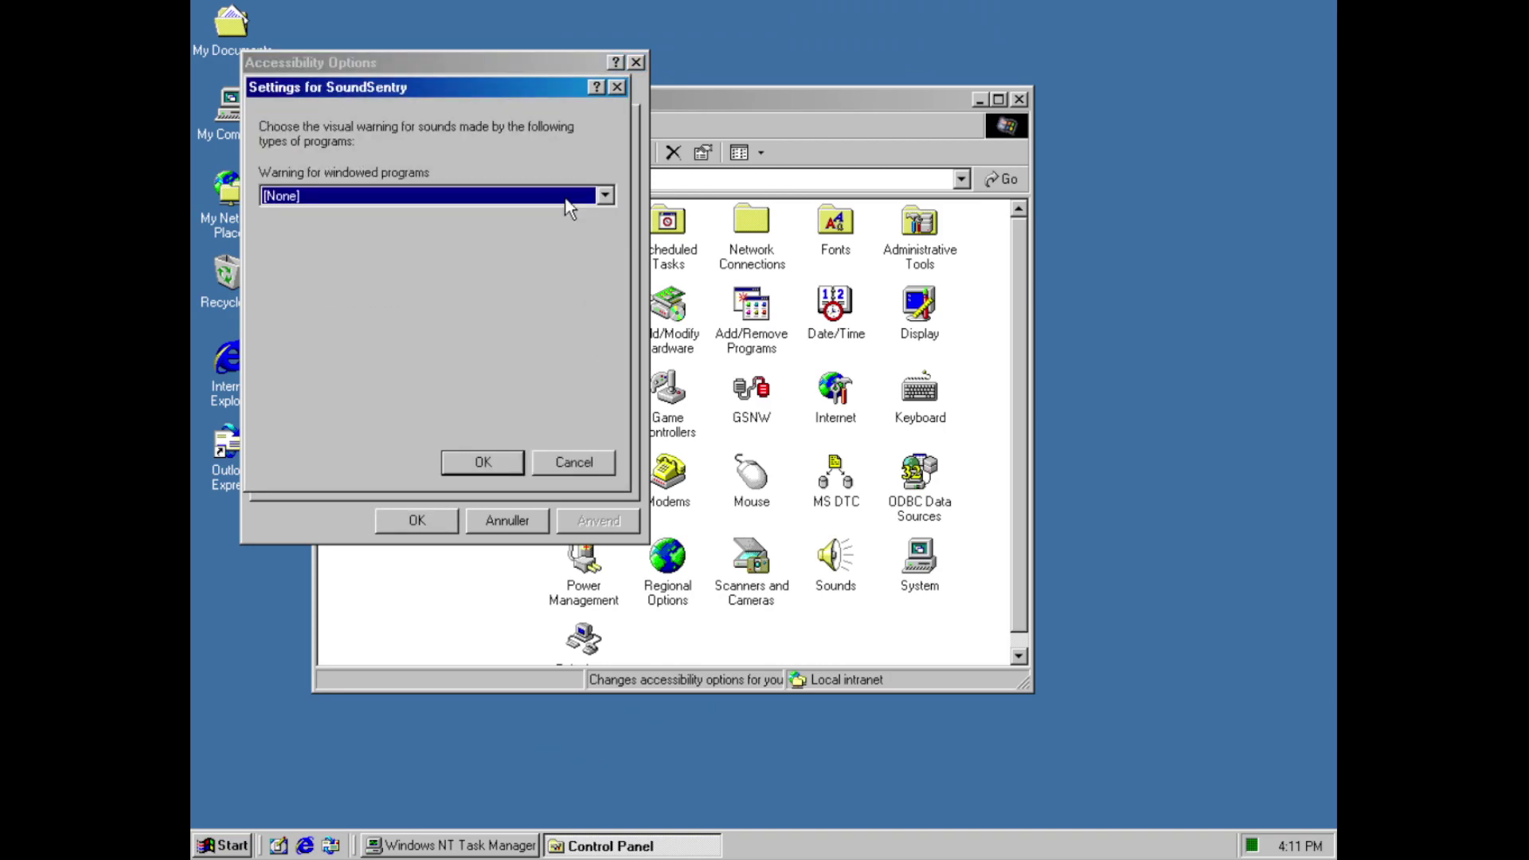
pyautogui.press('Down')
pyautogui.press('Up')
pyautogui.press('Up')
pyautogui.press('Up')
pyautogui.click(573, 462)
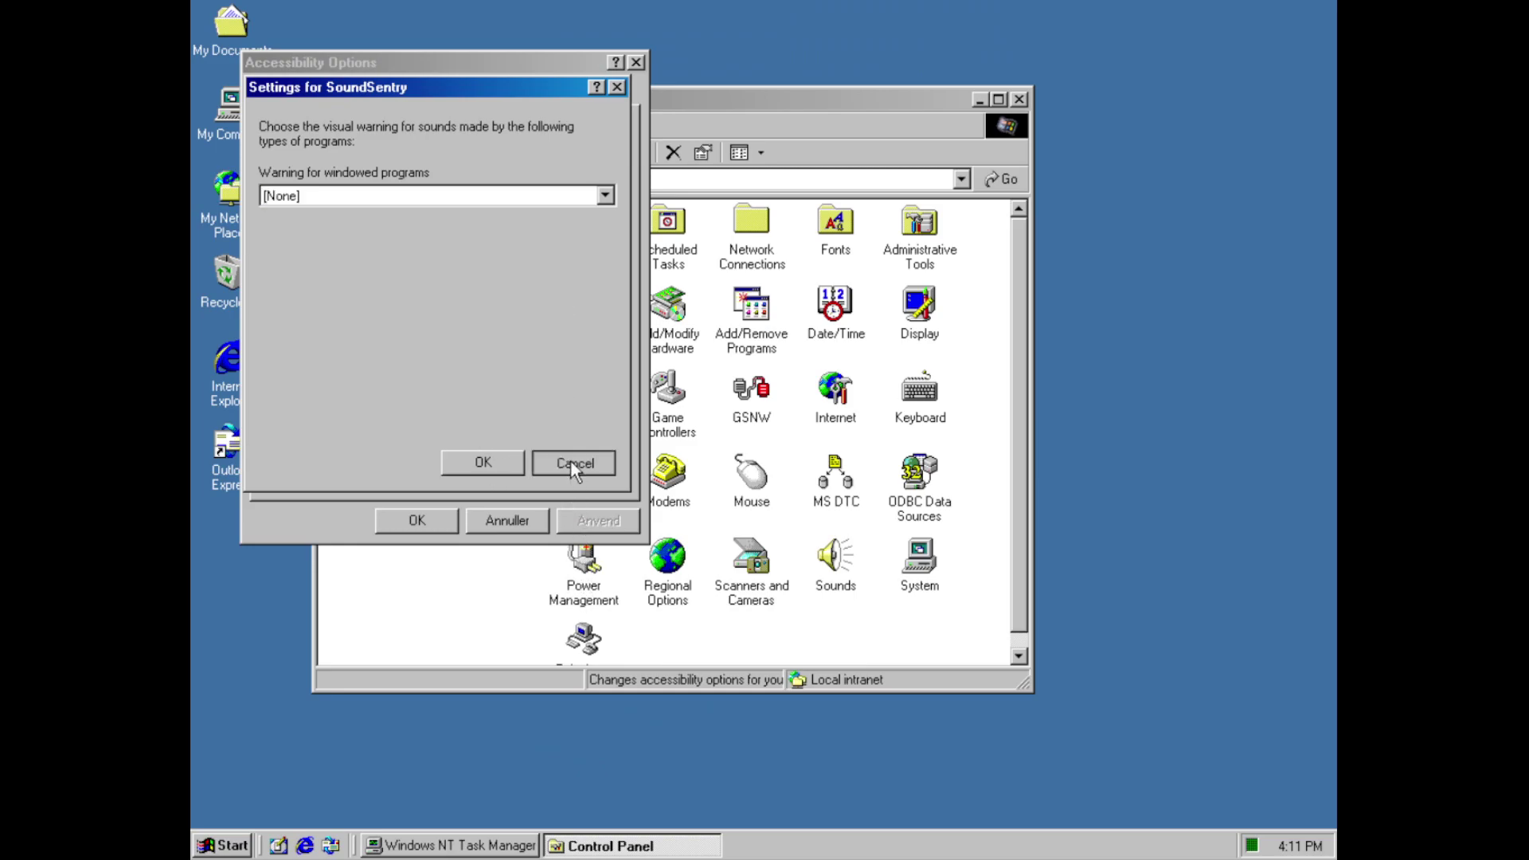
# View the High Contrast display settings and the MouseKeys pointer settings, cancelling each dialog
pyautogui.click(390, 94)
pyautogui.click(587, 190)
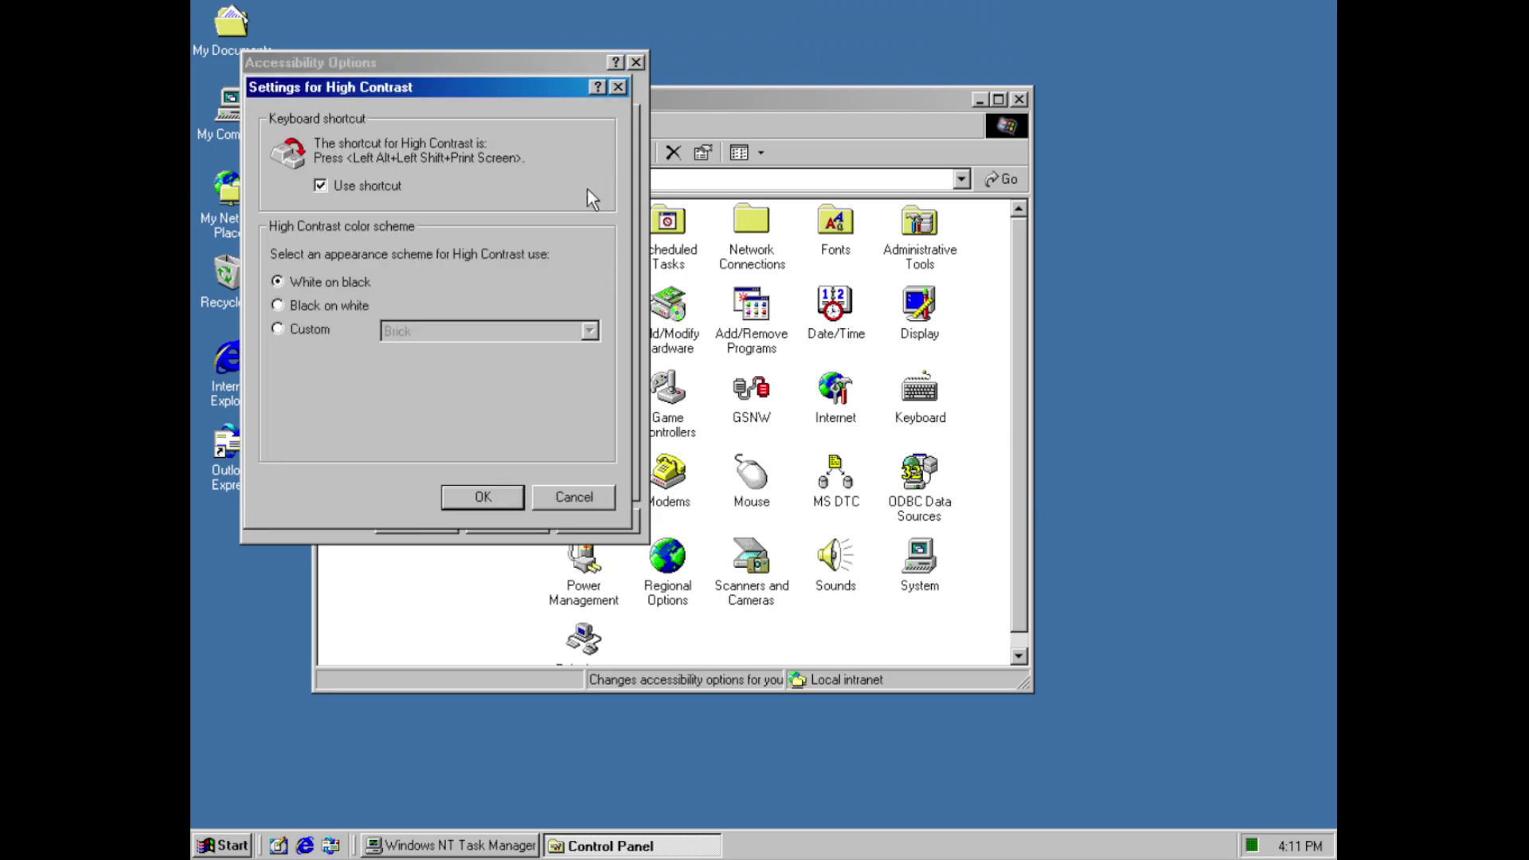
pyautogui.click(573, 497)
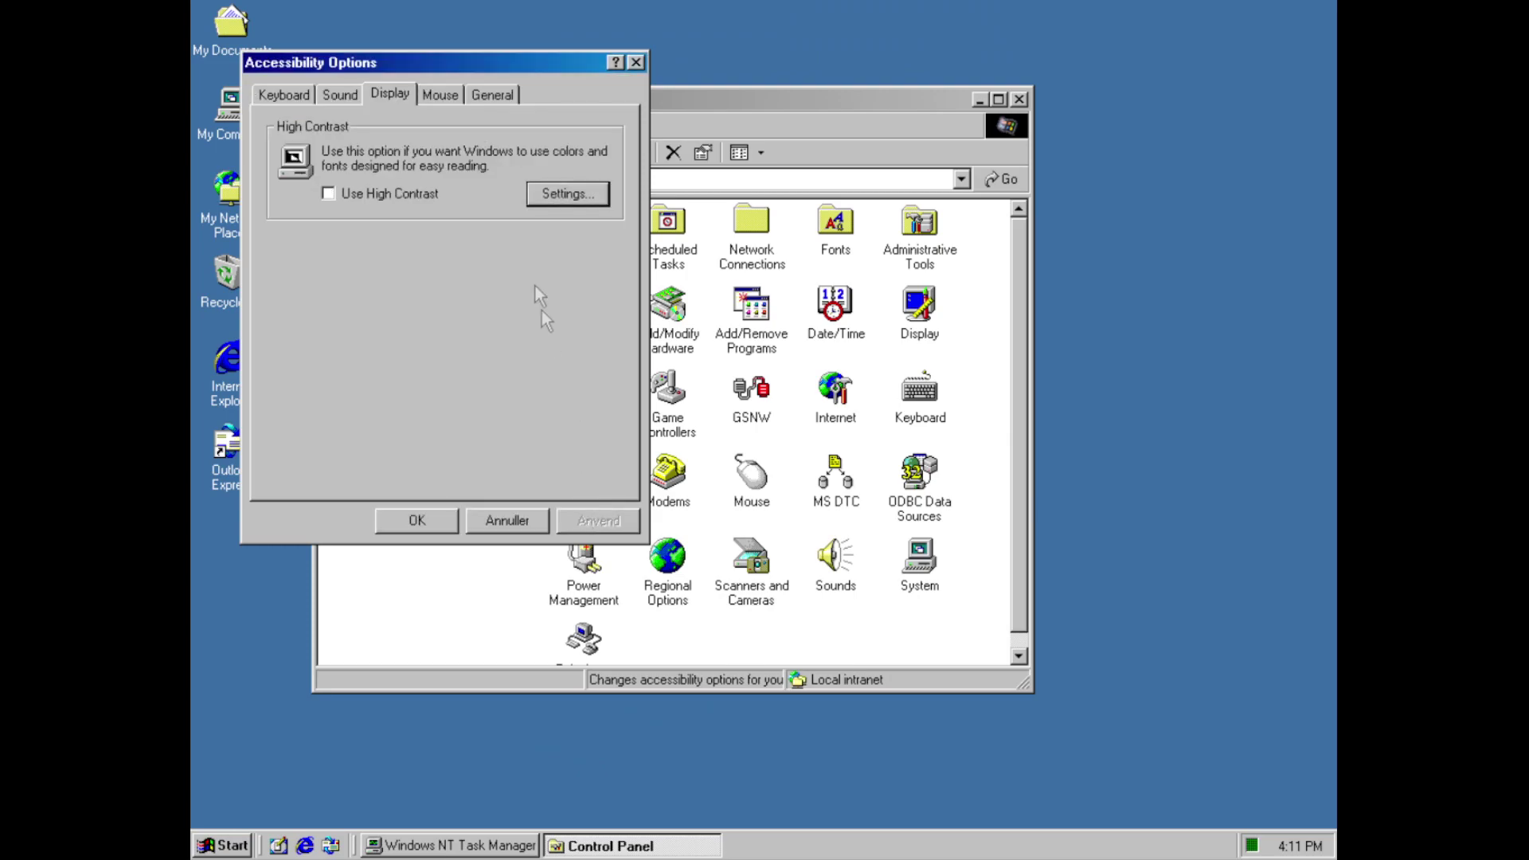
pyautogui.click(440, 95)
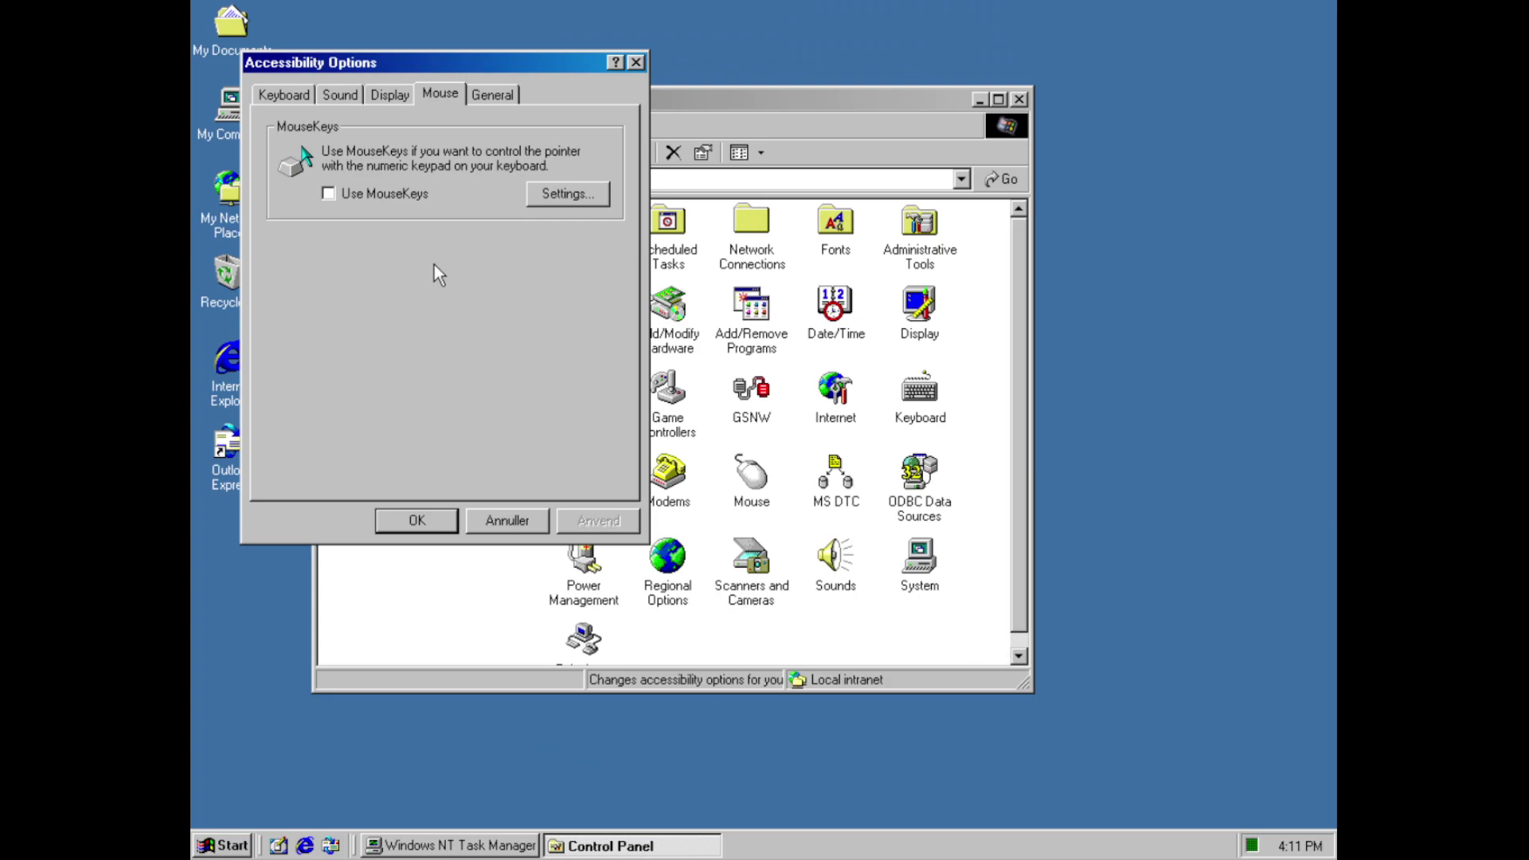
pyautogui.click(591, 189)
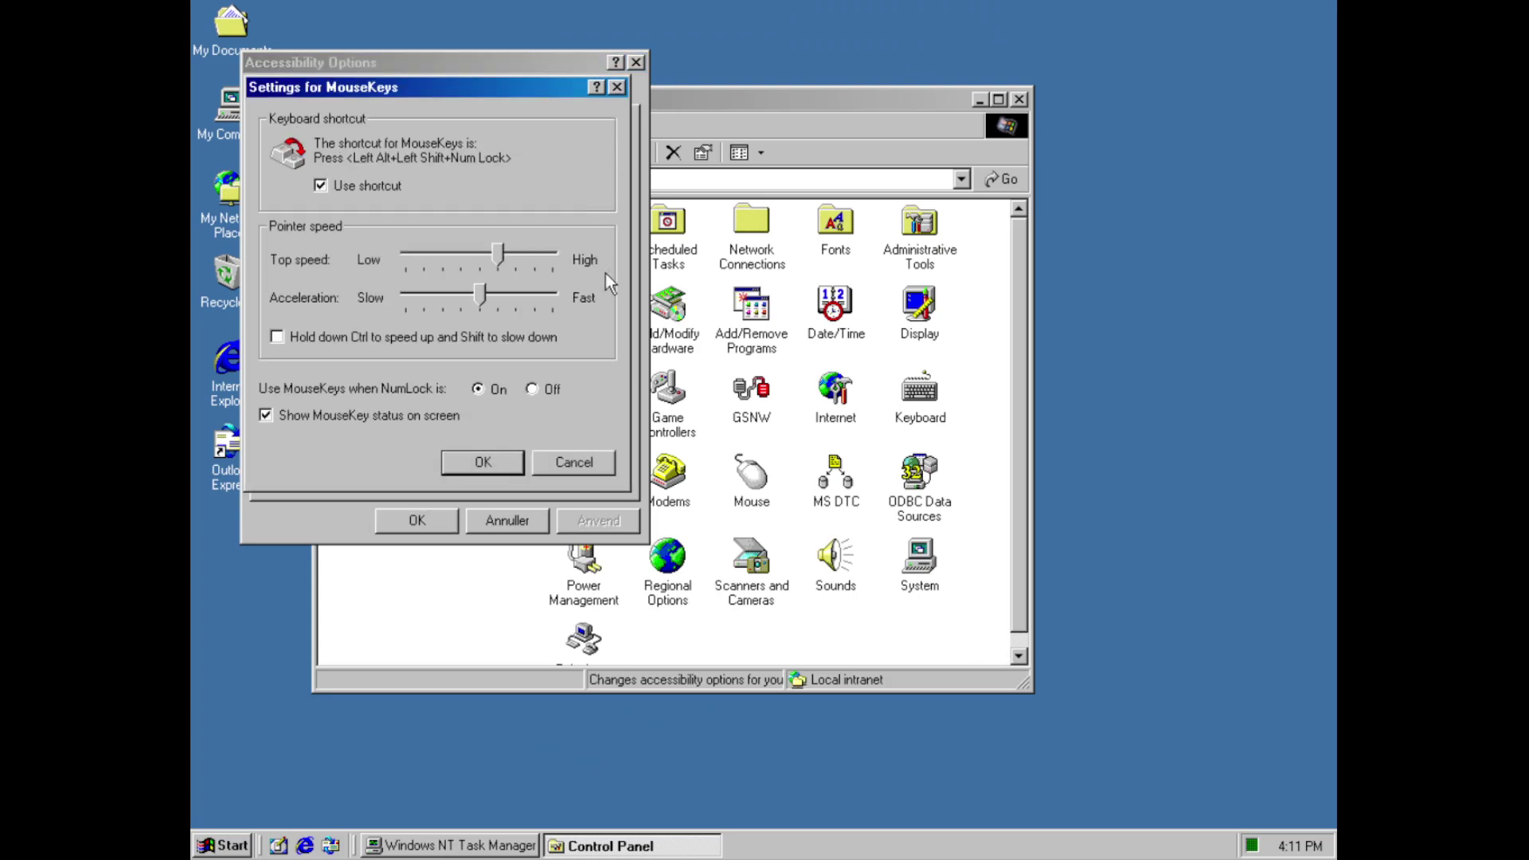
pyautogui.click(581, 474)
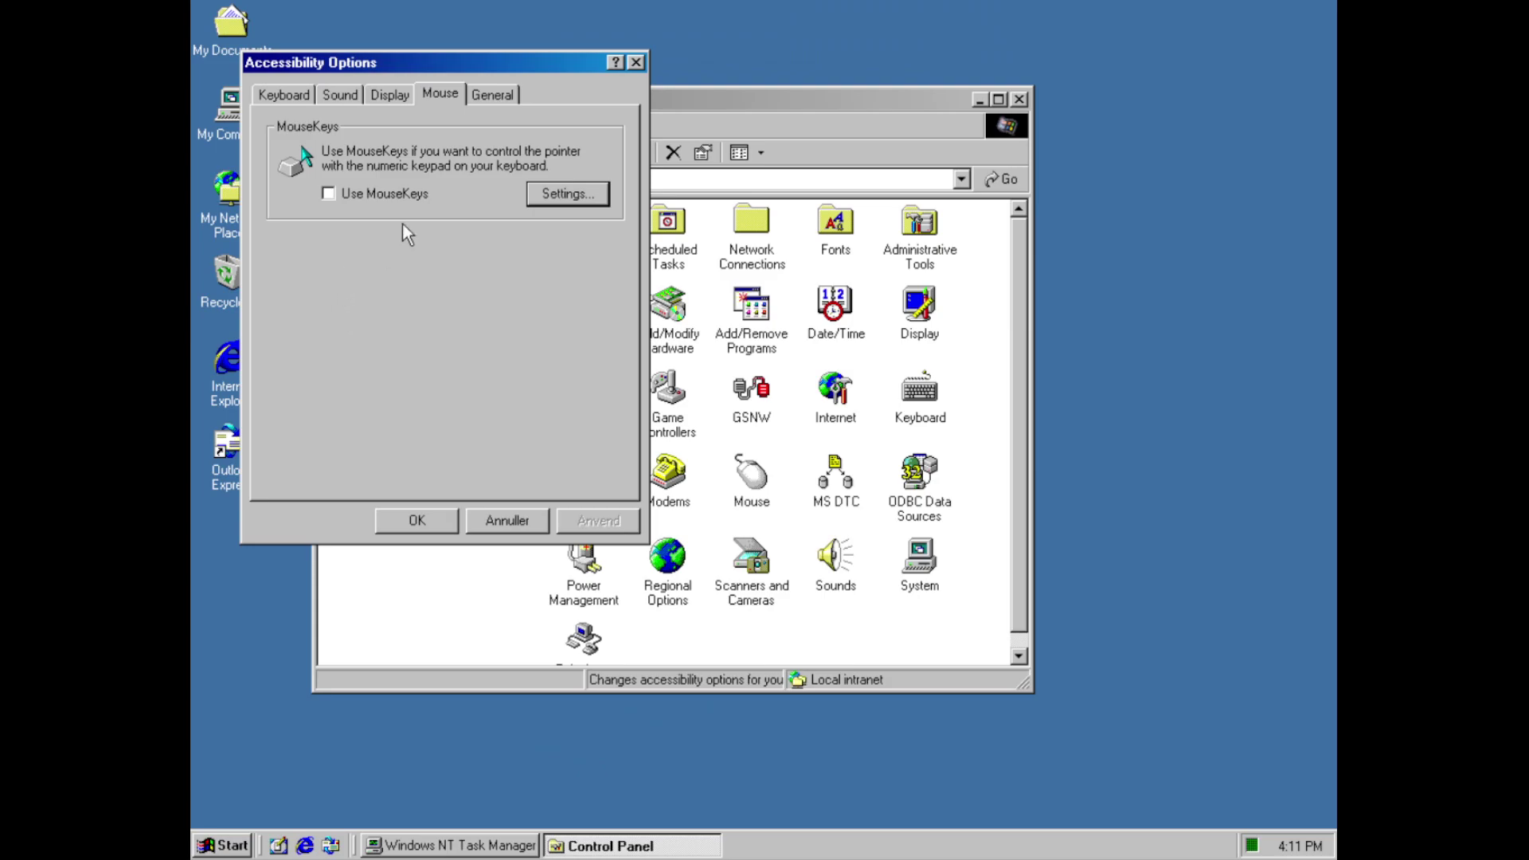
# Open the SerialKey device settings in the general accessibility options
pyautogui.click(487, 98)
pyautogui.click(539, 371)
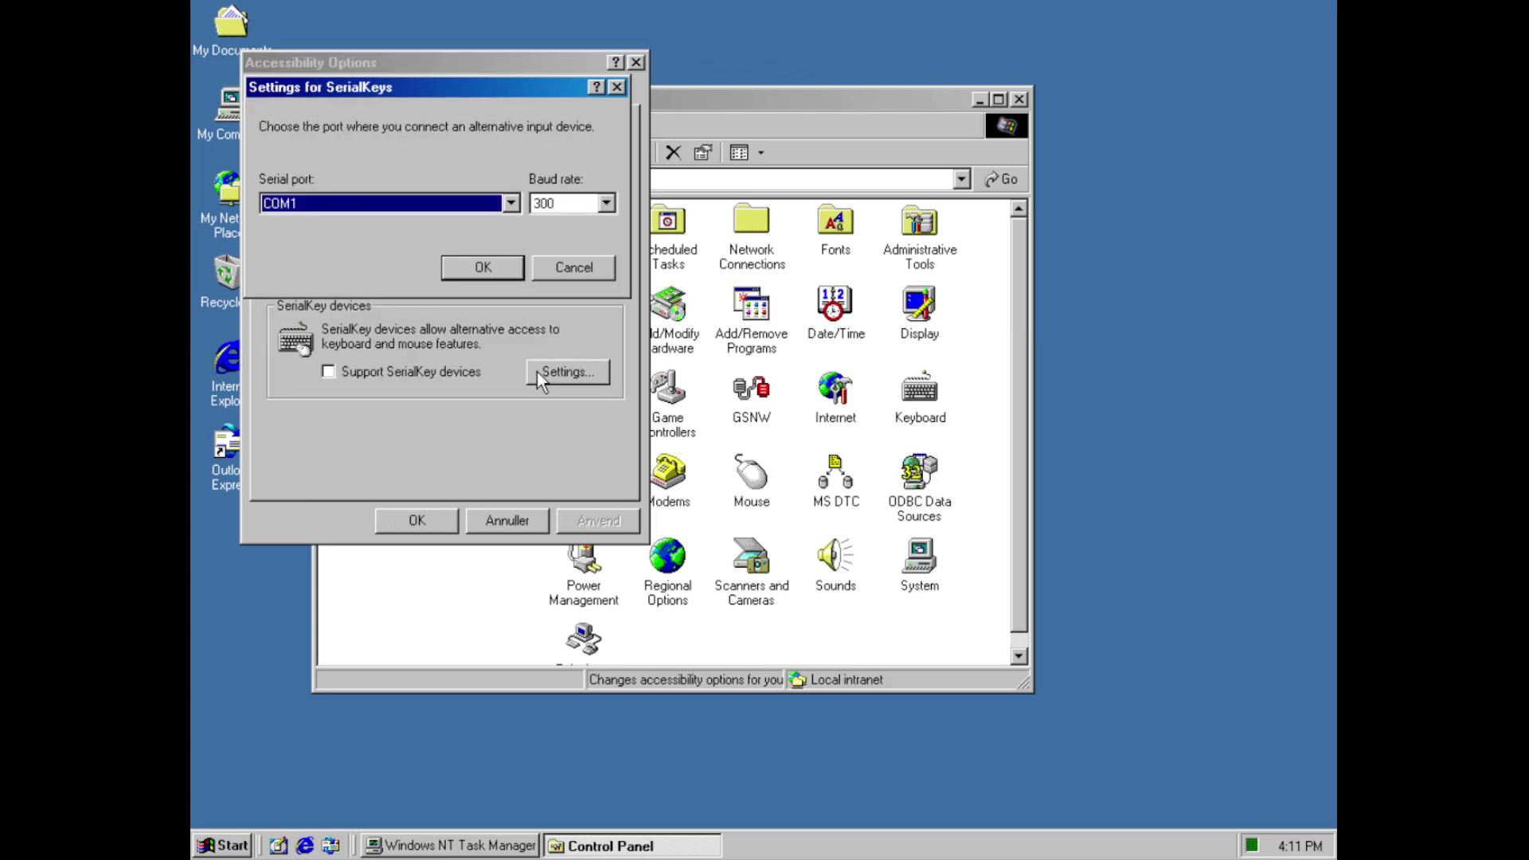
# Check the baud rate and serial port choices for SerialKey devices and cancel out of Accessibility Options
pyautogui.click(607, 203)
pyautogui.click(444, 207)
pyautogui.click(444, 207)
pyautogui.click(558, 268)
pyautogui.click(508, 520)
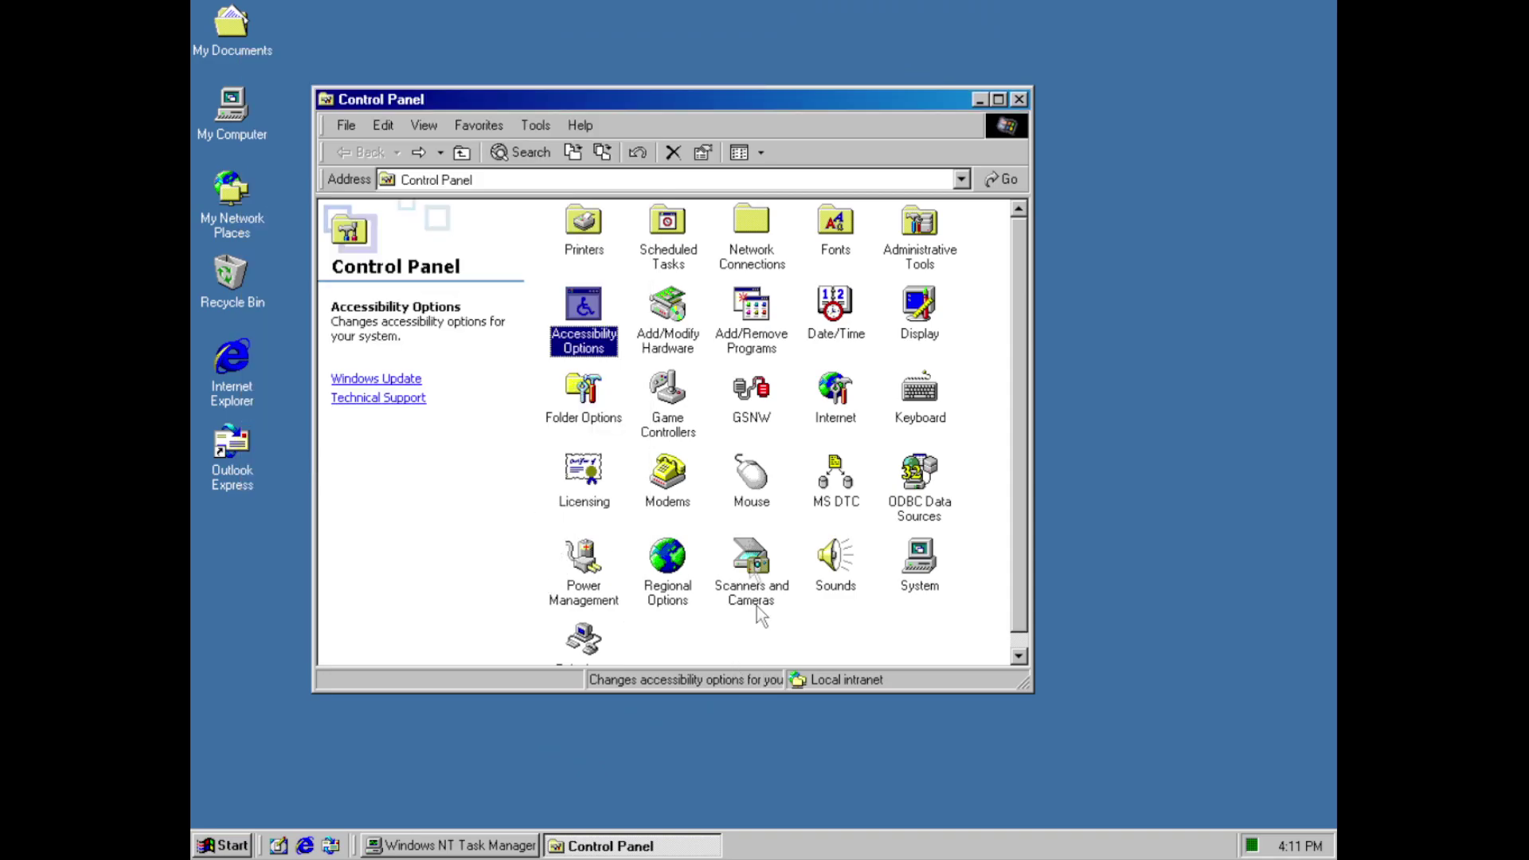
# Start the Add/Modify Hardware wizard, examine the list of hardware types for viewing properties, and open and close its additional information
pyautogui.doubleClick(667, 307)
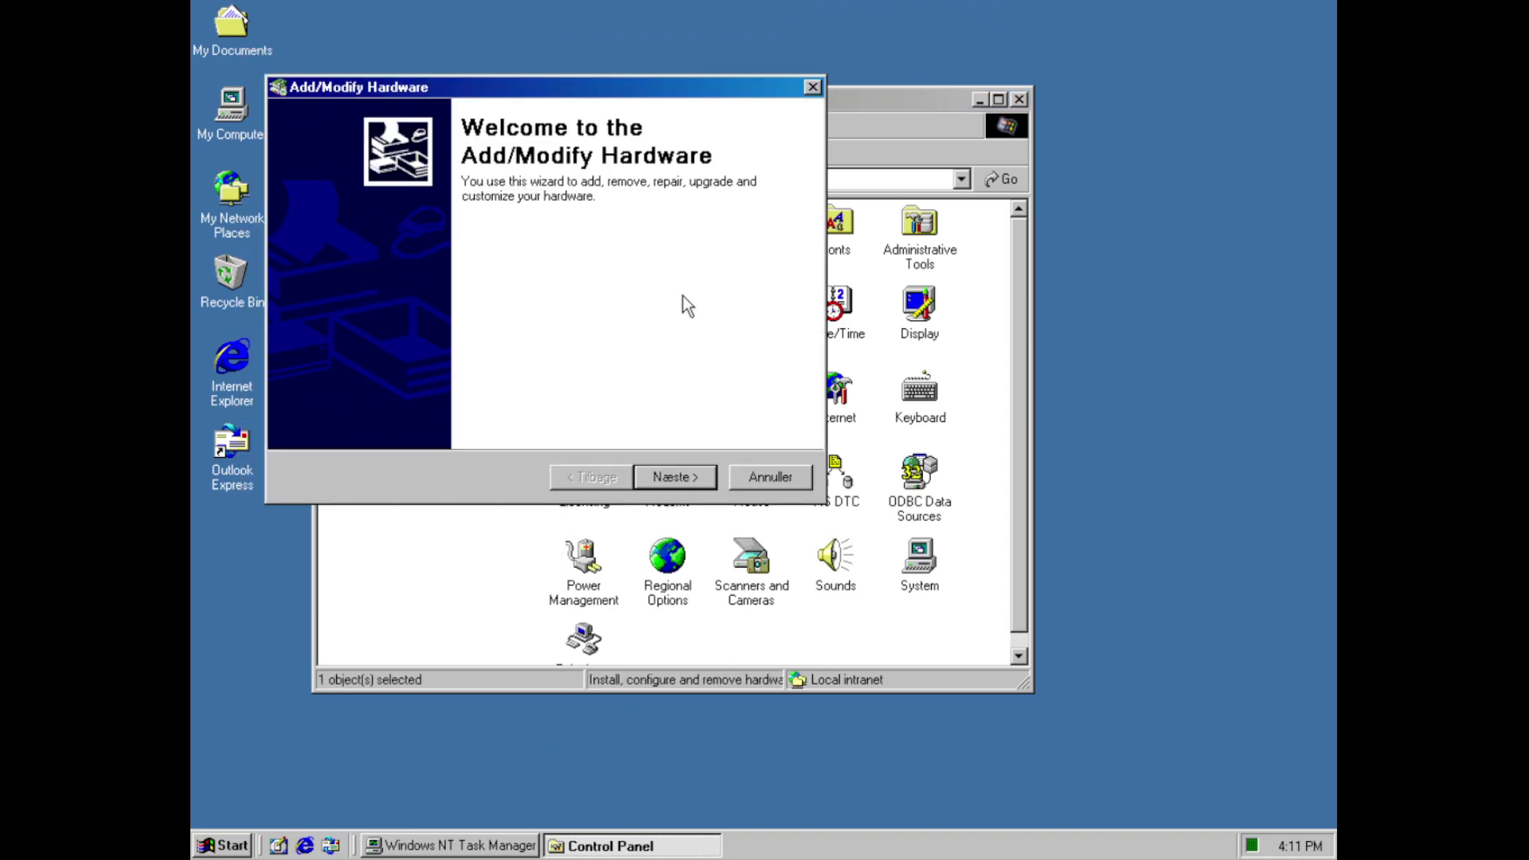
pyautogui.click(677, 476)
pyautogui.click(662, 479)
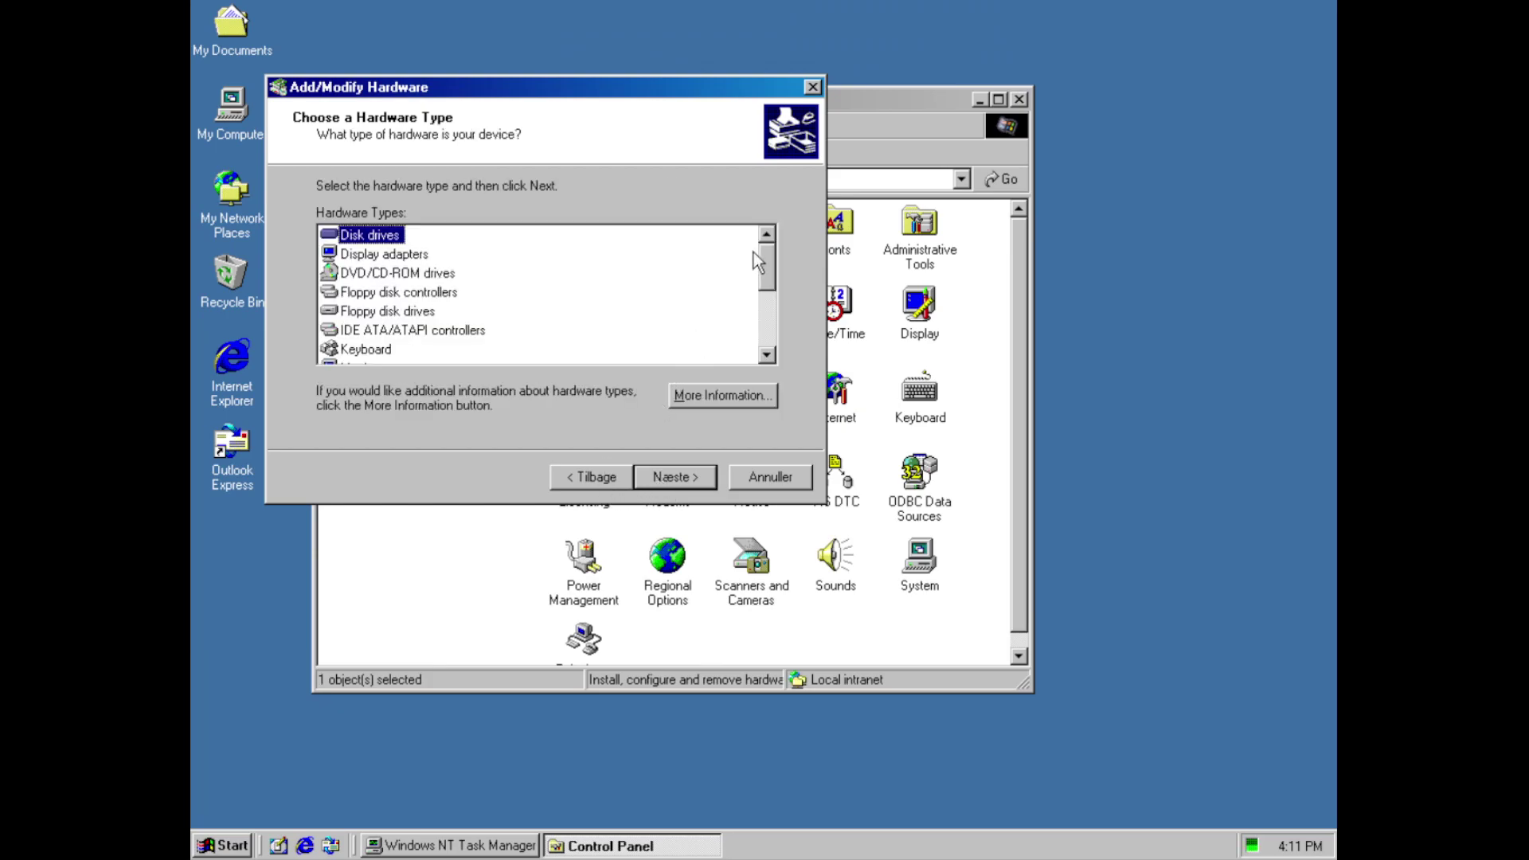
pyautogui.moveTo(764, 254); pyautogui.dragTo(755, 376)
pyautogui.click(748, 393)
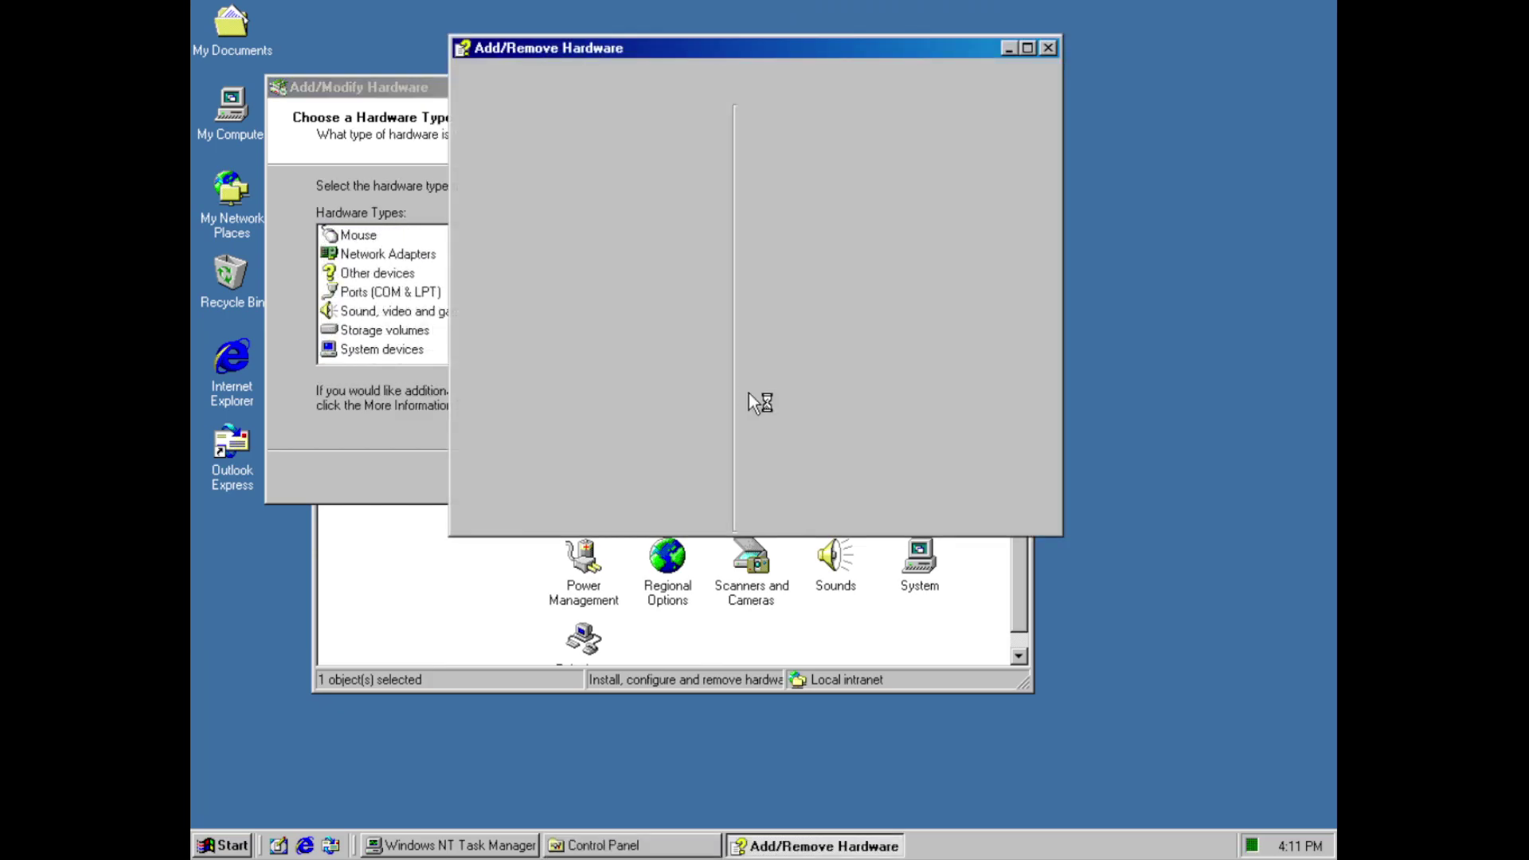
pyautogui.click(1049, 48)
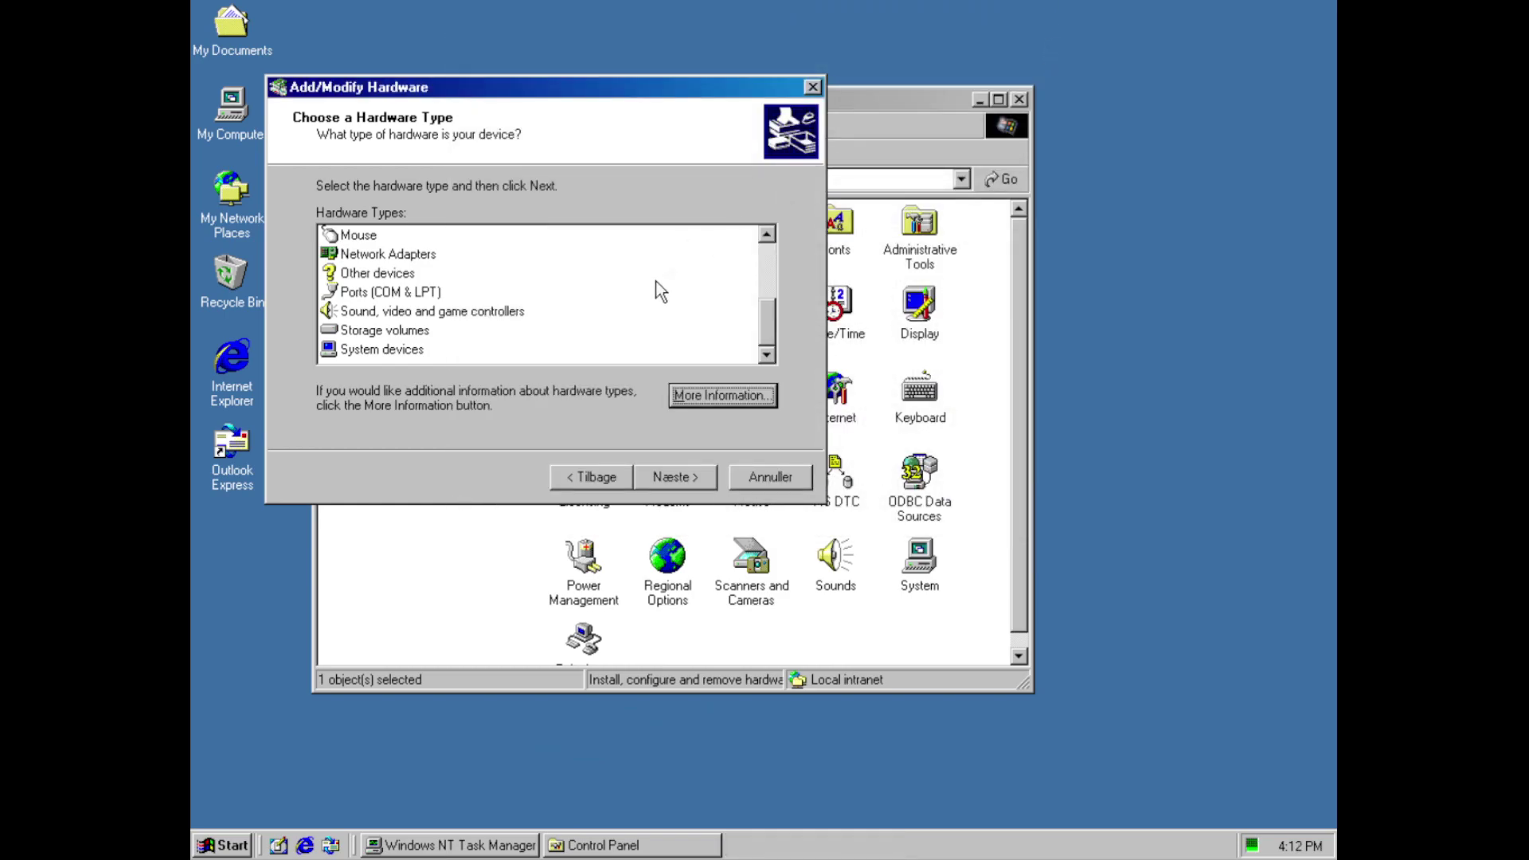
# Return to the hardware task choices and view the pages for troubleshooting hardware problems and for unplugging or ejecting hardware
pyautogui.click(602, 476)
pyautogui.click(438, 341)
pyautogui.press('Up')
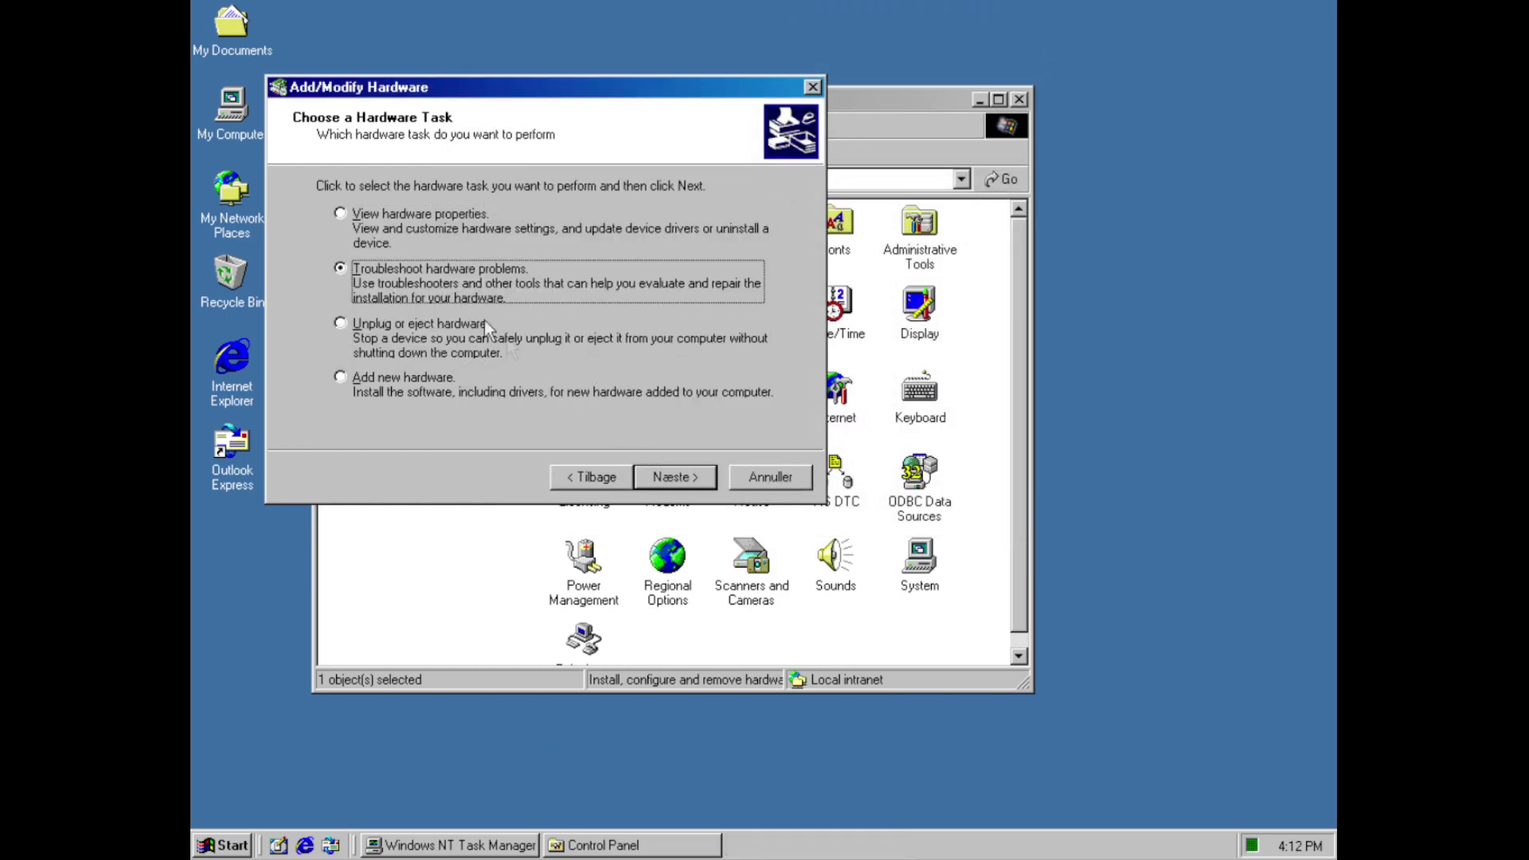
pyautogui.click(648, 476)
pyautogui.click(600, 478)
pyautogui.click(384, 338)
pyautogui.click(658, 474)
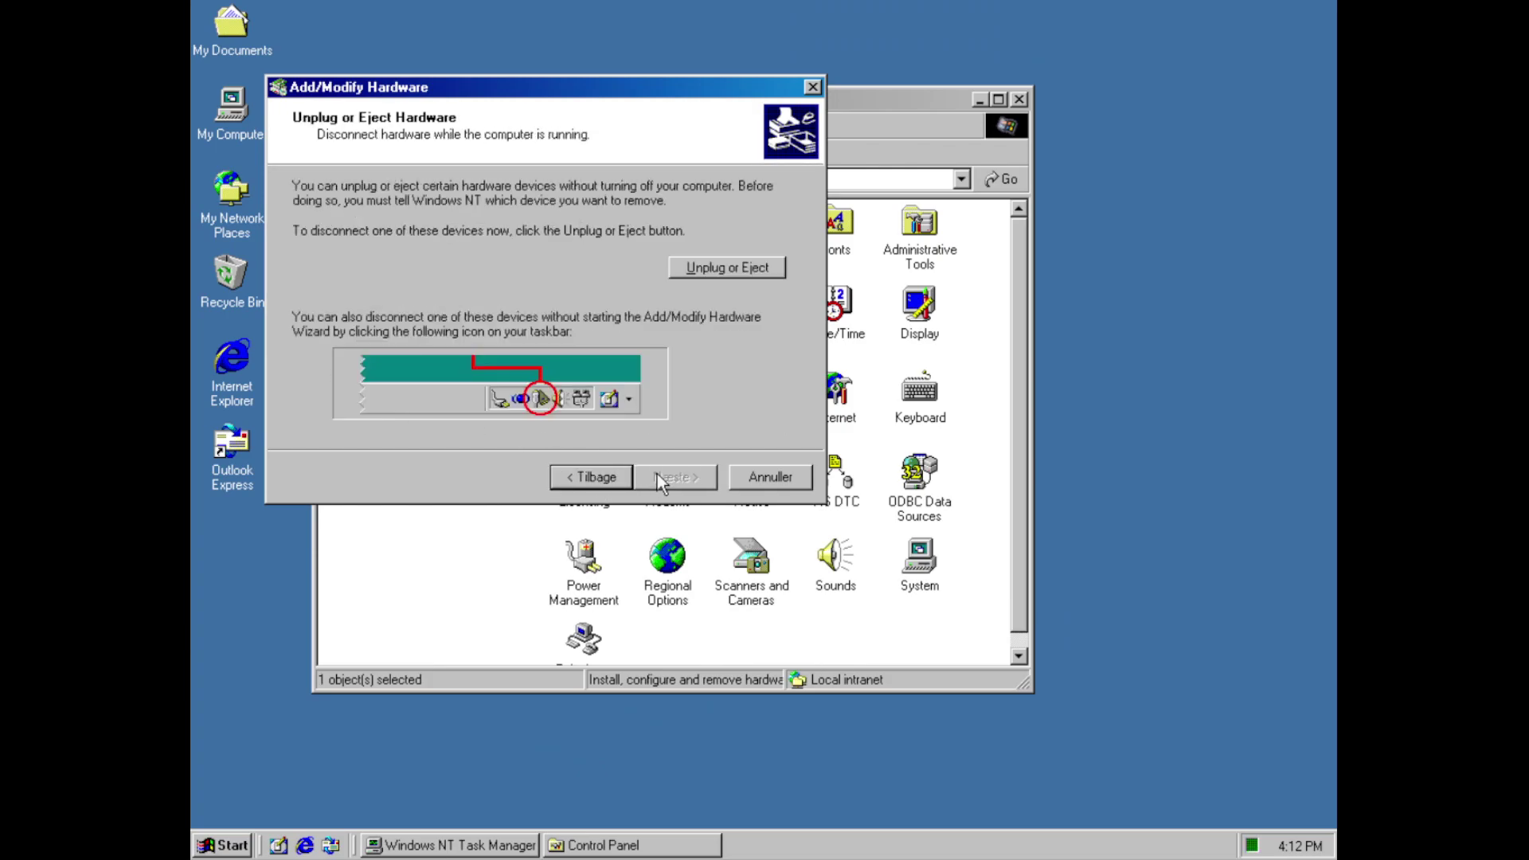
# View the wizard's page for adding new hardware and cancel the Add/Modify Hardware wizard
pyautogui.click(586, 474)
pyautogui.click(381, 397)
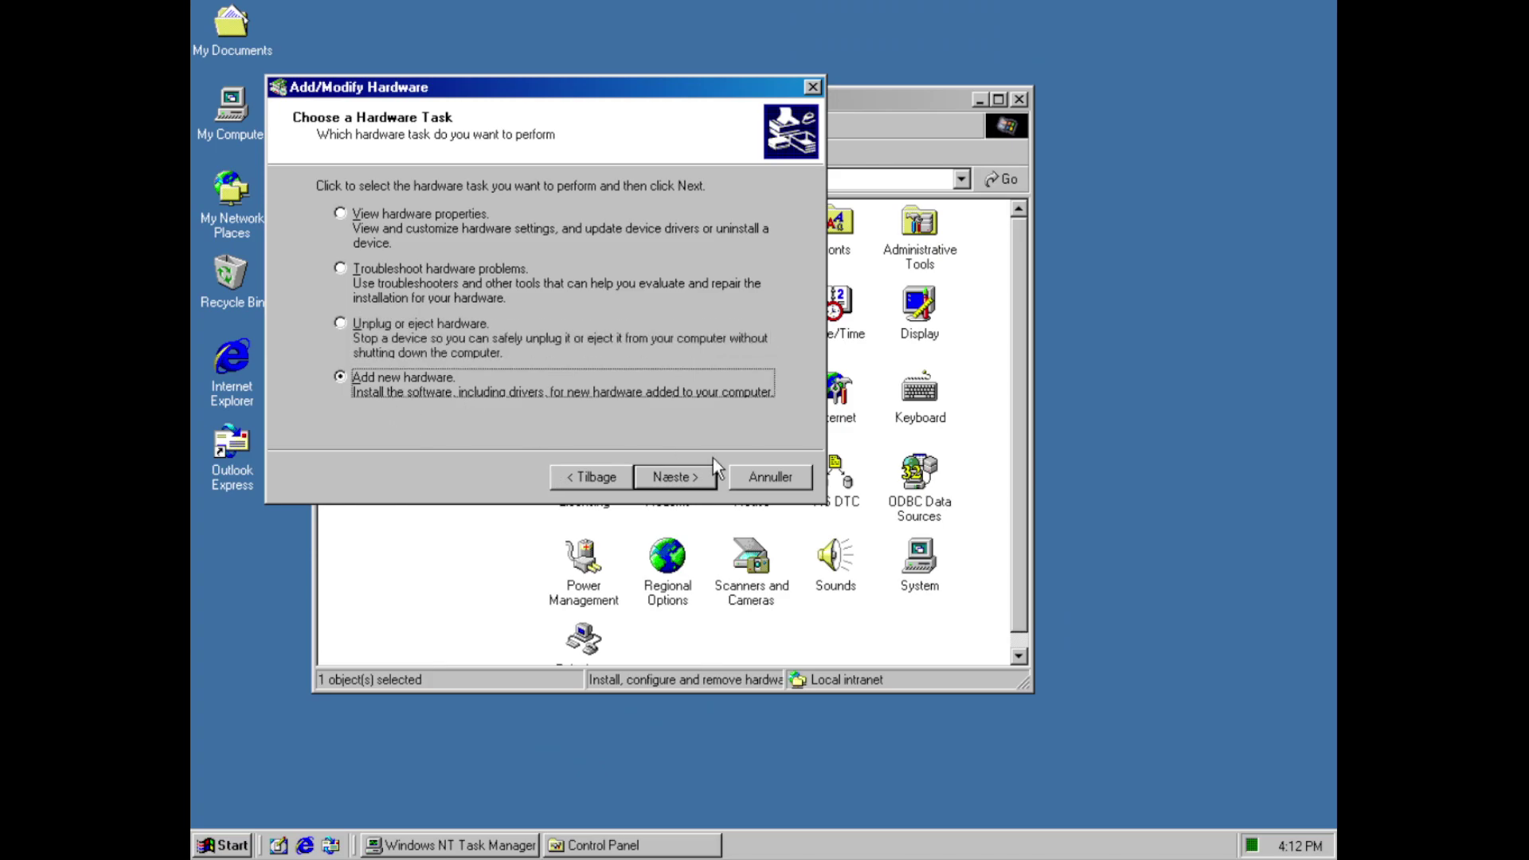
pyautogui.click(705, 474)
pyautogui.click(607, 478)
pyautogui.click(805, 477)
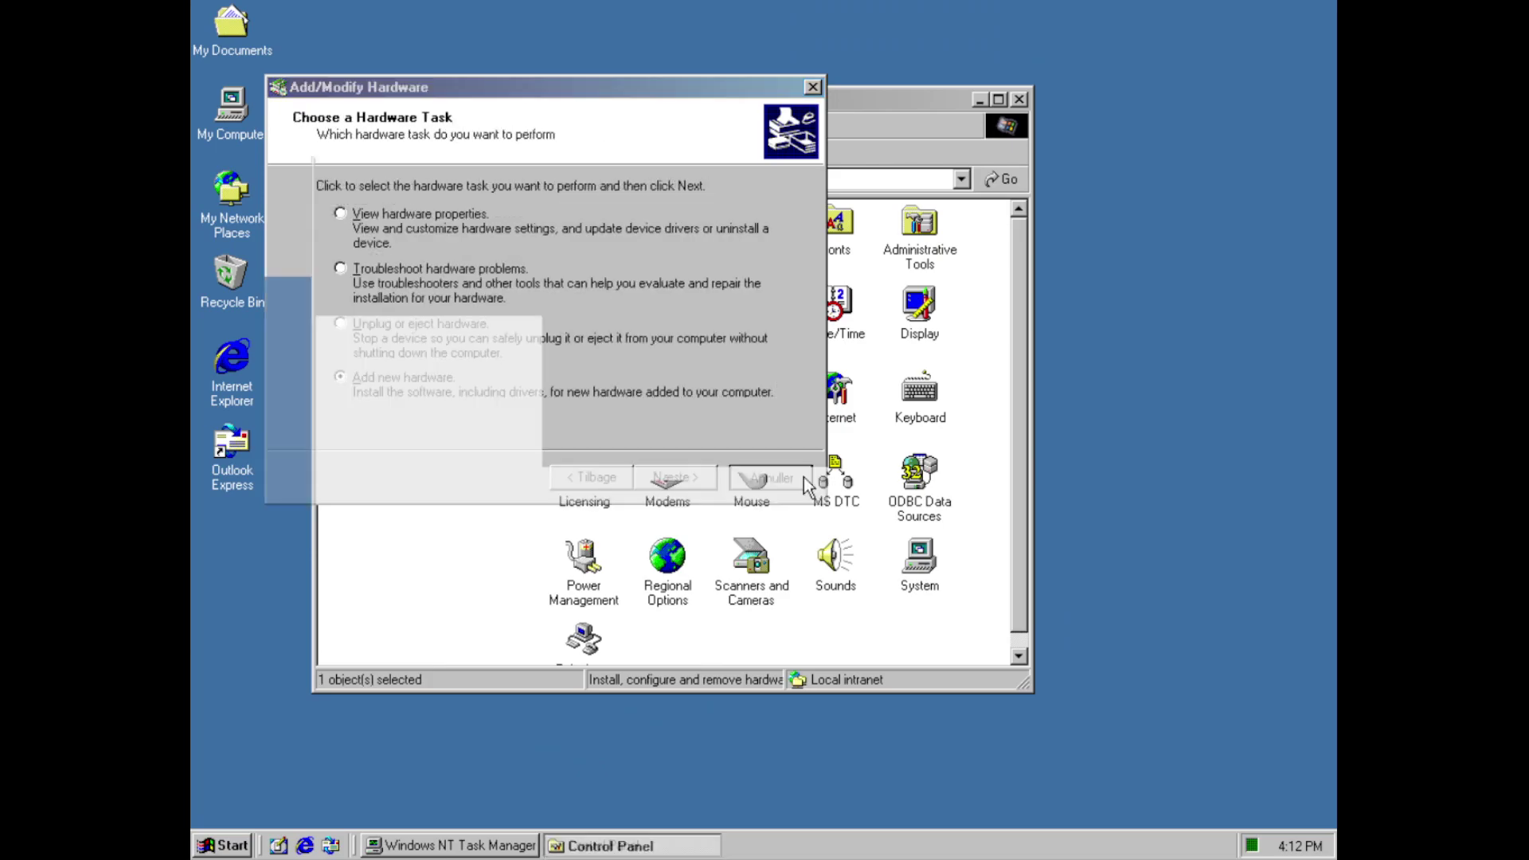
# Open Add/Remove Programs and inspect the entries for Microsoft Text-to-Speech Engine and Microsoft Speech API 3.0
pyautogui.click(734, 317)
pyautogui.doubleClick(734, 317)
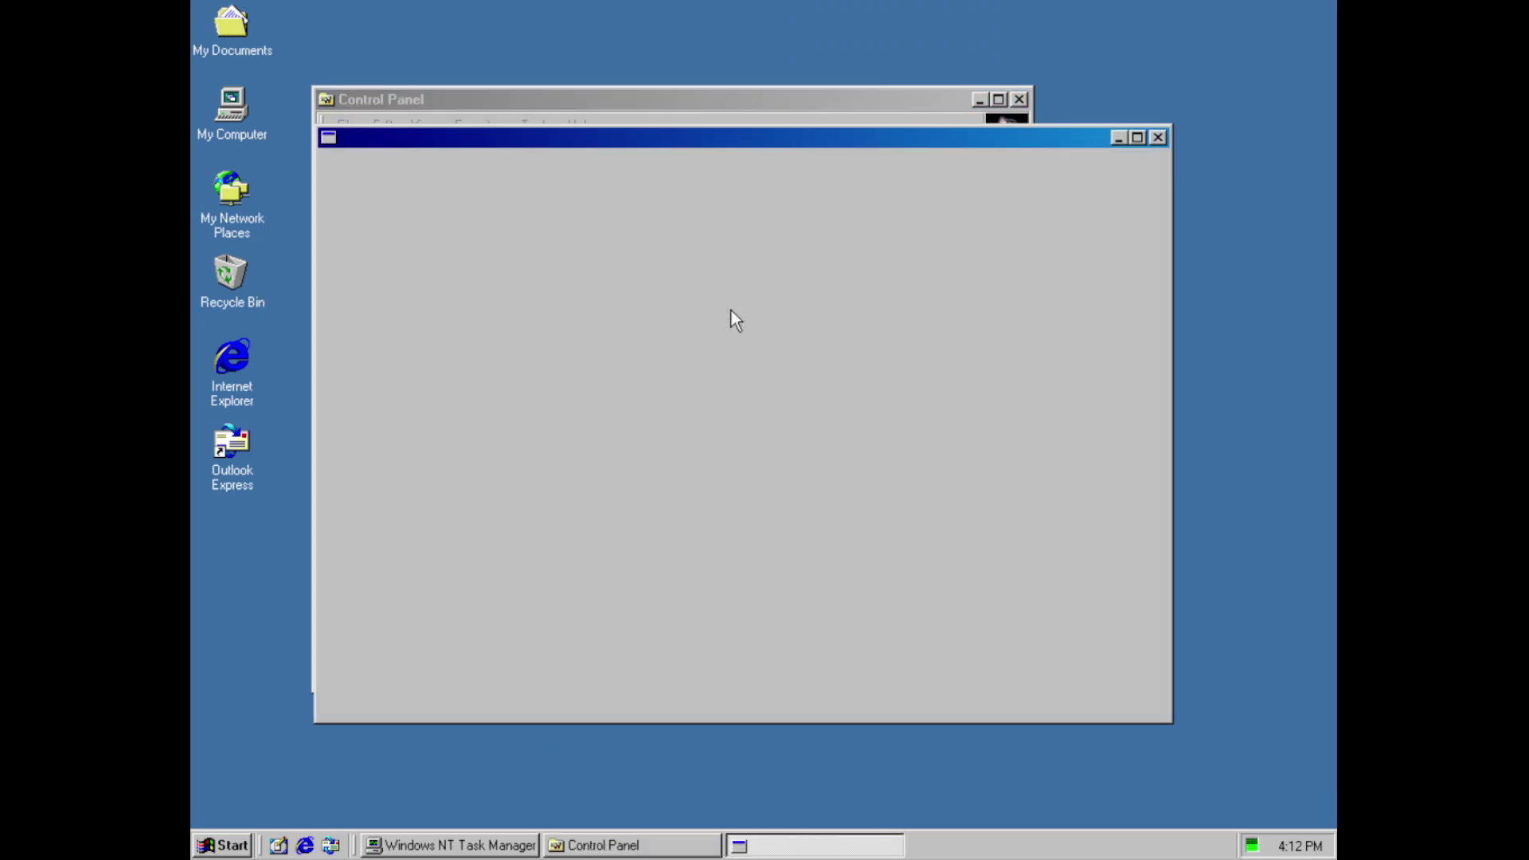
pyautogui.click(481, 847)
pyautogui.click(481, 853)
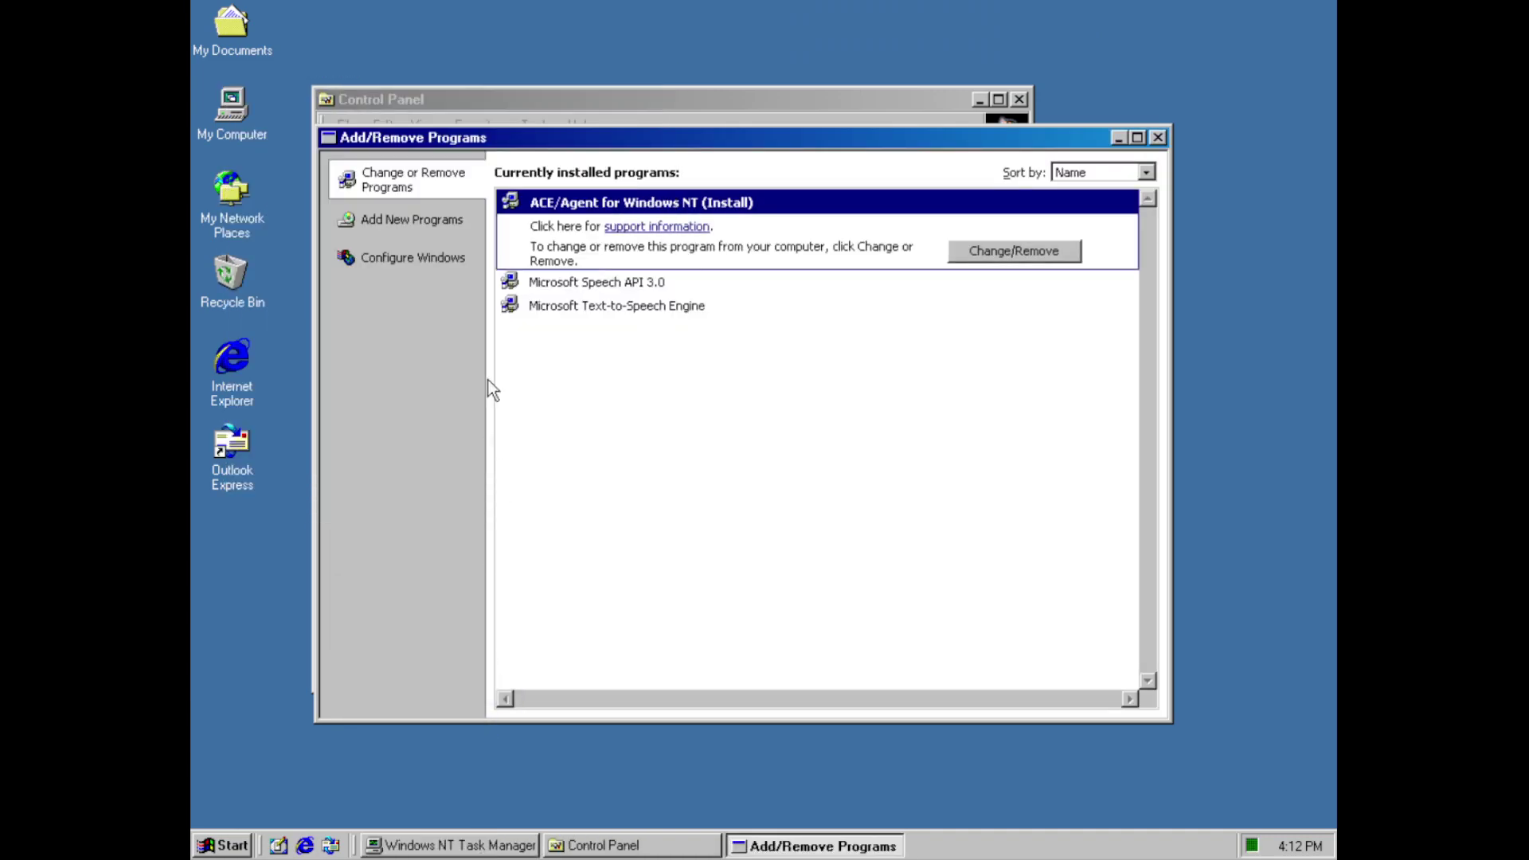
pyautogui.click(542, 303)
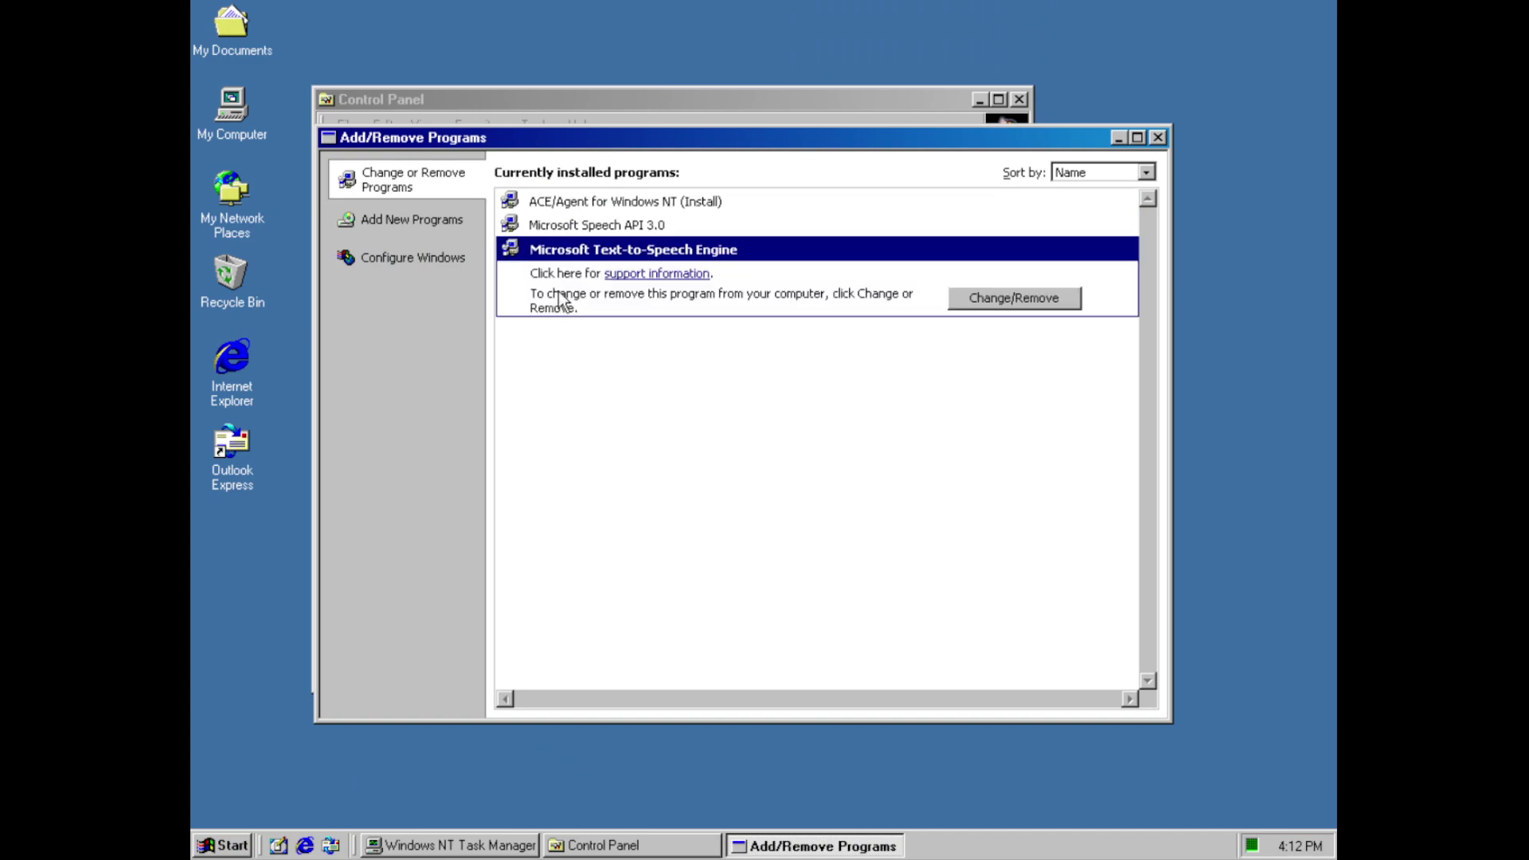
pyautogui.click(580, 225)
# View the Add New Programs and Configure Windows sections and close Add/Remove Programs
pyautogui.click(366, 223)
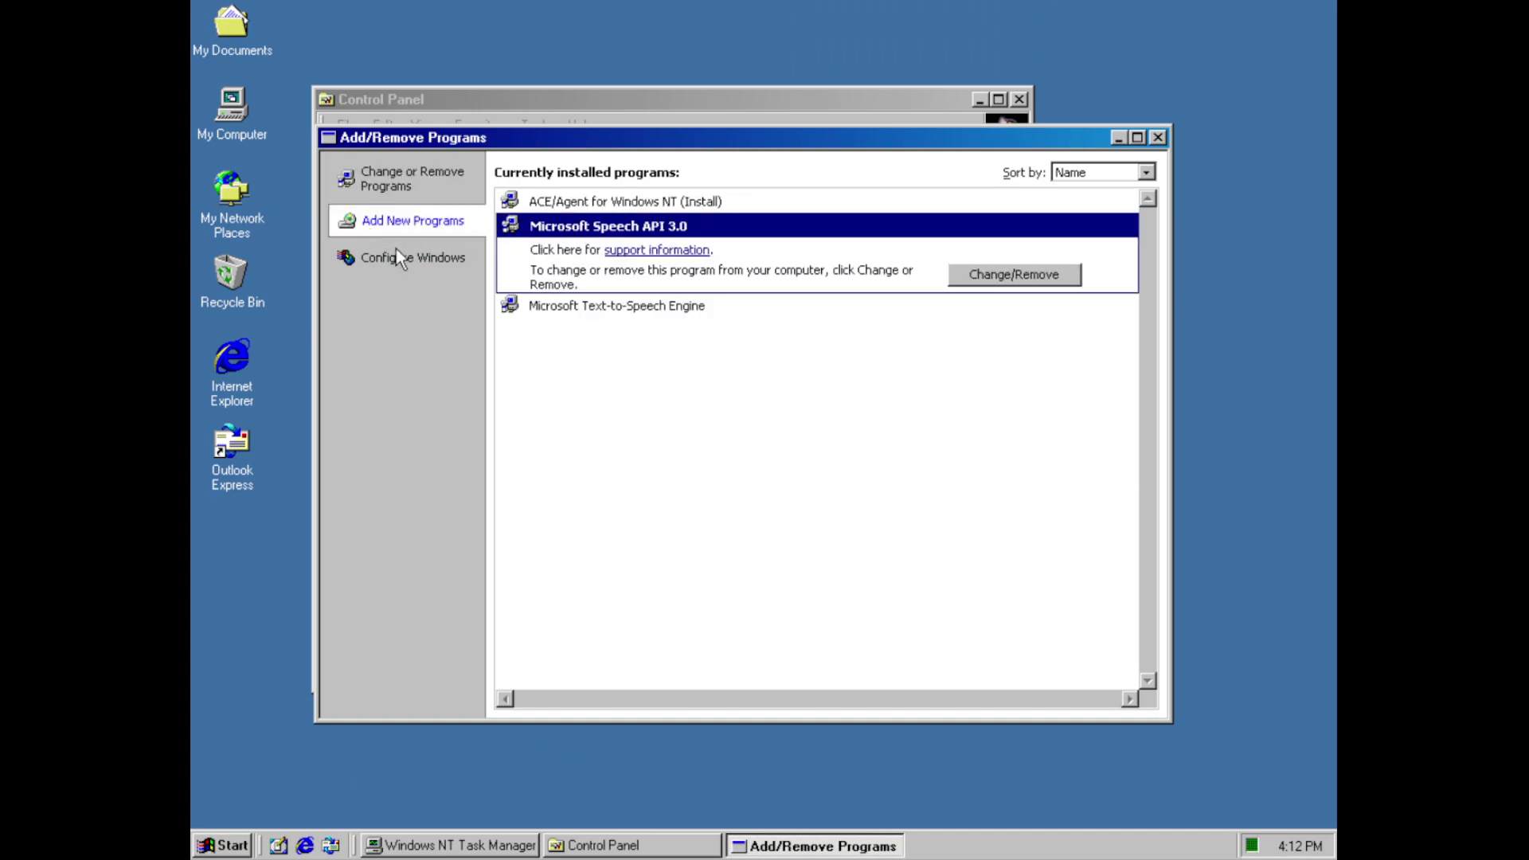
pyautogui.click(405, 258)
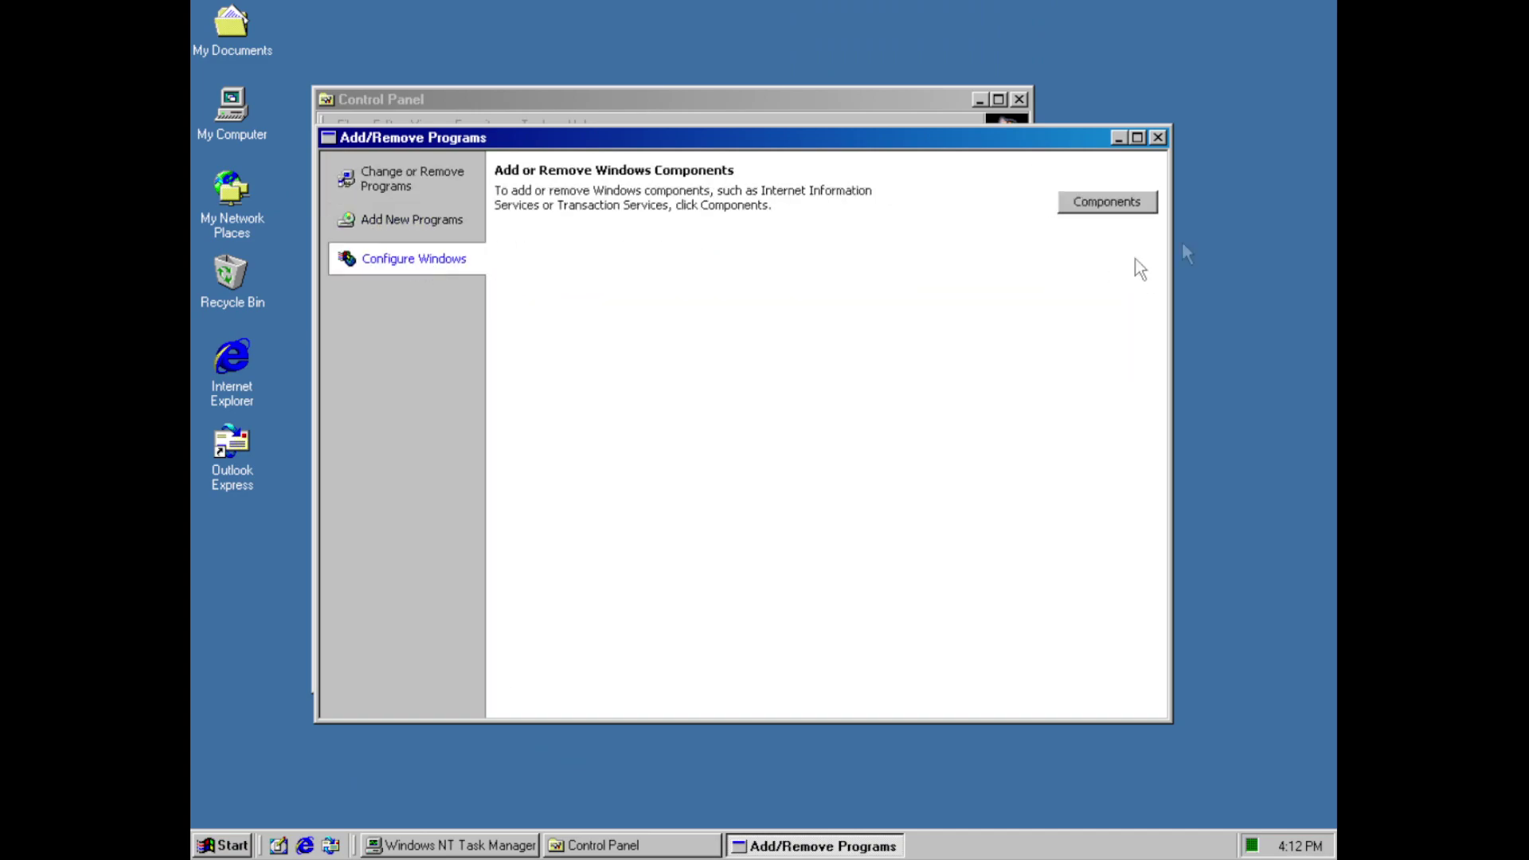
pyautogui.click(1157, 138)
# Open the Date/Time properties, look through the available time zones to the end of the list, and cancel without changes
pyautogui.doubleClick(832, 307)
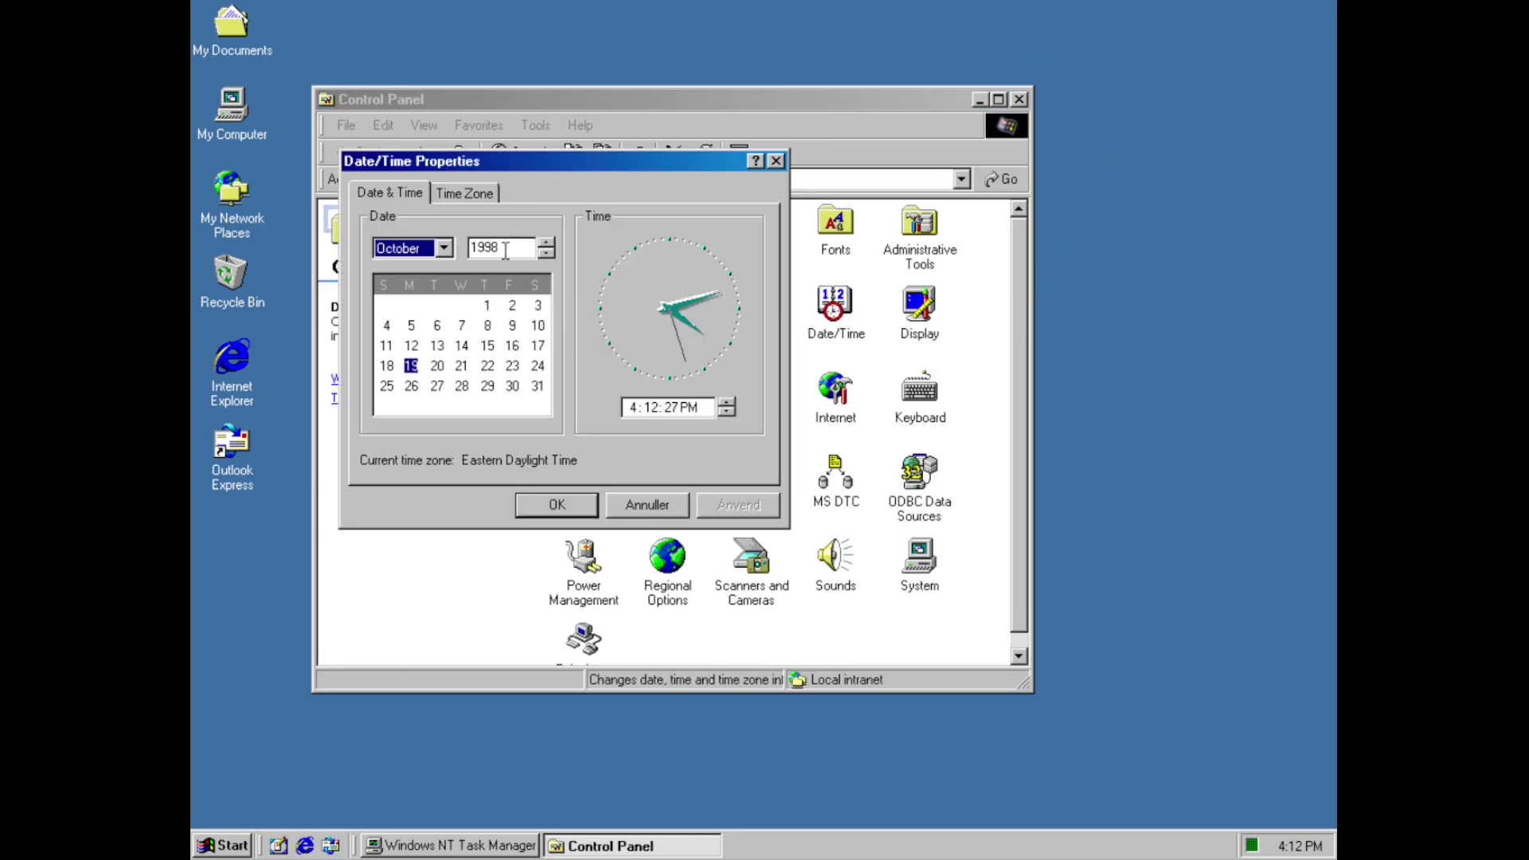
pyautogui.click(465, 194)
pyautogui.click(522, 231)
pyautogui.moveTo(761, 318); pyautogui.dragTo(756, 442)
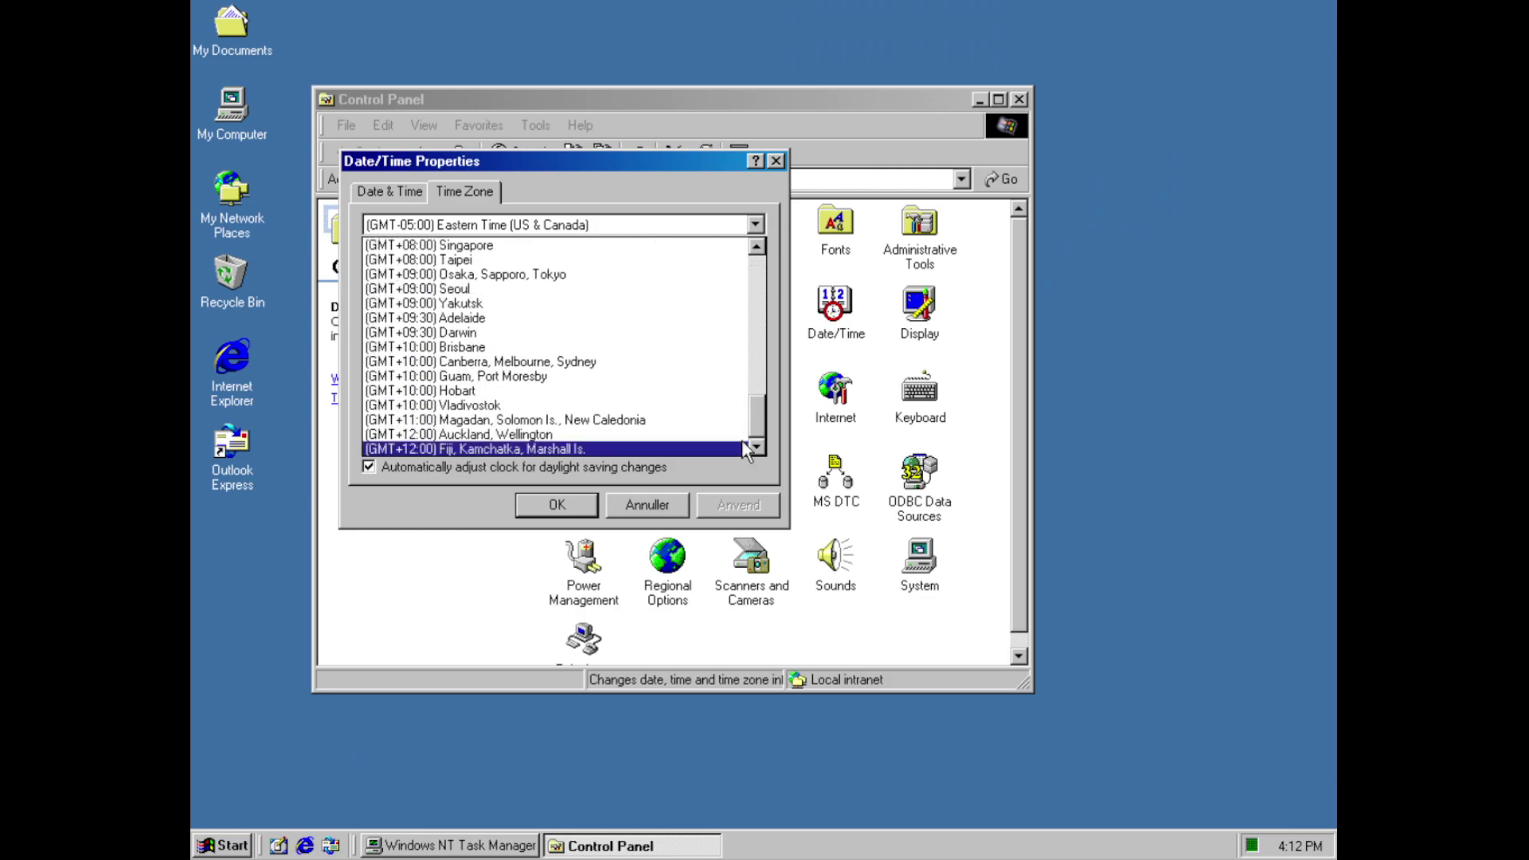
pyautogui.click(646, 198)
pyautogui.click(647, 505)
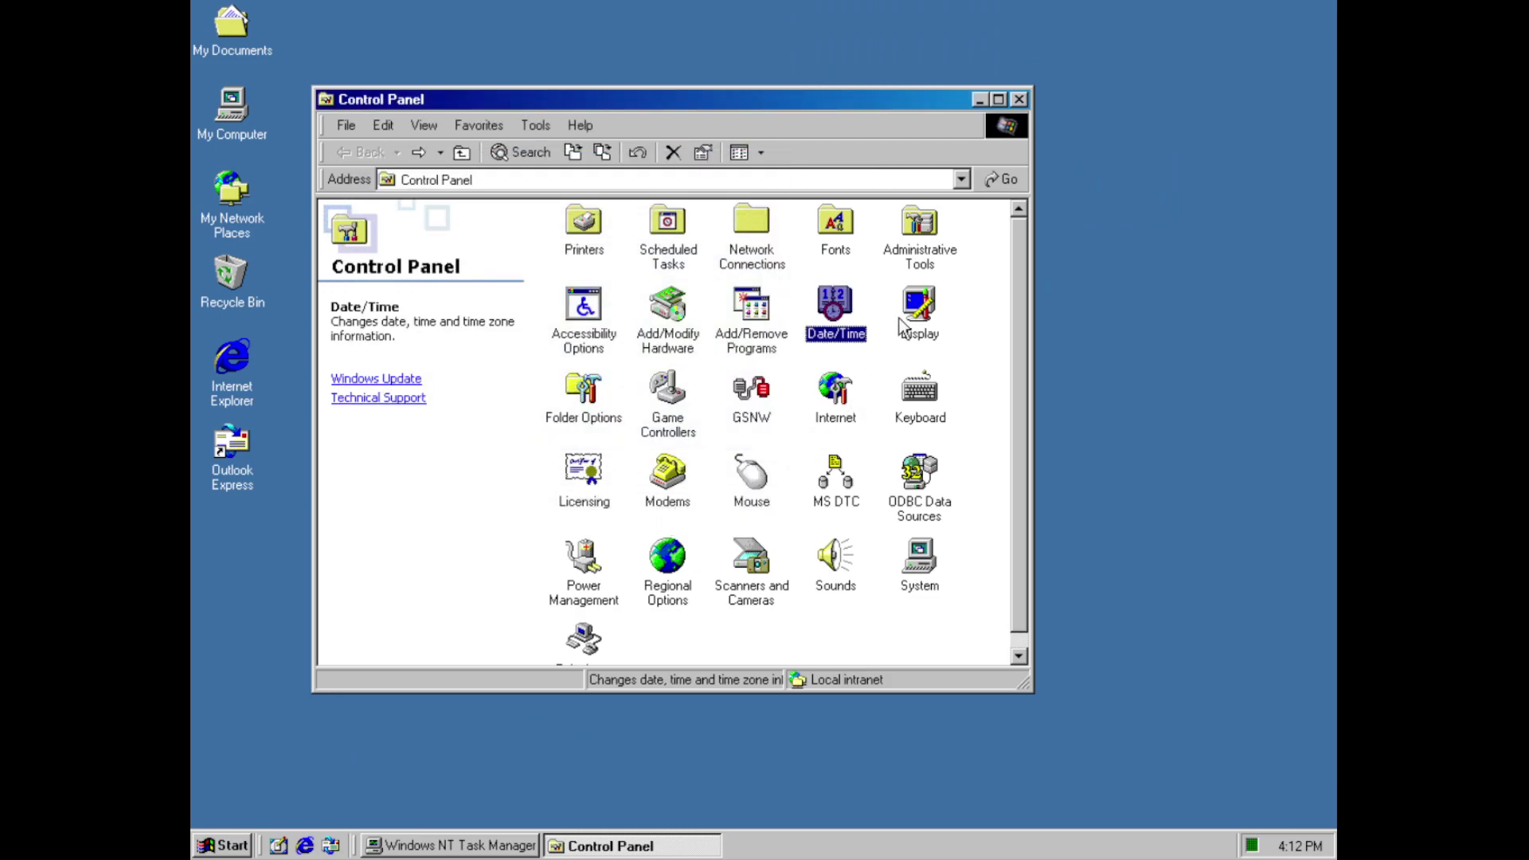
# Open Folder Options and examine the advanced view settings and the full list of registered file types
pyautogui.doubleClick(566, 402)
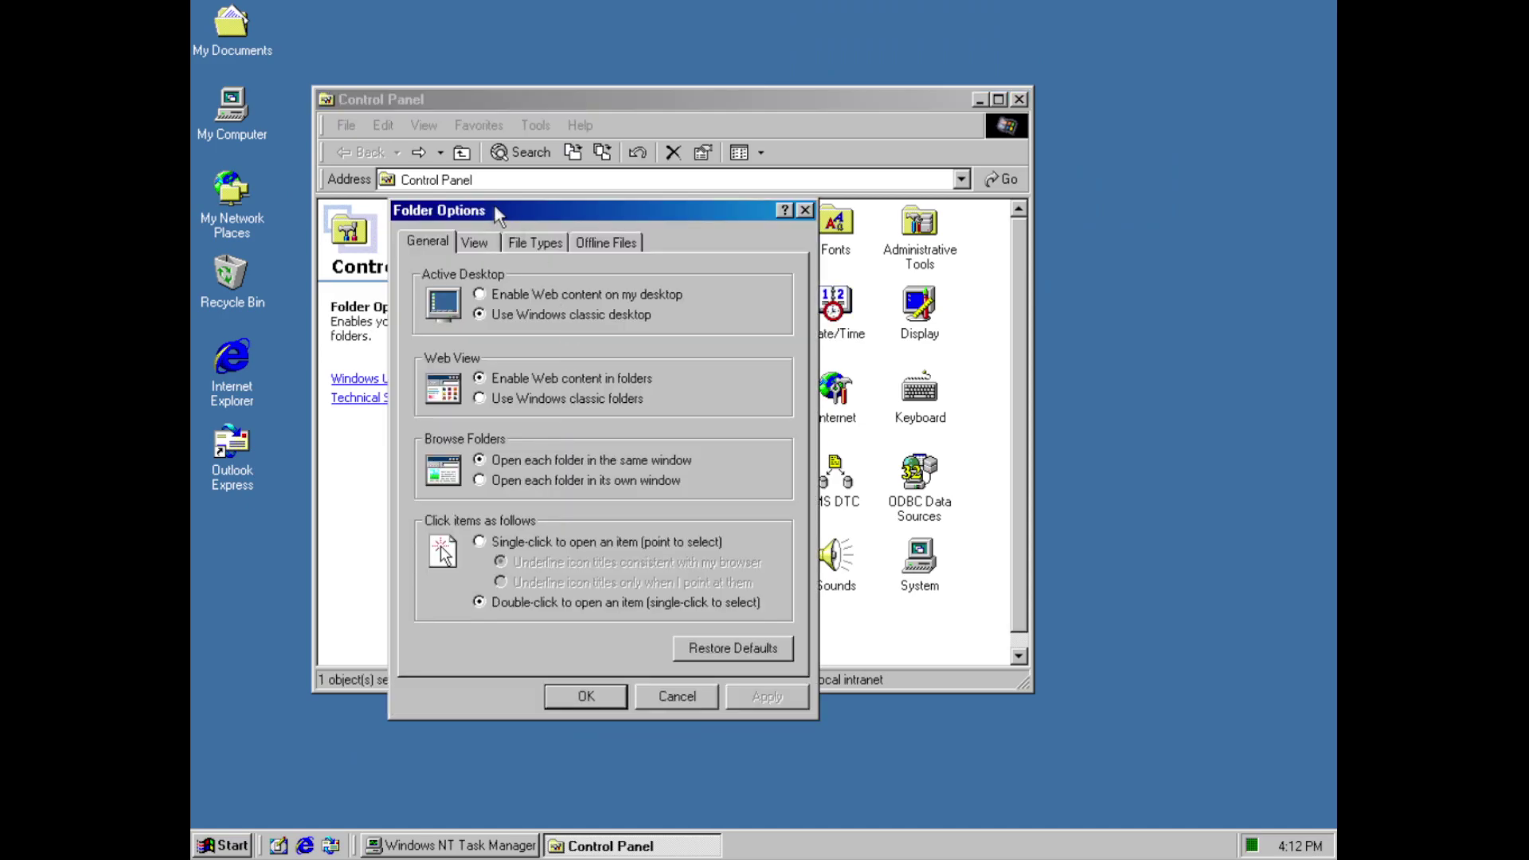
pyautogui.click(477, 244)
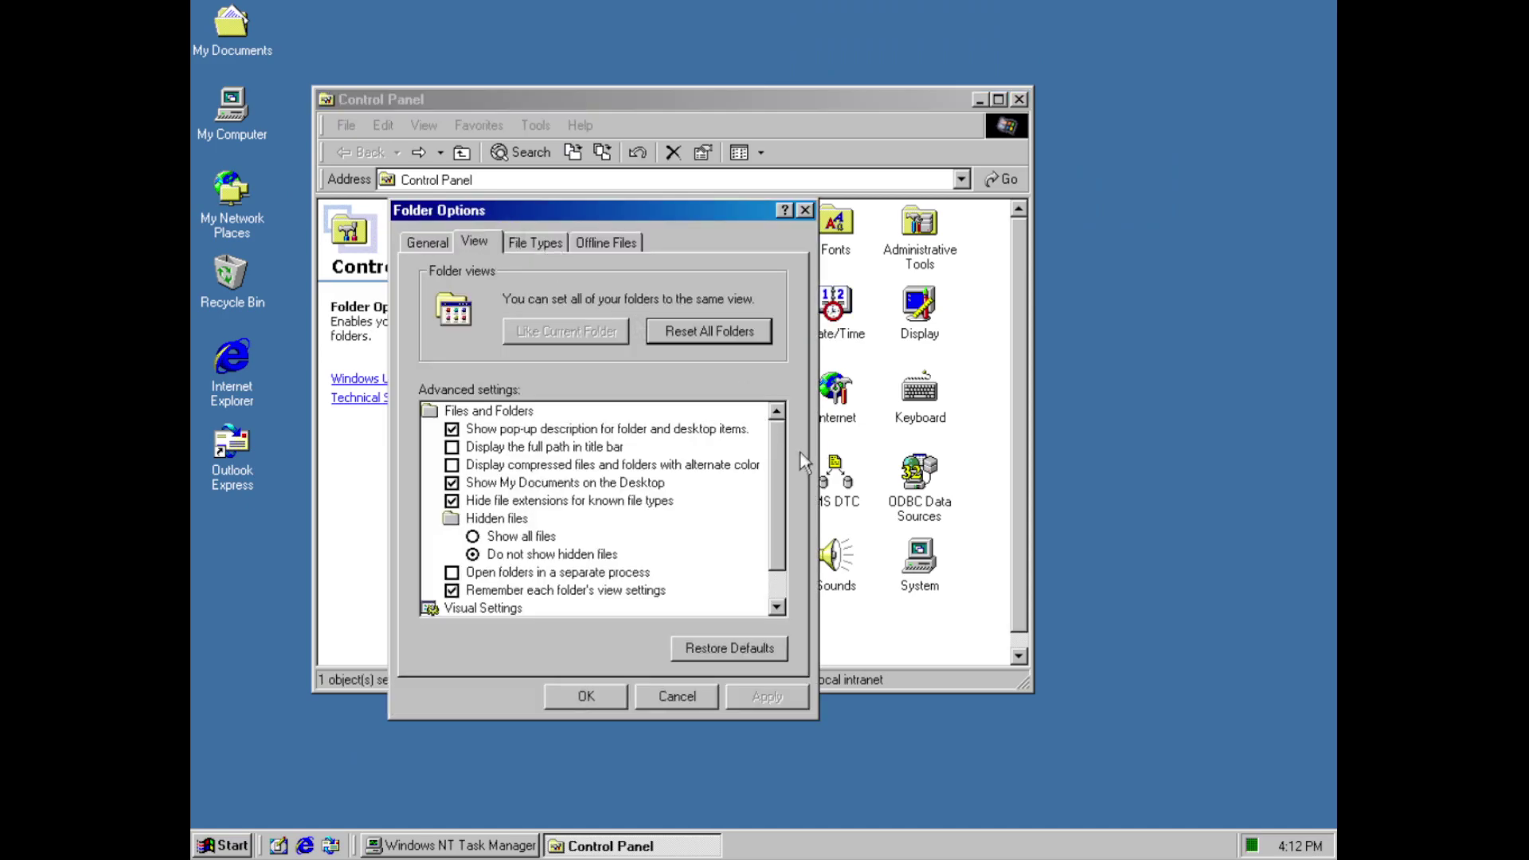
pyautogui.scroll(-1, 803, 460)
pyautogui.click(514, 243)
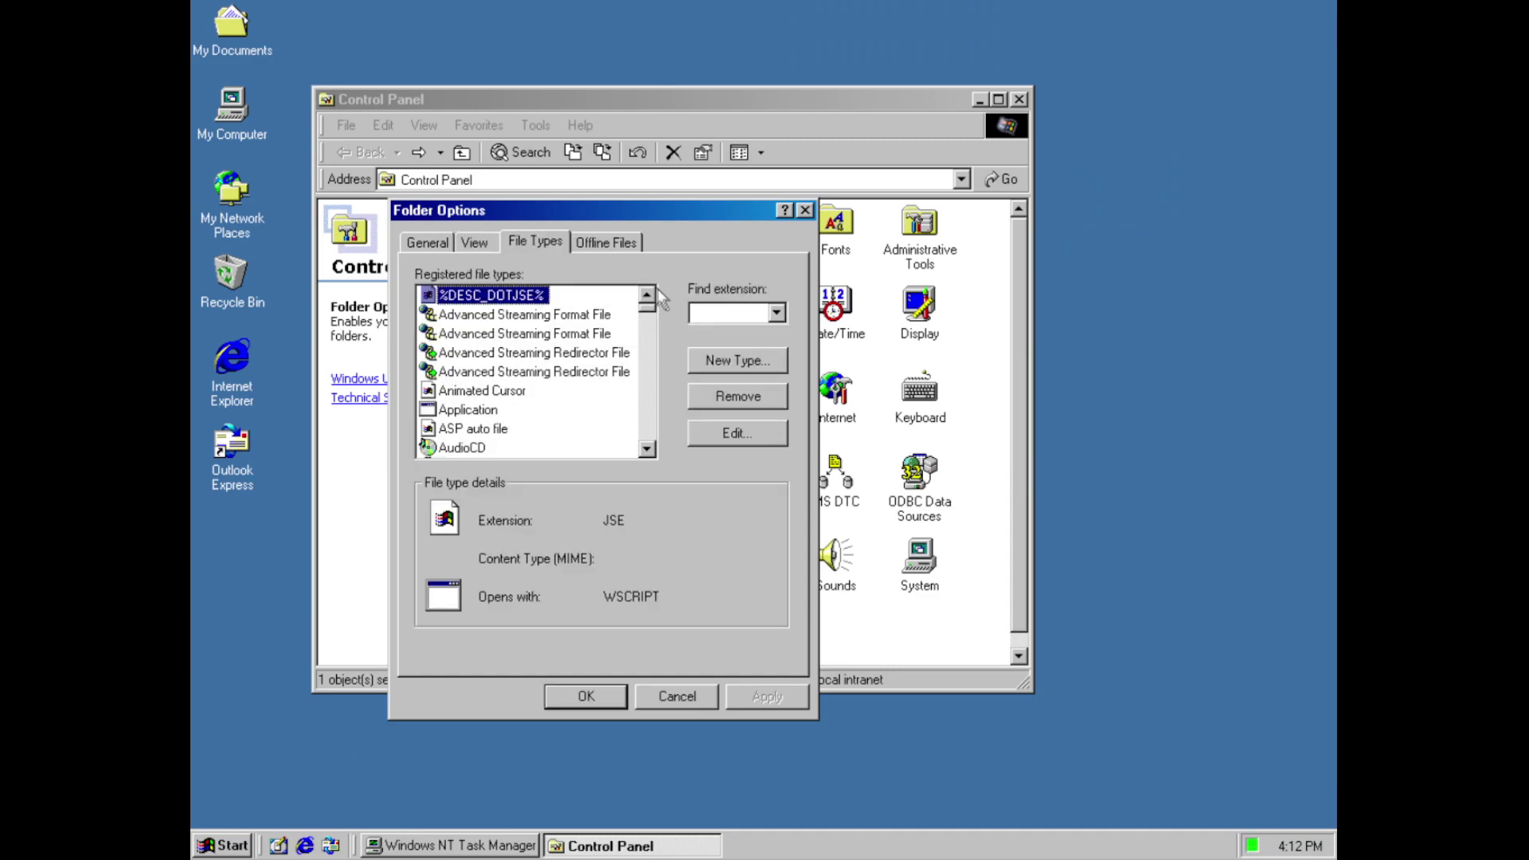
pyautogui.moveTo(652, 306); pyautogui.dragTo(653, 446)
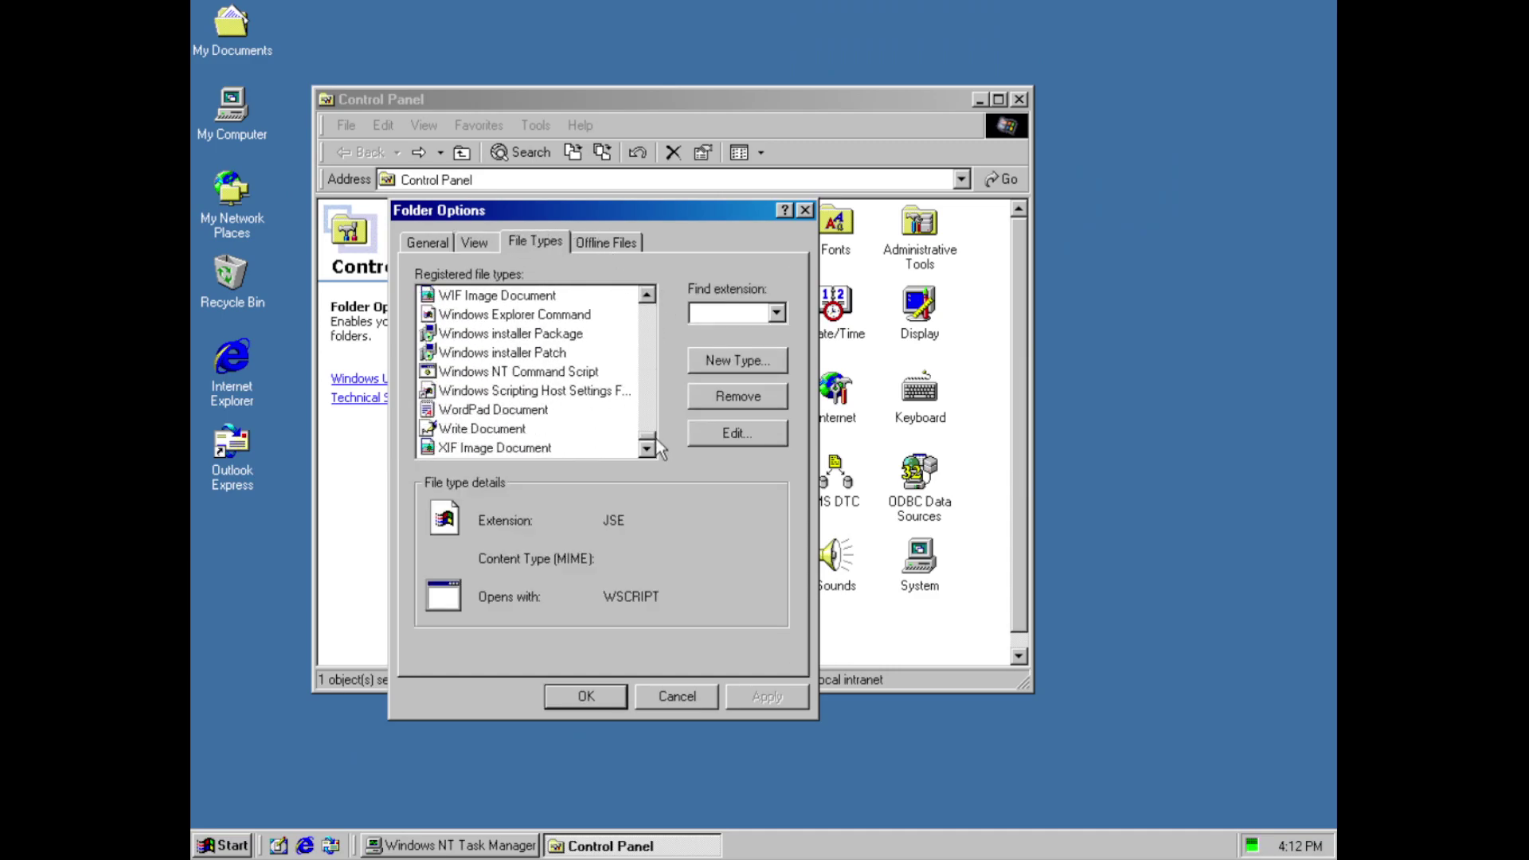
# Open the Add New File Type form, browse the available icons, try to add a new action, and cancel the form
pyautogui.click(719, 362)
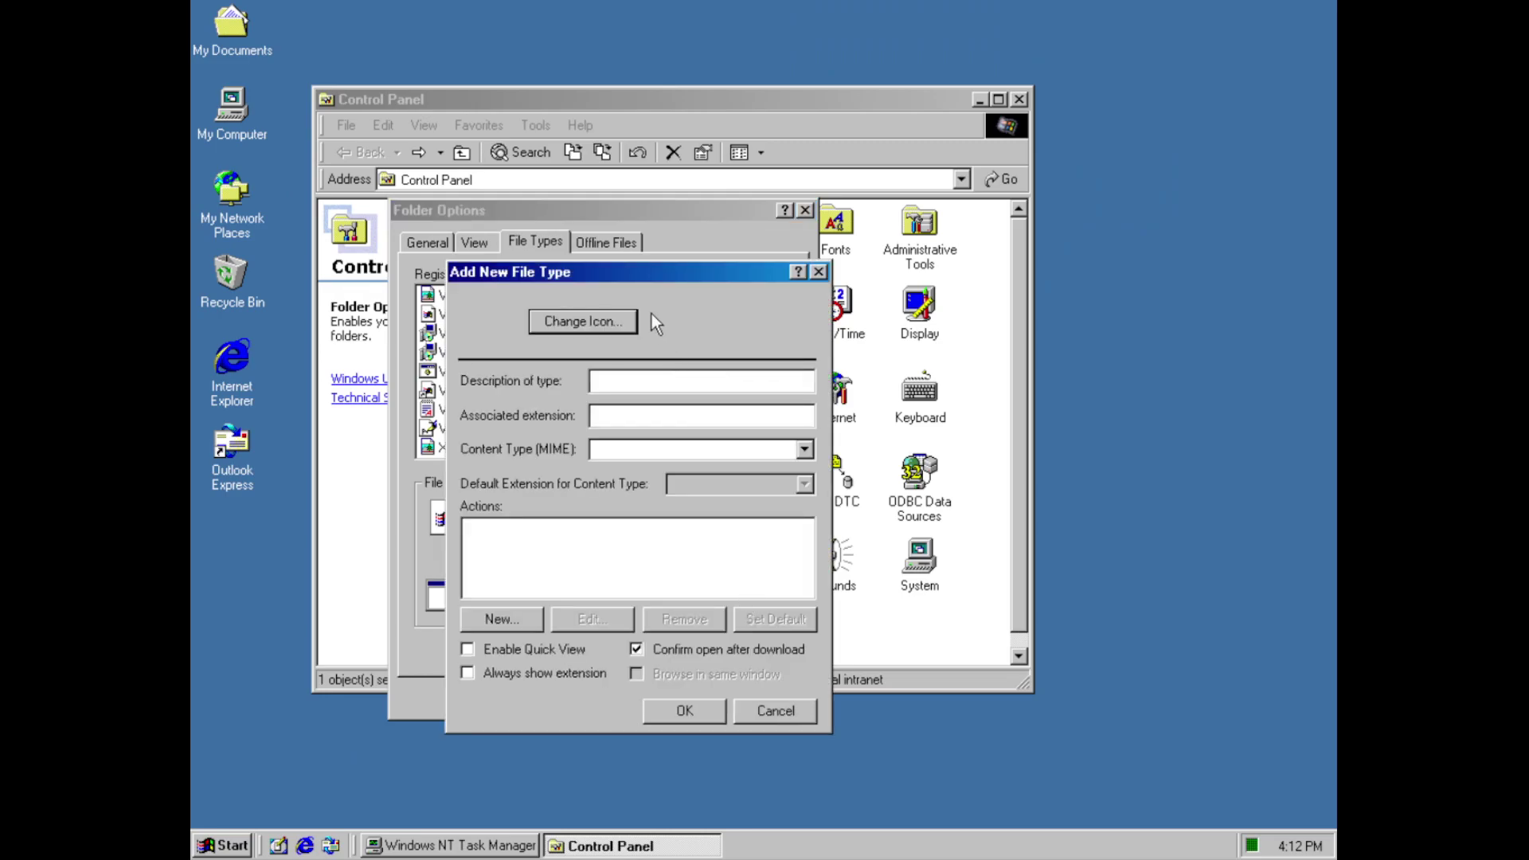
pyautogui.moveTo(726, 673); pyautogui.dragTo(806, 672)
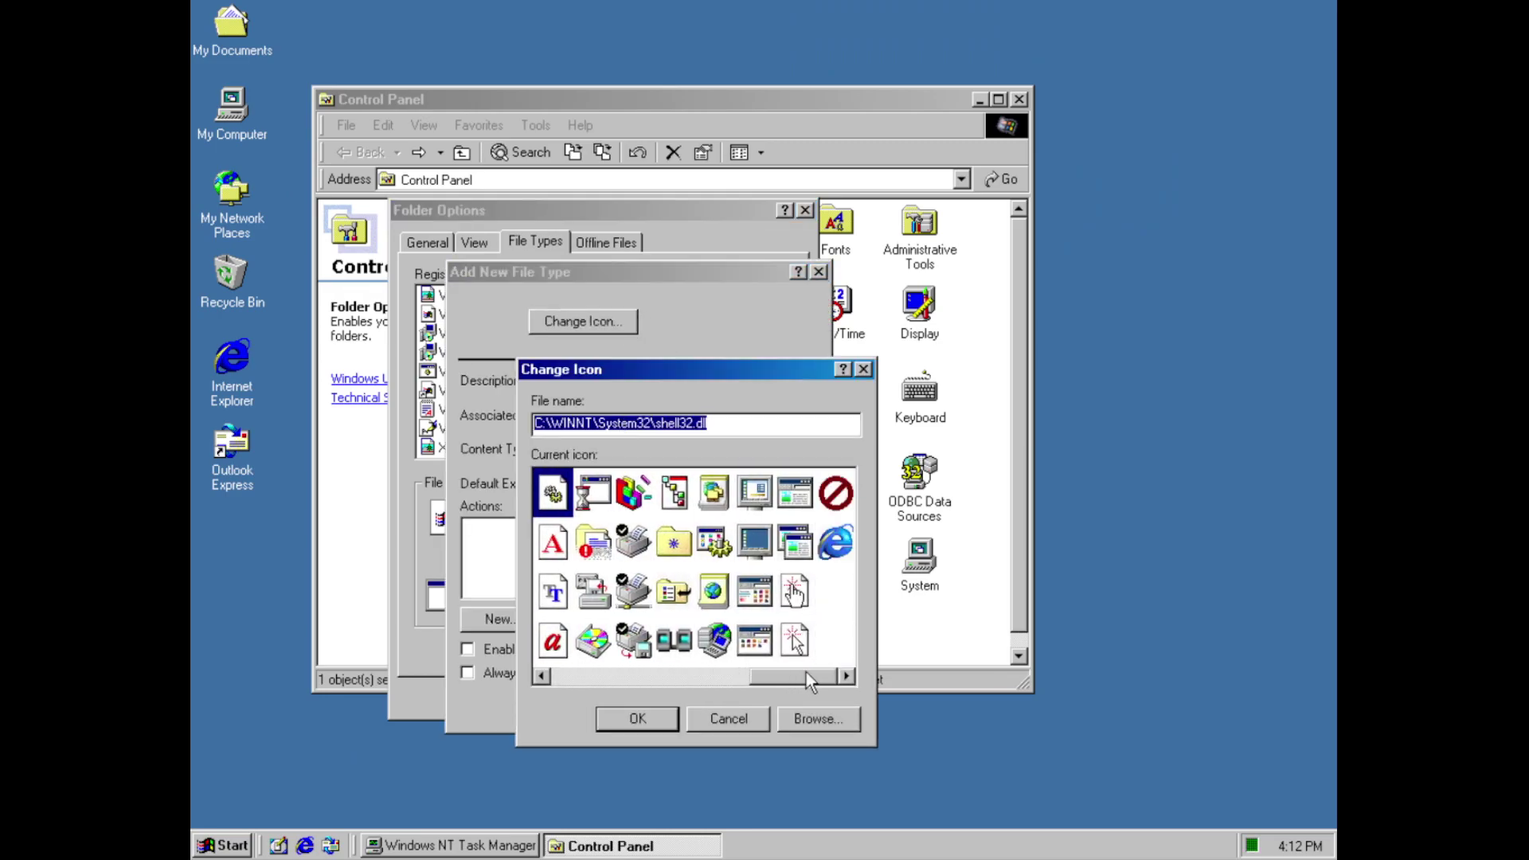
pyautogui.click(757, 713)
pyautogui.click(493, 620)
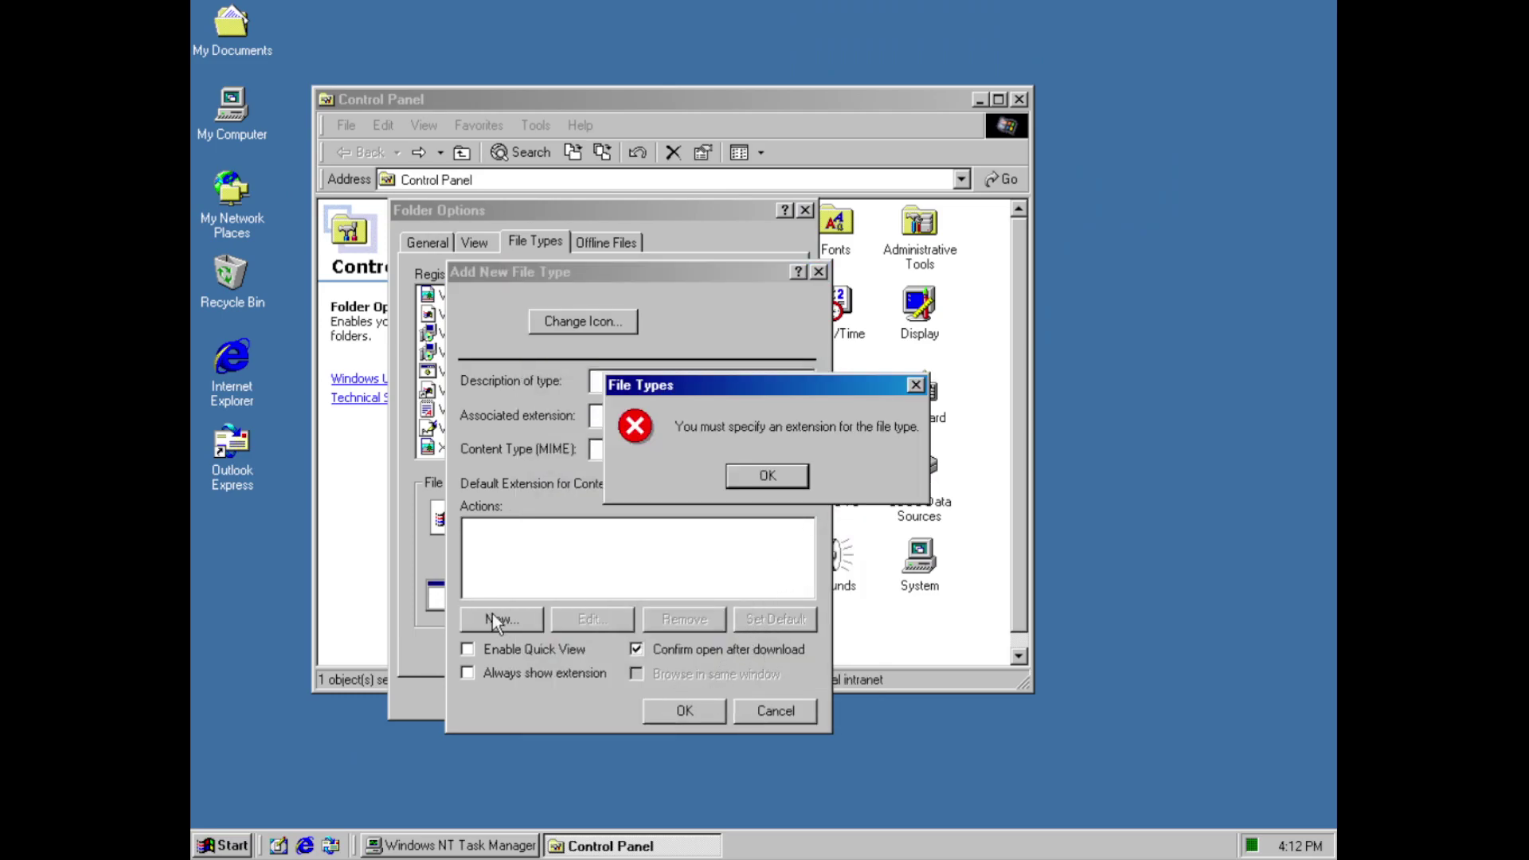
pyautogui.press('Return')
pyautogui.click(777, 711)
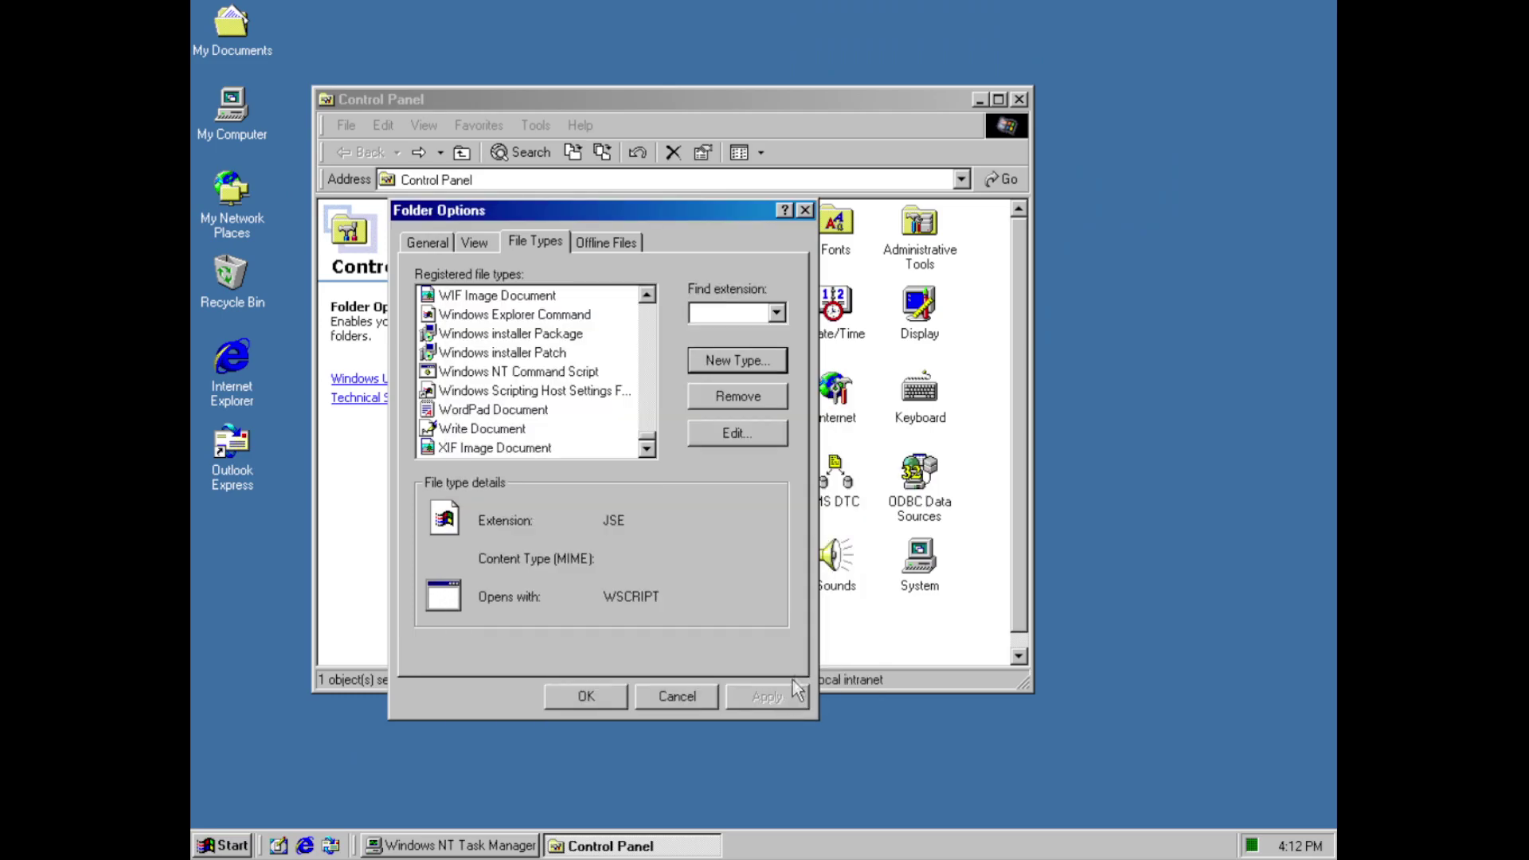
# Inspect the action settings of the %DESC_DOTJSE% file type without saving, view the offline files options and cancel Folder Options
pyautogui.click(737, 433)
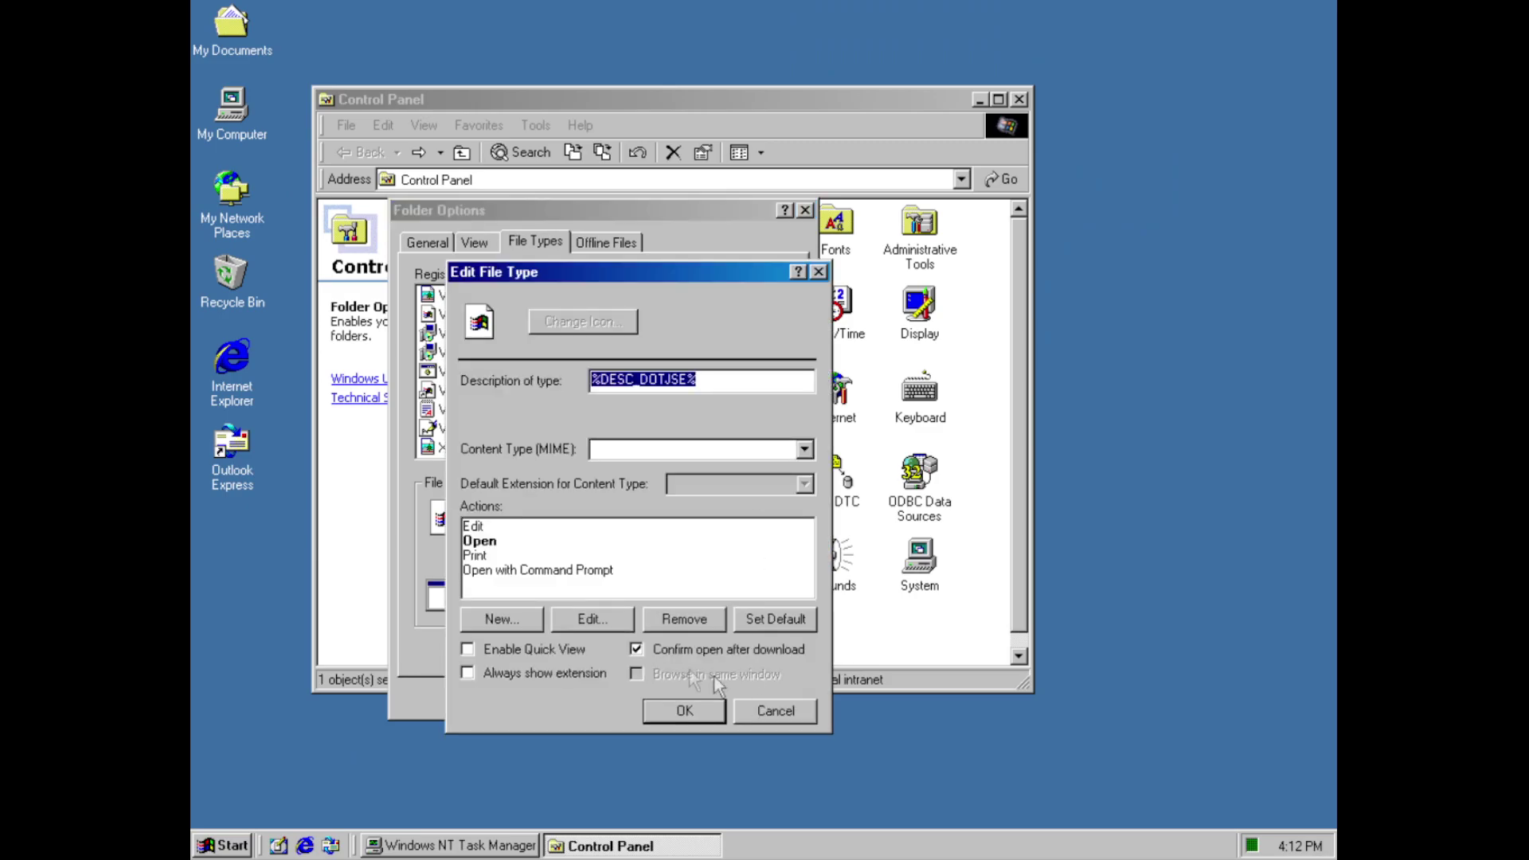
pyautogui.click(521, 629)
pyautogui.click(789, 376)
pyautogui.click(620, 618)
pyautogui.click(763, 380)
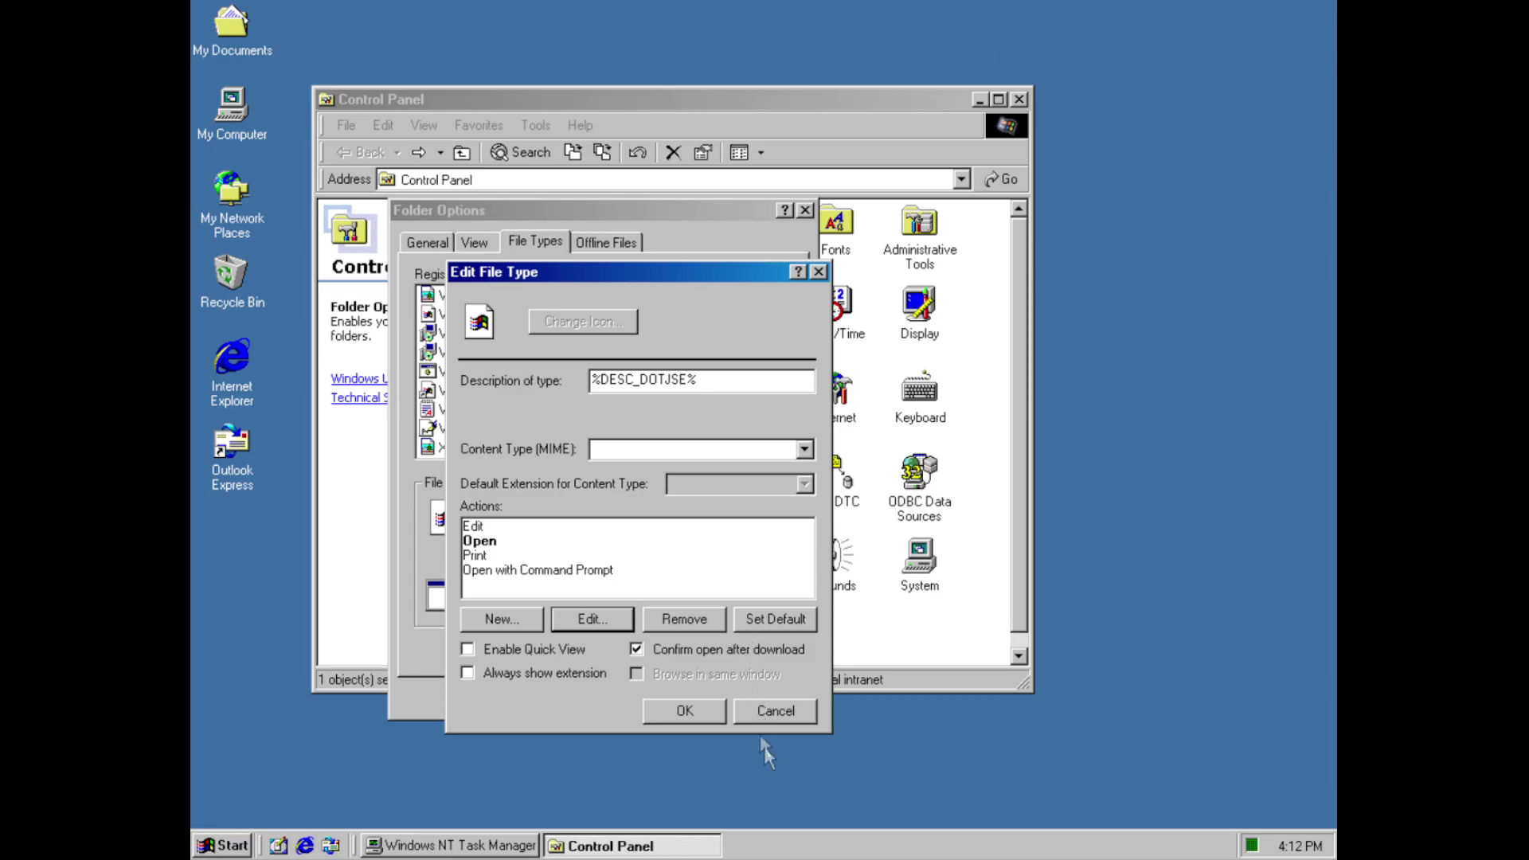
pyautogui.click(772, 711)
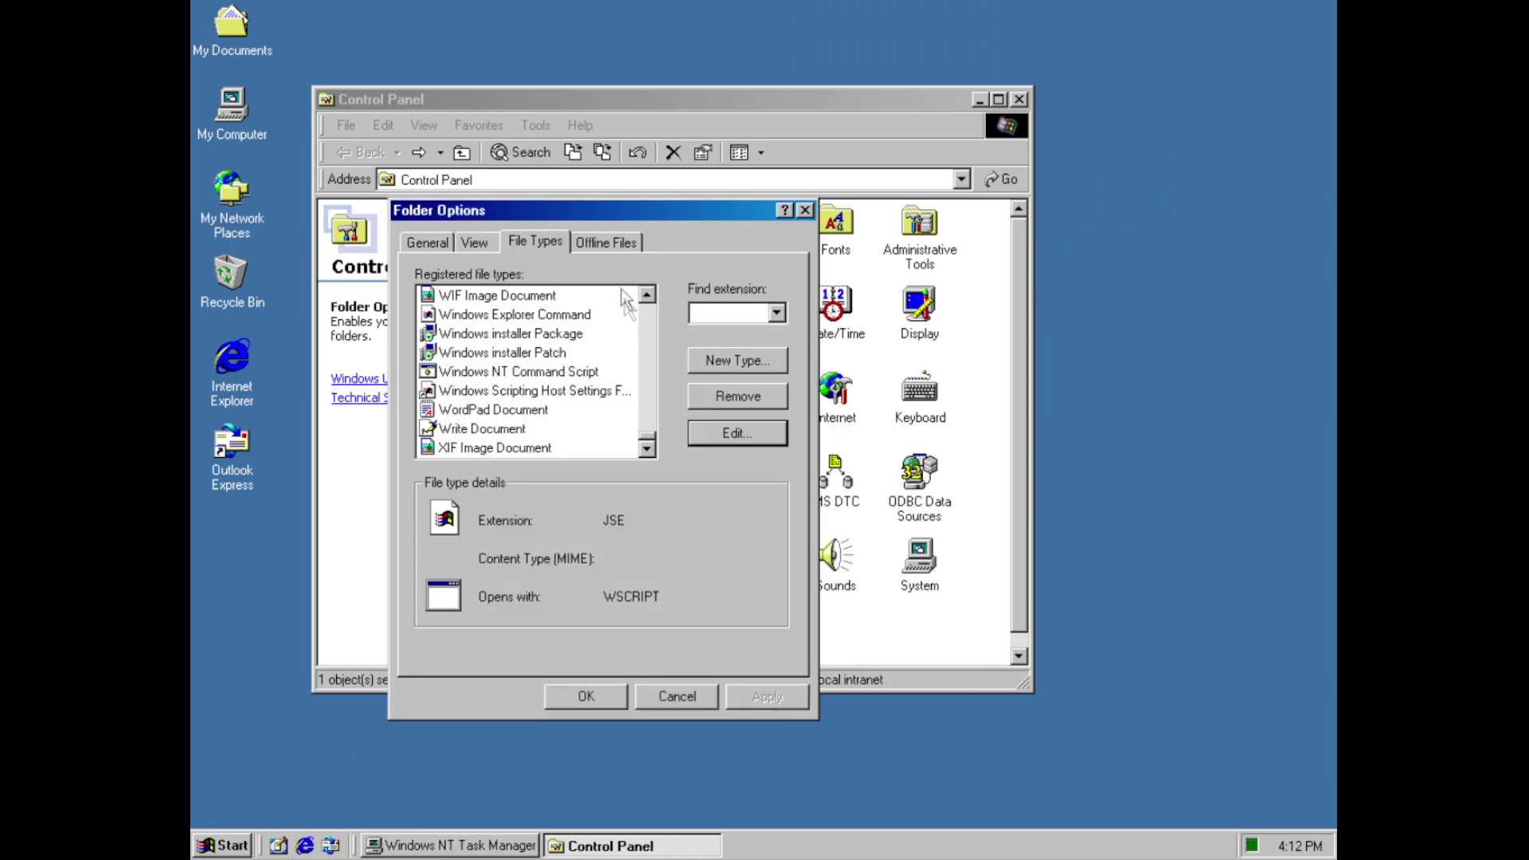
pyautogui.click(622, 243)
pyautogui.click(682, 691)
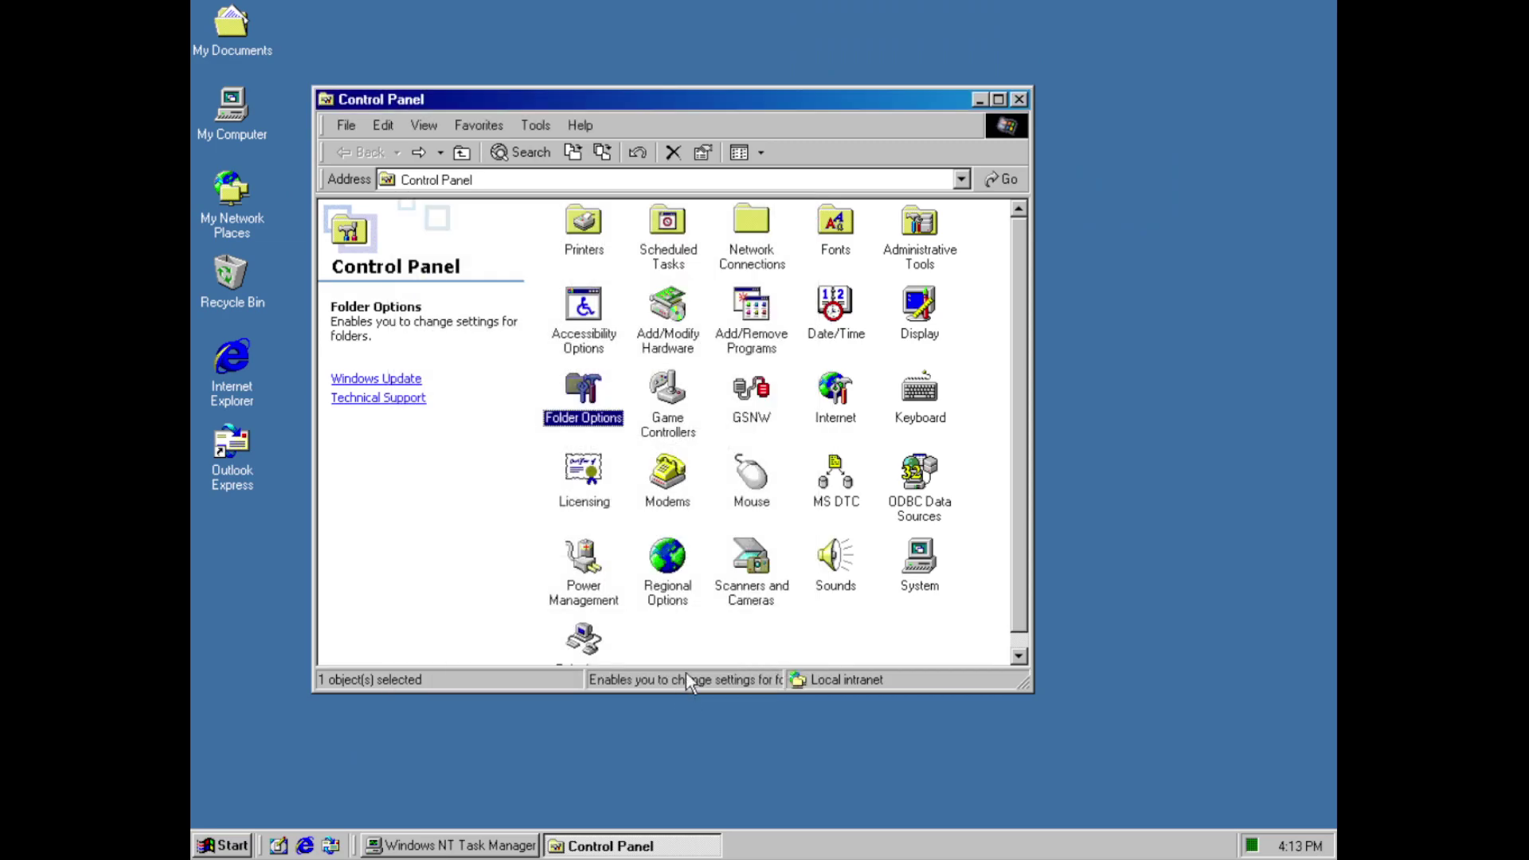
# Open Game Controllers and look through the list of game controllers that can be added
pyautogui.doubleClick(653, 422)
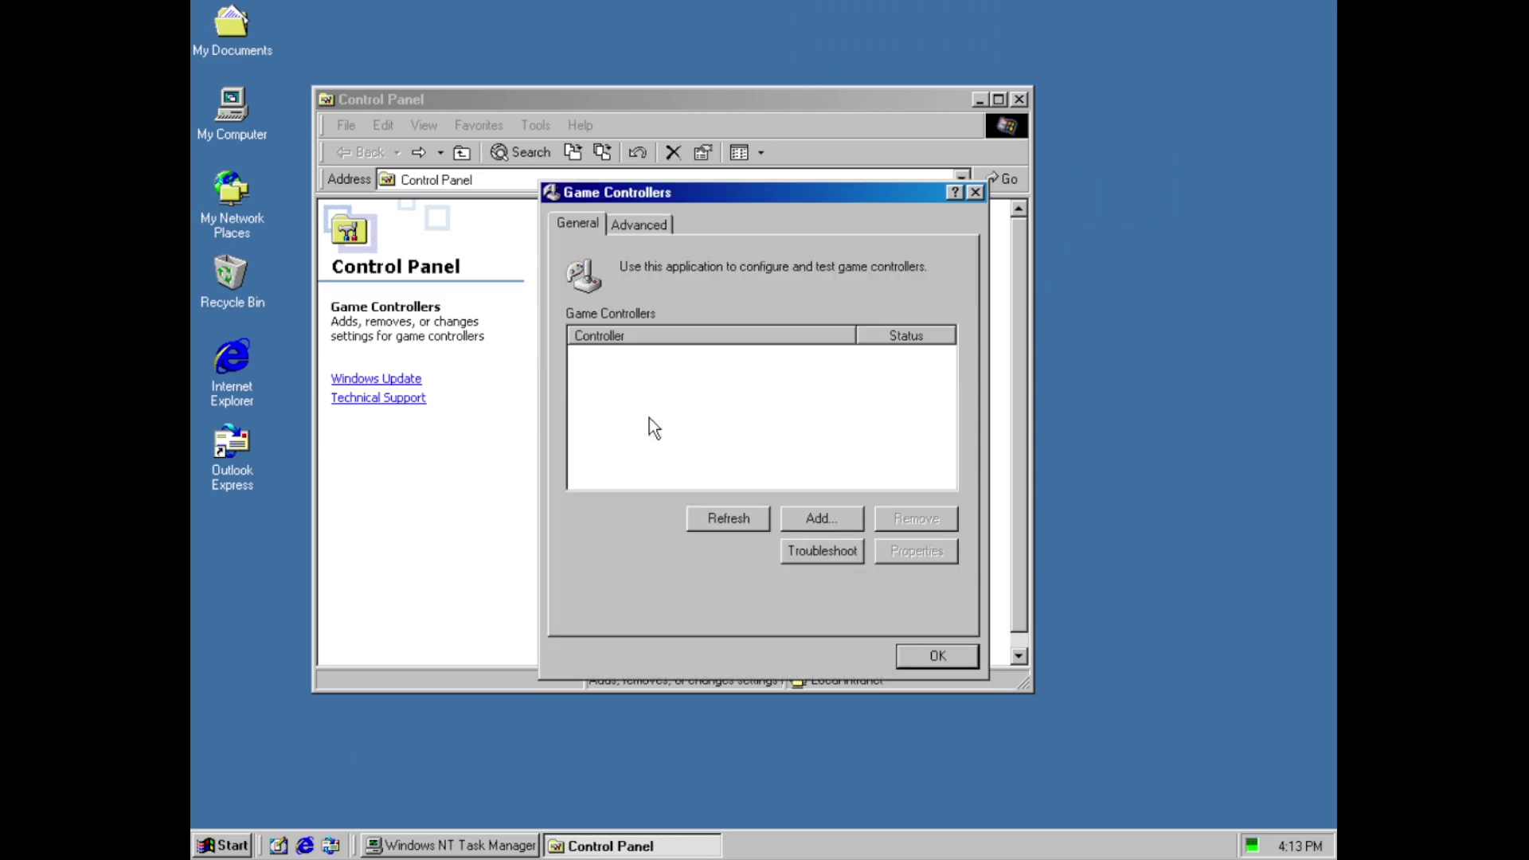
pyautogui.click(817, 519)
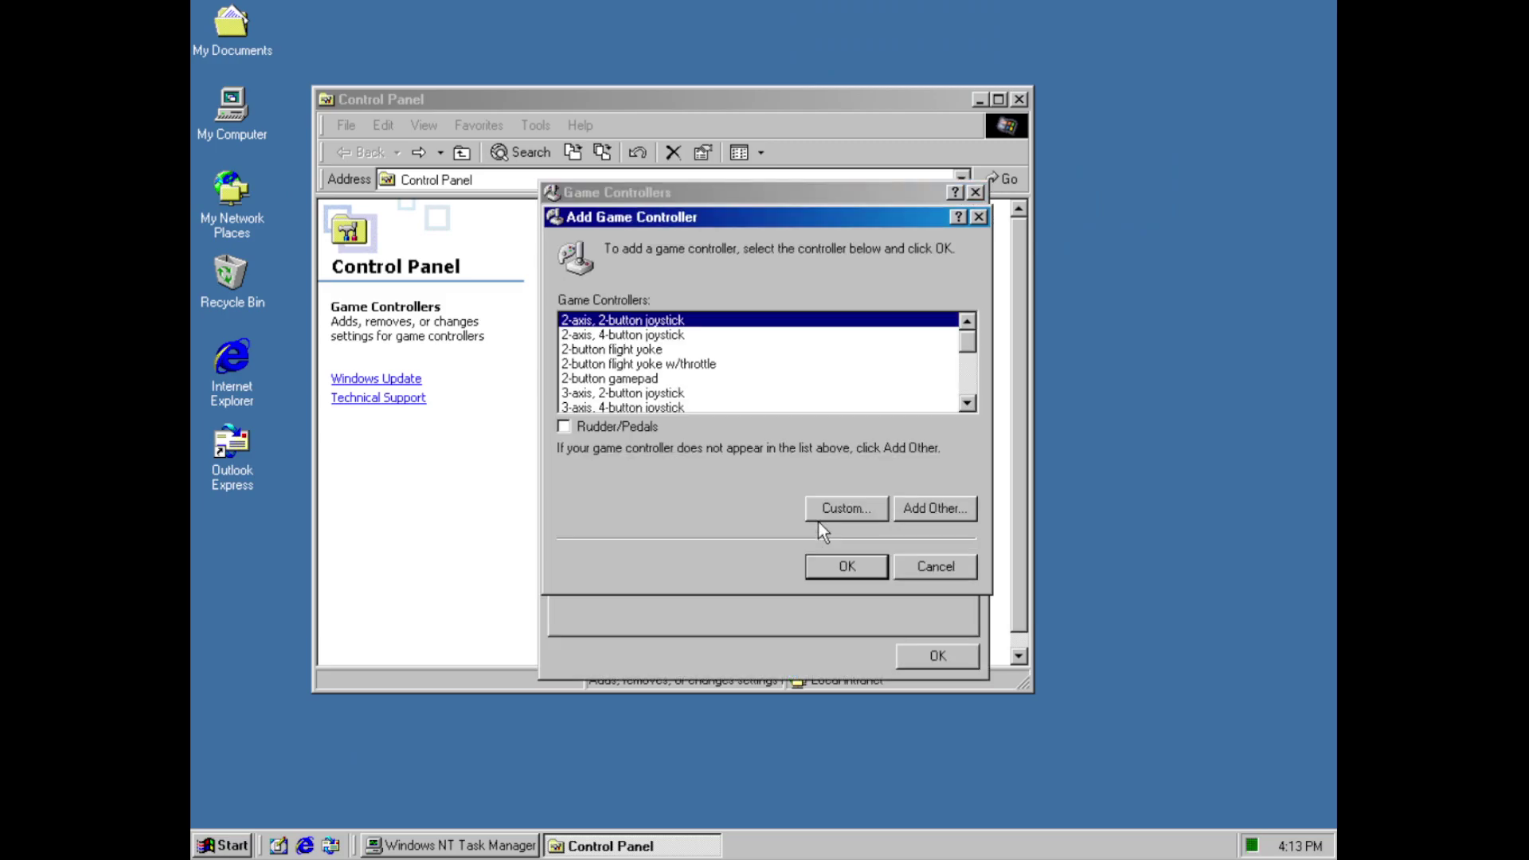
pyautogui.moveTo(962, 337); pyautogui.dragTo(967, 411)
# Examine the axes and buttons choices for a custom game controller, cancel it, and open the wizard for adding another controller
pyautogui.click(809, 508)
pyautogui.click(679, 408)
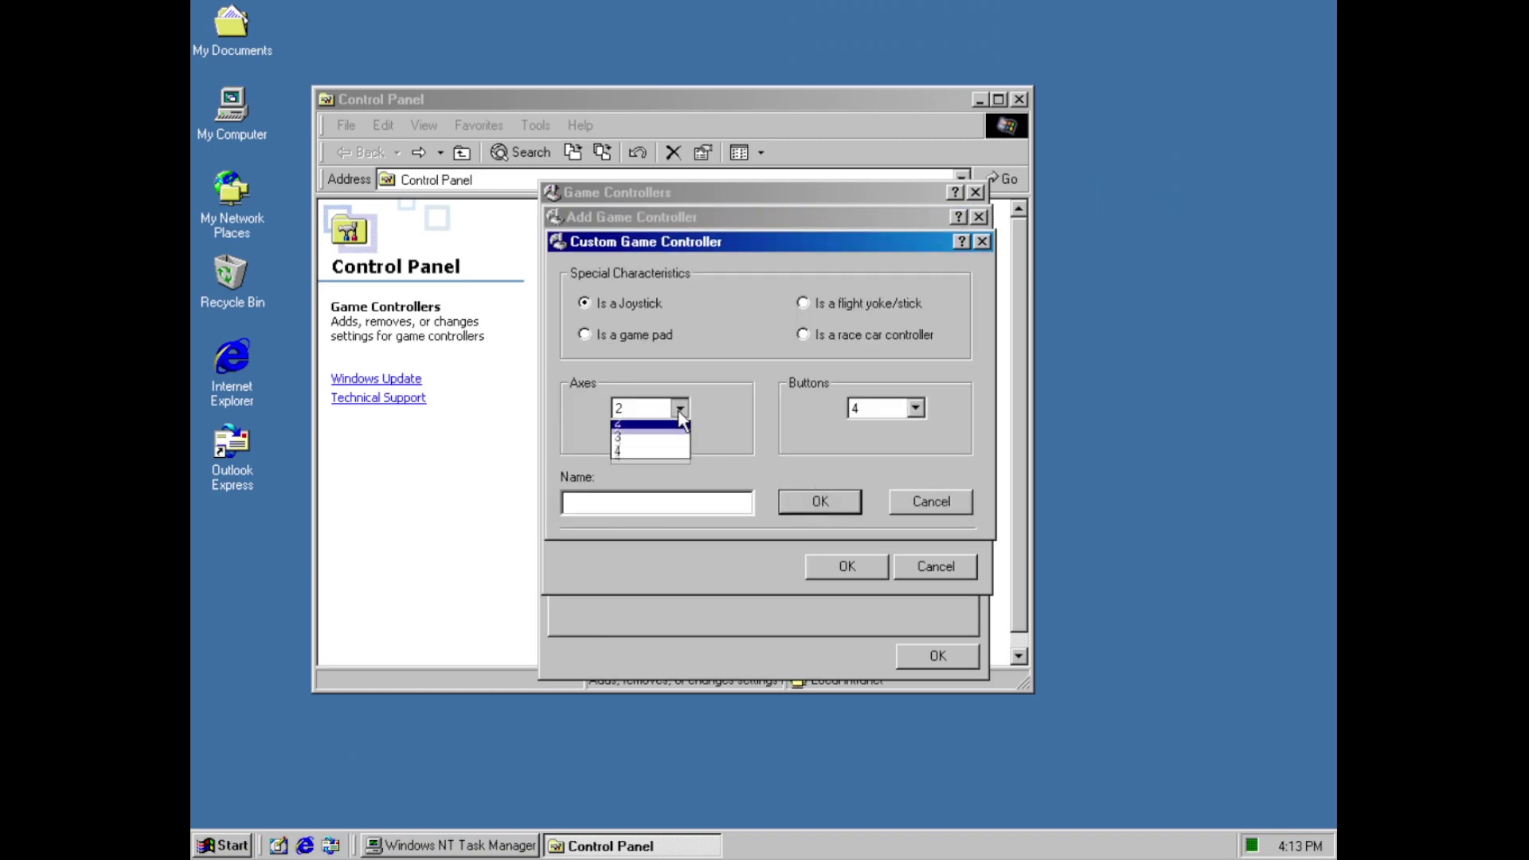
pyautogui.click(642, 422)
pyautogui.click(883, 411)
pyautogui.click(882, 411)
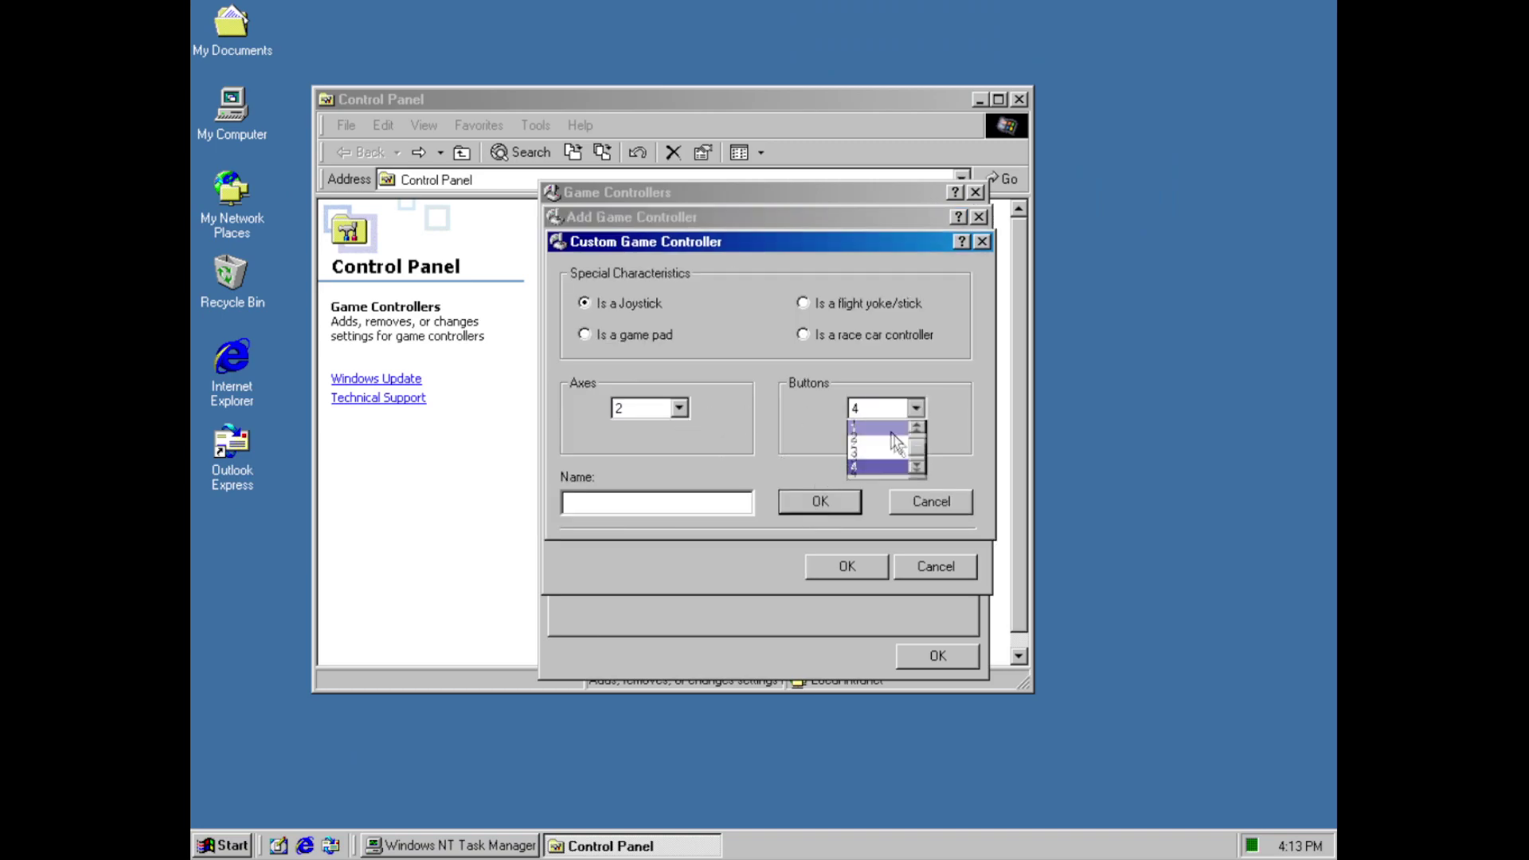
pyautogui.moveTo(920, 459); pyautogui.dragTo(920, 434)
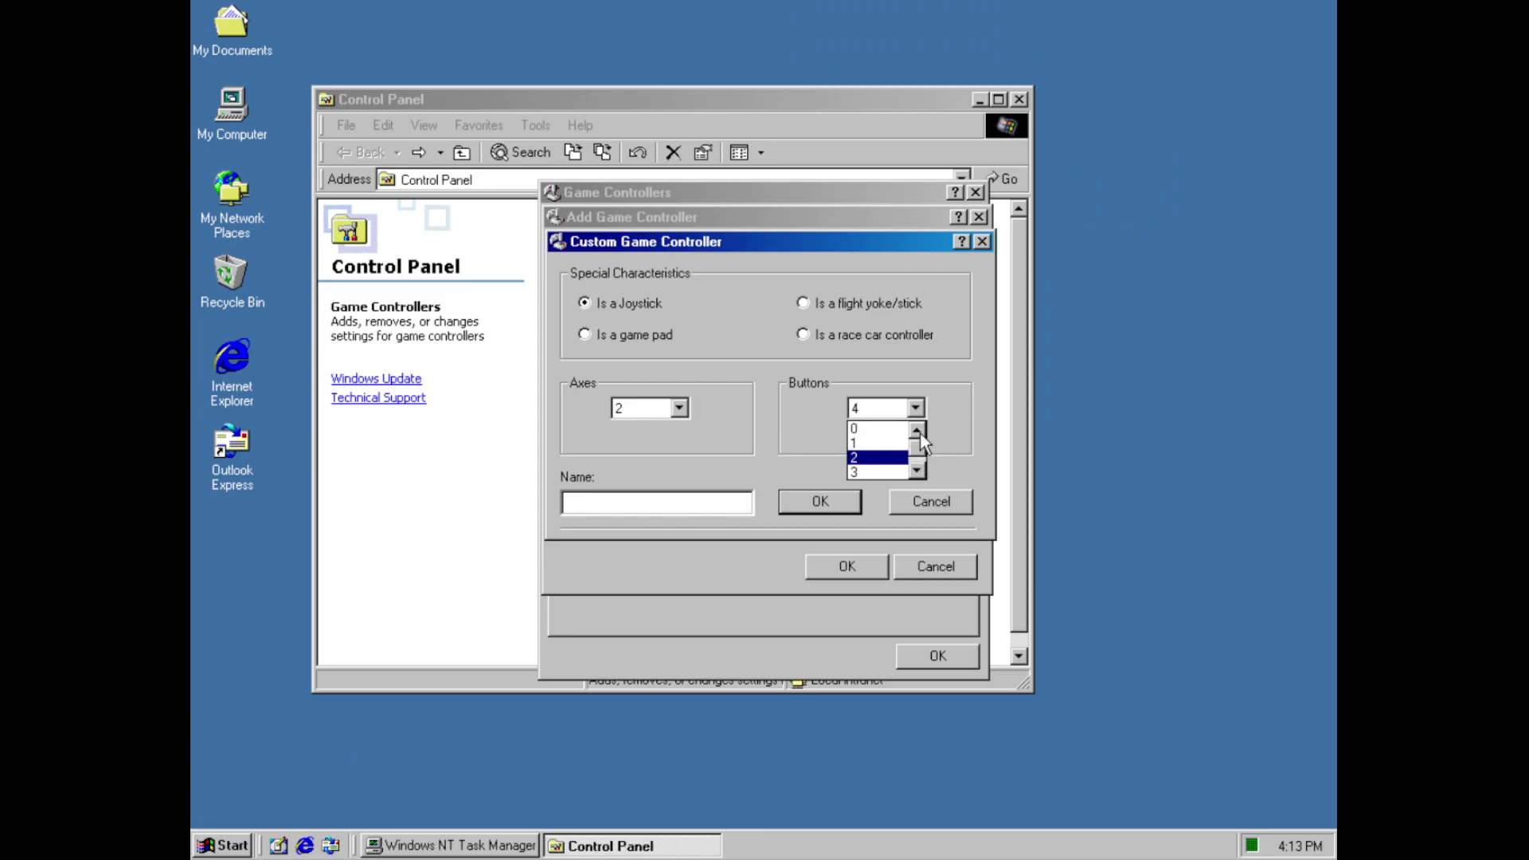
pyautogui.click(947, 480)
pyautogui.click(949, 496)
pyautogui.click(949, 497)
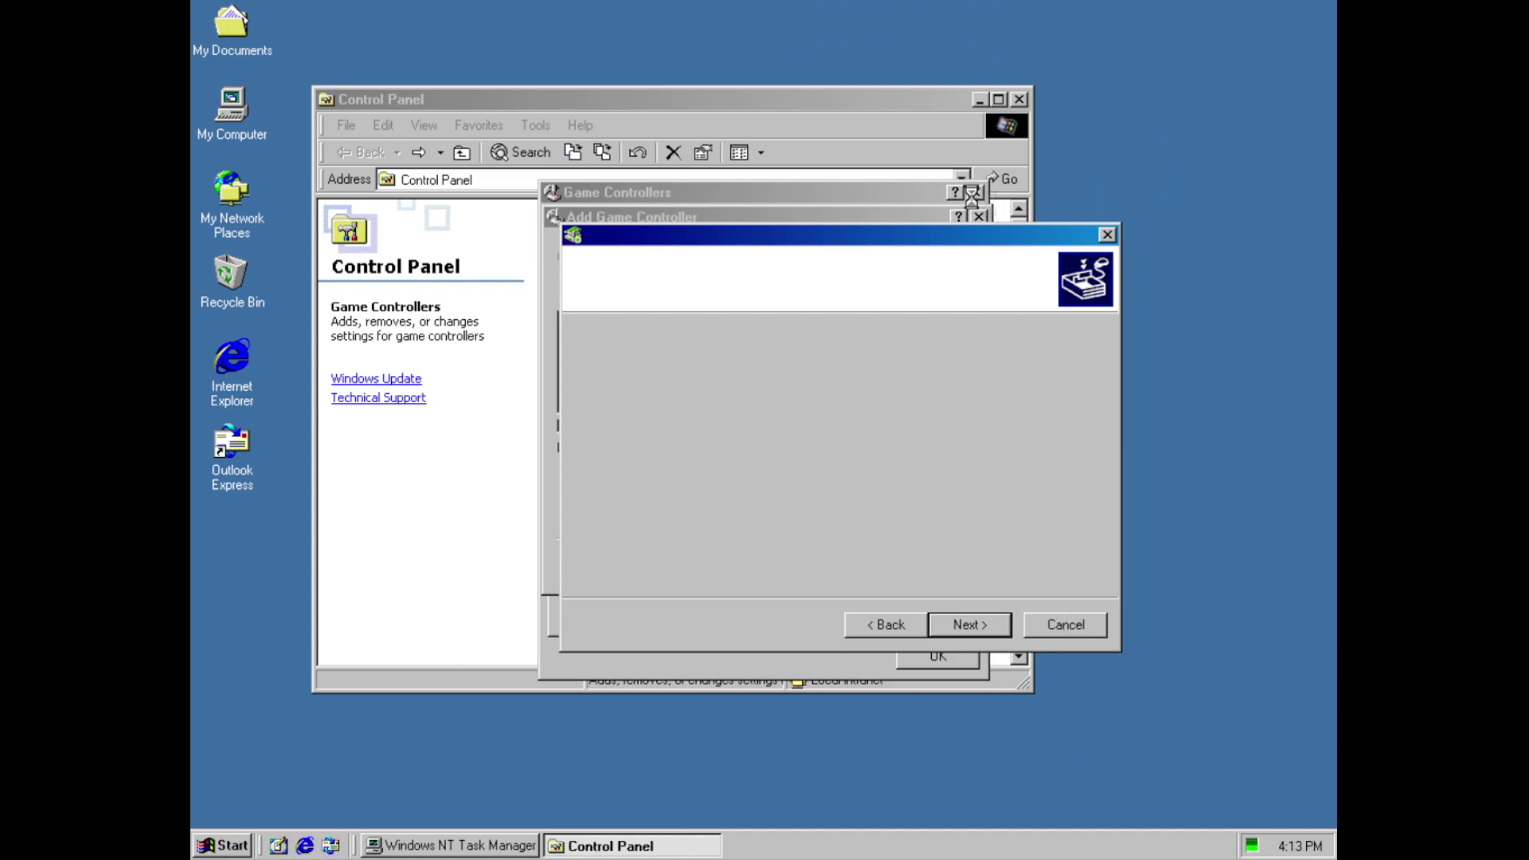
# View the manufacturers and models in the hardware wizard without installing anything, and leave Game Controllers
pyautogui.click(751, 478)
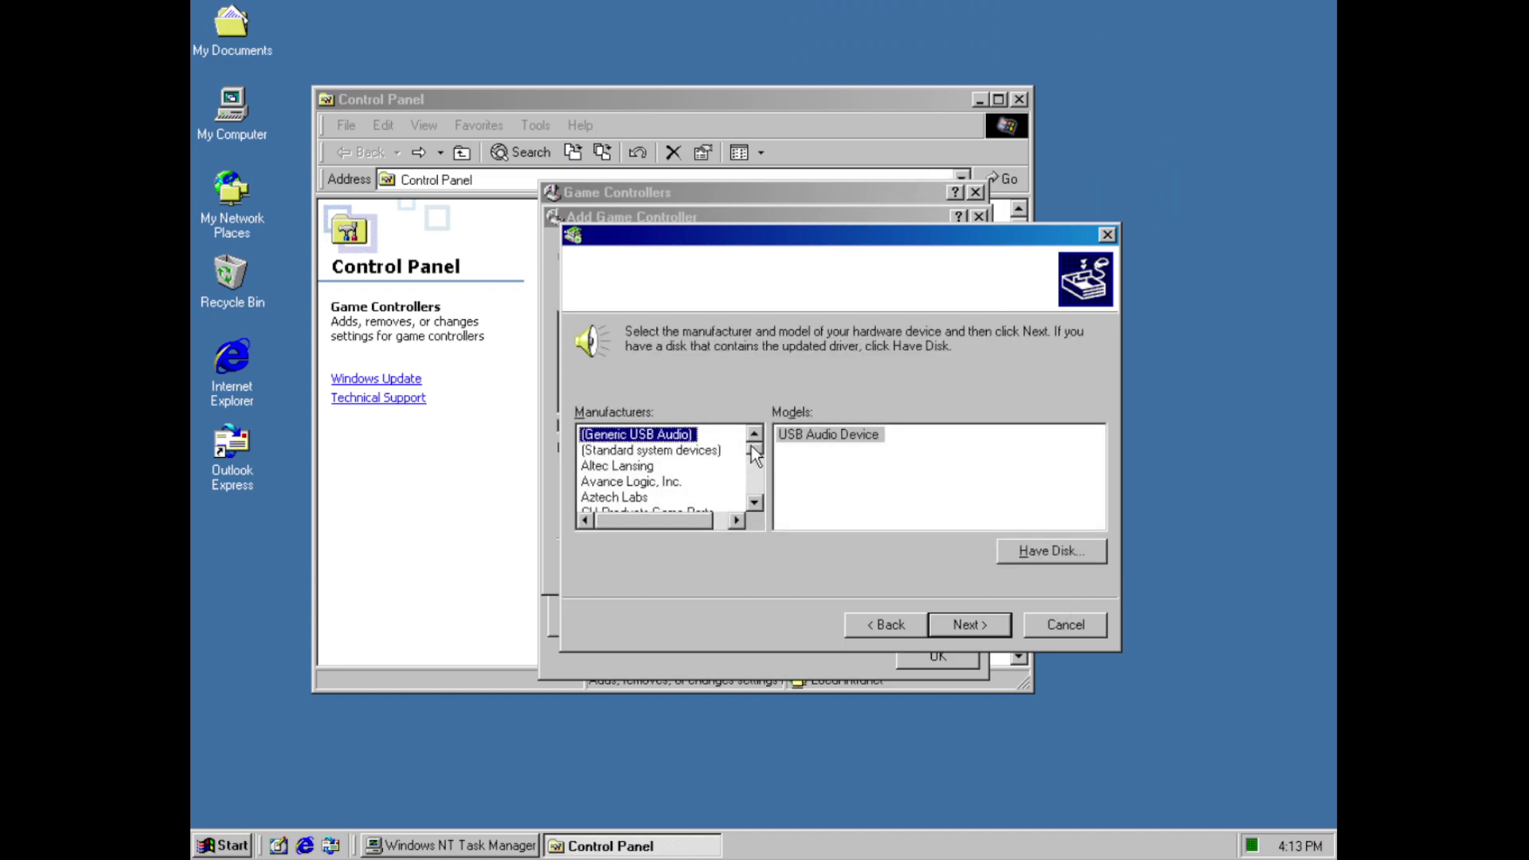
pyautogui.click(1050, 624)
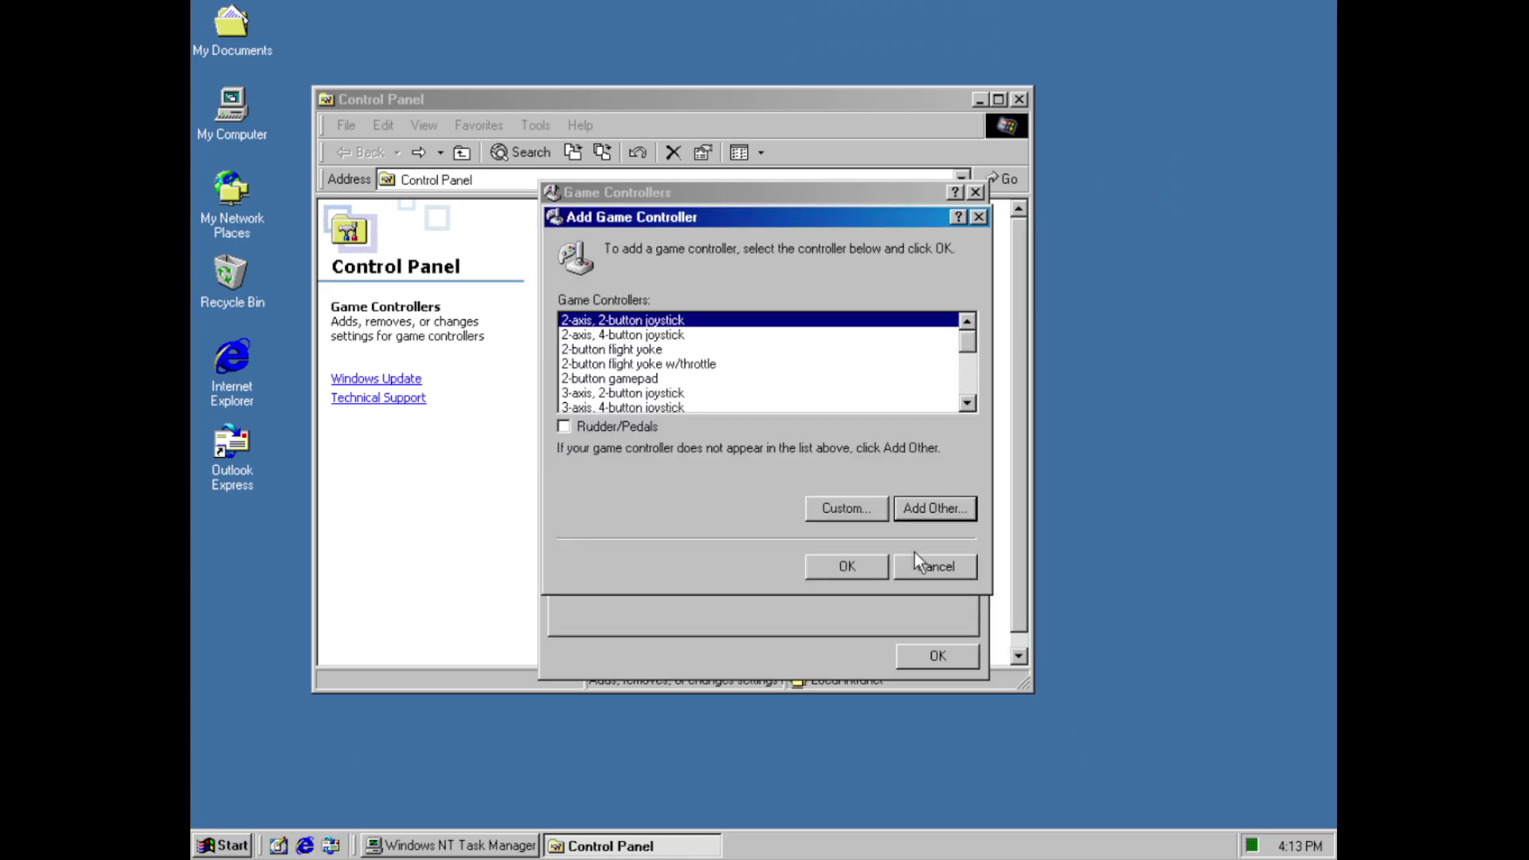
pyautogui.click(924, 570)
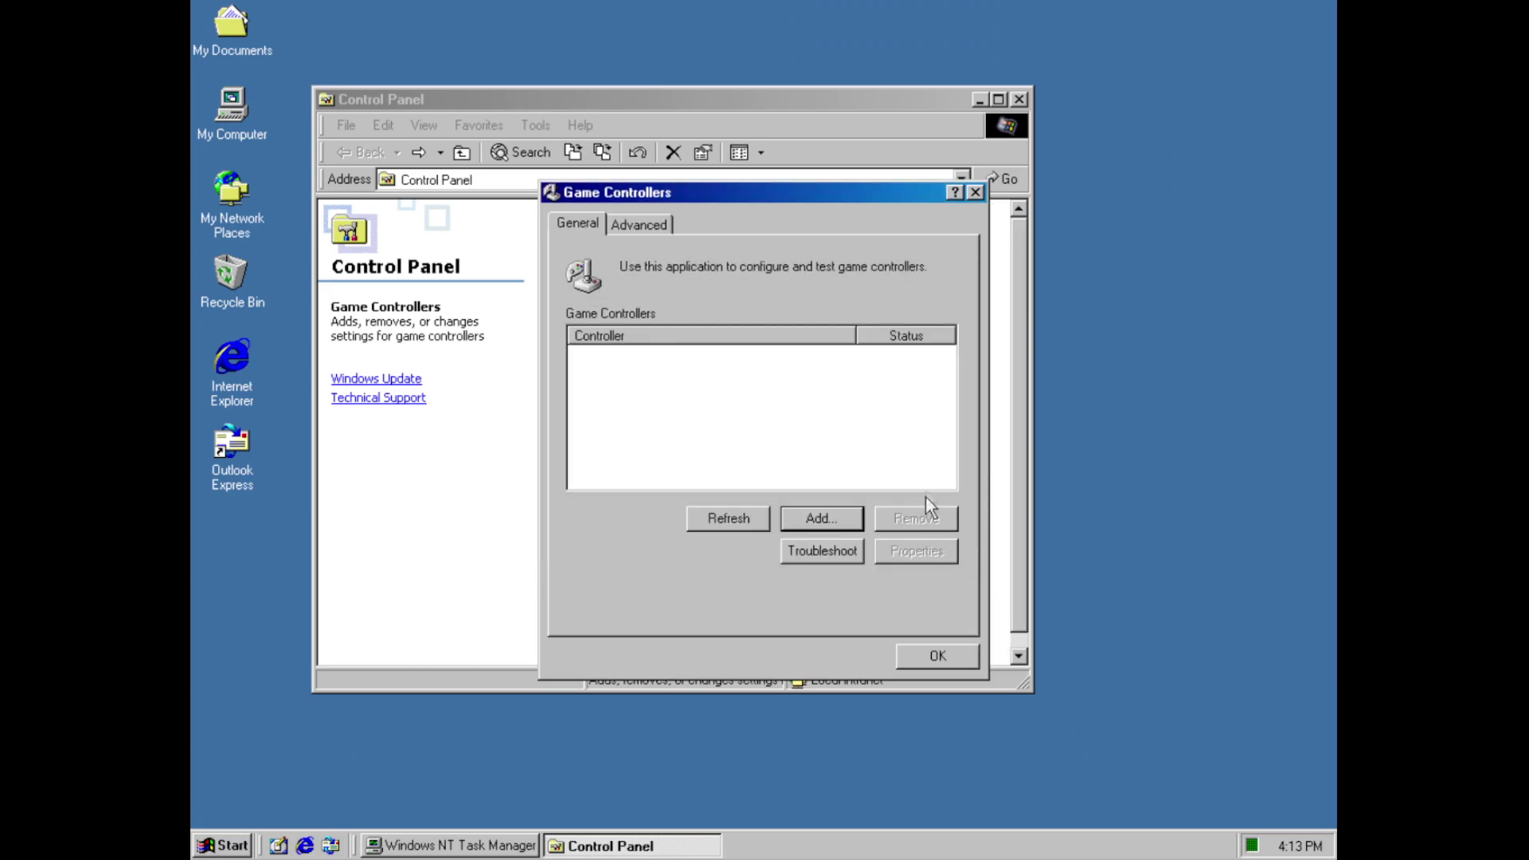
pyautogui.click(930, 666)
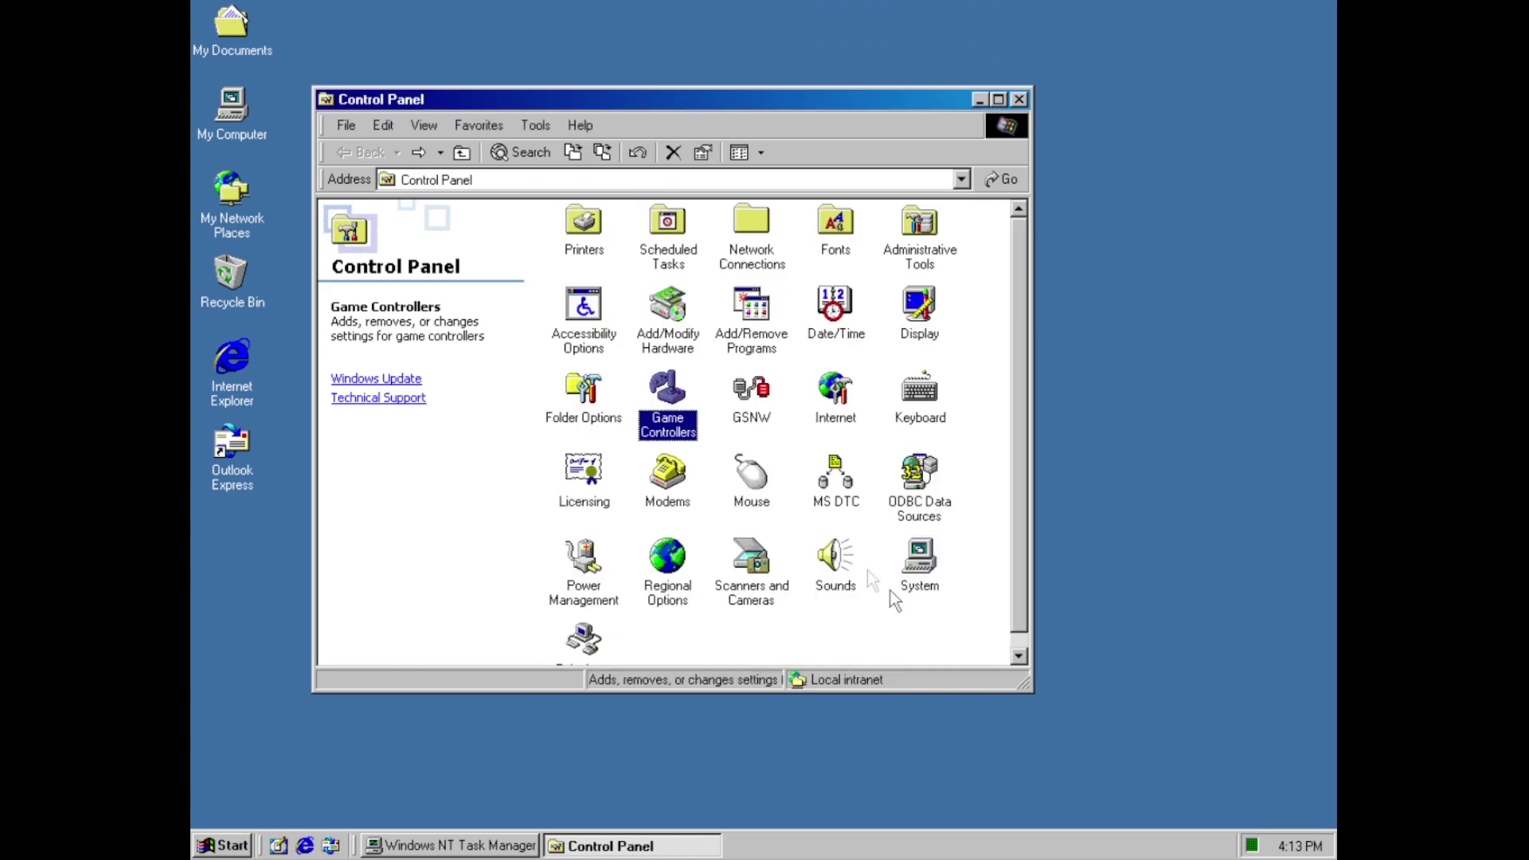
# Open GSNW, view its gateway configuration and overview help, and cancel the Gateway Service for NetWare settings
pyautogui.doubleClick(757, 414)
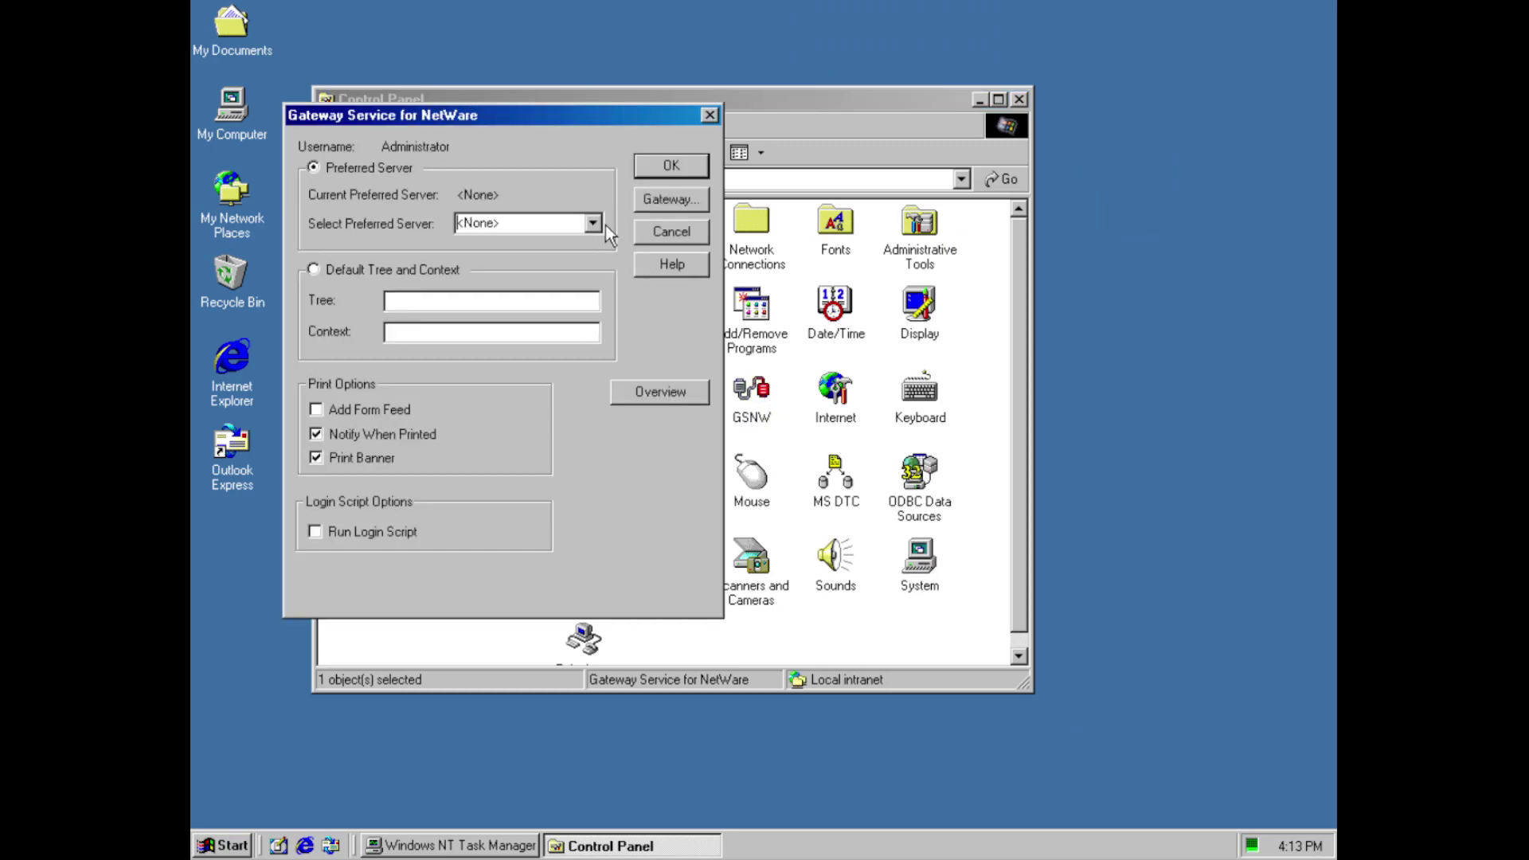
pyautogui.doubleClick(599, 226)
pyautogui.click(692, 204)
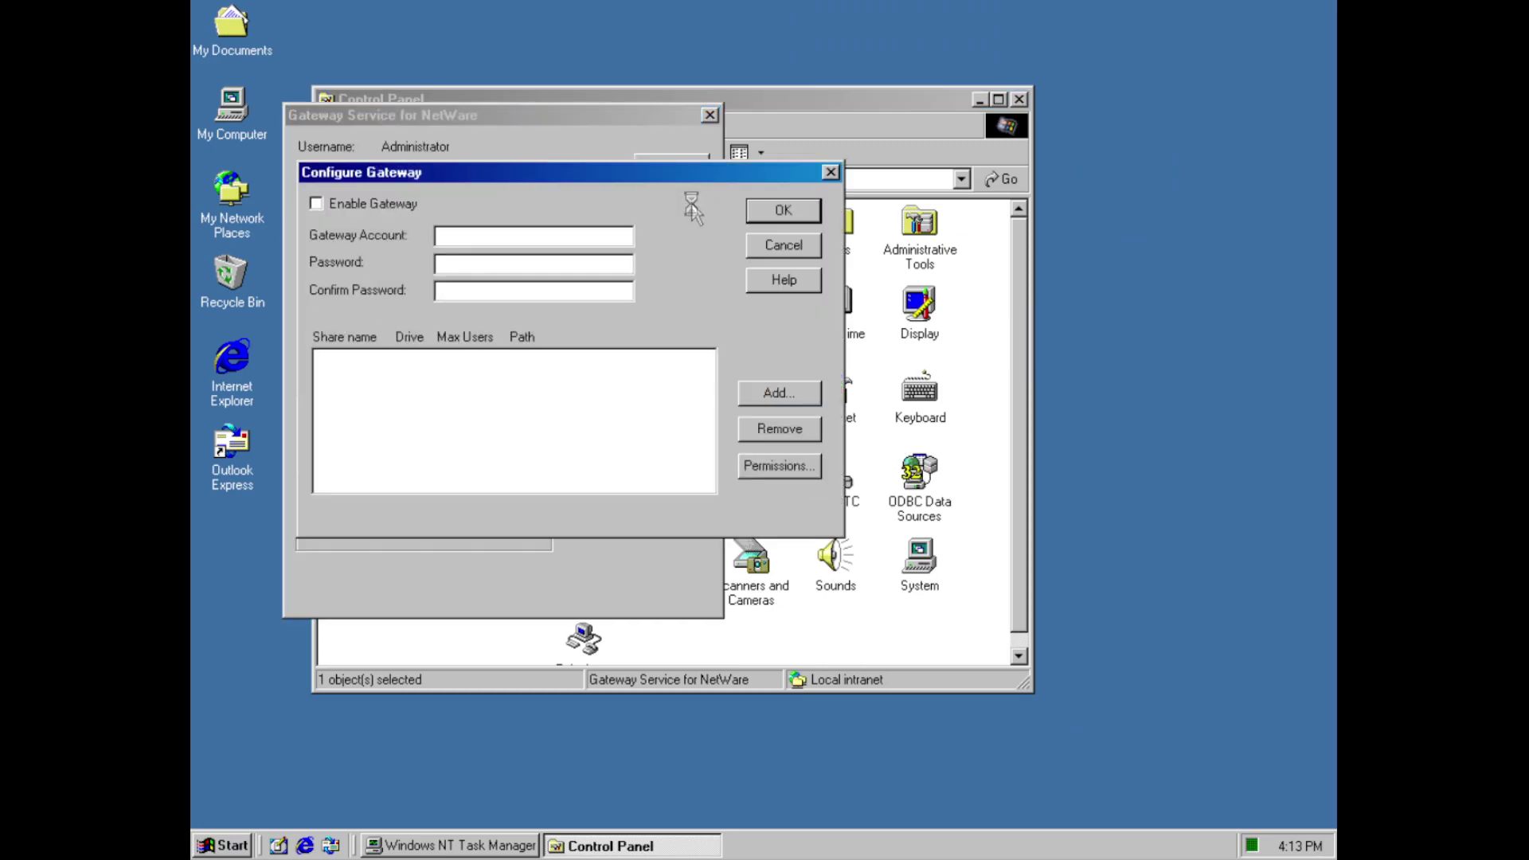
pyautogui.click(789, 247)
pyautogui.click(684, 393)
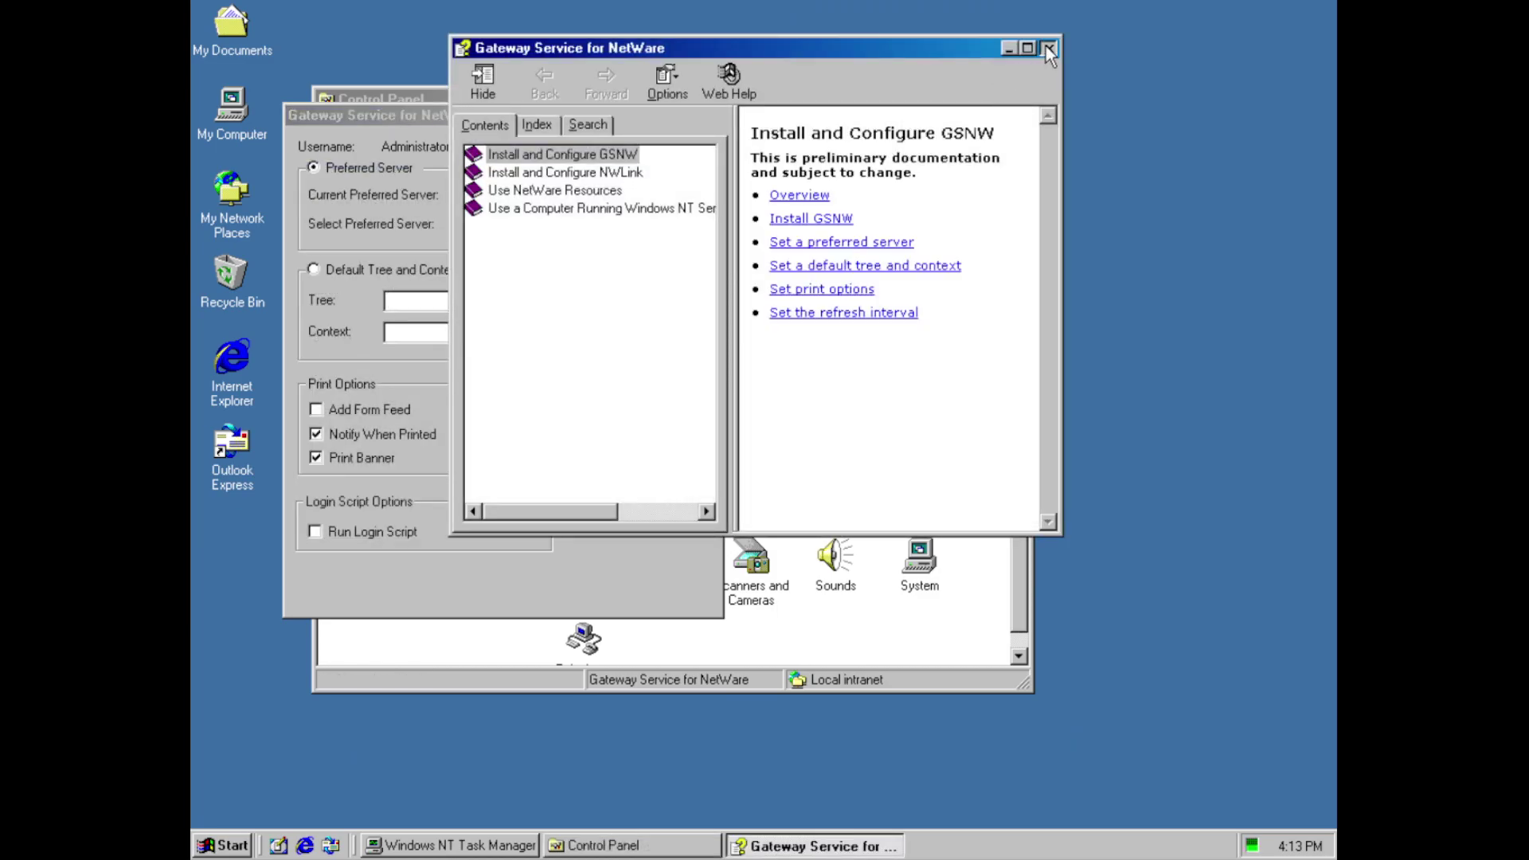
pyautogui.click(1048, 47)
pyautogui.click(683, 228)
# Open the Internet properties, try the blank and default home page choices ending on the default, and bring up the temporary files deletion
pyautogui.doubleClick(847, 413)
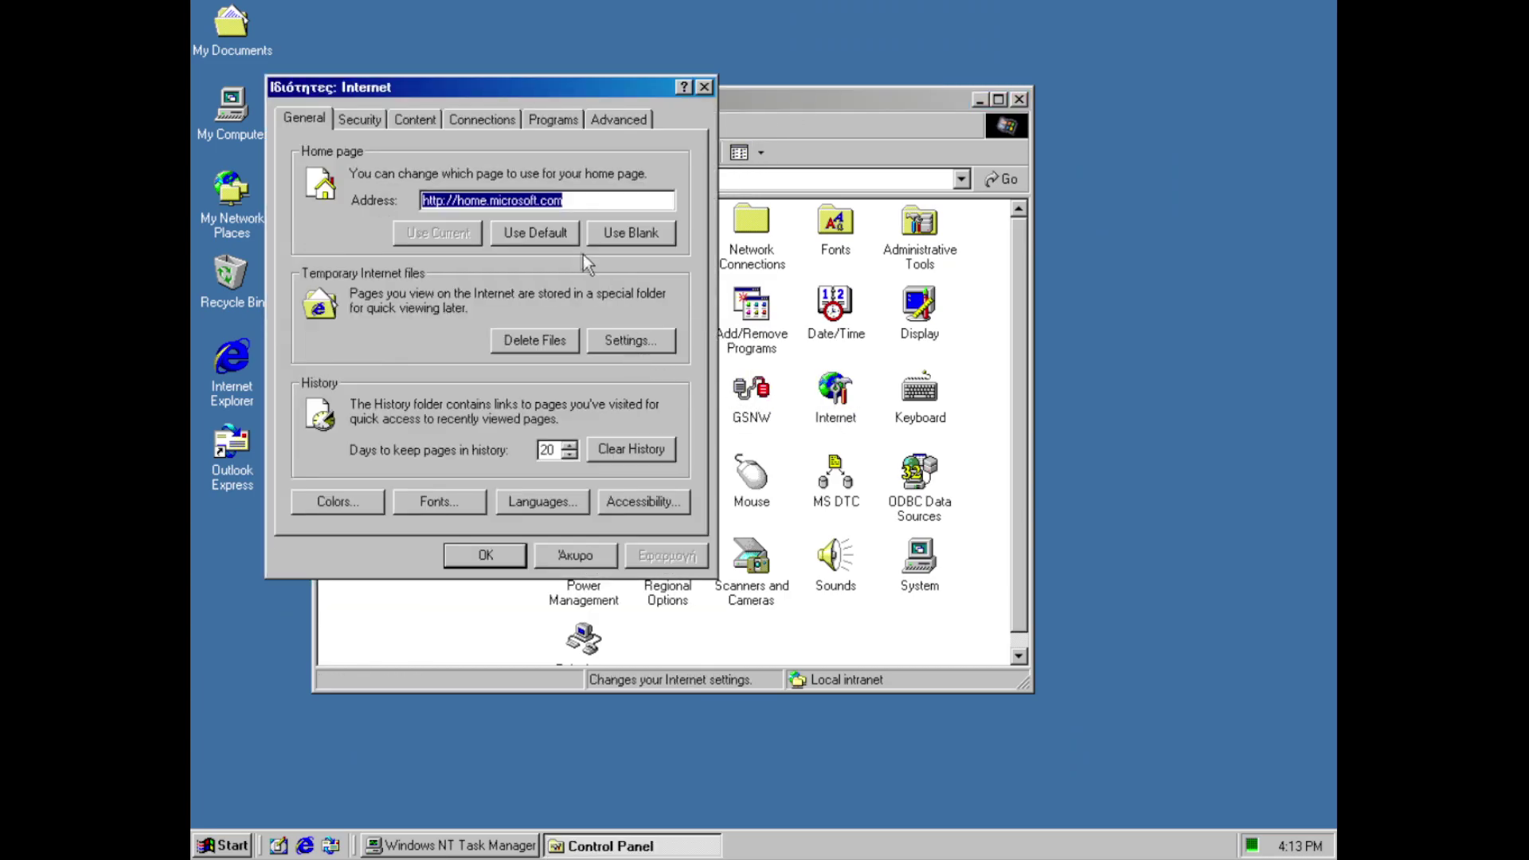
pyautogui.click(566, 239)
pyautogui.click(609, 242)
pyautogui.click(561, 236)
pyautogui.click(575, 339)
pyautogui.click(485, 239)
# Inspect the Temporary Internet Files settings, including the folder move, stored files and objects views, and cancel them
pyautogui.click(652, 349)
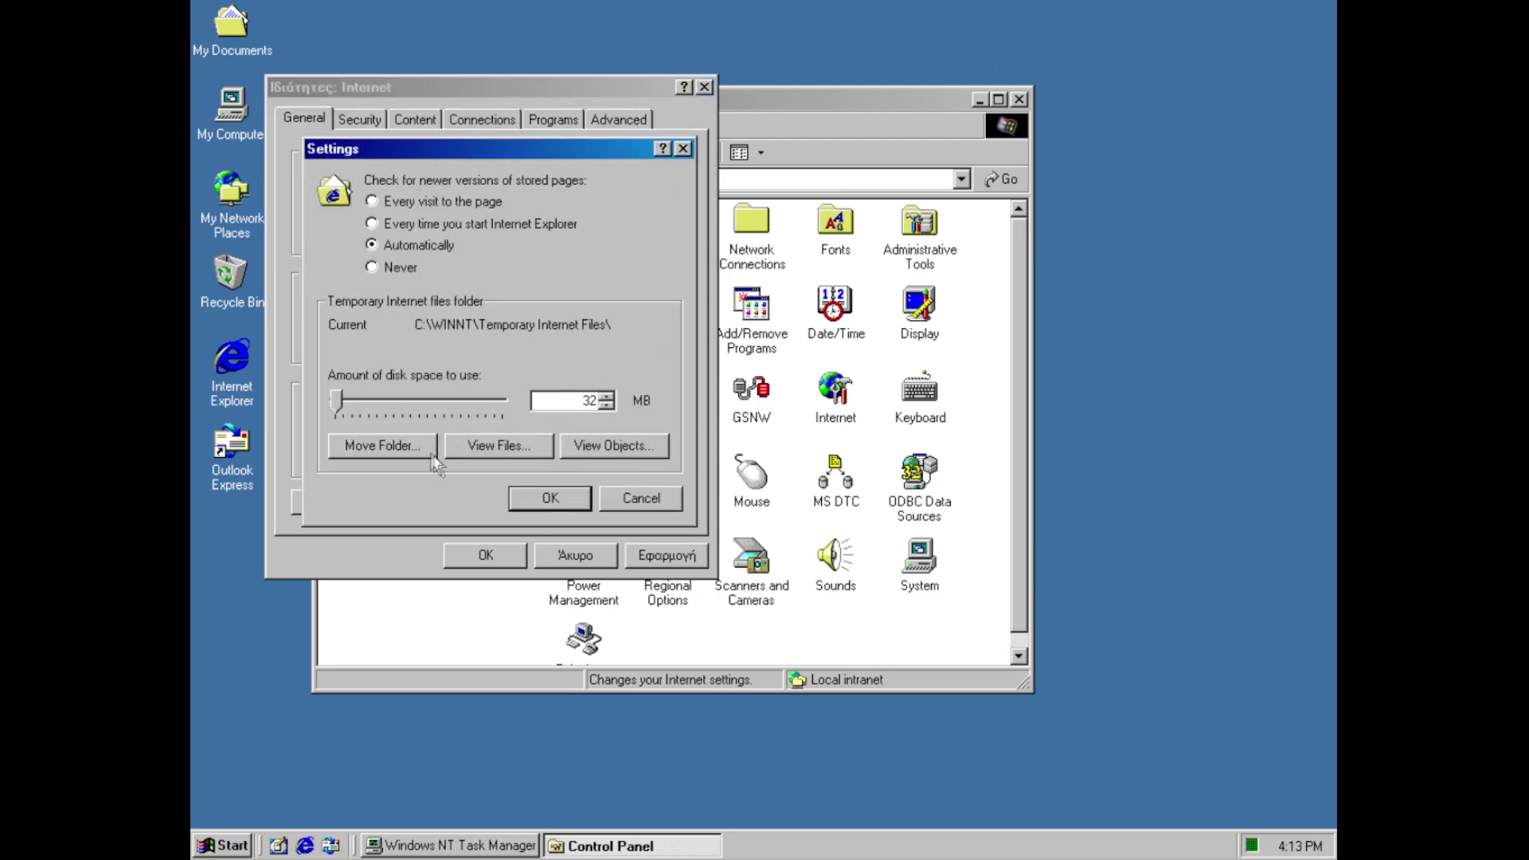
pyautogui.click(382, 446)
pyautogui.click(686, 537)
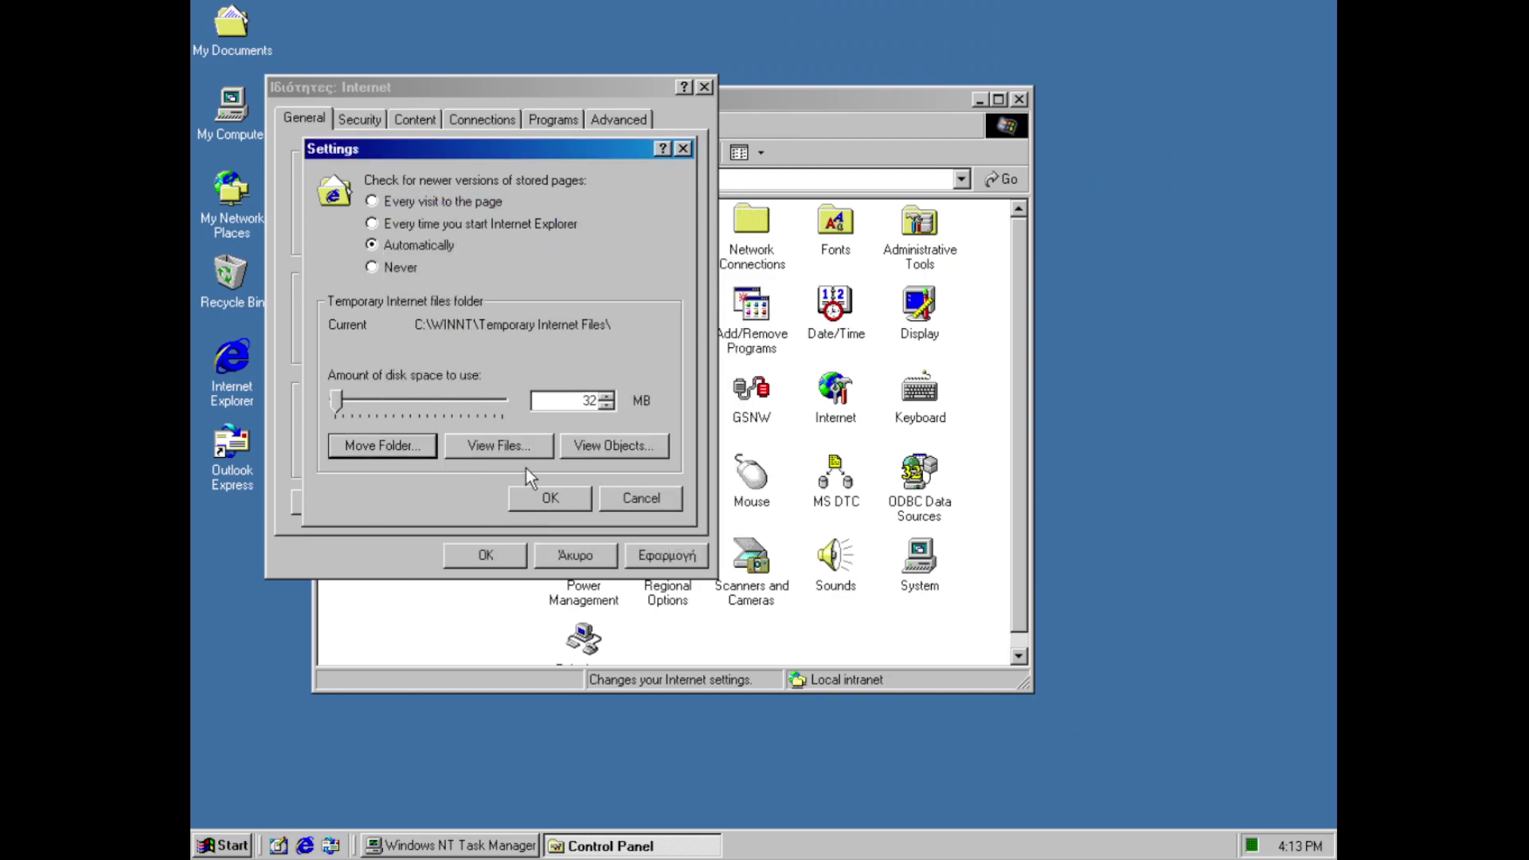
pyautogui.click(502, 446)
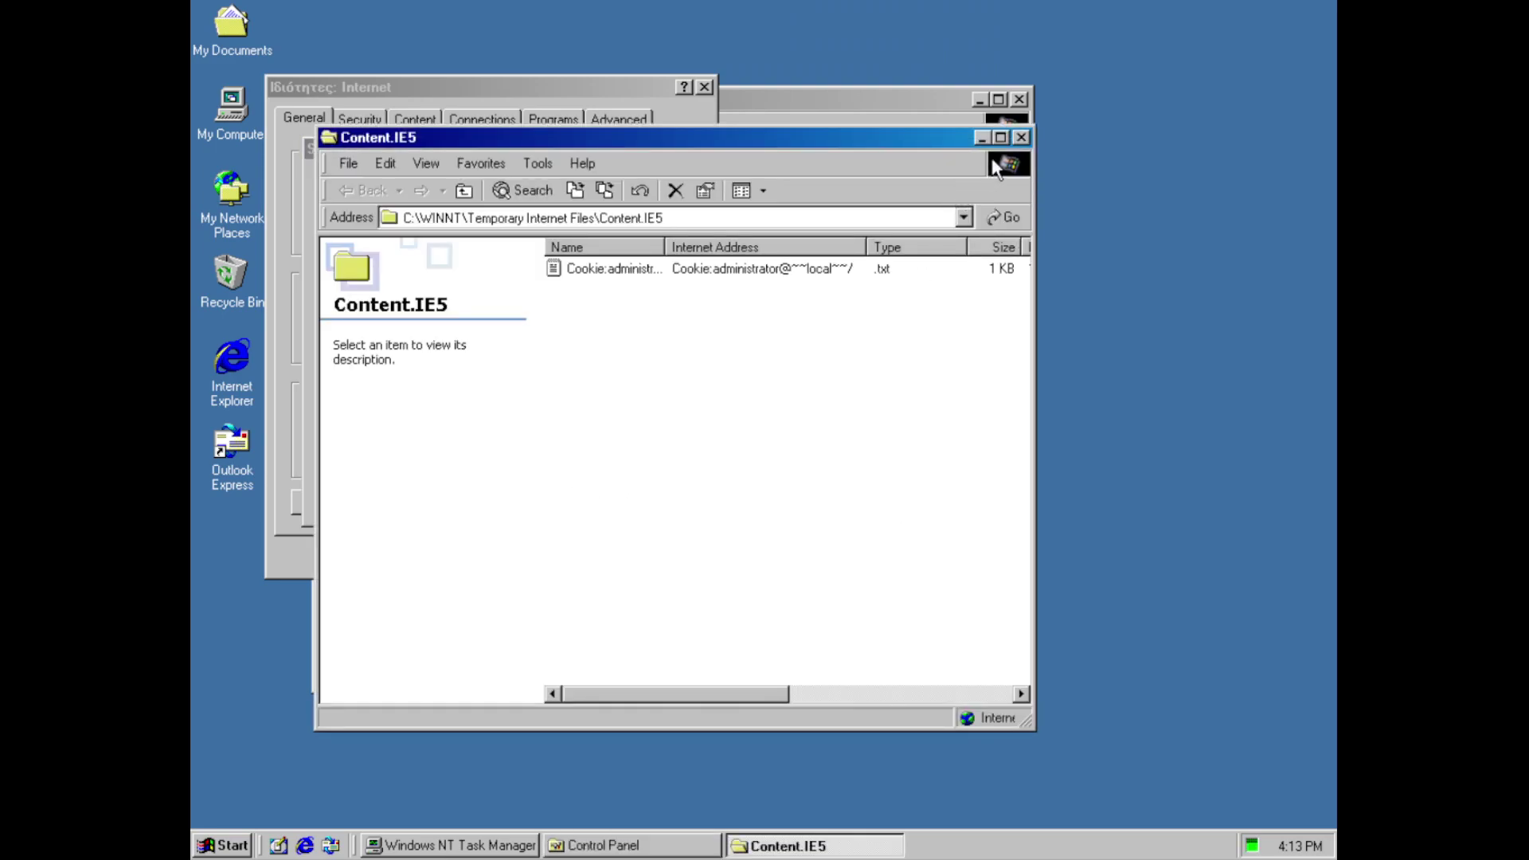
pyautogui.click(1021, 137)
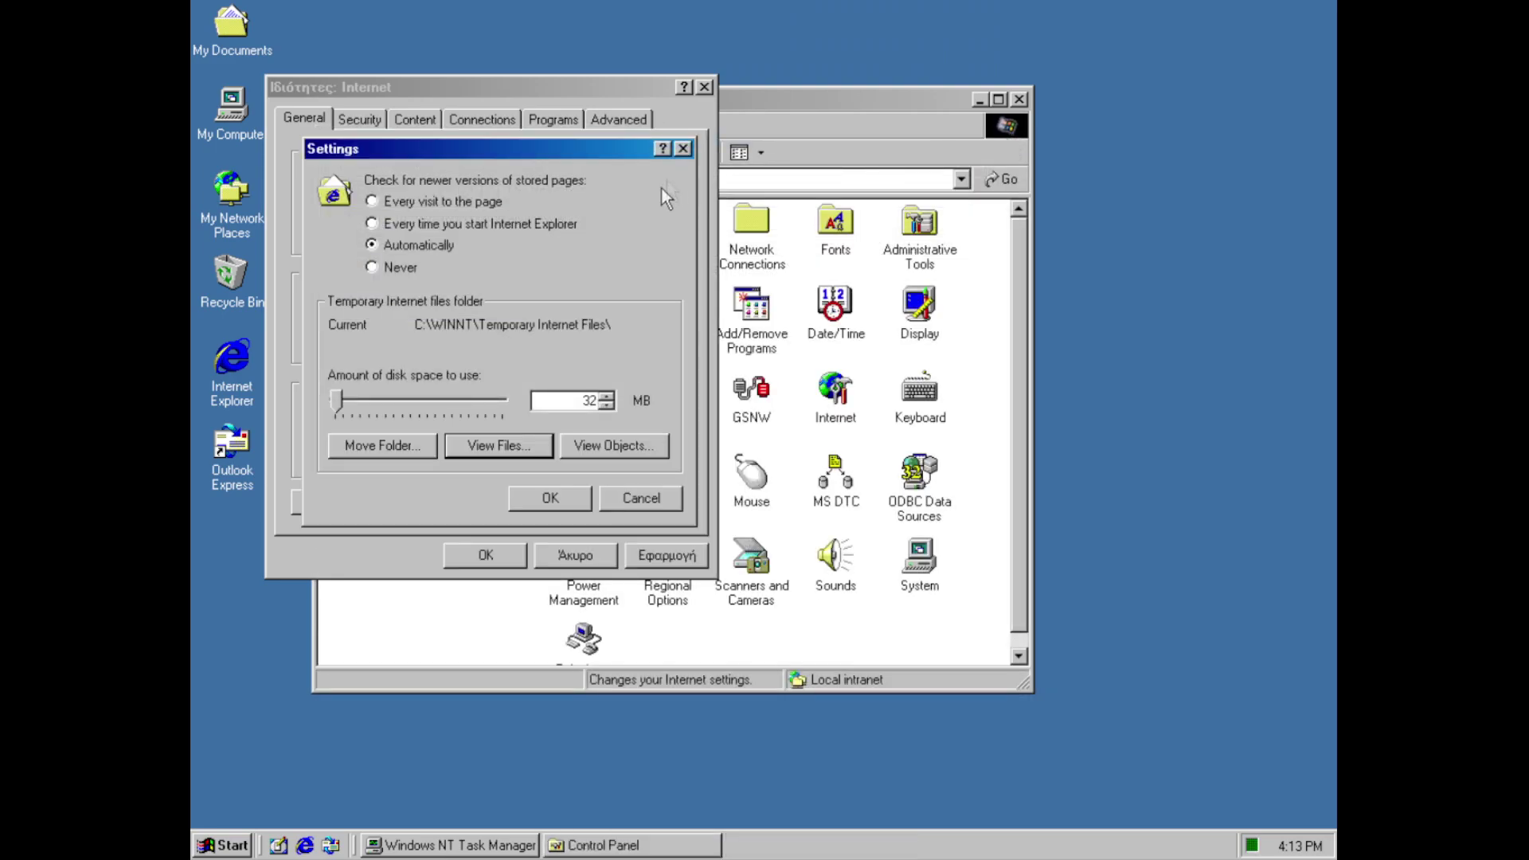
pyautogui.click(635, 457)
pyautogui.click(1045, 162)
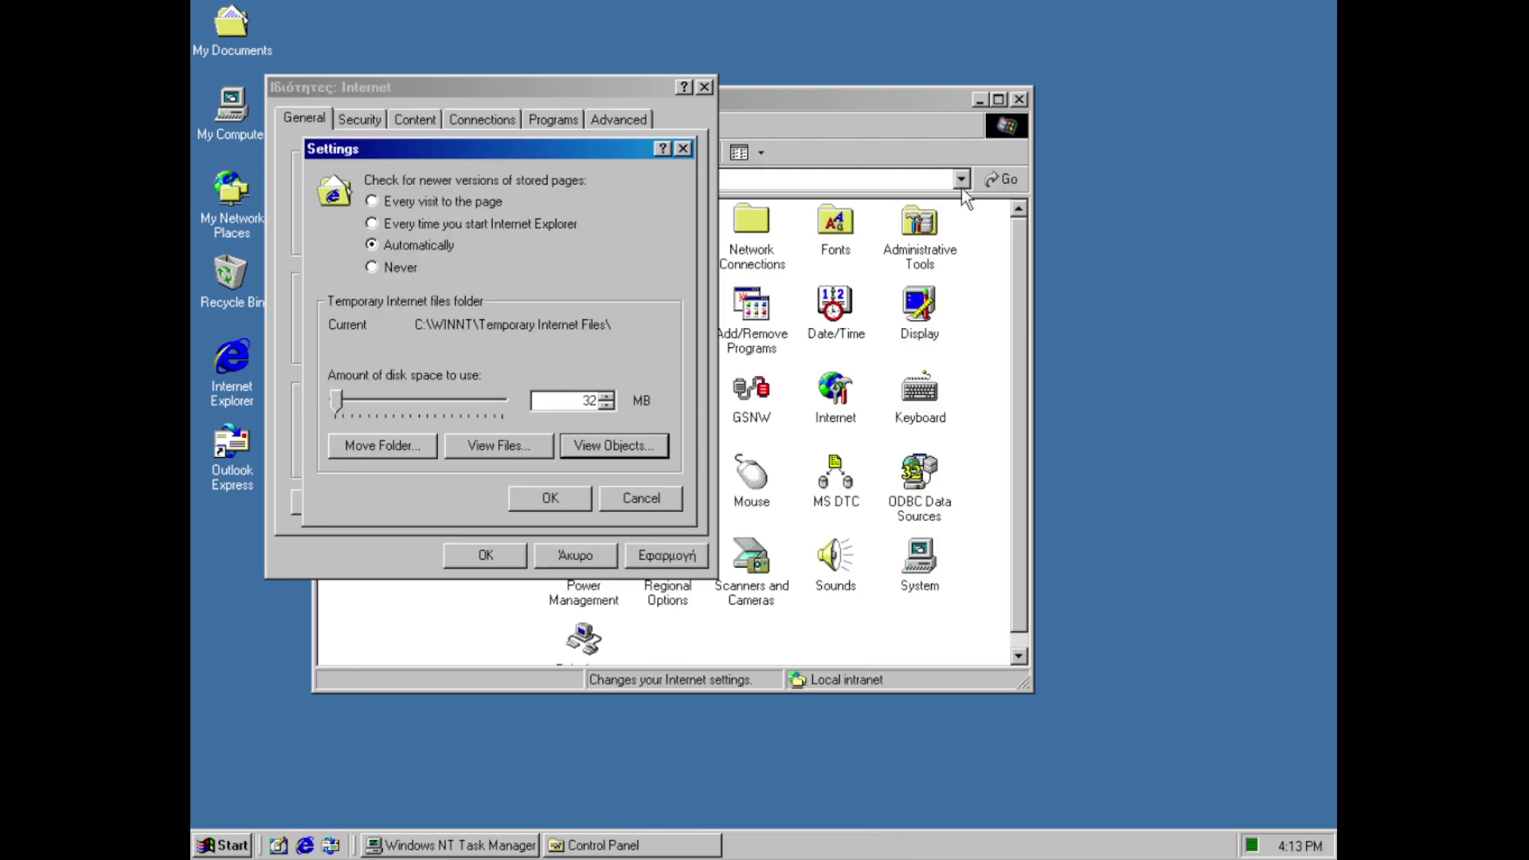
pyautogui.click(674, 498)
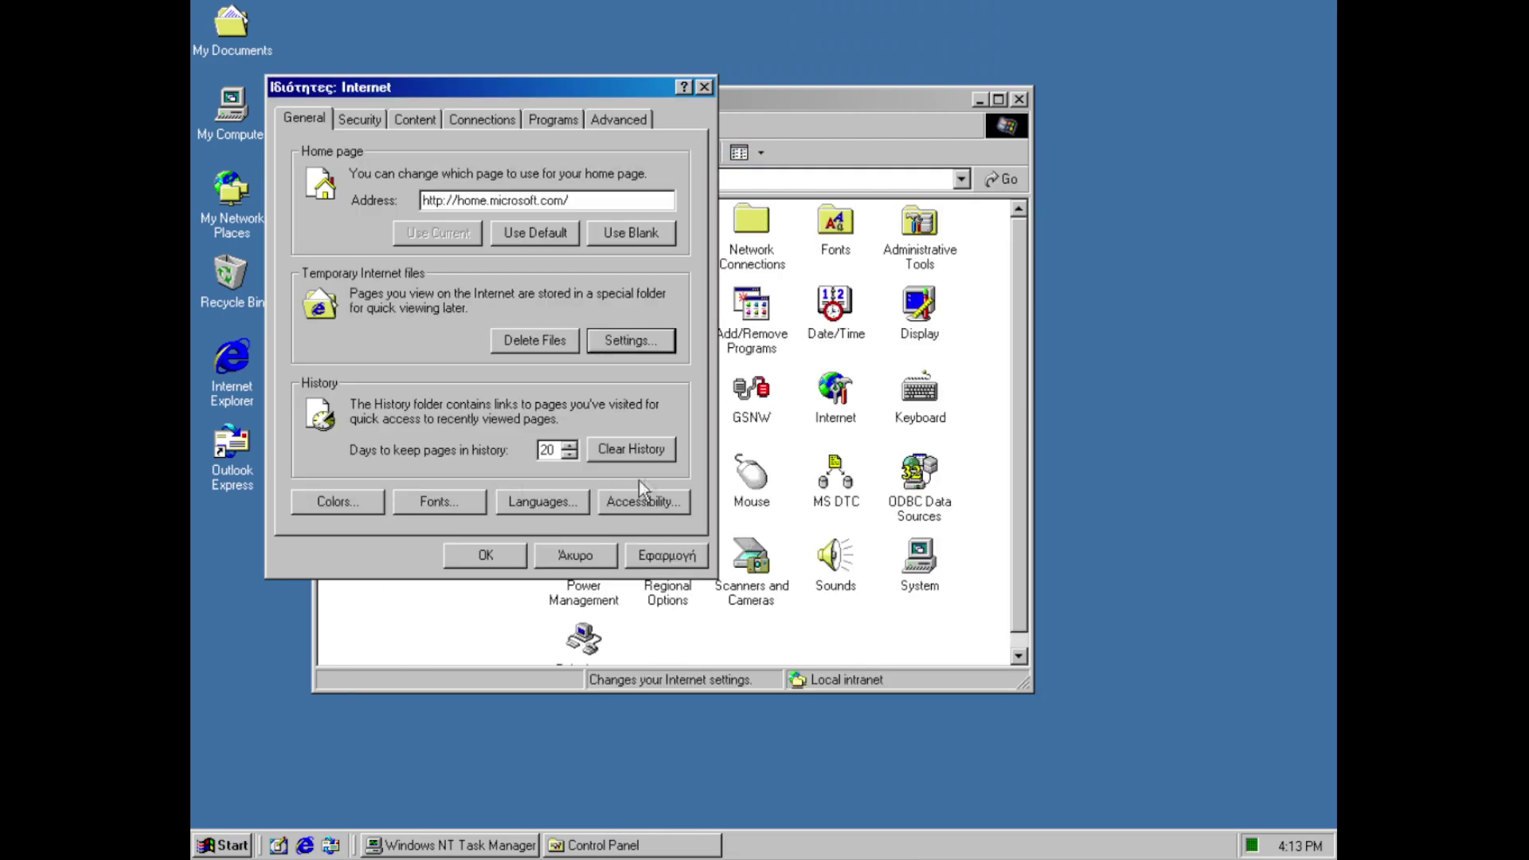
# Bring up the history clearing request and view the web page color settings
pyautogui.click(658, 447)
pyautogui.click(720, 476)
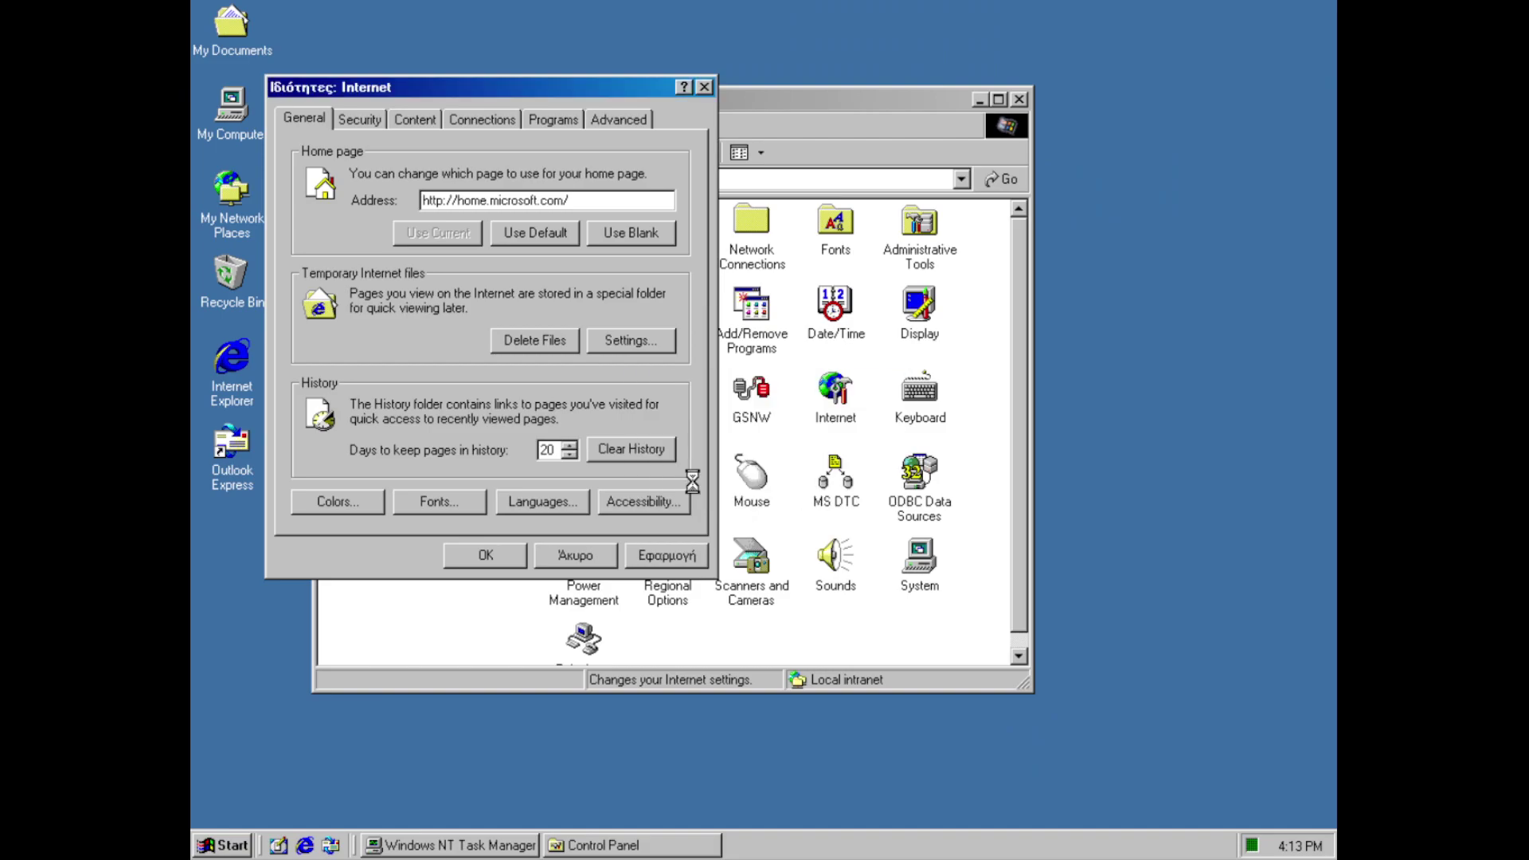
pyautogui.click(357, 509)
pyautogui.click(648, 304)
# Browse the language scripts in the web page font settings and cancel without changing the fonts
pyautogui.click(470, 506)
pyautogui.click(574, 196)
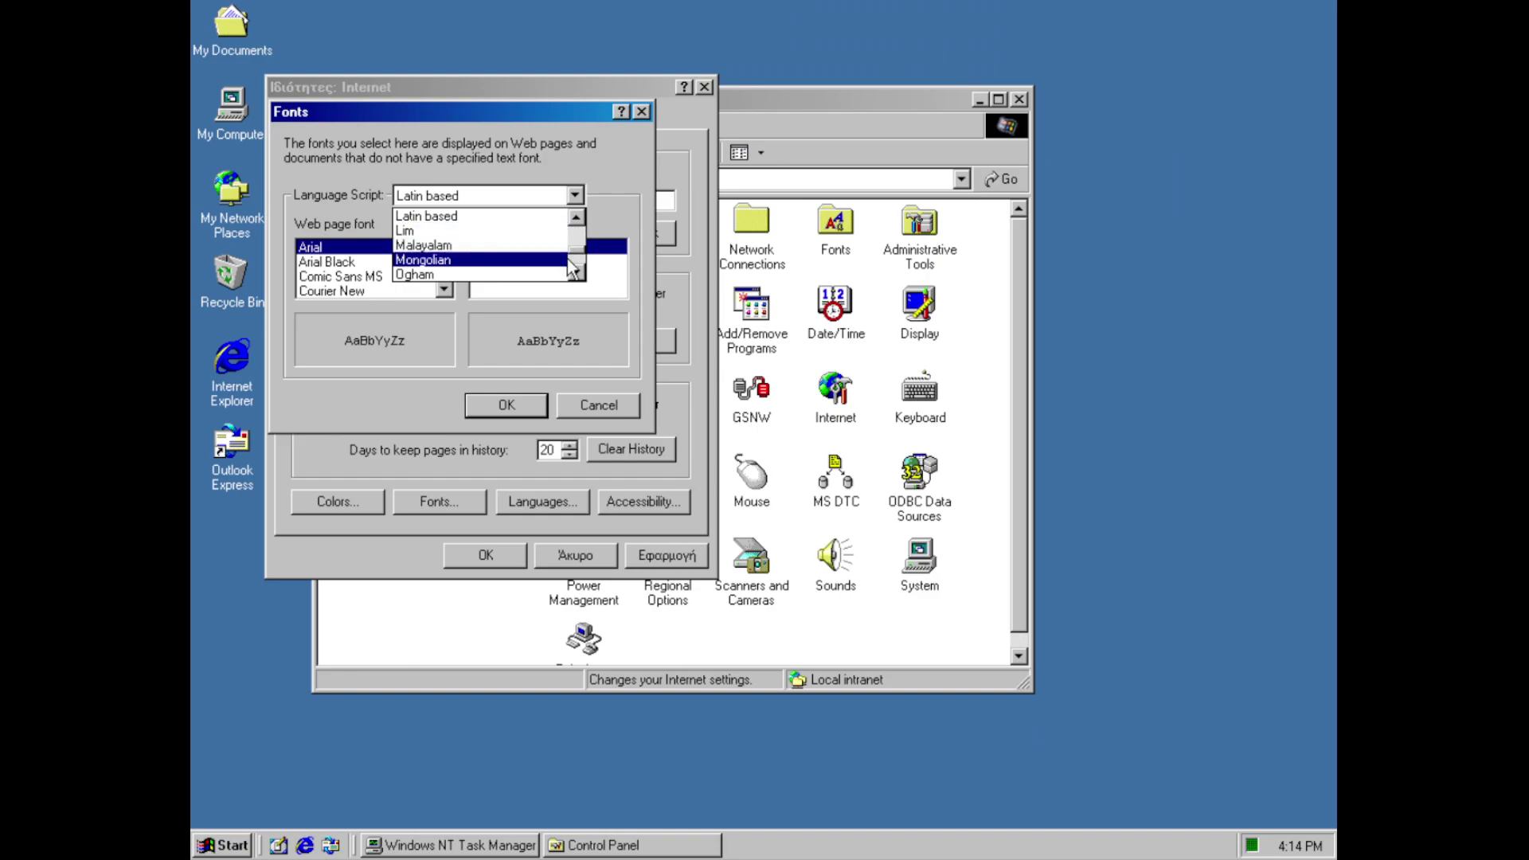
pyautogui.moveTo(578, 249)
pyautogui.mouseDown()
pyautogui.moveTo(579, 275)
pyautogui.moveTo(580, 223)
pyautogui.mouseUp()
pyautogui.click(583, 202)
pyautogui.click(619, 405)
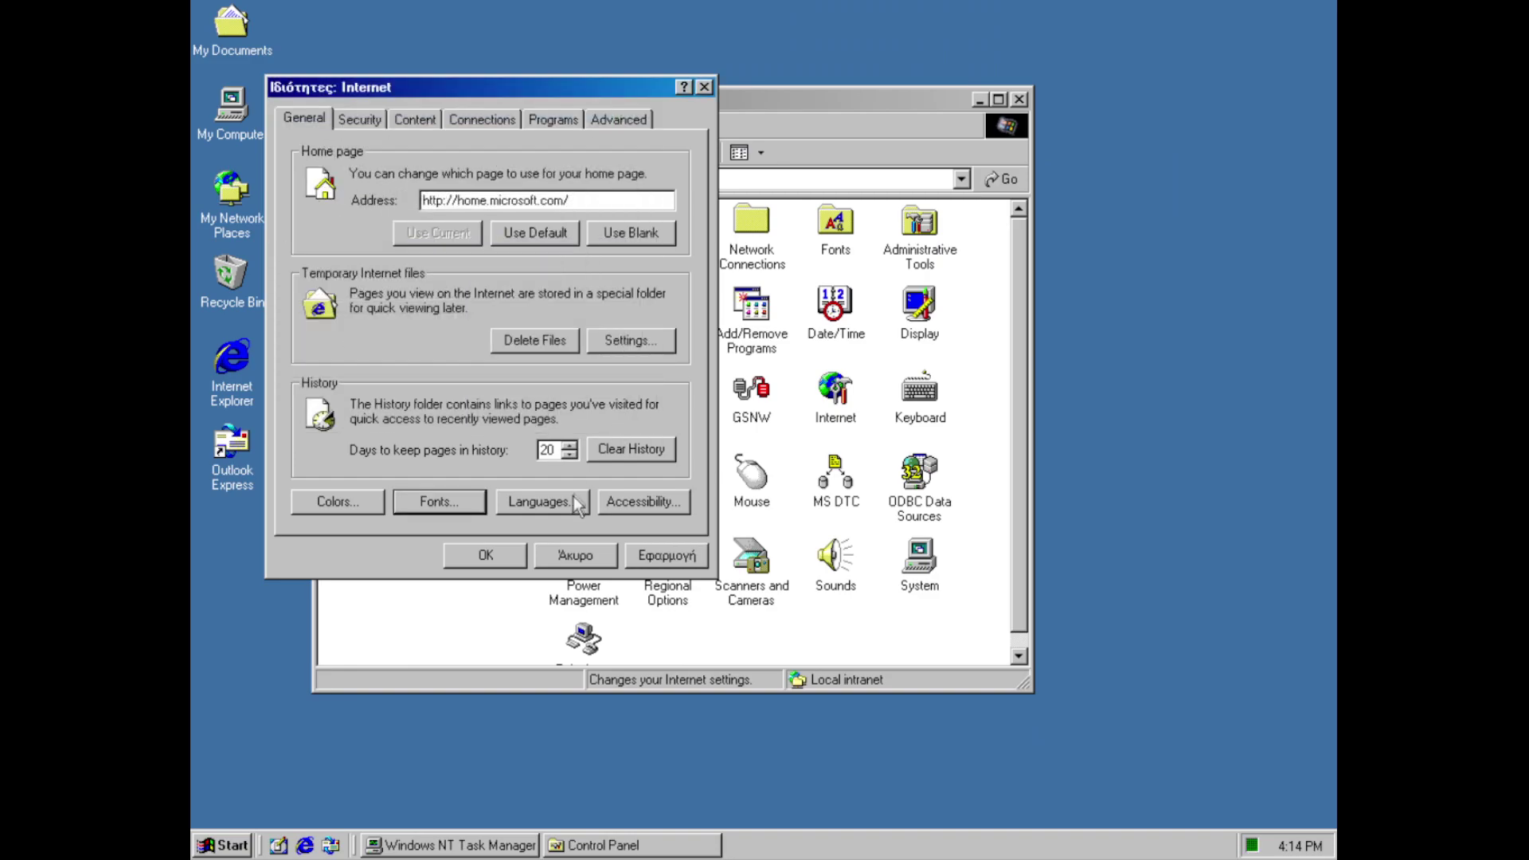
# Look through the languages that can be added for web pages and the accessibility formatting options, cancelling both
pyautogui.click(518, 502)
pyautogui.click(592, 325)
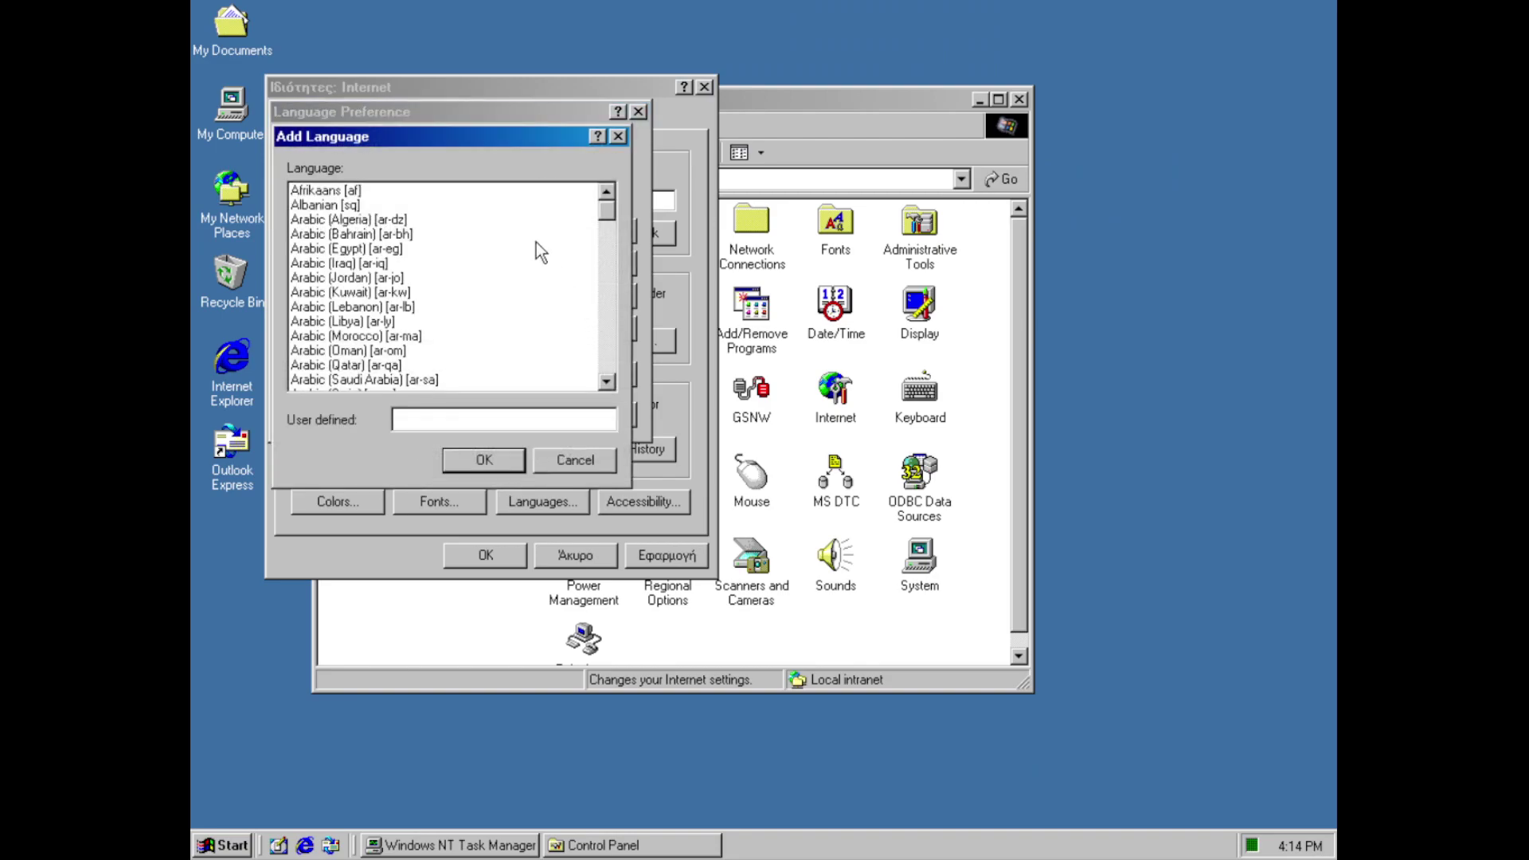
pyautogui.moveTo(609, 208); pyautogui.dragTo(613, 356)
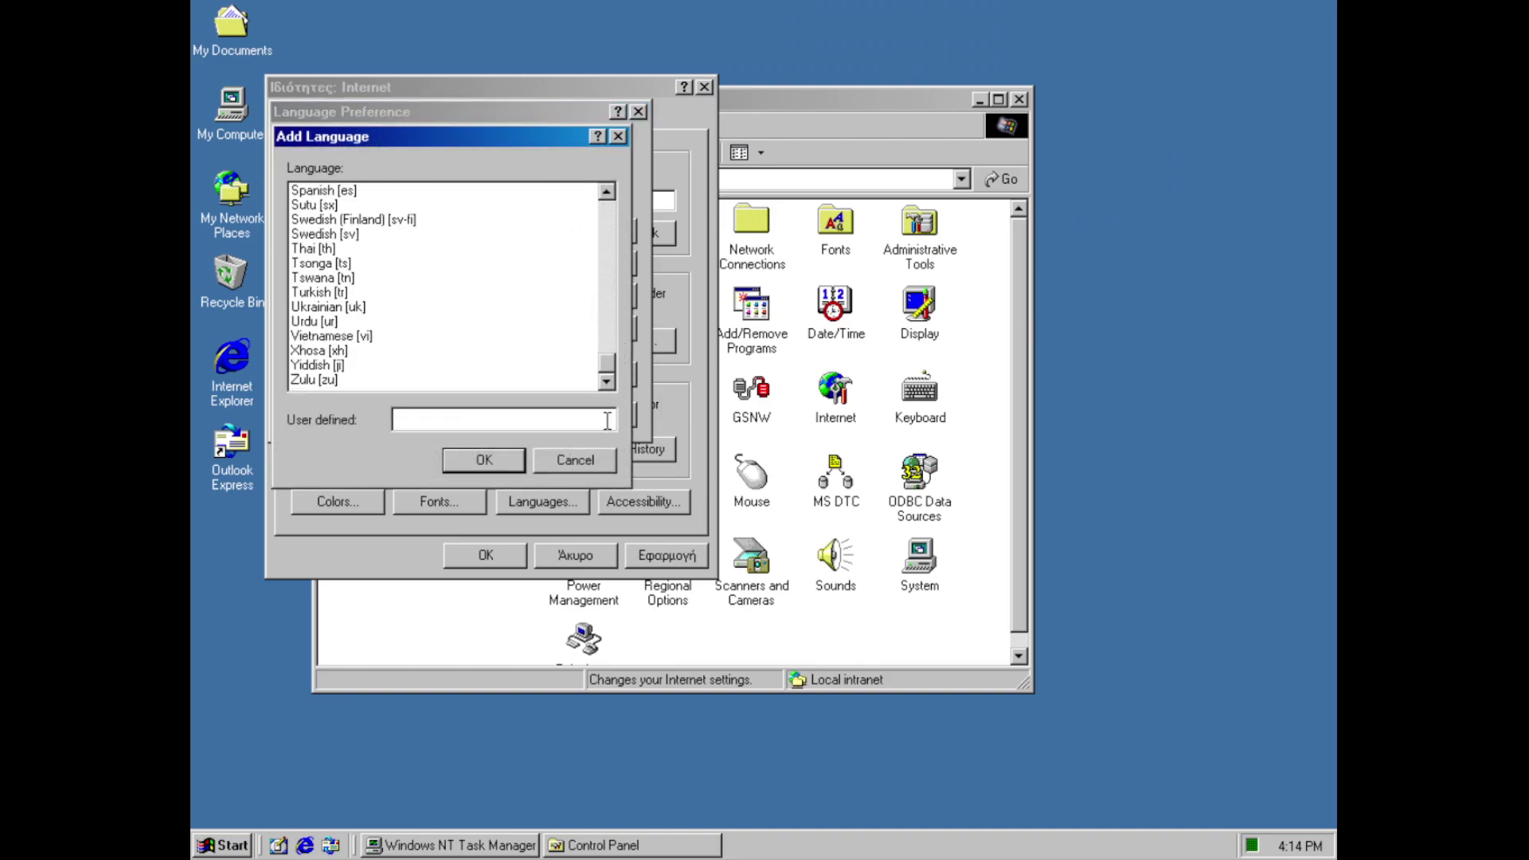
pyautogui.click(607, 461)
pyautogui.click(613, 418)
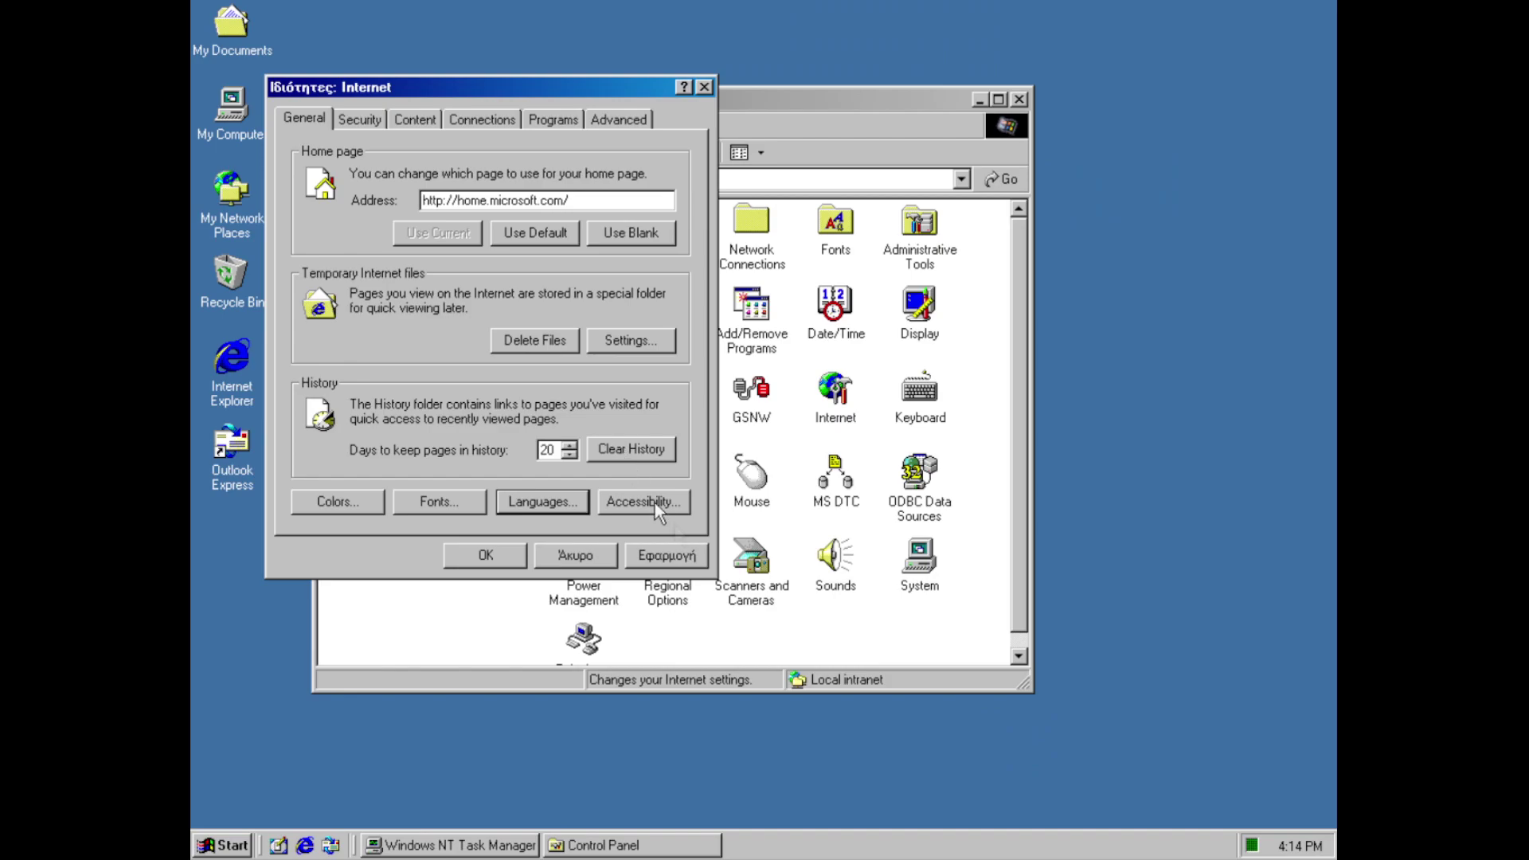
pyautogui.click(661, 504)
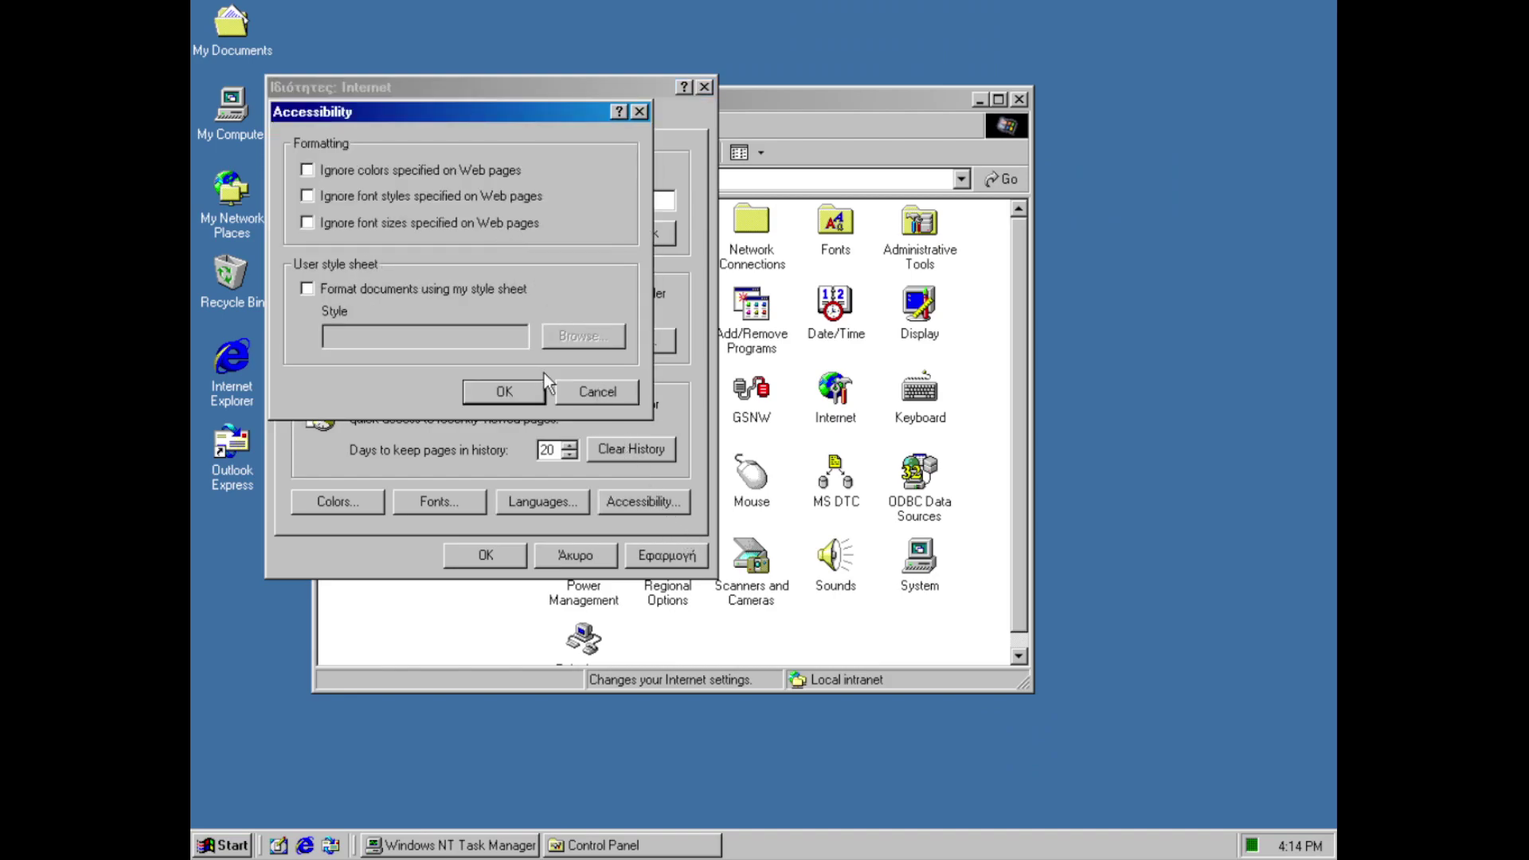
pyautogui.click(590, 391)
# Set the Internet zone's security level to High and review its custom security settings and reset levels without saving those
pyautogui.click(358, 119)
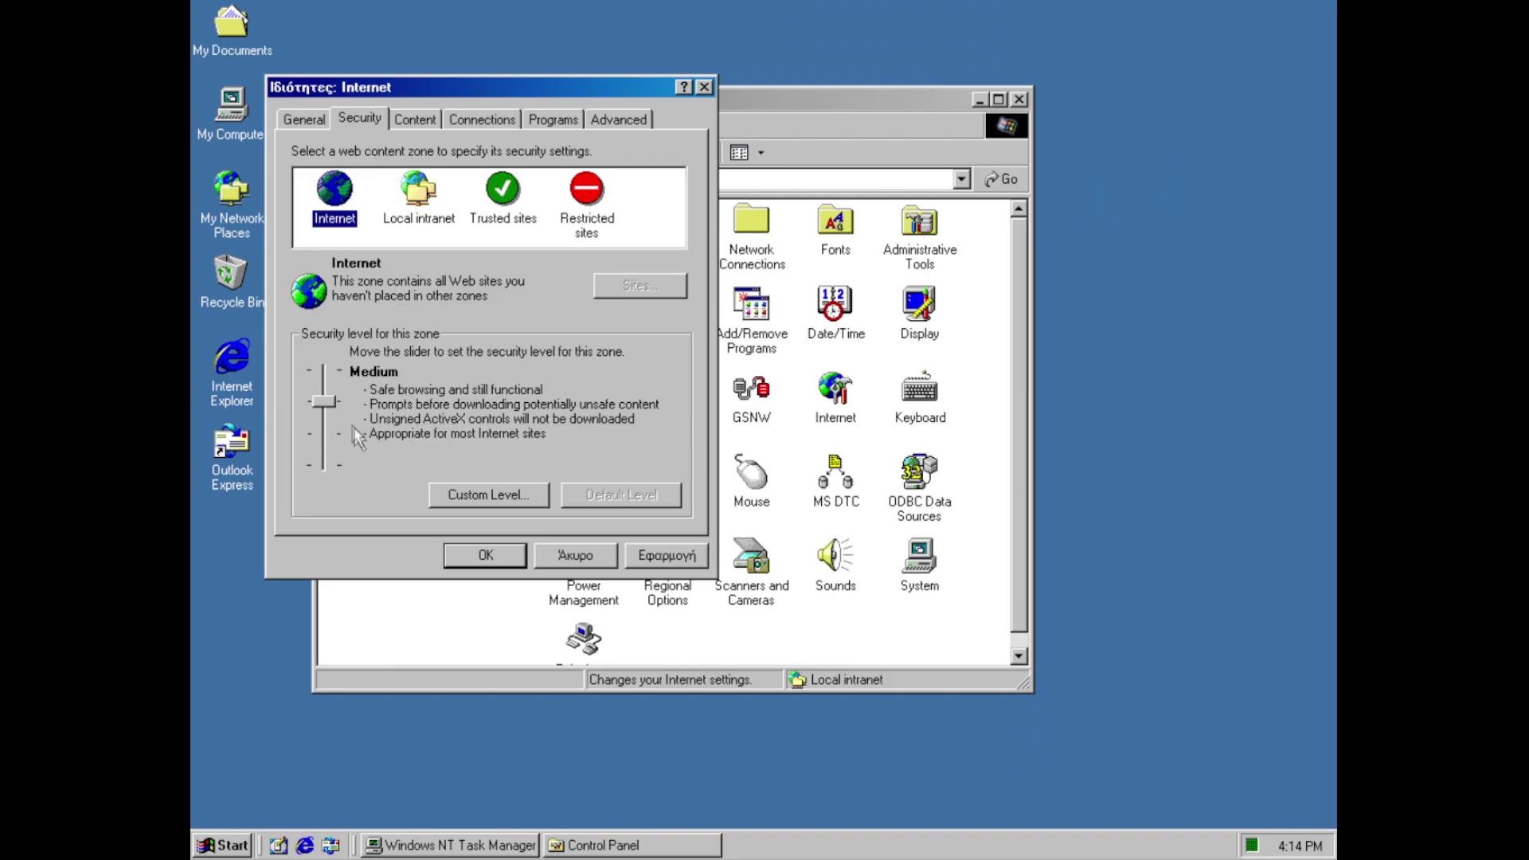
pyautogui.moveTo(317, 399); pyautogui.dragTo(326, 361)
pyautogui.click(478, 494)
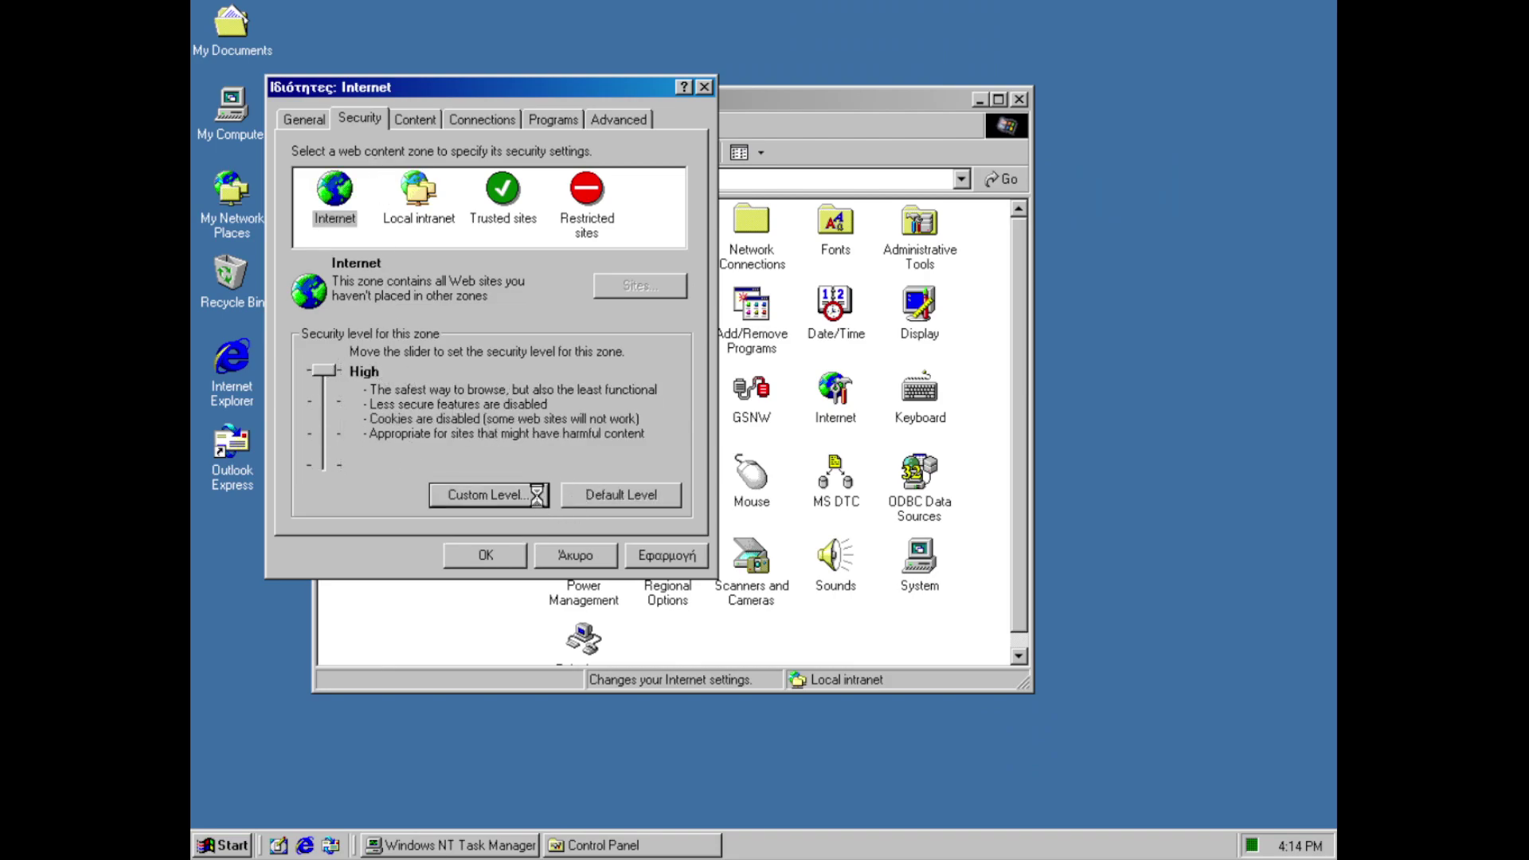
pyautogui.moveTo(638, 188); pyautogui.dragTo(637, 374)
pyautogui.click(482, 471)
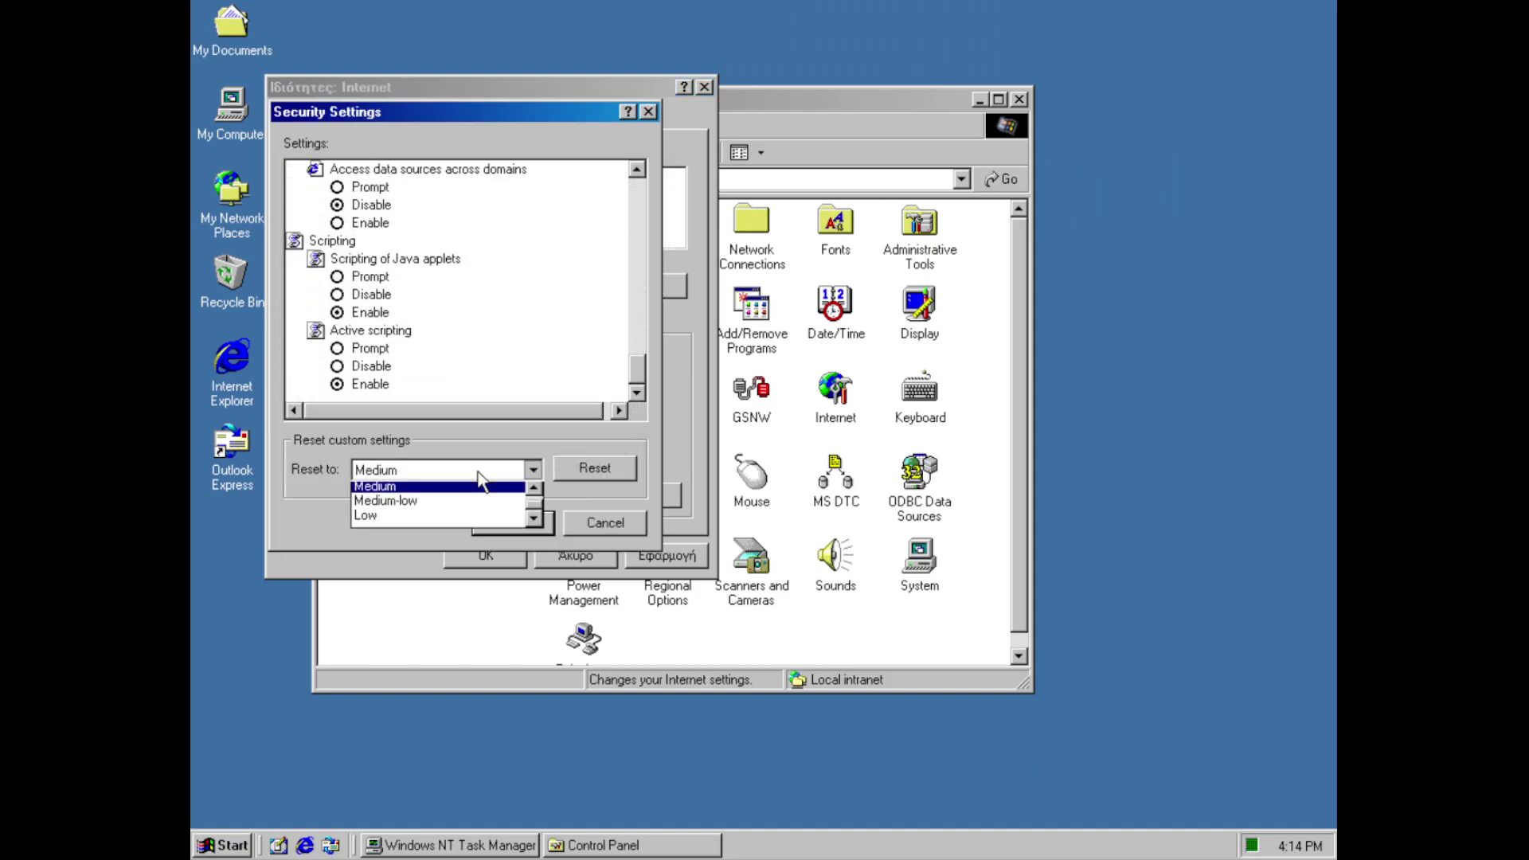
pyautogui.click(534, 491)
pyautogui.click(634, 501)
pyautogui.click(634, 520)
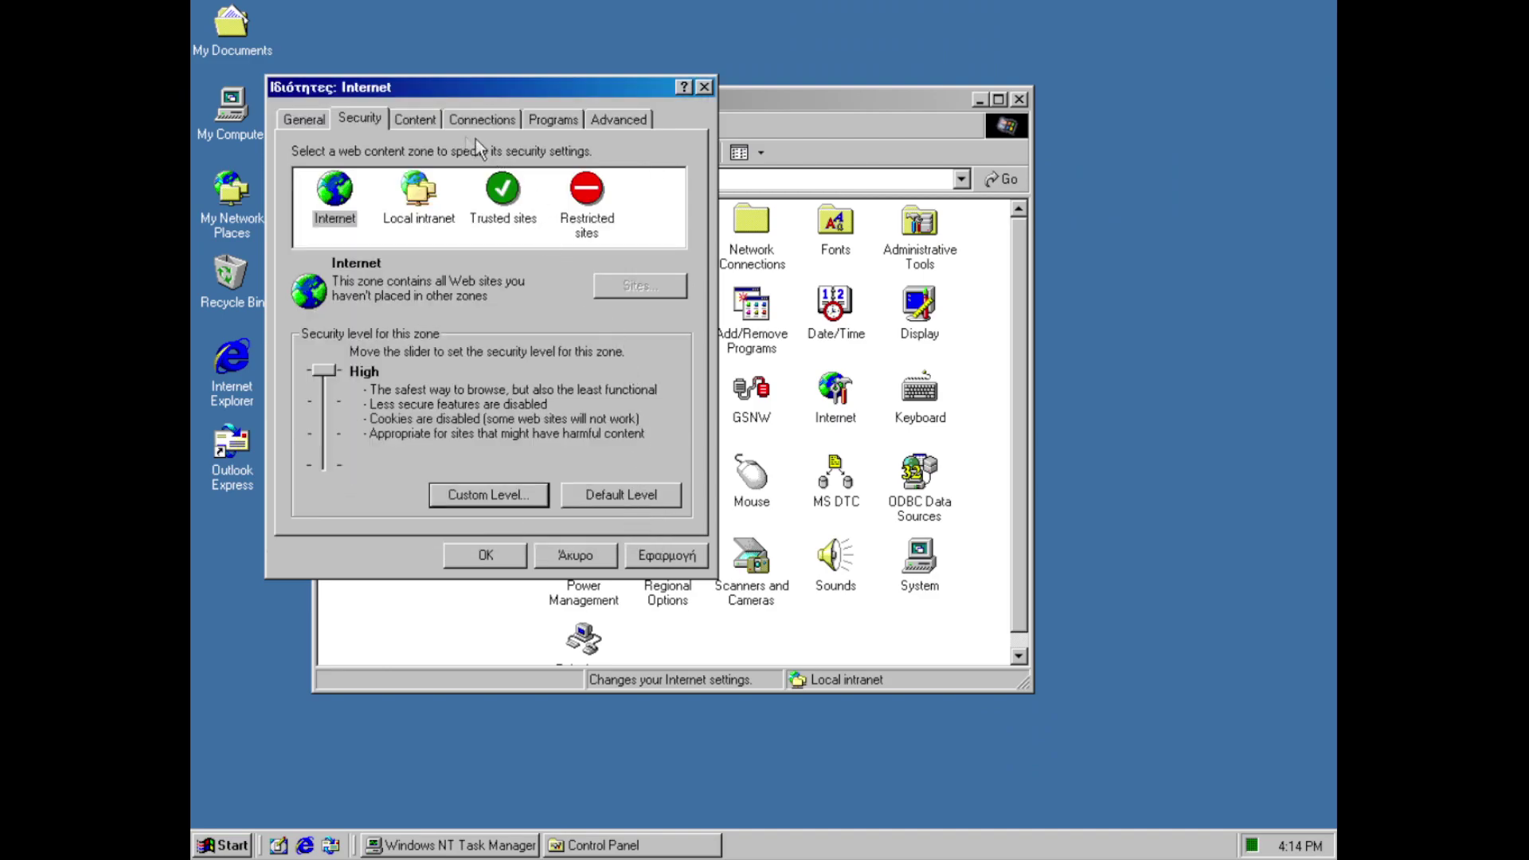
# Review the custom security settings of the Local intranet zone and cancel them
pyautogui.click(418, 191)
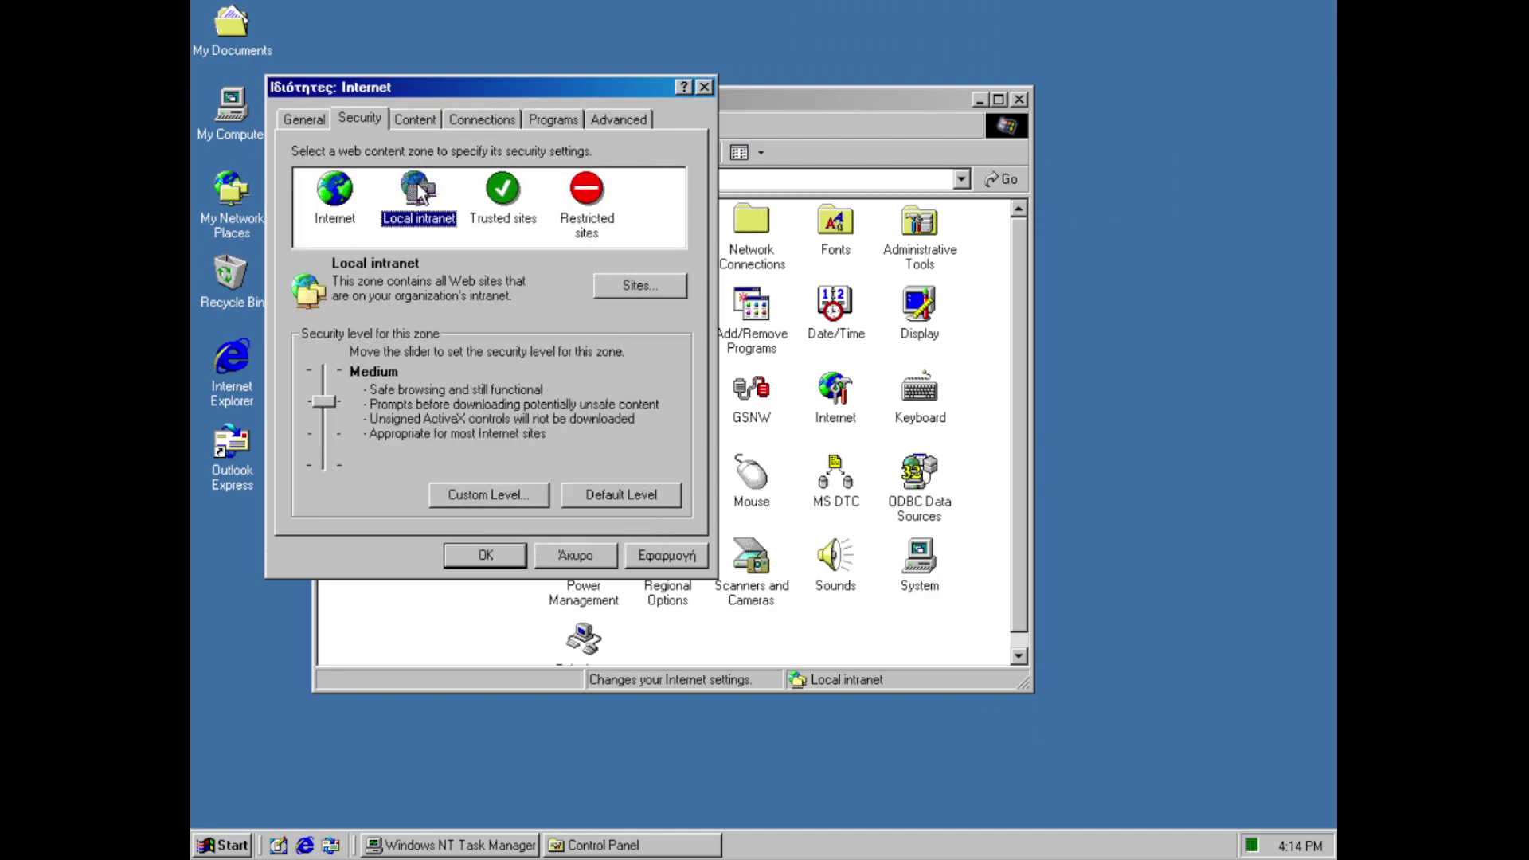
pyautogui.click(506, 489)
pyautogui.moveTo(636, 191); pyautogui.dragTo(640, 315)
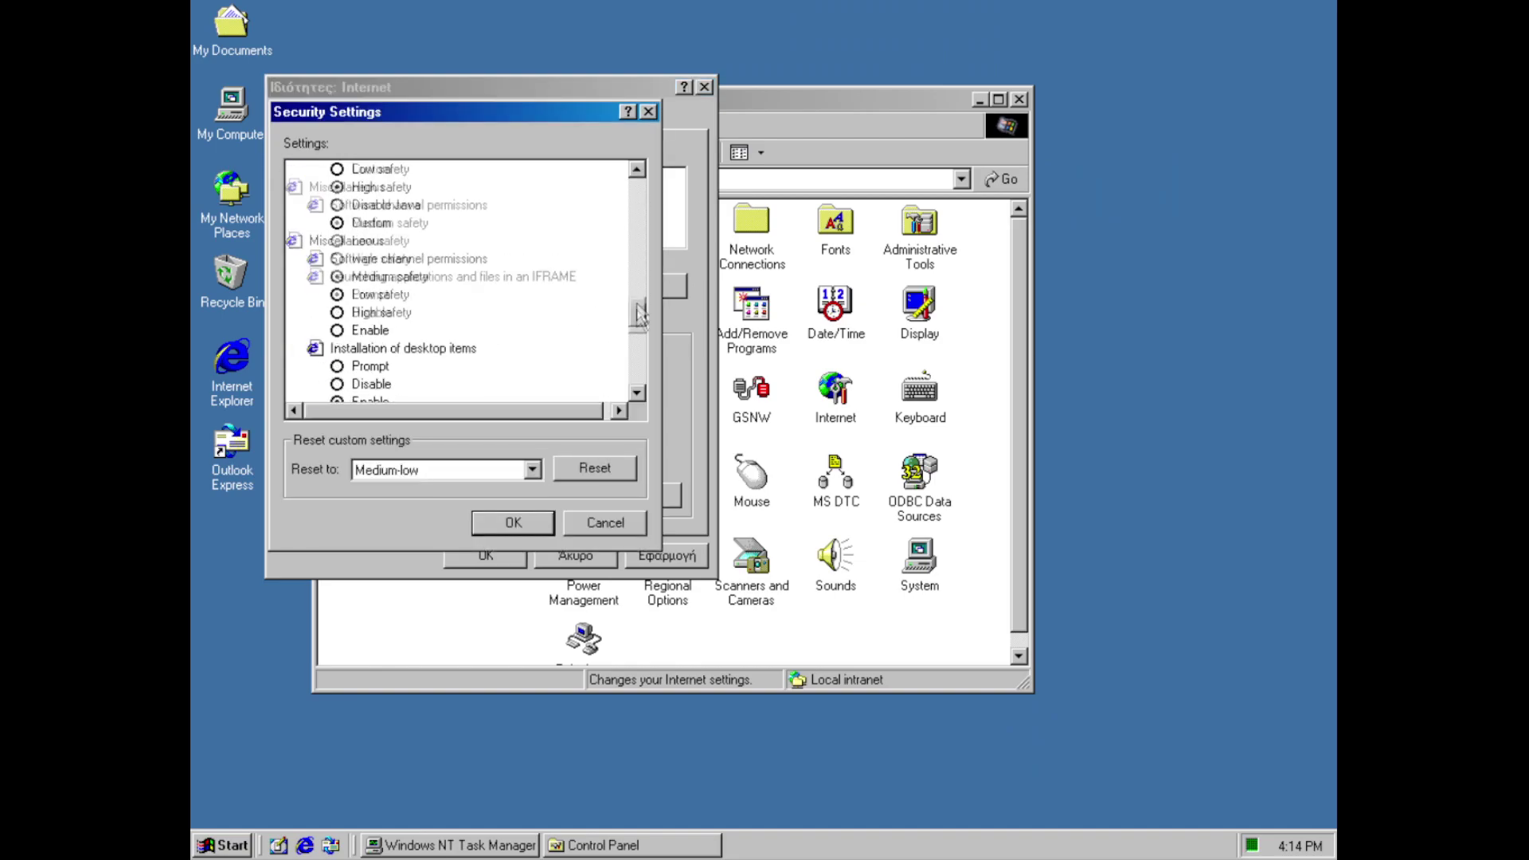
pyautogui.click(623, 532)
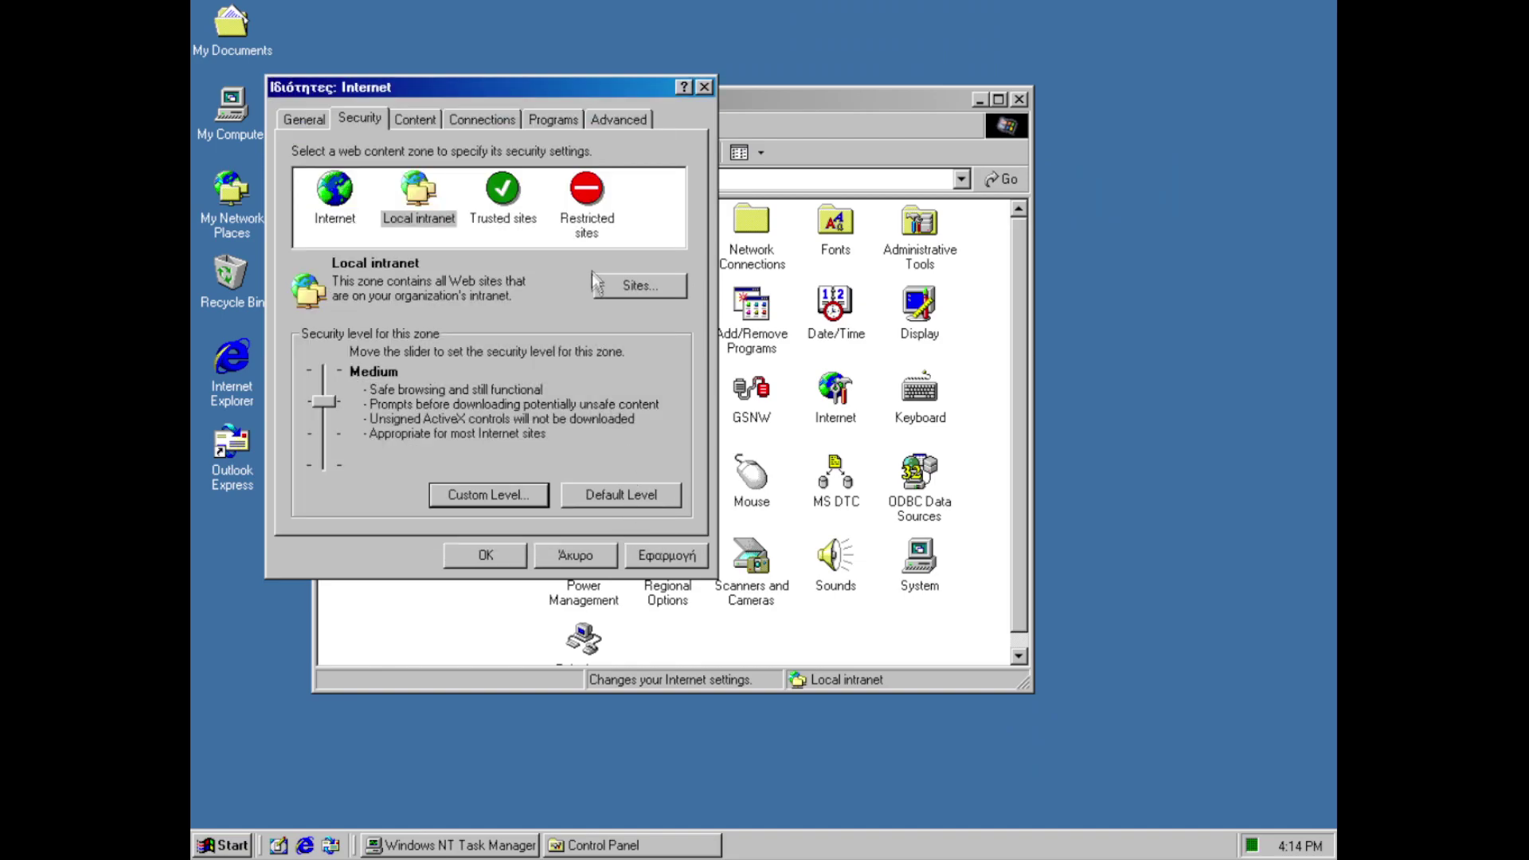
# Examine the Local intranet zone's site inclusion options and advanced web site list, cancelling both
pyautogui.click(615, 288)
pyautogui.click(436, 287)
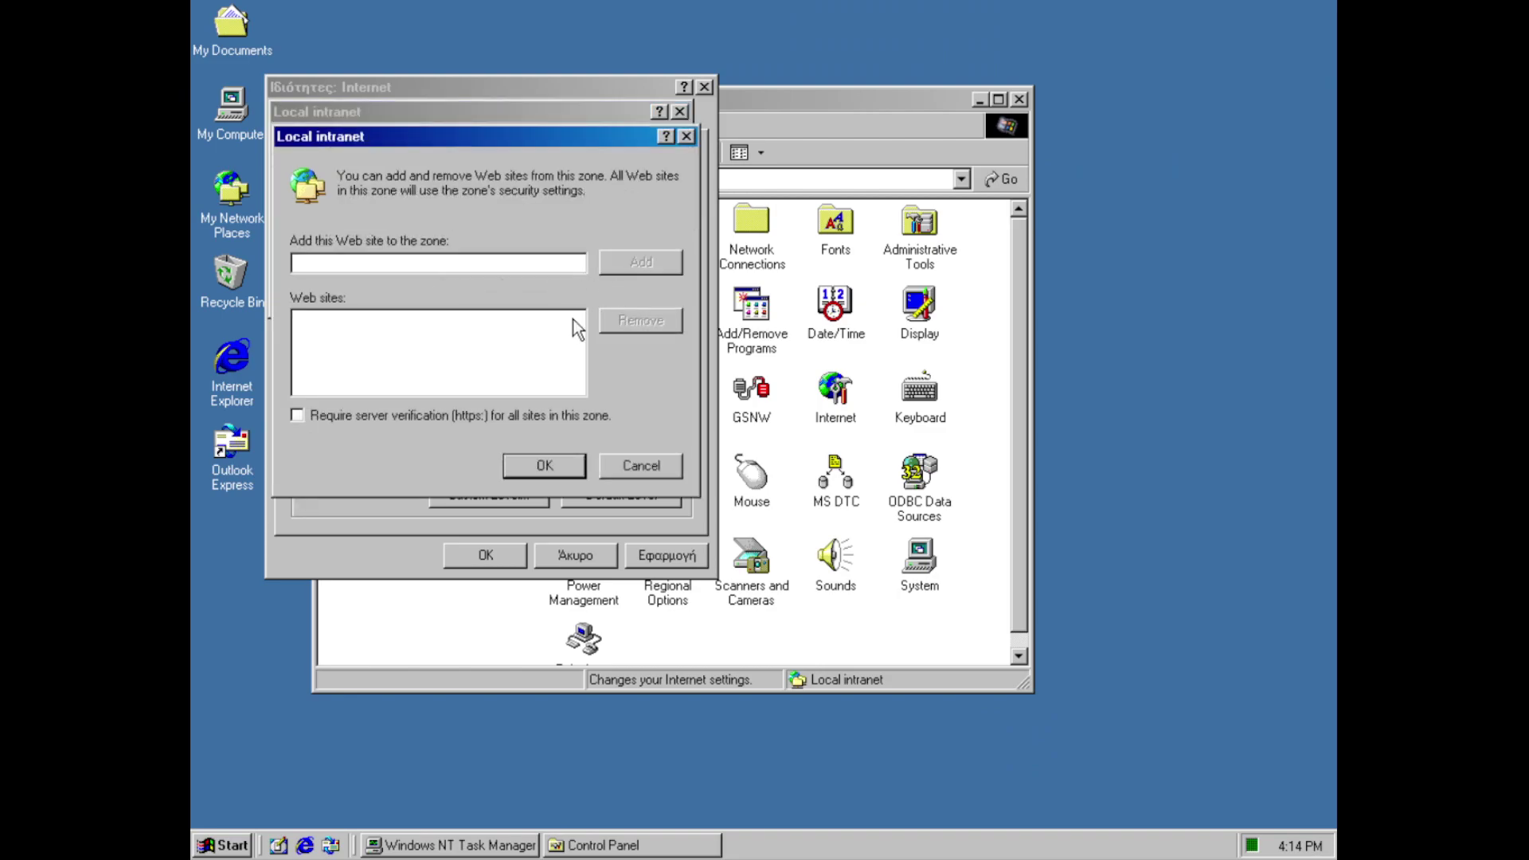
pyautogui.click(618, 466)
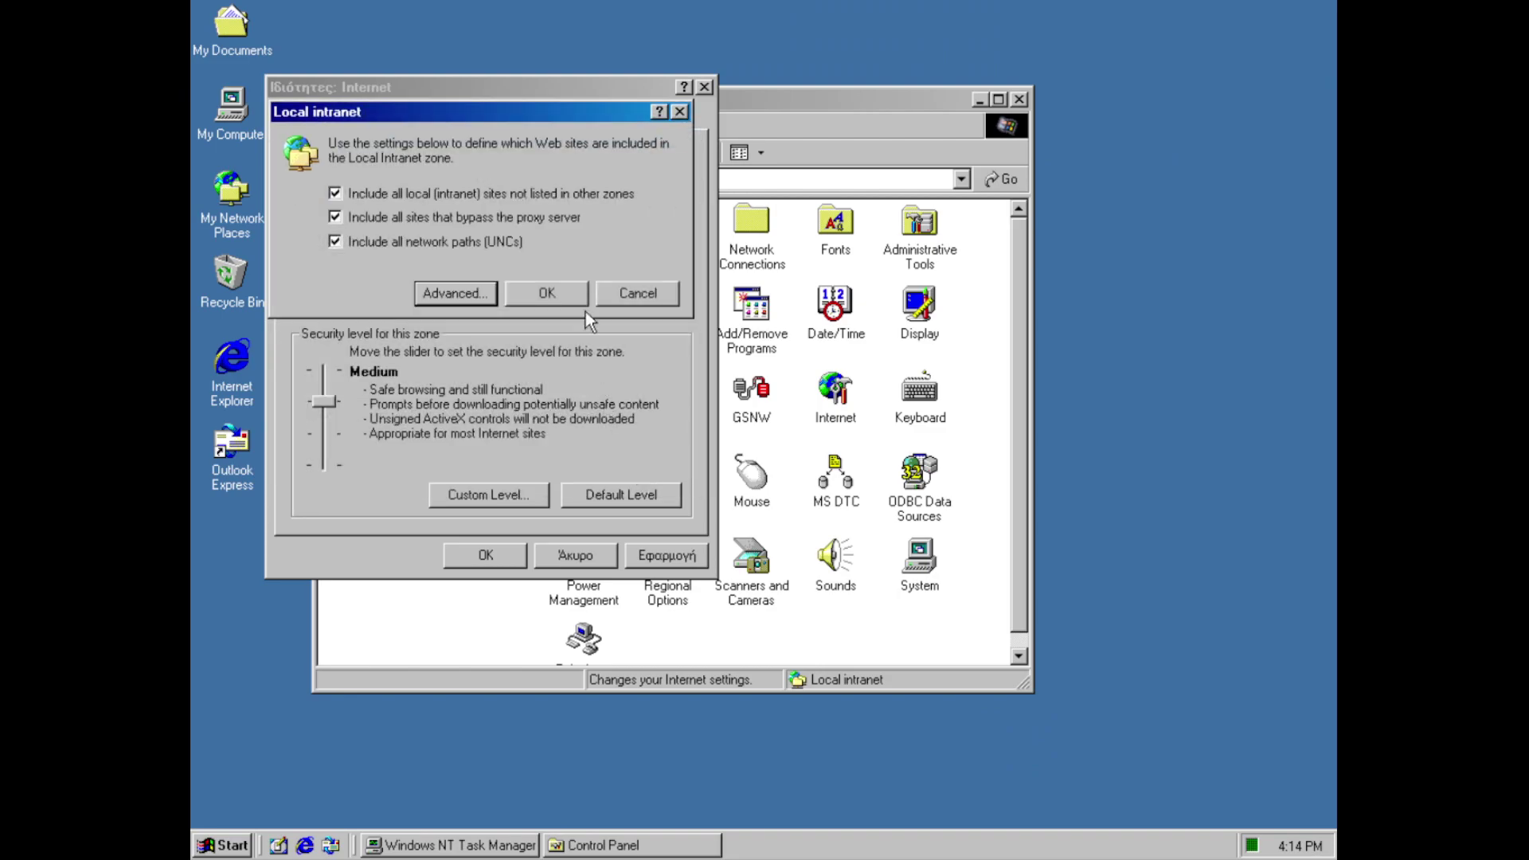
pyautogui.click(620, 294)
# View the Trusted sites and Restricted sites zones, and open the Content Advisor ratings from the content options
pyautogui.click(497, 220)
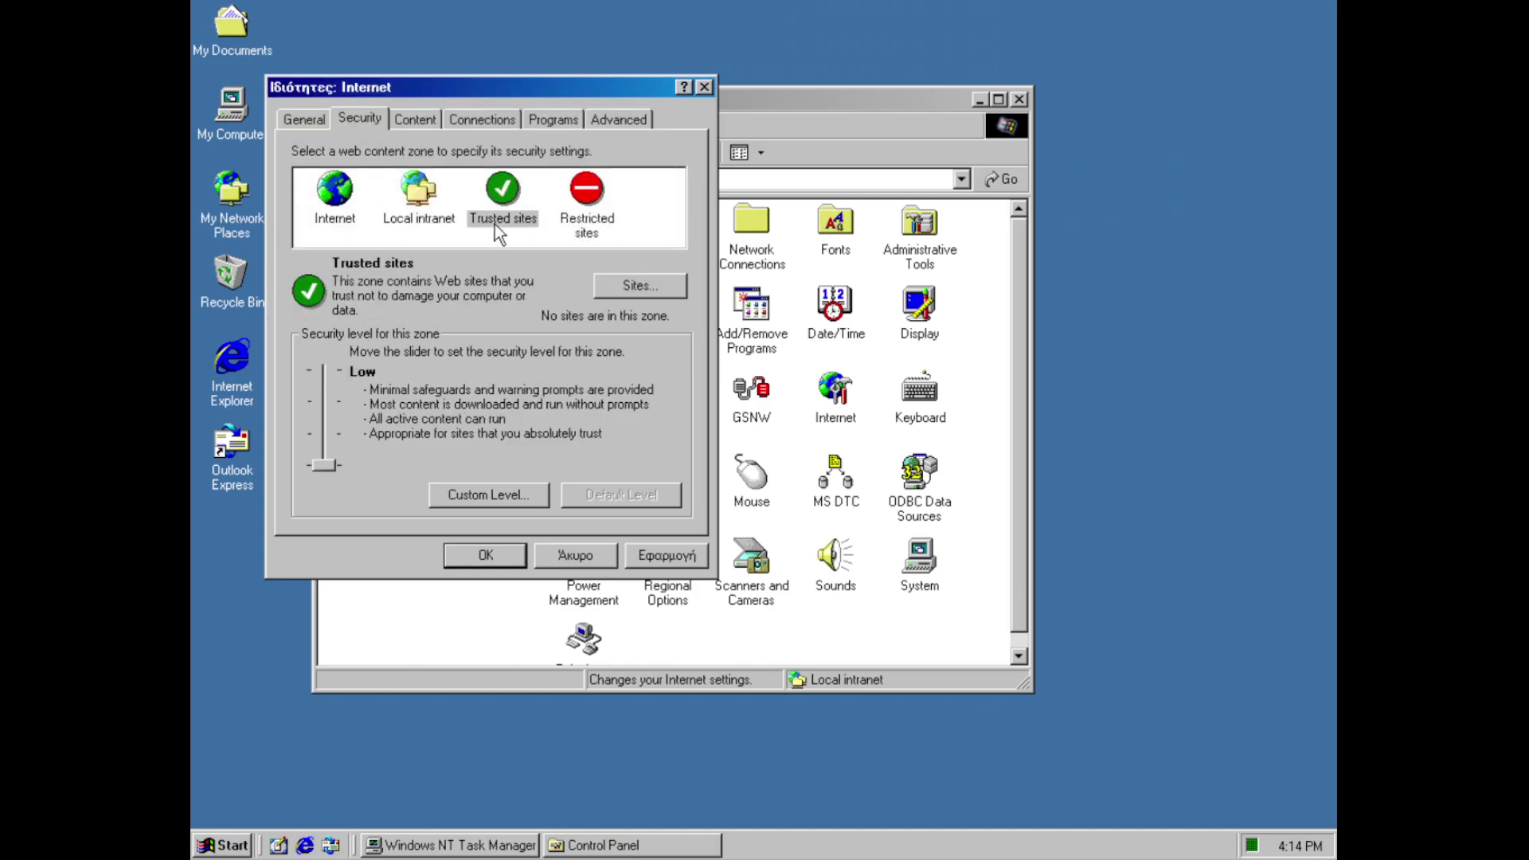
pyautogui.click(582, 231)
pyautogui.click(415, 120)
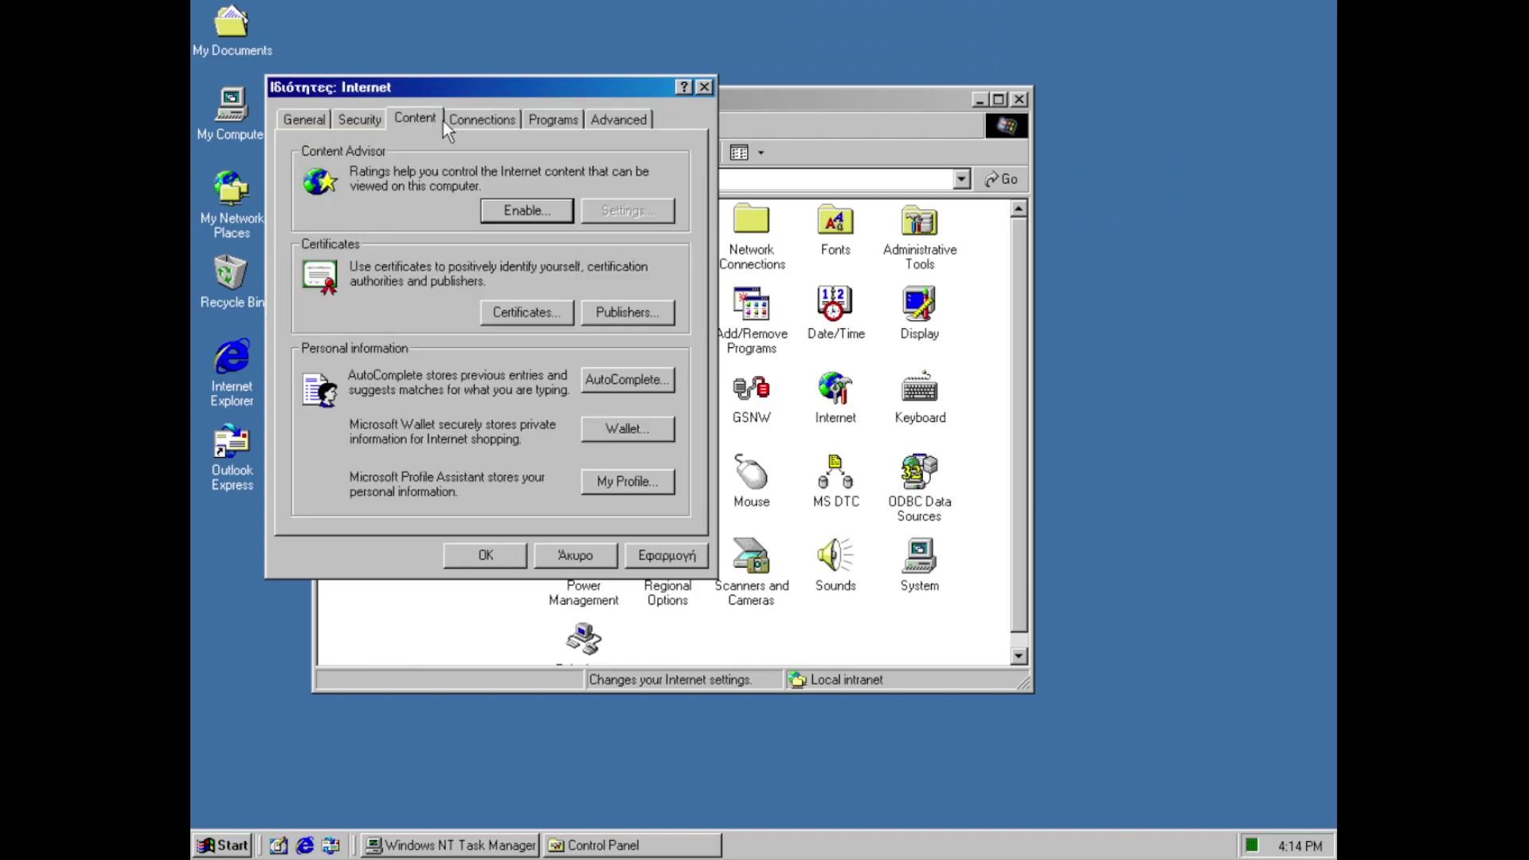
pyautogui.click(563, 206)
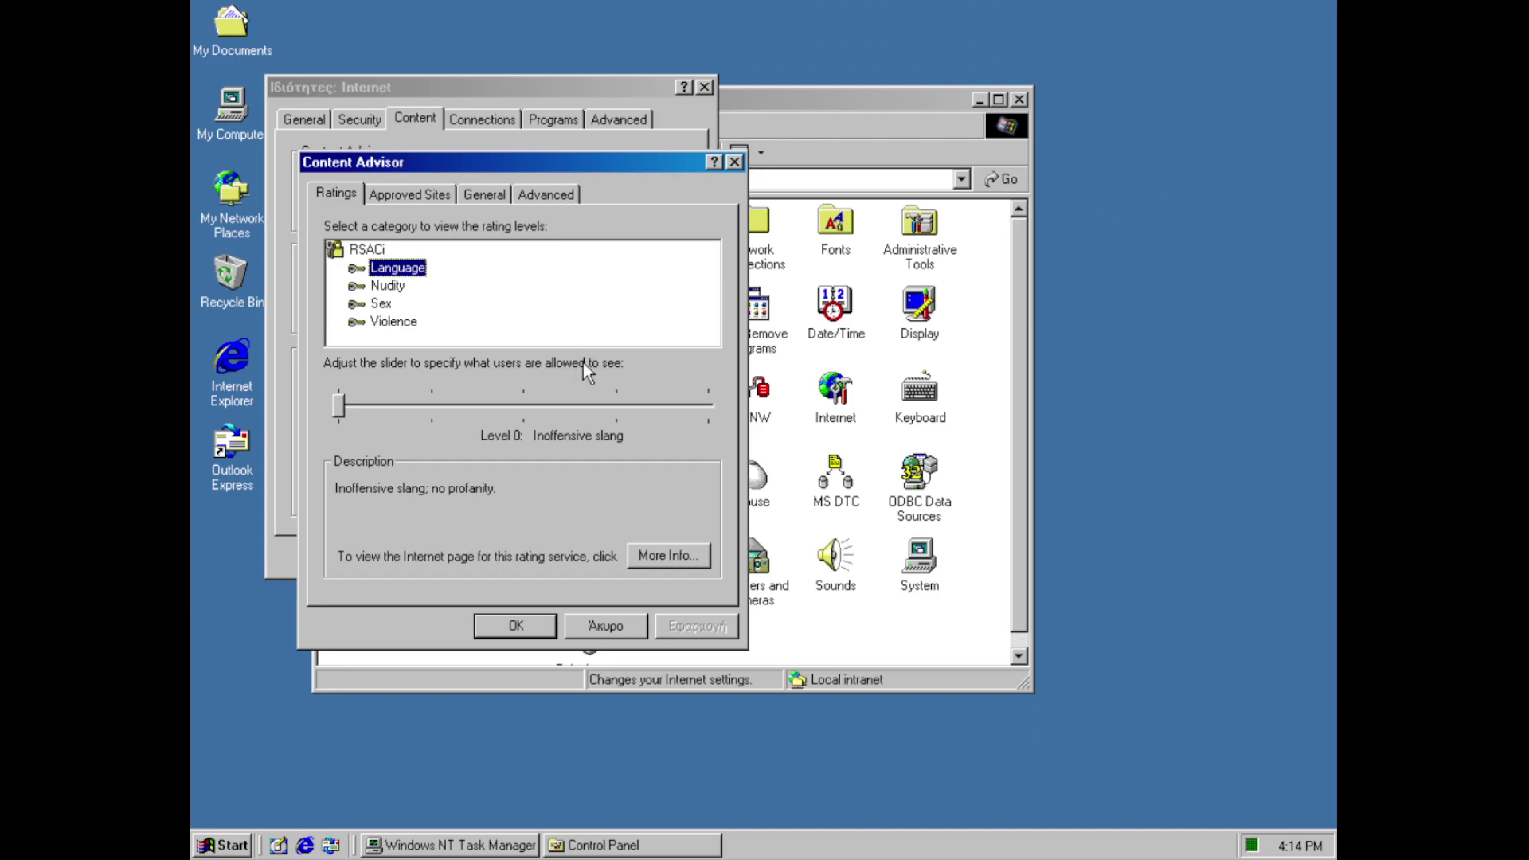
# Request more information on the rating service, examine the Internet Connection Wizard's manual setup choices, and close the wizard
pyautogui.click(647, 561)
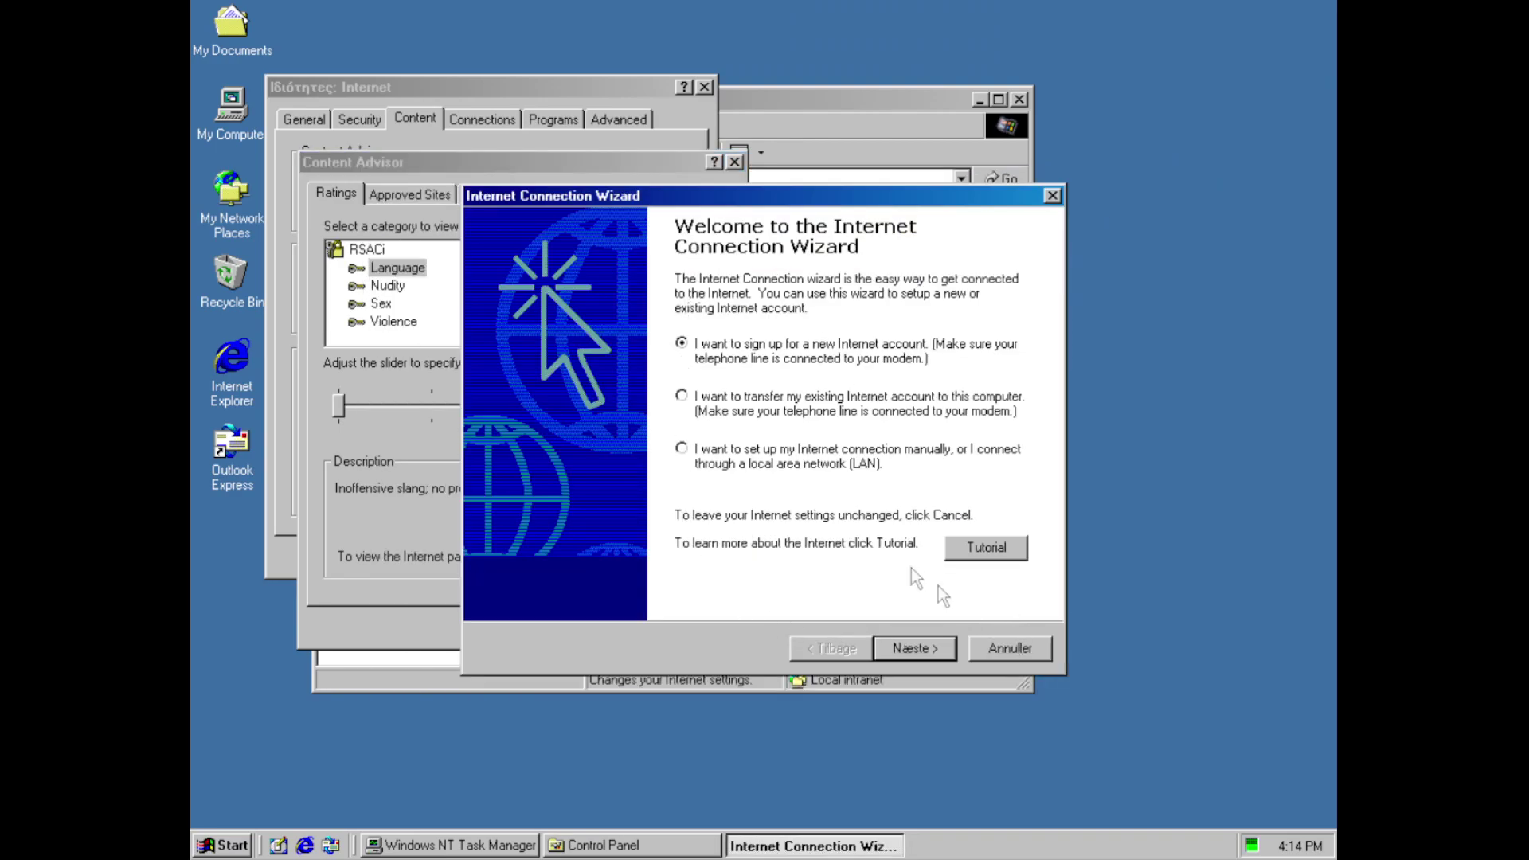
pyautogui.click(909, 648)
pyautogui.click(781, 468)
pyautogui.click(900, 644)
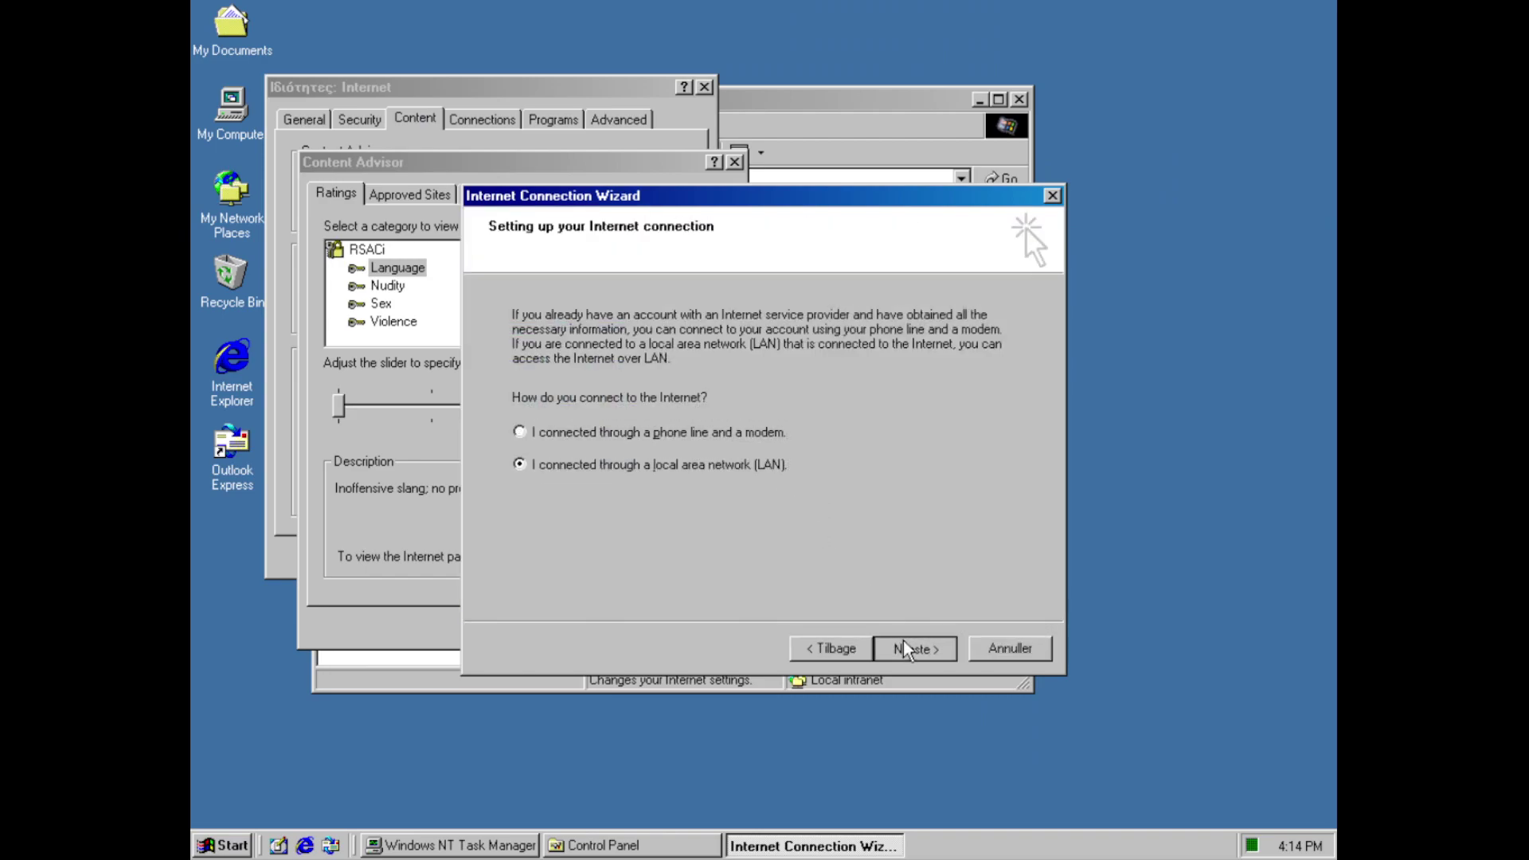
pyautogui.click(719, 434)
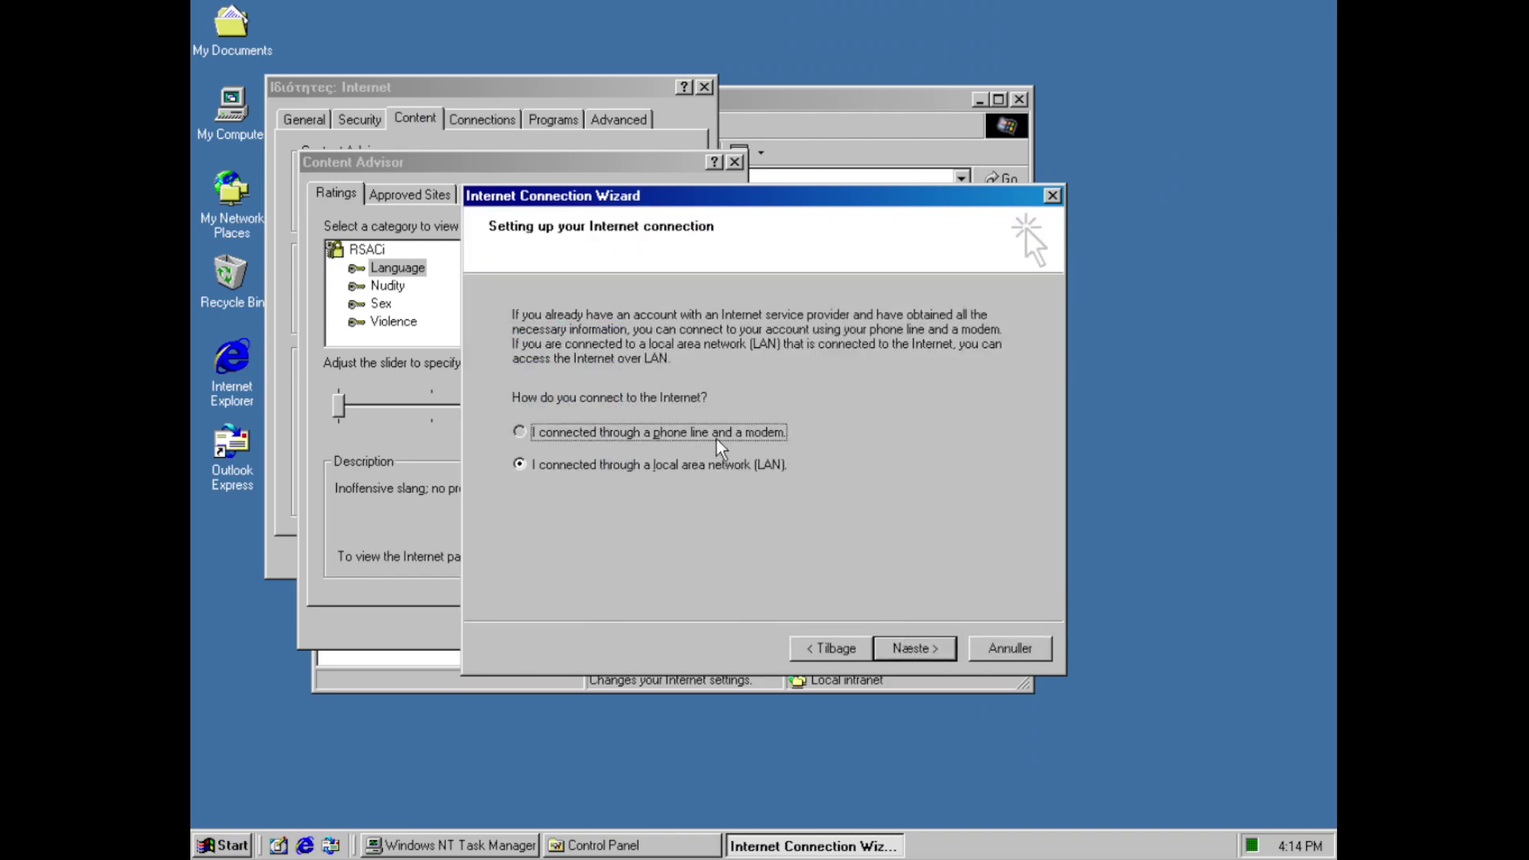
pyautogui.click(967, 647)
pyautogui.click(723, 480)
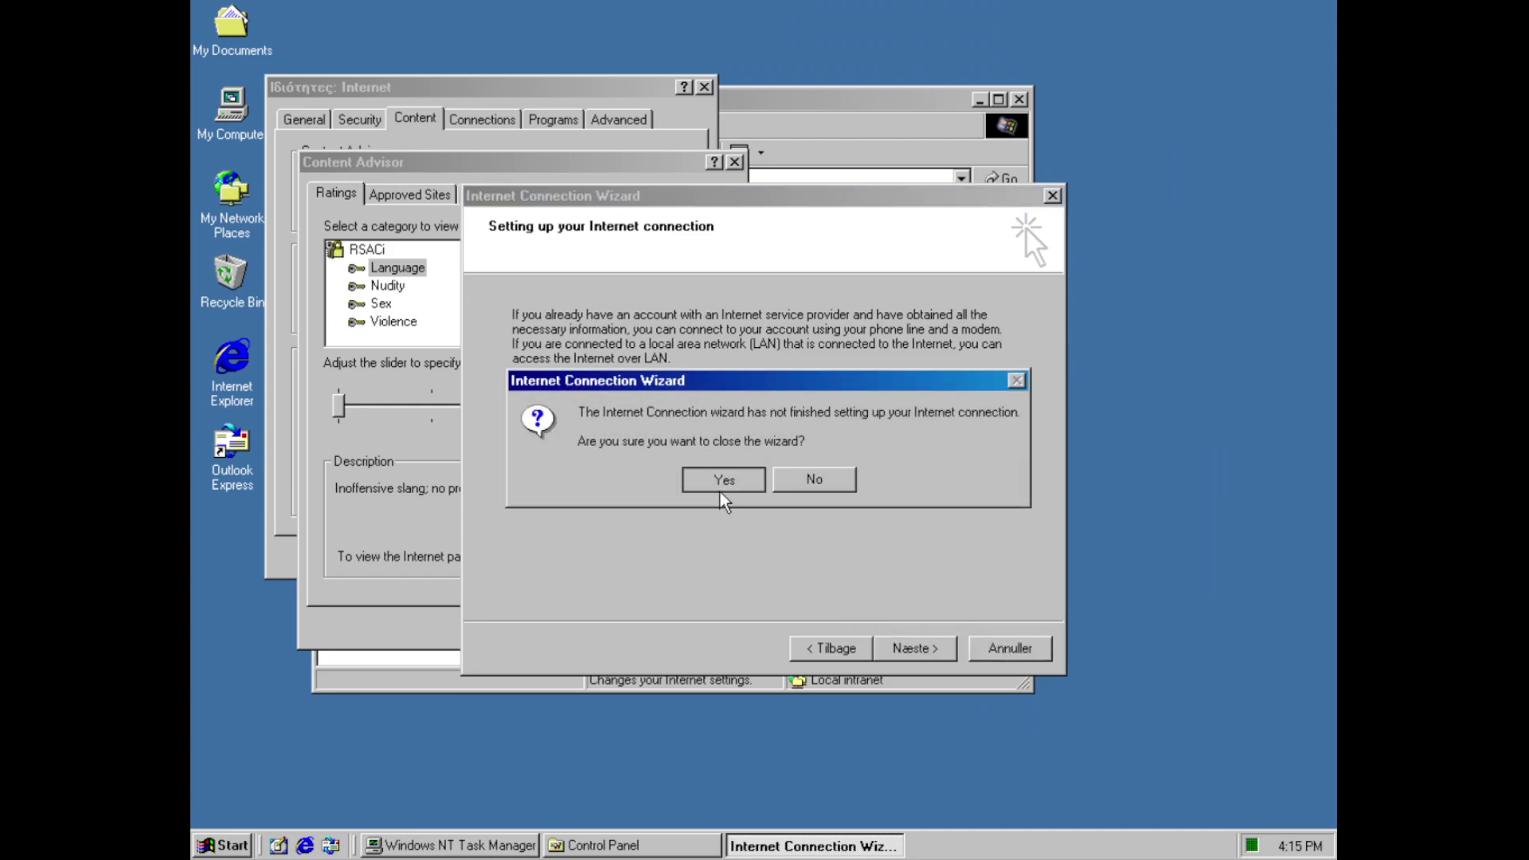
# View the Content Advisor's approved sites and general options, including the supervisor password change, without changing the password
pyautogui.click(413, 196)
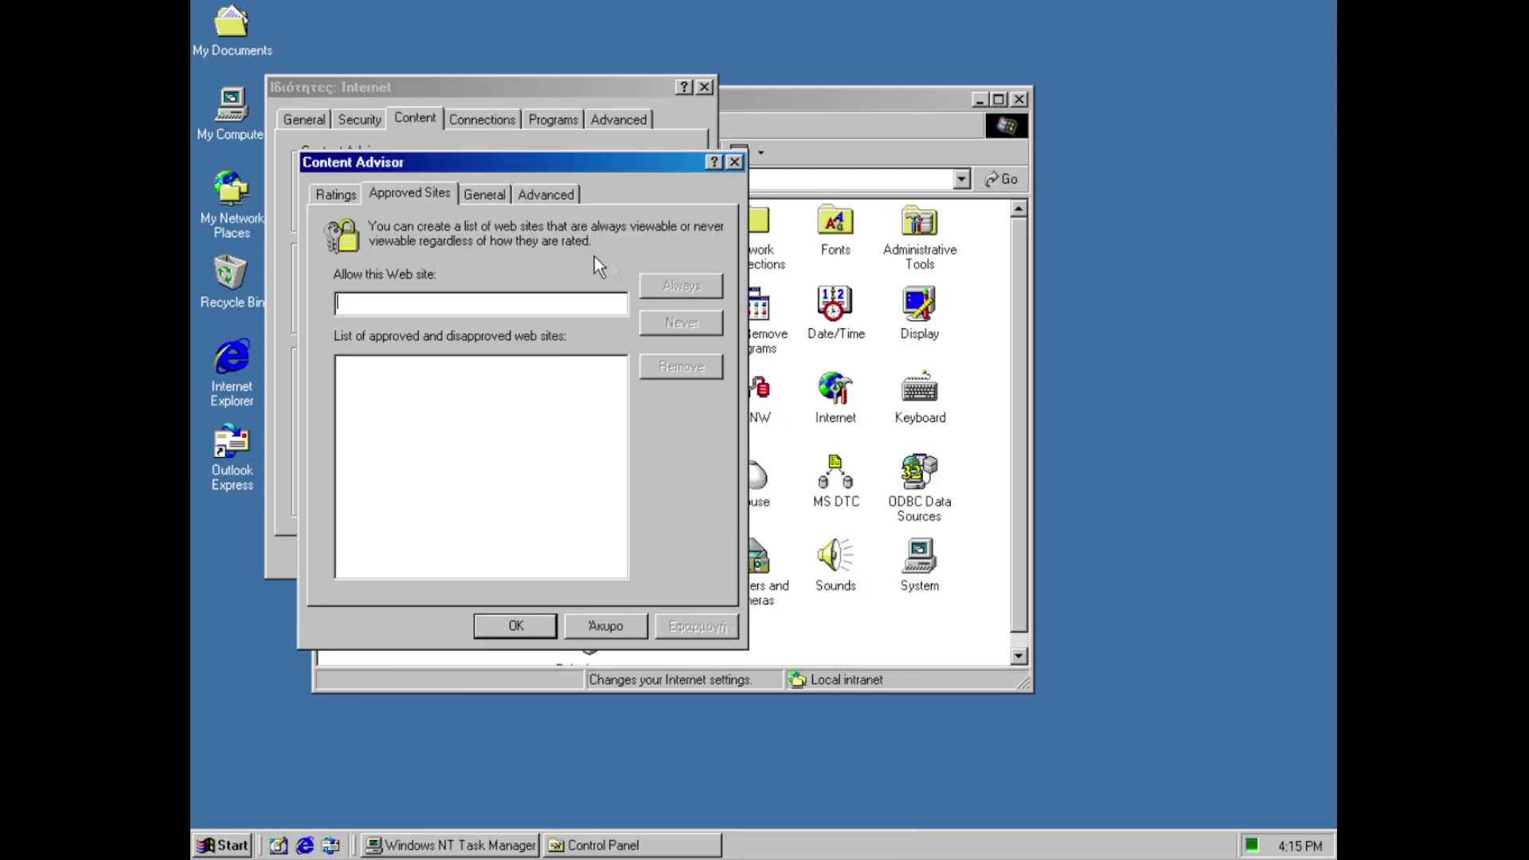
pyautogui.click(484, 196)
pyautogui.click(637, 425)
pyautogui.click(673, 253)
# Start finding rating systems, view the connection wizard's manual LAN setup choice, and close the wizard unfinished
pyautogui.click(572, 535)
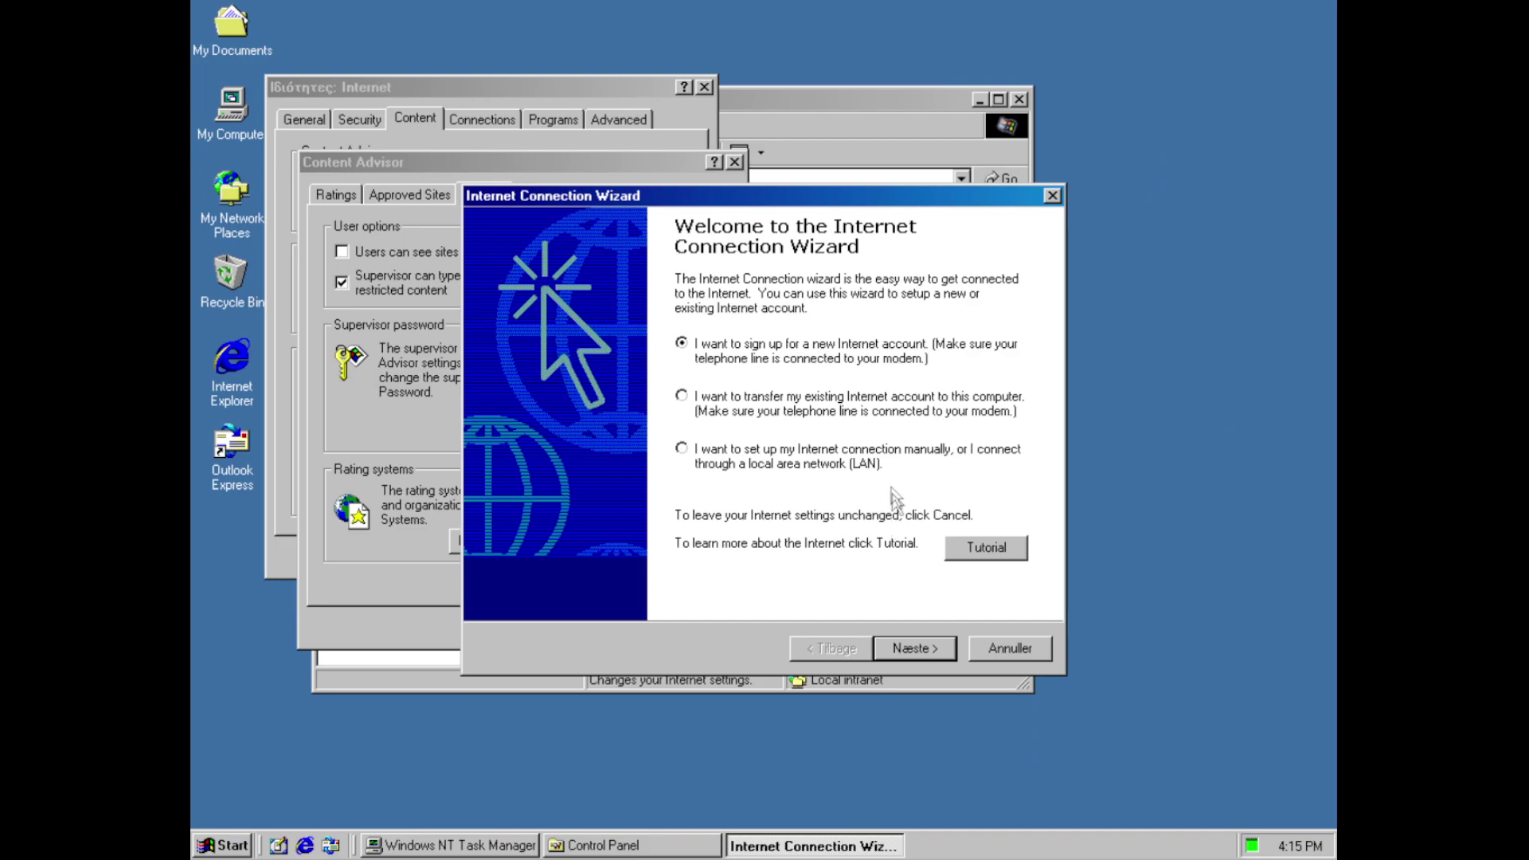
pyautogui.click(947, 653)
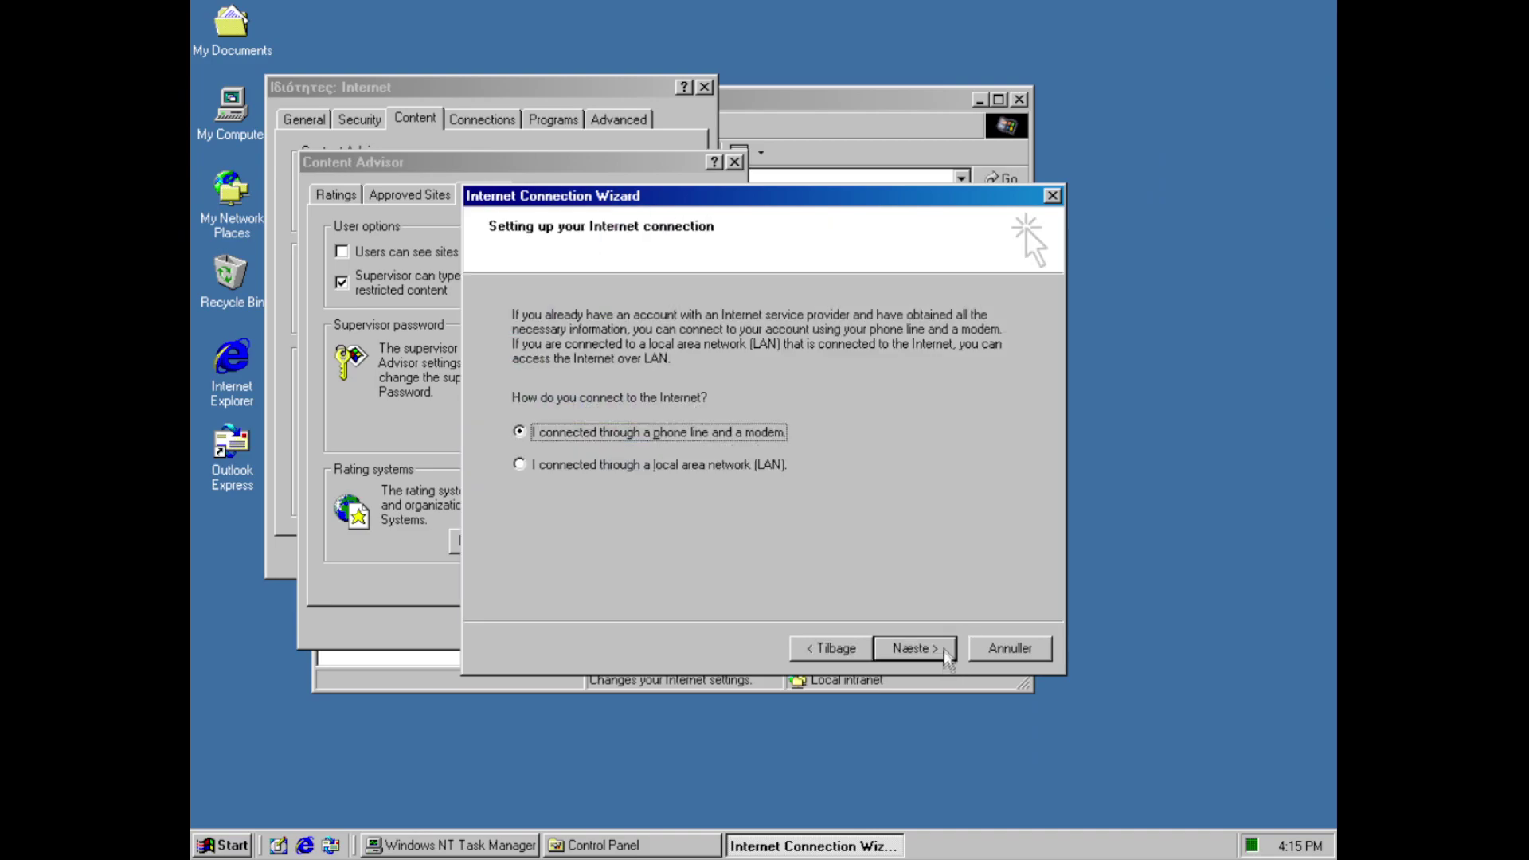
pyautogui.press('Down')
pyautogui.click(914, 644)
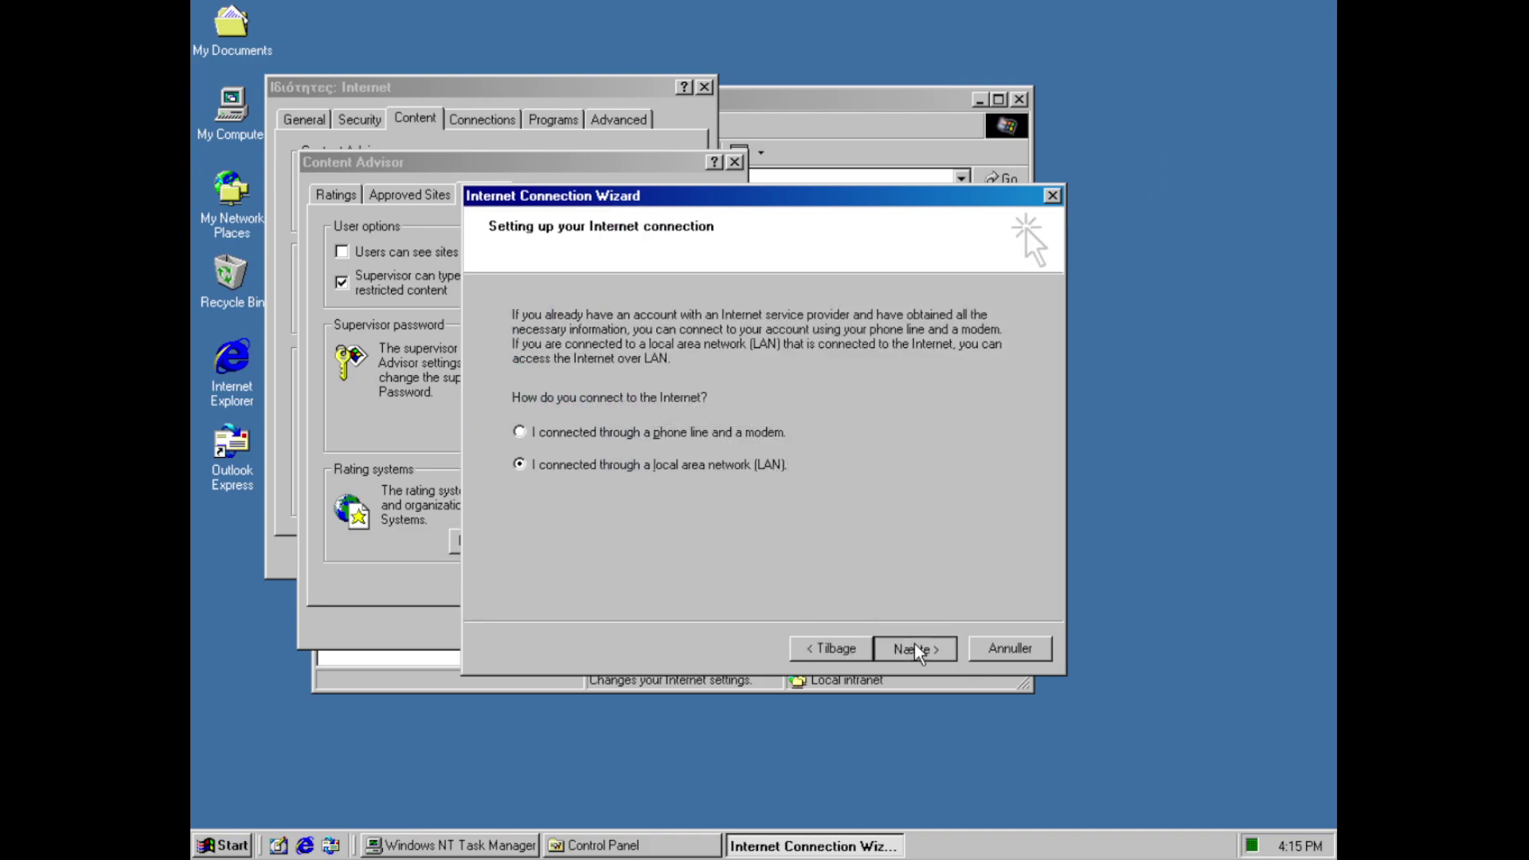
pyautogui.click(1045, 651)
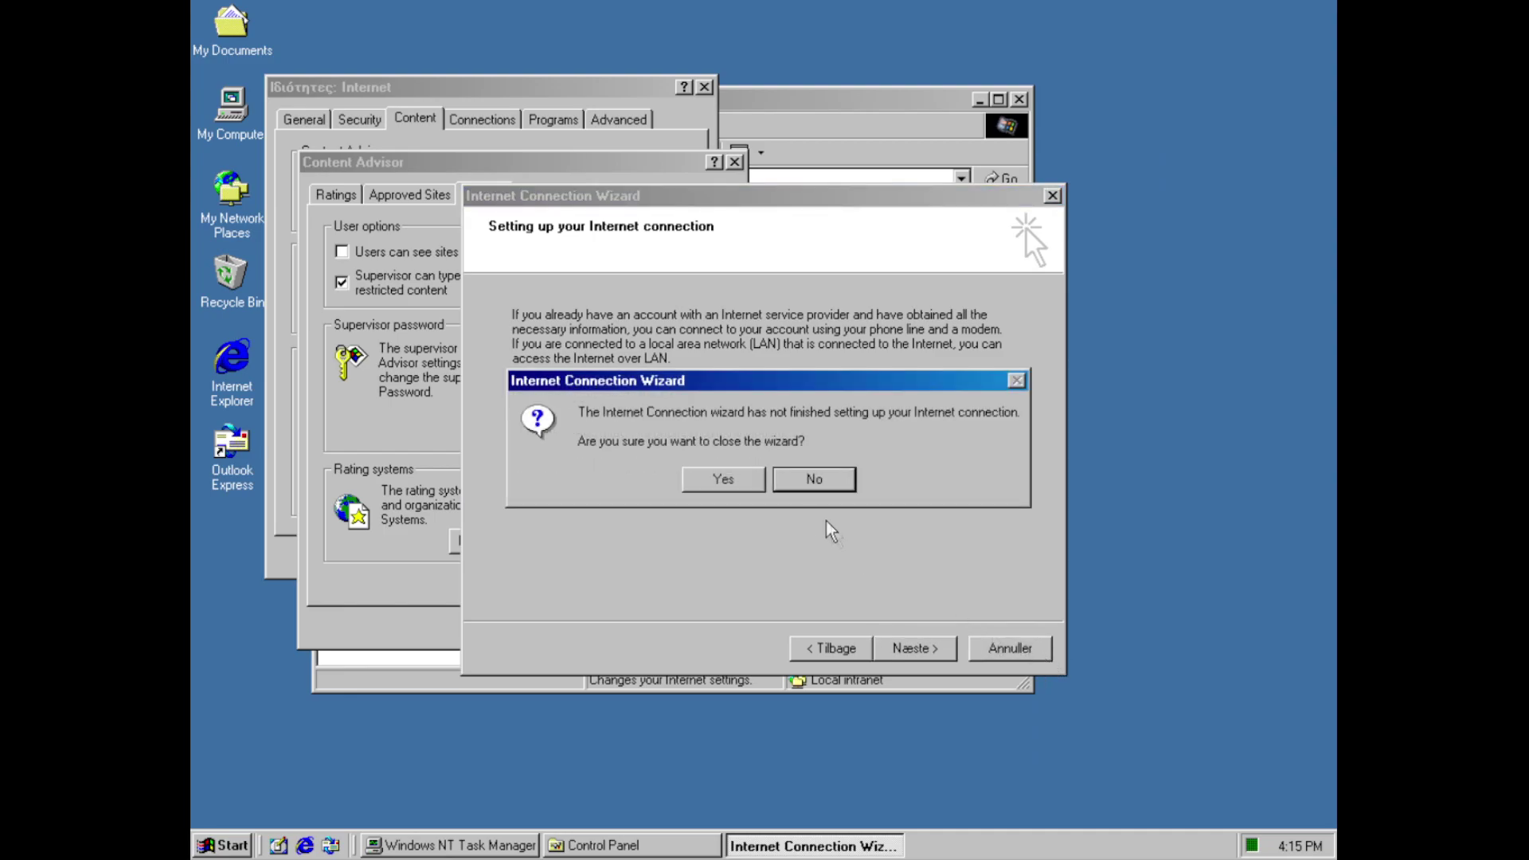
pyautogui.click(763, 488)
# Review the installed rating systems and the file selection for adding one, cancelling both
pyautogui.click(655, 541)
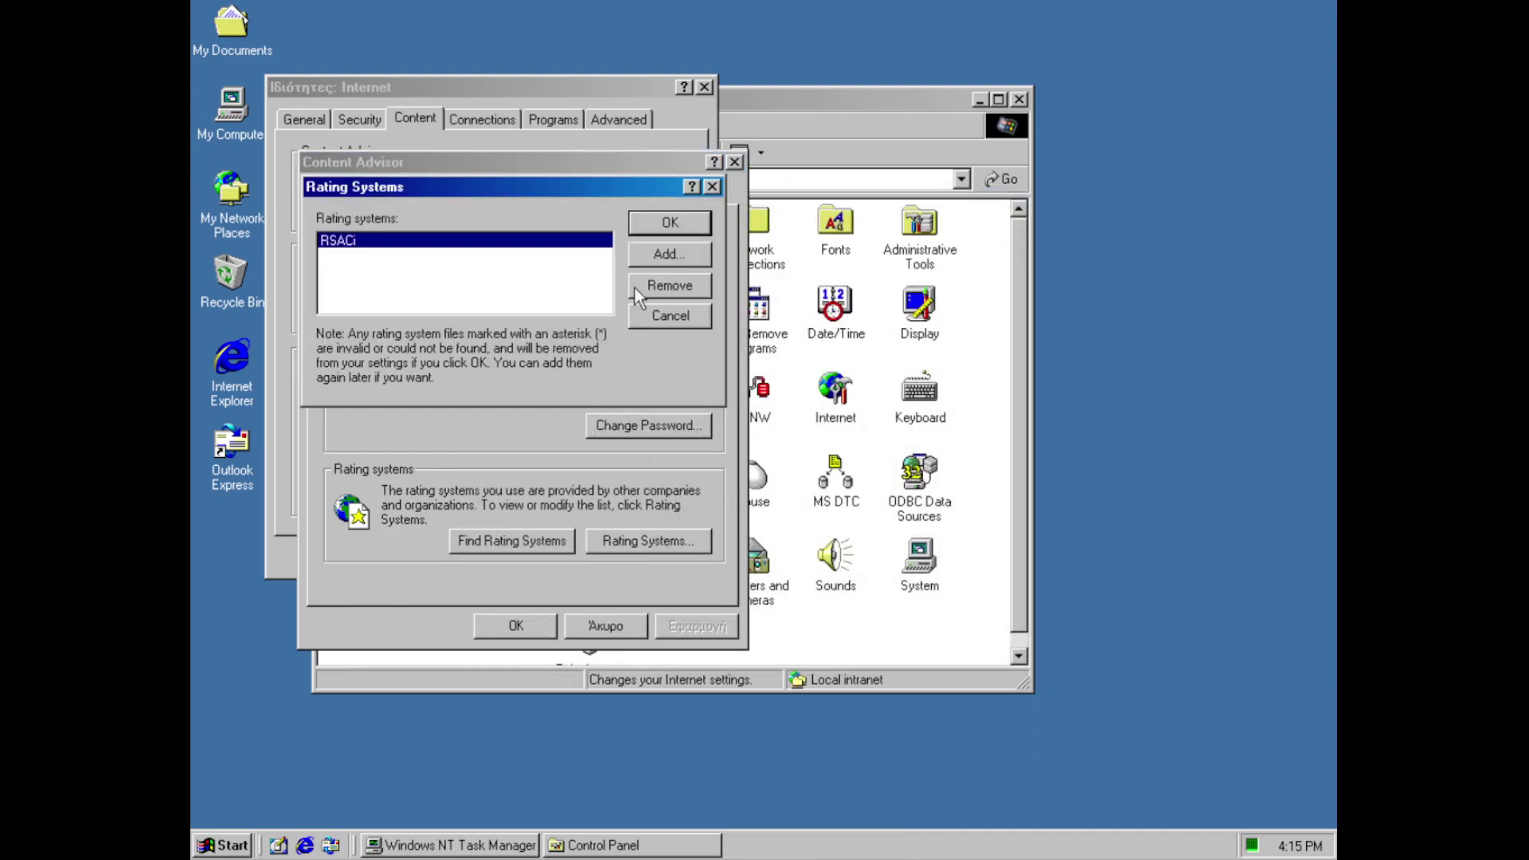
pyautogui.click(652, 261)
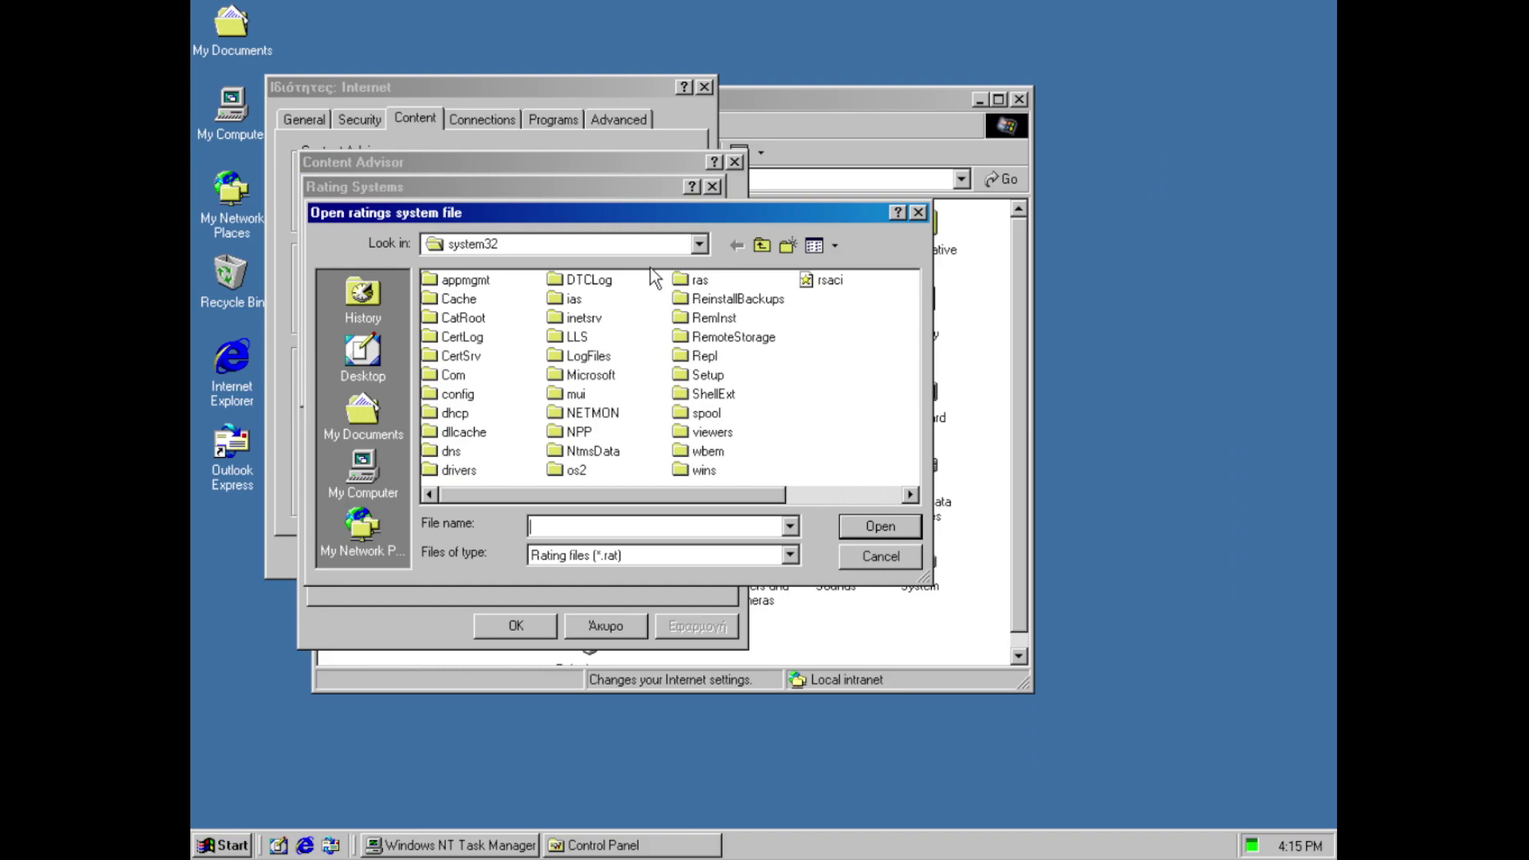
pyautogui.click(864, 558)
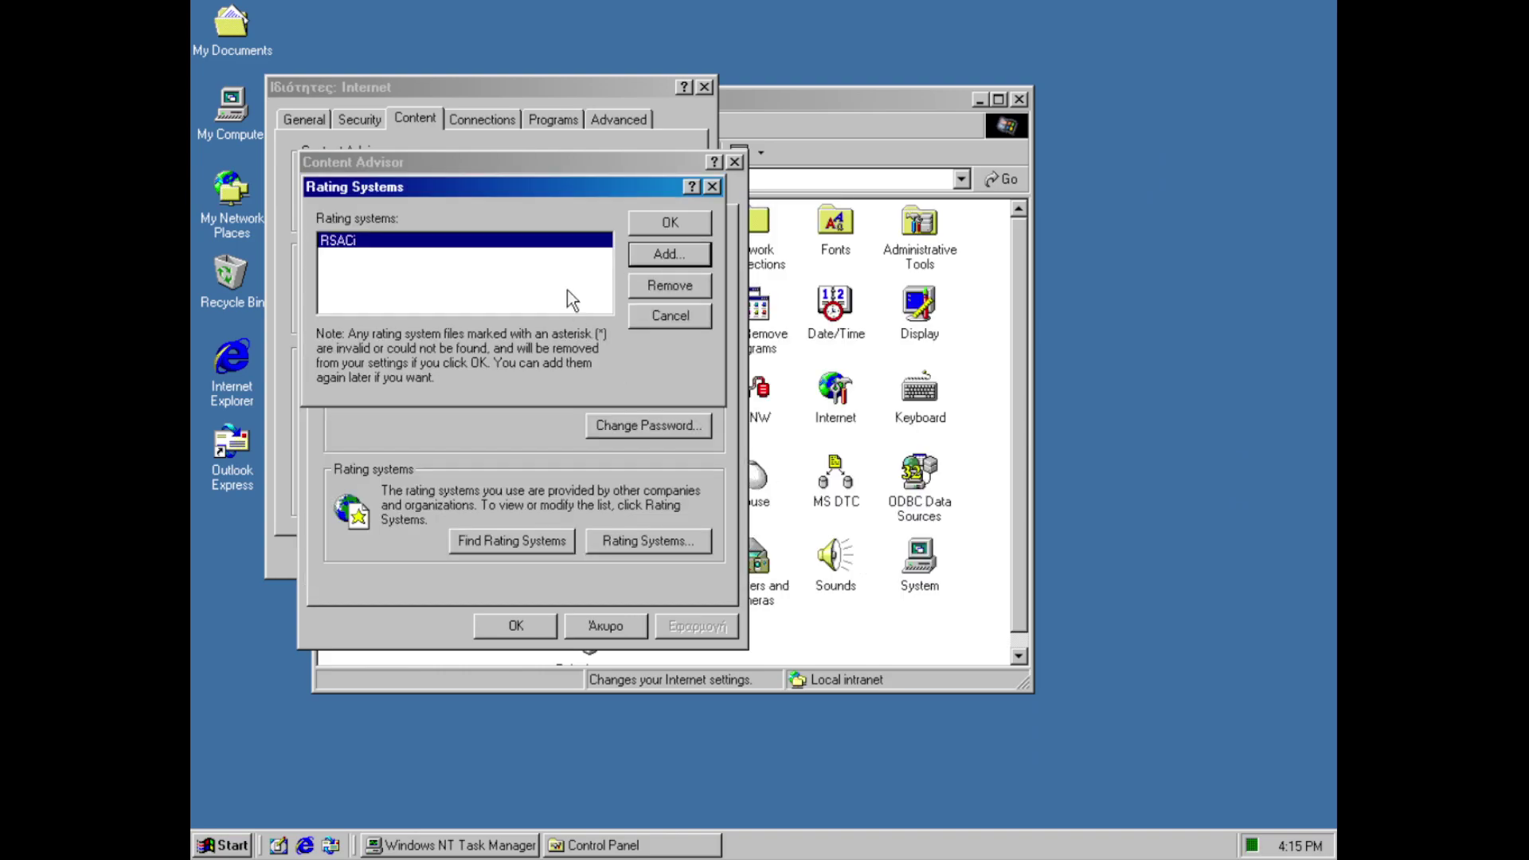
pyautogui.click(685, 326)
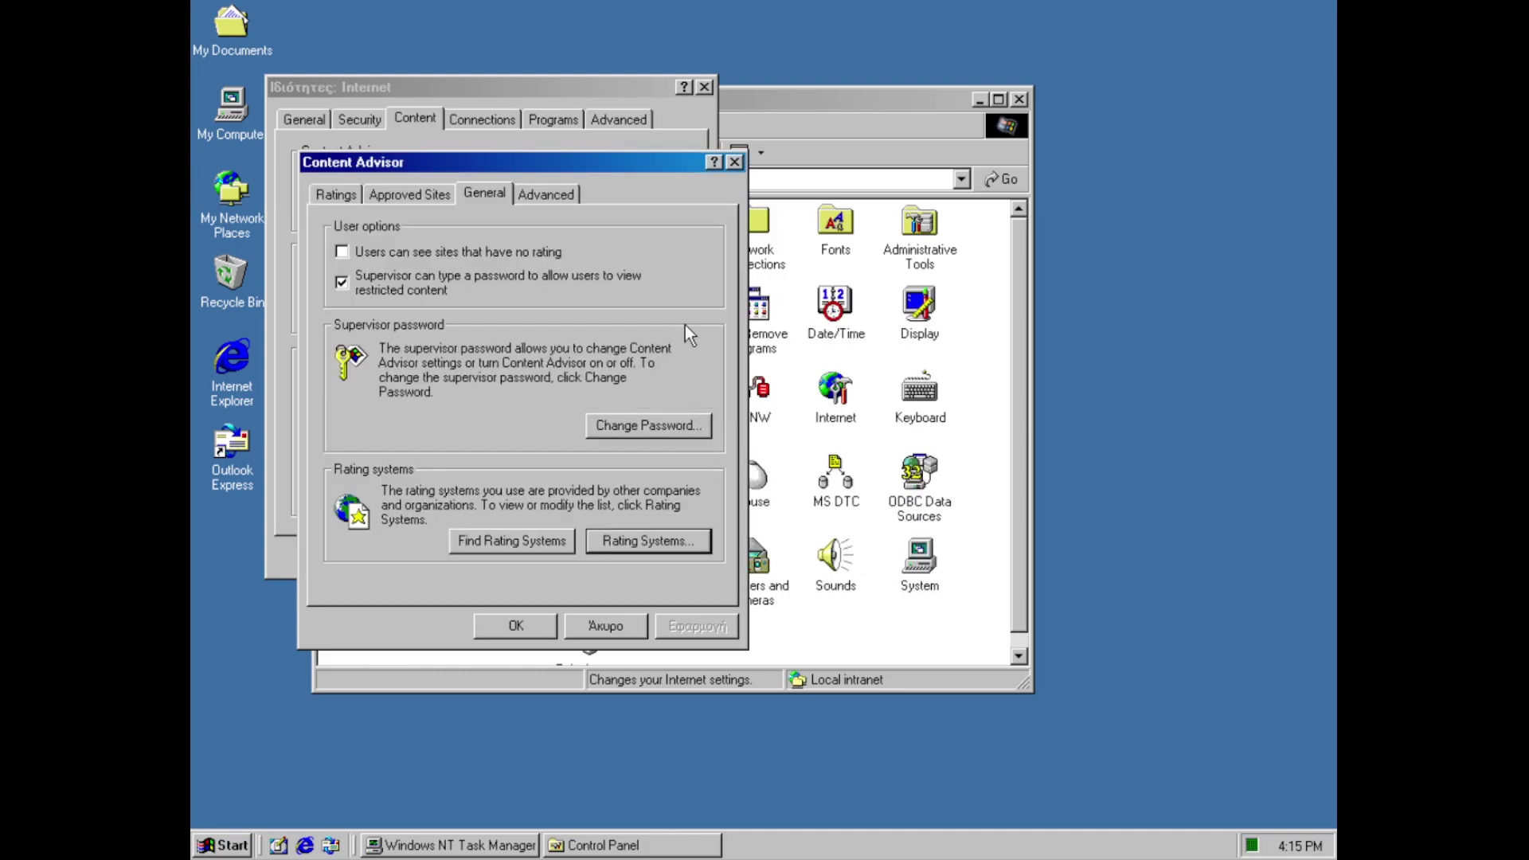
# View the Content Advisor's advanced options and PICSRules import, cancelling the import and the Content Advisor
pyautogui.click(541, 195)
pyautogui.click(616, 319)
pyautogui.click(618, 320)
pyautogui.click(685, 471)
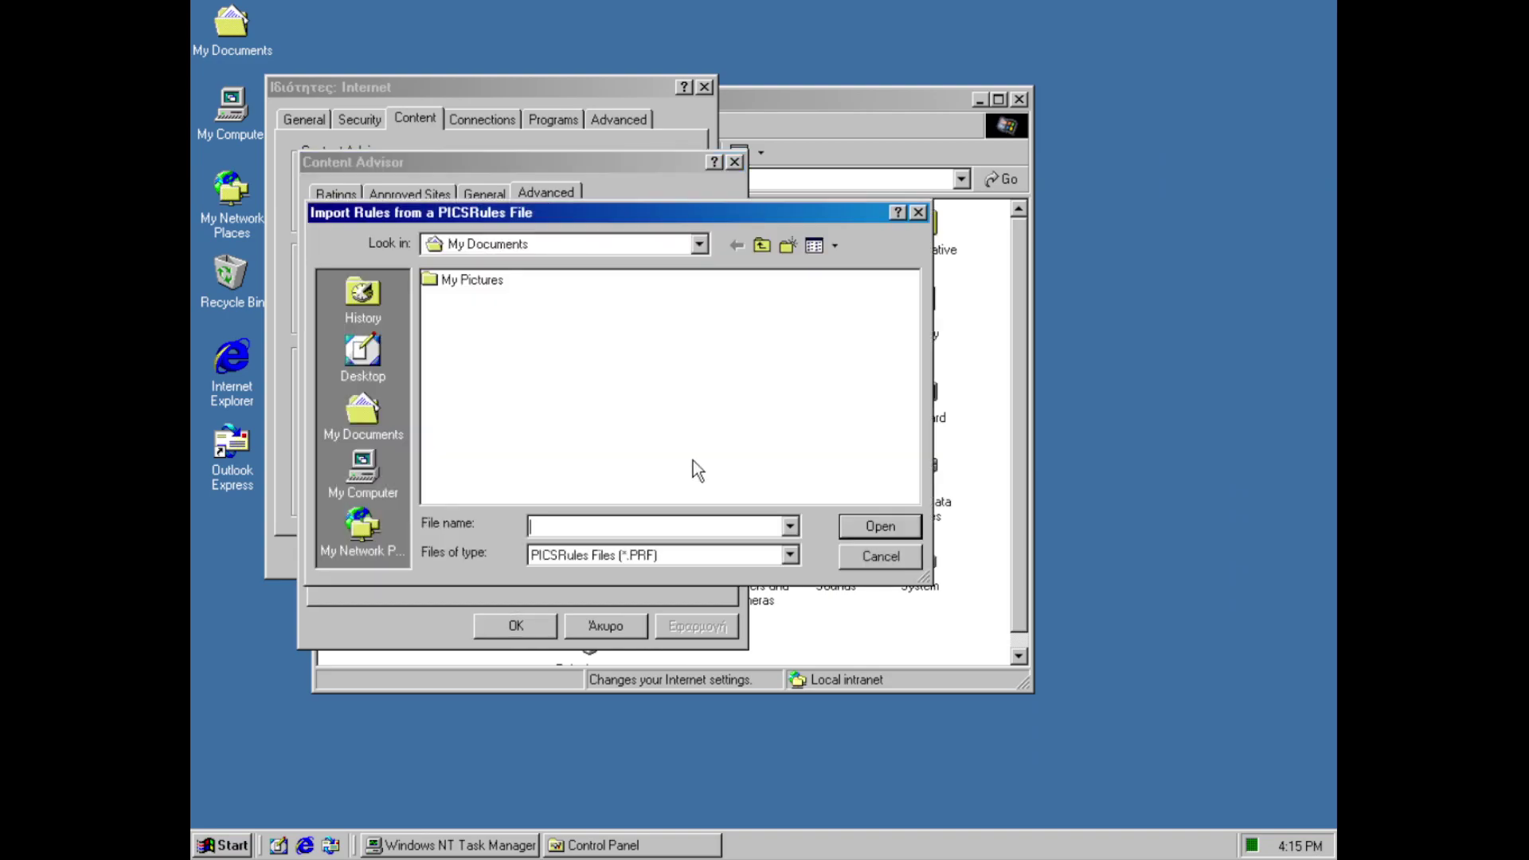
pyautogui.click(880, 554)
pyautogui.click(629, 626)
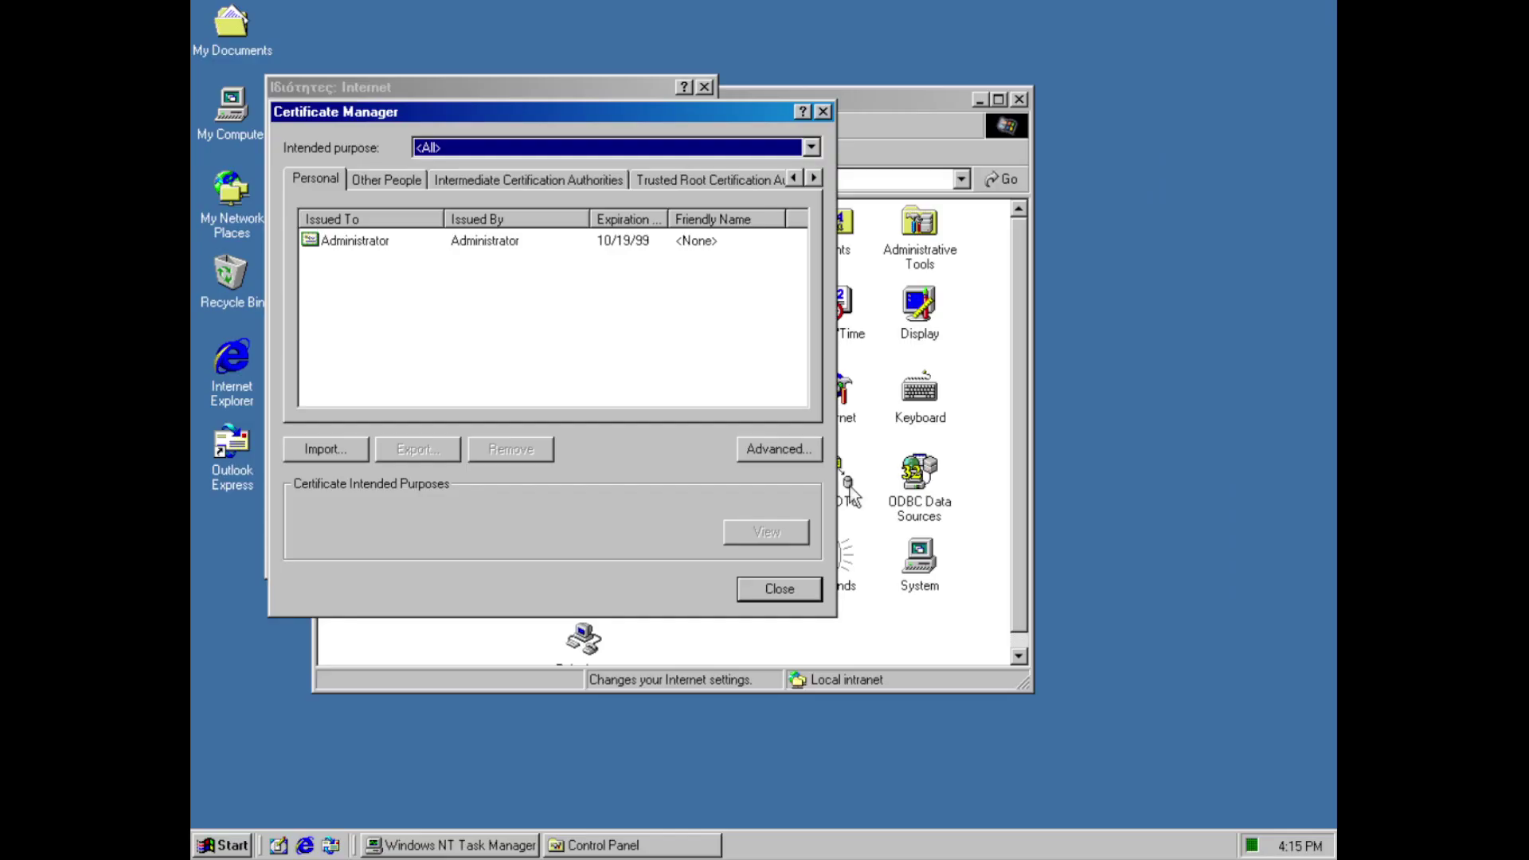
# Browse the Certificate Manager's stores and review its advanced certificate purposes and export format, cancelling those options
pyautogui.click(356, 180)
pyautogui.click(446, 178)
pyautogui.click(769, 178)
pyautogui.moveTo(806, 248); pyautogui.dragTo(807, 371)
pyautogui.click(808, 445)
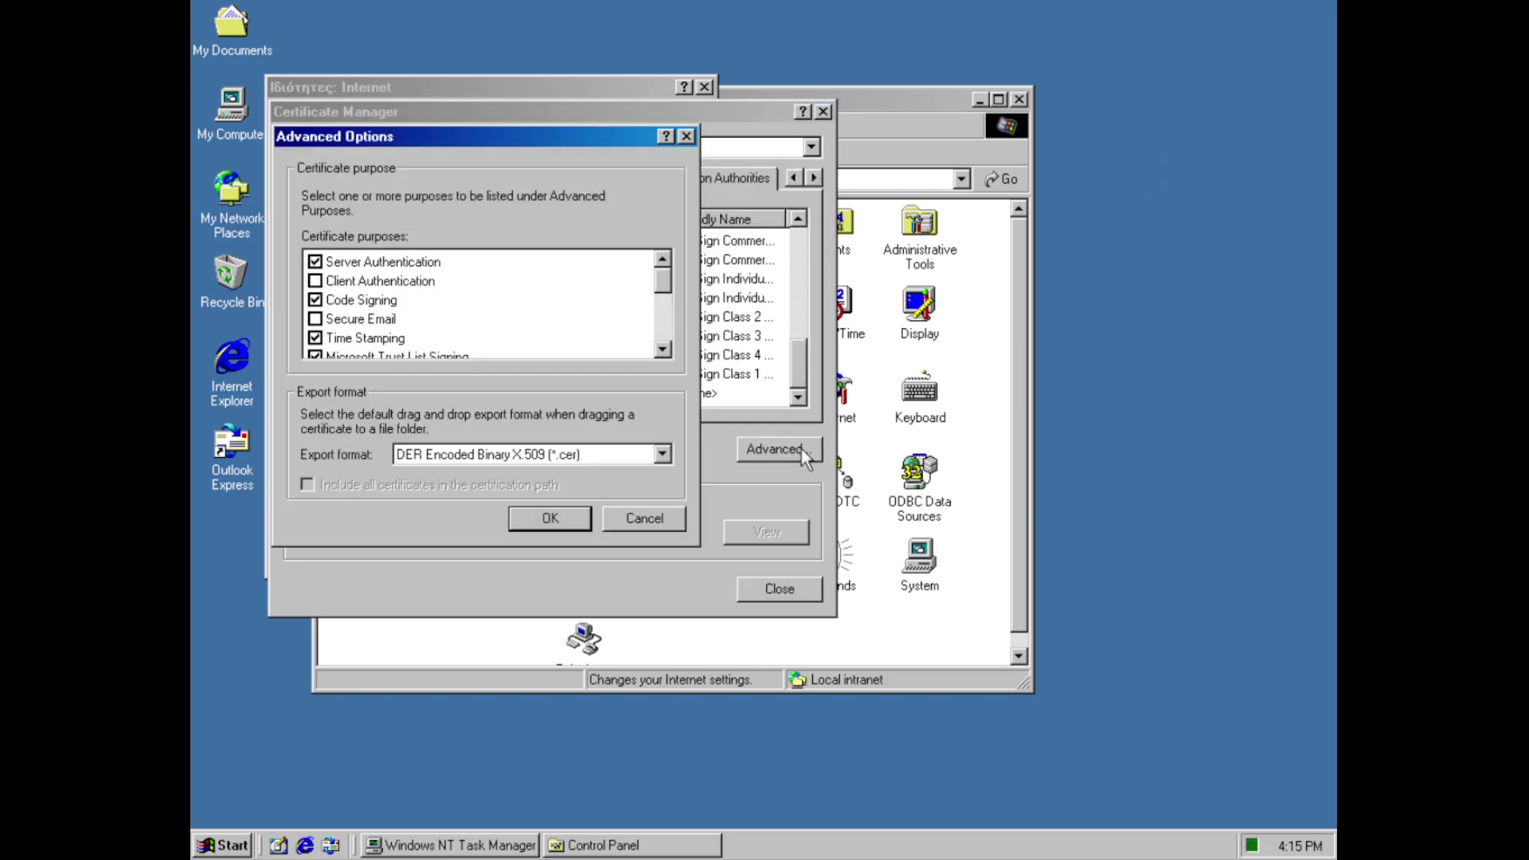
pyautogui.click(630, 456)
pyautogui.moveTo(663, 286); pyautogui.dragTo(670, 341)
pyautogui.click(652, 516)
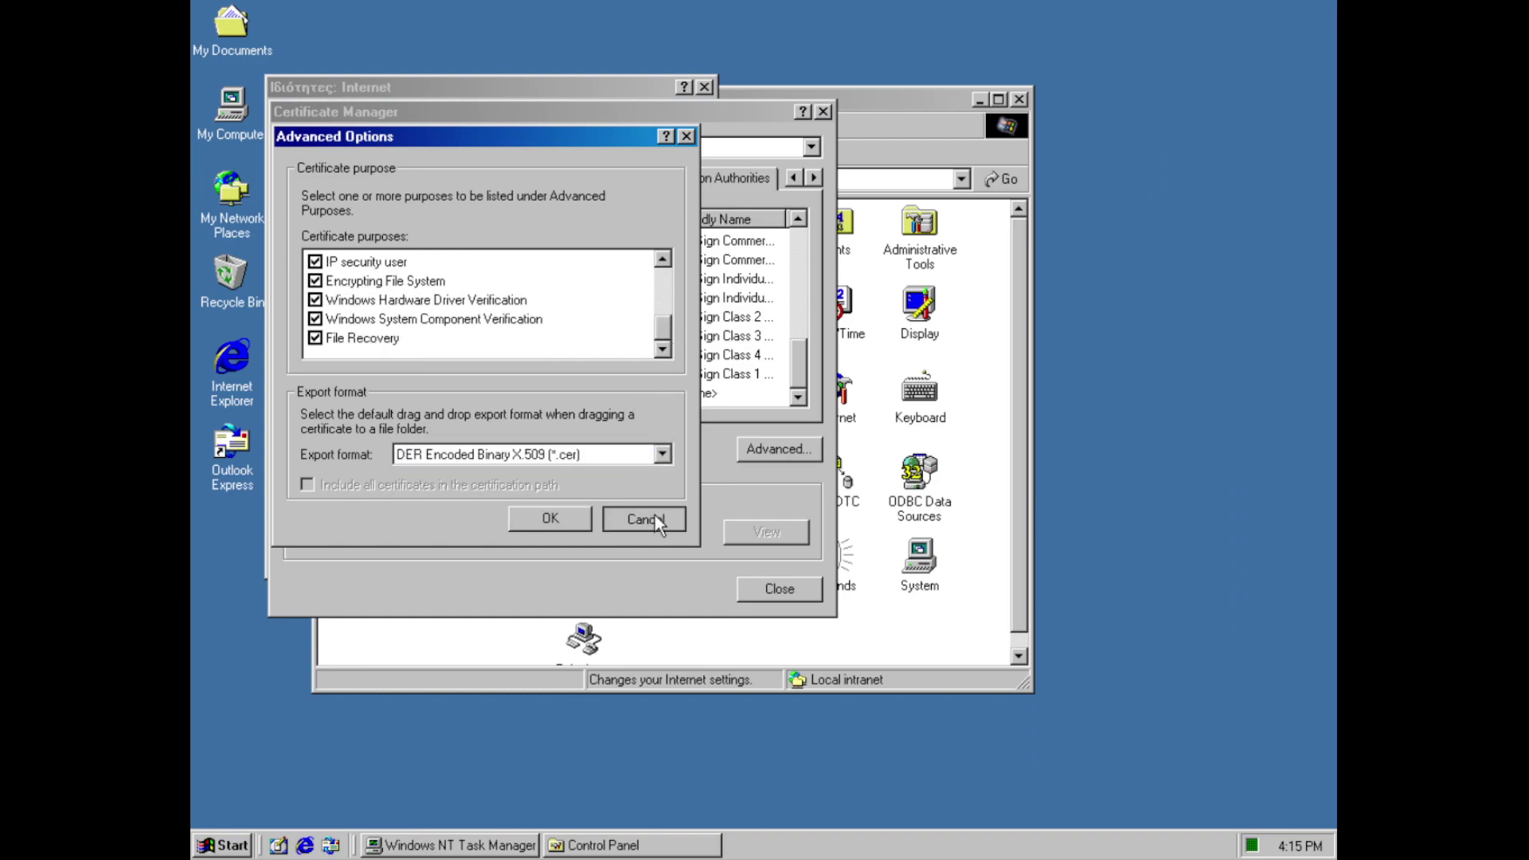
# Try to continue the certificate import wizard without choosing a file, cancel it and close the Certificate Manager
pyautogui.click(343, 454)
pyautogui.click(735, 524)
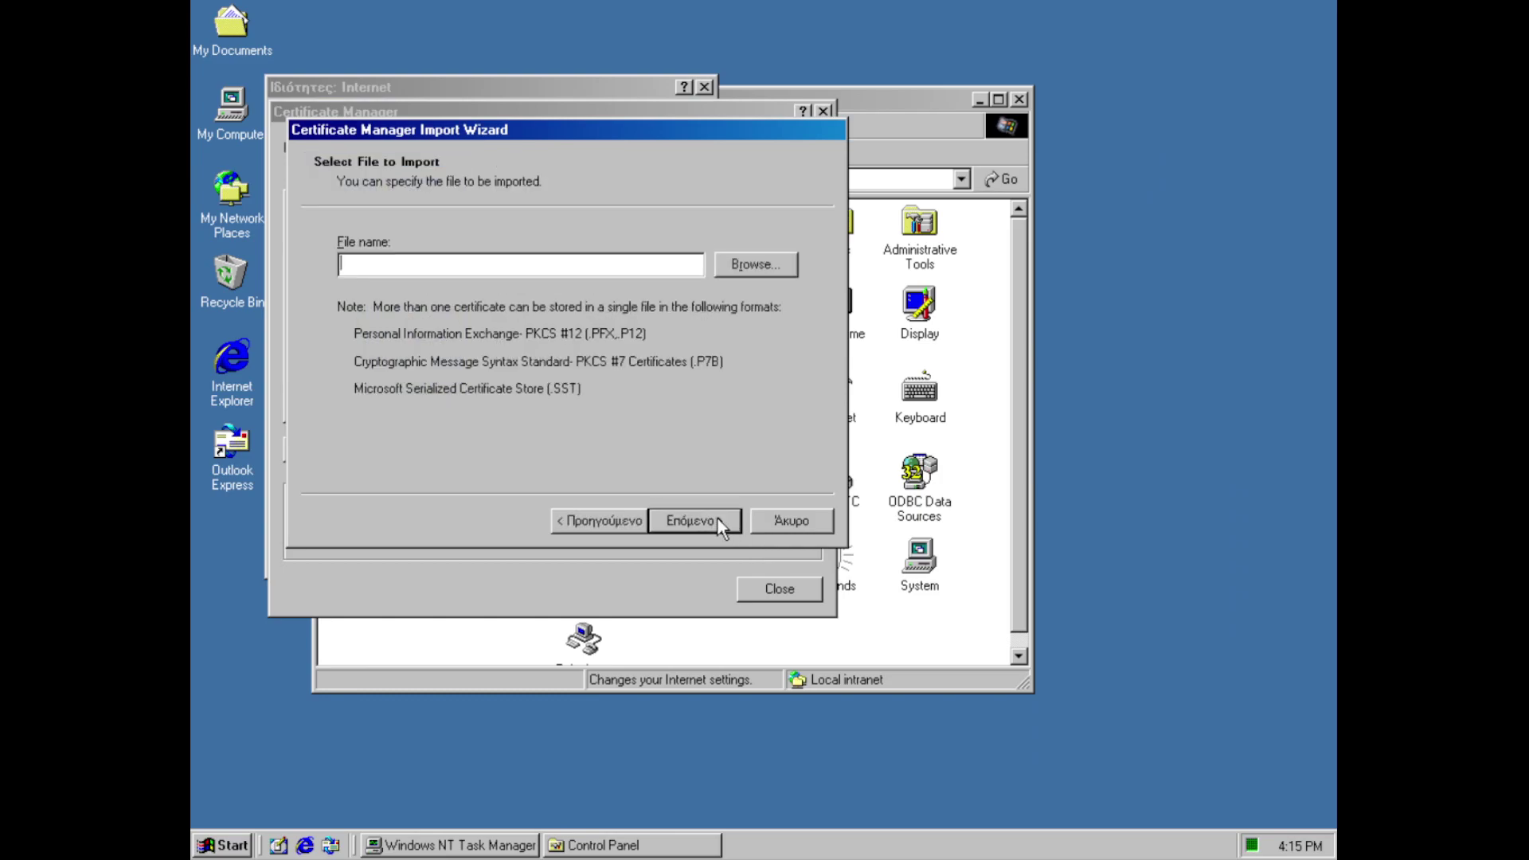
pyautogui.click(723, 527)
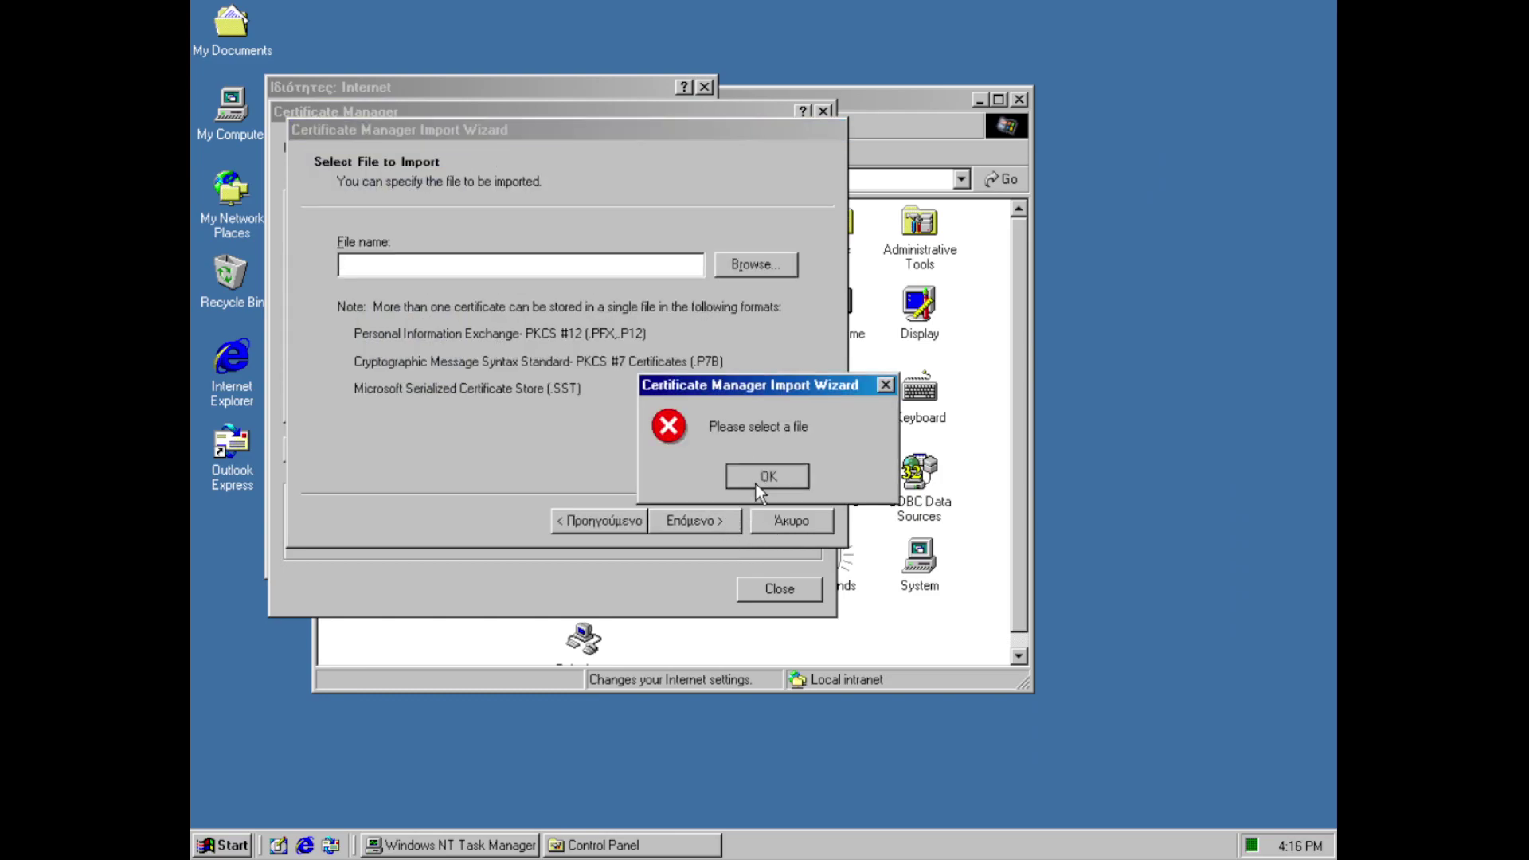
pyautogui.click(756, 484)
pyautogui.click(774, 520)
pyautogui.click(782, 585)
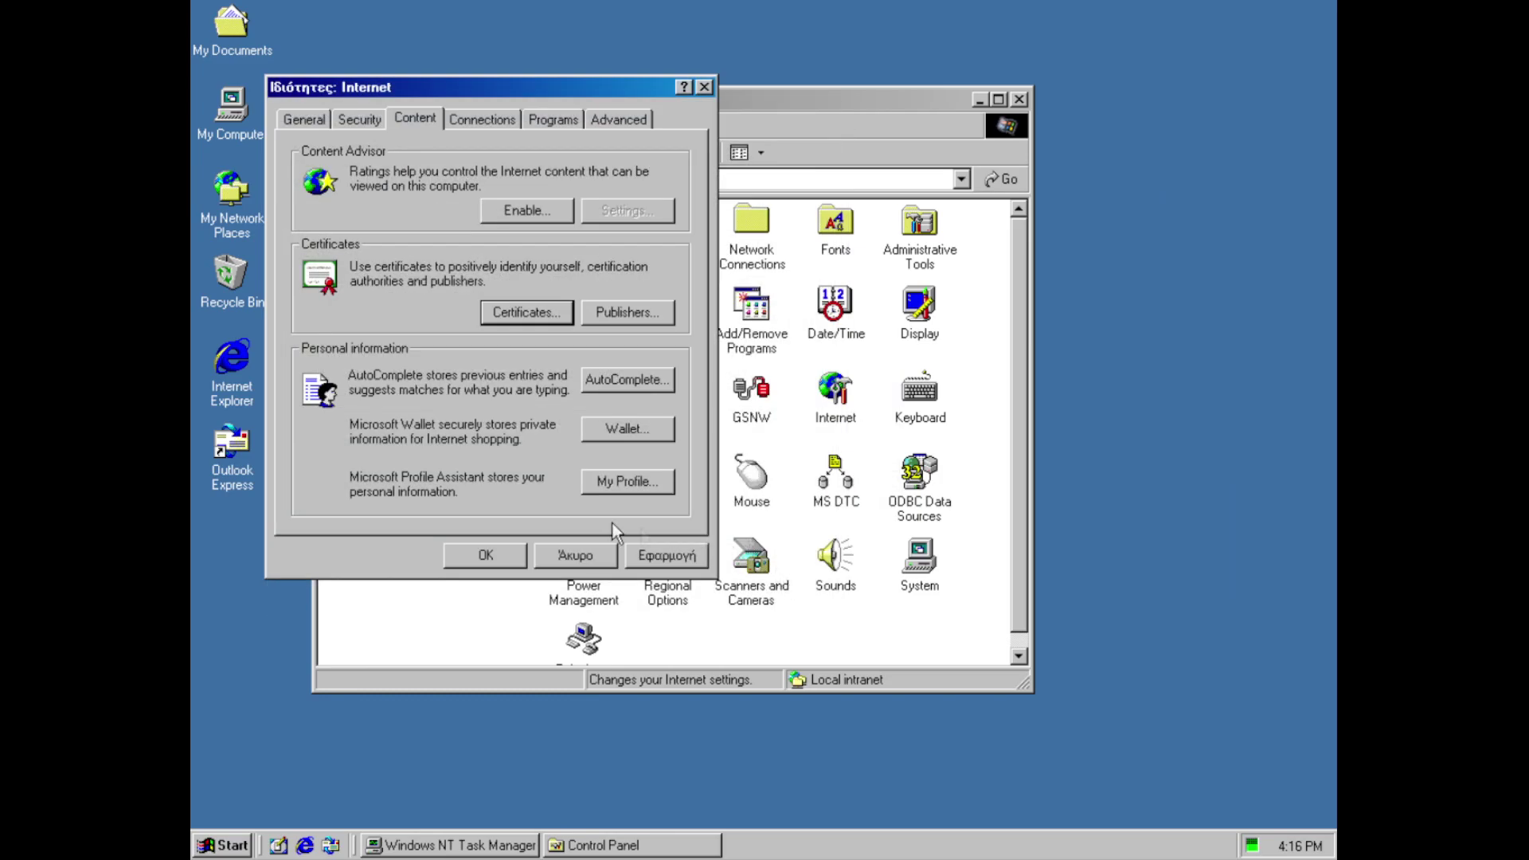
# View the trusted publishers list, and clear the saved form entries and passwords in the AutoComplete settings
pyautogui.click(612, 317)
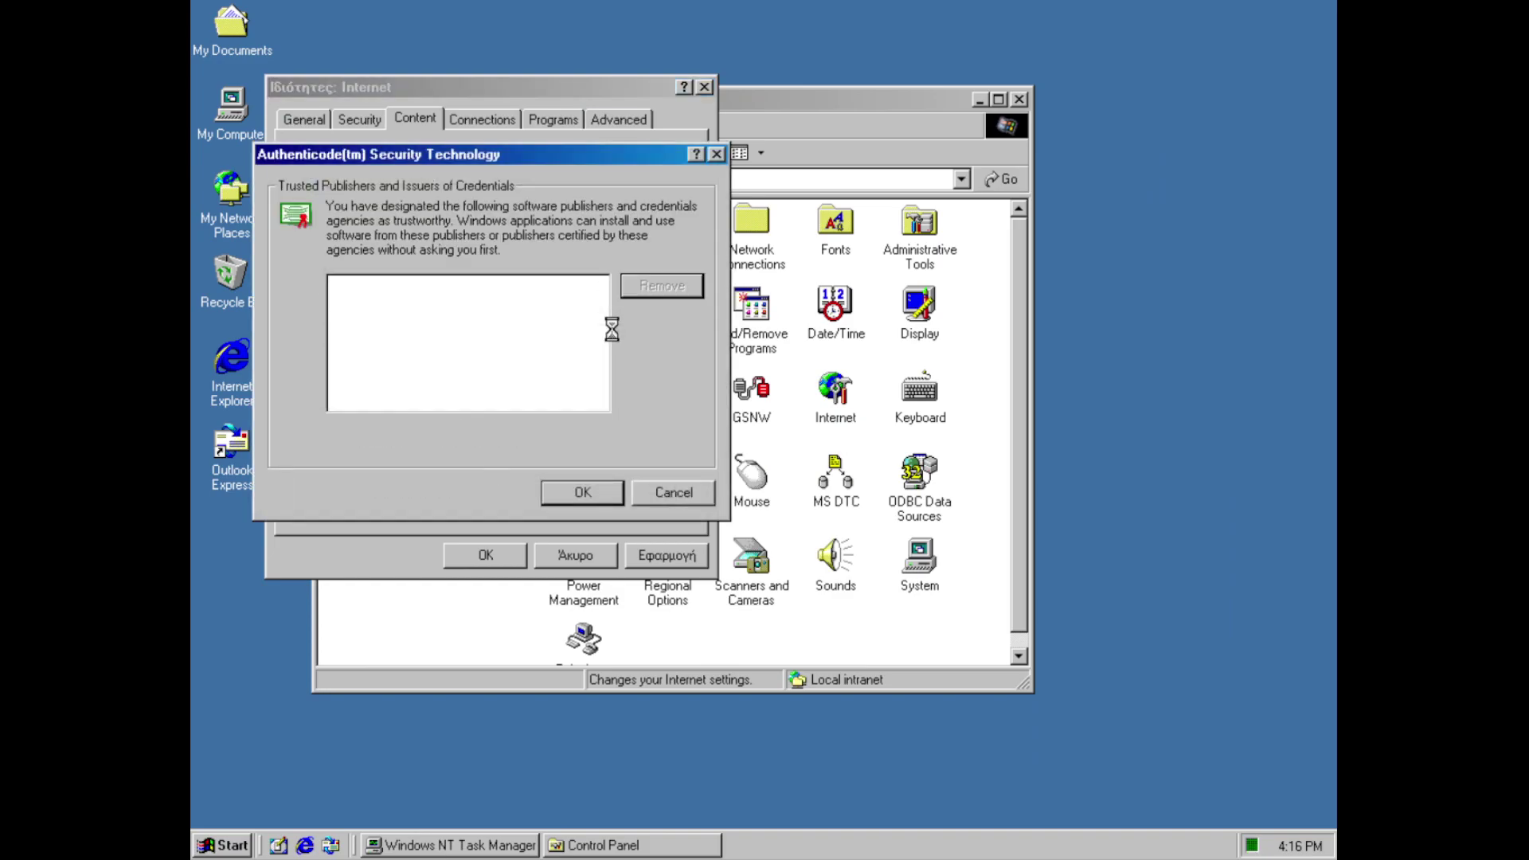
pyautogui.click(670, 490)
pyautogui.click(651, 387)
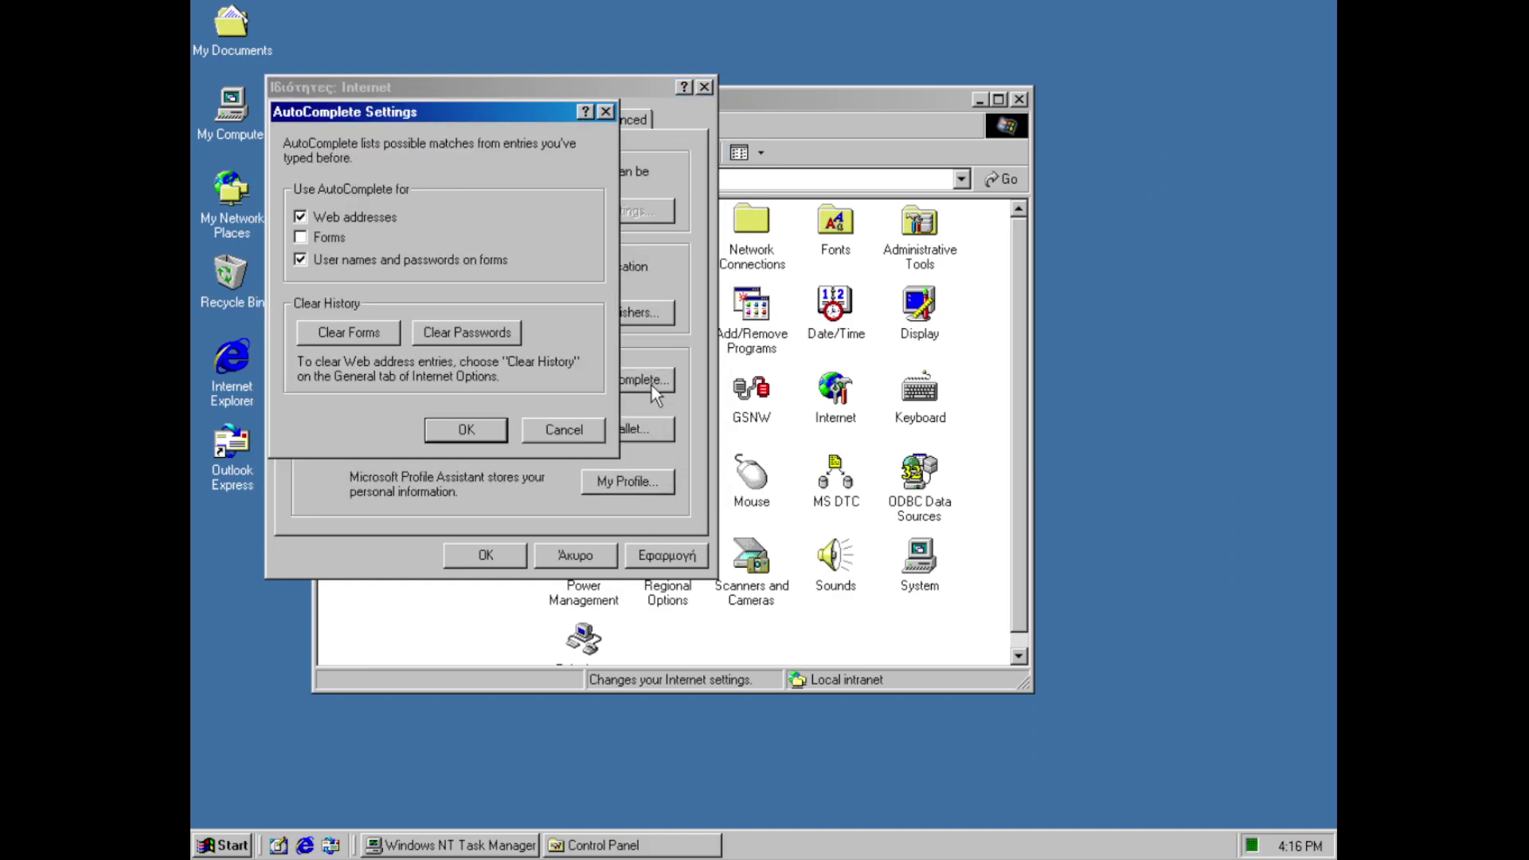
pyautogui.click(355, 337)
pyautogui.click(697, 474)
pyautogui.click(494, 335)
pyautogui.click(690, 476)
pyautogui.click(495, 436)
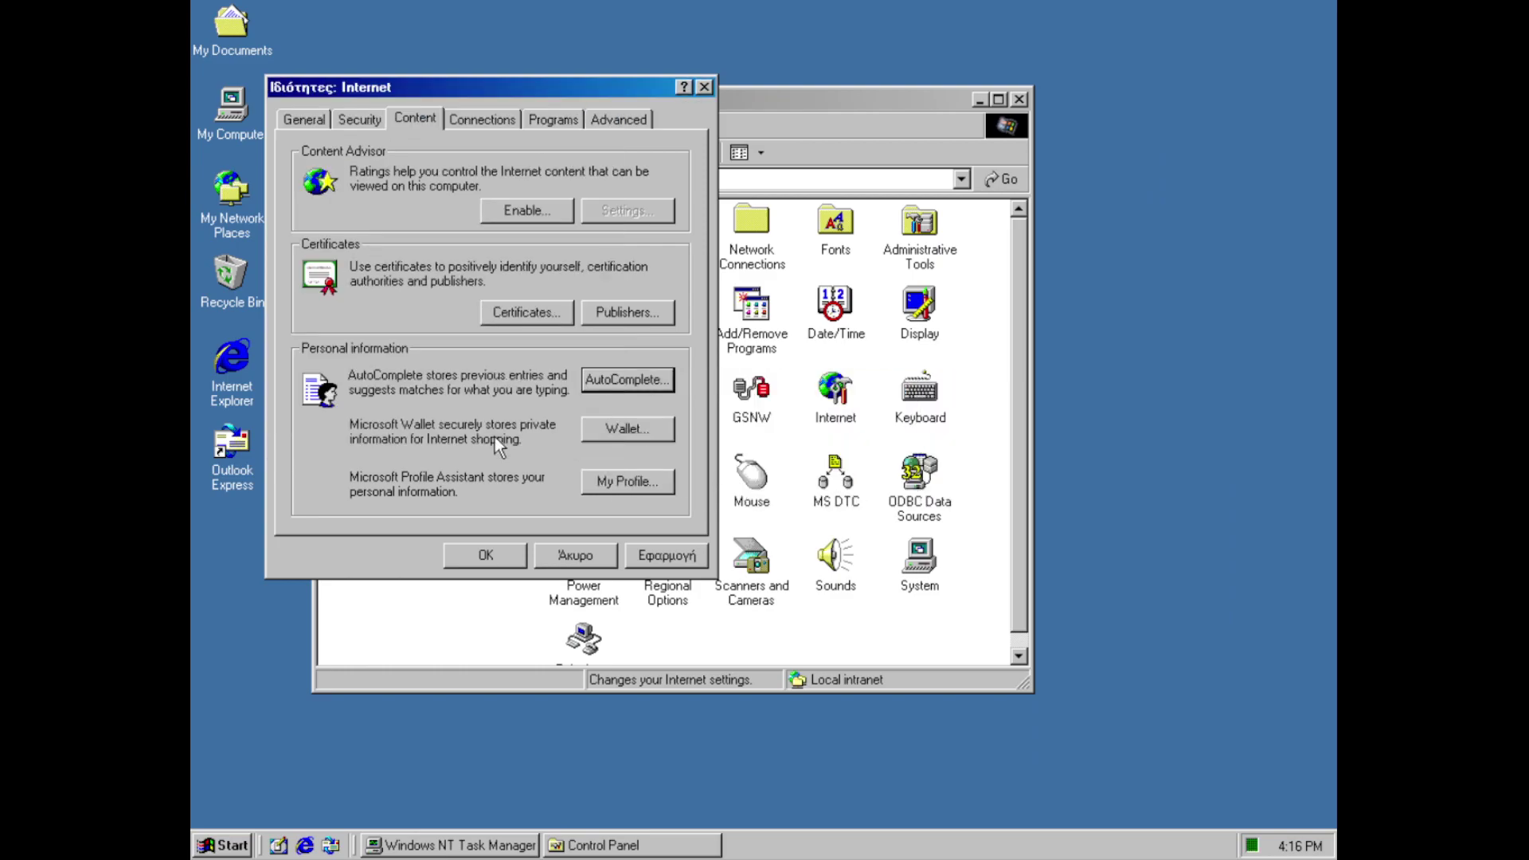
# View the stored addresses in Microsoft Wallet and close the Wallet
pyautogui.click(627, 429)
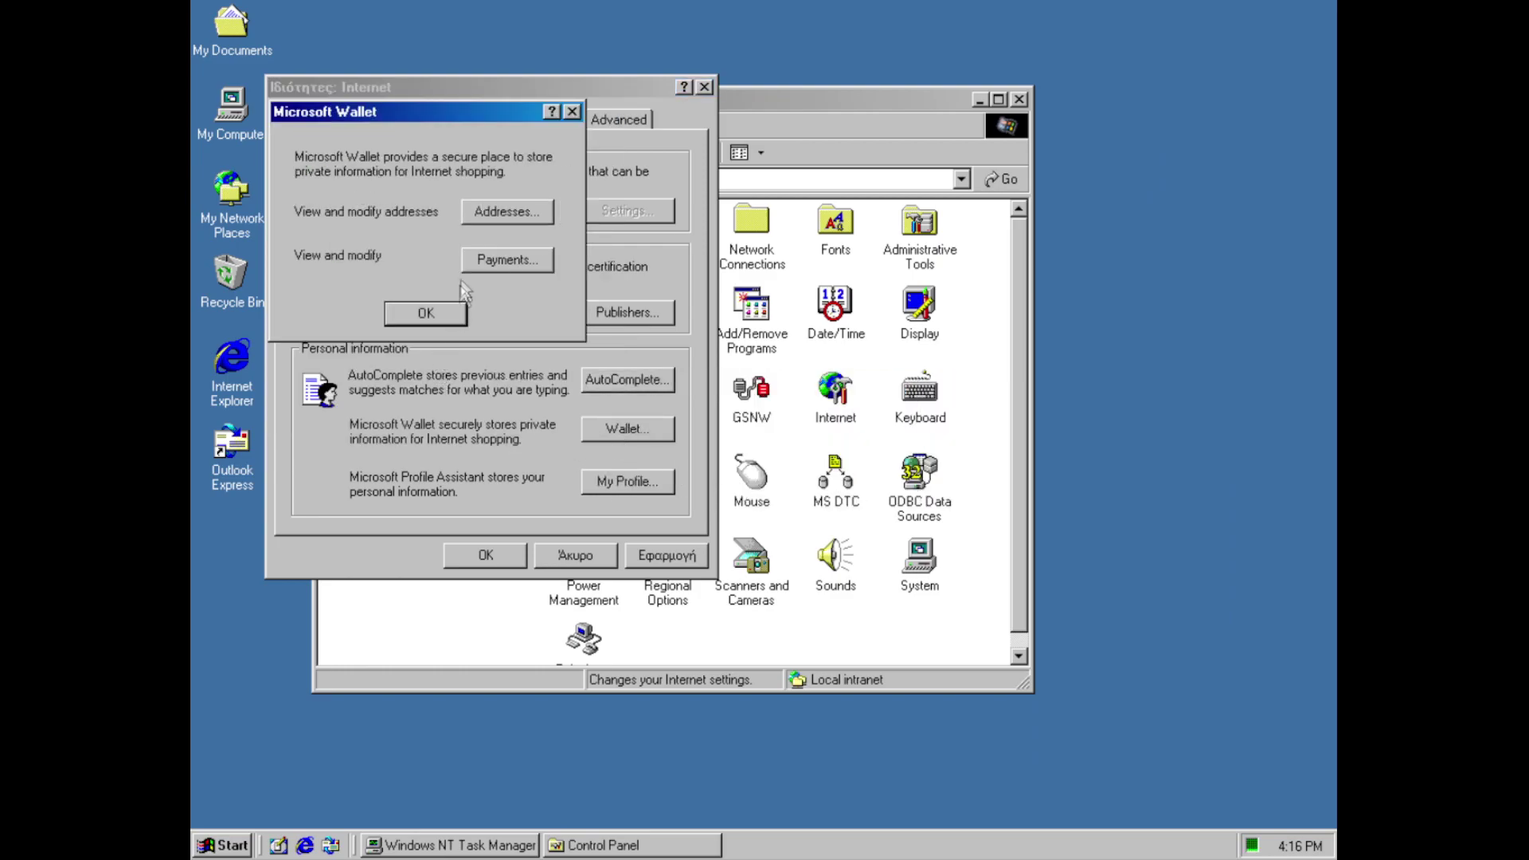
pyautogui.click(489, 215)
pyautogui.moveTo(578, 103); pyautogui.dragTo(575, 403)
pyautogui.click(411, 418)
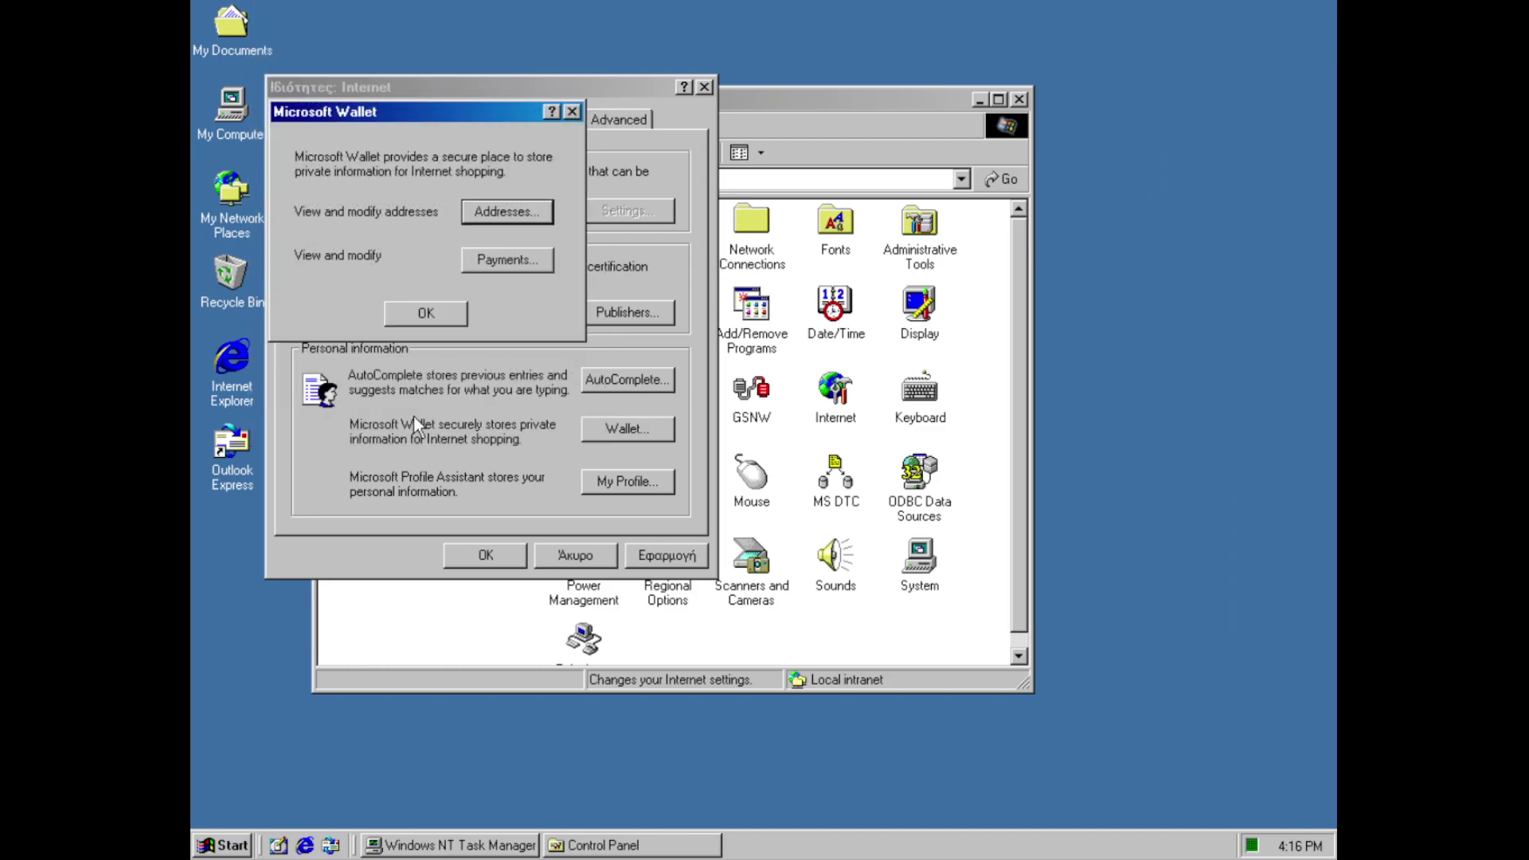
pyautogui.click(434, 314)
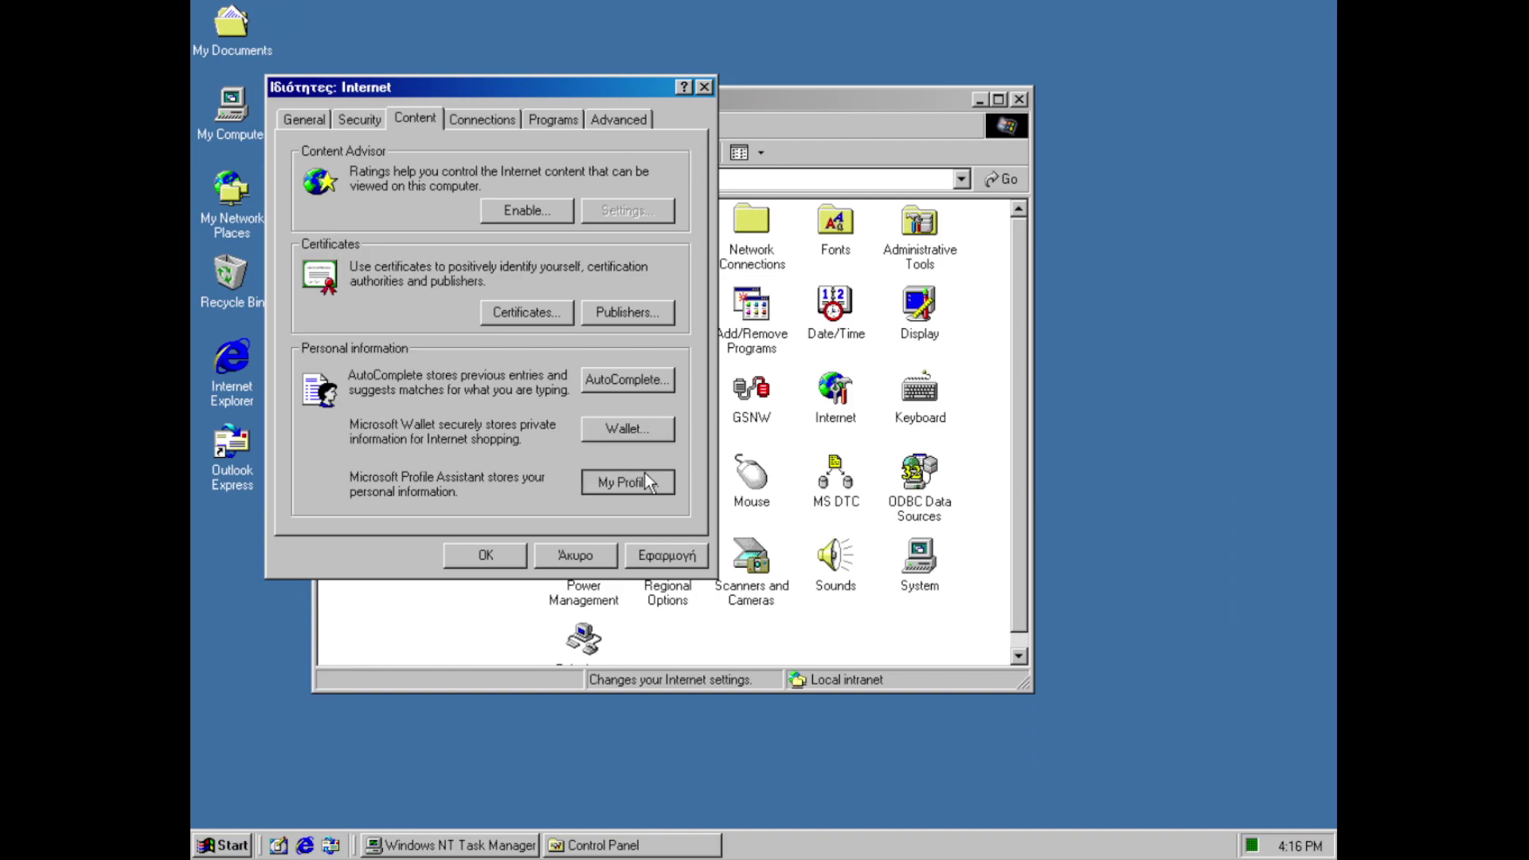
# Check the Wallet's addresses once more, close the Wallet, and reopen the Internet properties at the content options
pyautogui.click(598, 420)
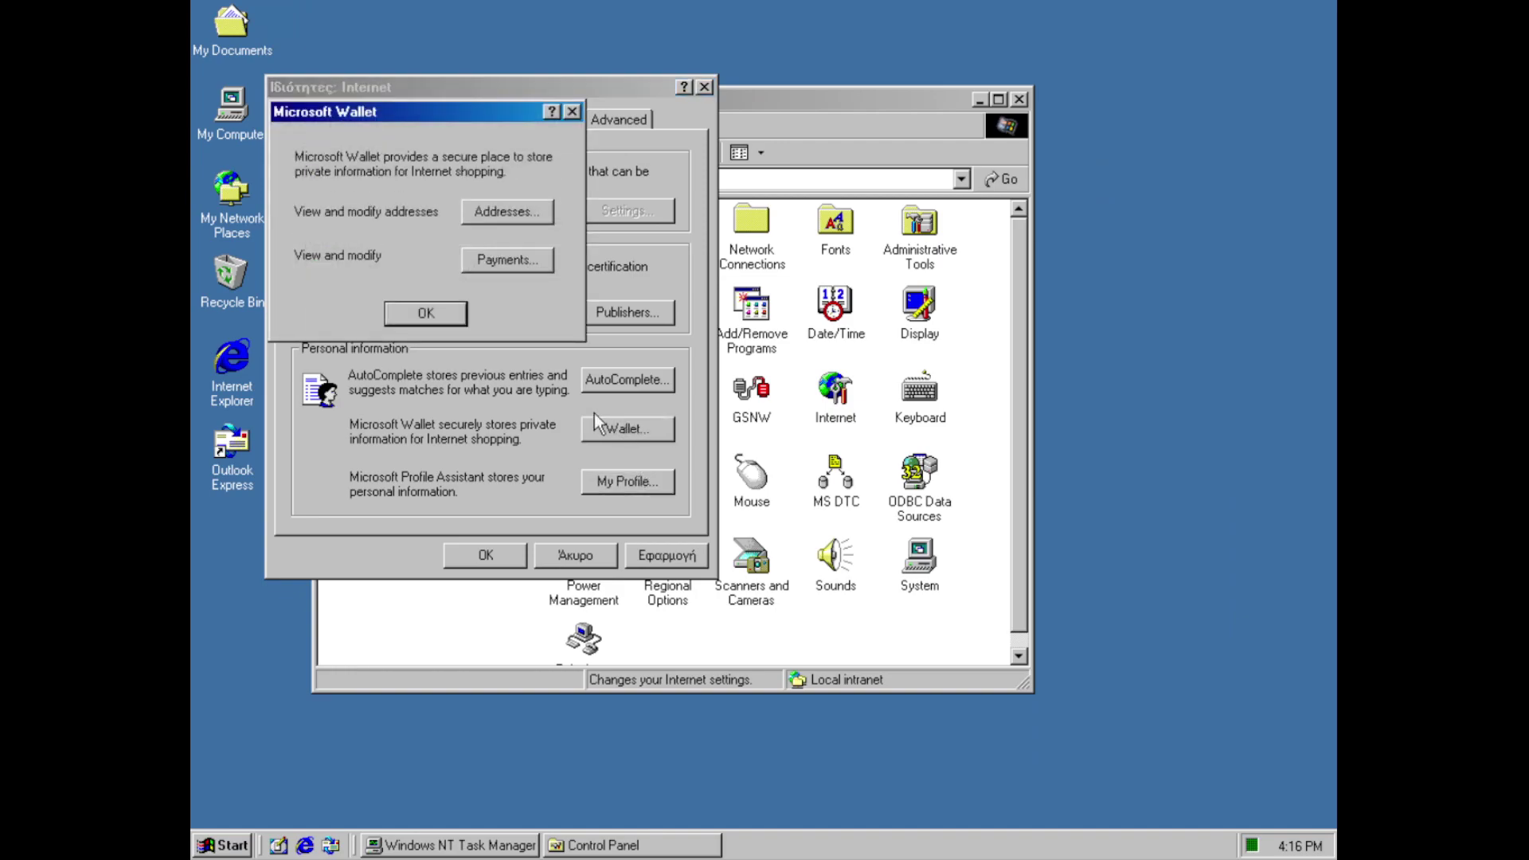
pyautogui.click(502, 212)
pyautogui.click(481, 418)
pyautogui.click(572, 111)
pyautogui.click(777, 515)
pyautogui.doubleClick(836, 389)
pyautogui.click(420, 94)
# Switch to Task Manager, end one running process and return to the performance graphs beside the Internet properties
pyautogui.click(450, 845)
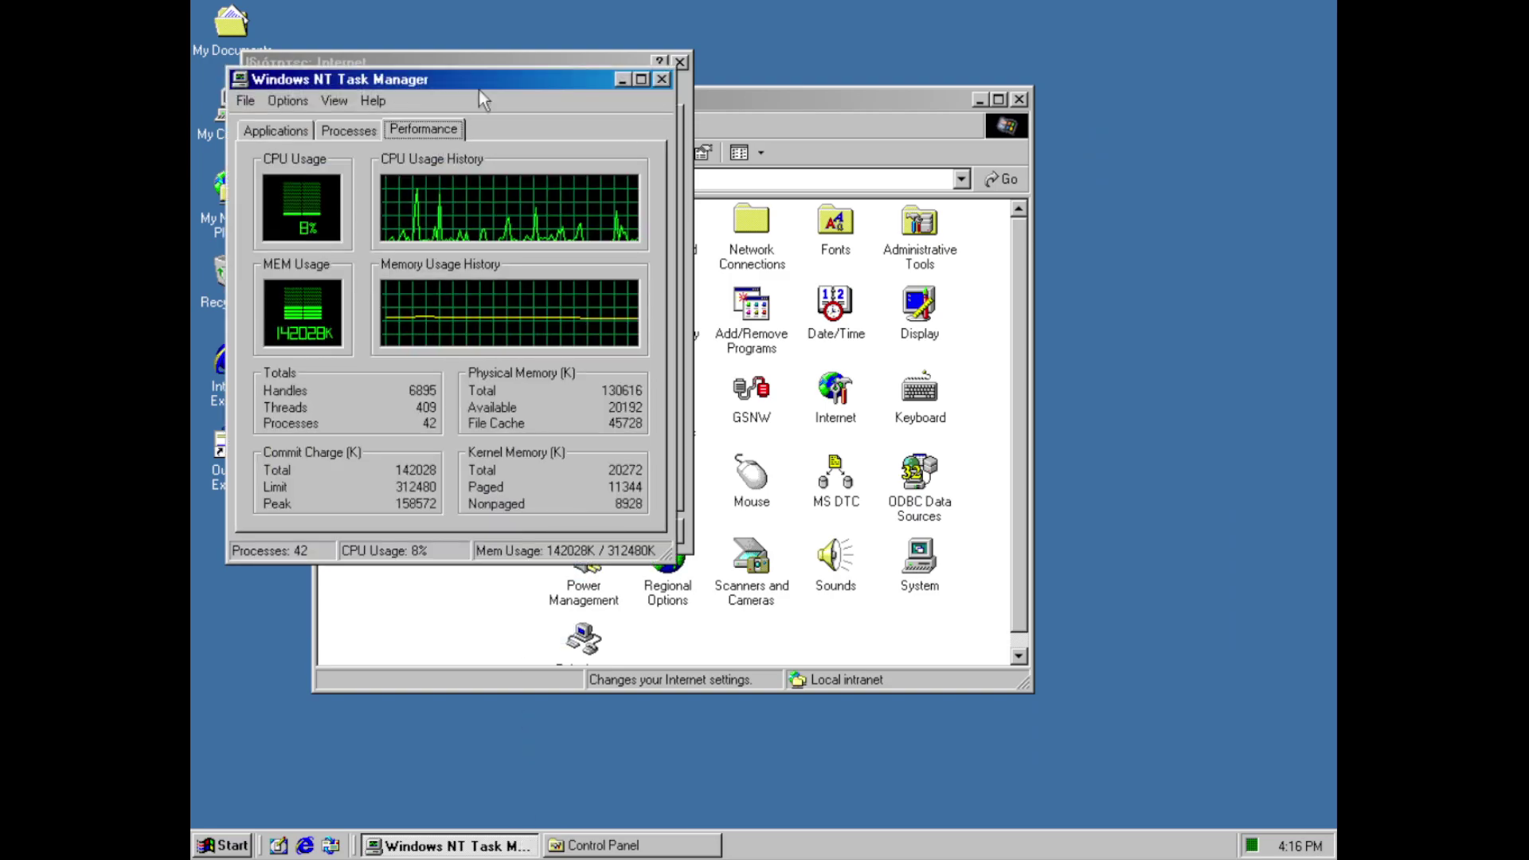
pyautogui.click(849, 177)
pyautogui.click(940, 176)
pyautogui.click(956, 343)
pyautogui.press('Delete')
pyautogui.click(721, 494)
pyautogui.click(1015, 176)
pyautogui.moveTo(398, 84); pyautogui.dragTo(487, 94)
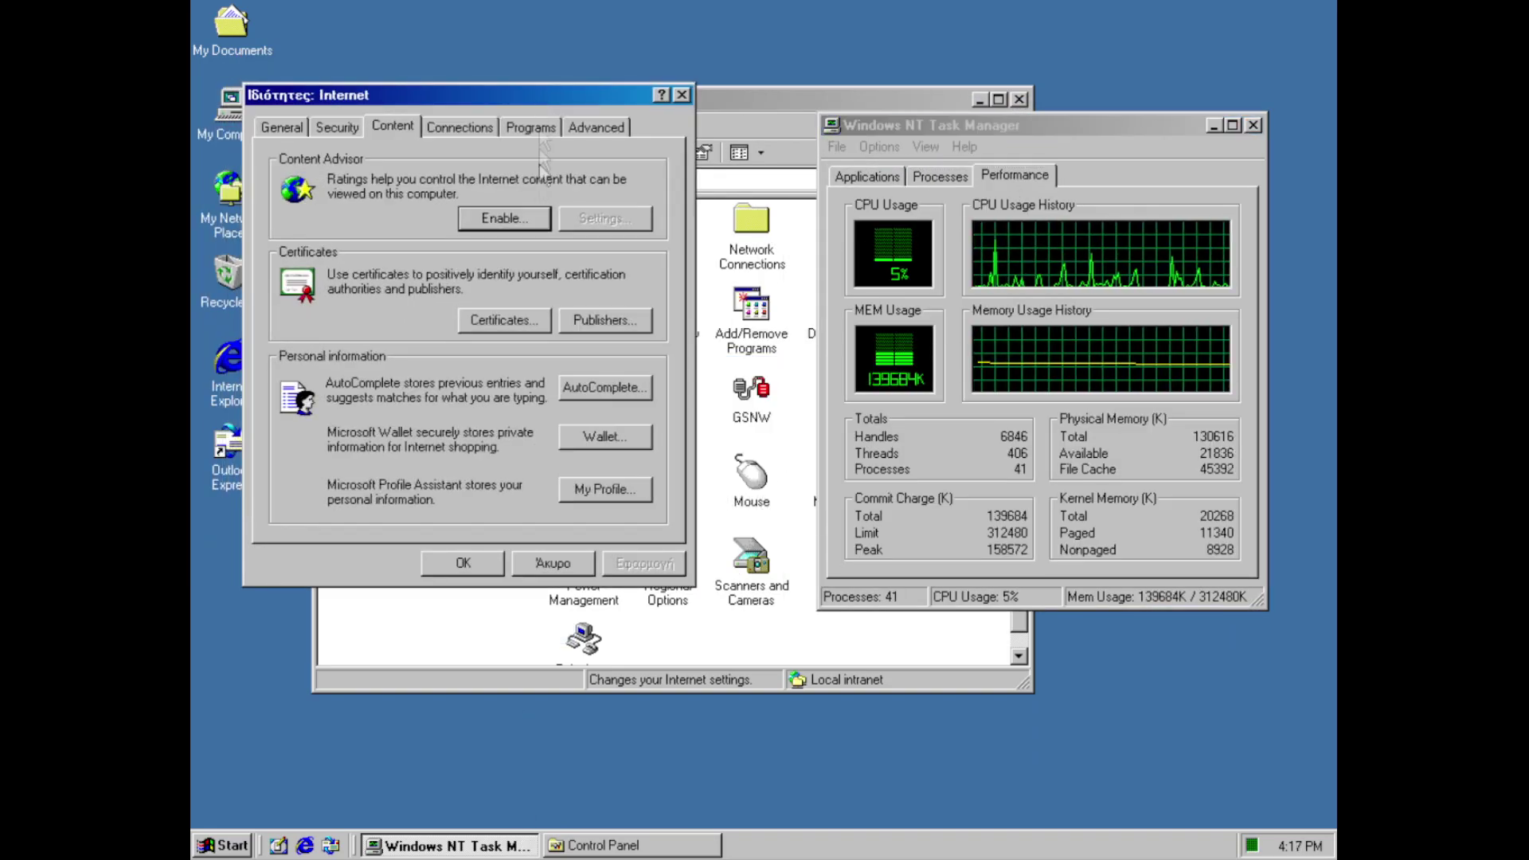
# Open the Wallet's payment options from the Internet properties, and end the properties' process in Task Manager
pyautogui.click(607, 437)
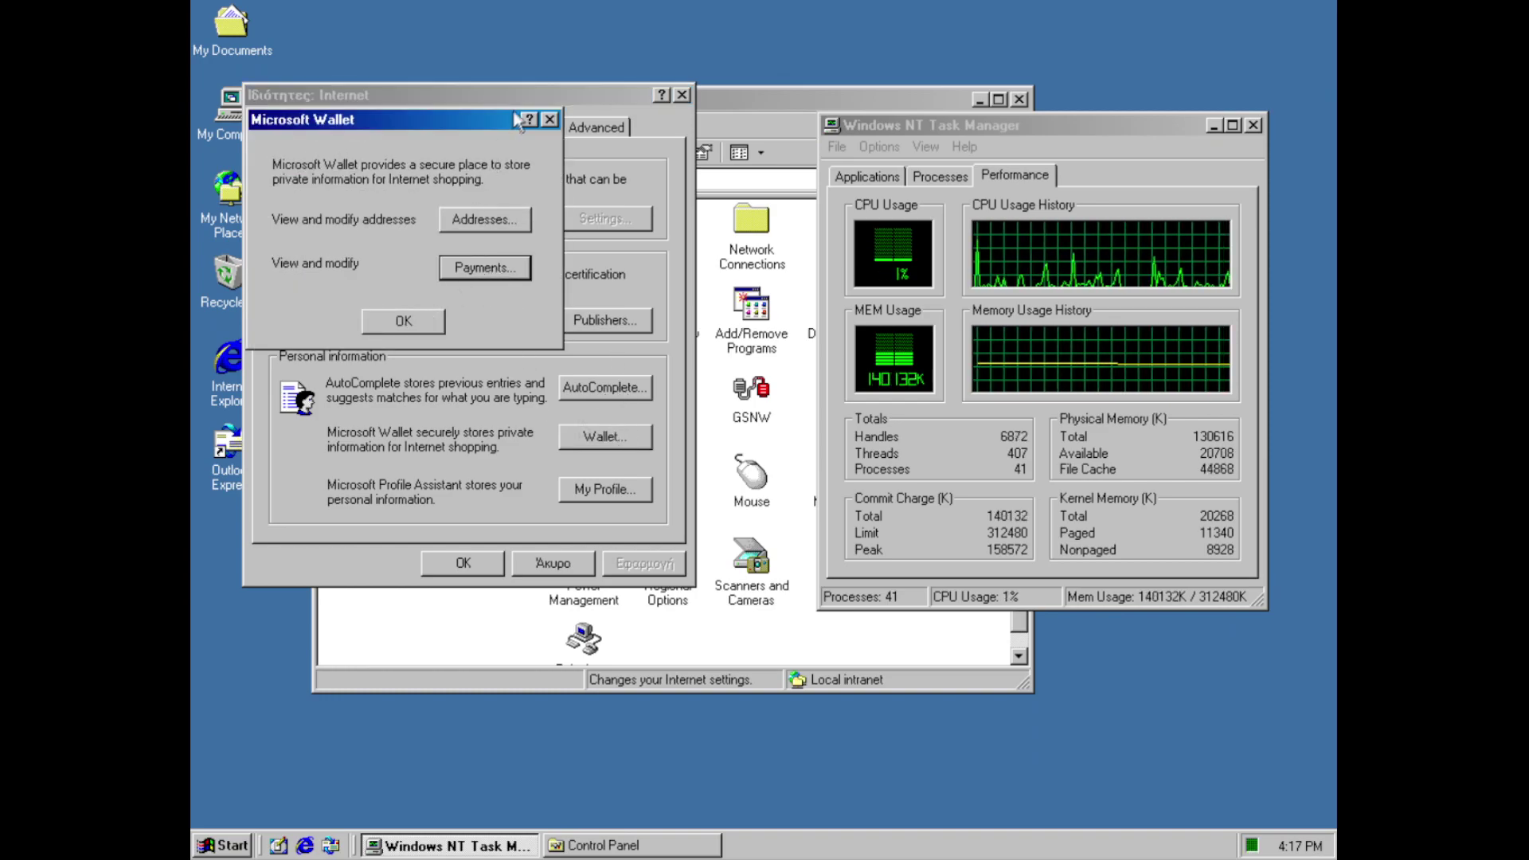
pyautogui.click(940, 176)
pyautogui.click(884, 250)
pyautogui.press('Delete')
pyautogui.click(721, 493)
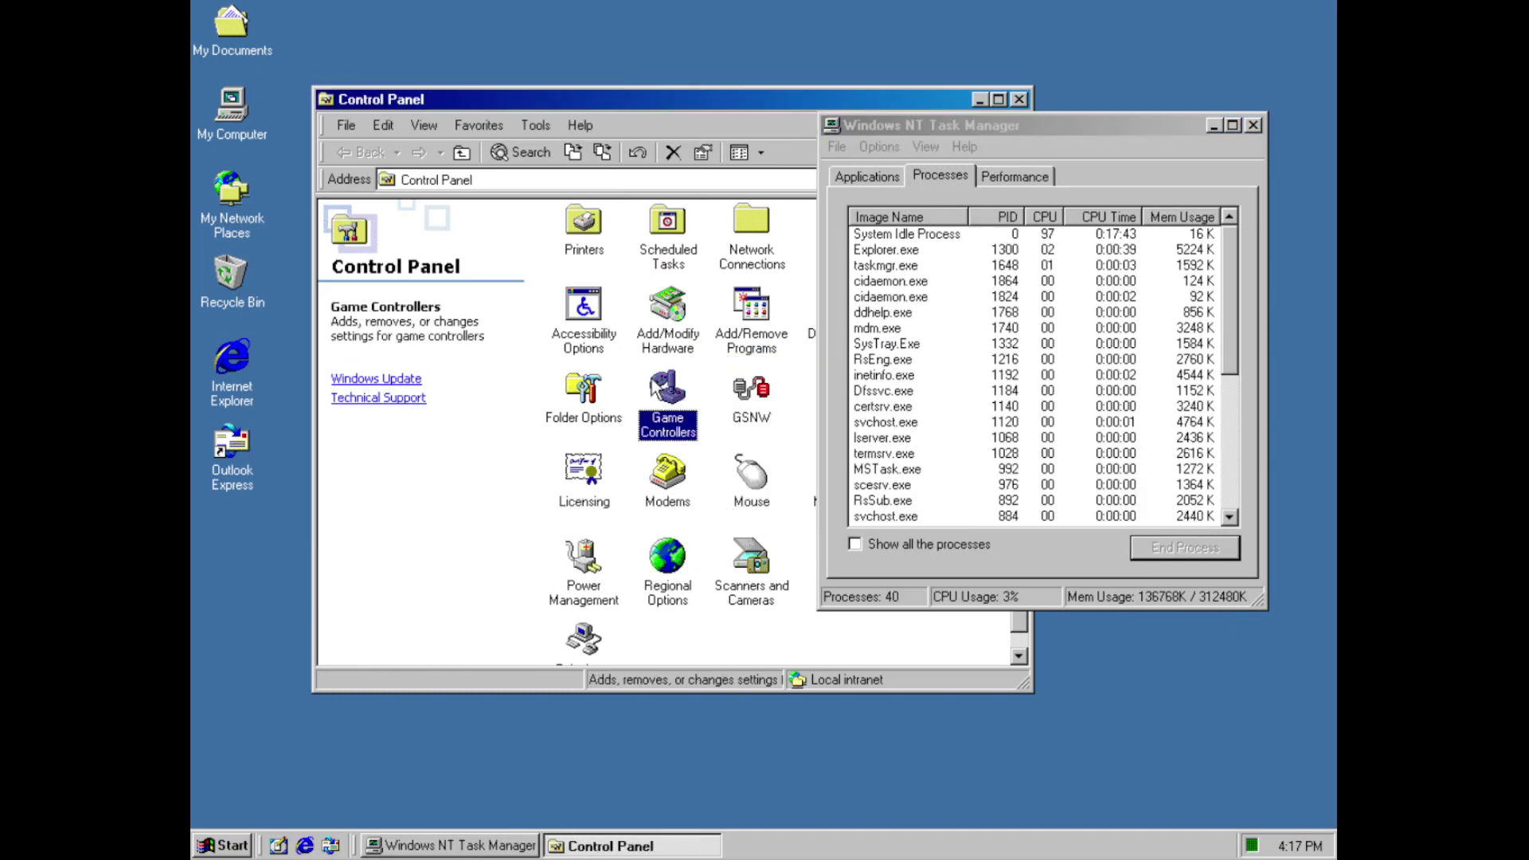
# Minimize Task Manager, reopen the Internet properties, and try to view My Profile and the connection options
pyautogui.click(1214, 125)
pyautogui.doubleClick(836, 390)
pyautogui.click(439, 143)
pyautogui.click(653, 506)
pyautogui.click(505, 337)
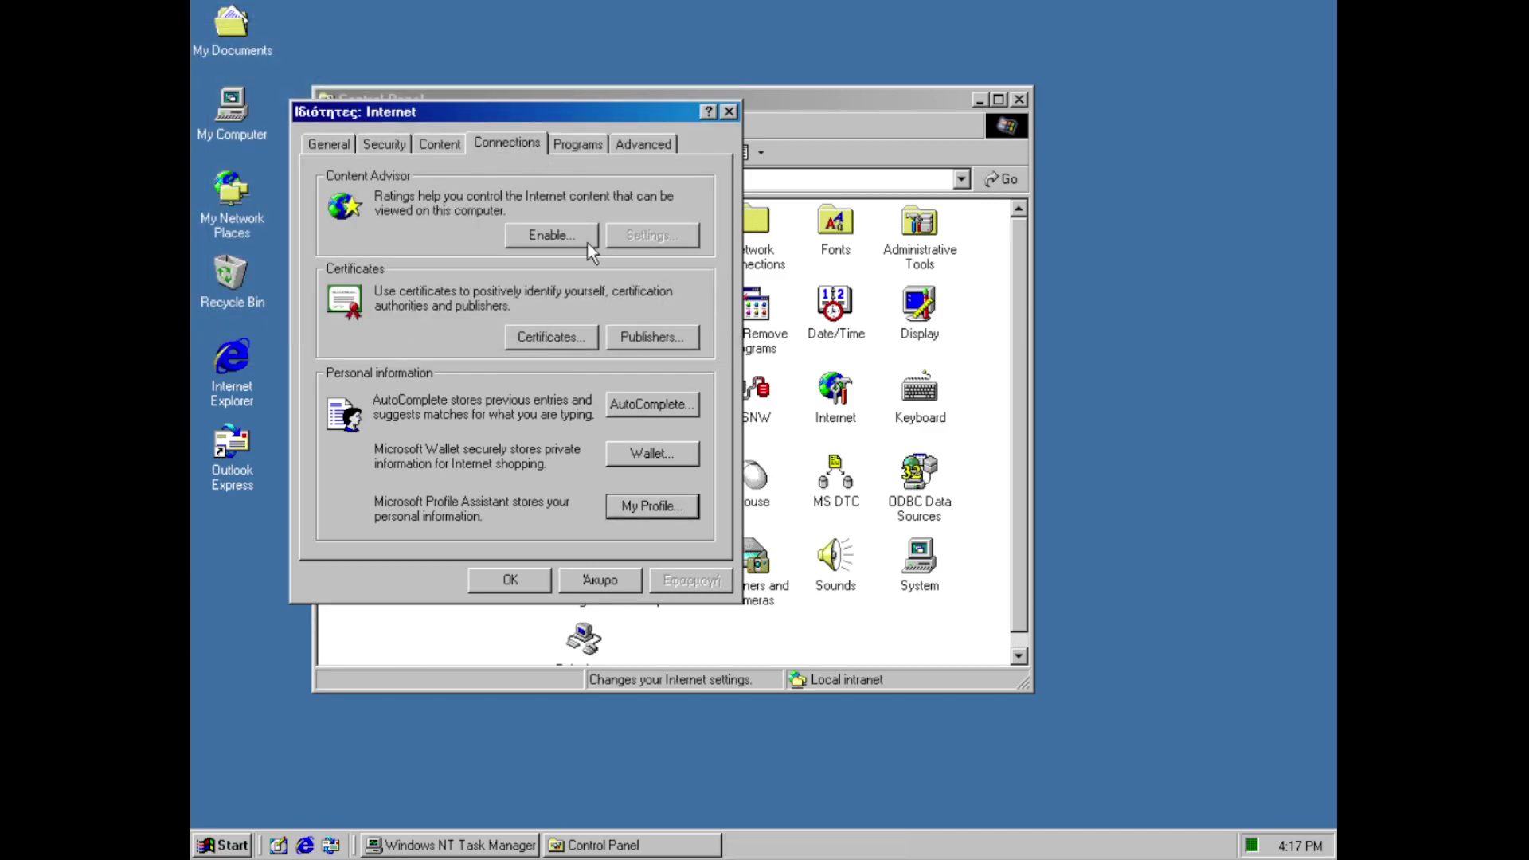
# Bring up Task Manager and end the rundll32.exe process that runs the Internet properties
pyautogui.hotkey('ctrl', 'shift', 'Escape')
pyautogui.click(884, 390)
pyautogui.press('r')
pyautogui.press('u')
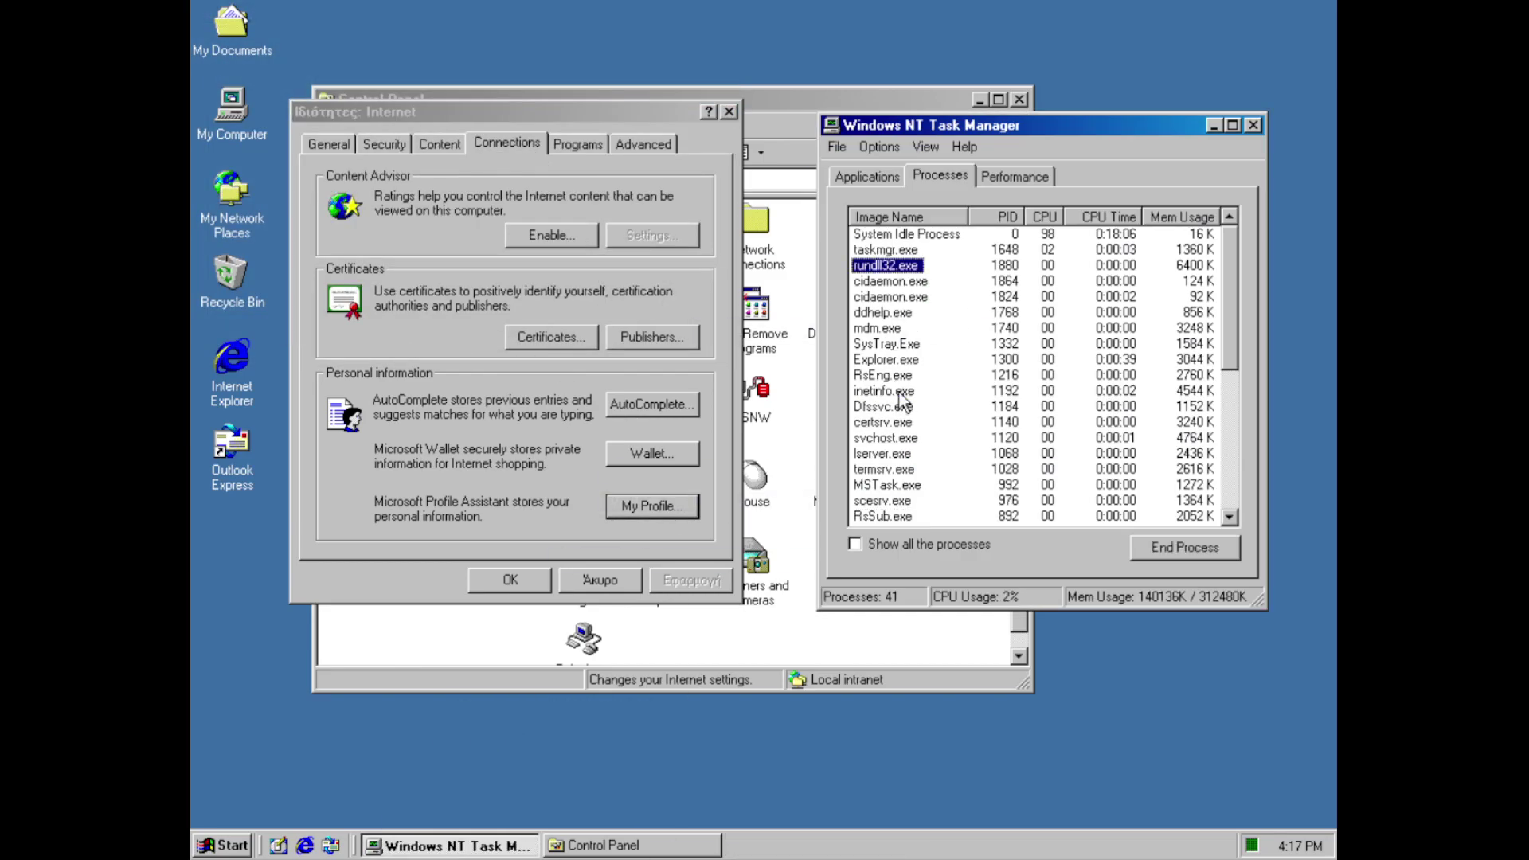
pyautogui.press('Delete')
pyautogui.press('Return')
# Turn off Task Manager's Always On Top option and reopen the Internet properties from the Control Panel
pyautogui.click(880, 147)
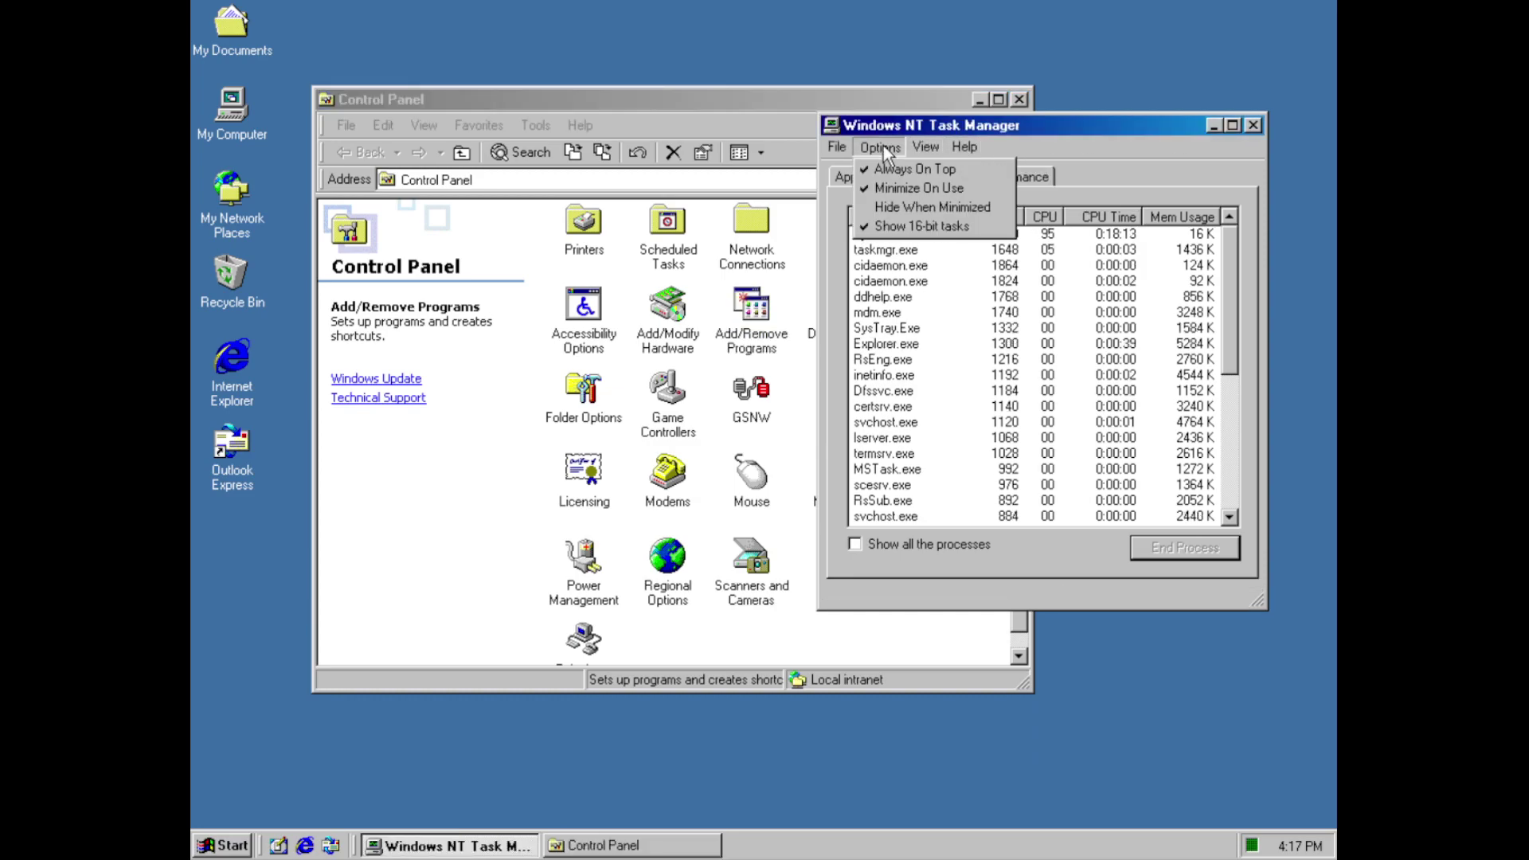
pyautogui.click(914, 169)
pyautogui.click(631, 845)
pyautogui.doubleClick(835, 390)
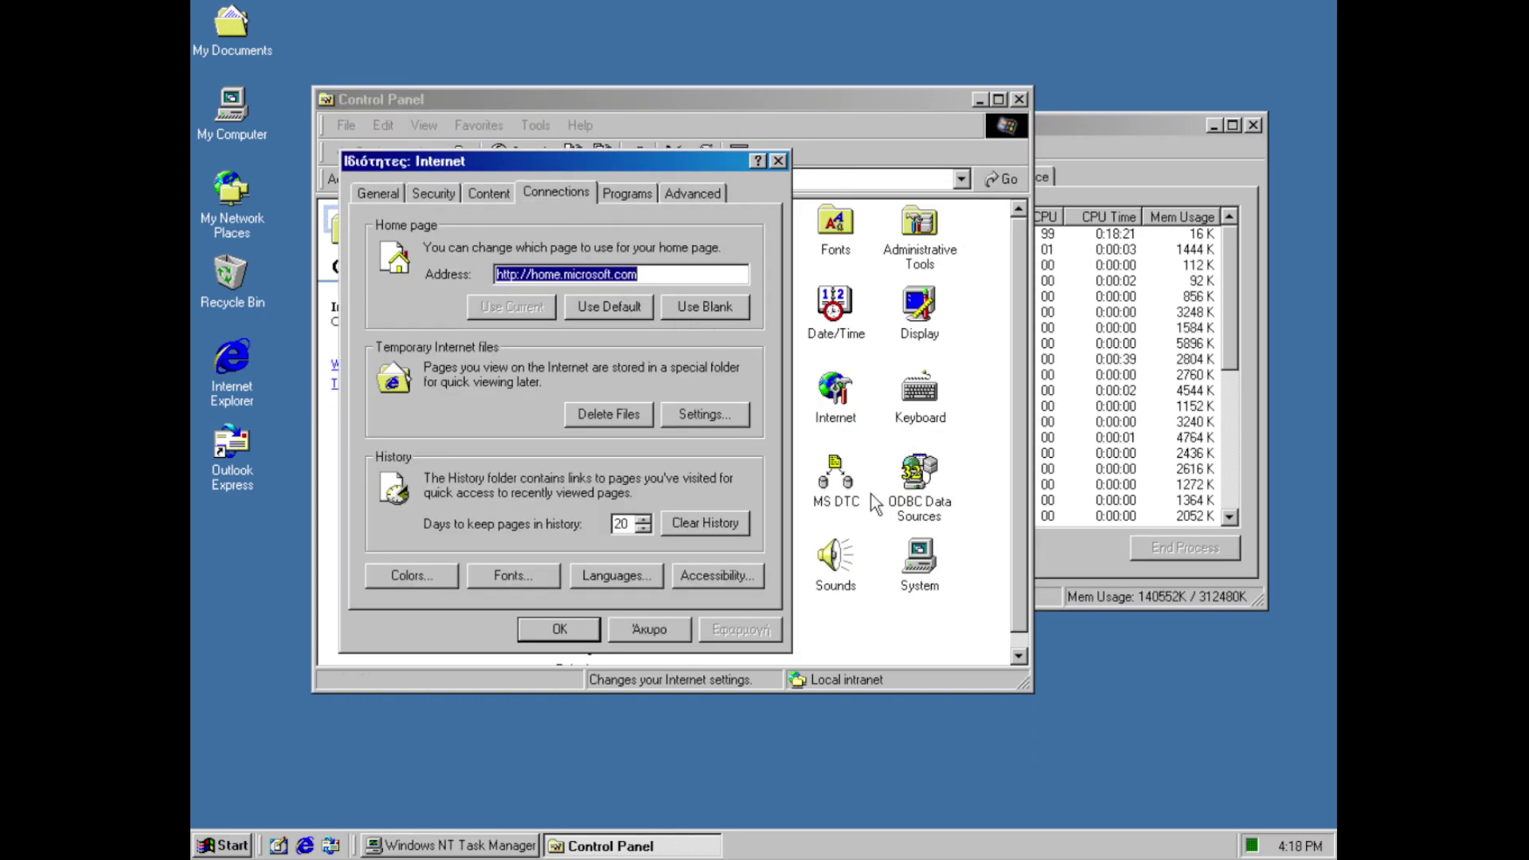
# Move Task Manager aside, and view the LAN settings and the Network Connection Wizard for adding a dial-up connection, cancelling both
pyautogui.moveTo(1172, 121); pyautogui.dragTo(1264, 114)
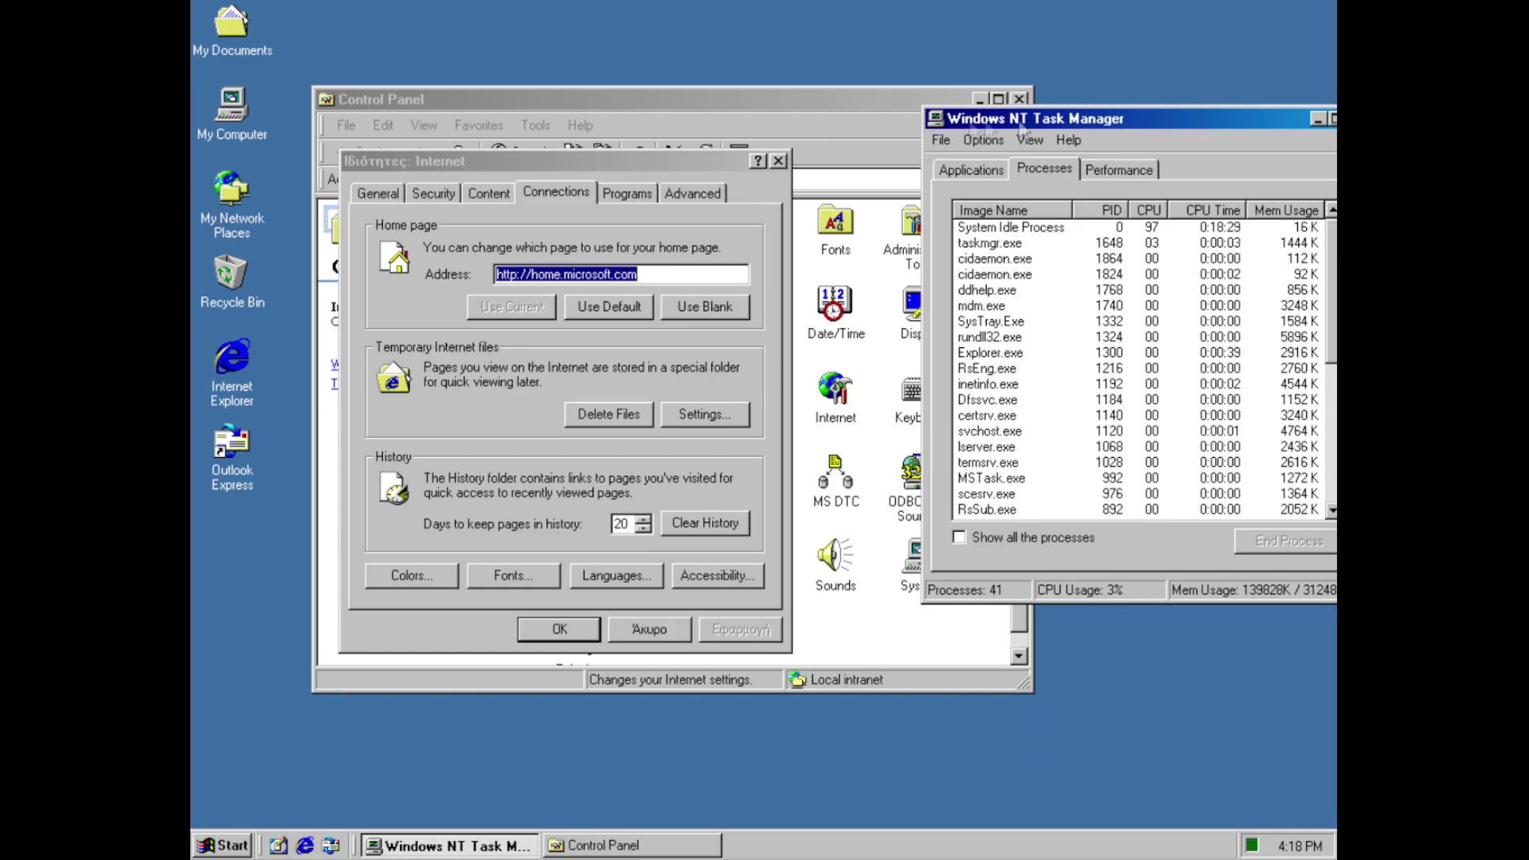
pyautogui.click(700, 308)
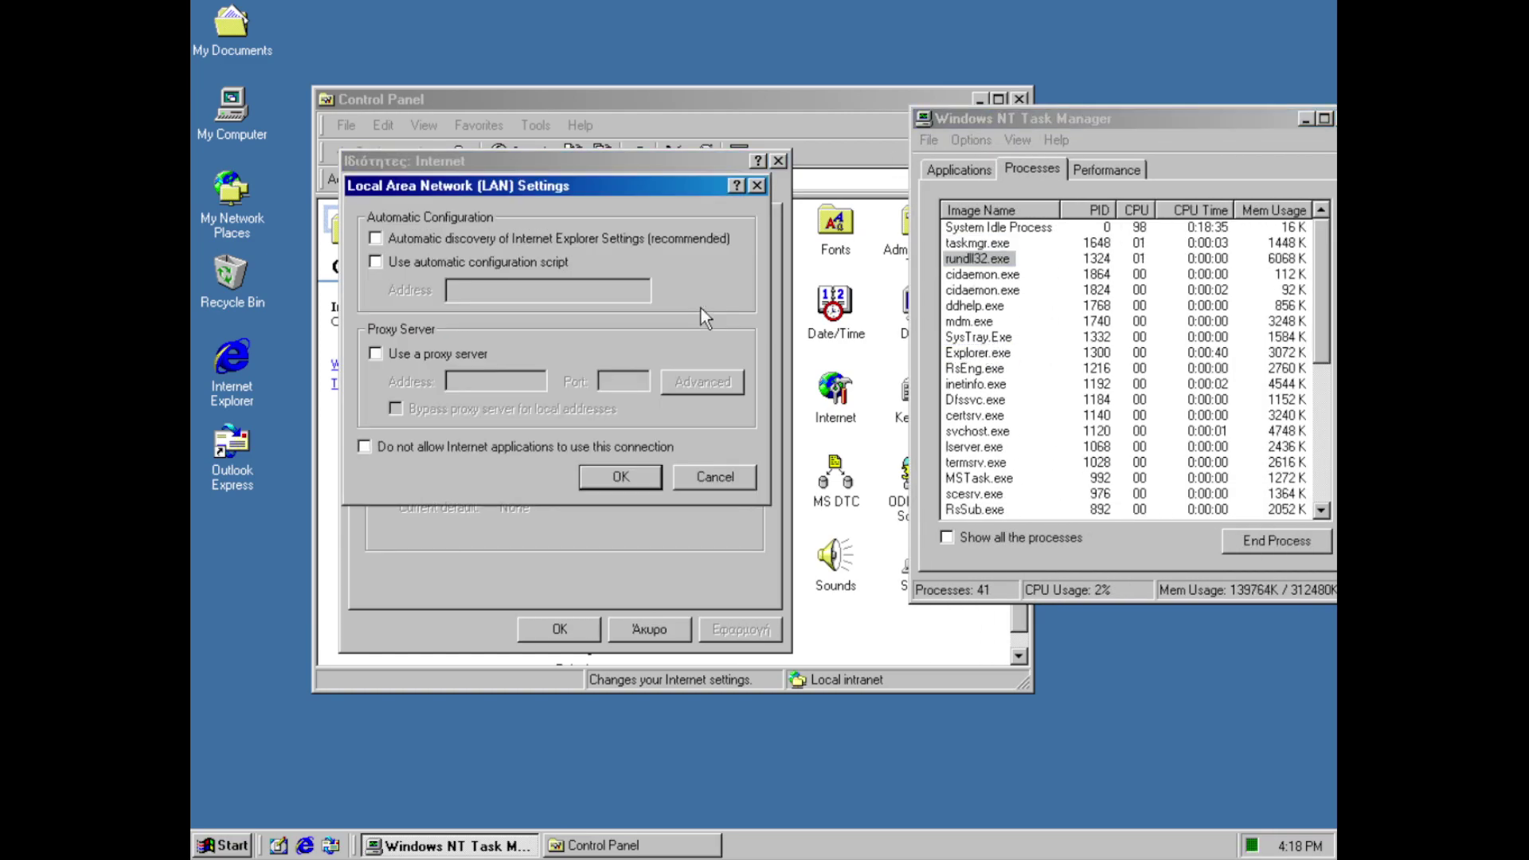
pyautogui.click(714, 488)
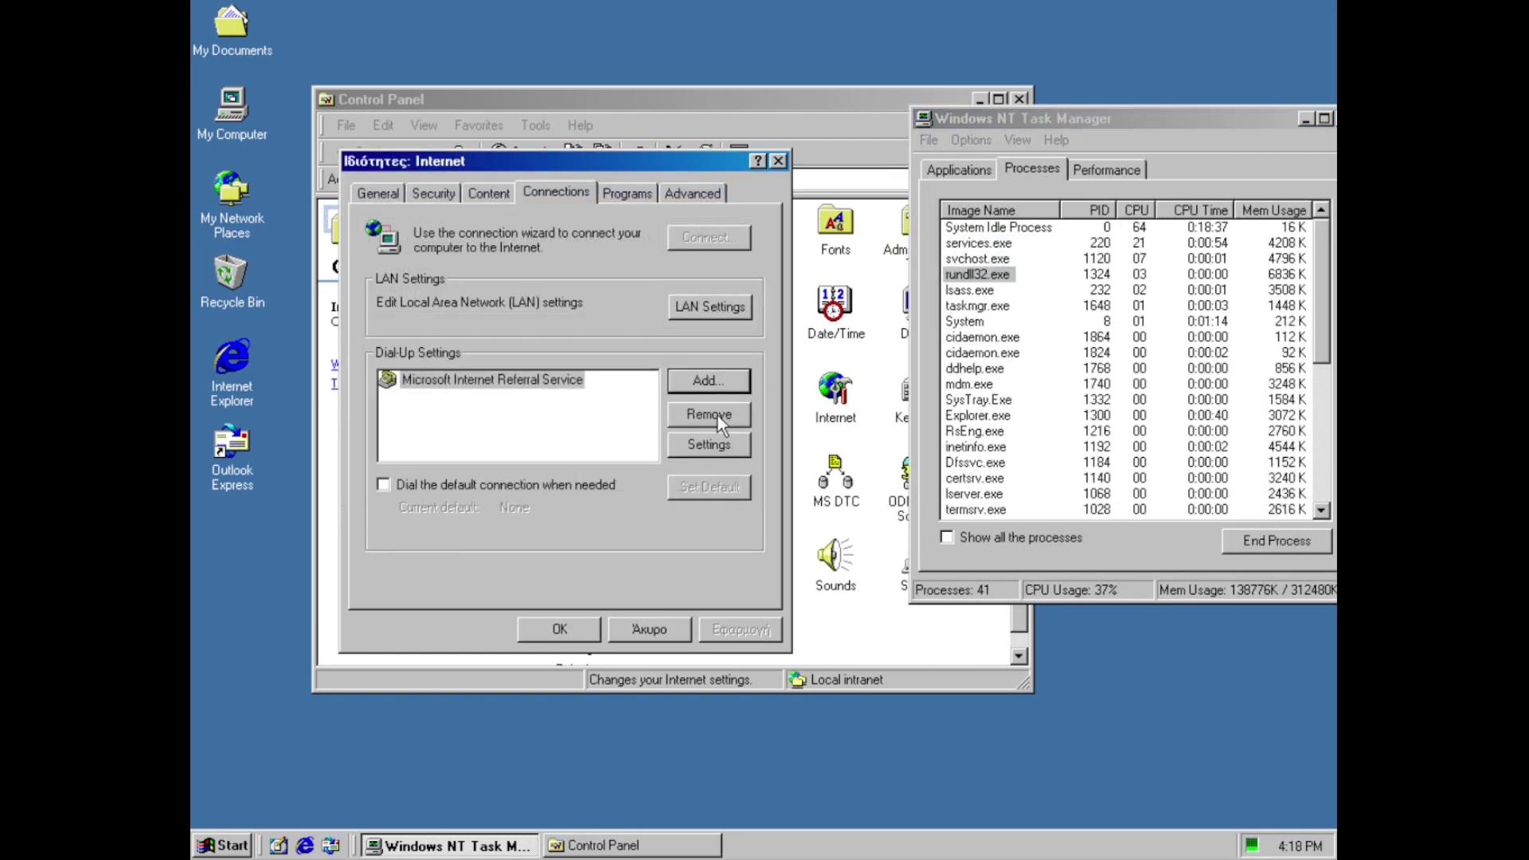
pyautogui.click(748, 378)
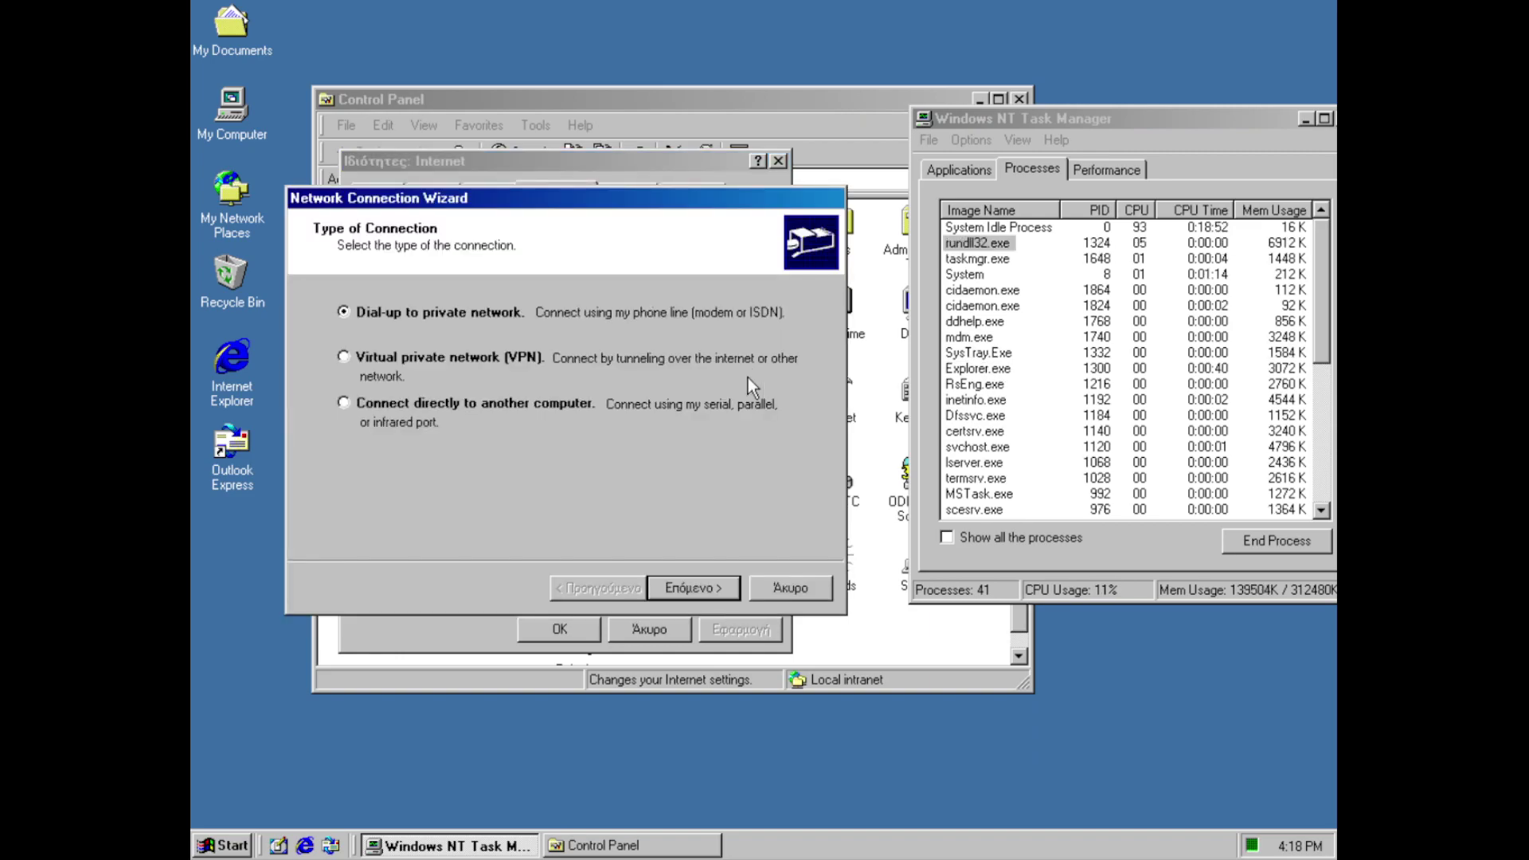
pyautogui.click(812, 580)
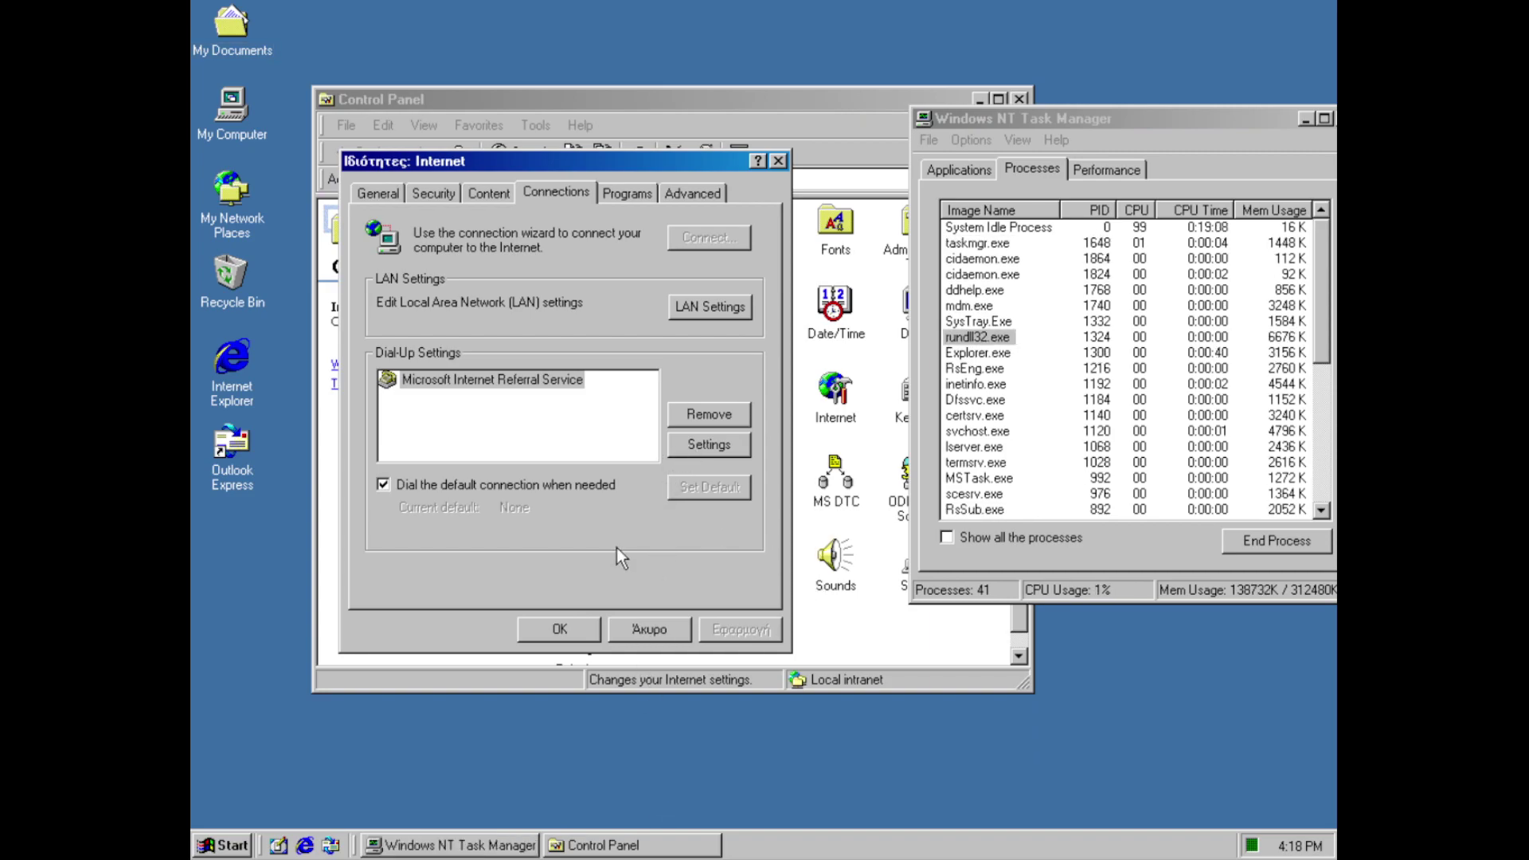
# Open the Microsoft Internet Referral Service's dial-up settings and connection properties, and view its device choices
pyautogui.hotkey('alt', 's')
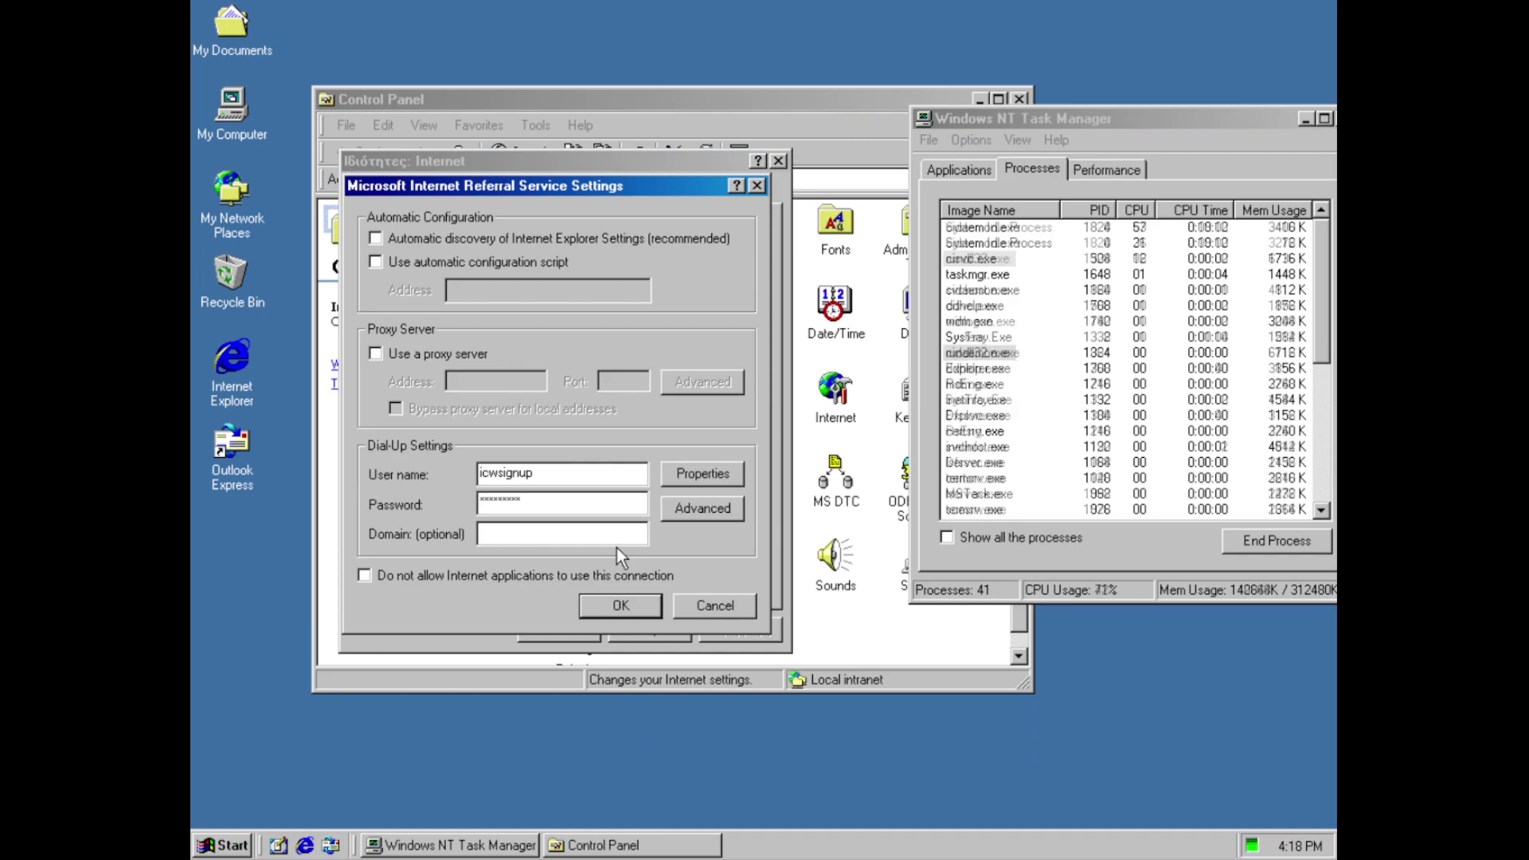
pyautogui.click(711, 480)
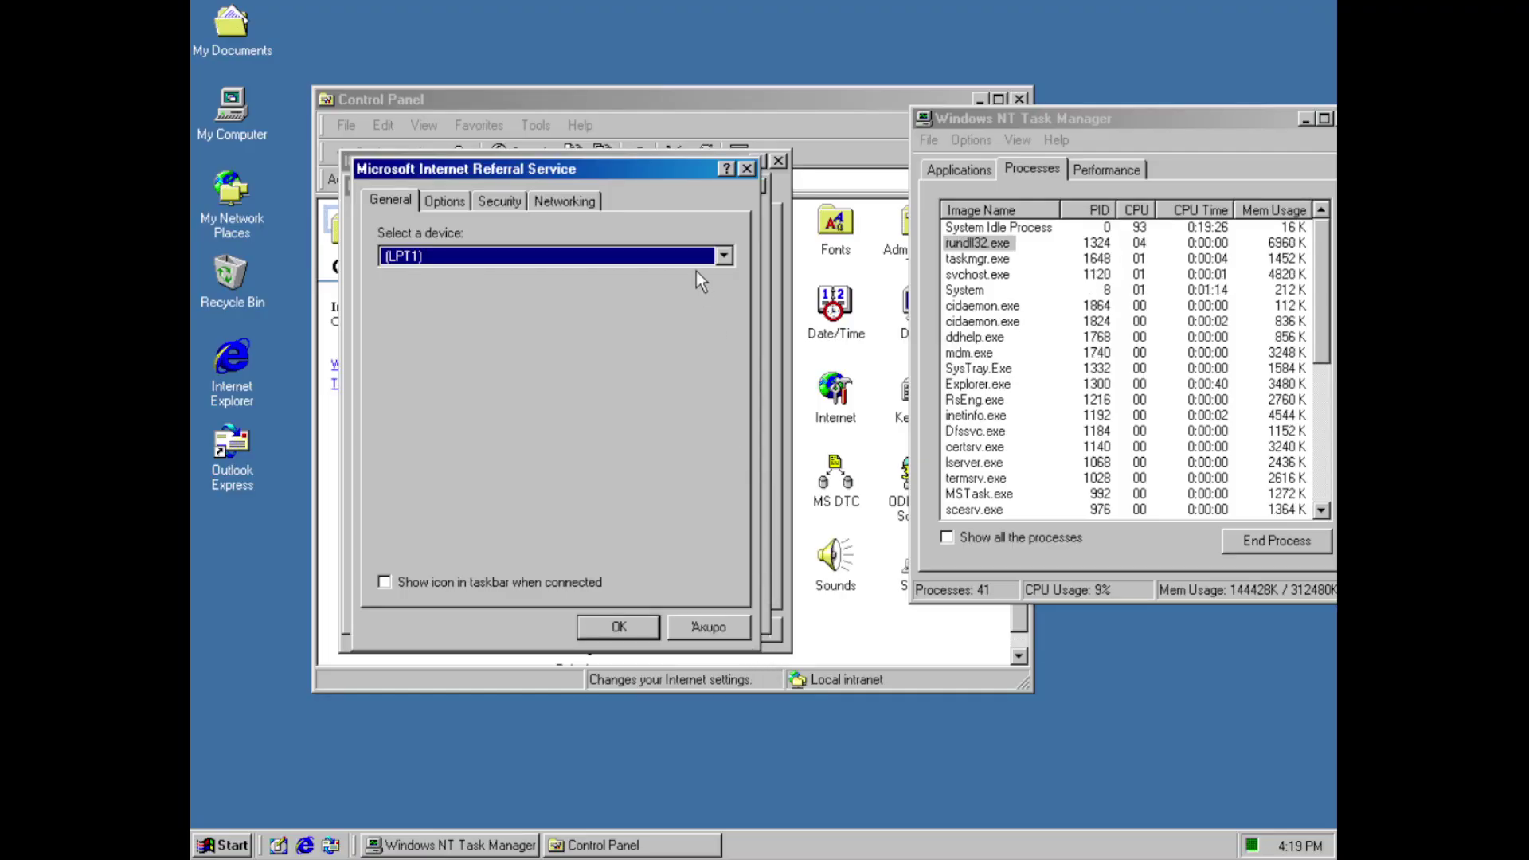
pyautogui.click(697, 255)
pyautogui.click(696, 276)
# View the referral service connection's choices for reconnection interval, idle time before disconnecting and security type
pyautogui.click(443, 201)
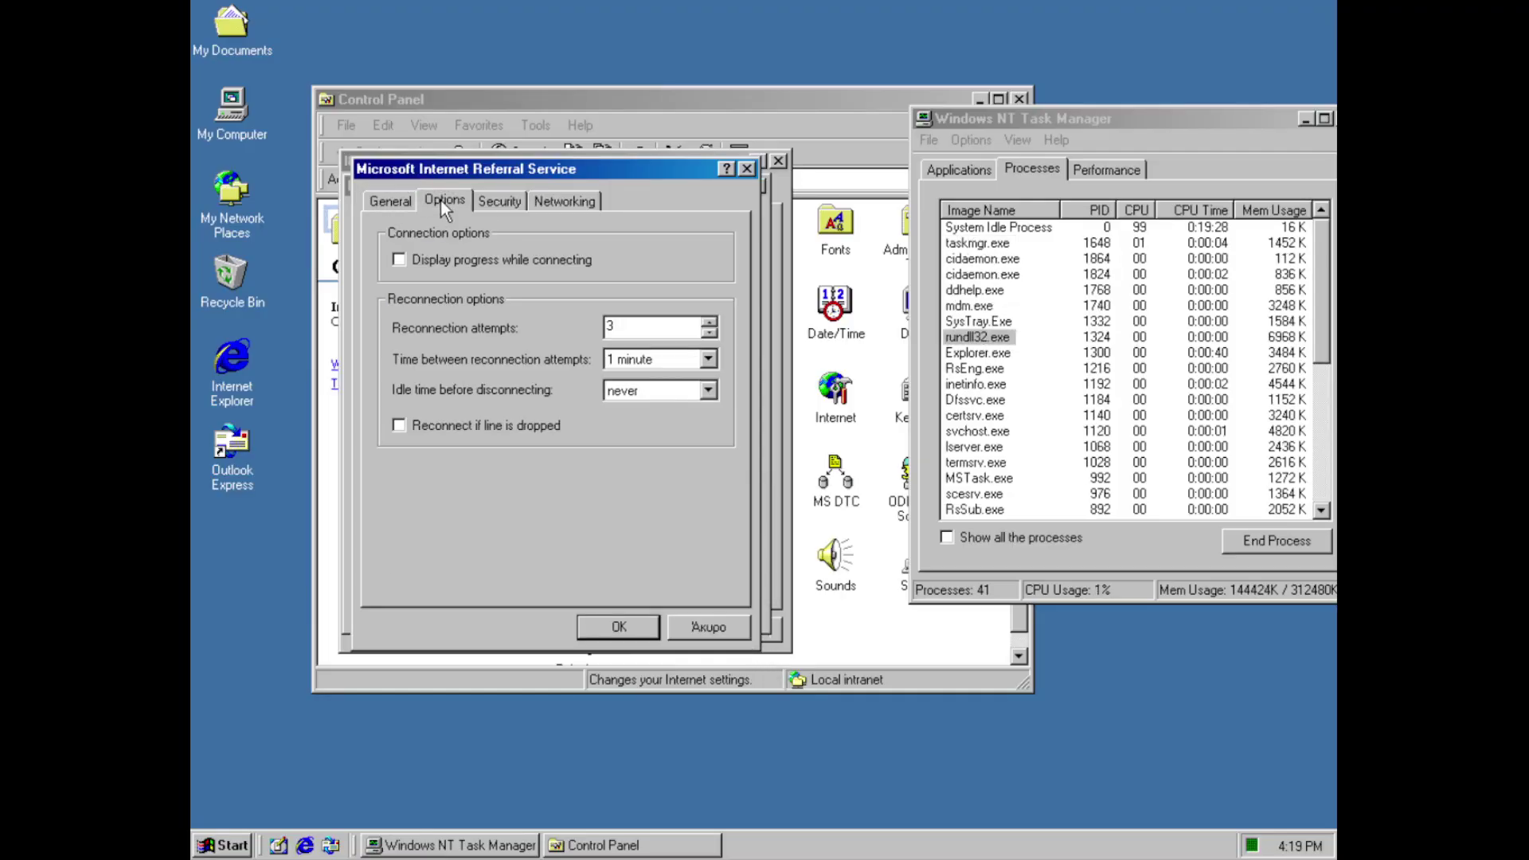
pyautogui.click(648, 363)
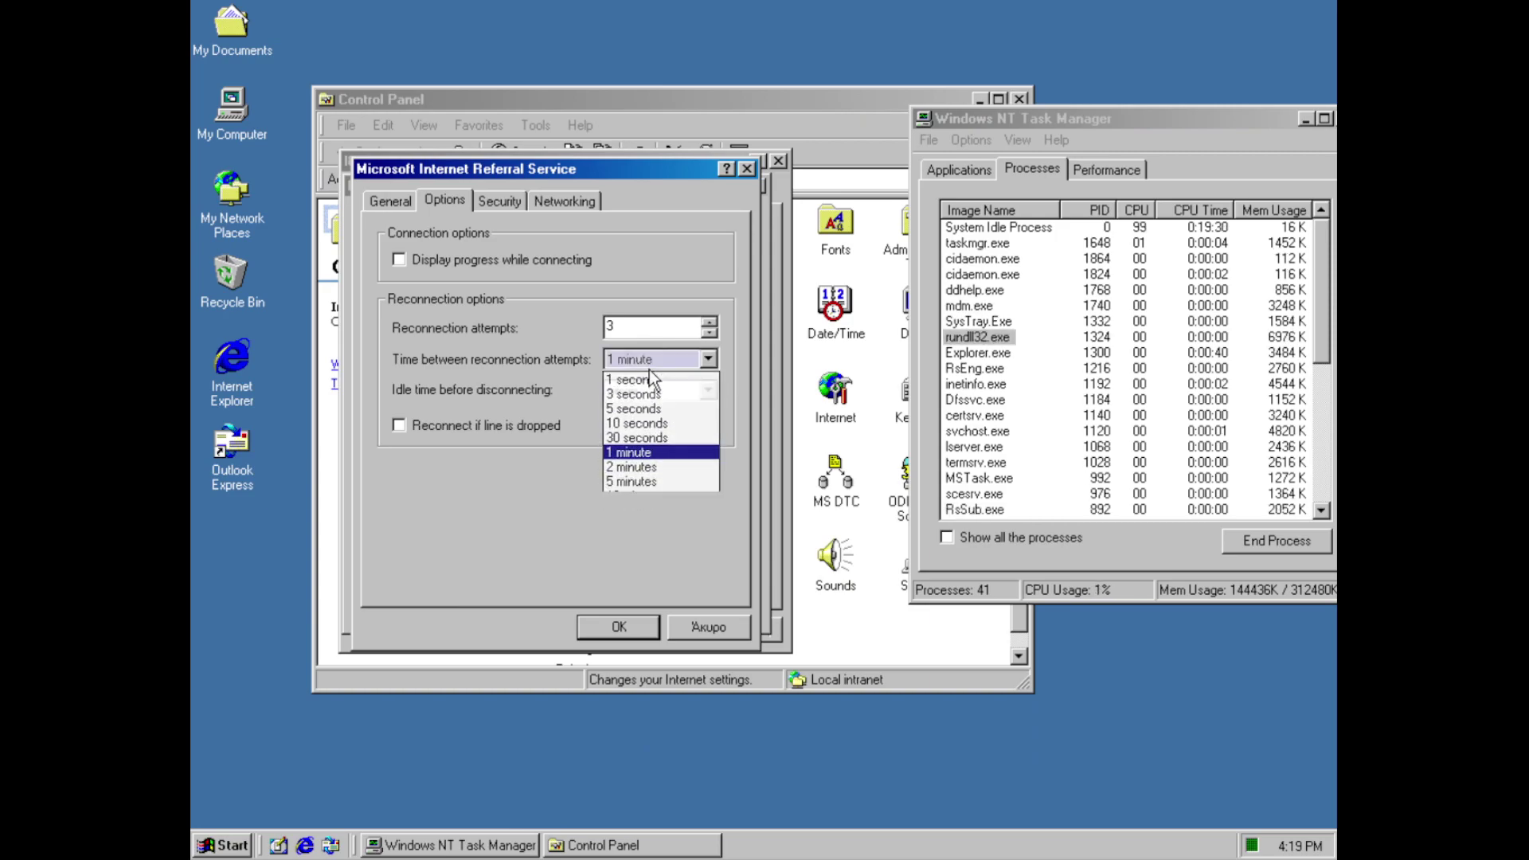
pyautogui.click(649, 367)
pyautogui.click(651, 389)
pyautogui.click(648, 391)
pyautogui.click(490, 199)
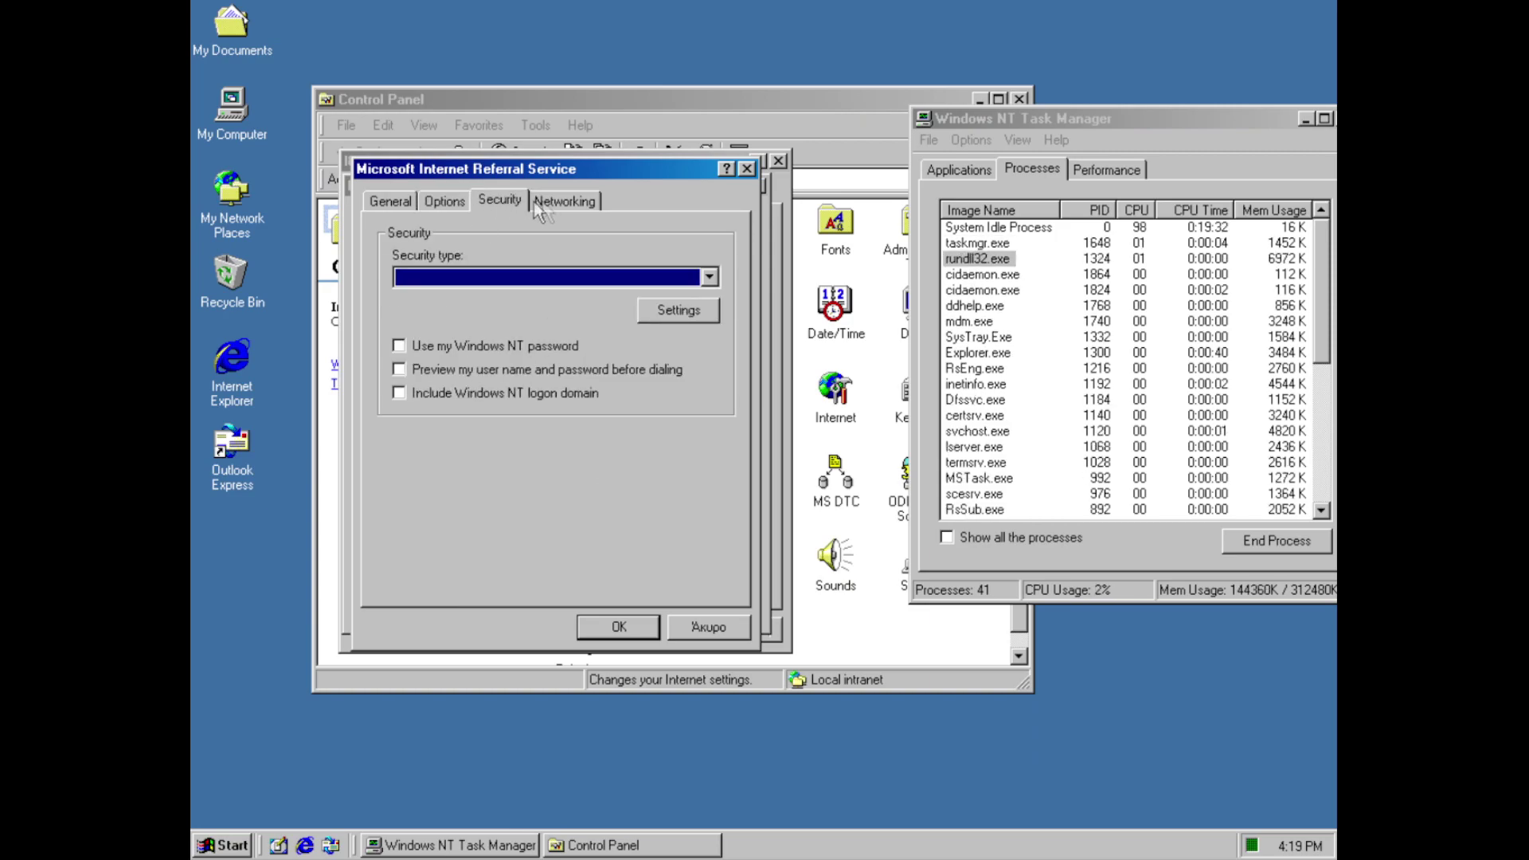
pyautogui.click(558, 271)
pyautogui.click(558, 271)
# View the dial-up server types and the network components used by the referral service connection
pyautogui.click(574, 198)
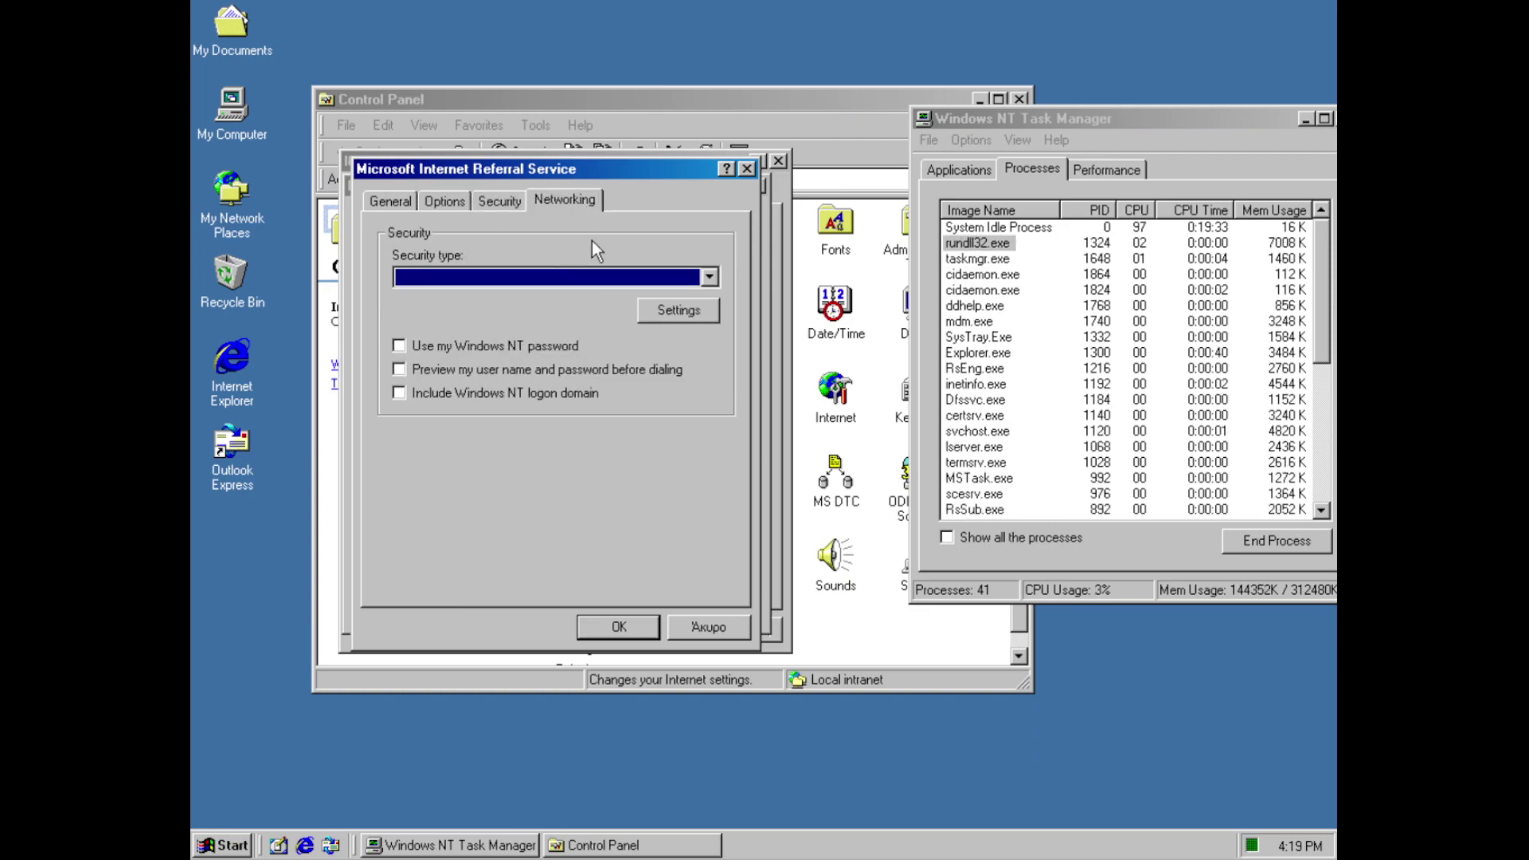
pyautogui.click(696, 256)
pyautogui.click(696, 257)
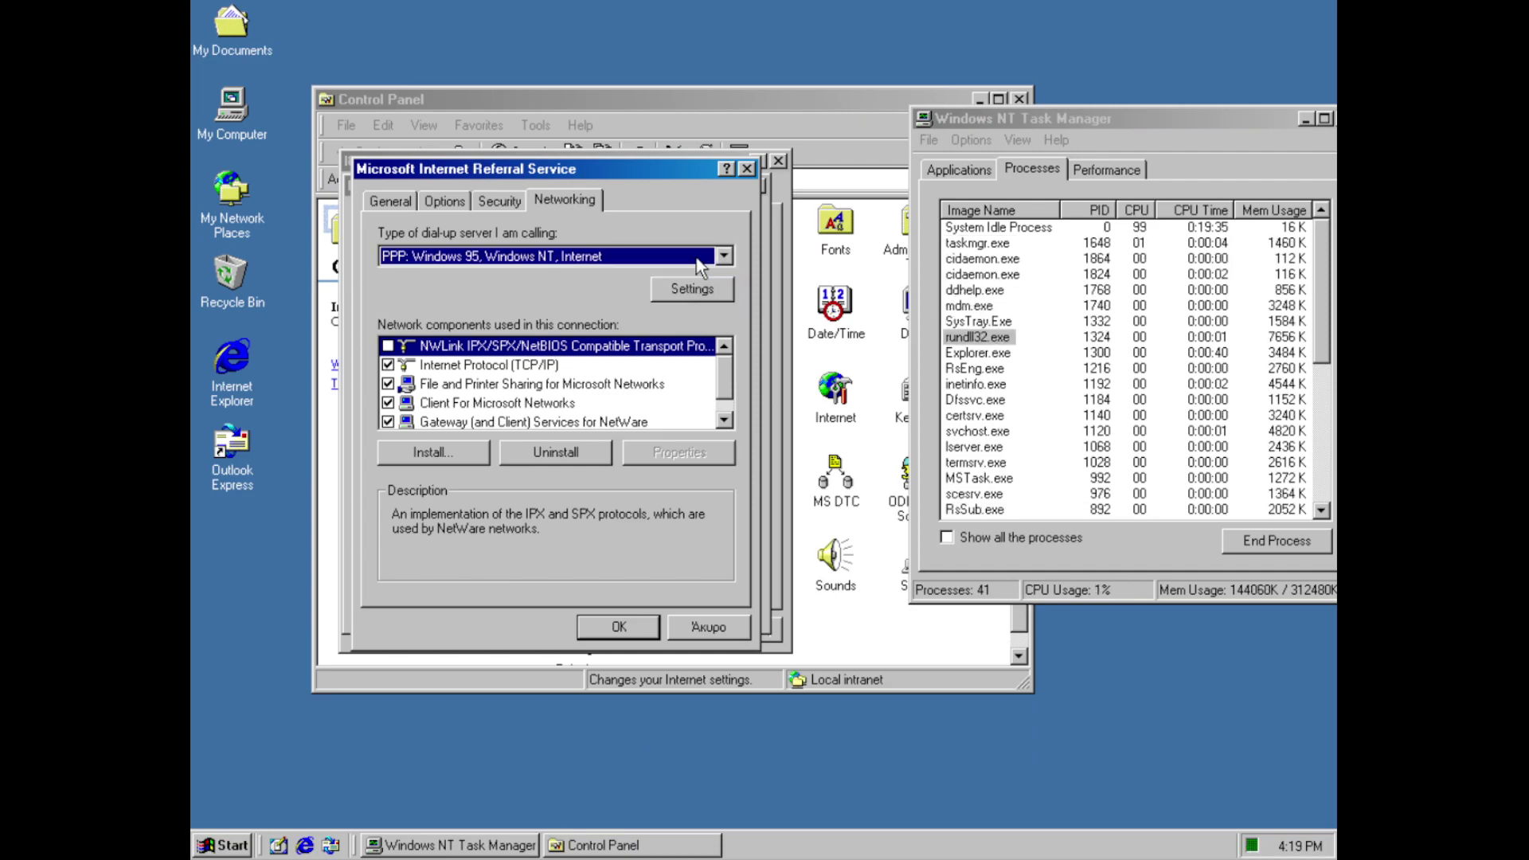
pyautogui.click(725, 408)
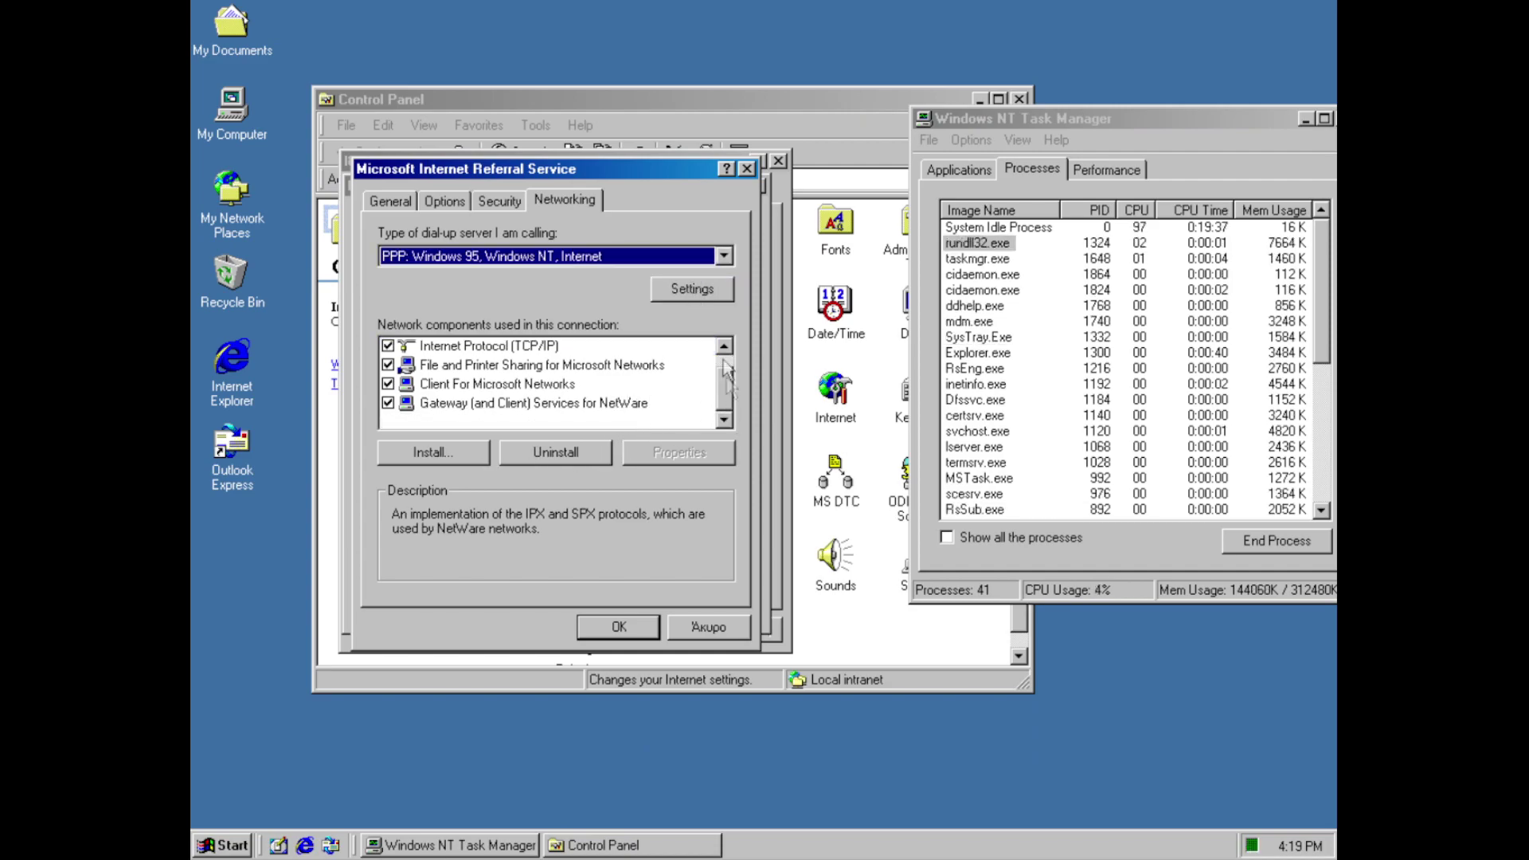
pyautogui.click(717, 256)
pyautogui.click(714, 271)
# View the connection's PPP settings and the network component types that can be installed, cancelling both dialogs
pyautogui.click(710, 285)
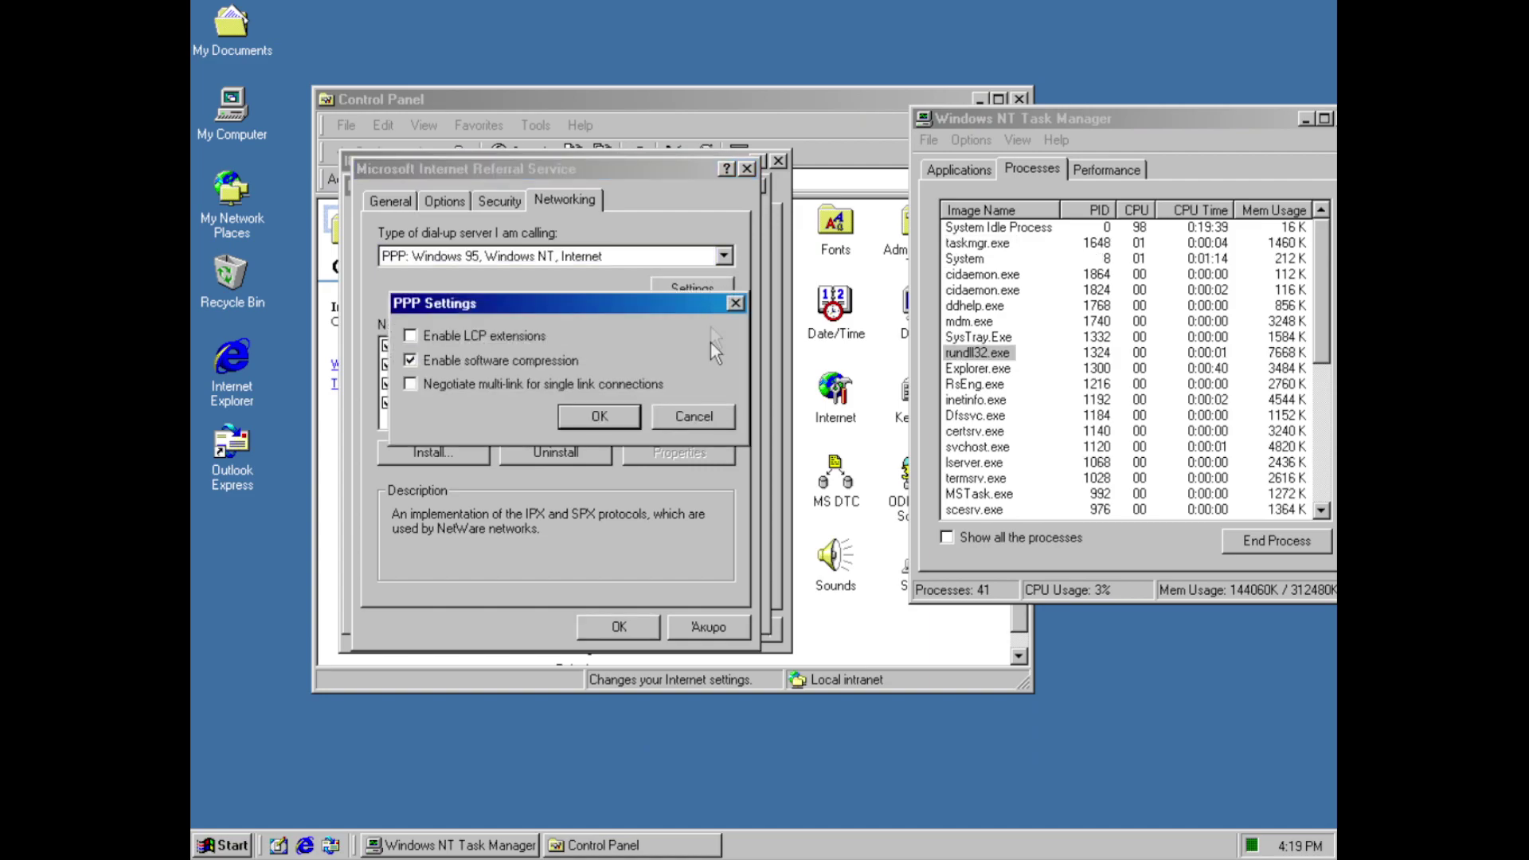
pyautogui.click(705, 404)
pyautogui.click(426, 452)
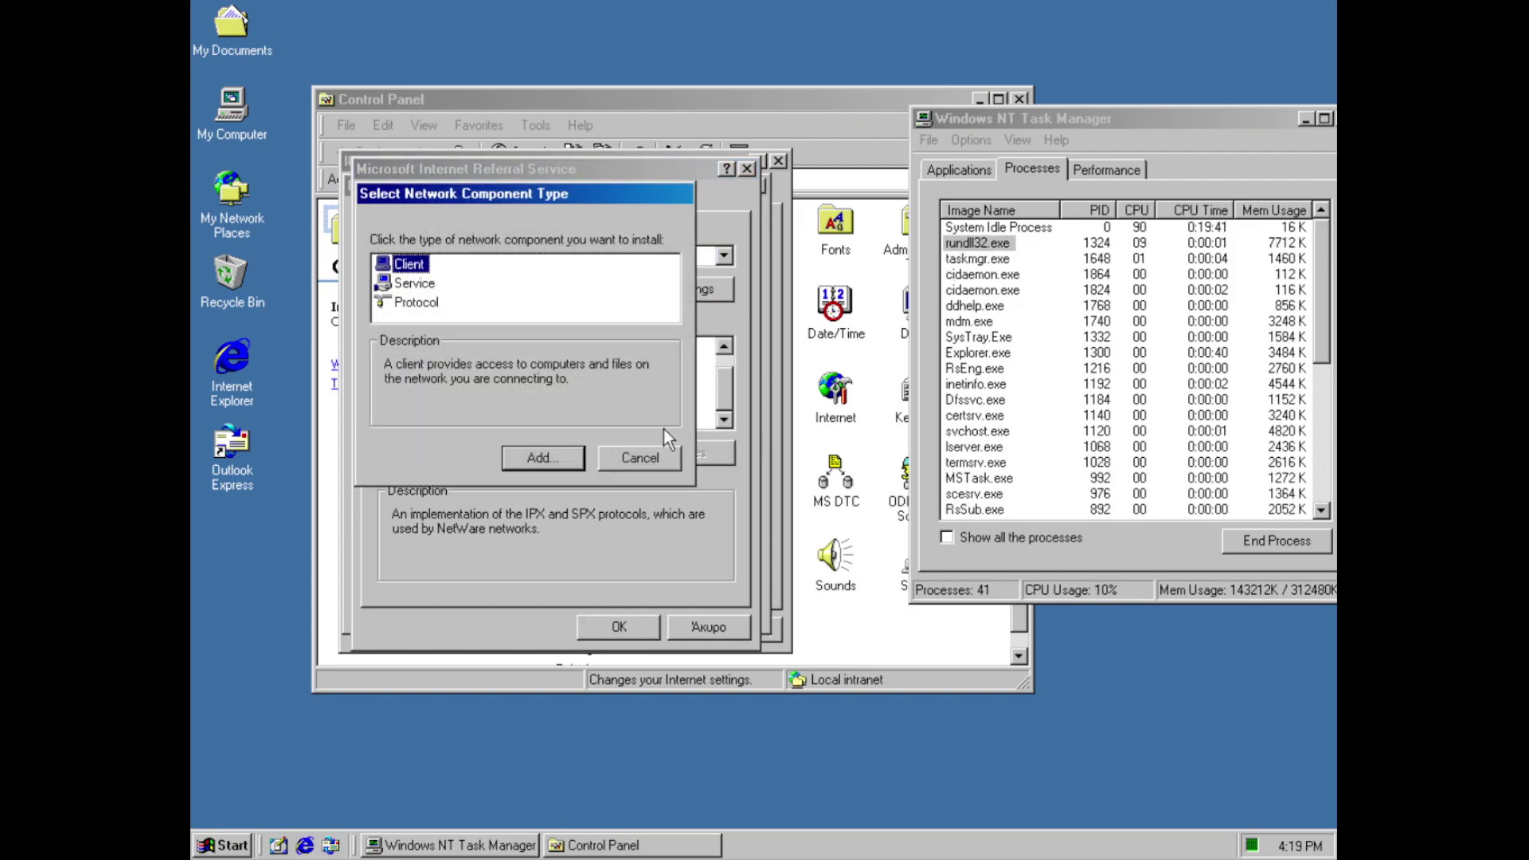
pyautogui.click(646, 461)
# Try to open the connection's detailed security settings, and reopen the Internet properties from the Control Panel
pyautogui.click(507, 208)
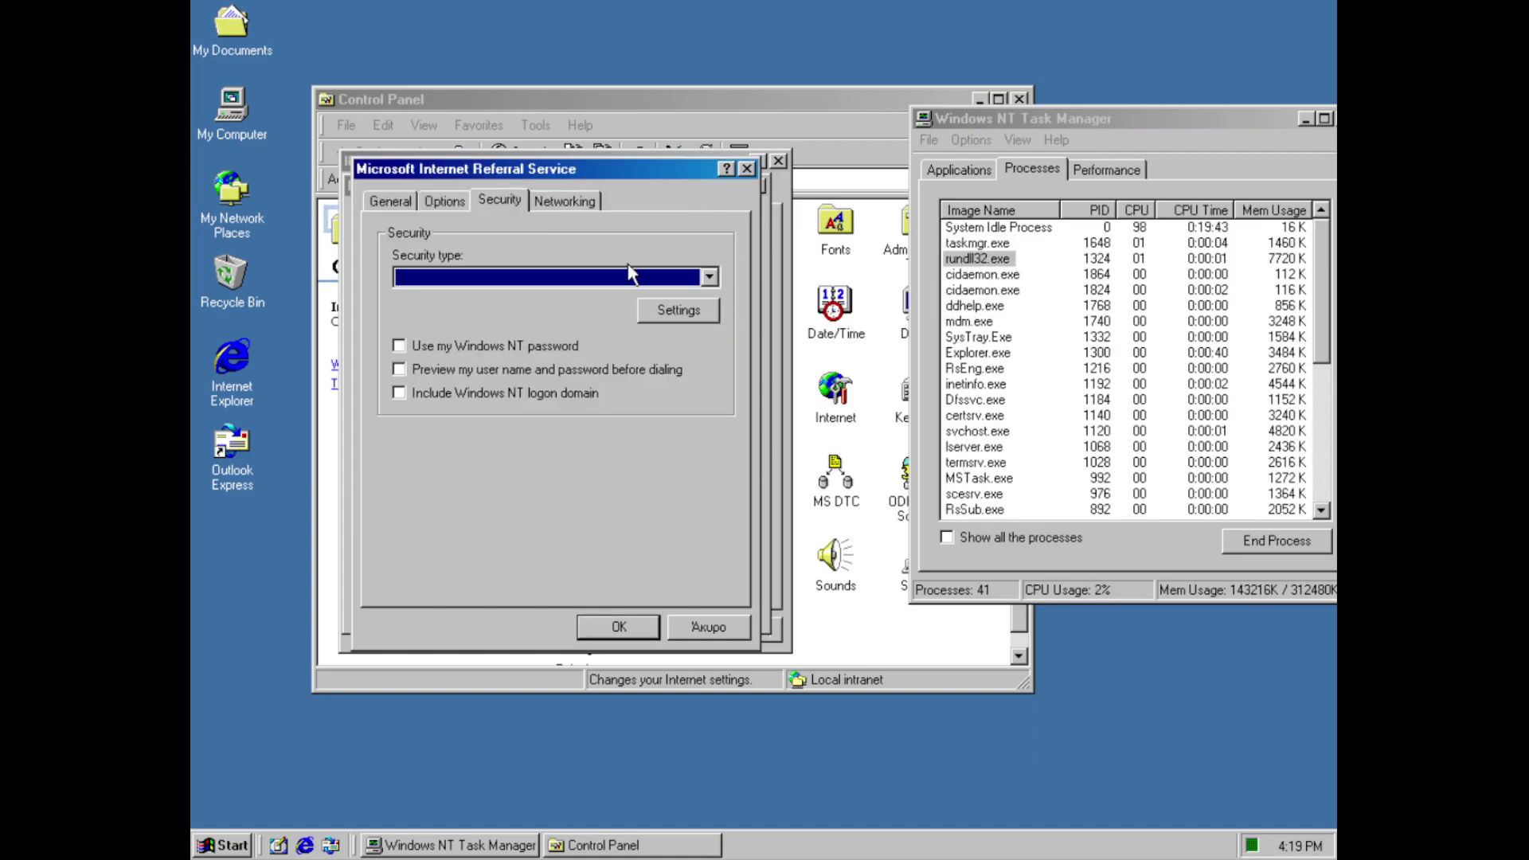
pyautogui.click(649, 311)
pyautogui.click(748, 465)
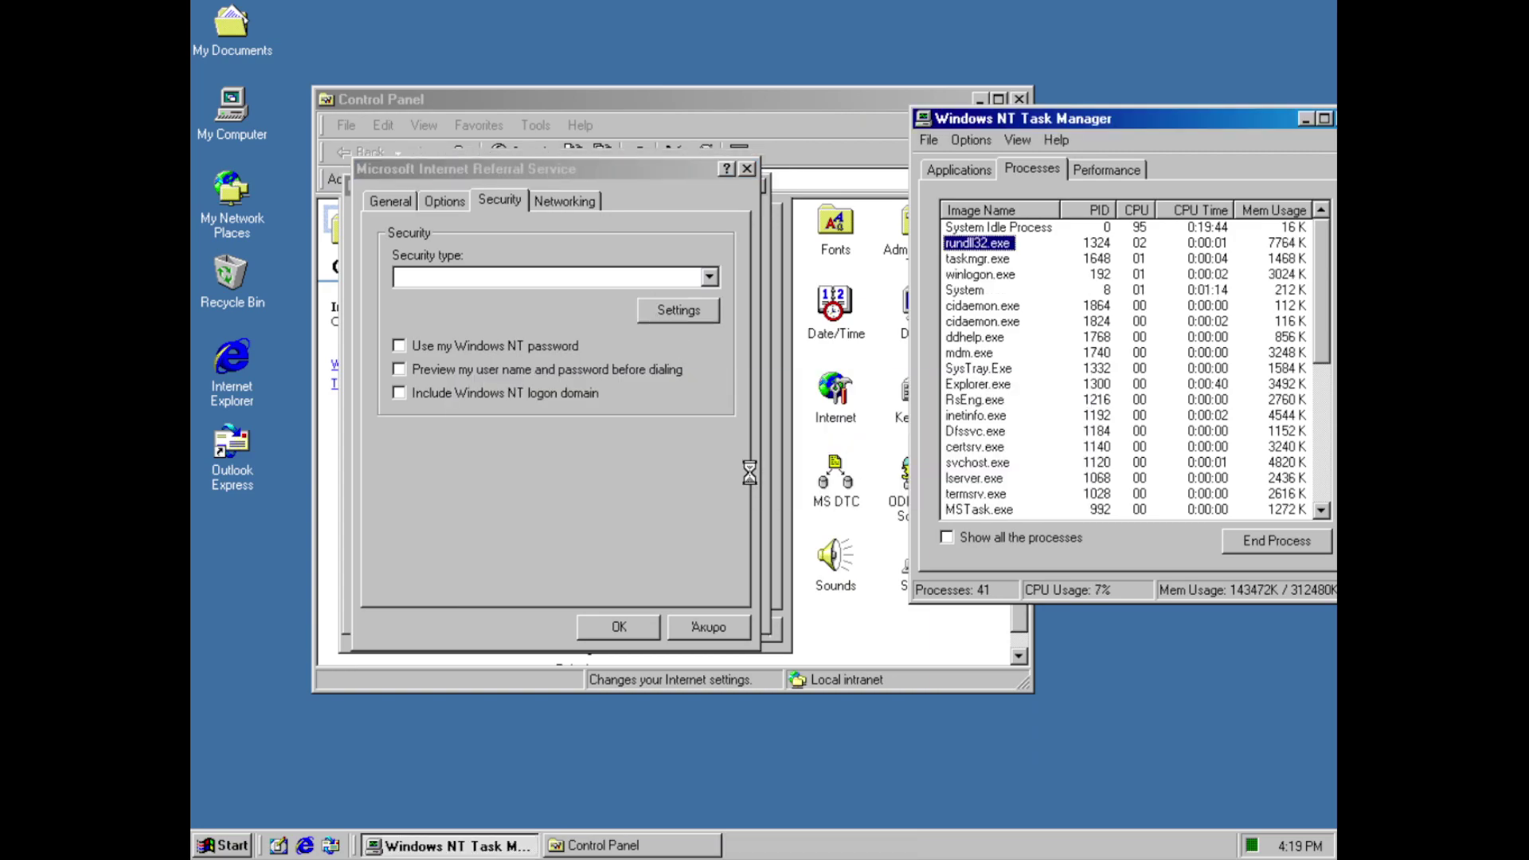
pyautogui.click(811, 399)
pyautogui.doubleClick(811, 403)
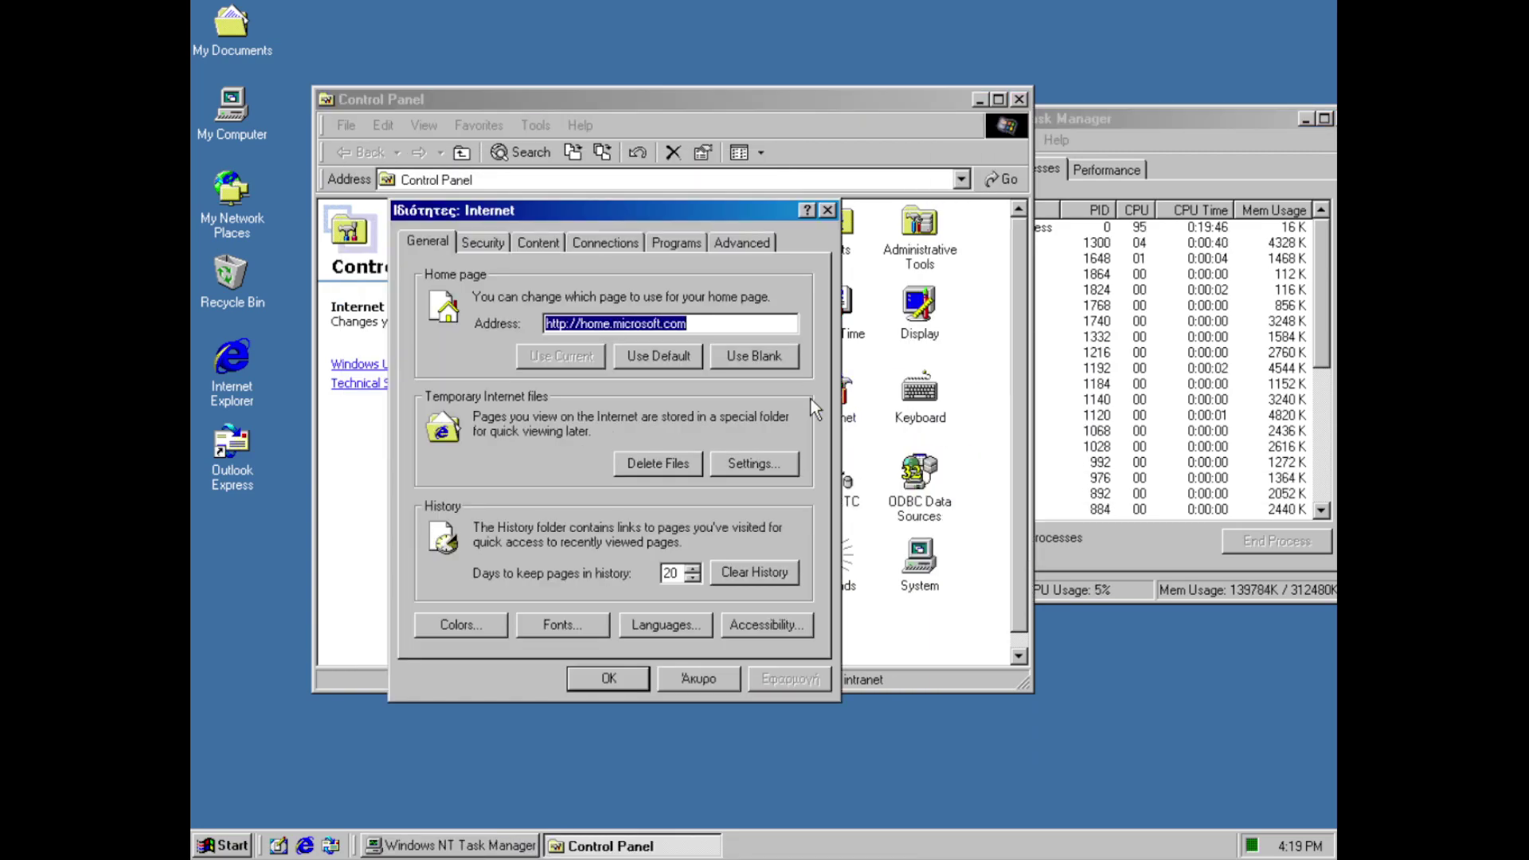
# View the program choices for e-mail, newsgroups, Internet call, calendar and contact list in the Internet properties
pyautogui.click(685, 241)
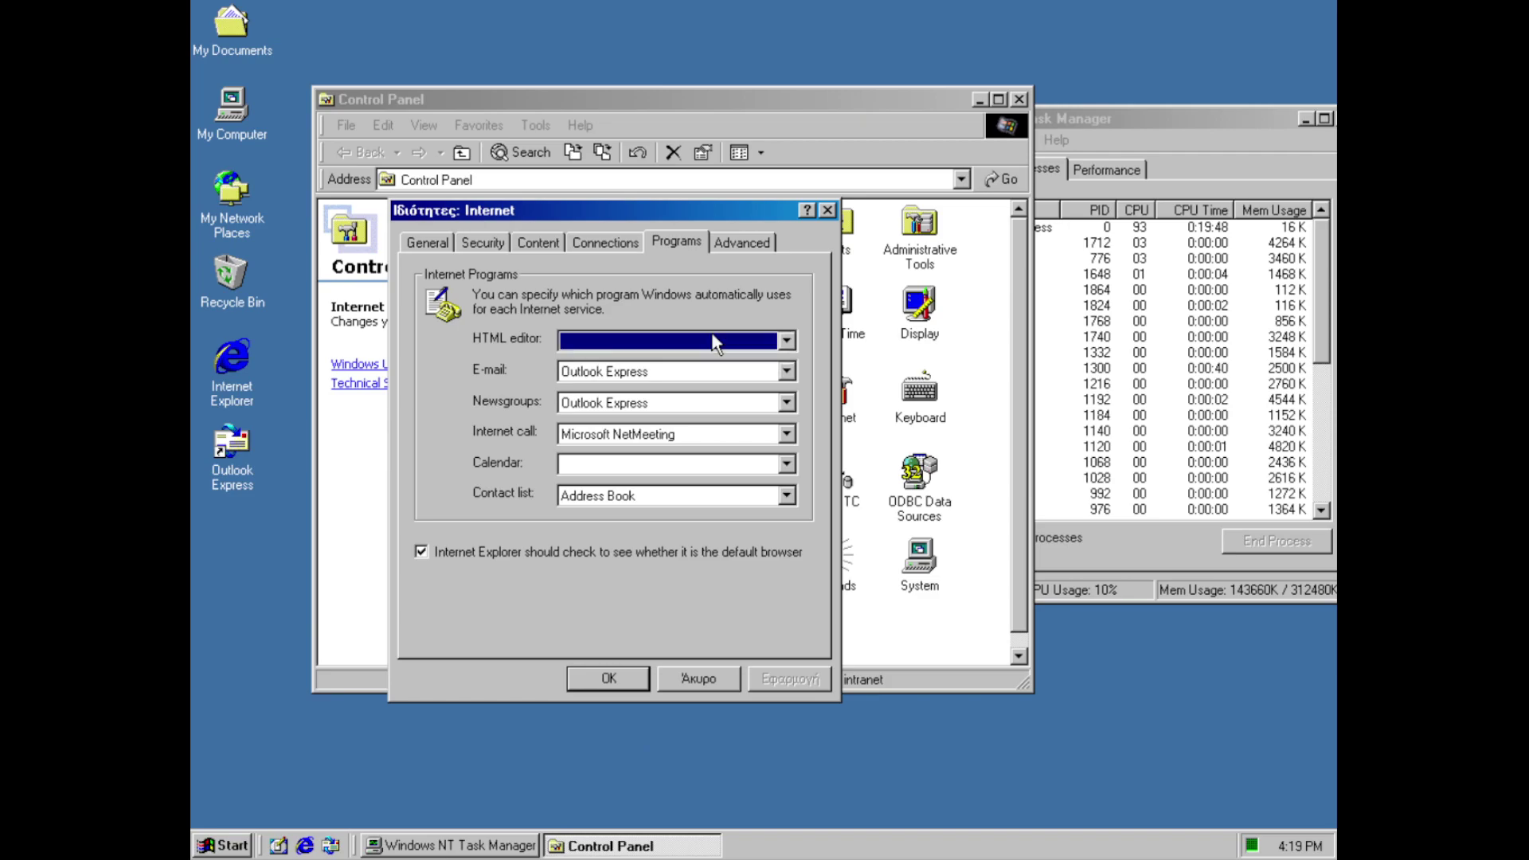
pyautogui.click(712, 371)
pyautogui.click(712, 399)
pyautogui.click(714, 406)
pyautogui.click(712, 430)
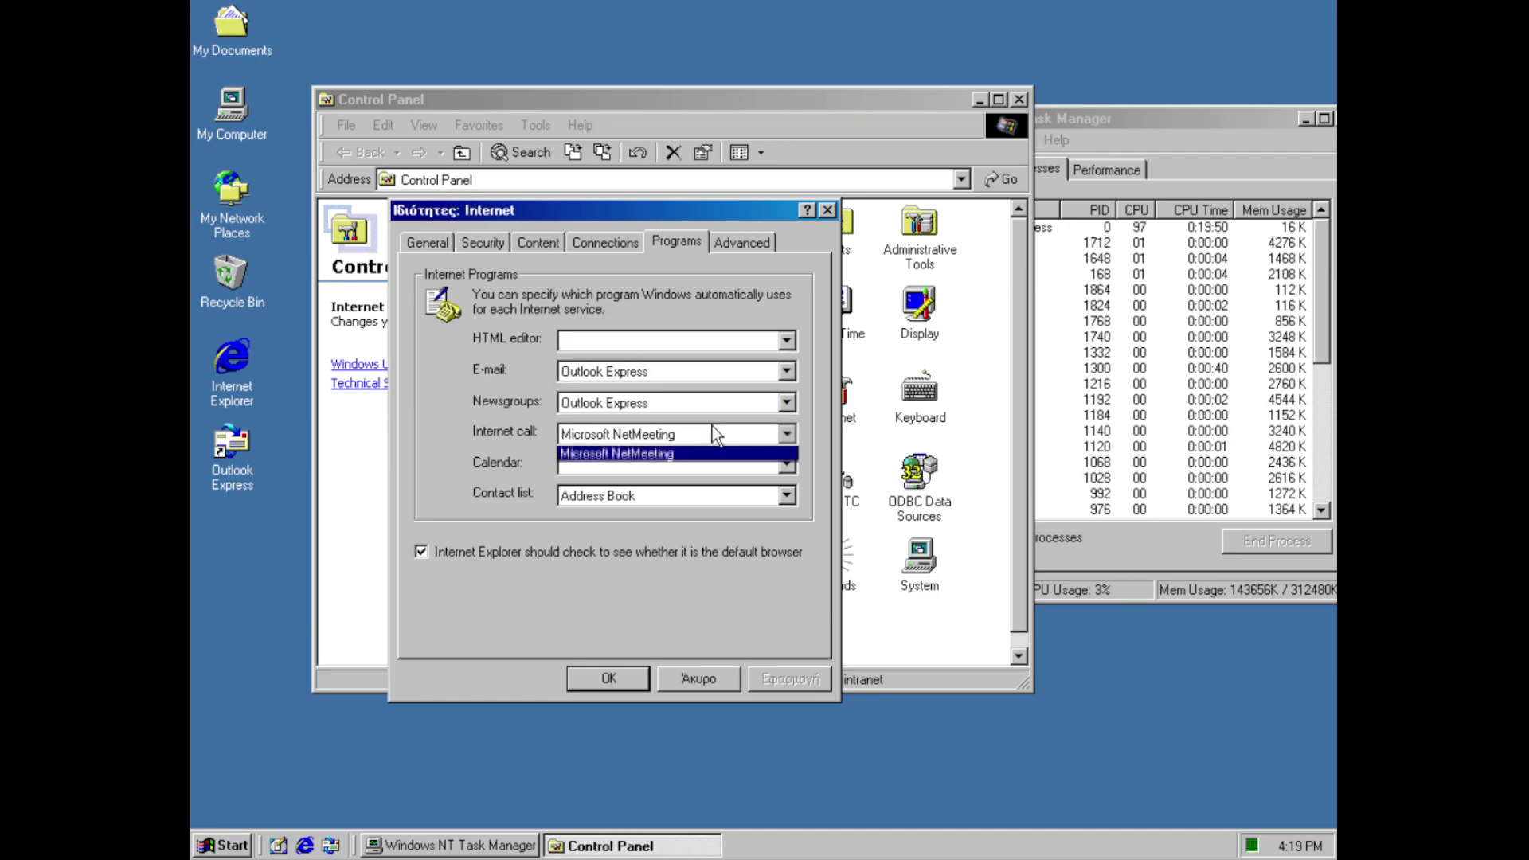
pyautogui.click(712, 430)
pyautogui.click(710, 498)
pyautogui.click(710, 498)
pyautogui.click(715, 466)
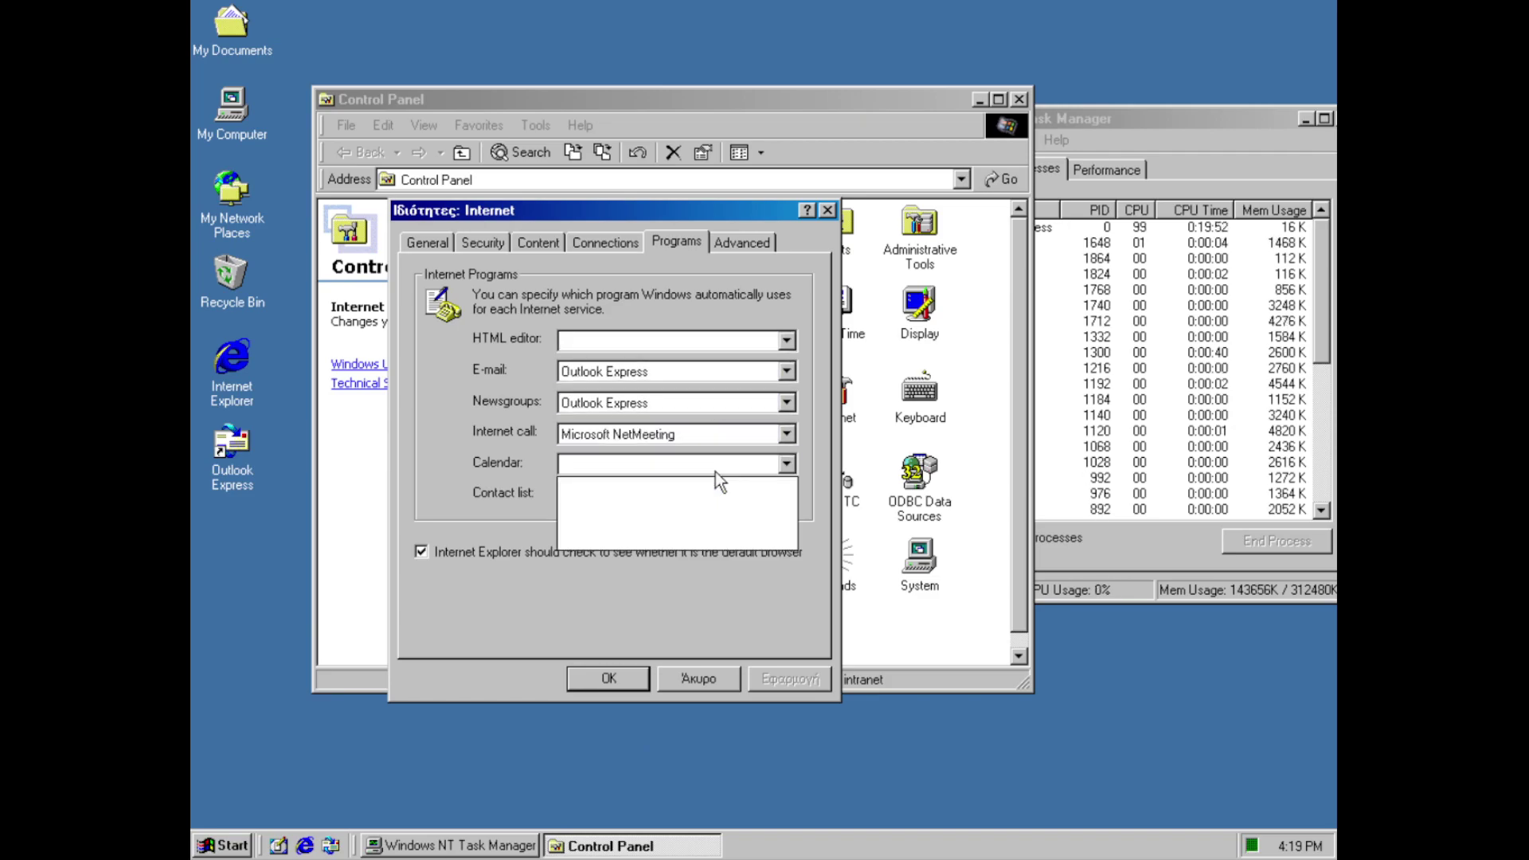
pyautogui.click(715, 466)
# Look through the advanced Internet settings, and close the Internet properties without saving
pyautogui.click(733, 242)
pyautogui.moveTo(806, 331); pyautogui.dragTo(778, 614)
pyautogui.click(714, 677)
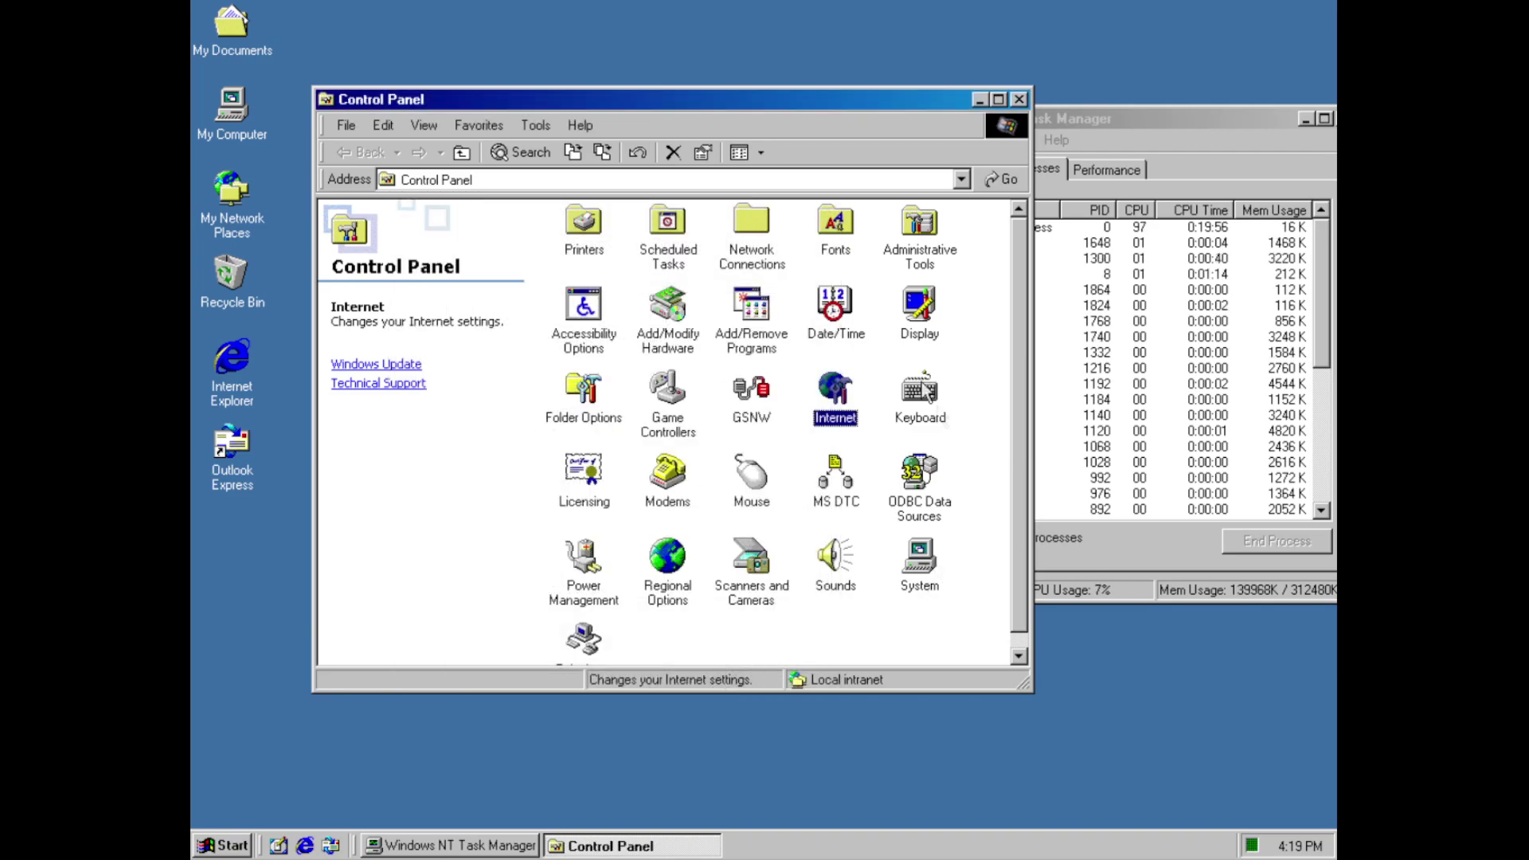
# Open the Keyboard properties and browse the input locales that can be added
pyautogui.doubleClick(916, 402)
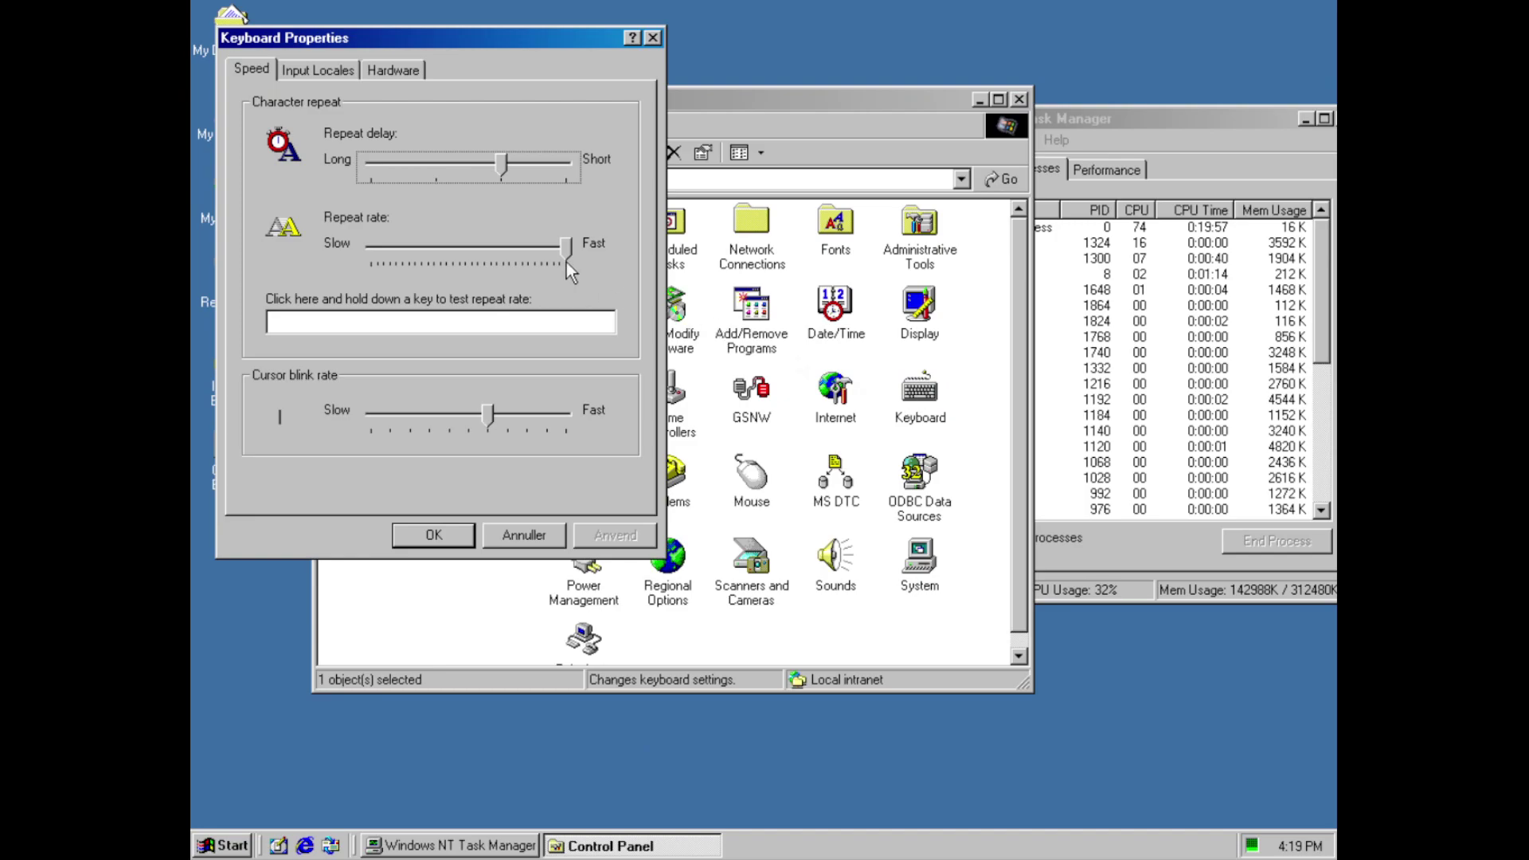
pyautogui.click(336, 73)
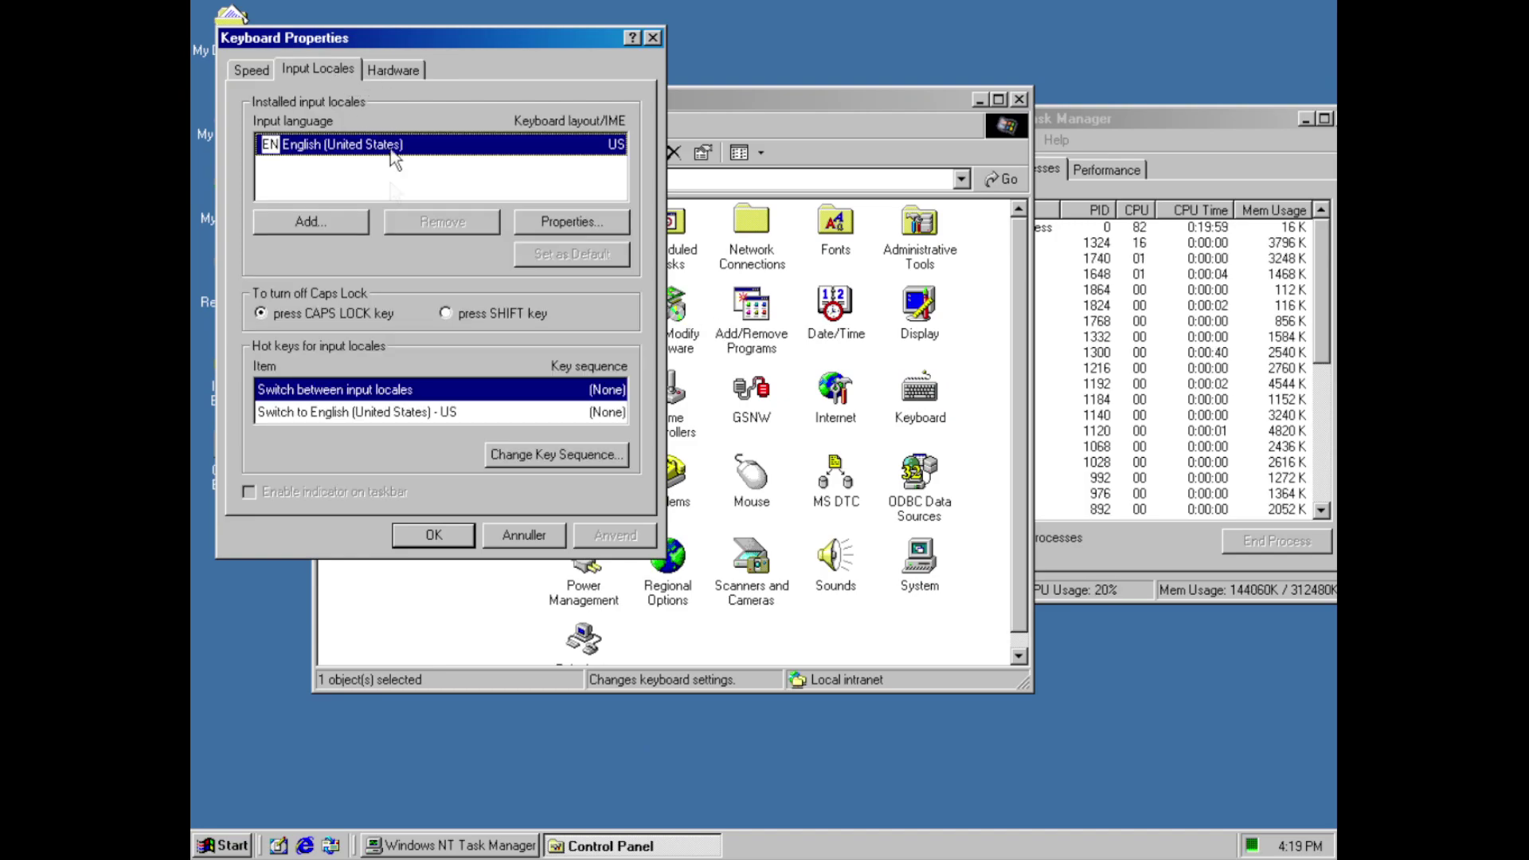
pyautogui.click(347, 223)
pyautogui.click(611, 154)
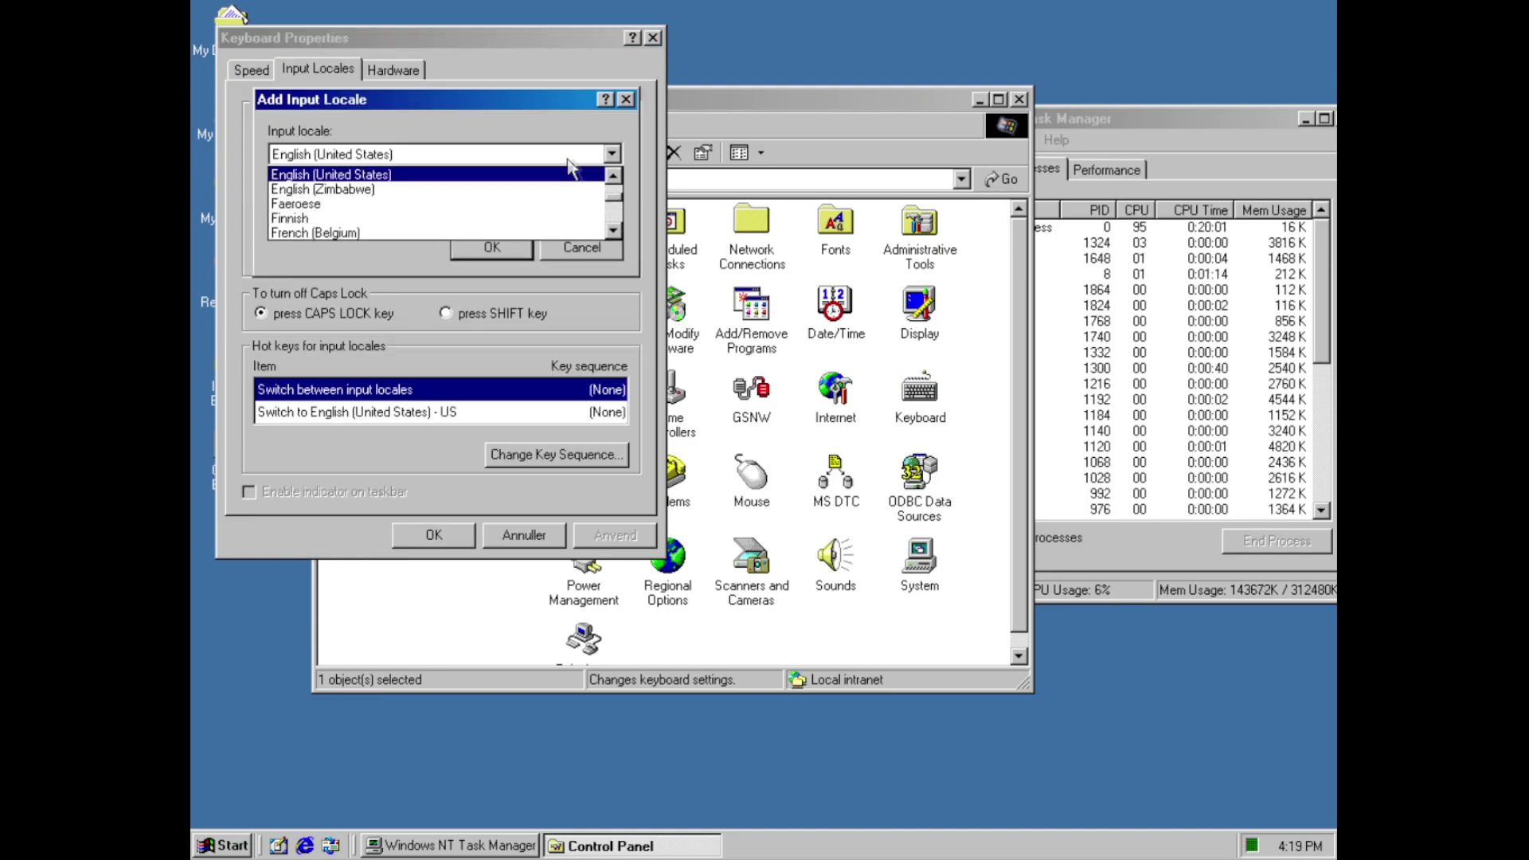
pyautogui.moveTo(615, 205); pyautogui.dragTo(619, 237)
pyautogui.click(615, 252)
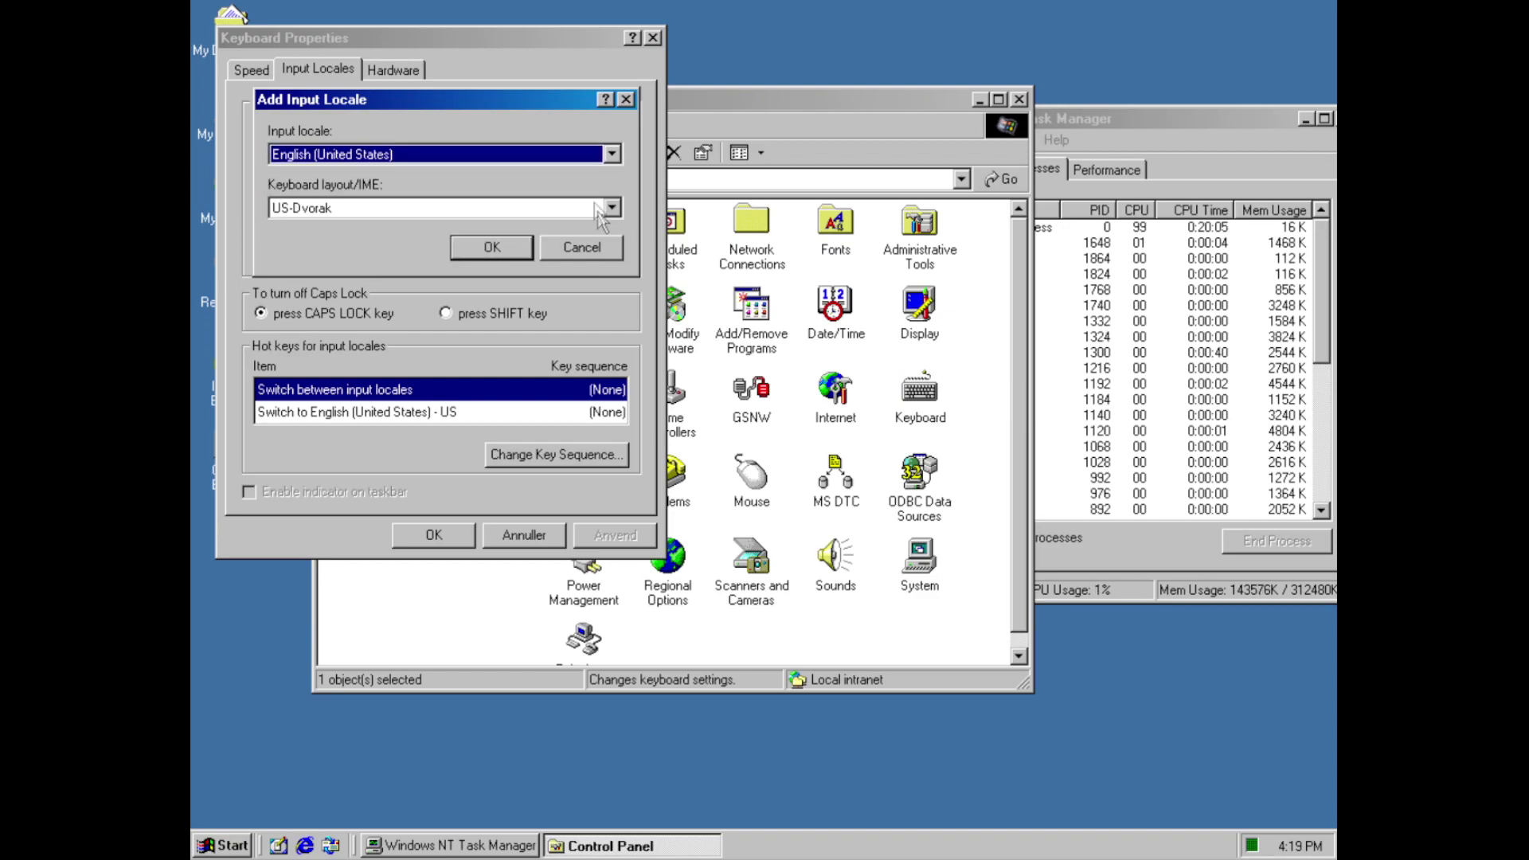
# Browse the keyboard layouts offered for a new input locale, and cancel adding it
pyautogui.click(607, 208)
pyautogui.scroll(5, 618, 280)
pyautogui.click(629, 208)
pyautogui.click(613, 250)
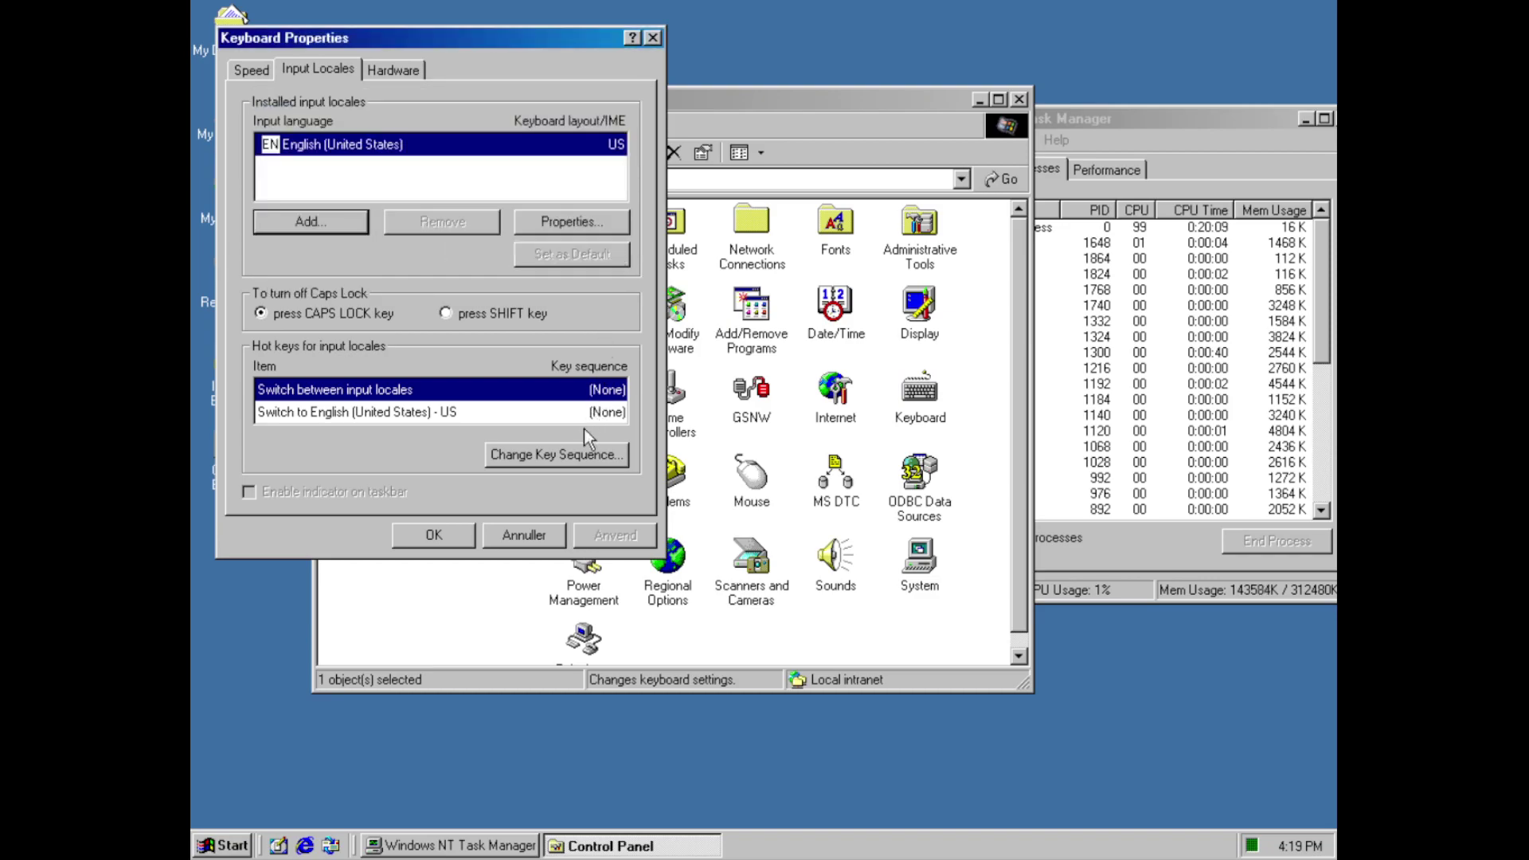
# View the layout choices for the English (United States) locale and the key sequence options for switching locales, cancelling both
pyautogui.click(582, 227)
pyautogui.click(583, 190)
pyautogui.scroll(10, 617, 239)
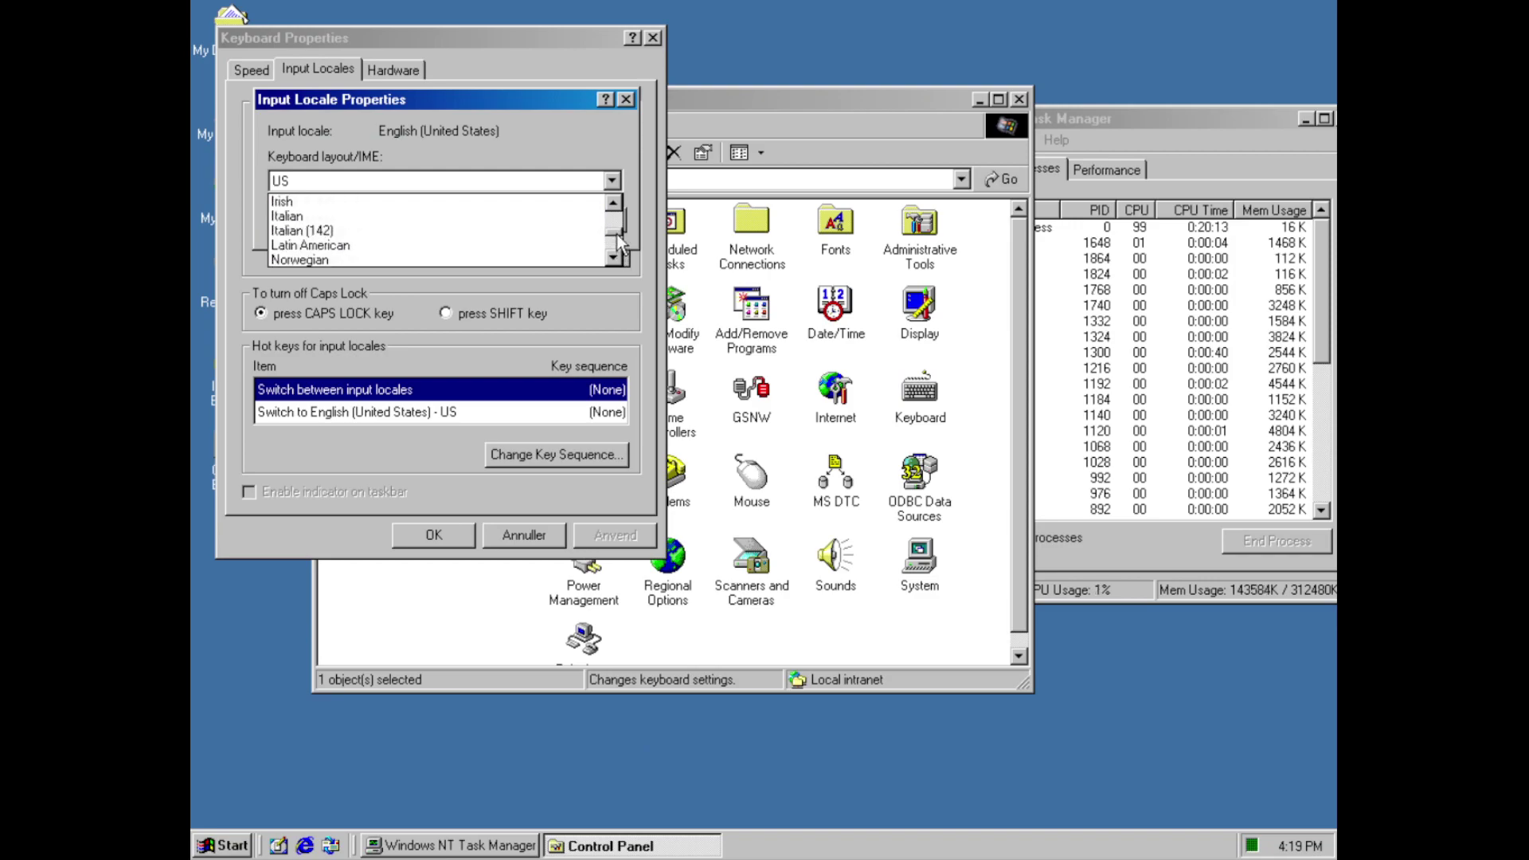
pyautogui.click(636, 198)
pyautogui.click(622, 217)
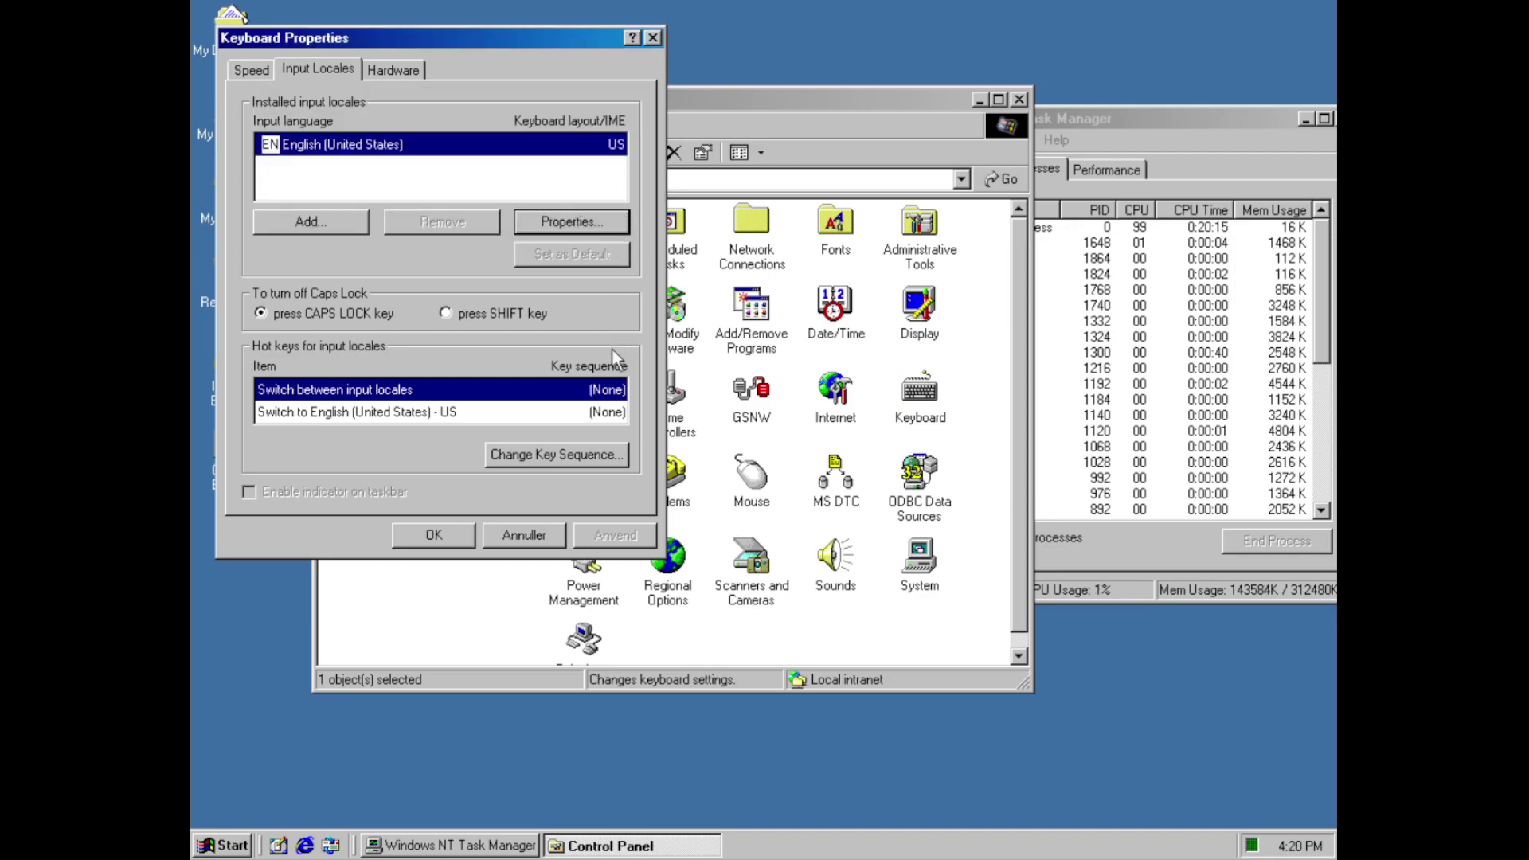
pyautogui.click(577, 452)
pyautogui.click(595, 355)
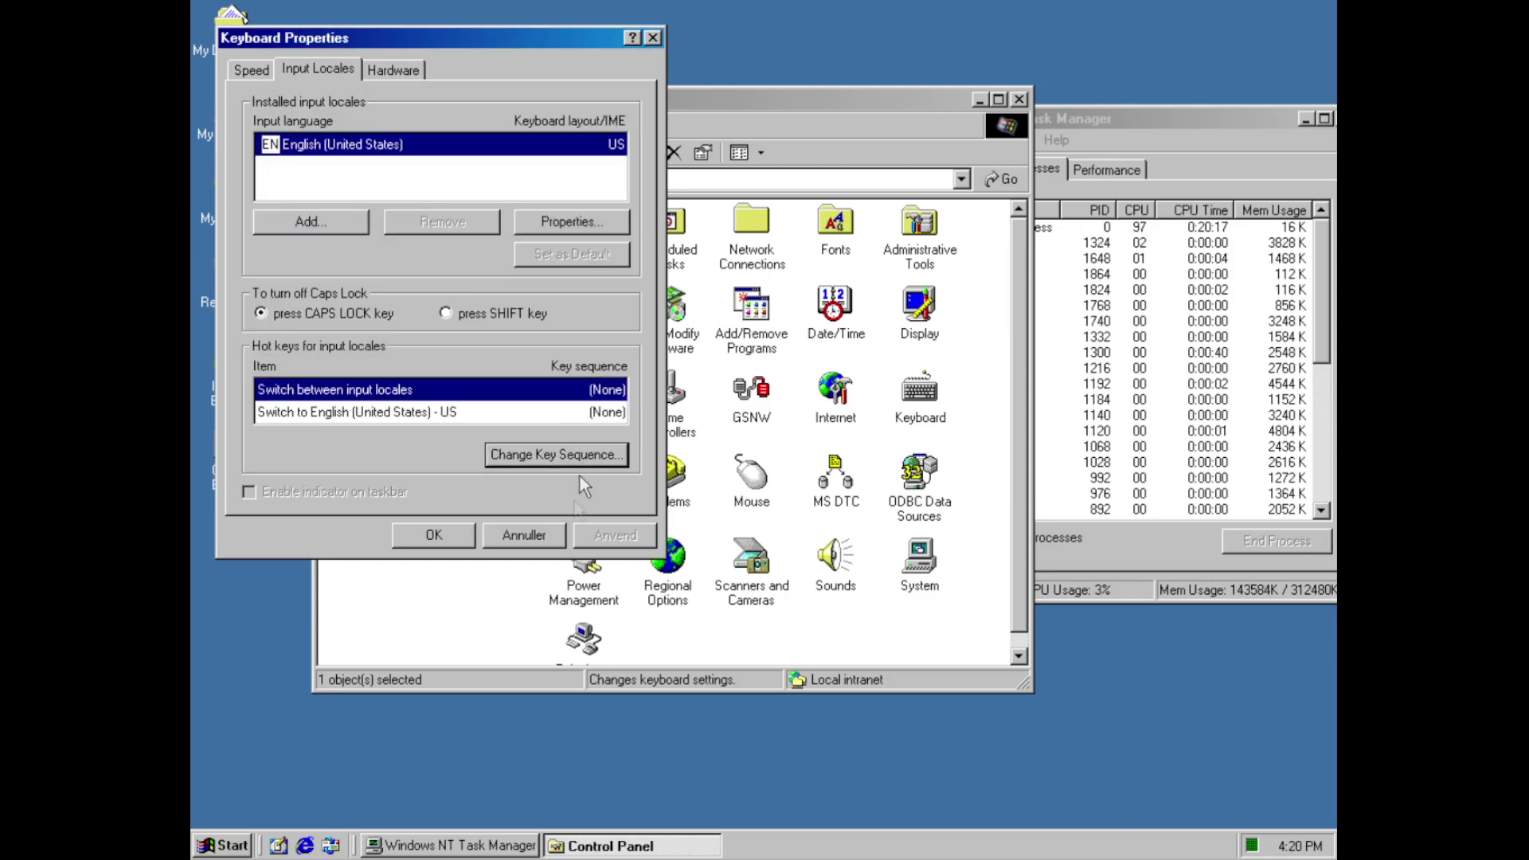
pyautogui.click(410, 71)
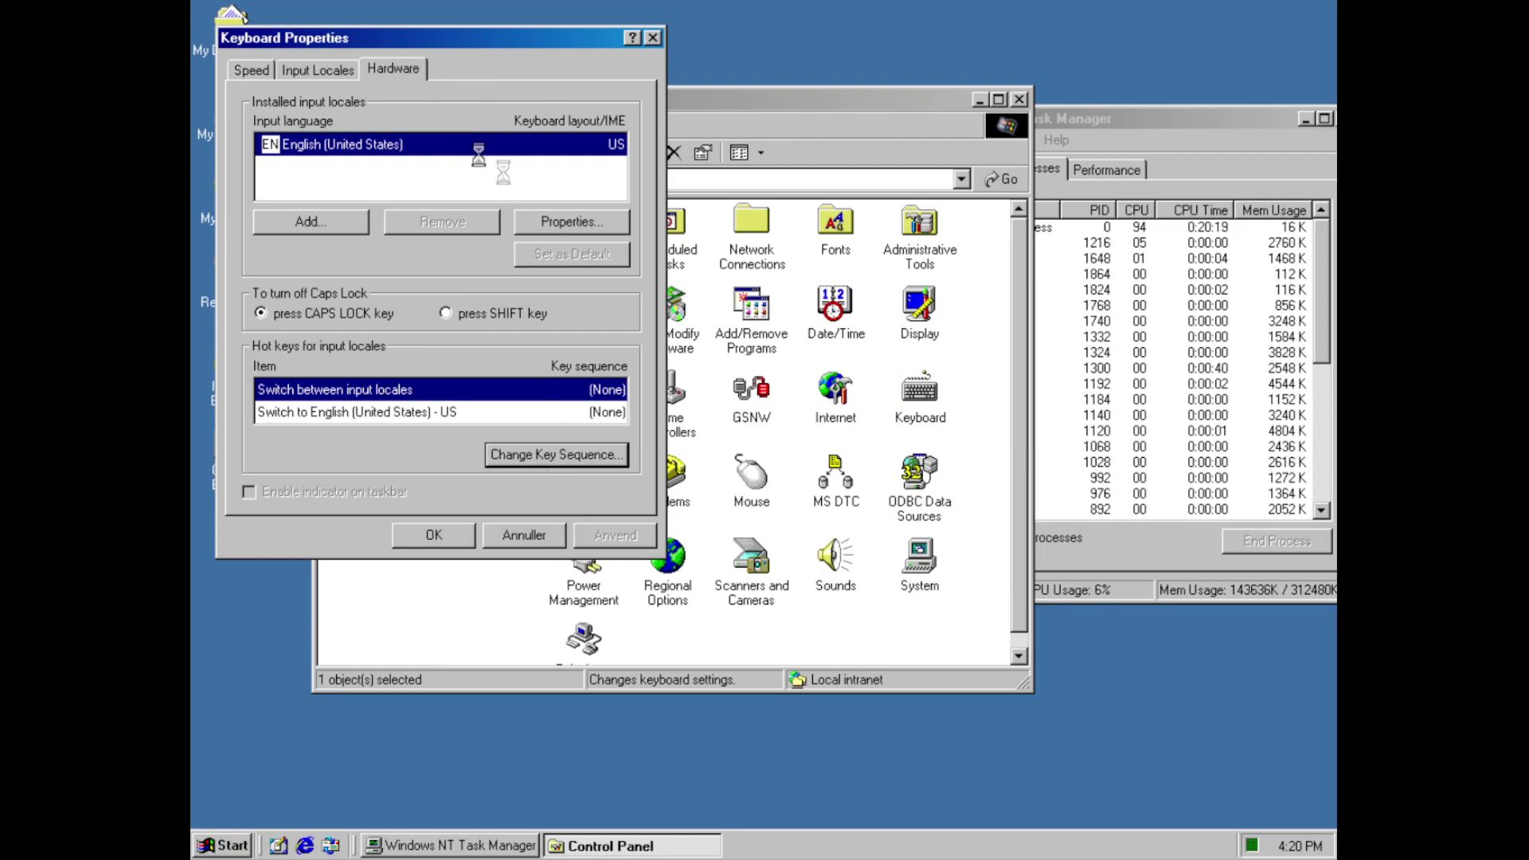
pyautogui.click(598, 448)
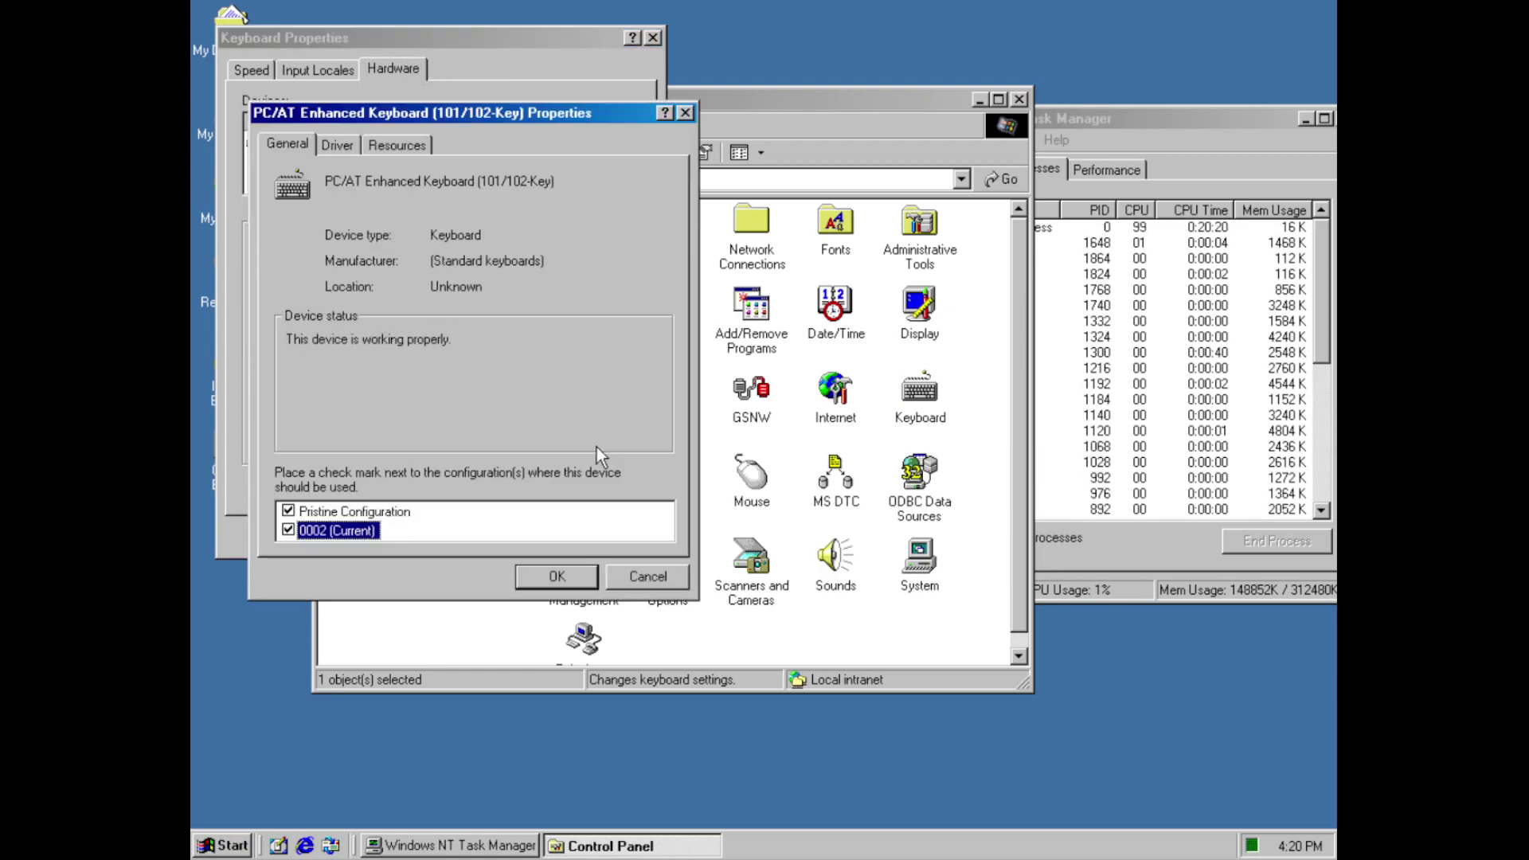
pyautogui.click(341, 143)
pyautogui.click(412, 528)
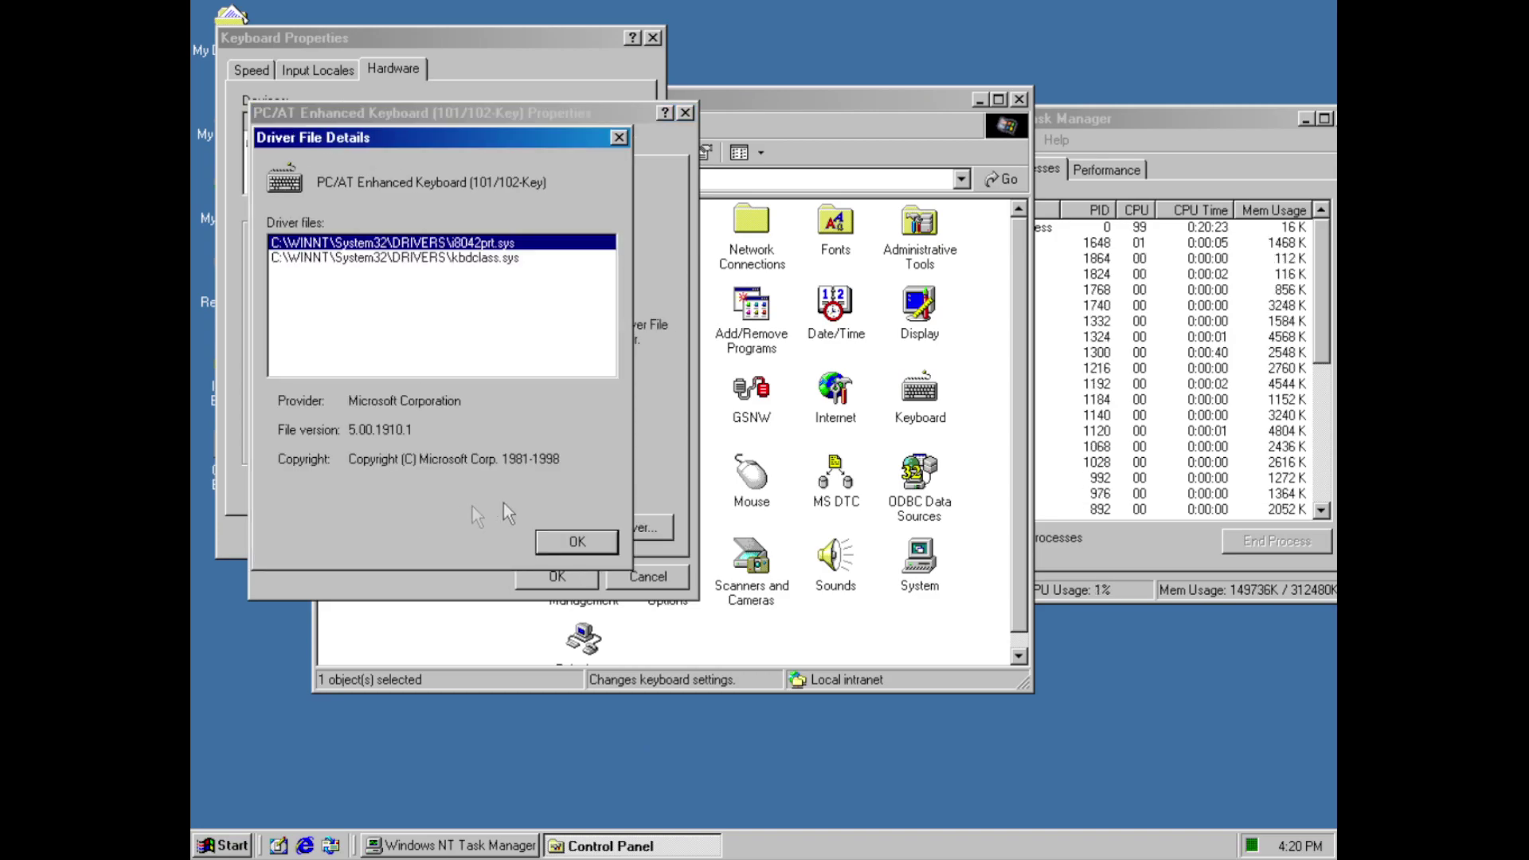
pyautogui.click(590, 544)
pyautogui.click(634, 535)
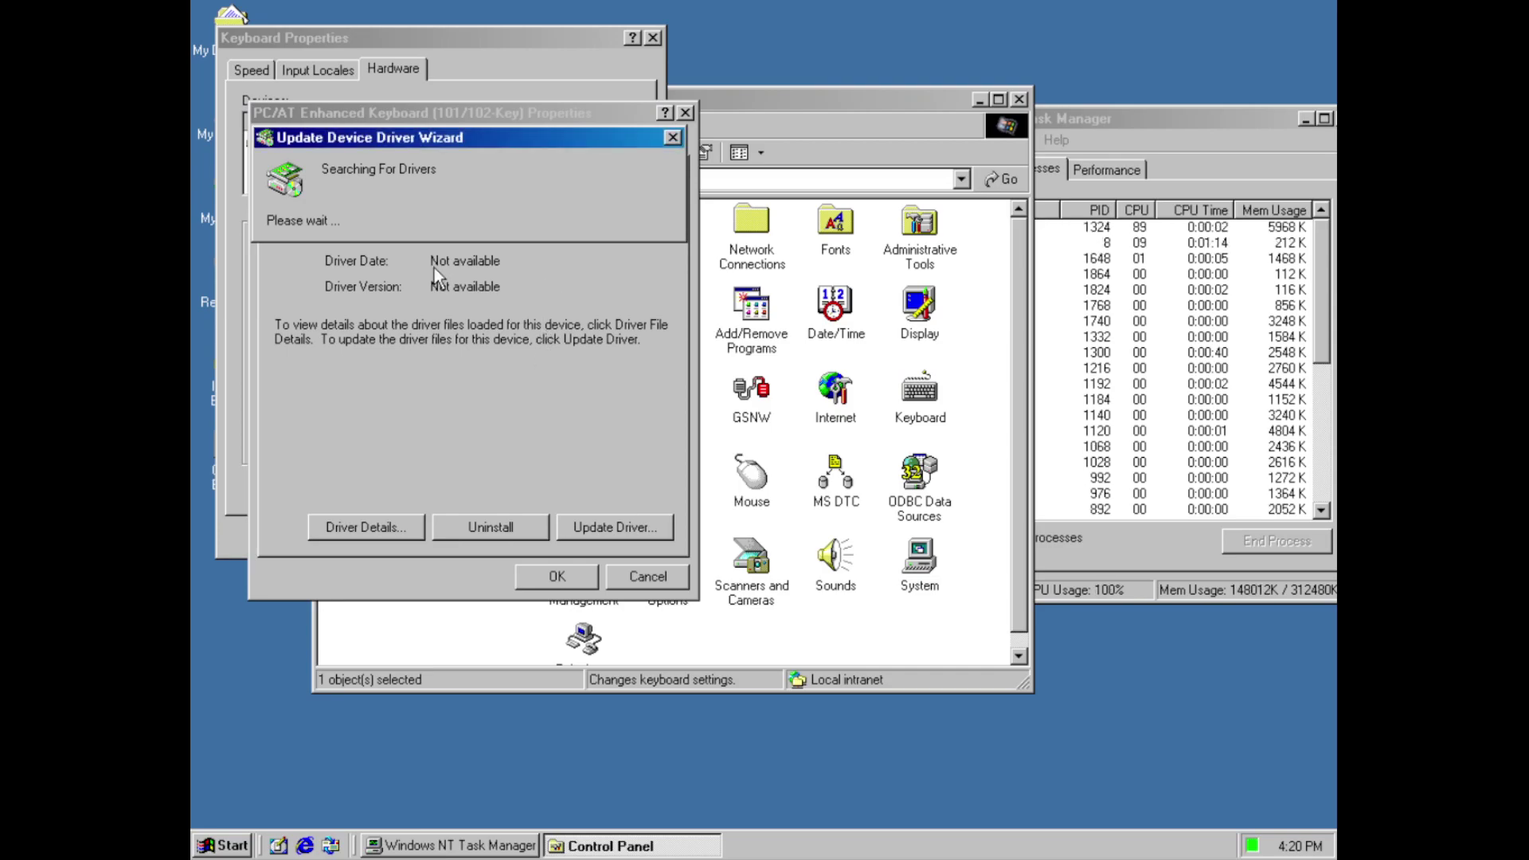
pyautogui.click(806, 223)
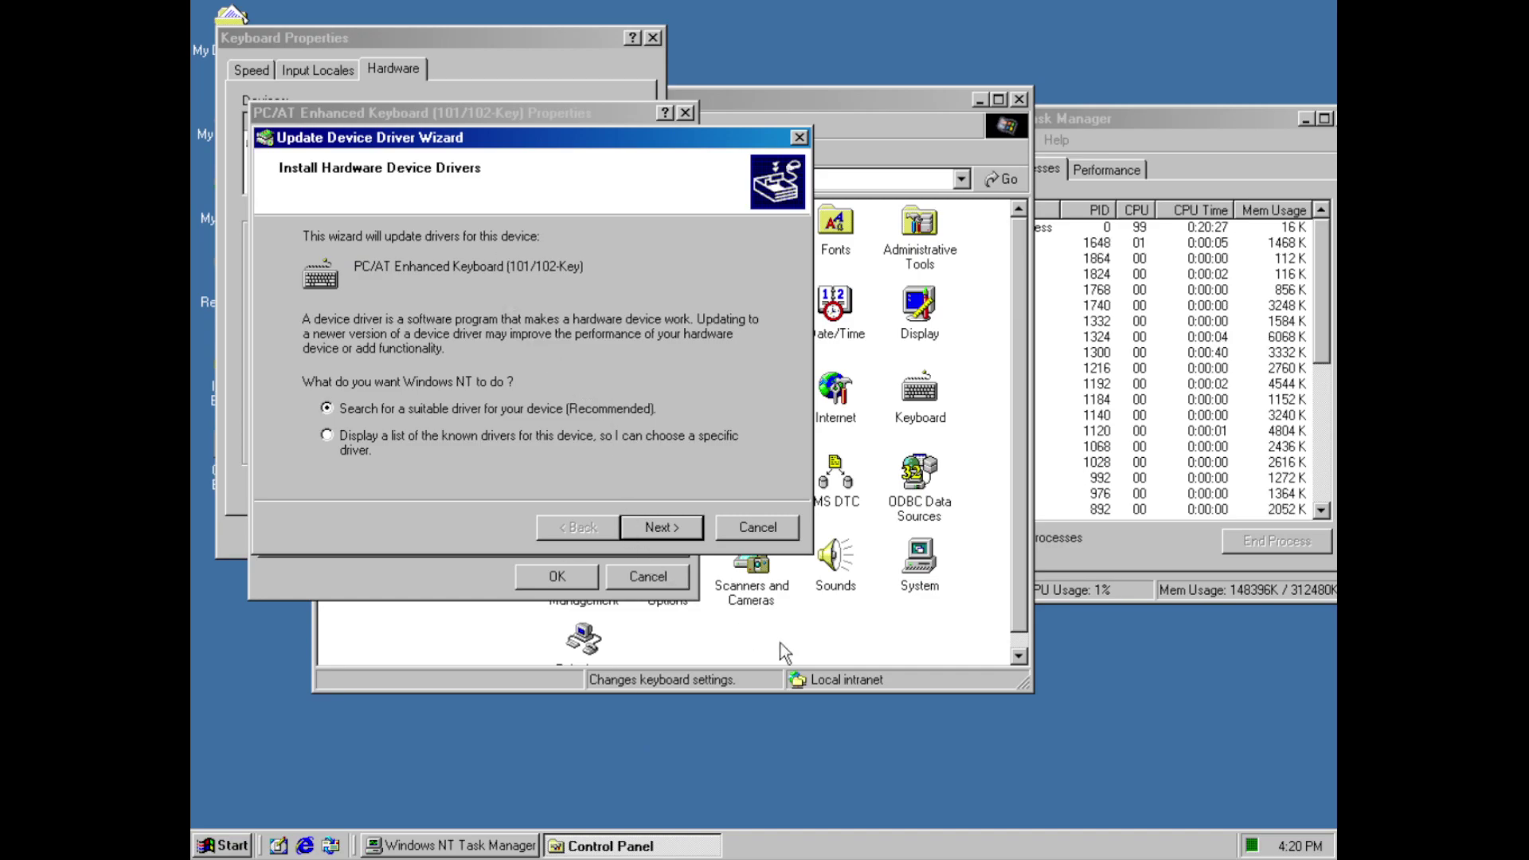
# Cancel the driver update, view the keyboard device's resource settings, and cancel out of the Keyboard properties
pyautogui.click(754, 524)
pyautogui.click(413, 146)
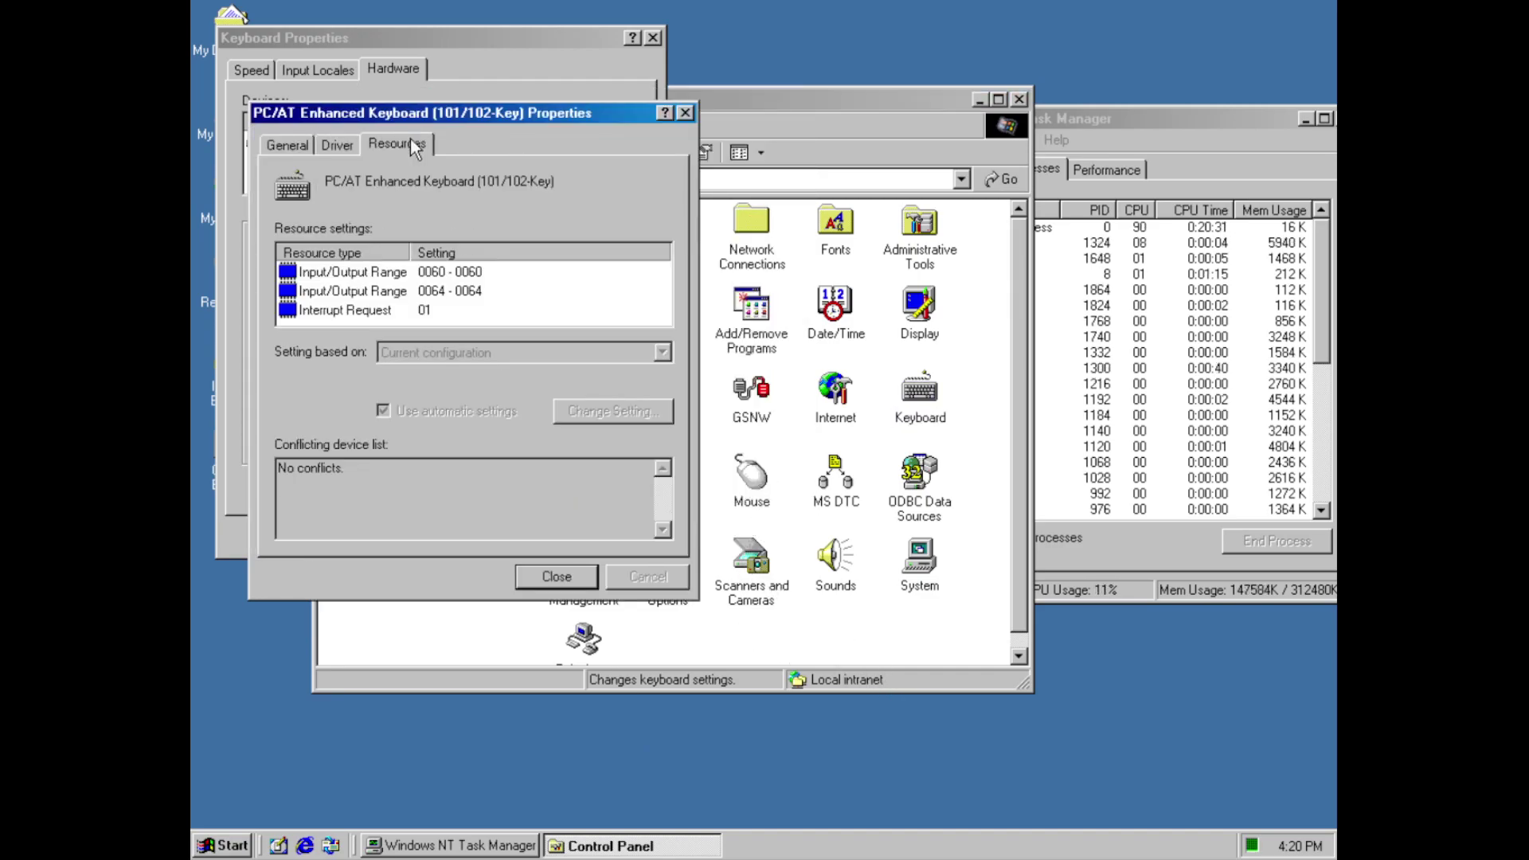
pyautogui.click(553, 575)
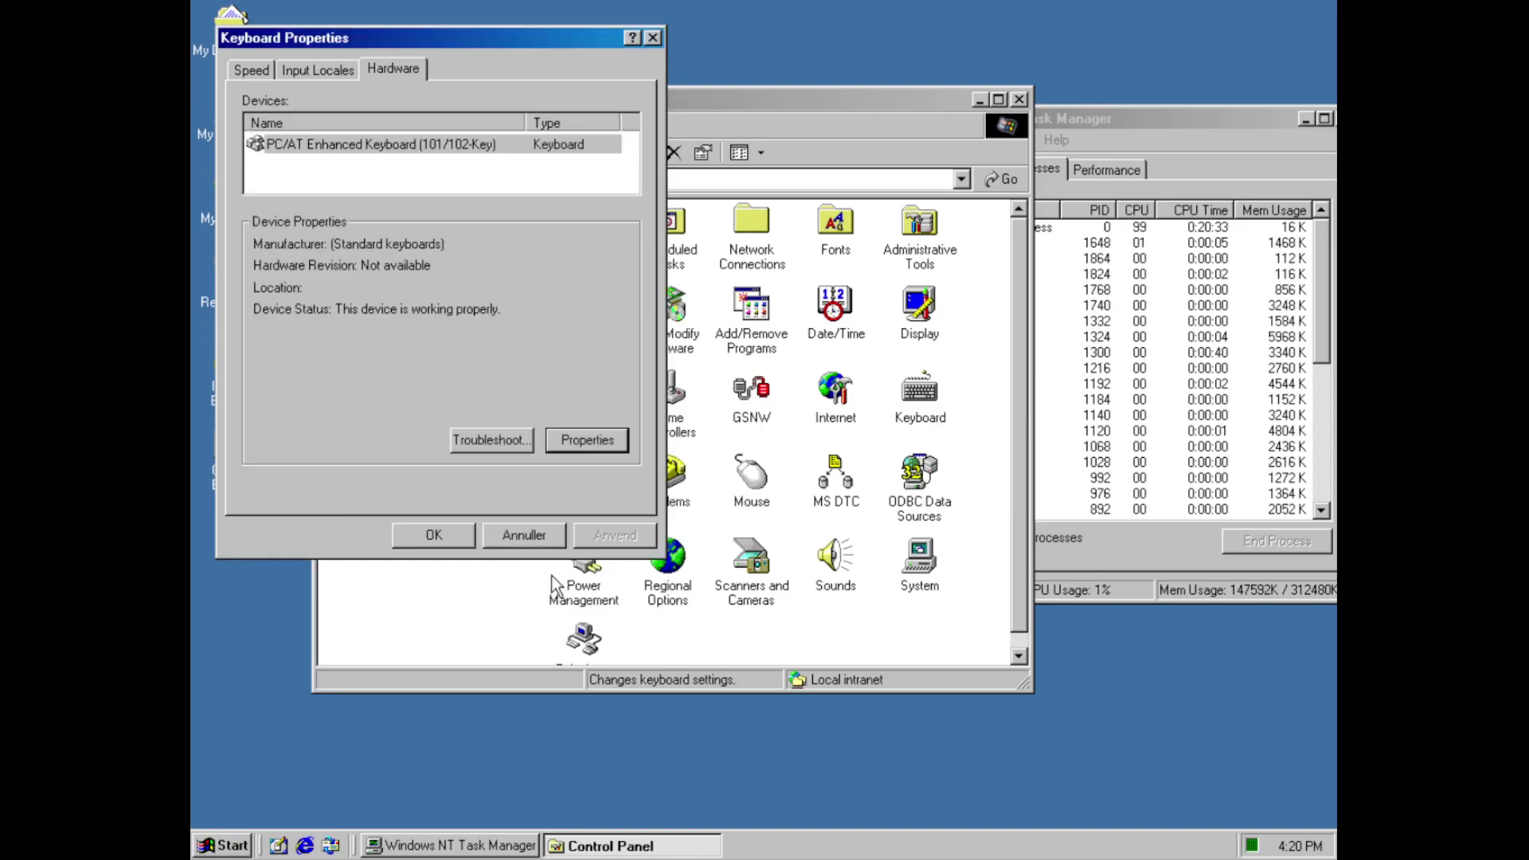
pyautogui.click(550, 533)
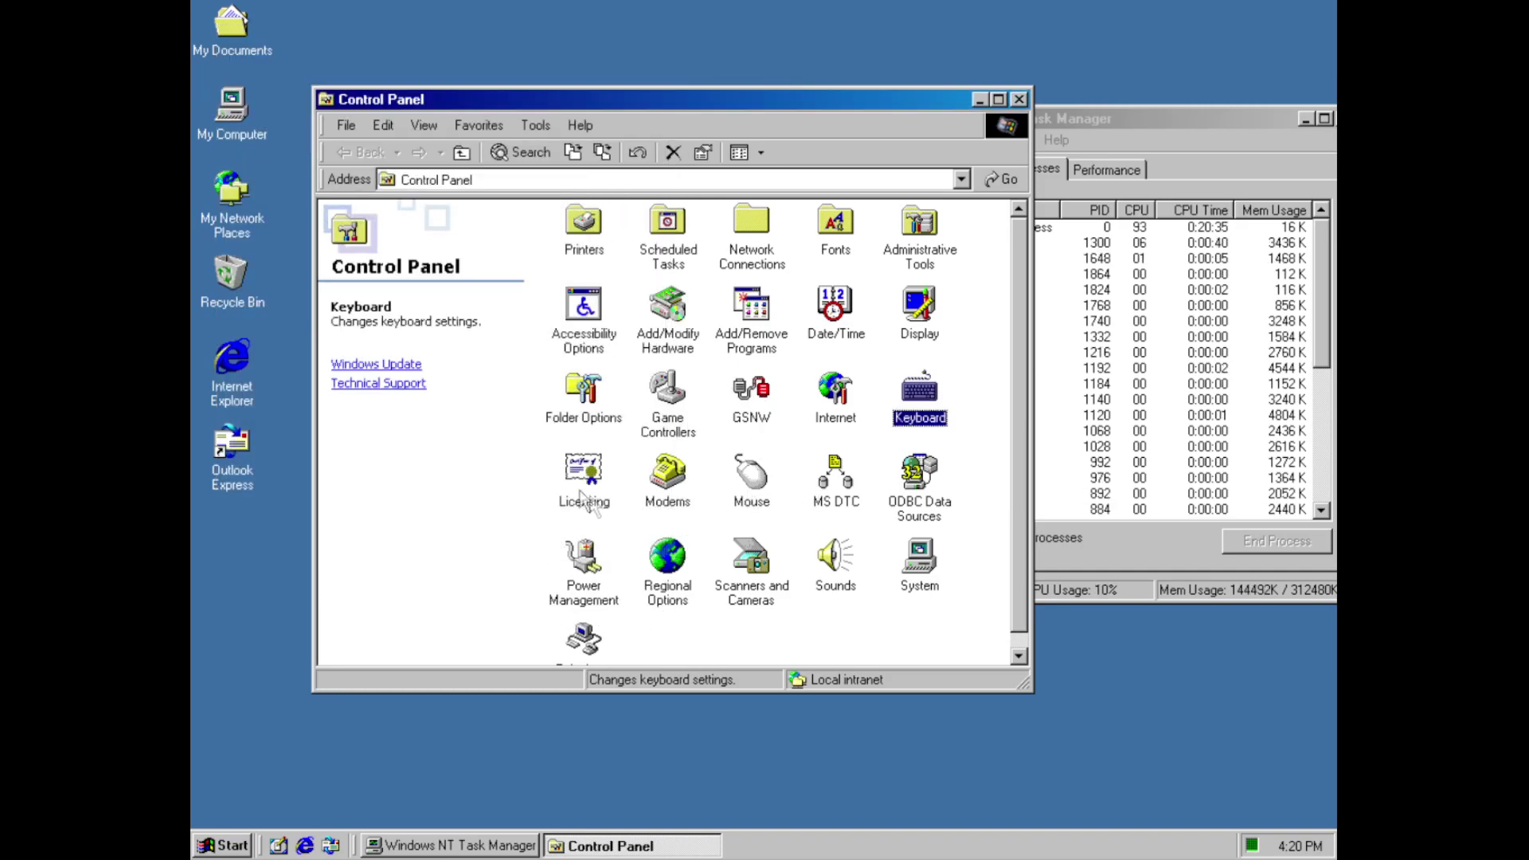
# View the Licensing options for Windows NT Server and the replication settings, and cancel the licensing mode choice
pyautogui.doubleClick(575, 489)
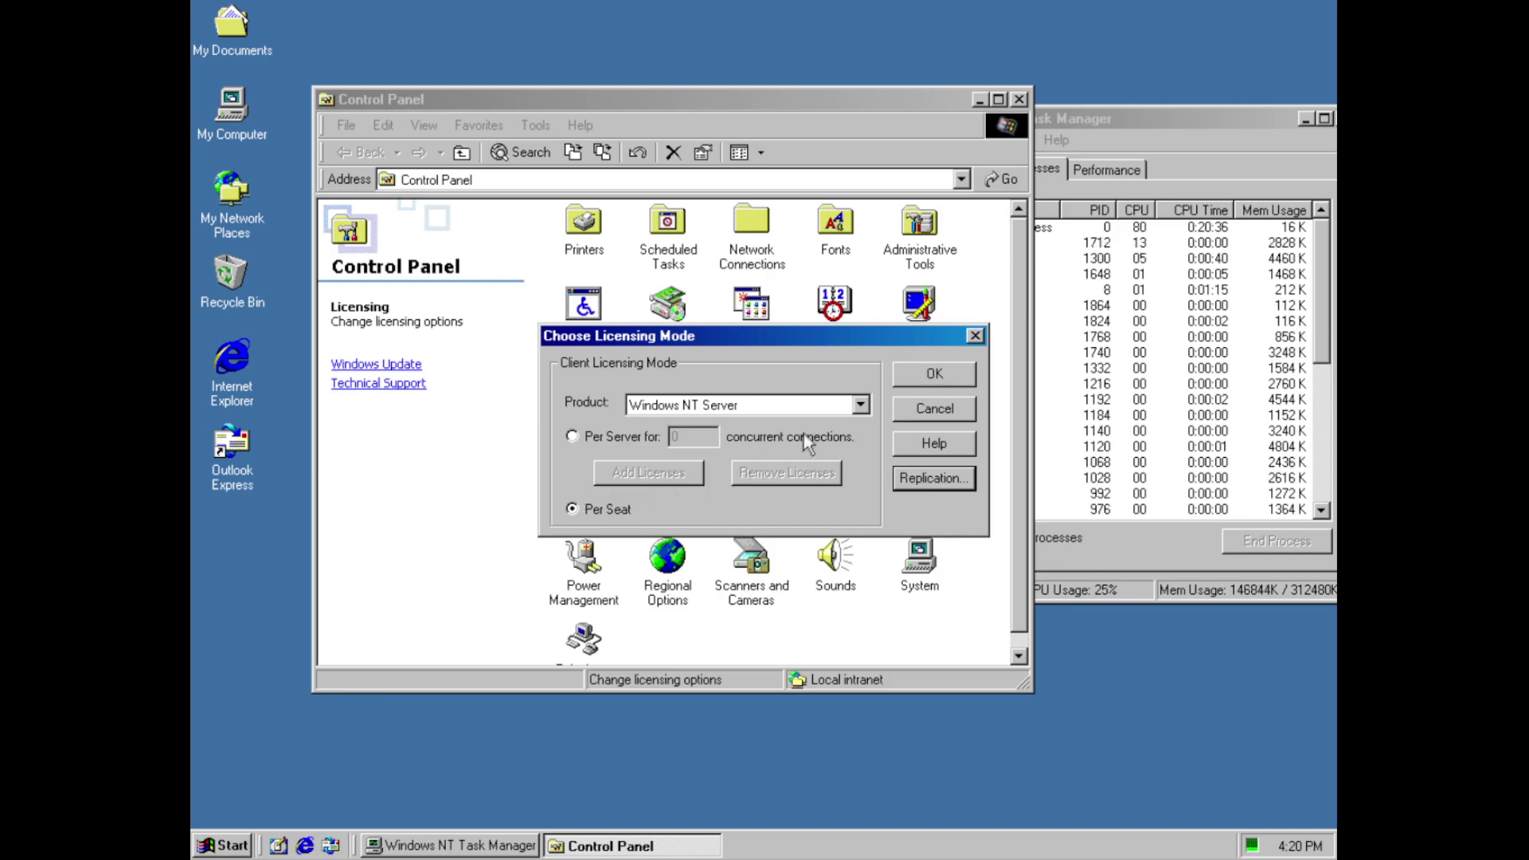
pyautogui.click(819, 409)
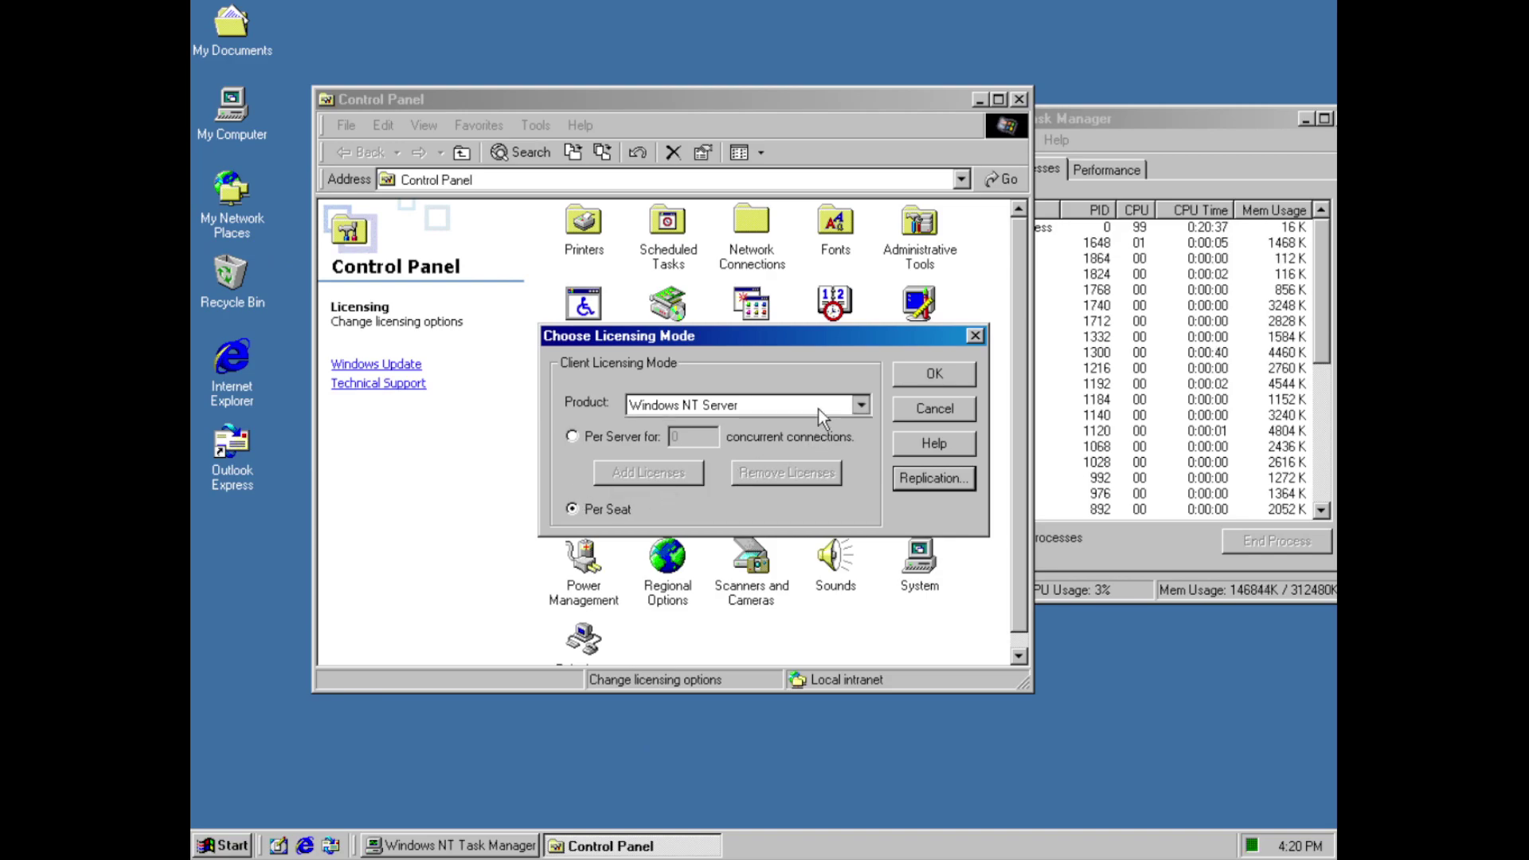
pyautogui.click(933, 477)
pyautogui.press('Return')
pyautogui.click(929, 413)
# Start installing a new modem, choosing to select it from a list instead of detecting it
pyautogui.doubleClick(669, 478)
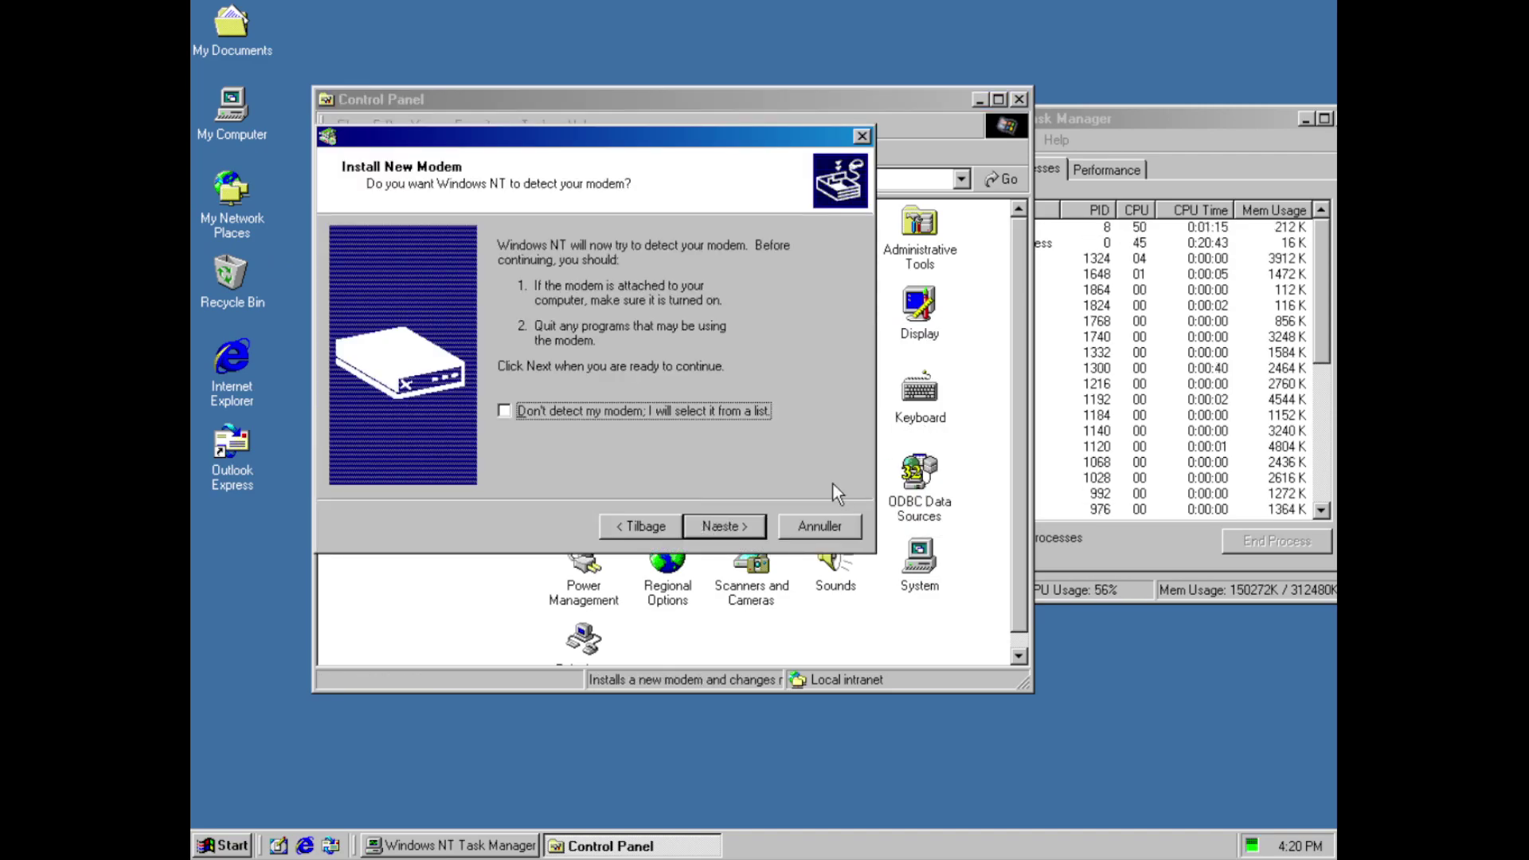
pyautogui.click(701, 410)
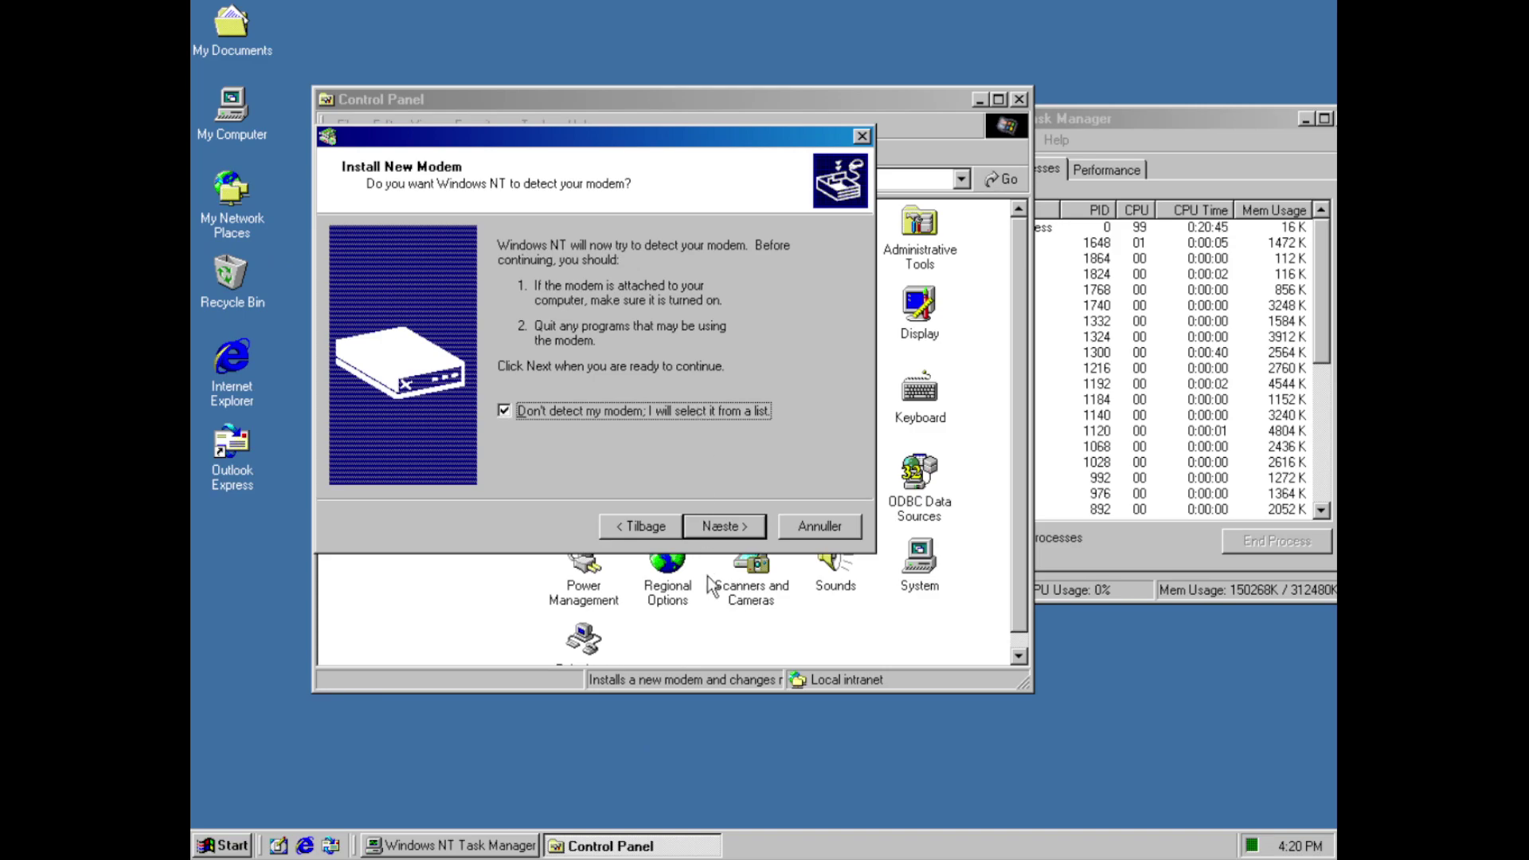
pyautogui.click(722, 535)
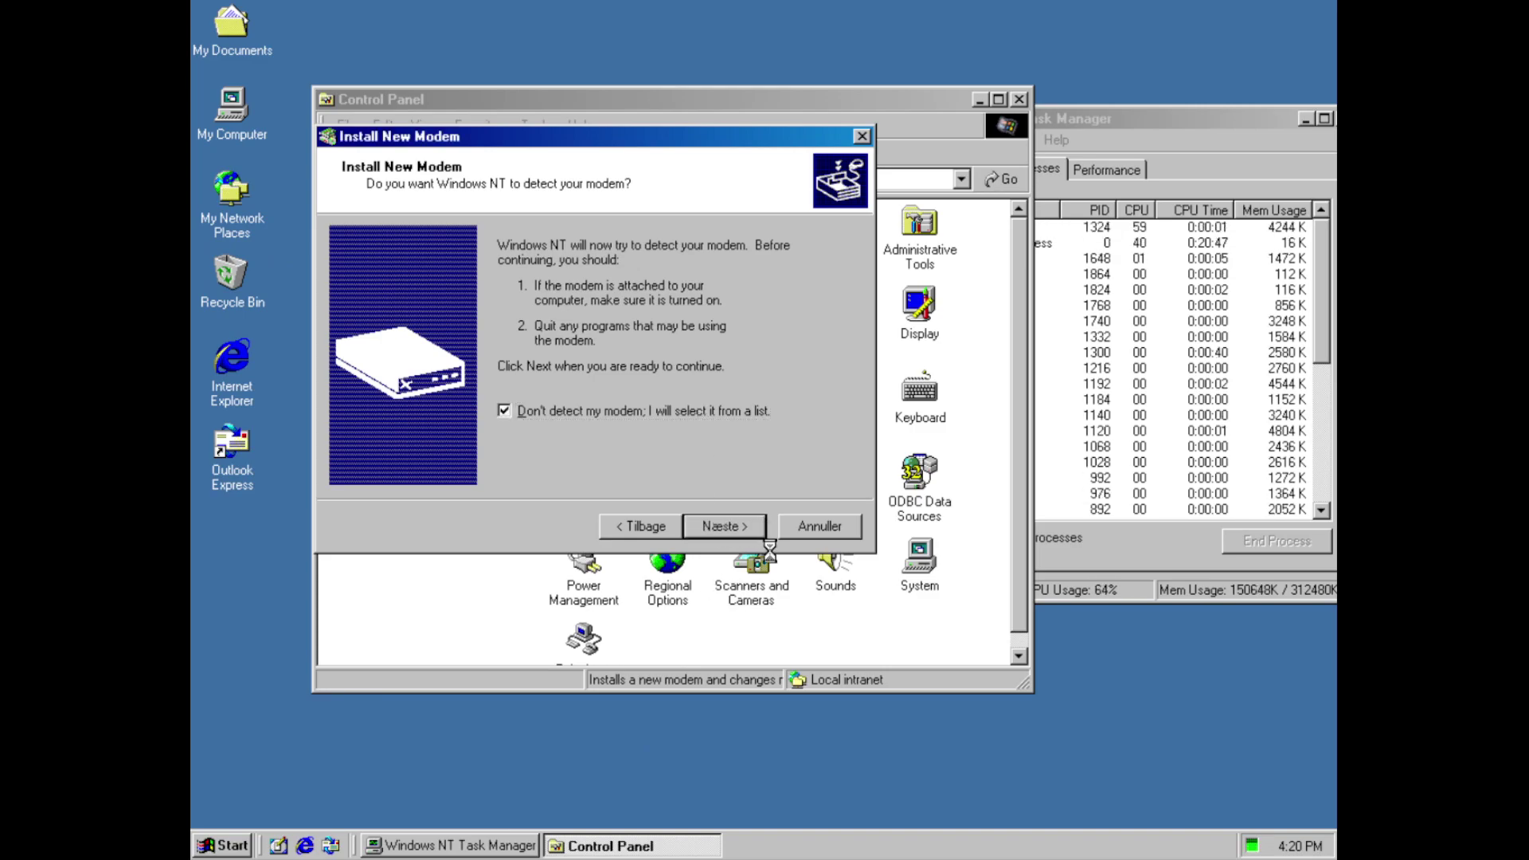
# Open the Mouse properties and look at the pointer schemes and the pointers listed for them
pyautogui.doubleClick(760, 501)
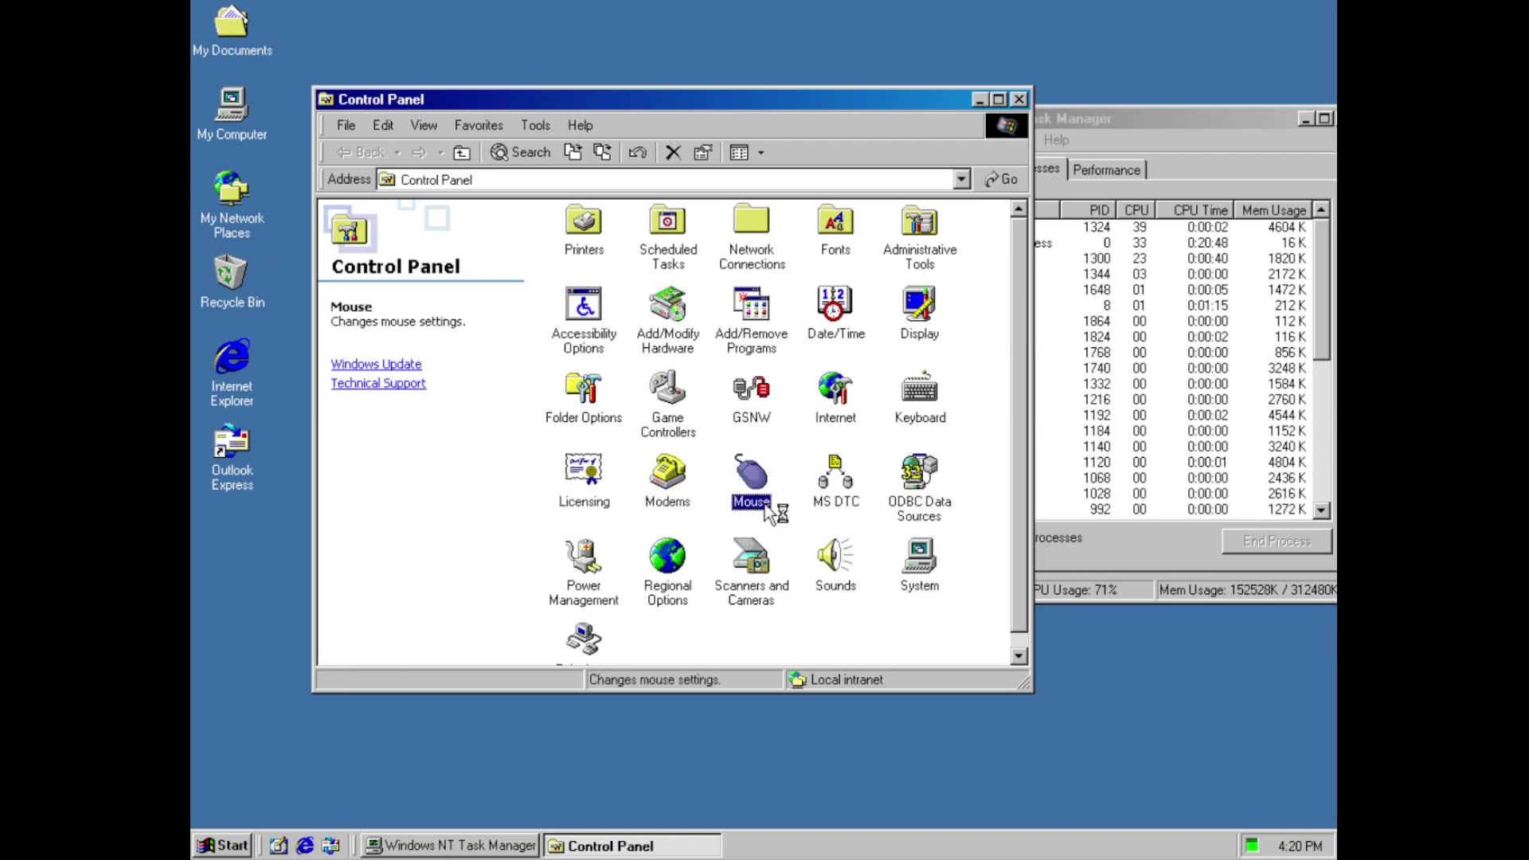
pyautogui.click(454, 198)
pyautogui.click(502, 253)
pyautogui.click(502, 253)
pyautogui.moveTo(757, 430); pyautogui.dragTo(644, 376)
pyautogui.doubleClick(560, 262)
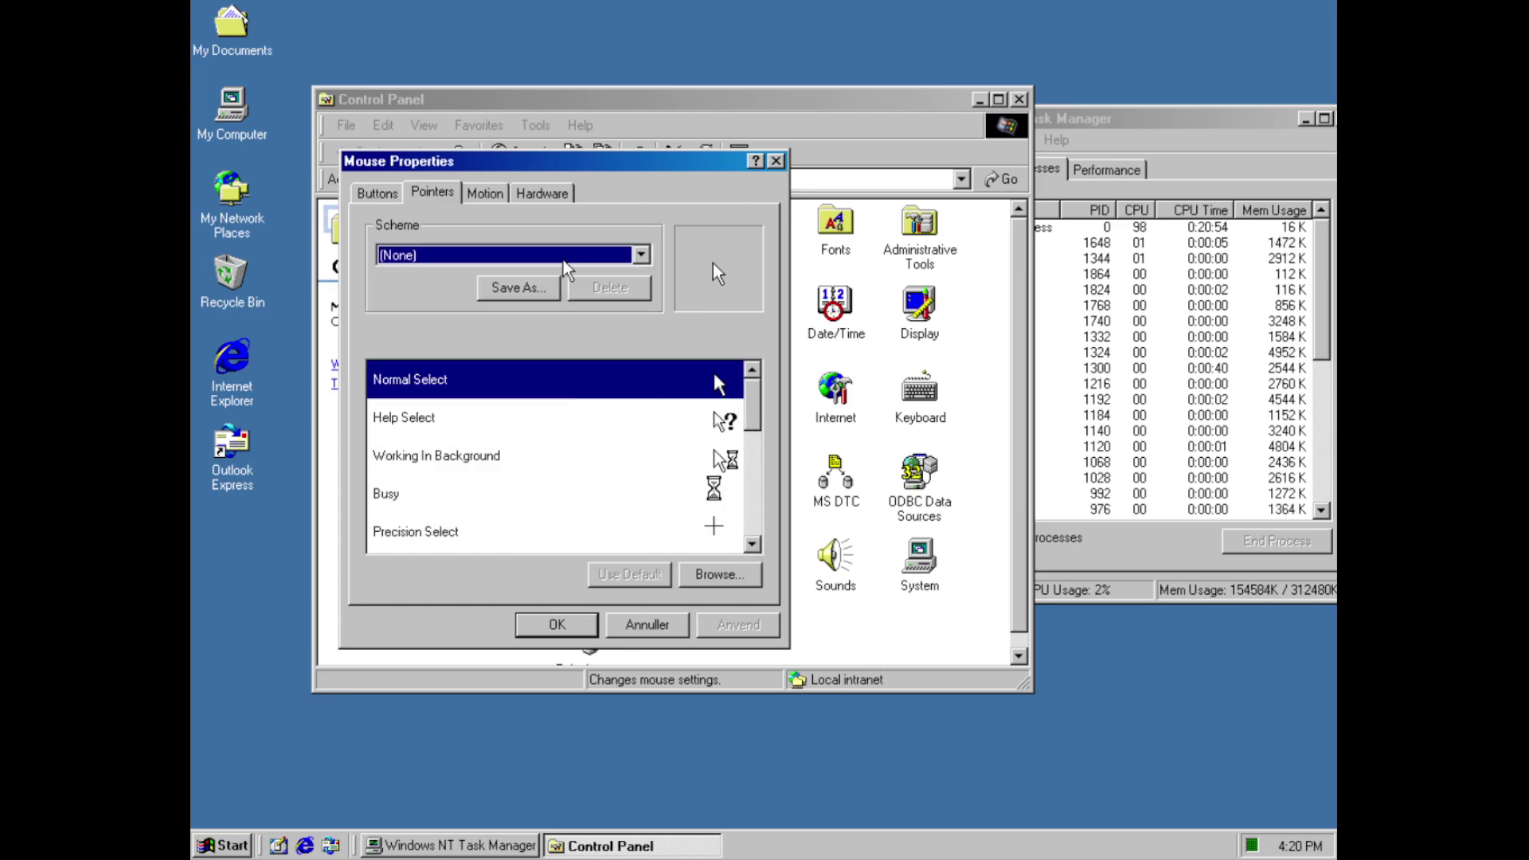
# Preview the Hands 1 and Dinosaur pointer schemes, dismissing any cursor file error
pyautogui.scroll(-4, 560, 262)
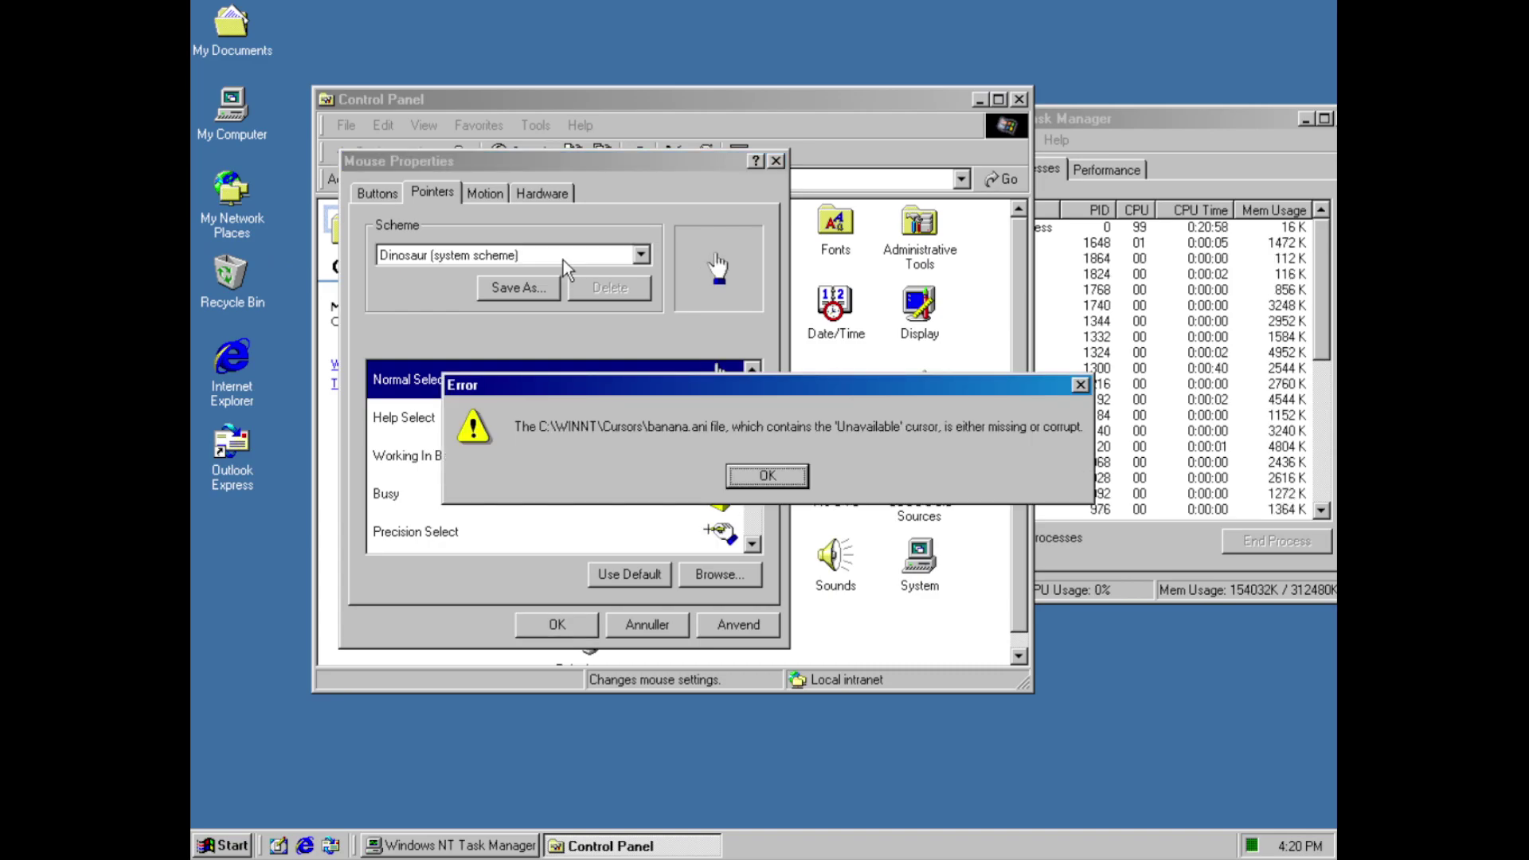
pyautogui.press('Return')
pyautogui.scroll(-1, 563, 260)
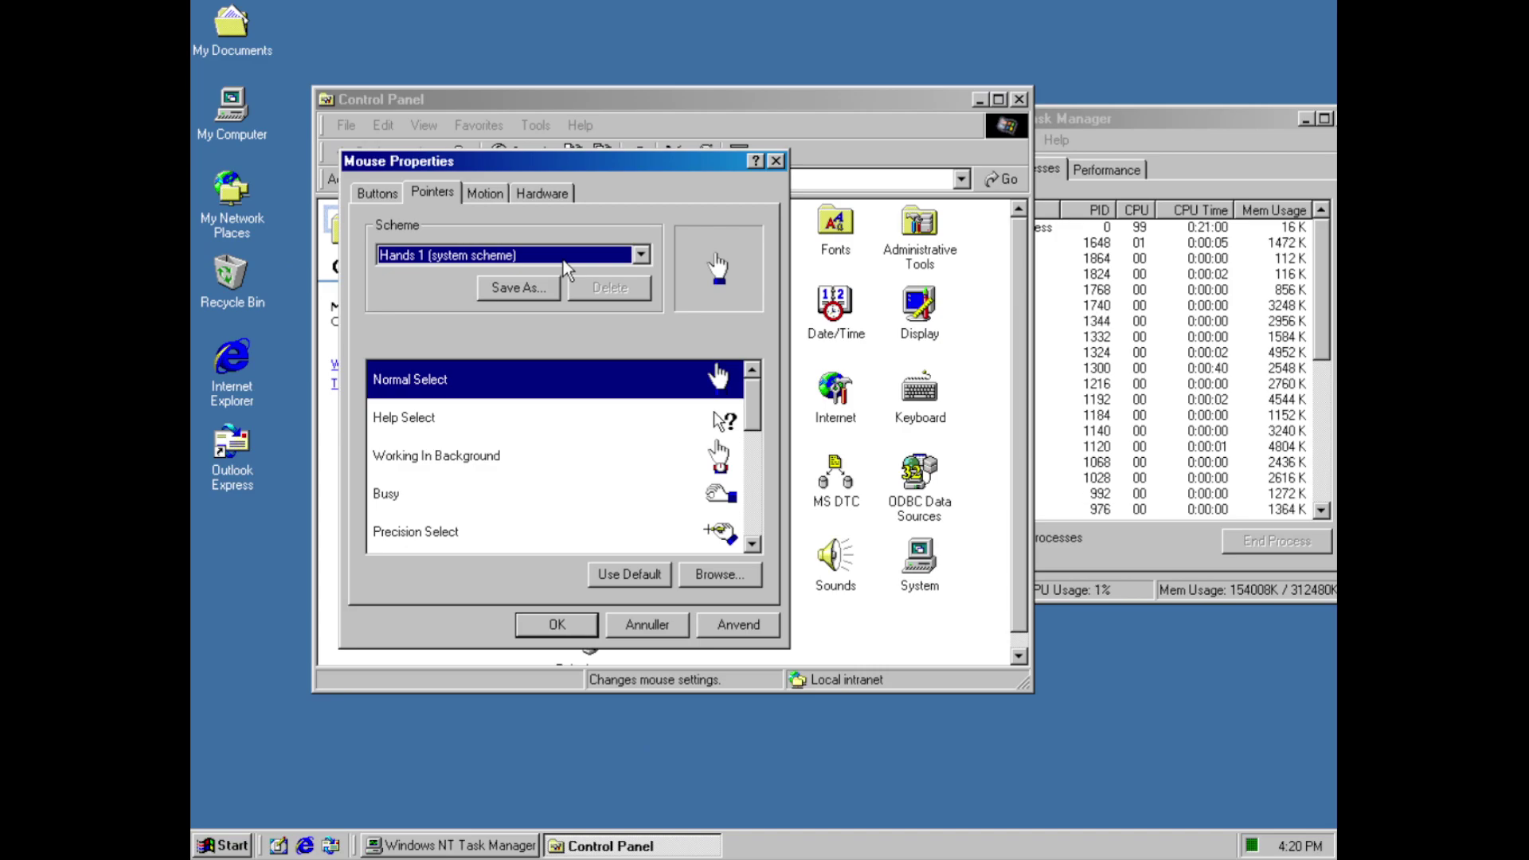
pyautogui.scroll(1, 614, 260)
pyautogui.press('Return')
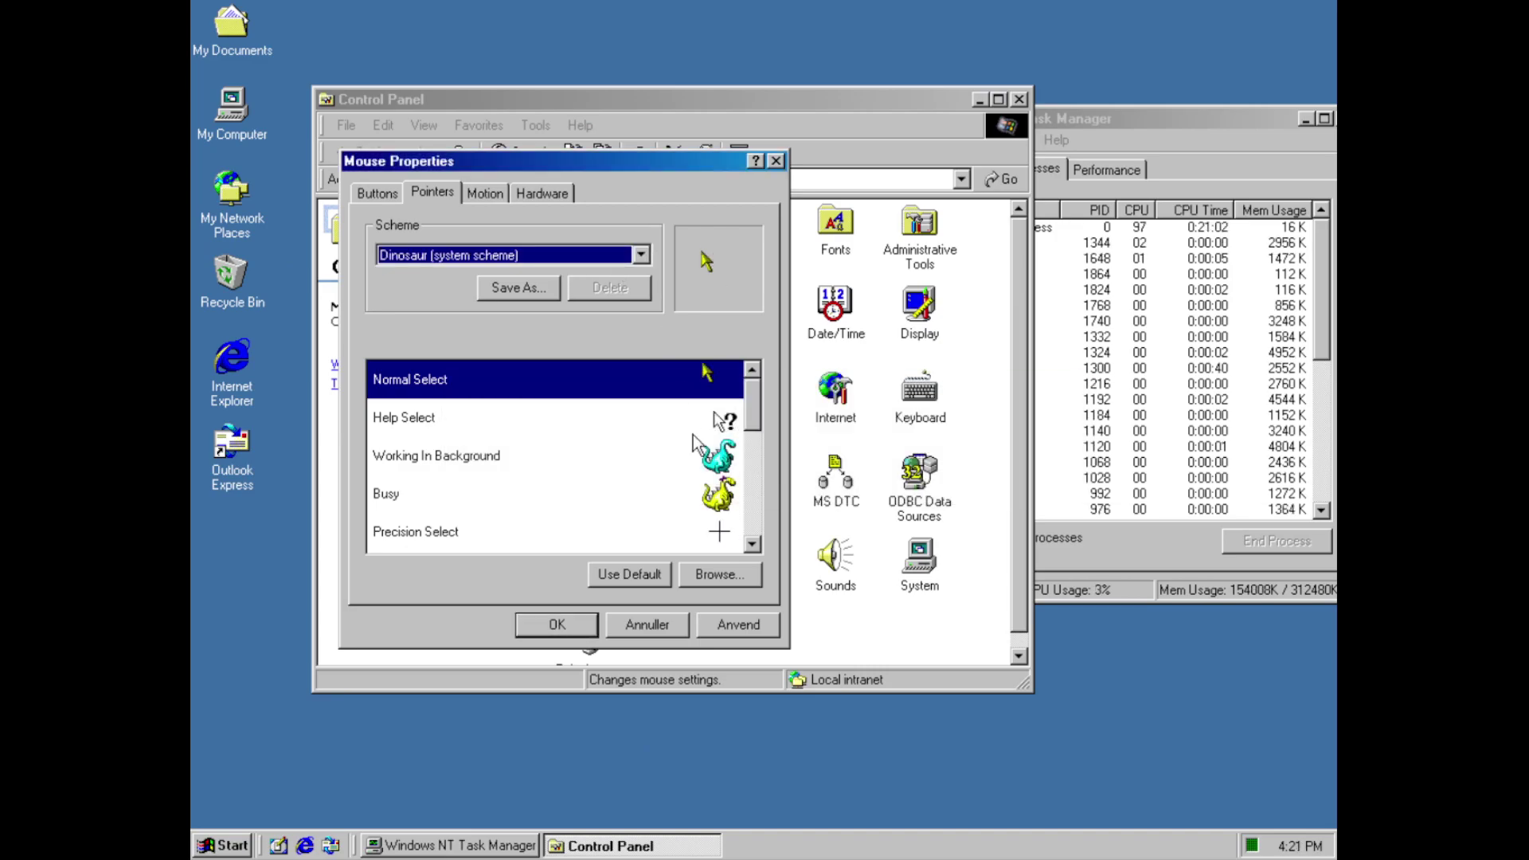
pyautogui.moveTo(753, 400)
pyautogui.mouseDown()
pyautogui.moveTo(771, 531)
pyautogui.moveTo(763, 403)
pyautogui.mouseUp()
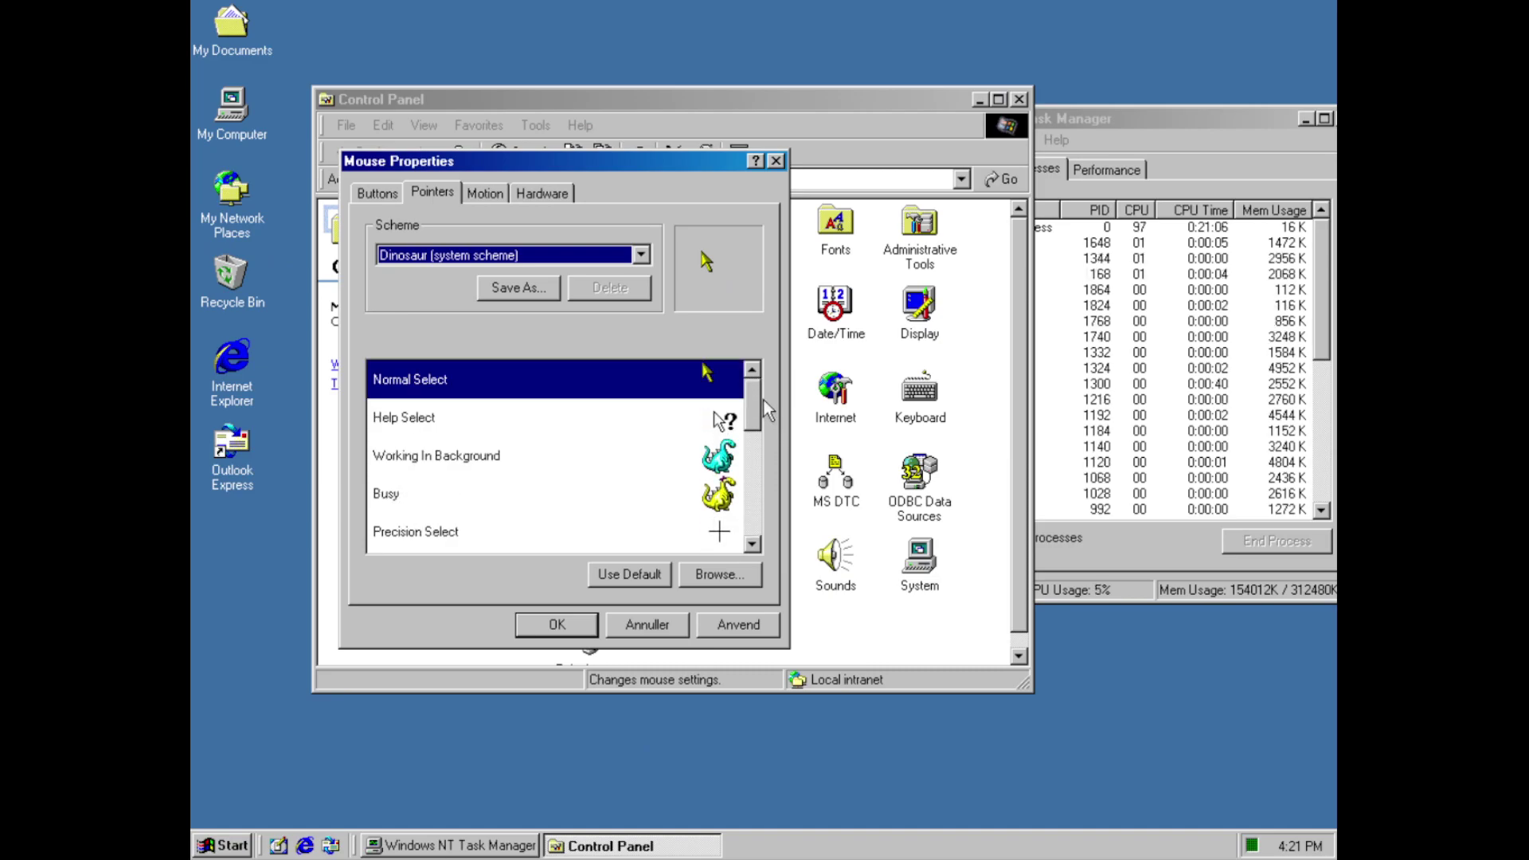
# Preview the remaining pointer schemes down to Windows Standard (large), and return the scheme to (None)
pyautogui.click(591, 256)
pyautogui.click(594, 261)
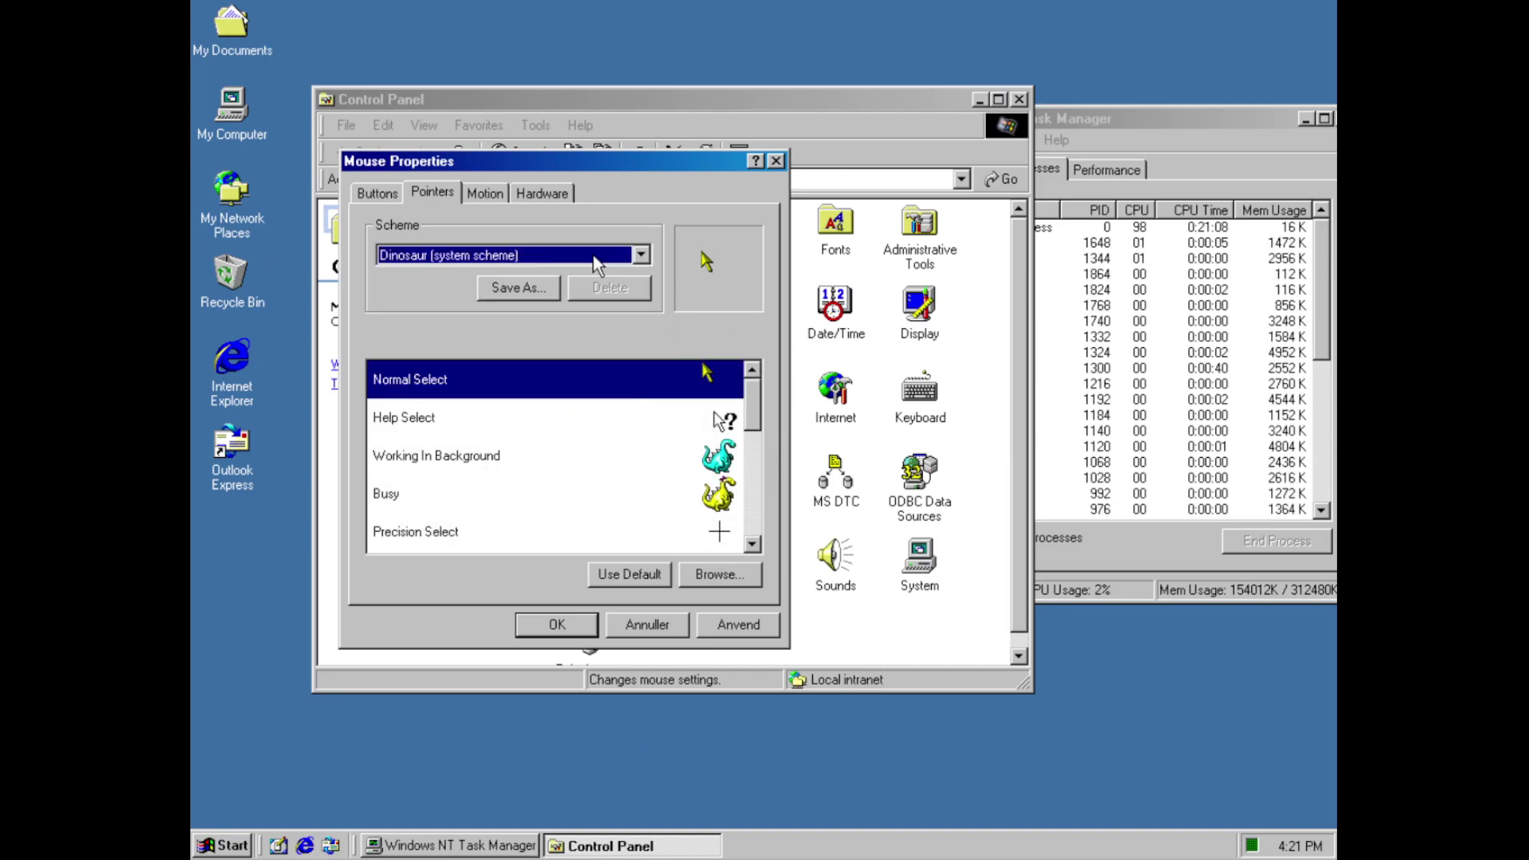
pyautogui.scroll(-9, 595, 261)
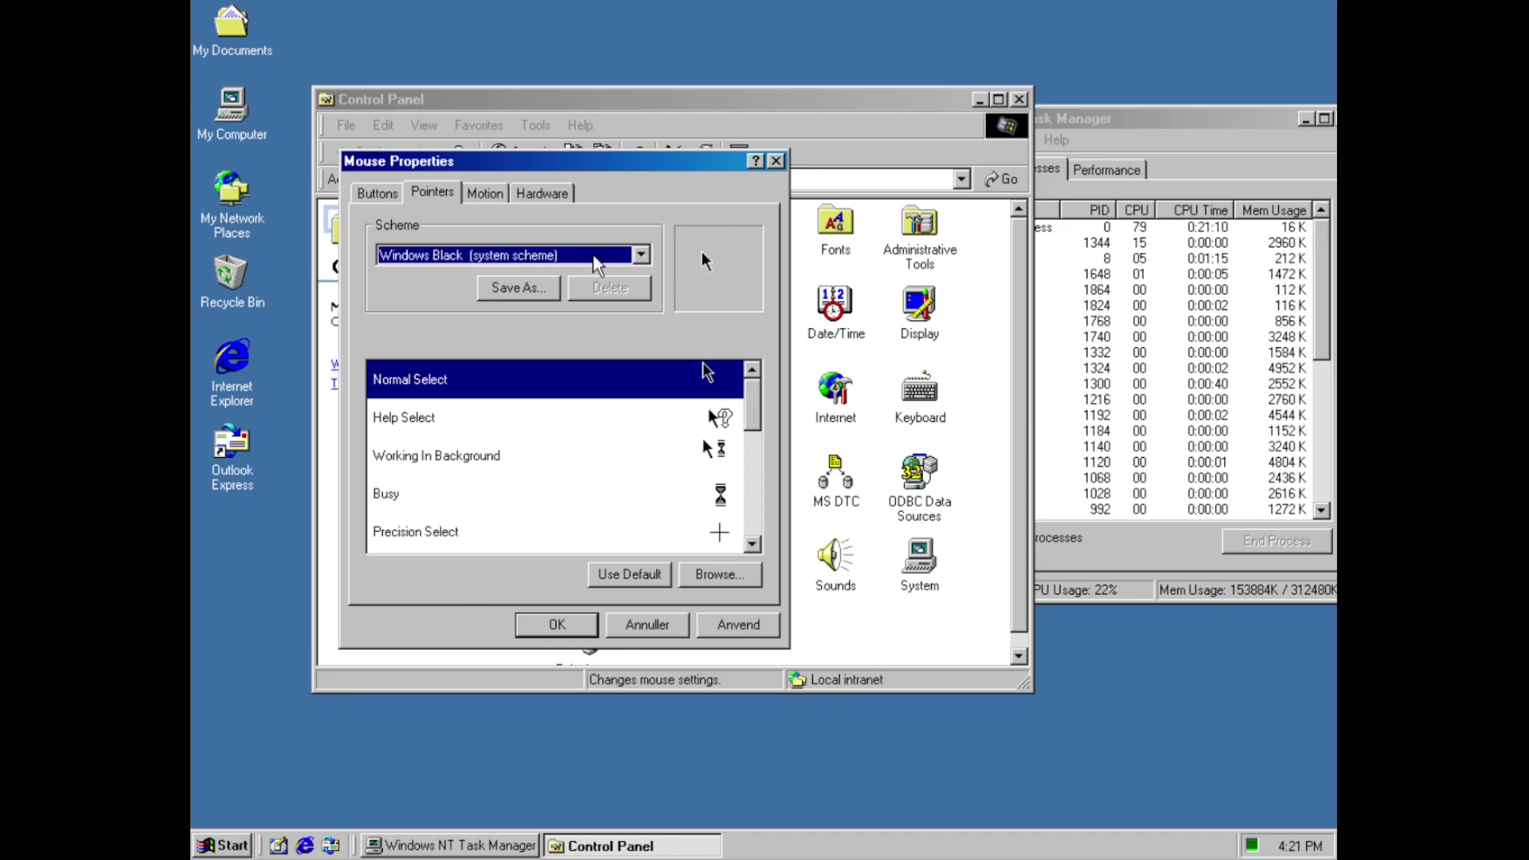
pyautogui.scroll(-7, 595, 261)
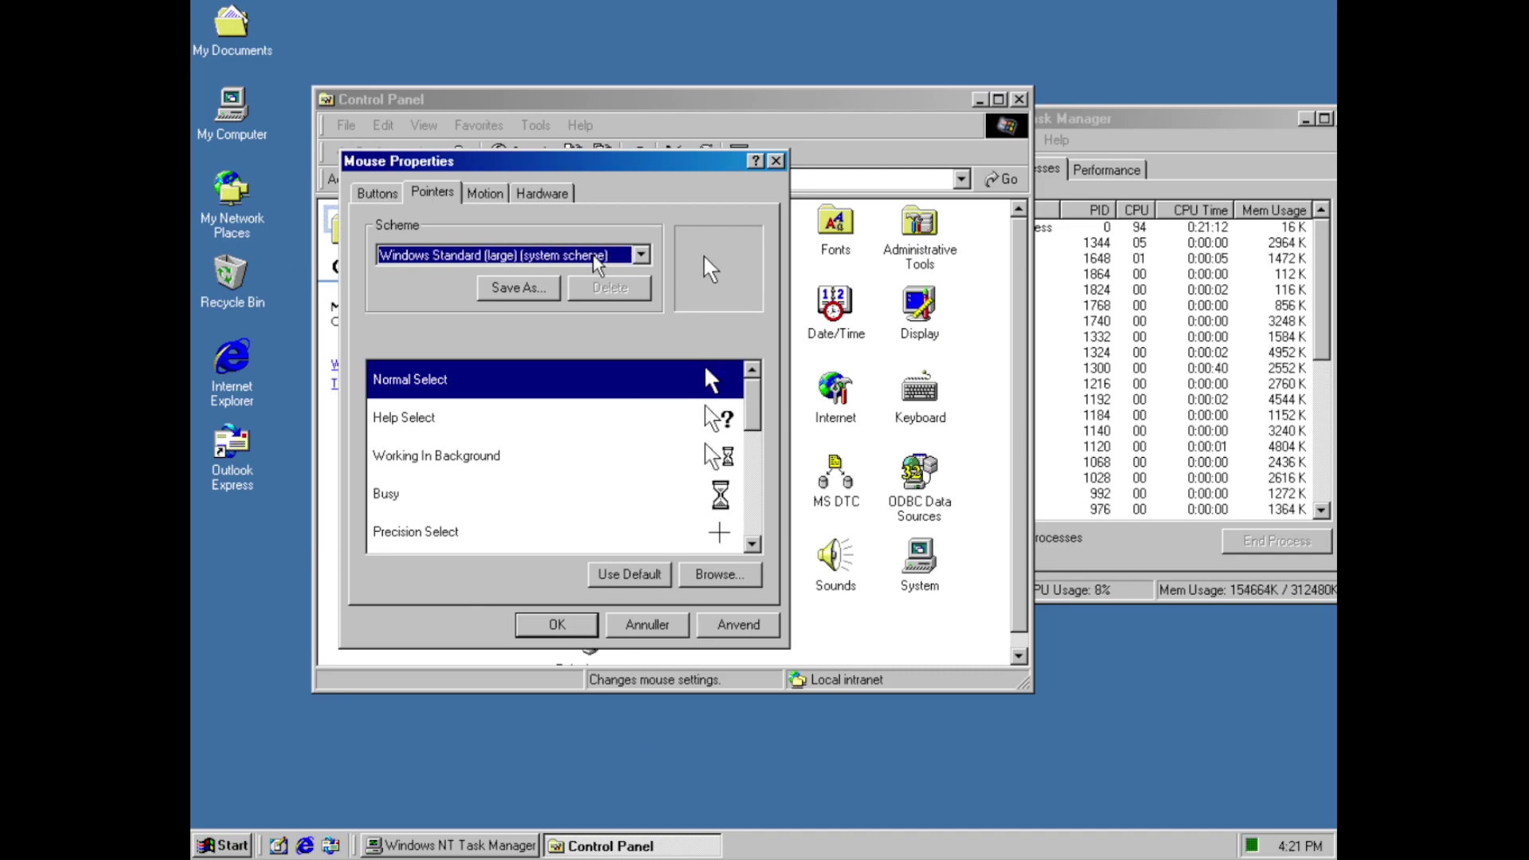
pyautogui.scroll(12, 594, 262)
pyautogui.scroll(2, 594, 261)
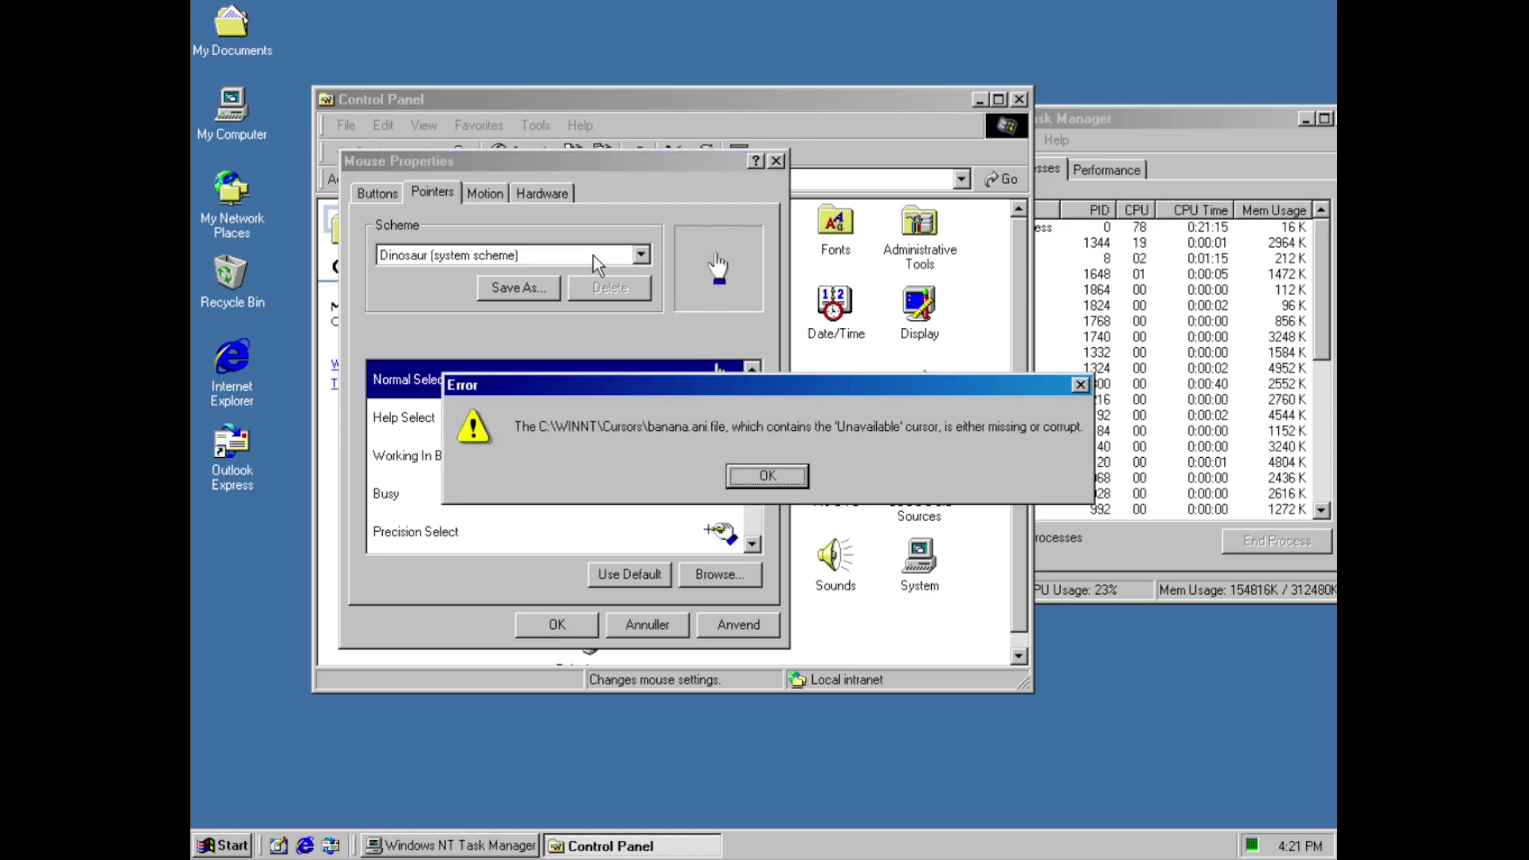
pyautogui.press('Return')
pyautogui.scroll(3, 595, 261)
pyautogui.scroll(2, 594, 261)
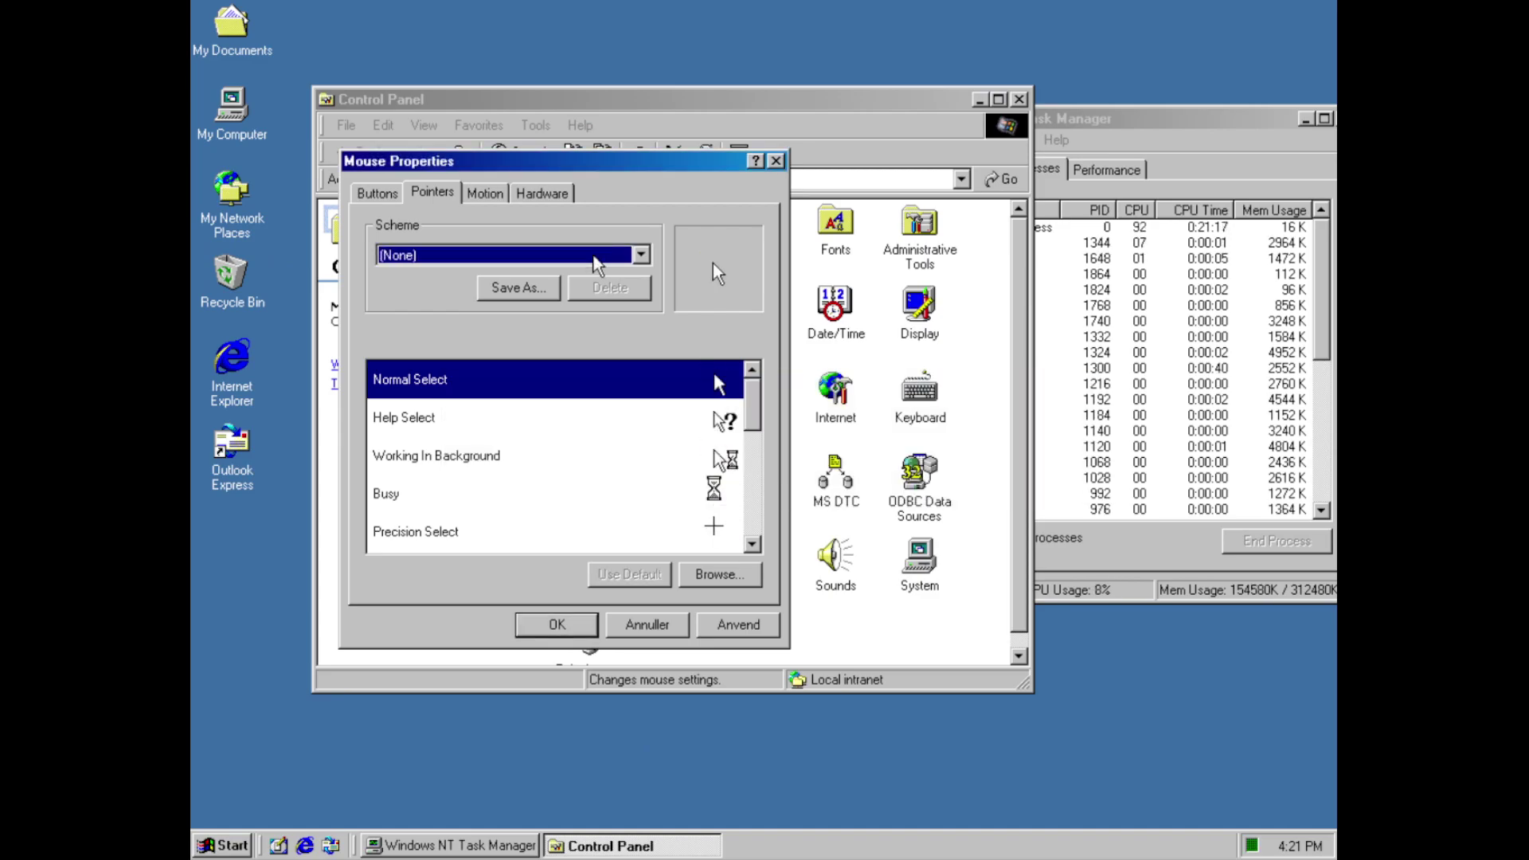
# Select the Dinosaur pointer scheme again and examine its cursors, dismissing the cursor file errors
pyautogui.scroll(-4, 594, 261)
pyautogui.scroll(-1, 594, 262)
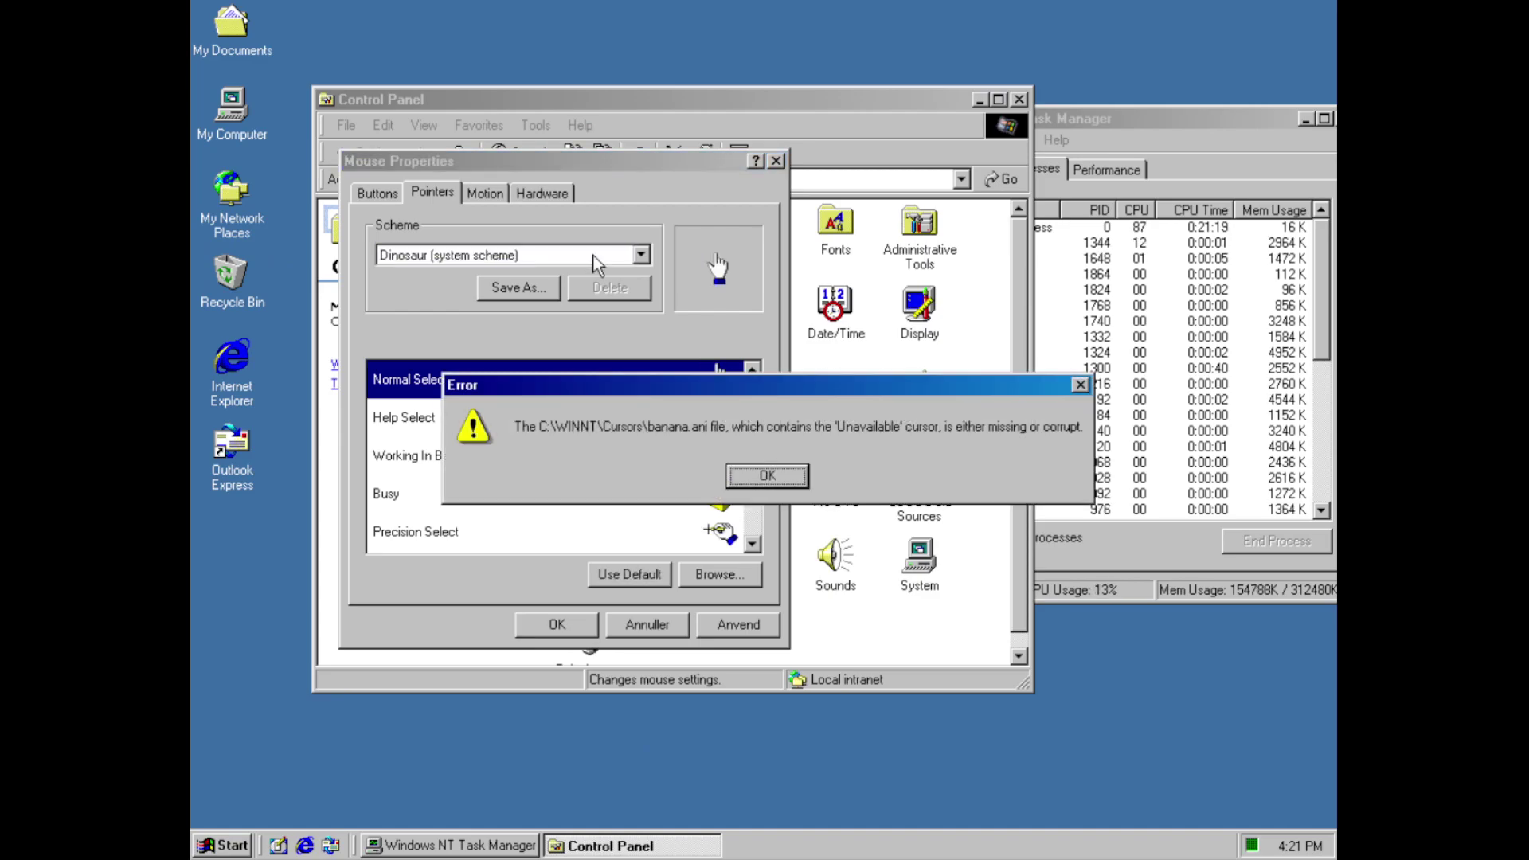
pyautogui.press('Return')
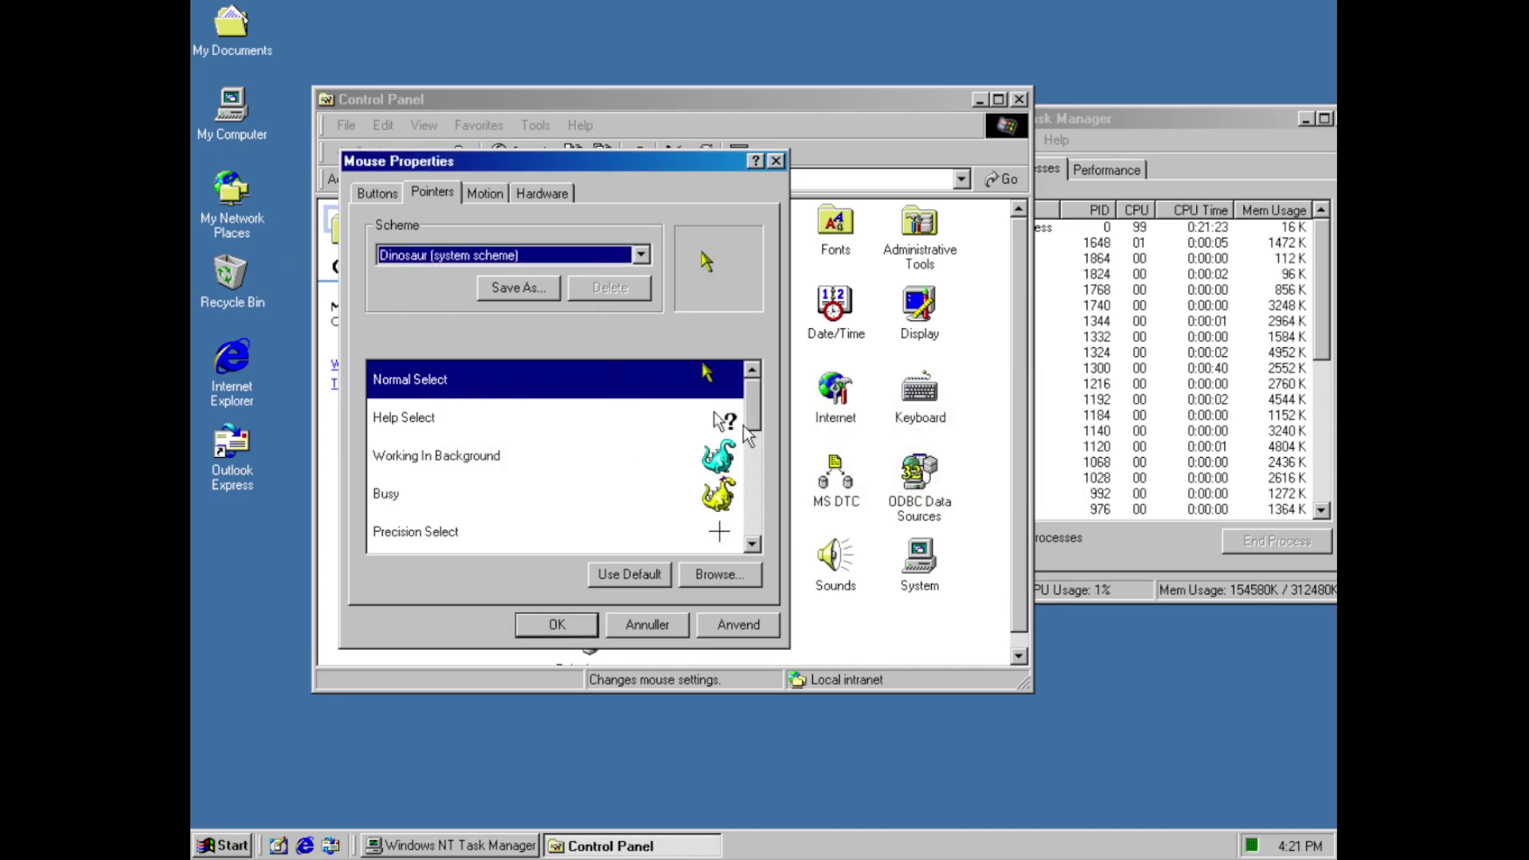
pyautogui.press('Up')
pyautogui.press('Down')
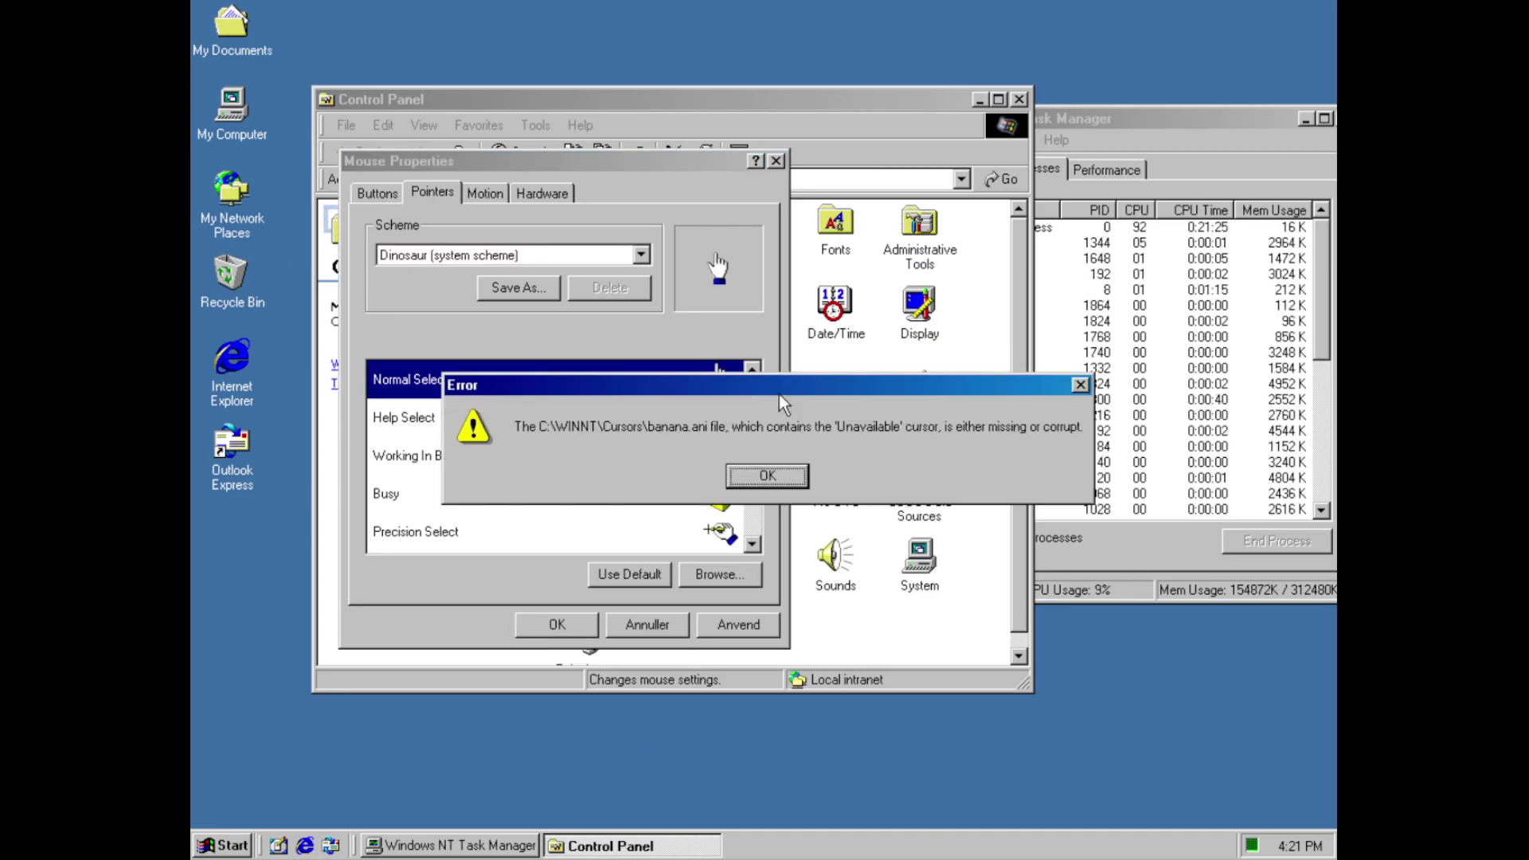
pyautogui.press('Return')
pyautogui.moveTo(753, 418); pyautogui.dragTo(605, 303)
# Browse the full list of pointer schemes and preview the 3D-White scheme
pyautogui.click(564, 254)
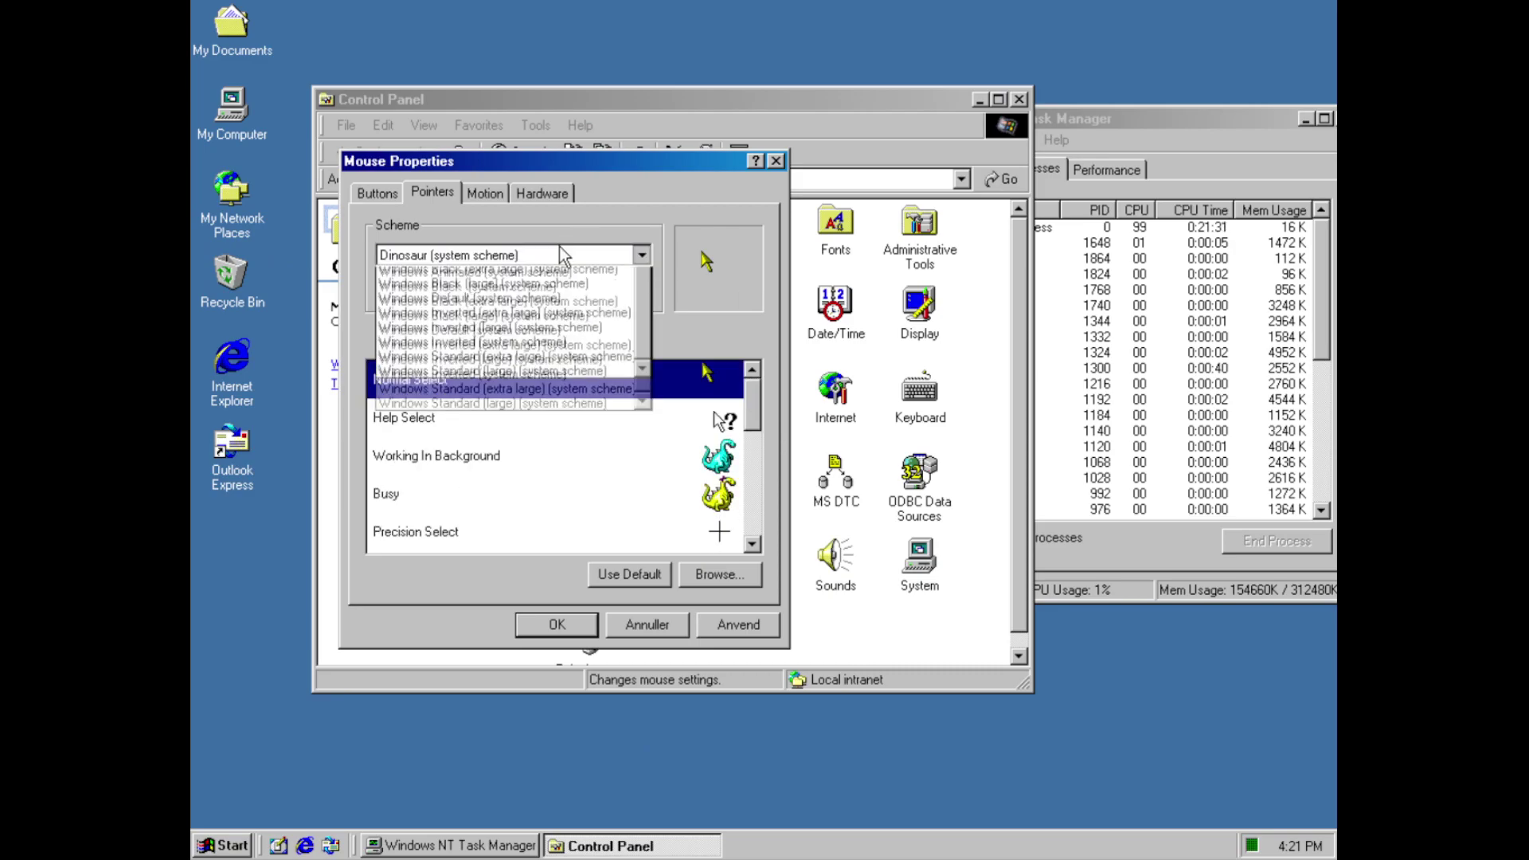
pyautogui.click(552, 309)
pyautogui.press('Up')
pyautogui.press('Up')
pyautogui.press('Up')
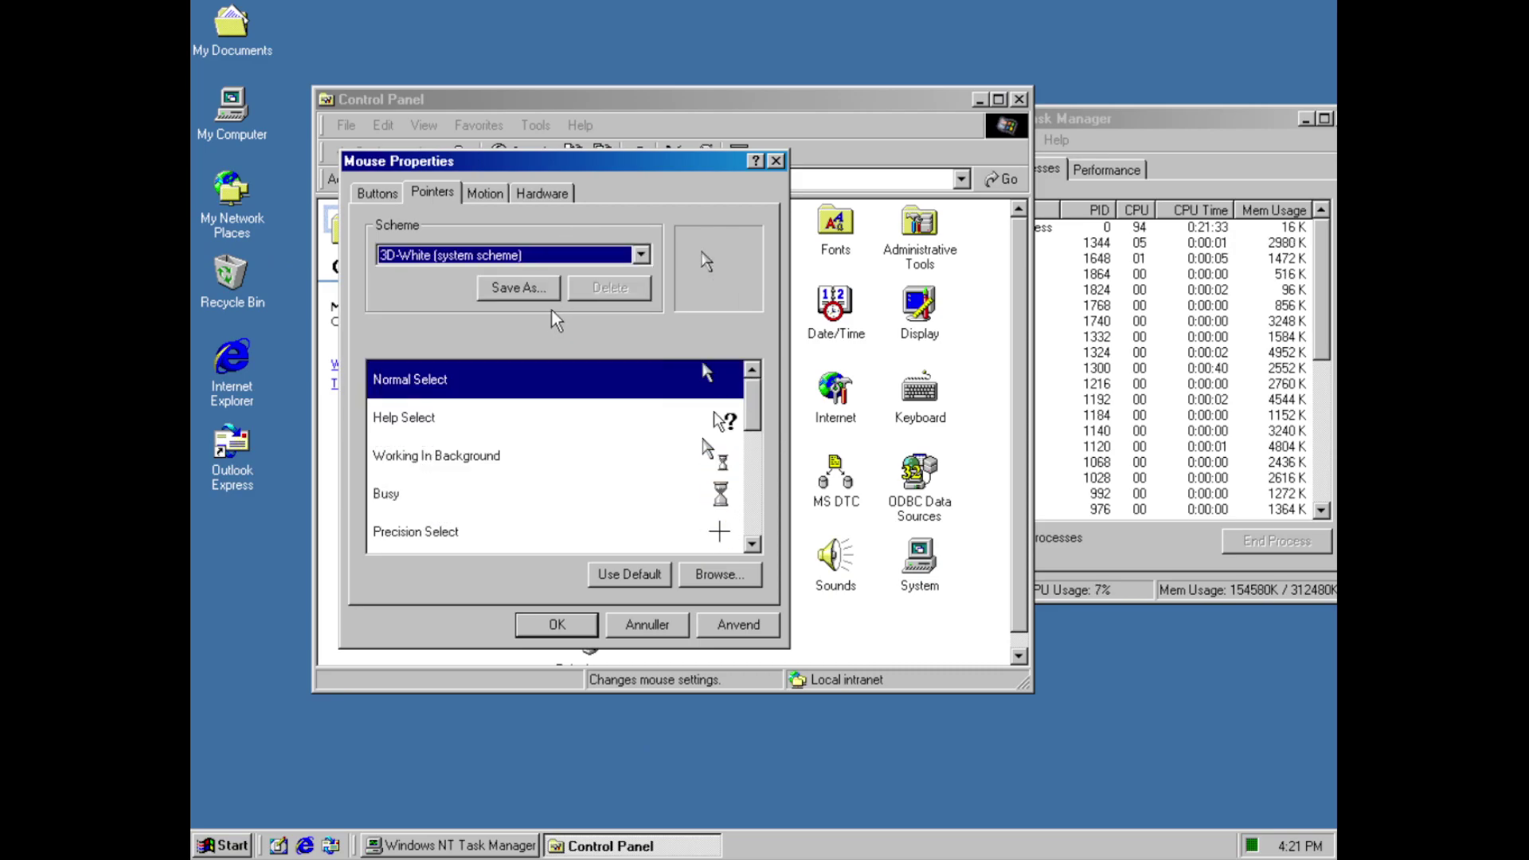
# View the mouse's motion and hardware pages, open the mouse troubleshooter, decline debugging, and close it
pyautogui.click(498, 192)
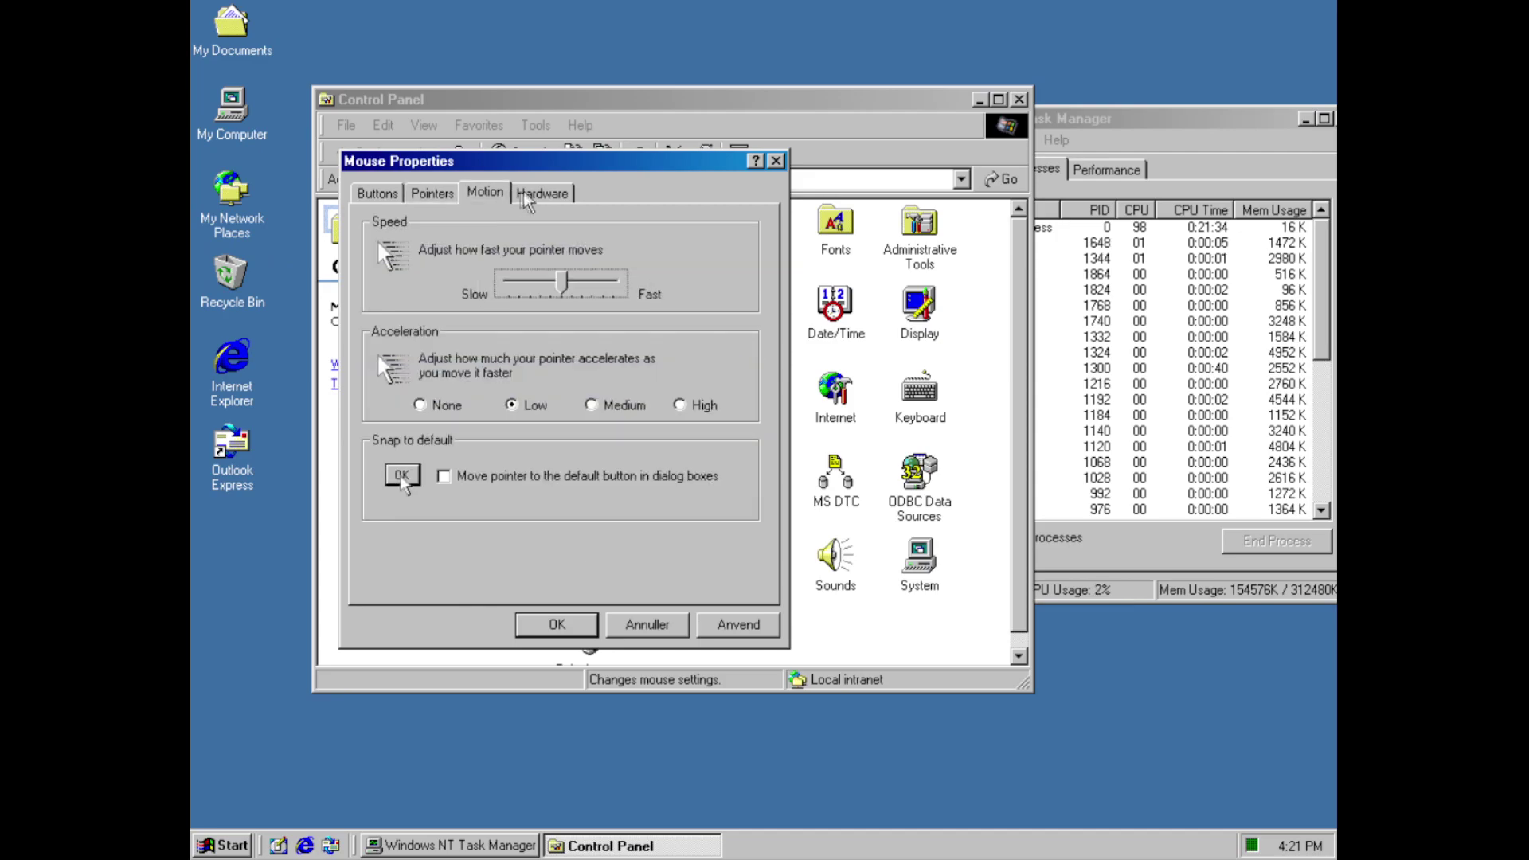
pyautogui.click(527, 191)
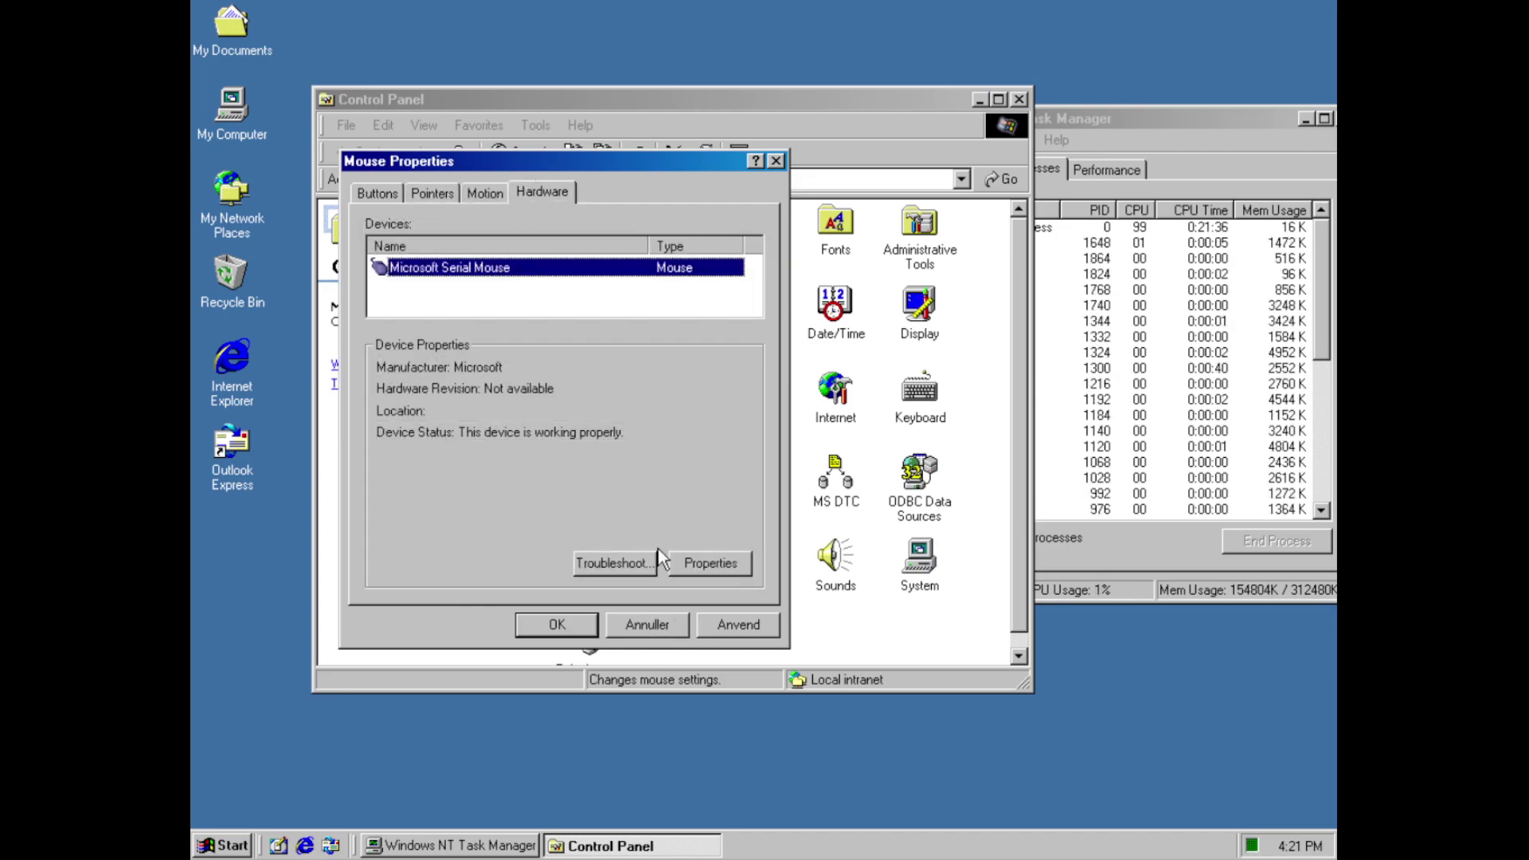
pyautogui.click(644, 562)
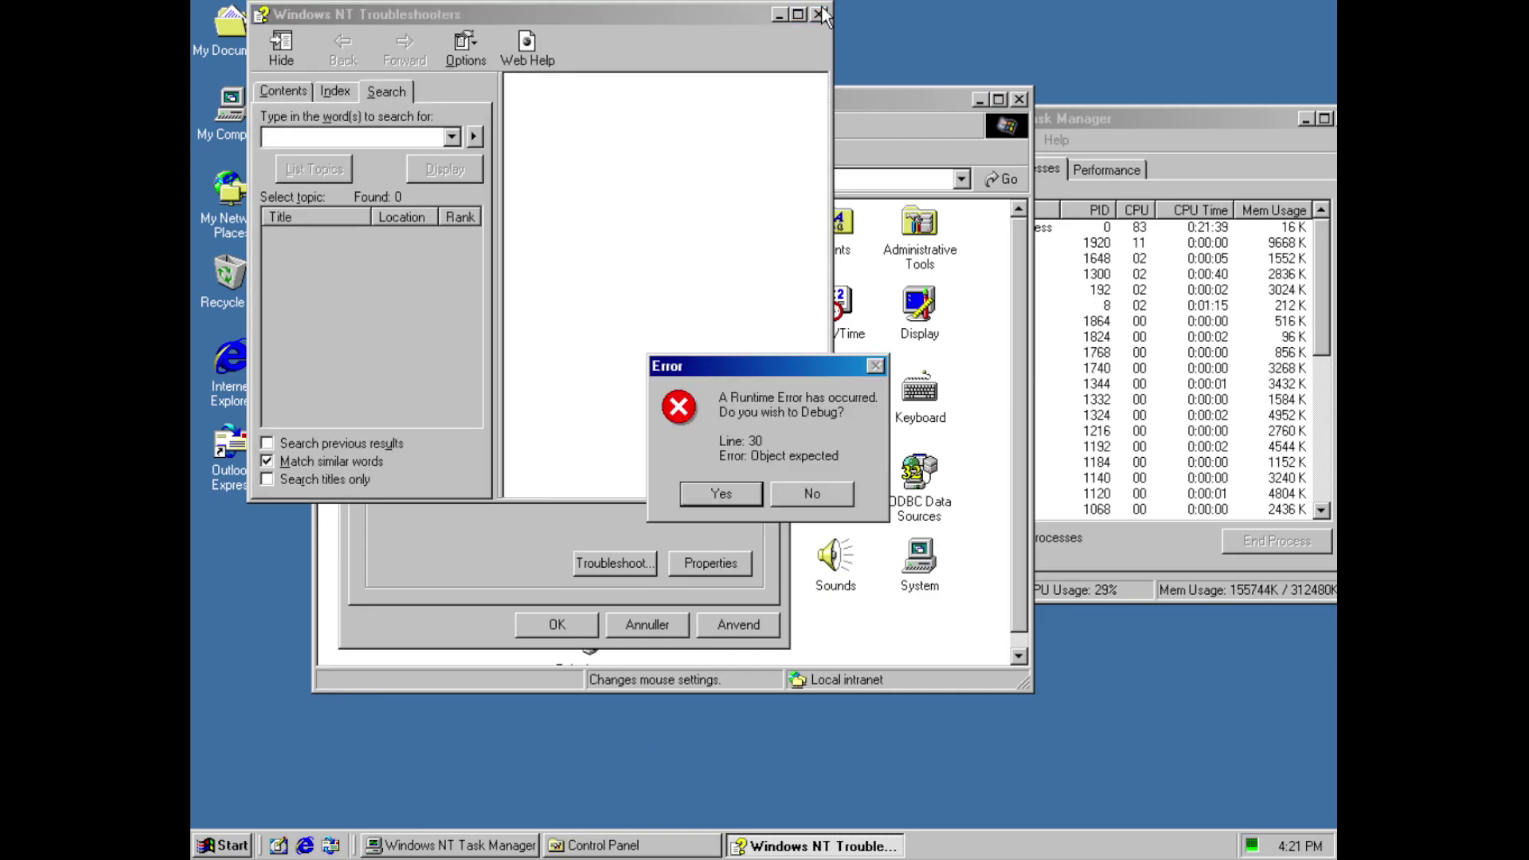
pyautogui.click(812, 493)
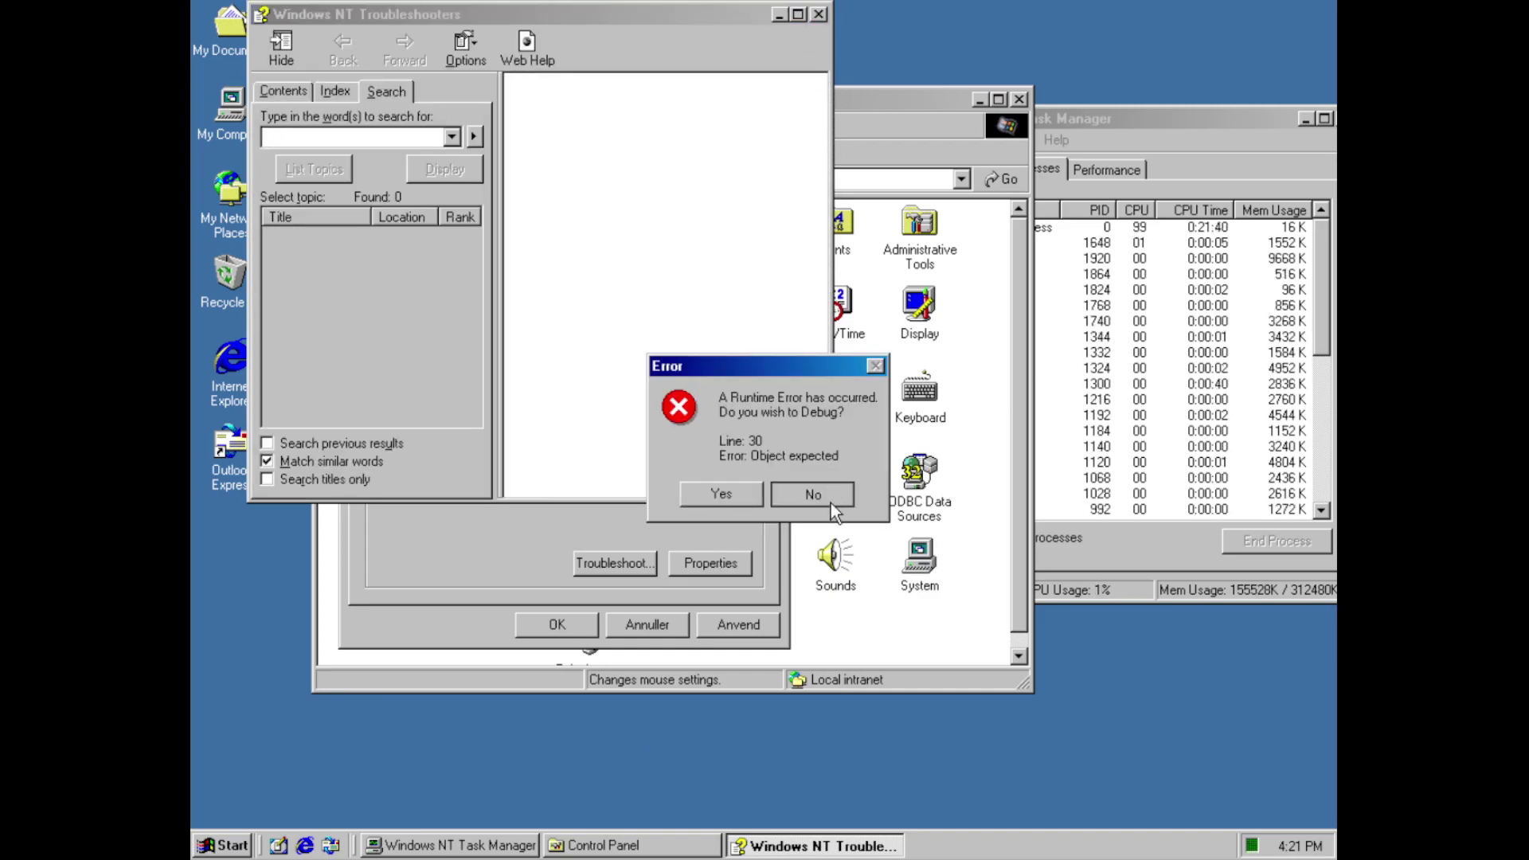
pyautogui.click(817, 15)
pyautogui.click(677, 561)
pyautogui.click(462, 271)
pyautogui.click(504, 654)
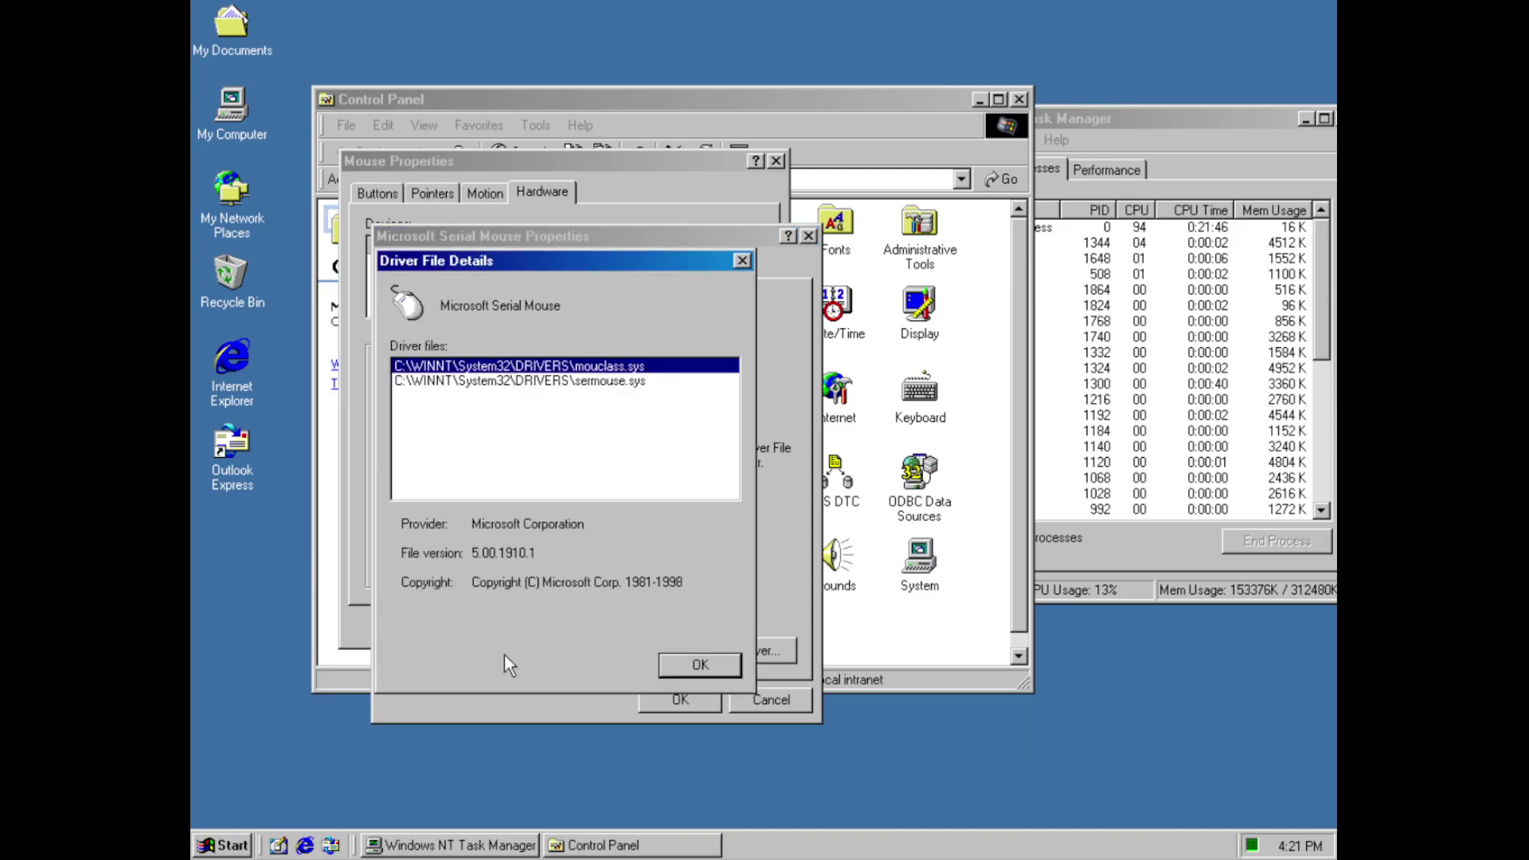
pyautogui.click(701, 665)
pyautogui.click(766, 699)
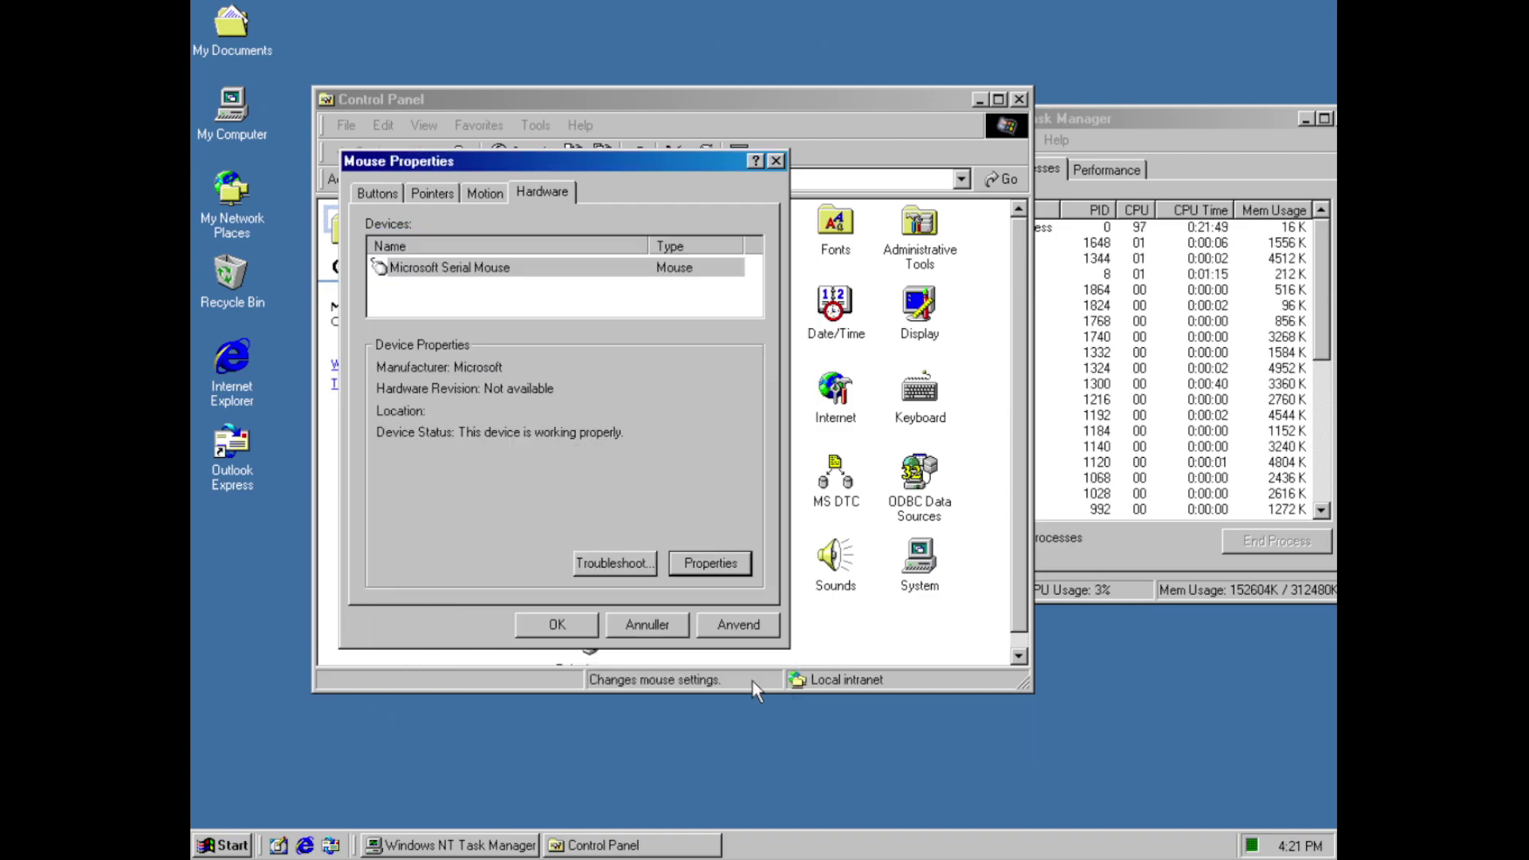
pyautogui.click(661, 629)
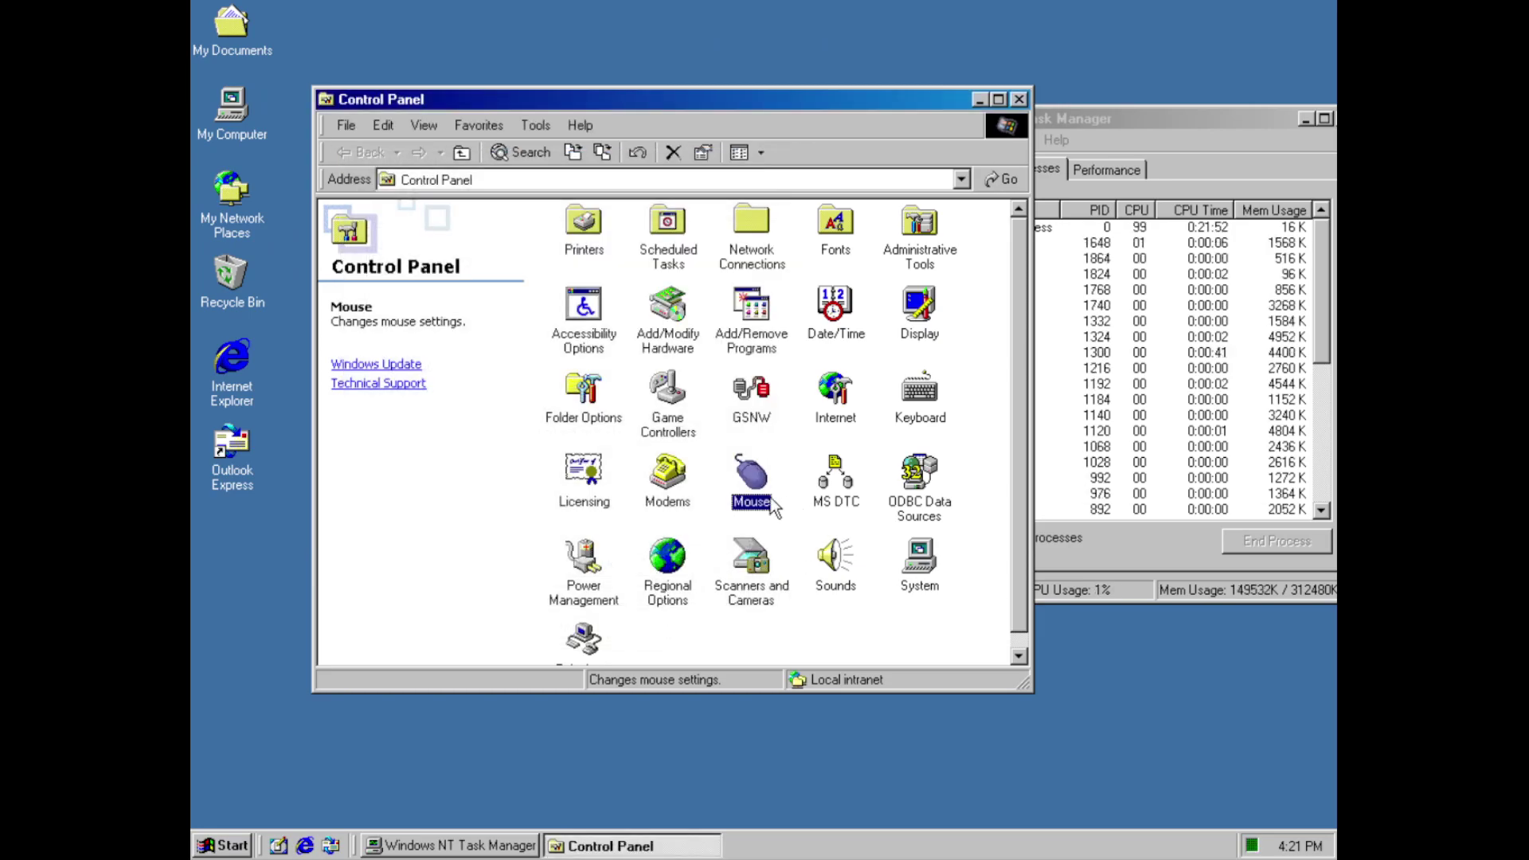
# View the network protocols available in the MS DTC client configuration, and cancel it
pyautogui.doubleClick(833, 482)
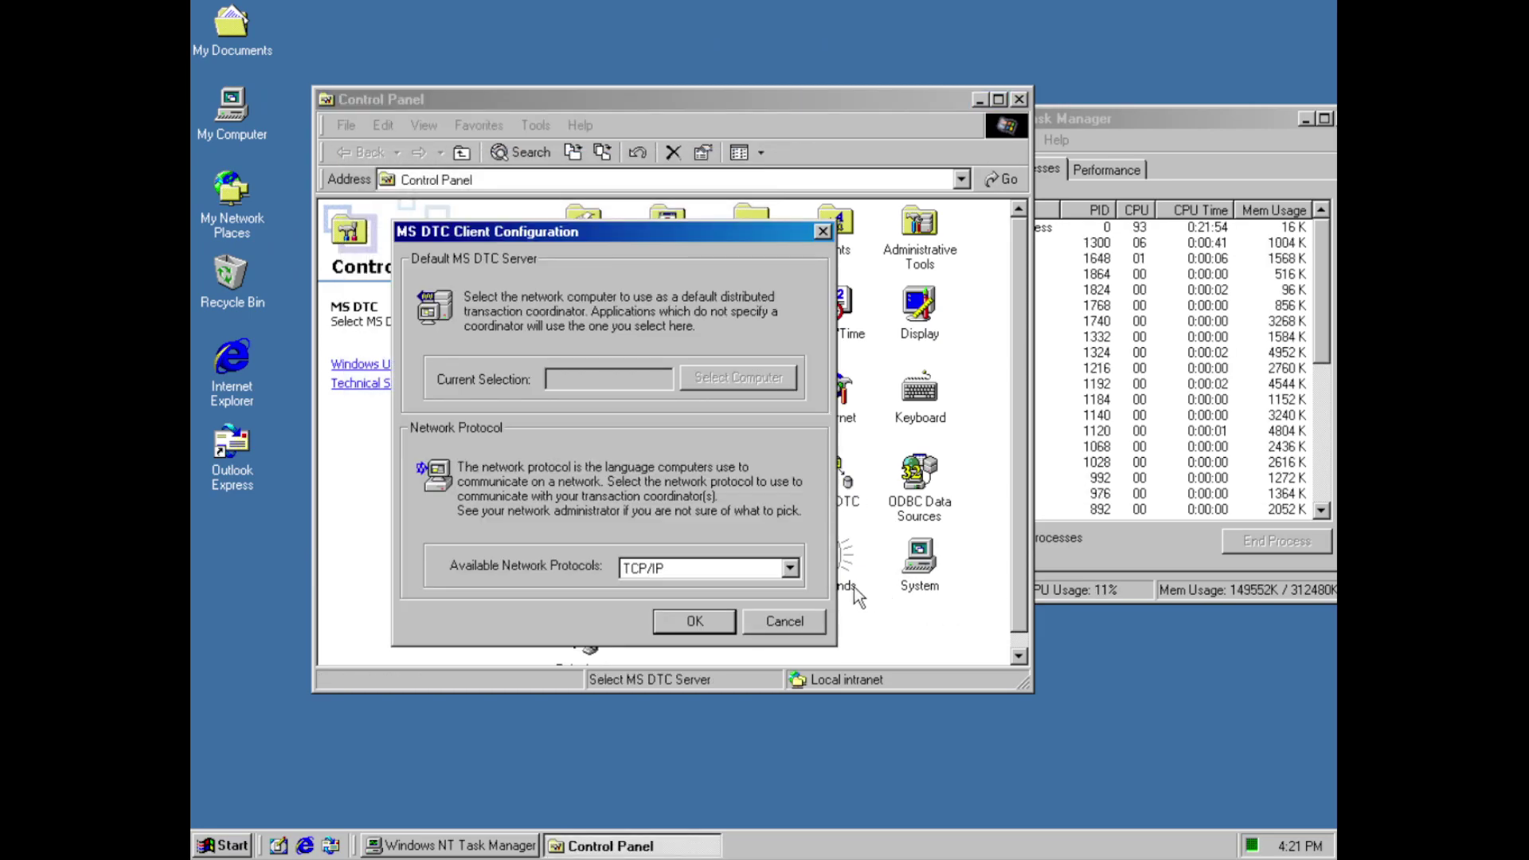
pyautogui.click(763, 570)
pyautogui.click(766, 572)
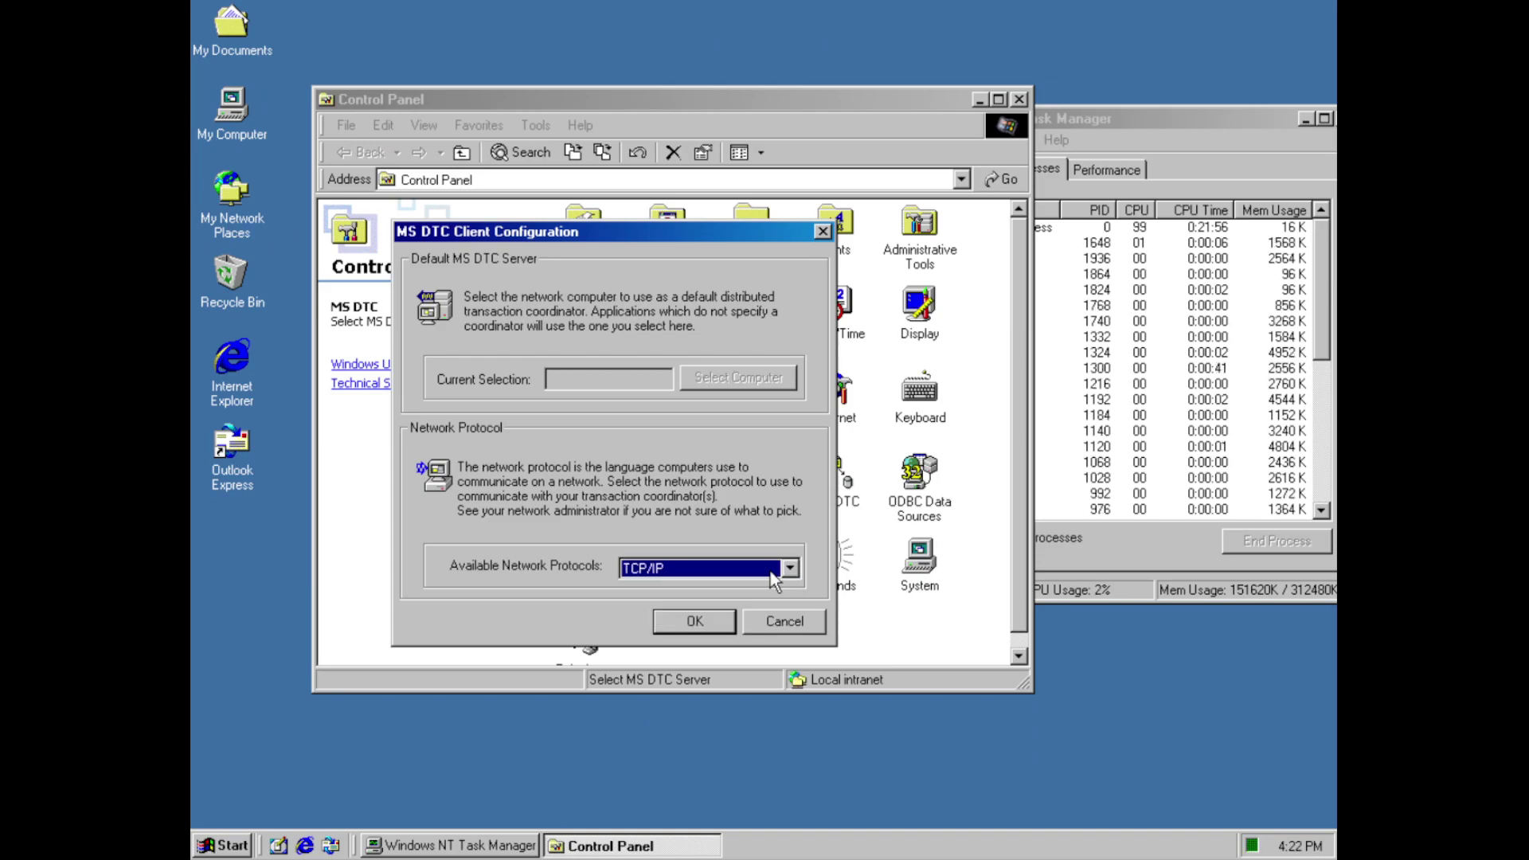
pyautogui.click(797, 621)
# Open ODBC Data Sources, view the drivers offered for a new user data source, and close the creation wizard
pyautogui.doubleClick(899, 484)
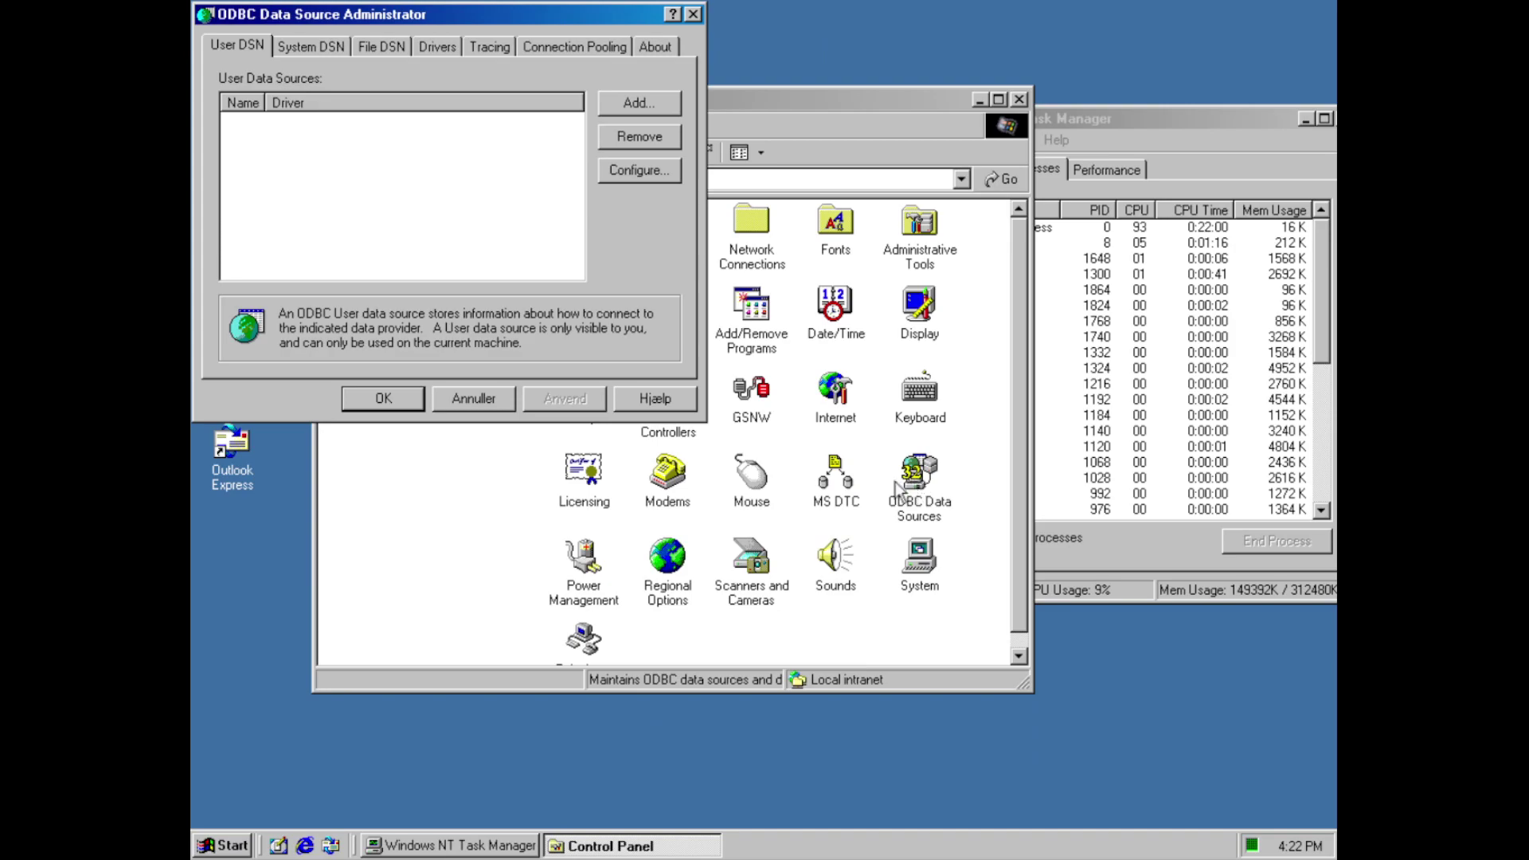
pyautogui.click(616, 94)
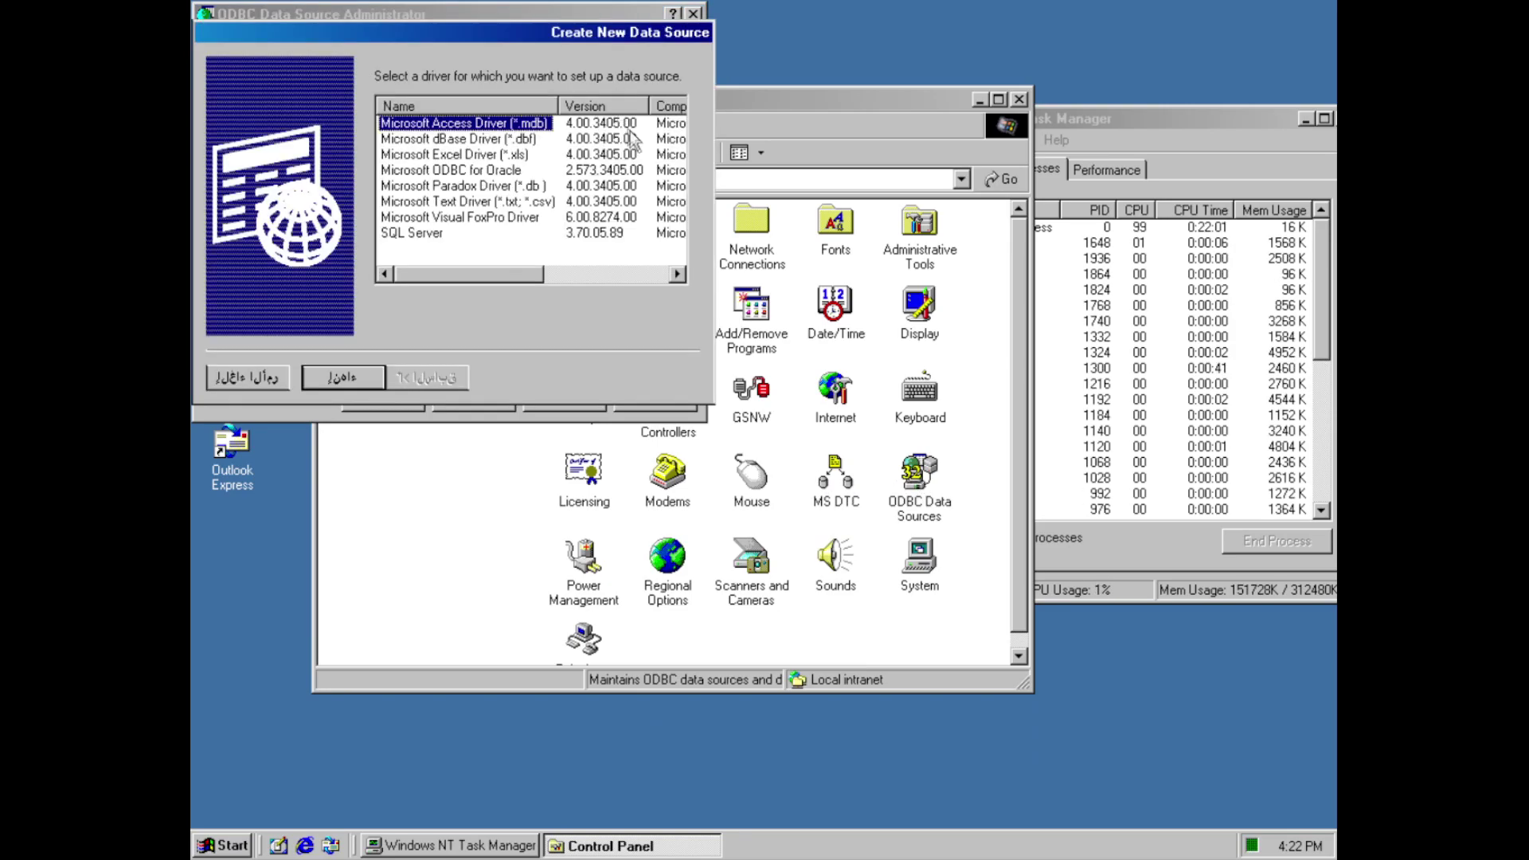
pyautogui.moveTo(490, 274); pyautogui.dragTo(518, 295)
pyautogui.click(349, 374)
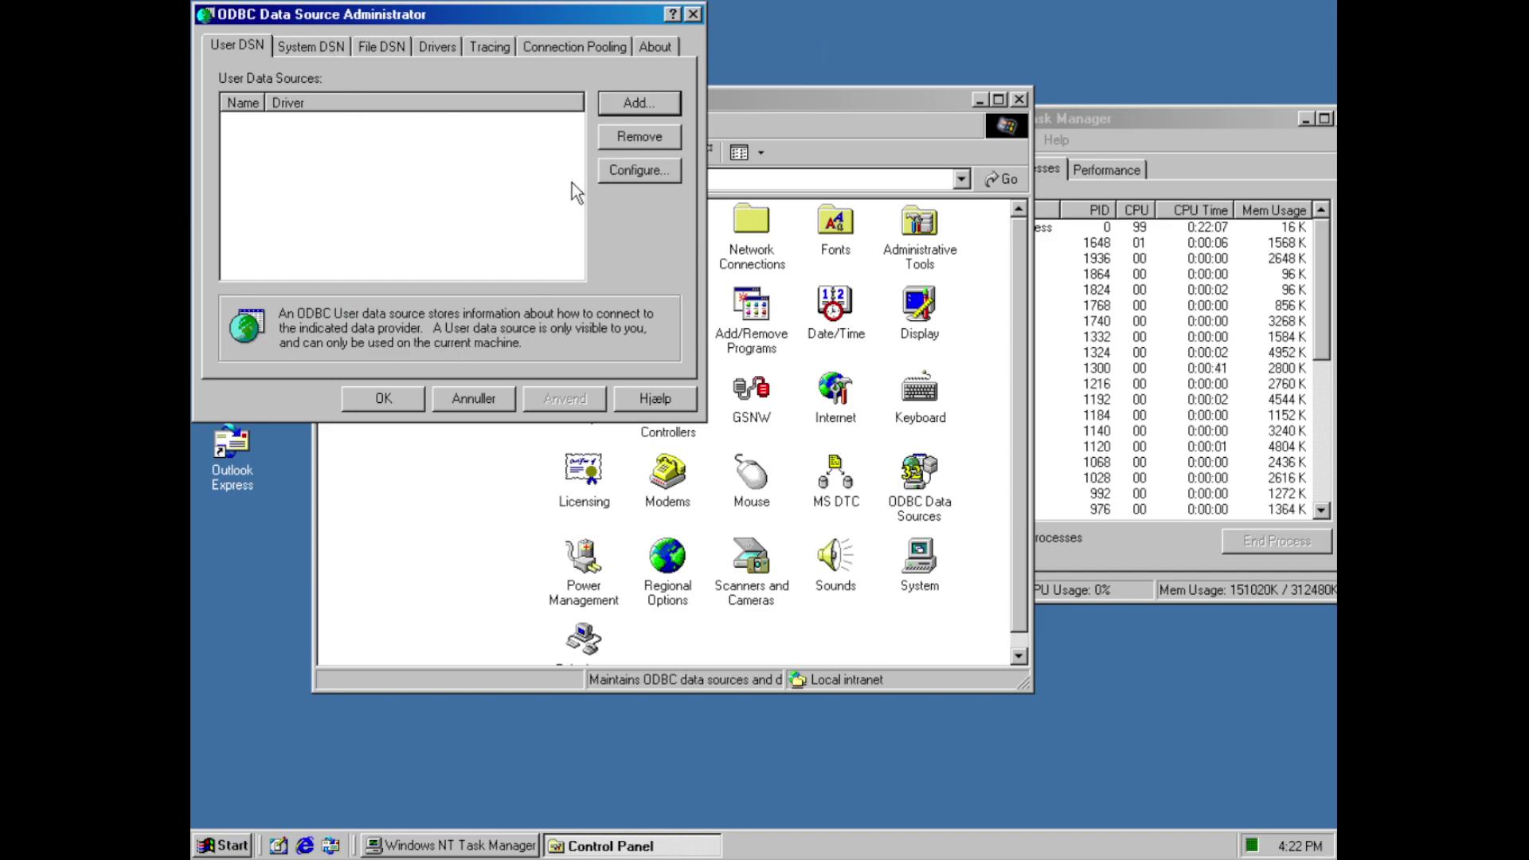
# View the ODBC administrator's System DSN, File DSN, Drivers, Tracing and About pages, and cancel out of it
pyautogui.click(319, 55)
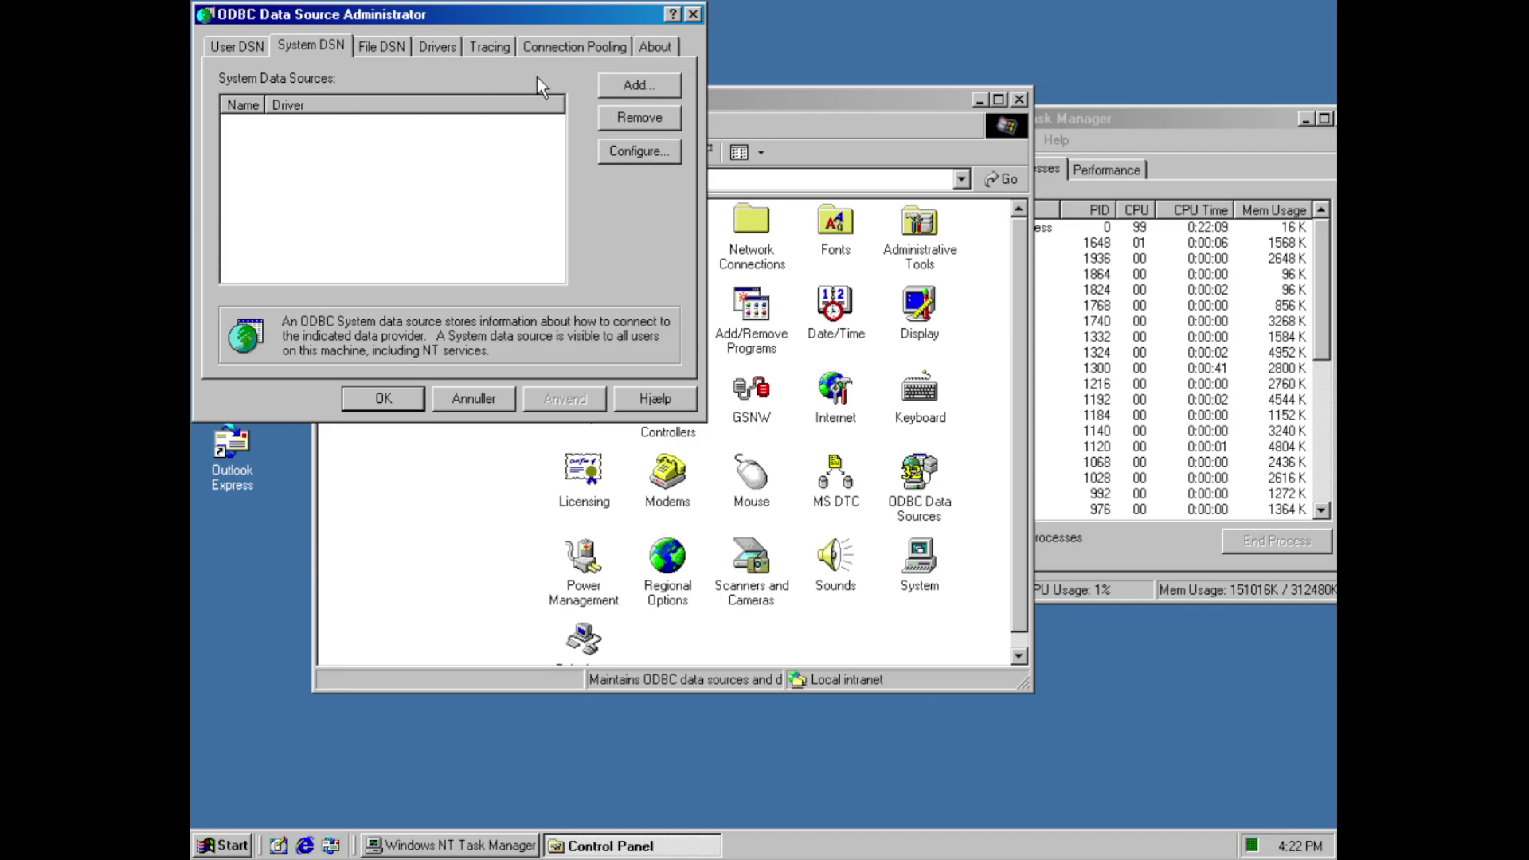
pyautogui.click(401, 50)
pyautogui.click(420, 87)
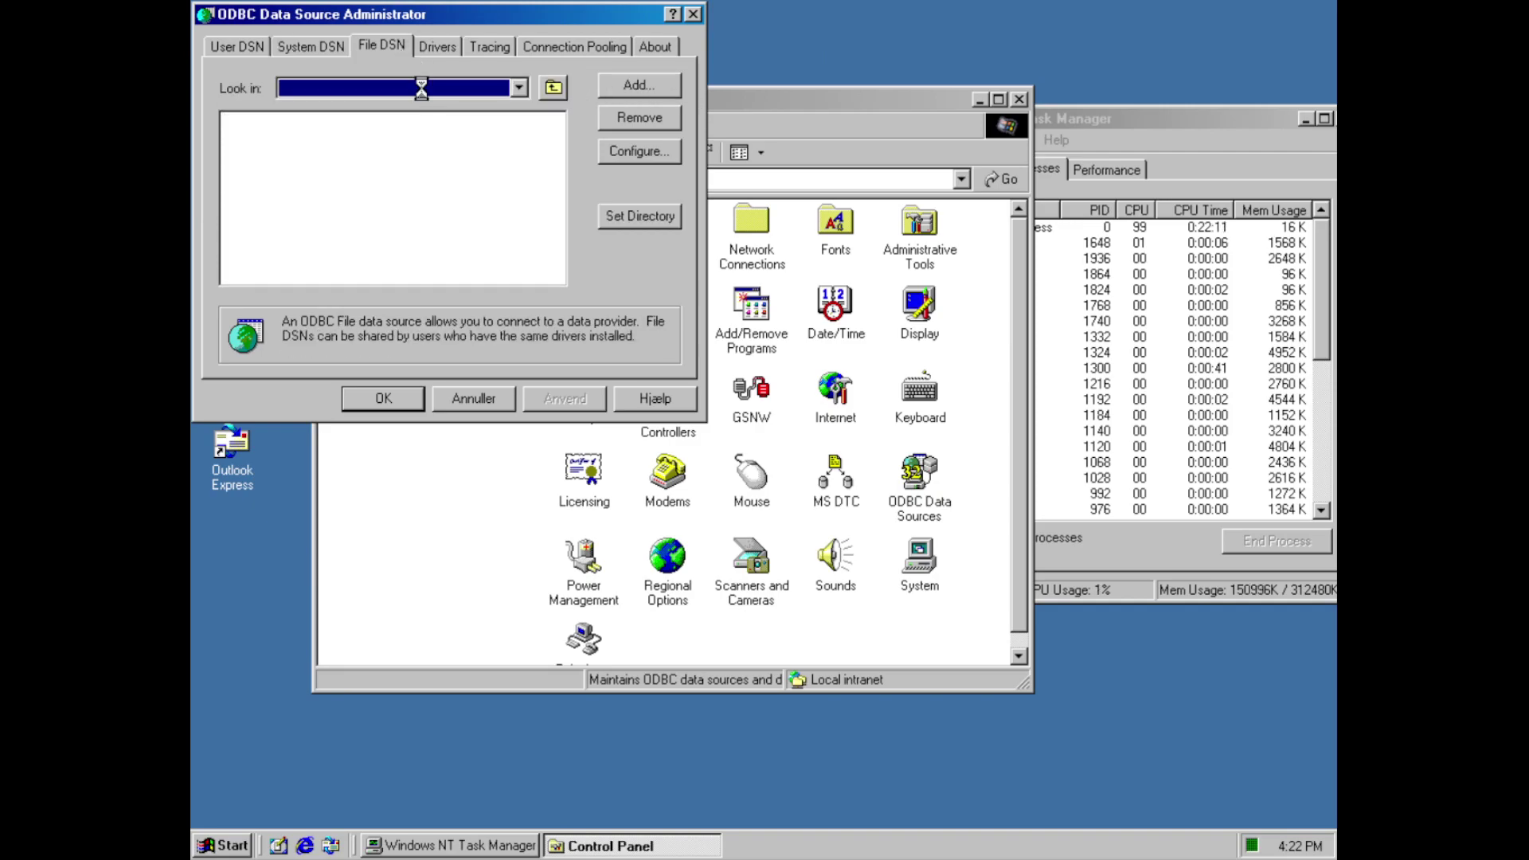
pyautogui.click(422, 88)
pyautogui.click(438, 48)
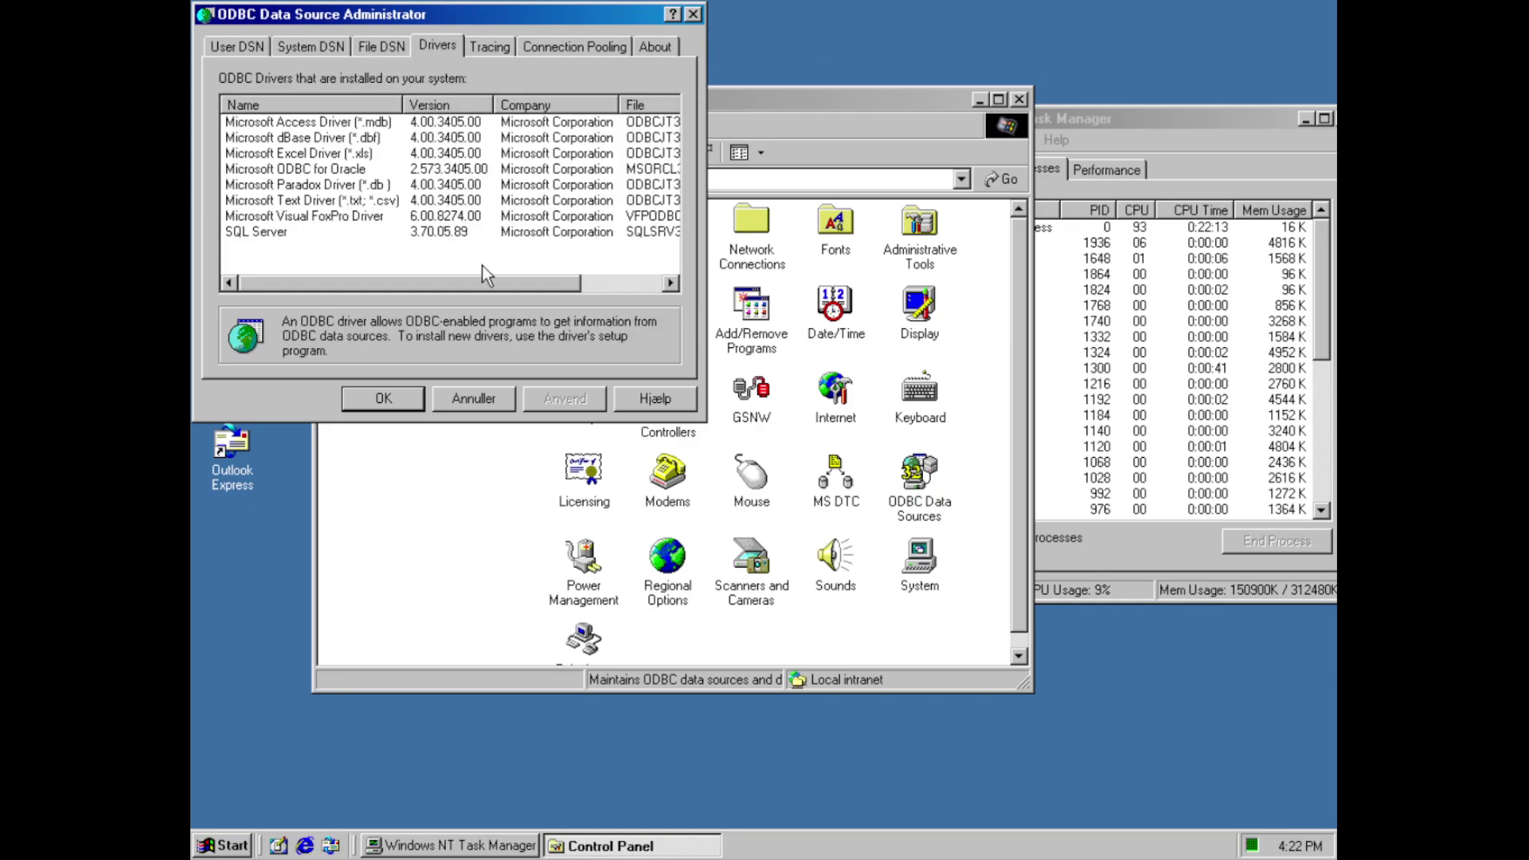
pyautogui.moveTo(505, 289); pyautogui.dragTo(406, 300)
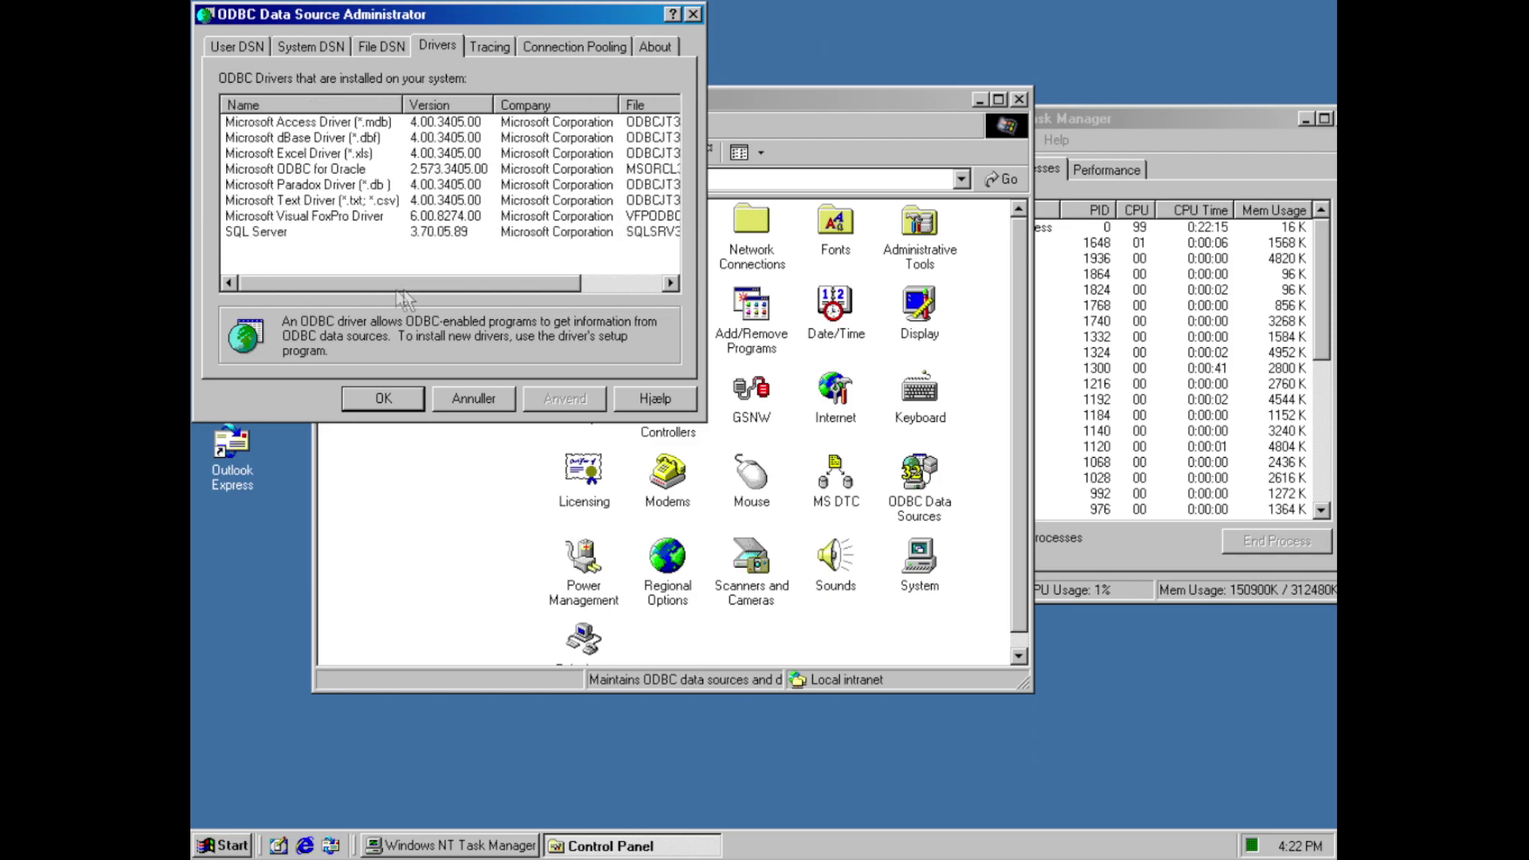
pyautogui.click(478, 46)
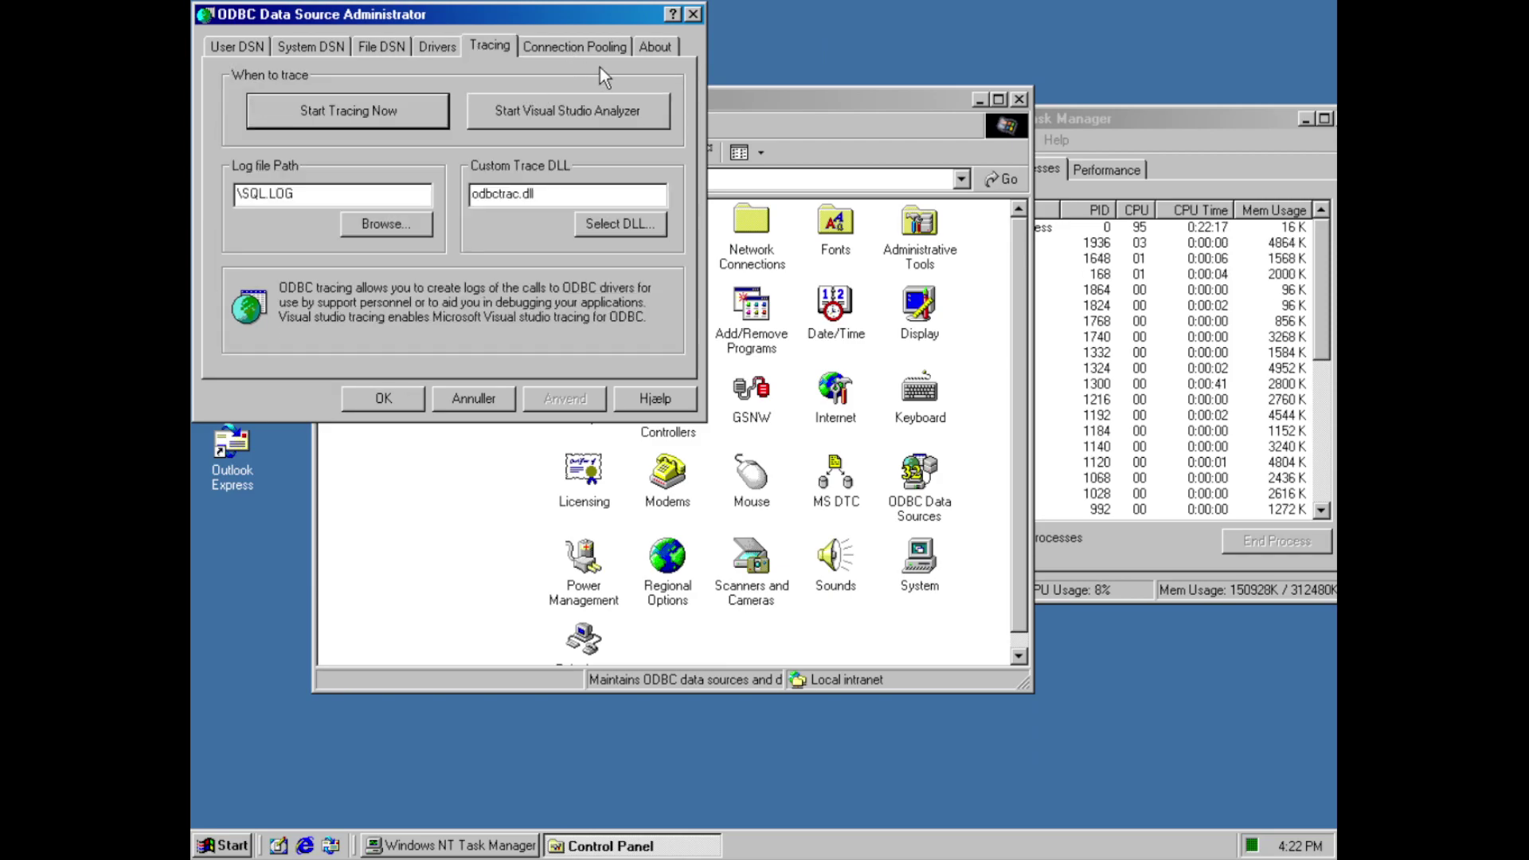
pyautogui.click(623, 46)
pyautogui.click(635, 44)
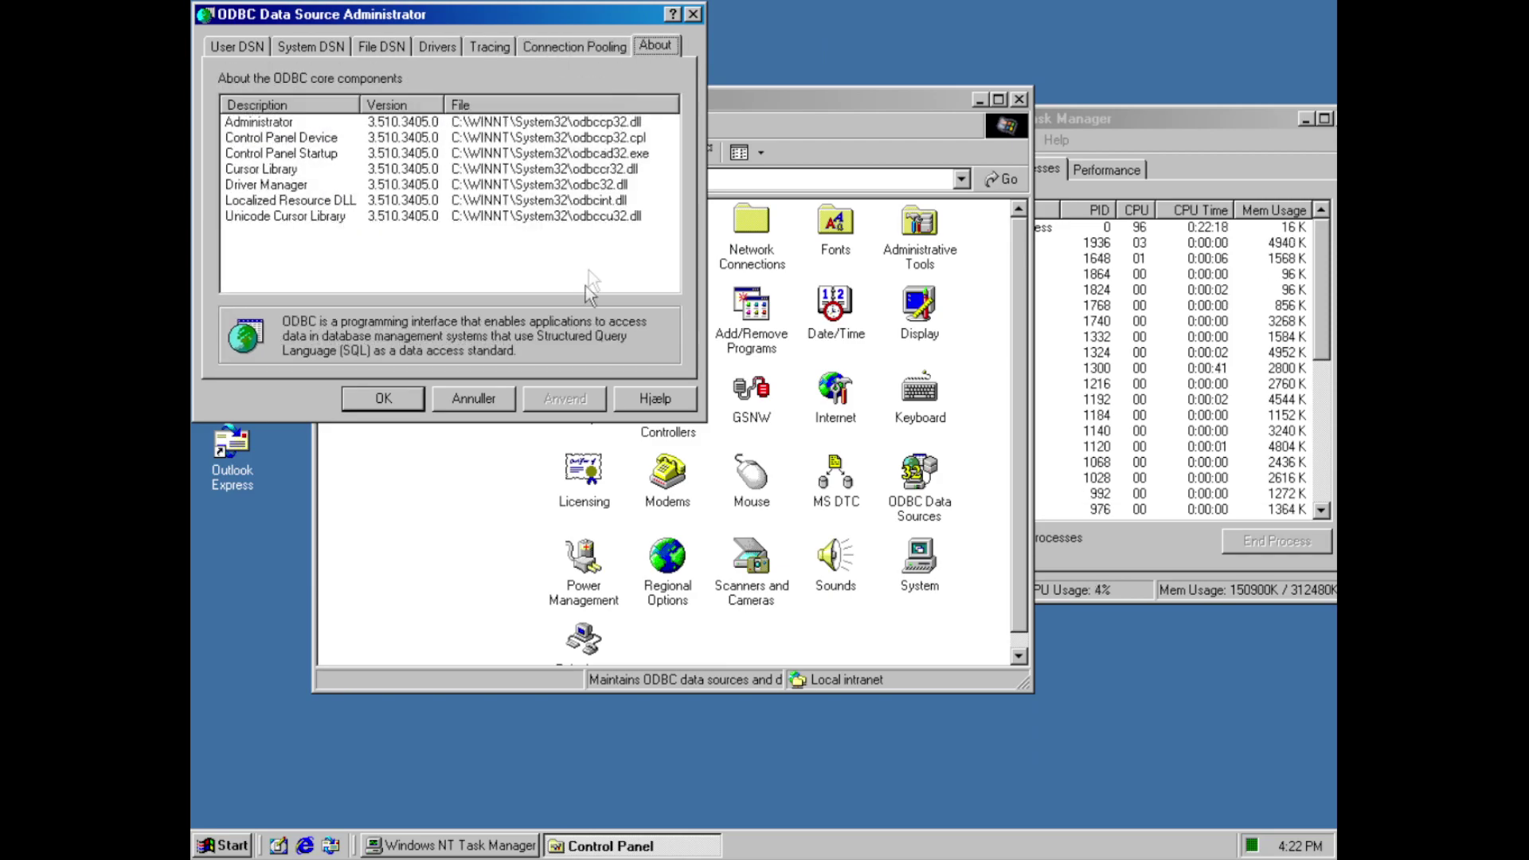
pyautogui.click(471, 398)
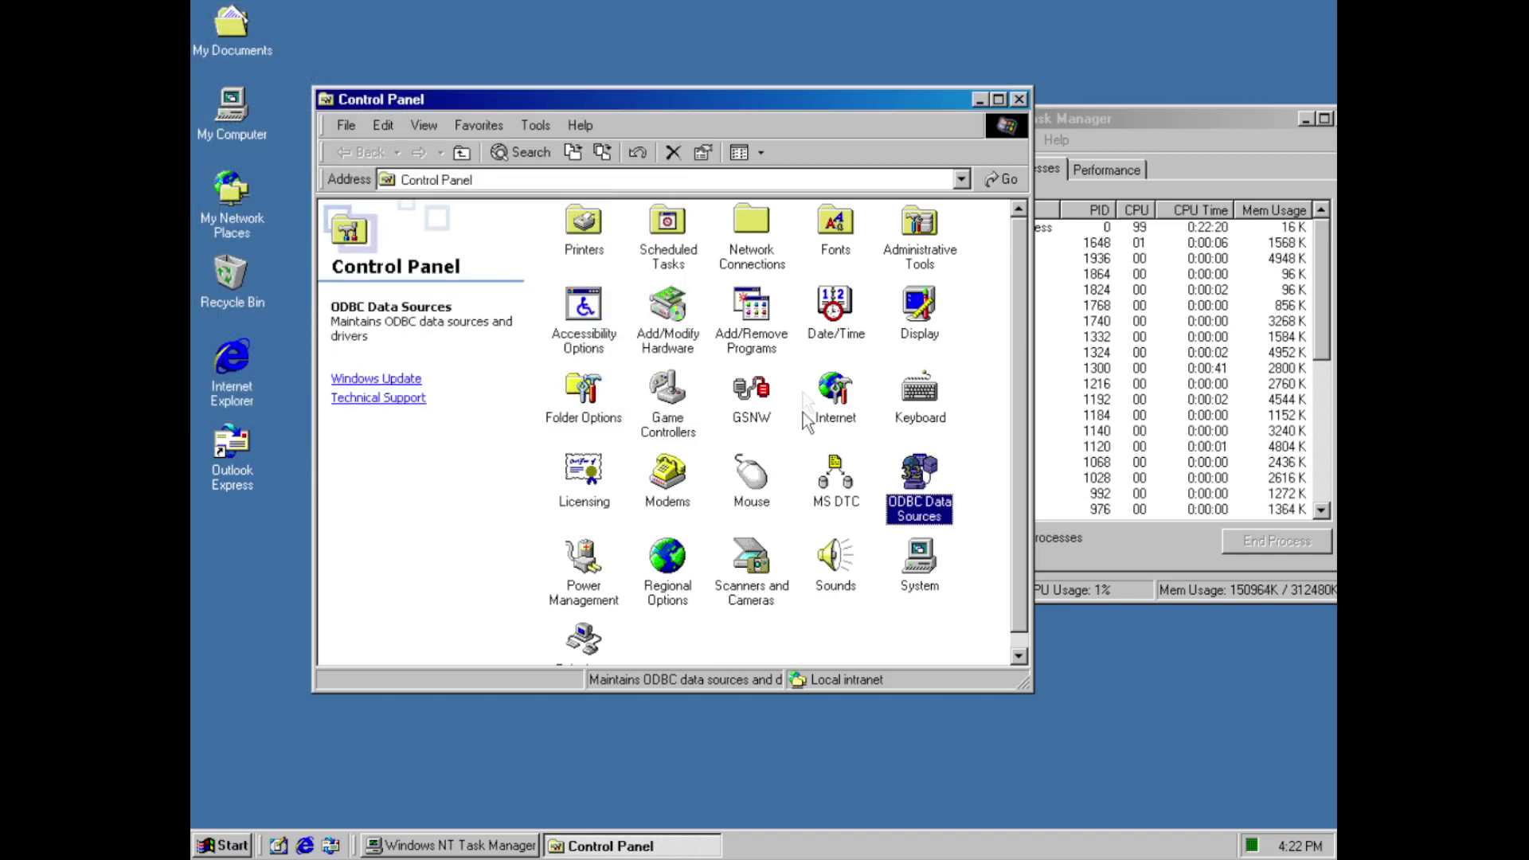
# Open Power Management and look through the available power schemes, ending back on Home/Office Desk
pyautogui.doubleClick(594, 550)
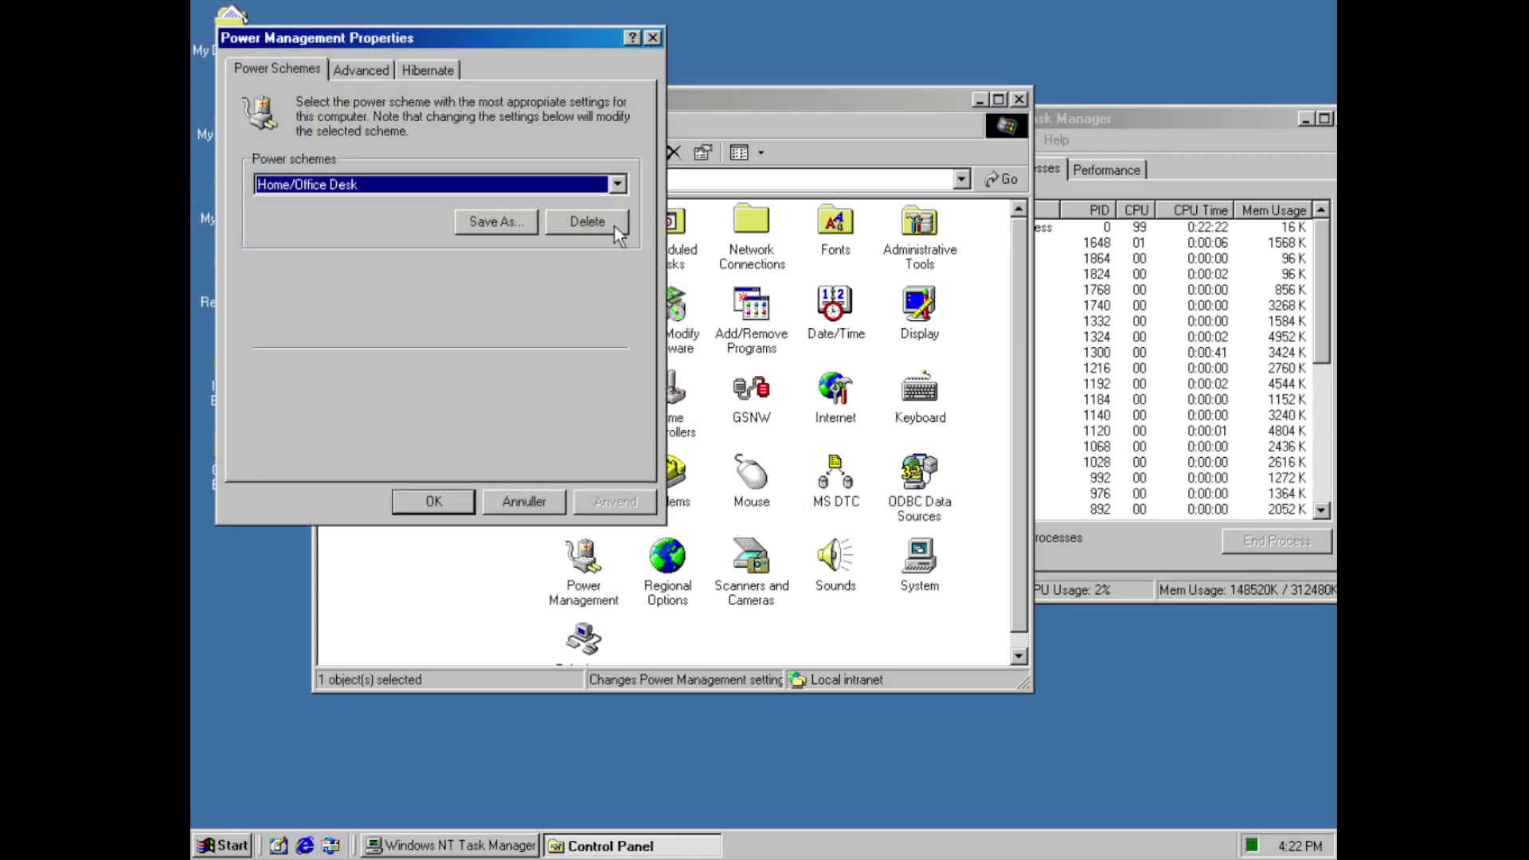
pyautogui.click(547, 189)
pyautogui.click(548, 204)
pyautogui.press('Down')
pyautogui.press('Down')
pyautogui.press('Down')
pyautogui.press('Down')
pyautogui.press('Down')
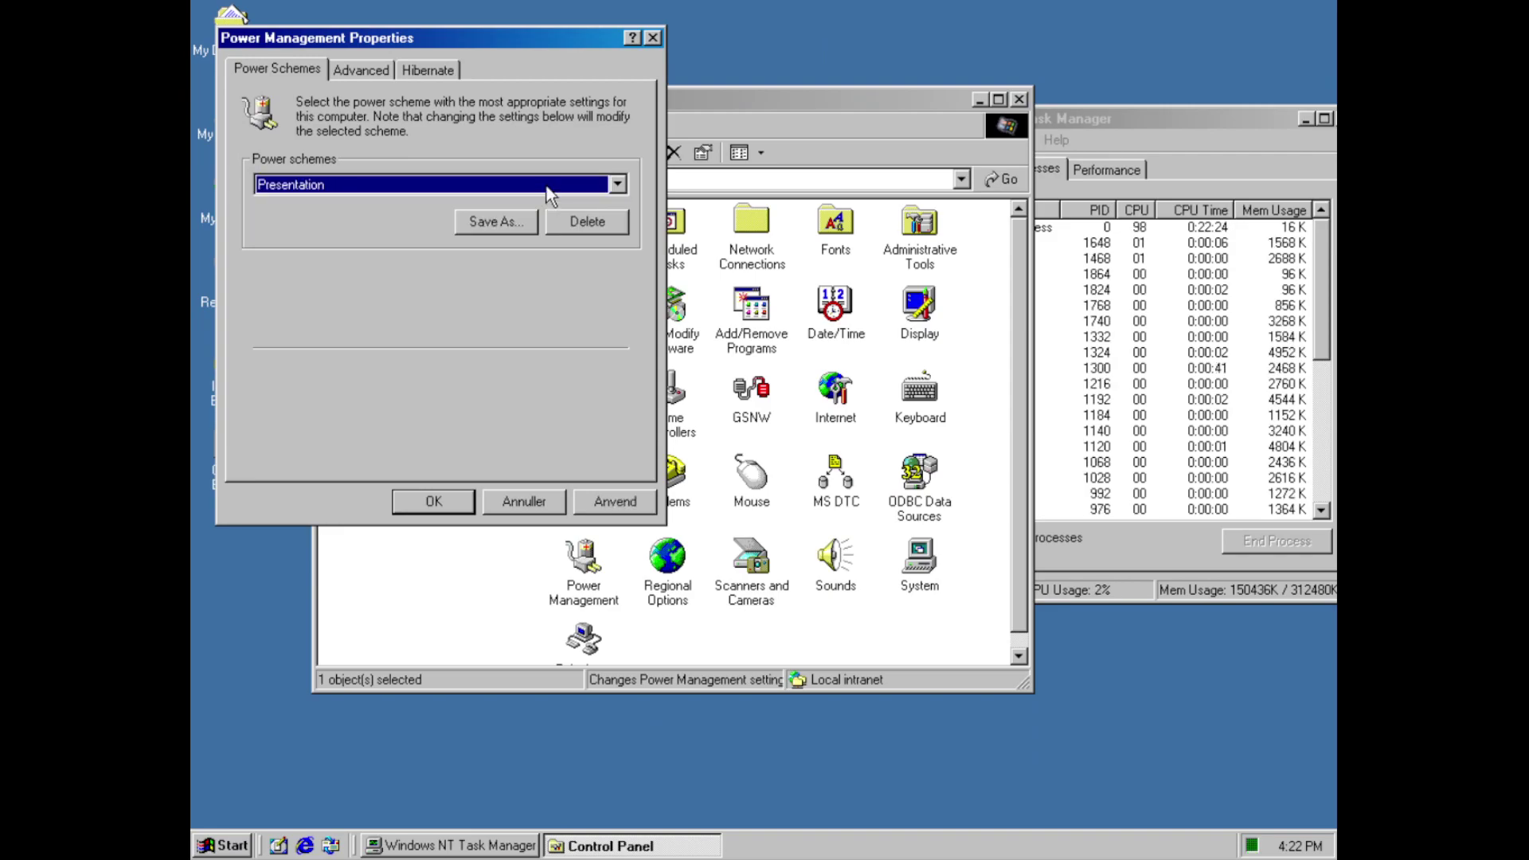
pyautogui.press('Up')
pyautogui.press('Up')
pyautogui.press('Up')
pyautogui.press('Up')
pyautogui.press('Up')
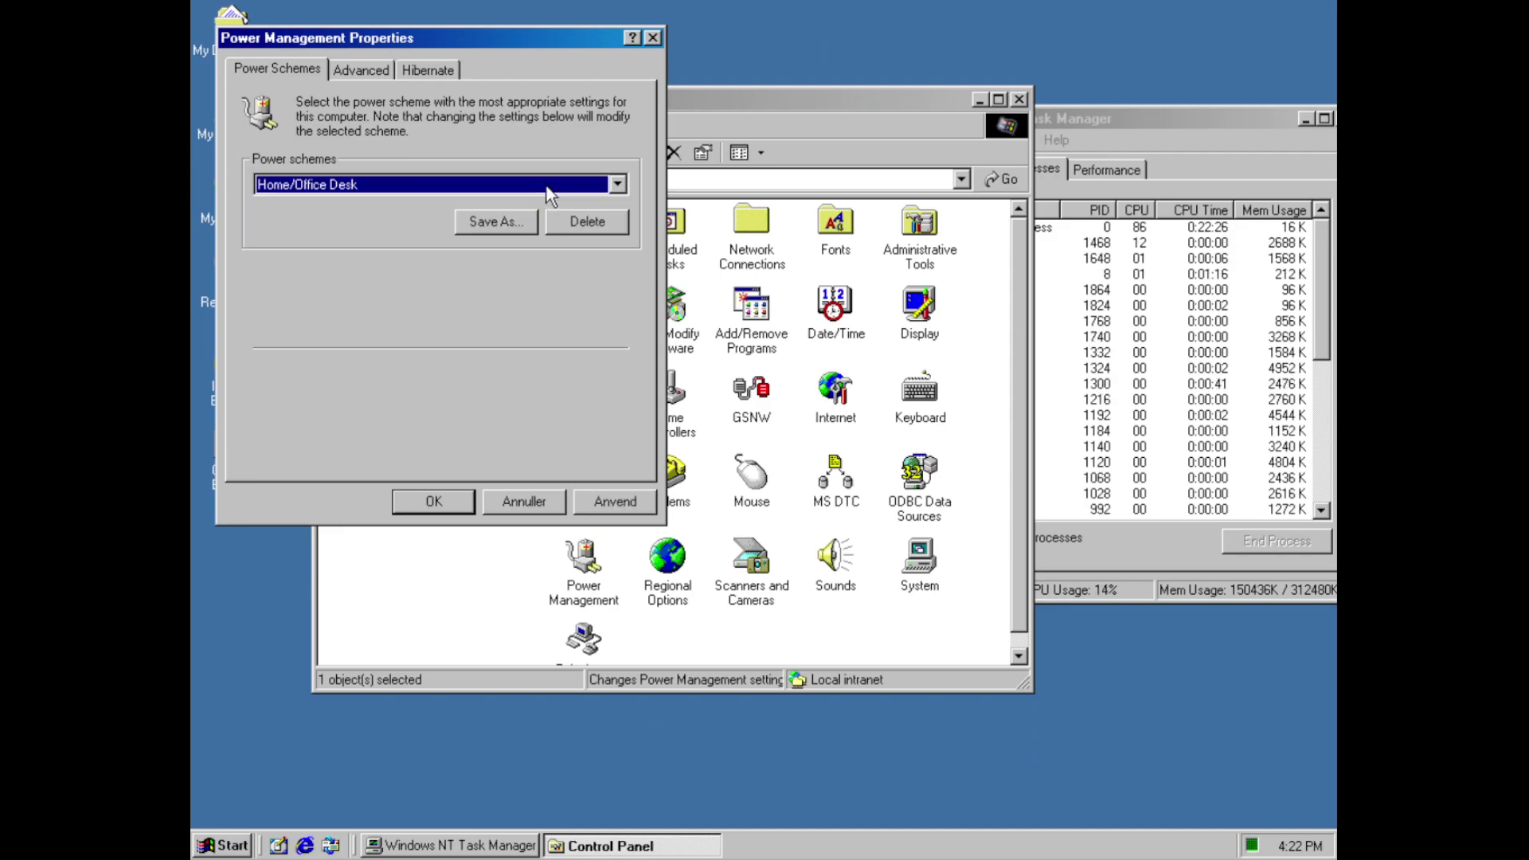
# View the advanced and hibernate settings of Power Management, and cancel its properties
pyautogui.click(361, 70)
pyautogui.click(428, 70)
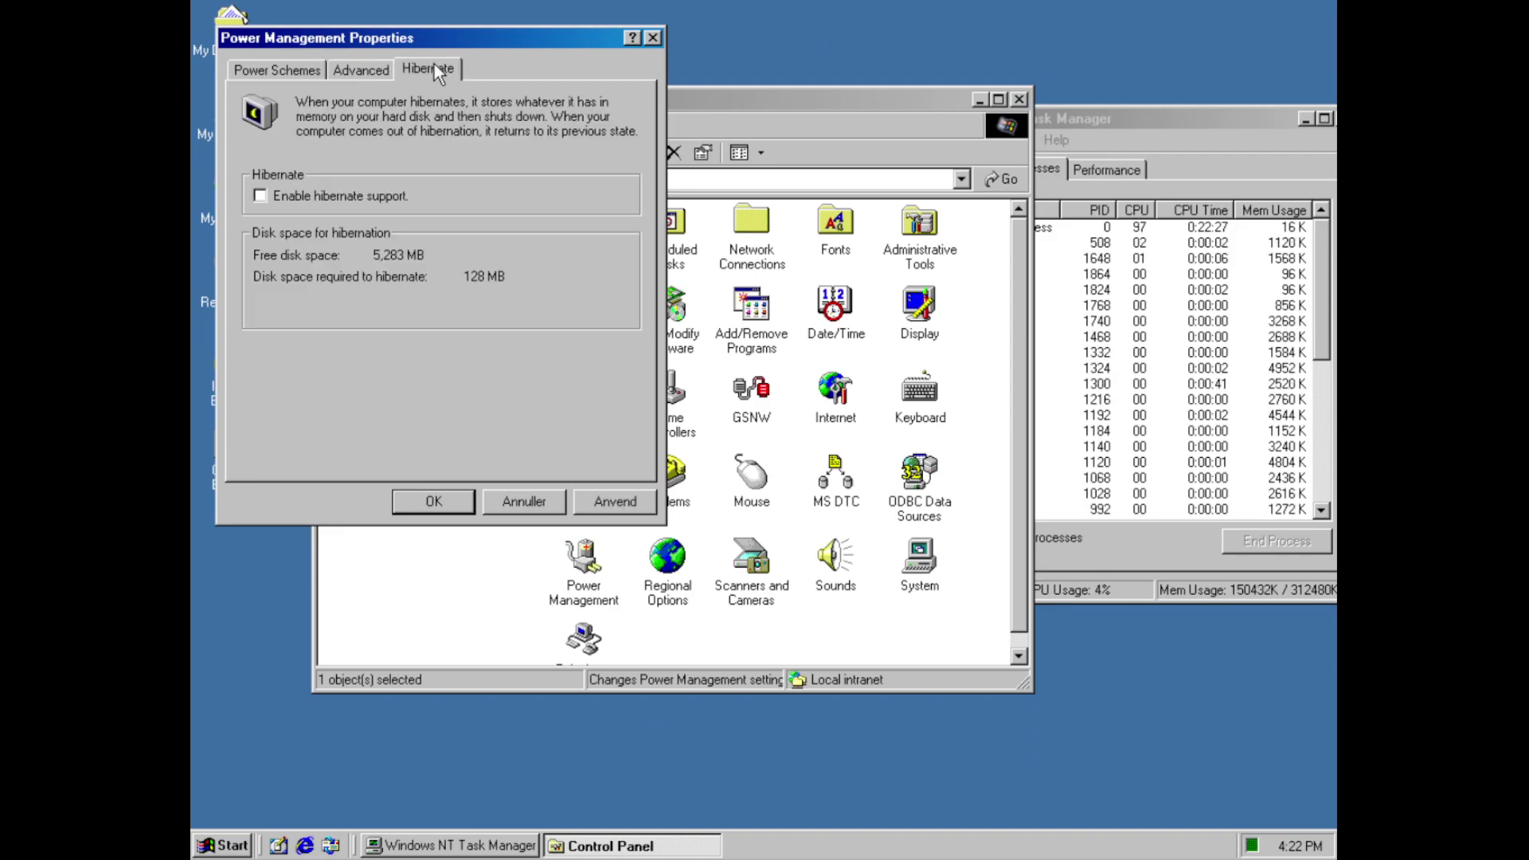
pyautogui.click(557, 510)
# Open Regional Options and browse the available user locales and the system language settings list
pyautogui.doubleClick(668, 562)
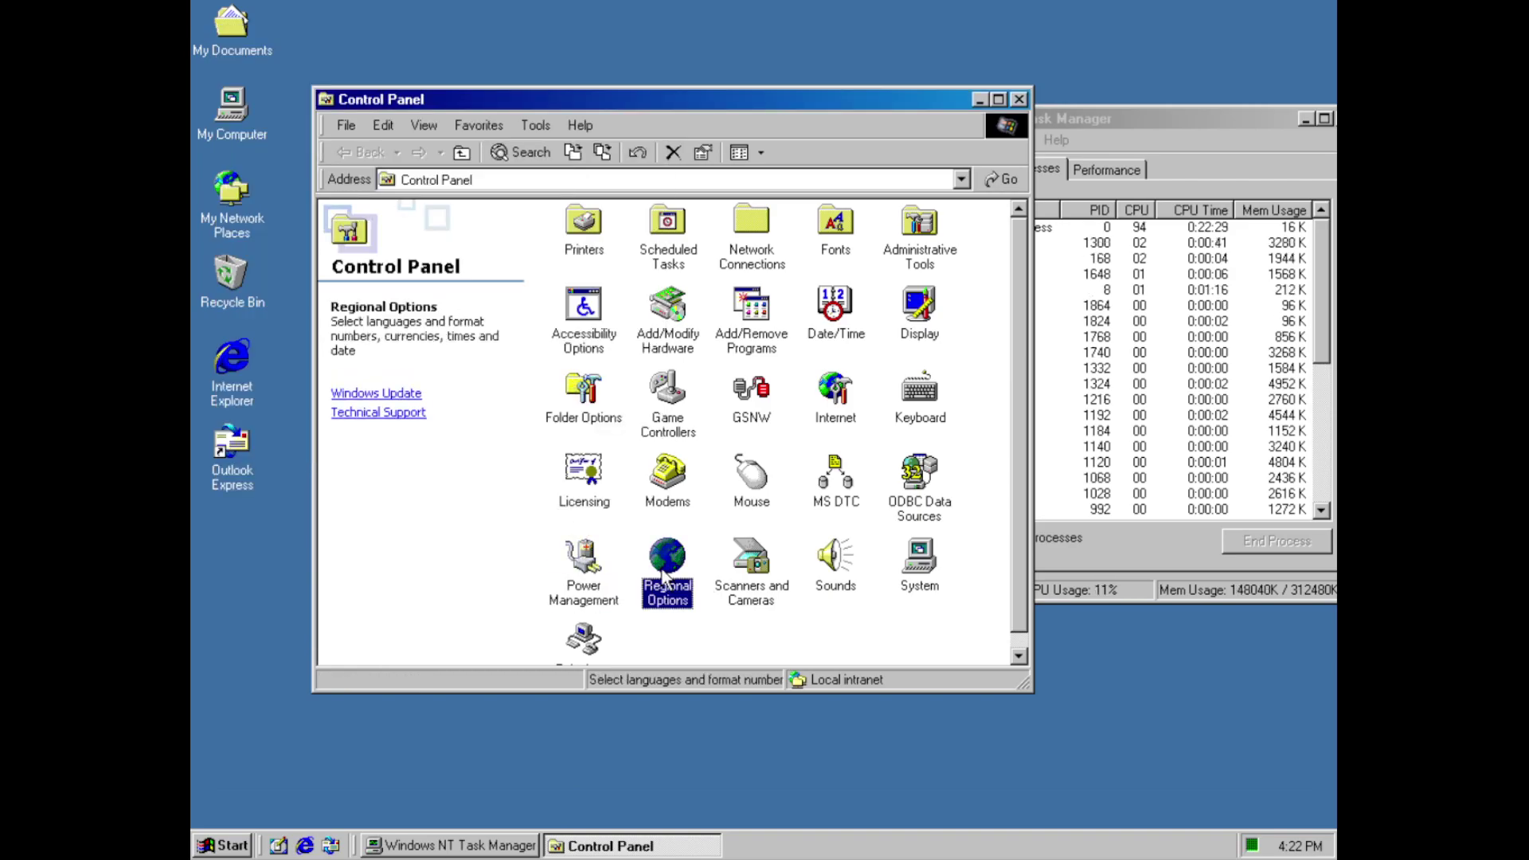
pyautogui.click(528, 199)
pyautogui.click(529, 199)
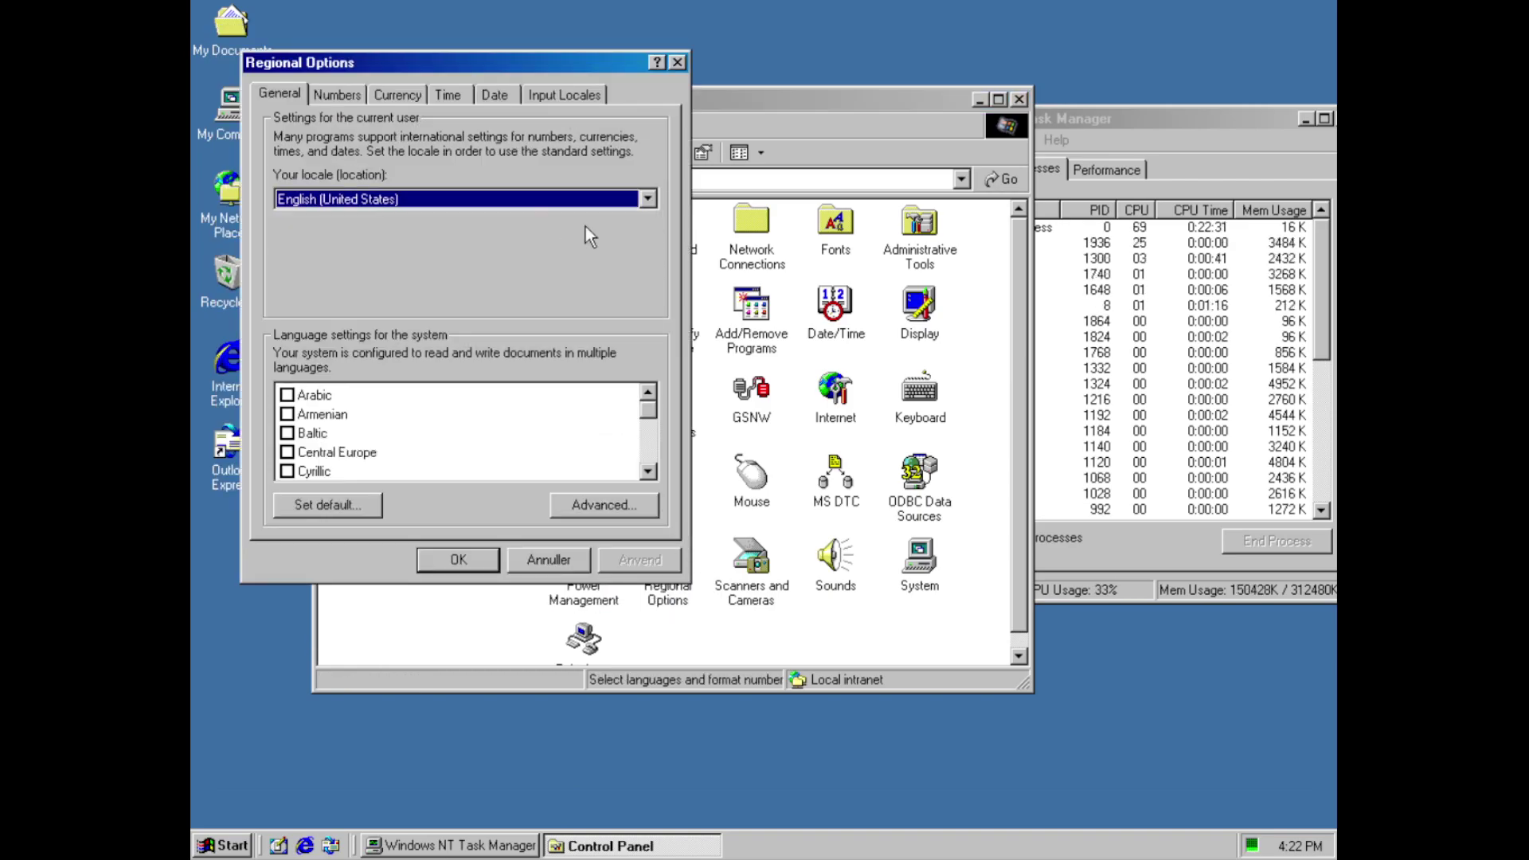
pyautogui.click(587, 201)
pyautogui.moveTo(642, 285); pyautogui.dragTo(652, 370)
pyautogui.click(614, 204)
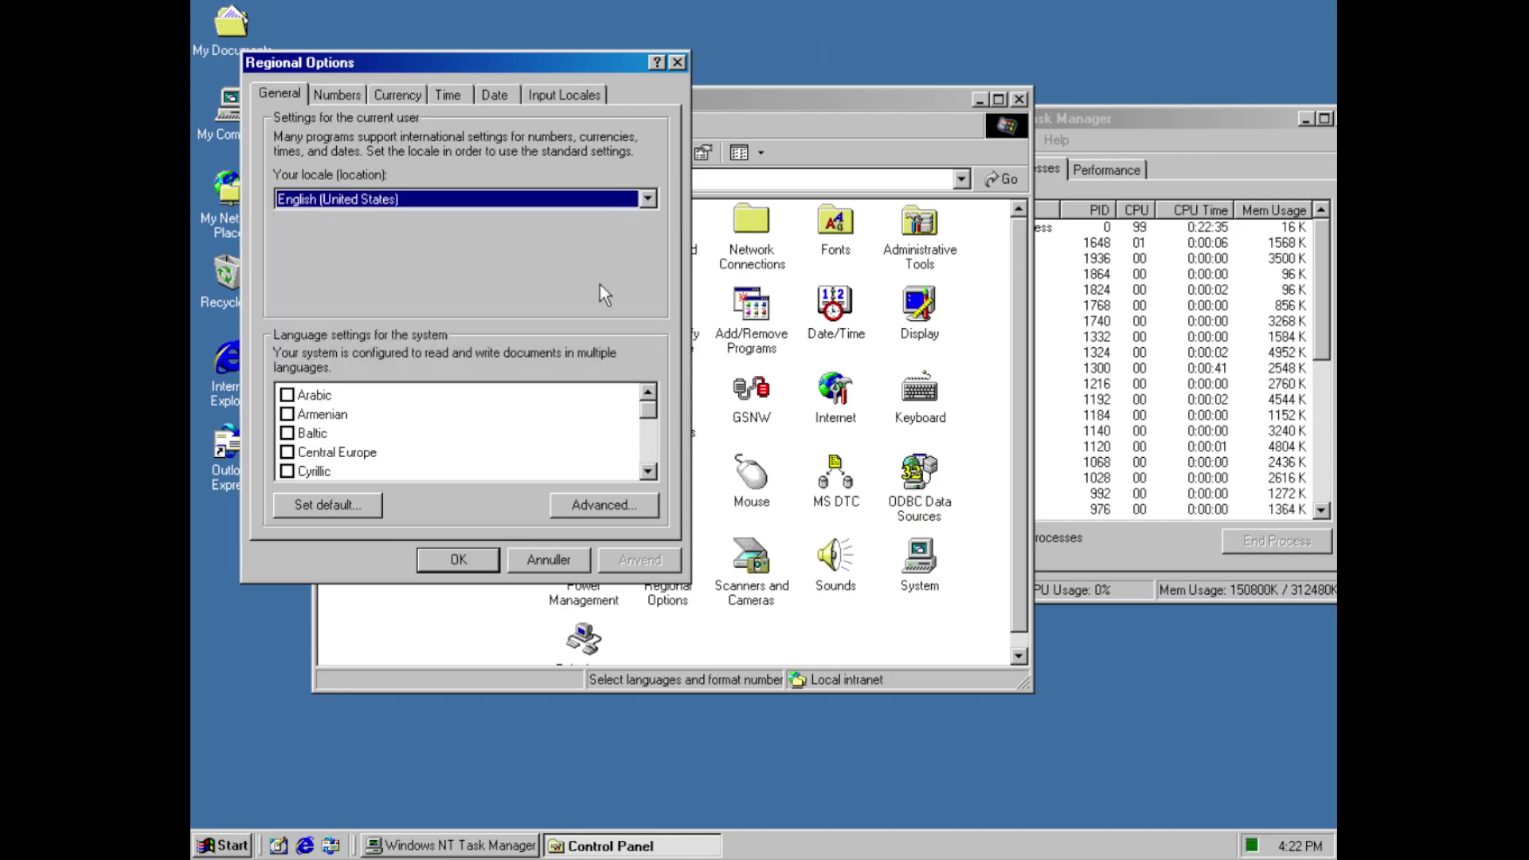
pyautogui.moveTo(648, 410); pyautogui.dragTo(650, 470)
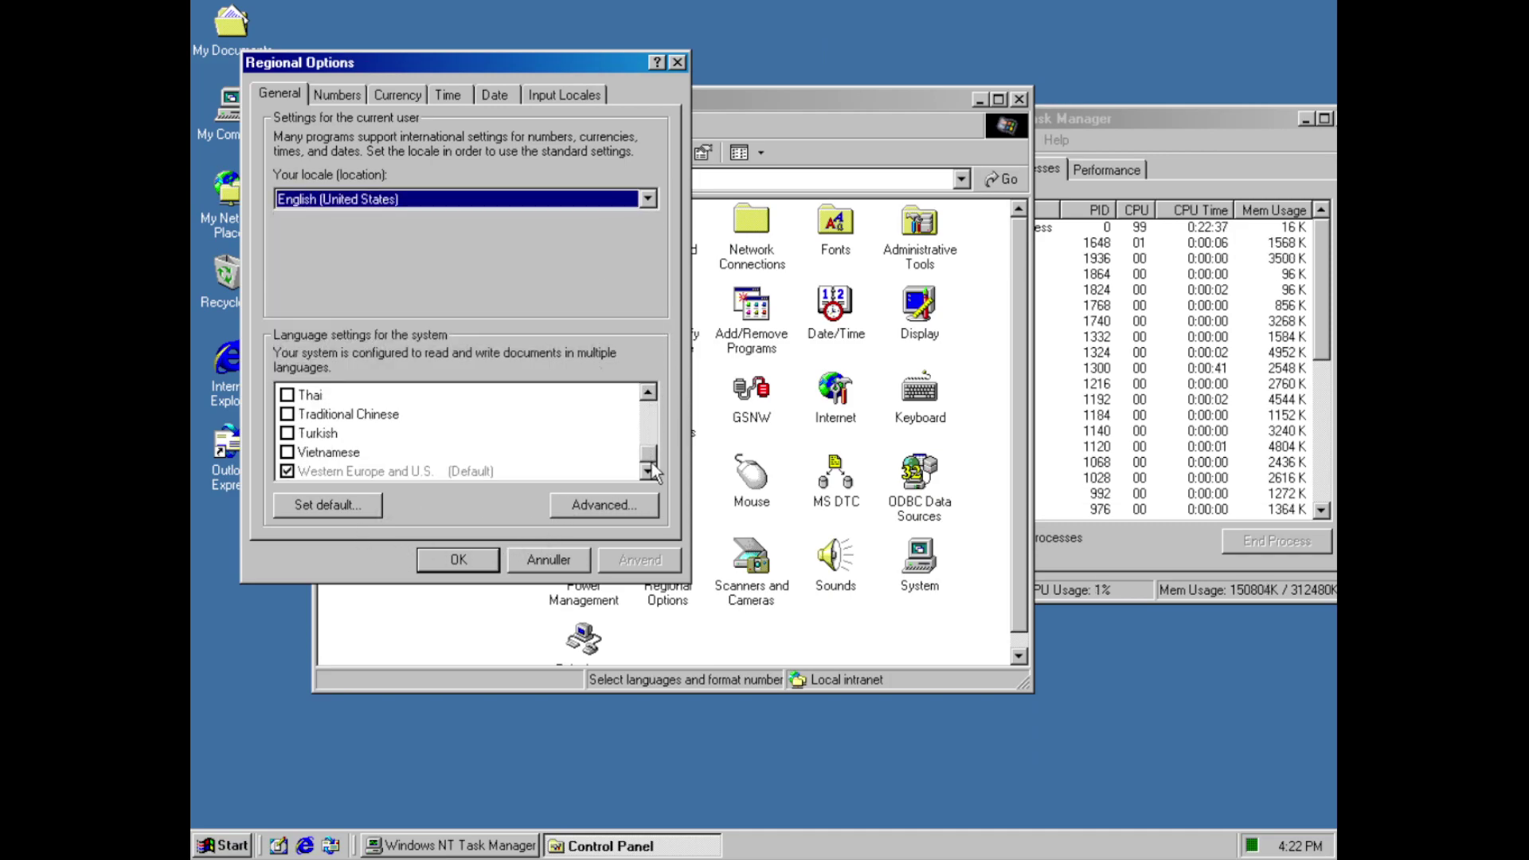
# Browse the code page conversion tables in the advanced regional options, and cancel them
pyautogui.click(558, 499)
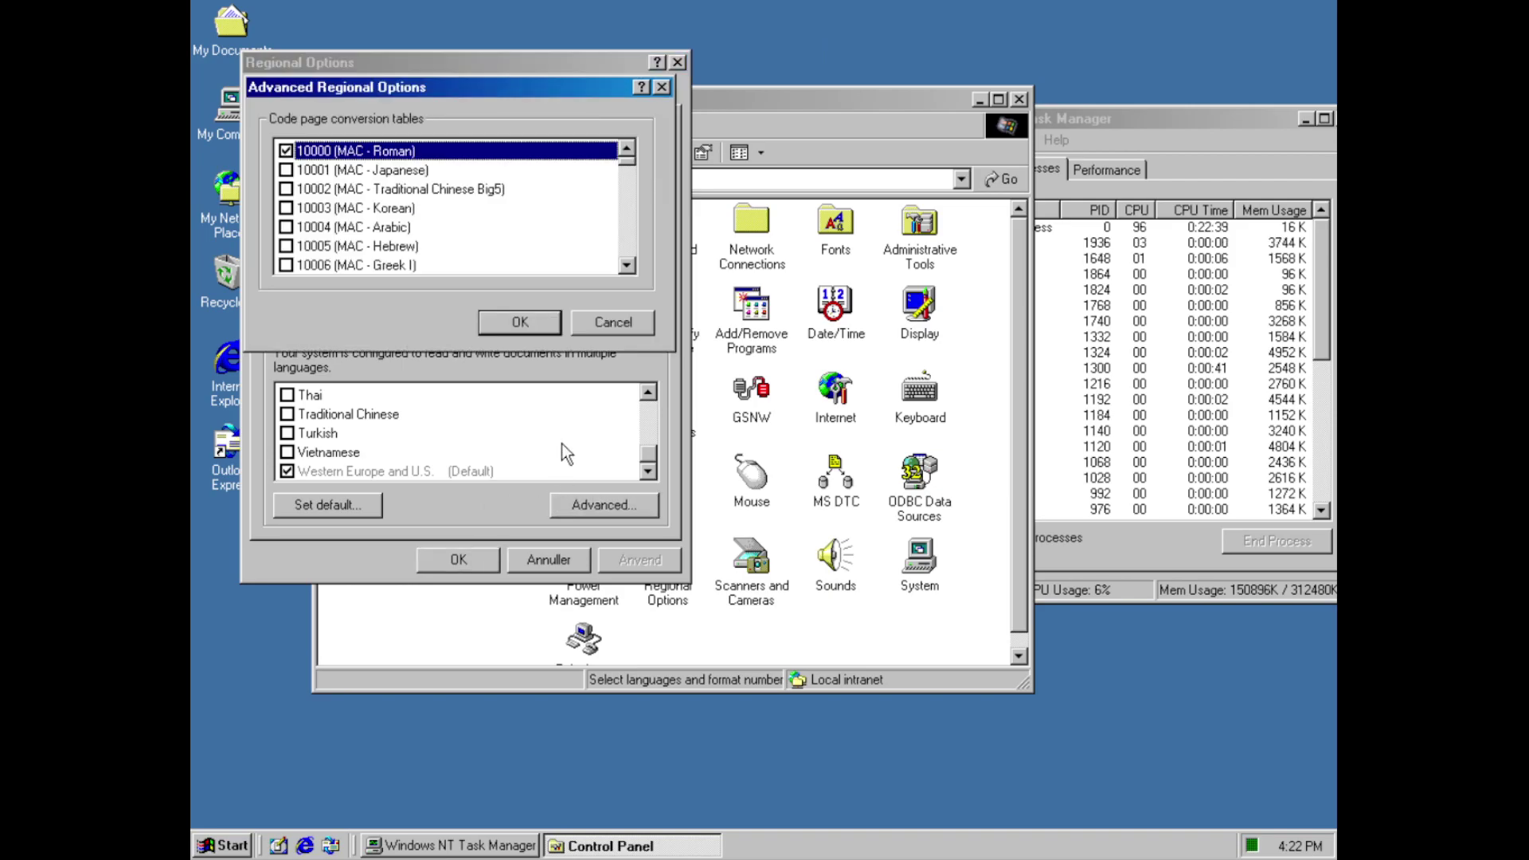
pyautogui.moveTo(628, 162); pyautogui.dragTo(630, 275)
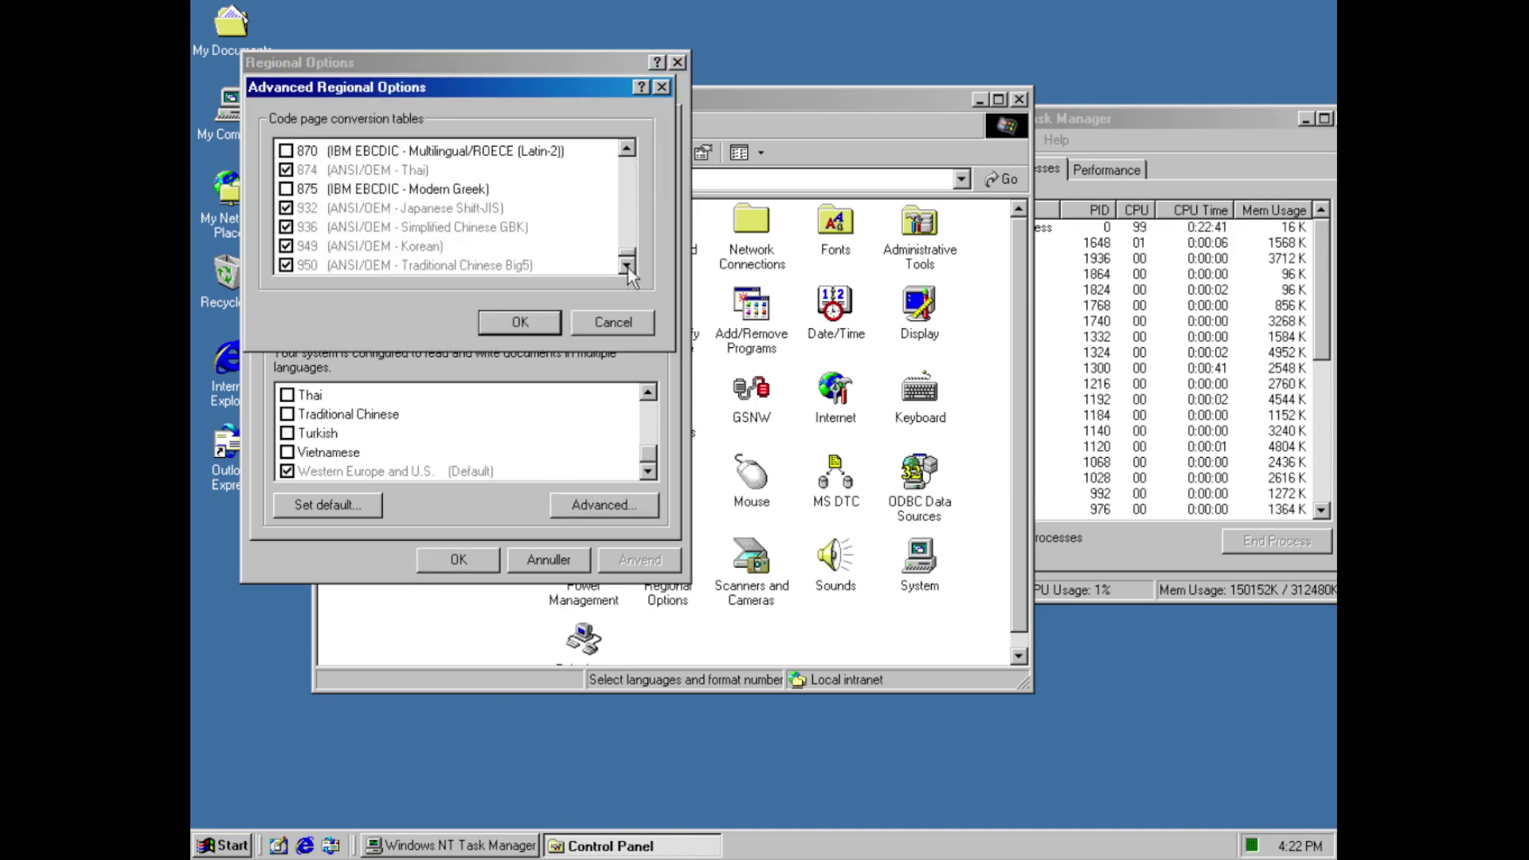
pyautogui.click(626, 331)
# View the choices for each number format setting in Regional Options, from digits after decimal to standard digits
pyautogui.click(341, 94)
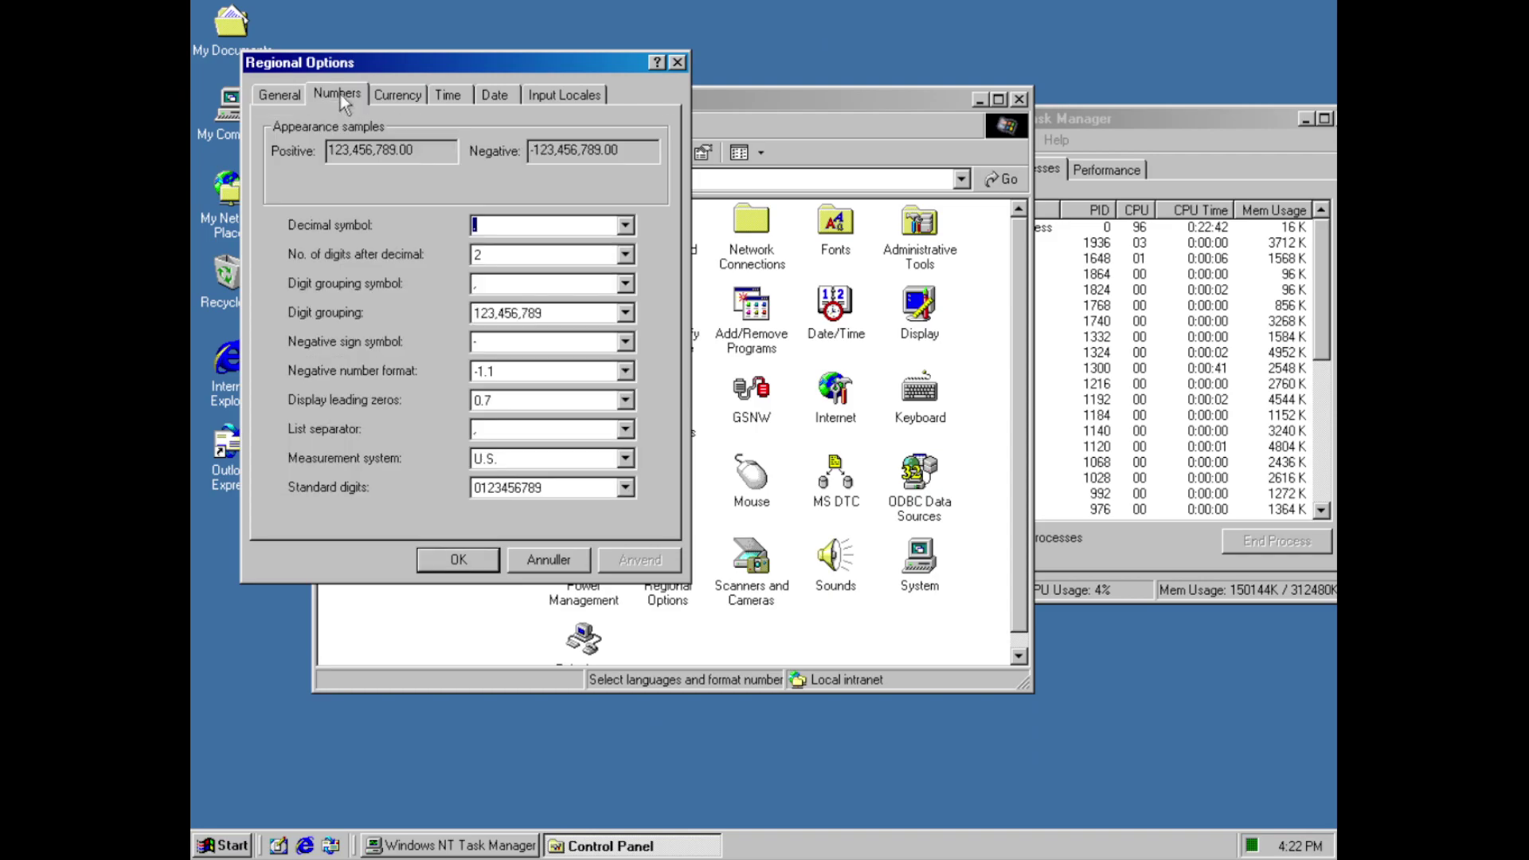
pyautogui.click(626, 255)
pyautogui.click(626, 255)
pyautogui.click(626, 285)
pyautogui.click(636, 337)
pyautogui.click(626, 311)
pyautogui.click(628, 337)
pyautogui.click(626, 371)
pyautogui.click(626, 401)
pyautogui.click(626, 430)
pyautogui.click(626, 458)
pyautogui.click(625, 489)
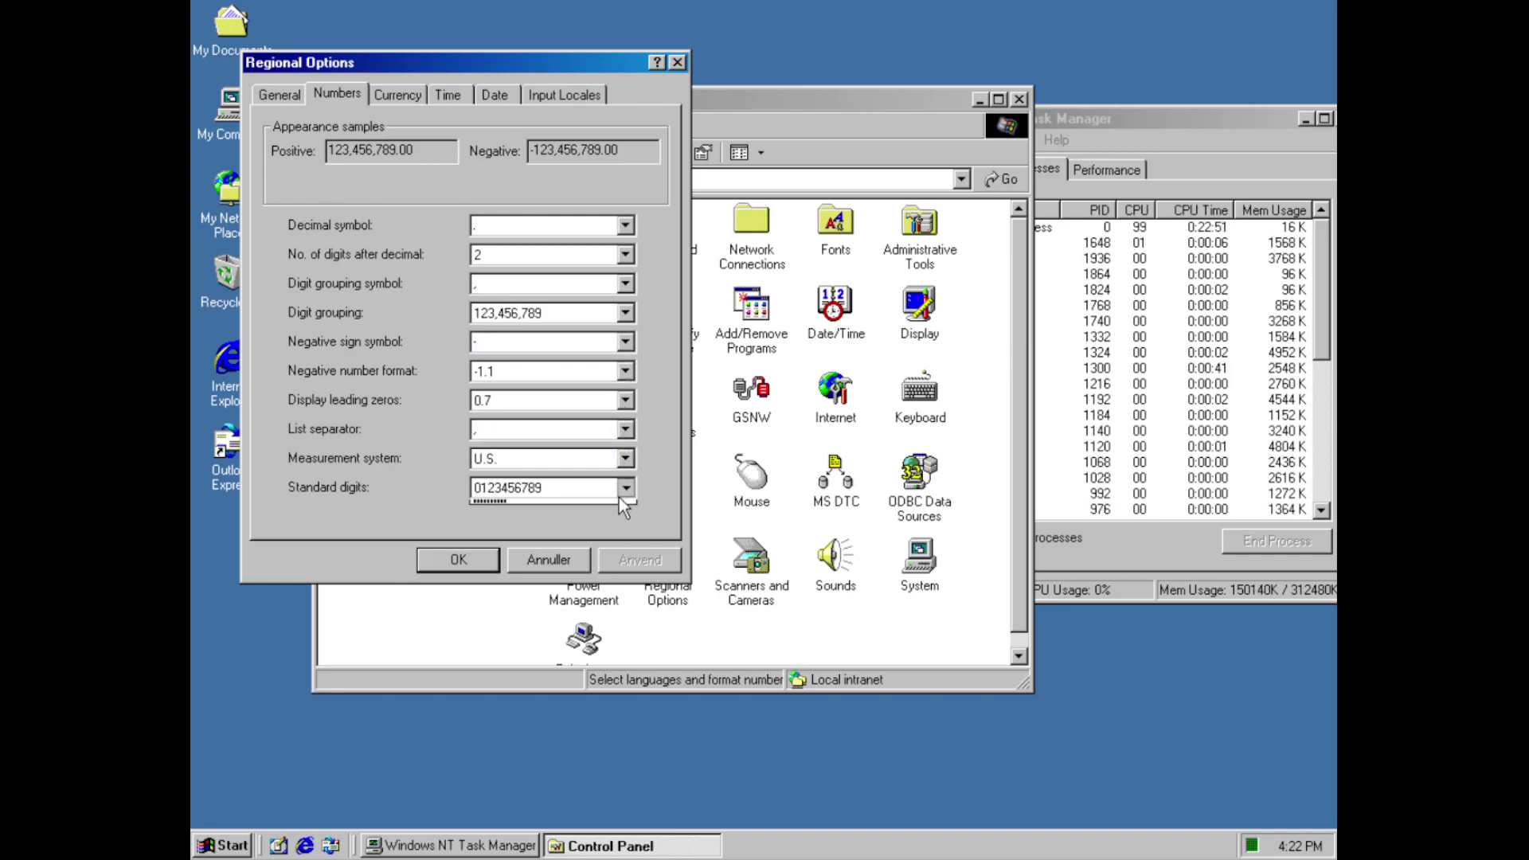
# View the choices for each currency format setting, including currency symbol, positive and negative formats, decimals and digit grouping
pyautogui.click(414, 97)
pyautogui.click(626, 226)
pyautogui.click(626, 256)
pyautogui.click(628, 266)
pyautogui.click(627, 287)
pyautogui.click(628, 284)
pyautogui.click(627, 287)
pyautogui.scroll(-2, 635, 384)
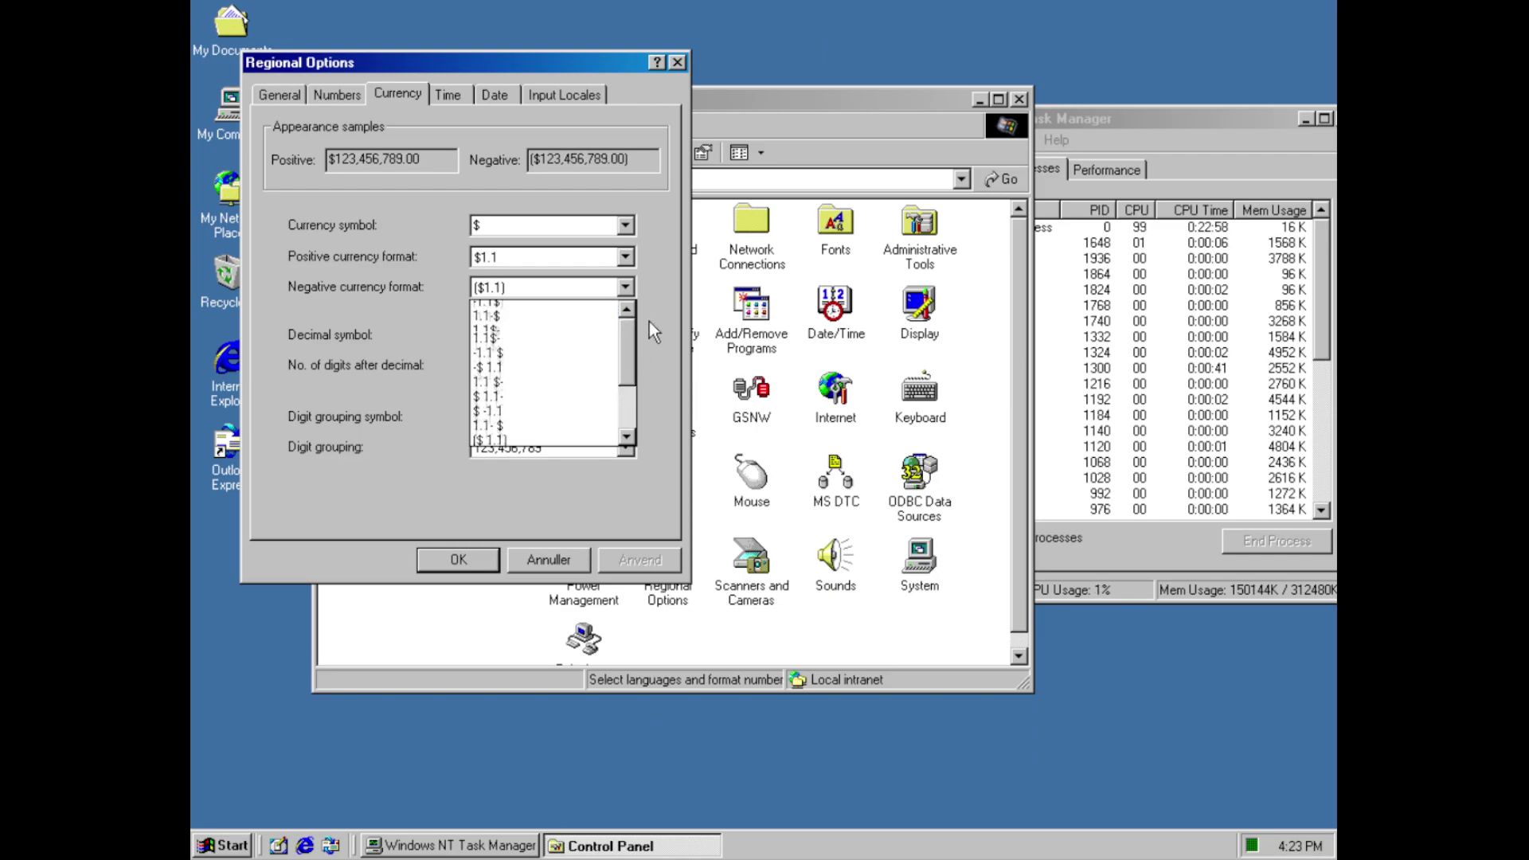
pyautogui.click(648, 321)
pyautogui.click(626, 335)
pyautogui.click(626, 366)
pyautogui.click(628, 370)
pyautogui.click(626, 416)
pyautogui.click(628, 443)
pyautogui.click(626, 447)
pyautogui.click(628, 466)
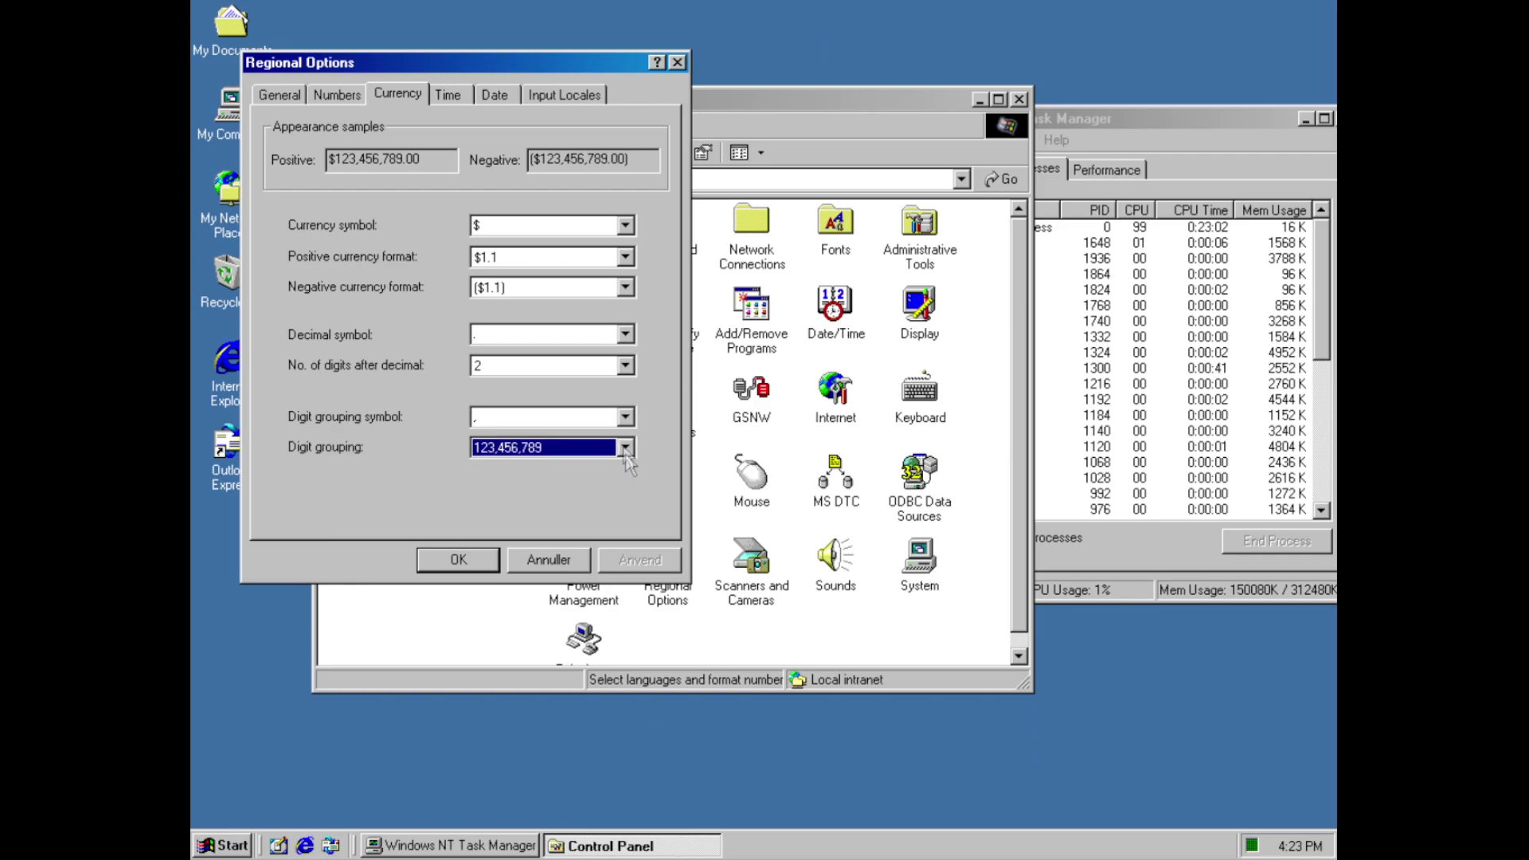
# View the choices for the time format, time separator, AM symbol and PM symbol
pyautogui.click(450, 94)
pyautogui.click(497, 208)
pyautogui.click(500, 245)
pyautogui.click(500, 243)
pyautogui.click(500, 243)
pyautogui.click(500, 271)
pyautogui.click(500, 275)
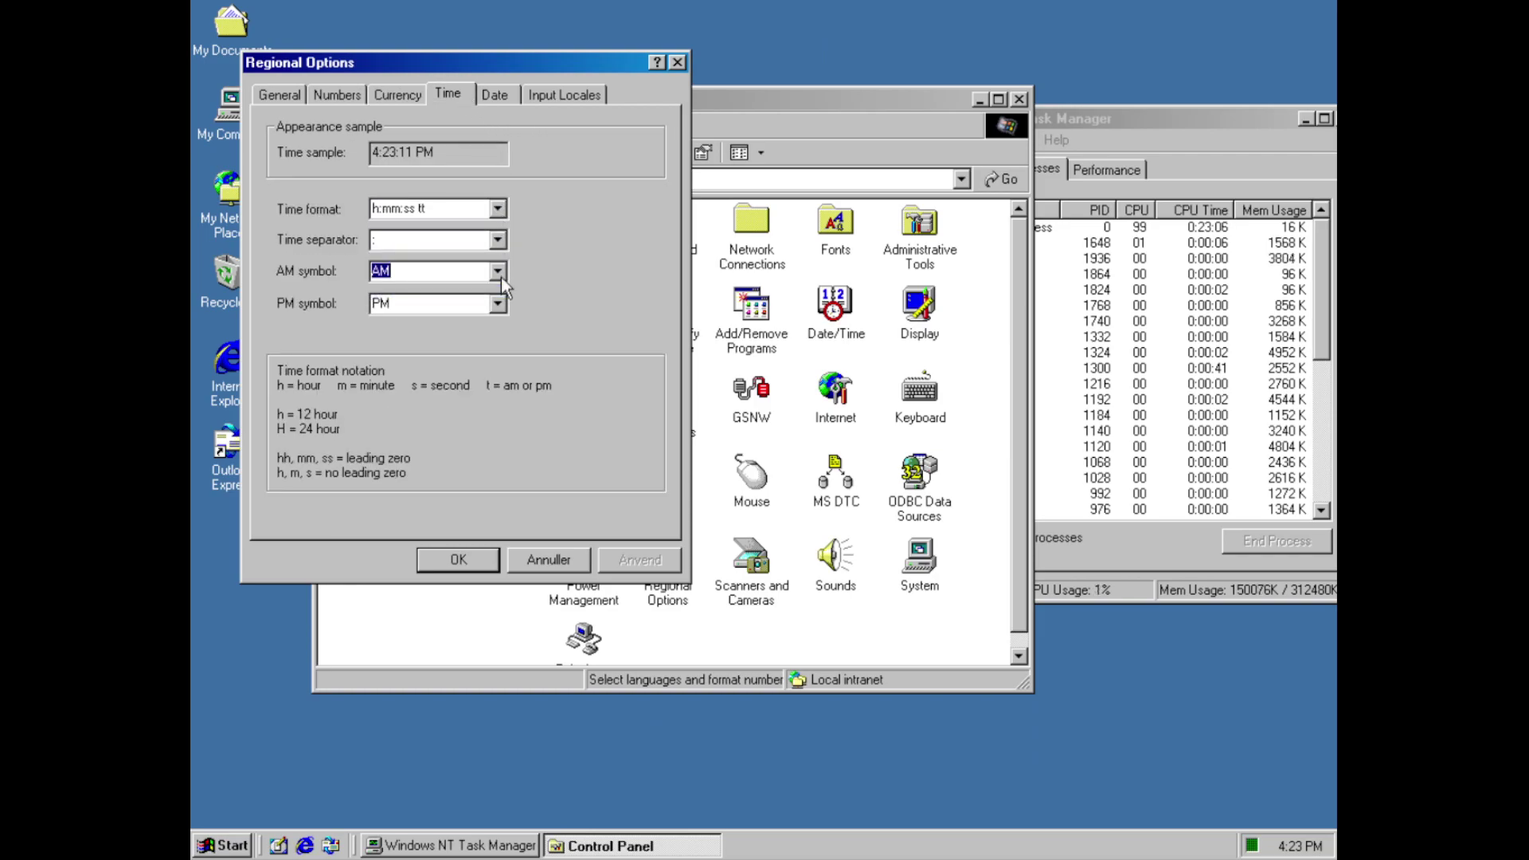
pyautogui.click(498, 304)
pyautogui.click(498, 304)
# View the choices for the short date format, date separator and long date format
pyautogui.click(504, 104)
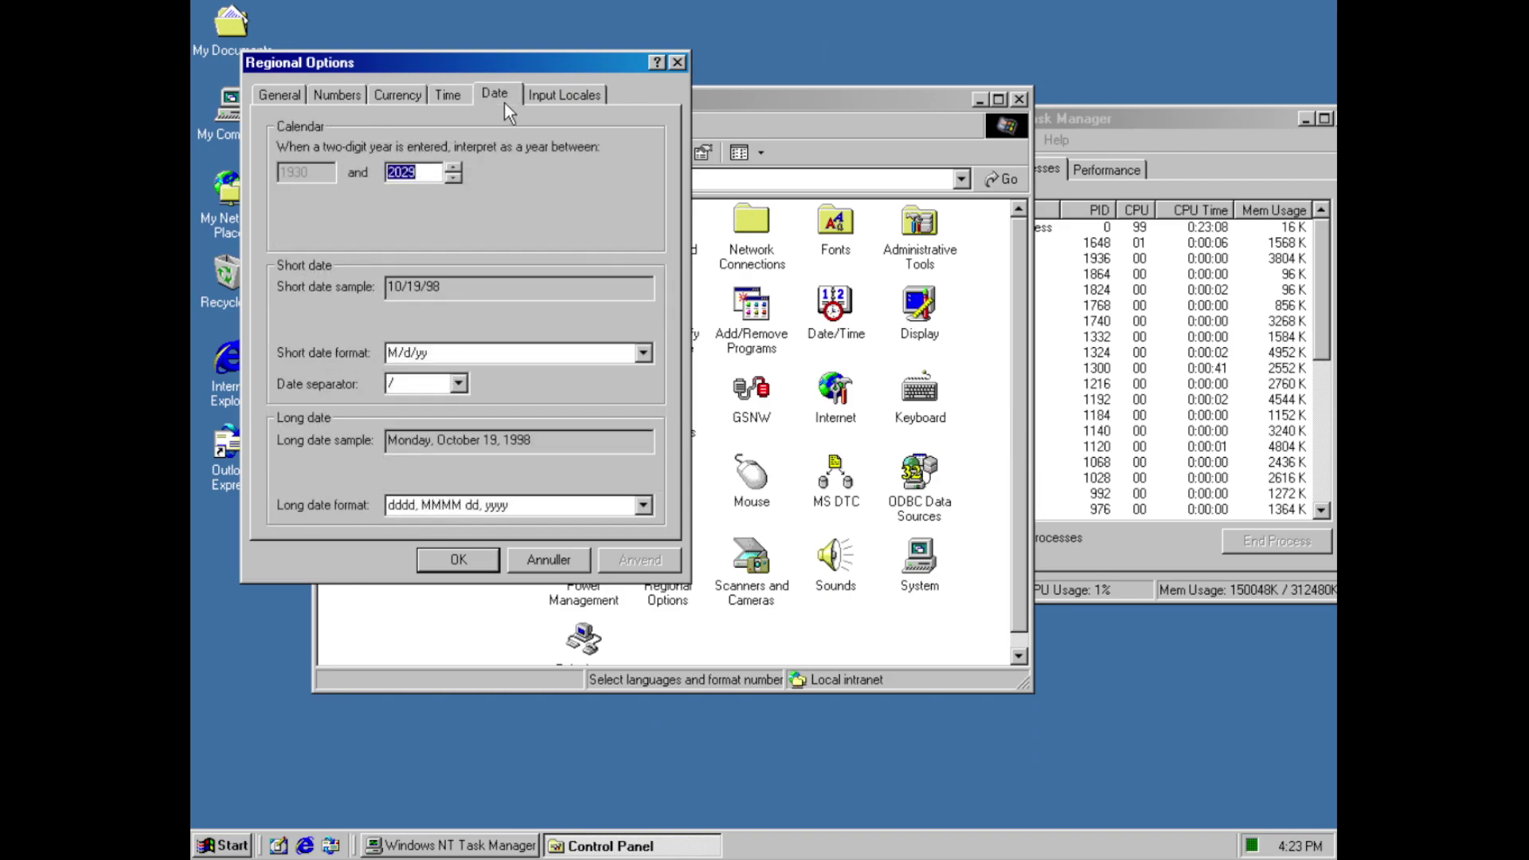
pyautogui.click(642, 355)
pyautogui.click(642, 355)
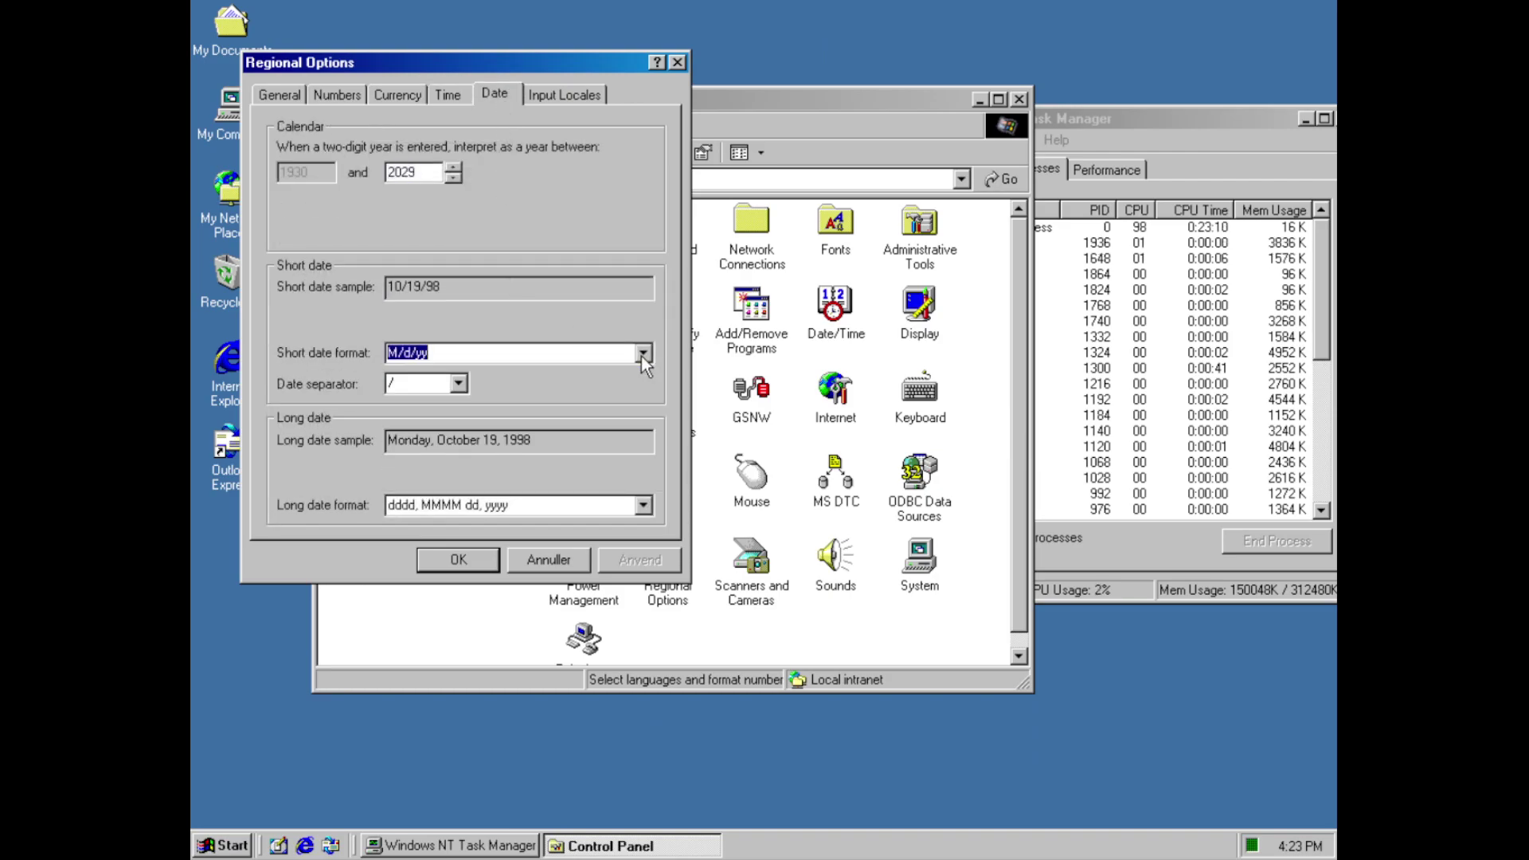
pyautogui.click(458, 383)
pyautogui.click(649, 504)
pyautogui.click(650, 503)
# View the input languages and keyboard layouts offered for adding an input locale, and cancel without adding one
pyautogui.click(576, 92)
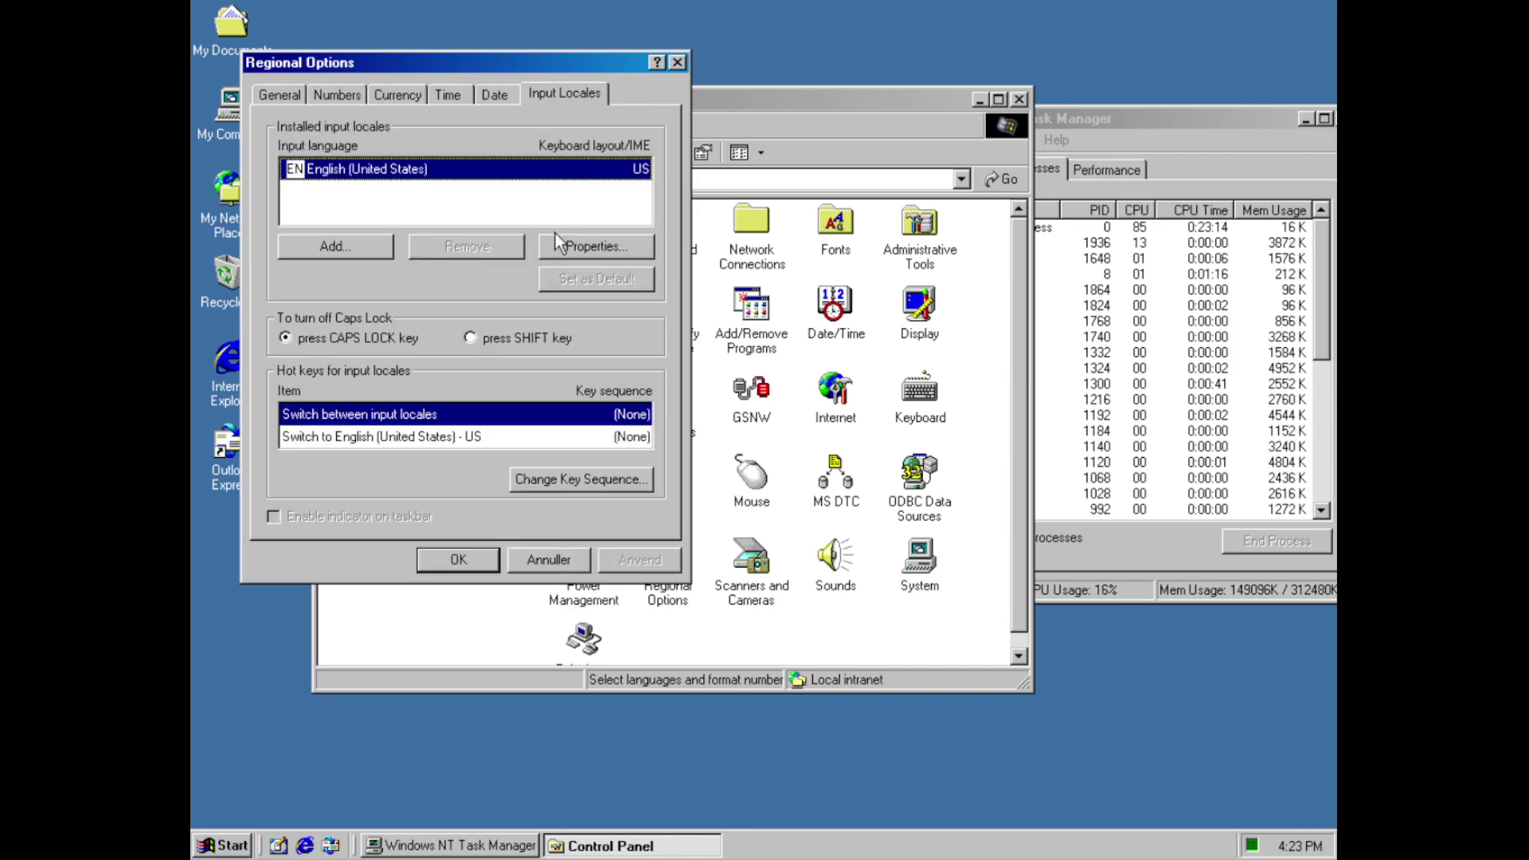
pyautogui.click(361, 239)
pyautogui.click(425, 230)
pyautogui.moveTo(650, 290); pyautogui.dragTo(643, 227)
pyautogui.click(636, 185)
pyautogui.click(636, 185)
pyautogui.moveTo(642, 227)
pyautogui.mouseDown()
pyautogui.moveTo(645, 211)
pyautogui.moveTo(644, 239)
pyautogui.mouseUp()
pyautogui.click(640, 272)
pyautogui.click(637, 270)
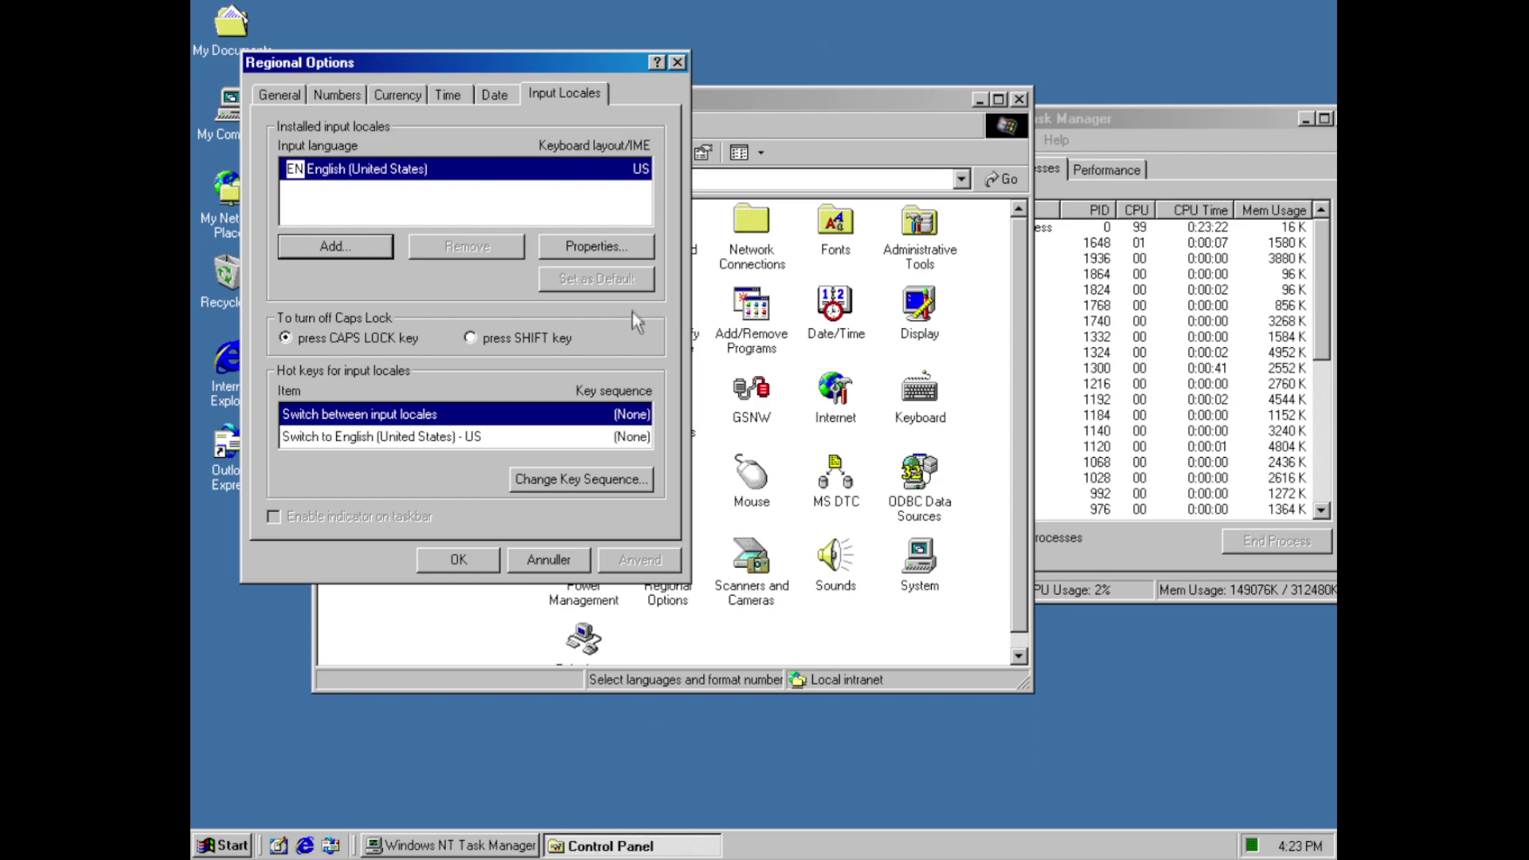
# View the keyboard layouts available for the English (United States) input locale, and cancel its properties
pyautogui.click(601, 247)
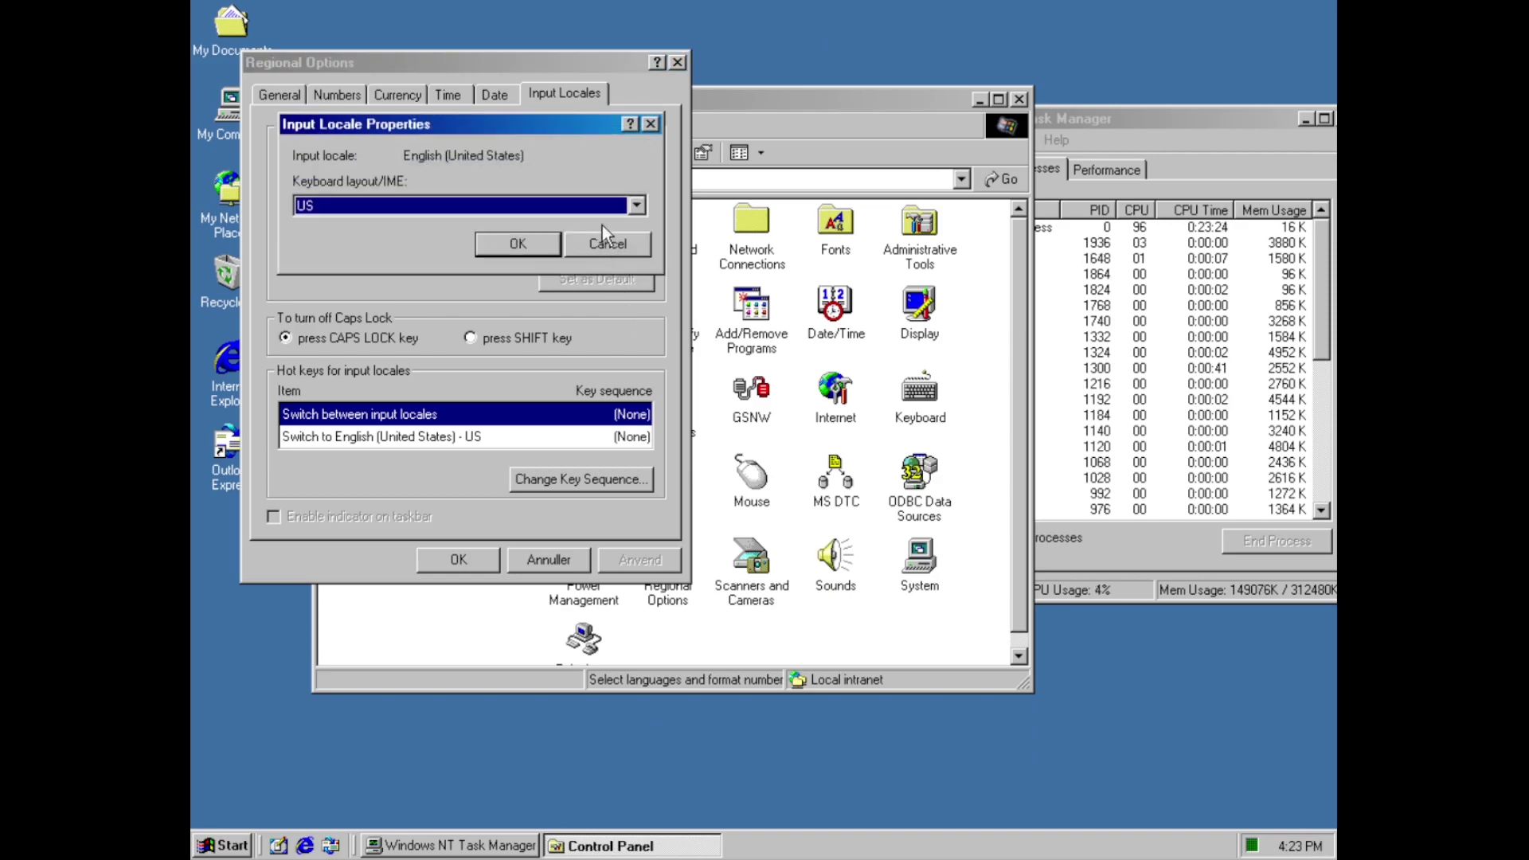
pyautogui.click(603, 207)
pyautogui.moveTo(638, 275); pyautogui.dragTo(638, 231)
pyautogui.click(636, 206)
pyautogui.click(630, 255)
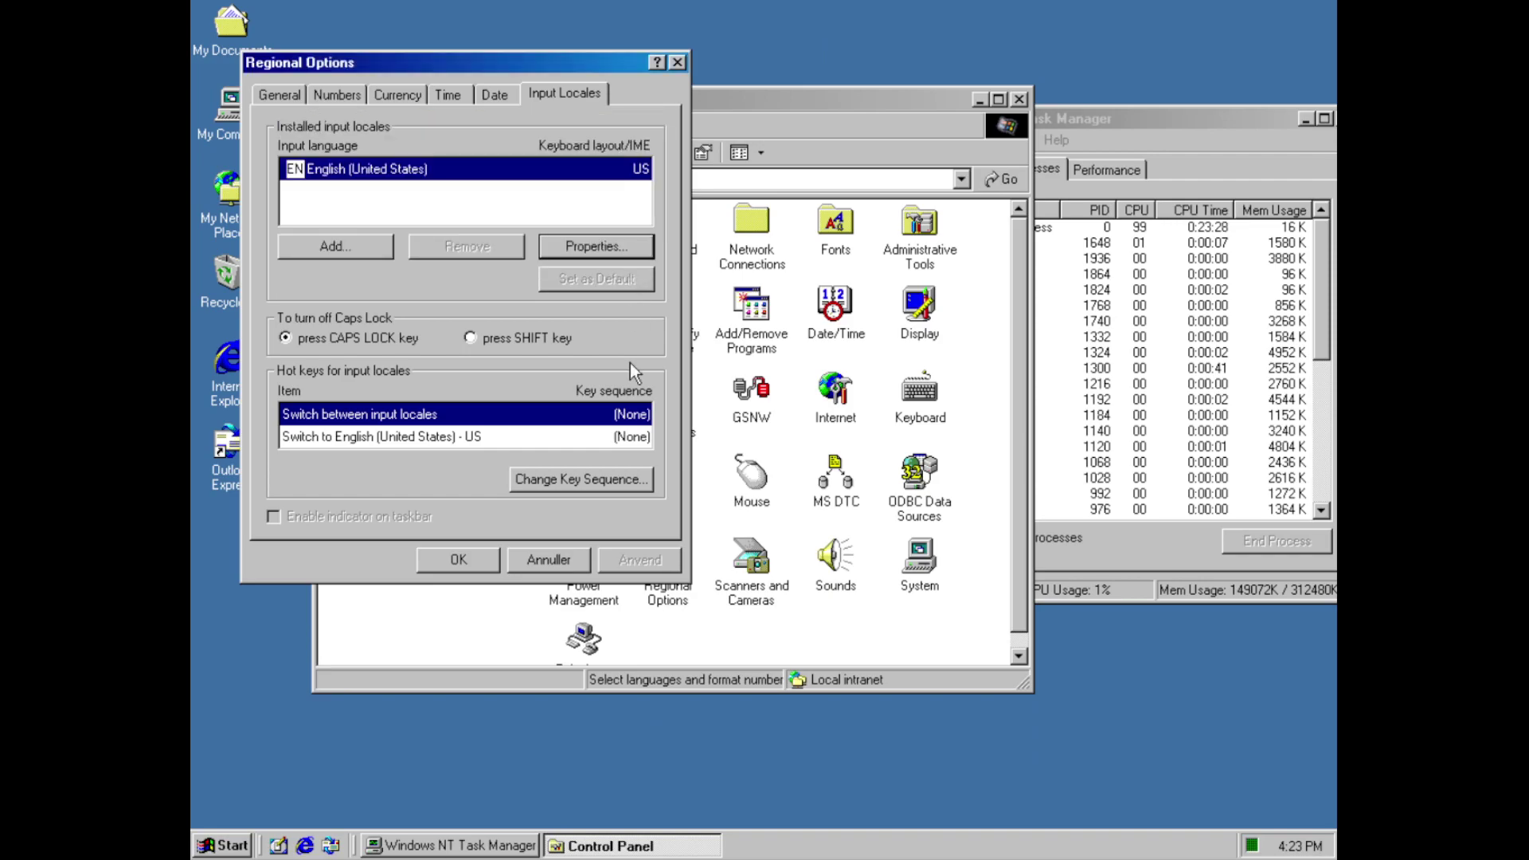
# View the key sequence options for both input locale hot keys, and cancel out of Regional Options
pyautogui.click(616, 472)
pyautogui.click(605, 378)
pyautogui.click(605, 437)
pyautogui.click(602, 474)
pyautogui.click(619, 378)
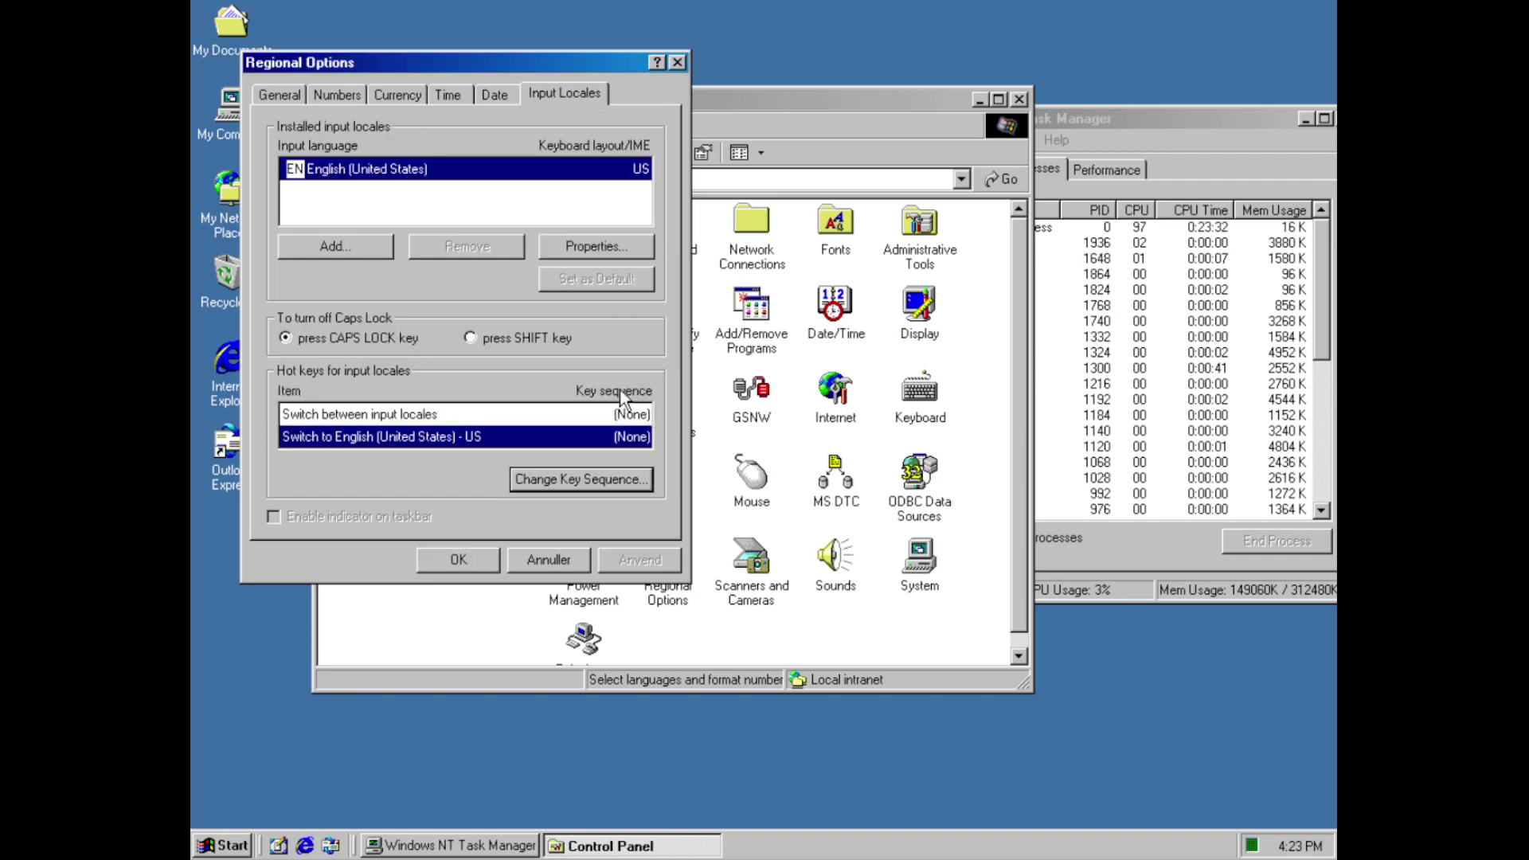
pyautogui.click(577, 560)
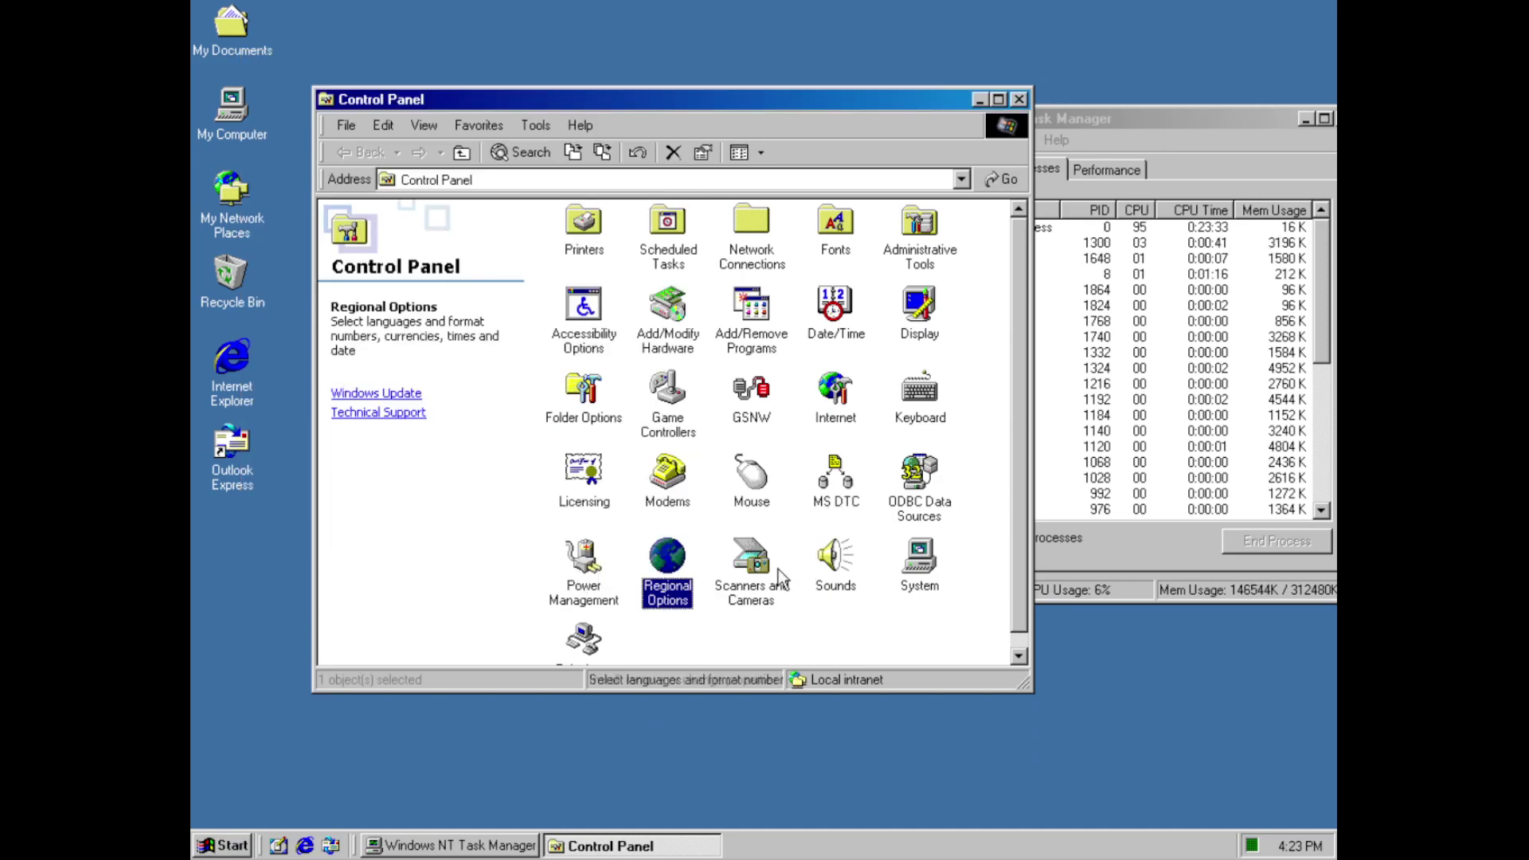
# View the manufacturers and models offered by the Scanner and Camera Installation Wizard, and cancel out of Scanners and Cameras
pyautogui.doubleClick(780, 570)
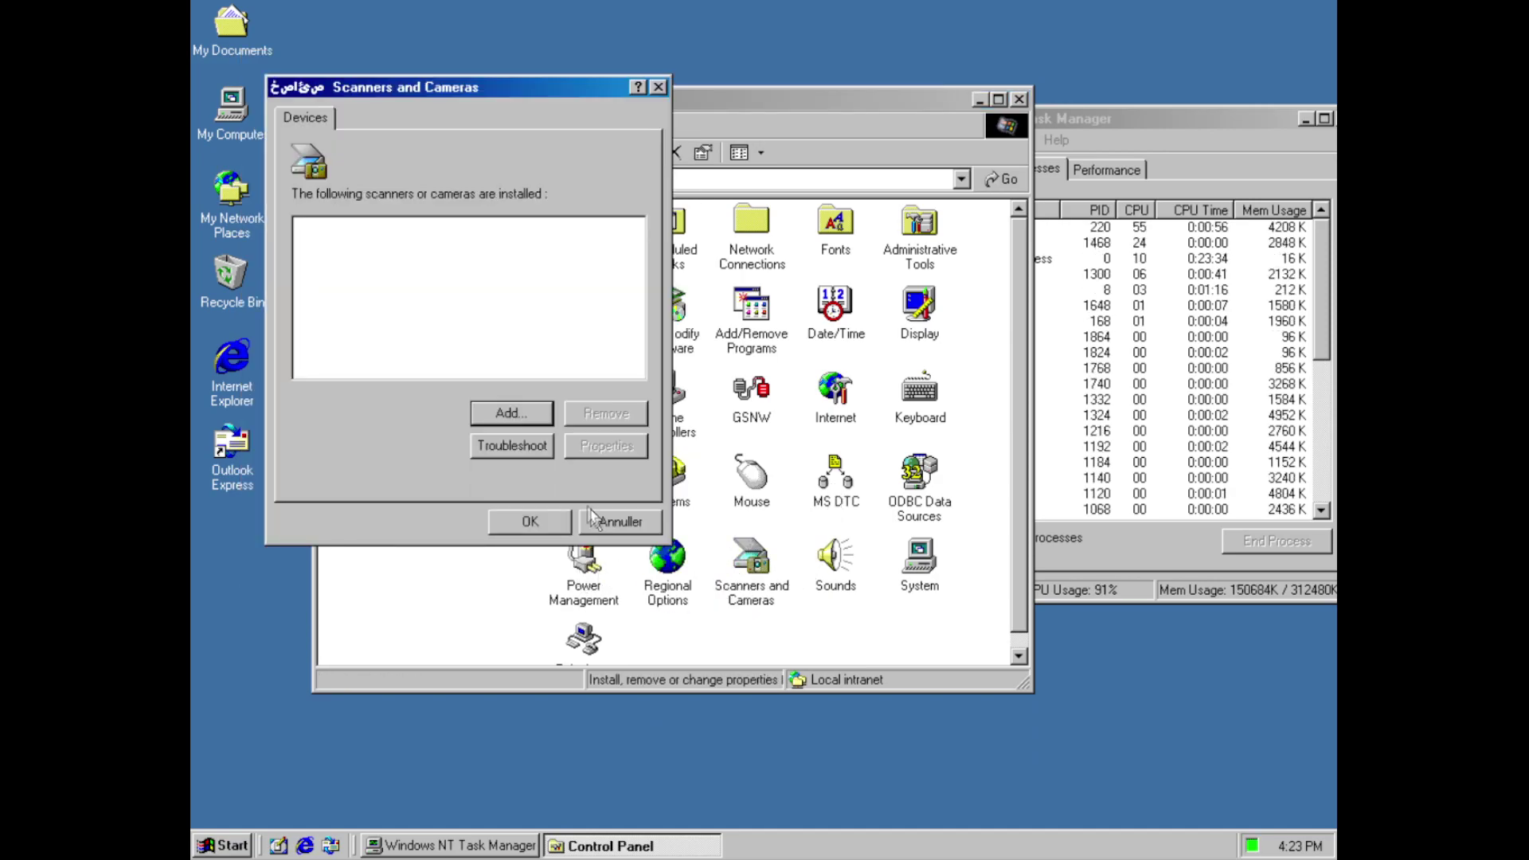
pyautogui.click(537, 416)
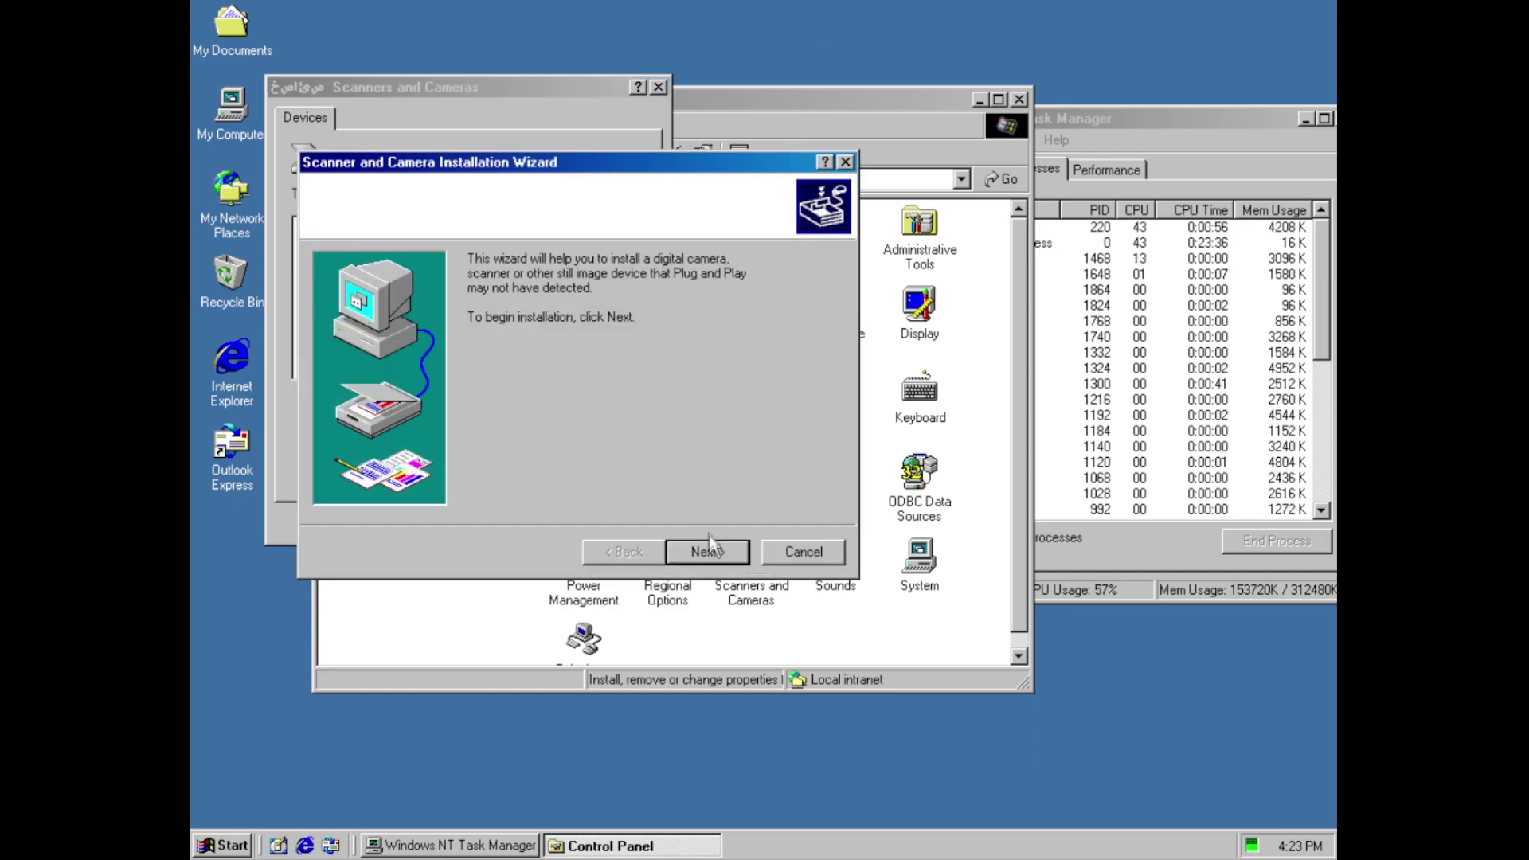
pyautogui.click(709, 548)
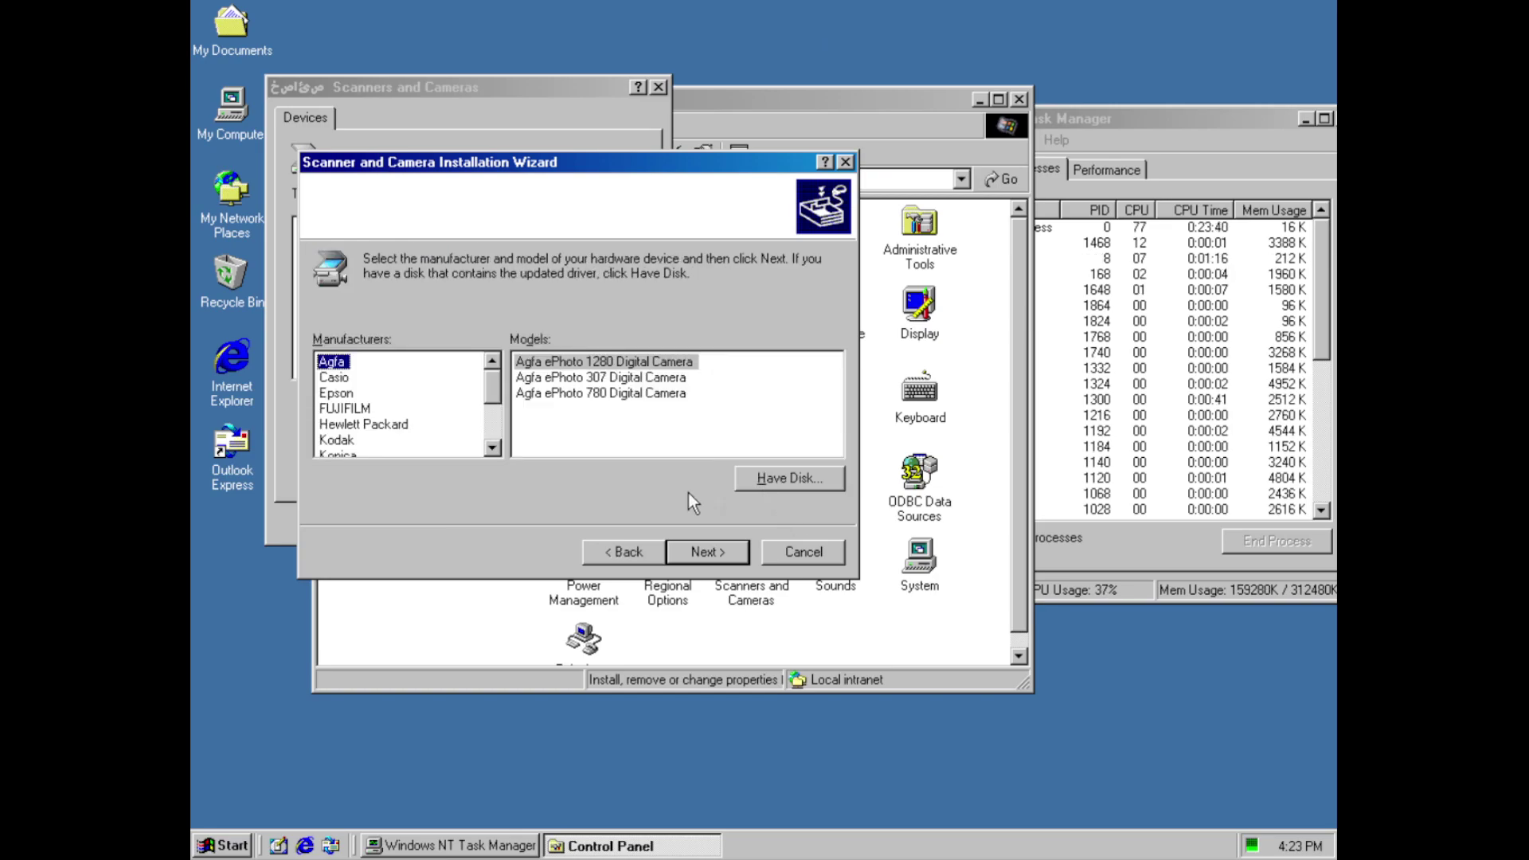
pyautogui.moveTo(490, 386); pyautogui.dragTo(494, 432)
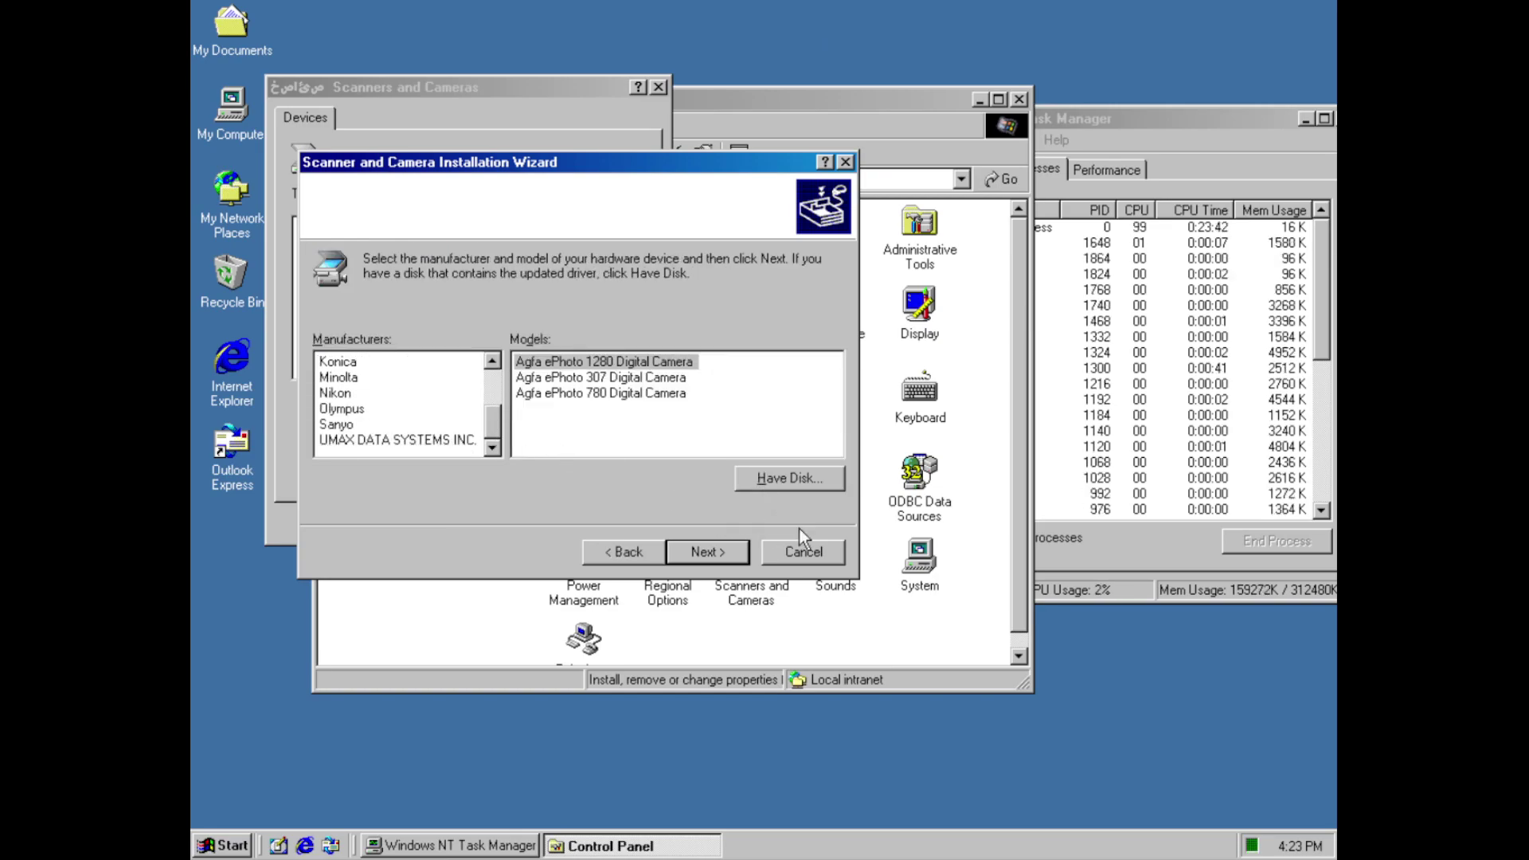
pyautogui.click(838, 556)
pyautogui.click(614, 519)
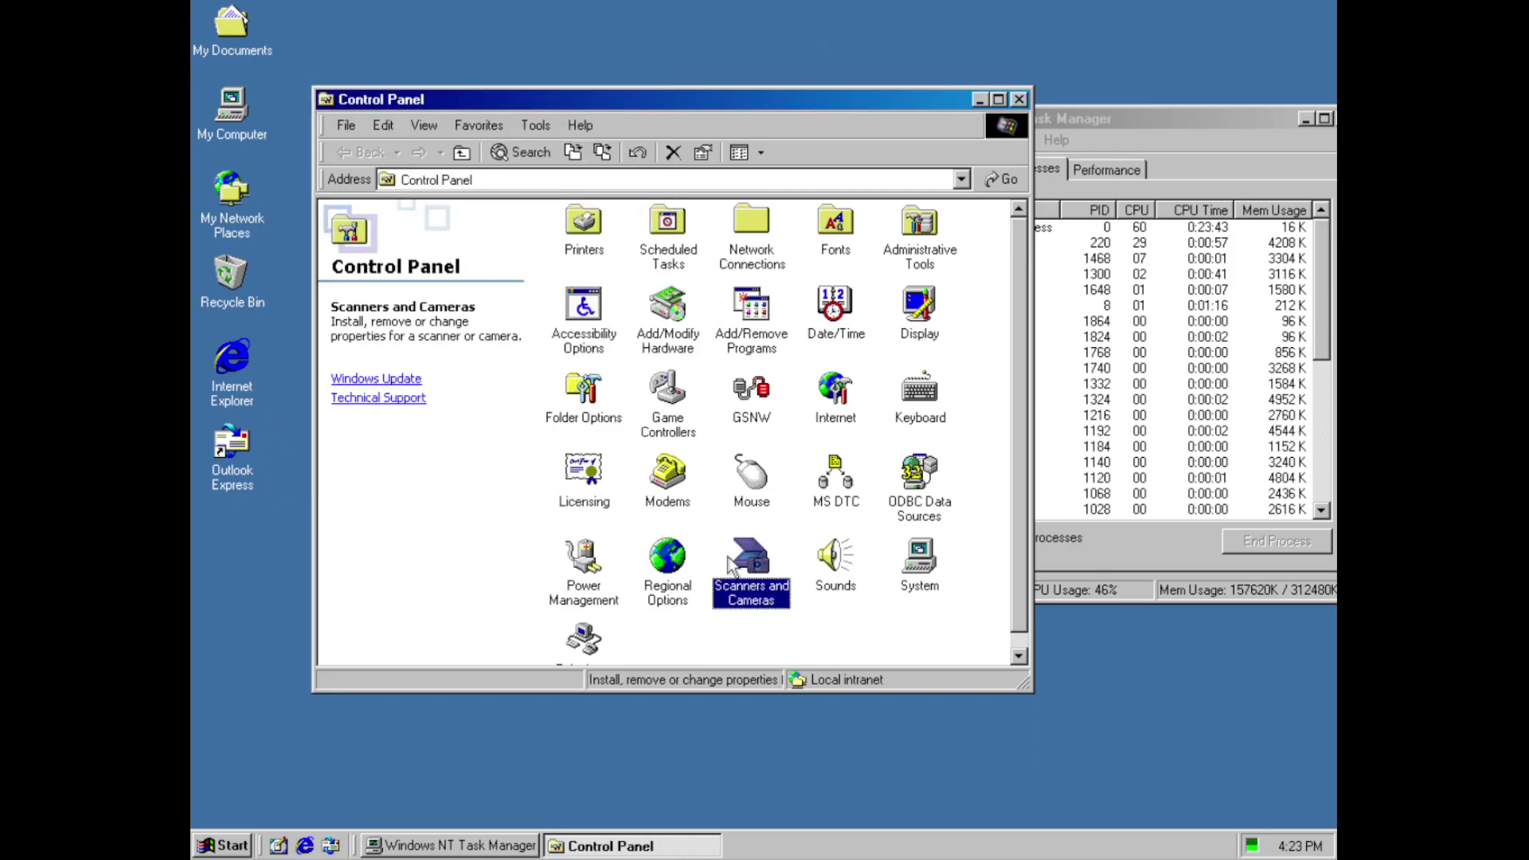
# Open the Sounds properties and preview the sounds of the Windows events from Asterisk to Exit Windows
pyautogui.doubleClick(834, 557)
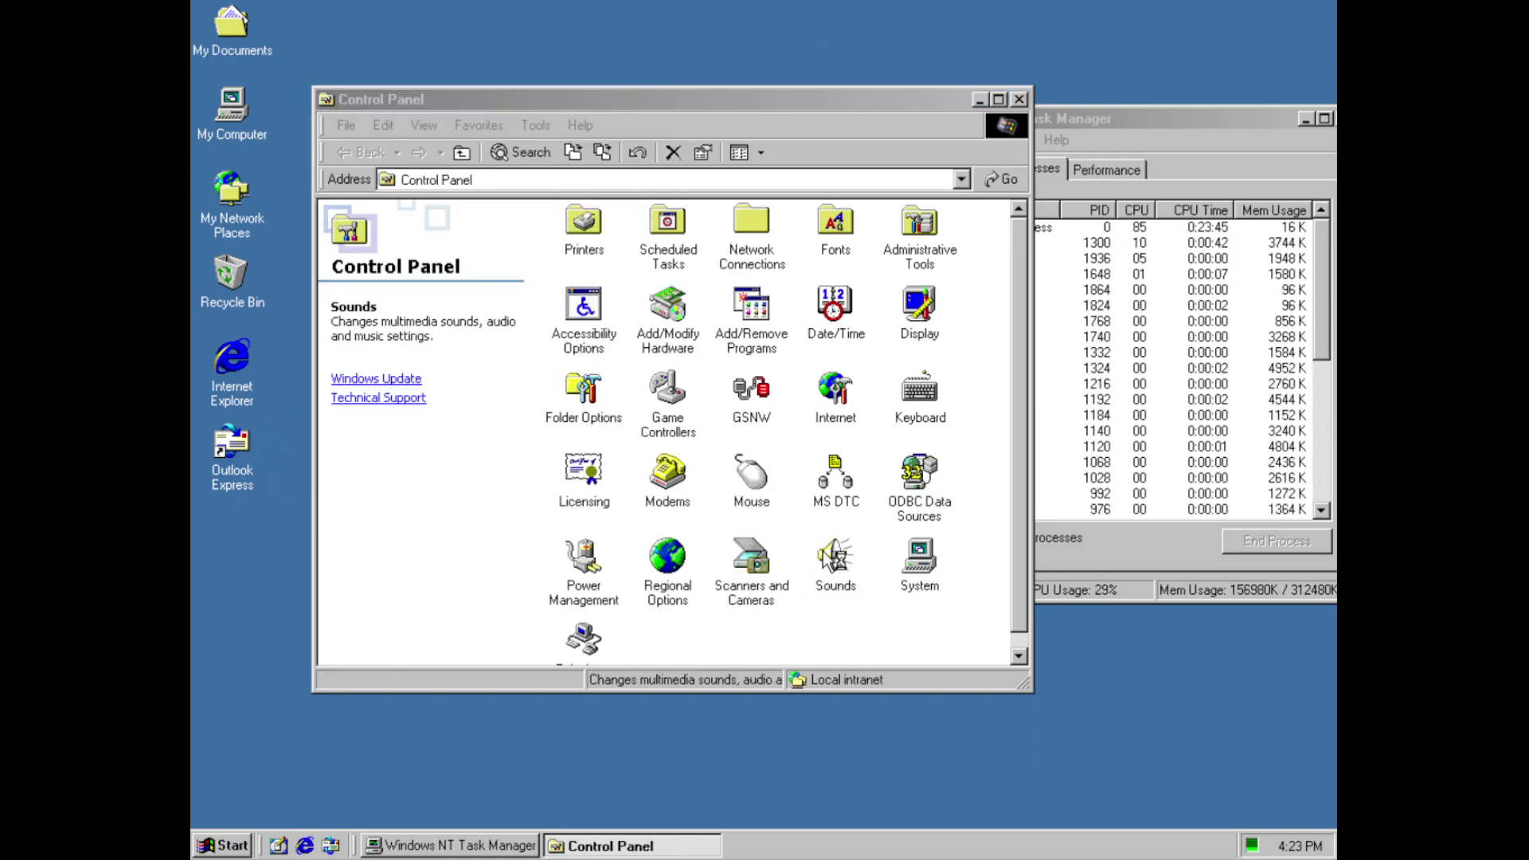
pyautogui.click(408, 236)
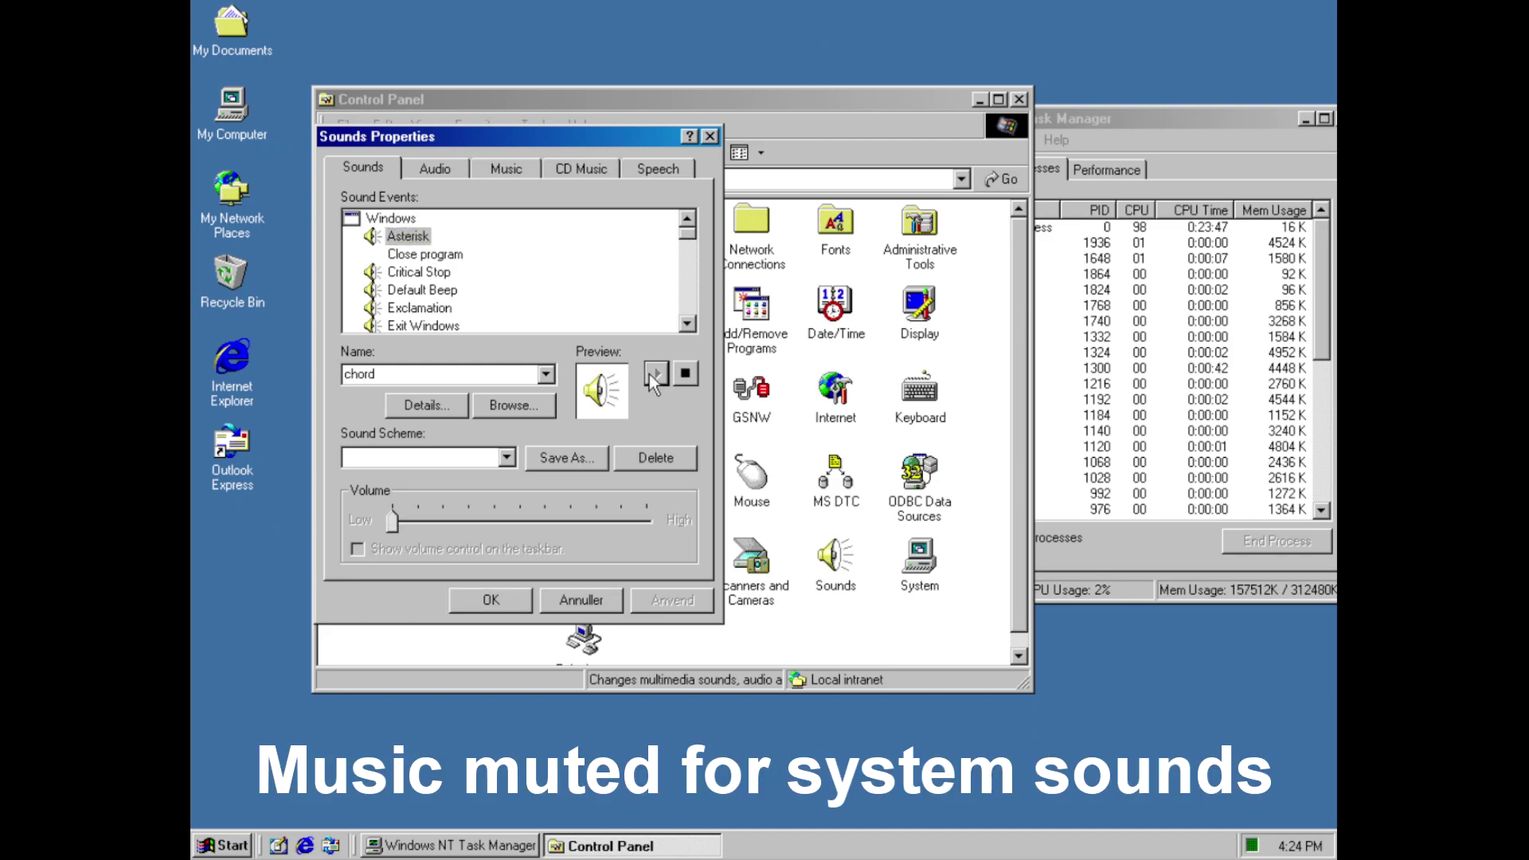
pyautogui.click(418, 273)
pyautogui.click(425, 290)
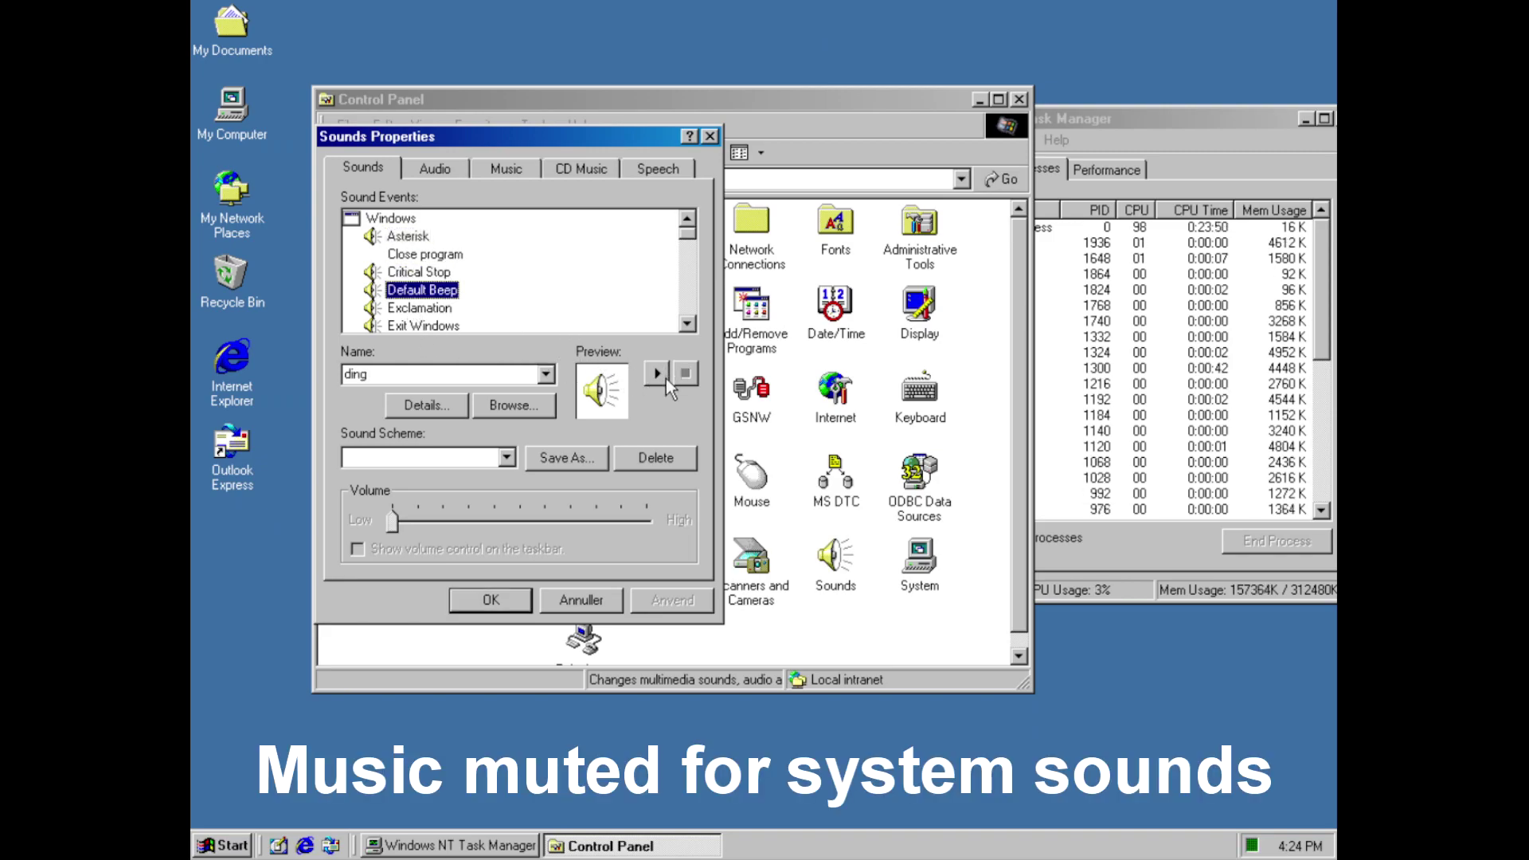
pyautogui.press('Down')
pyautogui.press('Down')
pyautogui.click(658, 374)
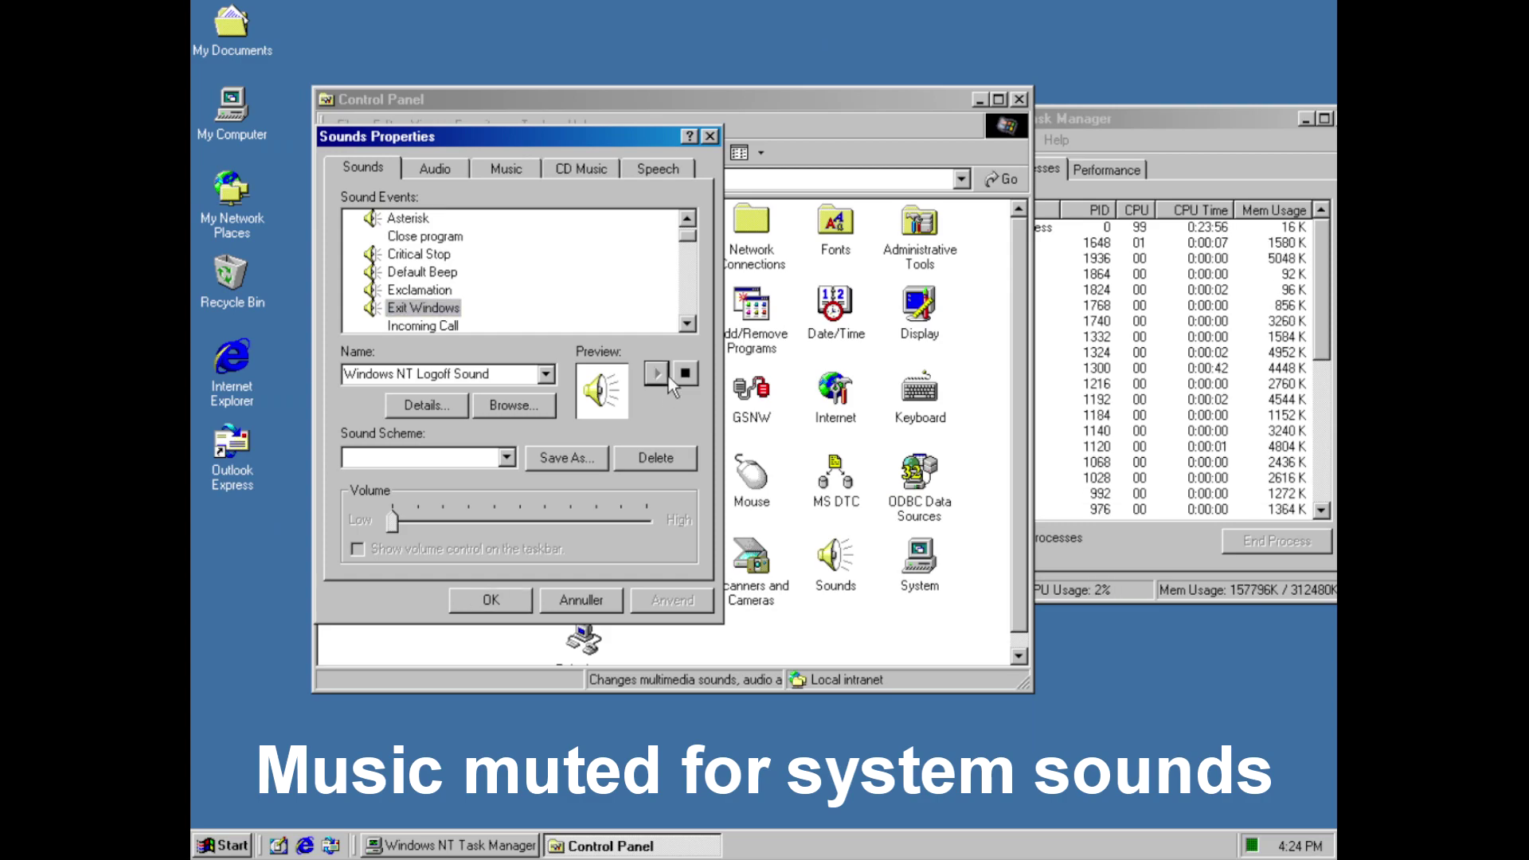
# Go through the Windows events after Exit Windows and preview the New Mail Notification sound
pyautogui.click(423, 307)
pyautogui.press('Down')
pyautogui.press('Down')
pyautogui.press('Down')
pyautogui.press('Down')
pyautogui.press('Down')
pyautogui.press('Down')
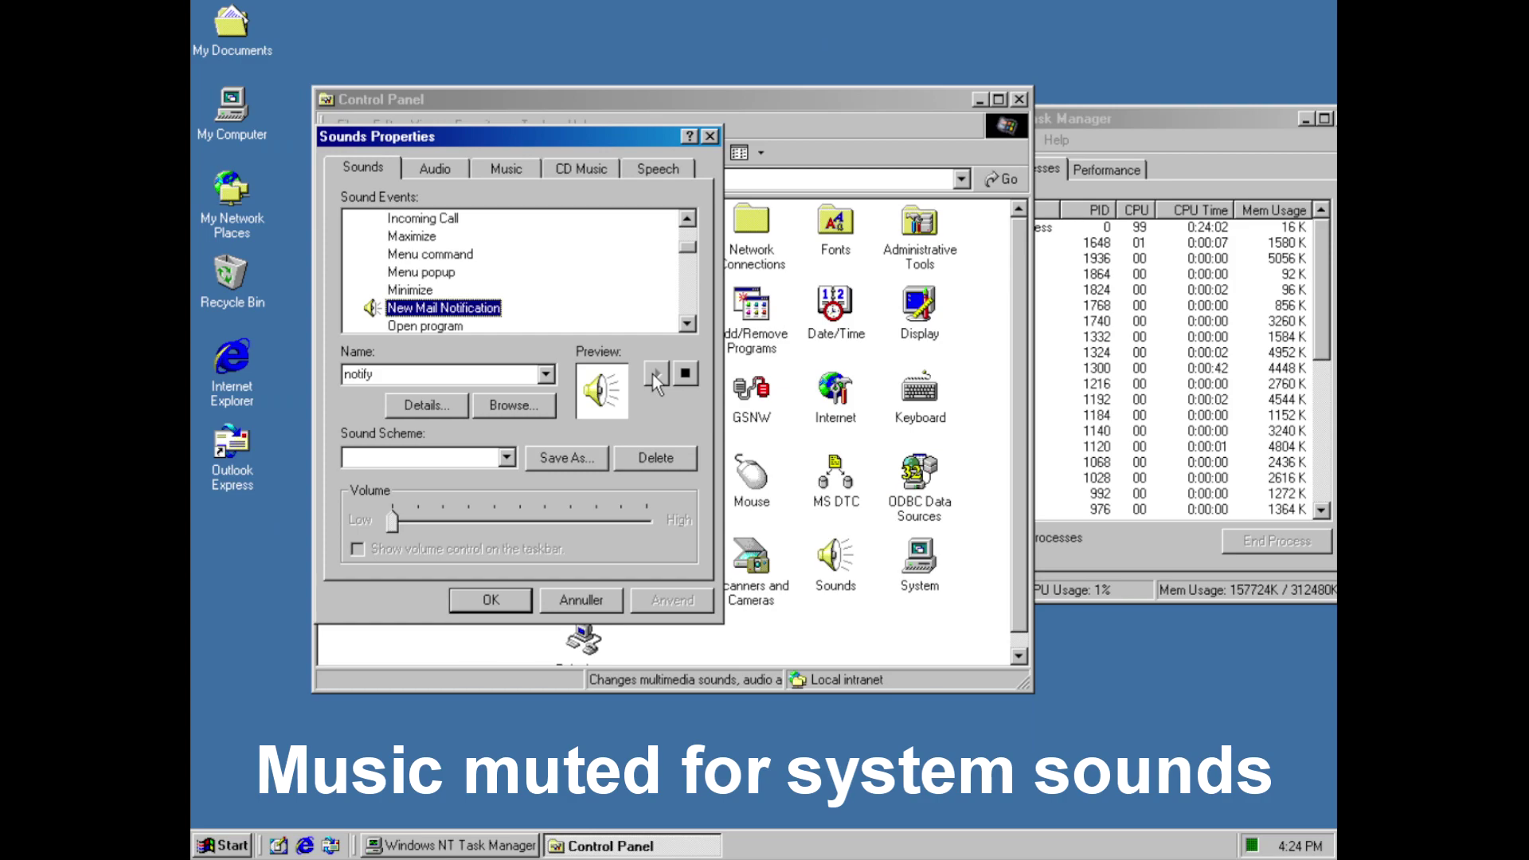
pyautogui.click(654, 374)
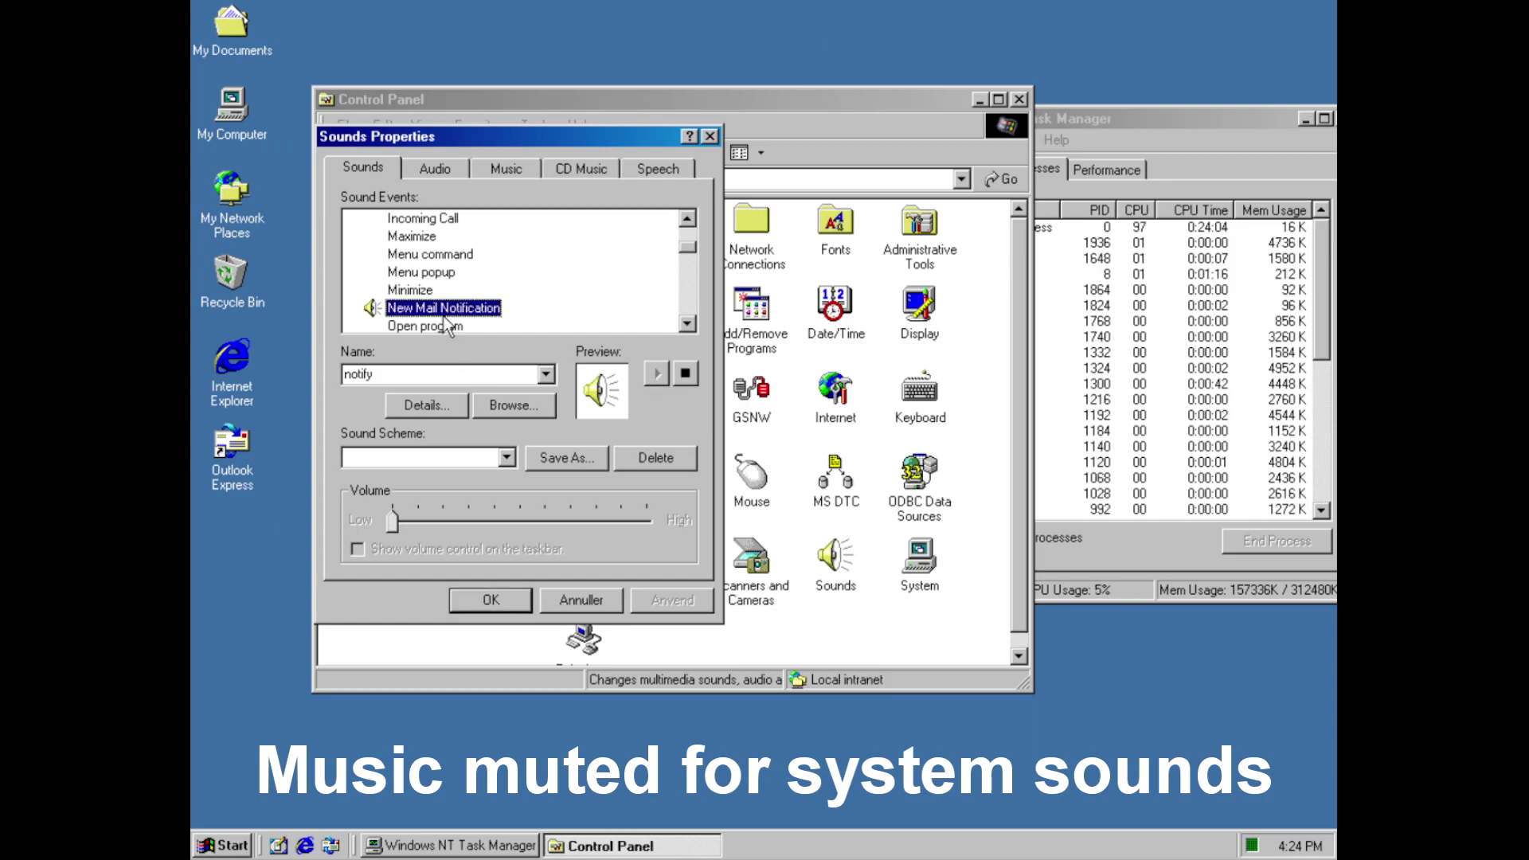
# Go through the remaining Windows events and preview the Start Windows sound
pyautogui.press('Down')
pyautogui.press('Down')
pyautogui.press('Down')
pyautogui.press('Down')
pyautogui.press('Down')
pyautogui.press('Down')
pyautogui.press('Down')
pyautogui.press('Down')
pyautogui.press('Down')
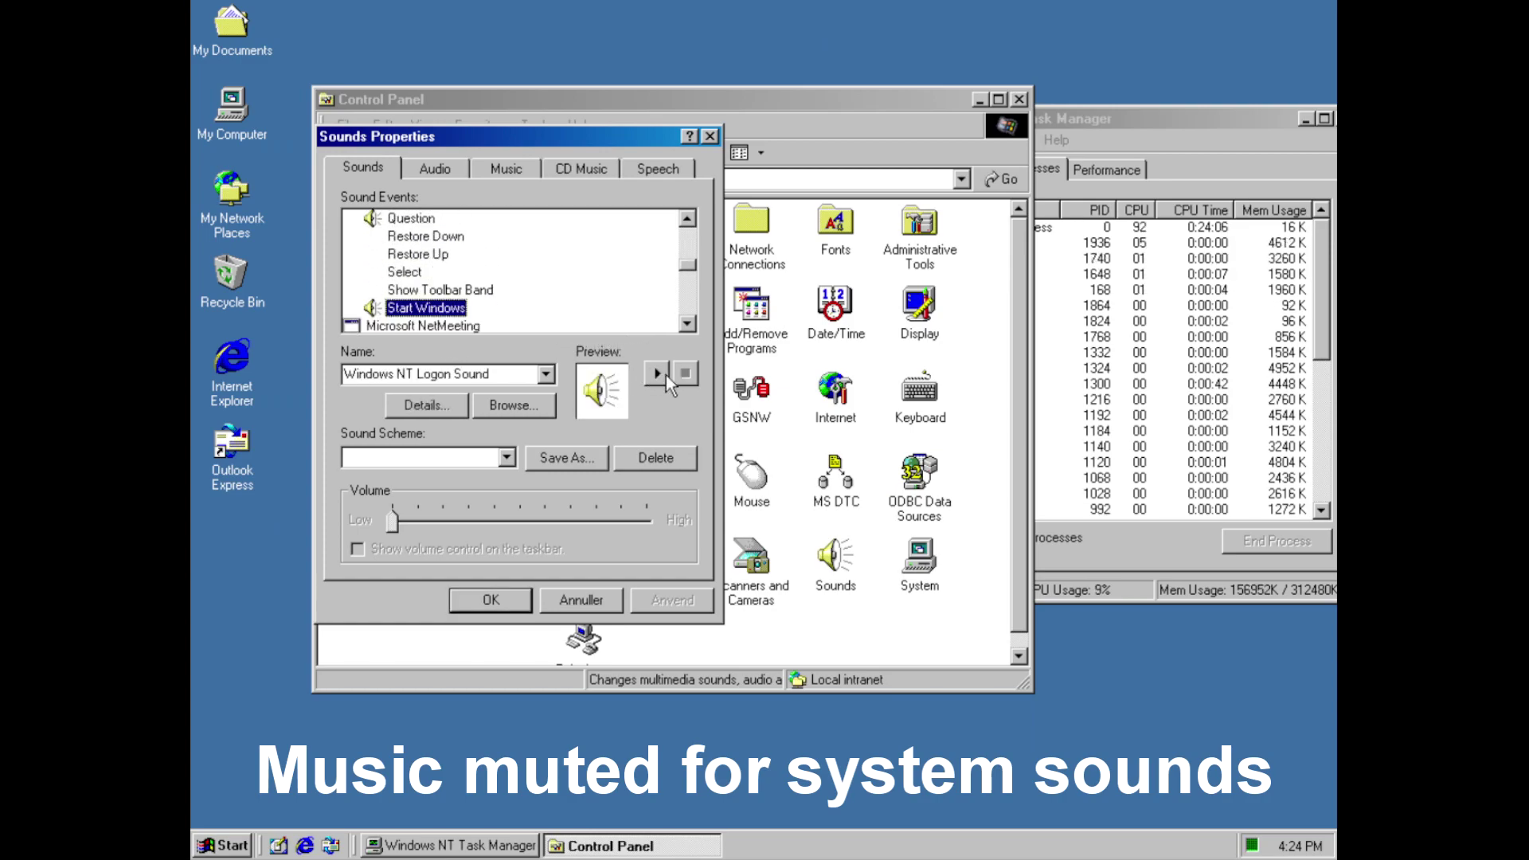
pyautogui.press('Down')
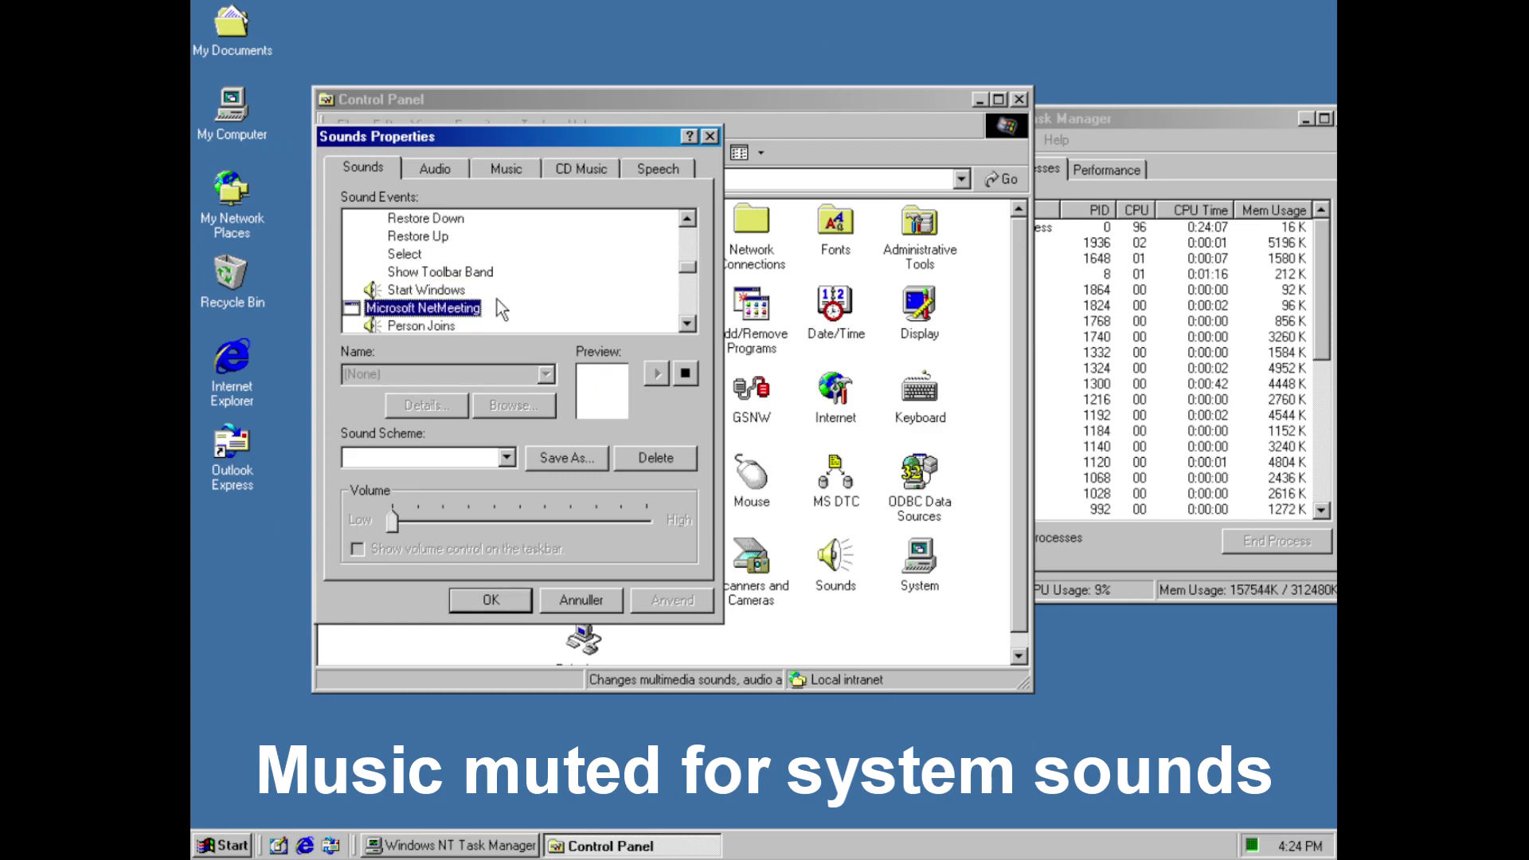
# Preview the sounds of the Microsoft NetMeeting events, from Person Joins to Receive Request to Join
pyautogui.press('Down')
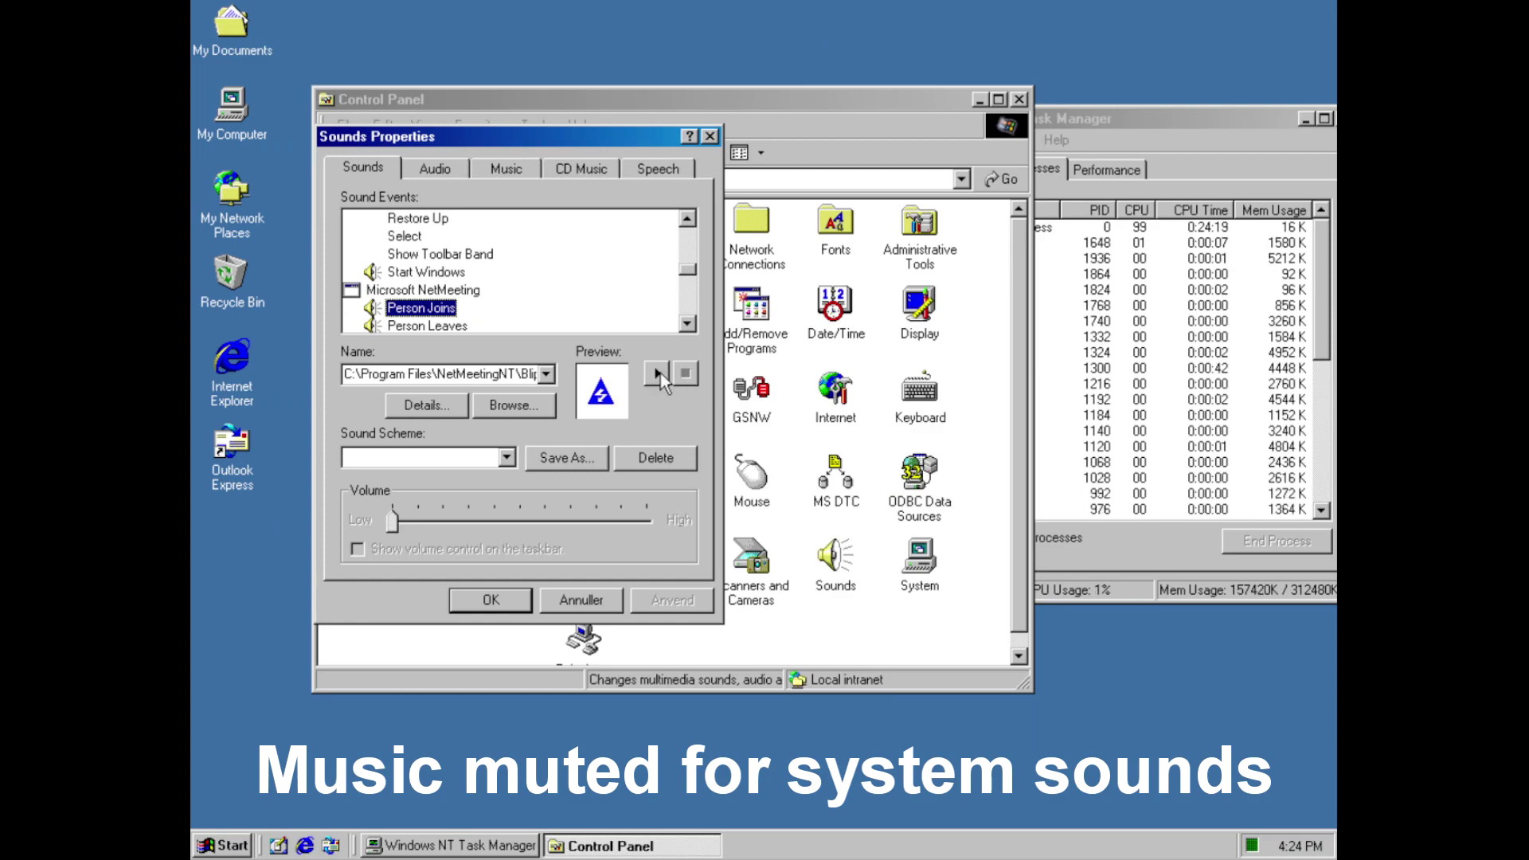
pyautogui.click(659, 373)
pyautogui.press('Down')
pyautogui.press('Down')
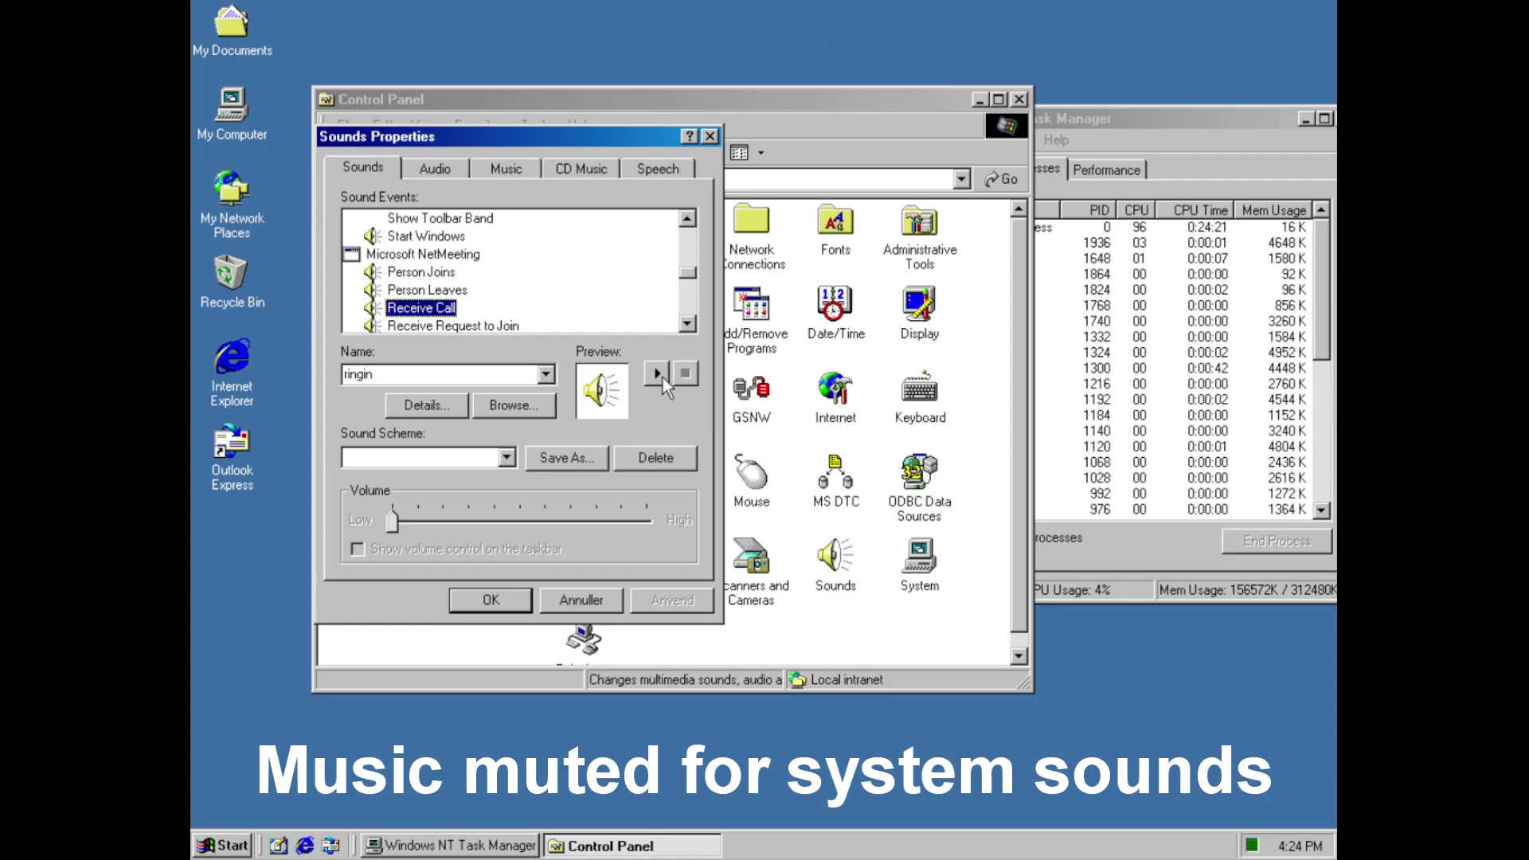
pyautogui.press('Up')
pyautogui.click(663, 378)
pyautogui.click(440, 311)
pyautogui.click(658, 372)
pyautogui.click(478, 325)
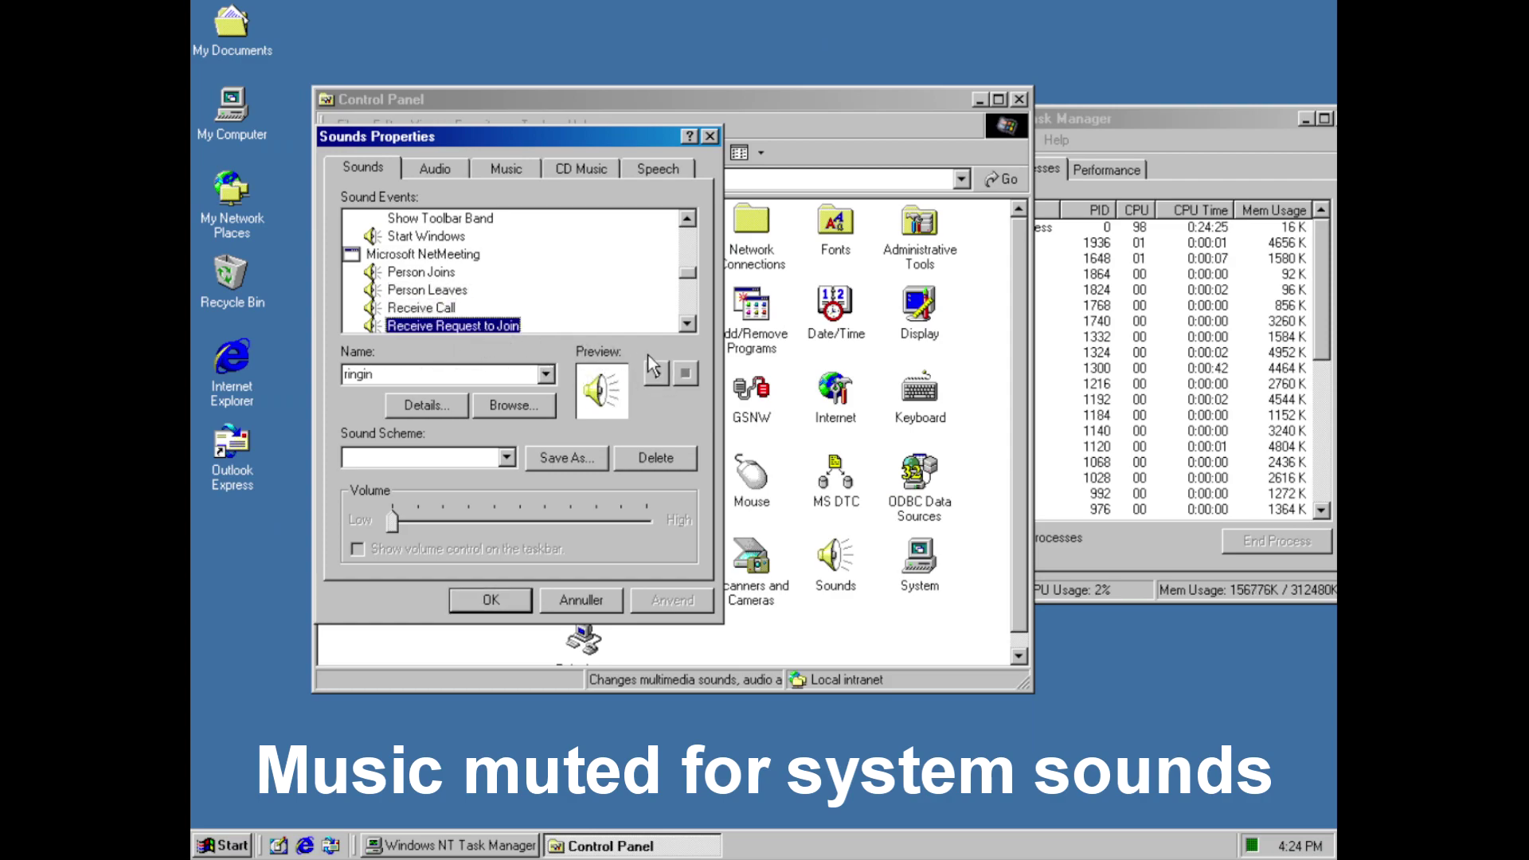
pyautogui.click(442, 326)
# Go through the Windows Explorer sound events and agree to use the start.wav file for Start Navigation anyway
pyautogui.press('Down')
pyautogui.press('Down')
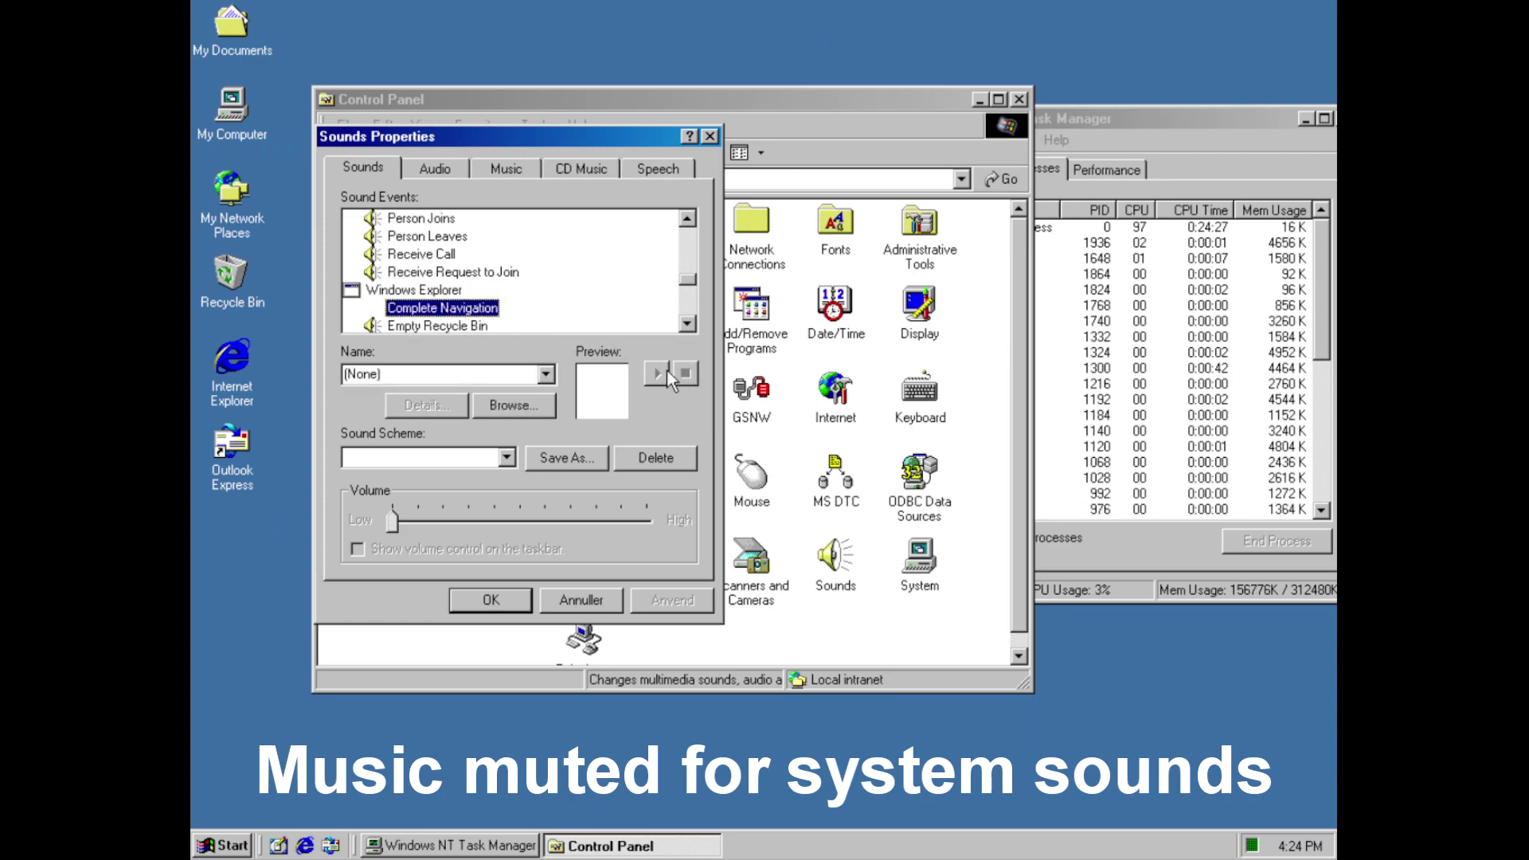
pyautogui.click(665, 371)
pyautogui.click(467, 315)
pyautogui.press('Down')
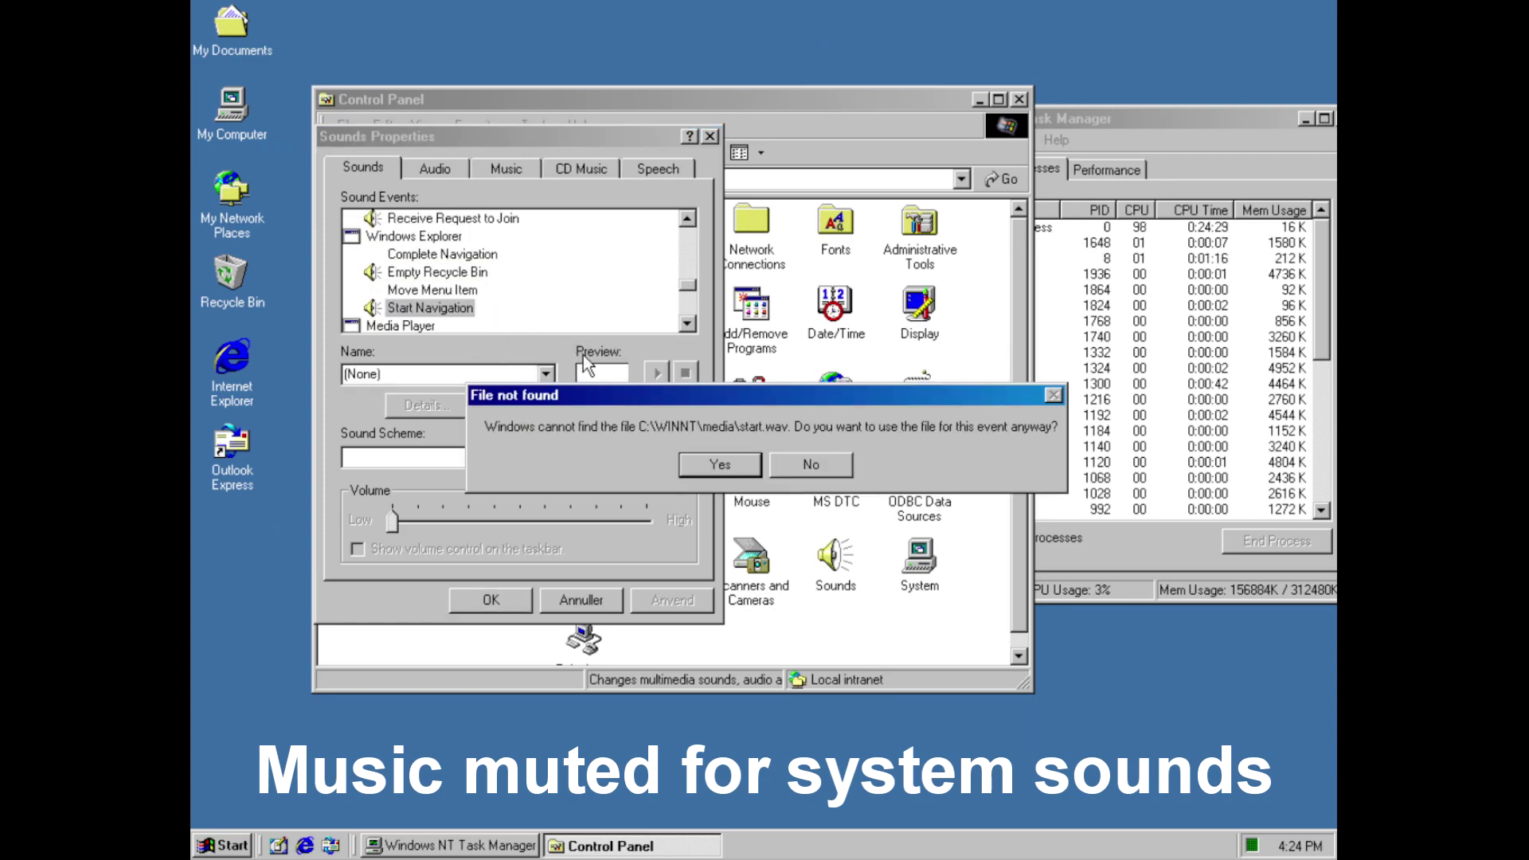
pyautogui.click(742, 468)
# Go through the Media Player and Power Configurator events and preview the Critical Battery Alarm sound
pyautogui.press('Down')
pyautogui.press('Down')
pyautogui.press('Down')
pyautogui.press('Down')
pyautogui.press('Down')
pyautogui.press('Down')
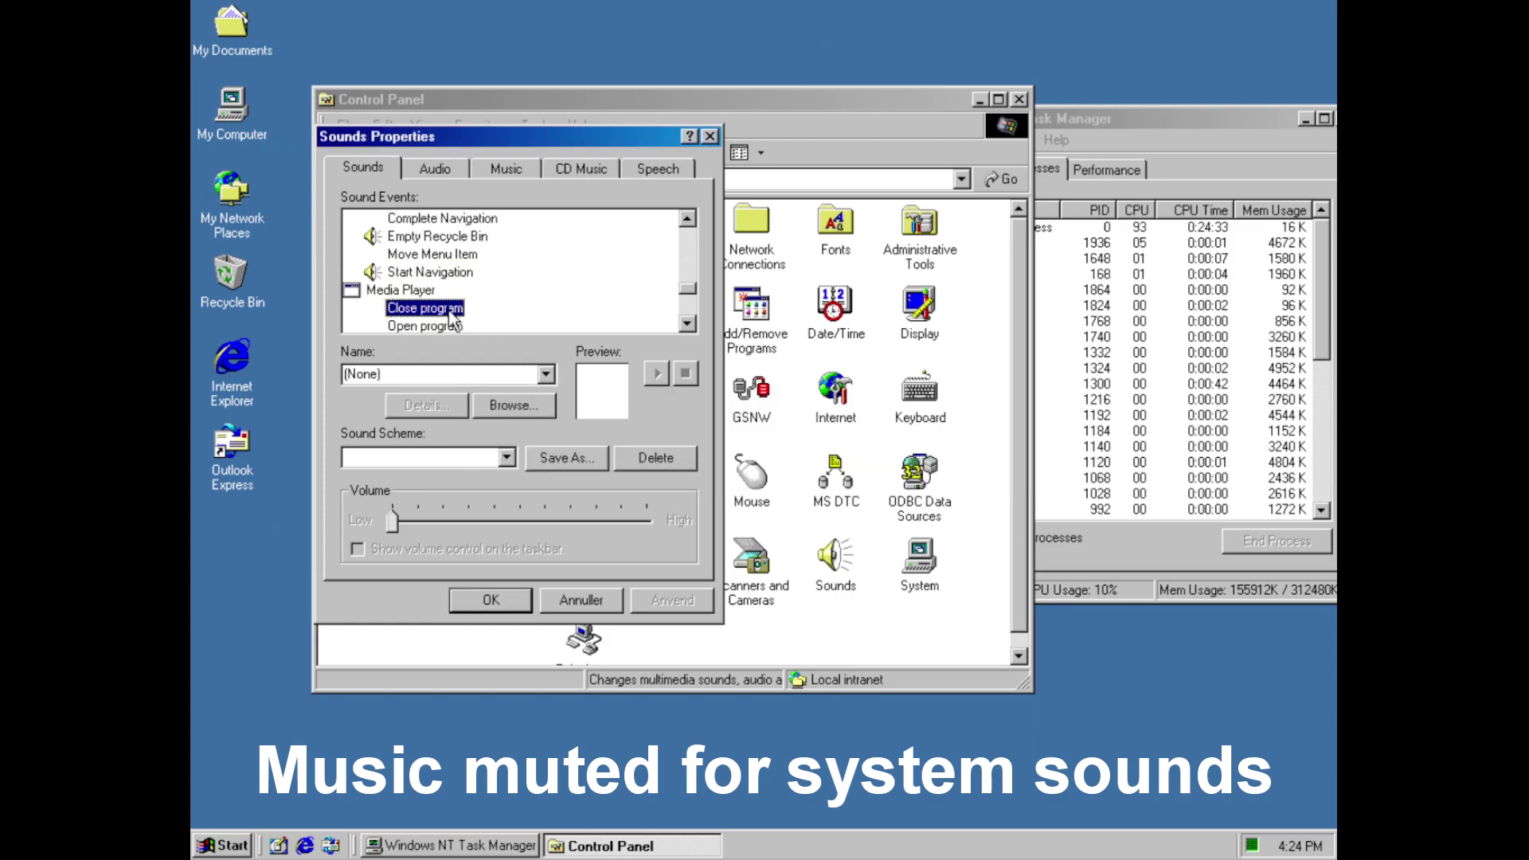
pyautogui.press('Up')
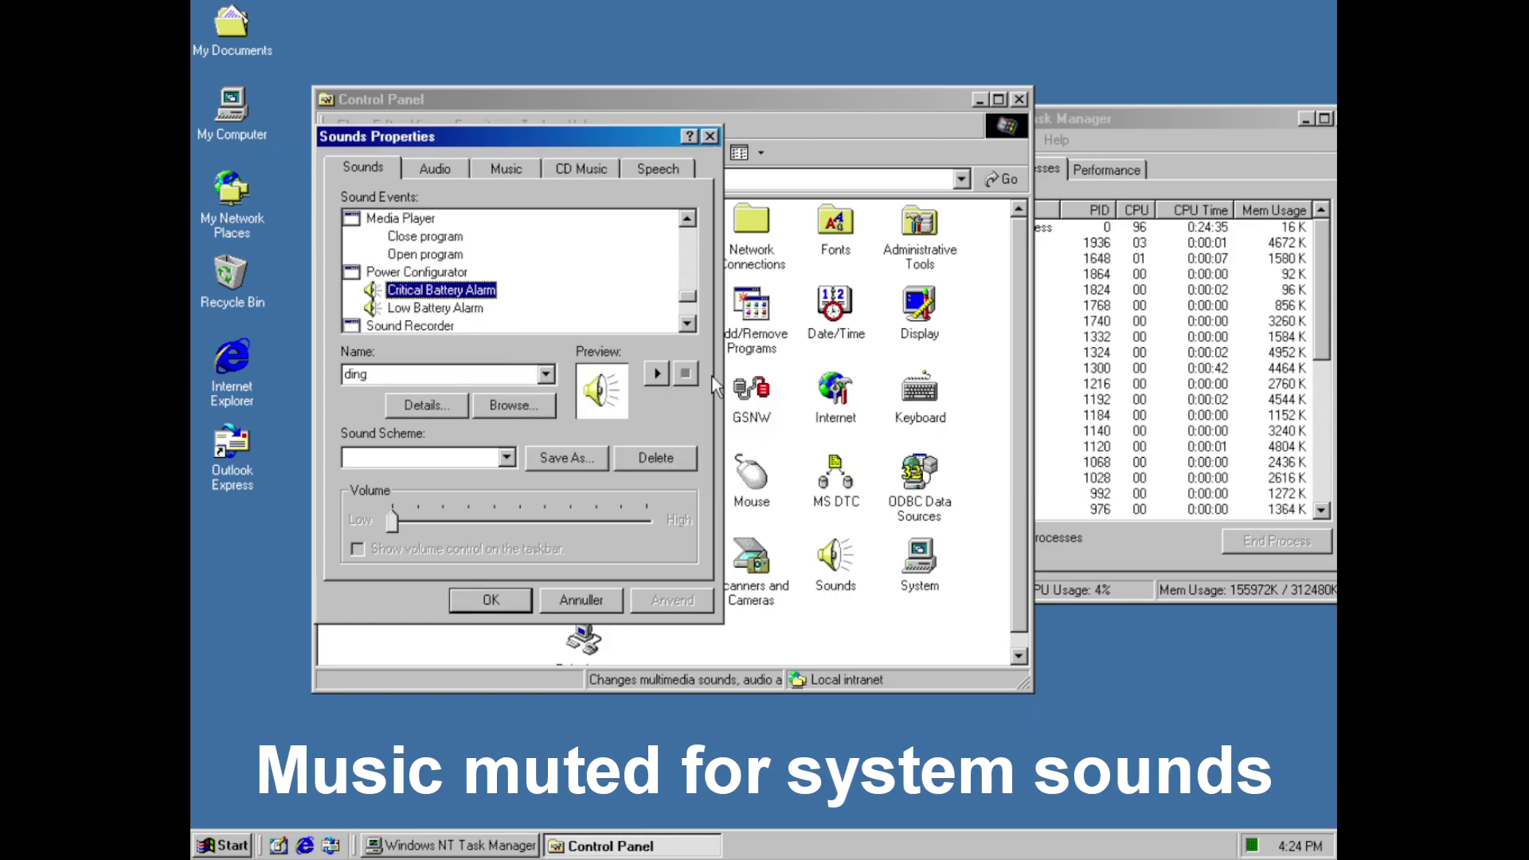
pyautogui.click(657, 372)
pyautogui.click(448, 323)
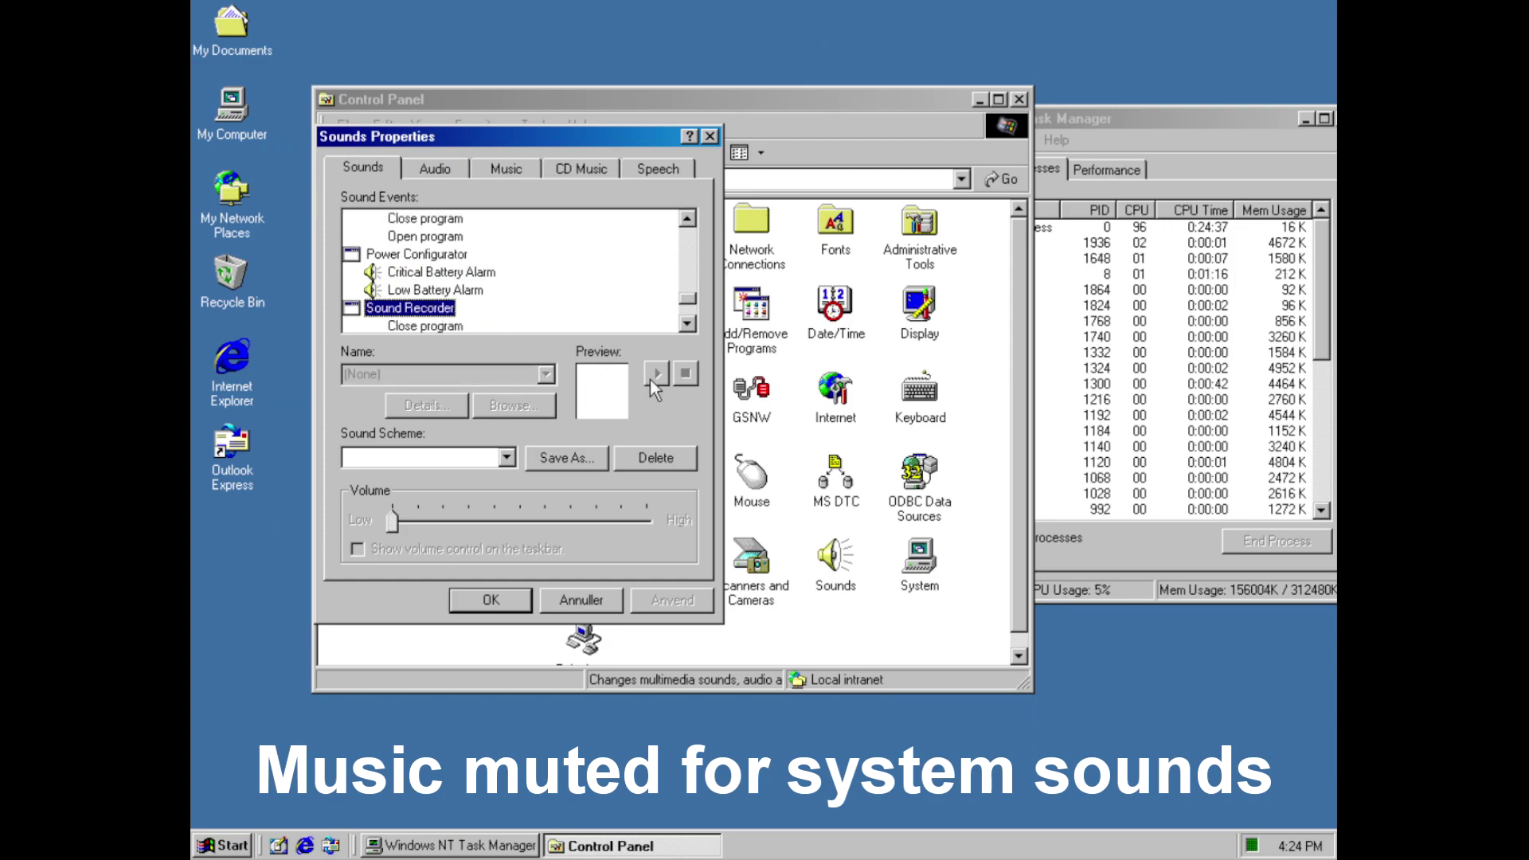
pyautogui.press('Up')
# Go through the Sound Recorder events and preview the Fax Monitor sounds for Incoming Fax and Outgoing Fax
pyautogui.click(454, 325)
pyautogui.press('Down')
pyautogui.press('Down')
pyautogui.press('Down')
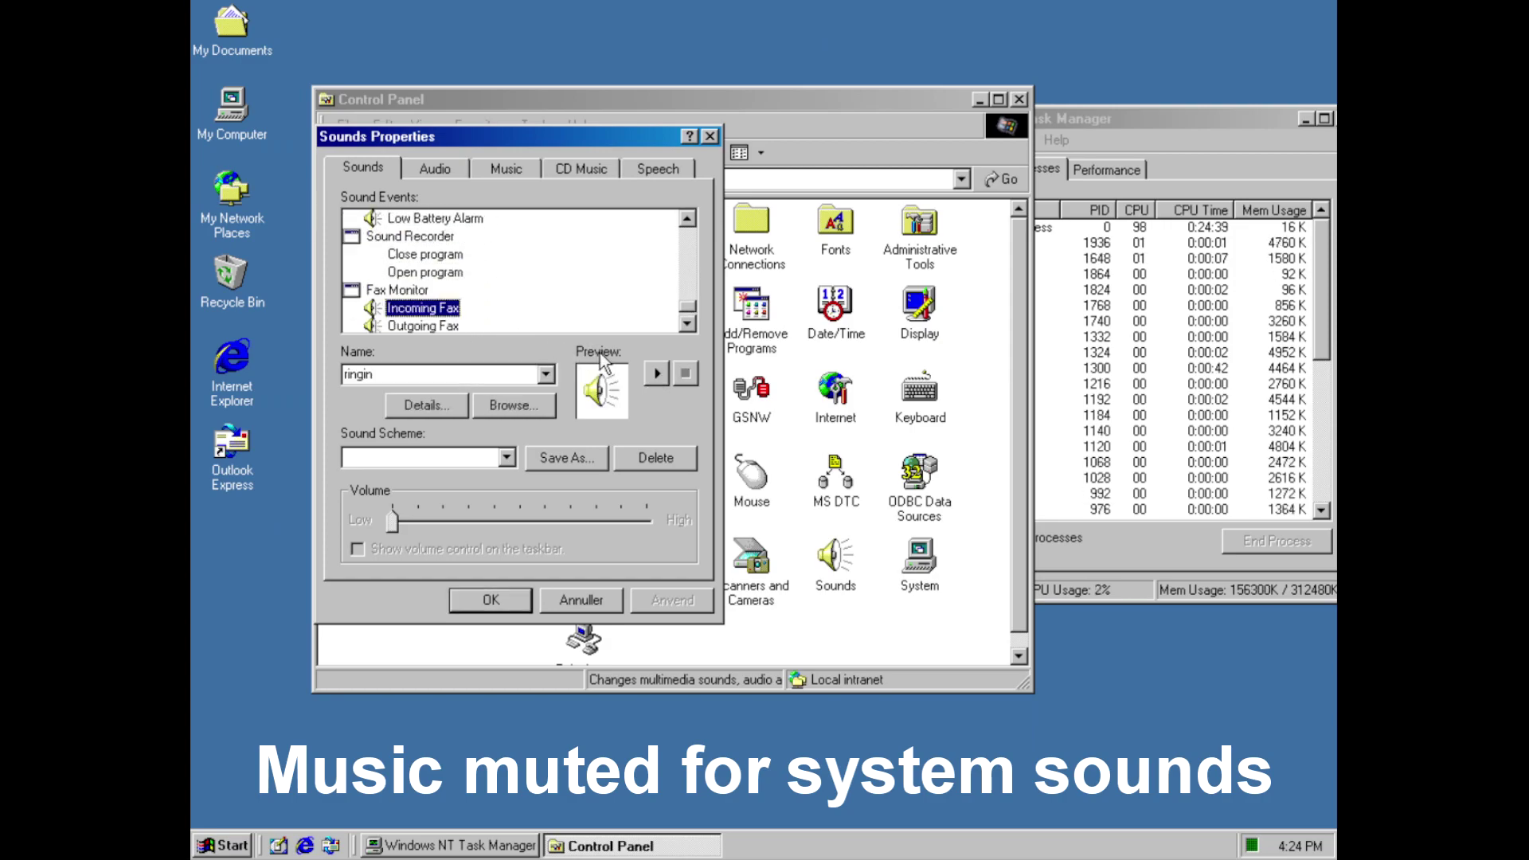
pyautogui.scroll(-1, 613, 367)
pyautogui.click(655, 379)
pyautogui.click(443, 309)
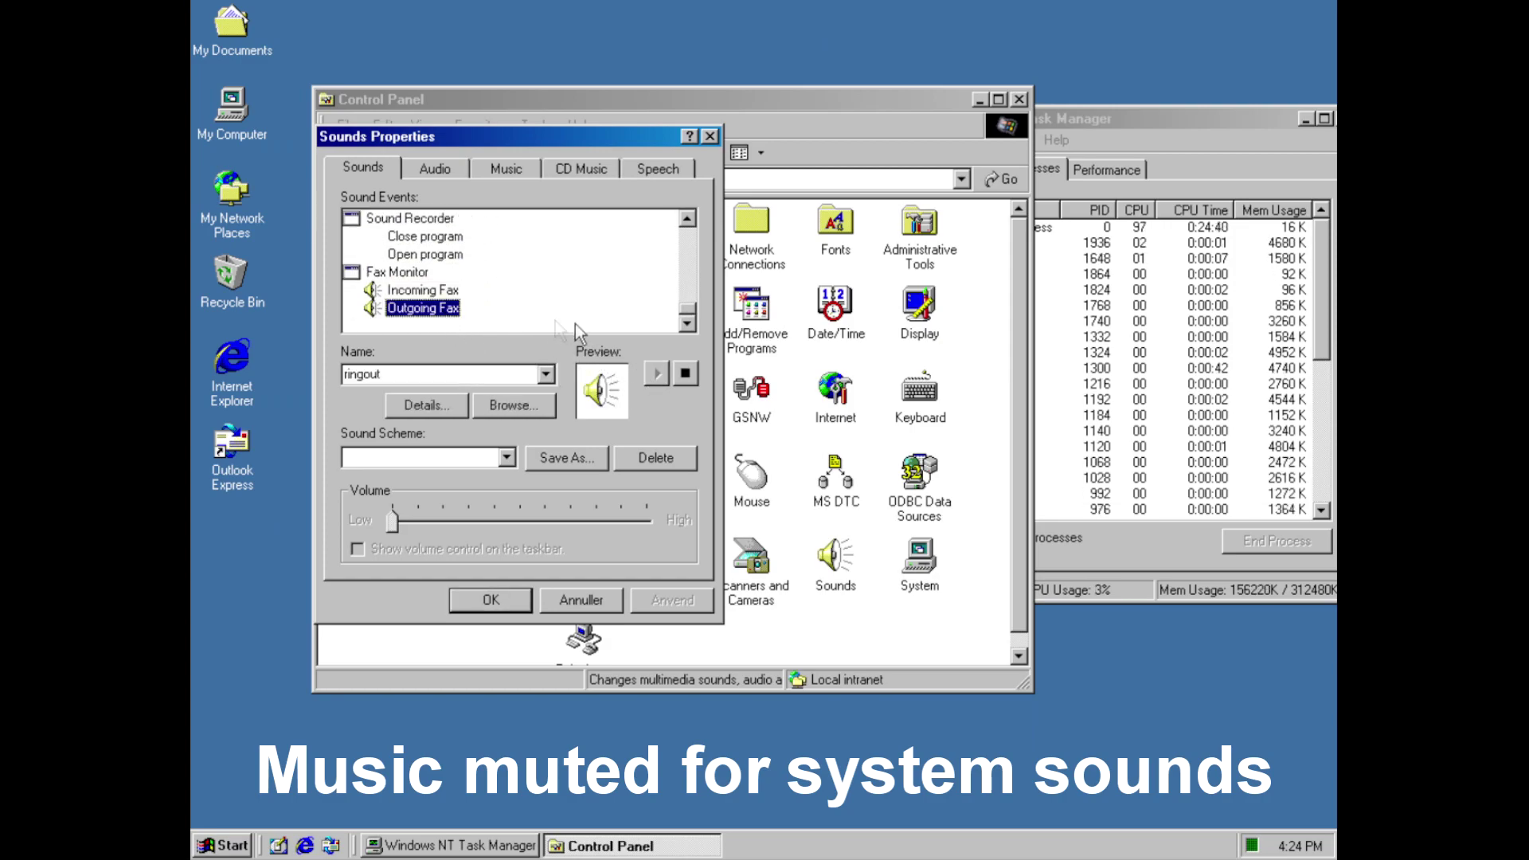
pyautogui.click(649, 376)
# Choose the Accessible Scheme #1 sound scheme without saving the previous scheme, and preview its Asterisk sound
pyautogui.click(474, 458)
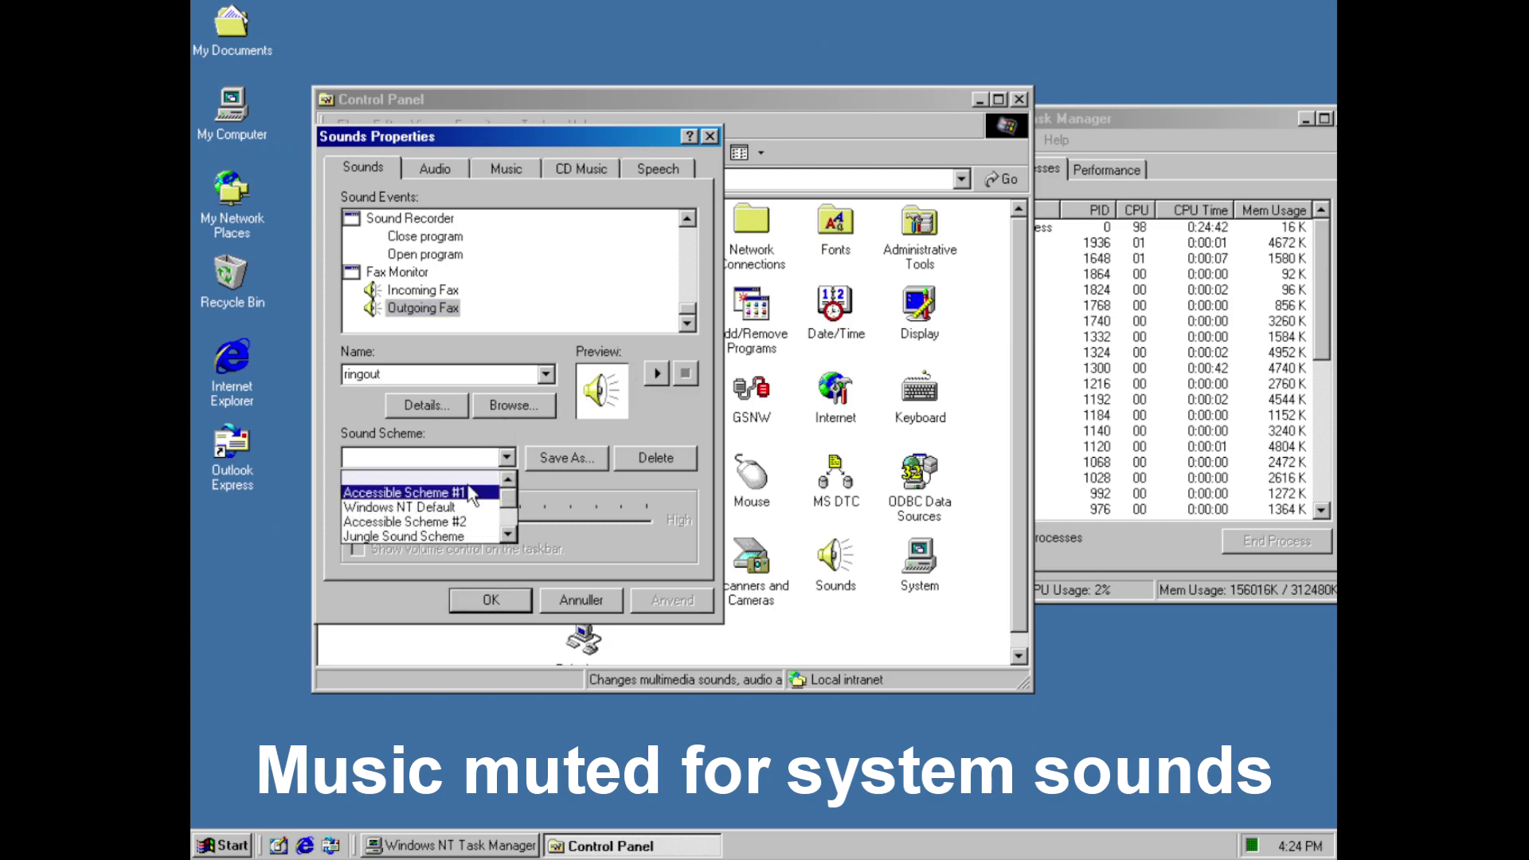
pyautogui.click(487, 494)
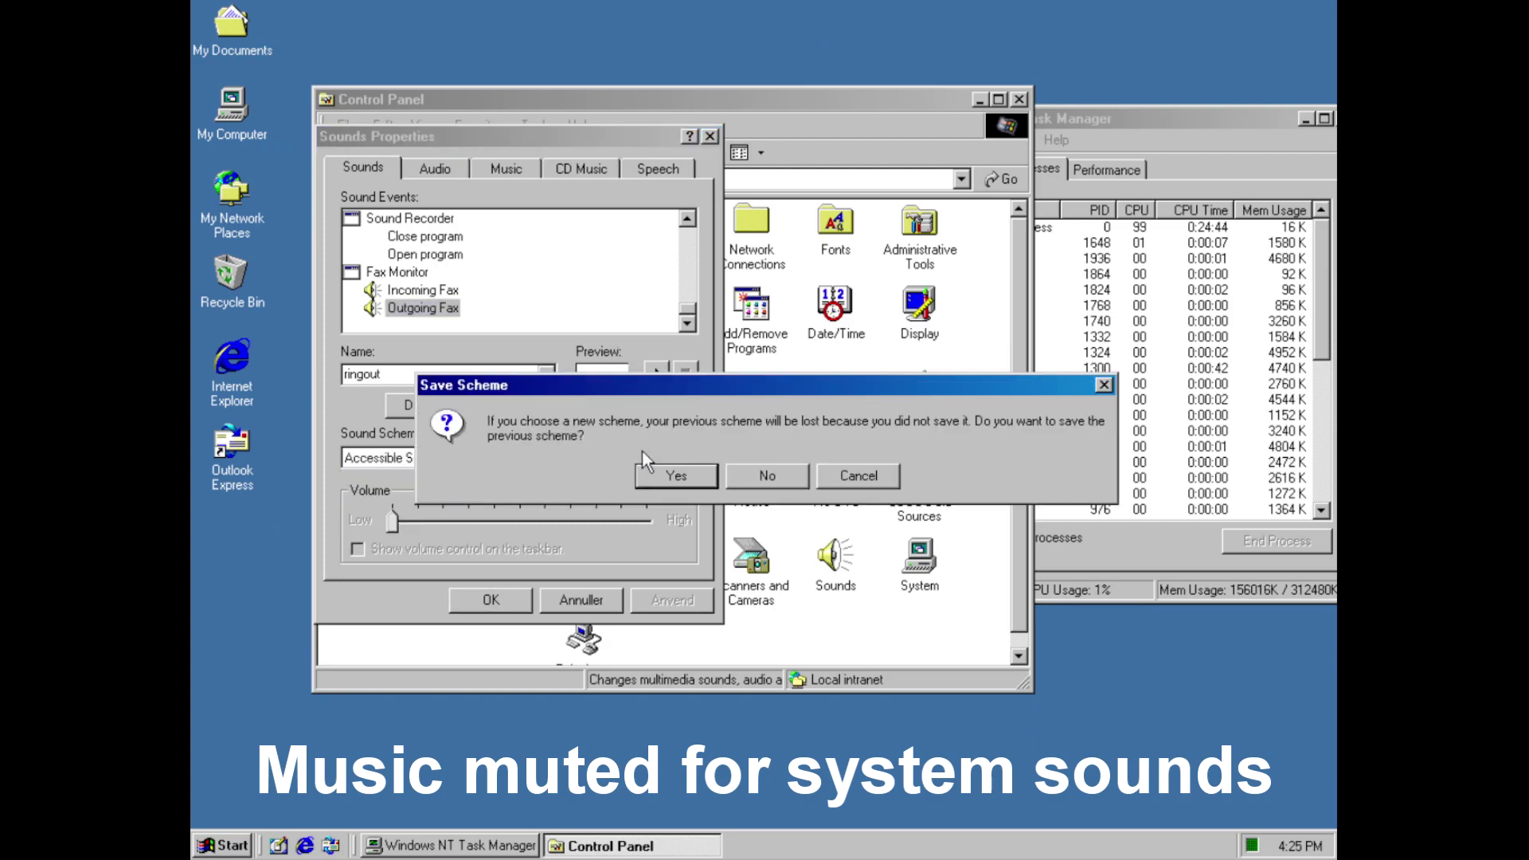
pyautogui.click(734, 478)
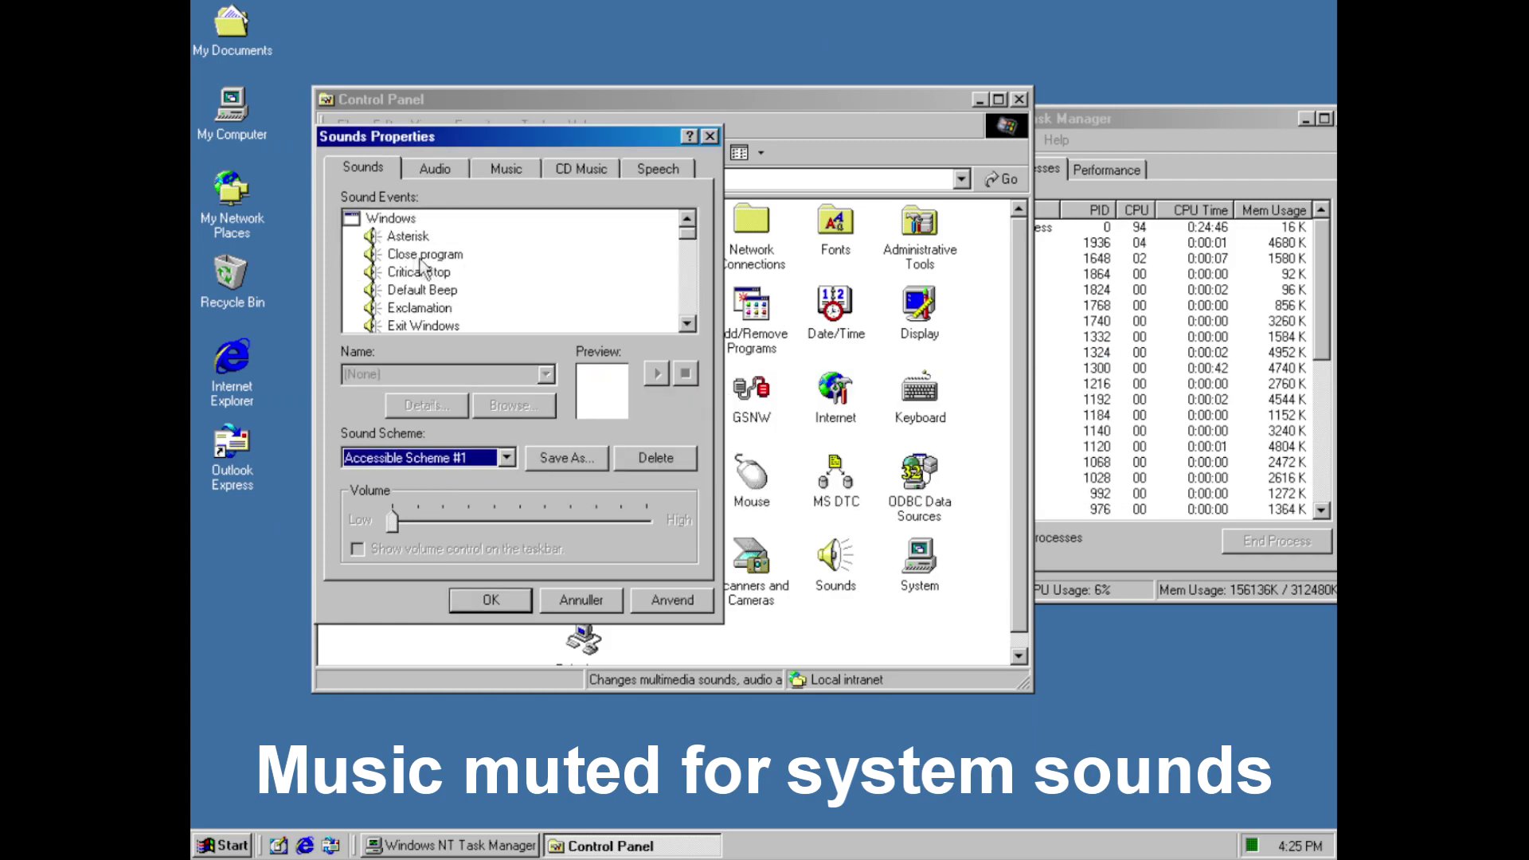
pyautogui.click(400, 241)
pyautogui.click(657, 375)
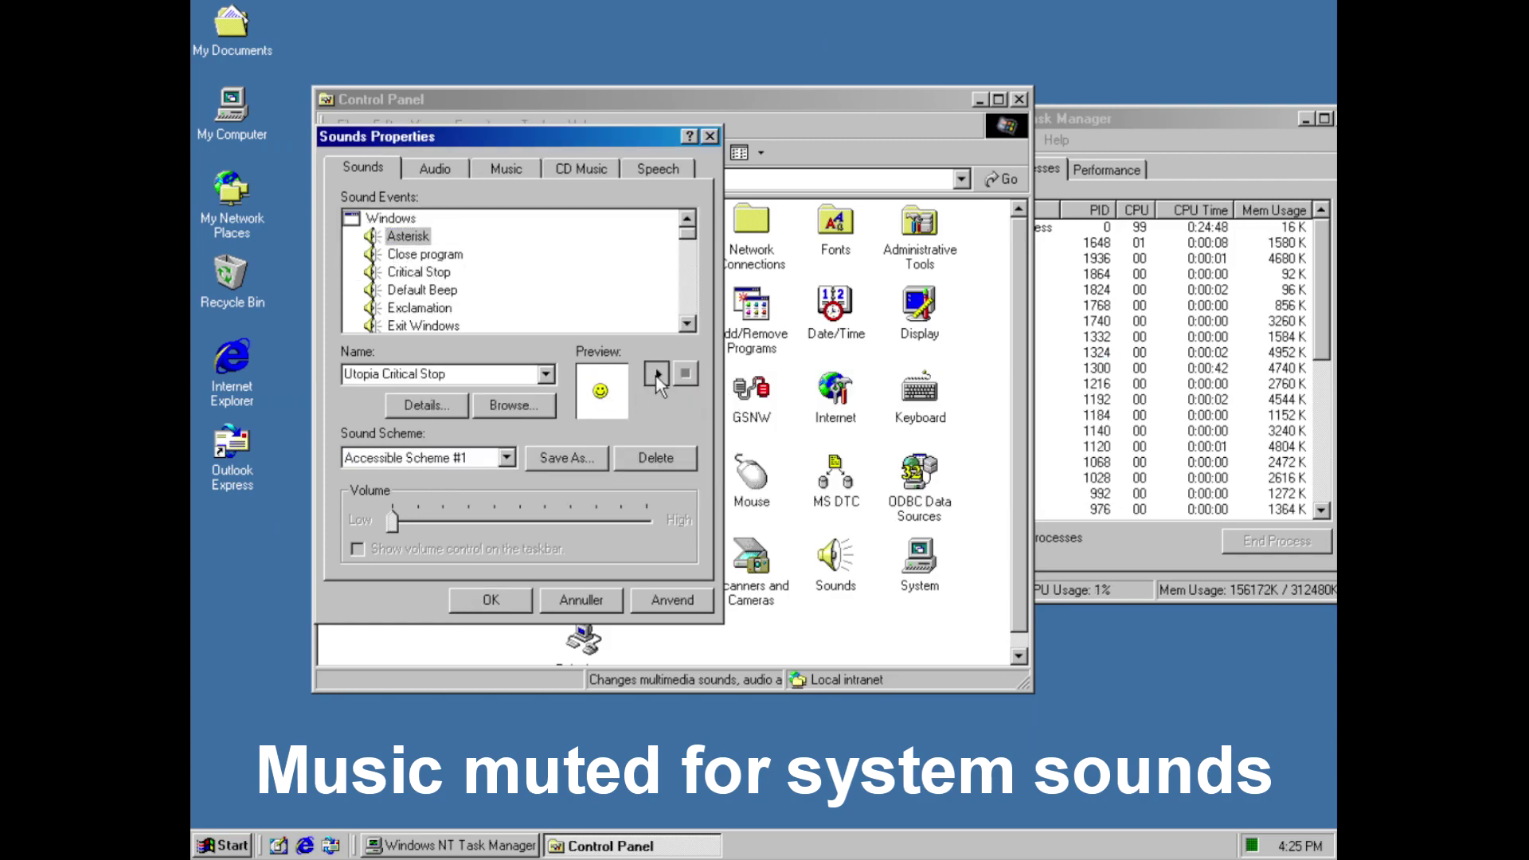
# View the sounds that Accessible Scheme #1 assigns to the Windows events up to New Mail Notification
pyautogui.click(453, 292)
pyautogui.press('Up')
pyautogui.press('Up')
pyautogui.press('Up')
pyautogui.press('Up')
pyautogui.press('Down')
pyautogui.press('Down')
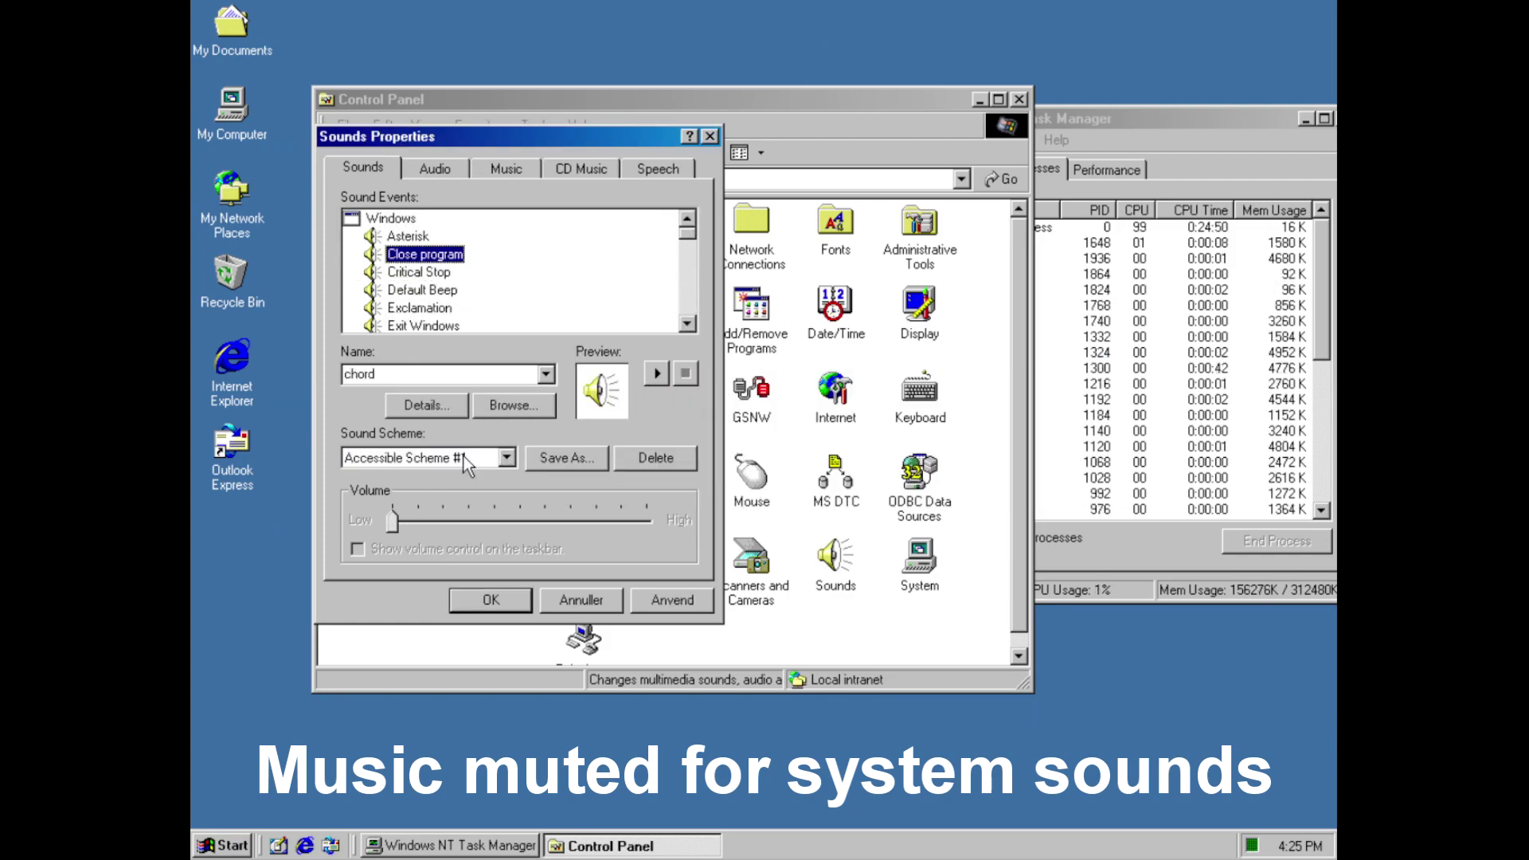
pyautogui.press('Down')
pyautogui.press('Down')
pyautogui.press('Down')
pyautogui.press('Down')
pyautogui.press('Down')
pyautogui.press('Down')
pyautogui.press('Down')
pyautogui.press('Down')
pyautogui.press('Down')
pyautogui.press('Down')
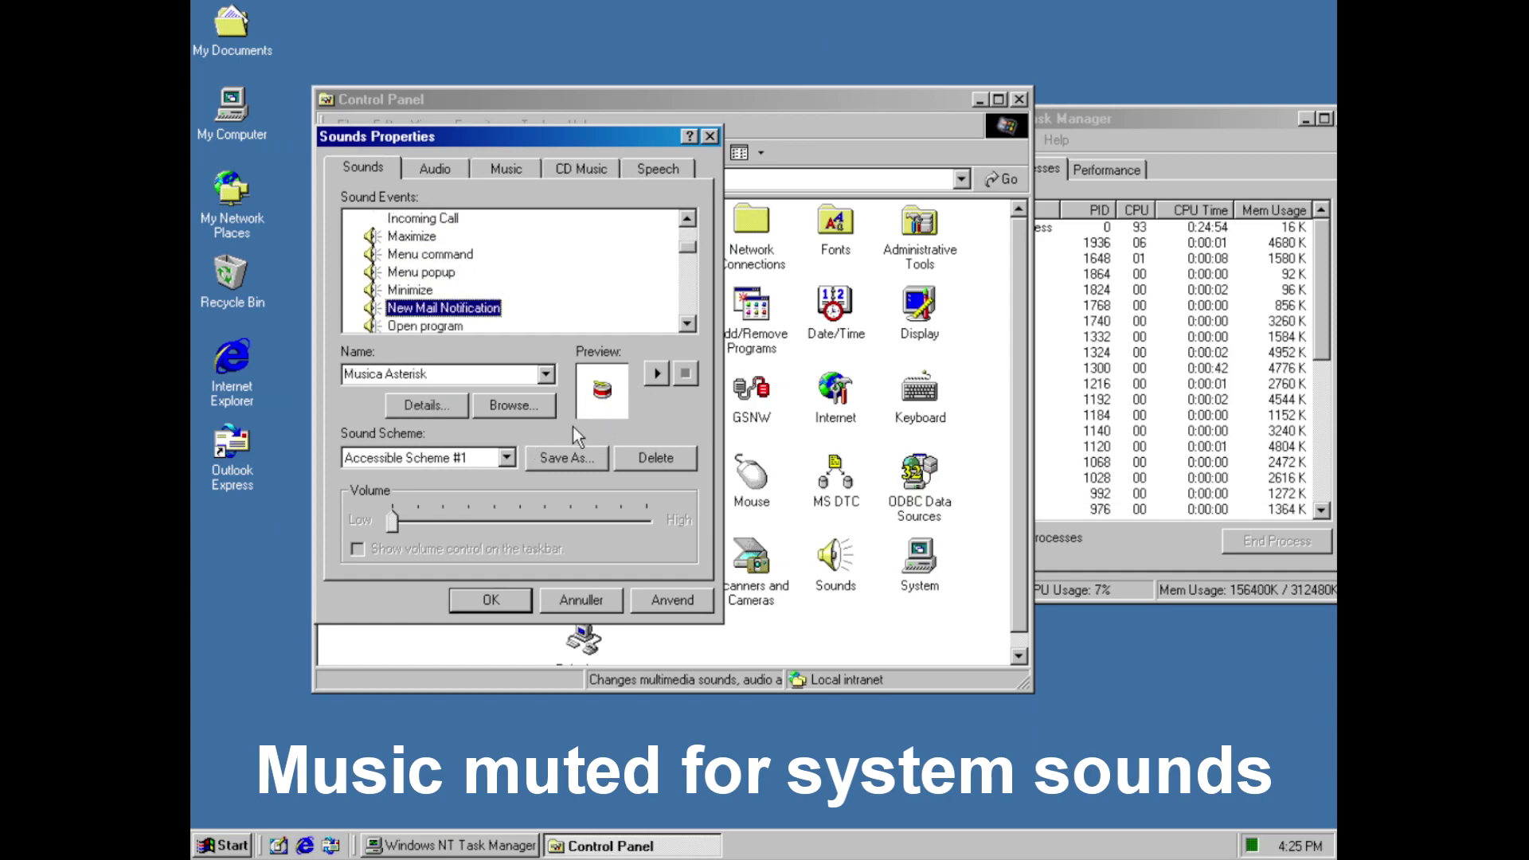
# View the Accessible Scheme #1 sounds from Open program to Start Navigation, and agree to use start.wav anyway
pyautogui.press('Down')
pyautogui.press('Down')
pyautogui.press('Down')
pyautogui.press('Down')
pyautogui.press('Down')
pyautogui.press('Down')
pyautogui.press('Down')
pyautogui.press('Down')
pyautogui.press('Down')
pyautogui.press('Down')
pyautogui.press('Down')
pyautogui.press('Down')
pyautogui.press('Down')
pyautogui.press('Down')
pyautogui.press('Down')
pyautogui.press('Down')
pyautogui.press('Down')
pyautogui.press('Down')
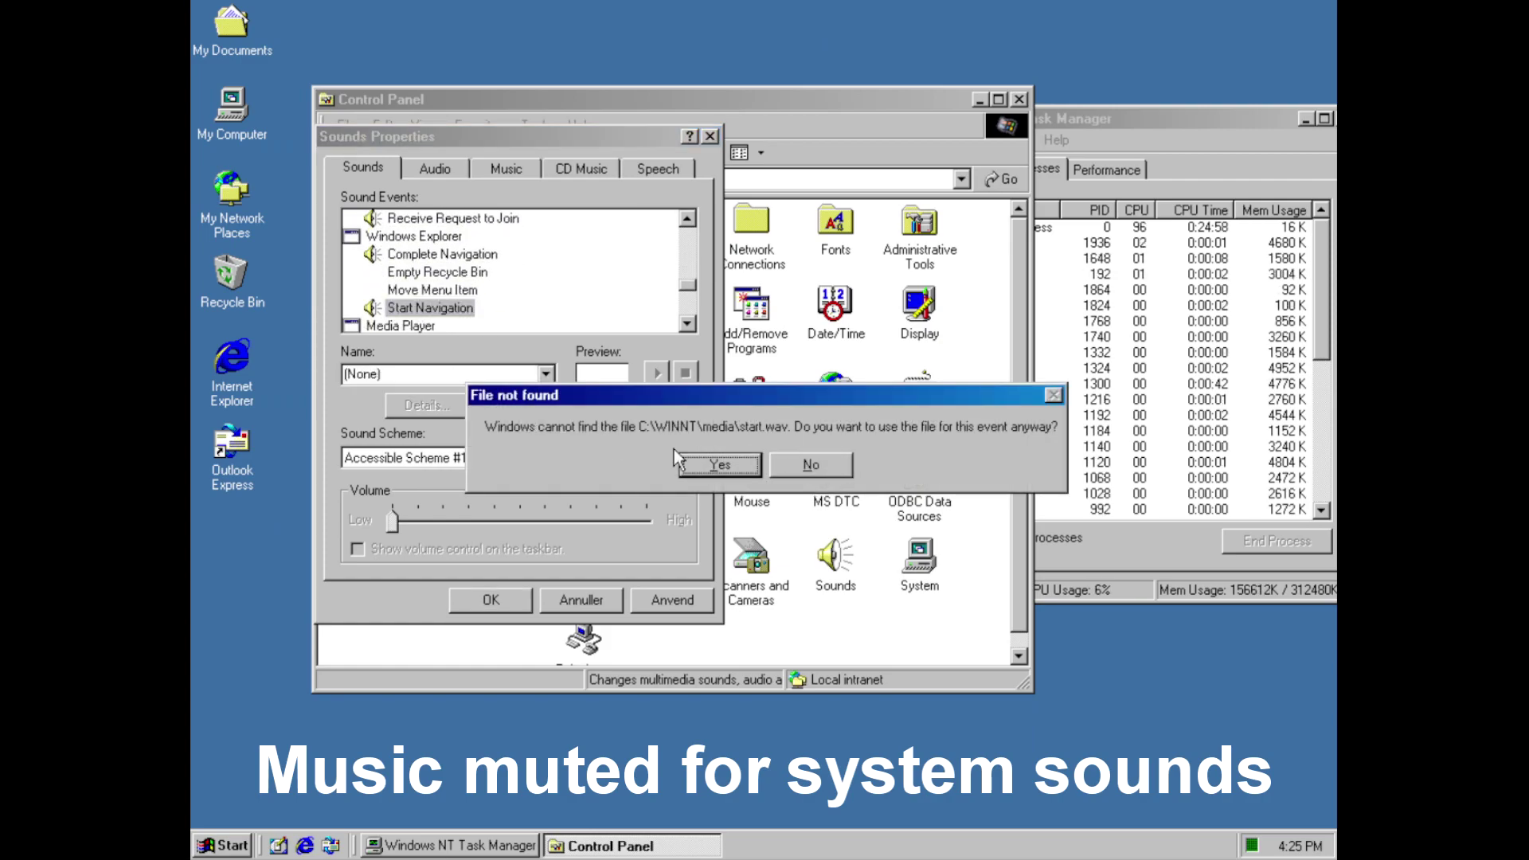
pyautogui.press('Return')
# View the Accessible Scheme #1 sounds for the events from Media Player through Outgoing Fax
pyautogui.press('Down')
pyautogui.press('Down')
pyautogui.press('Down')
pyautogui.press('Down')
pyautogui.press('Down')
pyautogui.press('Down')
pyautogui.press('Down')
pyautogui.press('Down')
pyautogui.press('Down')
pyautogui.press('Down')
# Choose the Accessible Scheme #2 sound scheme and view the sounds it assigns to the first Windows events
pyautogui.click(476, 465)
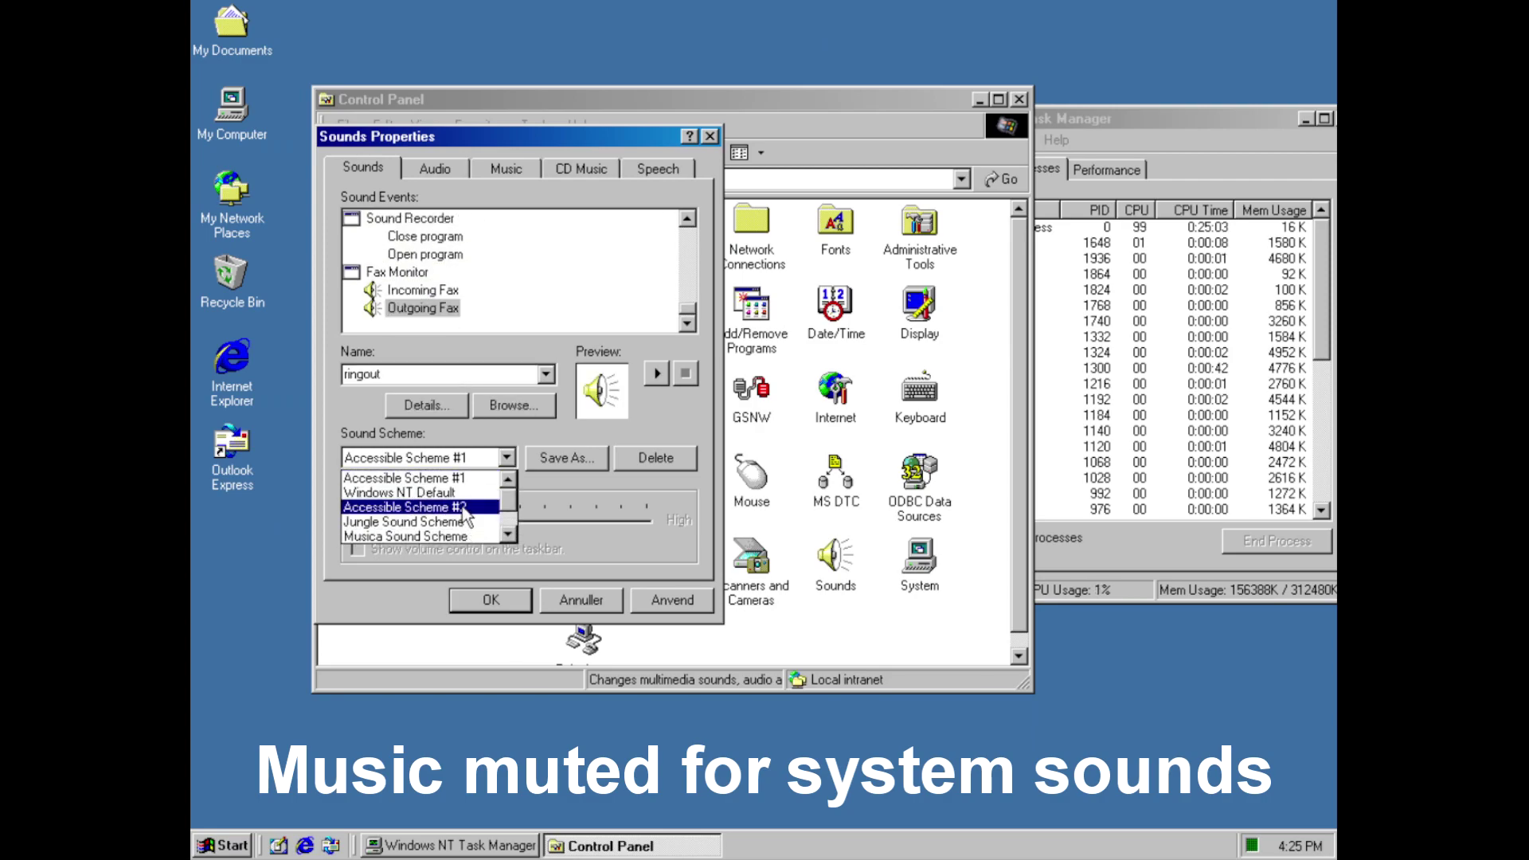
pyautogui.click(466, 507)
pyautogui.click(417, 256)
pyautogui.press('Down')
pyautogui.press('Down')
pyautogui.press('Down')
pyautogui.press('Down')
pyautogui.press('Down')
pyautogui.press('Down')
pyautogui.press('Down')
pyautogui.press('Down')
pyautogui.press('Down')
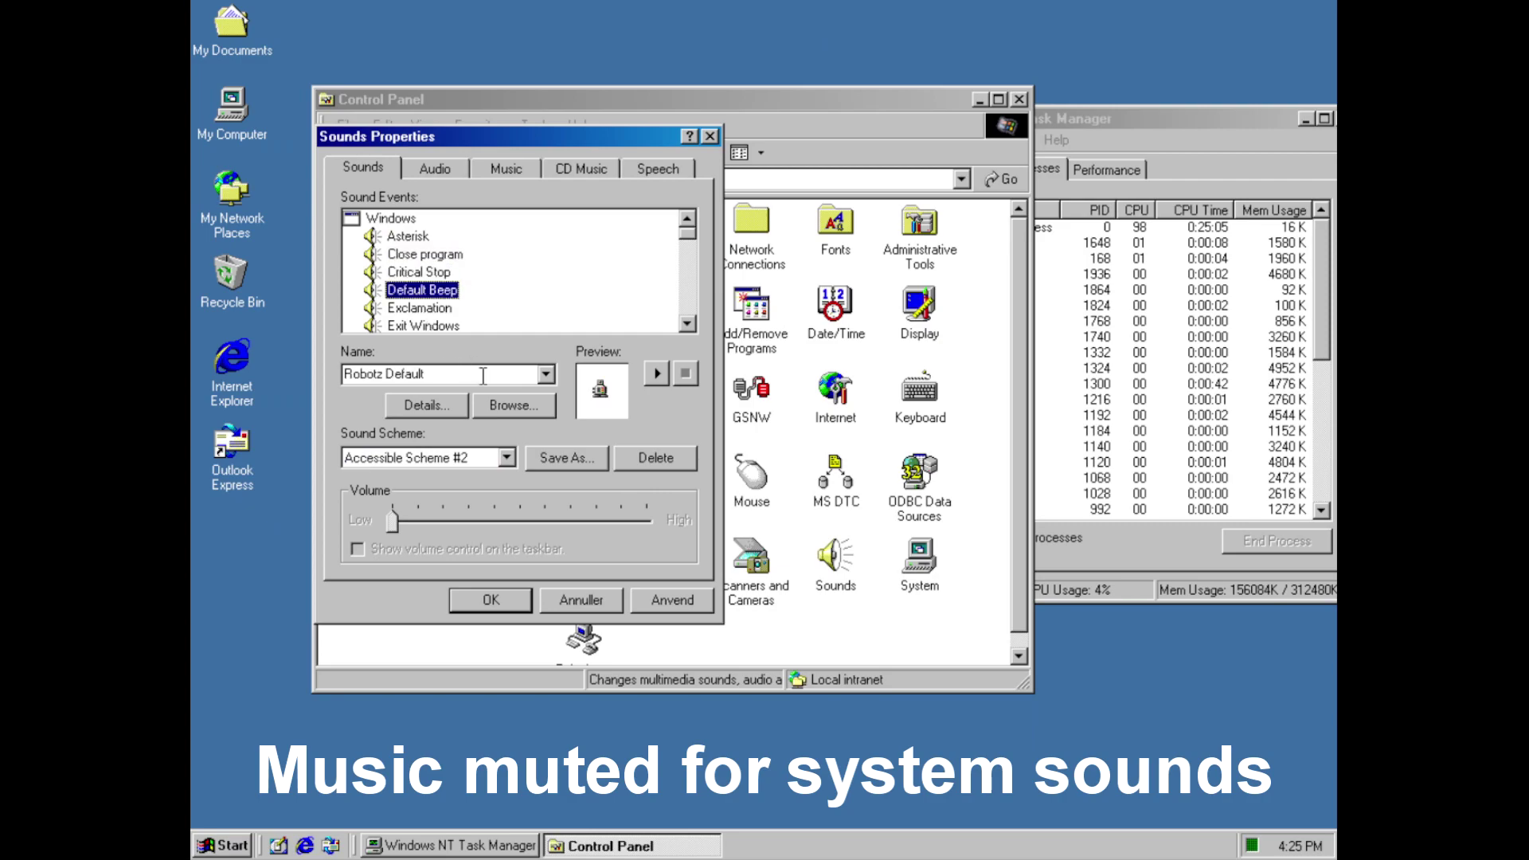
# View the remaining Accessible Scheme #2 sounds up to Start Navigation, and agree to use start.wav anyway
pyautogui.press('Down')
pyautogui.press('Down')
pyautogui.press('Down')
pyautogui.press('Down')
pyautogui.press('Down')
pyautogui.press('Down')
pyautogui.press('Down')
pyautogui.press('Down')
pyautogui.press('Down')
pyautogui.press('Down')
pyautogui.press('Down')
pyautogui.press('Down')
pyautogui.press('Down')
pyautogui.press('Down')
pyautogui.press('Down')
pyautogui.press('Down')
pyautogui.press('Down')
pyautogui.press('Down')
pyautogui.press('Down')
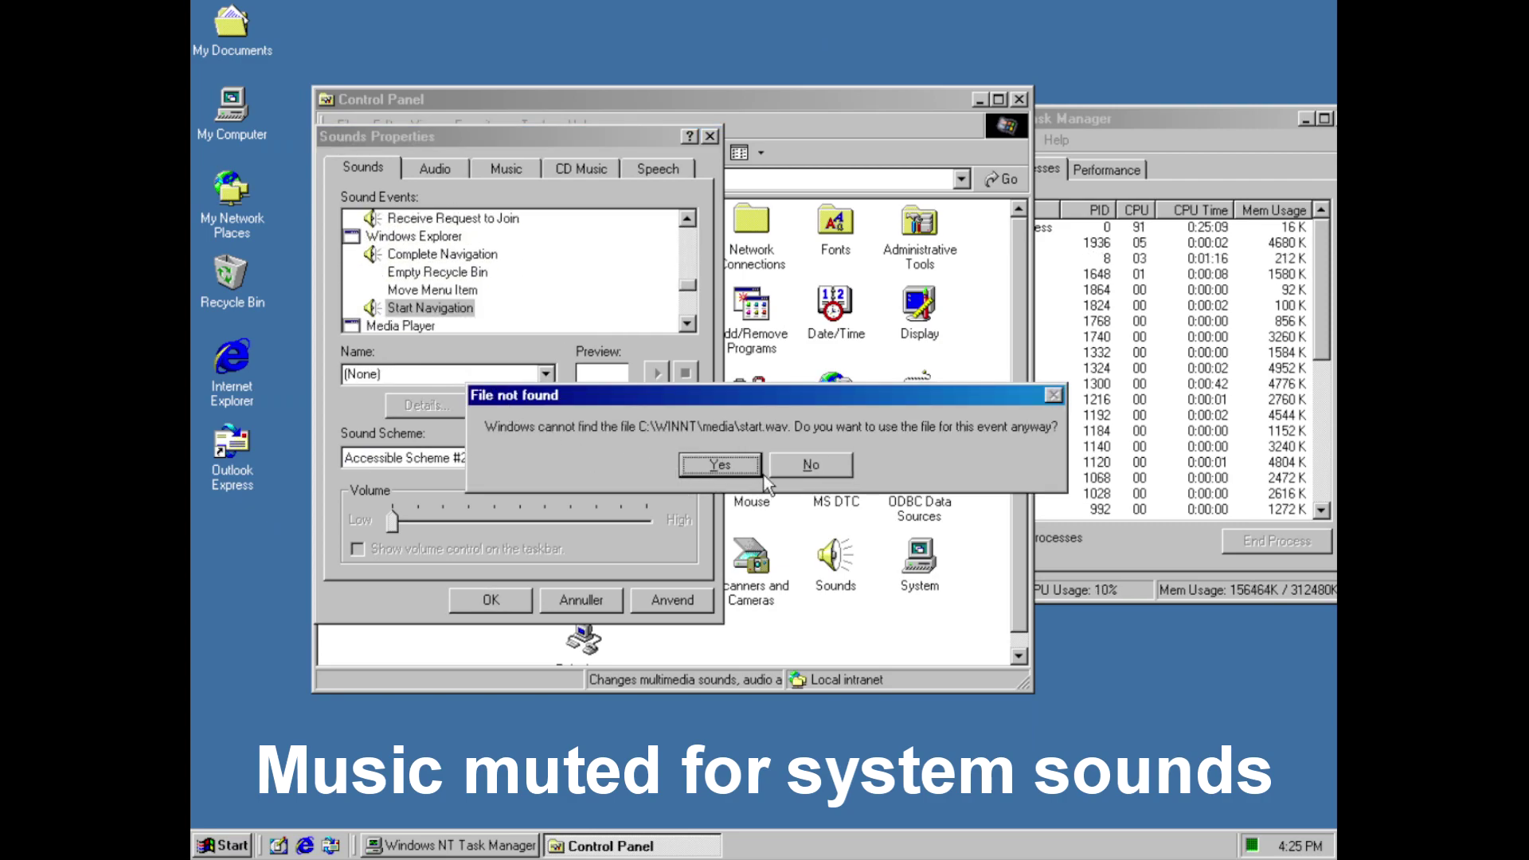
pyautogui.click(760, 473)
# View the Accessible Scheme #2 sounds for the events from Media Player through Outgoing Fax
pyautogui.press('Down')
pyautogui.press('Down')
pyautogui.press('Down')
pyautogui.press('Down')
pyautogui.press('Down')
pyautogui.press('Down')
pyautogui.press('Down')
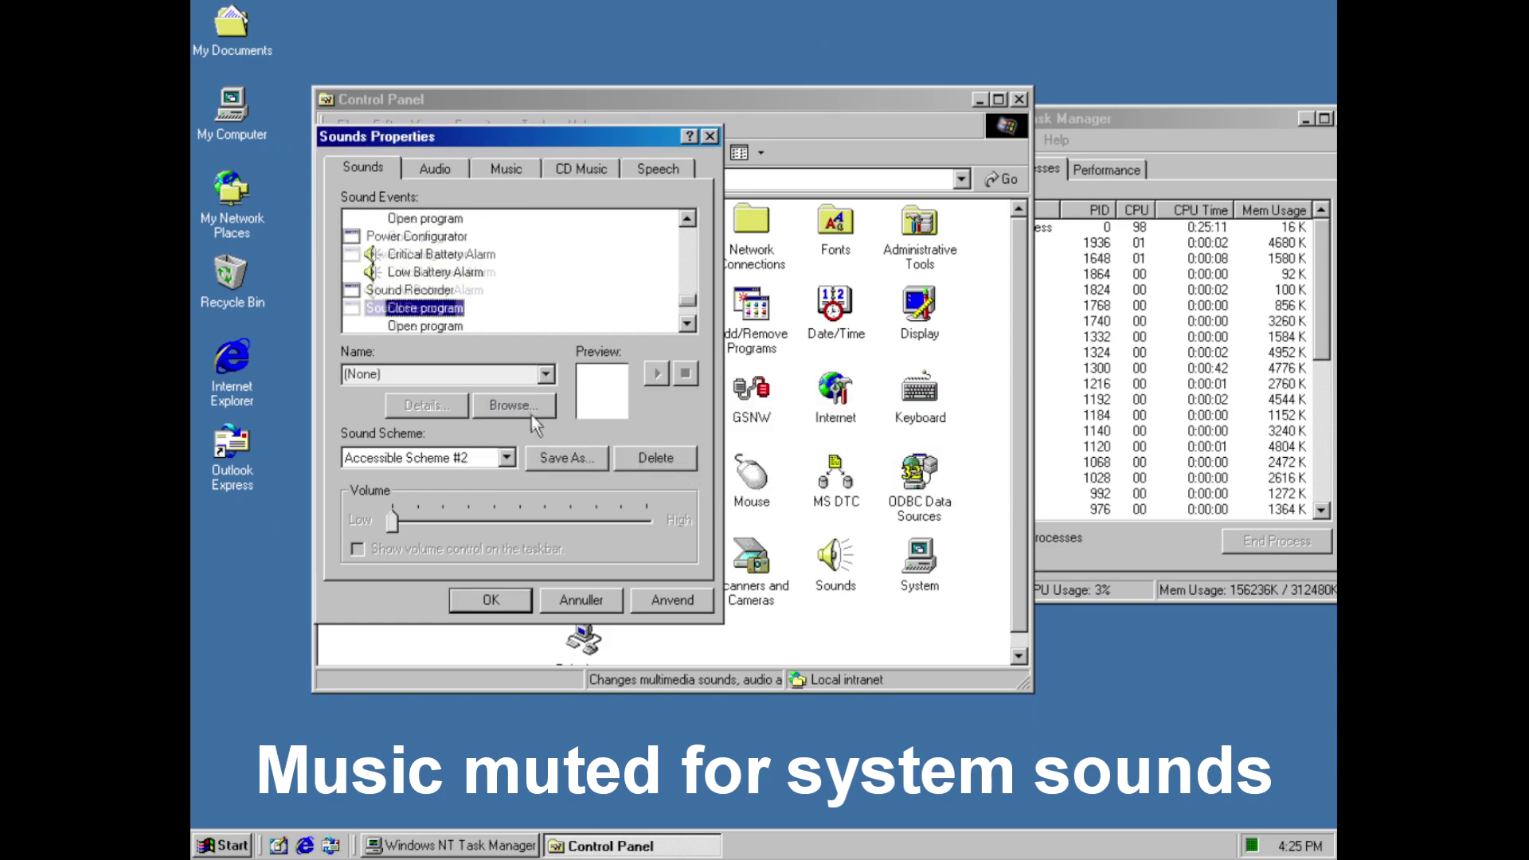
pyautogui.press('Down')
pyautogui.press('Down')
pyautogui.press('Down')
pyautogui.press('Down')
pyautogui.press('Down')
# Choose the Windows NT Default sound scheme and preview its Default Beep sound
pyautogui.click(475, 456)
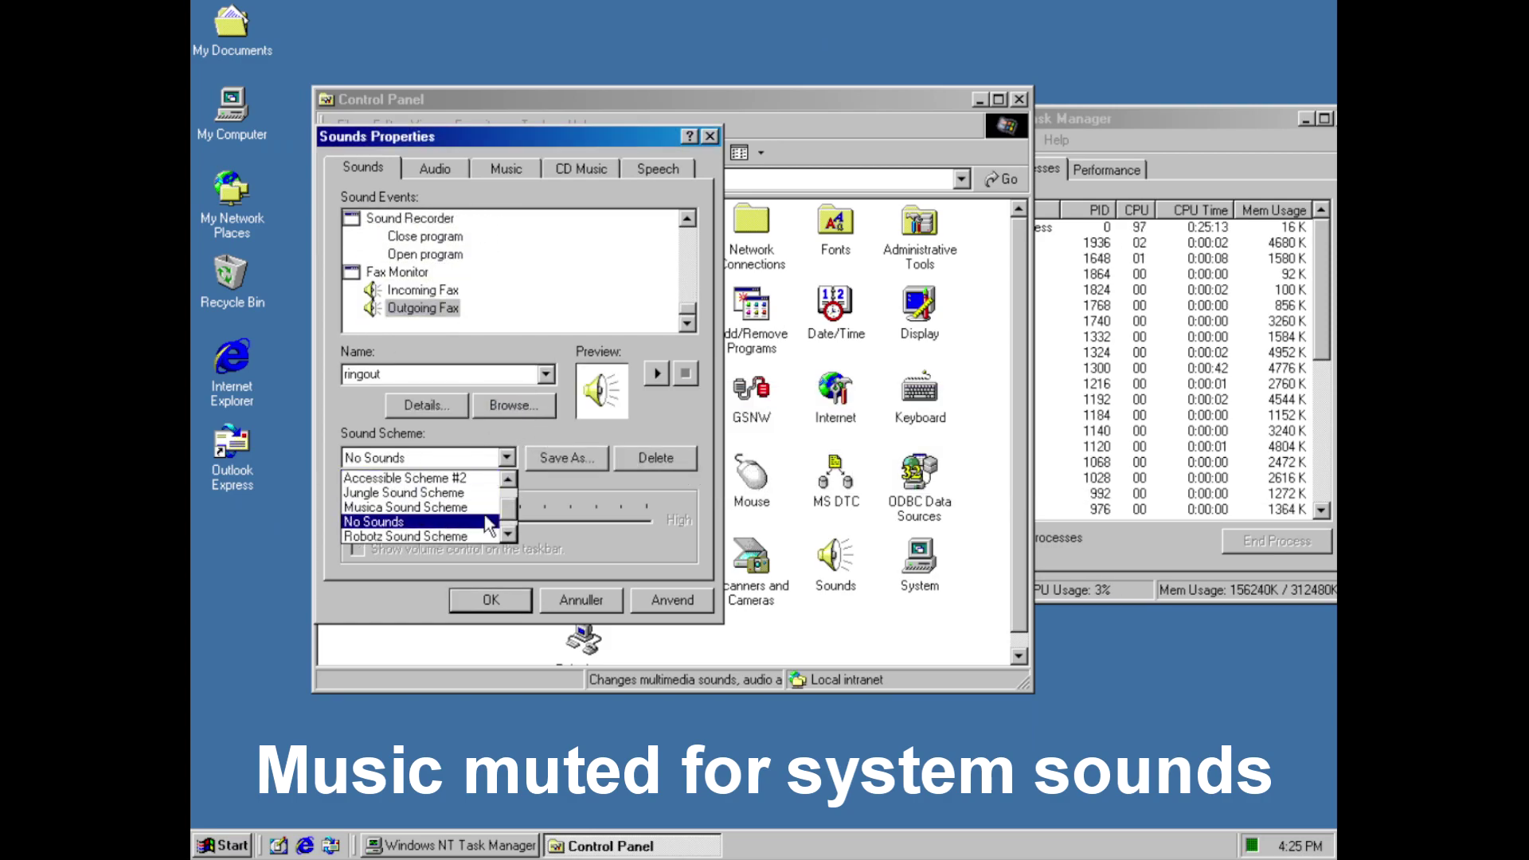
pyautogui.moveTo(514, 514); pyautogui.dragTo(507, 496)
pyautogui.click(456, 493)
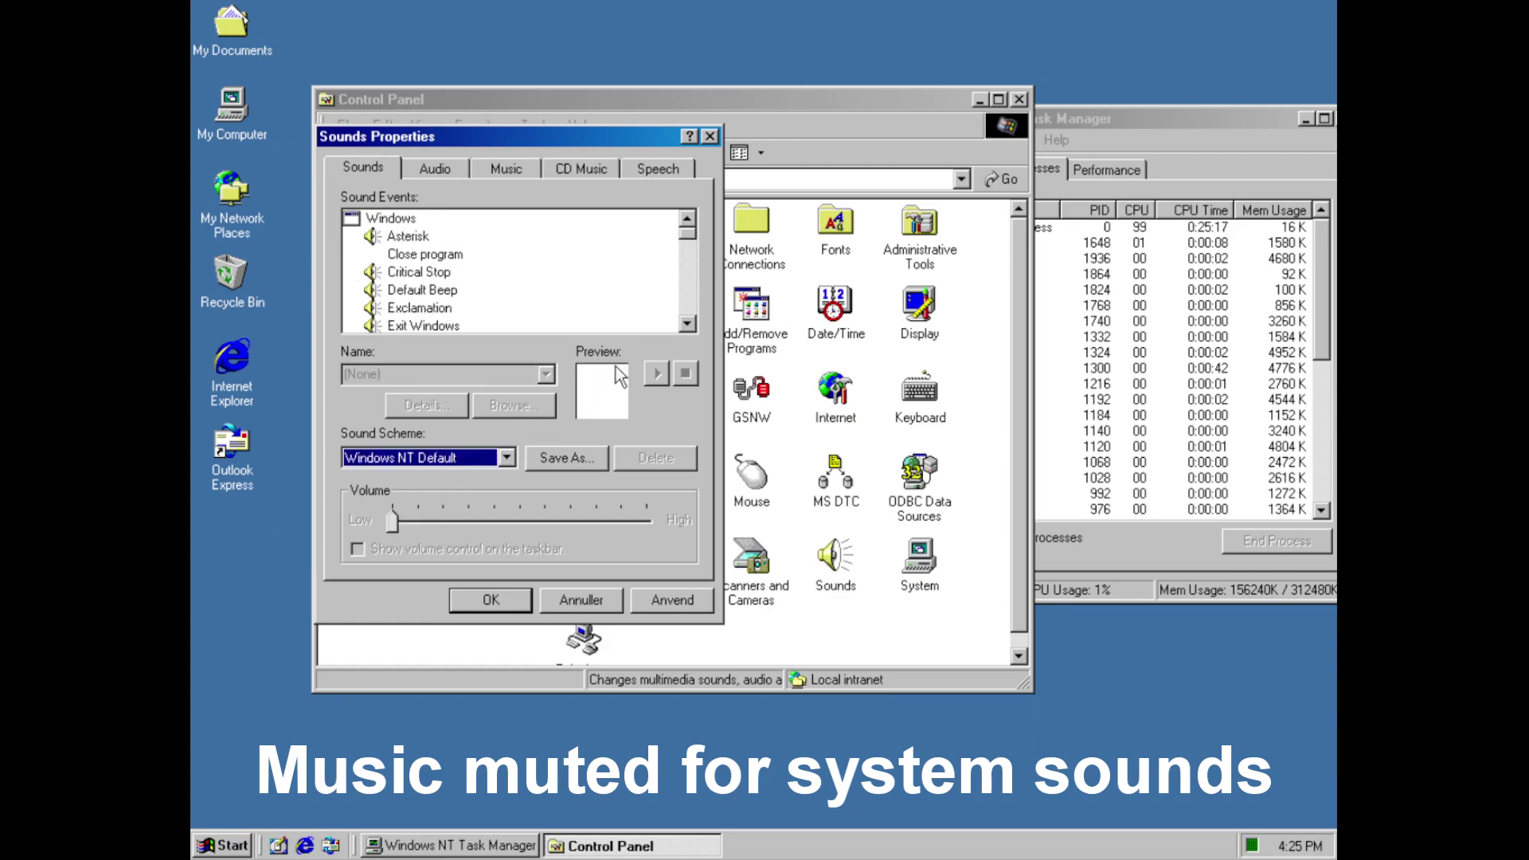
pyautogui.click(406, 241)
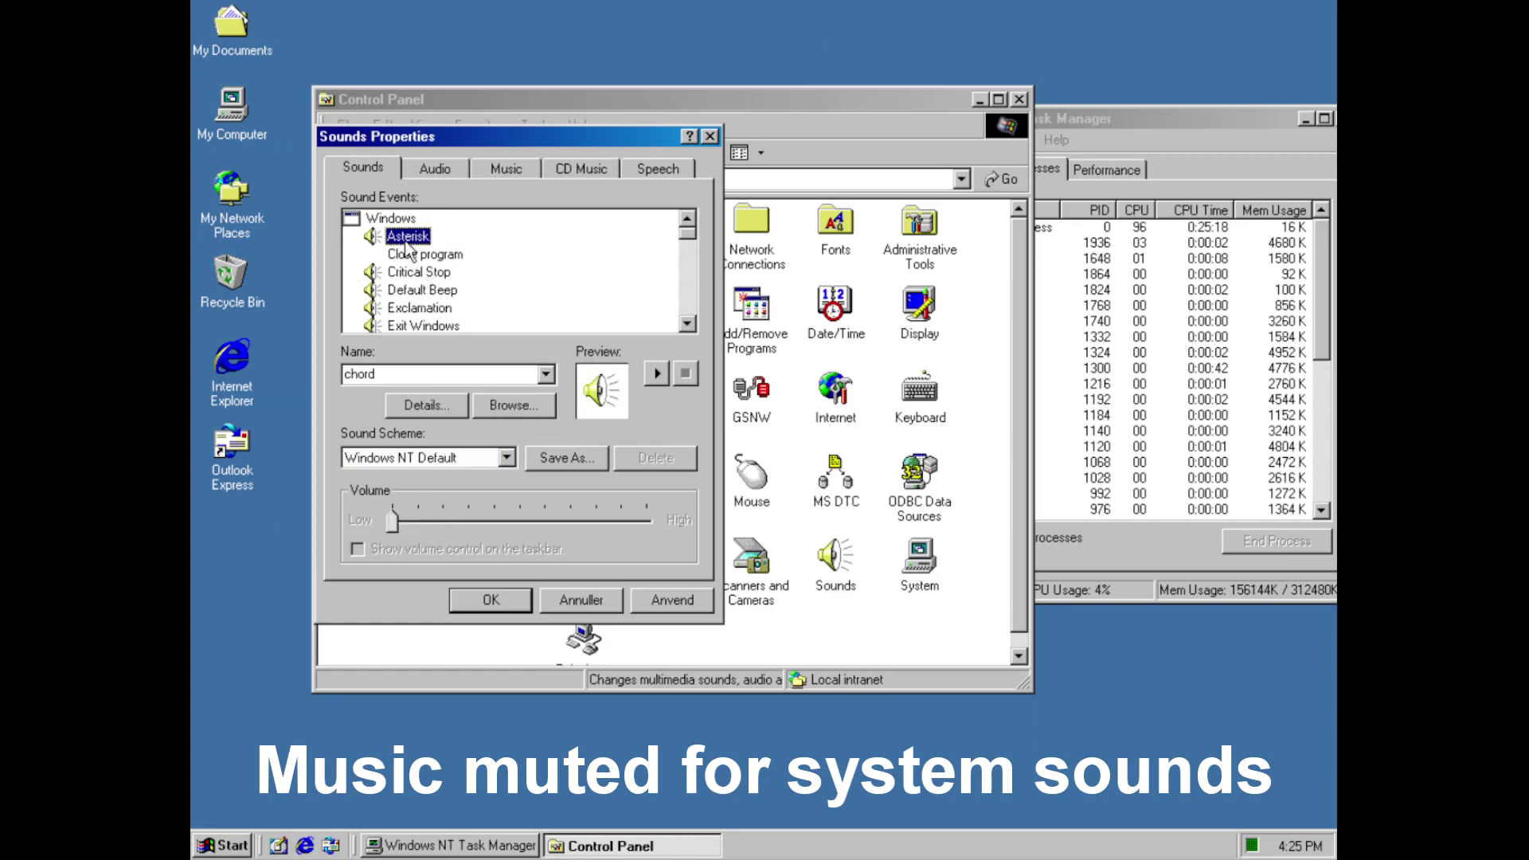
pyautogui.press('Down')
pyautogui.press('Down')
pyautogui.press('Down')
pyautogui.click(657, 374)
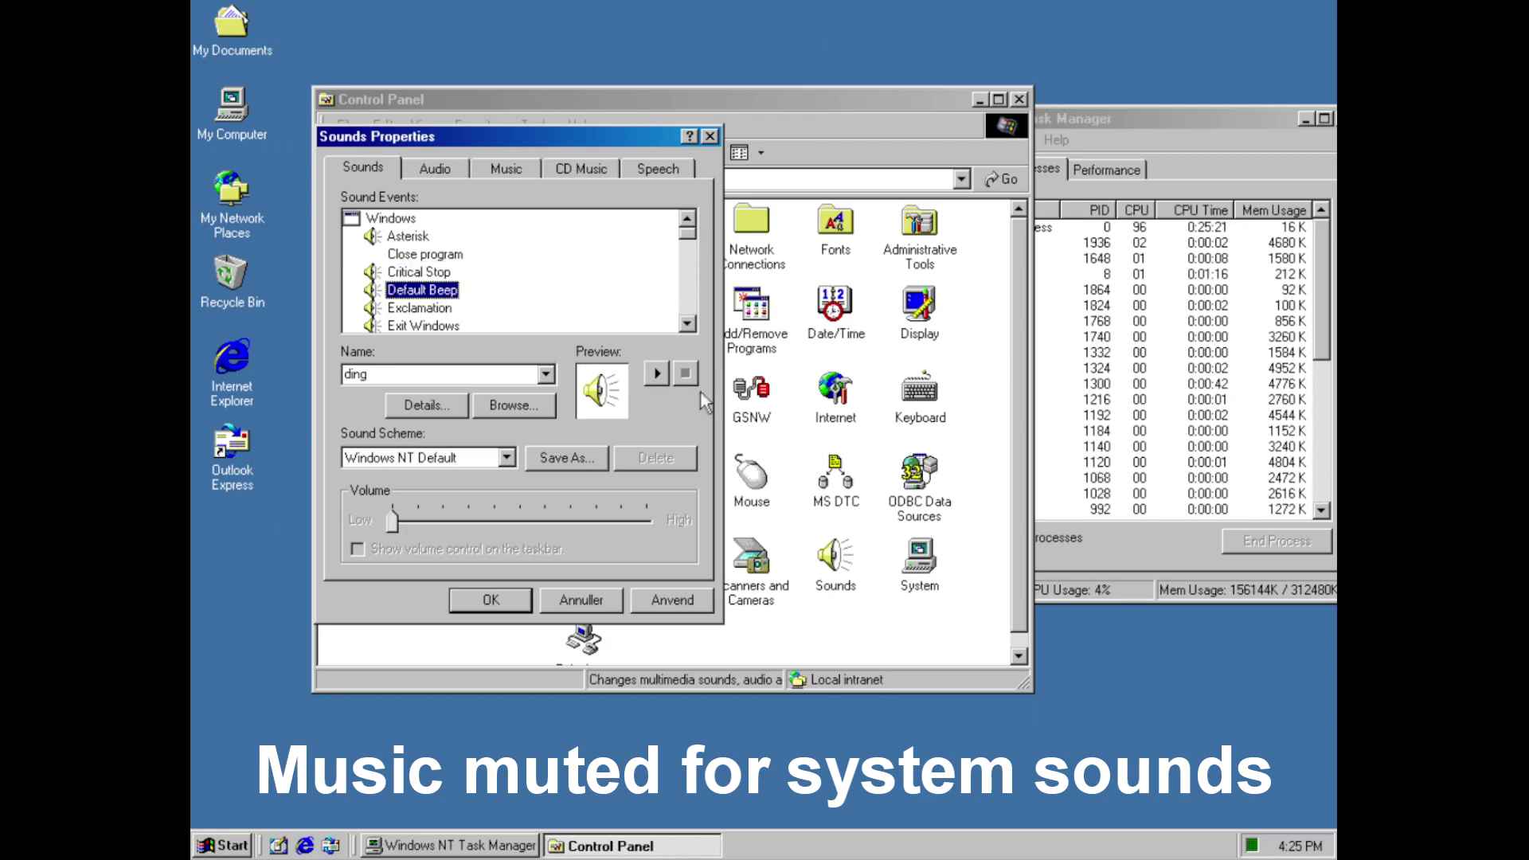
# Preview the Windows NT Default sounds for the Exit Windows and New Mail Notification events
pyautogui.press('Down')
pyautogui.press('Down')
pyautogui.click(647, 374)
pyautogui.click(453, 328)
pyautogui.press('Down')
pyautogui.press('Down')
pyautogui.press('Down')
pyautogui.press('Down')
pyautogui.press('Down')
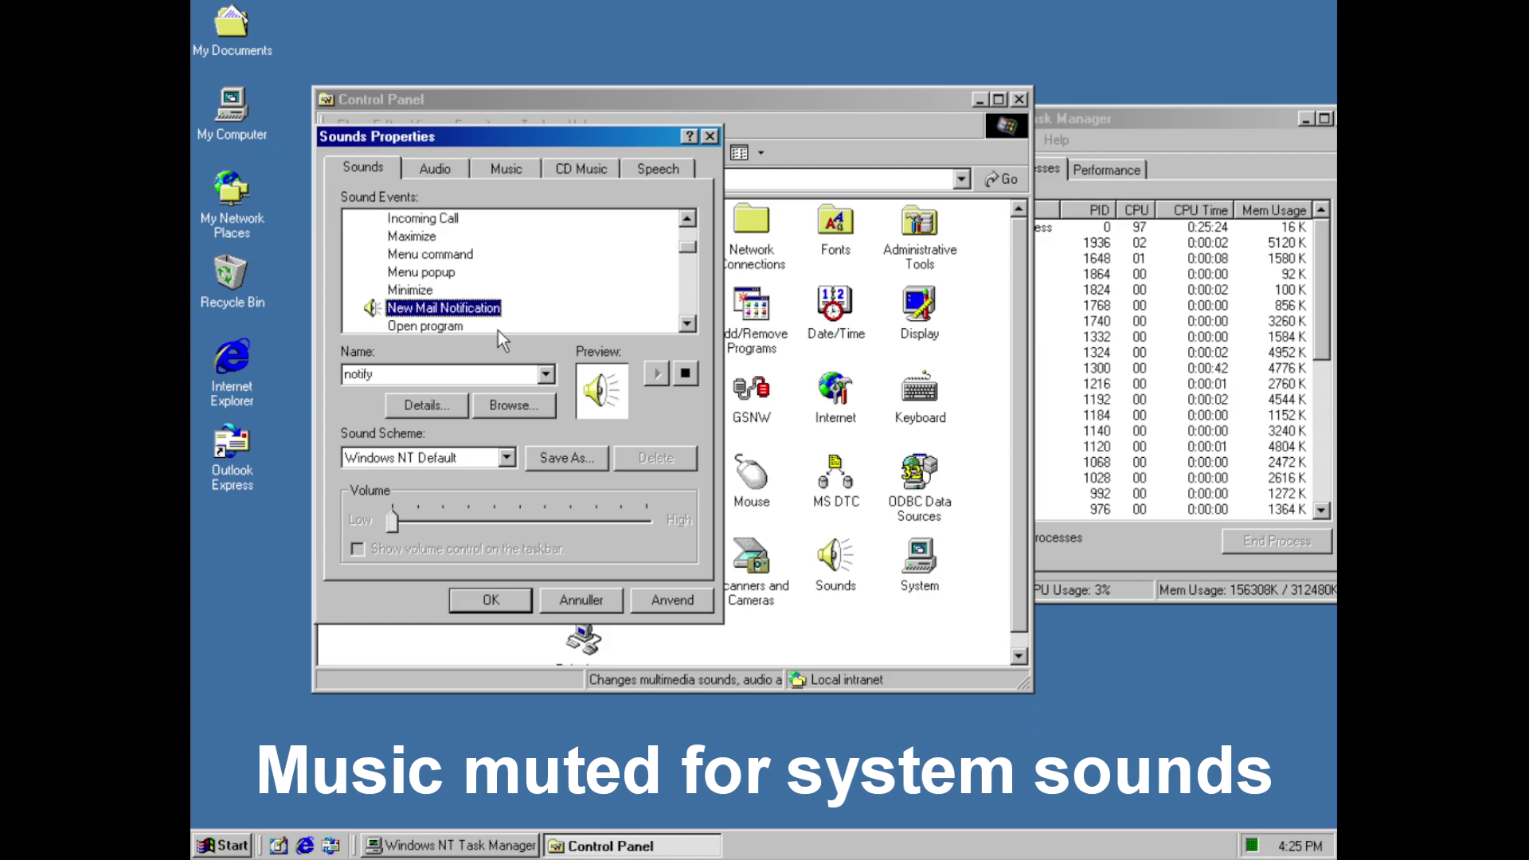
pyautogui.click(650, 374)
# View the Windows NT Default sounds for the events from Open program through Start Windows
pyautogui.press('Down')
pyautogui.press('Down')
pyautogui.press('Down')
pyautogui.press('Down')
pyautogui.press('Down')
pyautogui.press('Down')
pyautogui.press('Down')
pyautogui.press('Down')
pyautogui.press('Down')
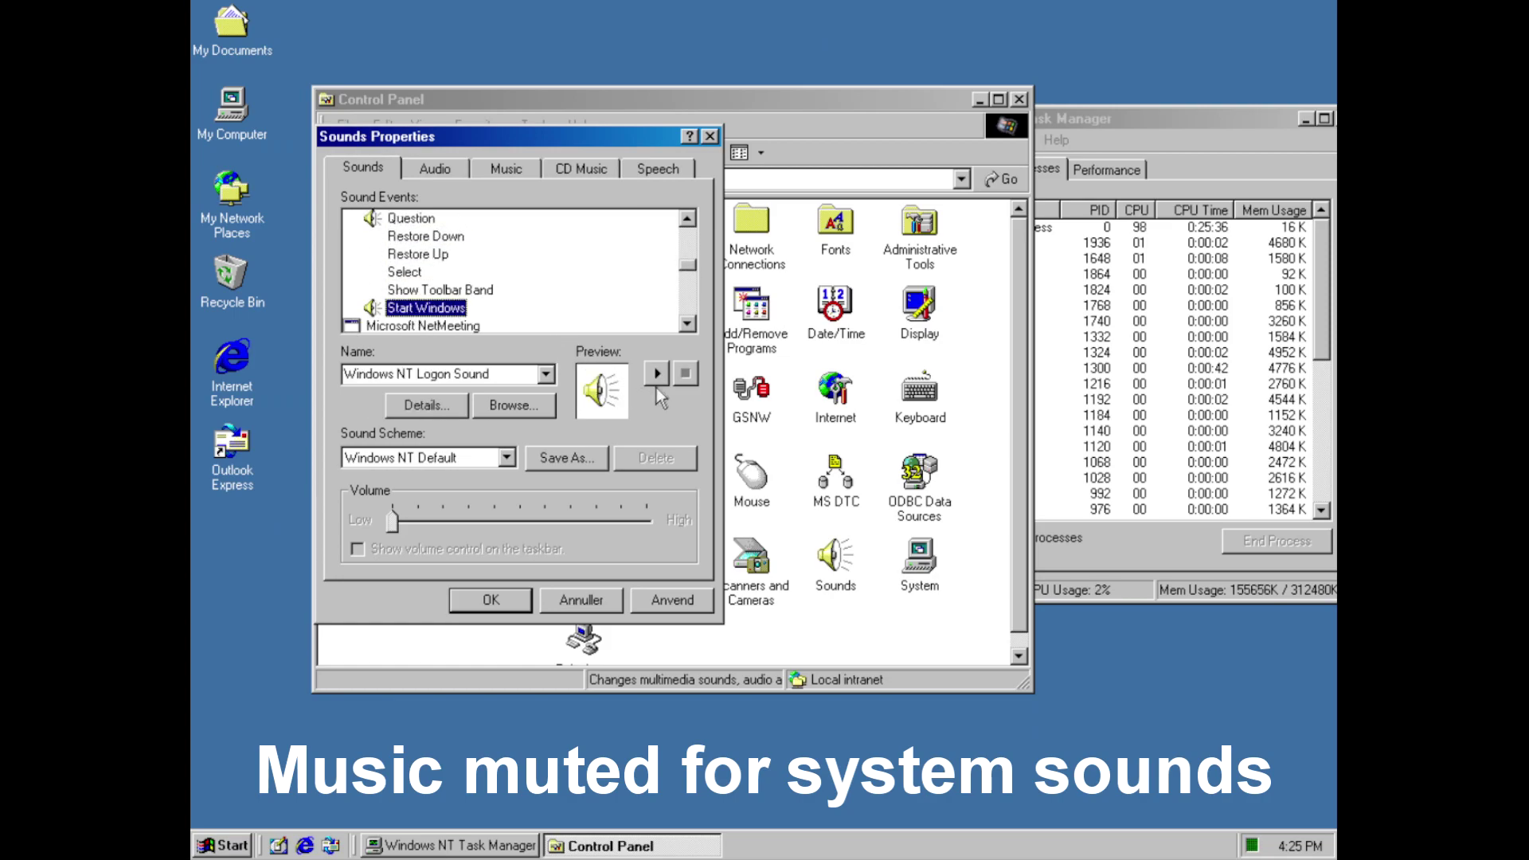
# Preview the Microsoft NetMeeting event sounds from Person Joins through Receive Request to Join
pyautogui.press('Down')
pyautogui.press('Down')
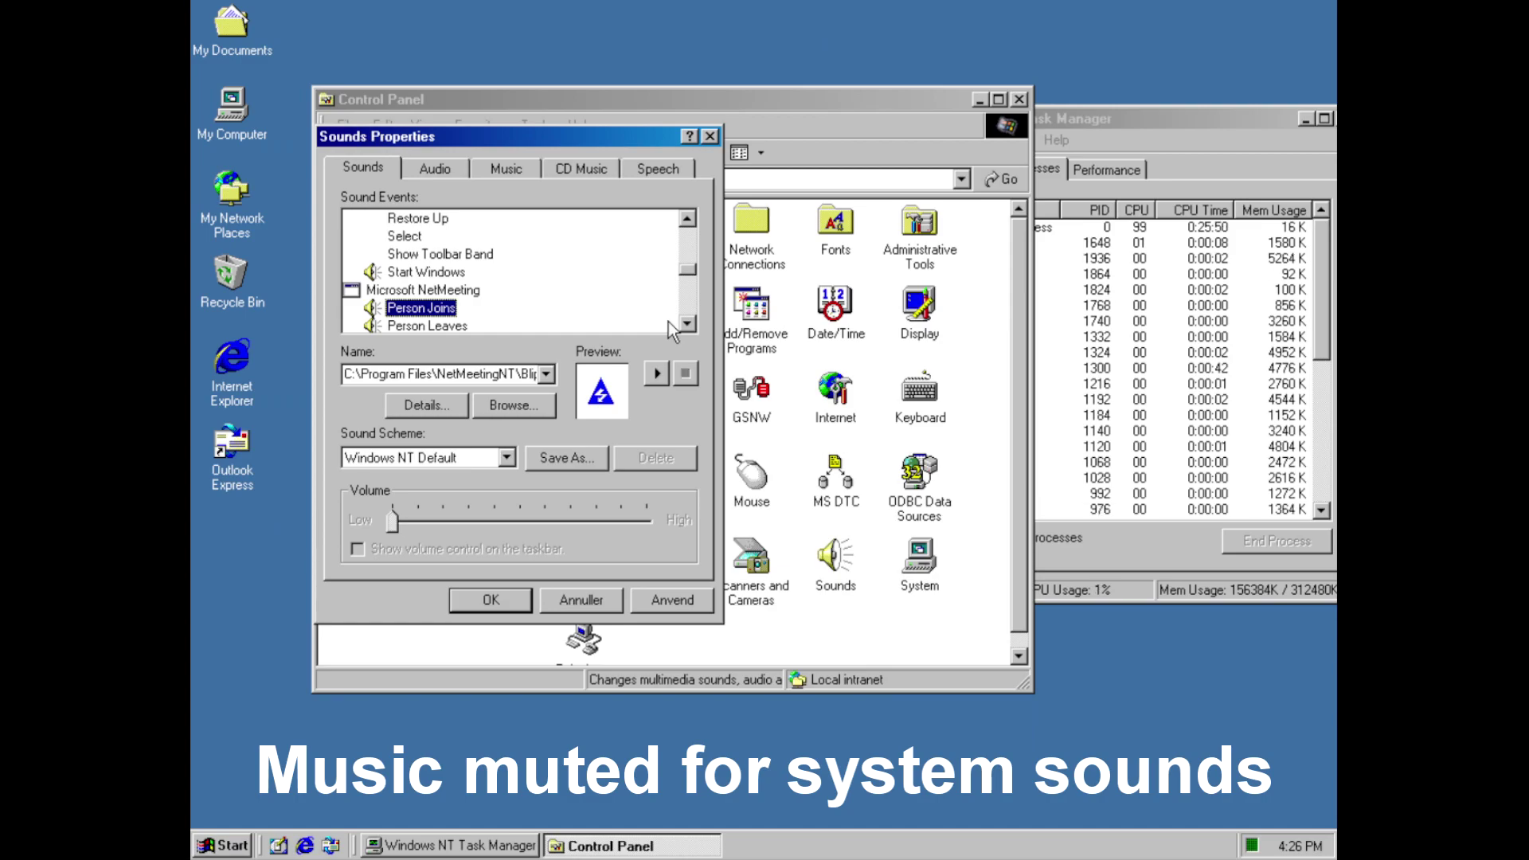
pyautogui.click(655, 374)
pyautogui.doubleClick(418, 326)
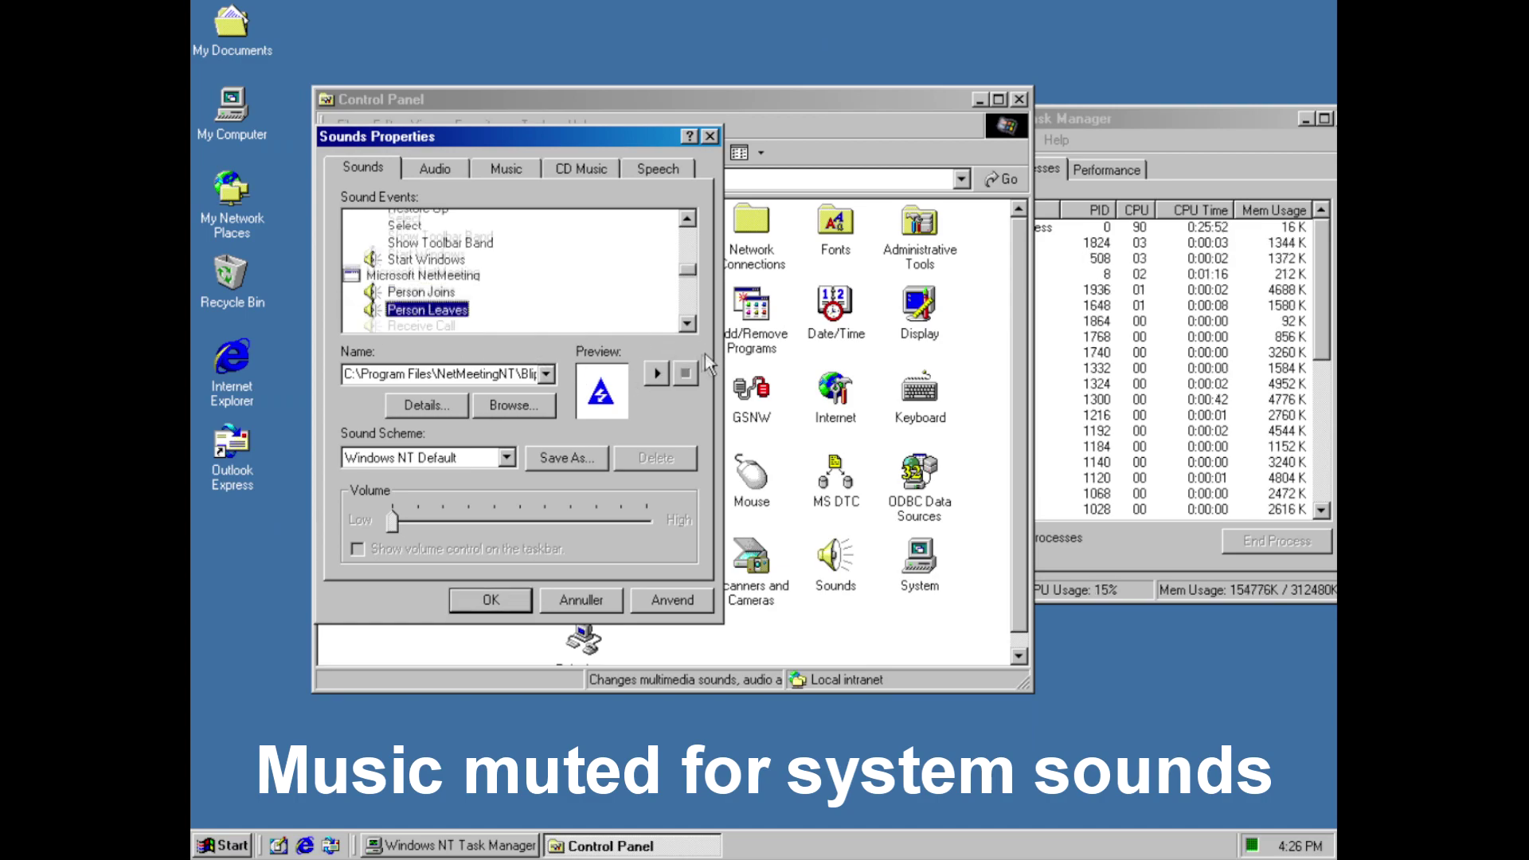
pyautogui.doubleClick(421, 326)
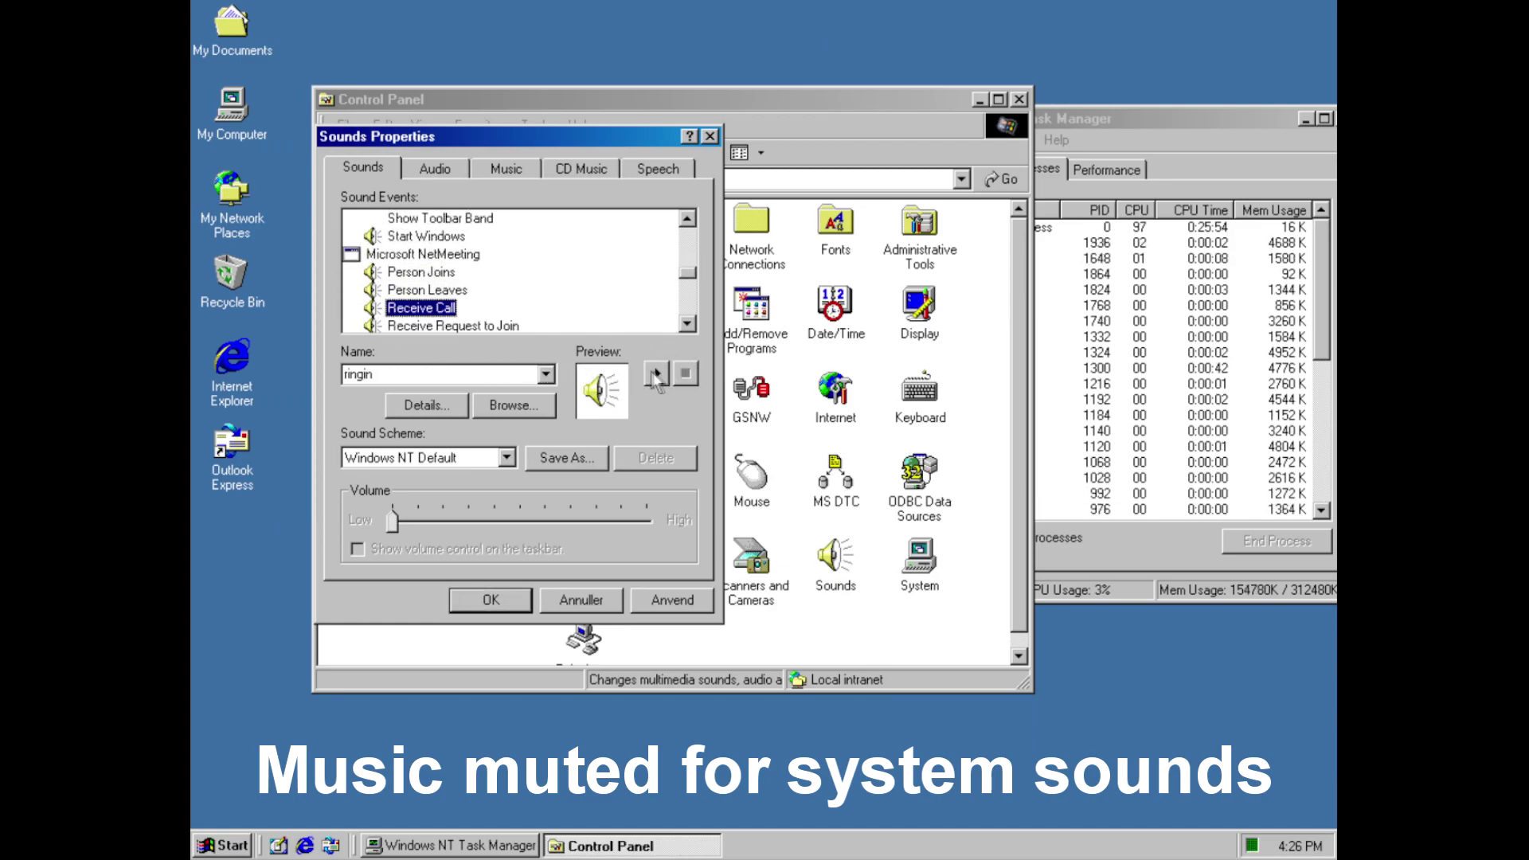
pyautogui.click(452, 326)
pyautogui.click(665, 378)
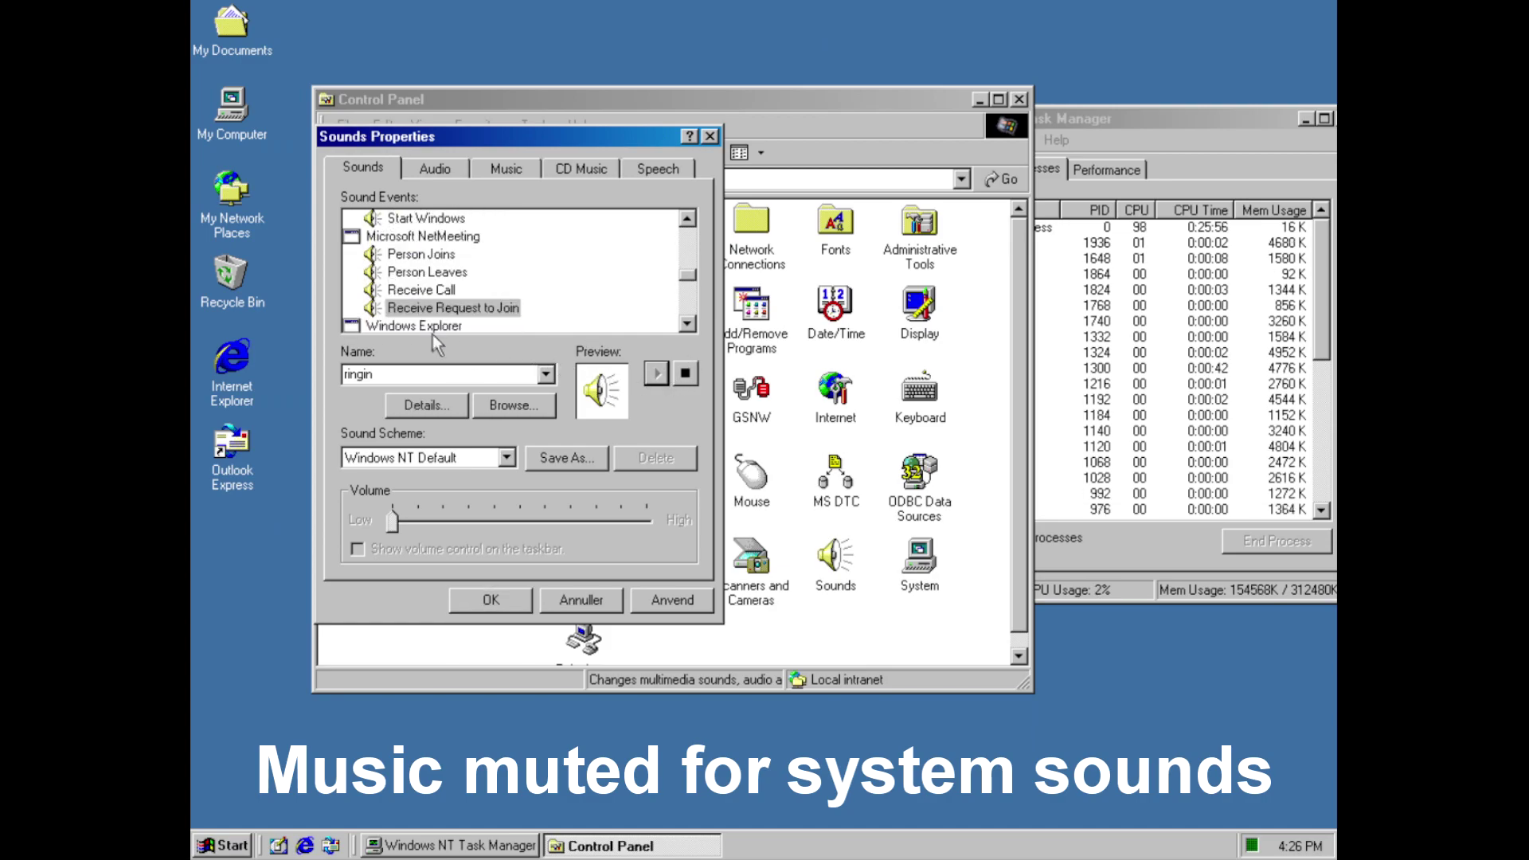
# Preview the Empty Recycle Bin sound, and agree to use the missing file for Start Navigation anyway
pyautogui.click(433, 335)
pyautogui.click(437, 307)
pyautogui.click(647, 375)
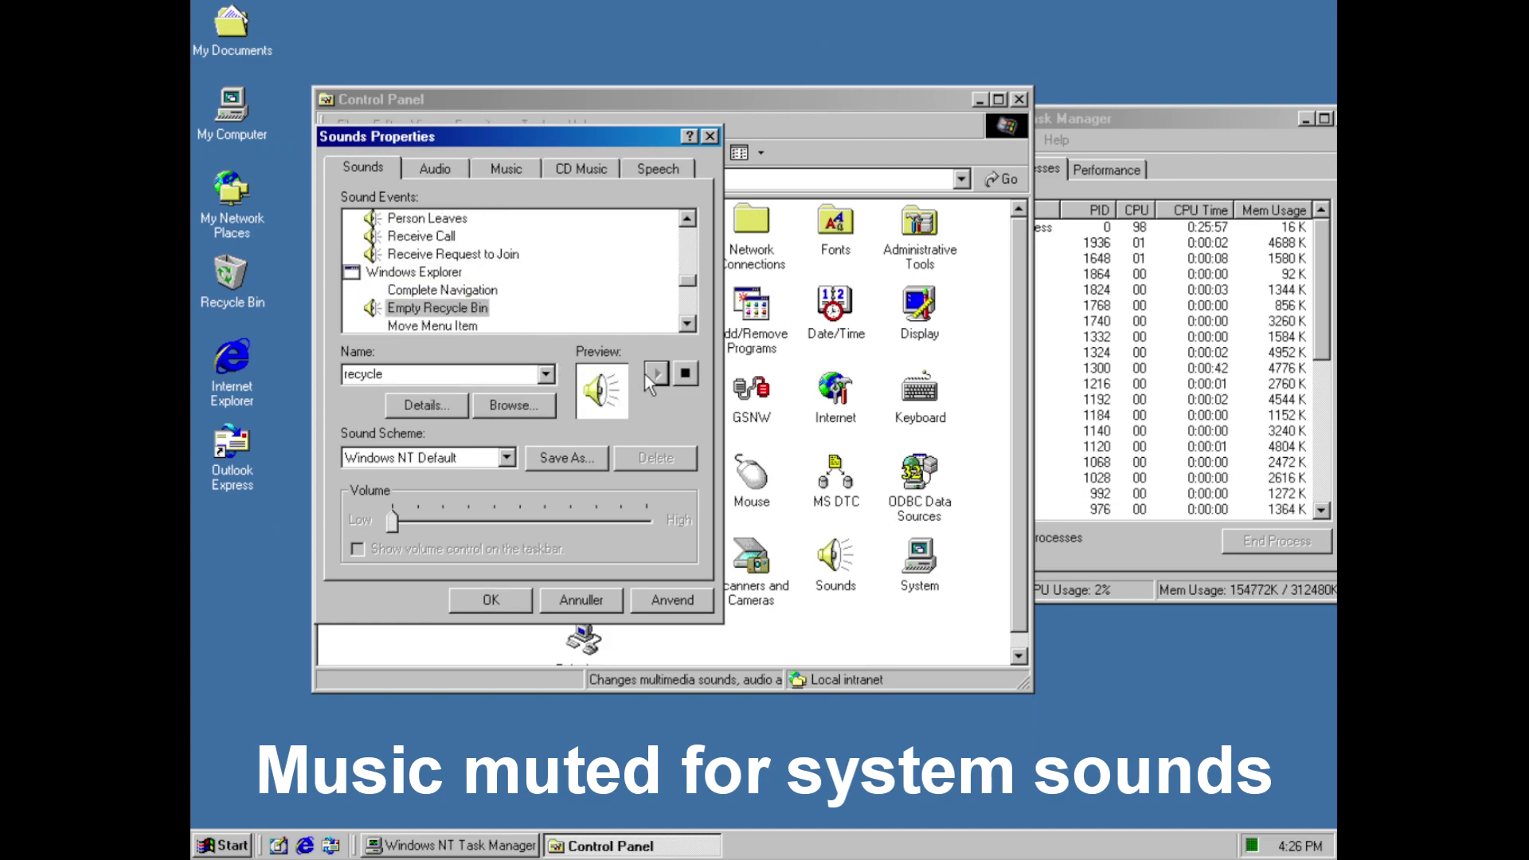
pyautogui.doubleClick(446, 324)
pyautogui.click(726, 462)
# View the Windows NT Default sounds from Media Player through Outgoing Fax, and apply the scheme
pyautogui.press('Down')
pyautogui.press('Down')
pyautogui.press('Down')
pyautogui.press('Down')
pyautogui.press('Down')
pyautogui.press('Down')
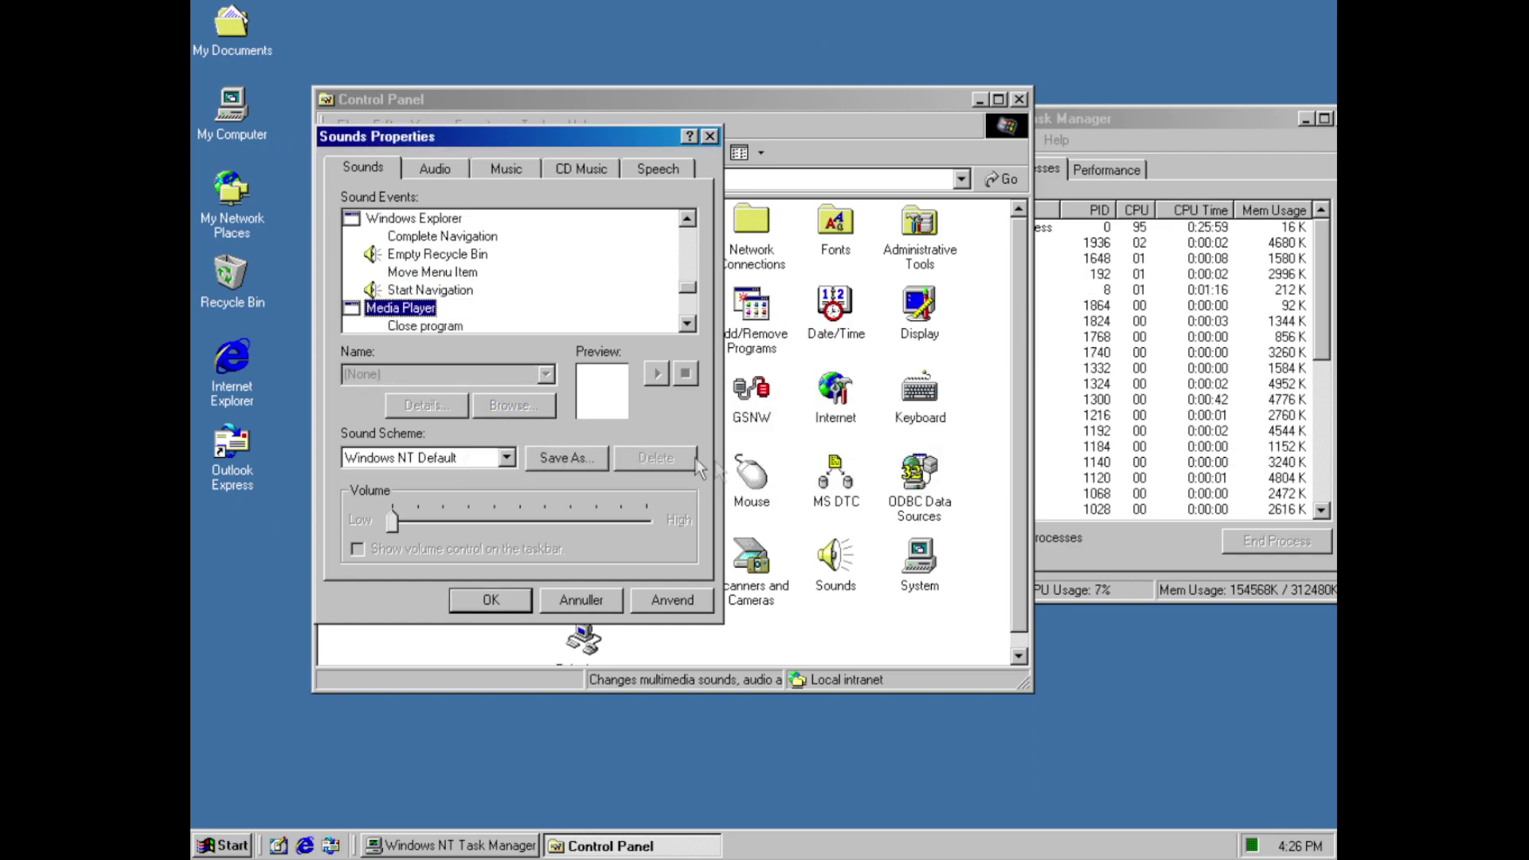
pyautogui.press('Up')
pyautogui.press('Down')
pyautogui.press('Down')
pyautogui.press('Down')
pyautogui.press('Down')
pyautogui.press('Down')
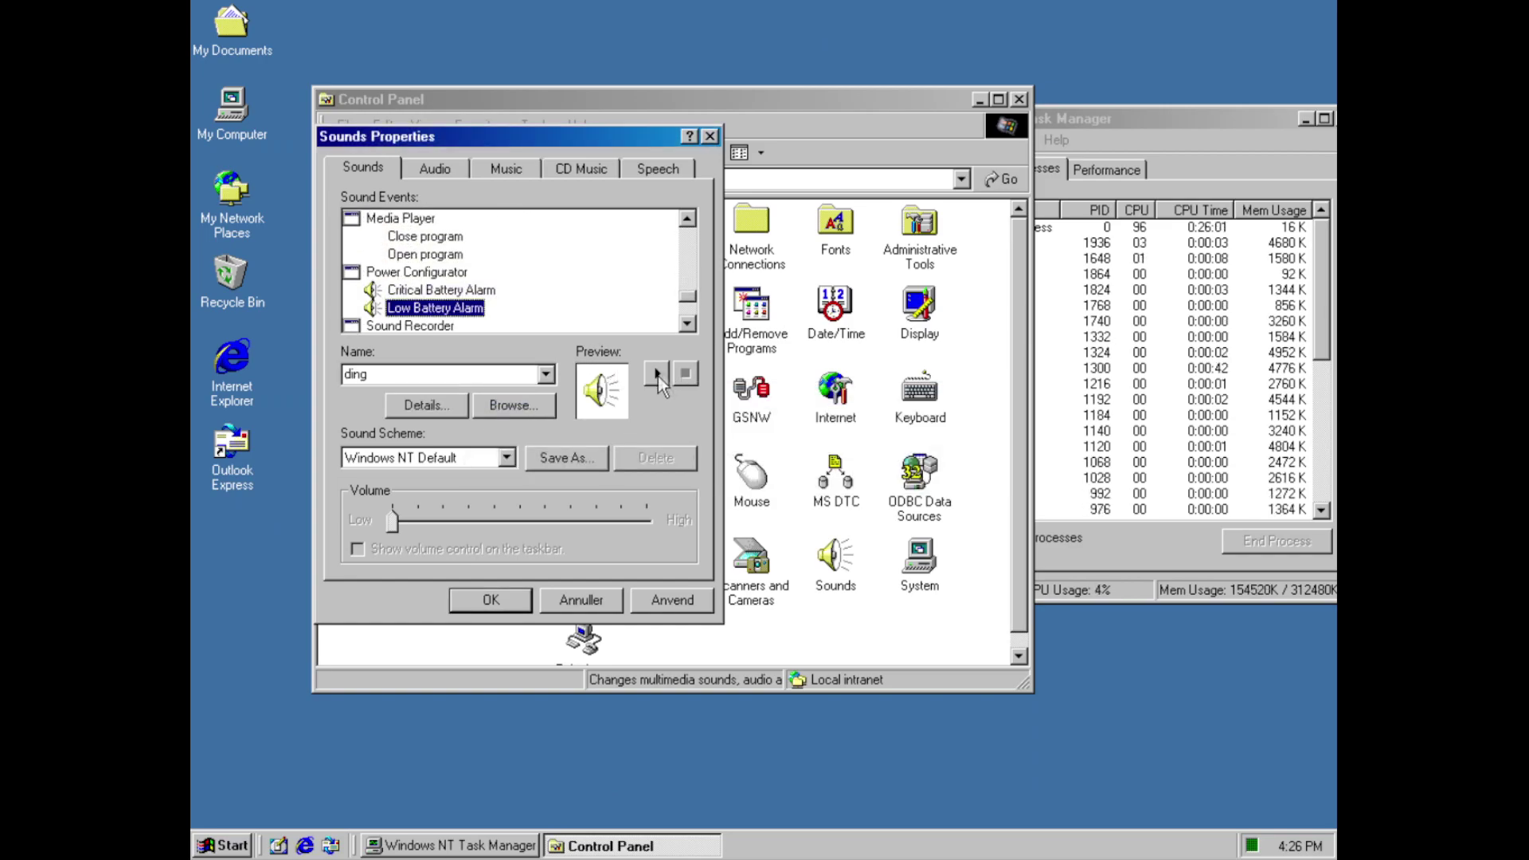
pyautogui.press('Down')
pyautogui.press('Down')
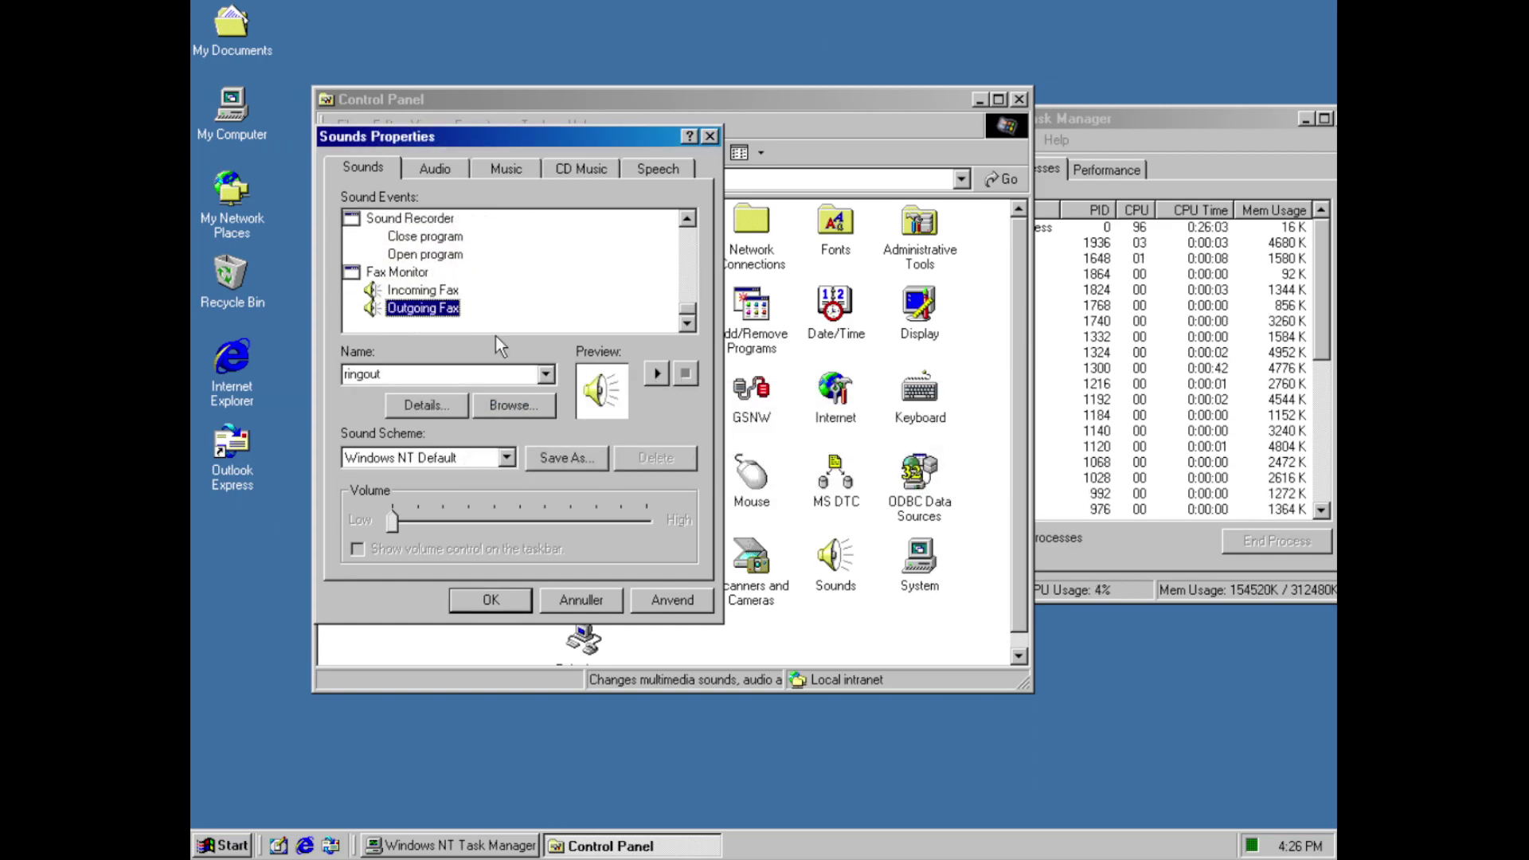
pyautogui.click(656, 600)
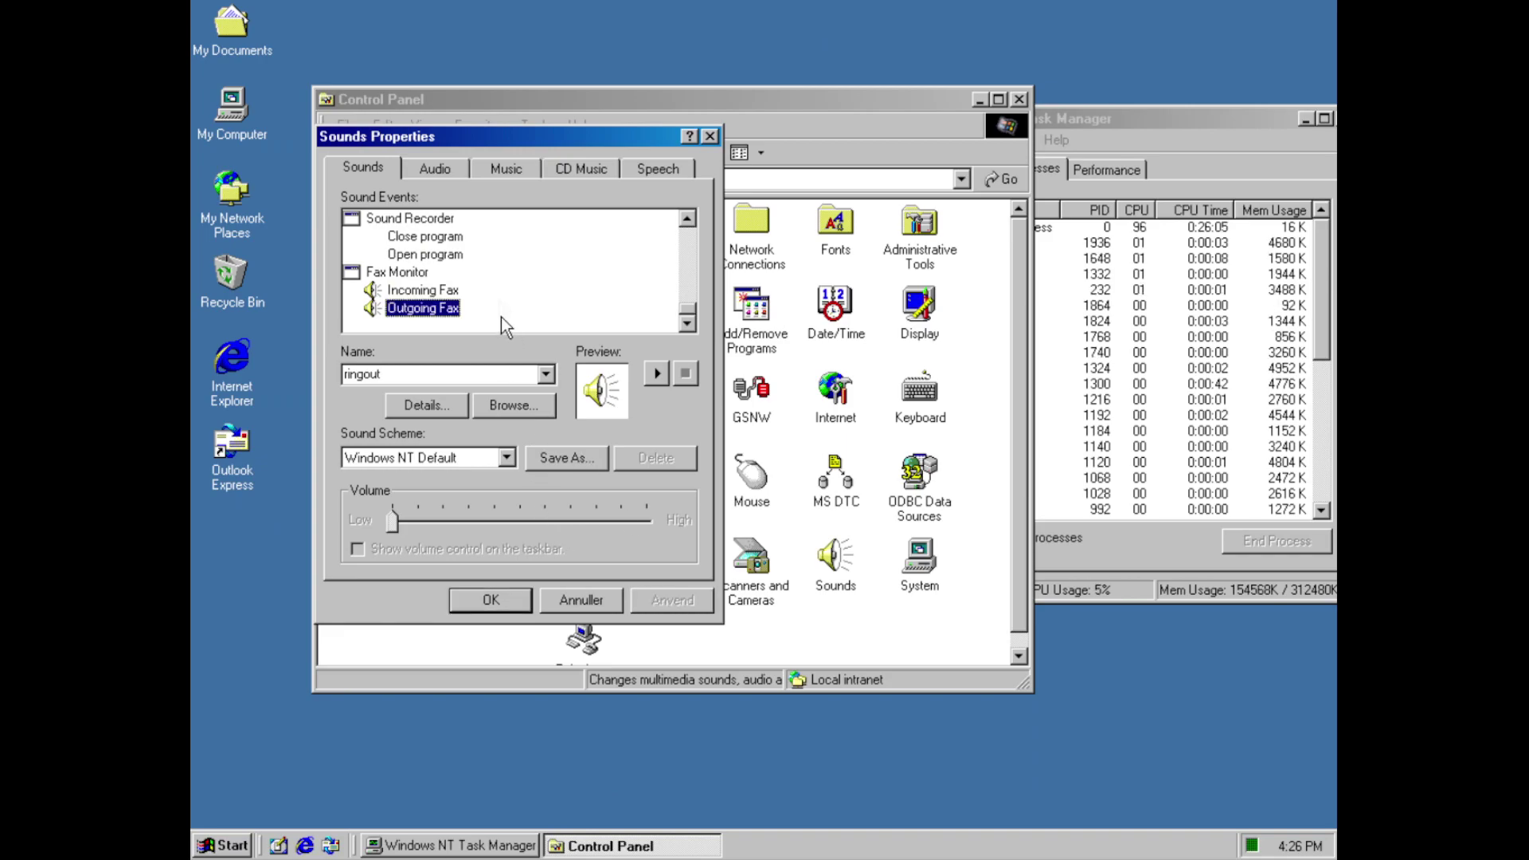
# View the Audio page and its playback Volume Control mixer, closing the mixer again
pyautogui.click(436, 172)
pyautogui.click(524, 239)
pyautogui.click(532, 285)
pyautogui.click(543, 284)
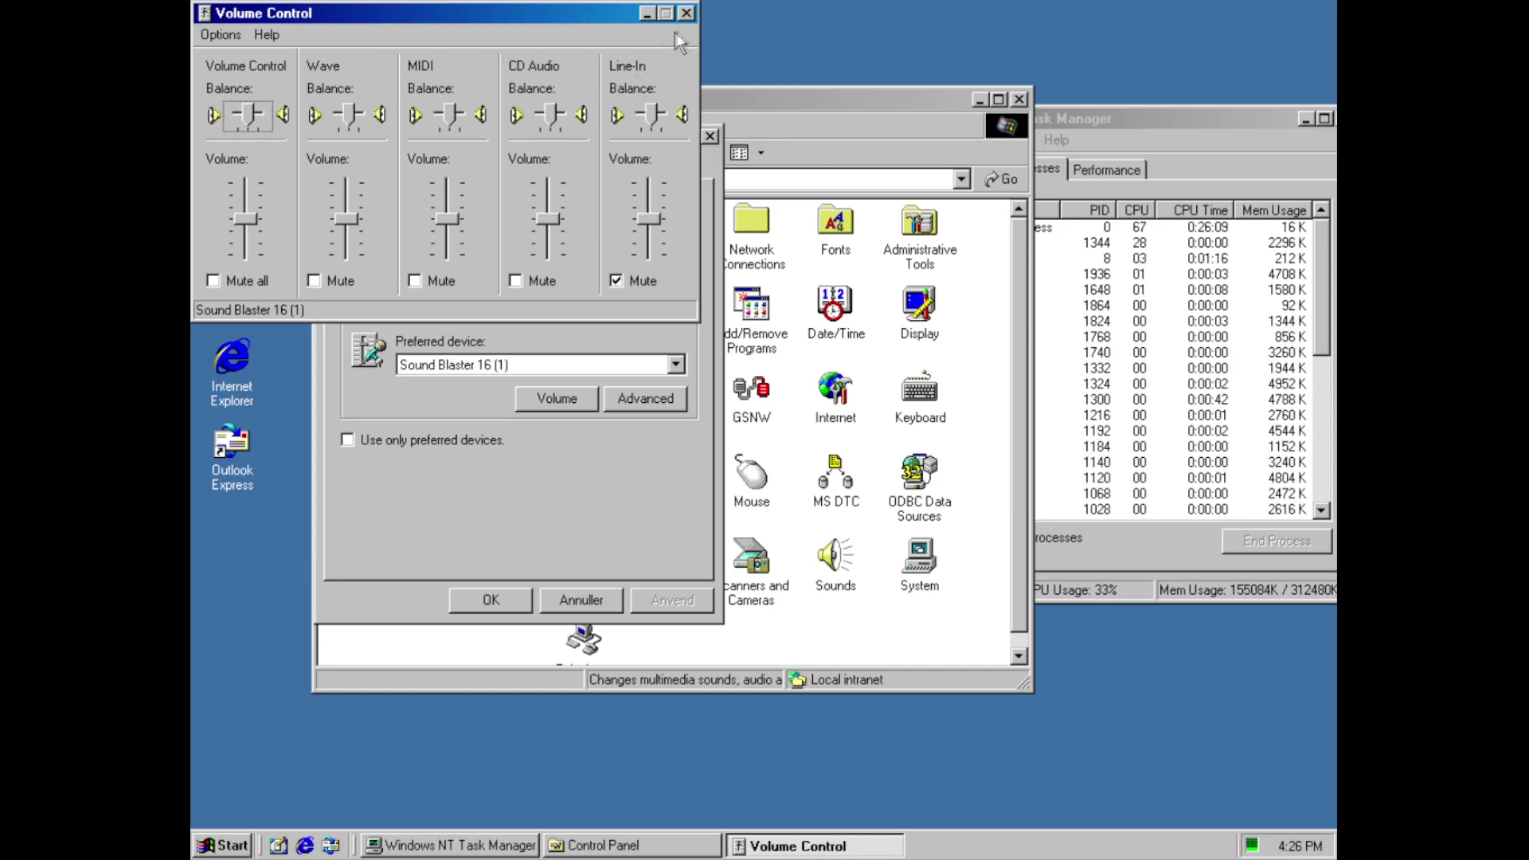
pyautogui.click(686, 12)
# Browse the speaker setups offered in the advanced properties of the audio playback device
pyautogui.click(645, 275)
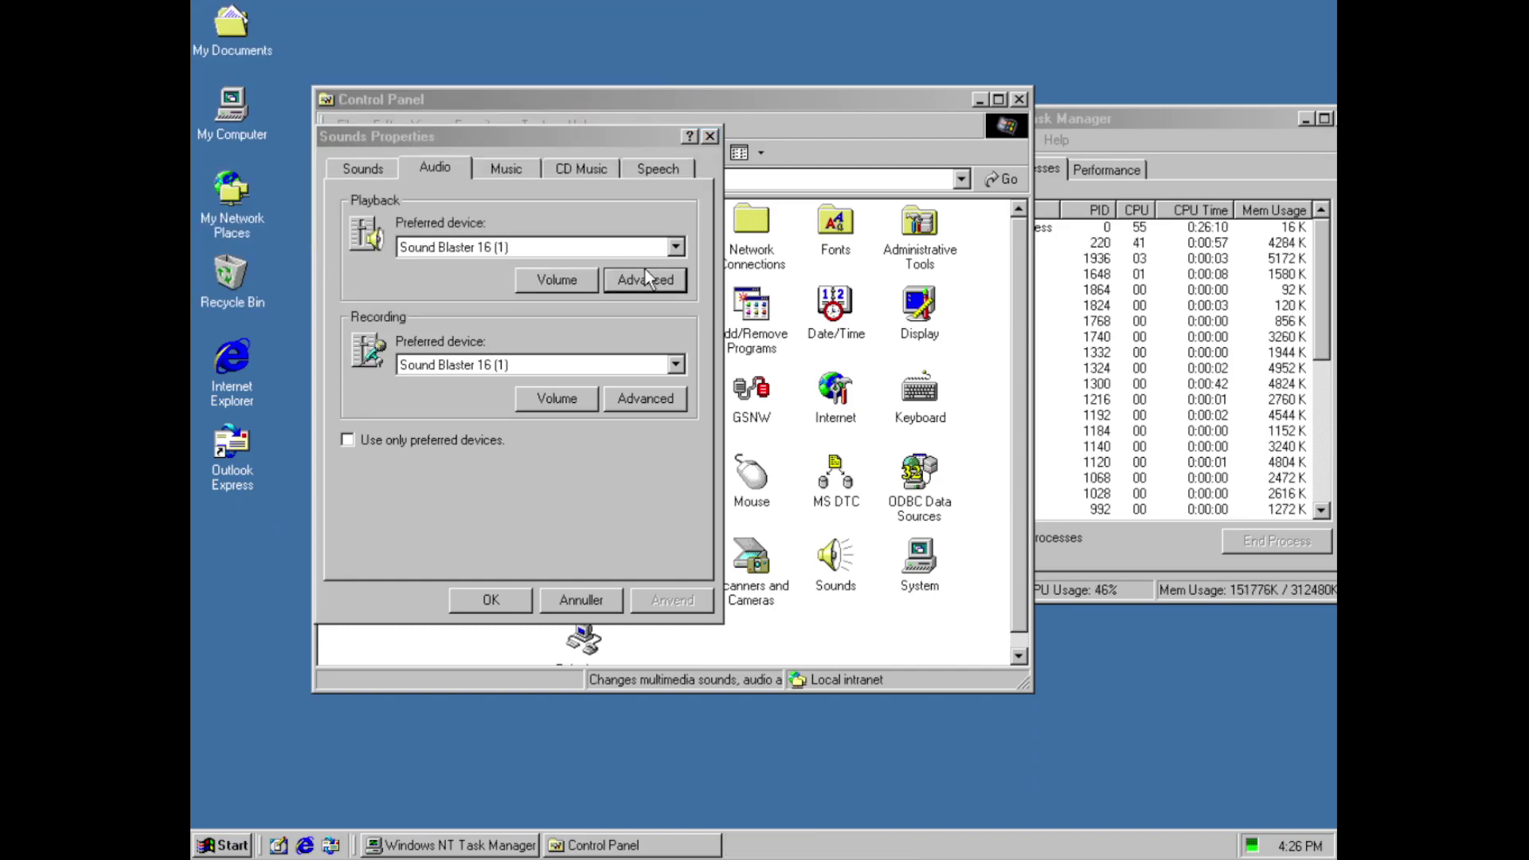
pyautogui.click(529, 543)
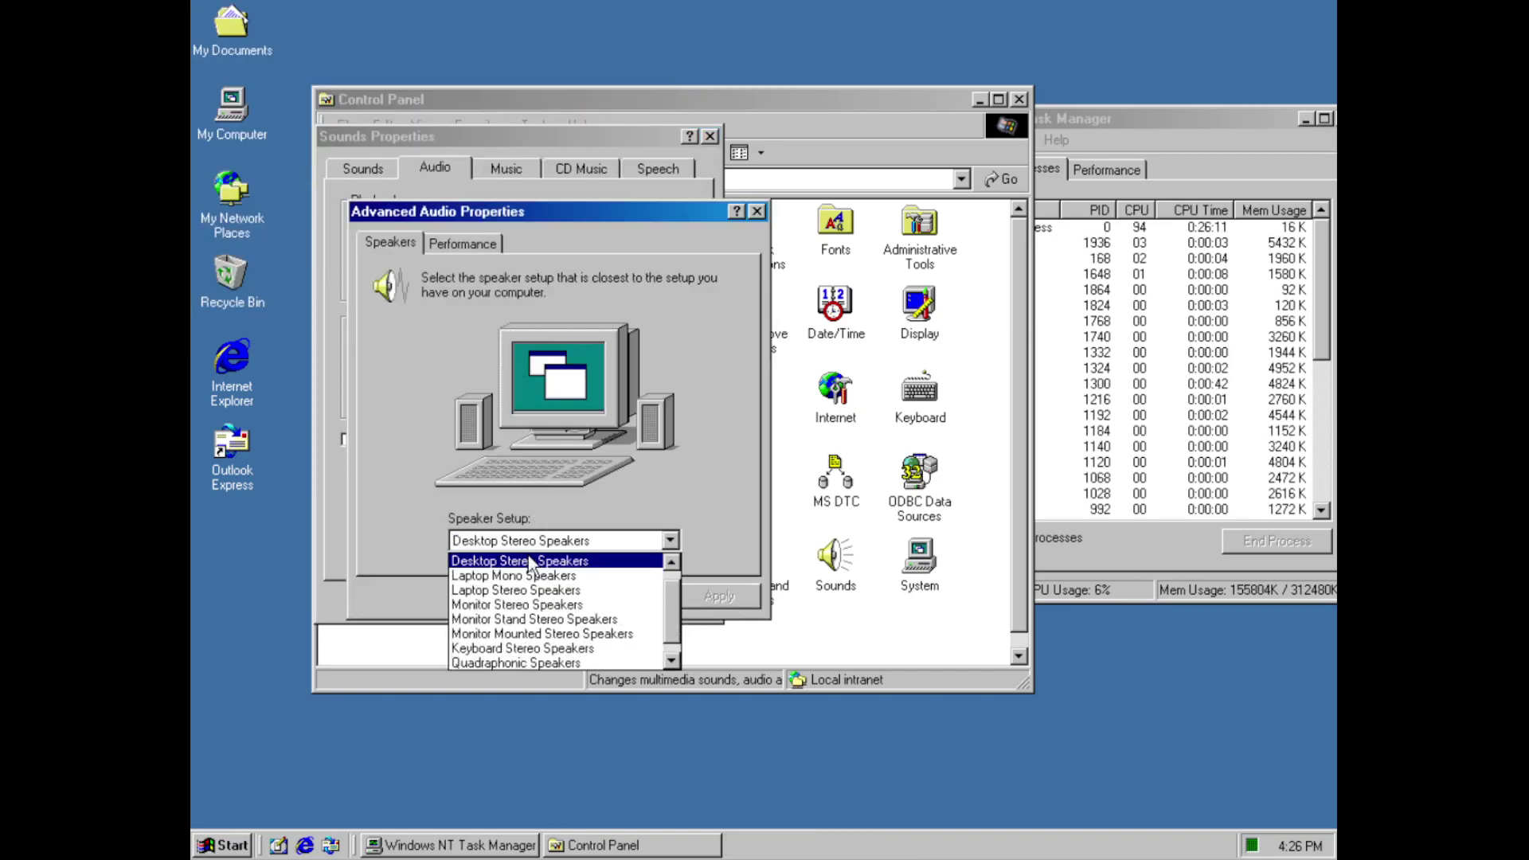
pyautogui.click(528, 558)
pyautogui.scroll(2, 526, 551)
pyautogui.scroll(-7, 524, 547)
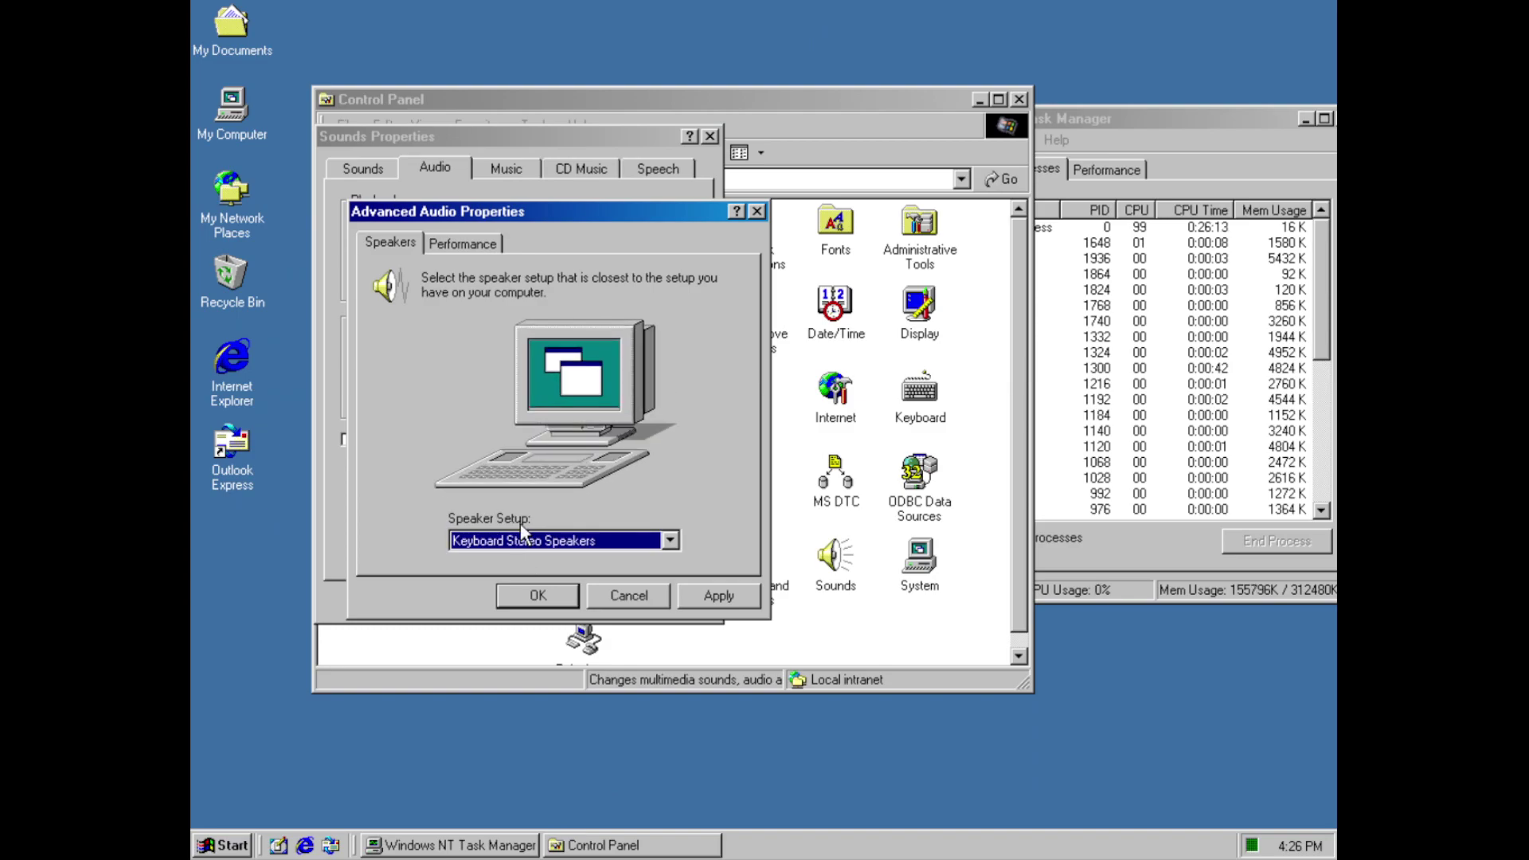
pyautogui.scroll(-6, 519, 521)
pyautogui.scroll(2, 527, 356)
pyautogui.scroll(3, 504, 263)
pyautogui.scroll(-2, 498, 255)
# Examine the playback hardware acceleration and sample rate conversion quality settings, and cancel the advanced properties
pyautogui.click(494, 248)
pyautogui.moveTo(682, 347); pyautogui.dragTo(758, 356)
pyautogui.moveTo(610, 457); pyautogui.dragTo(556, 471)
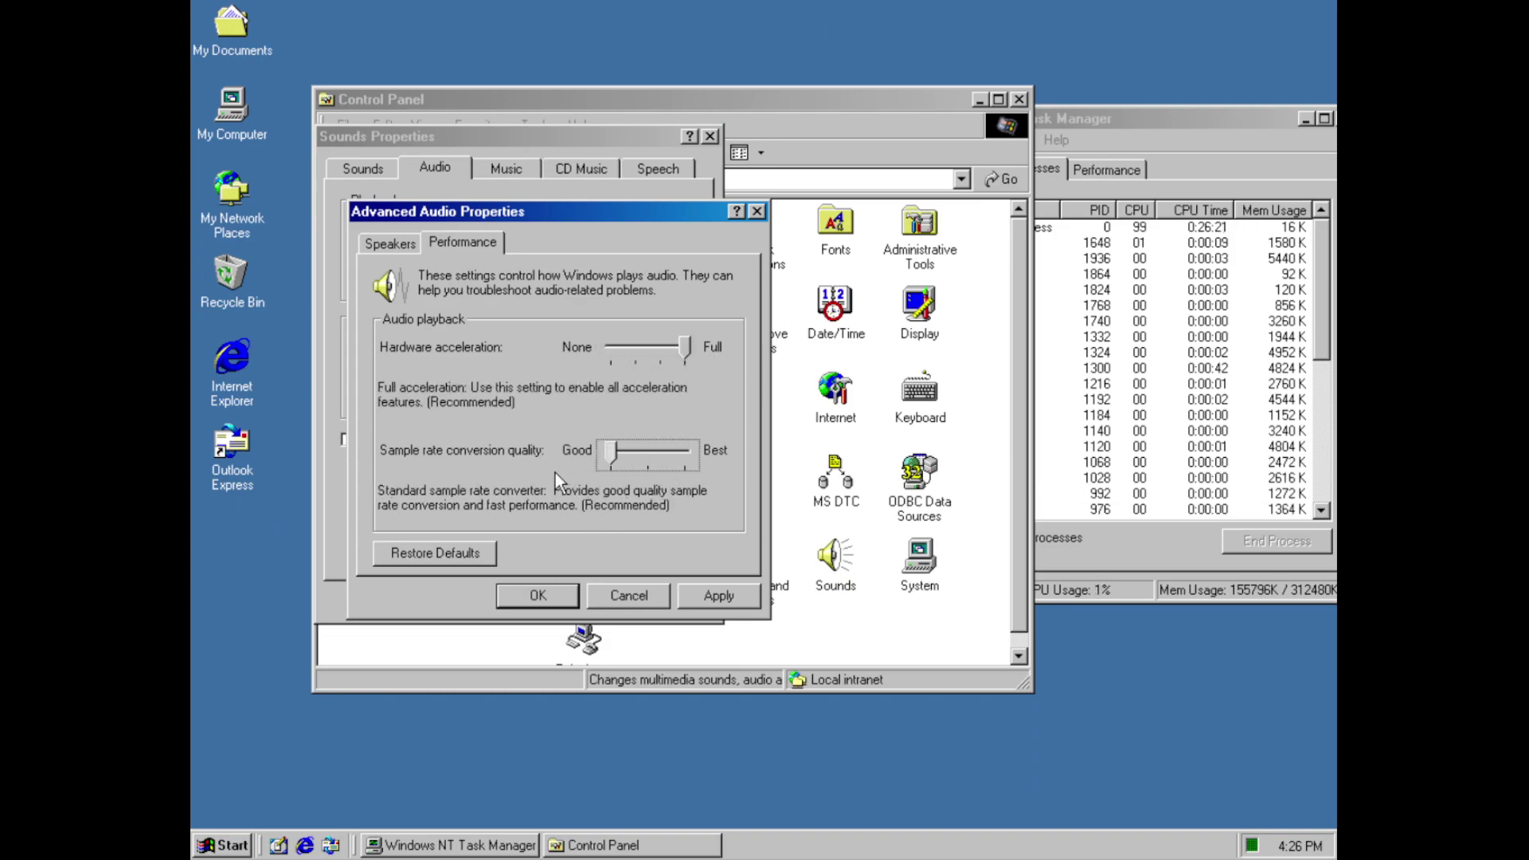
pyautogui.click(623, 591)
# View the recording device's volume mixer and its advanced performance settings, cancelling out of them
pyautogui.click(669, 397)
pyautogui.click(266, 34)
pyautogui.click(298, 86)
pyautogui.click(571, 371)
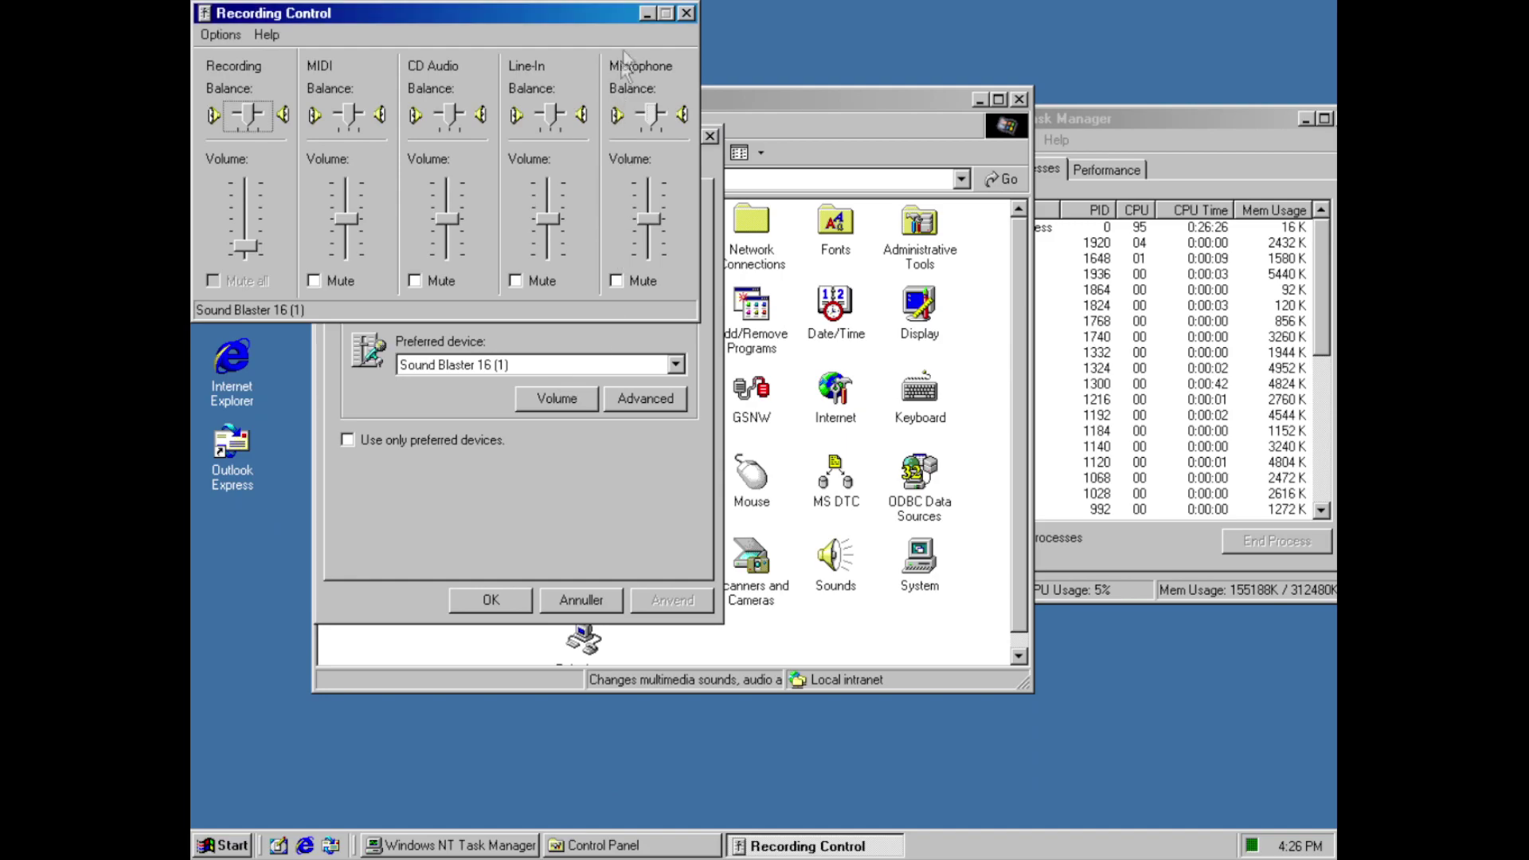
pyautogui.click(664, 409)
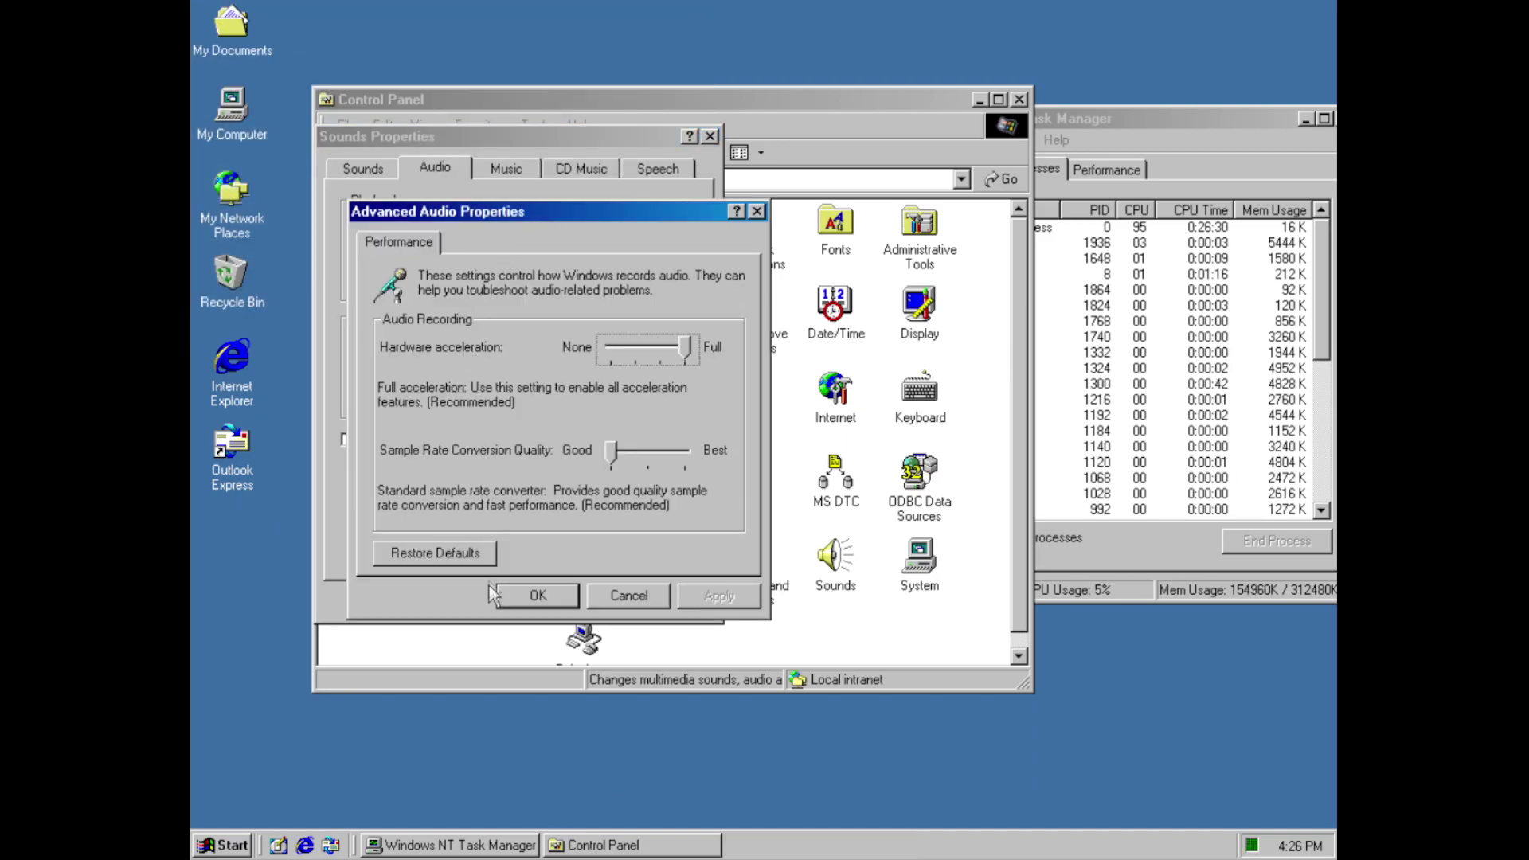
pyautogui.click(627, 594)
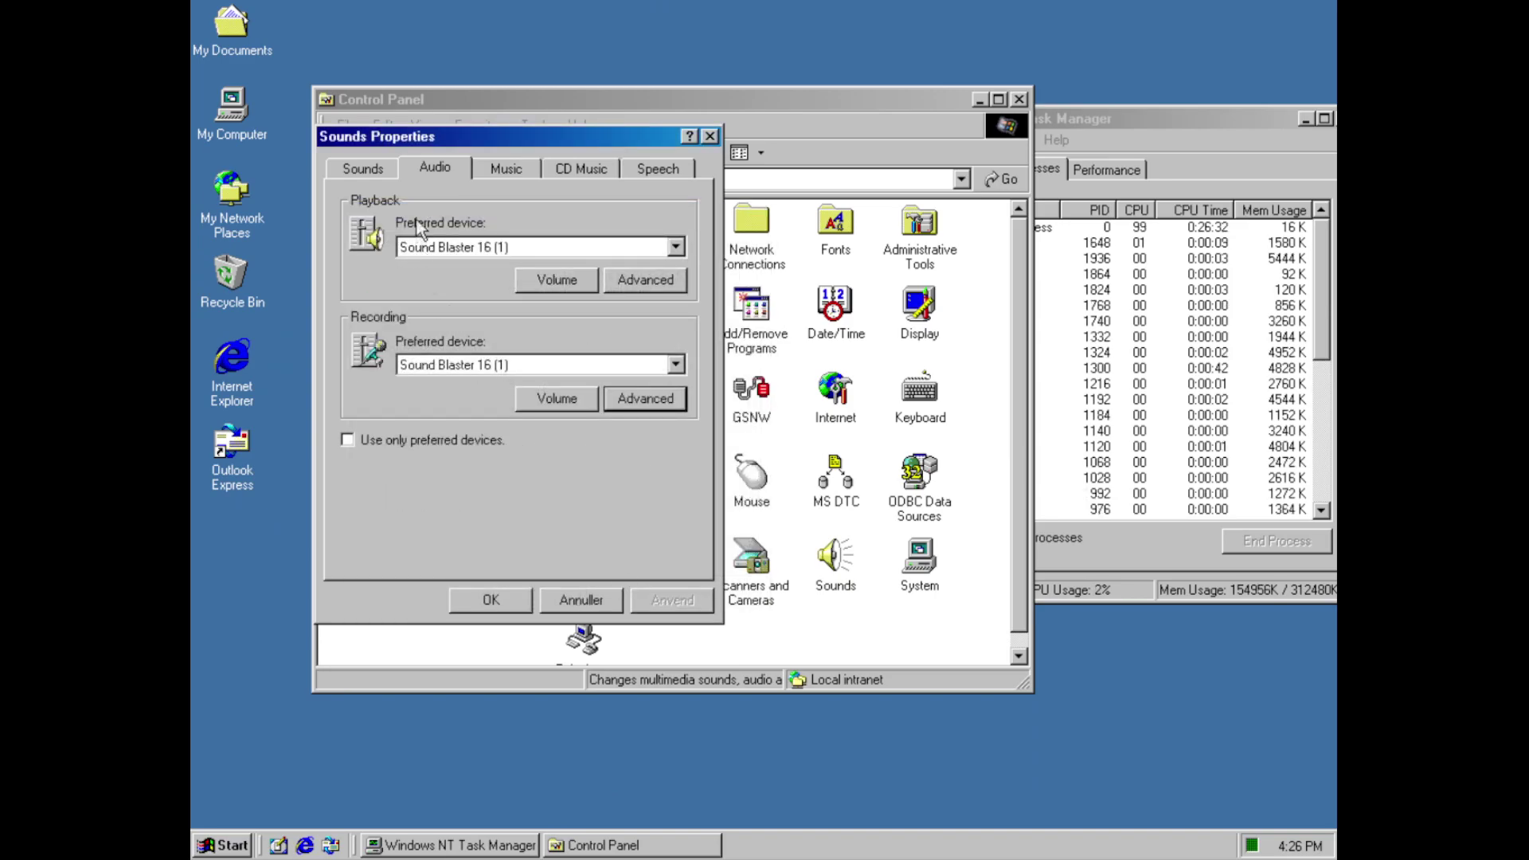
# On the Music page, view the information about Microsoft GS Wavetable SW Synth and look at adding a new instrument
pyautogui.click(489, 173)
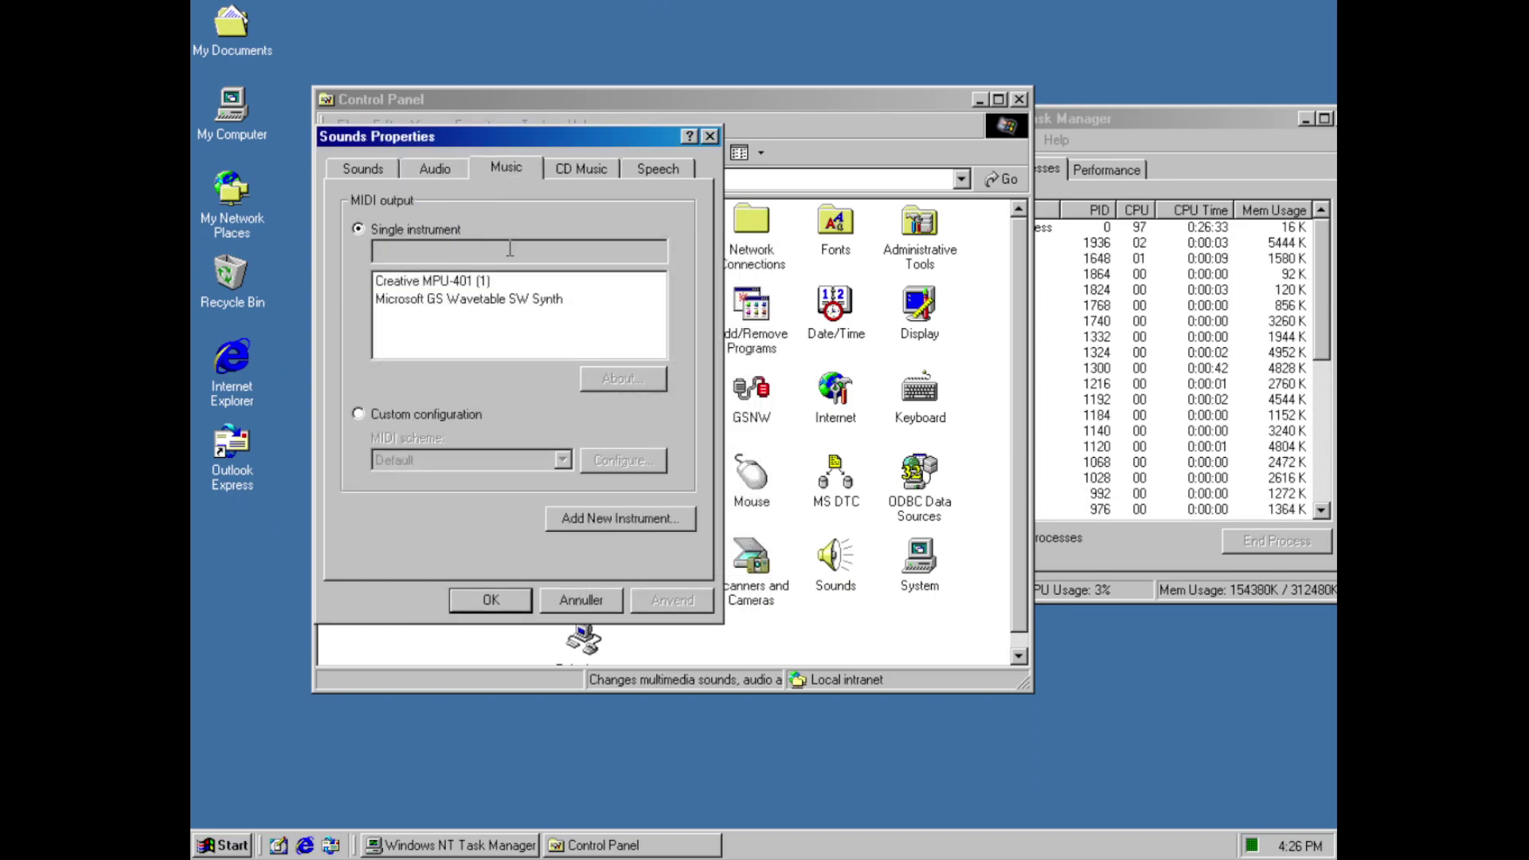
pyautogui.click(518, 307)
pyautogui.click(617, 378)
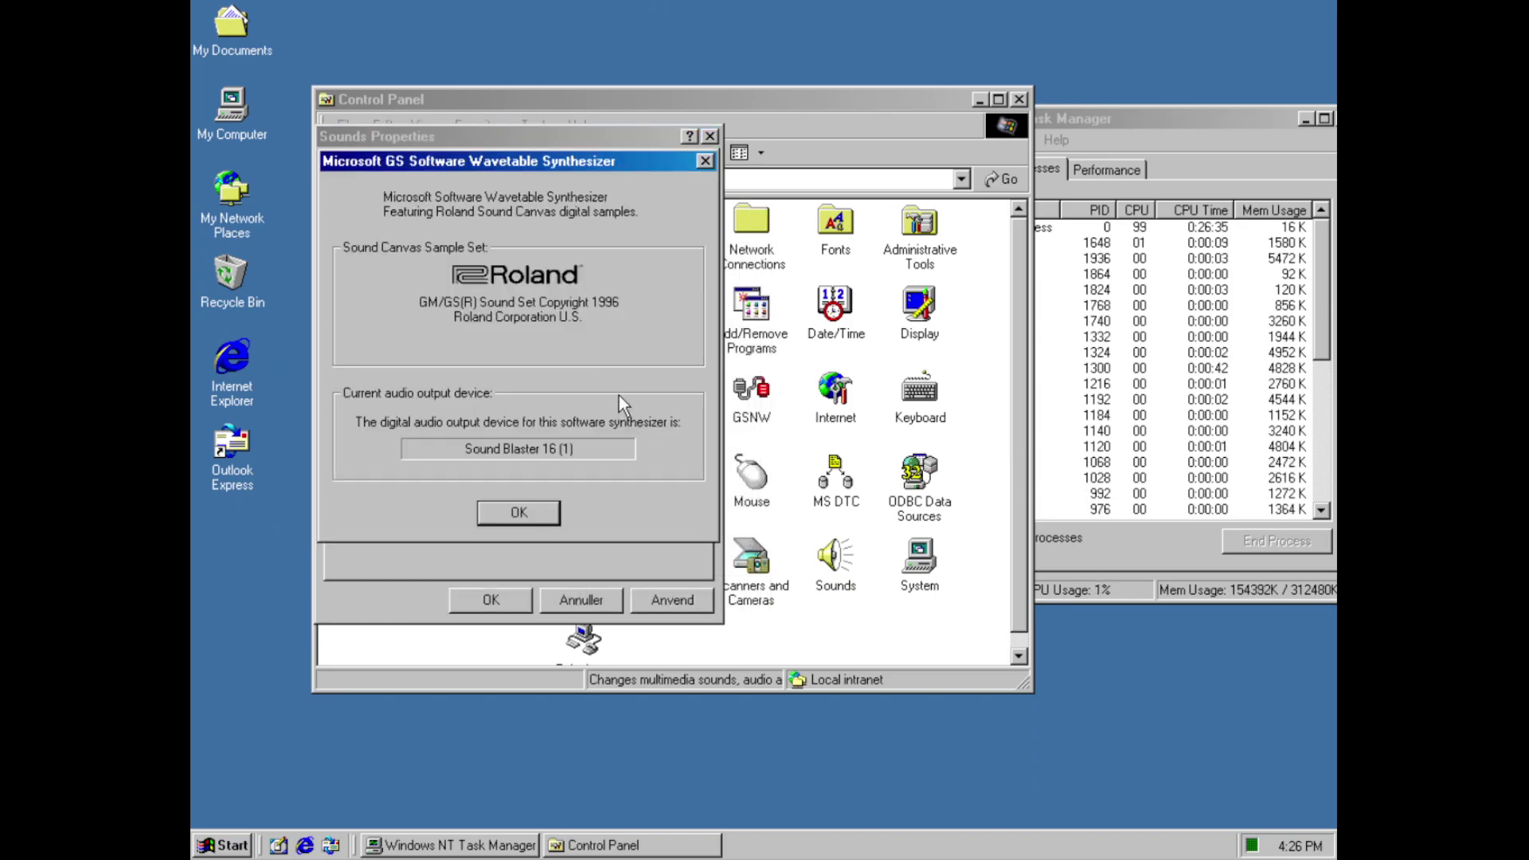
pyautogui.click(532, 515)
pyautogui.press('Up')
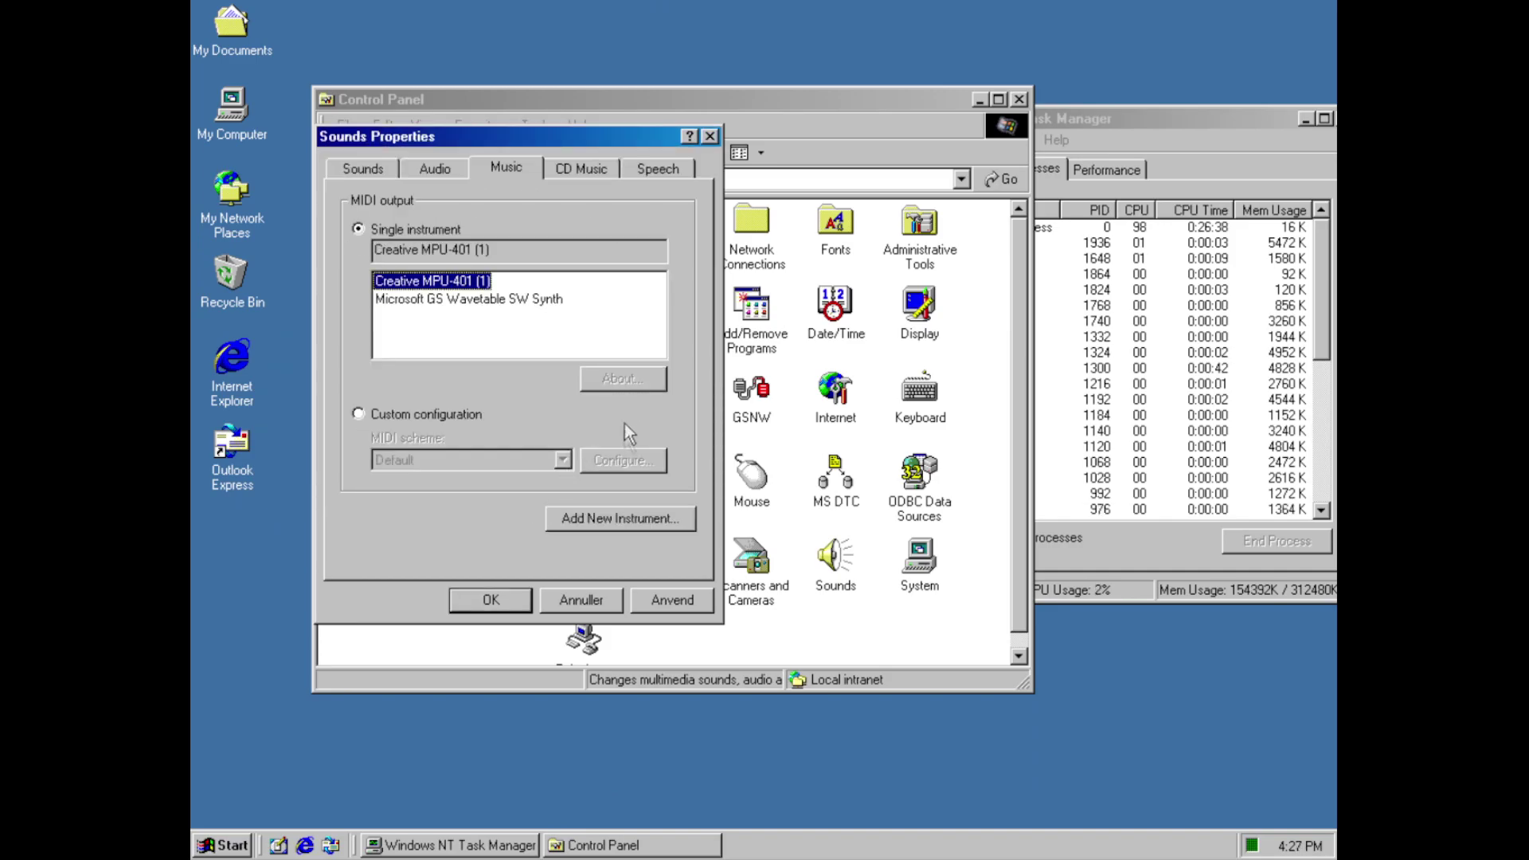
pyautogui.click(597, 516)
pyautogui.click(807, 530)
# View the CD Music settings and the Speech page, including the version information of the Microsoft Speech Synthesis Engine
pyautogui.click(592, 171)
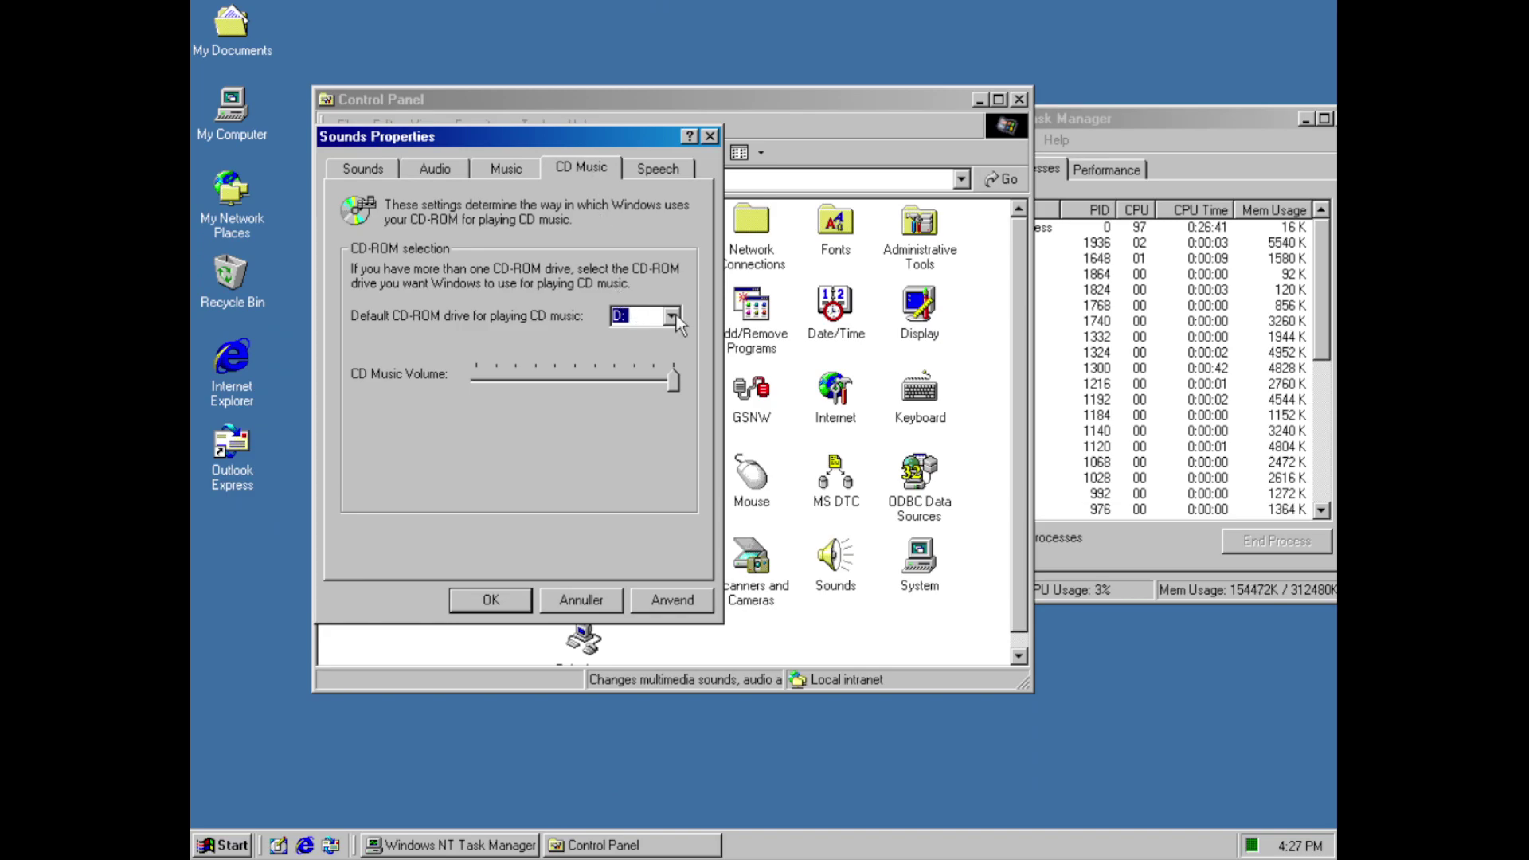
pyautogui.click(652, 170)
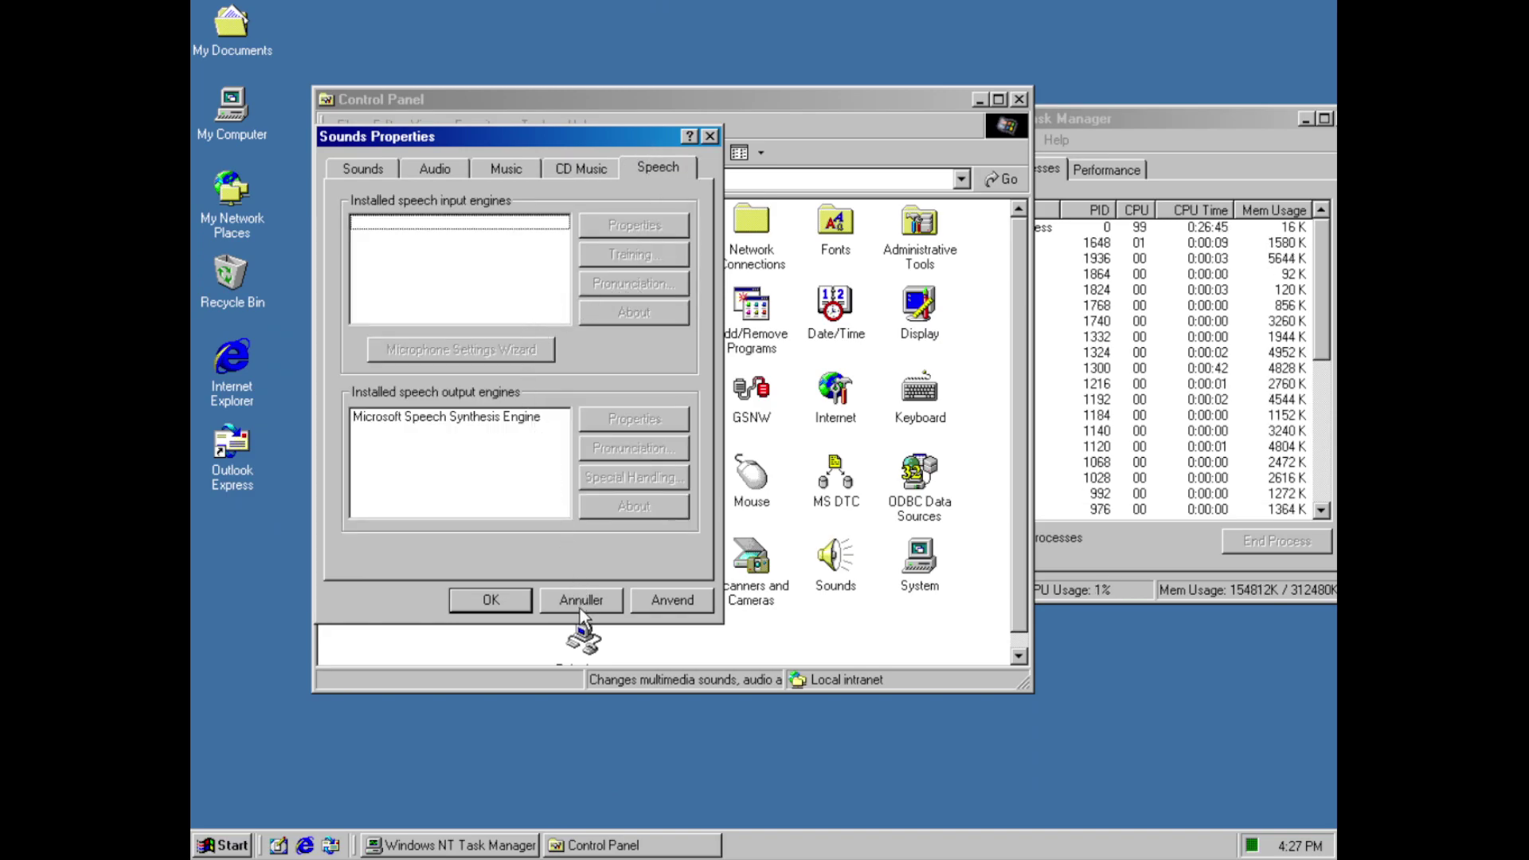
pyautogui.click(531, 412)
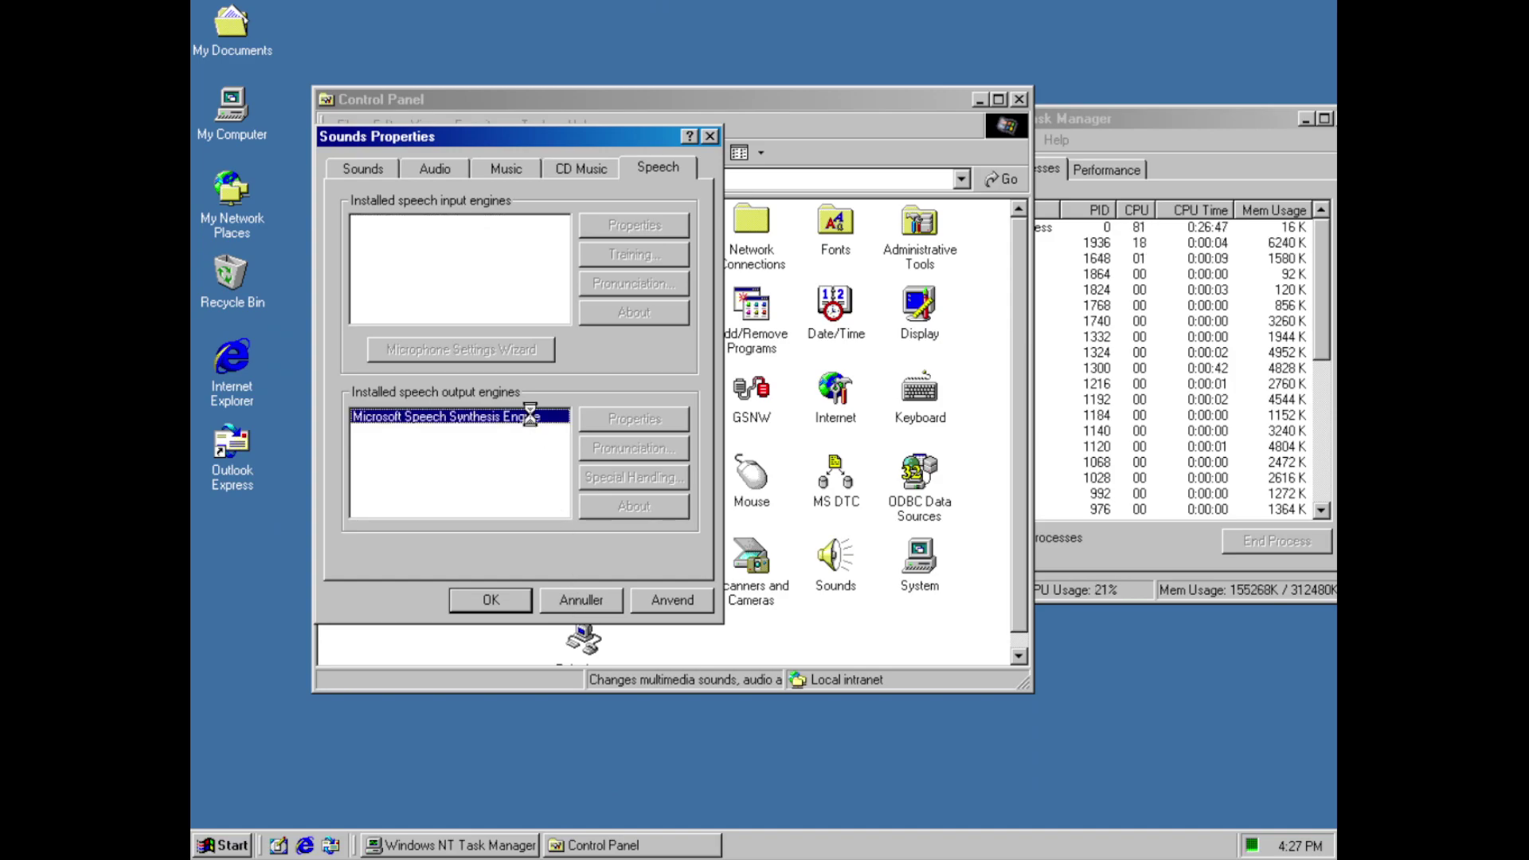
pyautogui.click(619, 424)
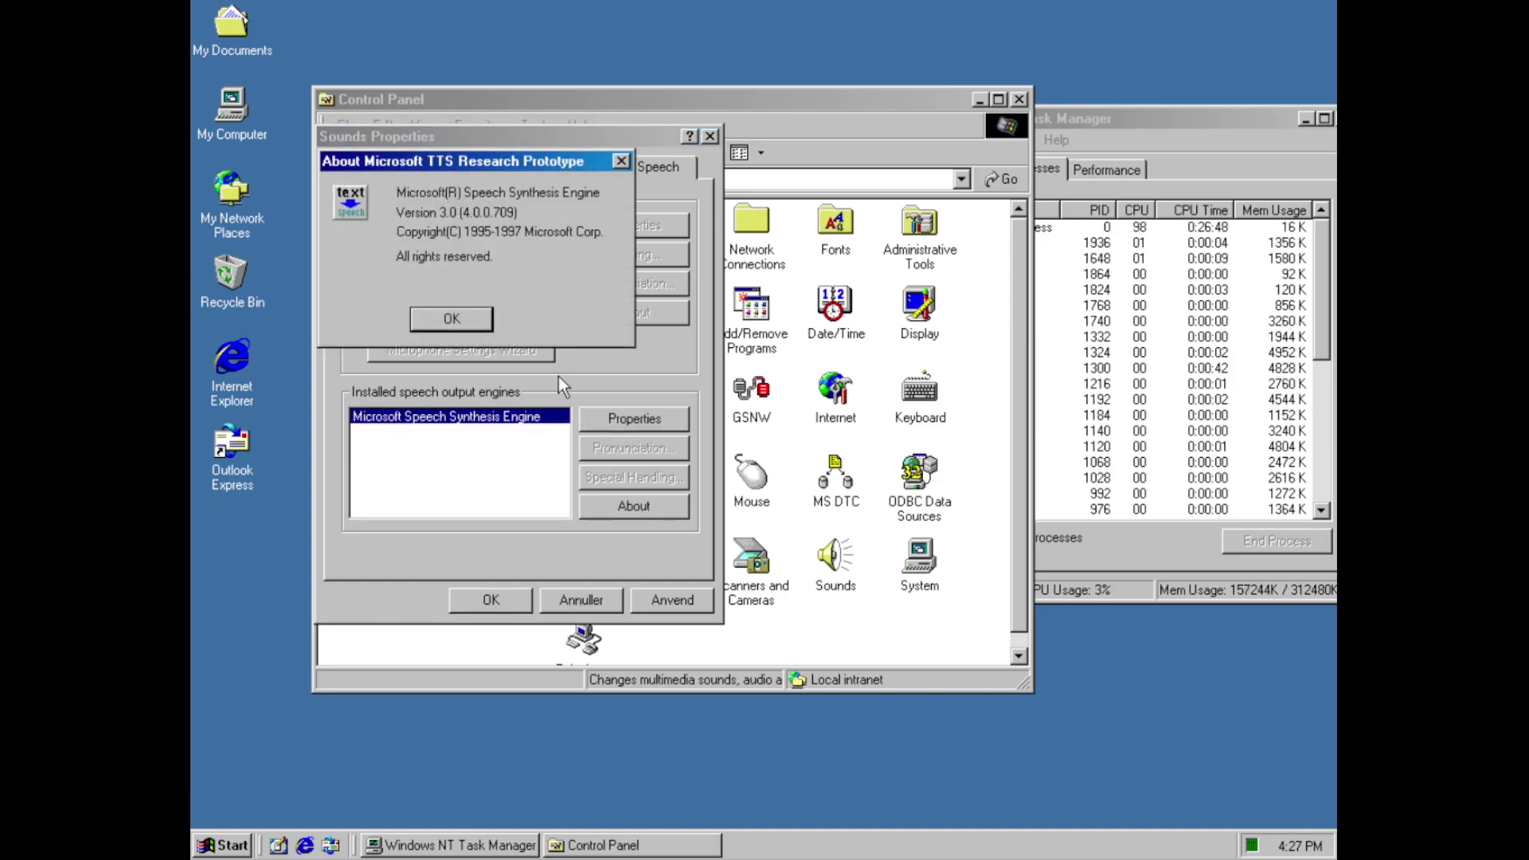
pyautogui.click(488, 320)
pyautogui.click(643, 506)
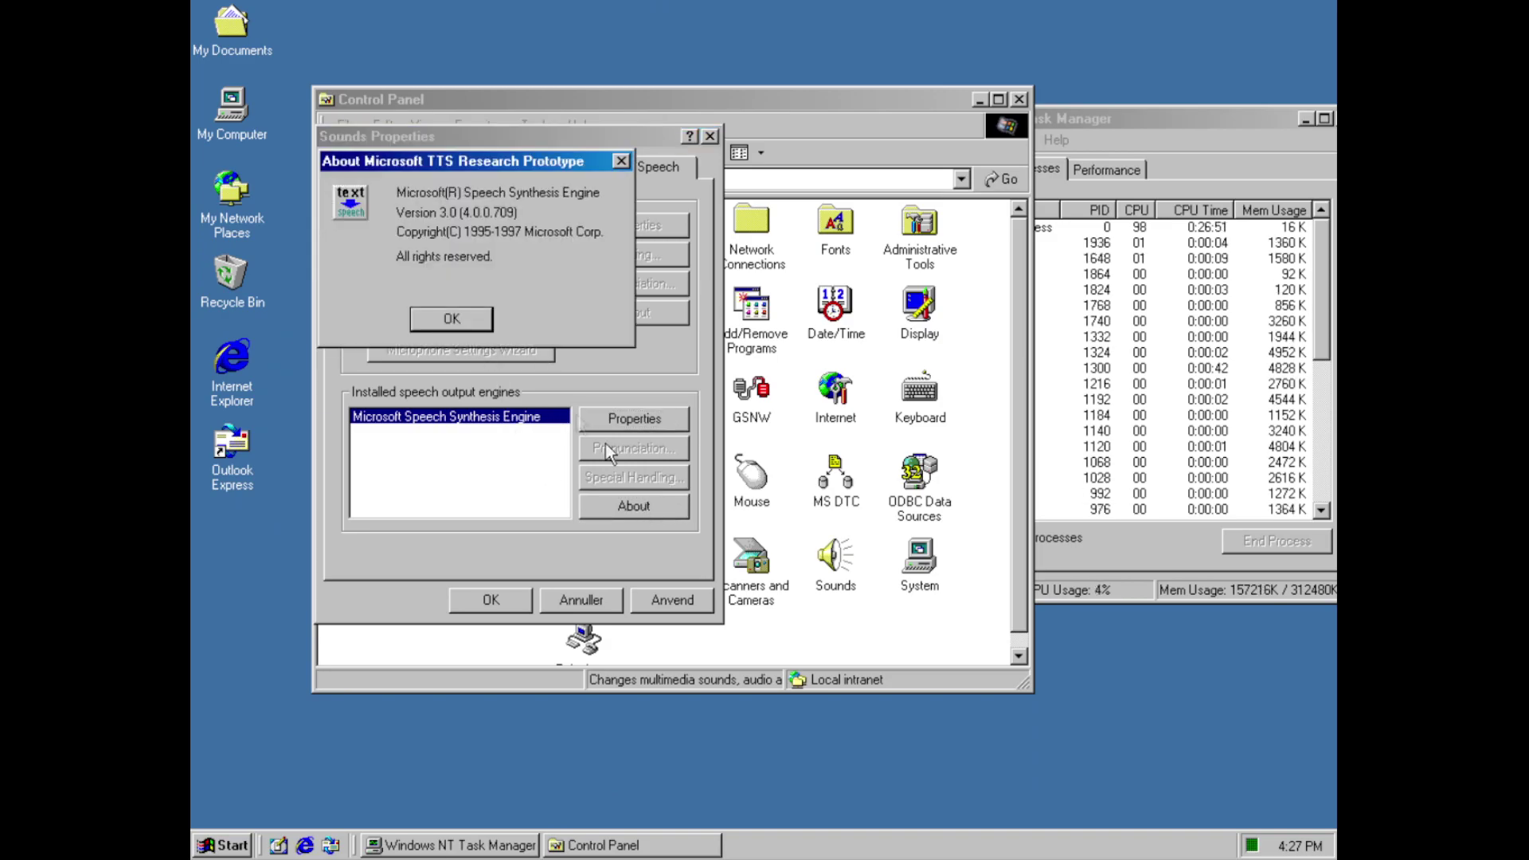
pyautogui.click(488, 319)
pyautogui.doubleClick(485, 416)
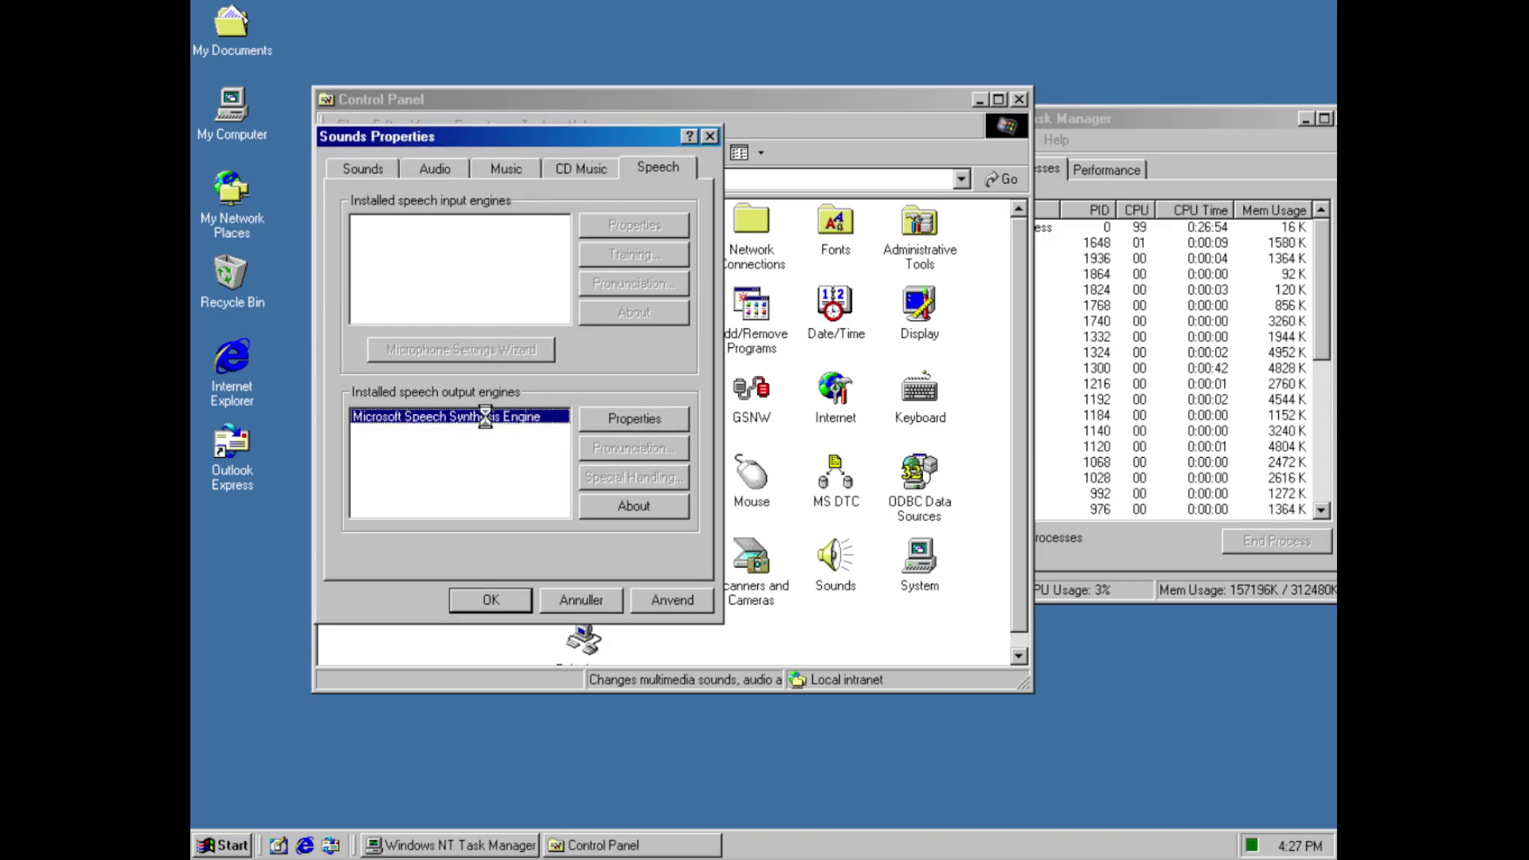
# Return to the MIDI output settings and close the Sounds properties without saving further changes
pyautogui.click(556, 175)
pyautogui.click(531, 178)
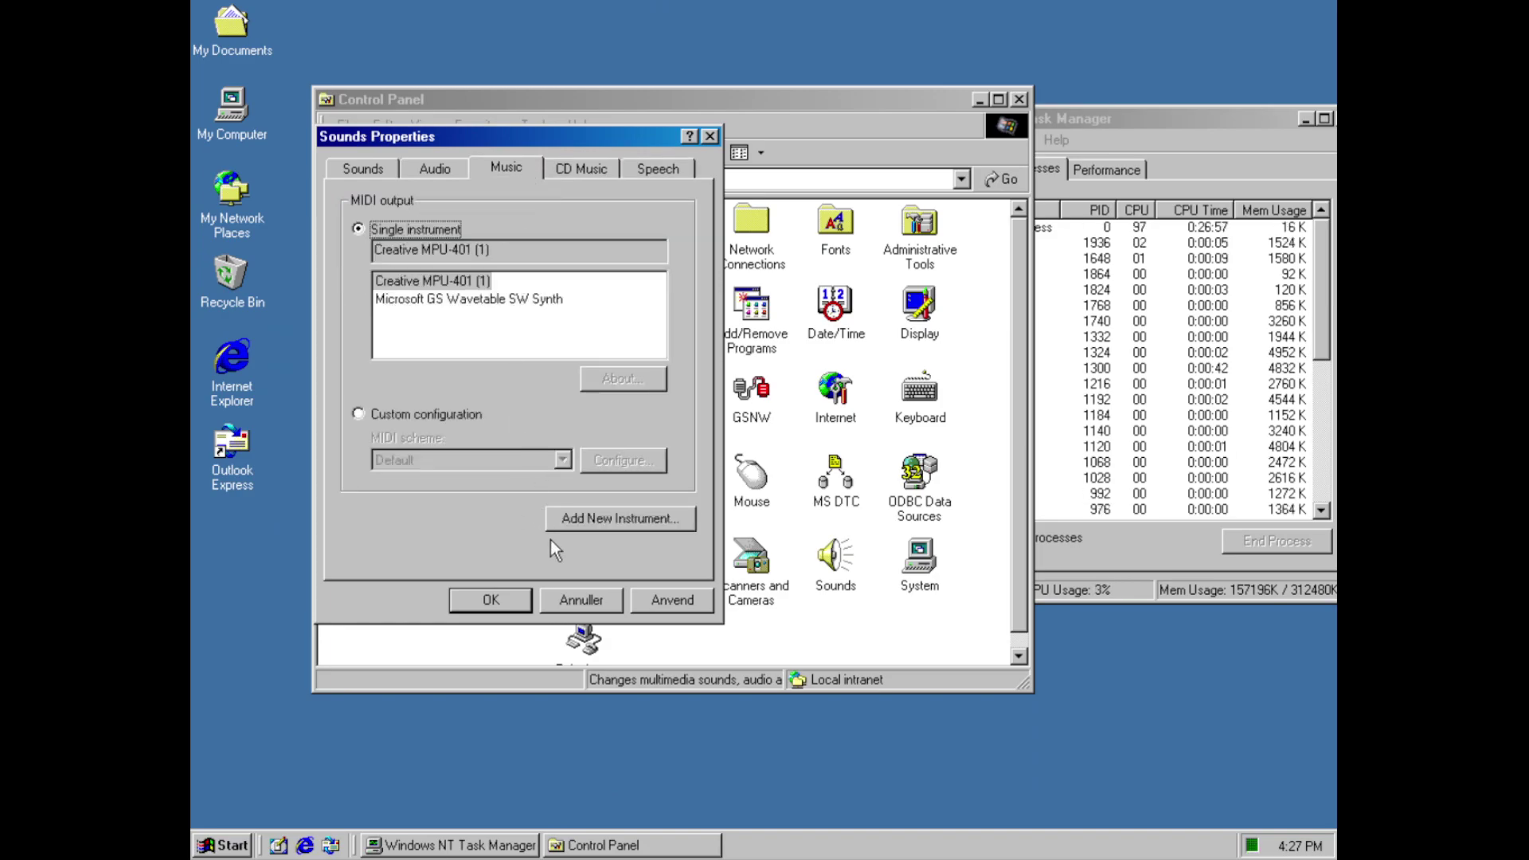
pyautogui.click(603, 598)
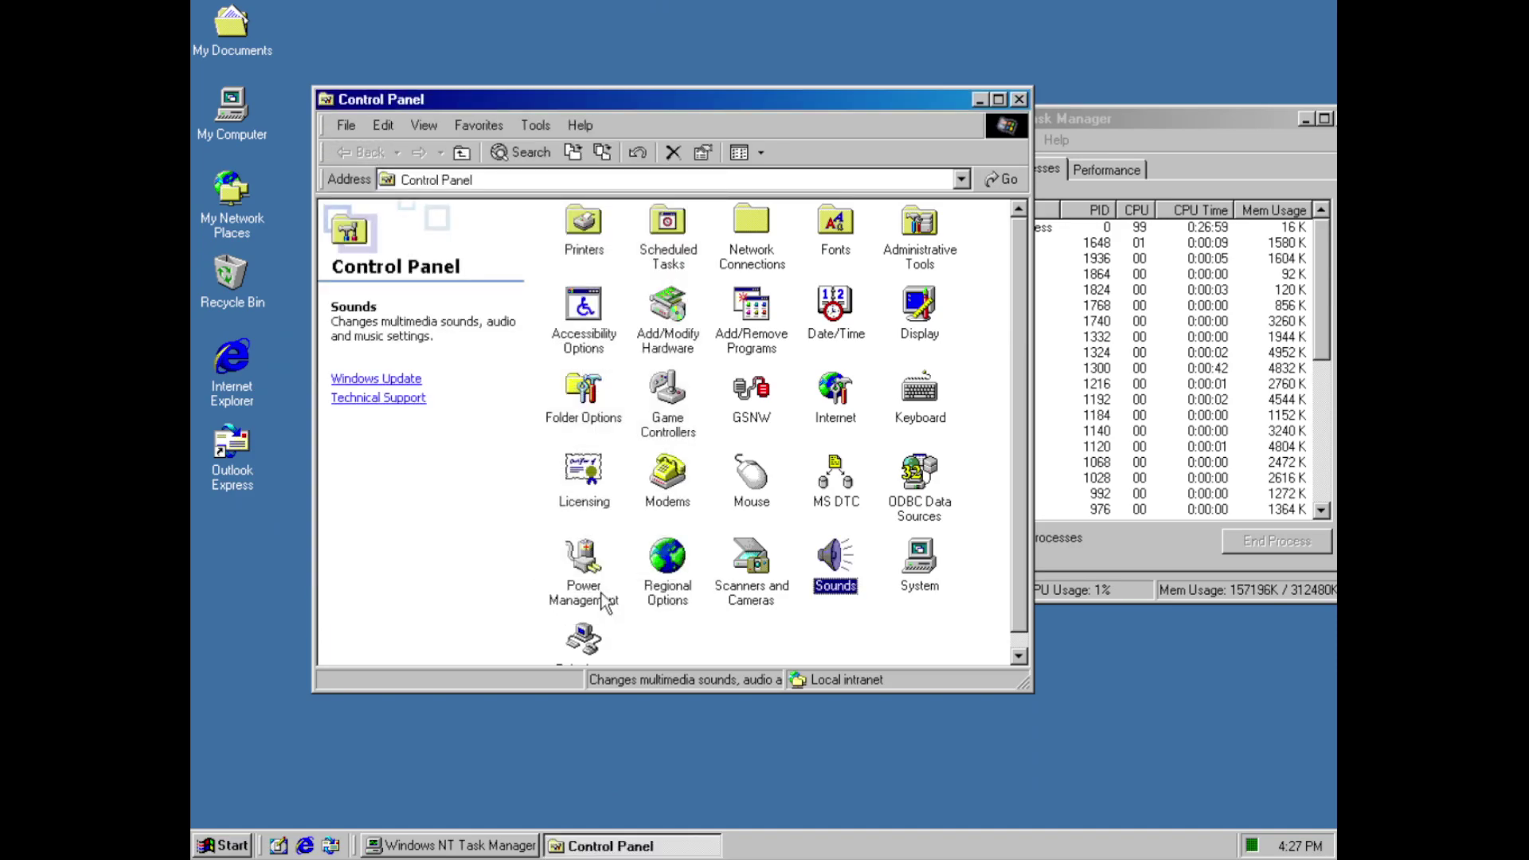
# Open the System properties and view the Network Identification change options, including the NetBIOS and DNS domain names, cancelling out of both
pyautogui.doubleClick(921, 581)
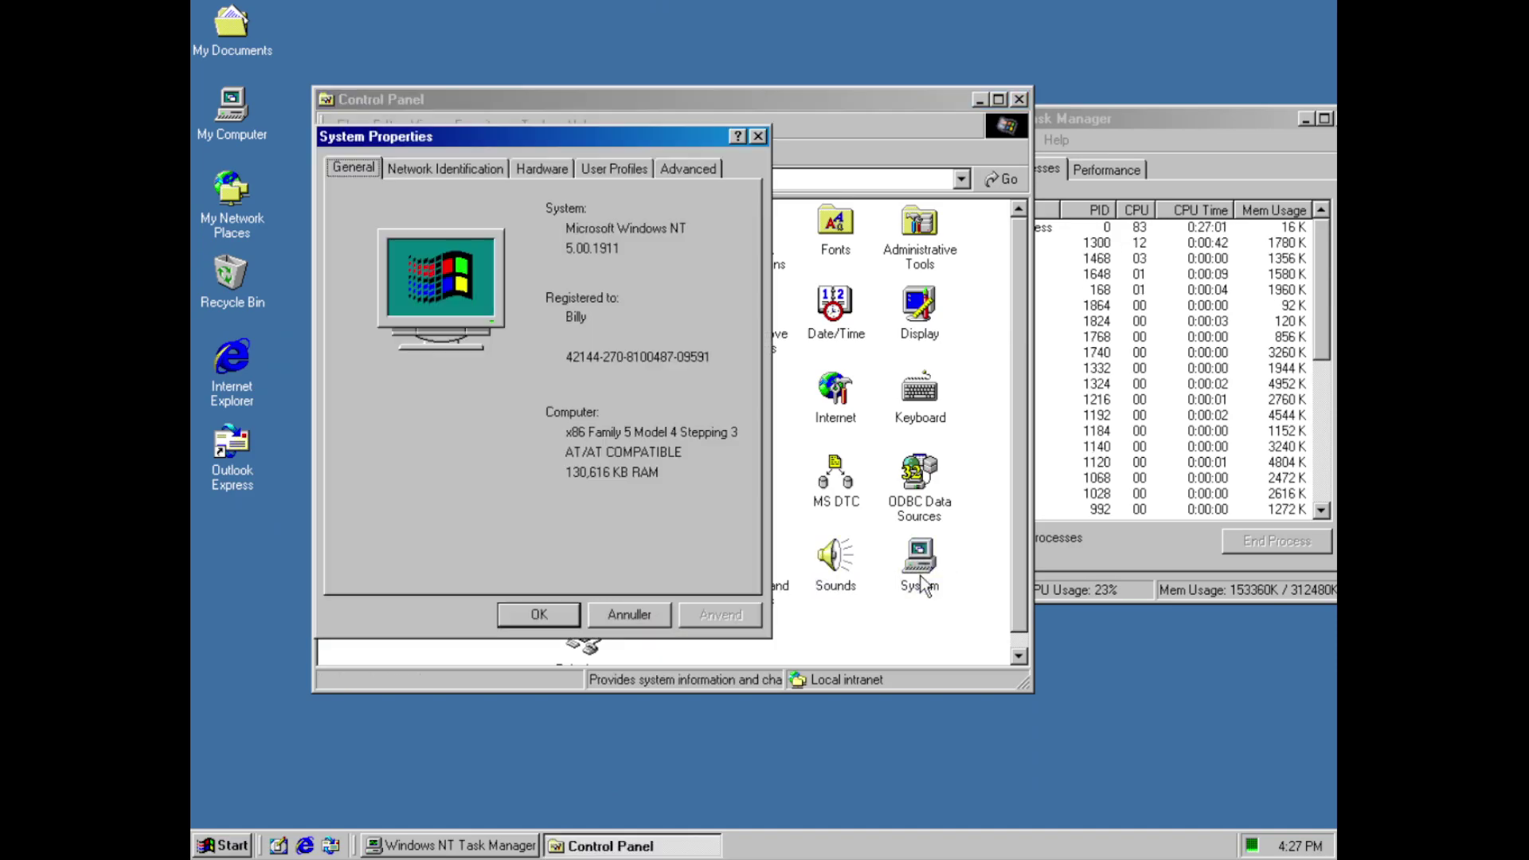
pyautogui.click(475, 174)
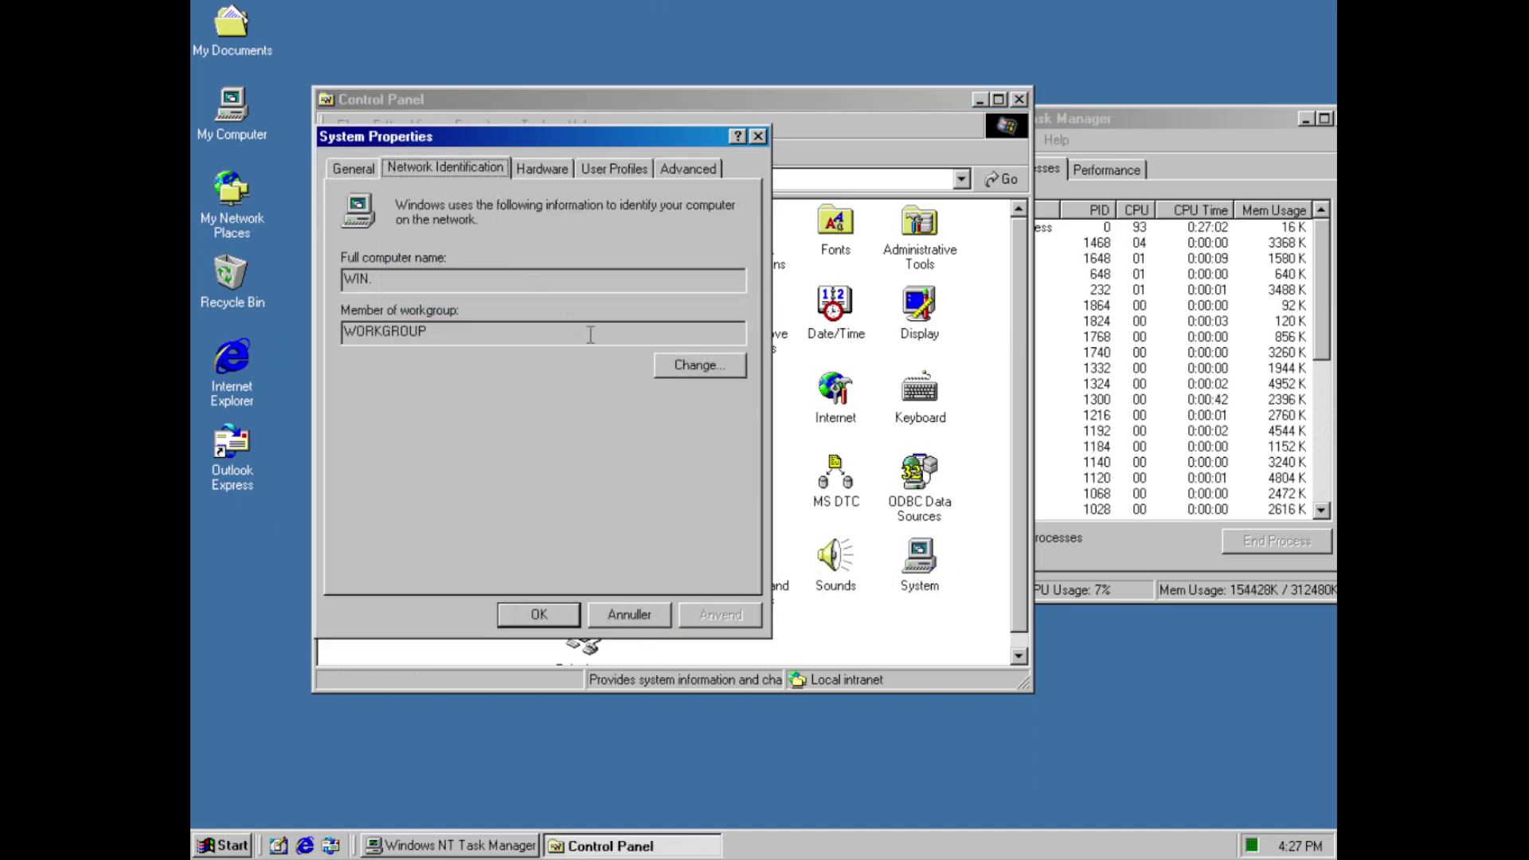
pyautogui.click(690, 371)
pyautogui.click(625, 369)
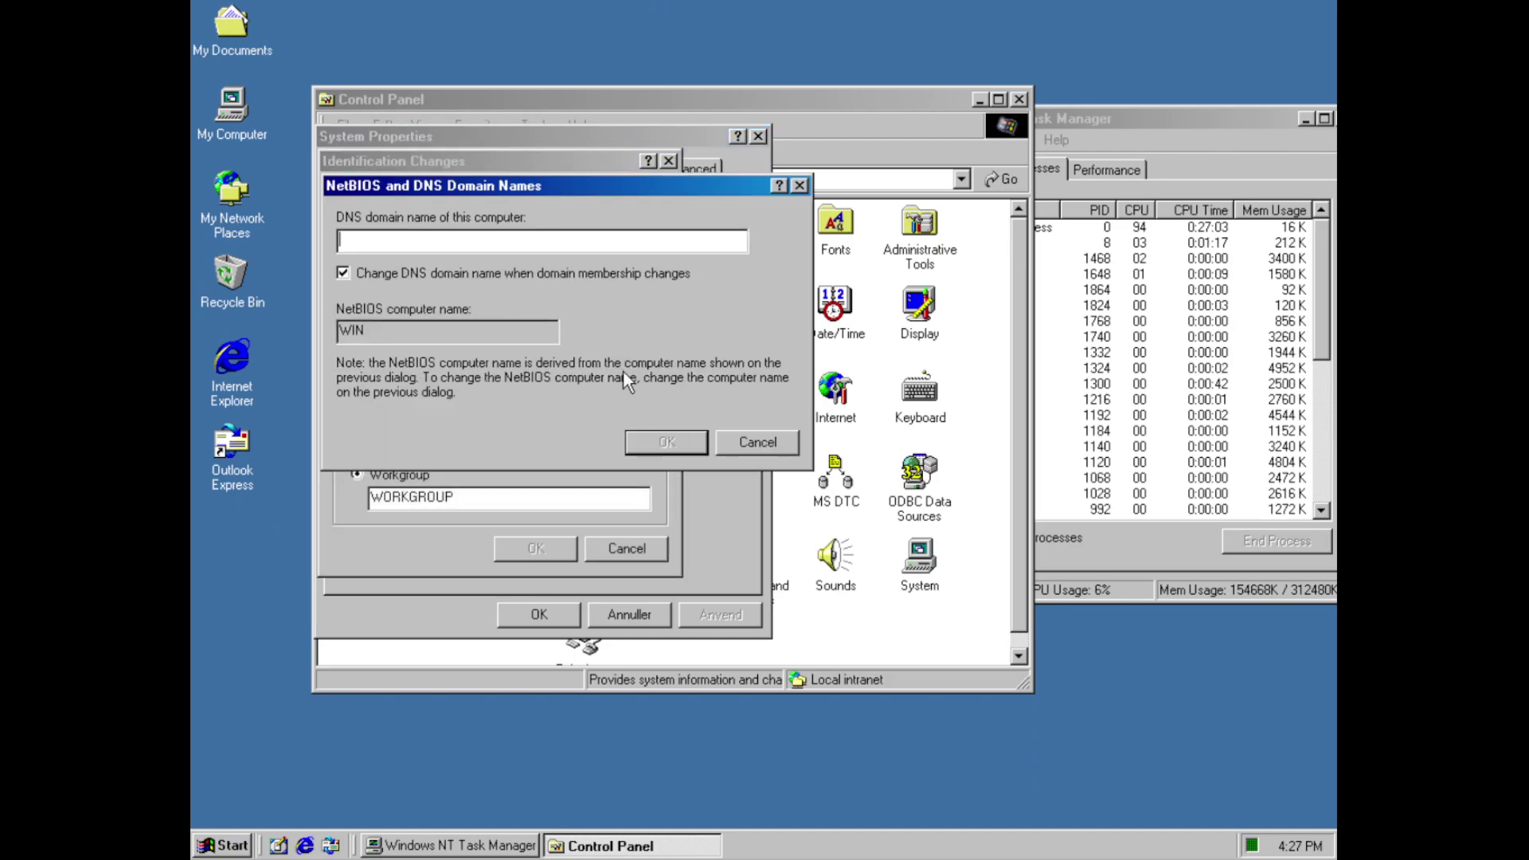
pyautogui.click(731, 443)
pyautogui.click(629, 551)
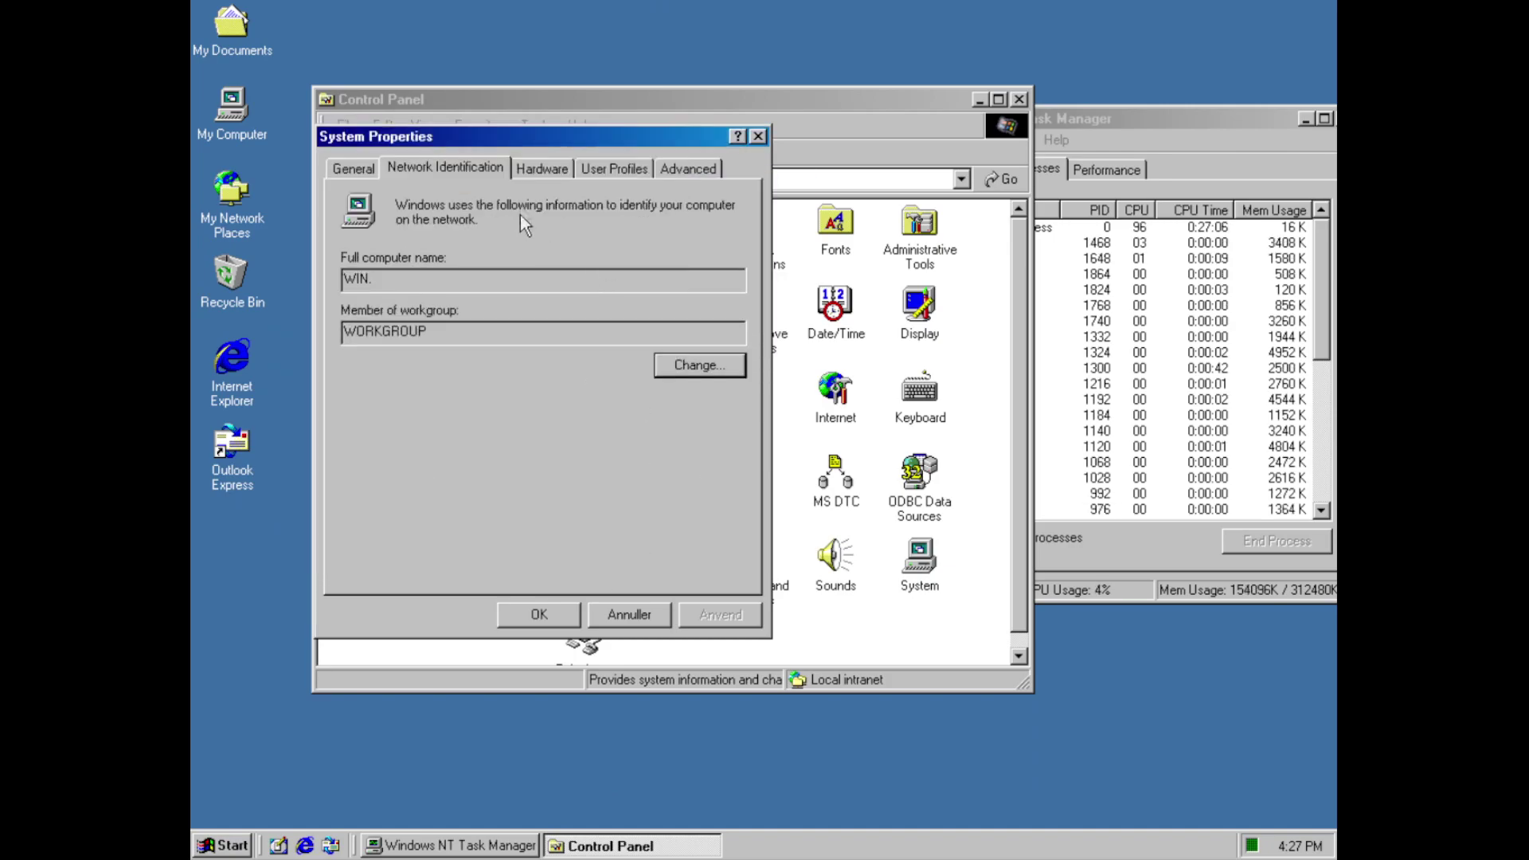
# On the Hardware page, start the Add/Modify Hardware wizard, view its list of hardware tasks and cancel it
pyautogui.click(525, 172)
pyautogui.click(599, 298)
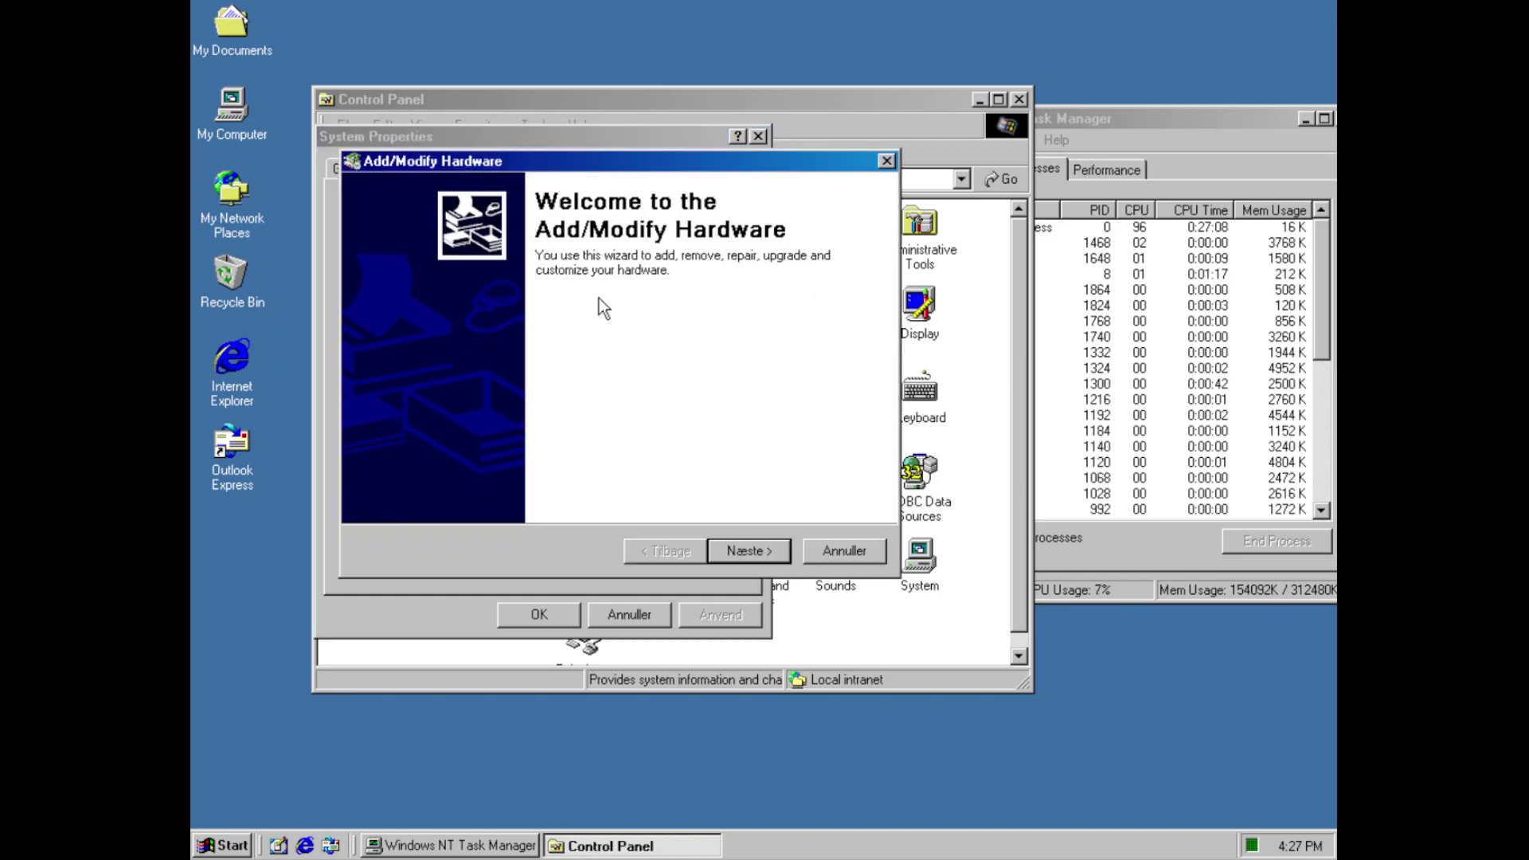
pyautogui.click(749, 550)
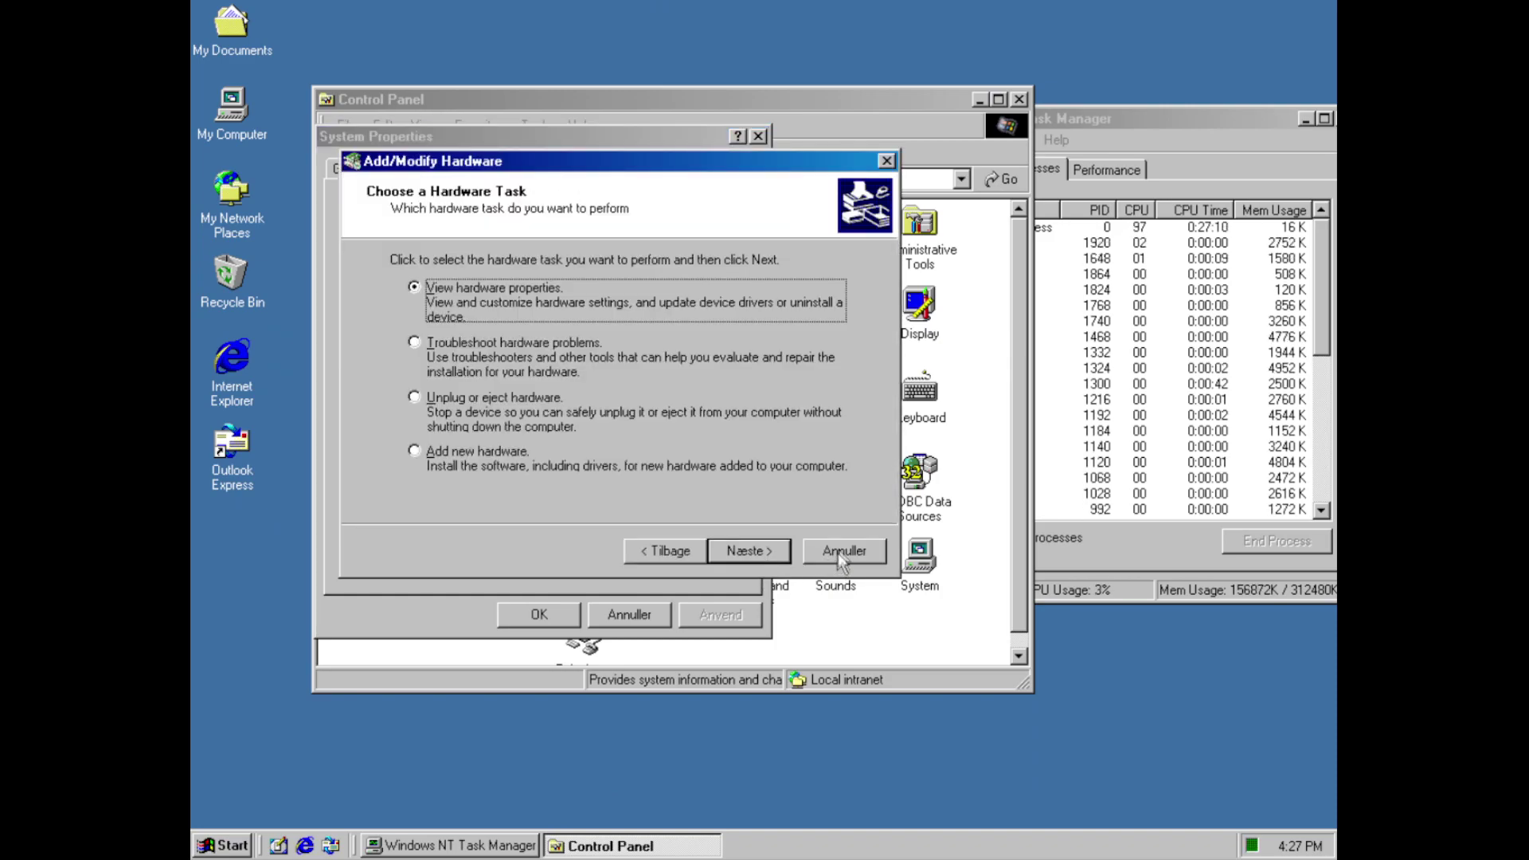
pyautogui.click(844, 550)
# Open Device Manager and expand the device categories from Disk drives through Mouse to view the installed devices
pyautogui.click(653, 416)
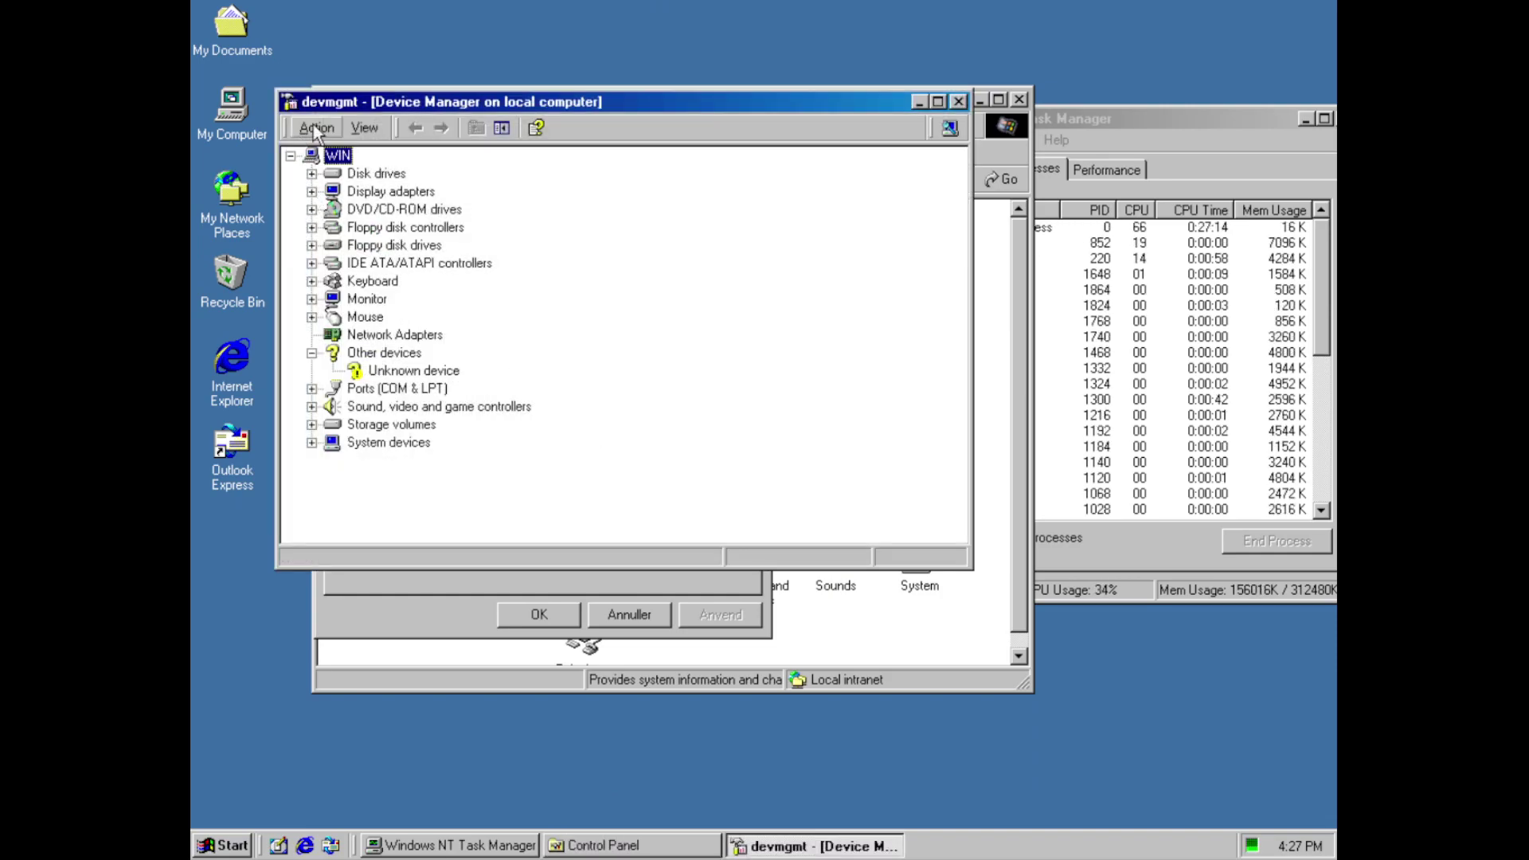
pyautogui.click(316, 127)
pyautogui.click(311, 173)
pyautogui.click(312, 173)
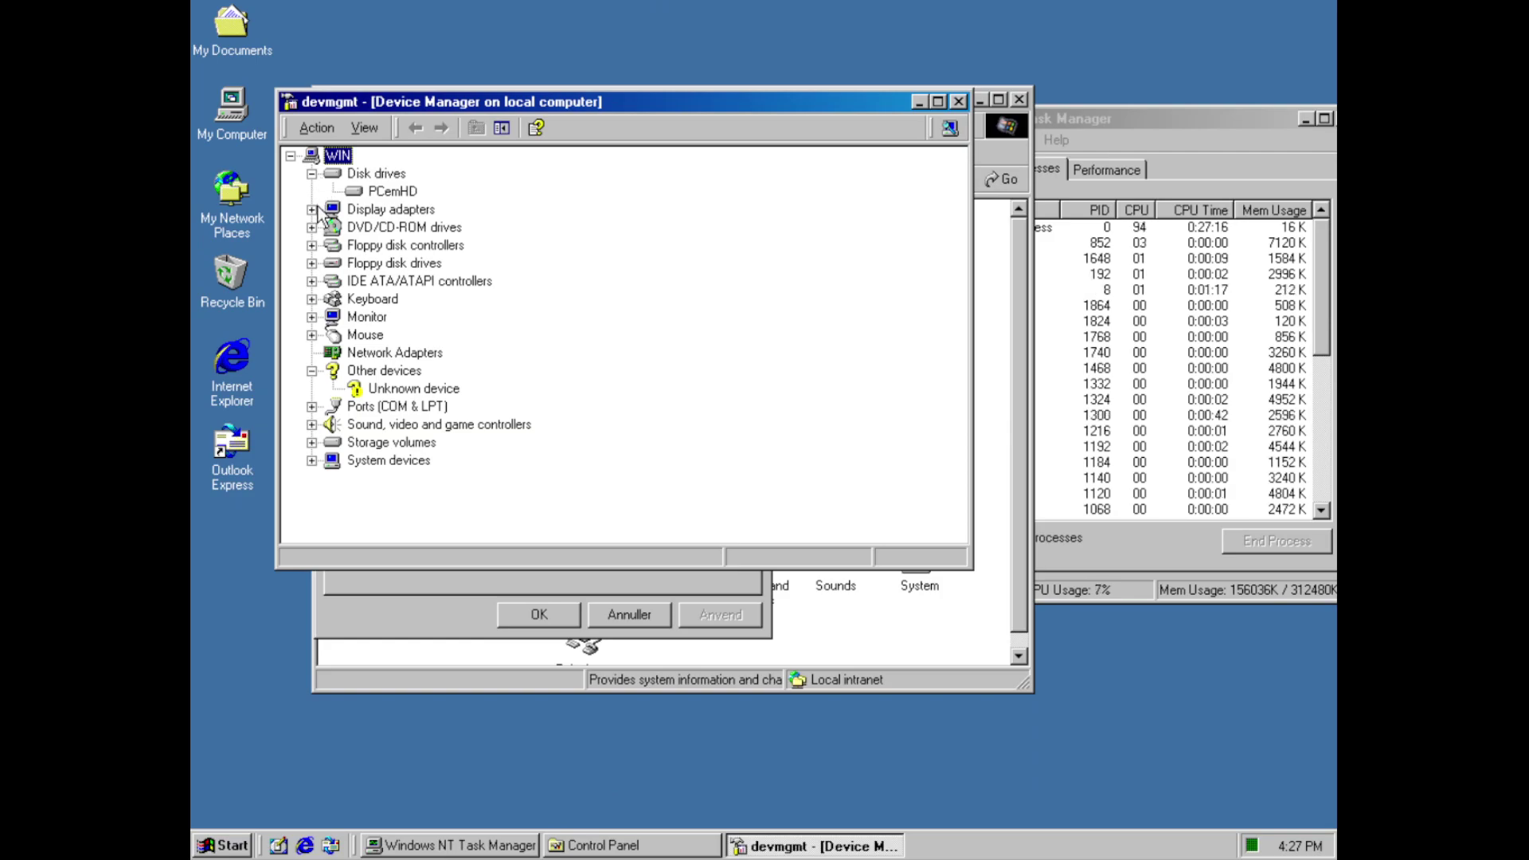
pyautogui.click(311, 210)
pyautogui.click(311, 246)
pyautogui.click(311, 282)
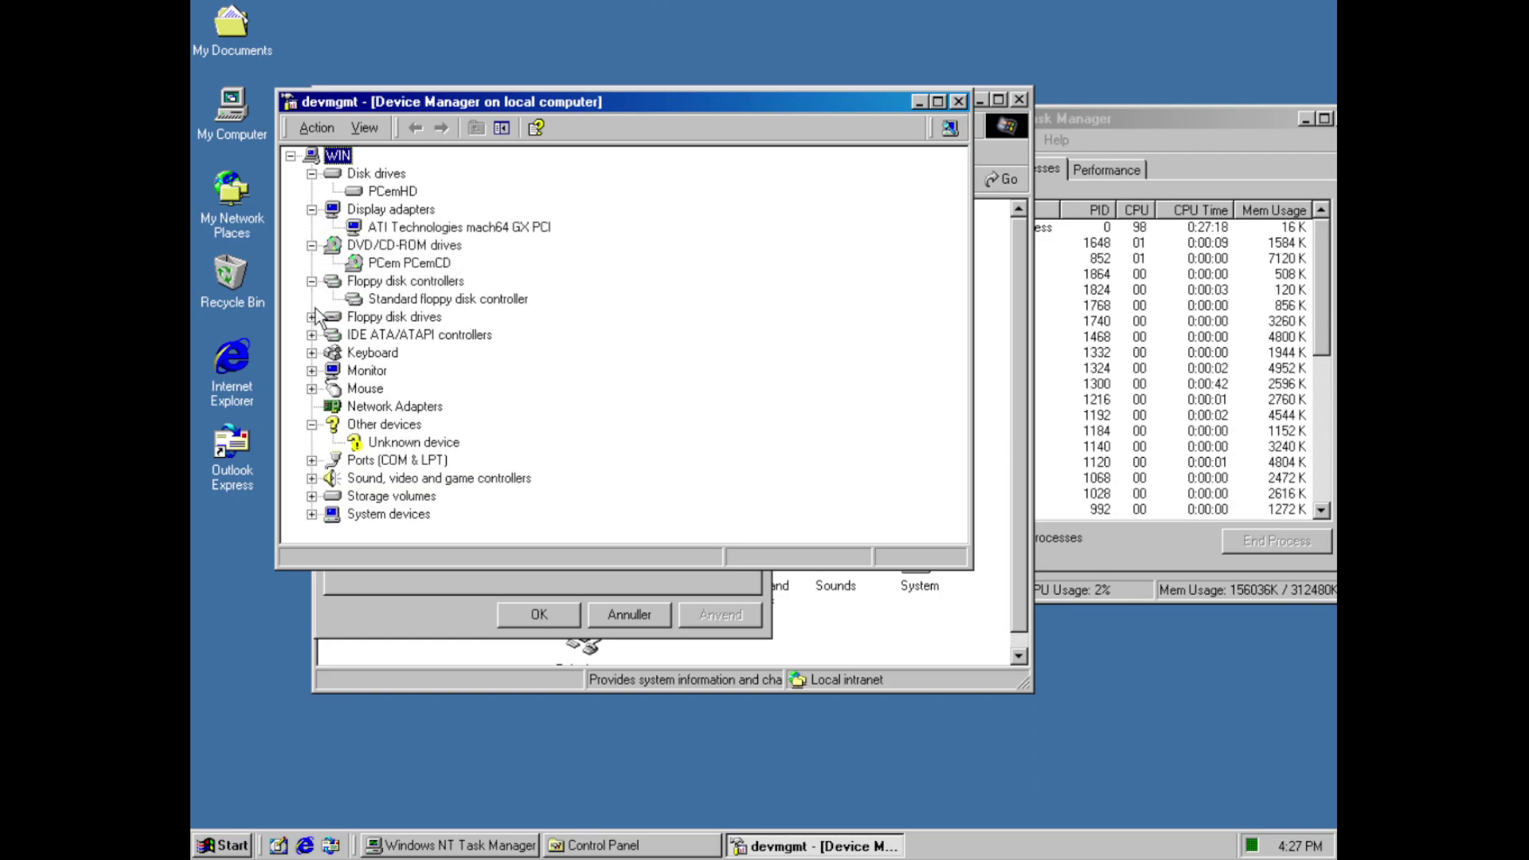
pyautogui.click(311, 335)
pyautogui.click(312, 317)
pyautogui.click(311, 424)
pyautogui.click(311, 460)
pyautogui.click(311, 496)
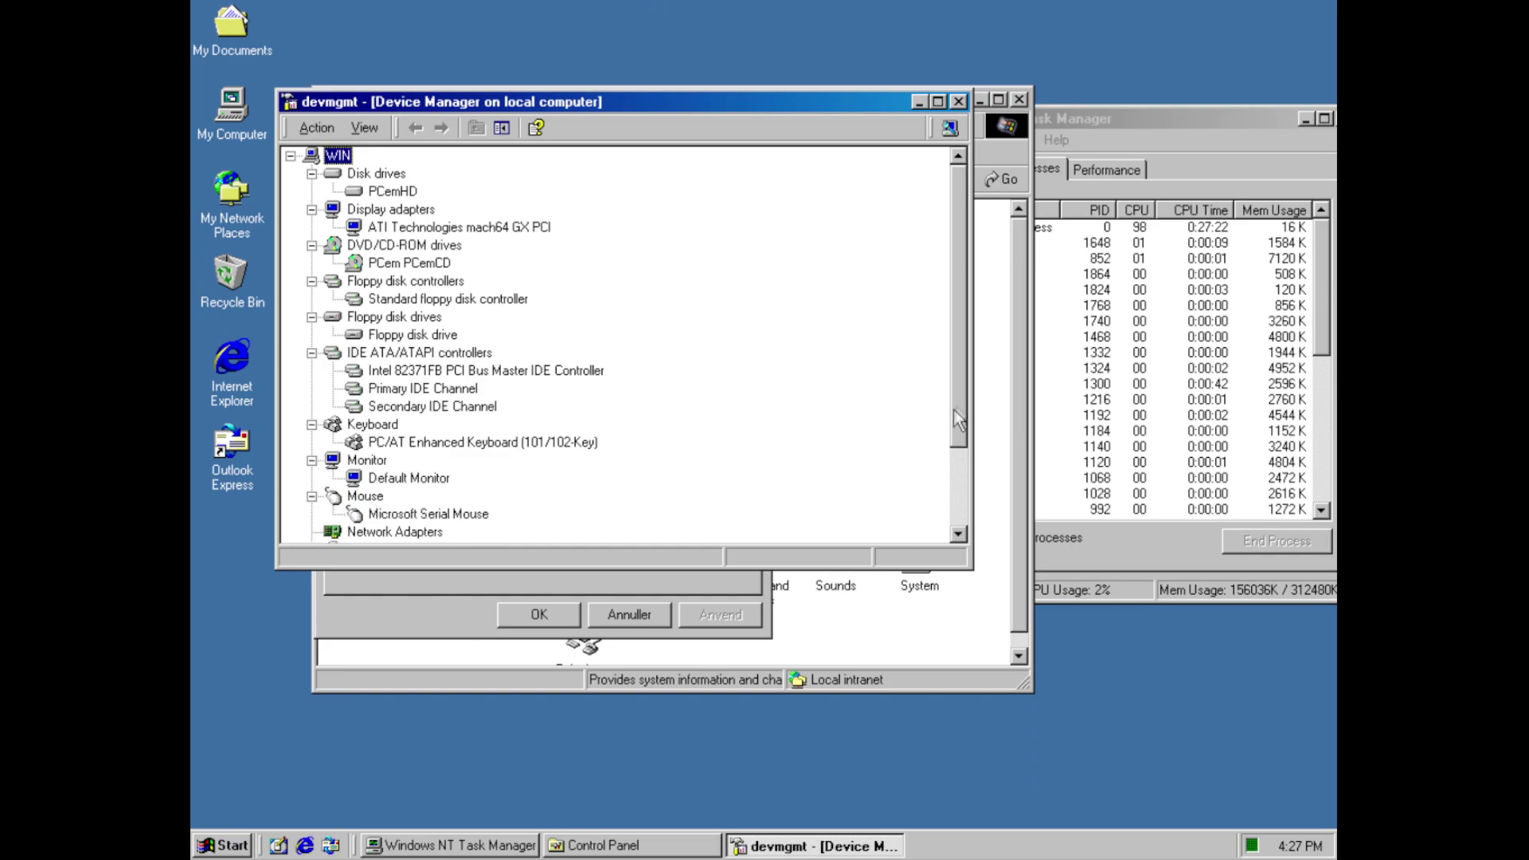
# Expand the ports, sound, storage volumes and system devices categories to view their entries, and close Device Manager
pyautogui.scroll(-2, 951, 521)
pyautogui.click(312, 478)
pyautogui.press('d')
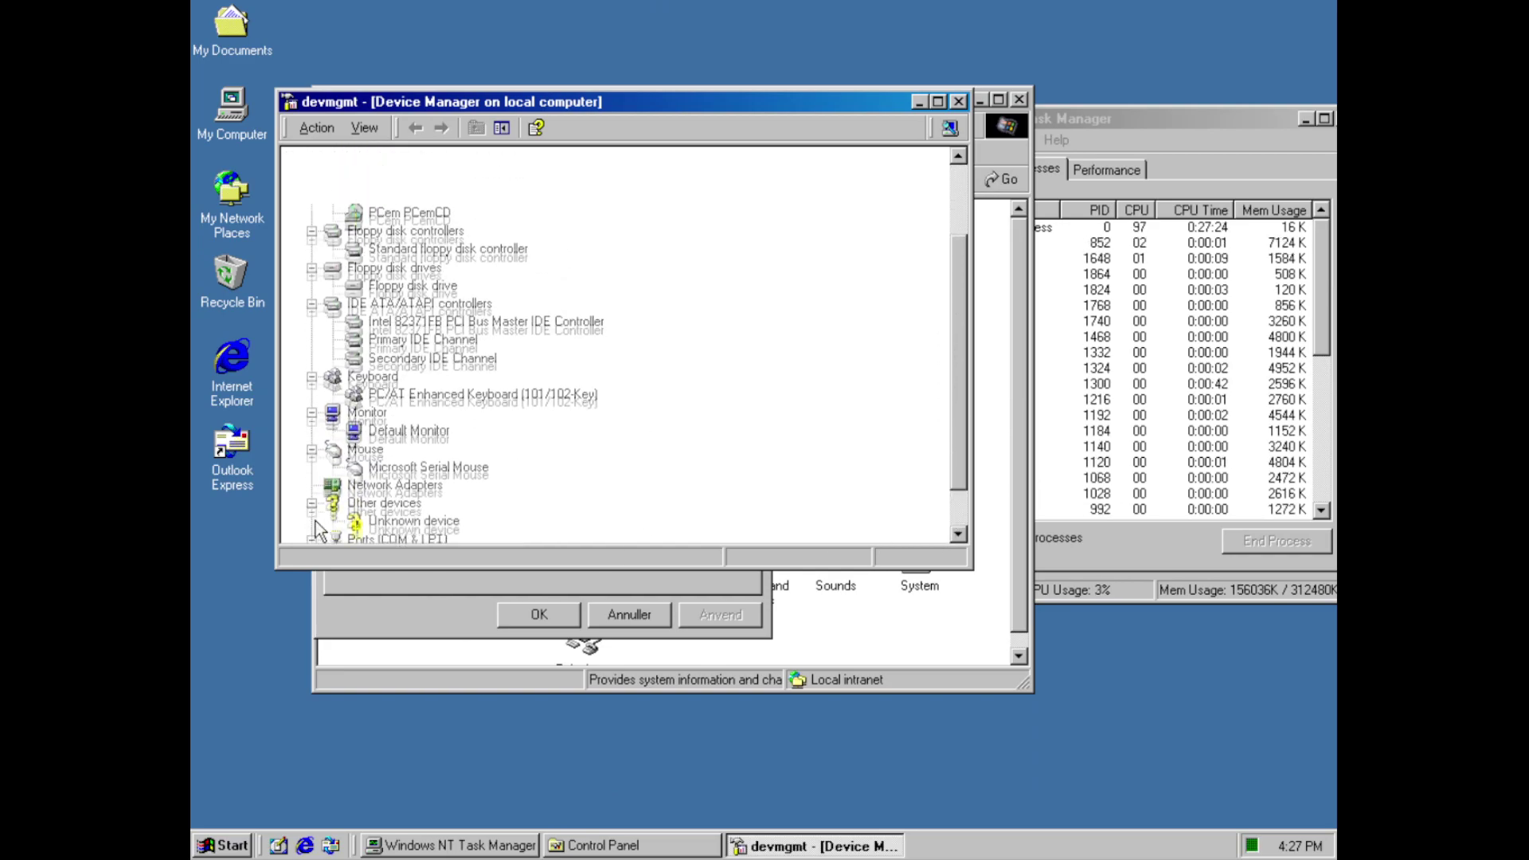
pyautogui.scroll(-3, 574, 518)
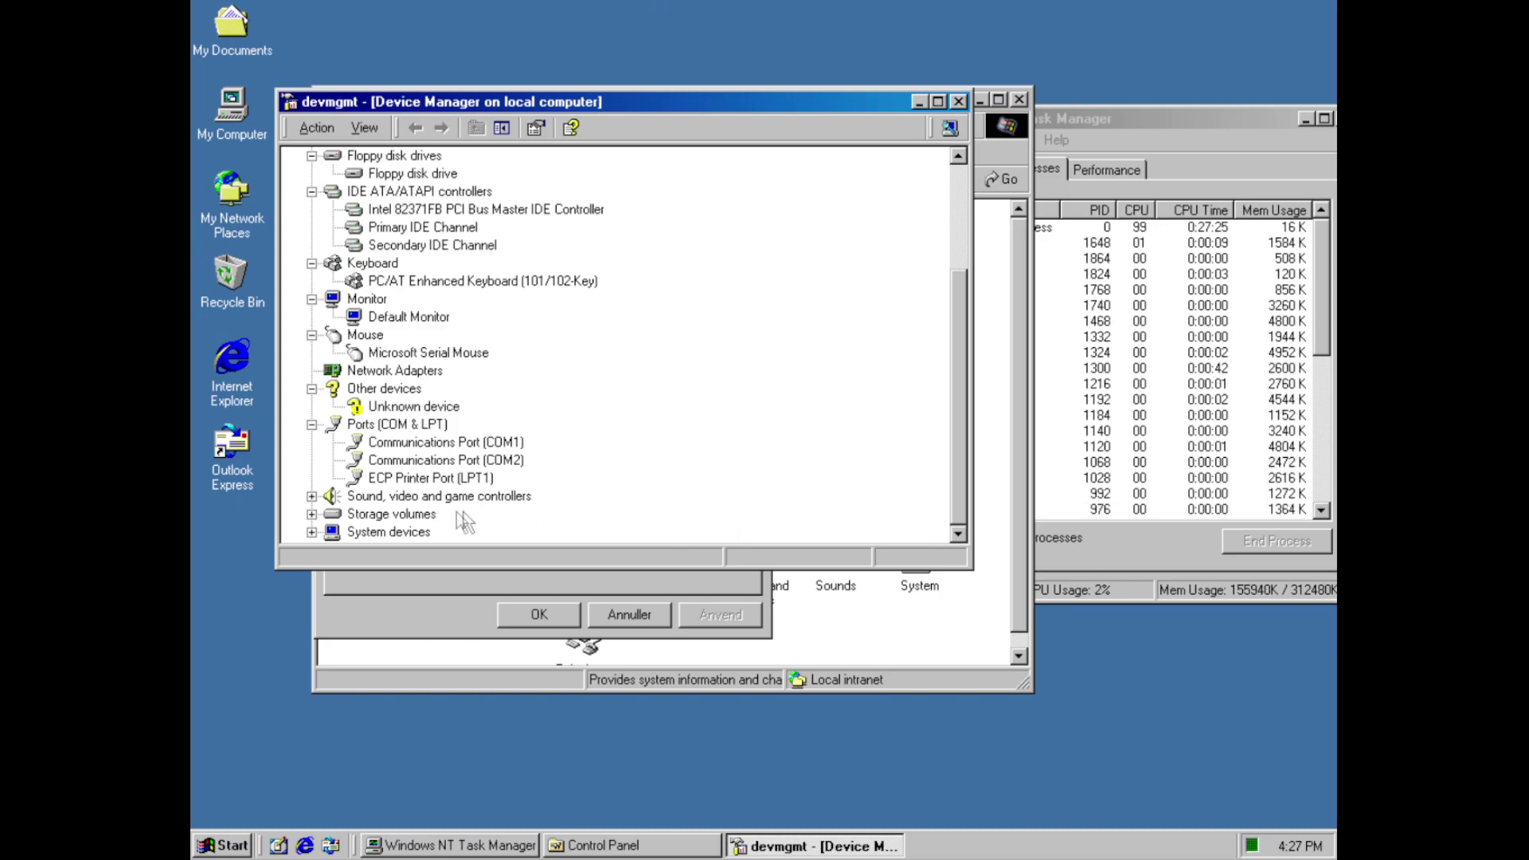
pyautogui.click(311, 496)
pyautogui.click(350, 514)
pyautogui.press('End')
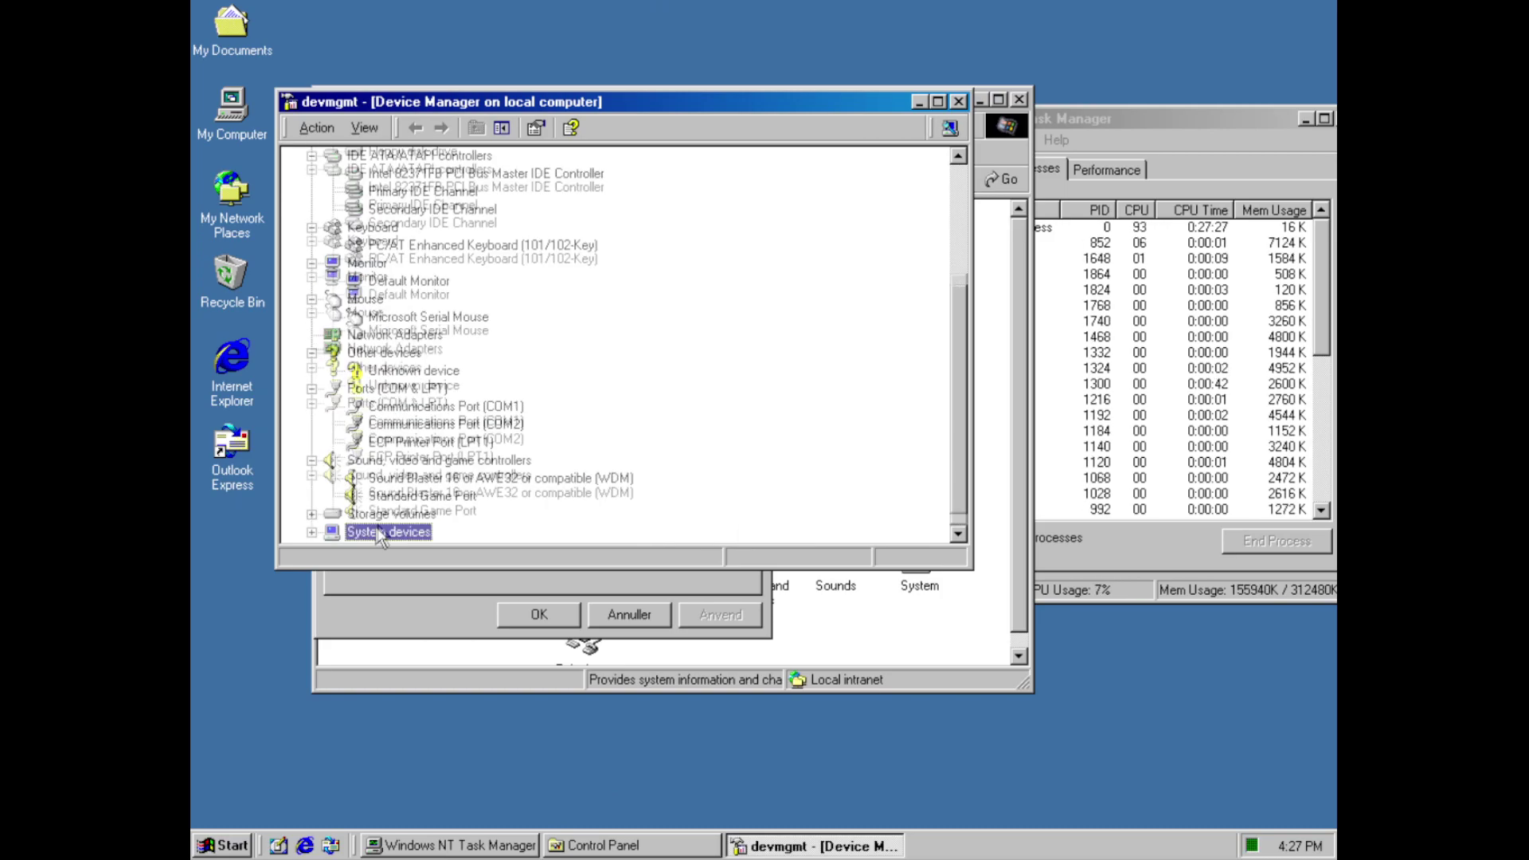
pyautogui.click(312, 515)
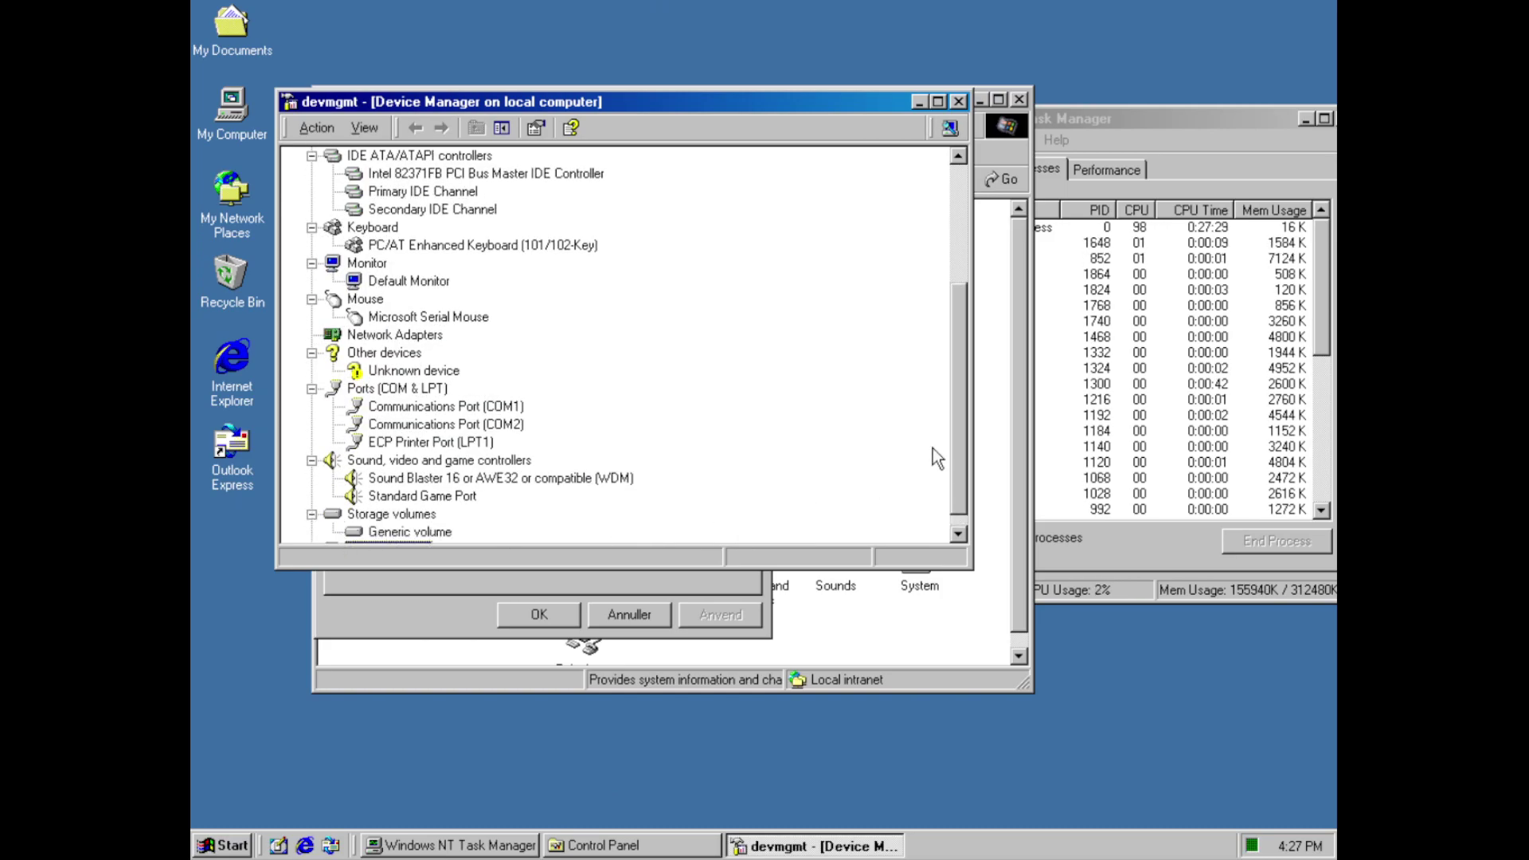
pyautogui.scroll(-1, 963, 432)
pyautogui.doubleClick(343, 534)
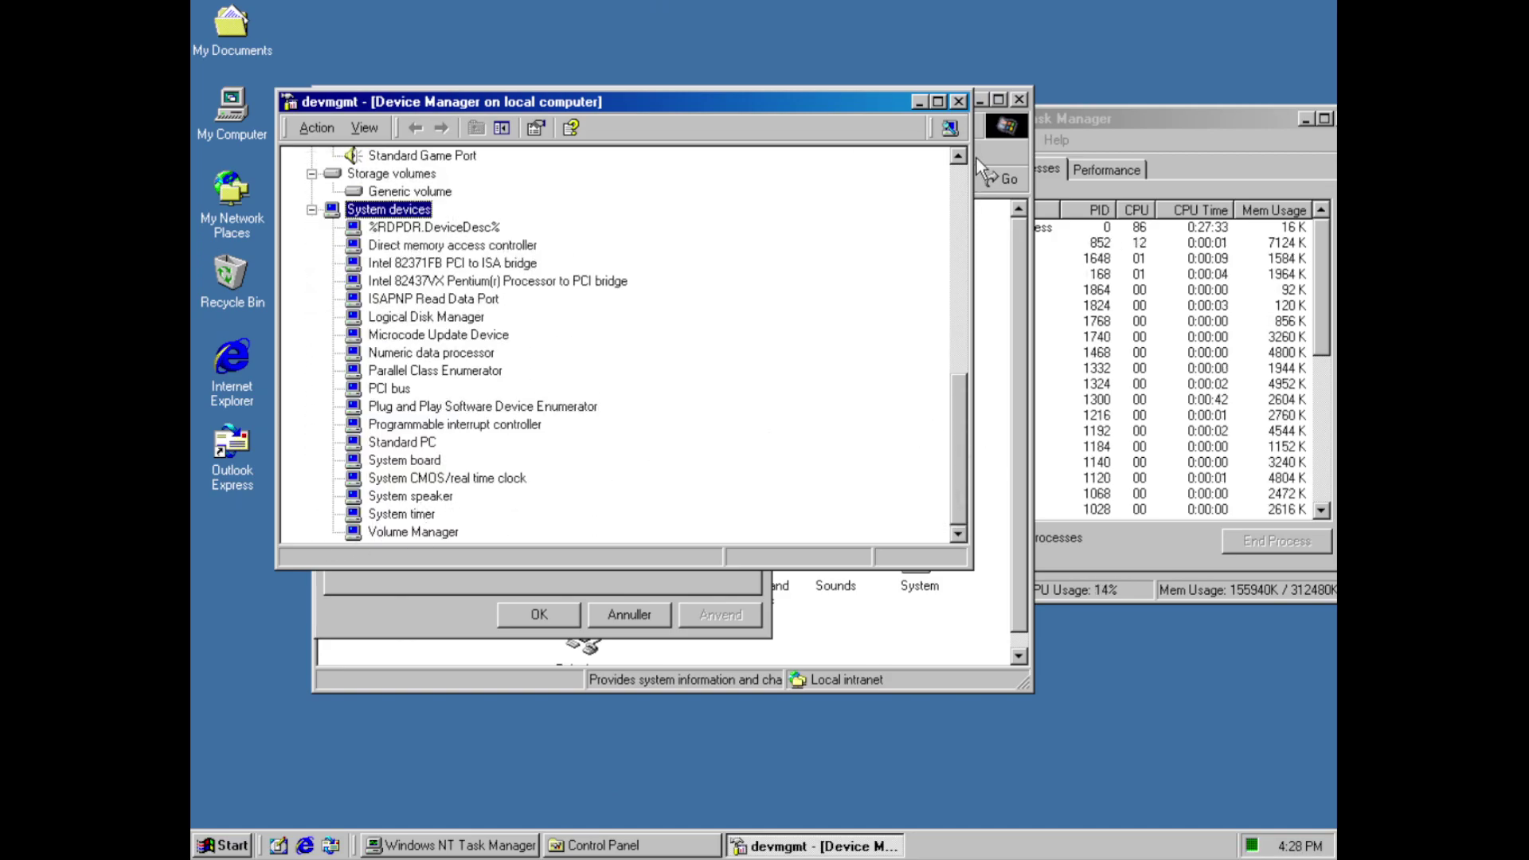
pyautogui.click(958, 101)
# View the Hardware Profiles settings, including the current profile's properties and its rename option, and cancel without changes
pyautogui.click(690, 535)
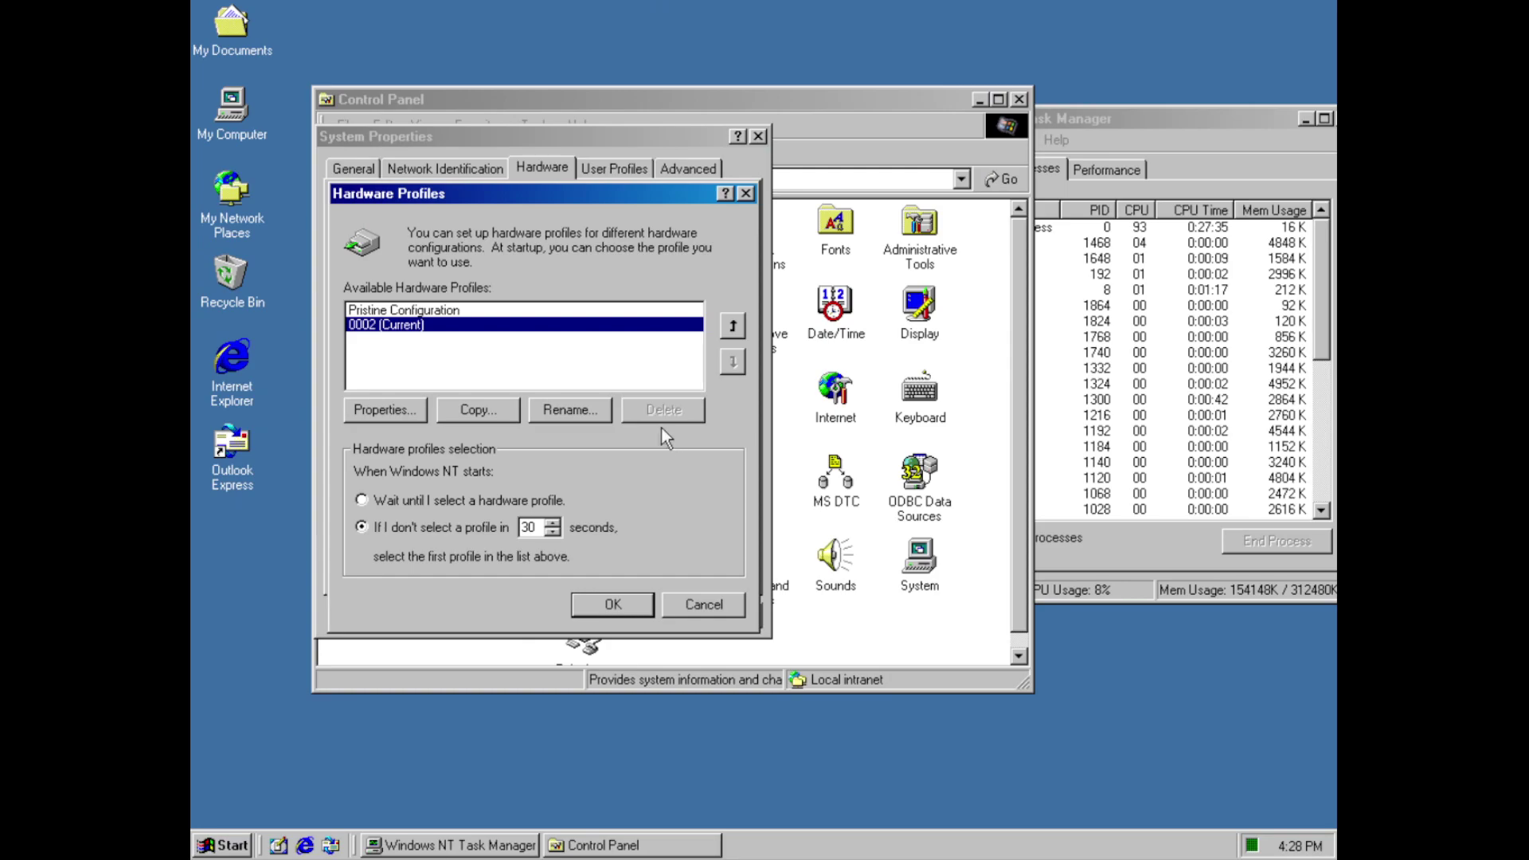
pyautogui.click(374, 414)
pyautogui.click(434, 623)
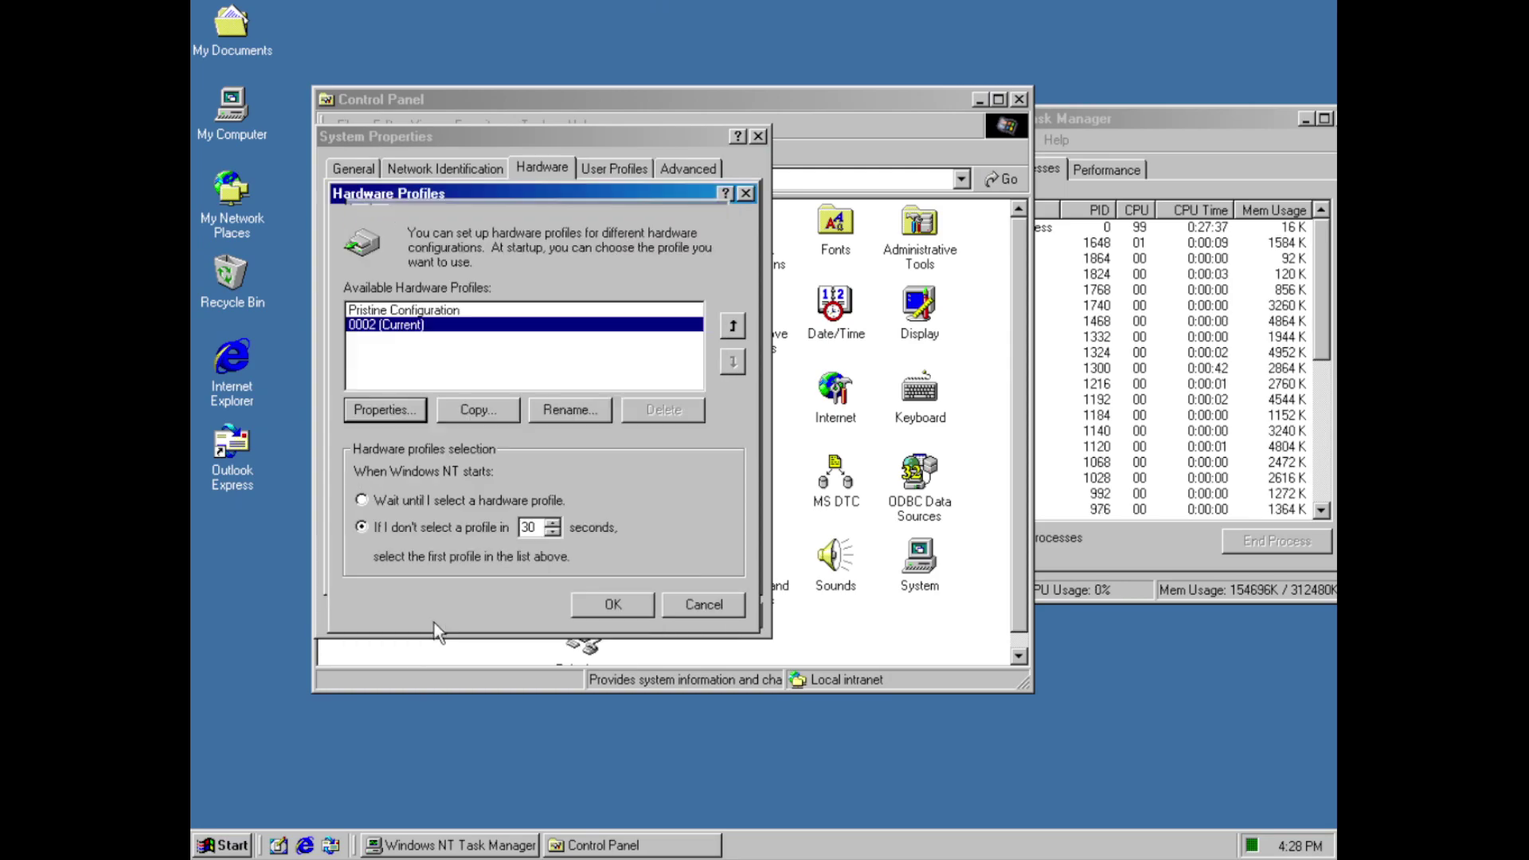
pyautogui.click(563, 411)
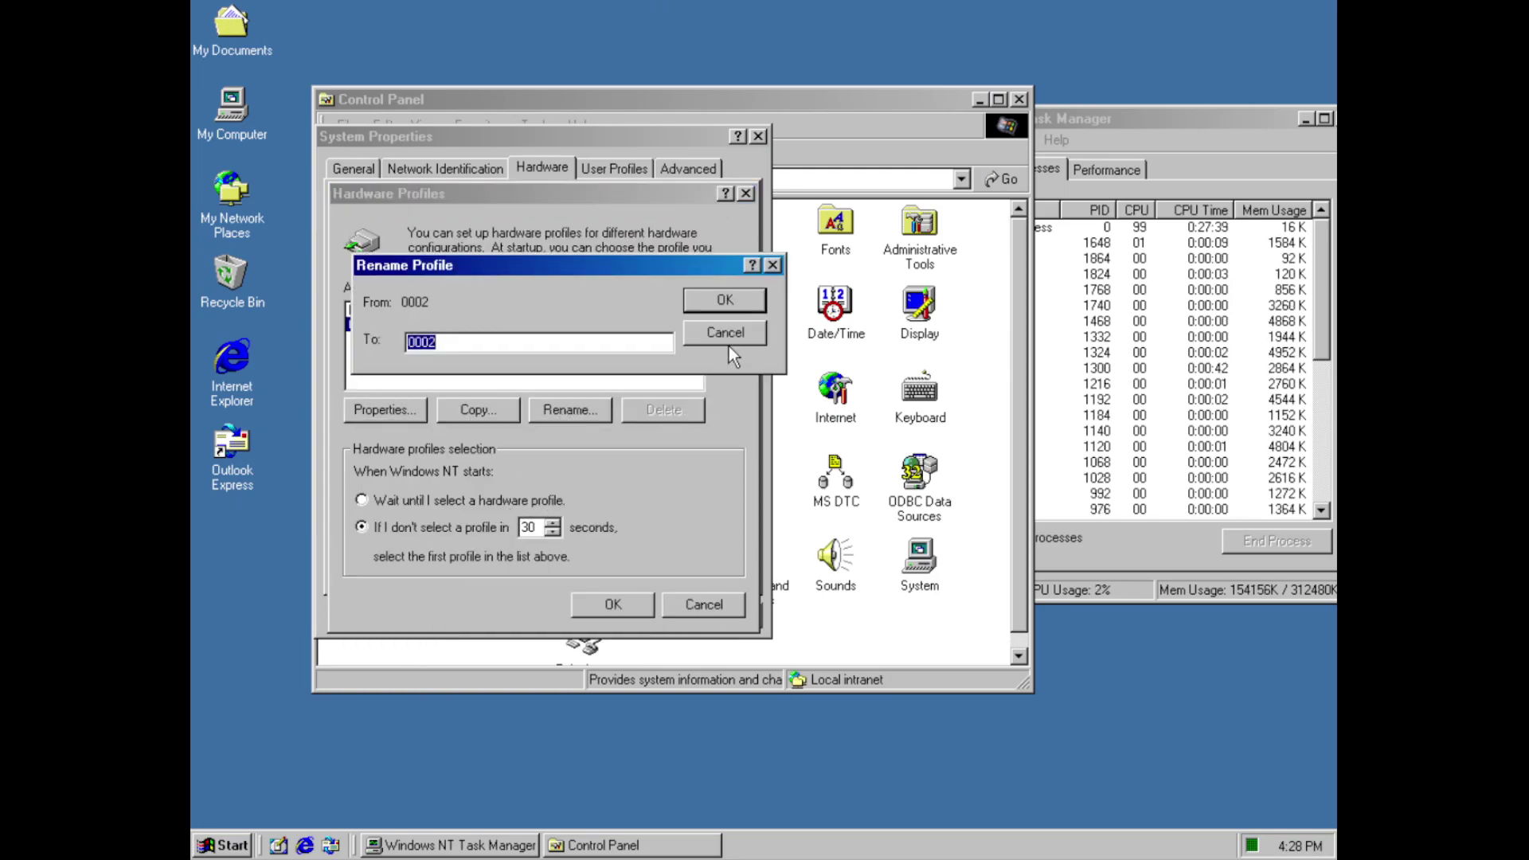
pyautogui.click(727, 341)
pyautogui.click(694, 608)
# On the User Profiles page, view the profile type options and cancel them
pyautogui.click(625, 168)
pyautogui.click(545, 432)
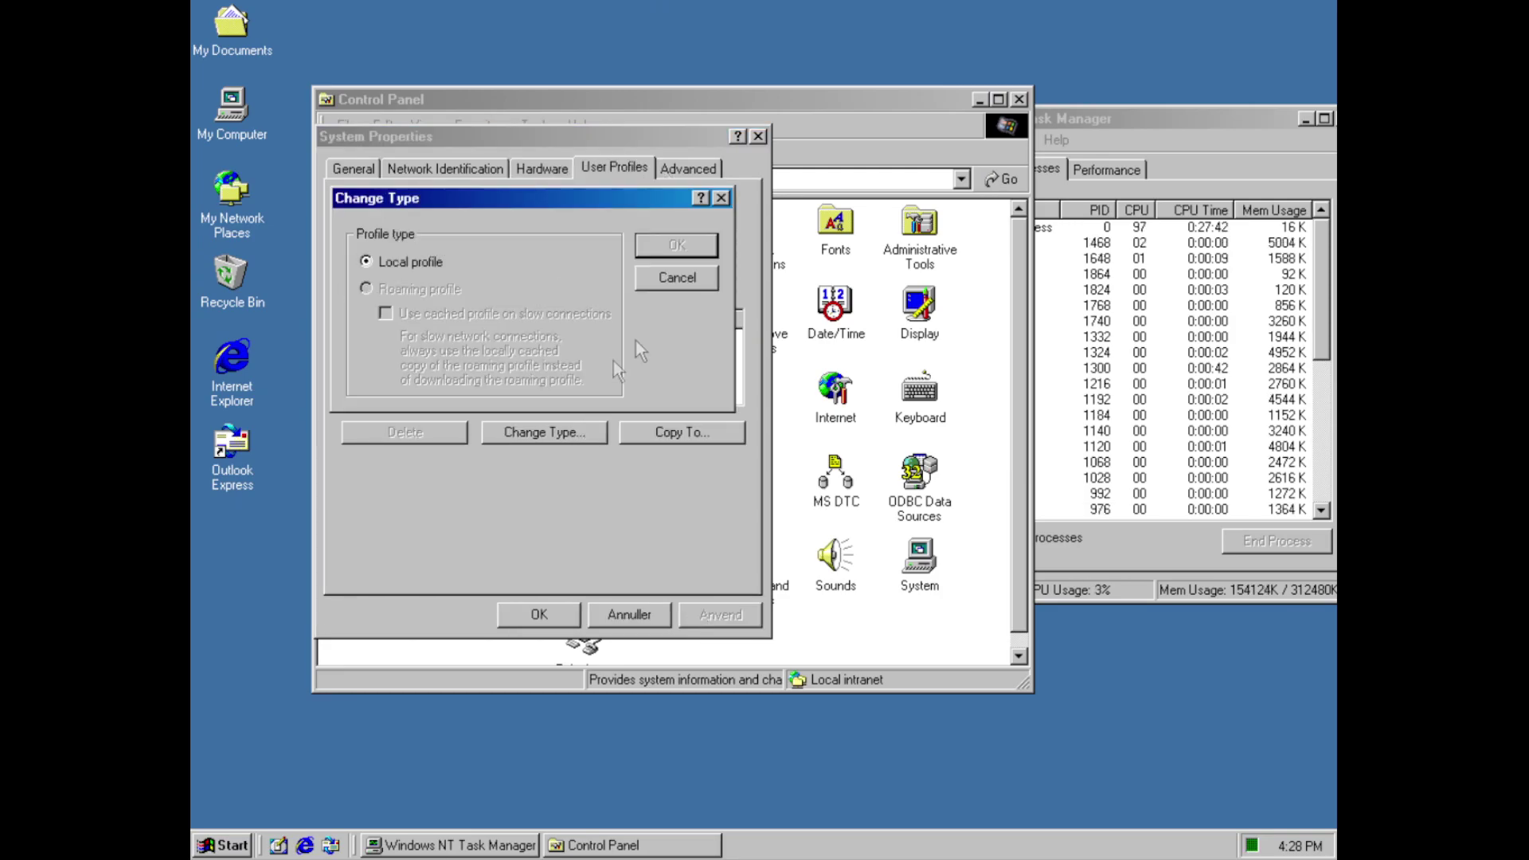
pyautogui.click(692, 280)
# View the options for copying the user profile, including the list of users and groups permitted to use it, and cancel out
pyautogui.click(677, 435)
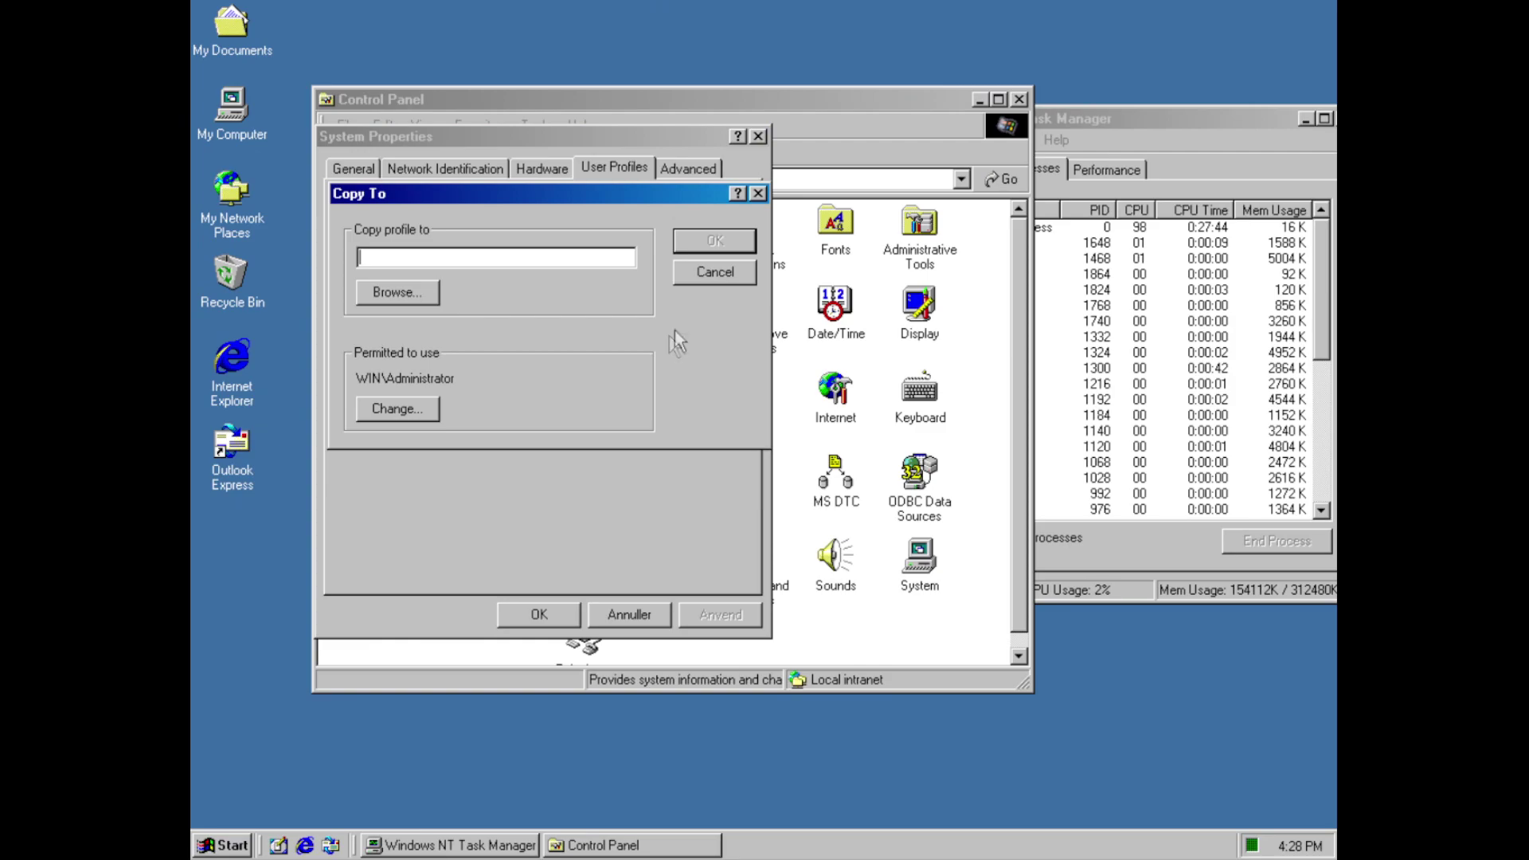
pyautogui.click(422, 419)
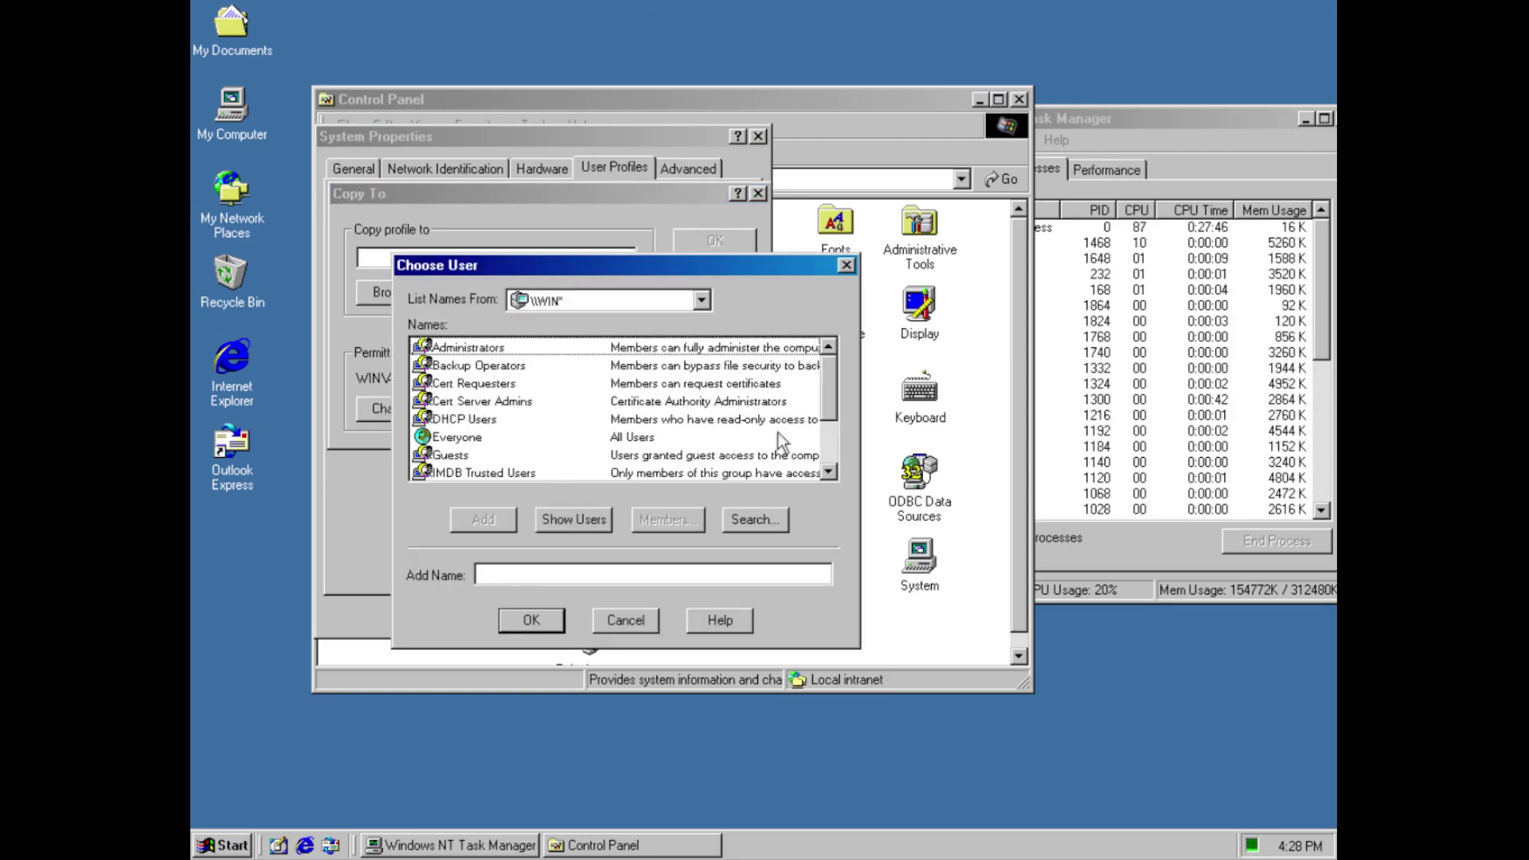
pyautogui.scroll(-2, 809, 400)
pyautogui.scroll(3, 819, 408)
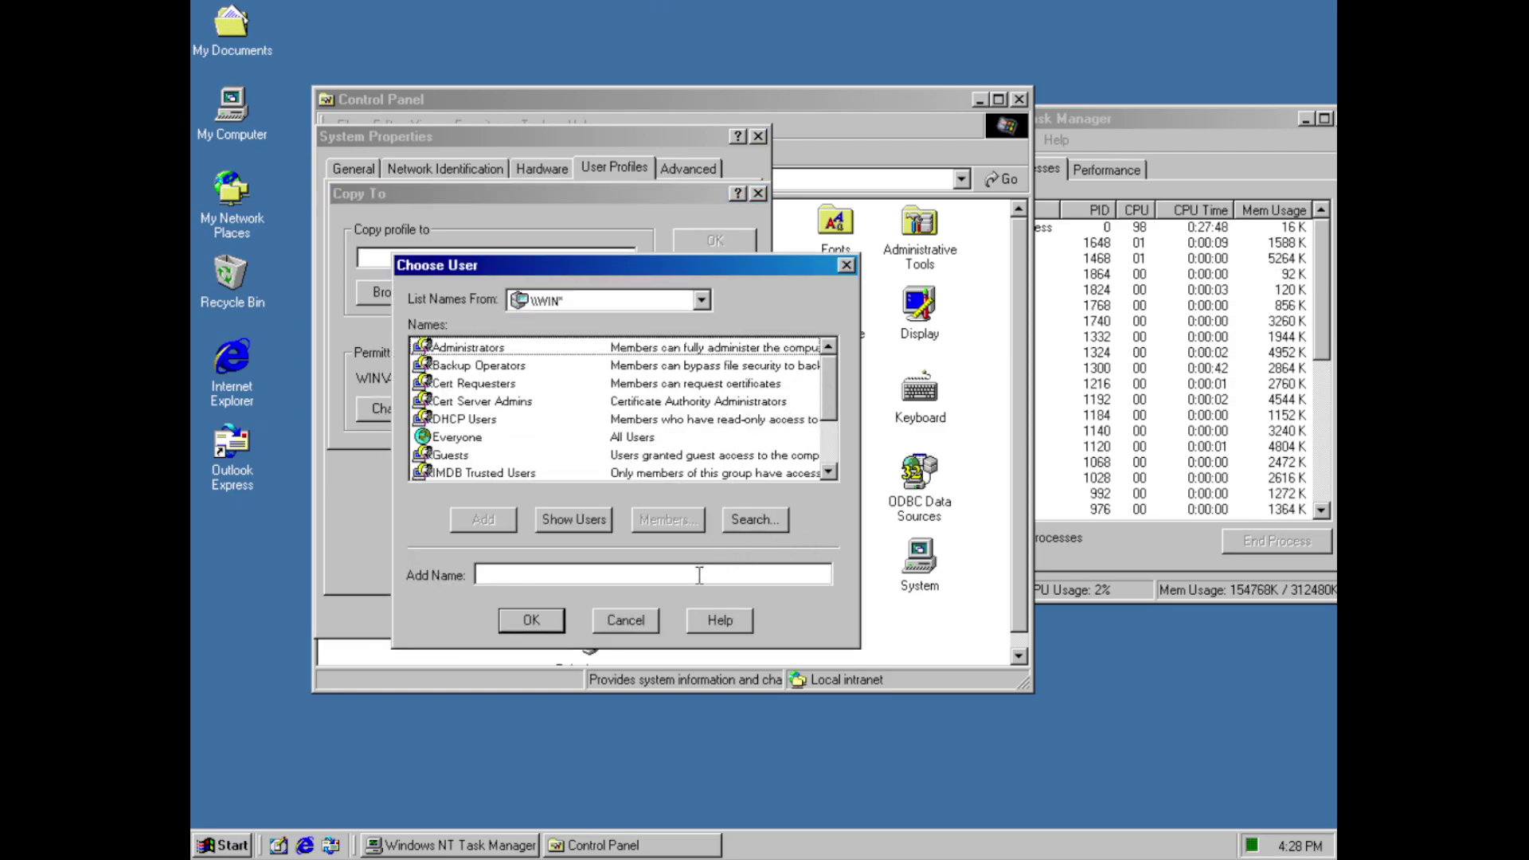
pyautogui.click(649, 618)
pyautogui.click(410, 406)
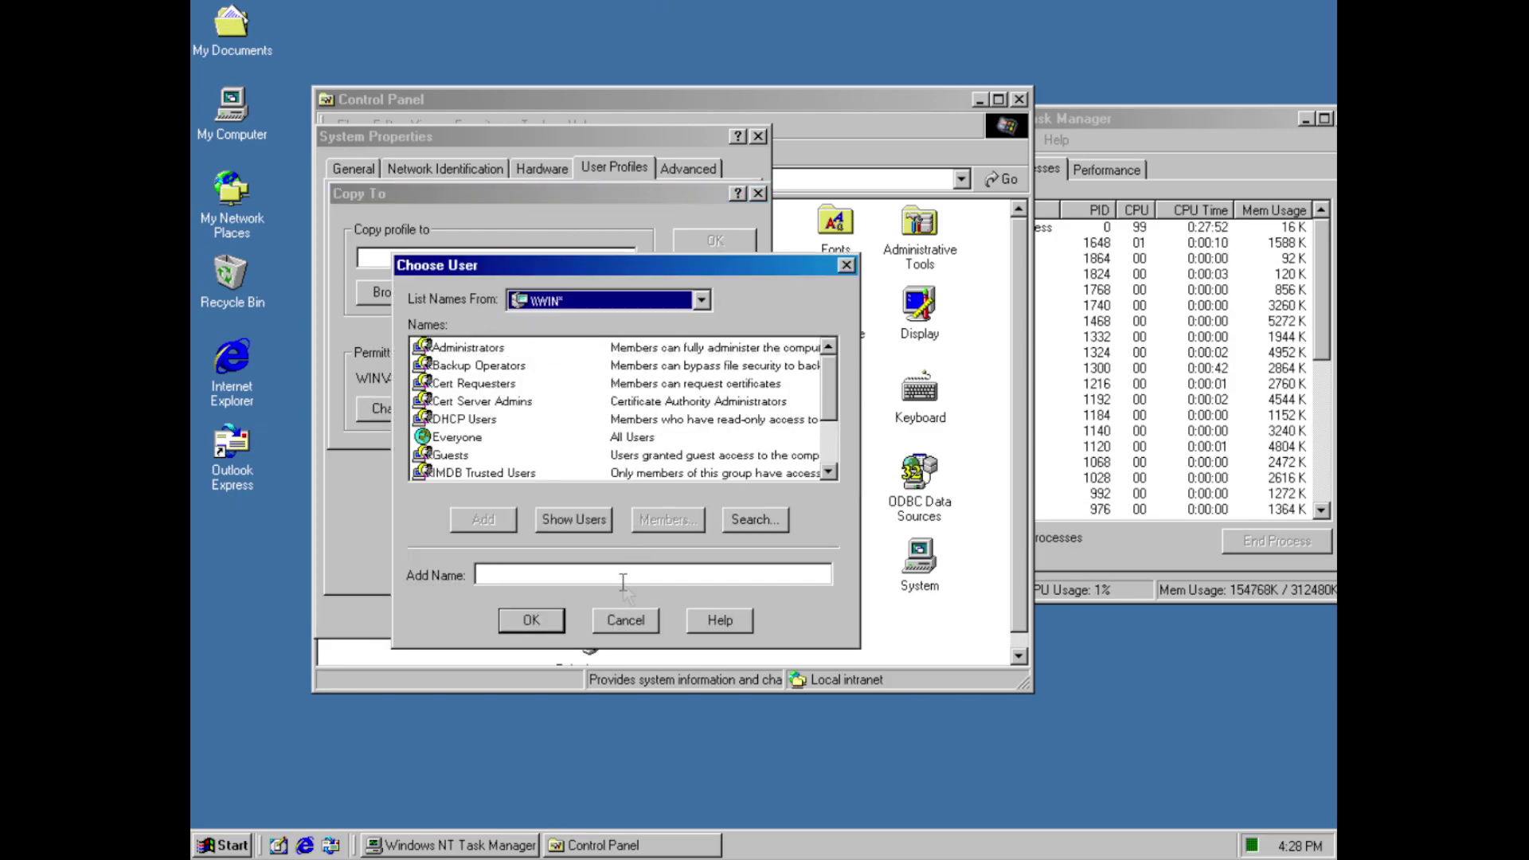
pyautogui.click(647, 618)
pyautogui.click(715, 273)
# On the Advanced page, view the Performance Options and the Virtual Memory settings, cancelling the Virtual Memory settings
pyautogui.click(678, 166)
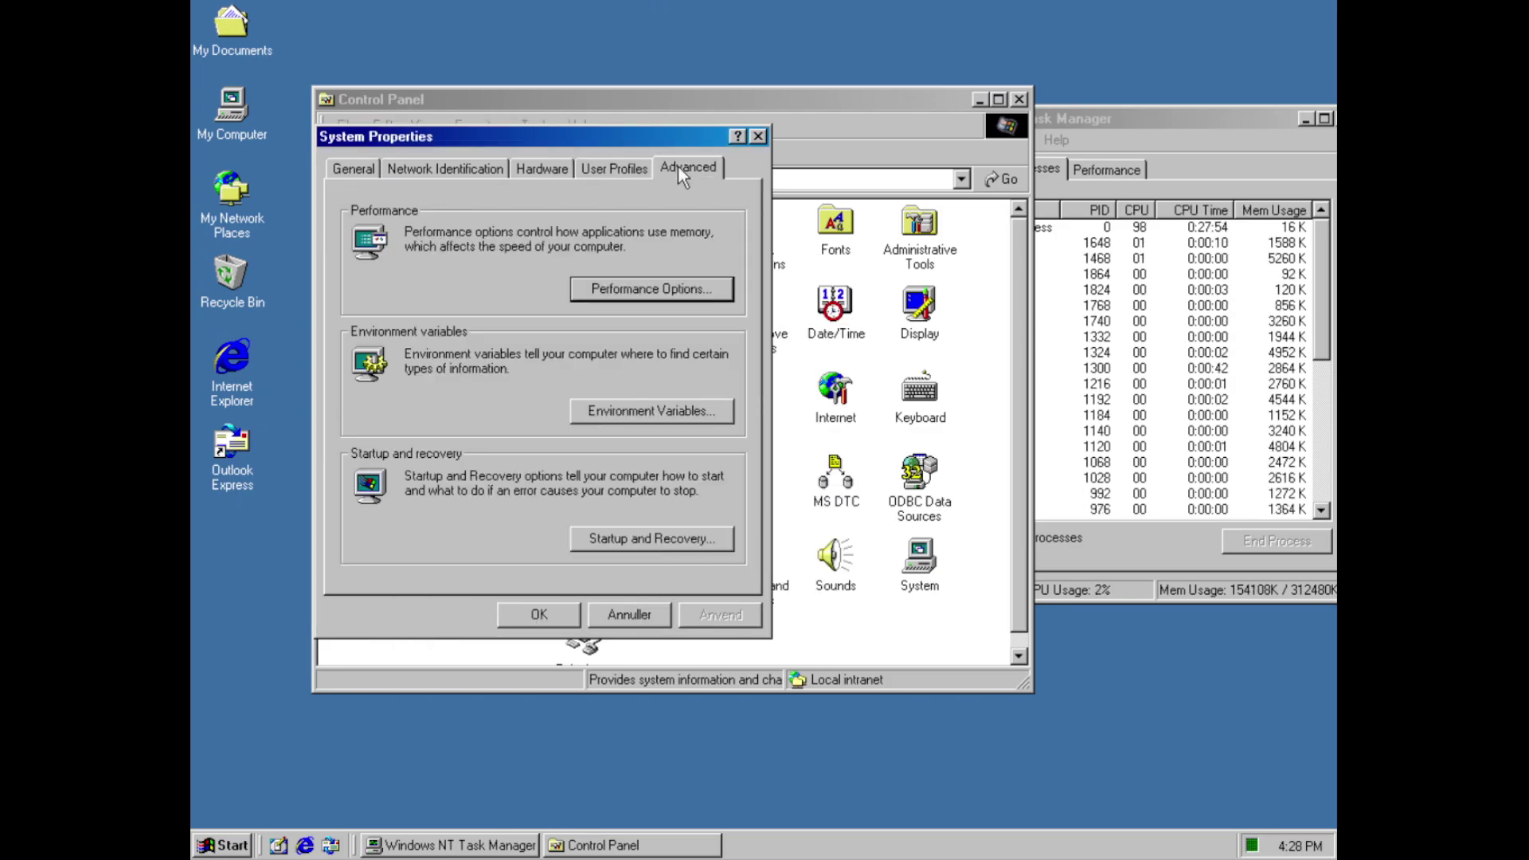
pyautogui.click(652, 289)
pyautogui.click(633, 377)
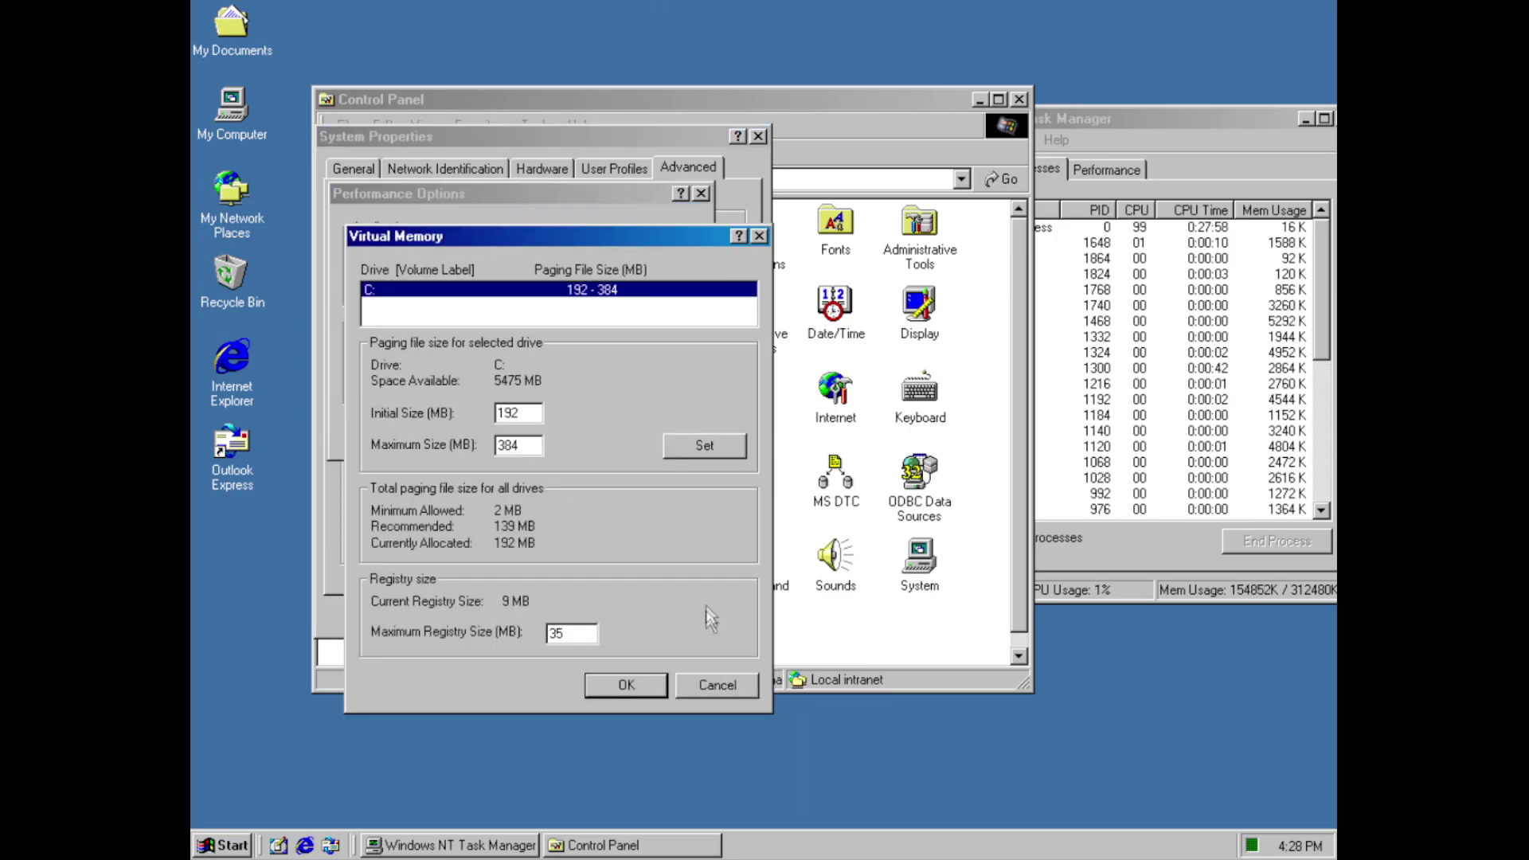
pyautogui.click(718, 686)
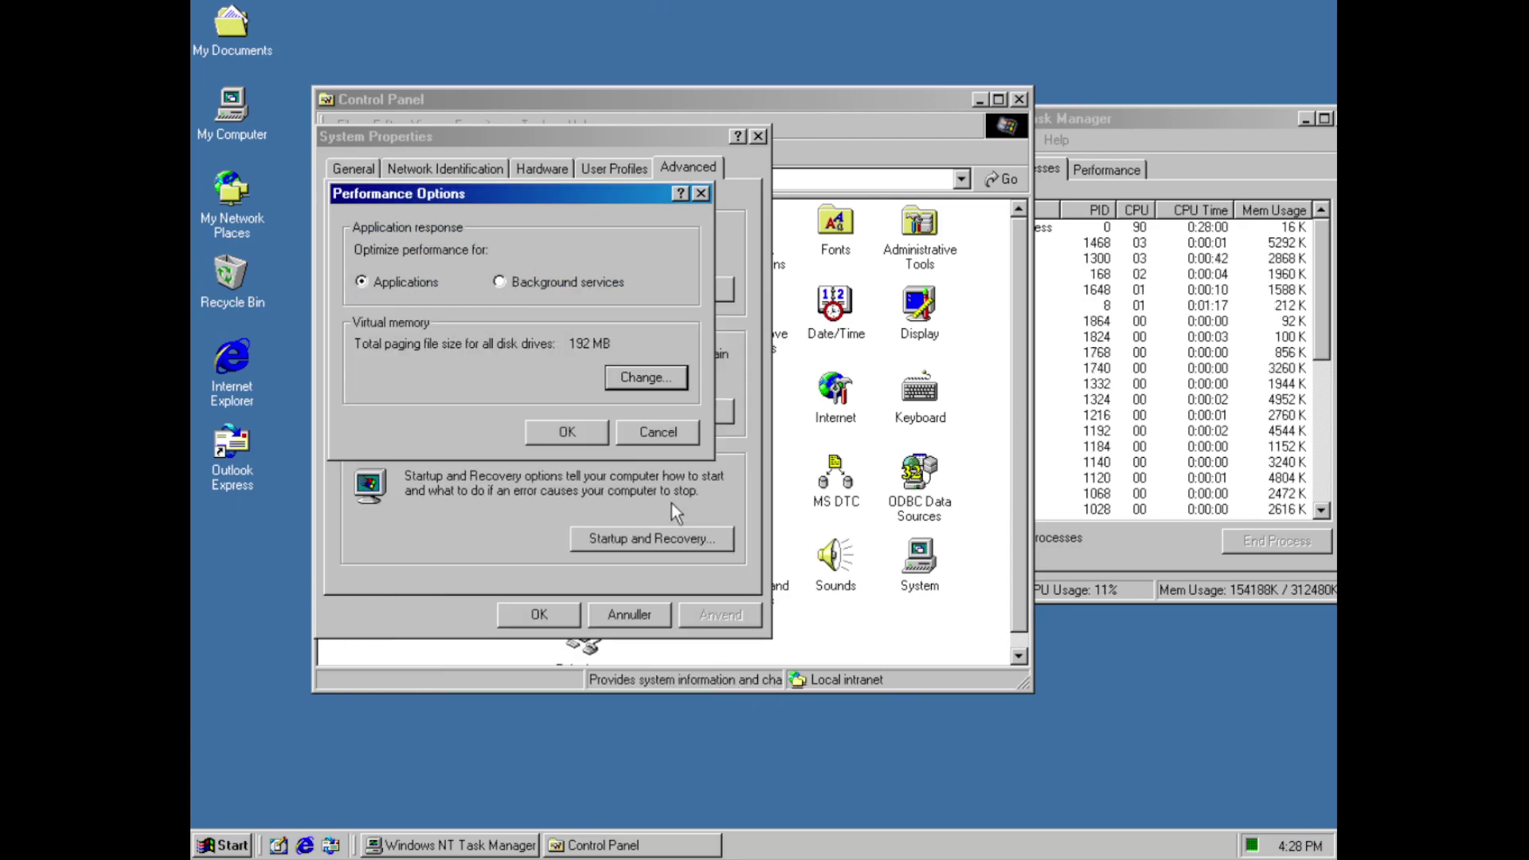
# Cancel the performance options and inspect the dialogs for creating and editing Administrator's user environment variables
pyautogui.click(670, 432)
pyautogui.click(678, 419)
pyautogui.click(503, 378)
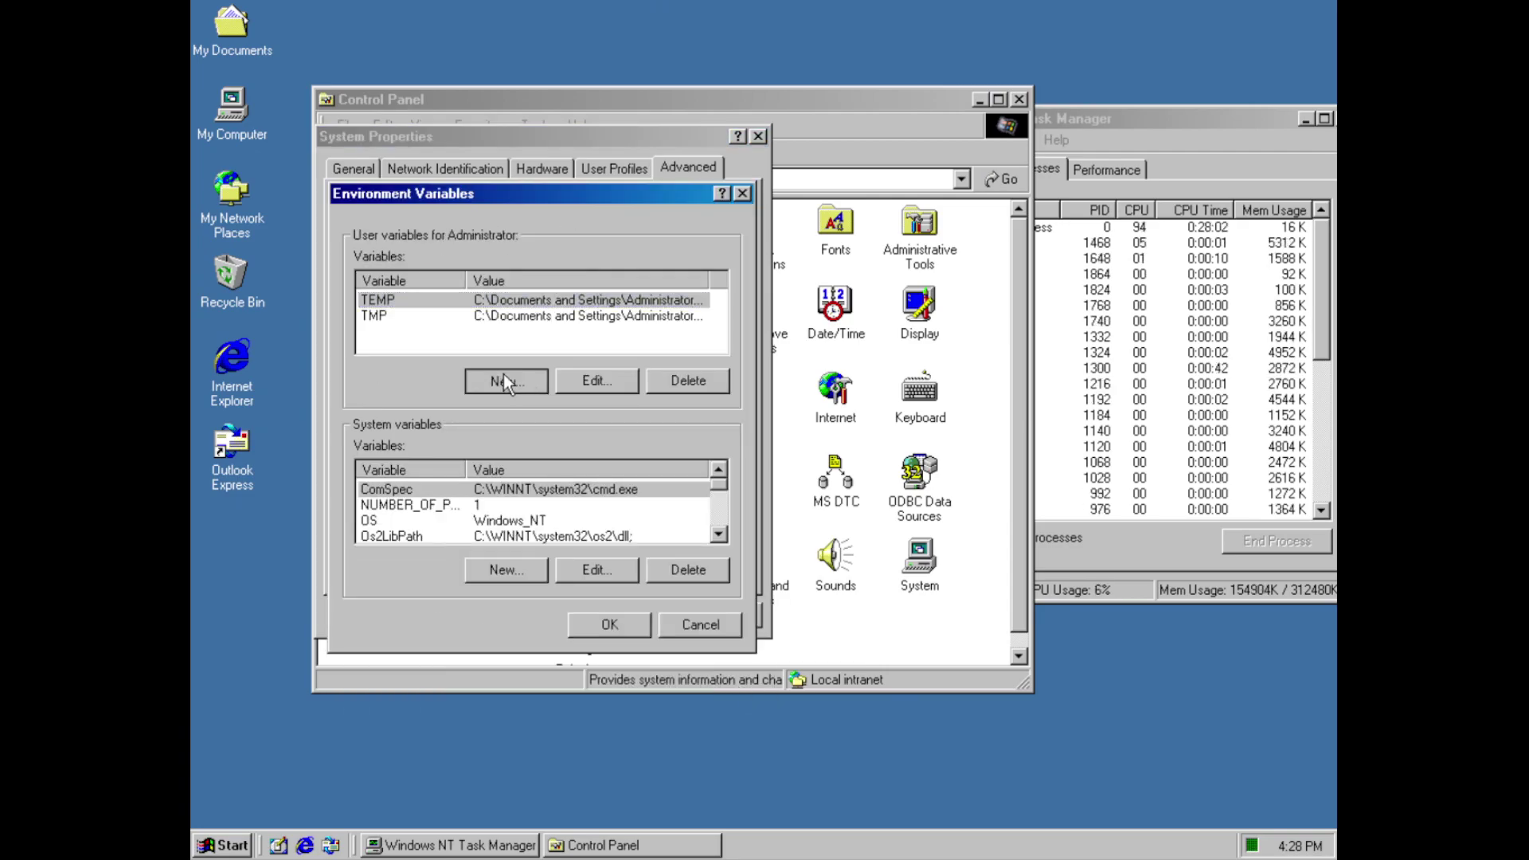
pyautogui.click(642, 368)
pyautogui.click(635, 375)
pyautogui.click(679, 355)
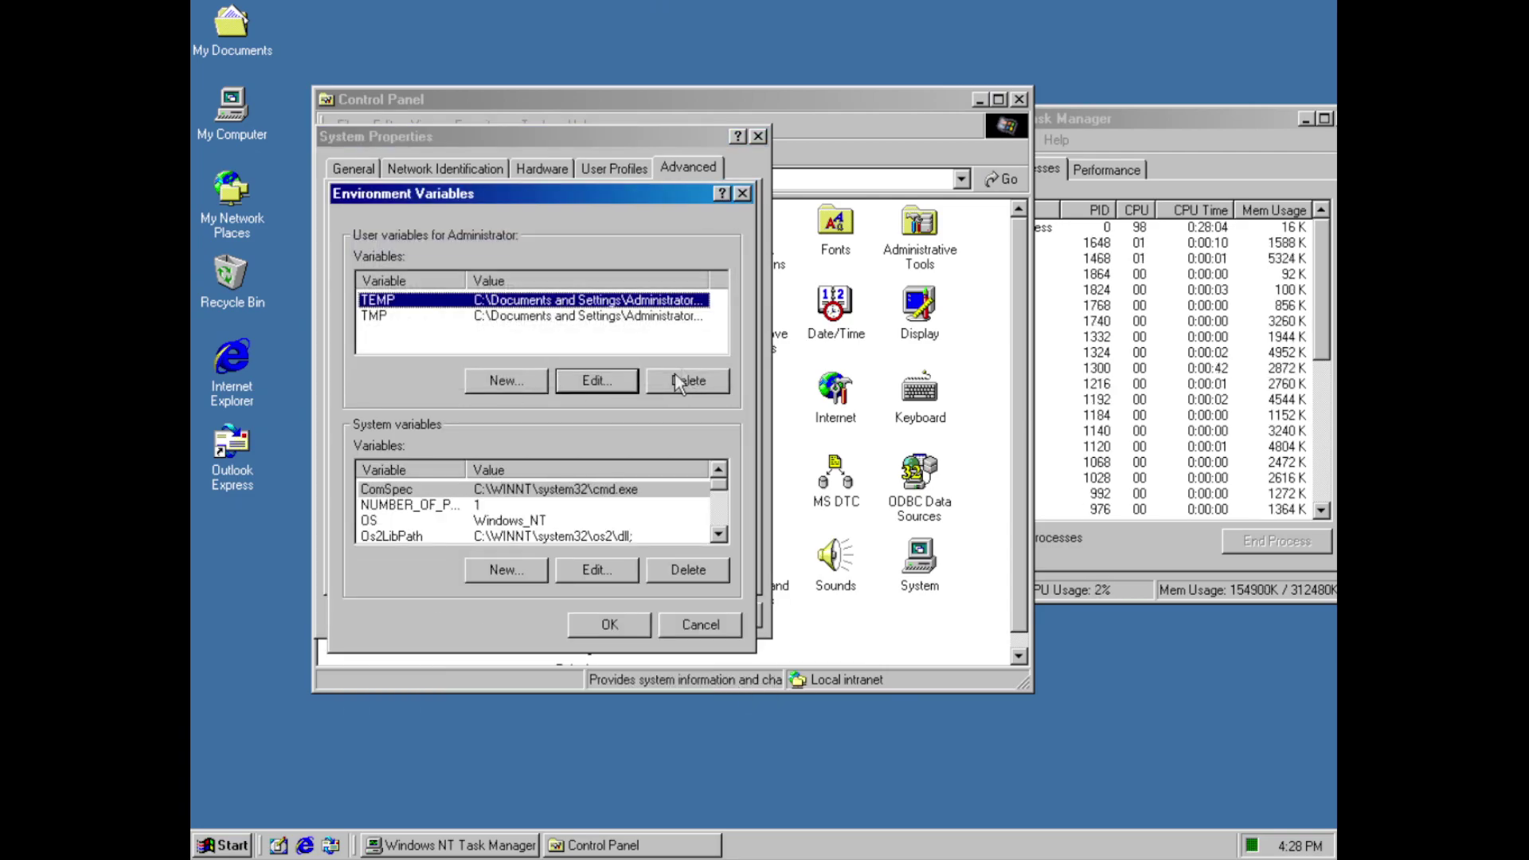
# Examine the system environment variables and their creation and editing dialogs, leaving everything unchanged
pyautogui.moveTo(720, 485); pyautogui.dragTo(720, 524)
pyautogui.click(467, 571)
pyautogui.click(680, 356)
pyautogui.click(619, 566)
pyautogui.click(683, 358)
pyautogui.click(676, 614)
# Review the startup and recovery settings, including the default operating system choices, and close System Properties without saving
pyautogui.click(652, 539)
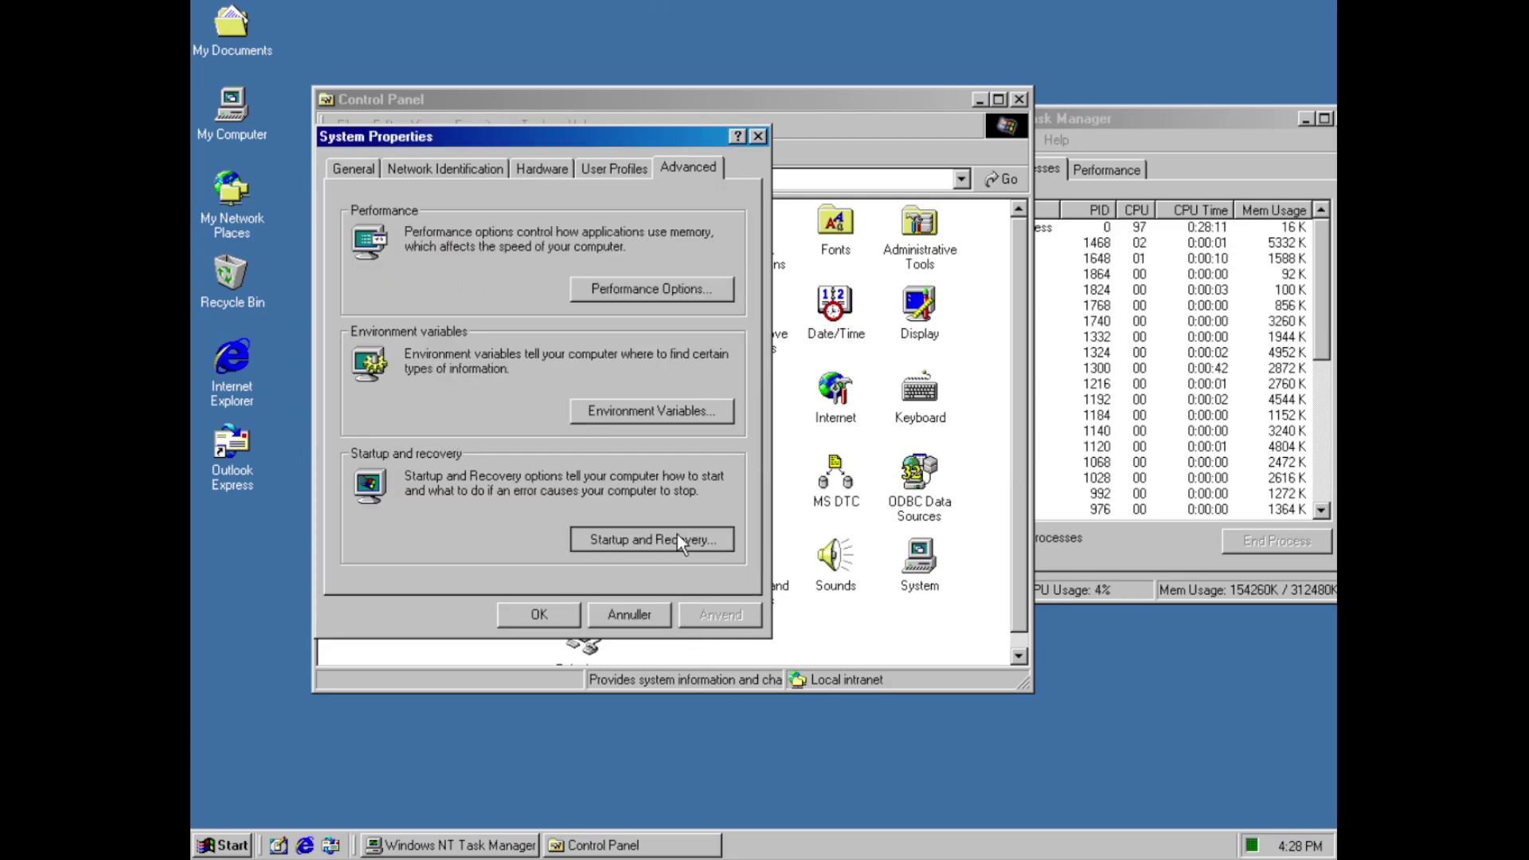
pyautogui.click(652, 285)
pyautogui.click(653, 303)
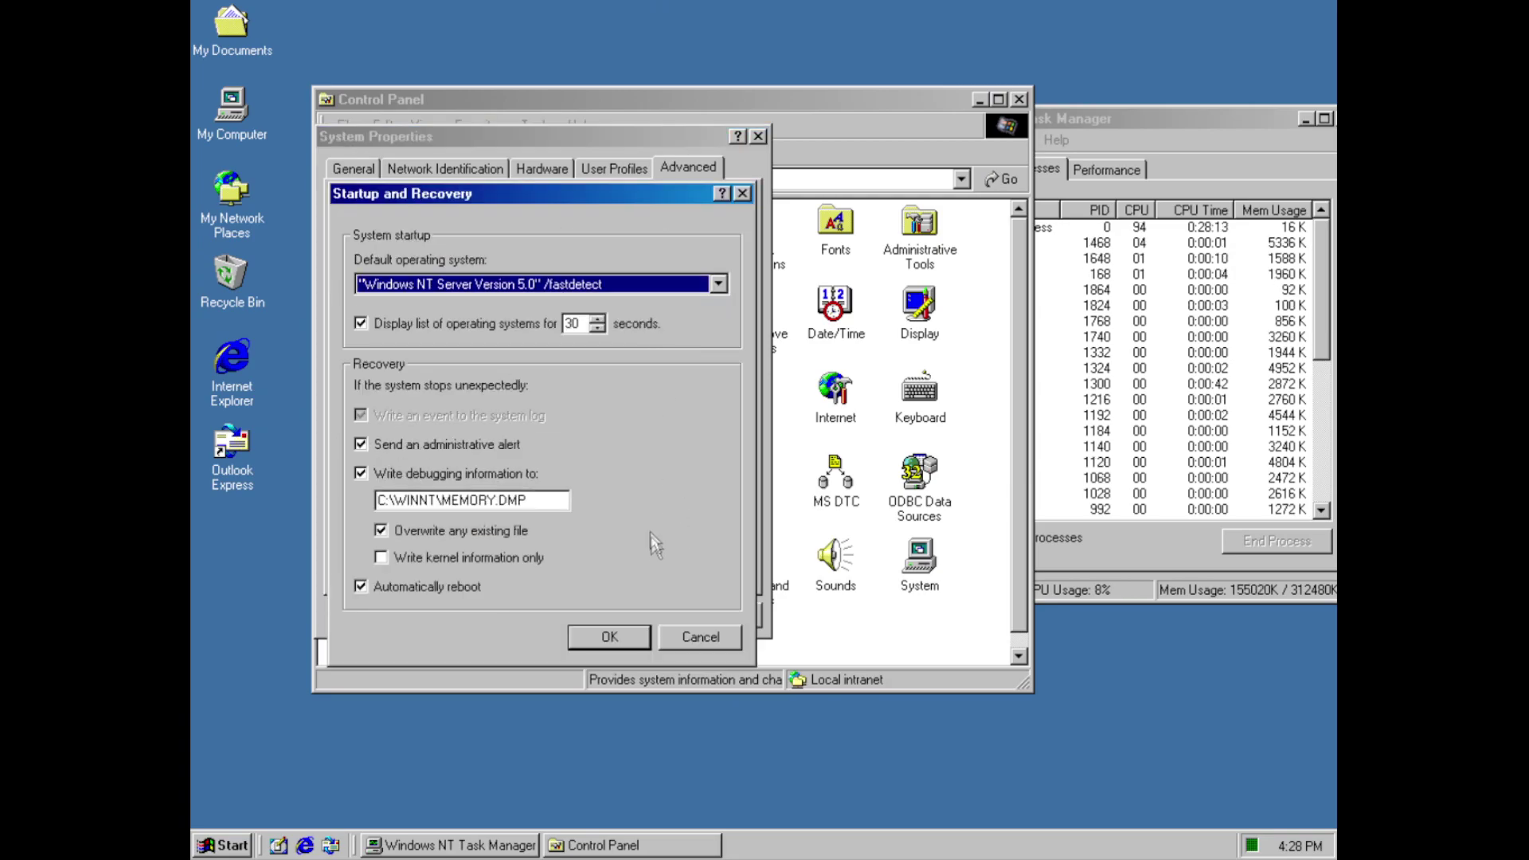
pyautogui.click(672, 635)
pyautogui.click(655, 614)
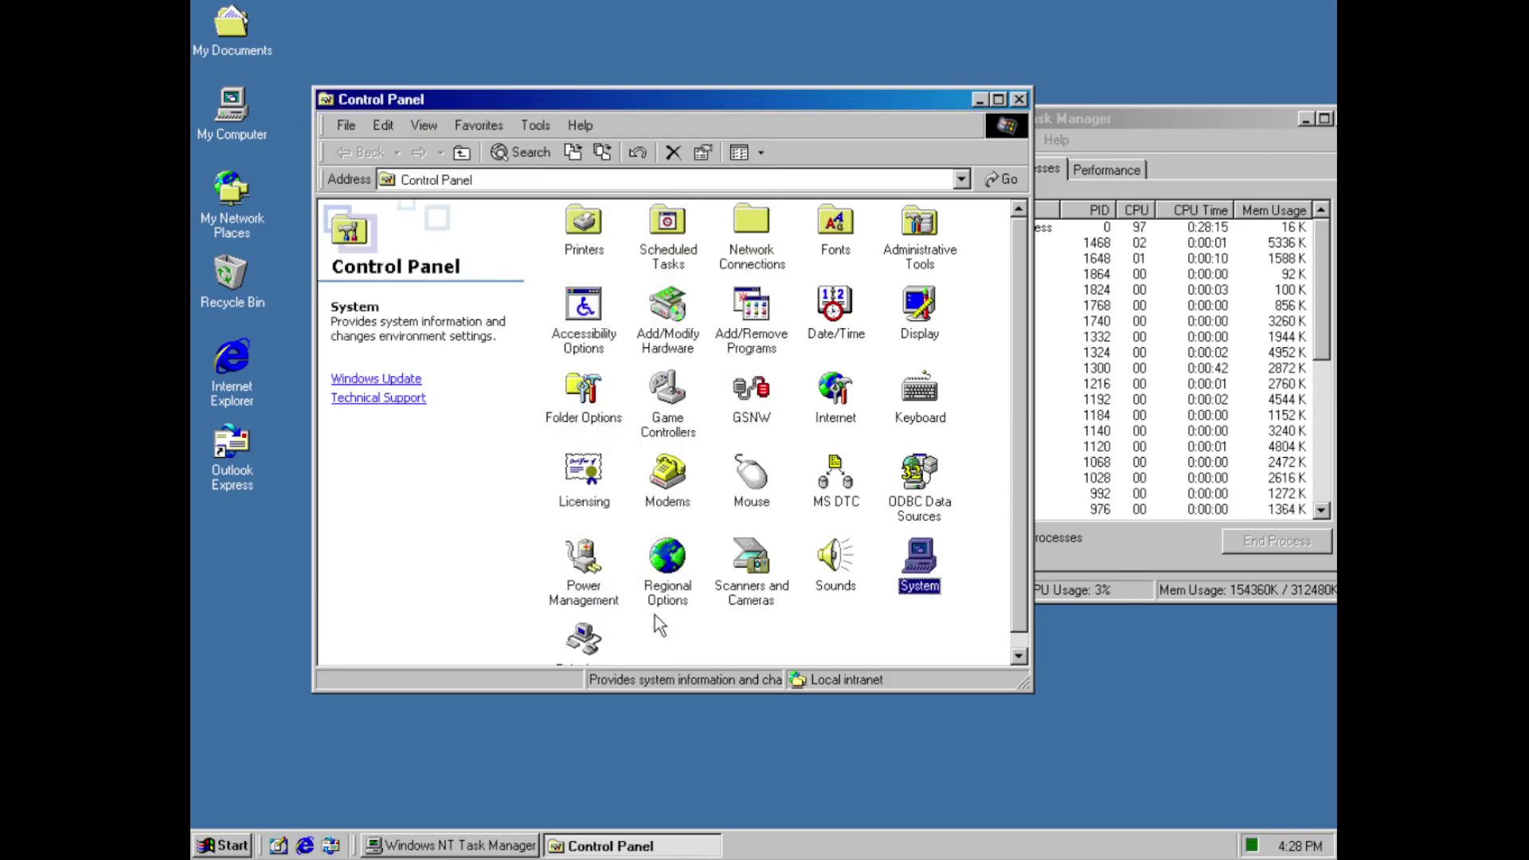
# Open the Telephony dialing properties and look through the available countries and dialing locations
pyautogui.click(605, 643)
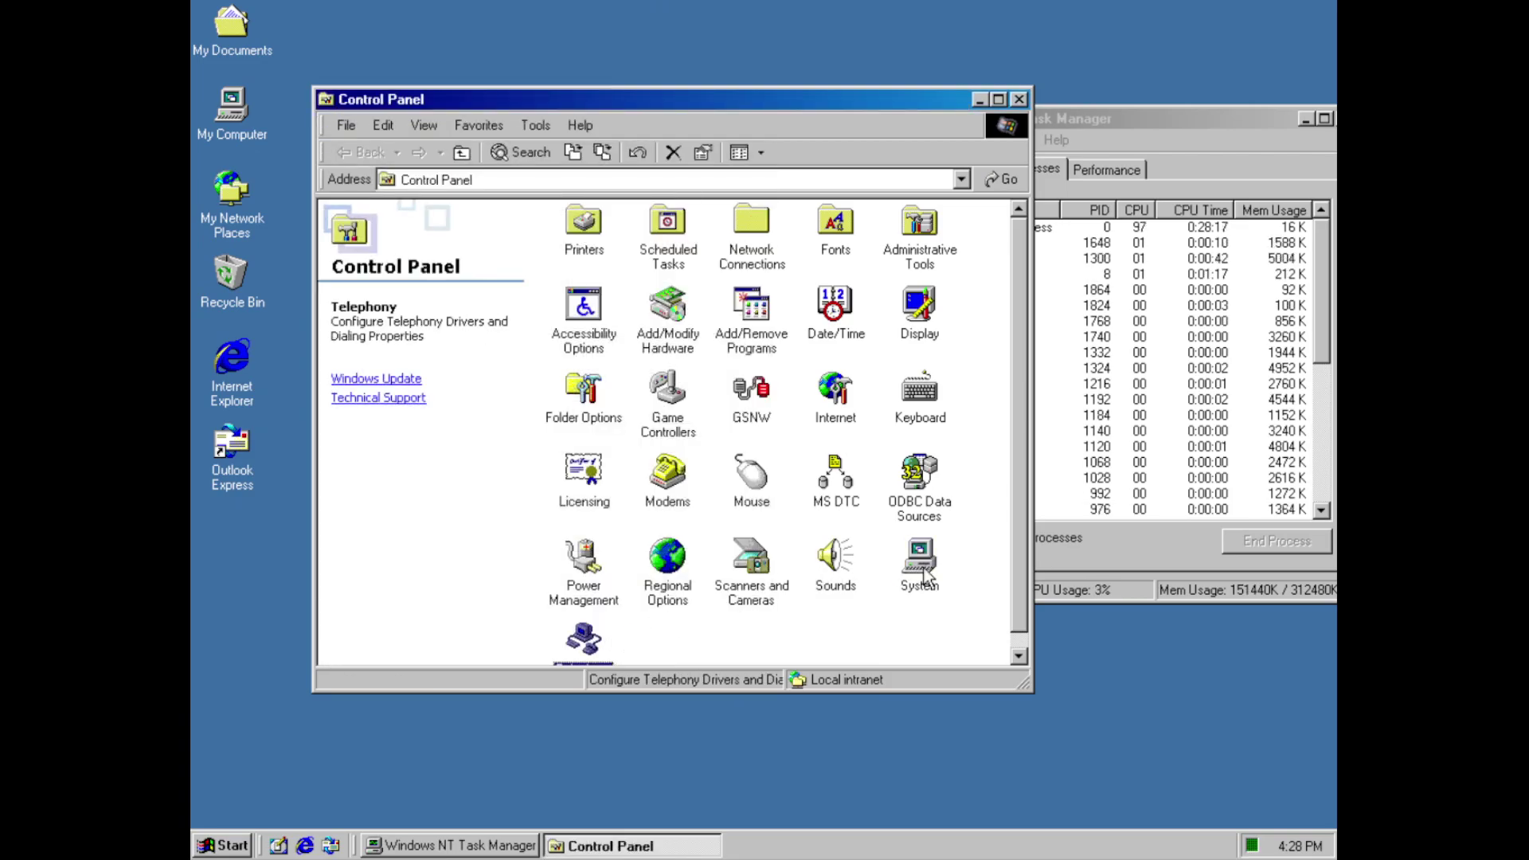
pyautogui.scroll(-1, 1005, 489)
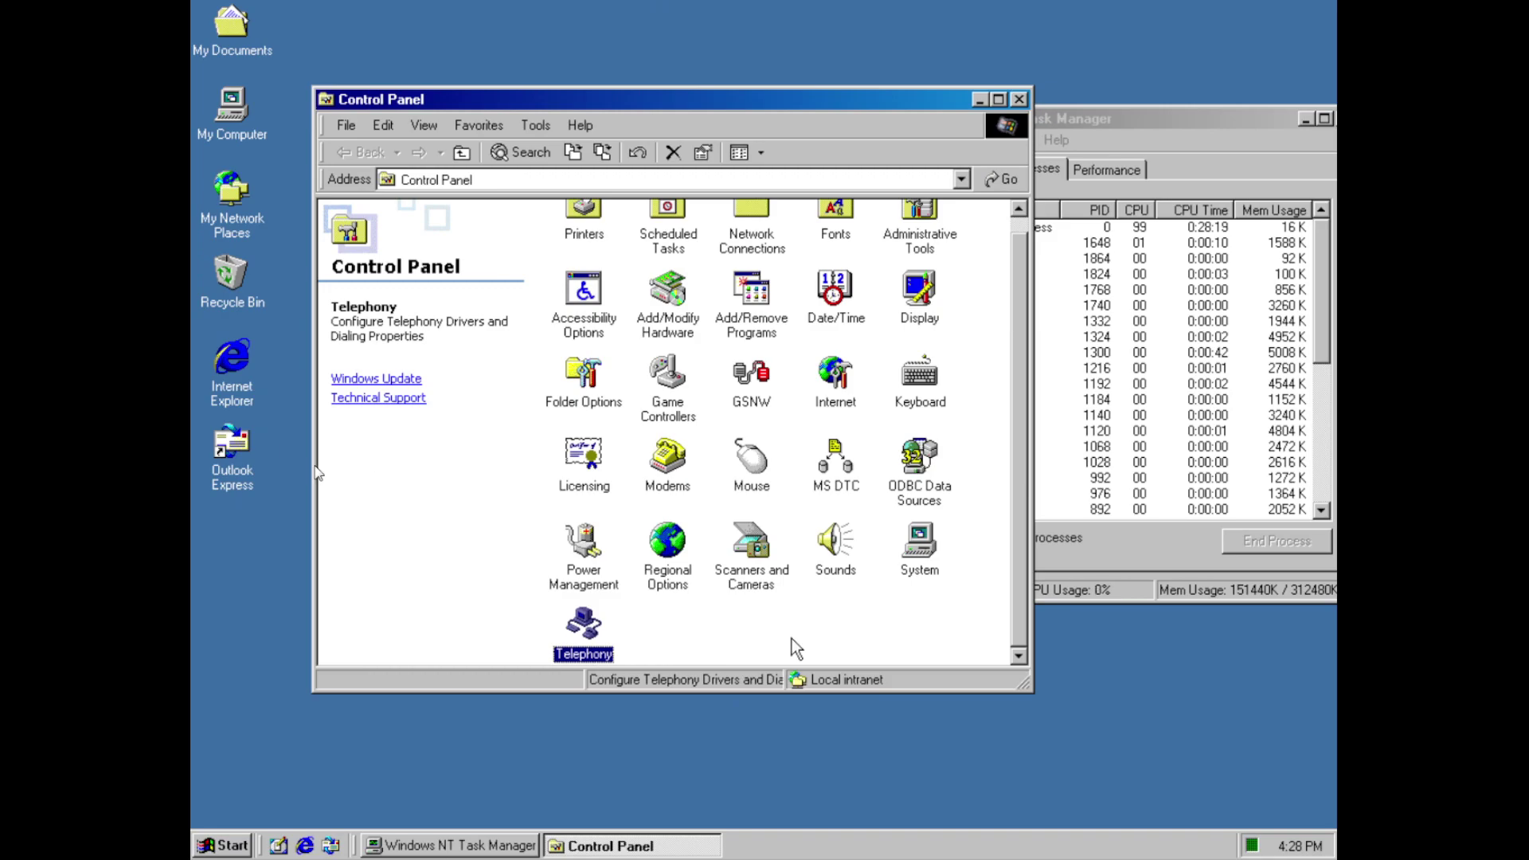
pyautogui.doubleClick(580, 633)
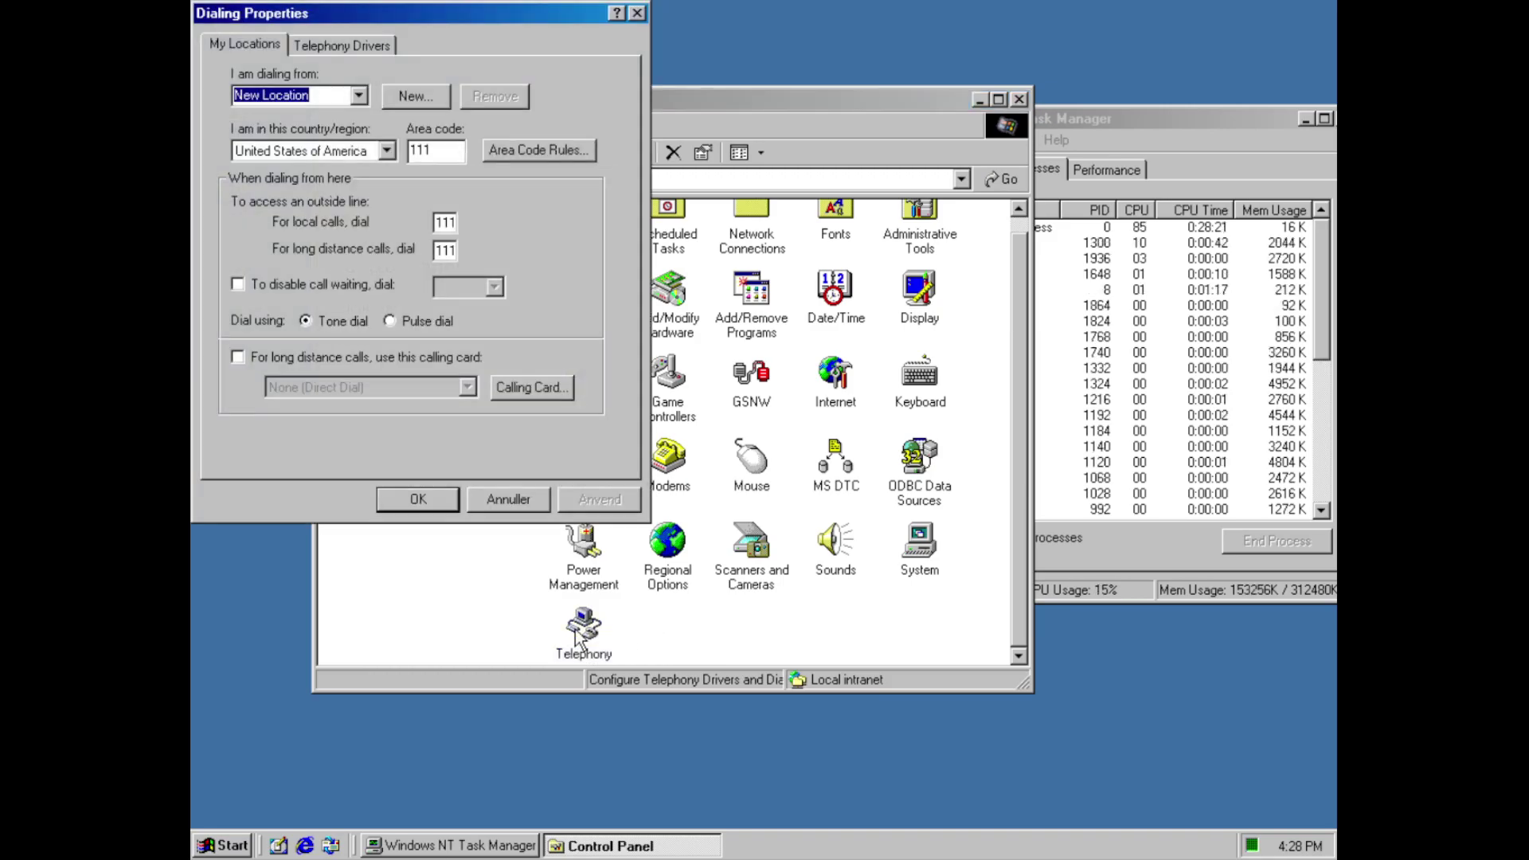
pyautogui.click(387, 151)
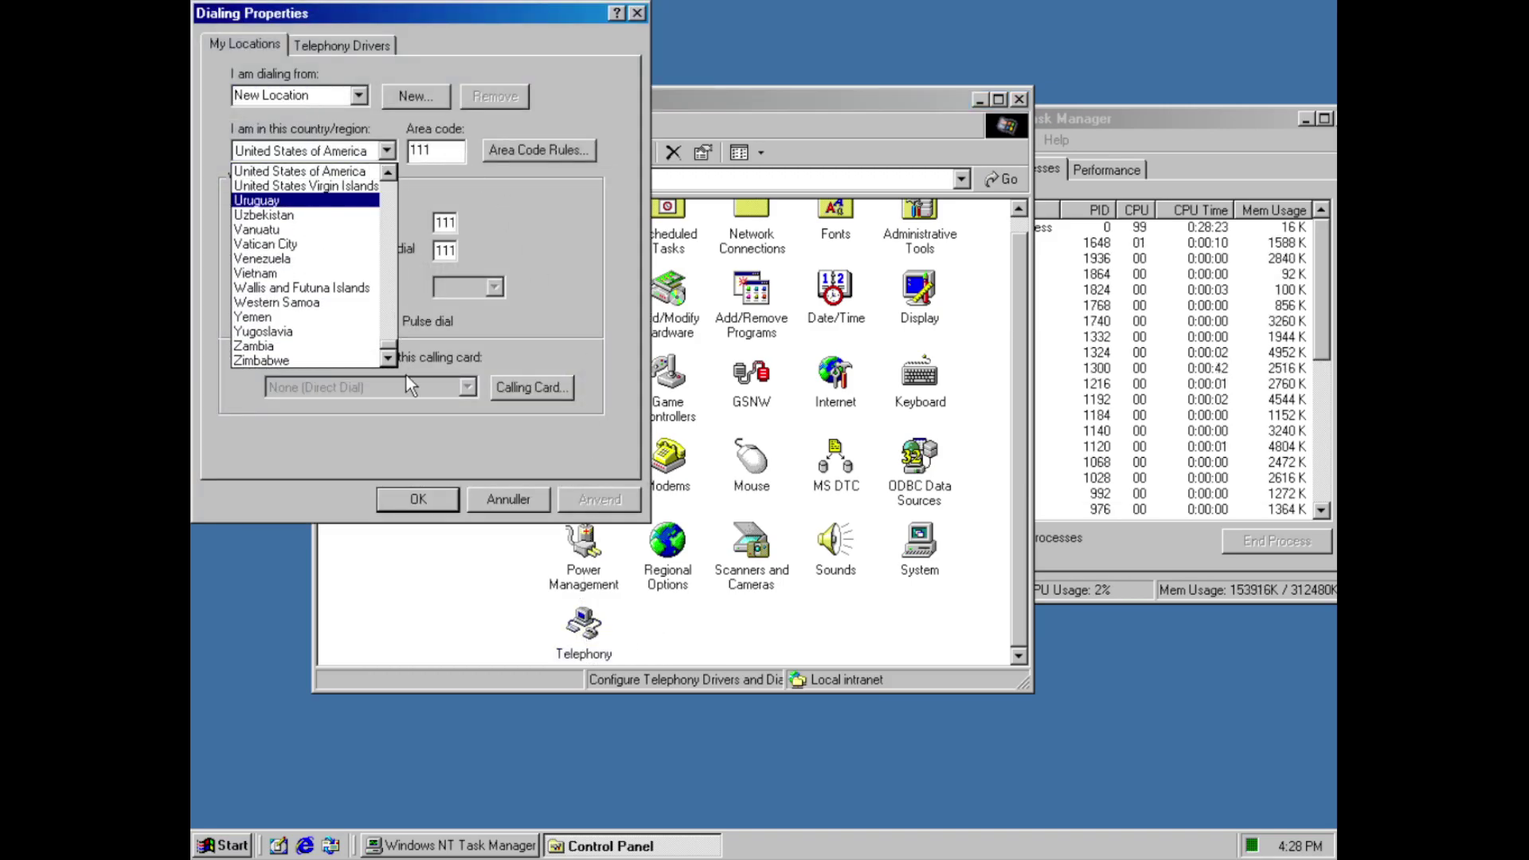
pyautogui.moveTo(392, 350); pyautogui.dragTo(390, 173)
pyautogui.click(349, 89)
pyautogui.click(351, 96)
pyautogui.click(352, 96)
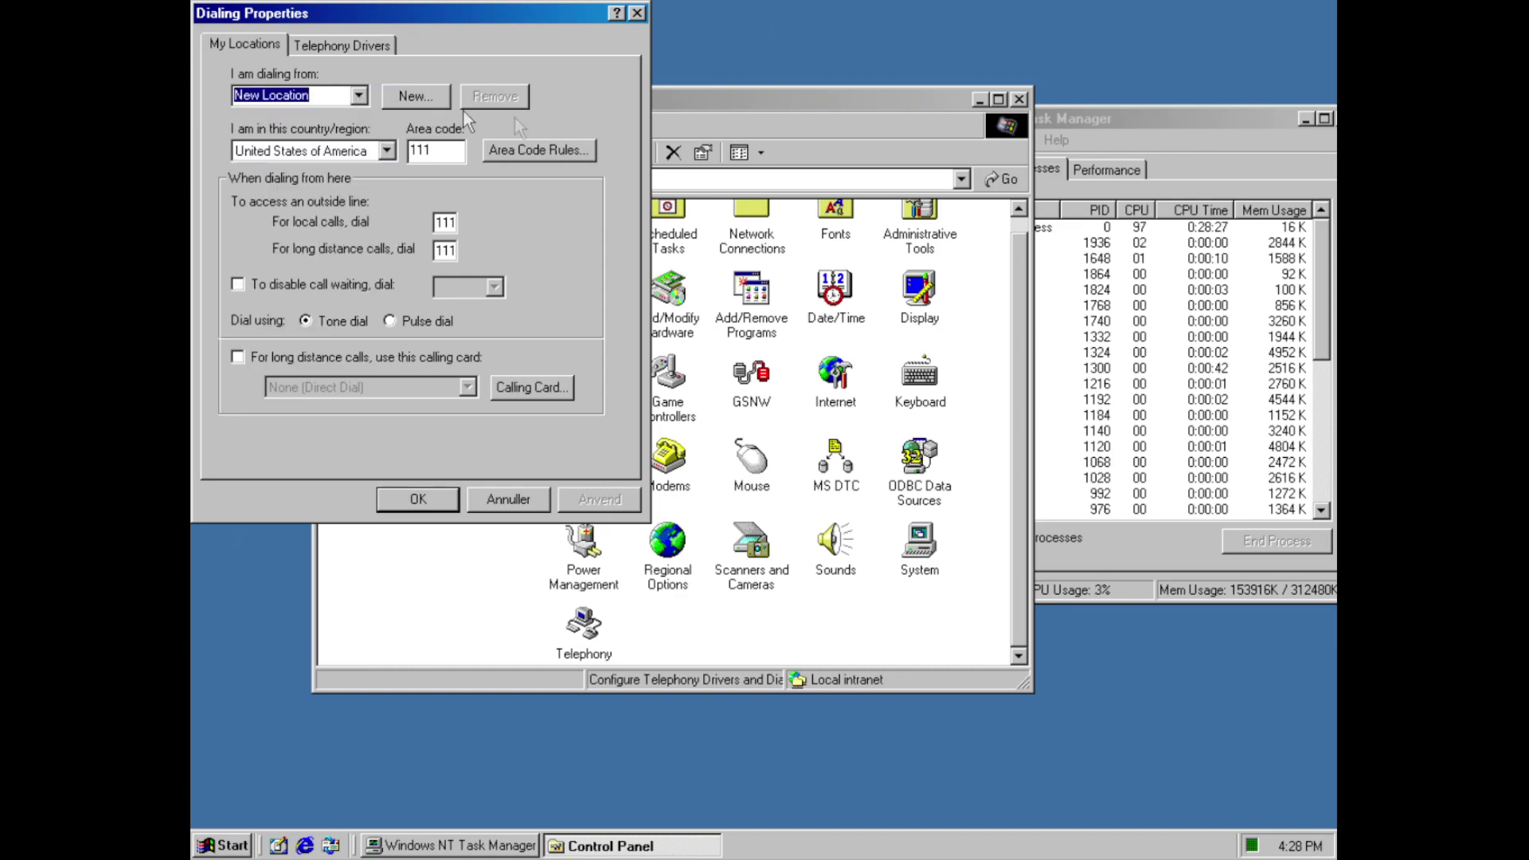
# Inspect the area code rules and the dialogs for adding new area codes, cancelling each one
pyautogui.click(548, 153)
pyautogui.click(434, 171)
pyautogui.click(437, 171)
pyautogui.click(453, 358)
pyautogui.click(437, 164)
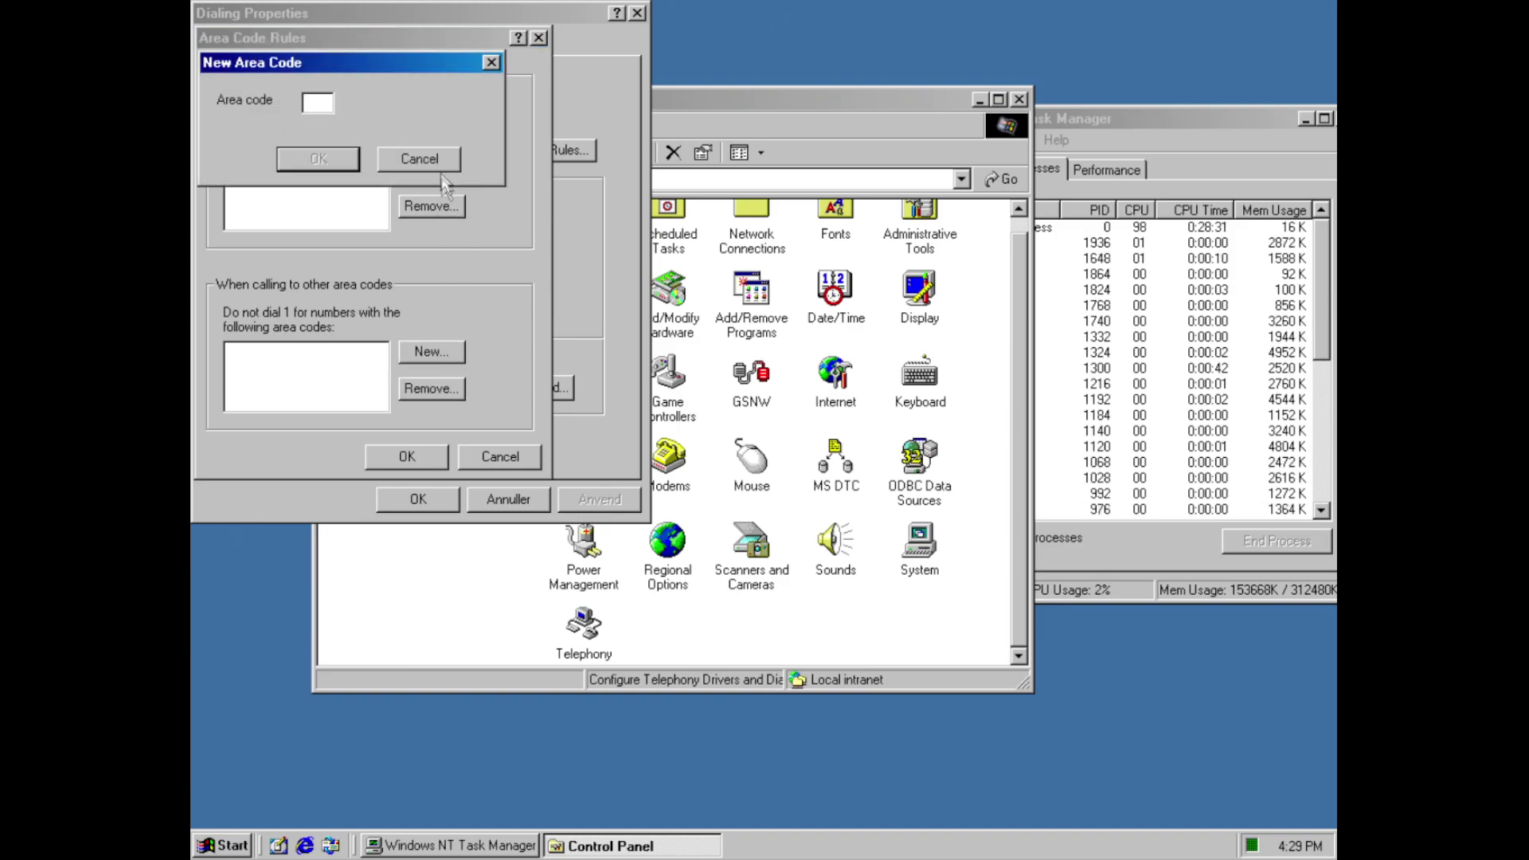
pyautogui.click(475, 453)
# Select the AT&T via 10ATT0 card in the calling card settings and view the dialog for creating a card
pyautogui.click(504, 381)
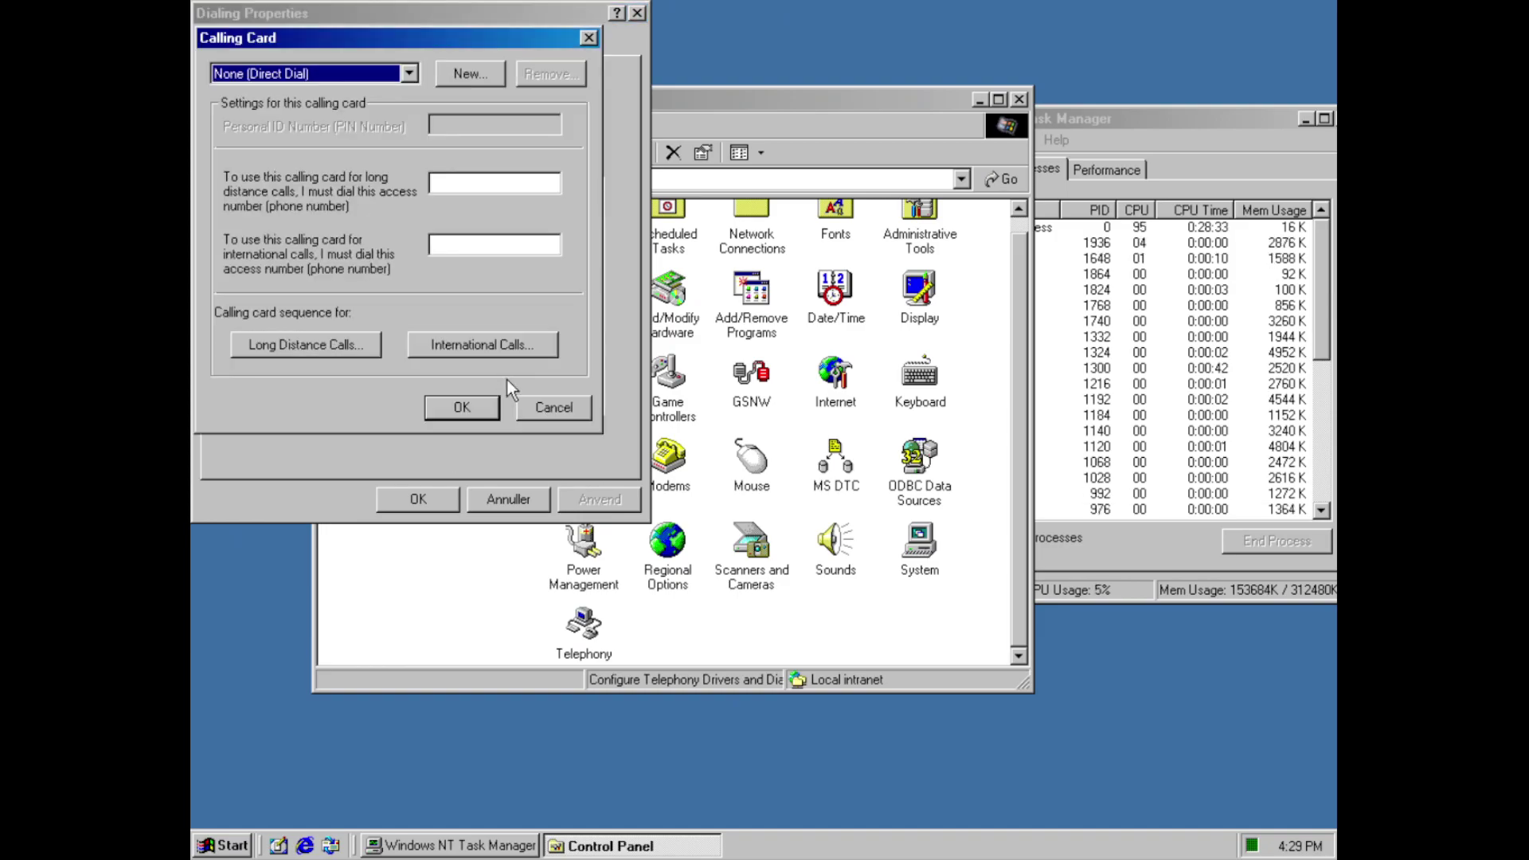
pyautogui.click(389, 69)
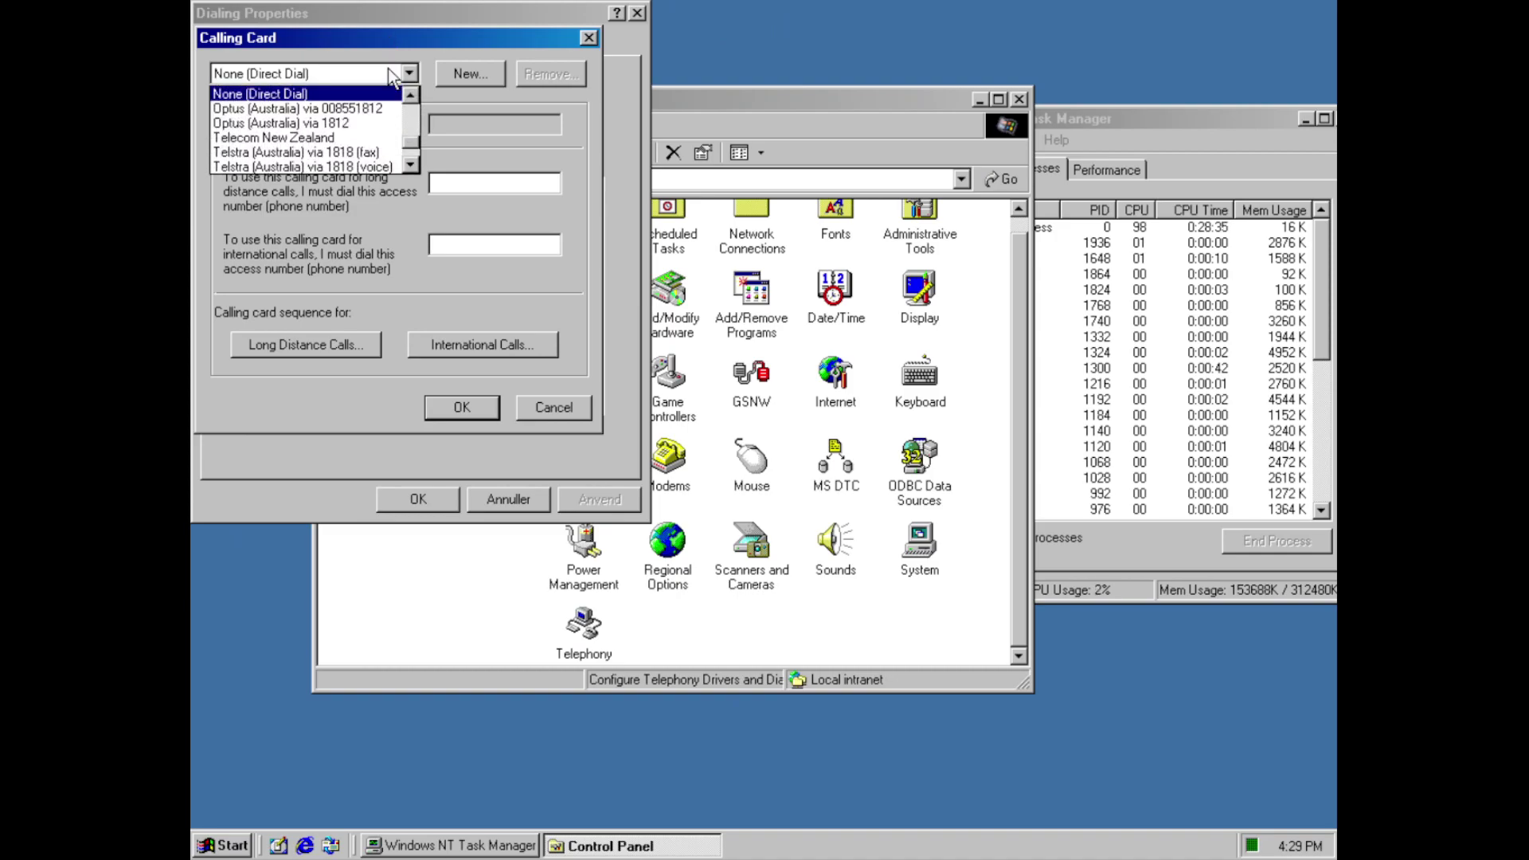
pyautogui.moveTo(410, 137); pyautogui.dragTo(414, 104)
pyautogui.click(394, 114)
pyautogui.click(481, 83)
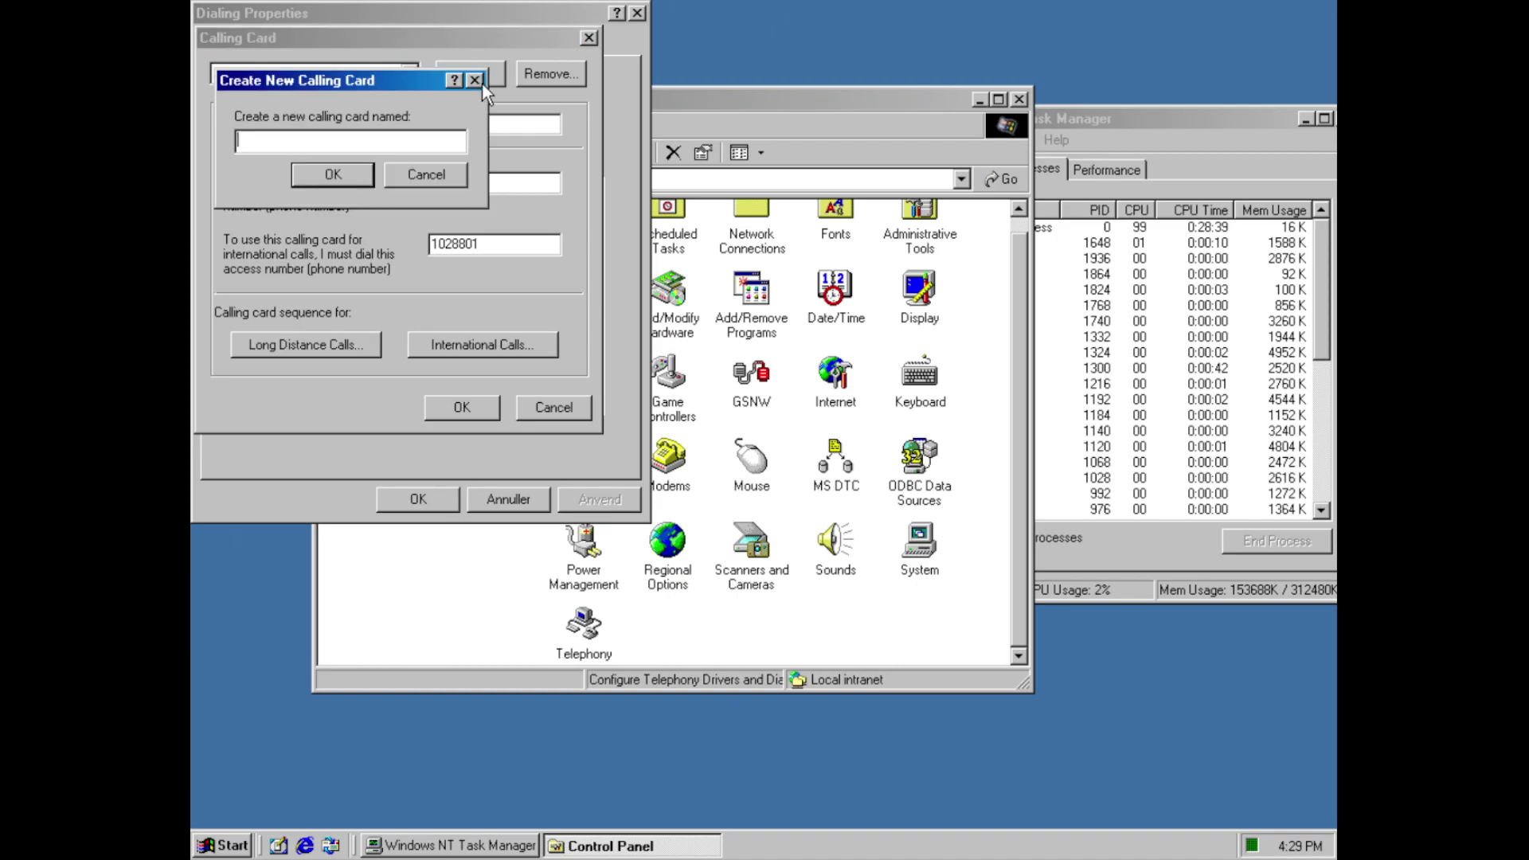
pyautogui.click(454, 169)
# Examine the AT&T card's long-distance and international calling sequences, and cancel the calling card settings
pyautogui.click(369, 351)
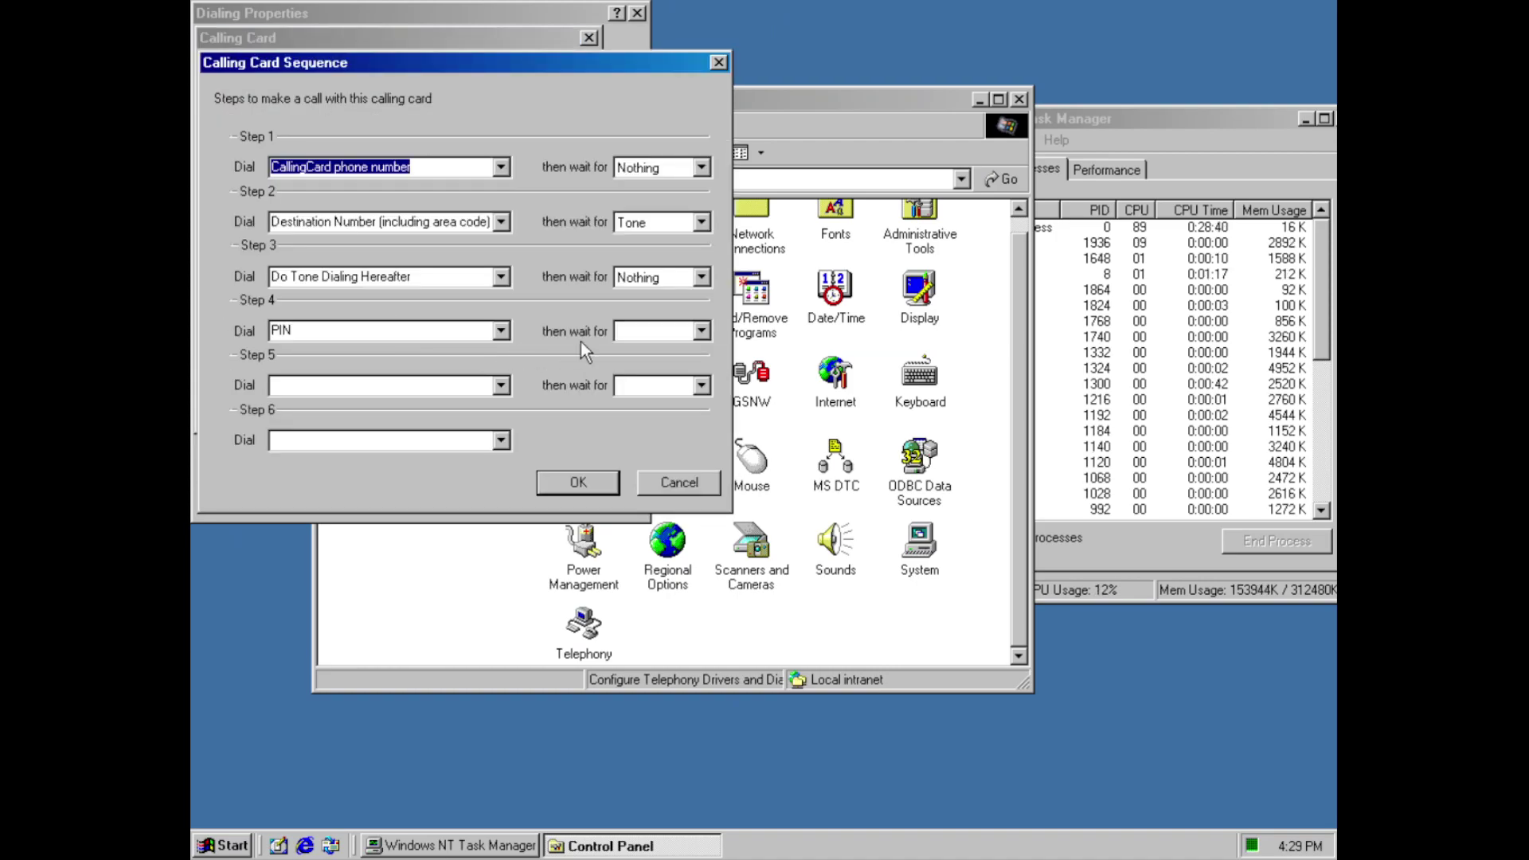
pyautogui.click(507, 167)
pyautogui.click(507, 276)
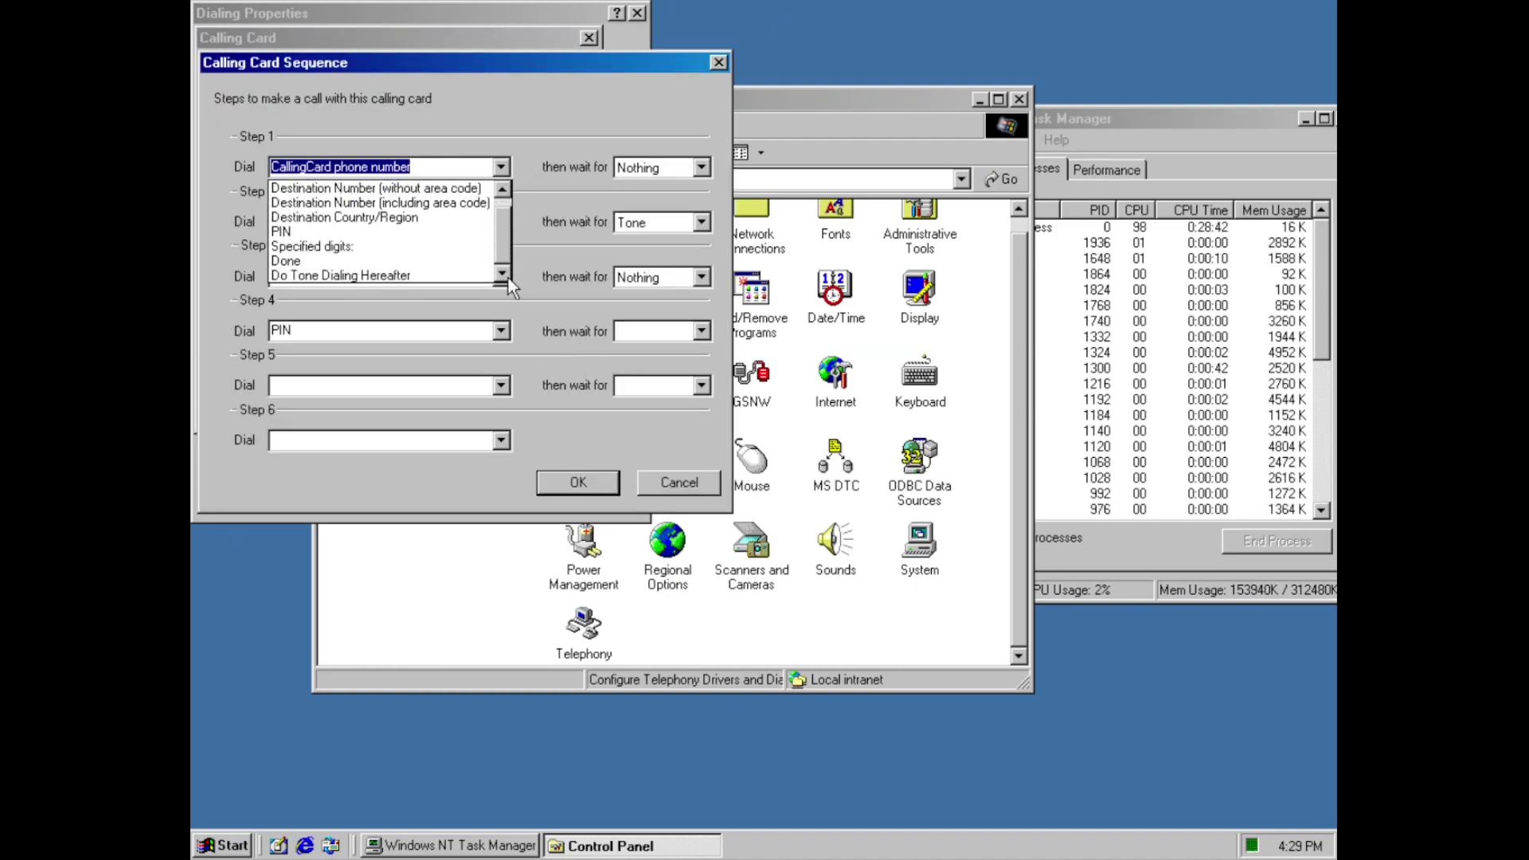
pyautogui.click(663, 169)
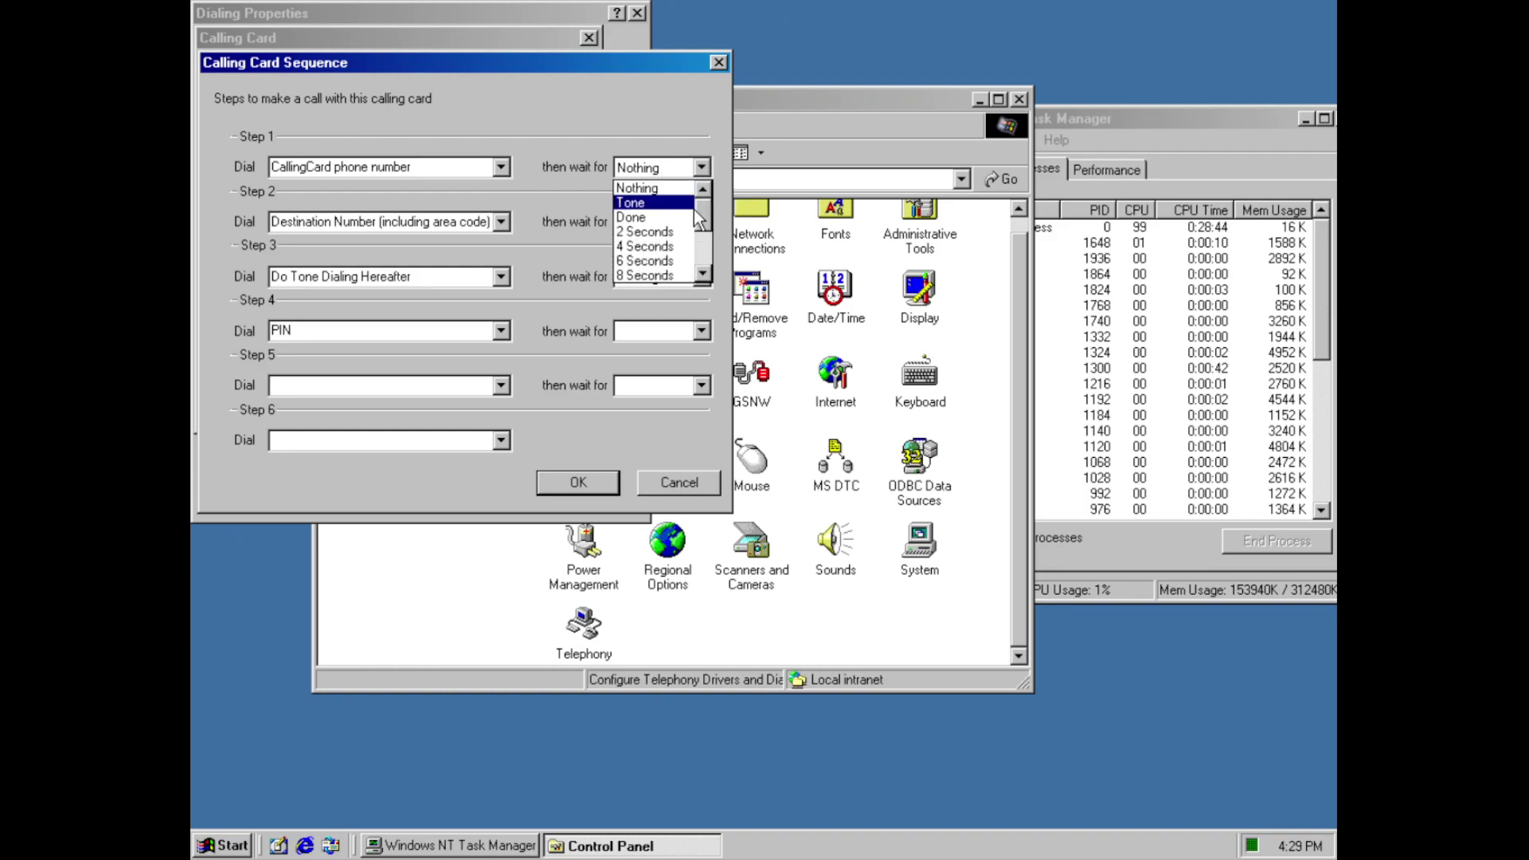
pyautogui.click(661, 489)
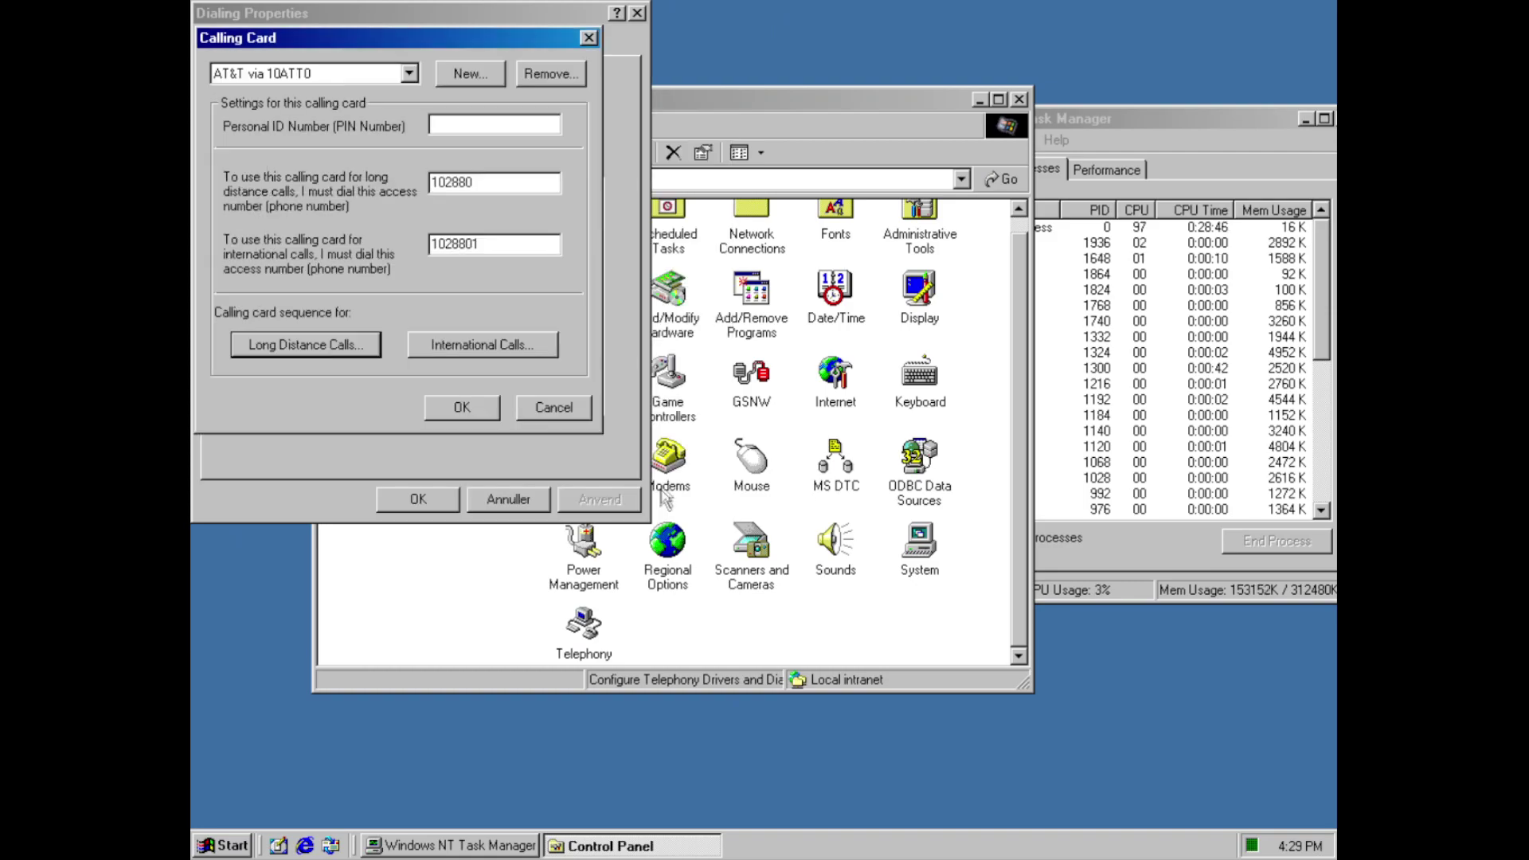
pyautogui.click(427, 344)
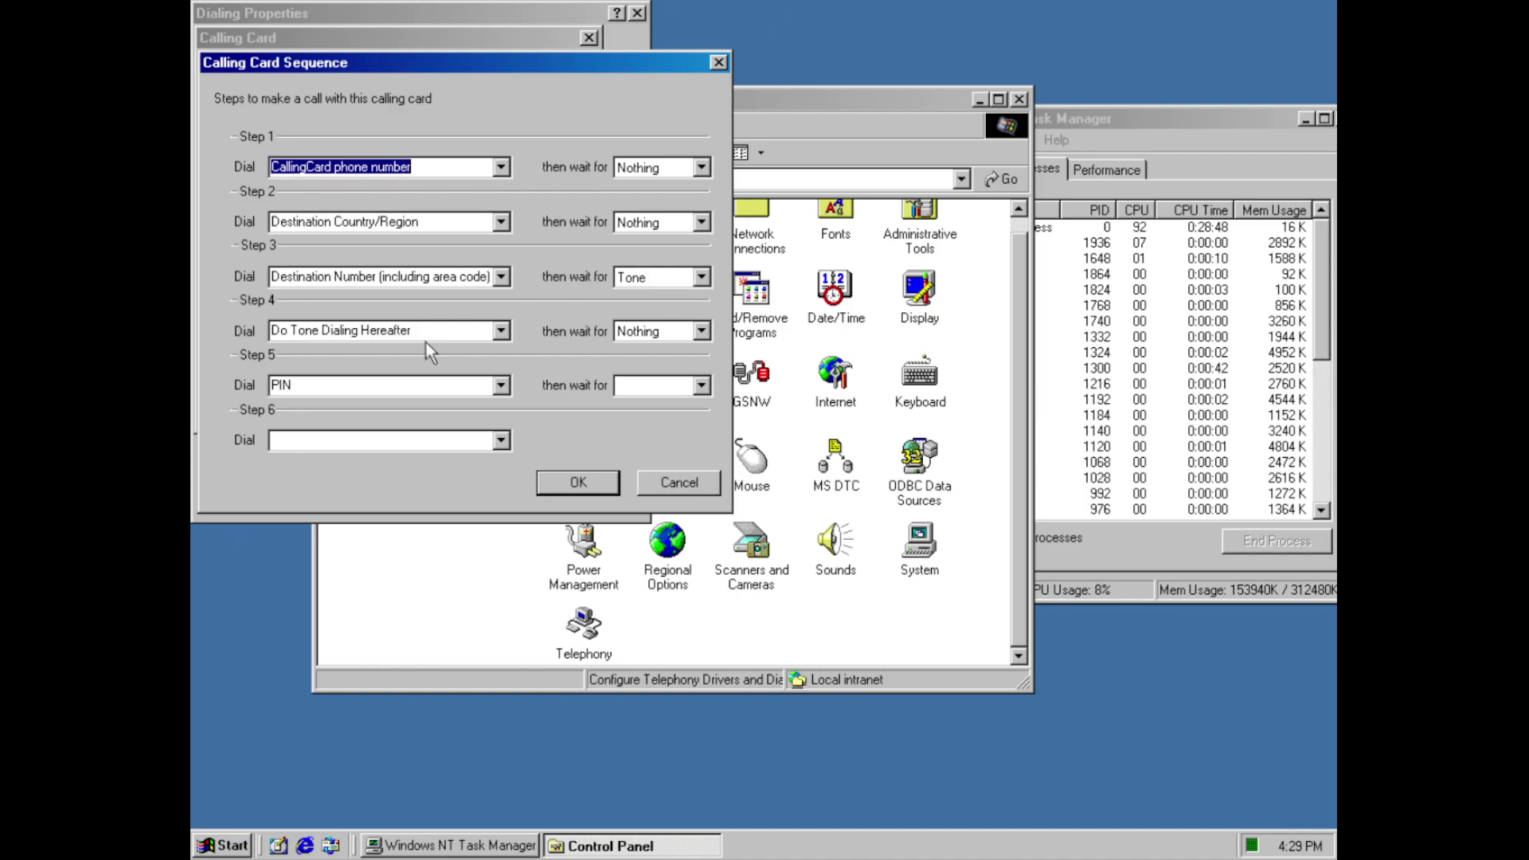
pyautogui.click(693, 486)
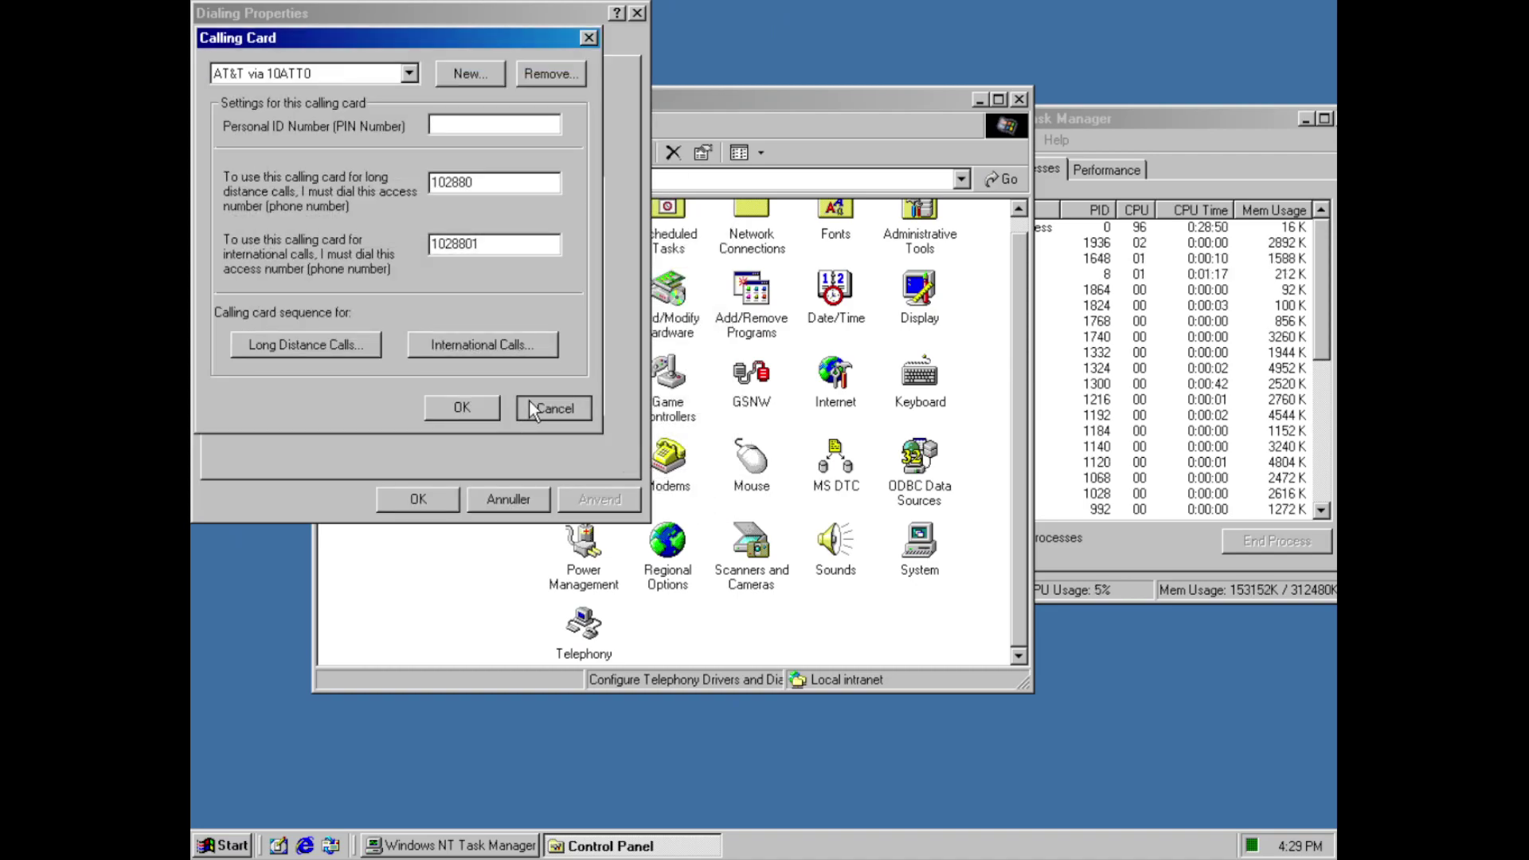
pyautogui.click(528, 401)
# Try to add the Microsoft H.323 TAPI Service Provider telephony driver, and cancel out of the dialing properties
pyautogui.click(364, 47)
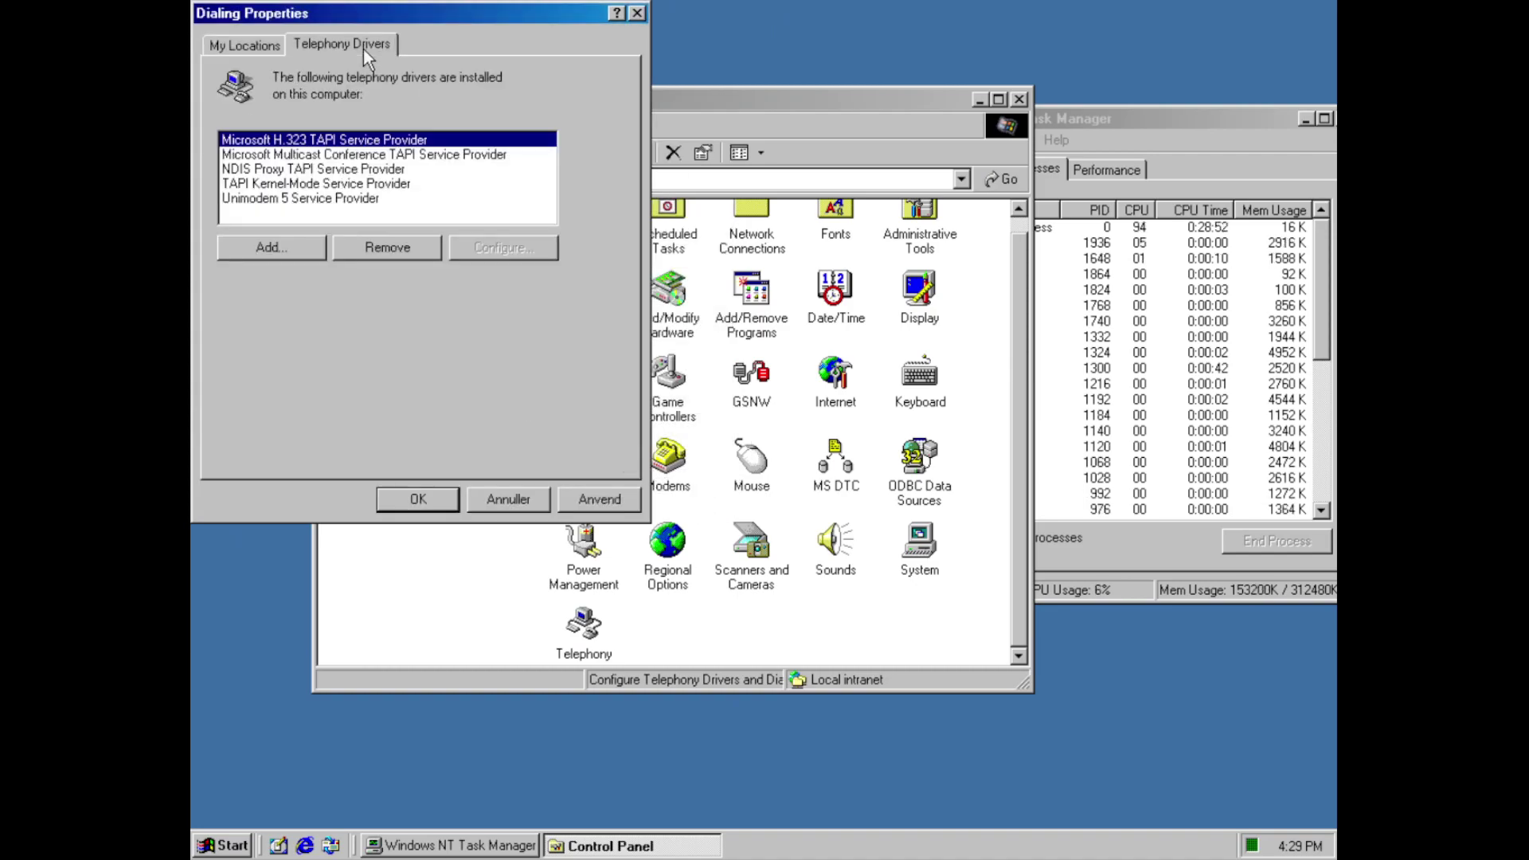
pyautogui.click(275, 248)
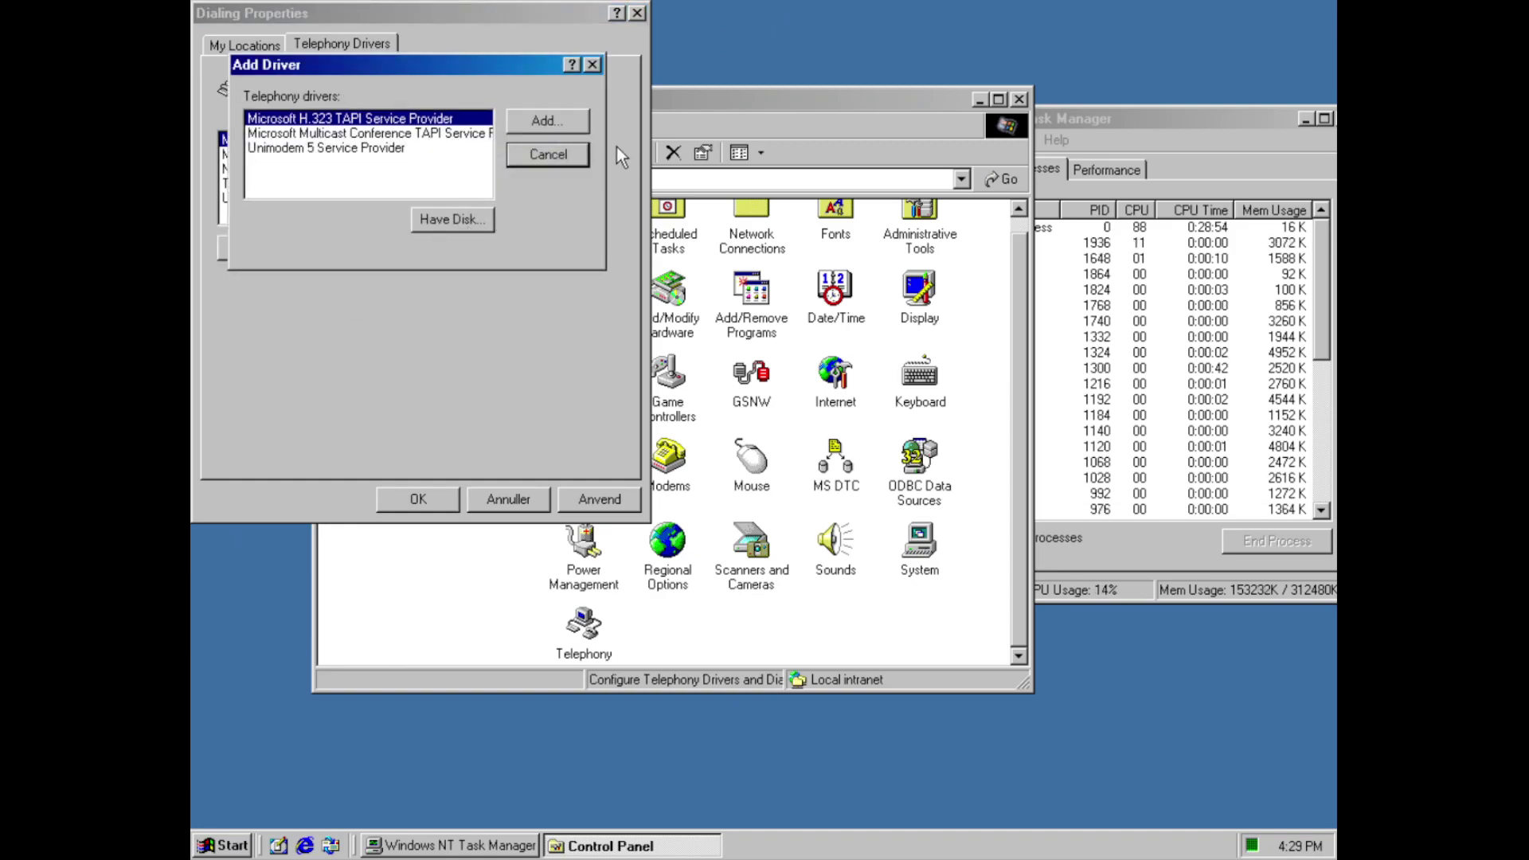
pyautogui.click(577, 117)
pyautogui.click(761, 476)
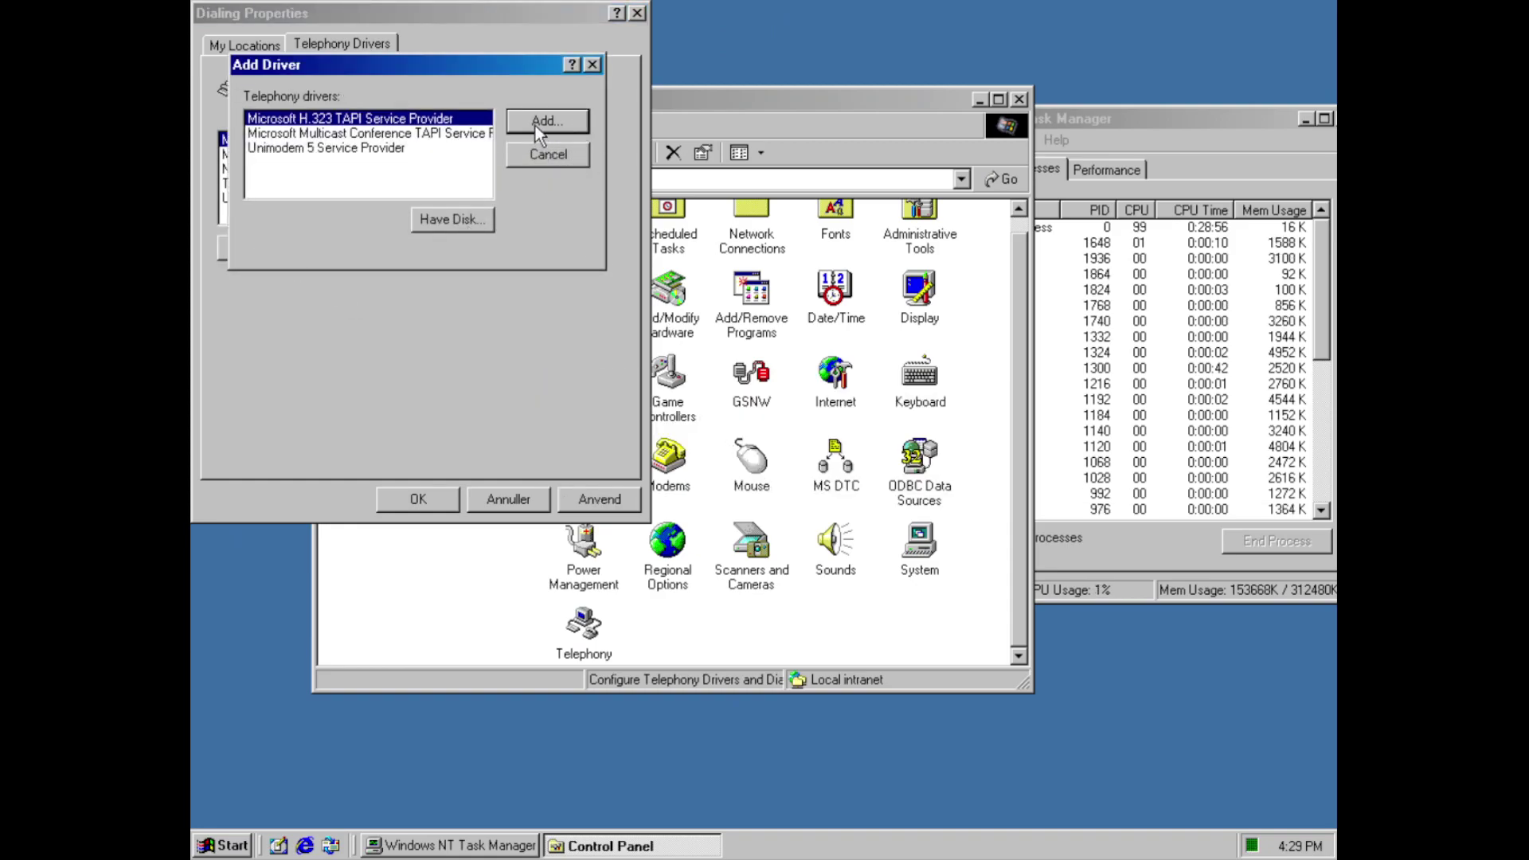
pyautogui.click(548, 154)
pyautogui.click(518, 503)
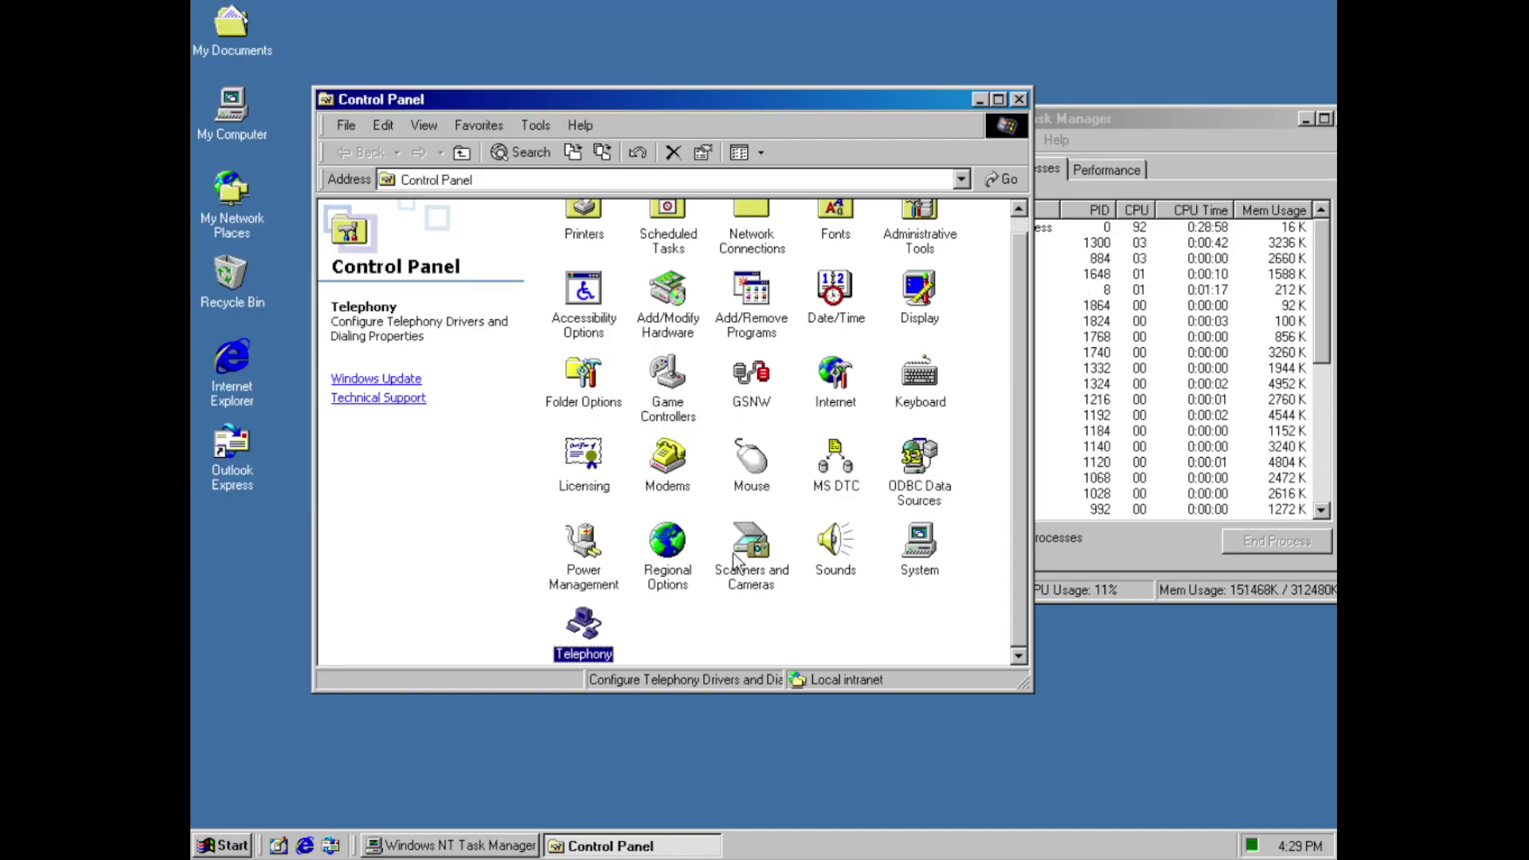
# Close Control Panel and minimize Task Manager to clear the desktop
pyautogui.click(1018, 102)
pyautogui.moveTo(1139, 118); pyautogui.dragTo(1054, 118)
pyautogui.click(649, 153)
pyautogui.click(862, 138)
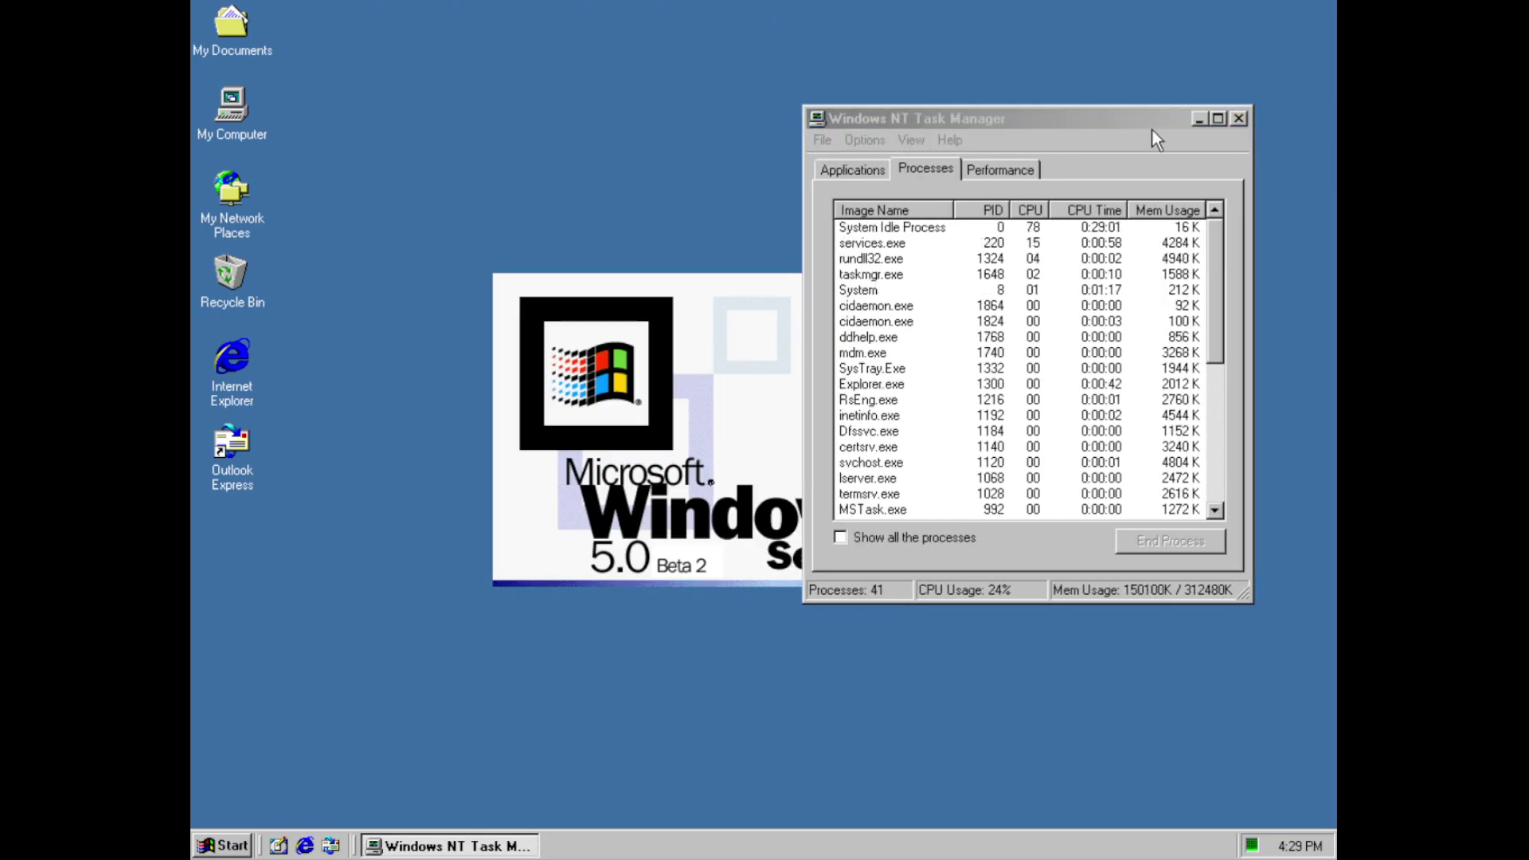
pyautogui.click(1198, 119)
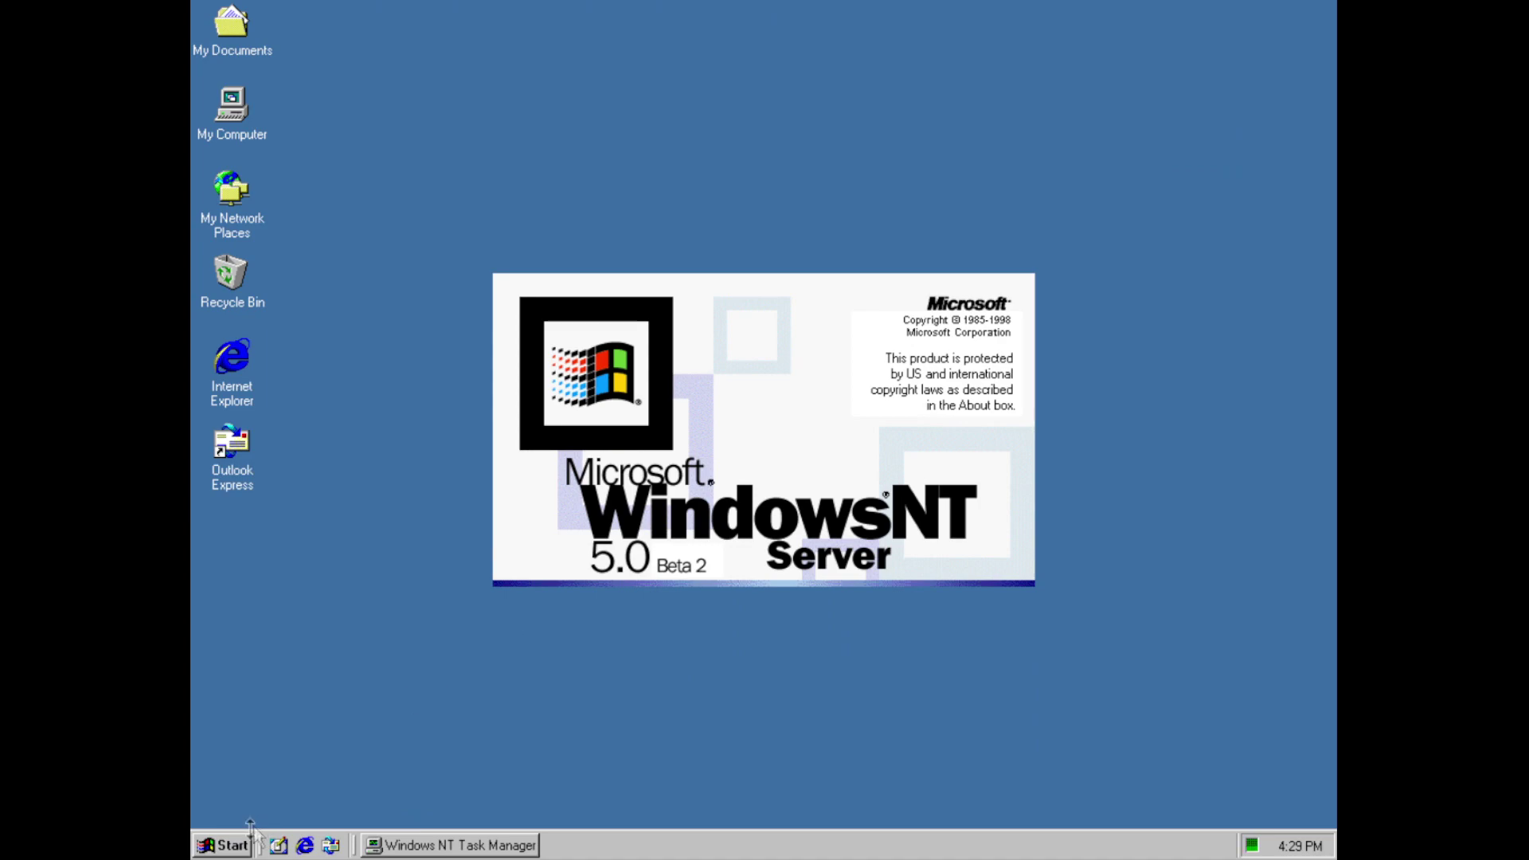
# Open the Accessibility Wizard to view its welcome page, and exit it keeping the changes made so far
pyautogui.click(230, 845)
pyautogui.moveTo(292, 566)
pyautogui.moveTo(501, 594)
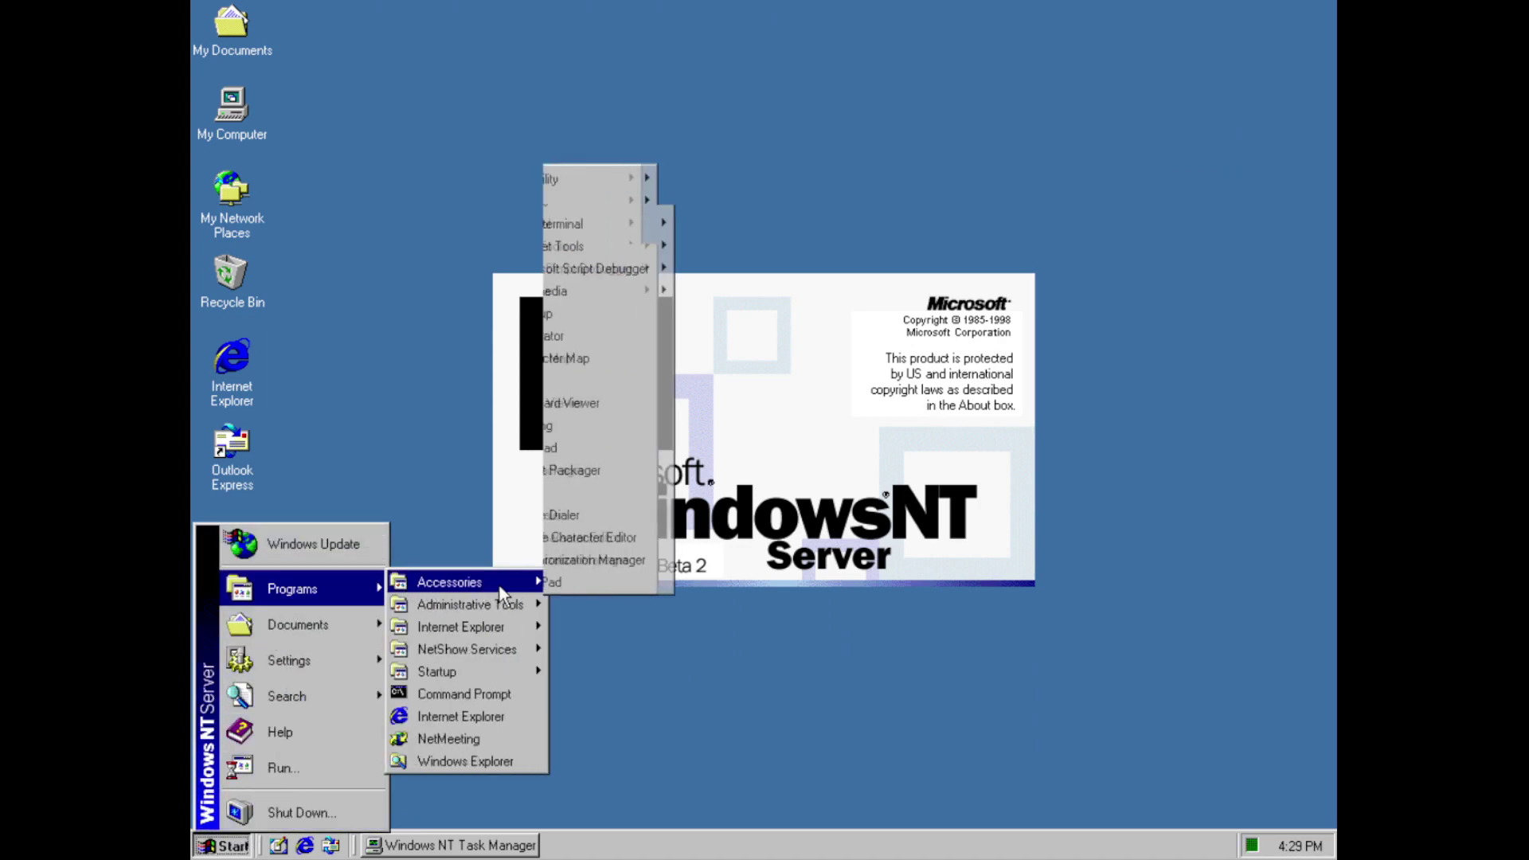
pyautogui.moveTo(624, 179)
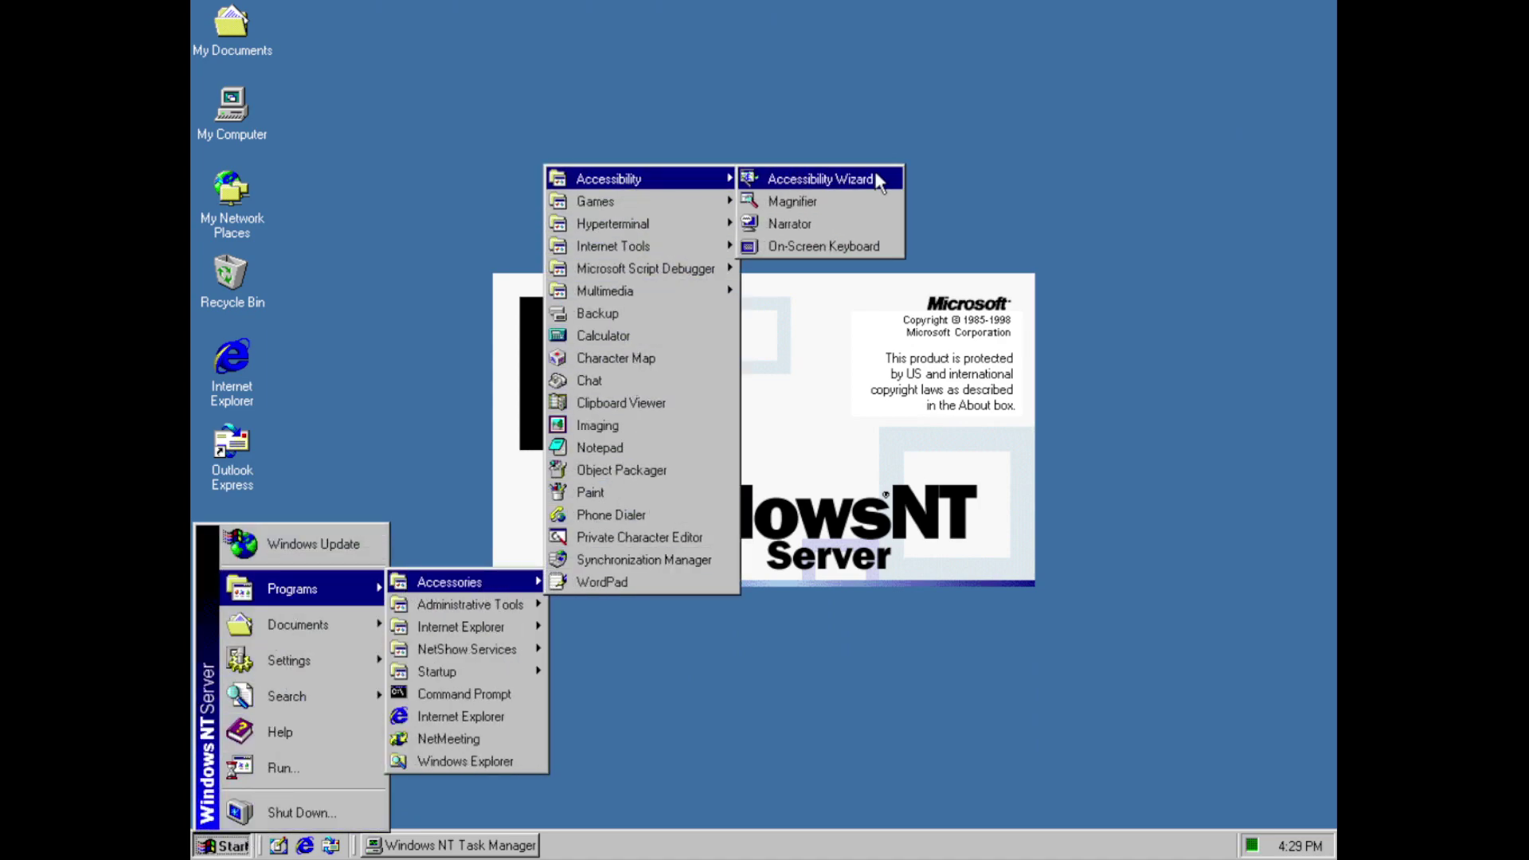
pyautogui.click(877, 179)
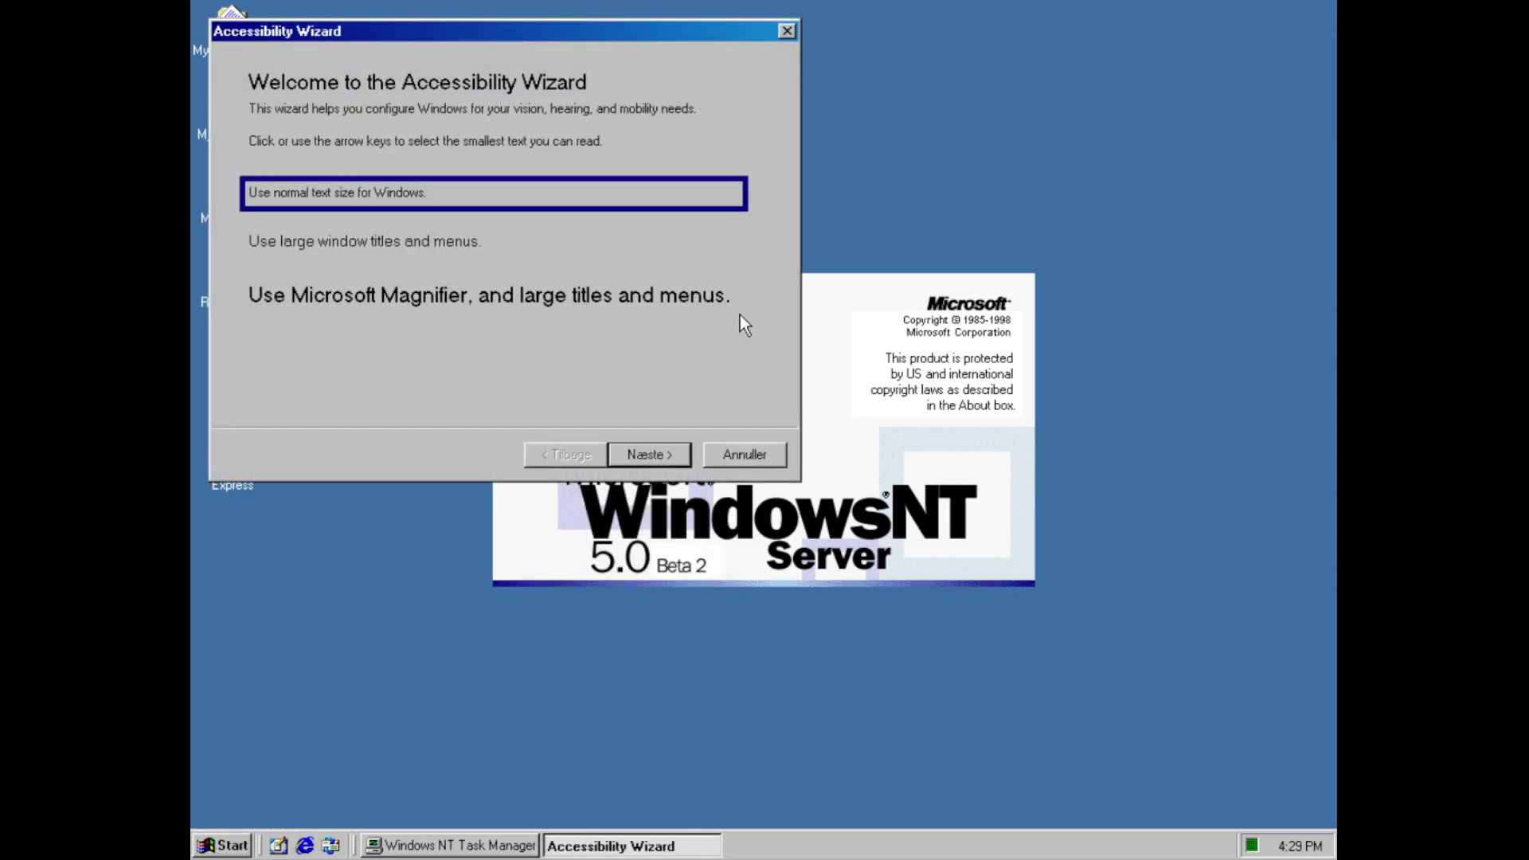
pyautogui.click(745, 454)
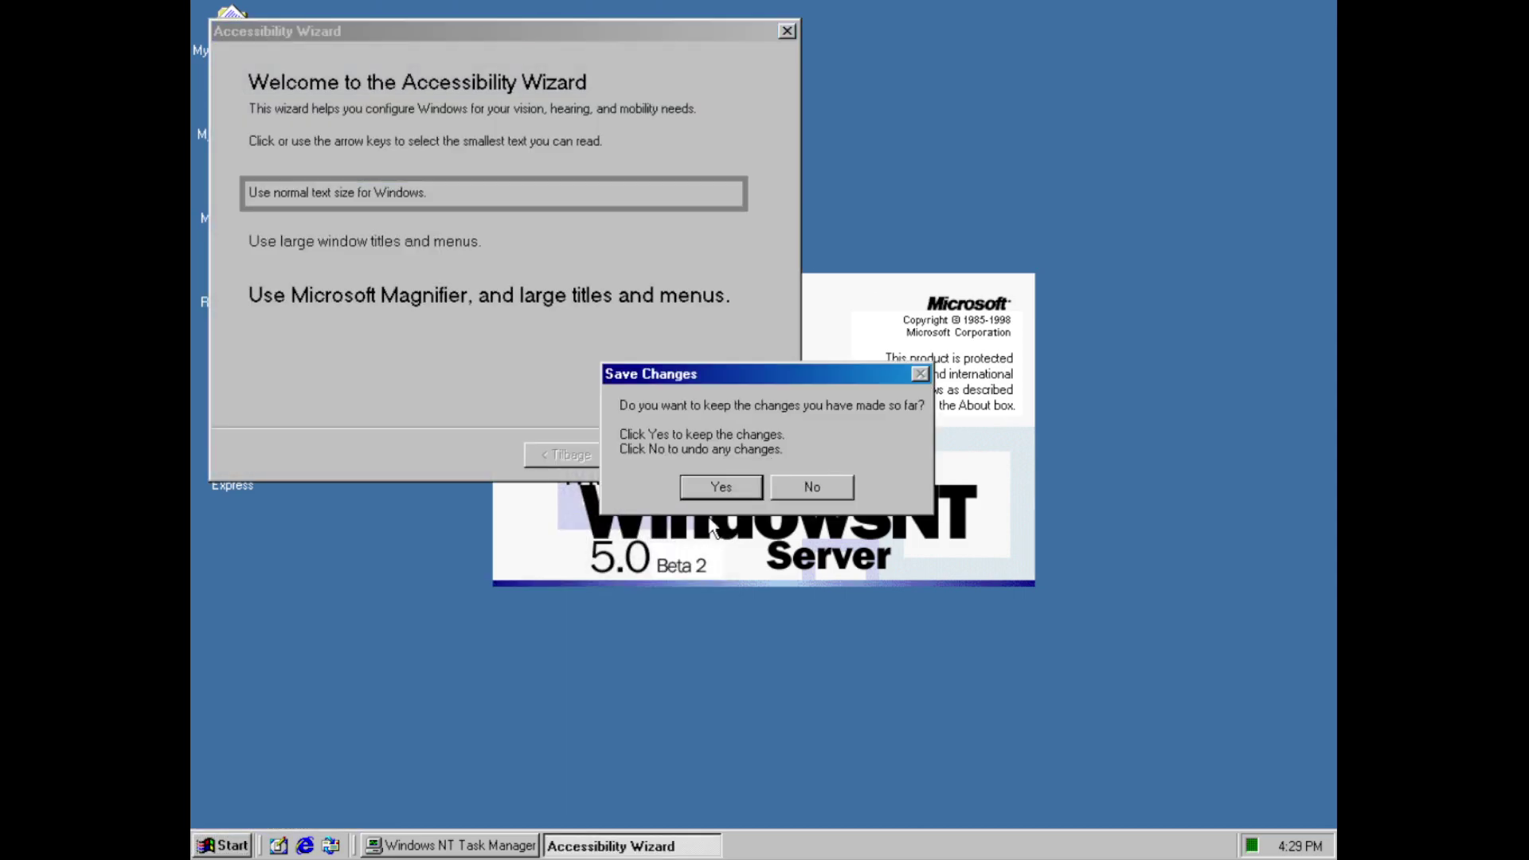
pyautogui.click(726, 488)
# Start the Magnifier accessibility tool and set its magnification level to 6
pyautogui.click(222, 845)
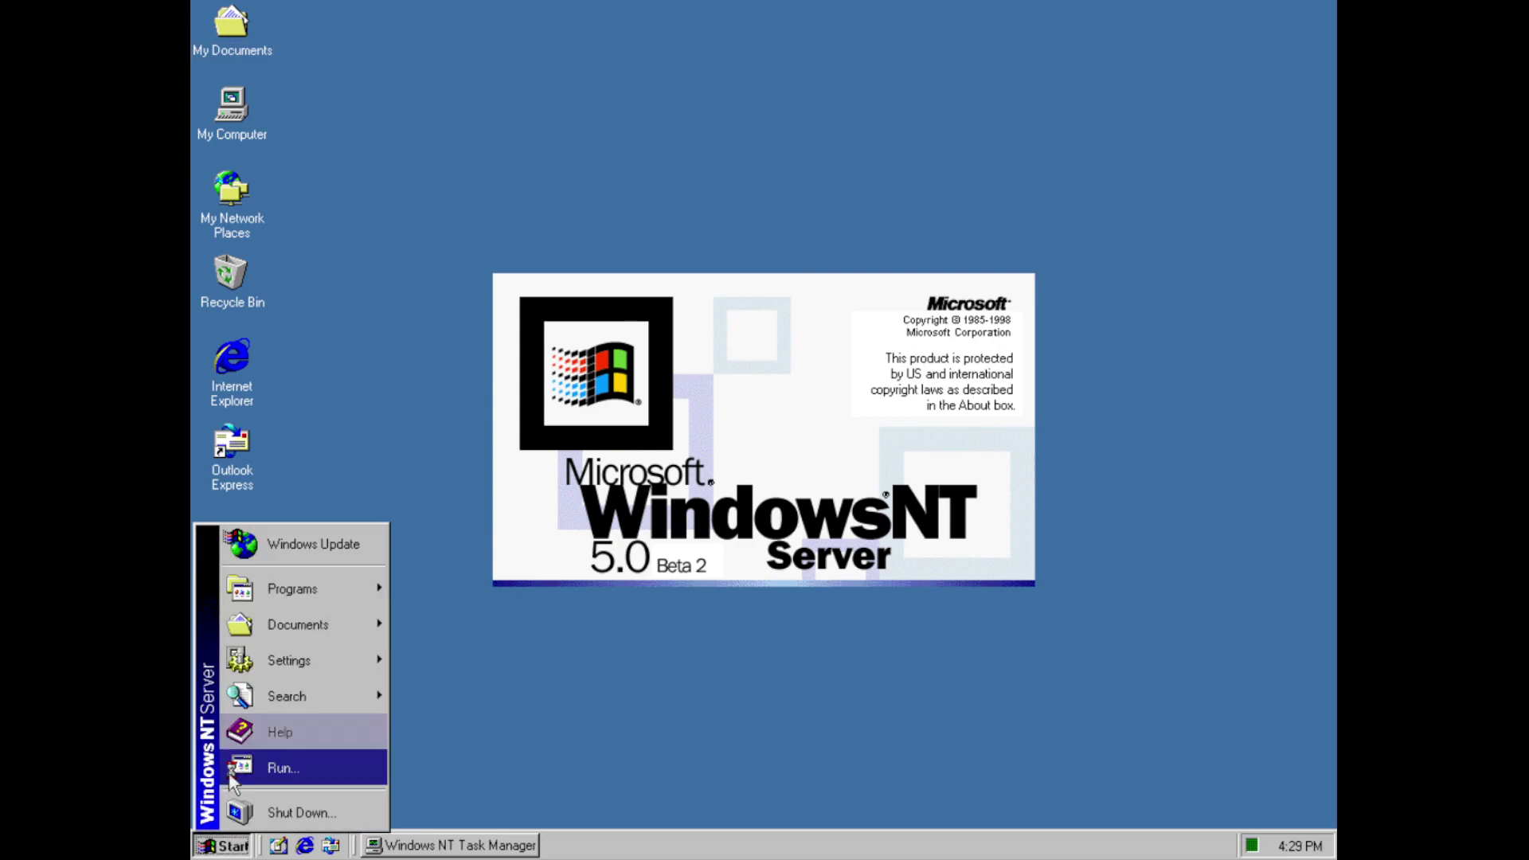
pyautogui.moveTo(254, 589)
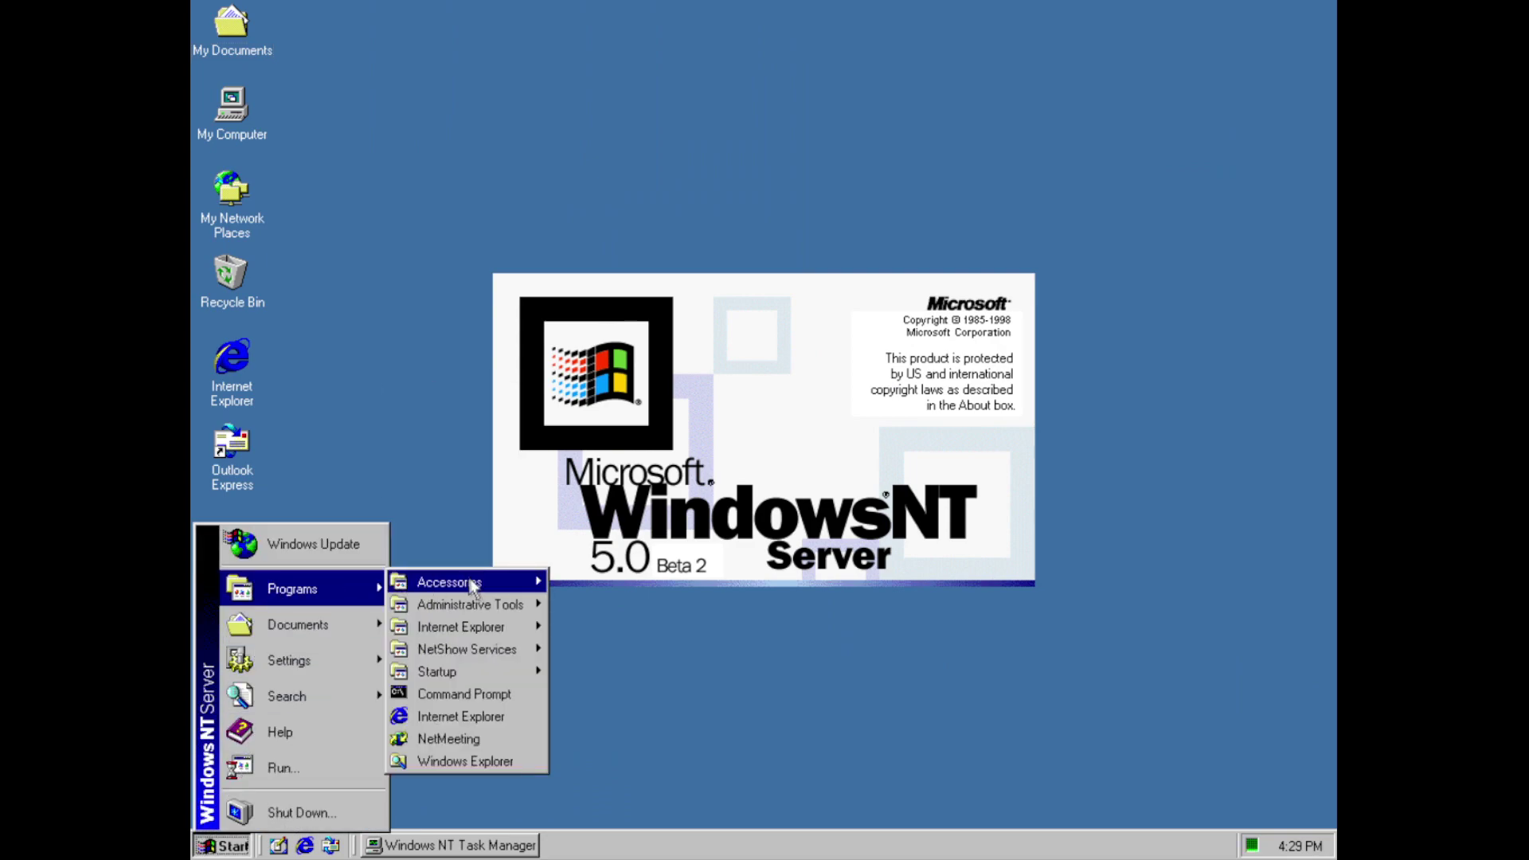
pyautogui.moveTo(450, 582)
pyautogui.moveTo(673, 177)
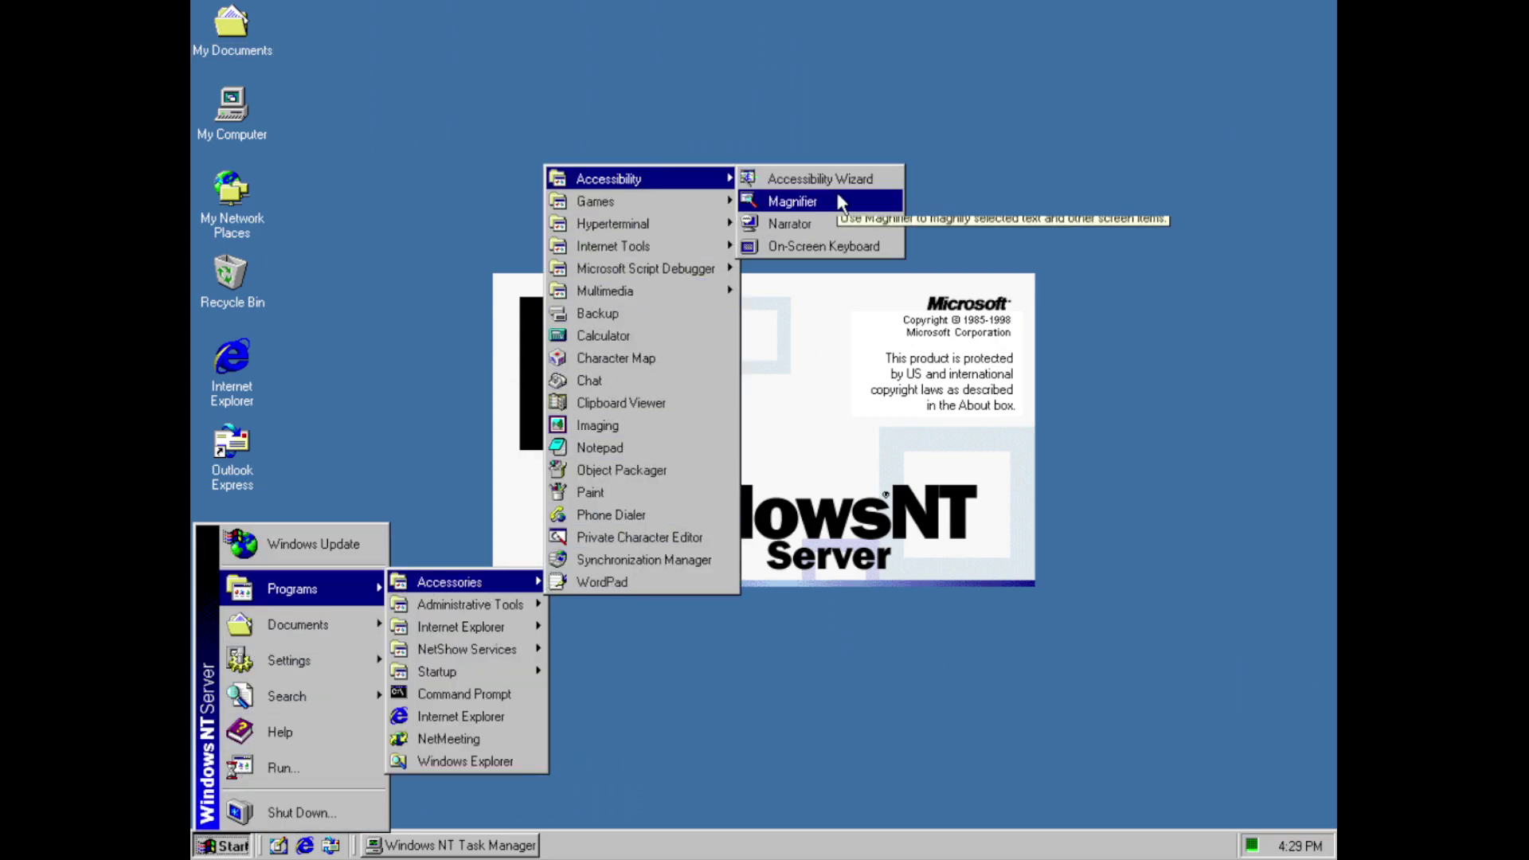
pyautogui.click(835, 197)
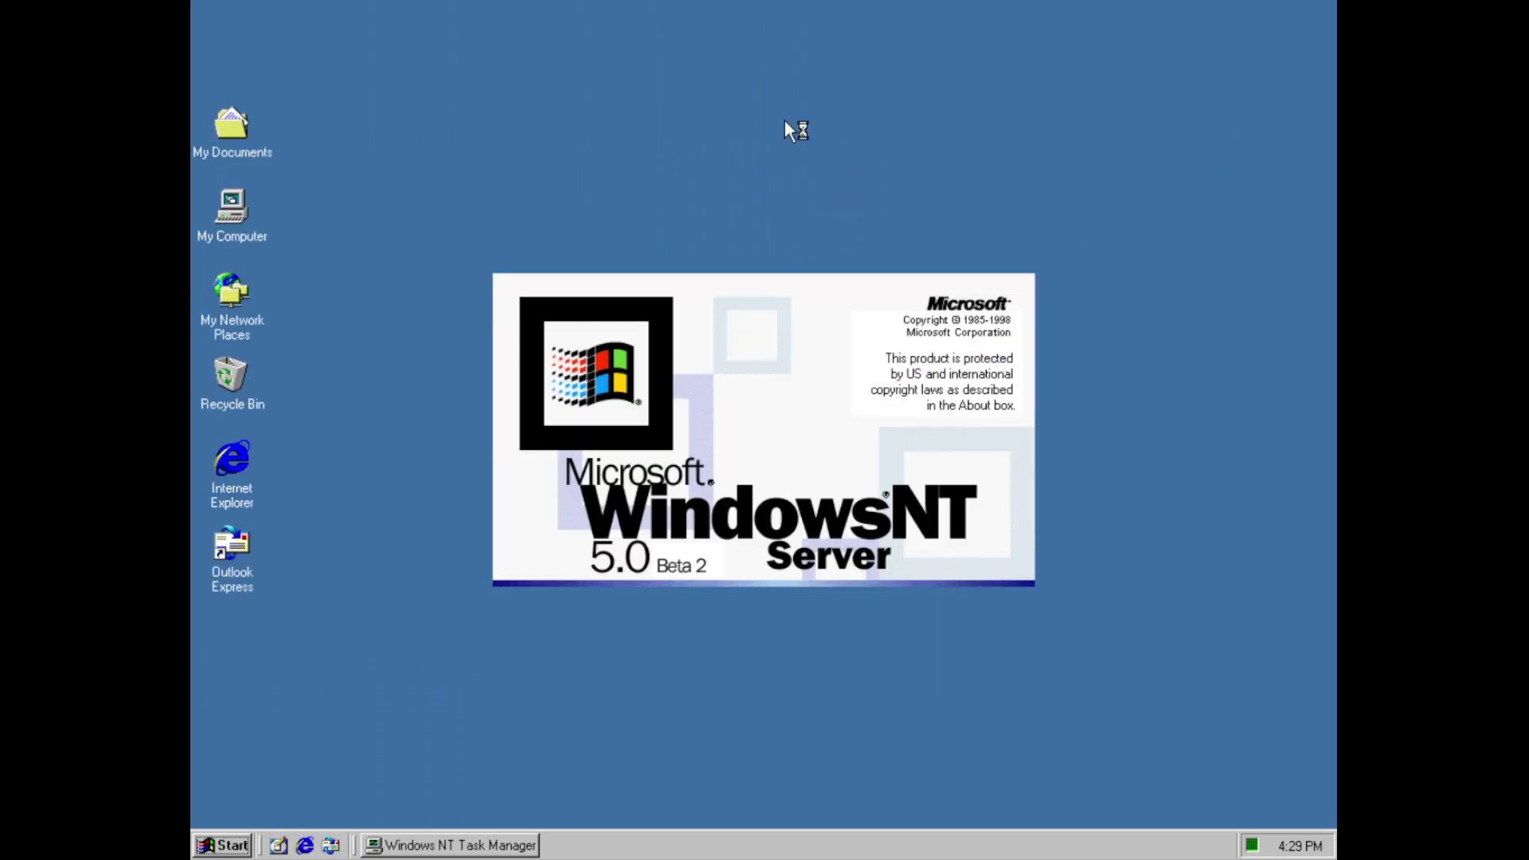
pyautogui.write('3')
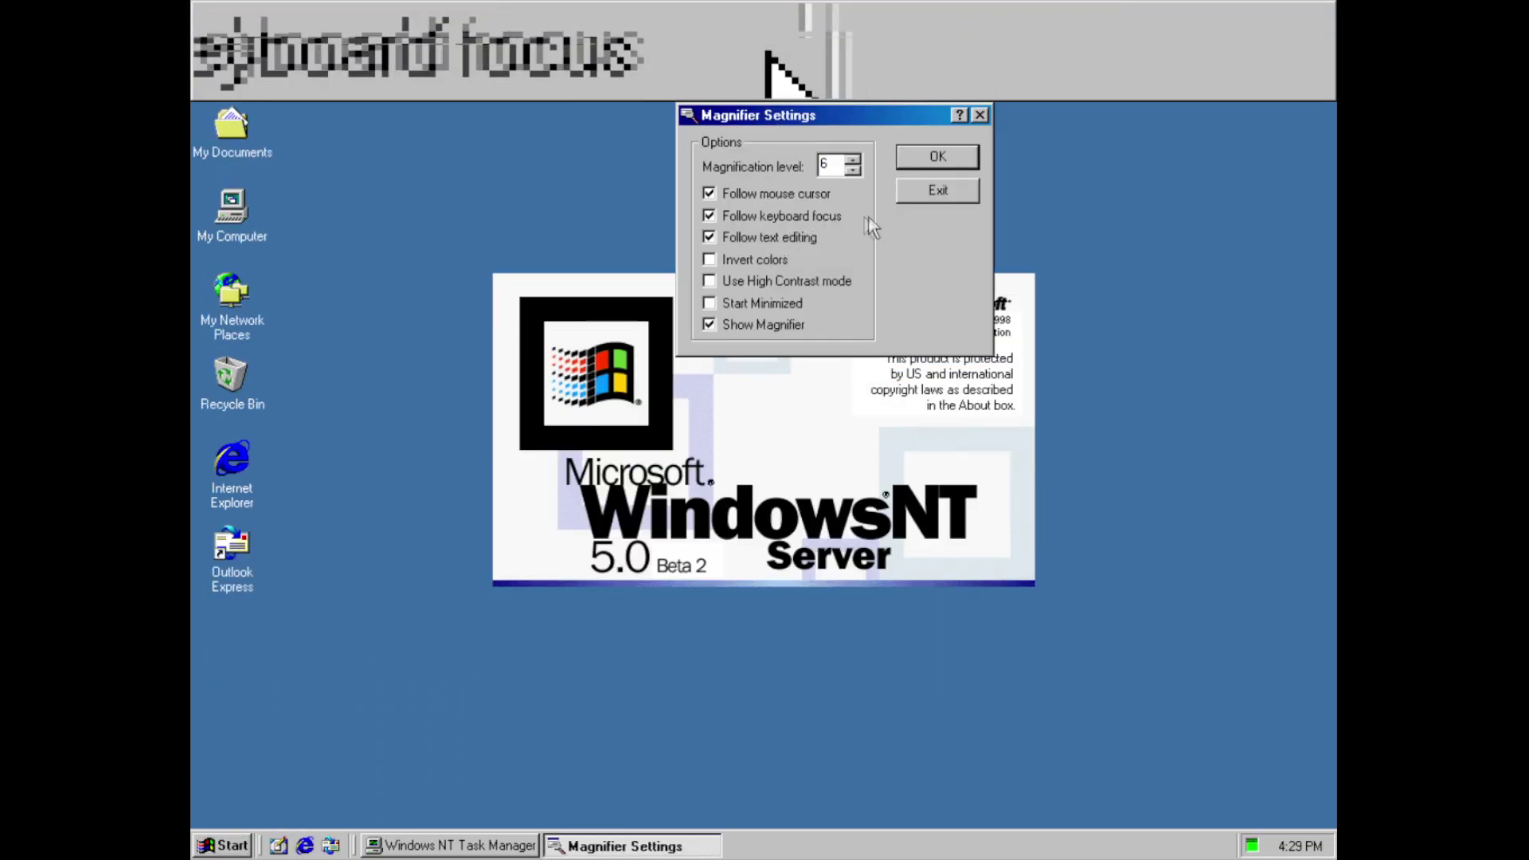
# Exit Magnifier and start the Narrator accessibility tool
pyautogui.click(934, 199)
pyautogui.click(239, 846)
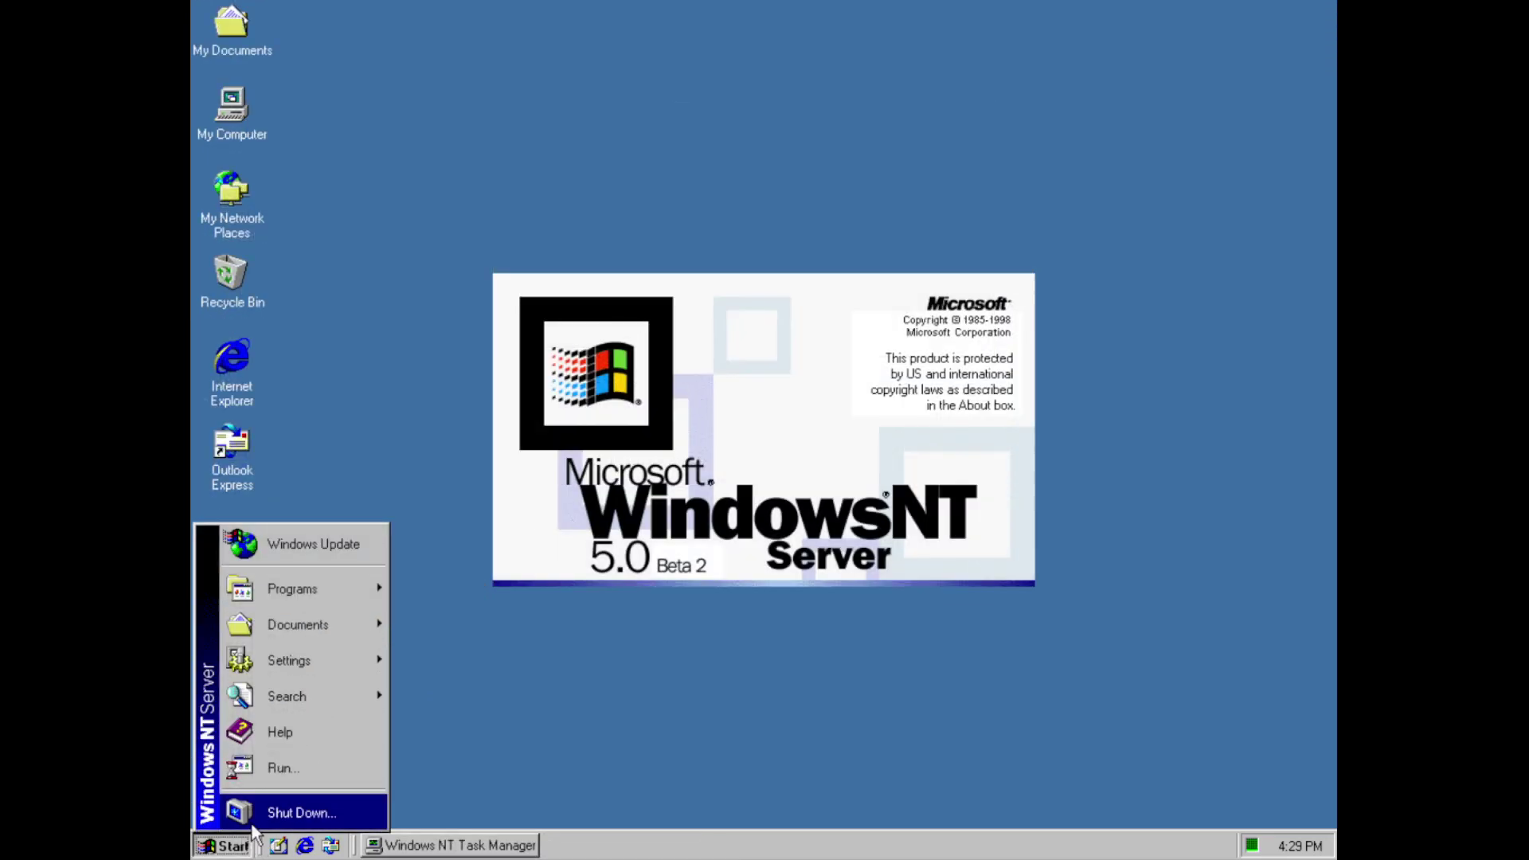
pyautogui.moveTo(327, 605)
pyautogui.moveTo(525, 584)
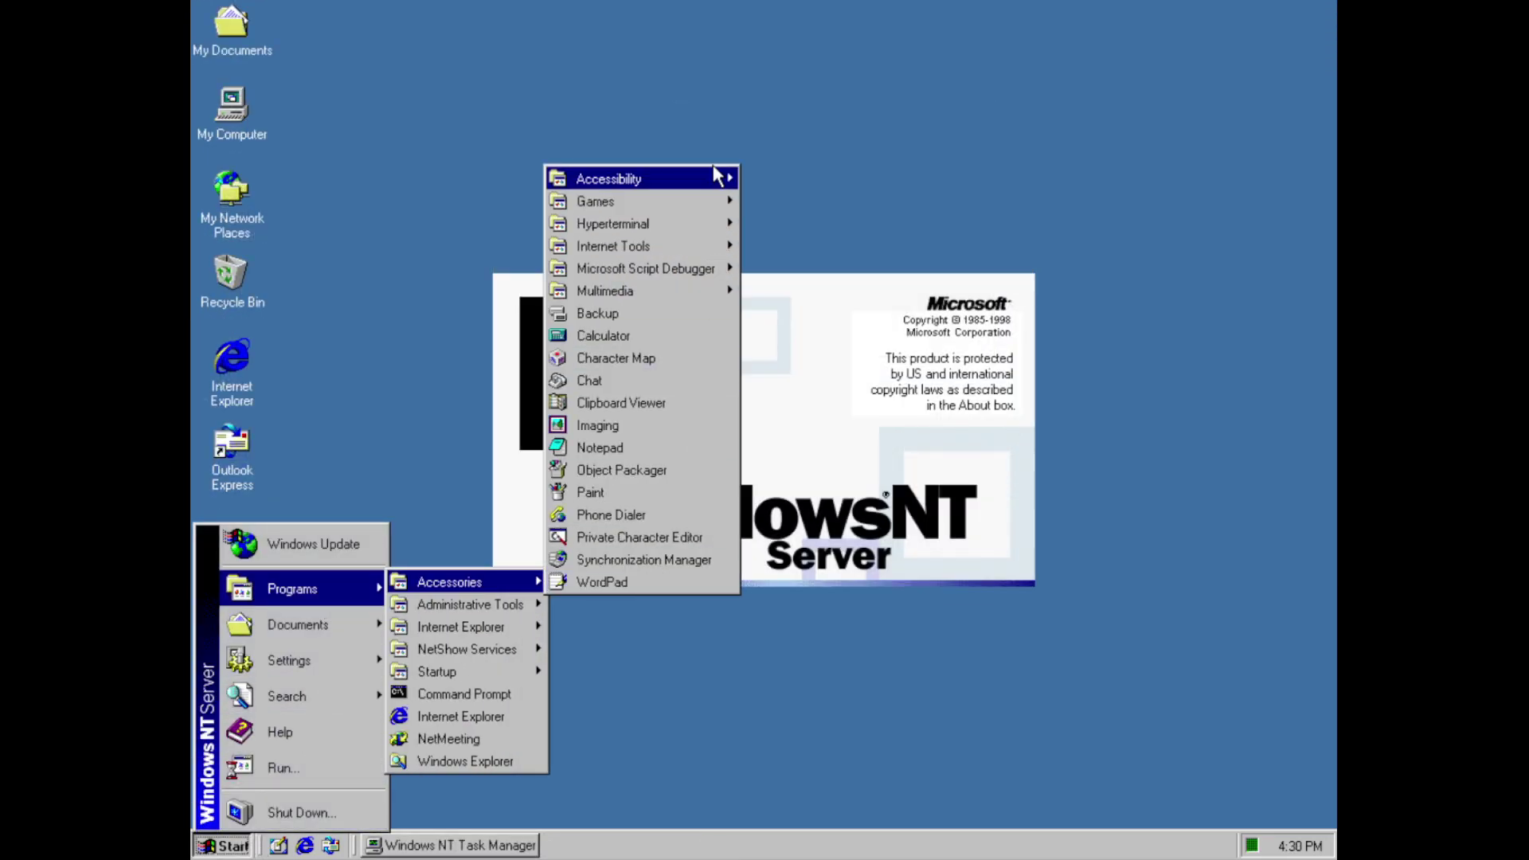
pyautogui.moveTo(722, 177)
pyautogui.click(786, 226)
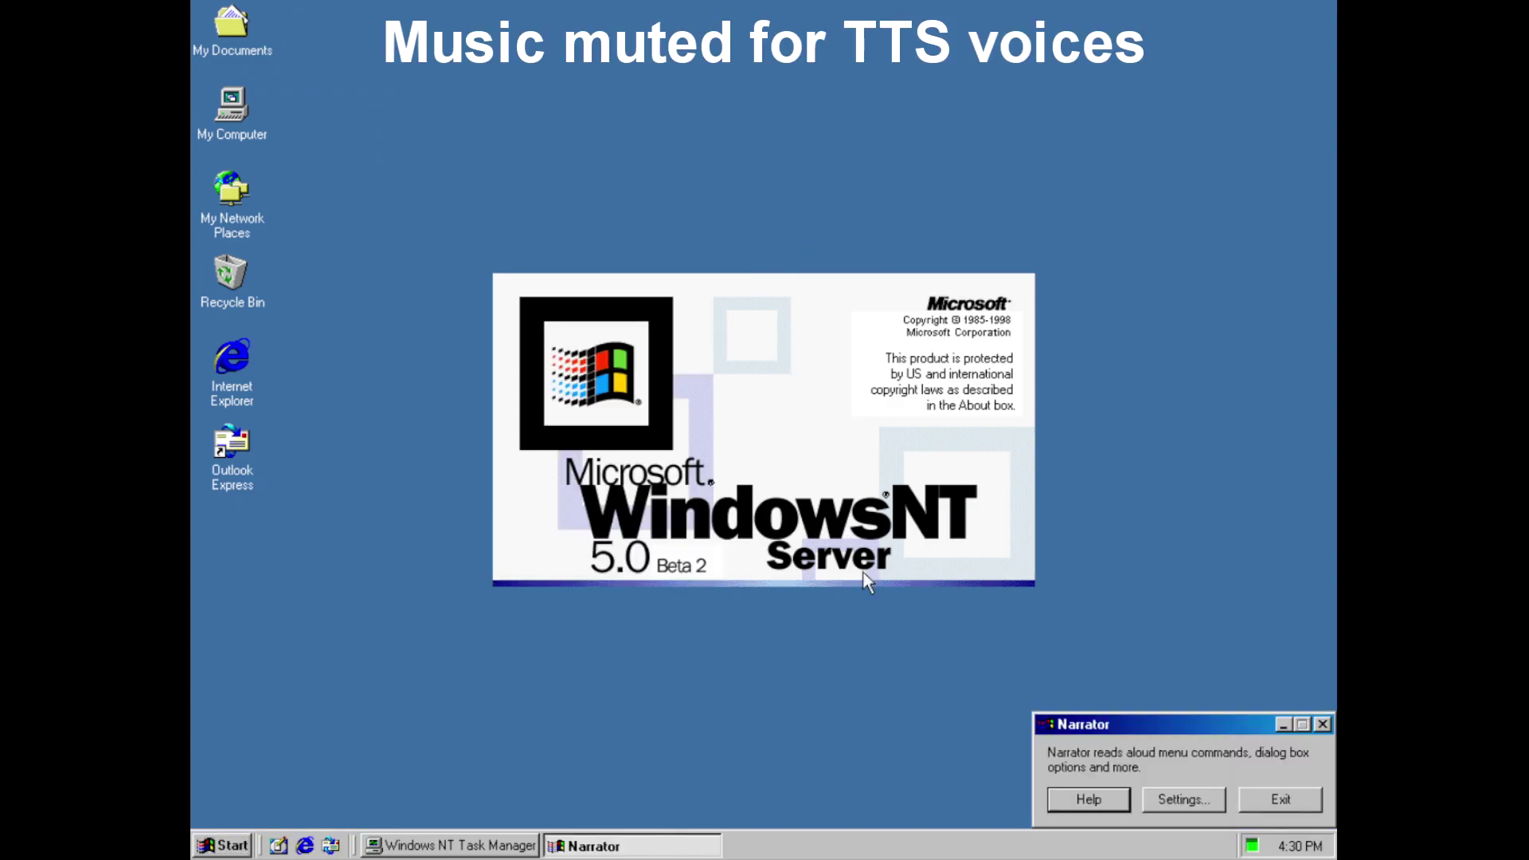
# Open Narrator's voice settings and go through the available voices from Mike down to Mike in Space
pyautogui.click(1168, 804)
pyautogui.click(1142, 719)
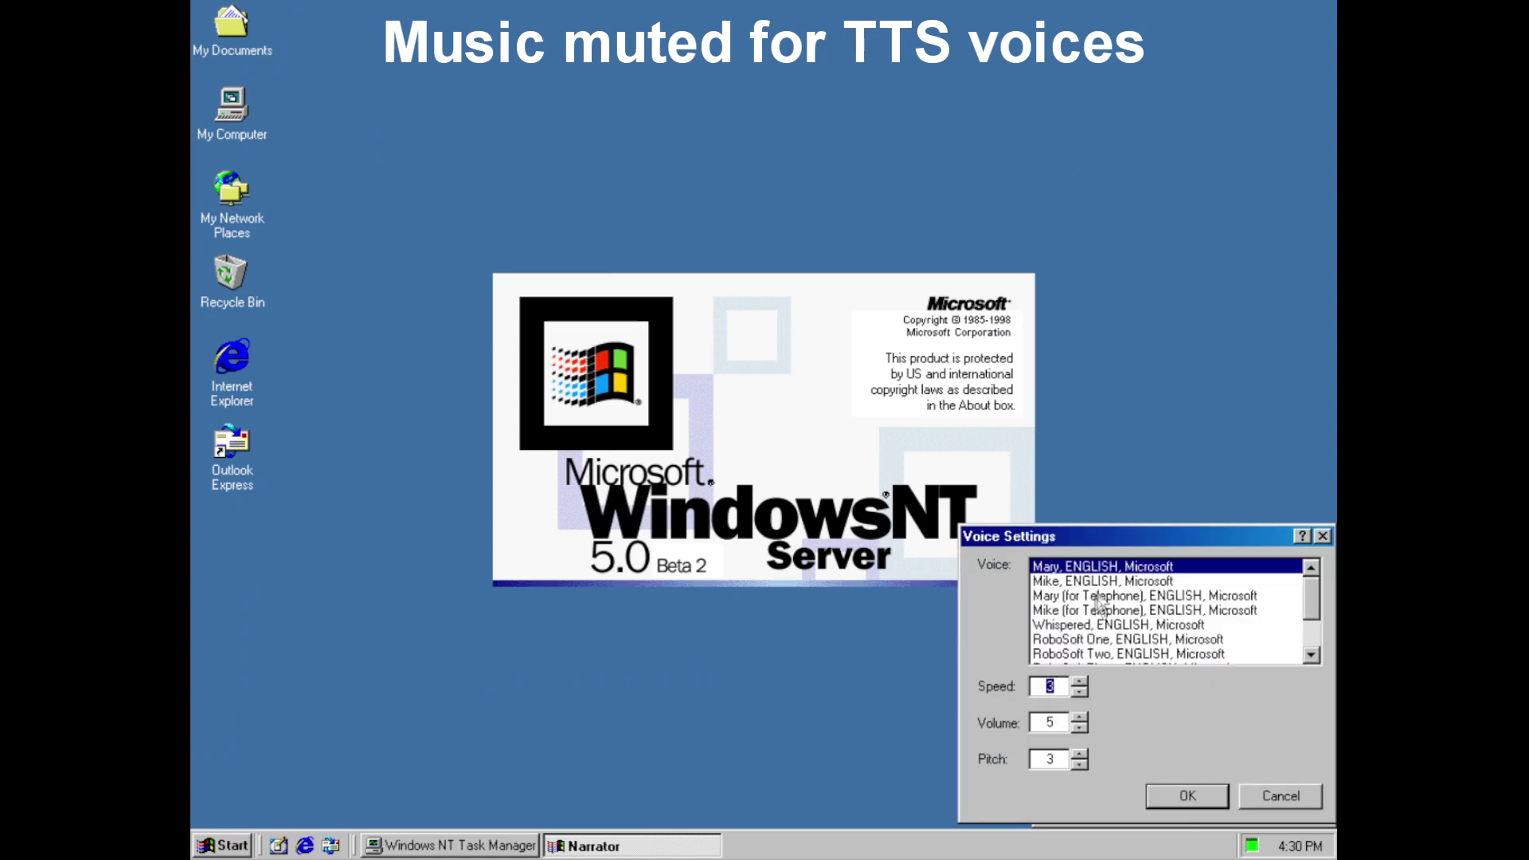
pyautogui.click(1107, 582)
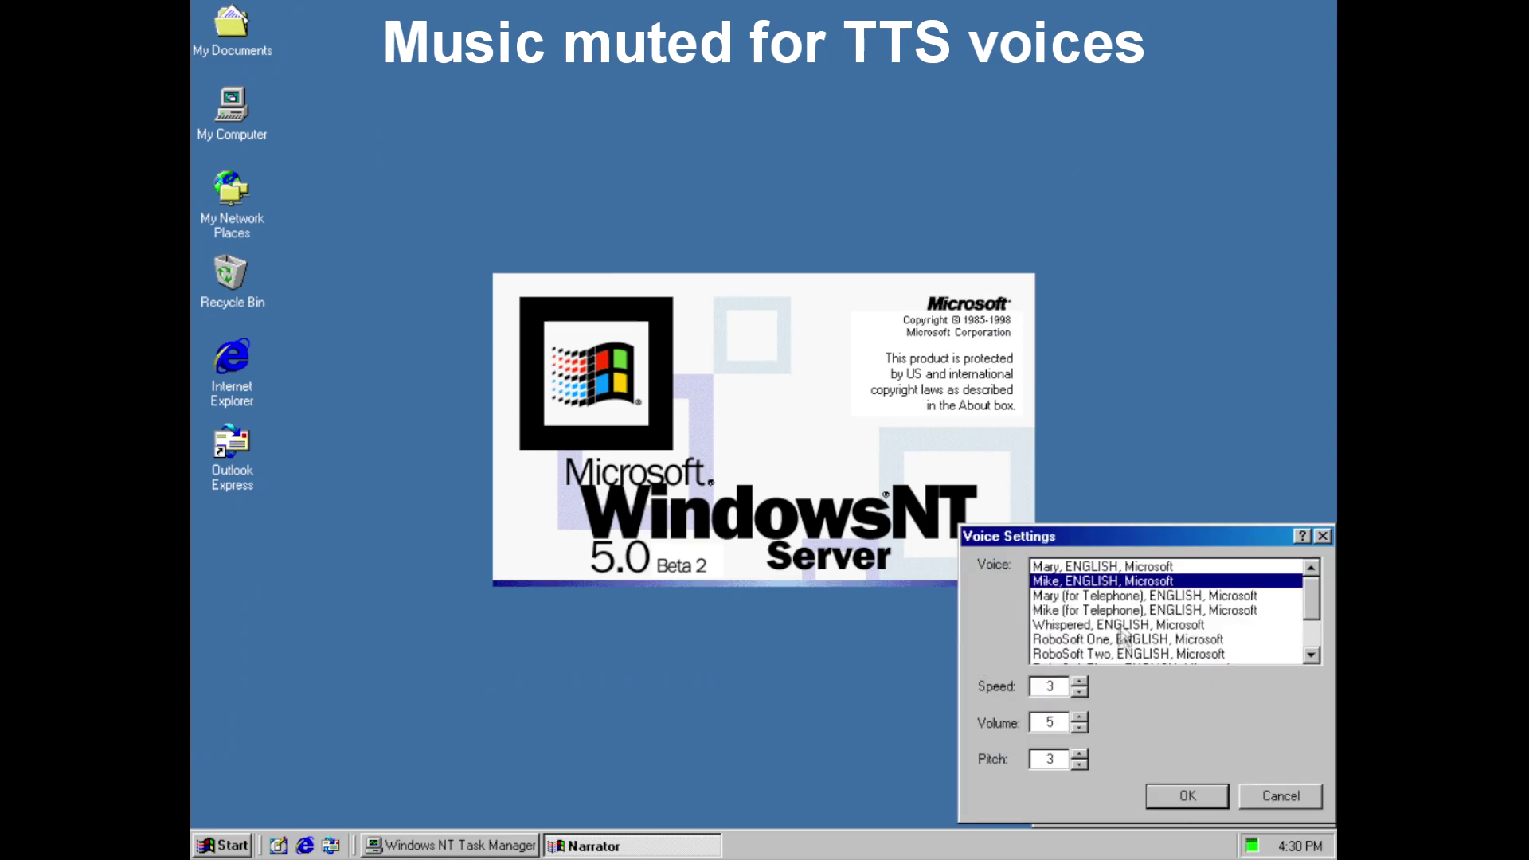
pyautogui.click(1131, 597)
pyautogui.press('Down')
pyautogui.press('Down')
pyautogui.press('Down')
pyautogui.press('Down')
pyautogui.press('Down')
pyautogui.press('Down')
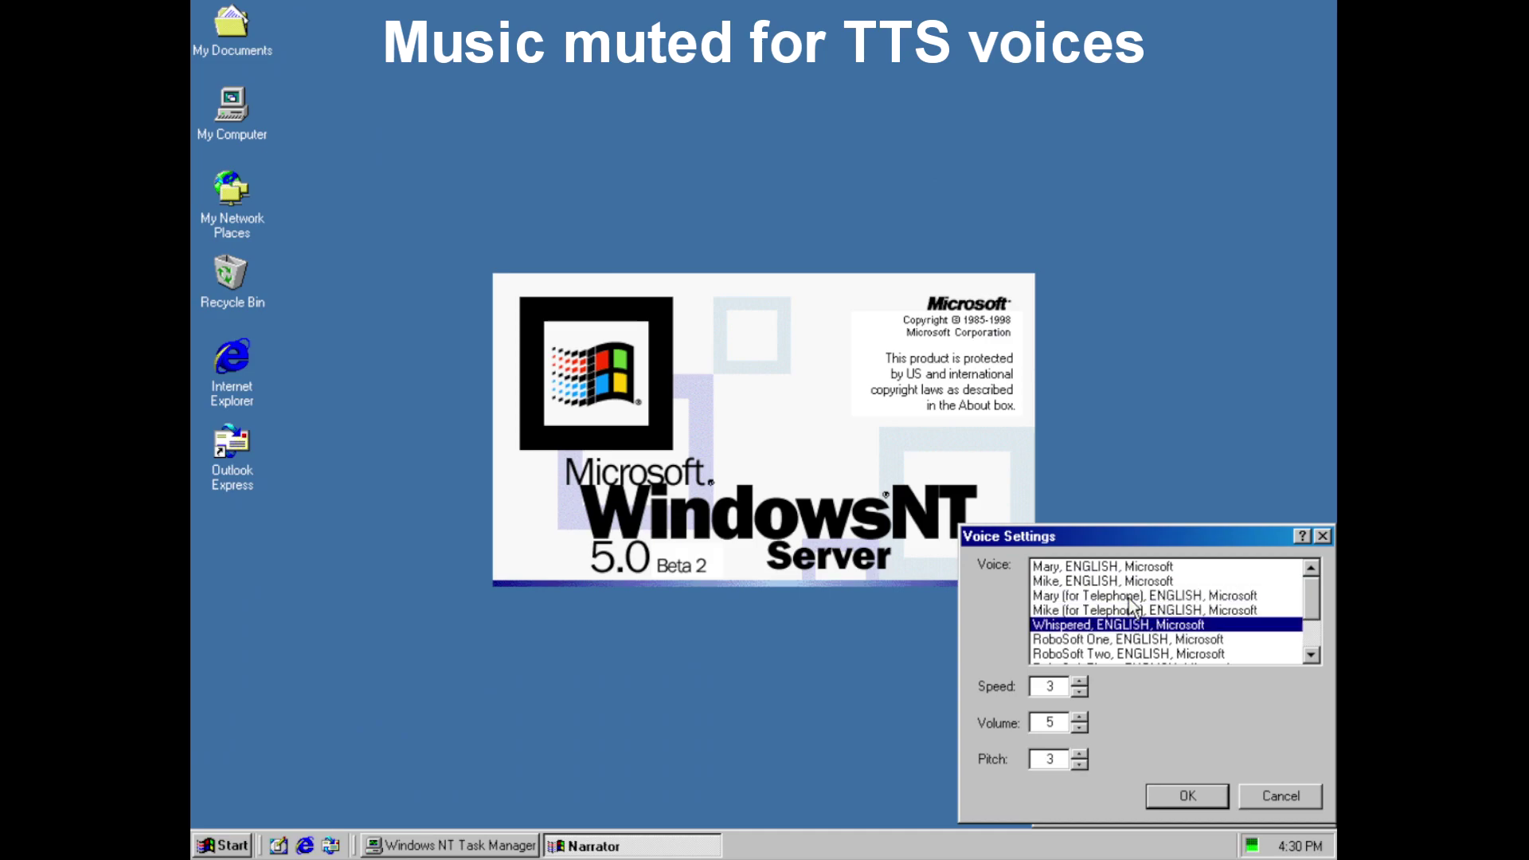
pyautogui.press('Down')
pyautogui.press('Down')
pyautogui.press('Down')
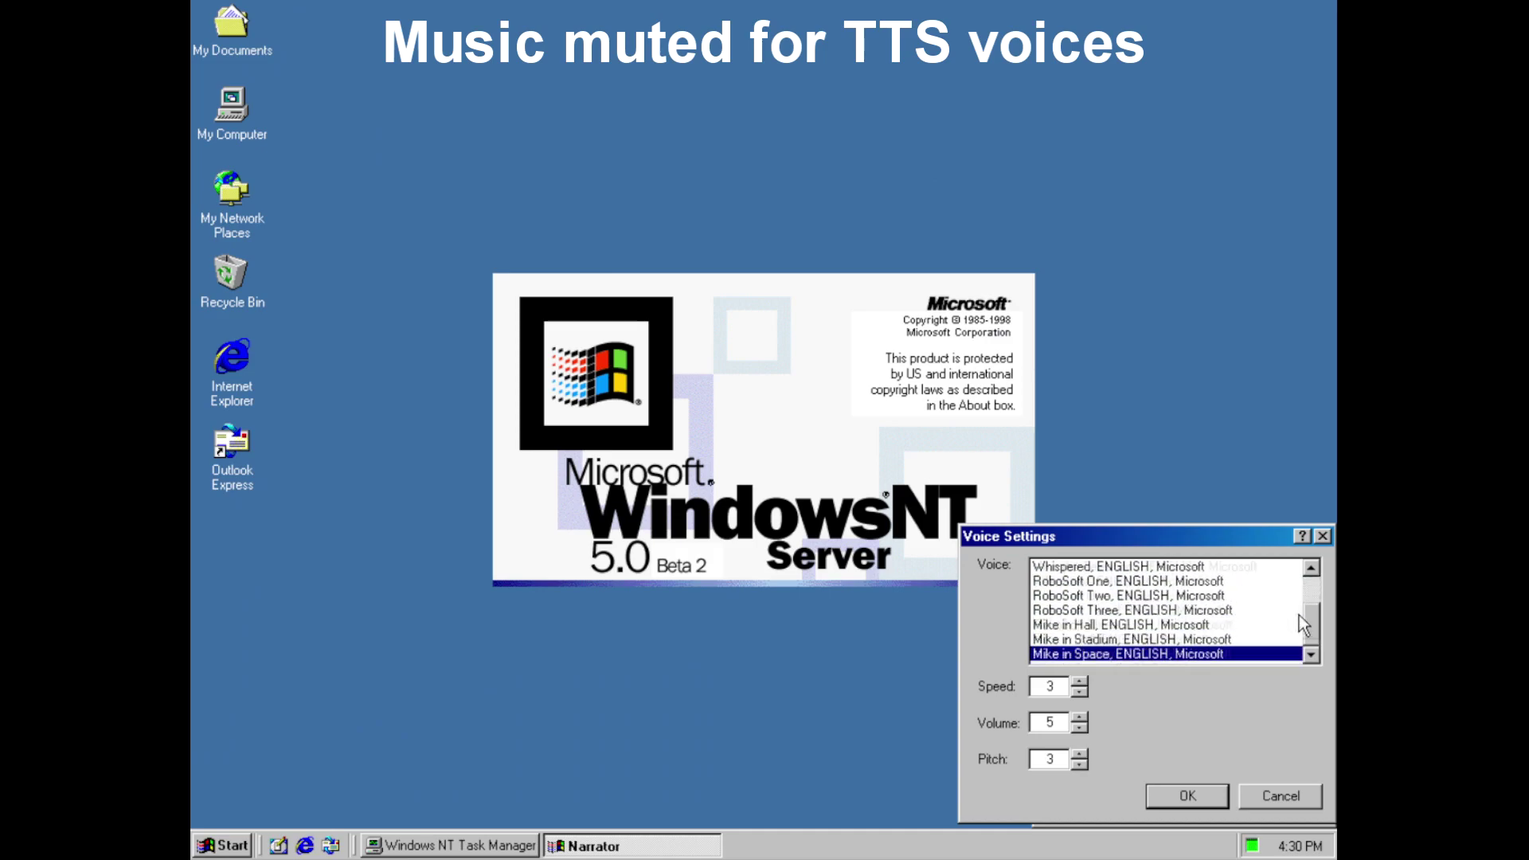
# Sample the RoboSoft One, Mary (for Telephone) and RoboSoft Two voices in the voice settings
pyautogui.moveTo(1247, 793); pyautogui.dragTo(1229, 769)
pyautogui.hotkey('shift', 'Tab')
pyautogui.click(1123, 582)
pyautogui.click(1313, 594)
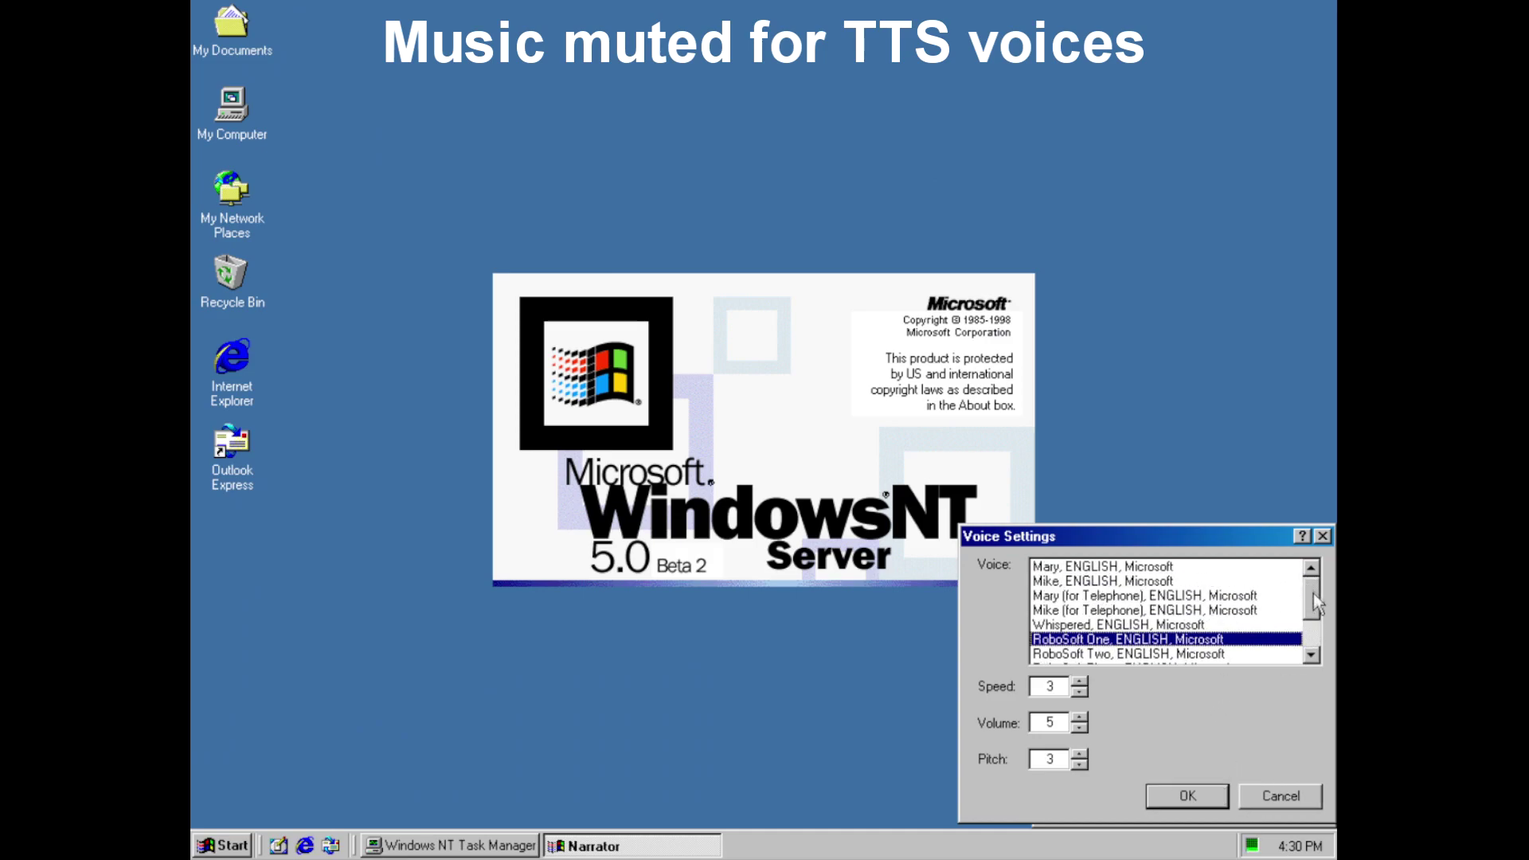
pyautogui.click(1144, 598)
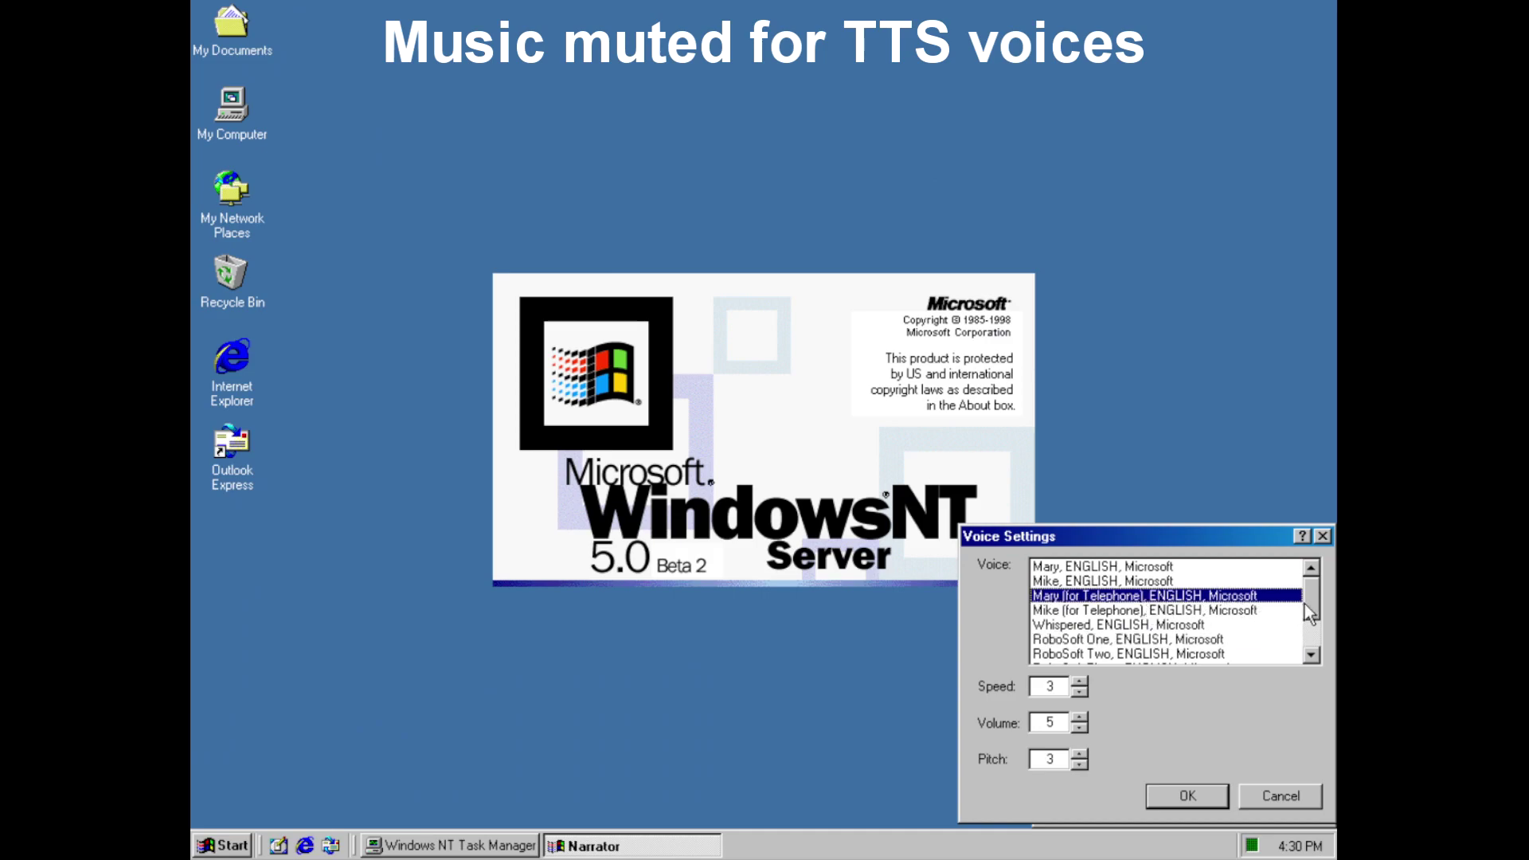
pyautogui.moveTo(1307, 599); pyautogui.dragTo(1308, 633)
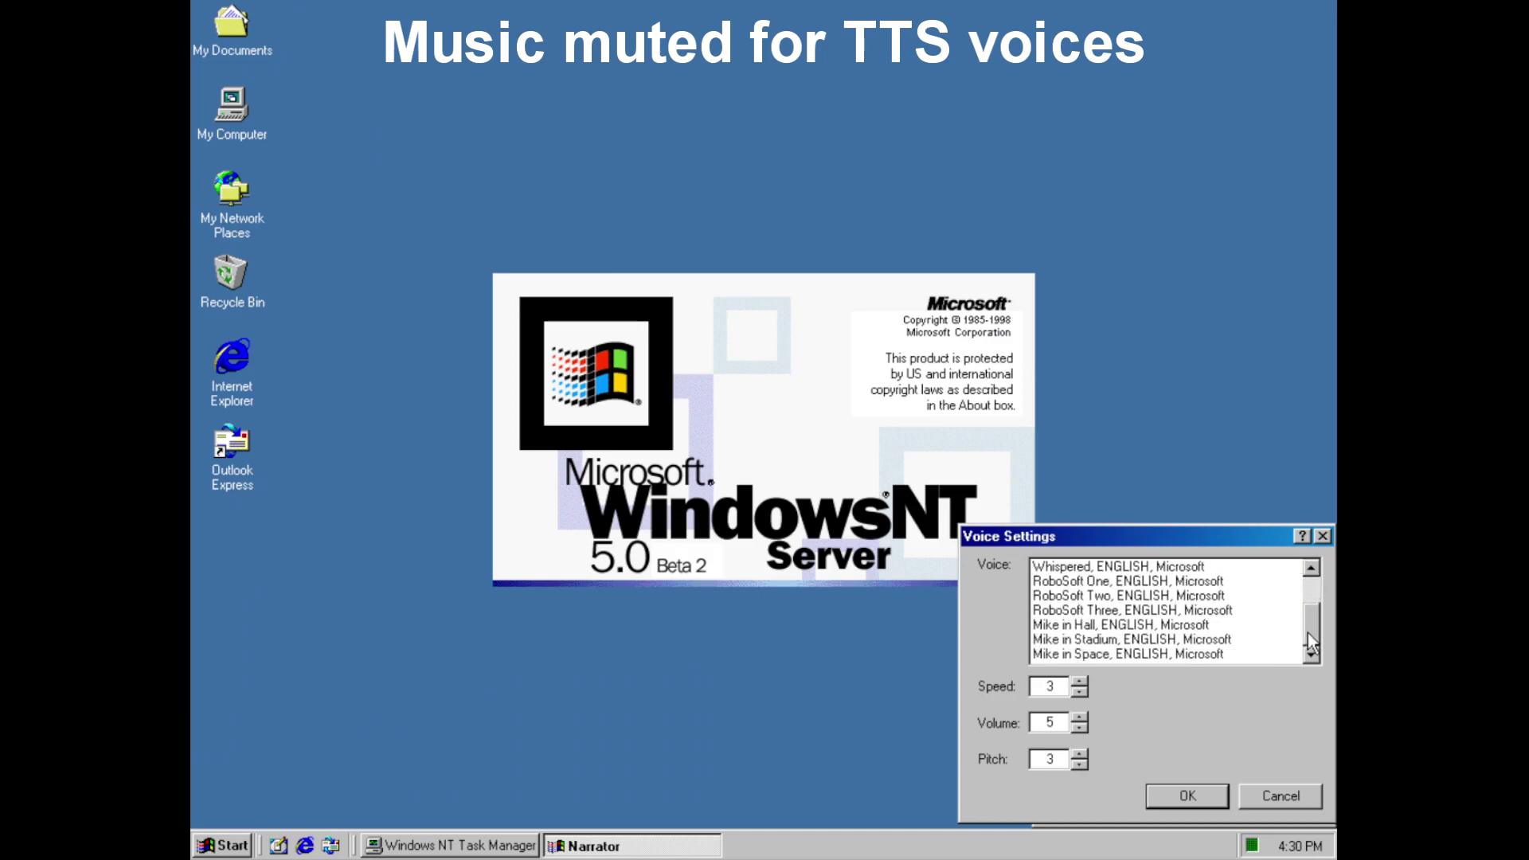
pyautogui.click(1115, 598)
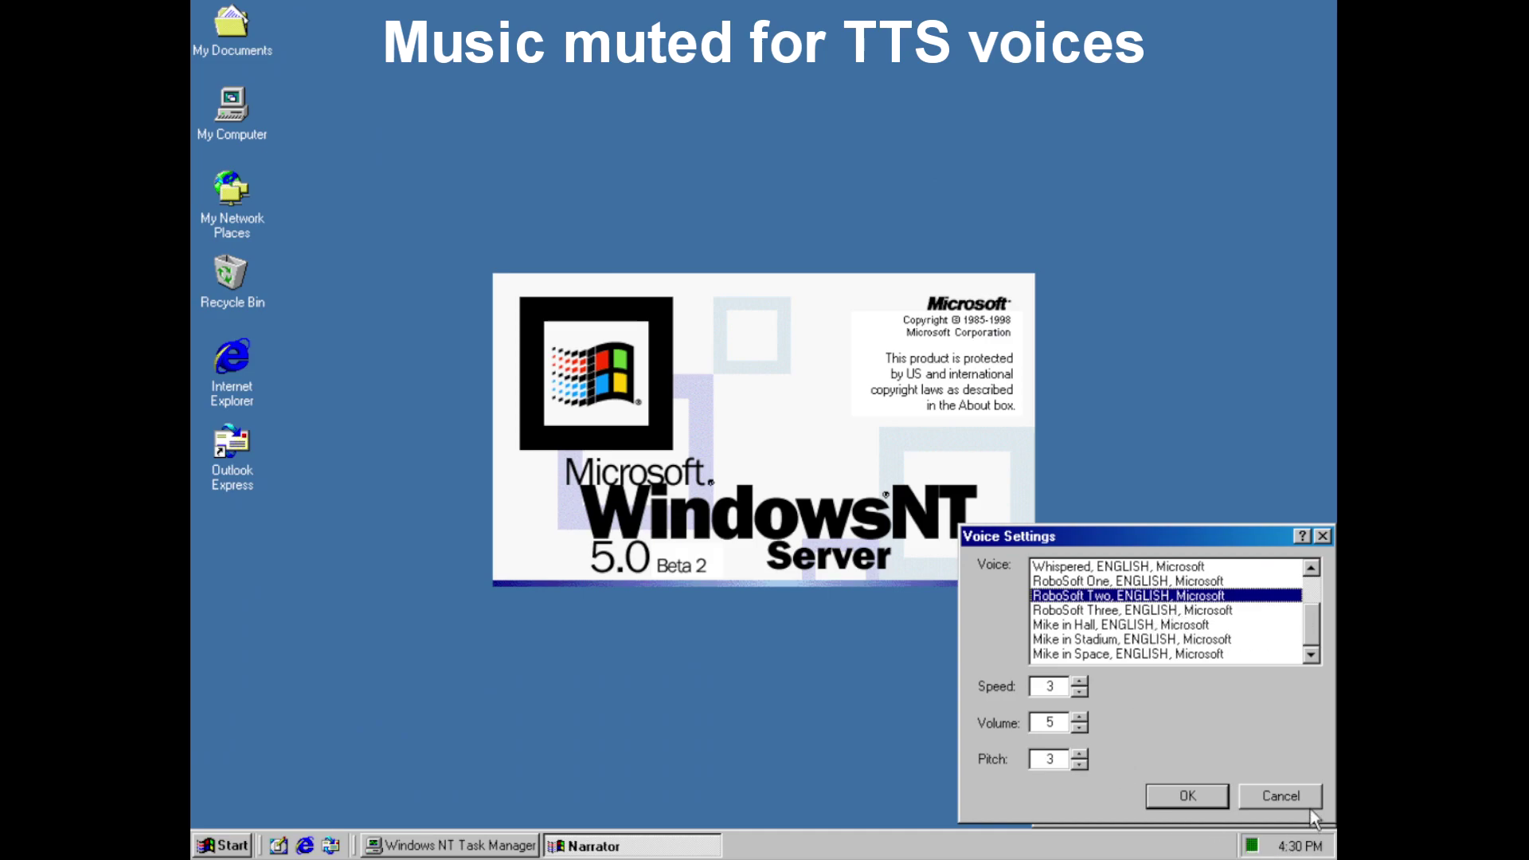
# Sample the RoboSoft One, RoboSoft Three and Whispered voices, and cancel the voice settings
pyautogui.moveTo(1311, 801); pyautogui.dragTo(1284, 792)
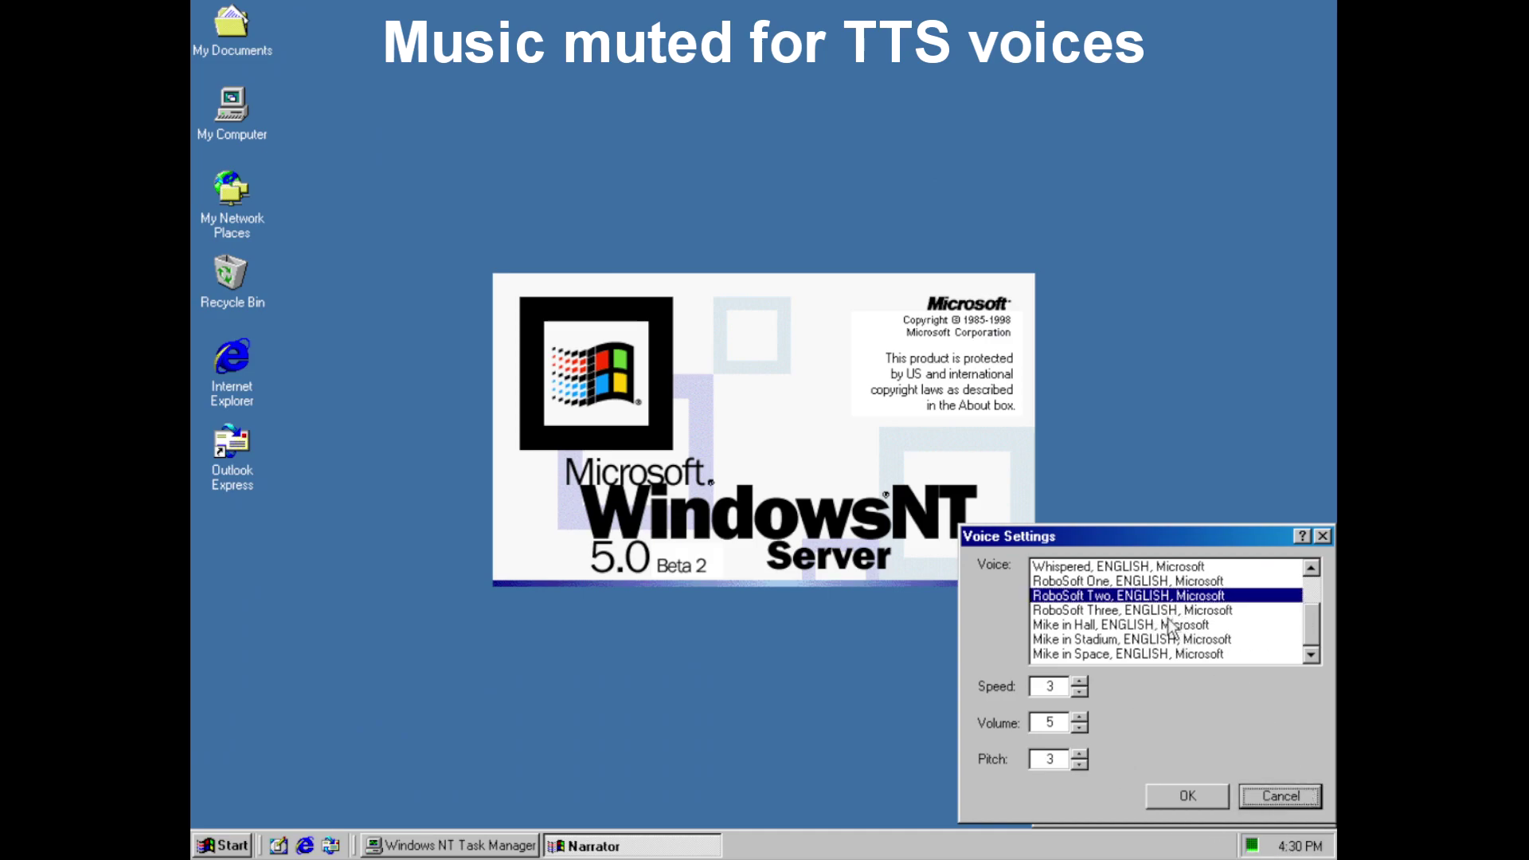
pyautogui.click(1155, 580)
pyautogui.moveTo(1289, 810); pyautogui.dragTo(1254, 693)
pyautogui.click(1147, 611)
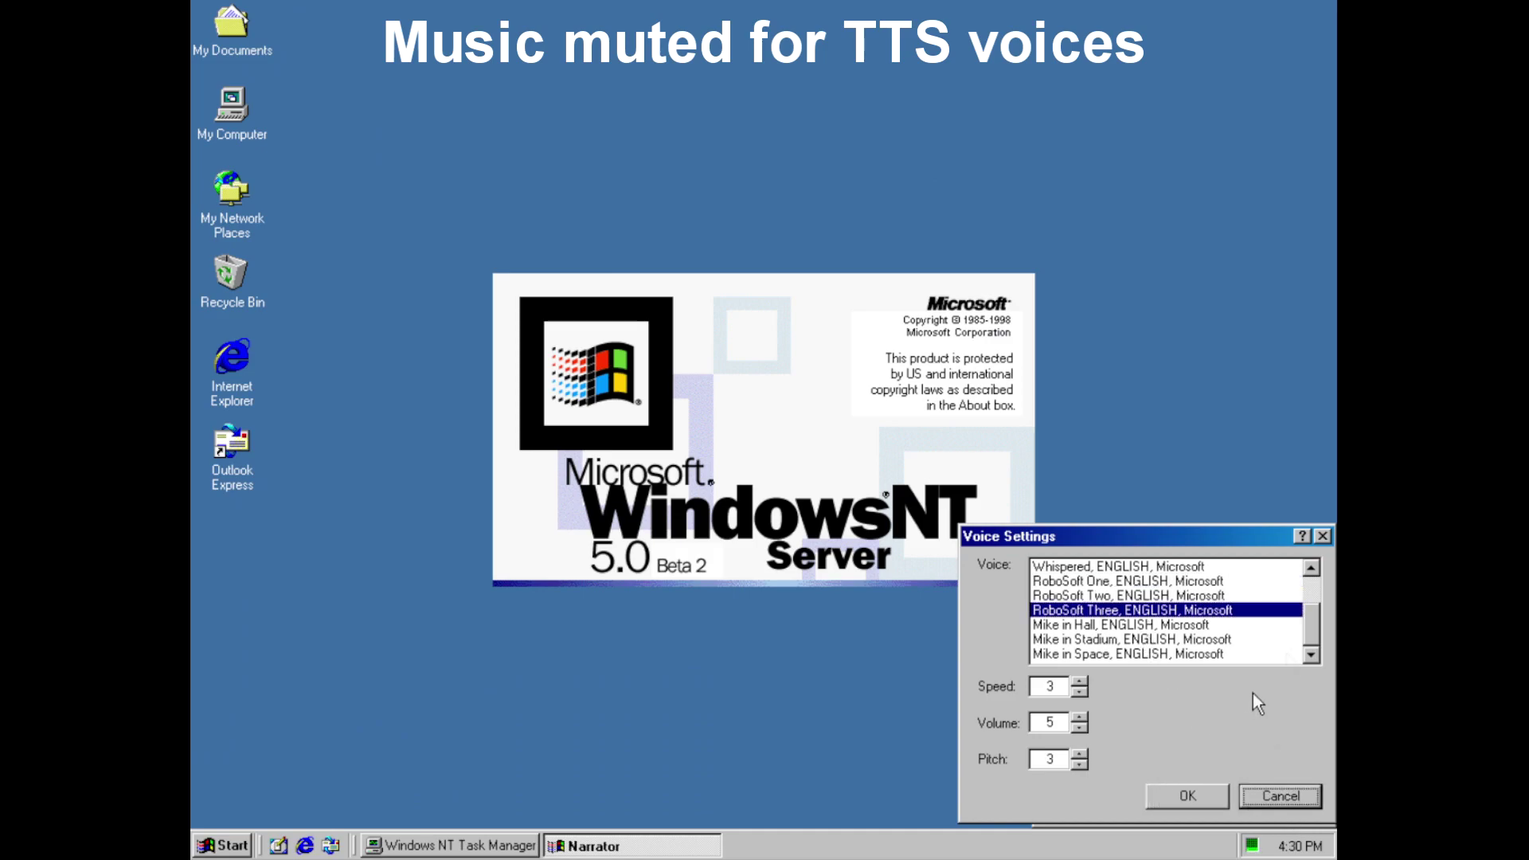
pyautogui.moveTo(1308, 624); pyautogui.dragTo(1304, 596)
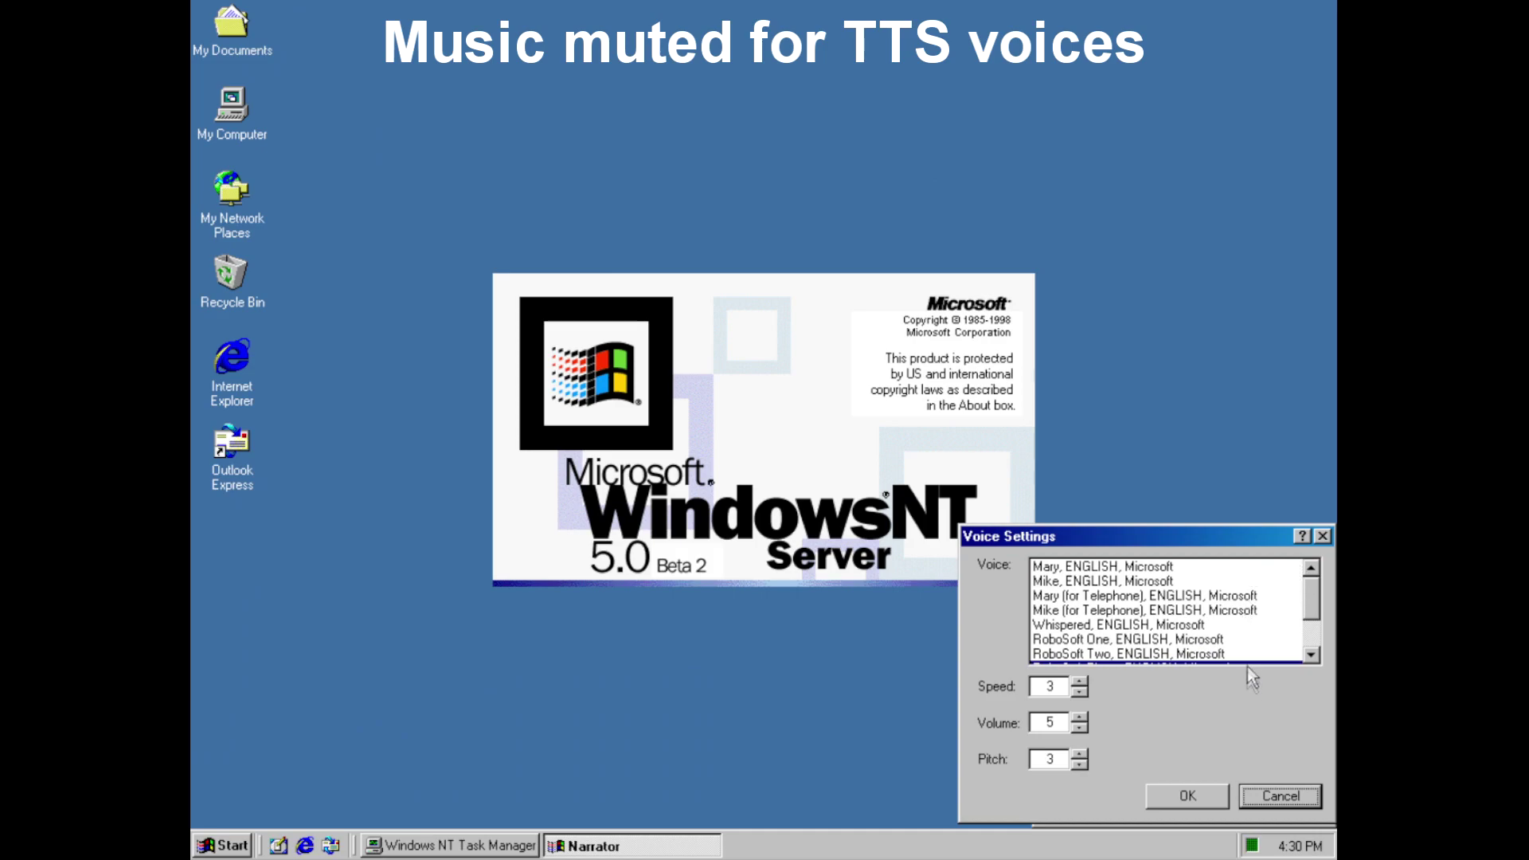
pyautogui.click(1130, 627)
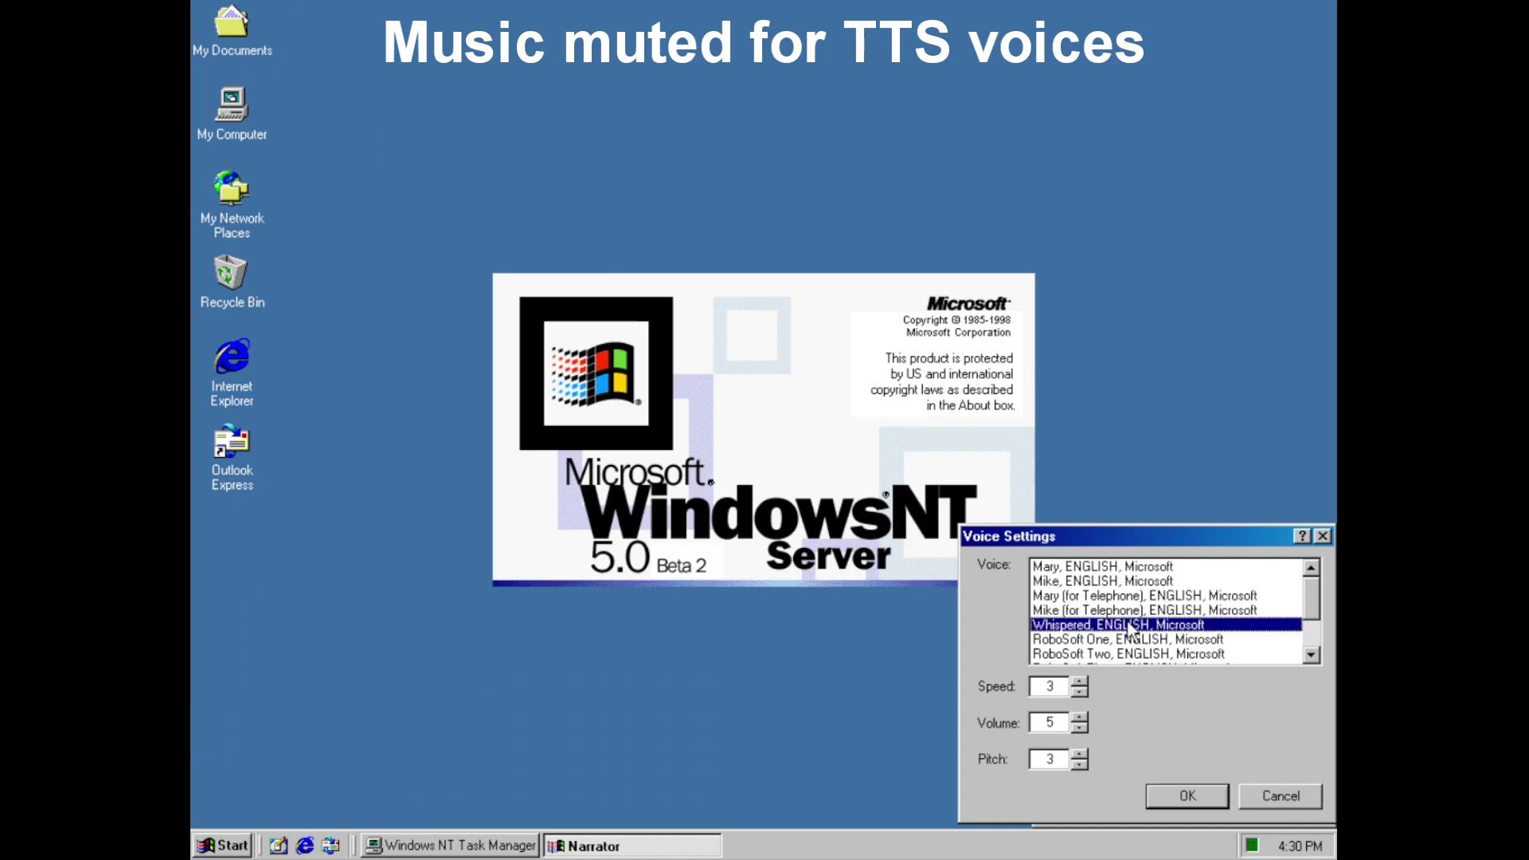
pyautogui.click(1288, 795)
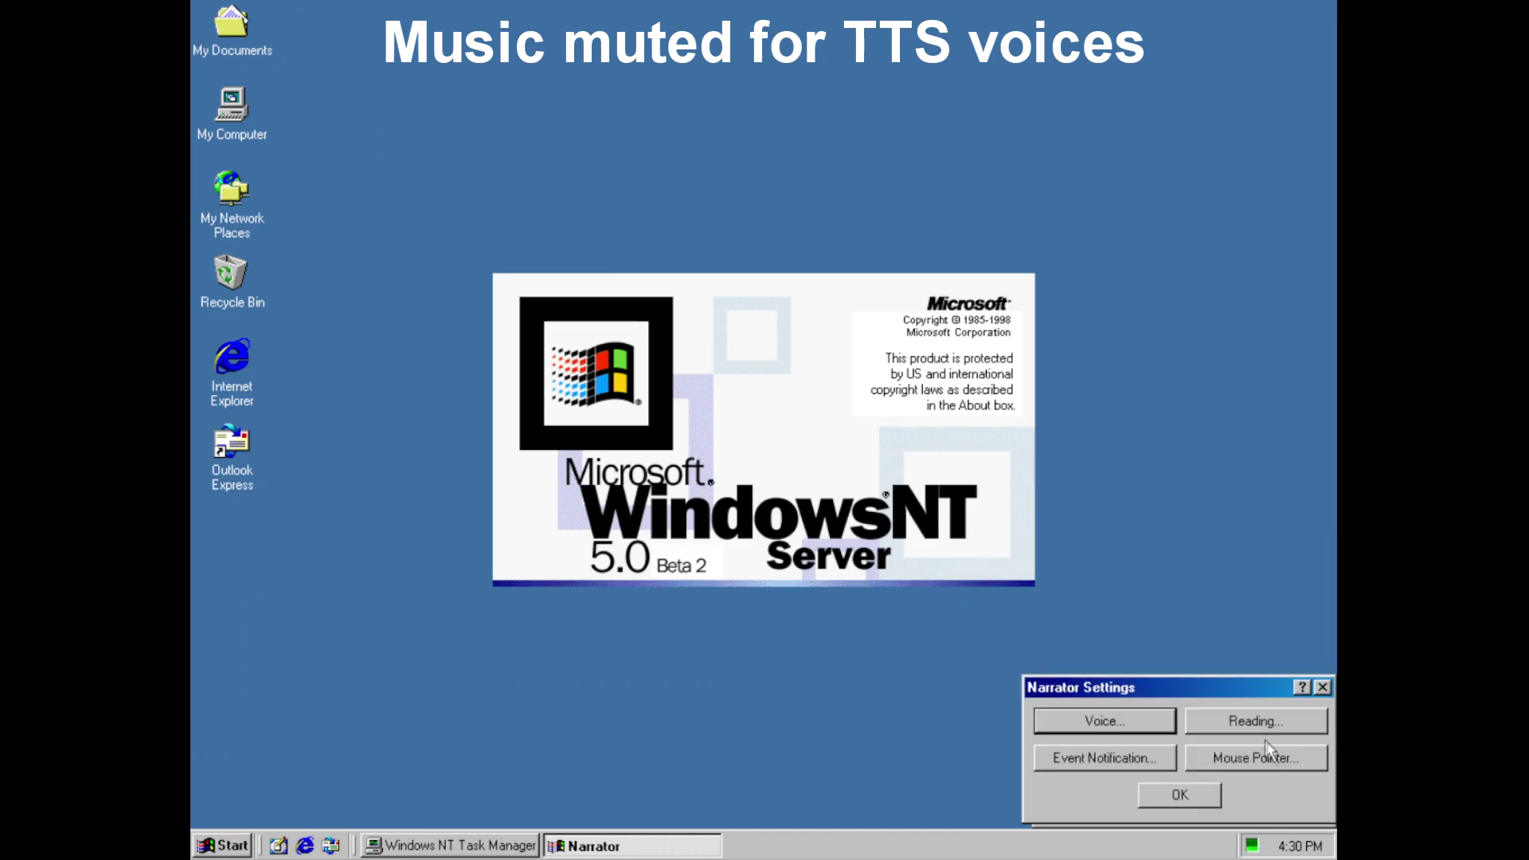
# Review Narrator's reading, event notification and mouse pointer settings, and close the Narrator settings
pyautogui.click(1263, 727)
pyautogui.click(1266, 798)
pyautogui.click(1164, 757)
pyautogui.click(1194, 799)
pyautogui.click(1244, 760)
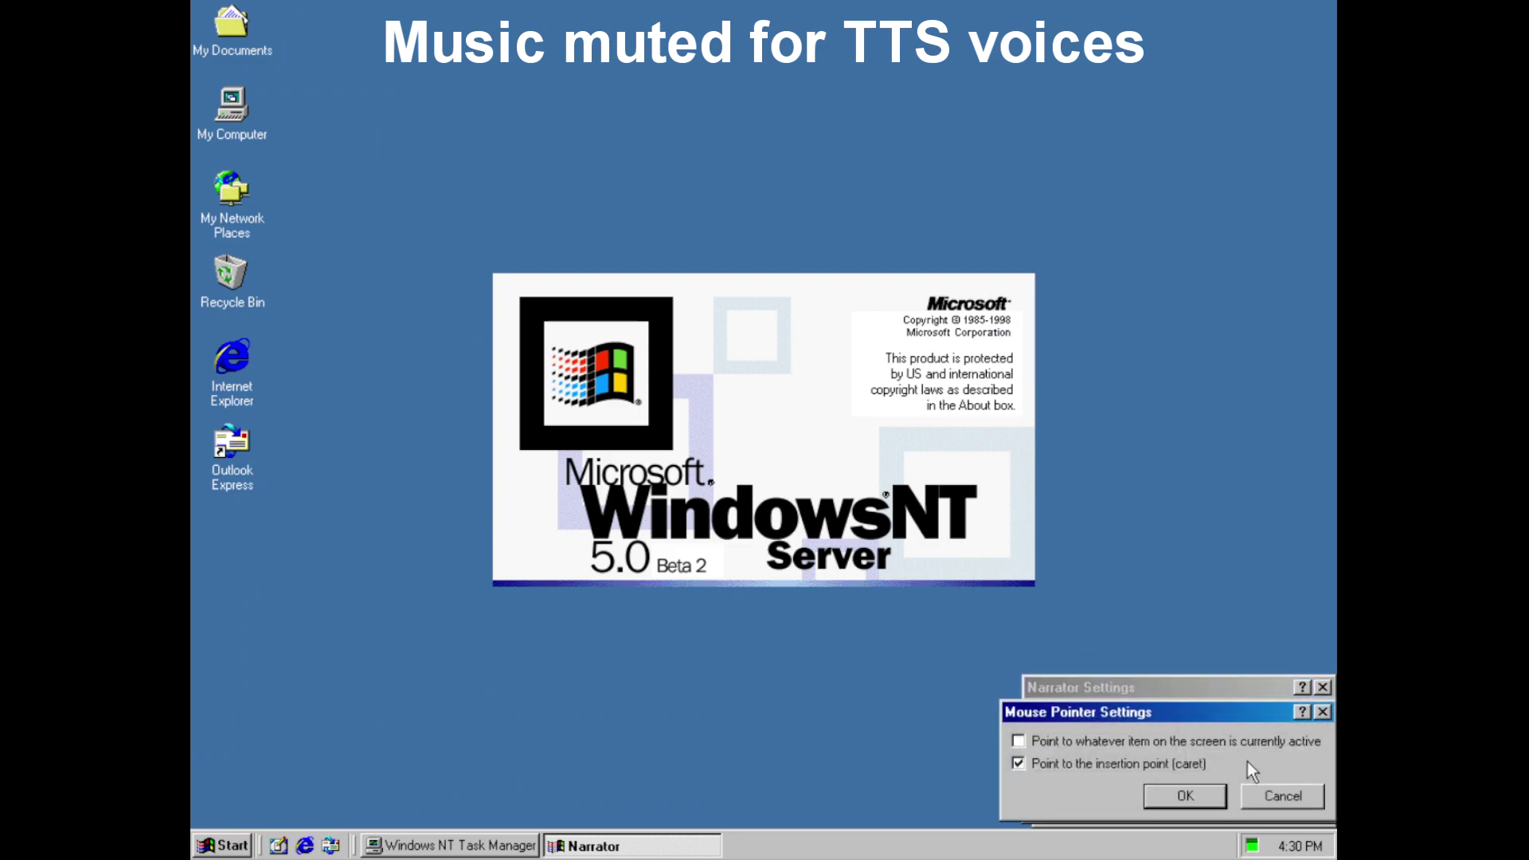
pyautogui.click(1264, 795)
pyautogui.click(1218, 796)
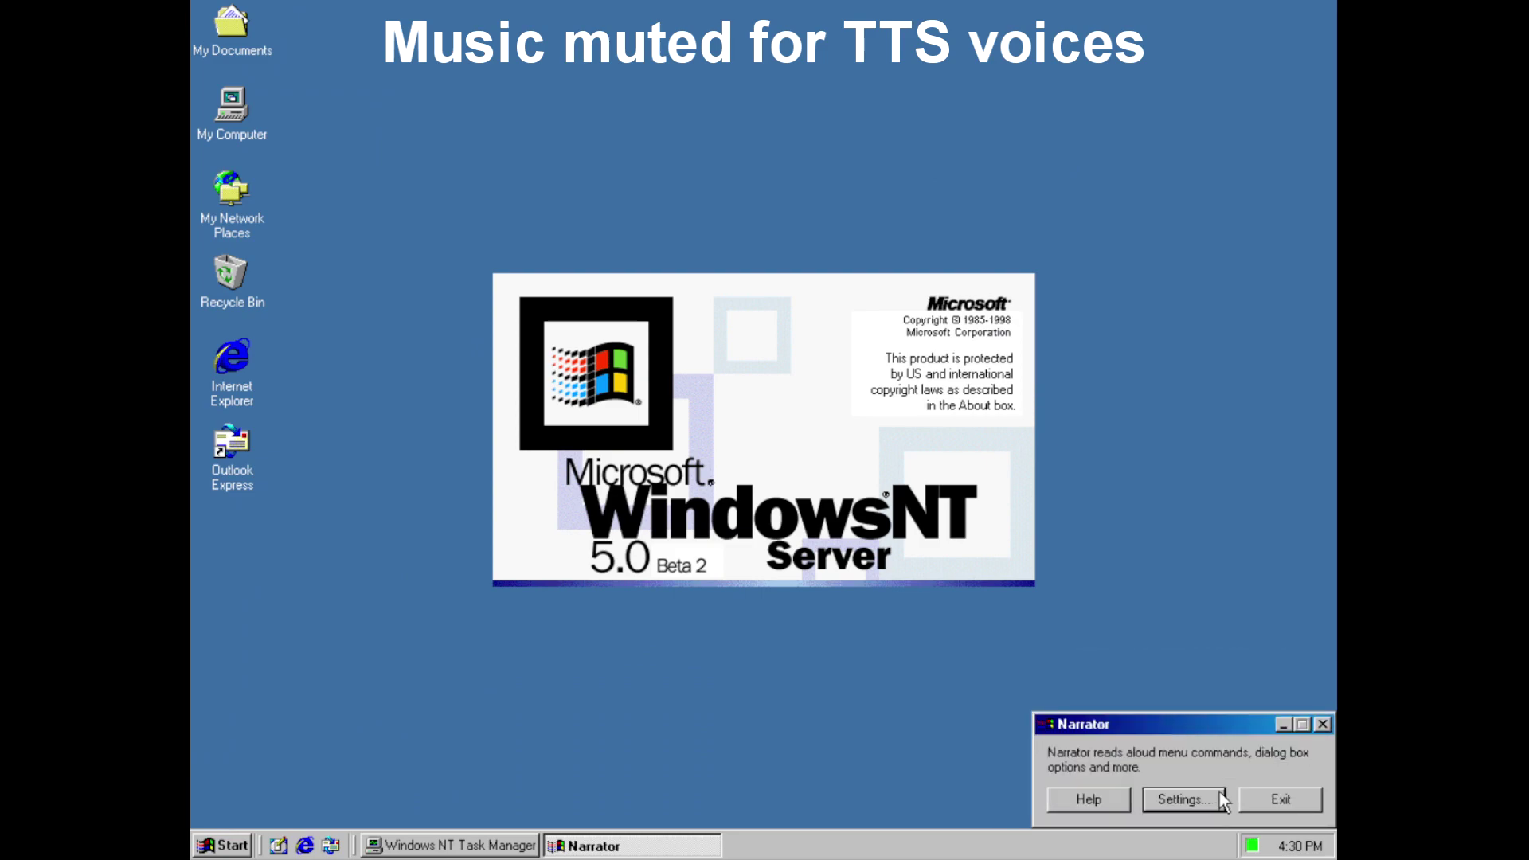
# Exit Narrator and start the On-Screen Keyboard accessibility tool
pyautogui.click(1278, 800)
pyautogui.click(740, 474)
pyautogui.click(222, 846)
pyautogui.moveTo(285, 589)
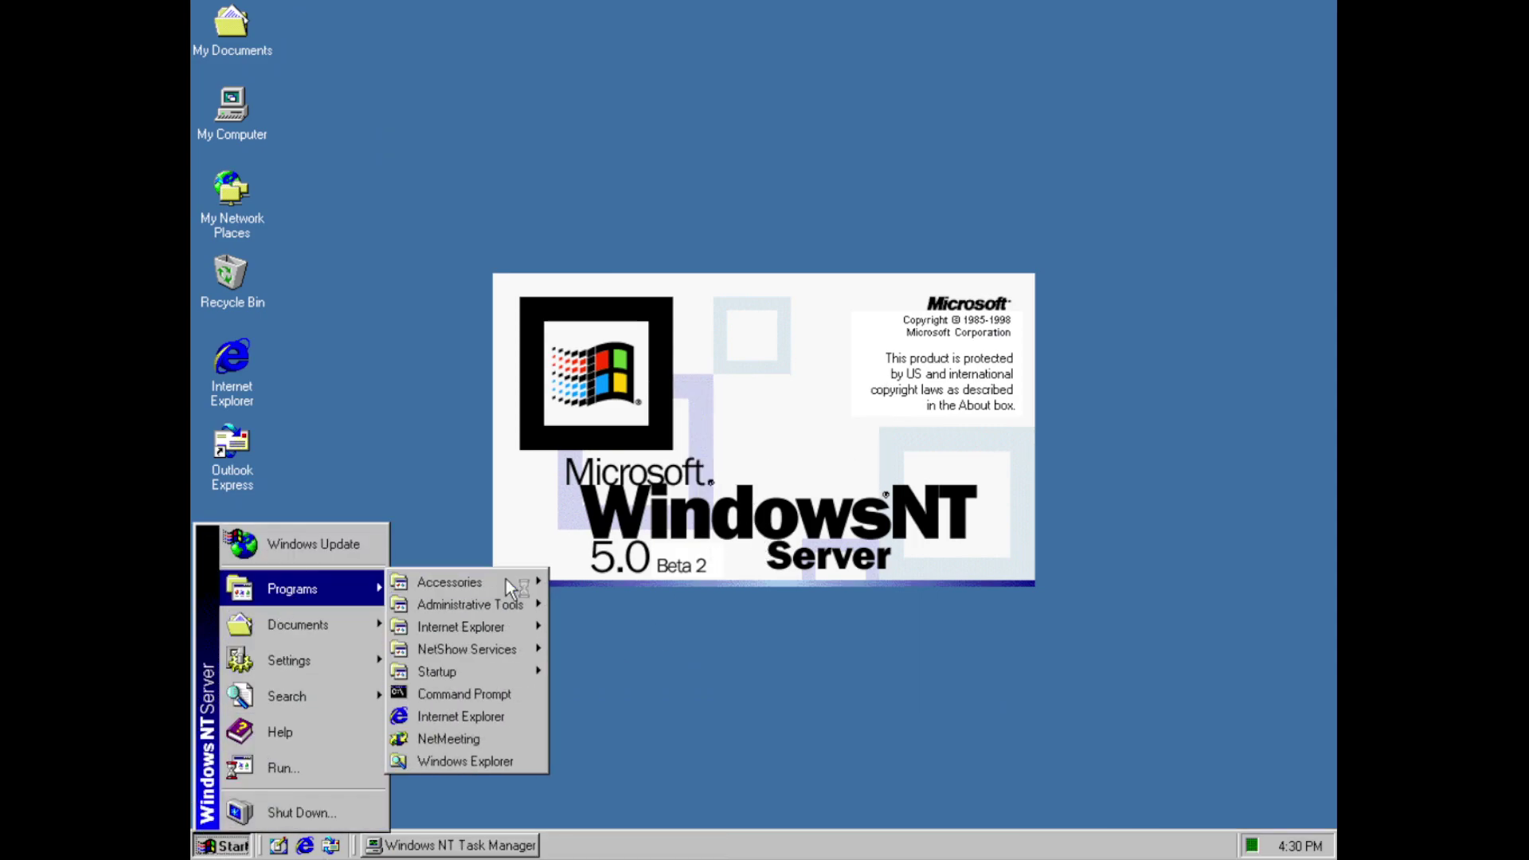
pyautogui.moveTo(508, 581)
pyautogui.moveTo(664, 179)
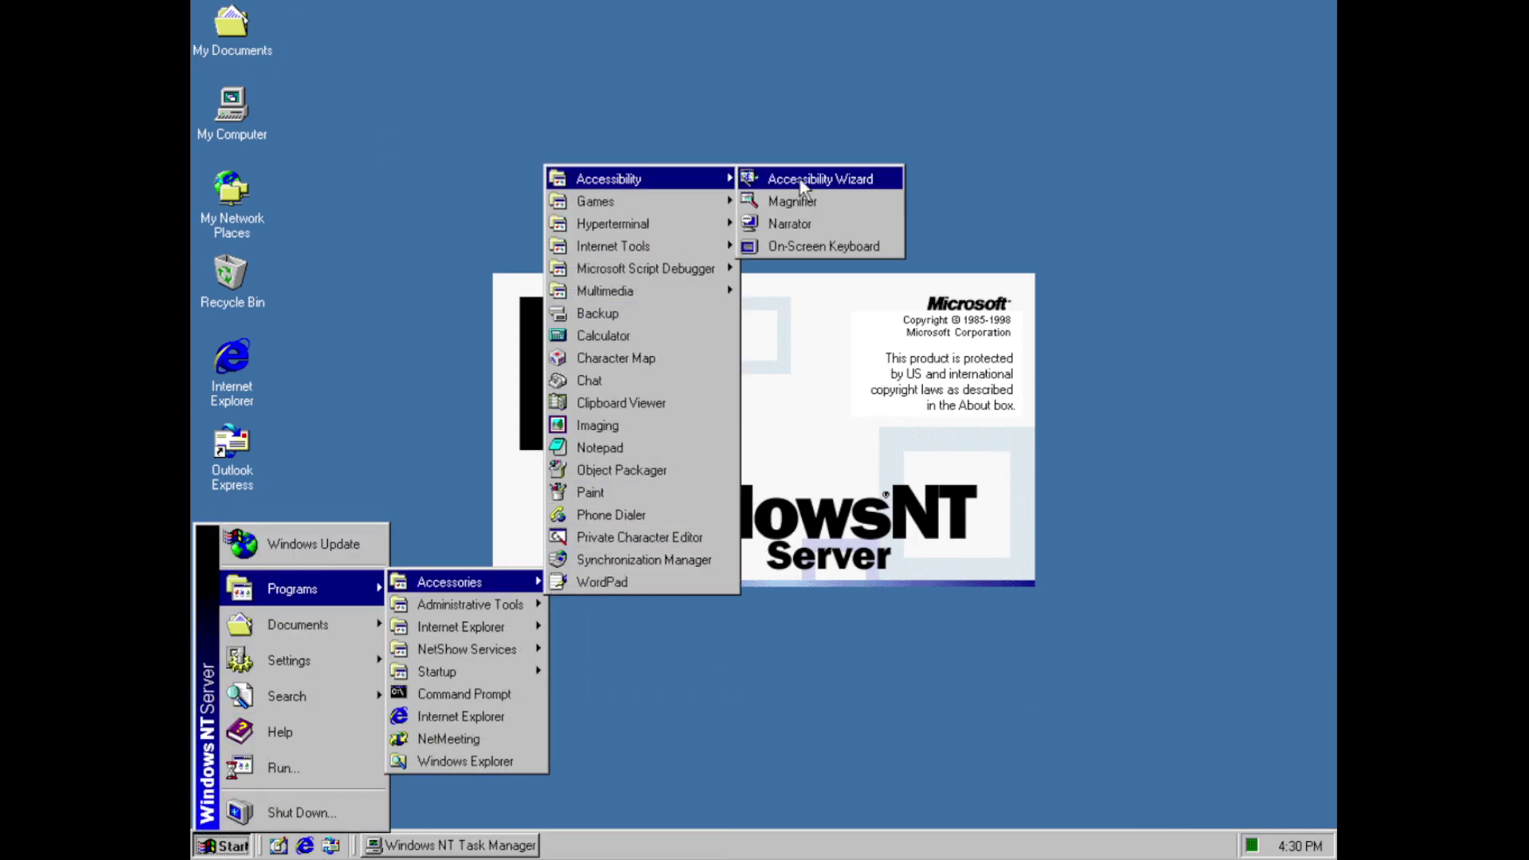
pyautogui.click(801, 245)
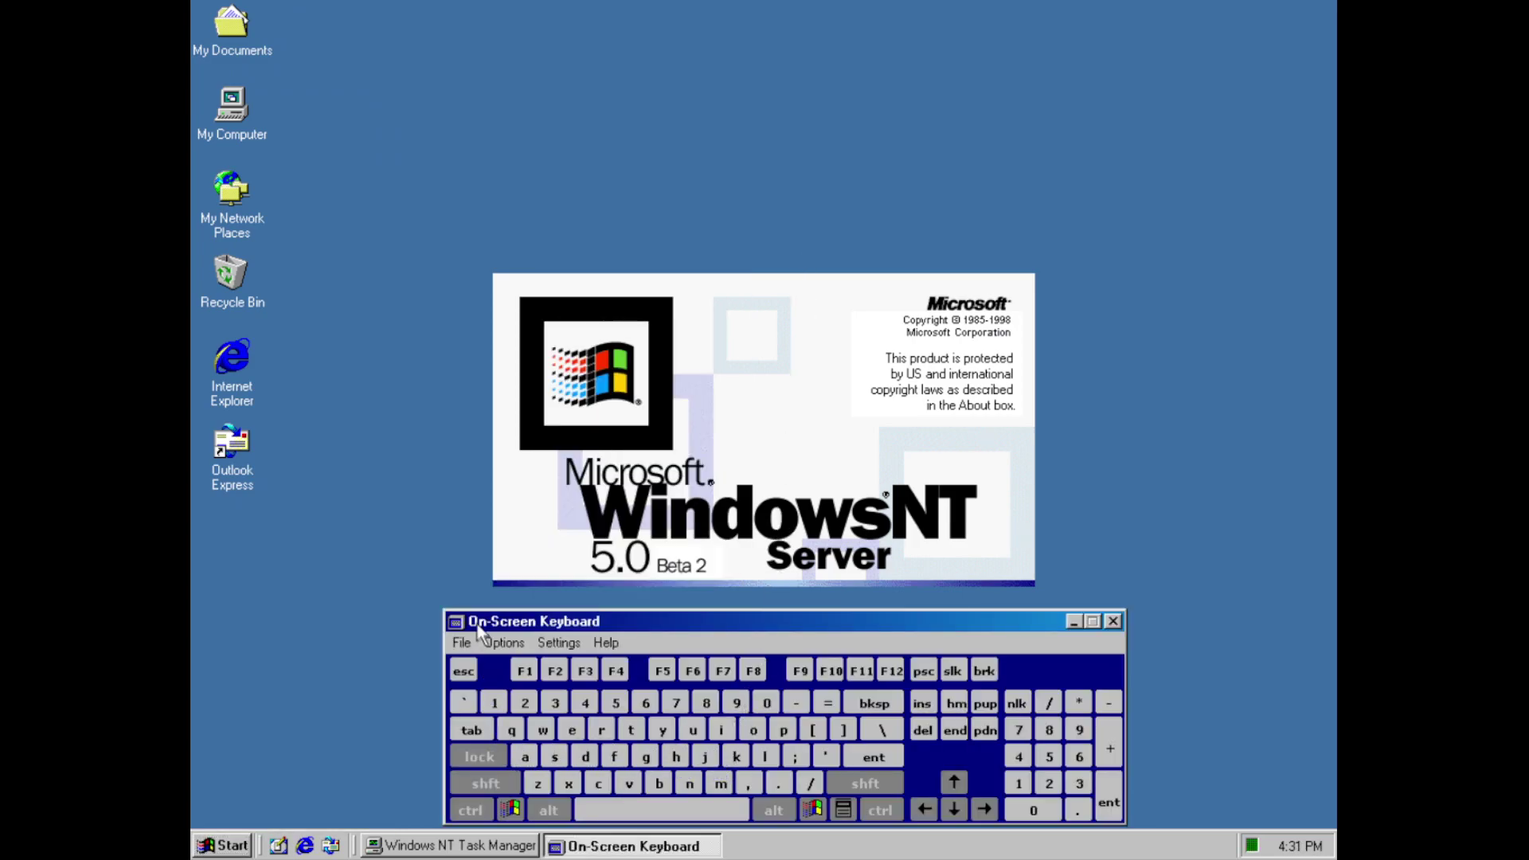
# View the On-Screen Keyboard's information about upgrading to ScreenDoors 98, and close it
pyautogui.click(464, 645)
pyautogui.moveTo(607, 643)
pyautogui.click(636, 685)
pyautogui.click(785, 743)
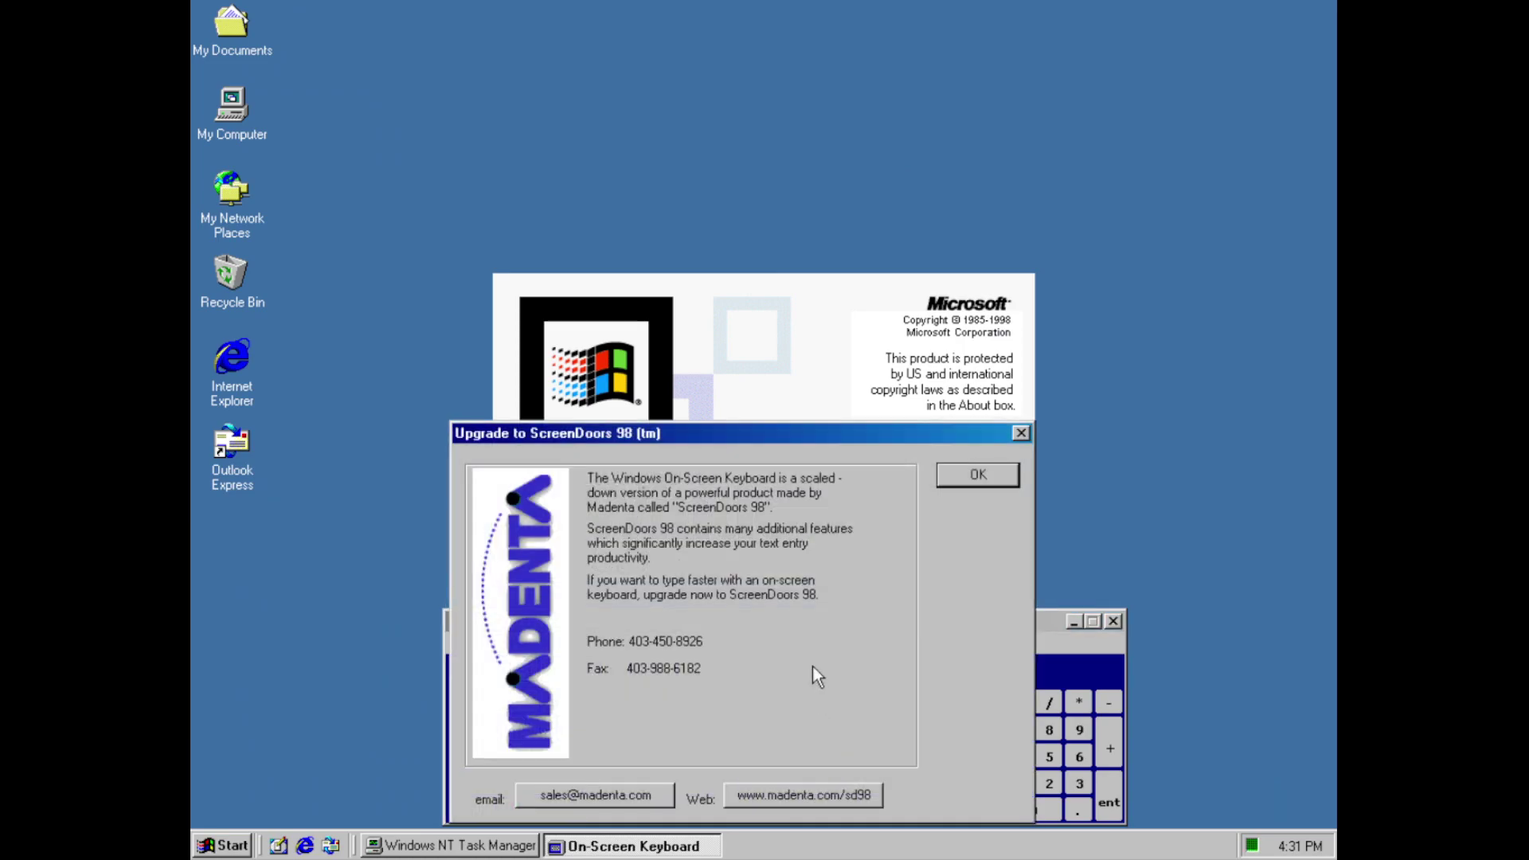
pyautogui.click(1005, 477)
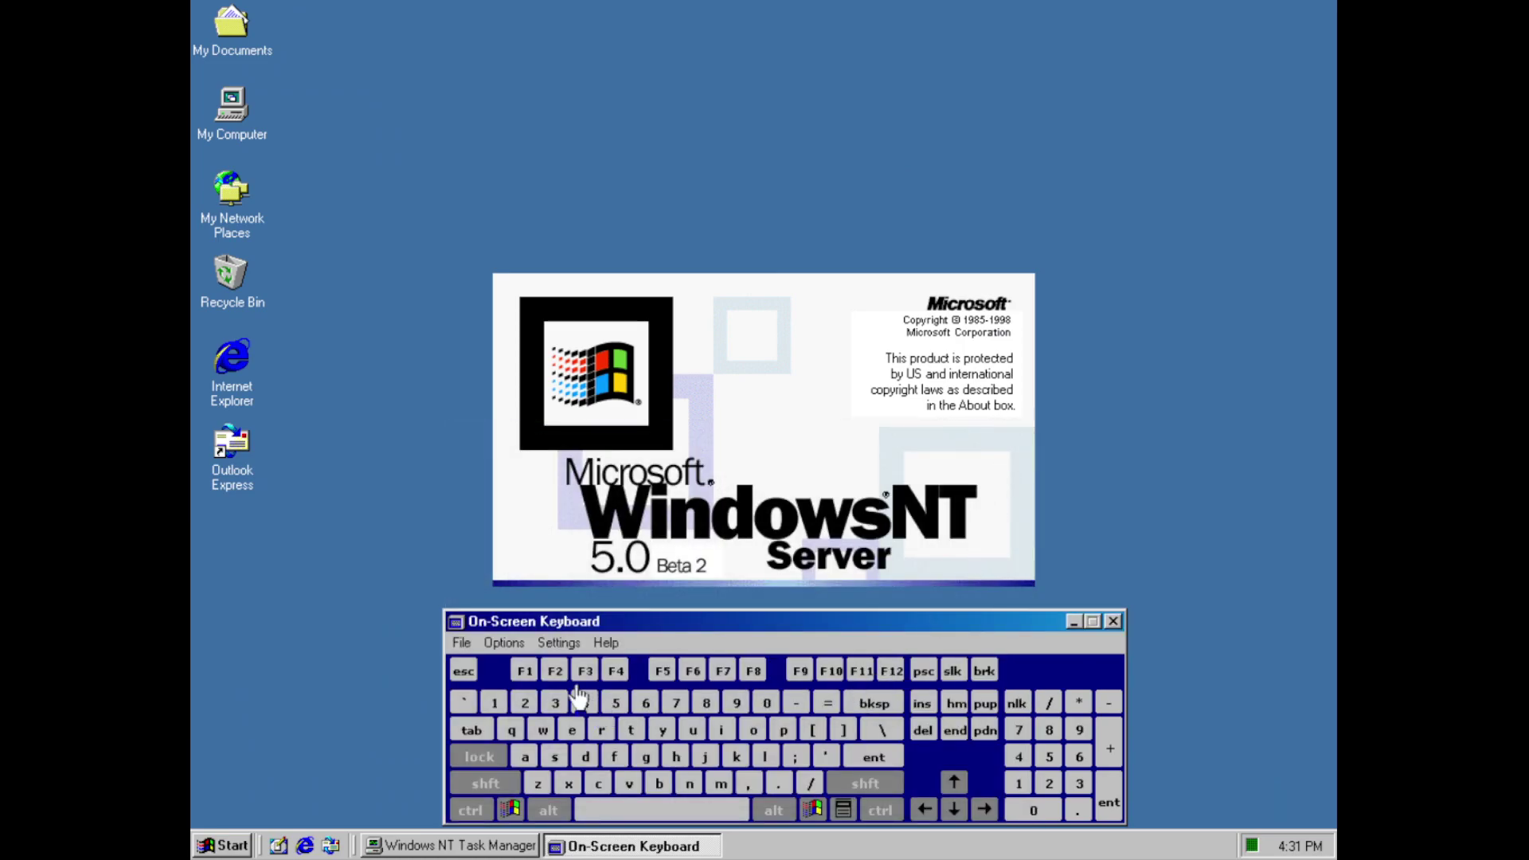
# Try the Standard keyboard type and the Block layout, returning to the Enhanced keyboard with the Regular layout
pyautogui.click(518, 643)
pyautogui.click(523, 668)
pyautogui.click(512, 642)
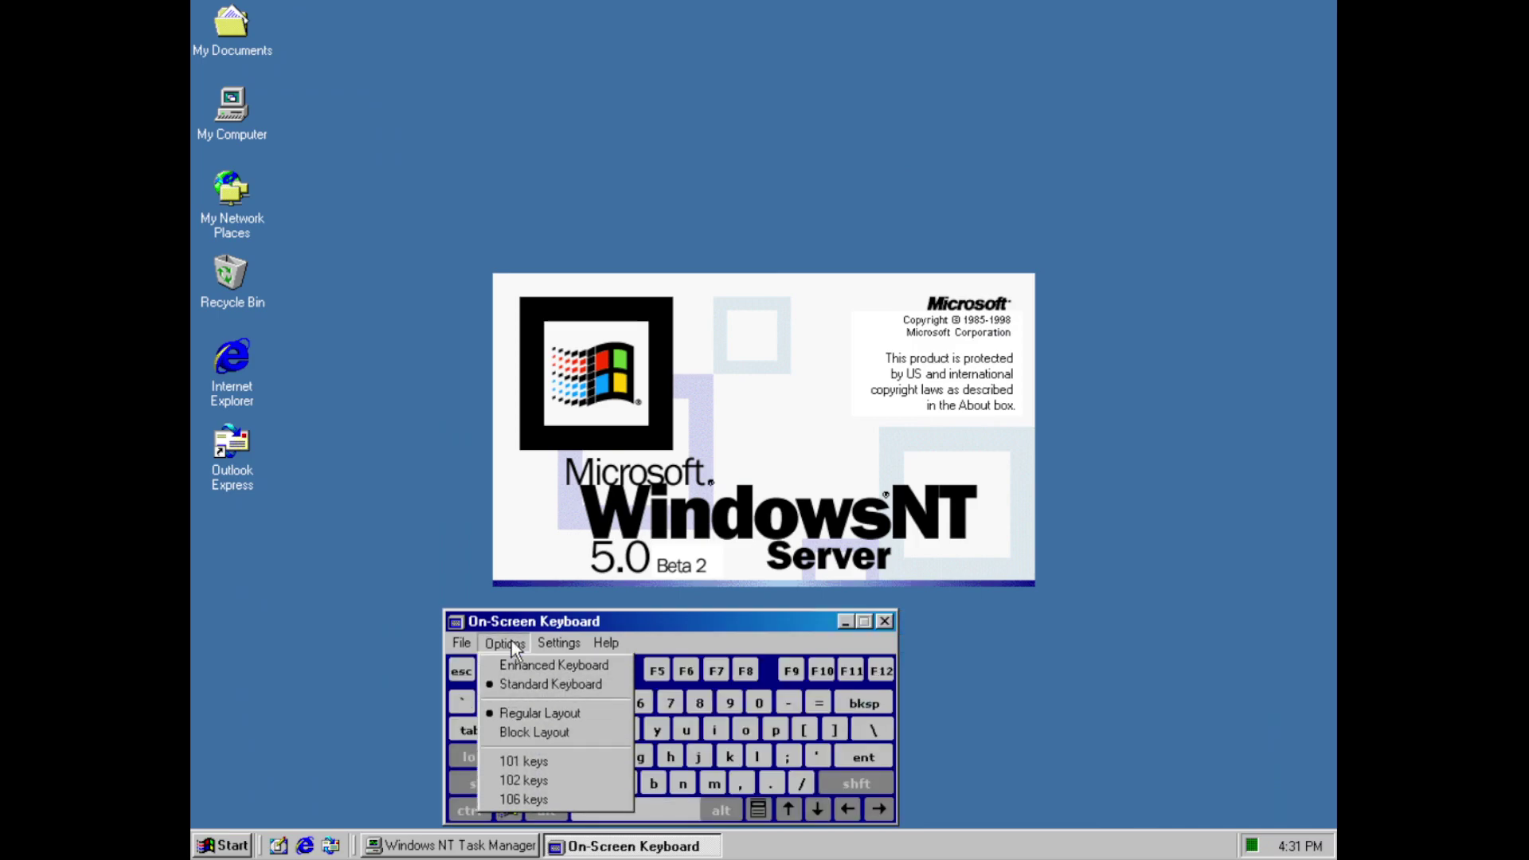
pyautogui.click(519, 667)
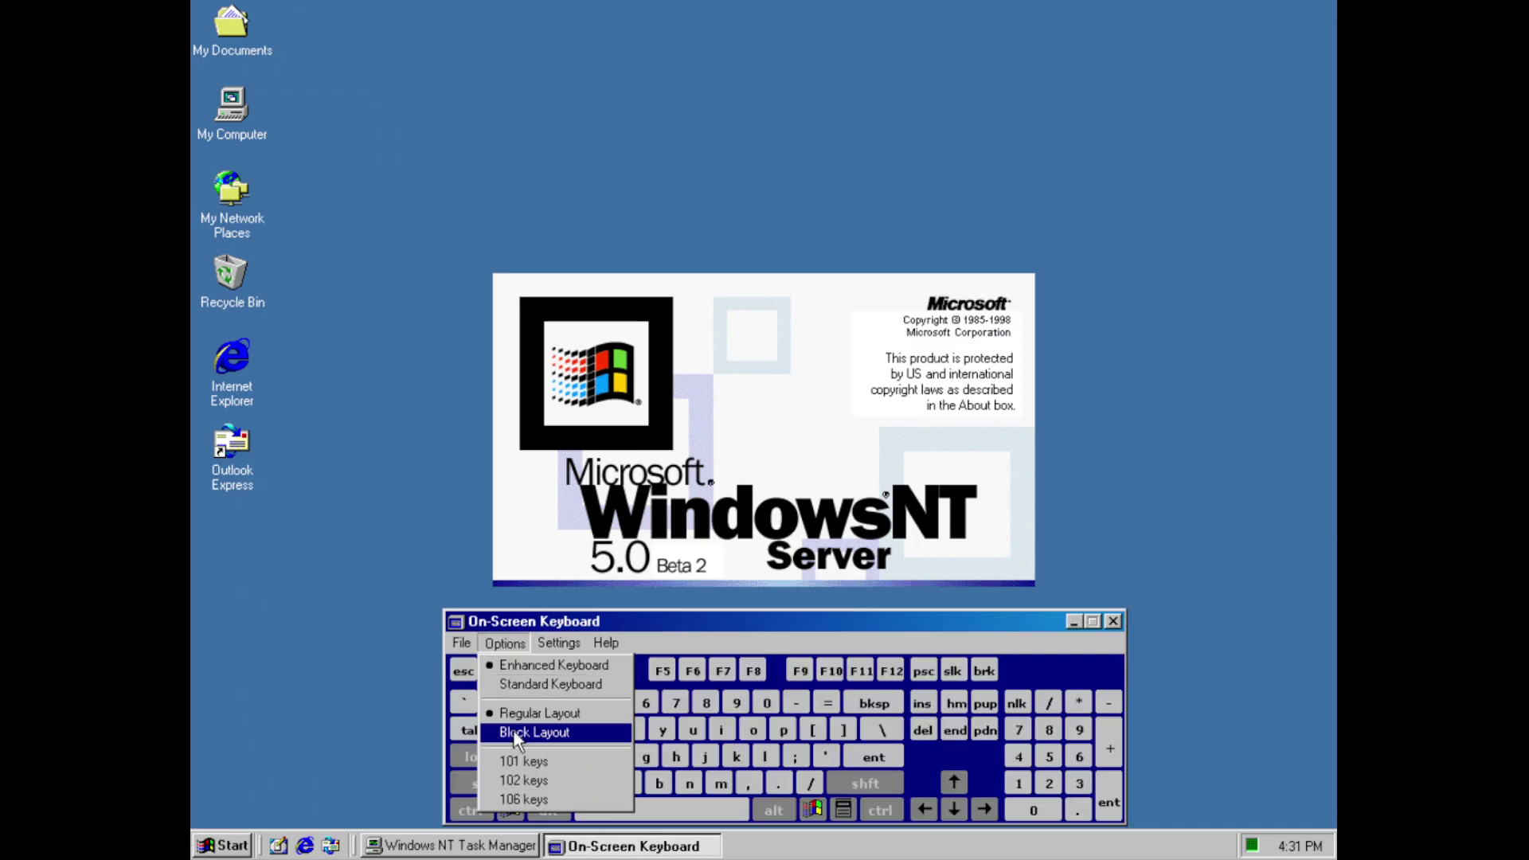
pyautogui.click(516, 732)
pyautogui.click(506, 643)
pyautogui.click(517, 713)
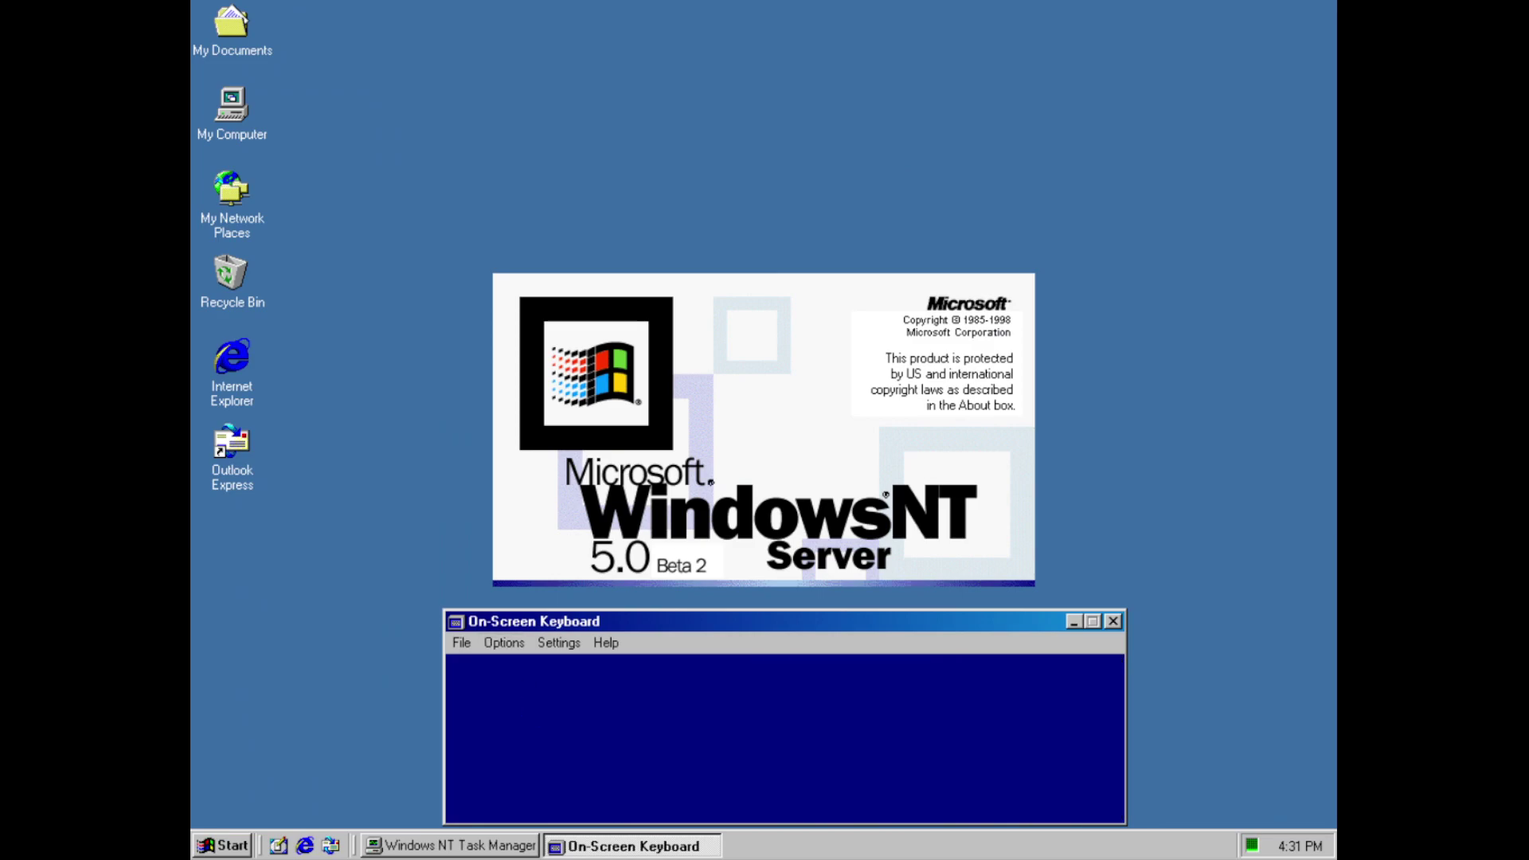
# Switch the on-screen keyboard to 102 keys and on to 106 keys, and close the On-Screen Keyboard
pyautogui.click(505, 642)
pyautogui.click(522, 780)
pyautogui.click(505, 643)
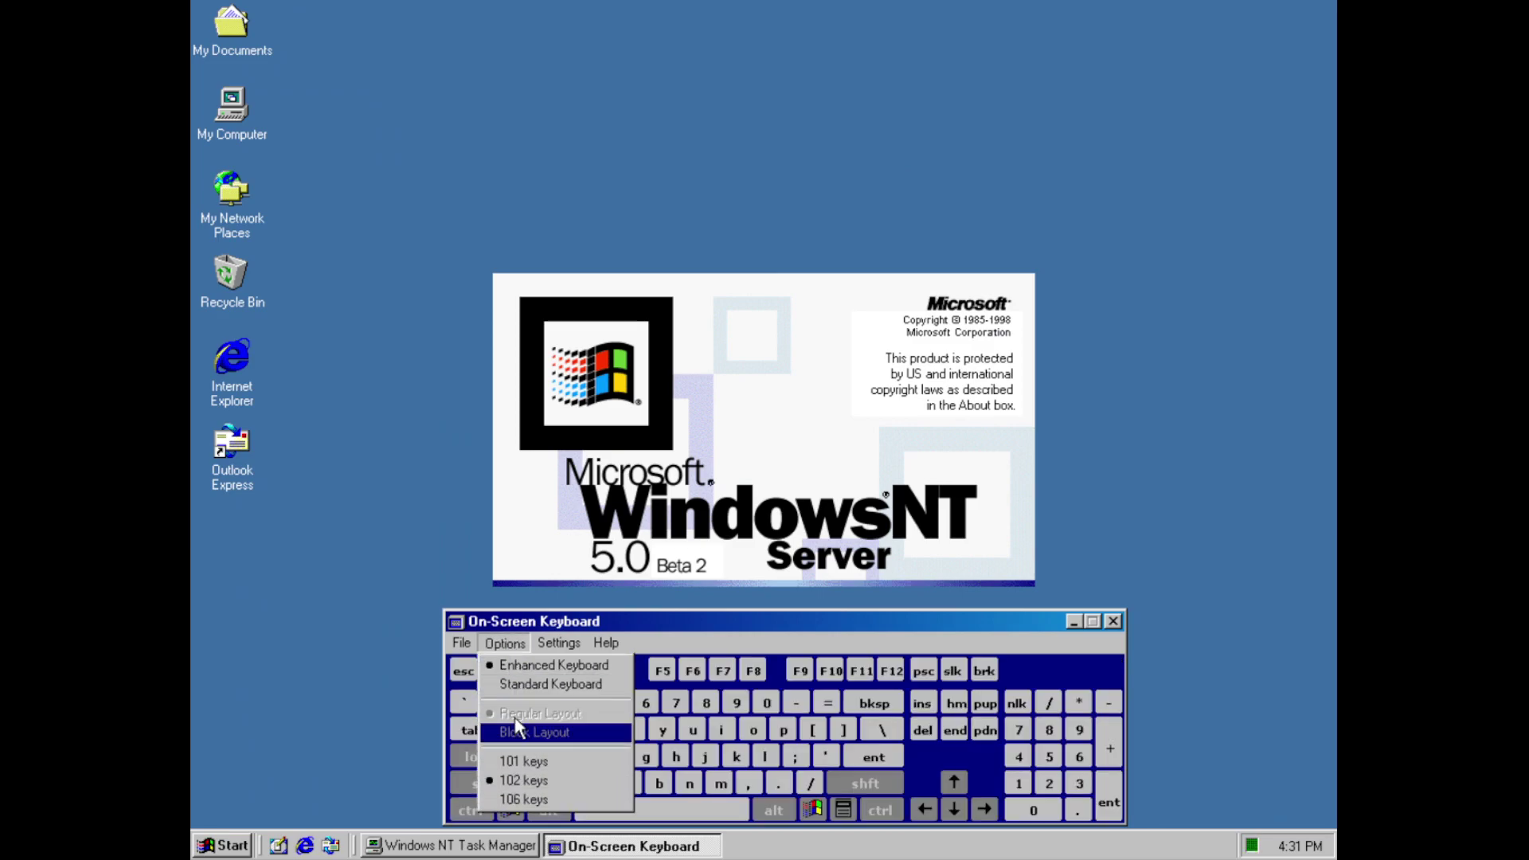
pyautogui.click(523, 799)
pyautogui.click(1113, 621)
# Start the FreeCell game to look over its window, and close it
pyautogui.click(229, 848)
pyautogui.moveTo(292, 588)
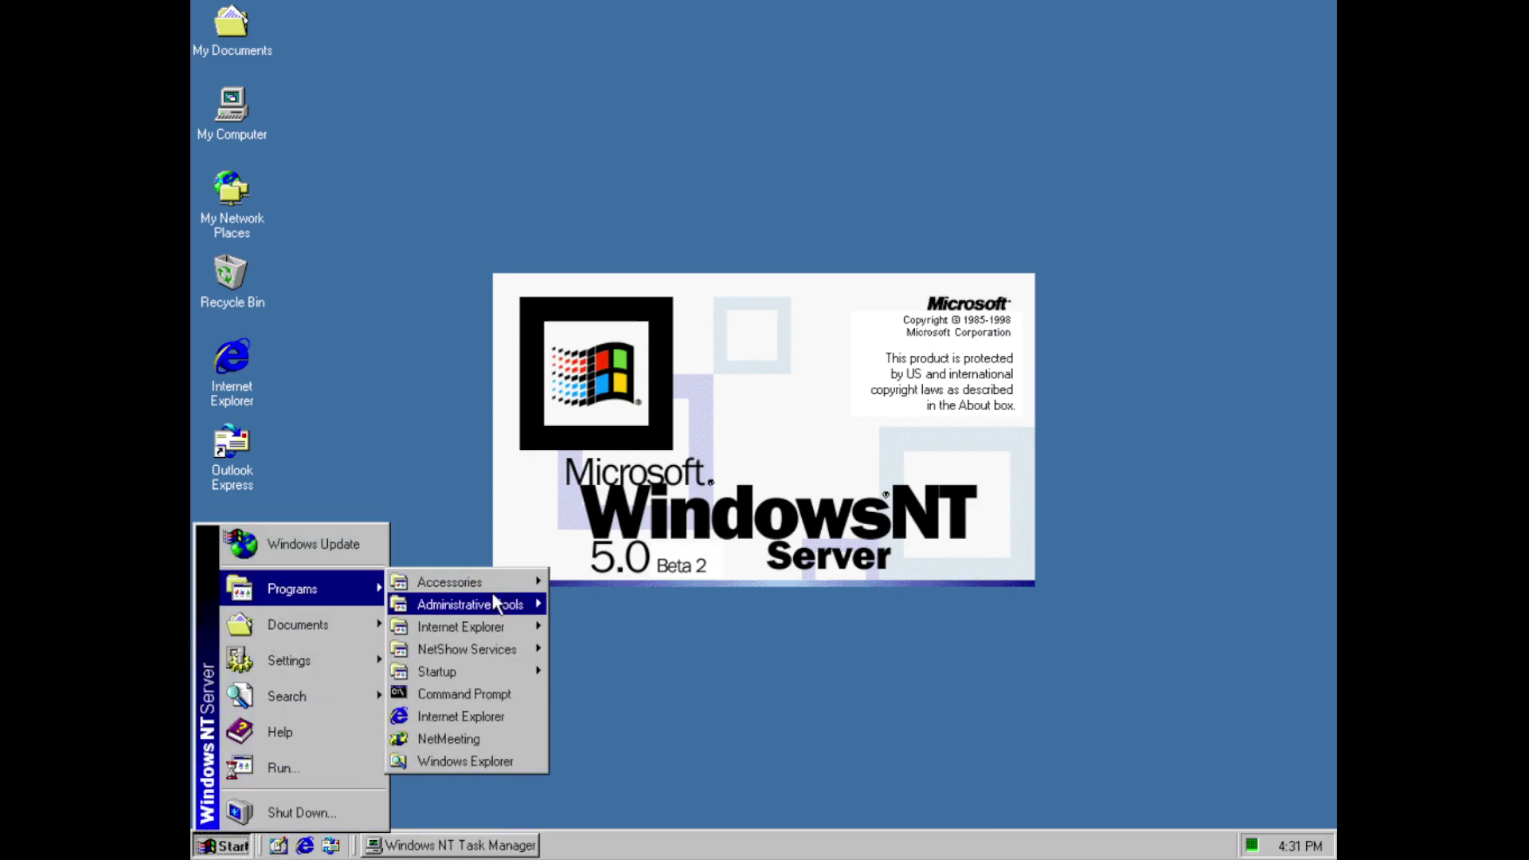
pyautogui.moveTo(502, 580)
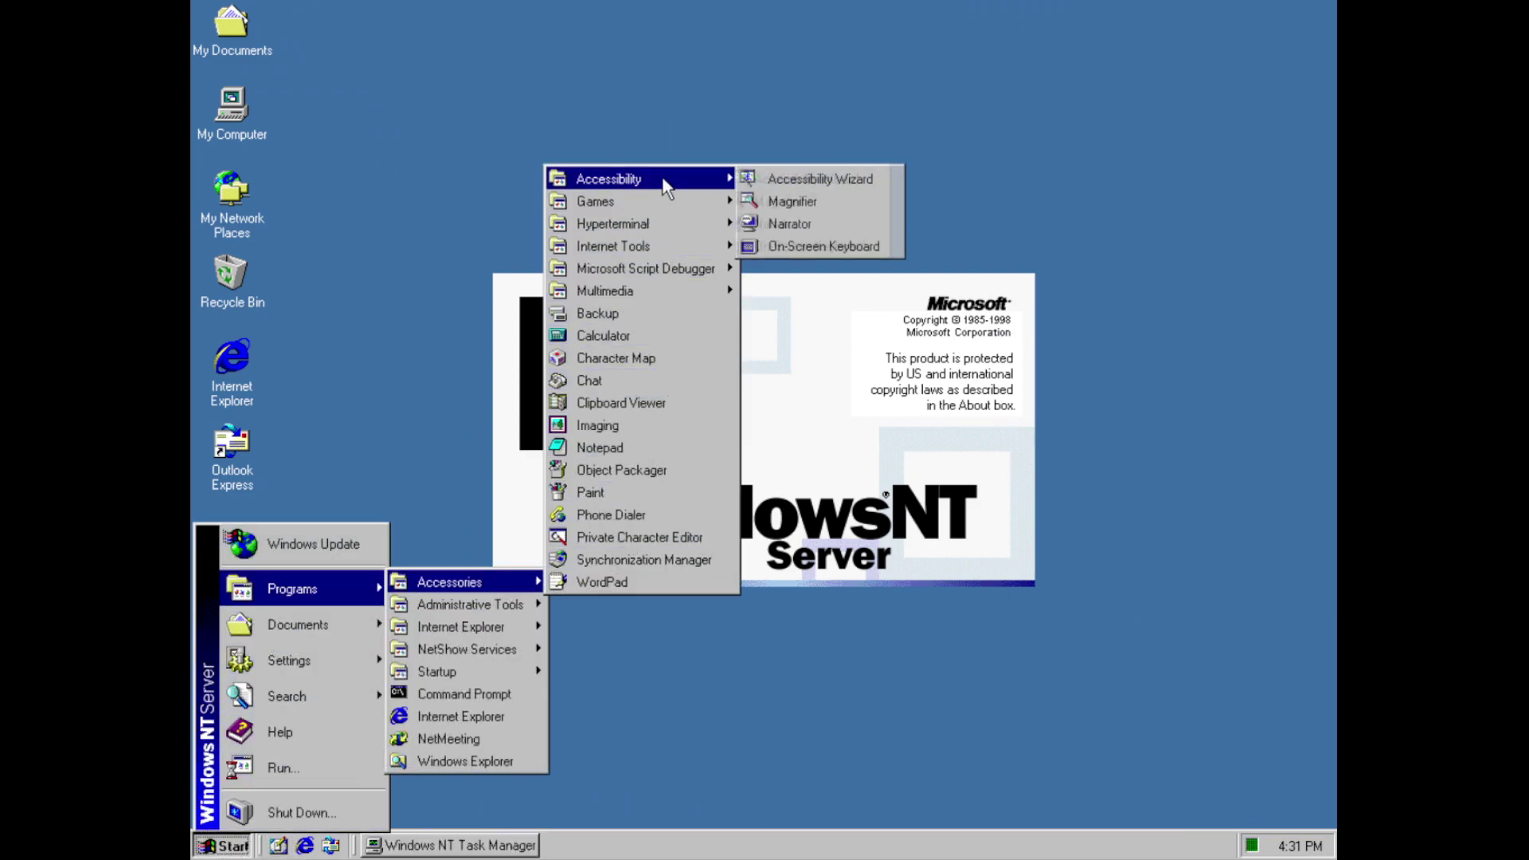
pyautogui.moveTo(673, 205)
pyautogui.click(816, 211)
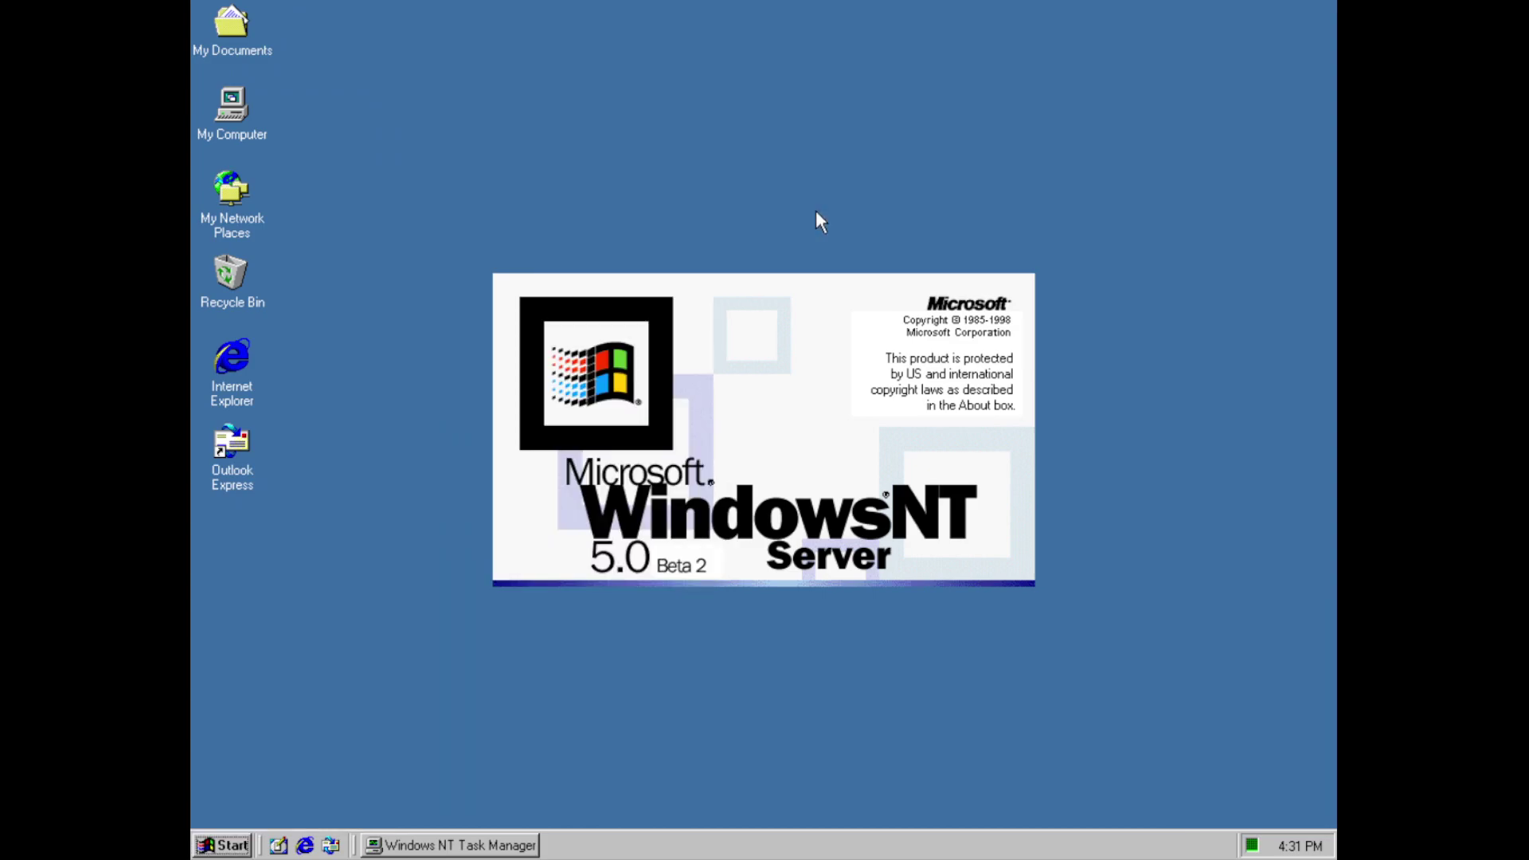
pyautogui.click(283, 60)
pyautogui.click(328, 155)
pyautogui.click(567, 394)
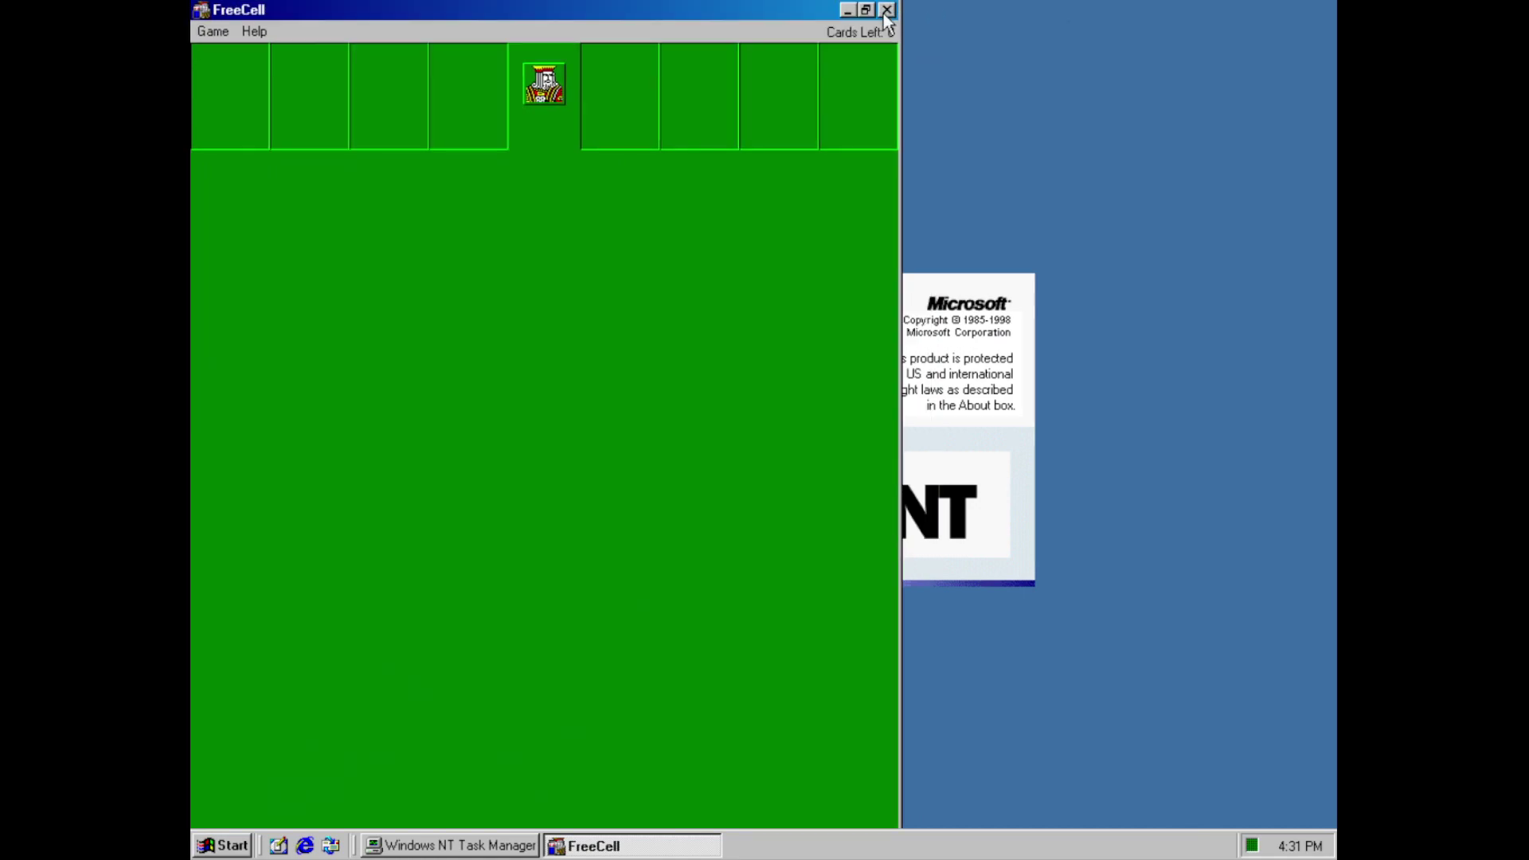
pyautogui.click(917, 40)
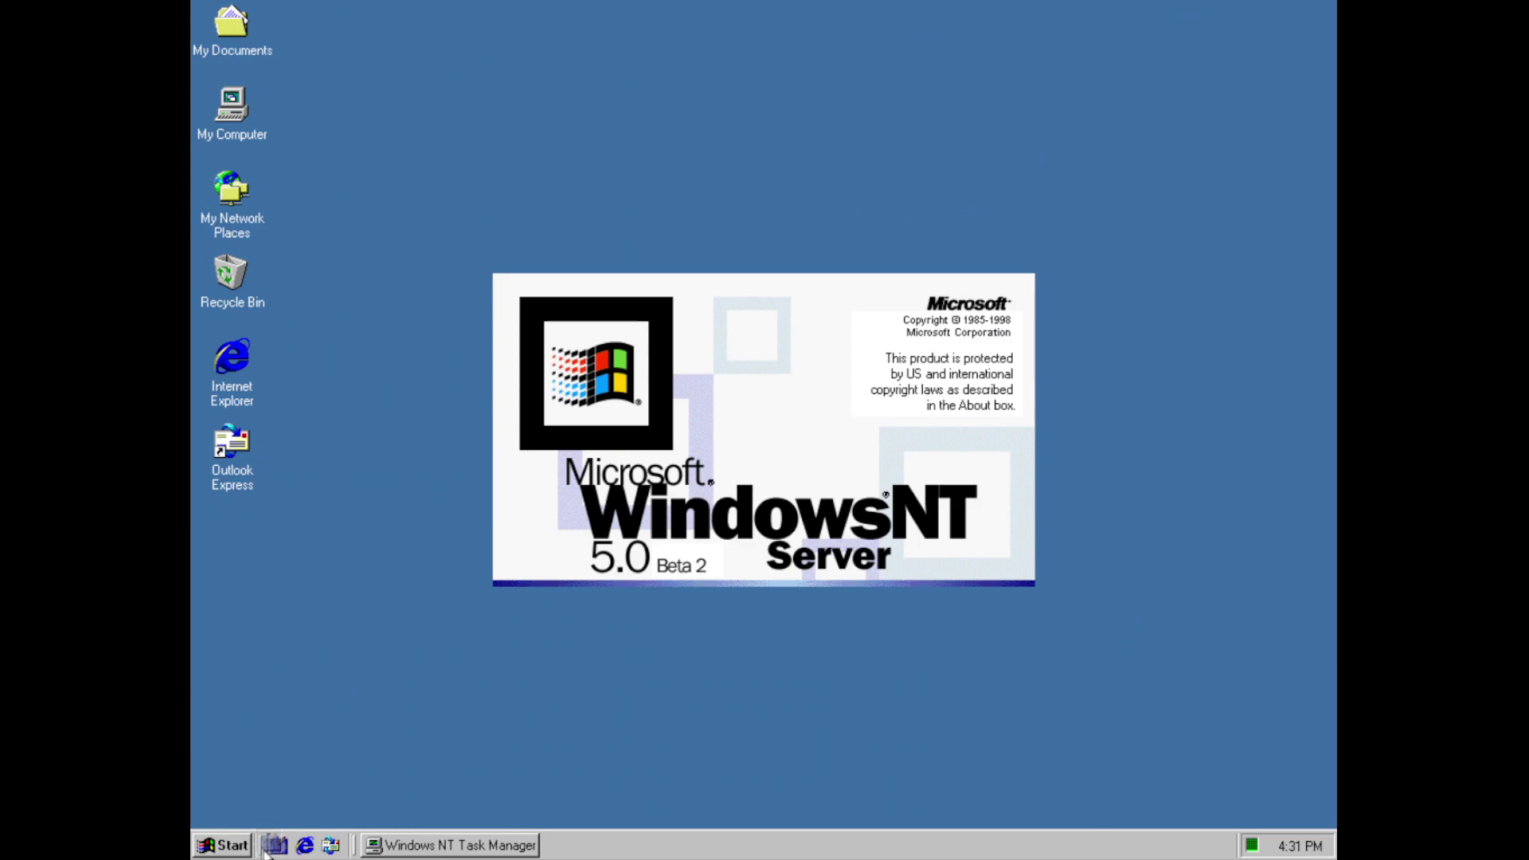
# Start Minesweeper from the bundled games and uncover squares across the board until the round ends
pyautogui.click(231, 846)
pyautogui.moveTo(285, 596)
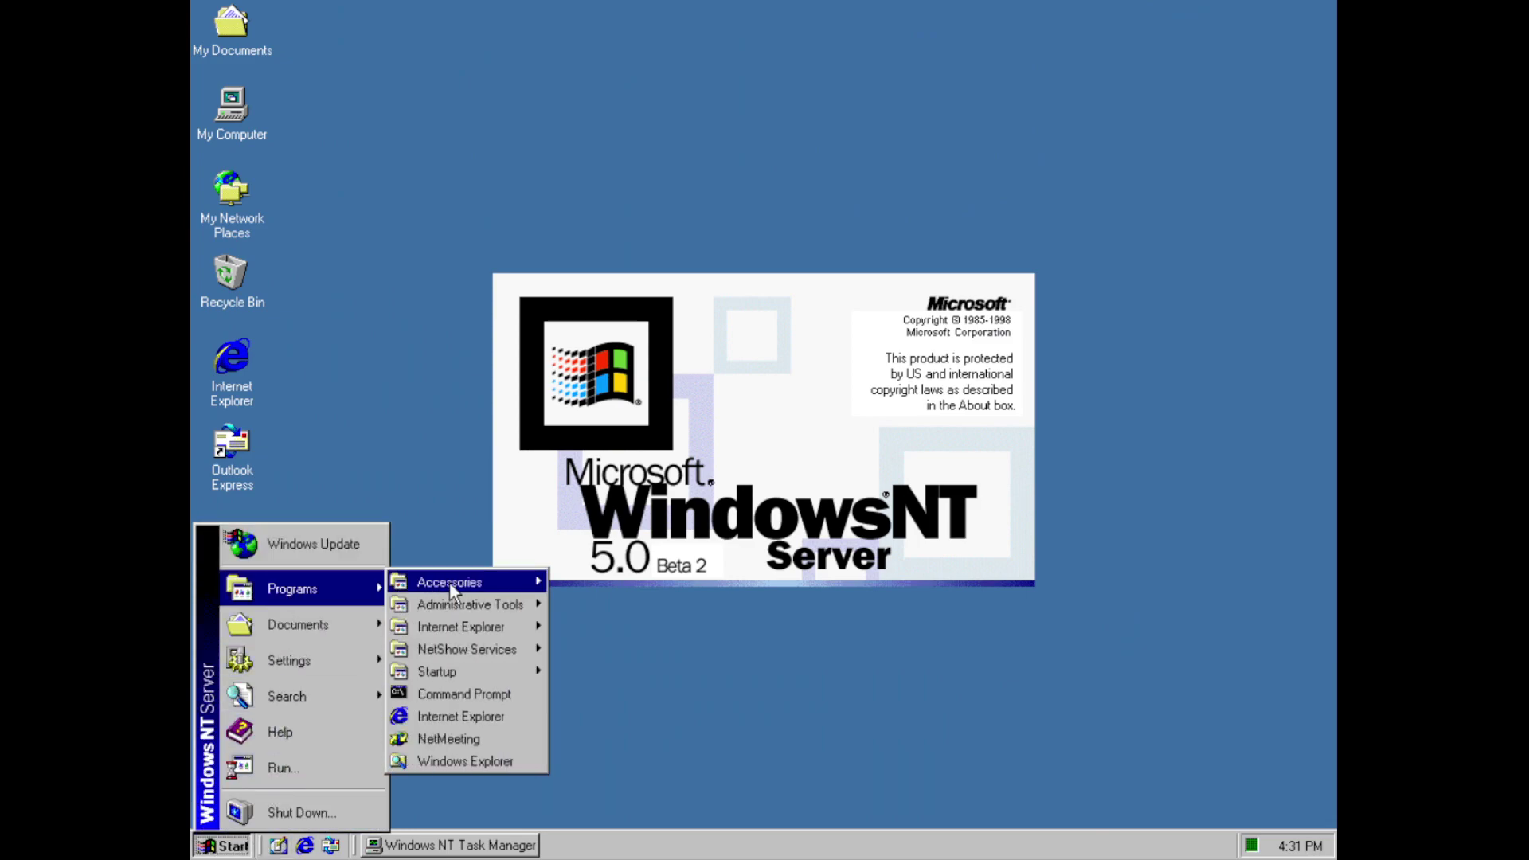
pyautogui.moveTo(450, 585)
pyautogui.moveTo(654, 189)
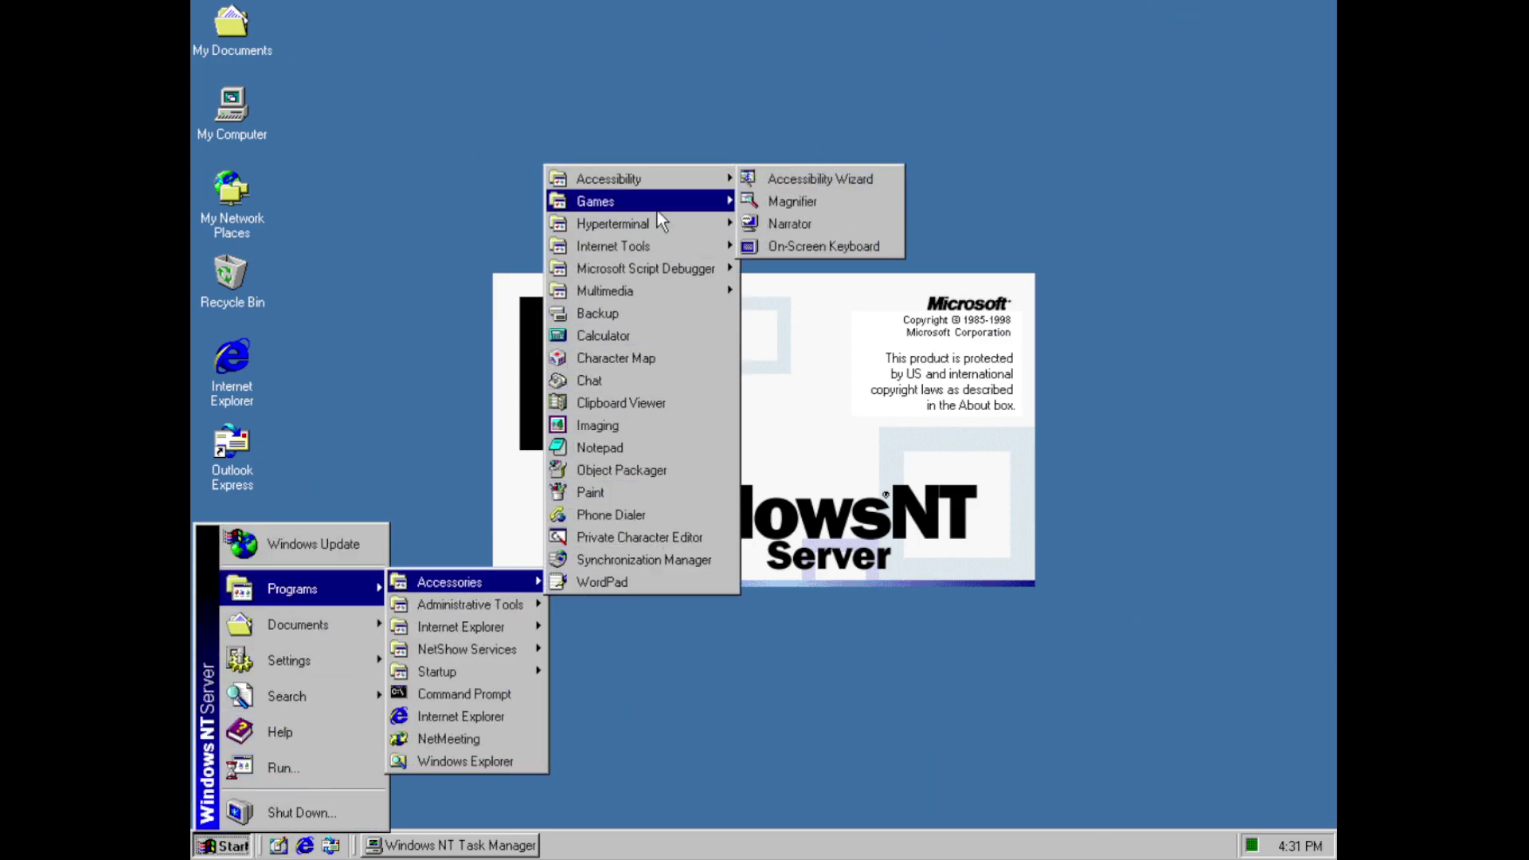
pyautogui.moveTo(727, 198)
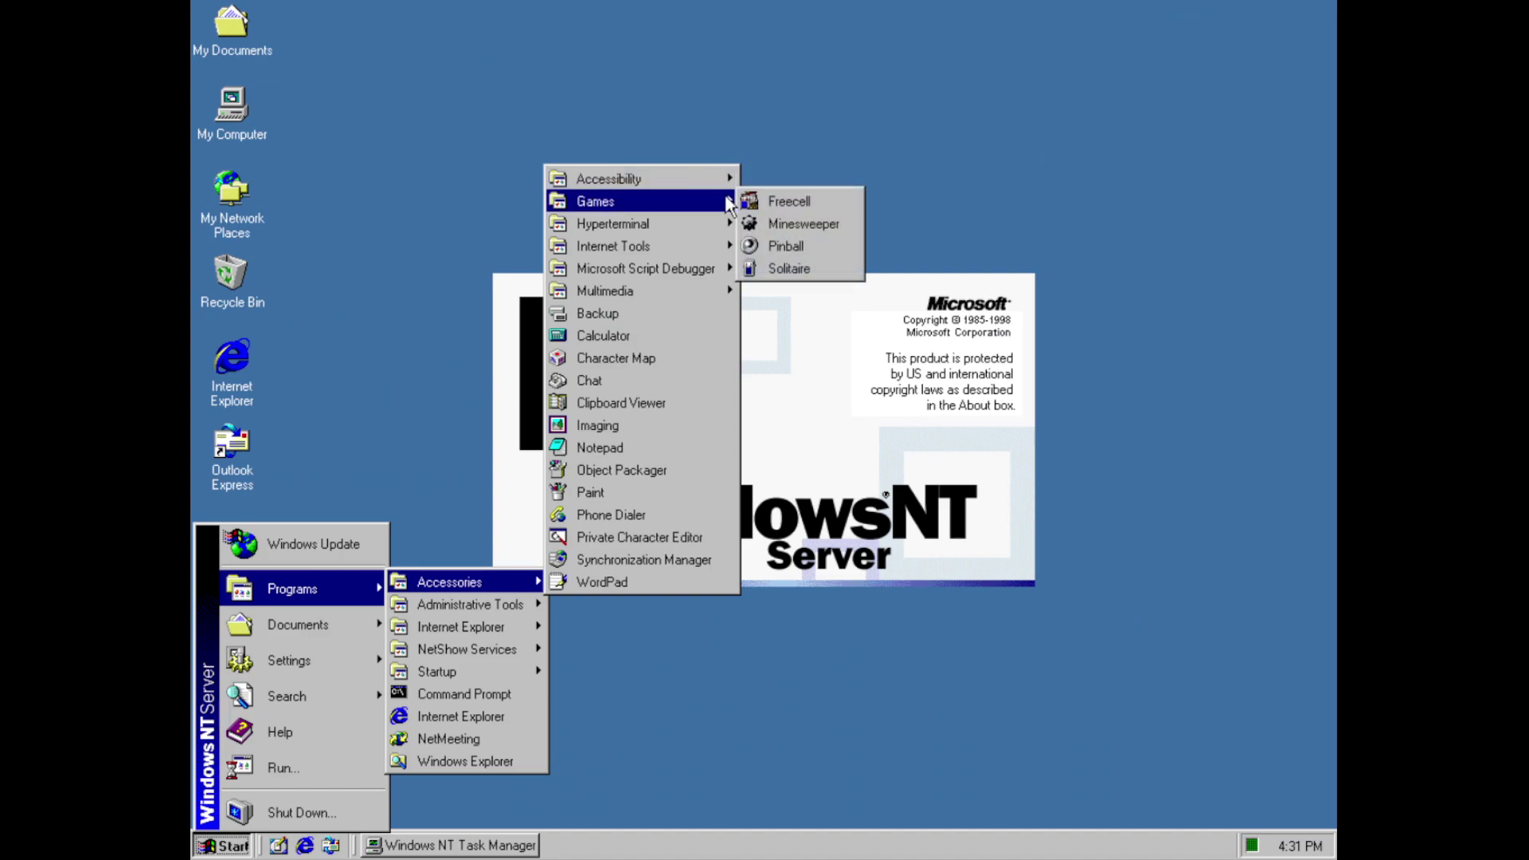
pyautogui.click(805, 238)
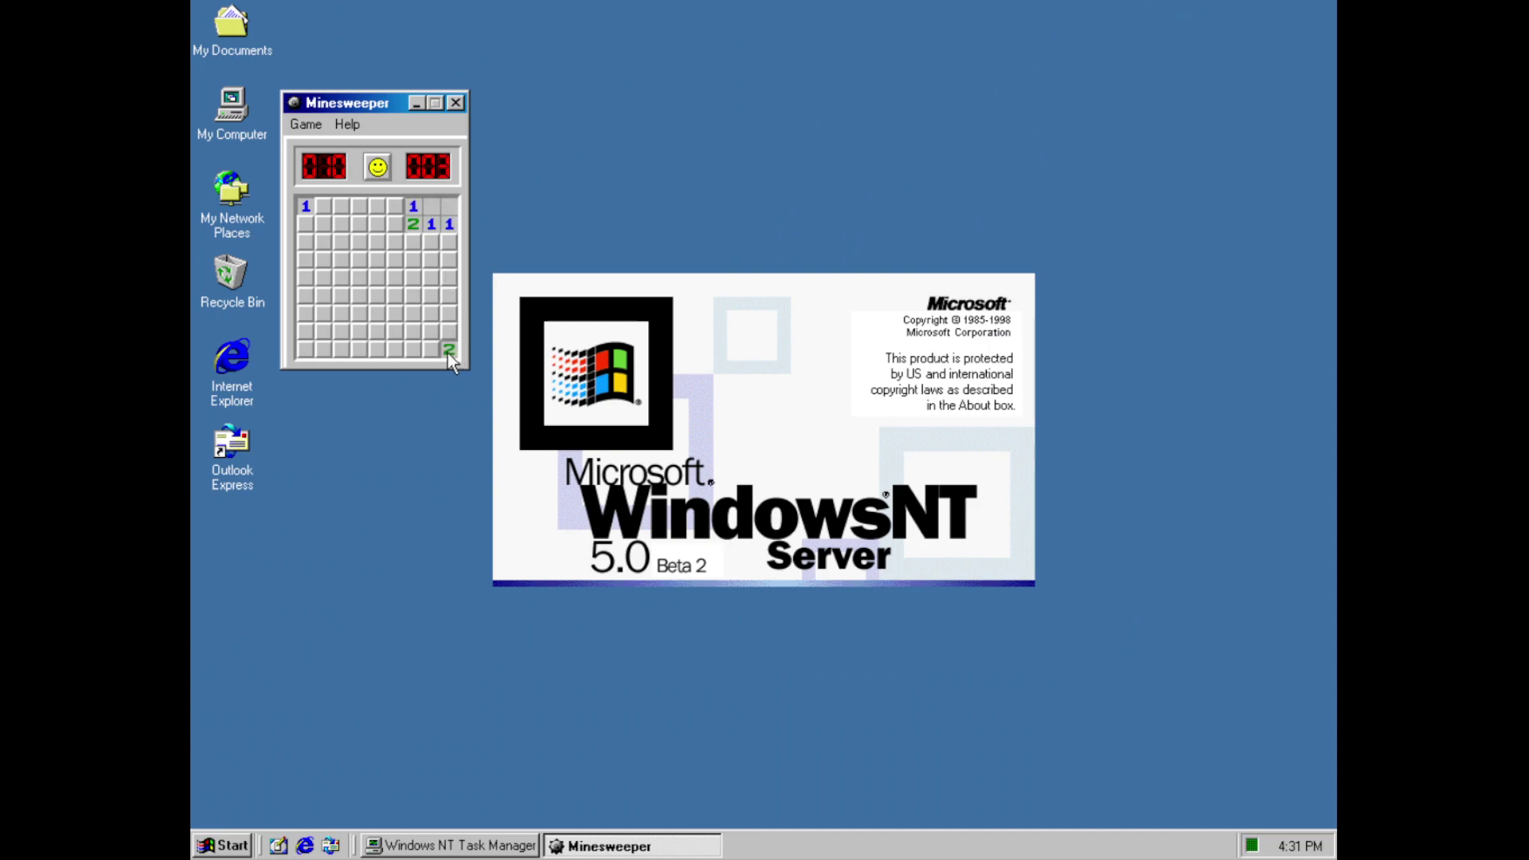
pyautogui.click(306, 349)
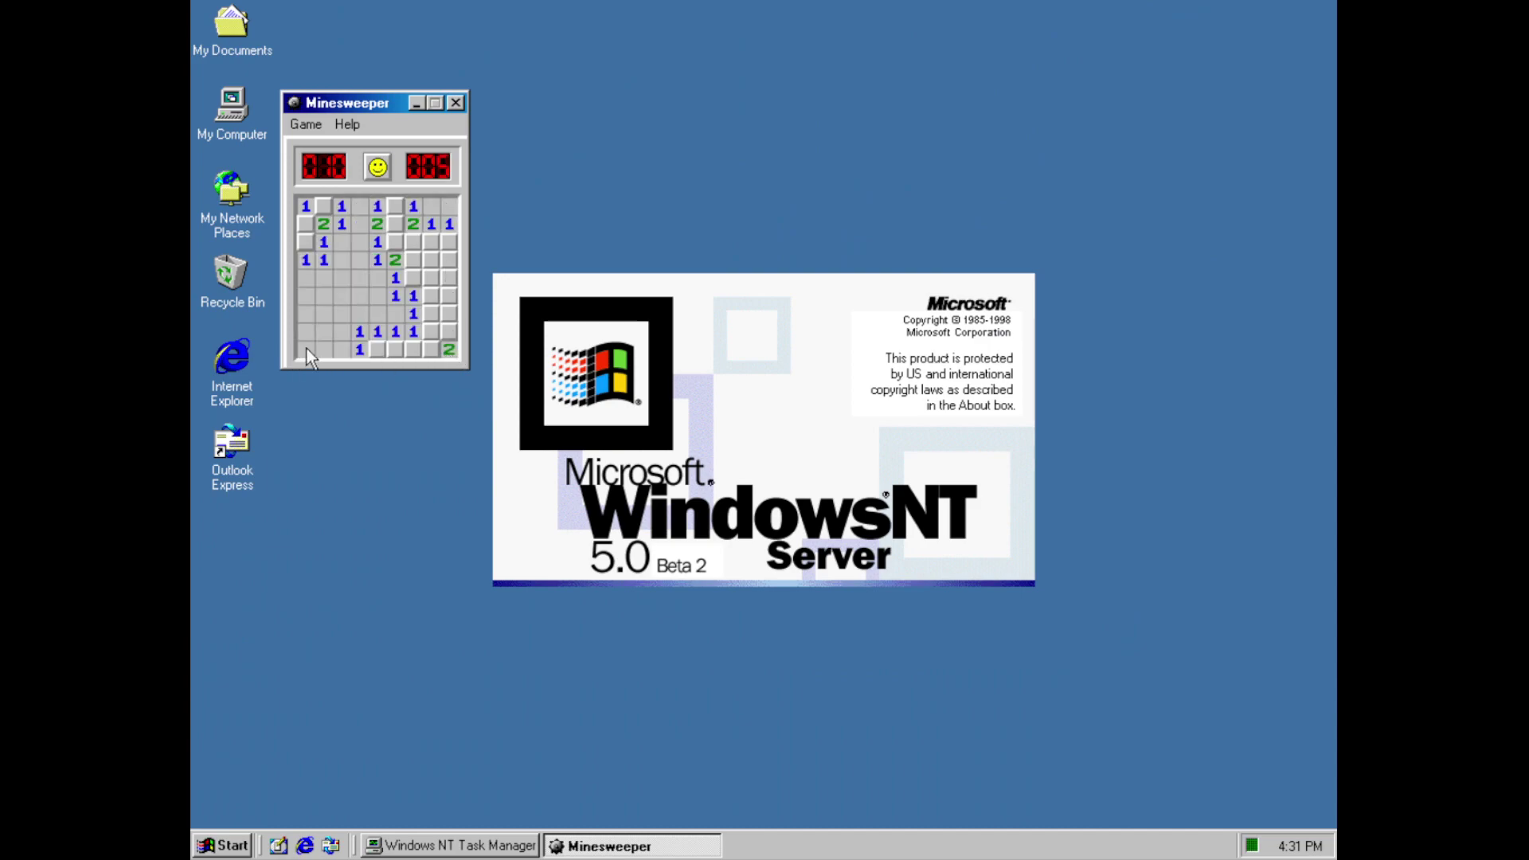
pyautogui.click(433, 274)
pyautogui.click(437, 317)
pyautogui.click(449, 243)
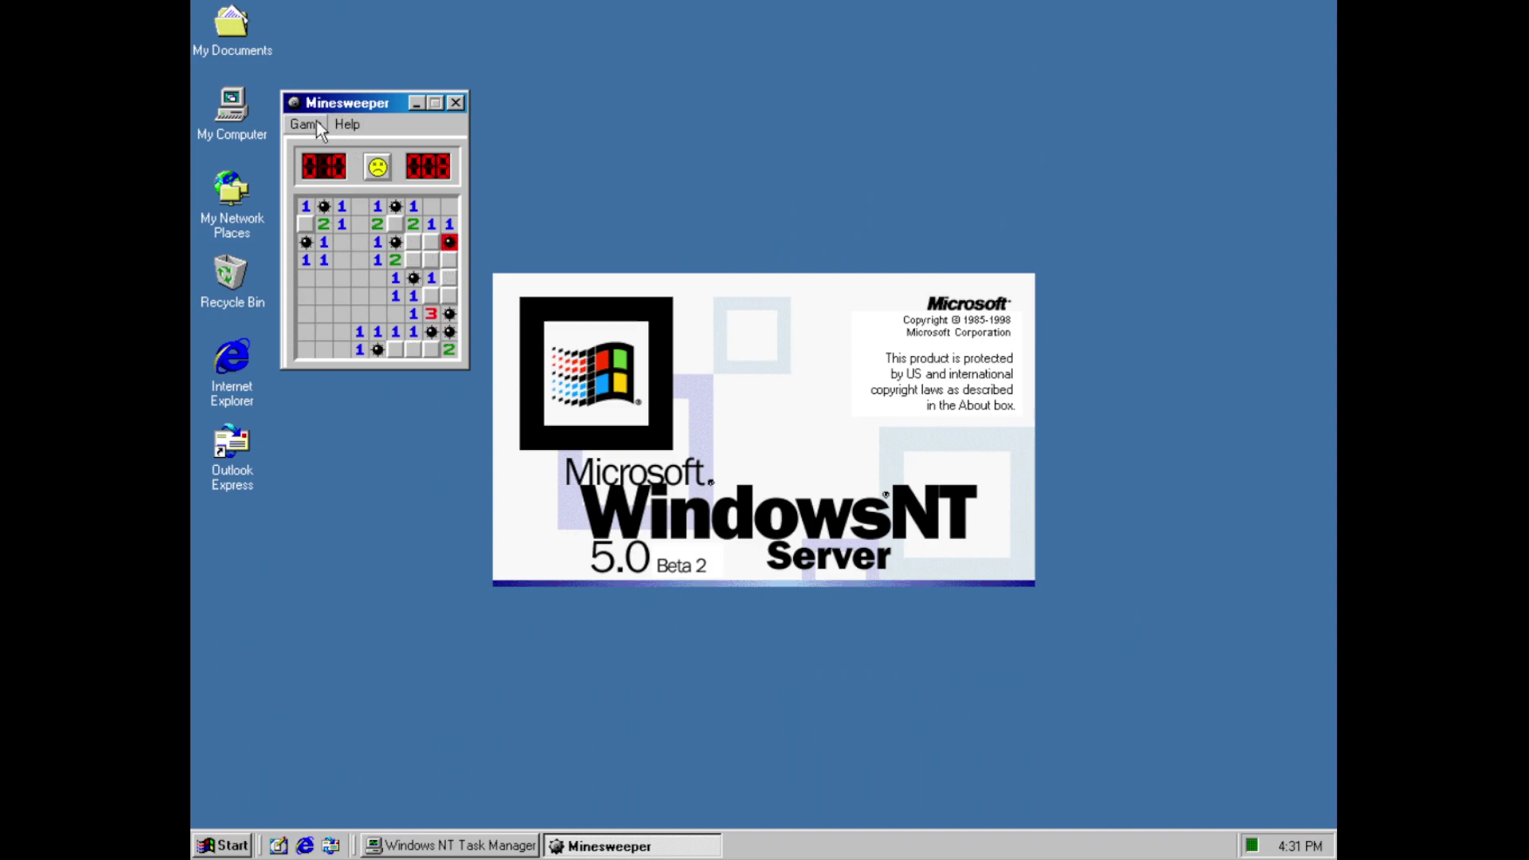
# View Minesweeper's version information, and close the game
pyautogui.click(347, 124)
pyautogui.click(363, 206)
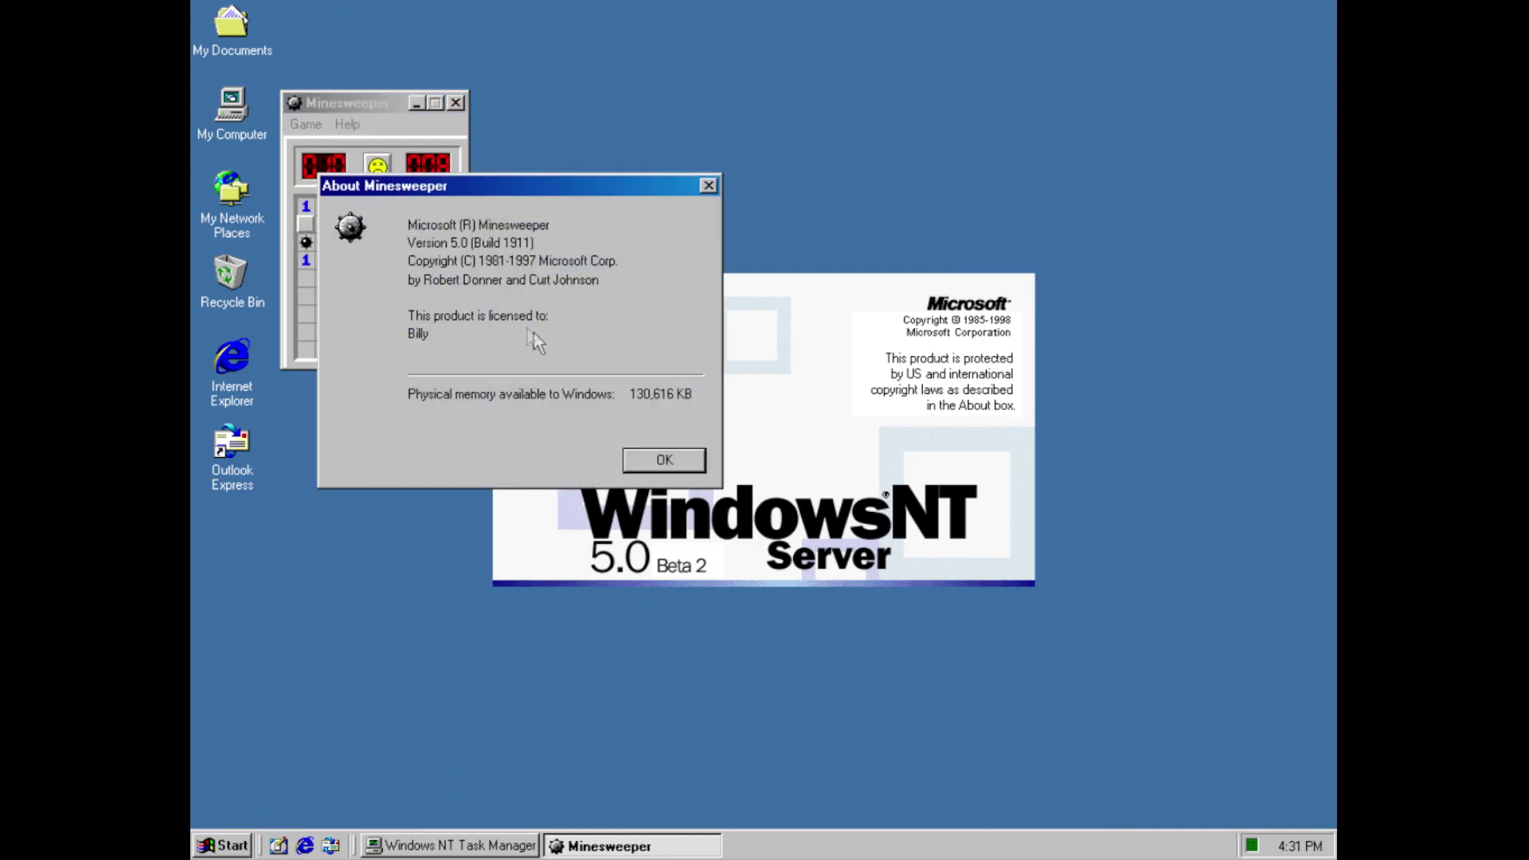
pyautogui.click(666, 461)
pyautogui.click(455, 103)
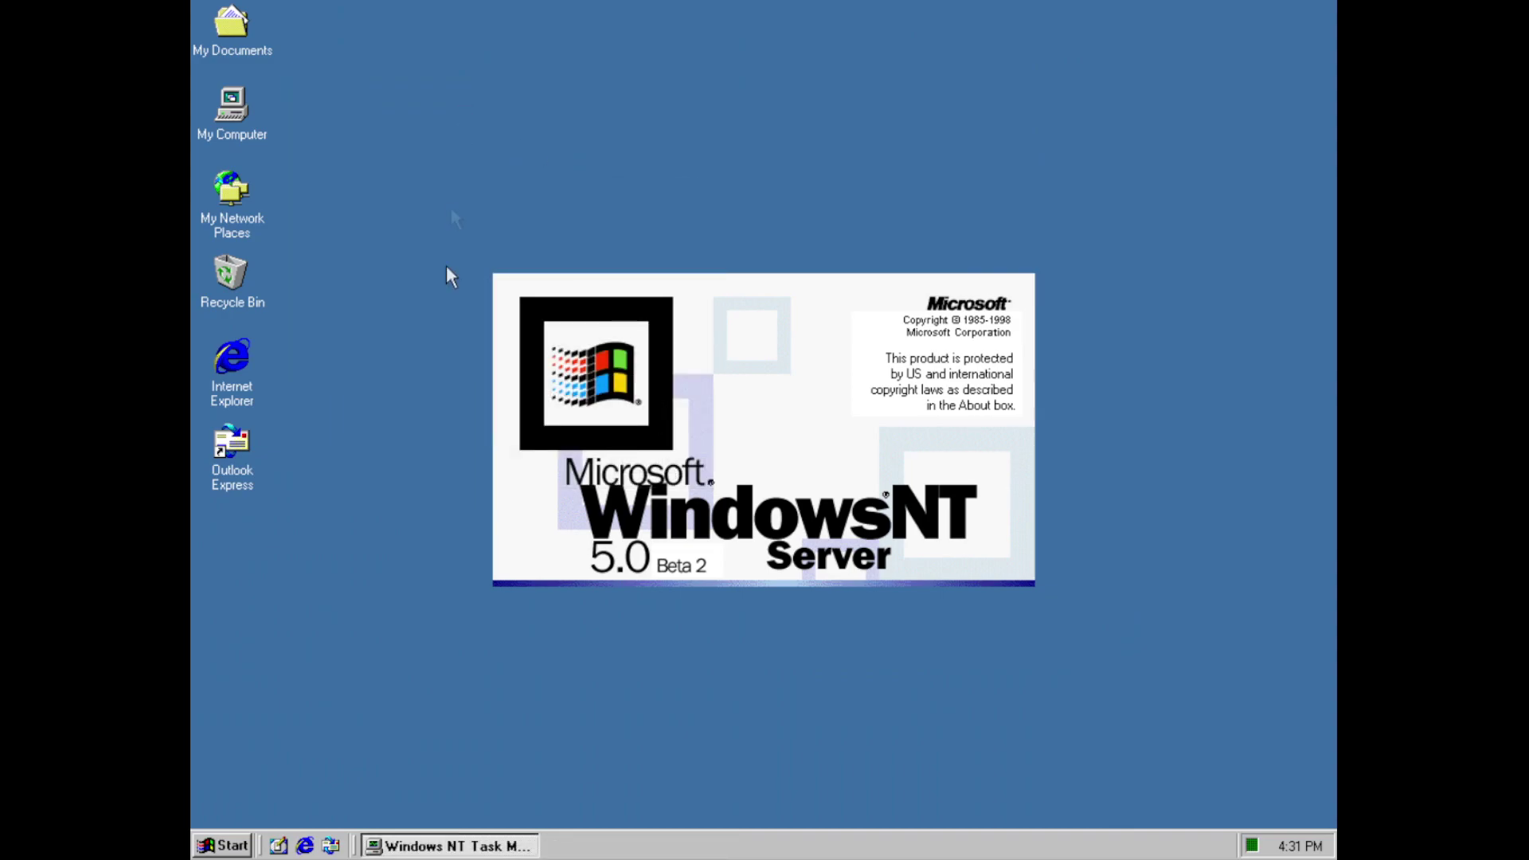
# Start the Pinball game from the bundled games
pyautogui.click(249, 846)
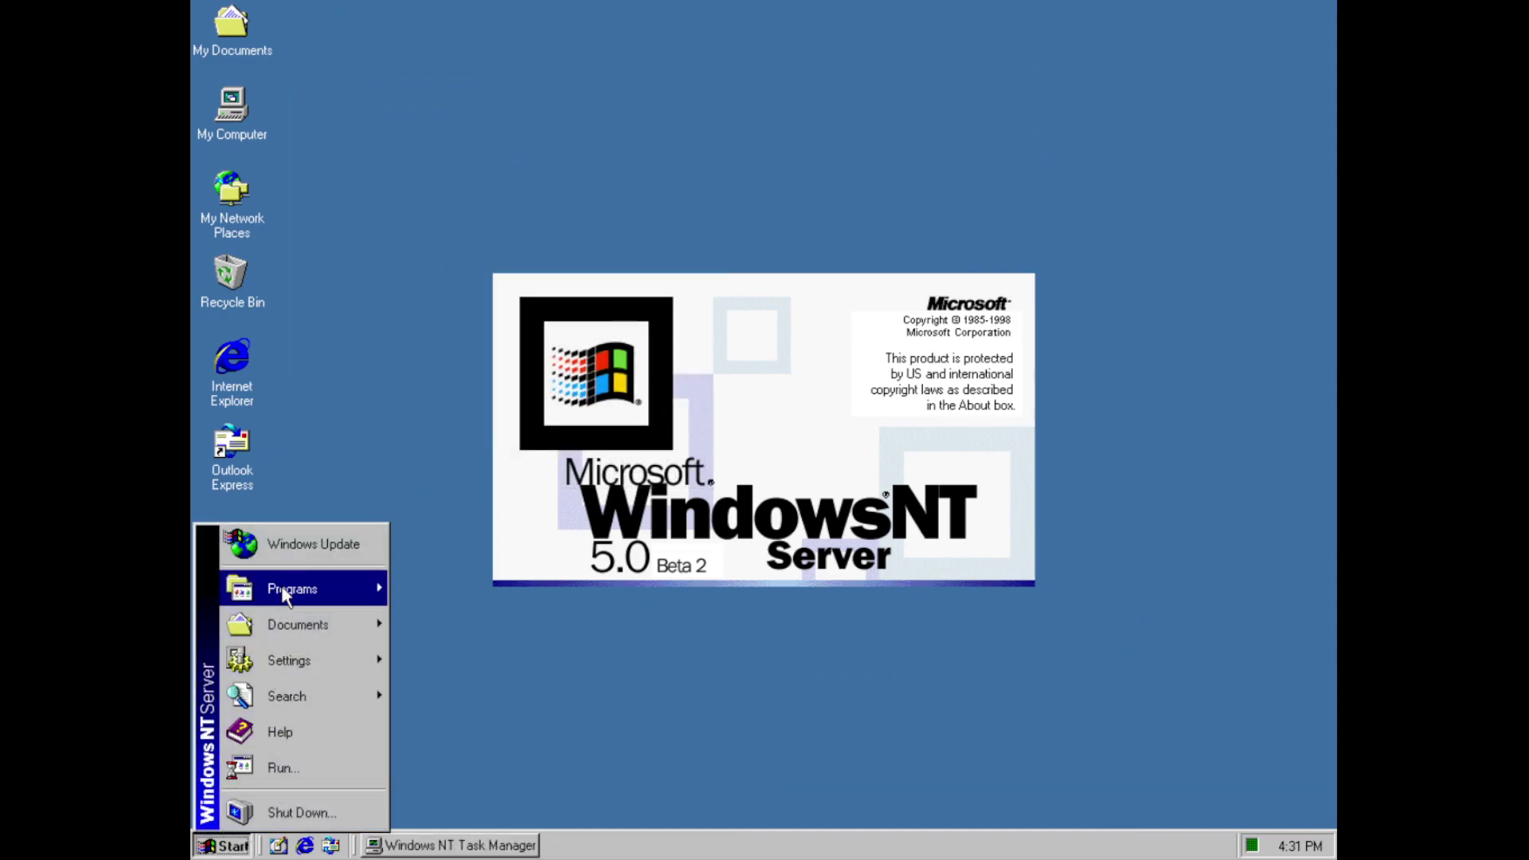
pyautogui.moveTo(287, 588)
pyautogui.moveTo(450, 583)
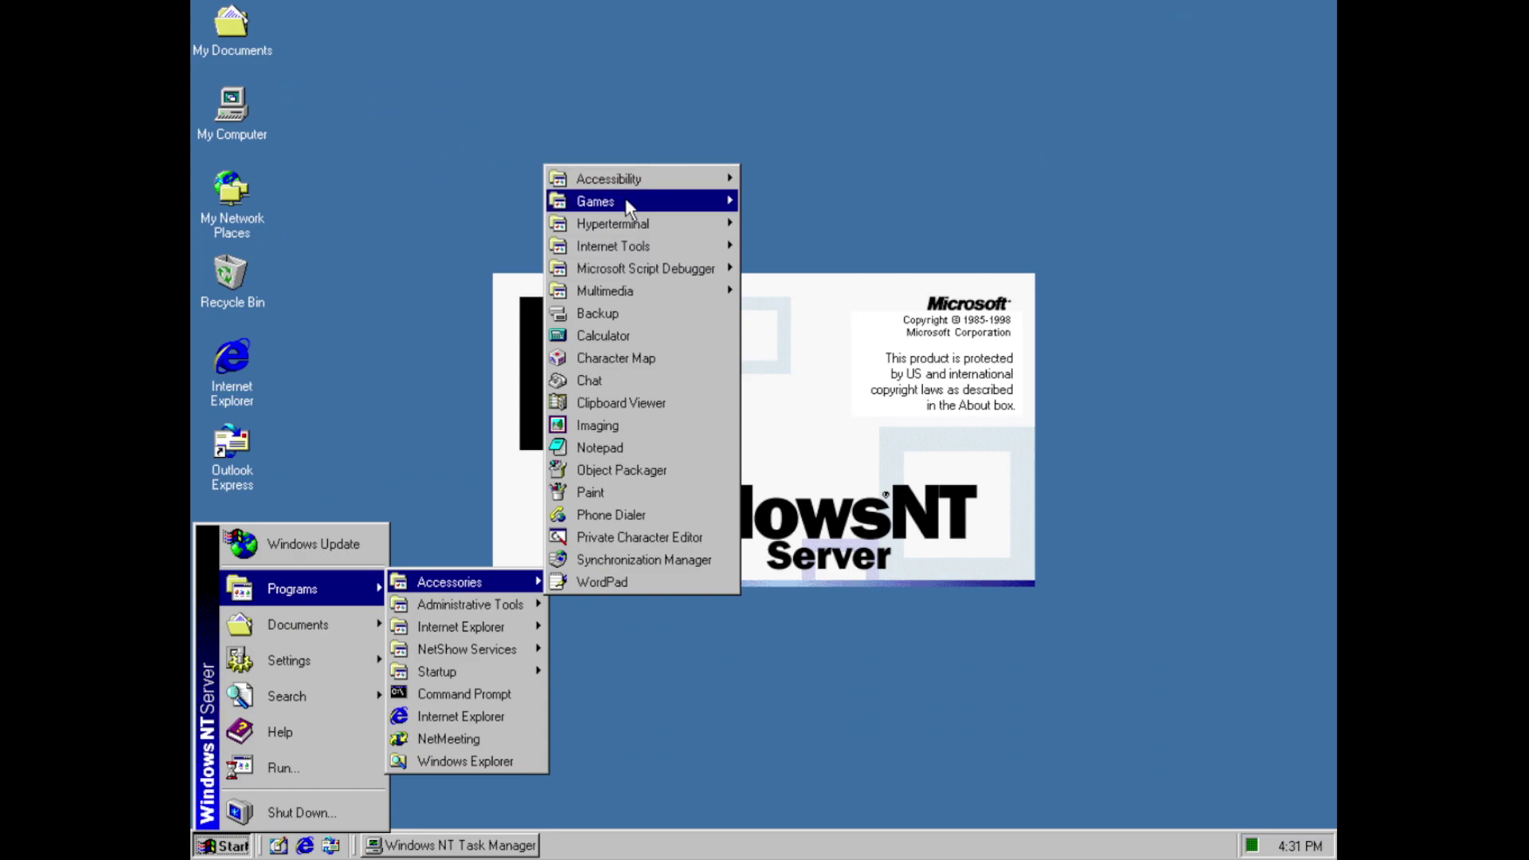
pyautogui.moveTo(637, 201)
pyautogui.click(802, 248)
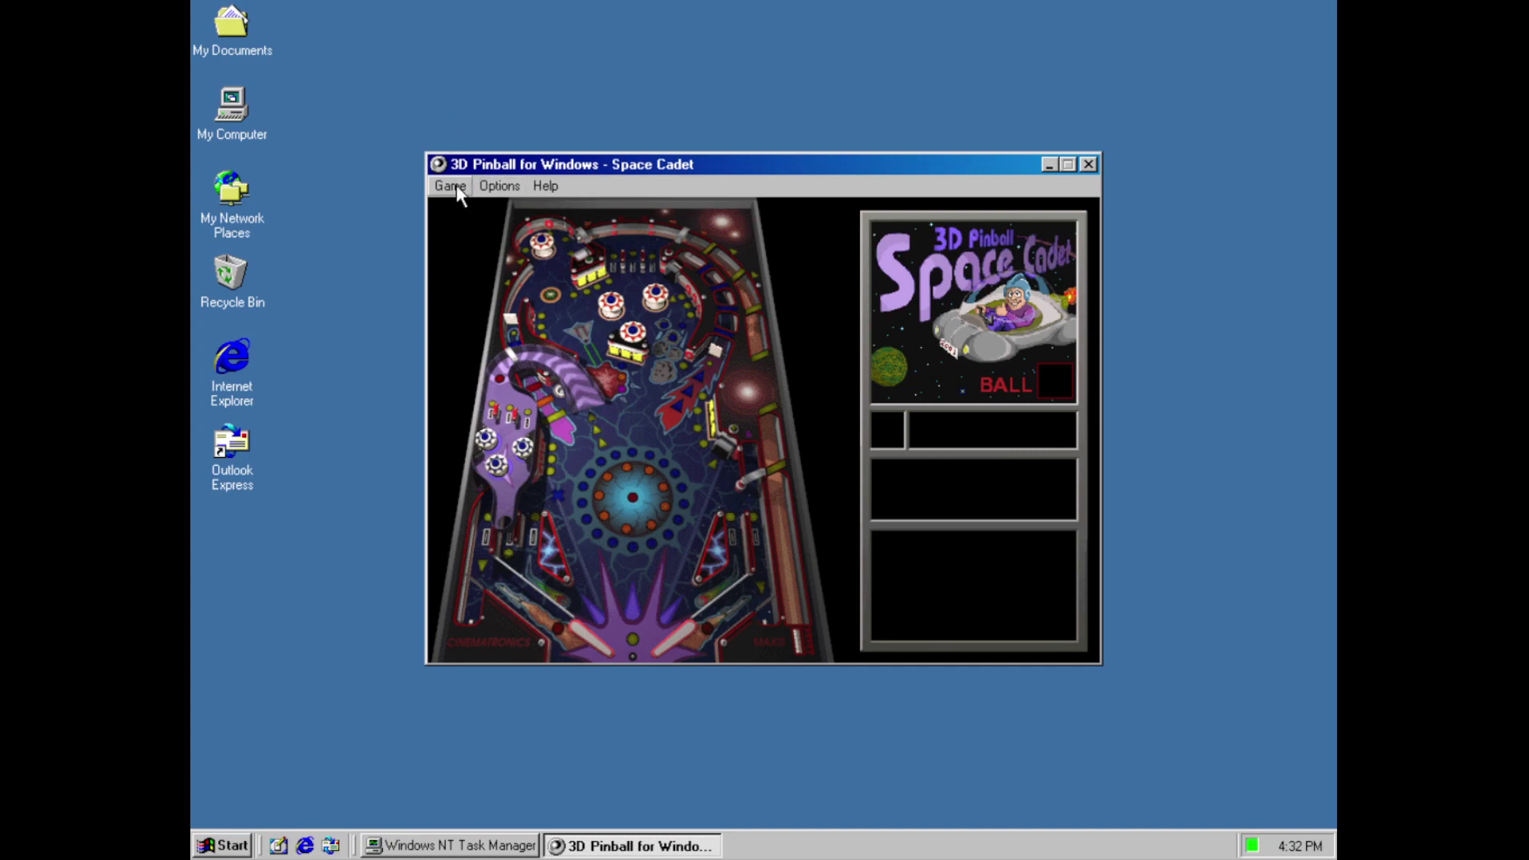
# View the About information of 3D Pinball Space Cadet, and close the game
pyautogui.click(451, 186)
pyautogui.moveTo(543, 190)
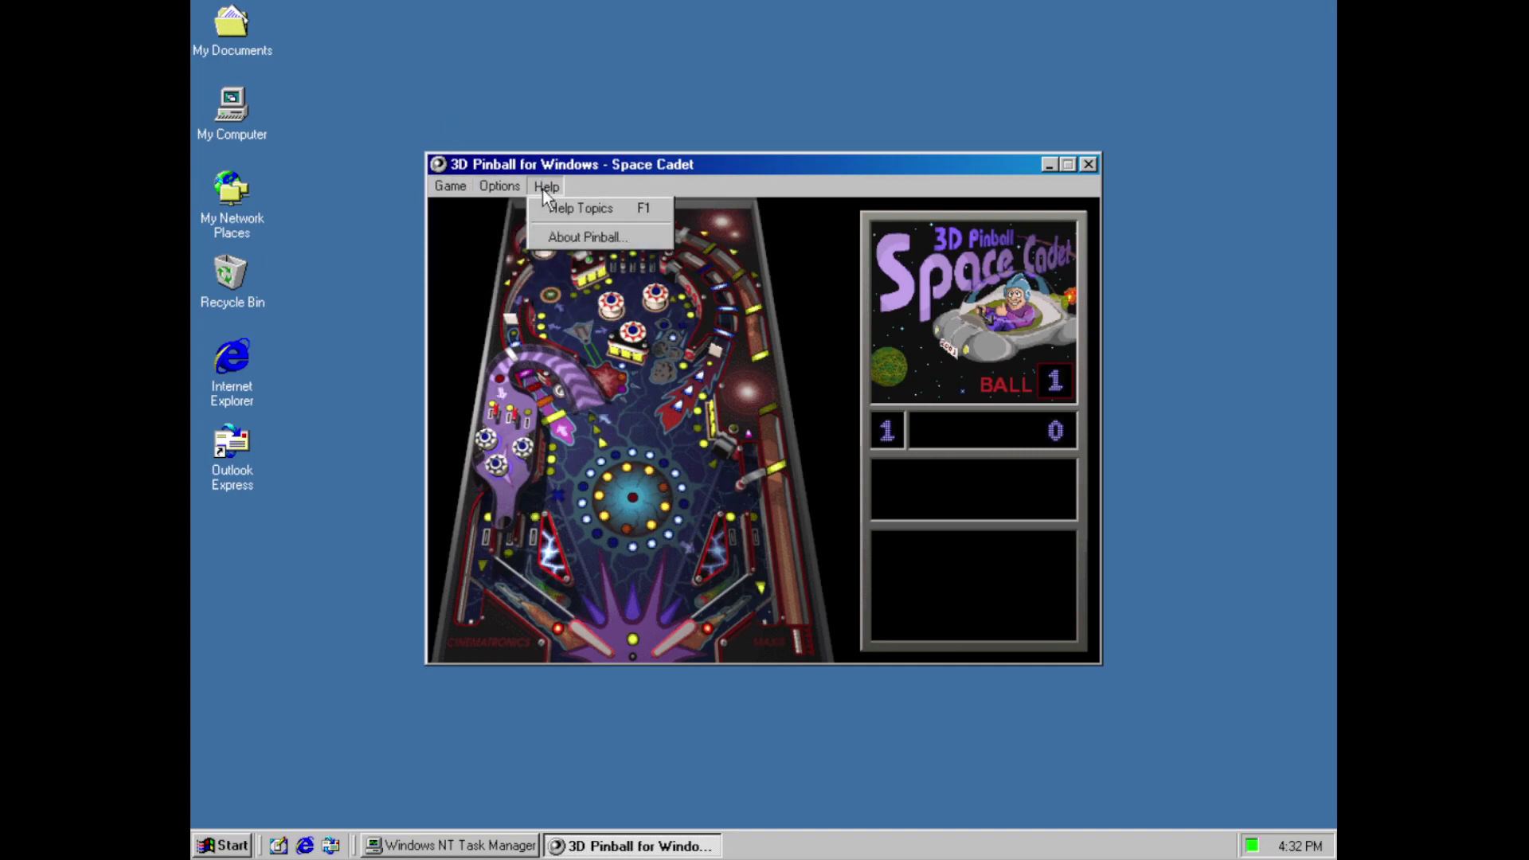
pyautogui.click(582, 236)
pyautogui.click(825, 519)
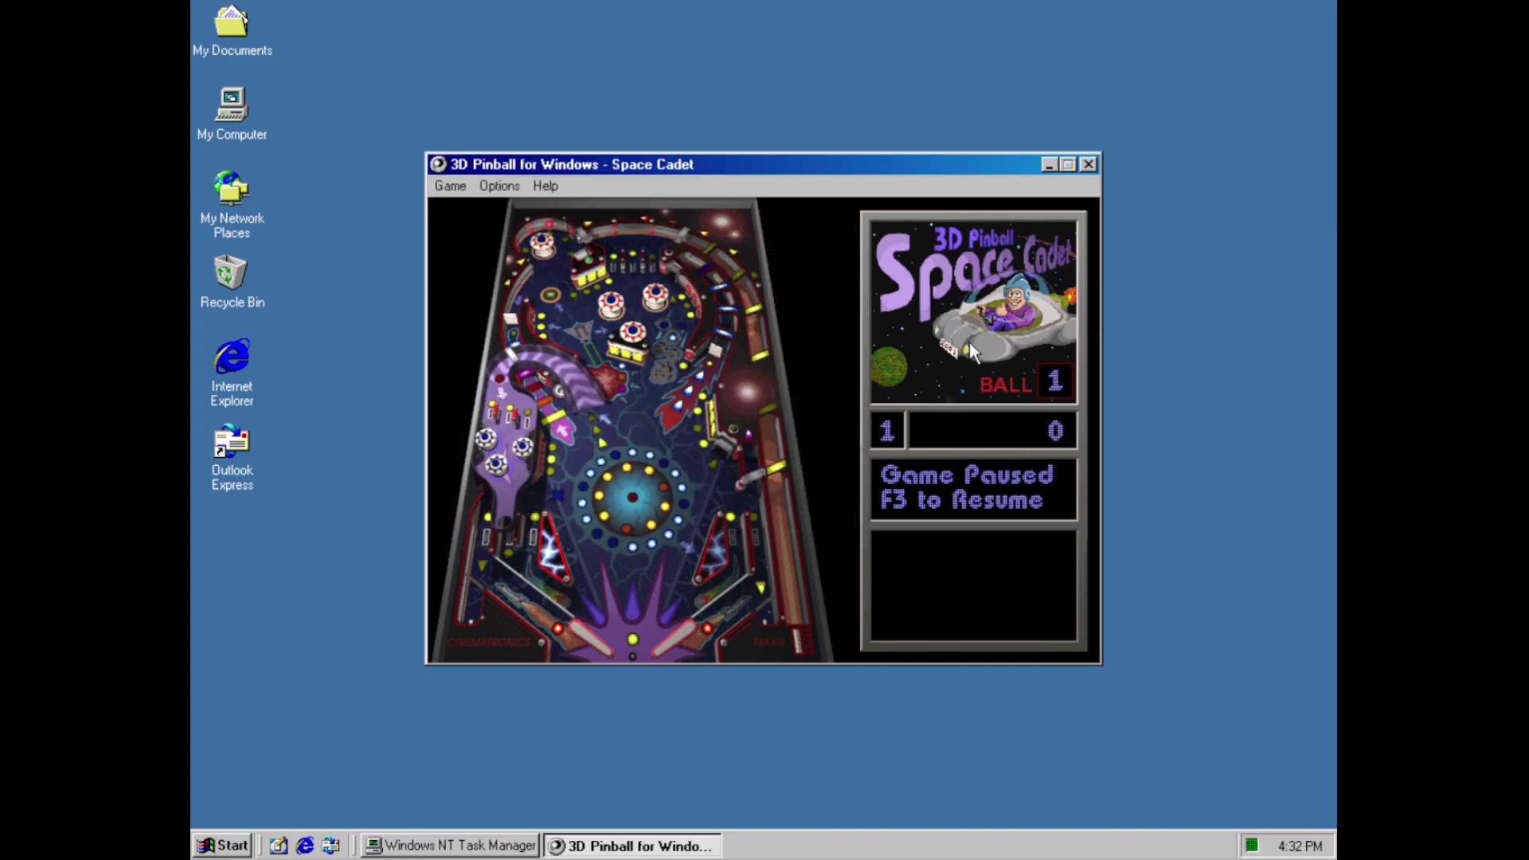
pyautogui.click(1090, 164)
# Start the Solitaire game from the bundled games
pyautogui.hotkey('ctrl', 'Escape')
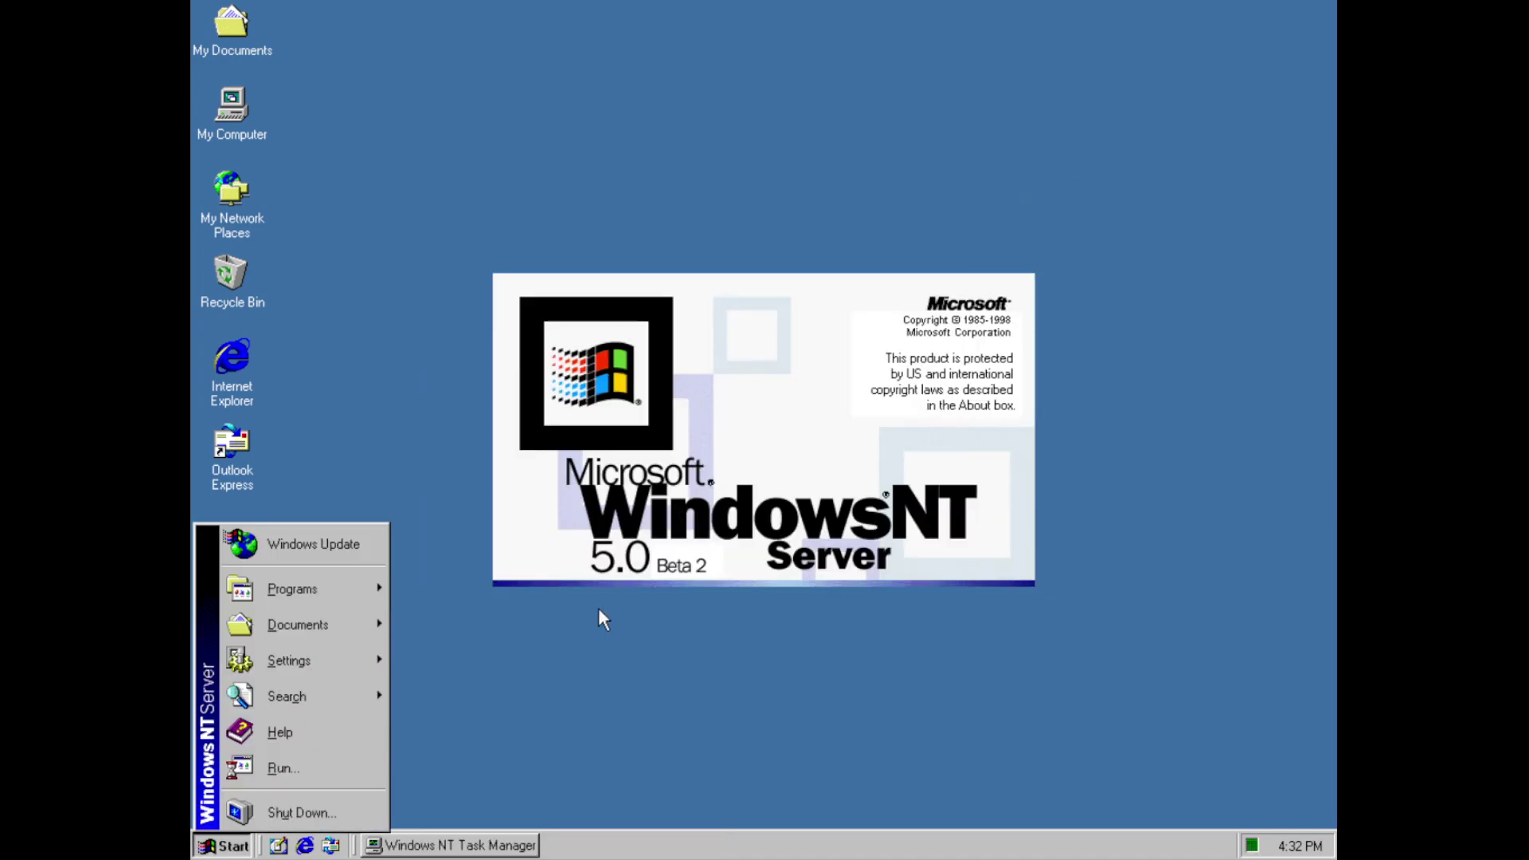
pyautogui.moveTo(375, 609)
pyautogui.moveTo(436, 589)
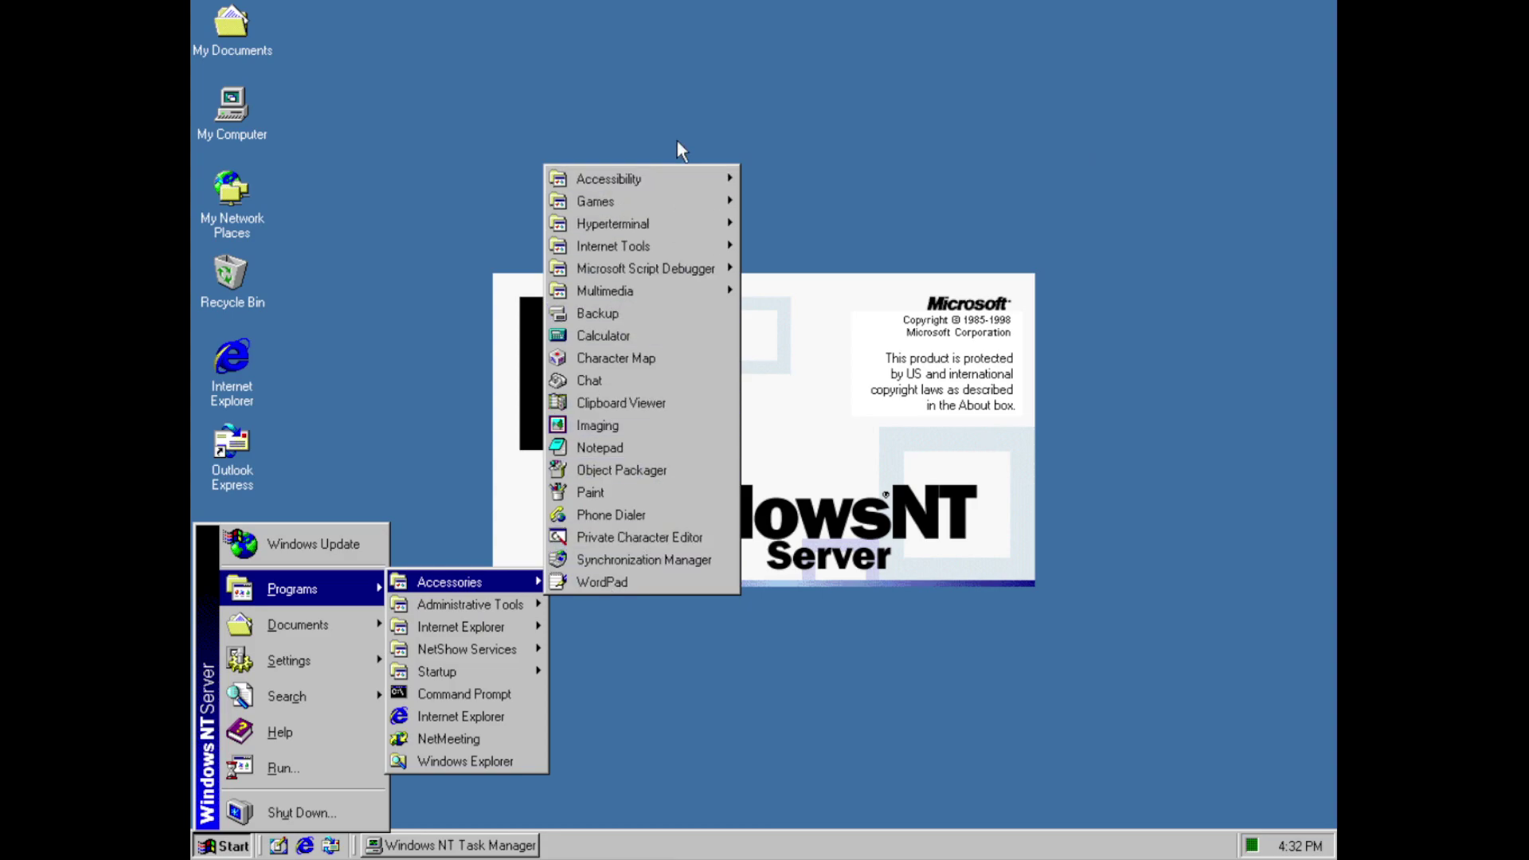
pyautogui.moveTo(682, 179)
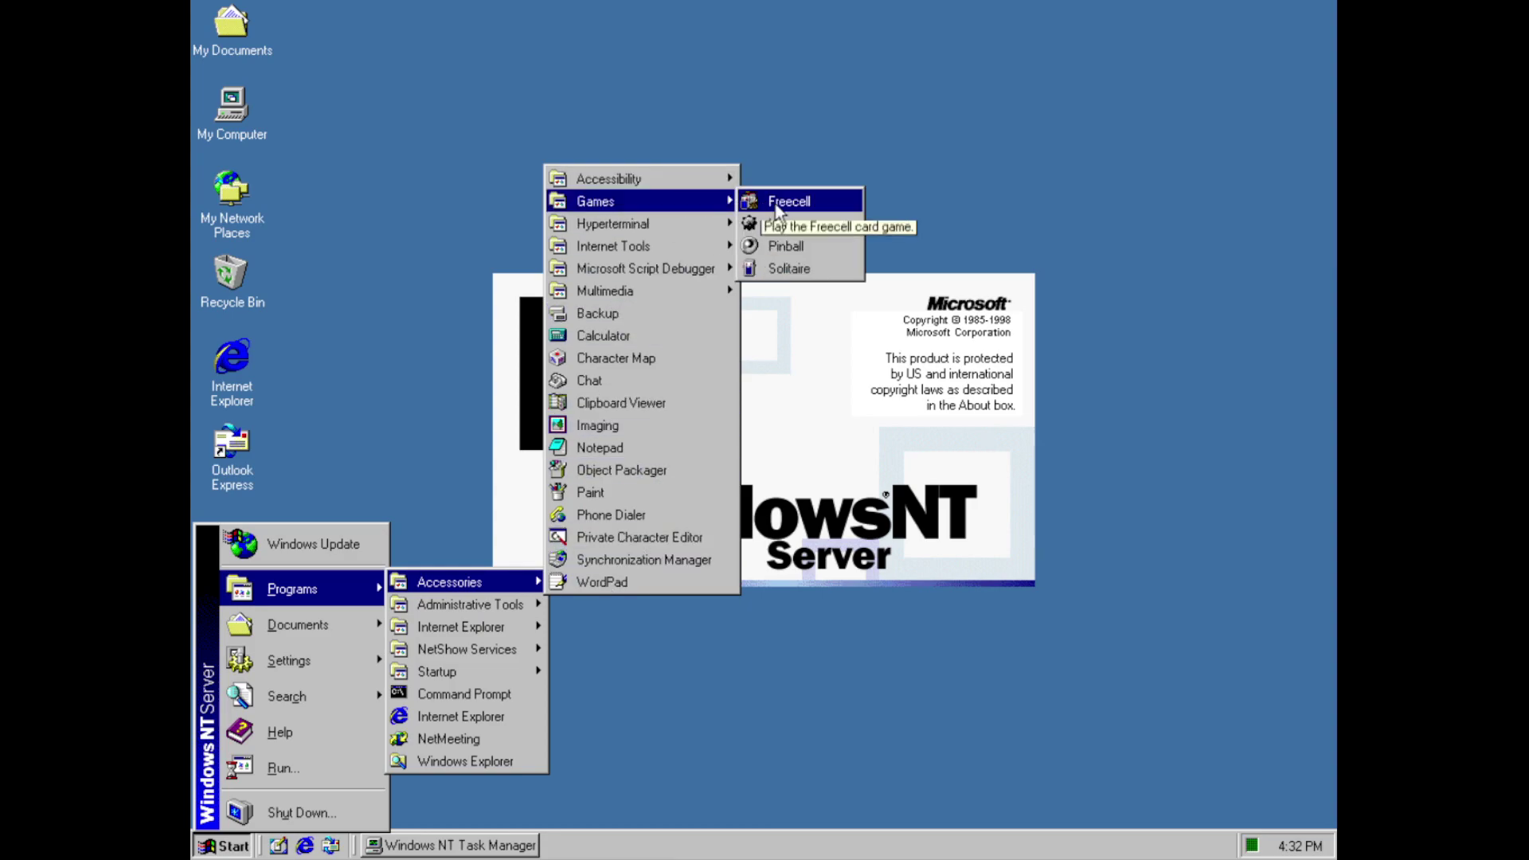
pyautogui.click(795, 265)
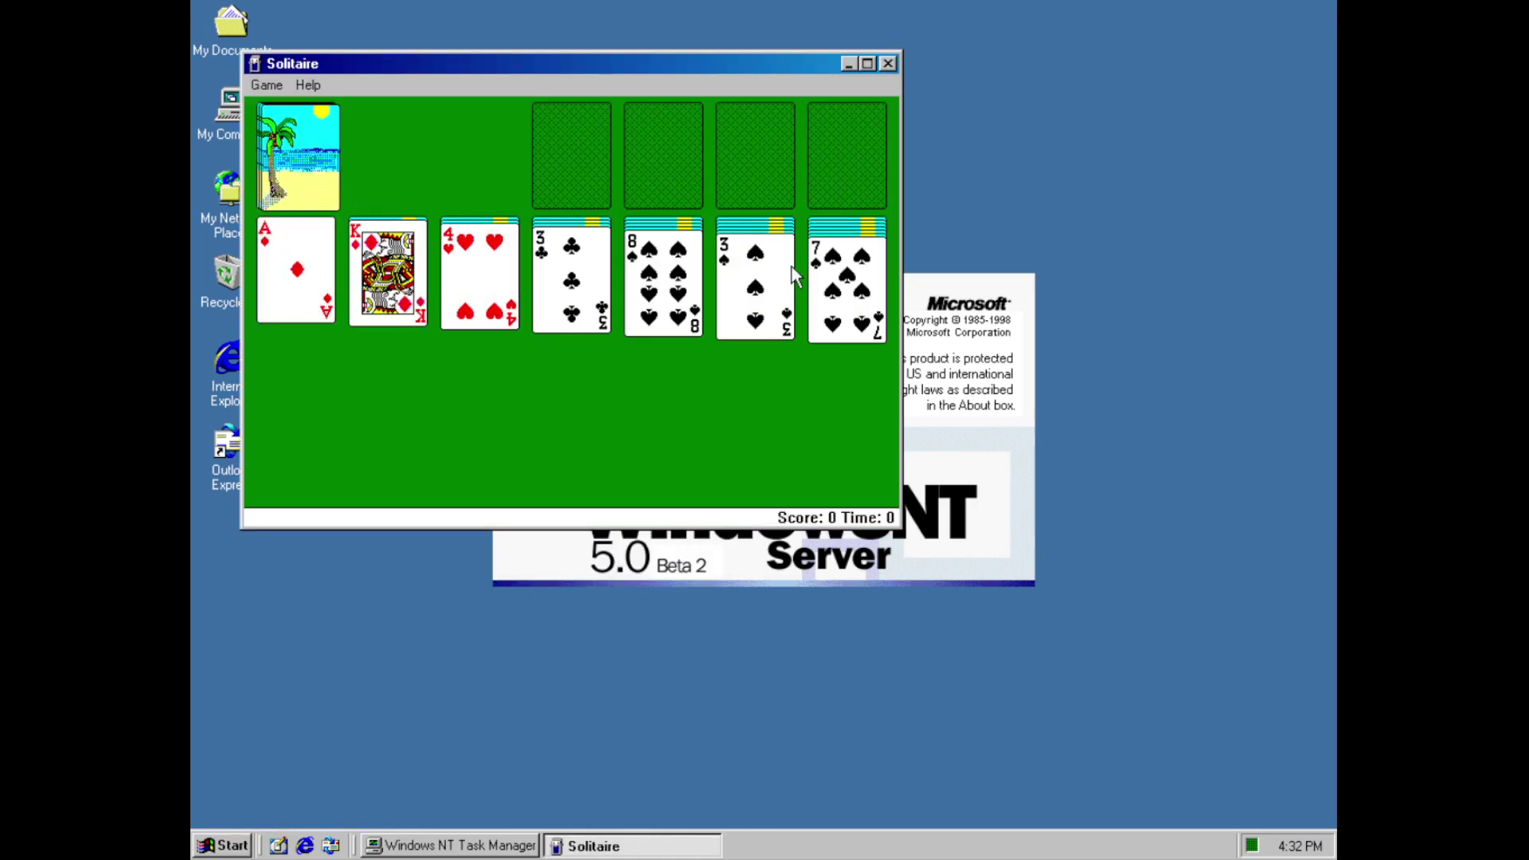
# View Solitaire's About information, and close the game
pyautogui.click(274, 93)
pyautogui.moveTo(308, 85)
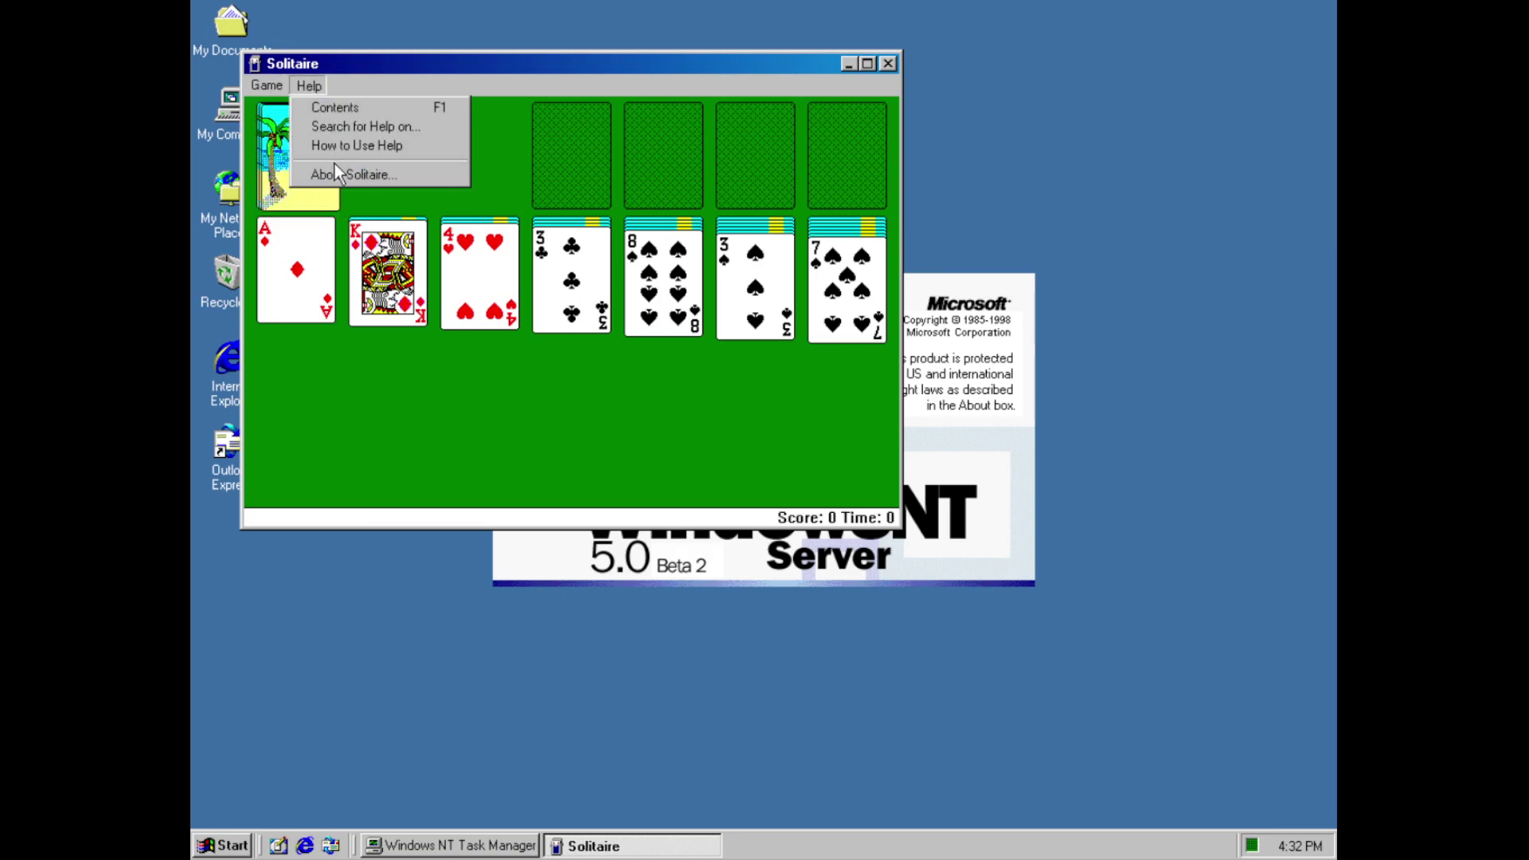
pyautogui.click(335, 167)
pyautogui.click(657, 423)
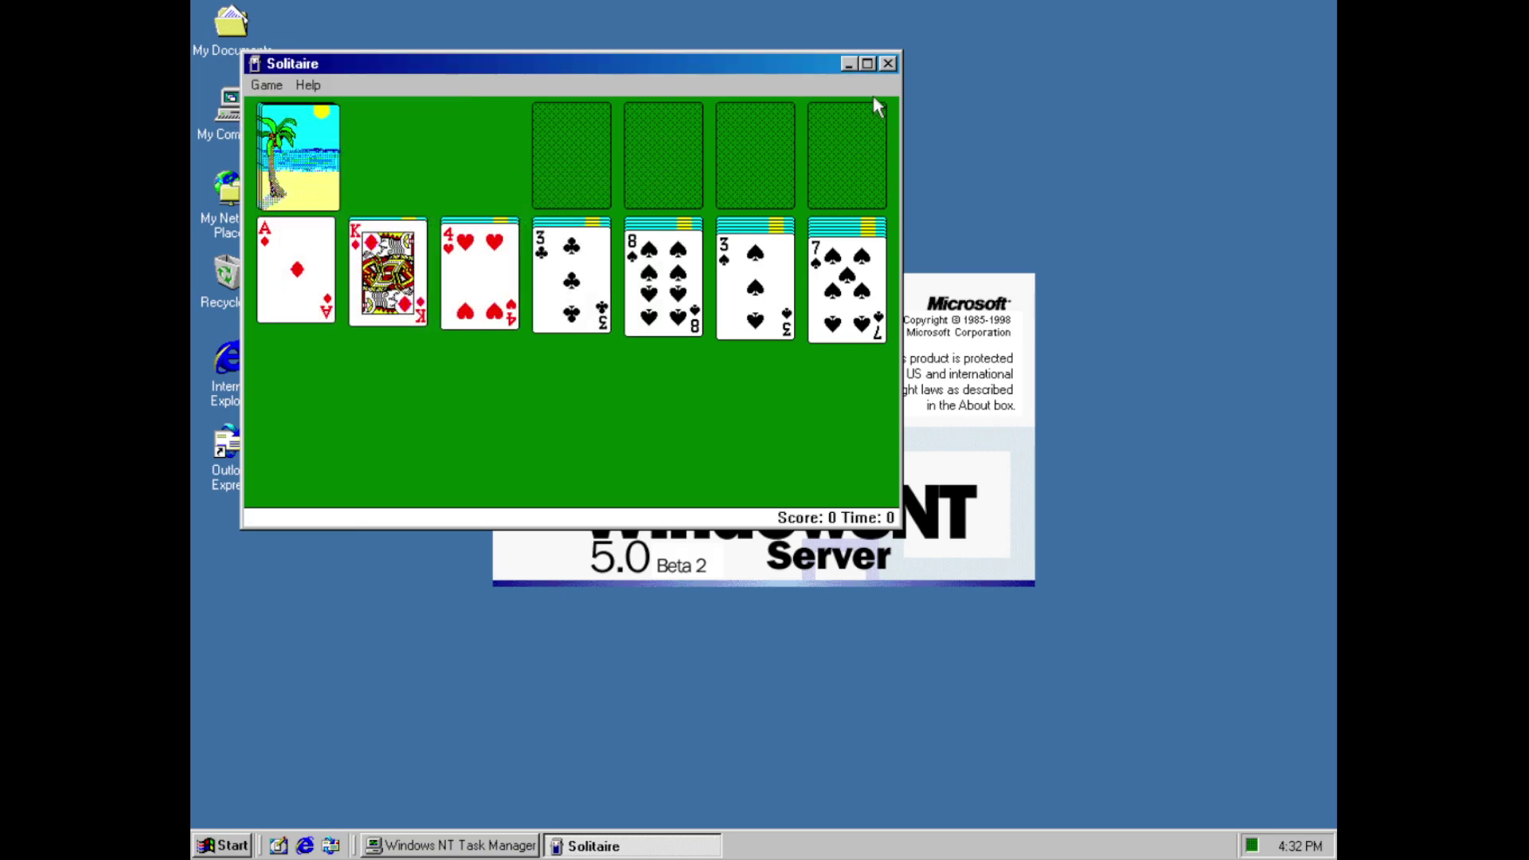
pyautogui.click(888, 63)
# Start HyperTerminal from the accessories and get past its startup prompts
pyautogui.press('super')
pyautogui.moveTo(351, 590)
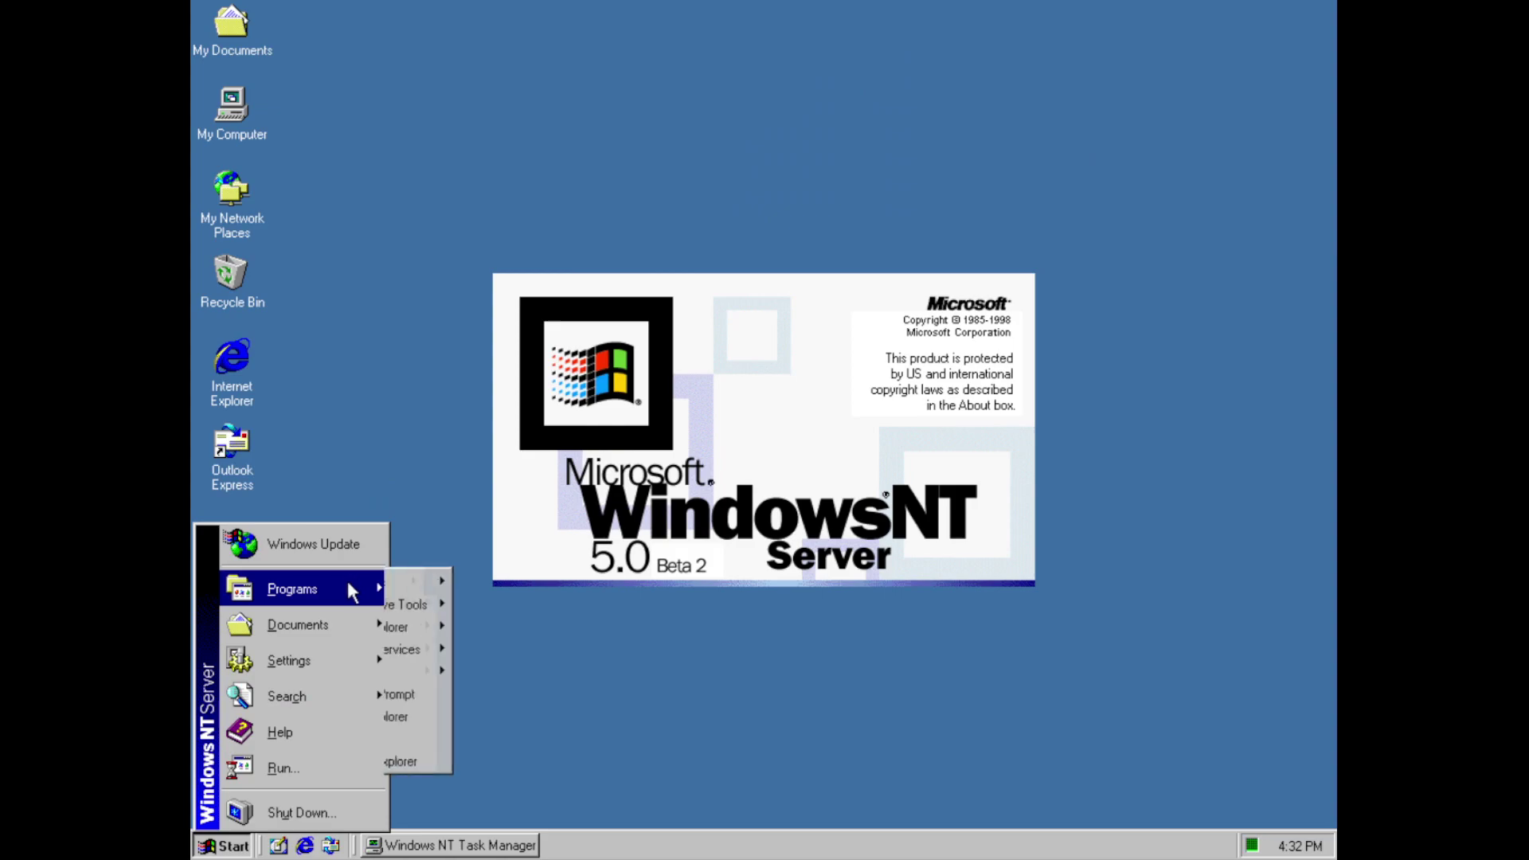
pyautogui.moveTo(446, 583)
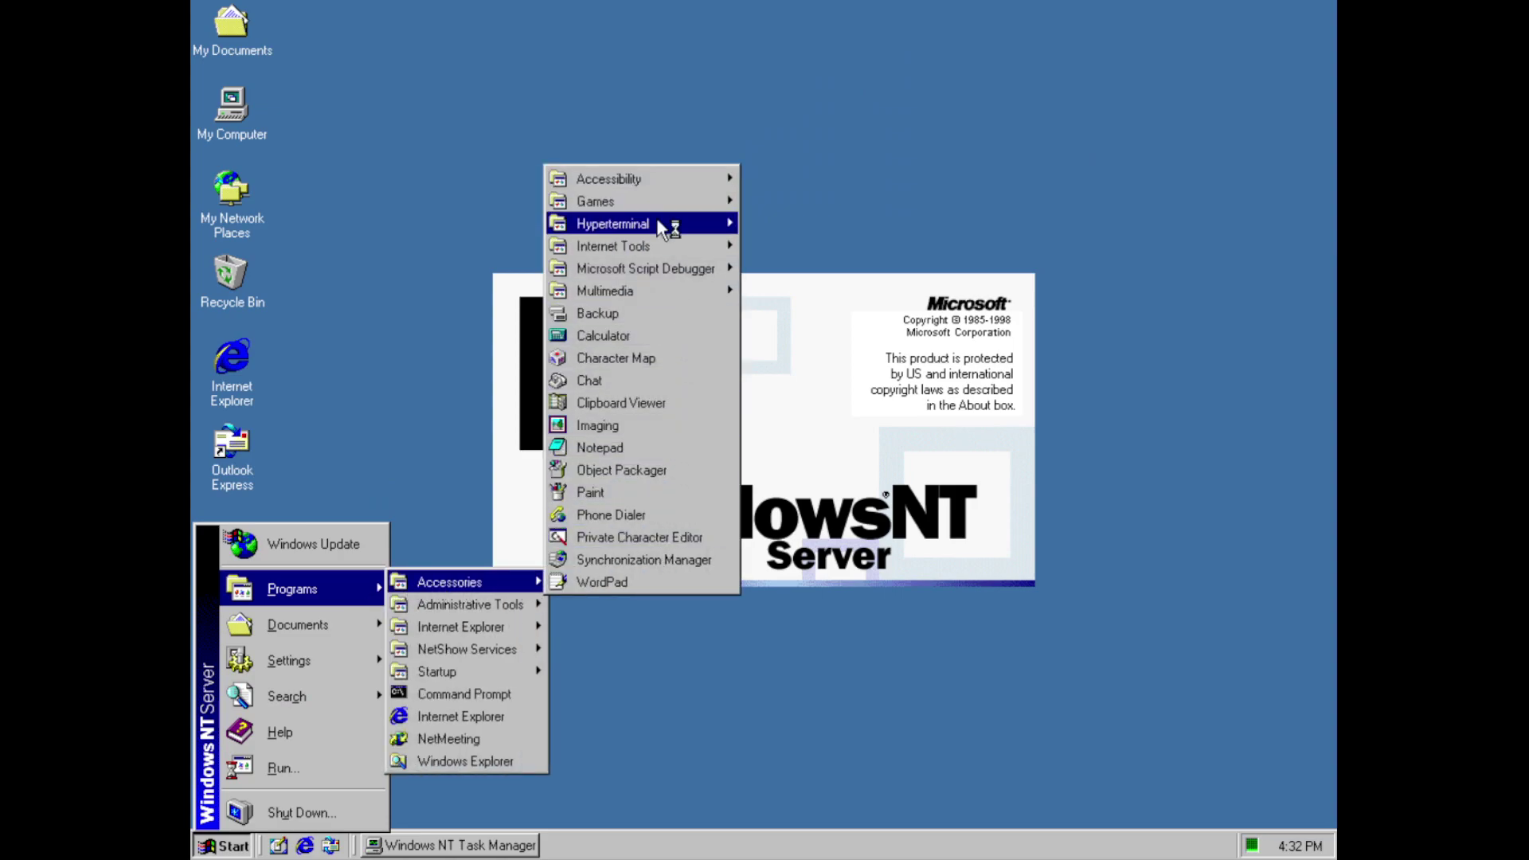
pyautogui.moveTo(658, 224)
pyautogui.click(785, 216)
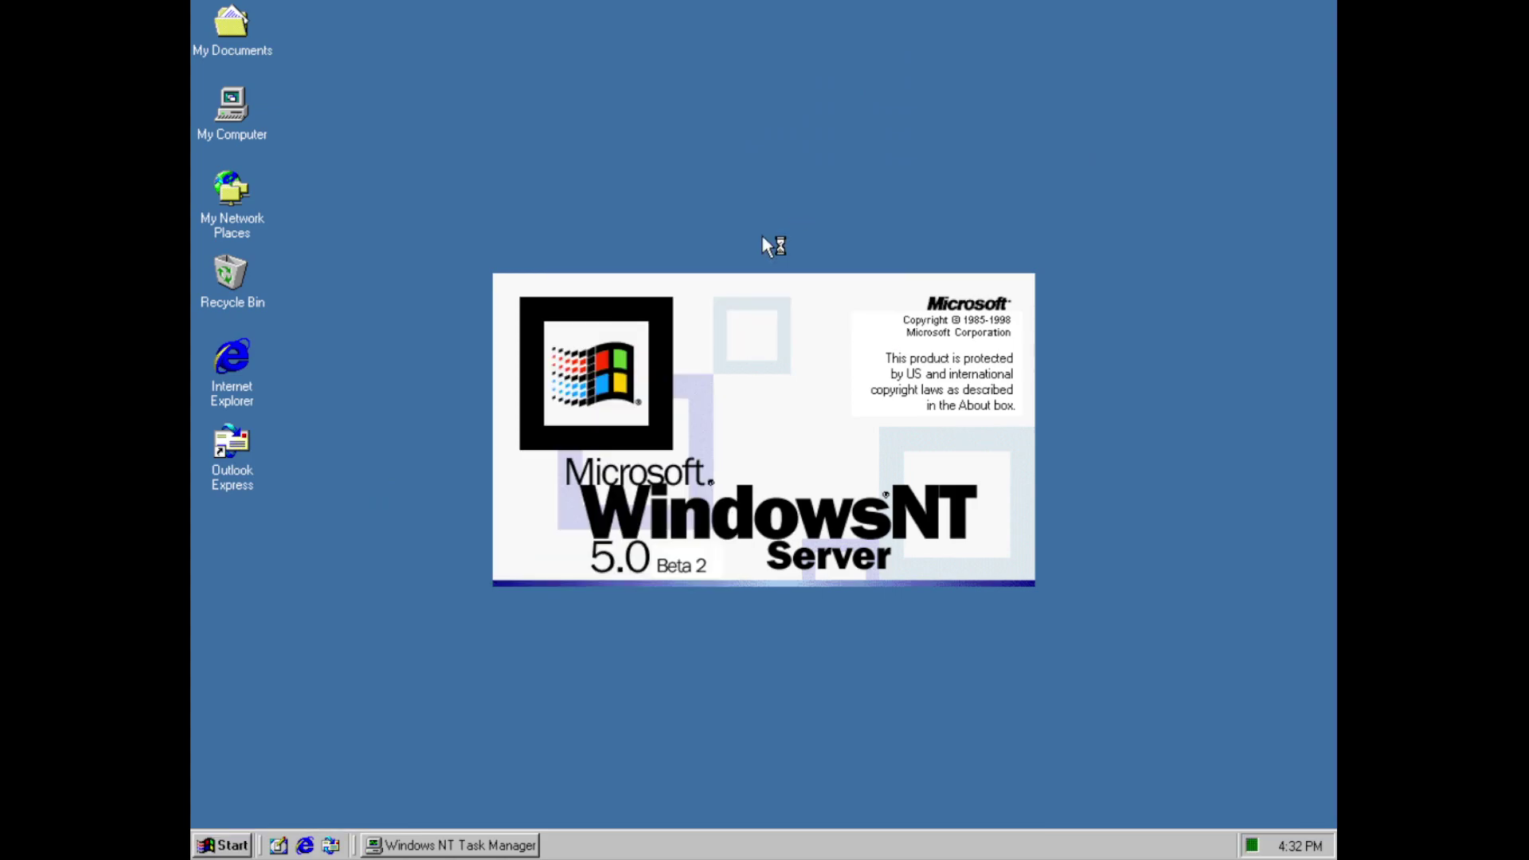
pyautogui.click(789, 476)
pyautogui.click(783, 481)
pyautogui.click(790, 561)
pyautogui.click(785, 566)
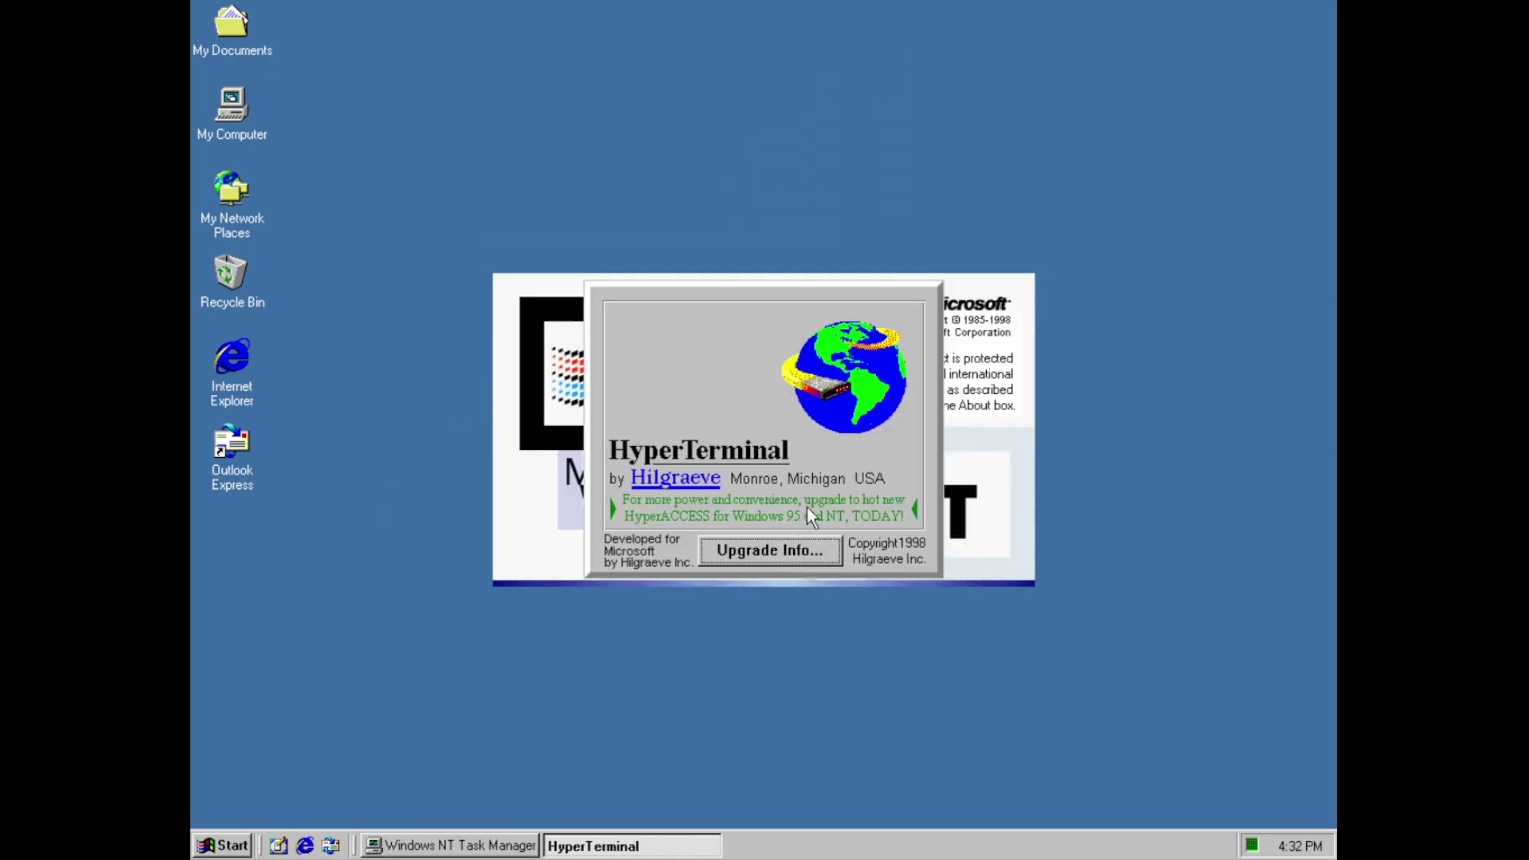
# Look through the icons offered for a new HyperTerminal connection, and cancel the connection description
pyautogui.moveTo(685, 470); pyautogui.dragTo(868, 476)
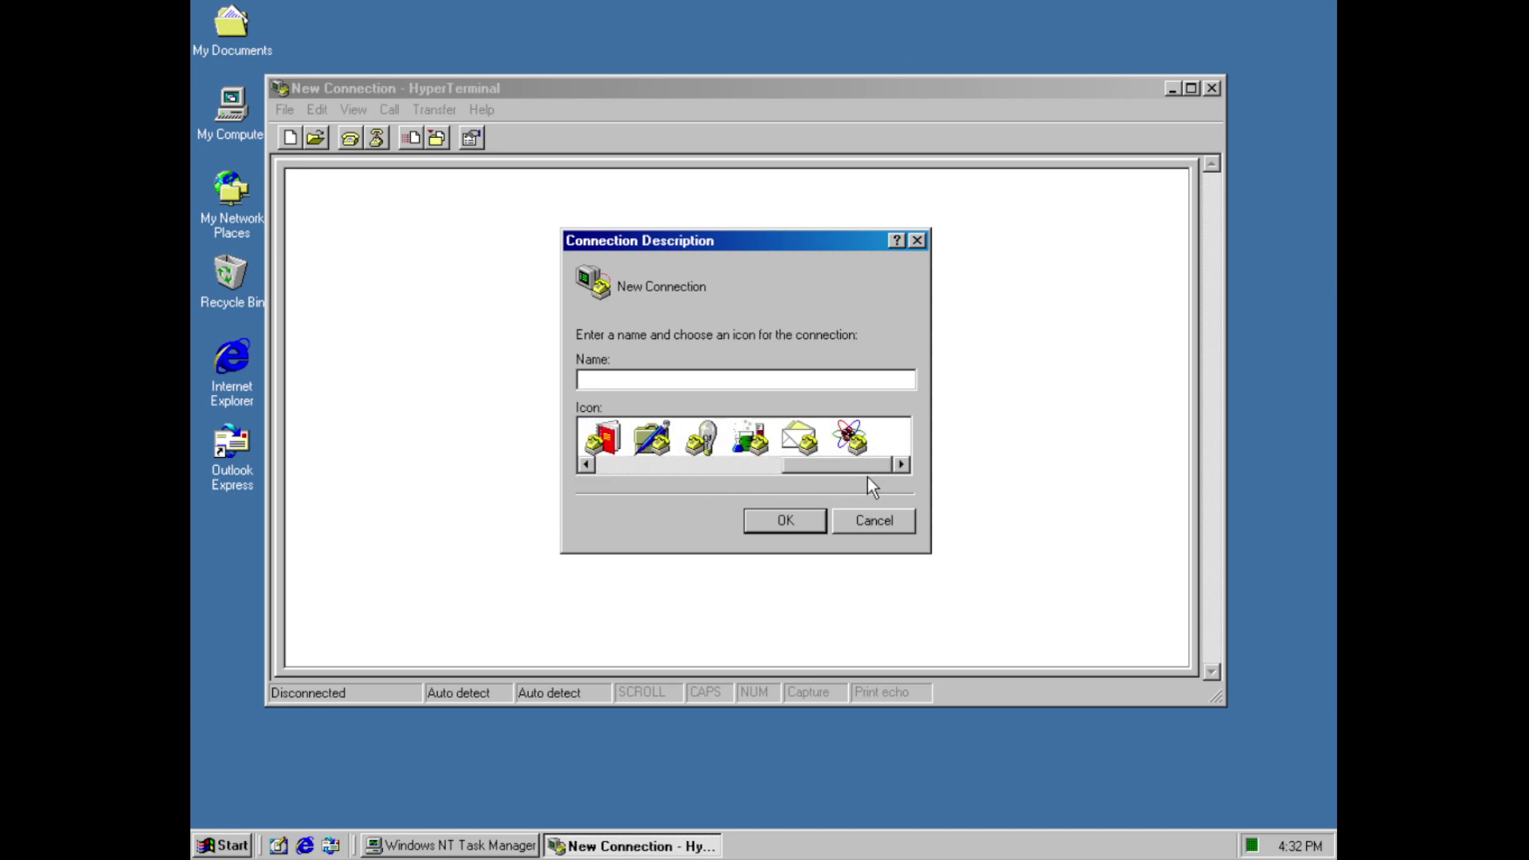
pyautogui.click(875, 524)
pyautogui.click(285, 113)
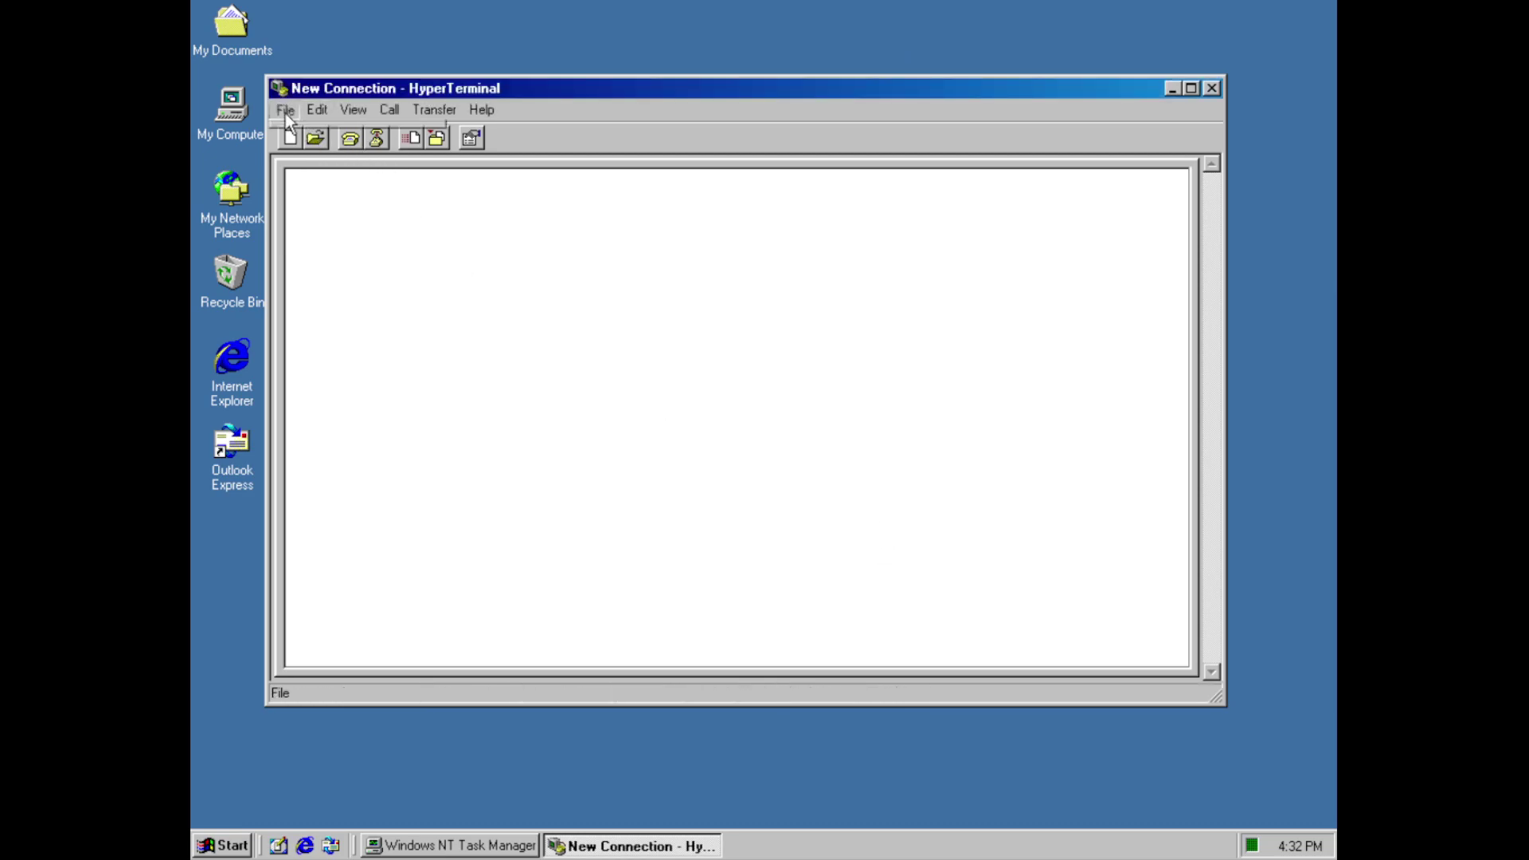
pyautogui.click(512, 184)
pyautogui.moveTo(512, 184); pyautogui.dragTo(491, 137)
# View the upgrade information in HyperTerminal's About dialog, and close HyperTerminal
pyautogui.click(483, 109)
pyautogui.click(494, 159)
pyautogui.click(777, 590)
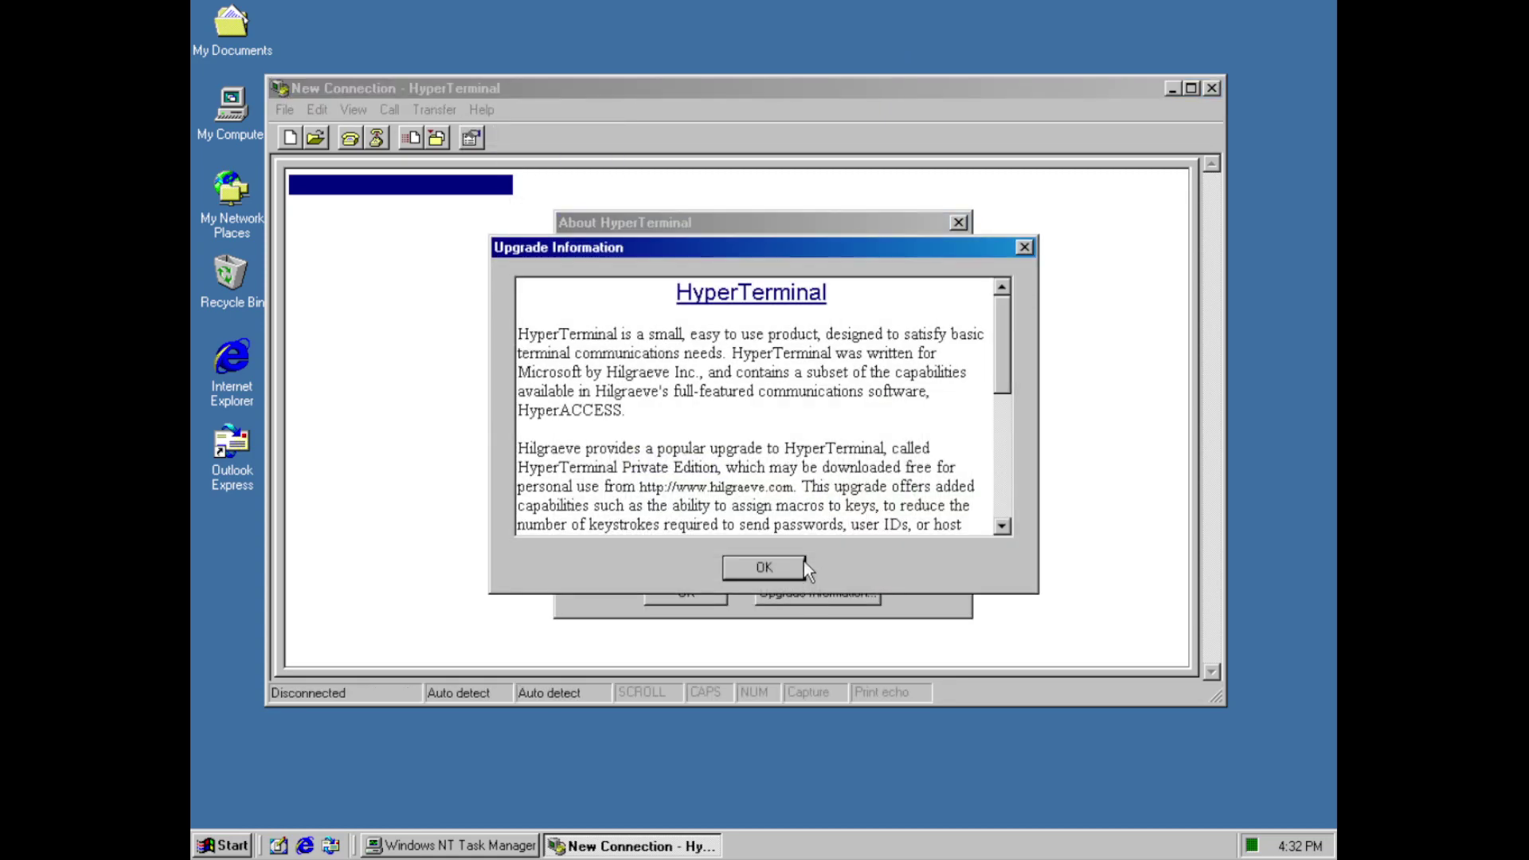
pyautogui.click(801, 562)
pyautogui.click(705, 594)
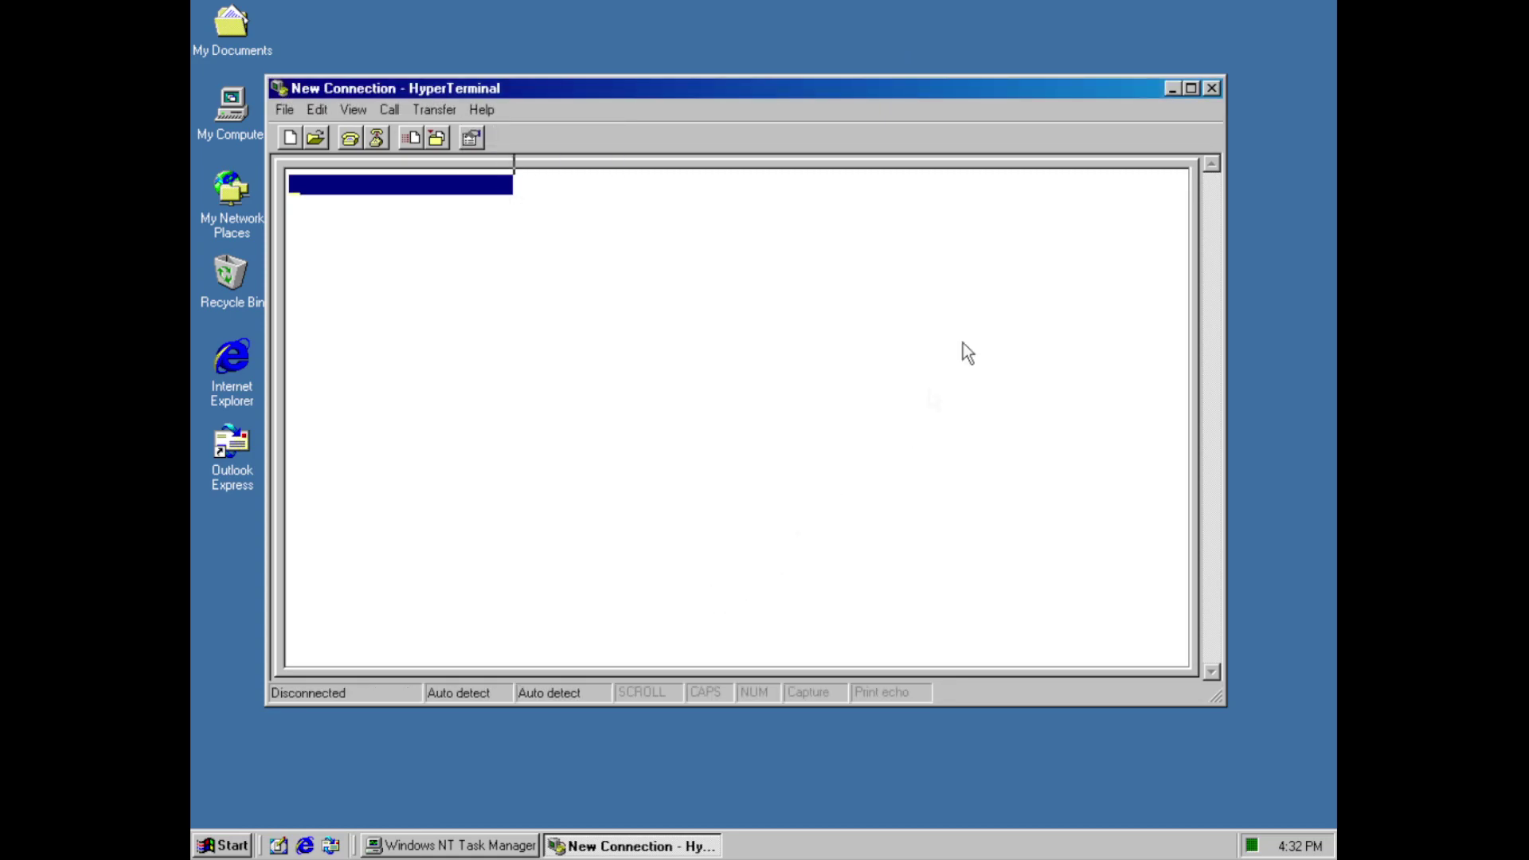
pyautogui.click(1211, 87)
# Start the Internet Connection Wizard from the accessories' Internet tools
pyautogui.click(222, 845)
pyautogui.moveTo(313, 581)
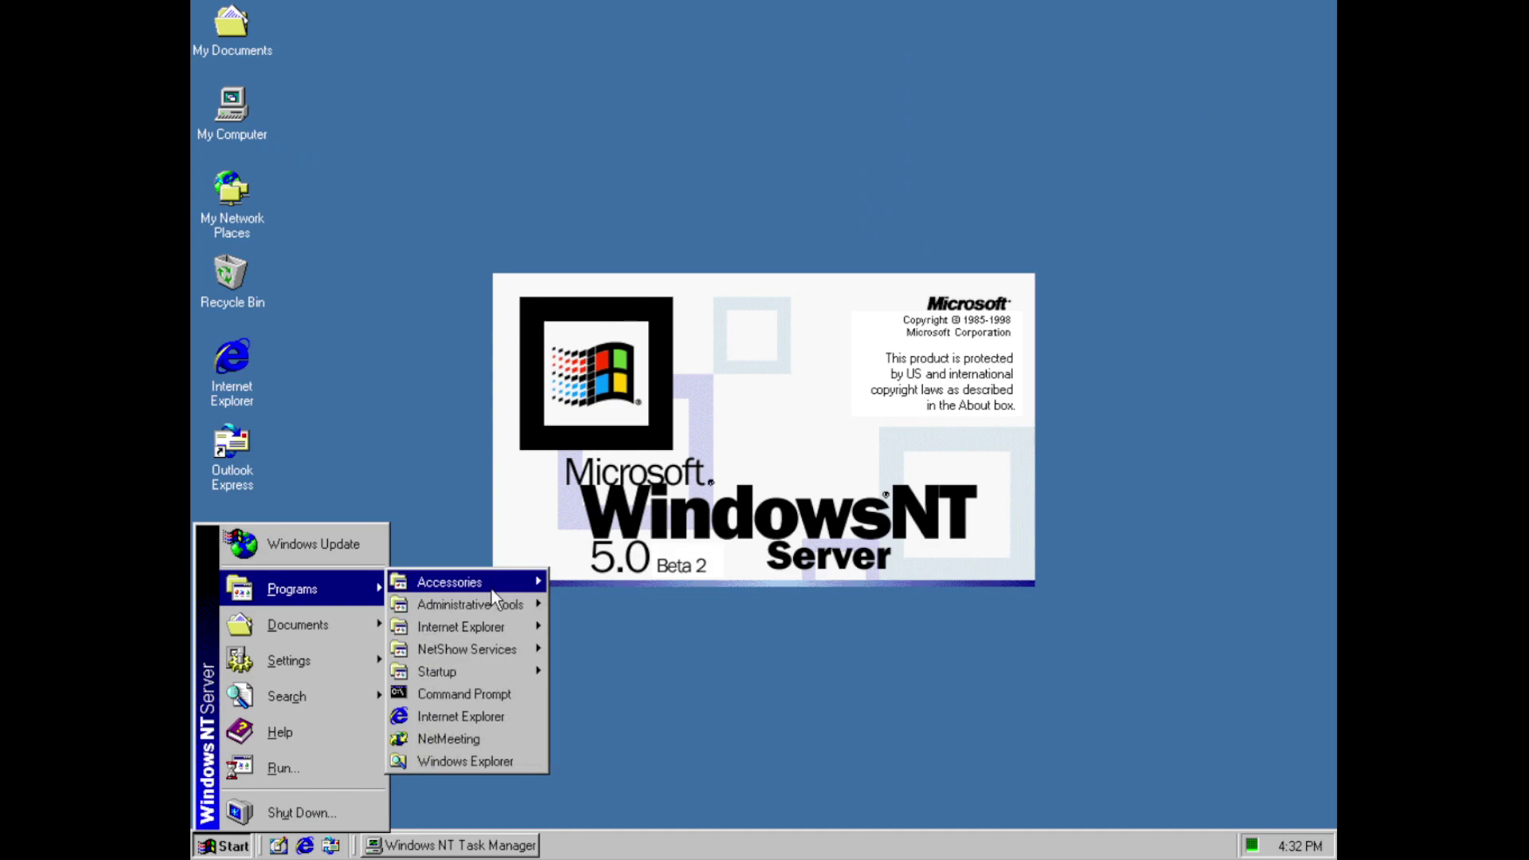
pyautogui.moveTo(491, 590)
pyautogui.moveTo(693, 231)
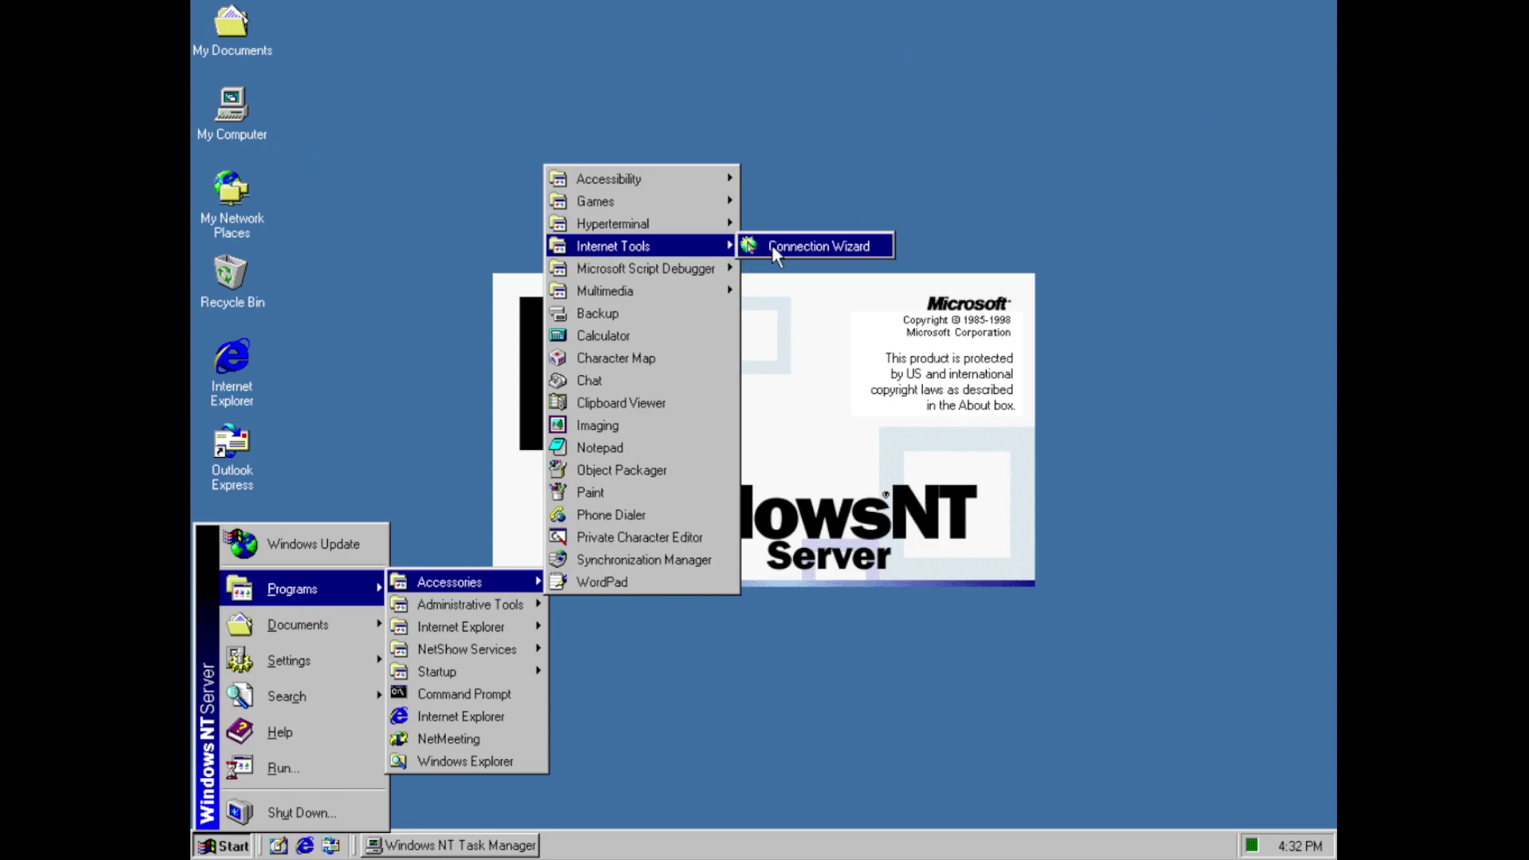
pyautogui.click(758, 245)
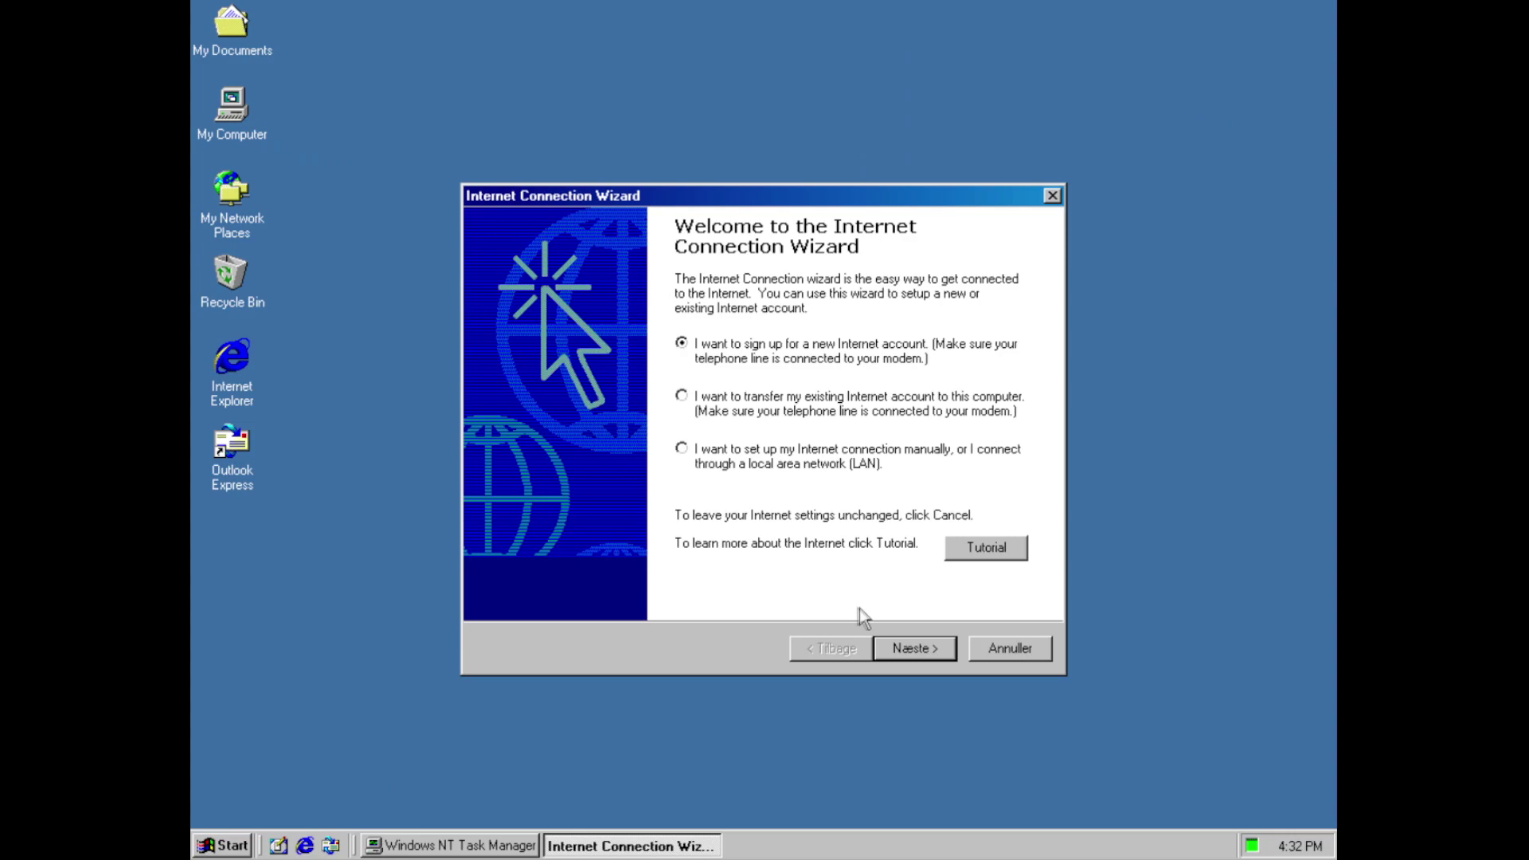
# Look at the wizard's manual or local area network setup page, and close the wizard without finishing it
pyautogui.click(900, 651)
pyautogui.click(748, 469)
pyautogui.click(1023, 652)
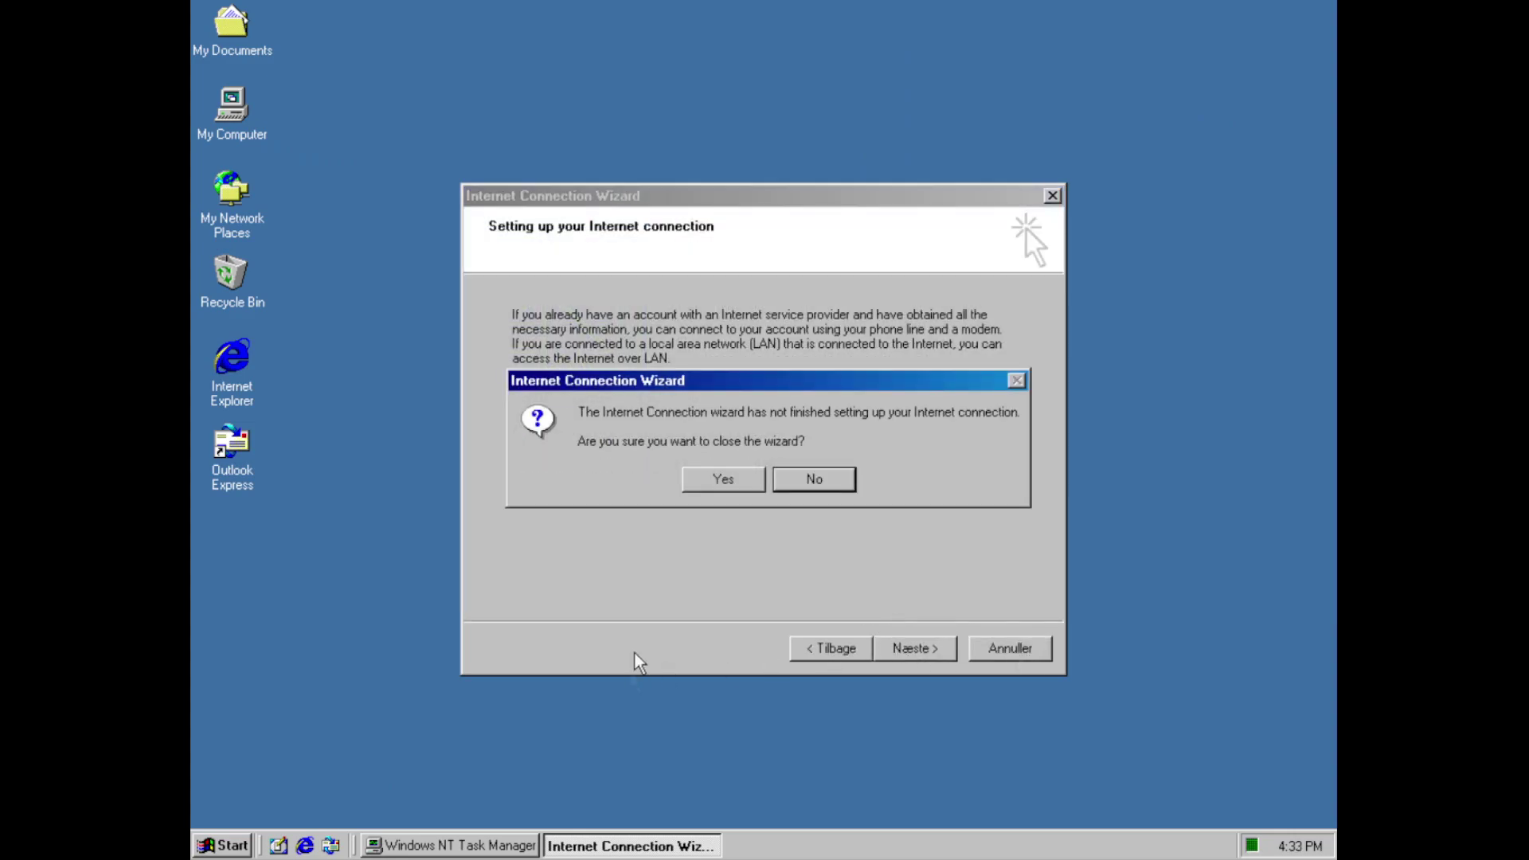
pyautogui.click(721, 481)
# Launch Internet Explorer and try signing up for a new Internet account in the Internet Connection Wizard
pyautogui.doubleClick(217, 352)
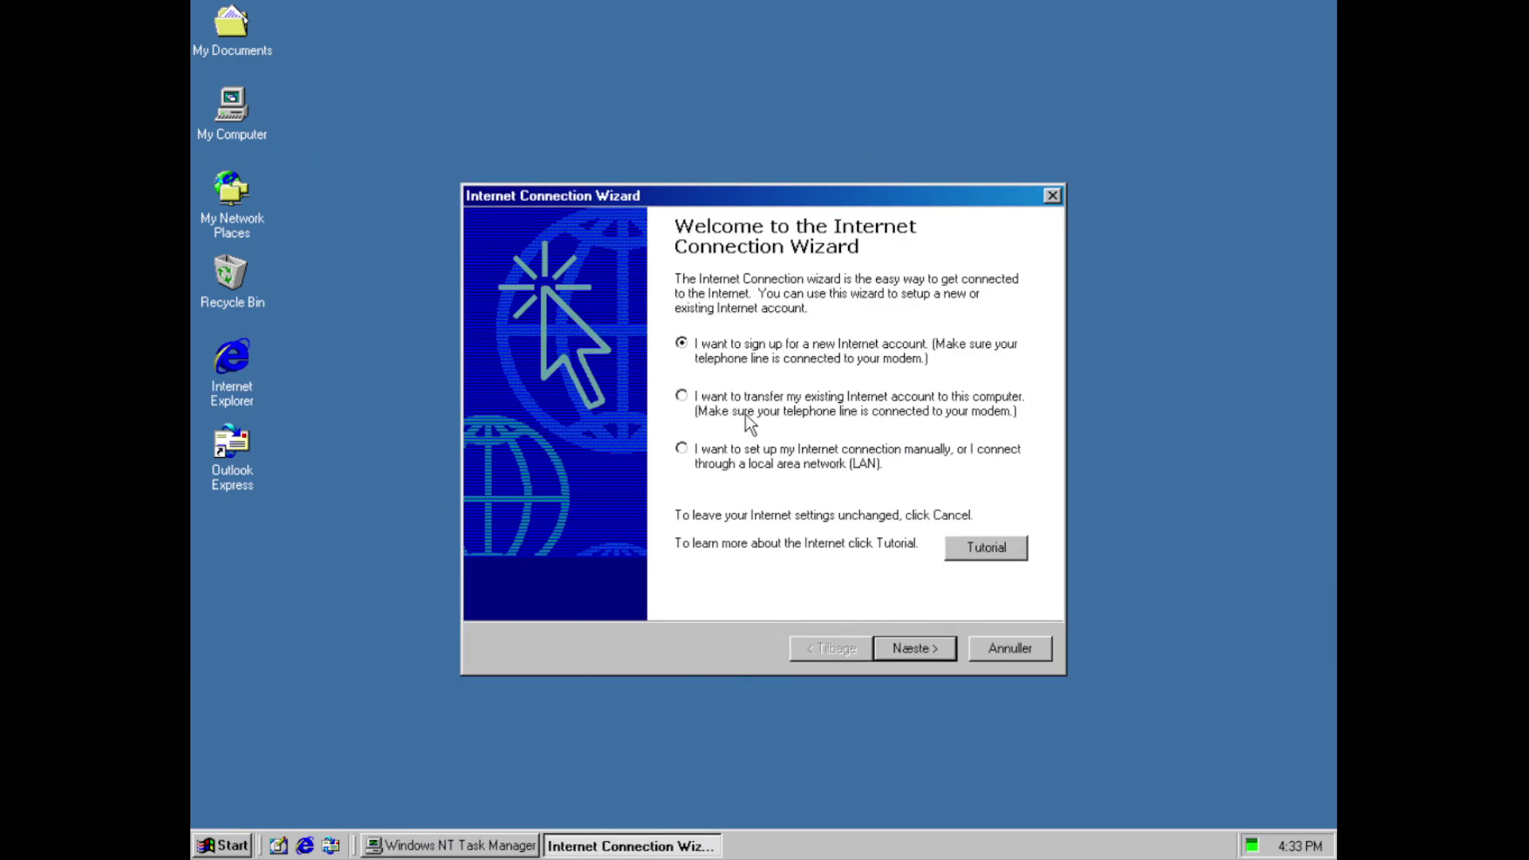
pyautogui.click(916, 647)
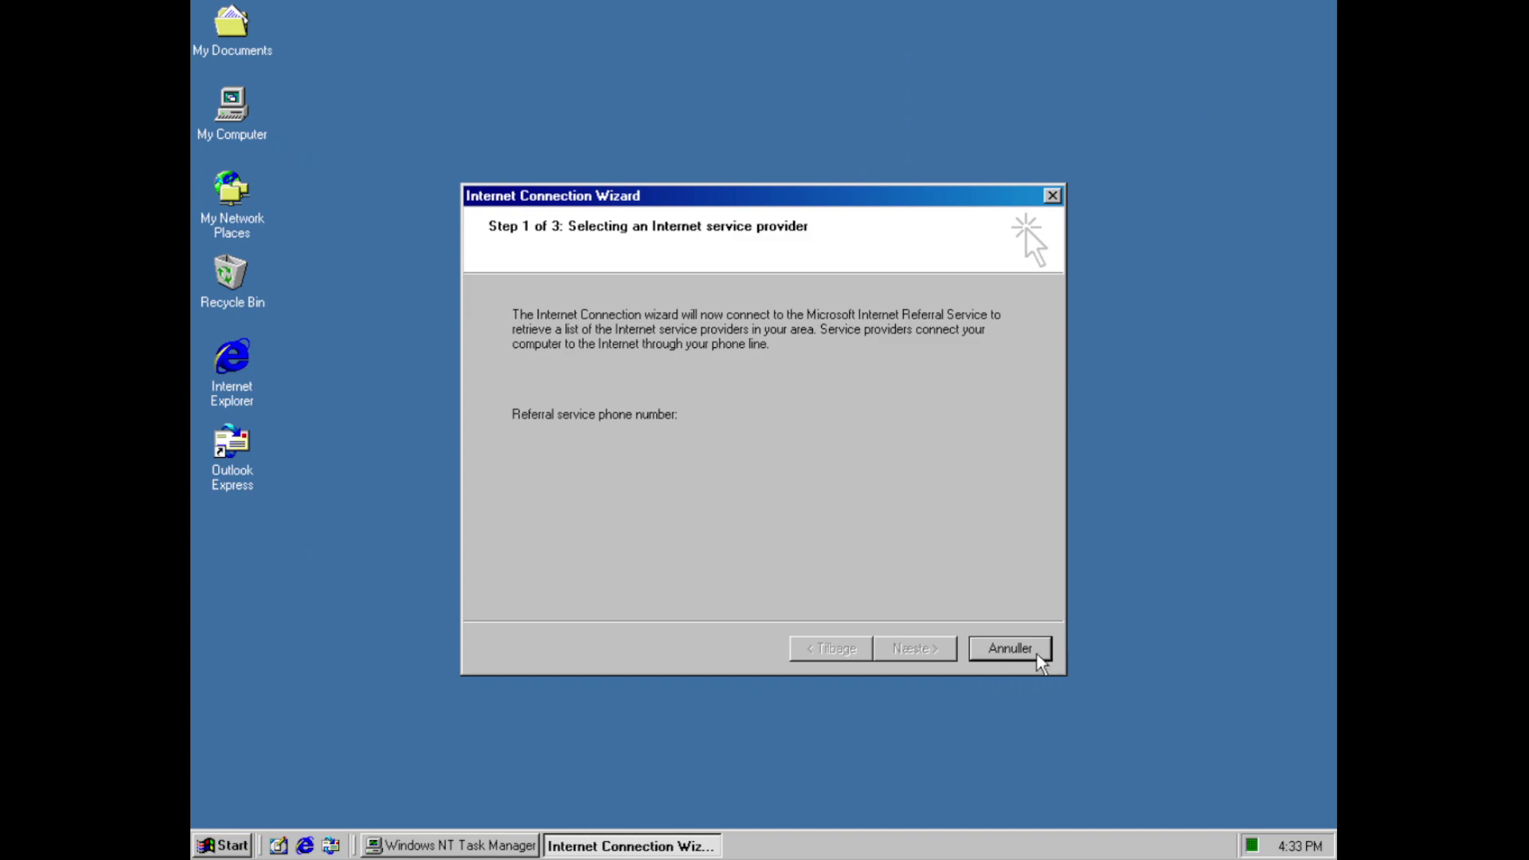
pyautogui.click(222, 845)
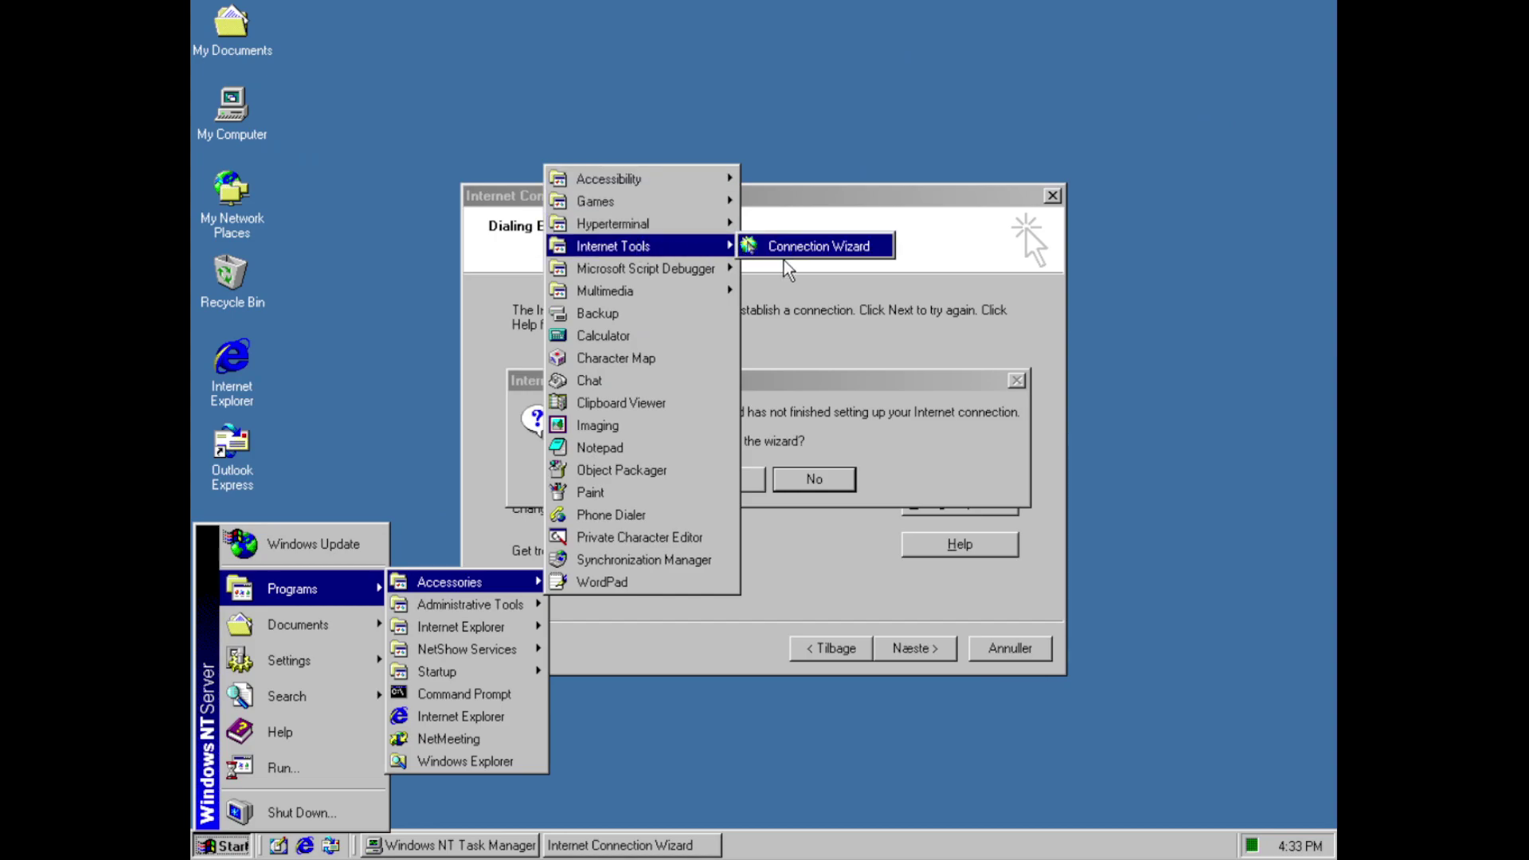
pyautogui.moveTo(717, 269)
pyautogui.click(769, 326)
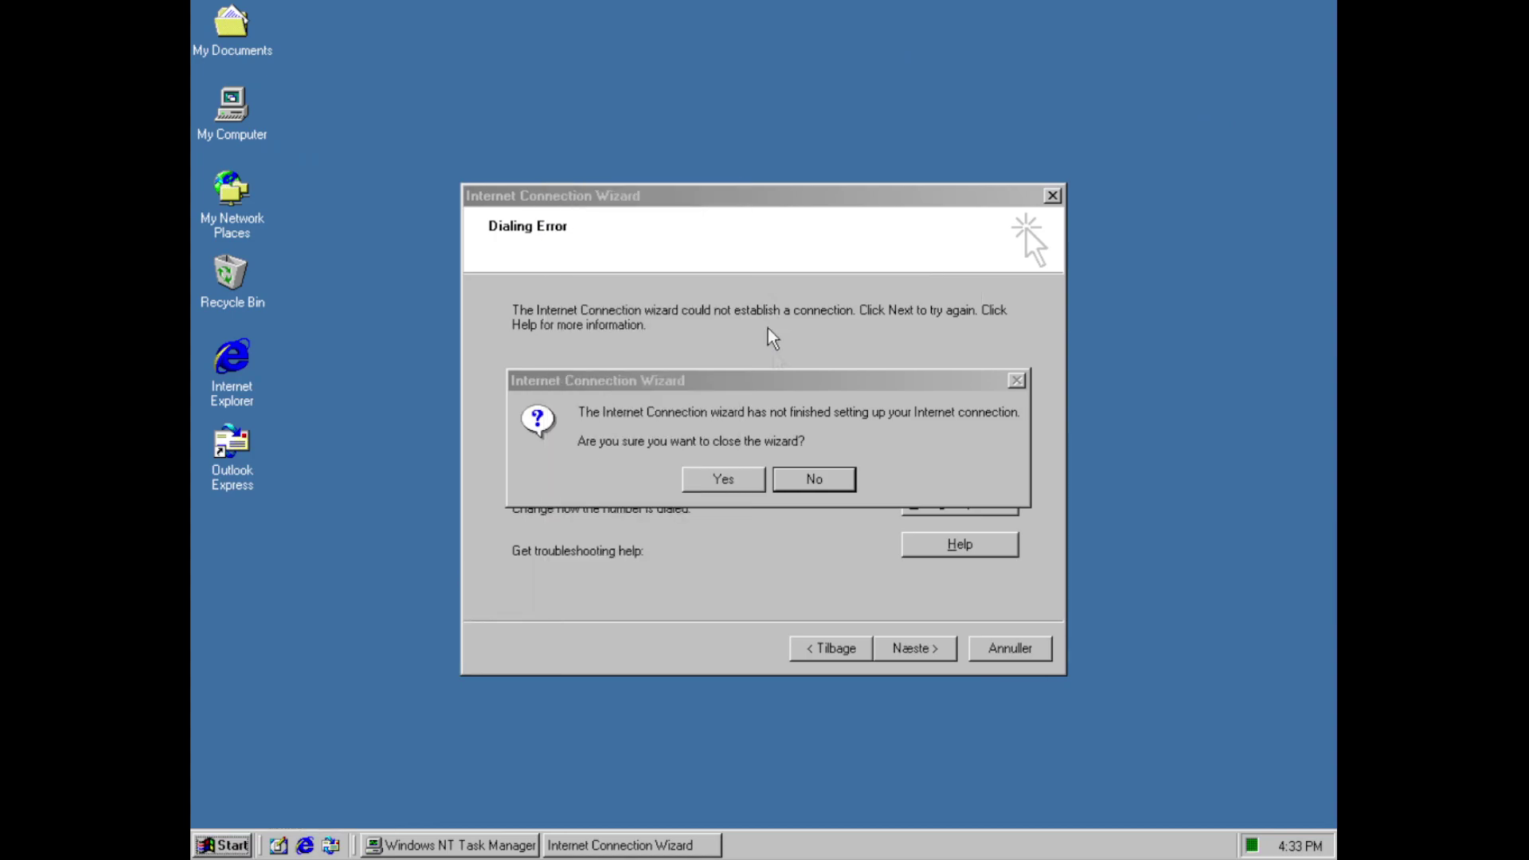
# Close the Internet Connection Wizard without finishing the connection setup
pyautogui.click(806, 497)
pyautogui.click(792, 481)
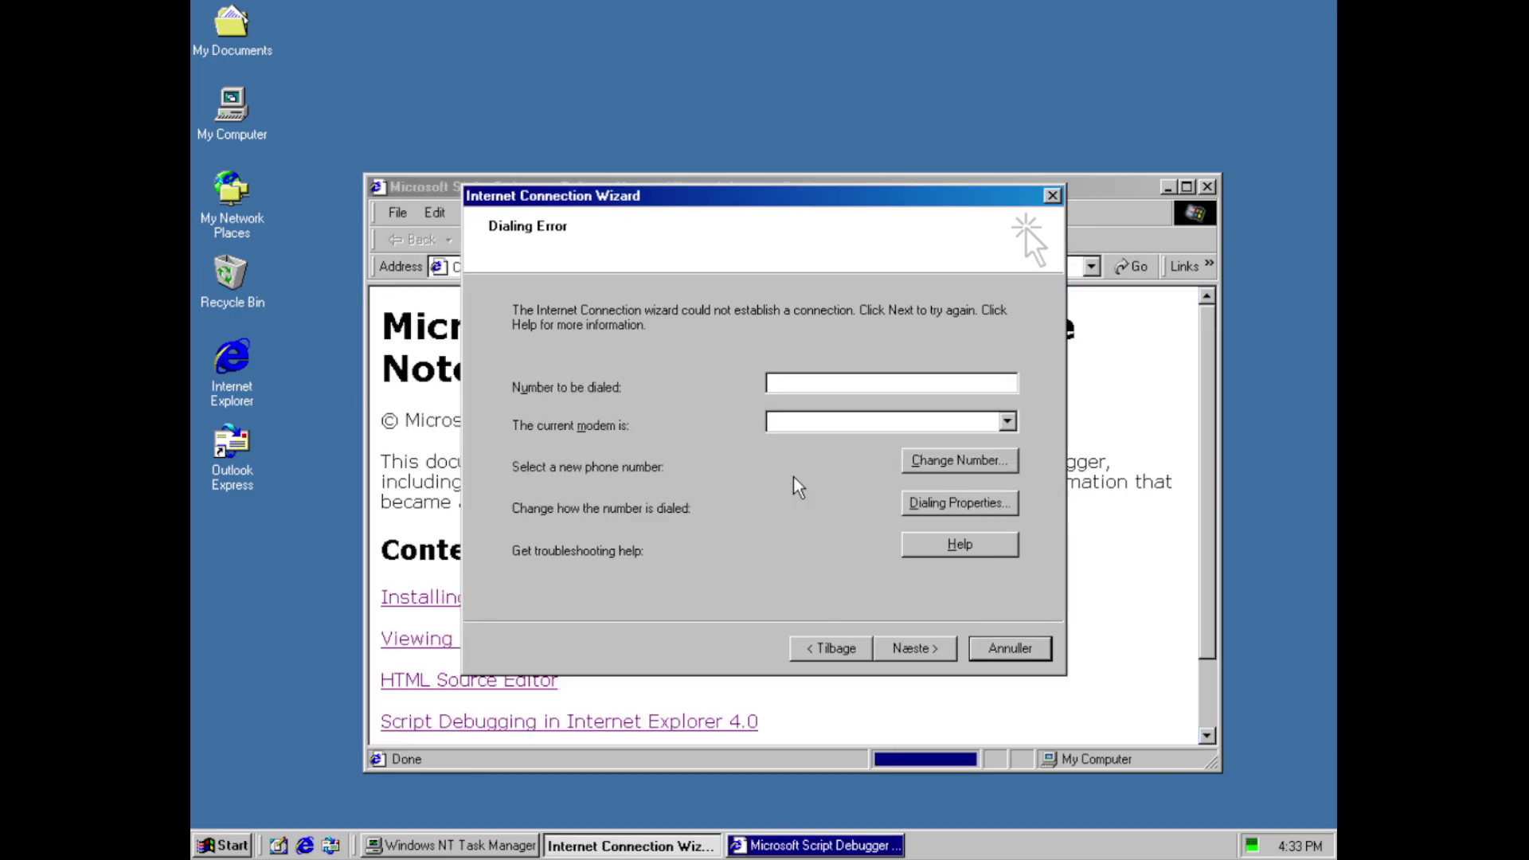
pyautogui.click(992, 651)
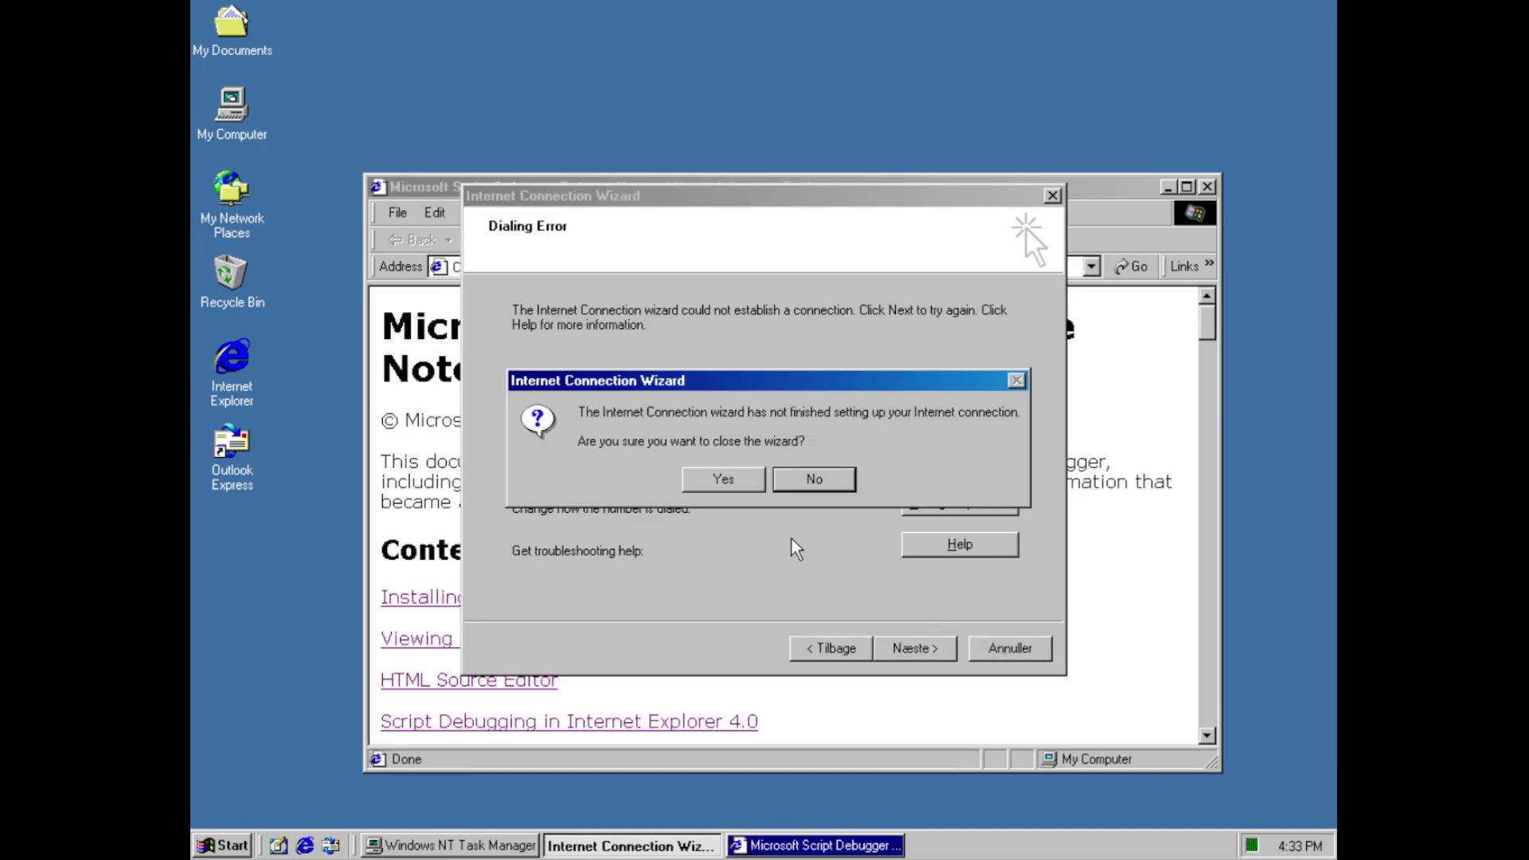
pyautogui.click(721, 479)
# Maximize the Script Debugger release notes window, open the Internet Explorer Repair prompt, and decline the repair
pyautogui.click(385, 214)
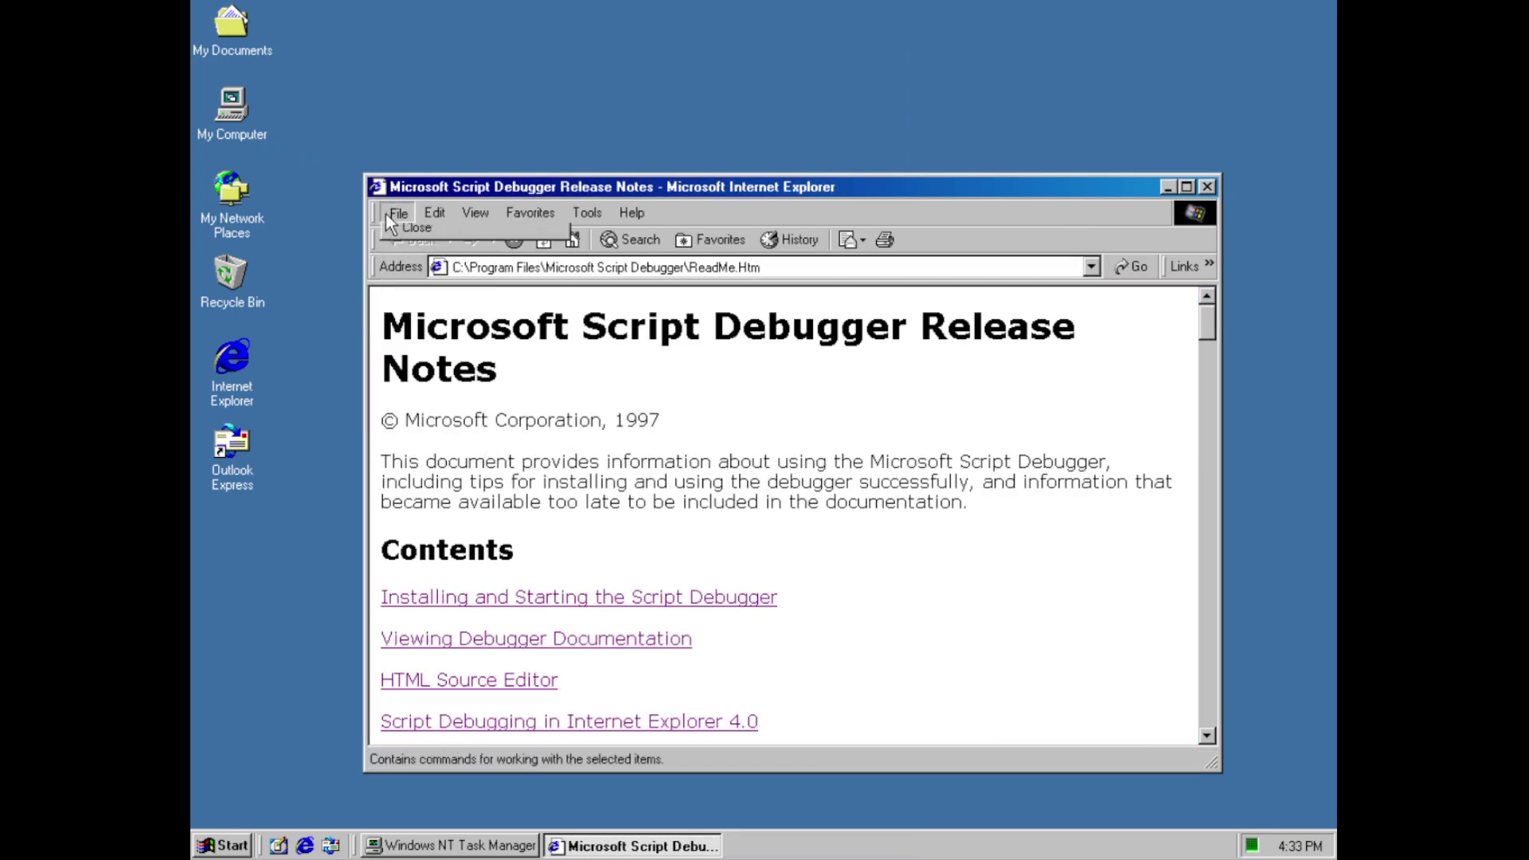
pyautogui.click(669, 192)
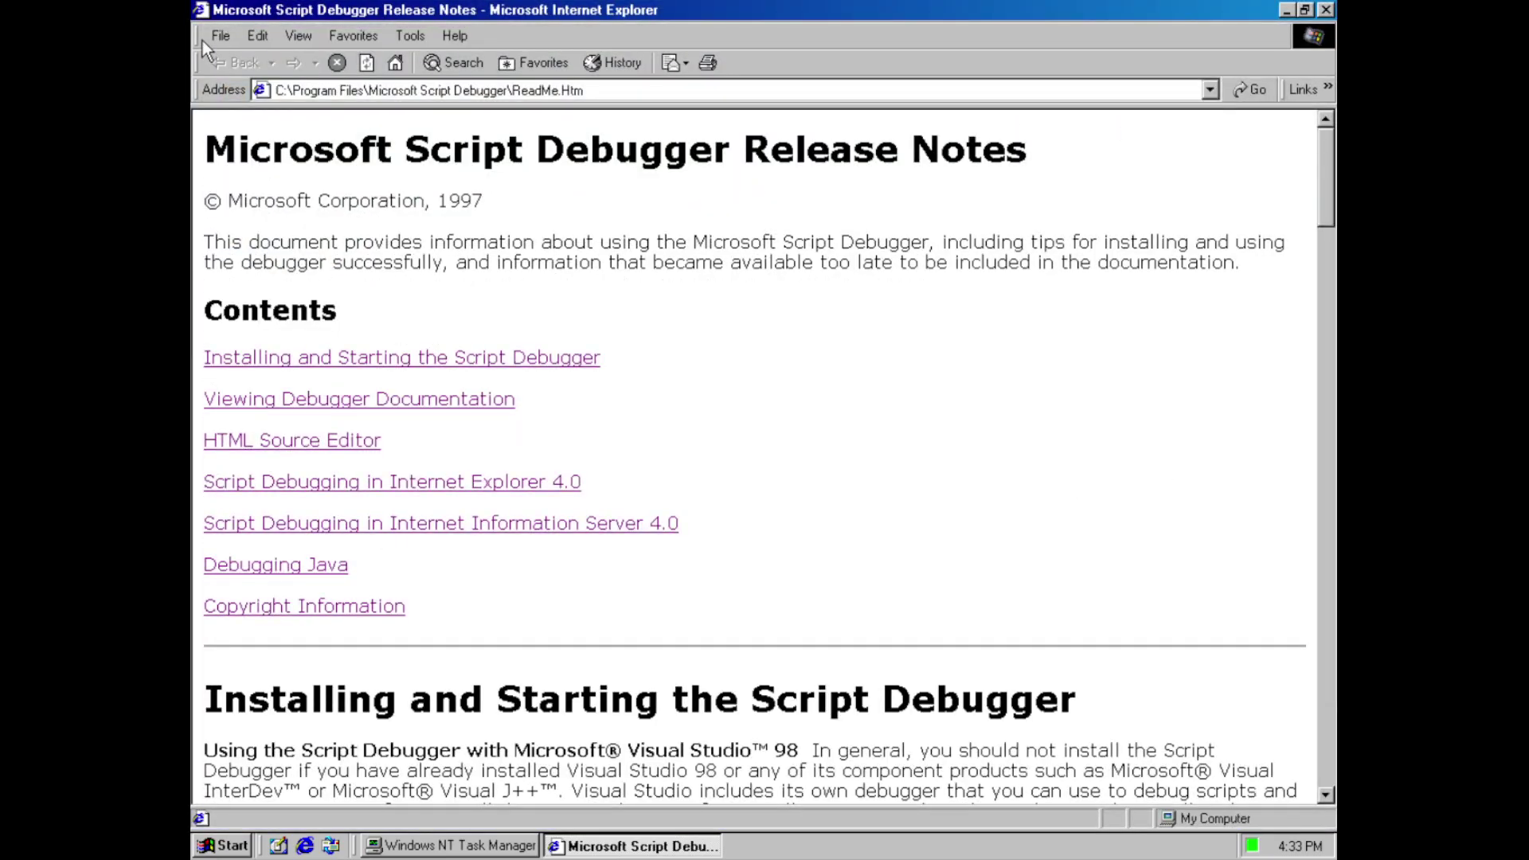
pyautogui.moveTo(1322, 201); pyautogui.dragTo(1284, 160)
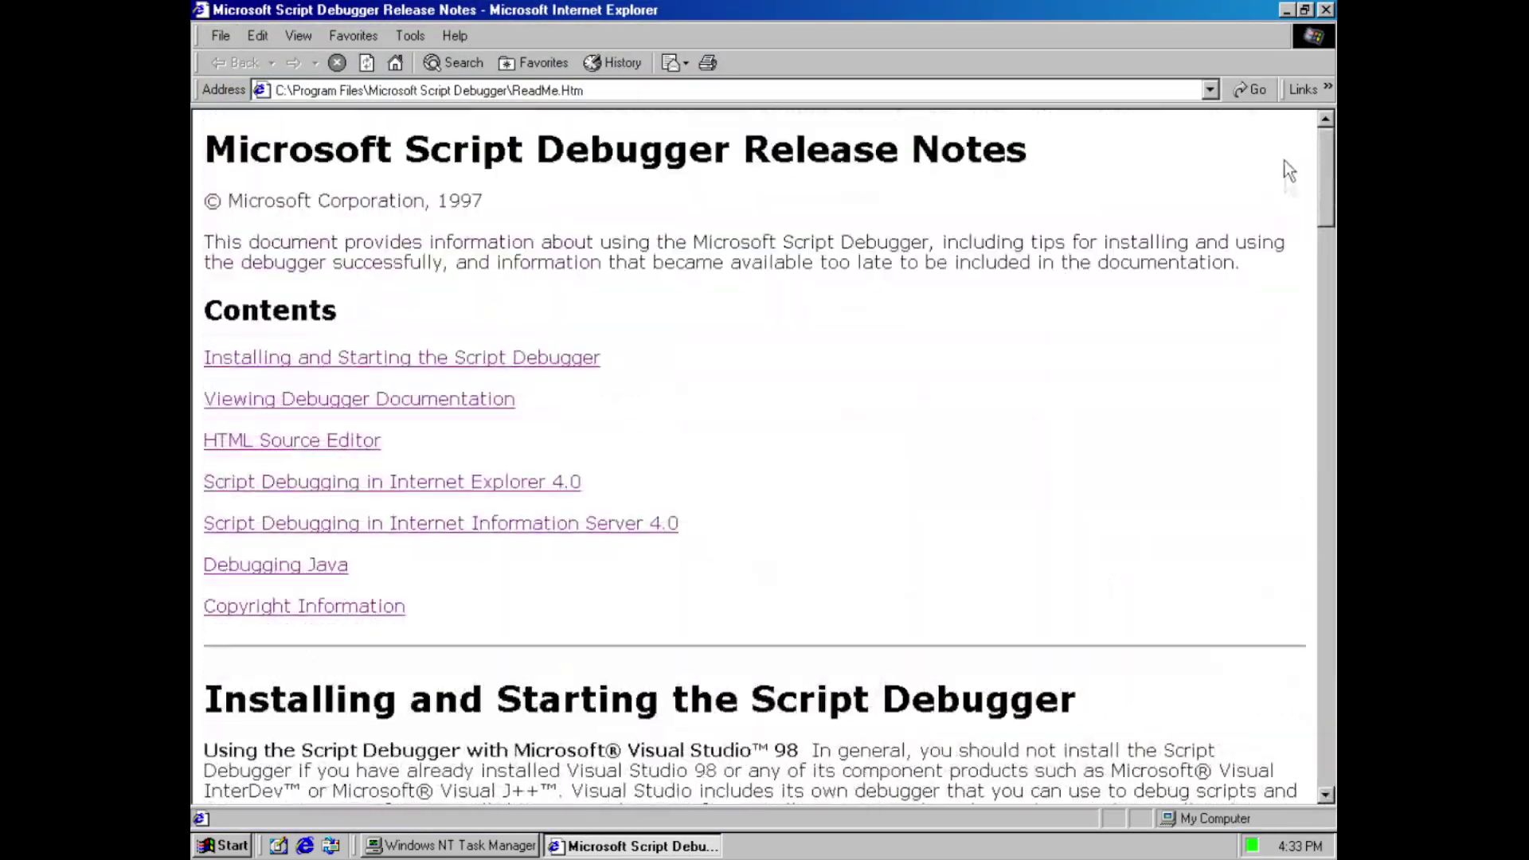
pyautogui.click(226, 40)
pyautogui.moveTo(460, 35)
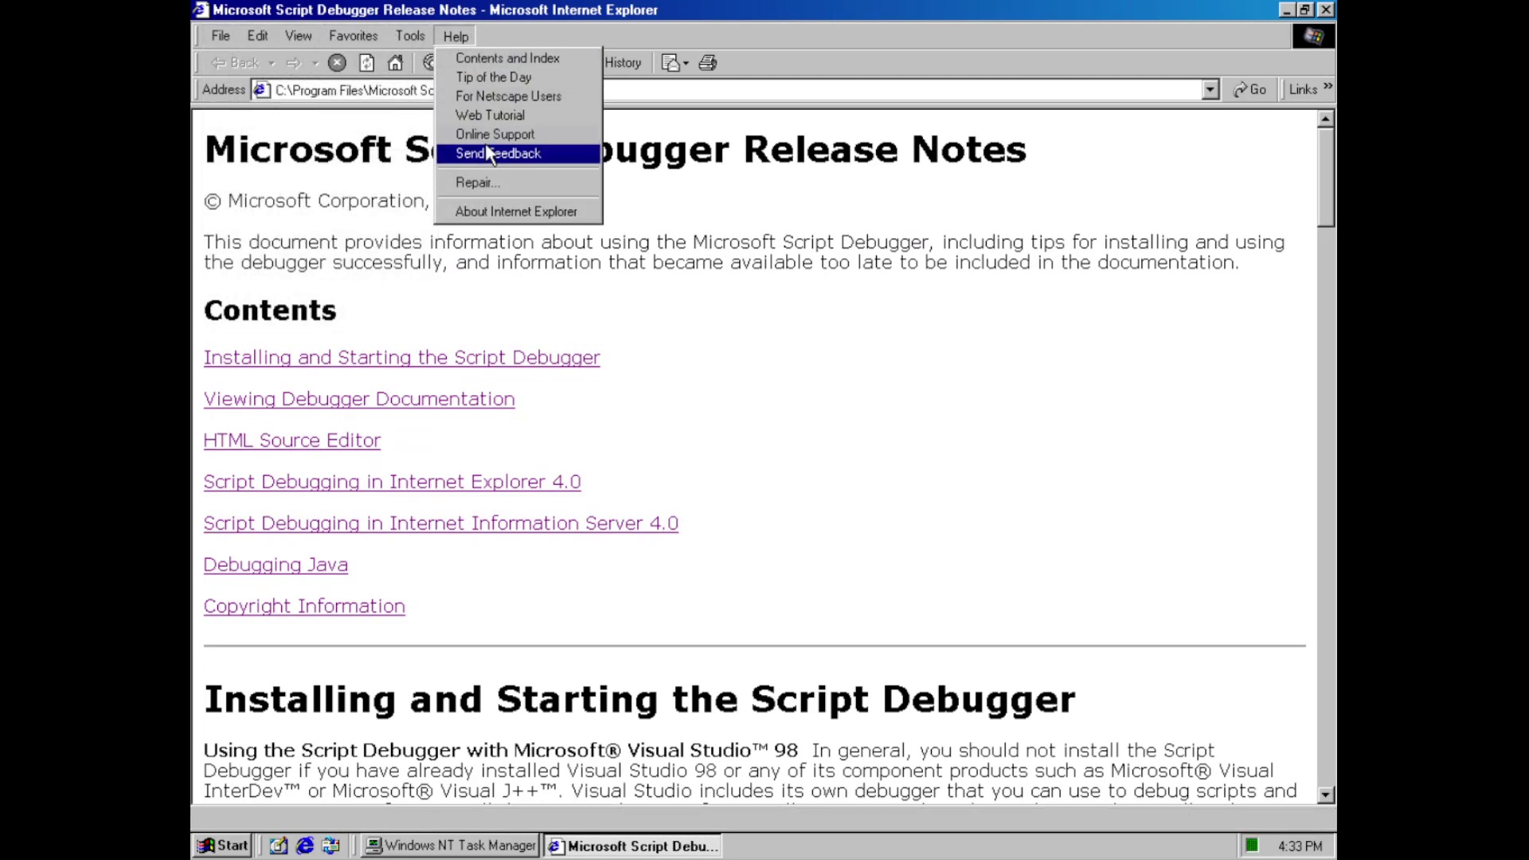
pyautogui.click(486, 188)
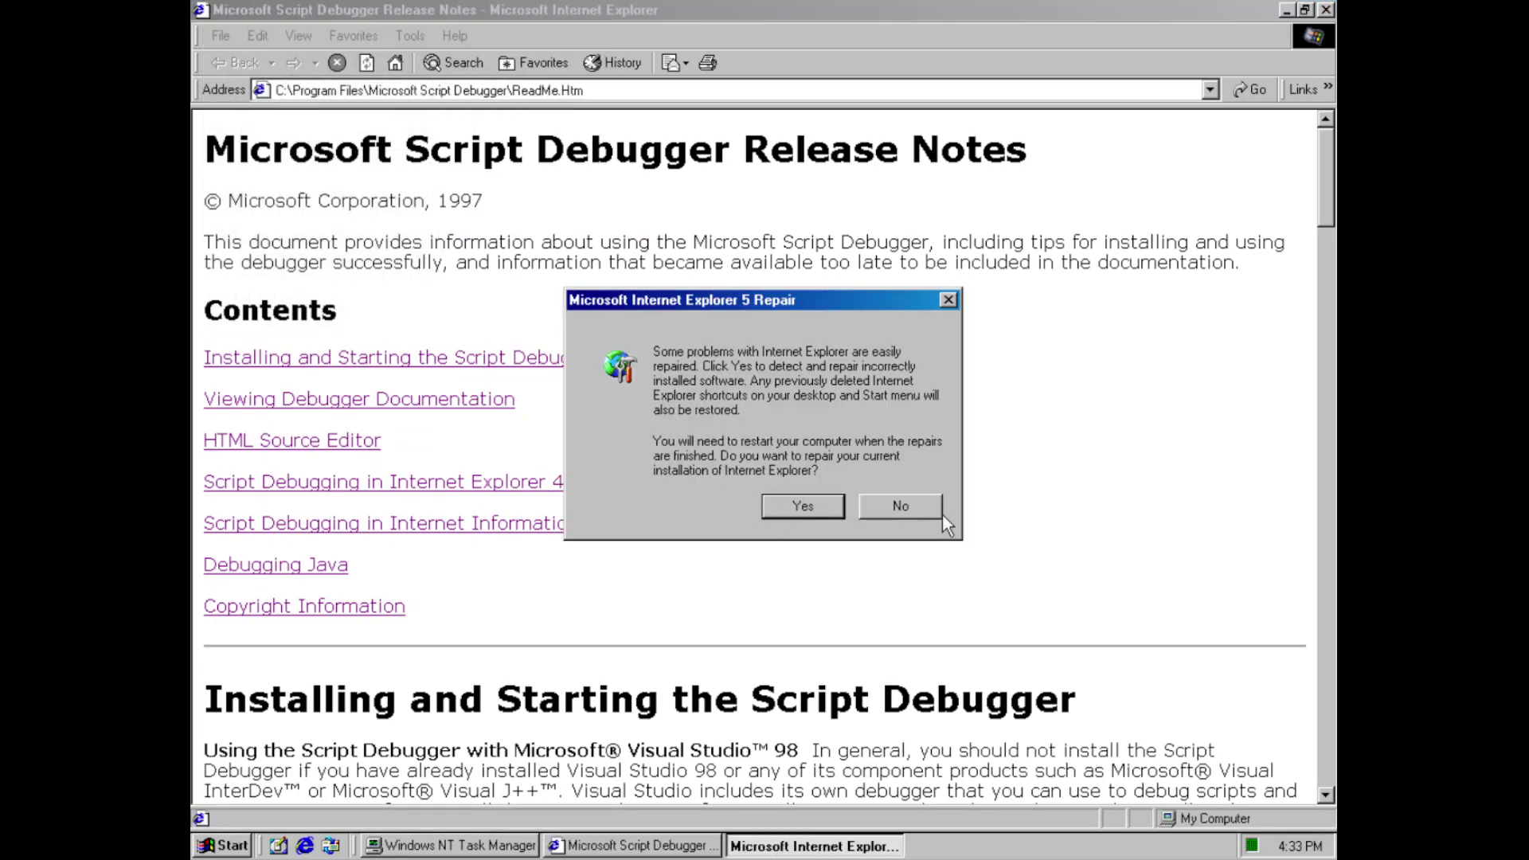
pyautogui.click(906, 501)
# View Internet Explorer's About information, scroll through its legal text, and close the dialog
pyautogui.click(456, 36)
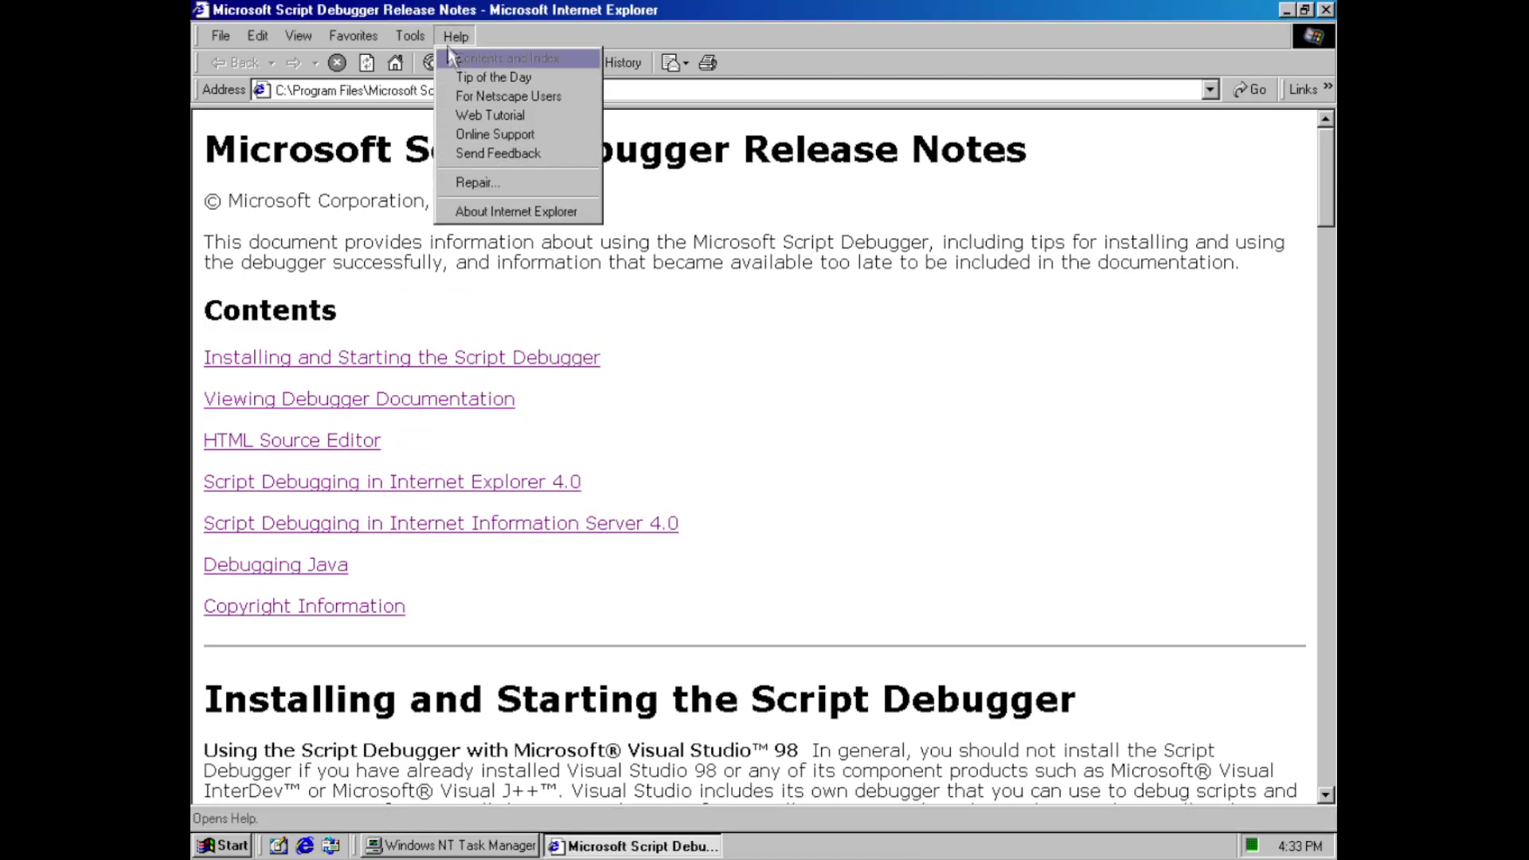
pyautogui.click(510, 211)
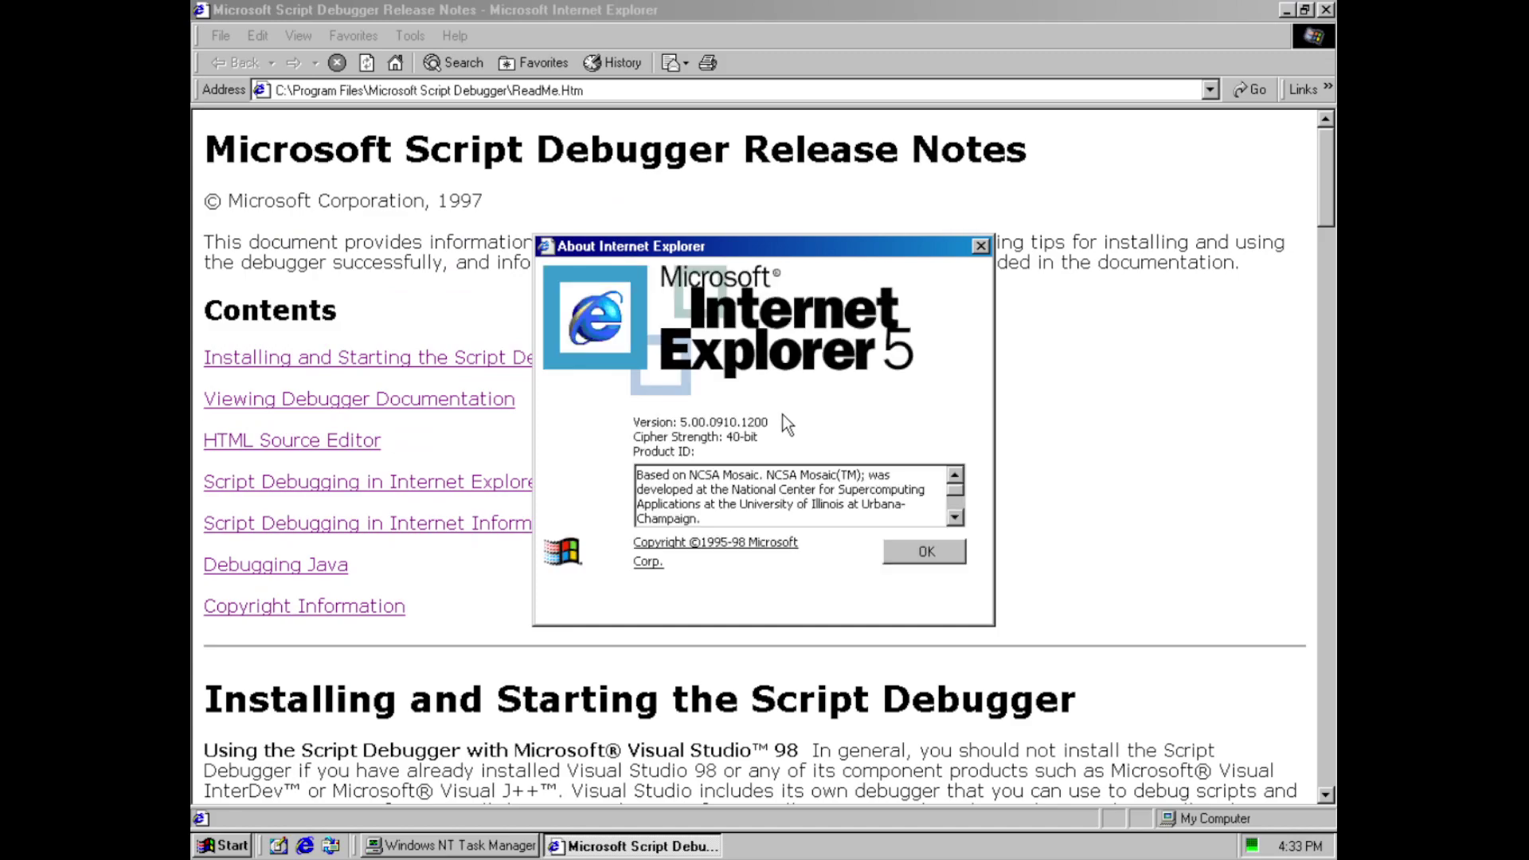
pyautogui.moveTo(955, 489); pyautogui.dragTo(958, 514)
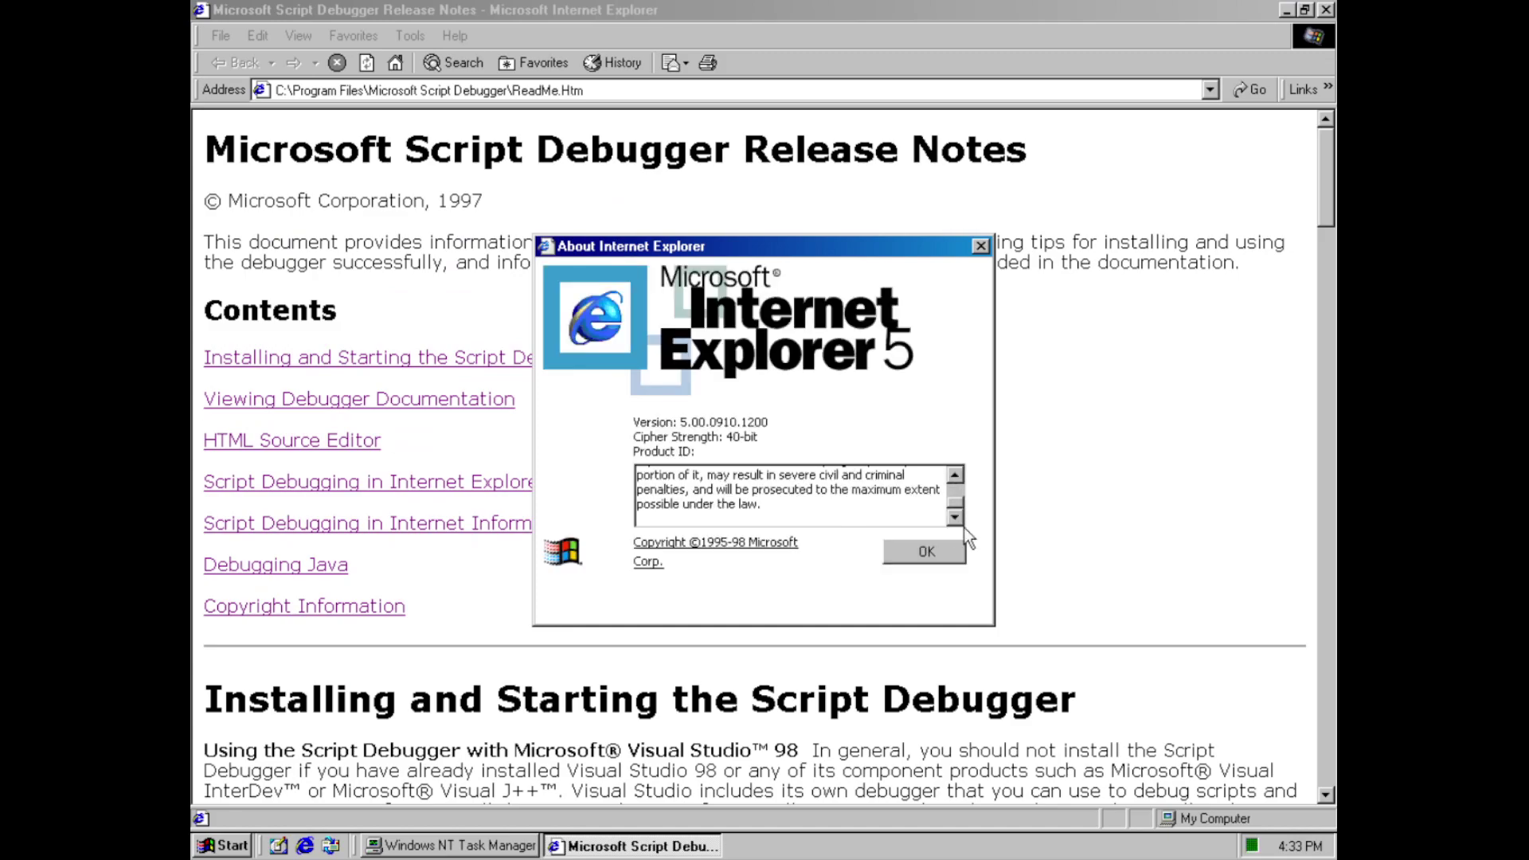
pyautogui.click(924, 552)
# Try to repair the Internet Explorer 5 installation, and close the browser
pyautogui.click(460, 41)
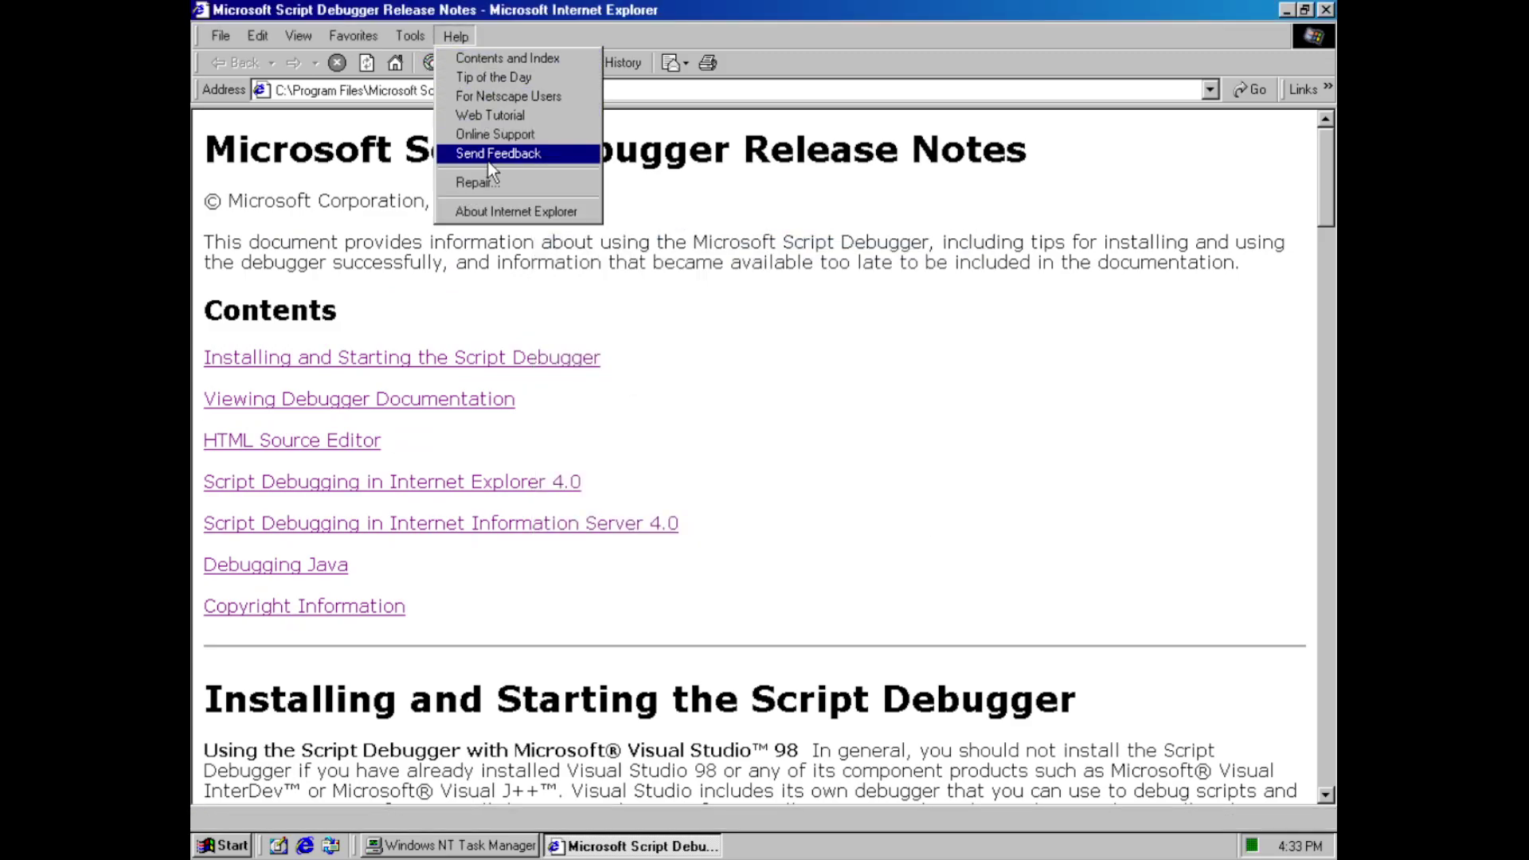
pyautogui.click(497, 182)
pyautogui.click(804, 505)
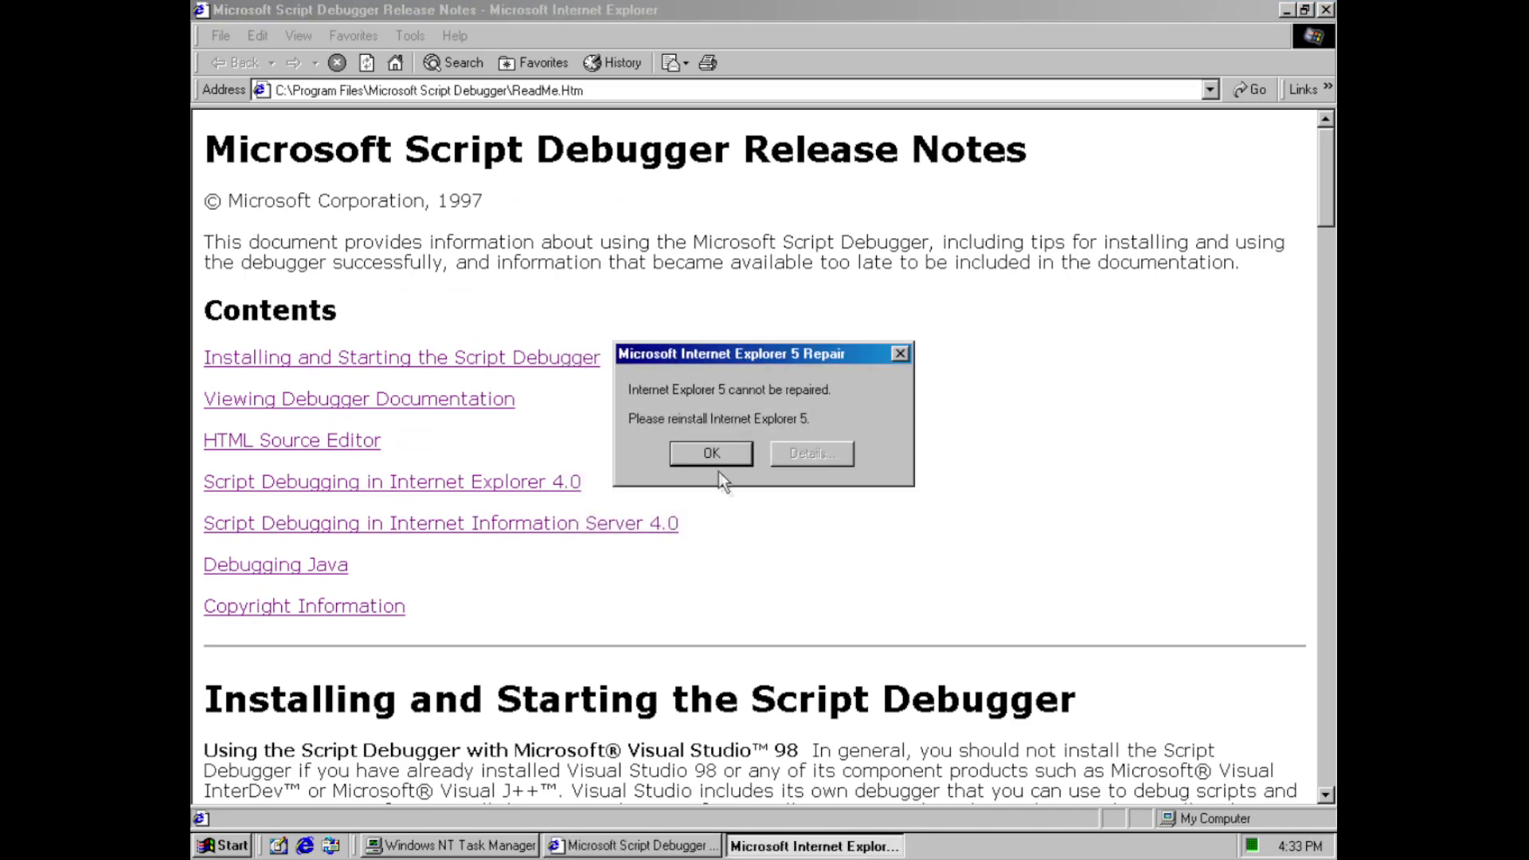
pyautogui.click(704, 455)
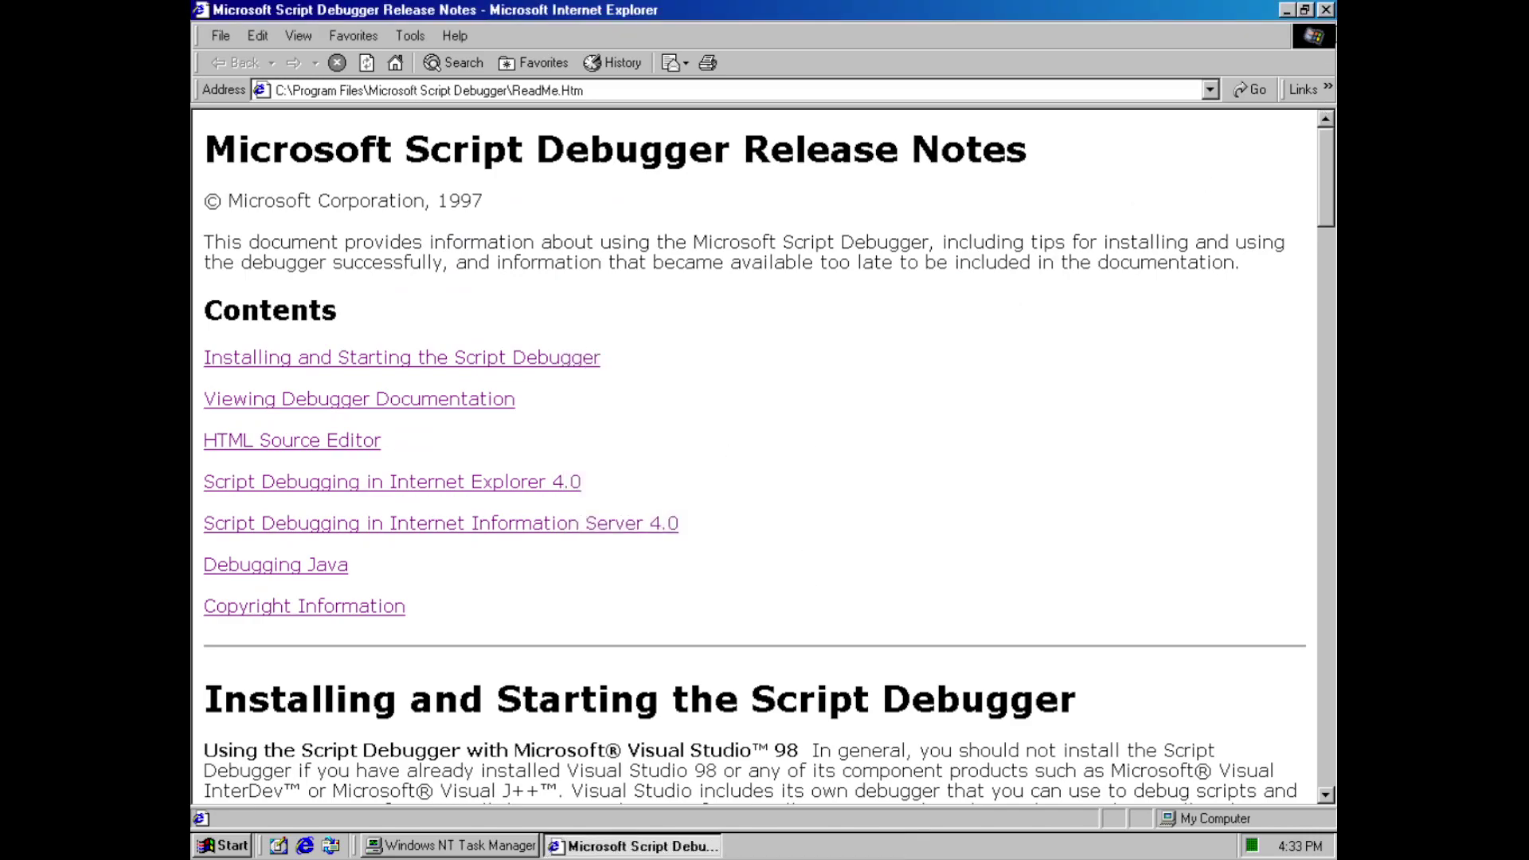
pyautogui.click(1327, 10)
# Start the Microsoft Script Debugger from the accessories
pyautogui.click(224, 845)
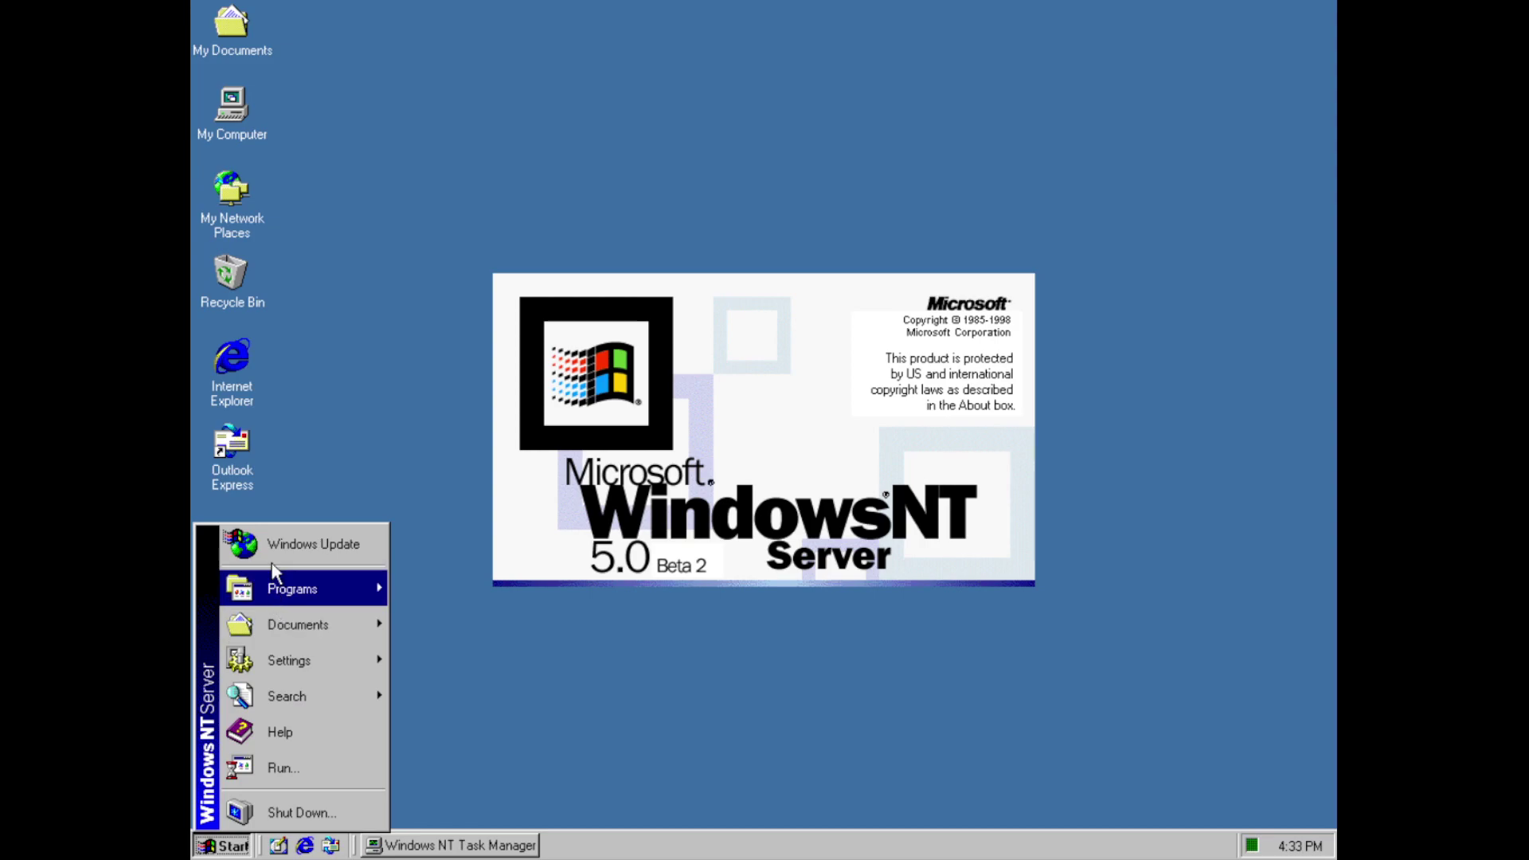
pyautogui.moveTo(318, 588)
pyautogui.moveTo(504, 591)
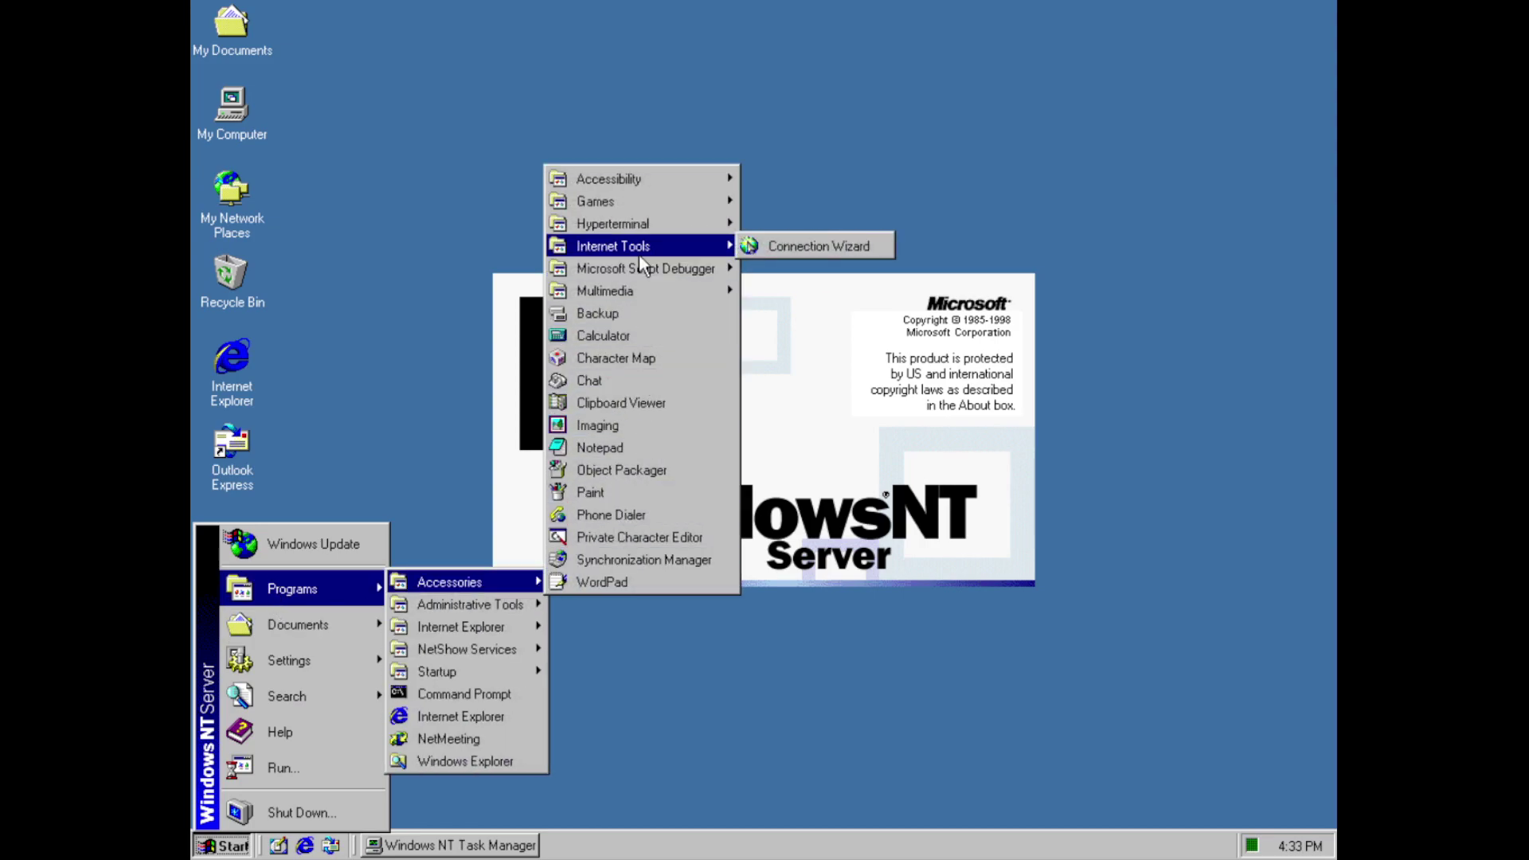
pyautogui.moveTo(641, 268)
pyautogui.click(881, 289)
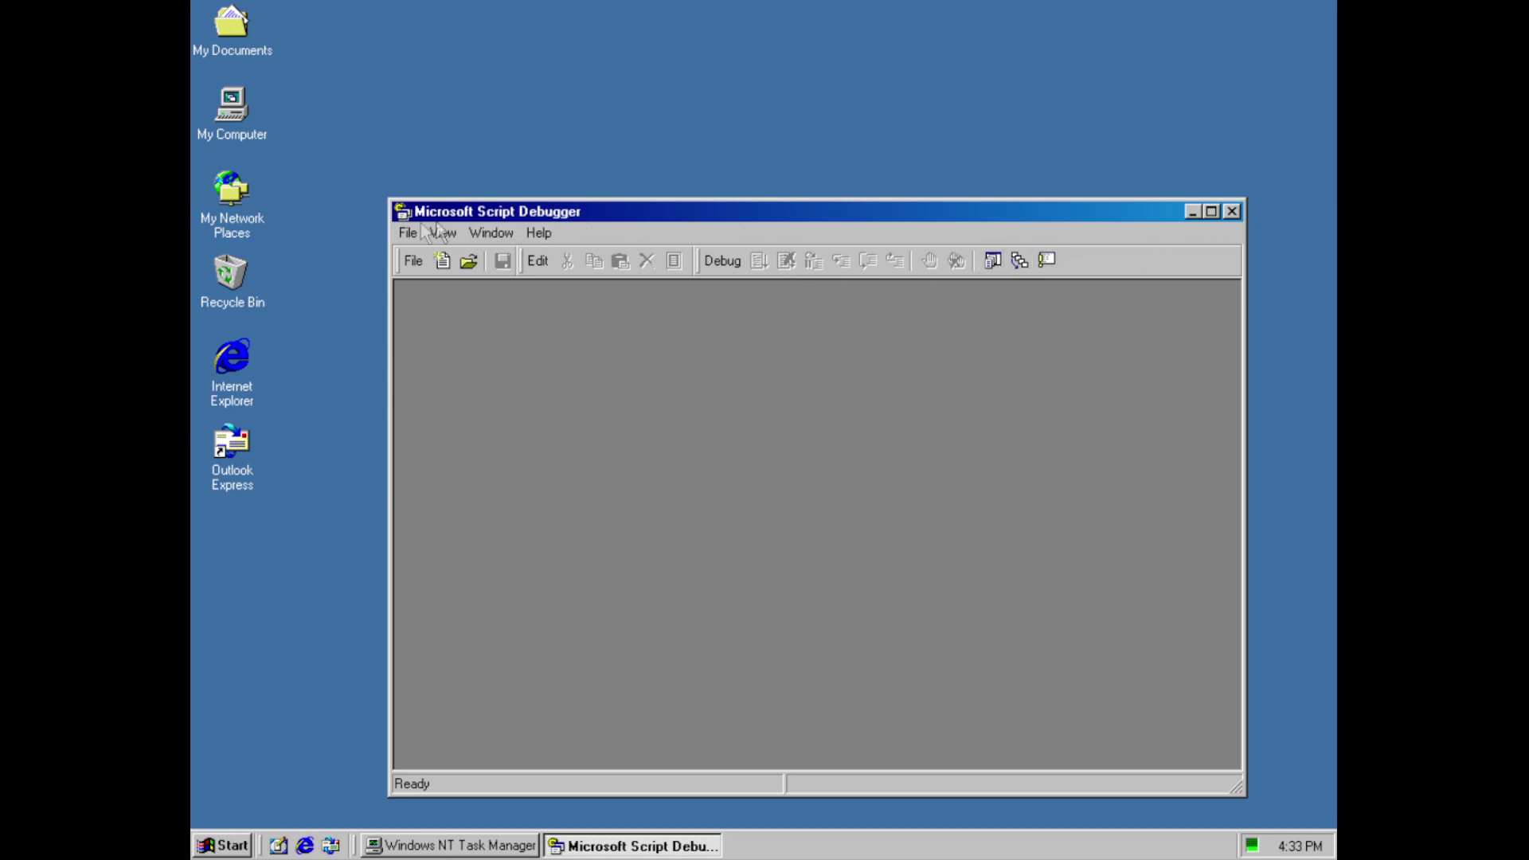
# View the Script Debugger's About information, and close the debugger
pyautogui.click(402, 232)
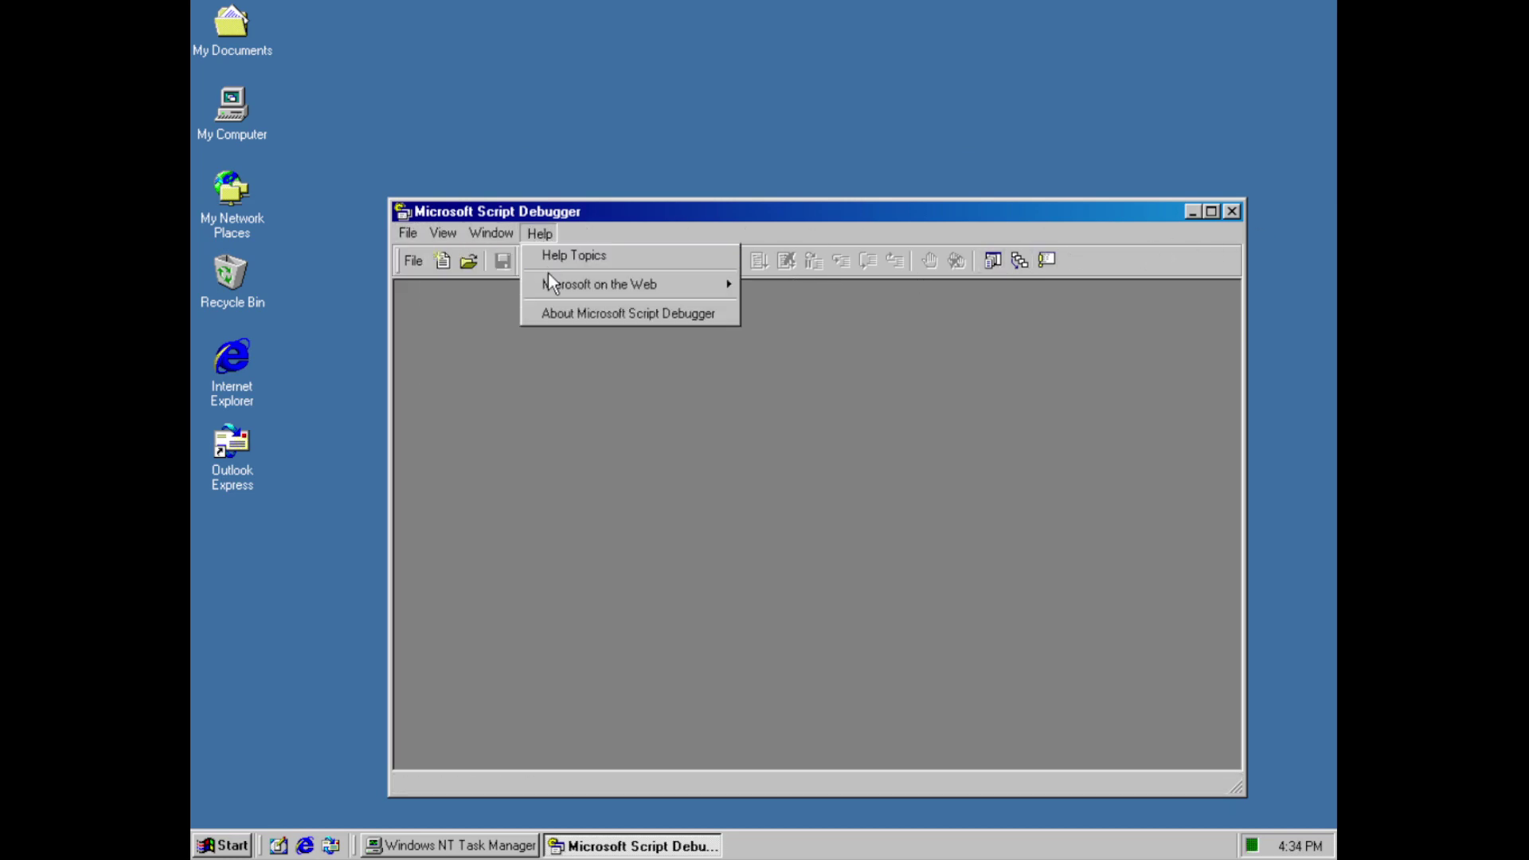
pyautogui.click(575, 313)
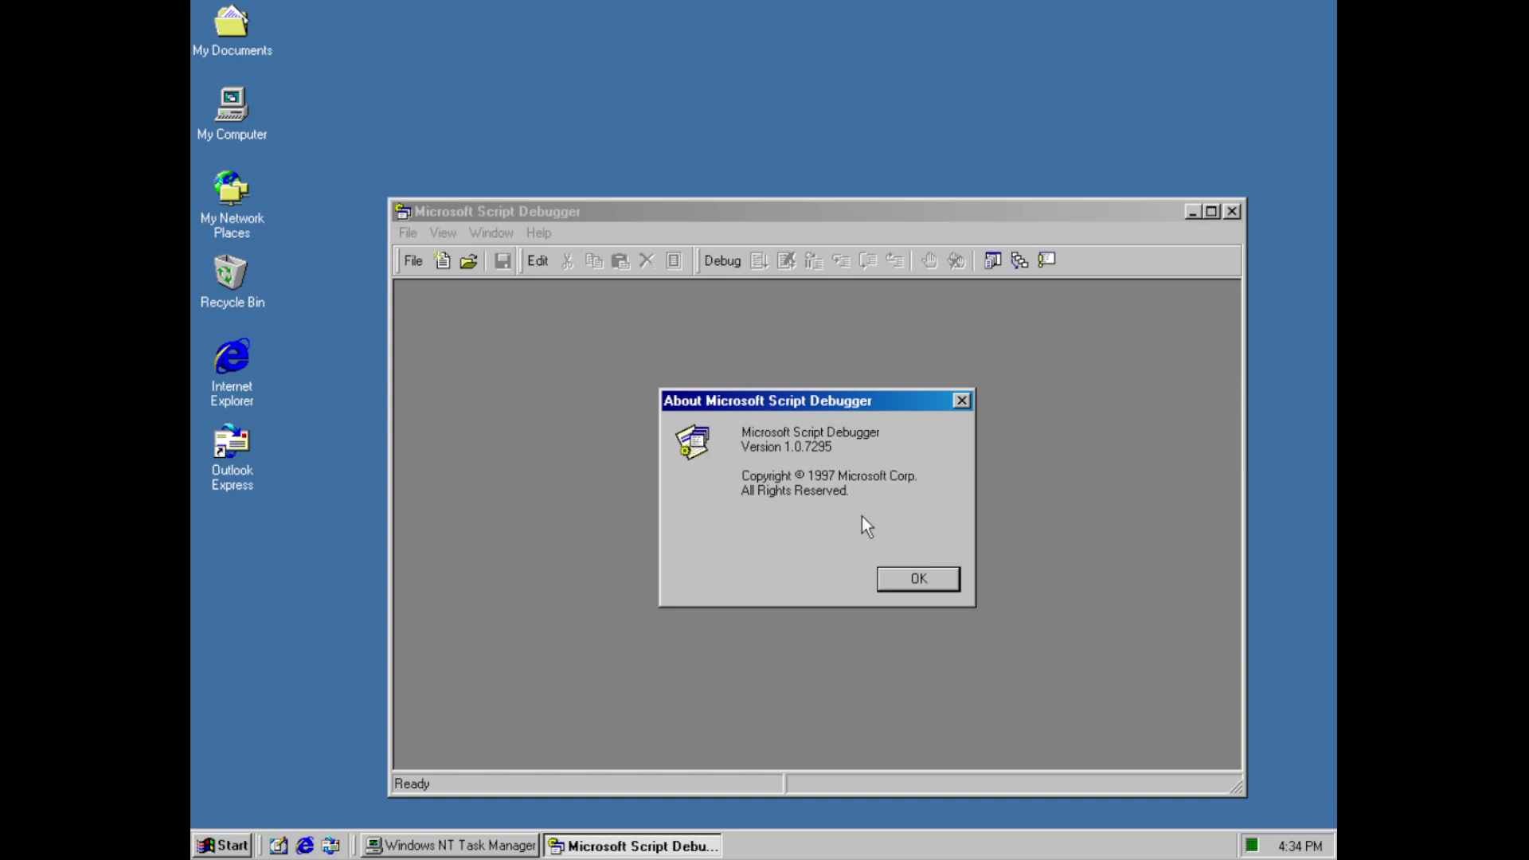
pyautogui.click(910, 585)
pyautogui.click(1232, 212)
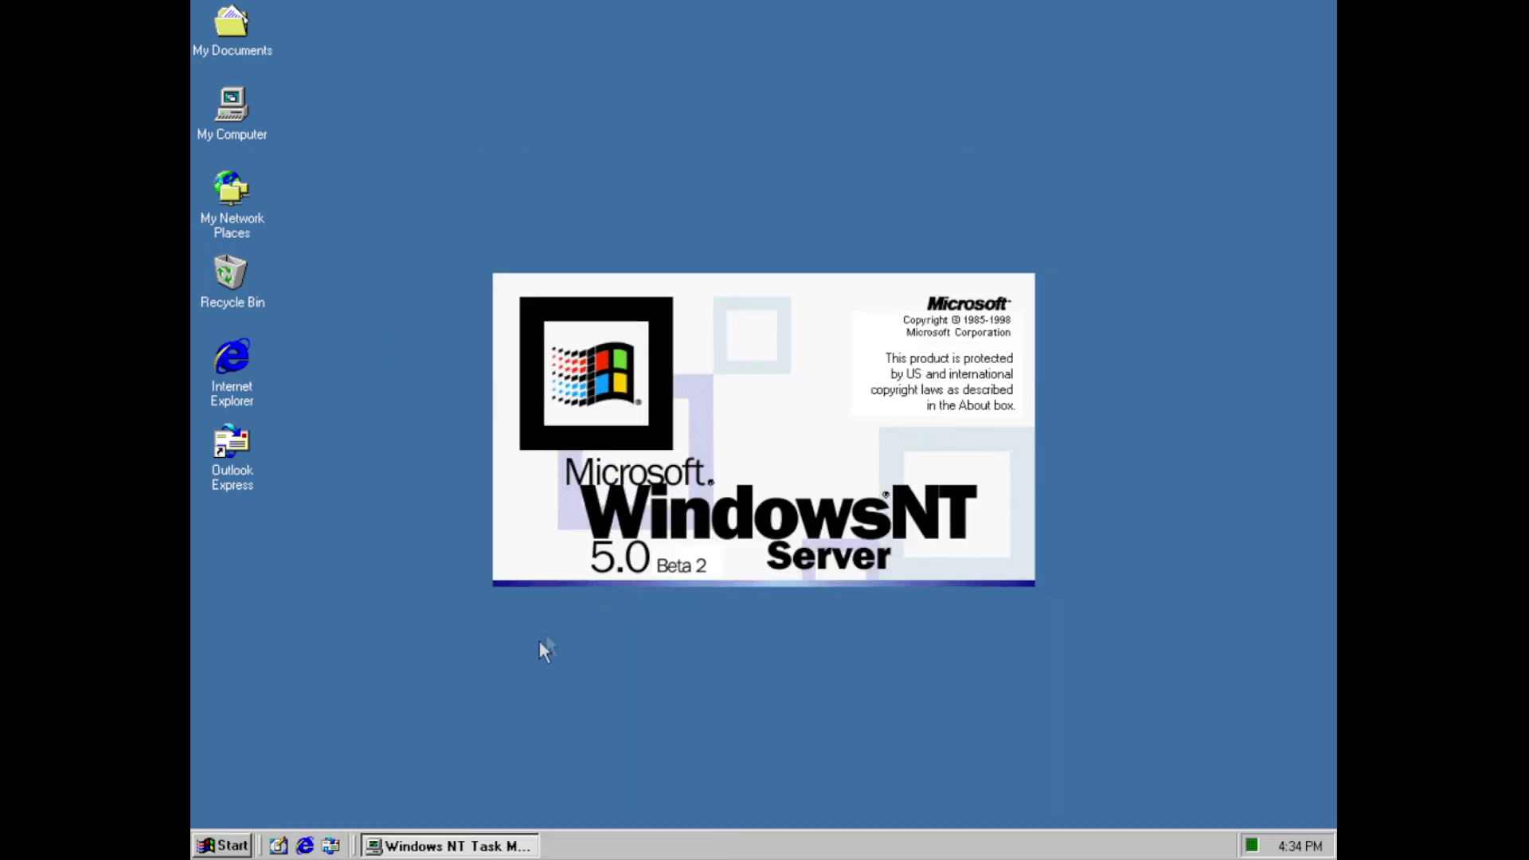
# Open Deluxe CD Player from the multimedia accessories to look at it, and close it
pyautogui.click(217, 844)
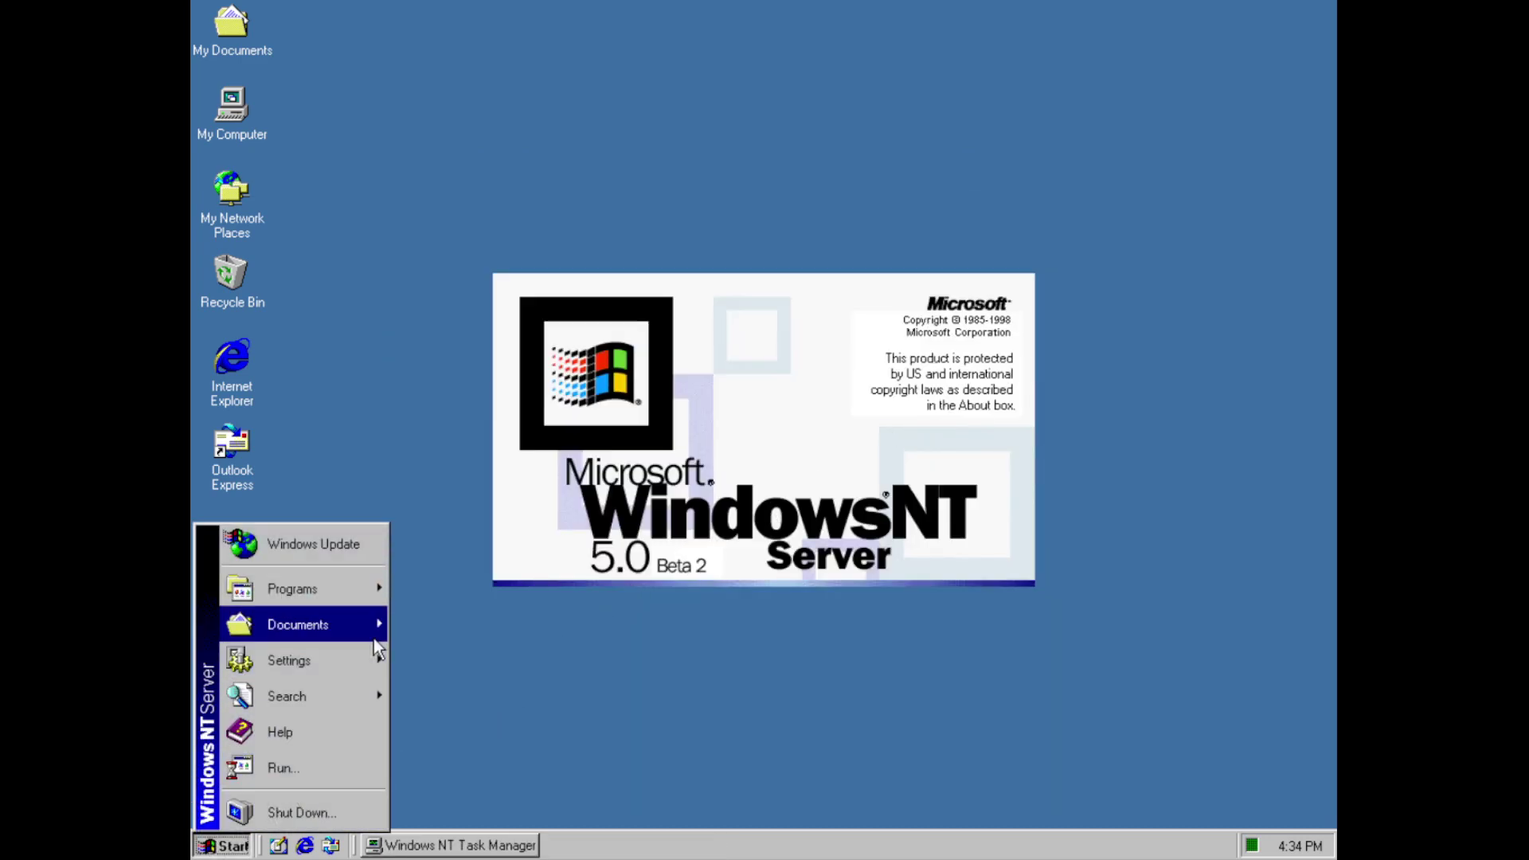
pyautogui.moveTo(386, 596)
pyautogui.moveTo(446, 582)
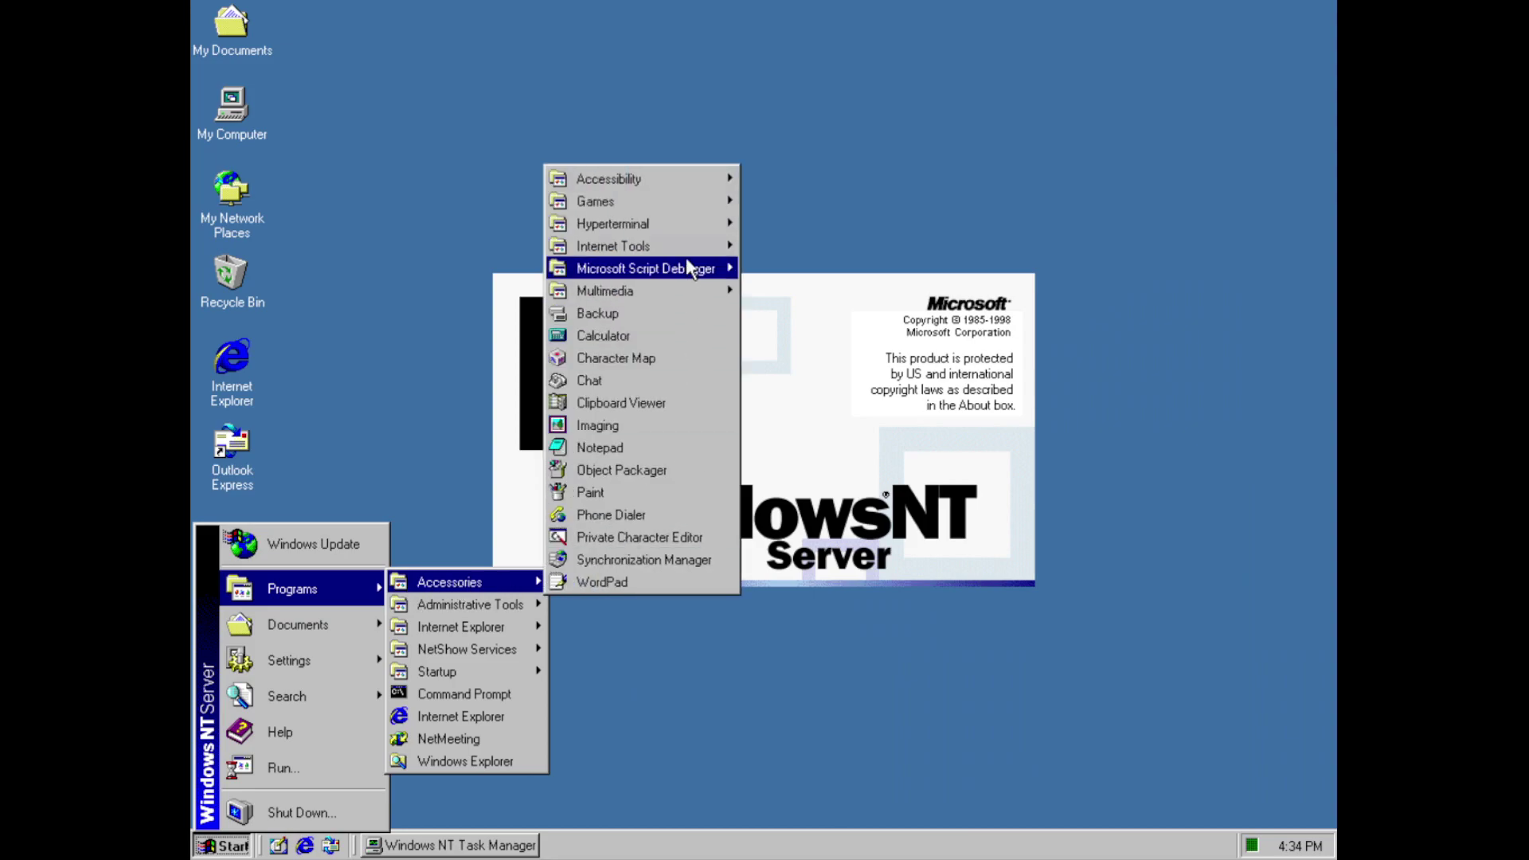
pyautogui.moveTo(685, 239)
pyautogui.moveTo(681, 269)
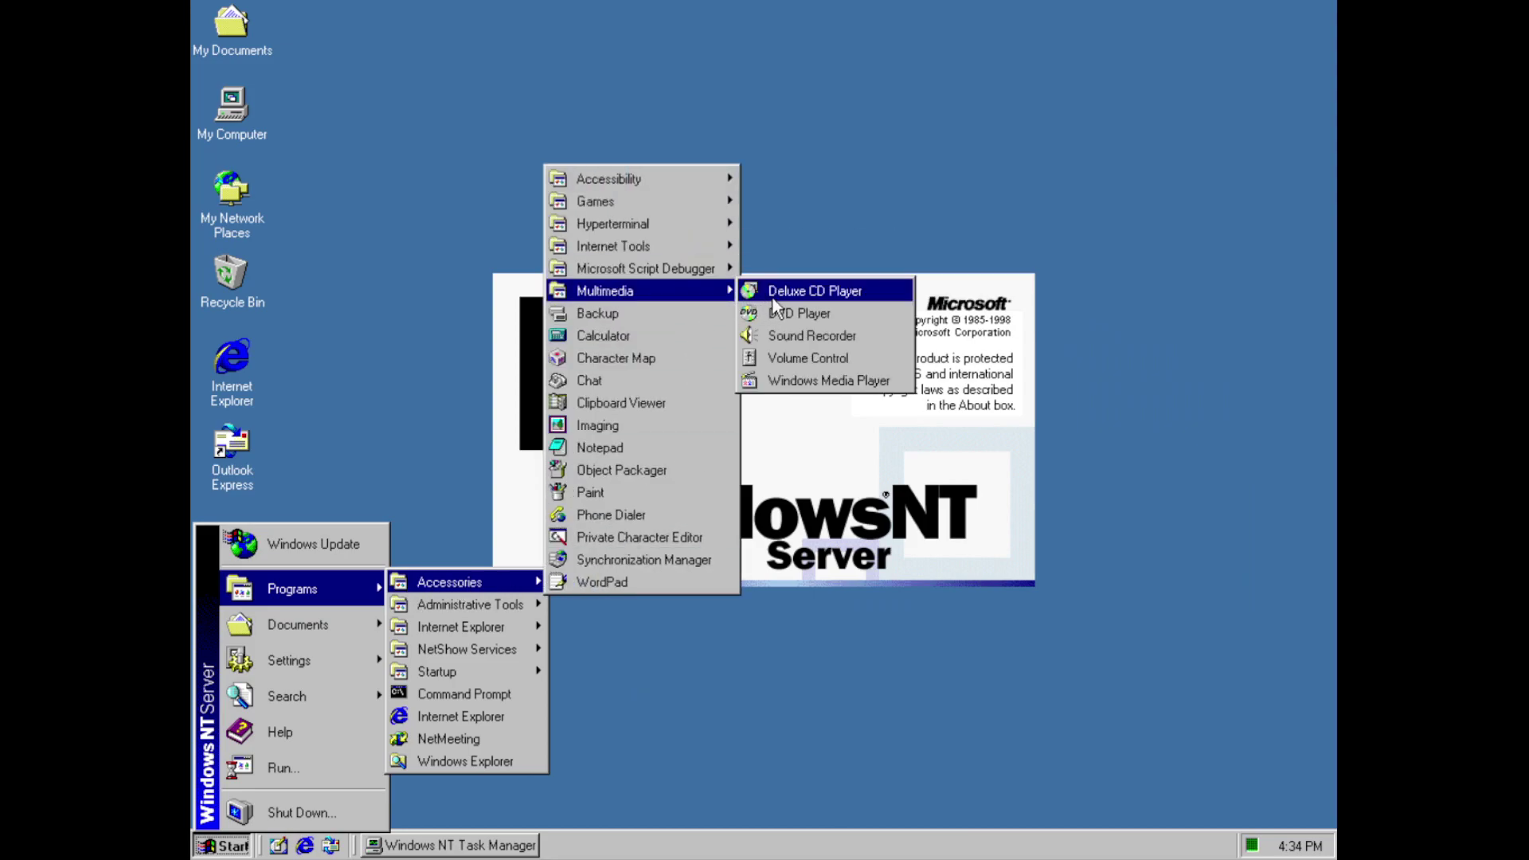
pyautogui.click(761, 298)
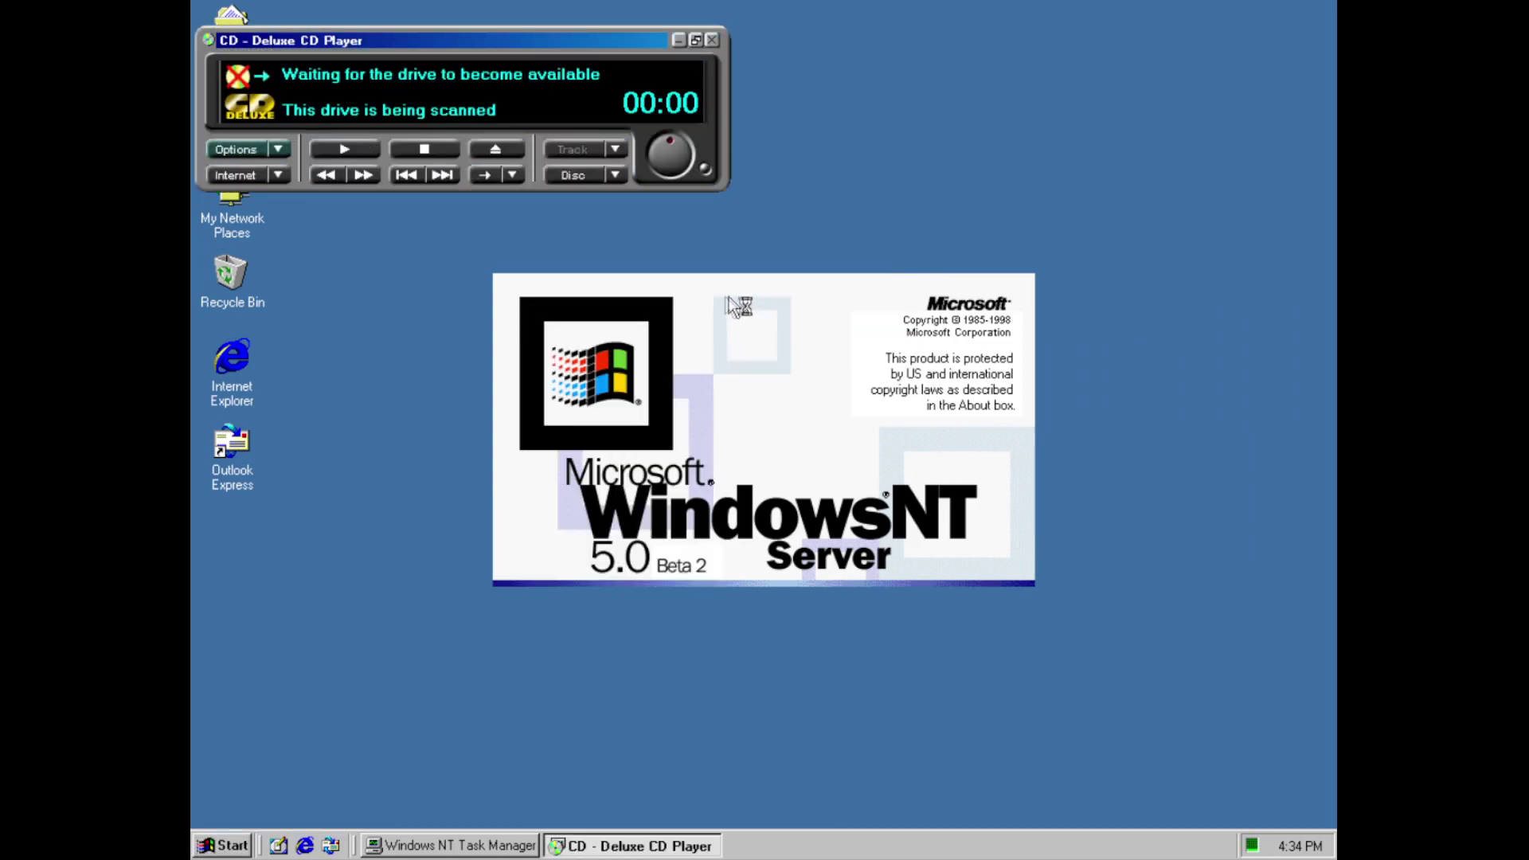
pyautogui.click(711, 39)
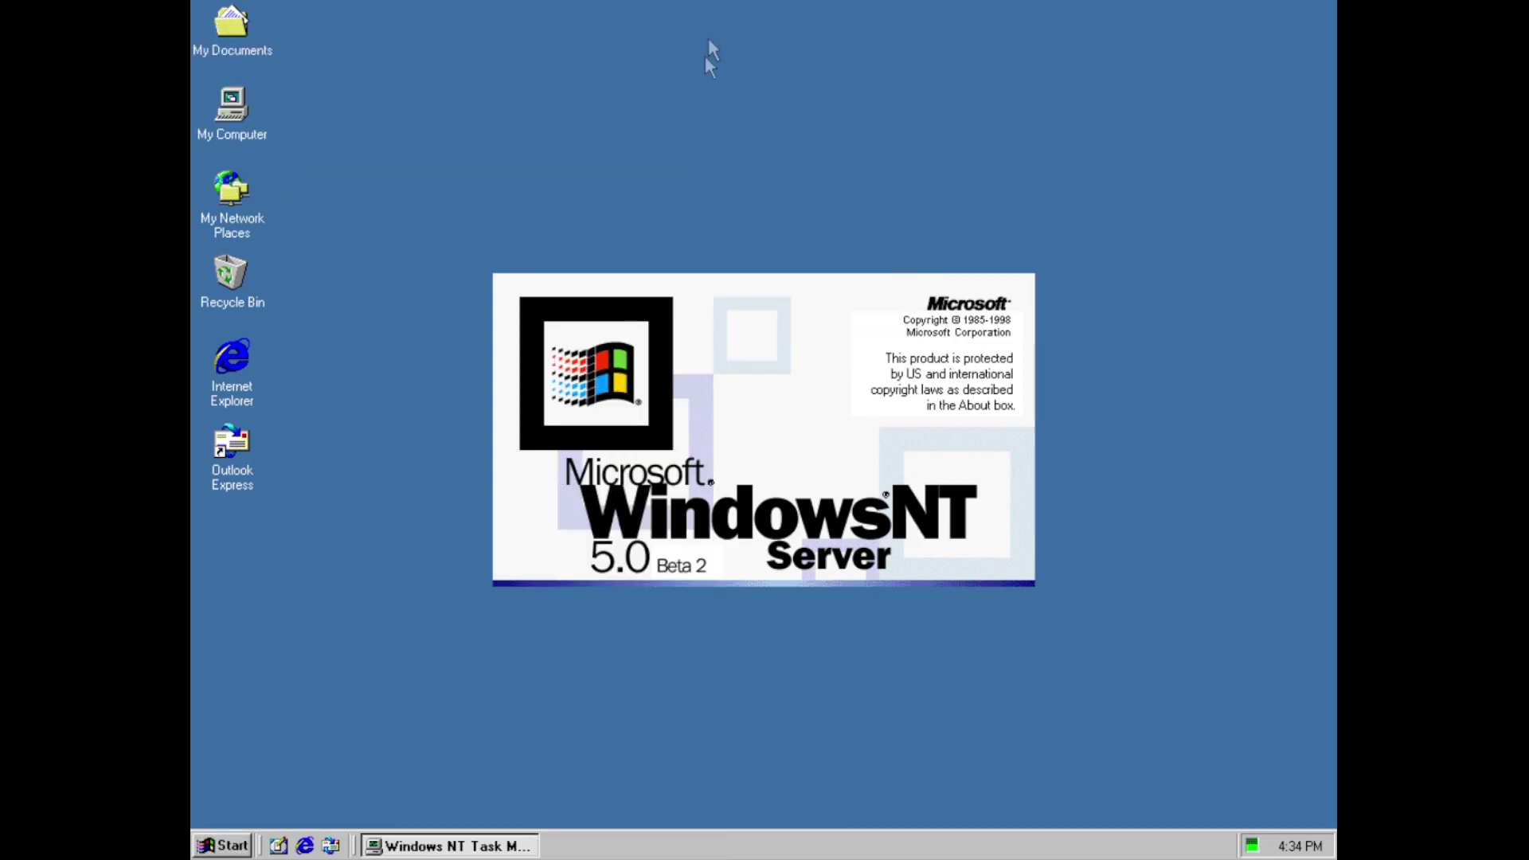
# Try to open DVD Player from the multimedia accessories
pyautogui.click(245, 846)
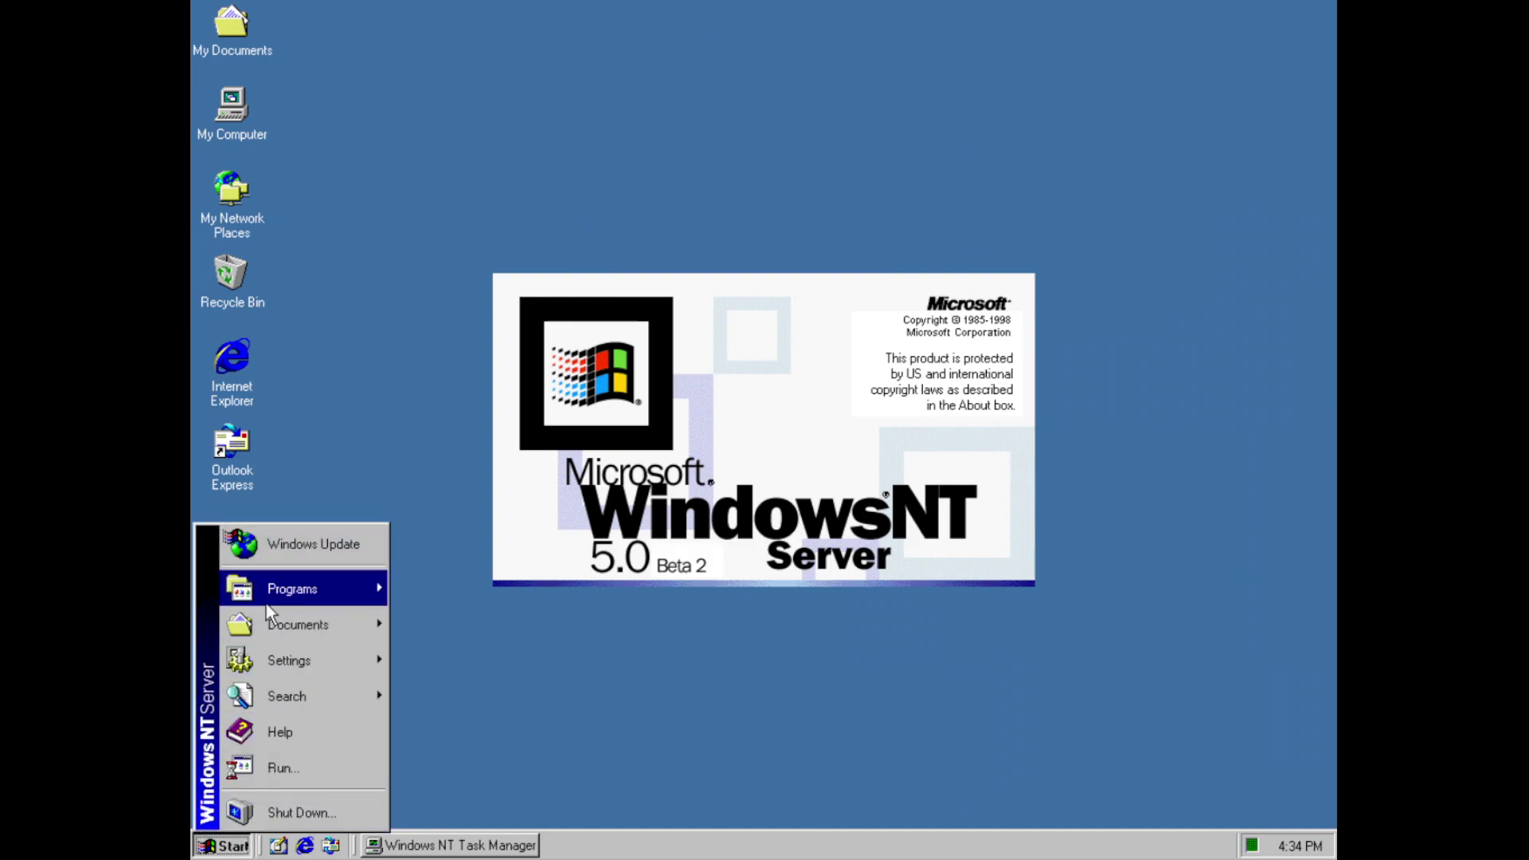
pyautogui.moveTo(266, 601)
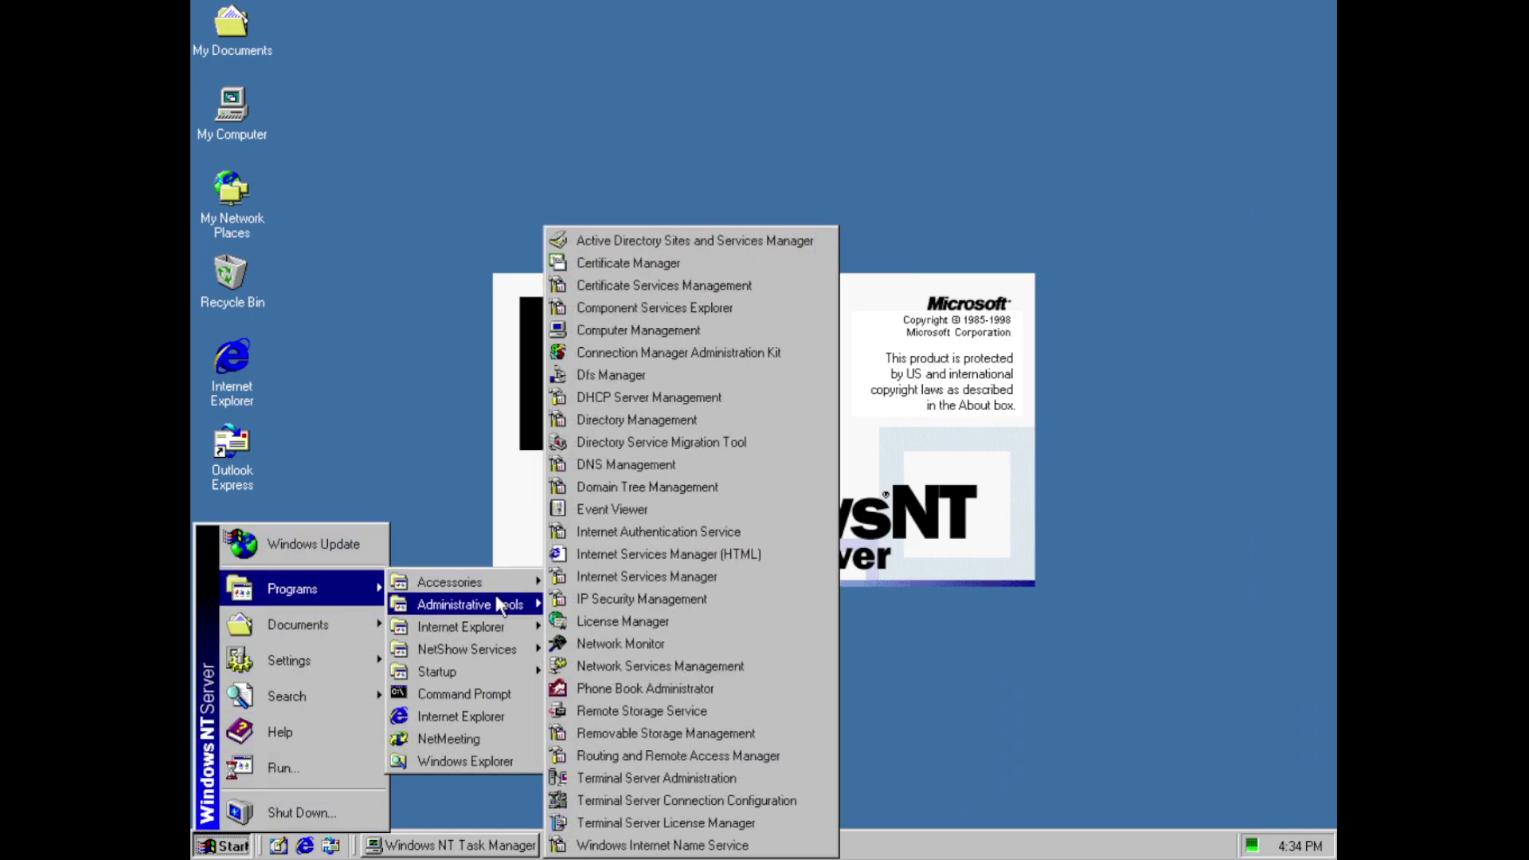
pyautogui.moveTo(504, 582)
pyautogui.moveTo(673, 293)
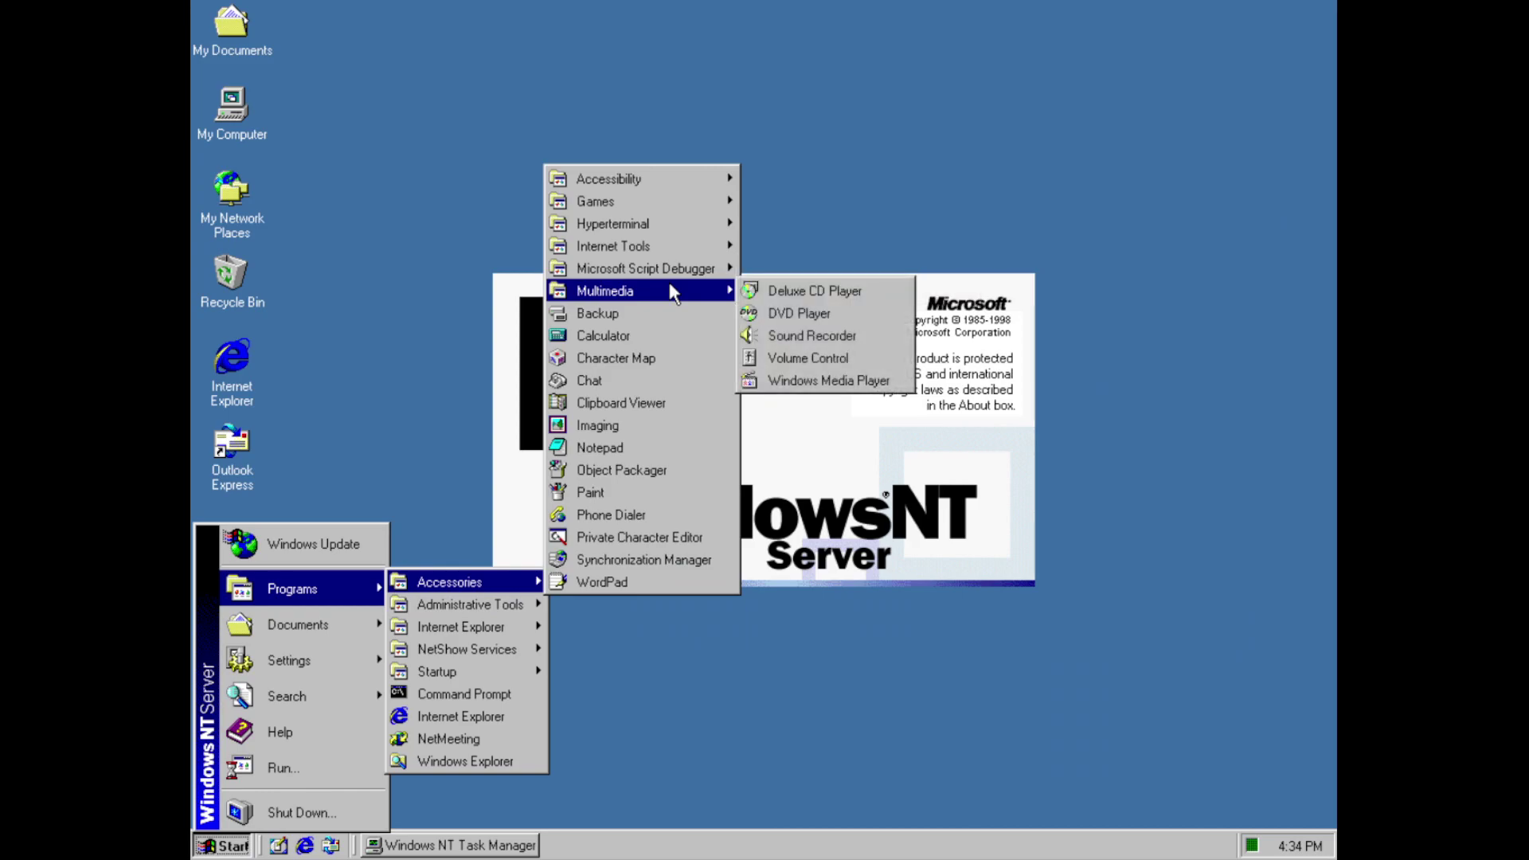
pyautogui.click(801, 319)
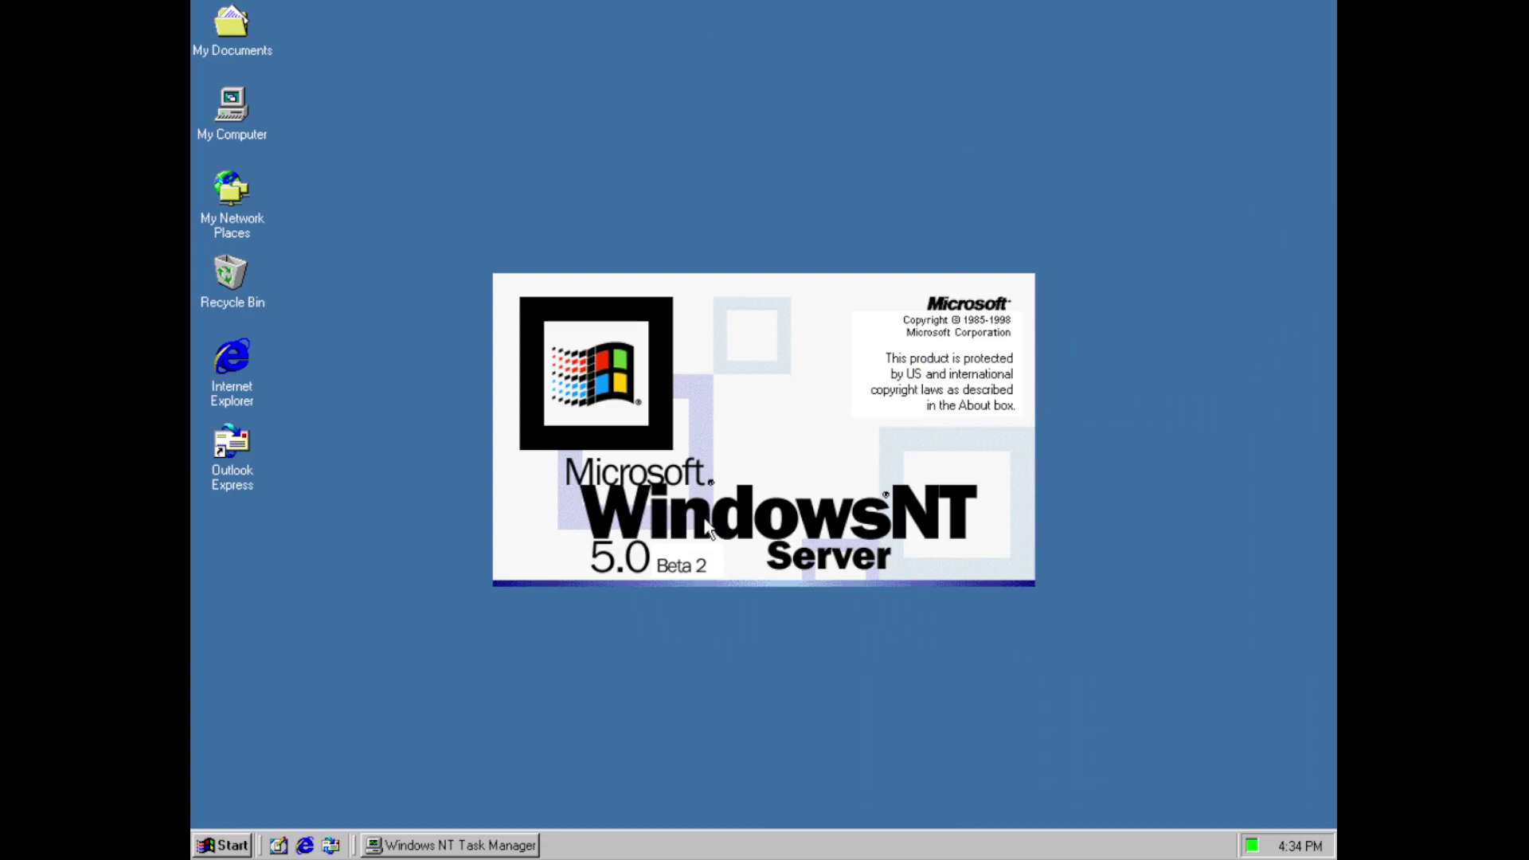
pyautogui.click(766, 454)
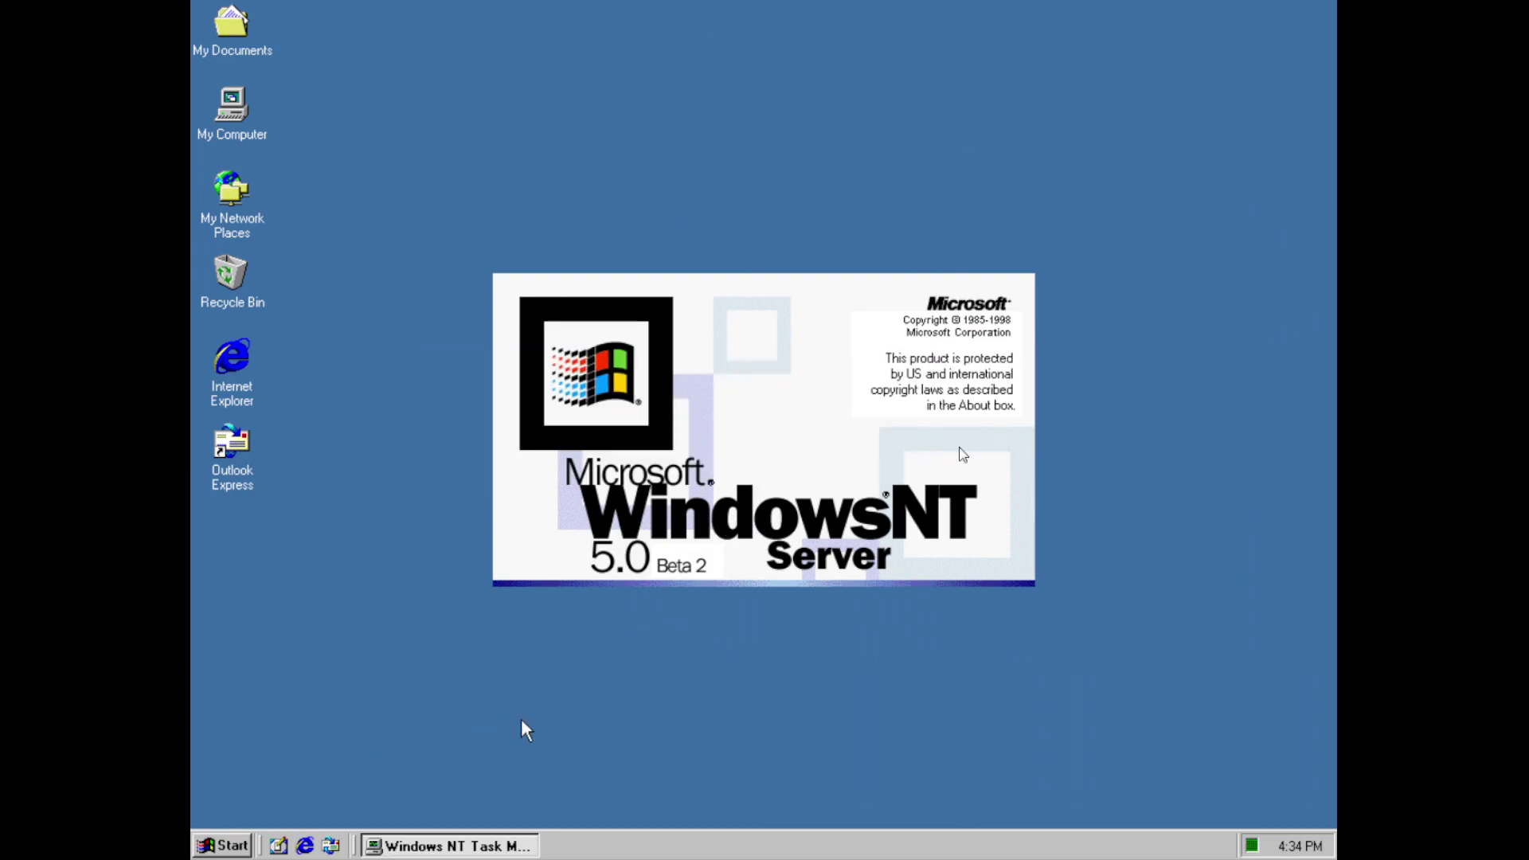
# Start Sound Recorder from the multimedia accessories
pyautogui.click(227, 846)
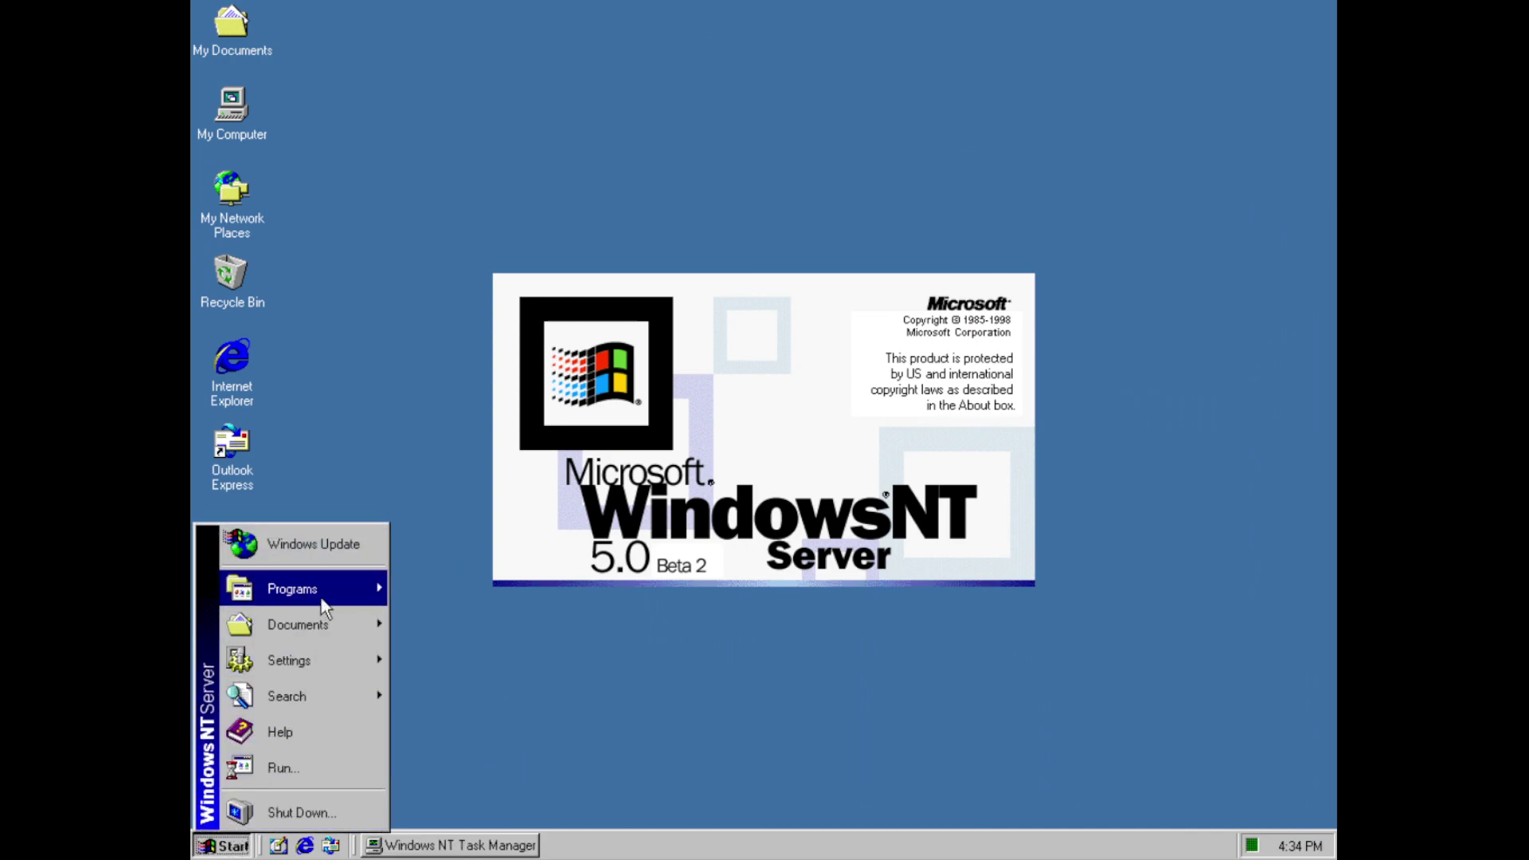
pyautogui.moveTo(325, 597)
pyautogui.moveTo(491, 588)
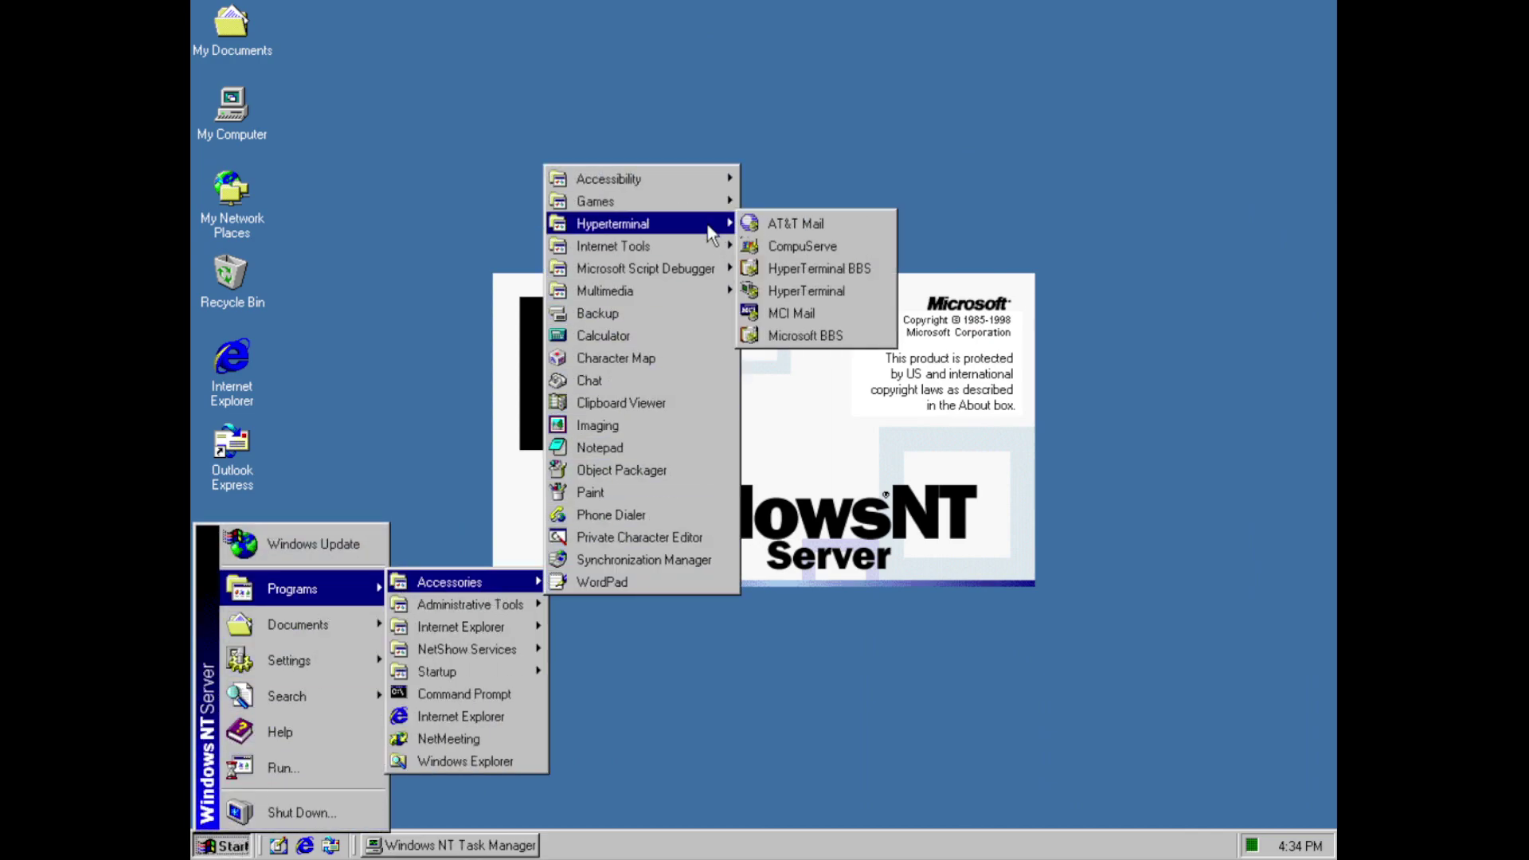
pyautogui.moveTo(700, 268)
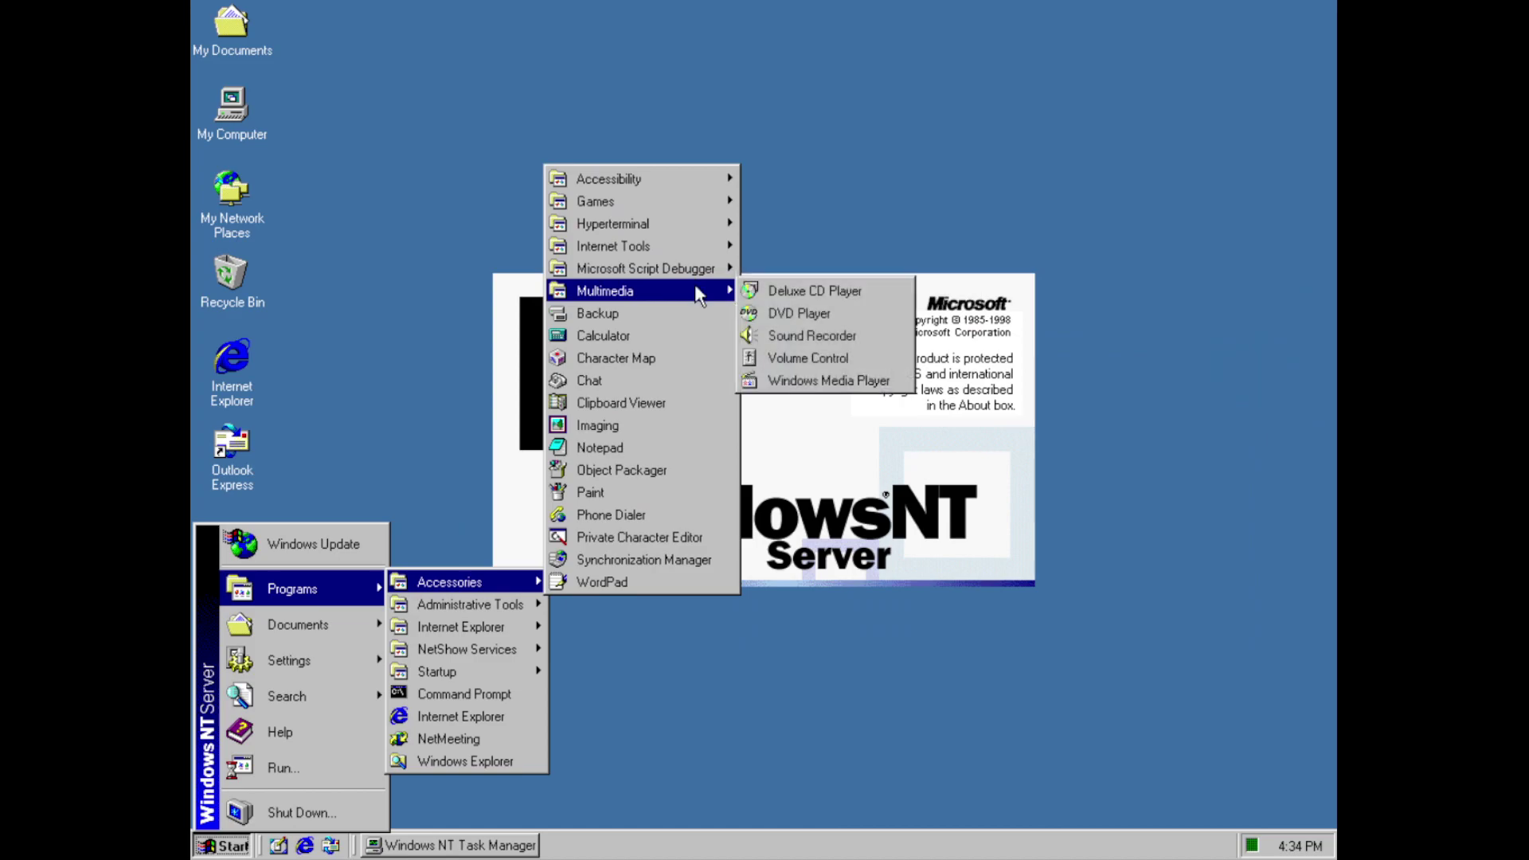
pyautogui.click(821, 335)
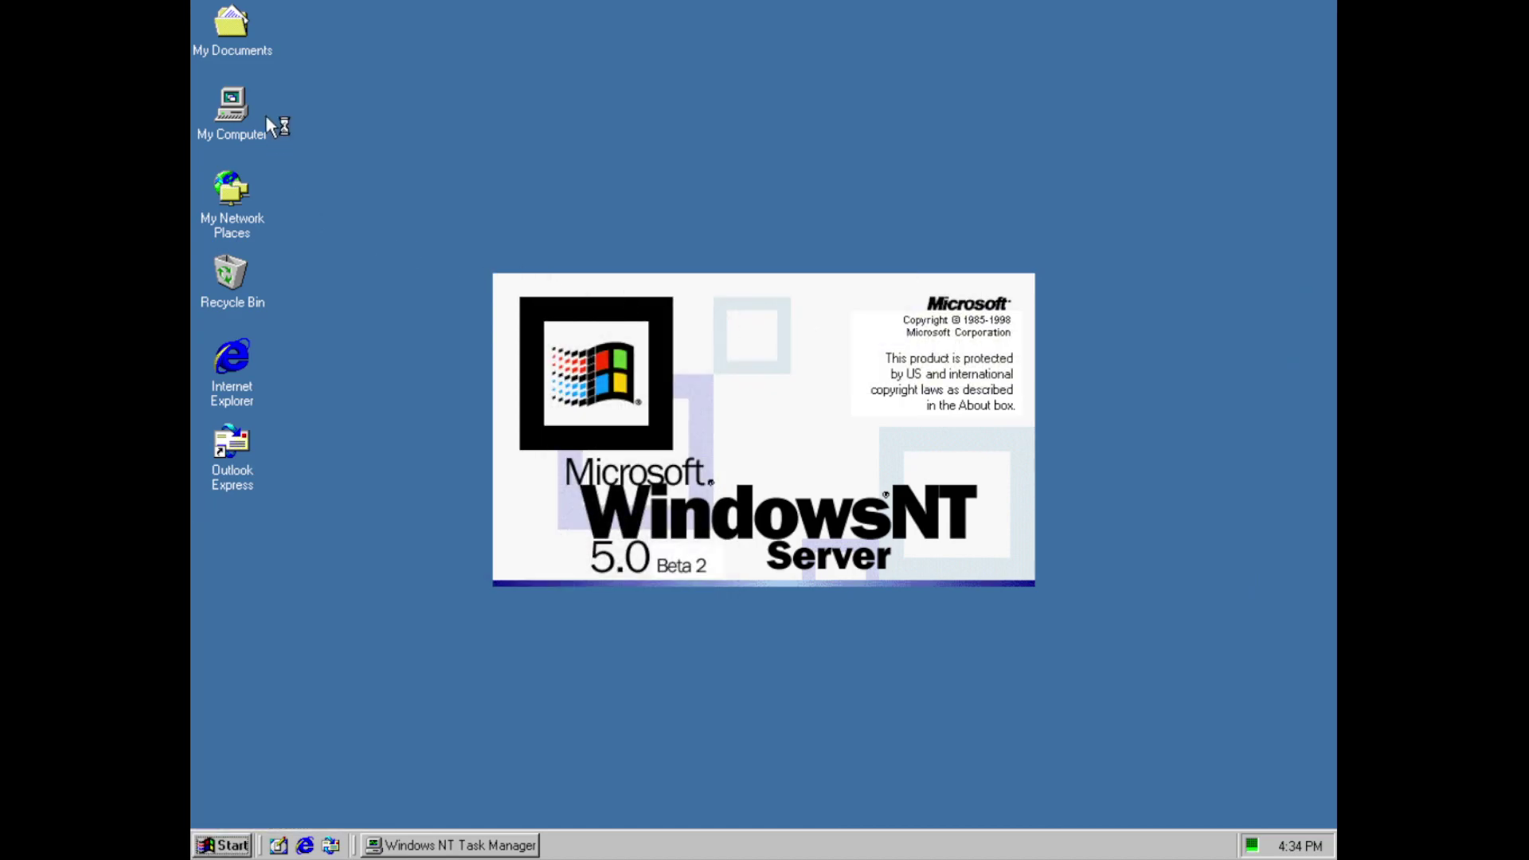
# View Sound Recorder's About information, and close the dialog
pyautogui.click(287, 85)
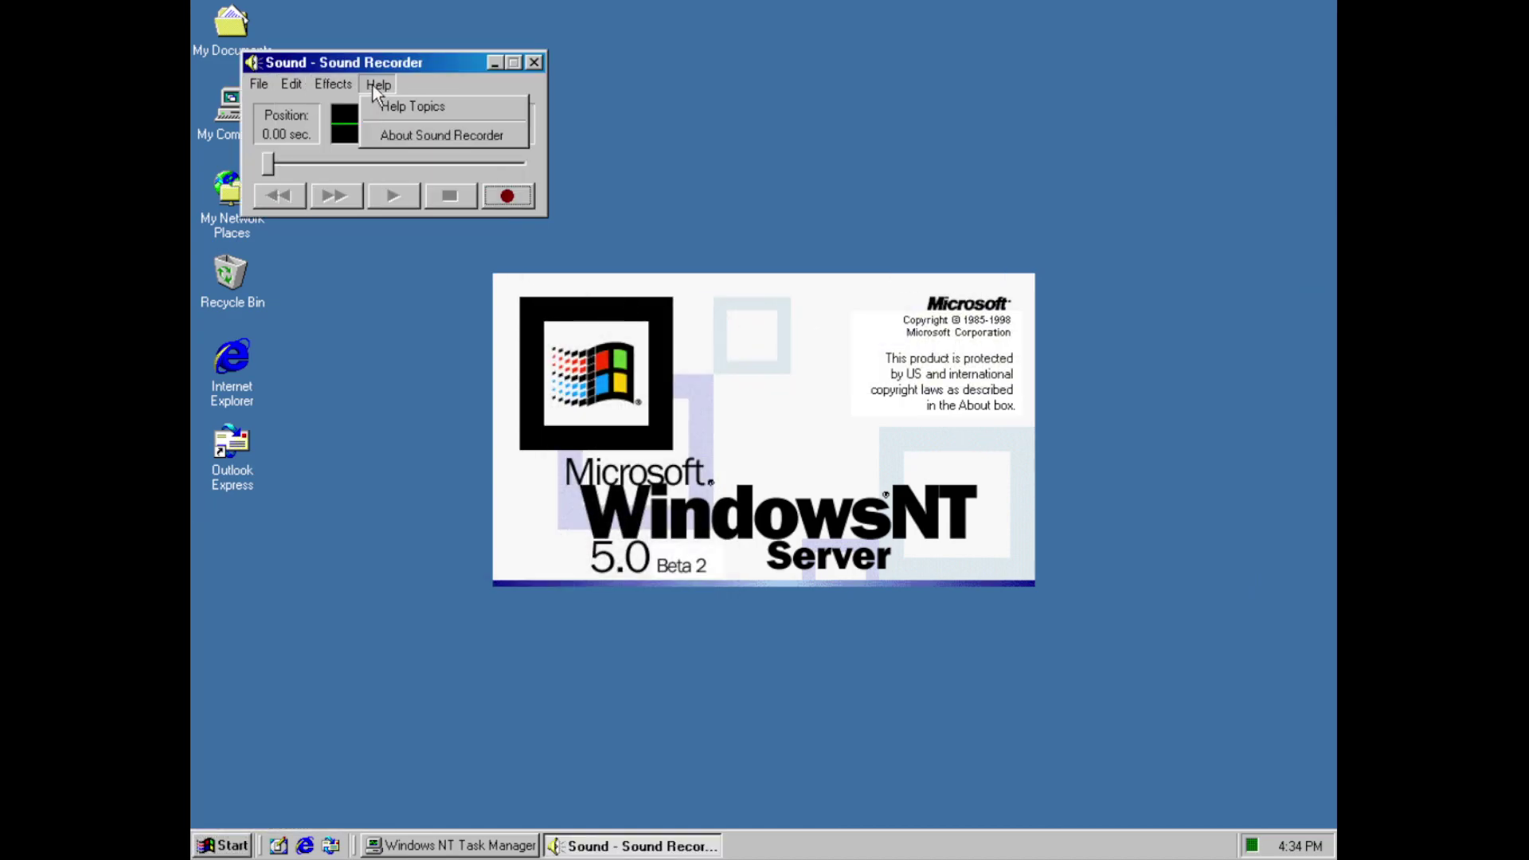
pyautogui.click(396, 153)
pyautogui.click(378, 85)
pyautogui.click(403, 135)
pyautogui.click(624, 420)
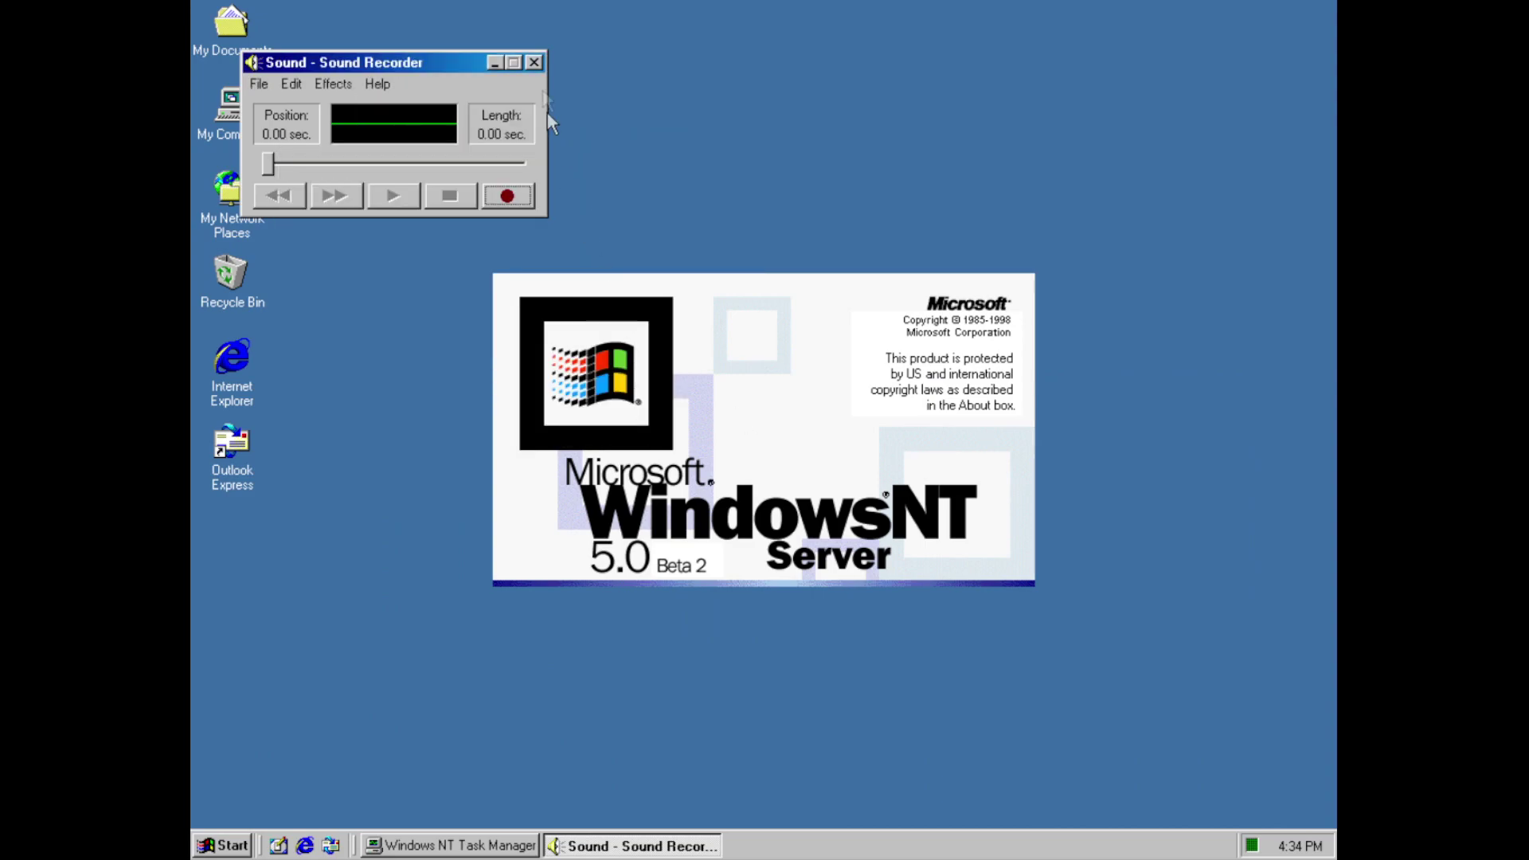
# Close Sound Recorder and open Volume Control from the multimedia accessories
pyautogui.click(533, 63)
pyautogui.click(238, 844)
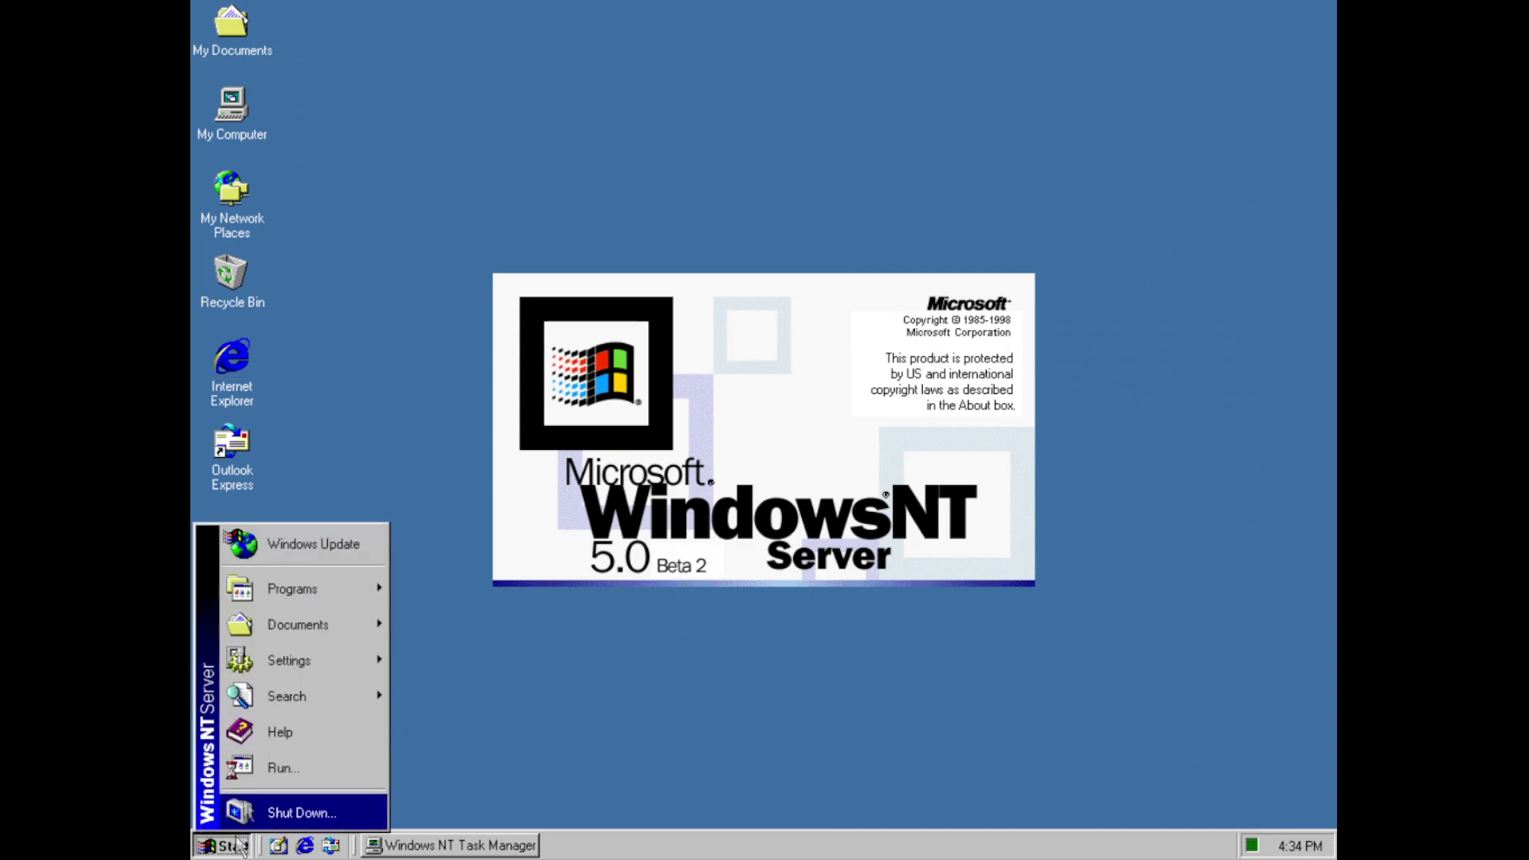
pyautogui.moveTo(311, 594)
pyautogui.moveTo(534, 587)
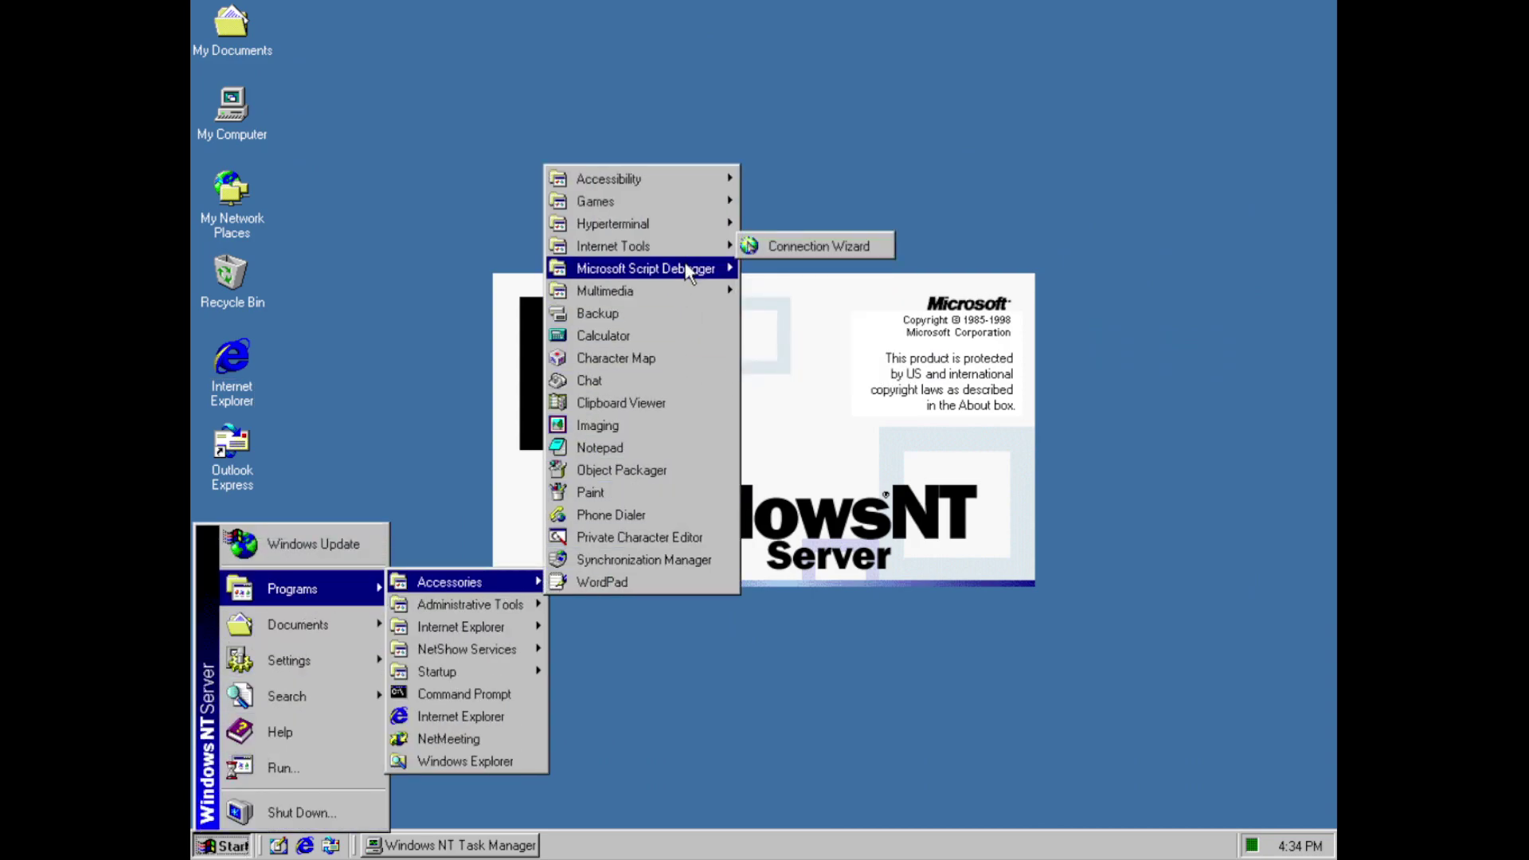
pyautogui.moveTo(693, 292)
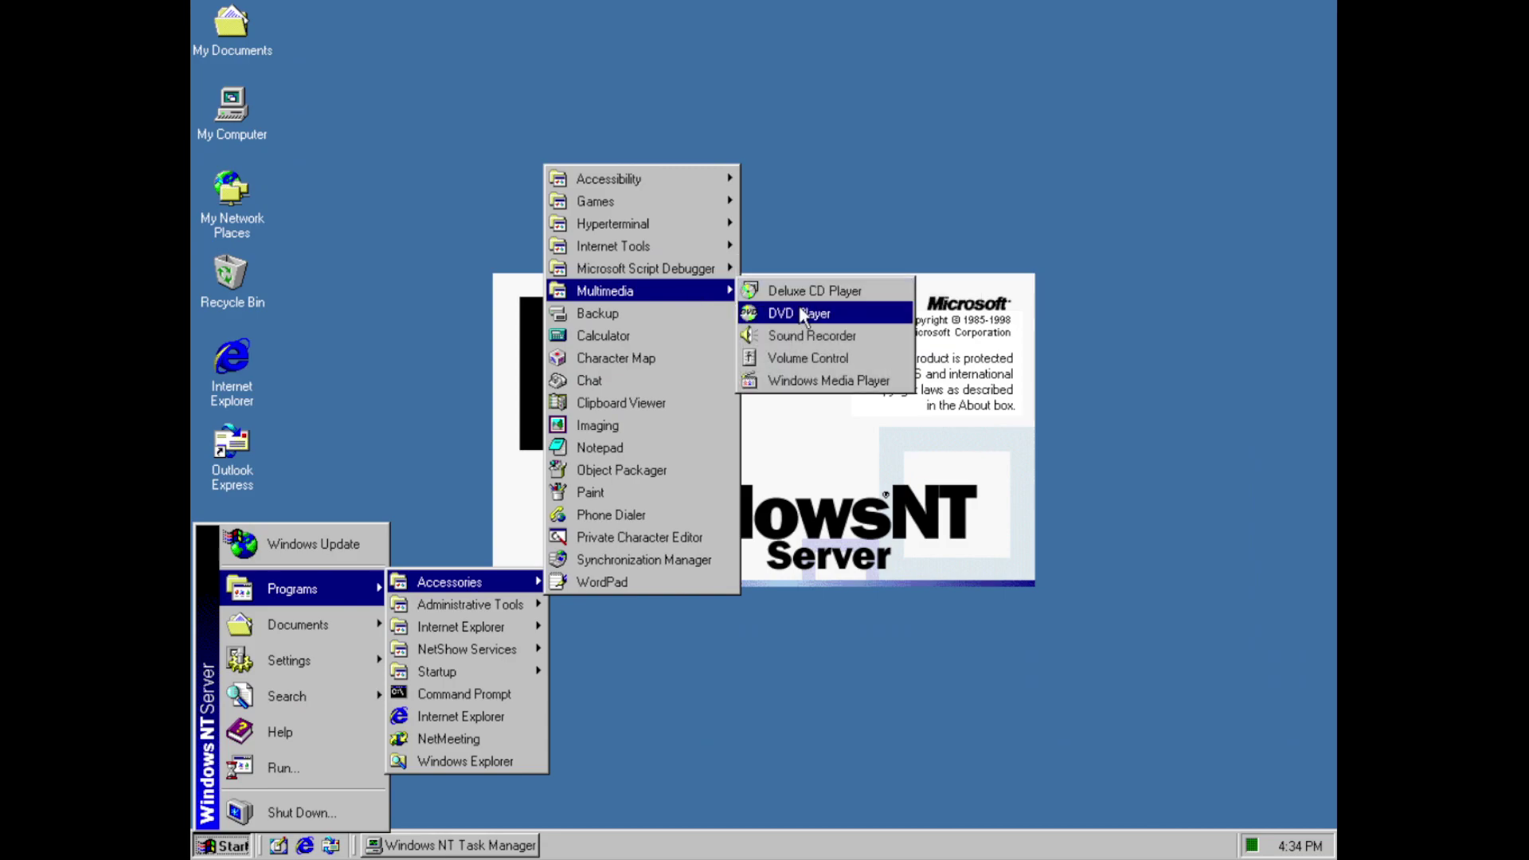
pyautogui.click(823, 365)
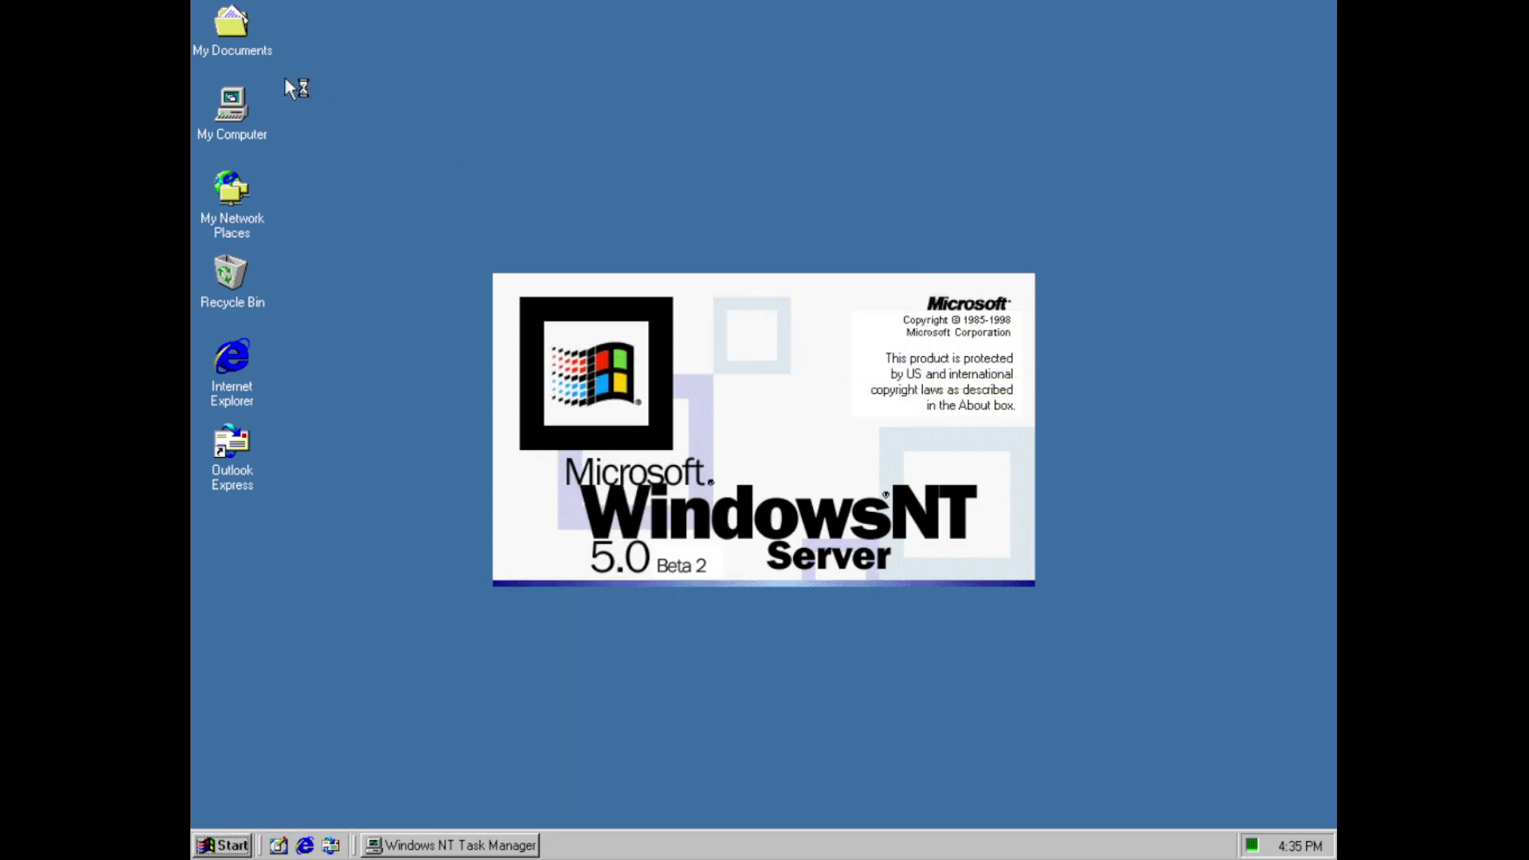
# View Volume Control's About information, and close Volume Control
pyautogui.click(267, 35)
pyautogui.click(302, 111)
pyautogui.click(268, 35)
pyautogui.click(279, 85)
pyautogui.click(548, 371)
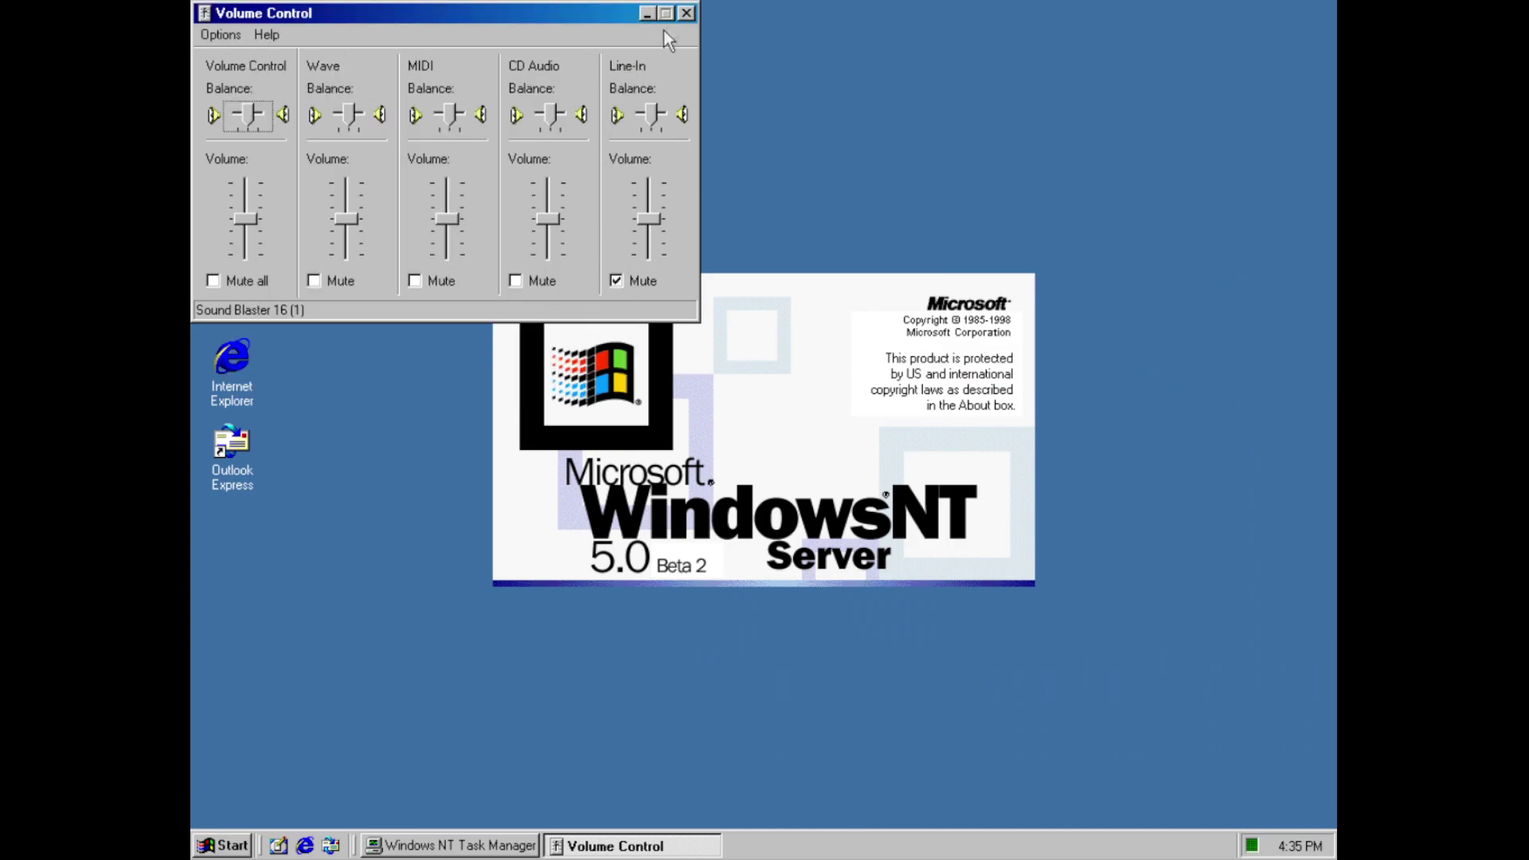
pyautogui.click(687, 14)
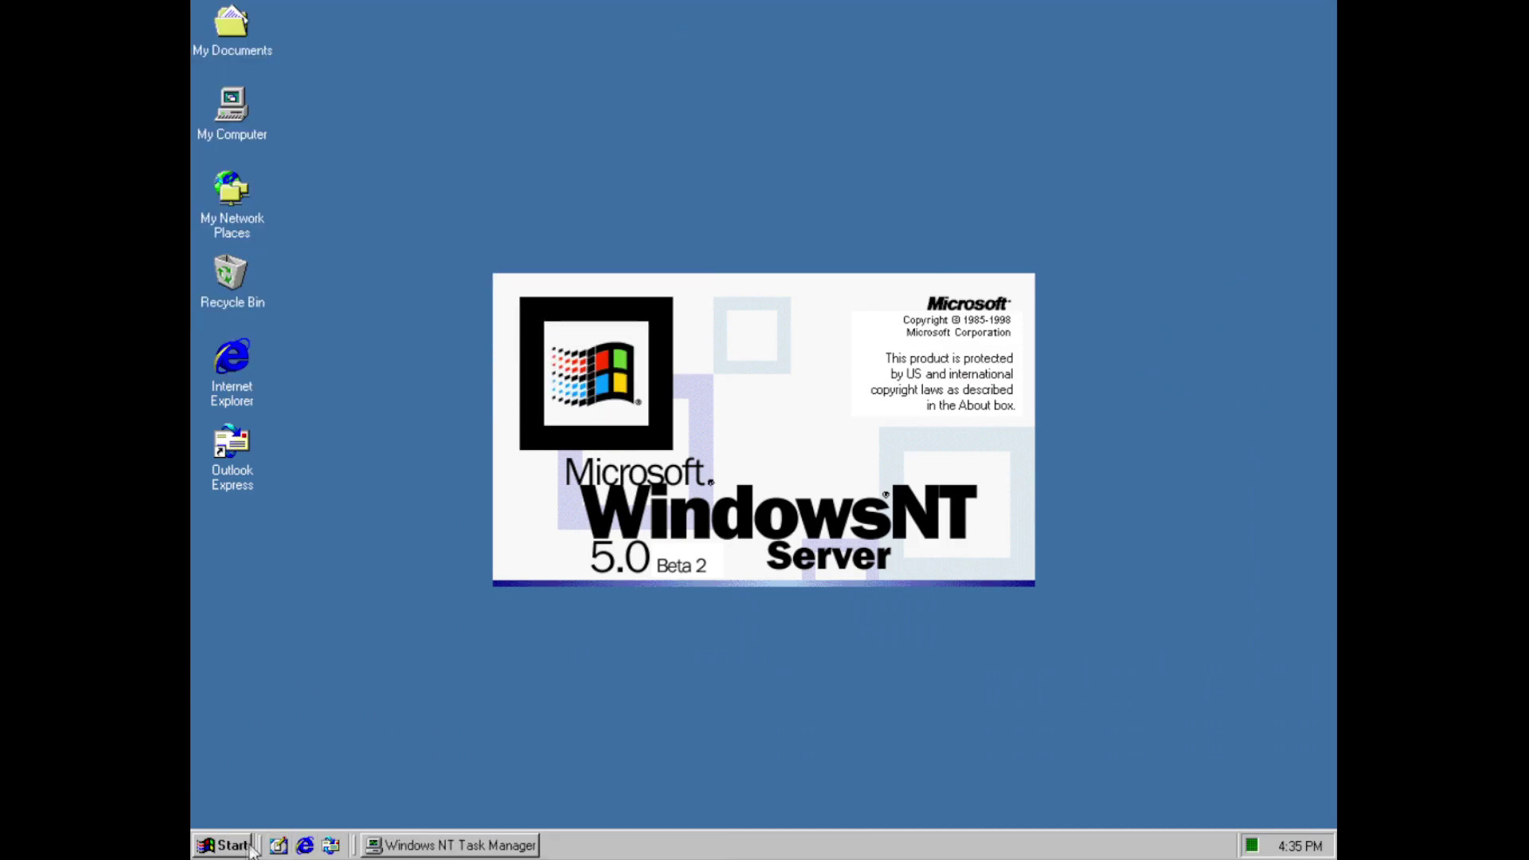
# Open Windows Media Player from the multimedia accessories
pyautogui.click(224, 845)
pyautogui.moveTo(450, 582)
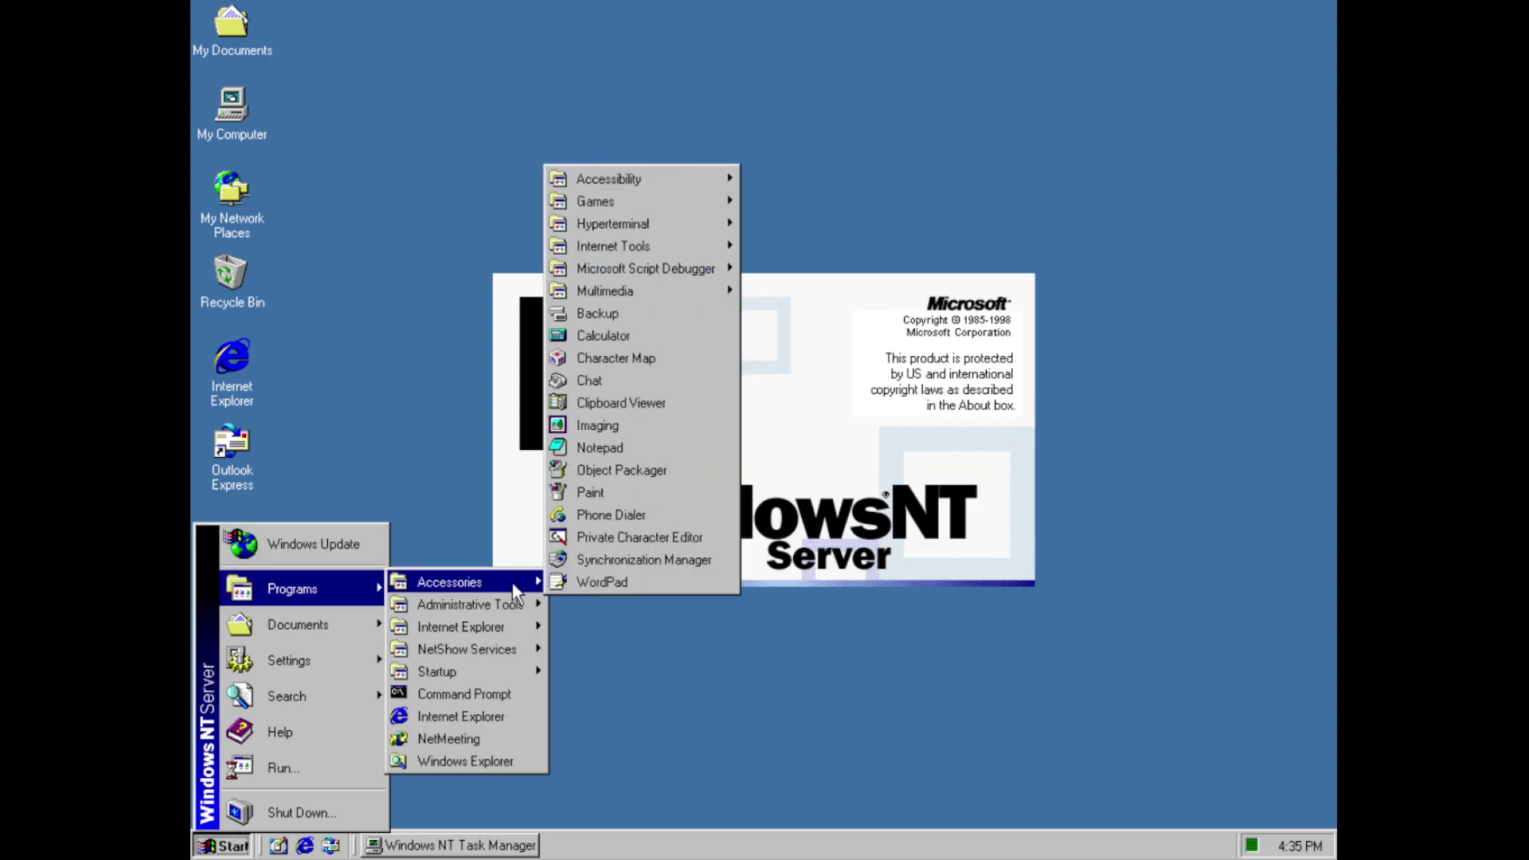
pyautogui.moveTo(681, 292)
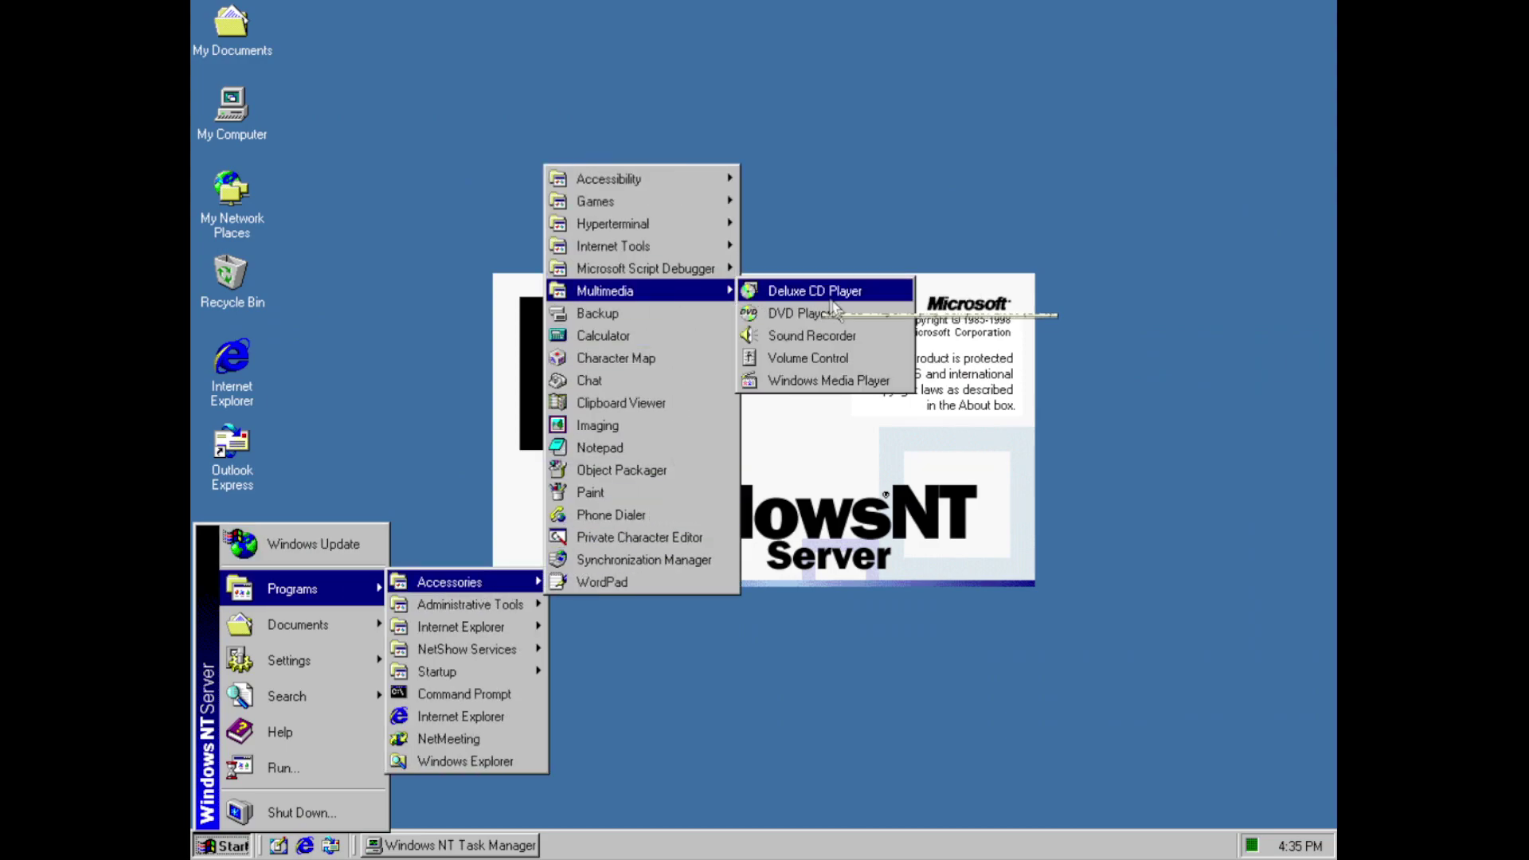
pyautogui.click(852, 379)
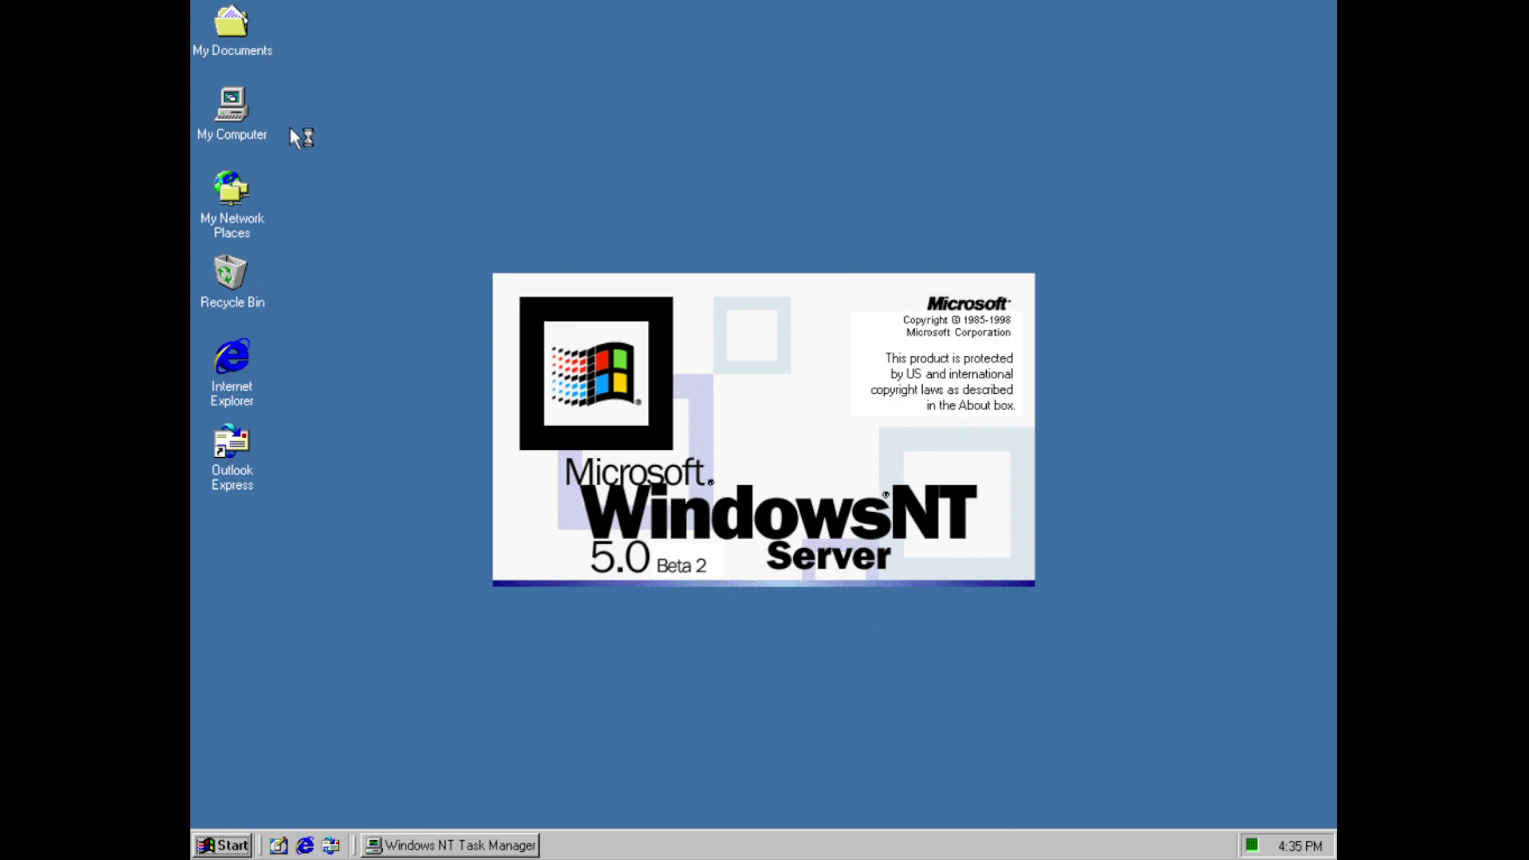
# Browse Windows Media Player's commands, view its About information, and close the player
pyautogui.click(649, 349)
pyautogui.click(772, 350)
pyautogui.click(819, 350)
pyautogui.click(819, 350)
pyautogui.click(848, 348)
pyautogui.click(867, 418)
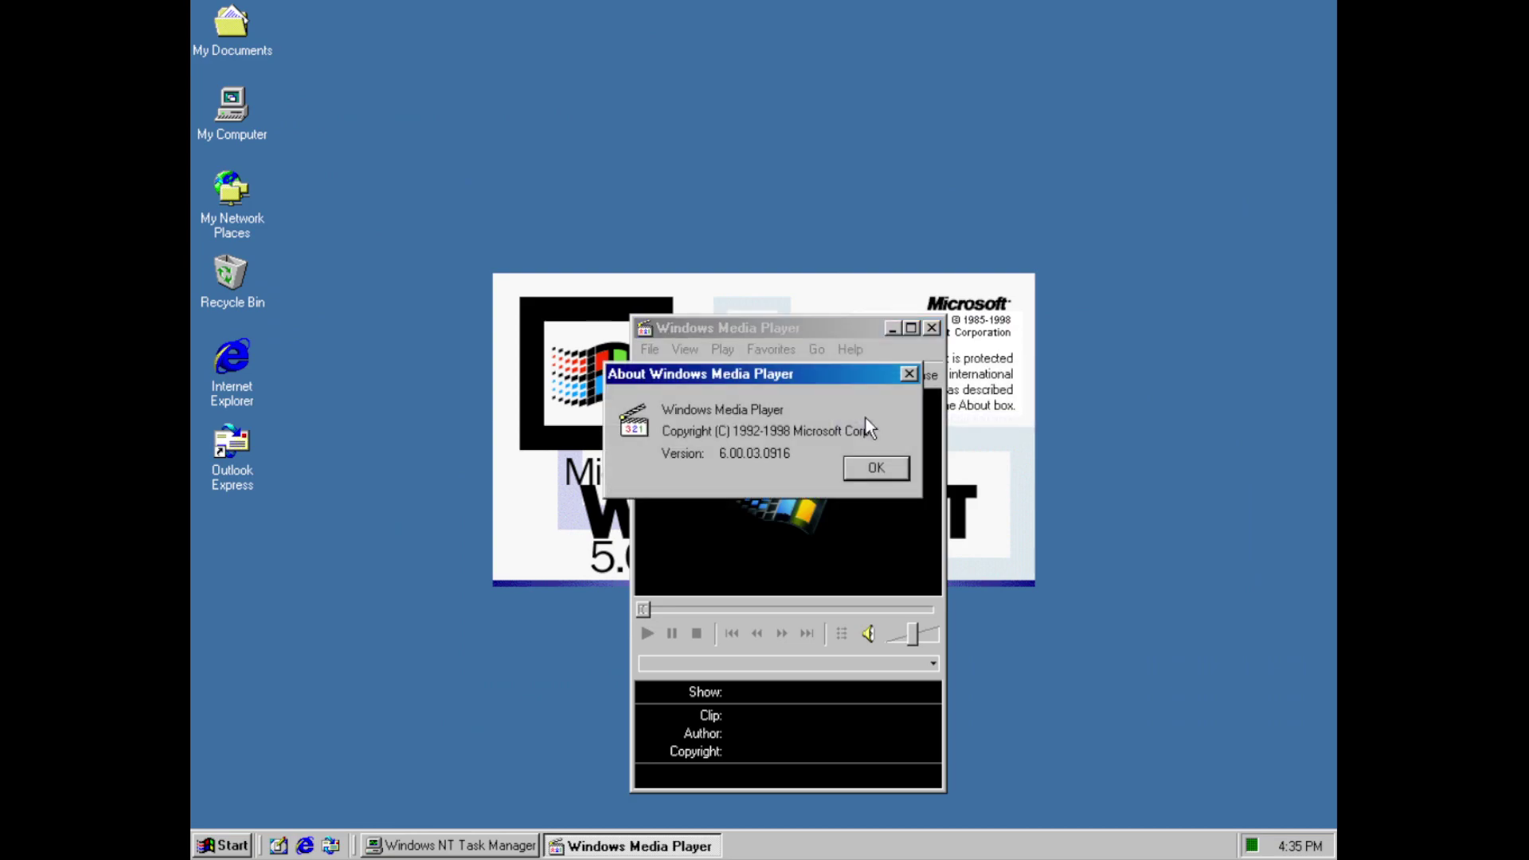
pyautogui.click(894, 464)
pyautogui.click(931, 328)
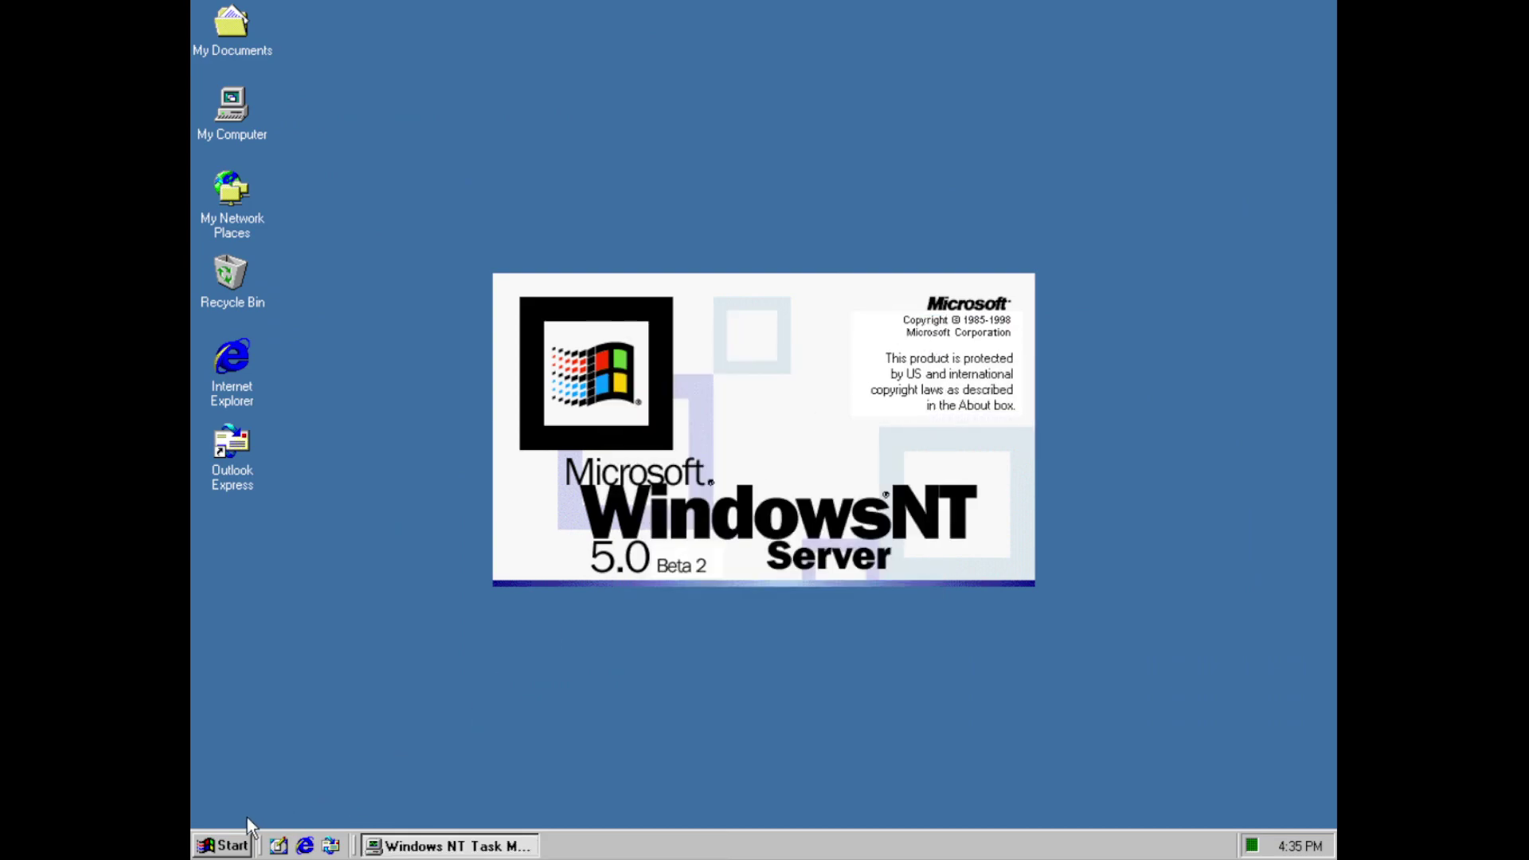
# Open the Backup utility from the accessories
pyautogui.click(227, 845)
pyautogui.moveTo(324, 587)
pyautogui.moveTo(450, 583)
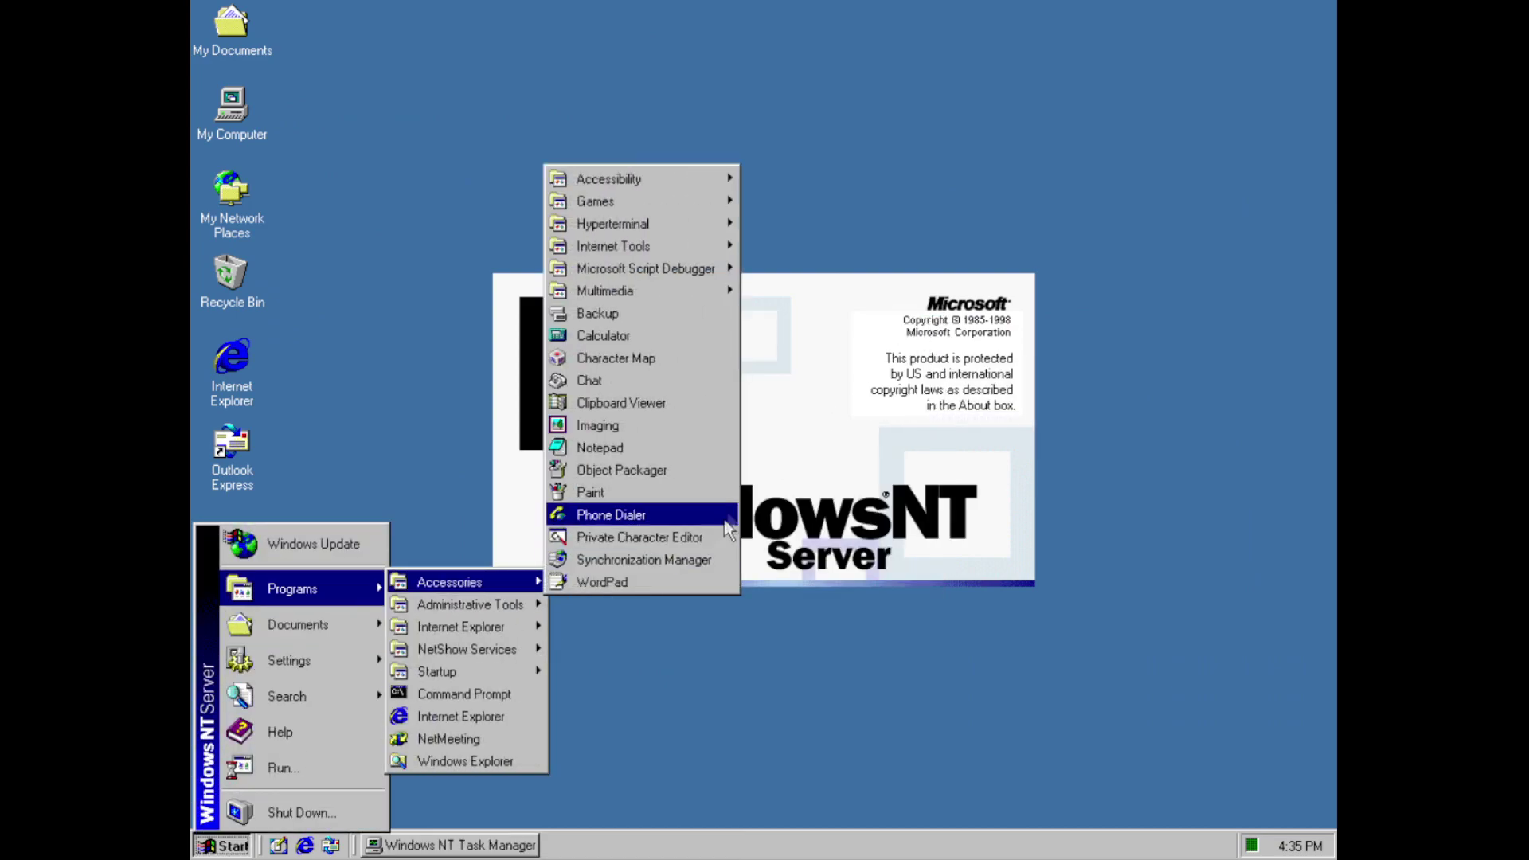
pyautogui.click(709, 314)
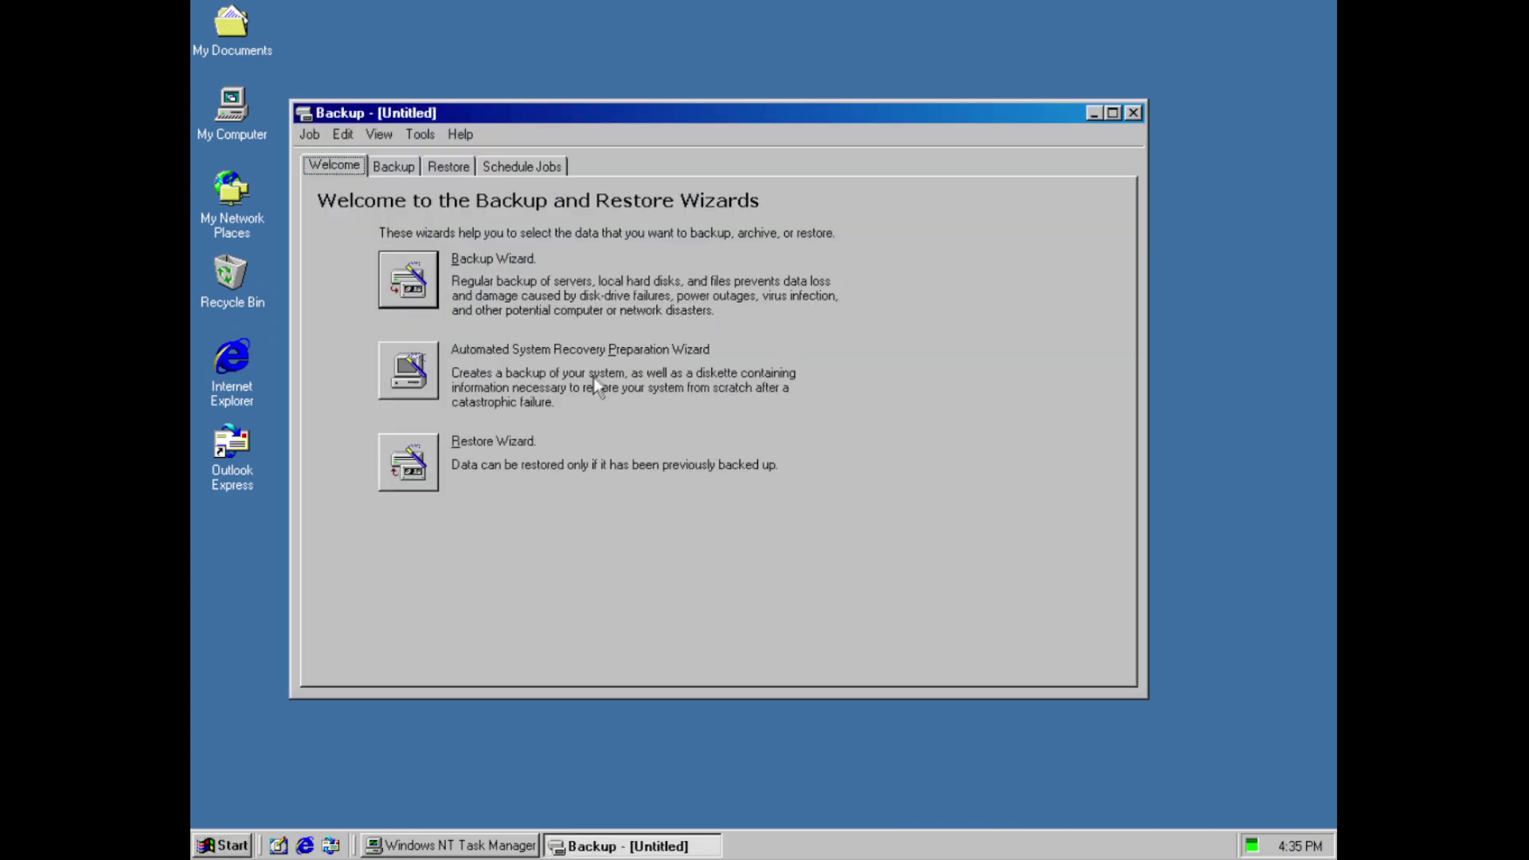
# Start the Backup Wizard to look at its welcome page, and cancel it
pyautogui.click(406, 292)
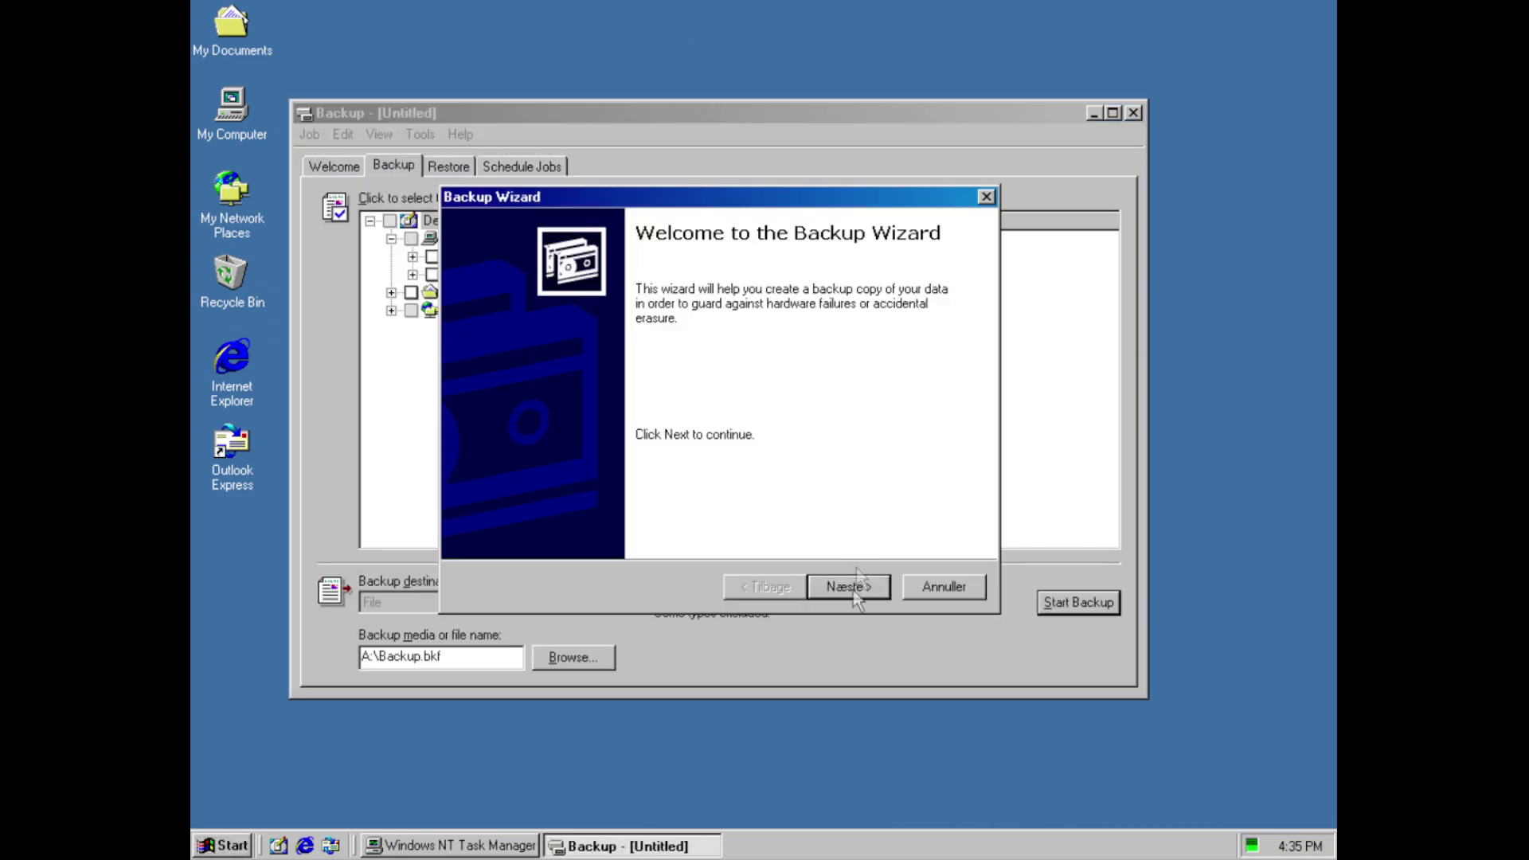
pyautogui.click(855, 588)
pyautogui.click(920, 591)
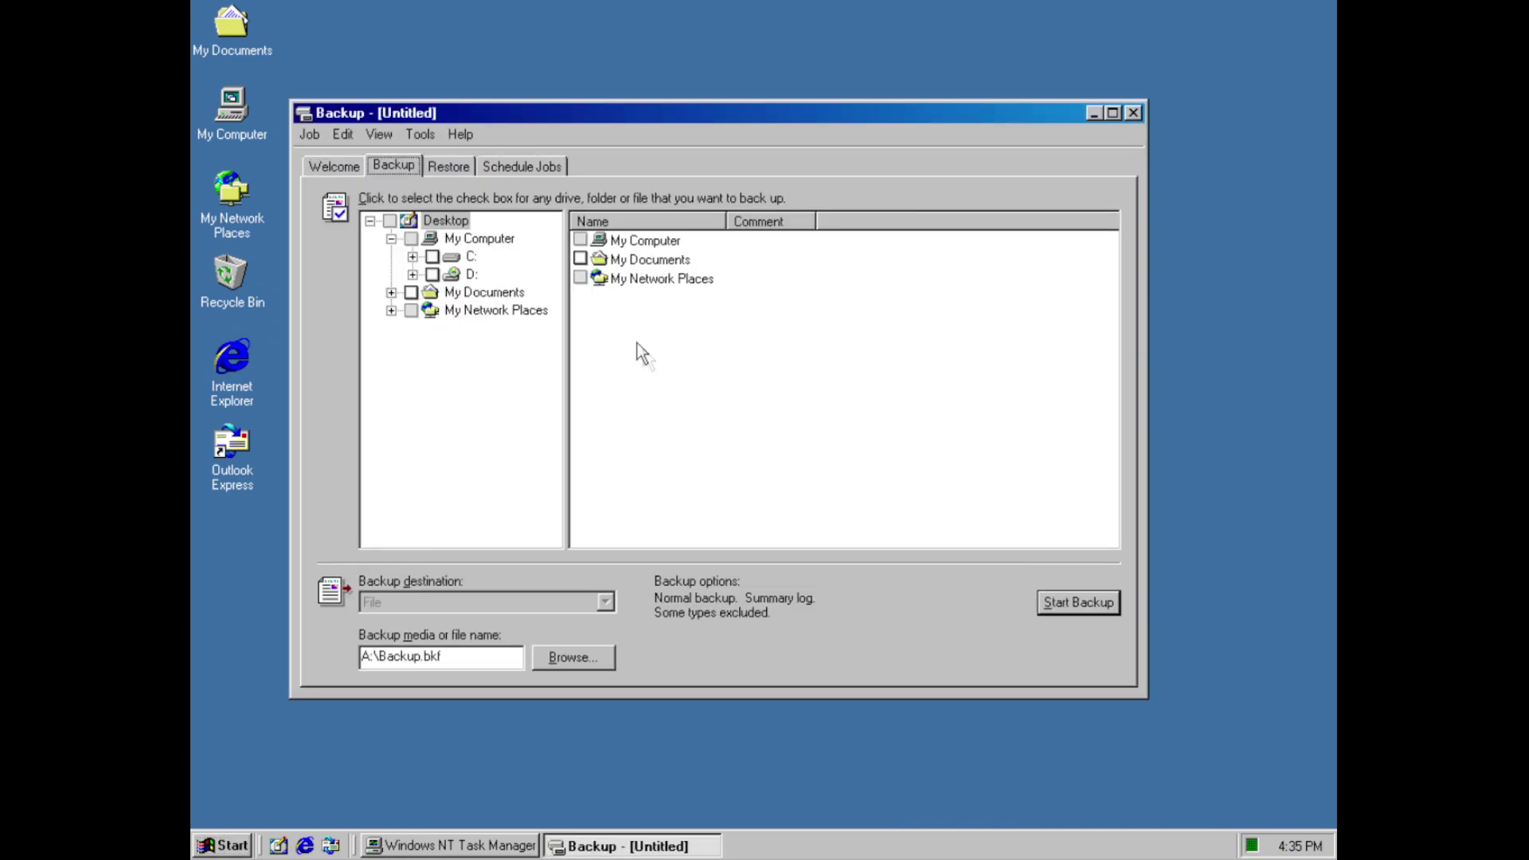
# Look through Backup's Restore and Schedule Jobs pages and its job commands, and return to the Welcome page
pyautogui.click(469, 167)
pyautogui.click(519, 166)
pyautogui.click(318, 135)
pyautogui.click(328, 158)
pyautogui.click(323, 165)
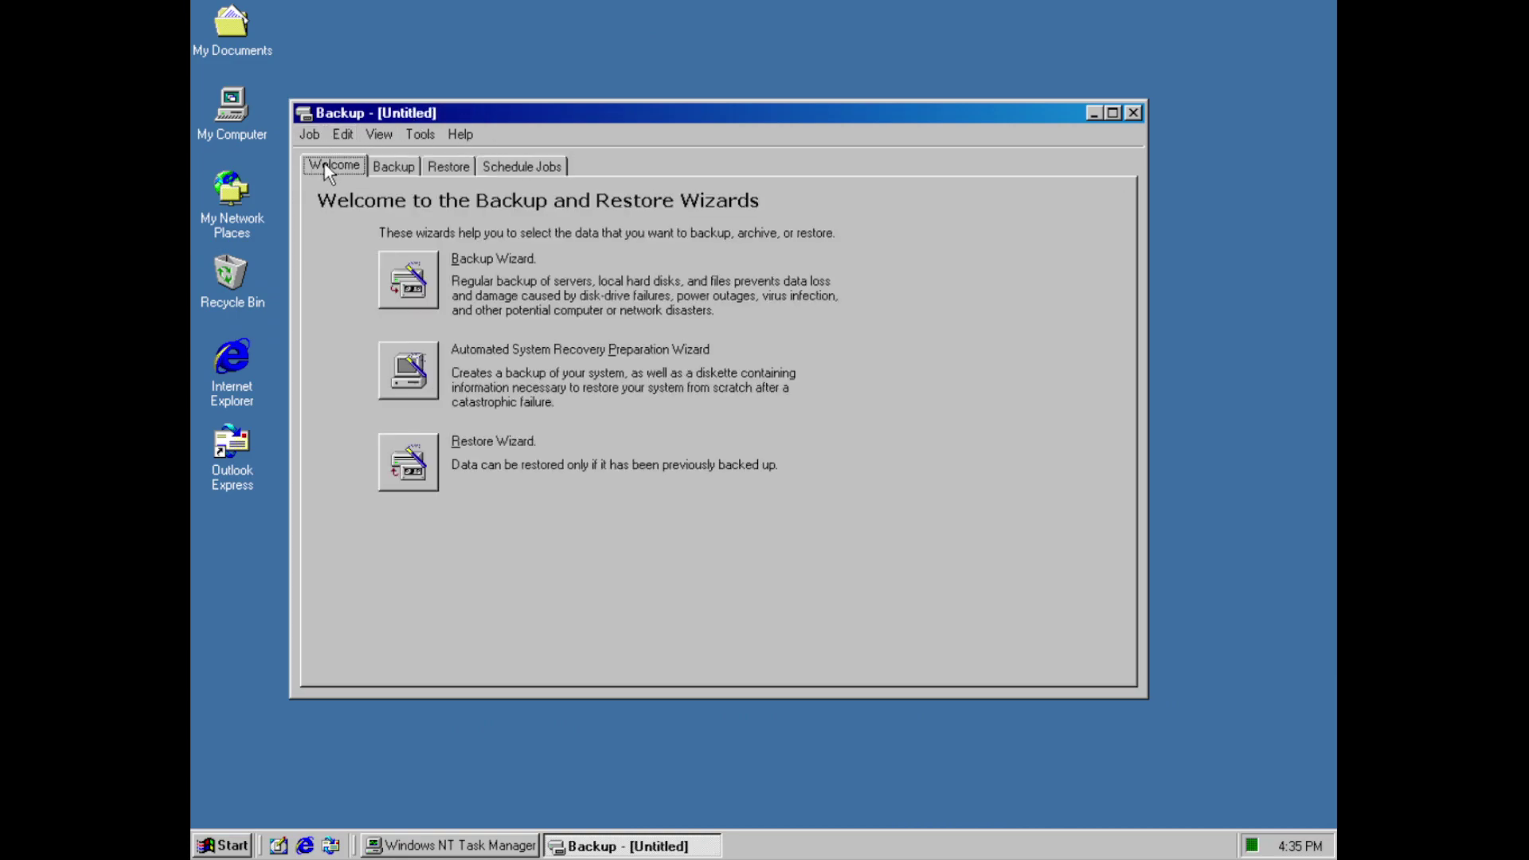
# Start the Automated System Recovery Preparation Wizard to look at it, cancel it, and return to the Welcome page
pyautogui.click(427, 396)
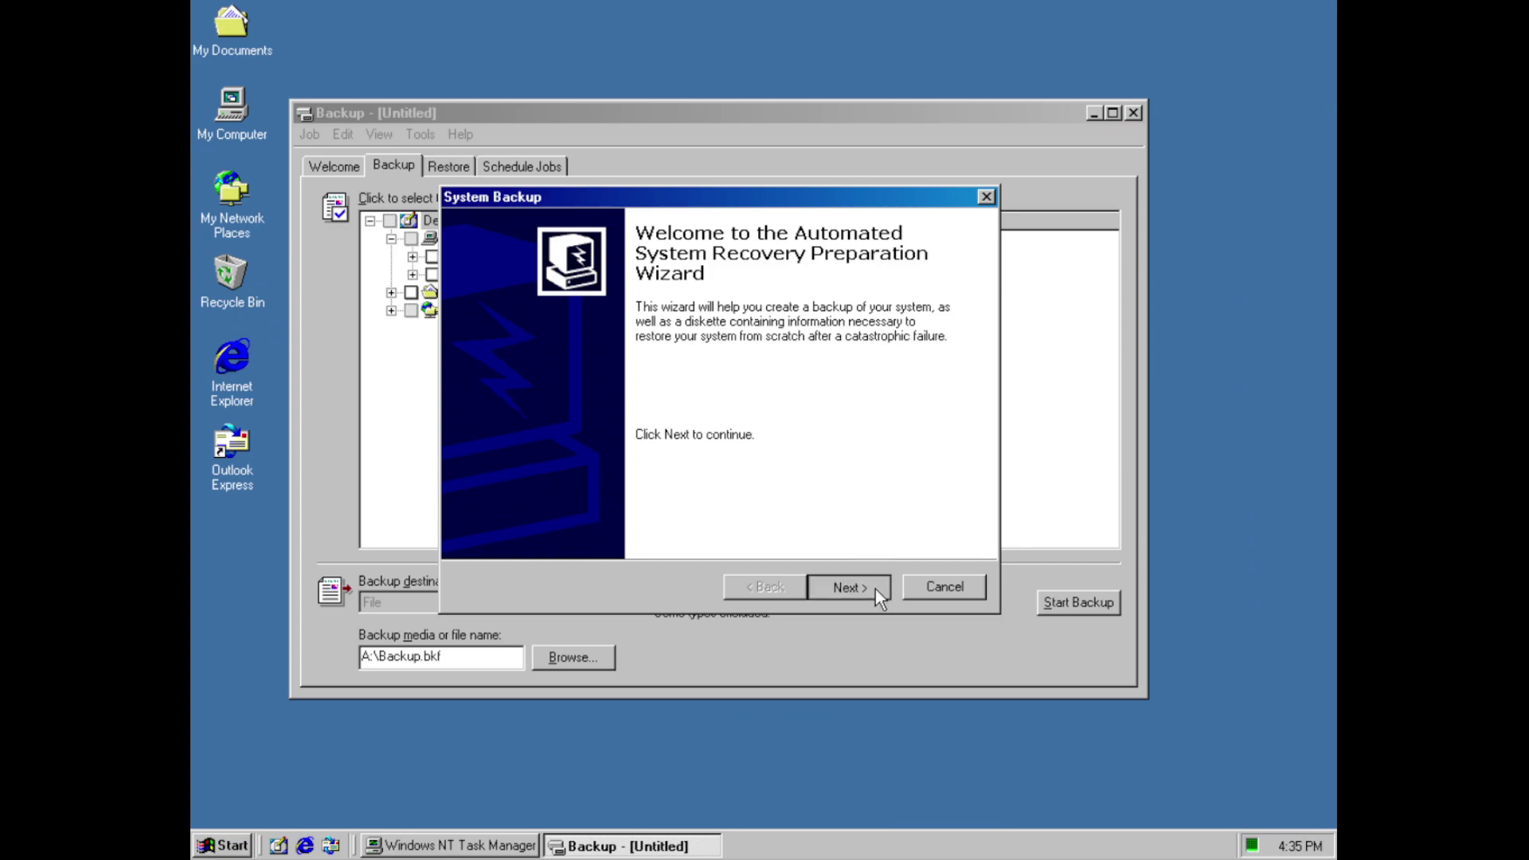
pyautogui.click(876, 589)
pyautogui.click(932, 589)
pyautogui.click(335, 166)
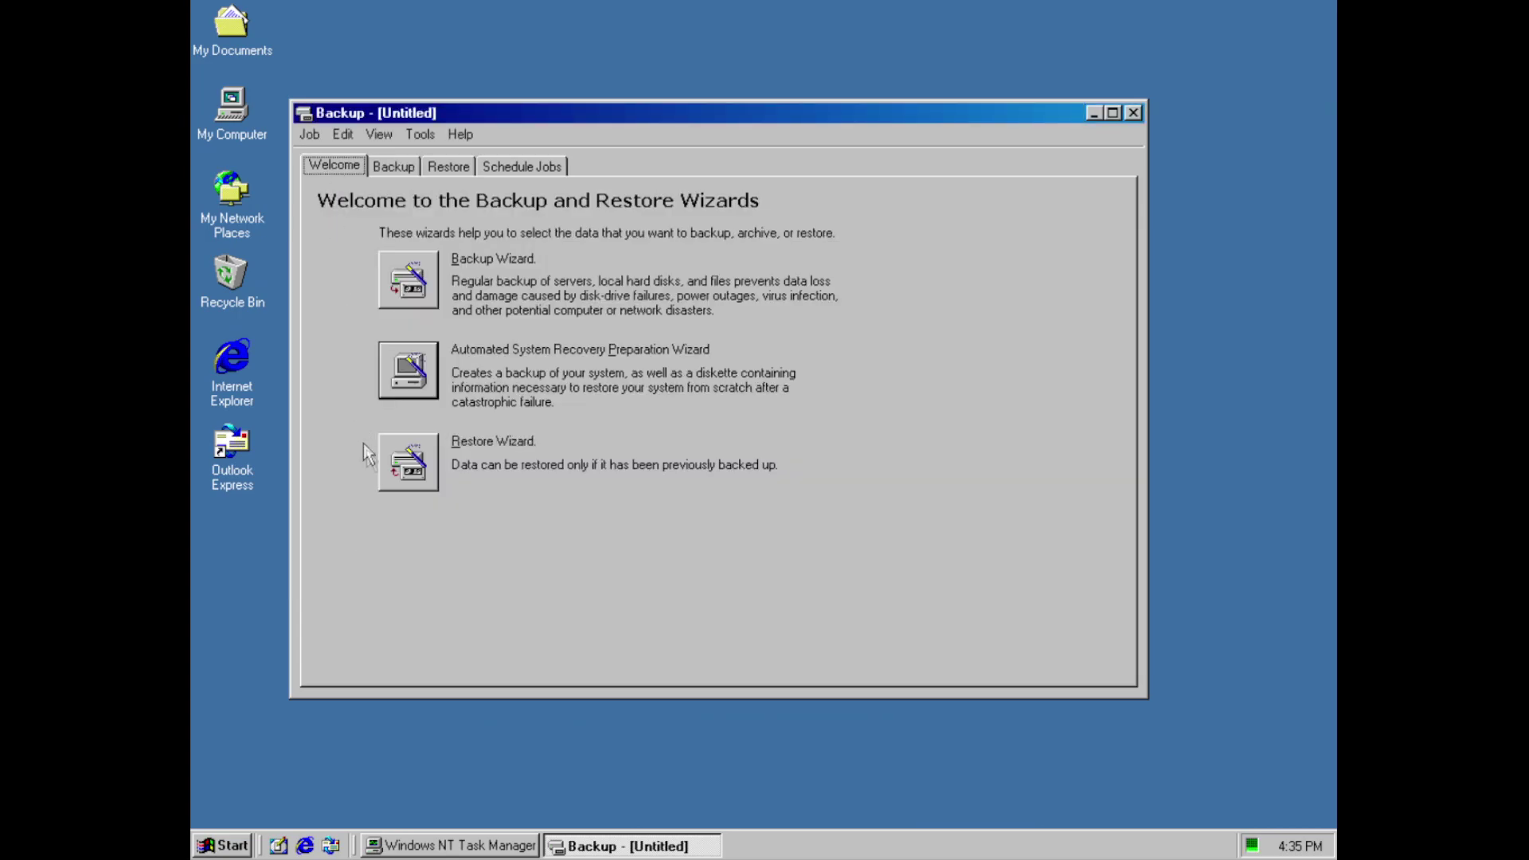
# Start the Restore Wizard to look at it, cancel it, and close the Backup utility
pyautogui.click(396, 470)
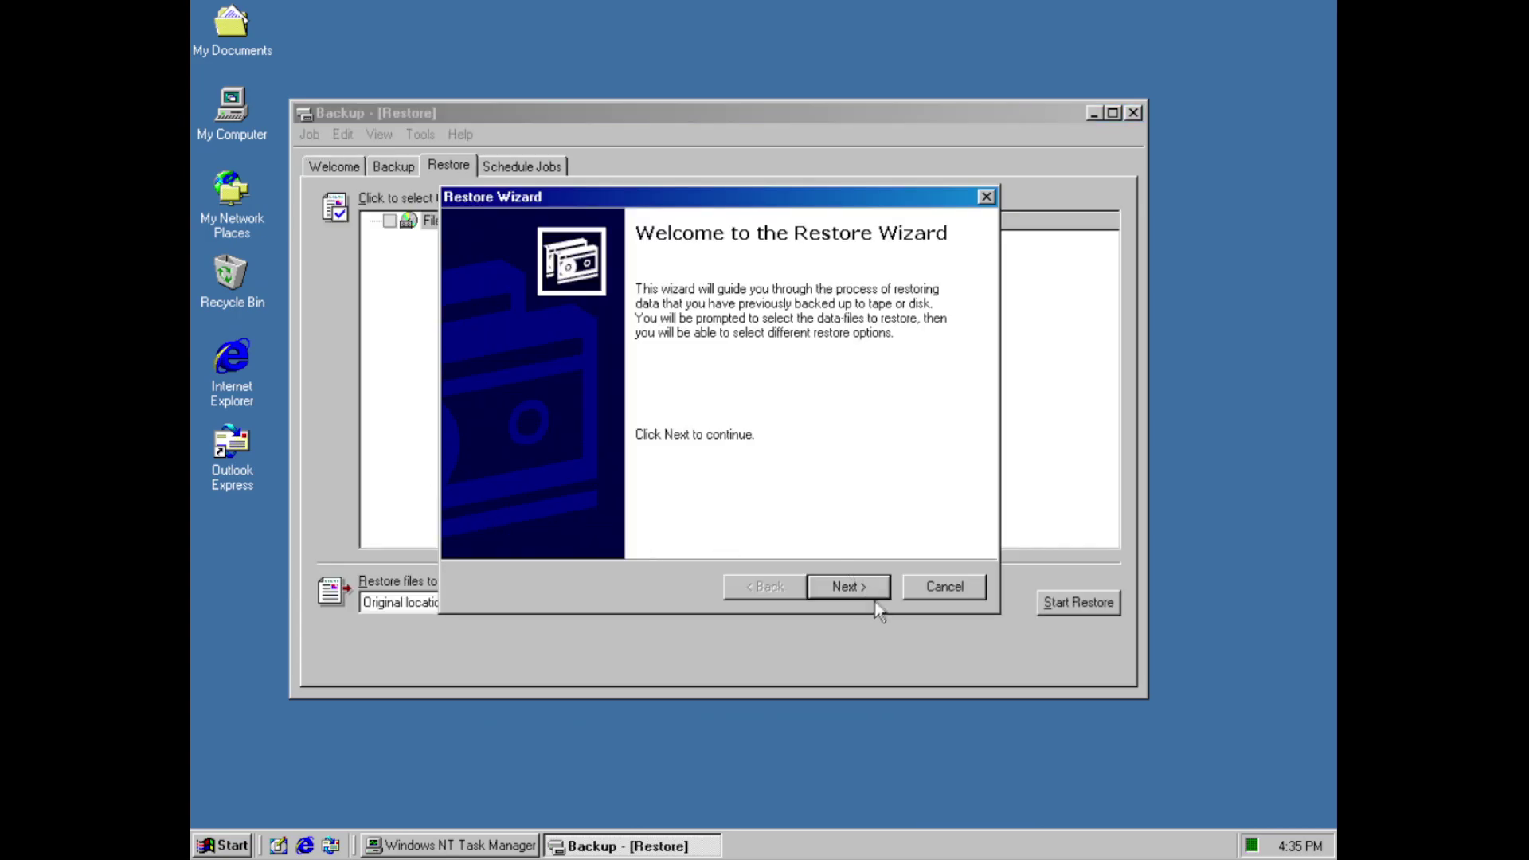
pyautogui.click(875, 594)
pyautogui.click(940, 590)
pyautogui.click(1133, 113)
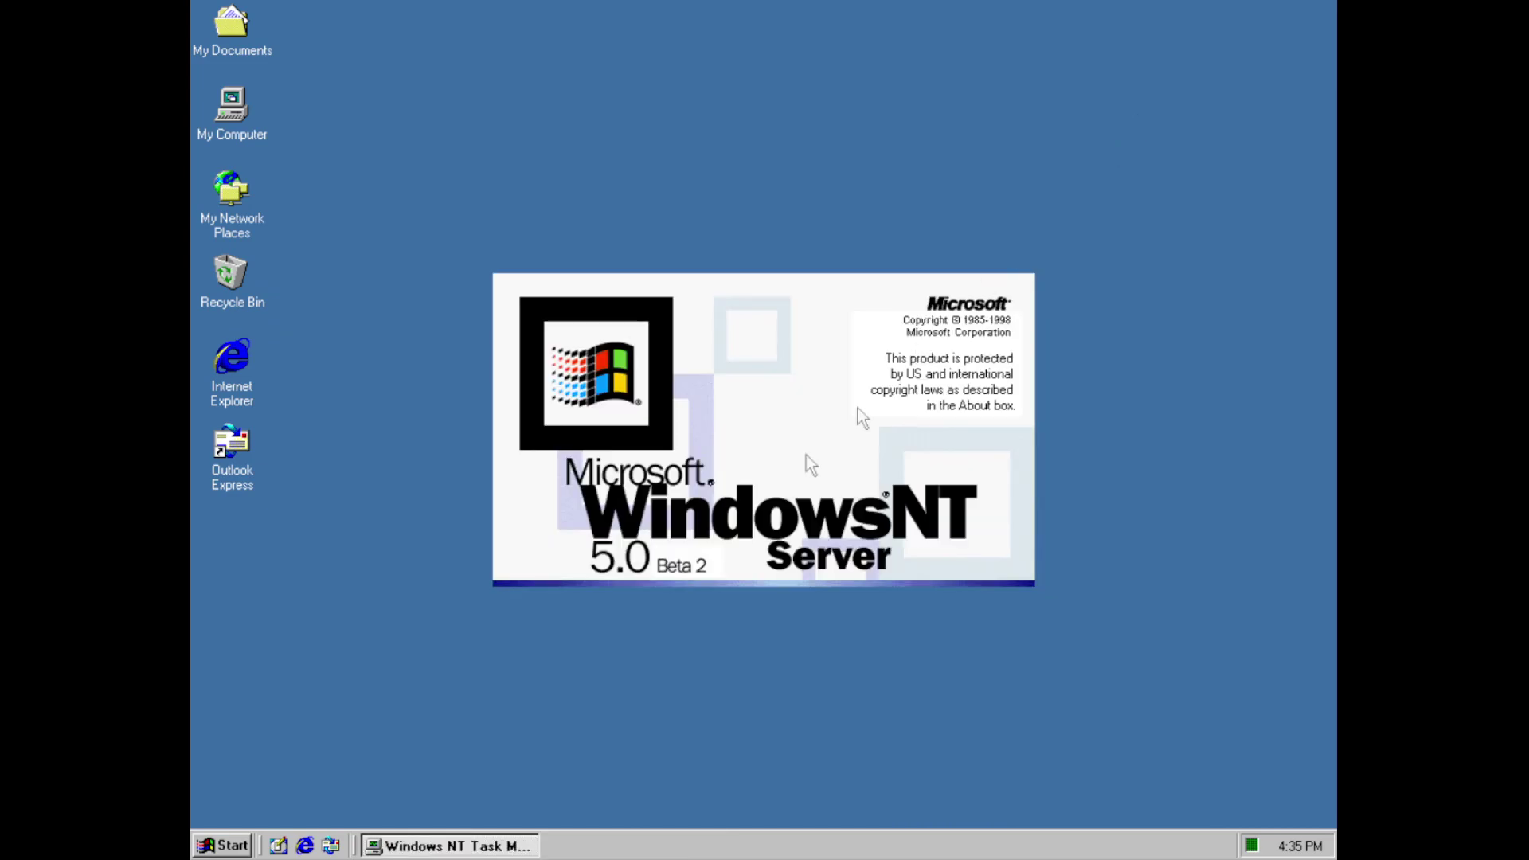
# Open Calculator from the accessories and enter 96
pyautogui.click(217, 845)
pyautogui.moveTo(342, 589)
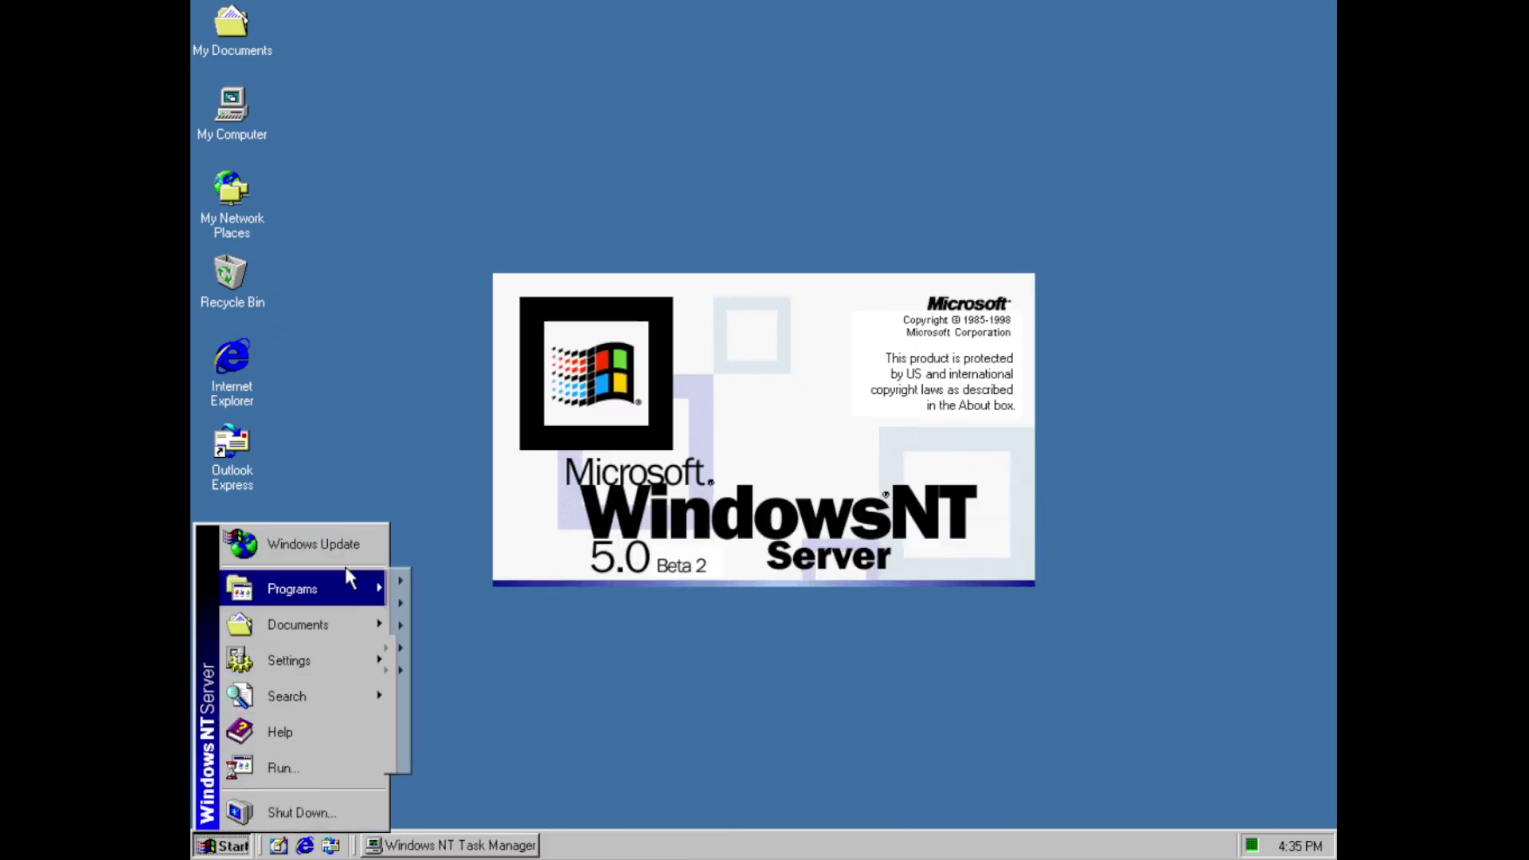
pyautogui.moveTo(503, 582)
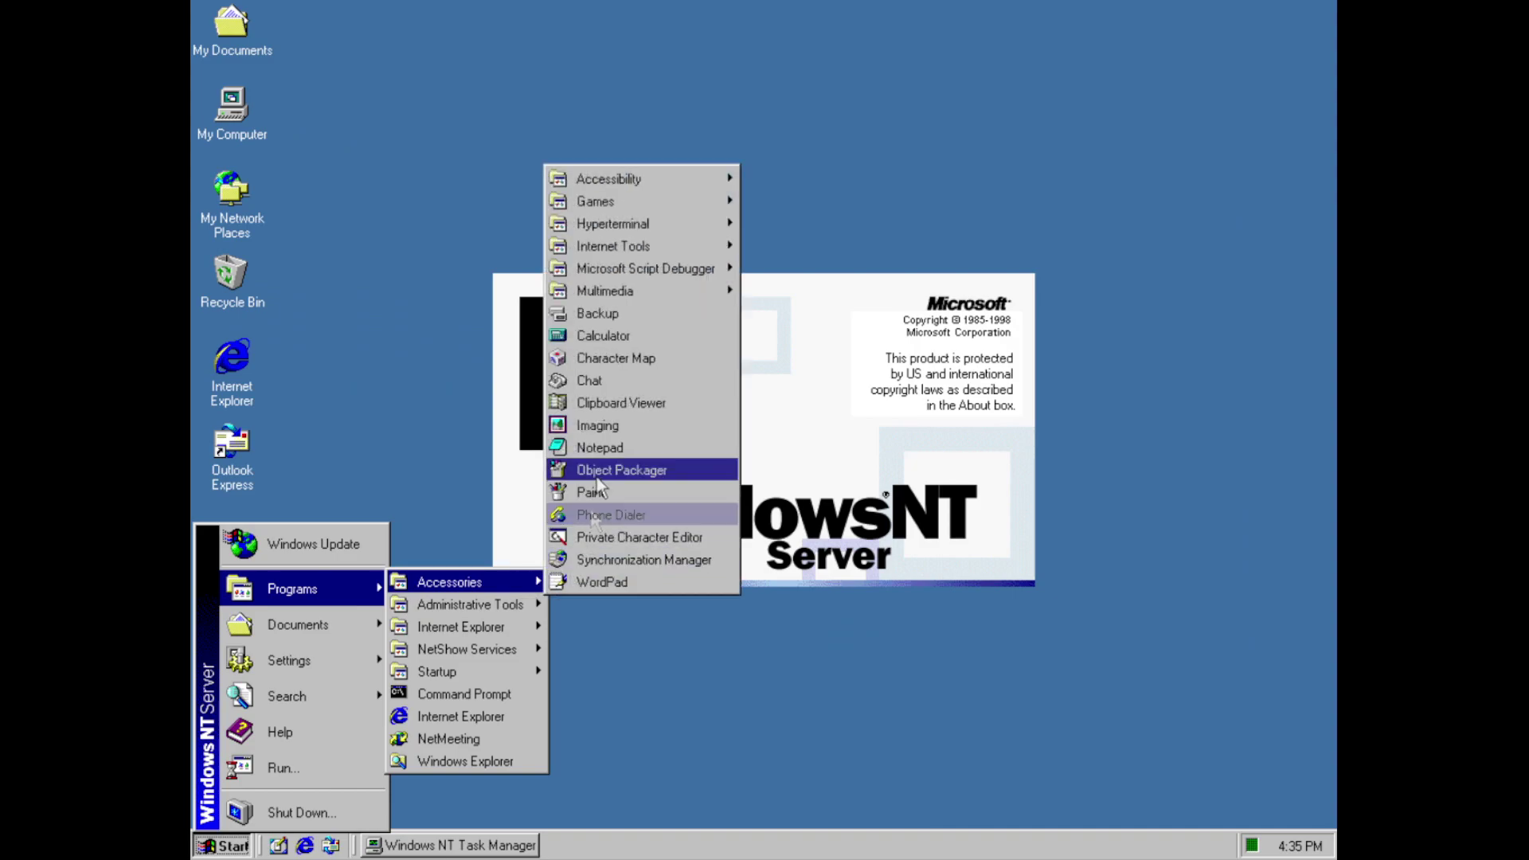
pyautogui.click(610, 338)
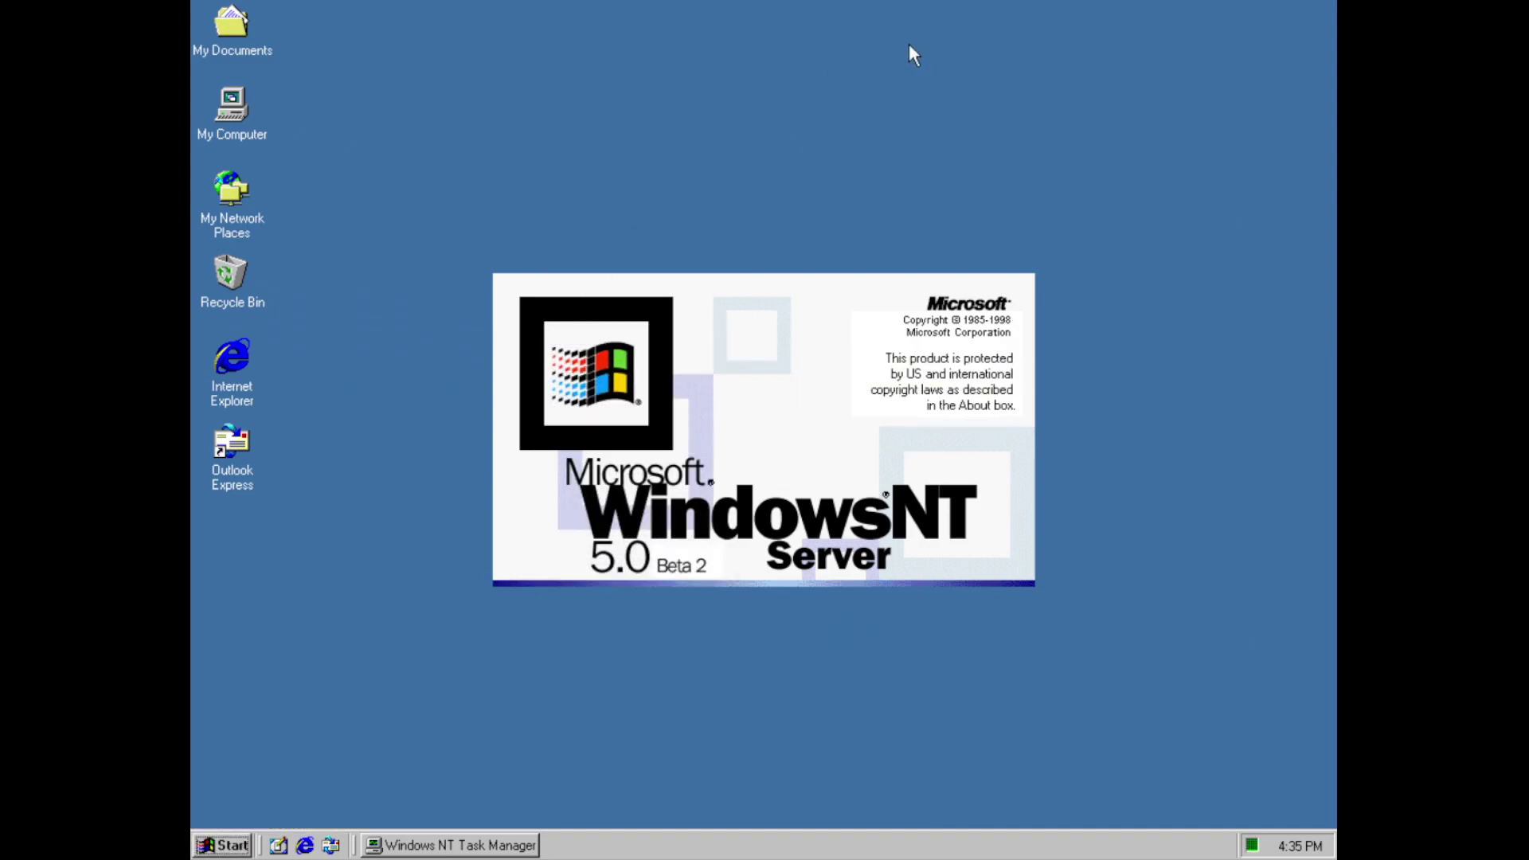
pyautogui.click(599, 294)
pyautogui.click(510, 292)
pyautogui.click(510, 328)
# Switch Calculator to the Scientific view and toggle the Use Separator option
pyautogui.click(359, 182)
pyautogui.moveTo(393, 185)
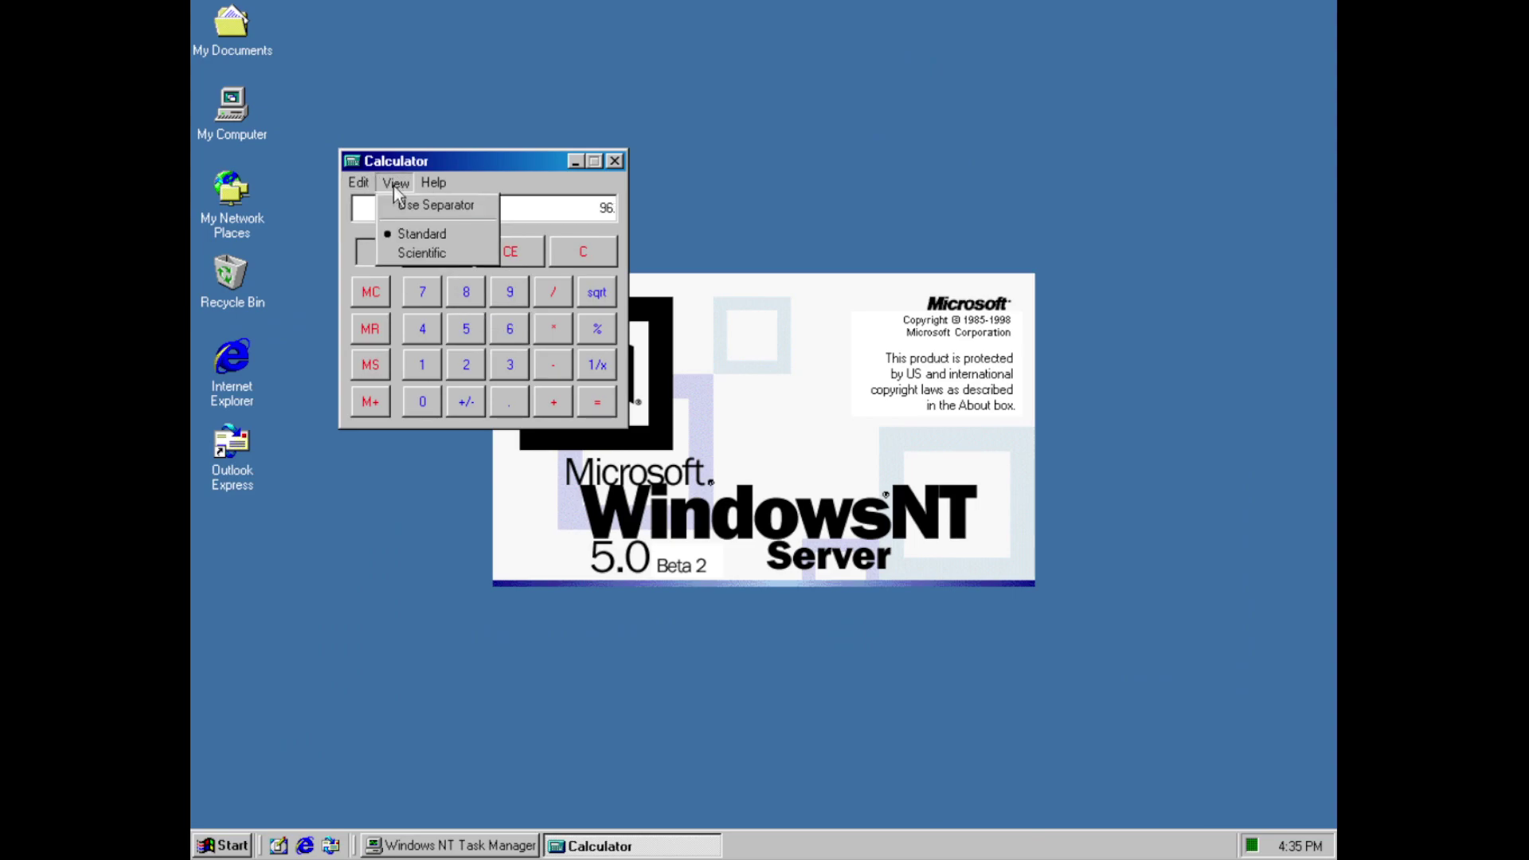
pyautogui.click(418, 252)
pyautogui.click(394, 183)
pyautogui.click(417, 209)
# View Calculator's About information, and close the dialog
pyautogui.click(433, 182)
pyautogui.click(446, 233)
pyautogui.click(701, 519)
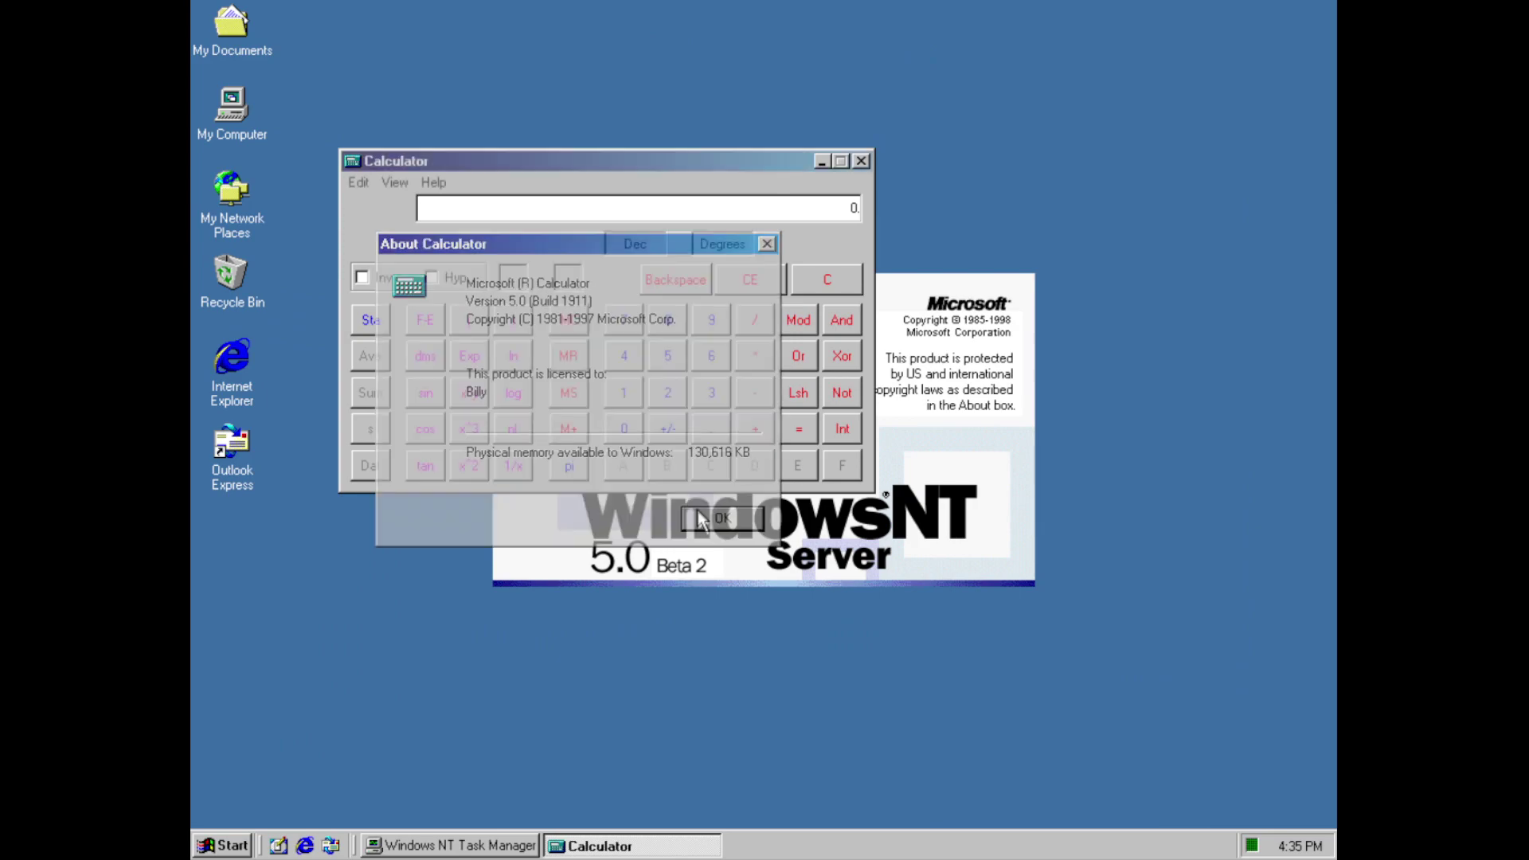
# Switch the scientific Calculator to octal, try further view options, and close it
pyautogui.click(393, 182)
pyautogui.click(413, 320)
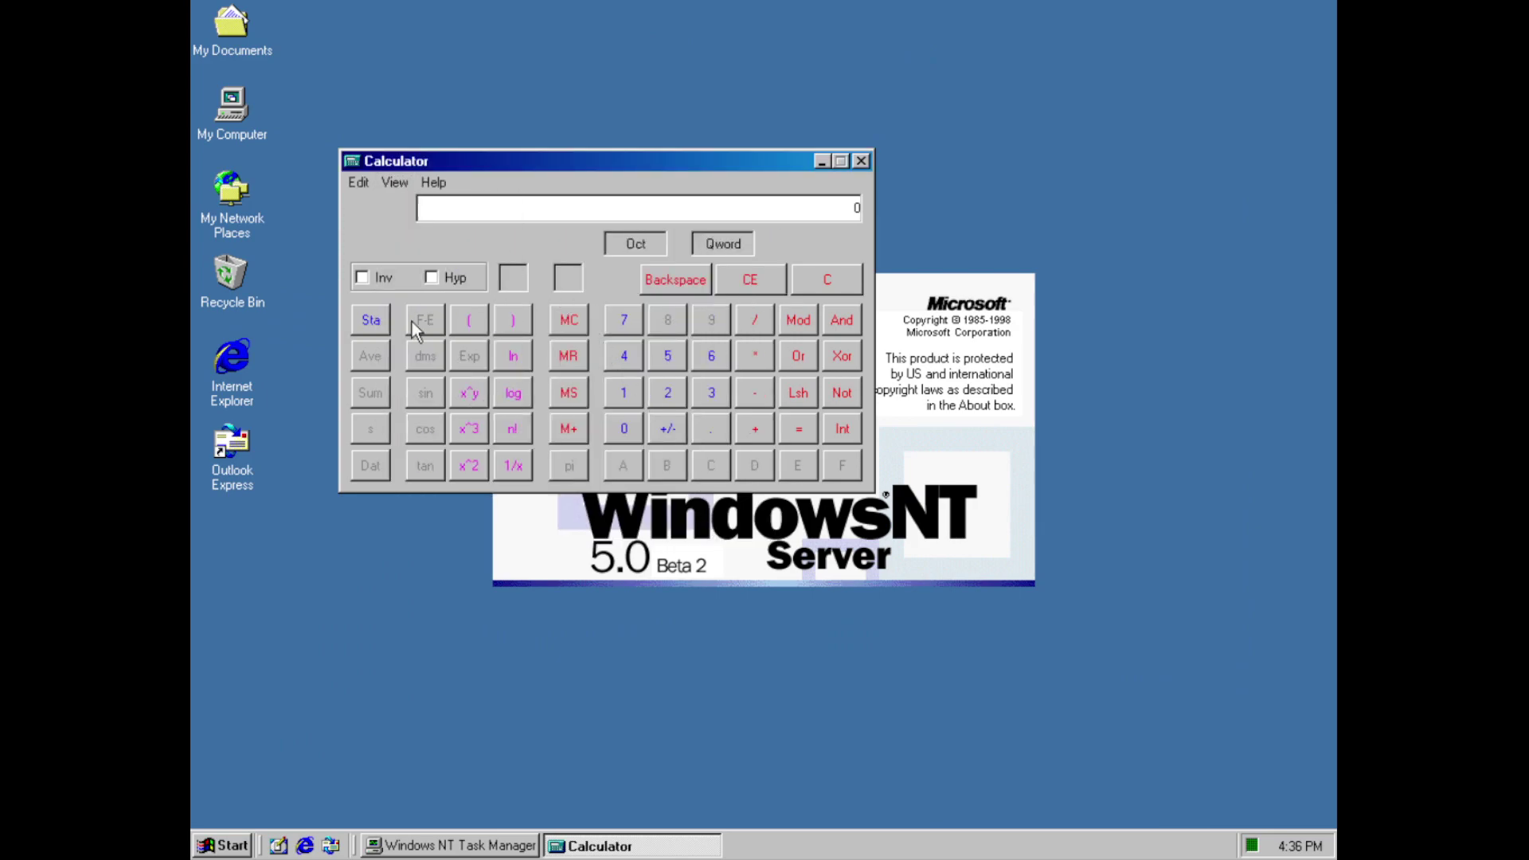
pyautogui.click(394, 182)
pyautogui.click(418, 341)
pyautogui.click(393, 183)
pyautogui.click(418, 388)
pyautogui.click(861, 162)
# Open Character Map from the accessories
pyautogui.click(226, 845)
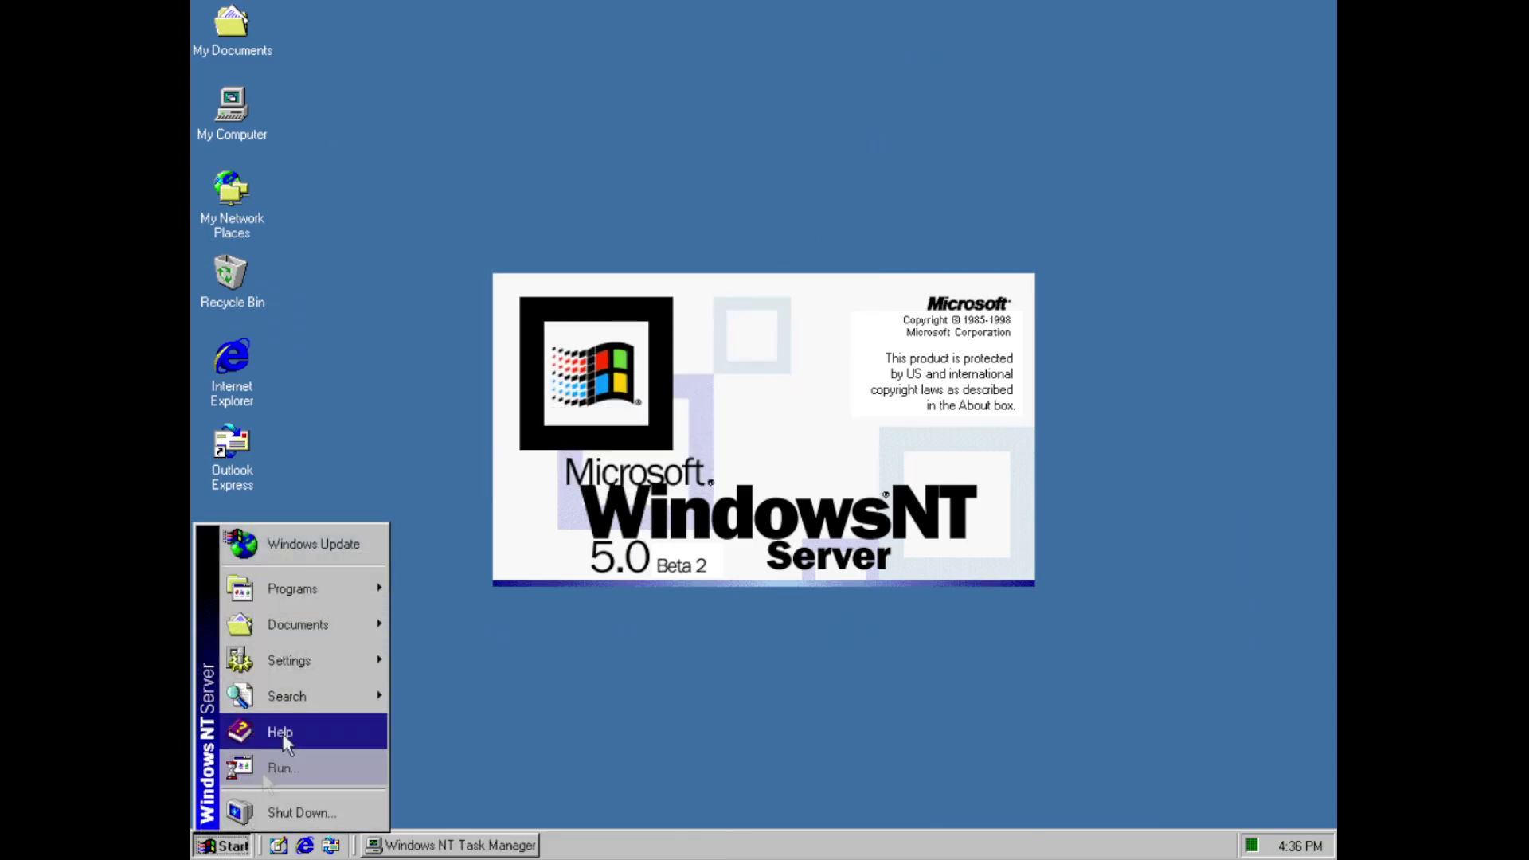
pyautogui.moveTo(303, 588)
pyautogui.moveTo(437, 578)
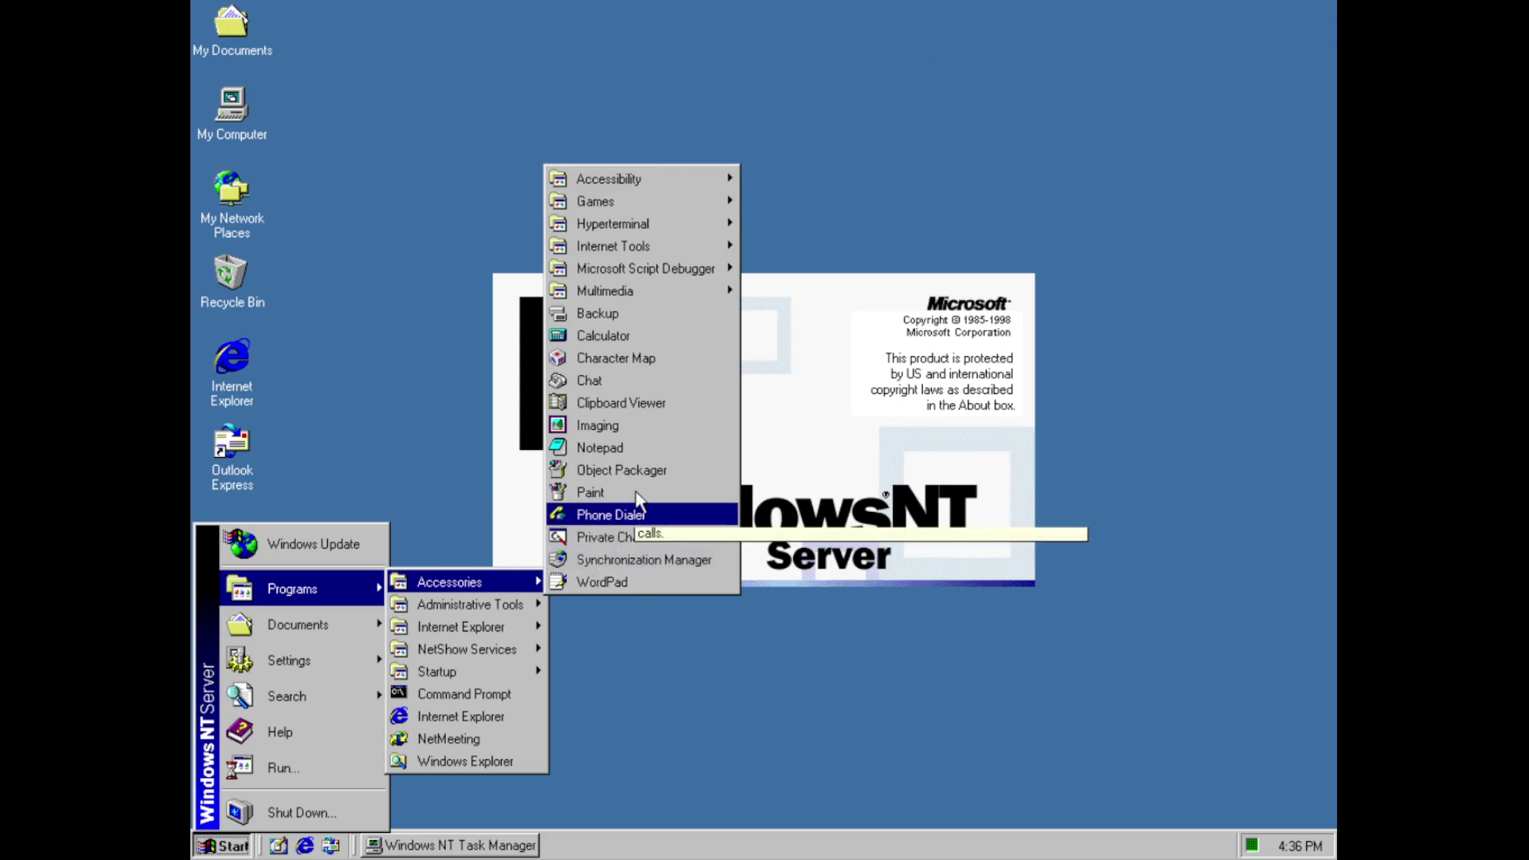
pyautogui.click(629, 367)
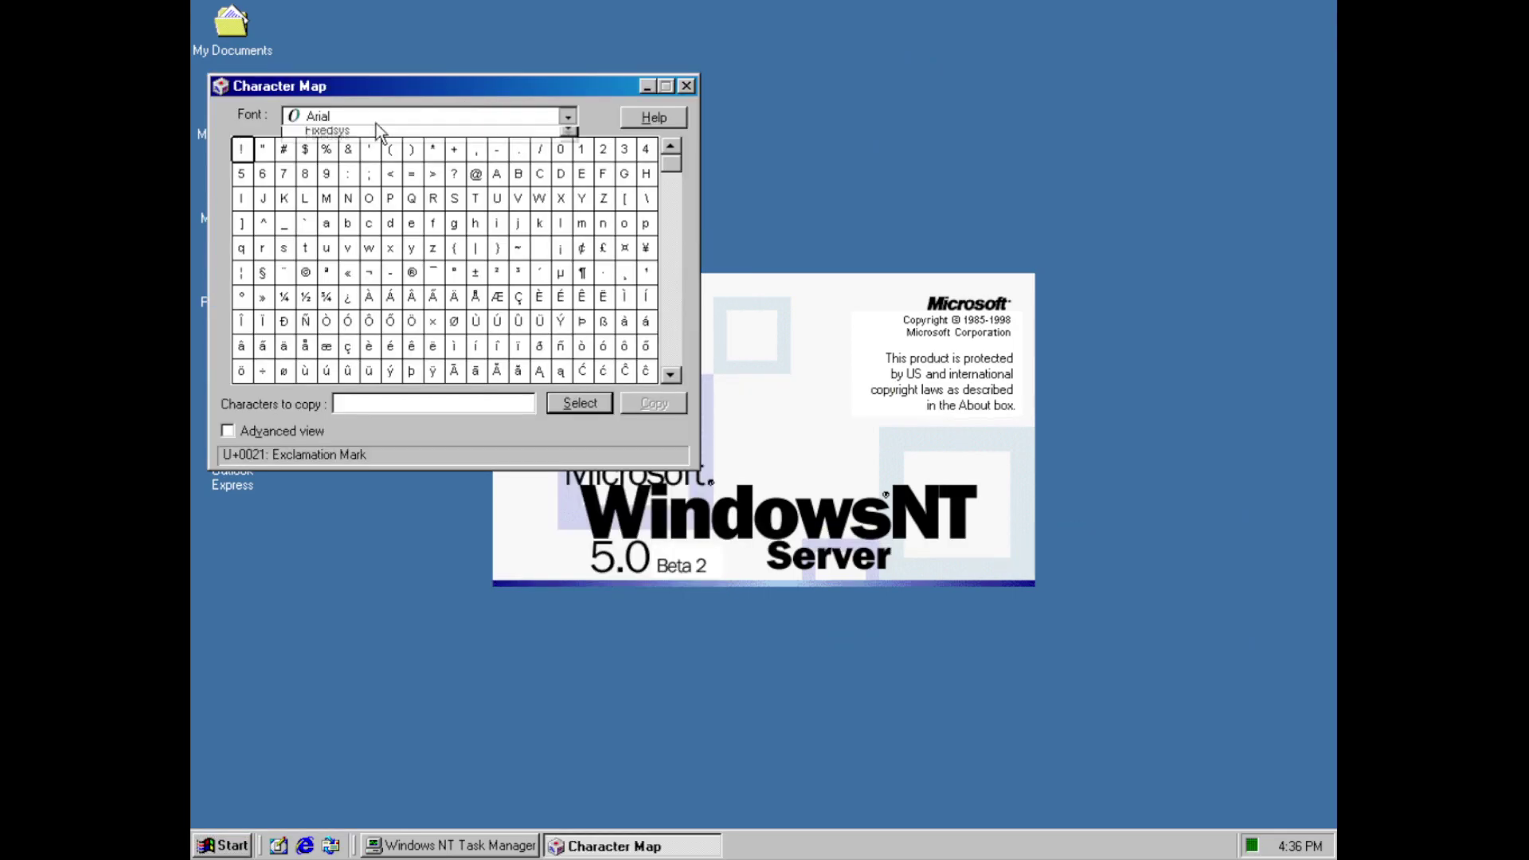
# Look through Character Map's available fonts and the Arial characters, and close Character Map
pyautogui.click(376, 123)
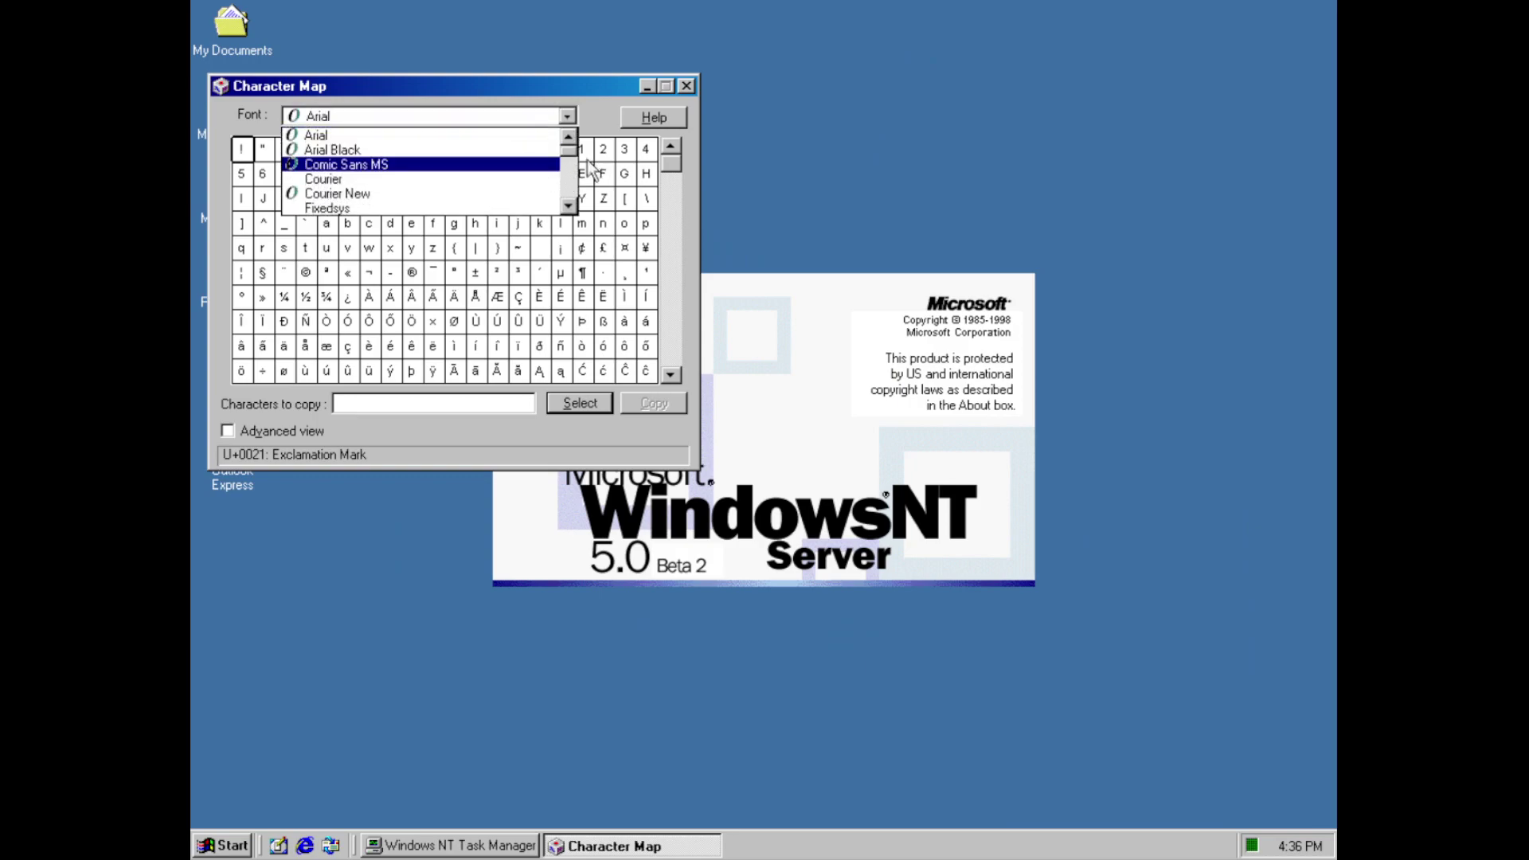
pyautogui.moveTo(572, 157); pyautogui.dragTo(572, 209)
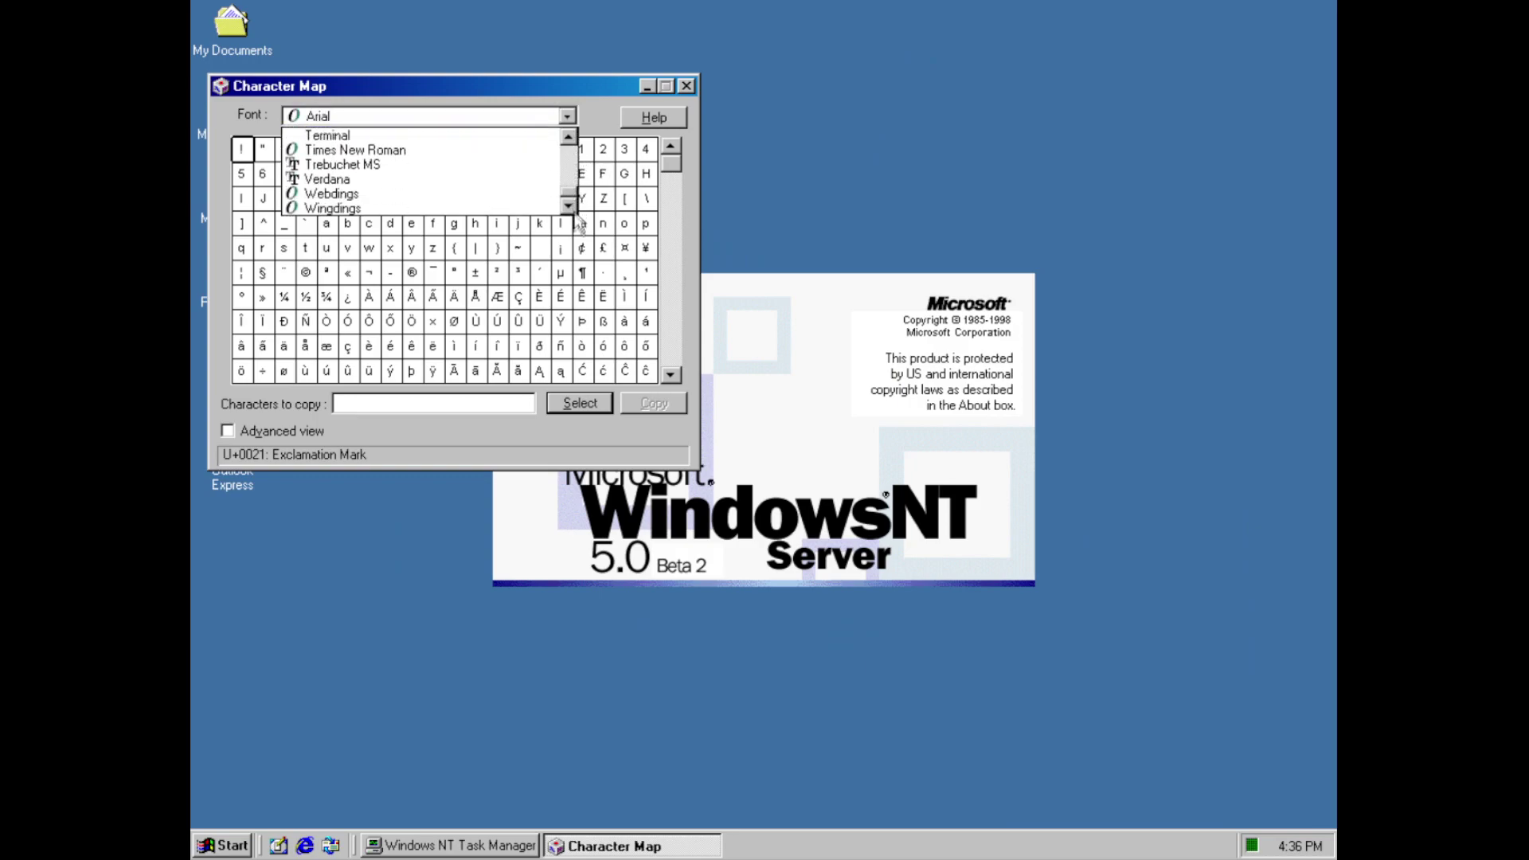
pyautogui.click(676, 174)
pyautogui.moveTo(676, 174); pyautogui.dragTo(689, 396)
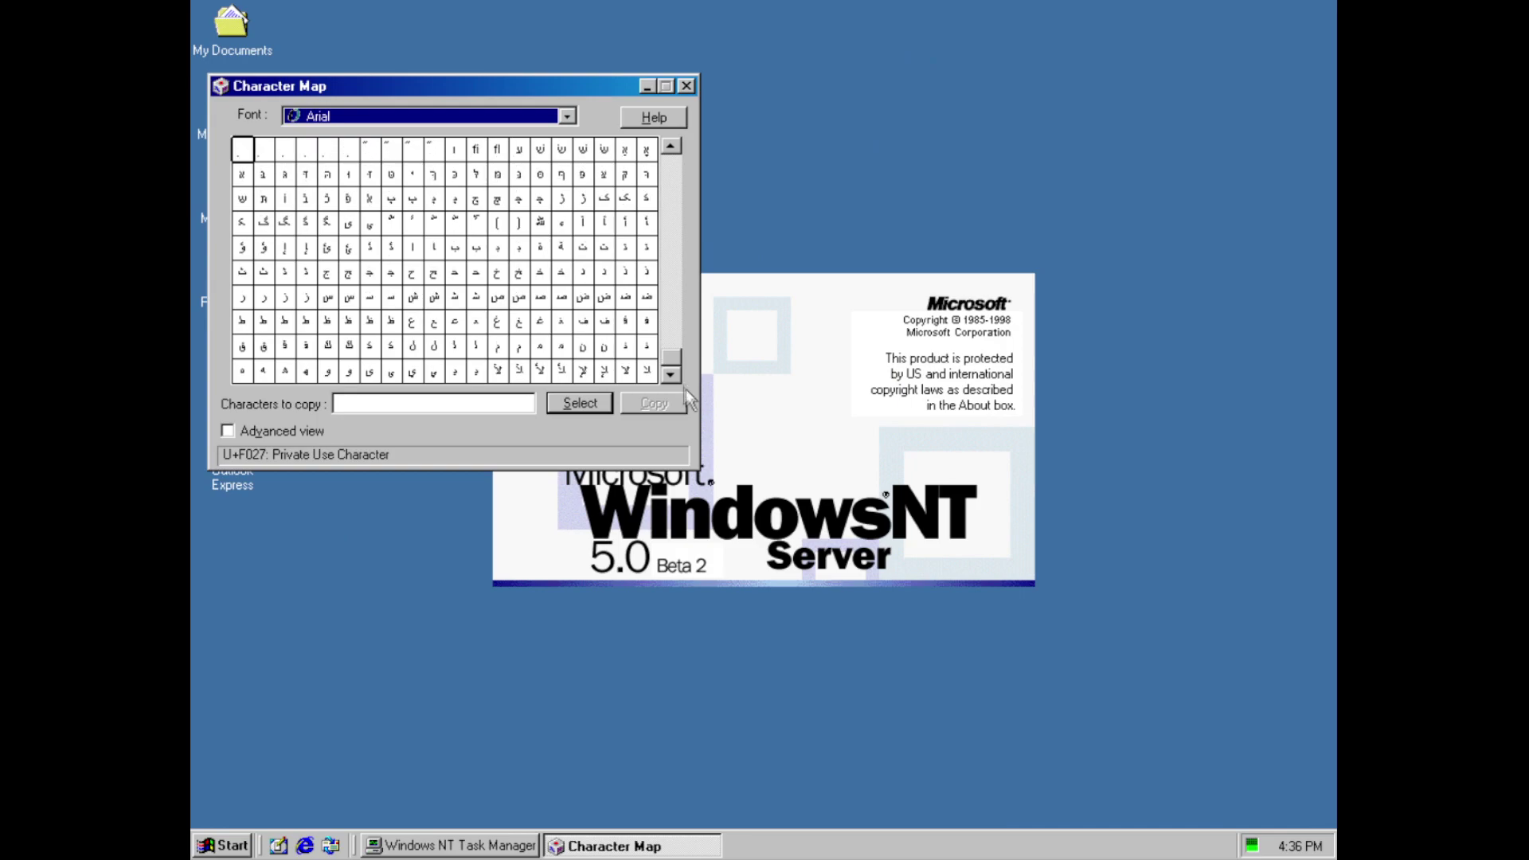
pyautogui.click(686, 86)
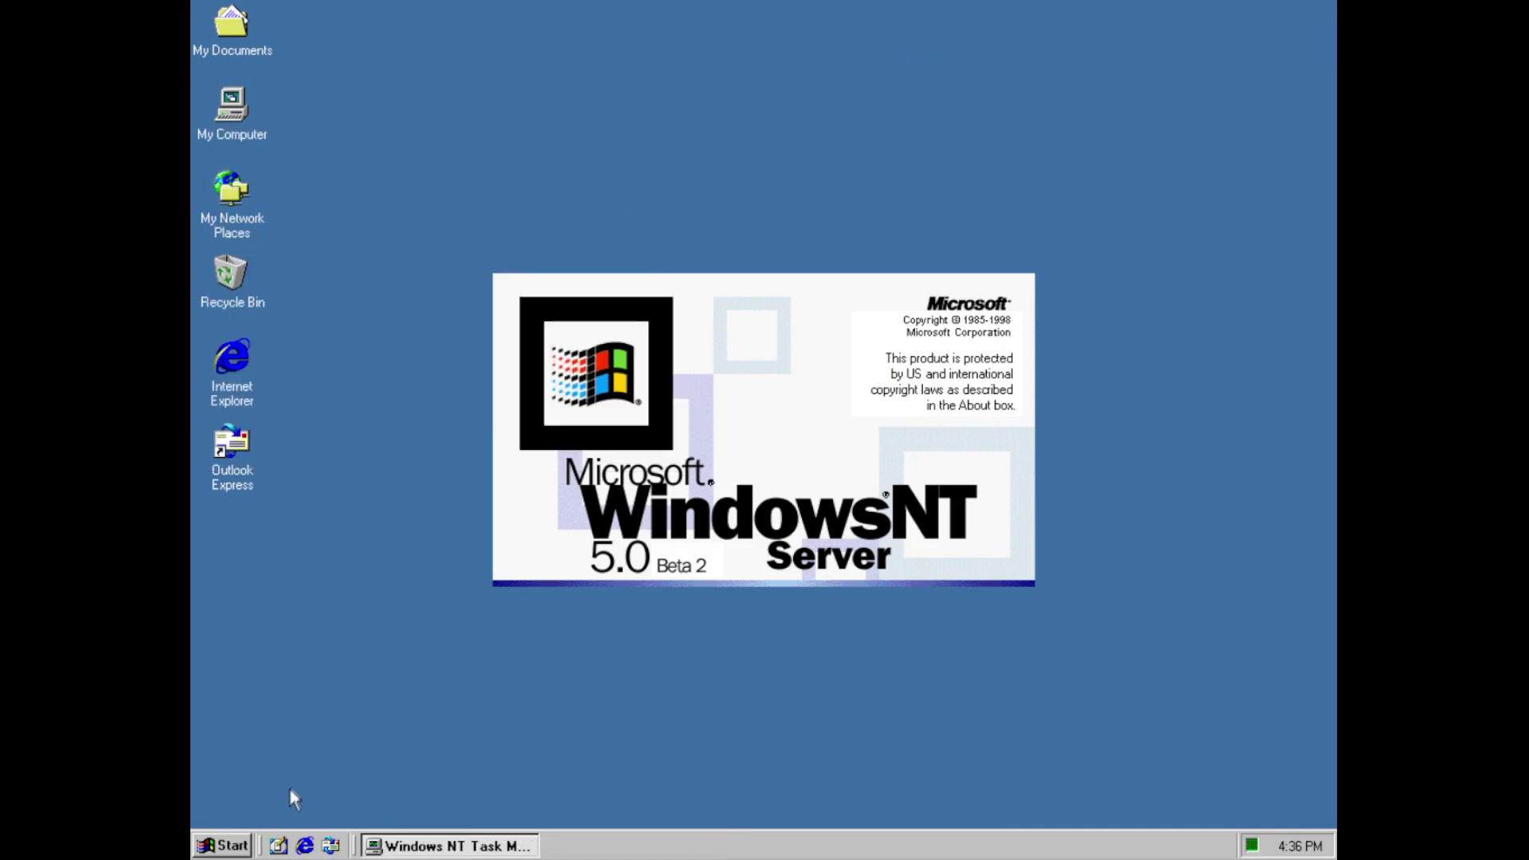
# Open Chat from the accessories
pyautogui.click(223, 845)
pyautogui.moveTo(291, 586)
pyautogui.moveTo(516, 593)
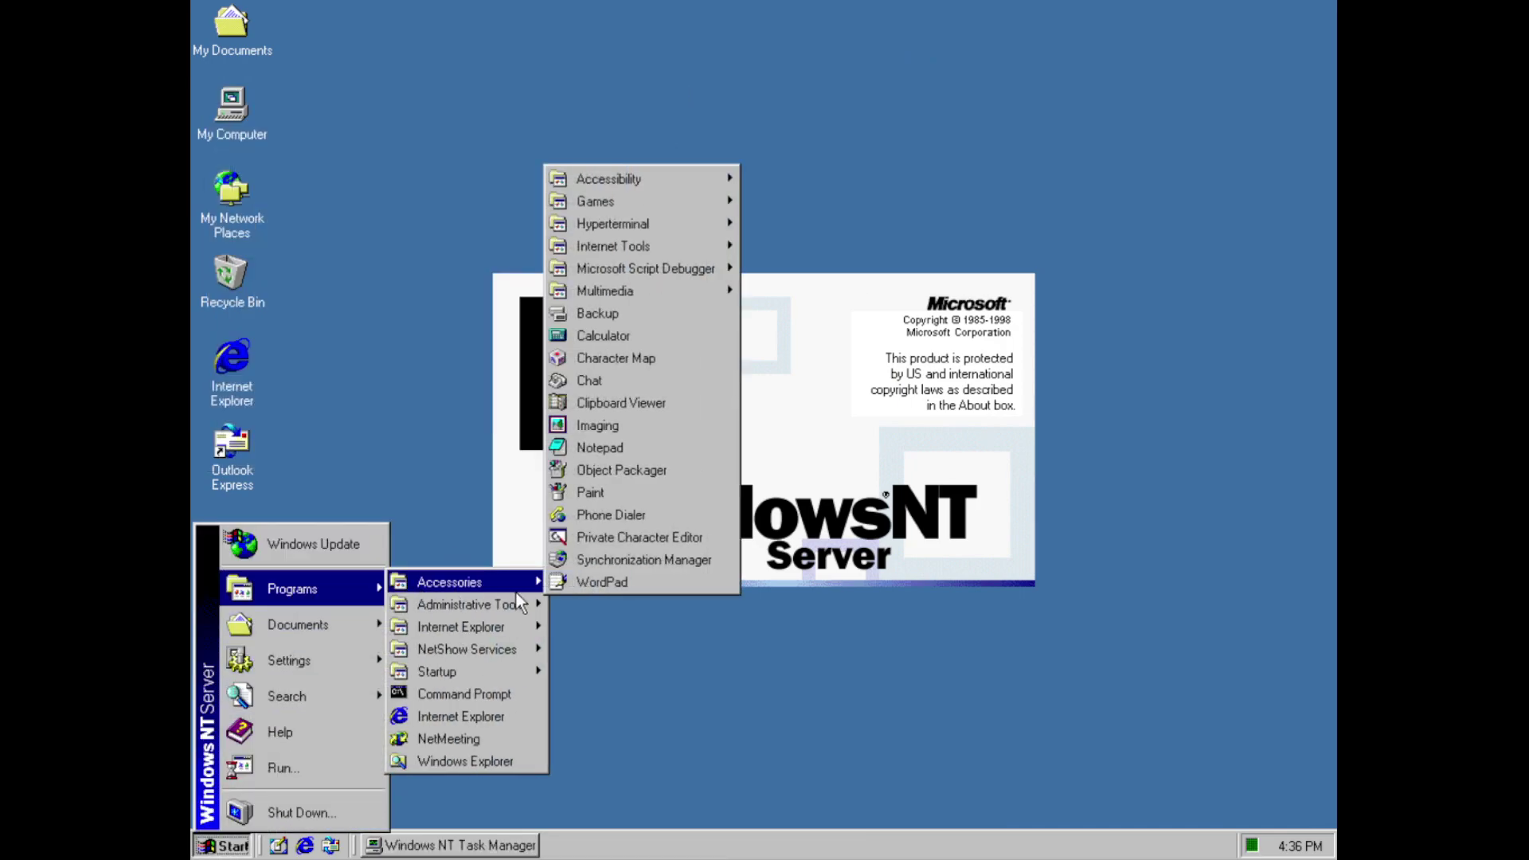
pyautogui.click(648, 382)
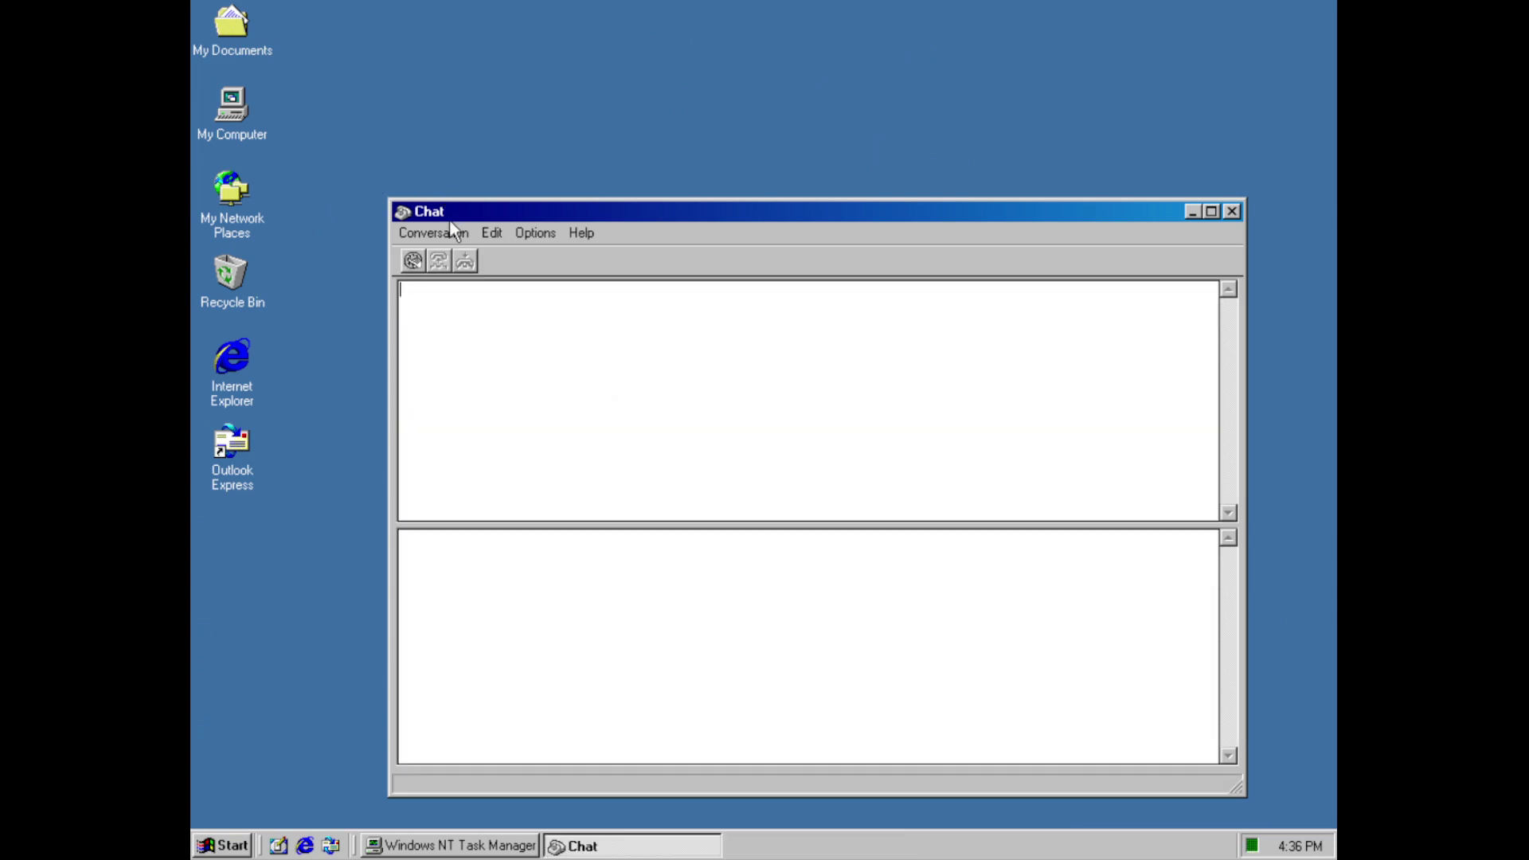
# View Chat's version information and close Chat
pyautogui.click(486, 232)
pyautogui.moveTo(587, 234)
pyautogui.click(614, 285)
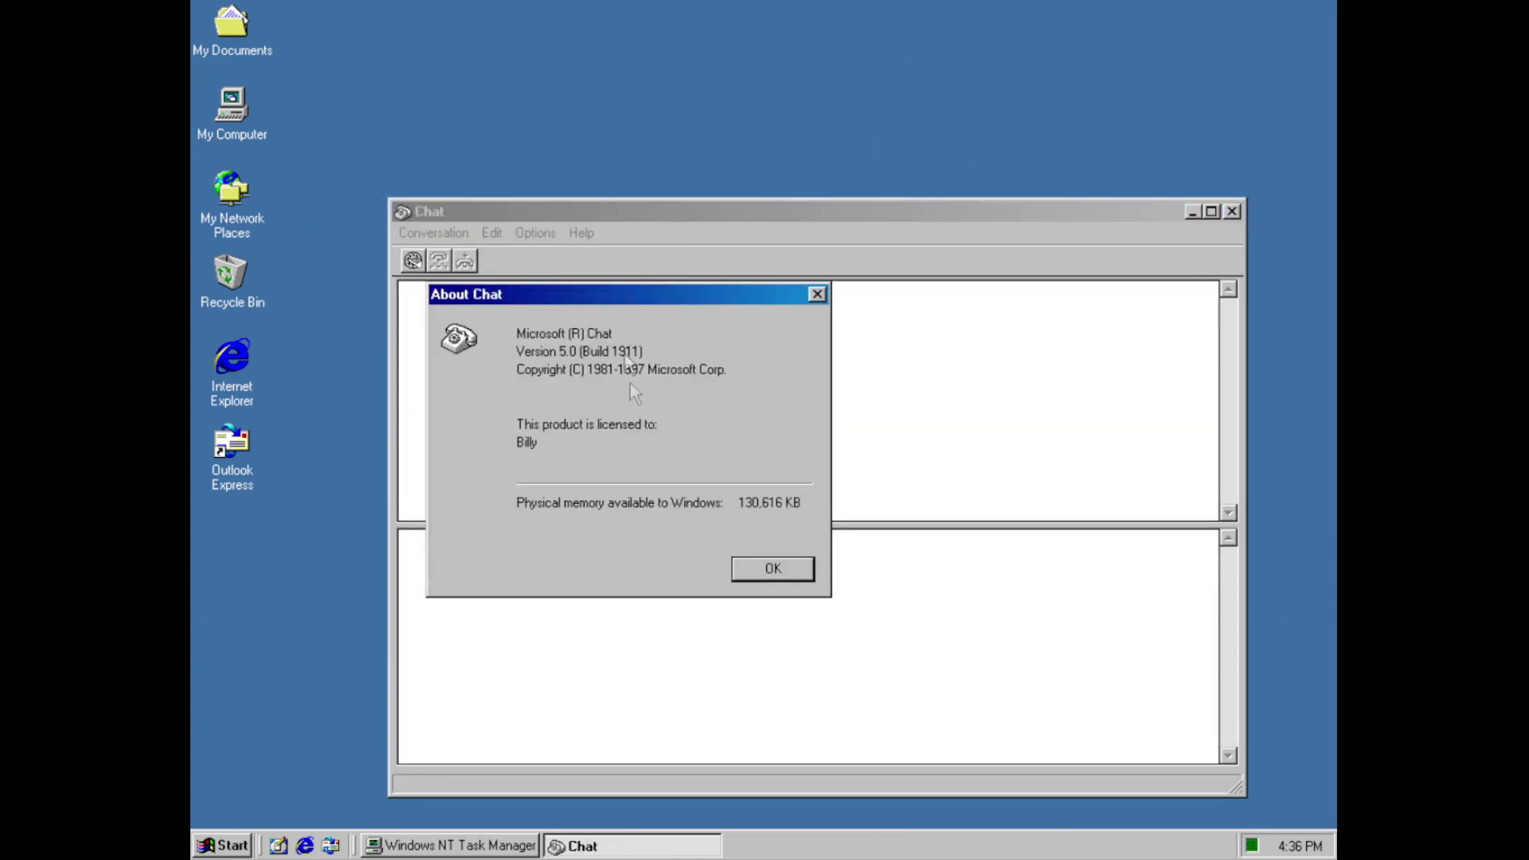
pyautogui.click(773, 568)
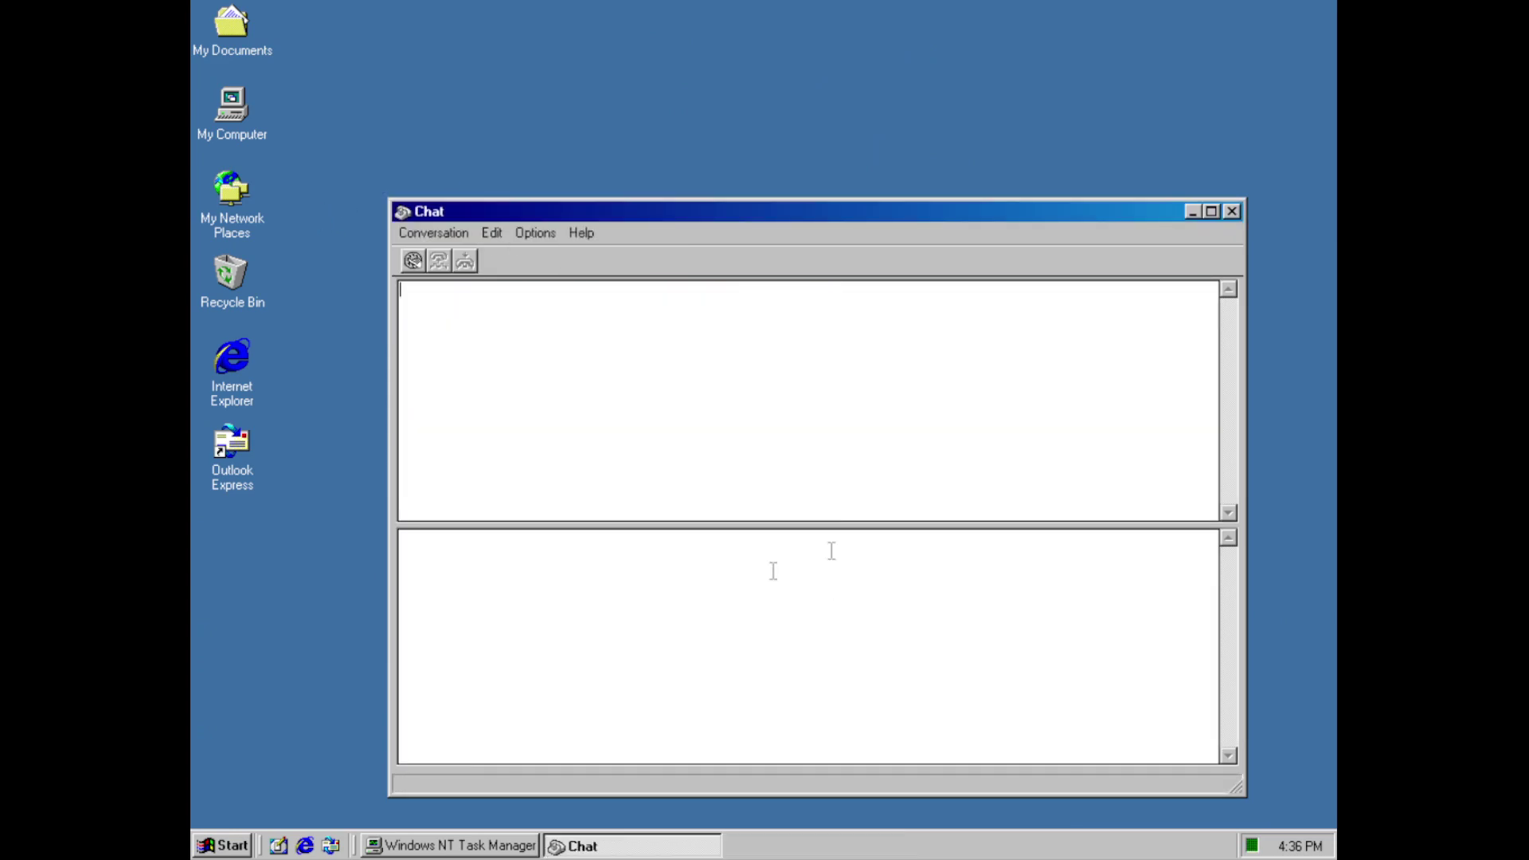
pyautogui.click(1233, 212)
# Open Clipboard Viewer from the accessories
pyautogui.click(199, 846)
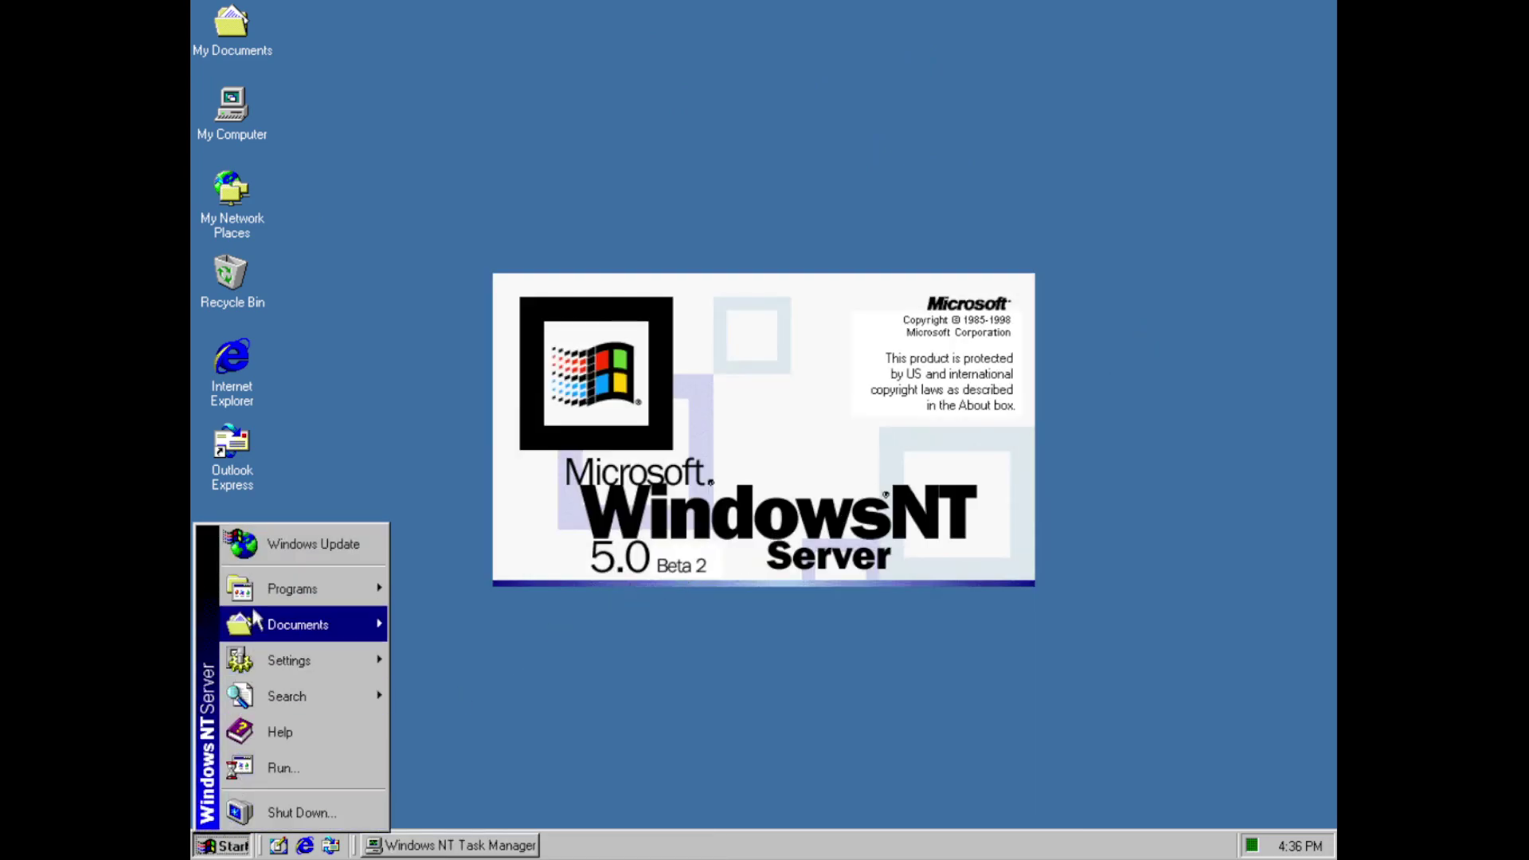
pyautogui.moveTo(290, 590)
pyautogui.moveTo(448, 593)
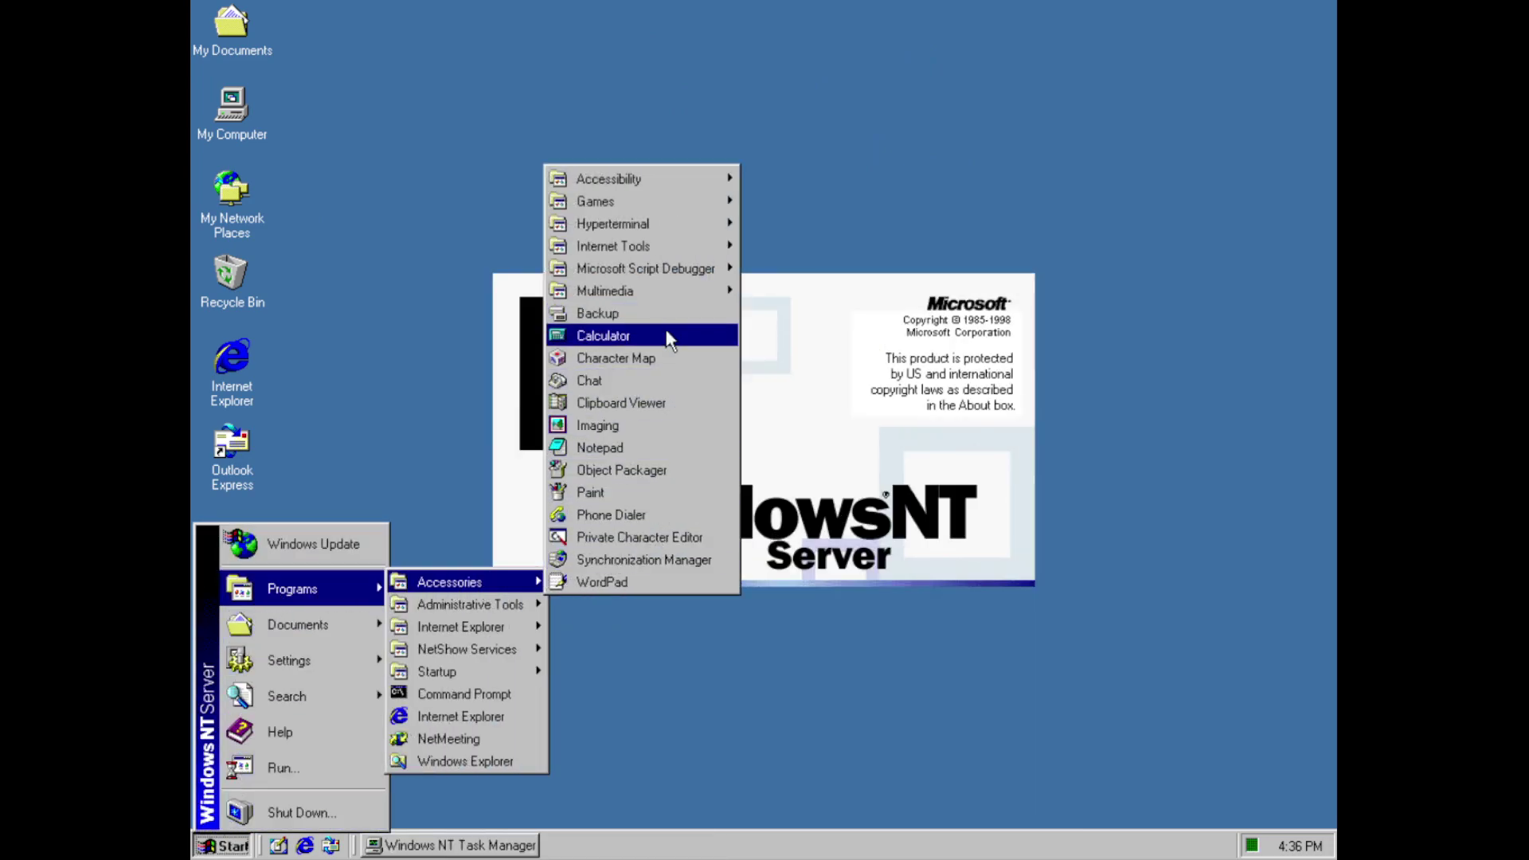
pyautogui.click(676, 406)
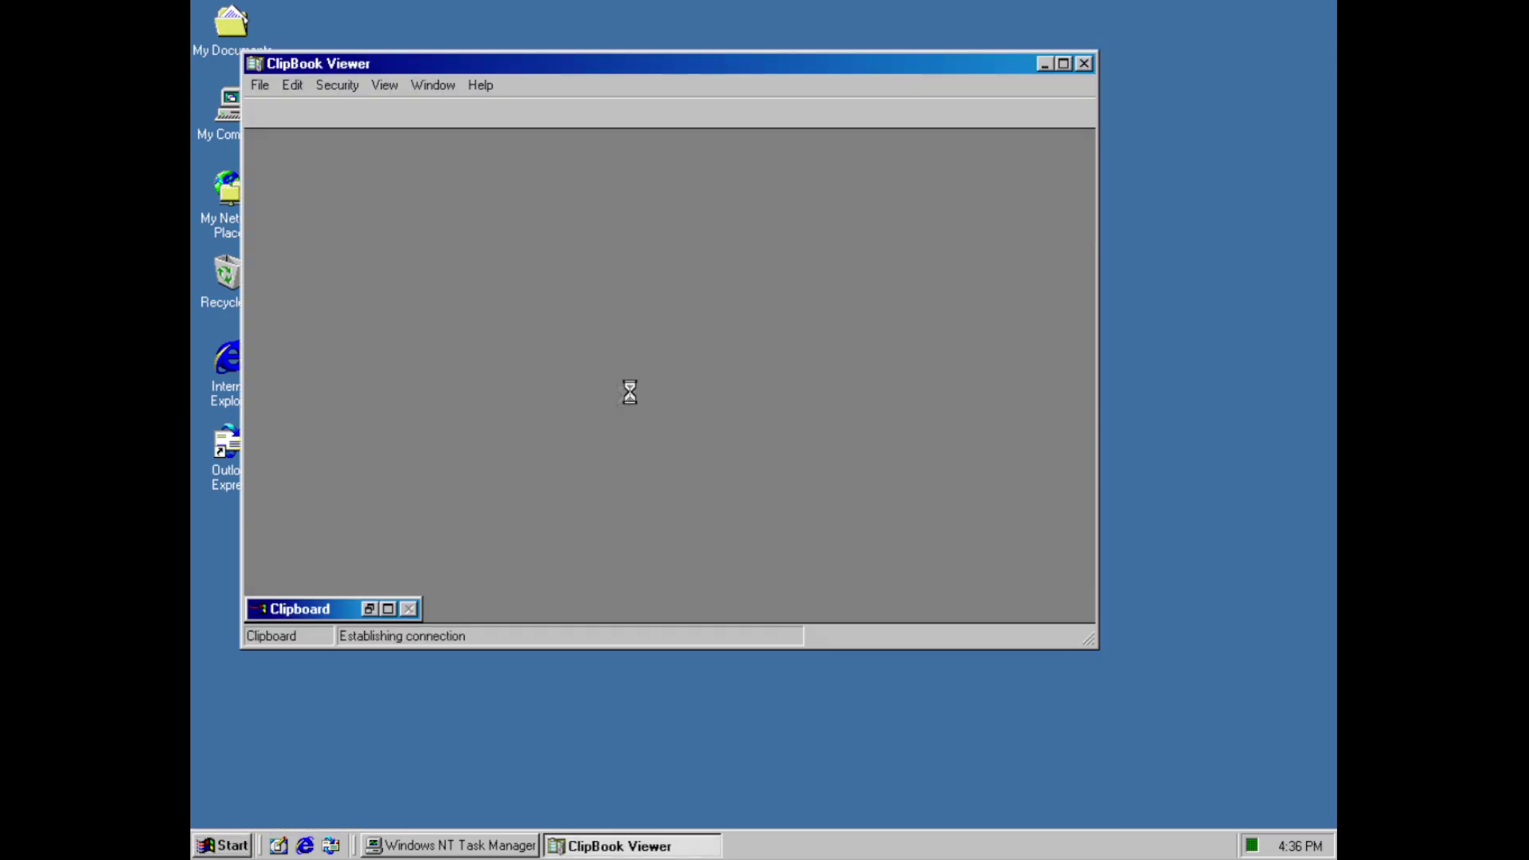
# View ClipBook Viewer's version information and close the viewer
pyautogui.click(278, 83)
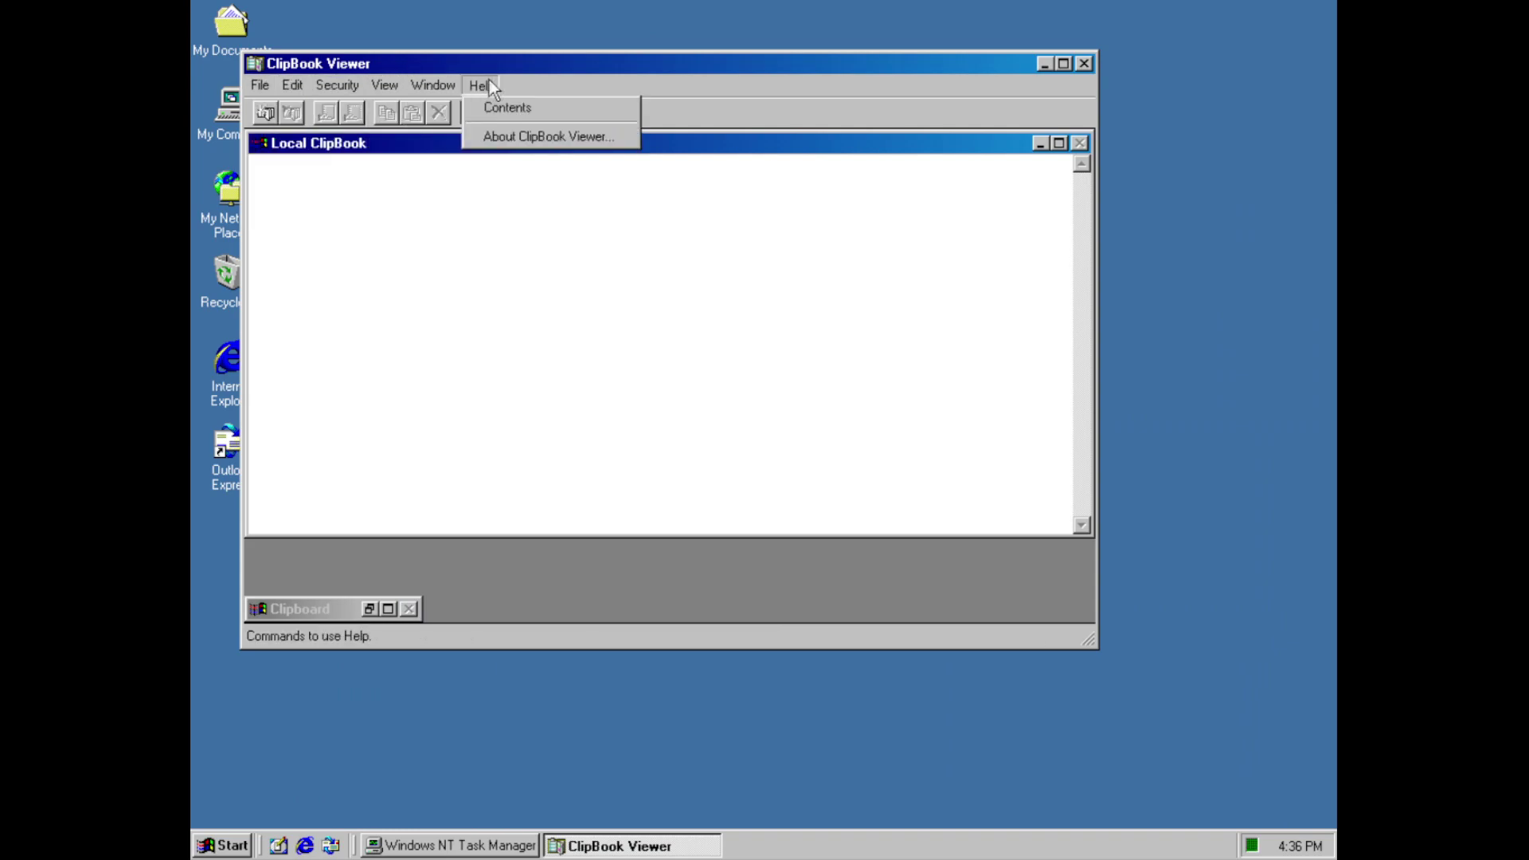
pyautogui.click(516, 137)
pyautogui.click(626, 422)
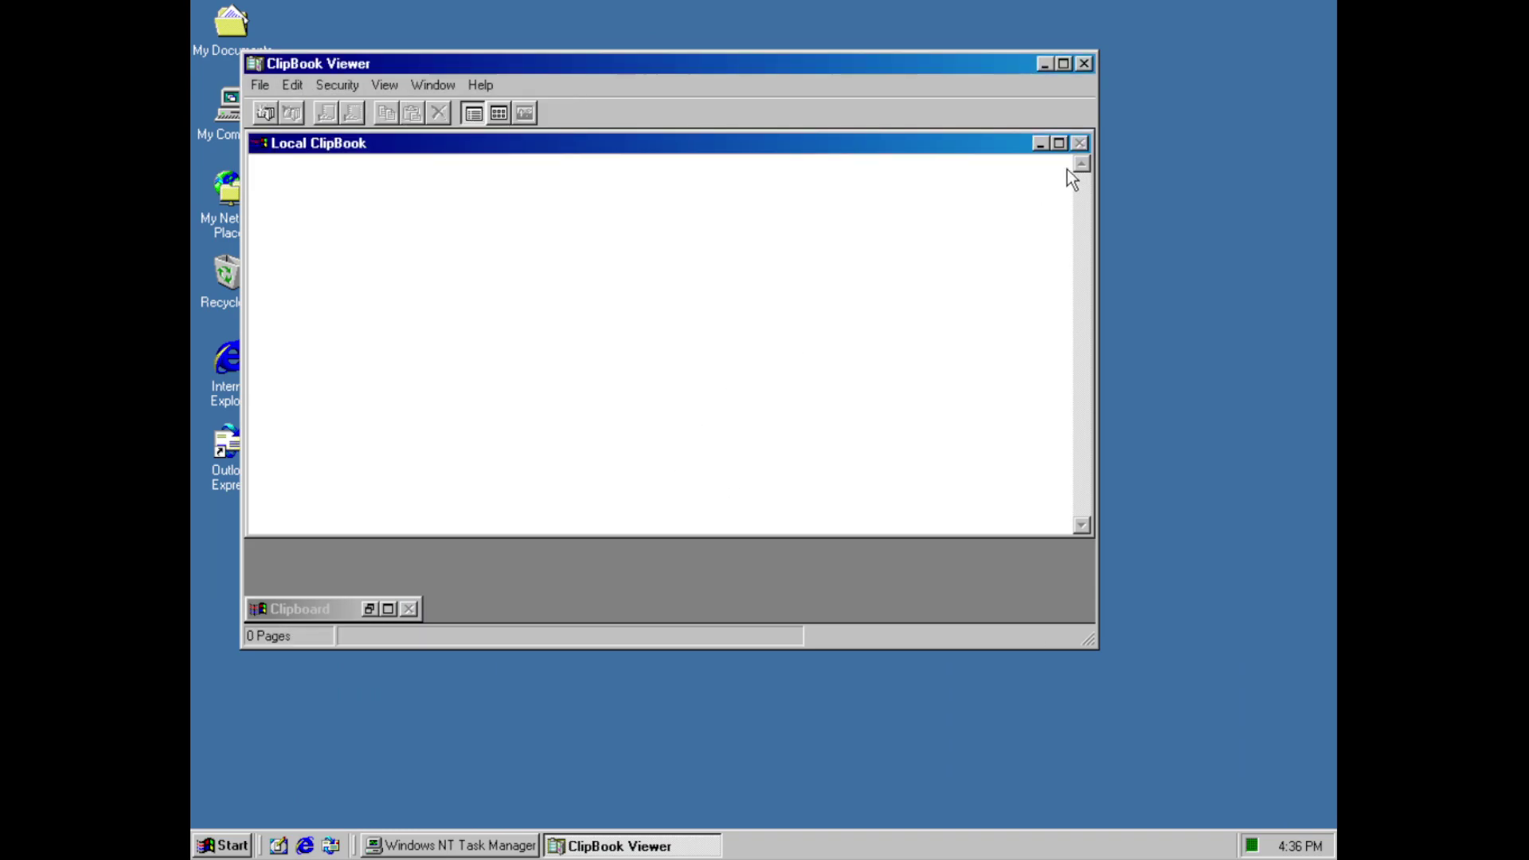
pyautogui.click(1088, 68)
# Open Imaging from the accessories
pyautogui.click(208, 846)
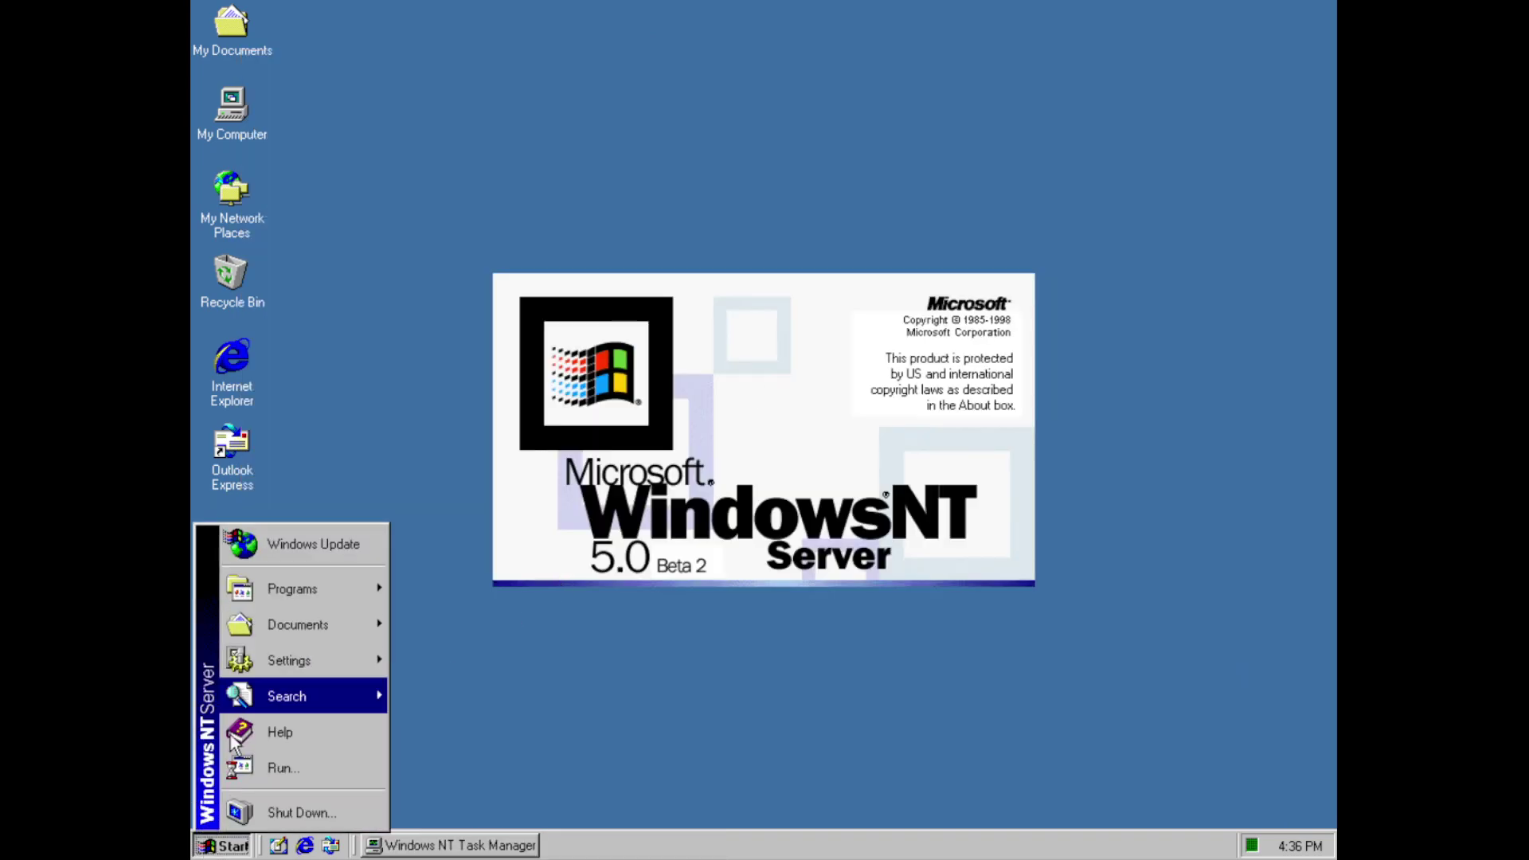
pyautogui.moveTo(247, 593)
pyautogui.moveTo(443, 585)
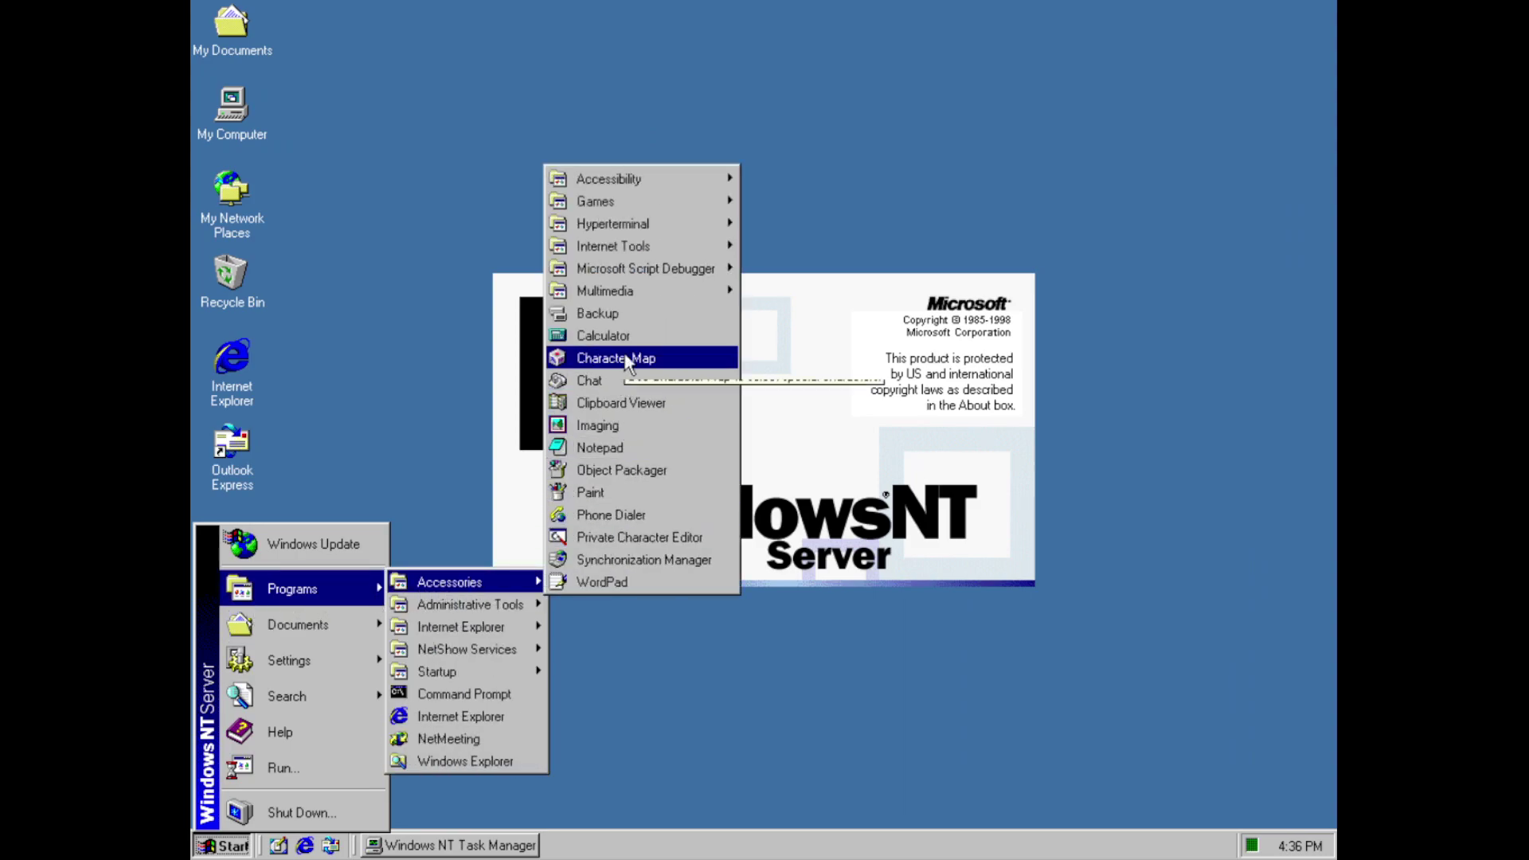
pyautogui.click(633, 425)
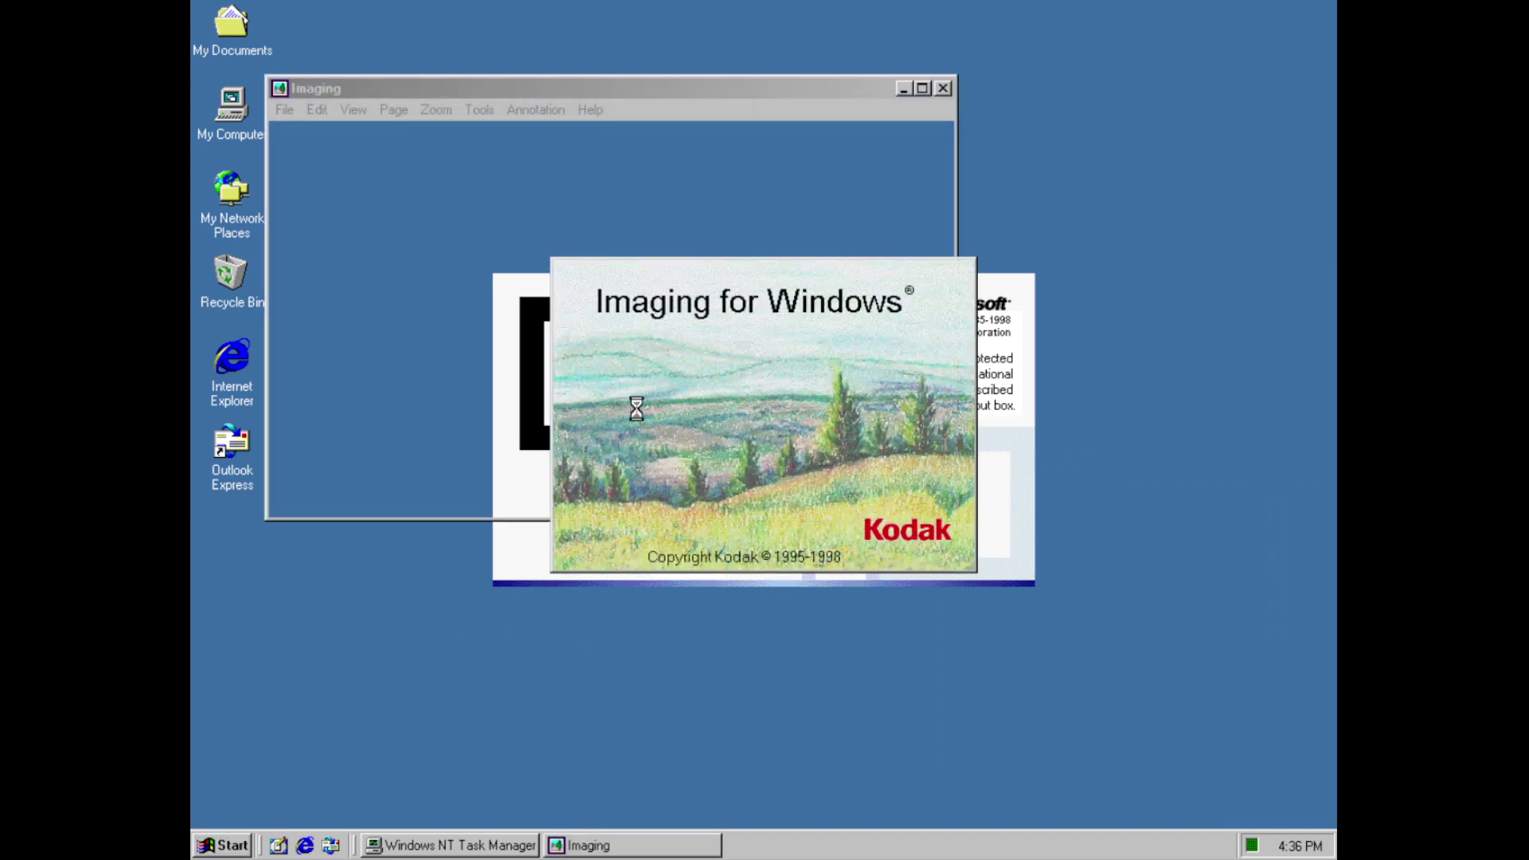
# View Imaging's product information and its contact details, and close Imaging
pyautogui.click(285, 109)
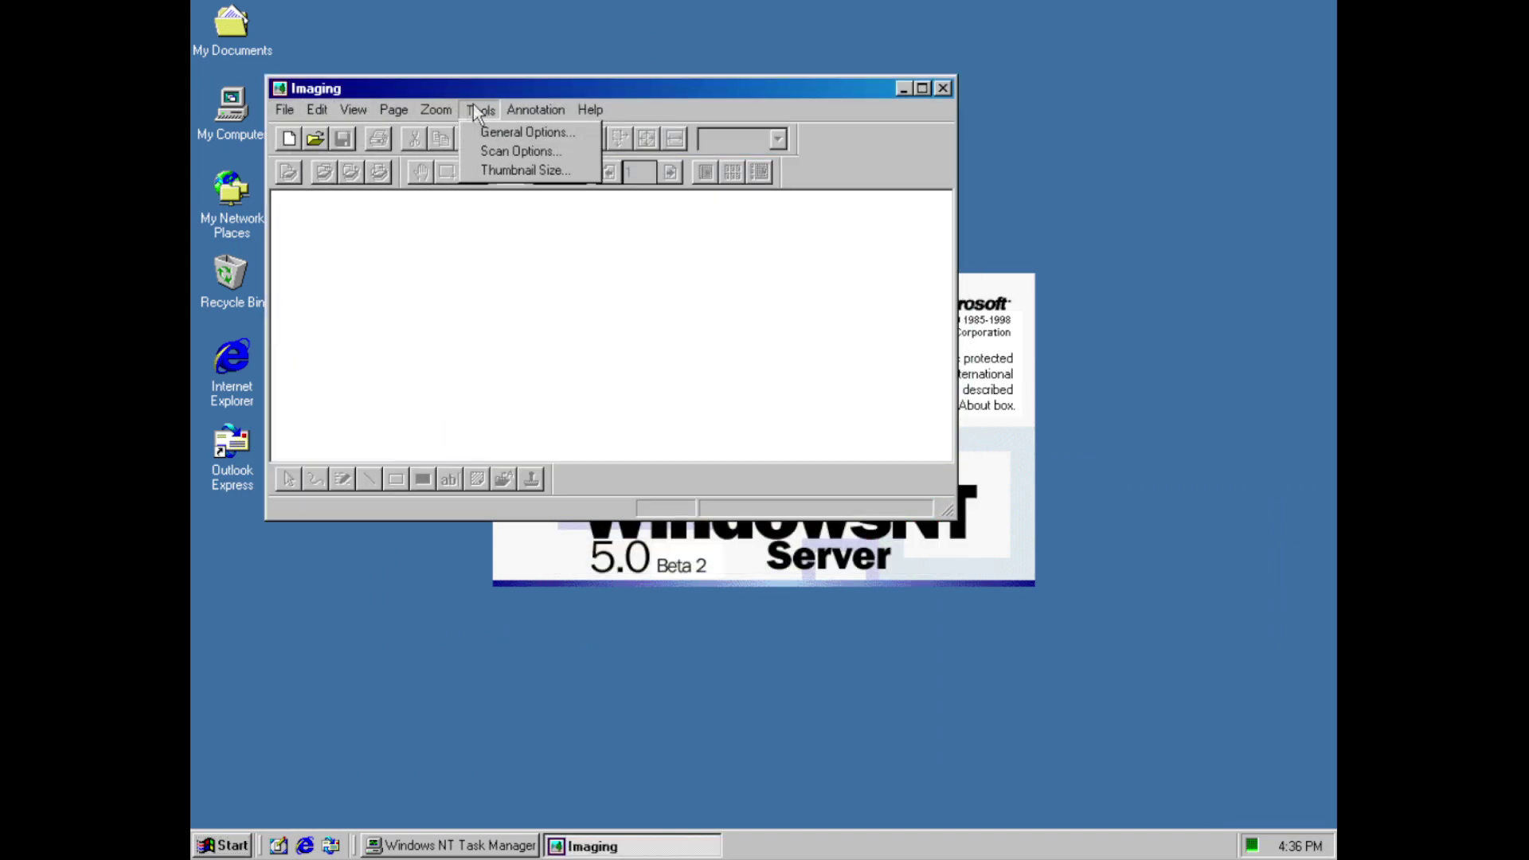
pyautogui.click(632, 181)
pyautogui.click(742, 209)
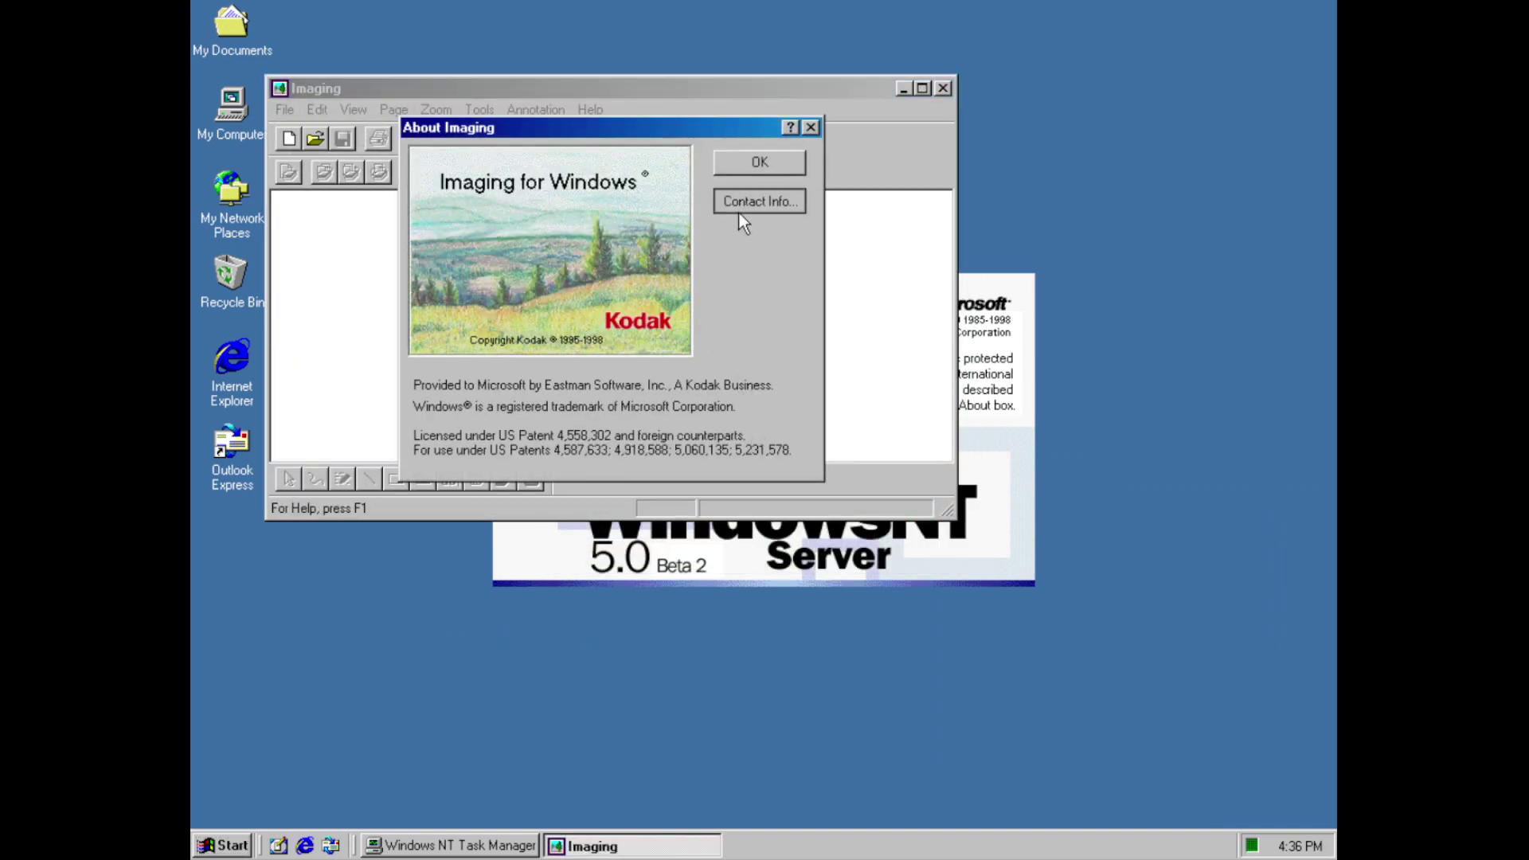
pyautogui.click(721, 369)
pyautogui.click(752, 163)
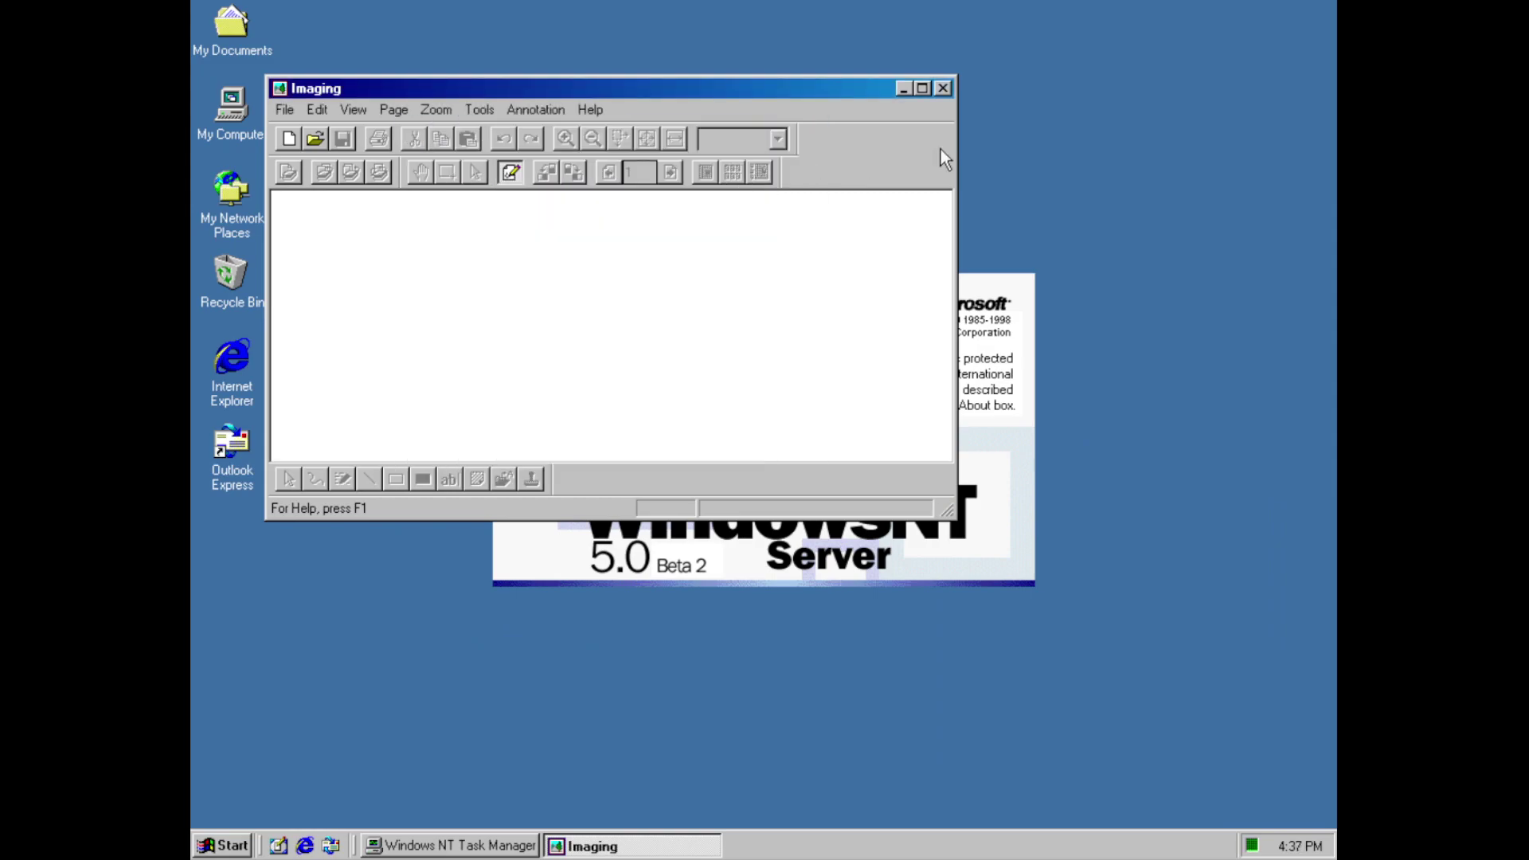
pyautogui.click(943, 89)
# Open Notepad from the accessories and enter the text "hgdgd"
pyautogui.click(223, 846)
pyautogui.moveTo(307, 597)
pyautogui.moveTo(446, 582)
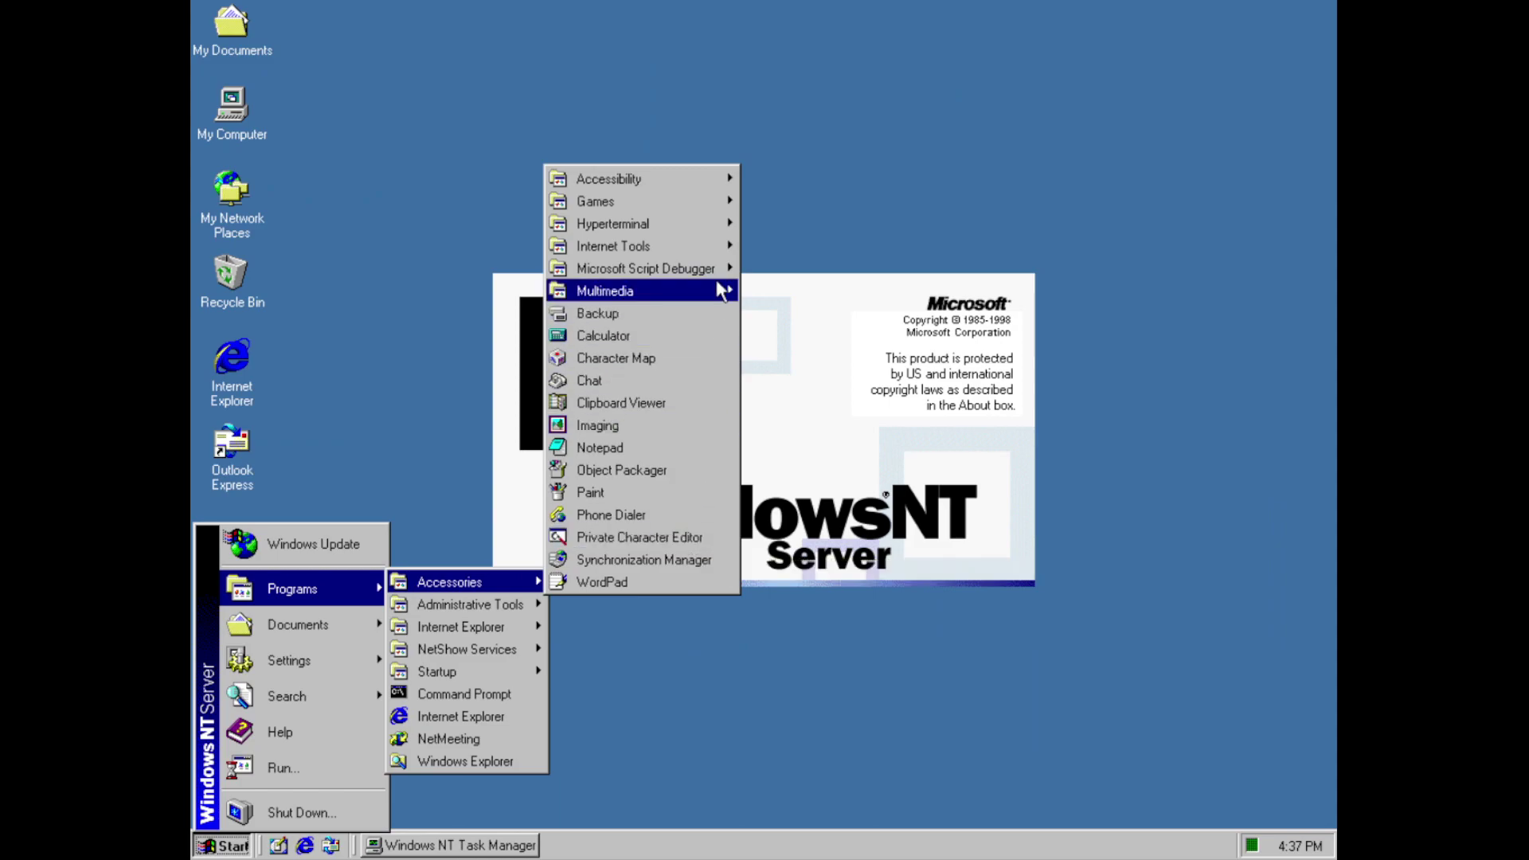
pyautogui.click(672, 456)
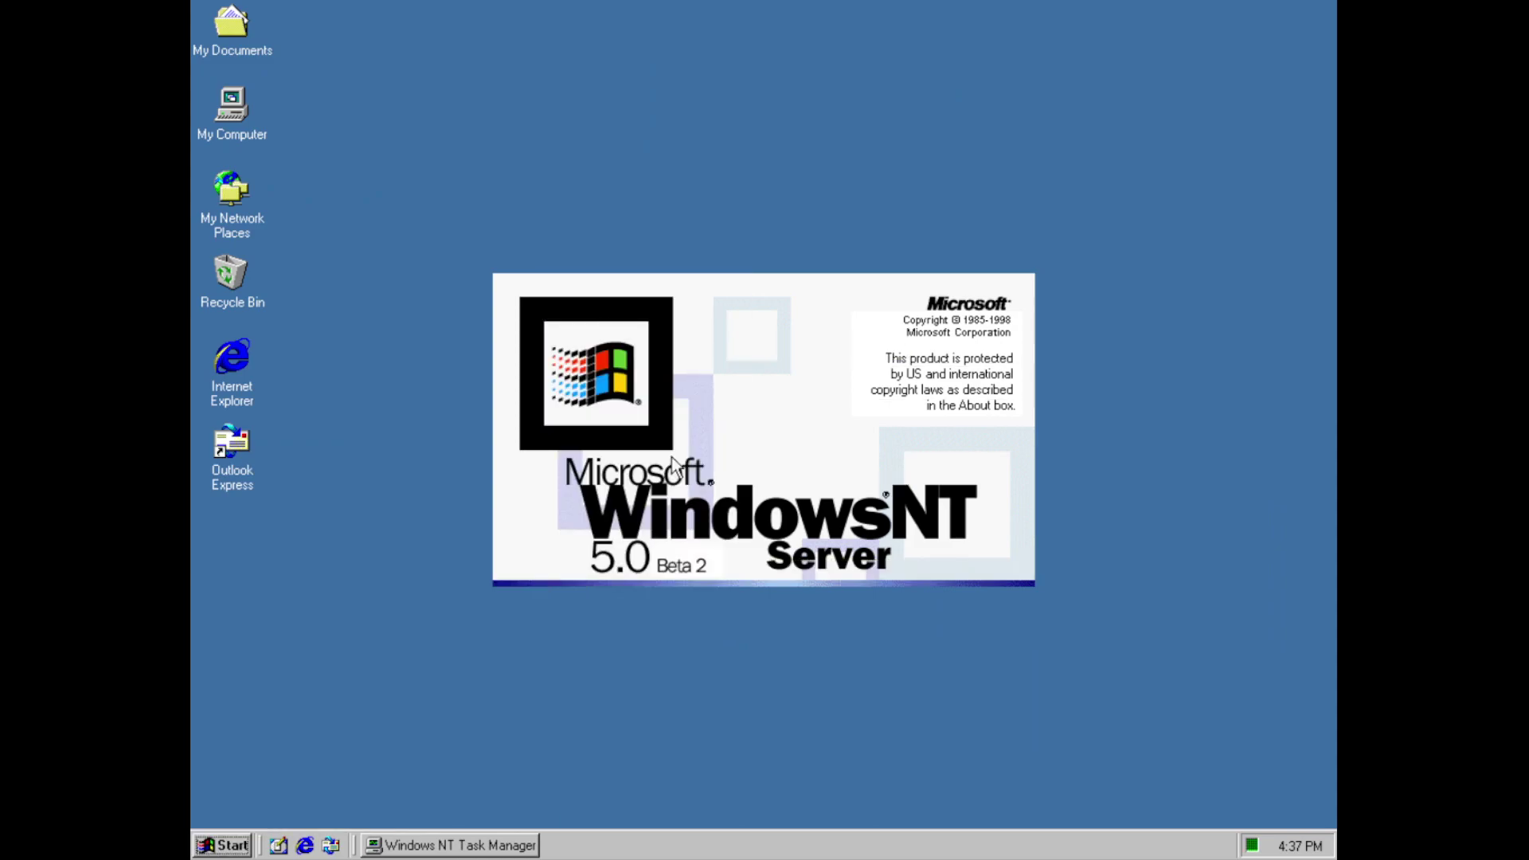
pyautogui.write('hgdgd')
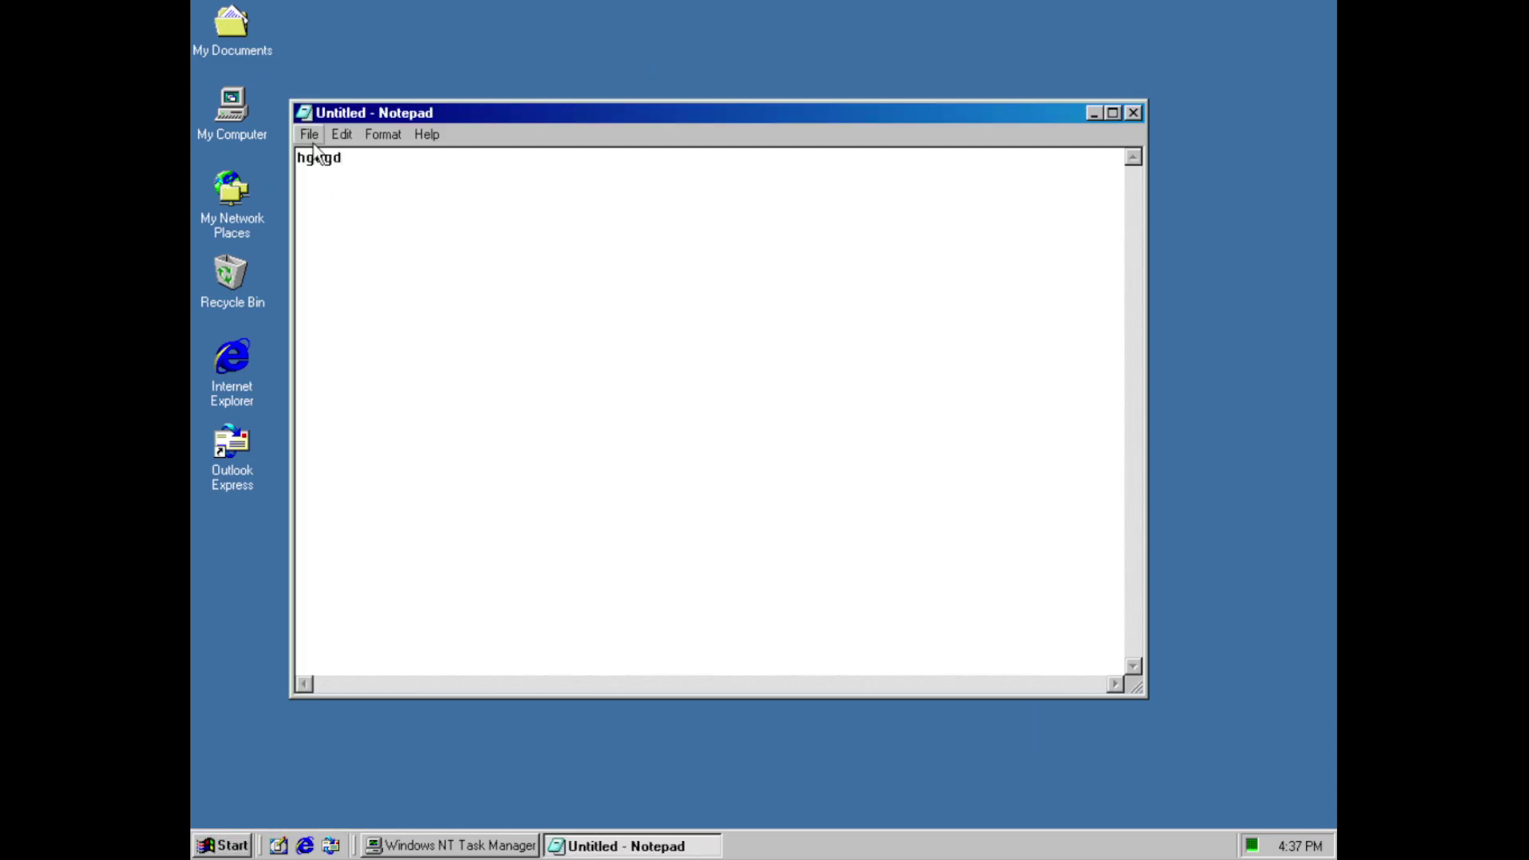
# View Notepad's version information and close Notepad without saving the text
pyautogui.click(374, 134)
pyautogui.moveTo(445, 137)
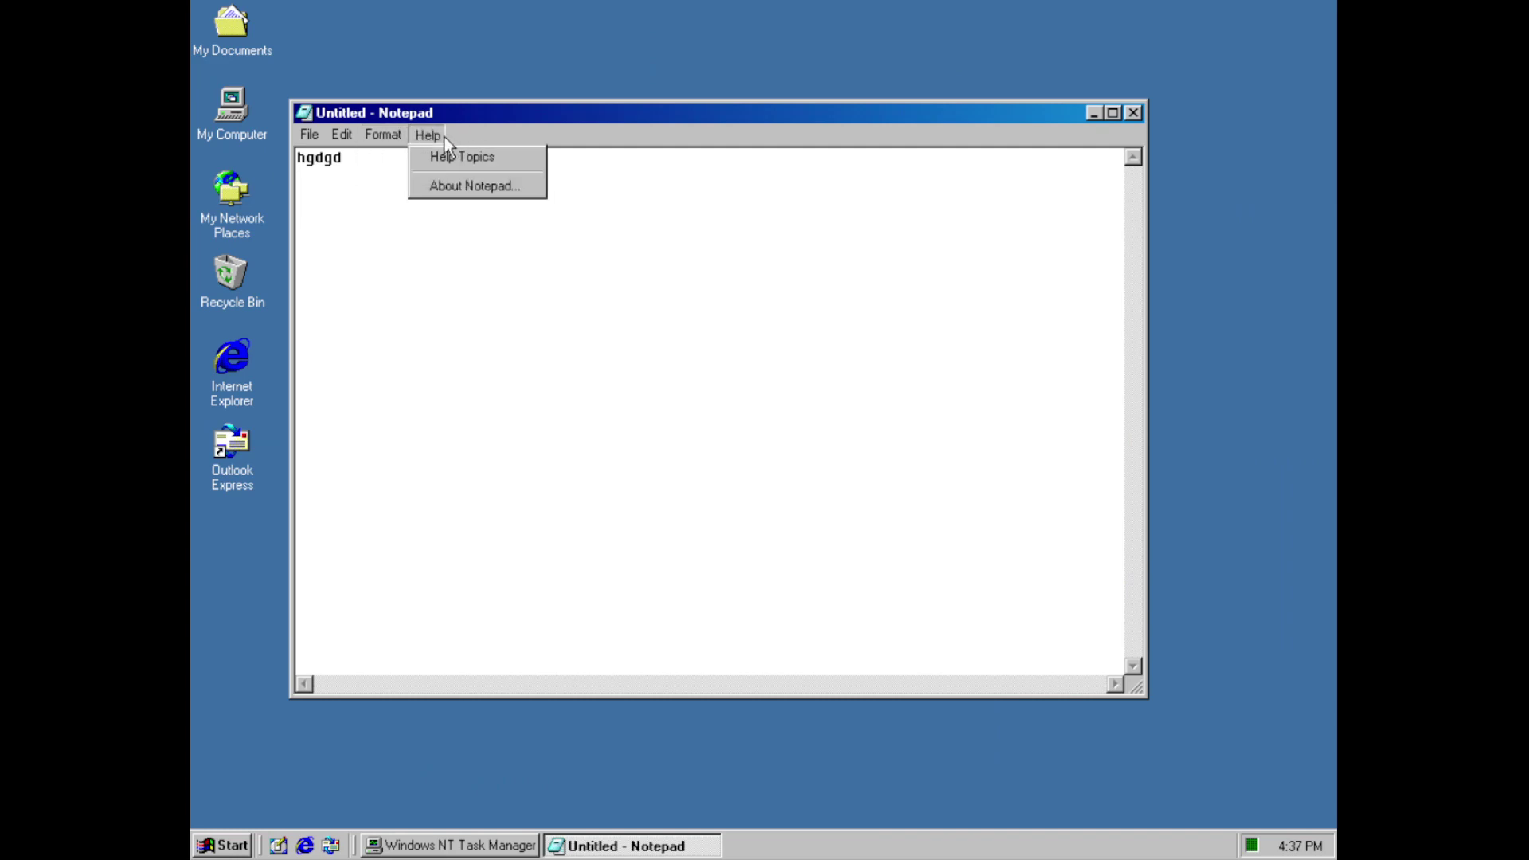
pyautogui.click(444, 182)
pyautogui.click(642, 479)
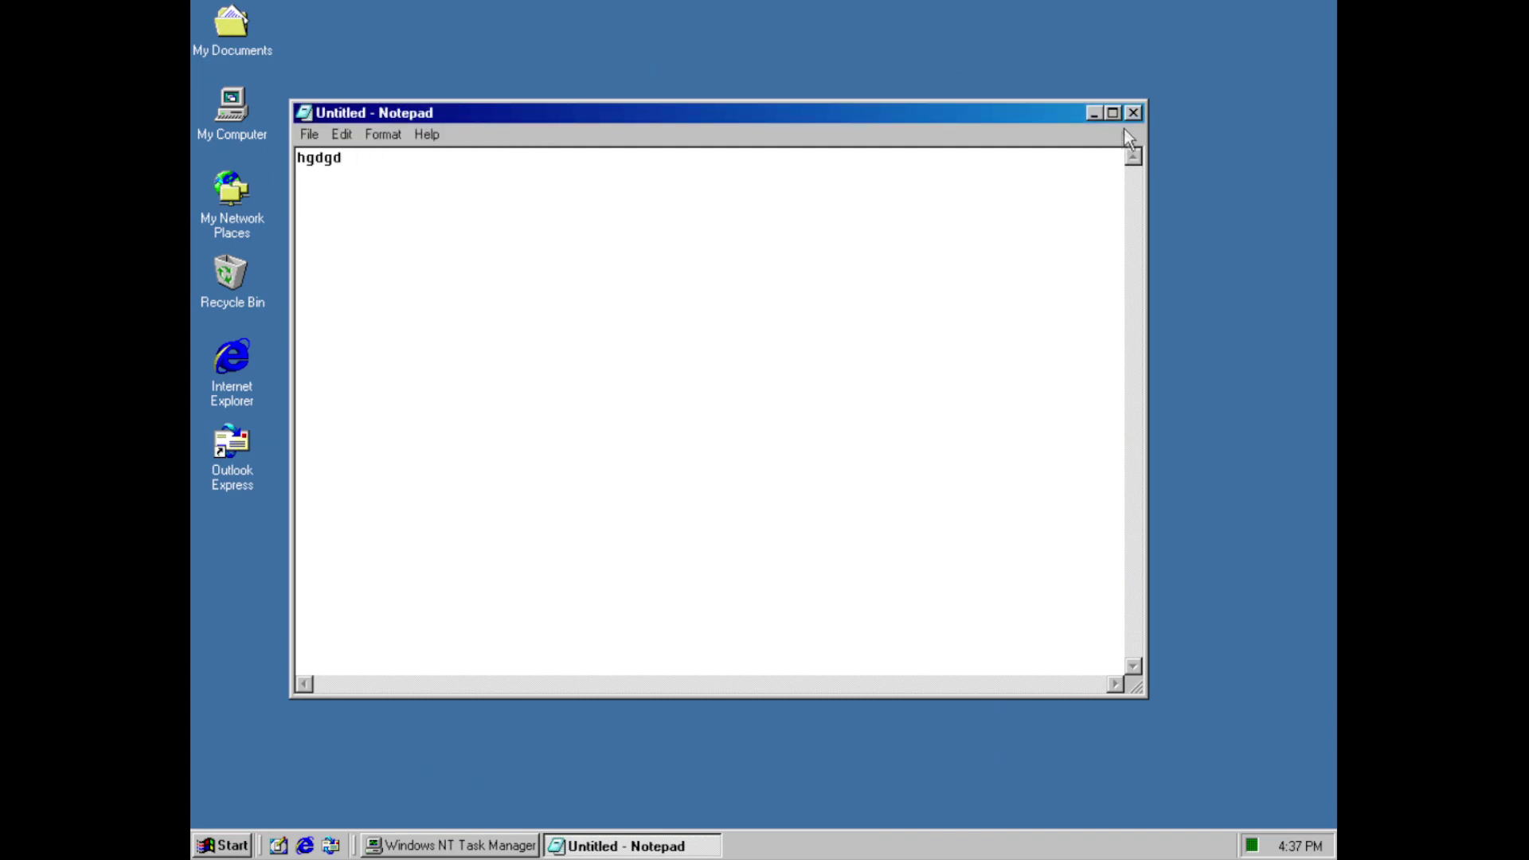
pyautogui.click(1133, 113)
pyautogui.click(767, 479)
# Open Object Packager from the accessories
pyautogui.click(223, 846)
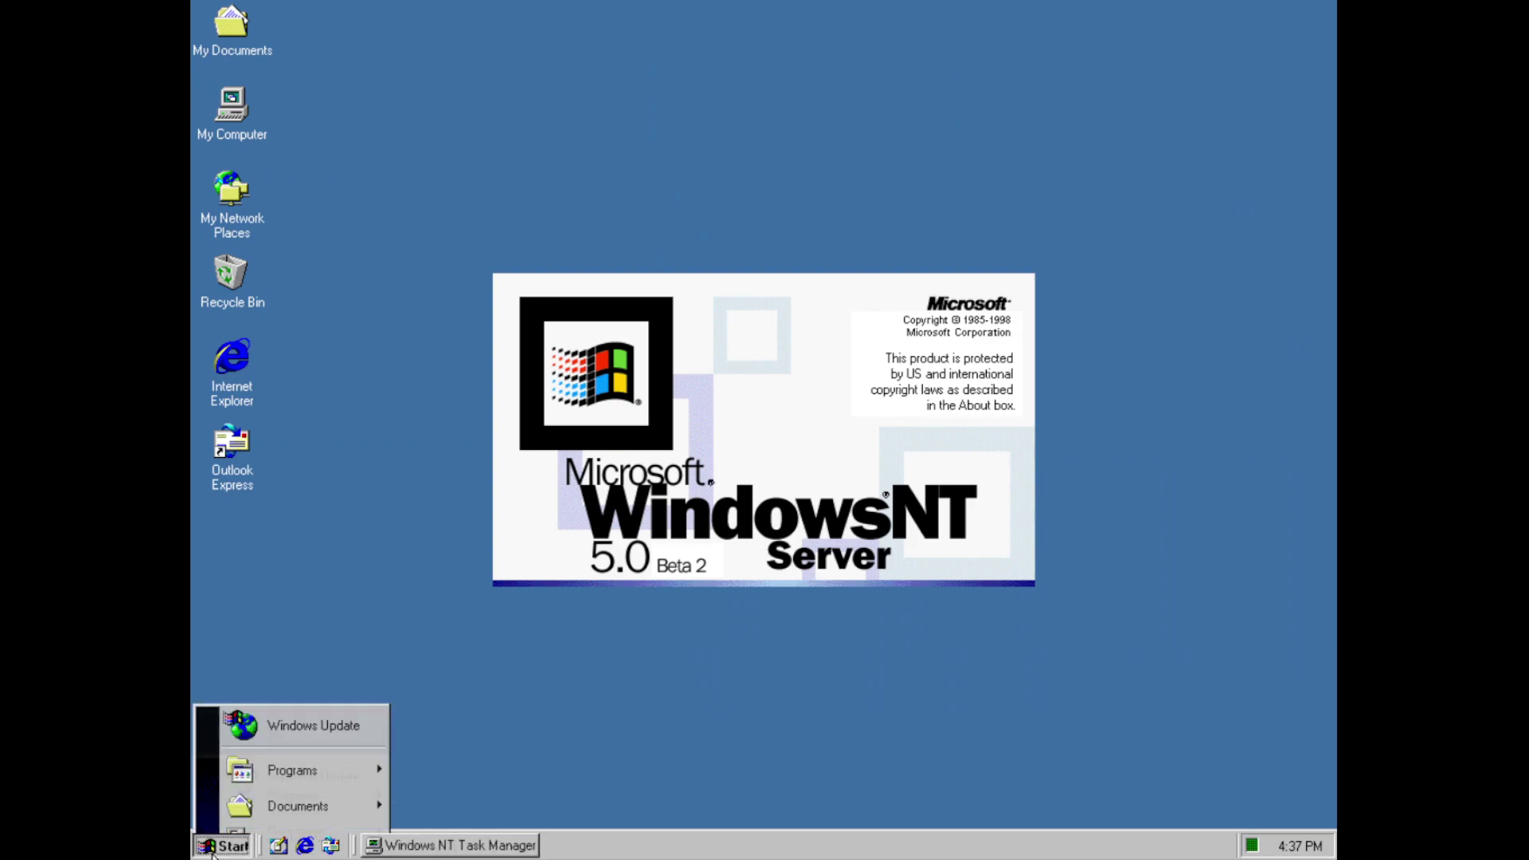
pyautogui.moveTo(319, 589)
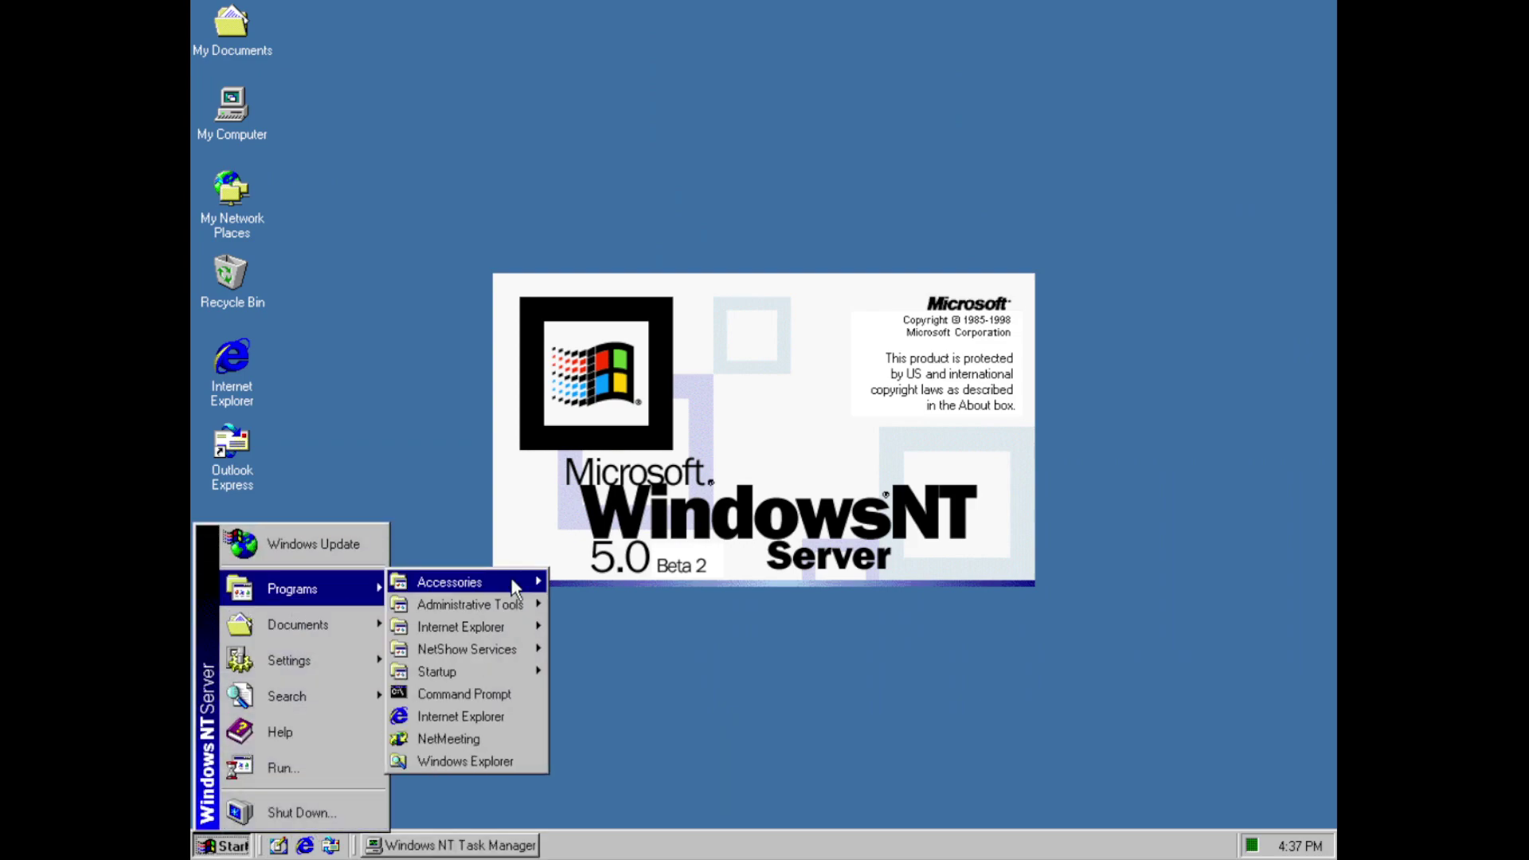
pyautogui.moveTo(502, 581)
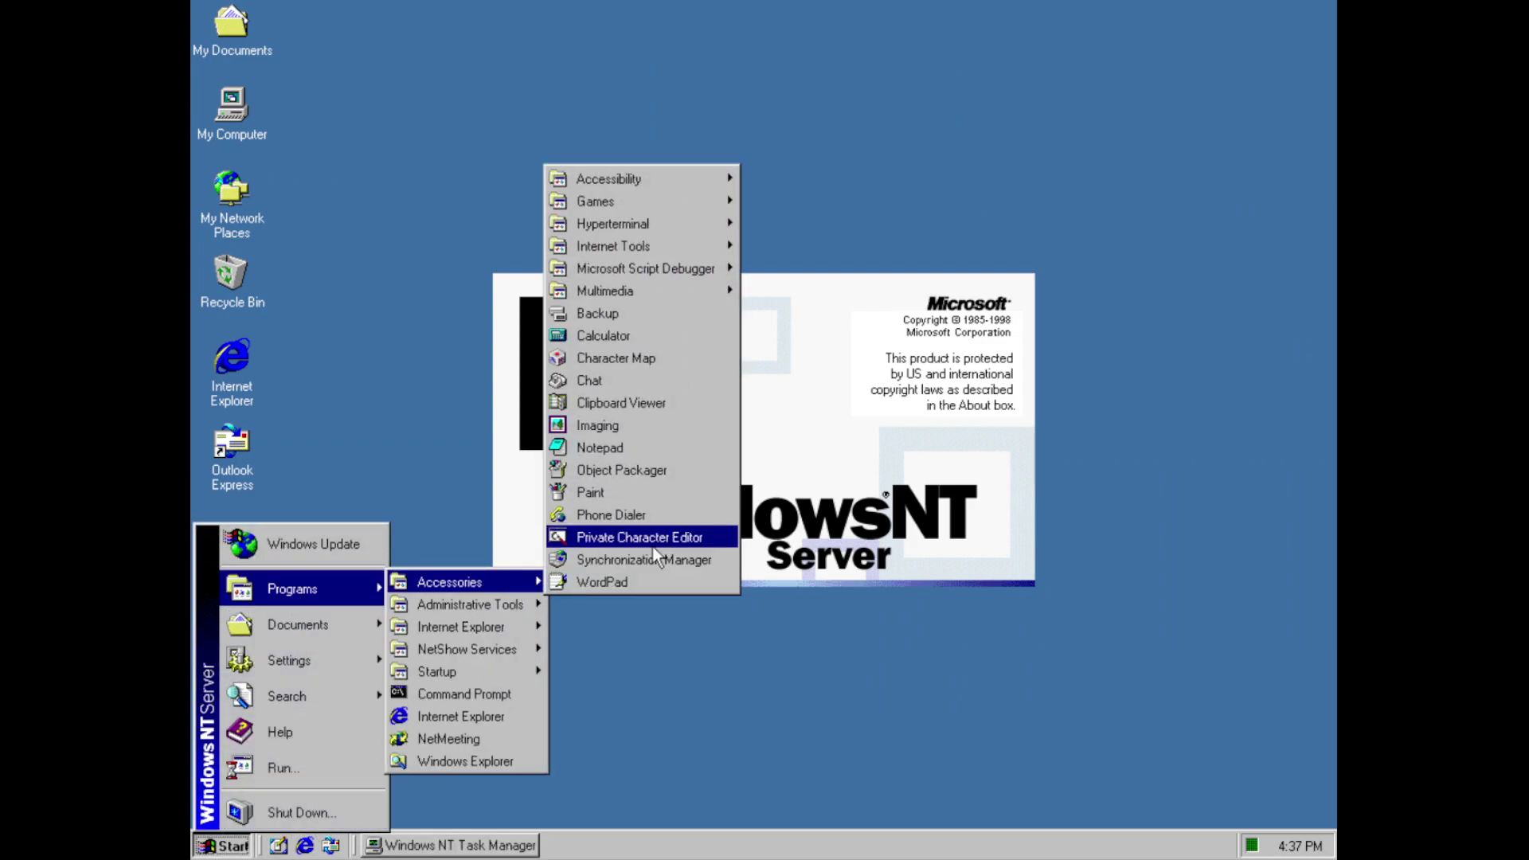
pyautogui.click(655, 489)
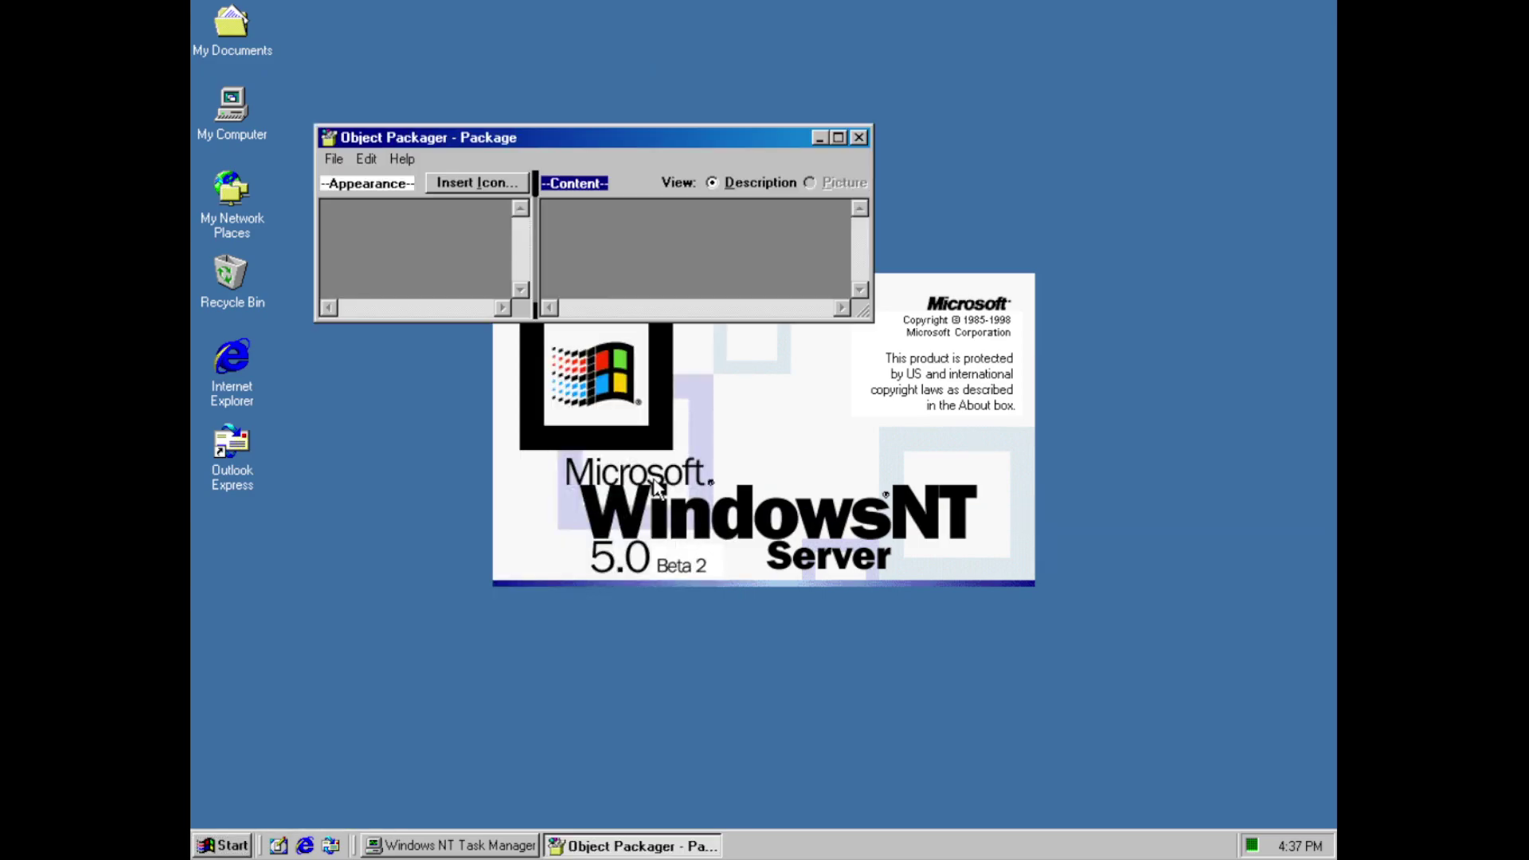
# Browse the shell32.dll icons and insert the Windows-logo document icon as the package's appearance
pyautogui.click(397, 185)
pyautogui.click(492, 179)
pyautogui.moveTo(491, 566); pyautogui.dragTo(703, 567)
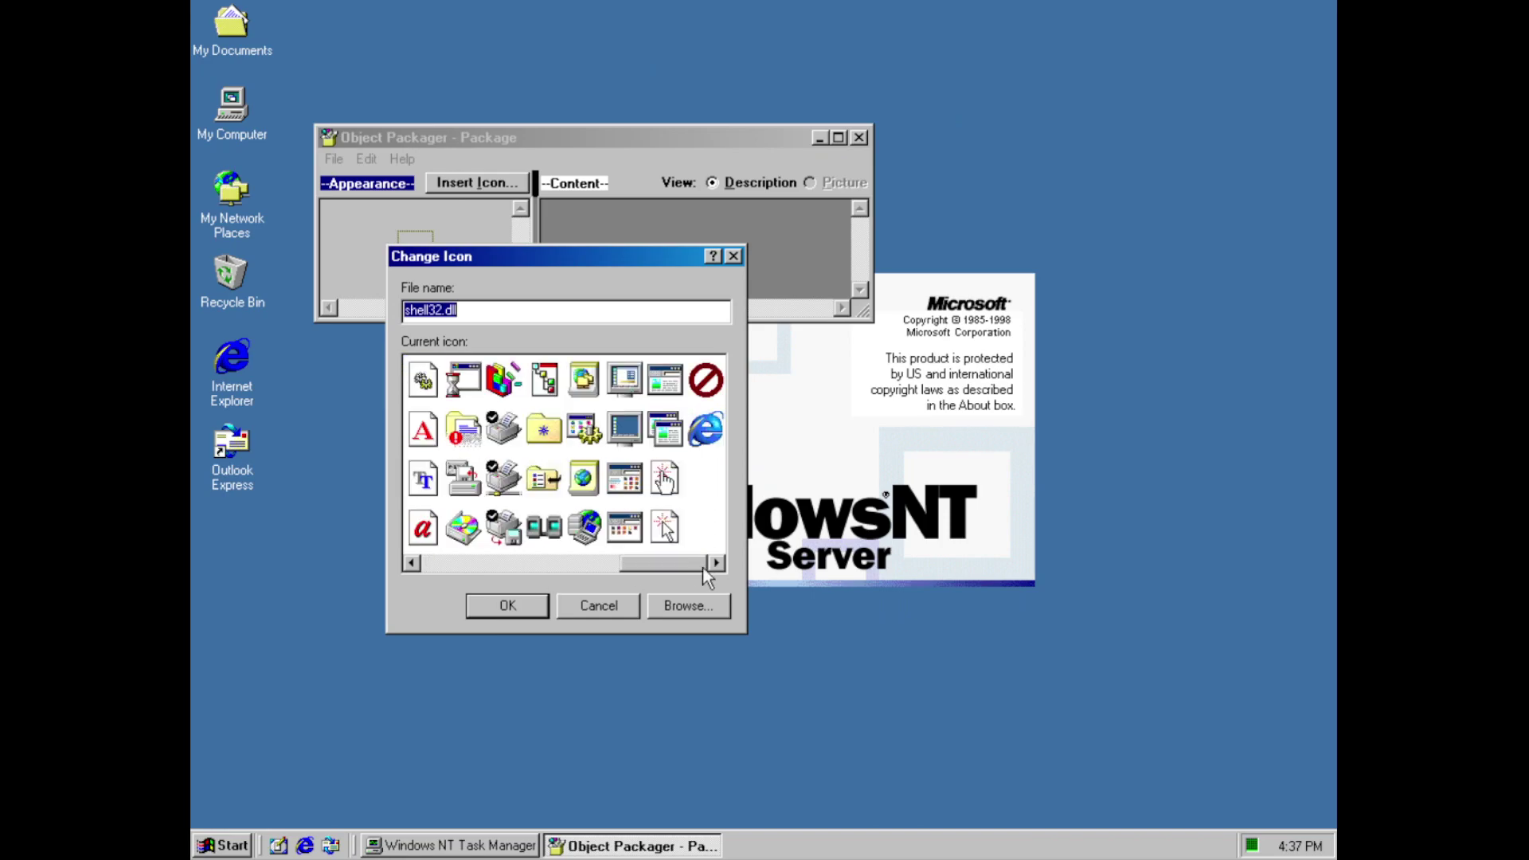
pyautogui.click(495, 607)
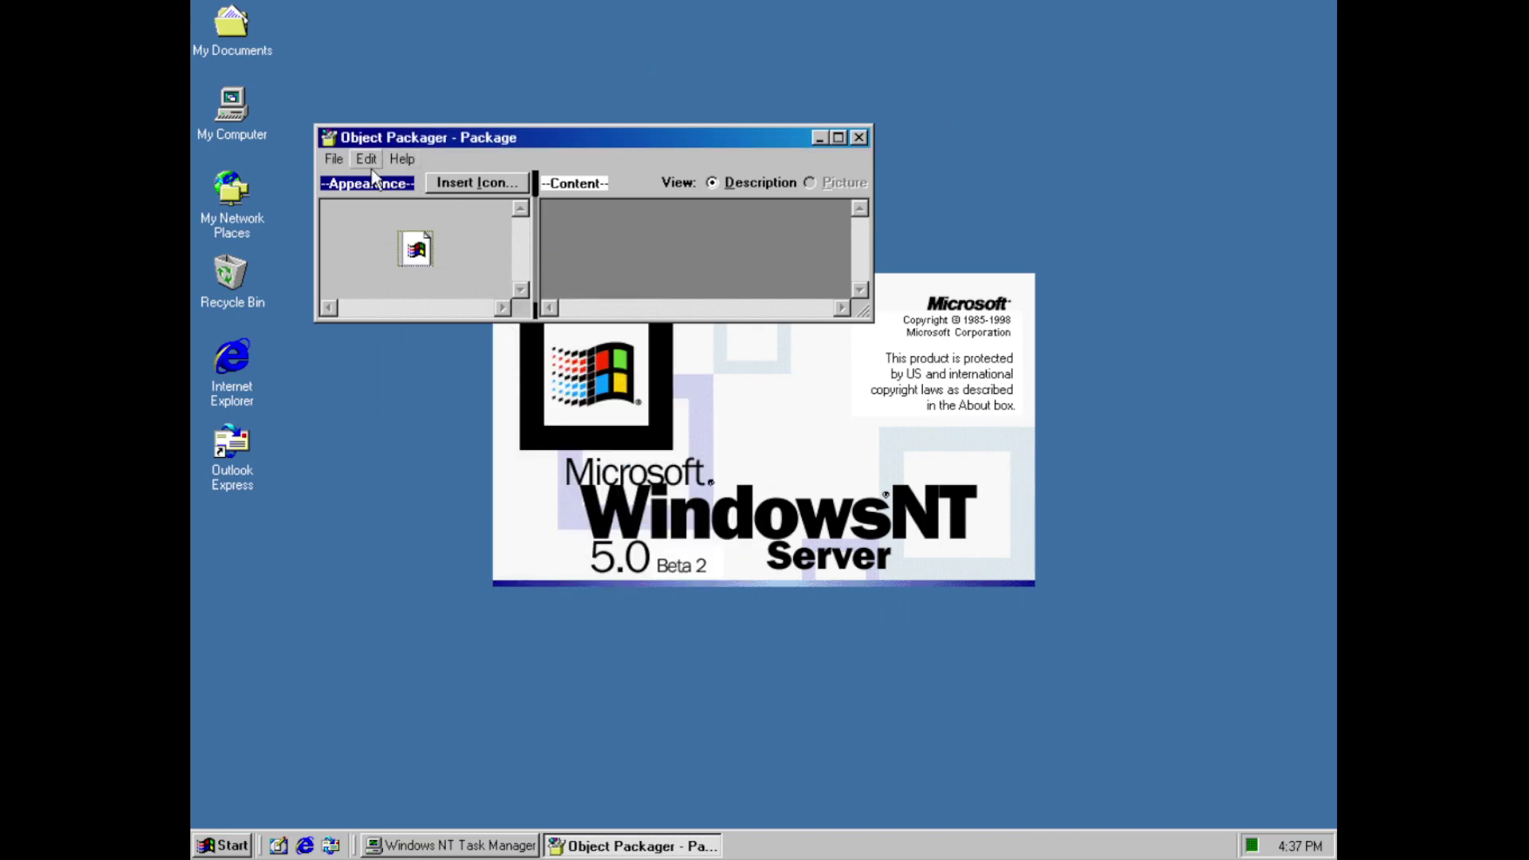
# View Object Packager's version information and close Object Packager
pyautogui.click(344, 161)
pyautogui.moveTo(403, 158)
pyautogui.click(416, 208)
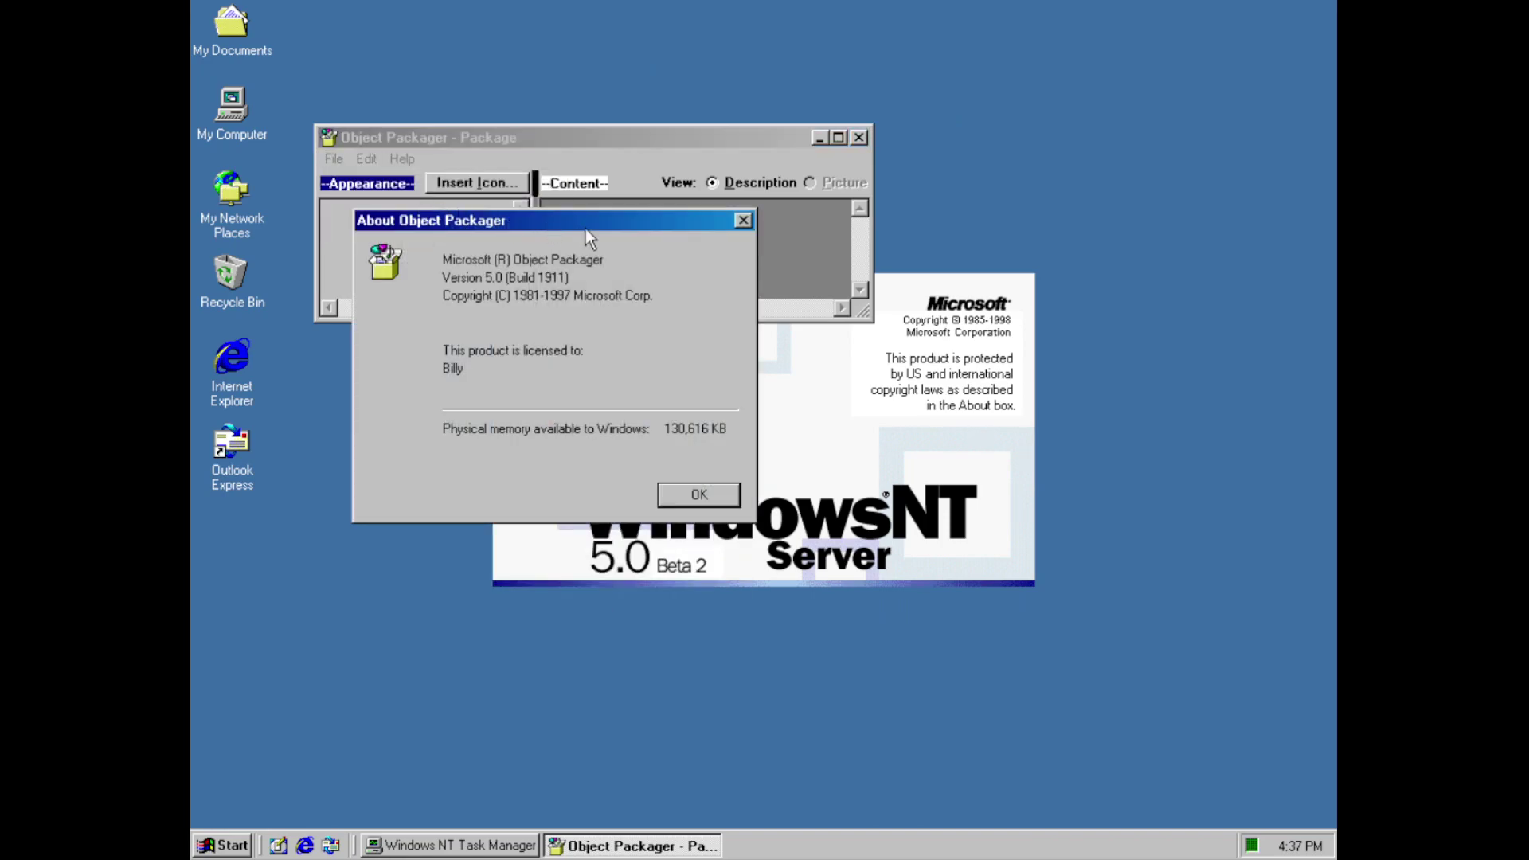
pyautogui.click(696, 495)
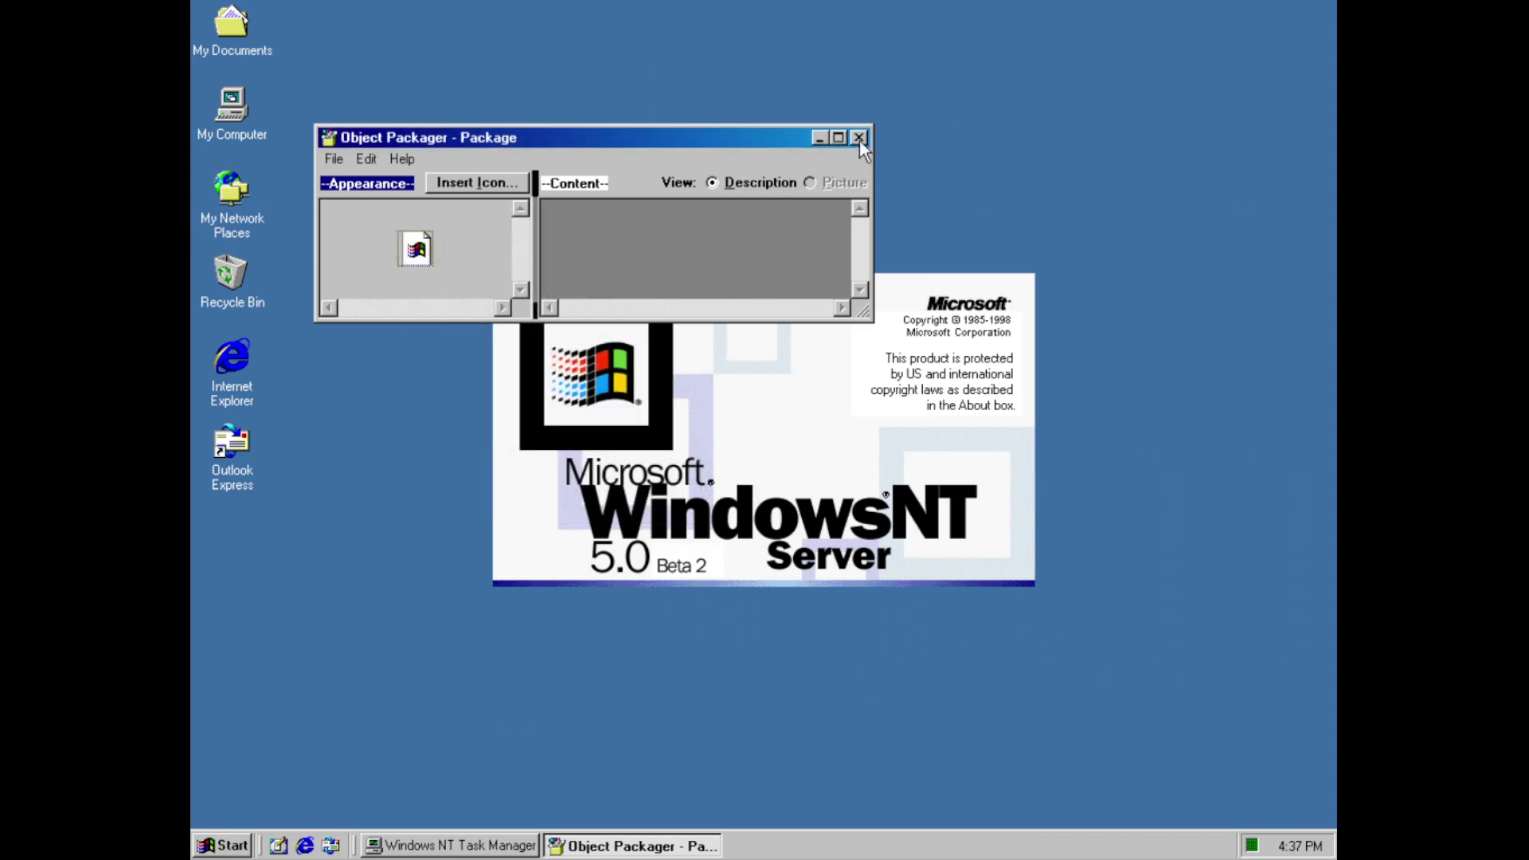
pyautogui.click(859, 138)
# Open Phone Dialer from the accessories
pyautogui.click(223, 846)
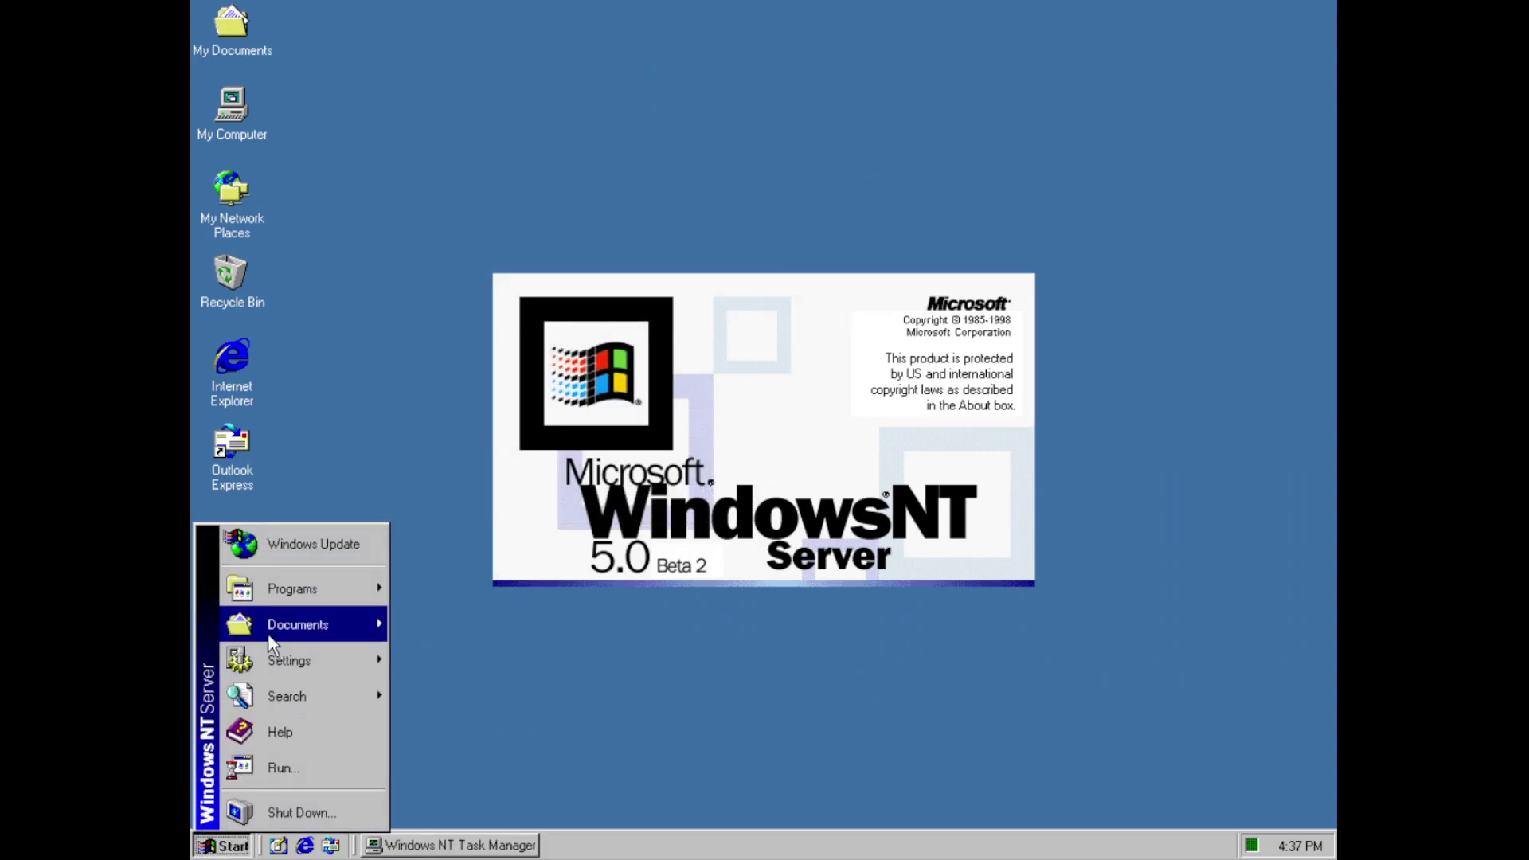
pyautogui.moveTo(272, 595)
pyautogui.moveTo(438, 585)
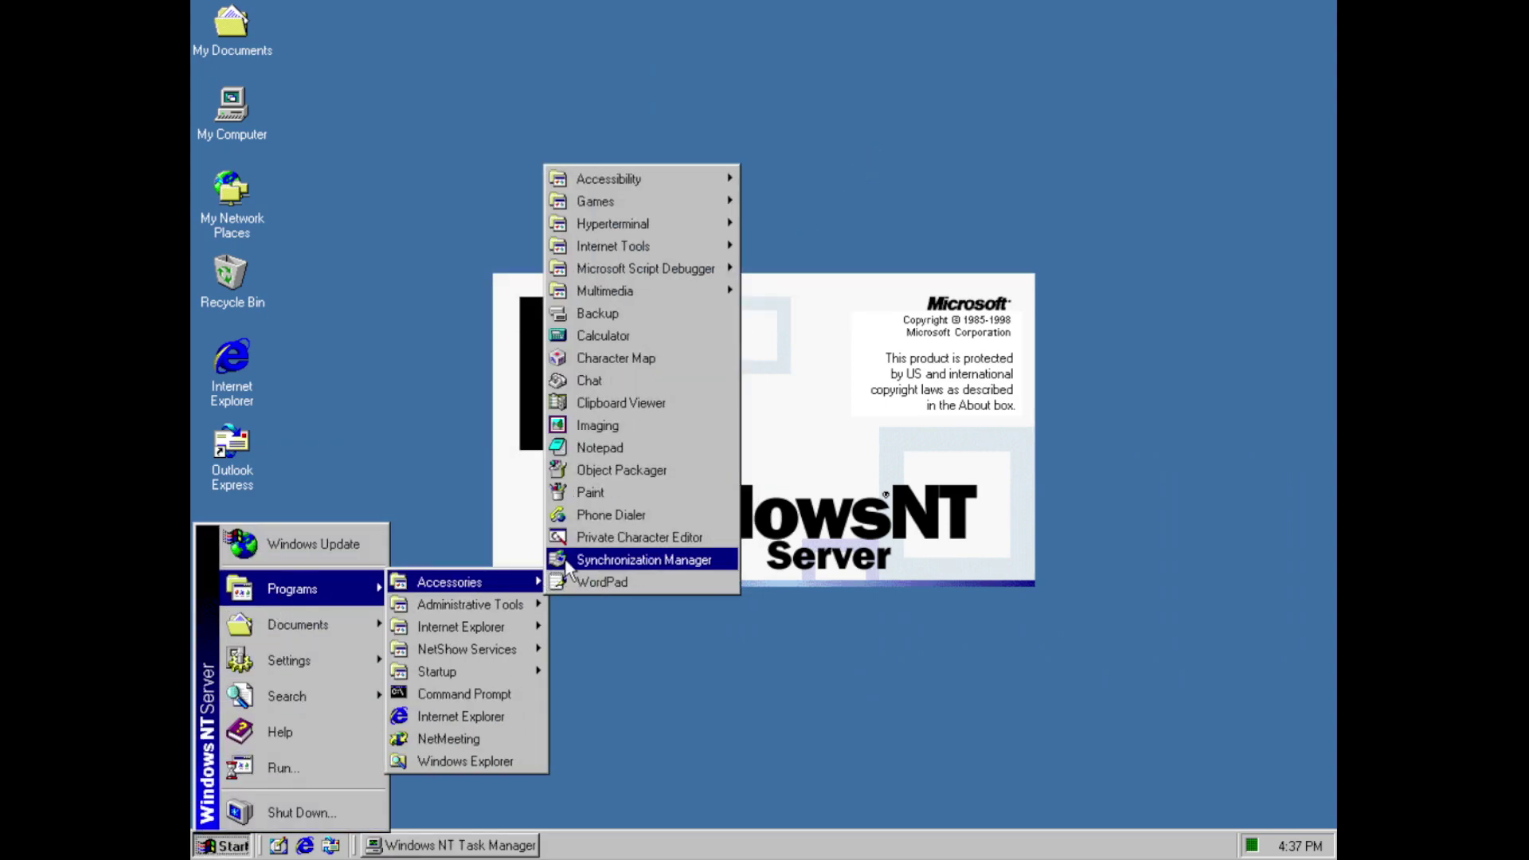
pyautogui.click(623, 518)
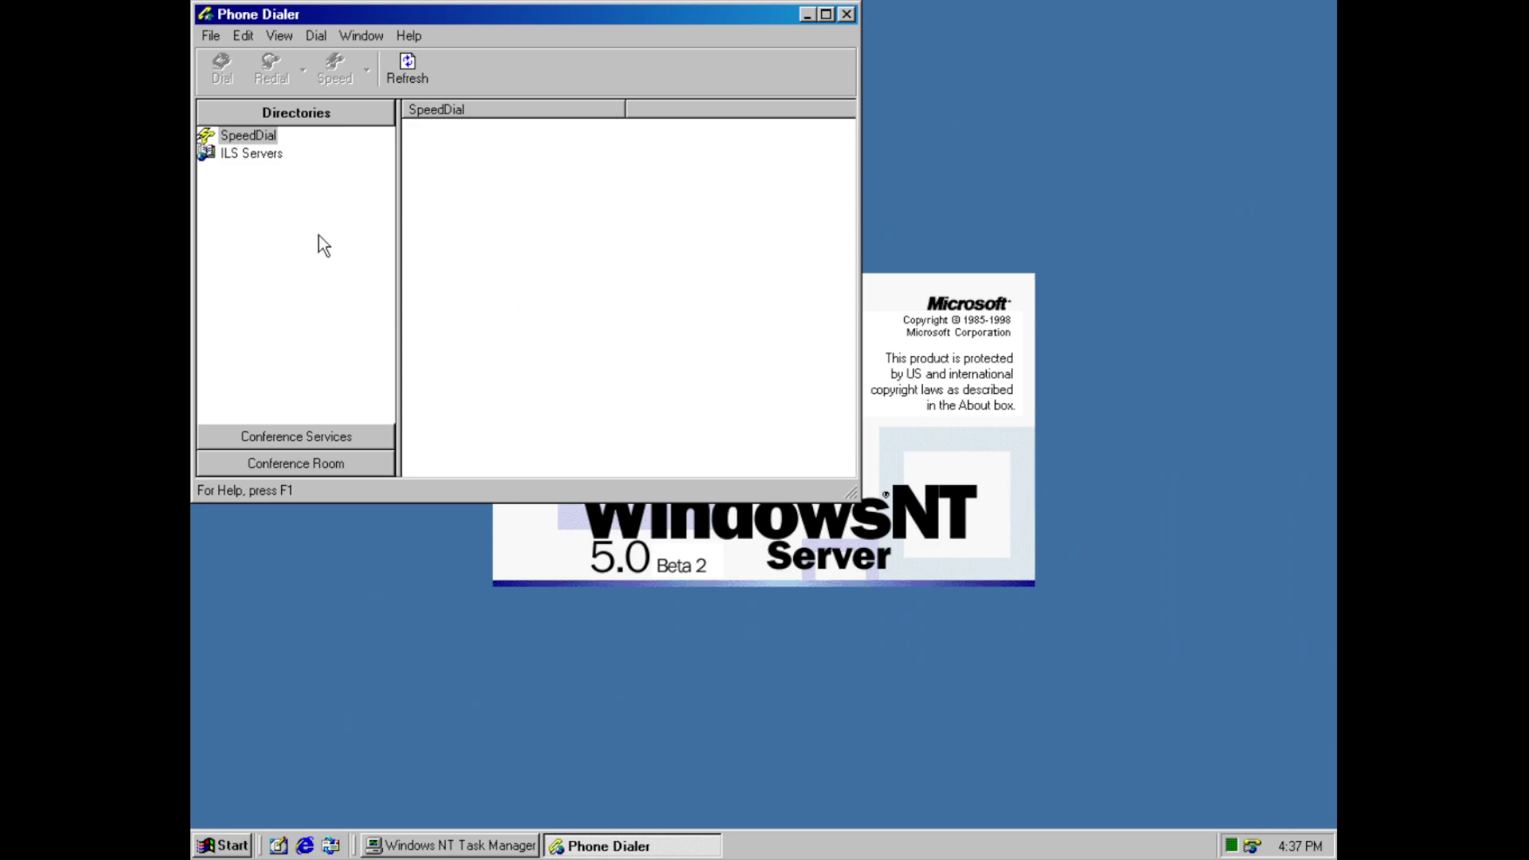
# Look at Phone Dialer's Conference Services and Conference Room, and view its version information
pyautogui.click(299, 435)
pyautogui.click(285, 458)
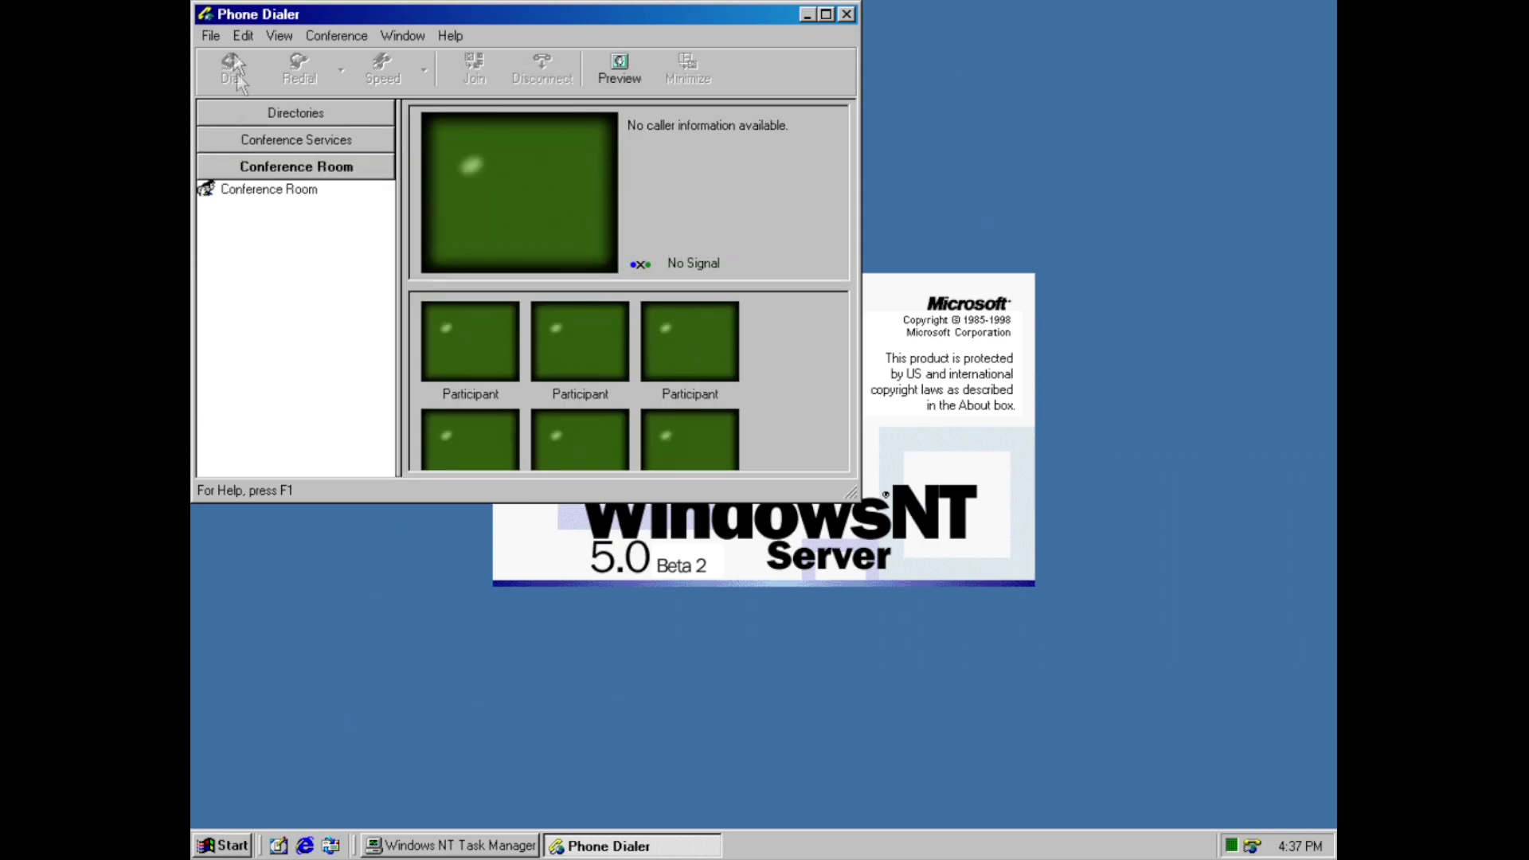
pyautogui.click(218, 35)
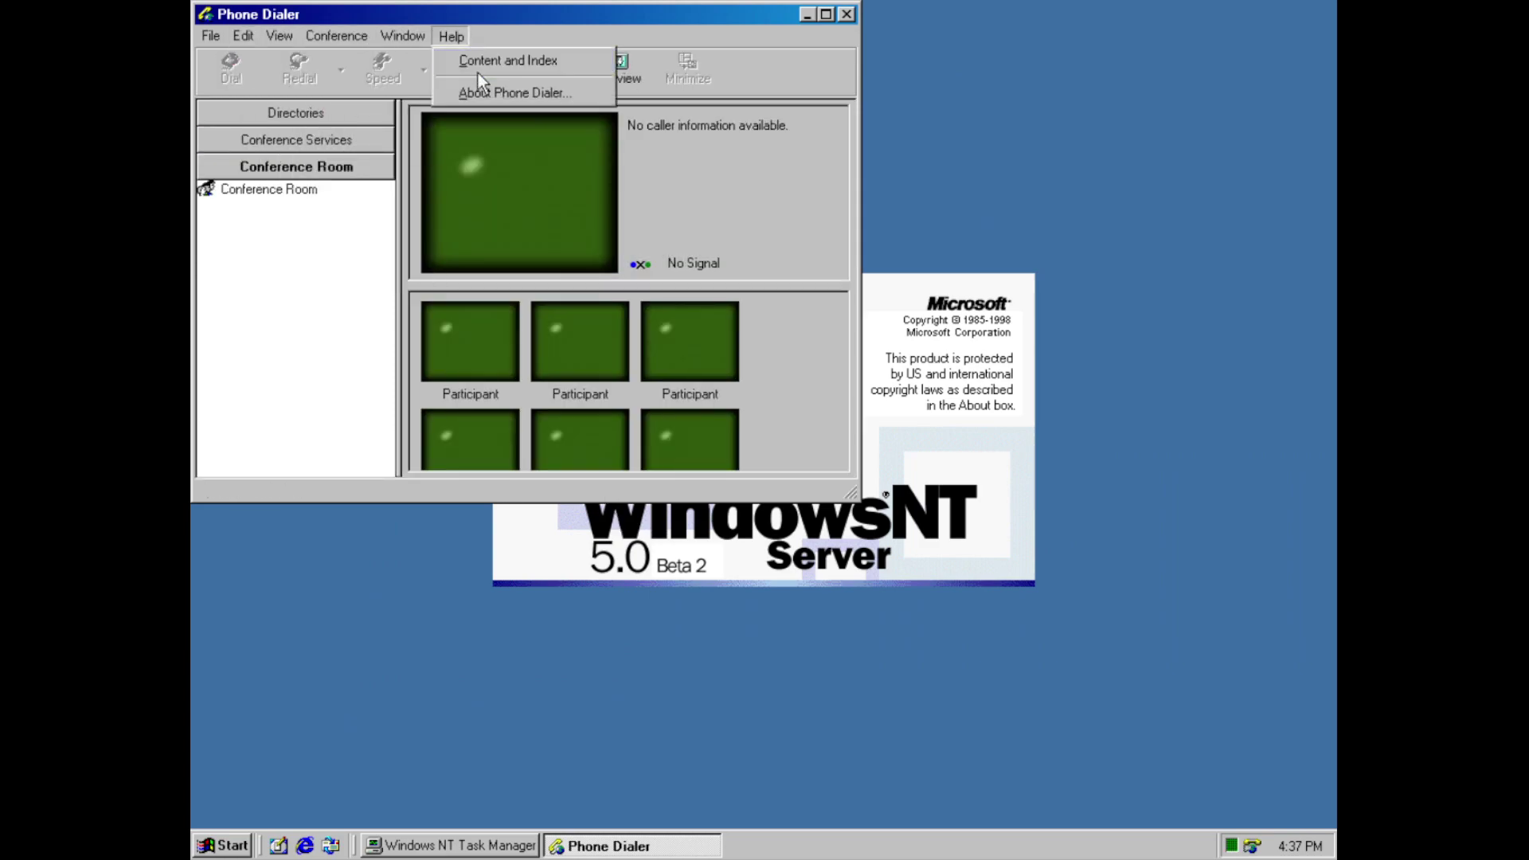
pyautogui.click(513, 92)
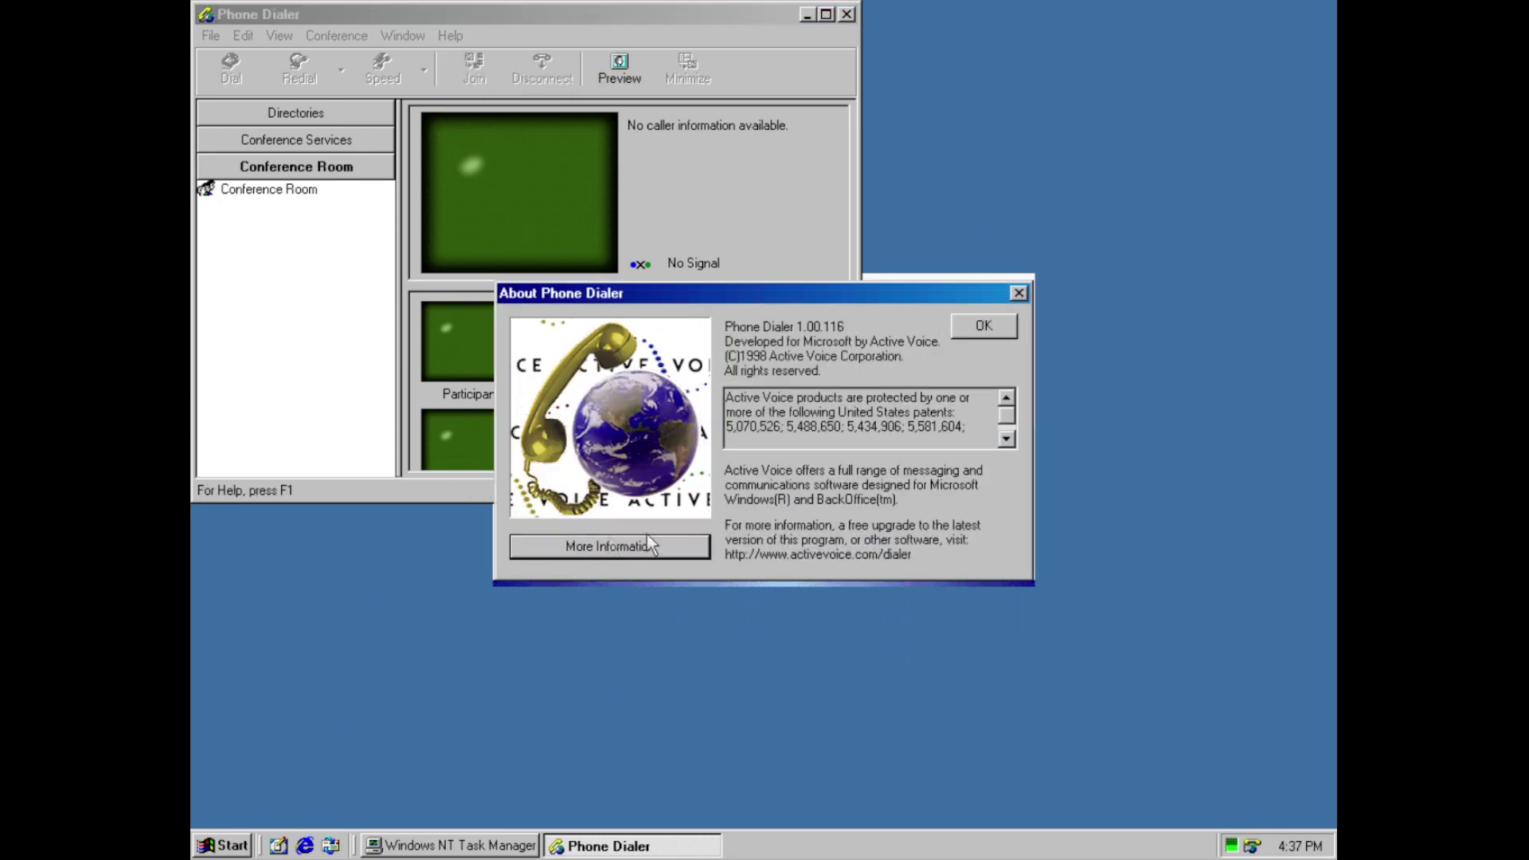
pyautogui.click(982, 326)
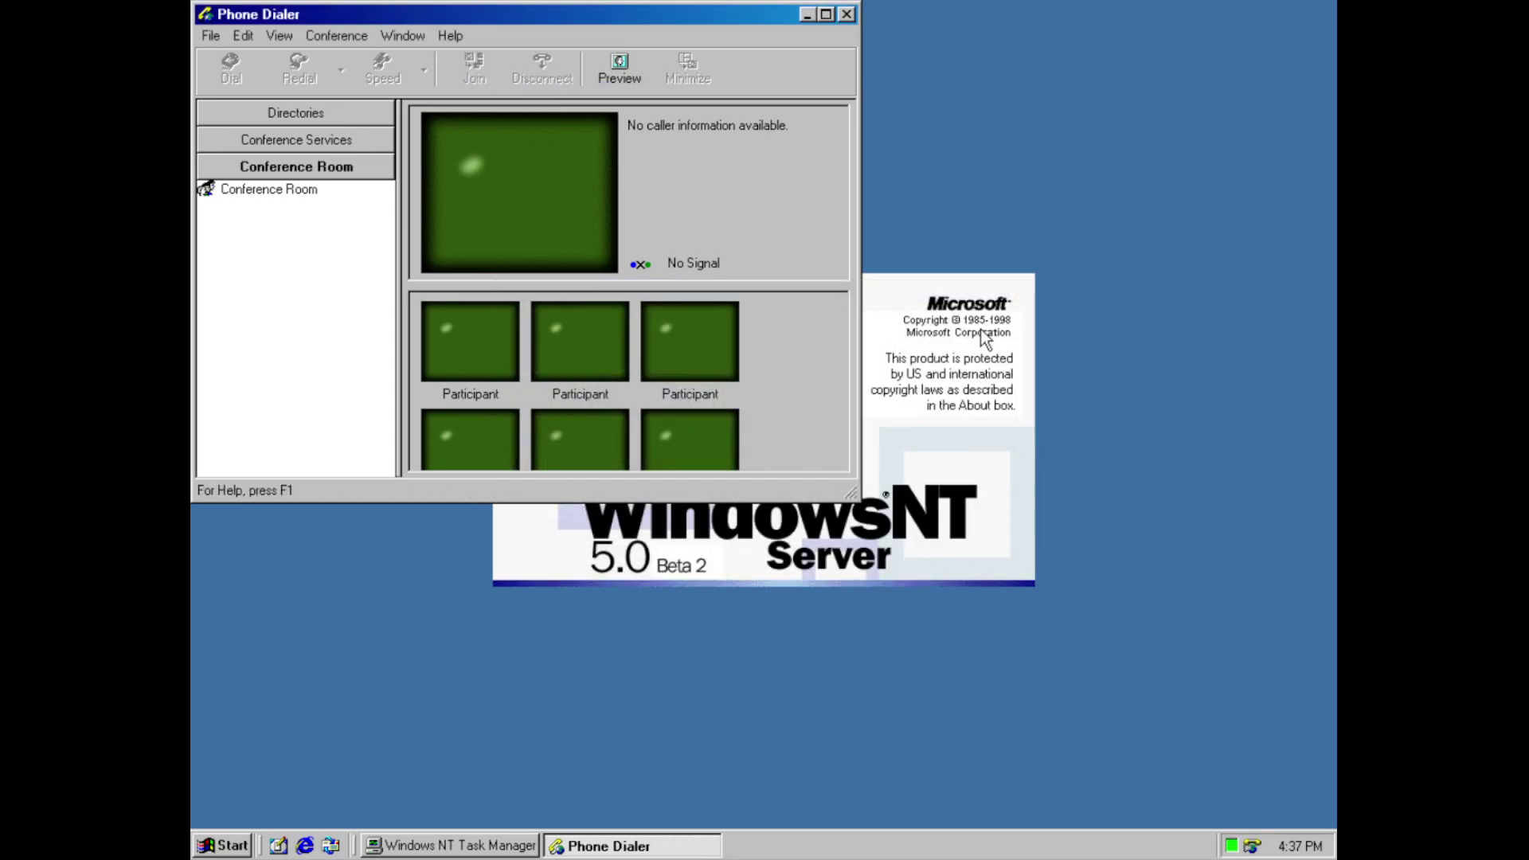
# Close Phone Dialer and cancel the Internet Connection Wizard
pyautogui.click(850, 19)
pyautogui.click(1033, 645)
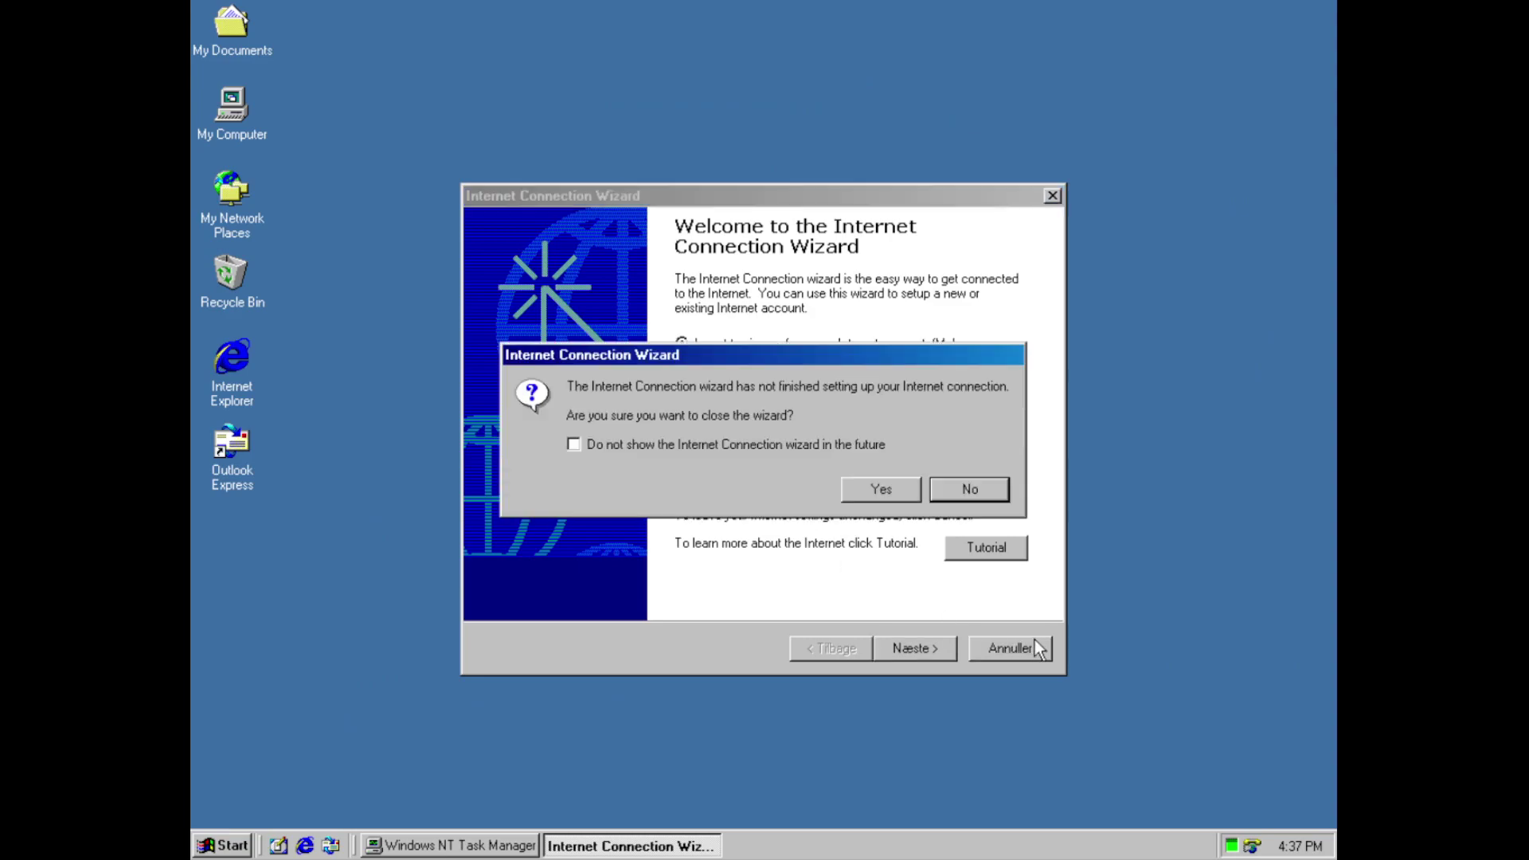
pyautogui.click(854, 485)
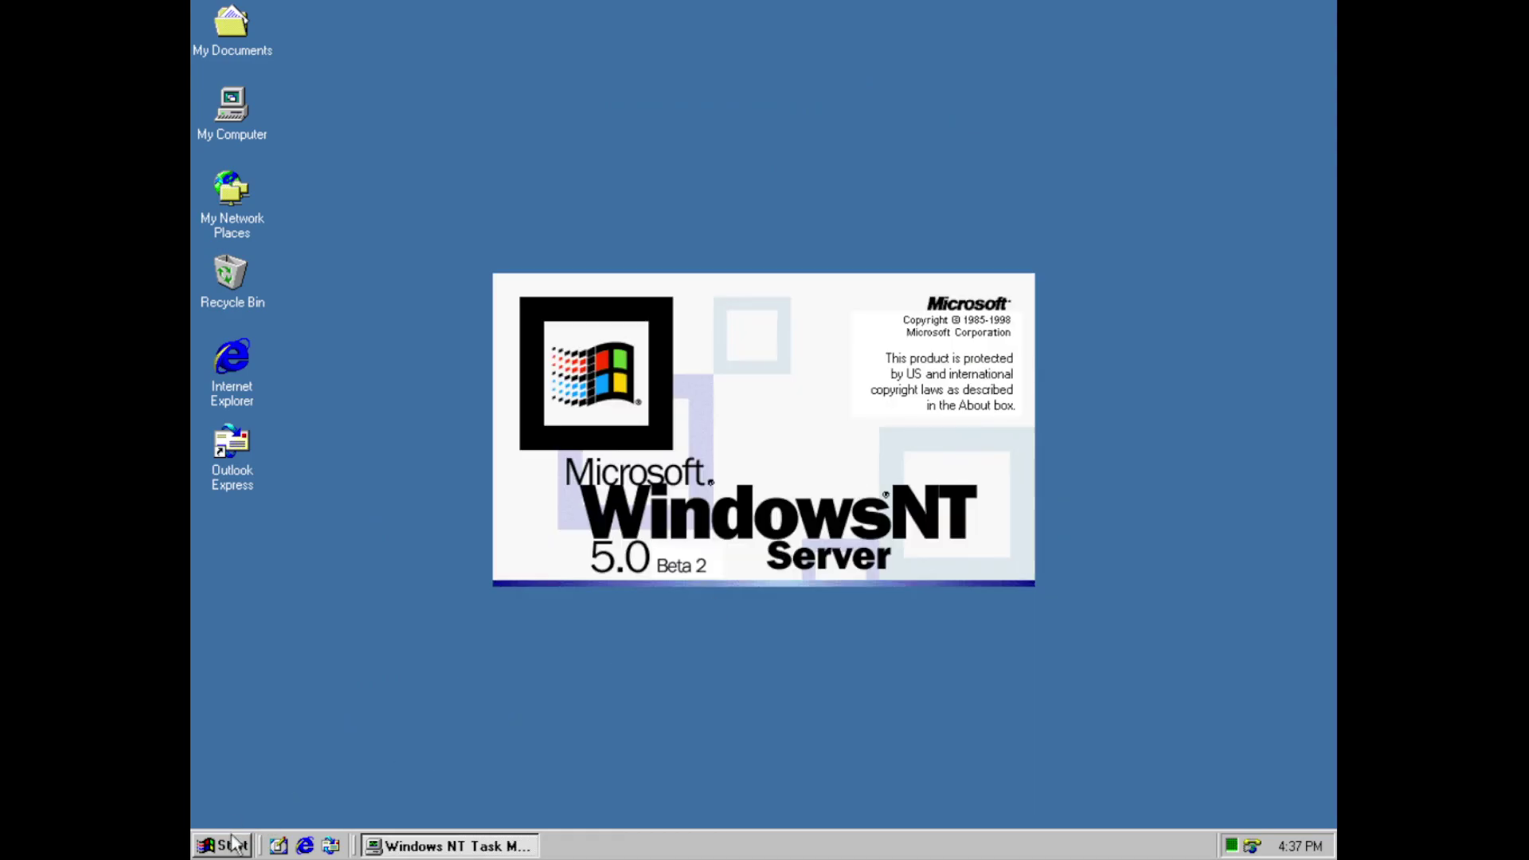
# Open Private Character Editor from the accessories and cancel its character code selection
pyautogui.click(227, 845)
pyautogui.moveTo(342, 589)
pyautogui.moveTo(492, 585)
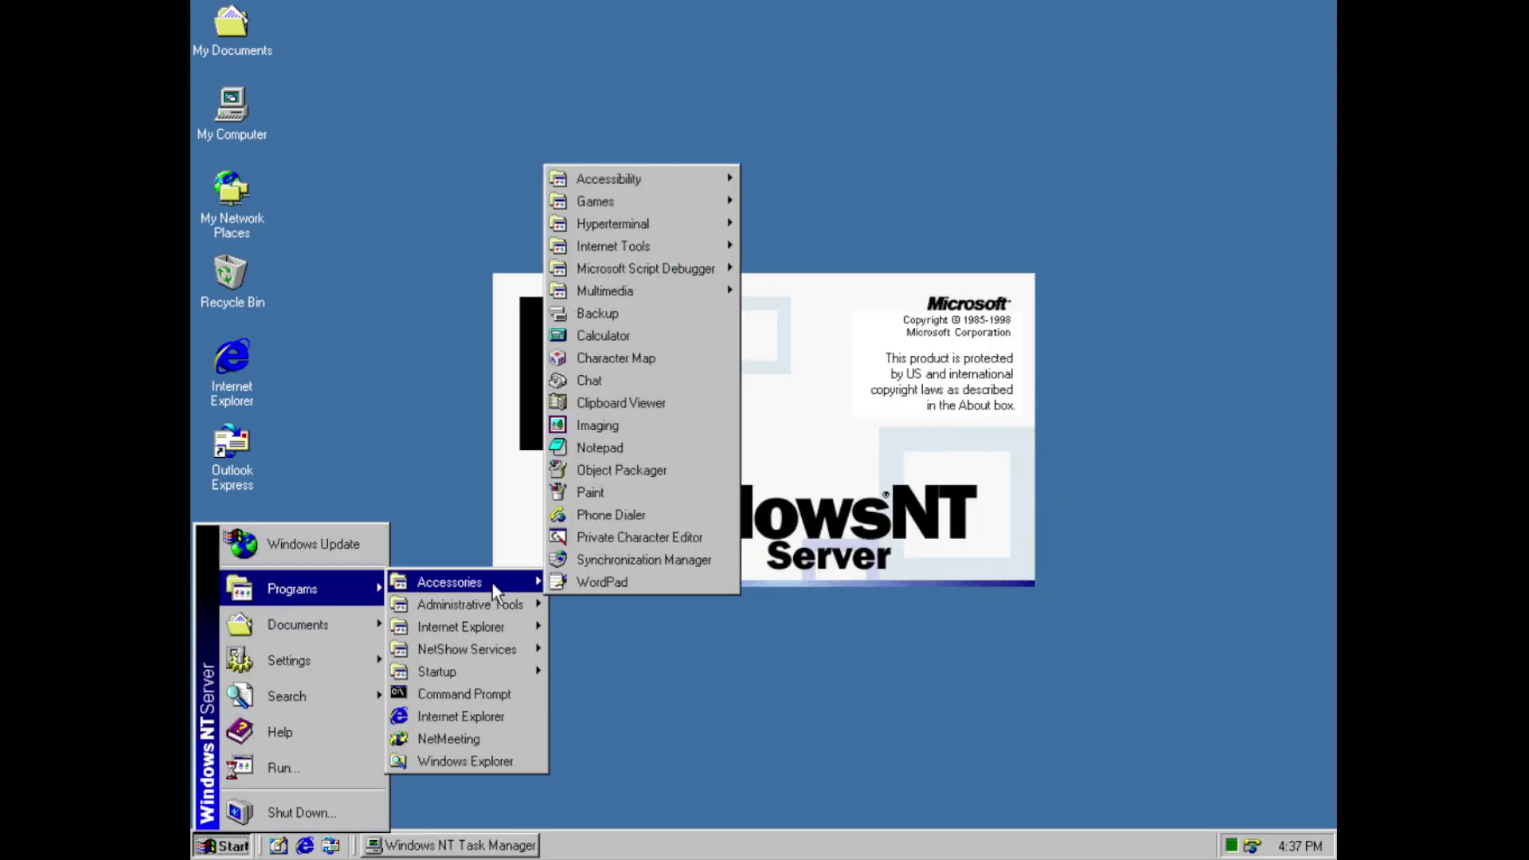
pyautogui.click(673, 537)
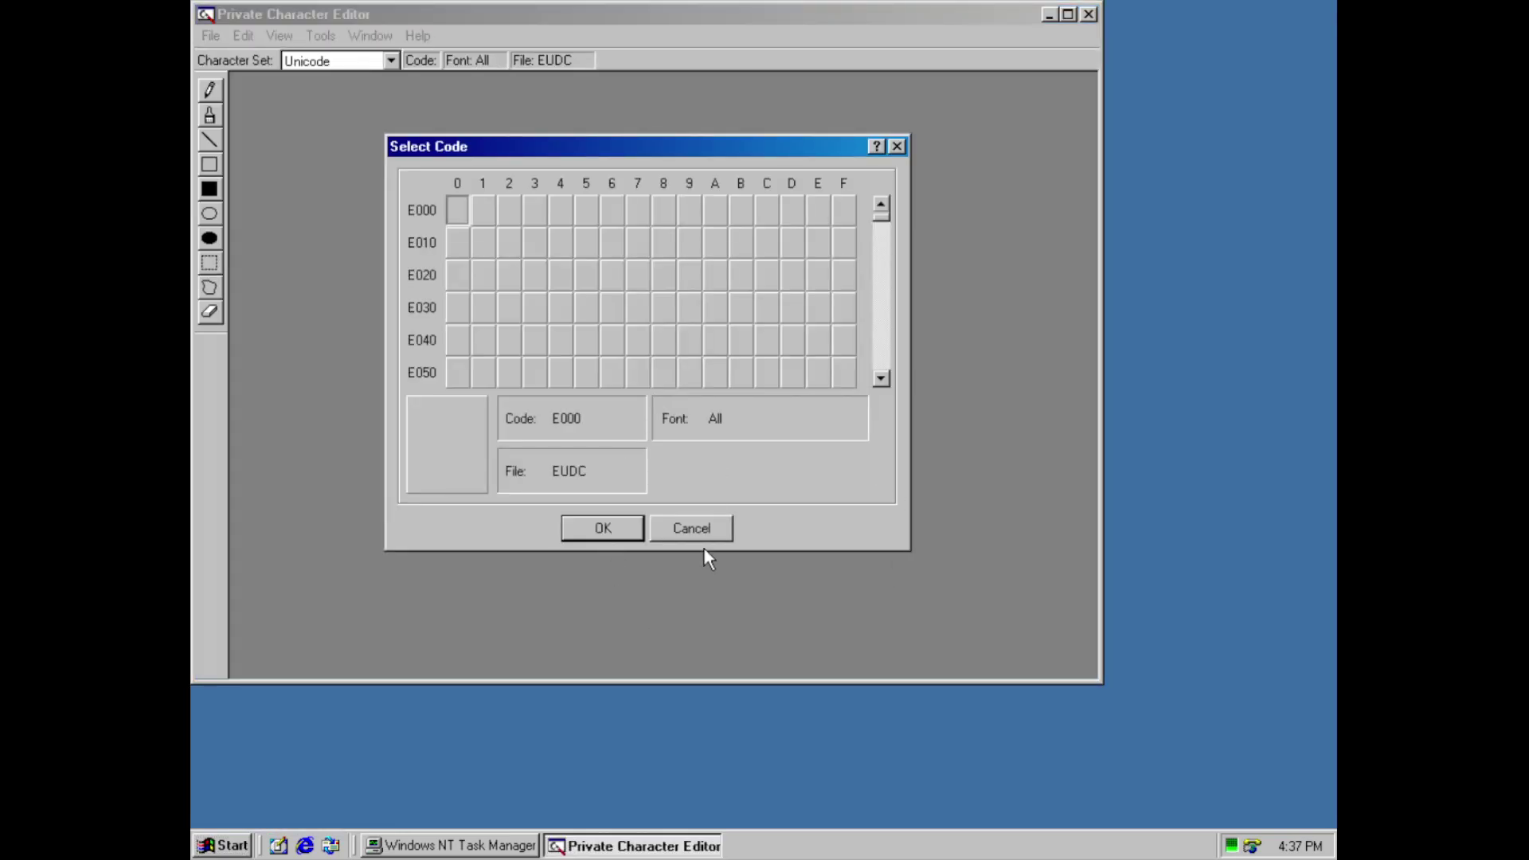
pyautogui.click(670, 529)
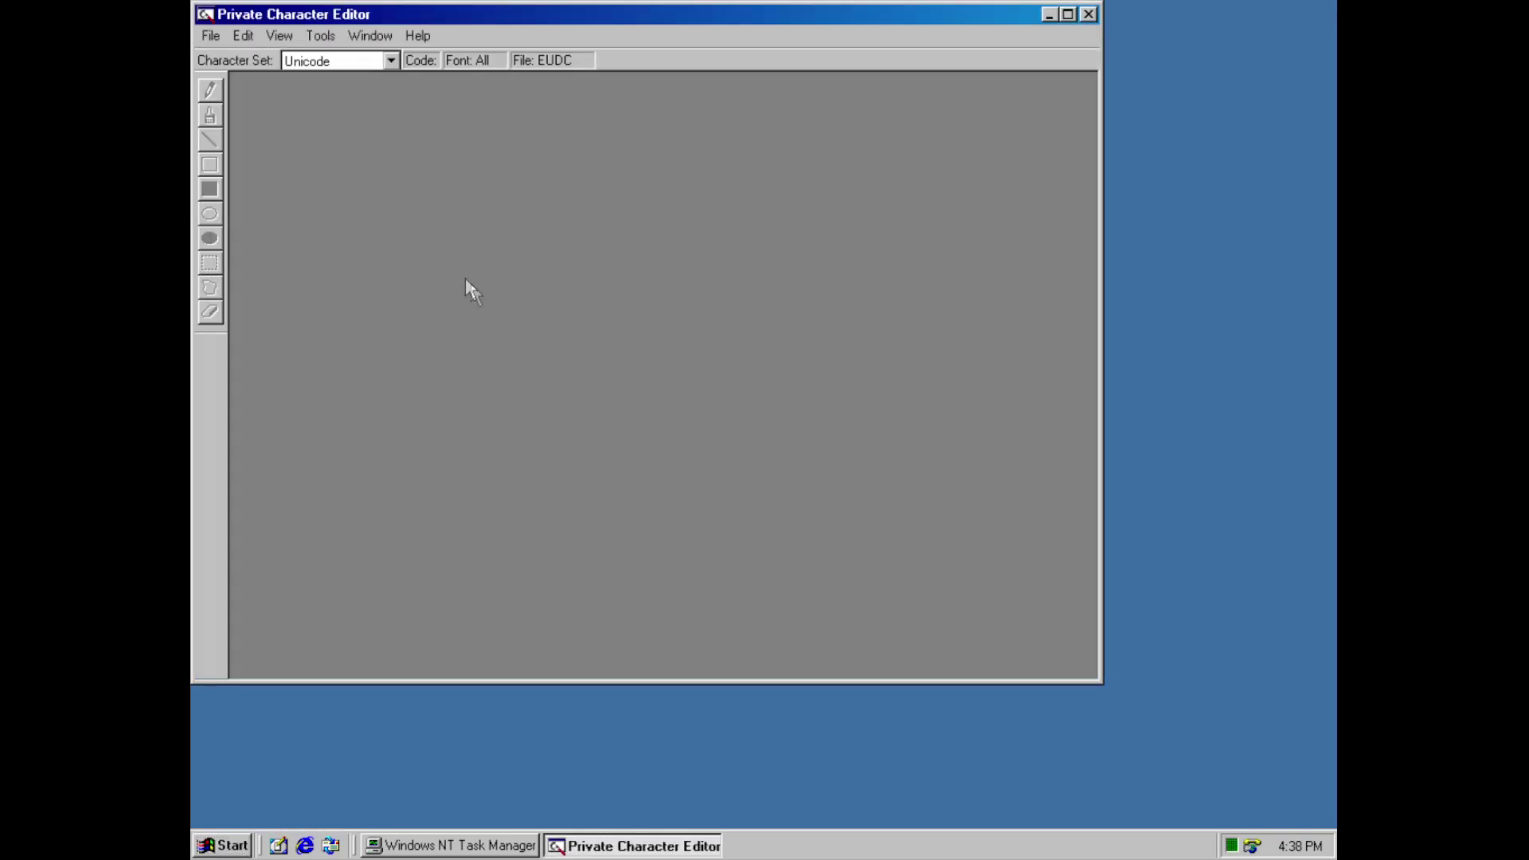
# View Private Character Editor's version information and close the editor
pyautogui.click(228, 35)
pyautogui.click(448, 83)
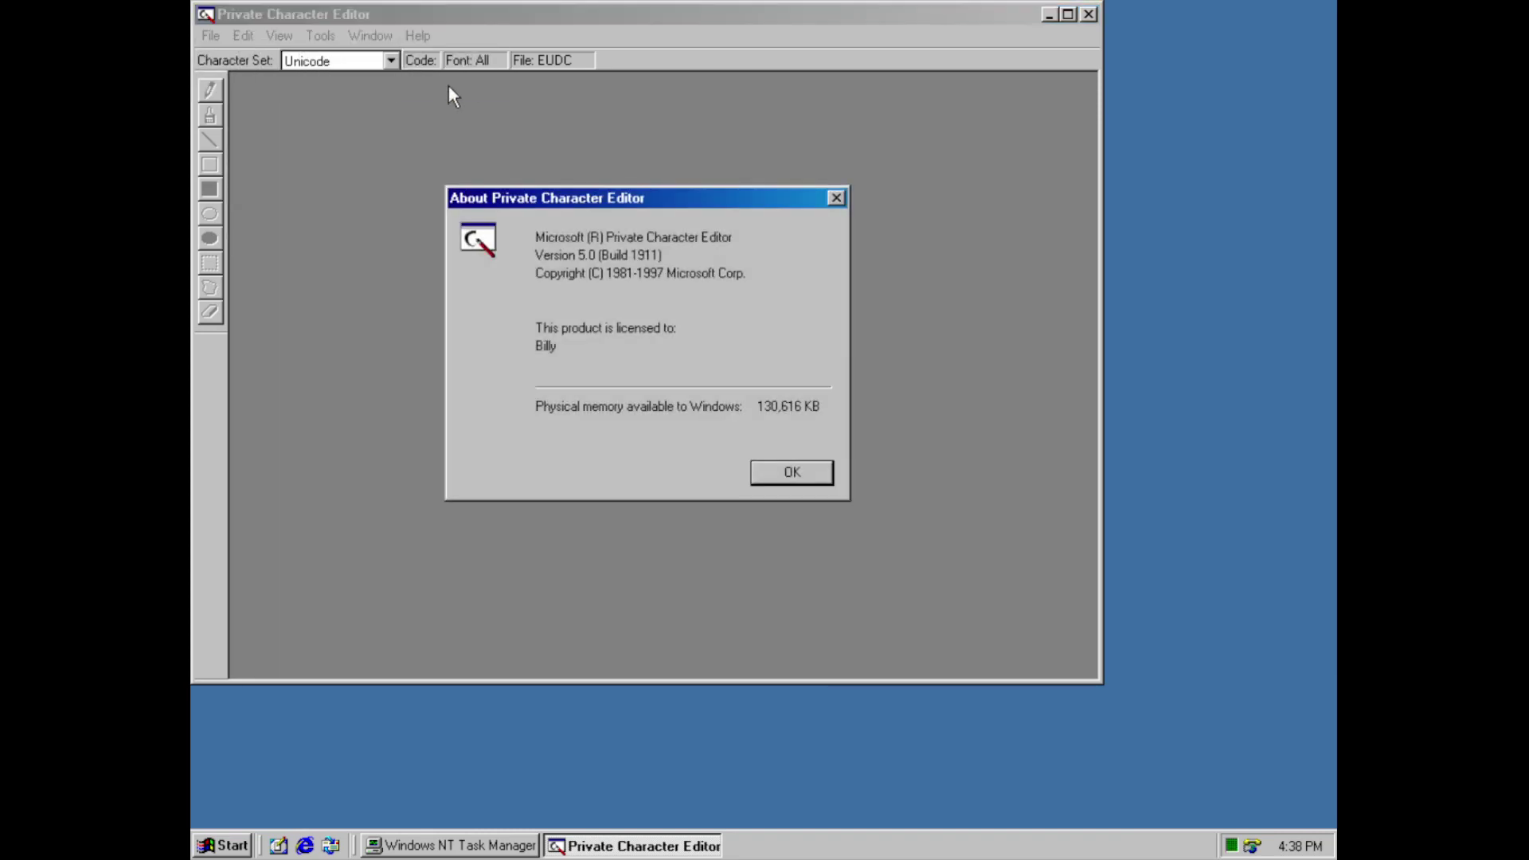
pyautogui.press('Return')
pyautogui.click(210, 35)
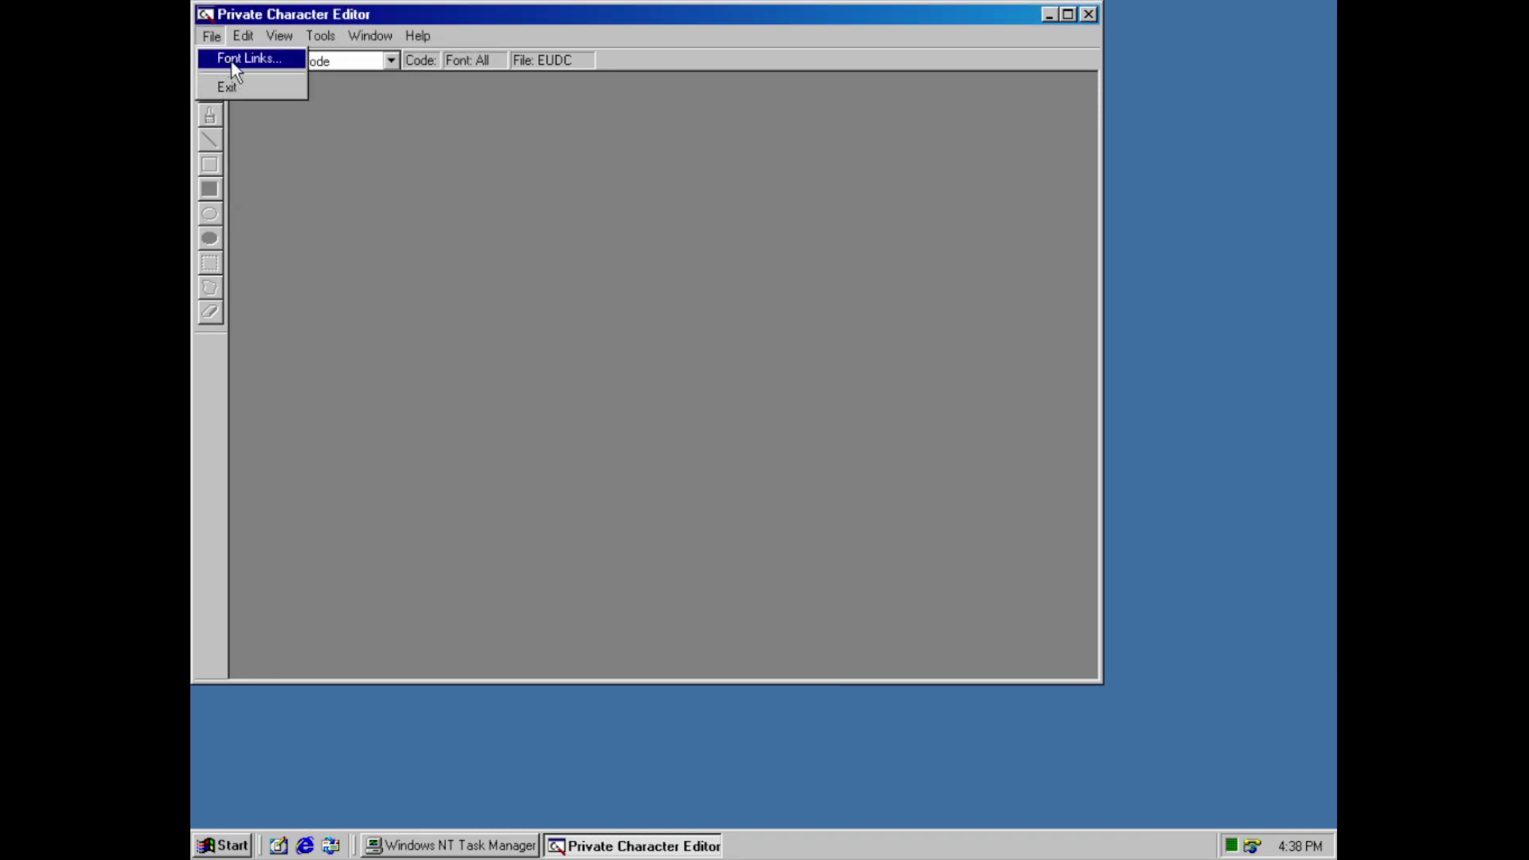
pyautogui.click(1088, 15)
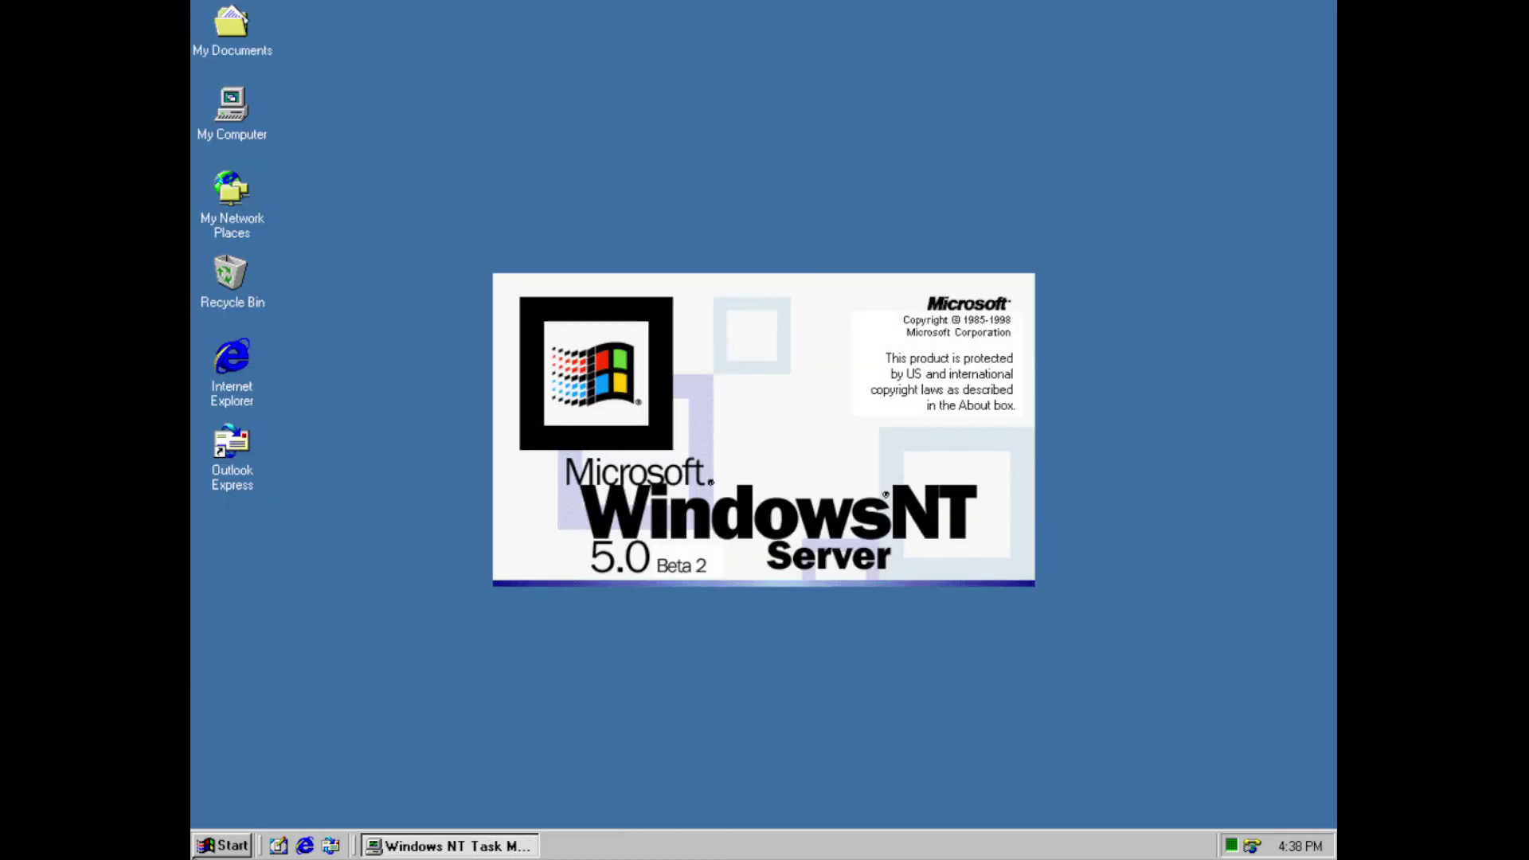
# Open Synchronization Manager from the accessories and bring up its synchronization setup
pyautogui.click(223, 846)
pyautogui.moveTo(271, 604)
pyautogui.moveTo(478, 587)
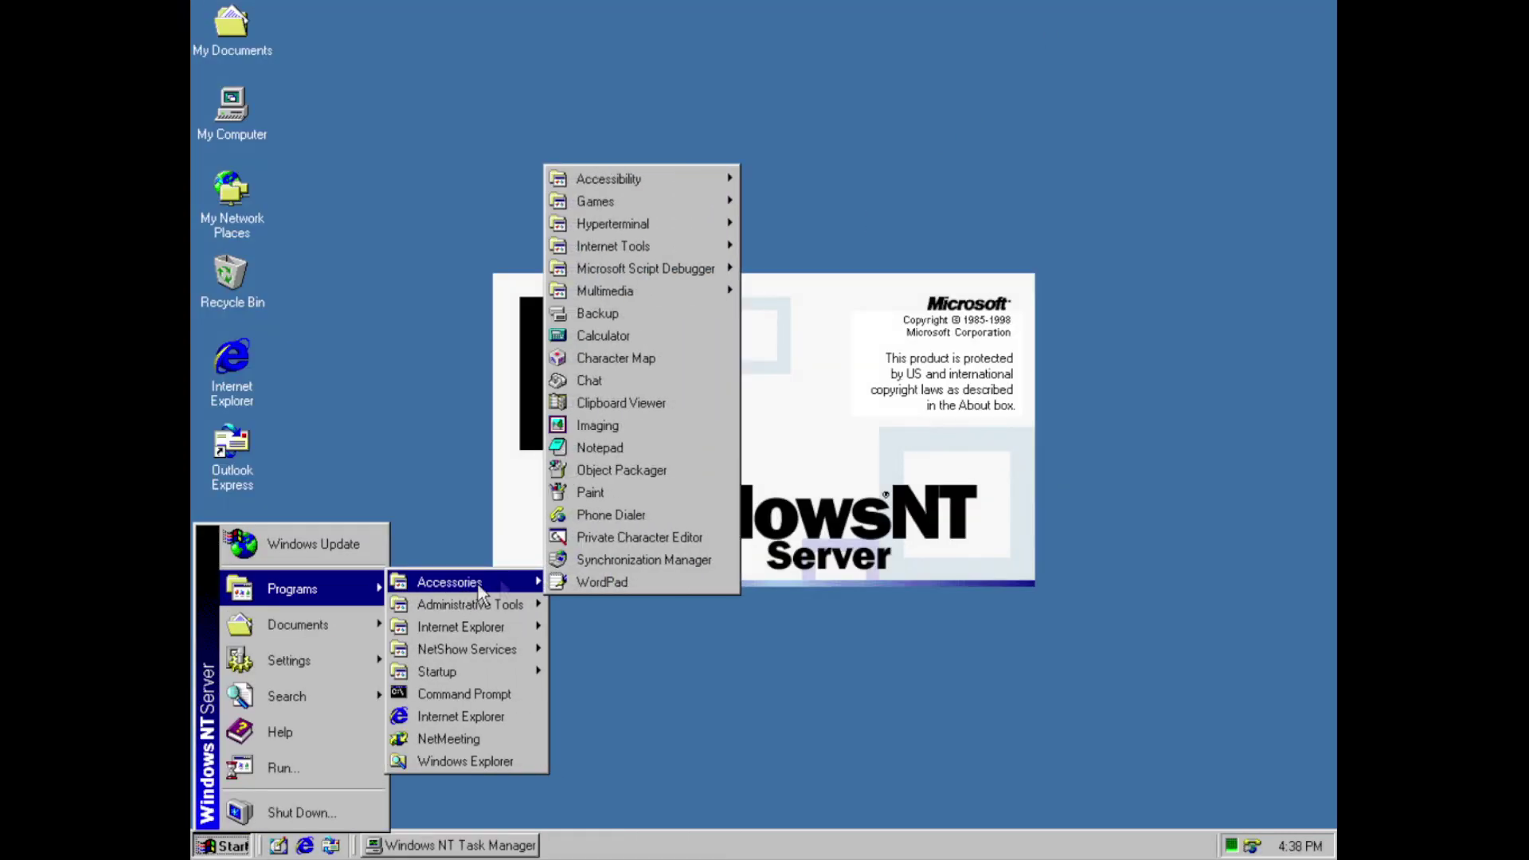
pyautogui.click(629, 555)
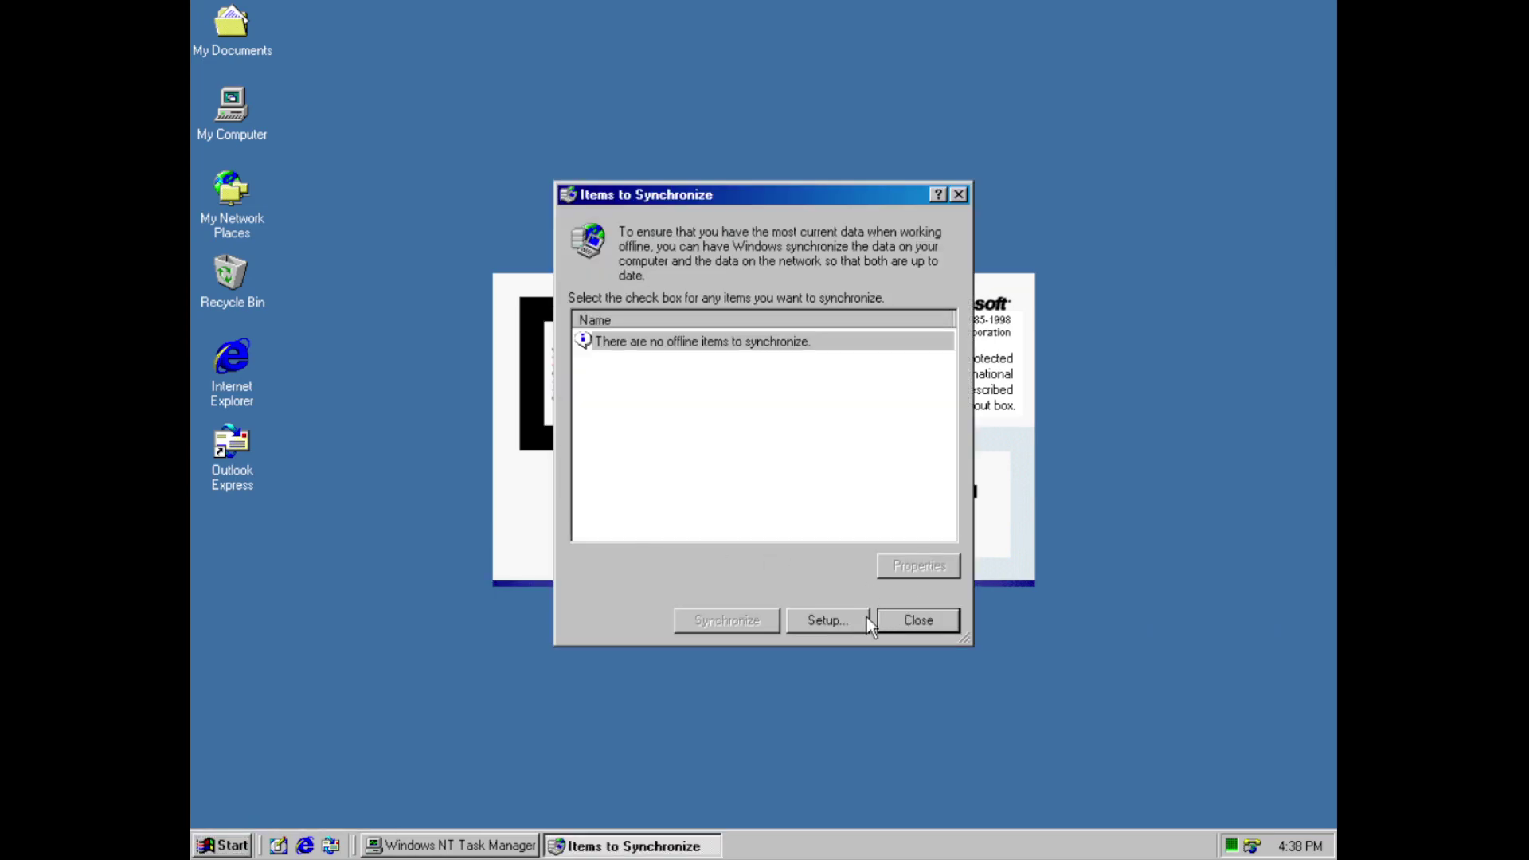
pyautogui.click(866, 619)
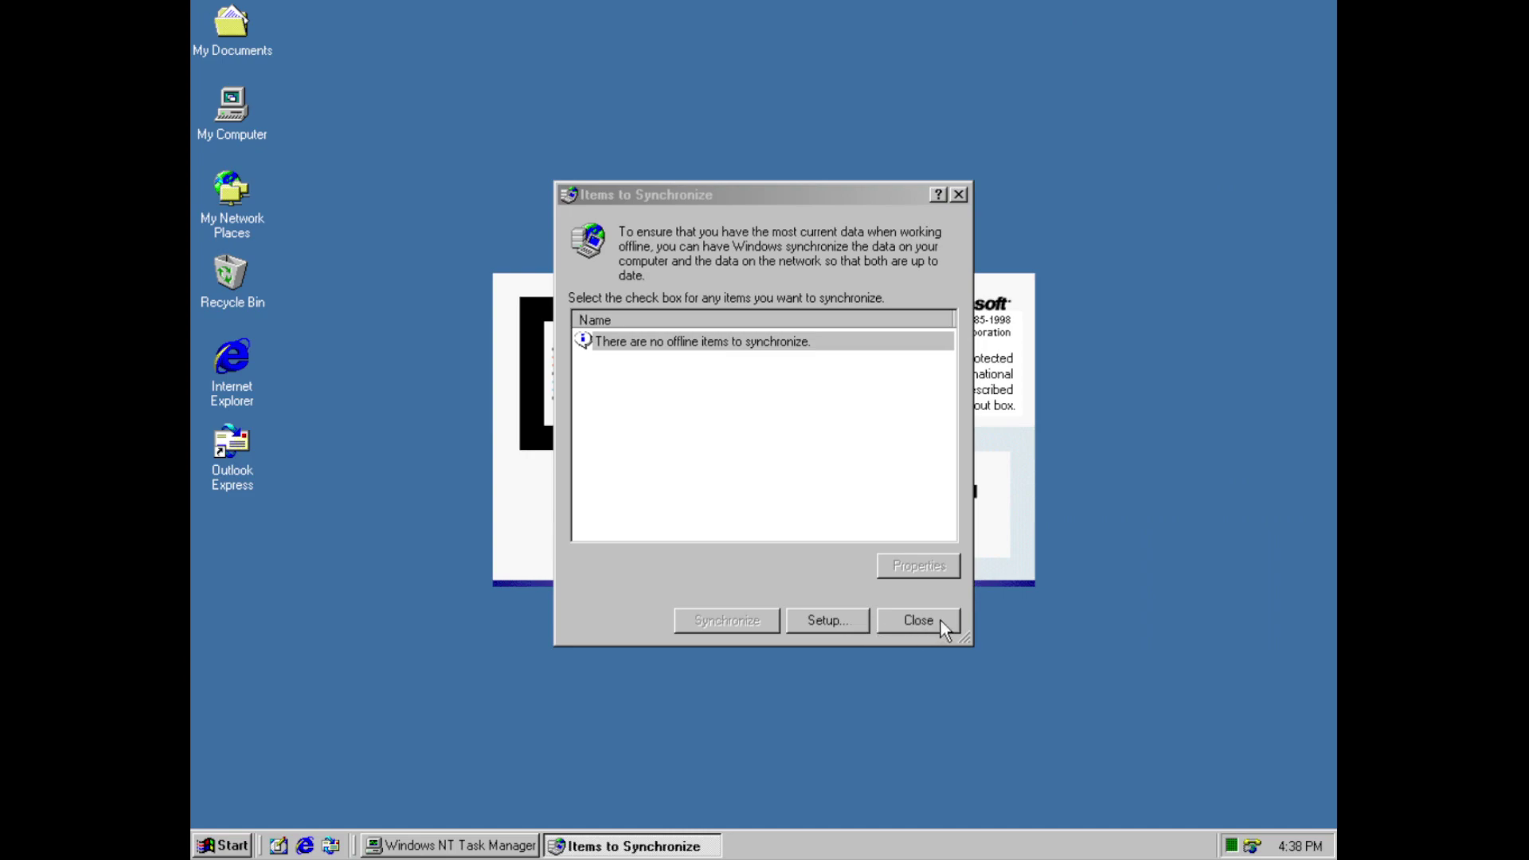
pyautogui.click(801, 168)
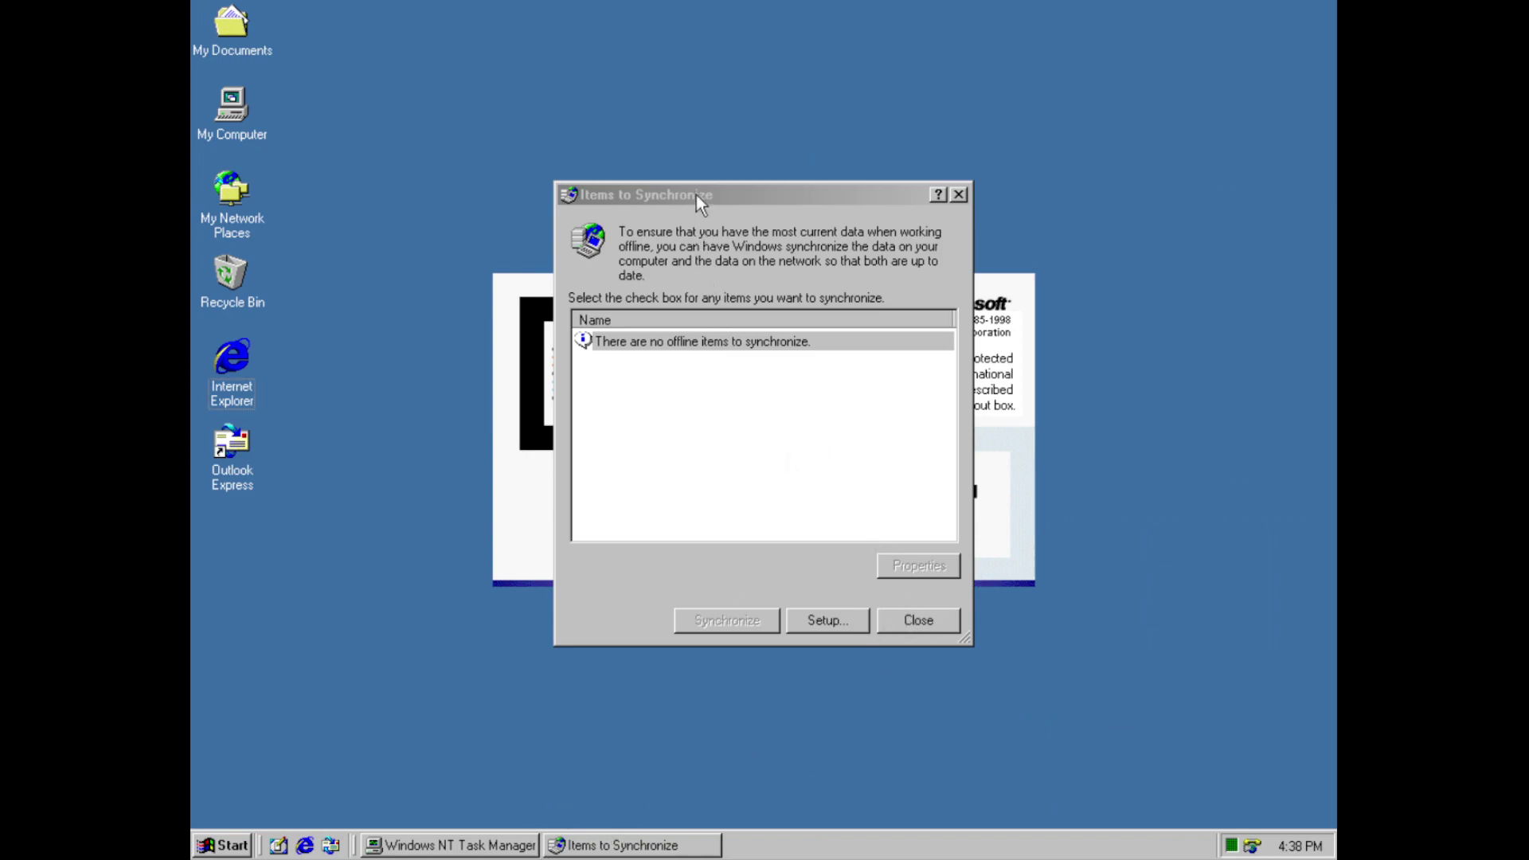
pyautogui.click(227, 846)
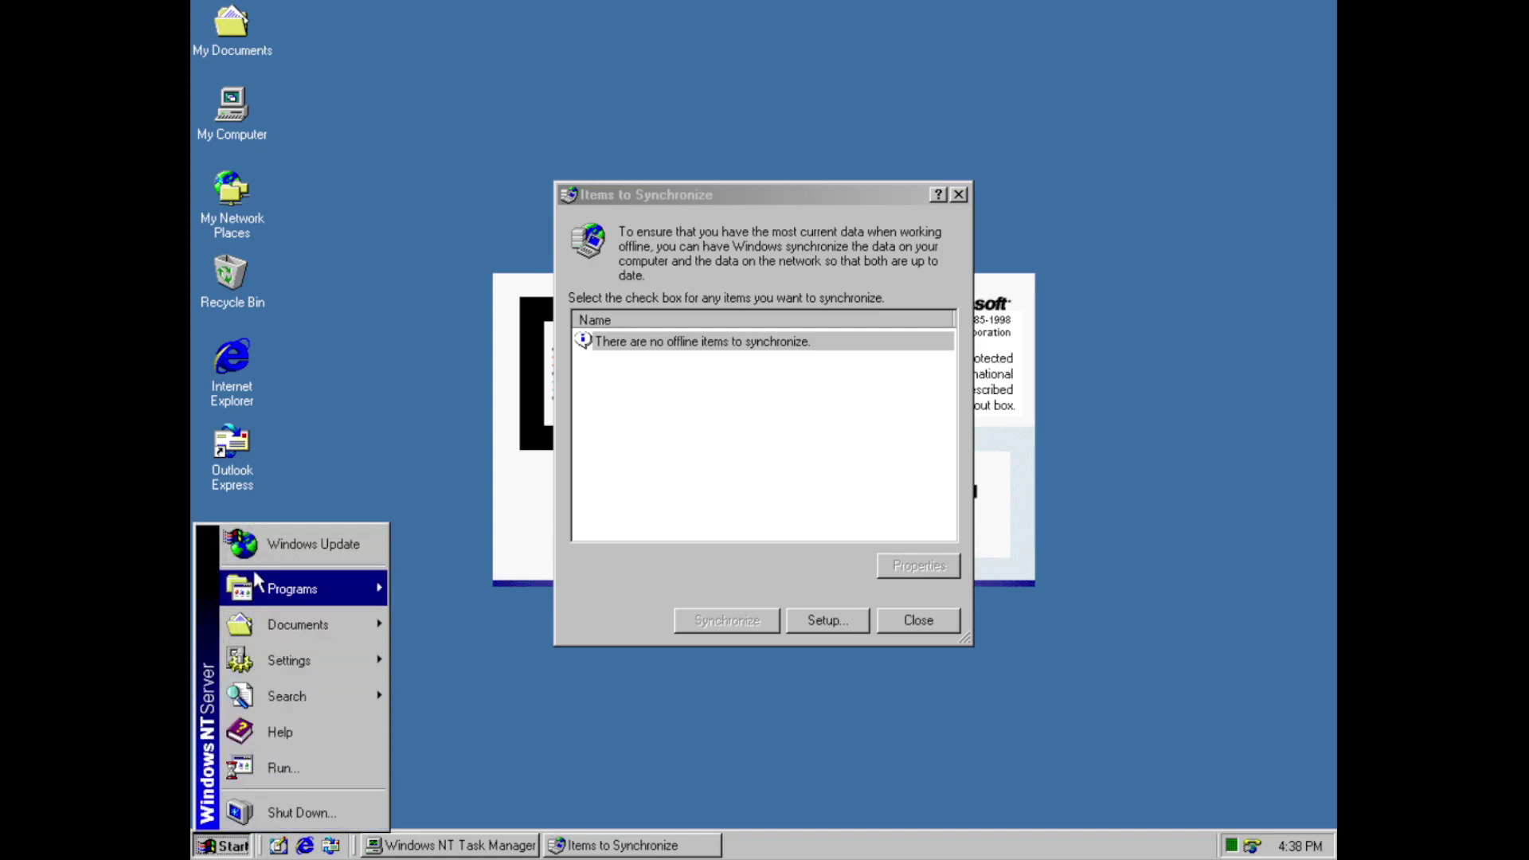
pyautogui.moveTo(257, 584)
pyautogui.moveTo(512, 590)
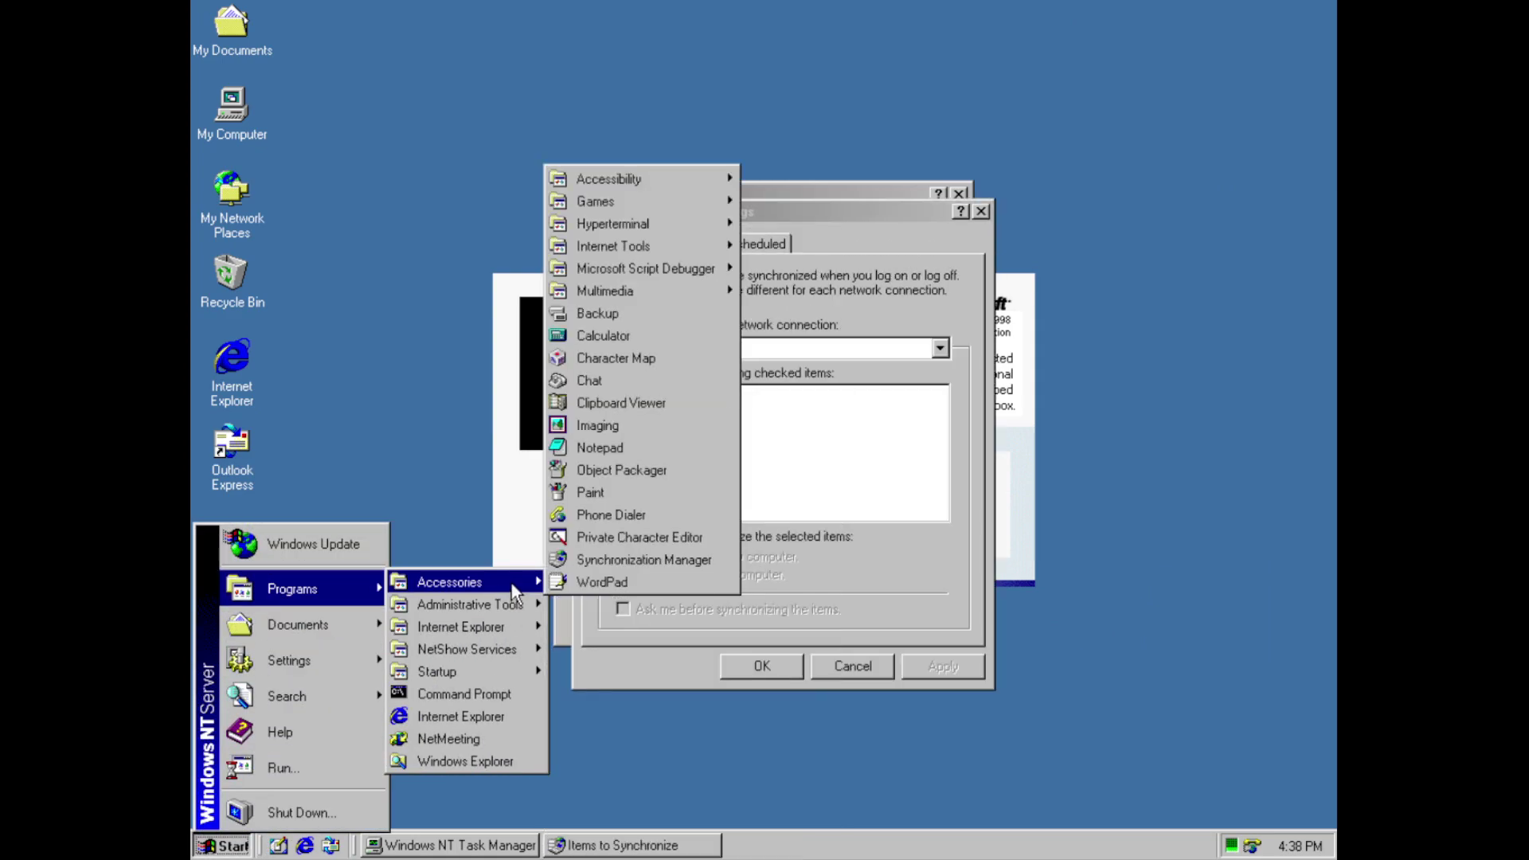
pyautogui.click(780, 532)
# Look at the advanced idle and the scheduled synchronization settings, including the wizard for adding a scheduled task
pyautogui.click(719, 242)
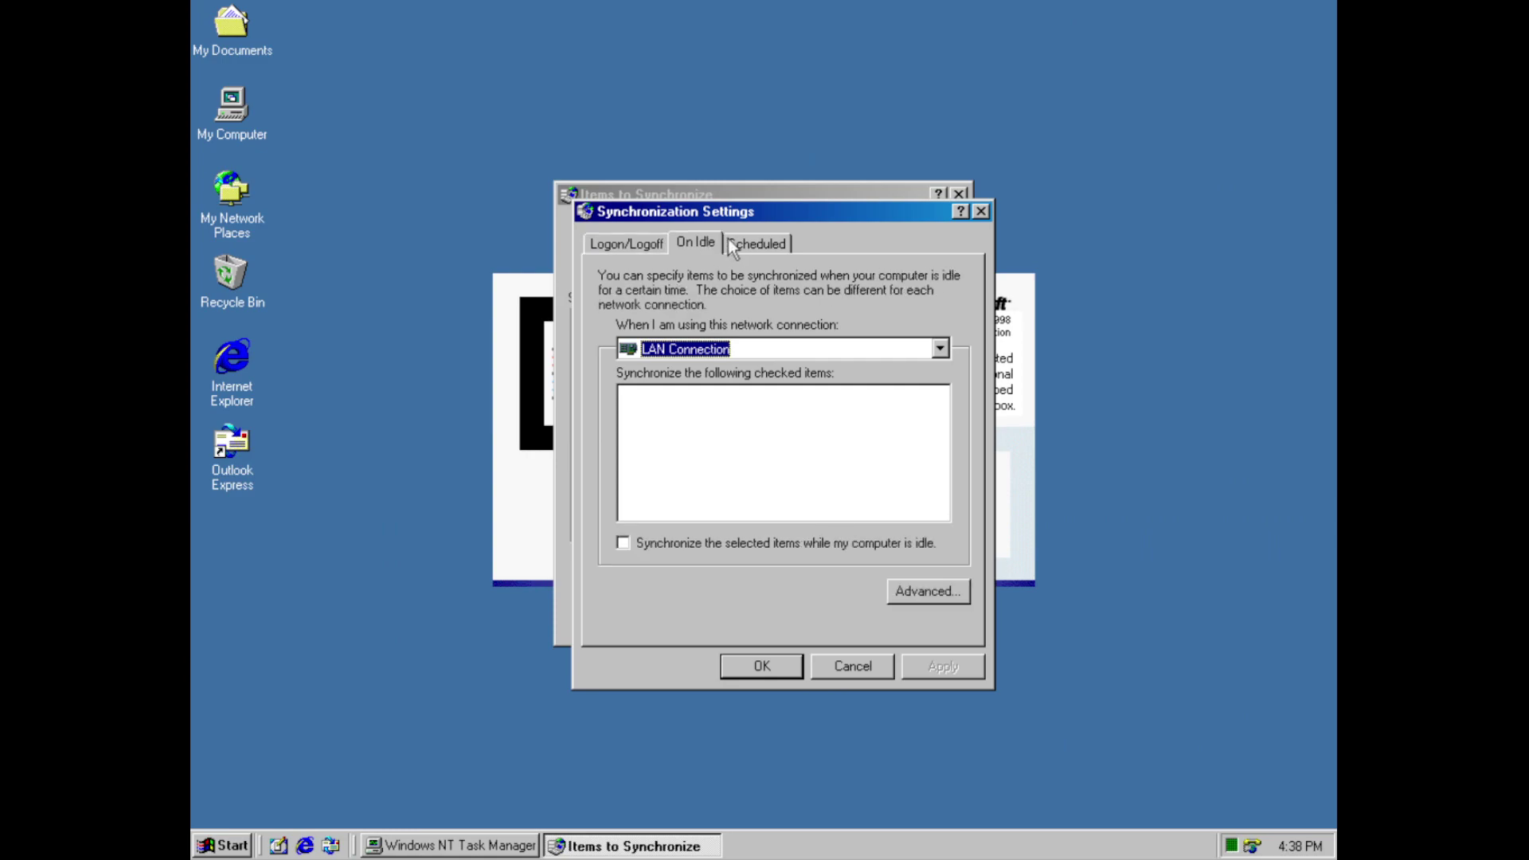
pyautogui.click(908, 598)
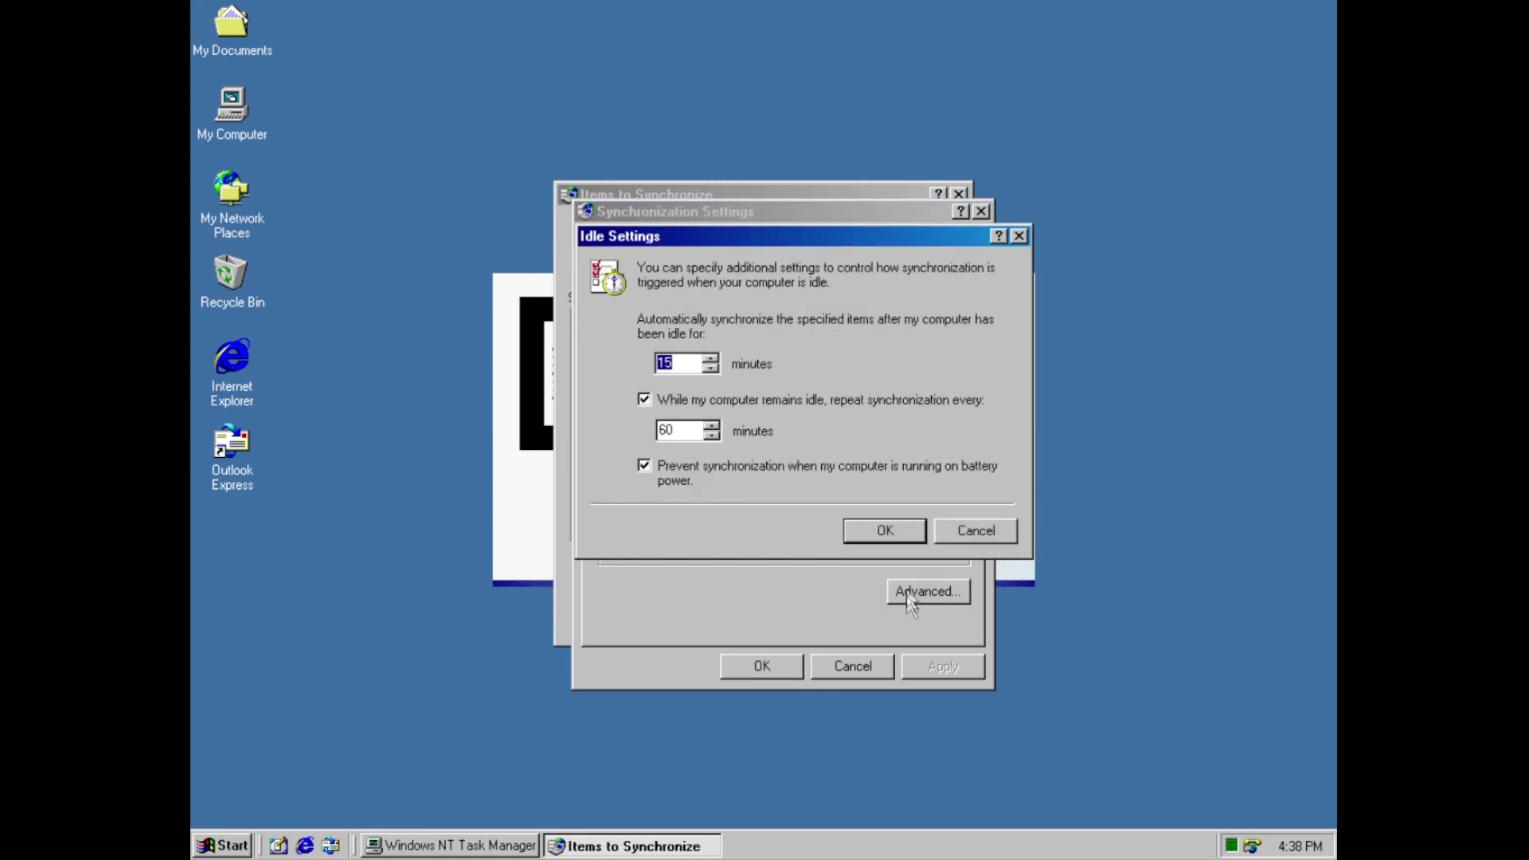
pyautogui.click(953, 540)
pyautogui.click(777, 243)
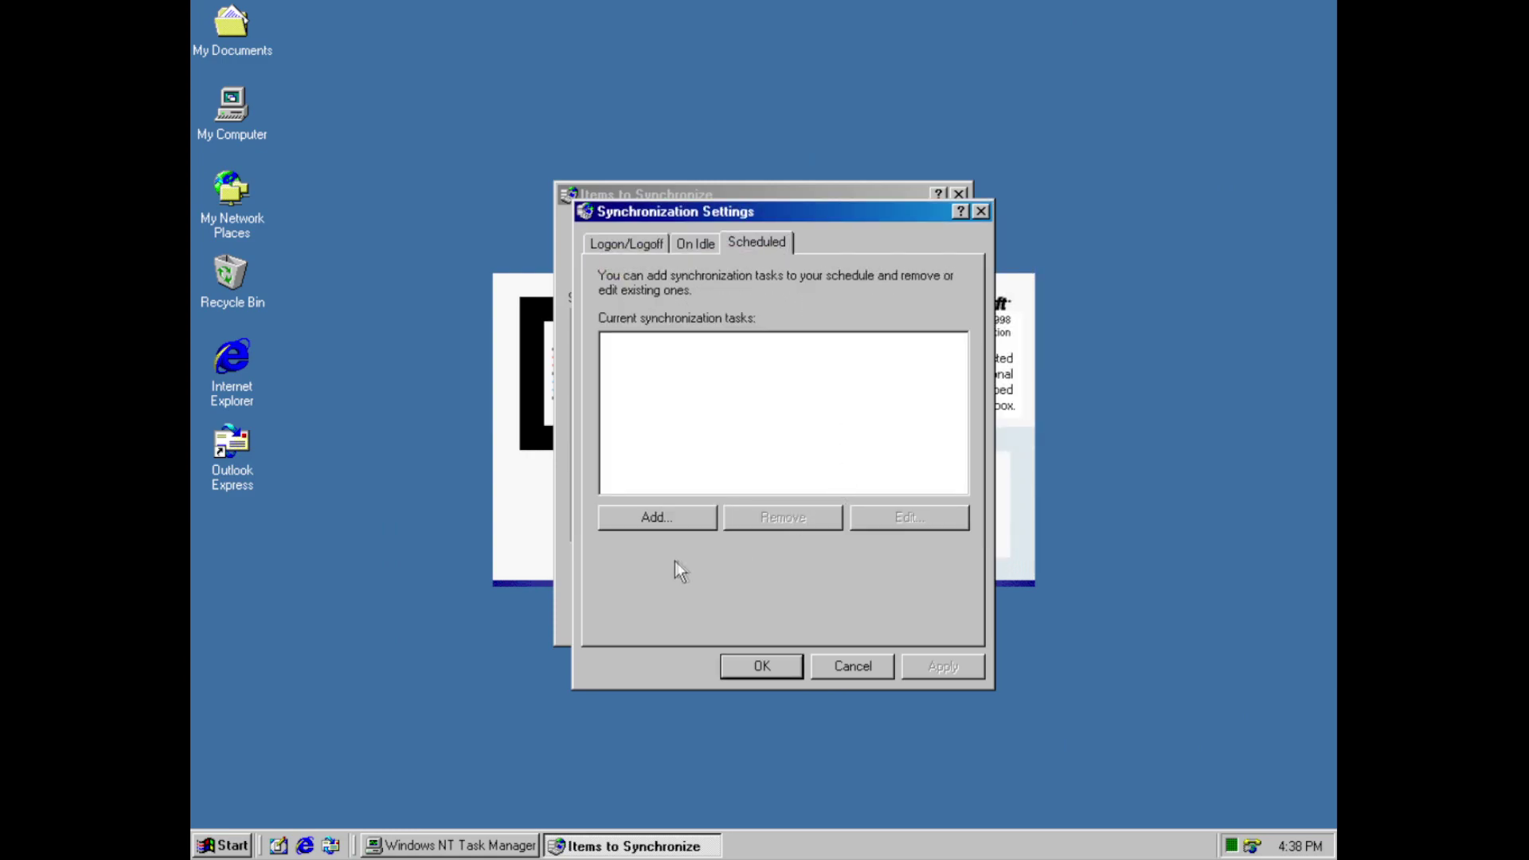
pyautogui.click(656, 521)
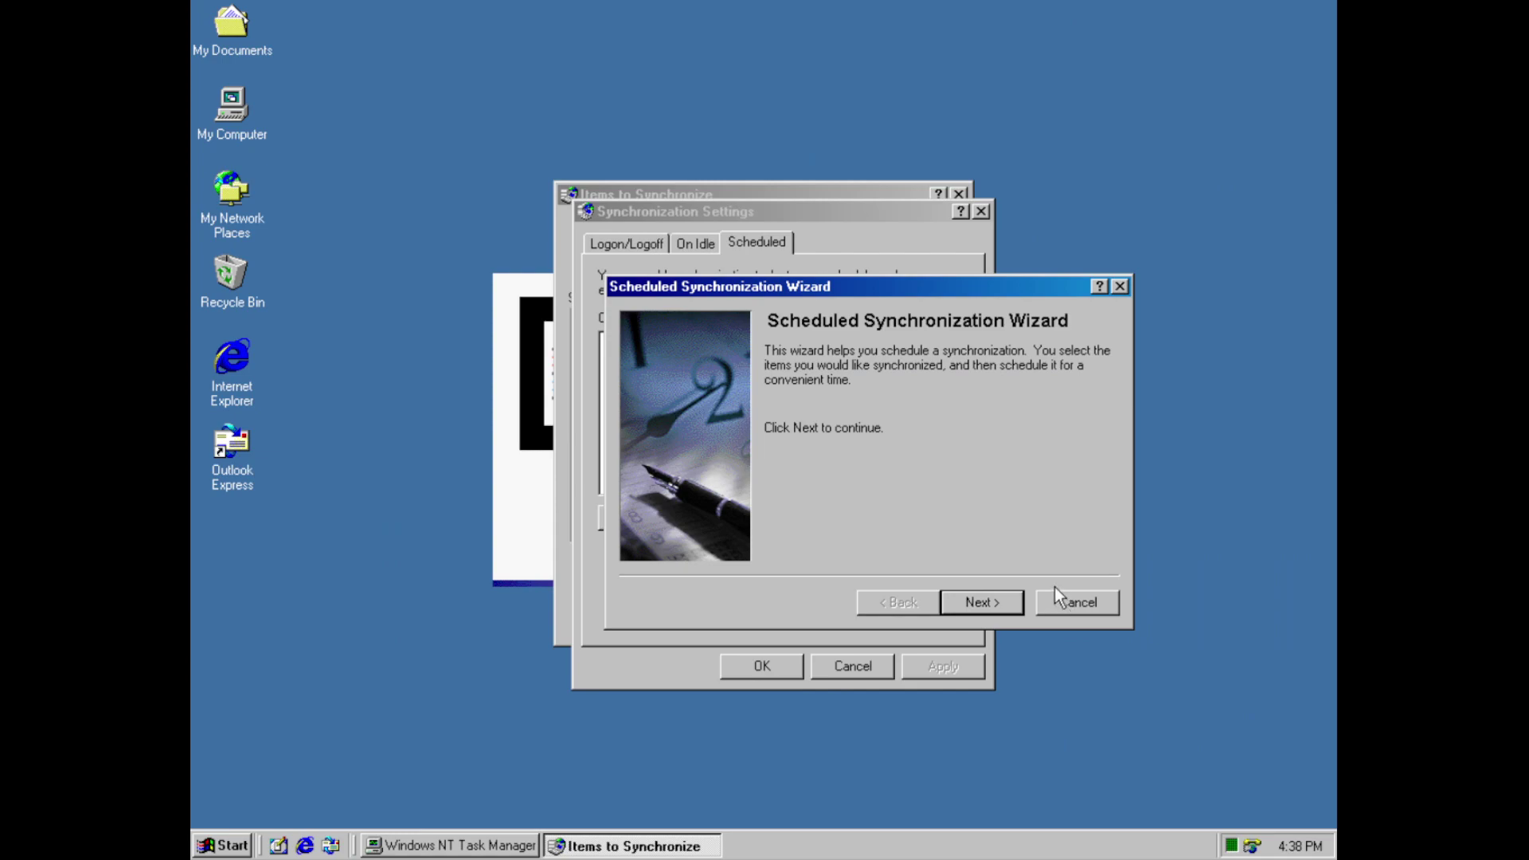
# Open WordPad from the accessories and enter the text "fdgsdhrt" in the blank document
pyautogui.click(223, 845)
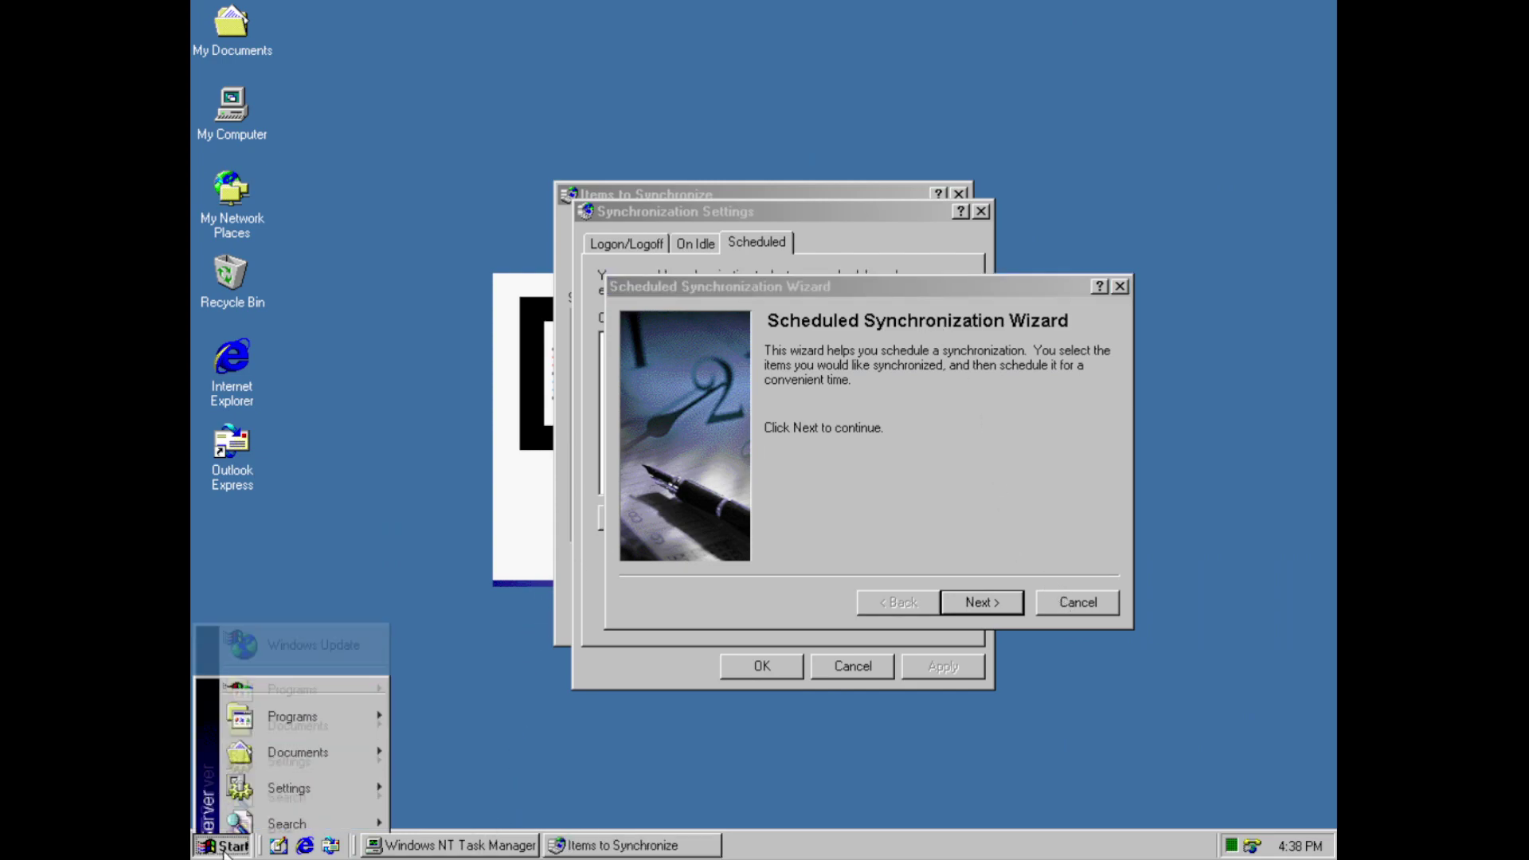
pyautogui.moveTo(318, 589)
pyautogui.moveTo(481, 572)
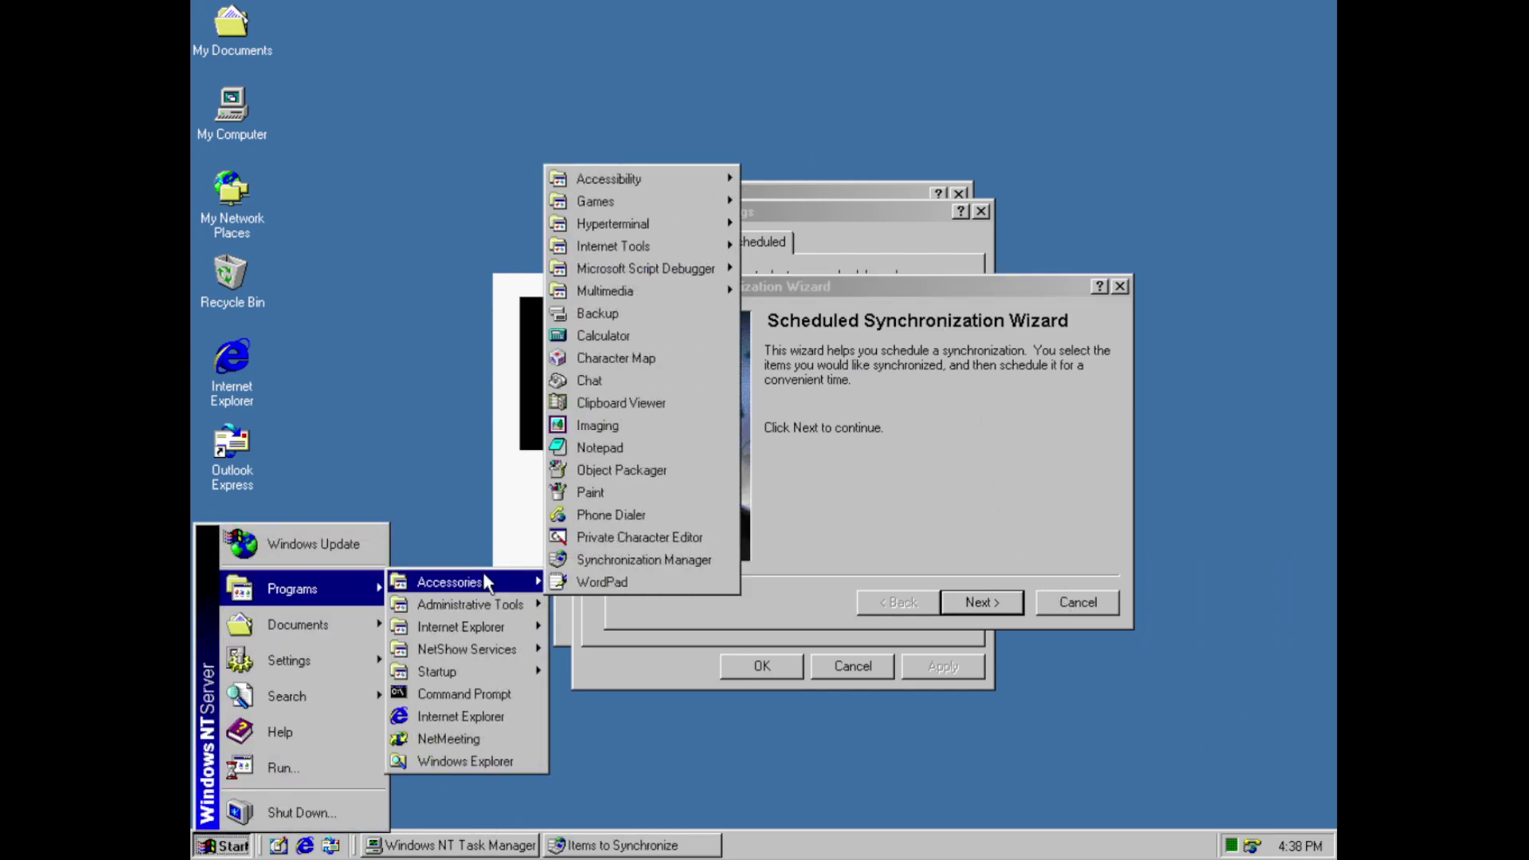
pyautogui.click(559, 578)
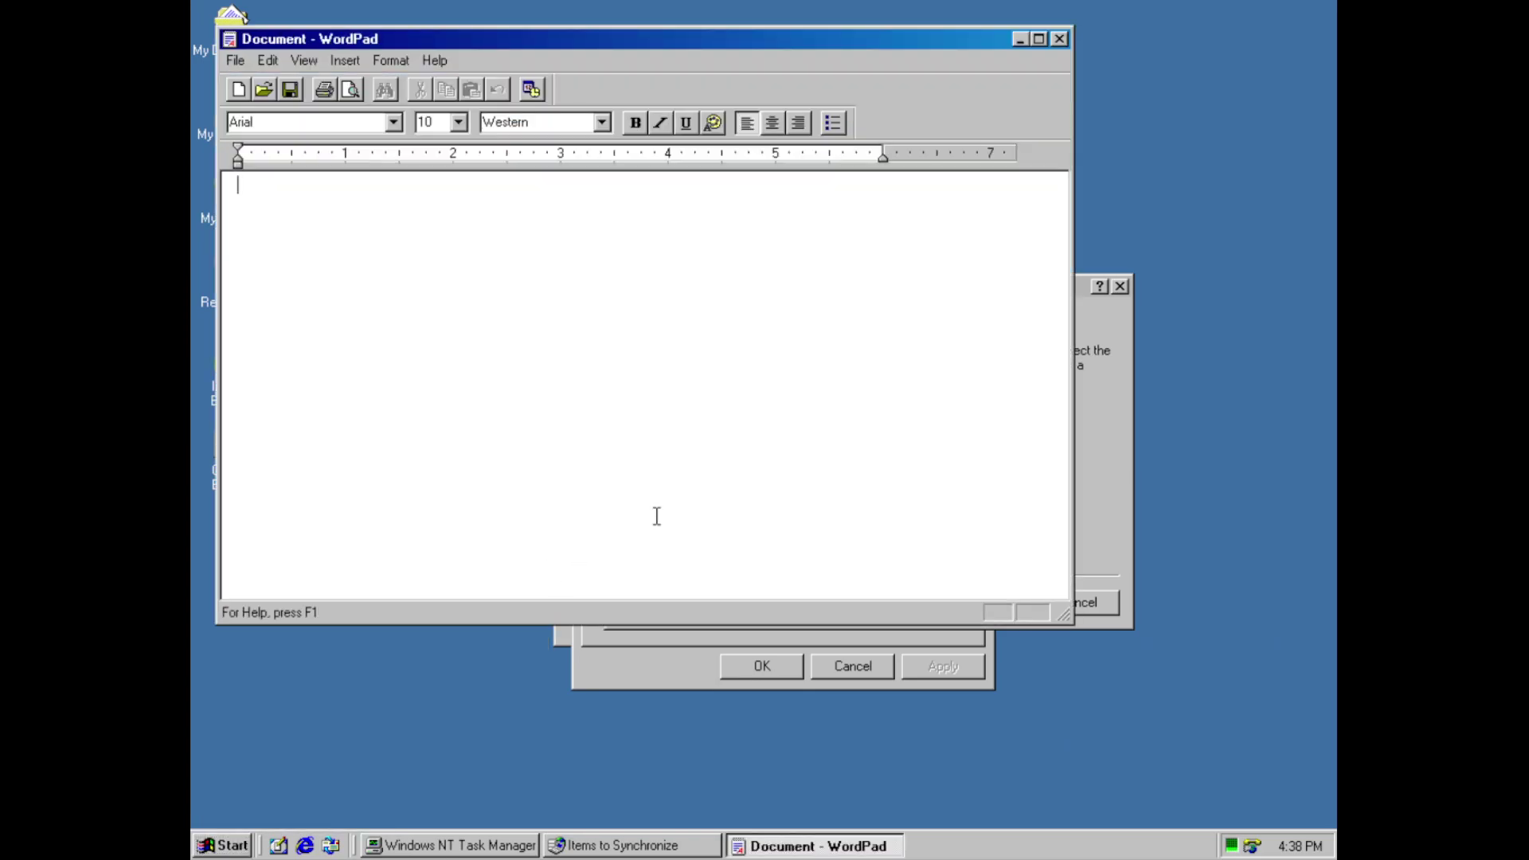
pyautogui.write('fdghdfh')
# Look at the file types offered for saving the WordPad document under a new name, and cancel saving
pyautogui.click(236, 60)
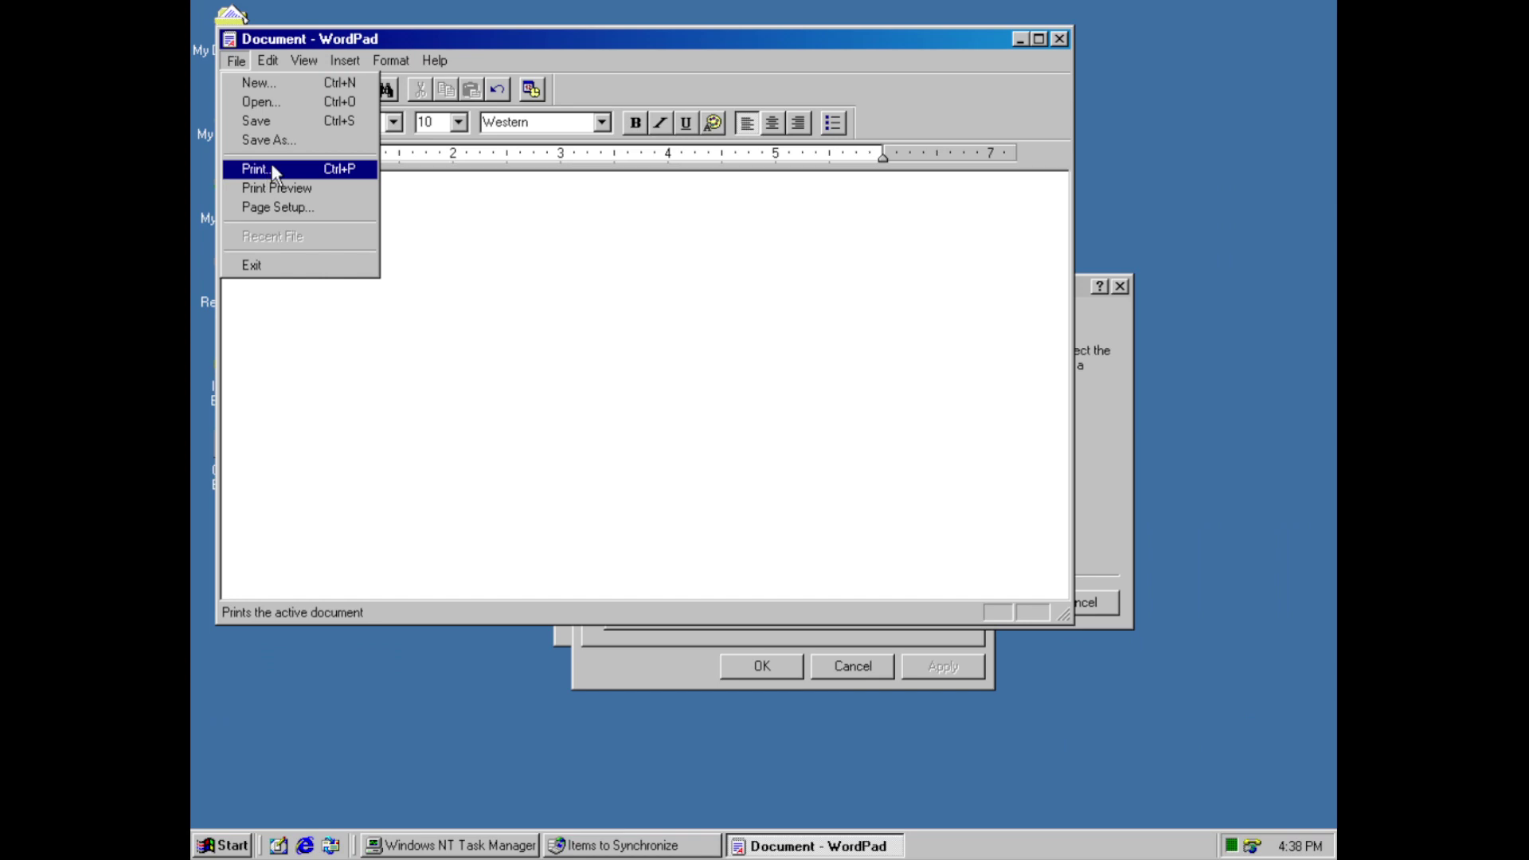
pyautogui.click(270, 140)
pyautogui.click(709, 480)
pyautogui.click(710, 480)
pyautogui.click(710, 475)
pyautogui.click(710, 472)
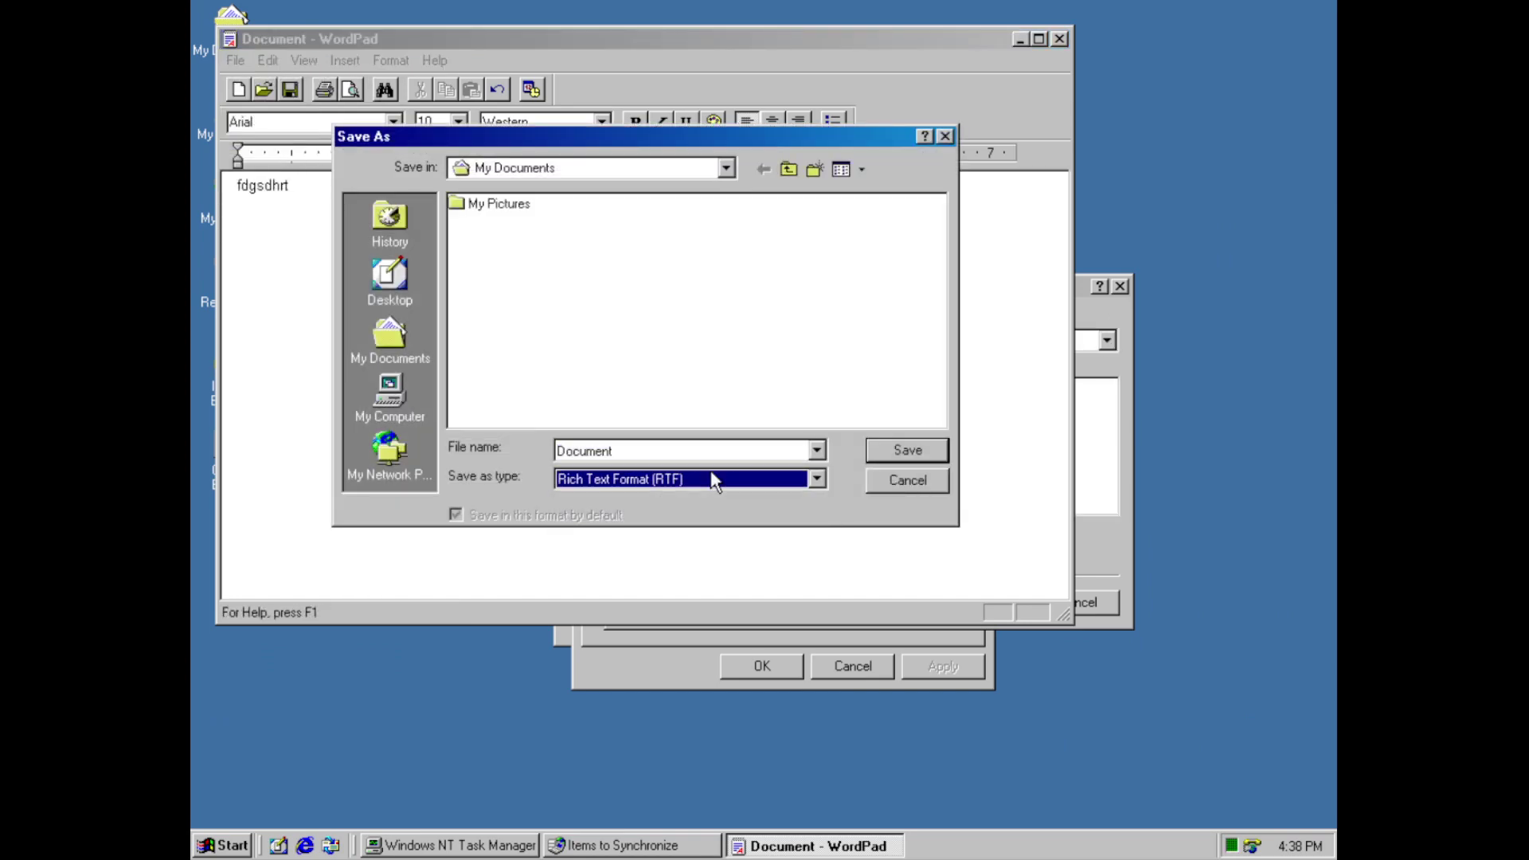
pyautogui.click(903, 476)
# View WordPad's version information and close WordPad without saving the document
pyautogui.click(275, 61)
pyautogui.moveTo(434, 60)
pyautogui.click(483, 112)
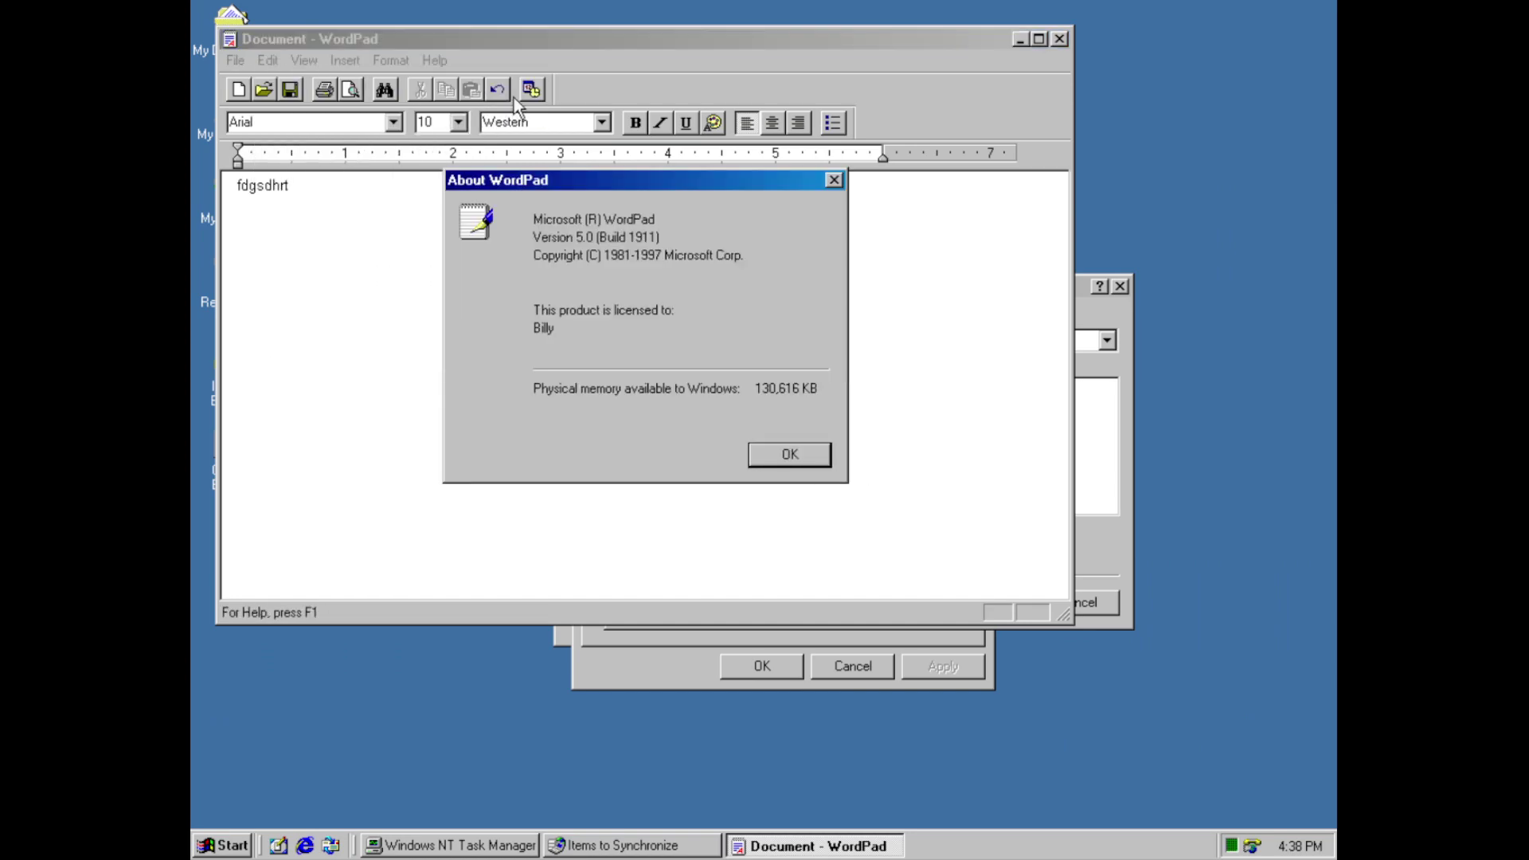
pyautogui.press('Return')
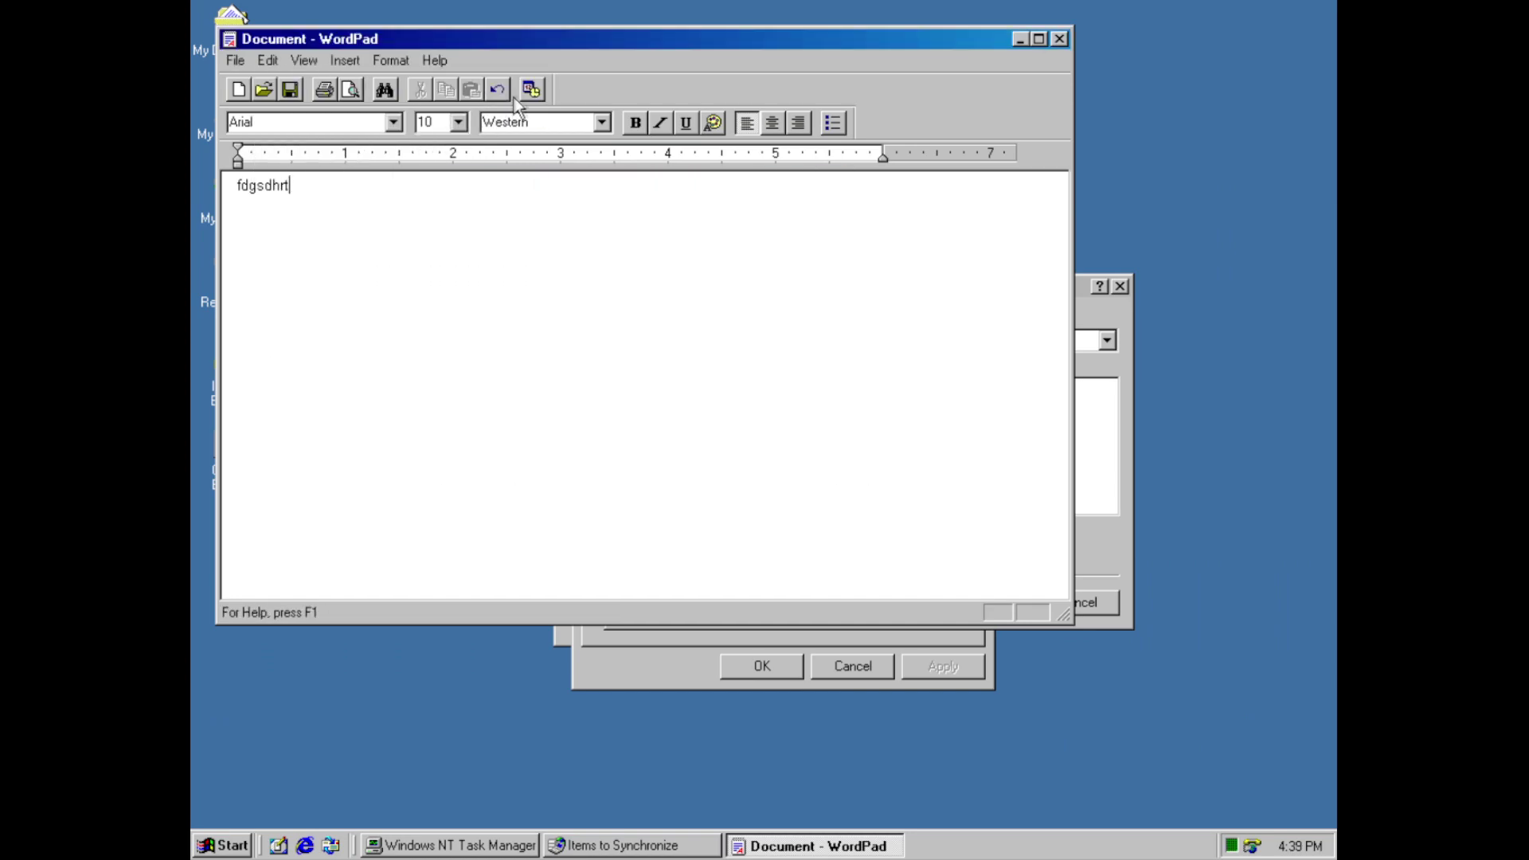
pyautogui.click(1060, 38)
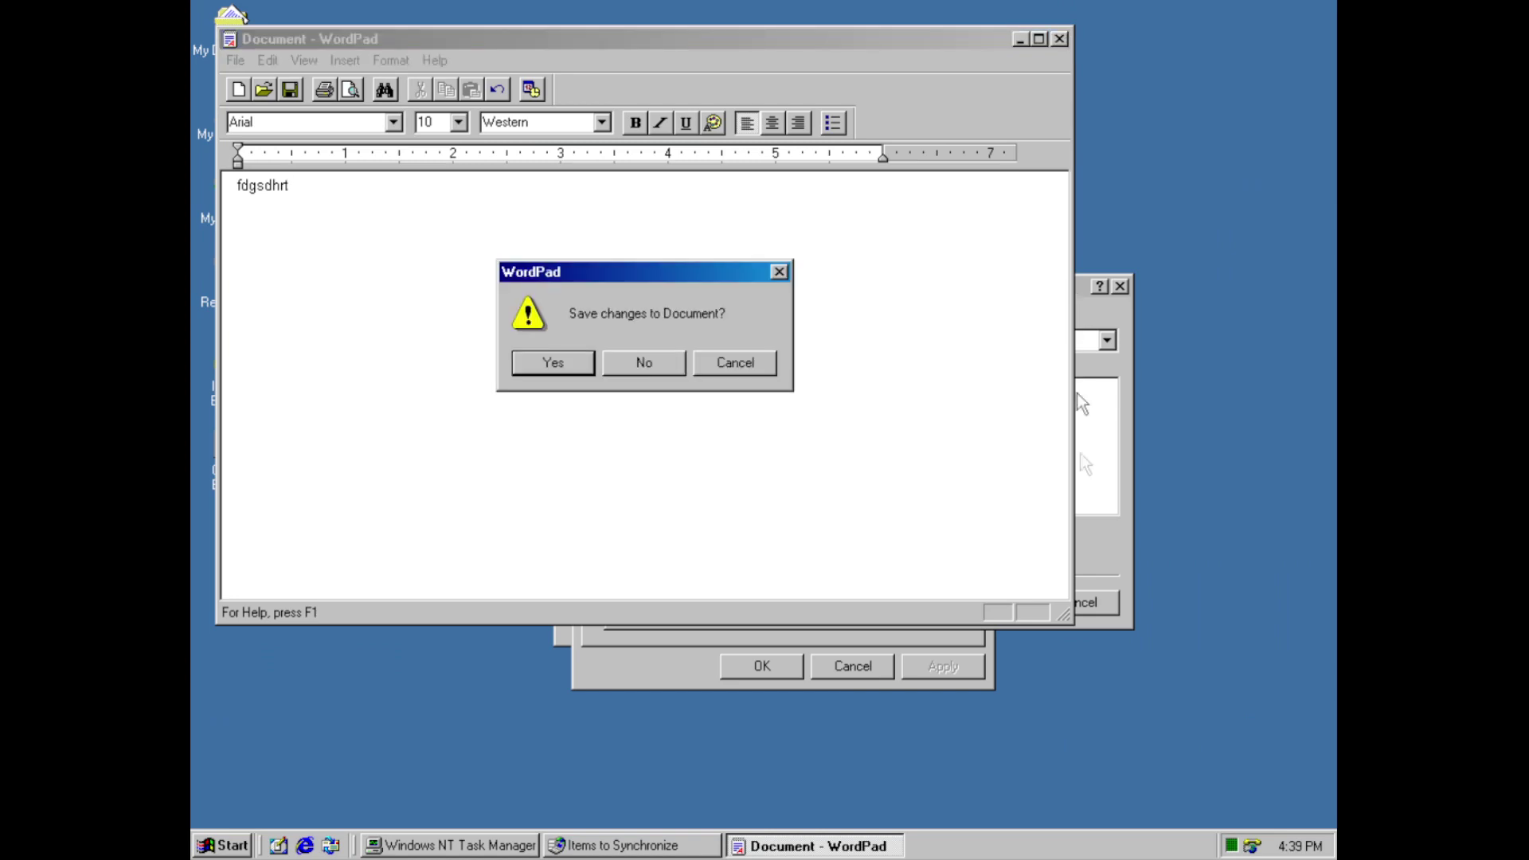
pyautogui.click(635, 362)
# Cancel the Scheduled Synchronization Wizard and the synchronization settings, and close Synchronization Manager
pyautogui.click(1102, 606)
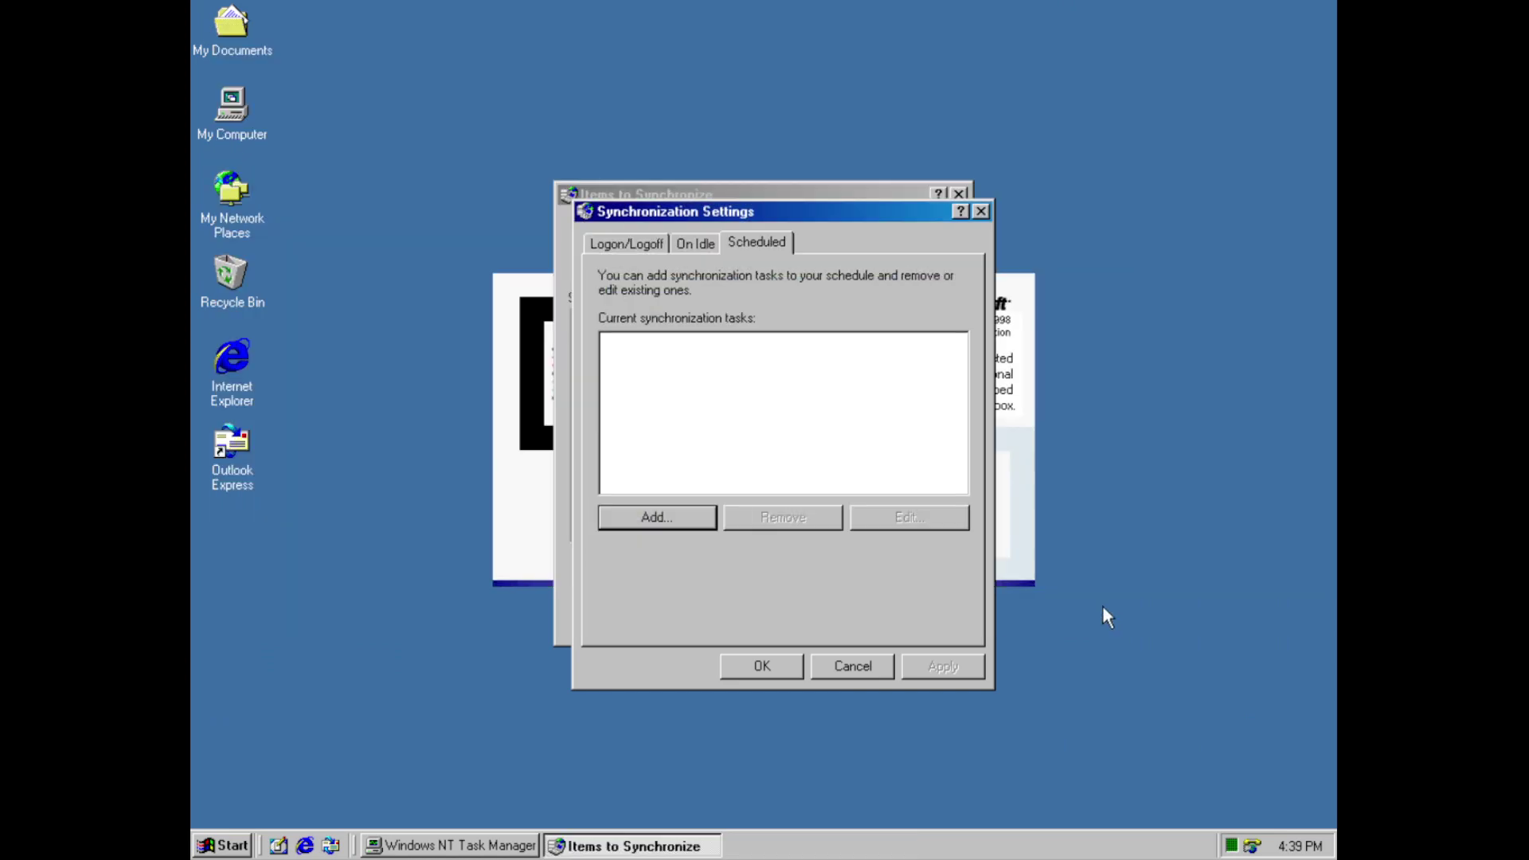
pyautogui.click(838, 663)
pyautogui.click(916, 623)
# Look through the Administrative Tools listing and open Address Book from the Internet Explorer program group
pyautogui.click(223, 845)
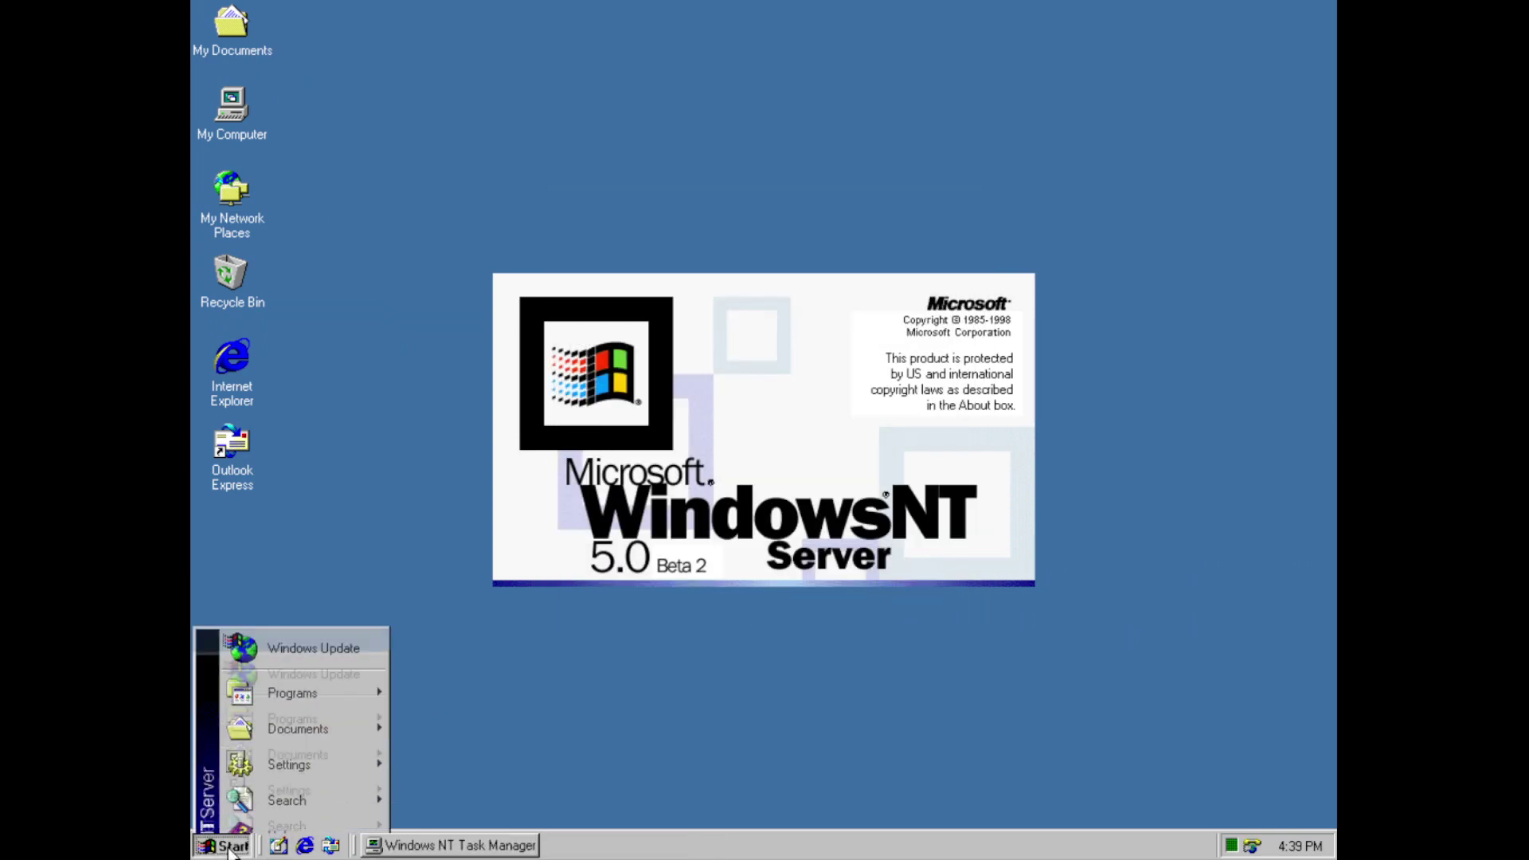
pyautogui.moveTo(274, 589)
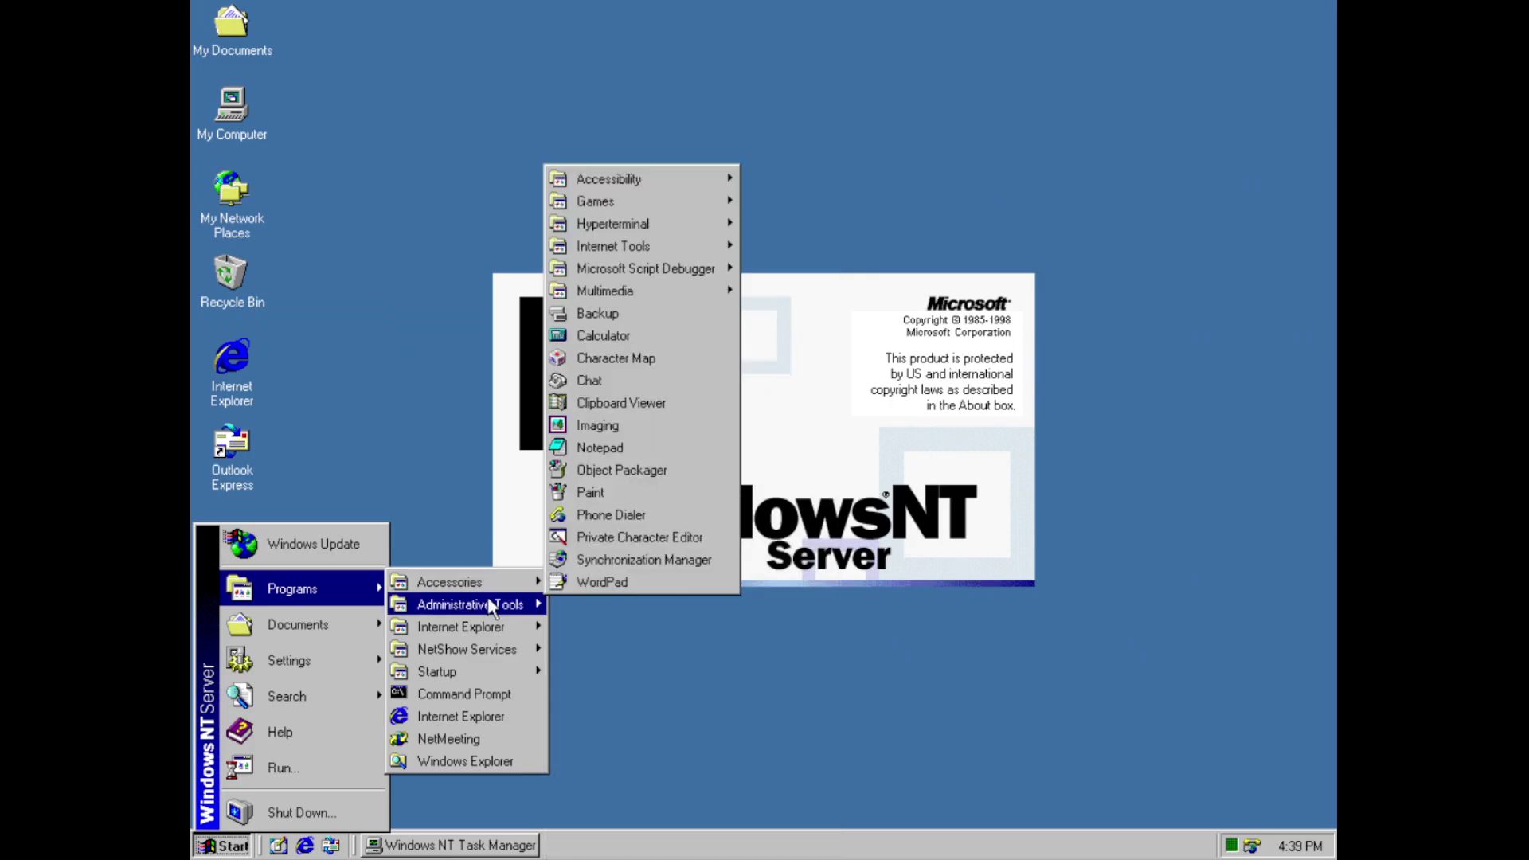
pyautogui.moveTo(489, 601)
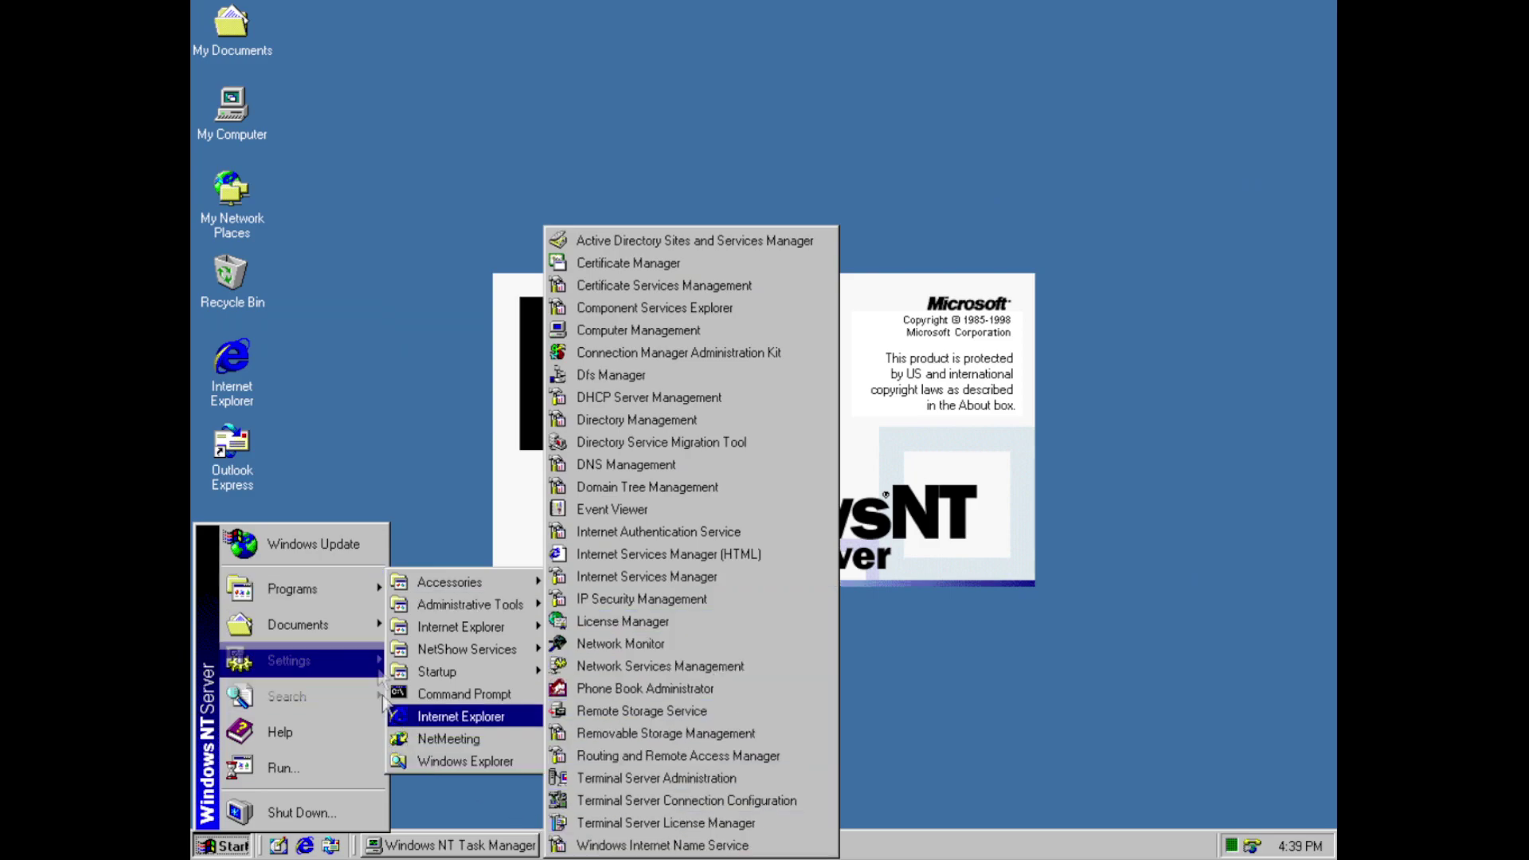
pyautogui.moveTo(472, 630)
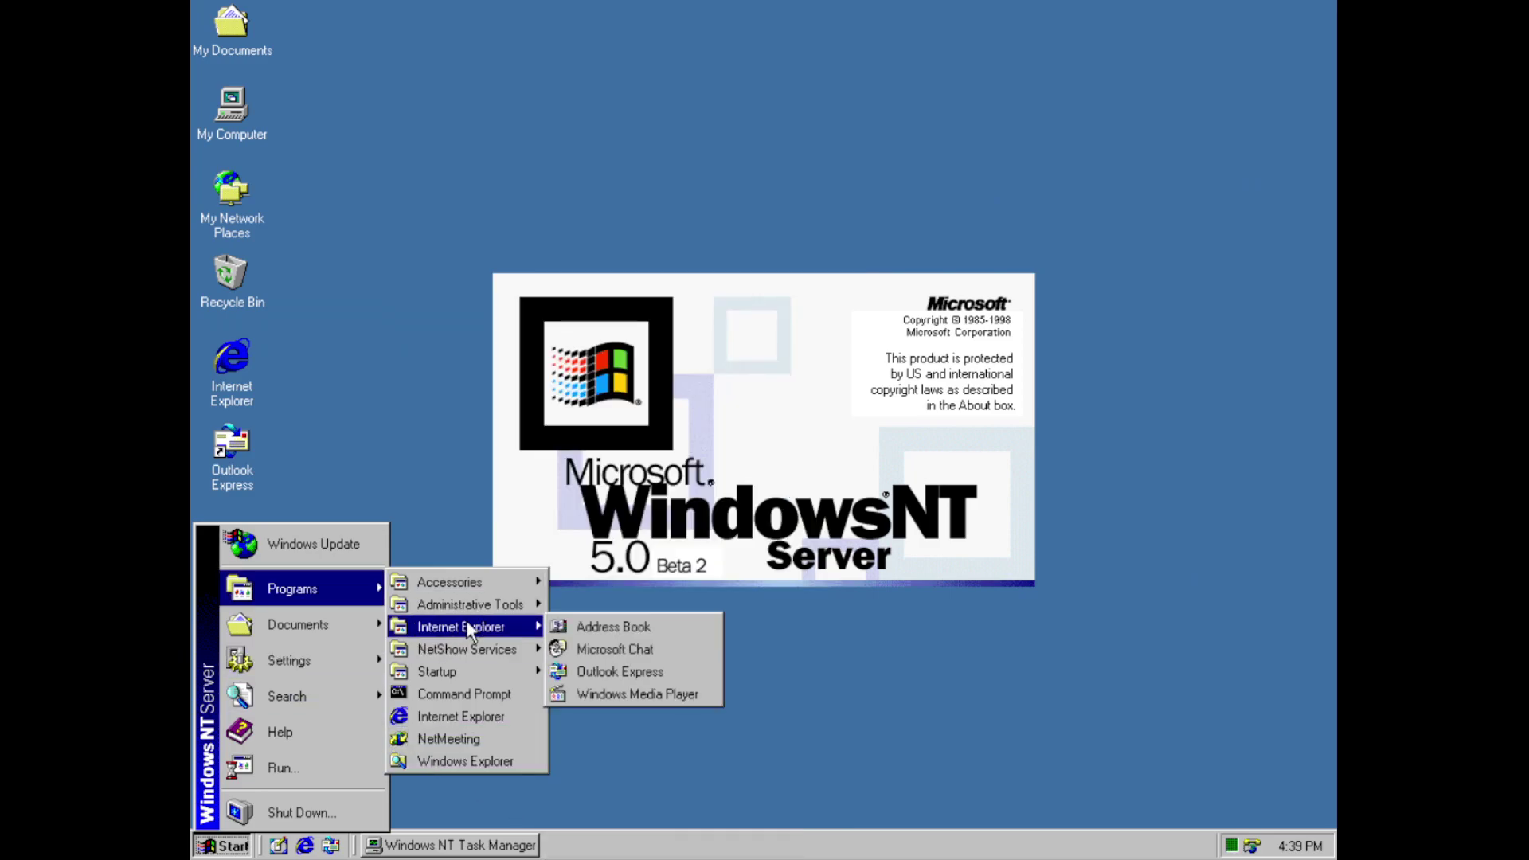
pyautogui.click(626, 629)
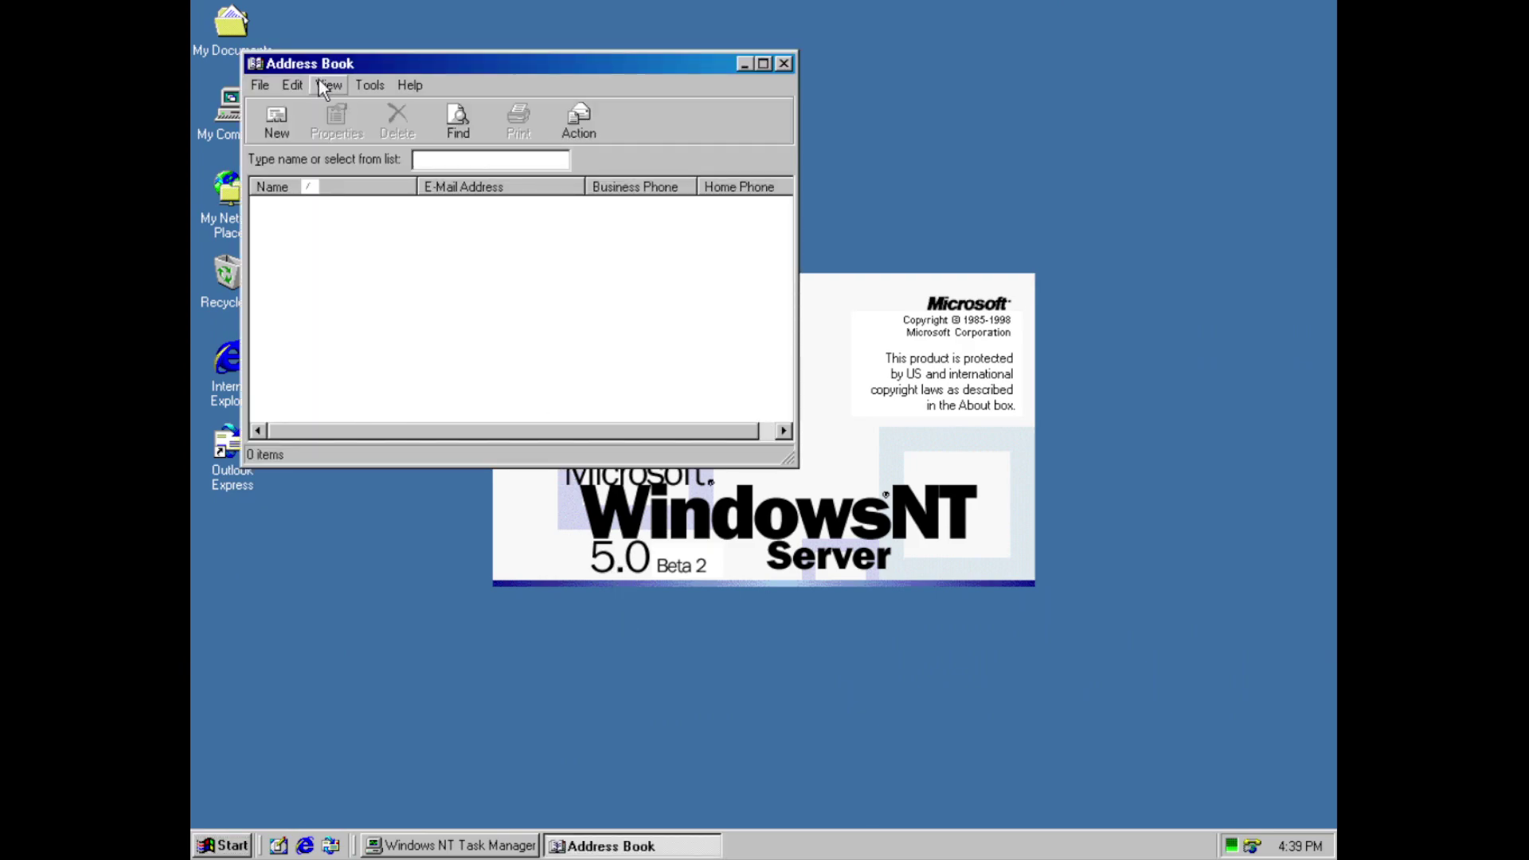
# View Address Book's version information and close Address Book
pyautogui.click(277, 80)
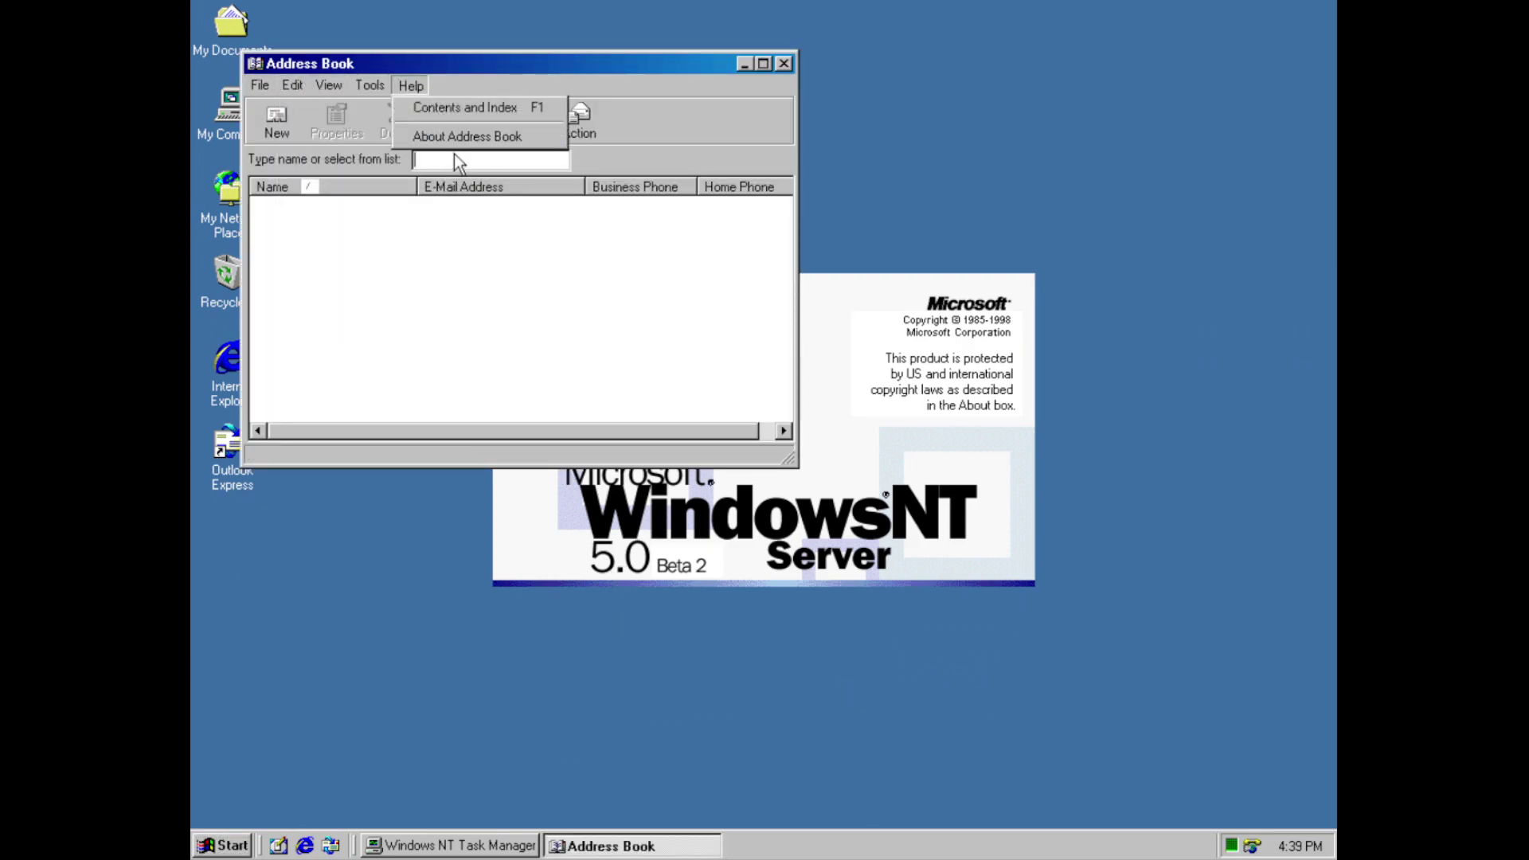
pyautogui.click(466, 137)
pyautogui.moveTo(481, 231); pyautogui.dragTo(606, 236)
pyautogui.click(582, 144)
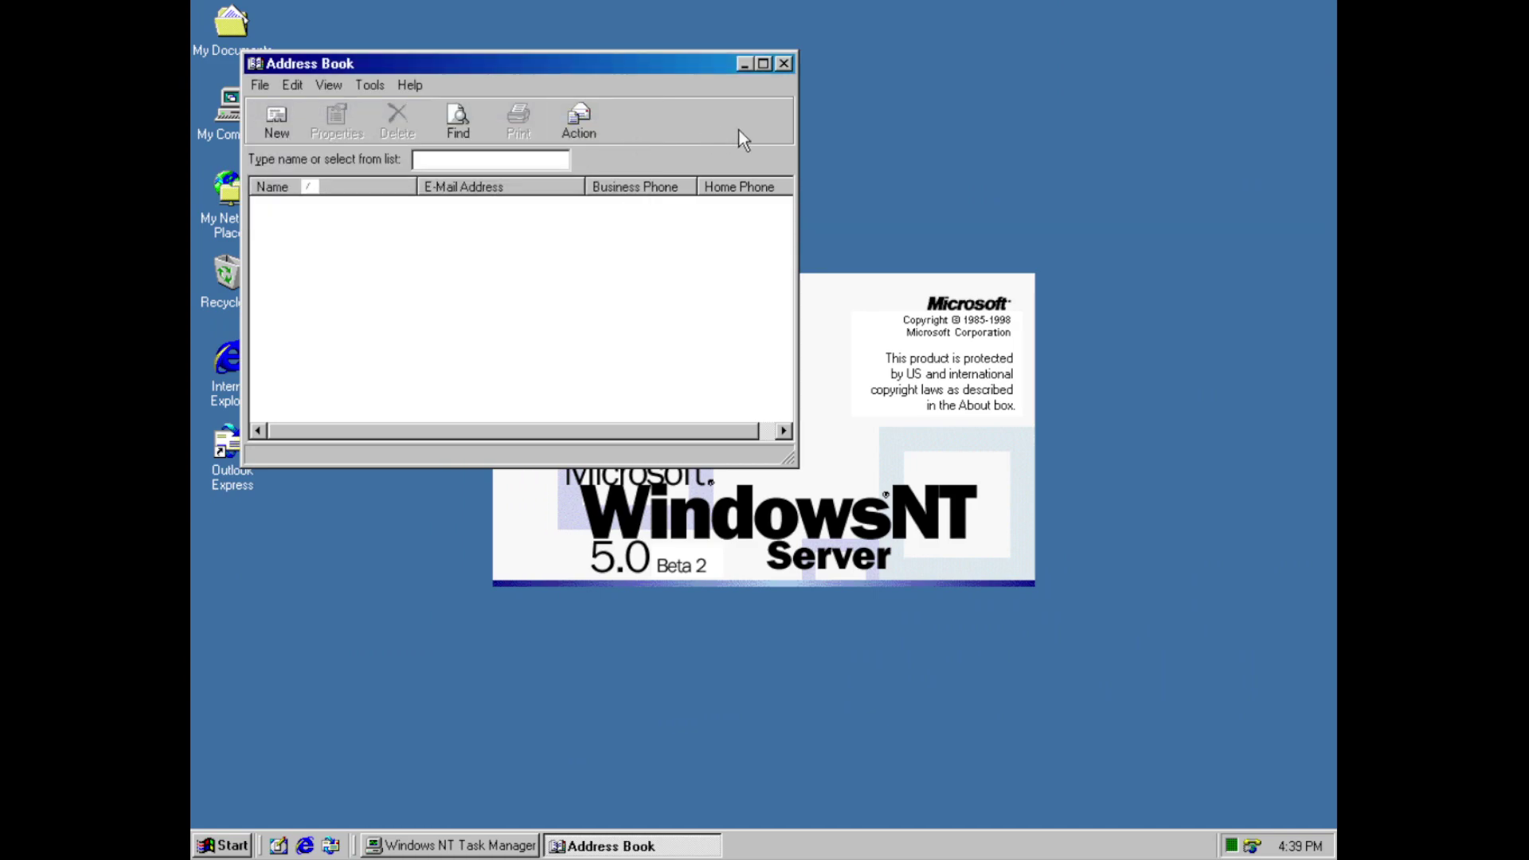
pyautogui.click(784, 64)
# Open Microsoft Chat from the Internet Explorer program group
pyautogui.click(217, 849)
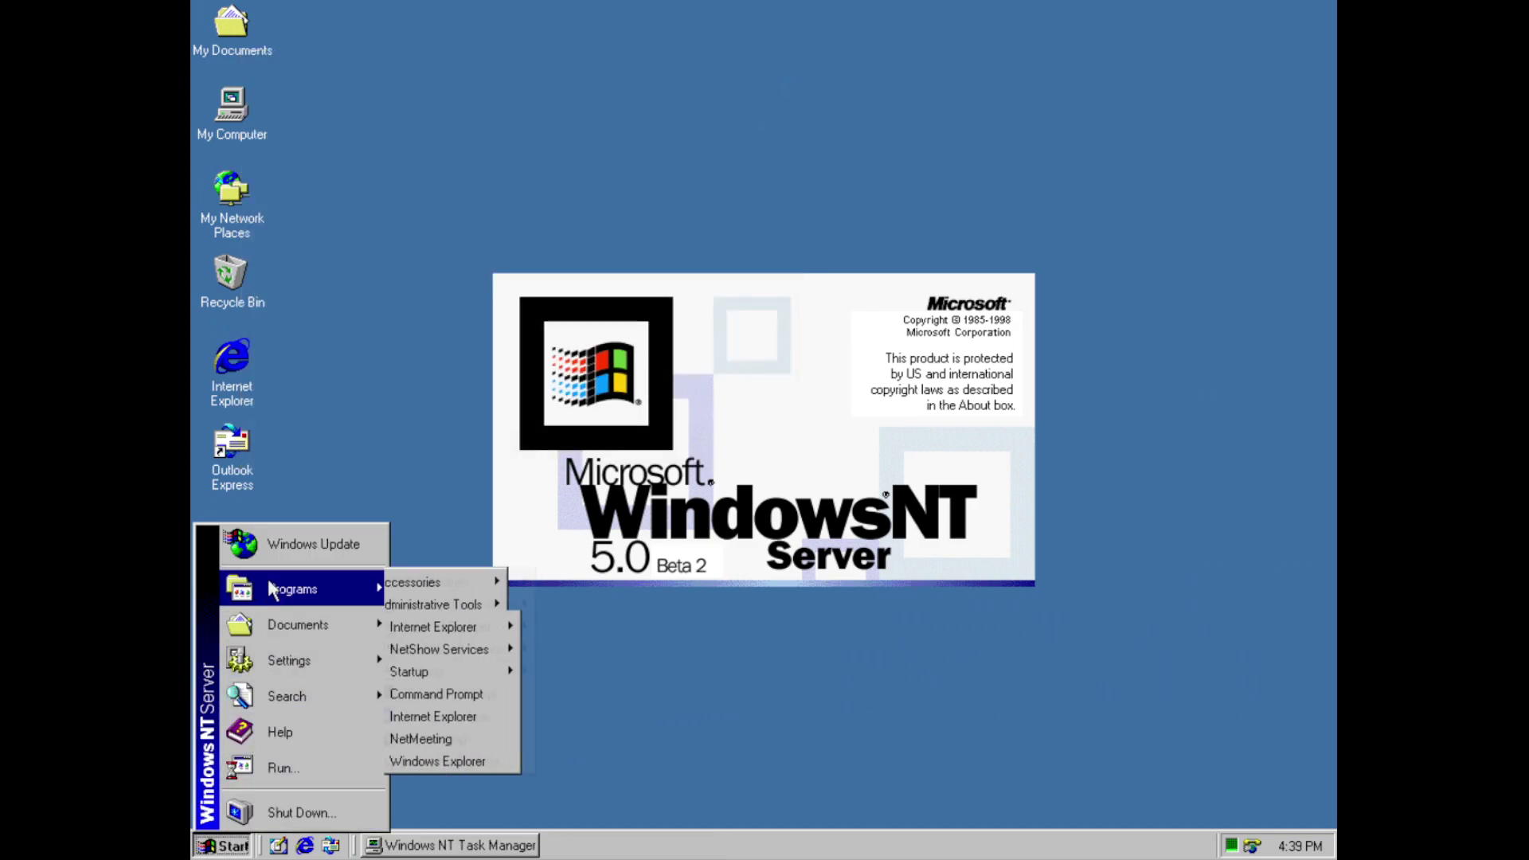
pyautogui.moveTo(537, 609)
pyautogui.moveTo(470, 627)
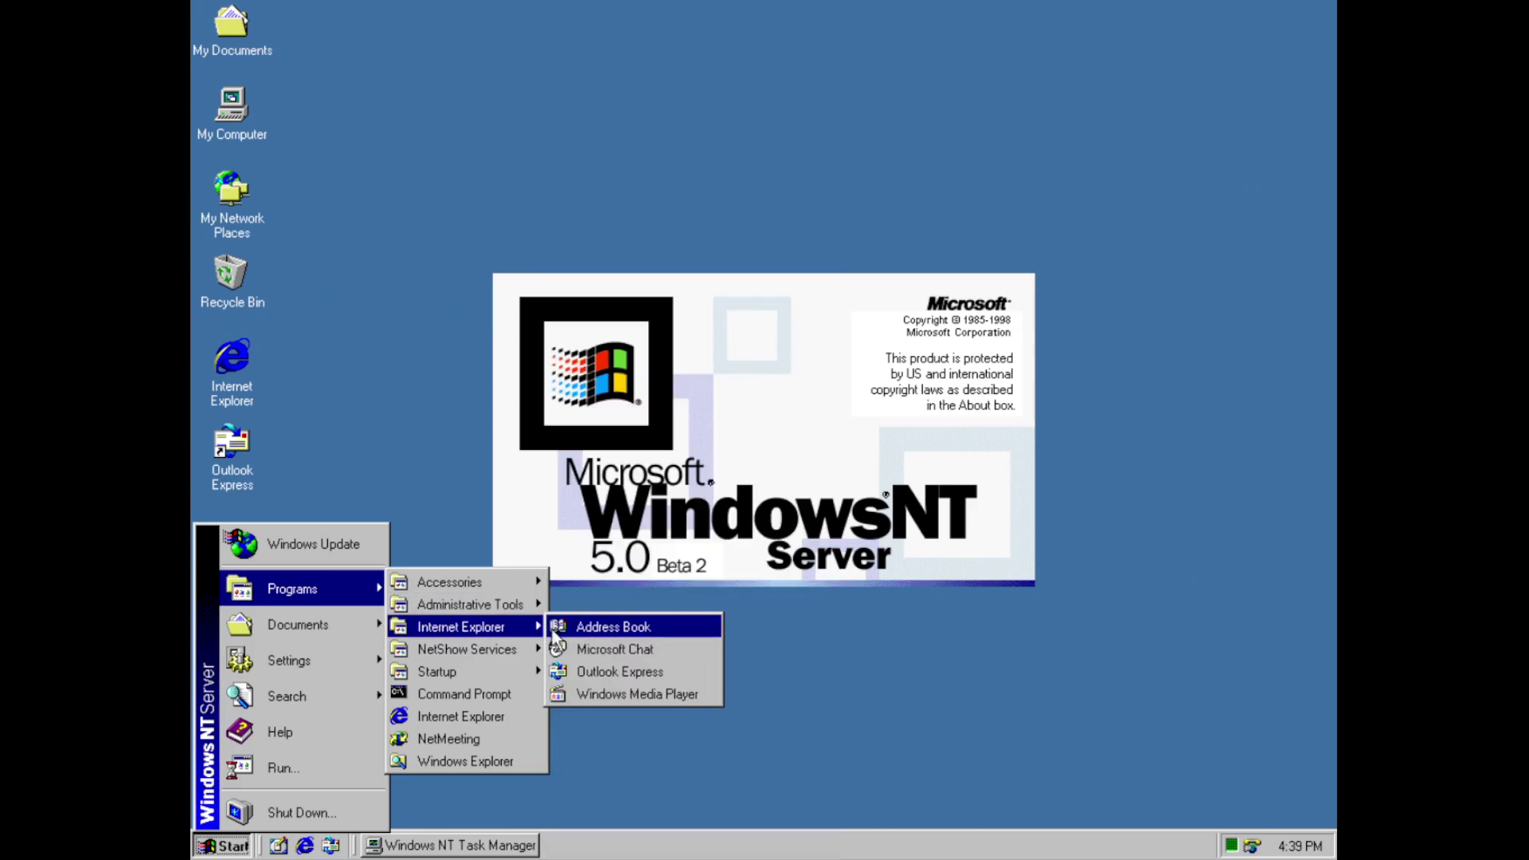
pyautogui.click(566, 648)
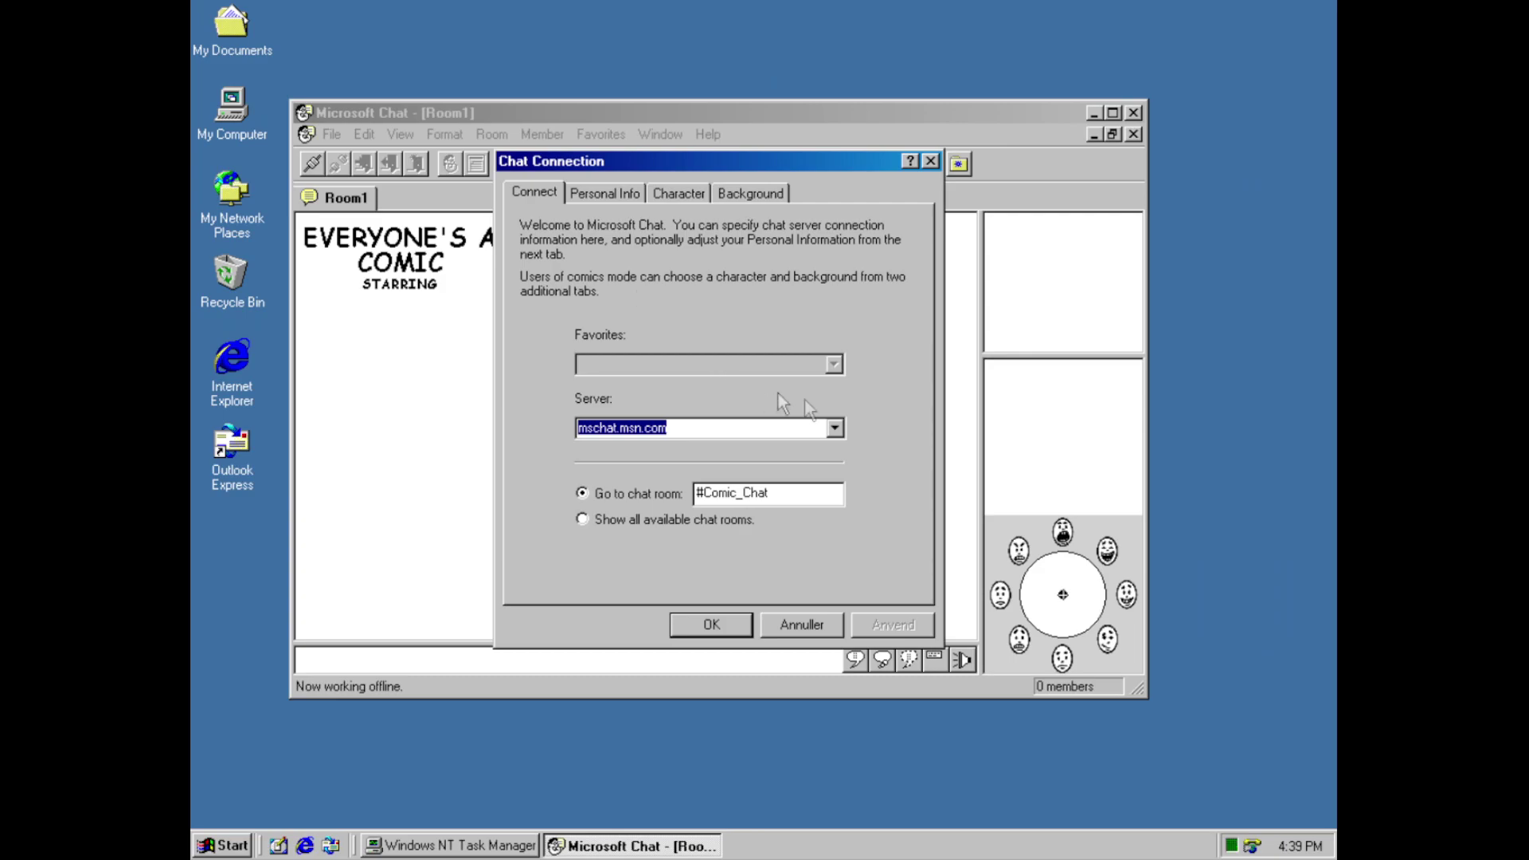
# Look through the Personal Info, Character and Background settings of the chat connection, cancel it and accept working offline
pyautogui.click(629, 198)
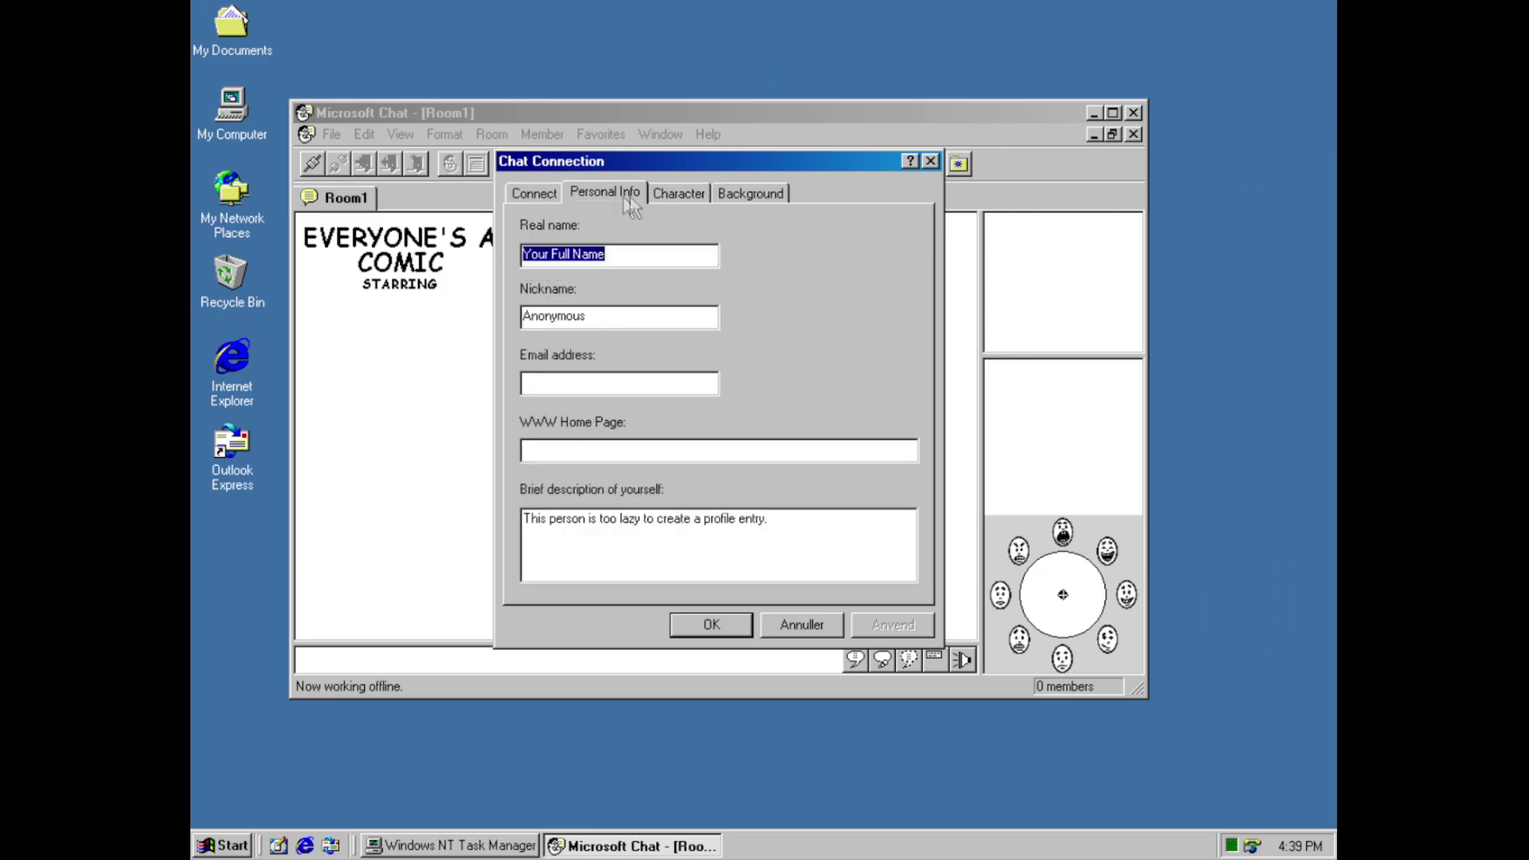
pyautogui.click(693, 198)
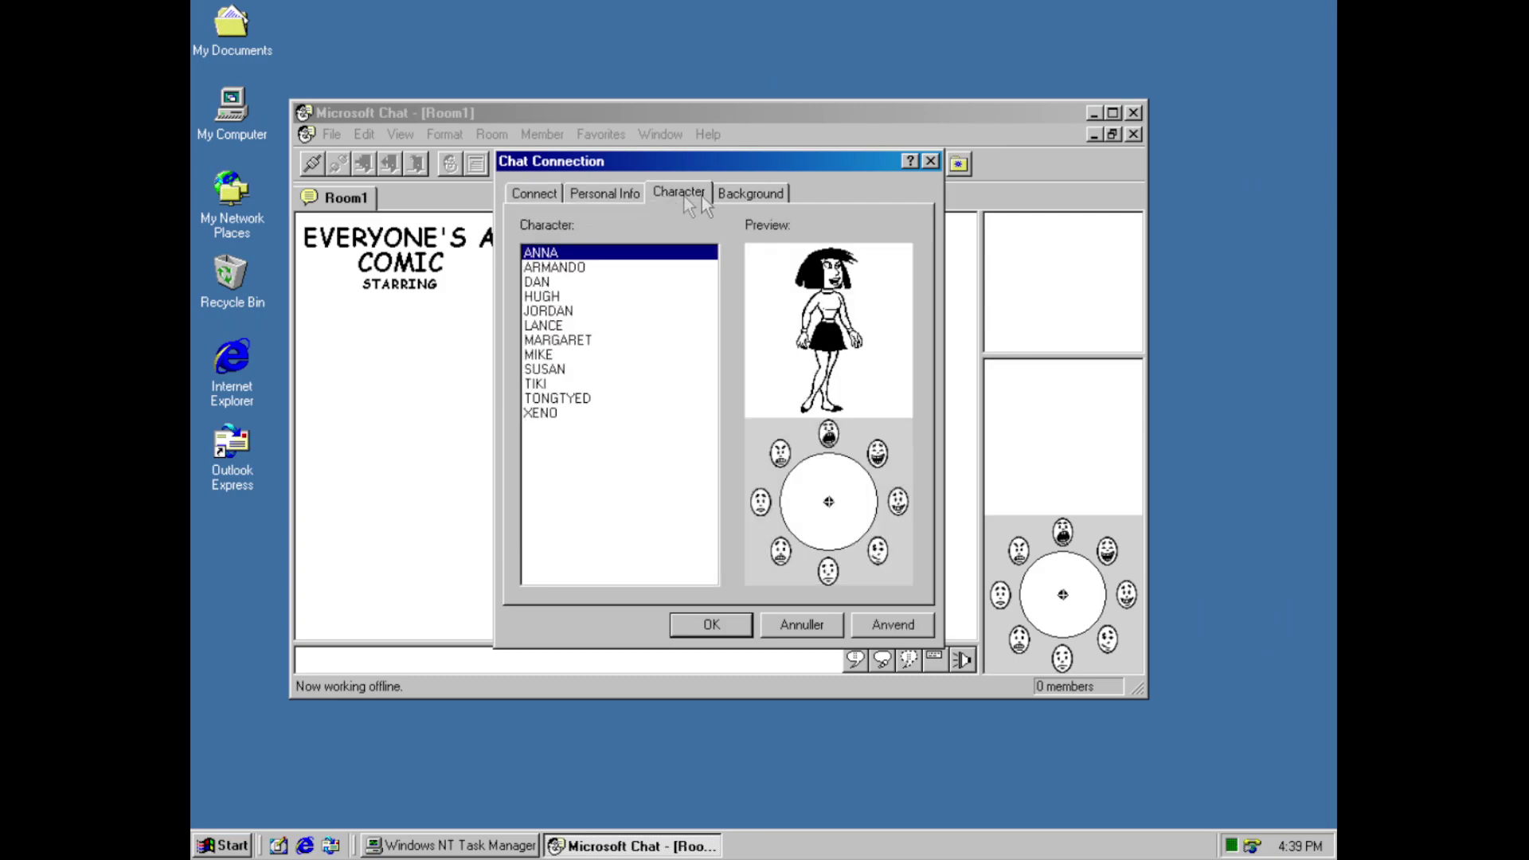
pyautogui.click(753, 195)
pyautogui.click(784, 618)
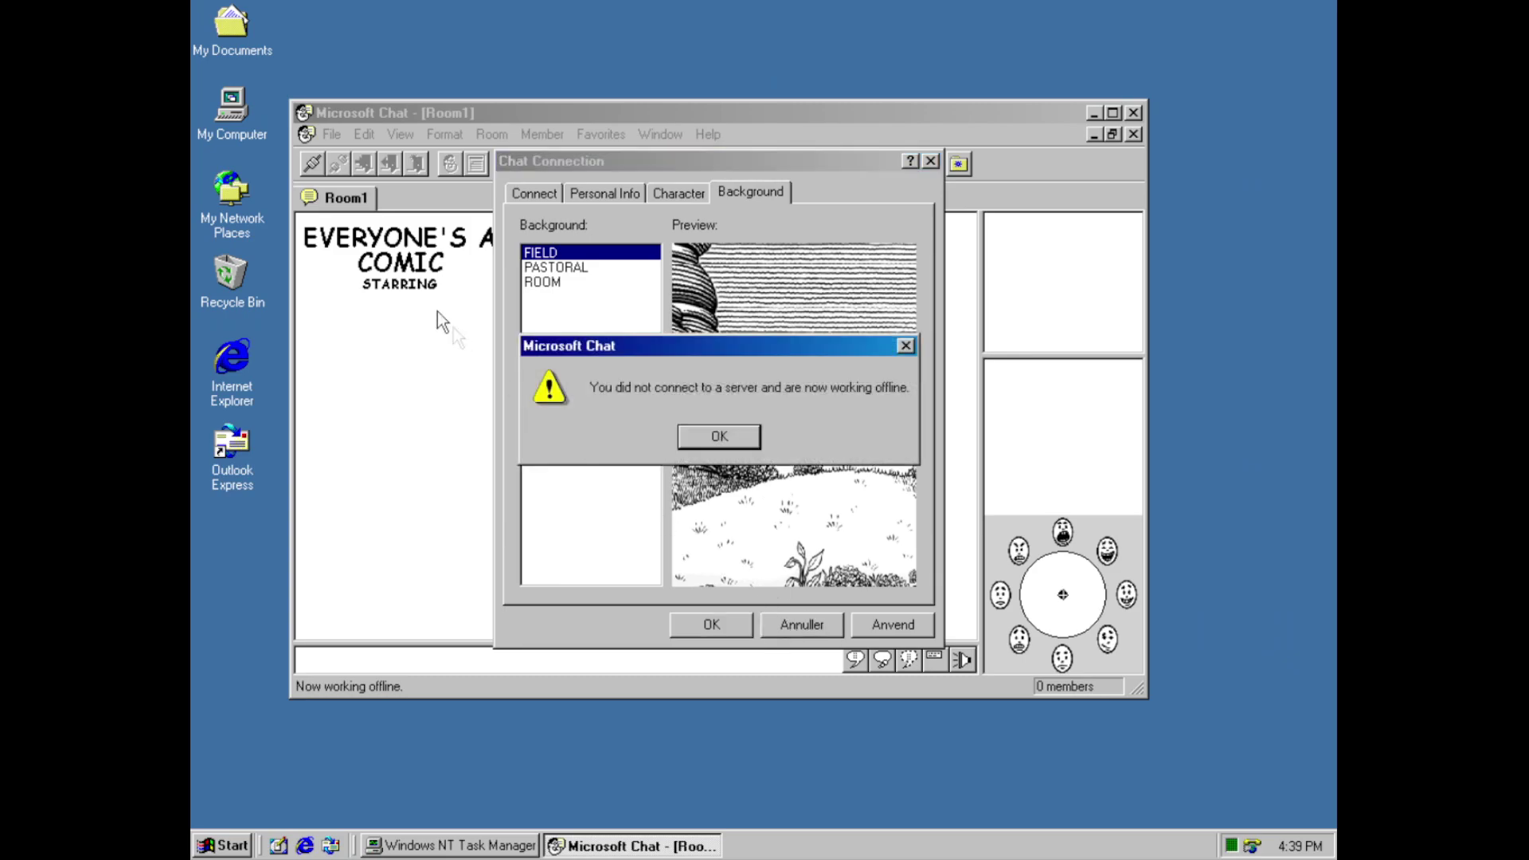
pyautogui.click(696, 442)
# View Microsoft Chat's version information and release notes, and close Microsoft Chat
pyautogui.click(346, 132)
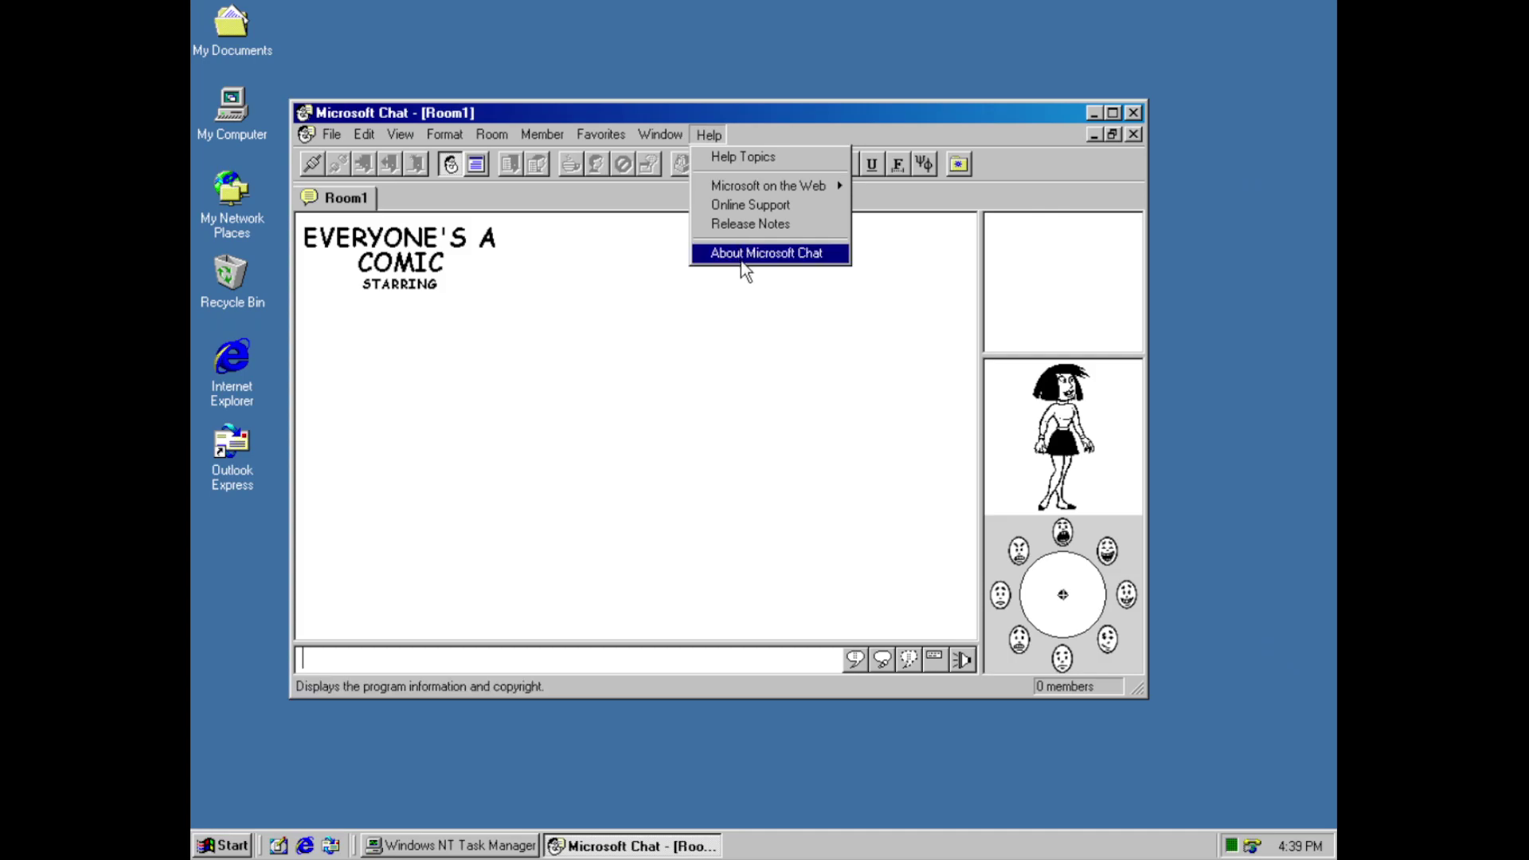
pyautogui.click(742, 259)
pyautogui.click(533, 546)
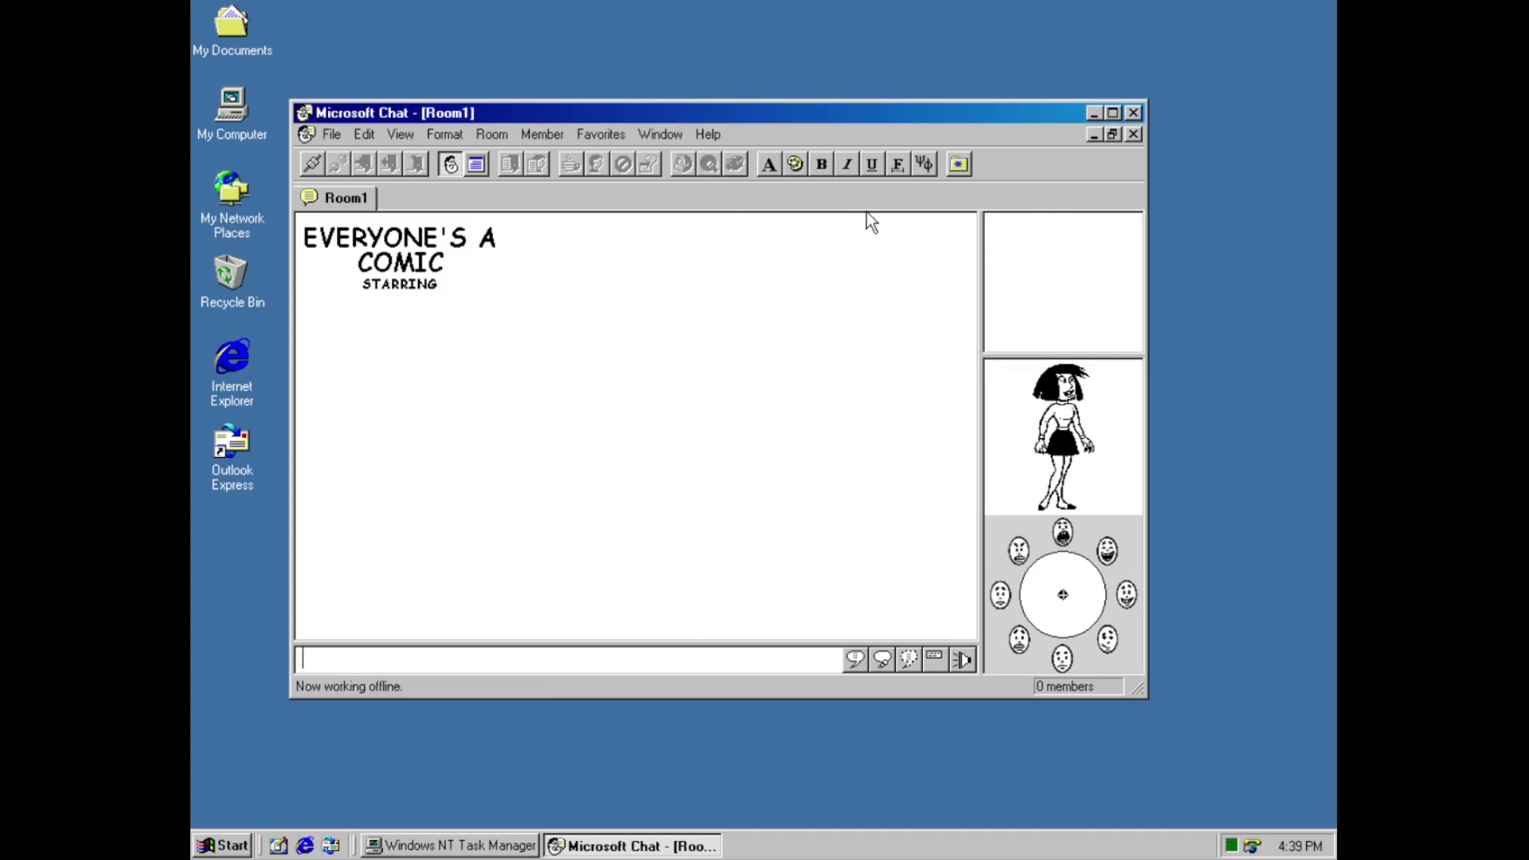
pyautogui.click(721, 134)
pyautogui.click(735, 222)
pyautogui.moveTo(1159, 217); pyautogui.dragTo(1160, 690)
pyautogui.click(1158, 137)
pyautogui.click(1135, 112)
# Launch Outlook Express from the Internet Explorer program group and advance the Internet Connection Wizard to selecting an Internet service provider
pyautogui.click(216, 850)
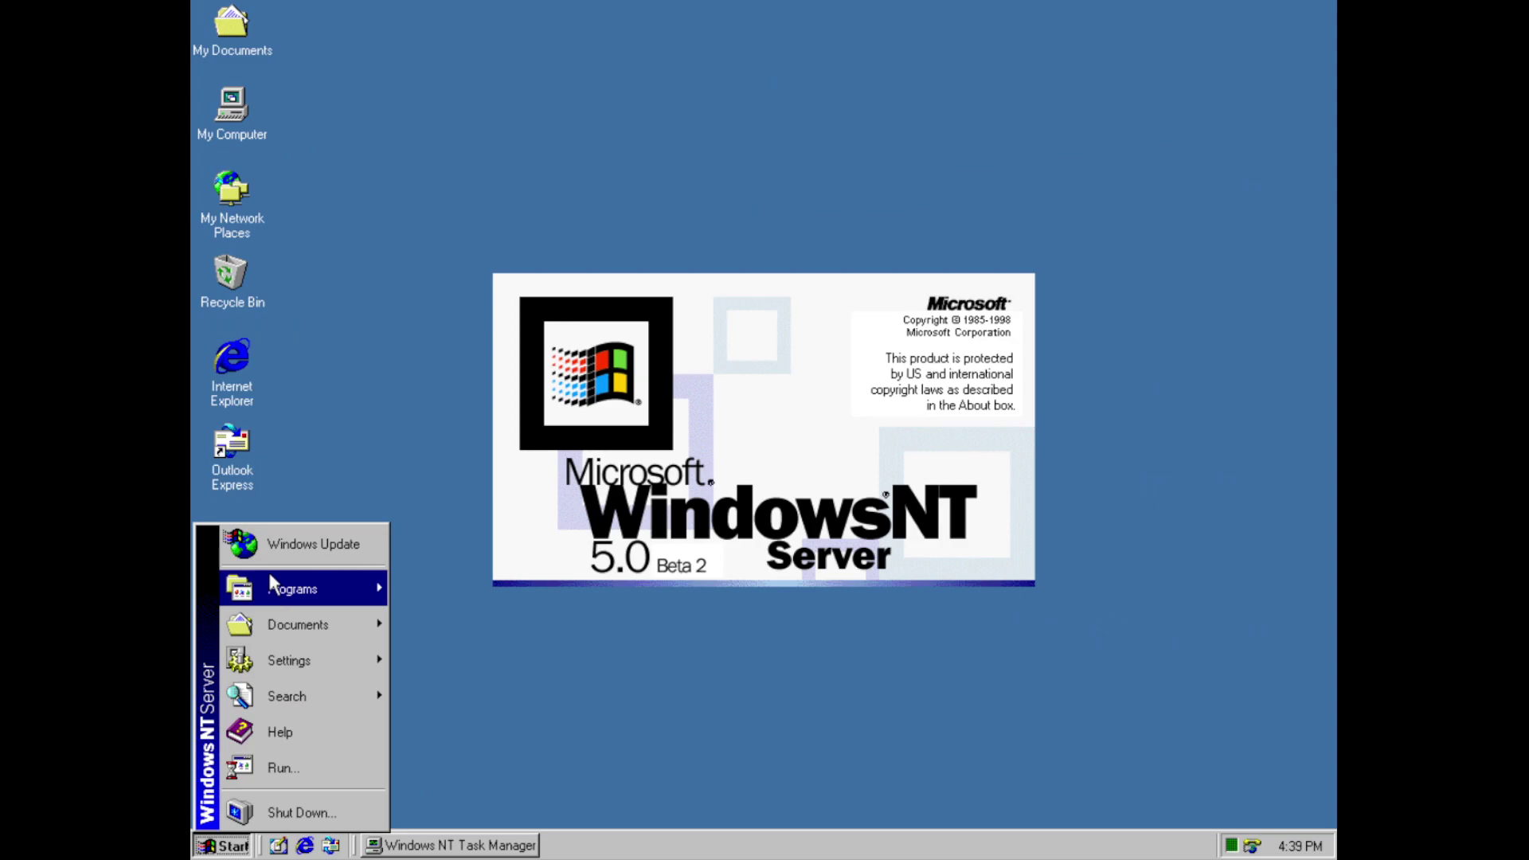
pyautogui.moveTo(269, 571)
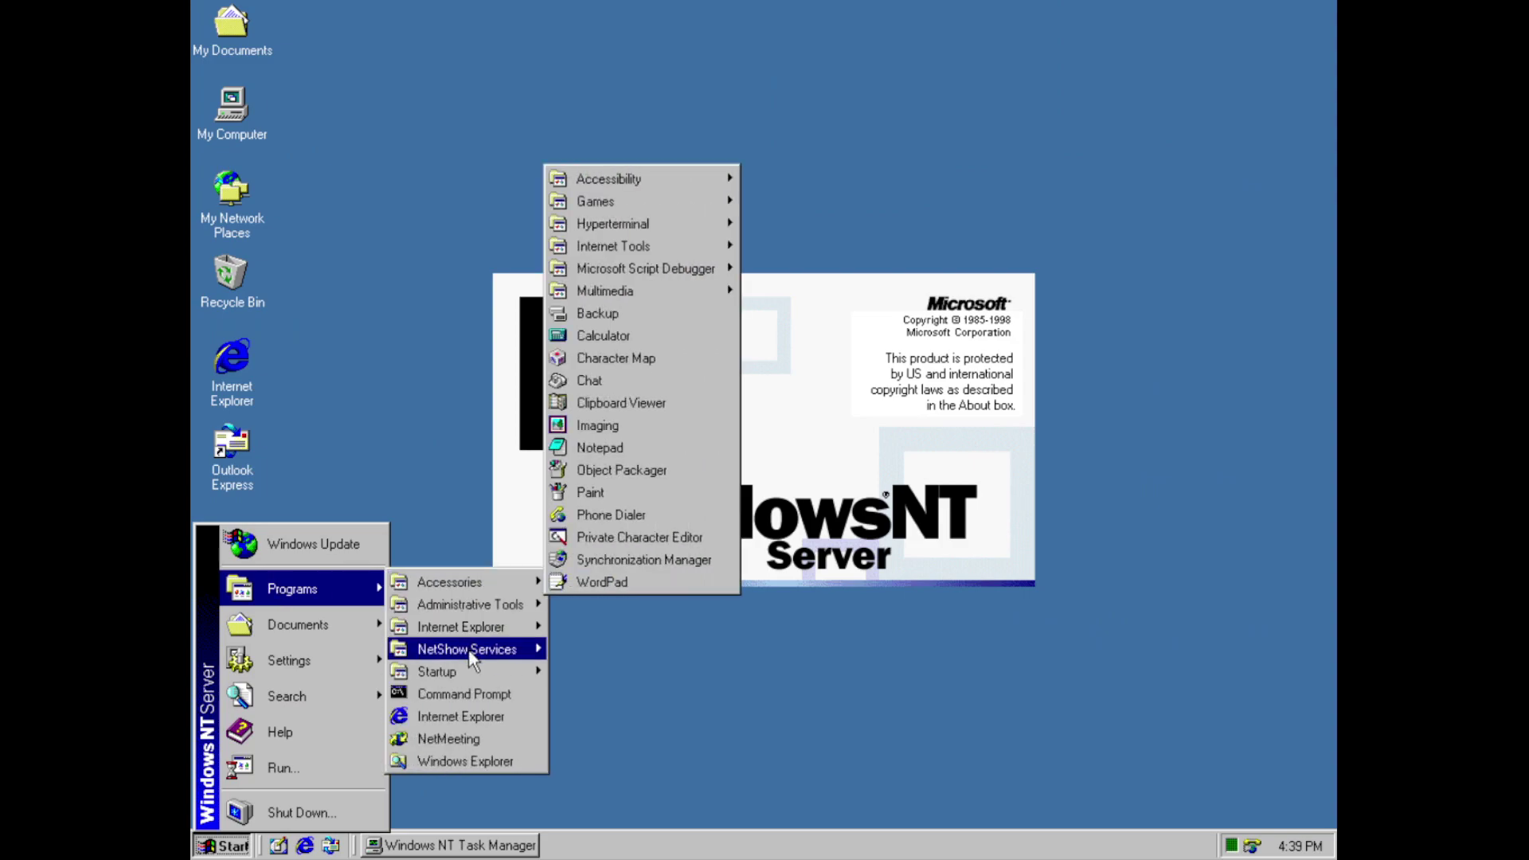
pyautogui.moveTo(478, 629)
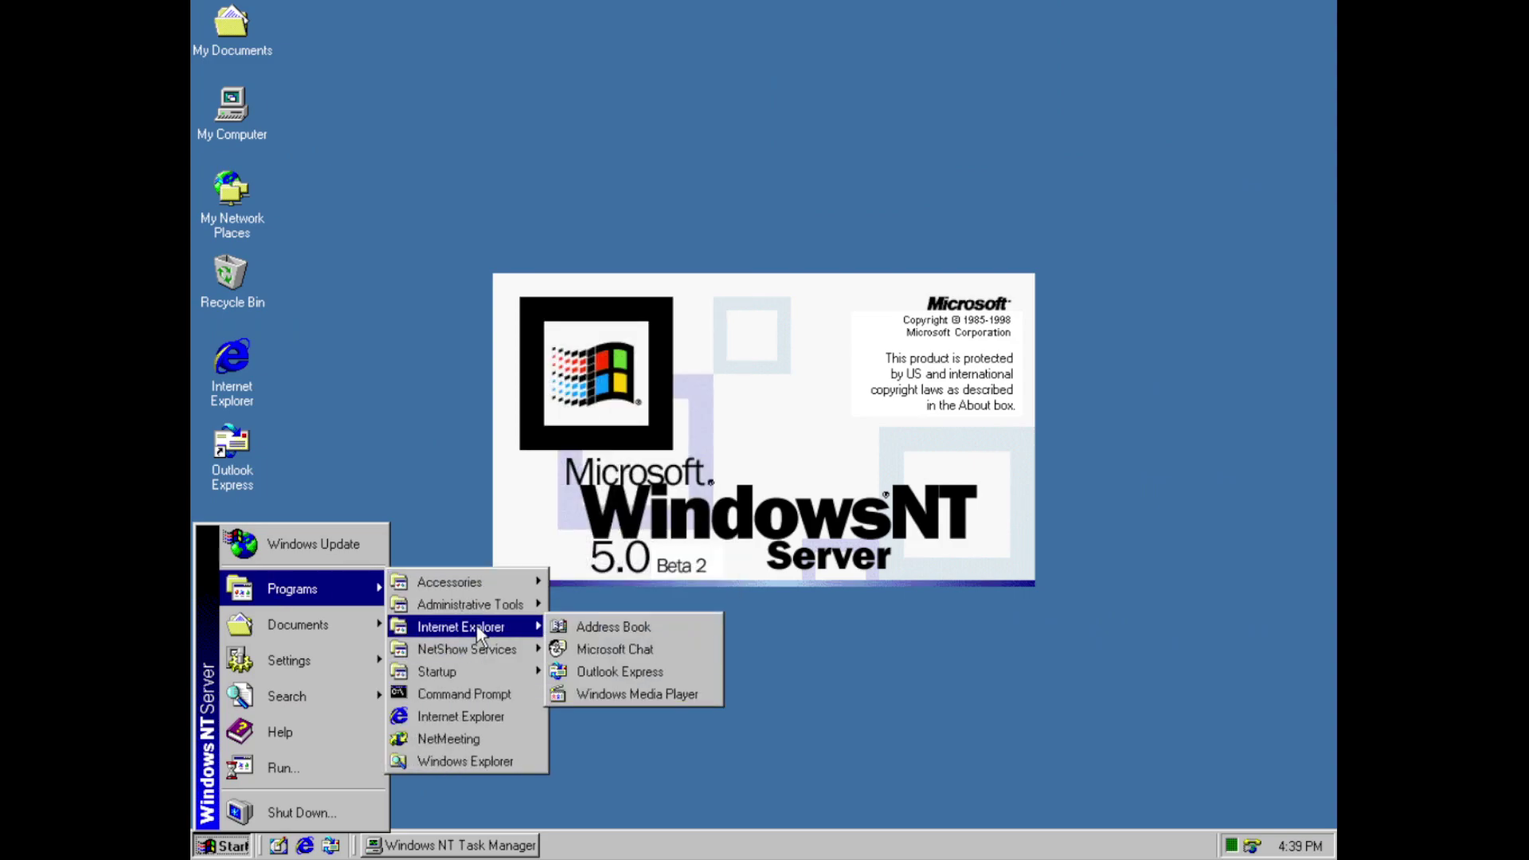
pyautogui.click(600, 668)
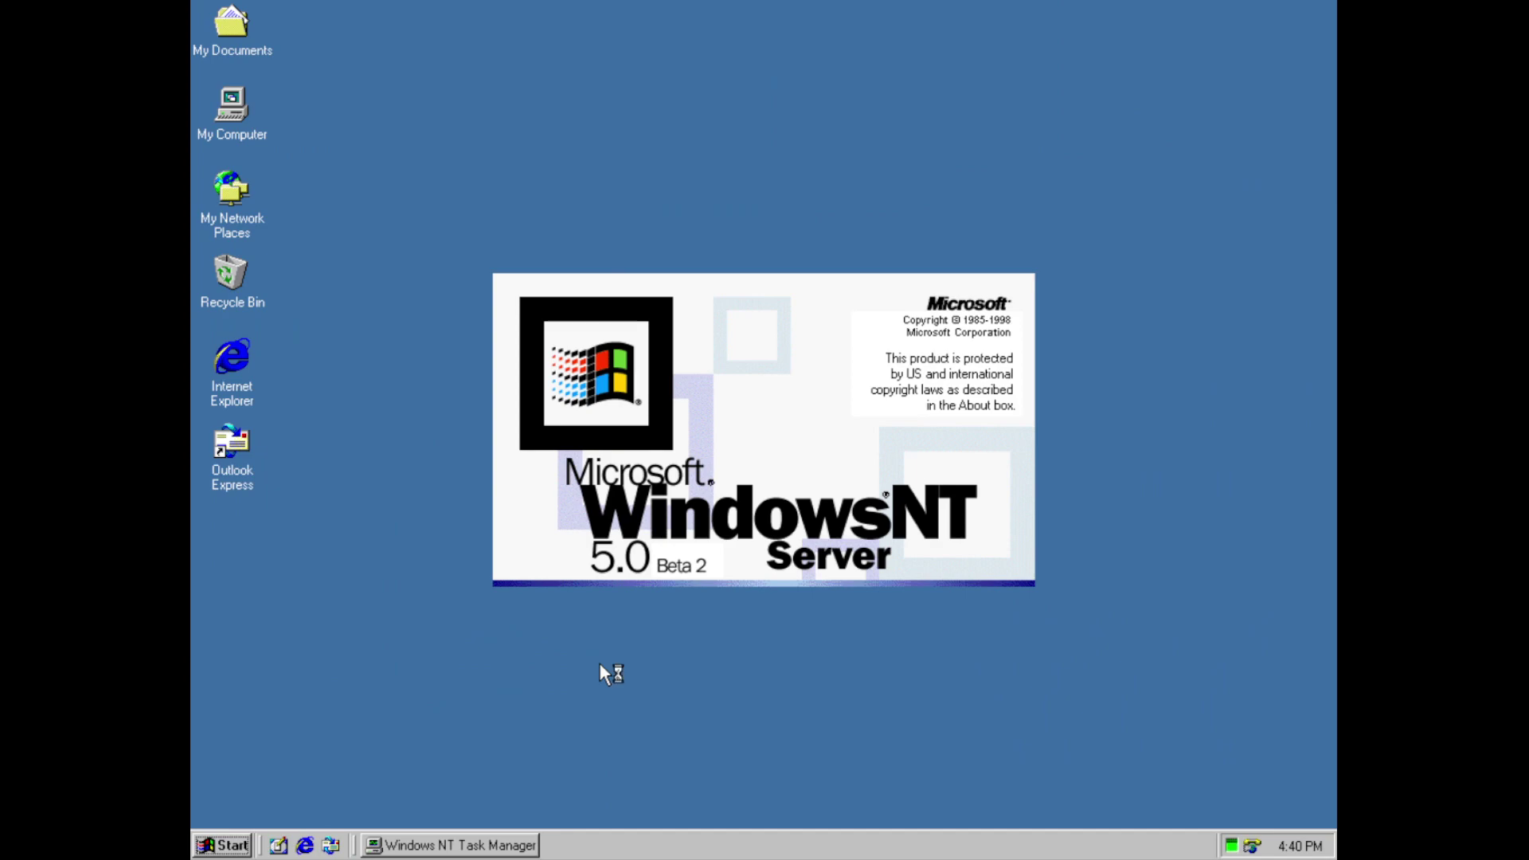
pyautogui.click(1008, 648)
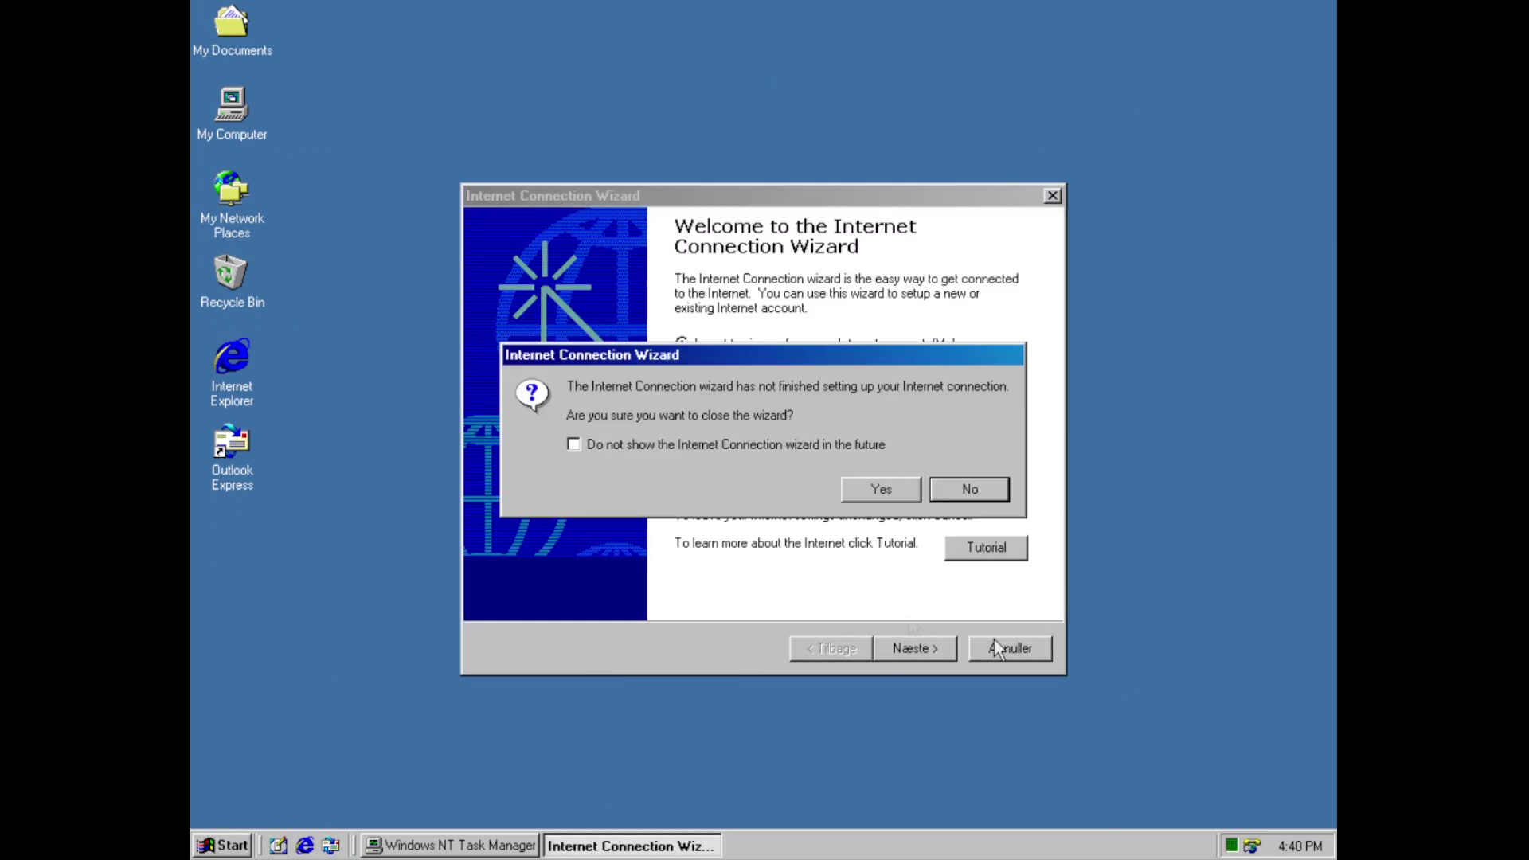
pyautogui.click(881, 488)
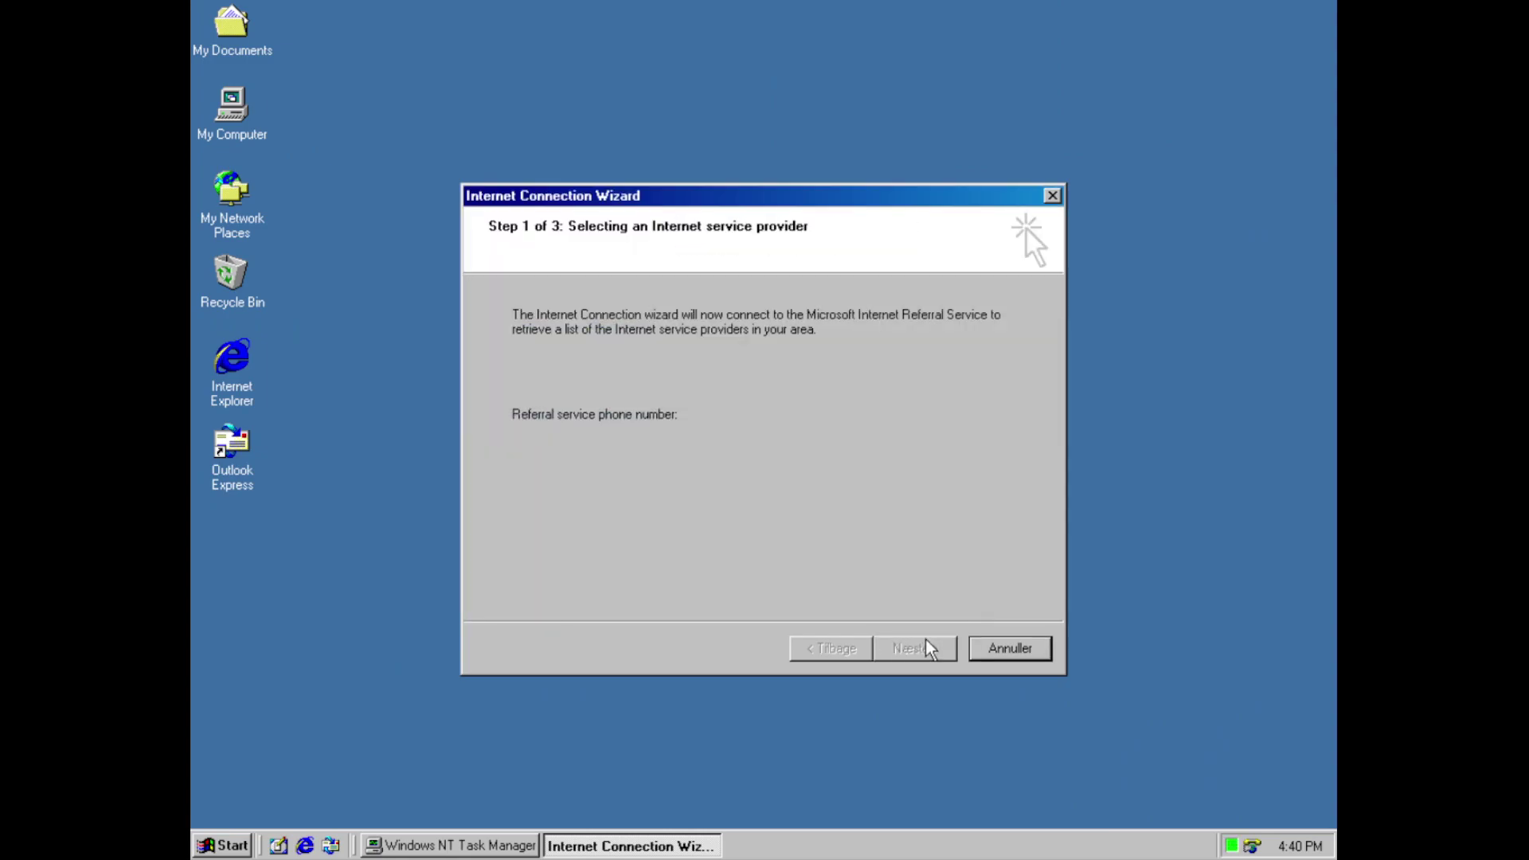
# Start the NetShow Server installation from the NetShow Services program group and decline it
pyautogui.click(231, 845)
pyautogui.moveTo(334, 588)
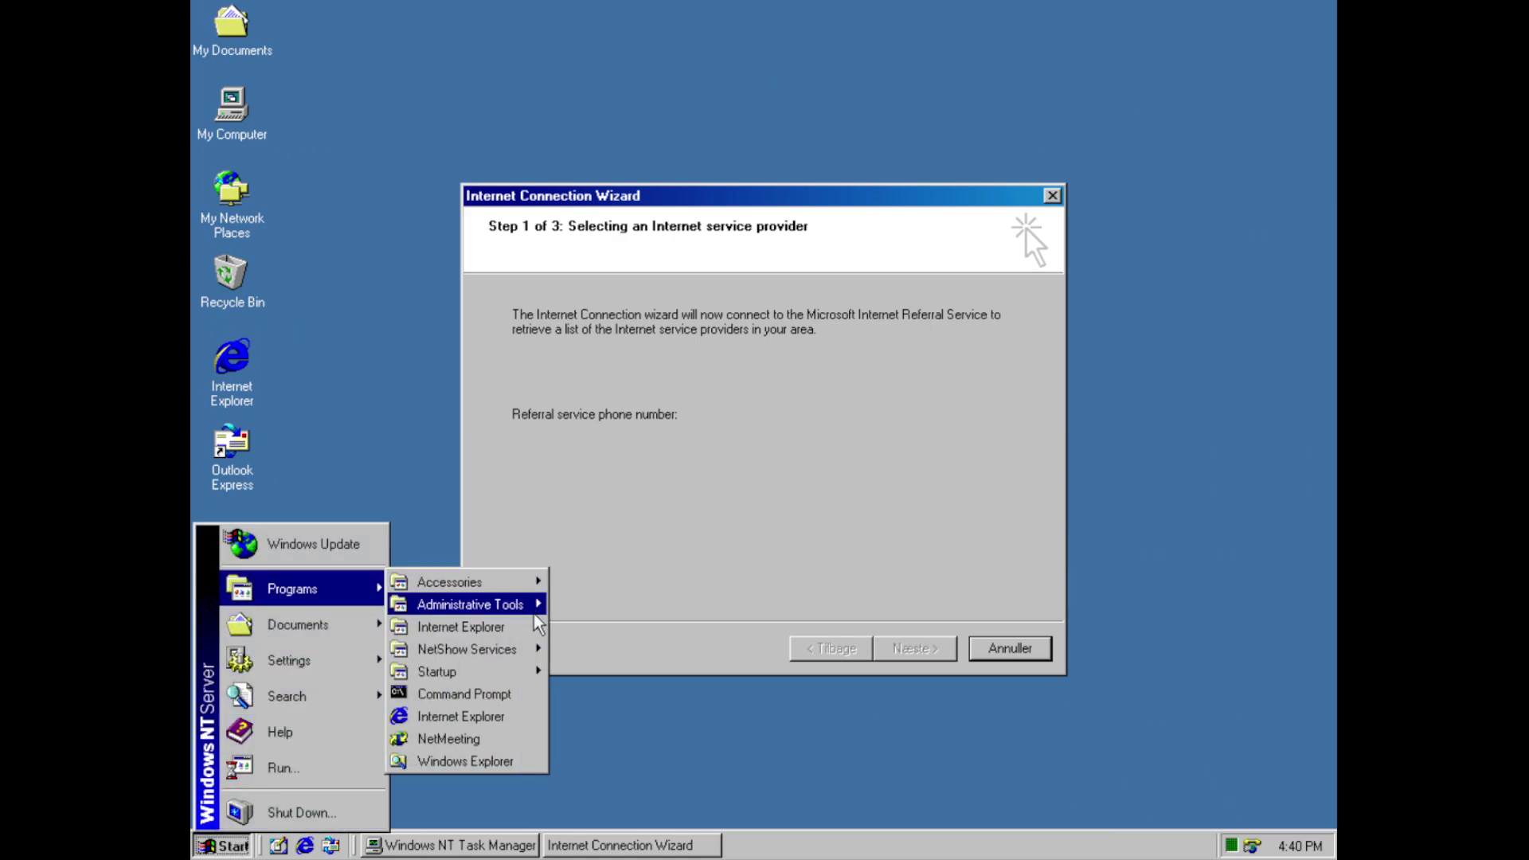
pyautogui.moveTo(516, 657)
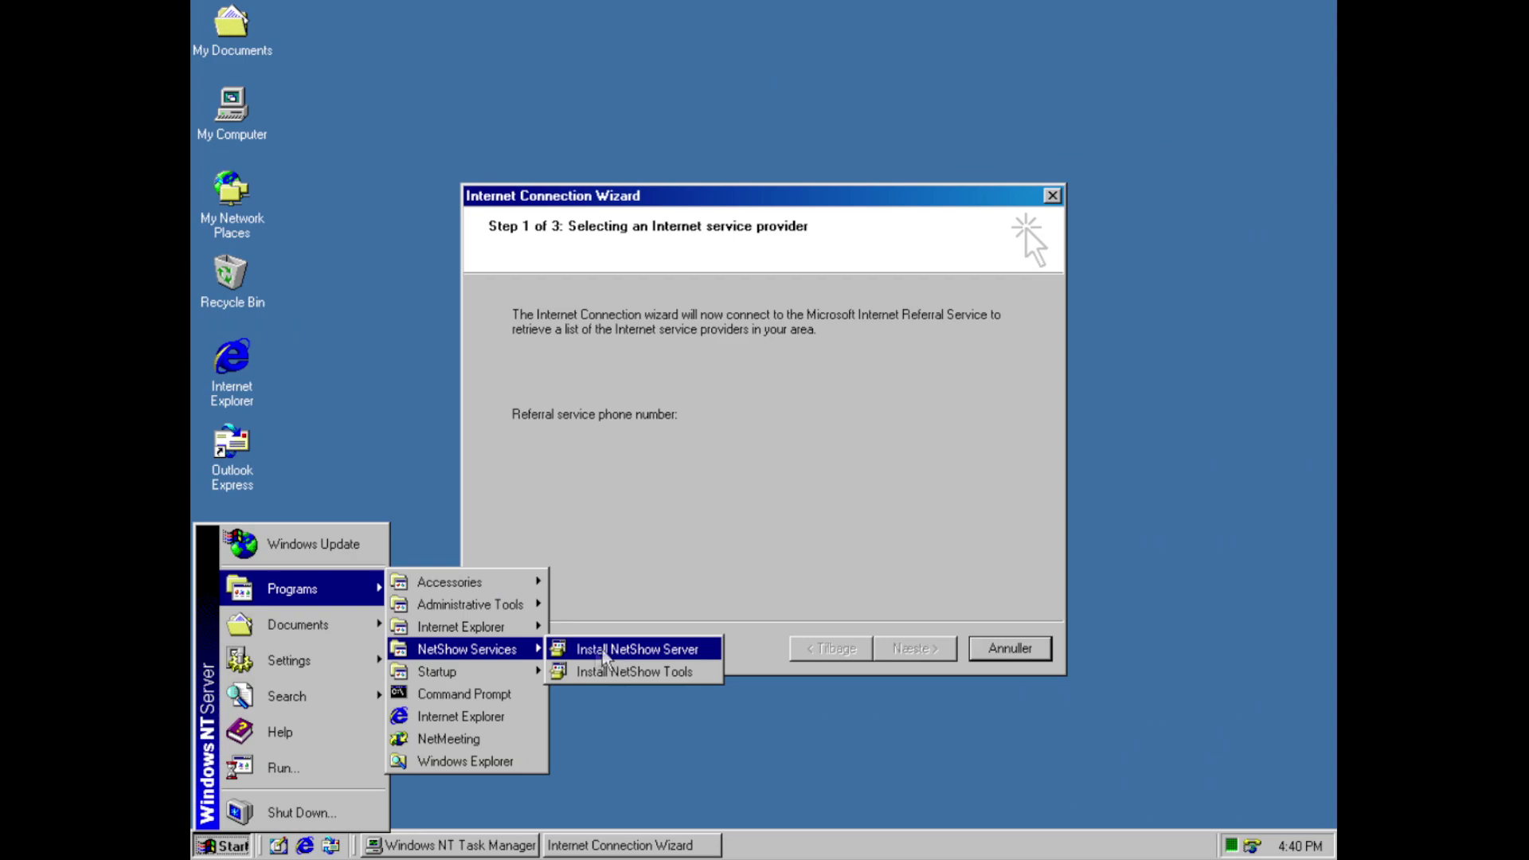
pyautogui.moveTo(481, 673)
pyautogui.click(586, 655)
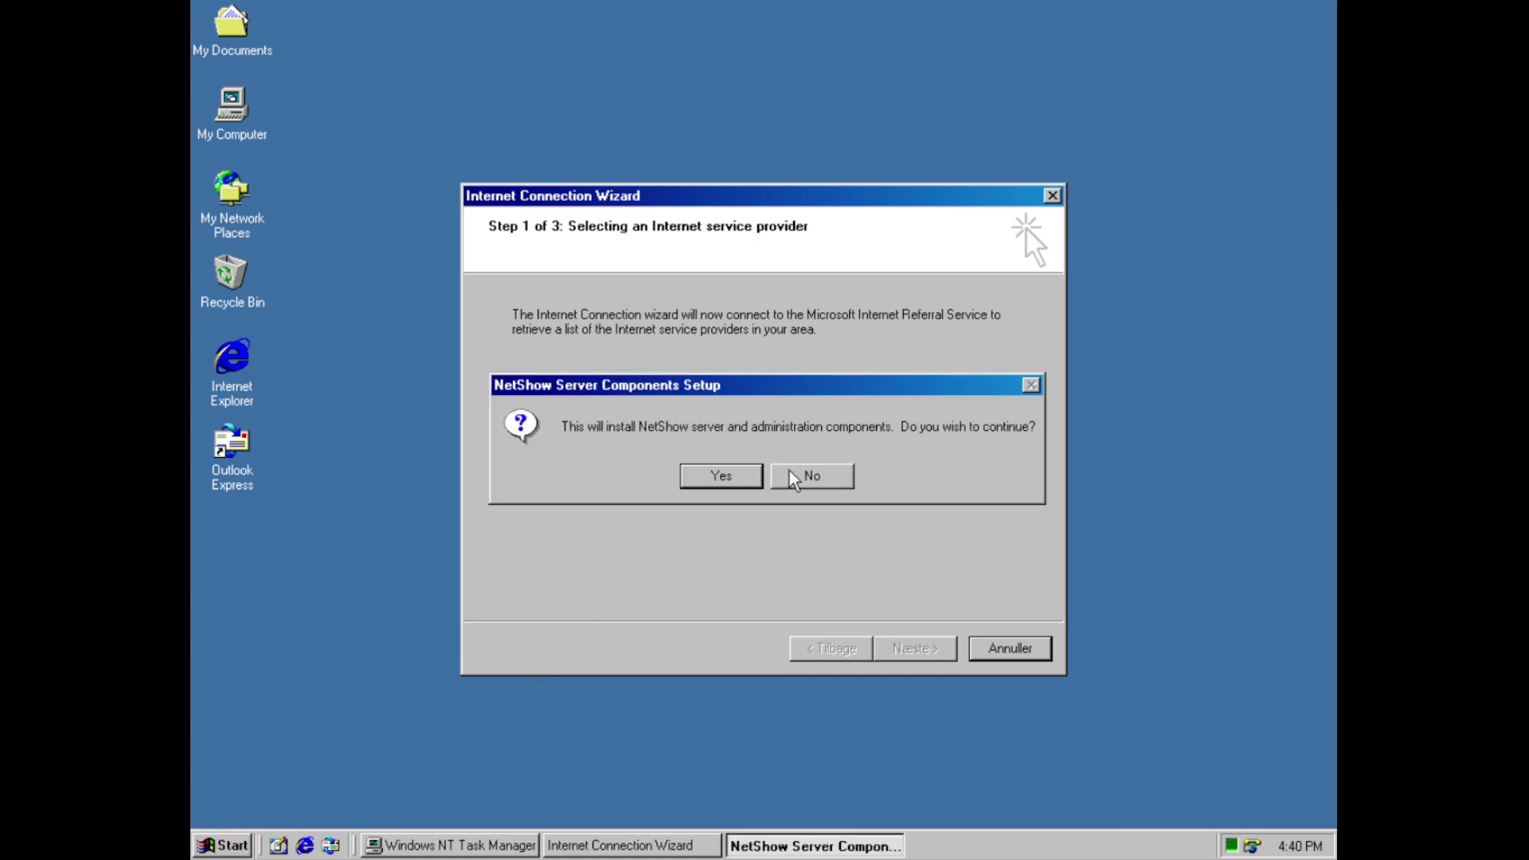
pyautogui.click(796, 476)
# Open a Command Prompt, check the Windows version with the ver command, and exit
pyautogui.click(223, 845)
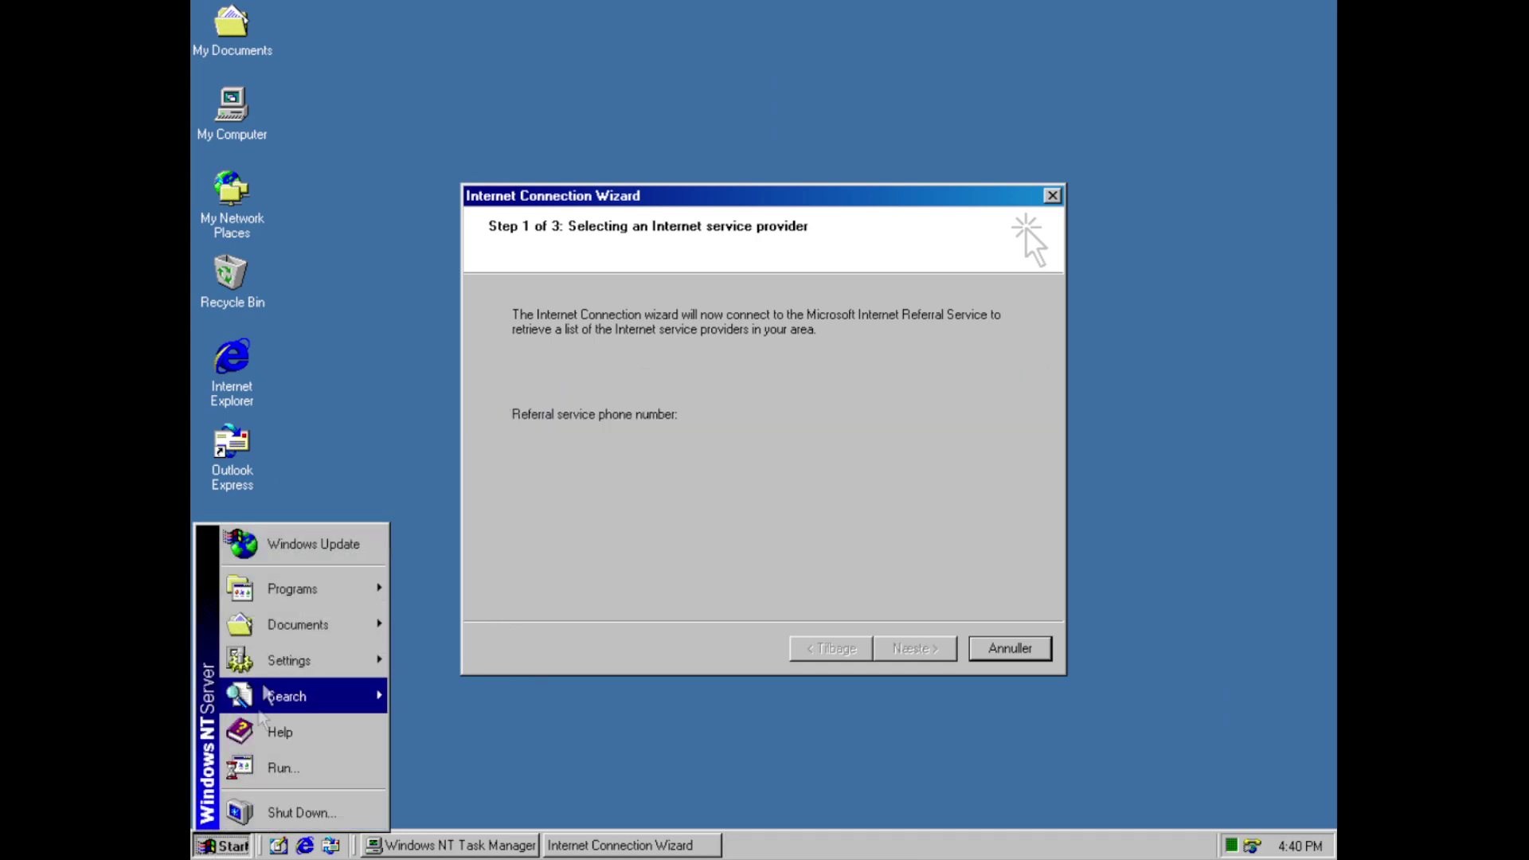
pyautogui.moveTo(279, 594)
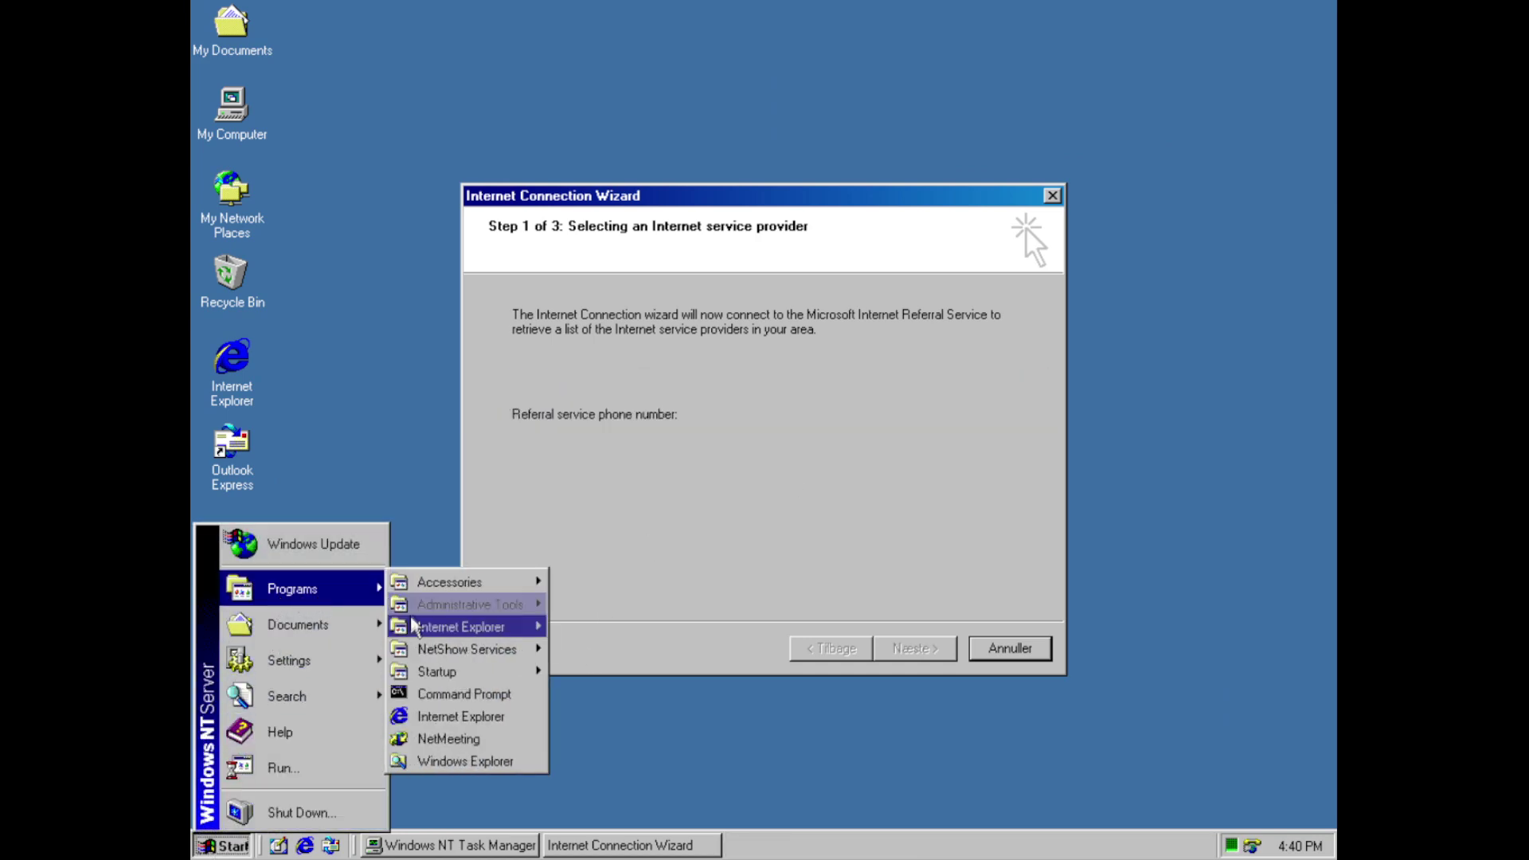
pyautogui.click(424, 700)
pyautogui.write('ver')
pyautogui.press('Return')
pyautogui.write('exit')
pyautogui.press('Return')
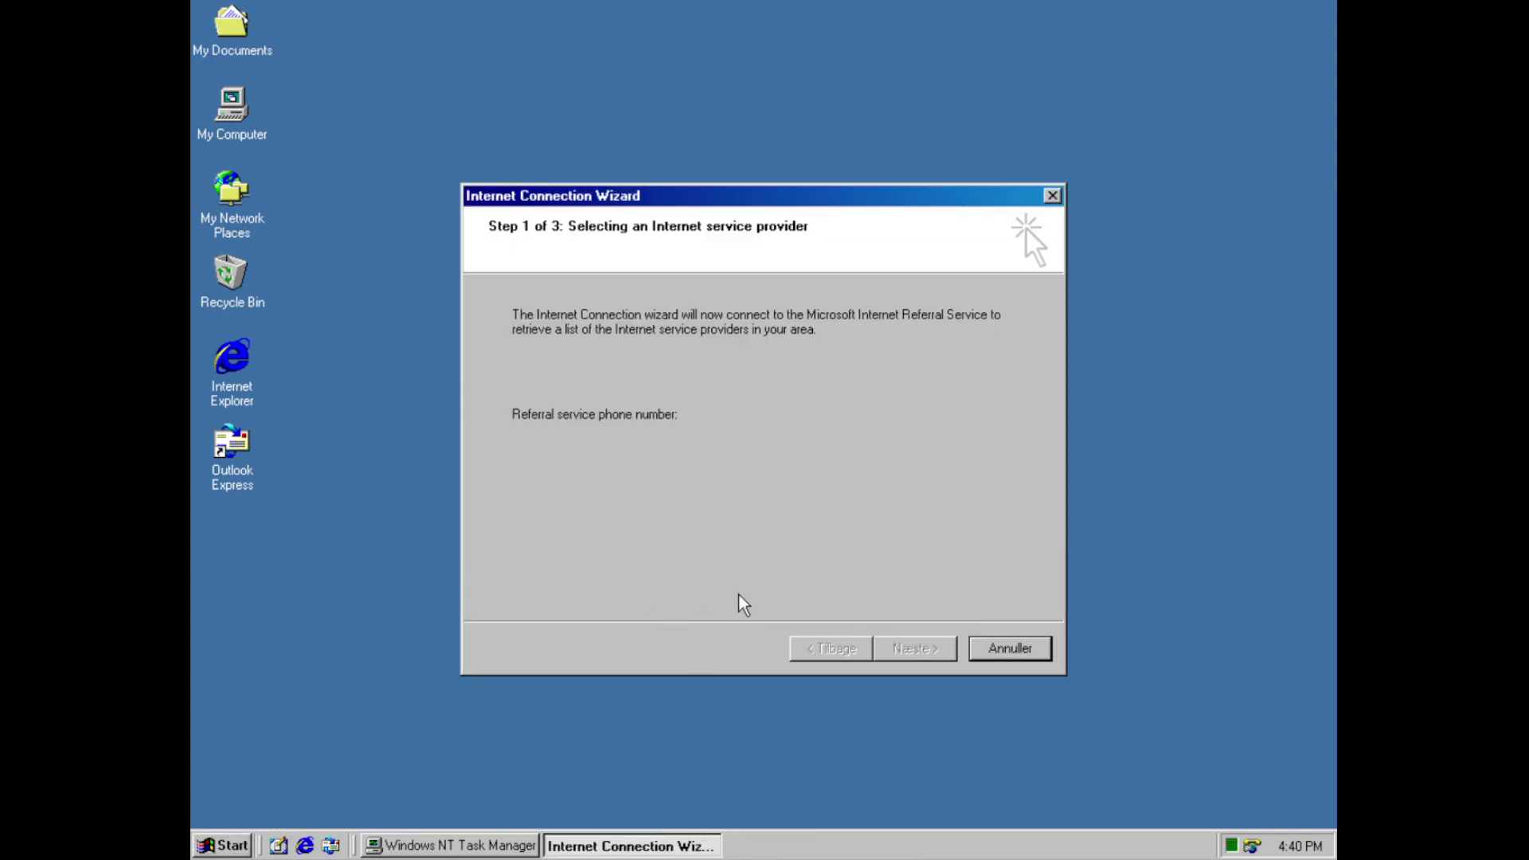
# Open NetMeeting, advance its setup wizard to the directory server page, and cancel the setup
pyautogui.press('super')
pyautogui.moveTo(295, 596)
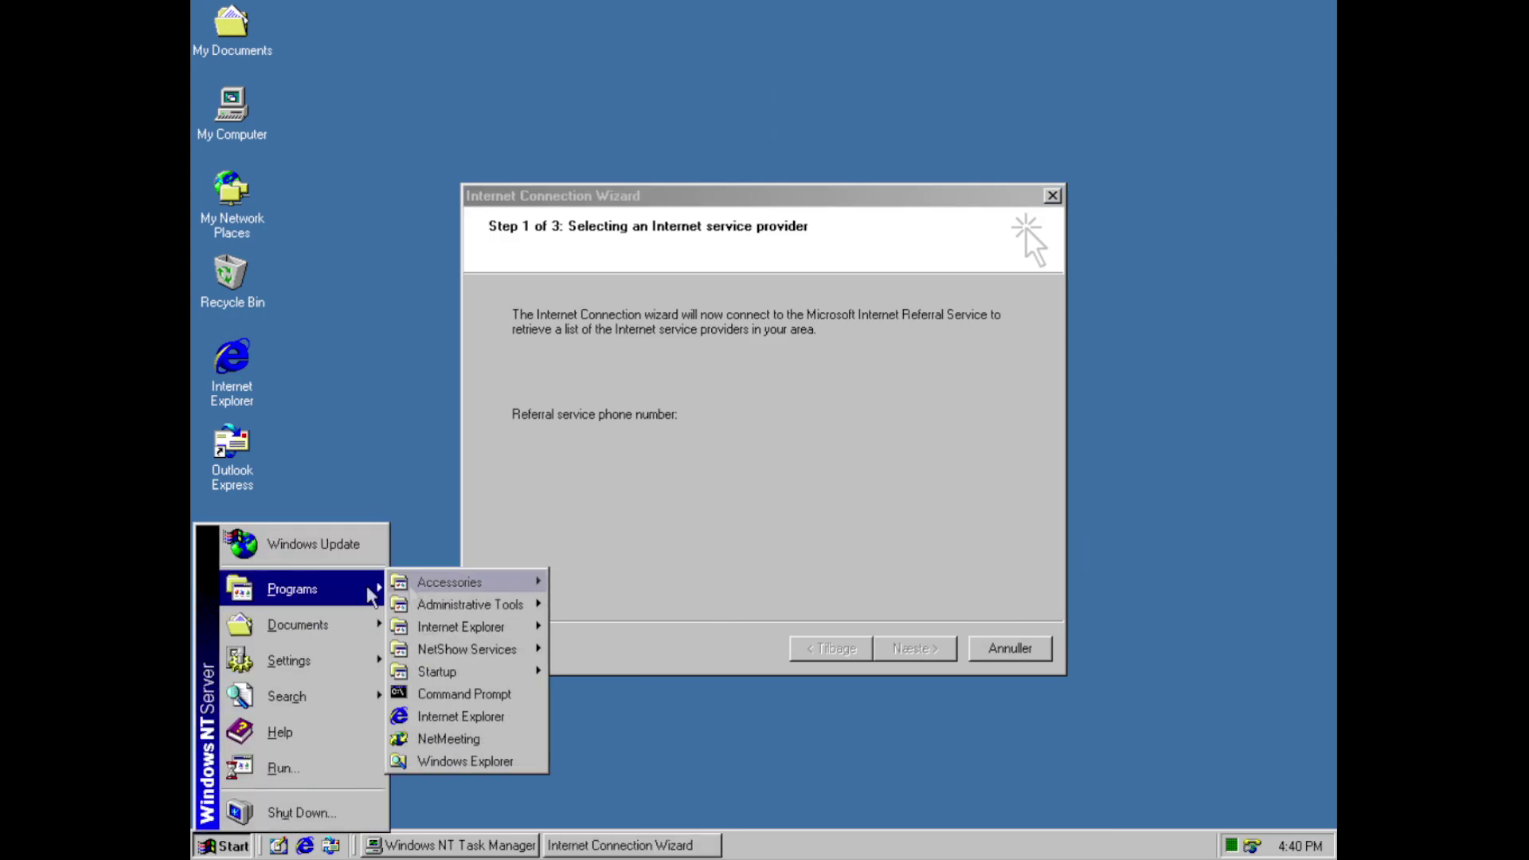
pyautogui.click(519, 754)
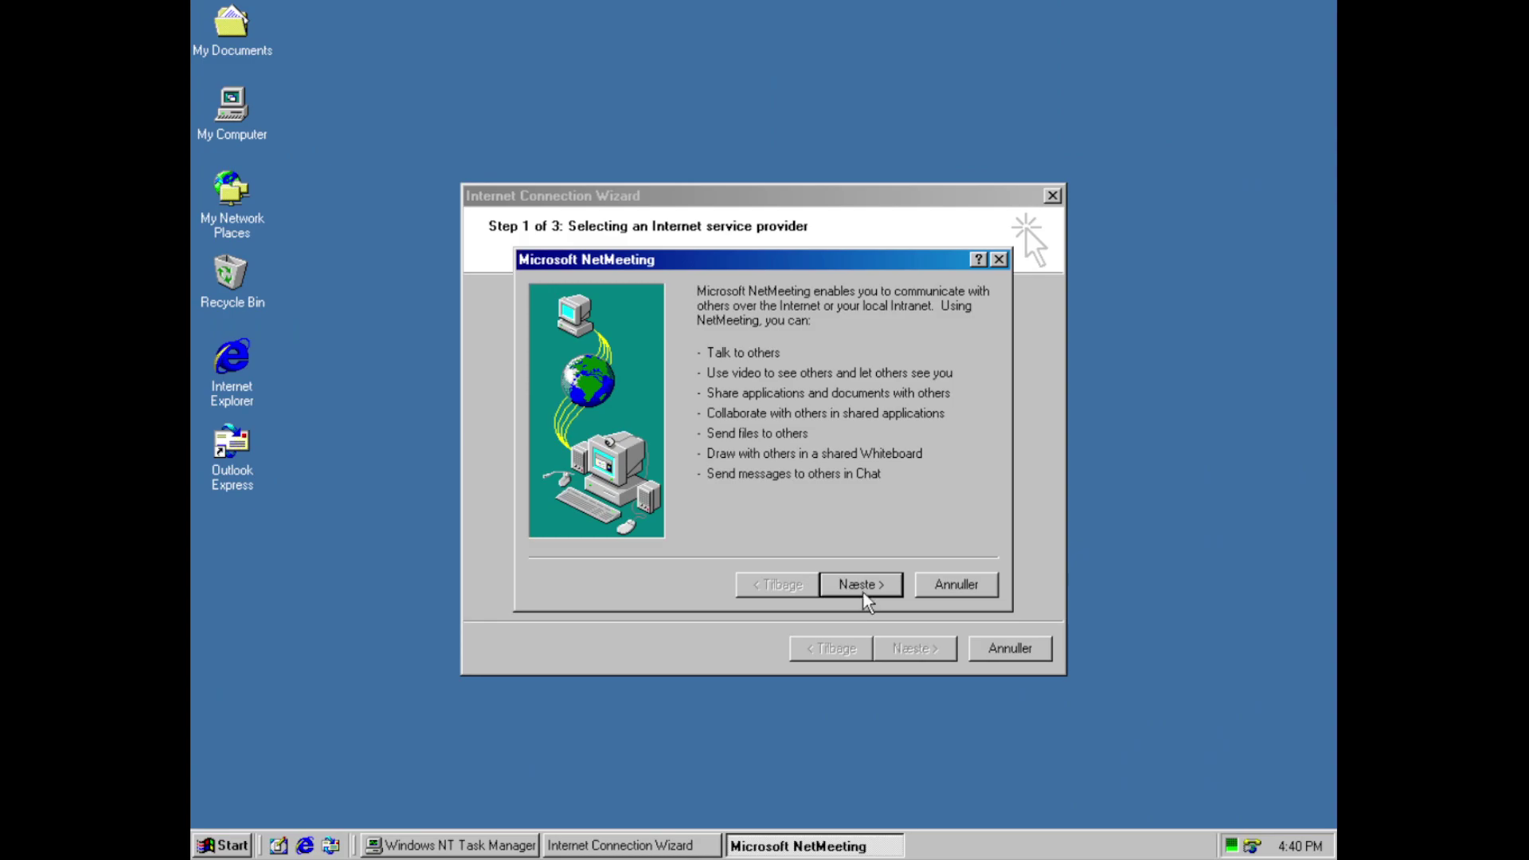
pyautogui.click(863, 593)
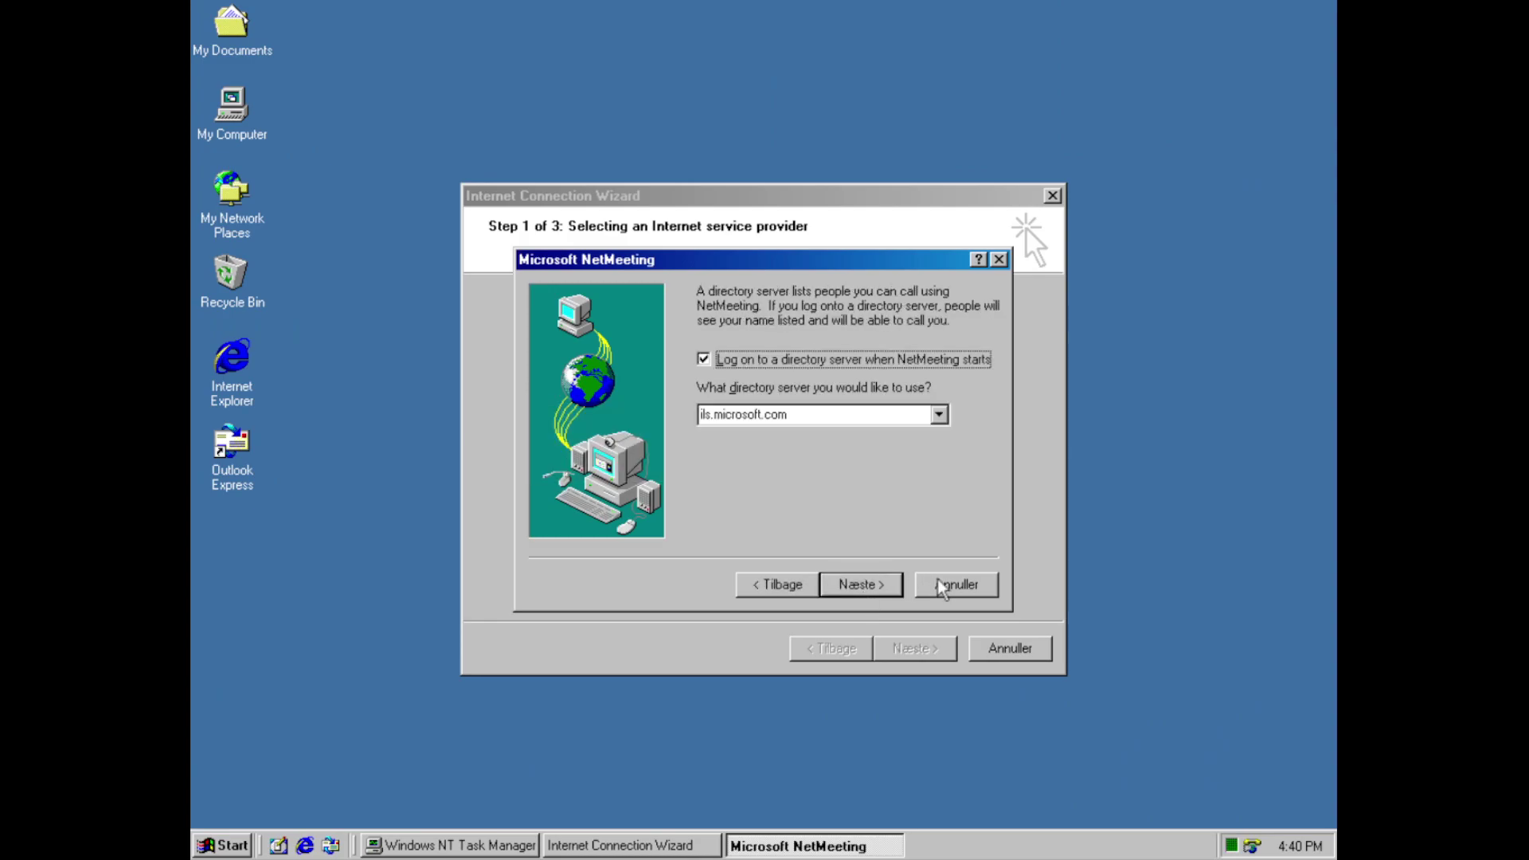
pyautogui.click(940, 584)
# Look through the recent documents listing and open Windows Update
pyautogui.click(239, 847)
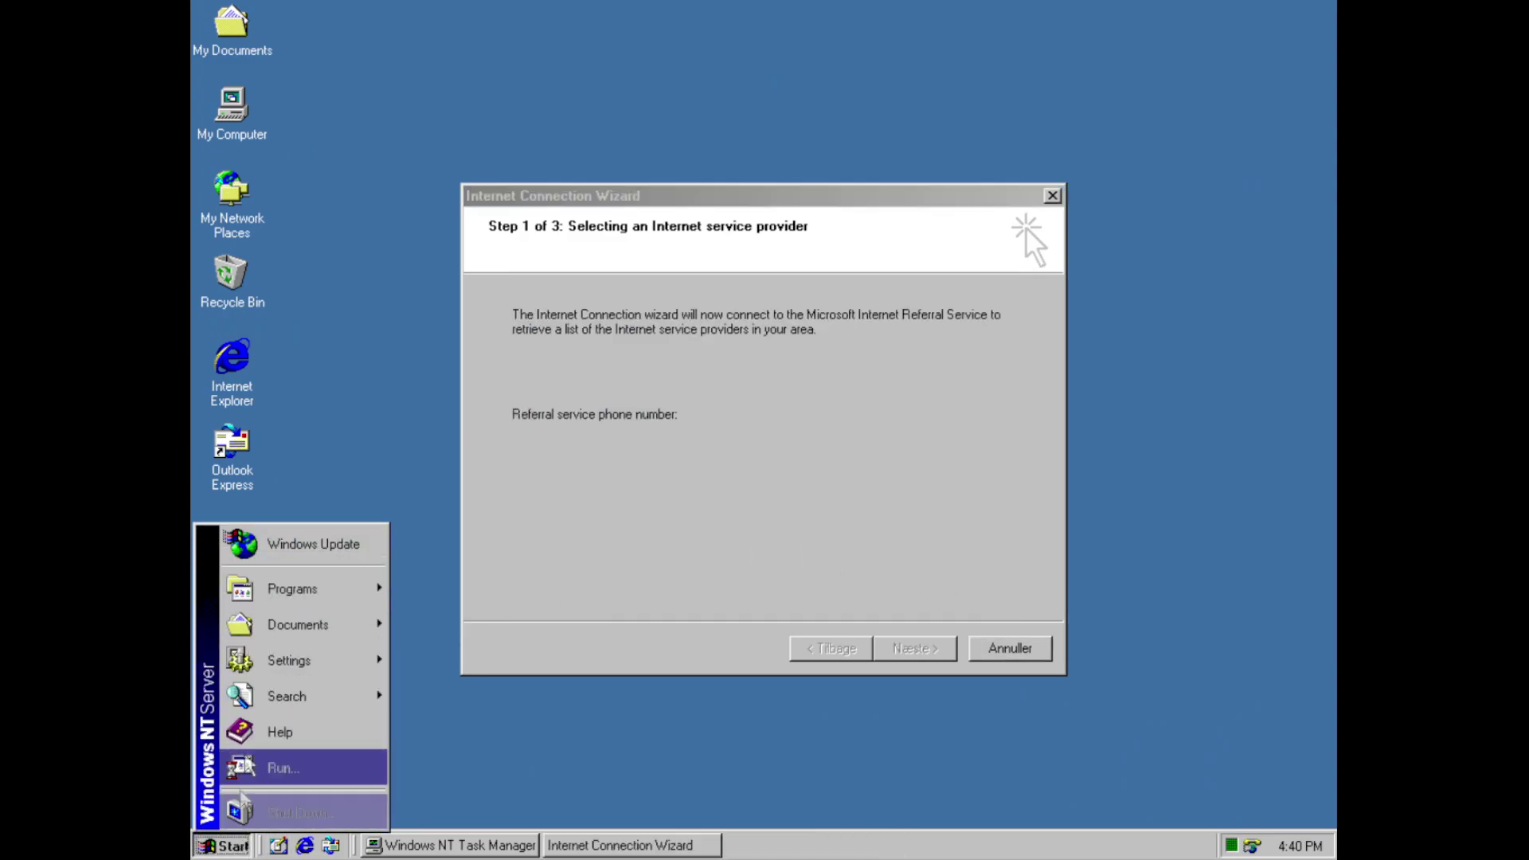
pyautogui.moveTo(273, 591)
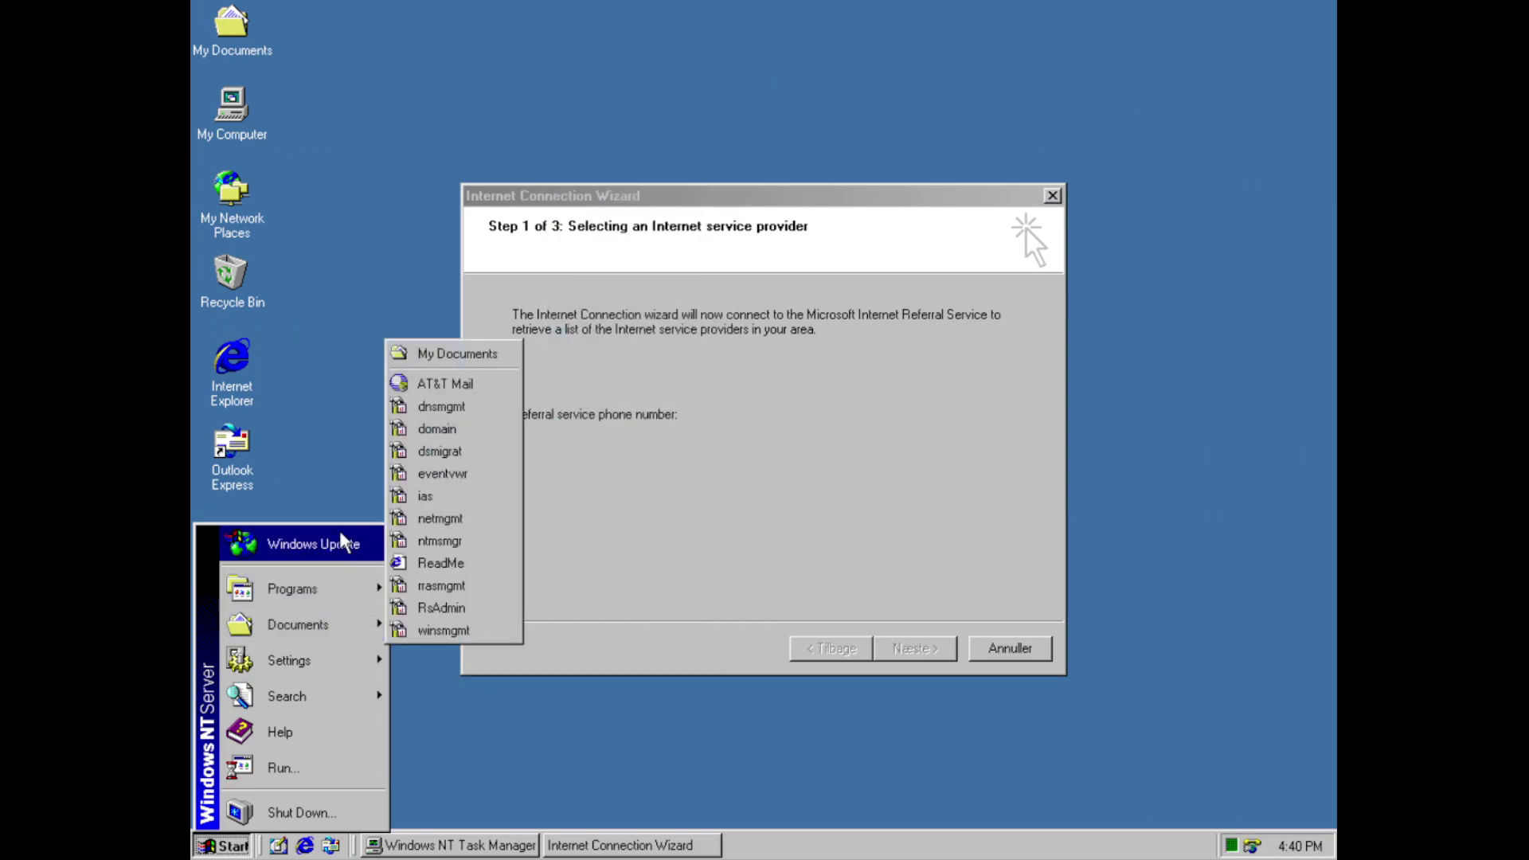
pyautogui.click(344, 542)
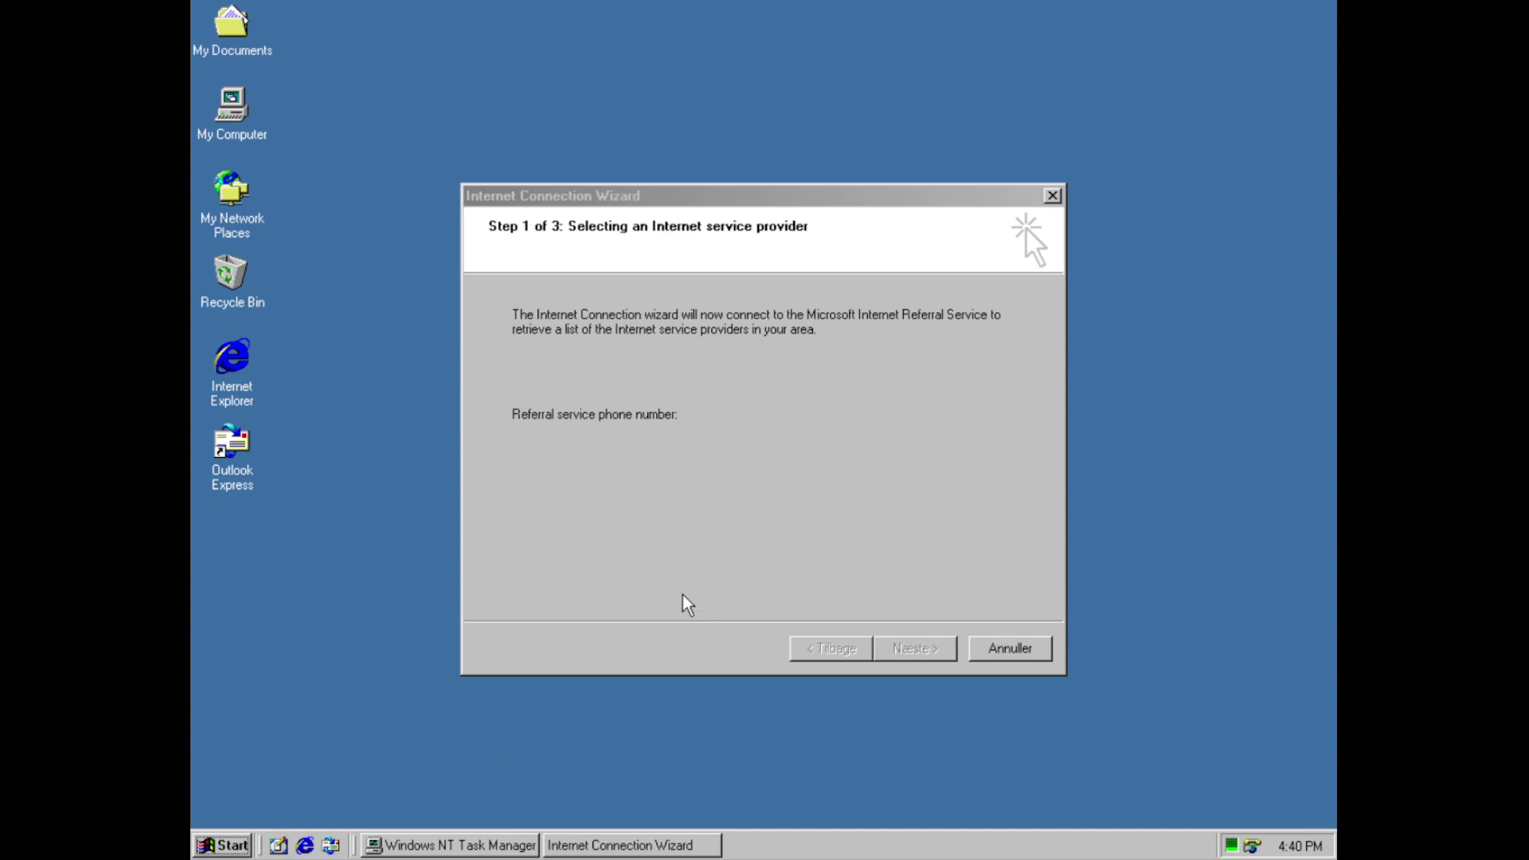
# View Internet Explorer's version information and credits, maximize the Windows Update page, and close the browser
pyautogui.click(245, 62)
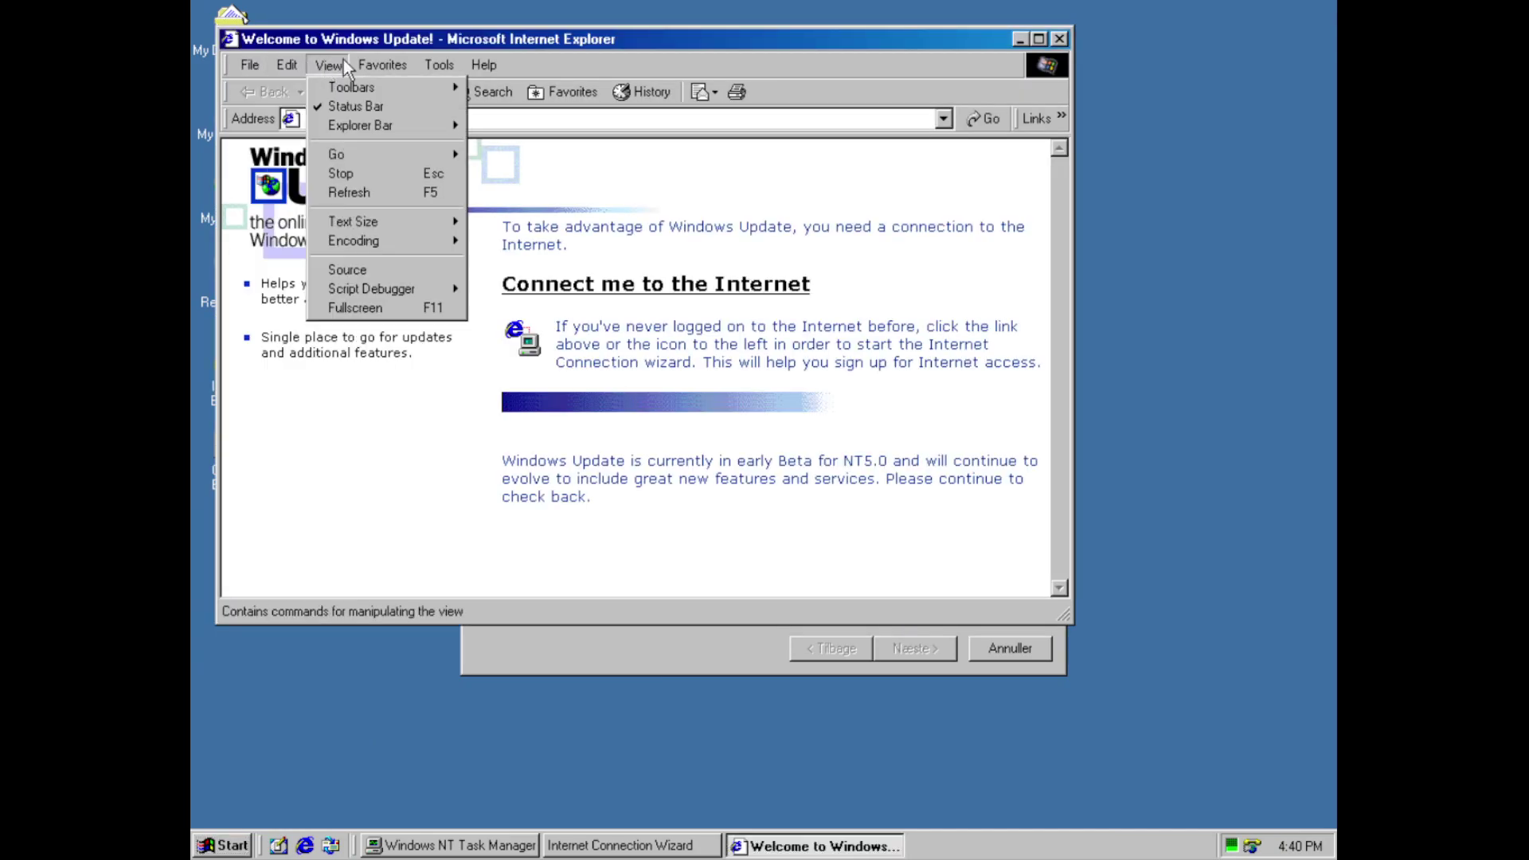
pyautogui.click(545, 240)
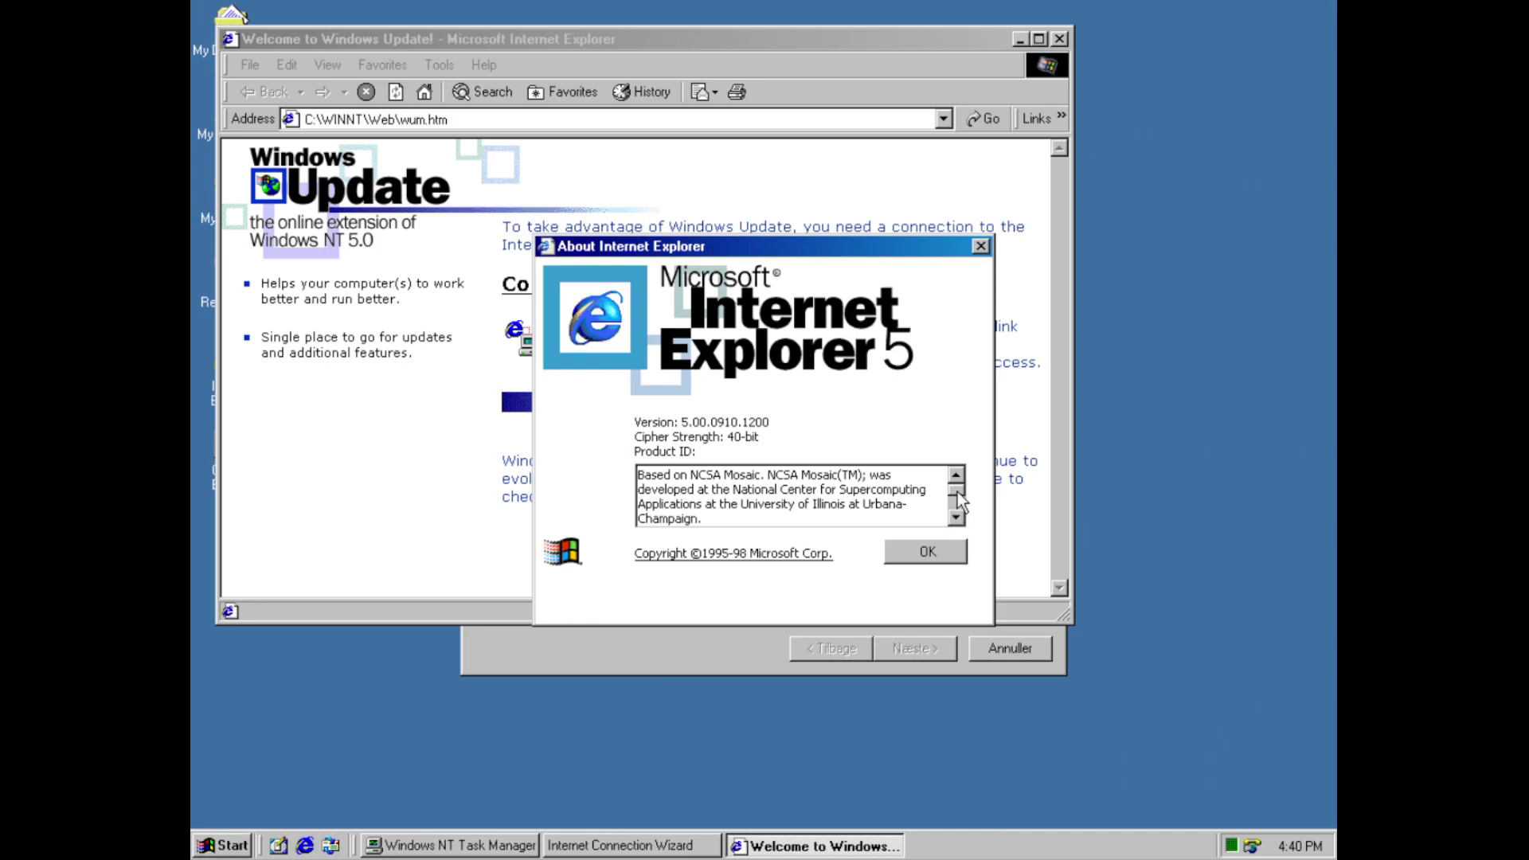
pyautogui.moveTo(961, 500); pyautogui.dragTo(958, 516)
pyautogui.click(952, 558)
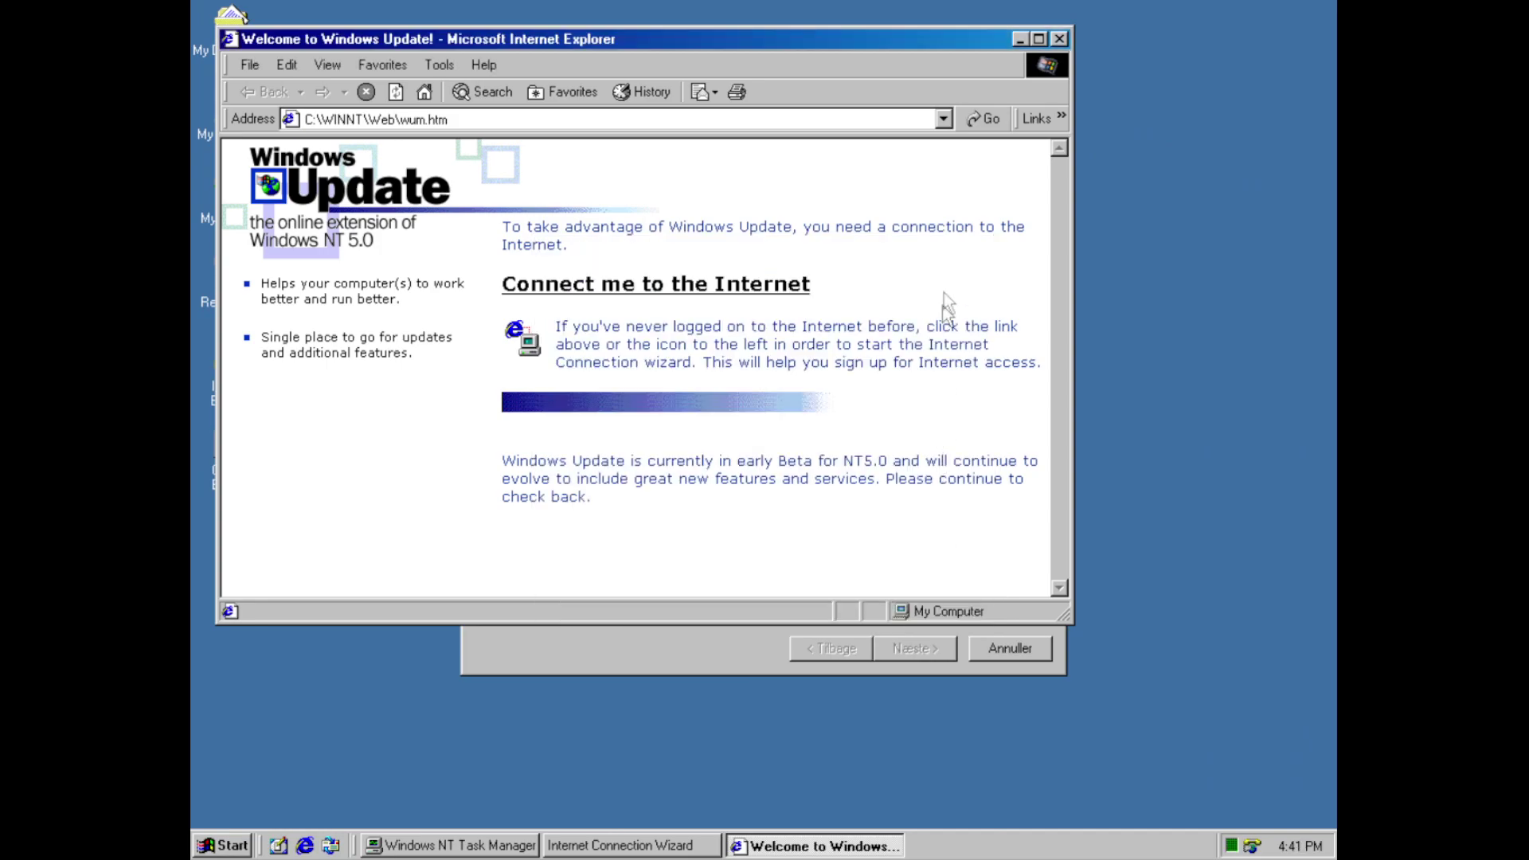
pyautogui.click(1039, 39)
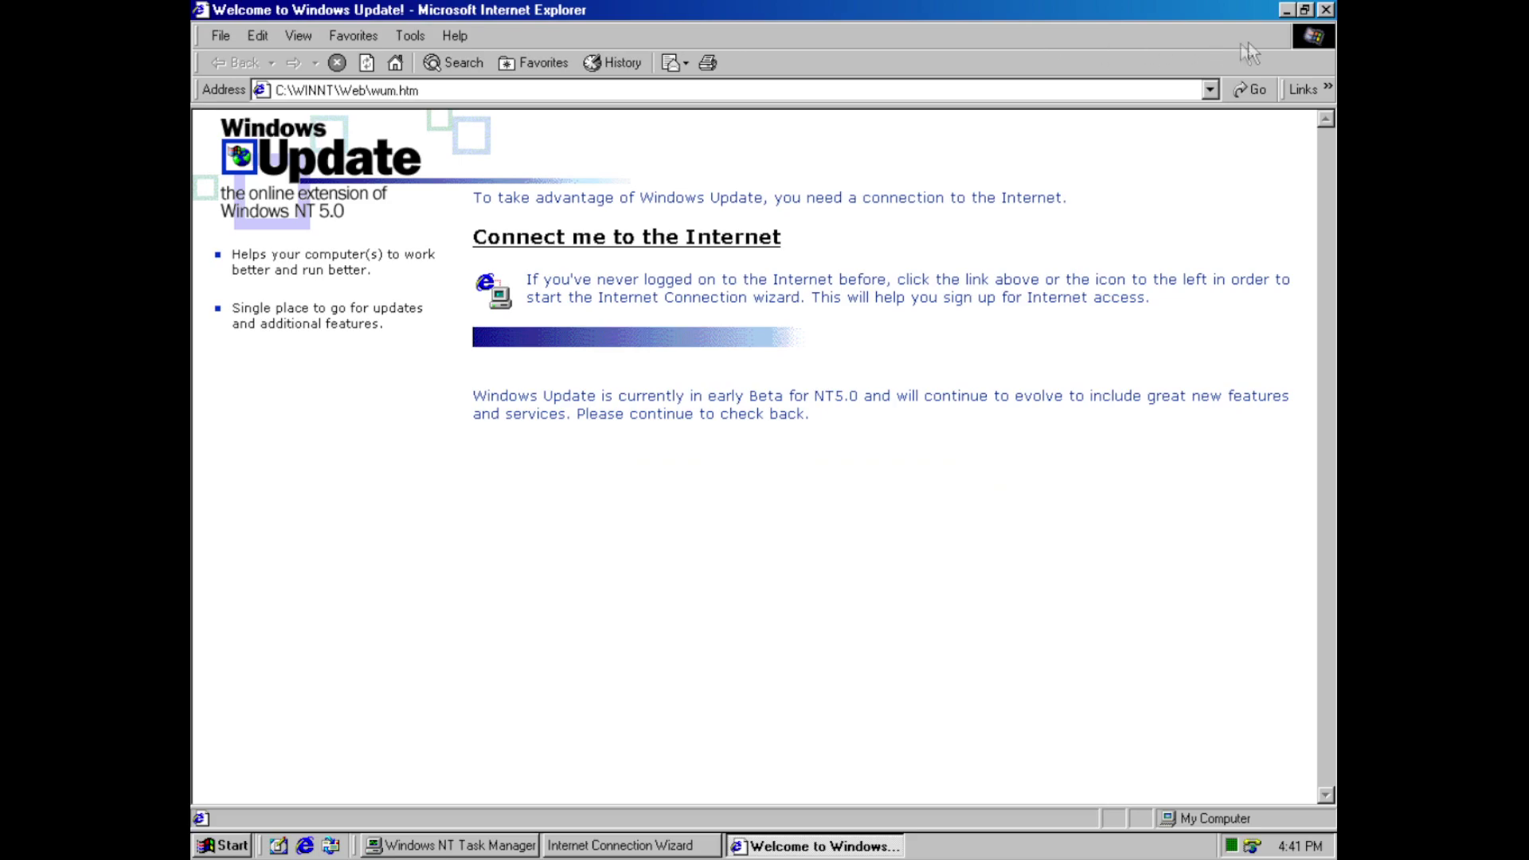
pyautogui.click(1327, 15)
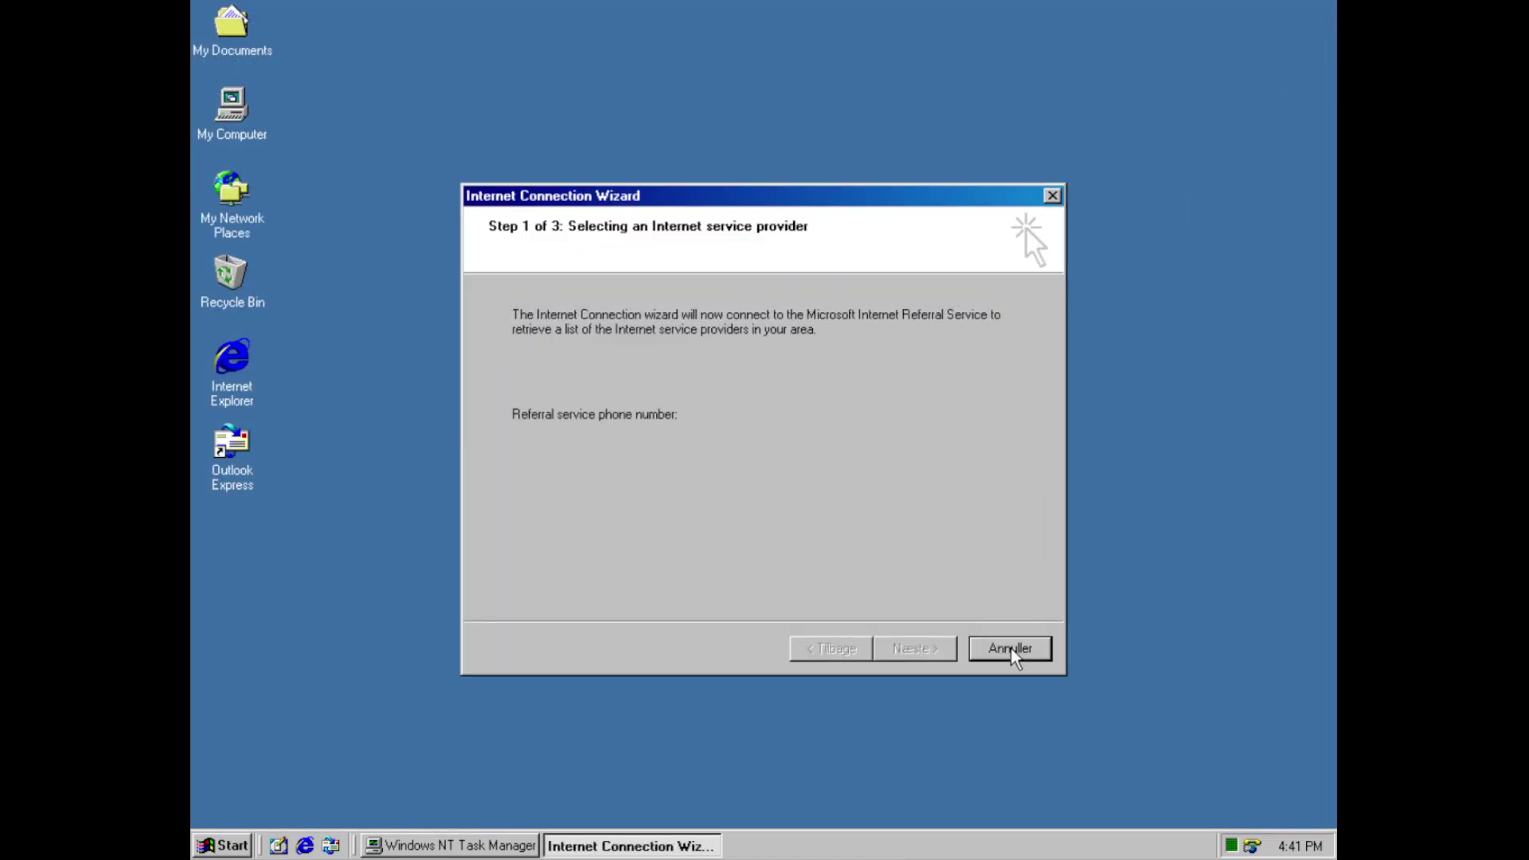
# Try to end the ICWCONN1.EXE process in Task Manager, and decline closing the Internet Connection Wizard
pyautogui.click(445, 856)
pyautogui.click(867, 311)
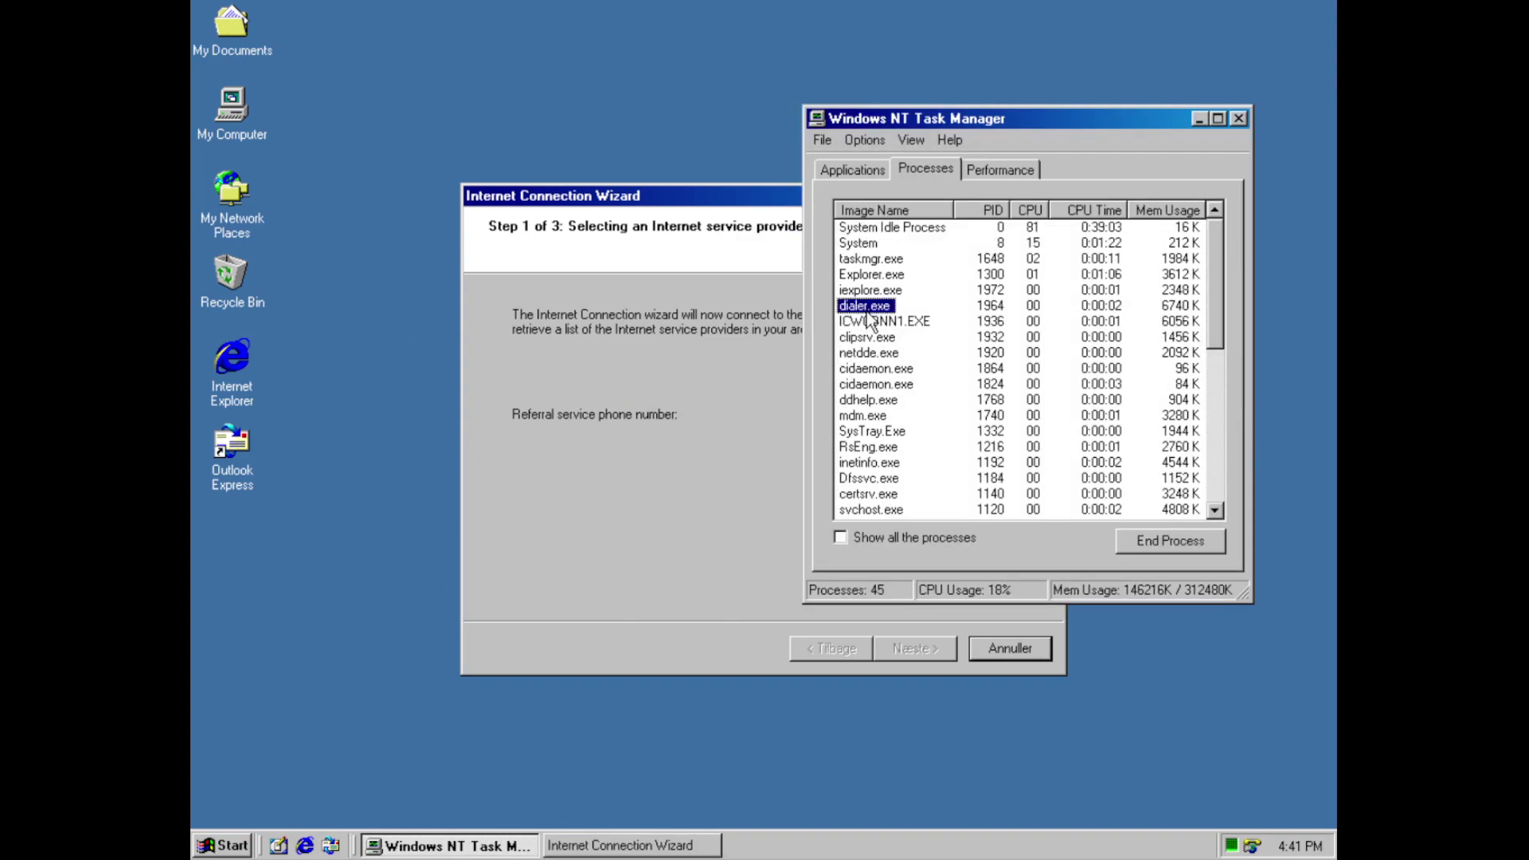
pyautogui.click(876, 321)
pyautogui.click(1175, 538)
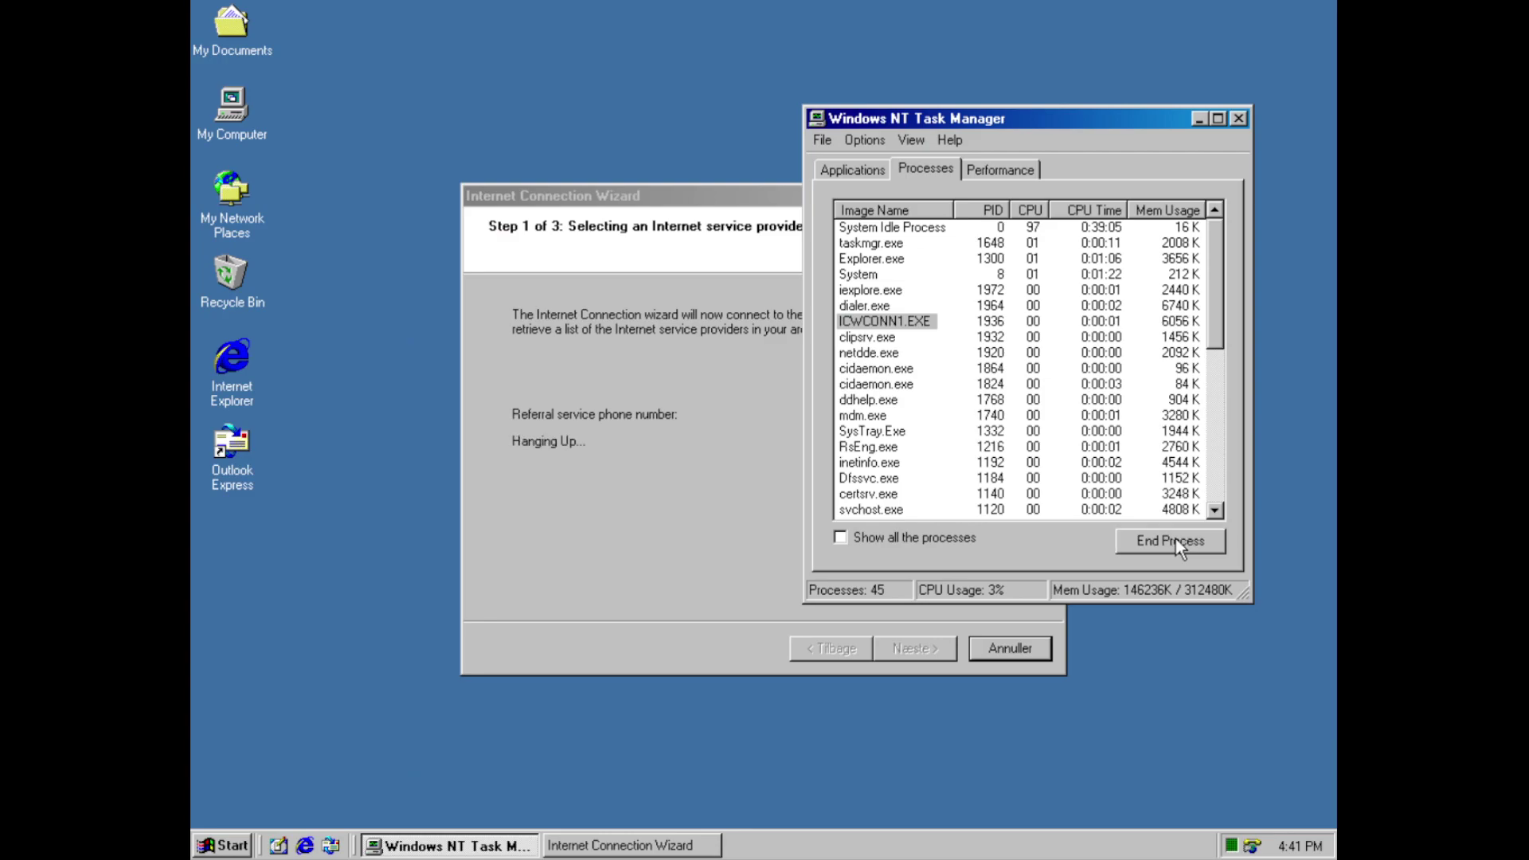
pyautogui.click(793, 497)
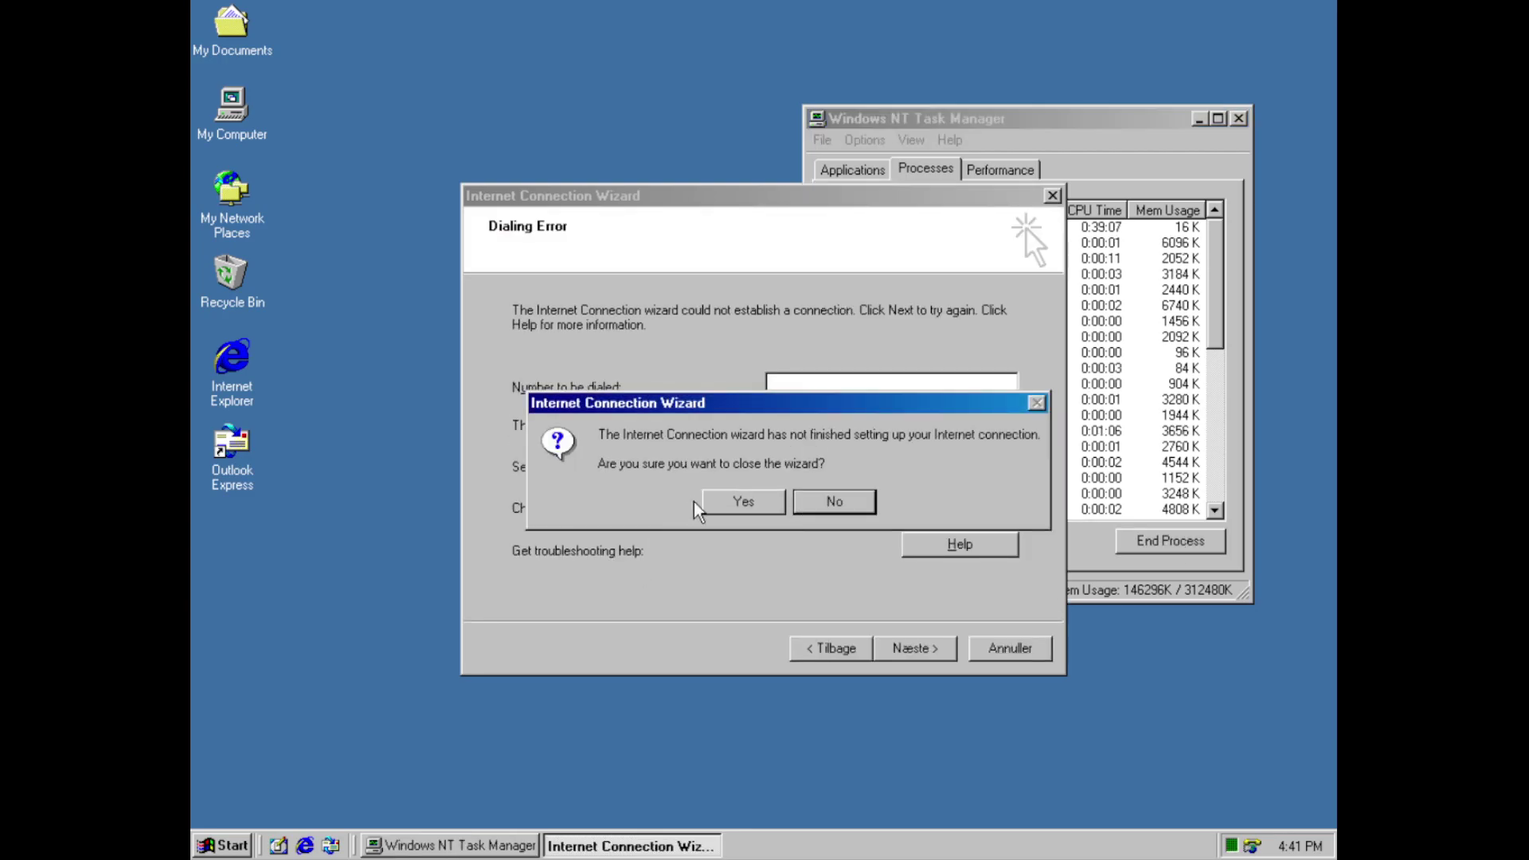
pyautogui.click(828, 501)
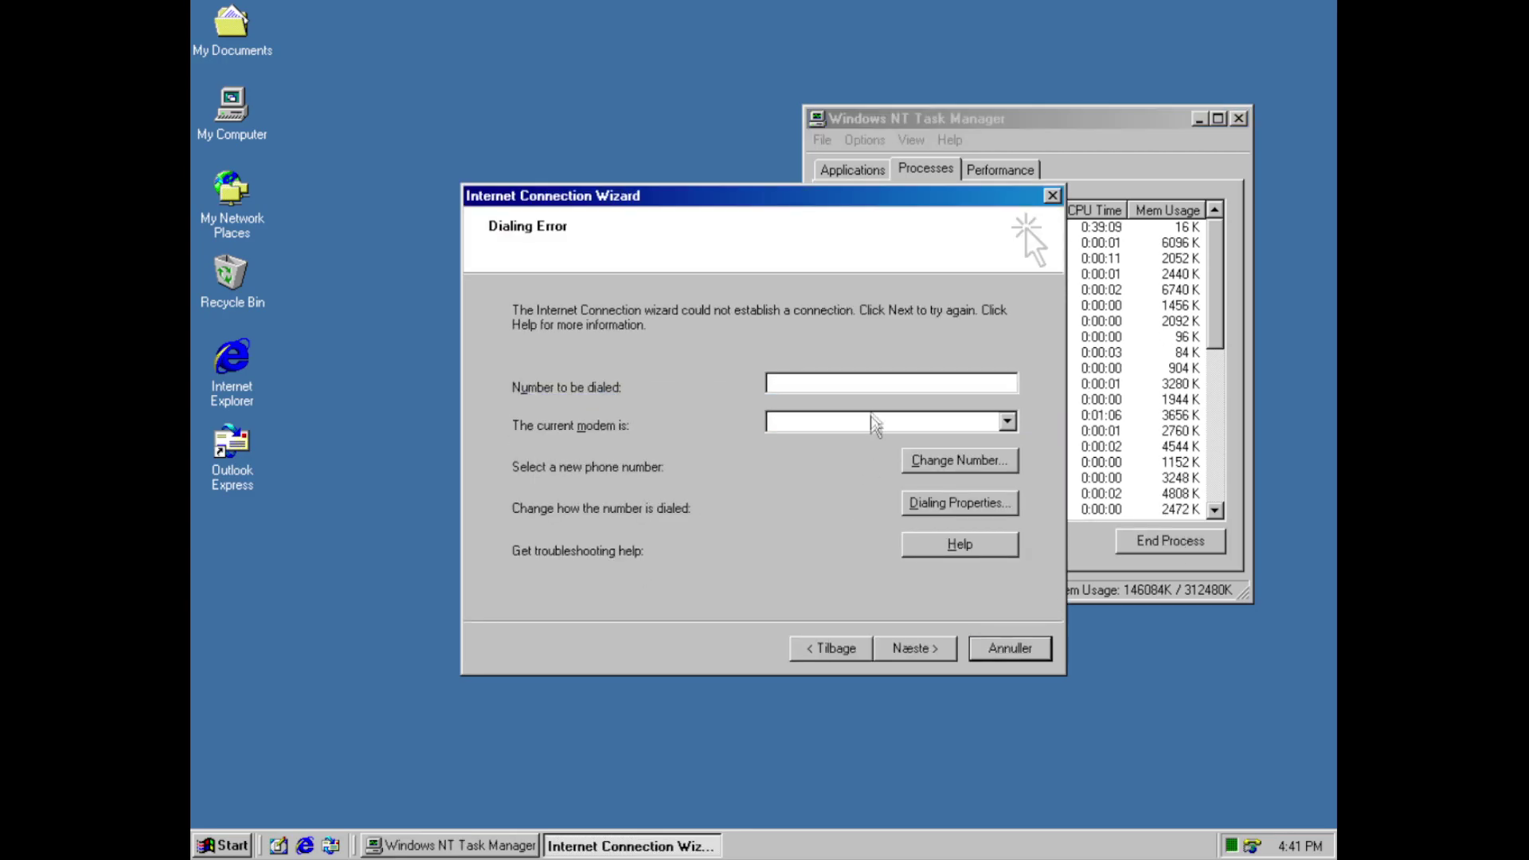
# Enter a phone number as the number to be dialed in the Internet Connection Wizard and retry the connection
pyautogui.click(877, 385)
pyautogui.write('221221')
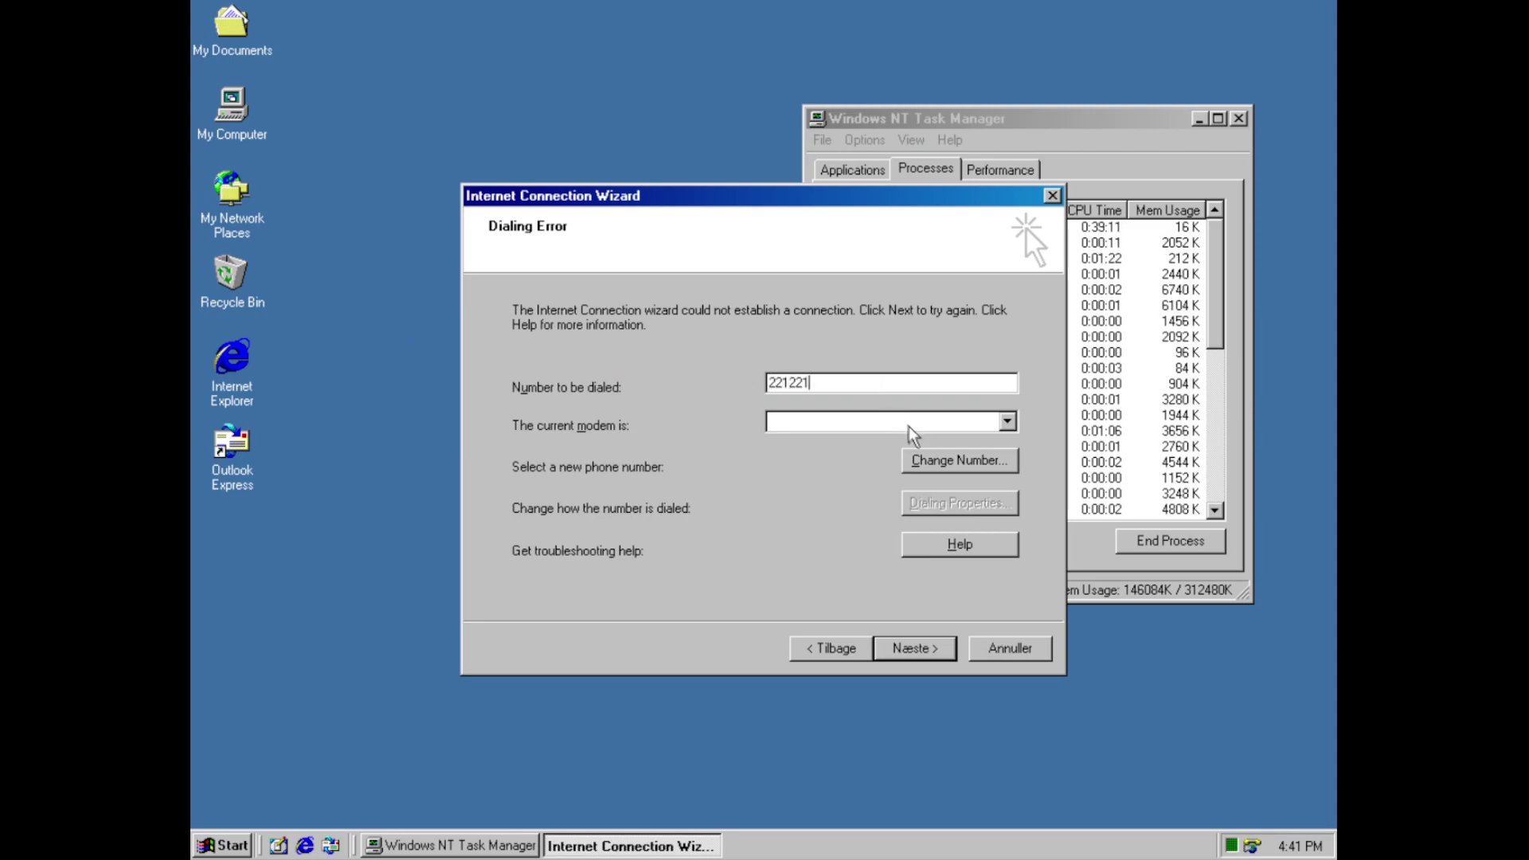
pyautogui.click(940, 430)
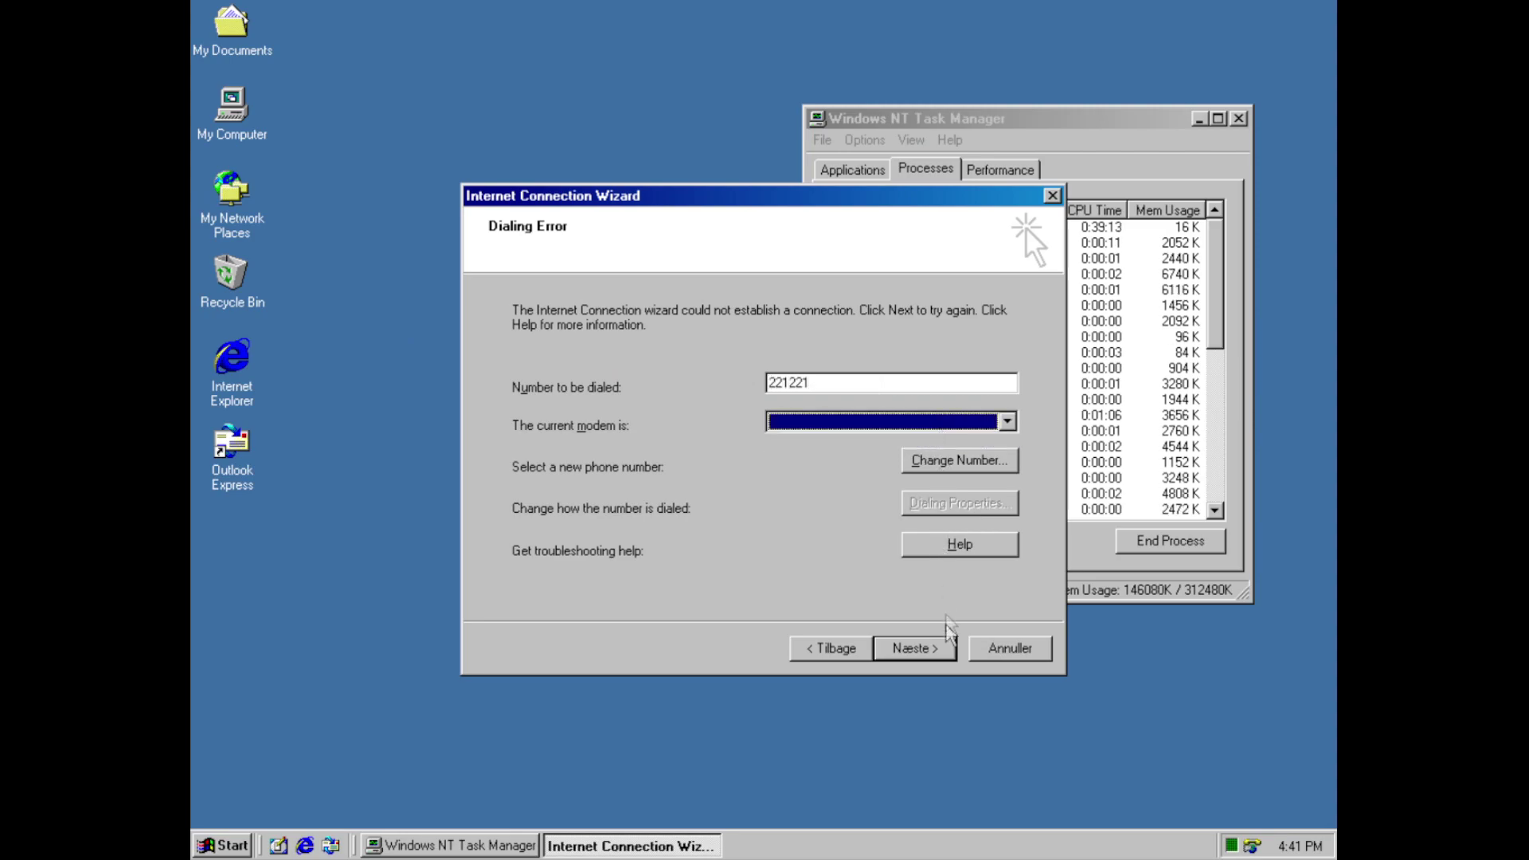
pyautogui.click(941, 648)
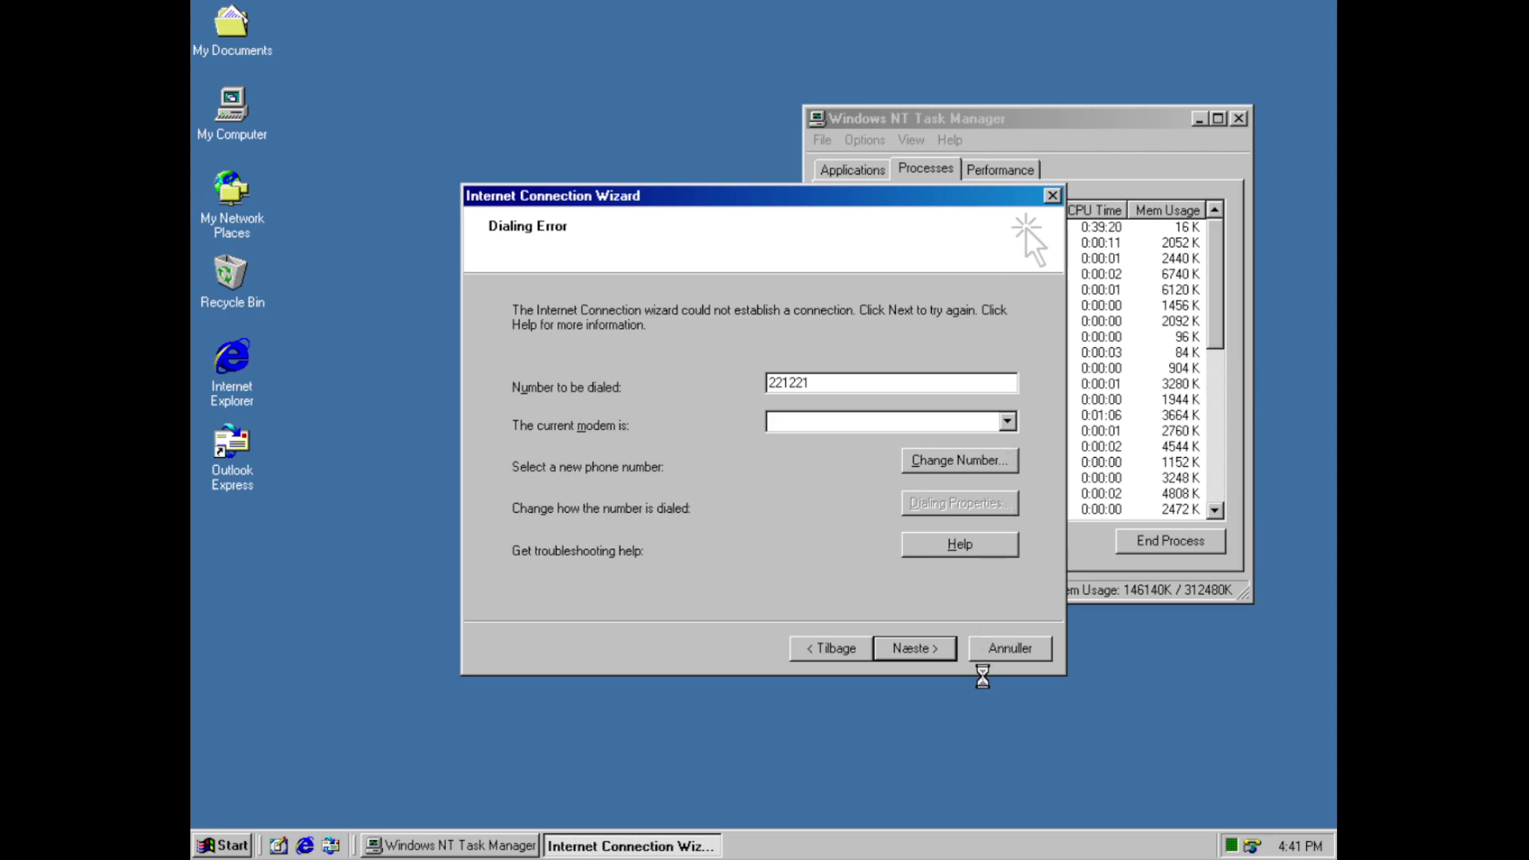
# End the ICWCONN1.EXE process in Task Manager, confirm the termination, and minimize Task Manager
pyautogui.click(1118, 349)
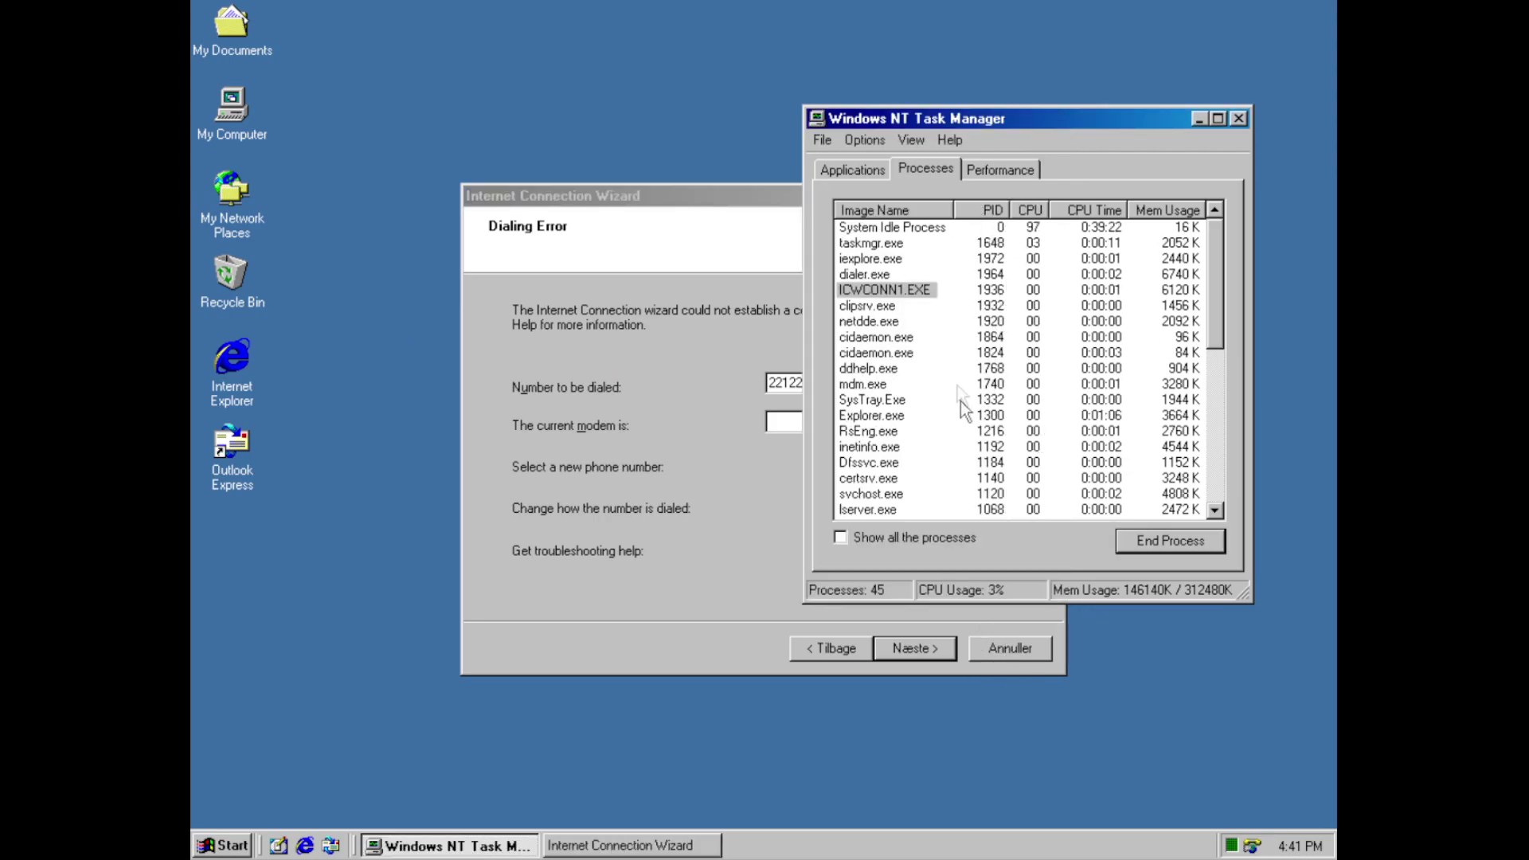
pyautogui.click(1195, 540)
pyautogui.click(721, 491)
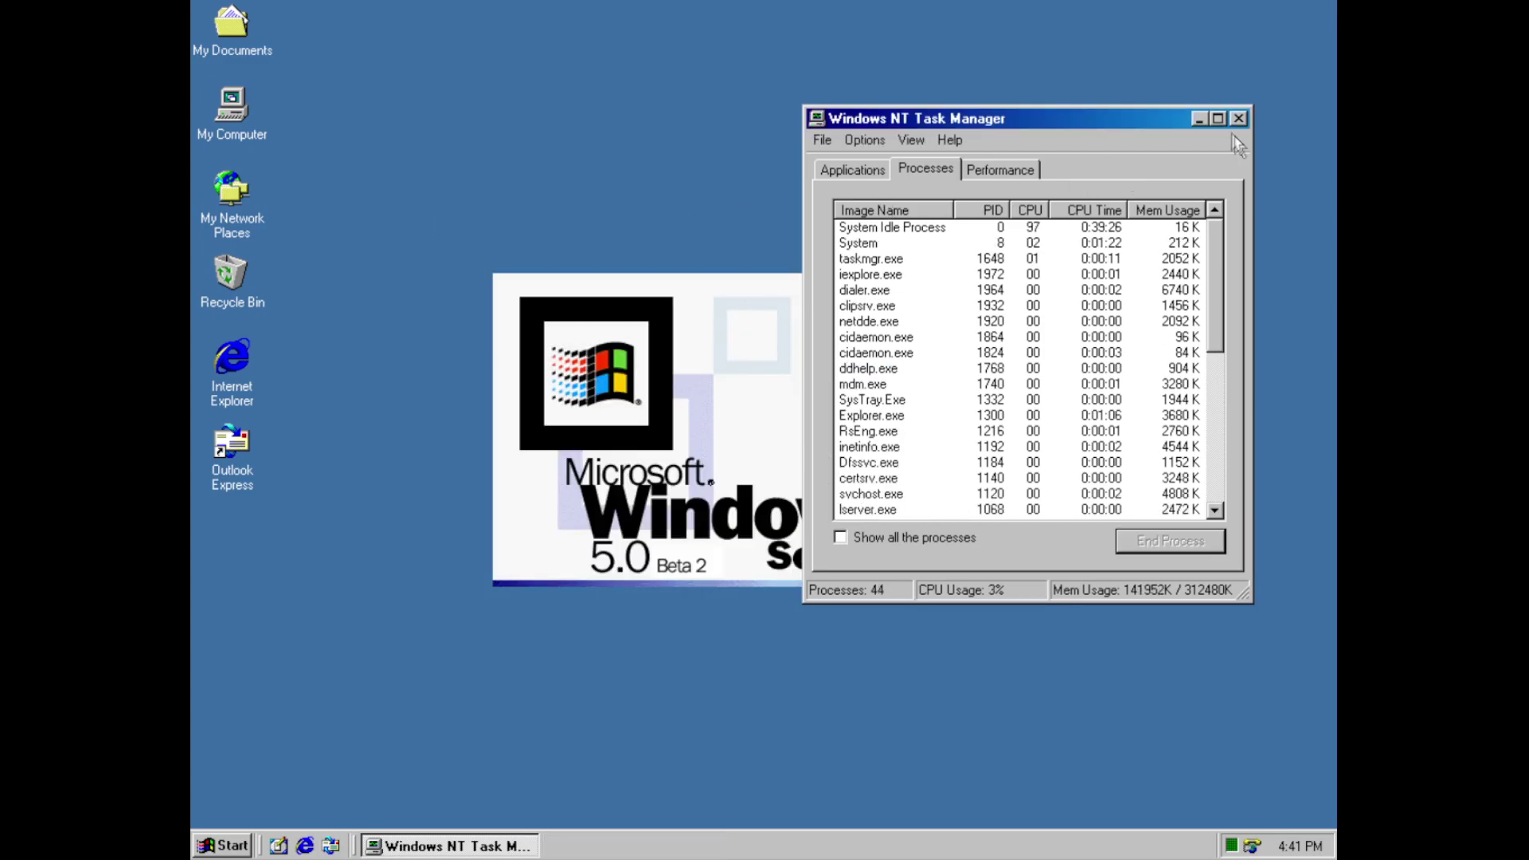
pyautogui.click(1200, 118)
# Browse to the C:\WINNT\Media folder, showing the contents of the protected WINNT folder on the way
pyautogui.doubleClick(258, 128)
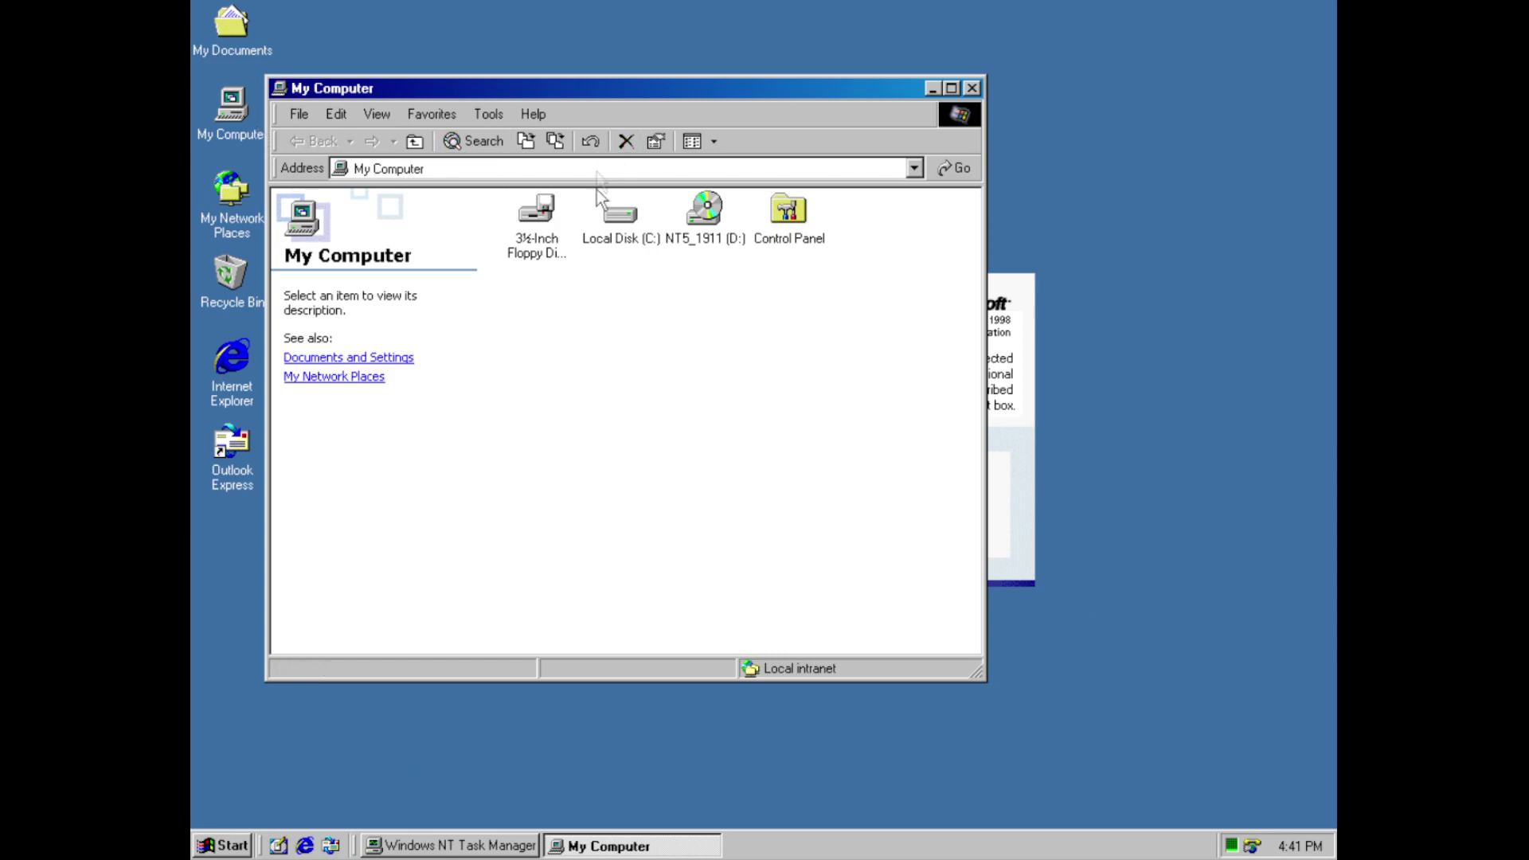
pyautogui.doubleClick(609, 224)
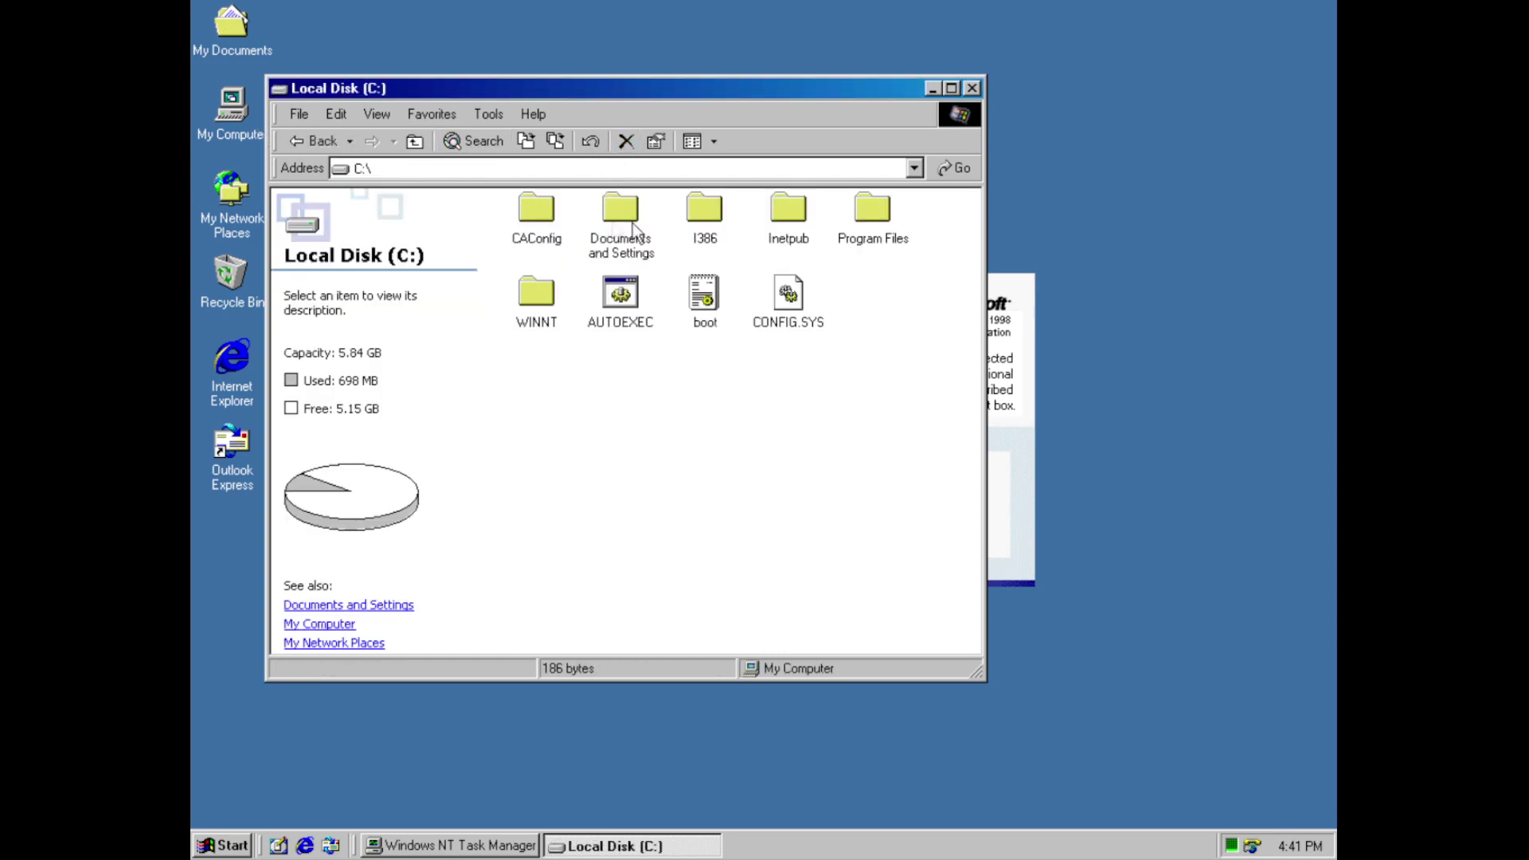
pyautogui.doubleClick(529, 296)
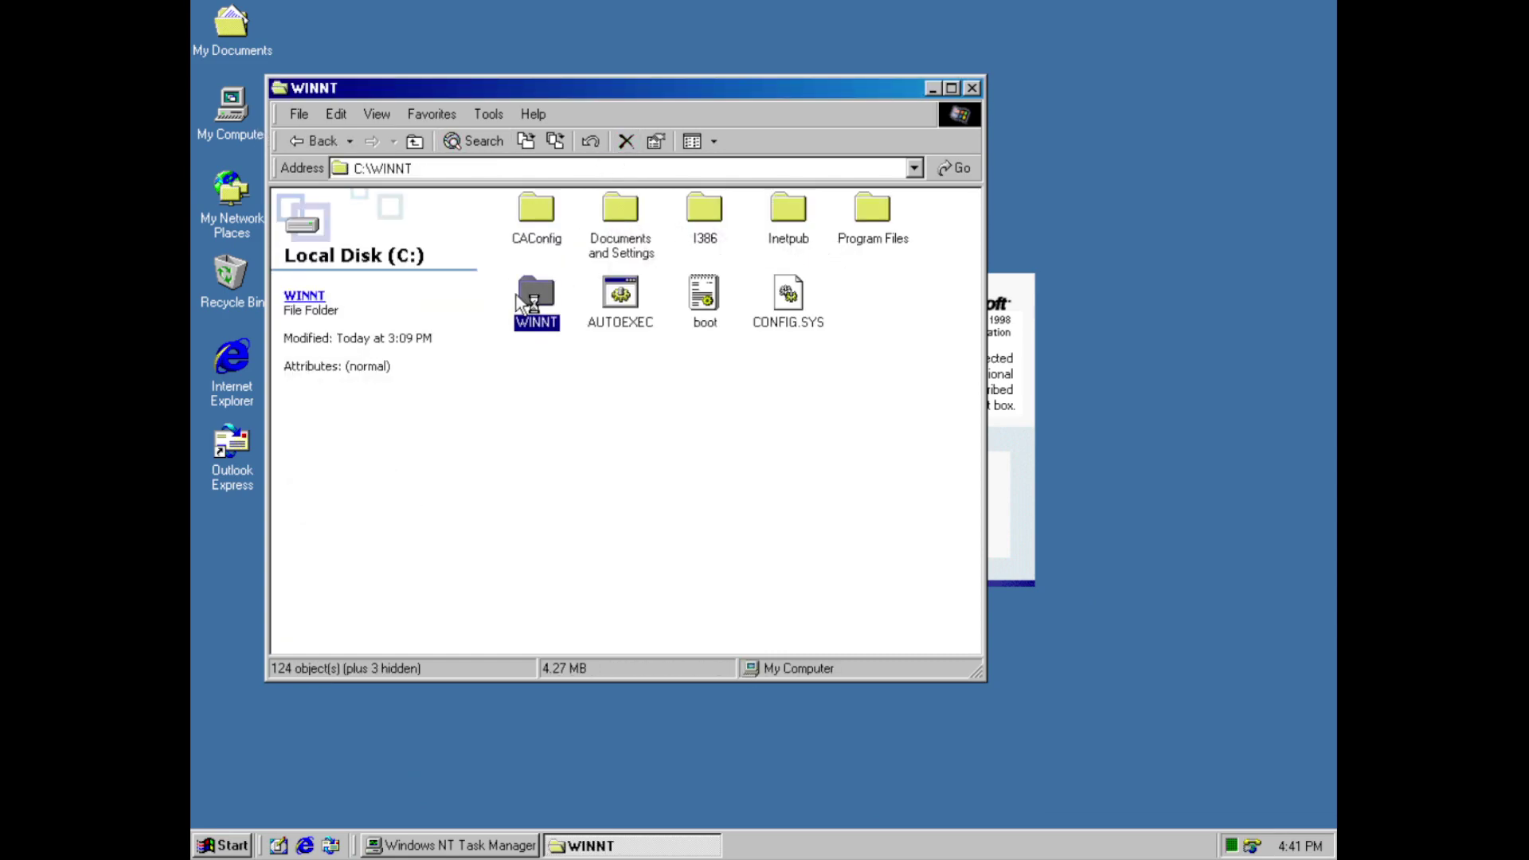
pyautogui.click(333, 406)
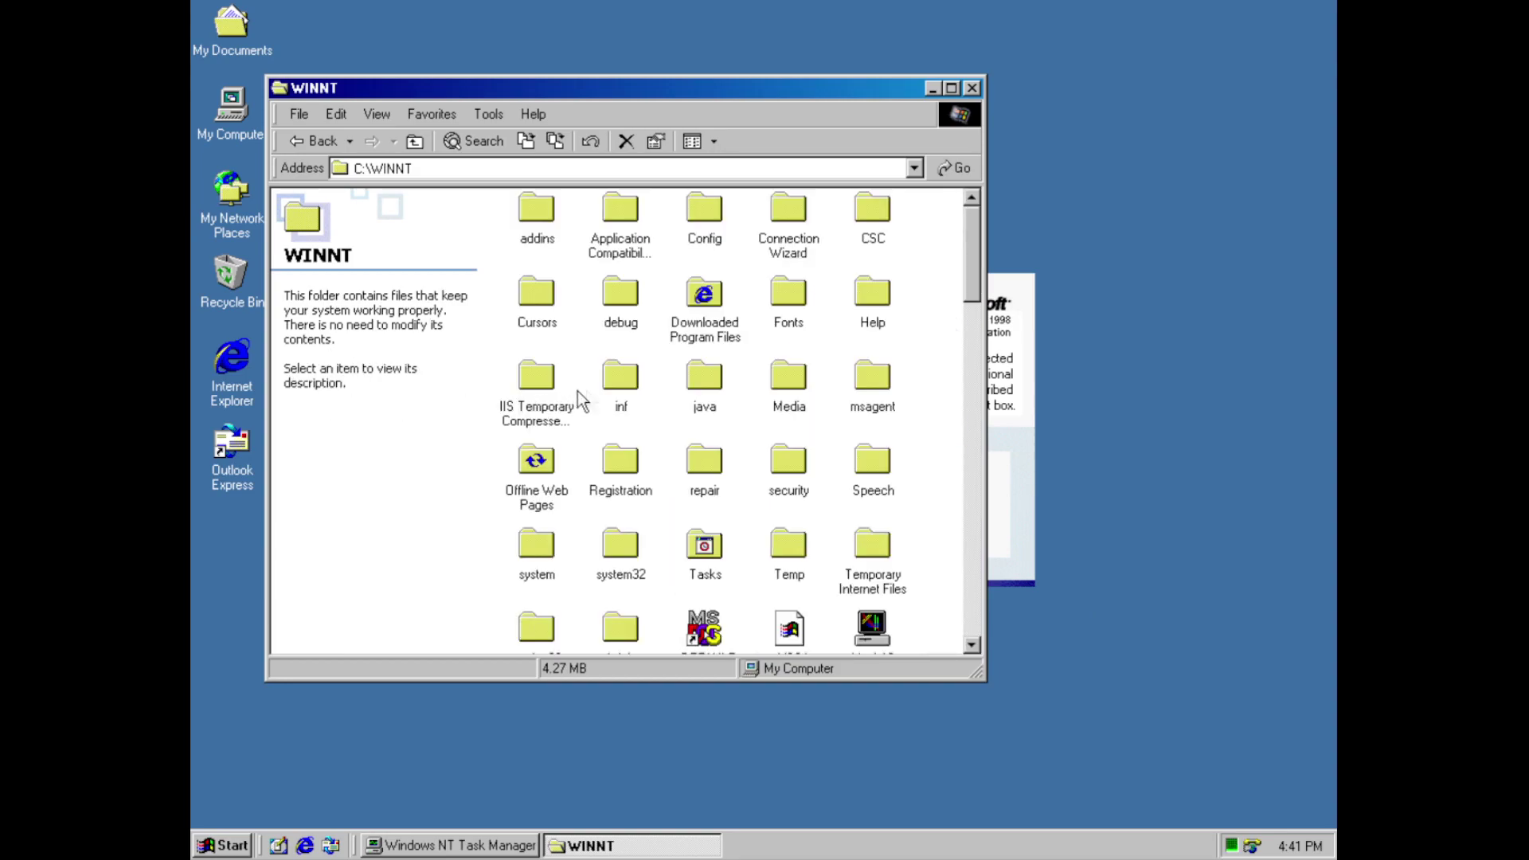
pyautogui.moveTo(968, 269); pyautogui.dragTo(969, 146)
pyautogui.doubleClick(806, 395)
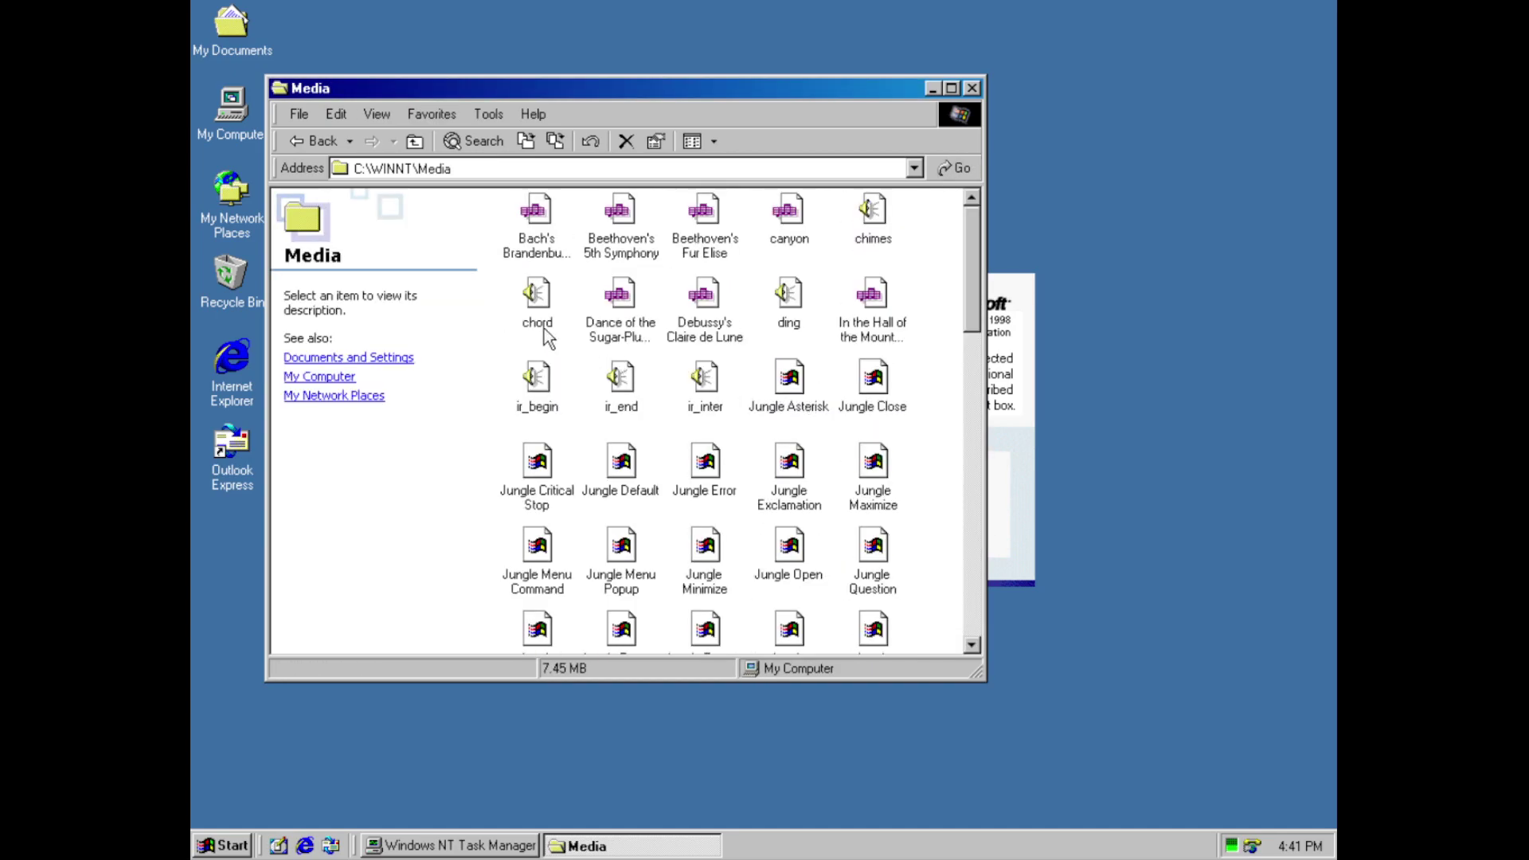
# Open ir_begin.wav with Windows Media Player 2 as the permanent program for WAV files, and replay it with the player moved aside
pyautogui.doubleClick(534, 379)
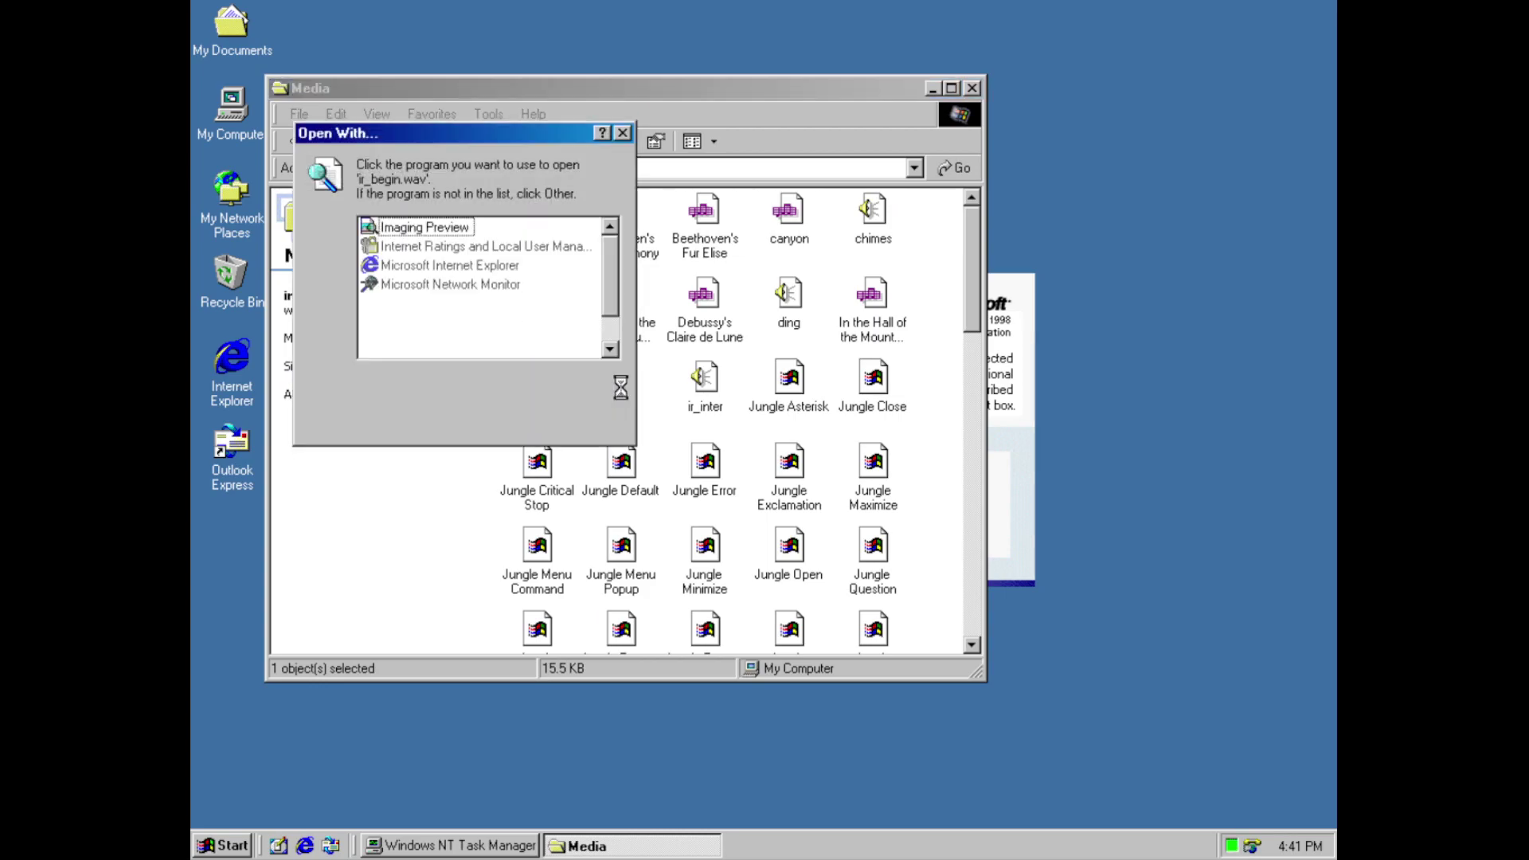
pyautogui.moveTo(605, 270); pyautogui.dragTo(607, 306)
pyautogui.click(528, 328)
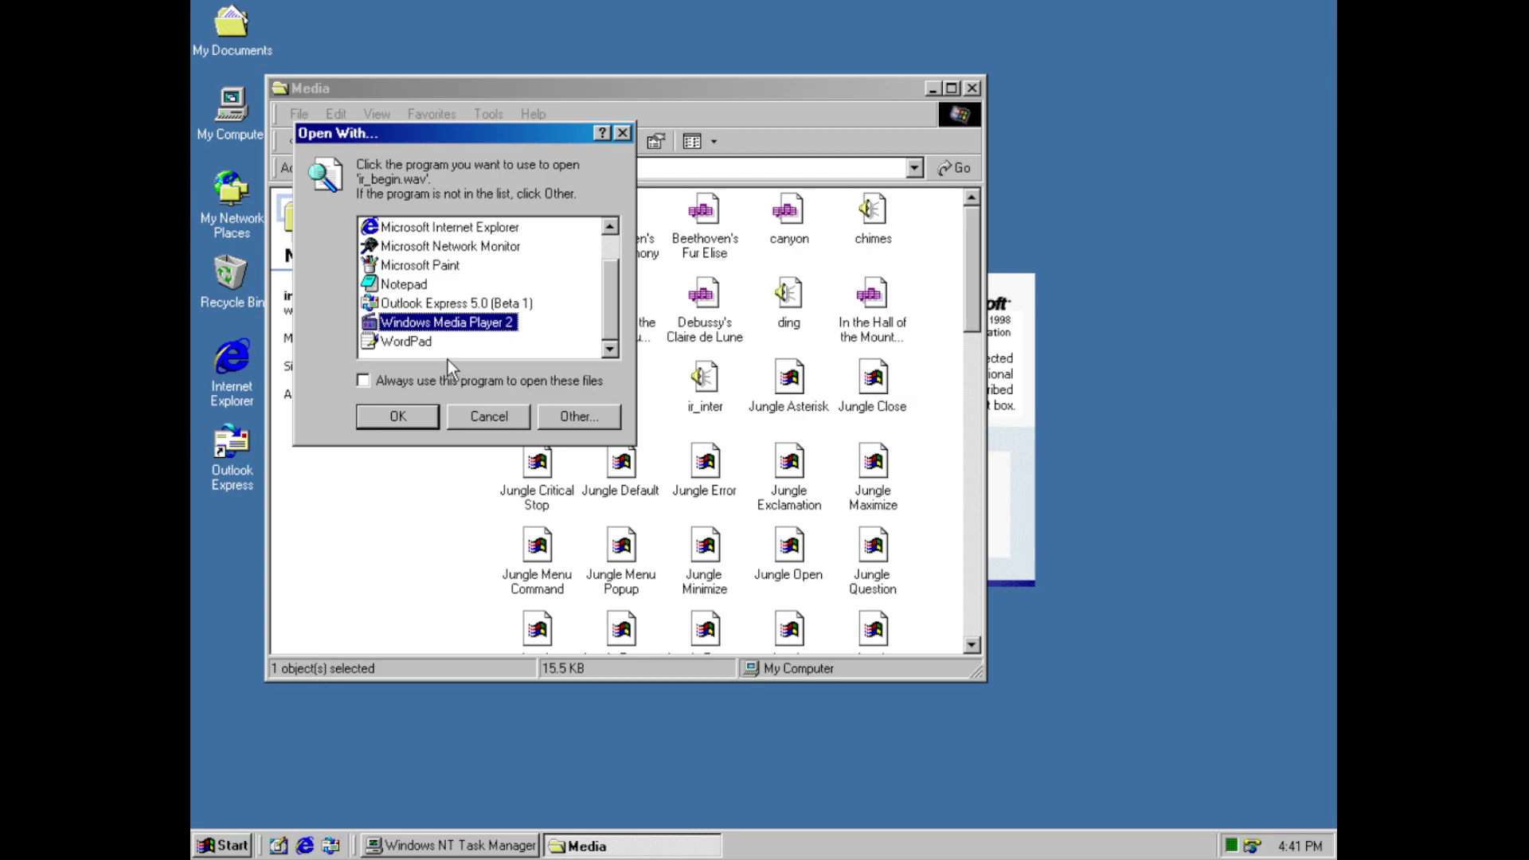
pyautogui.click(440, 382)
pyautogui.click(421, 411)
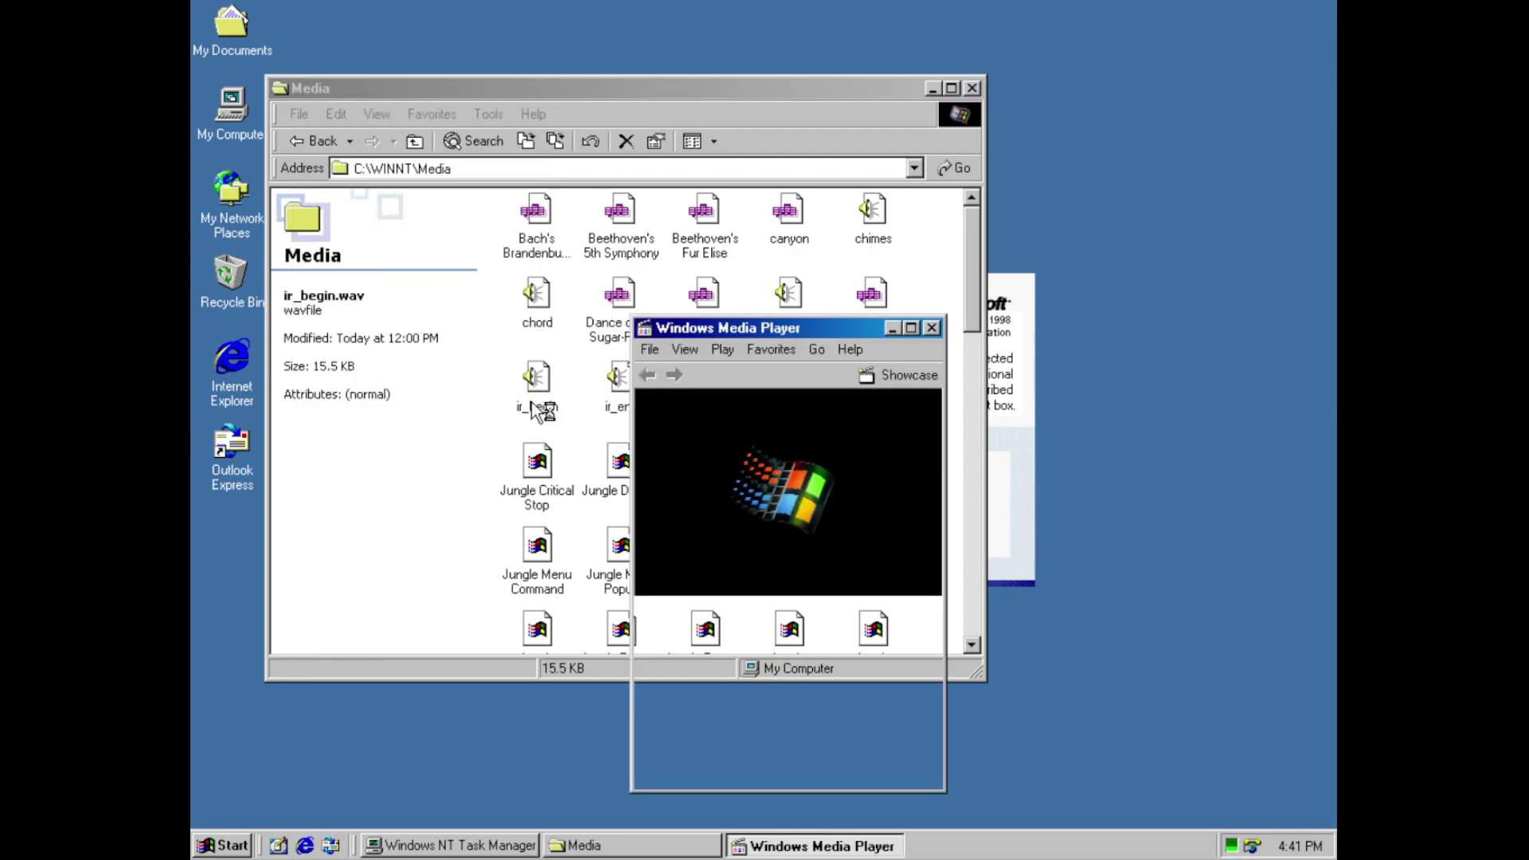
pyautogui.moveTo(696, 322); pyautogui.dragTo(1013, 311)
pyautogui.click(965, 415)
# Select the ir_end sound, and play ir_inter, ir_begin and canyon from the Media folder
pyautogui.click(637, 405)
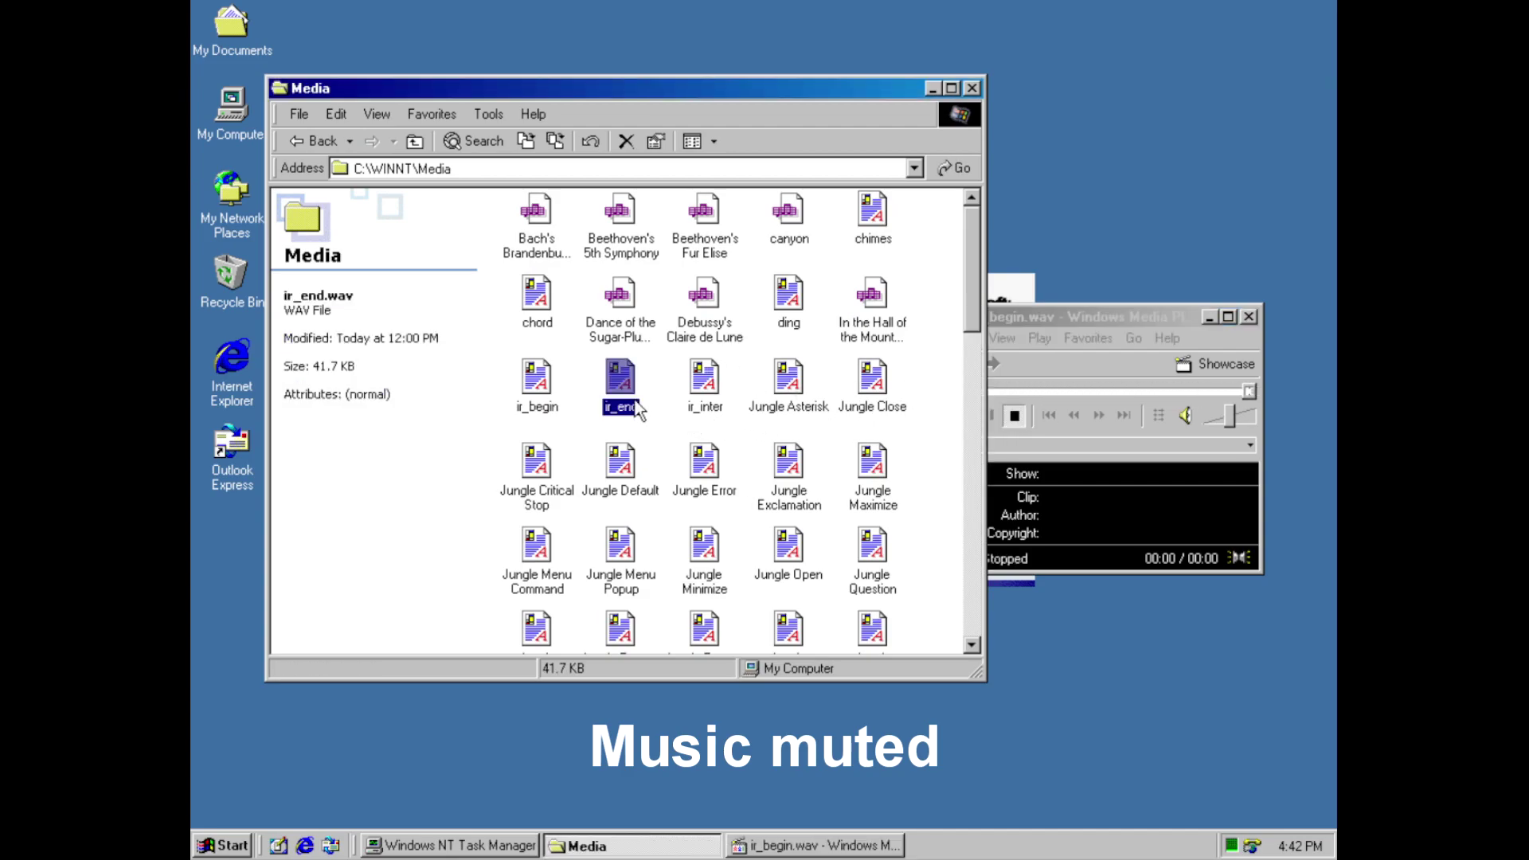
pyautogui.doubleClick(725, 391)
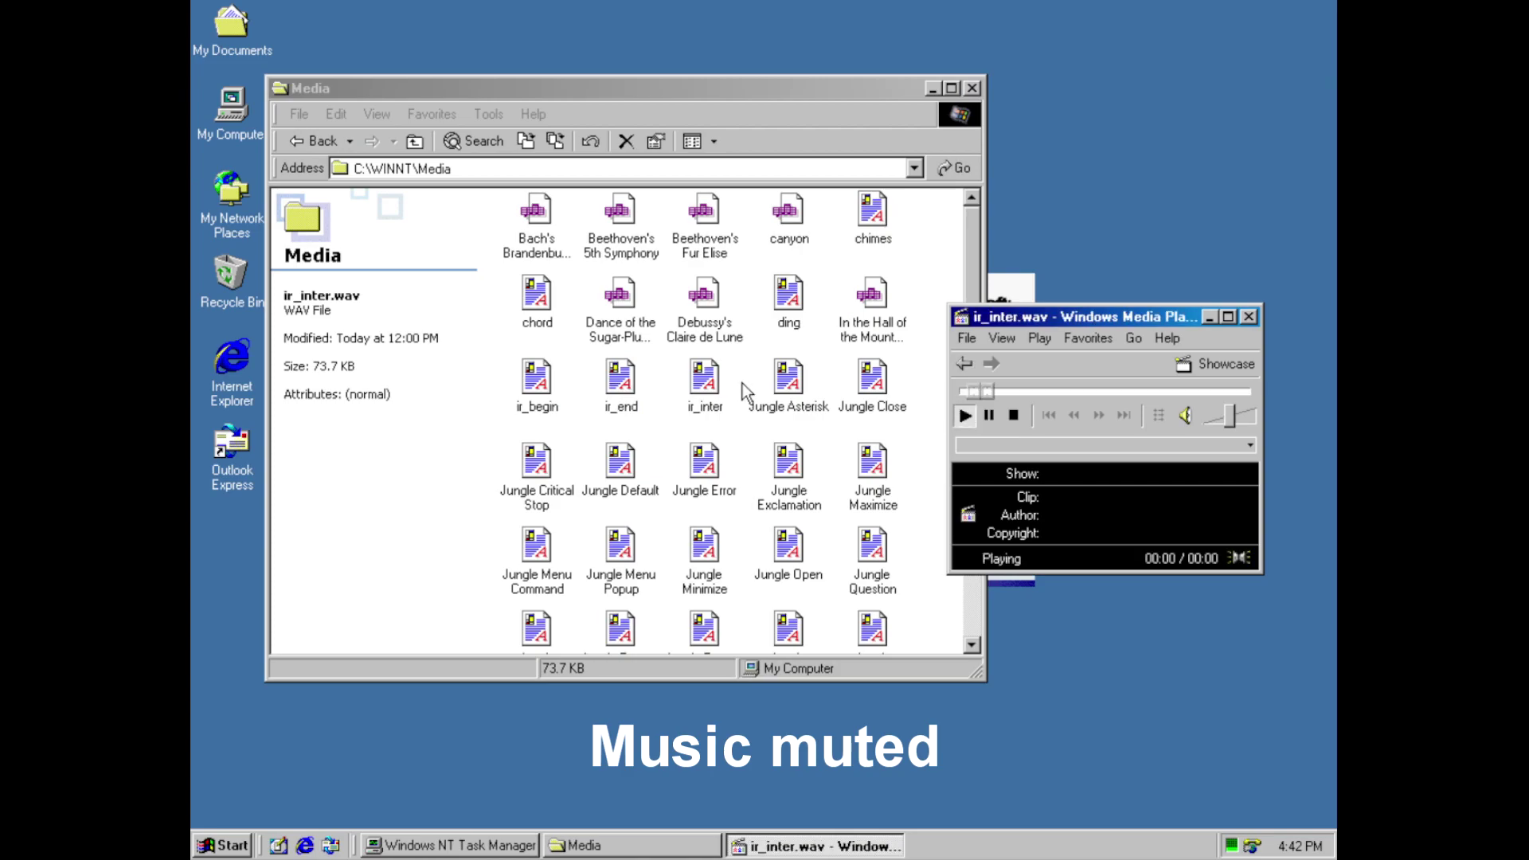
pyautogui.doubleClick(562, 393)
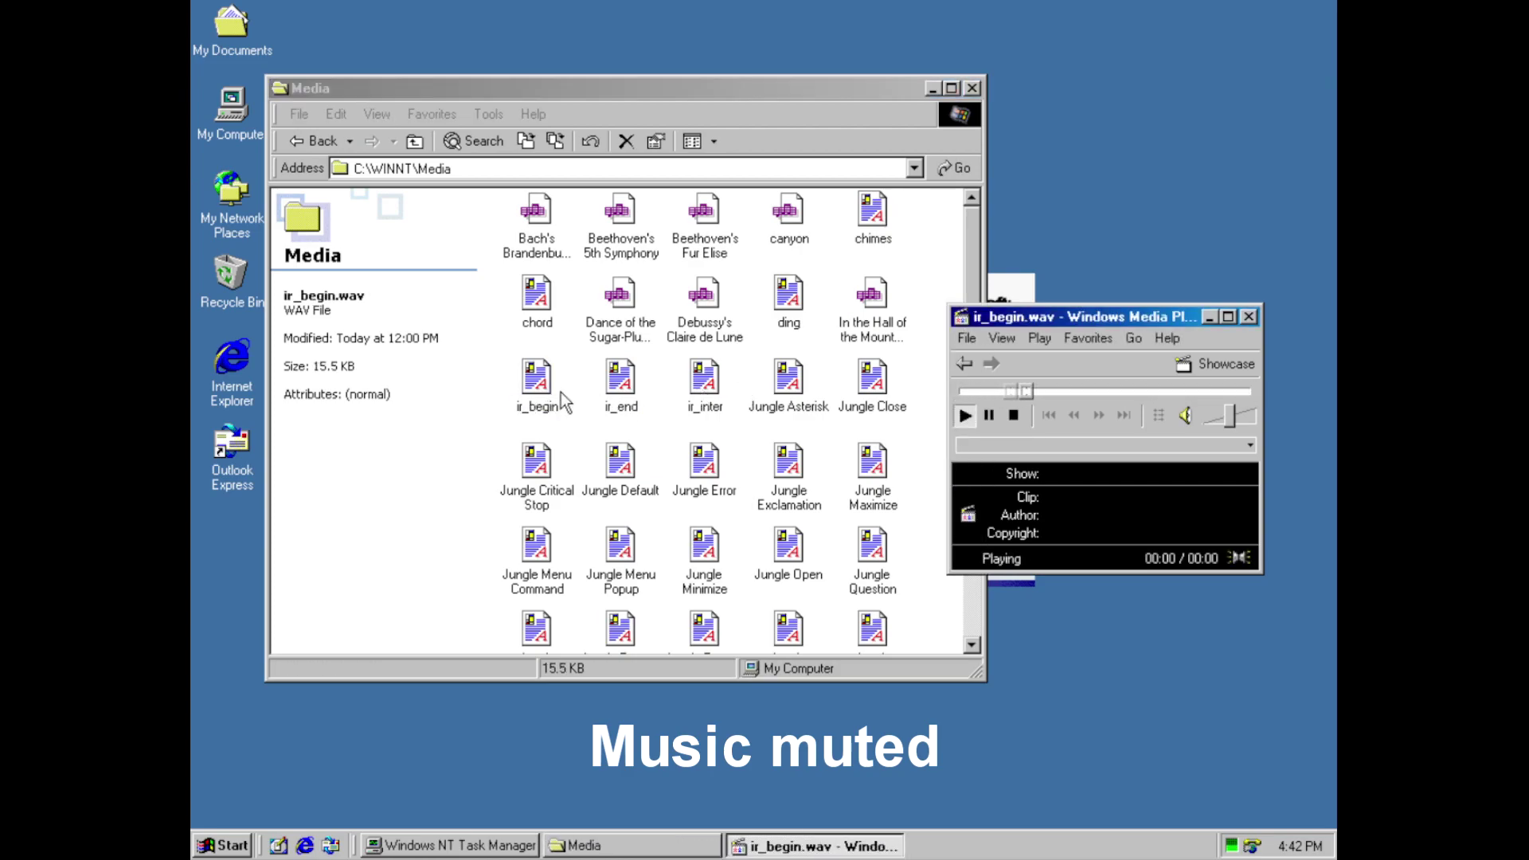
pyautogui.doubleClick(782, 237)
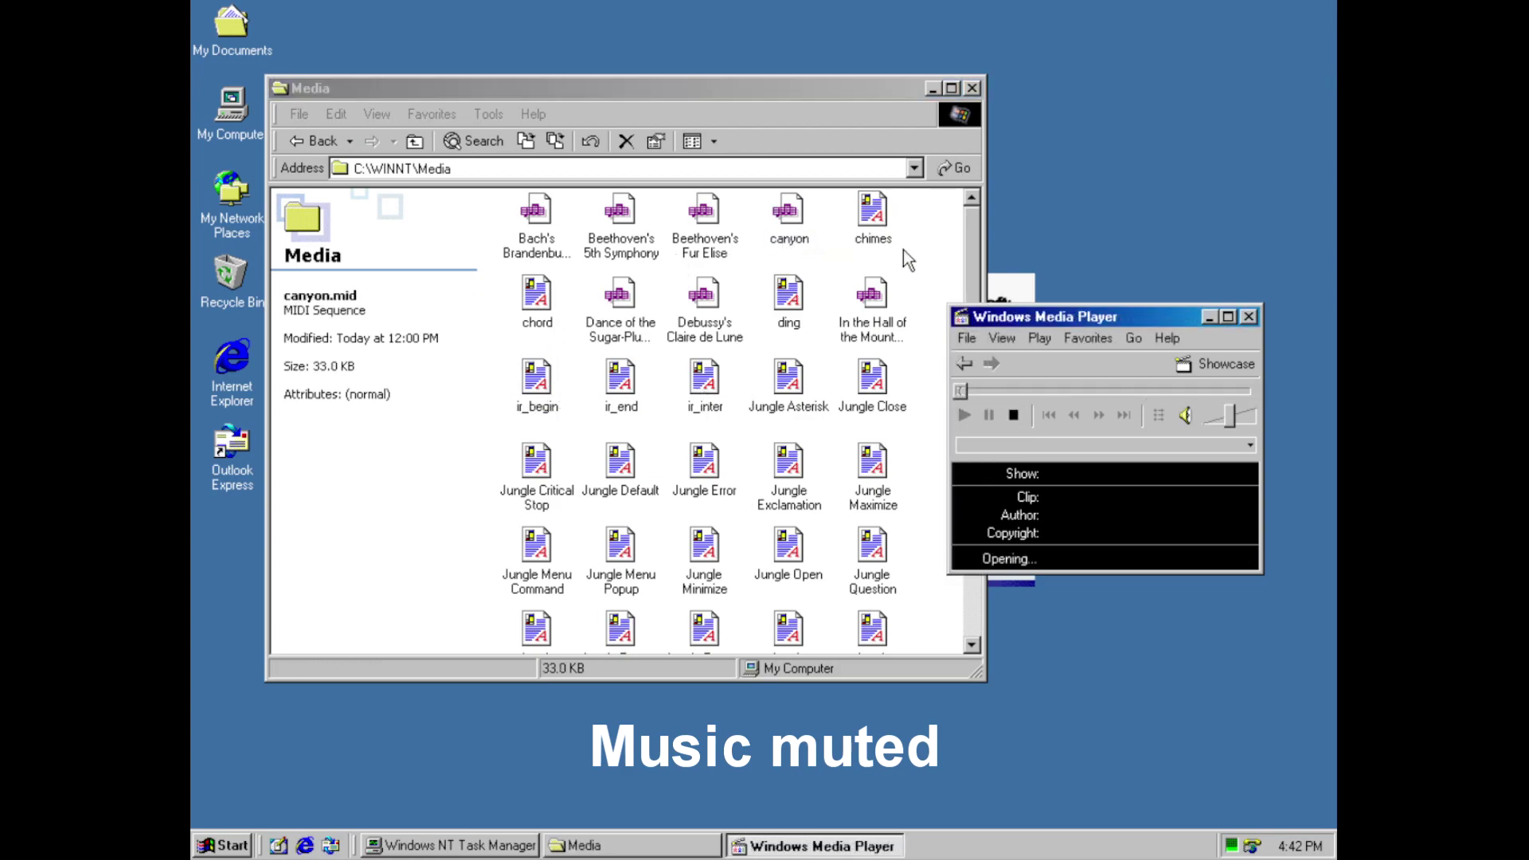
# Play Windows NT Logon Sound from the end of the Media folder and raise the player's volume to maximum
pyautogui.moveTo(967, 263); pyautogui.dragTo(972, 577)
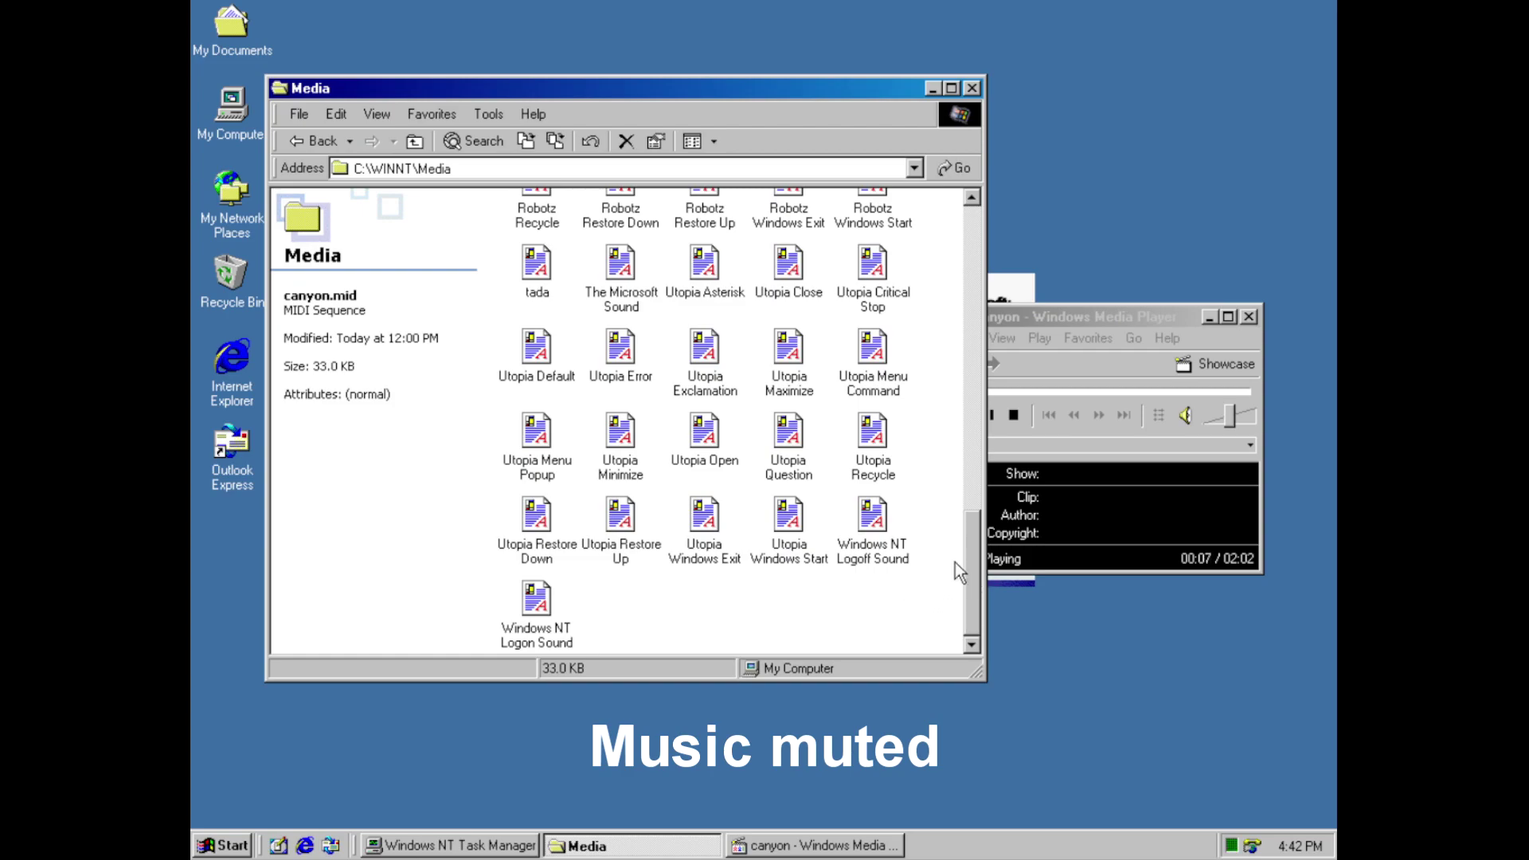
pyautogui.moveTo(965, 568)
pyautogui.mouseDown()
pyautogui.moveTo(981, 509)
pyautogui.moveTo(975, 348)
pyautogui.moveTo(978, 589)
pyautogui.mouseUp()
pyautogui.click(561, 619)
pyautogui.doubleClick(561, 619)
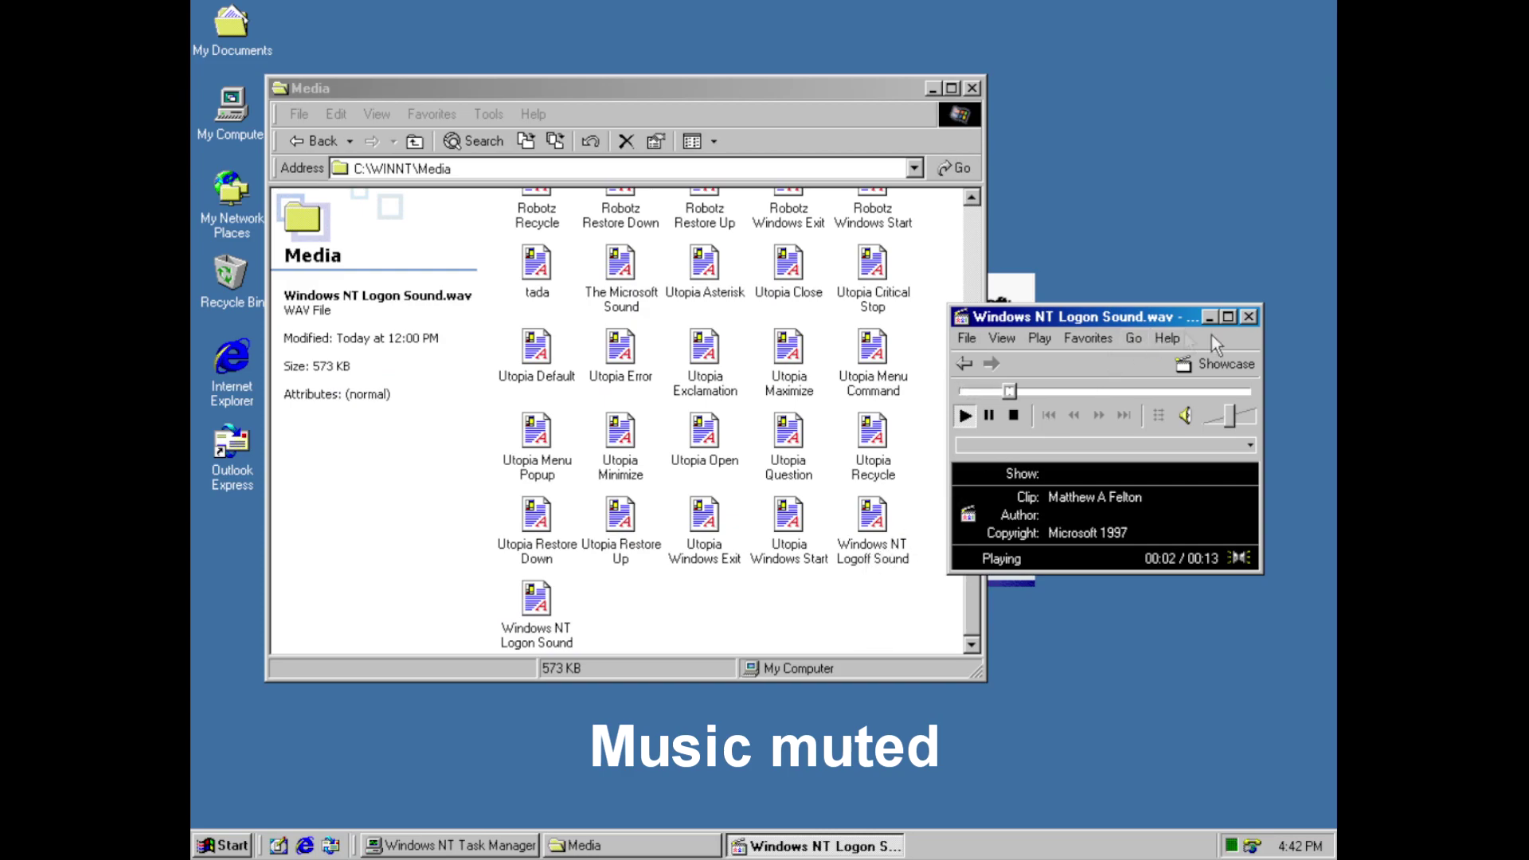
pyautogui.moveTo(1233, 420); pyautogui.dragTo(1252, 427)
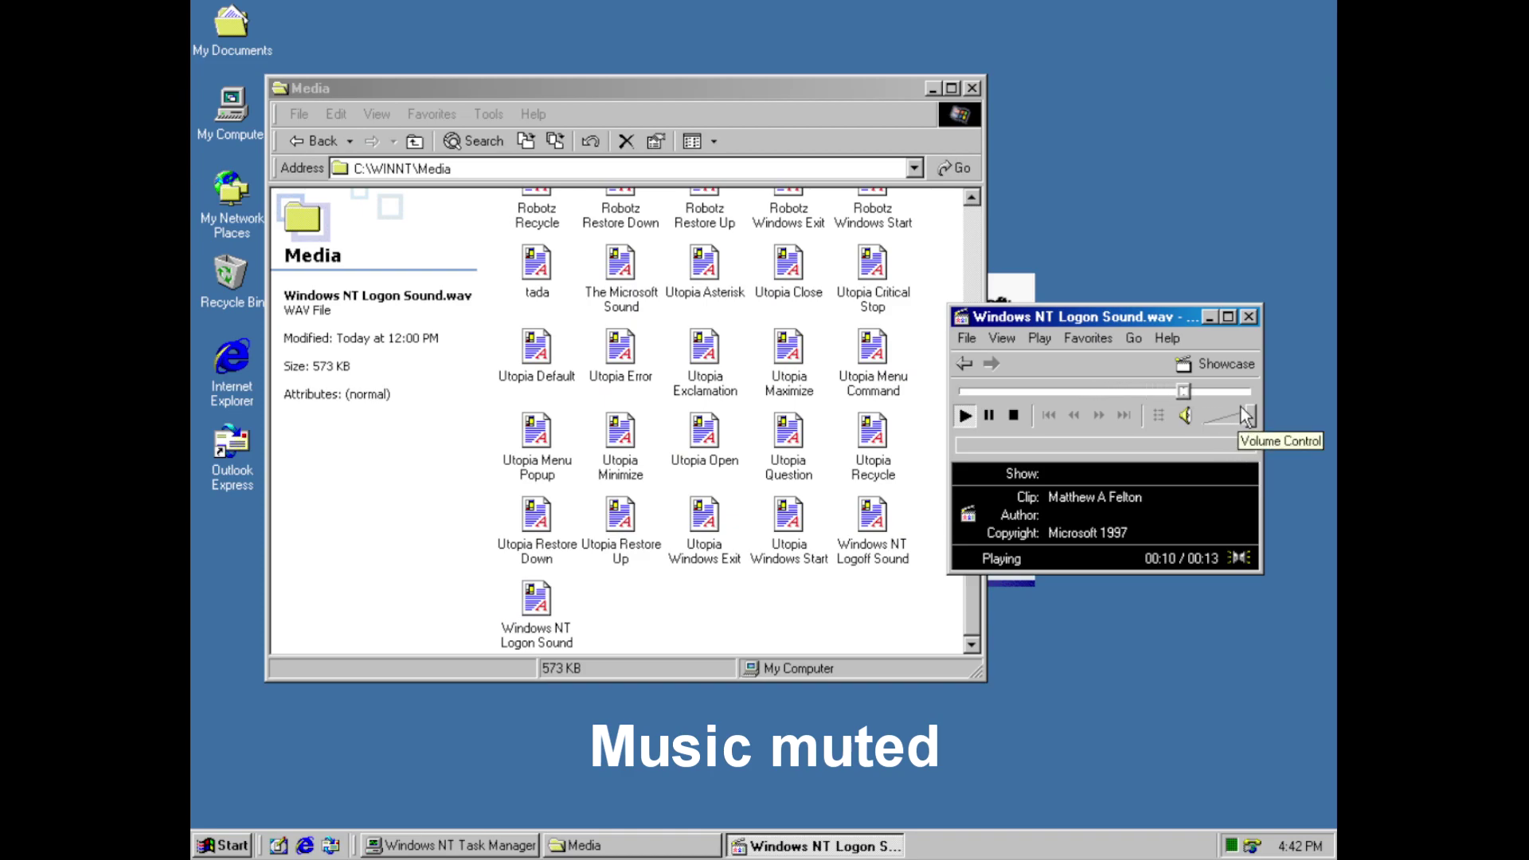
# Play Windows NT Logoff Sound, and close Windows Media Player and the Media folder
pyautogui.doubleClick(889, 559)
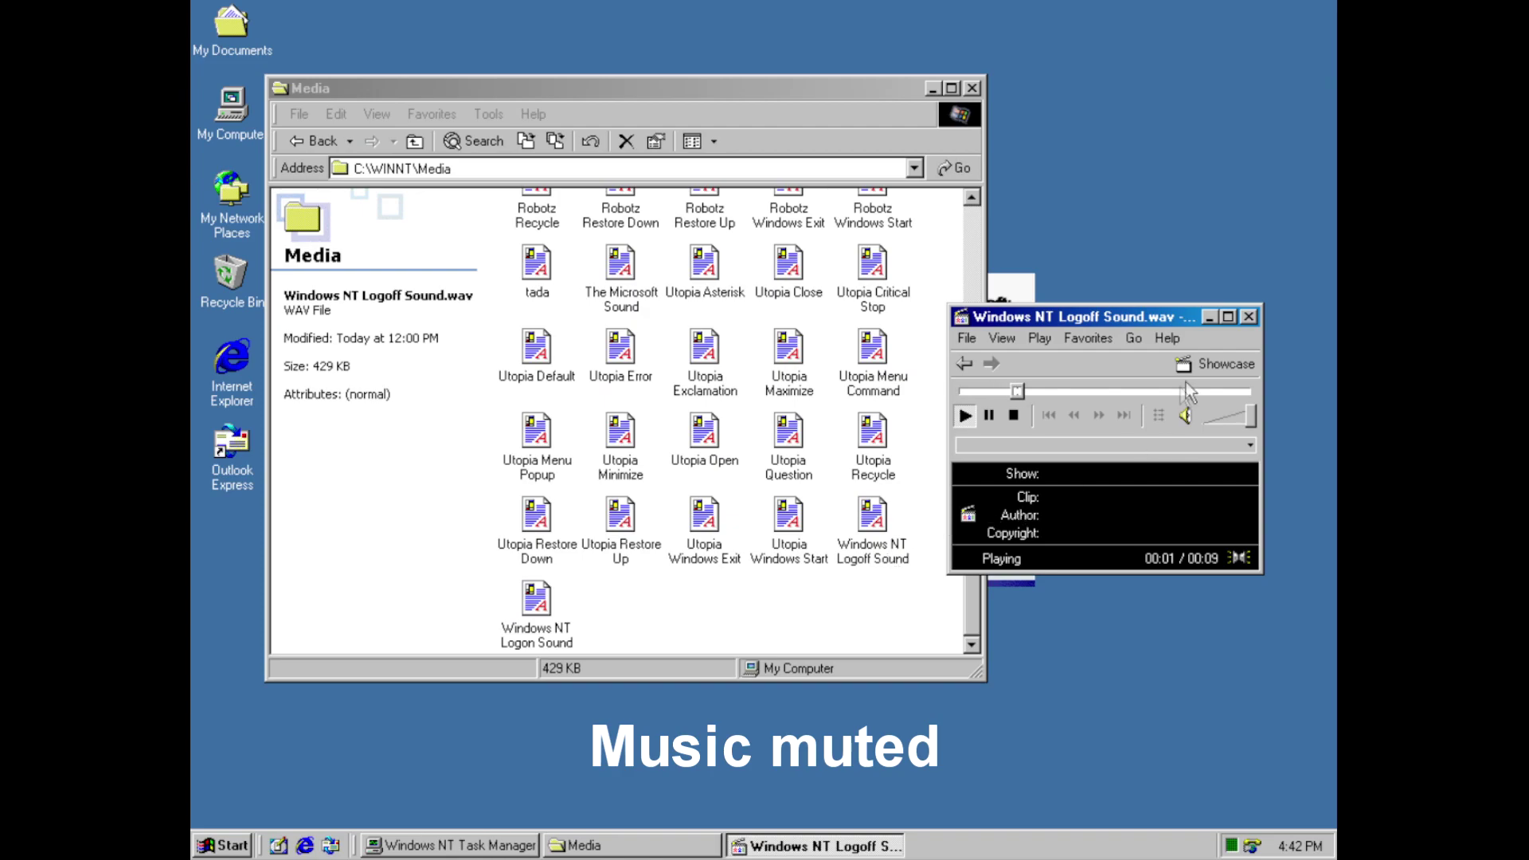
pyautogui.click(1251, 316)
pyautogui.click(973, 88)
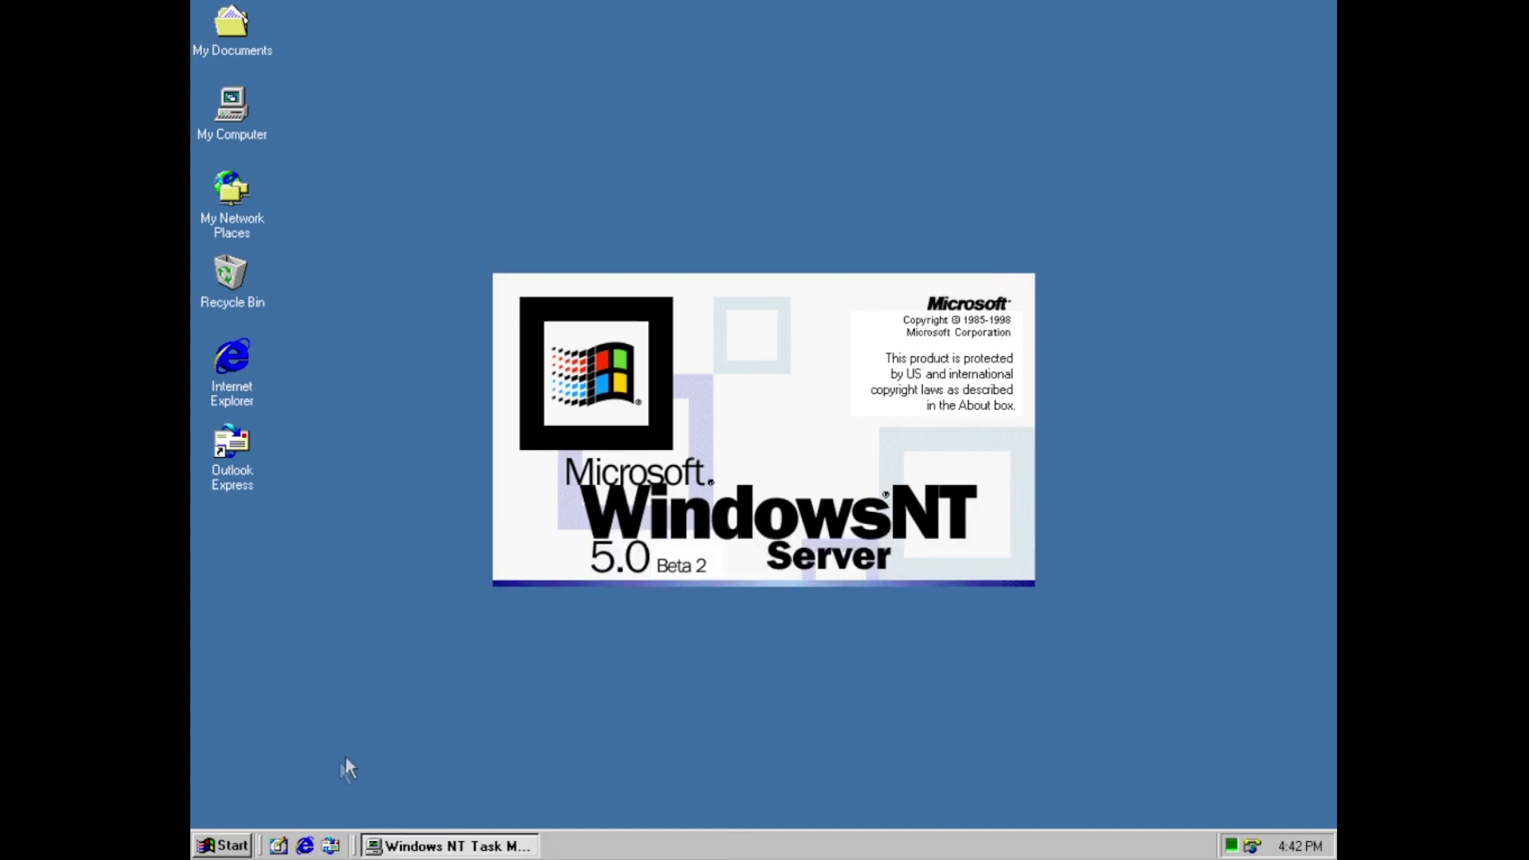
# Shut down the computer with the Shut down option
pyautogui.click(199, 849)
pyautogui.click(241, 813)
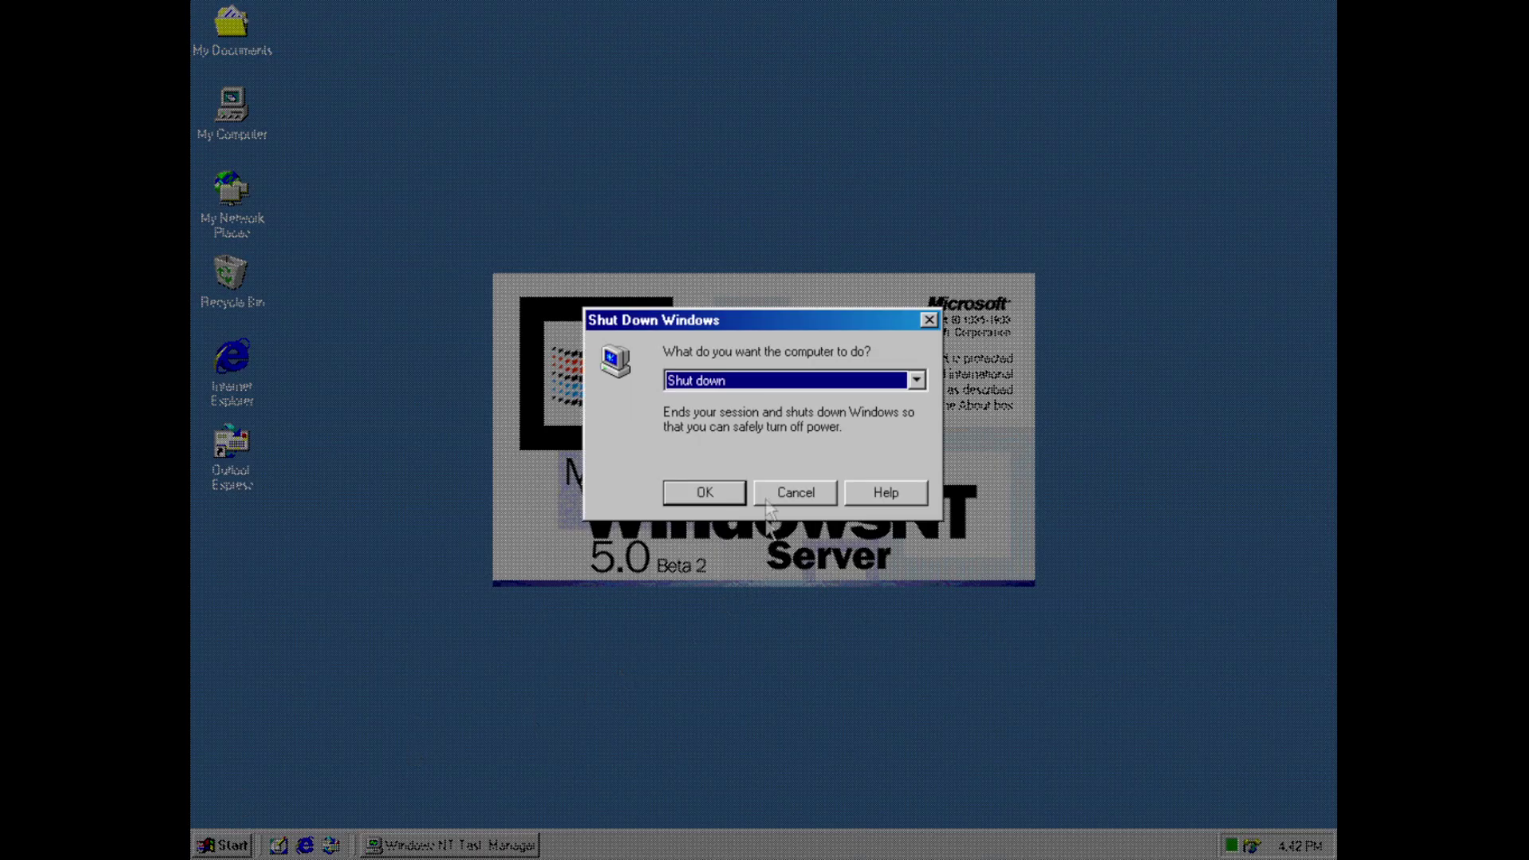
pyautogui.click(713, 489)
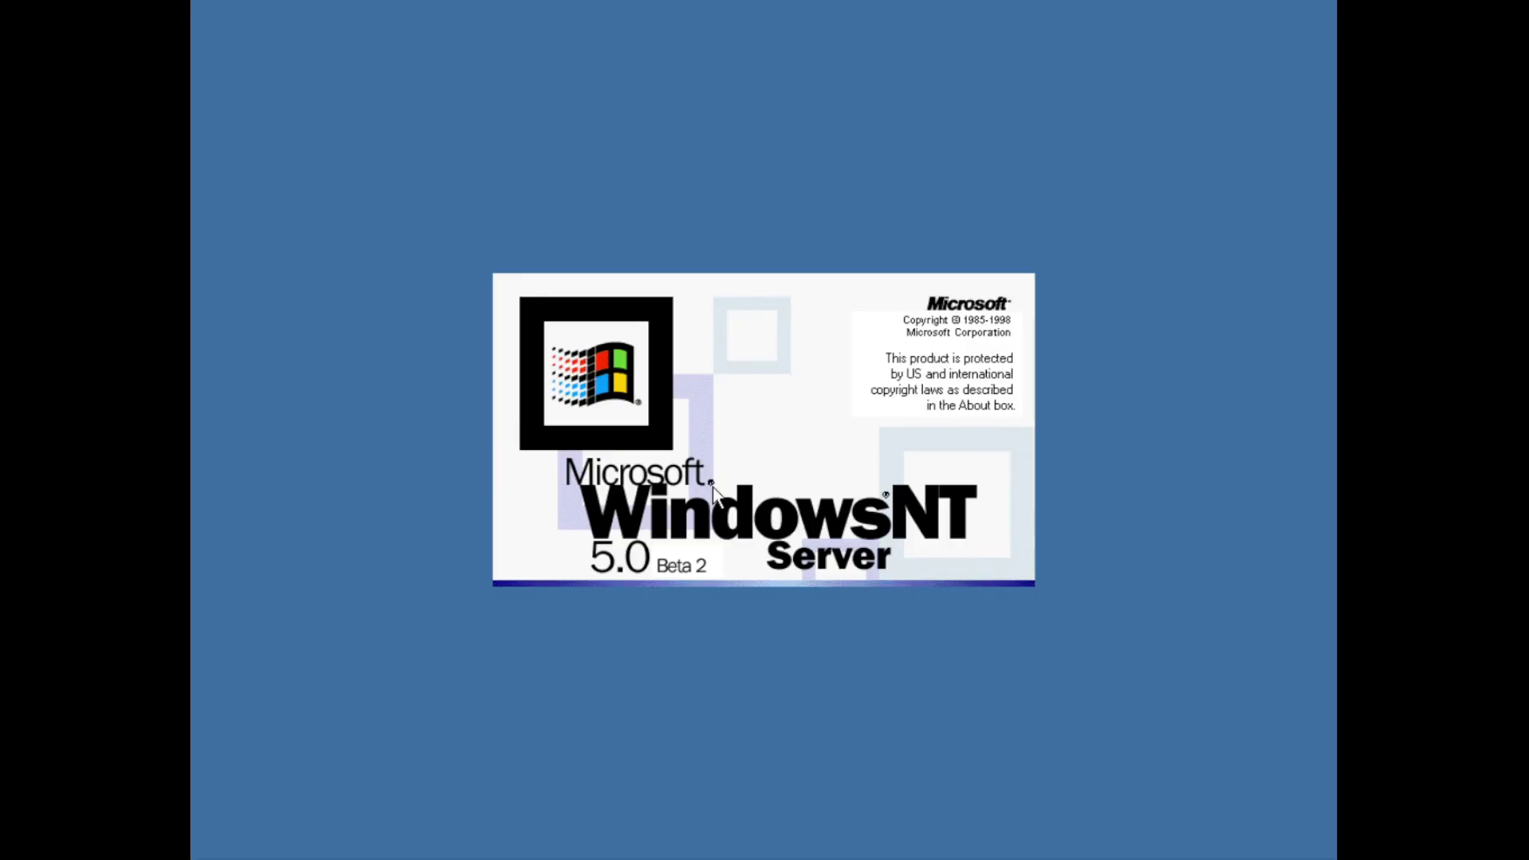